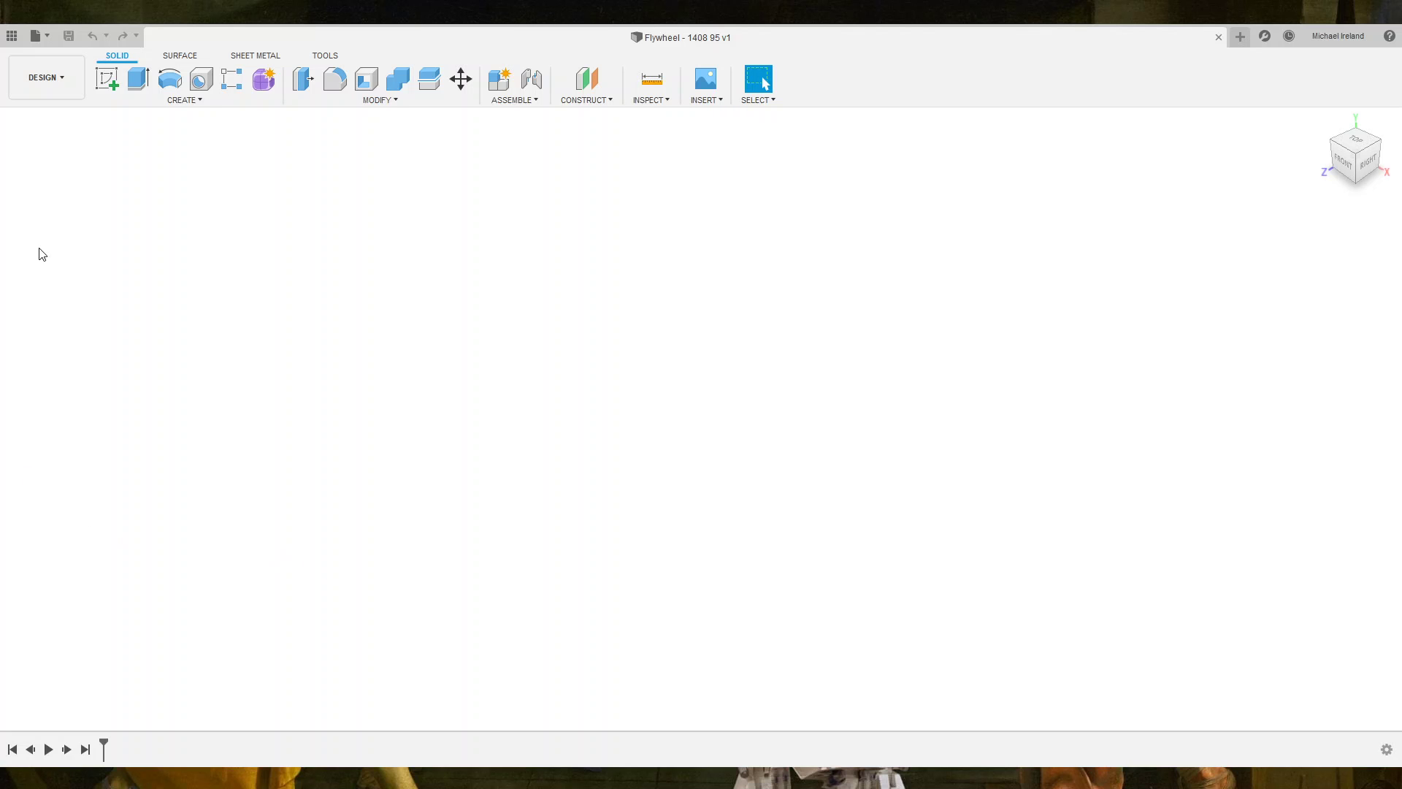
Start a new sketch on the XZ origin plane and zoom in on the origin.
{"action": "left_click", "coordinate": [108, 83]}
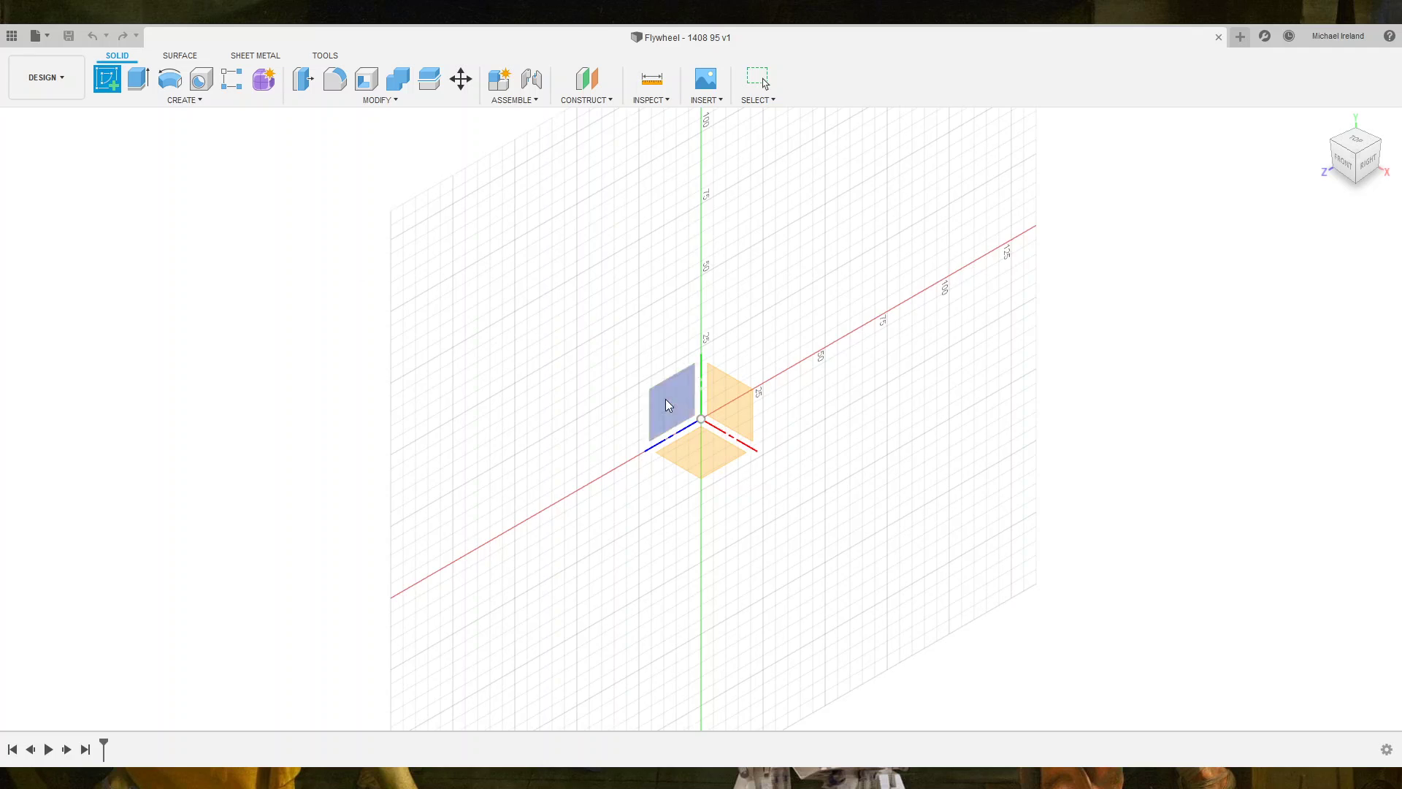
{"action": "left_click", "coordinate": [698, 451]}
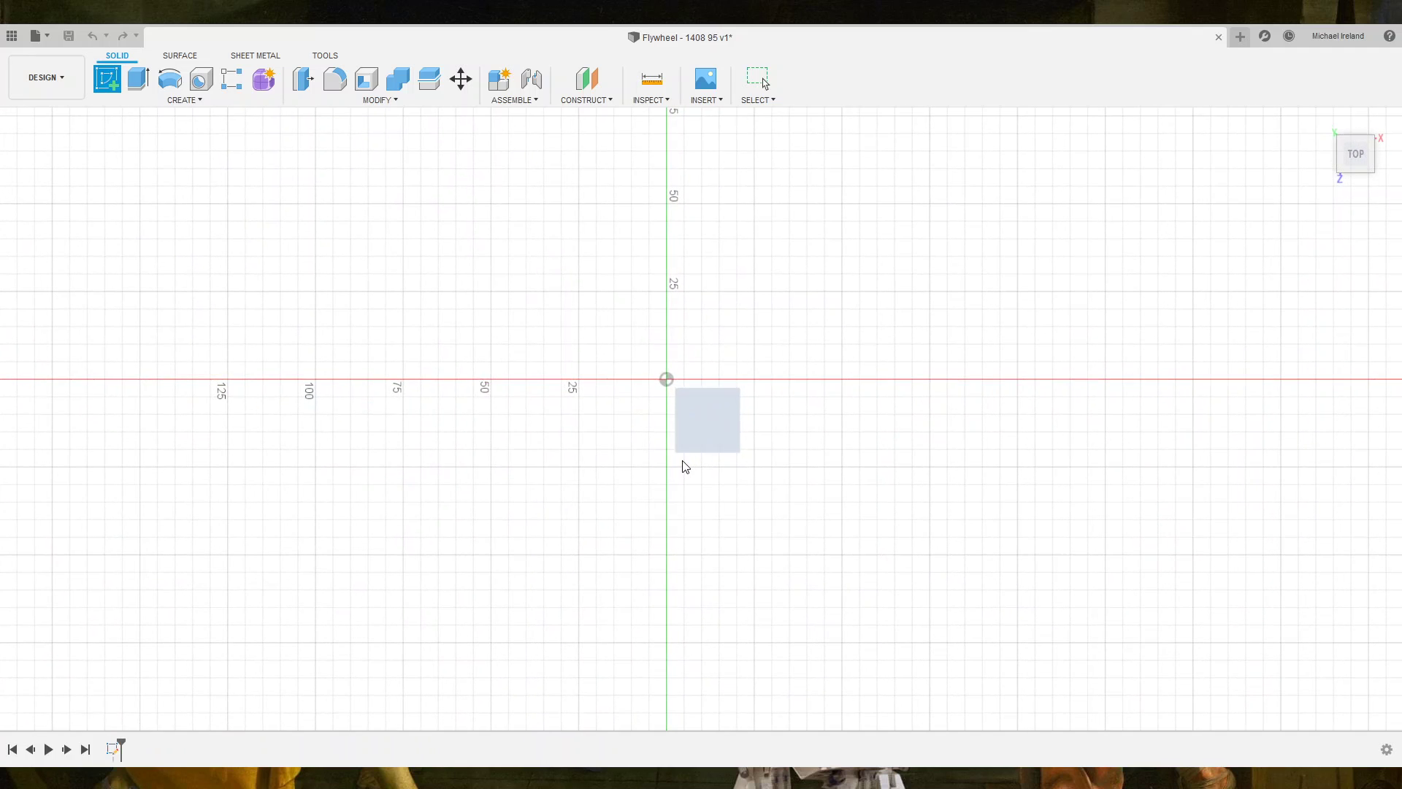
{"action": "scroll", "coordinate": [743, 434], "scroll_direction": "up", "scroll_amount": 2}
{"action": "scroll", "coordinate": [673, 395], "scroll_direction": "up", "scroll_amount": 2}
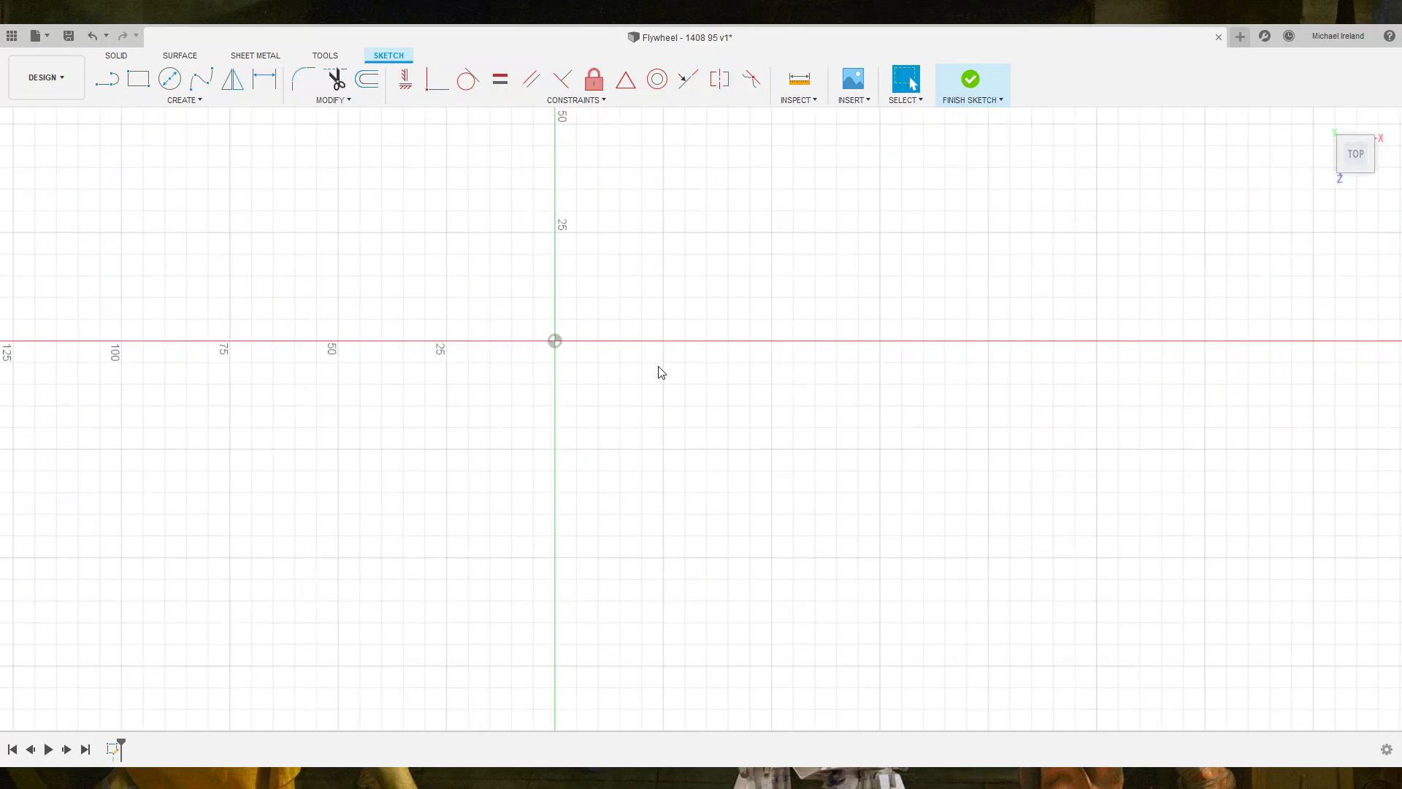
{"action": "scroll", "coordinate": [657, 370], "scroll_direction": "up", "scroll_amount": 2}
{"action": "scroll", "coordinate": [604, 351], "scroll_direction": "up", "scroll_amount": 2}
{"action": "scroll", "coordinate": [605, 338], "scroll_direction": "up", "scroll_amount": 2}
{"action": "scroll", "coordinate": [601, 335], "scroll_direction": "up", "scroll_amount": 2}
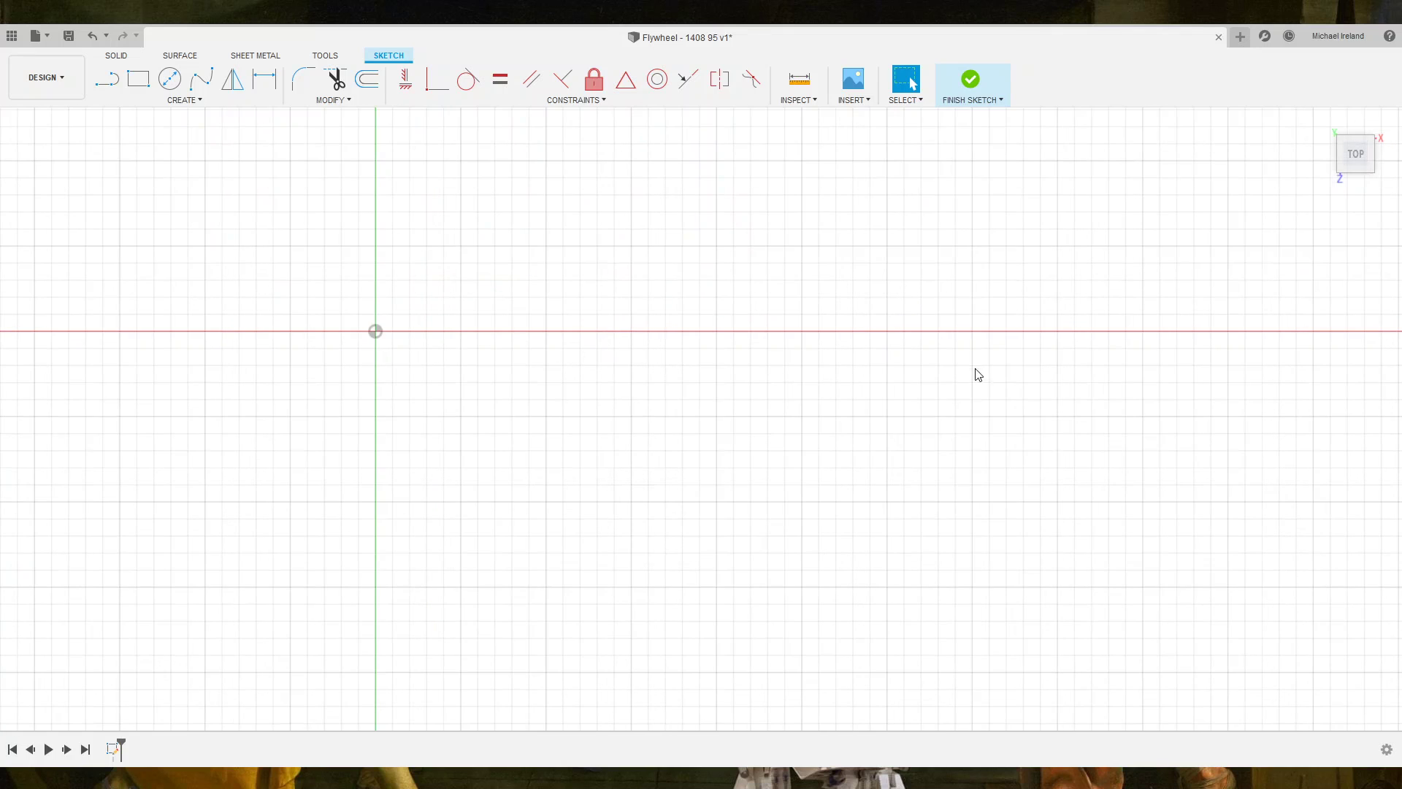
Draw a short vertical line straight down from the origin.
{"action": "left_click", "coordinate": [113, 83]}
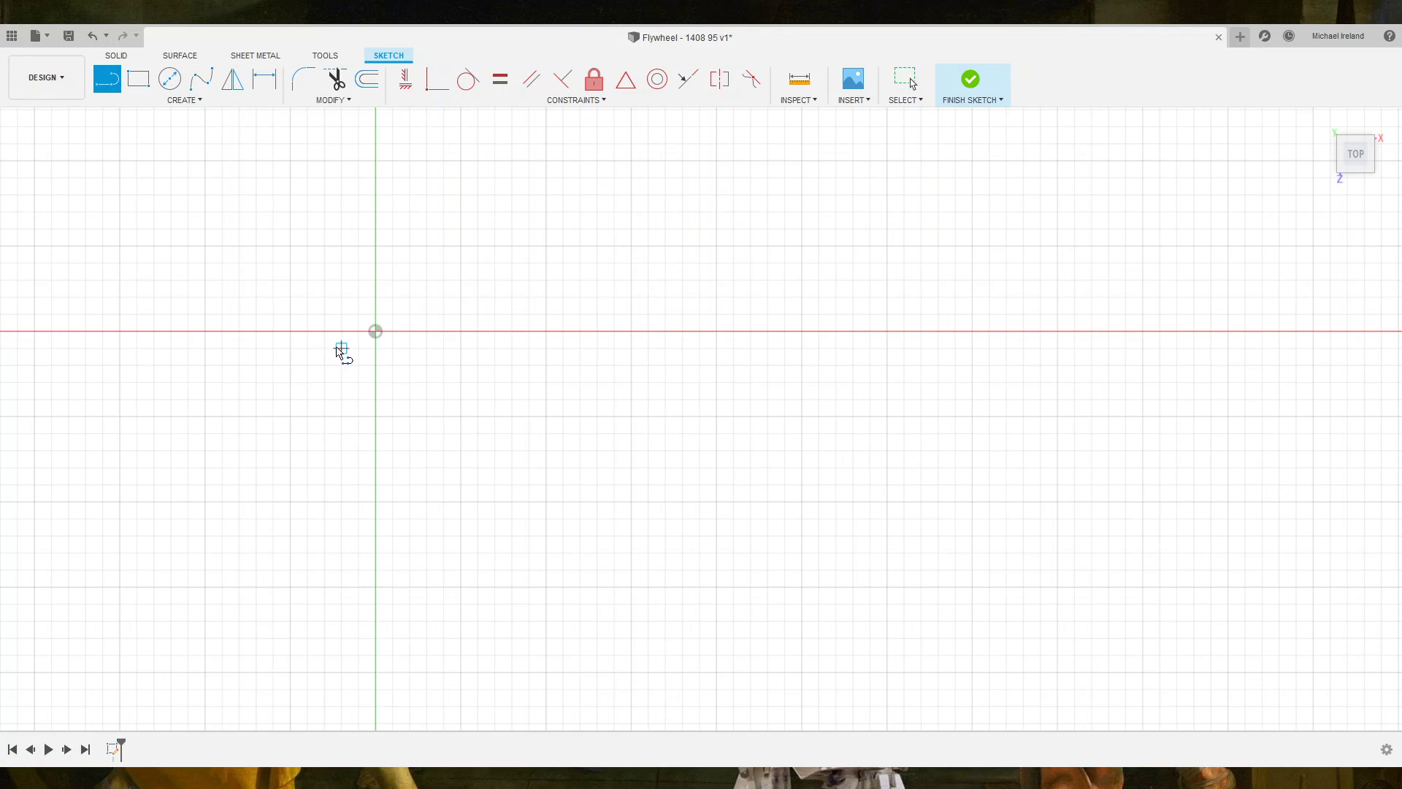
{"action": "left_click", "coordinate": [375, 333]}
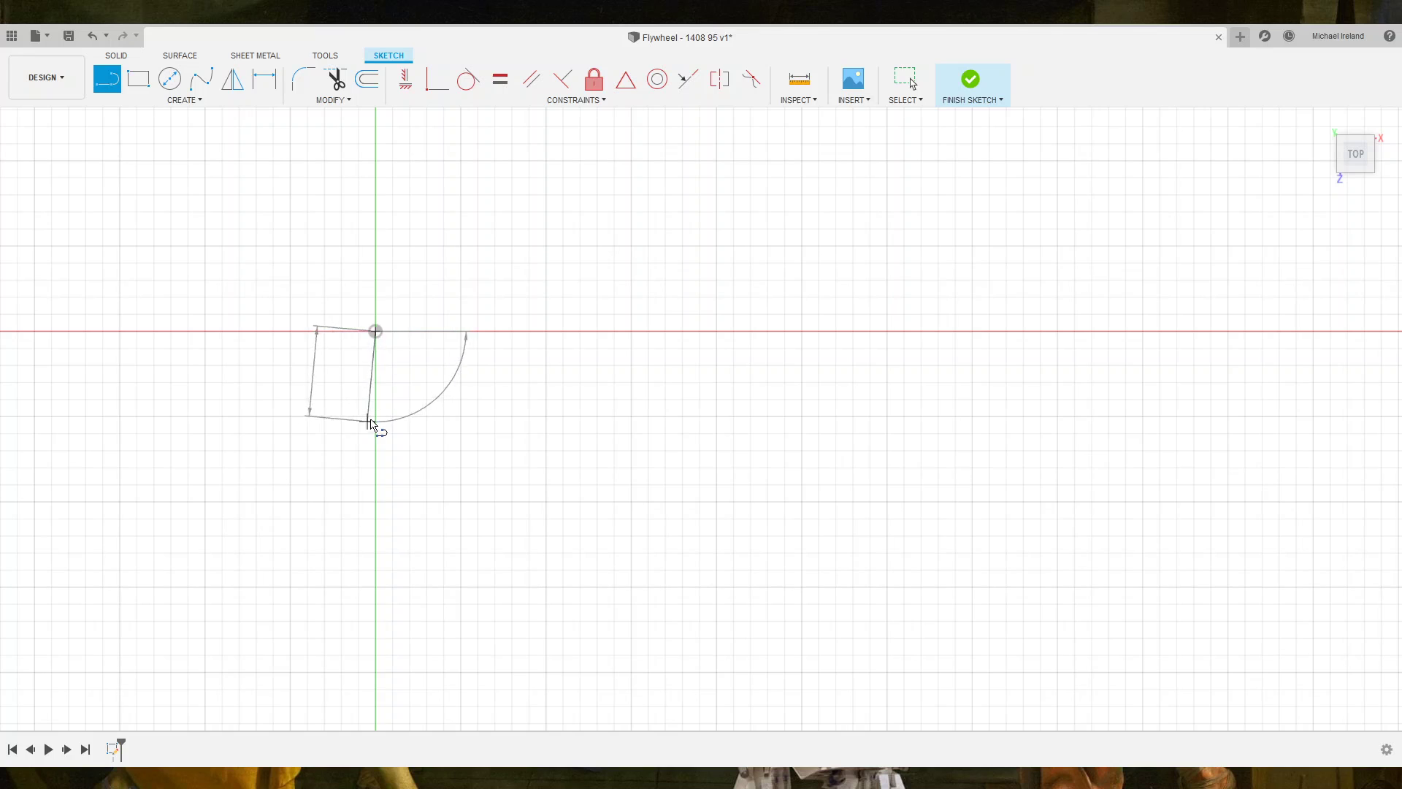
{"action": "left_click", "coordinate": [380, 421]}
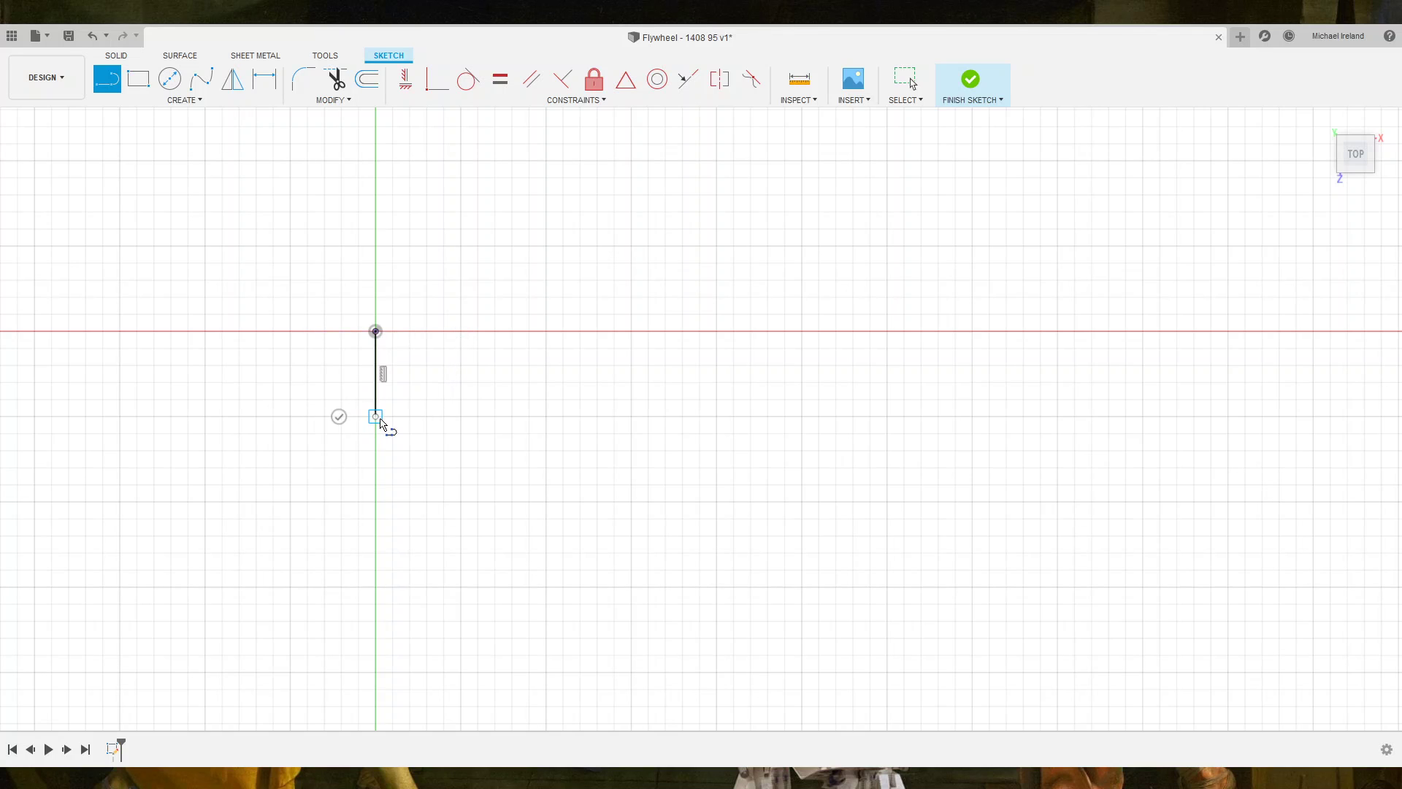
{"action": "left_click", "coordinate": [338, 417]}
{"action": "key", "text": "Escape"}
Apply the Fix constraint to the vertical line.
{"action": "left_click", "coordinate": [377, 407]}
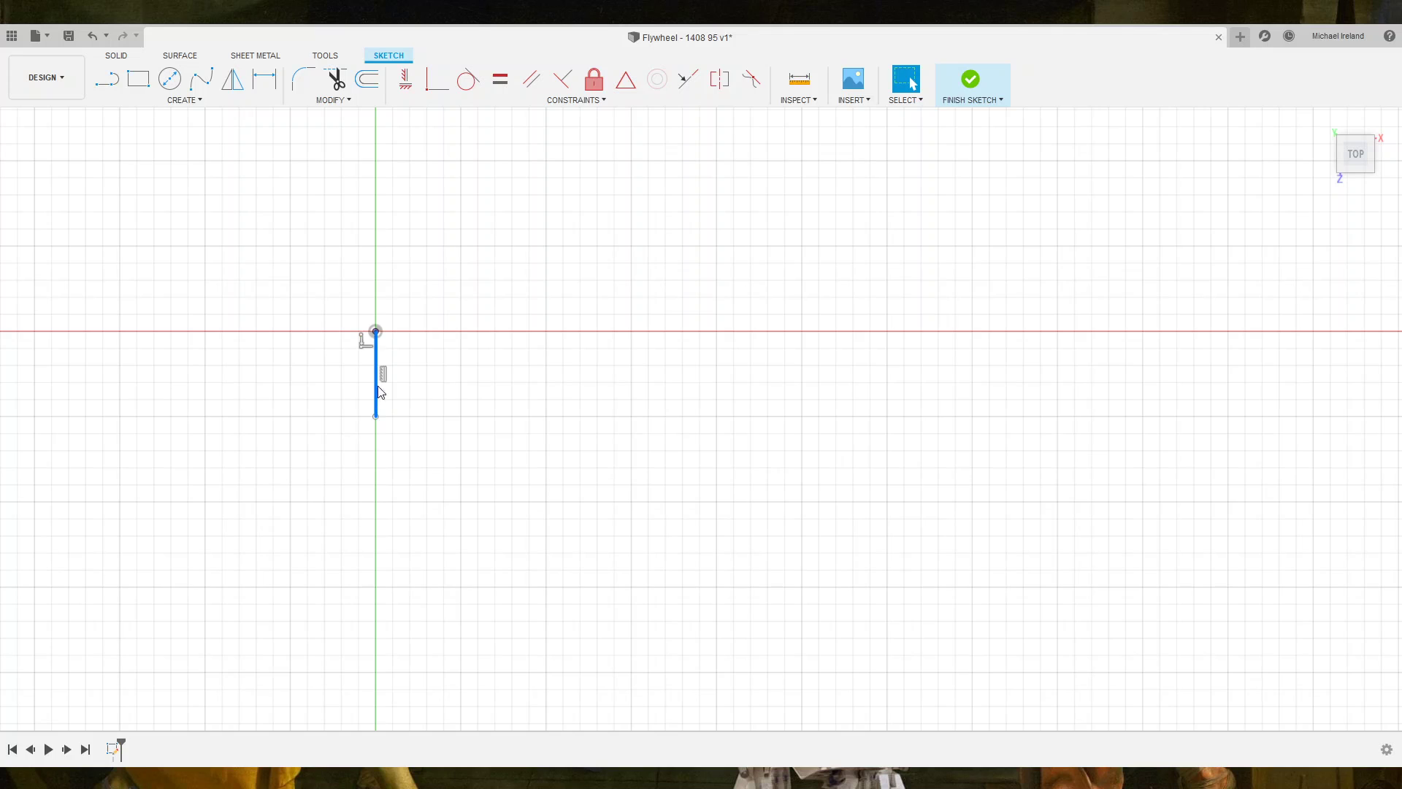
{"action": "left_click", "coordinate": [593, 80]}
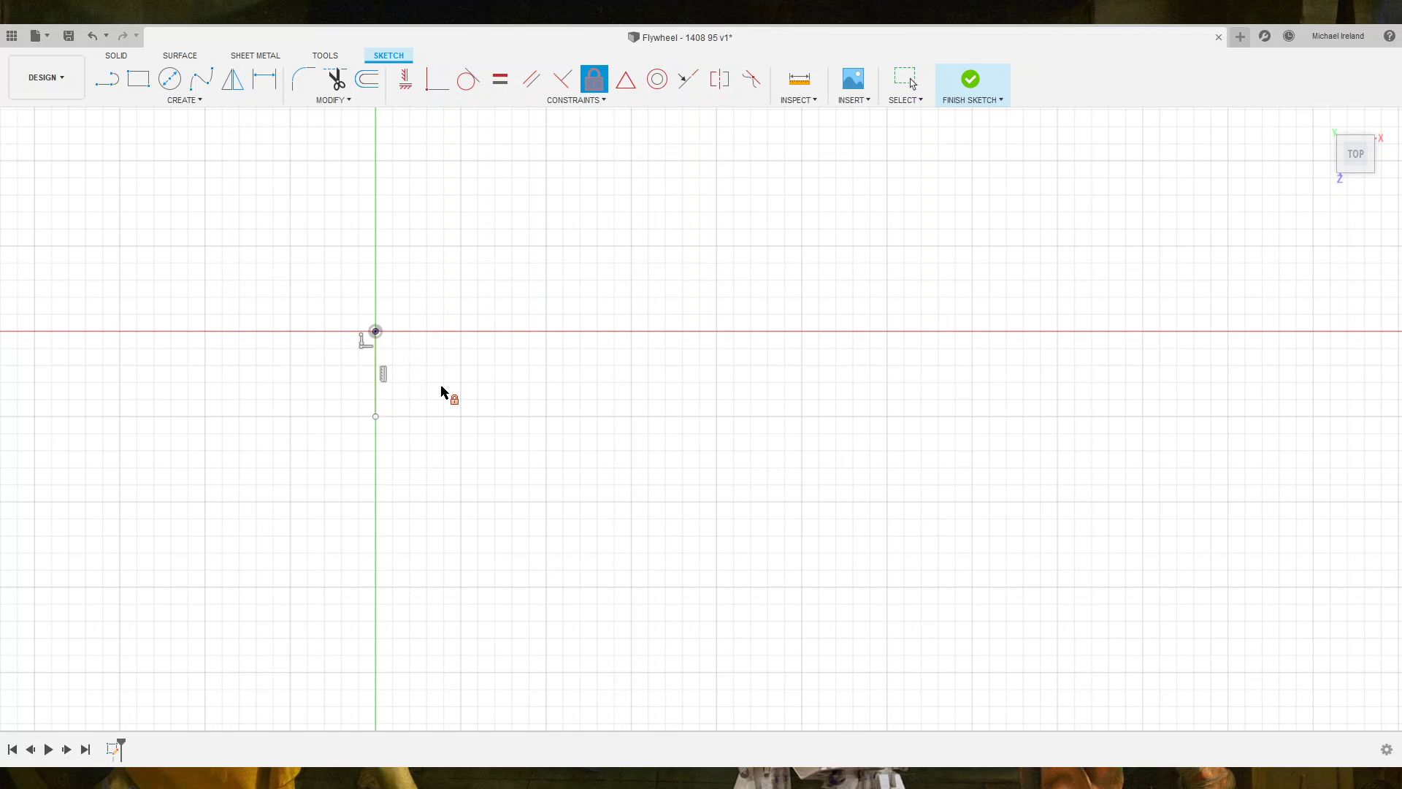
{"action": "key", "text": "Escape"}
{"action": "left_click", "coordinate": [376, 352]}
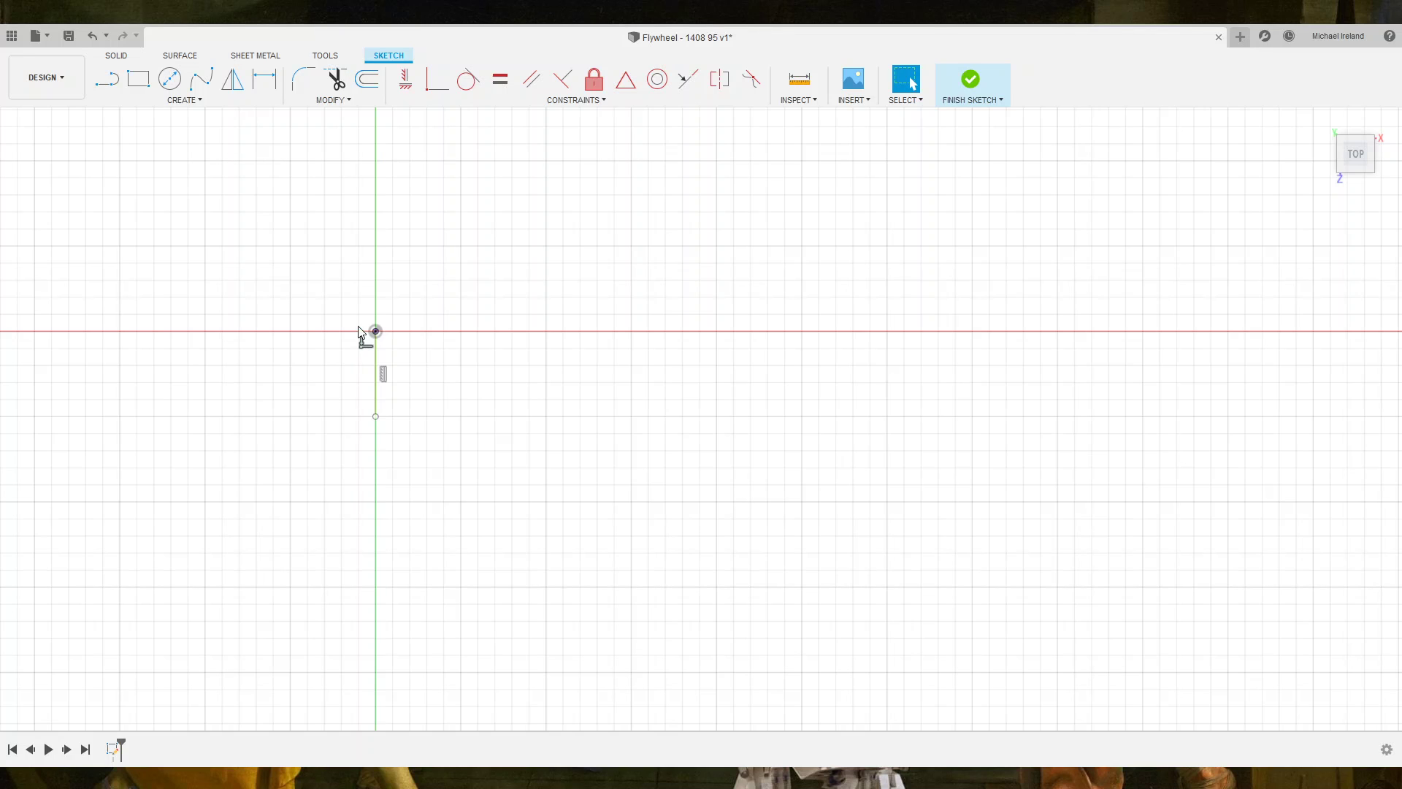
Draw a second vertical line and dimension its gap from the first to 1.70.
{"action": "left_click", "coordinate": [107, 79]}
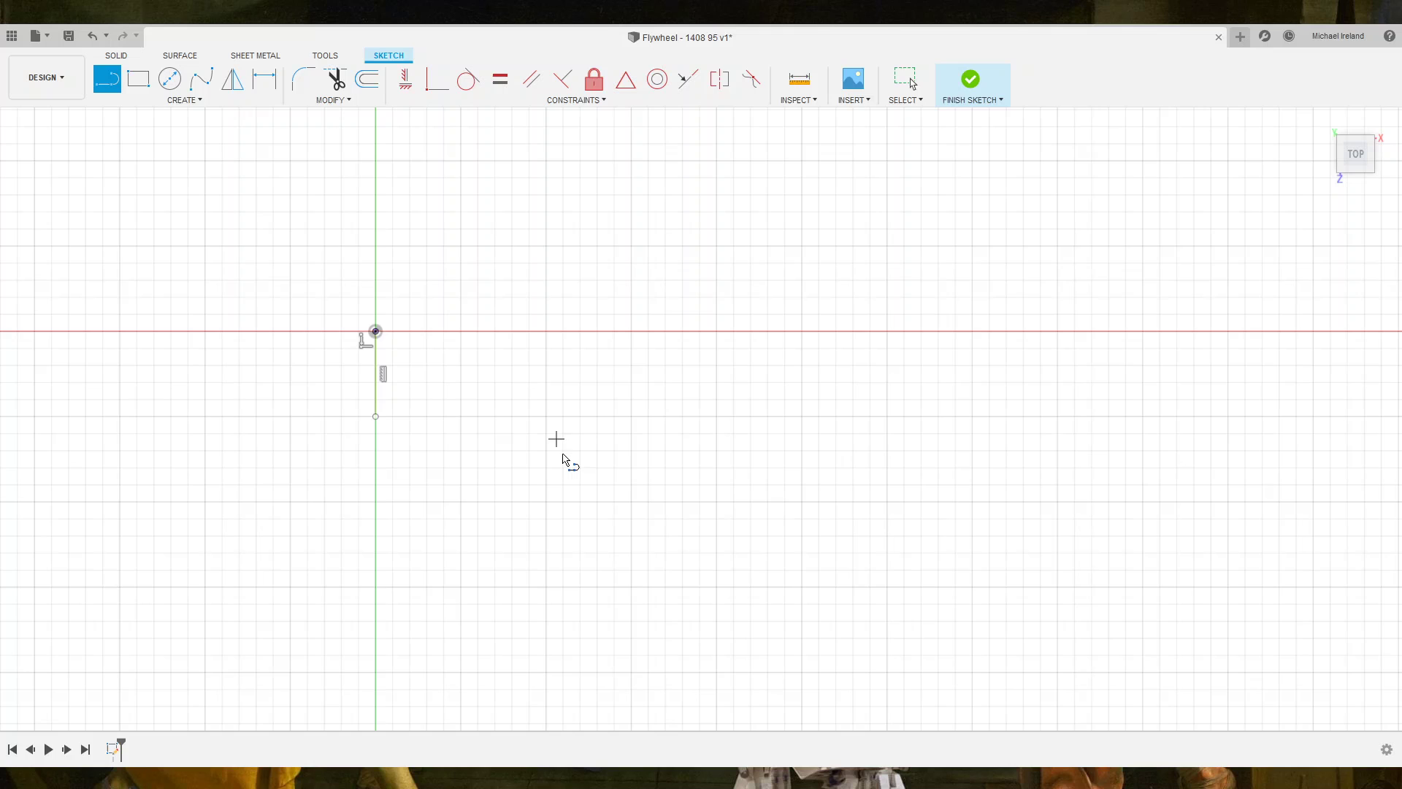
{"action": "left_click", "coordinate": [426, 331]}
{"action": "left_click", "coordinate": [426, 416]}
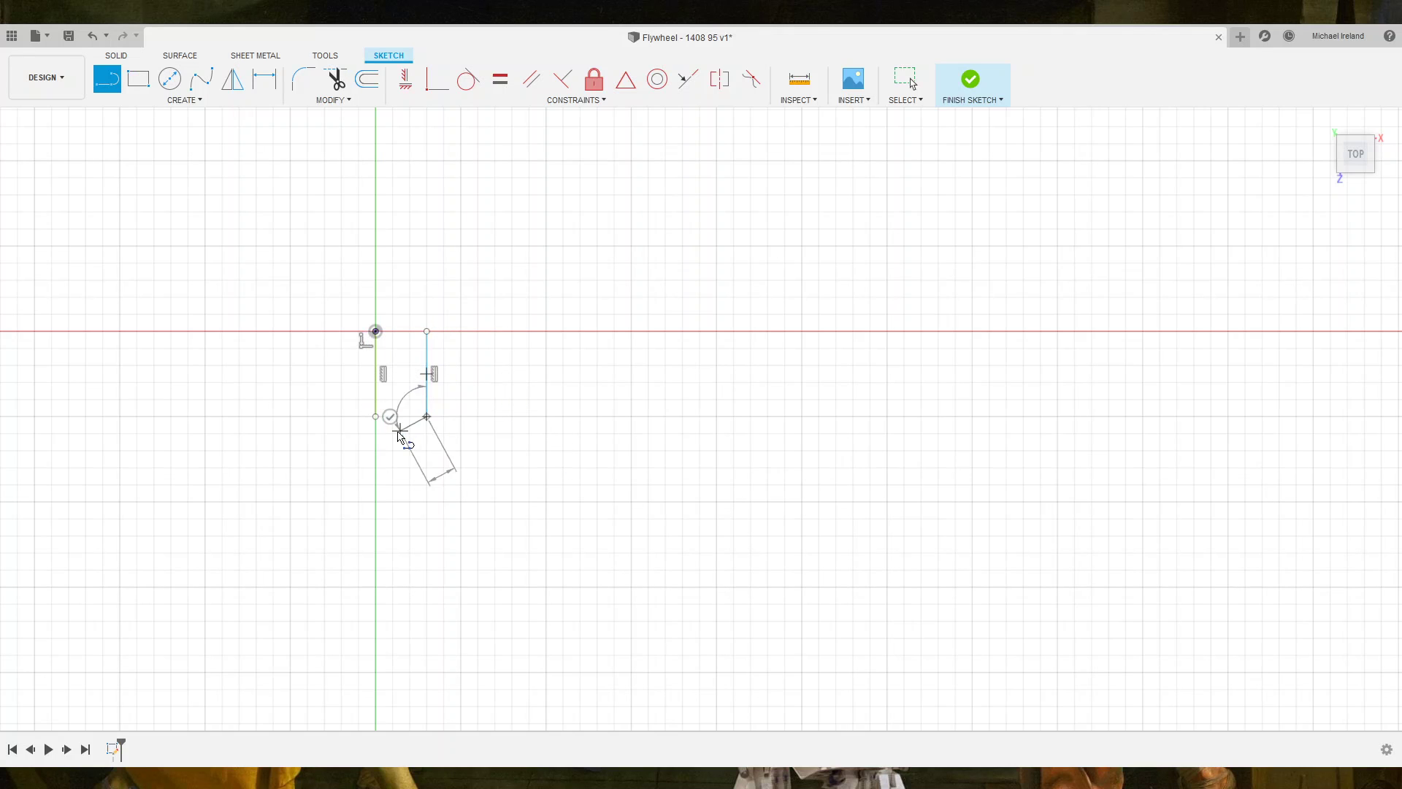
{"action": "key", "text": "Escape"}
{"action": "left_click", "coordinate": [426, 407]}
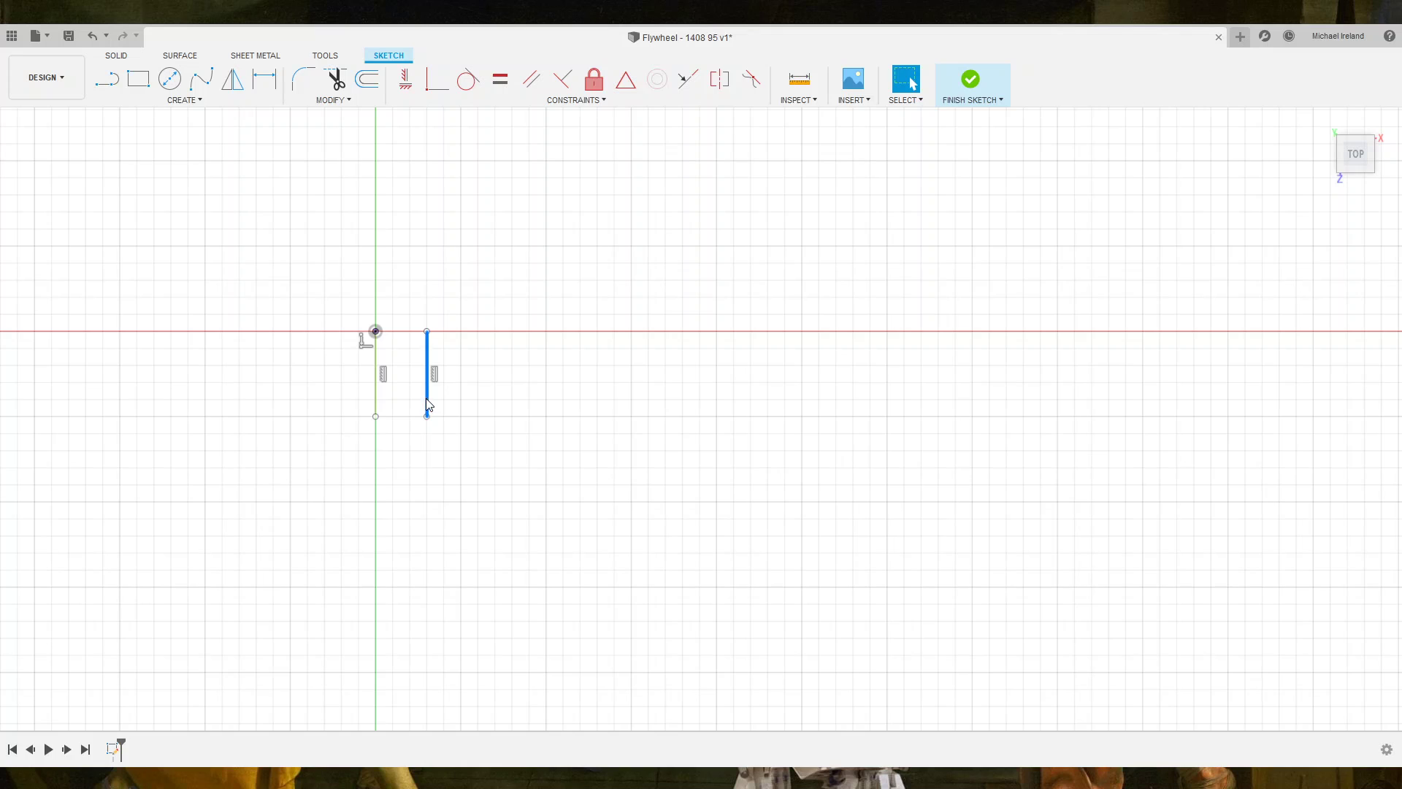
{"action": "left_click", "coordinate": [376, 407], "text": "shift"}
{"action": "key", "text": "d"}
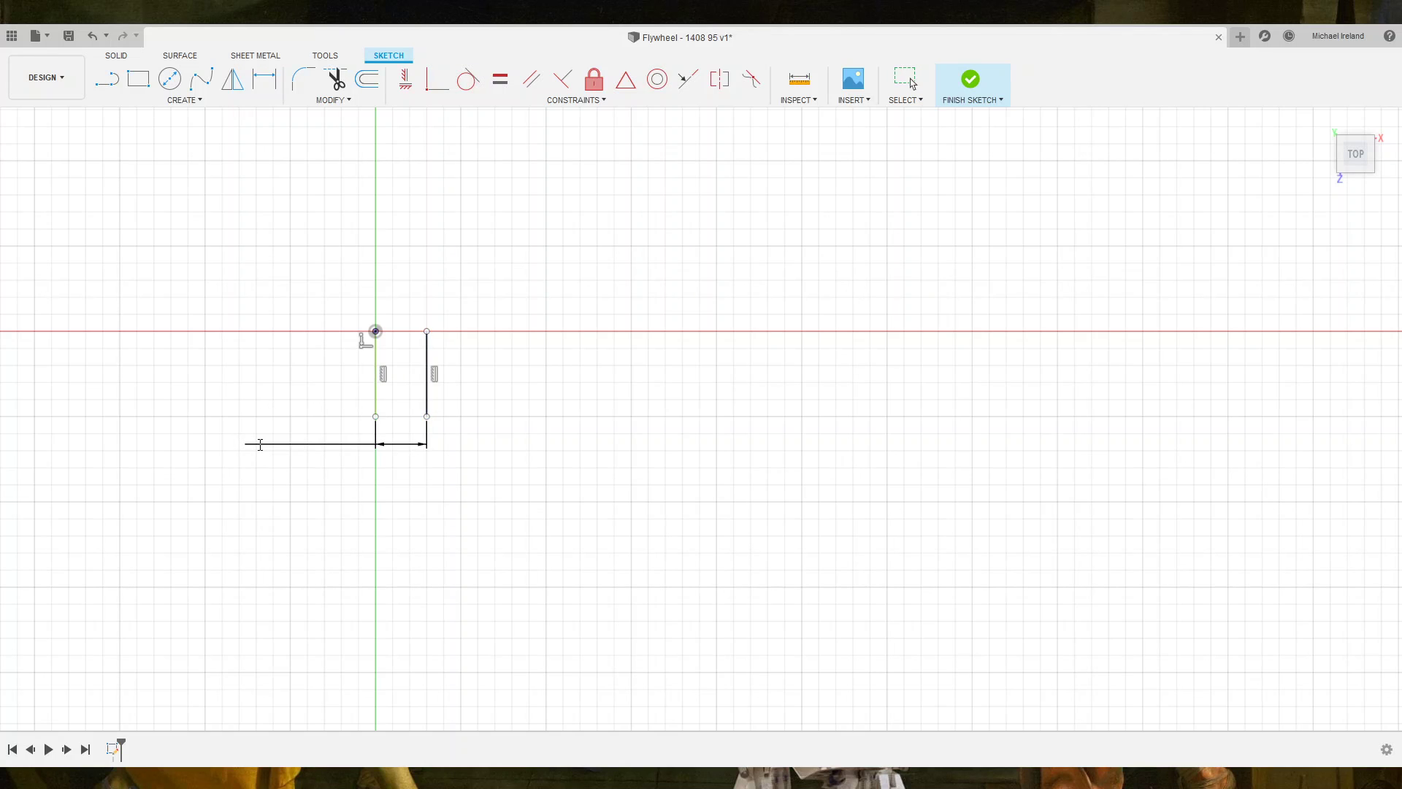
{"action": "left_click", "coordinate": [260, 445]}
{"action": "scroll", "coordinate": [650, 358], "scroll_direction": "down", "scroll_amount": 3}
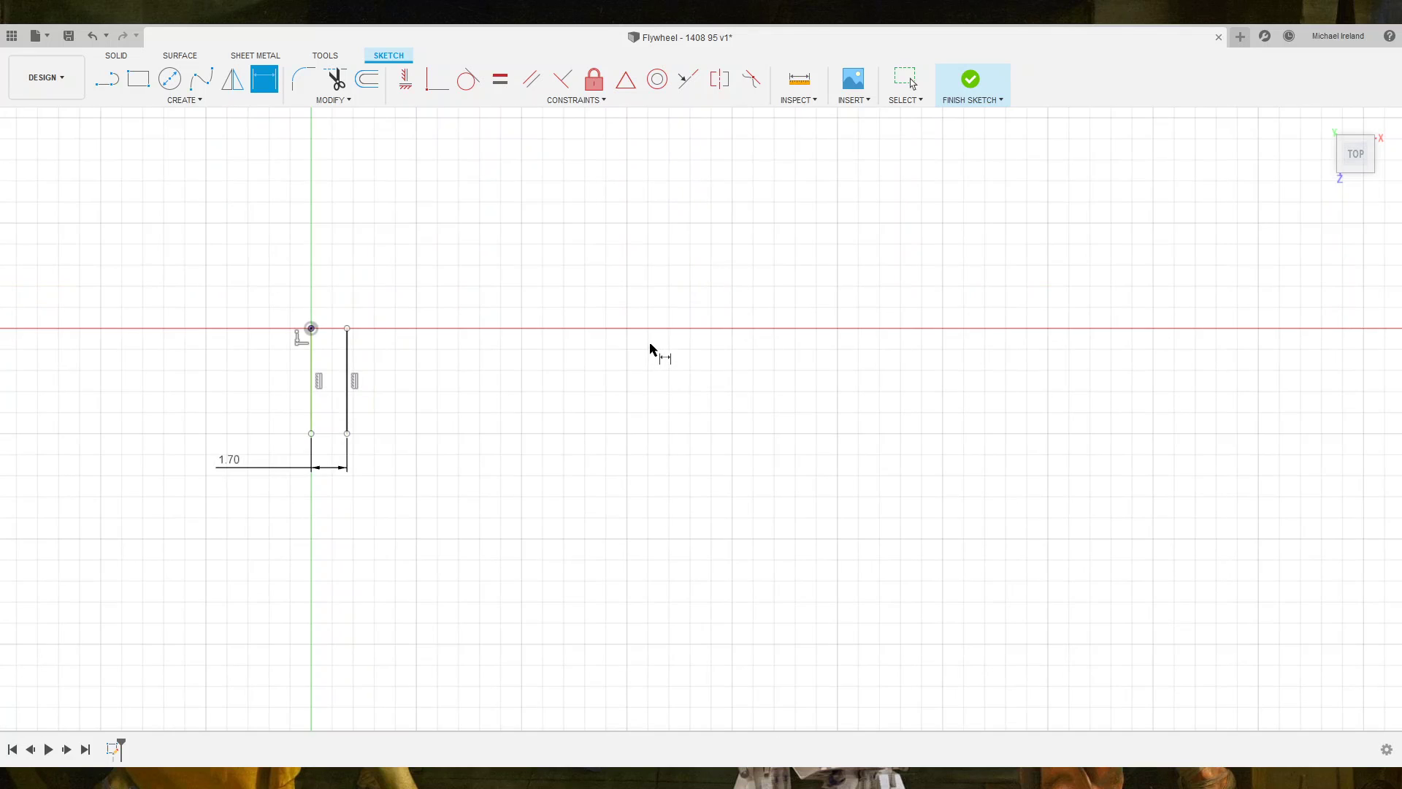
{"action": "scroll", "coordinate": [650, 358], "scroll_direction": "down", "scroll_amount": 3}
{"action": "middle_click_drag", "start_coordinate": [733, 395], "coordinate": [611, 417]}
{"action": "scroll", "coordinate": [611, 416], "scroll_direction": "down", "scroll_amount": 1}
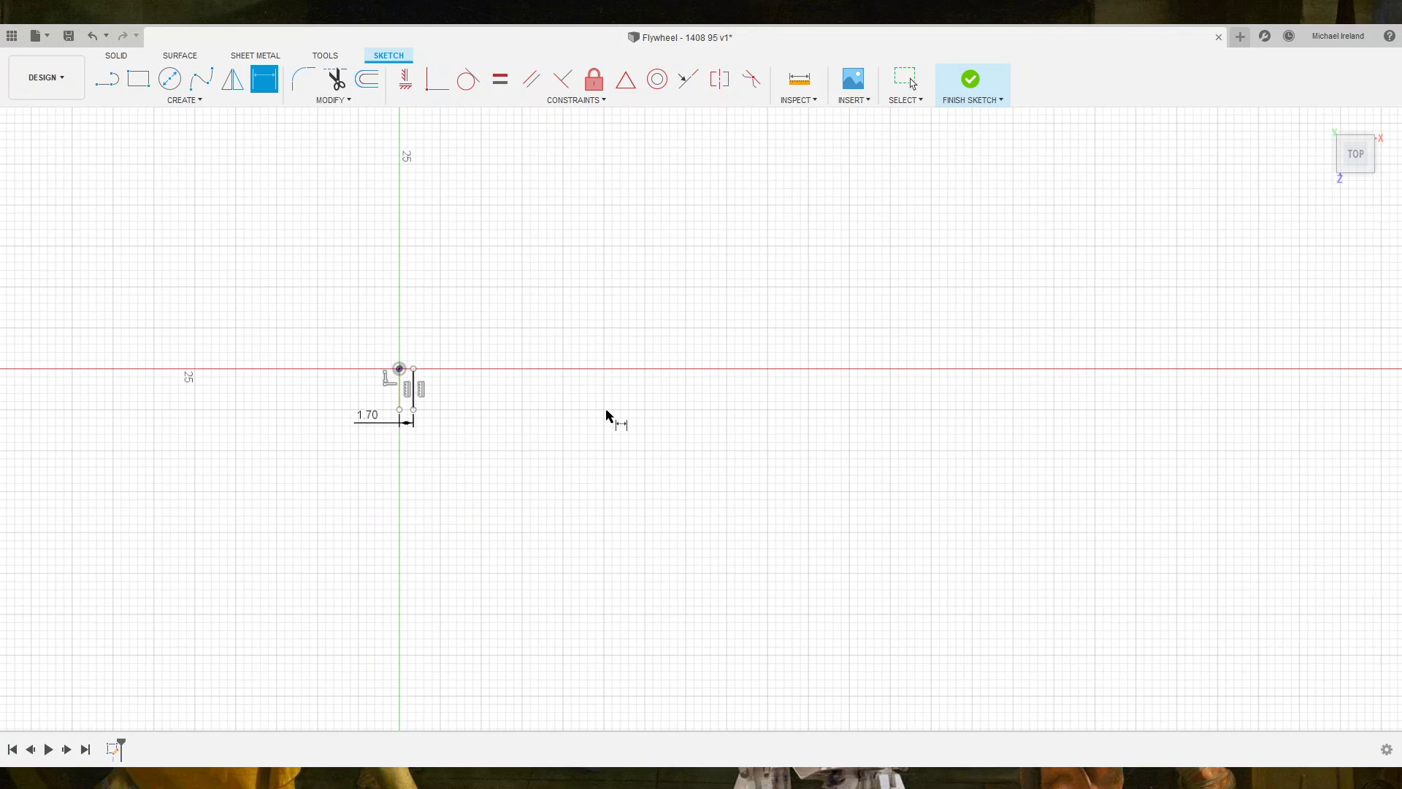
Sketch a closed L-shaped profile starting at the right line's bottom end.
{"action": "left_click", "coordinate": [107, 78]}
{"action": "scroll", "coordinate": [642, 467], "scroll_direction": "down", "scroll_amount": 1}
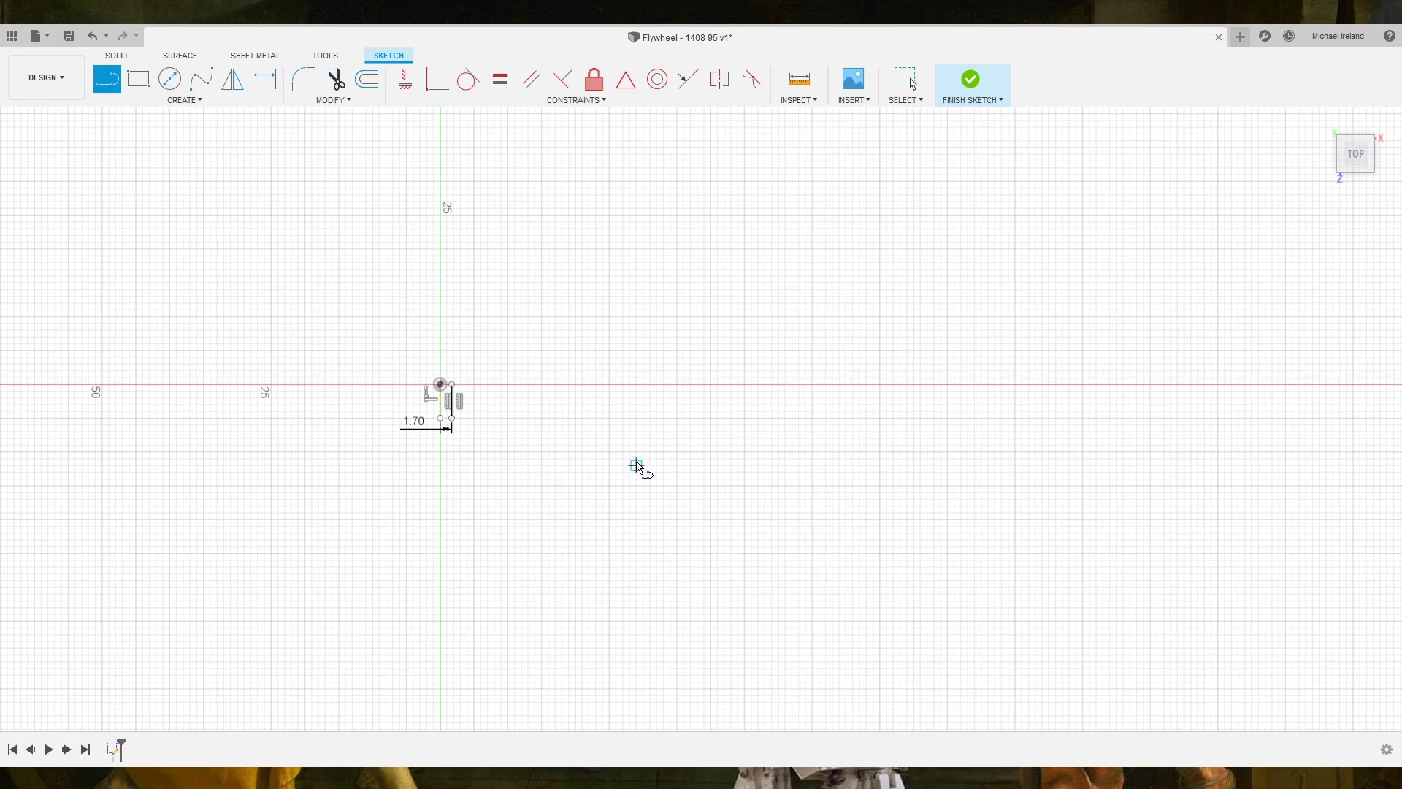
{"action": "scroll", "coordinate": [572, 416], "scroll_direction": "up", "scroll_amount": 3}
{"action": "scroll", "coordinate": [397, 423], "scroll_direction": "down", "scroll_amount": 1}
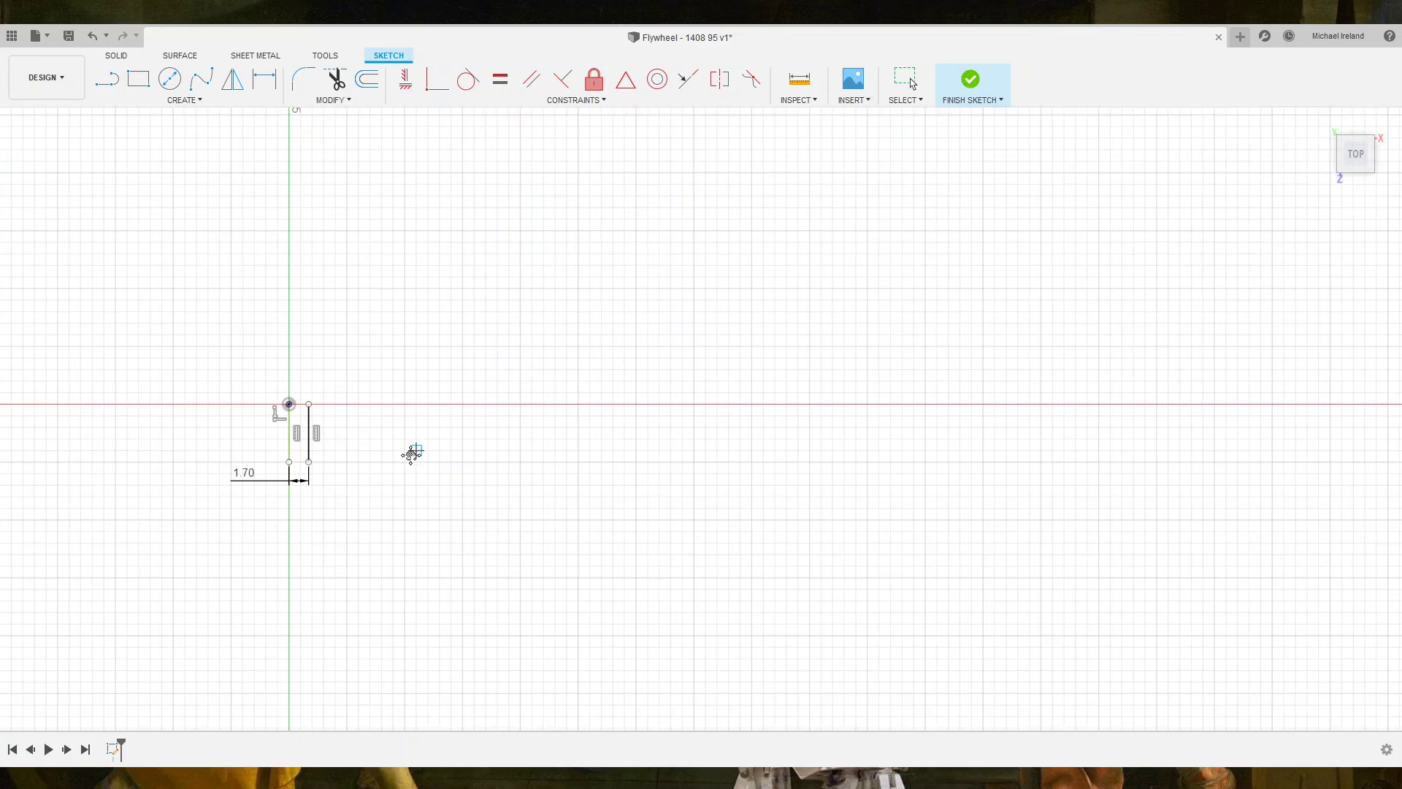
{"action": "scroll", "coordinate": [351, 487], "scroll_direction": "up", "scroll_amount": 1}
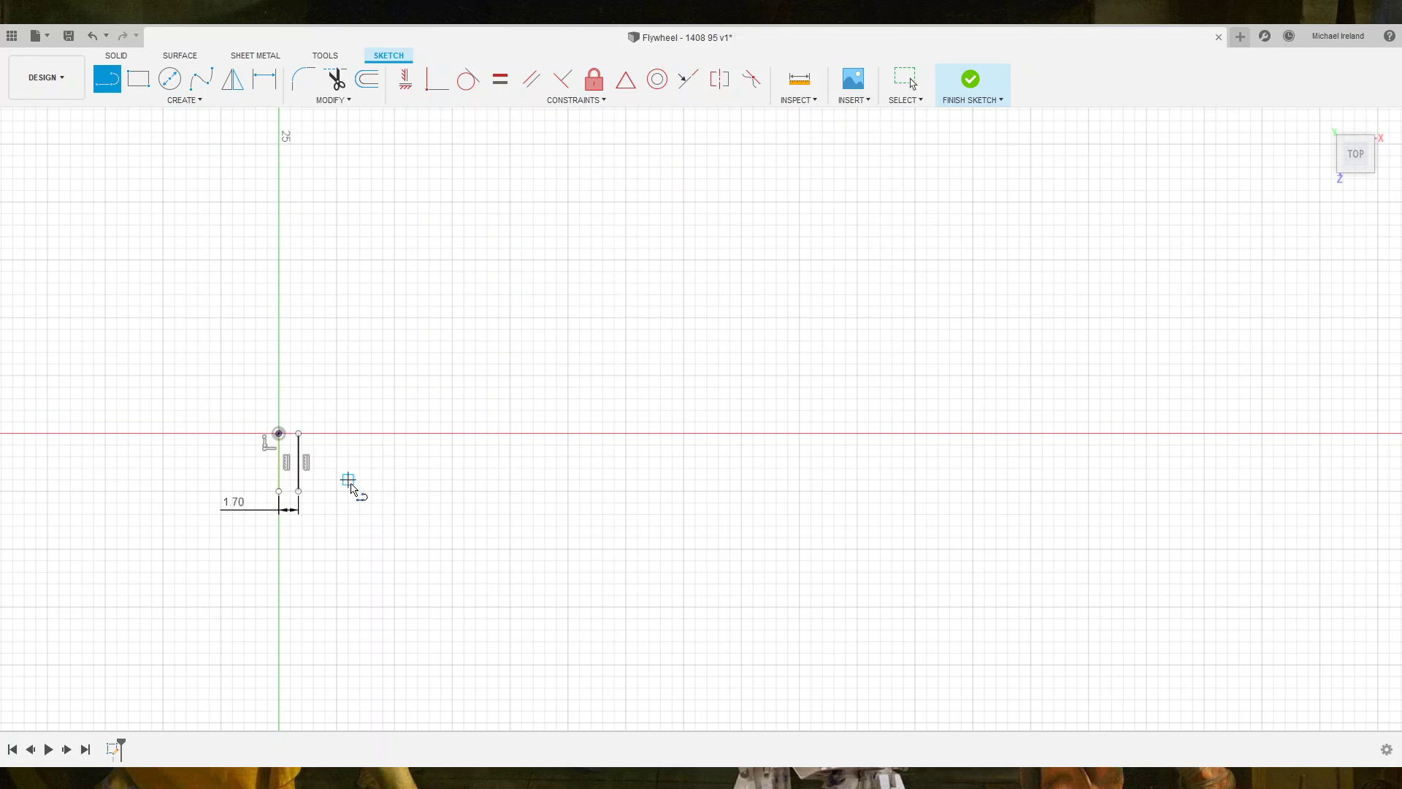
{"action": "left_click", "coordinate": [299, 490]}
{"action": "left_click", "coordinate": [695, 491]}
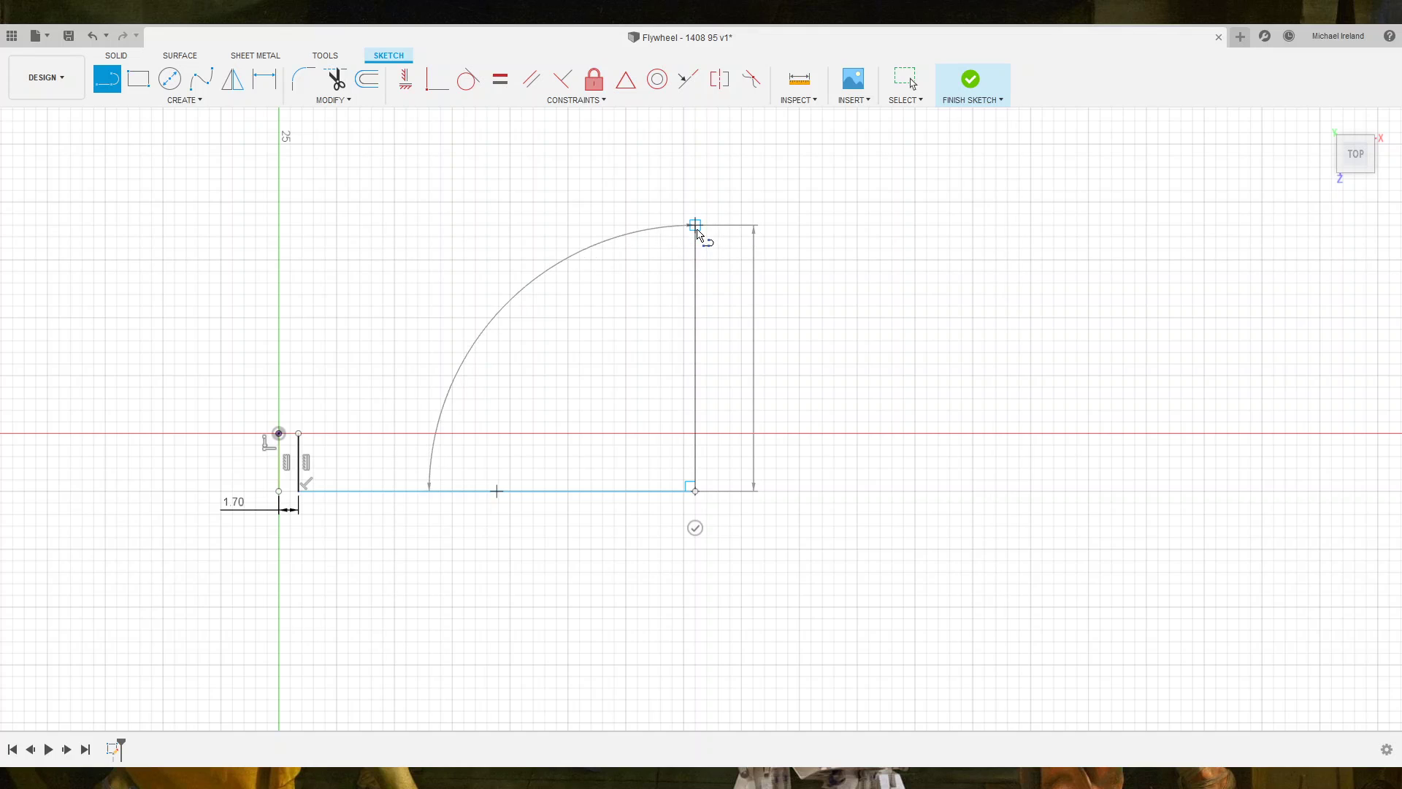
{"action": "left_click", "coordinate": [695, 225]}
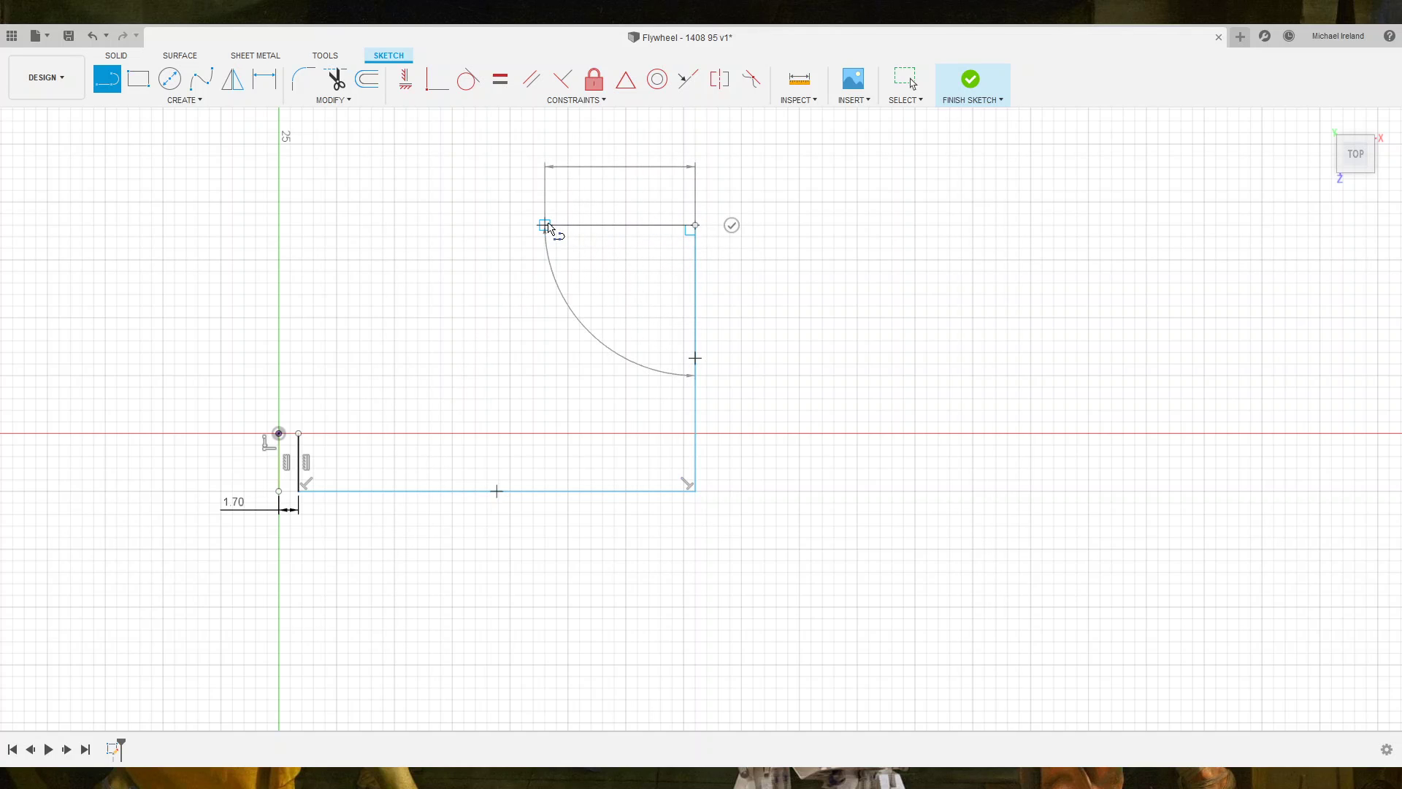
{"action": "left_click", "coordinate": [533, 225]}
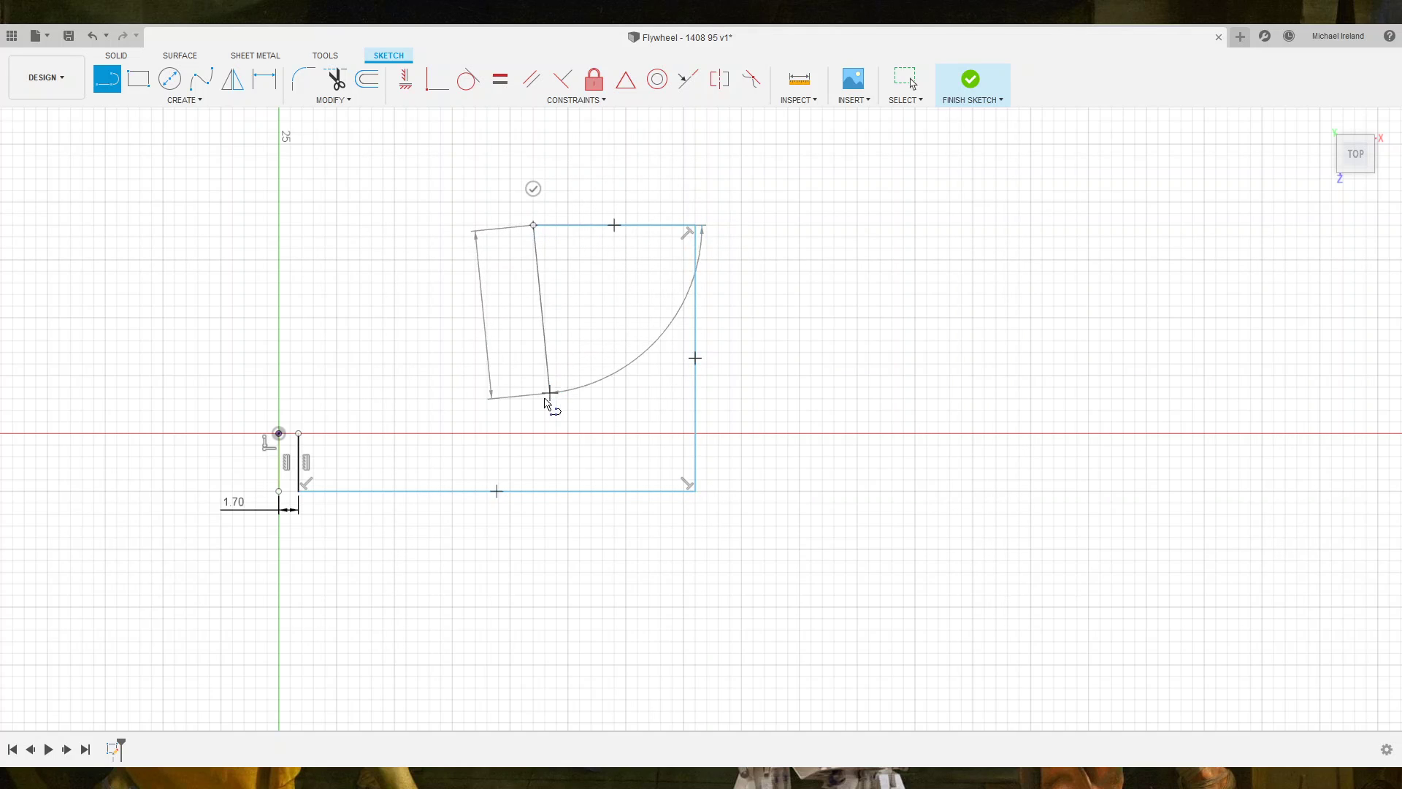
{"action": "left_click", "coordinate": [534, 433]}
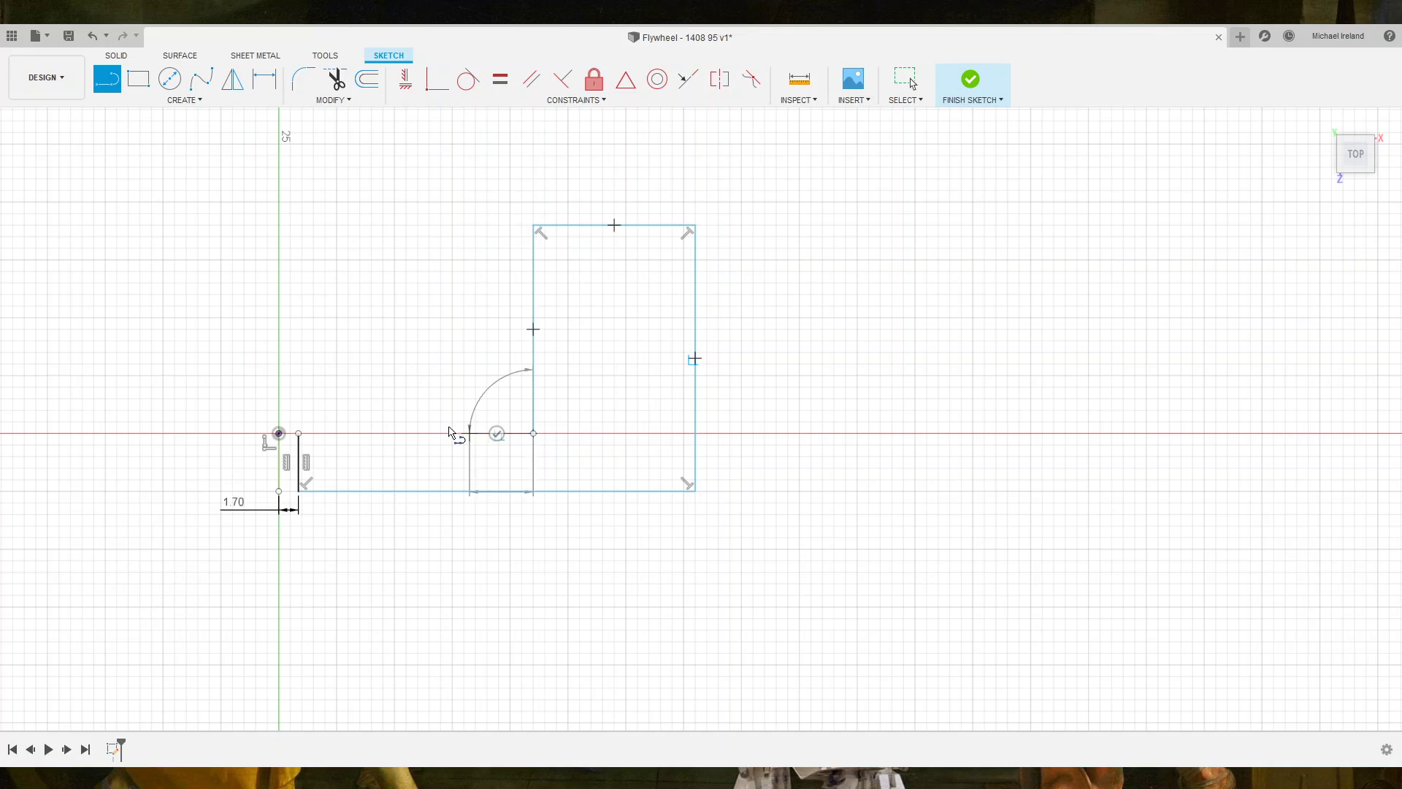
{"action": "left_click", "coordinate": [299, 434]}
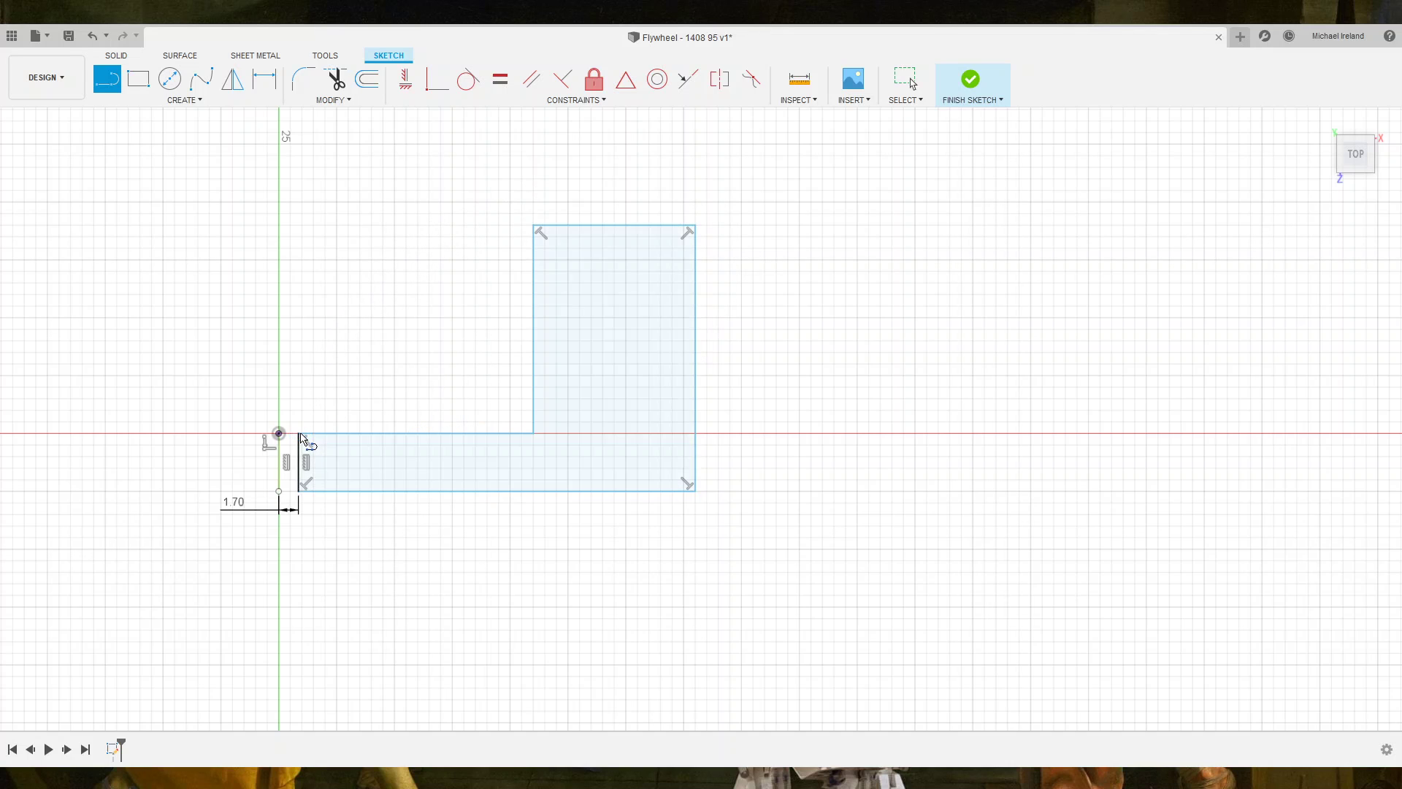
{"action": "key", "text": "Escape"}
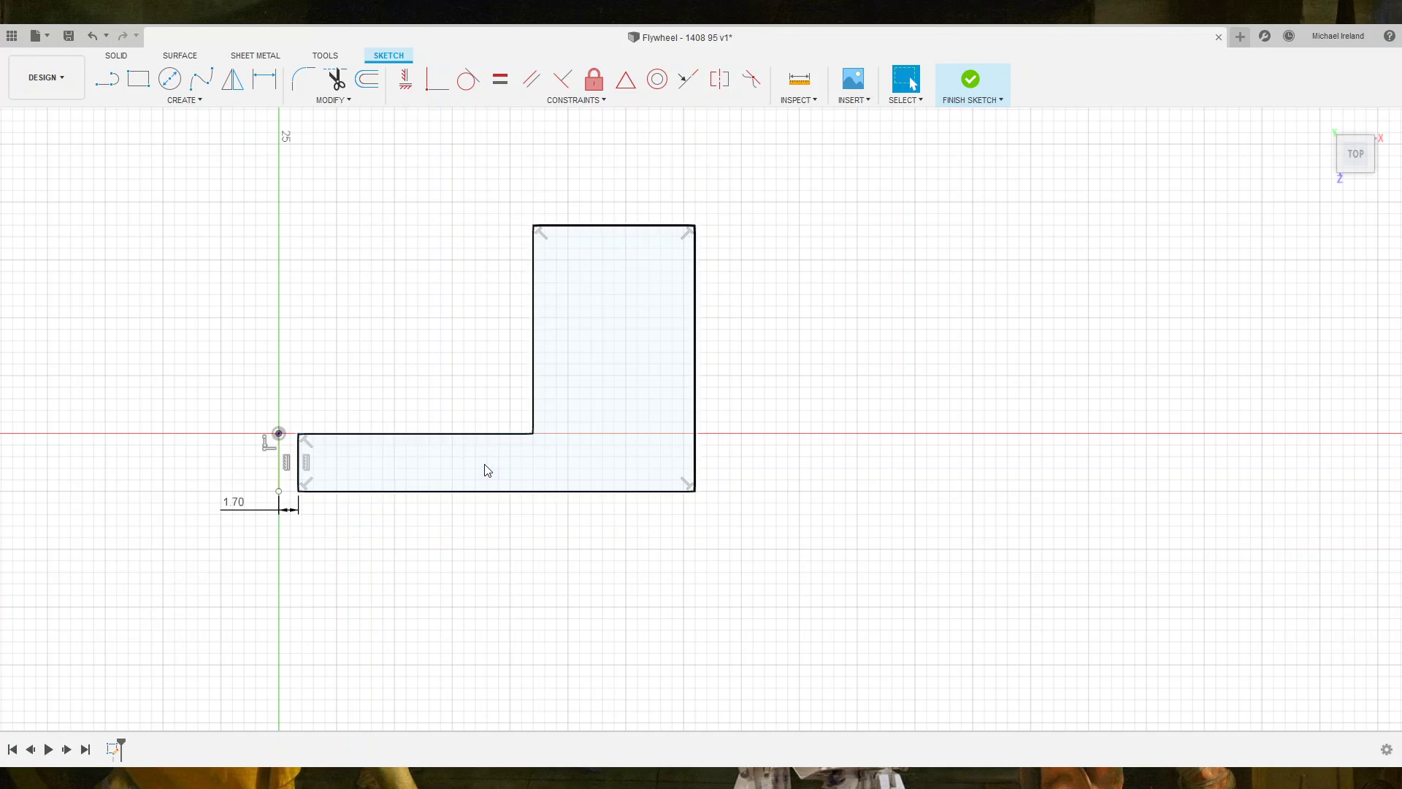
Make the L profile's two inner edges perpendicular.
{"action": "left_click", "coordinate": [480, 433]}
{"action": "left_click", "coordinate": [532, 395], "text": "shift"}
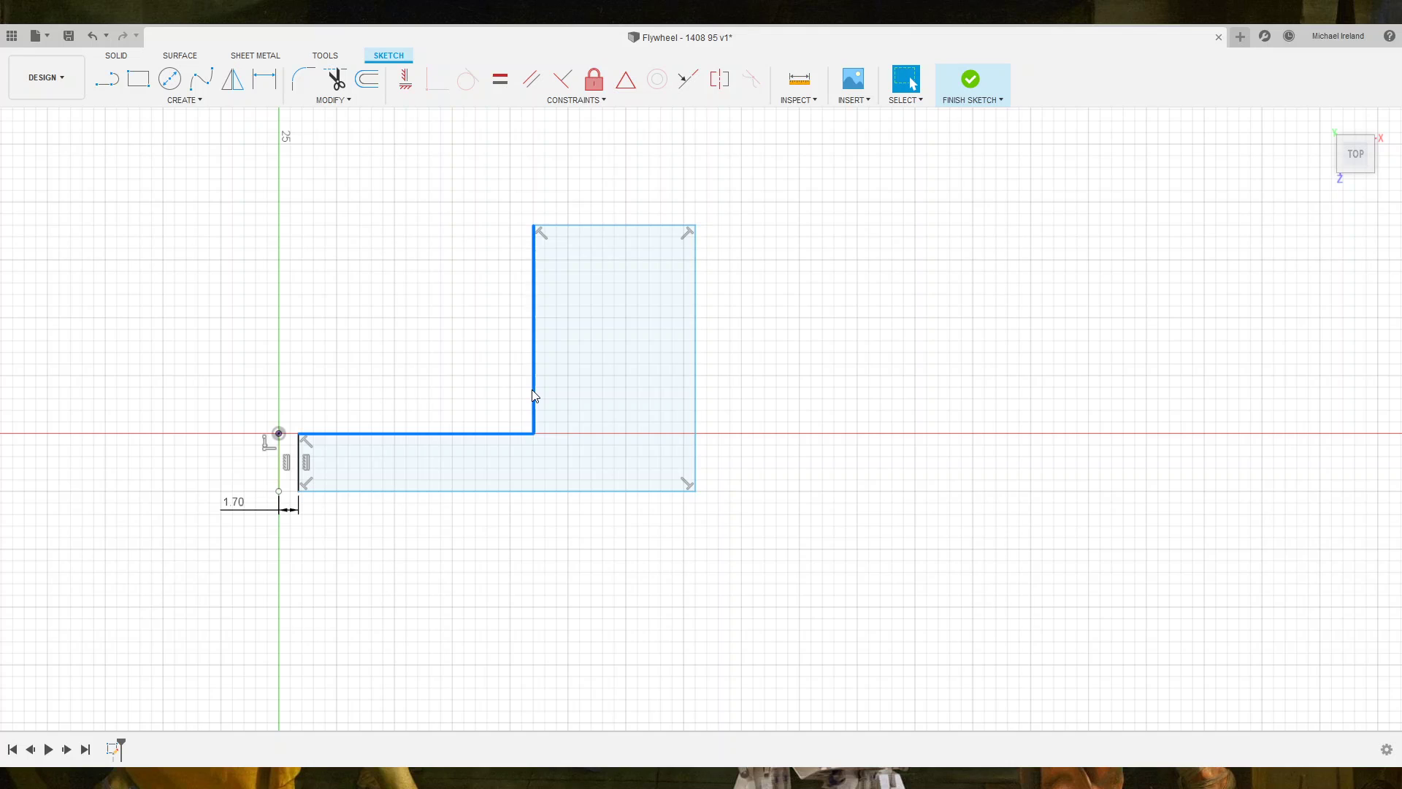
{"action": "left_click", "coordinate": [562, 79]}
{"action": "key", "text": "Escape"}
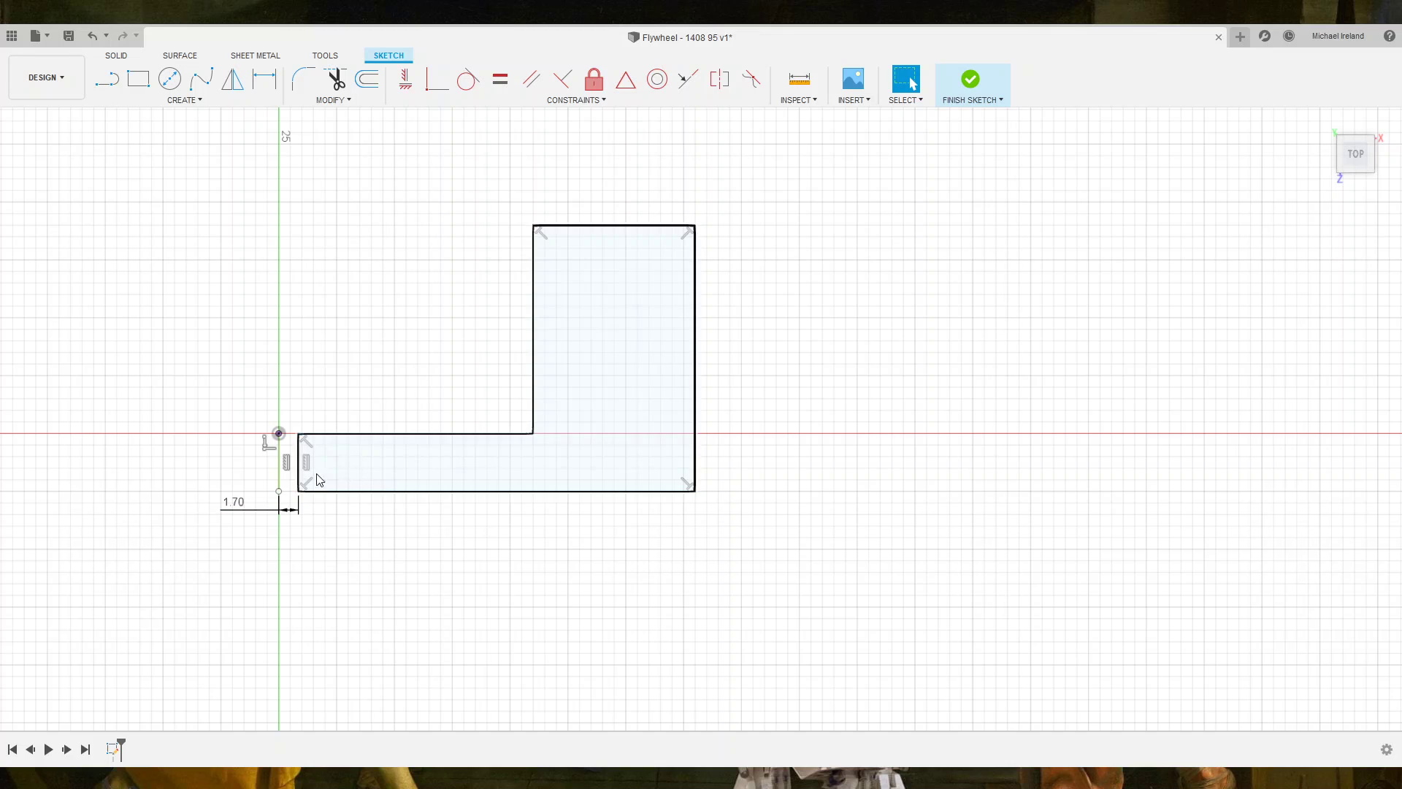
{"action": "scroll", "coordinate": [288, 494], "scroll_direction": "up", "scroll_amount": 1}
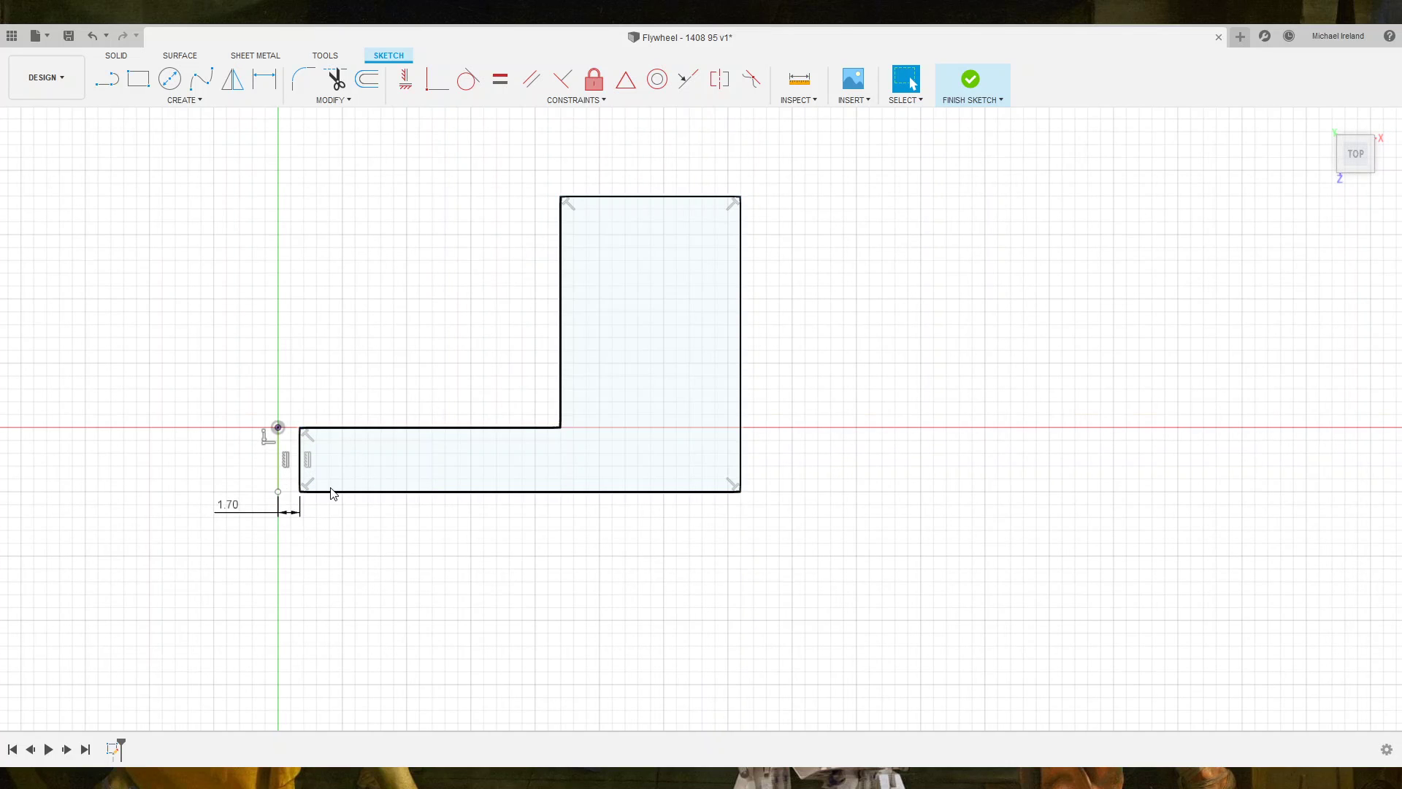
Dimension the profile's left edge to 3.00.
{"action": "key", "text": "d"}
{"action": "left_click", "coordinate": [301, 465]}
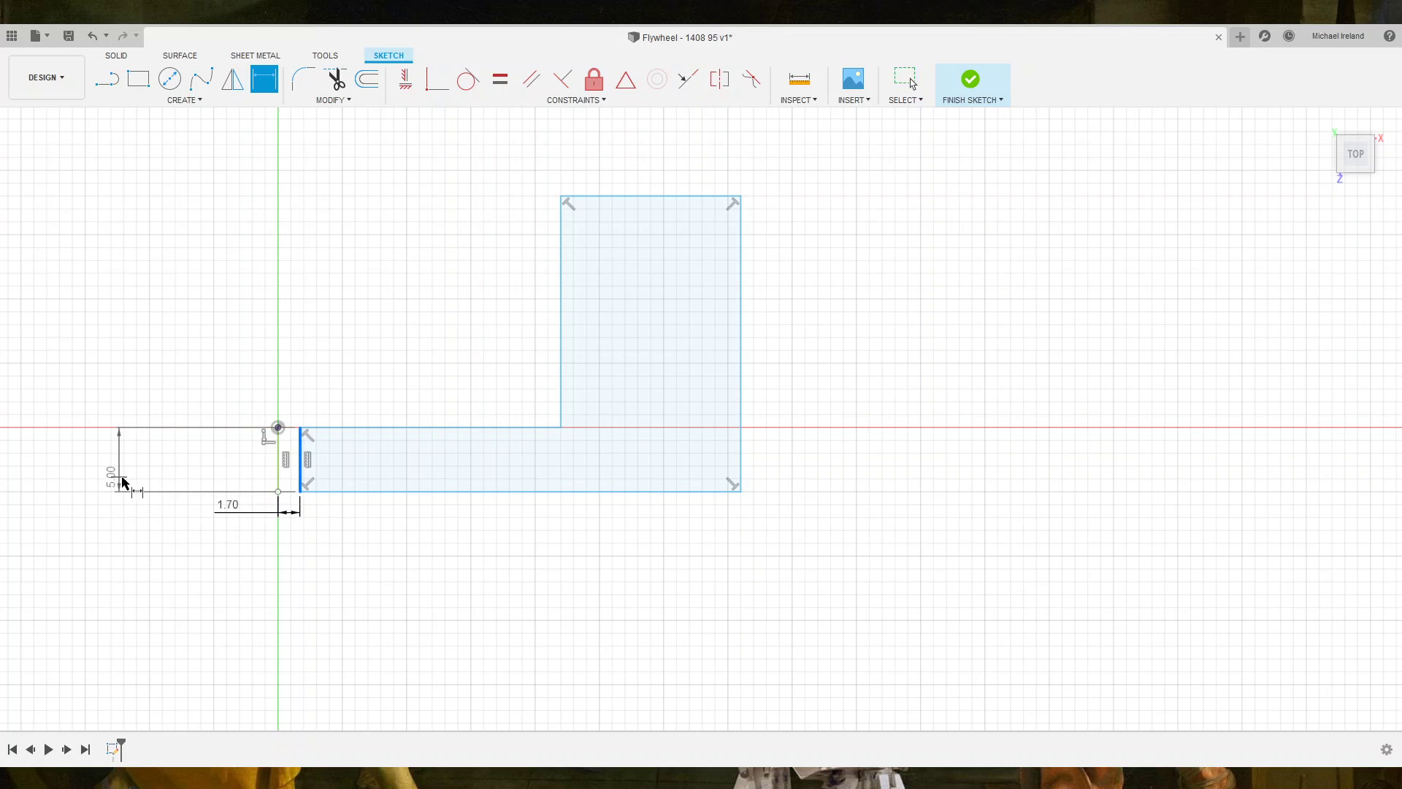
{"action": "left_click", "coordinate": [138, 604]}
{"action": "type", "text": "3"}
{"action": "key", "text": "Return"}
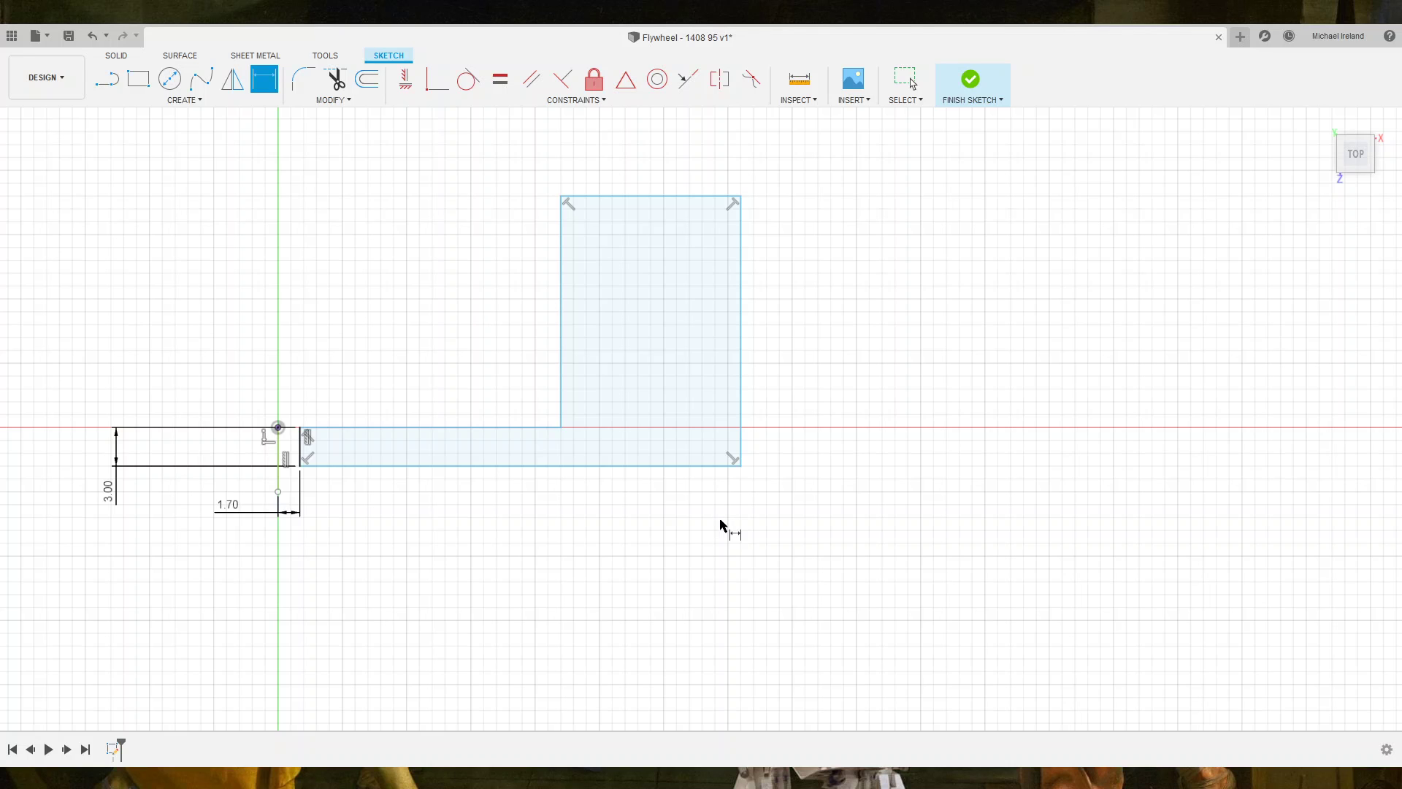
Dimension the profile's right edge height at 13.80.
{"action": "left_click", "coordinate": [742, 358]}
{"action": "left_click", "coordinate": [853, 644]}
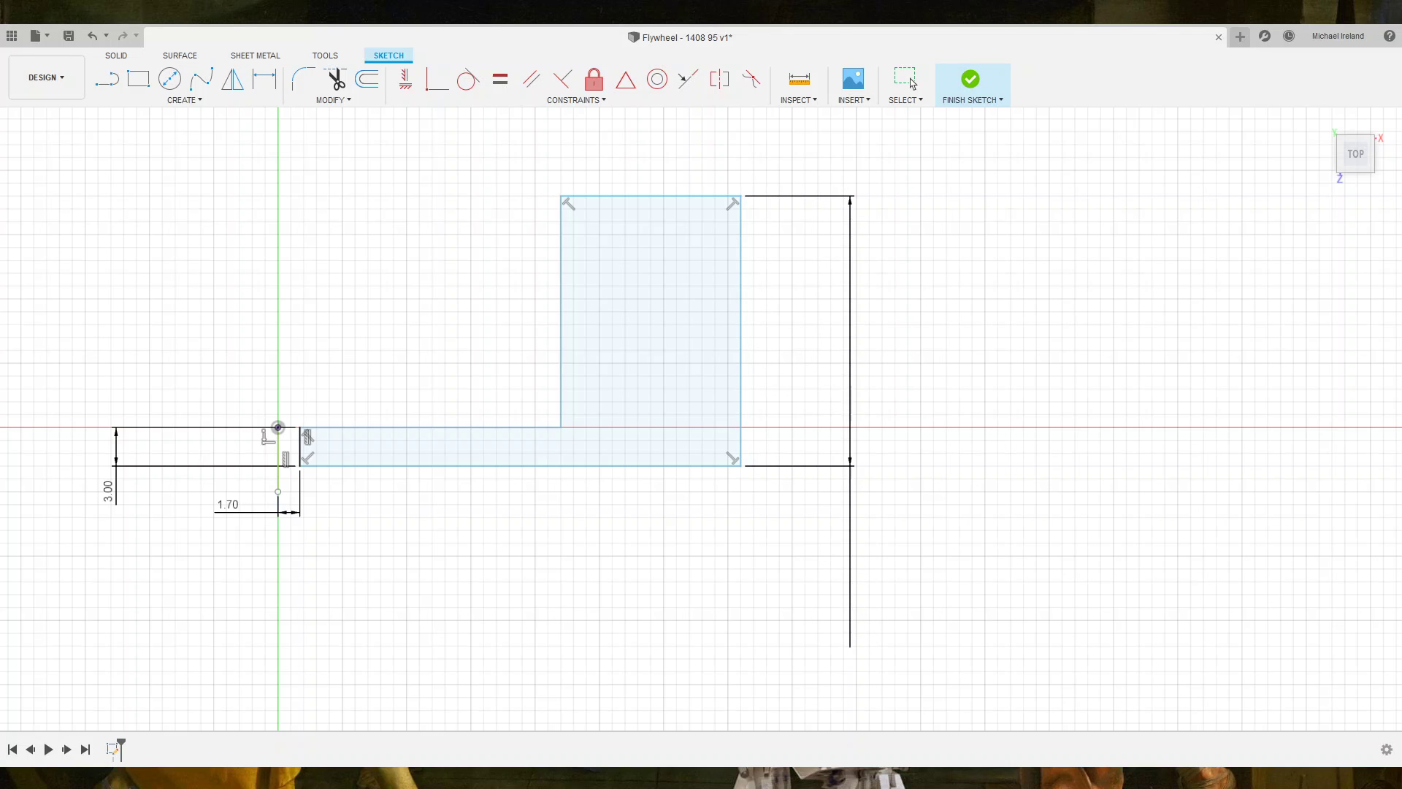
{"action": "key", "text": "Return"}
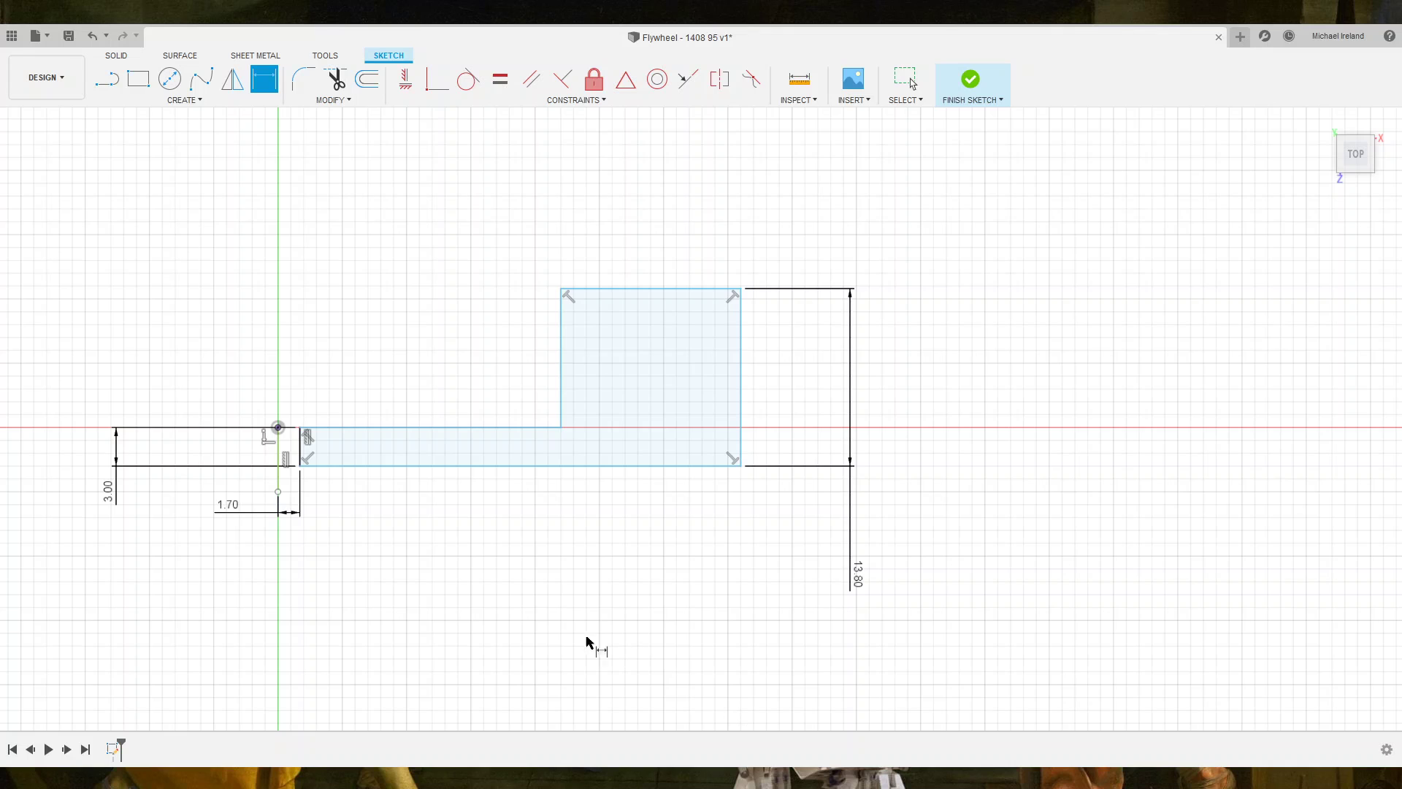
Set the overall width to 19.00 from the centre axis and widen the upright section.
{"action": "left_click", "coordinate": [740, 447]}
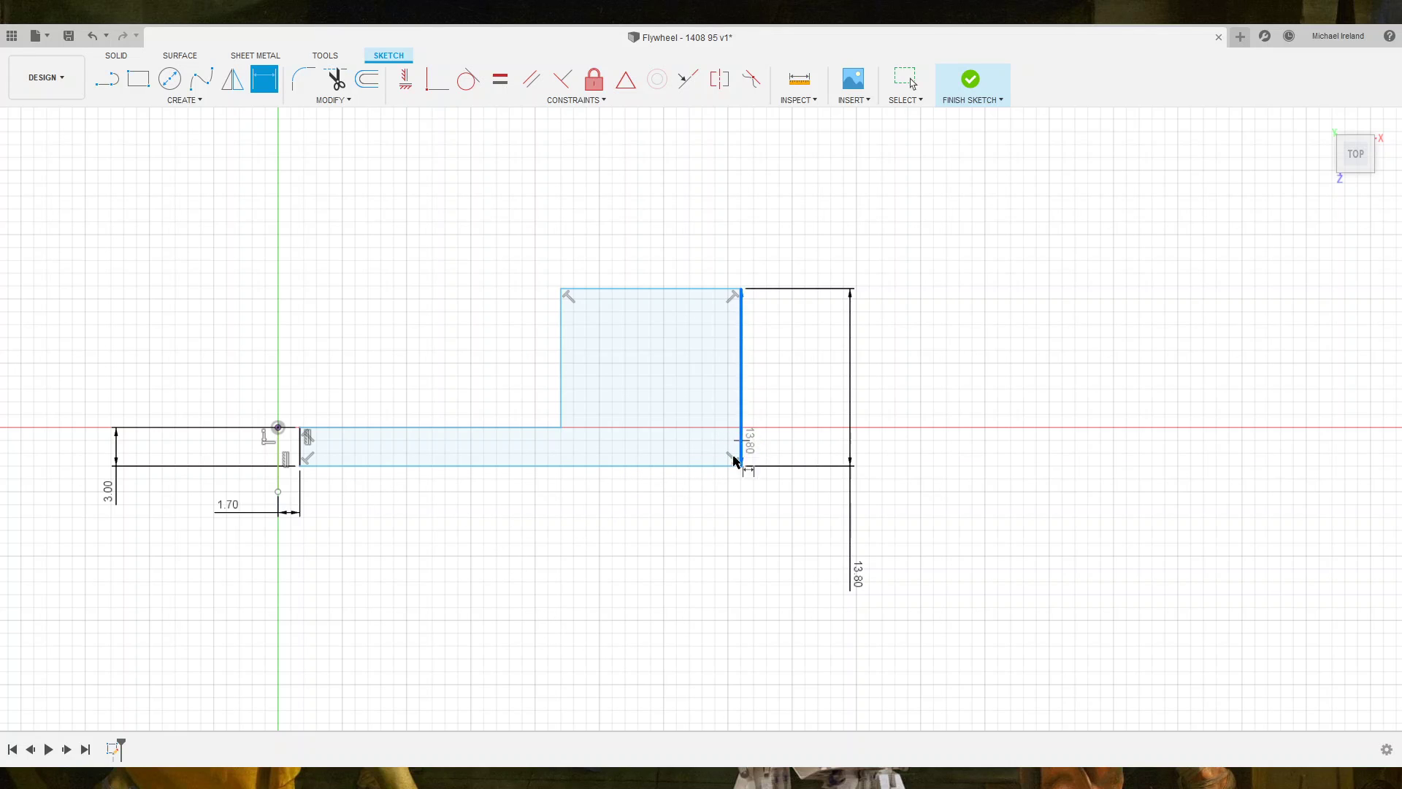
{"action": "left_click", "coordinate": [279, 464]}
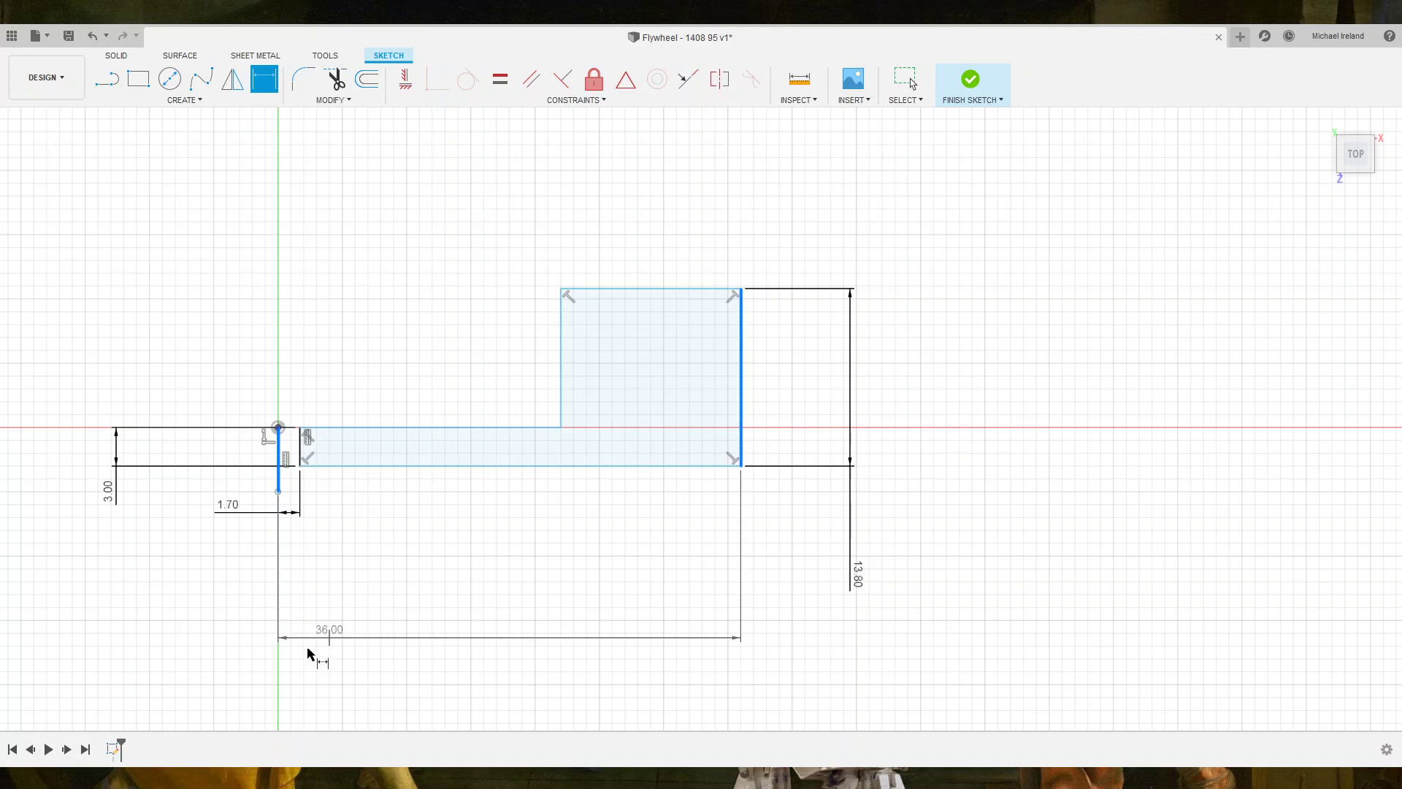
{"action": "left_click", "coordinate": [185, 647]}
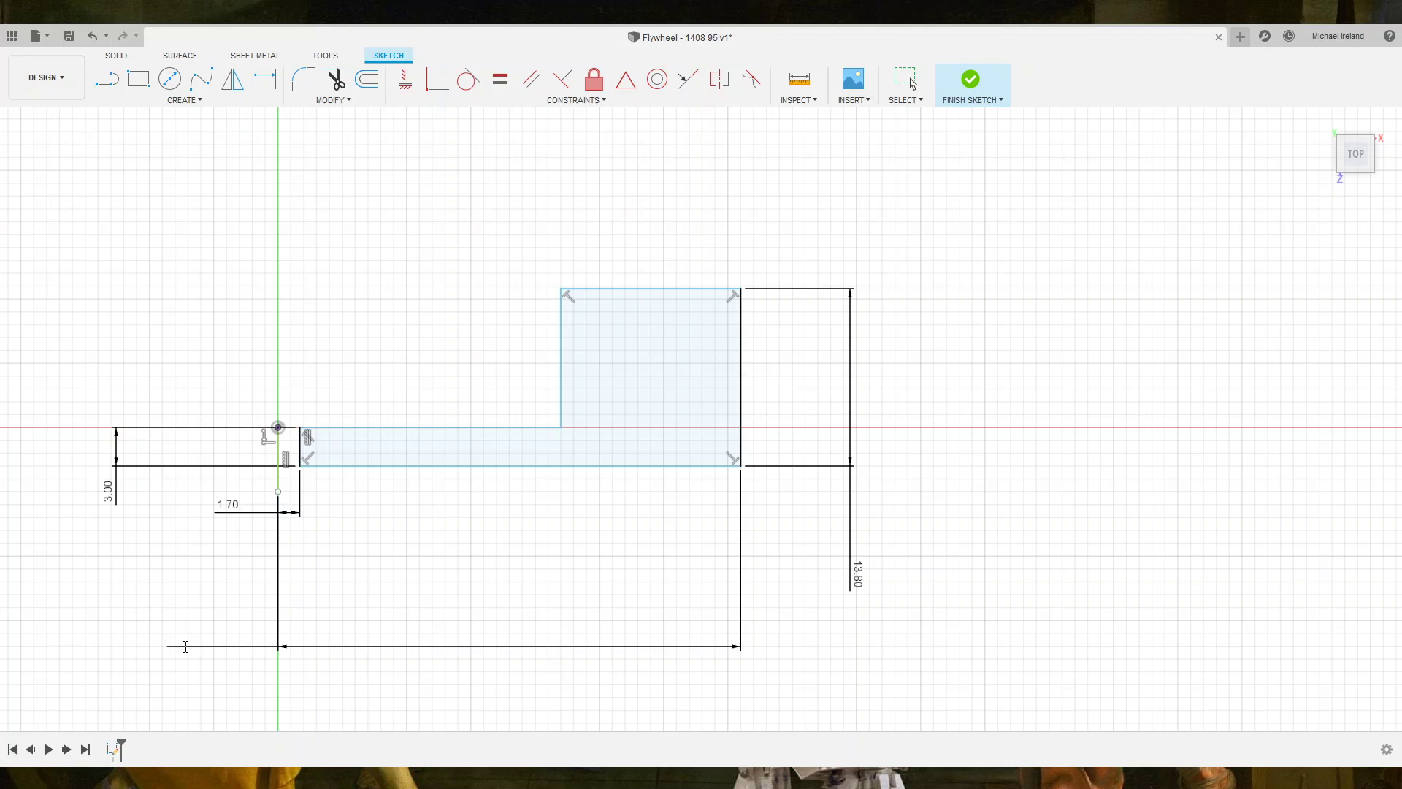
{"action": "type", "text": "19"}
{"action": "key", "text": "Return"}
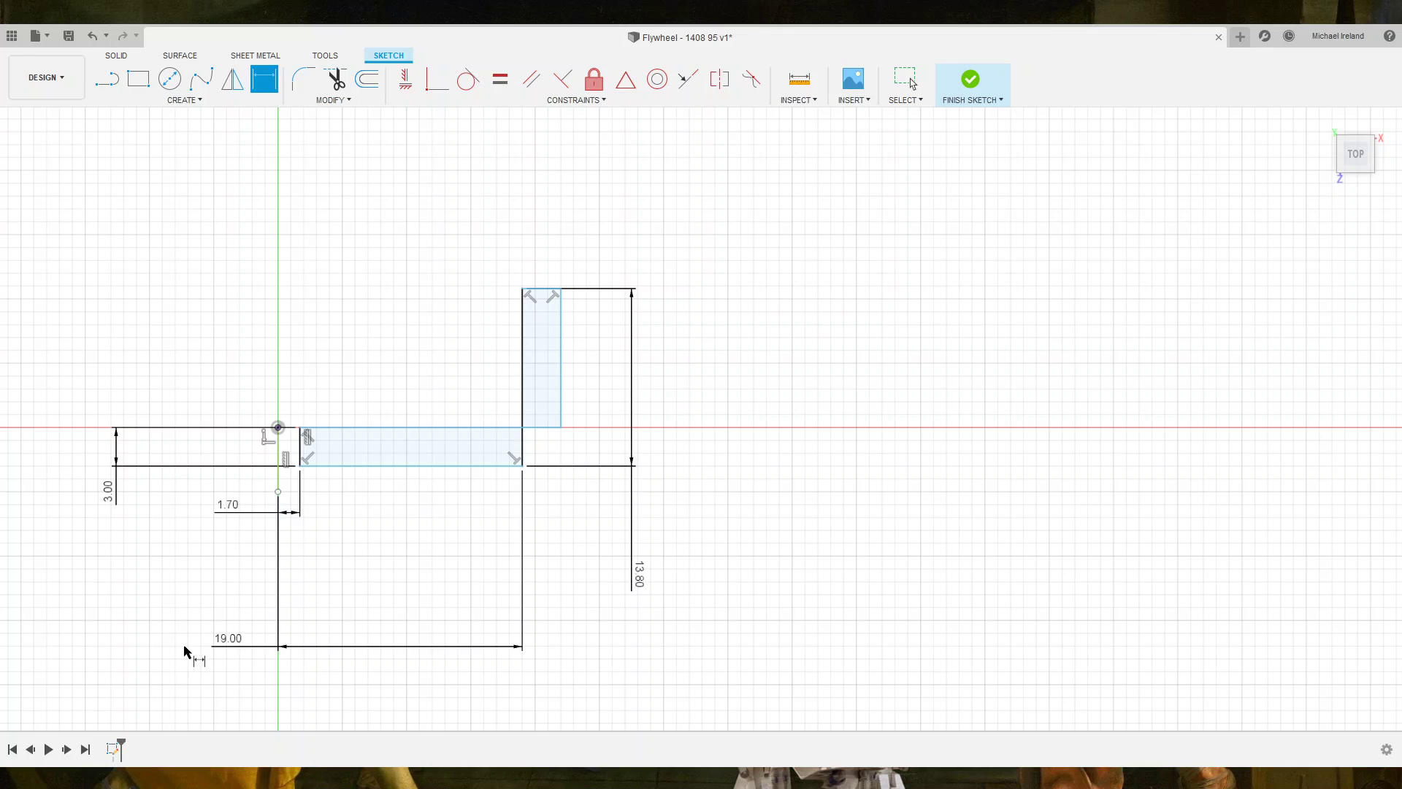
{"action": "key", "text": "Escape"}
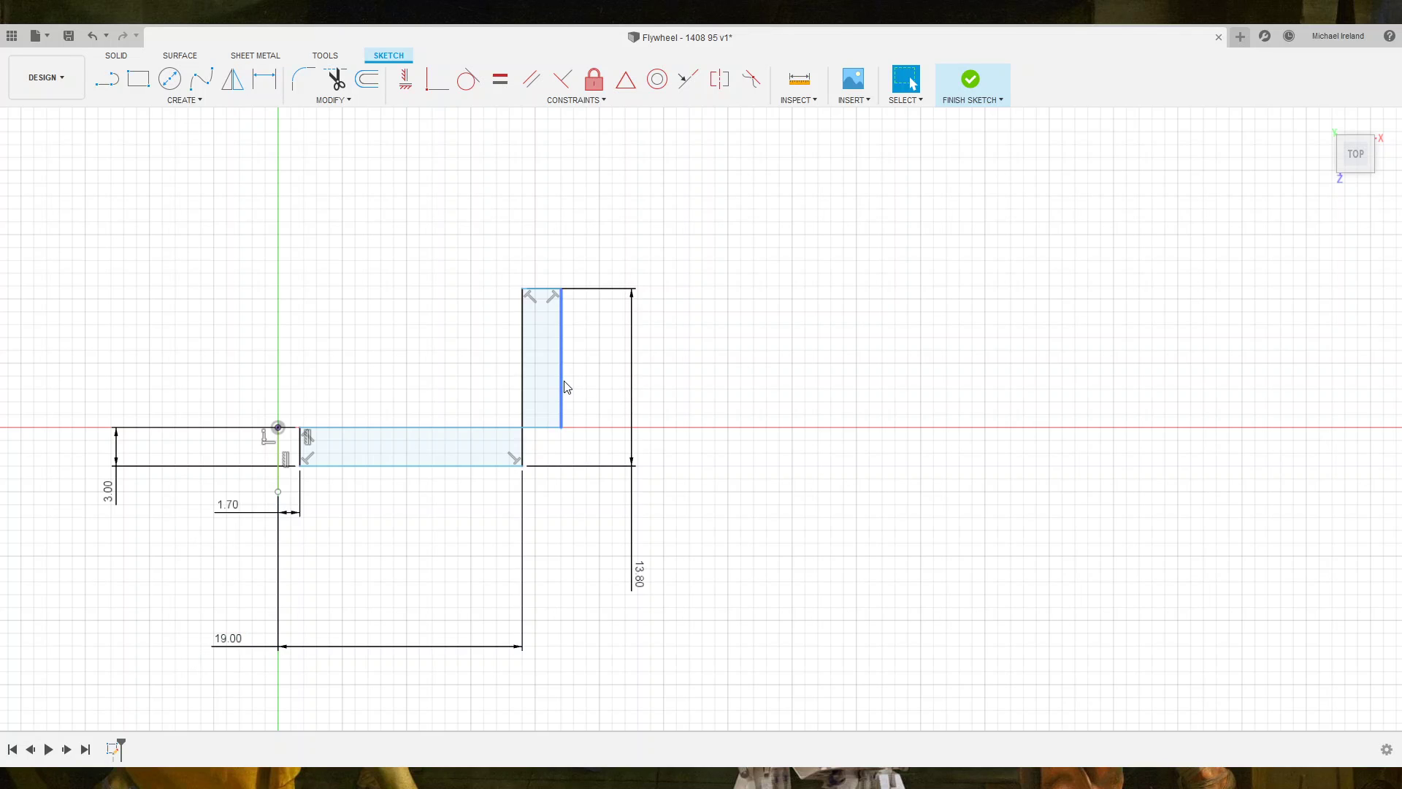
{"action": "left_click_drag", "start_coordinate": [561, 385], "coordinate": [440, 398]}
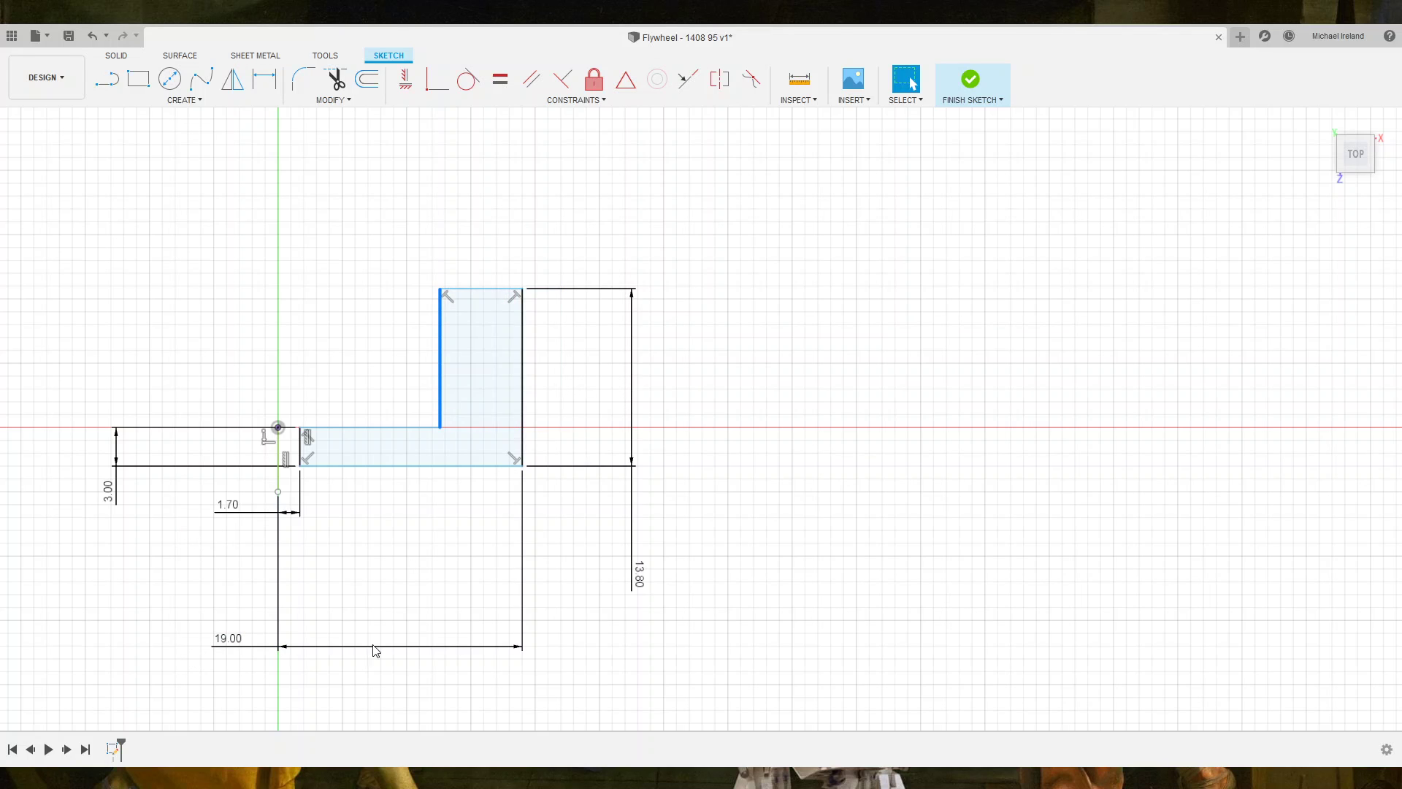
{"action": "left_click", "coordinate": [382, 579]}
Dimension the upright's inner edge 9.40 from the centre axis and drag the step line up.
{"action": "left_click", "coordinate": [440, 369]}
{"action": "key", "text": "d"}
{"action": "left_click", "coordinate": [278, 457]}
{"action": "left_click", "coordinate": [155, 282]}
{"action": "key", "text": "Escape"}
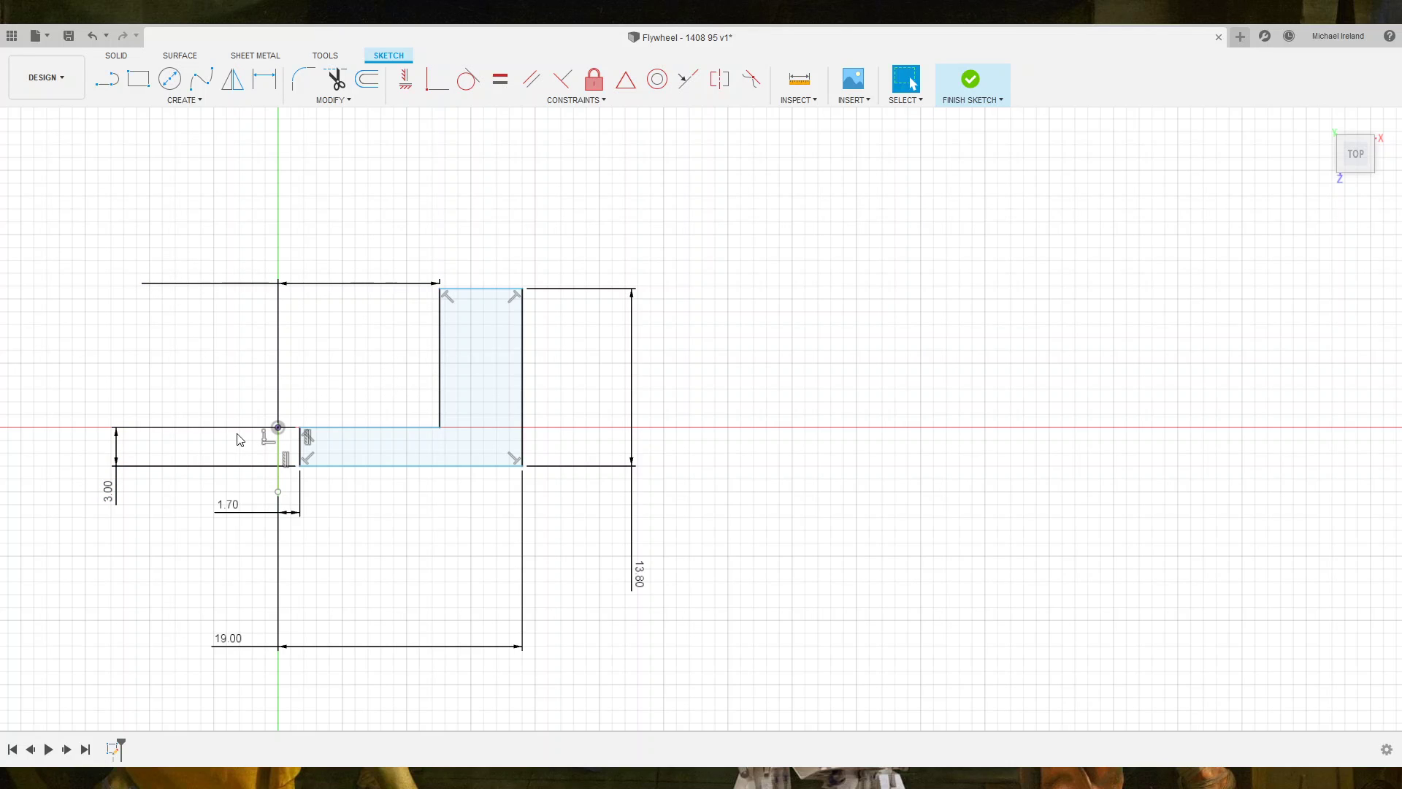
{"action": "key", "text": "d"}
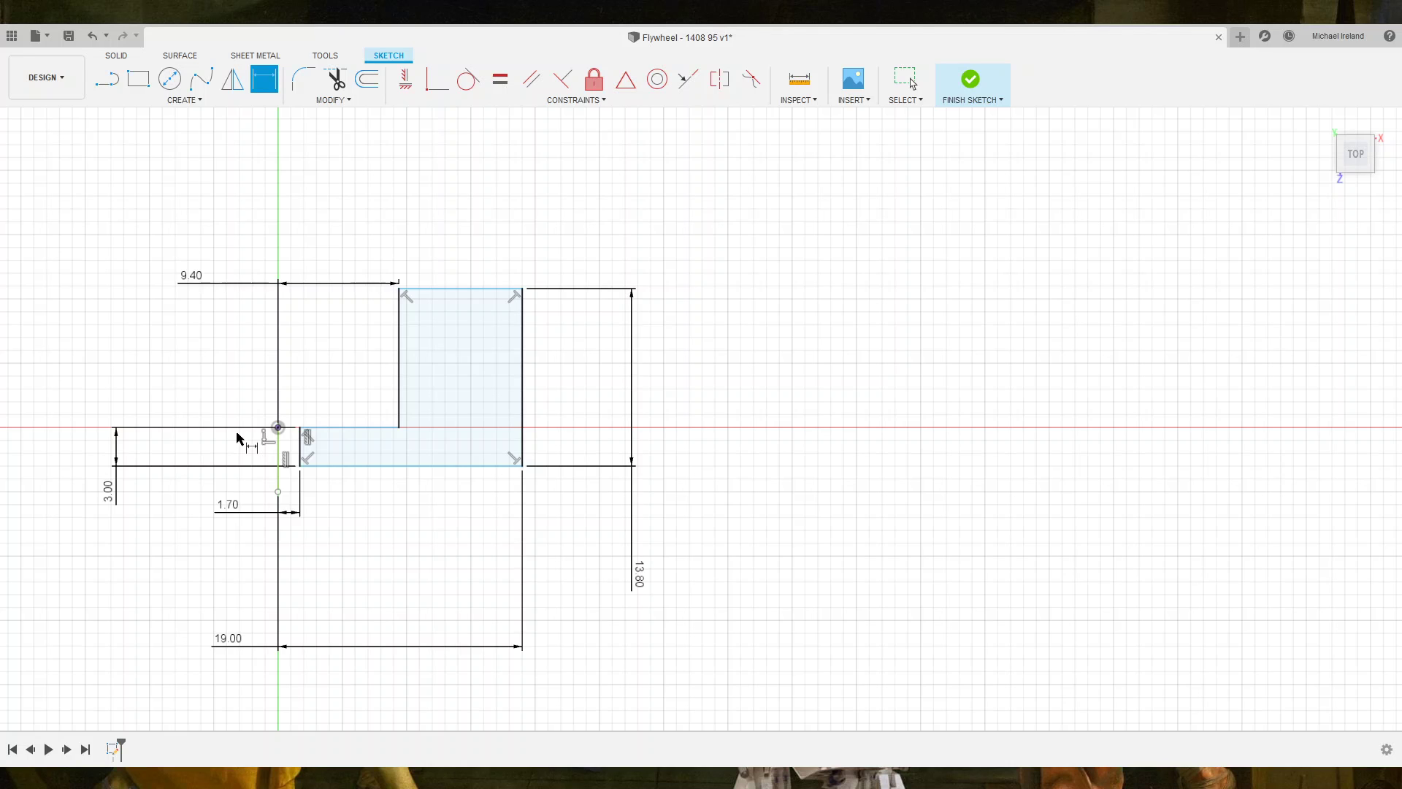
{"action": "key", "text": "Escape"}
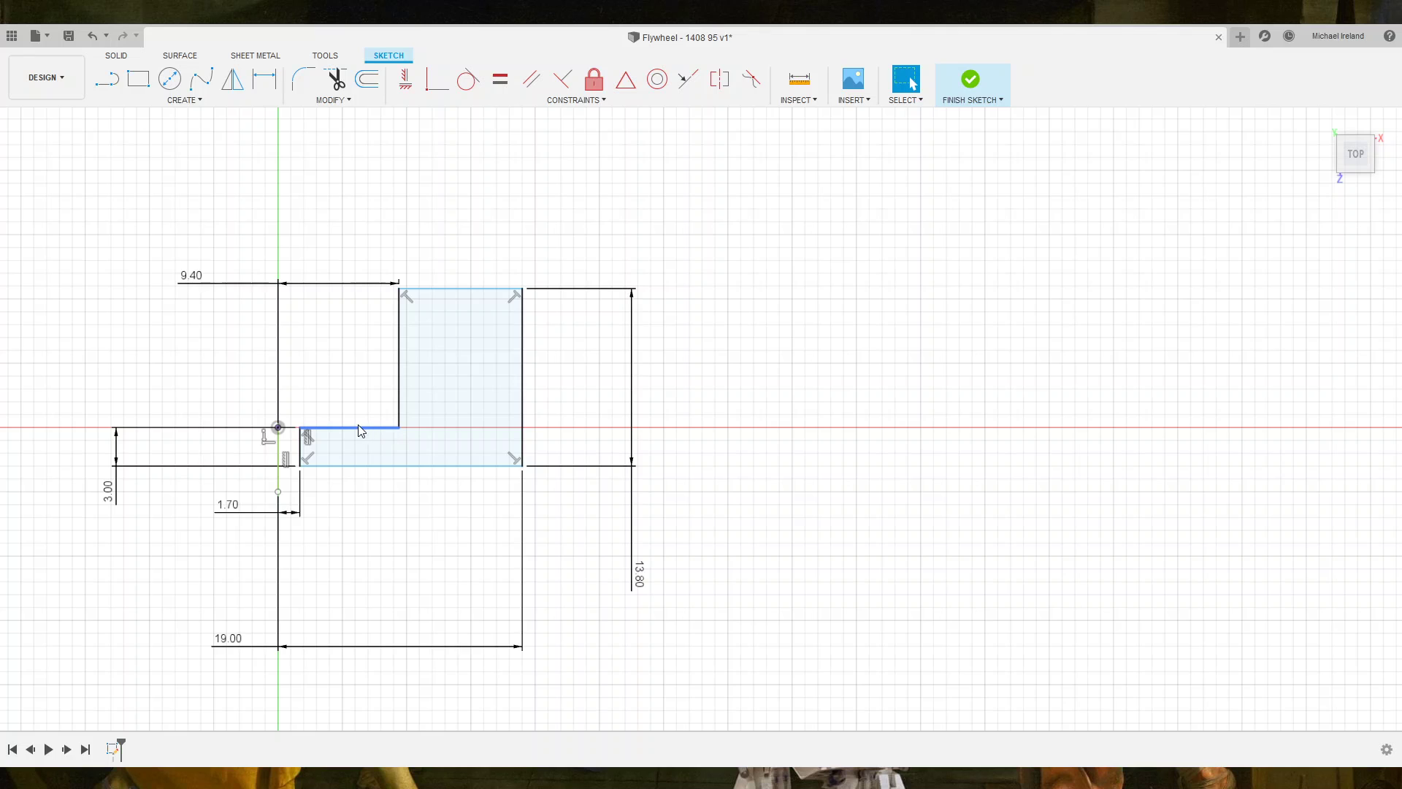
{"action": "mouse_move", "coordinate": [363, 432]}
{"action": "left_mouse_down"}
{"action": "mouse_move", "coordinate": [365, 396]}
{"action": "mouse_move", "coordinate": [367, 434]}
{"action": "left_mouse_up"}
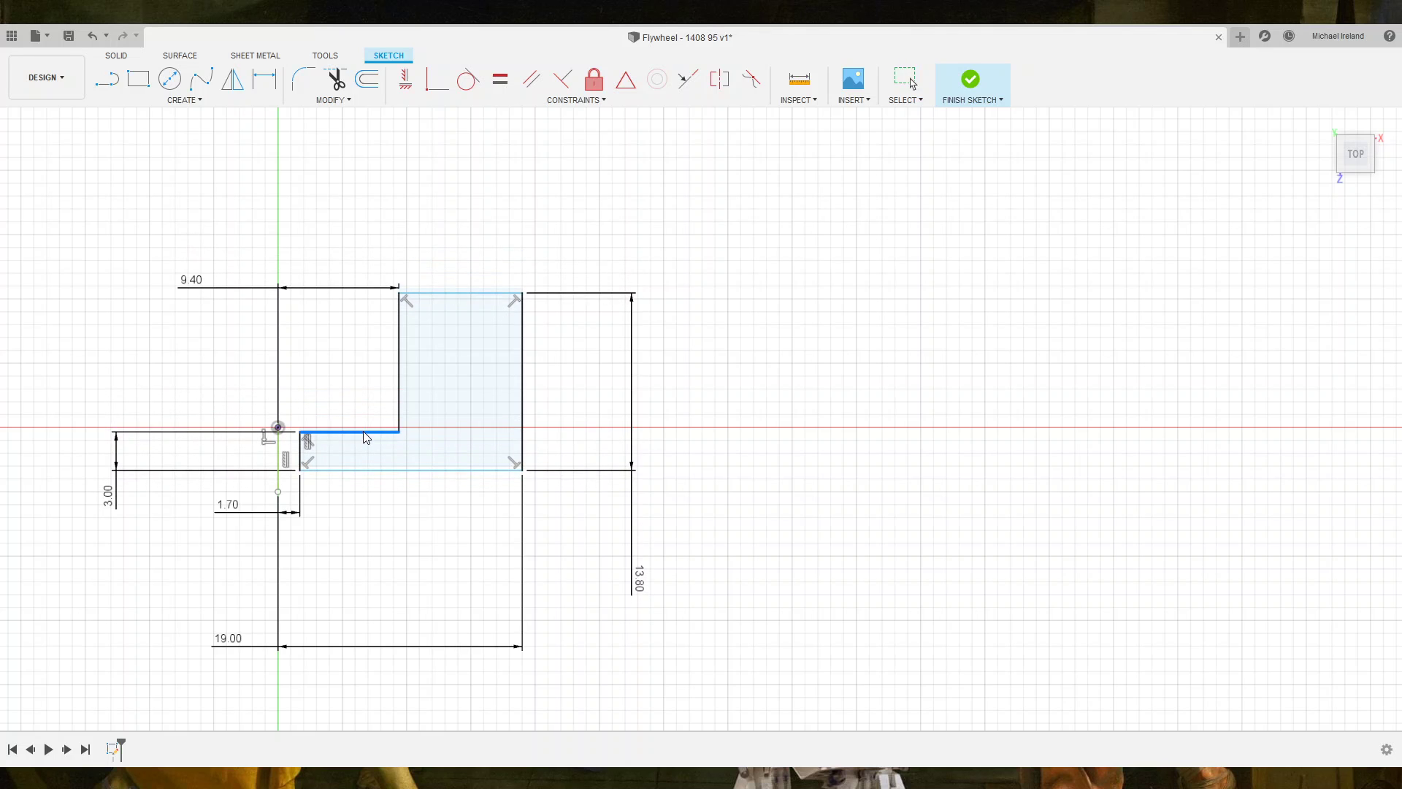
Fix the short horizontal step line, then select the bottom edge and origin point.
{"action": "scroll", "coordinate": [359, 435], "scroll_direction": "down", "scroll_amount": 3}
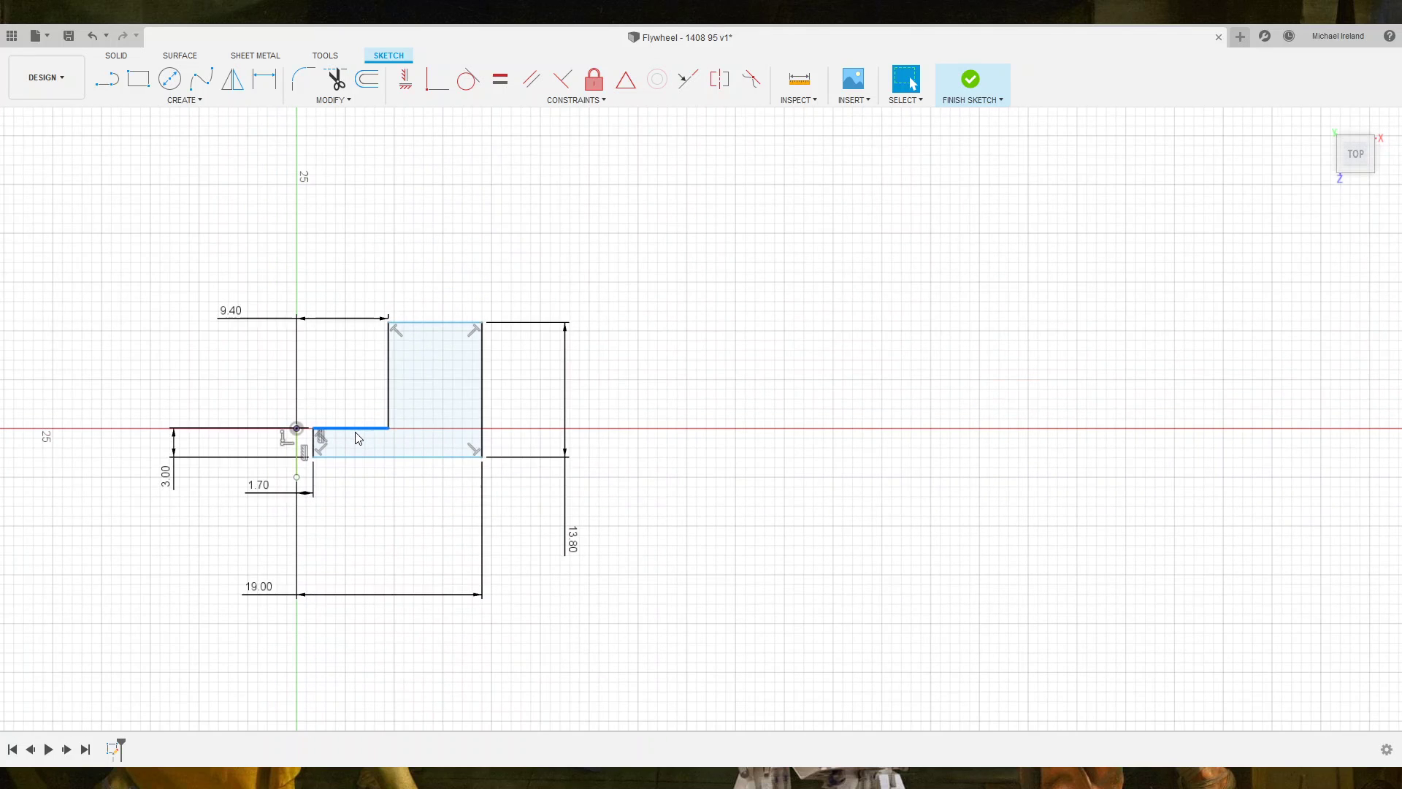
{"action": "scroll", "coordinate": [356, 434], "scroll_direction": "up", "scroll_amount": 3}
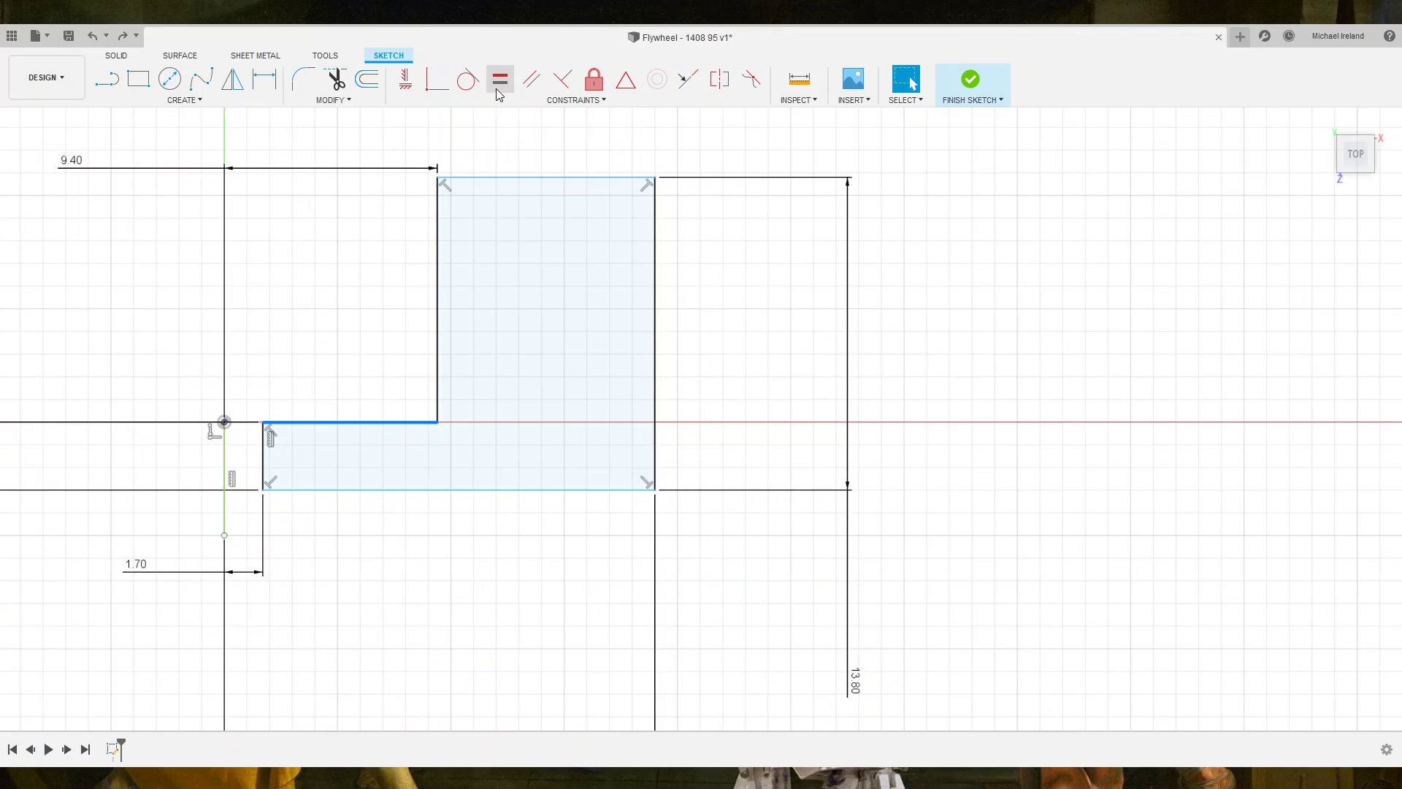
{"action": "left_click", "coordinate": [590, 88]}
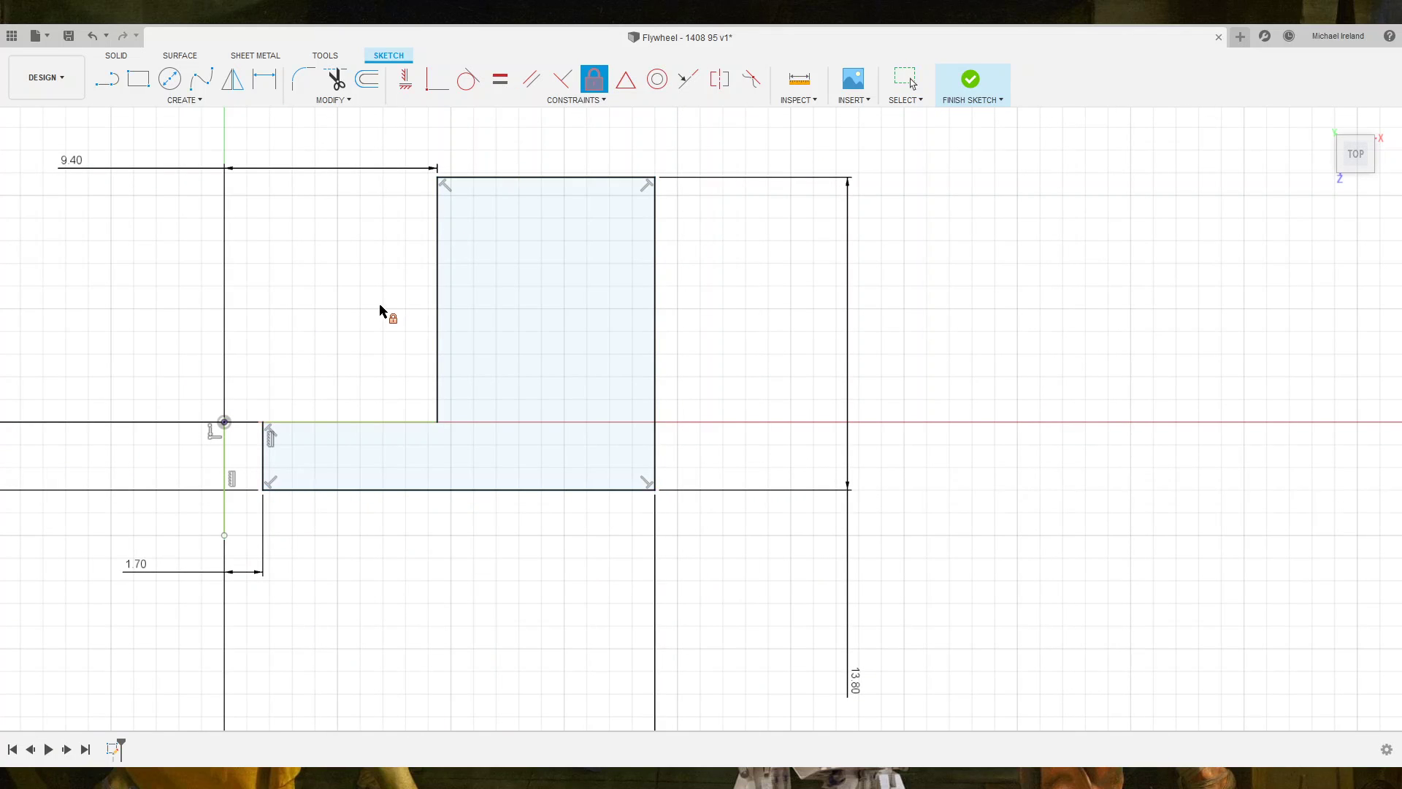
{"action": "scroll", "coordinate": [378, 313], "scroll_direction": "down", "scroll_amount": 2}
{"action": "left_click", "coordinate": [415, 427]}
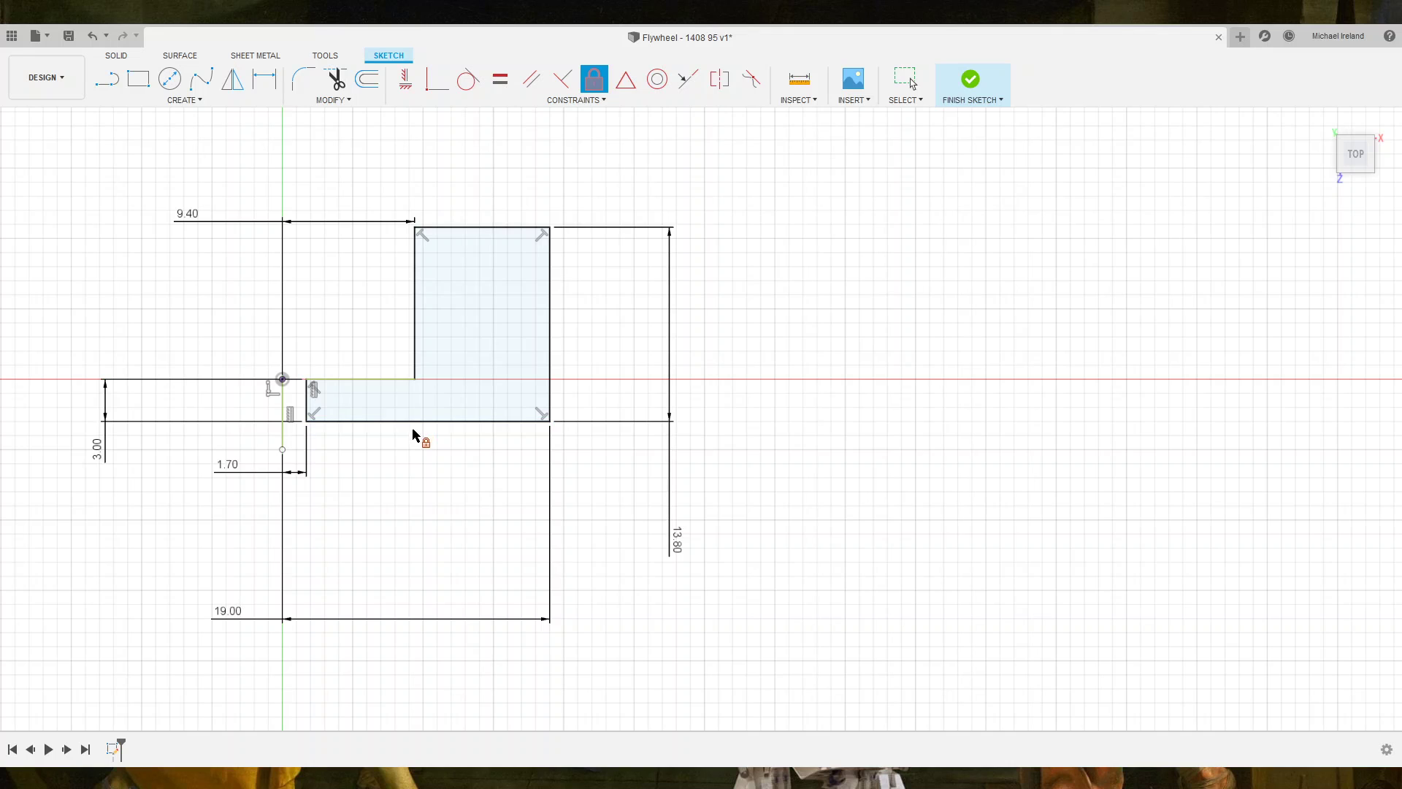
{"action": "key", "text": "Escape"}
{"action": "left_click", "coordinate": [413, 427]}
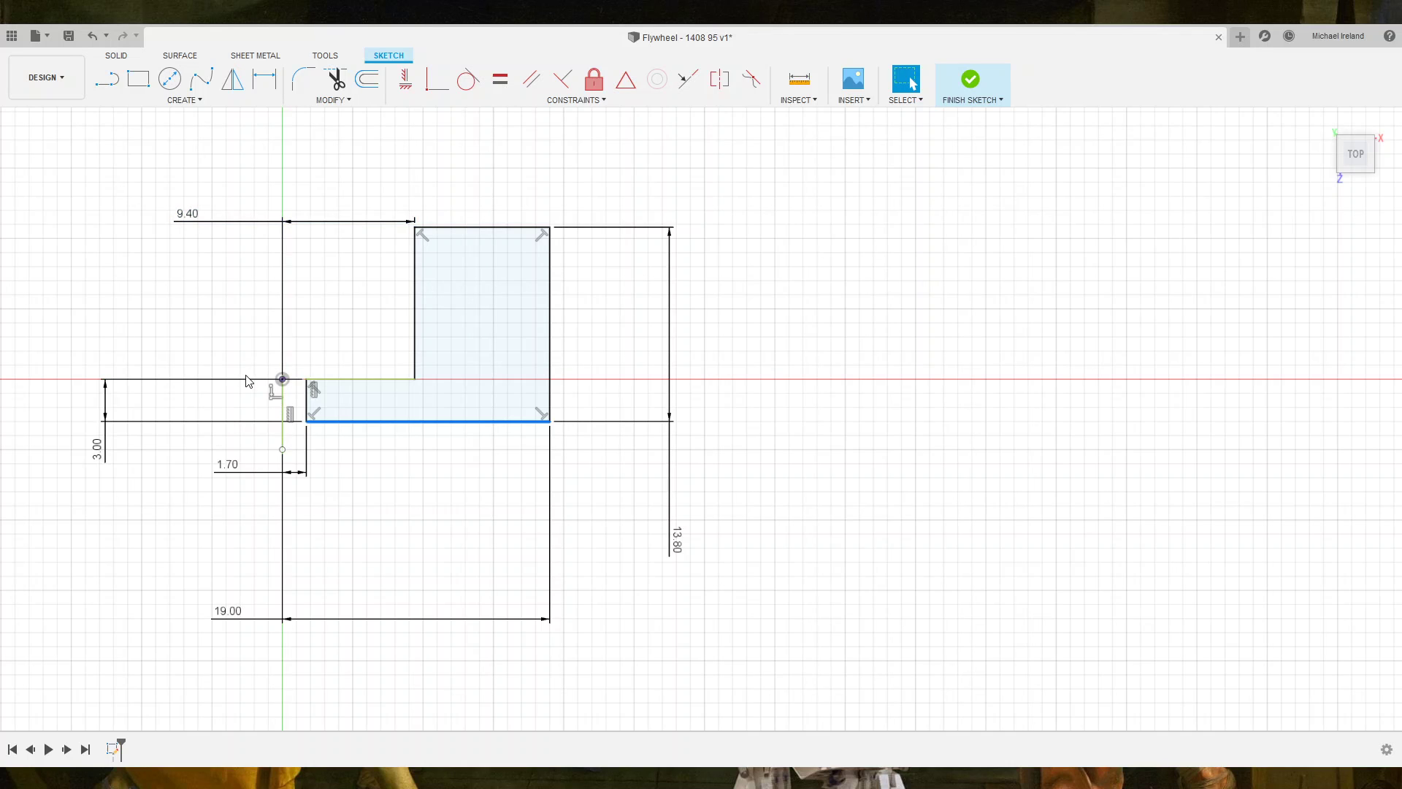
{"action": "left_click", "coordinate": [283, 379], "text": "shift"}
{"action": "scroll", "coordinate": [870, 266], "scroll_direction": "up", "scroll_amount": 1}
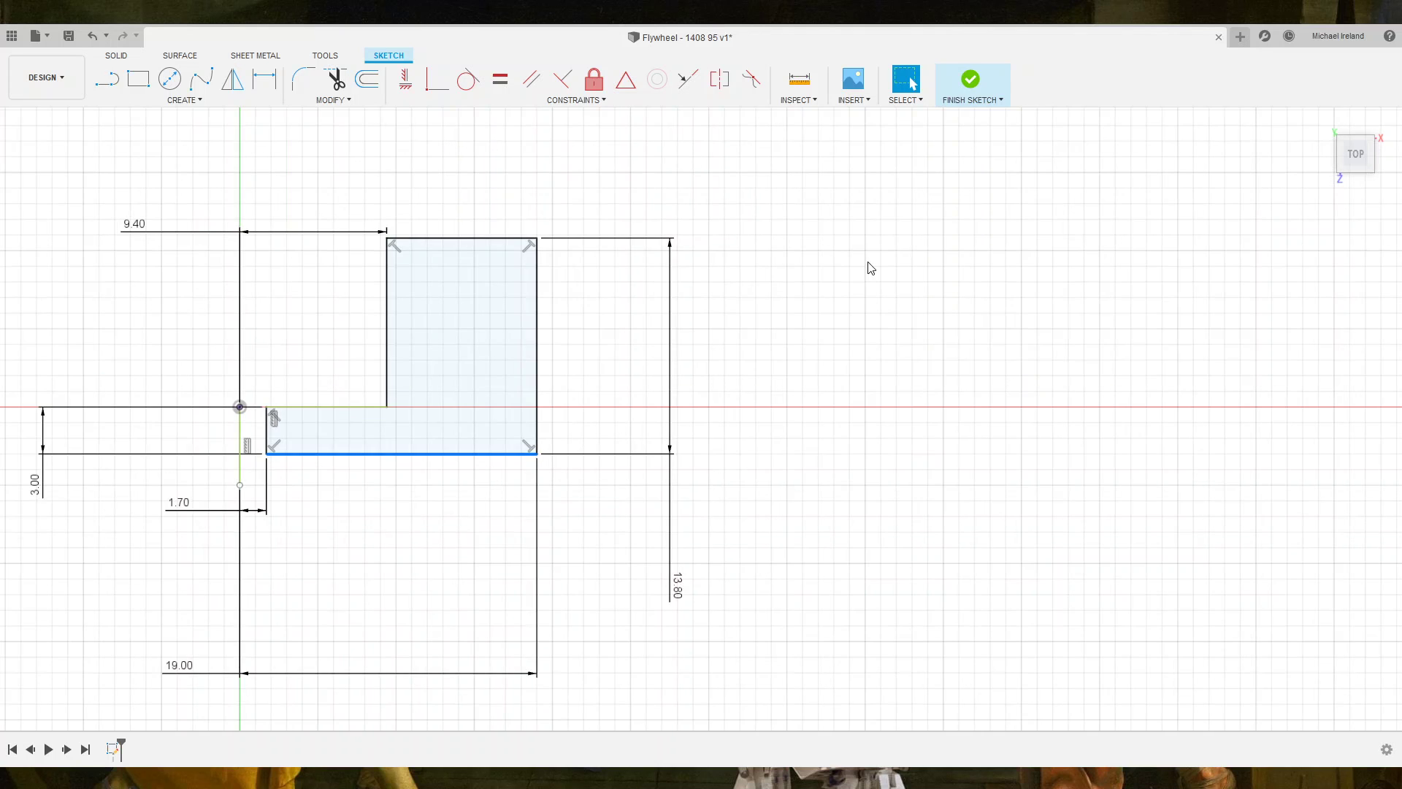
{"action": "scroll", "coordinate": [851, 329], "scroll_direction": "down", "scroll_amount": 2}
{"action": "scroll", "coordinate": [782, 448], "scroll_direction": "down", "scroll_amount": 1}
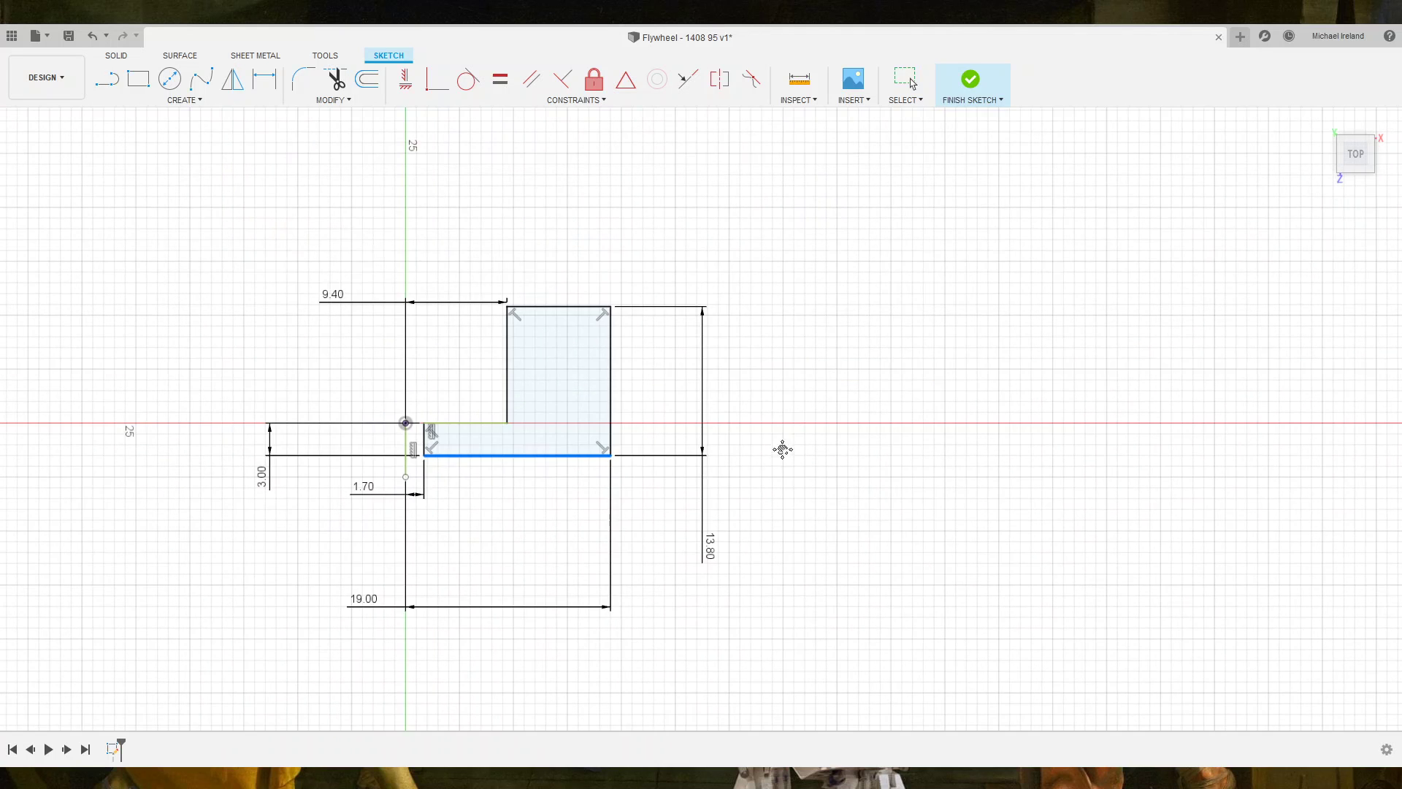
Draw a 9.20 by 18.30 rectangle above the profile.
{"action": "left_click", "coordinate": [138, 78]}
{"action": "left_click", "coordinate": [359, 305]}
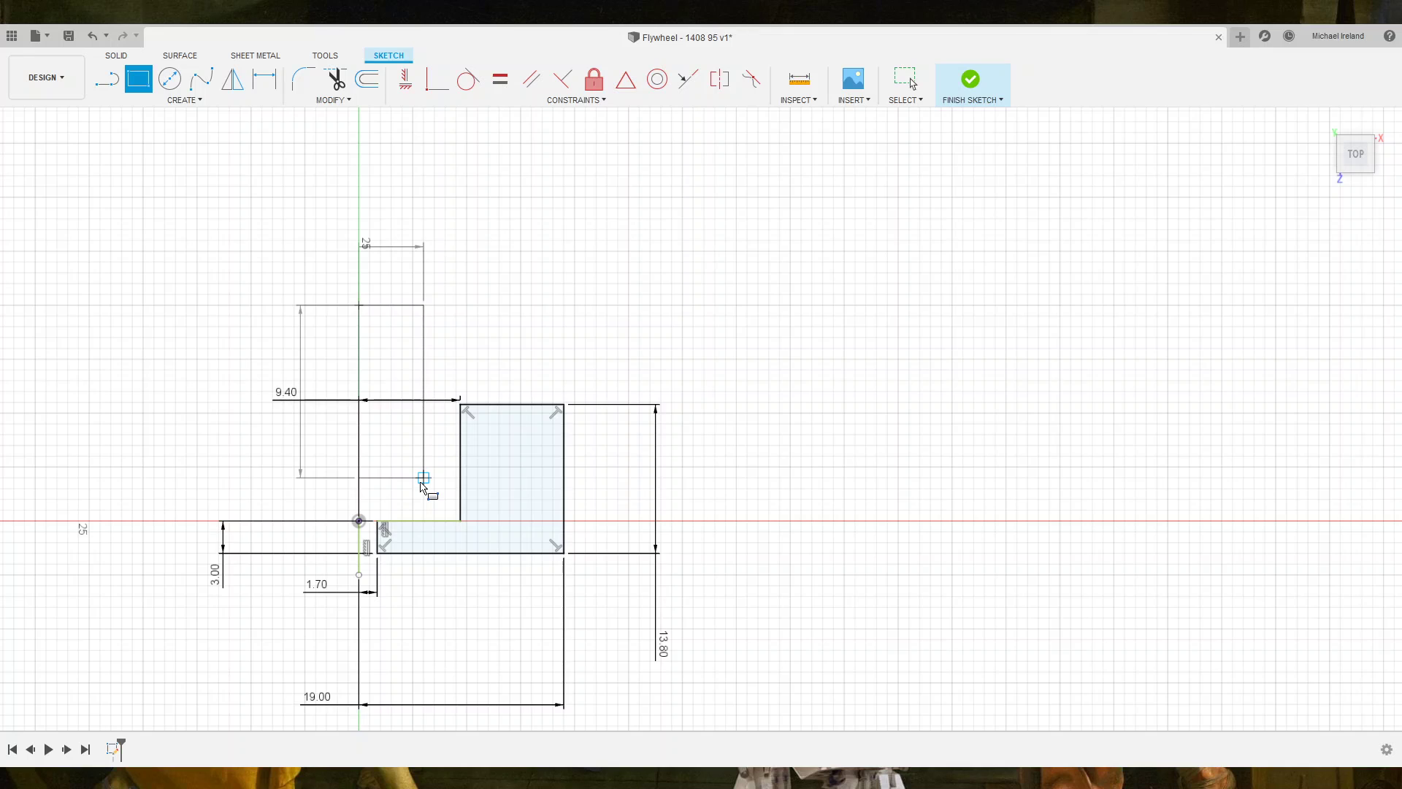
{"action": "type", "text": "13."}
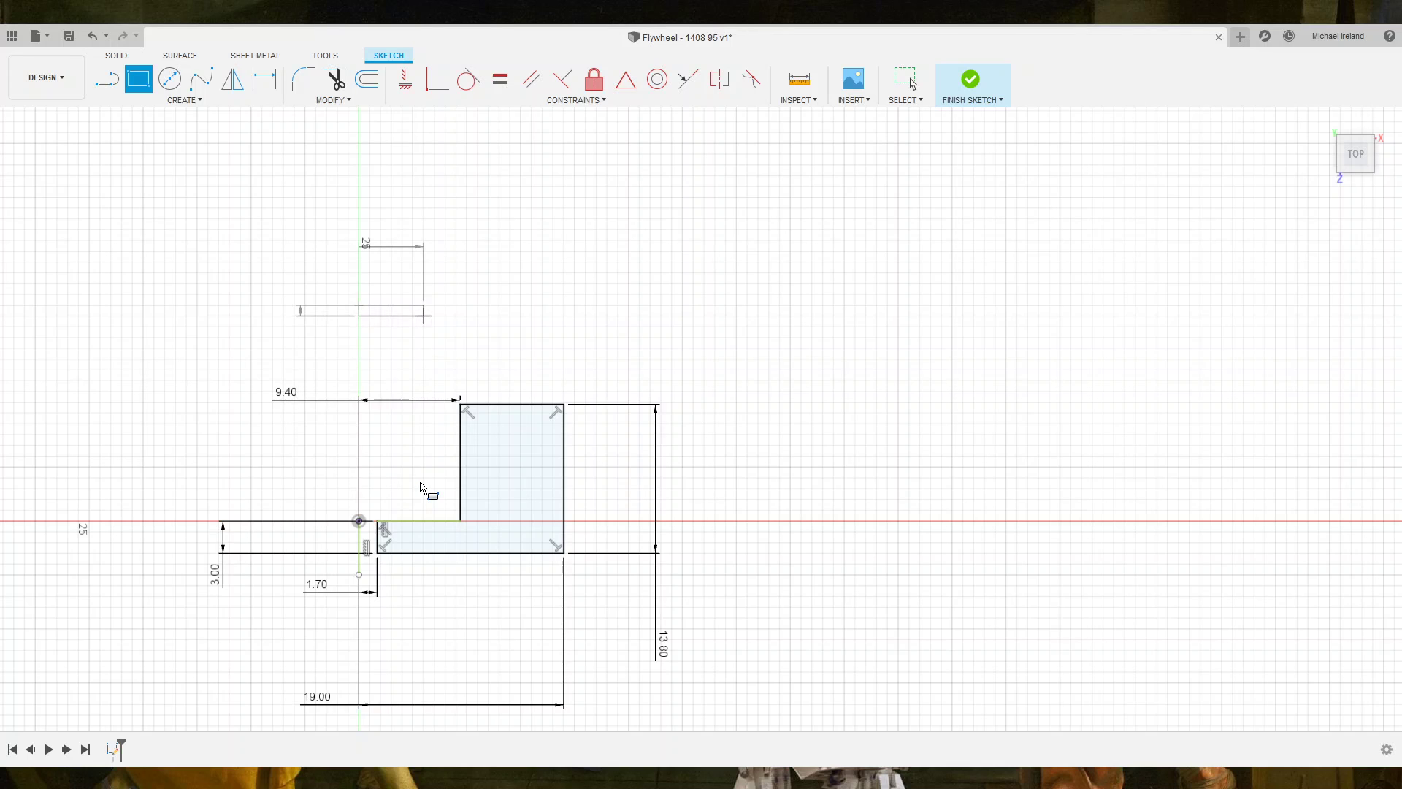
{"action": "type", "text": "8"}
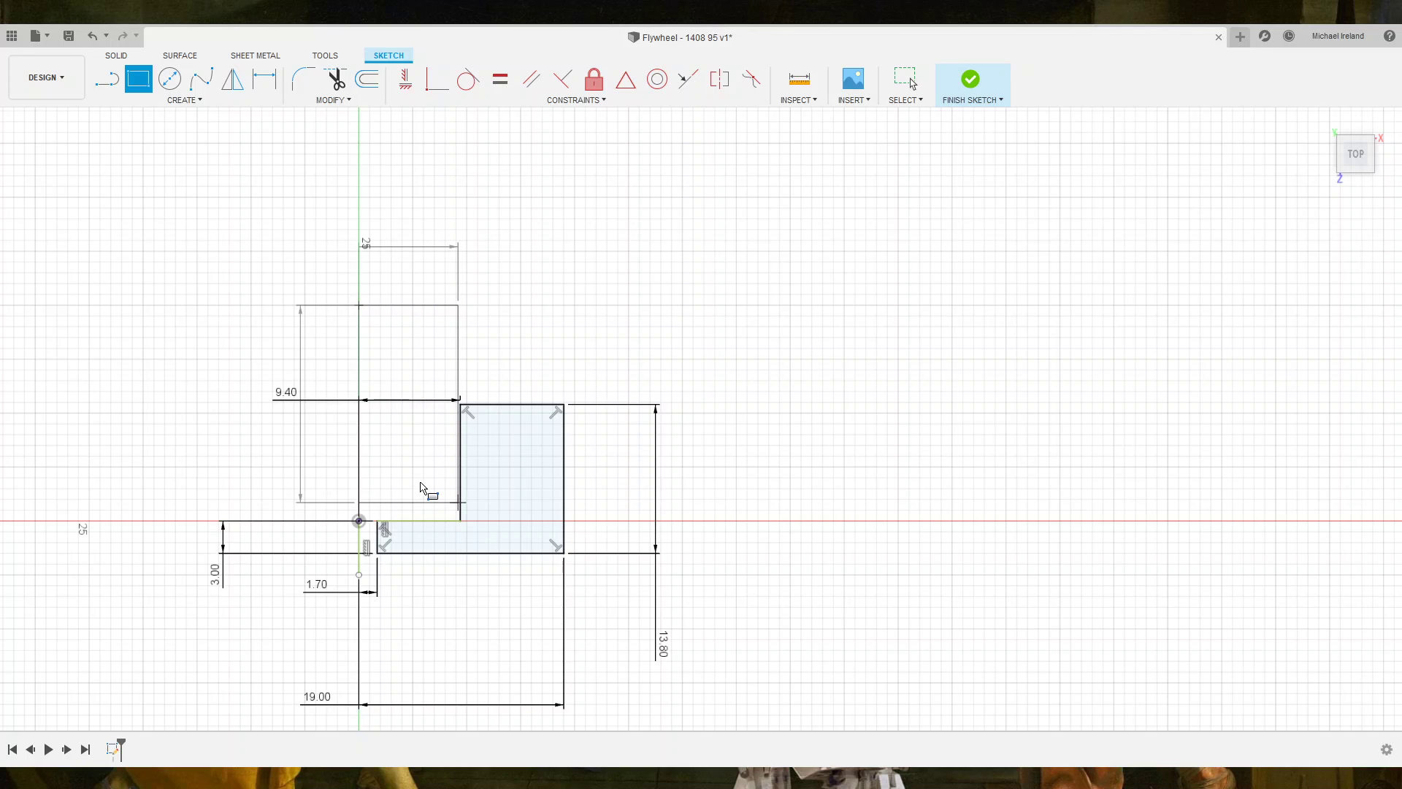
{"action": "key", "text": "Return"}
{"action": "key", "text": "Escape"}
{"action": "scroll", "coordinate": [441, 479], "scroll_direction": "up", "scroll_amount": 2}
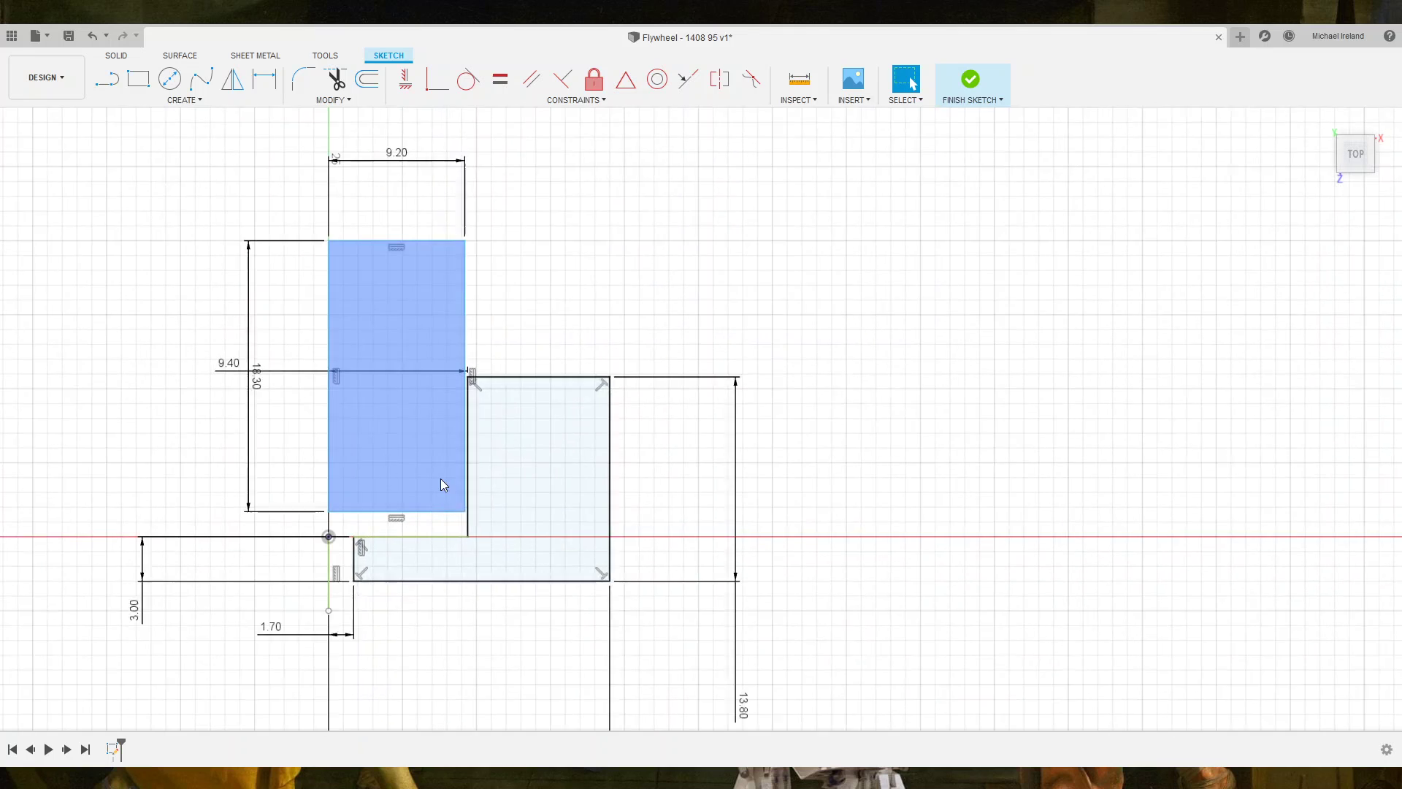
Dimension the rectangle's bottom edge 0.20 above the profile line and select its region.
{"action": "left_click", "coordinate": [378, 516]}
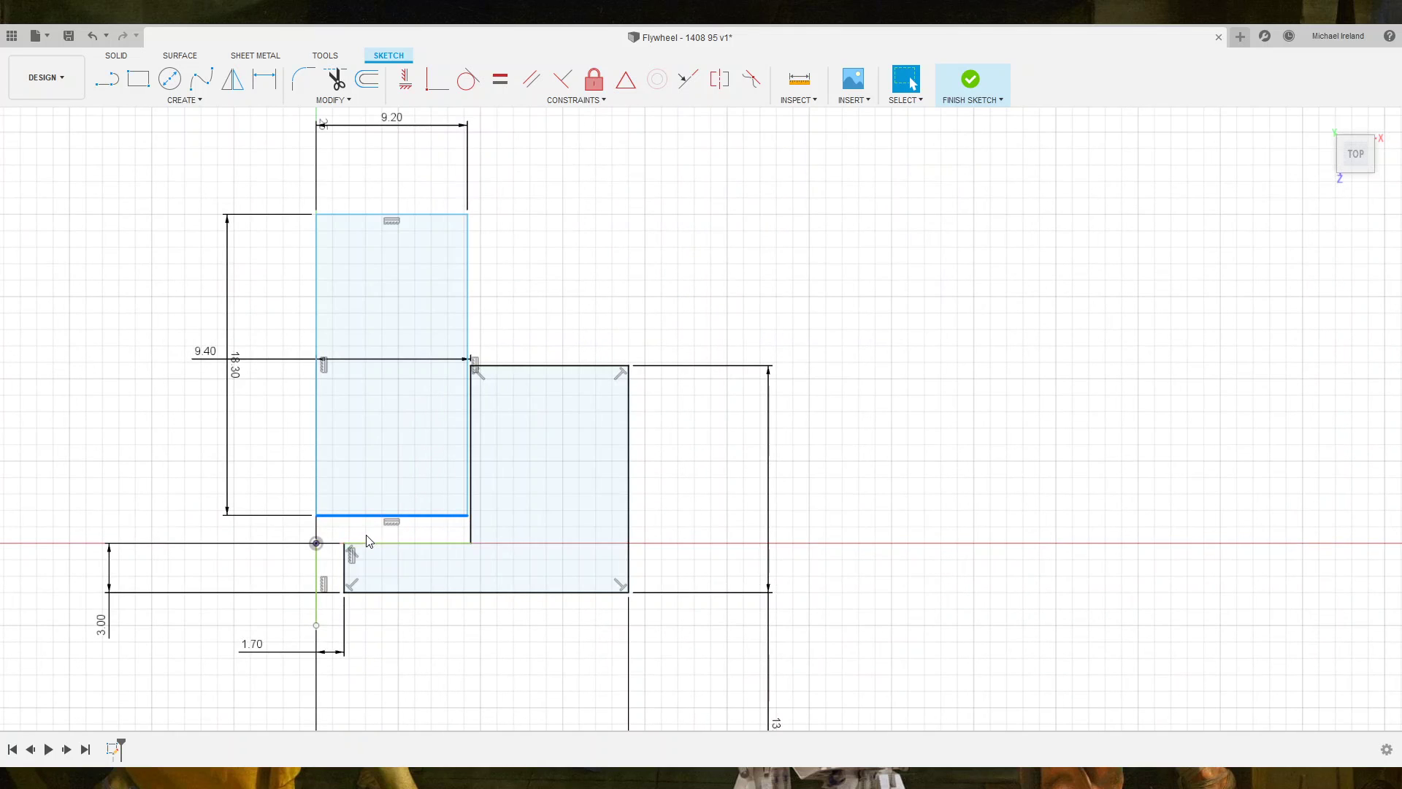
{"action": "key", "text": "d"}
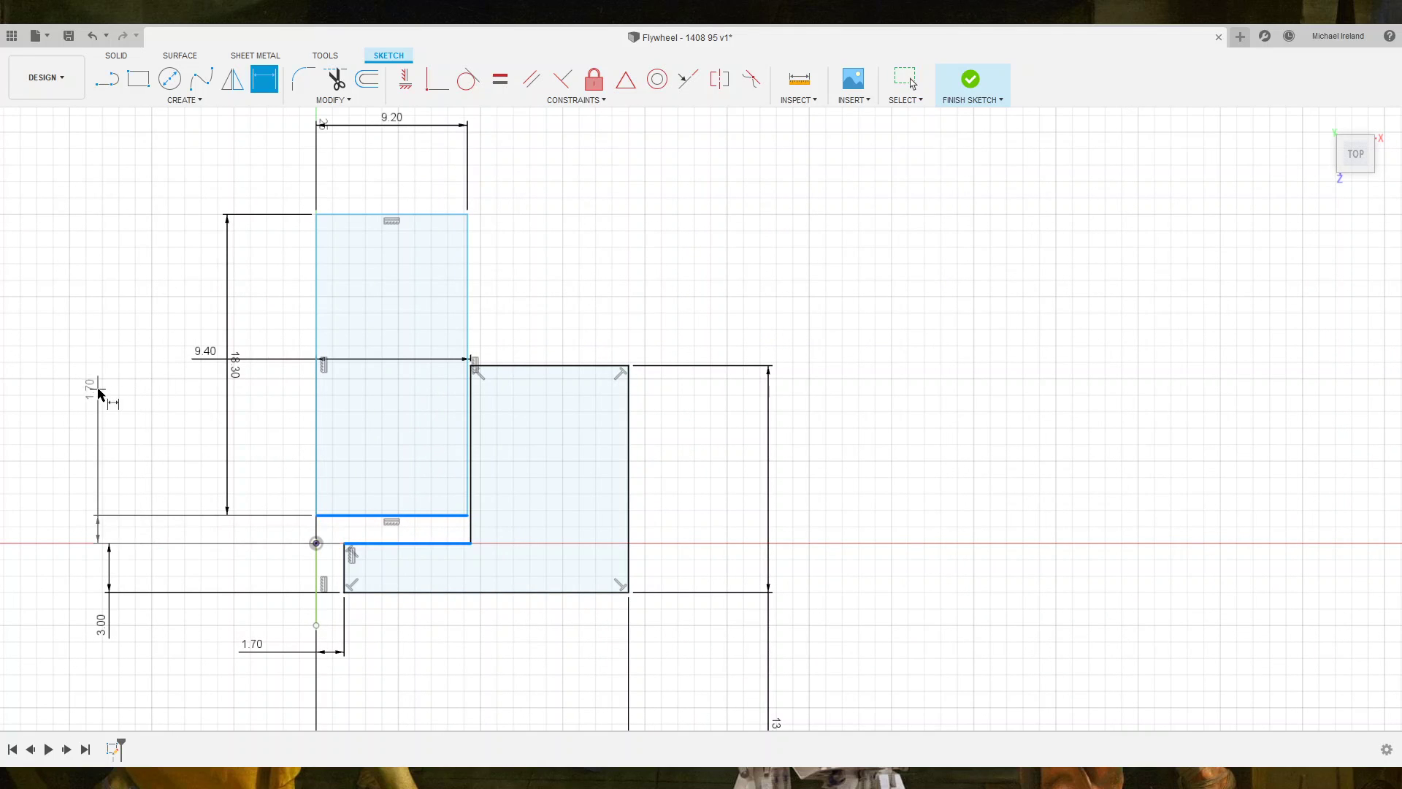
{"action": "left_click", "coordinate": [99, 391]}
{"action": "type", "text": "0.2"}
{"action": "key", "text": "Return"}
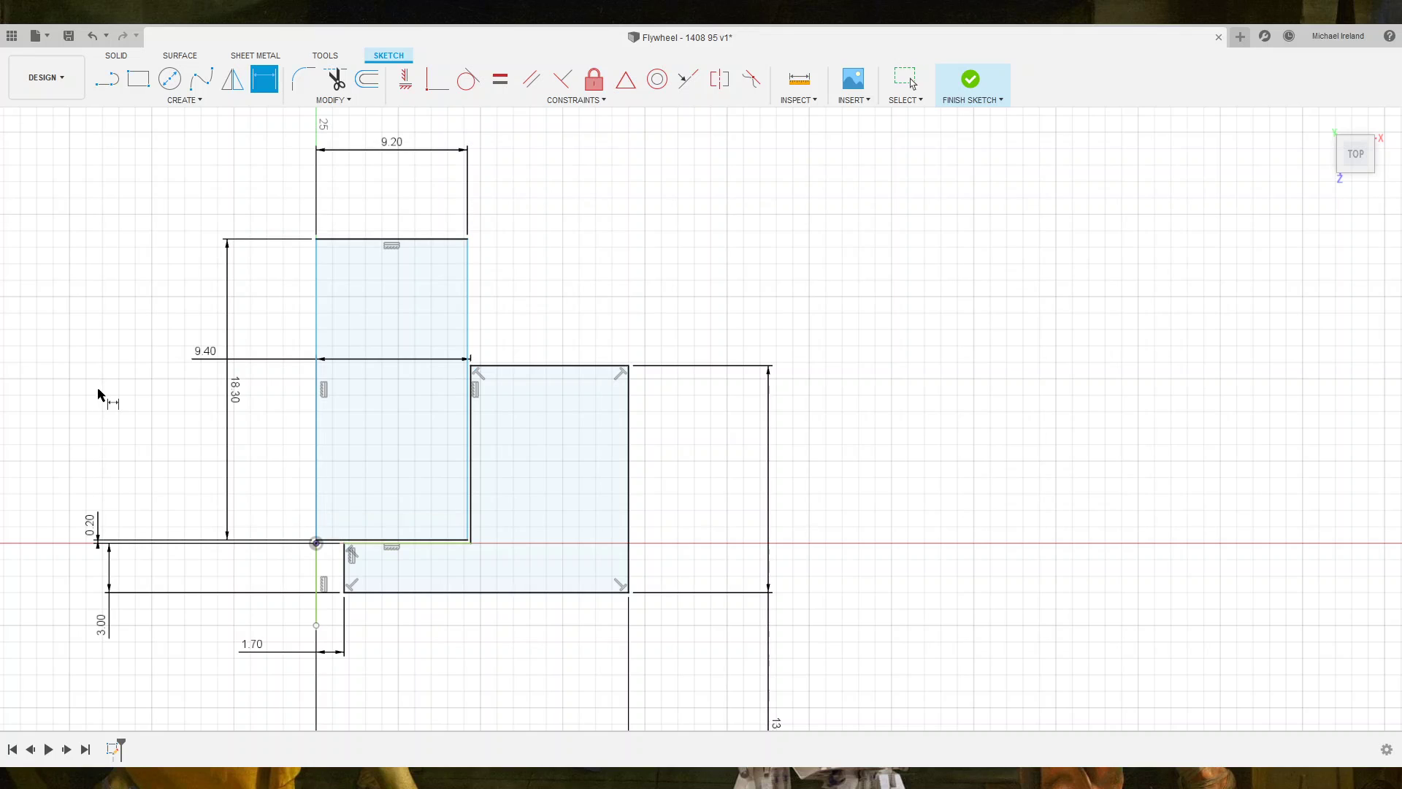
{"action": "key", "text": "Escape"}
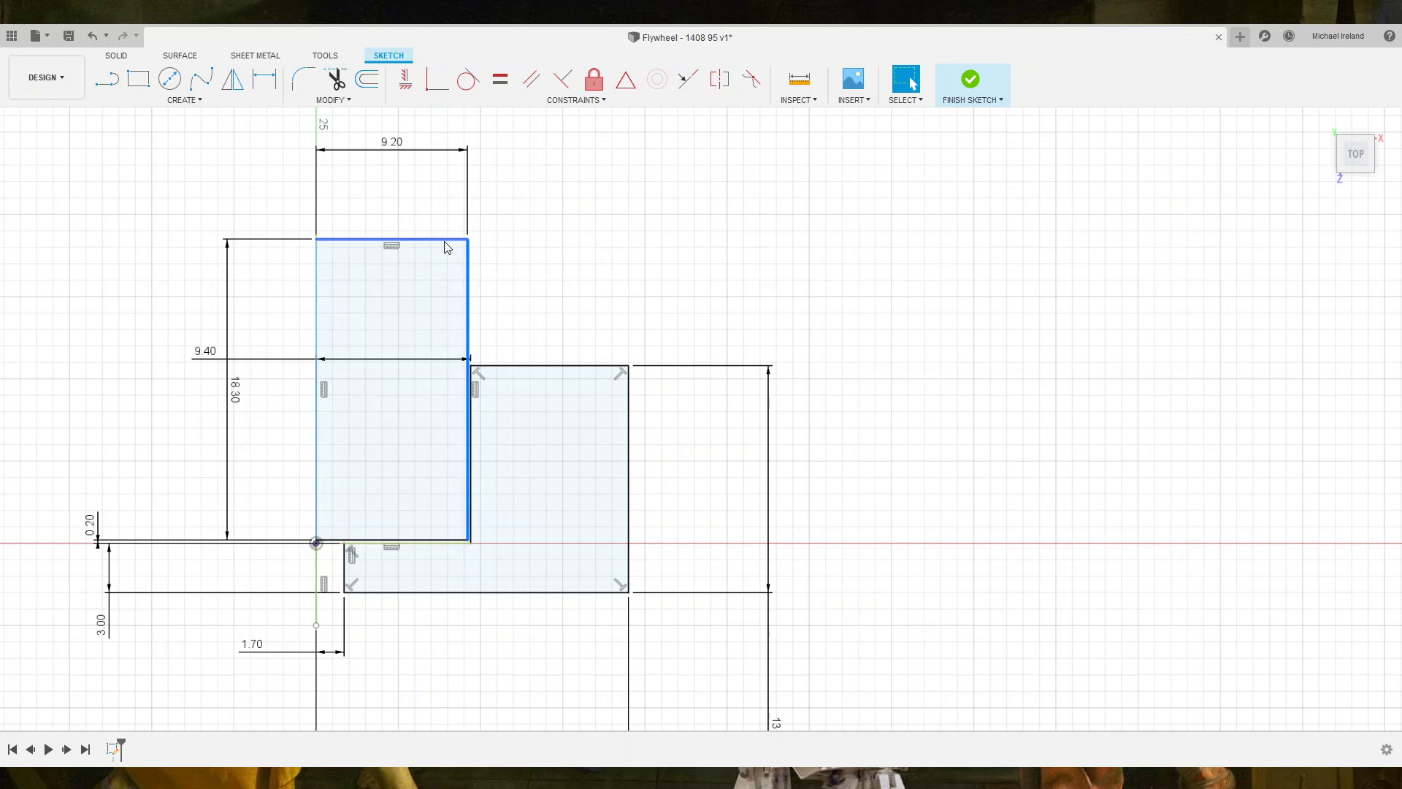
{"action": "left_click", "coordinate": [384, 295]}
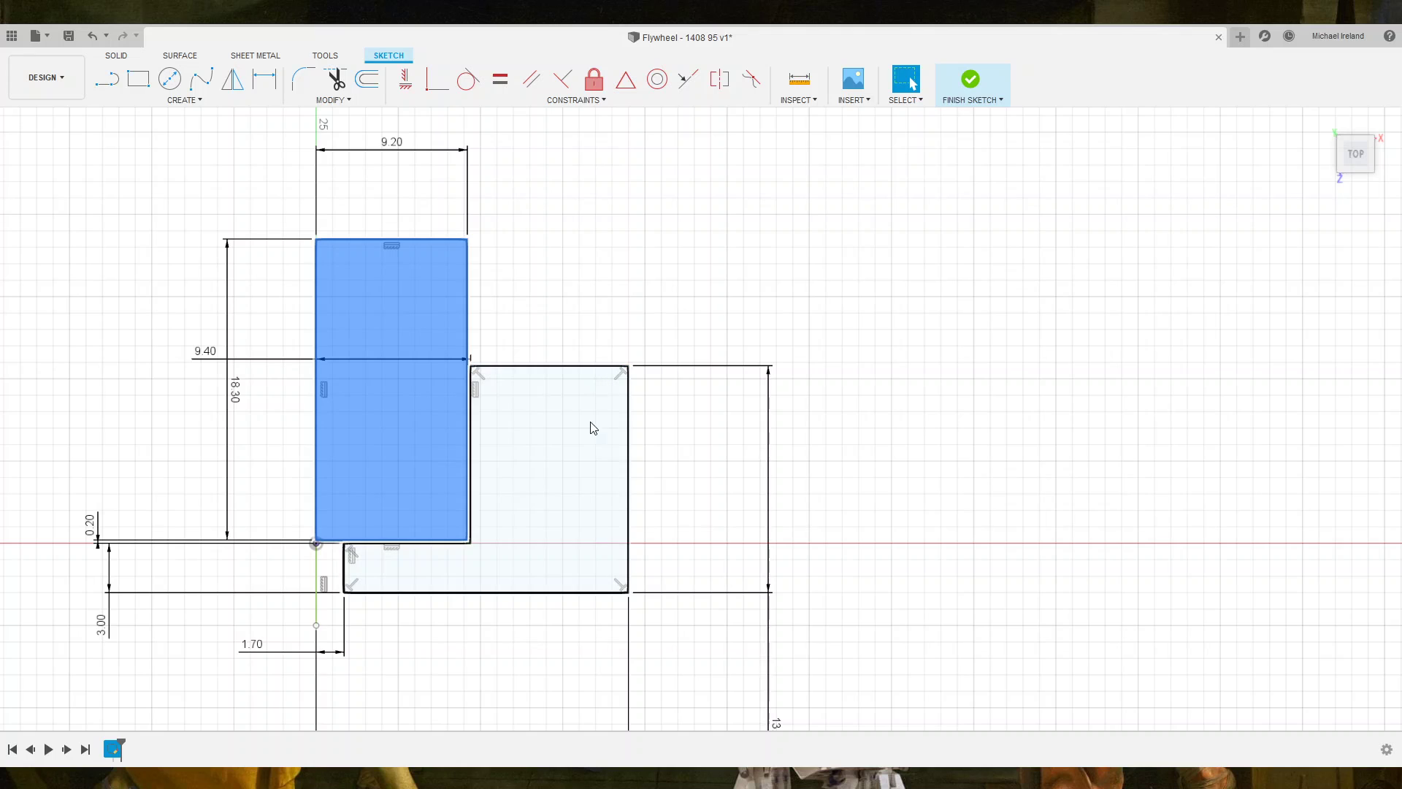
{"action": "left_click", "coordinate": [604, 602]}
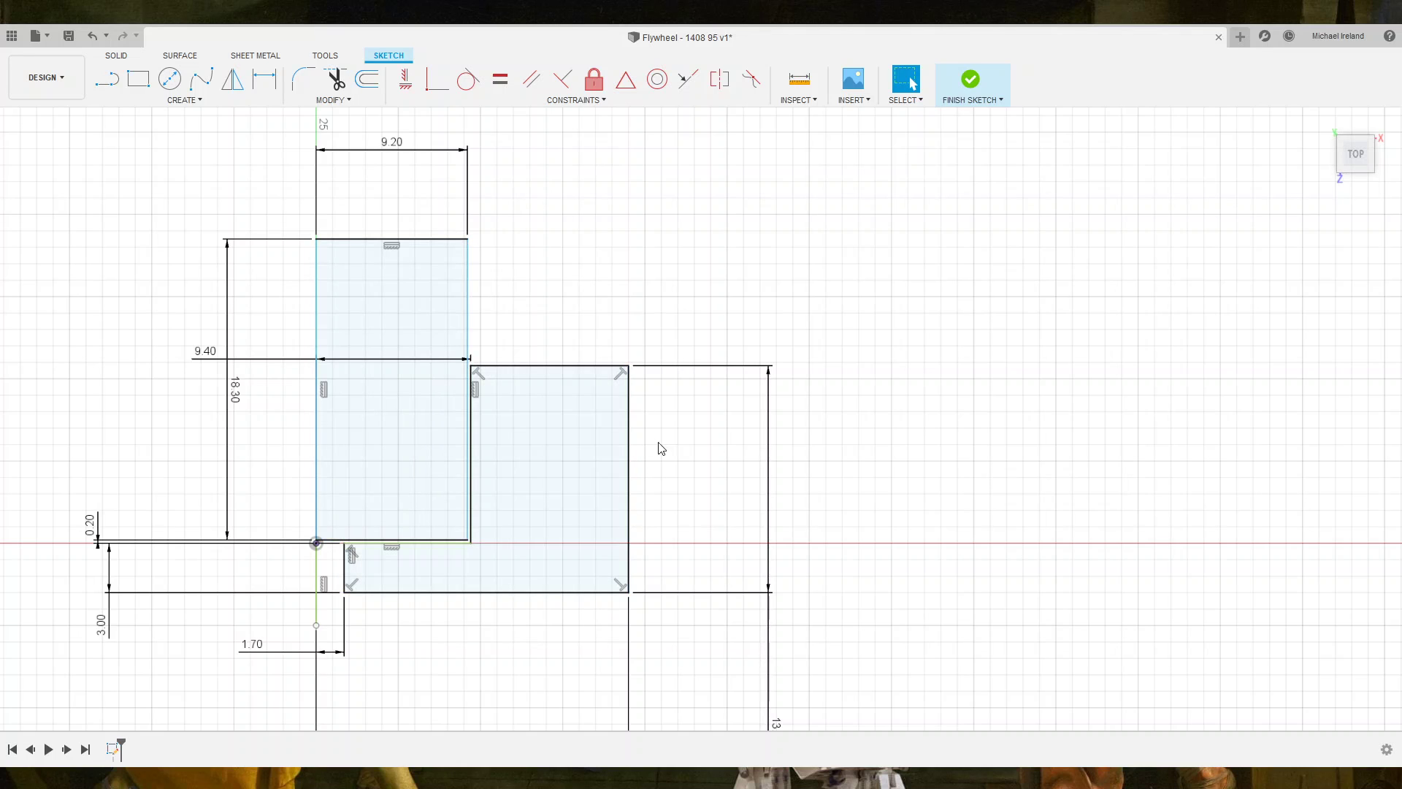
{"action": "key", "text": "c"}
{"action": "left_click", "coordinate": [915, 495]}
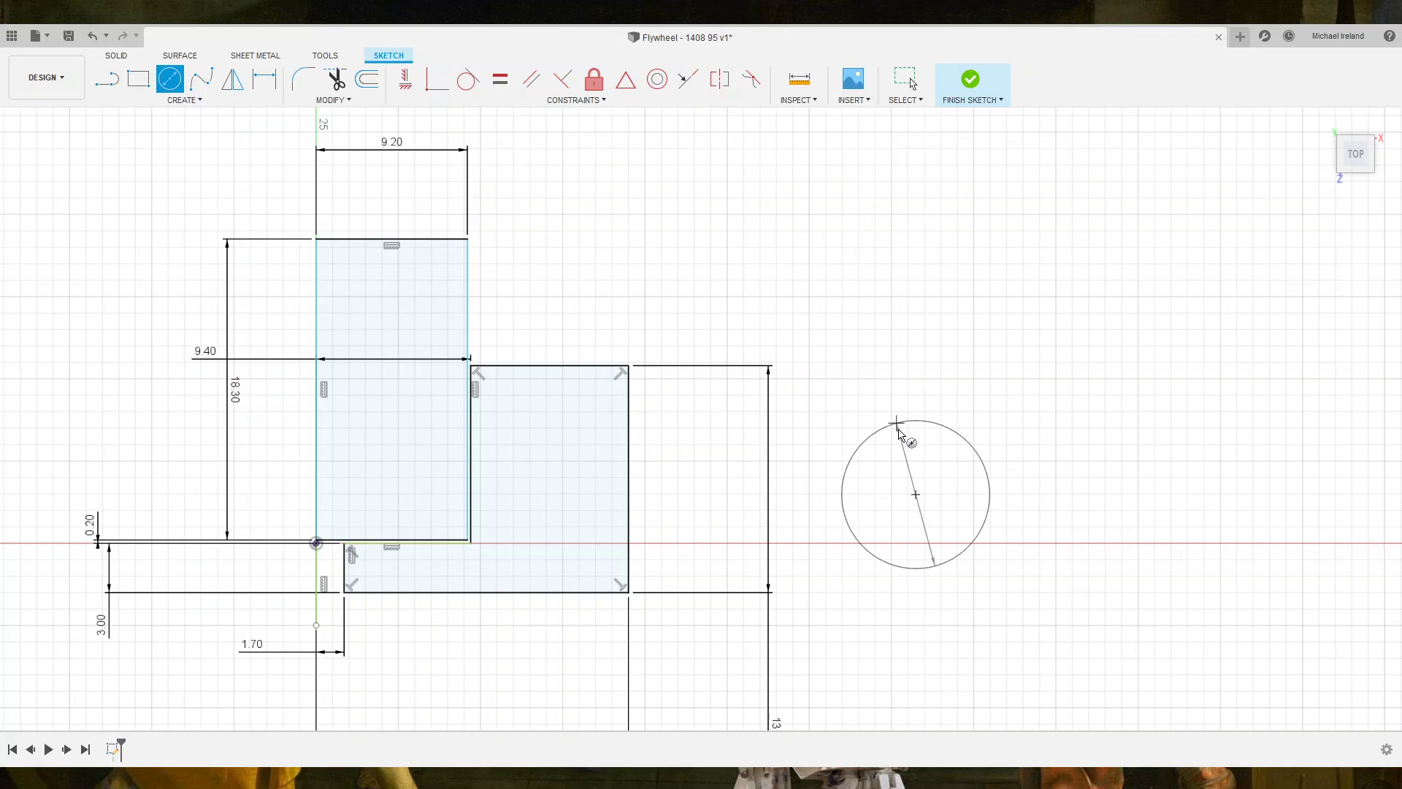
{"action": "type", "text": "9.5"}
{"action": "key", "text": "Return"}
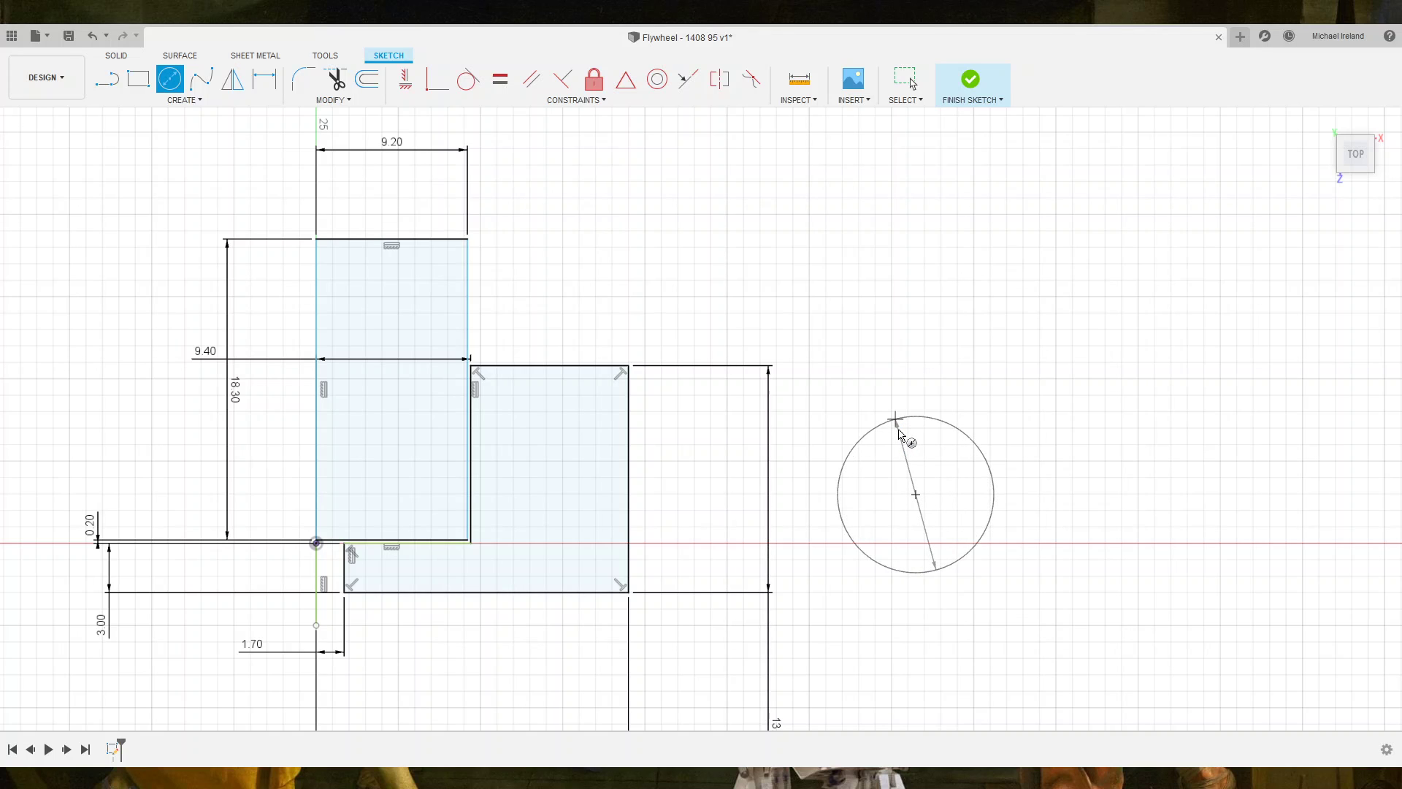
{"action": "key", "text": "Escape"}
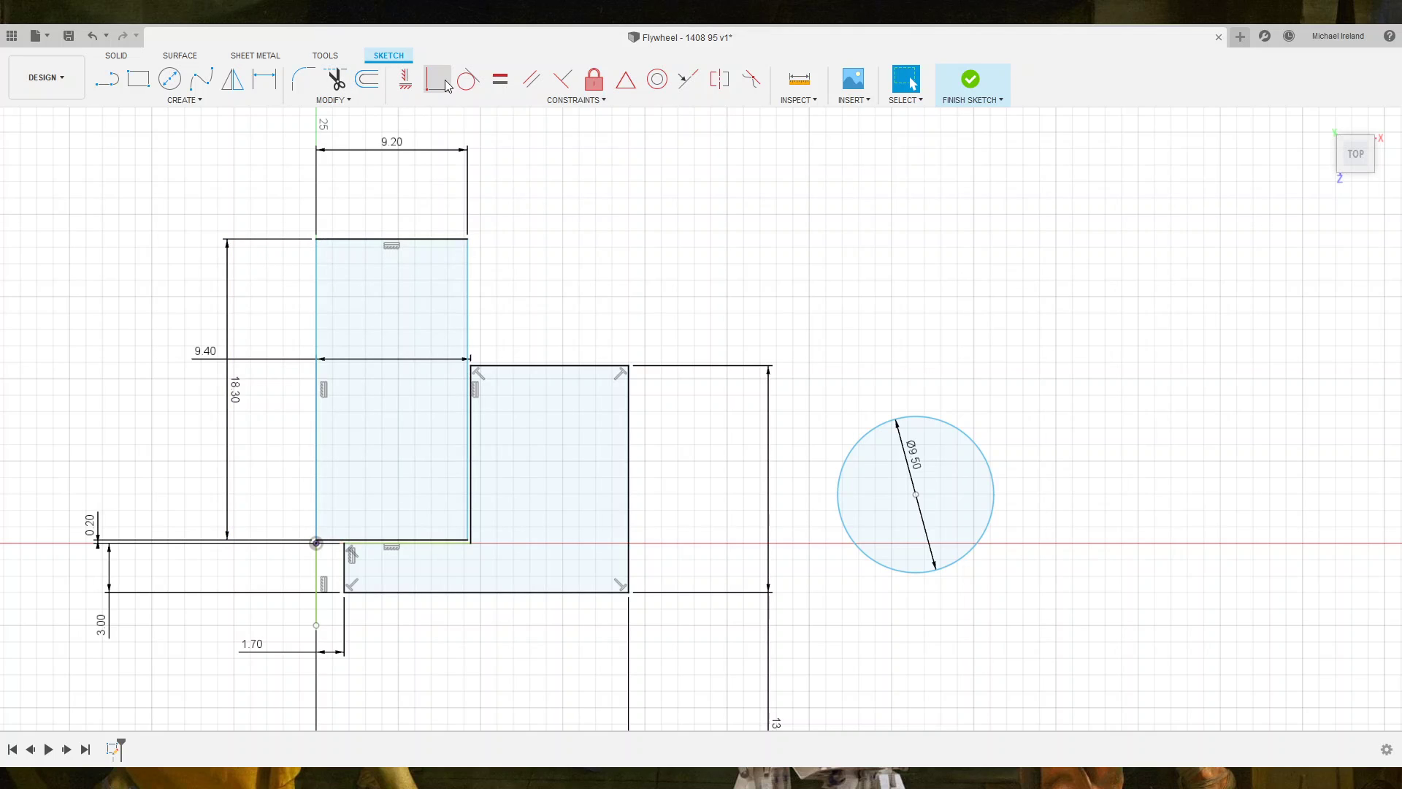
{"action": "left_click", "coordinate": [336, 80]}
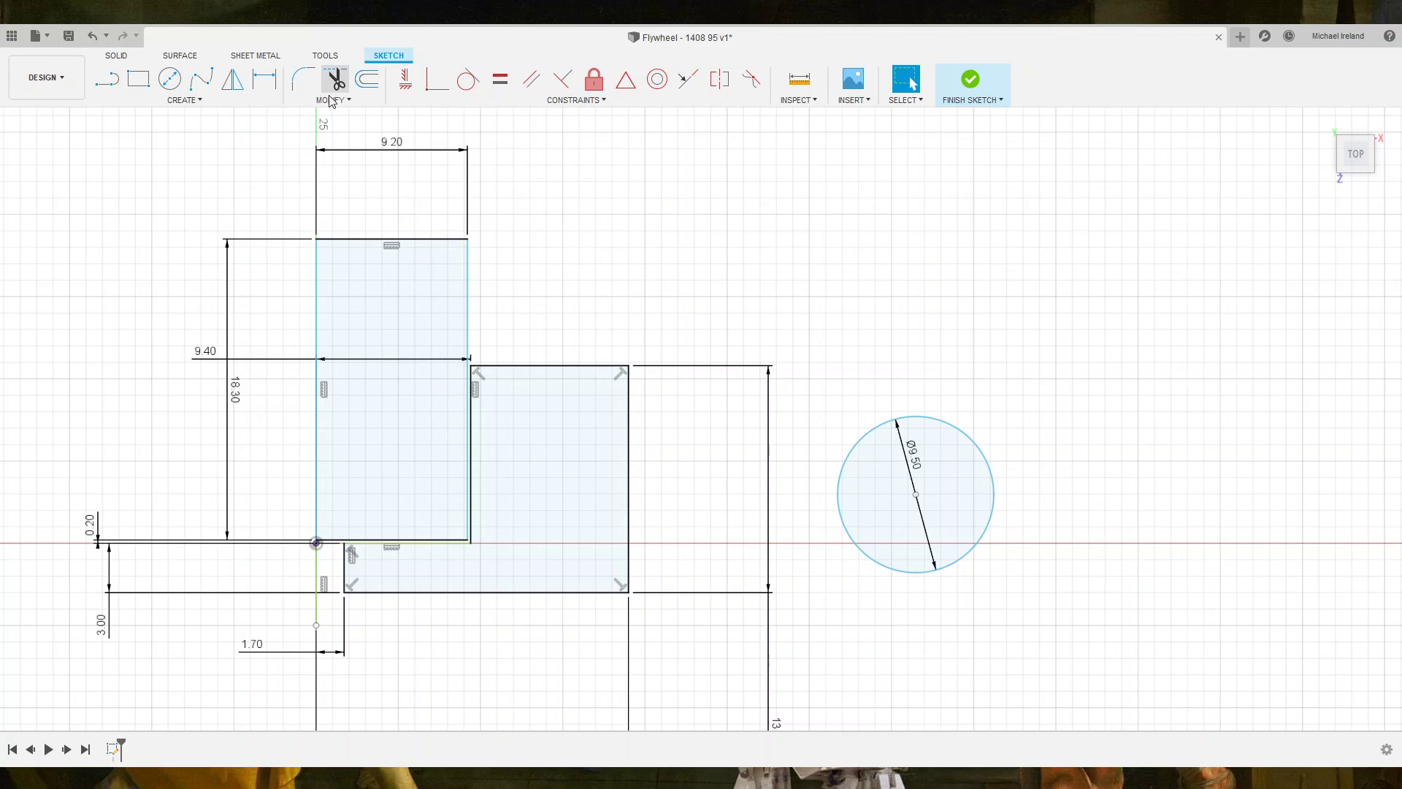
{"action": "key", "text": "Escape"}
{"action": "left_click", "coordinate": [146, 99]}
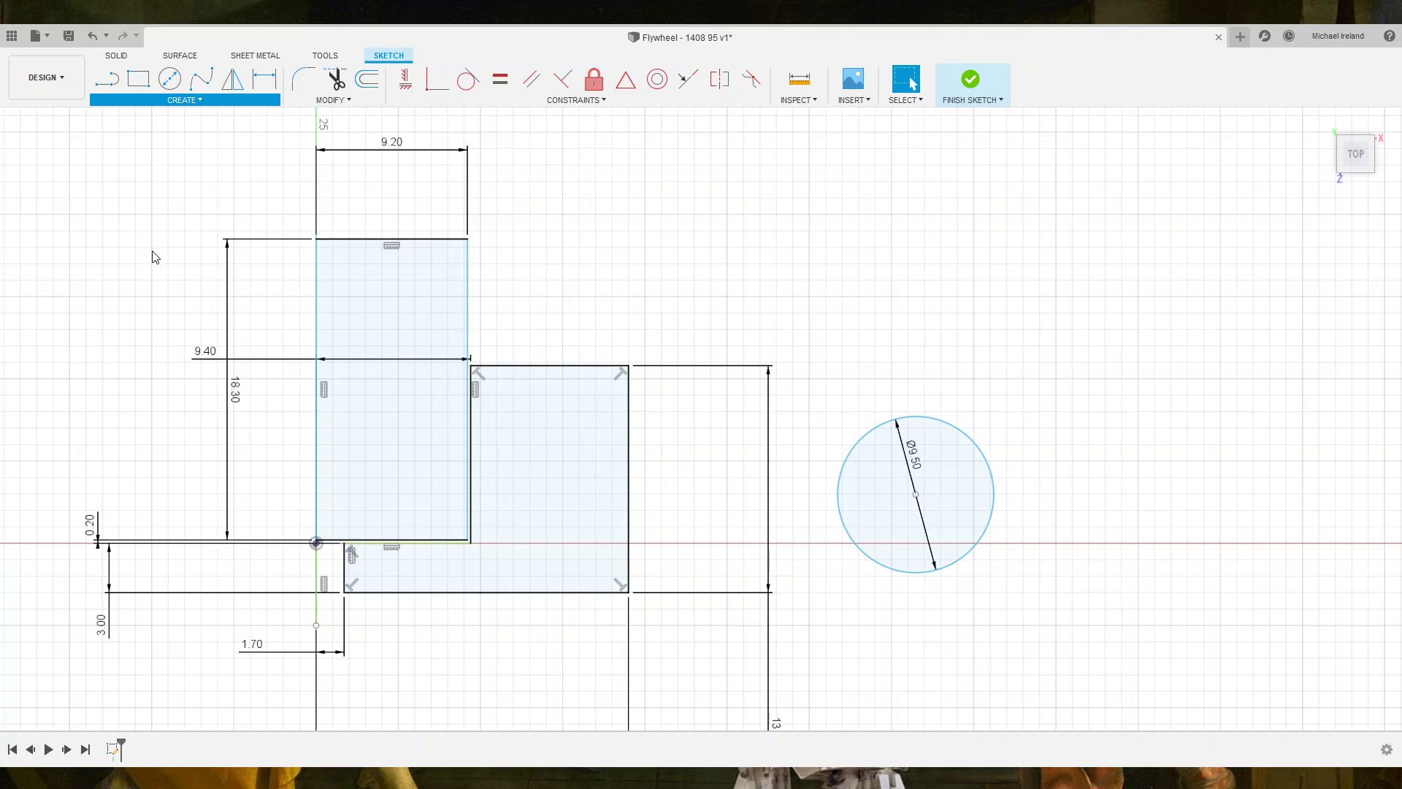
{"action": "key", "text": "r"}
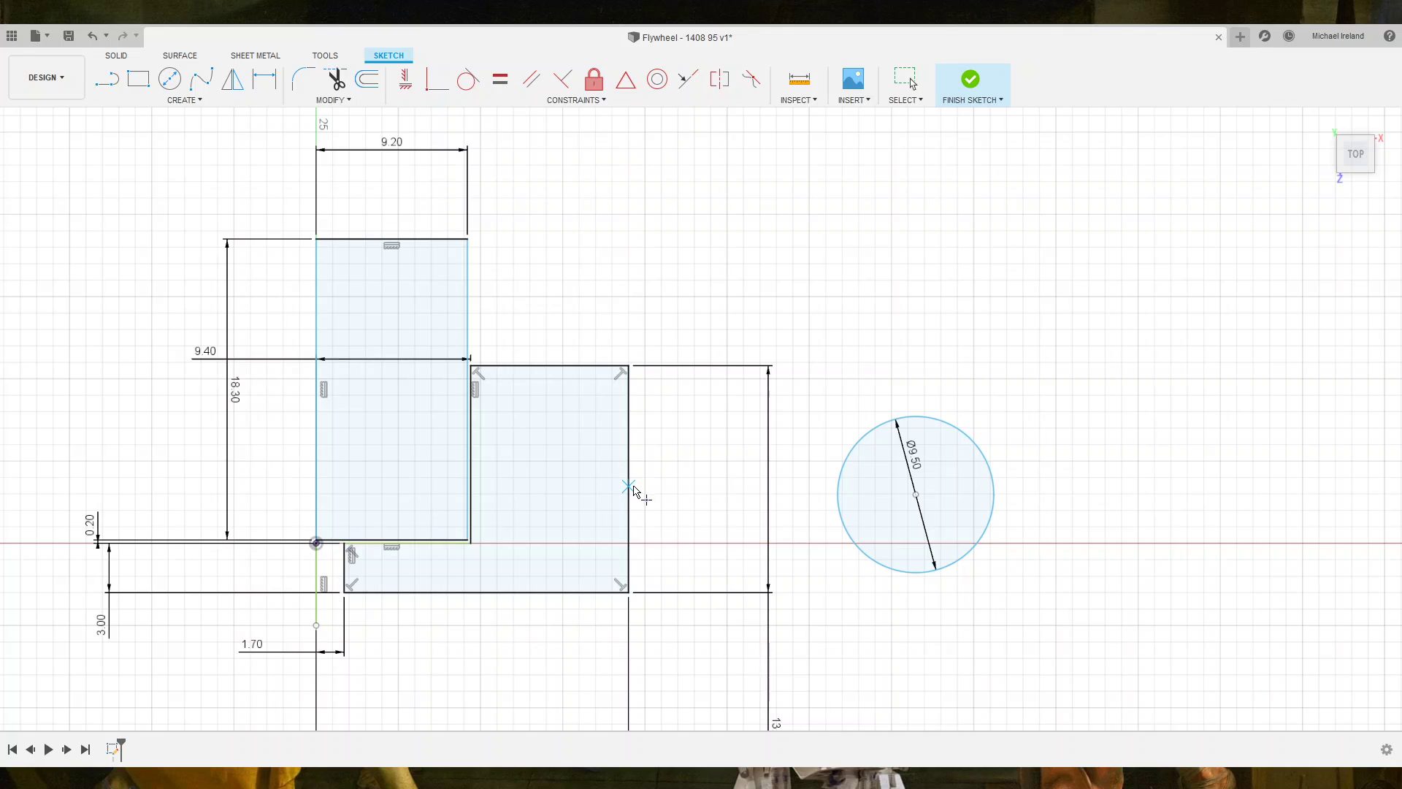
{"action": "key", "text": "Escape"}
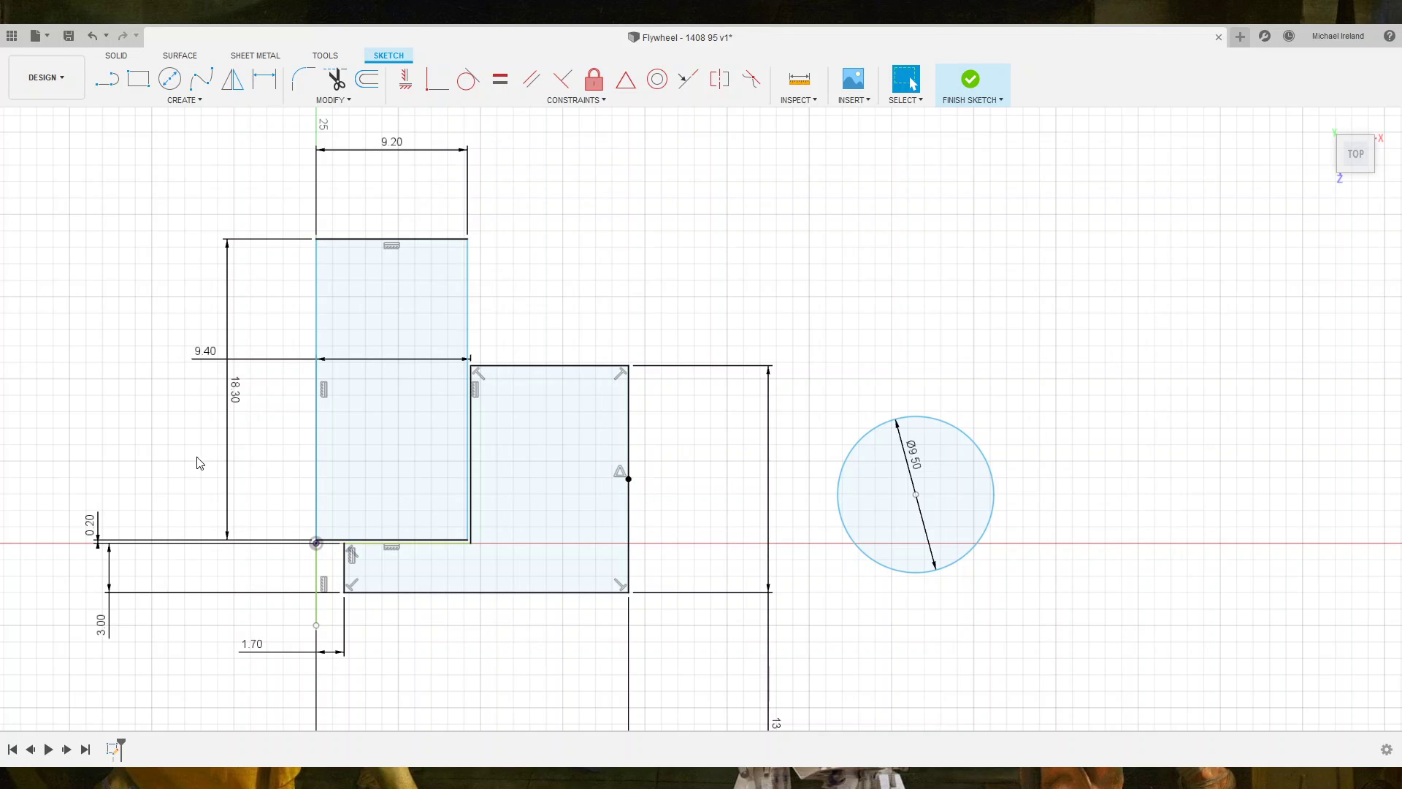
Draw a vertical line to the right of the square.
{"action": "left_click", "coordinate": [110, 84]}
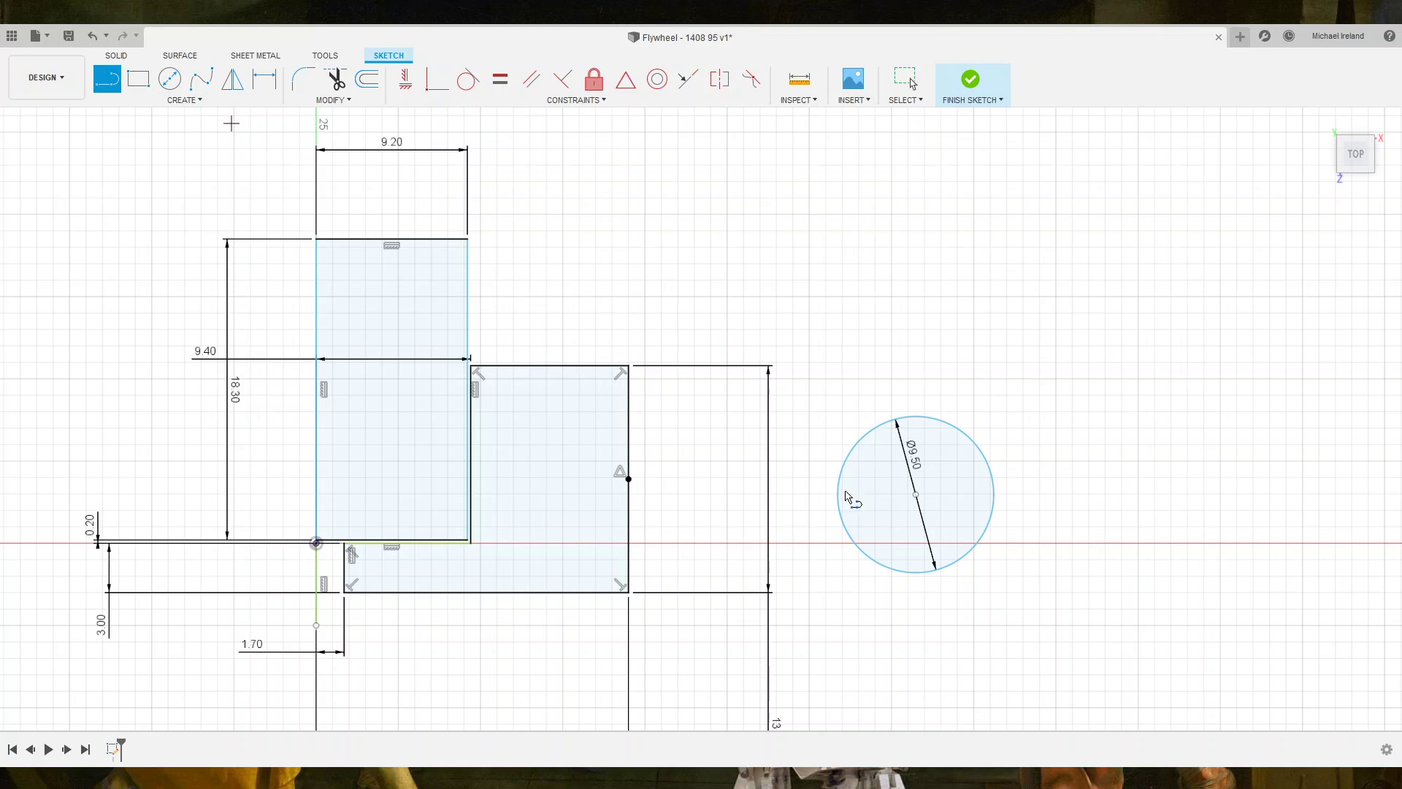
{"action": "left_click", "coordinate": [695, 240]}
{"action": "left_click", "coordinate": [695, 674]}
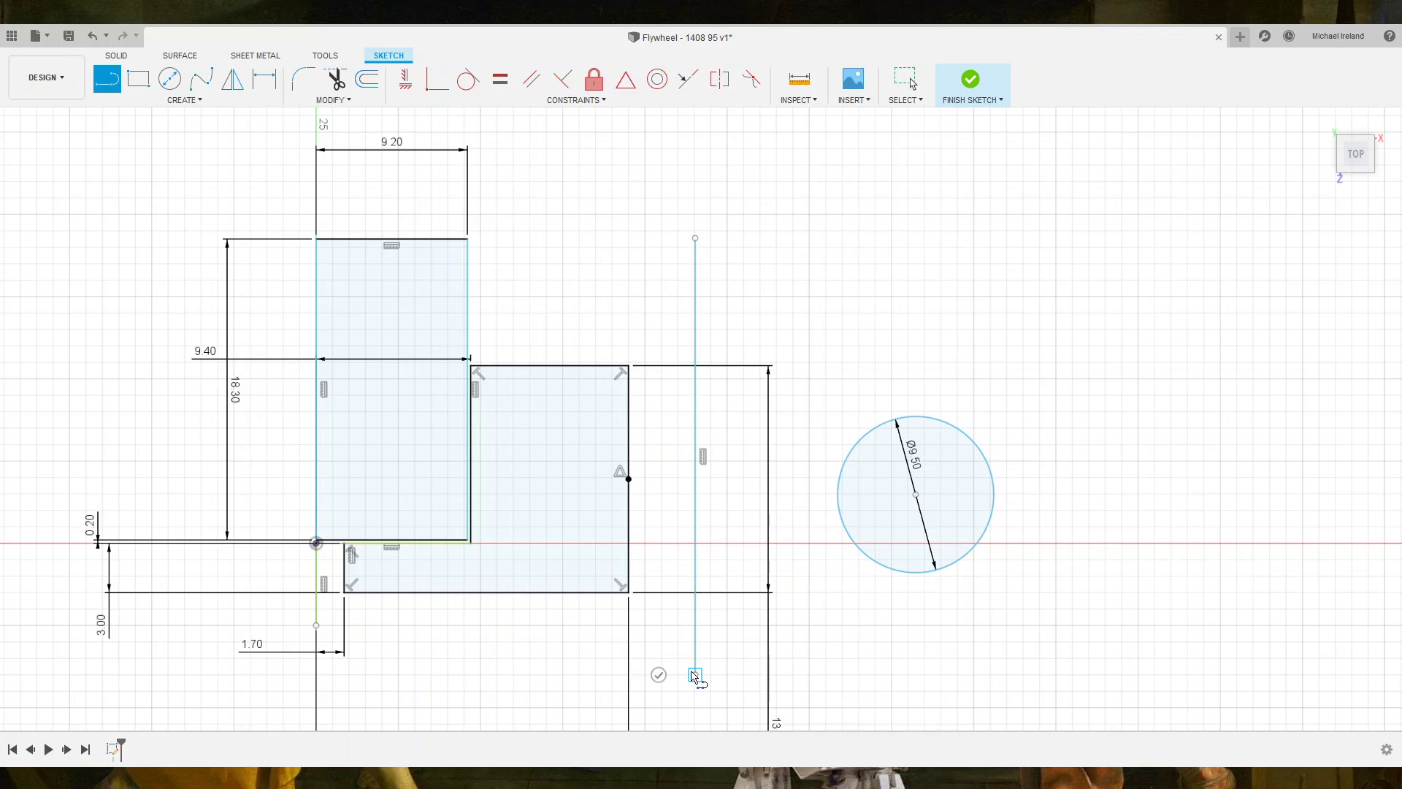
{"action": "key", "text": "Escape"}
Dimension the new line 0.50 from the square's right edge and nudge the Ø9.50 circle toward it.
{"action": "left_click", "coordinate": [696, 564]}
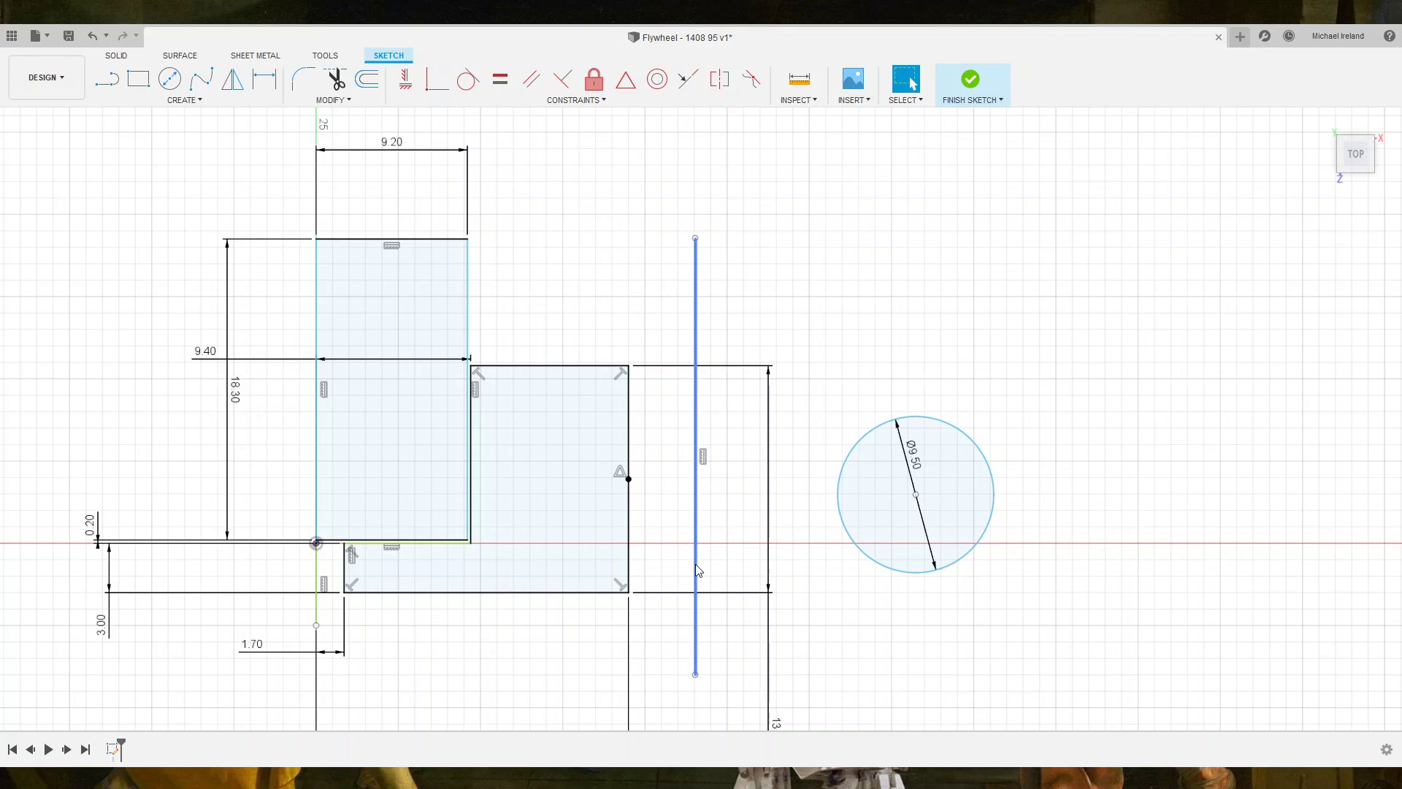
{"action": "left_click", "coordinate": [628, 553], "text": "shift"}
{"action": "key", "text": "d"}
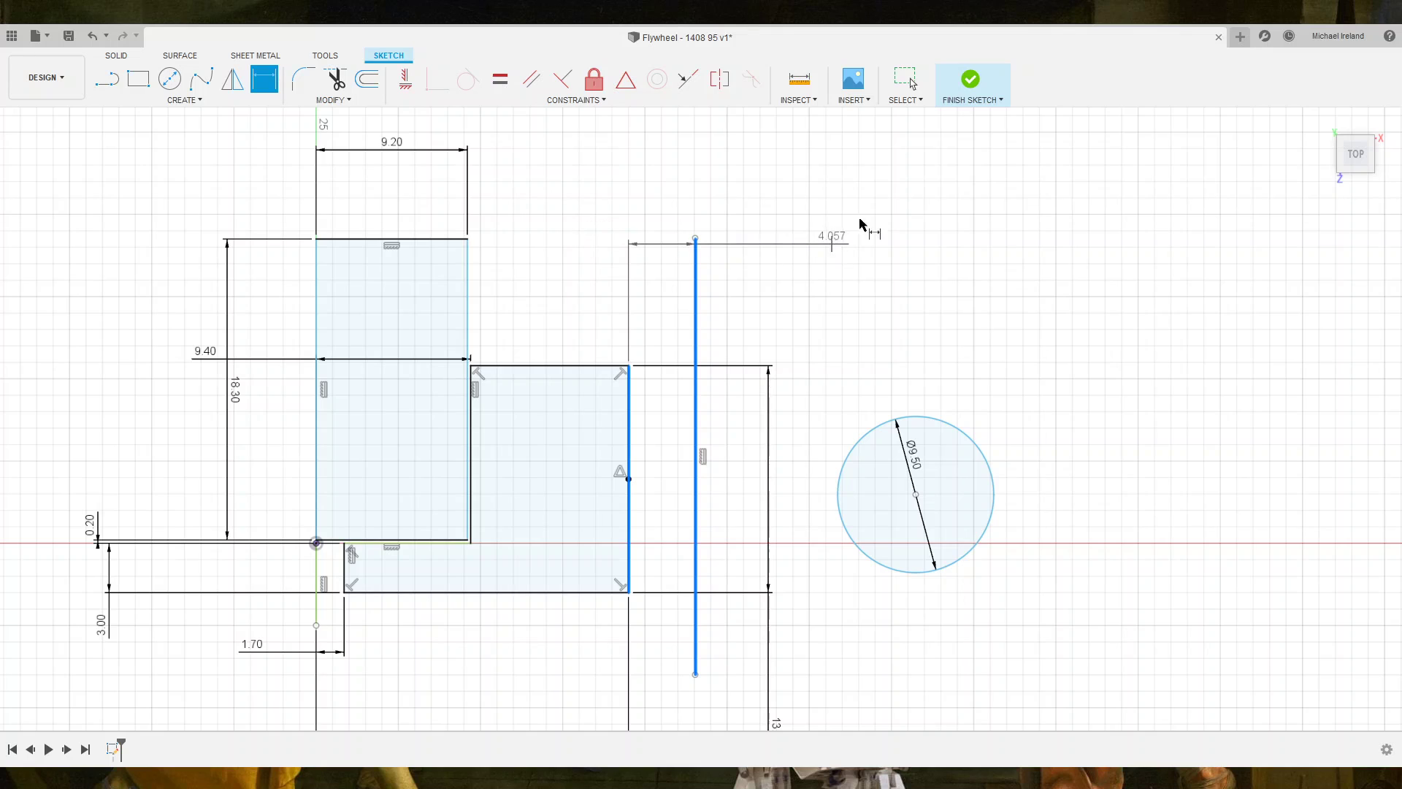
{"action": "left_click", "coordinate": [880, 214]}
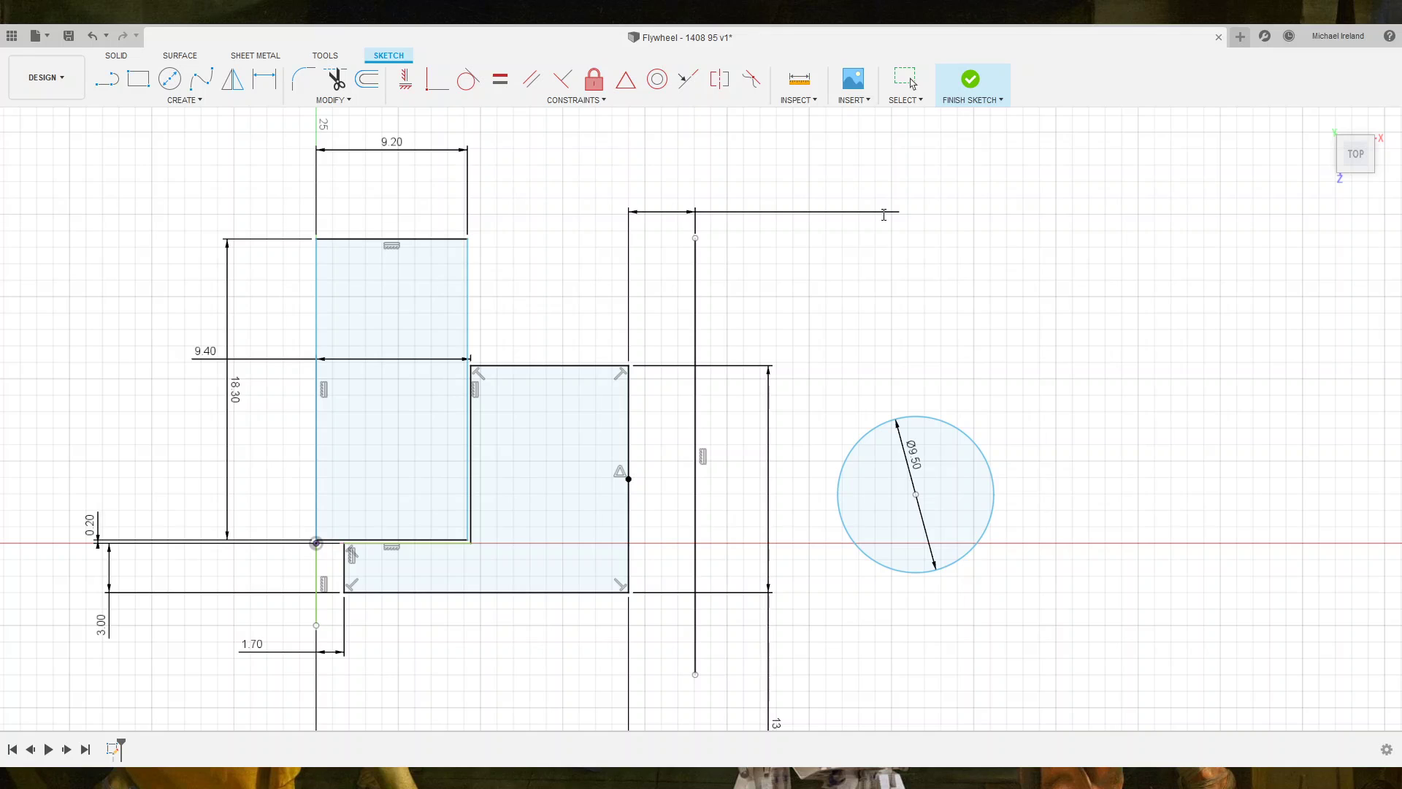
{"action": "left_click", "coordinate": [884, 215]}
{"action": "type", "text": "0.5"}
{"action": "key", "text": "Return"}
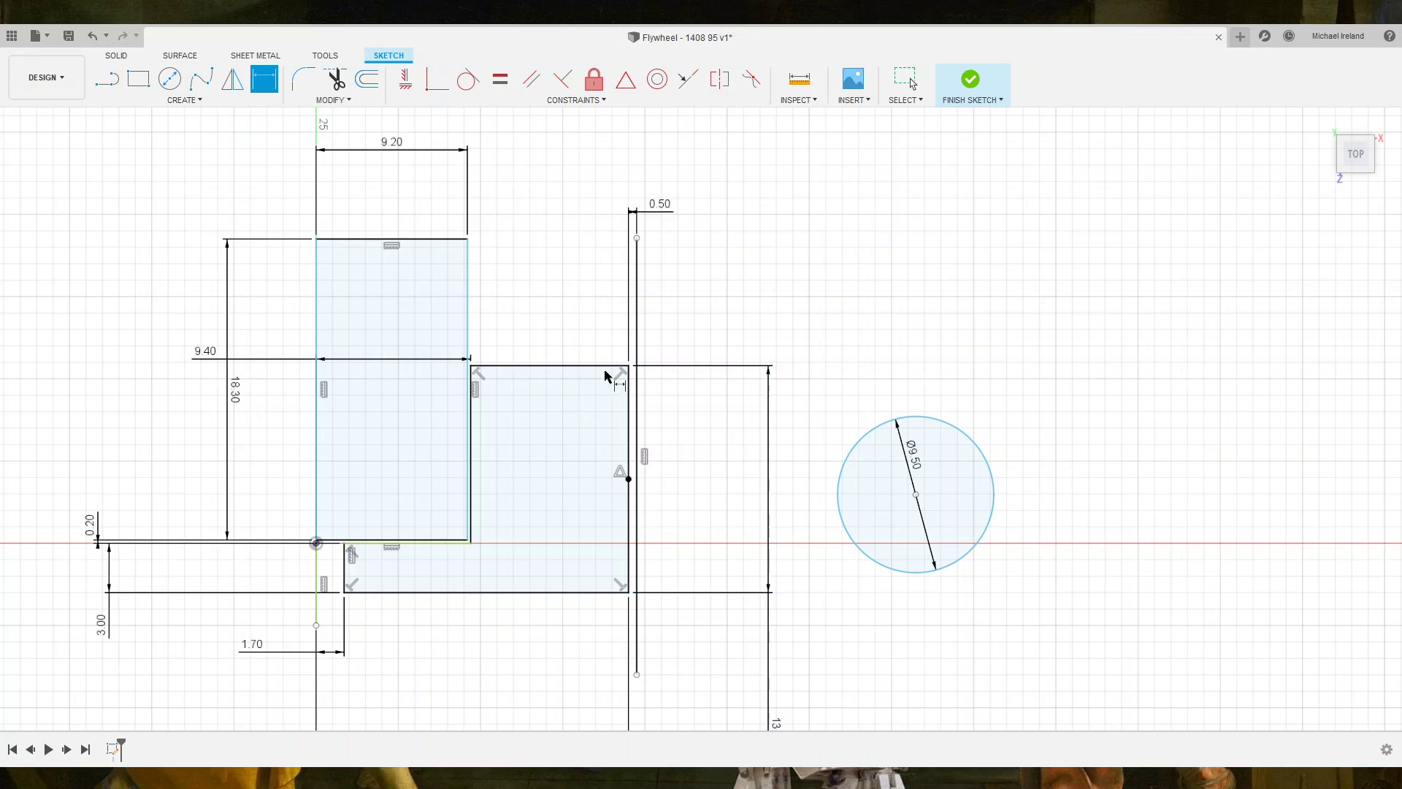
{"action": "key", "text": "Escape"}
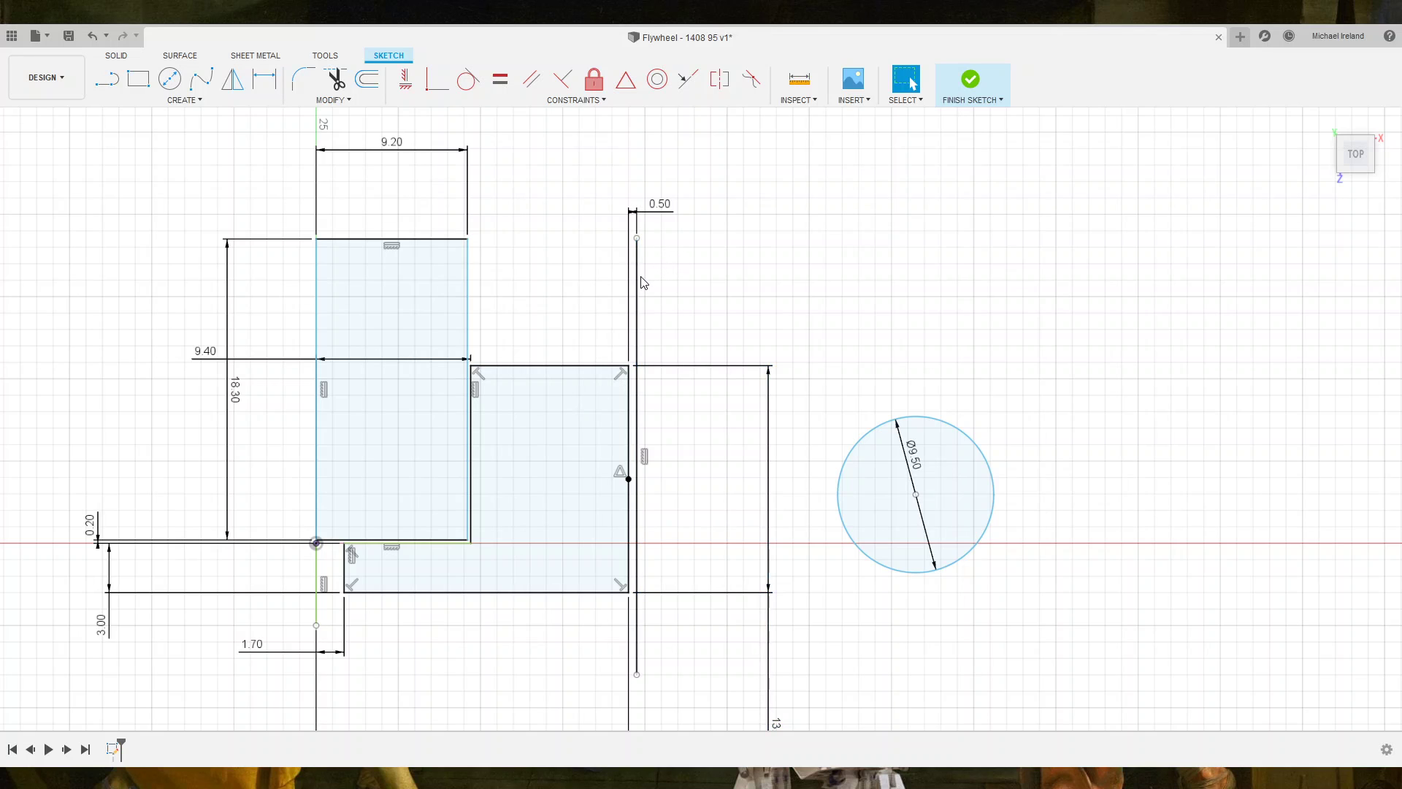
{"action": "left_click", "coordinate": [639, 280]}
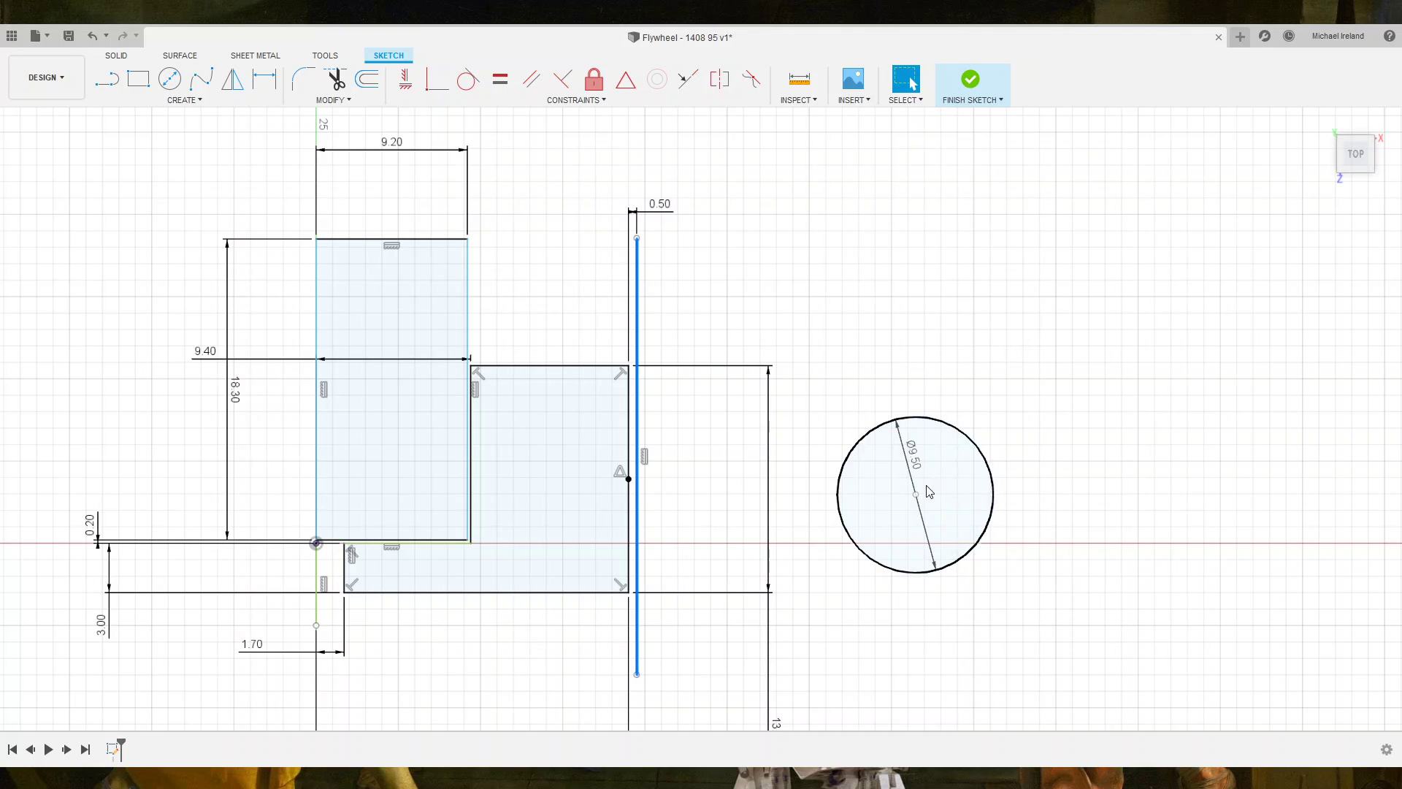
{"action": "mouse_move", "coordinate": [917, 497]}
{"action": "left_mouse_down"}
{"action": "mouse_move", "coordinate": [712, 454]}
{"action": "mouse_move", "coordinate": [637, 487]}
{"action": "mouse_move", "coordinate": [695, 478]}
{"action": "mouse_move", "coordinate": [679, 475]}
{"action": "mouse_move", "coordinate": [662, 474]}
{"action": "mouse_move", "coordinate": [957, 503]}
{"action": "left_mouse_up"}
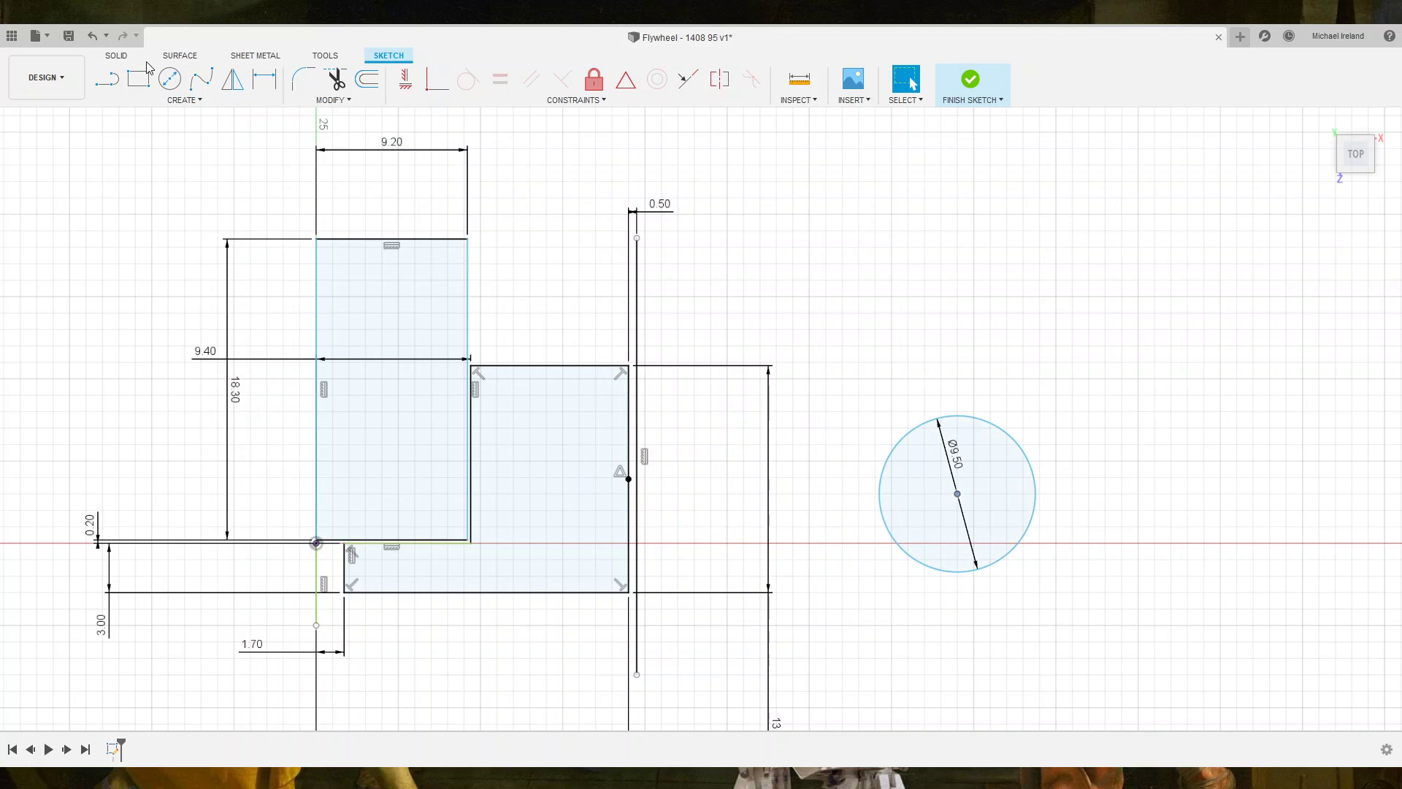
Draw a horizontal line from the square's right-edge midpoint.
{"action": "left_click", "coordinate": [107, 78]}
{"action": "scroll", "coordinate": [624, 475], "scroll_direction": "up", "scroll_amount": 3}
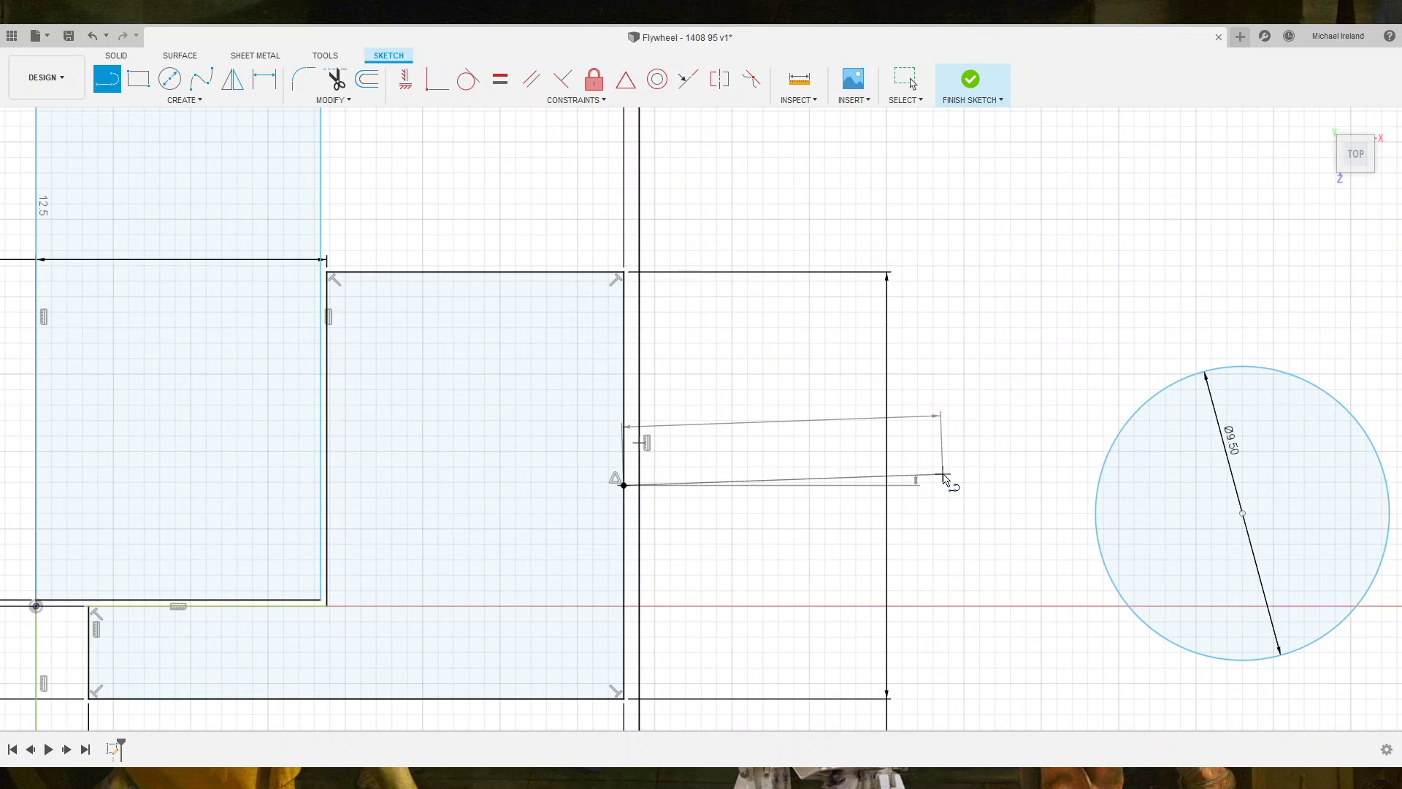
{"action": "double_click", "coordinate": [957, 486]}
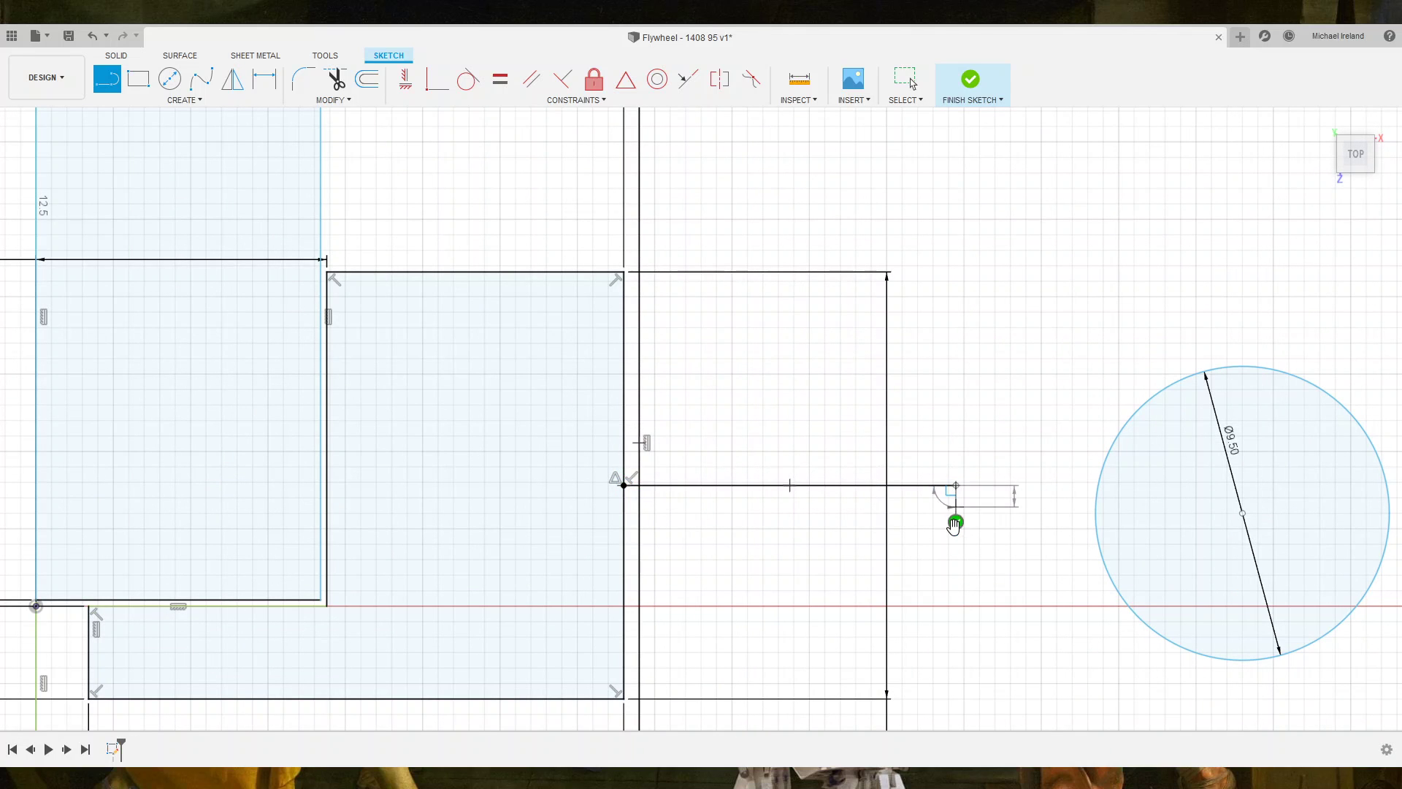
{"action": "key", "text": "Escape"}
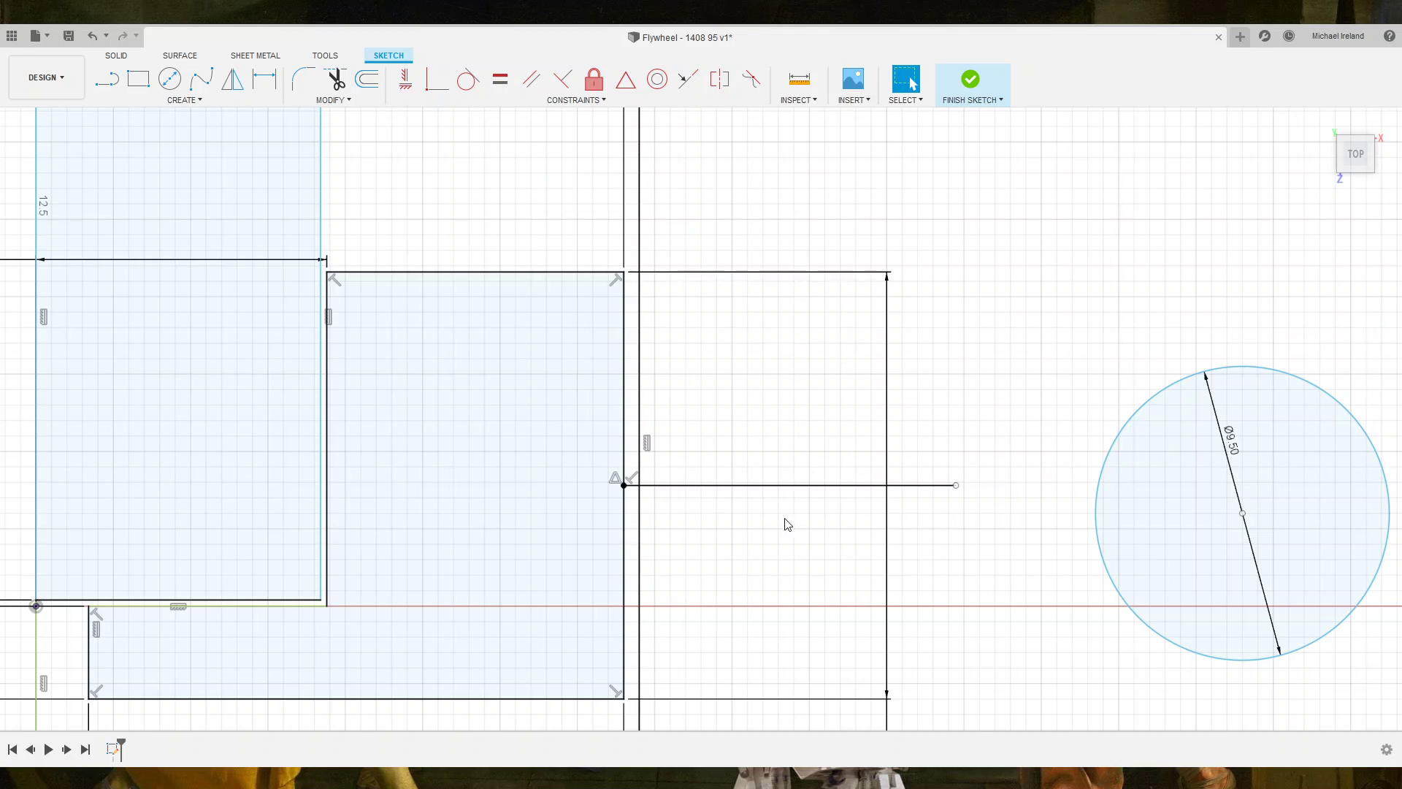
Centre the Ø9.50 circle on the line intersection and move its diameter label right.
{"action": "middle_click_drag", "start_coordinate": [1010, 588], "coordinate": [966, 592]}
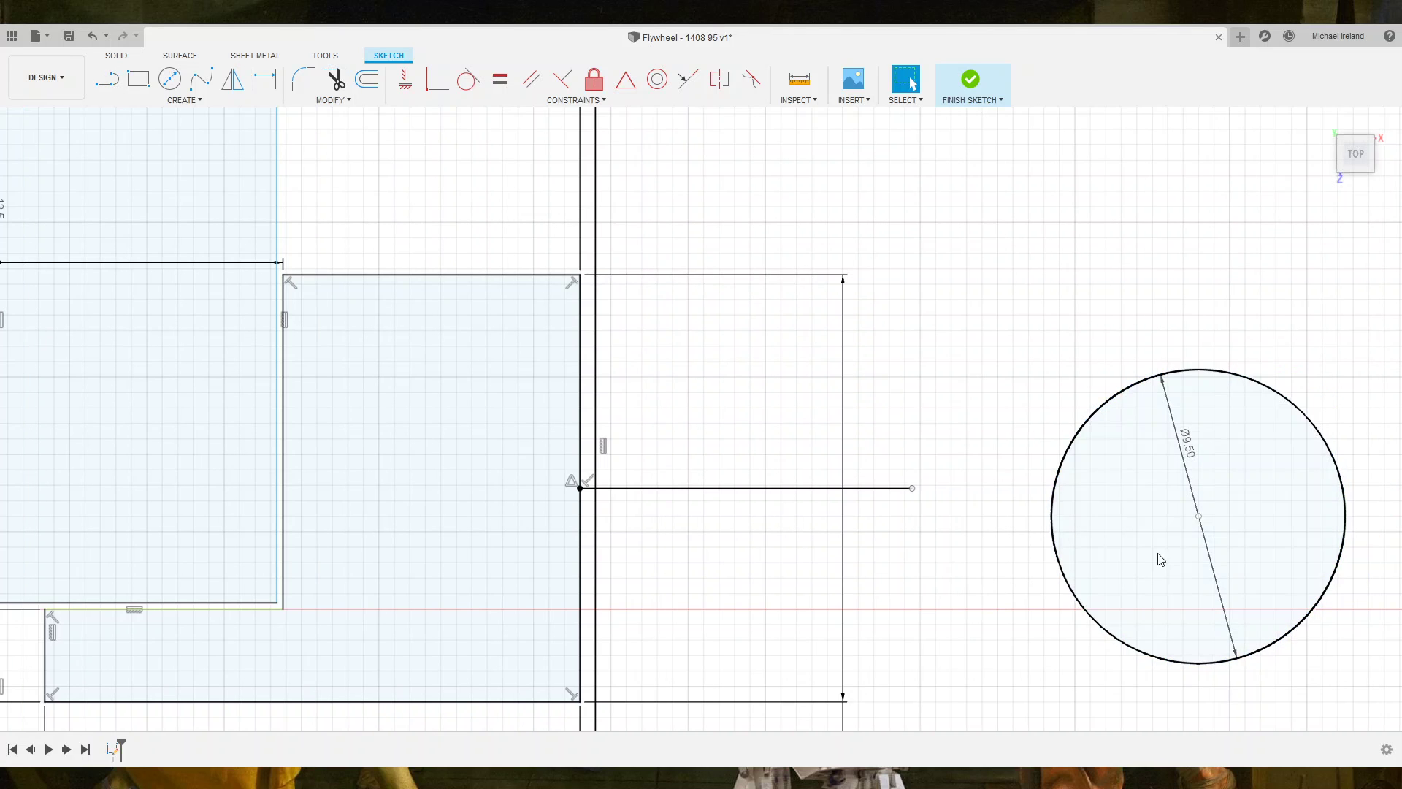
{"action": "left_click", "coordinate": [1190, 528]}
{"action": "left_click_drag", "start_coordinate": [1199, 524], "coordinate": [597, 495]}
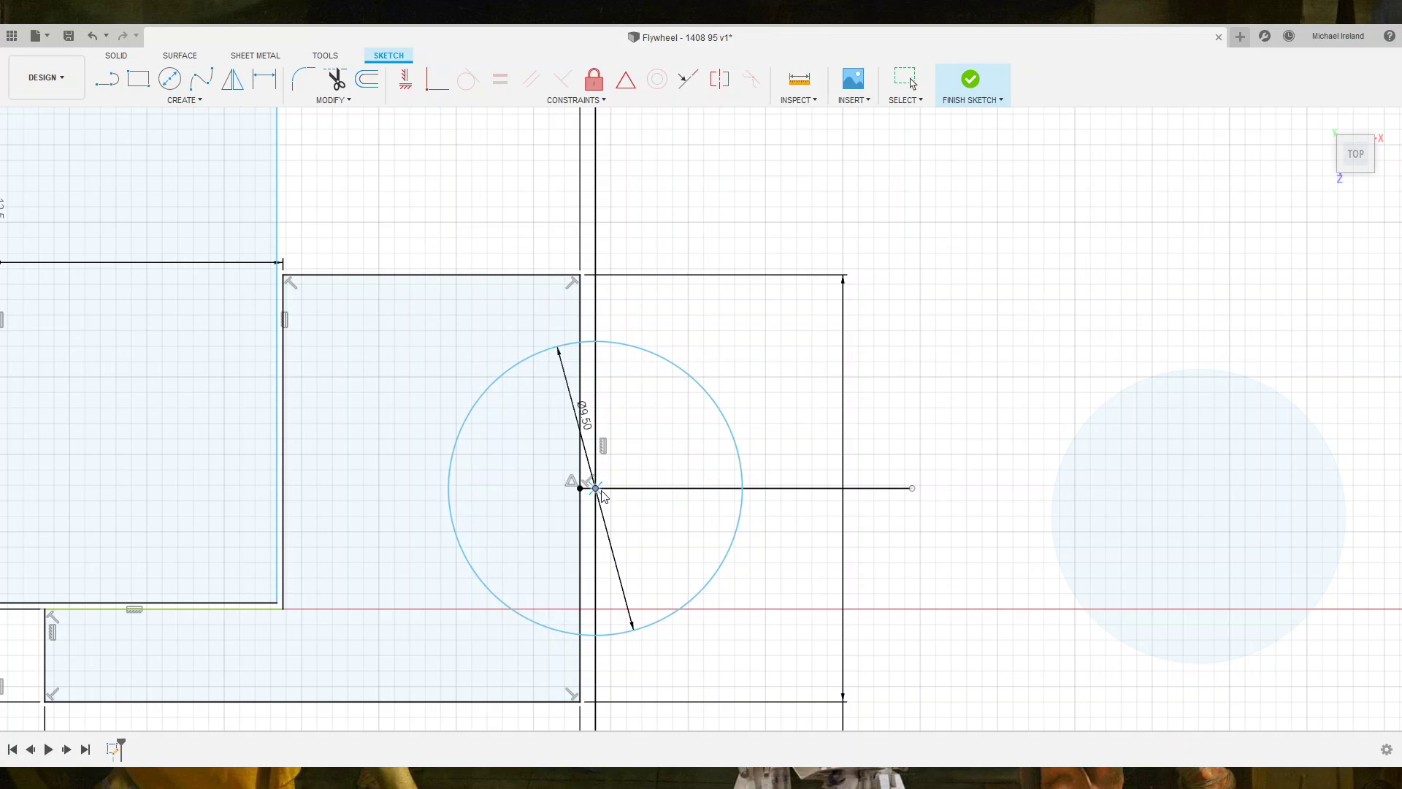
{"action": "left_click_drag", "start_coordinate": [601, 490], "coordinate": [601, 490]}
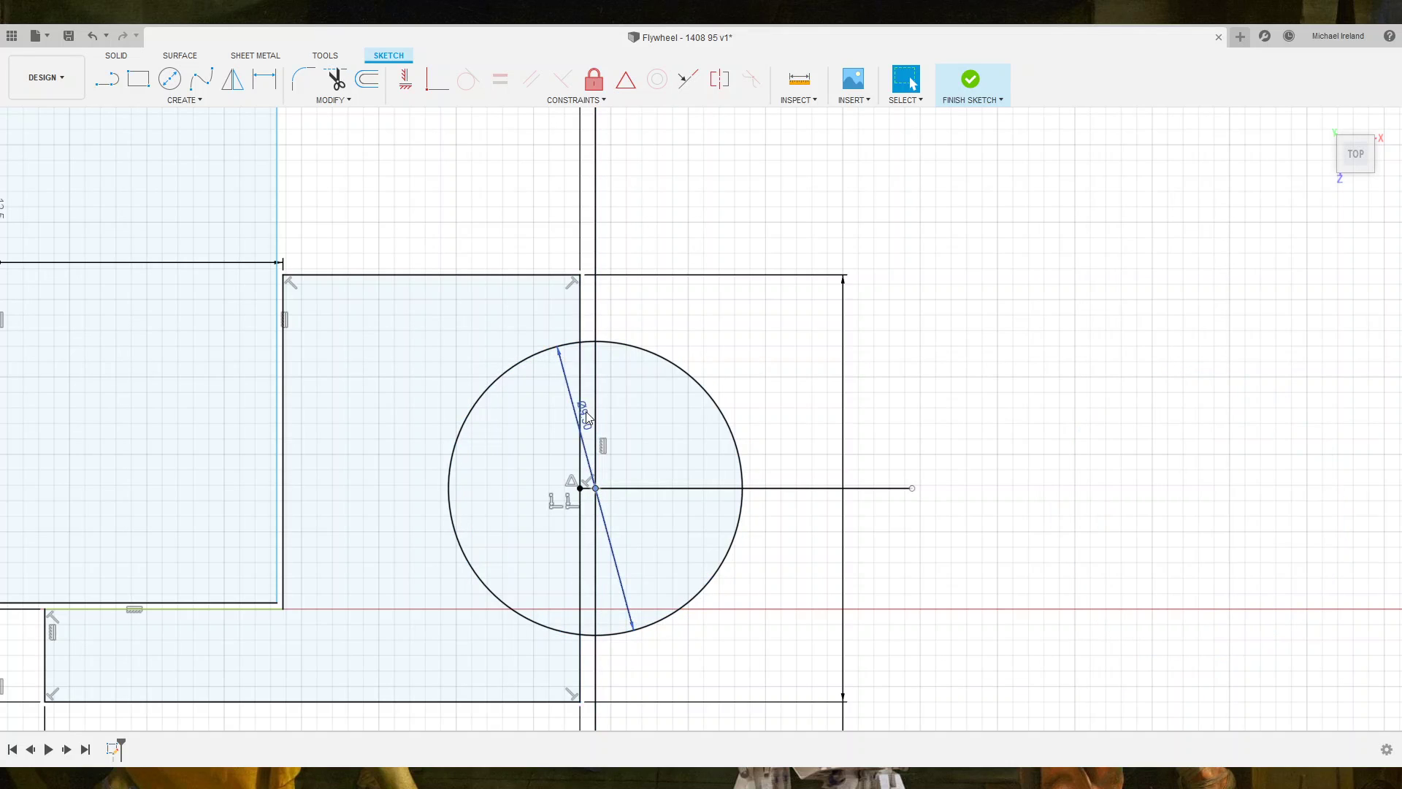
{"action": "left_click_drag", "start_coordinate": [588, 420], "coordinate": [964, 417]}
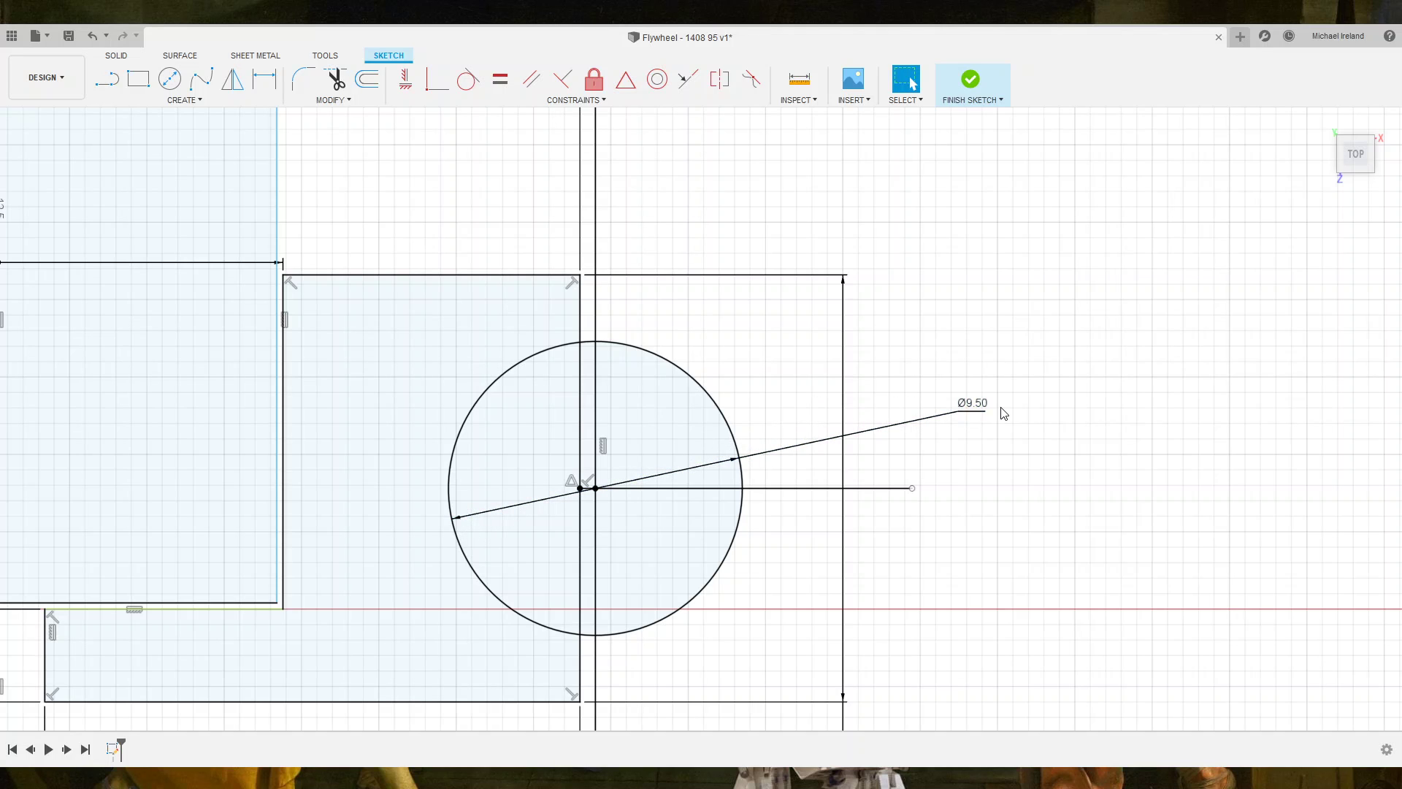
{"action": "scroll", "coordinate": [1041, 515], "scroll_direction": "up", "scroll_amount": 1}
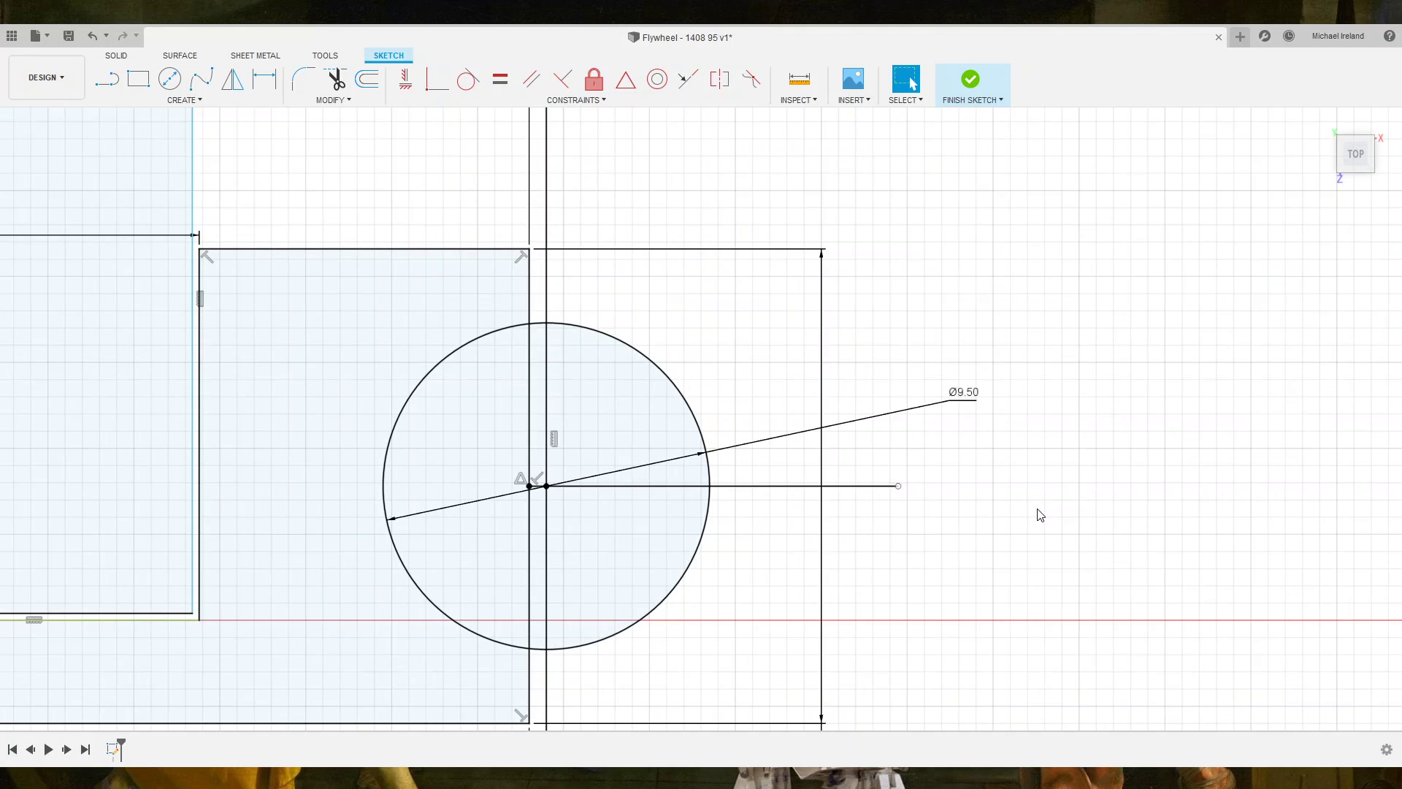
{"action": "scroll", "coordinate": [1041, 515], "scroll_direction": "down", "scroll_amount": 2}
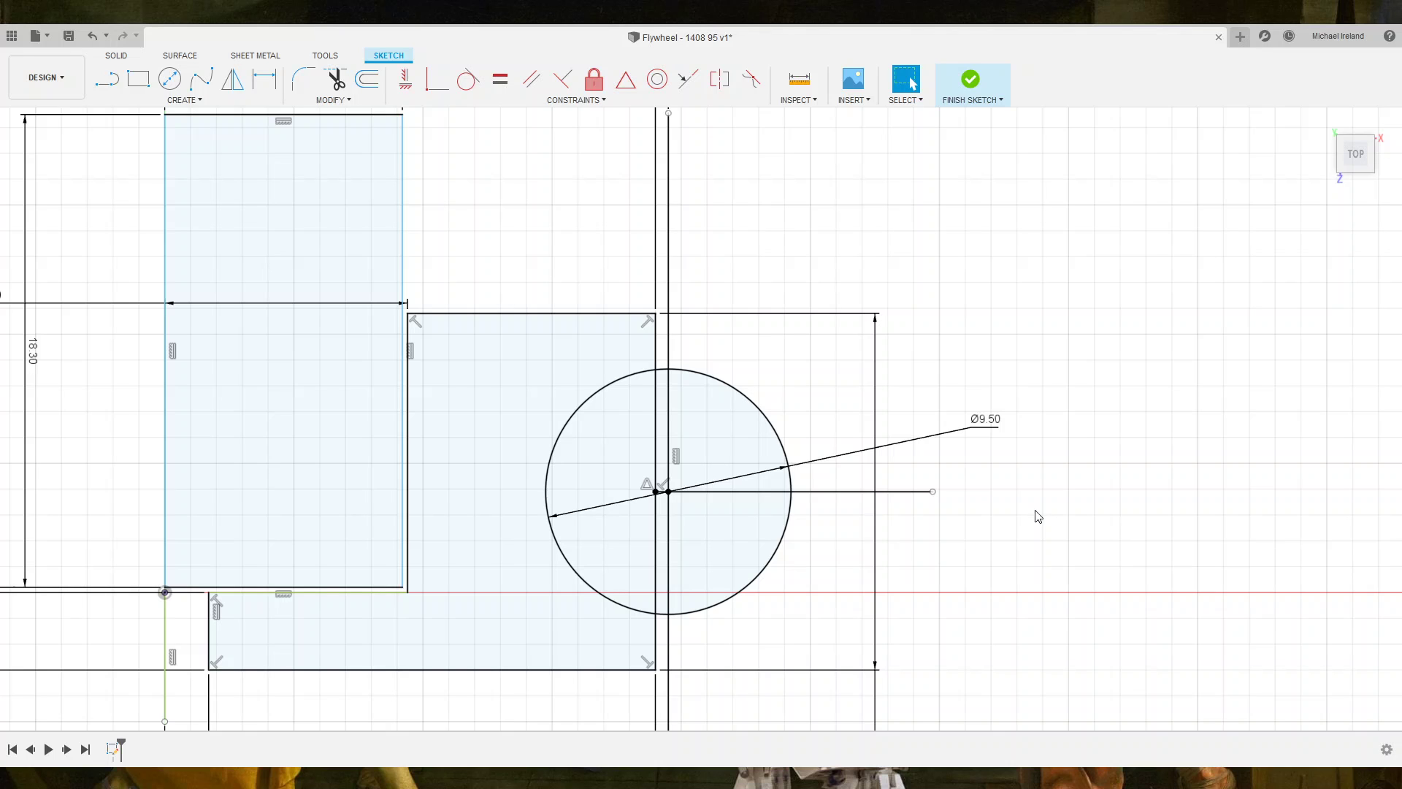
{"action": "middle_click_drag", "start_coordinate": [1026, 670], "coordinate": [1008, 595]}
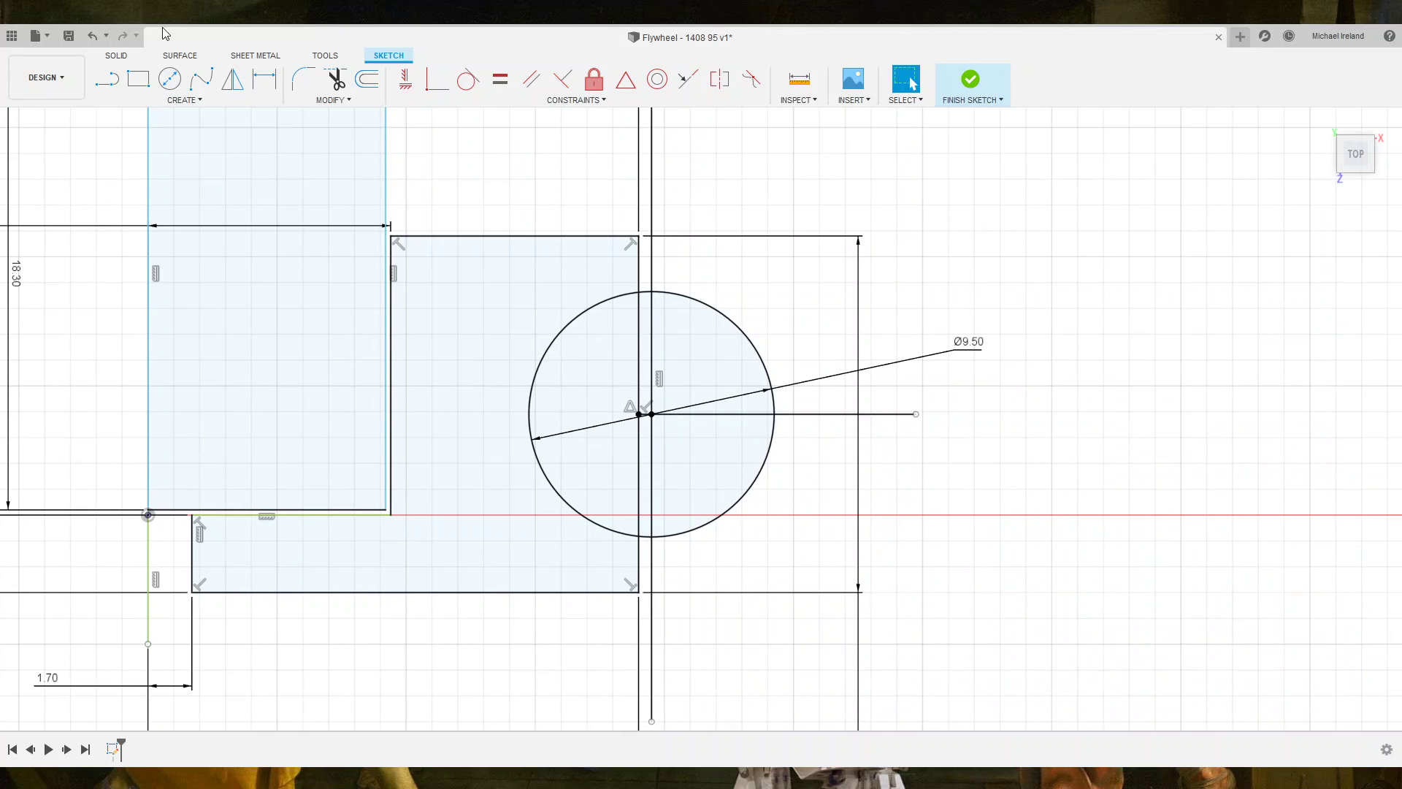
{"action": "left_click", "coordinate": [107, 78]}
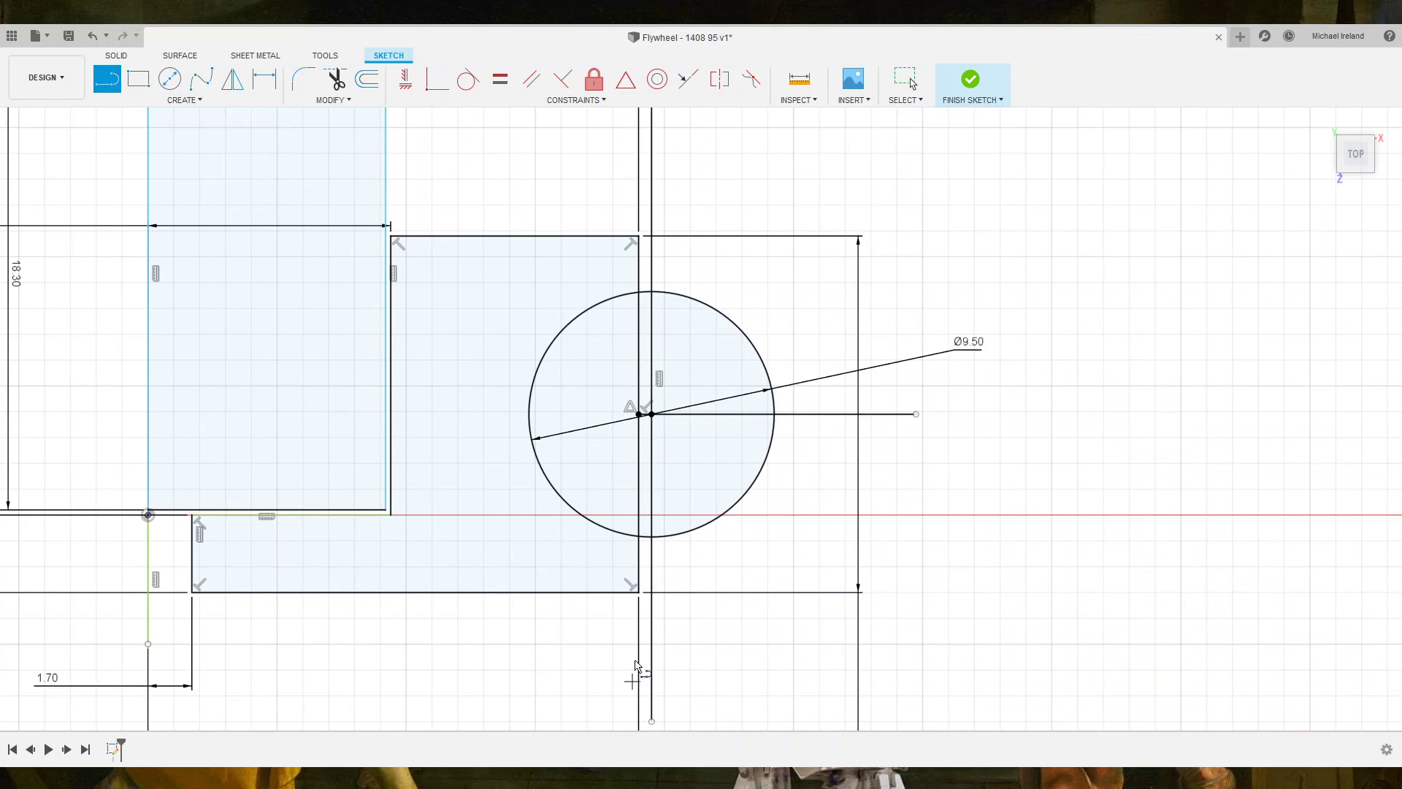
Draw a sloped line across the lower rectangle's bottom-right corner.
{"action": "left_click", "coordinate": [567, 593]}
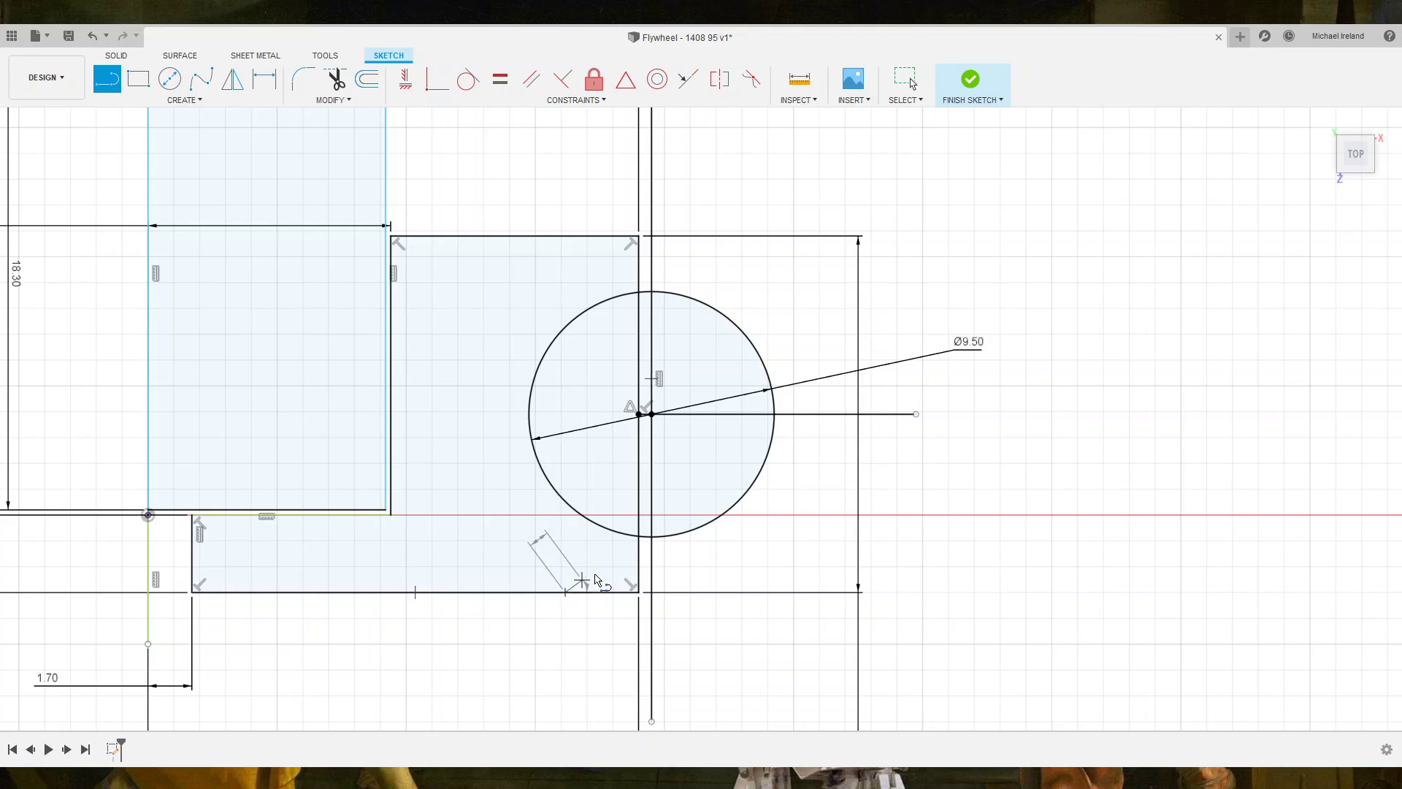
{"action": "left_click", "coordinate": [638, 566]}
{"action": "key", "text": "Escape"}
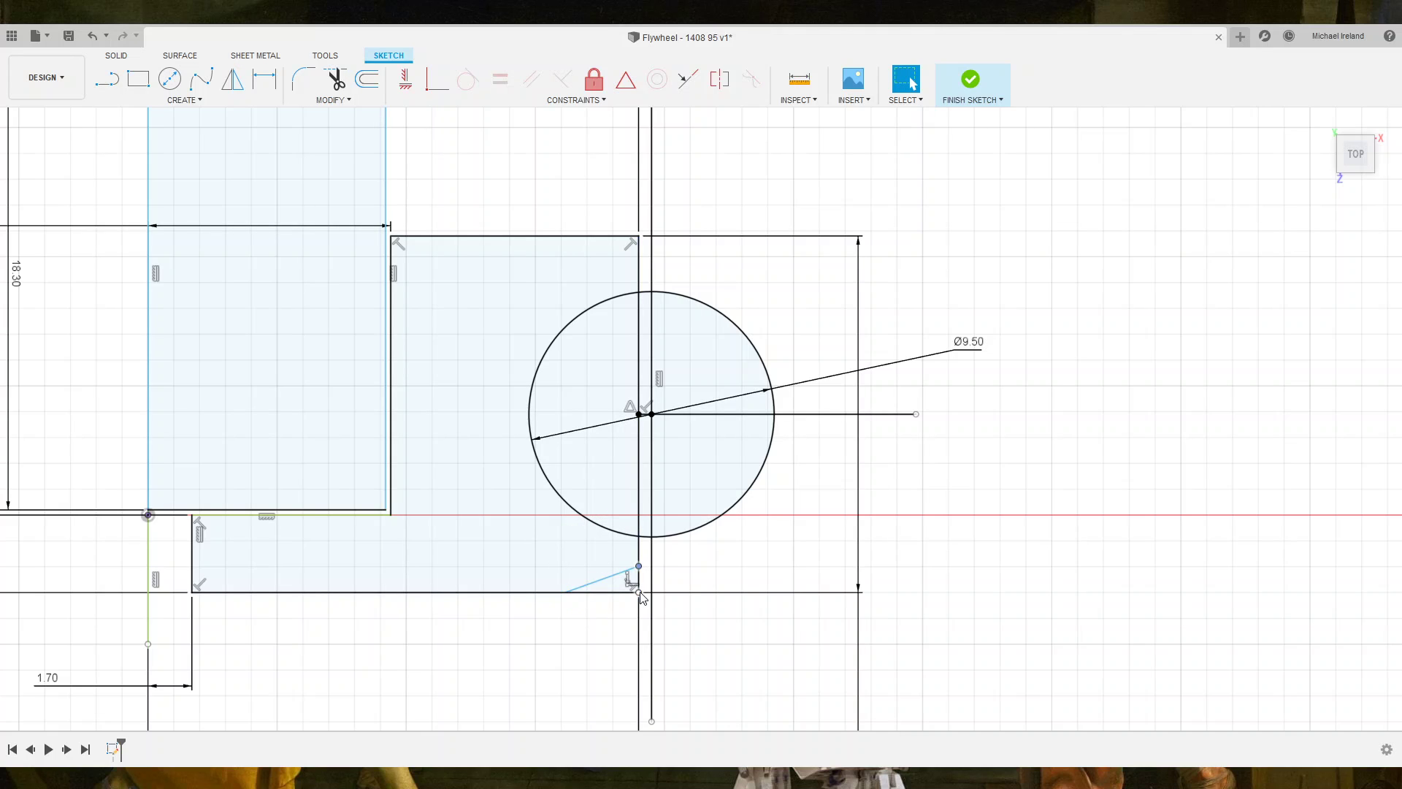
Dimension the corner cut 1.00 high and 3.00 wide.
{"action": "key", "text": "d"}
{"action": "left_click", "coordinate": [639, 581]}
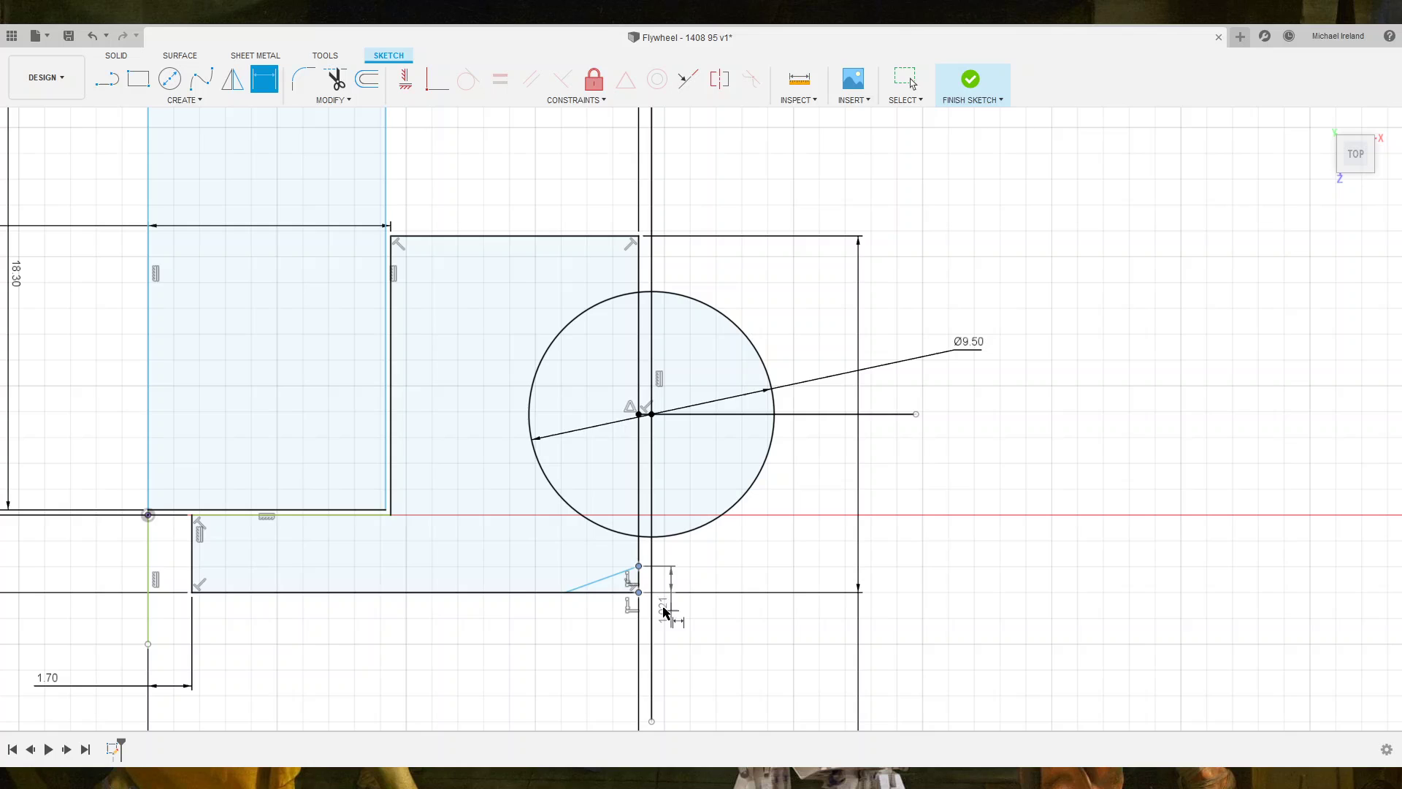
{"action": "left_click", "coordinate": [689, 660]}
{"action": "type", "text": "1"}
{"action": "key", "text": "Return"}
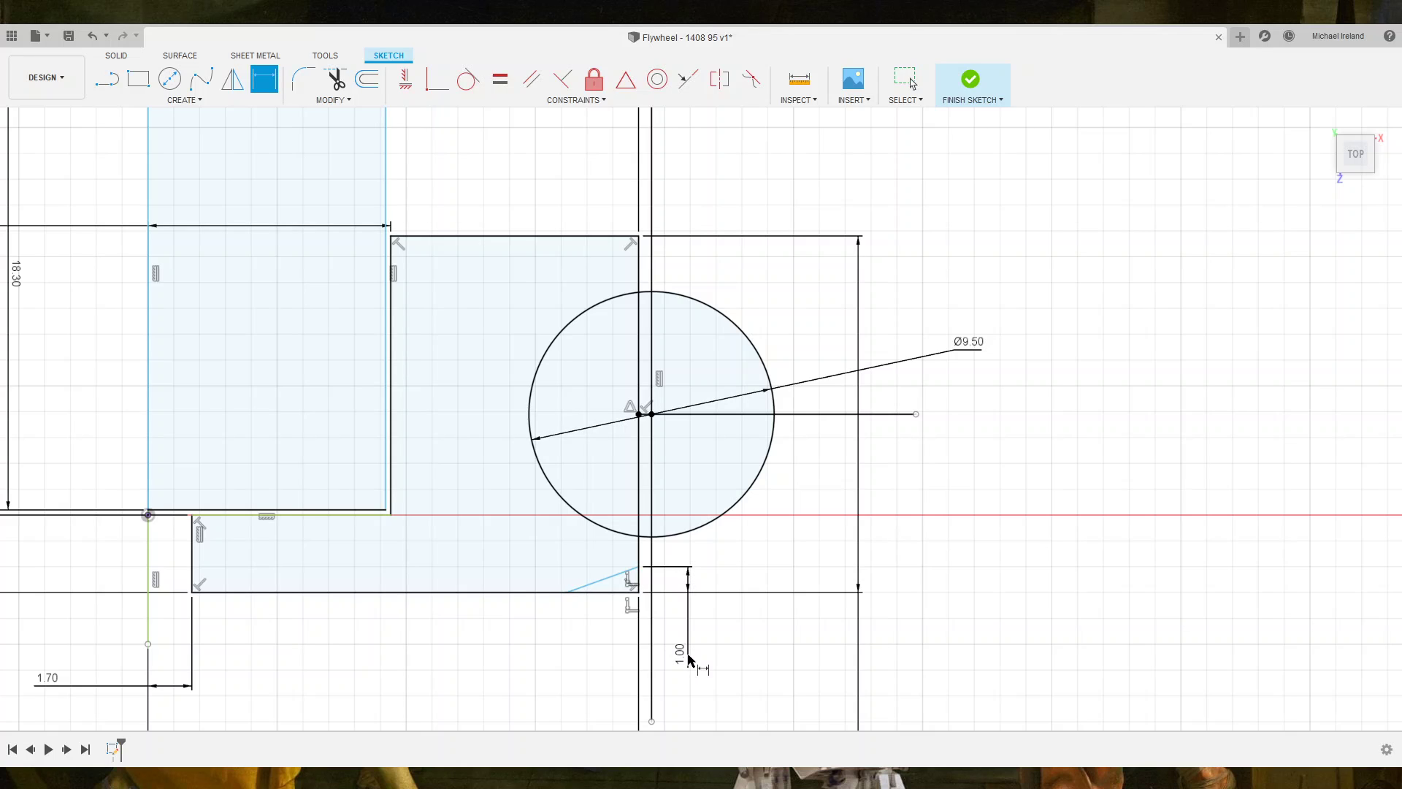
{"action": "left_click", "coordinate": [574, 590]}
{"action": "left_click", "coordinate": [463, 659]}
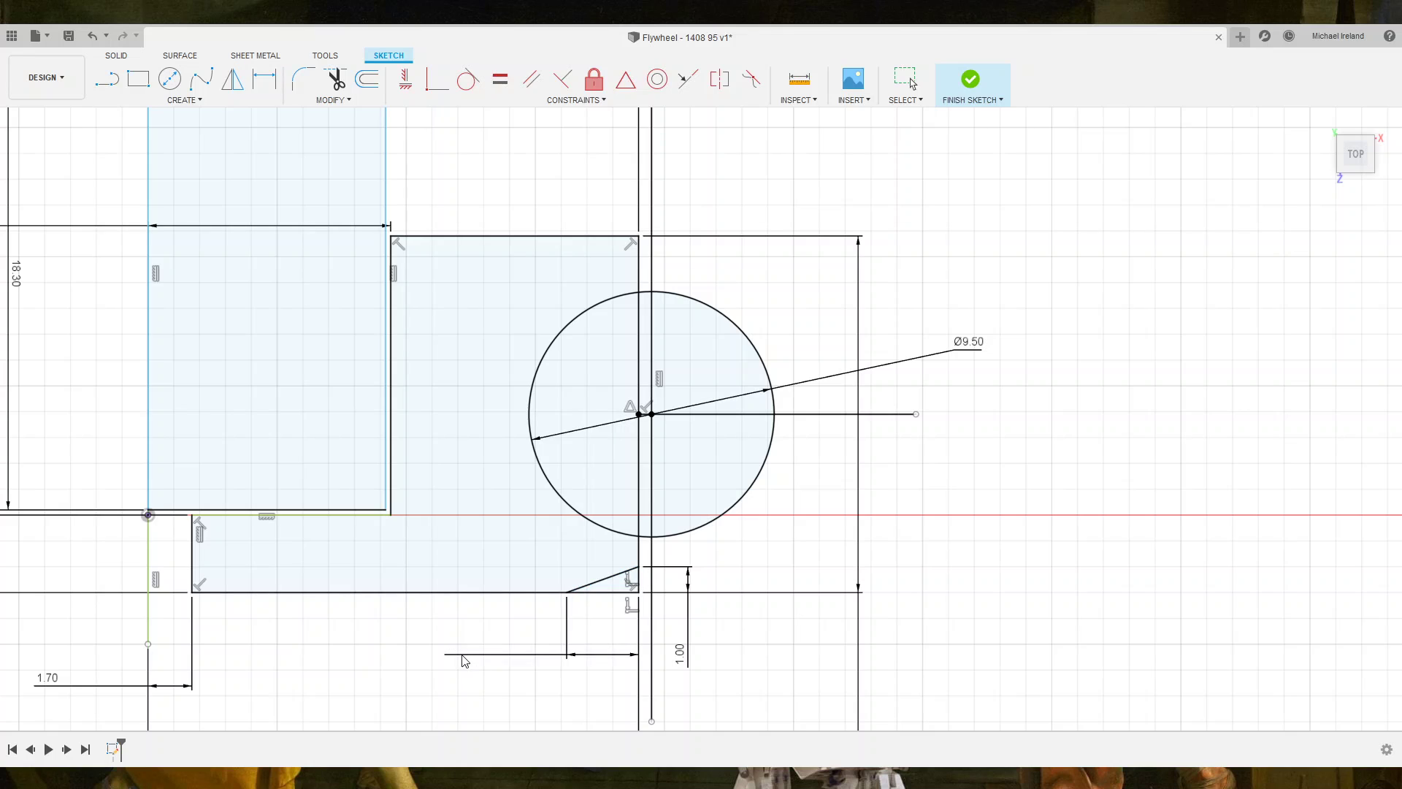
{"action": "type", "text": "3"}
{"action": "key", "text": "Return"}
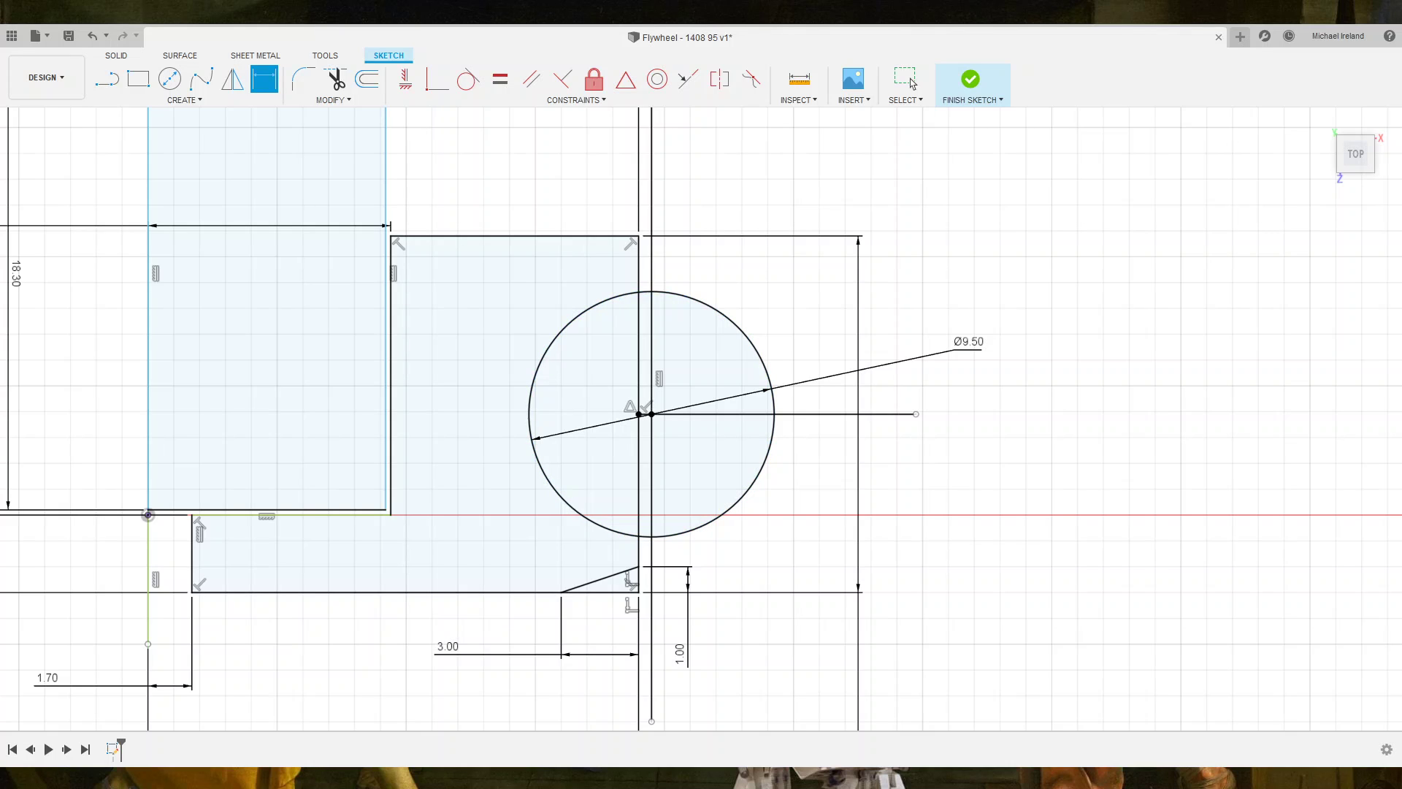
{"action": "key", "text": "Escape"}
{"action": "middle_click_drag", "start_coordinate": [495, 185], "coordinate": [582, 175]}
{"action": "key", "text": "d"}
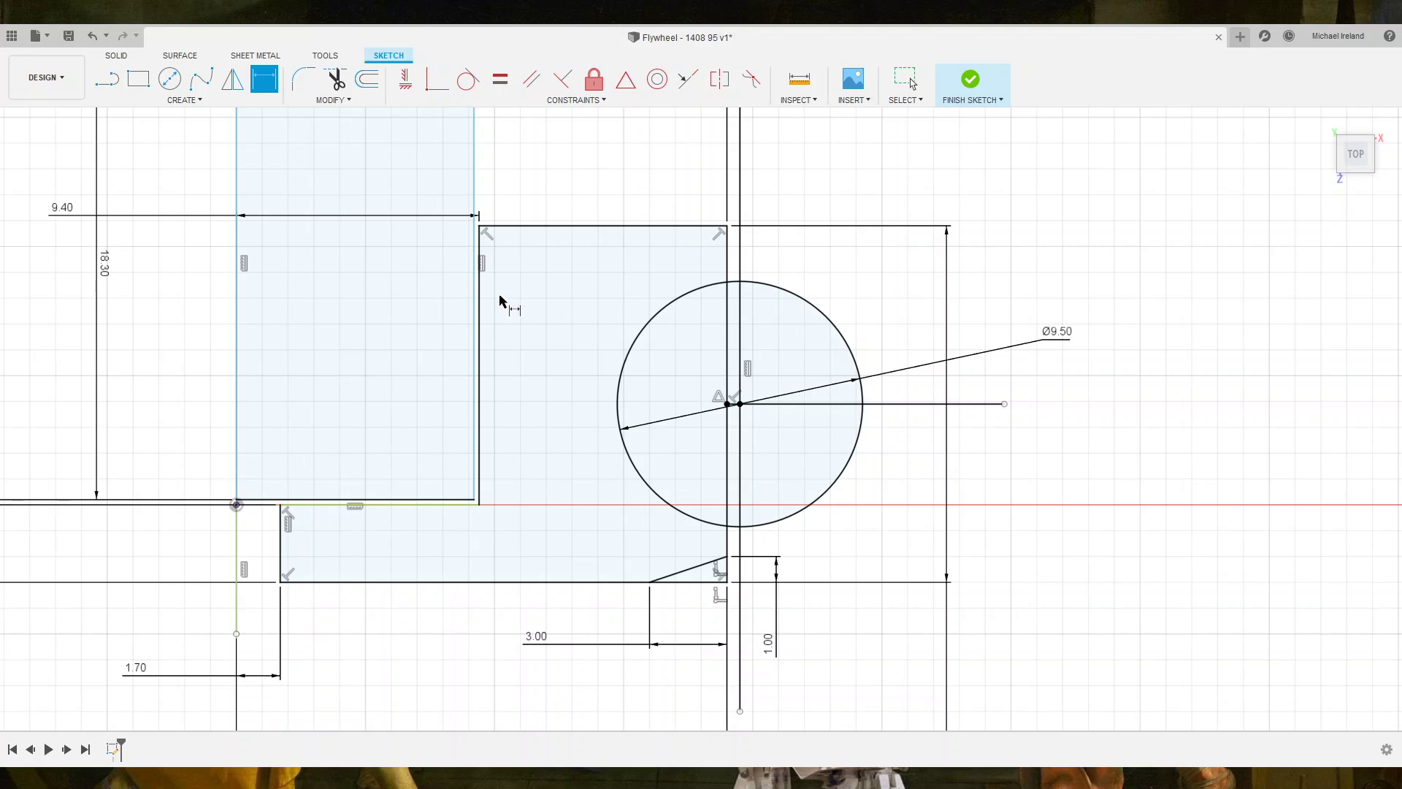
Draw a diagonal chamfer line at the square's top-left corner and dimension it to 45°.
{"action": "left_click", "coordinate": [107, 78]}
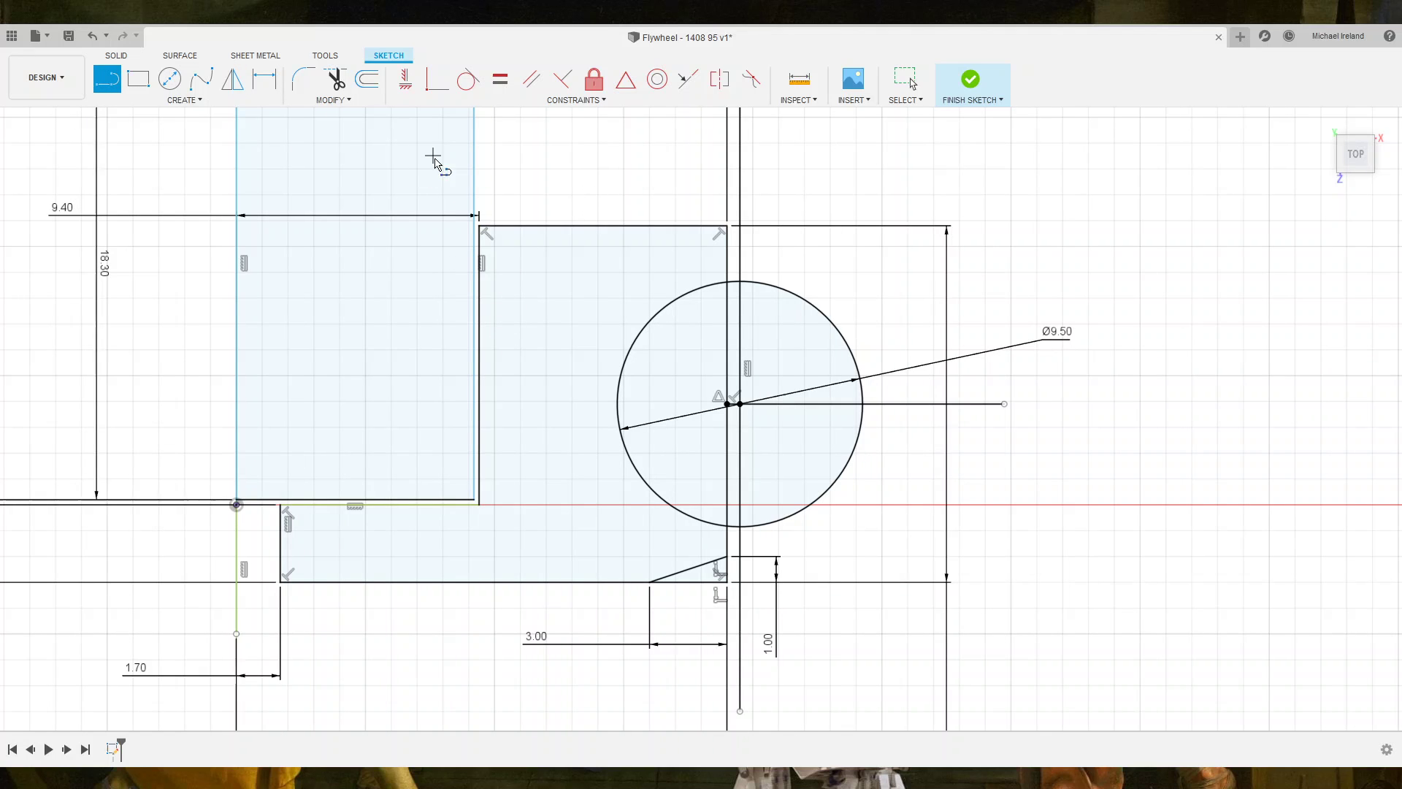
{"action": "left_click", "coordinate": [479, 260]}
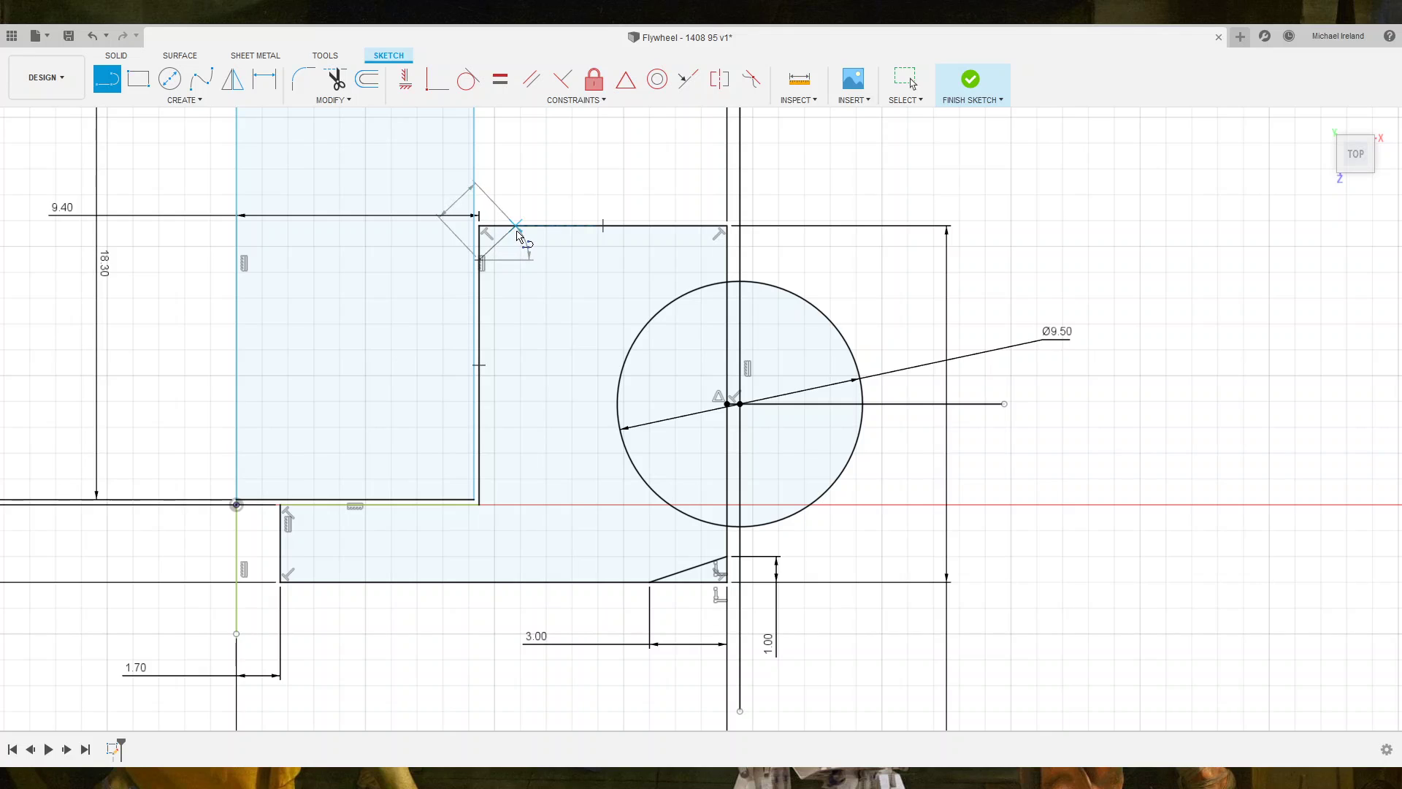
{"action": "left_click", "coordinate": [516, 227]}
{"action": "key", "text": "Escape"}
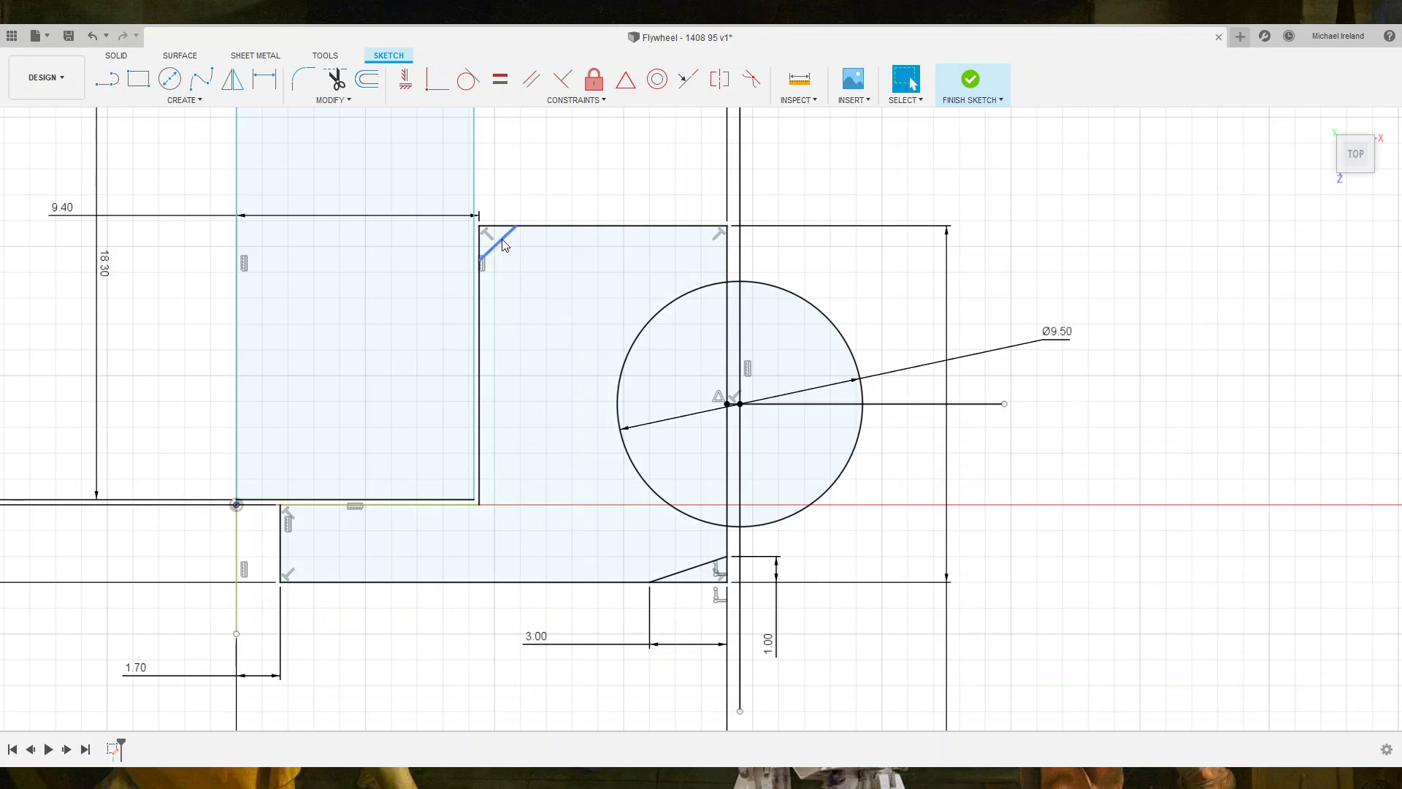
{"action": "left_click", "coordinate": [481, 249], "text": "shift"}
{"action": "key", "text": "d"}
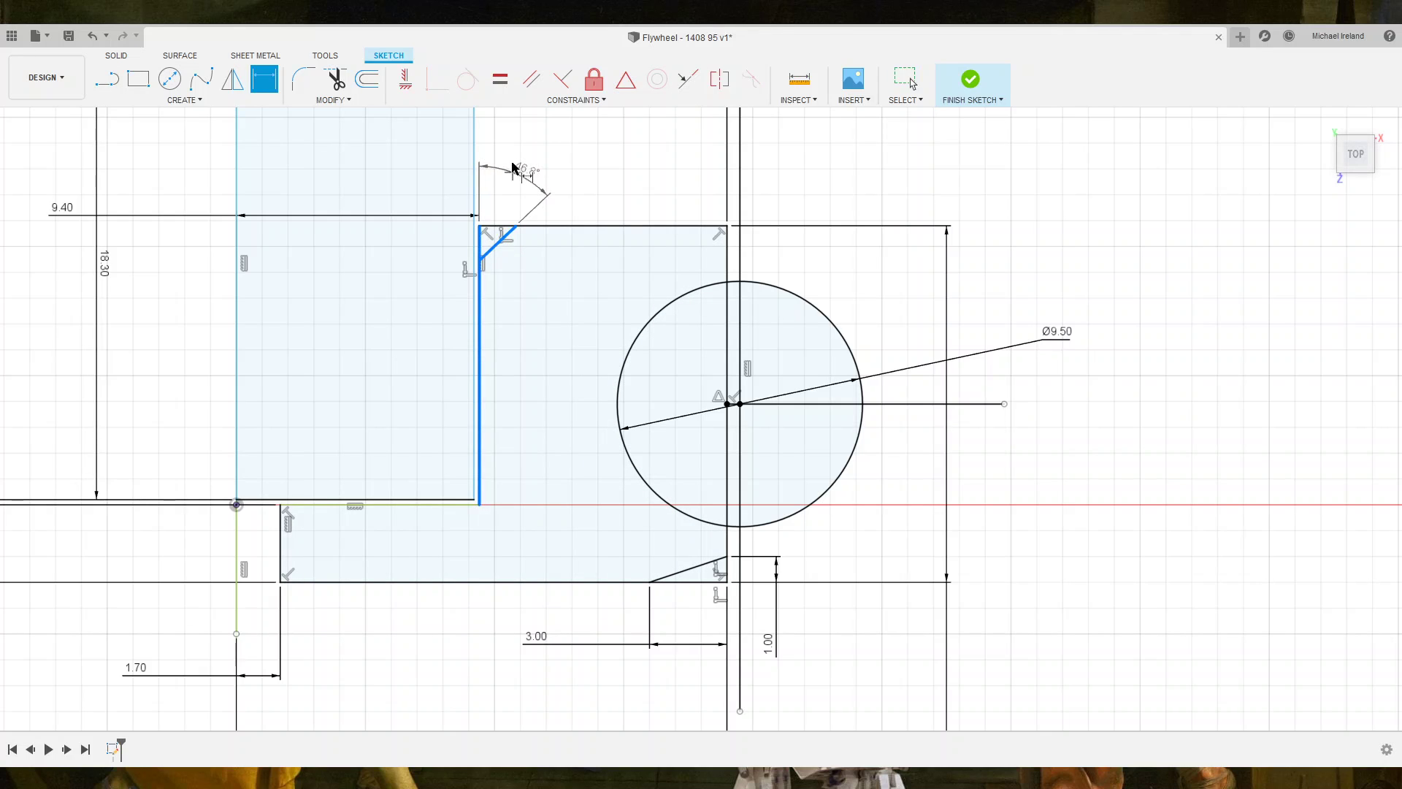
{"action": "left_click", "coordinate": [514, 162]}
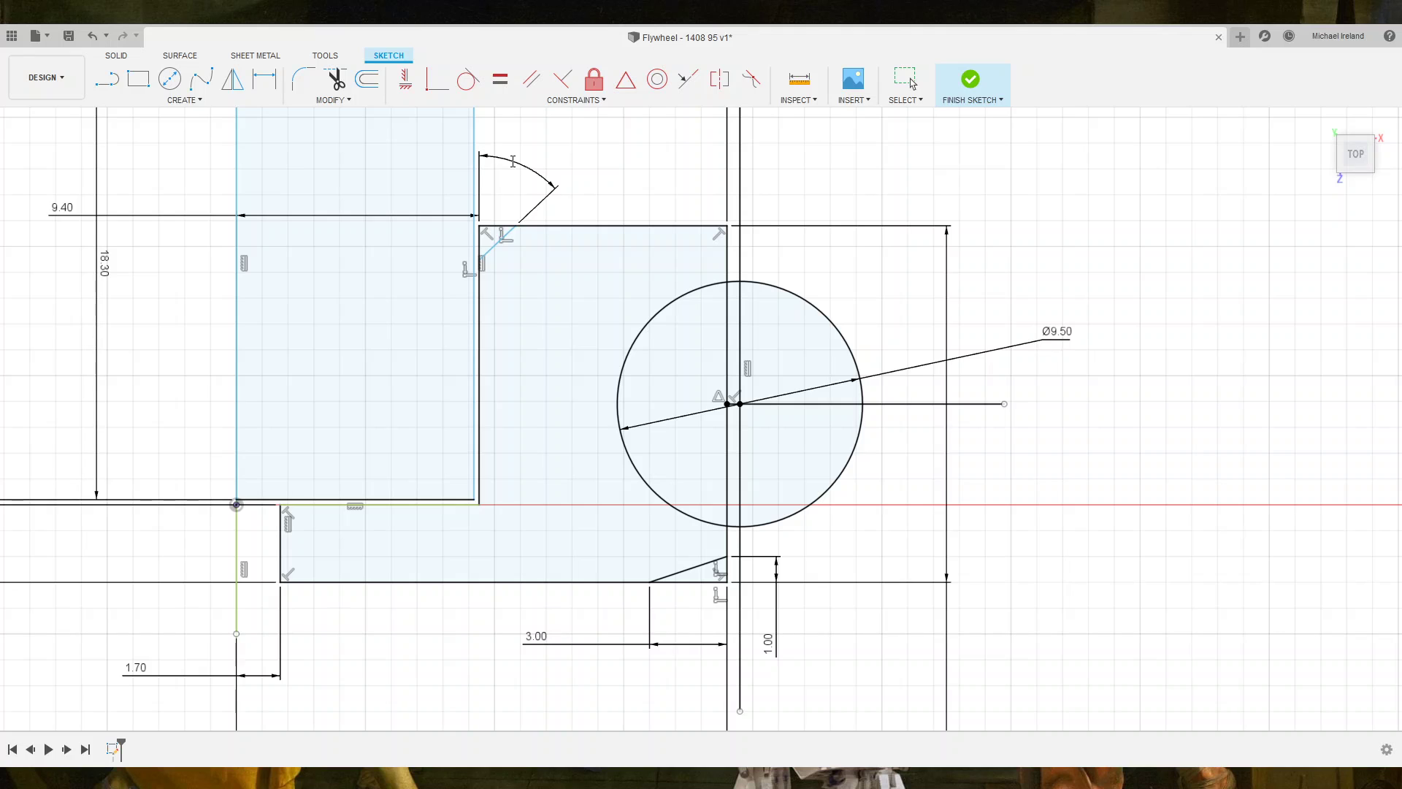
{"action": "type", "text": "45"}
{"action": "key", "text": "Return"}
Dimension the chamfer's length along the top edge as 1.00.
{"action": "scroll", "coordinate": [514, 218], "scroll_direction": "up", "scroll_amount": 3}
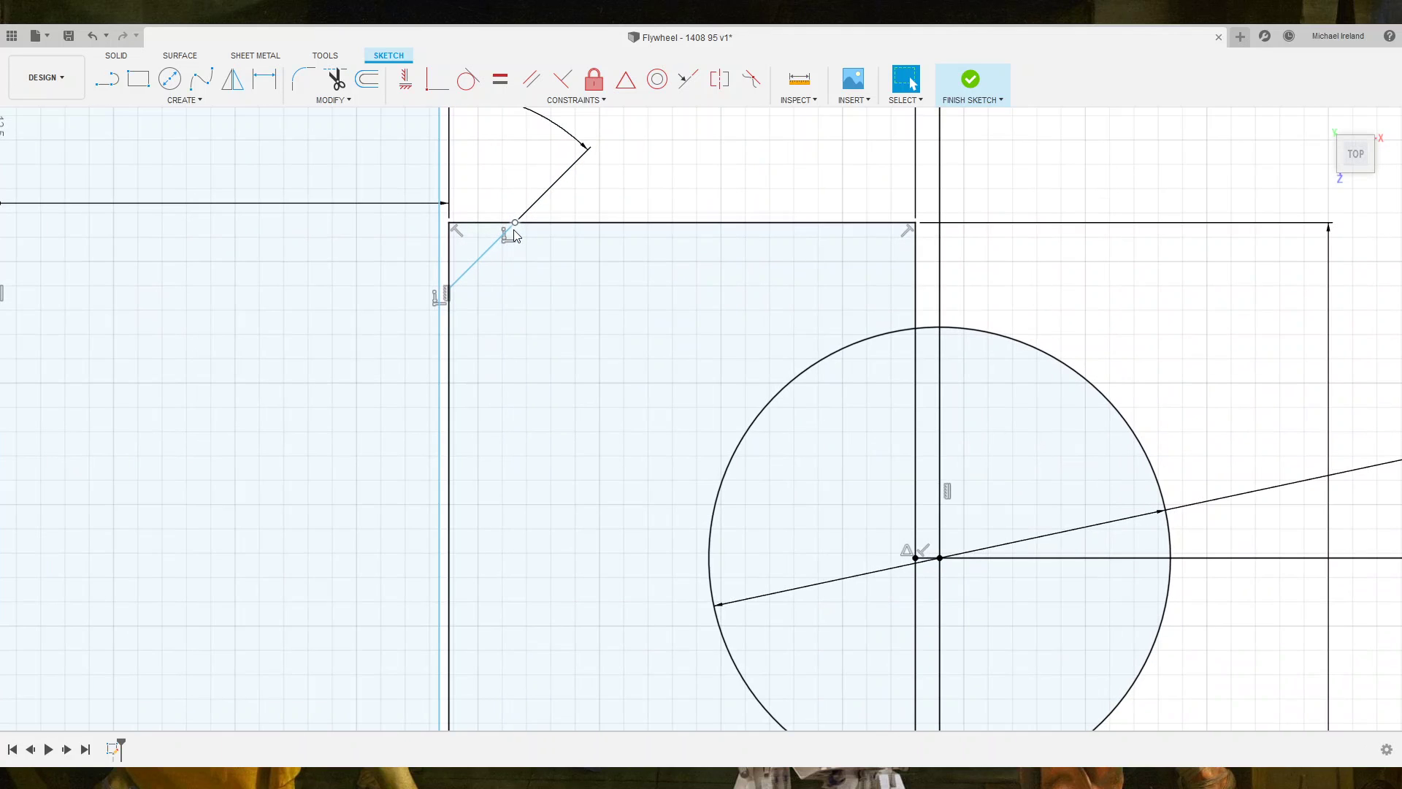
{"action": "left_click", "coordinate": [515, 223]}
{"action": "left_click", "coordinate": [449, 223], "text": "shift"}
{"action": "key", "text": "d"}
{"action": "left_click", "coordinate": [484, 175]}
{"action": "key", "text": "Return"}
{"action": "key", "text": "d"}
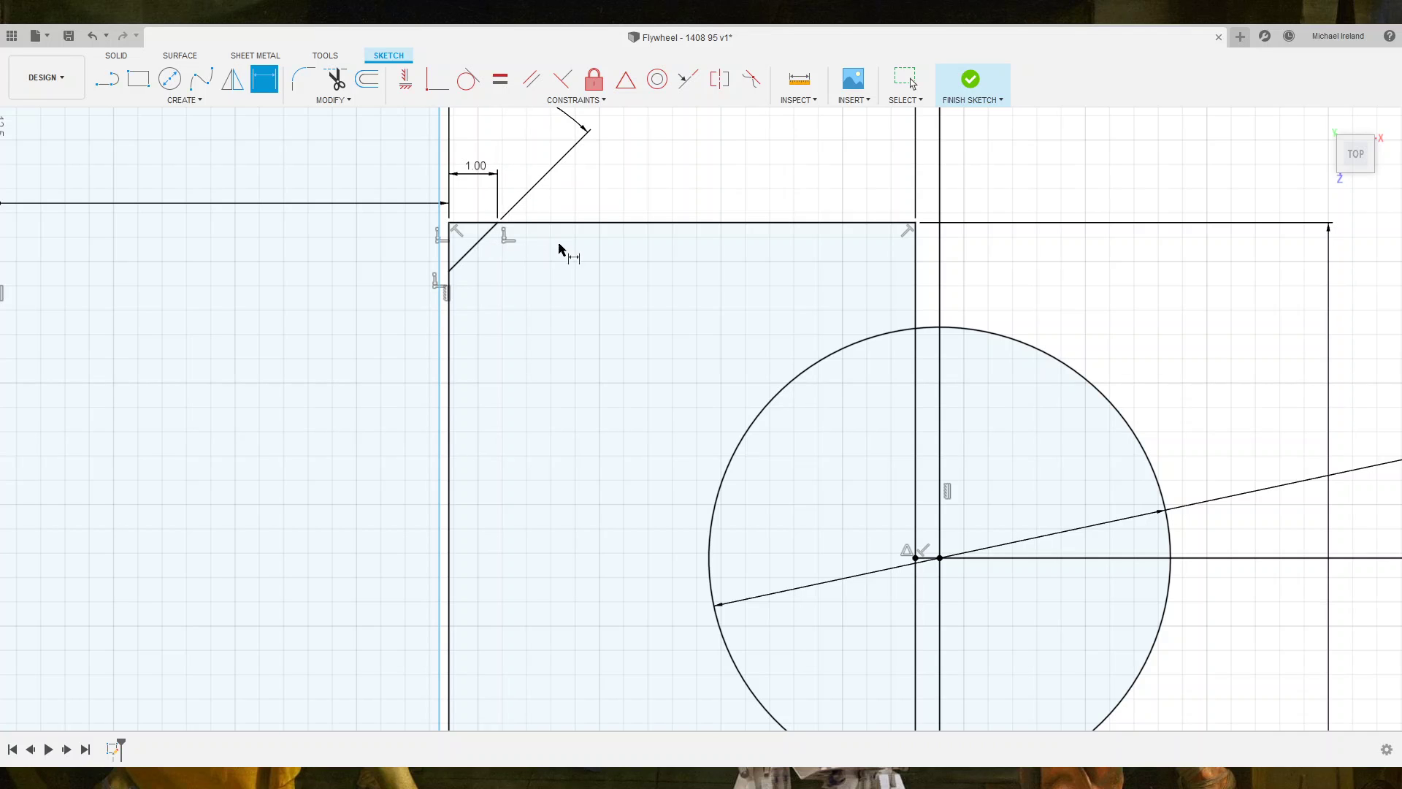
{"action": "scroll", "coordinate": [573, 259], "scroll_direction": "up", "scroll_amount": 2}
{"action": "scroll", "coordinate": [592, 274], "scroll_direction": "down", "scroll_amount": 5}
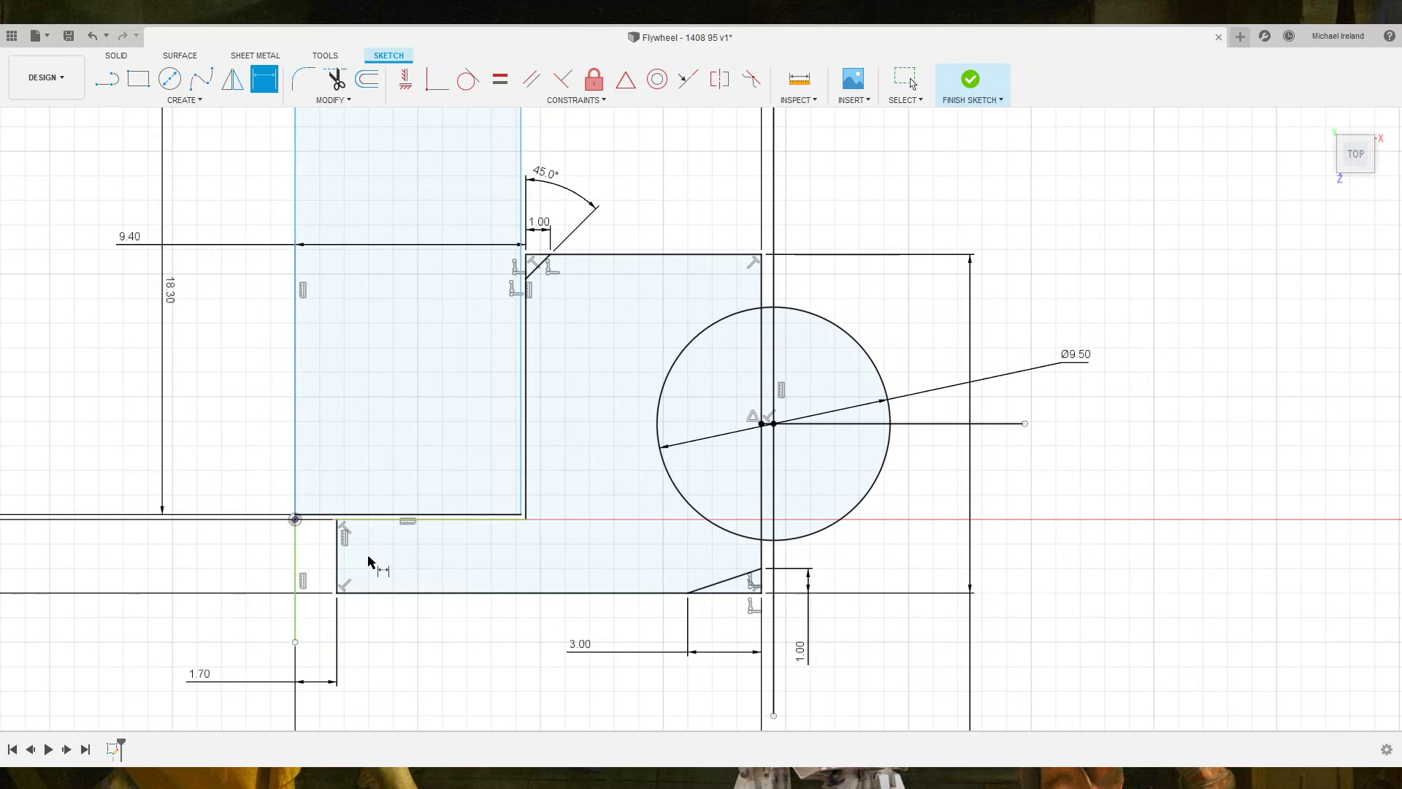
{"action": "scroll", "coordinate": [358, 559], "scroll_direction": "up", "scroll_amount": 3}
{"action": "scroll", "coordinate": [349, 549], "scroll_direction": "up", "scroll_amount": 3}
{"action": "scroll", "coordinate": [347, 542], "scroll_direction": "down", "scroll_amount": 1}
{"action": "scroll", "coordinate": [346, 537], "scroll_direction": "down", "scroll_amount": 4}
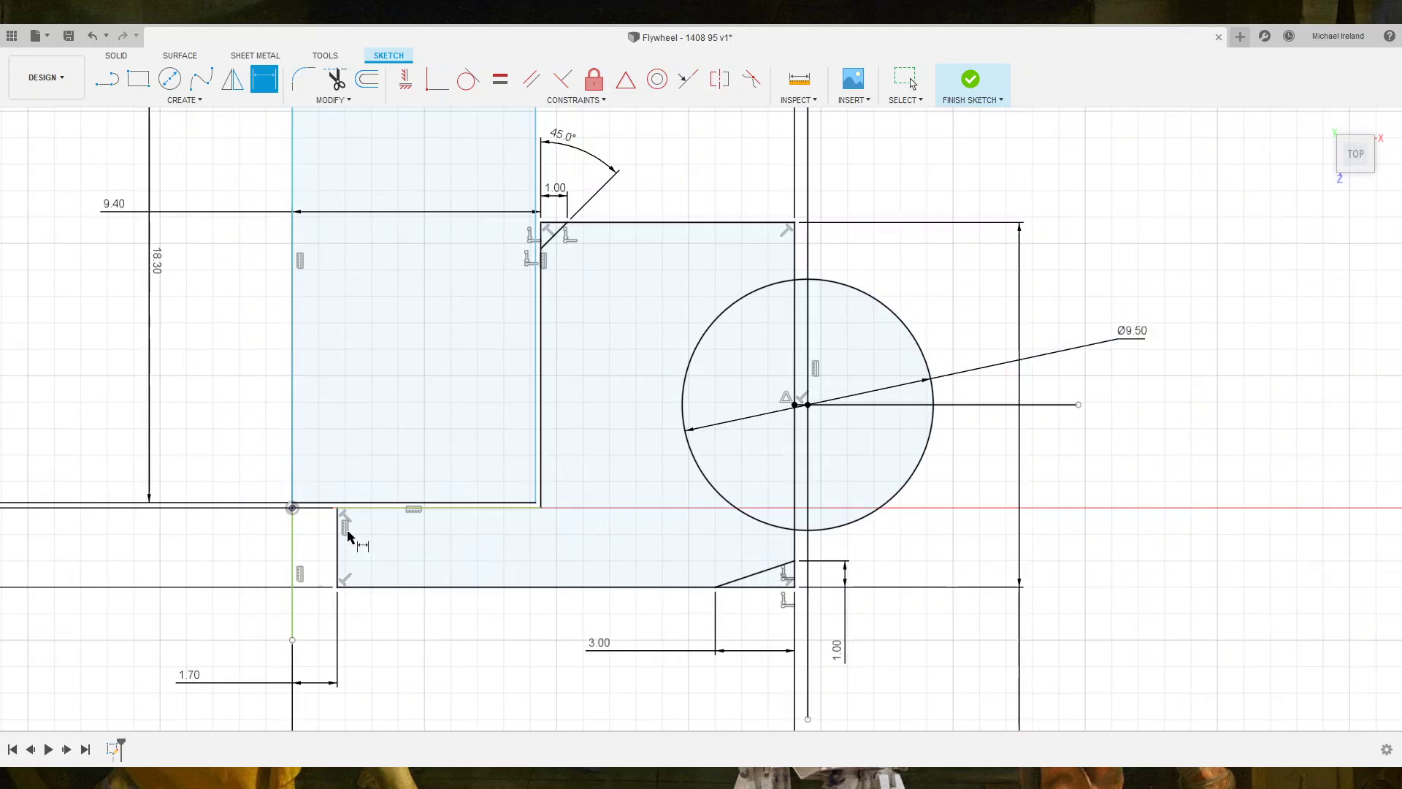
{"action": "scroll", "coordinate": [533, 526], "scroll_direction": "down", "scroll_amount": 1}
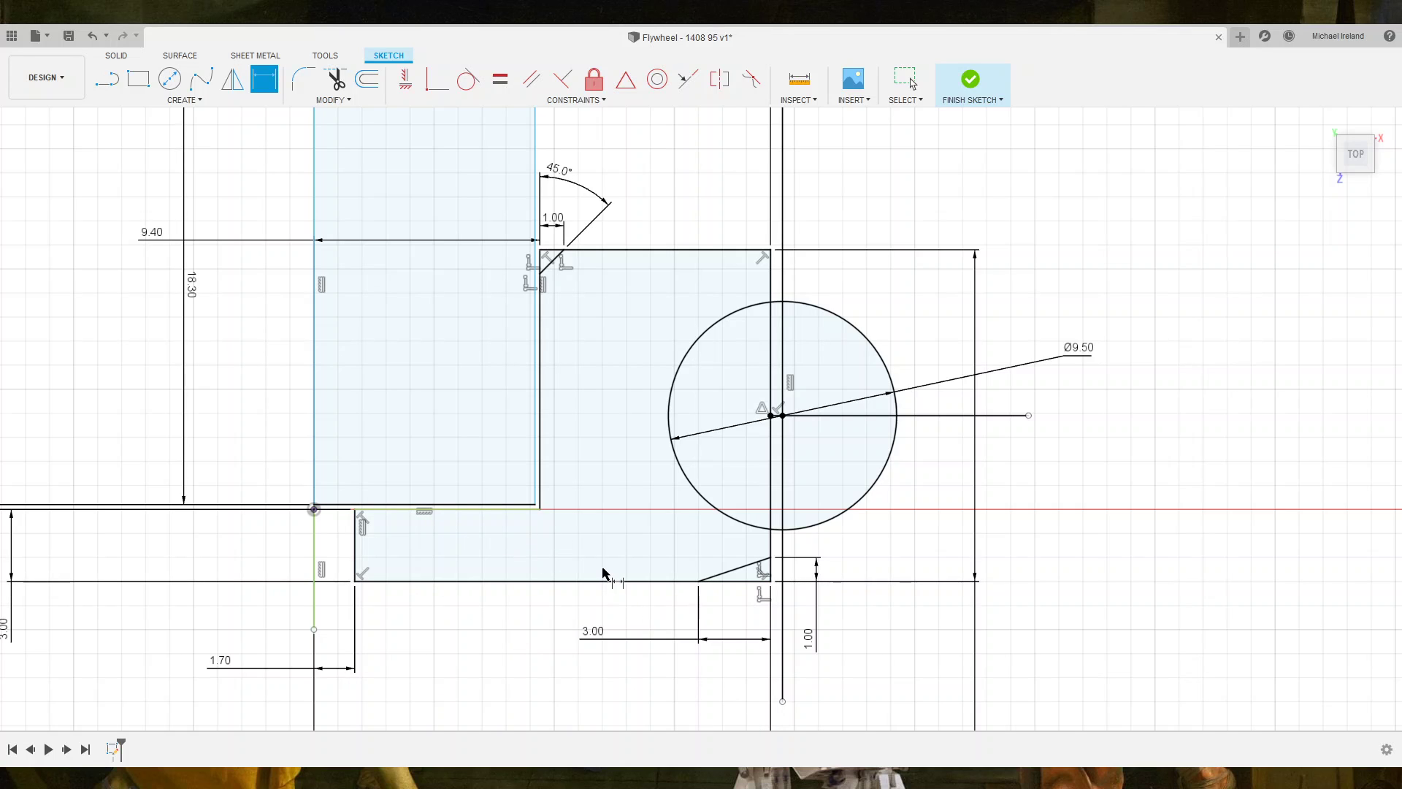
Zoom out over the fully dimensioned flywheel profile and finish the sketch.
{"action": "scroll", "coordinate": [604, 573], "scroll_direction": "down", "scroll_amount": 2}
{"action": "scroll", "coordinate": [604, 573], "scroll_direction": "down", "scroll_amount": 2}
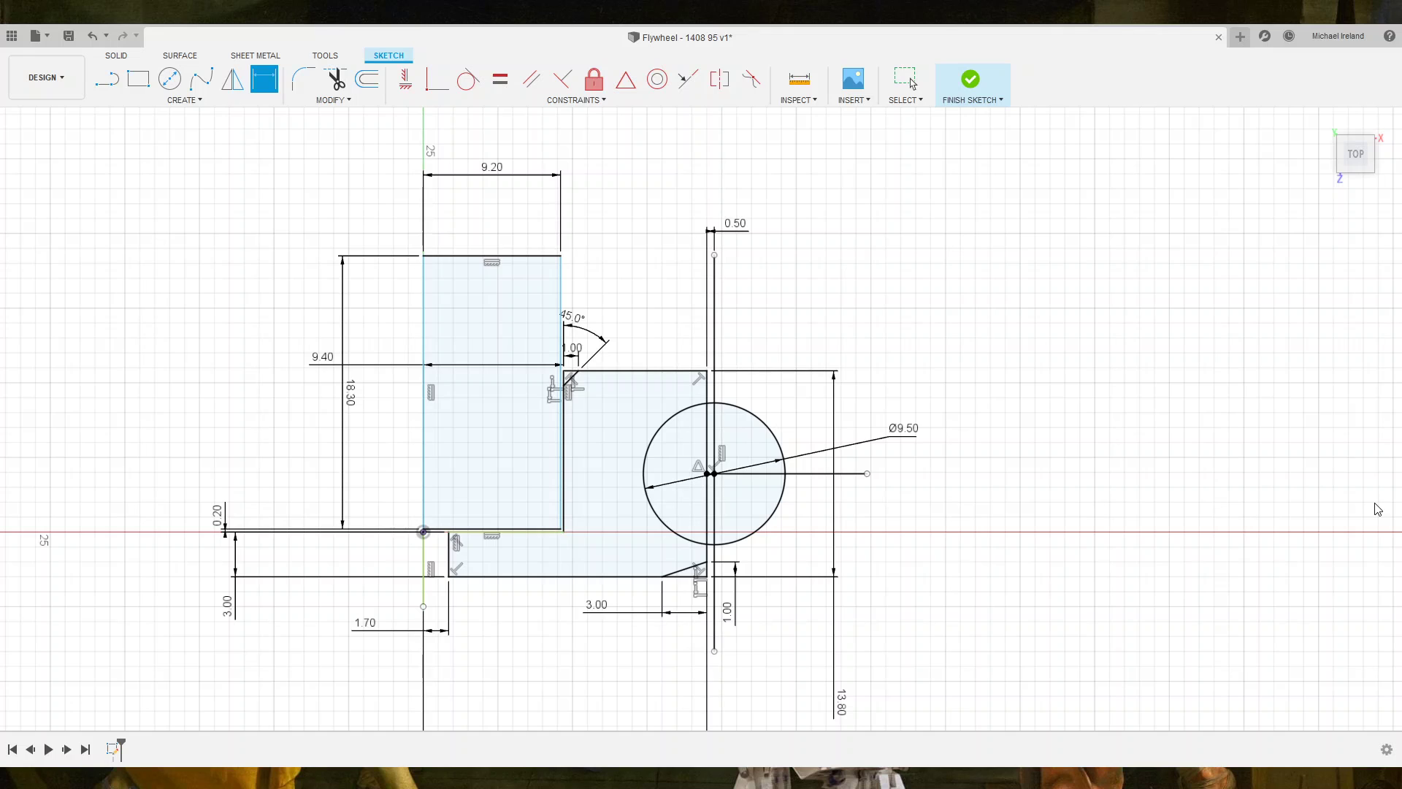
{"action": "key", "text": "Return"}
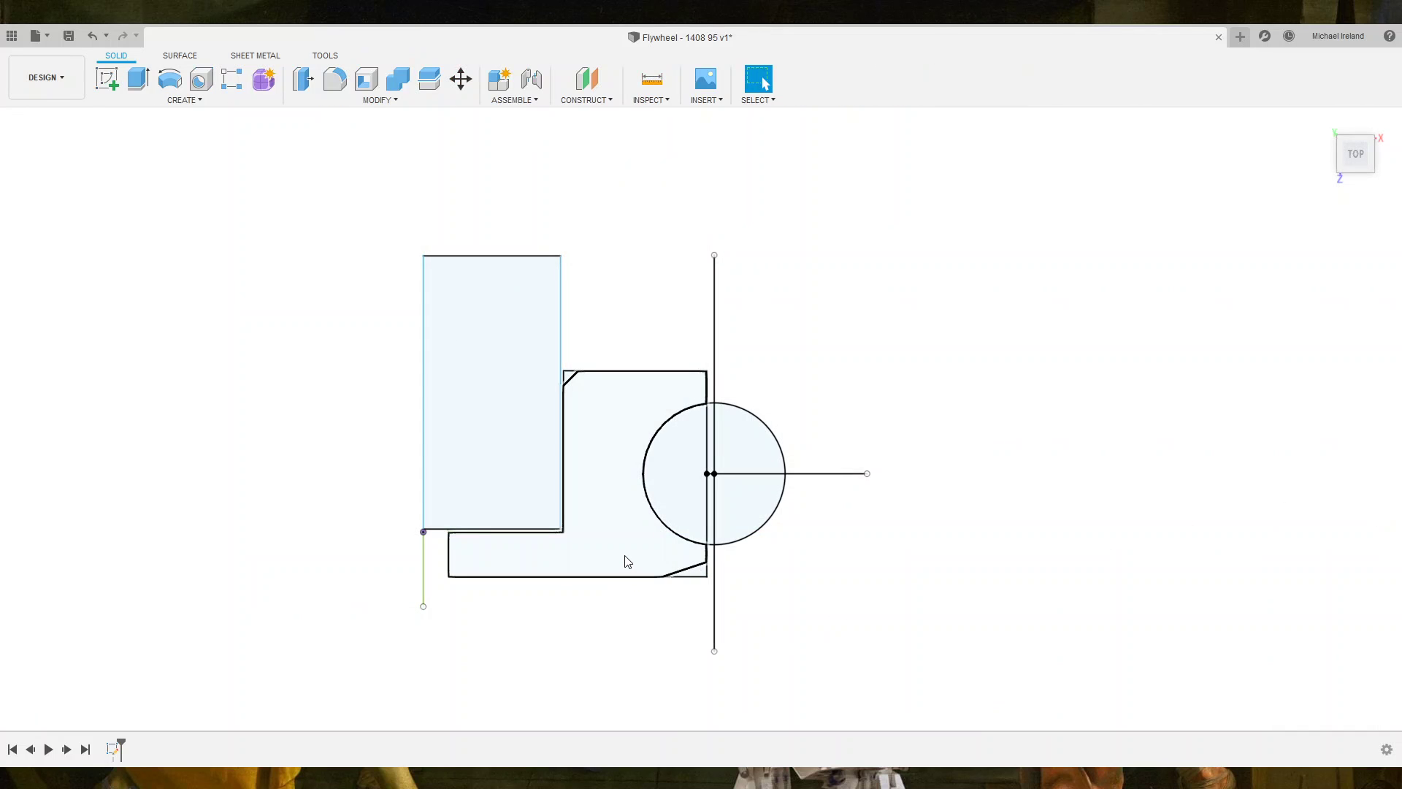
Revolve the flywheel cross-section around the vertical sketch line into a solid body.
{"action": "left_click", "coordinate": [626, 561]}
{"action": "scroll", "coordinate": [860, 472], "scroll_direction": "up", "scroll_amount": 3}
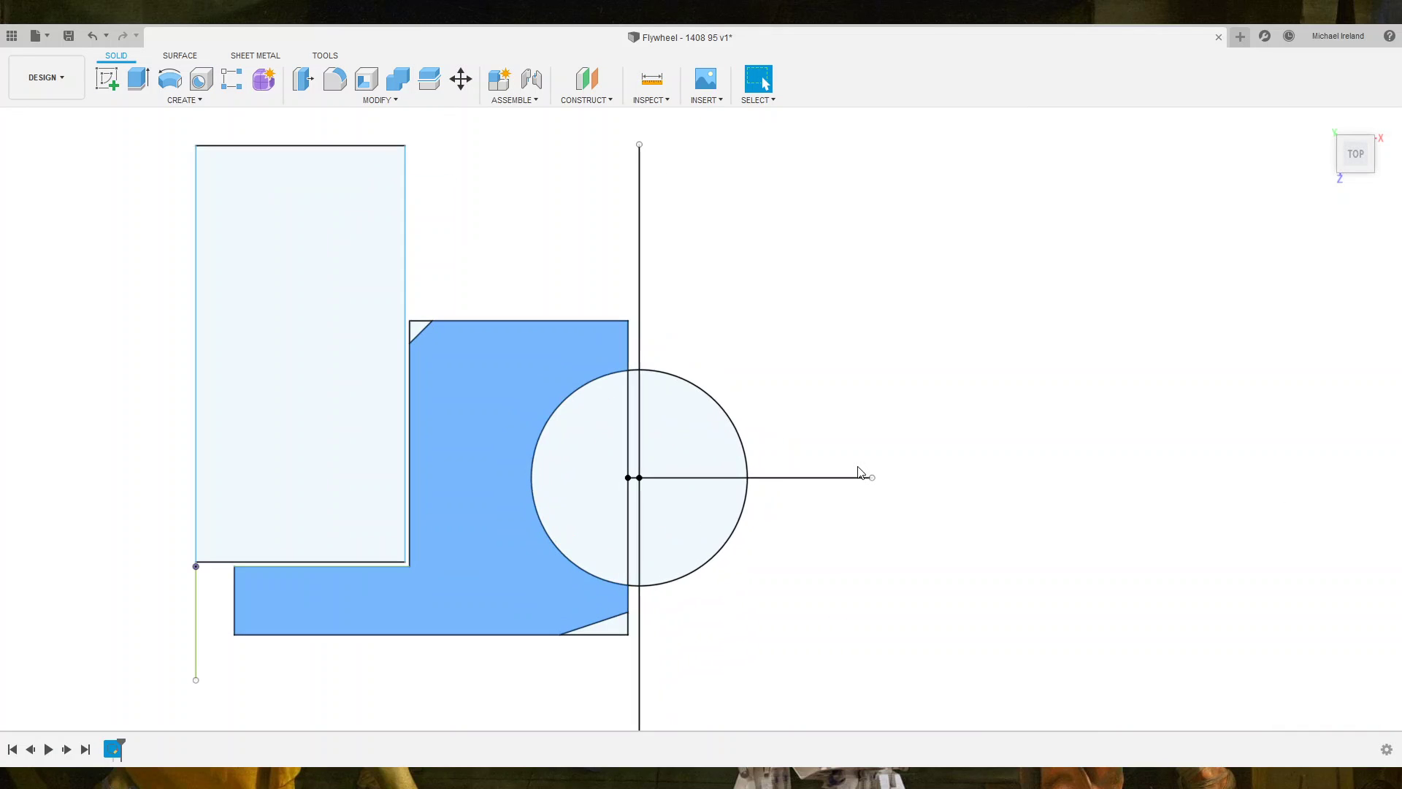
{"action": "scroll", "coordinate": [860, 472], "scroll_direction": "down", "scroll_amount": 3}
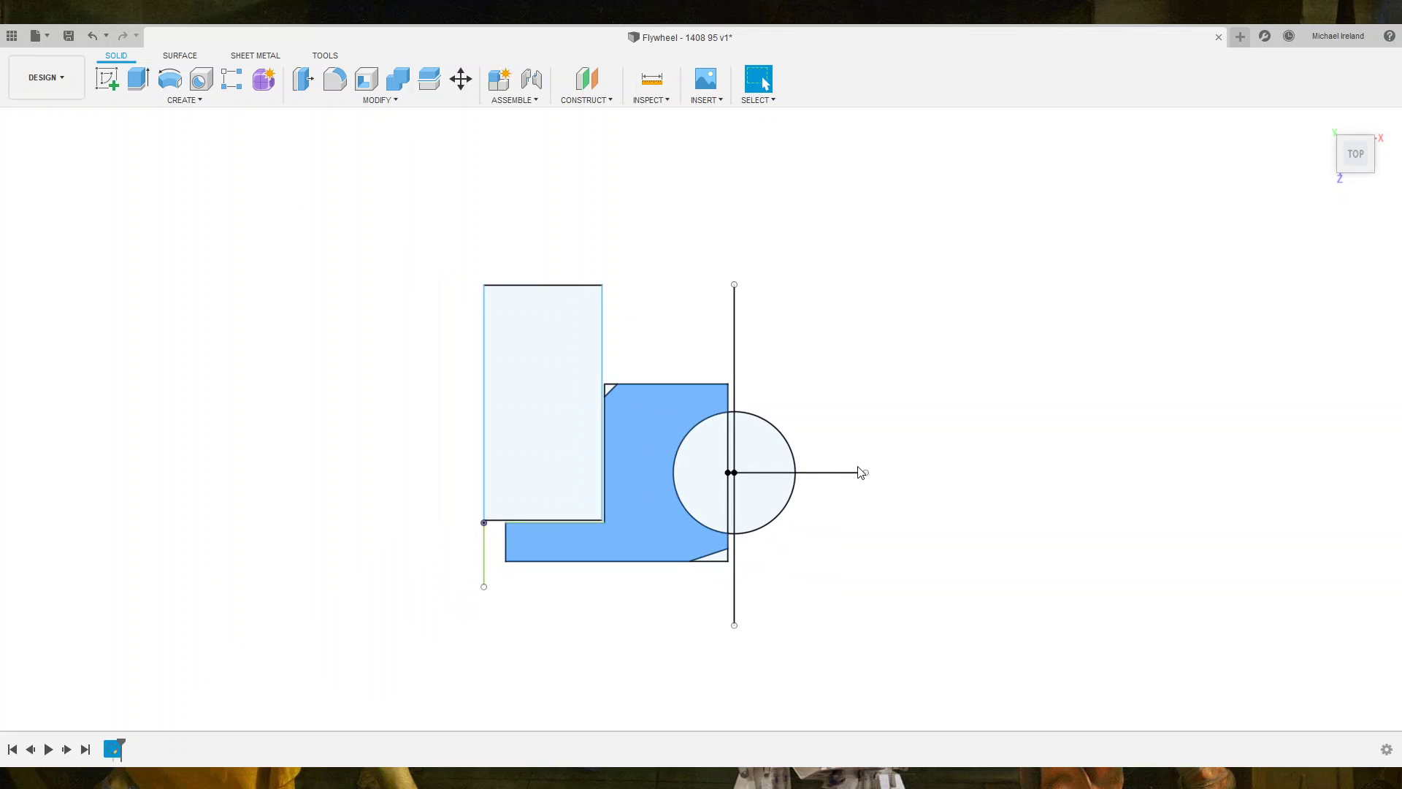
{"action": "left_click", "coordinate": [373, 106]}
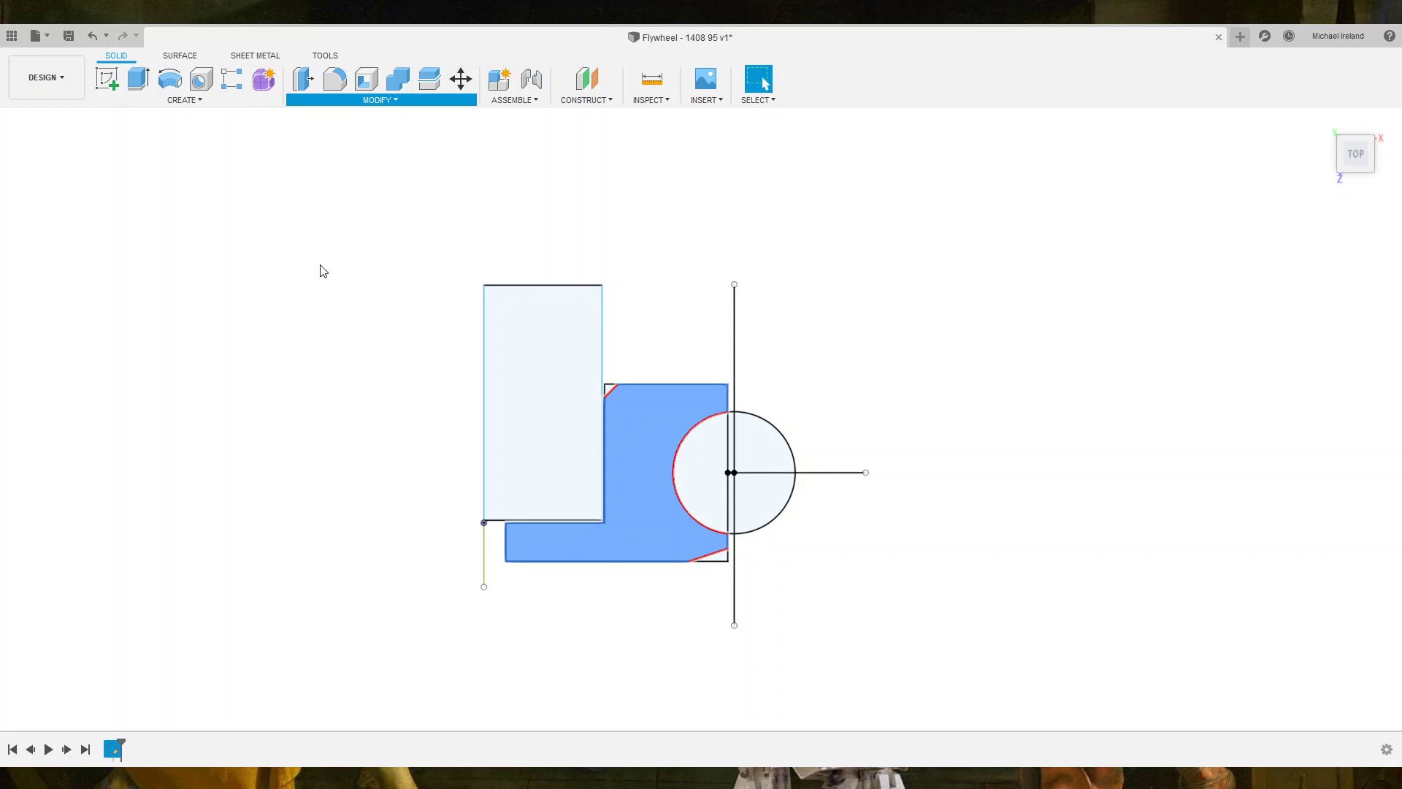
{"action": "left_click", "coordinate": [172, 86]}
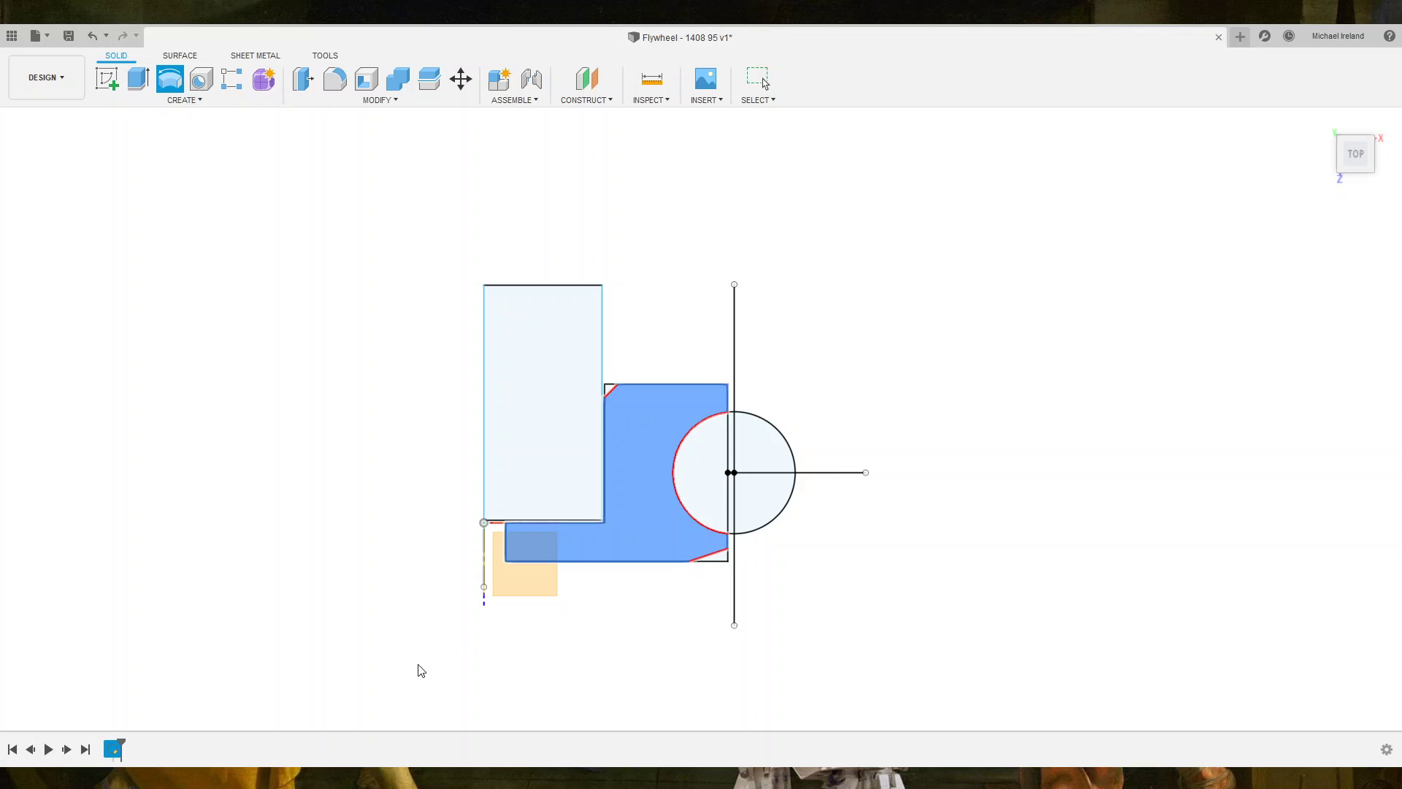
{"action": "left_click", "coordinate": [485, 572]}
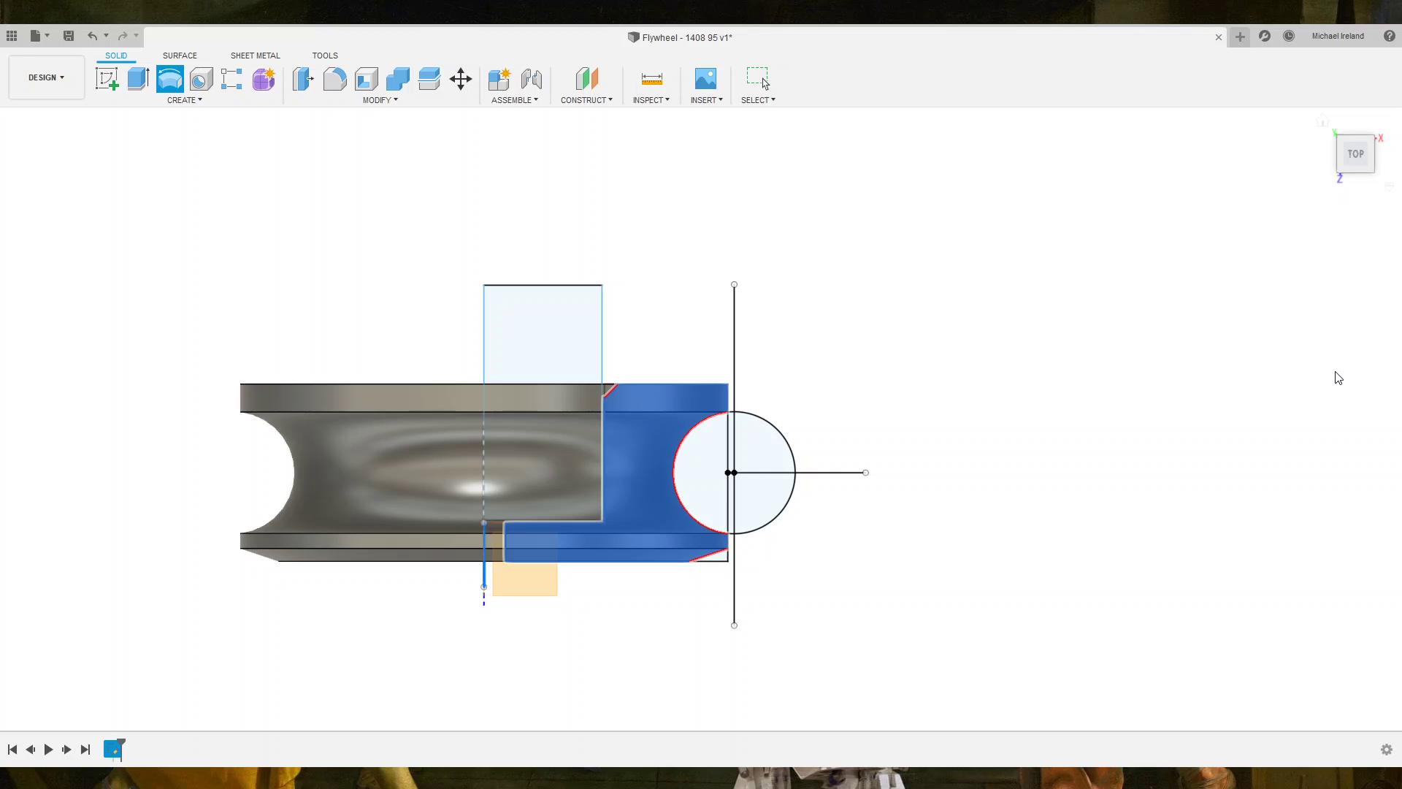
{"action": "key", "text": "Return"}
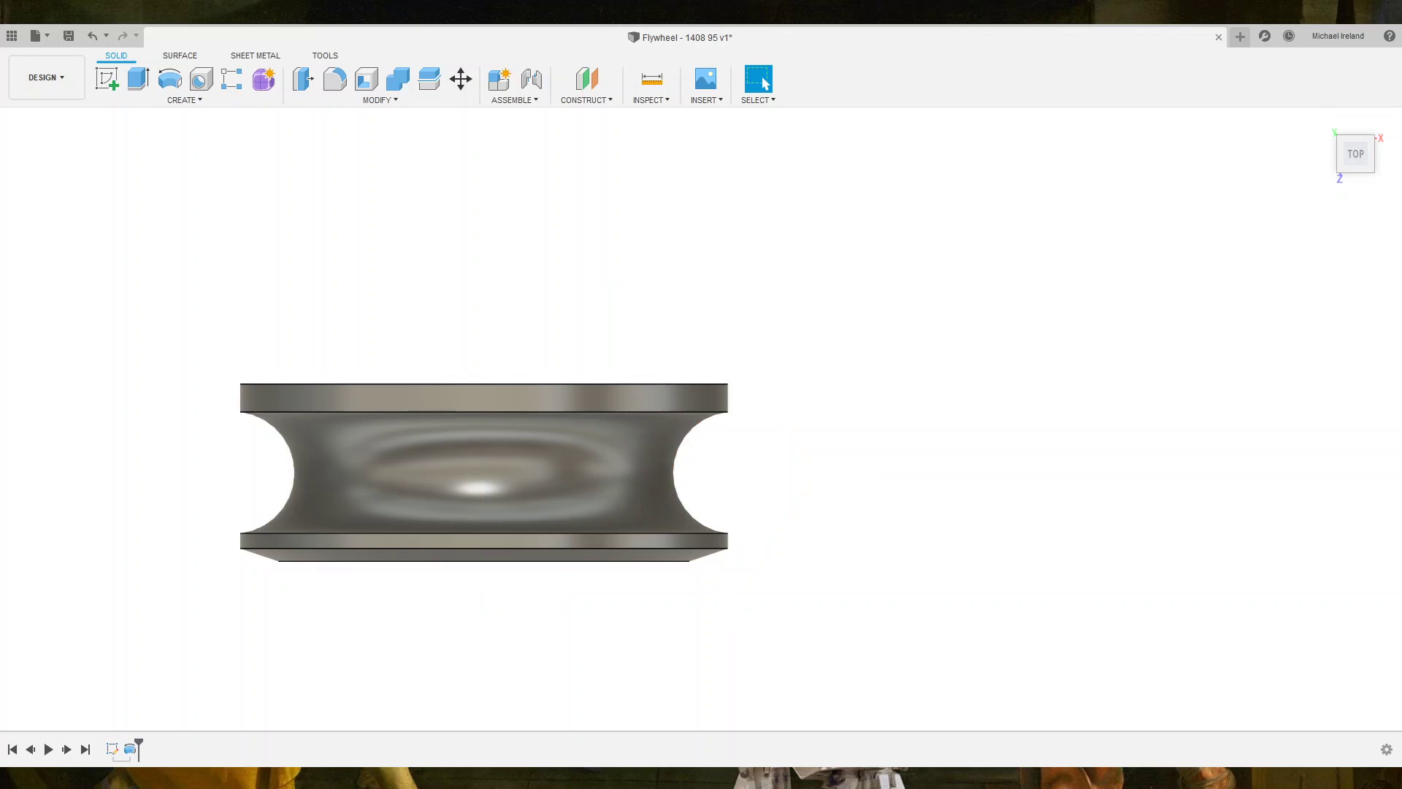
{"action": "mouse_move", "coordinate": [704, 581]}
{"action": "middle_mouse_down", "text": "shift"}
{"action": "mouse_move", "coordinate": [718, 331]}
{"action": "mouse_move", "coordinate": [729, 363]}
{"action": "middle_mouse_up", "text": "shift"}
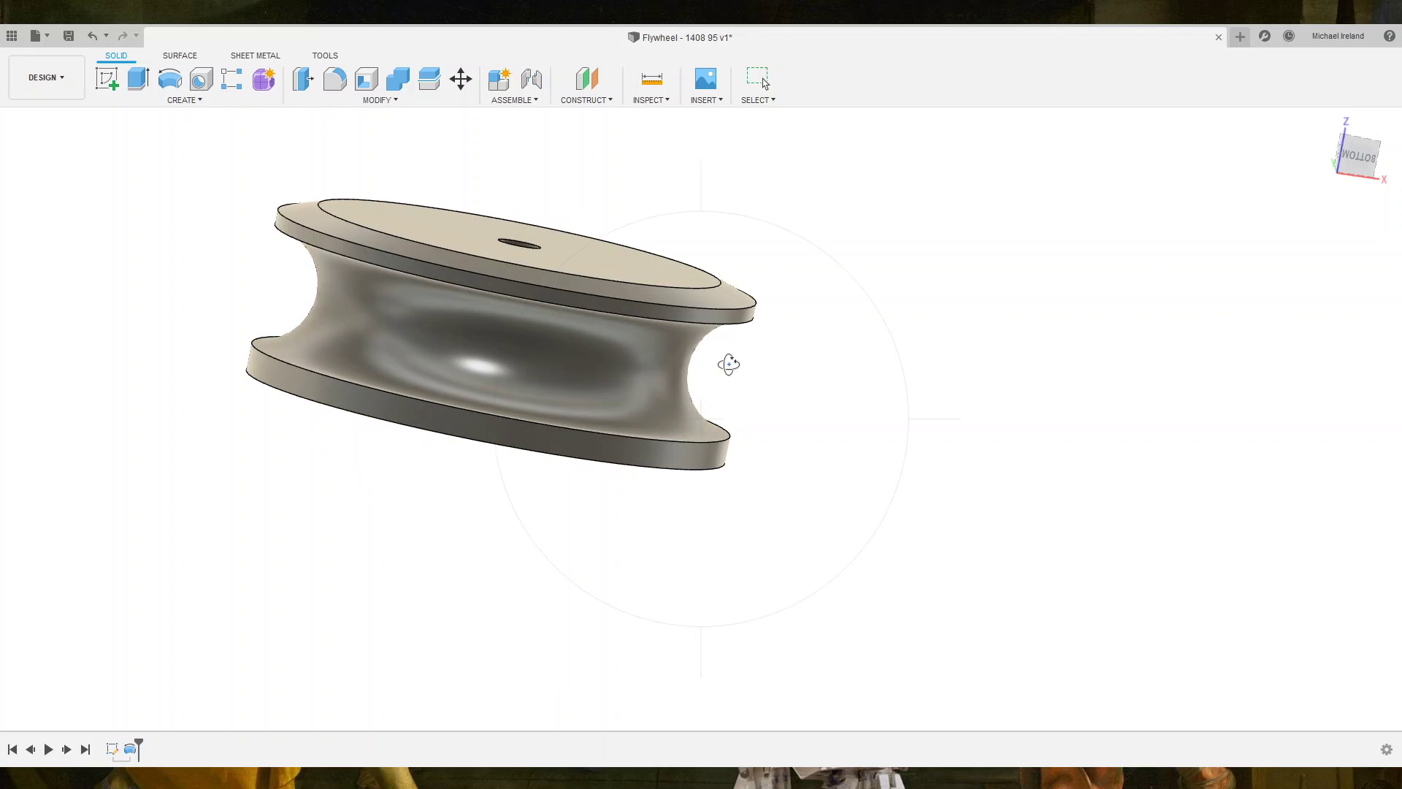
Fillet the top and bottom outer rim edges of the flywheel.
{"action": "scroll", "coordinate": [764, 347], "scroll_direction": "up", "scroll_amount": 3}
{"action": "scroll", "coordinate": [761, 339], "scroll_direction": "up", "scroll_amount": 3}
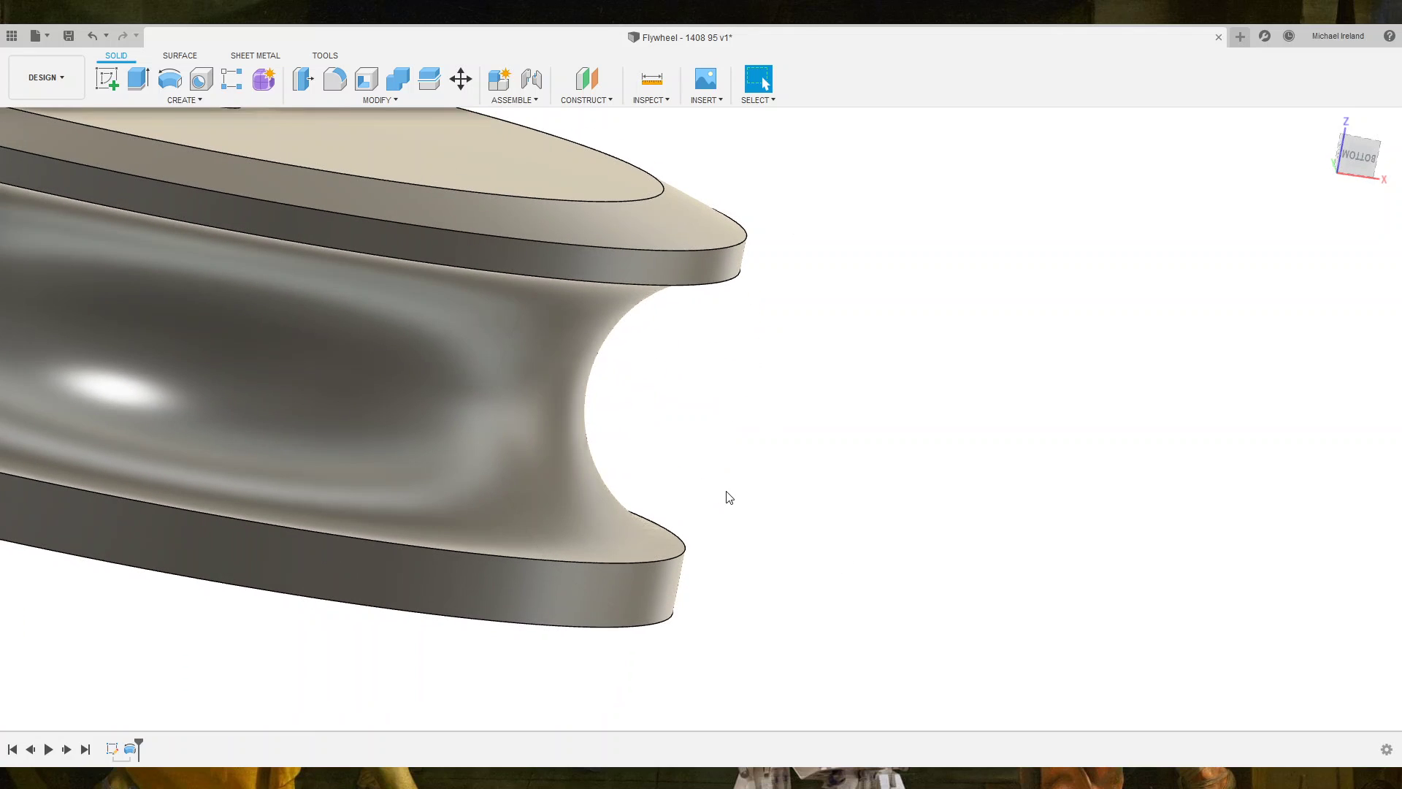
{"action": "key", "text": "f"}
{"action": "left_click", "coordinate": [741, 282]}
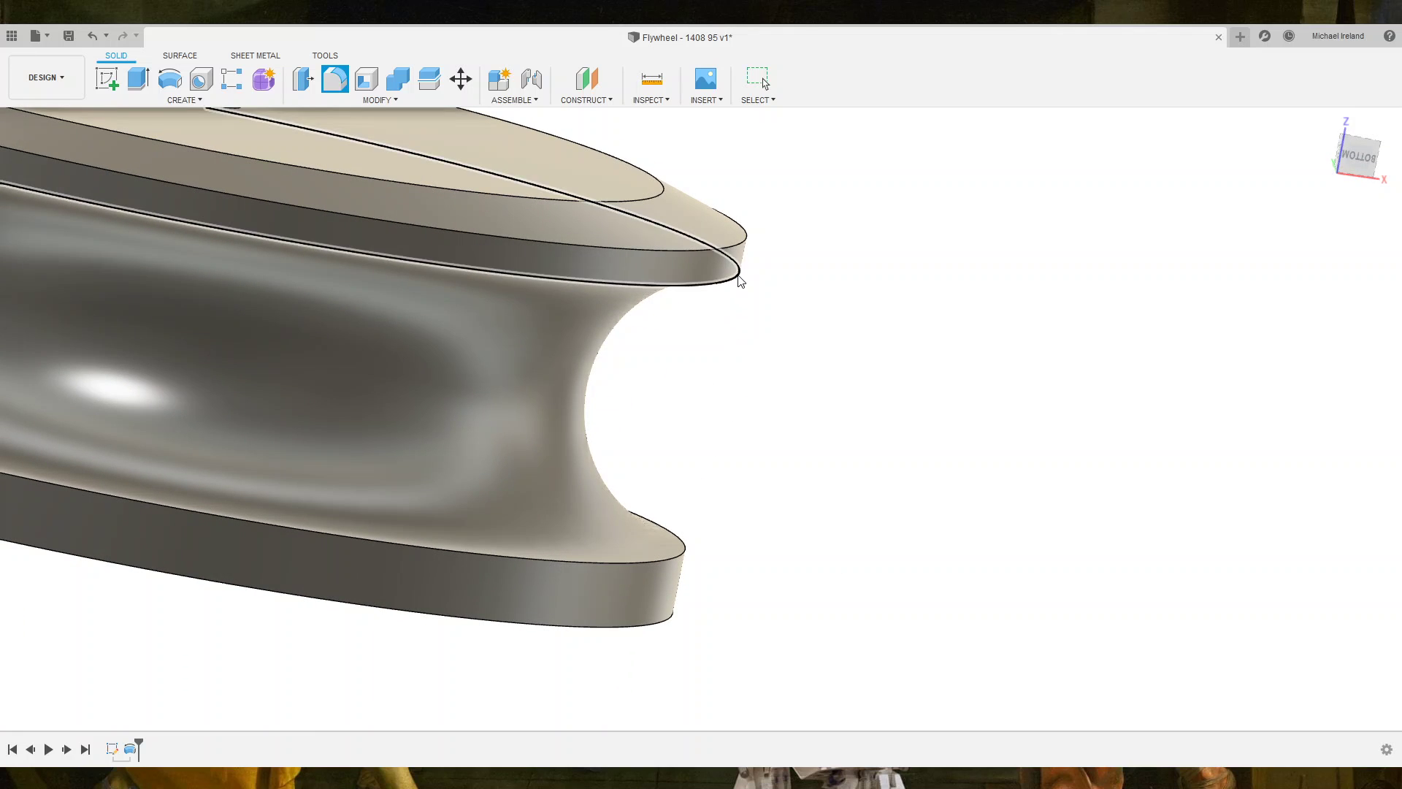
{"action": "left_click", "coordinate": [685, 557]}
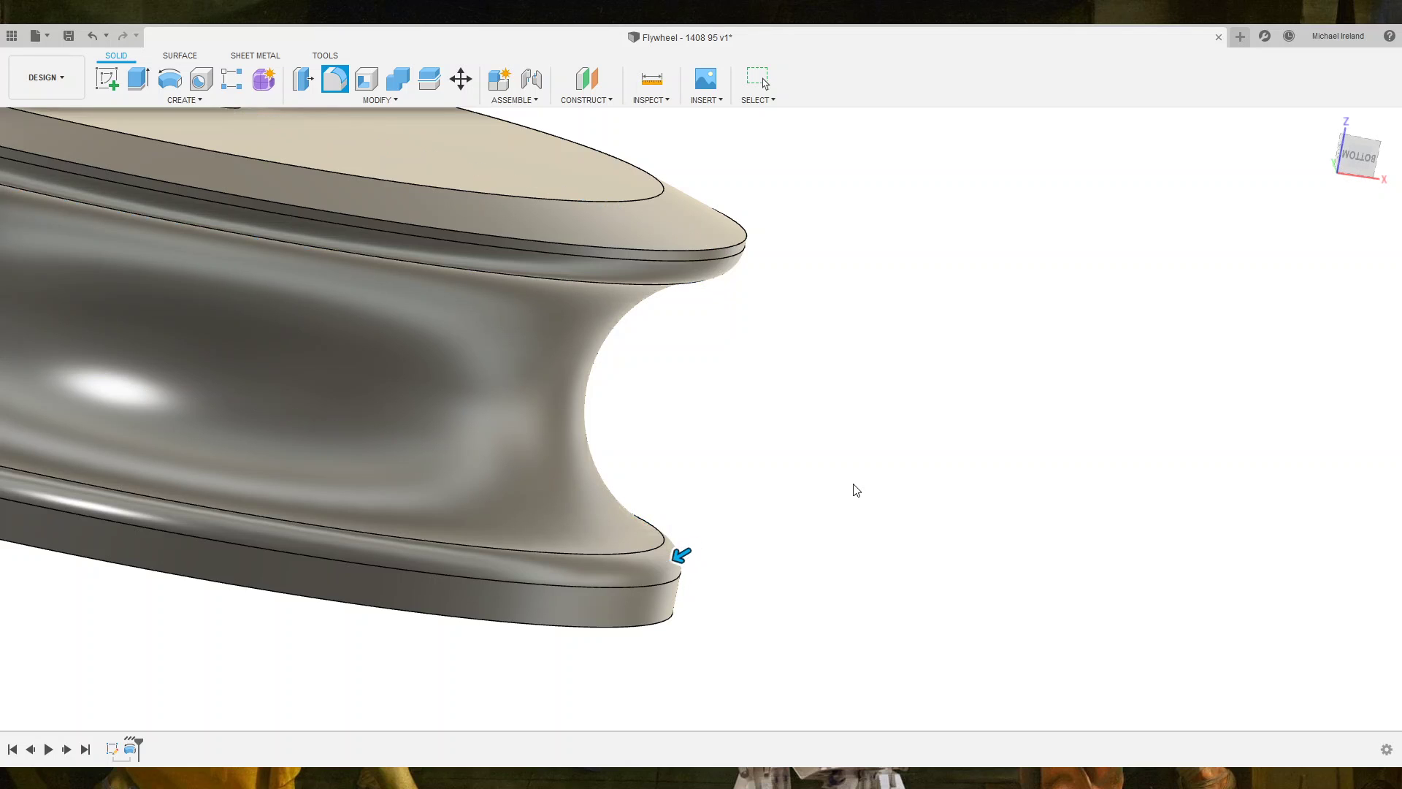
{"action": "left_click", "coordinate": [1358, 156]}
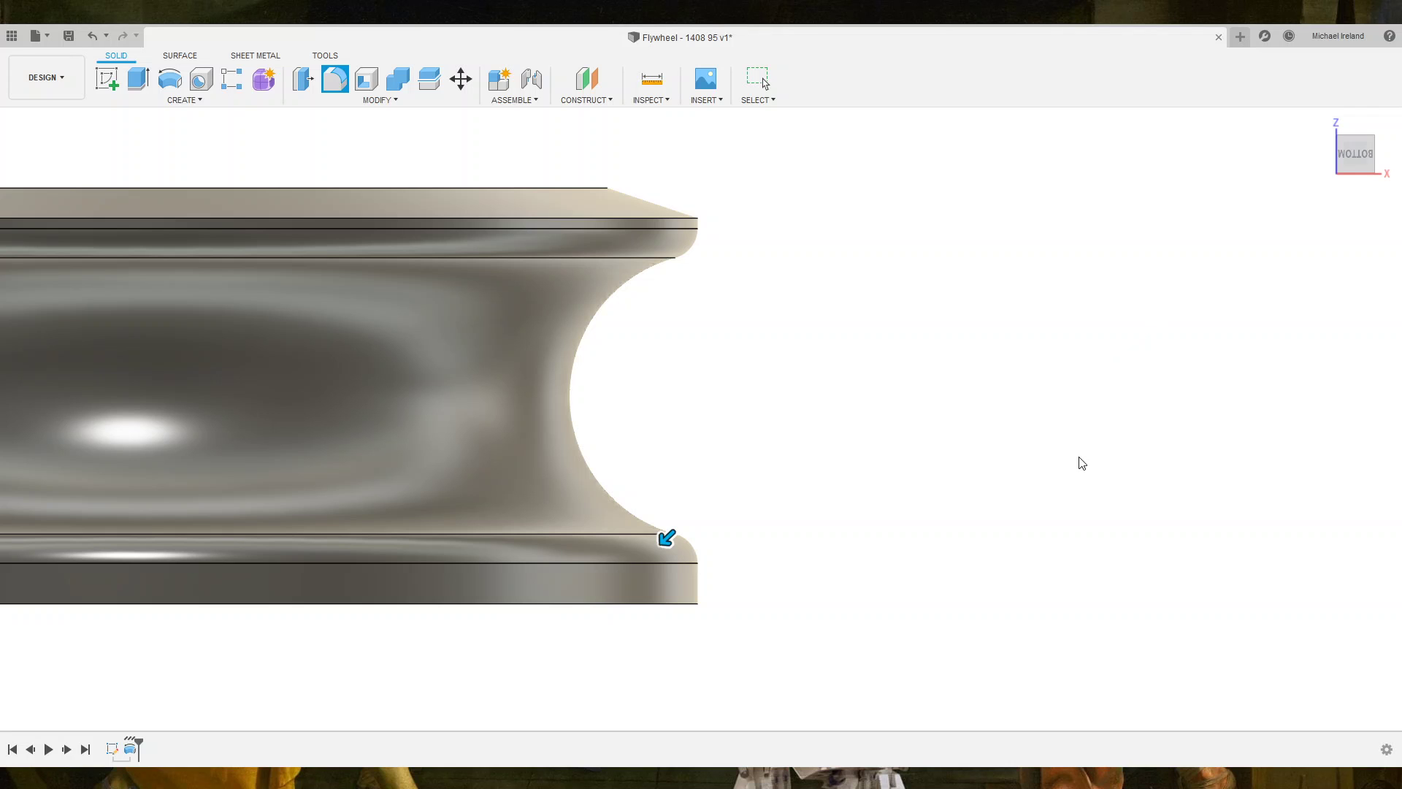
{"action": "scroll", "coordinate": [759, 453], "scroll_direction": "down", "scroll_amount": 3}
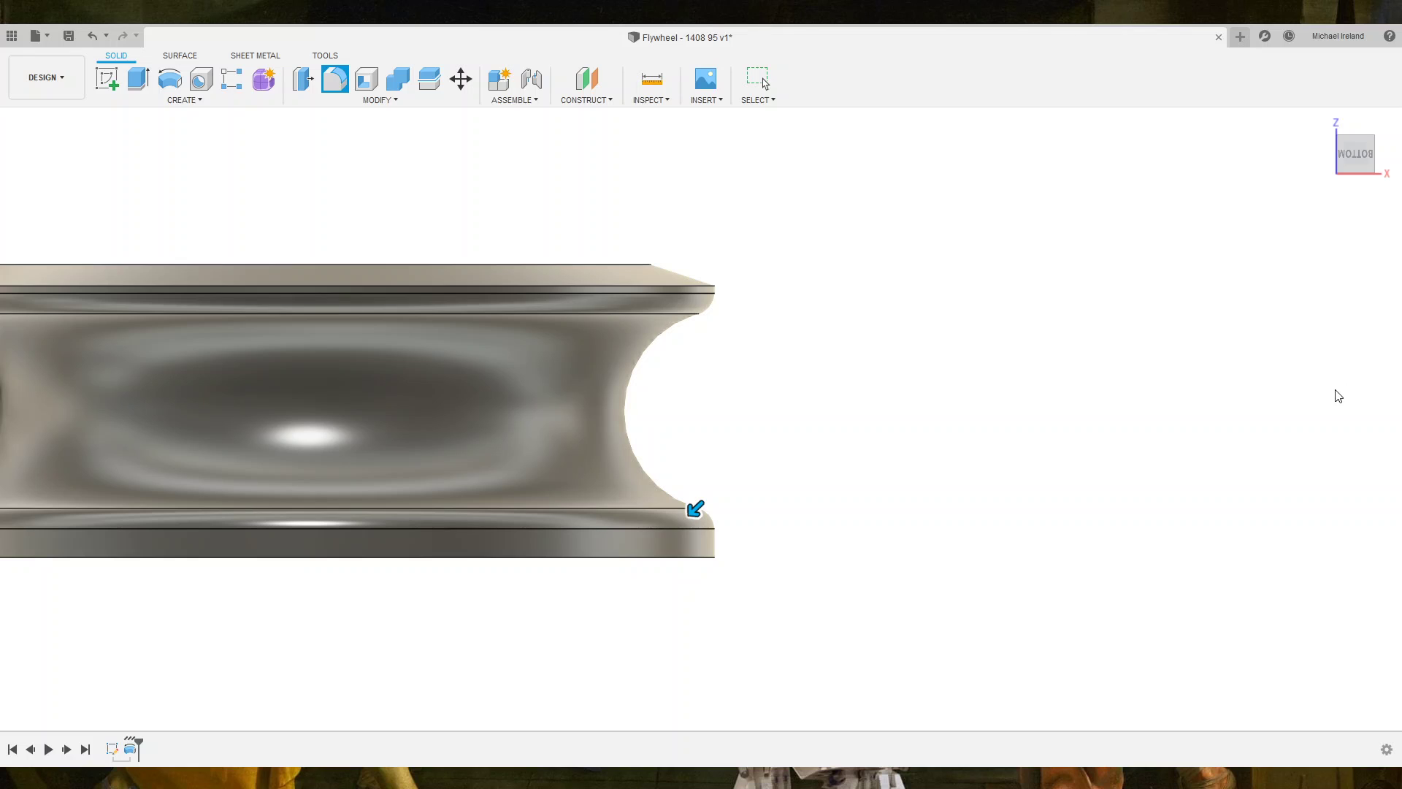
{"action": "key", "text": "Return"}
{"action": "scroll", "coordinate": [1120, 478], "scroll_direction": "down", "scroll_amount": 3}
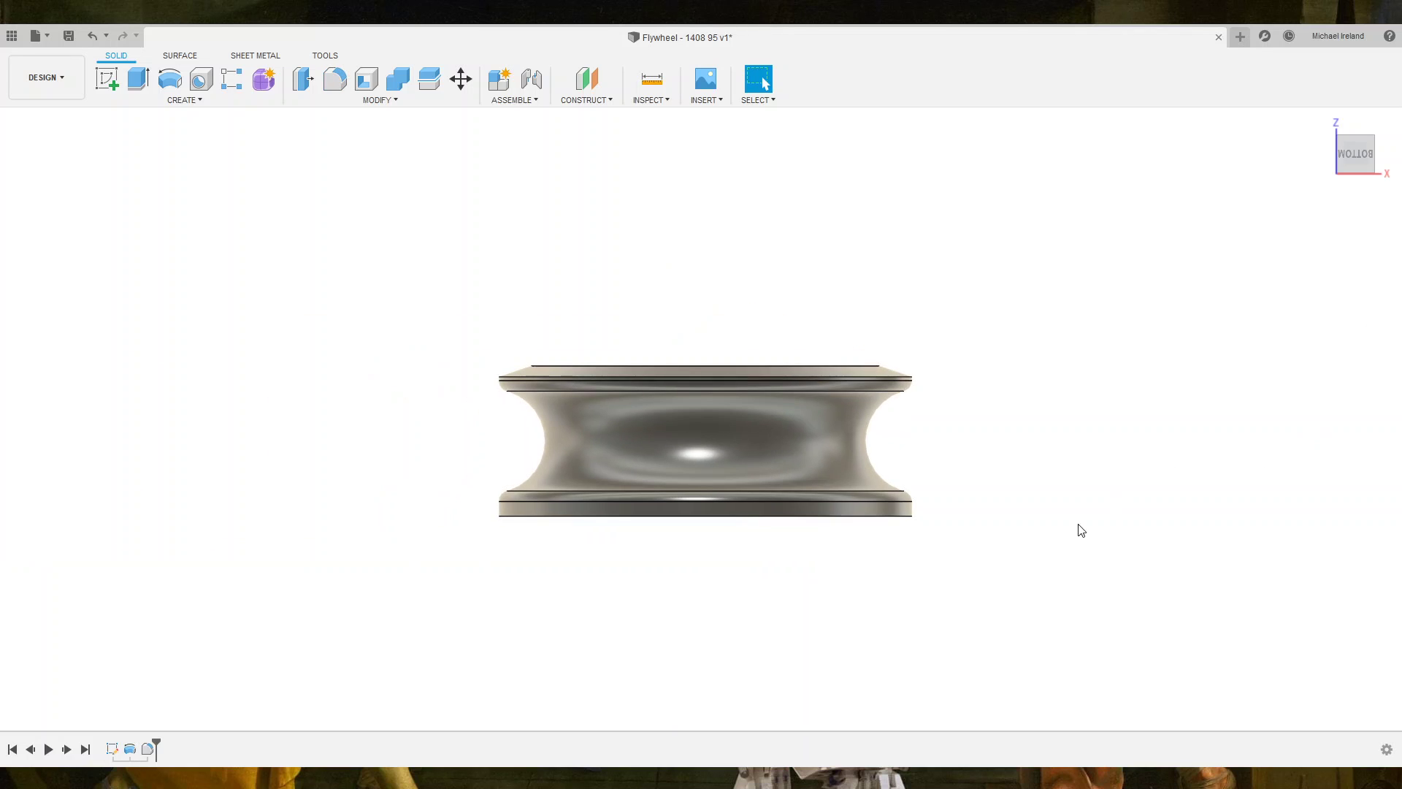
Apply a red appearance finish to the flywheel body.
{"action": "middle_click_drag", "start_coordinate": [733, 536], "coordinate": [777, 579], "text": "shift"}
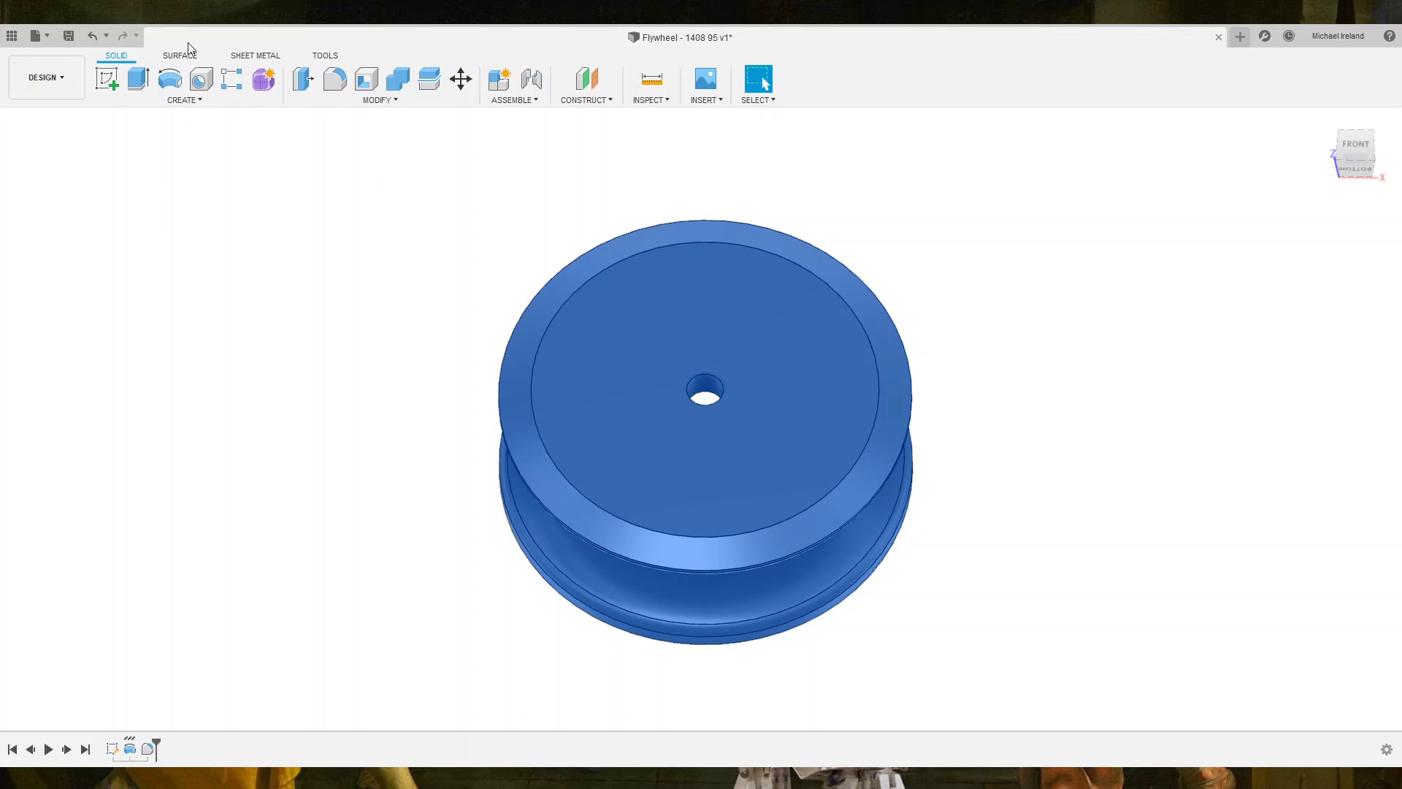
{"action": "left_click", "coordinate": [216, 415]}
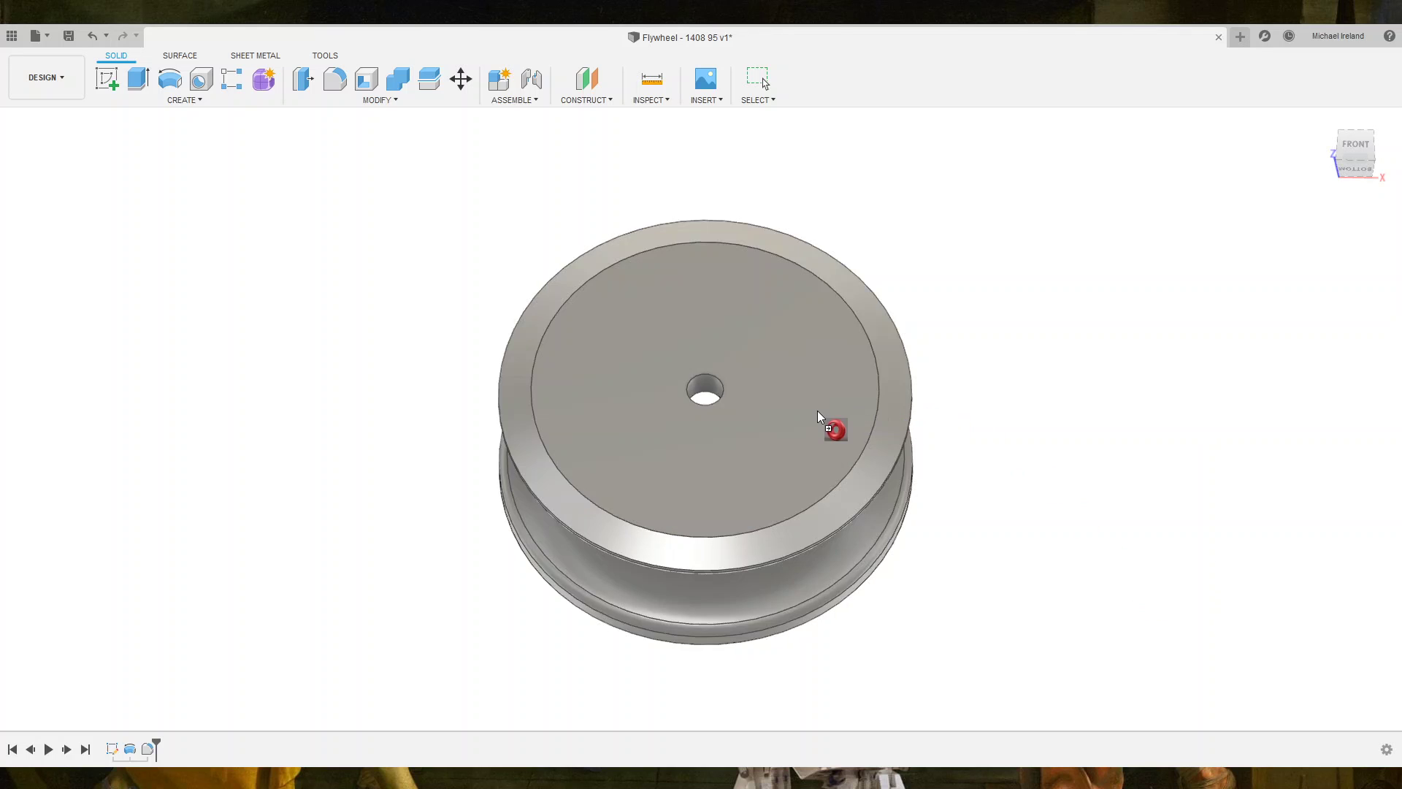
{"action": "left_click", "coordinate": [807, 414]}
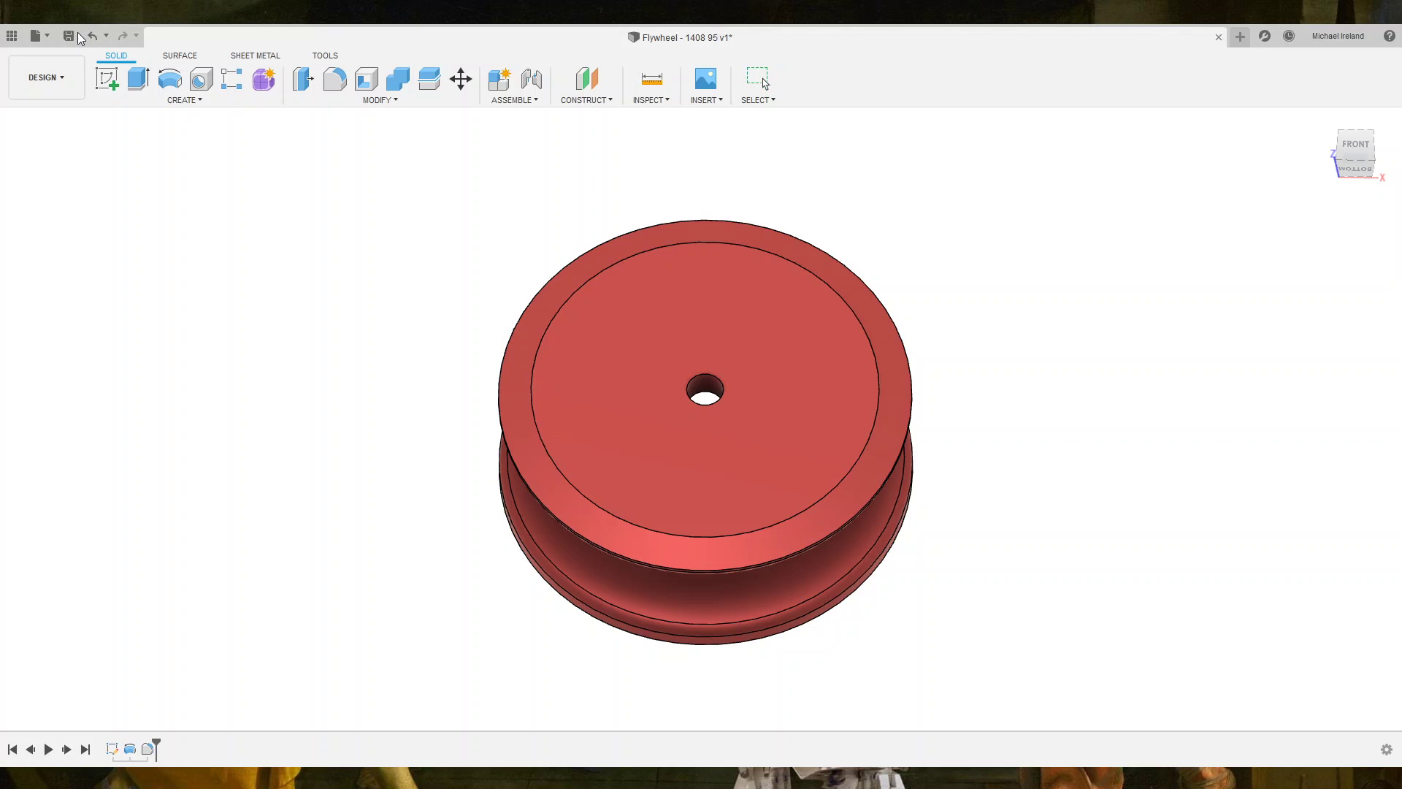
{"action": "key", "text": "ctrl+s"}
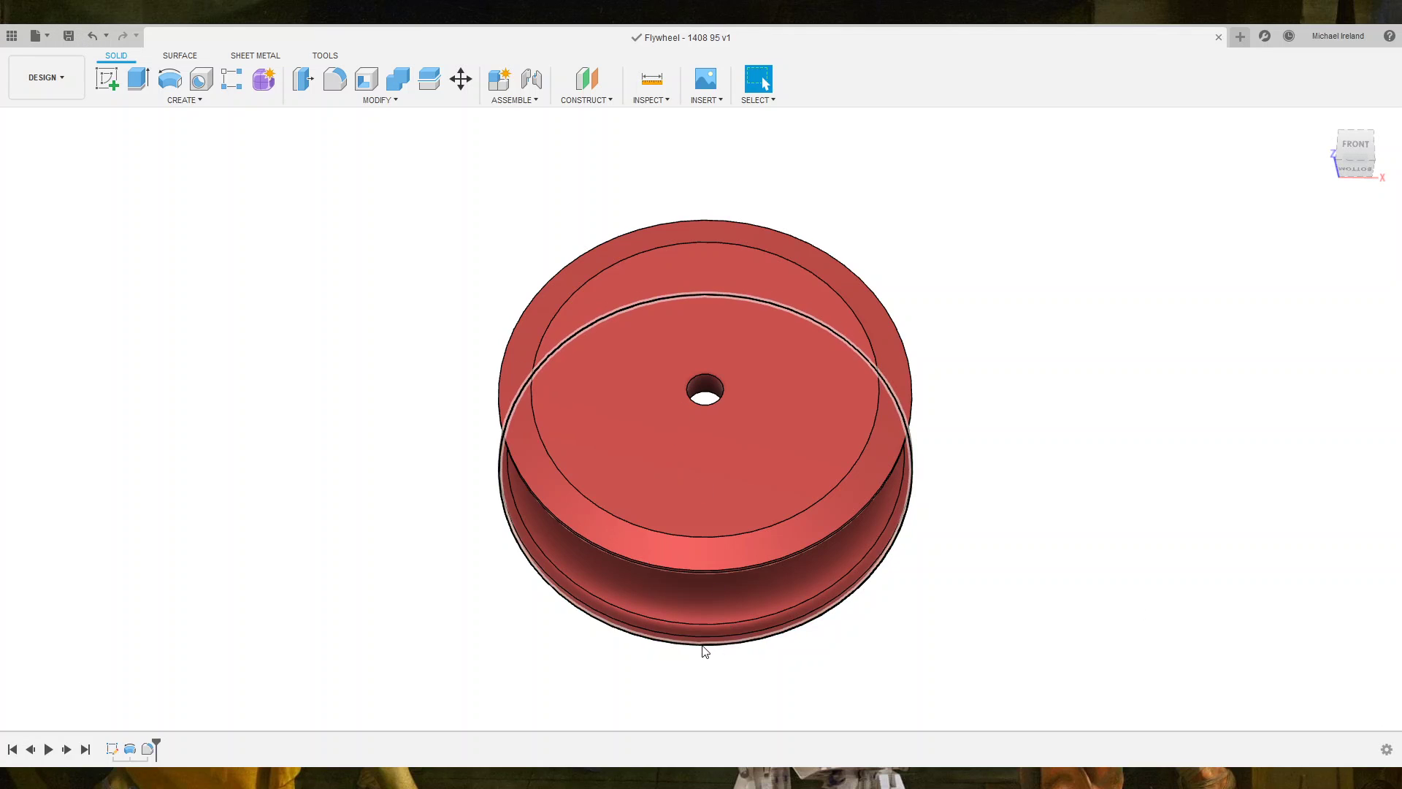
{"action": "mouse_move", "coordinate": [695, 527]}
{"action": "middle_mouse_down", "text": "shift"}
{"action": "mouse_move", "coordinate": [715, 347]}
{"action": "mouse_move", "coordinate": [606, 331]}
{"action": "mouse_move", "coordinate": [689, 376]}
{"action": "middle_mouse_up", "text": "shift"}
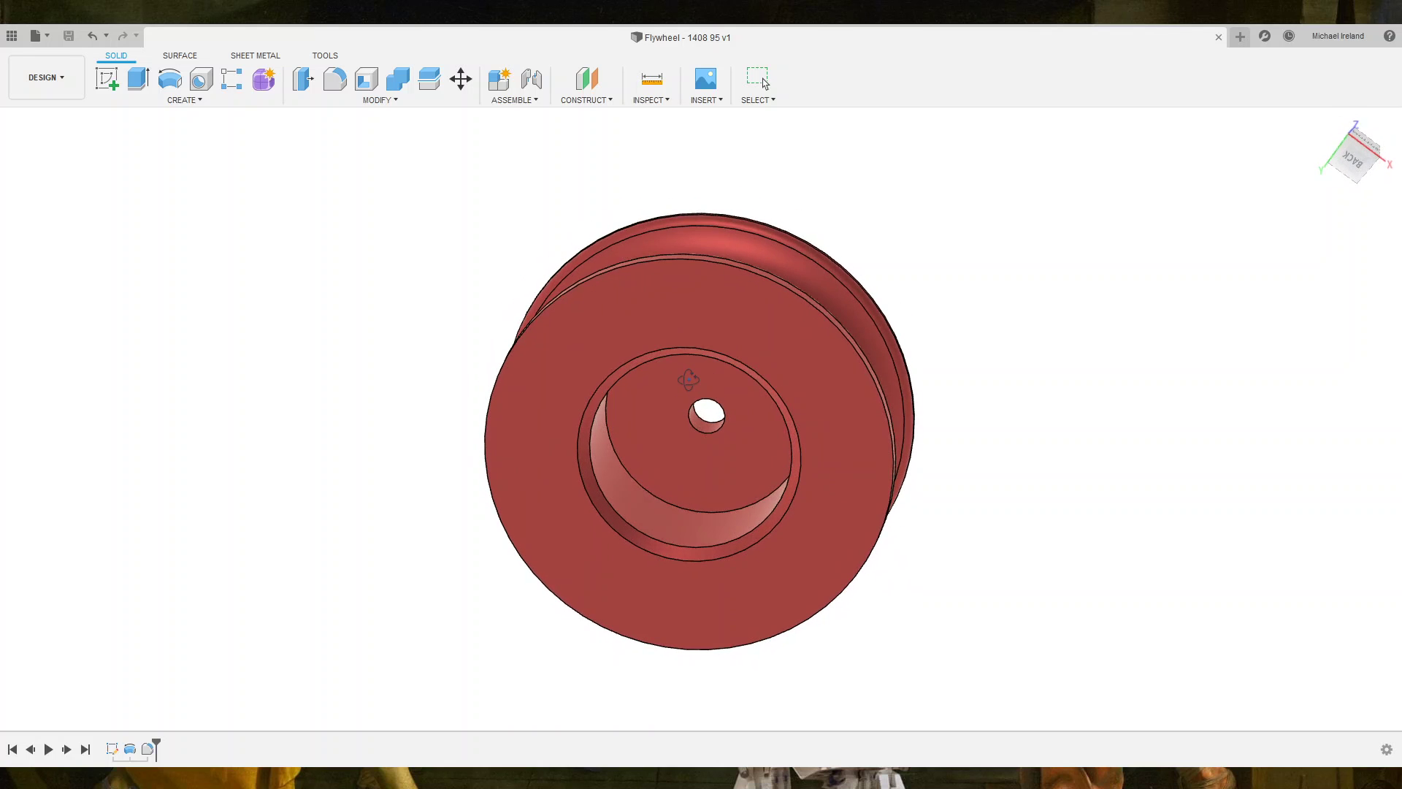
{"action": "scroll", "coordinate": [688, 376], "scroll_direction": "up", "scroll_amount": 2}
{"action": "scroll", "coordinate": [689, 376], "scroll_direction": "up", "scroll_amount": 3}
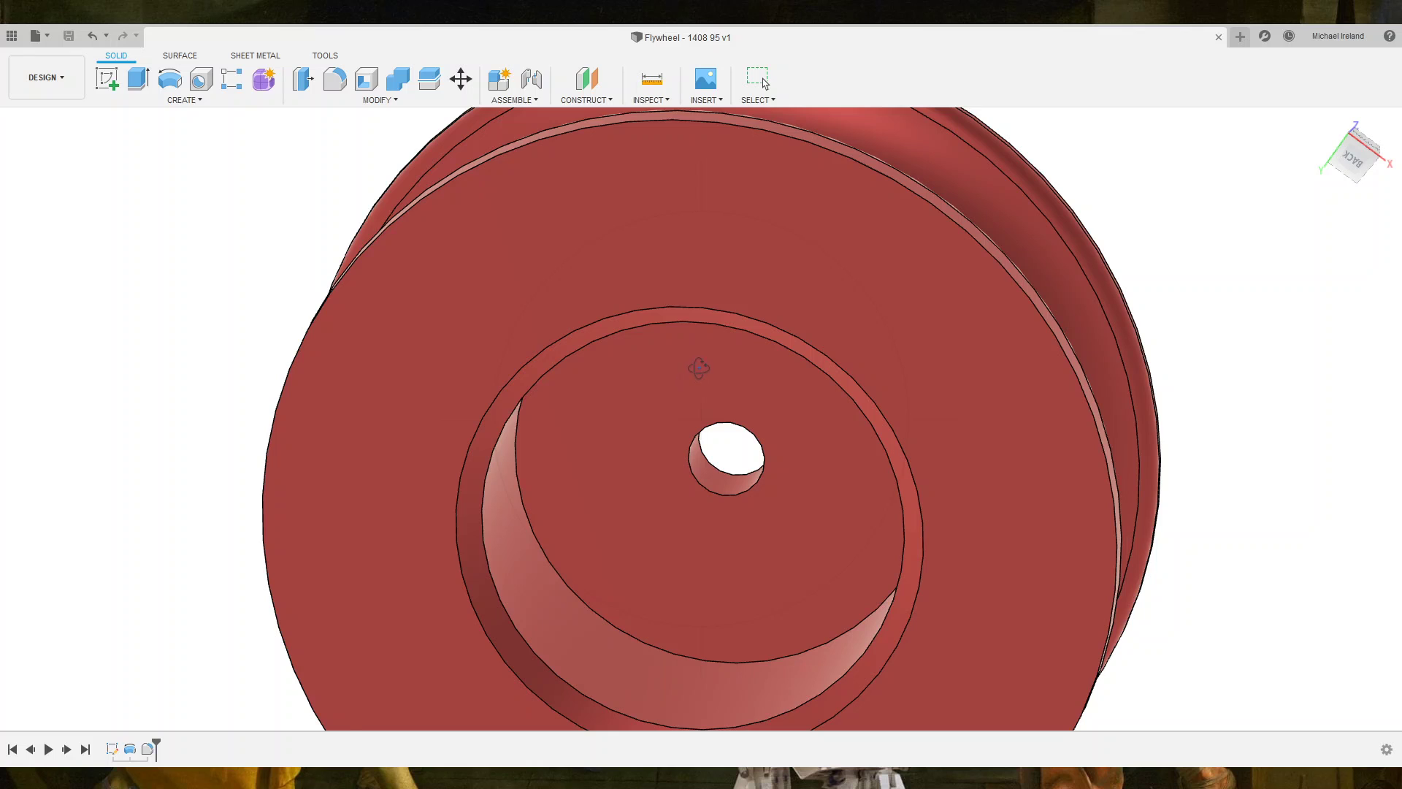
{"action": "mouse_move", "coordinate": [688, 376]}
{"action": "middle_mouse_down", "text": "shift"}
{"action": "mouse_move", "coordinate": [701, 551]}
{"action": "mouse_move", "coordinate": [664, 495]}
{"action": "mouse_move", "coordinate": [673, 582]}
{"action": "mouse_move", "coordinate": [686, 338]}
{"action": "middle_mouse_up", "text": "shift"}
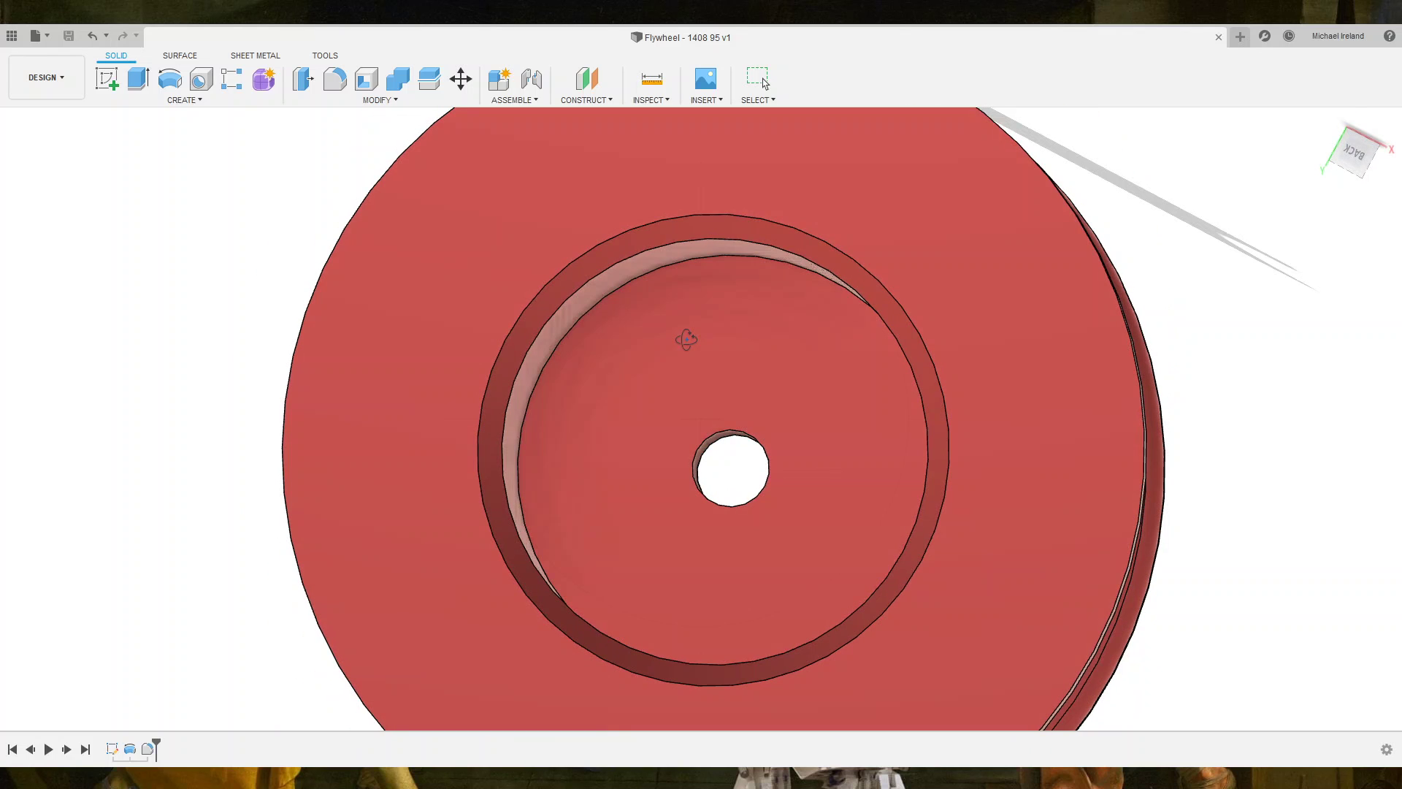
{"action": "scroll", "coordinate": [707, 398], "scroll_direction": "up", "scroll_amount": 3}
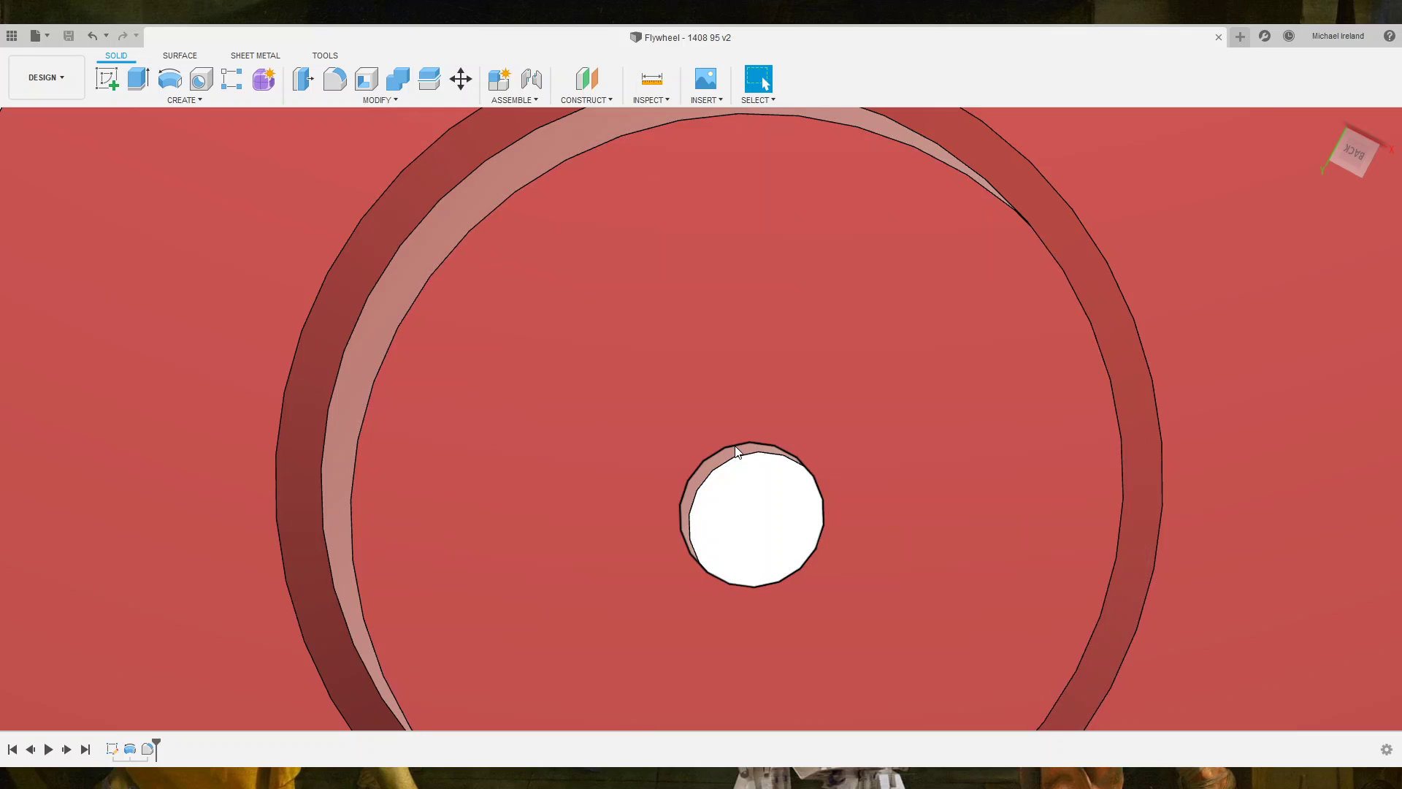
{"action": "scroll", "coordinate": [742, 480], "scroll_direction": "up", "scroll_amount": 2}
{"action": "scroll", "coordinate": [742, 475], "scroll_direction": "down", "scroll_amount": 4}
{"action": "scroll", "coordinate": [742, 476], "scroll_direction": "down", "scroll_amount": 5}
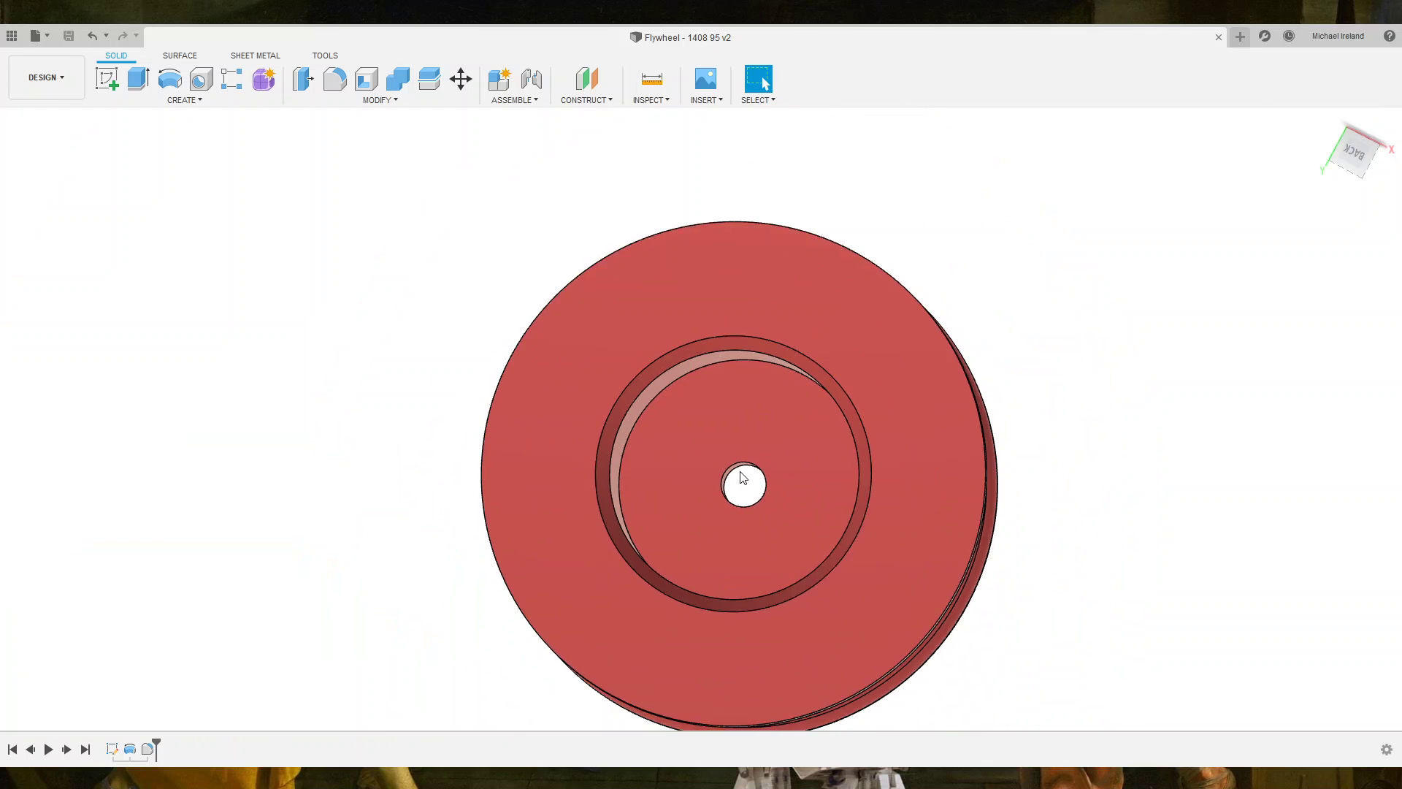
{"action": "mouse_move", "coordinate": [771, 345]}
{"action": "middle_mouse_down", "text": "shift"}
{"action": "mouse_move", "coordinate": [756, 565]}
{"action": "mouse_move", "coordinate": [761, 304]}
{"action": "mouse_move", "coordinate": [803, 438]}
{"action": "mouse_move", "coordinate": [830, 399]}
{"action": "mouse_move", "coordinate": [802, 497]}
{"action": "mouse_move", "coordinate": [807, 464]}
{"action": "middle_mouse_up", "text": "shift"}
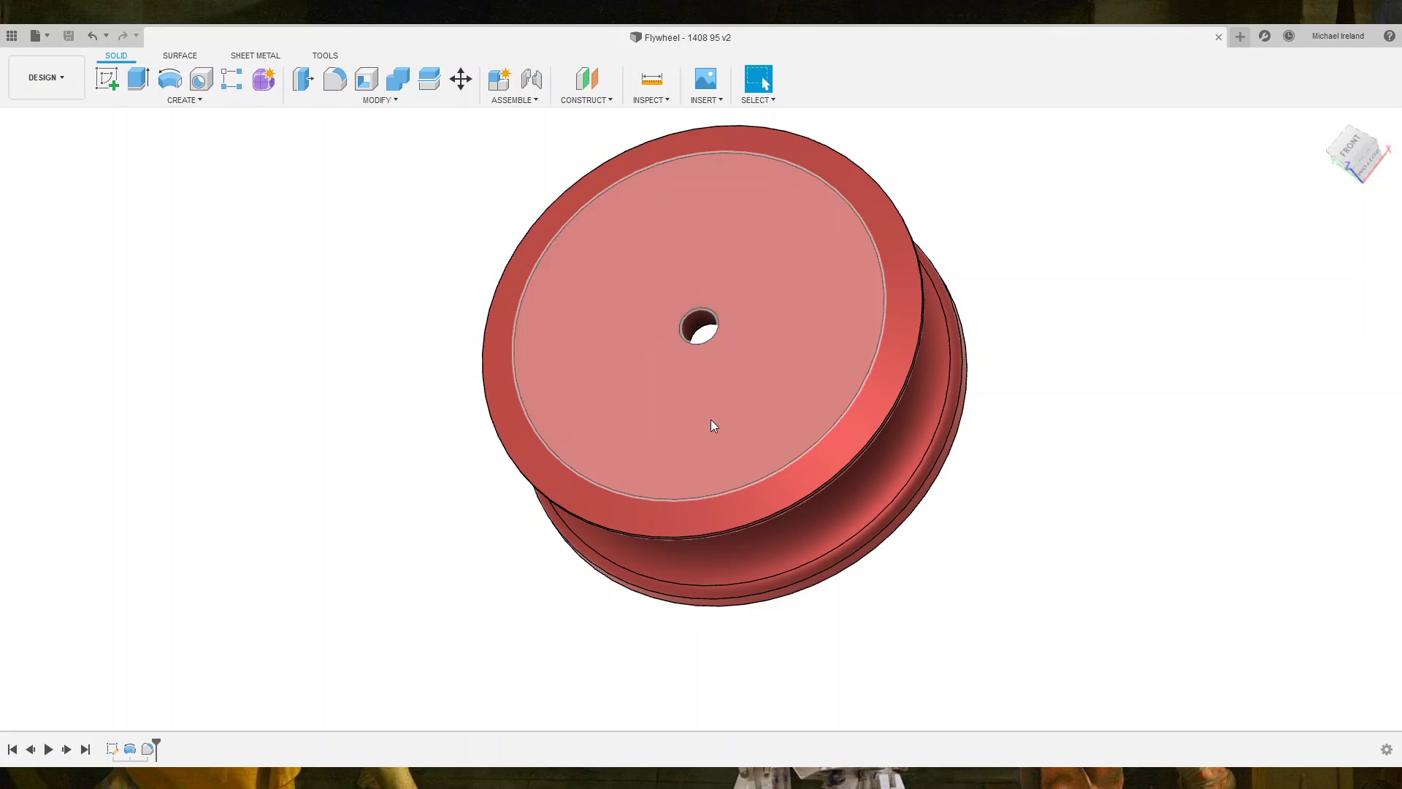
{"action": "left_click", "coordinate": [711, 420]}
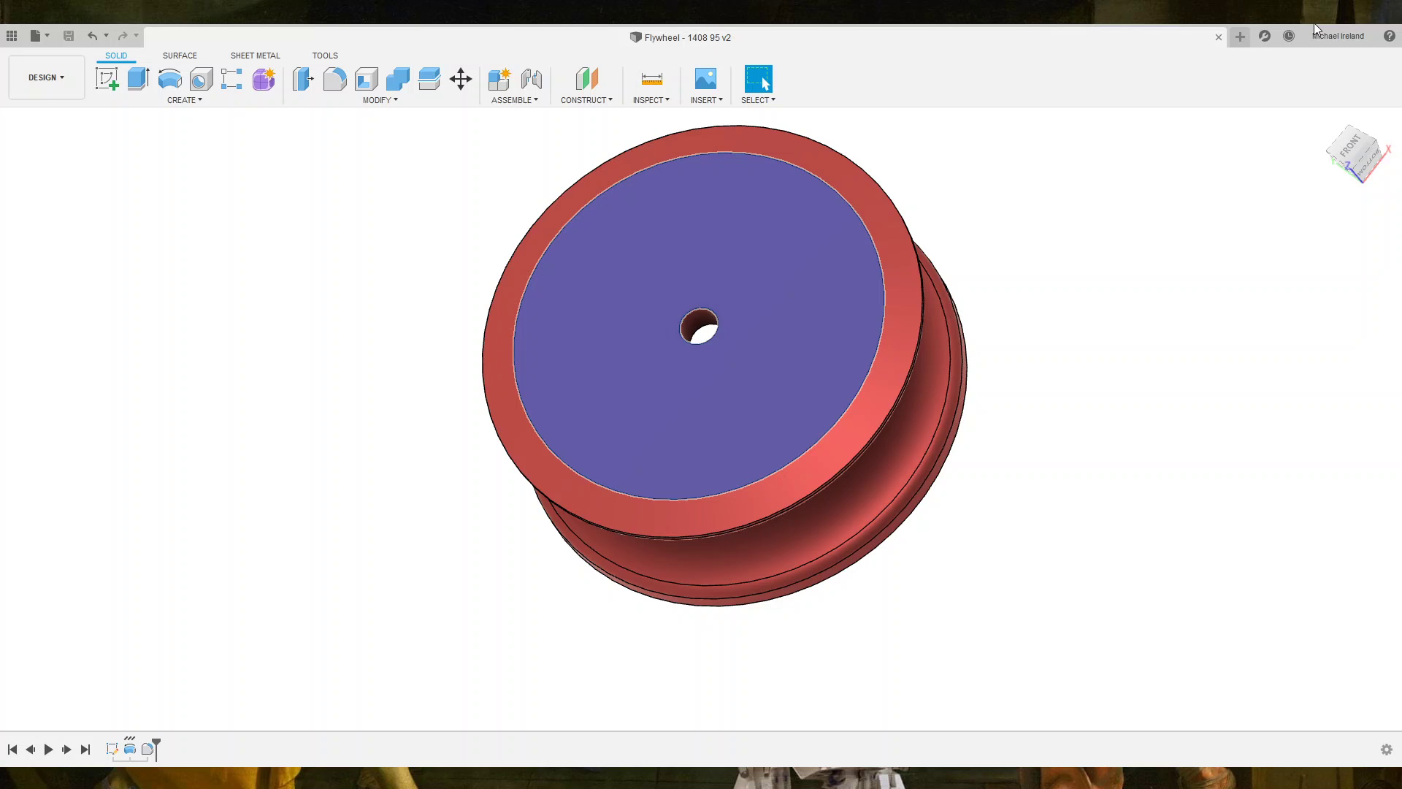
Start a sketch on the inner face and draw a circle centred on the origin.
{"action": "left_click", "coordinate": [102, 77]}
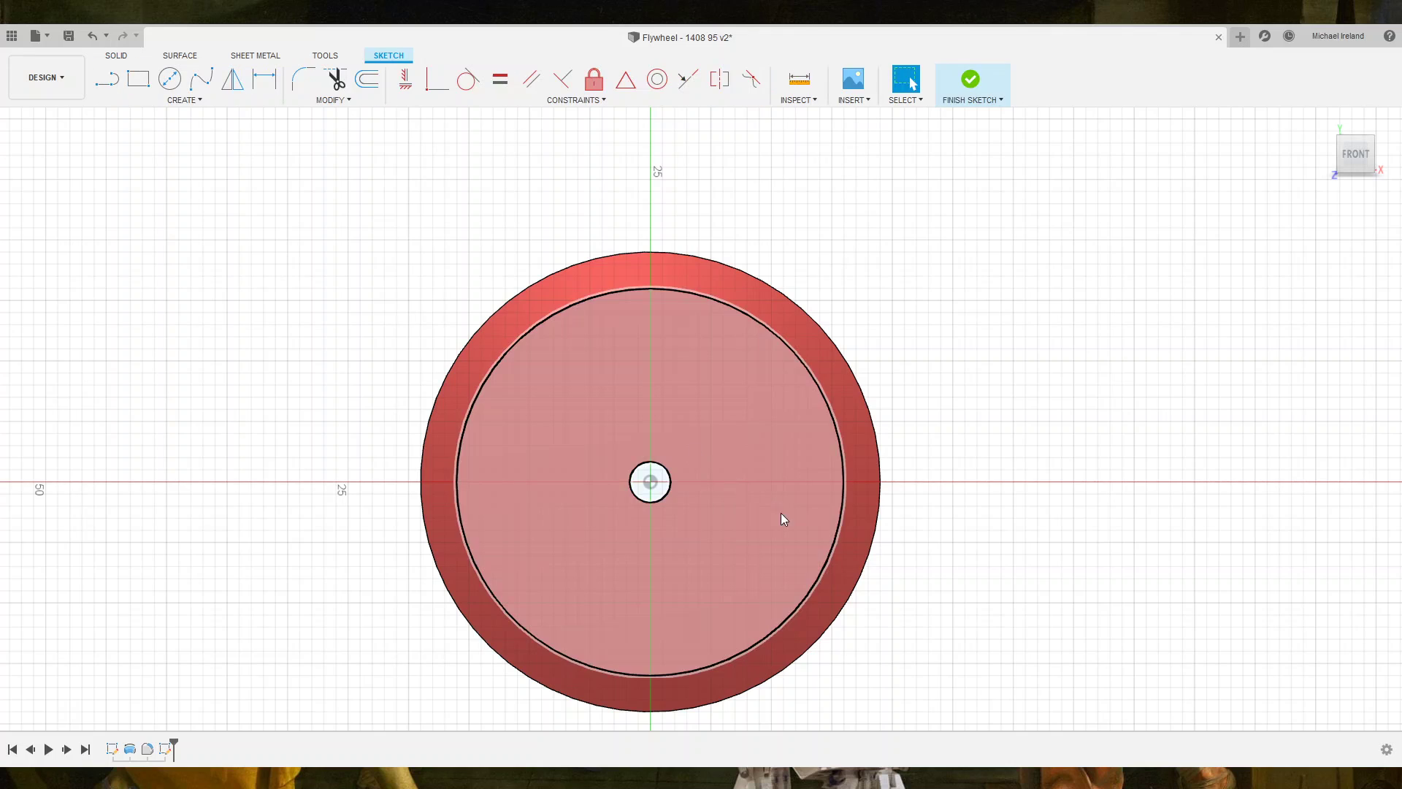
{"action": "key", "text": "c"}
{"action": "scroll", "coordinate": [686, 507], "scroll_direction": "up", "scroll_amount": 2}
{"action": "scroll", "coordinate": [633, 476], "scroll_direction": "up", "scroll_amount": 2}
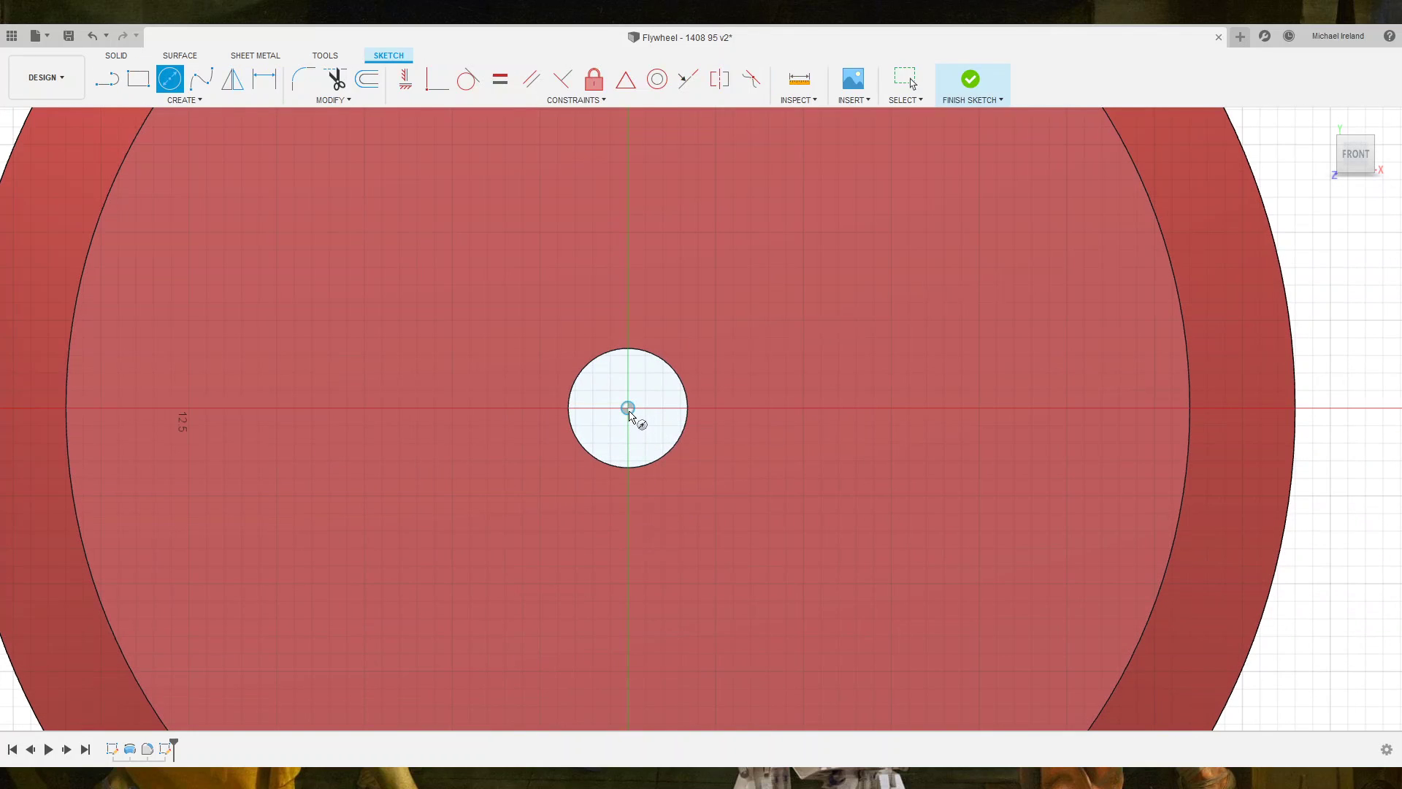
{"action": "left_click", "coordinate": [627, 408]}
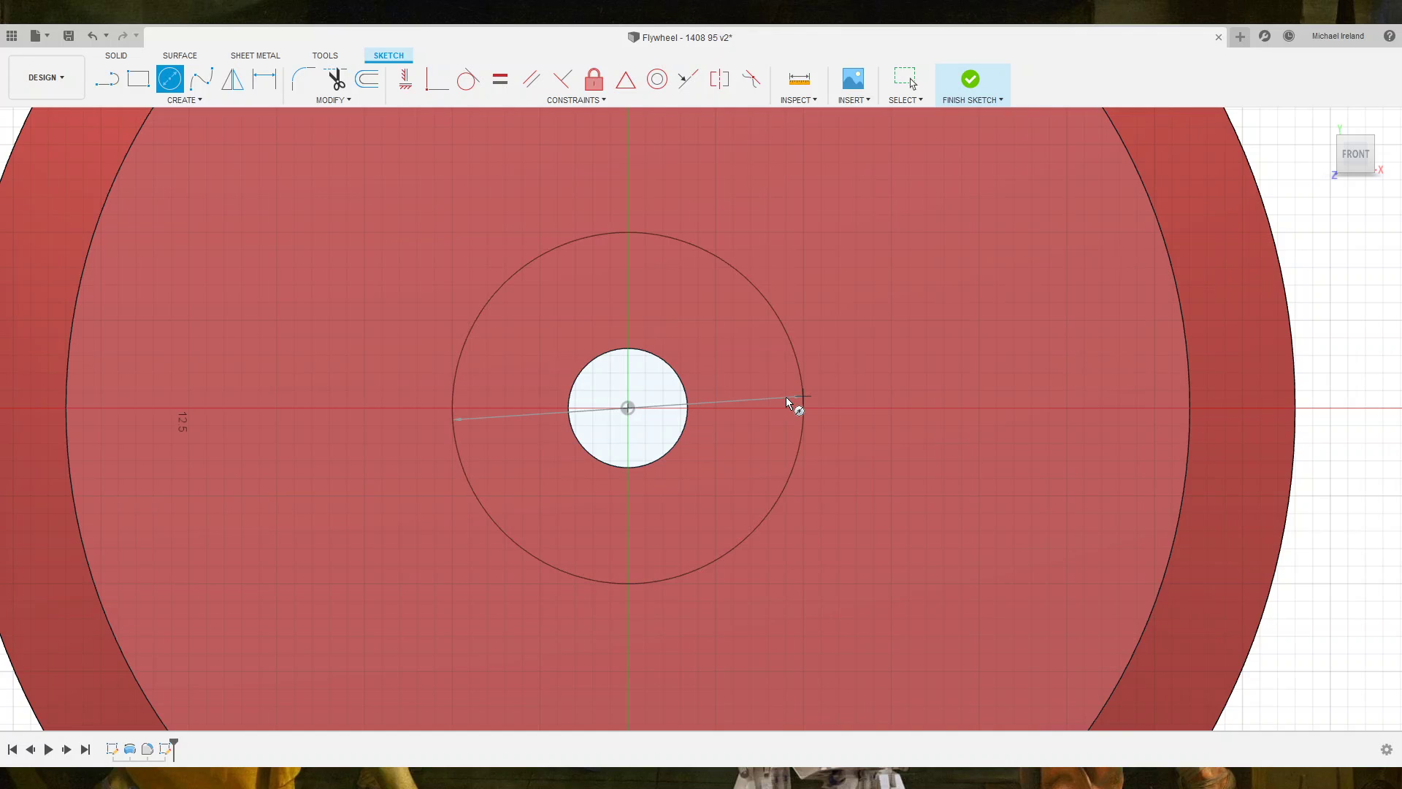
{"action": "key", "text": "Return"}
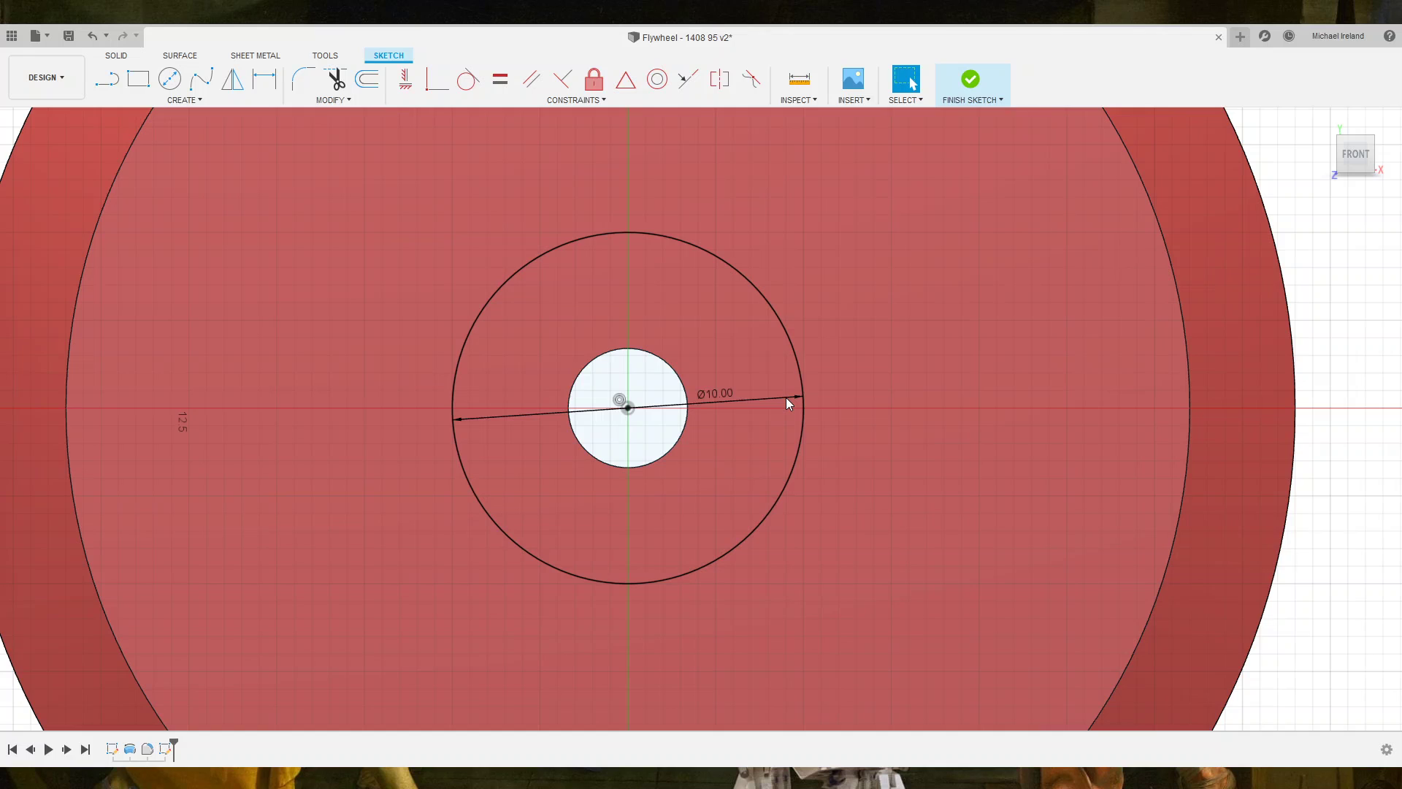
Set the circle's diameter to 5.00 and finish the sketch.
{"action": "left_click", "coordinate": [786, 398]}
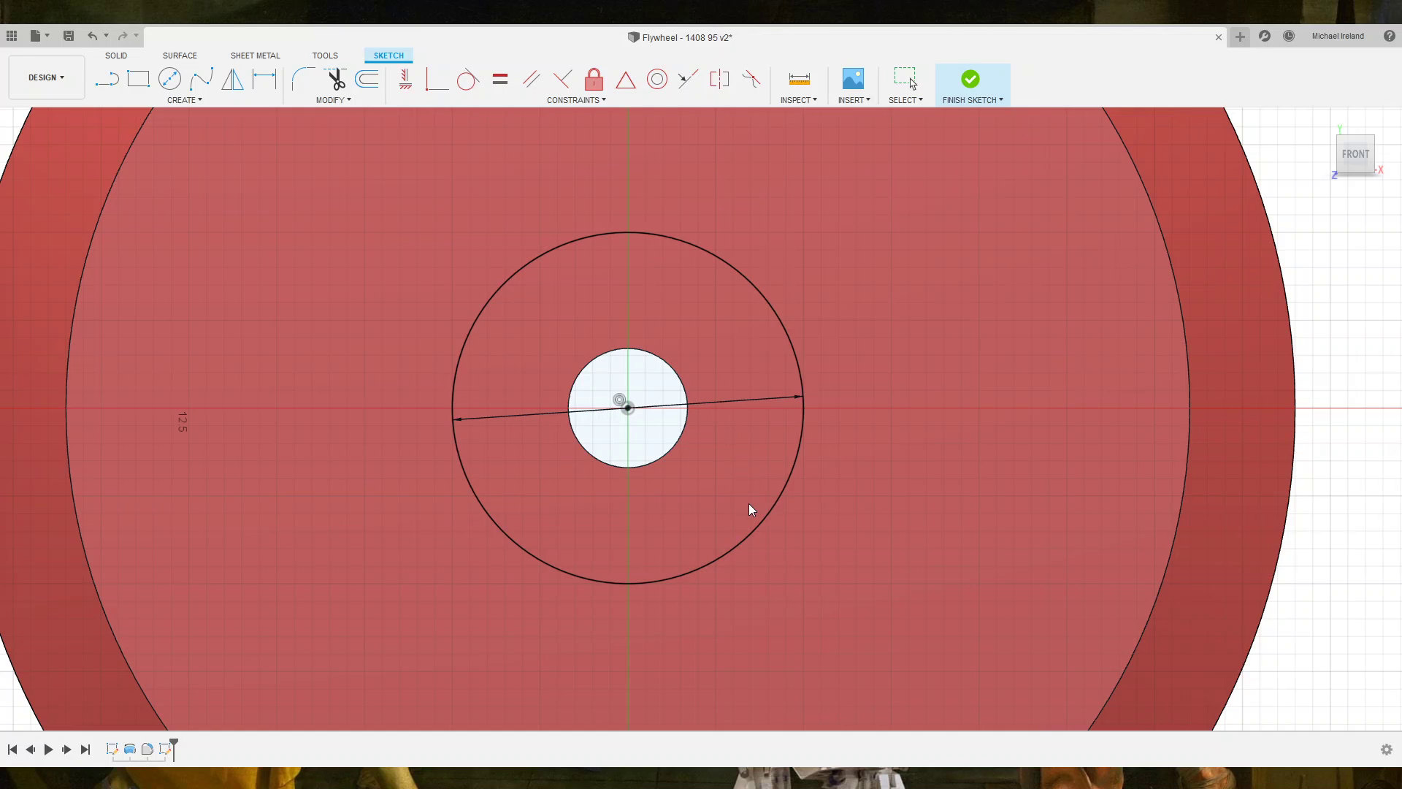
{"action": "type", "text": "5"}
{"action": "key", "text": "Return"}
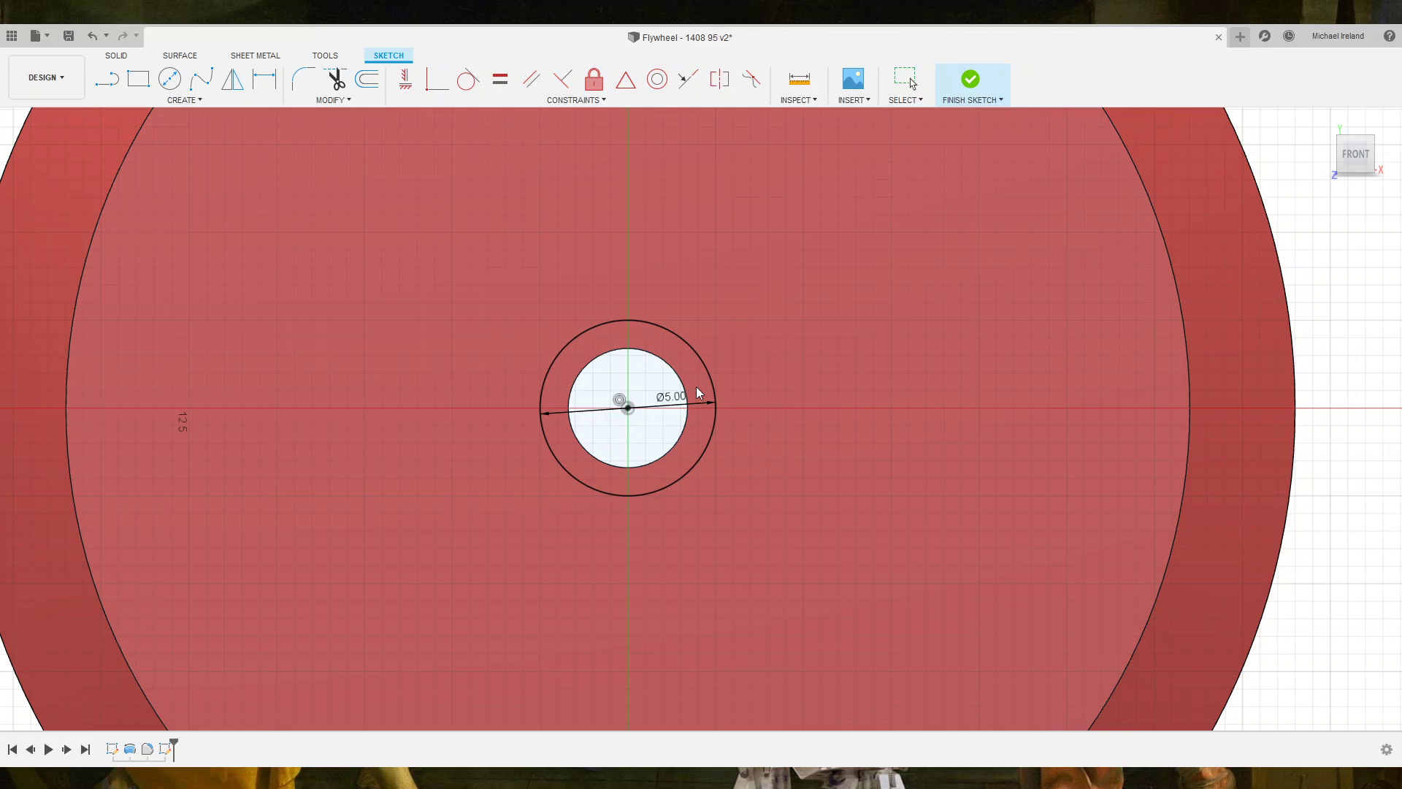
{"action": "key", "text": "Escape"}
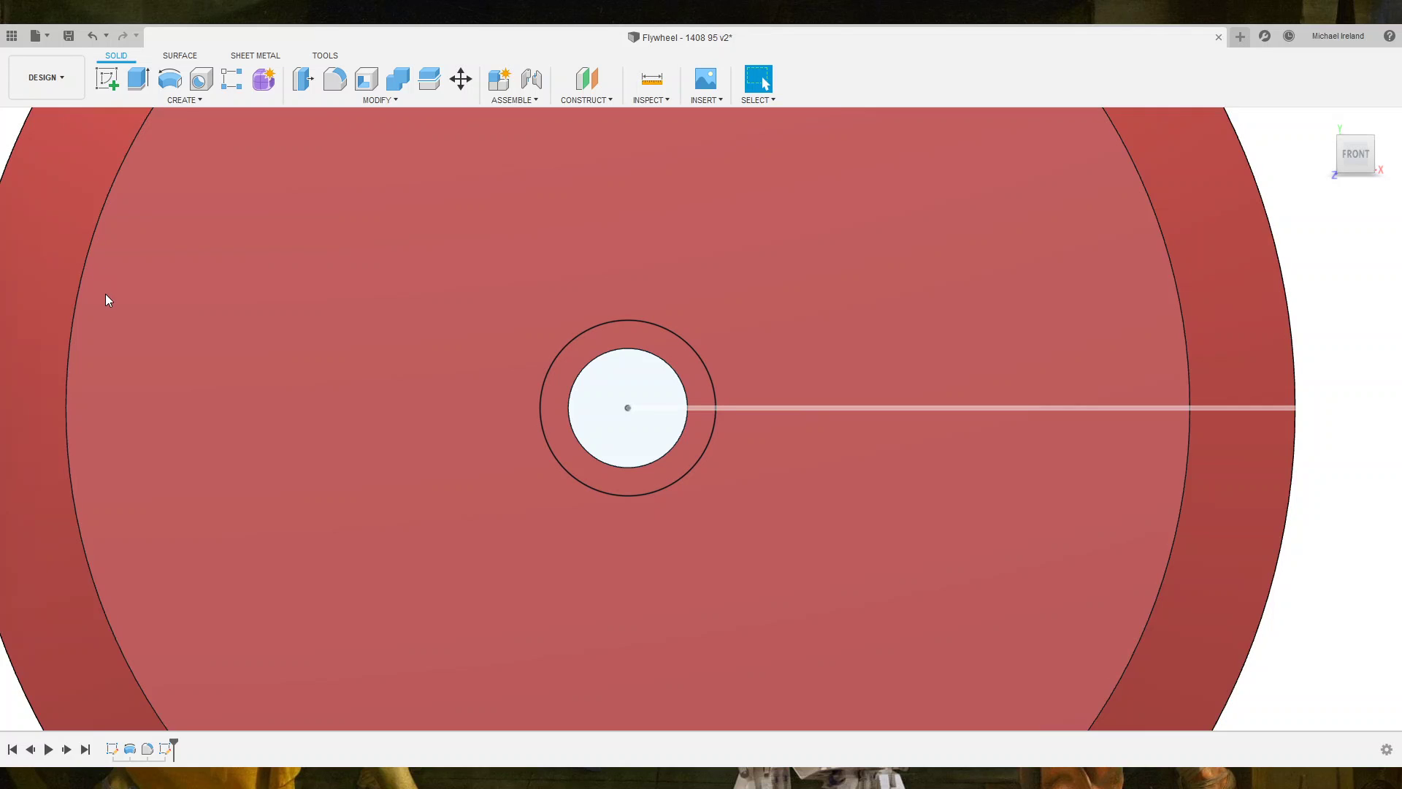
Reopen the profile sketch and change the 1.70 bore offset dimension to 0.85.
{"action": "key", "text": "ctrl+z"}
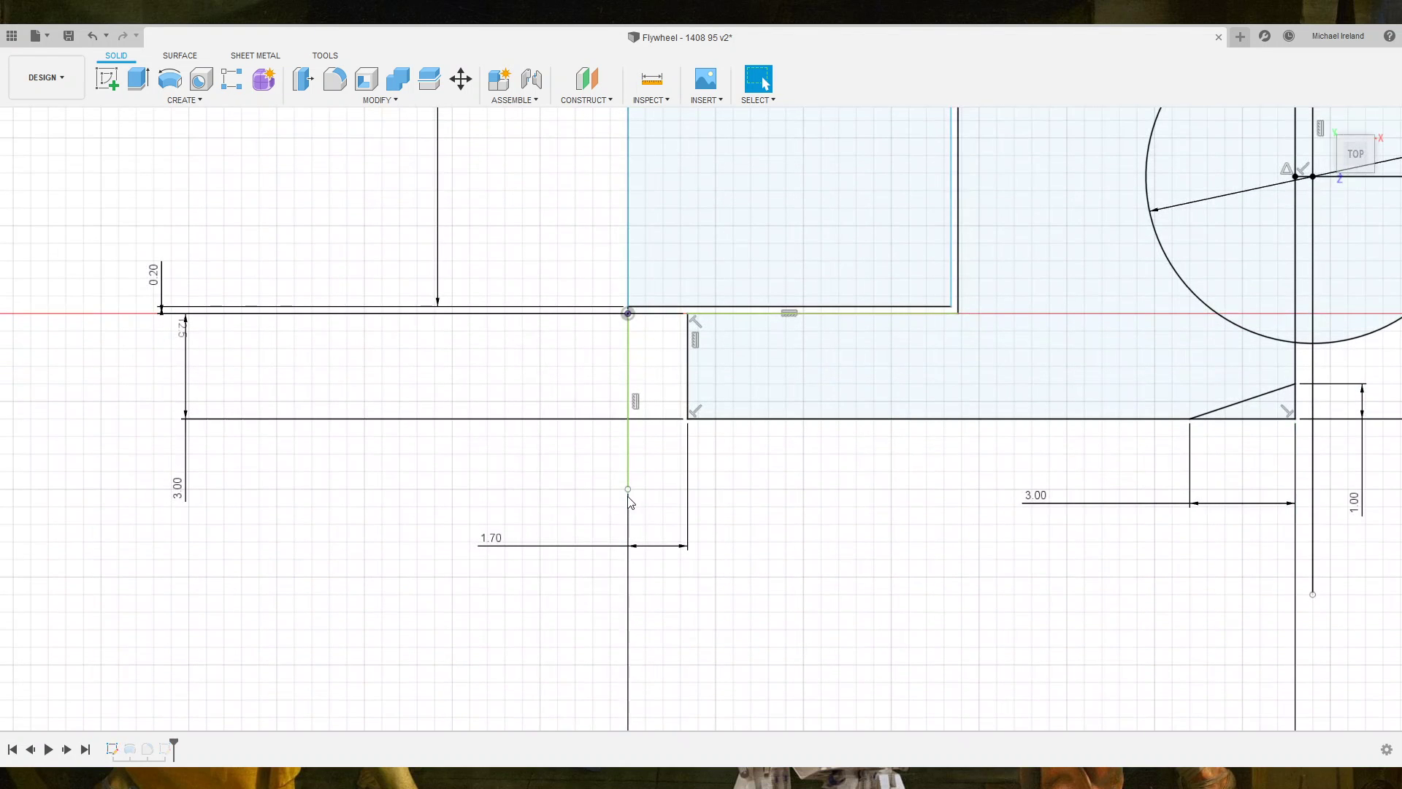
{"action": "double_click", "coordinate": [495, 543]}
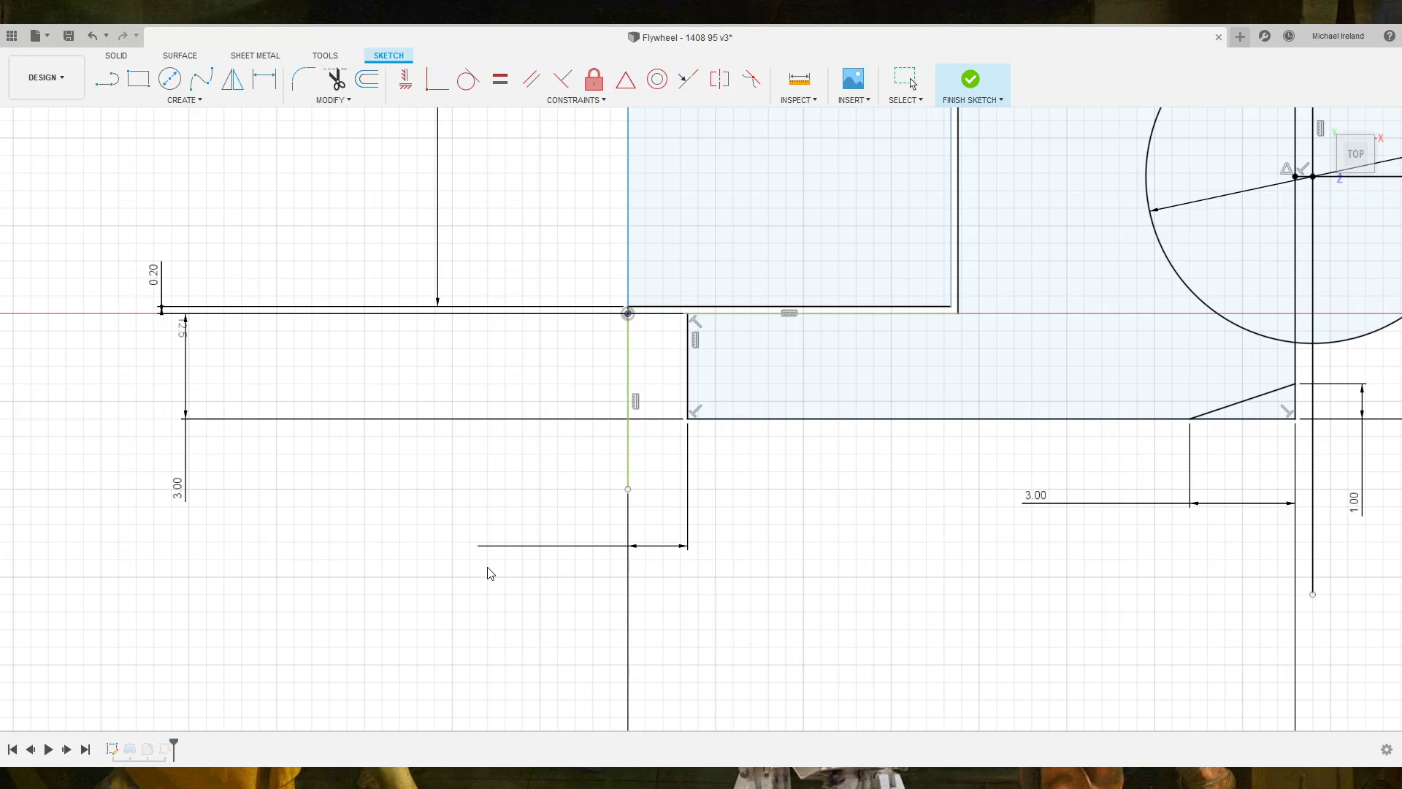
{"action": "key", "text": "Return"}
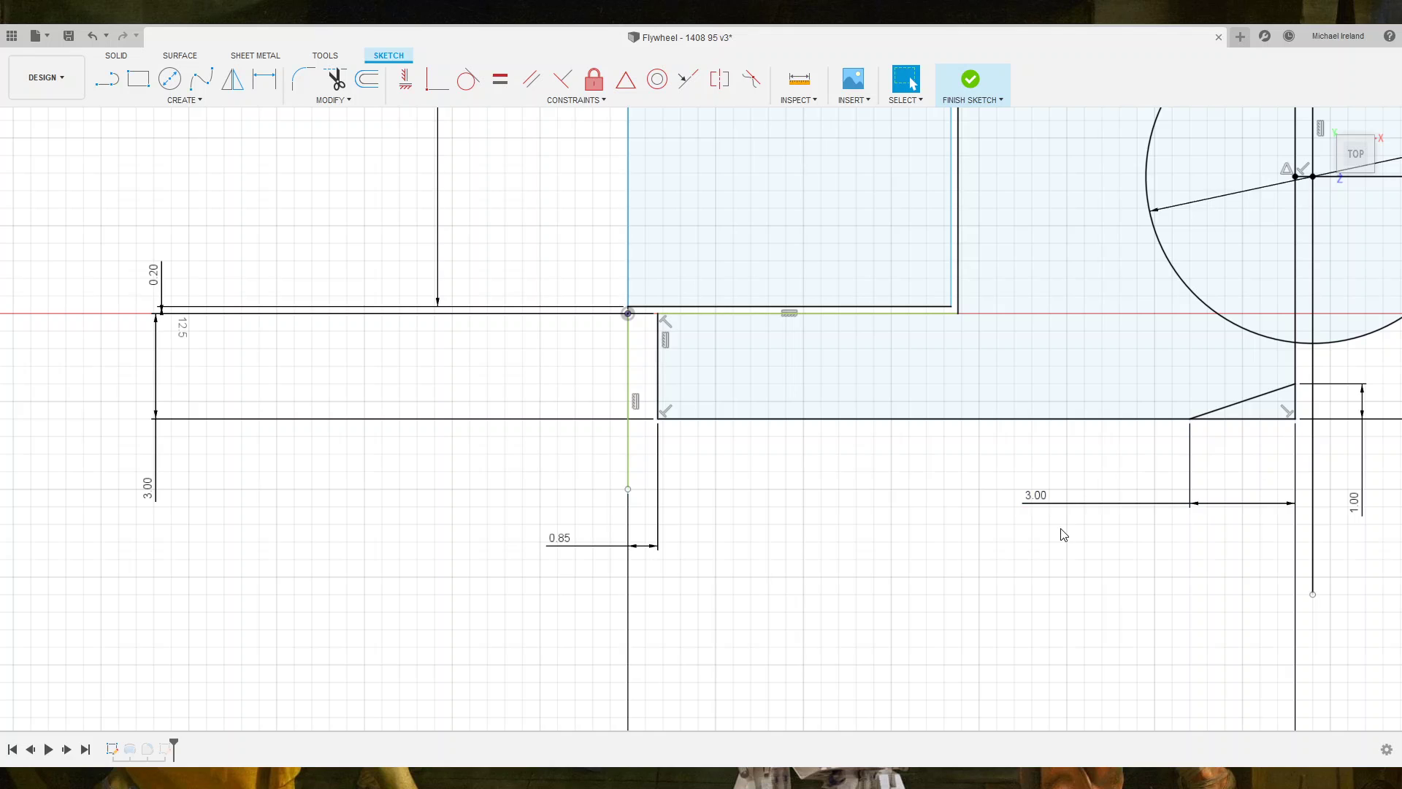
{"action": "scroll", "coordinate": [1064, 532], "scroll_direction": "down", "scroll_amount": 2}
{"action": "scroll", "coordinate": [1064, 533], "scroll_direction": "down", "scroll_amount": 2}
{"action": "middle_click_drag", "start_coordinate": [949, 531], "coordinate": [707, 532]}
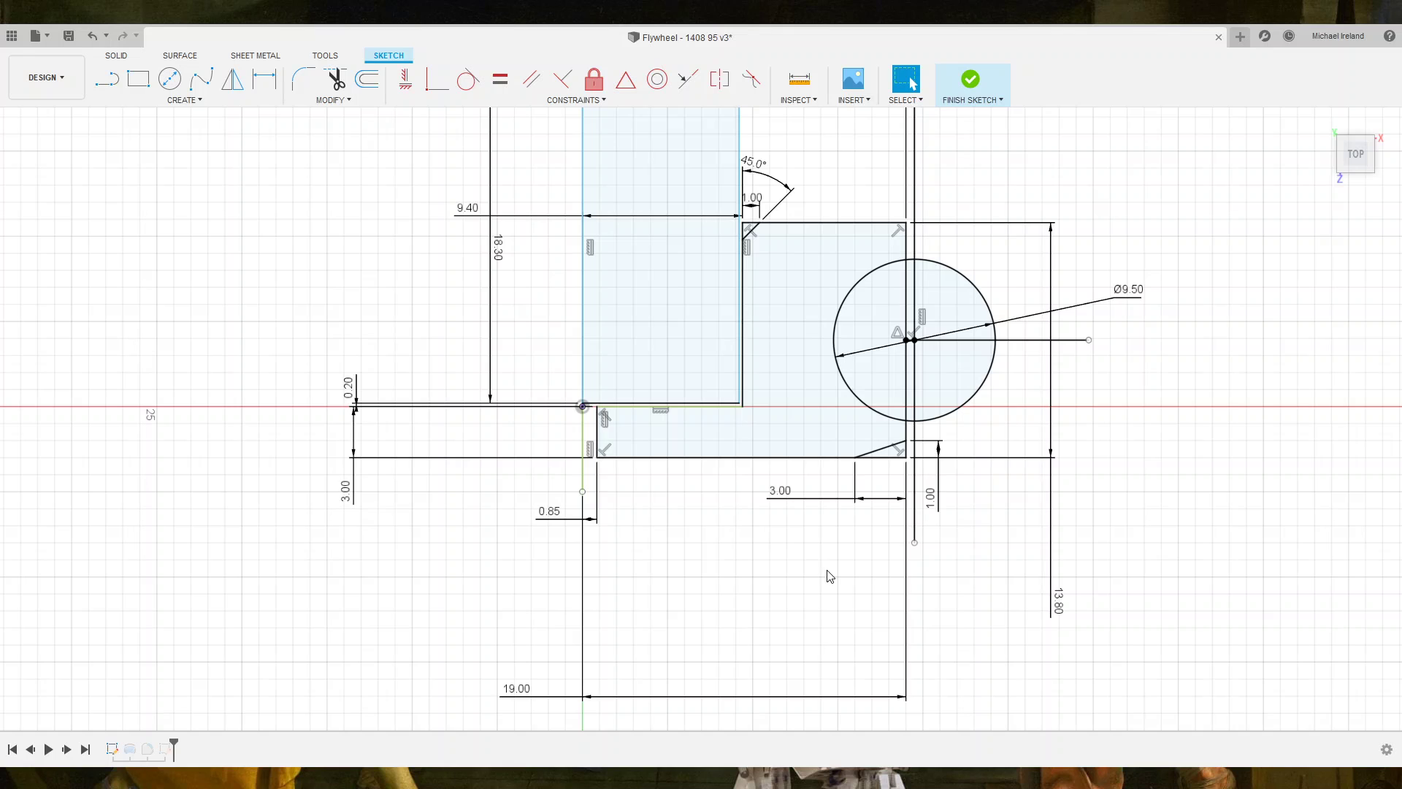
{"action": "middle_click_drag", "start_coordinate": [782, 610], "coordinate": [733, 659]}
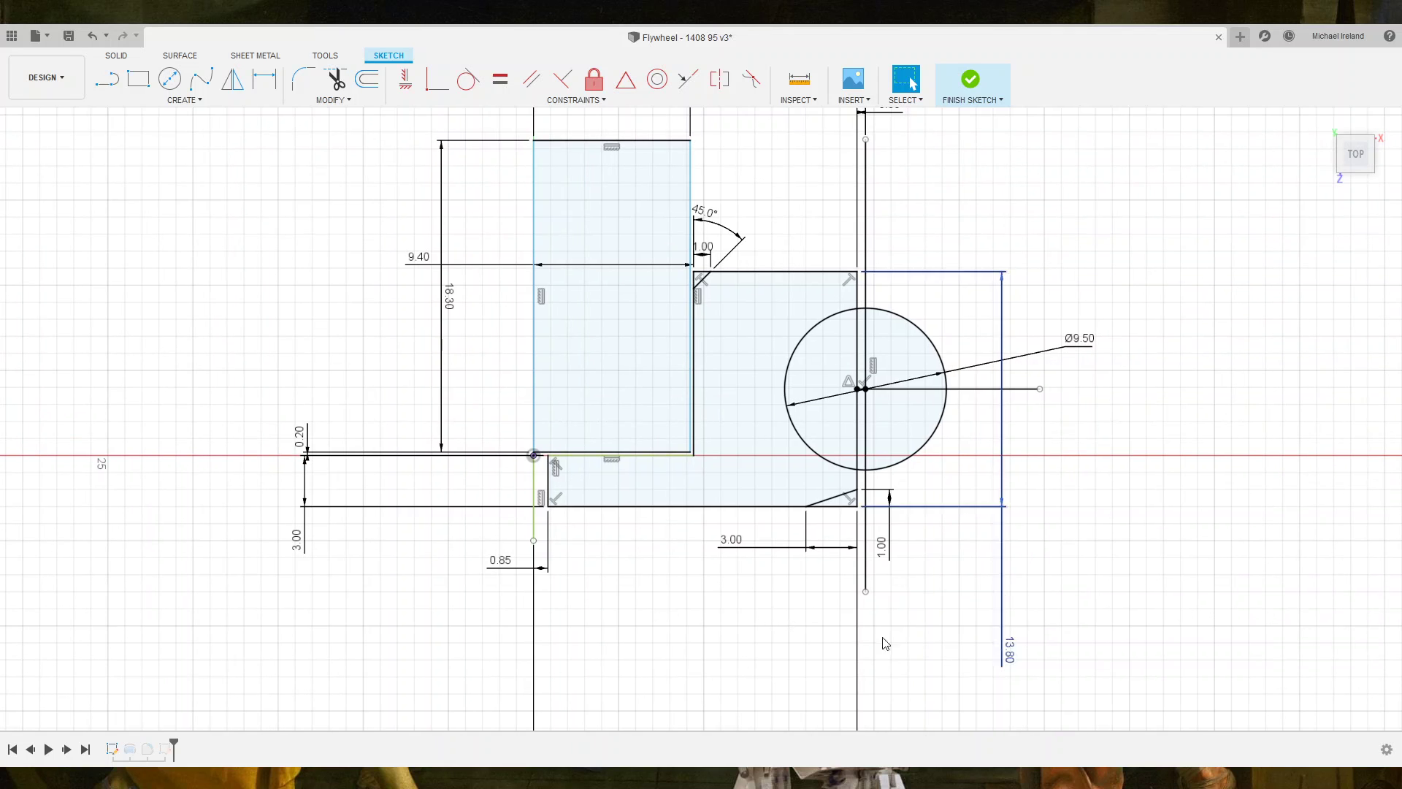
{"action": "key", "text": "ctrl+z"}
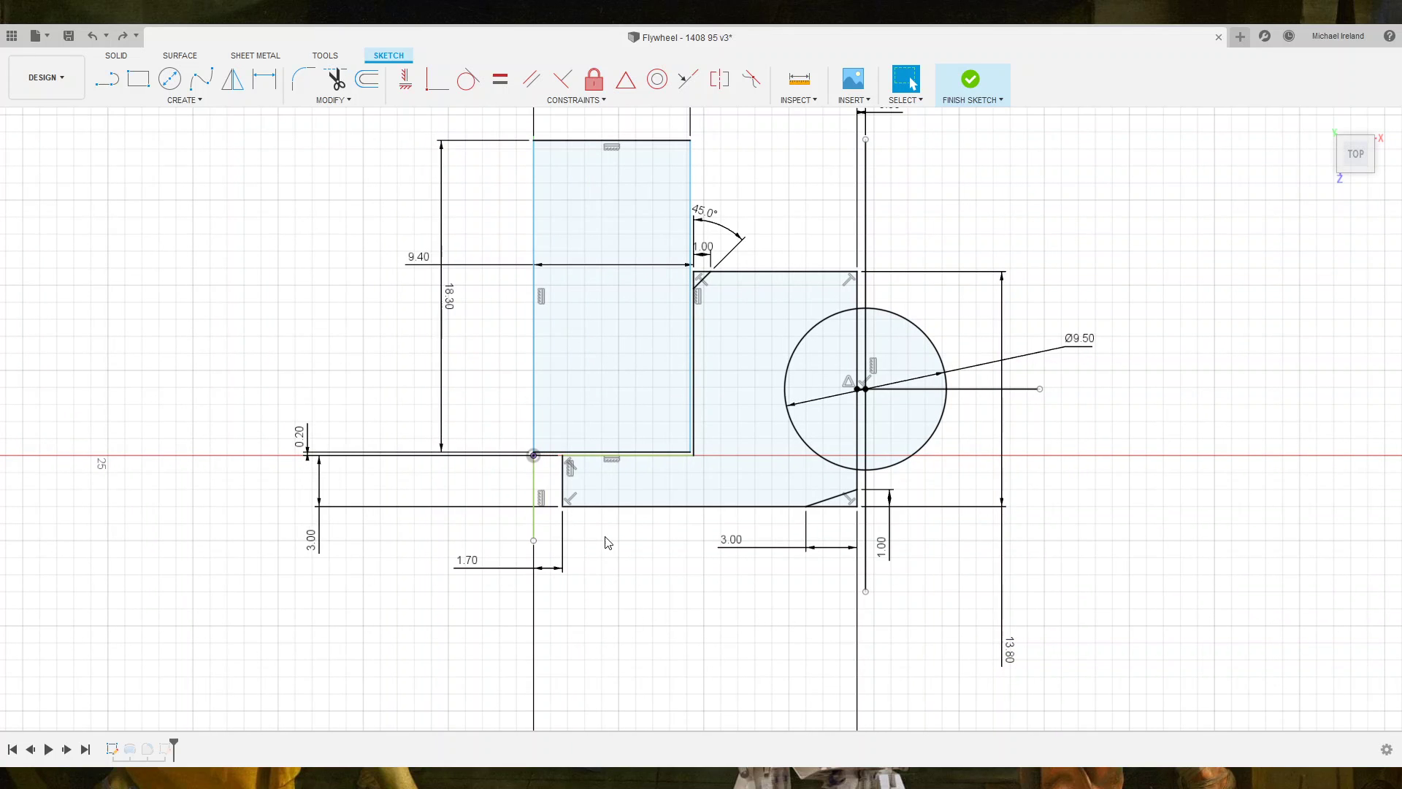
{"action": "double_click", "coordinate": [473, 567]}
{"action": "type", "text": "0.85"}
{"action": "key", "text": "Return"}
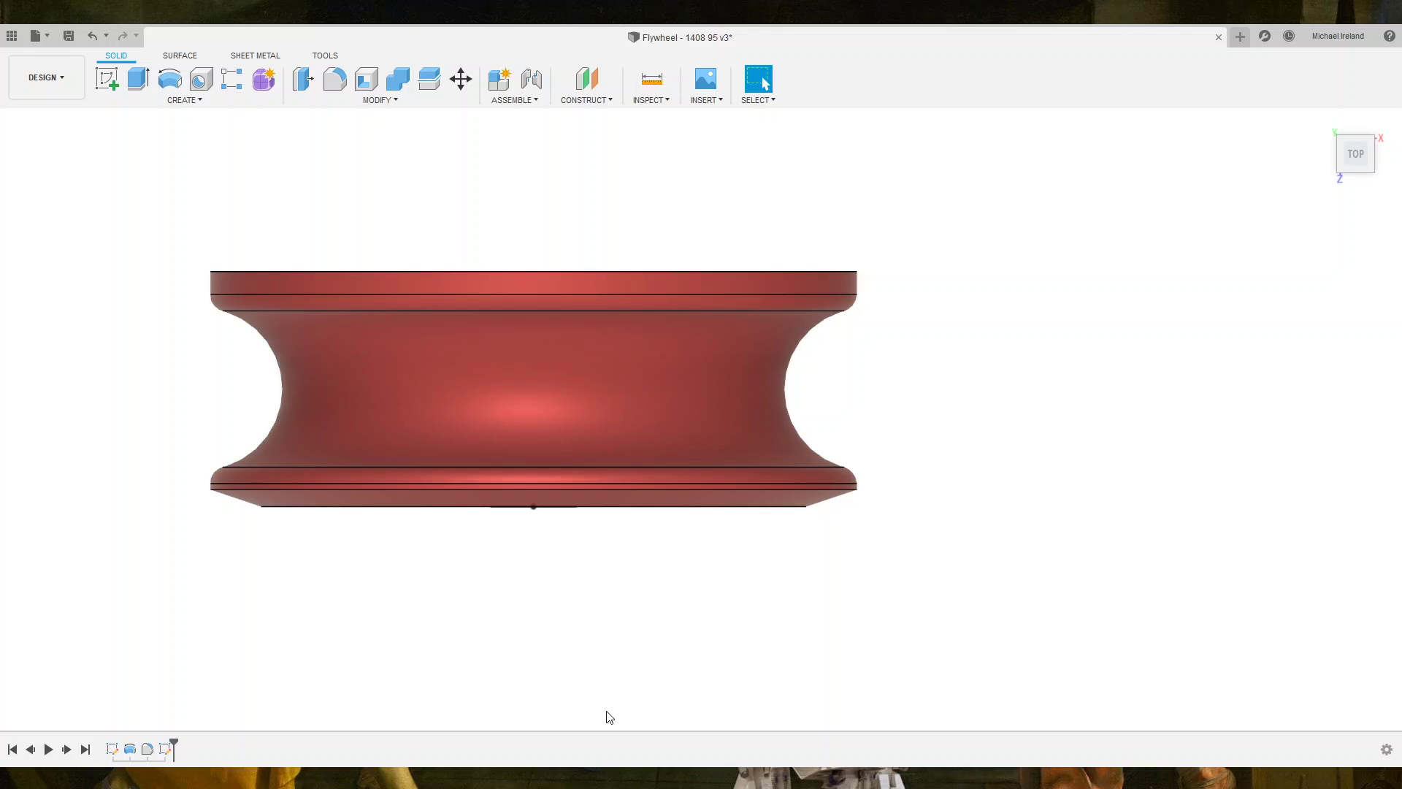
Orbit to the flywheel's front face and start a new sketch on it.
{"action": "middle_click_drag", "start_coordinate": [616, 594], "coordinate": [616, 451], "text": "shift"}
{"action": "scroll", "coordinate": [573, 448], "scroll_direction": "up", "scroll_amount": 3}
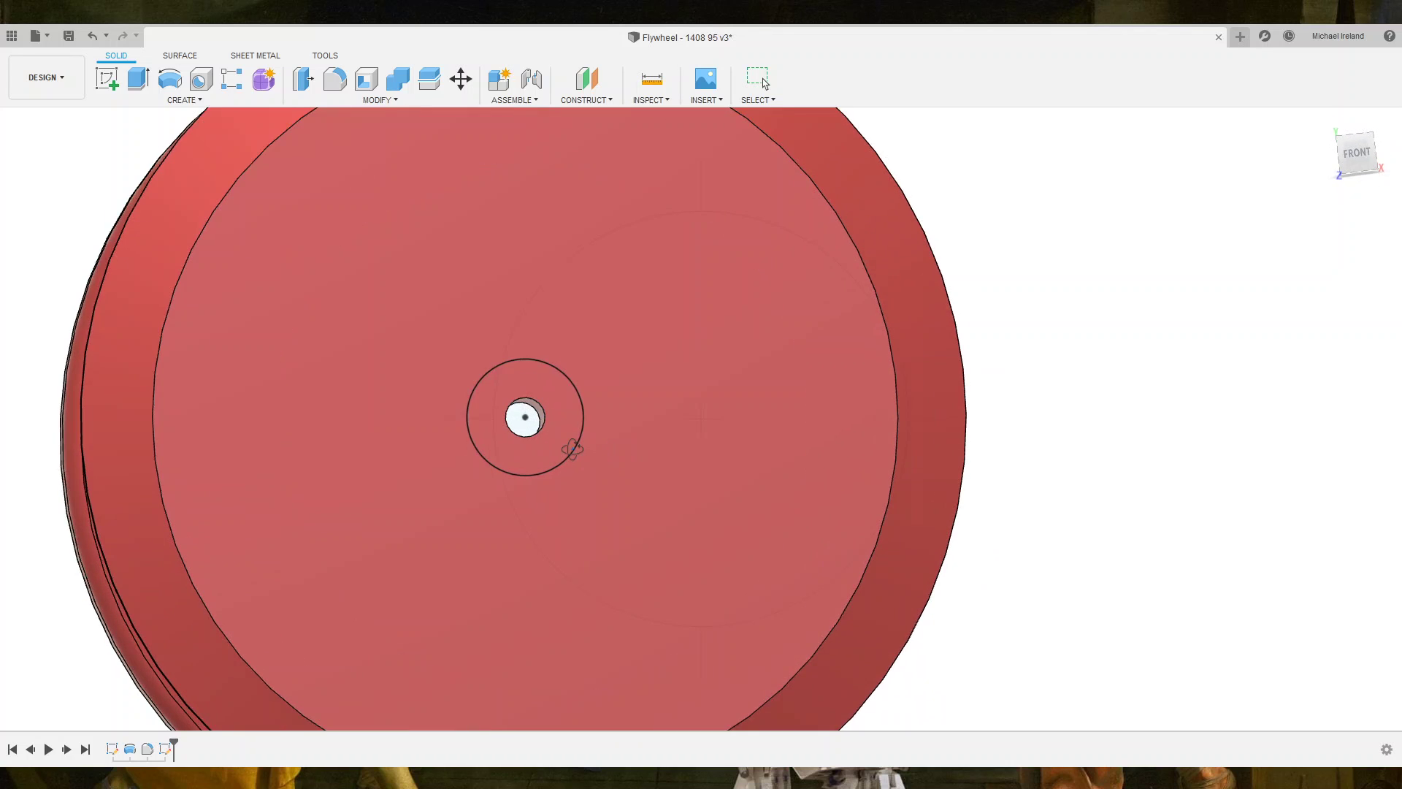
{"action": "scroll", "coordinate": [574, 444], "scroll_direction": "up", "scroll_amount": 1}
{"action": "left_click", "coordinate": [587, 410]}
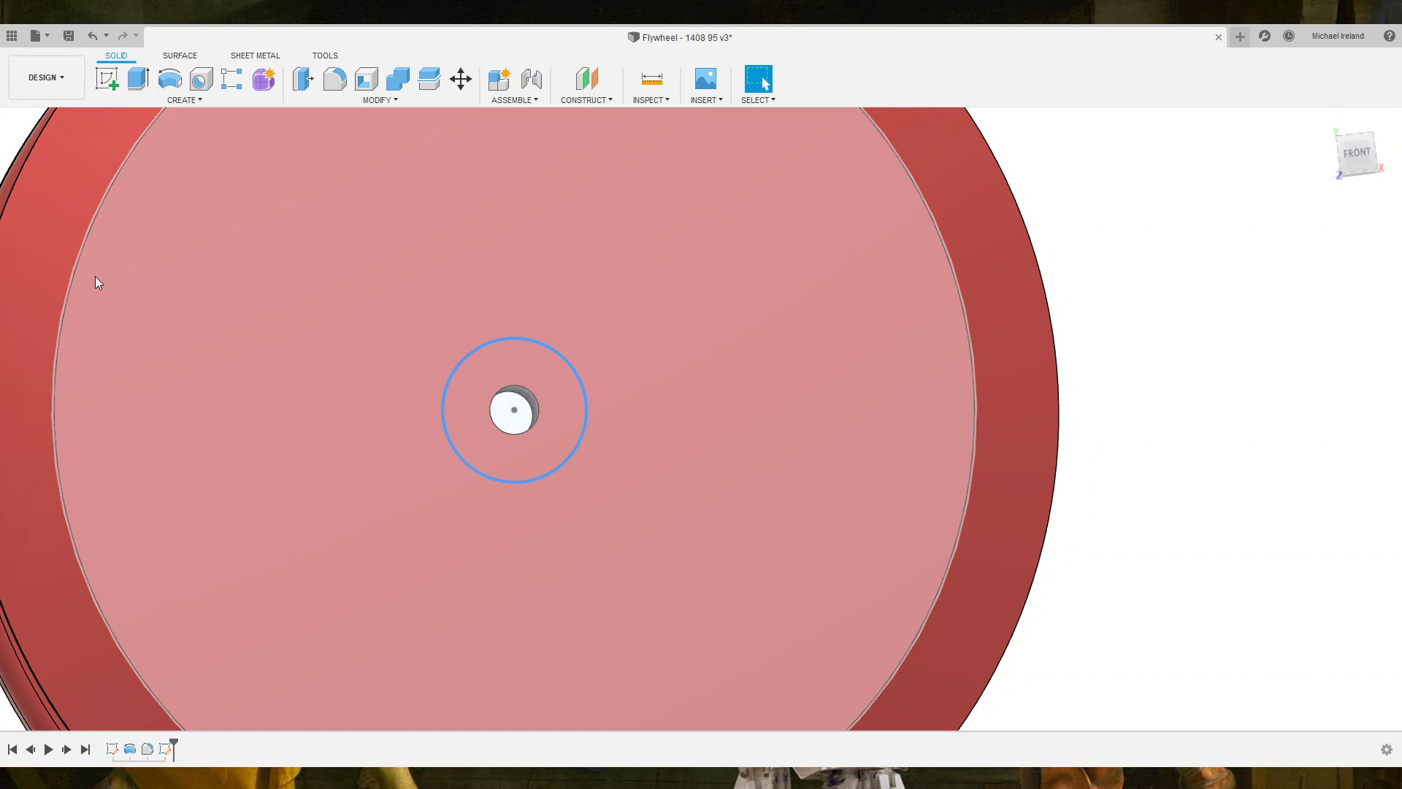
{"action": "left_click", "coordinate": [130, 320]}
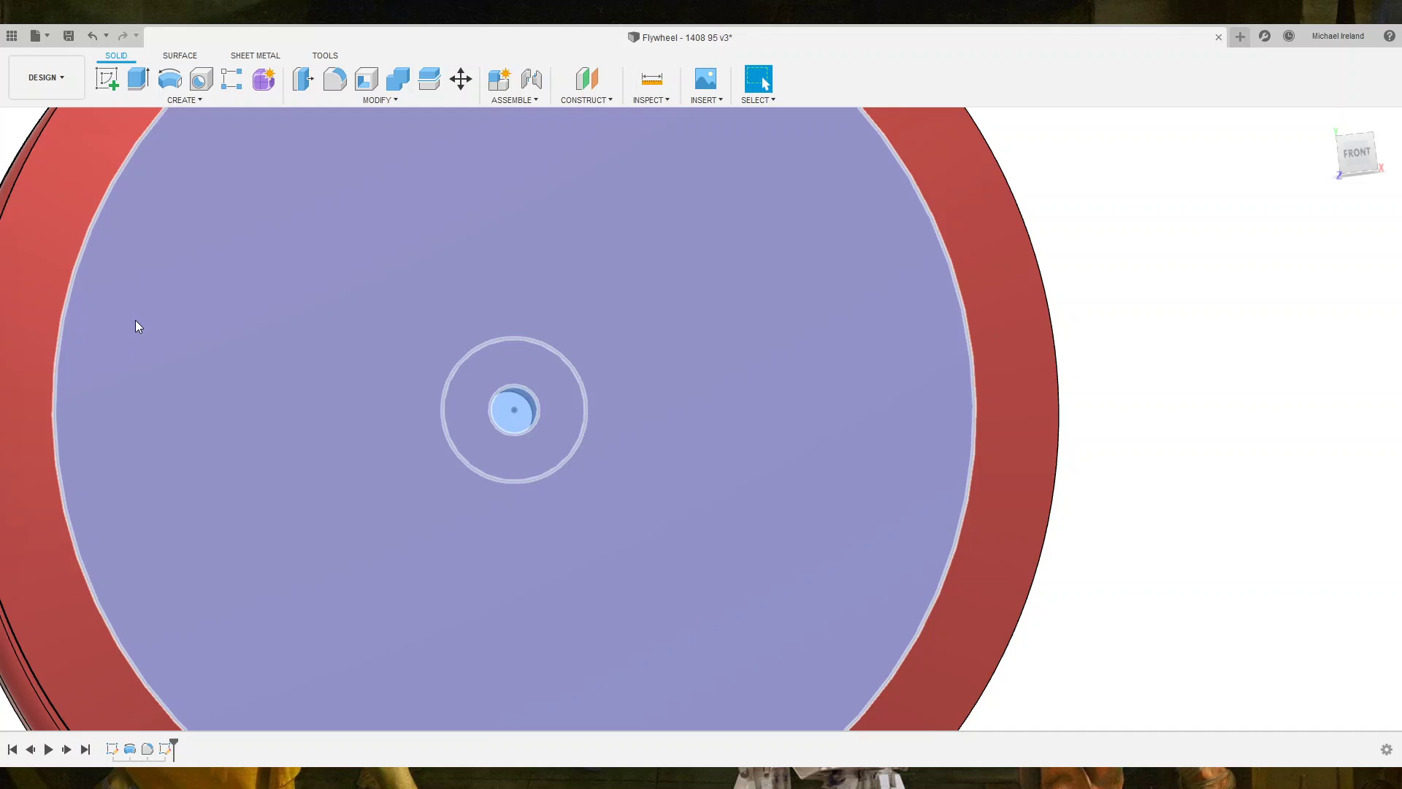
{"action": "key", "text": "c"}
{"action": "left_click", "coordinate": [500, 395]}
{"action": "scroll", "coordinate": [521, 330], "scroll_direction": "up", "scroll_amount": 2}
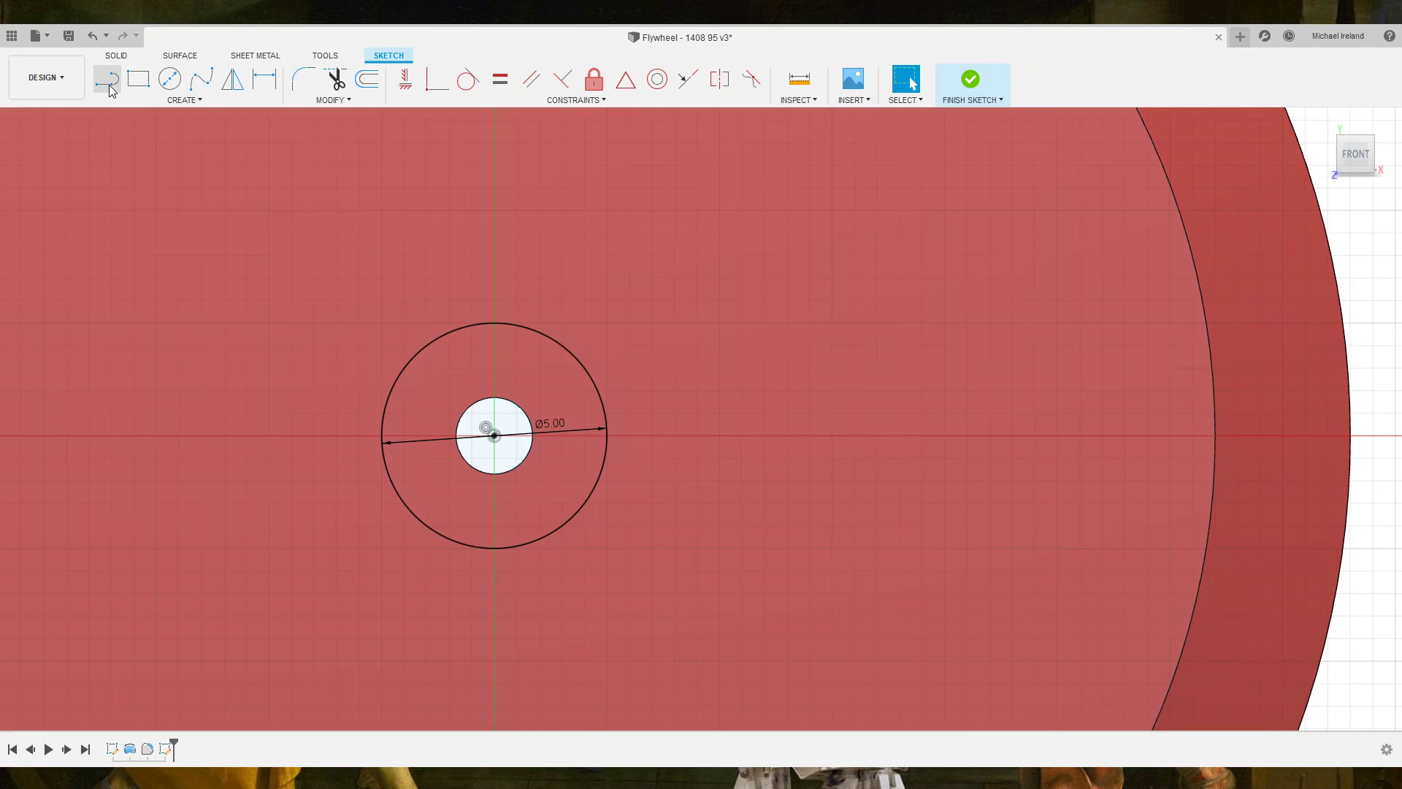
Draw a vertical line through the centre and constrain it to the centre point.
{"action": "left_click", "coordinate": [110, 88]}
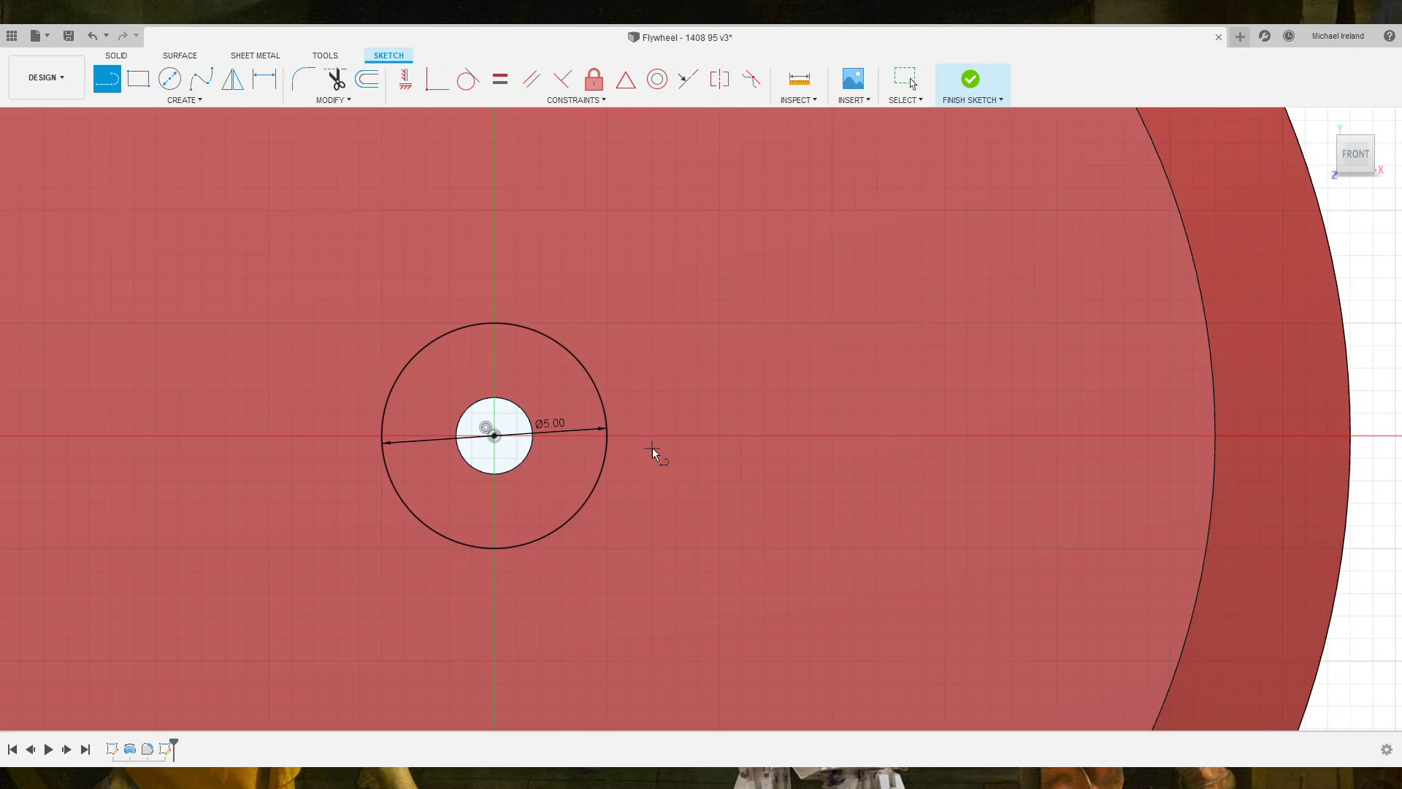
{"action": "left_click", "coordinate": [495, 181]}
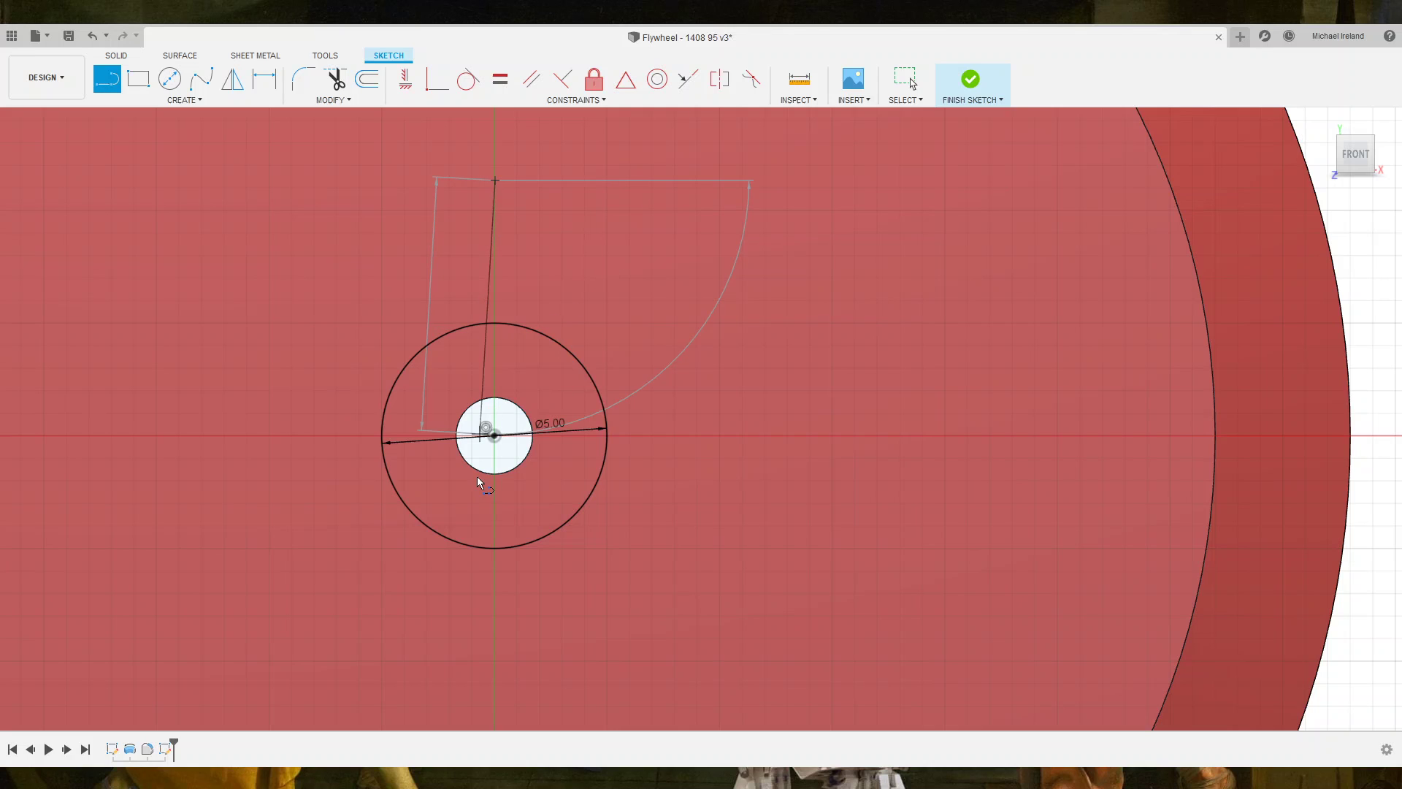
{"action": "double_click", "coordinate": [495, 660]}
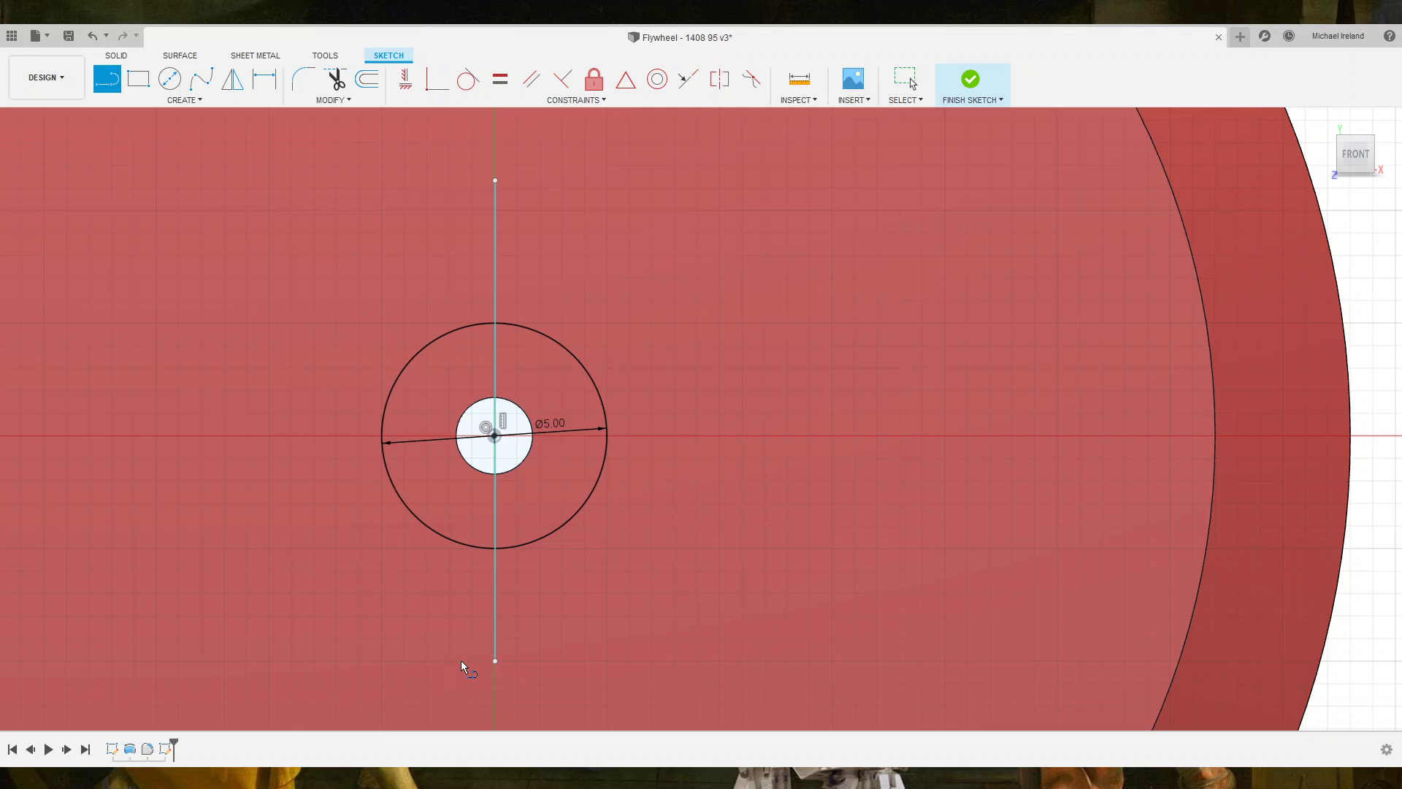
{"action": "key", "text": "Escape"}
{"action": "left_click", "coordinate": [496, 620]}
{"action": "scroll", "coordinate": [506, 471], "scroll_direction": "up", "scroll_amount": 5}
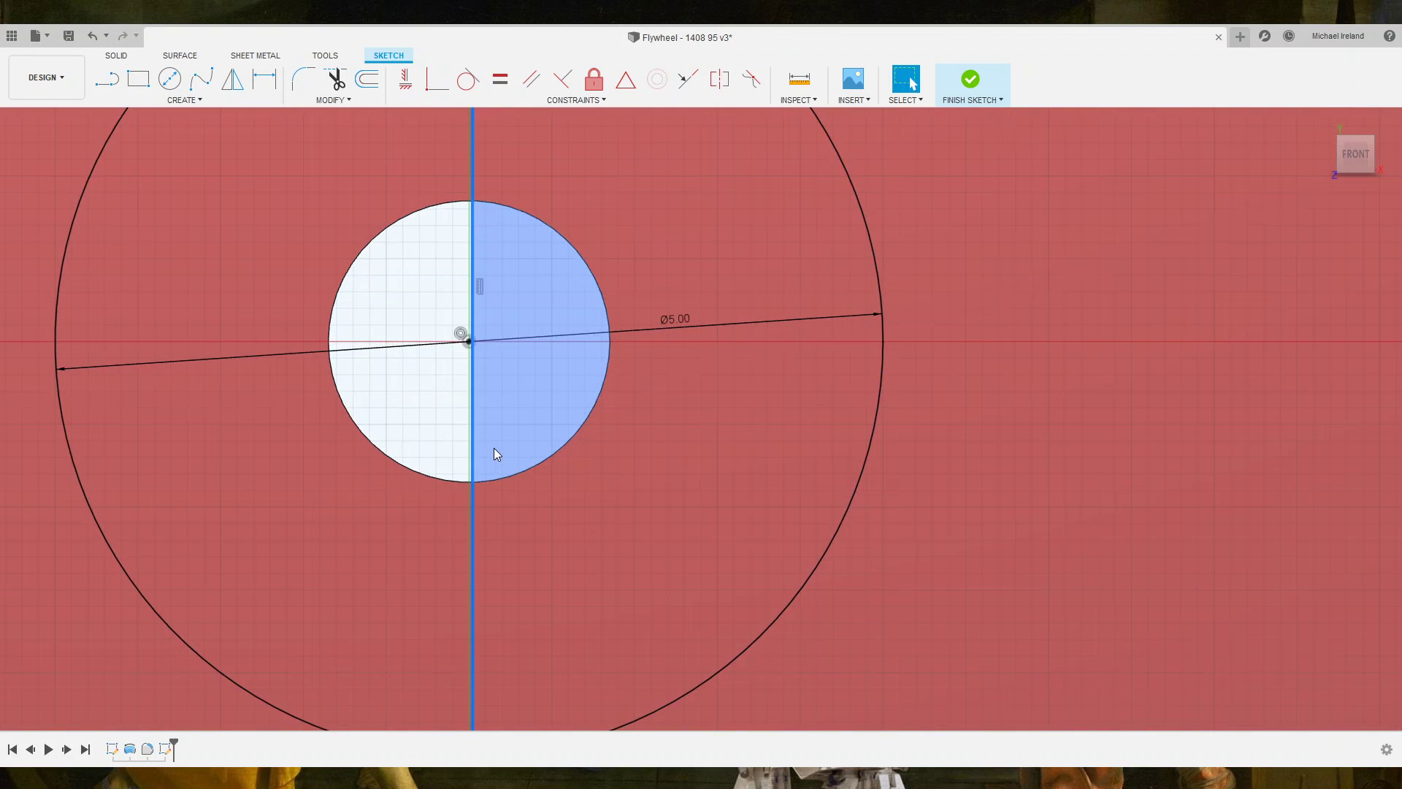
{"action": "left_click", "coordinate": [470, 343]}
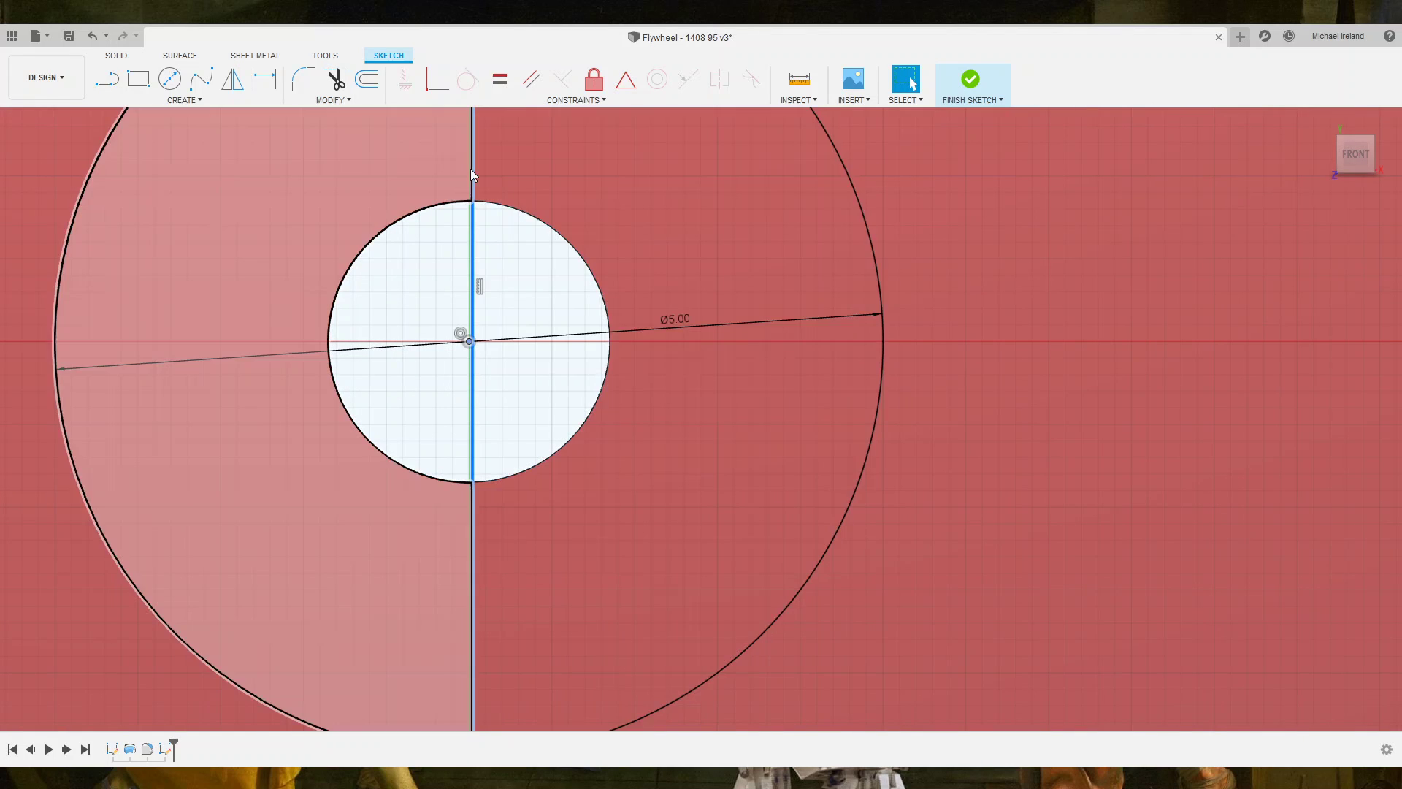
{"action": "left_click", "coordinate": [437, 78]}
{"action": "scroll", "coordinate": [508, 409], "scroll_direction": "down", "scroll_amount": 3}
{"action": "scroll", "coordinate": [509, 436], "scroll_direction": "down", "scroll_amount": 3}
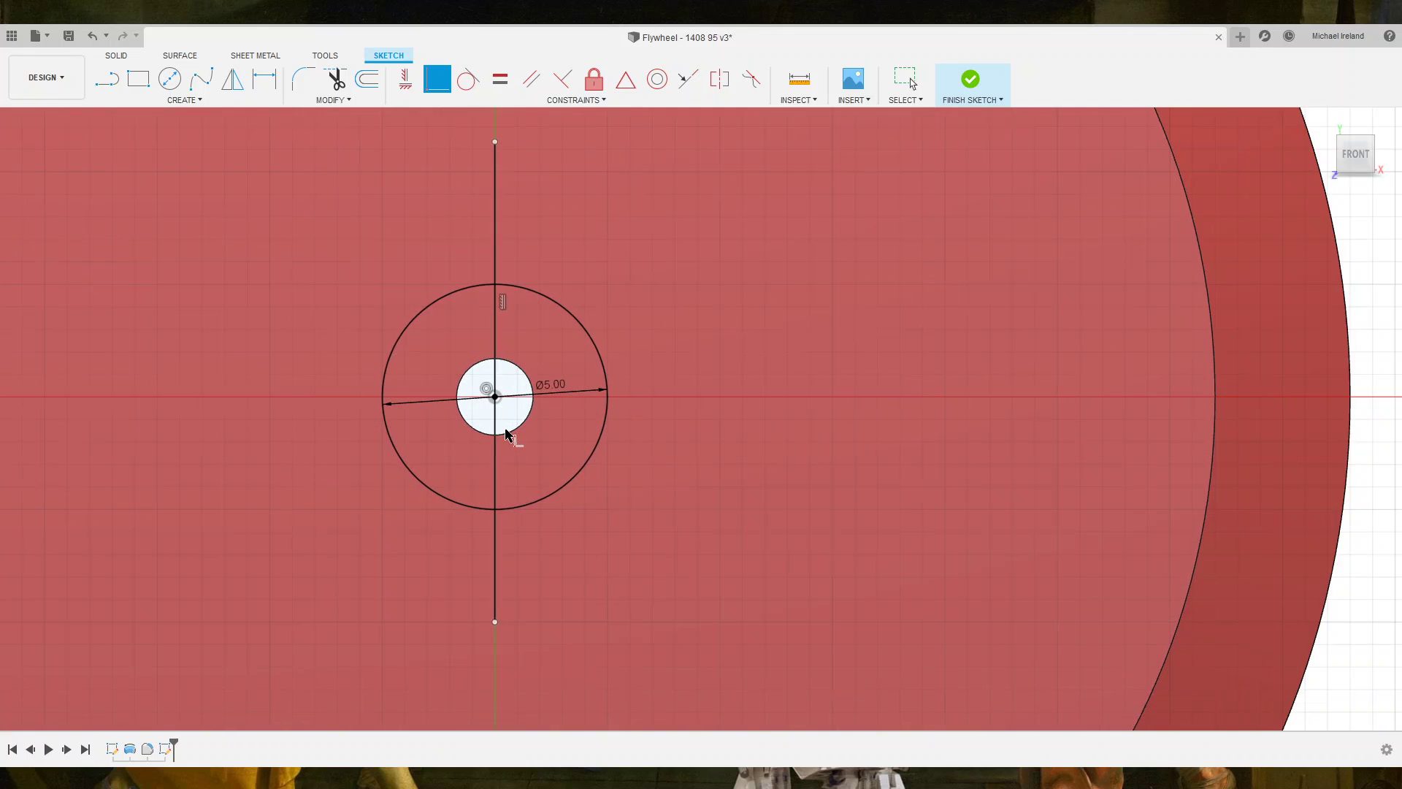
{"action": "key", "text": "Escape"}
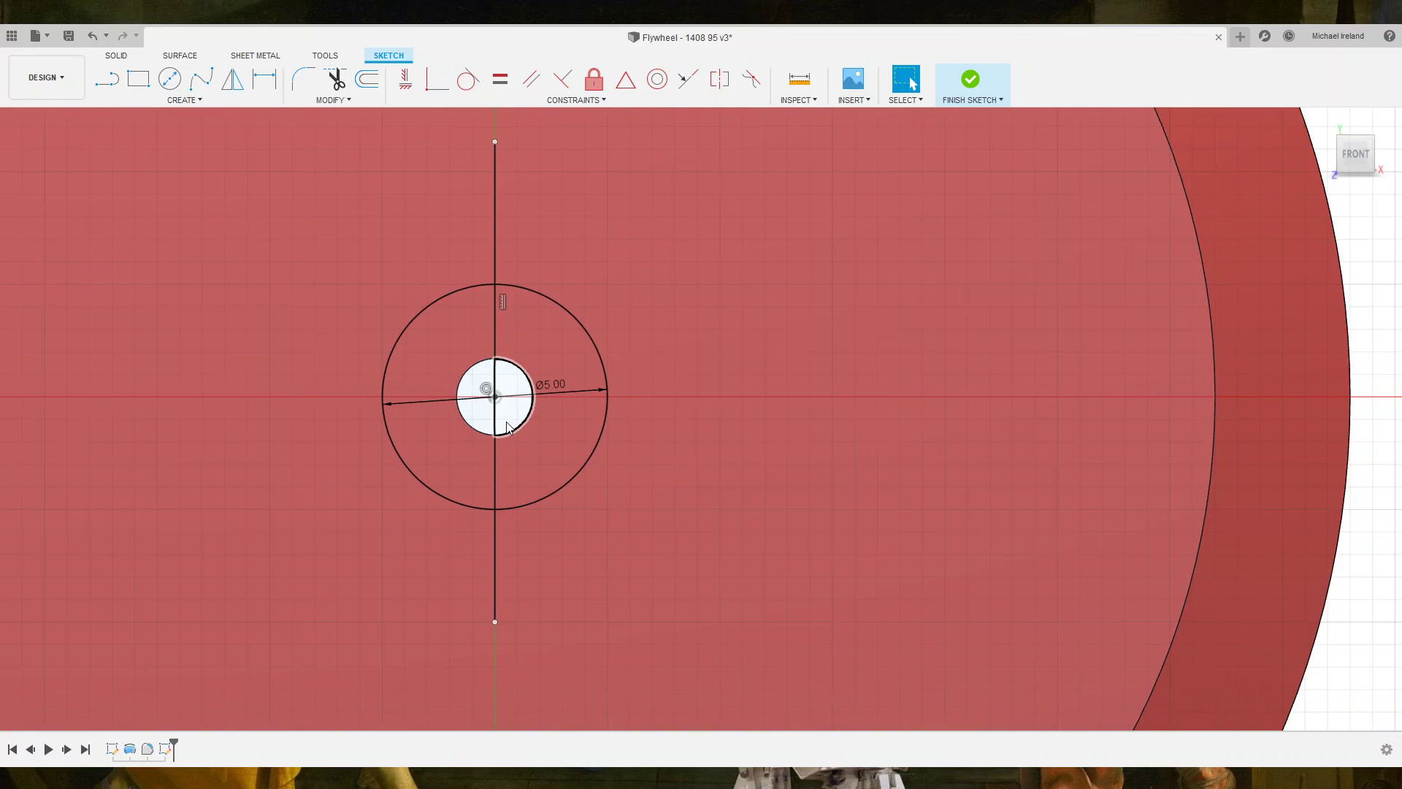
Add Ø2.20 circles at the Ø5.00 circle's top and bottom, then finish the sketch.
{"action": "key", "text": "c"}
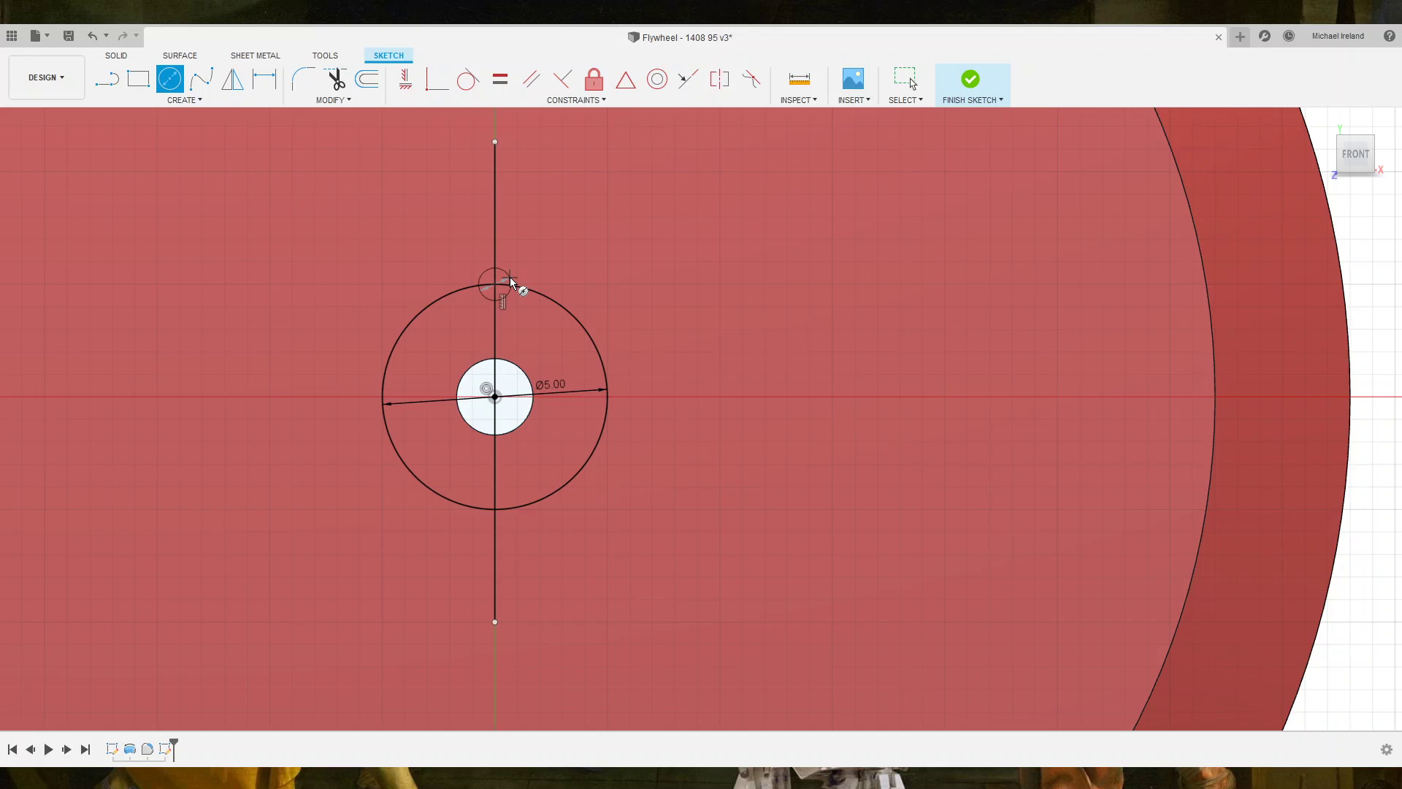
{"action": "type", "text": "2"}
{"action": "key", "text": "Return"}
{"action": "key", "text": "Escape"}
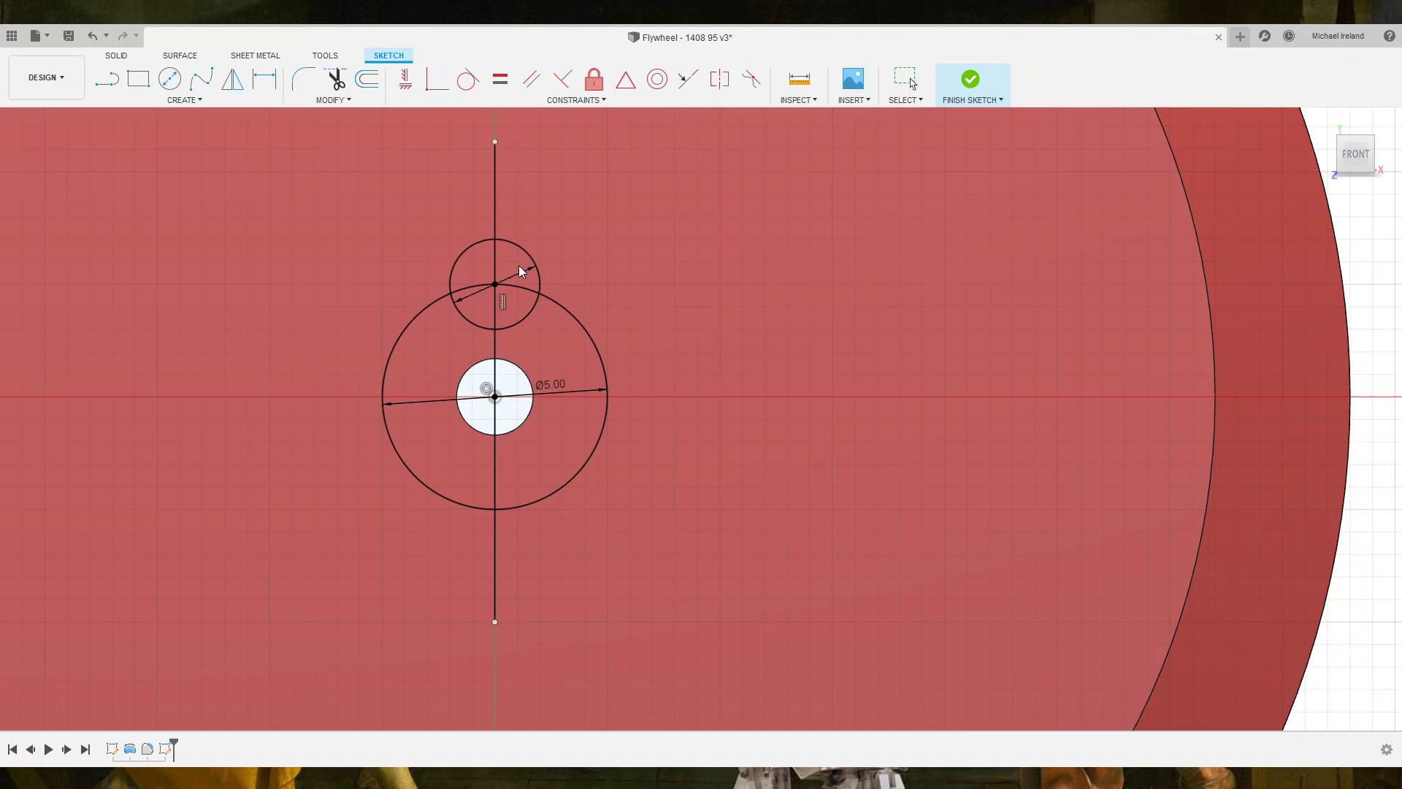
{"action": "key", "text": "Return"}
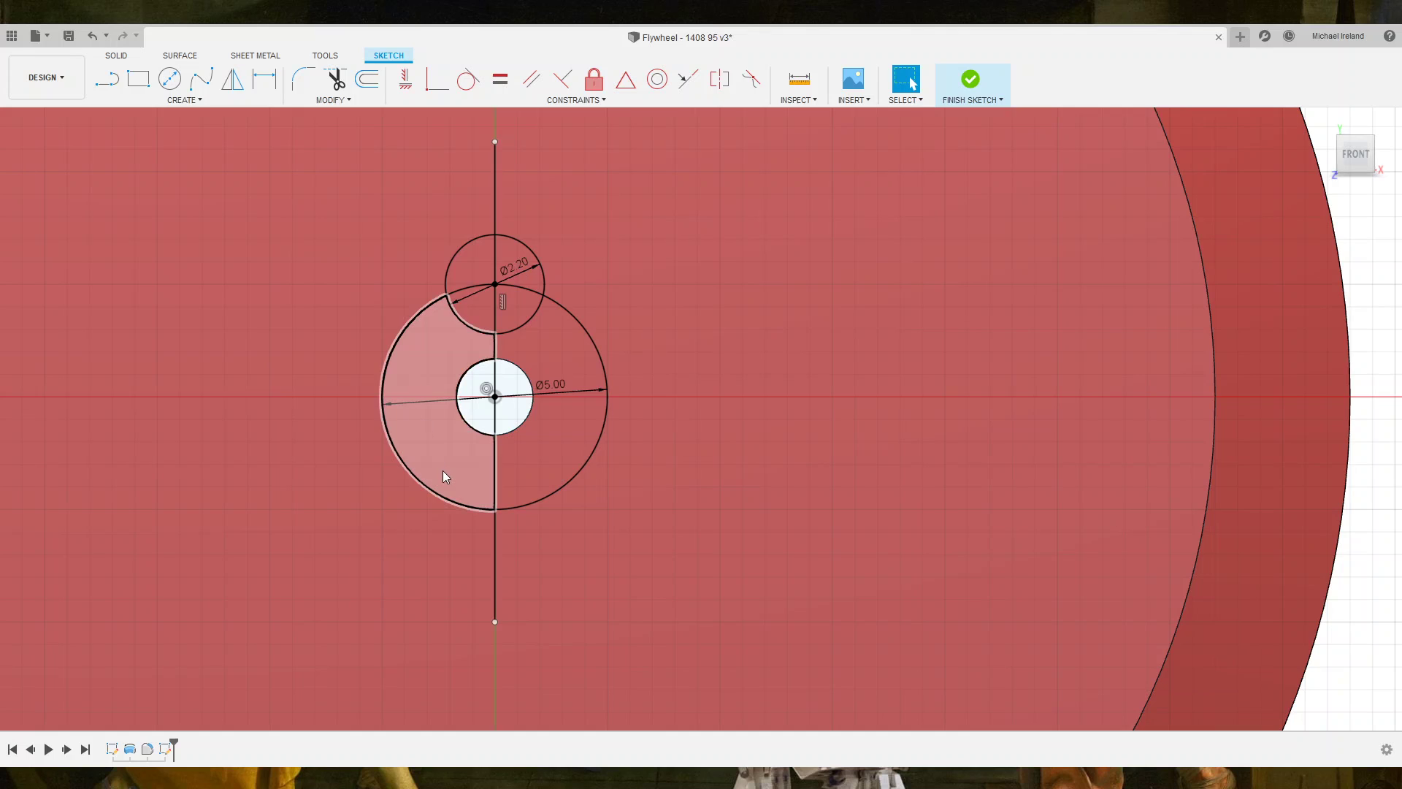
{"action": "key", "text": "c"}
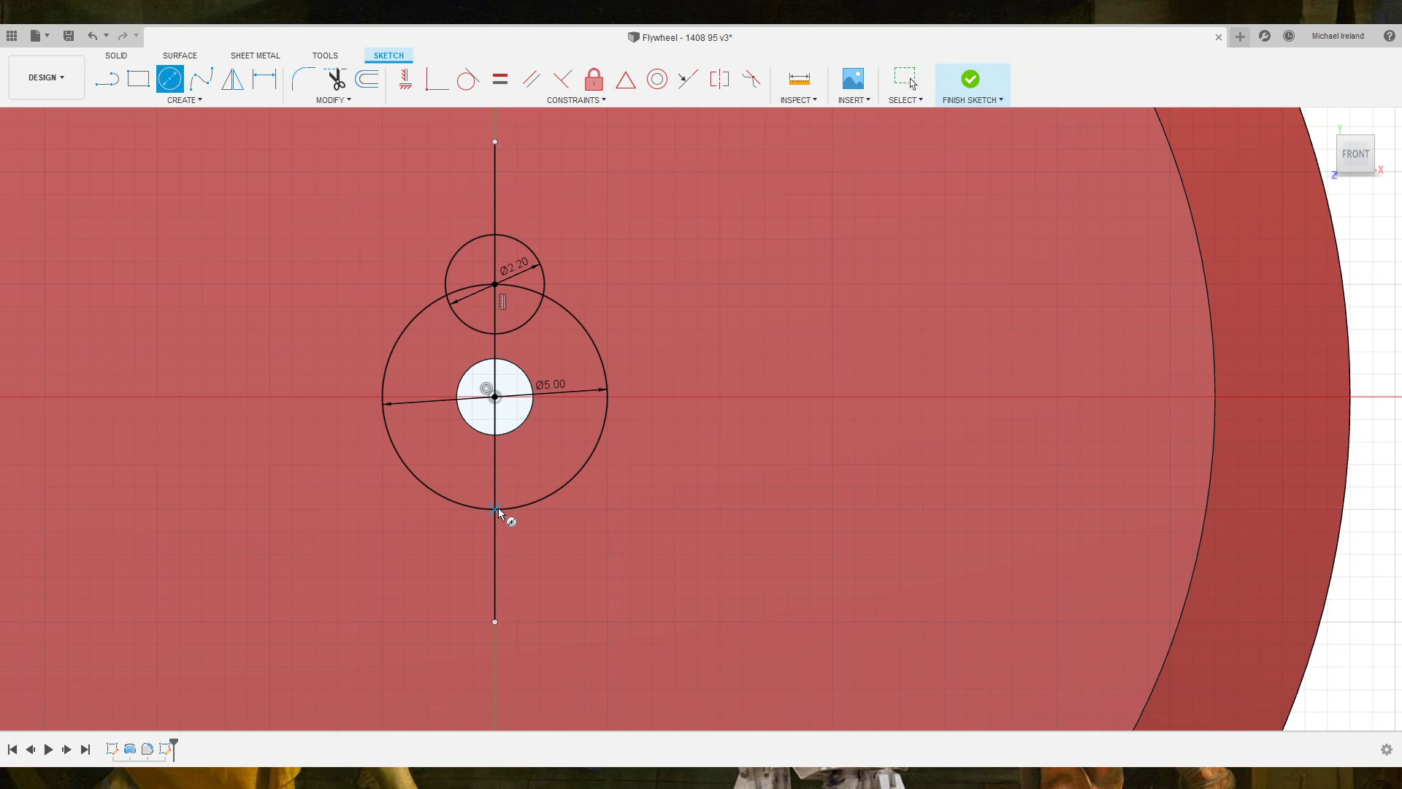
{"action": "left_click", "coordinate": [495, 509]}
{"action": "type", "text": "2.2"}
{"action": "key", "text": "Return"}
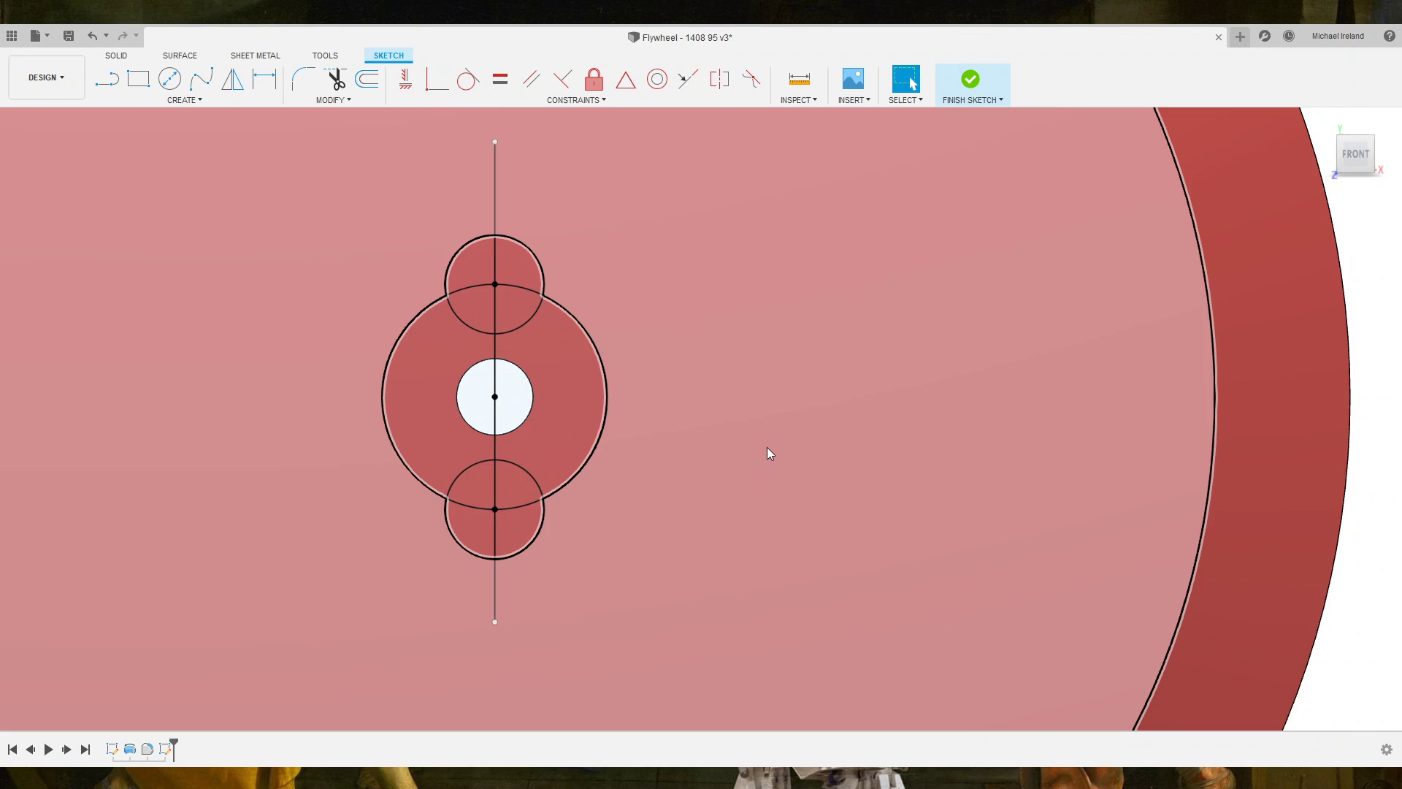
{"action": "key", "text": "Escape"}
Select the small hole circles and extrude-cut them through the flywheel hub.
{"action": "key", "text": "e"}
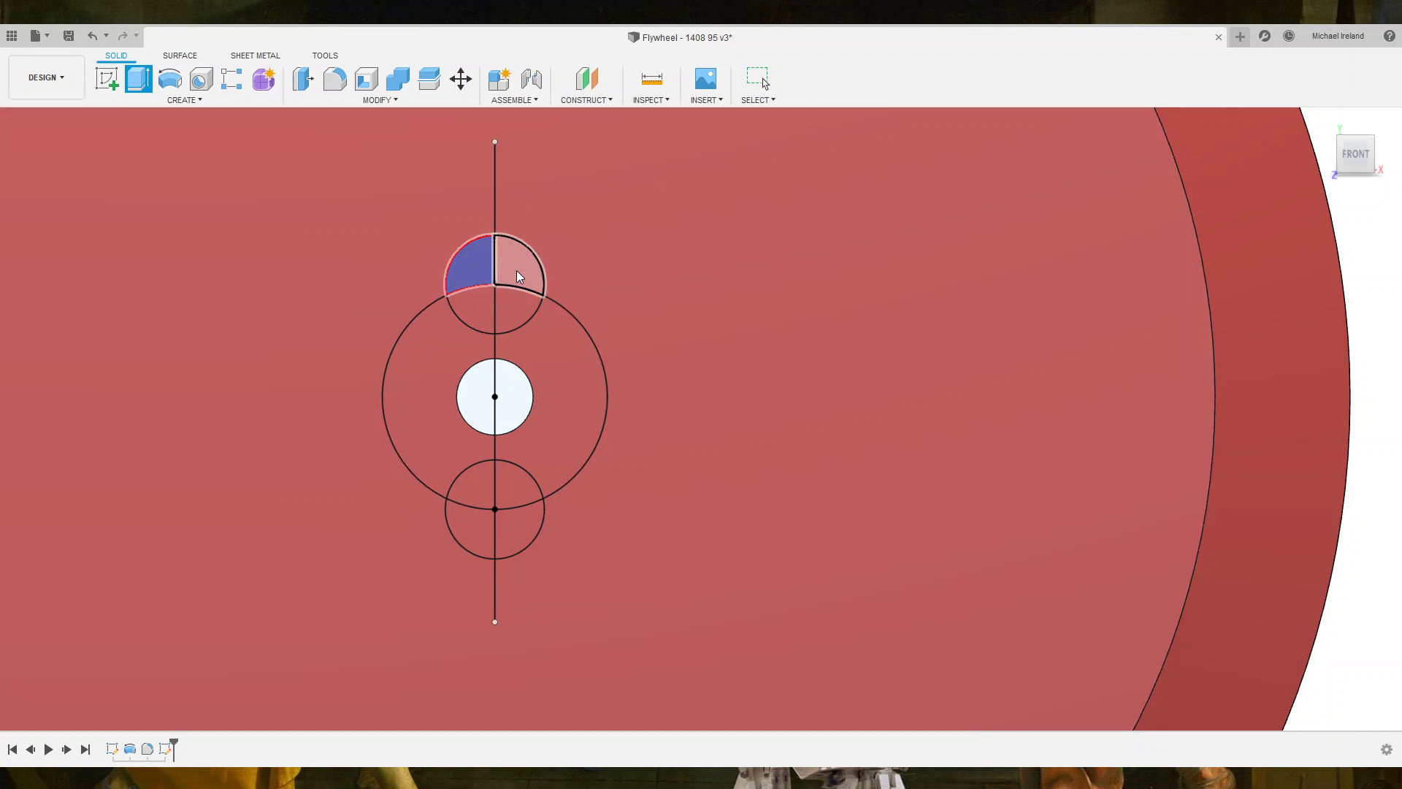
{"action": "left_click", "coordinate": [516, 272]}
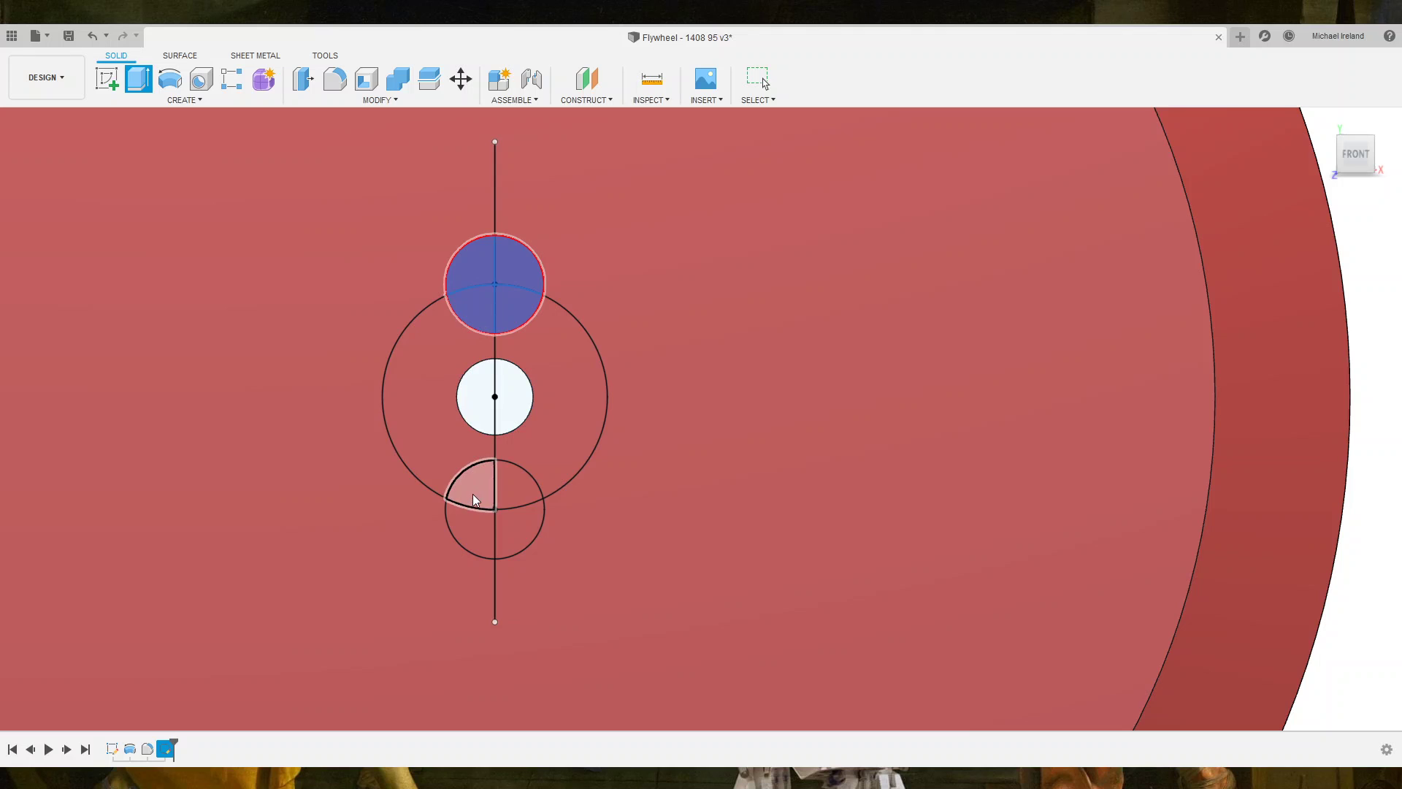
{"action": "left_click", "coordinate": [480, 538]}
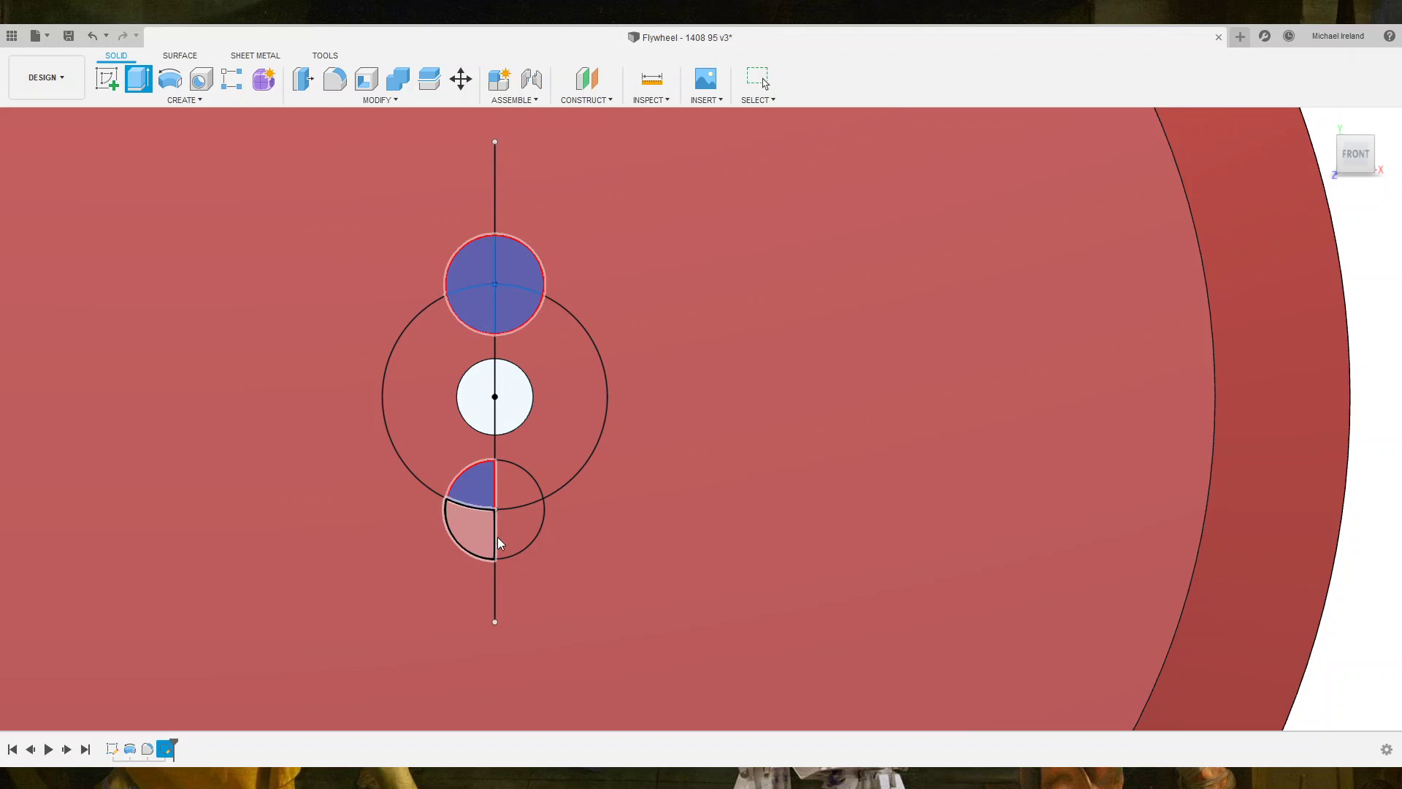
{"action": "left_click", "coordinate": [511, 492]}
{"action": "scroll", "coordinate": [809, 401], "scroll_direction": "down", "scroll_amount": 2}
{"action": "left_click", "coordinate": [809, 401]}
{"action": "left_click", "coordinate": [799, 512]}
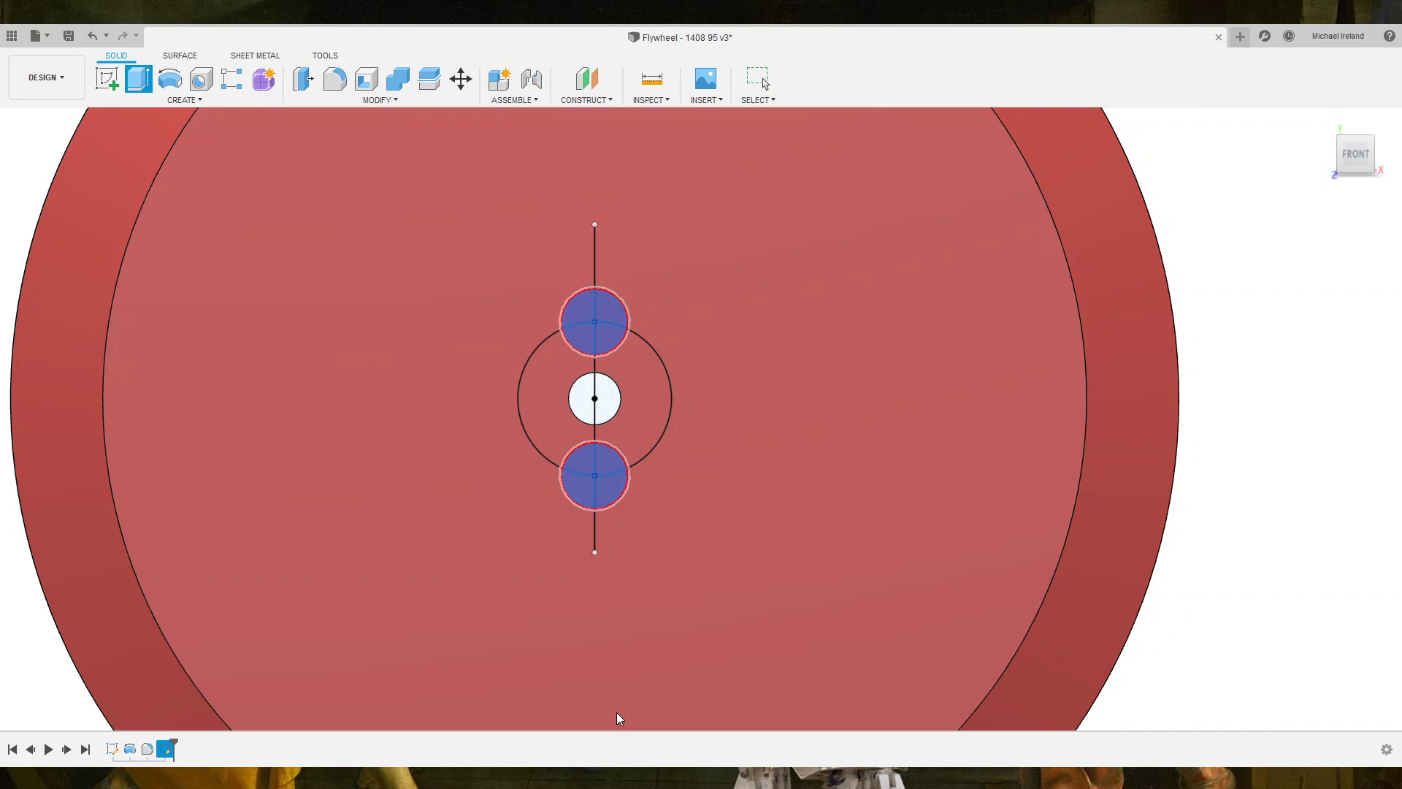
{"action": "middle_click_drag", "start_coordinate": [584, 523], "coordinate": [738, 482], "text": "shift"}
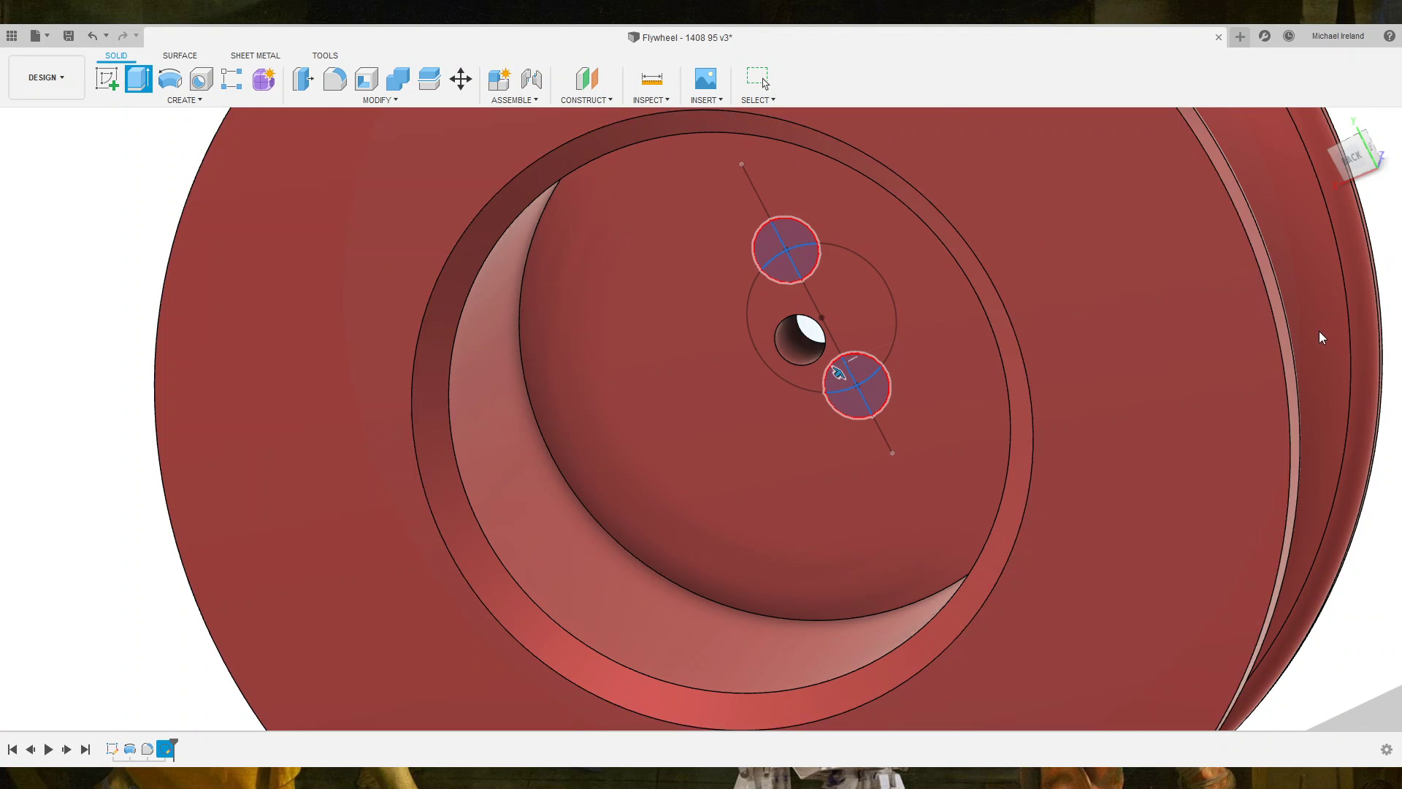
{"action": "key", "text": "m"}
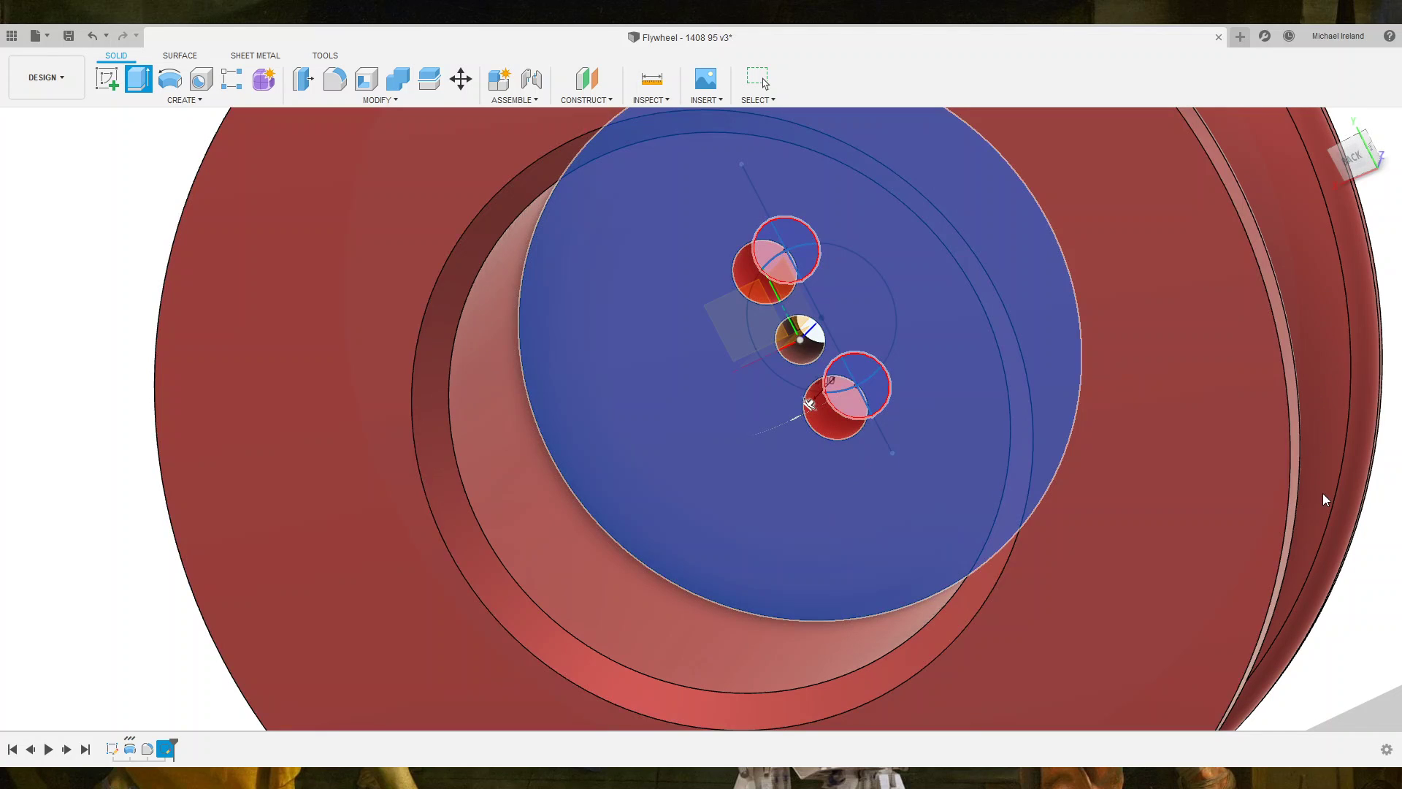
{"action": "key", "text": "Return"}
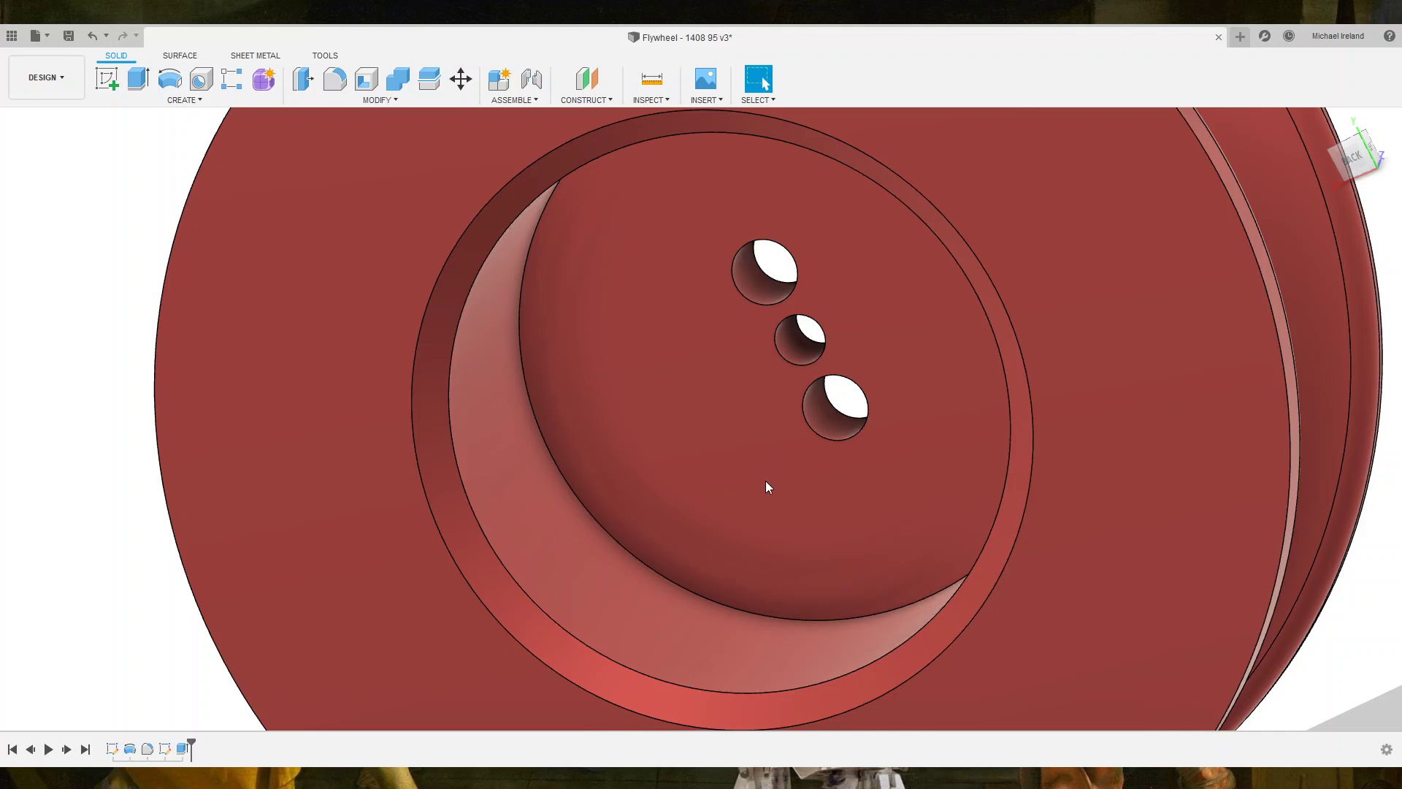
Orbit around the flywheel, then create a sketch on its large front face.
{"action": "middle_click_drag", "start_coordinate": [724, 448], "coordinate": [695, 485], "text": "shift"}
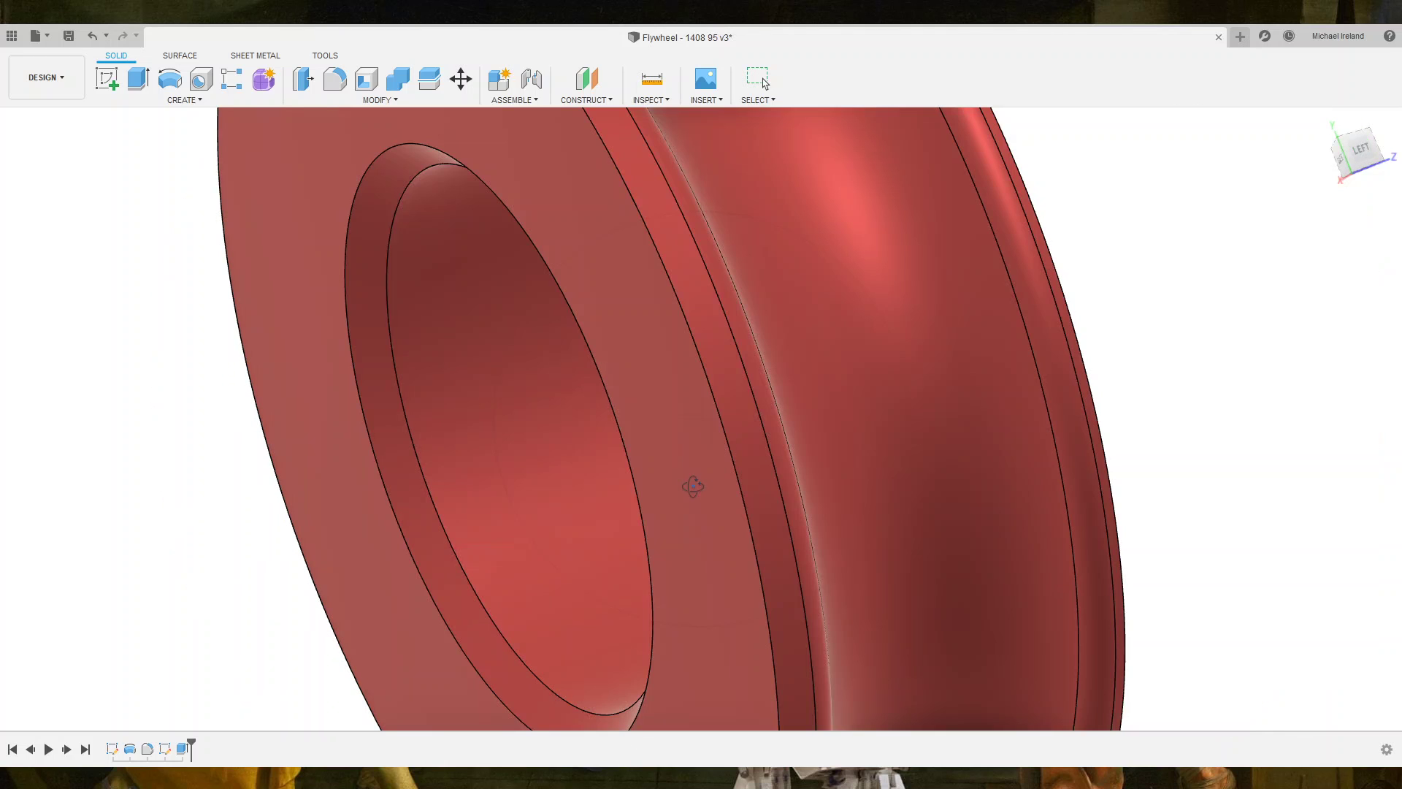
{"action": "mouse_move", "coordinate": [880, 398]}
{"action": "middle_mouse_down", "text": "shift"}
{"action": "mouse_move", "coordinate": [689, 422]}
{"action": "mouse_move", "coordinate": [730, 423]}
{"action": "middle_mouse_up", "text": "shift"}
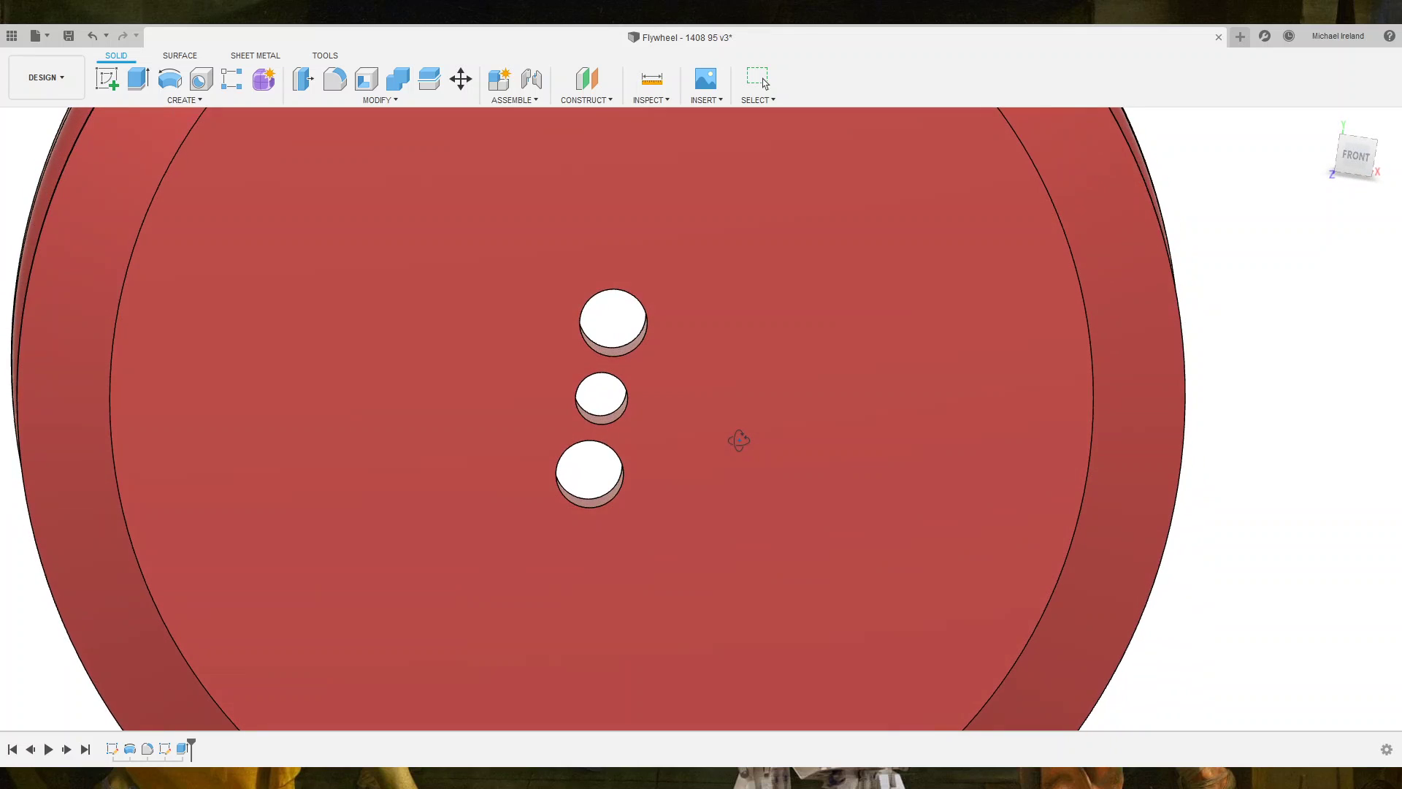
{"action": "scroll", "coordinate": [732, 436], "scroll_direction": "down", "scroll_amount": 4}
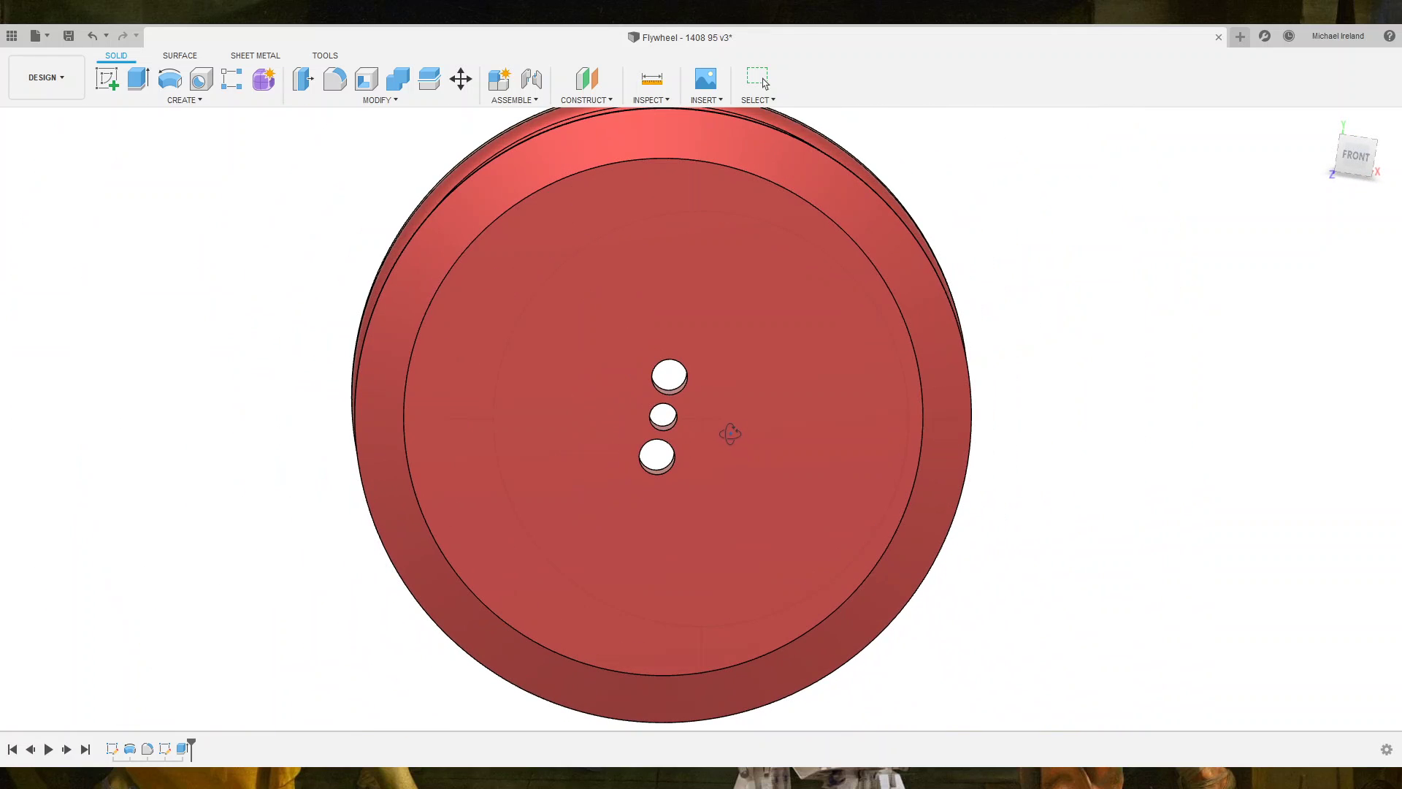
{"action": "middle_click_drag", "start_coordinate": [729, 435], "coordinate": [735, 402], "text": "shift"}
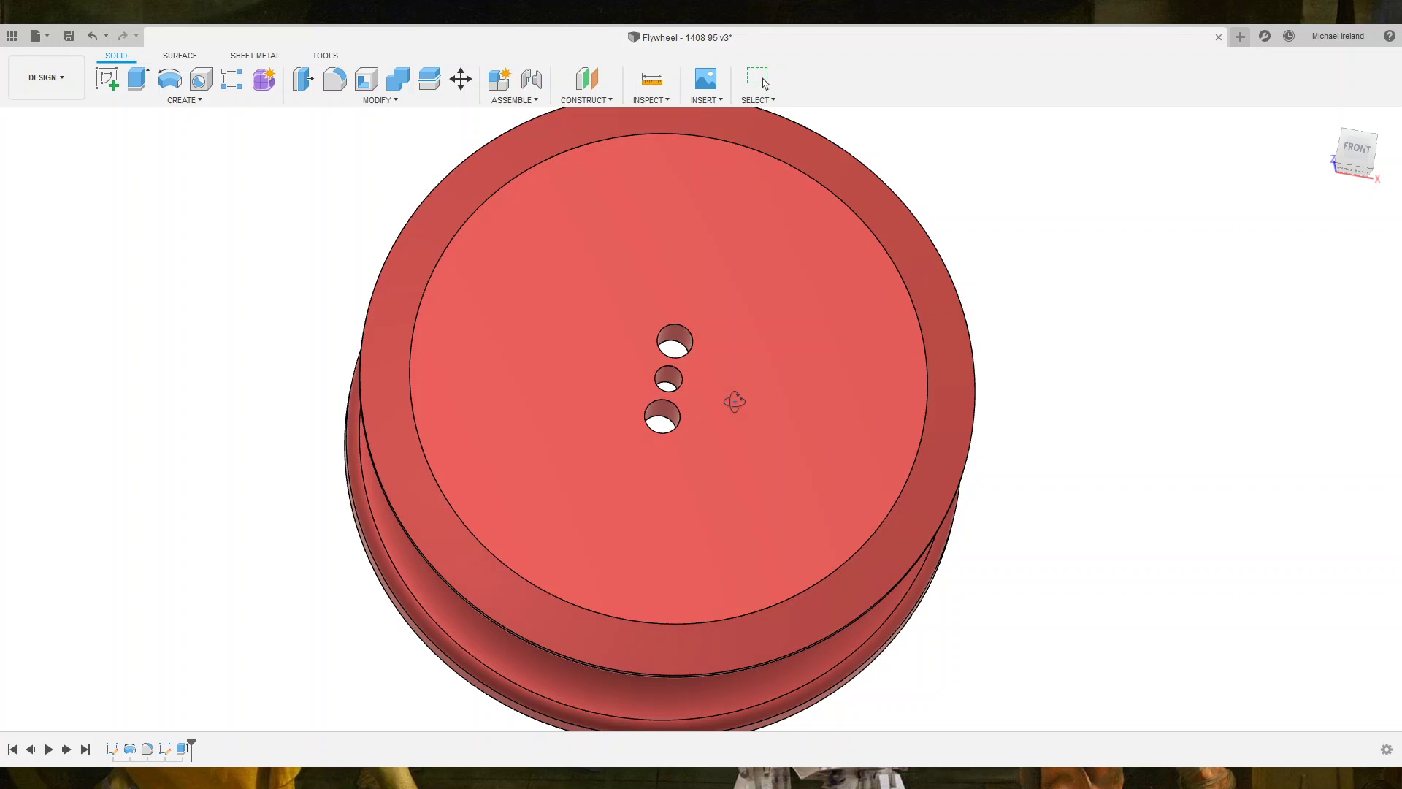
{"action": "mouse_move", "coordinate": [735, 401]}
{"action": "middle_mouse_down", "text": "shift"}
{"action": "mouse_move", "coordinate": [797, 228]}
{"action": "mouse_move", "coordinate": [742, 429]}
{"action": "mouse_move", "coordinate": [704, 419]}
{"action": "middle_mouse_up", "text": "shift"}
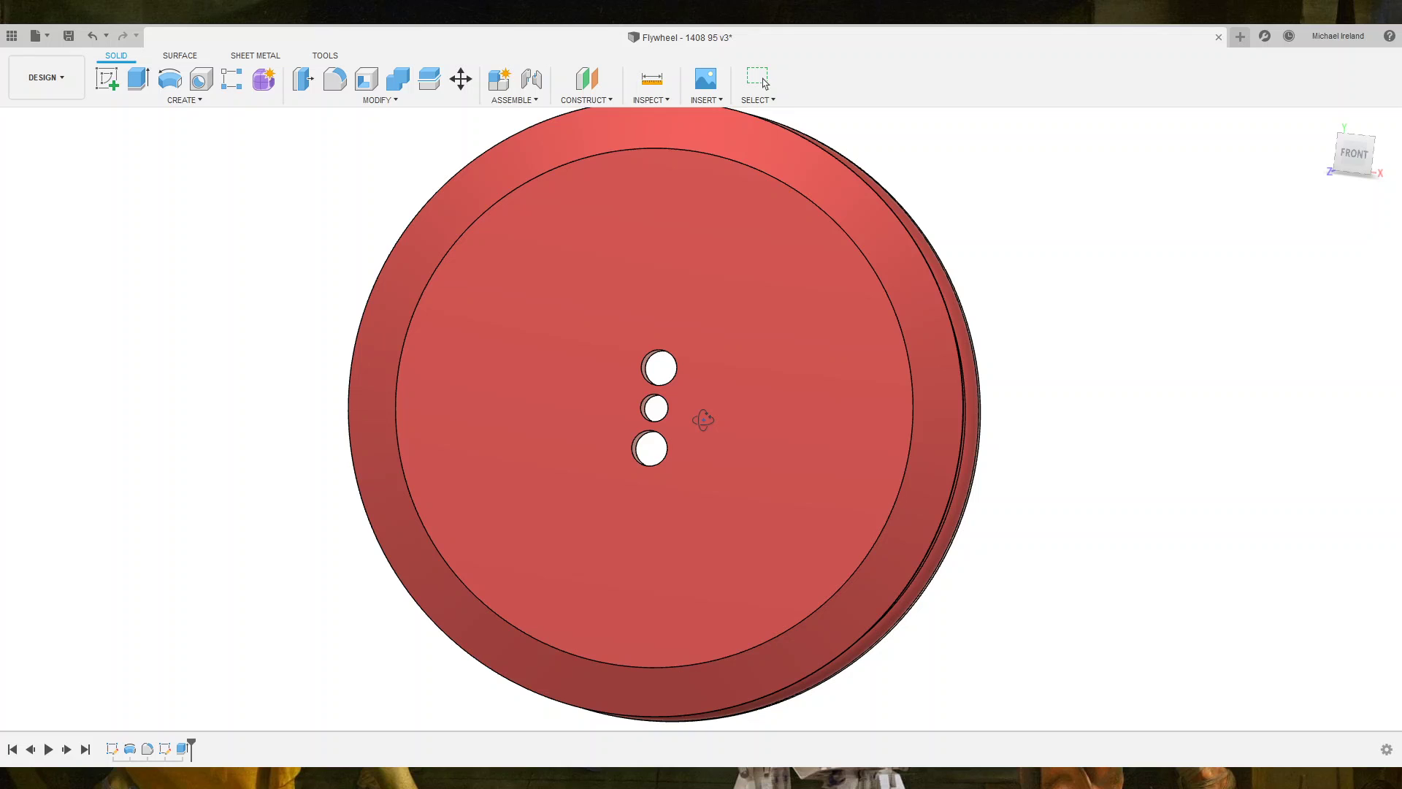
{"action": "mouse_move", "coordinate": [703, 419]}
{"action": "middle_mouse_down", "text": "shift"}
{"action": "mouse_move", "coordinate": [776, 212]}
{"action": "mouse_move", "coordinate": [776, 307]}
{"action": "mouse_move", "coordinate": [726, 417]}
{"action": "middle_mouse_up", "text": "shift"}
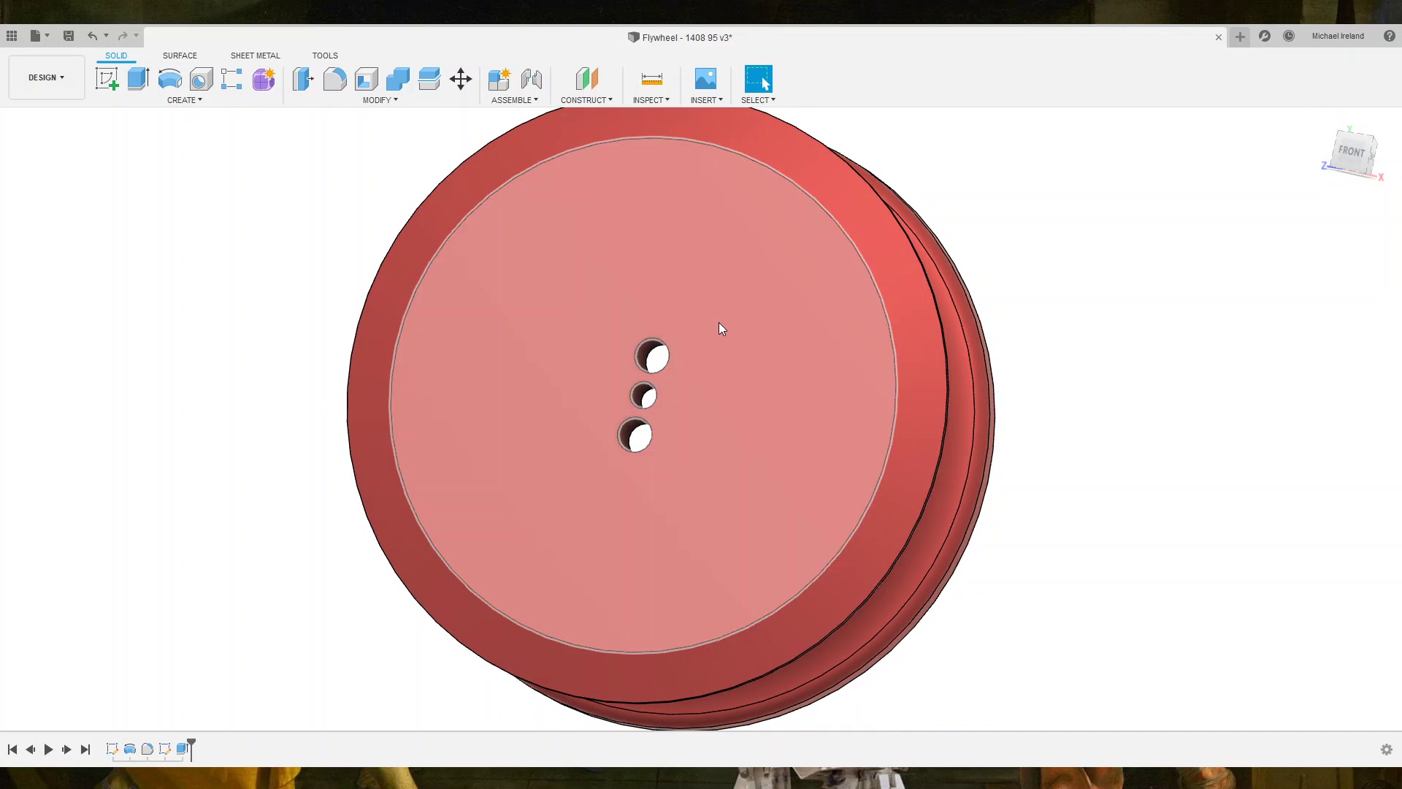
{"action": "left_click", "coordinate": [494, 227]}
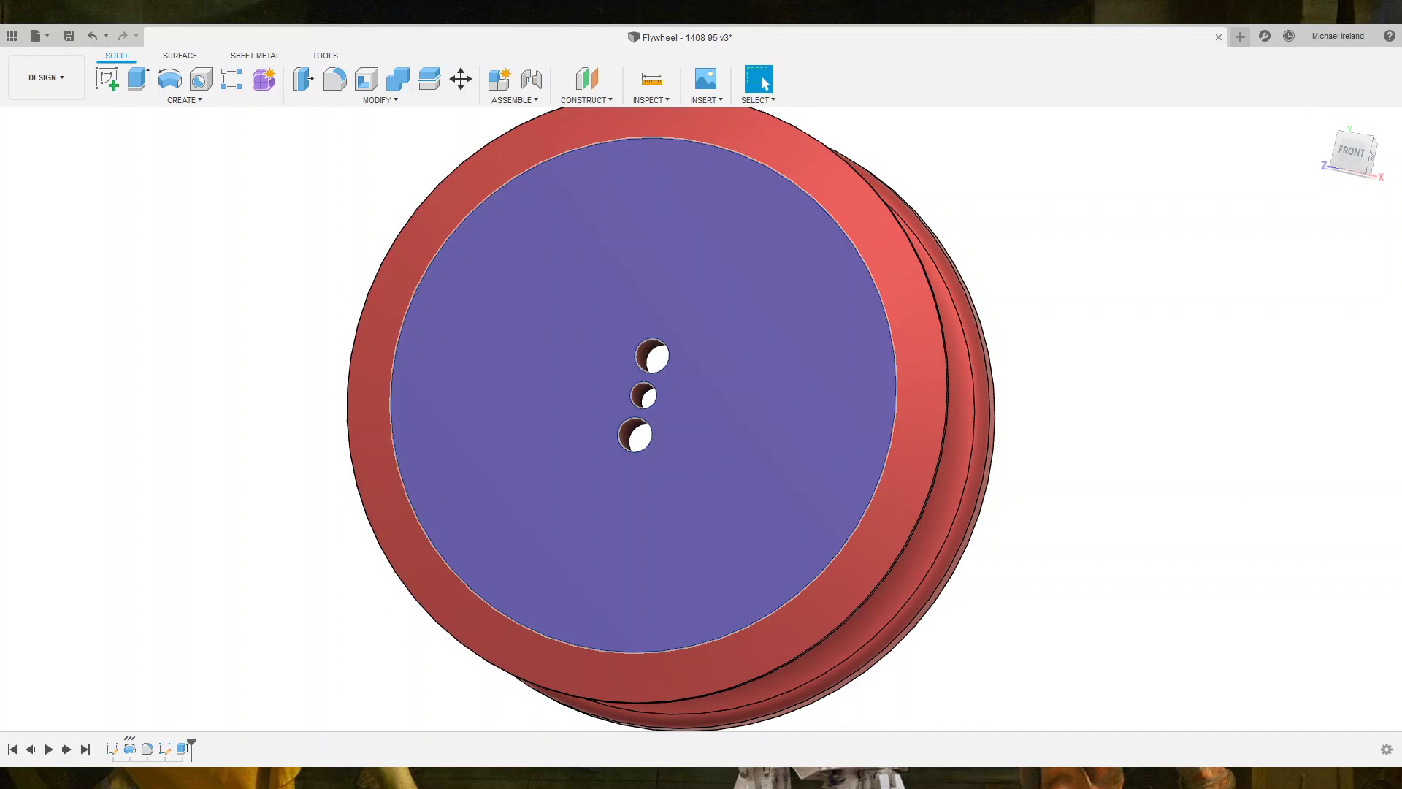
{"action": "left_click", "coordinate": [107, 81]}
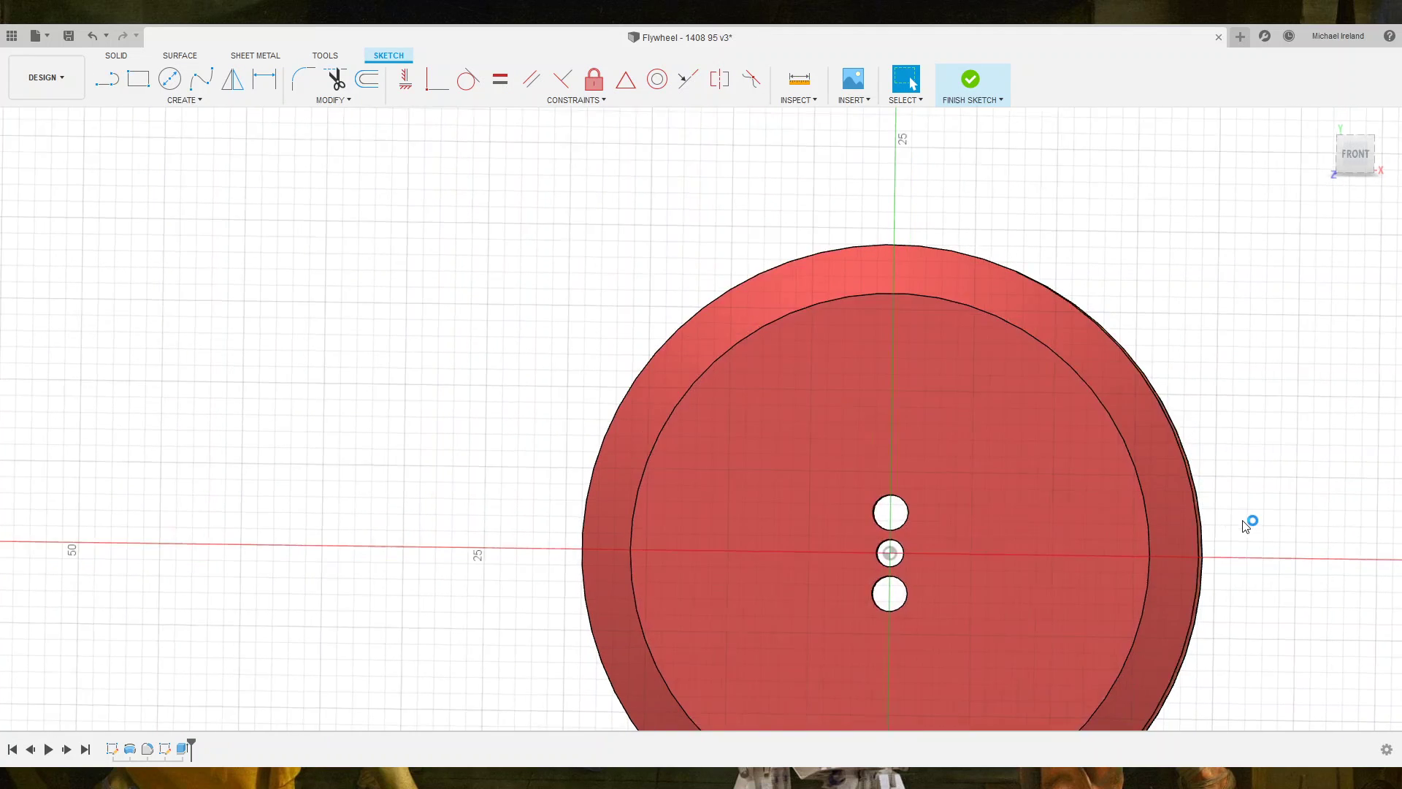
Undo the front-face sketch and create a new sketch on the recessed back face.
{"action": "key", "text": "ctrl+z"}
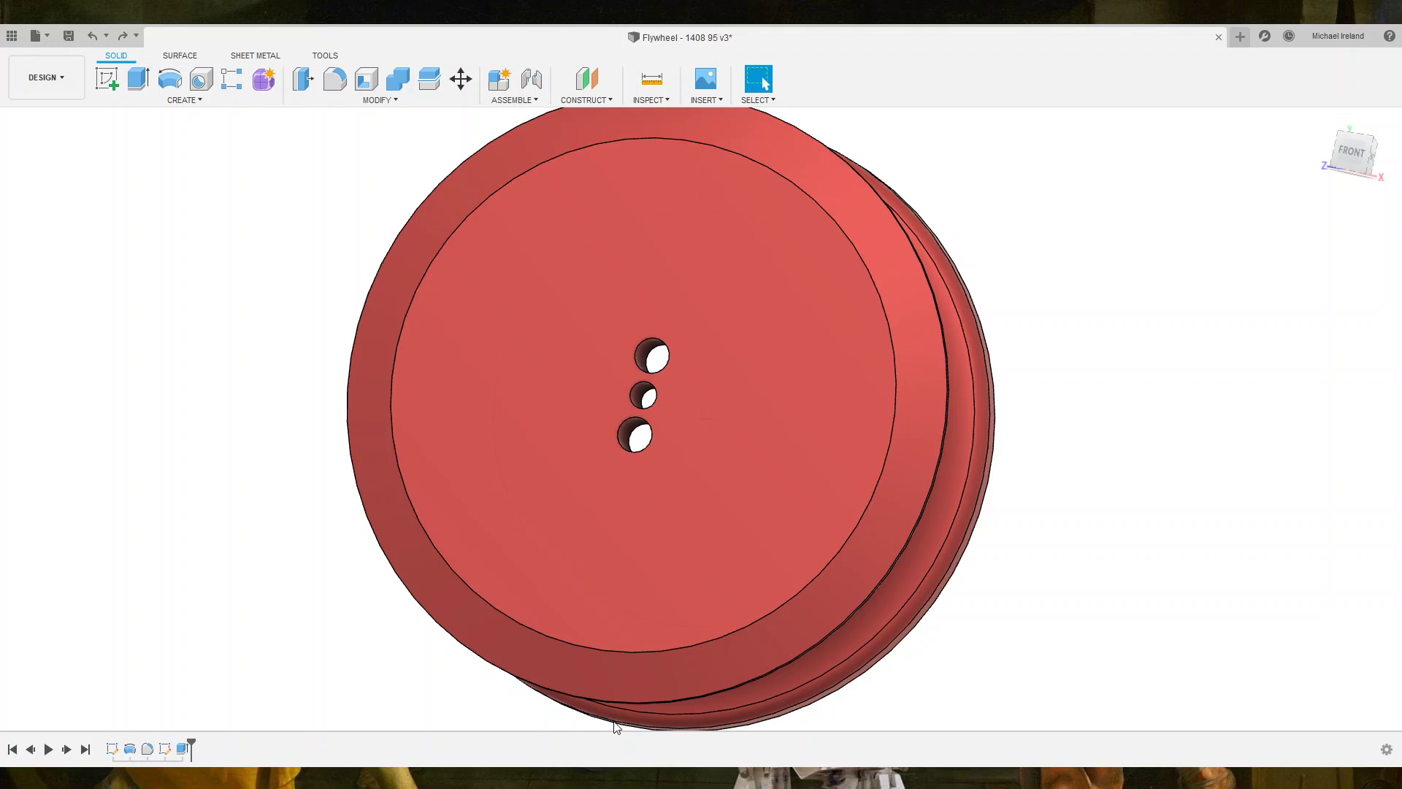
{"action": "middle_click_drag", "start_coordinate": [616, 727], "coordinate": [698, 420], "text": "shift"}
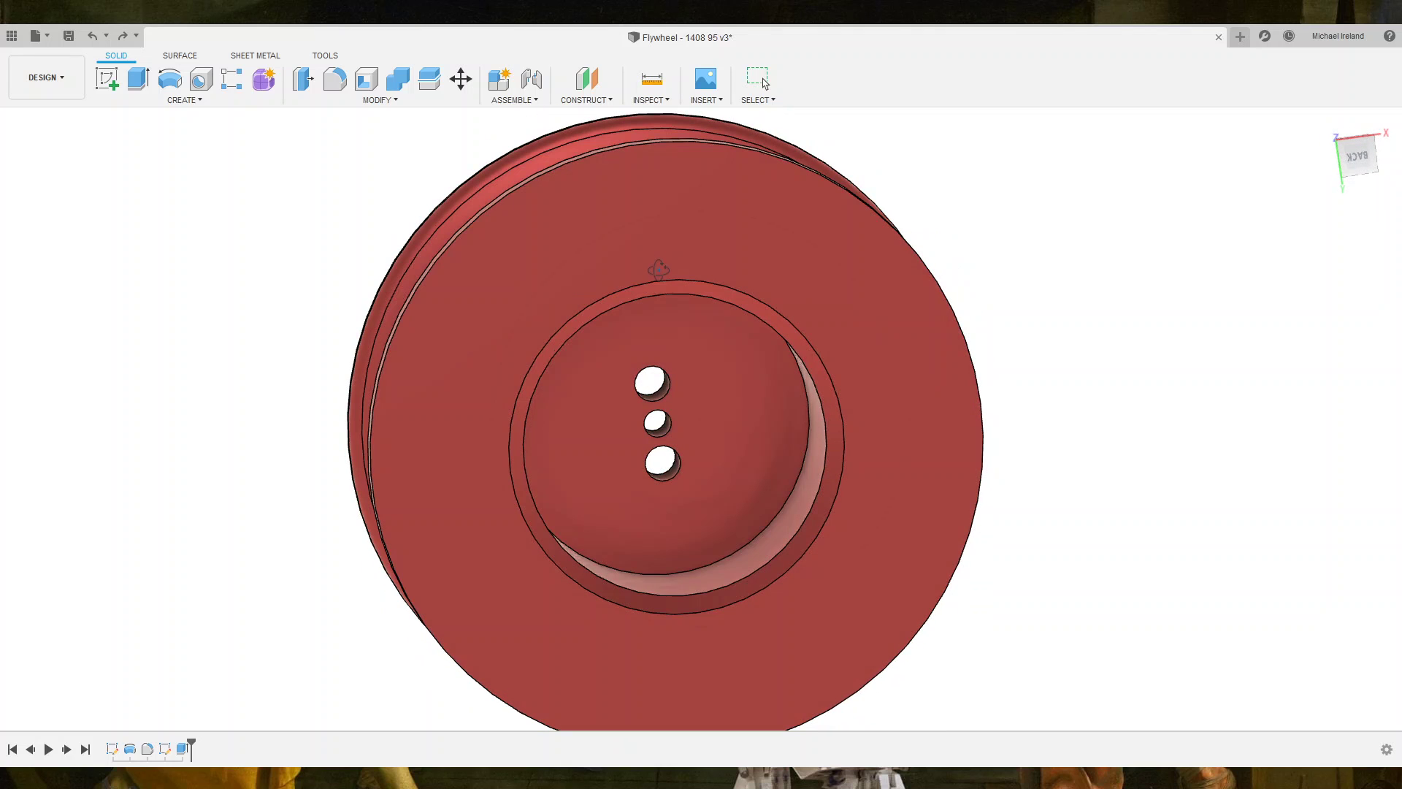
{"action": "left_click", "coordinate": [695, 419]}
{"action": "left_click", "coordinate": [107, 78]}
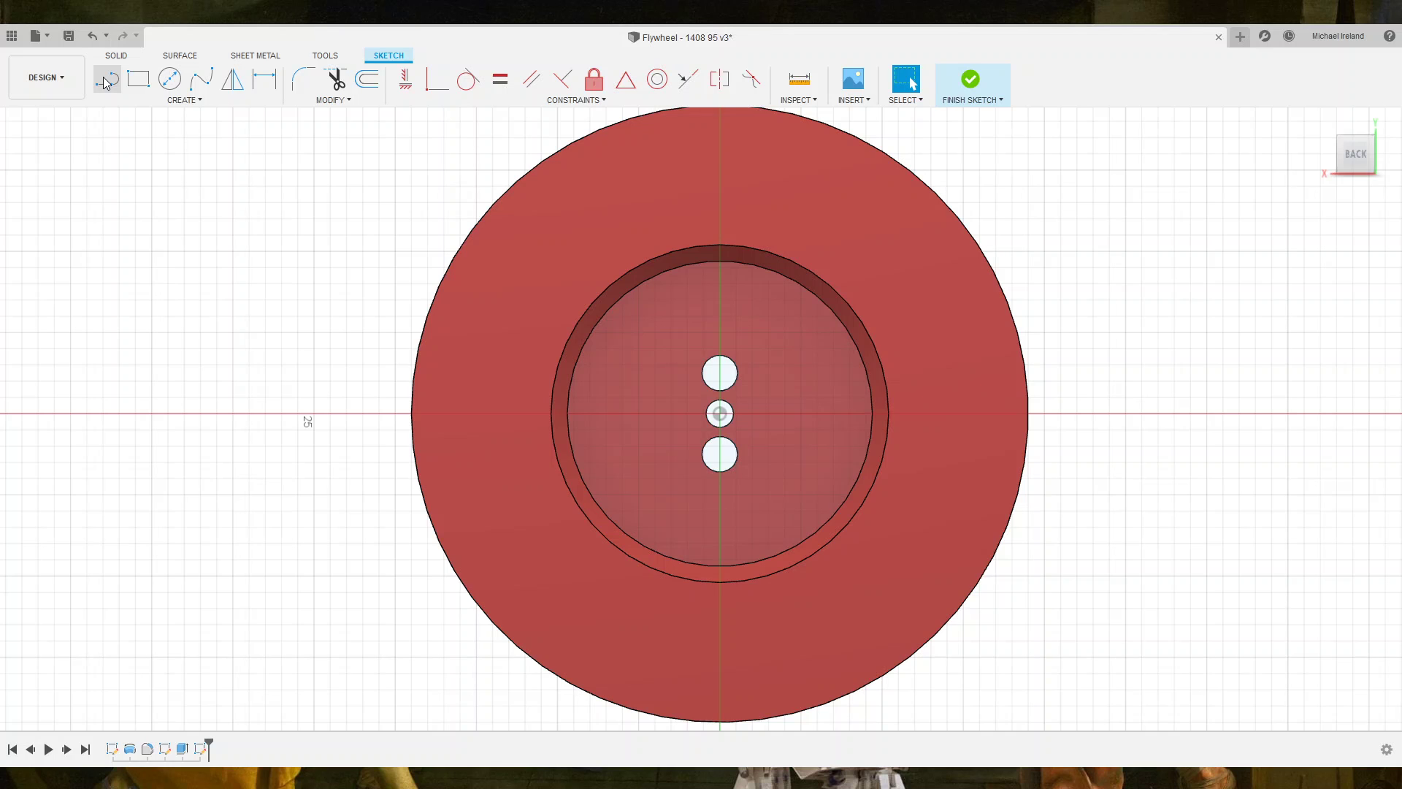
Draw two equal vertical lines spanning the recess's inner circle from top to bottom.
{"action": "left_click", "coordinate": [105, 79]}
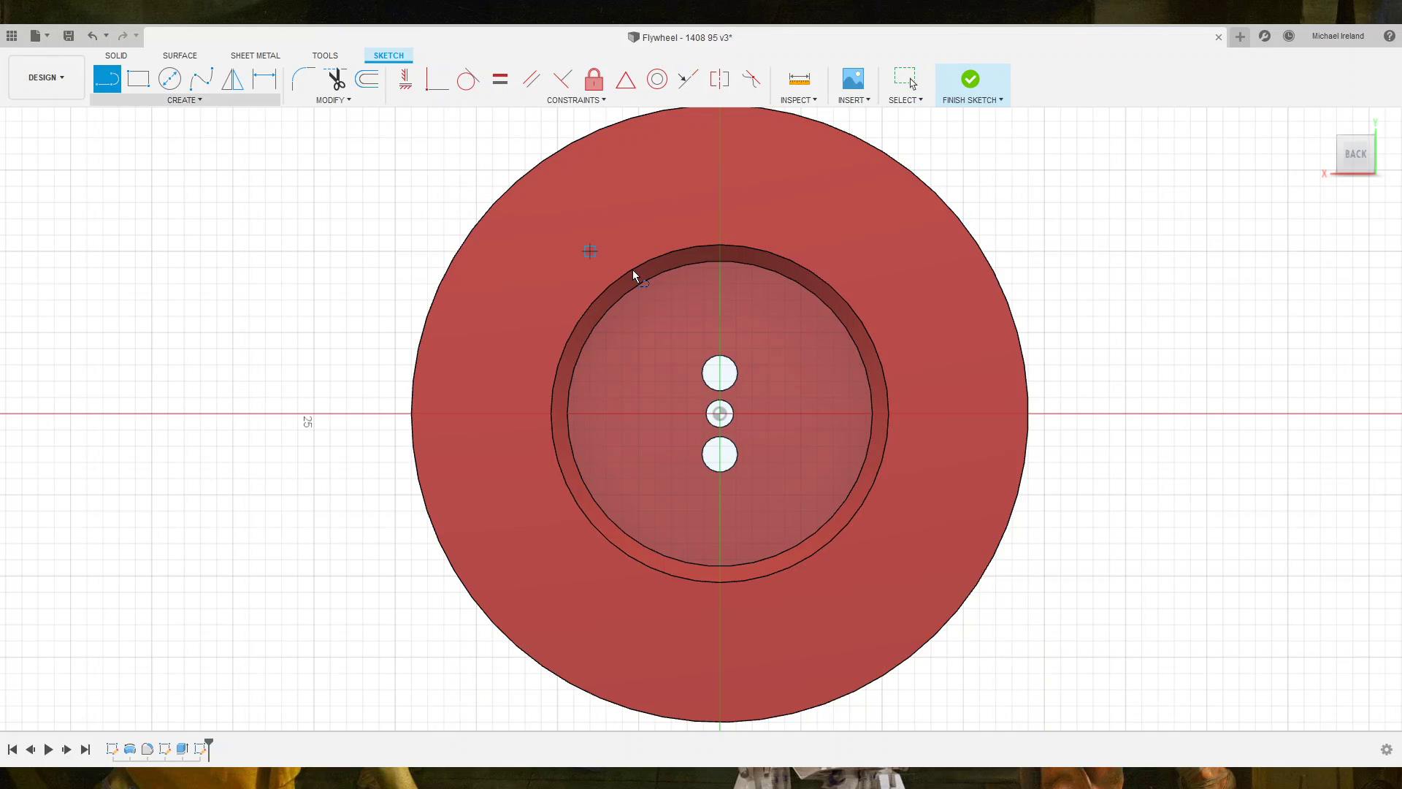
{"action": "scroll", "coordinate": [633, 273], "scroll_direction": "up", "scroll_amount": 2}
{"action": "left_click", "coordinate": [672, 256]}
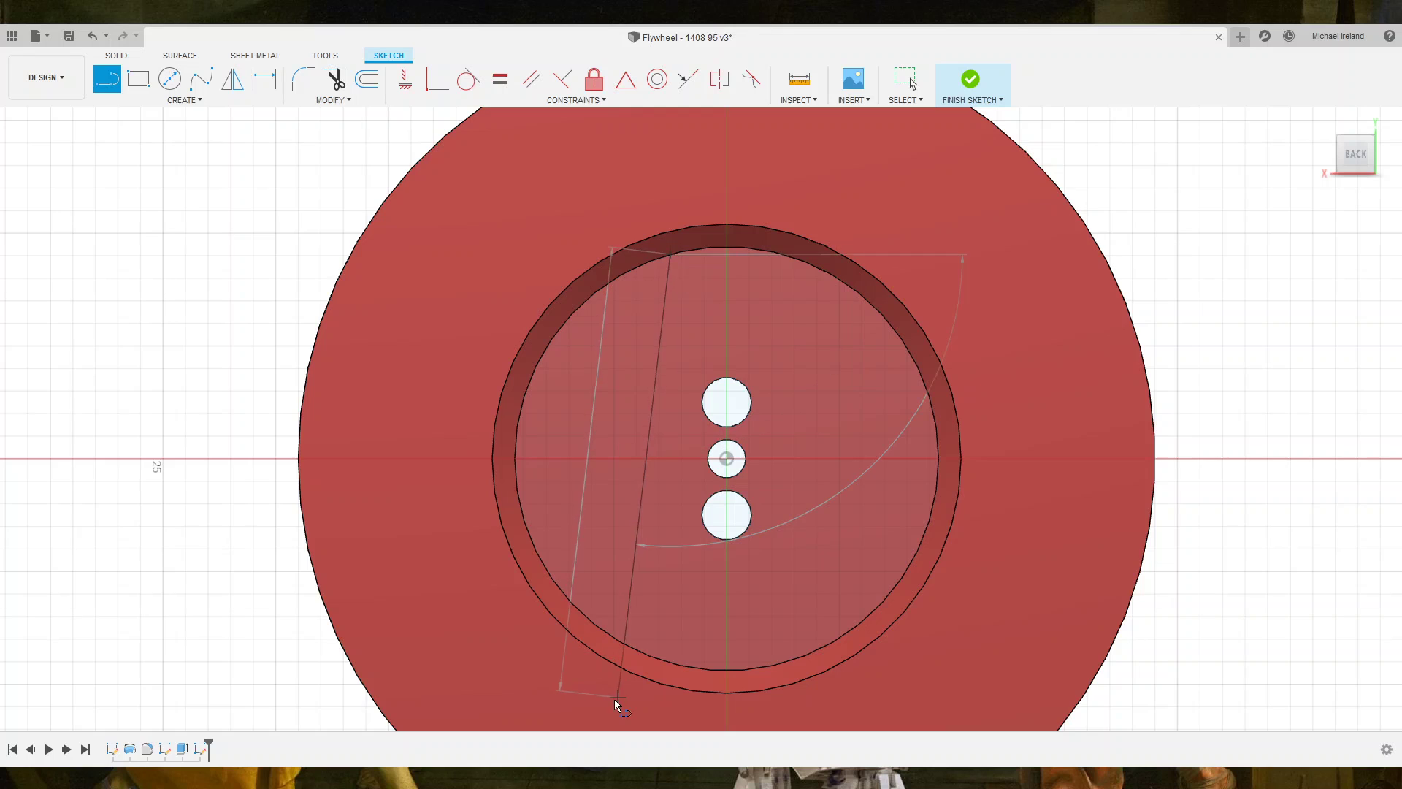
{"action": "left_click", "coordinate": [669, 663]}
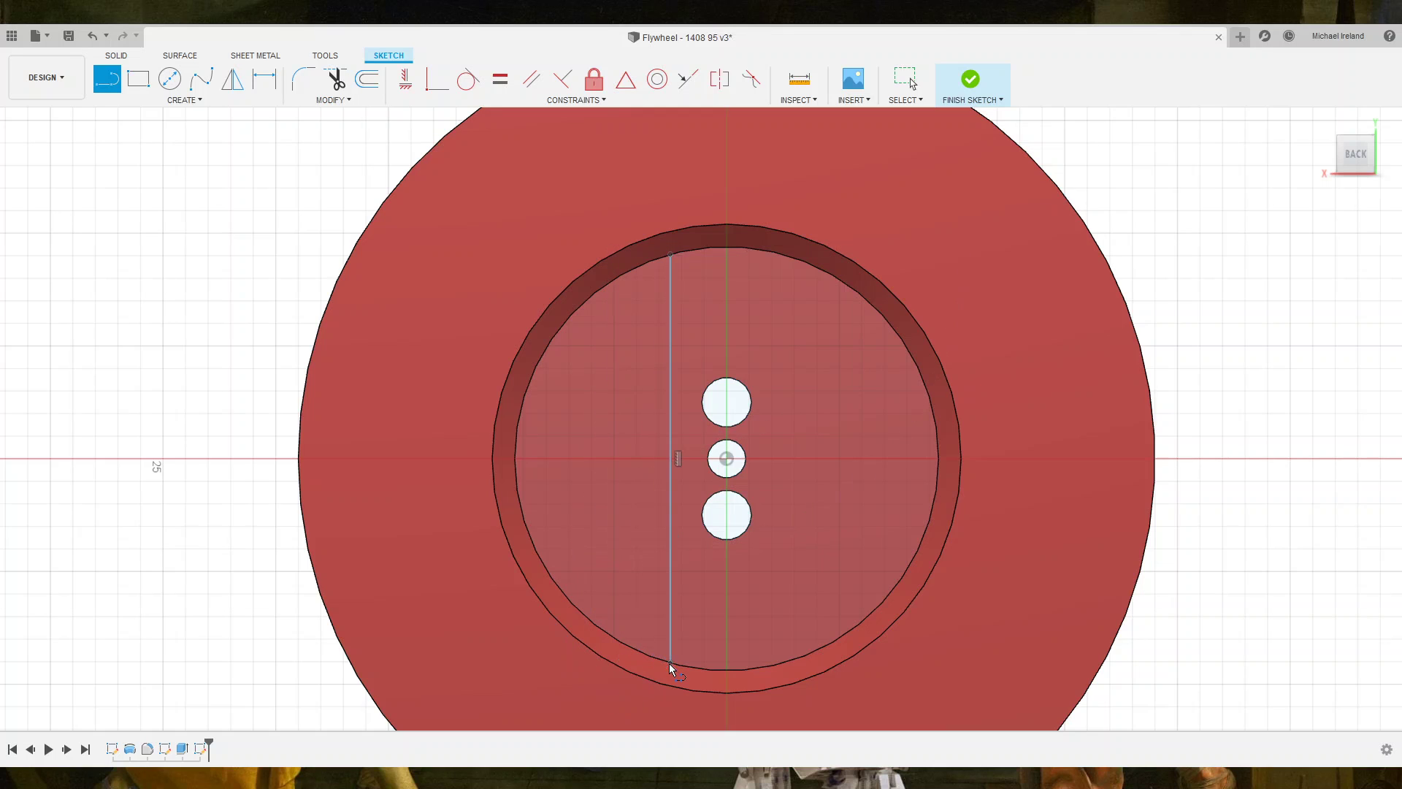
{"action": "left_click", "coordinate": [791, 660]}
{"action": "left_click", "coordinate": [790, 257]}
{"action": "key", "text": "Escape"}
{"action": "left_click", "coordinate": [792, 270]}
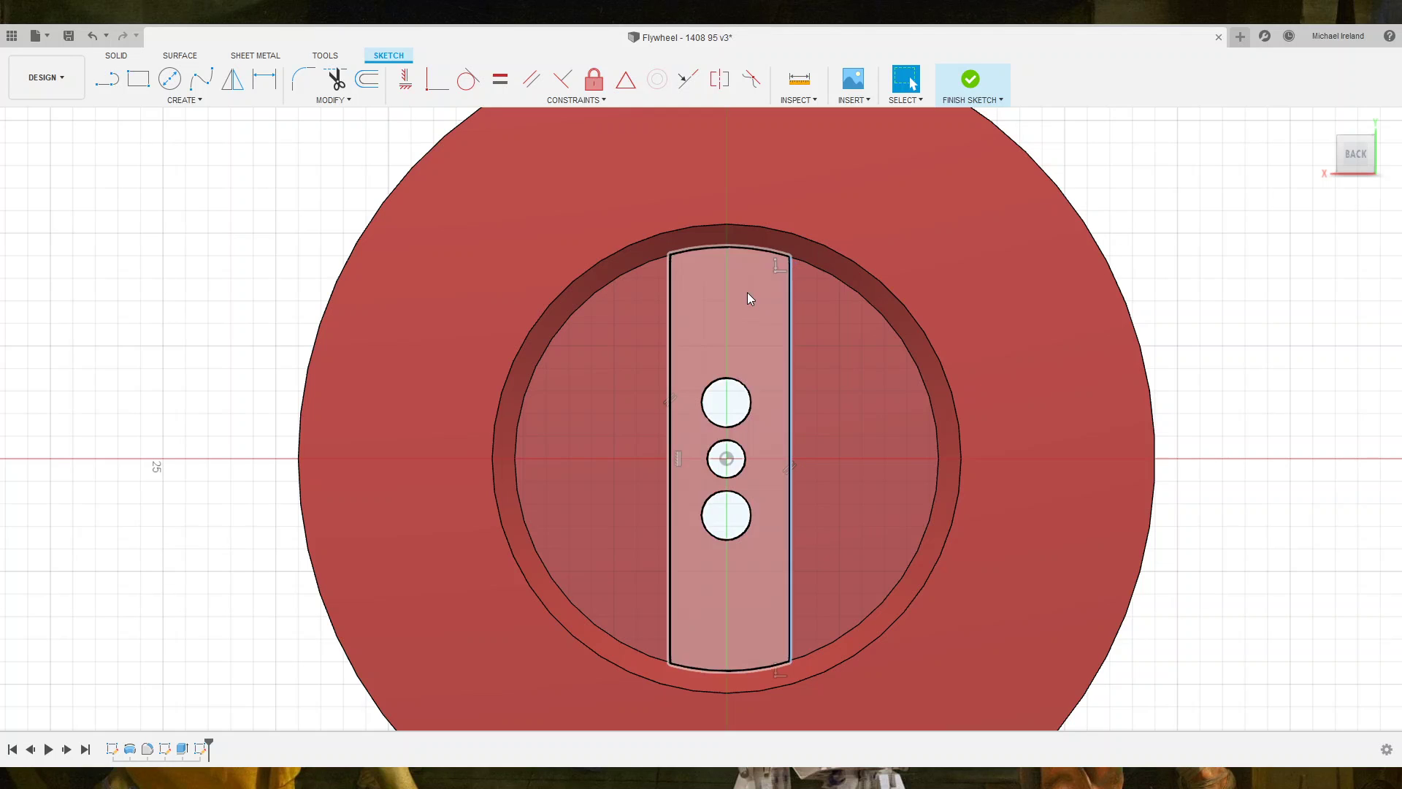
{"action": "left_click", "coordinate": [672, 321]}
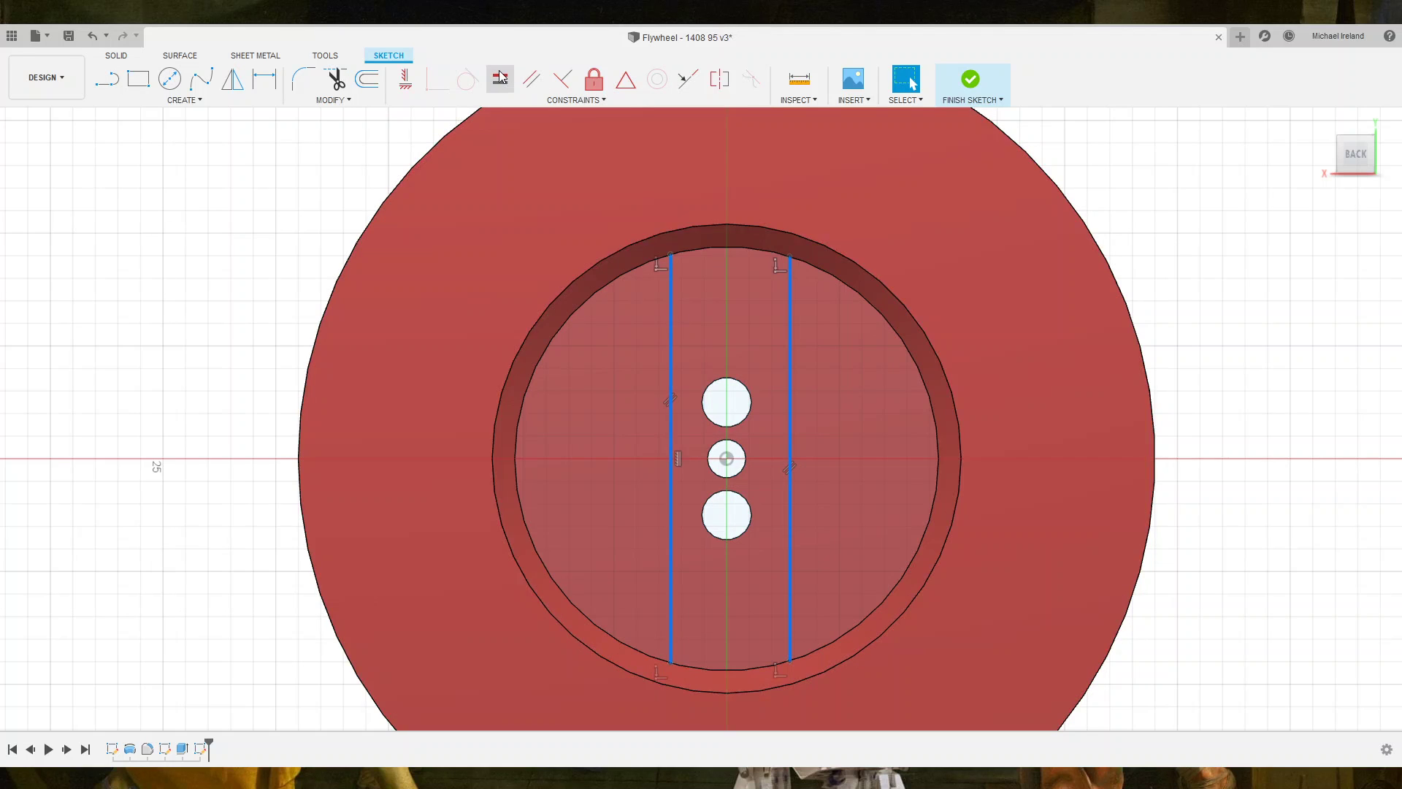
{"action": "left_click", "coordinate": [501, 76]}
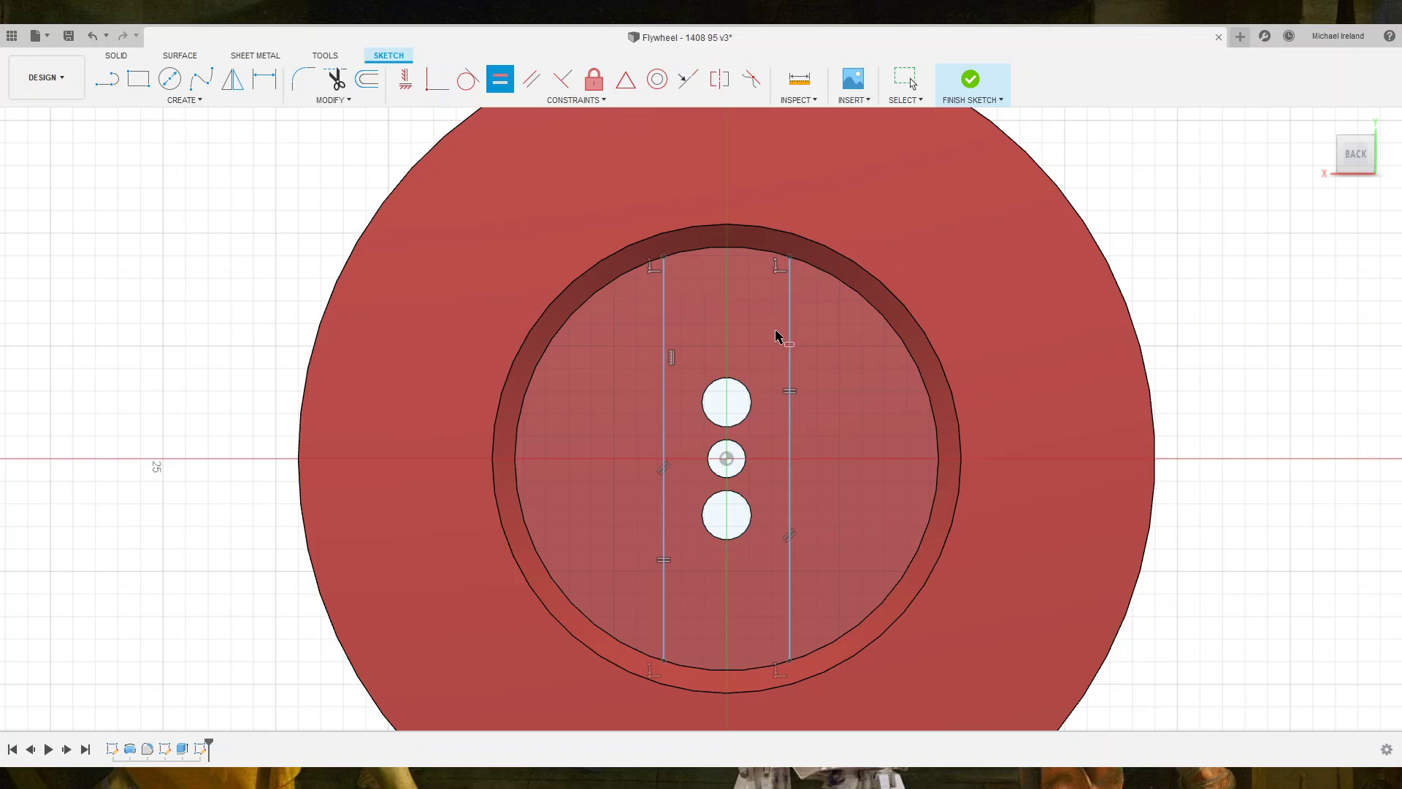
{"action": "key", "text": "Escape"}
Move the lines closer around the centre and dimension the strip's width.
{"action": "mouse_move", "coordinate": [787, 333]}
{"action": "left_mouse_down"}
{"action": "mouse_move", "coordinate": [755, 337]}
{"action": "mouse_move", "coordinate": [768, 341]}
{"action": "left_mouse_up"}
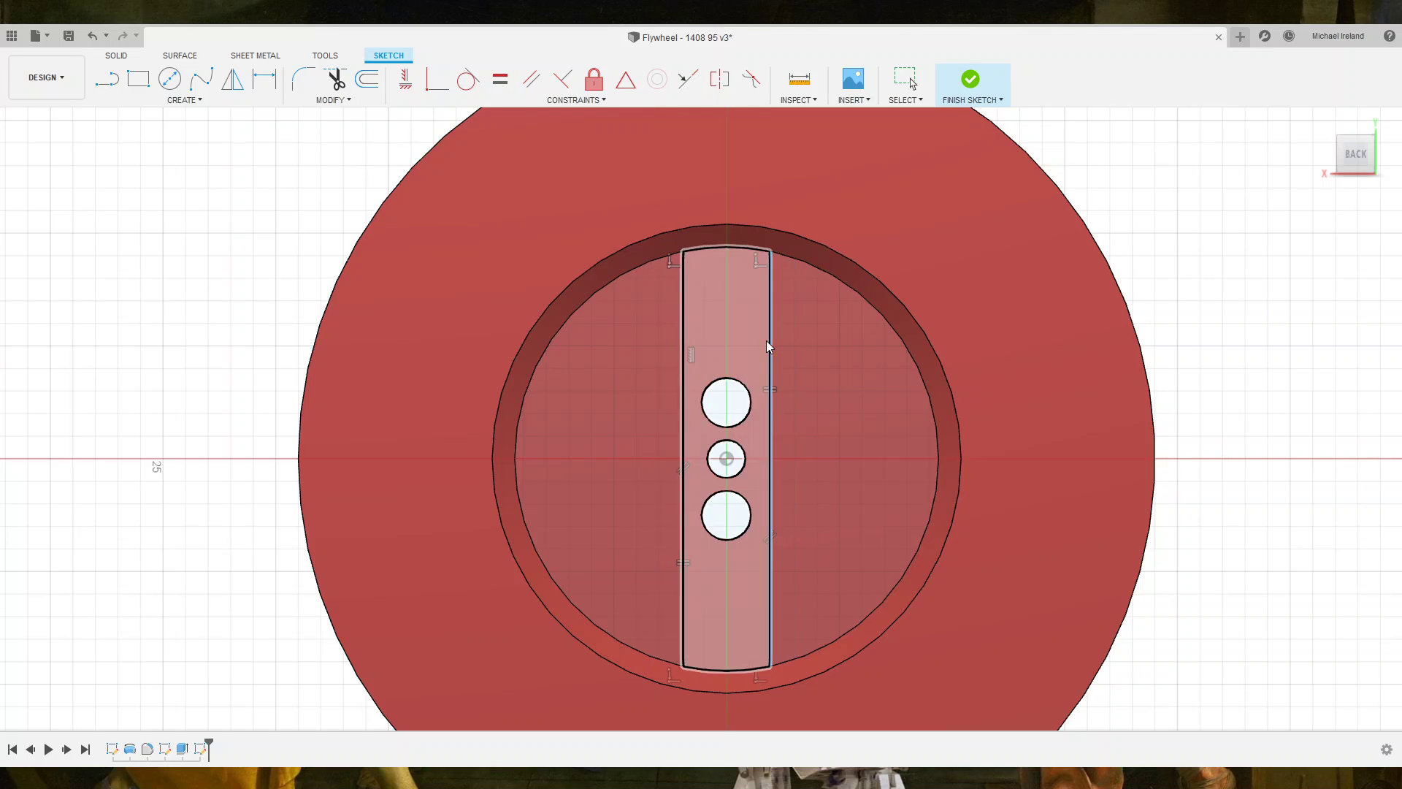
{"action": "left_click", "coordinate": [686, 336]}
{"action": "key", "text": "d"}
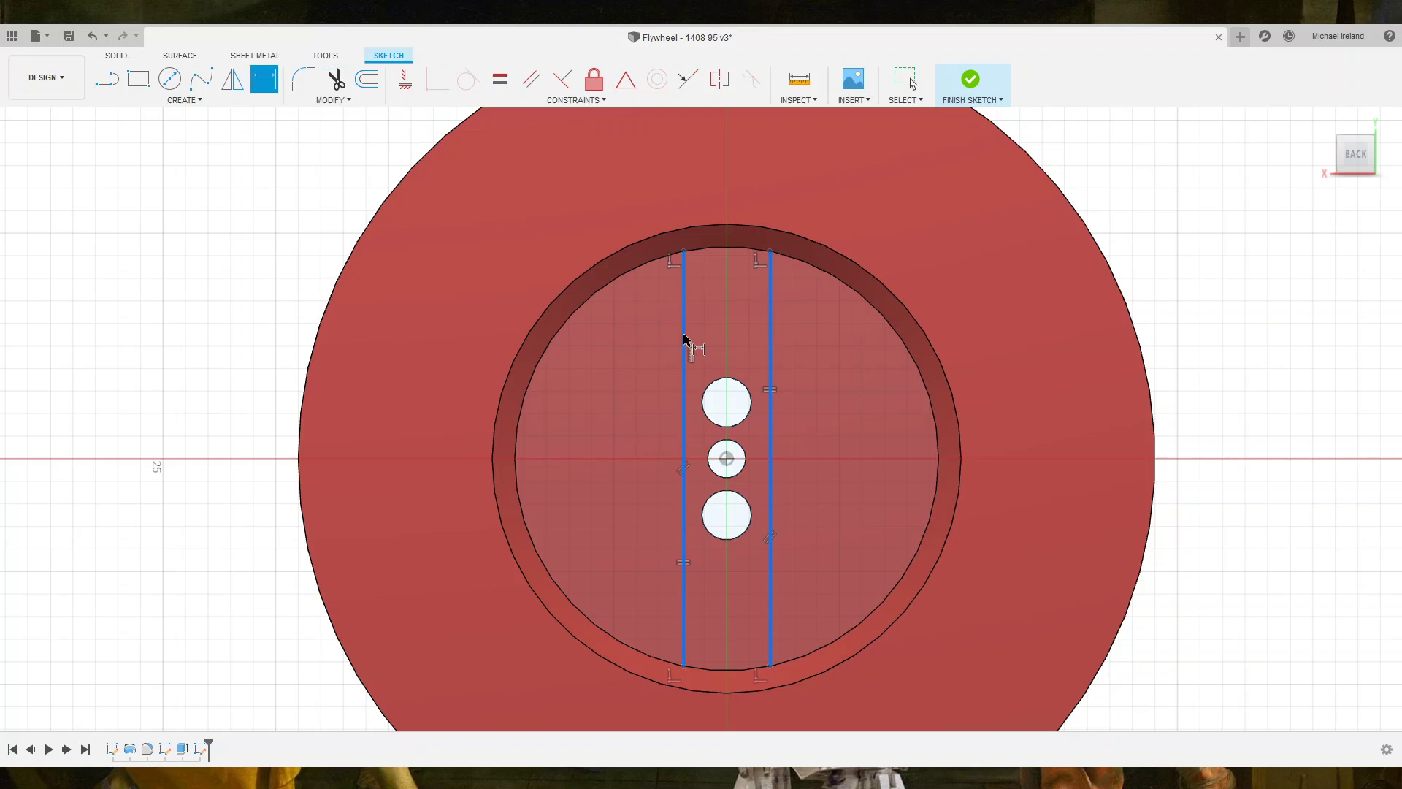
{"action": "left_click", "coordinate": [264, 293]}
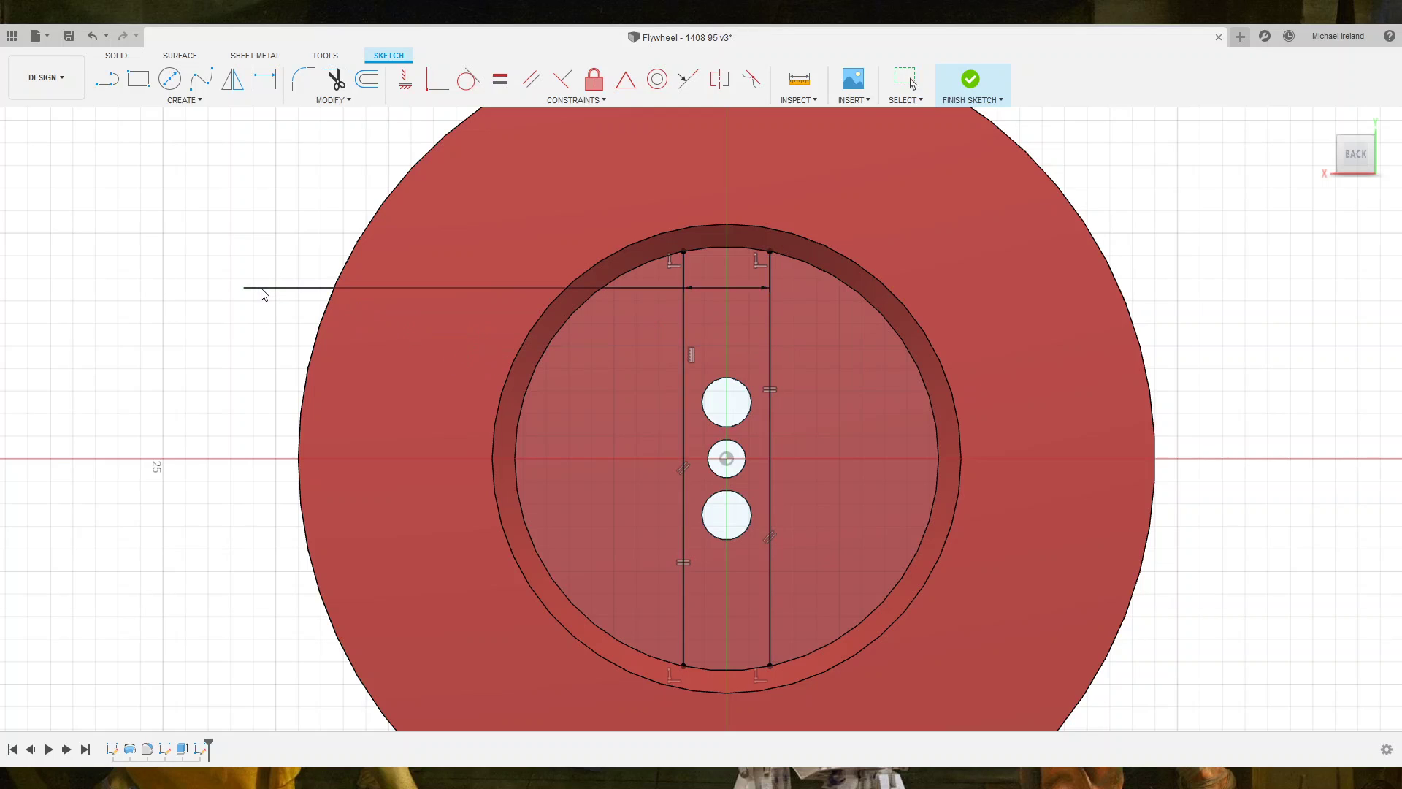
{"action": "key", "text": "Return"}
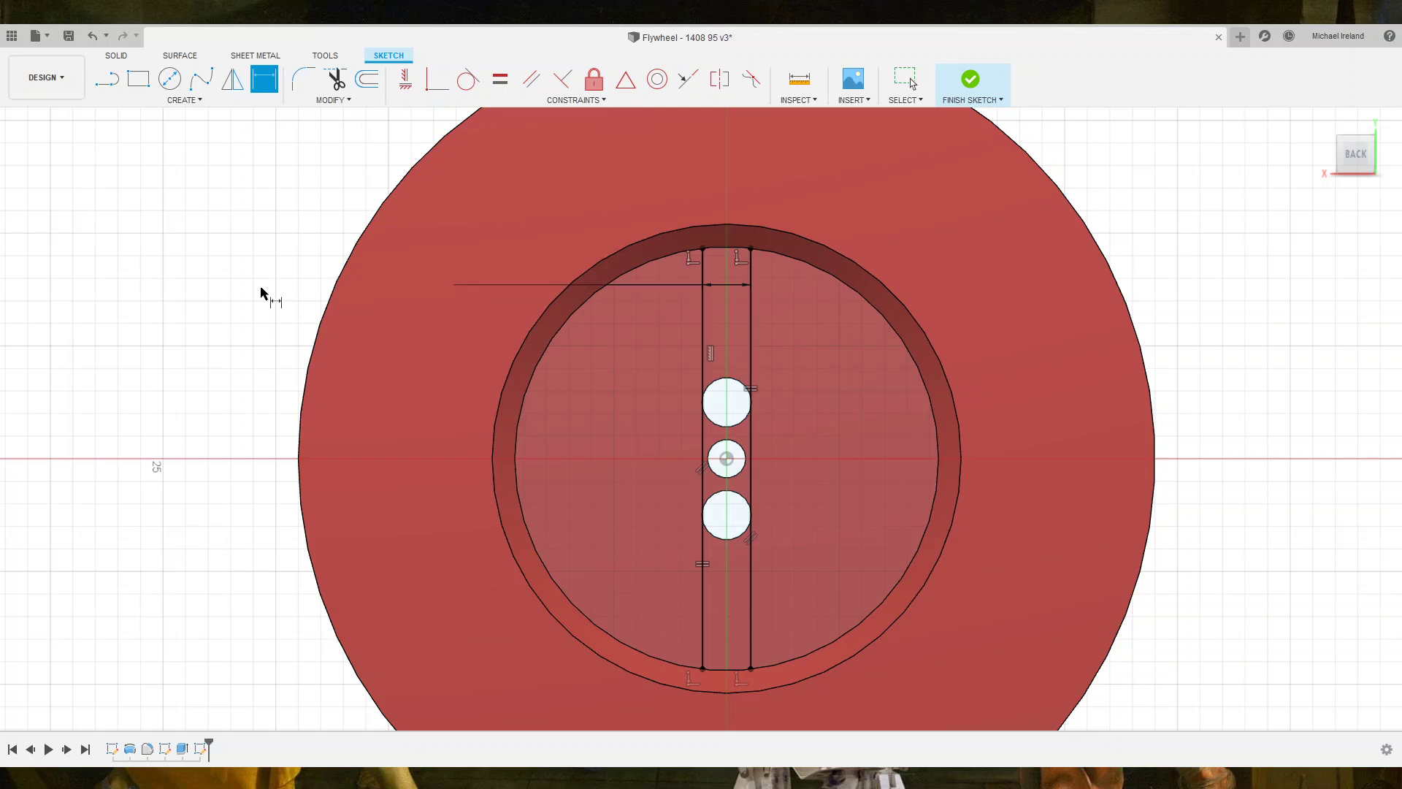
Draw a circle centred on the hub centre around the hub.
{"action": "key", "text": "c"}
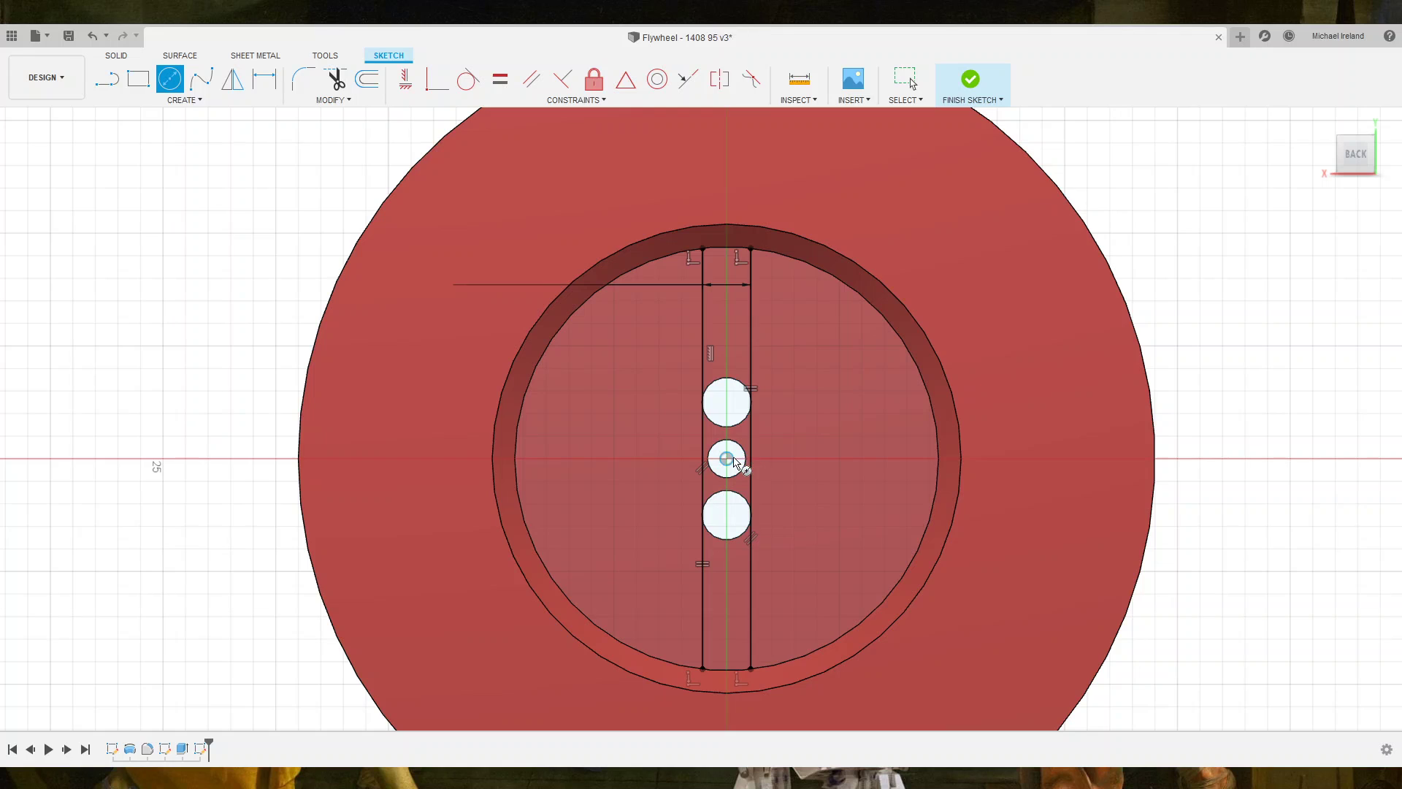
{"action": "left_click", "coordinate": [728, 459]}
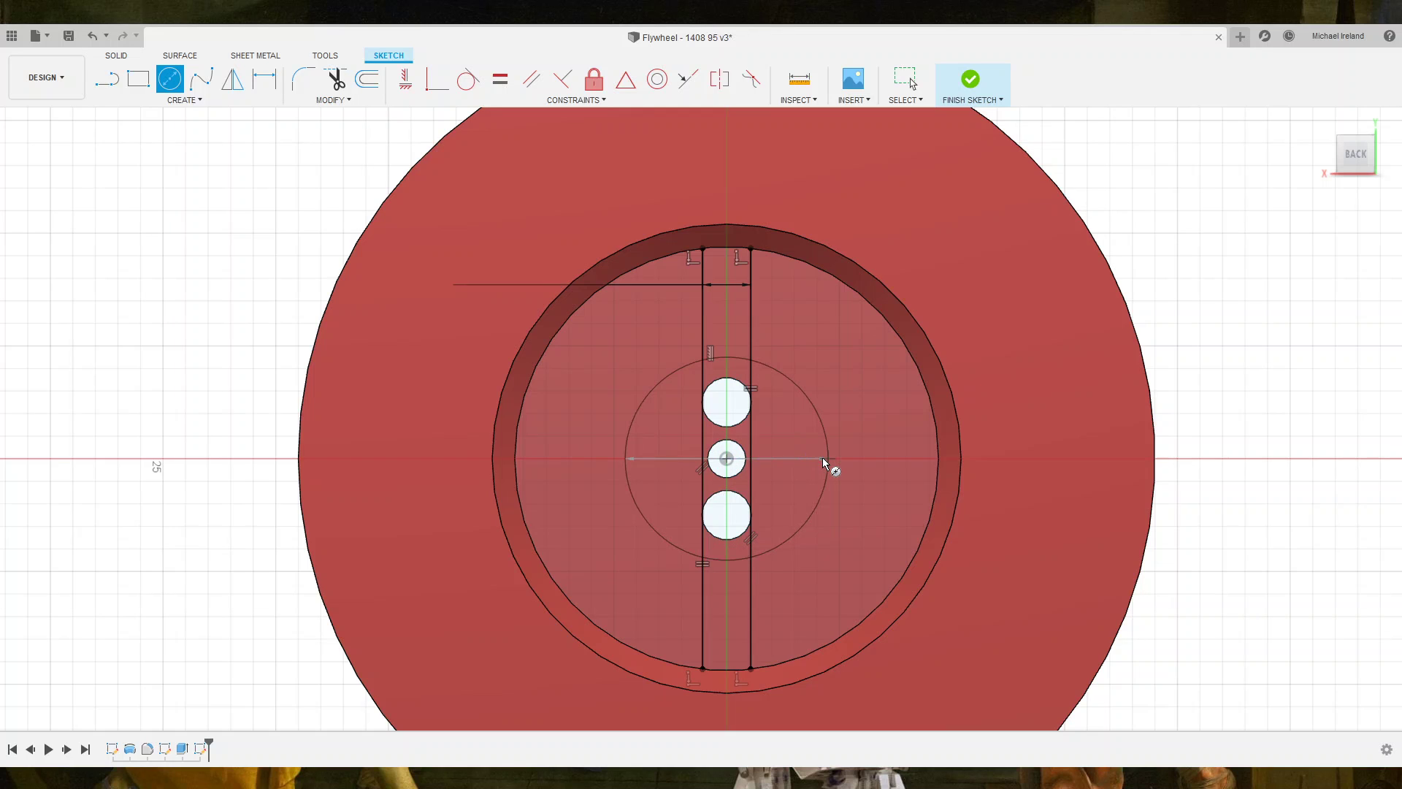
{"action": "left_click", "coordinate": [822, 458]}
{"action": "key", "text": "Escape"}
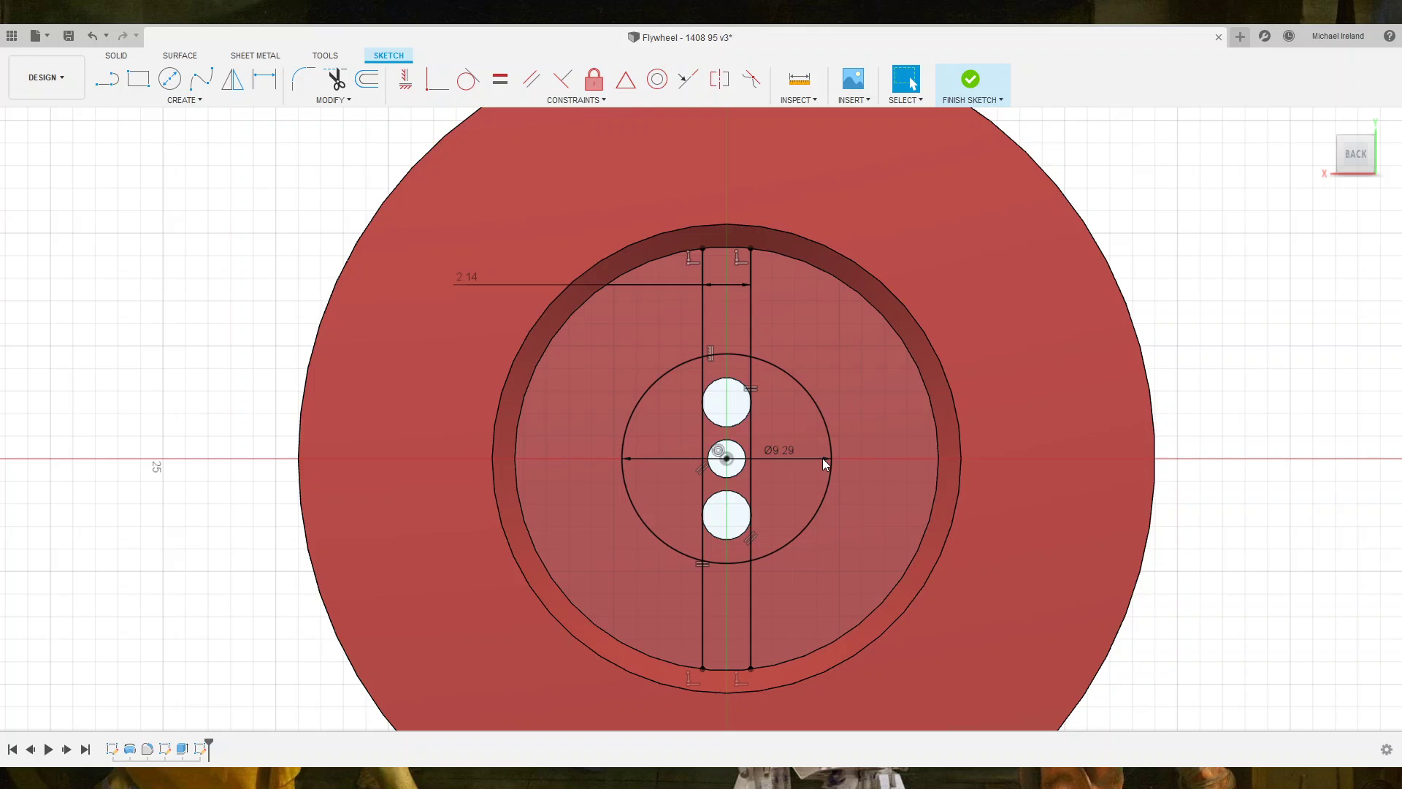
Circular-pattern the two spoke lines around the hub centre and finish the sketch.
{"action": "left_click", "coordinate": [751, 305]}
{"action": "left_click", "coordinate": [702, 317], "text": "shift"}
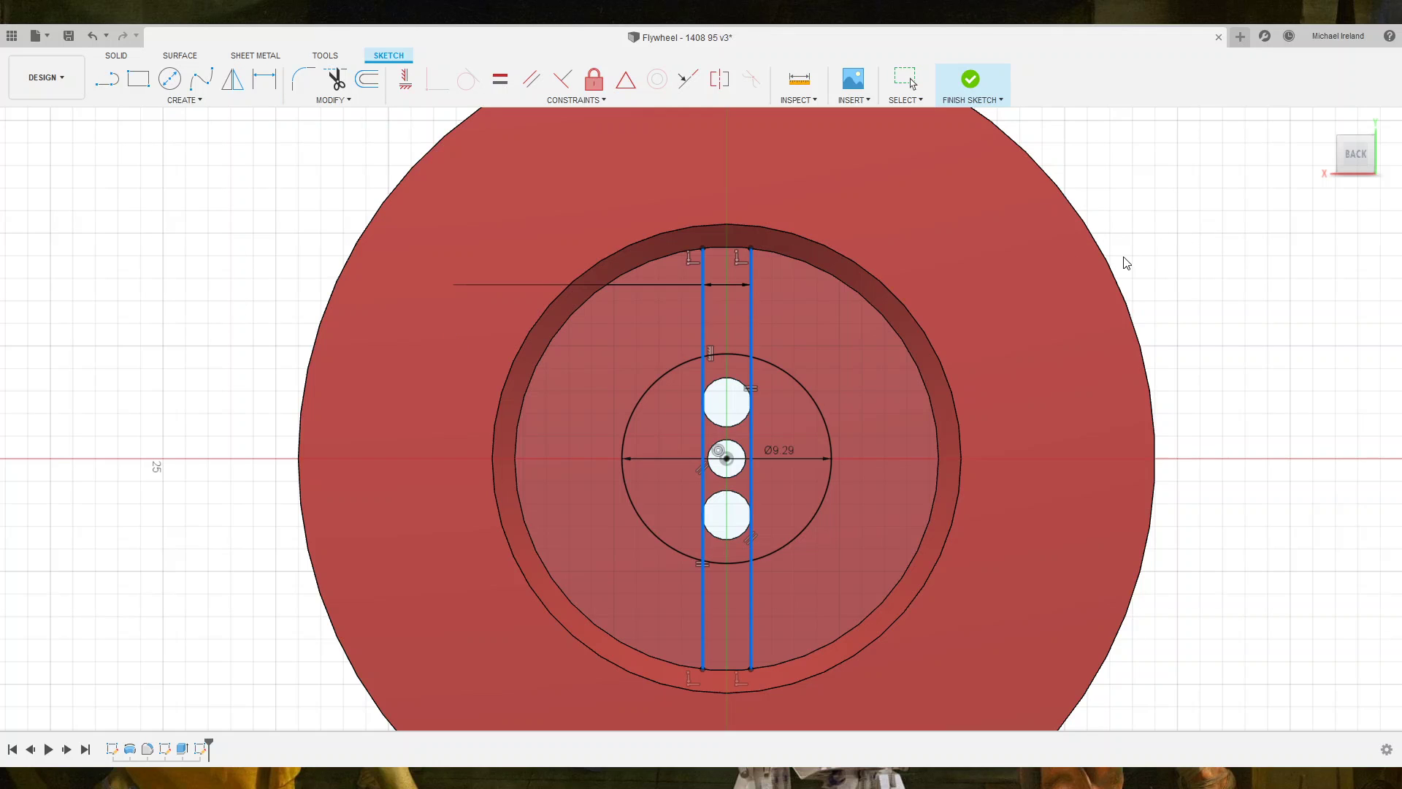
{"action": "left_click", "coordinate": [728, 459]}
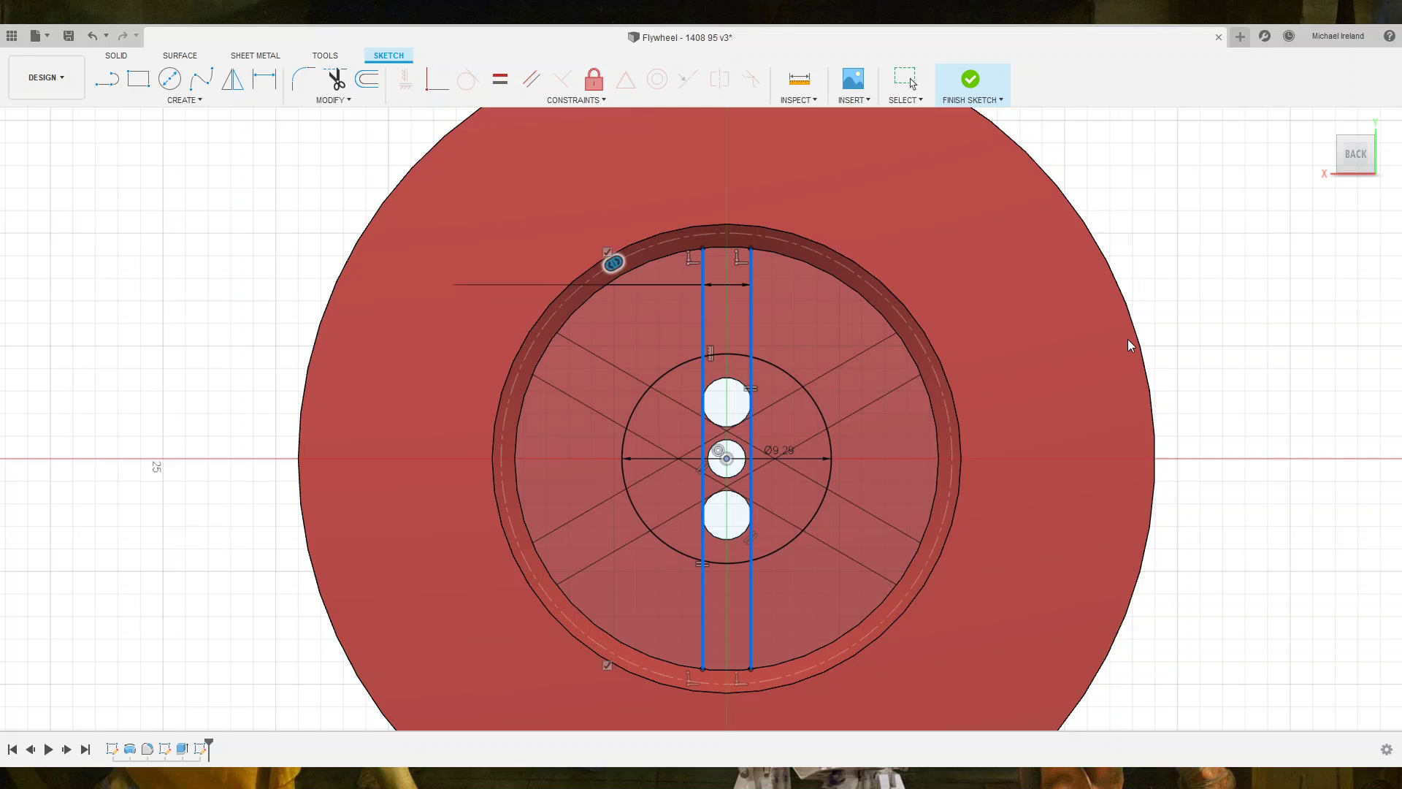
{"action": "key", "text": "Return"}
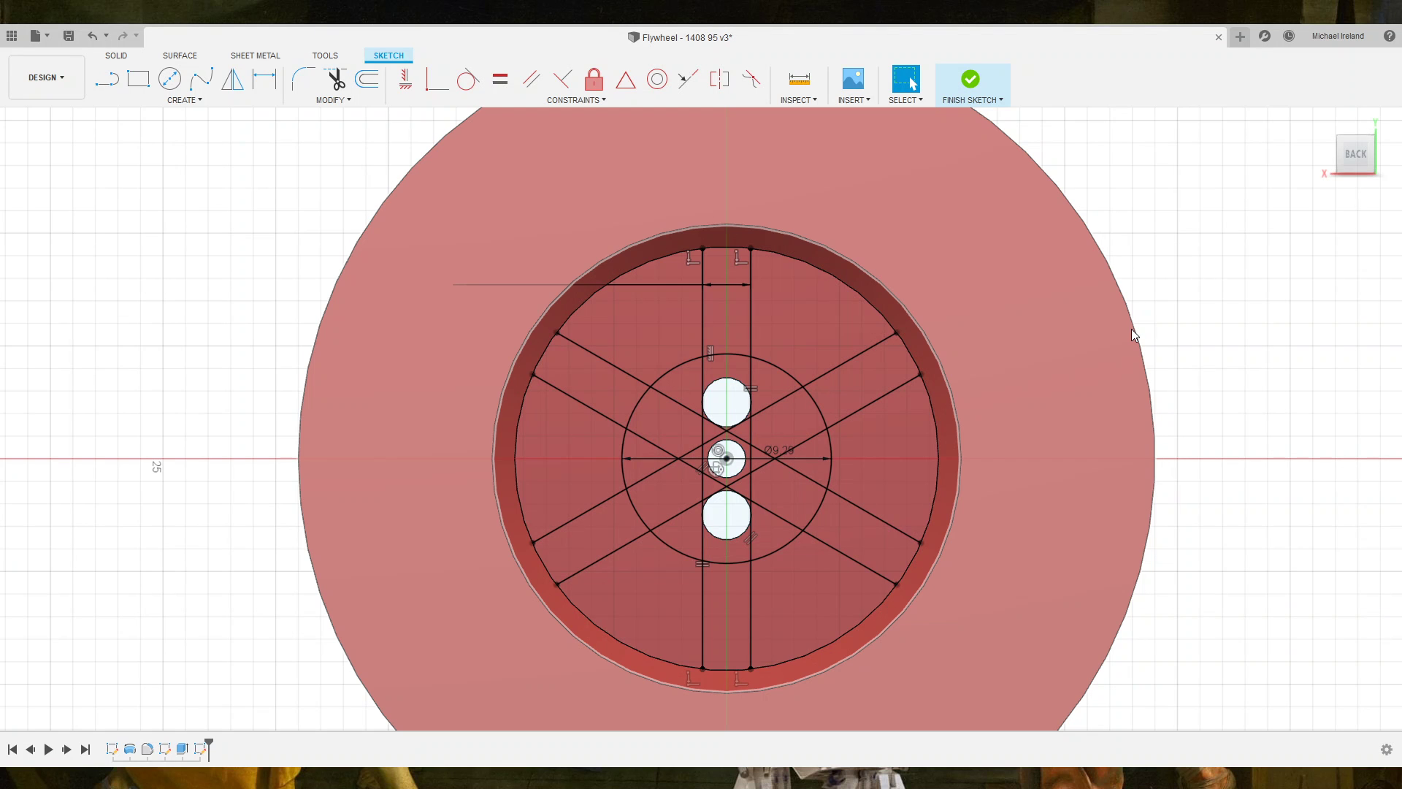
{"action": "key", "text": "Return"}
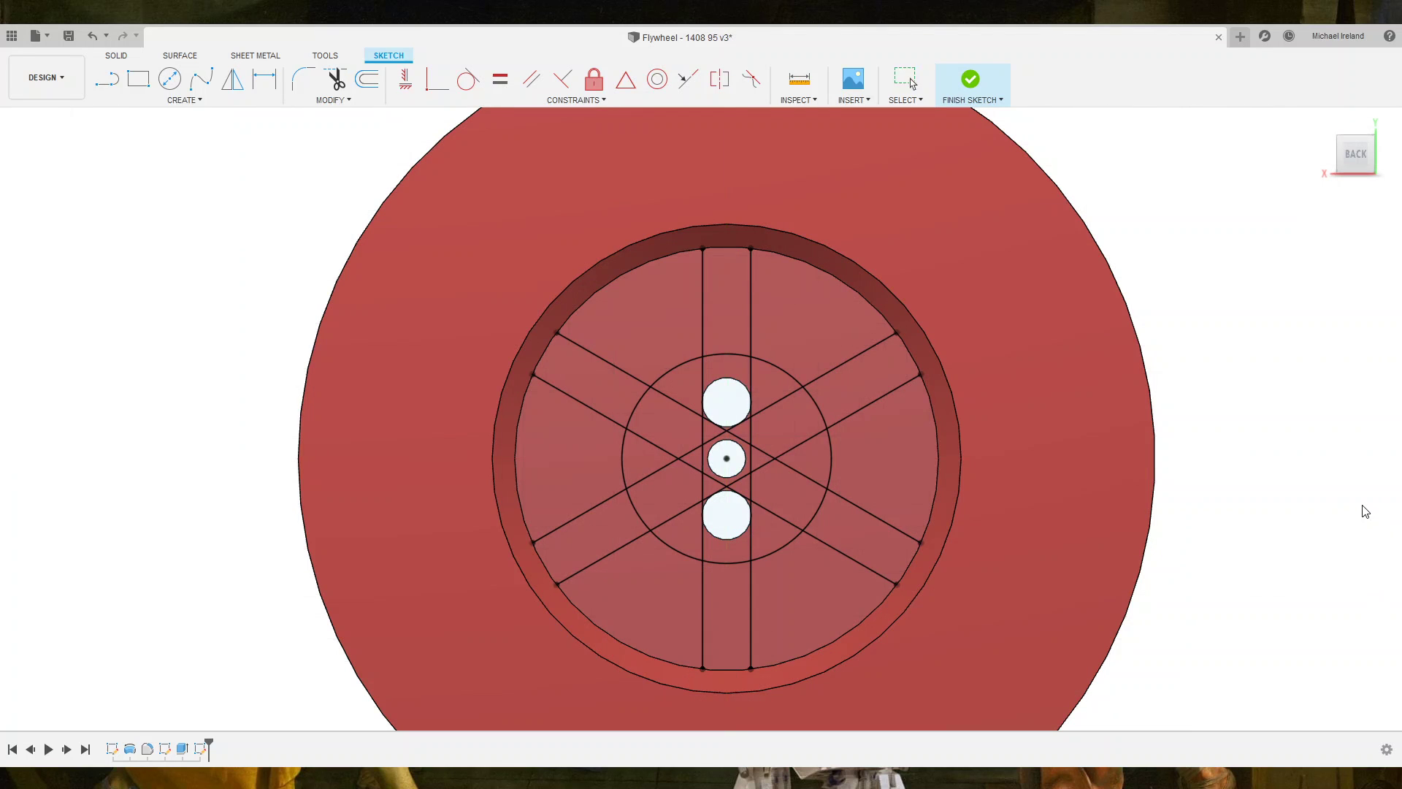
Extrude-cut the six pocket profiles between the spokes 3.00 through the wheel face.
{"action": "left_click", "coordinate": [659, 305]}
{"action": "left_click", "coordinate": [836, 330]}
{"action": "left_click", "coordinate": [908, 449]}
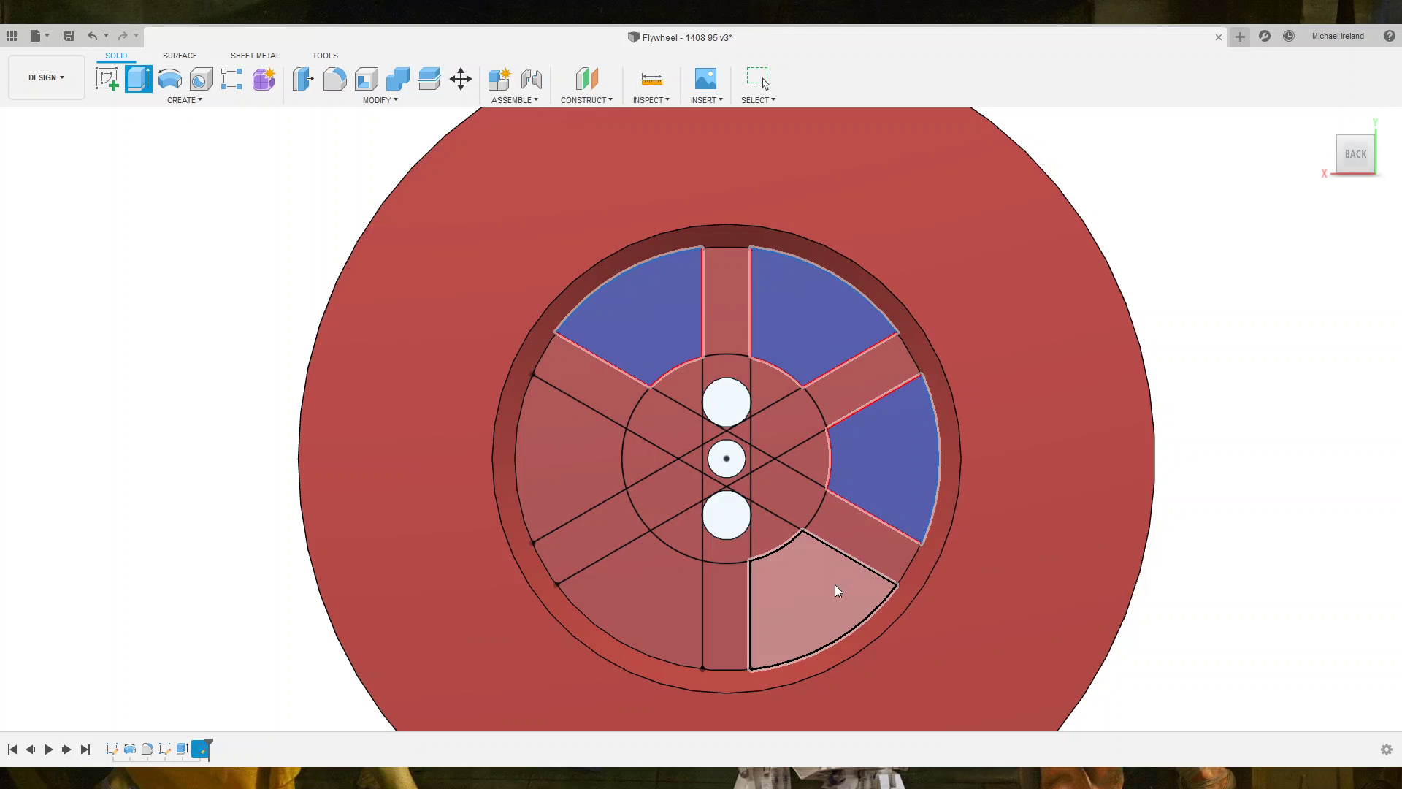
{"action": "left_click", "coordinate": [835, 585]}
{"action": "left_click", "coordinate": [684, 605]}
{"action": "left_click", "coordinate": [611, 490]}
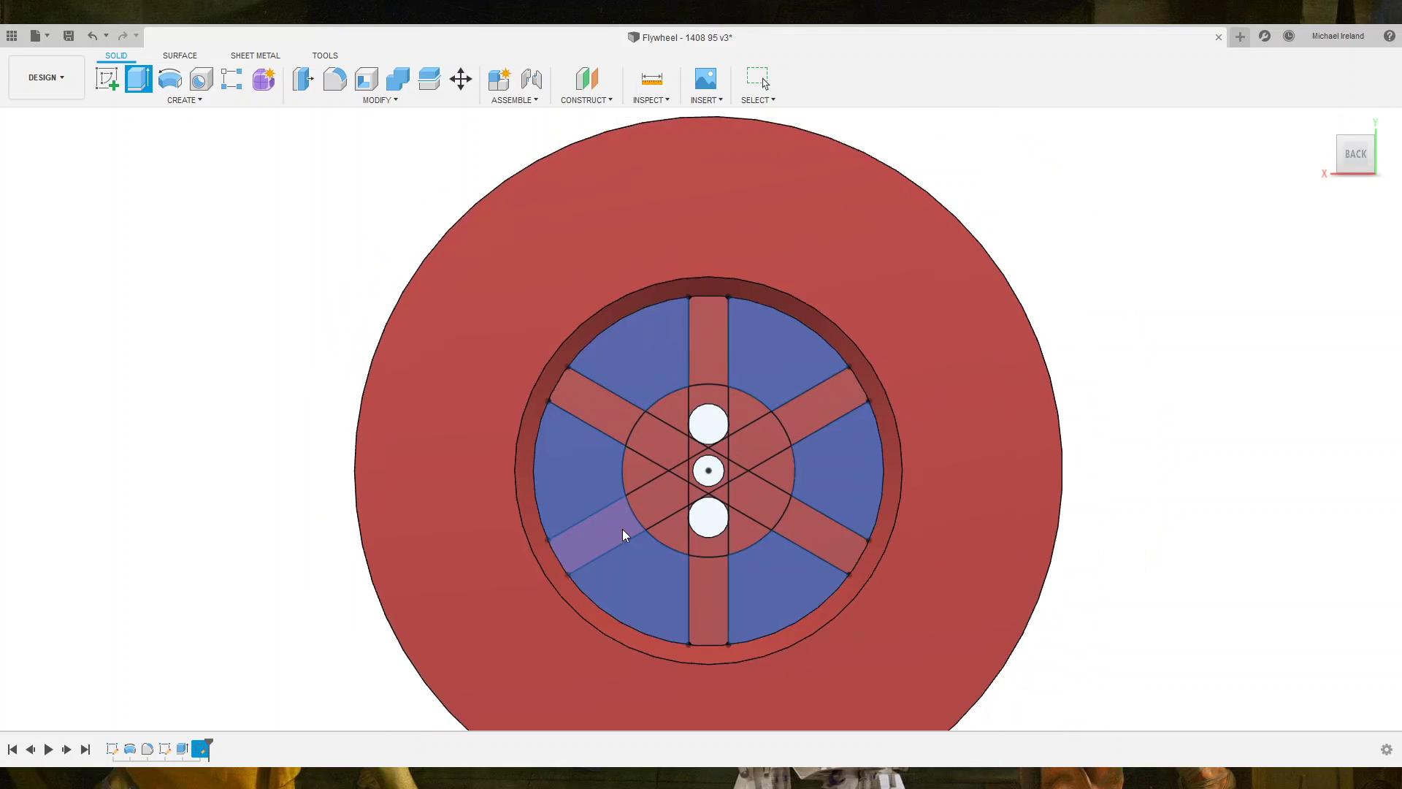
{"action": "scroll", "coordinate": [623, 529], "scroll_direction": "down", "scroll_amount": 3}
{"action": "key", "text": "e"}
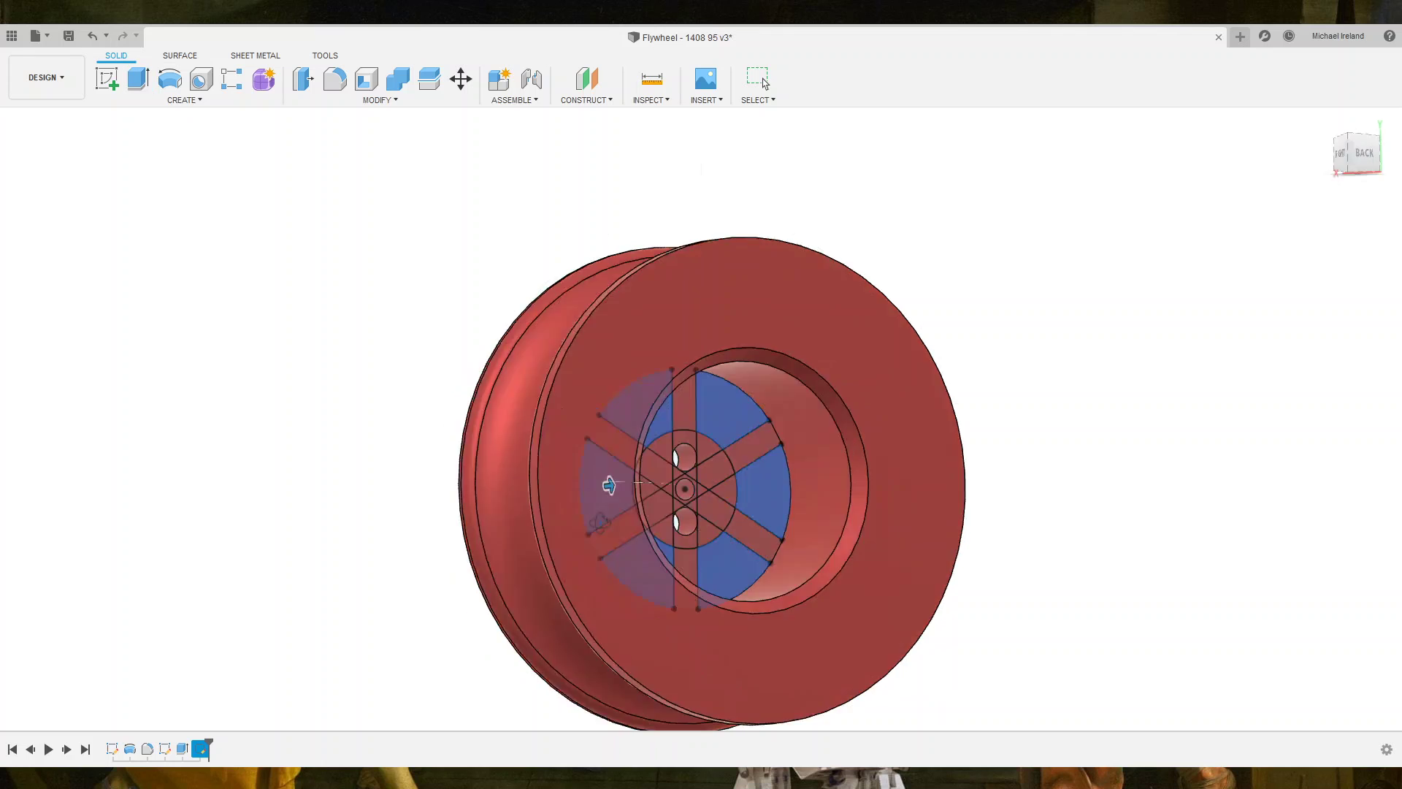
{"action": "key", "text": "e"}
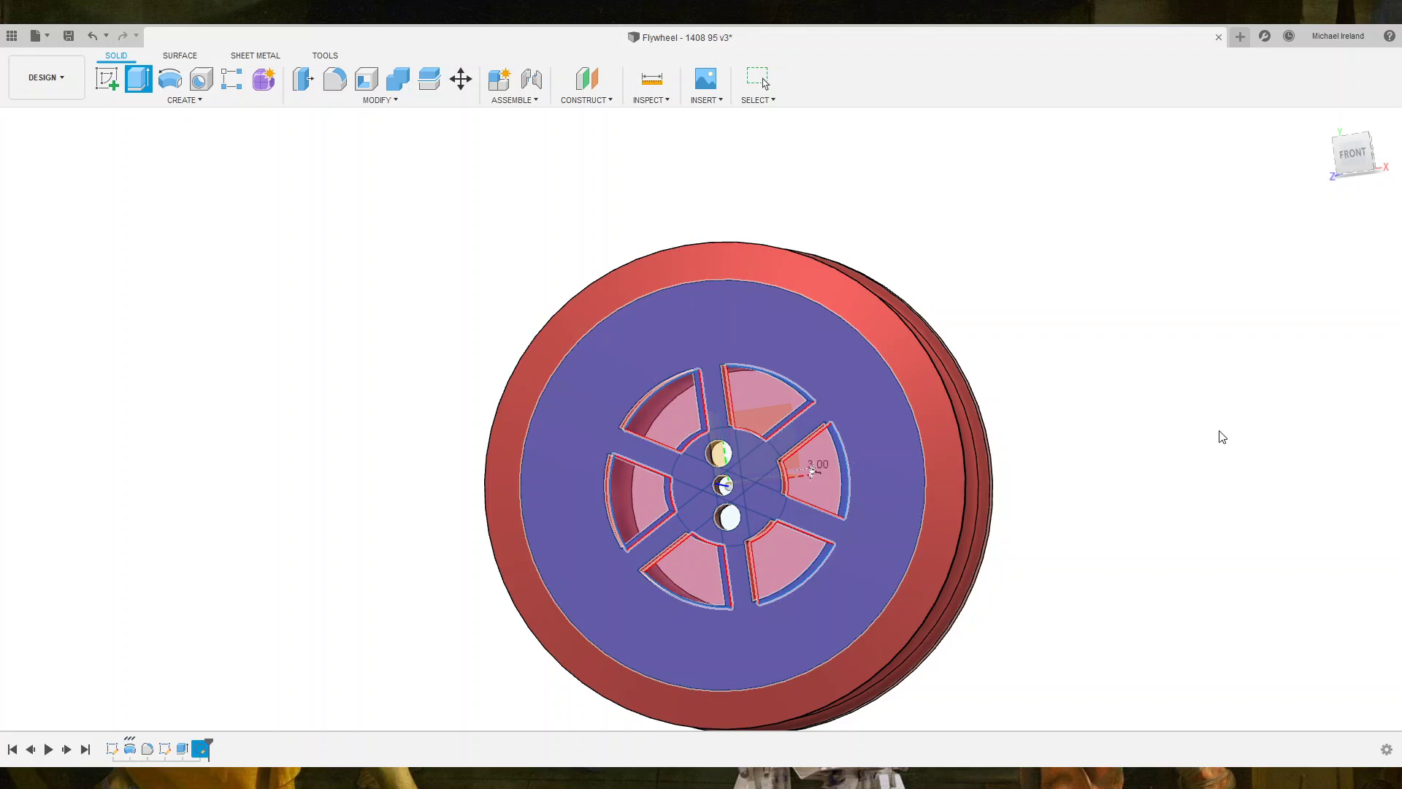
{"action": "key", "text": "Return"}
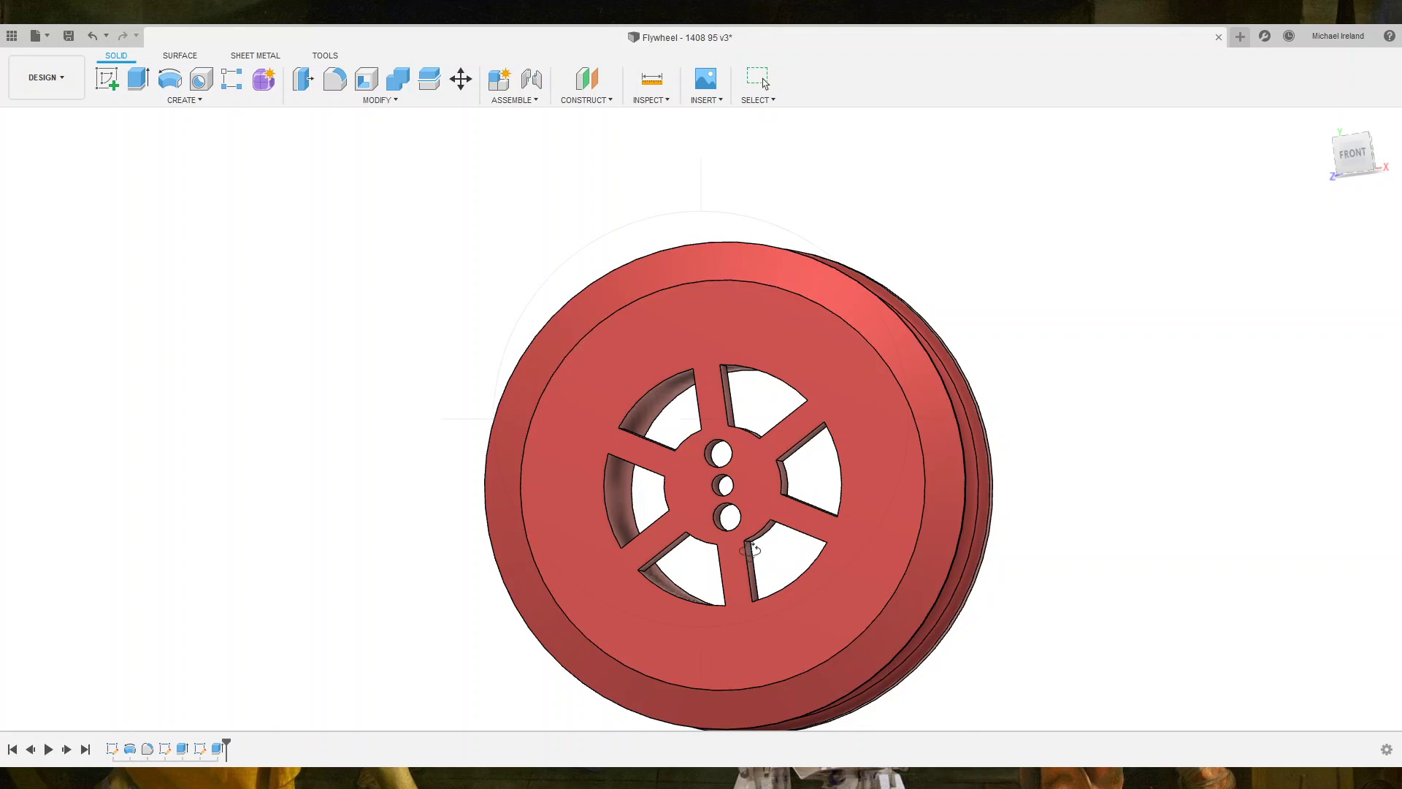
{"action": "mouse_move", "coordinate": [750, 551]}
{"action": "middle_mouse_down", "text": "shift"}
{"action": "mouse_move", "coordinate": [823, 512]}
{"action": "mouse_move", "coordinate": [786, 398]}
{"action": "middle_mouse_up", "text": "shift"}
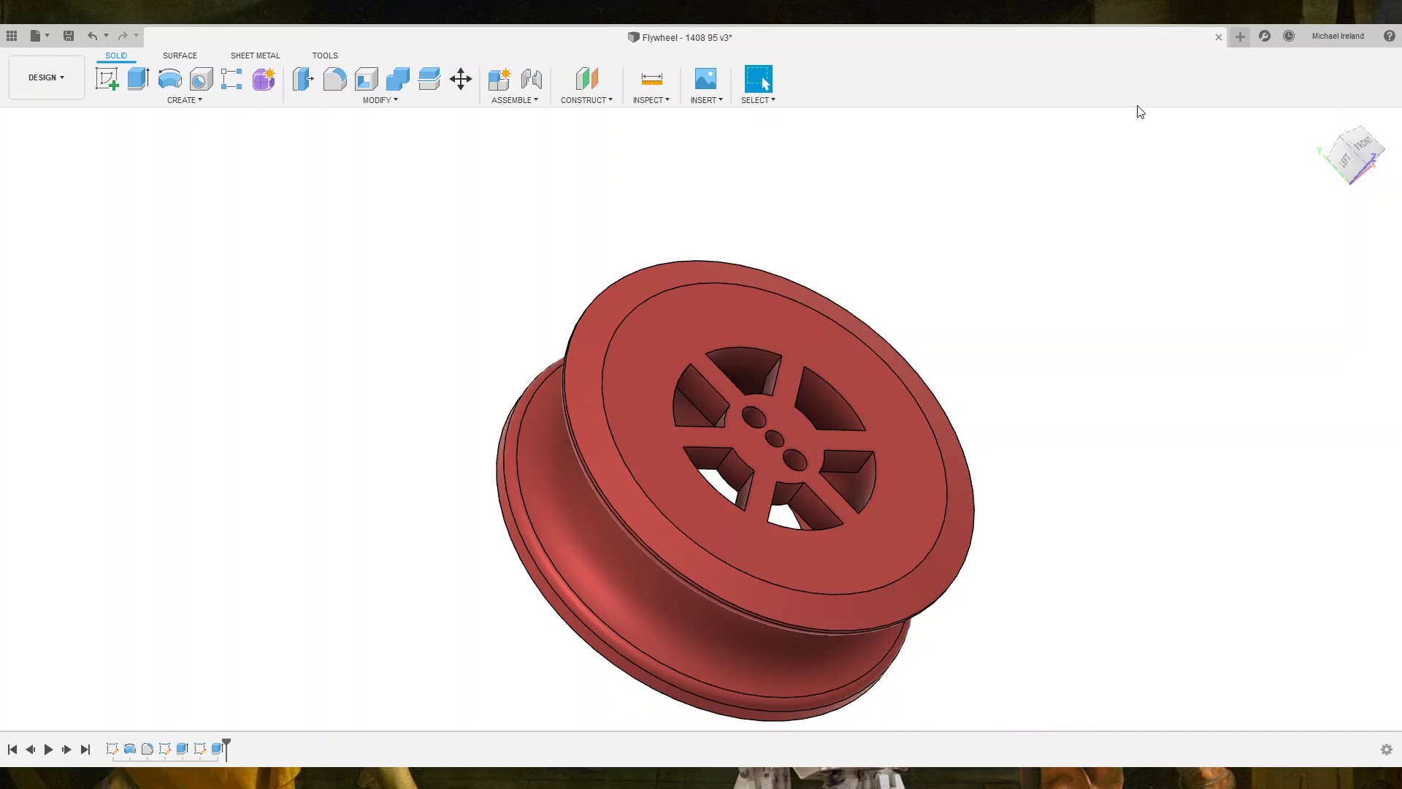
{"action": "left_click", "coordinate": [1369, 146]}
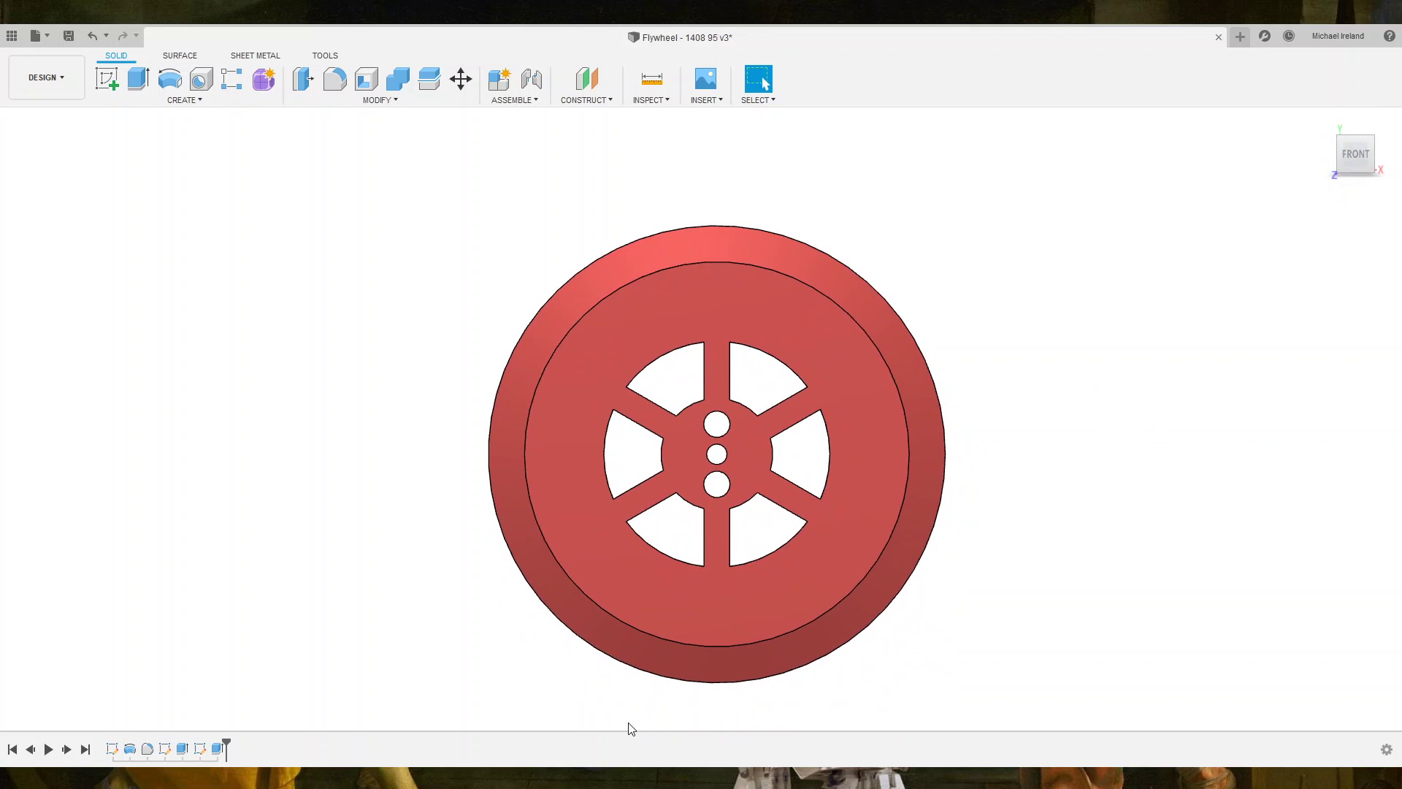
{"action": "middle_click_drag", "start_coordinate": [693, 559], "coordinate": [723, 530], "text": "shift"}
{"action": "scroll", "coordinate": [731, 464], "scroll_direction": "up", "scroll_amount": 3}
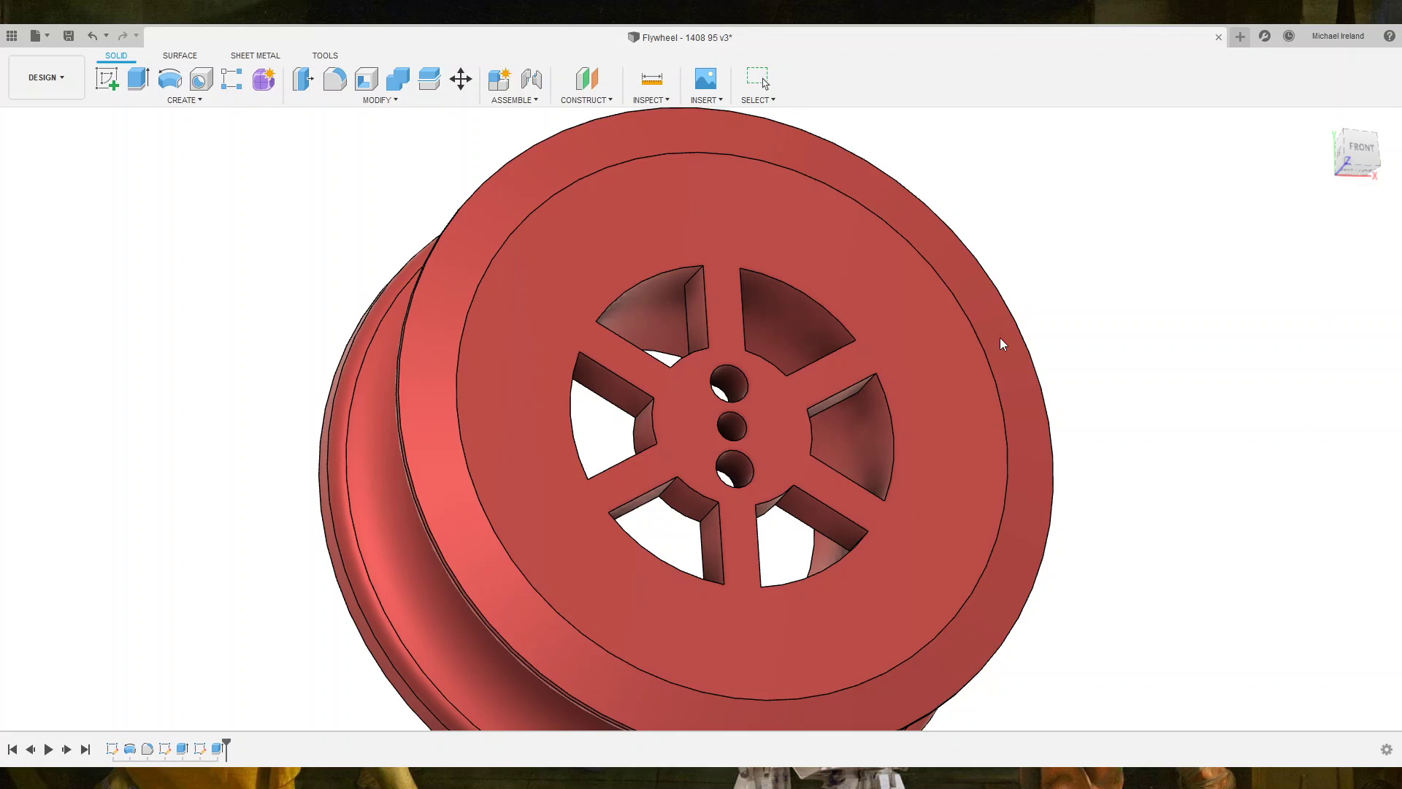
Select the six pockets' outer arcs and drag them outward to preview larger pockets.
{"action": "left_click", "coordinate": [809, 292]}
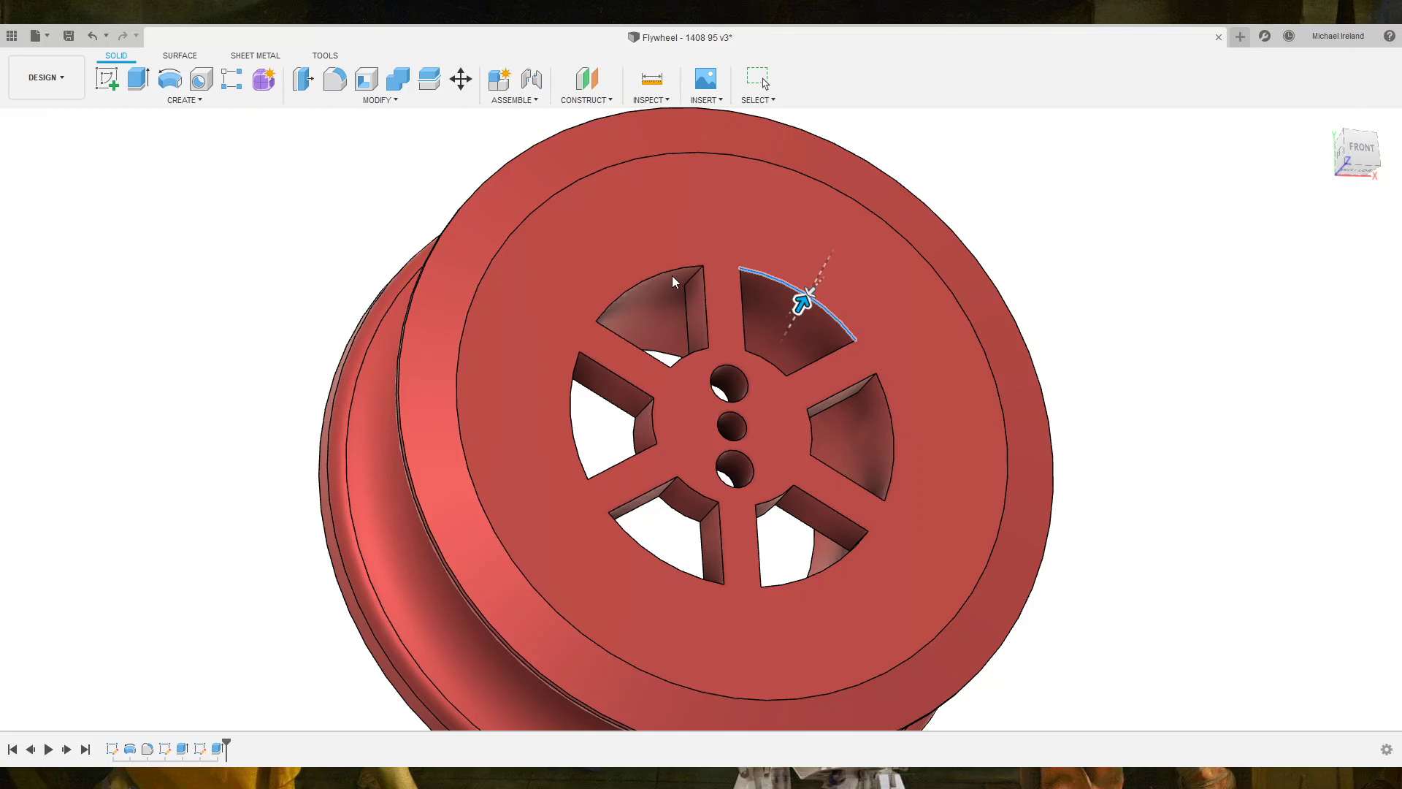
{"action": "left_click", "coordinate": [650, 285]}
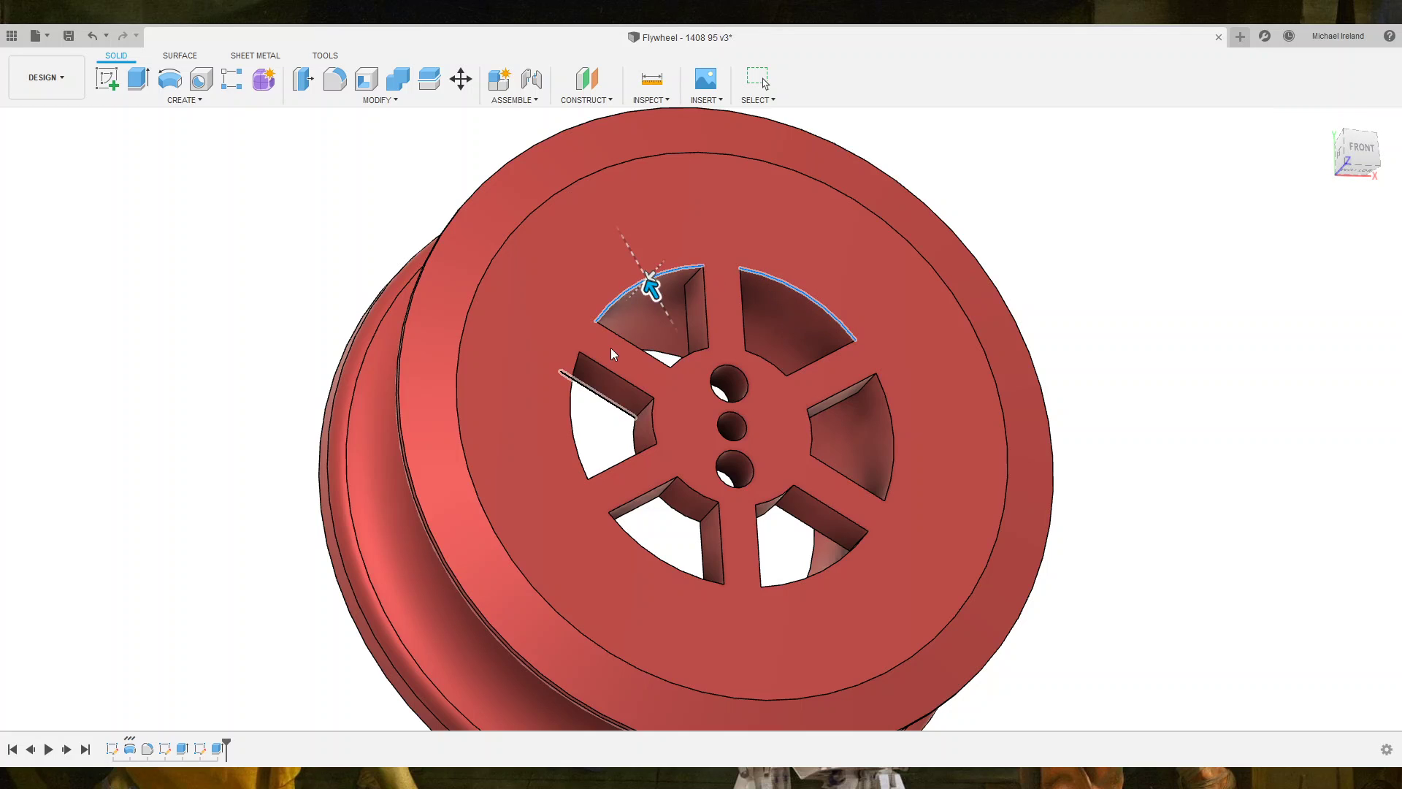
{"action": "left_click", "coordinate": [572, 433]}
{"action": "left_click", "coordinate": [642, 553]}
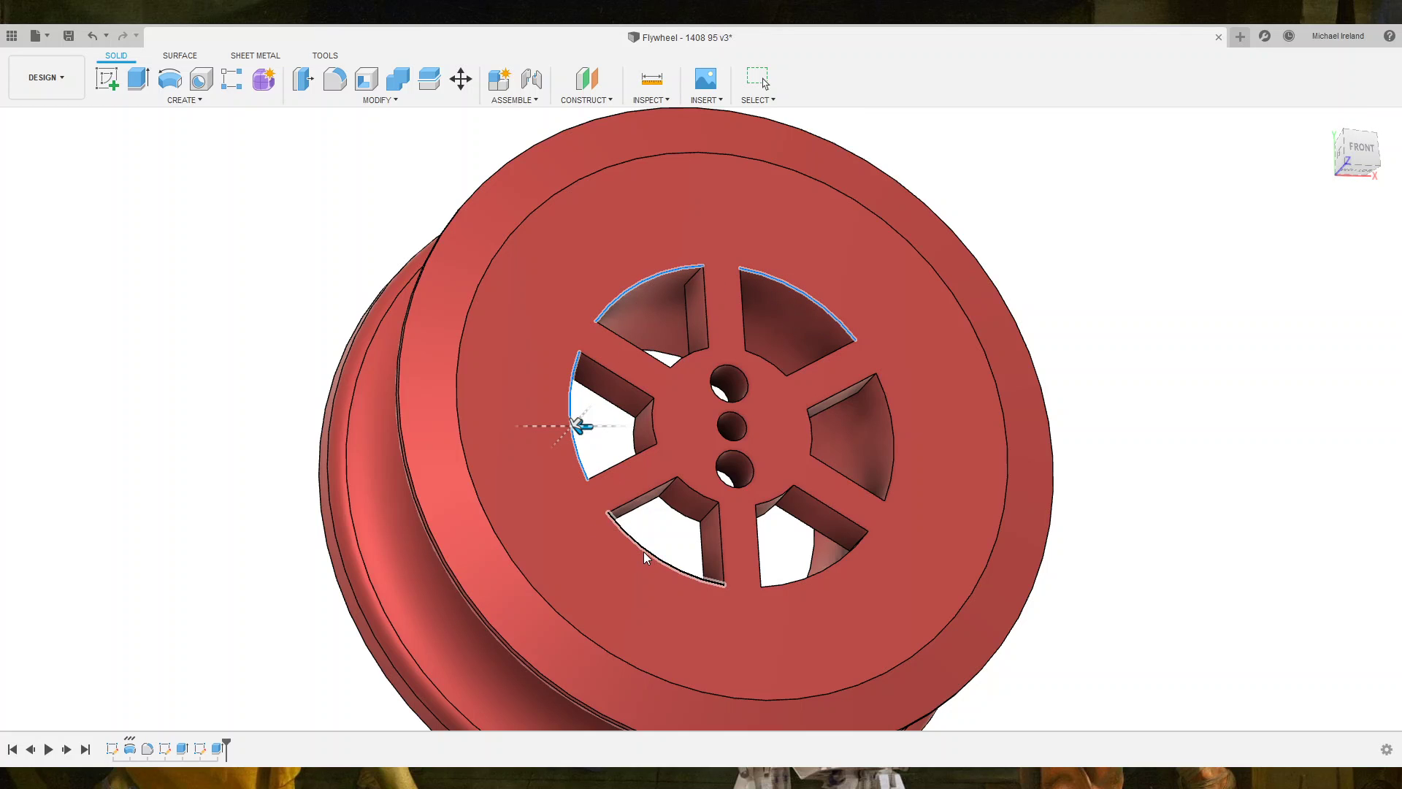
{"action": "left_click", "coordinate": [843, 552]}
{"action": "left_click", "coordinate": [891, 431]}
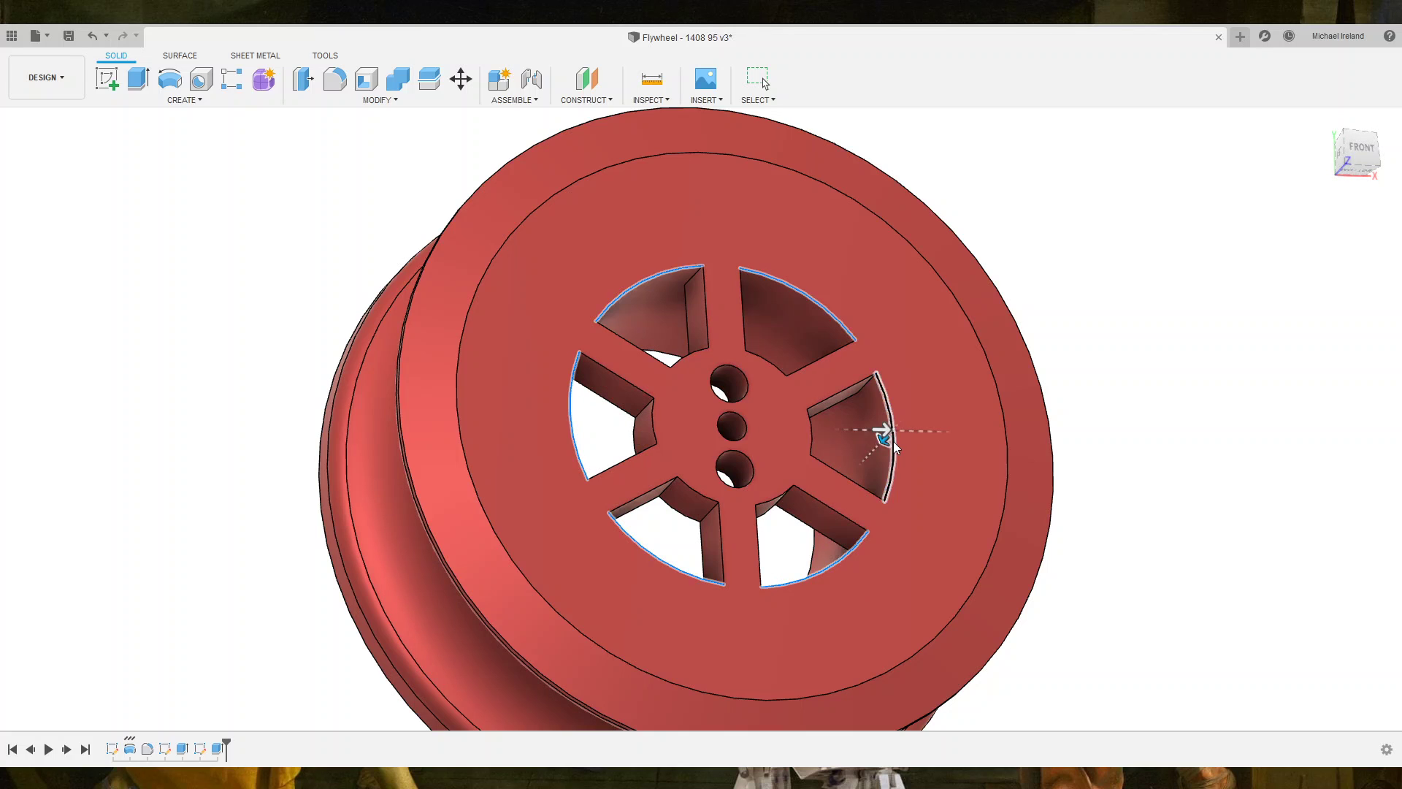
{"action": "left_click_drag", "start_coordinate": [883, 433], "coordinate": [984, 431]}
{"action": "left_click_drag", "start_coordinate": [881, 441], "coordinate": [879, 449]}
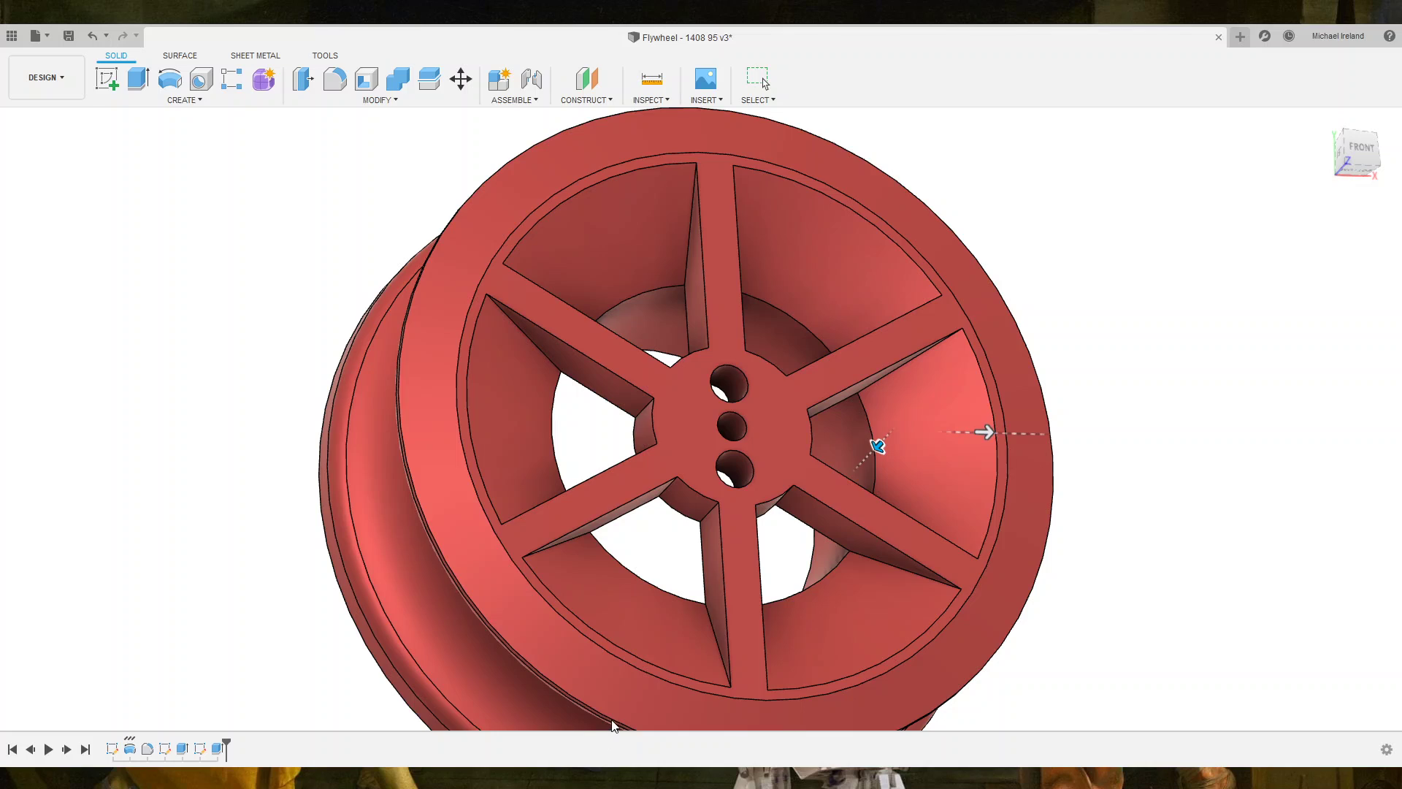
{"action": "mouse_move", "coordinate": [734, 589]}
{"action": "middle_mouse_down", "text": "shift"}
{"action": "mouse_move", "coordinate": [750, 439]}
{"action": "mouse_move", "coordinate": [814, 534]}
{"action": "middle_mouse_up", "text": "shift"}
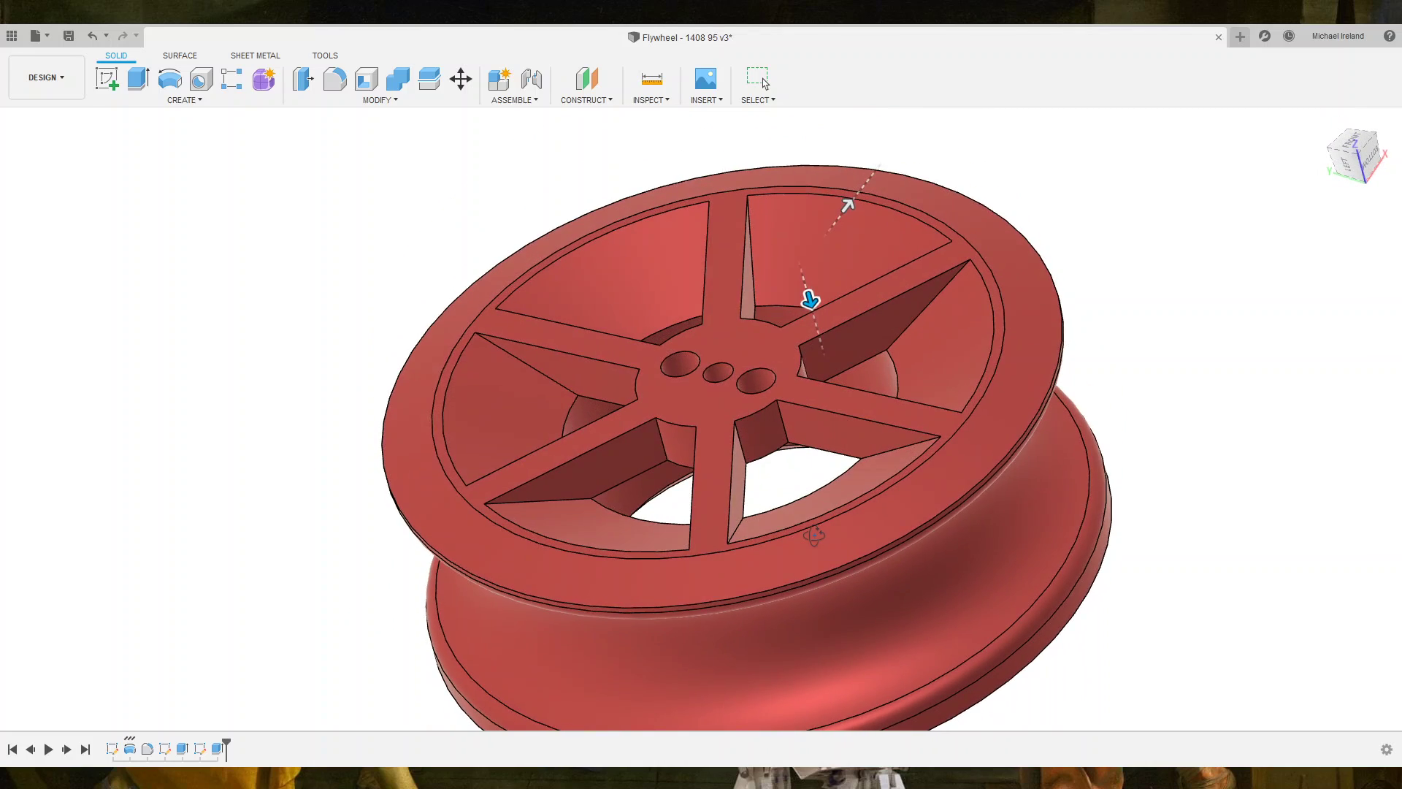
{"action": "mouse_move", "coordinate": [814, 534]}
{"action": "middle_mouse_down", "text": "shift"}
{"action": "mouse_move", "coordinate": [794, 561]}
{"action": "mouse_move", "coordinate": [843, 435]}
{"action": "mouse_move", "coordinate": [823, 402]}
{"action": "mouse_move", "coordinate": [782, 563]}
{"action": "middle_mouse_up", "text": "shift"}
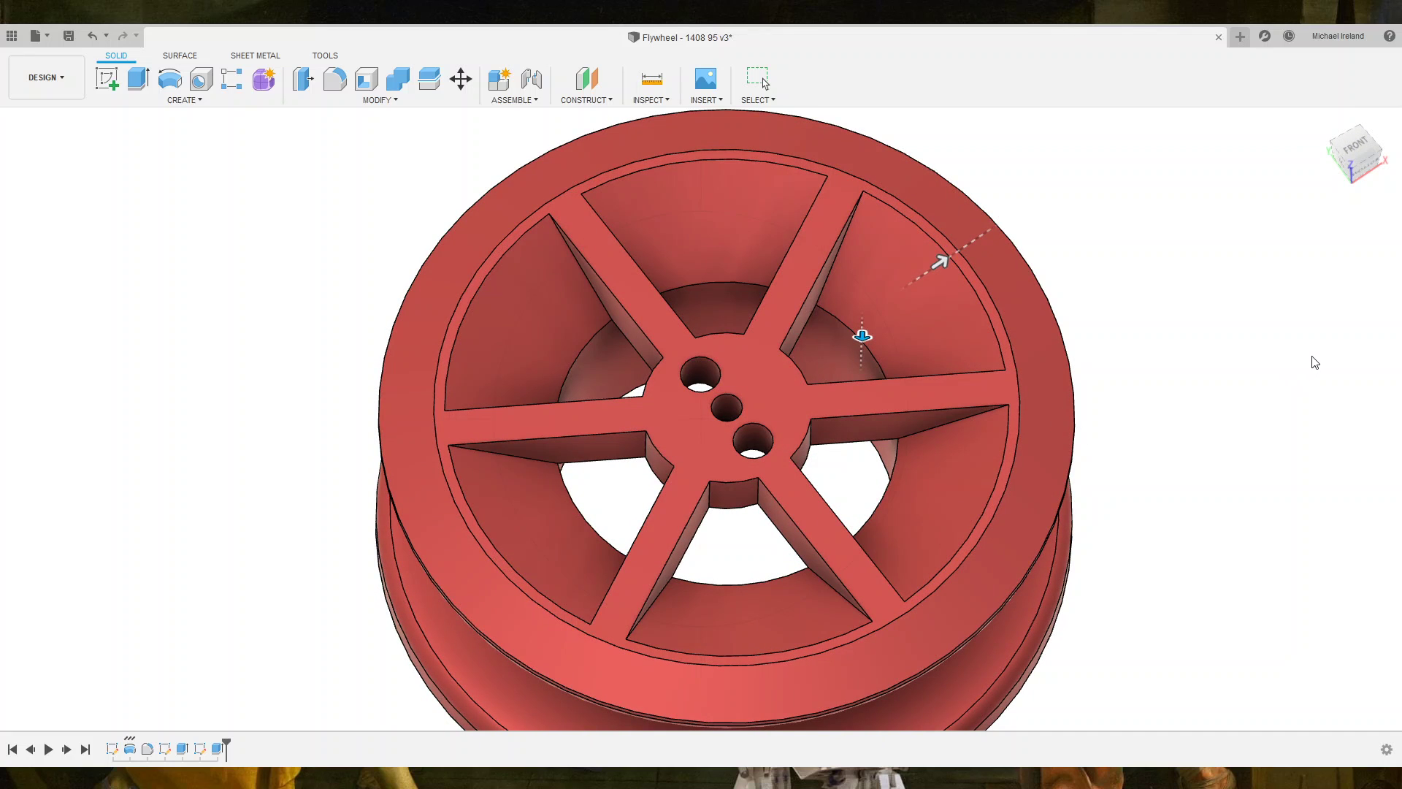
Redo the Press Pull on all six outer pocket arcs, pushing them out to the rim.
{"action": "key", "text": "Escape"}
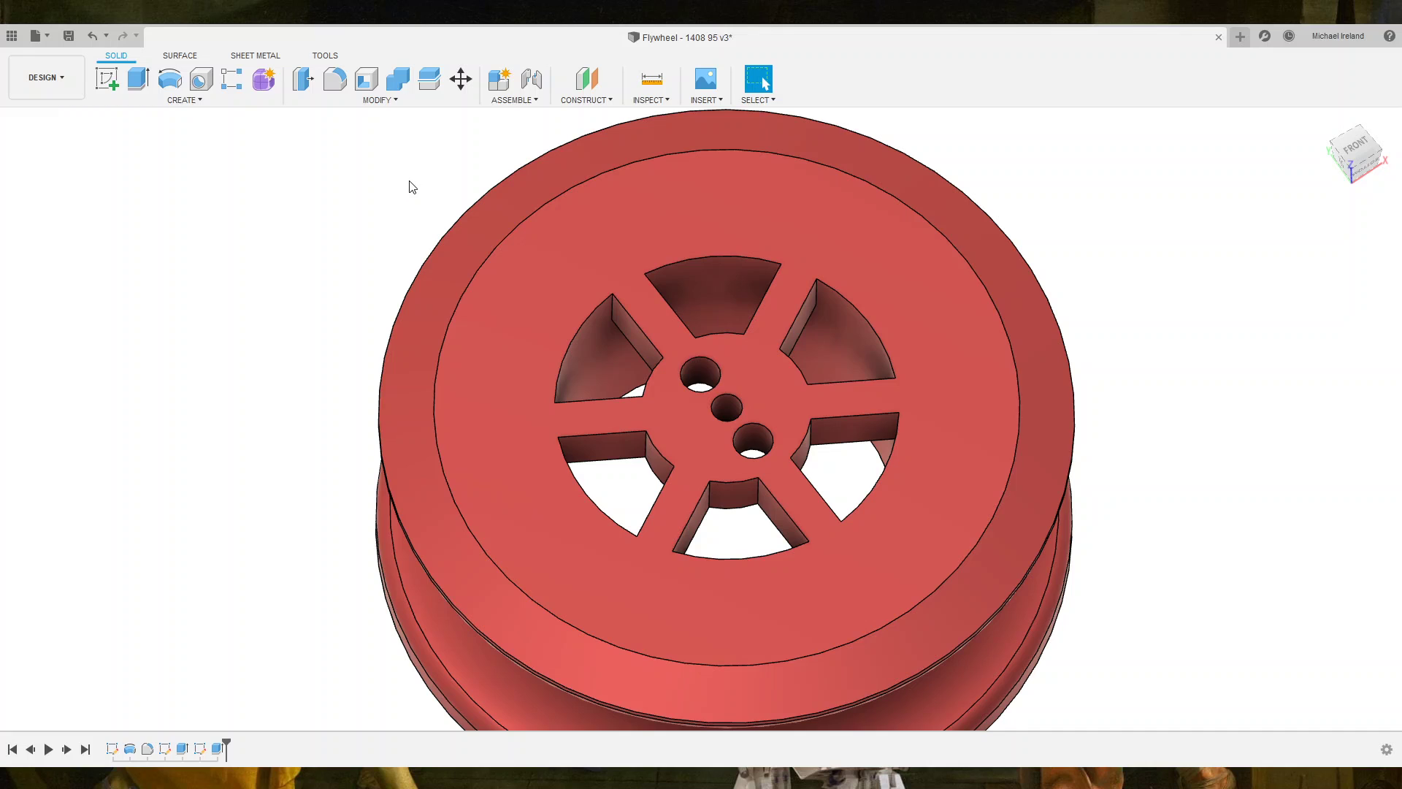
{"action": "left_click", "coordinate": [391, 108]}
{"action": "left_click", "coordinate": [690, 258]}
{"action": "left_click", "coordinate": [574, 342]}
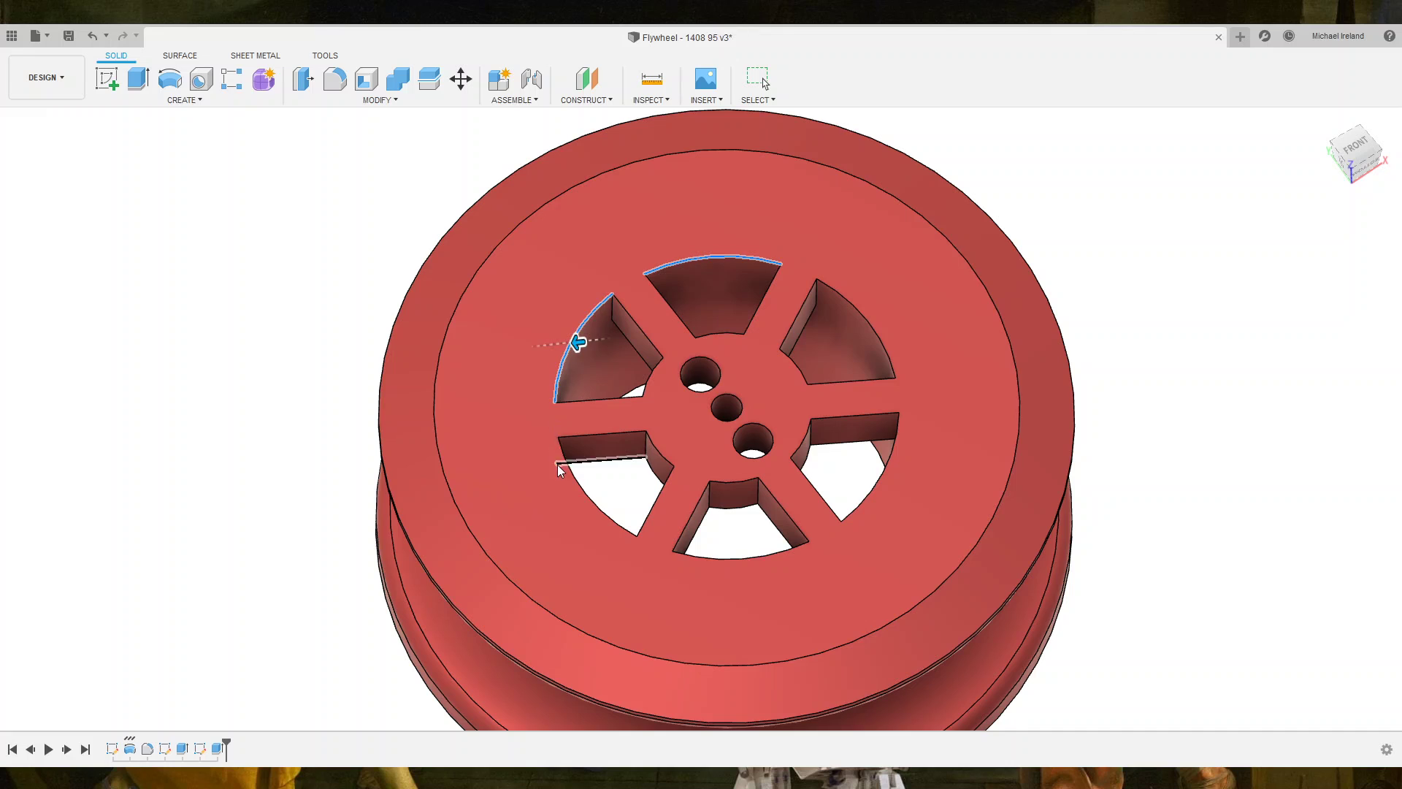
{"action": "left_click", "coordinate": [606, 513]}
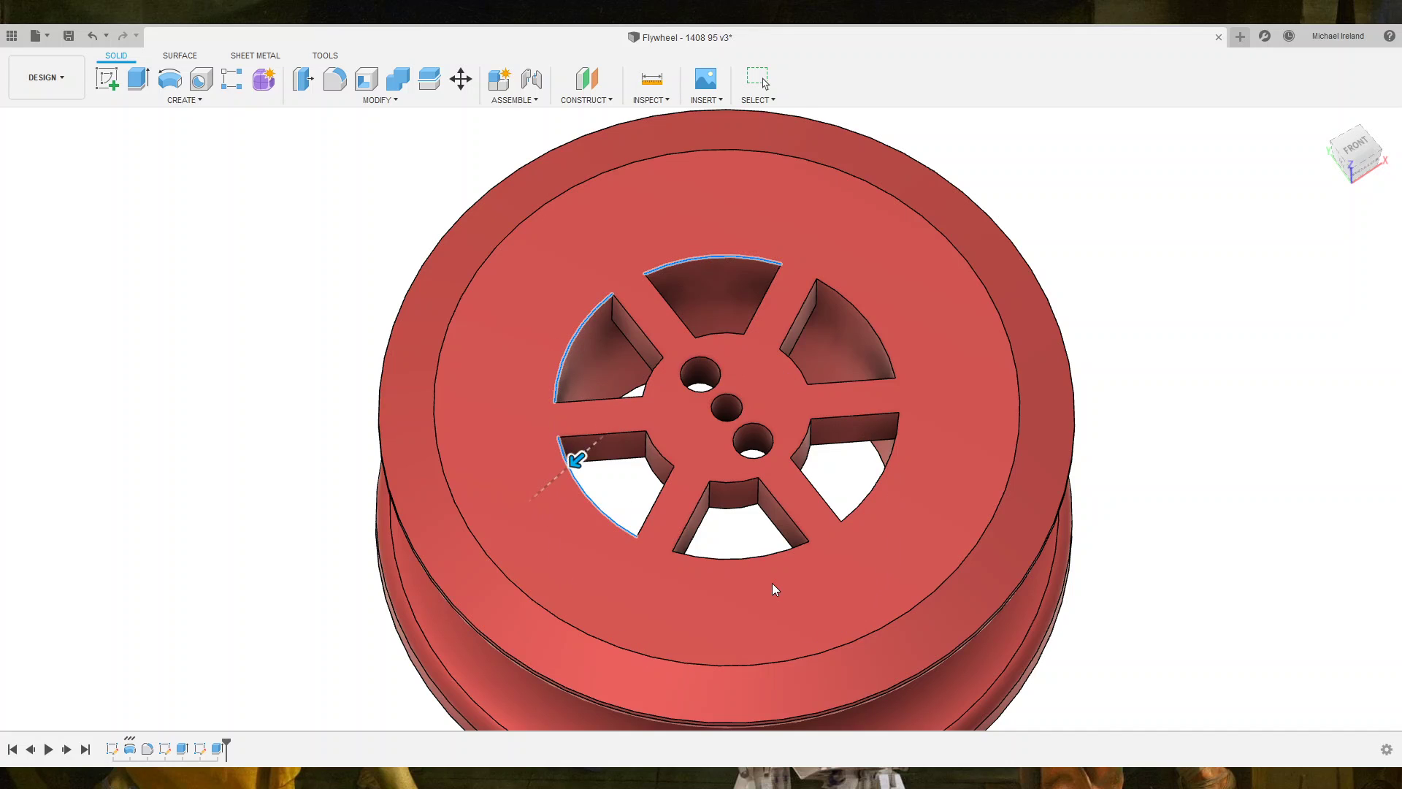
{"action": "left_click", "coordinate": [783, 544]}
{"action": "left_click", "coordinate": [882, 471]}
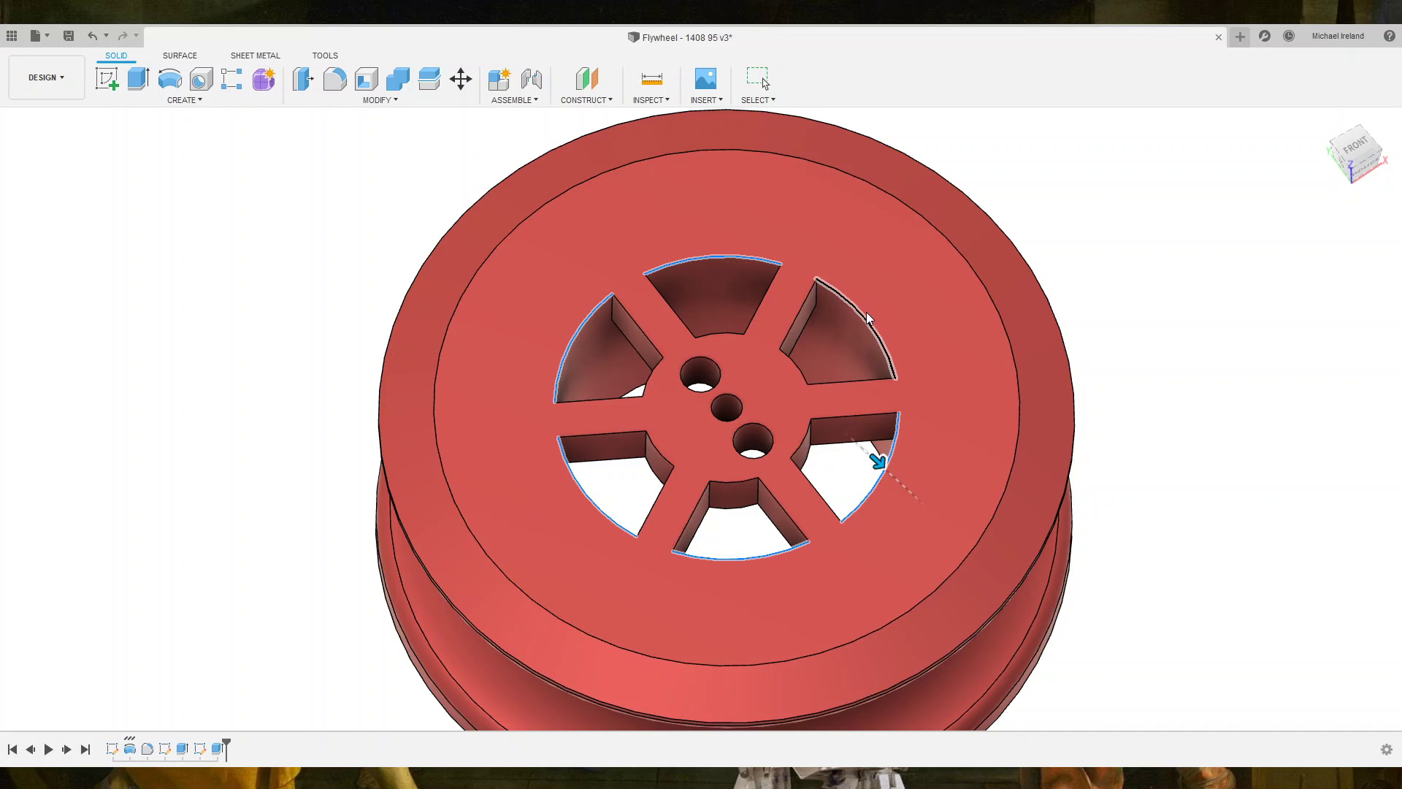
{"action": "left_click", "coordinate": [866, 313]}
{"action": "left_click_drag", "start_coordinate": [860, 307], "coordinate": [929, 295]}
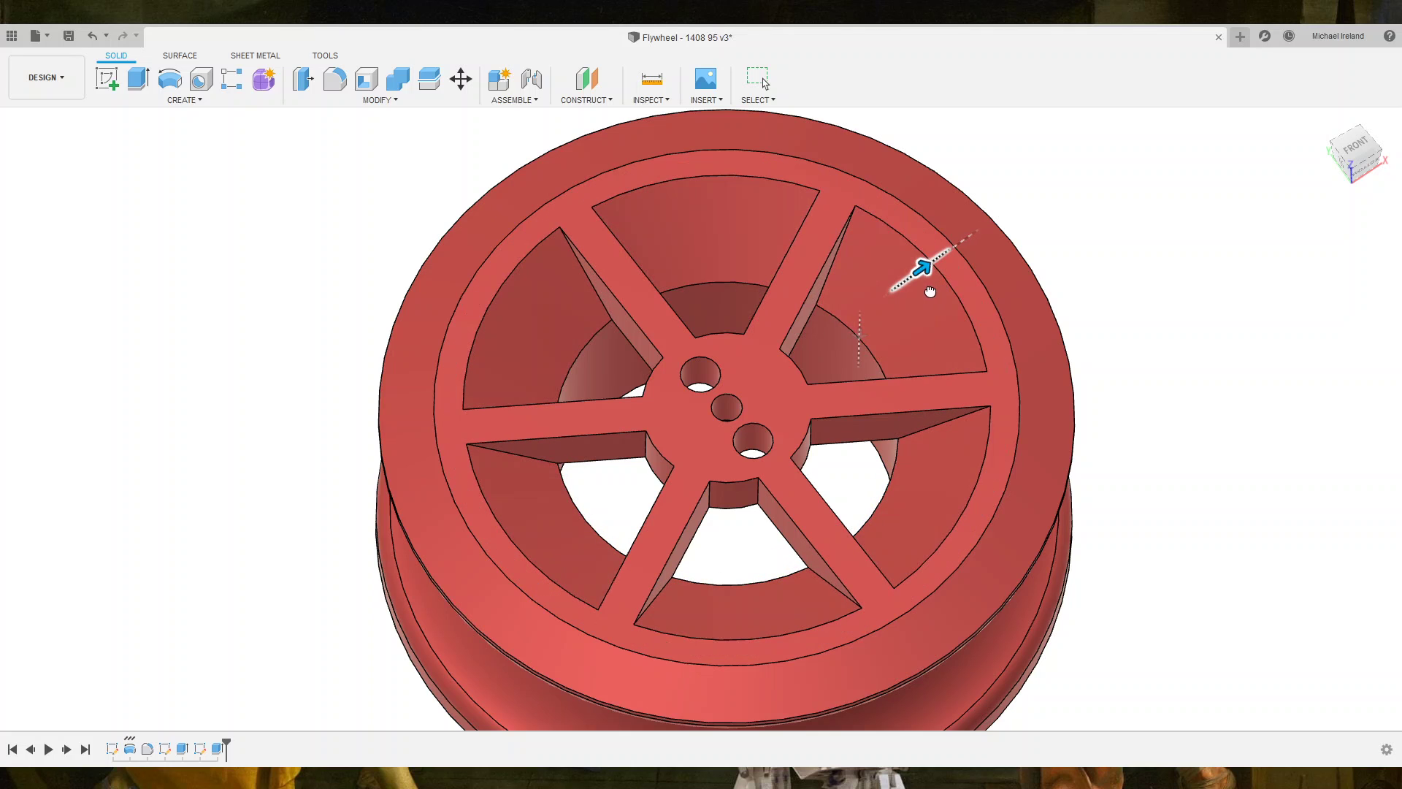
{"action": "left_click_drag", "start_coordinate": [923, 292], "coordinate": [931, 301]}
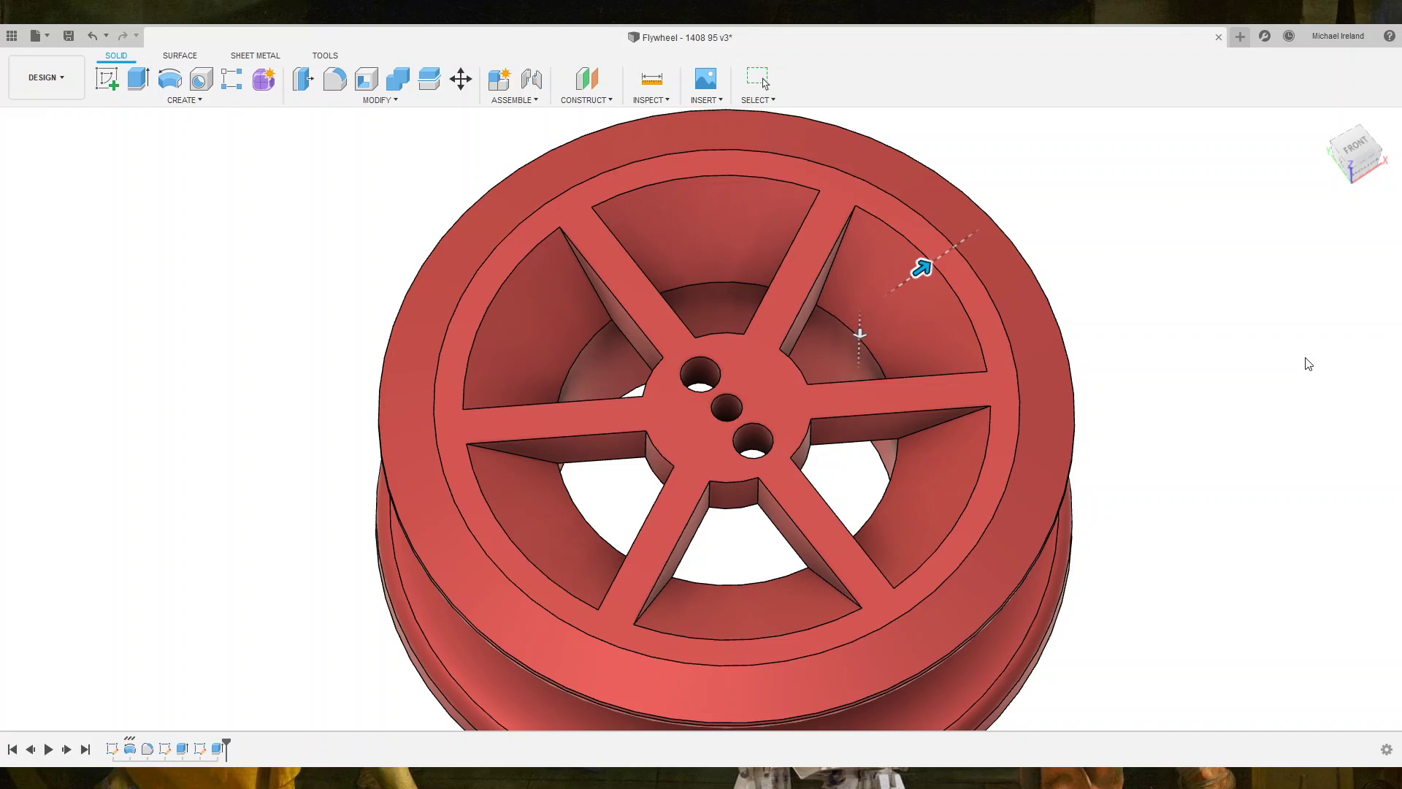
{"action": "key", "text": "Return"}
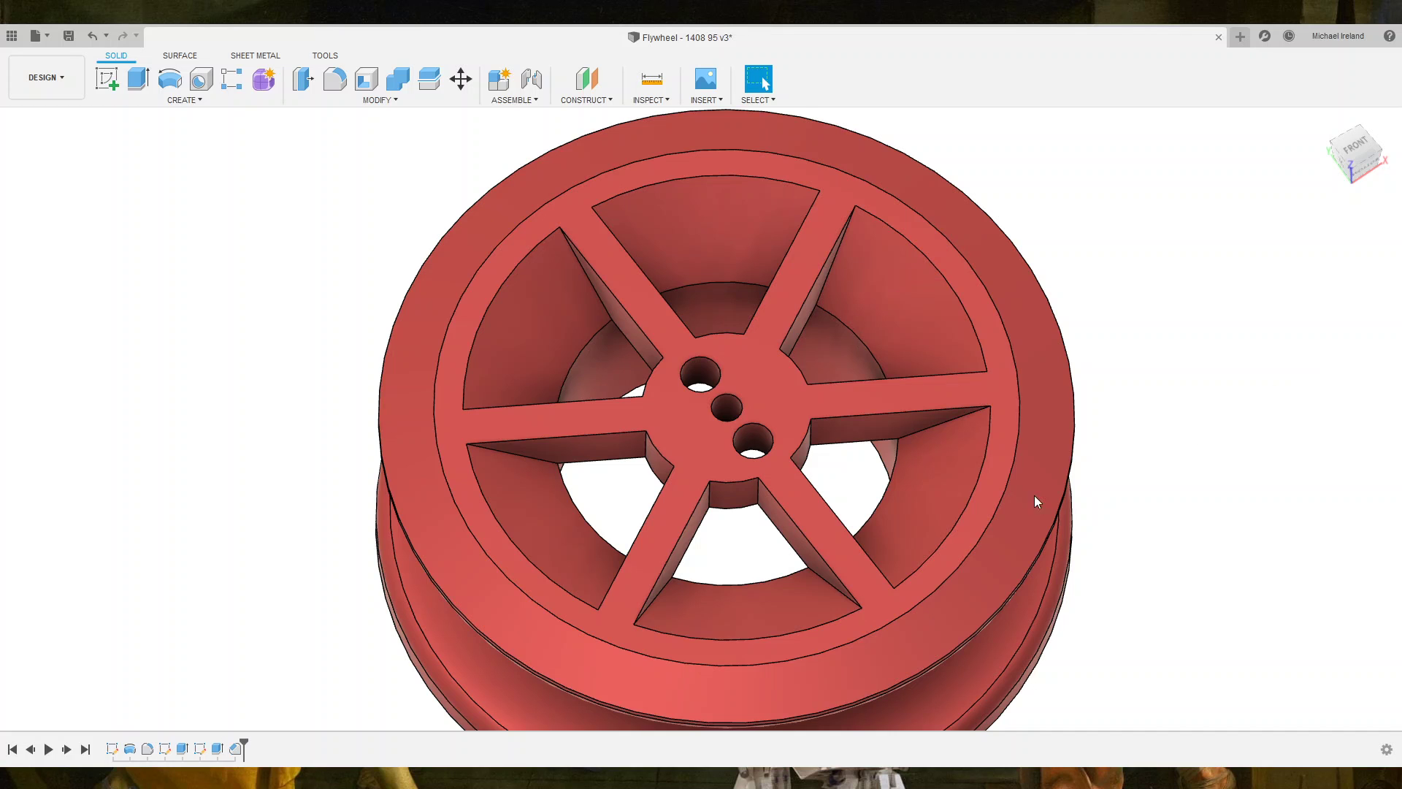
Select the pockets' inner arc edges and push them outward to reshape the inner wall.
{"action": "left_click", "coordinate": [852, 326]}
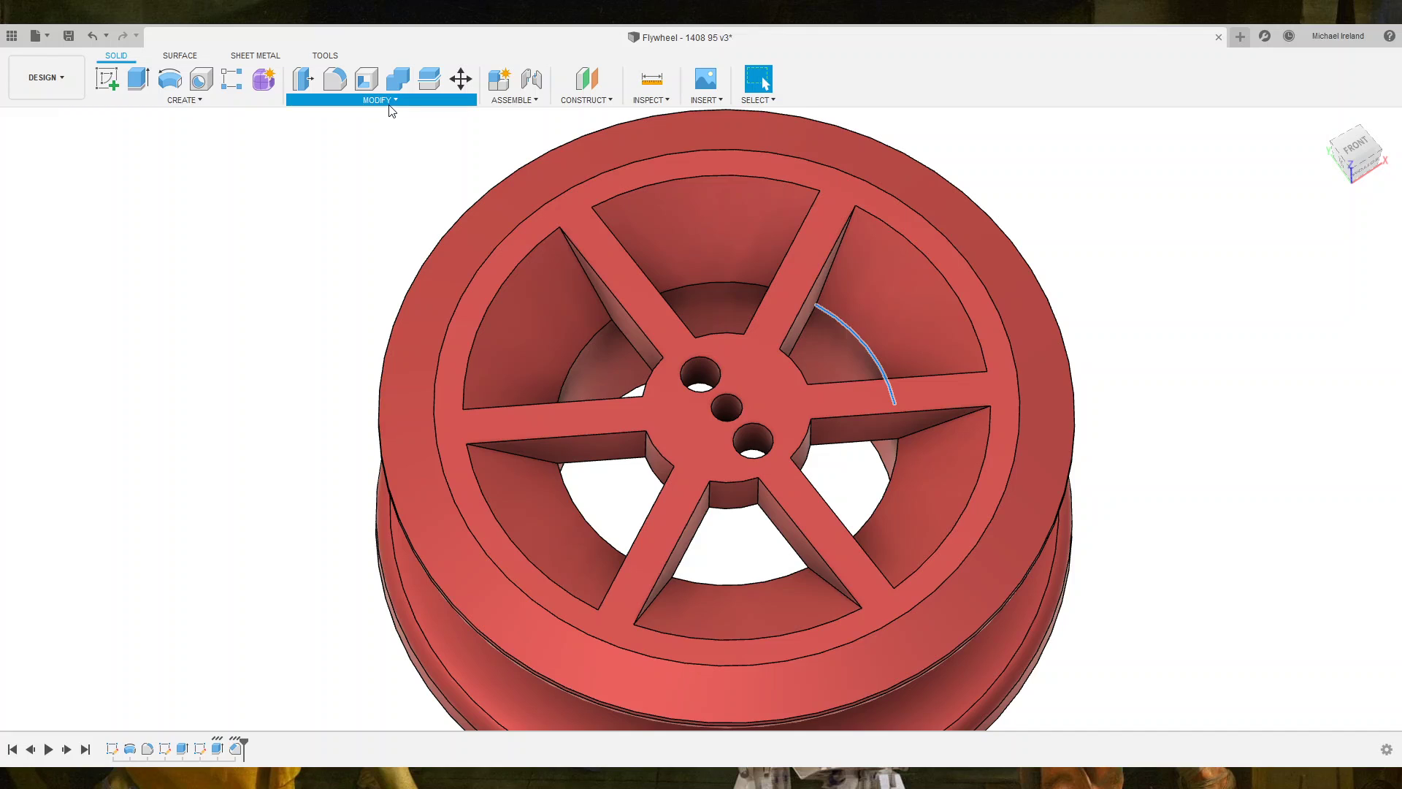
{"action": "key", "text": "f"}
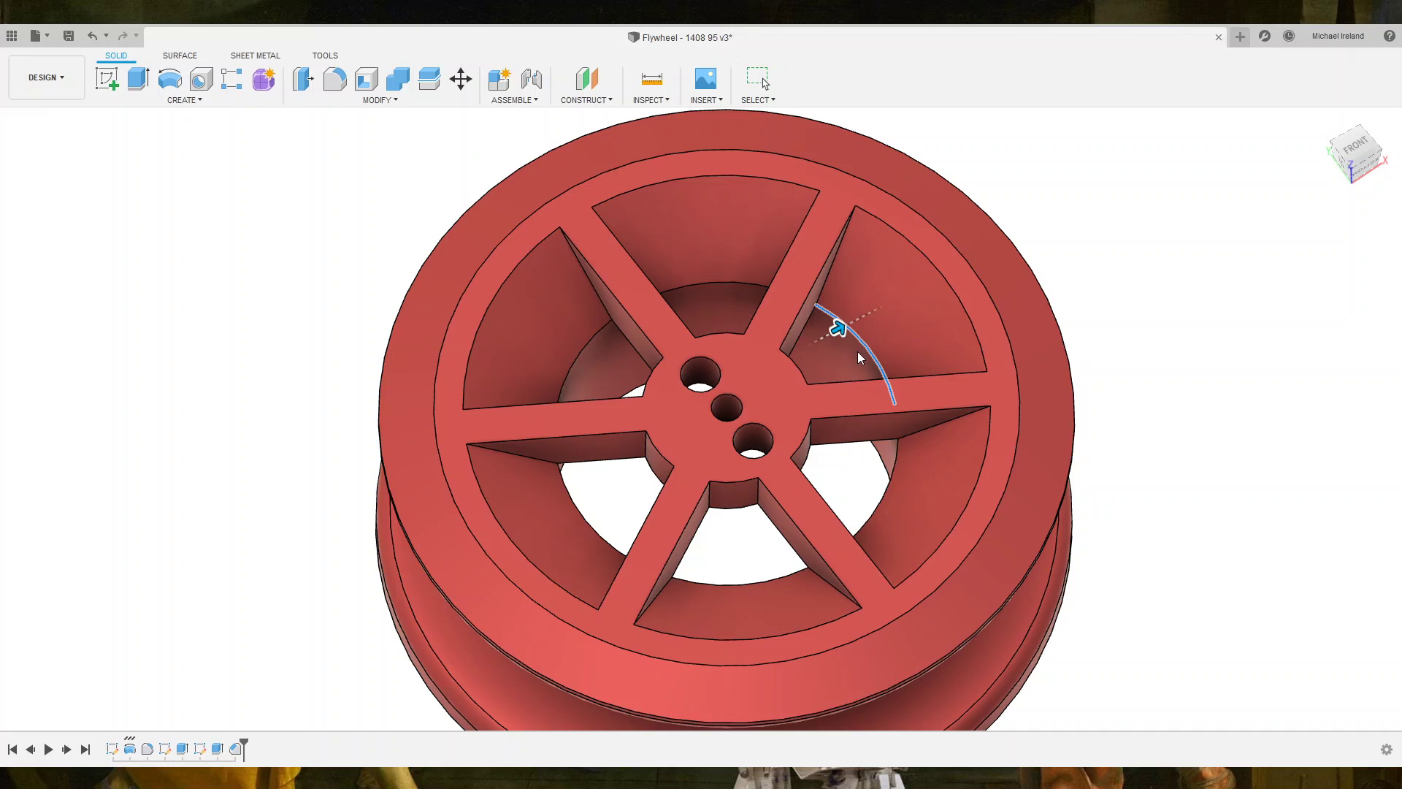
{"action": "mouse_move", "coordinate": [838, 329]}
{"action": "left_mouse_down"}
{"action": "mouse_move", "coordinate": [877, 331]}
{"action": "mouse_move", "coordinate": [856, 332]}
{"action": "left_mouse_up"}
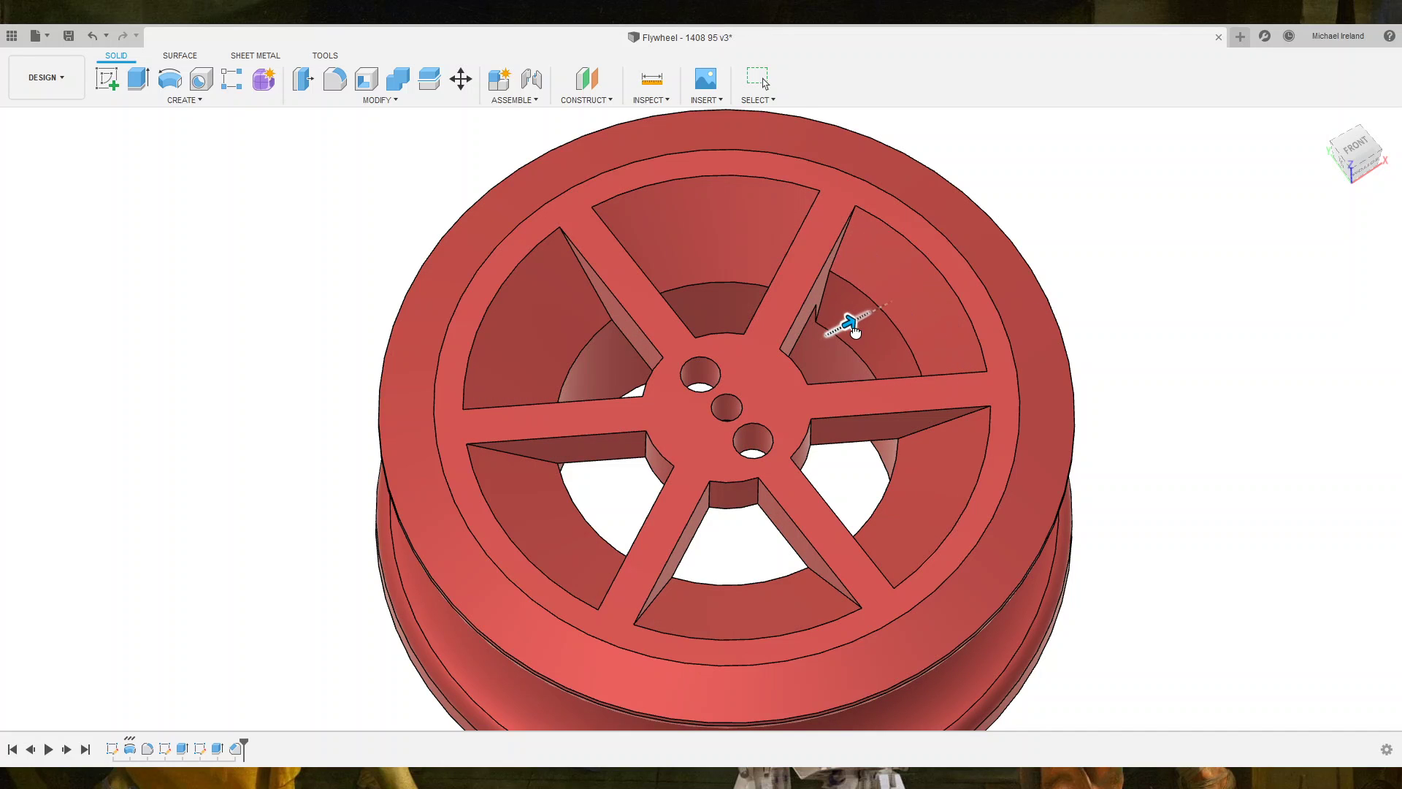
{"action": "left_click", "coordinate": [698, 284]}
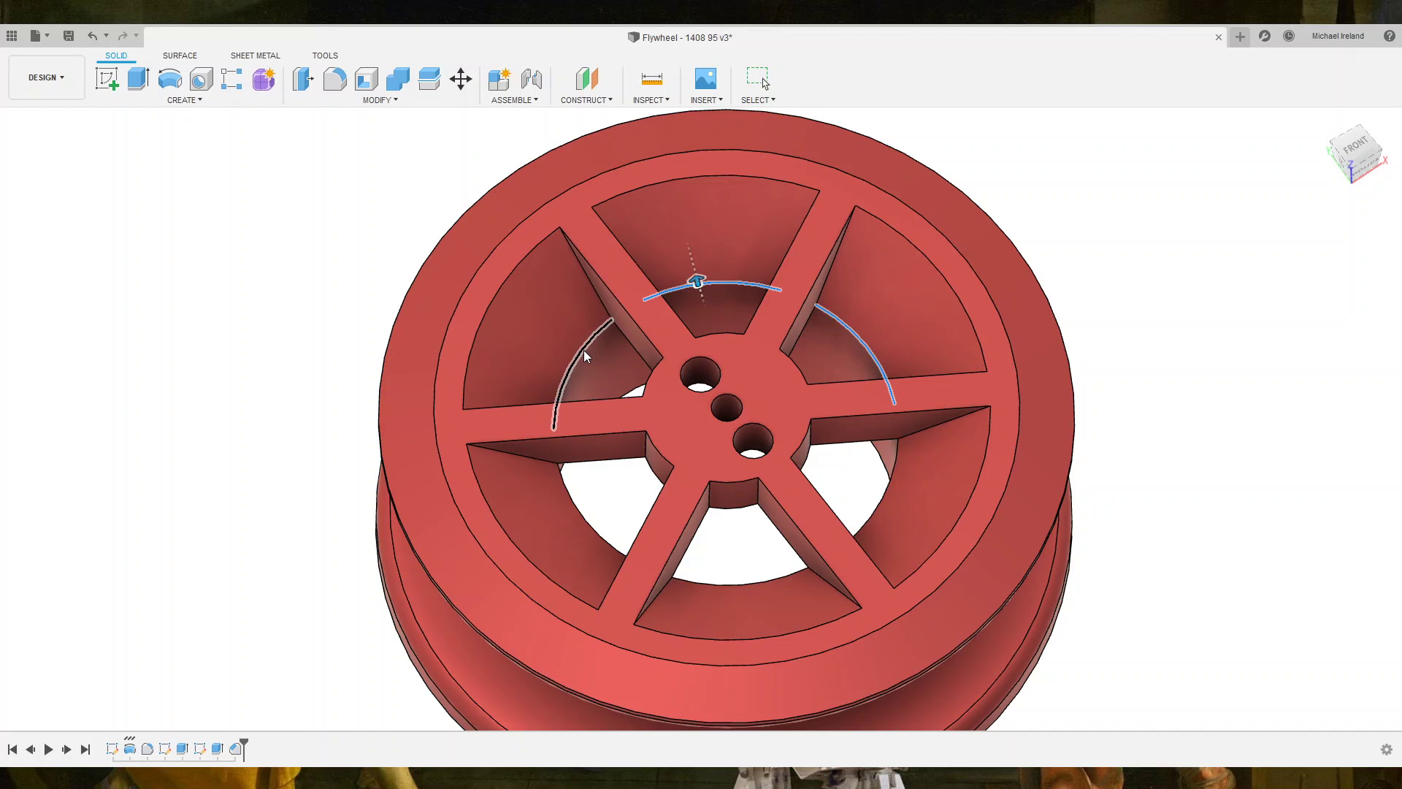
{"action": "left_click", "coordinate": [584, 357]}
{"action": "left_click", "coordinate": [571, 504]}
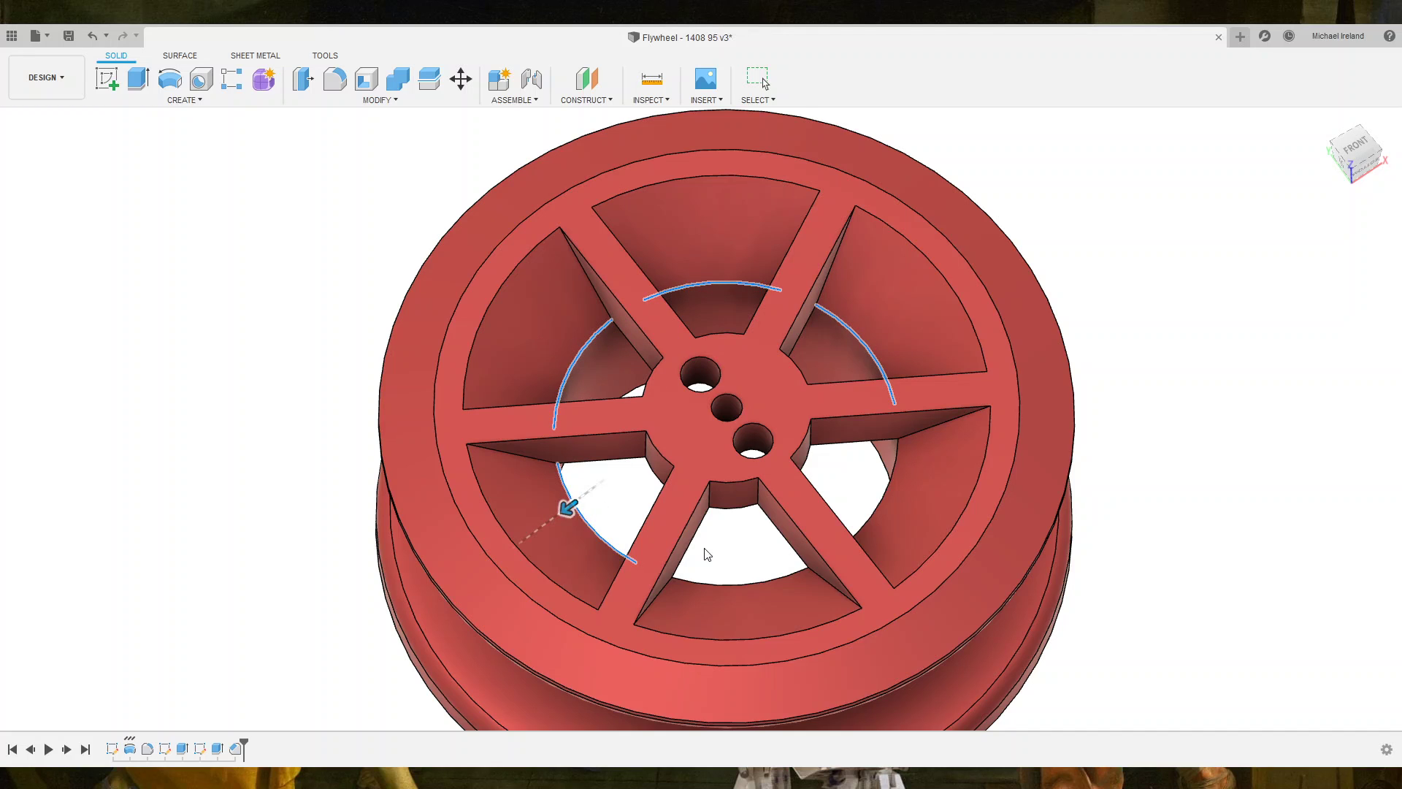
{"action": "left_click", "coordinate": [780, 576]}
{"action": "left_click", "coordinate": [884, 504]}
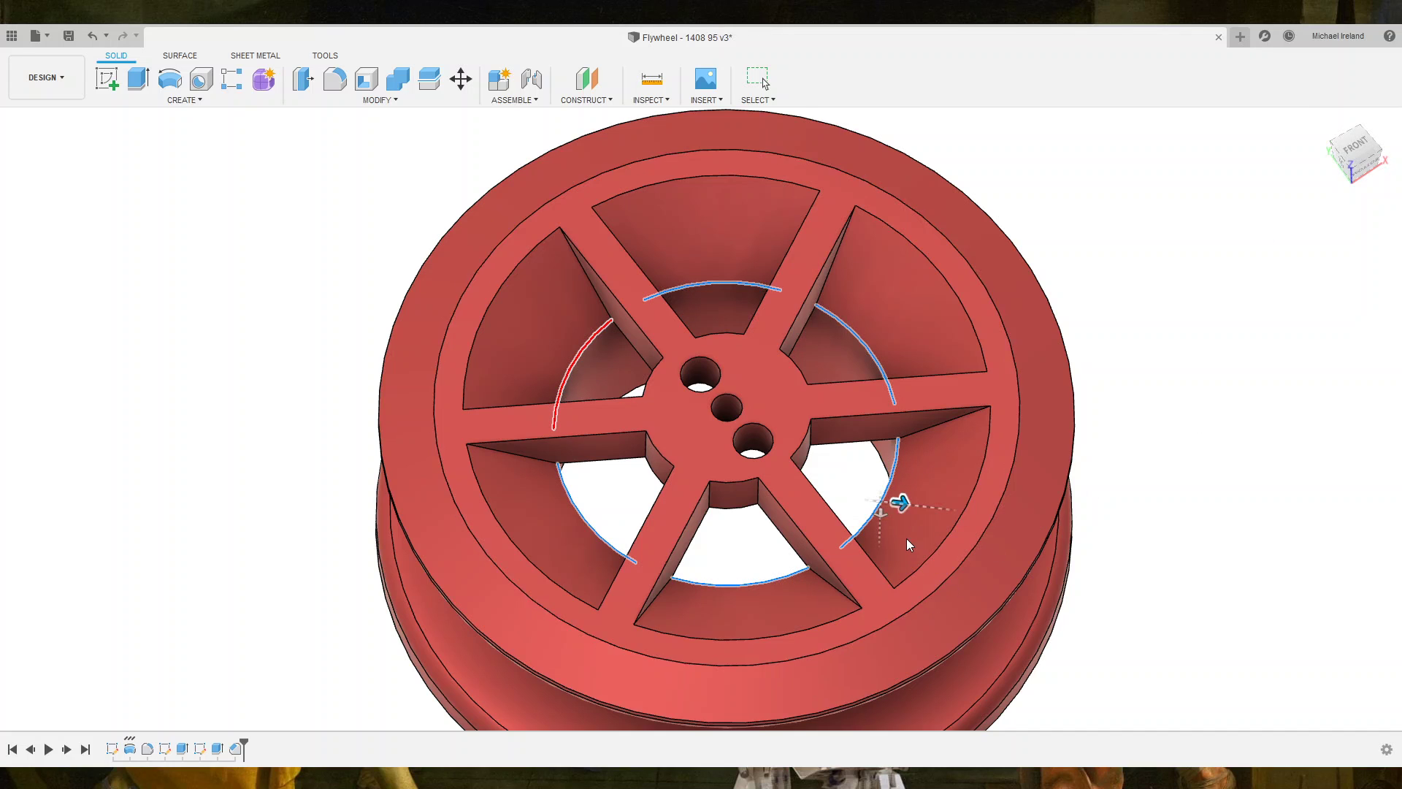
{"action": "left_click_drag", "start_coordinate": [899, 504], "coordinate": [900, 502]}
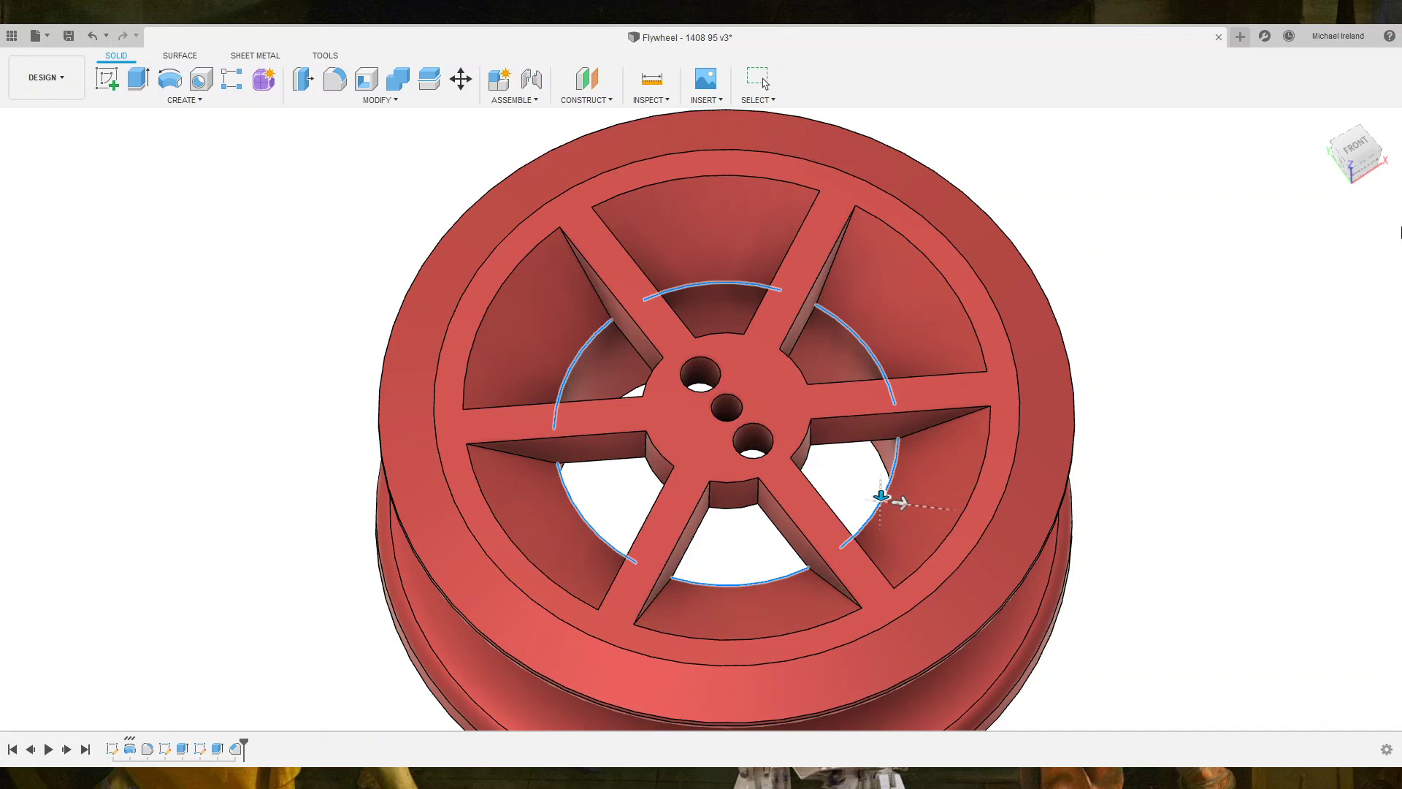
{"action": "key", "text": "Return"}
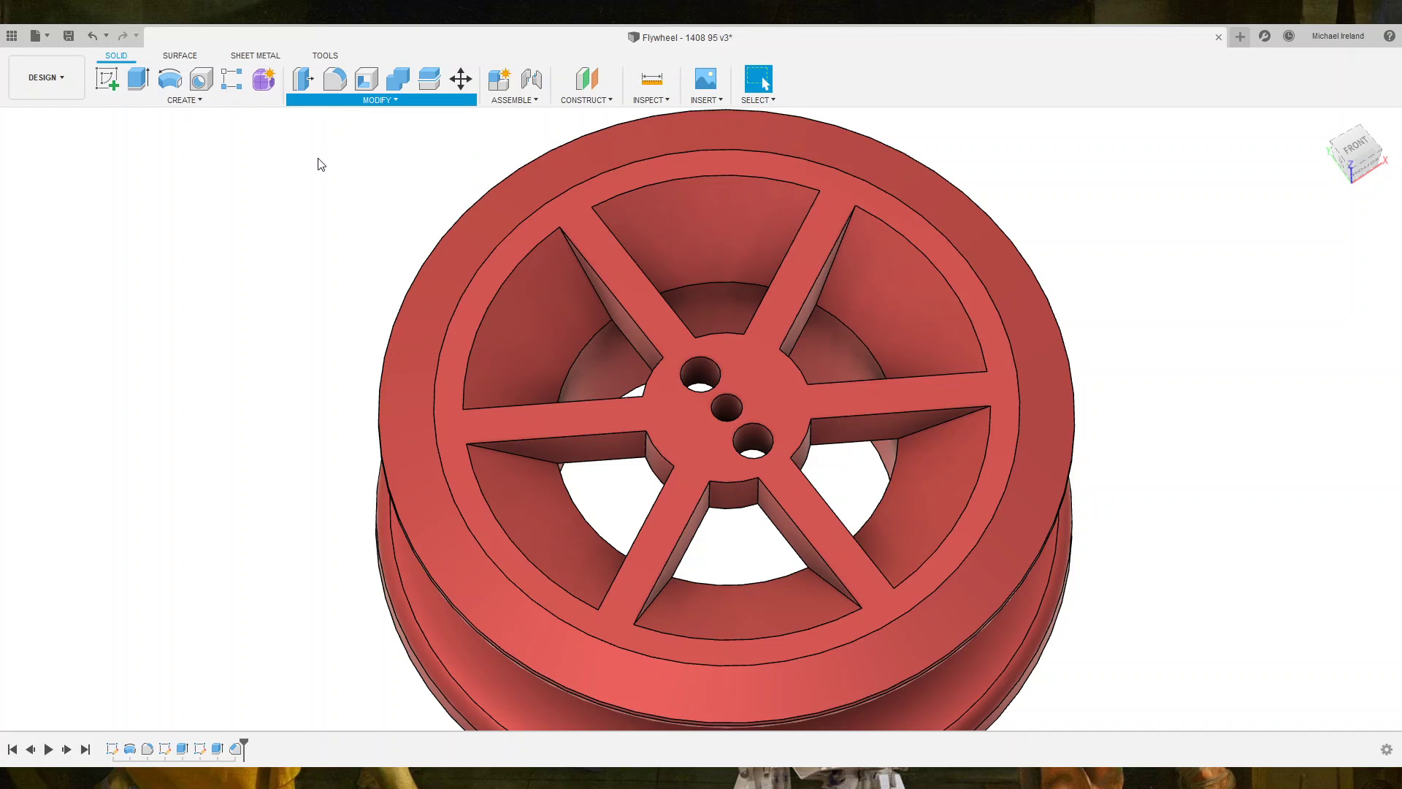
Add the six inner rim arc segments between the spokes to a new fillet.
{"action": "key", "text": "f"}
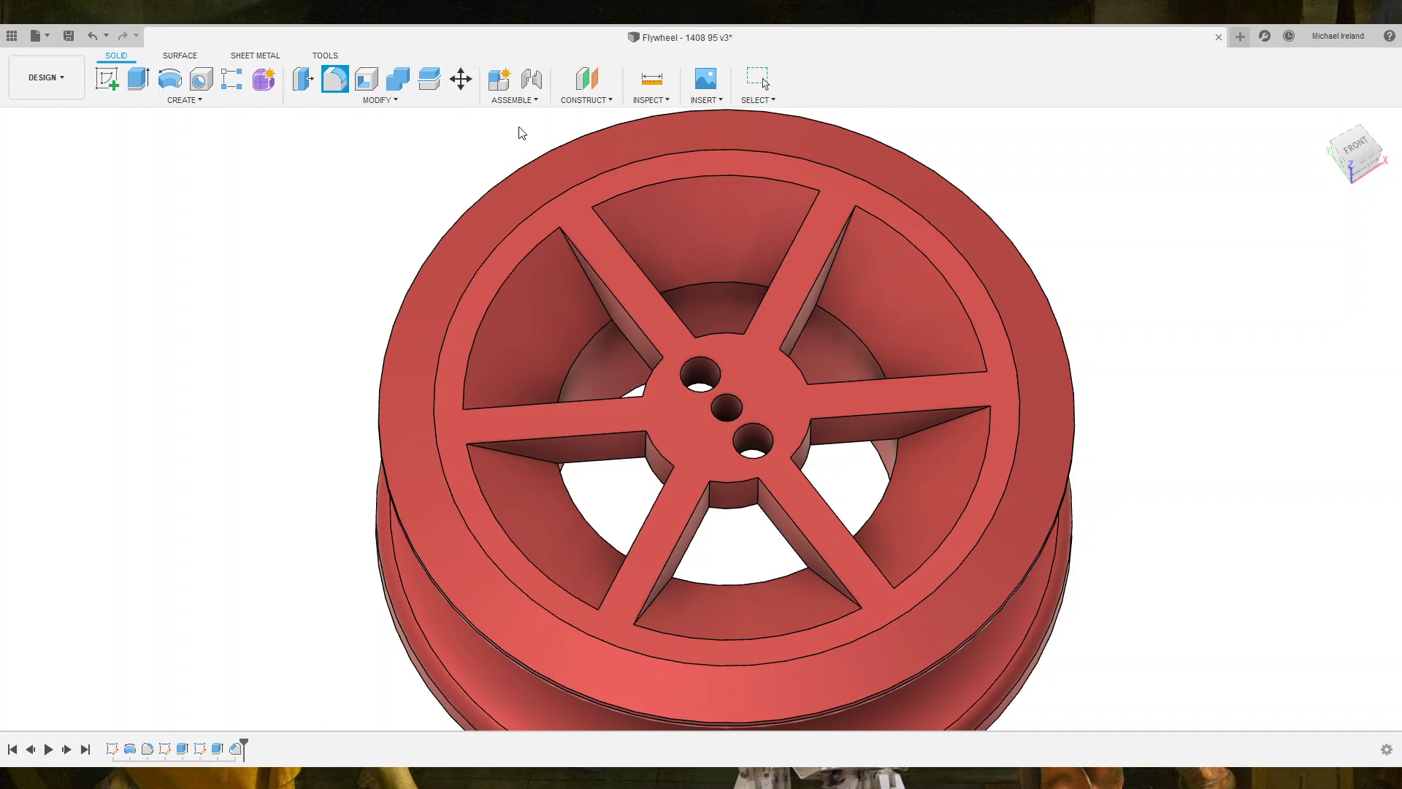
{"action": "left_click", "coordinate": [718, 284]}
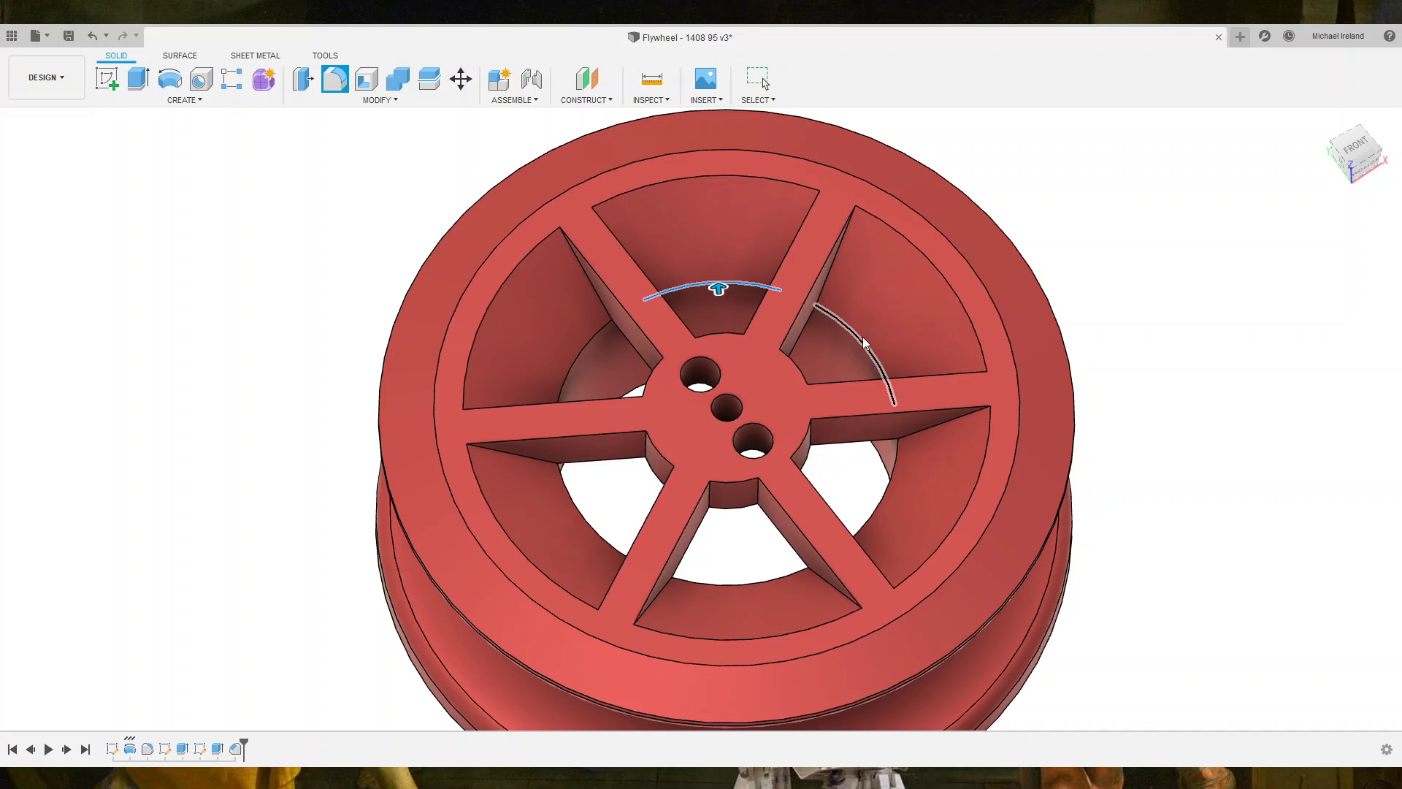
{"action": "left_click", "coordinate": [862, 336]}
{"action": "left_click", "coordinate": [894, 445]}
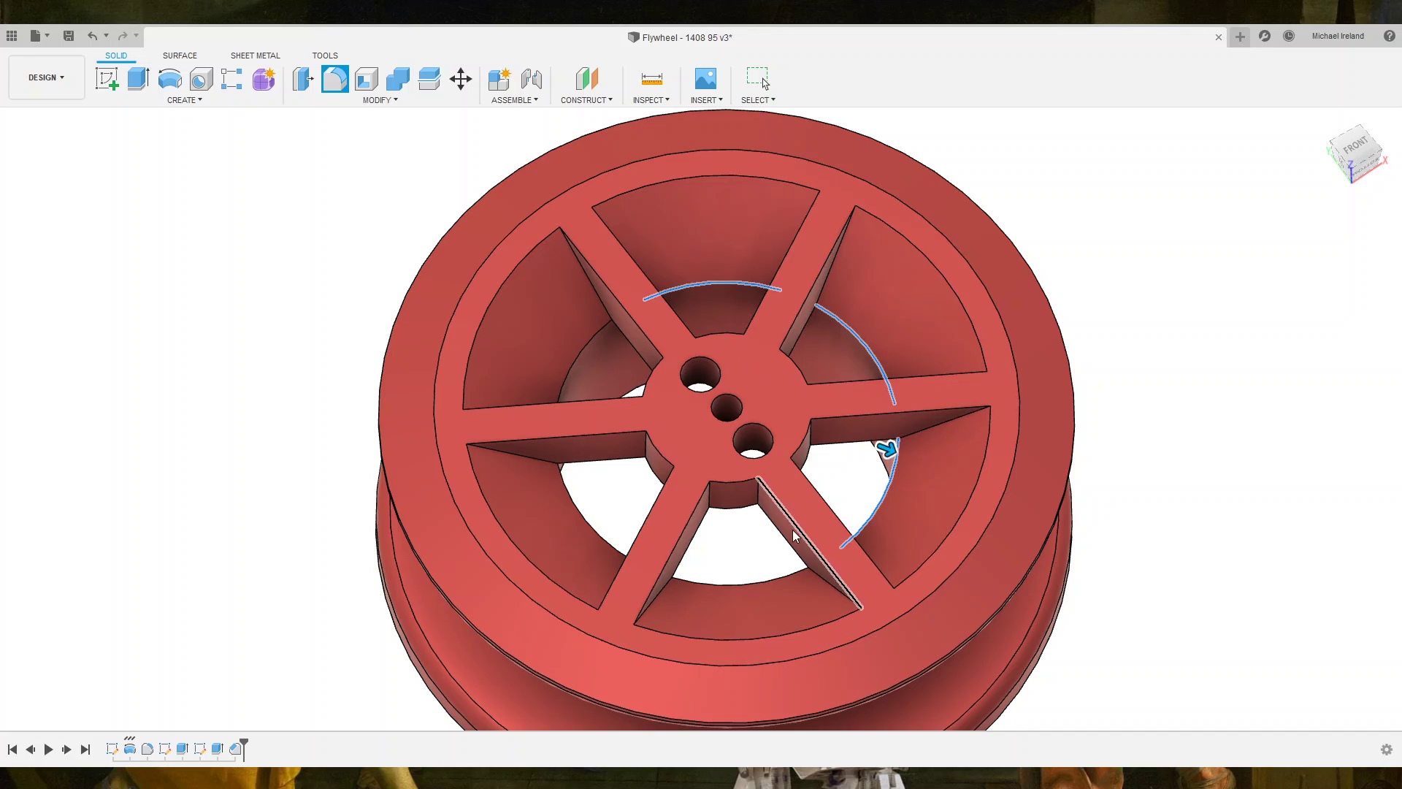
{"action": "left_click", "coordinate": [784, 574]}
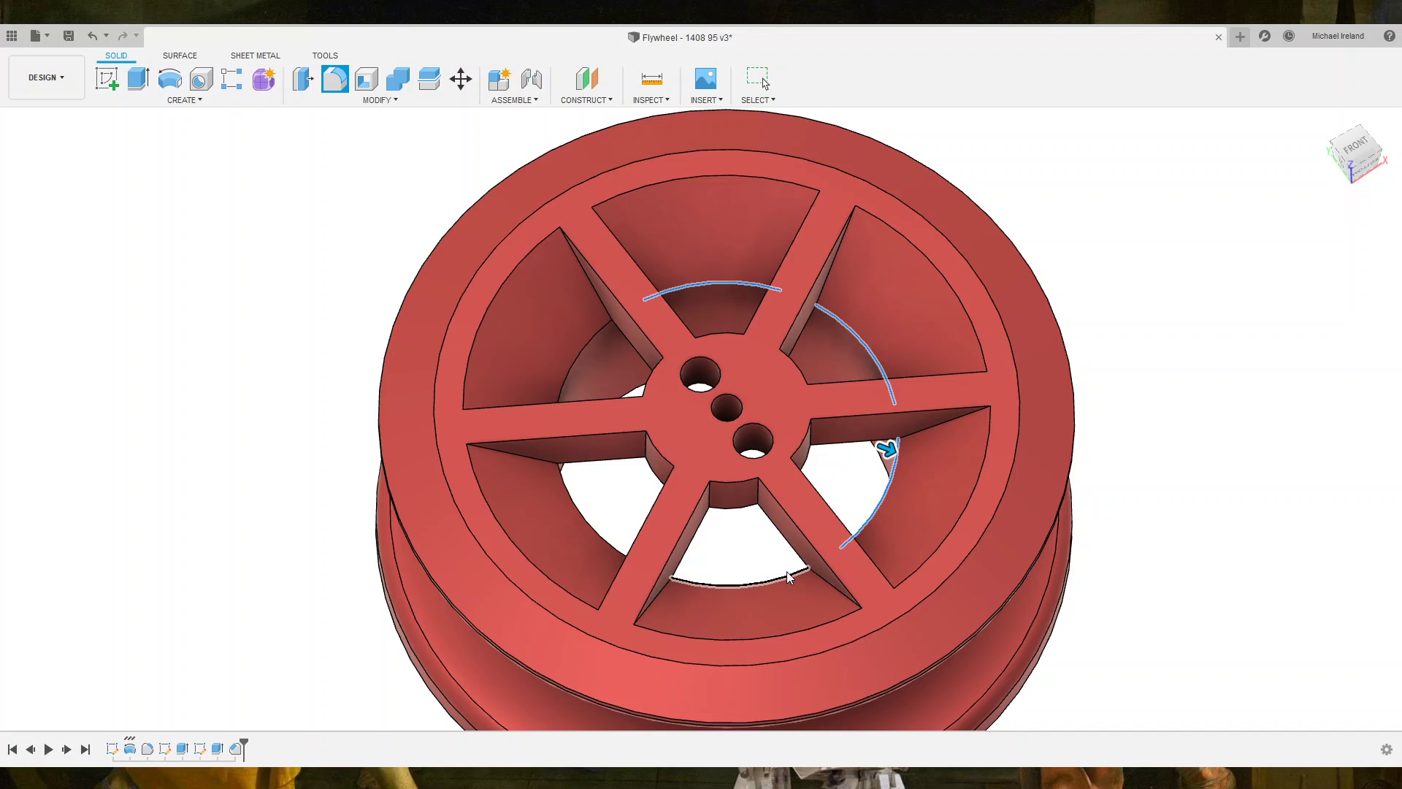
{"action": "left_click", "coordinate": [584, 520]}
{"action": "left_click", "coordinate": [572, 366]}
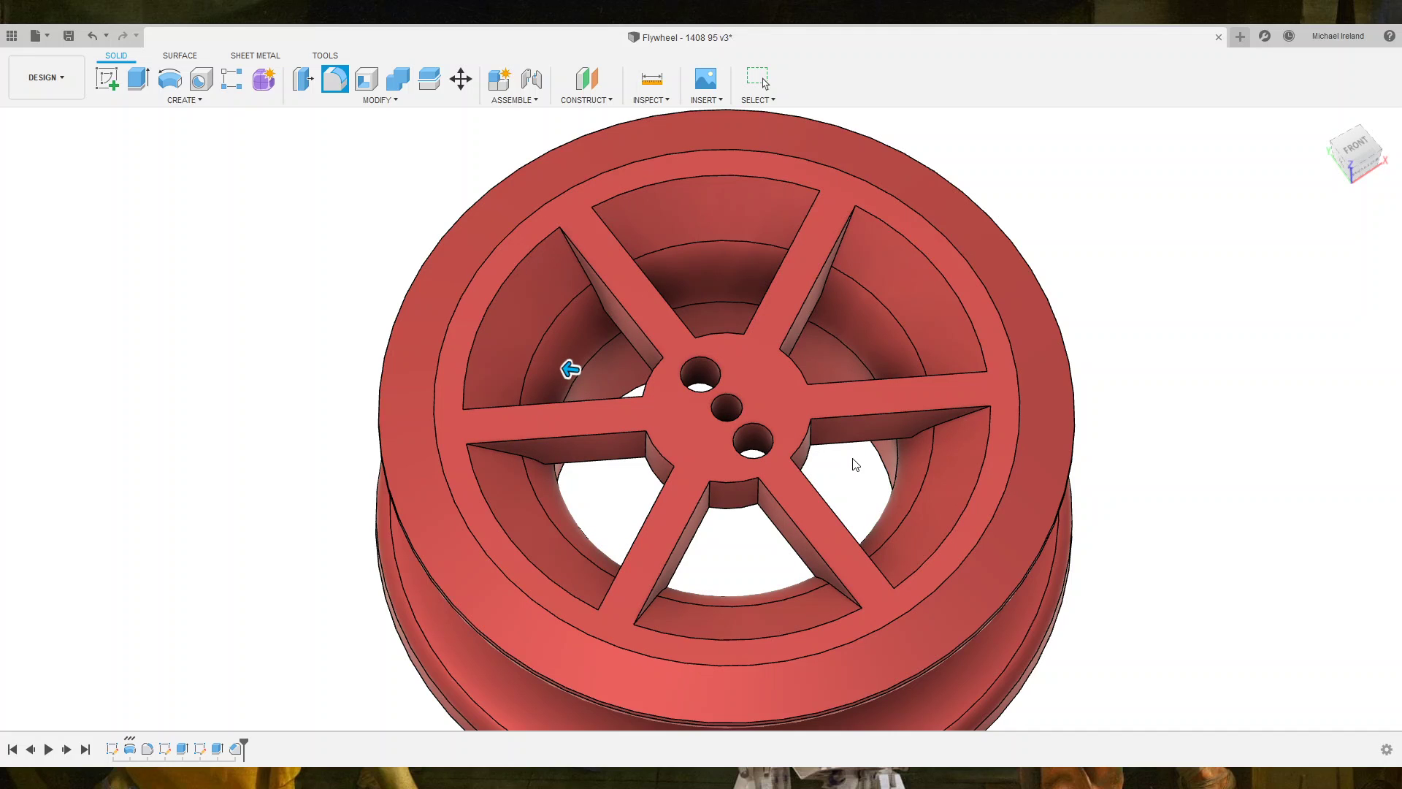
Inspect the wheel from the side, then commit the inner-rim fillet.
{"action": "mouse_move", "coordinate": [612, 717]}
{"action": "middle_mouse_down", "text": "shift"}
{"action": "mouse_move", "coordinate": [680, 529]}
{"action": "mouse_move", "coordinate": [675, 409]}
{"action": "mouse_move", "coordinate": [652, 487]}
{"action": "middle_mouse_up", "text": "shift"}
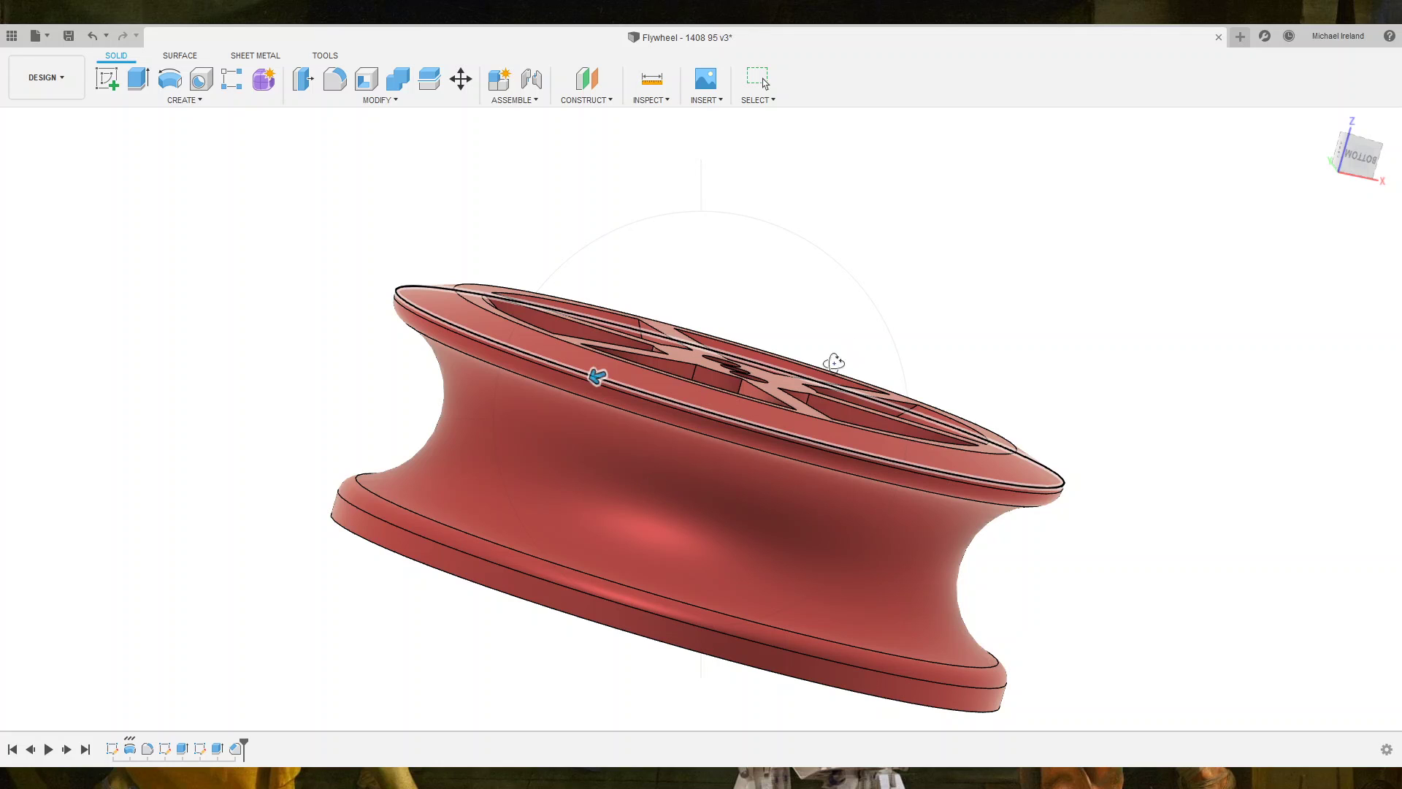
{"action": "mouse_move", "coordinate": [597, 376]}
{"action": "middle_mouse_down", "text": "shift"}
{"action": "mouse_move", "coordinate": [591, 361]}
{"action": "mouse_move", "coordinate": [573, 416]}
{"action": "mouse_move", "coordinate": [585, 354]}
{"action": "mouse_move", "coordinate": [628, 343]}
{"action": "mouse_move", "coordinate": [597, 336]}
{"action": "middle_mouse_up", "text": "shift"}
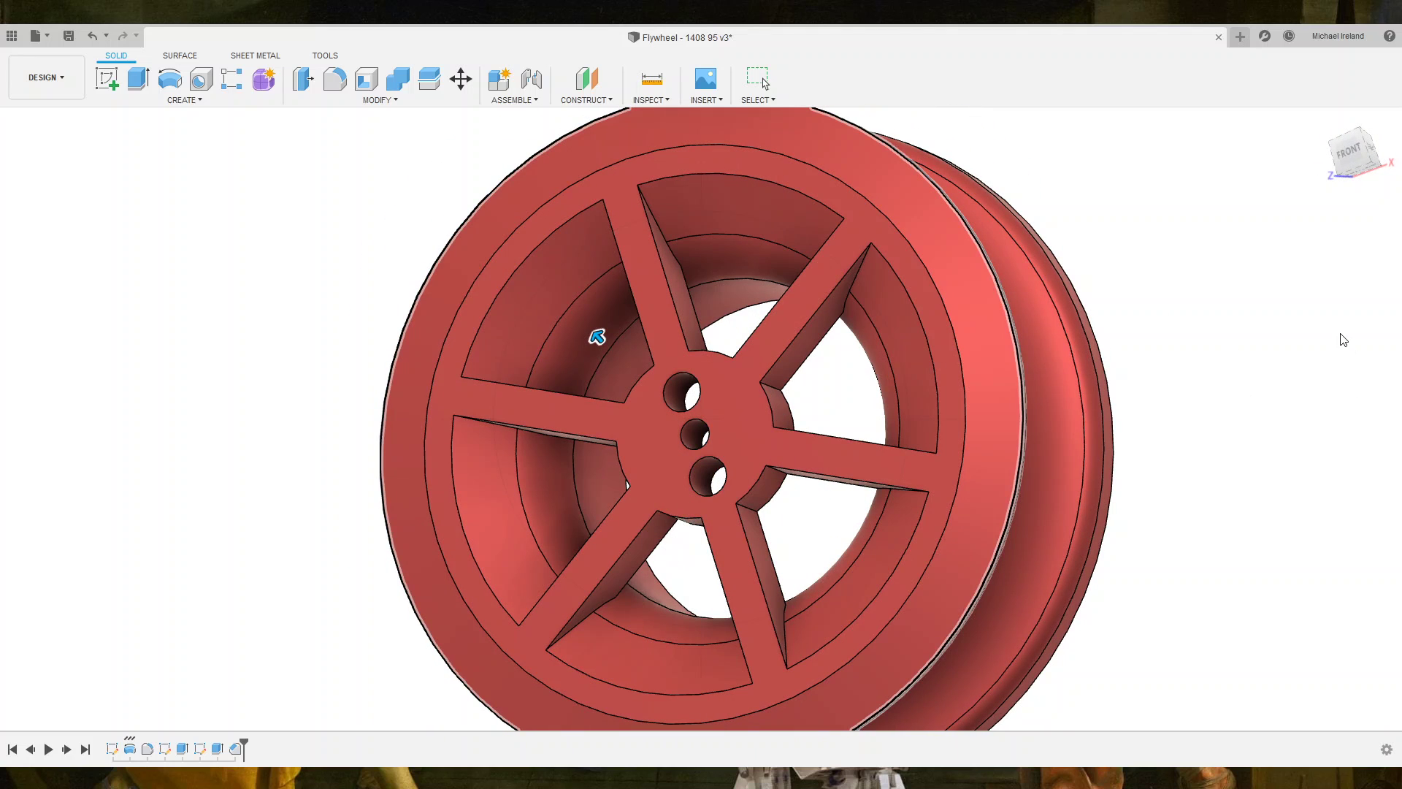
{"action": "key", "text": "f"}
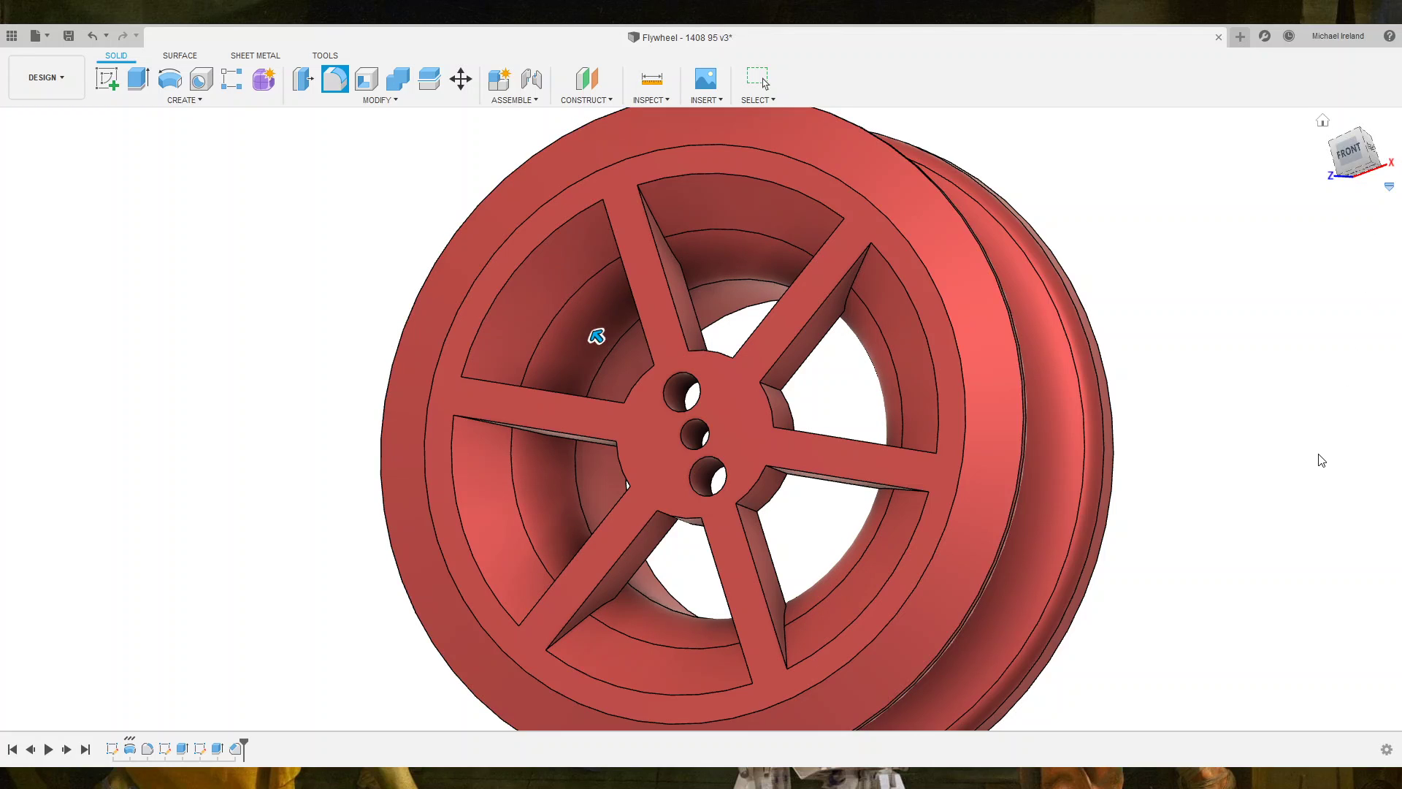
{"action": "key", "text": "Return"}
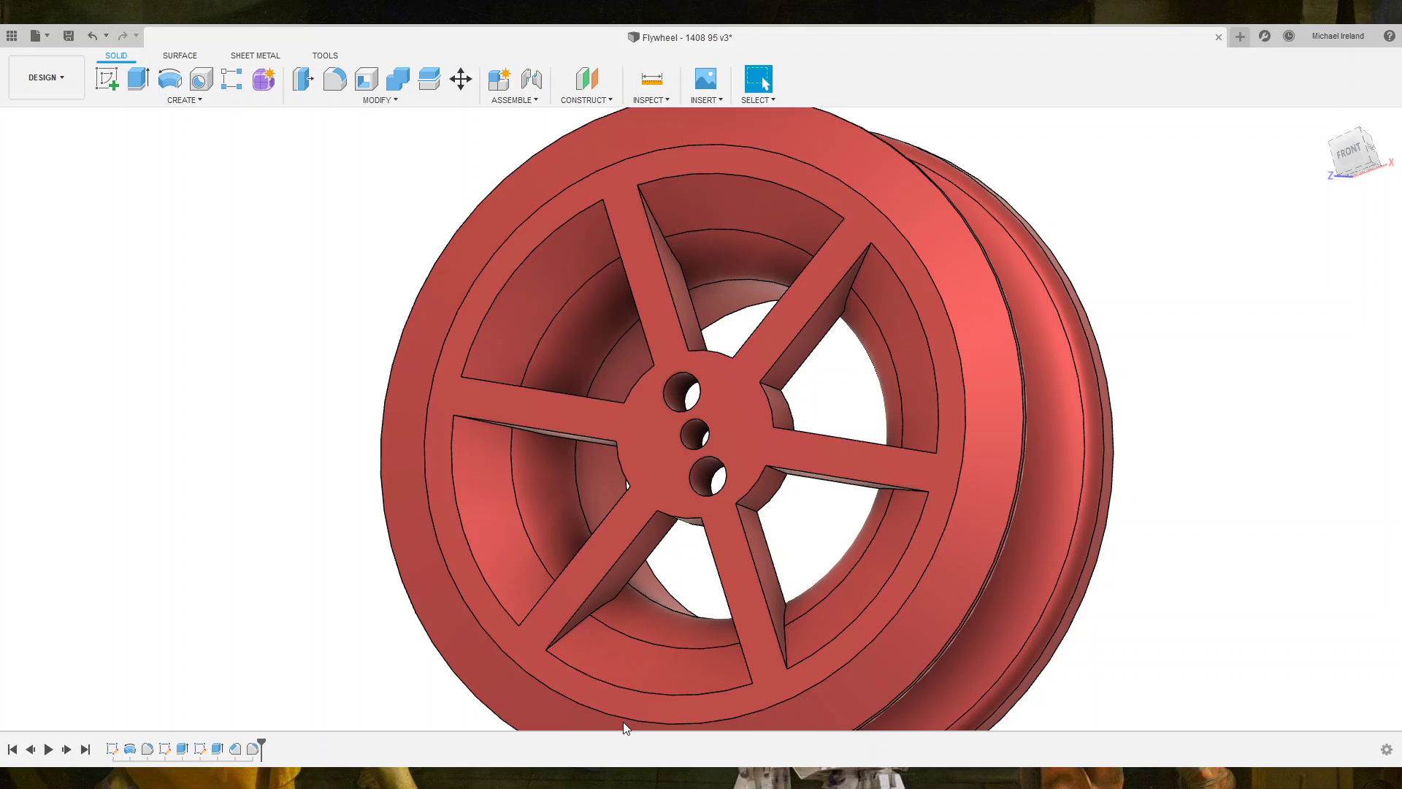
{"action": "mouse_move", "coordinate": [615, 723]}
{"action": "middle_mouse_down", "text": "shift"}
{"action": "mouse_move", "coordinate": [698, 431]}
{"action": "mouse_move", "coordinate": [726, 434]}
{"action": "mouse_move", "coordinate": [732, 488]}
{"action": "middle_mouse_up", "text": "shift"}
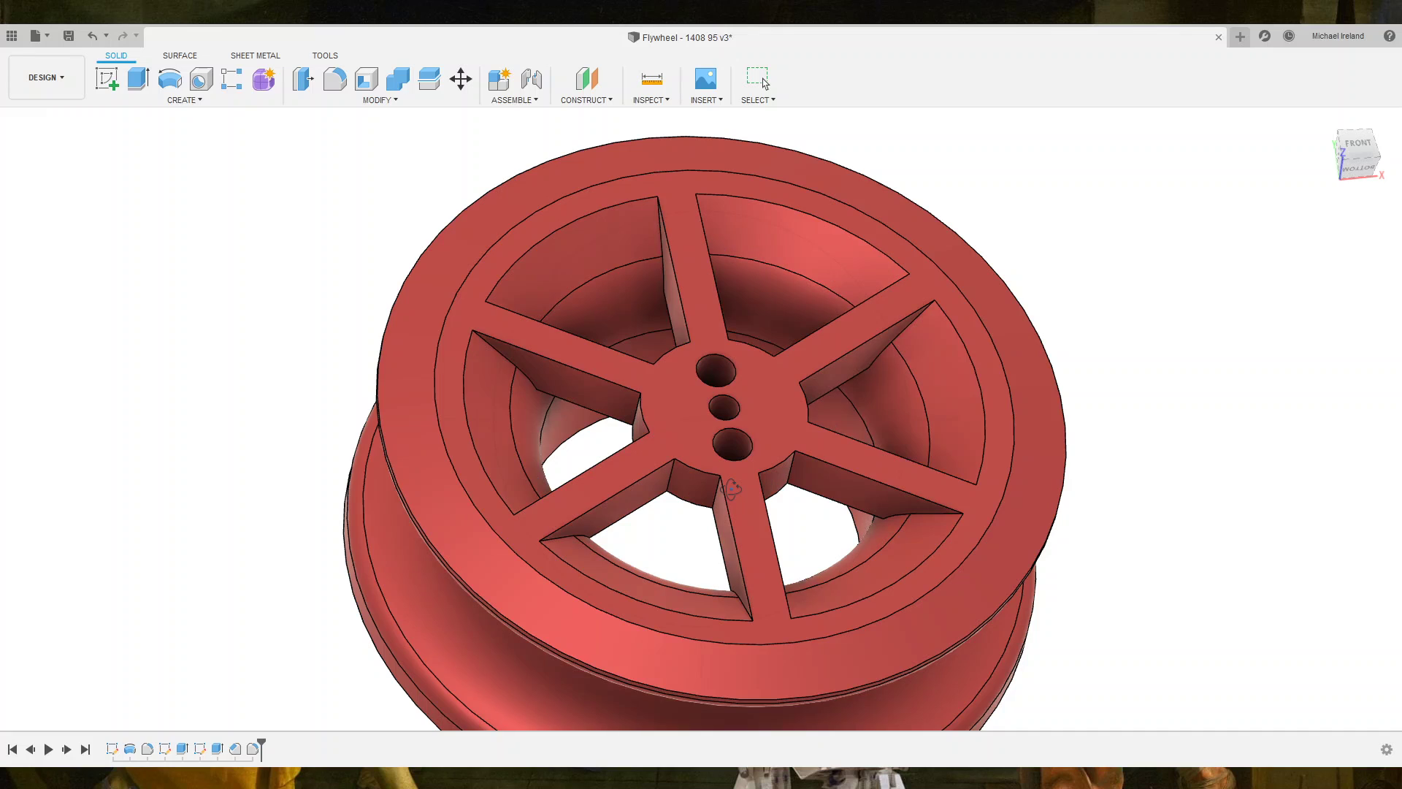
Fillet the hub-side root edges of the six spokes, dragging to set the radius.
{"action": "key", "text": "f"}
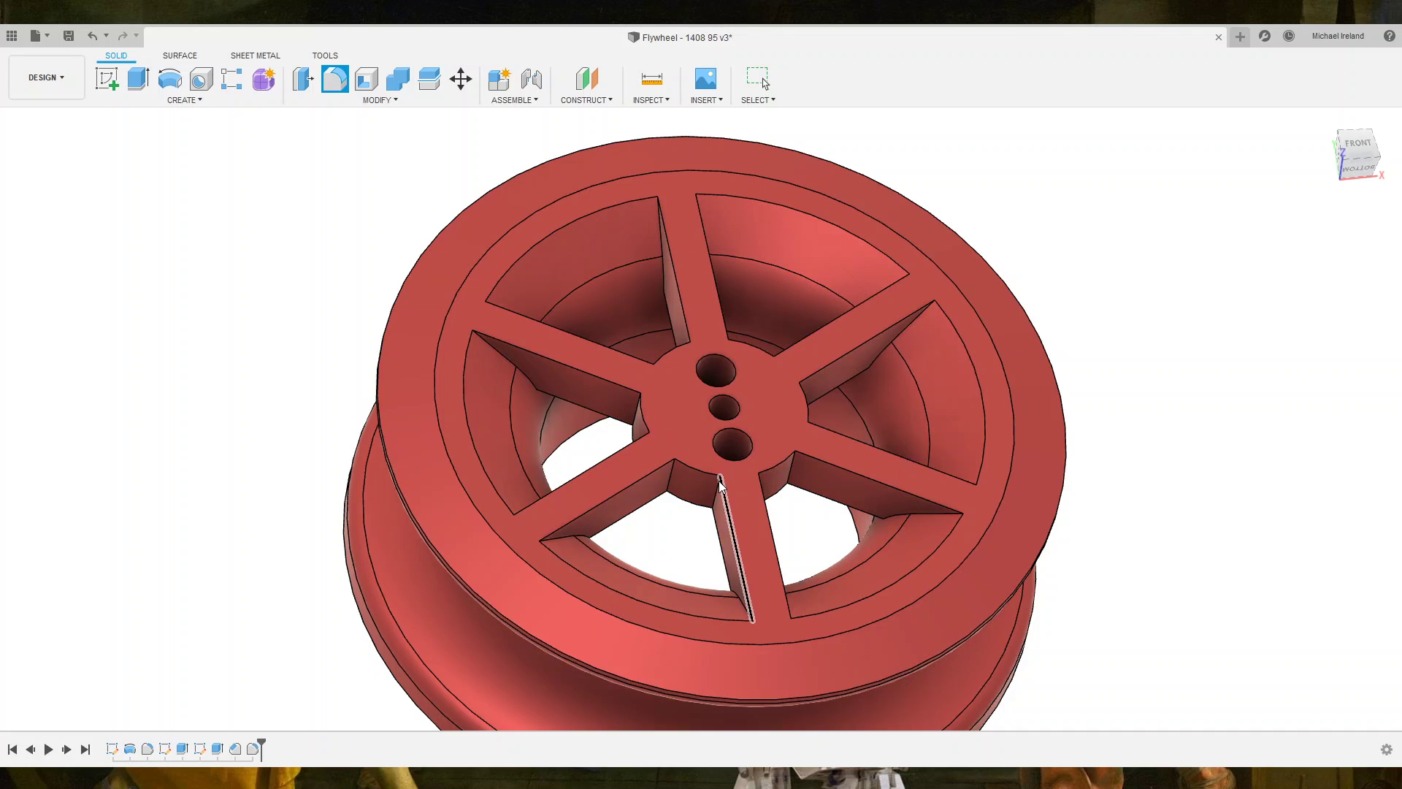
{"action": "left_click", "coordinate": [673, 474]}
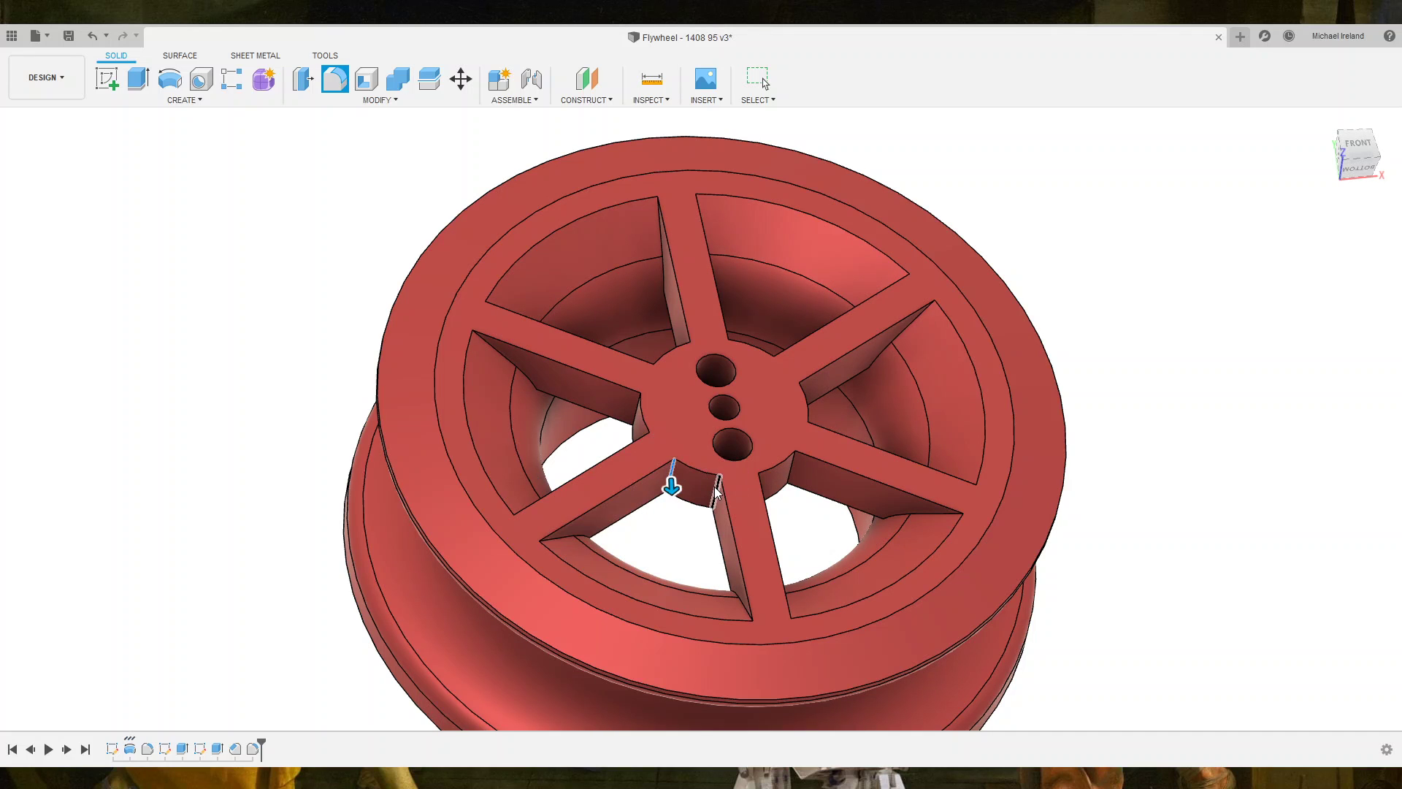
{"action": "left_click", "coordinate": [717, 491]}
{"action": "left_click", "coordinate": [791, 466]}
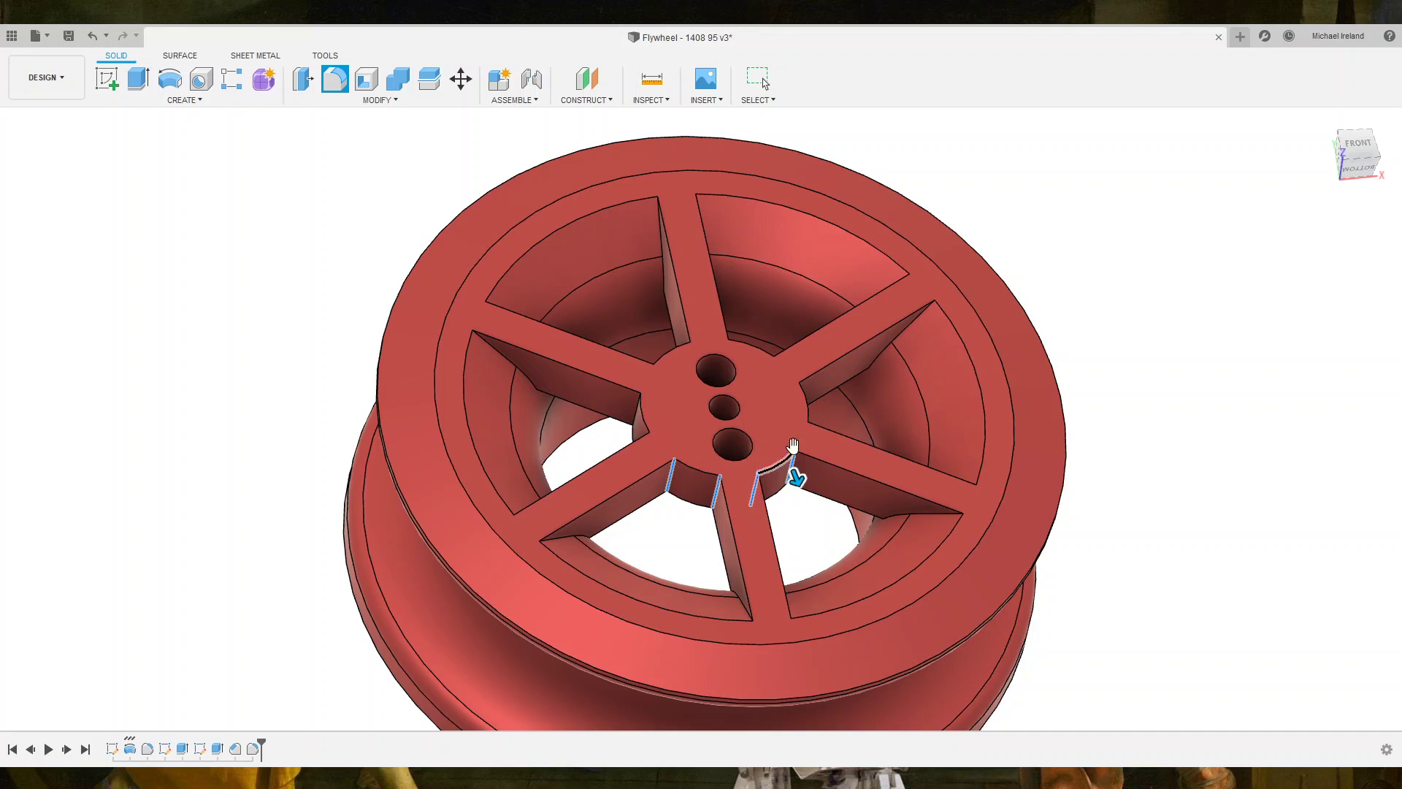
{"action": "left_click", "coordinate": [803, 435]}
{"action": "left_click", "coordinate": [797, 398]}
{"action": "left_click", "coordinate": [773, 373]}
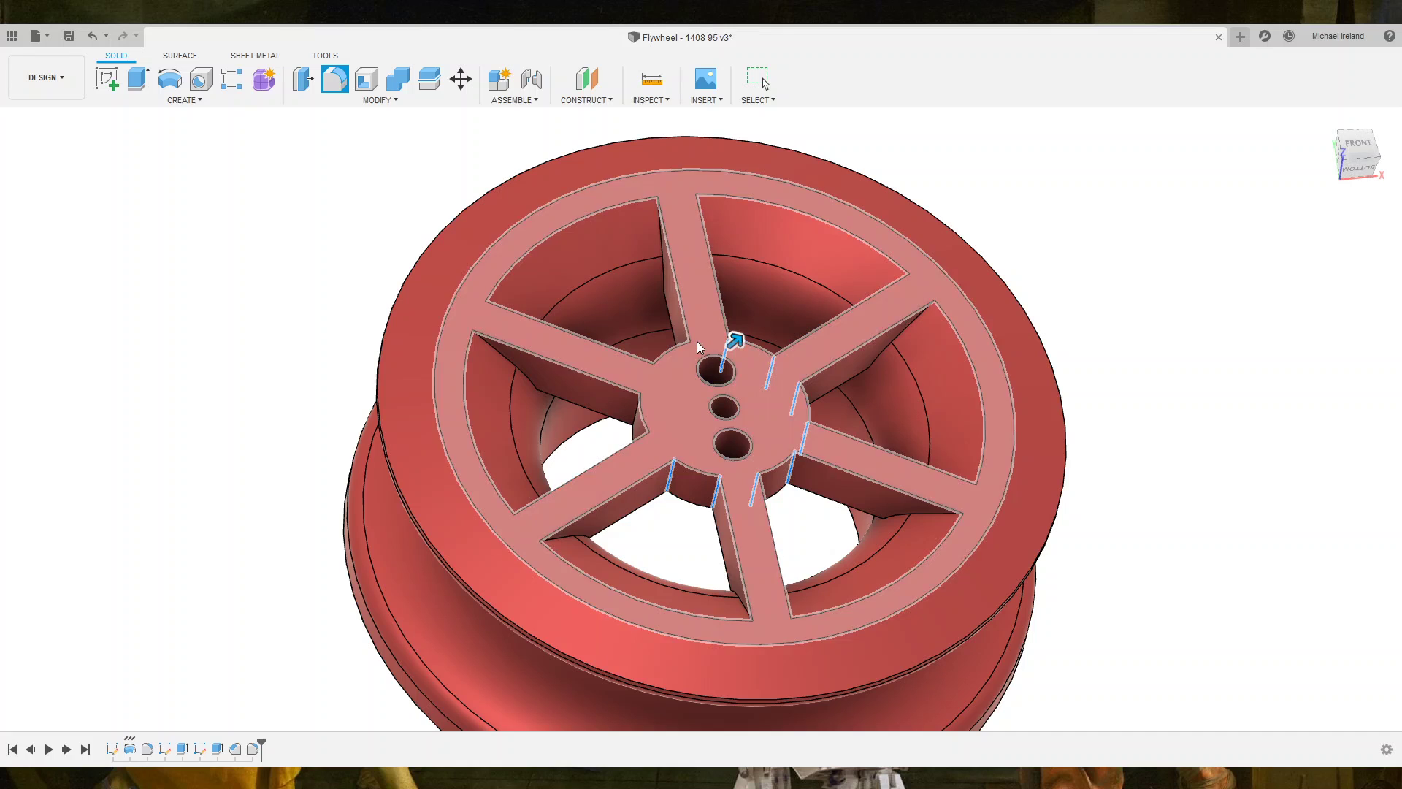
{"action": "left_click", "coordinate": [686, 356]}
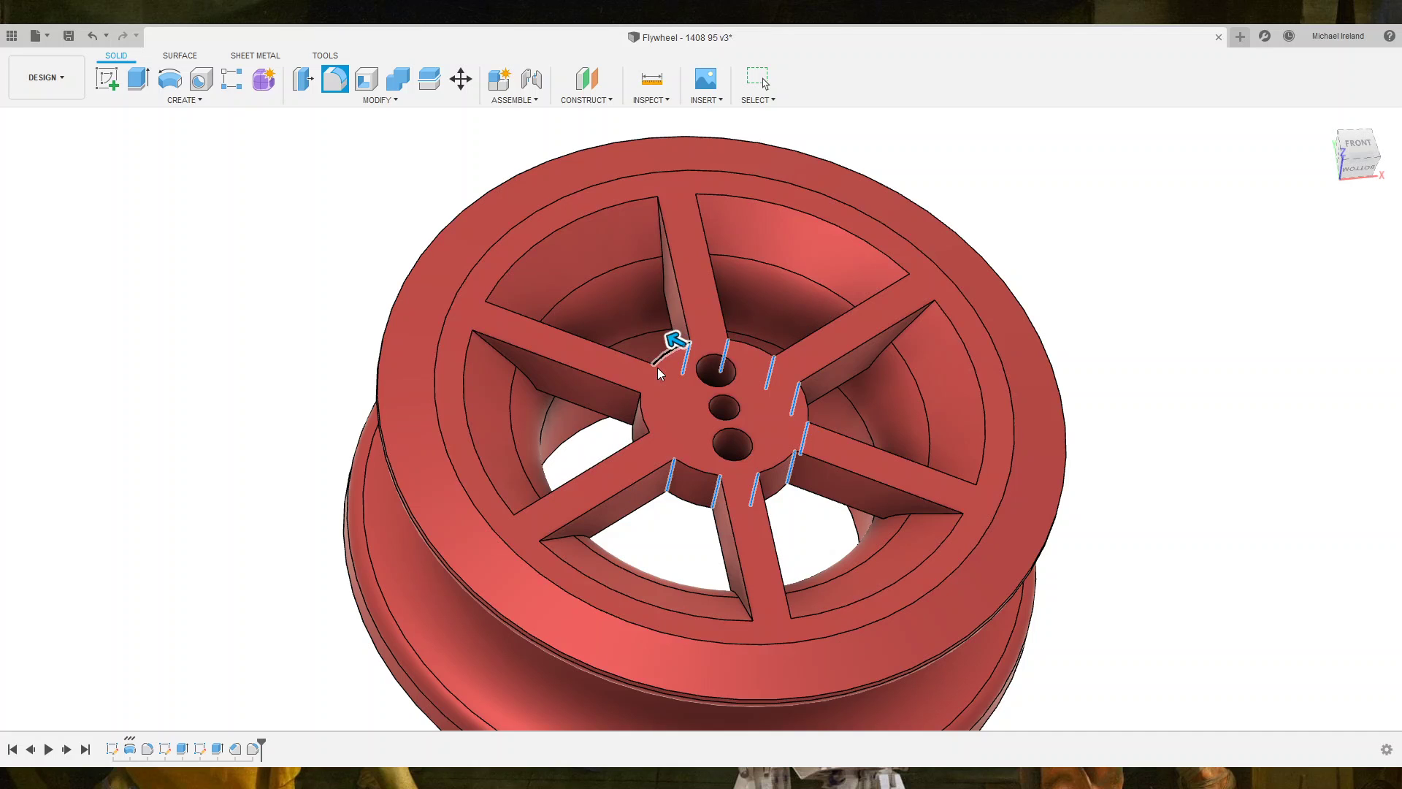
{"action": "left_click", "coordinate": [651, 379]}
{"action": "left_click_drag", "start_coordinate": [624, 422], "coordinate": [619, 440]}
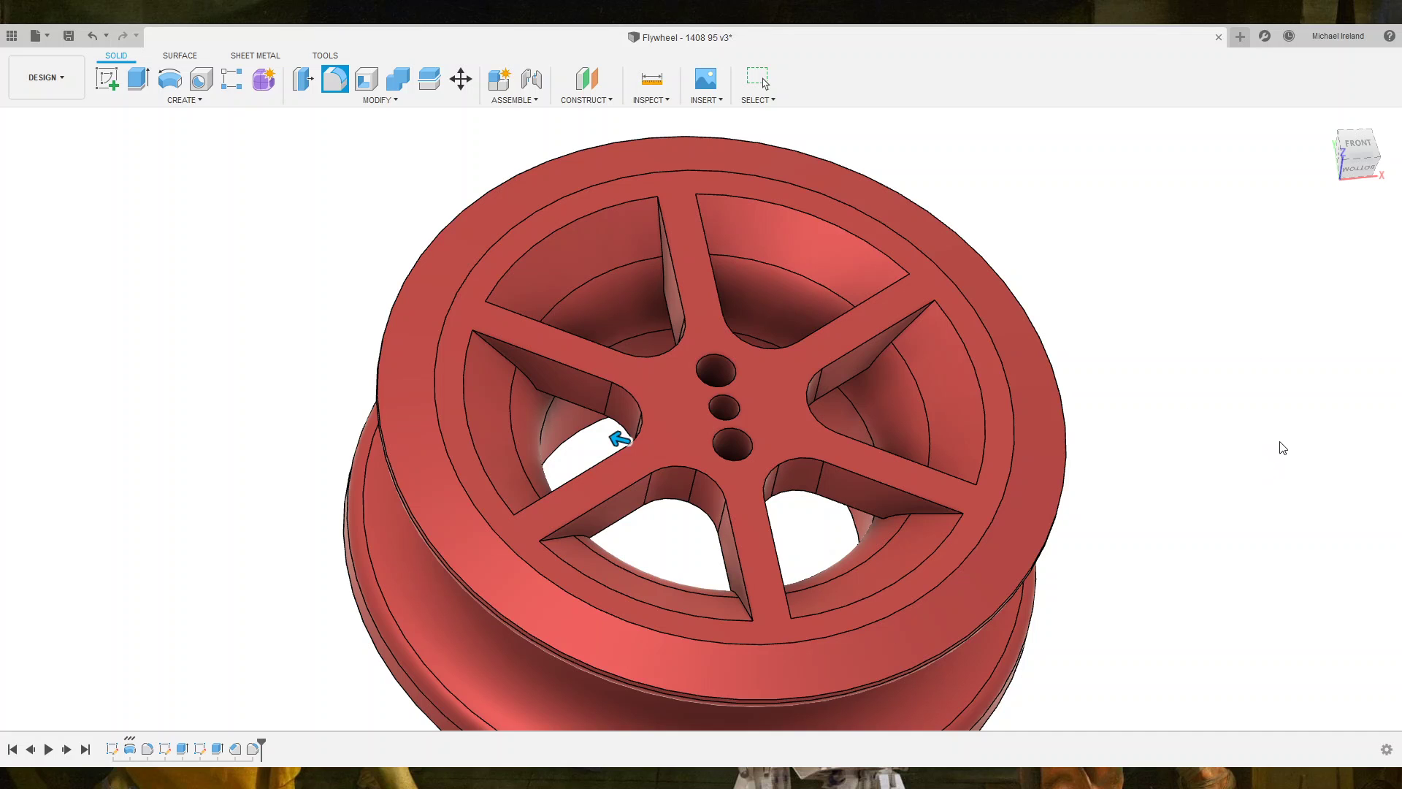
Confirm the spoke-root fillet, then select the rim-side edges of the first three spokes for a new fillet.
{"action": "key", "text": "Return"}
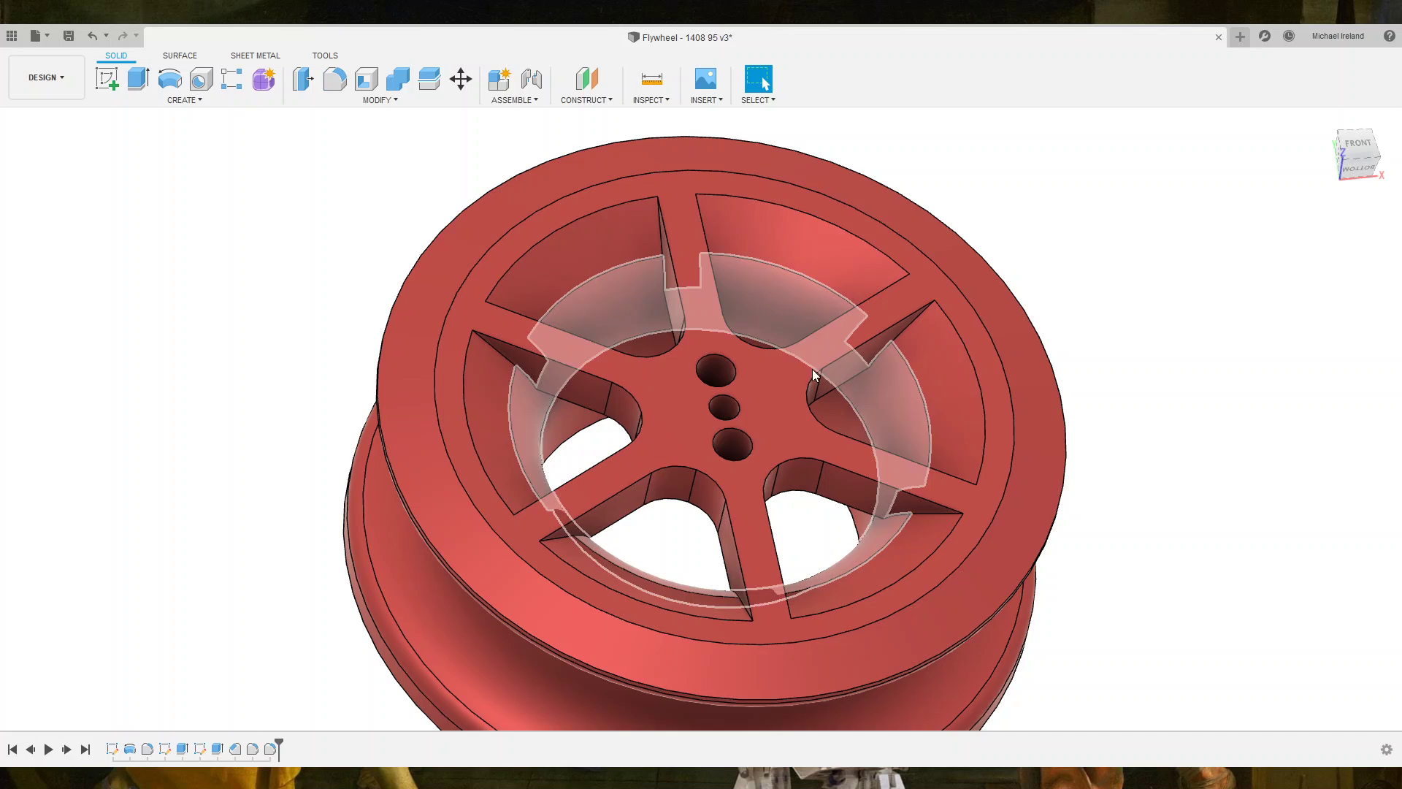
{"action": "key", "text": "f"}
{"action": "left_click", "coordinate": [496, 352]}
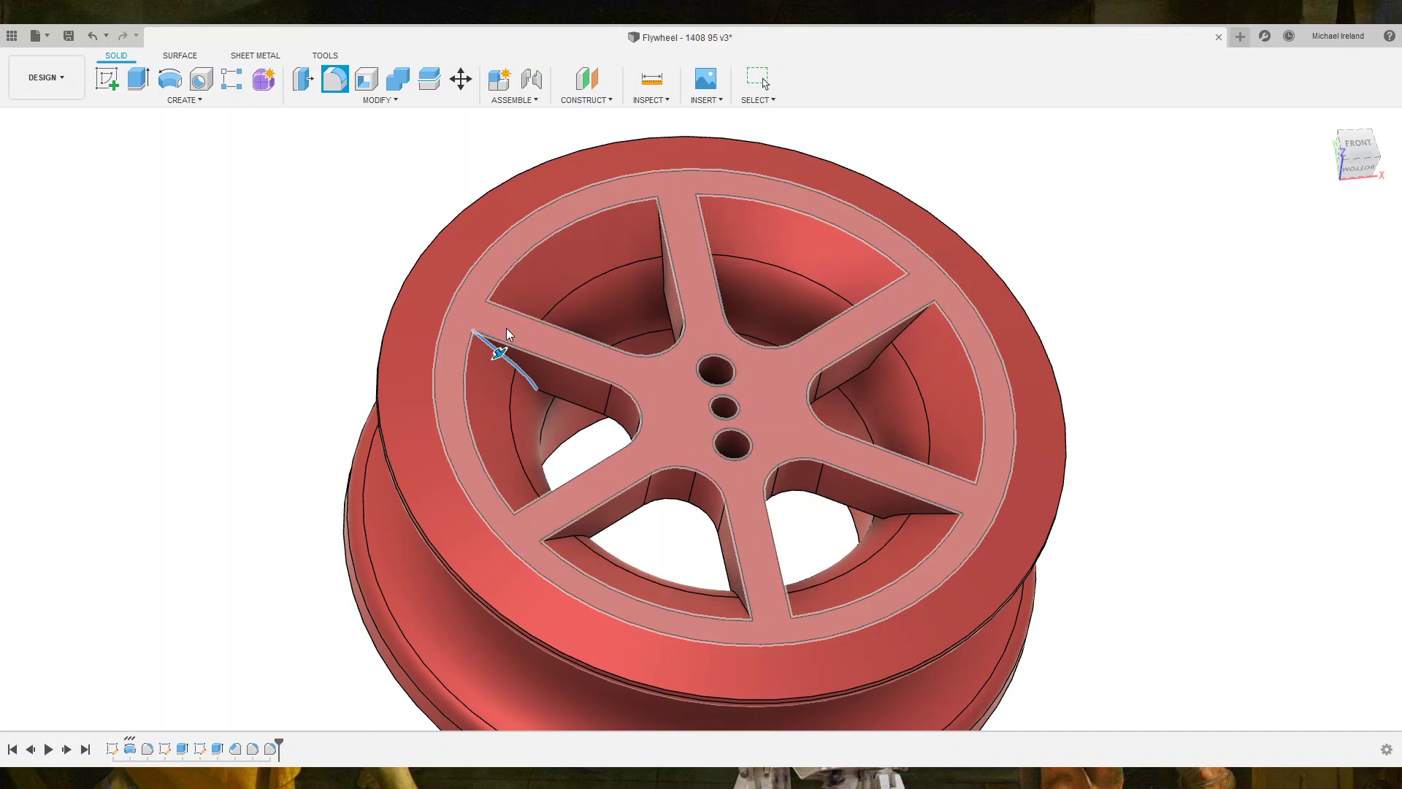
{"action": "left_click", "coordinate": [507, 322]}
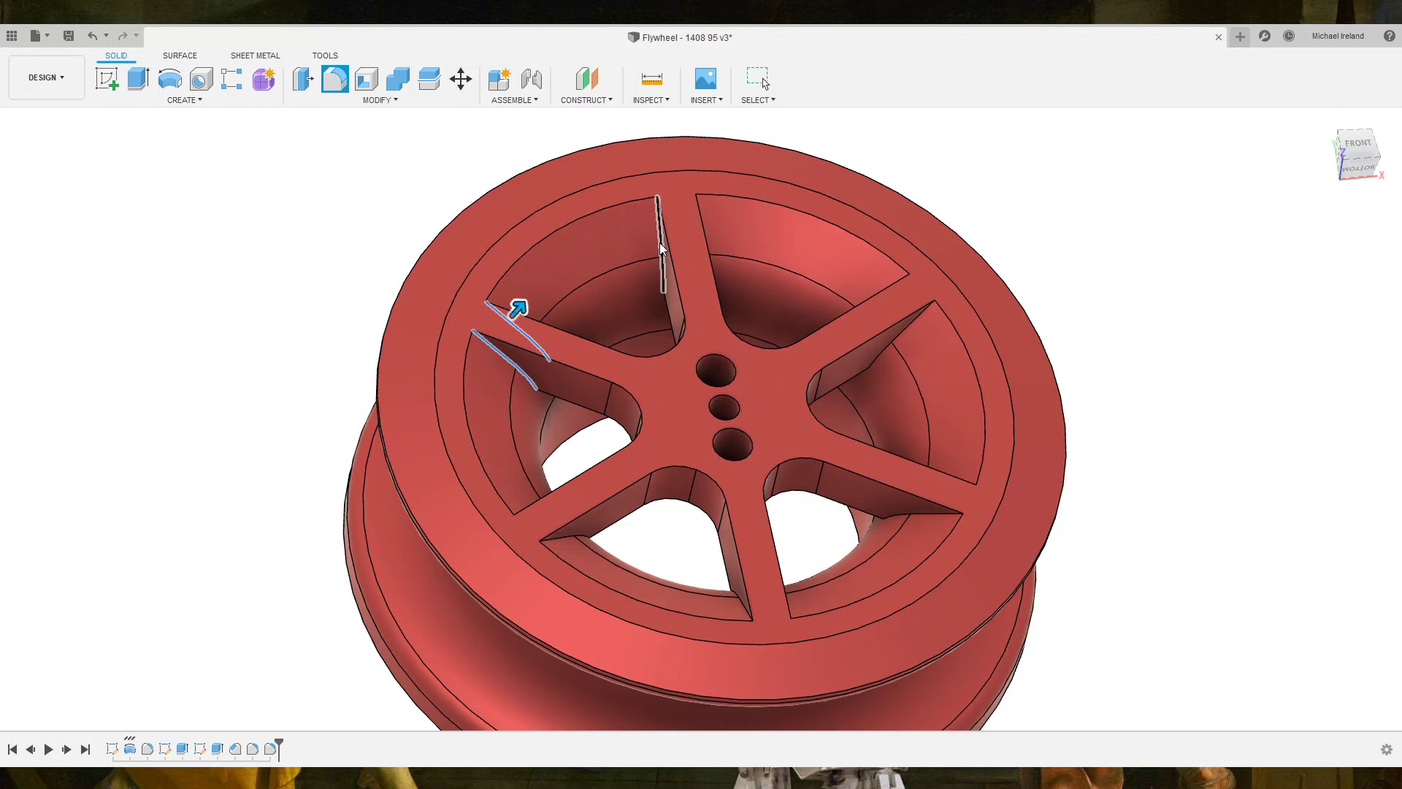
{"action": "left_click", "coordinate": [659, 243]}
{"action": "left_click", "coordinate": [699, 235]}
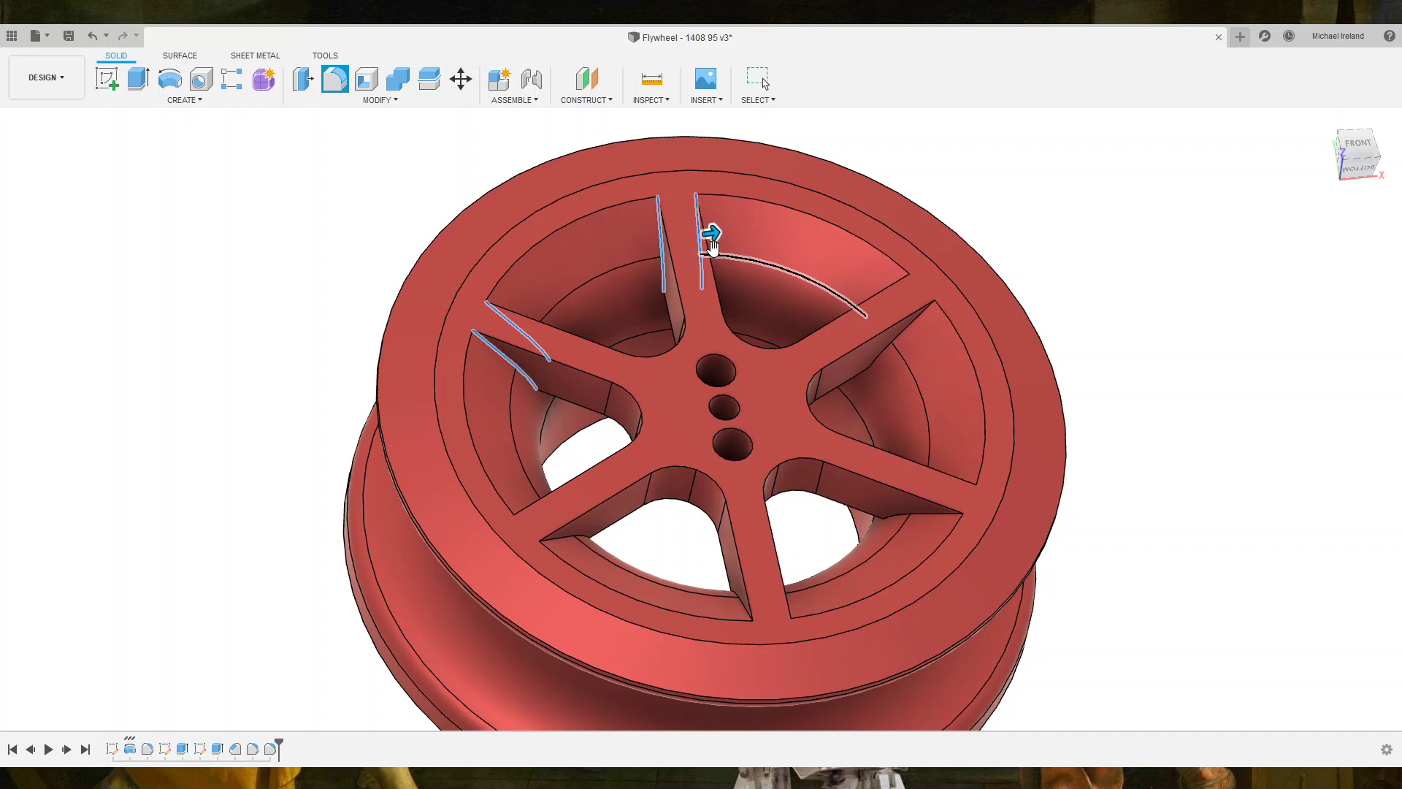
{"action": "left_click", "coordinate": [882, 300]}
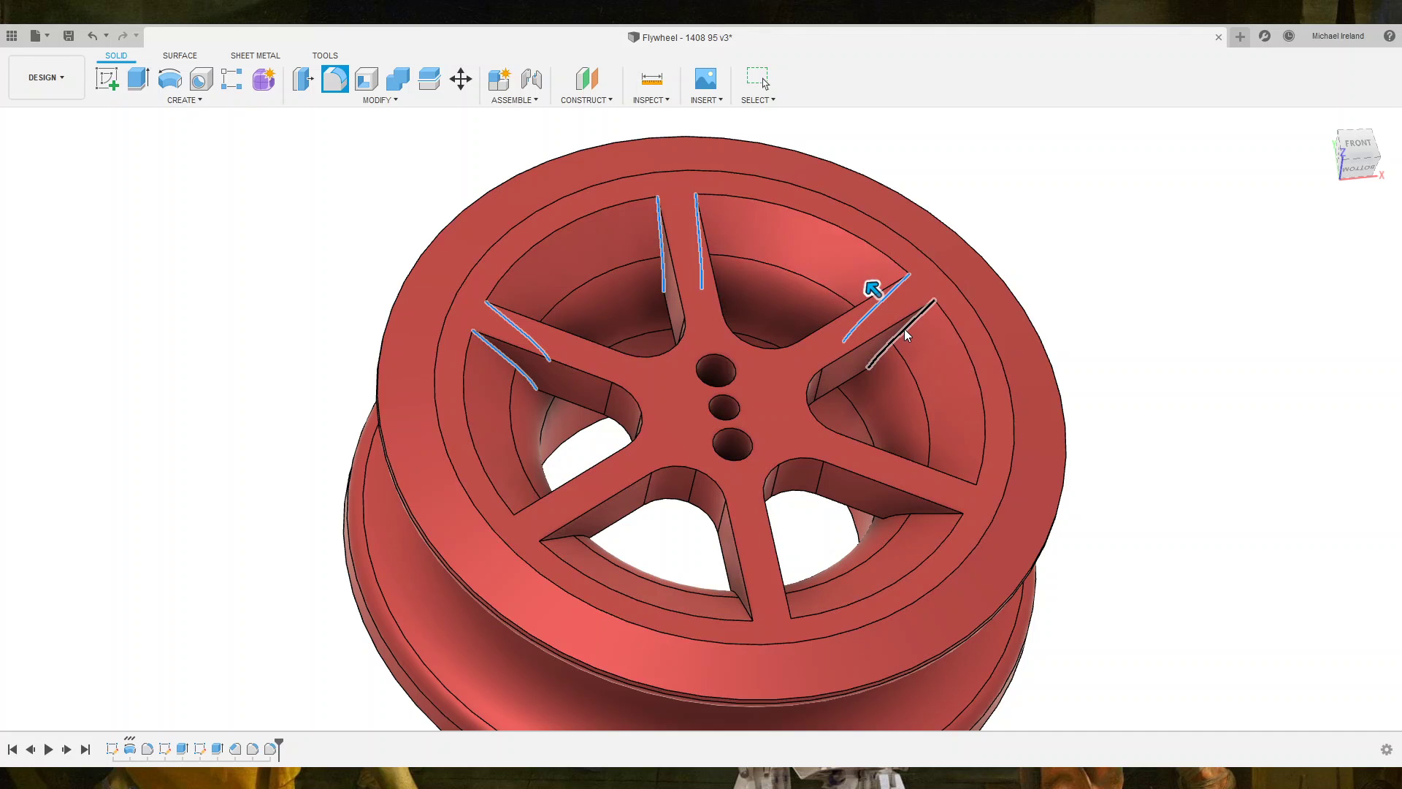
{"action": "left_click", "coordinate": [906, 330]}
Add the rim-side edges of the remaining three spokes and enlarge the fillet radius.
{"action": "left_click", "coordinate": [949, 486]}
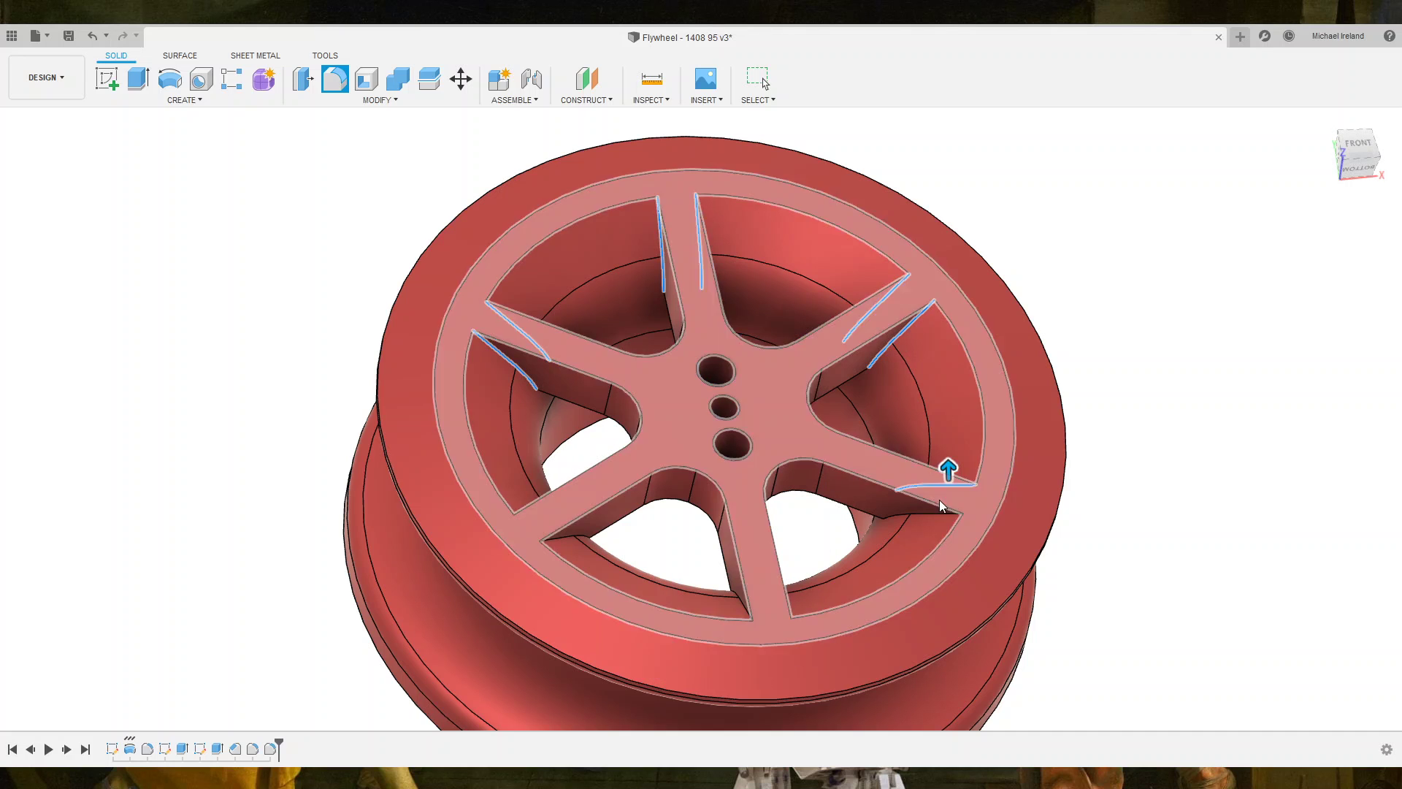
{"action": "left_click", "coordinate": [939, 516]}
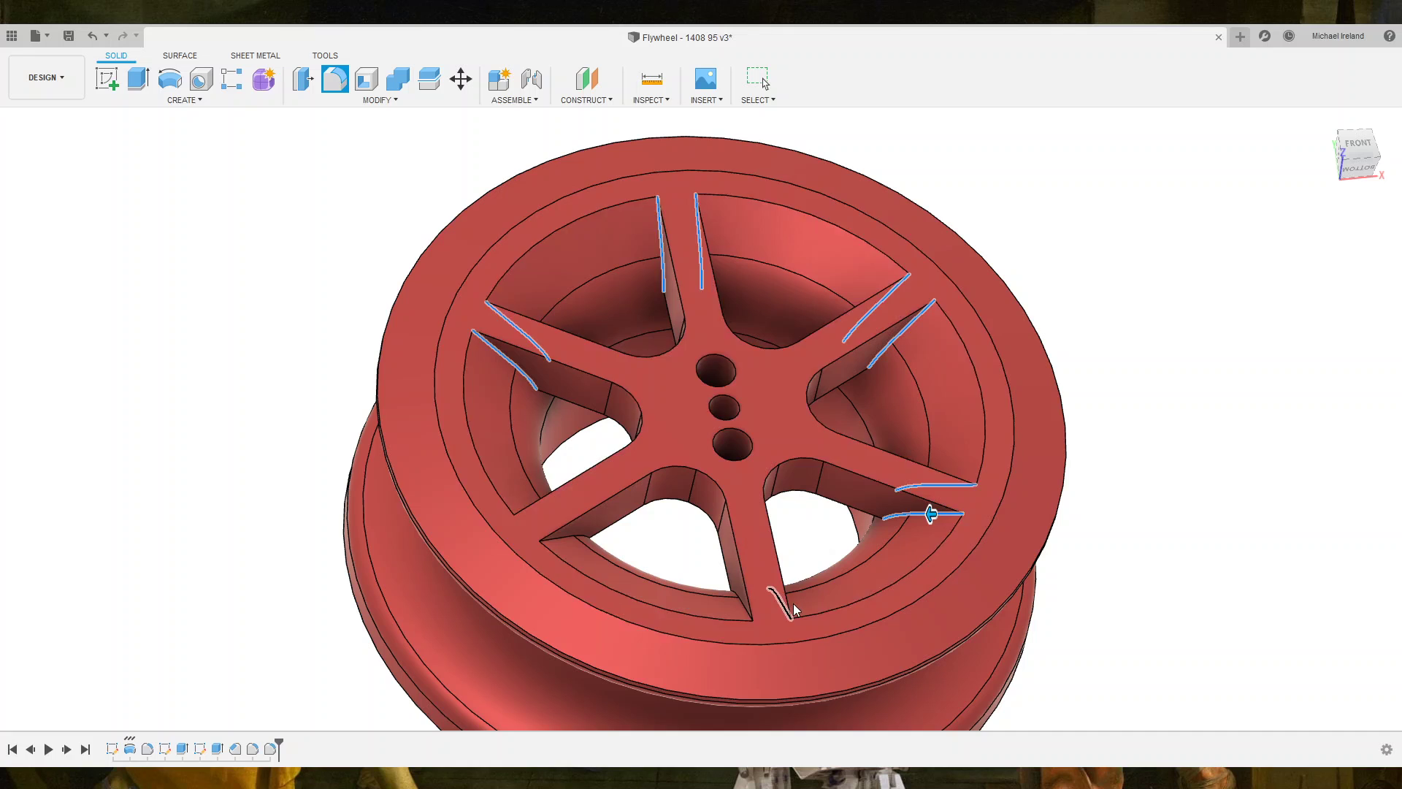
{"action": "left_click", "coordinate": [783, 607]}
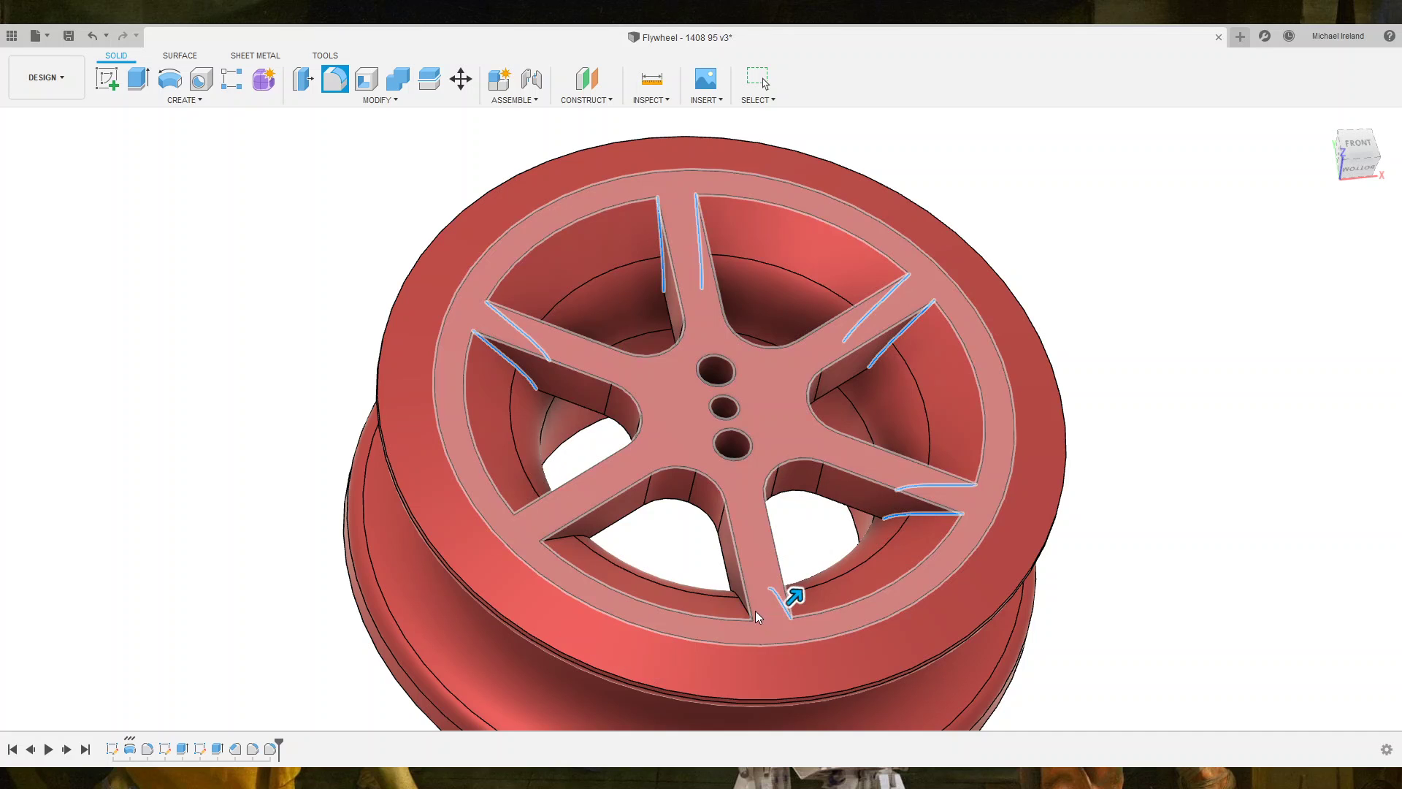
{"action": "left_click", "coordinate": [745, 615]}
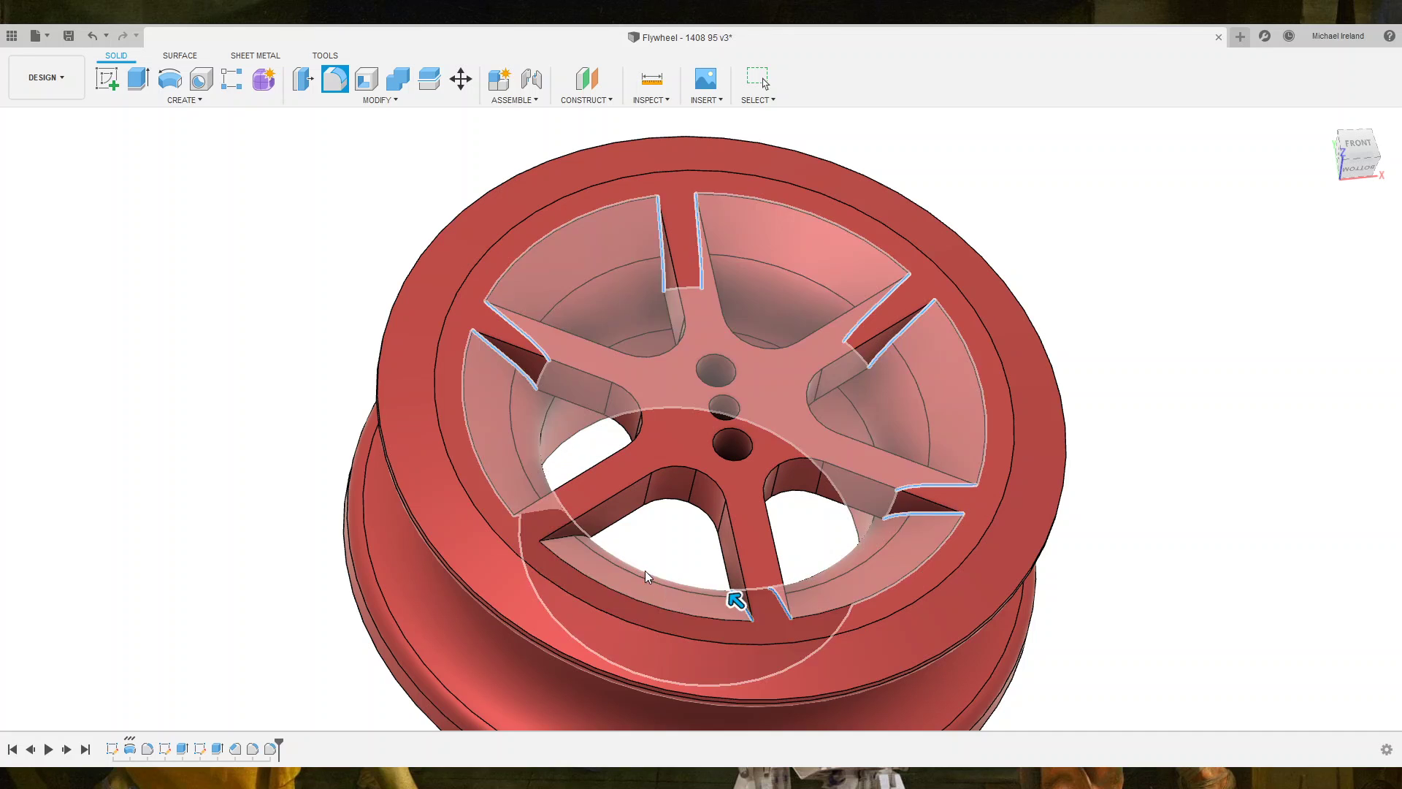
{"action": "left_click", "coordinate": [558, 533]}
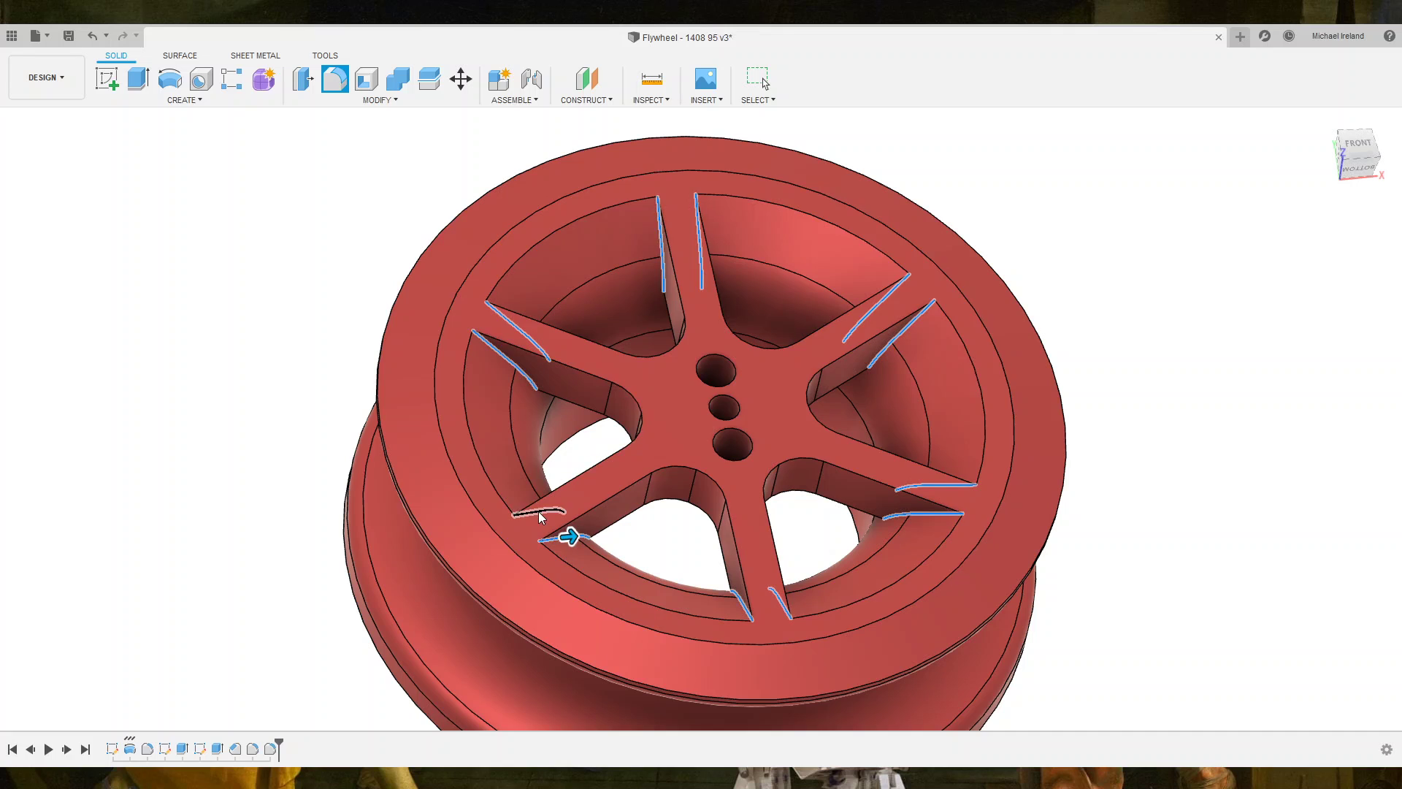
{"action": "left_click", "coordinate": [537, 511]}
{"action": "left_click_drag", "start_coordinate": [535, 490], "coordinate": [536, 483]}
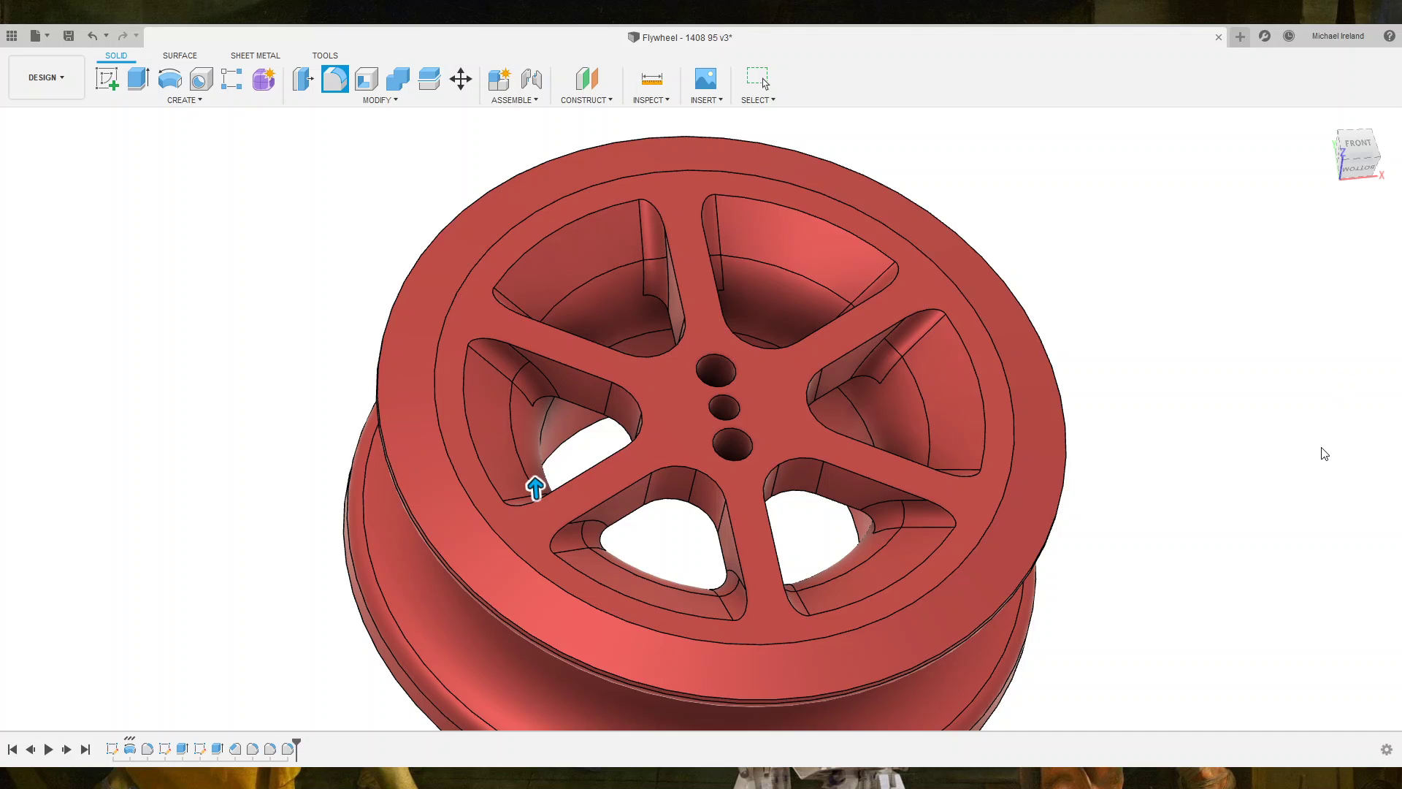
{"action": "key", "text": "Return"}
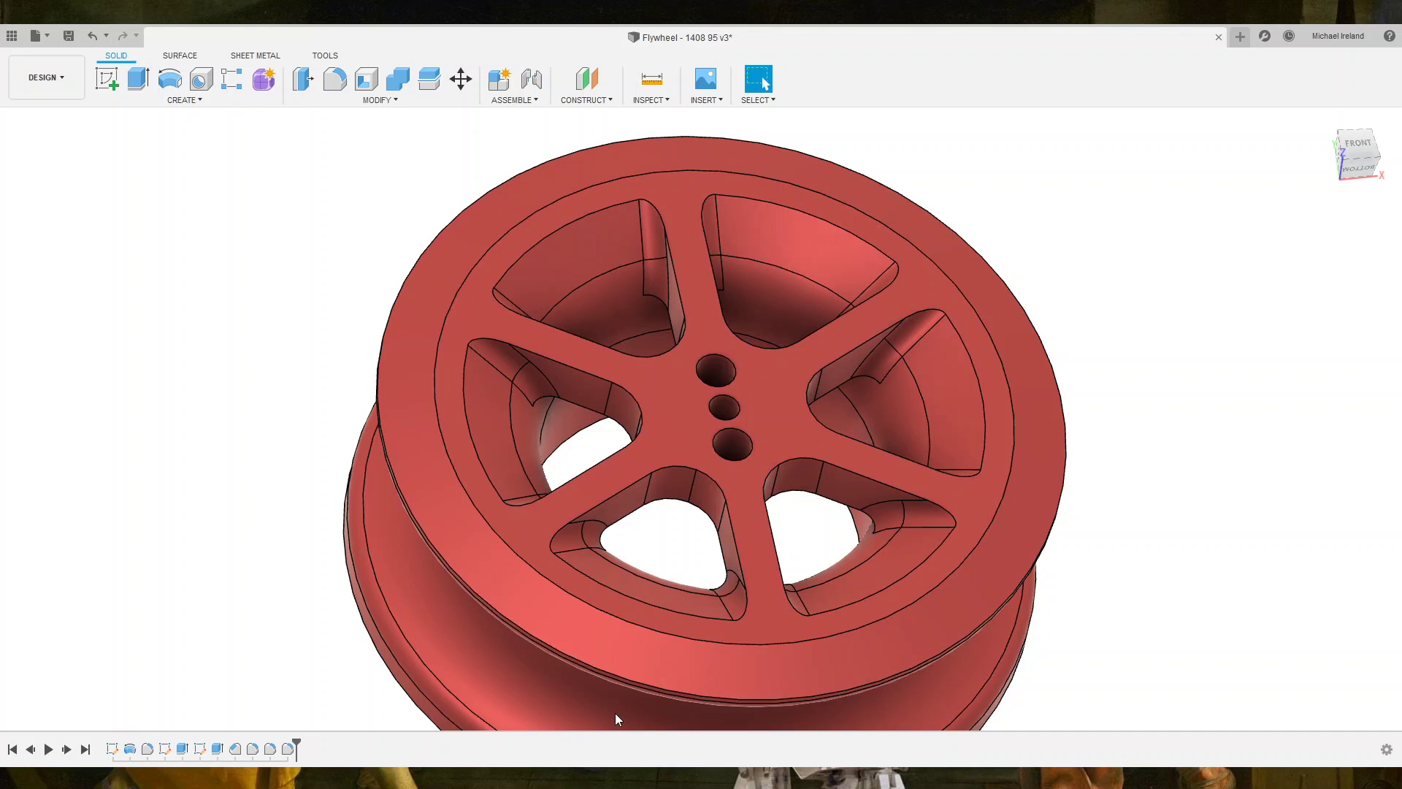
{"action": "middle_click_drag", "start_coordinate": [719, 557], "coordinate": [746, 397], "text": "shift"}
{"action": "scroll", "coordinate": [747, 398], "scroll_direction": "up", "scroll_amount": 2}
{"action": "scroll", "coordinate": [748, 398], "scroll_direction": "up", "scroll_amount": 3}
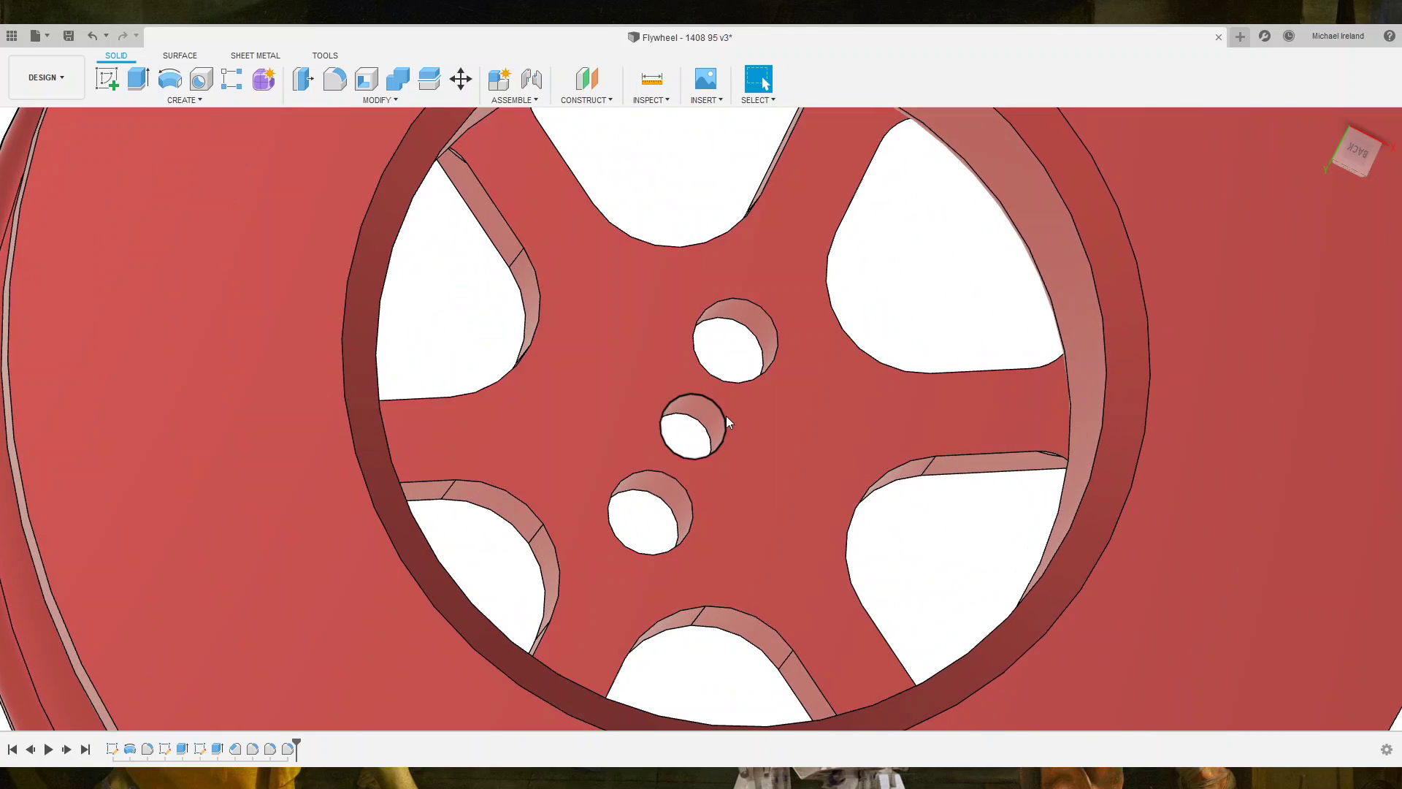
{"action": "left_click", "coordinate": [726, 415]}
{"action": "left_click", "coordinate": [376, 88]}
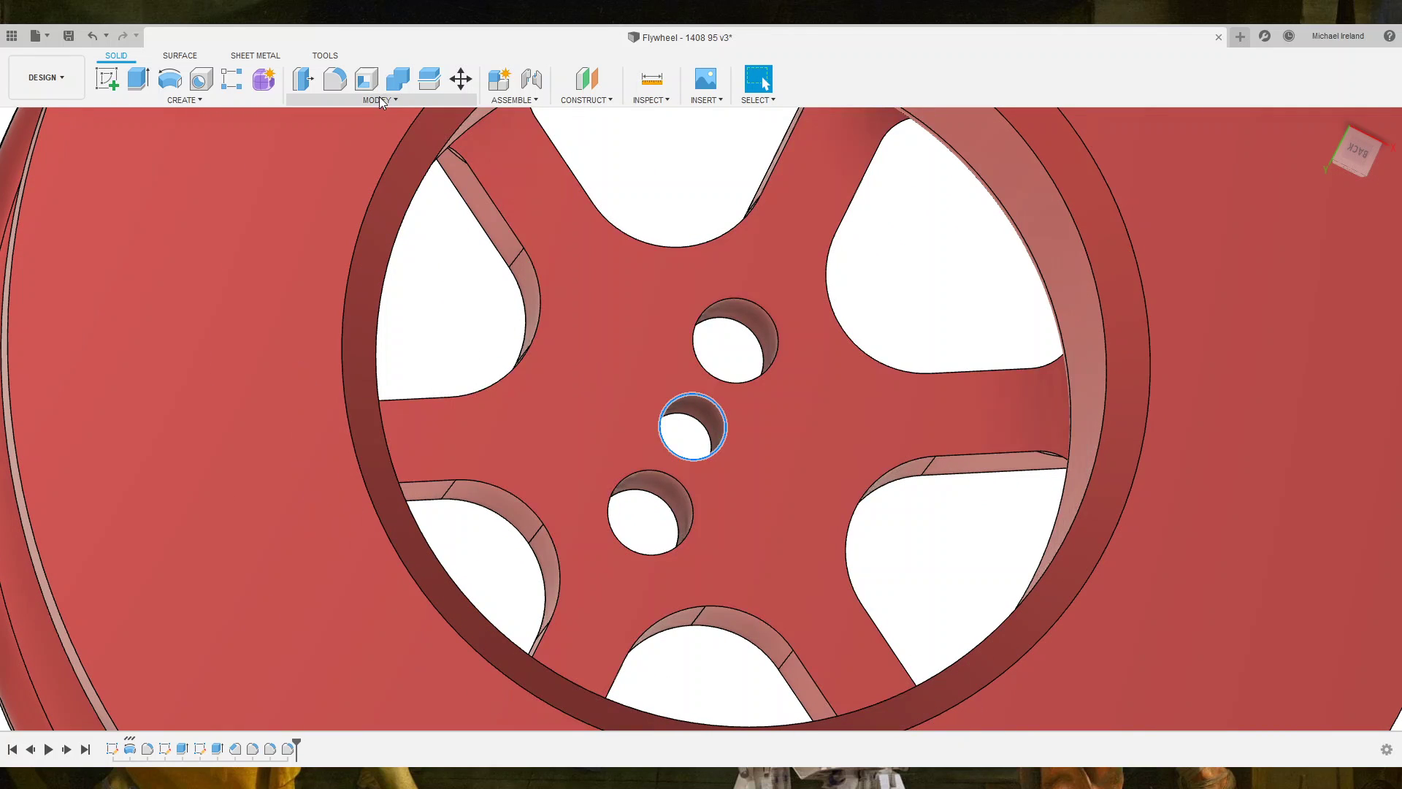
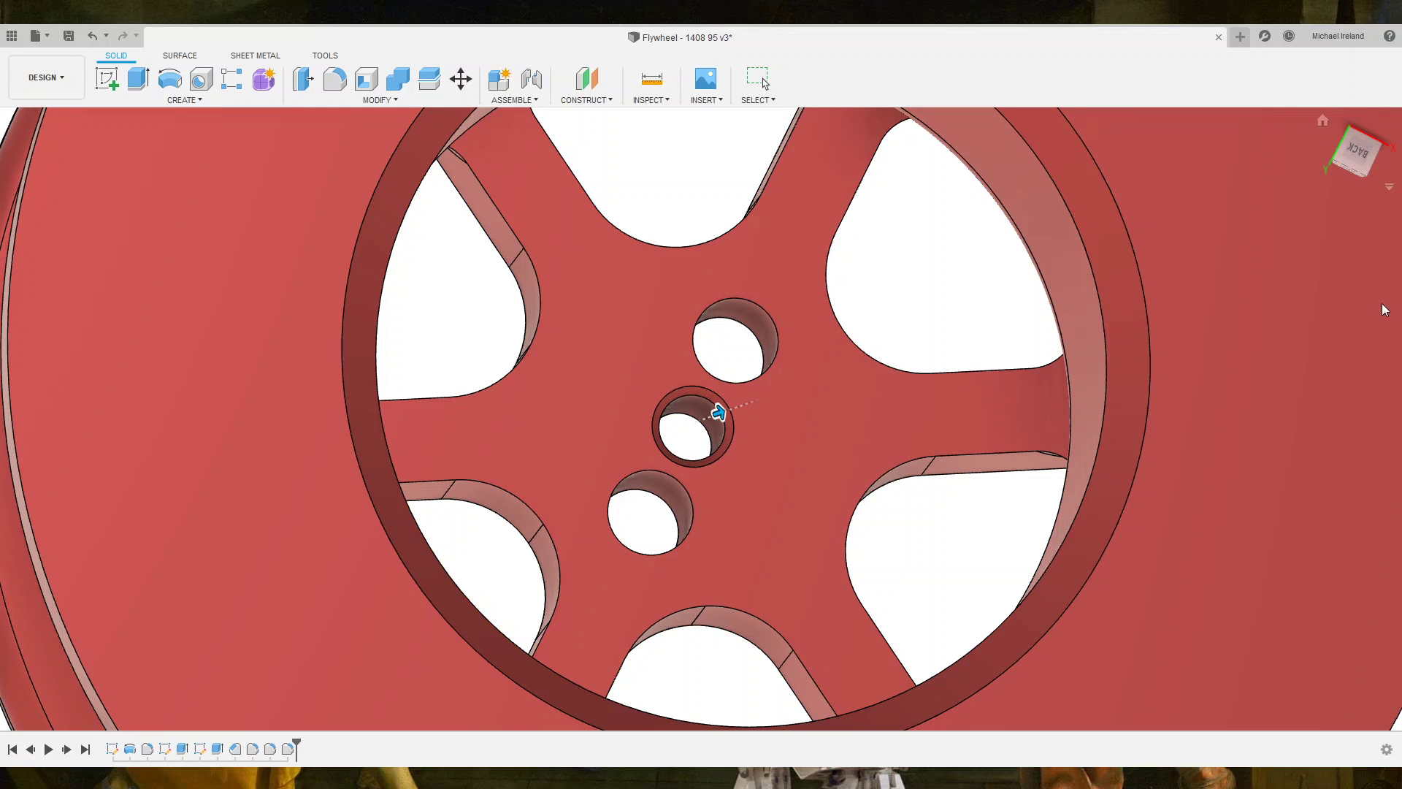
Commit the hub hole, then view the flywheel's underside zoomed in on a recessed spoke.
{"action": "key", "text": "Return"}
{"action": "scroll", "coordinate": [811, 440], "scroll_direction": "down", "scroll_amount": 5}
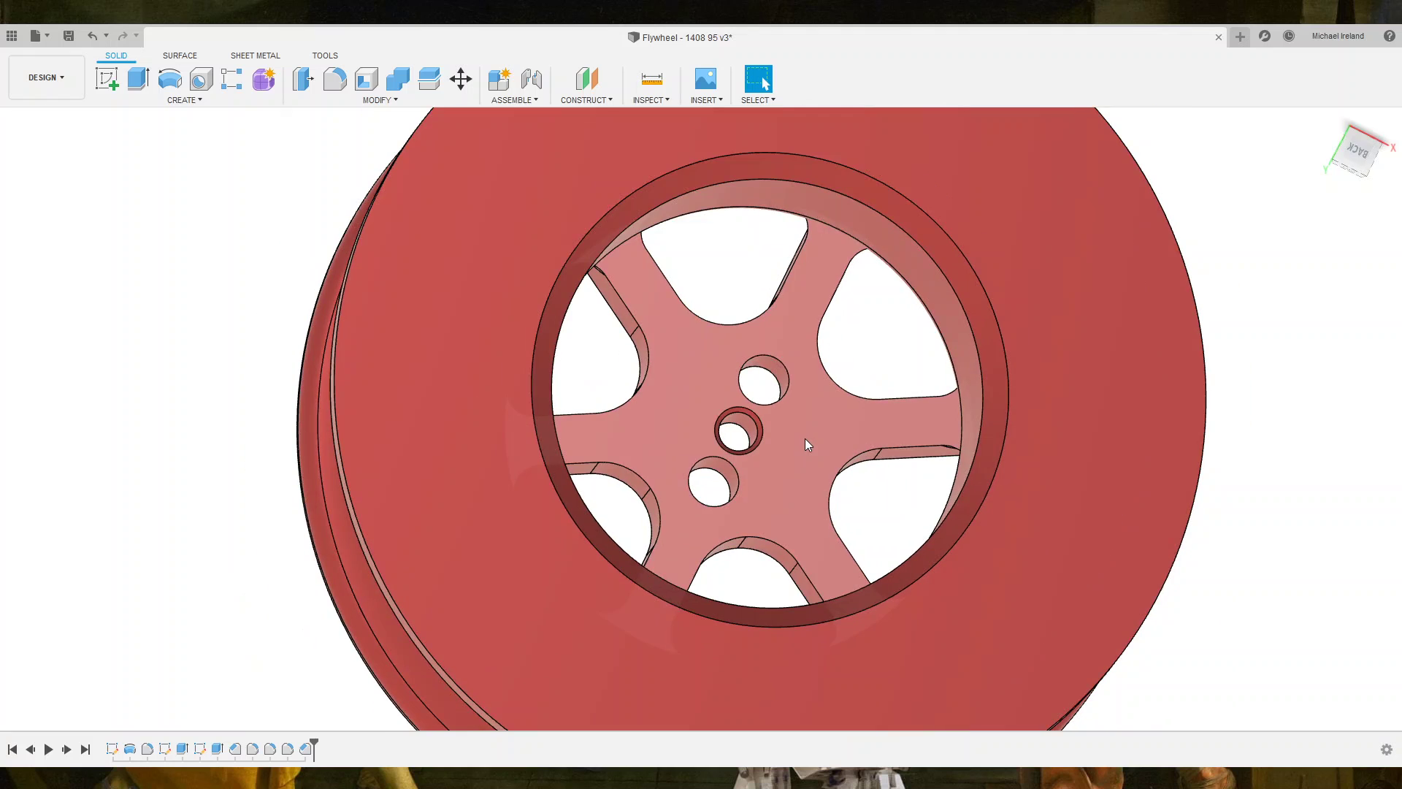
{"action": "scroll", "coordinate": [788, 482], "scroll_direction": "down", "scroll_amount": 3}
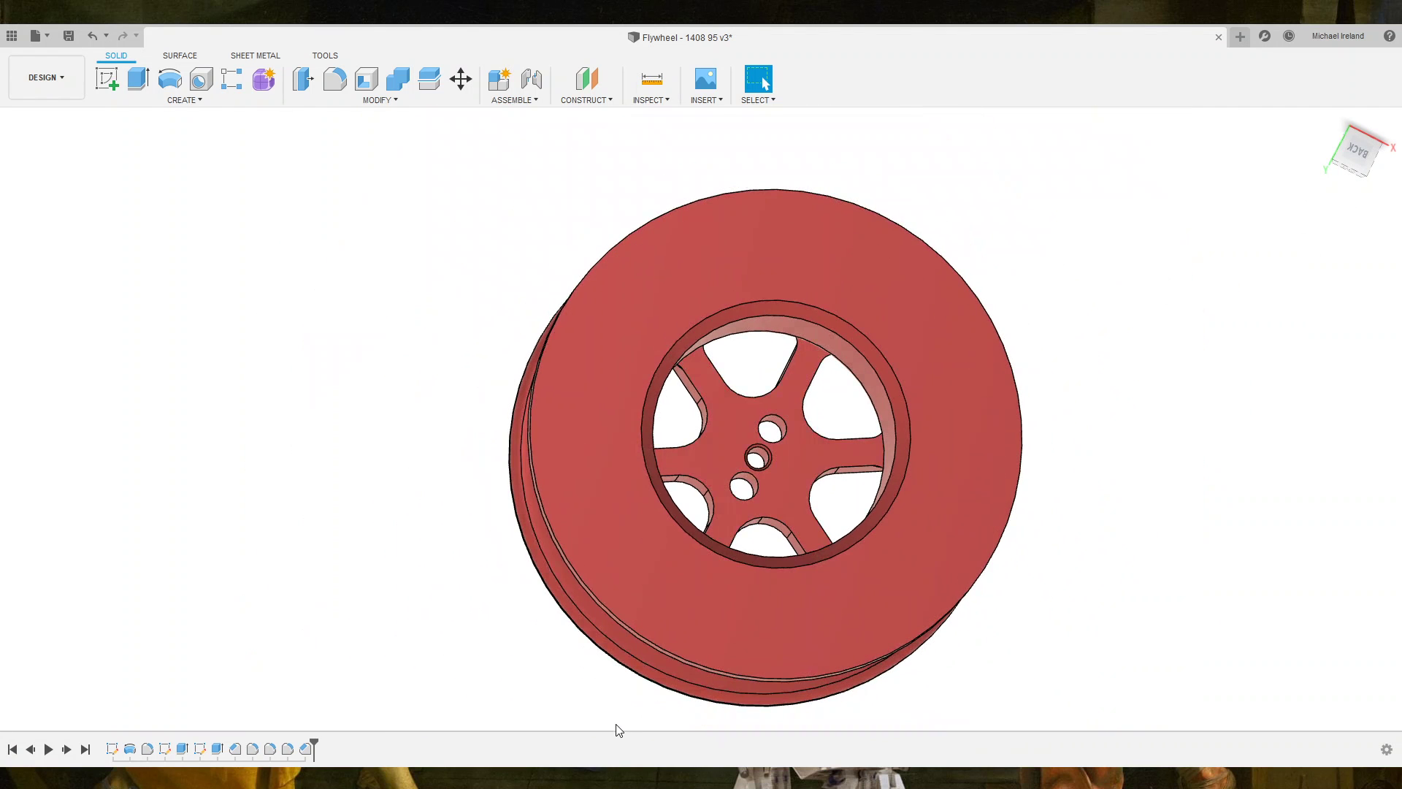
{"action": "mouse_move", "coordinate": [831, 338]}
{"action": "middle_mouse_down", "text": "shift"}
{"action": "mouse_move", "coordinate": [819, 408]}
{"action": "mouse_move", "coordinate": [927, 332]}
{"action": "mouse_move", "coordinate": [1011, 360]}
{"action": "mouse_move", "coordinate": [869, 322]}
{"action": "middle_mouse_up", "text": "shift"}
{"action": "scroll", "coordinate": [804, 335], "scroll_direction": "up", "scroll_amount": 3}
Fillet the spoke's top edge where it meets the recessed rim, dragging the radius to size.
{"action": "scroll", "coordinate": [767, 354], "scroll_direction": "up", "scroll_amount": 4}
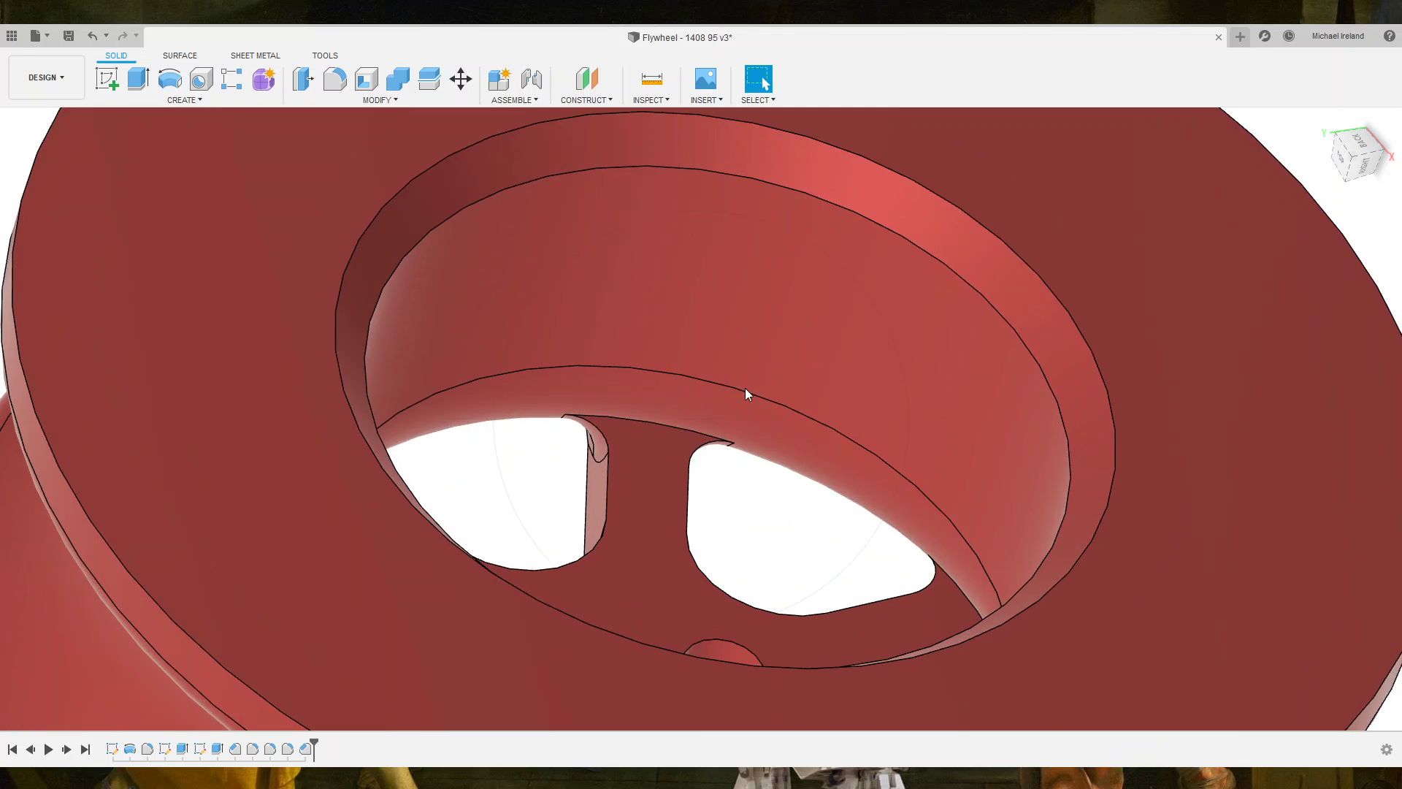
{"action": "left_click", "coordinate": [673, 427]}
{"action": "key", "text": "f"}
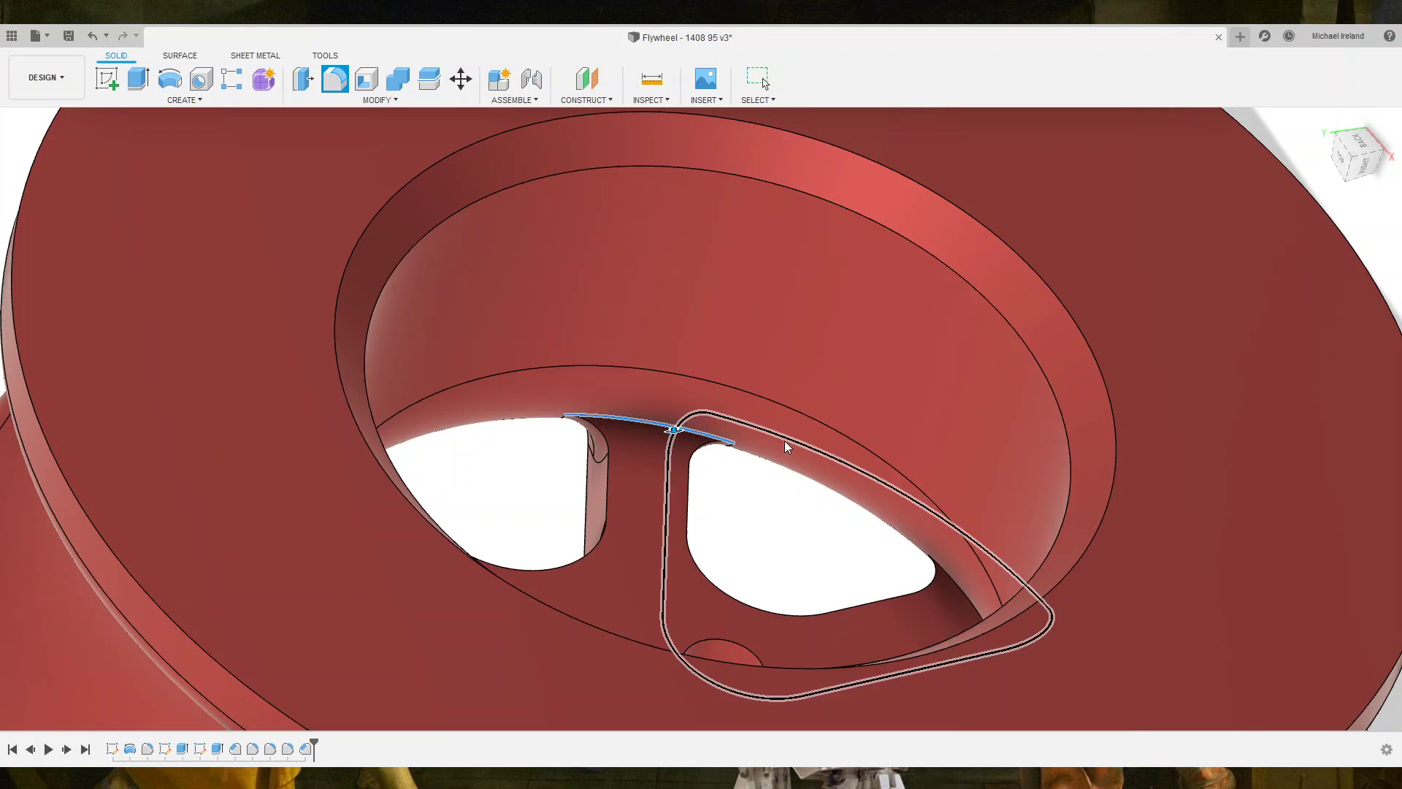
{"action": "left_click_drag", "start_coordinate": [673, 430], "coordinate": [675, 440]}
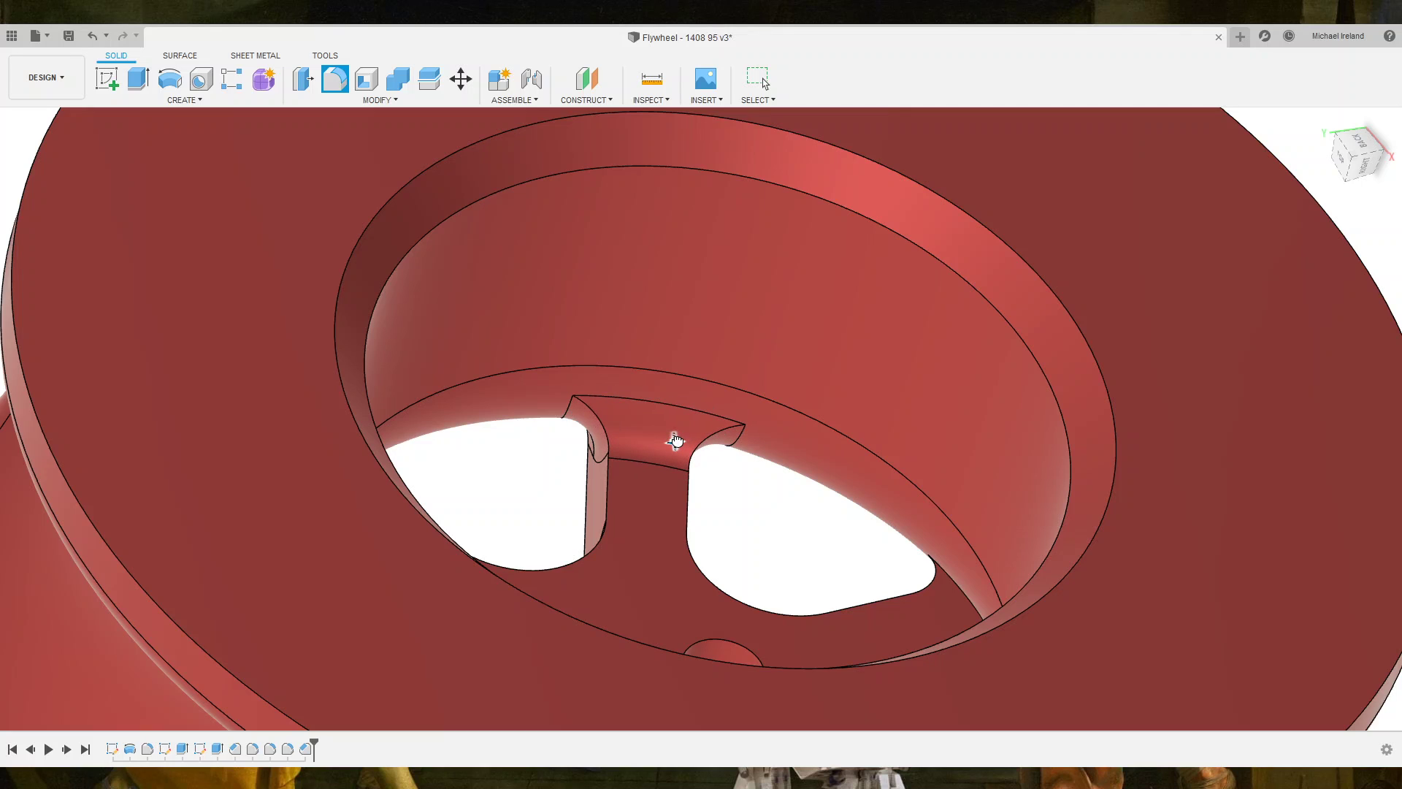
{"action": "left_click_drag", "start_coordinate": [677, 440], "coordinate": [675, 437]}
{"action": "left_click_drag", "start_coordinate": [675, 438], "coordinate": [677, 458]}
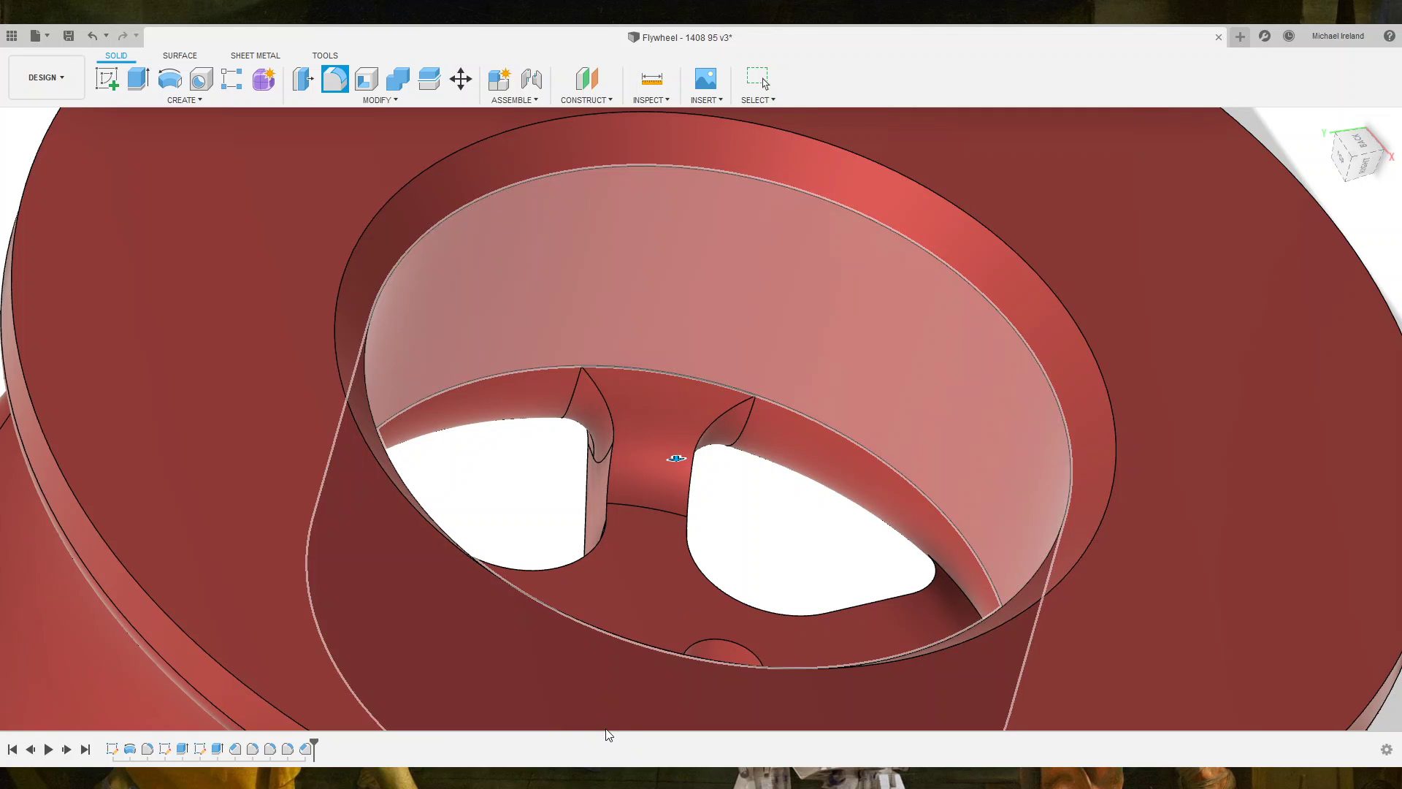
{"action": "mouse_move", "coordinate": [629, 620]}
{"action": "middle_mouse_down", "text": "shift"}
{"action": "mouse_move", "coordinate": [633, 593]}
{"action": "mouse_move", "coordinate": [715, 504]}
{"action": "middle_mouse_up", "text": "shift"}
{"action": "middle_click_drag", "start_coordinate": [671, 462], "coordinate": [635, 469], "text": "shift"}
Pick the top and right inner arc edges for a fillet, then cancel that selection.
{"action": "key", "text": "f"}
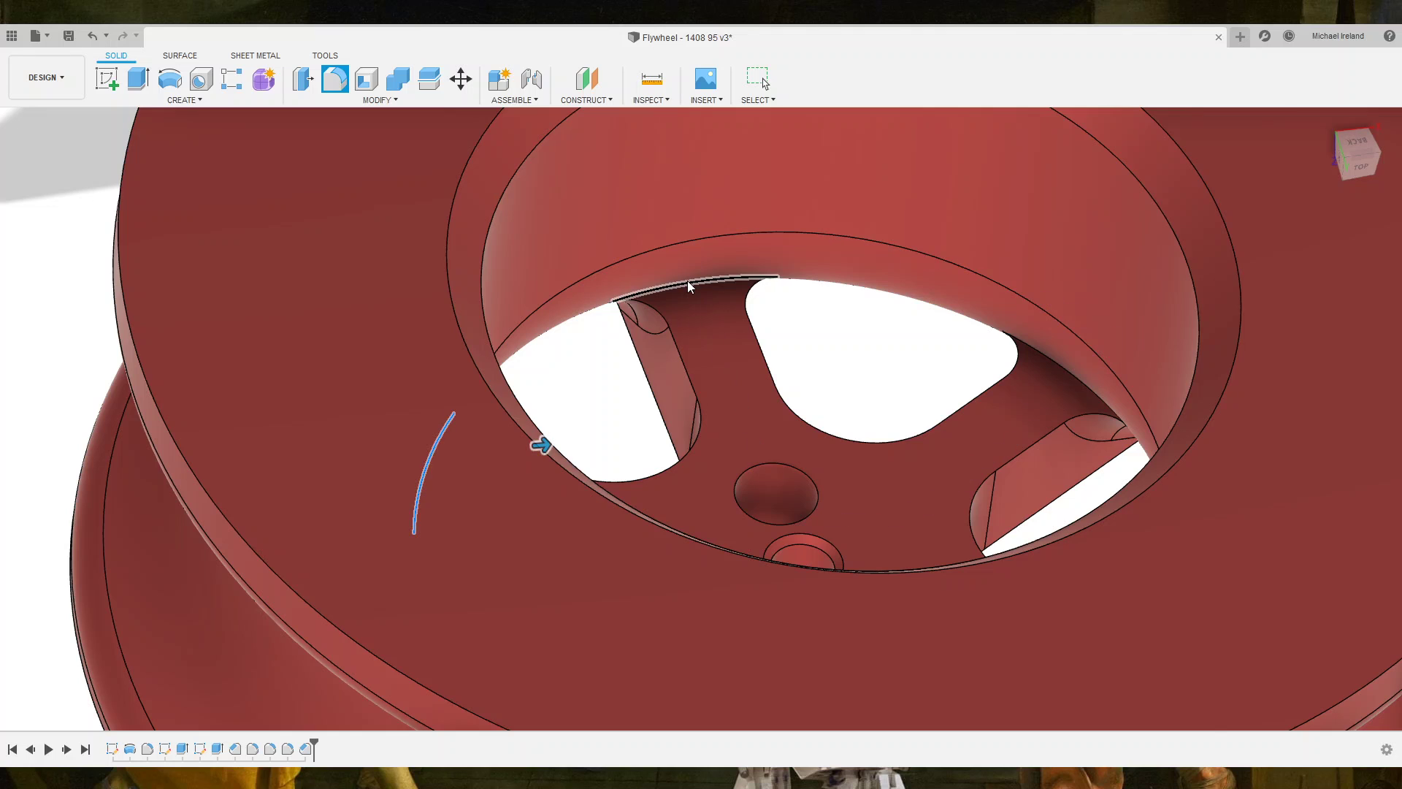
{"action": "left_click", "coordinate": [686, 281]}
{"action": "left_click", "coordinate": [1037, 353]}
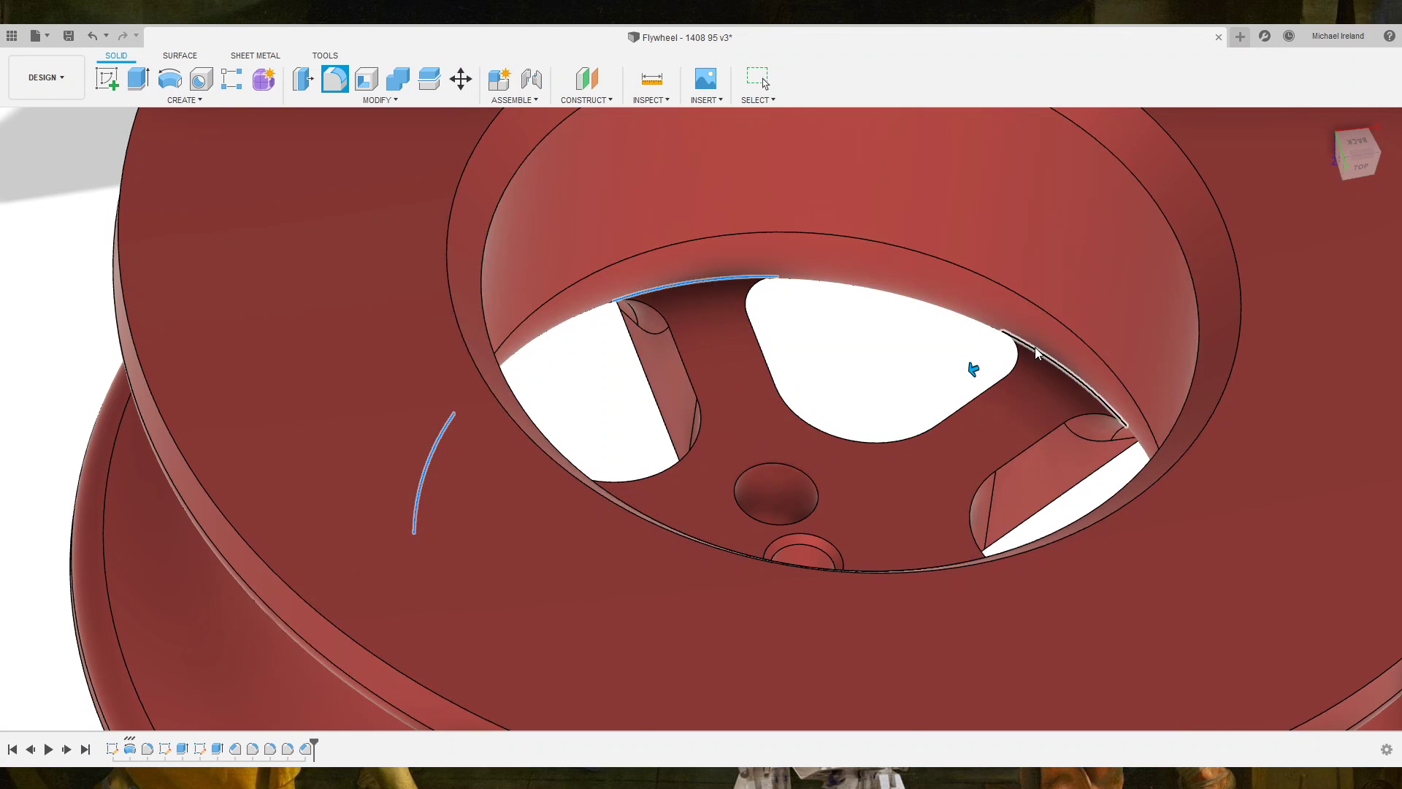
{"action": "middle_click_drag", "start_coordinate": [542, 650], "coordinate": [485, 526]}
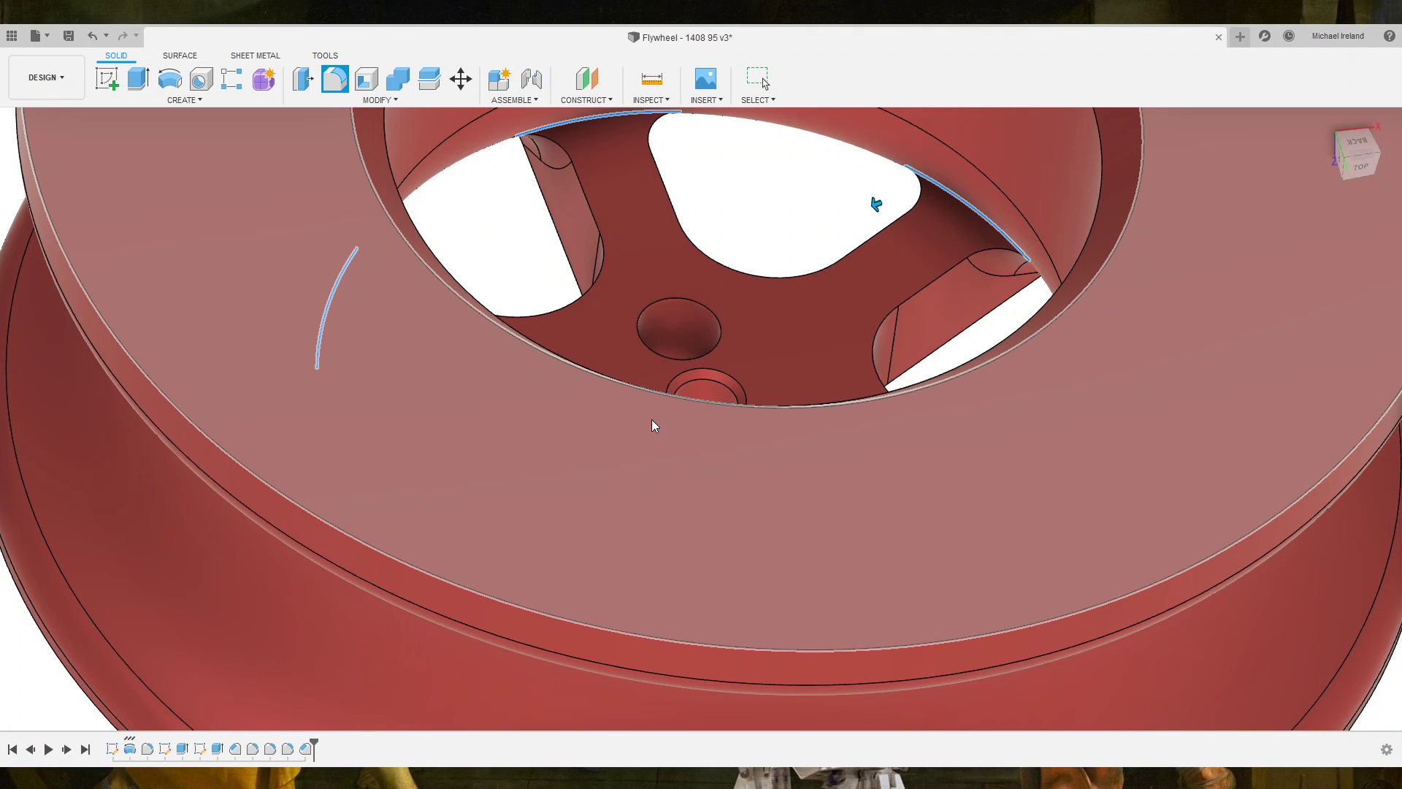
{"action": "key", "text": "Escape"}
Turn the hub toward the viewer and select two inner rim edges plus a short edge for a new fillet.
{"action": "scroll", "coordinate": [652, 427], "scroll_direction": "down", "scroll_amount": 5}
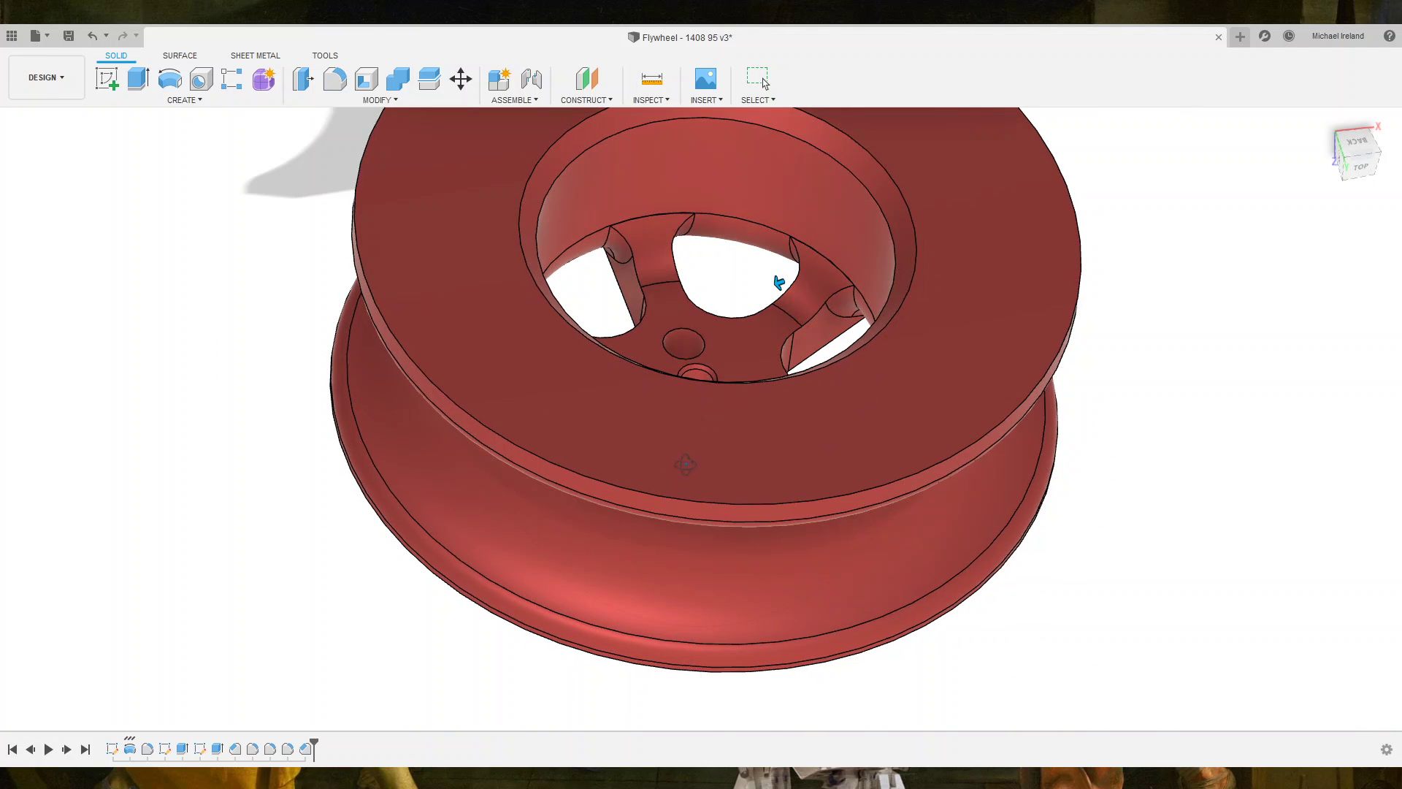
{"action": "middle_click_drag", "start_coordinate": [779, 283], "coordinate": [732, 305], "text": "shift"}
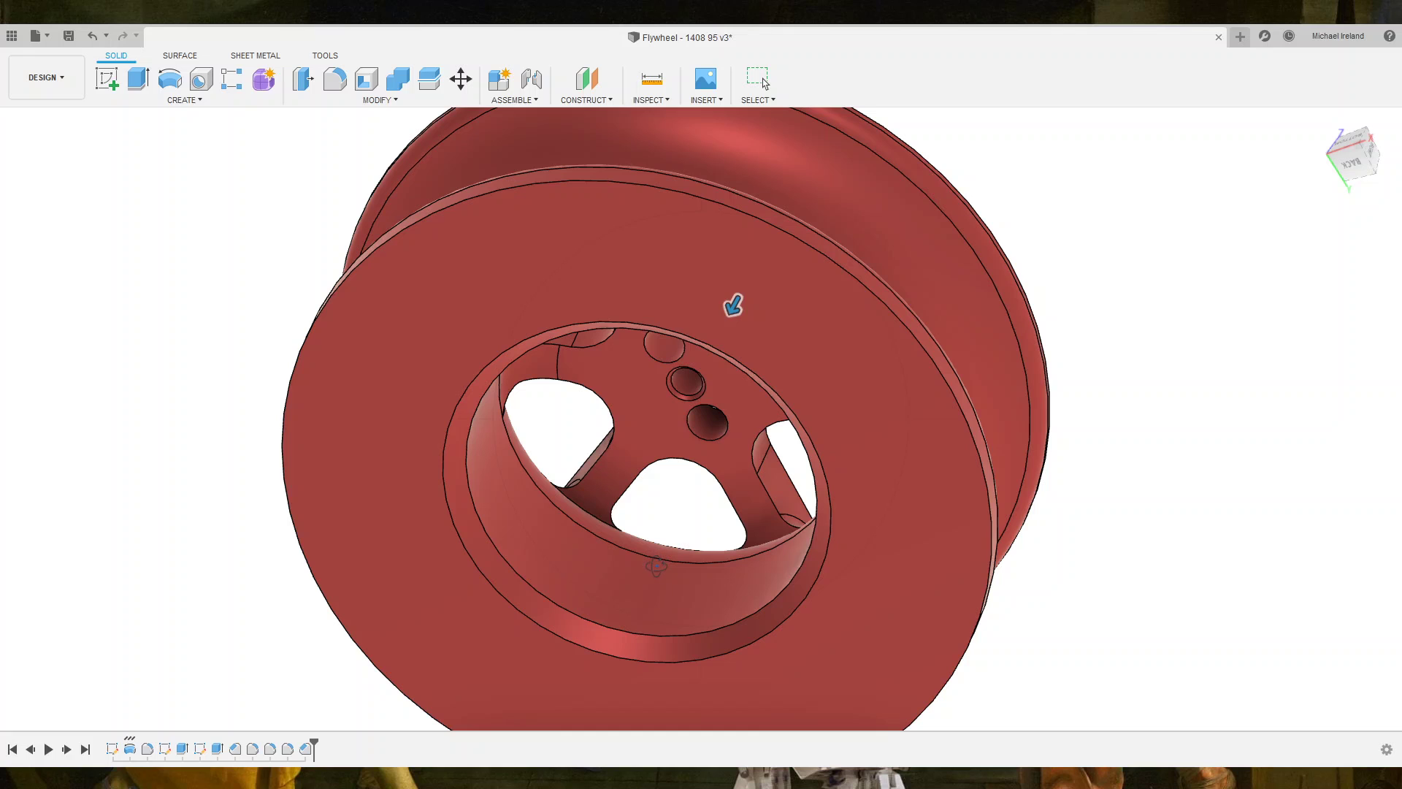
{"action": "scroll", "coordinate": [761, 247], "scroll_direction": "up", "scroll_amount": 2}
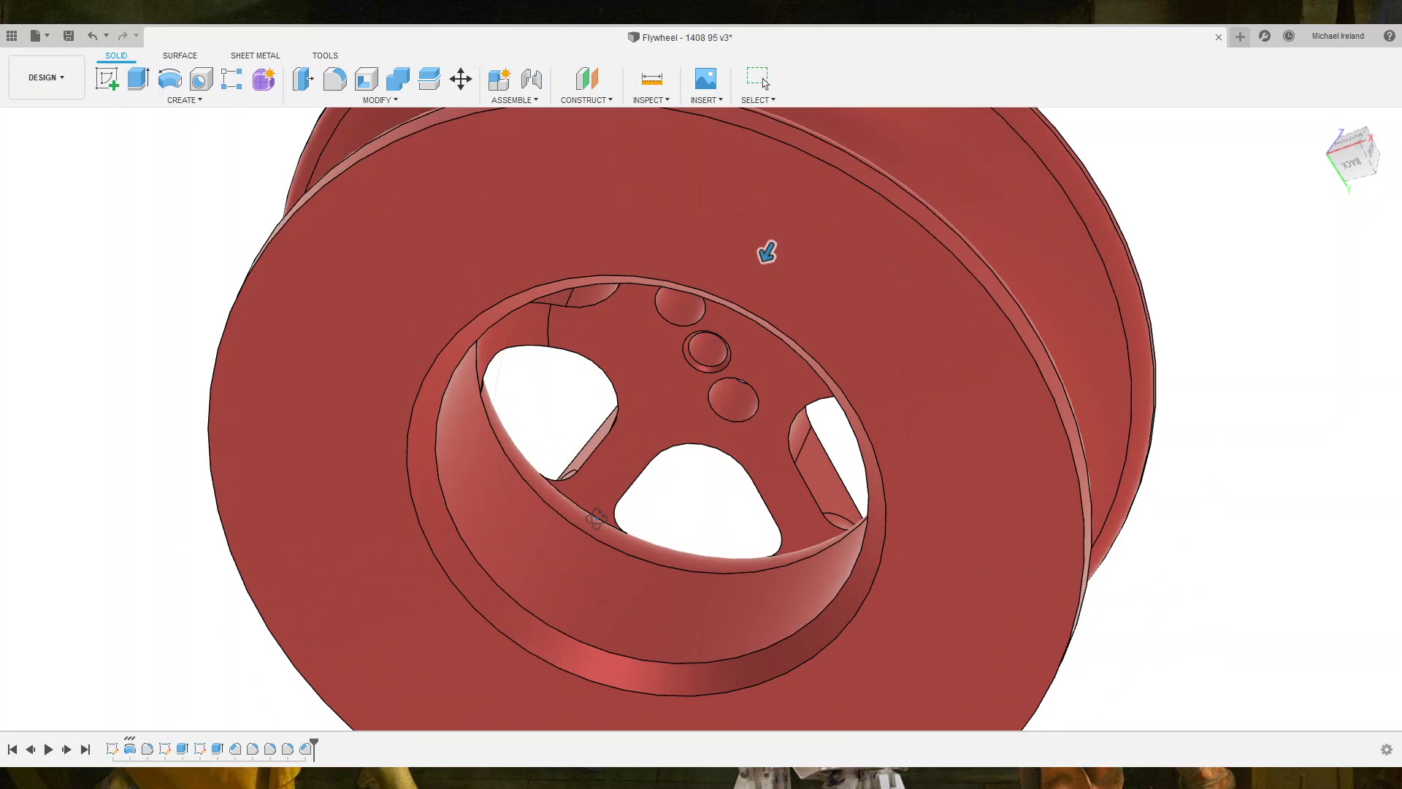
{"action": "scroll", "coordinate": [786, 221], "scroll_direction": "up", "scroll_amount": 2}
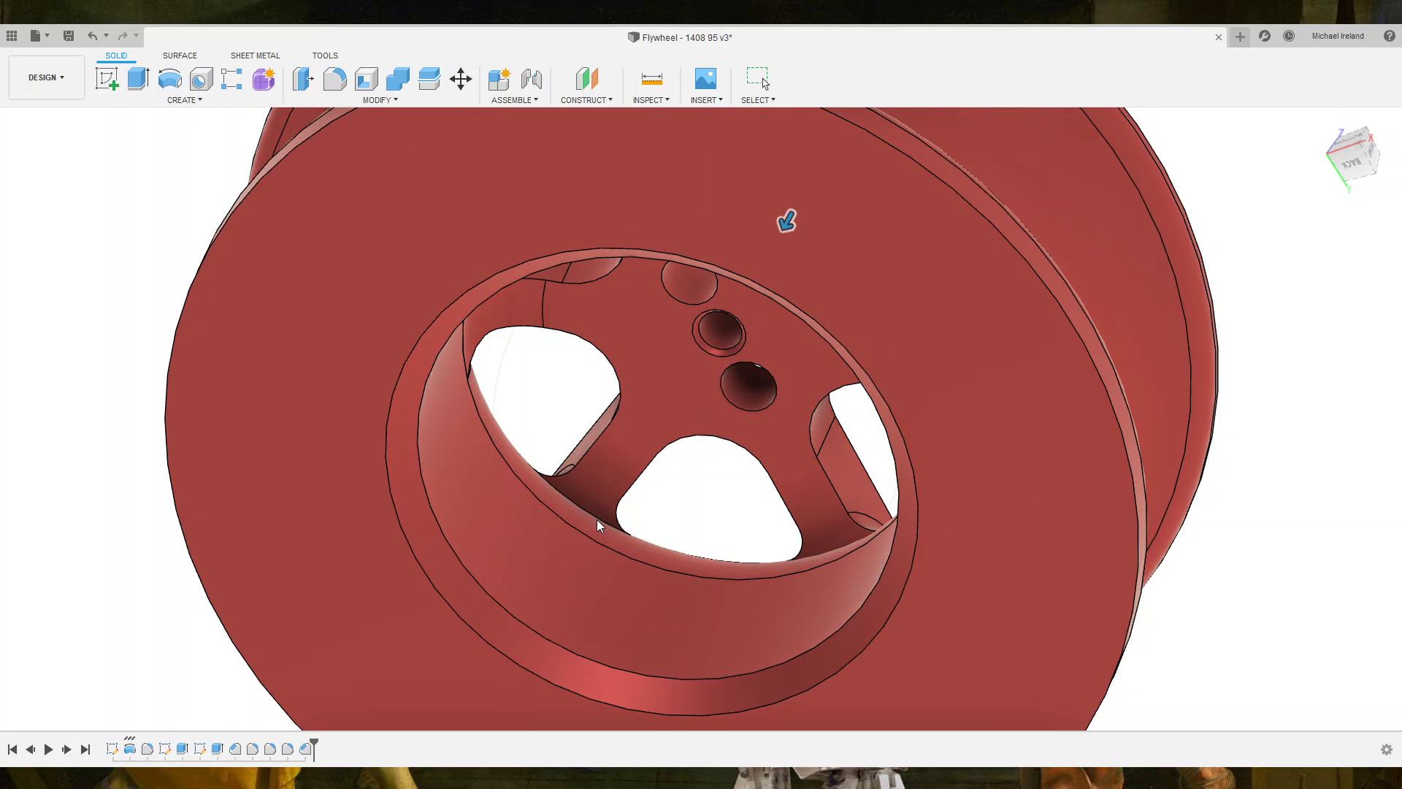
{"action": "key", "text": "f"}
{"action": "left_click", "coordinate": [571, 503]}
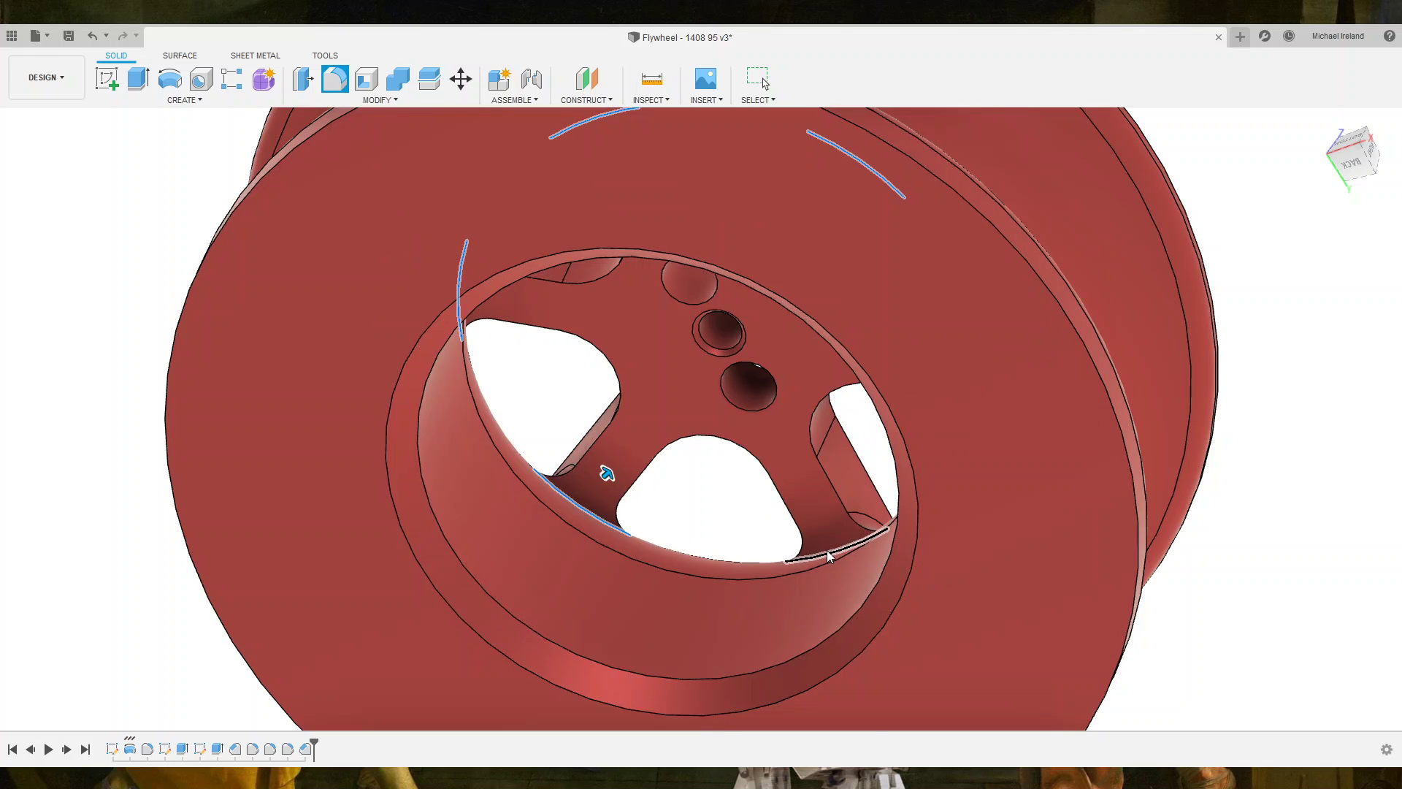
{"action": "left_click", "coordinate": [826, 550]}
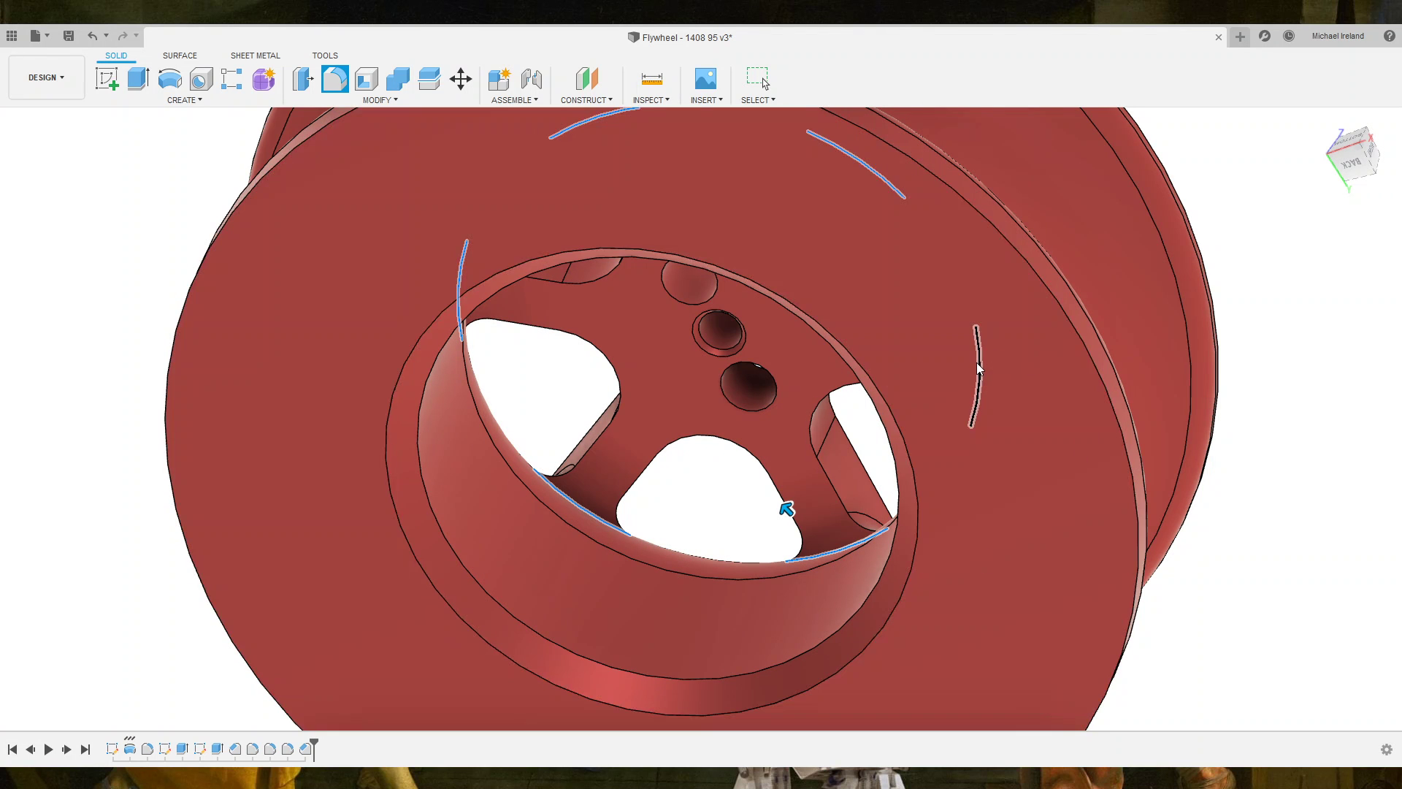
{"action": "left_click", "coordinate": [976, 363]}
{"action": "mouse_move", "coordinate": [669, 635]}
{"action": "middle_mouse_down", "text": "shift"}
{"action": "mouse_move", "coordinate": [704, 583]}
{"action": "mouse_move", "coordinate": [745, 426]}
{"action": "mouse_move", "coordinate": [785, 394]}
{"action": "mouse_move", "coordinate": [780, 469]}
{"action": "middle_mouse_up", "text": "shift"}
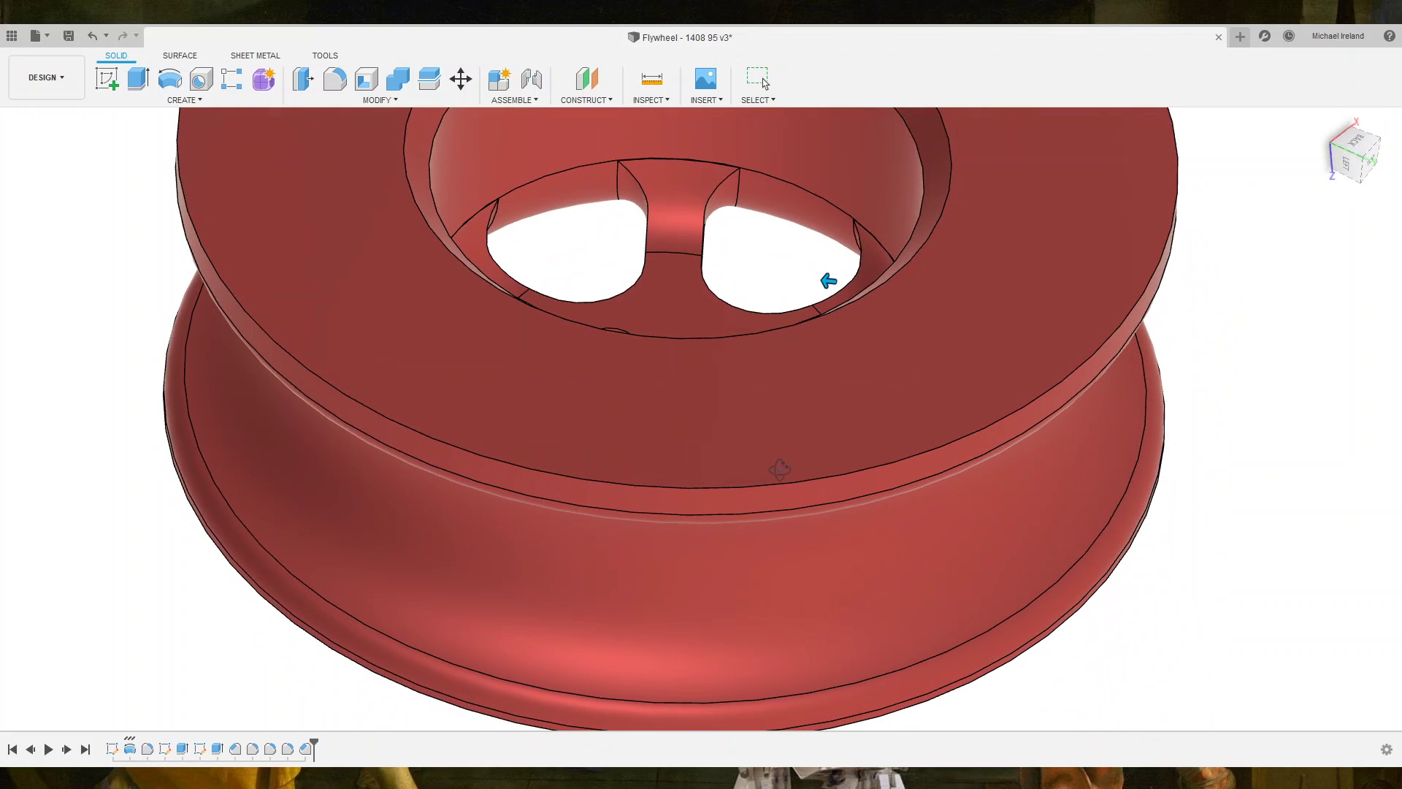
Inspect the spoked face at an angle and apply the pending inner-rim fillet.
{"action": "mouse_move", "coordinate": [780, 470]}
{"action": "middle_mouse_down", "text": "shift"}
{"action": "mouse_move", "coordinate": [729, 539]}
{"action": "mouse_move", "coordinate": [731, 561]}
{"action": "middle_mouse_up", "text": "shift"}
{"action": "mouse_move", "coordinate": [827, 268]}
{"action": "middle_mouse_down", "text": "shift"}
{"action": "mouse_move", "coordinate": [511, 313]}
{"action": "mouse_move", "coordinate": [533, 350]}
{"action": "mouse_move", "coordinate": [480, 371]}
{"action": "mouse_move", "coordinate": [497, 344]}
{"action": "mouse_move", "coordinate": [865, 332]}
{"action": "mouse_move", "coordinate": [896, 309]}
{"action": "mouse_move", "coordinate": [864, 300]}
{"action": "middle_mouse_up", "text": "shift"}
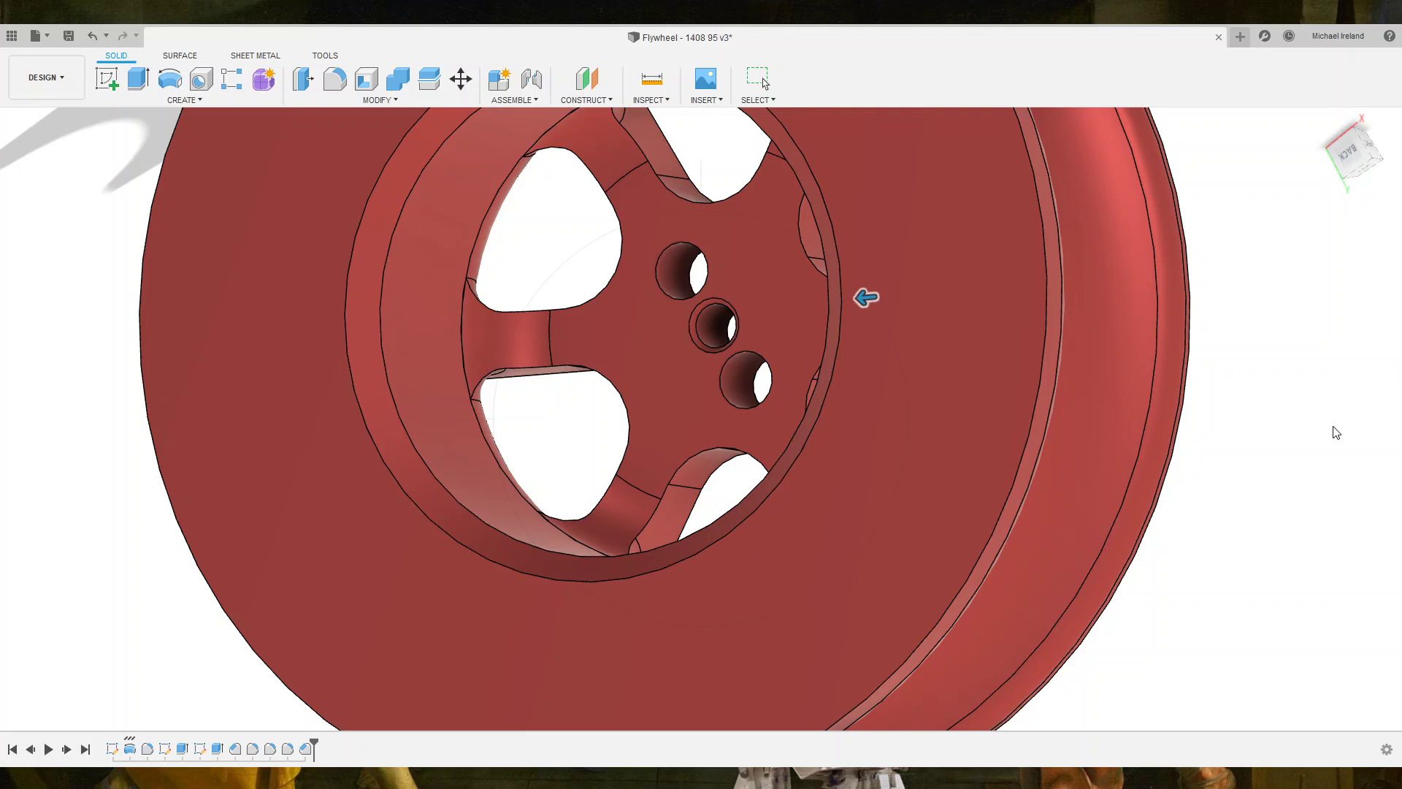
{"action": "key", "text": "f"}
{"action": "key", "text": "Escape"}
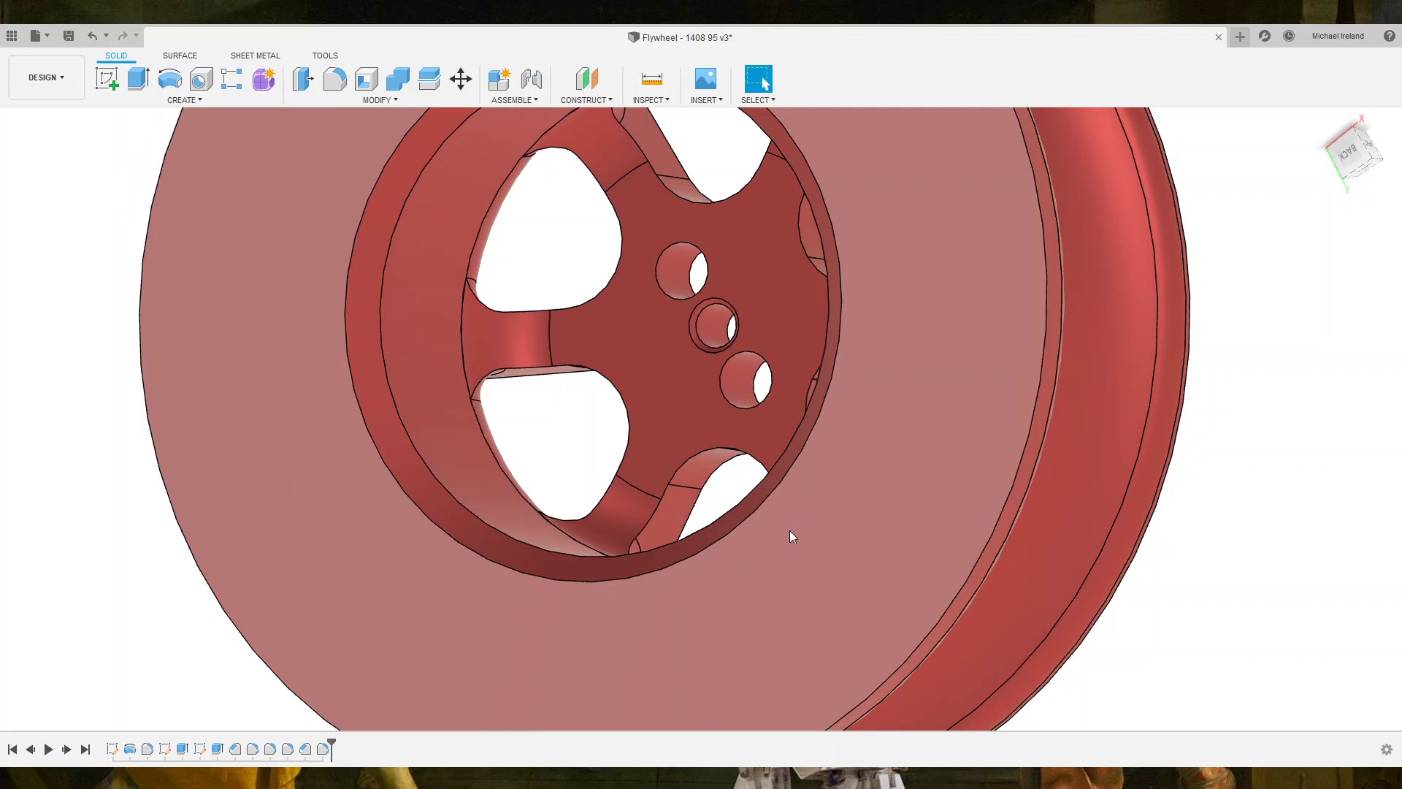
Zoom out and orbit the wheel to a near-front view of its spoked face.
{"action": "scroll", "coordinate": [876, 613], "scroll_direction": "down", "scroll_amount": 5}
{"action": "scroll", "coordinate": [876, 602], "scroll_direction": "down", "scroll_amount": 2}
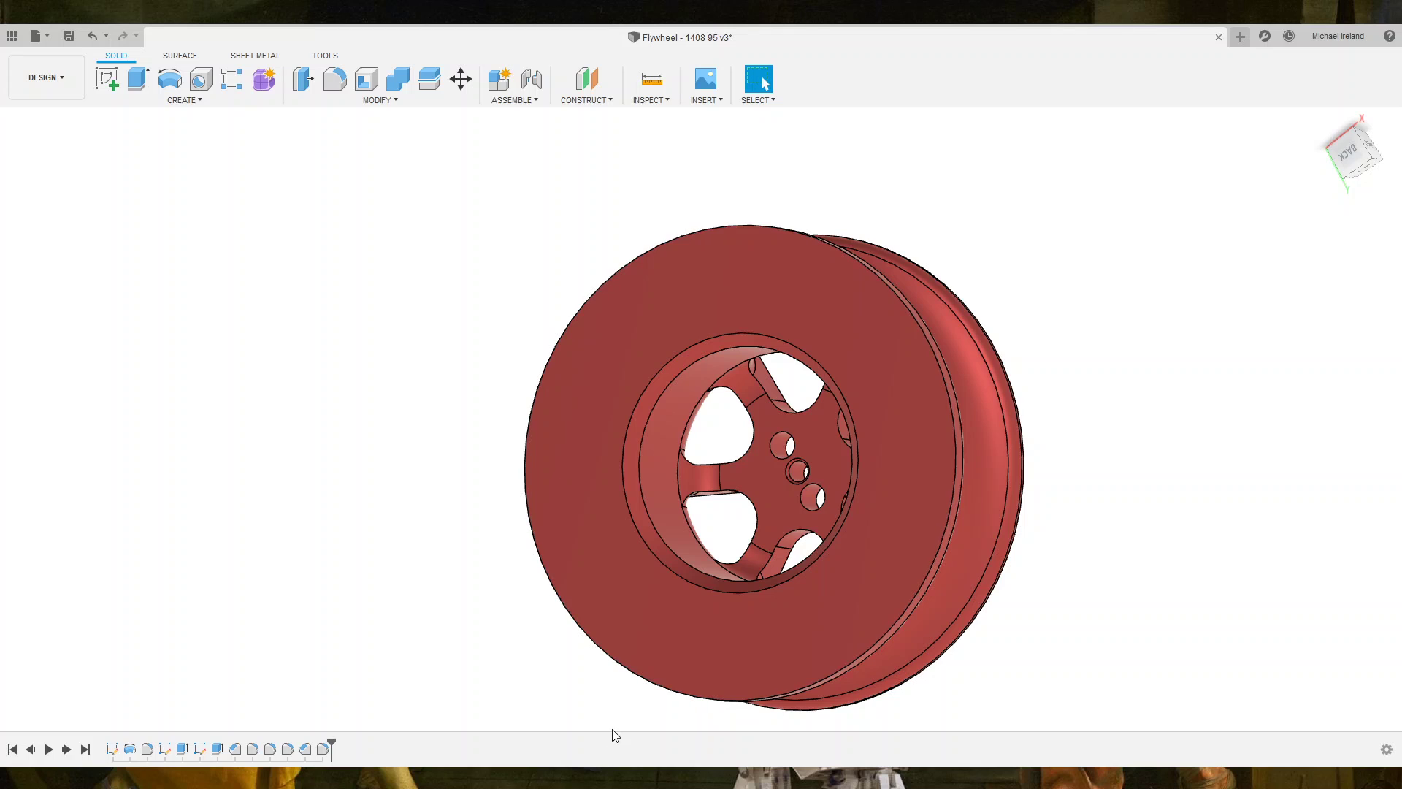
{"action": "middle_click_drag", "start_coordinate": [616, 723], "coordinate": [765, 83], "text": "shift"}
{"action": "mouse_move", "coordinate": [717, 416]}
{"action": "middle_mouse_down", "text": "shift"}
{"action": "mouse_move", "coordinate": [682, 350]}
{"action": "mouse_move", "coordinate": [712, 365]}
{"action": "mouse_move", "coordinate": [695, 367]}
{"action": "middle_mouse_up", "text": "shift"}
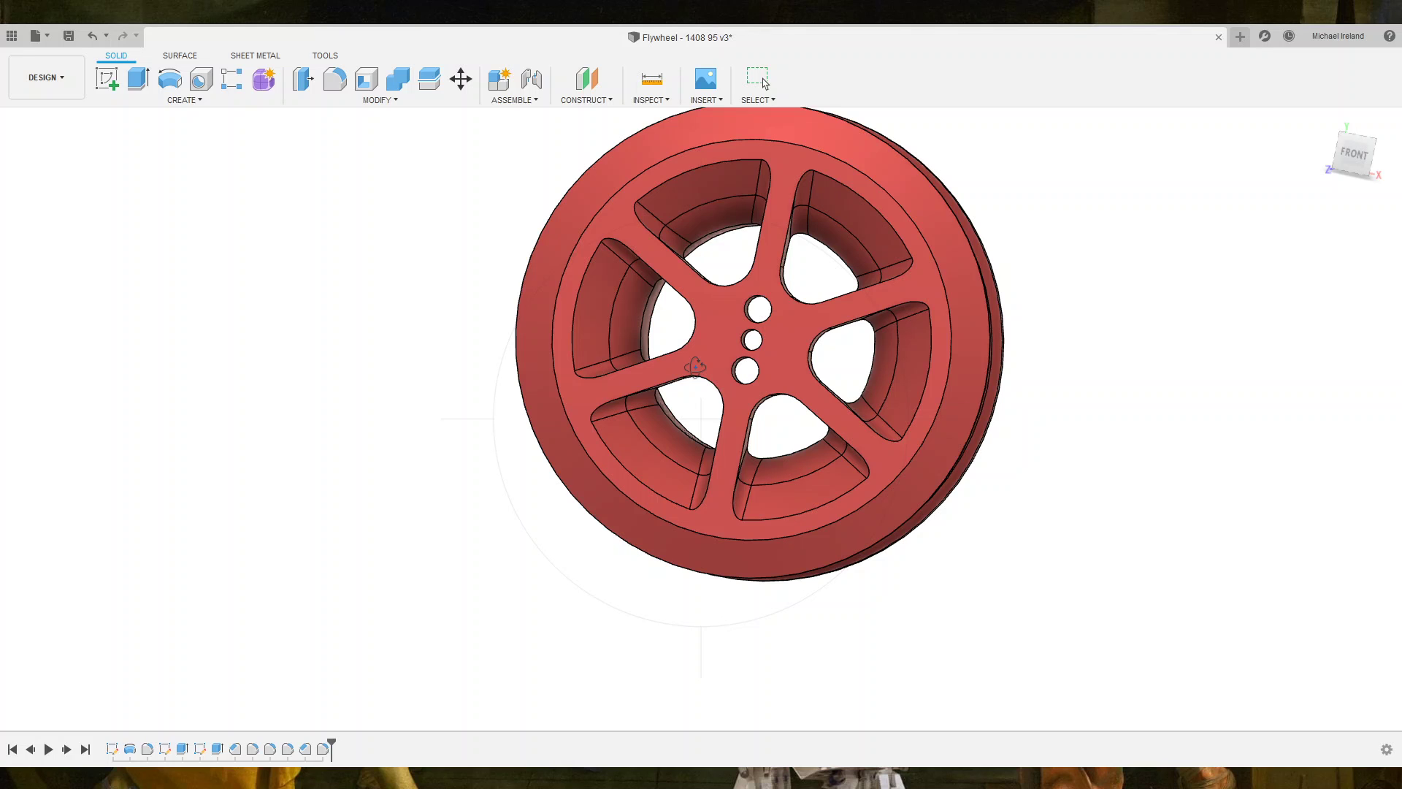
Zoom into the hub and select both the upper and lower hole bores.
{"action": "mouse_move", "coordinate": [694, 367]}
{"action": "middle_mouse_down", "text": "shift"}
{"action": "mouse_move", "coordinate": [801, 462]}
{"action": "mouse_move", "coordinate": [749, 486]}
{"action": "mouse_move", "coordinate": [769, 481]}
{"action": "middle_mouse_up", "text": "shift"}
{"action": "scroll", "coordinate": [706, 238], "scroll_direction": "up", "scroll_amount": 5}
{"action": "scroll", "coordinate": [706, 238], "scroll_direction": "up", "scroll_amount": 5}
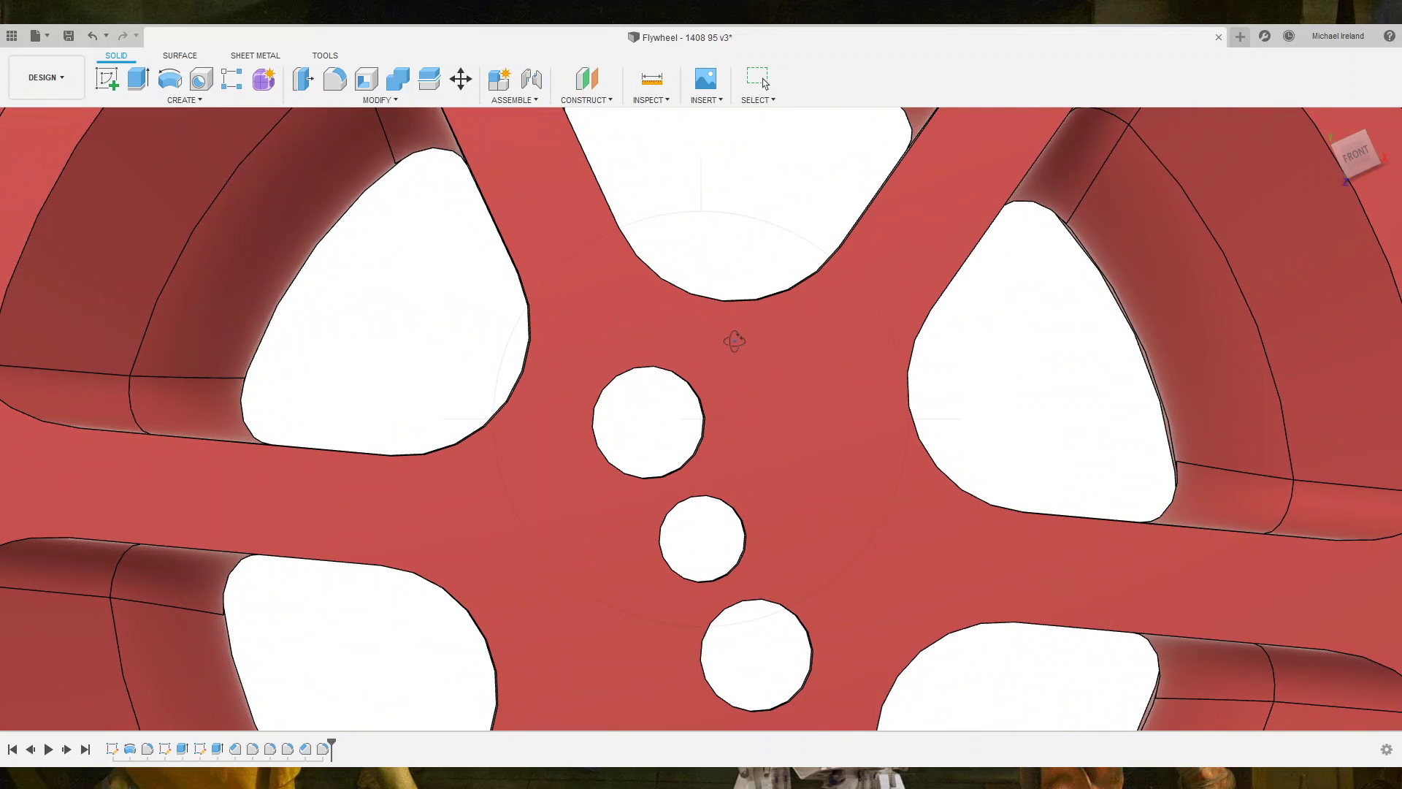
{"action": "middle_click_drag", "start_coordinate": [733, 338], "coordinate": [702, 263], "text": "shift"}
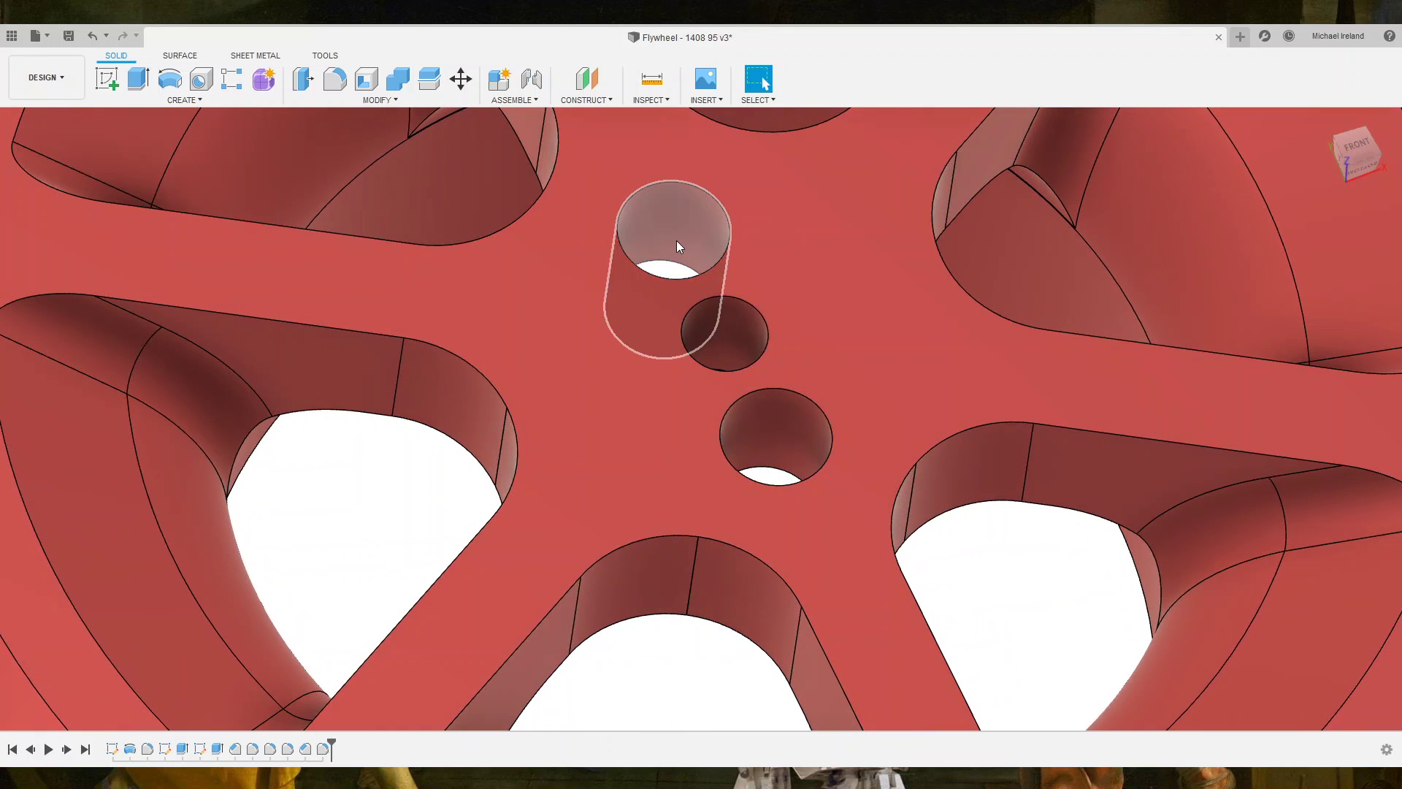
{"action": "left_click", "coordinate": [676, 240]}
{"action": "left_click", "coordinate": [791, 420], "text": "shift"}
{"action": "scroll", "coordinate": [816, 430], "scroll_direction": "down", "scroll_amount": 5}
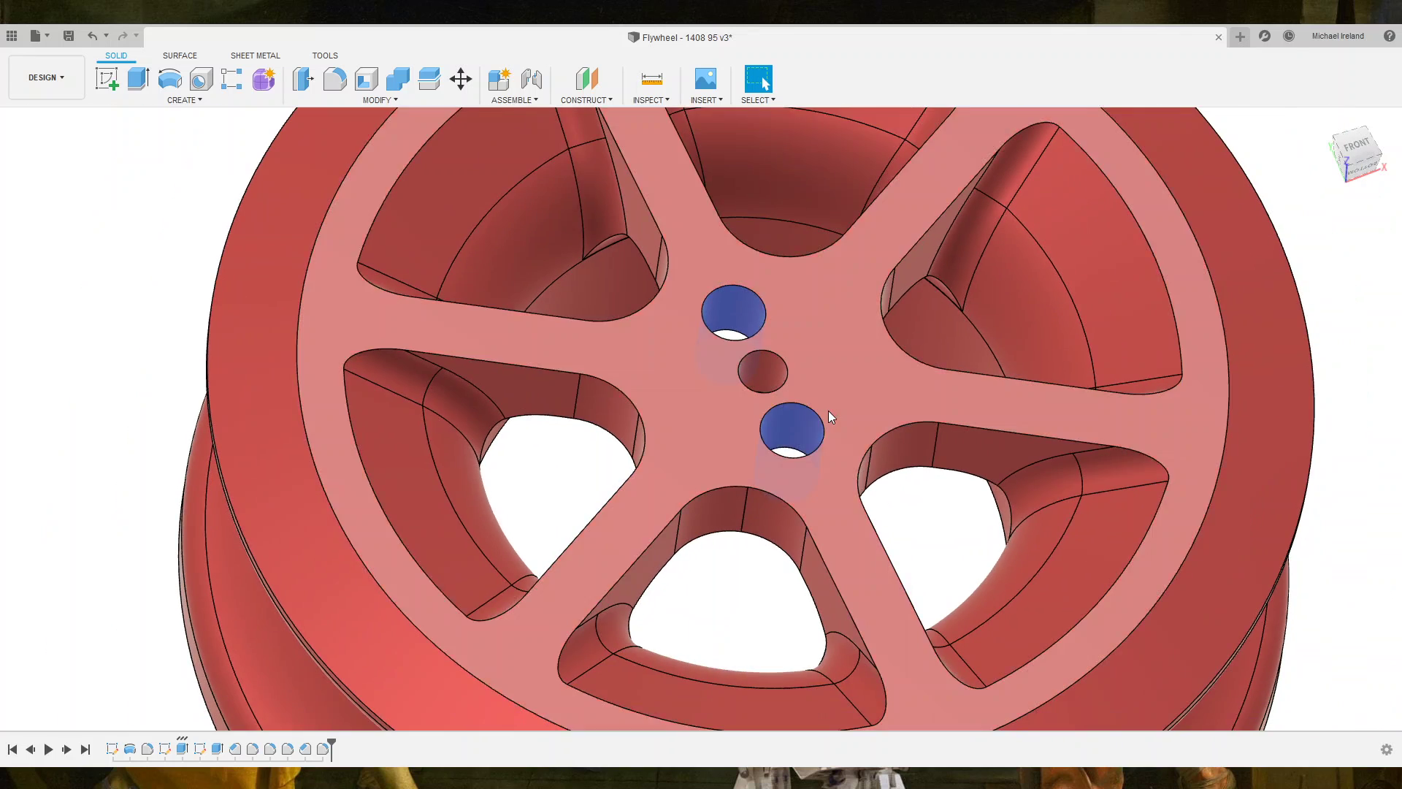
{"action": "scroll", "coordinate": [828, 416], "scroll_direction": "down", "scroll_amount": 3}
{"action": "left_click", "coordinate": [201, 107]}
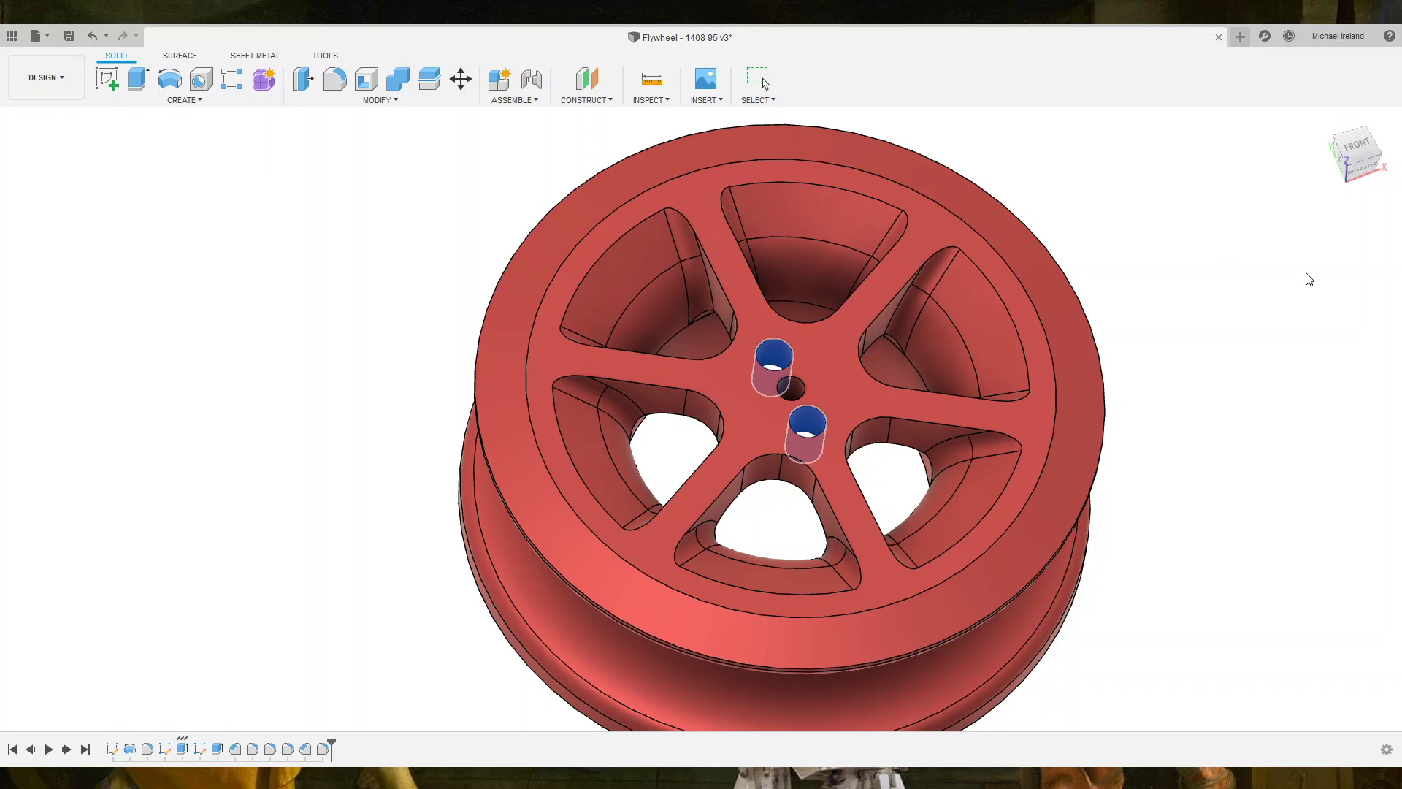
Adjust the hole placement so the centre hole is excluded from the new holes.
{"action": "left_click", "coordinate": [799, 392]}
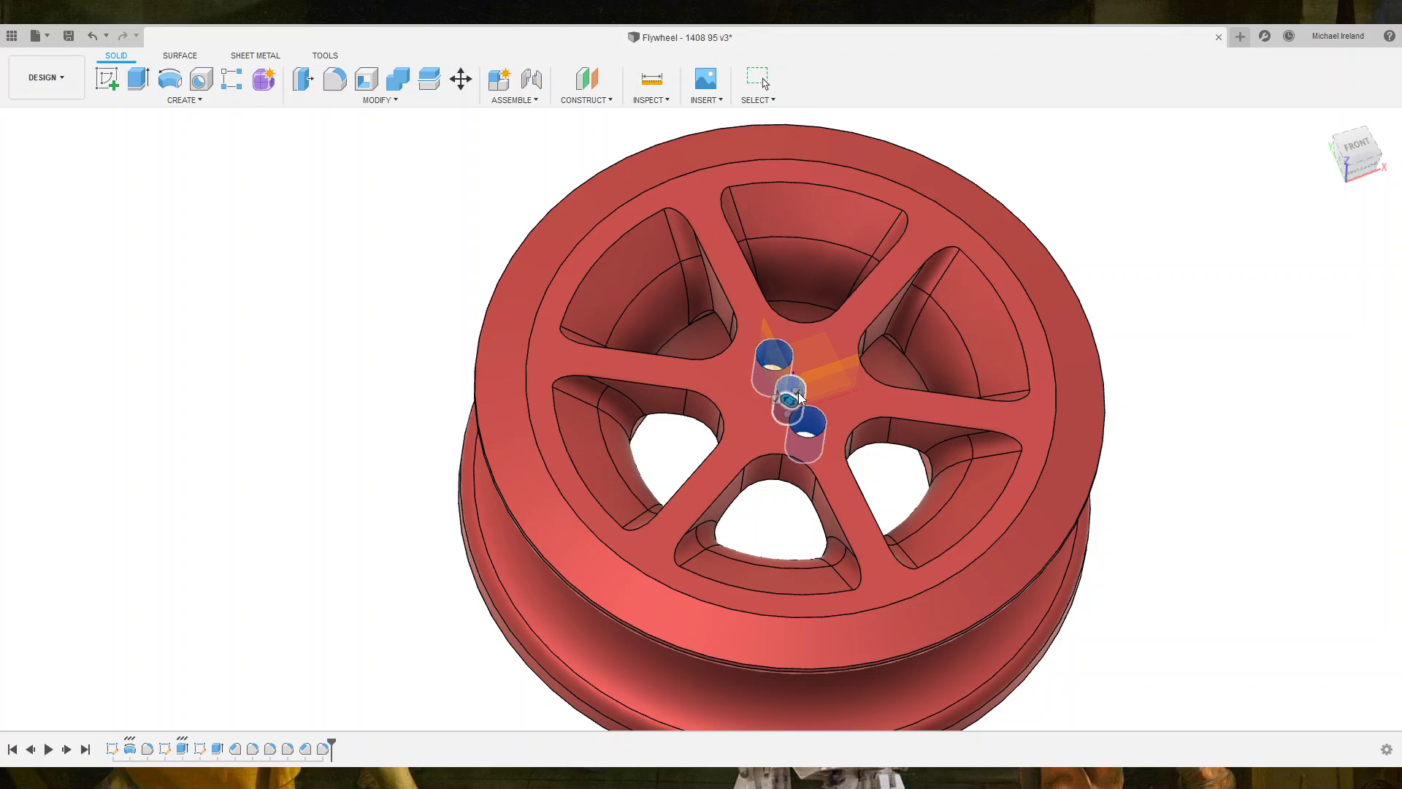
{"action": "scroll", "coordinate": [817, 411], "scroll_direction": "up", "scroll_amount": 1}
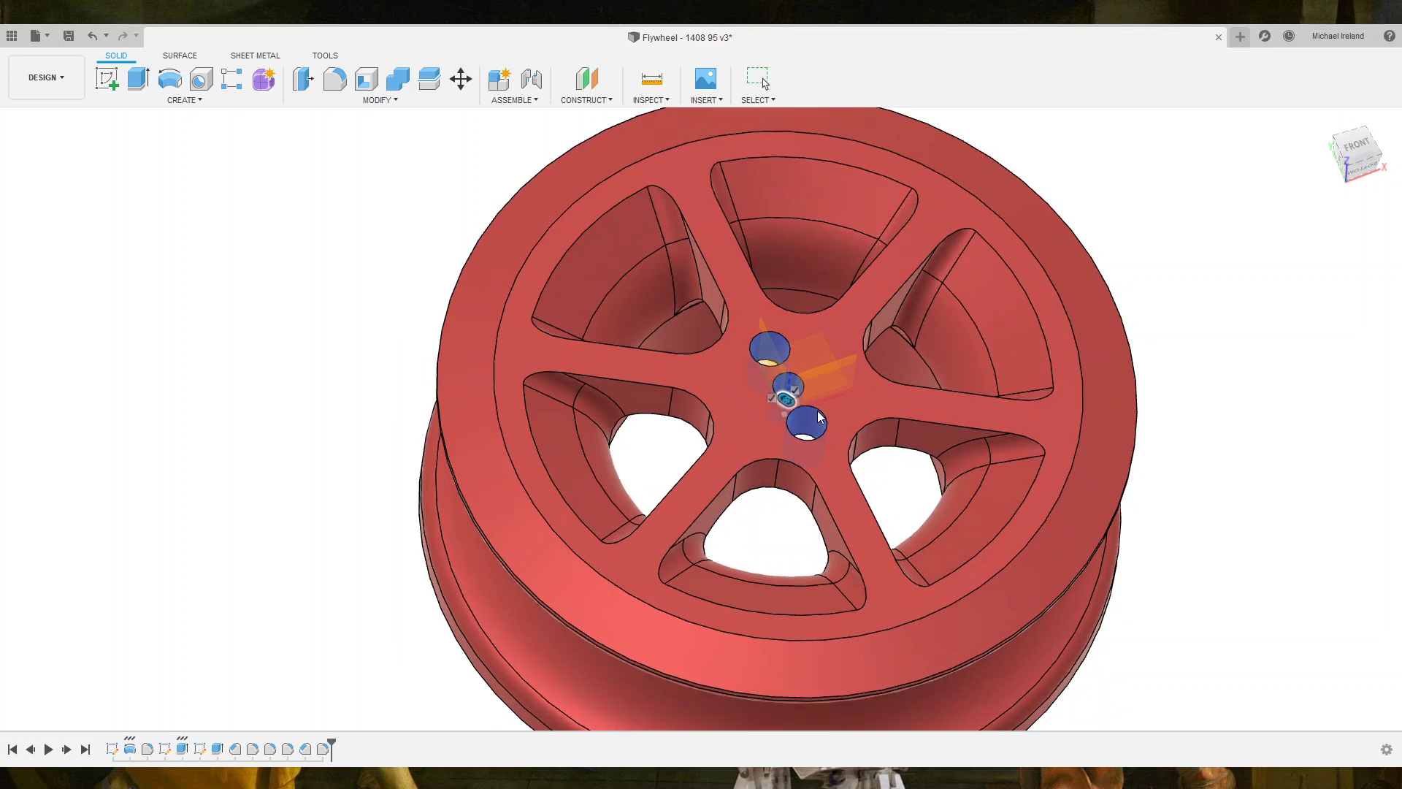
{"action": "scroll", "coordinate": [780, 388], "scroll_direction": "up", "scroll_amount": 5}
{"action": "scroll", "coordinate": [796, 334], "scroll_direction": "up", "scroll_amount": 3}
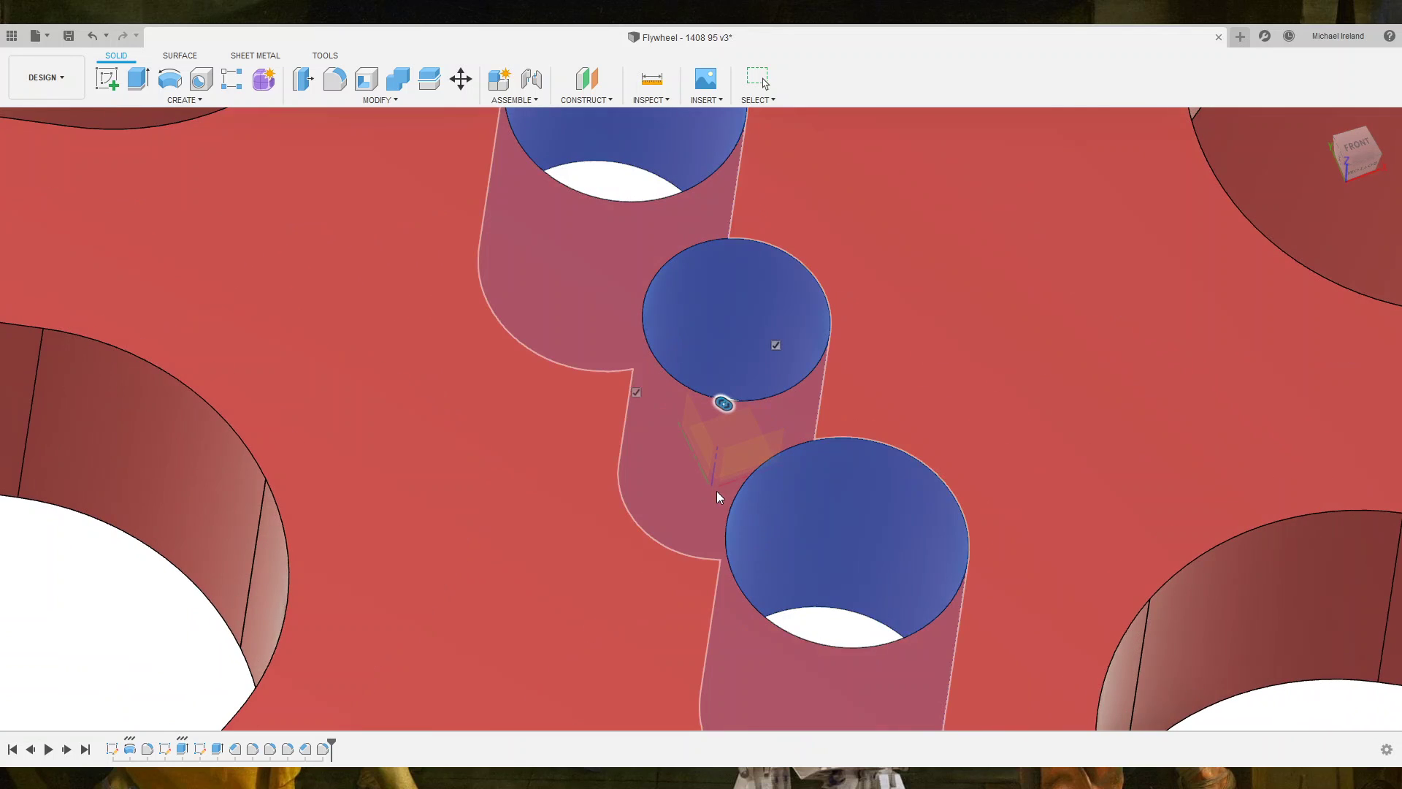
{"action": "scroll", "coordinate": [755, 367], "scroll_direction": "down", "scroll_amount": 3}
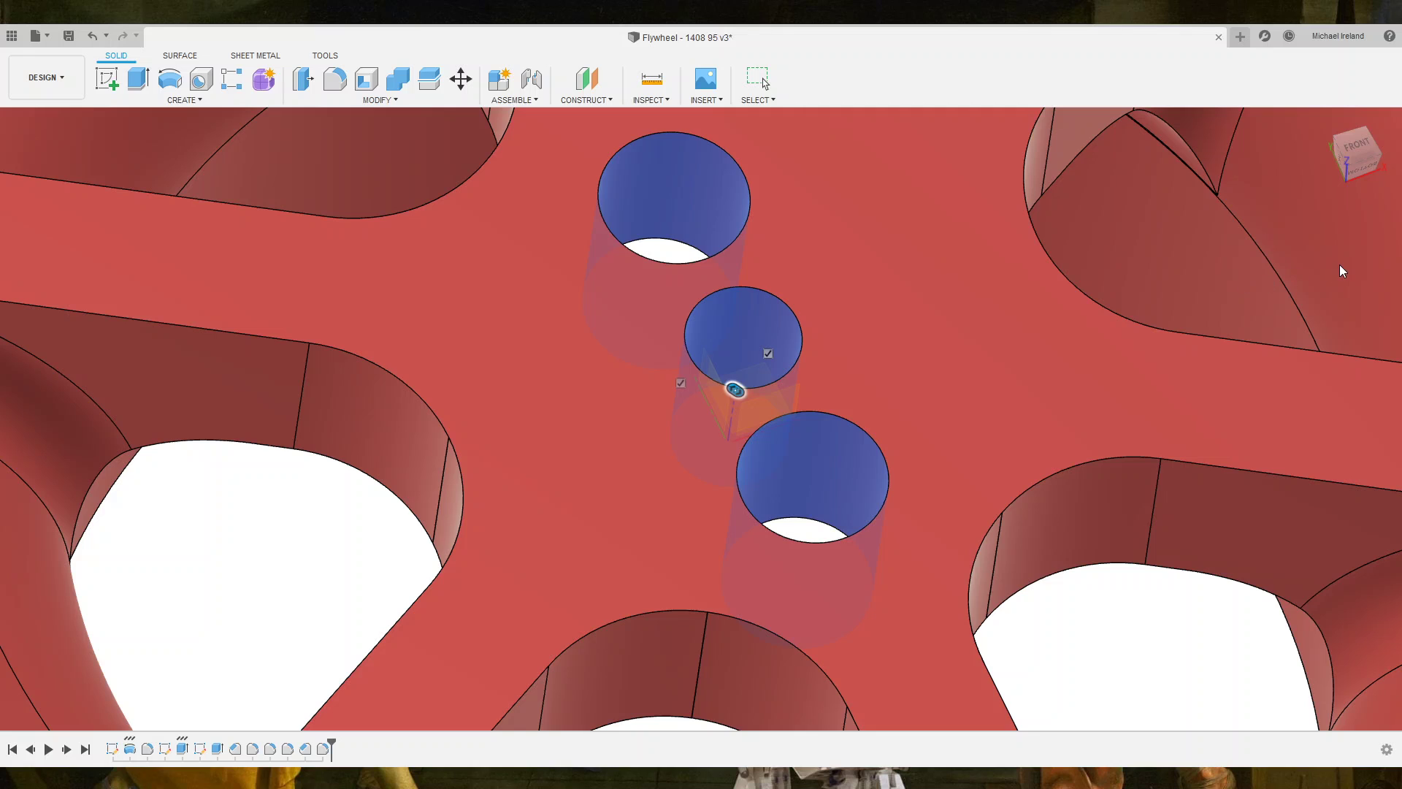
{"action": "left_click", "coordinate": [772, 354]}
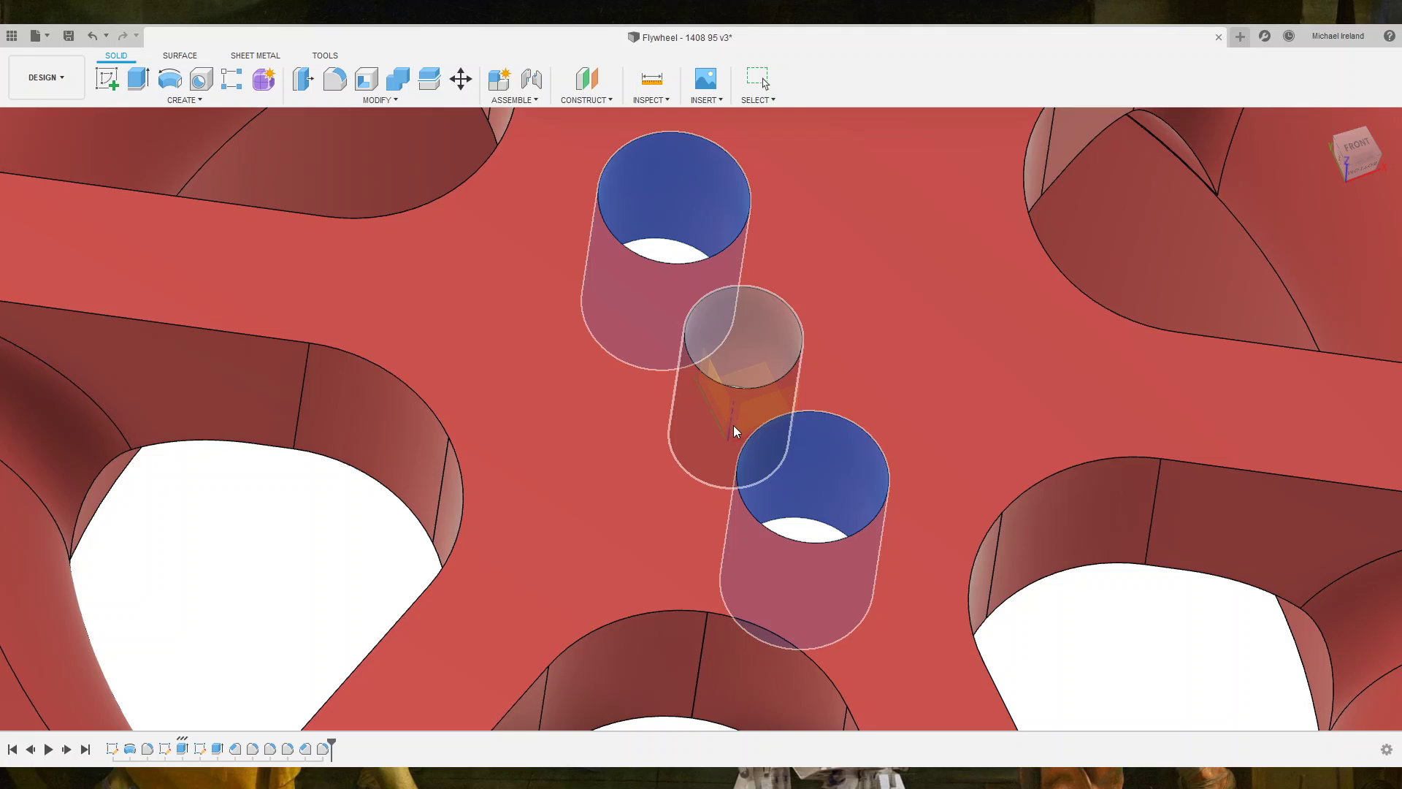
{"action": "scroll", "coordinate": [725, 460], "scroll_direction": "down", "scroll_amount": 5}
{"action": "scroll", "coordinate": [720, 606], "scroll_direction": "down", "scroll_amount": 2}
{"action": "scroll", "coordinate": [687, 650], "scroll_direction": "down", "scroll_amount": 2}
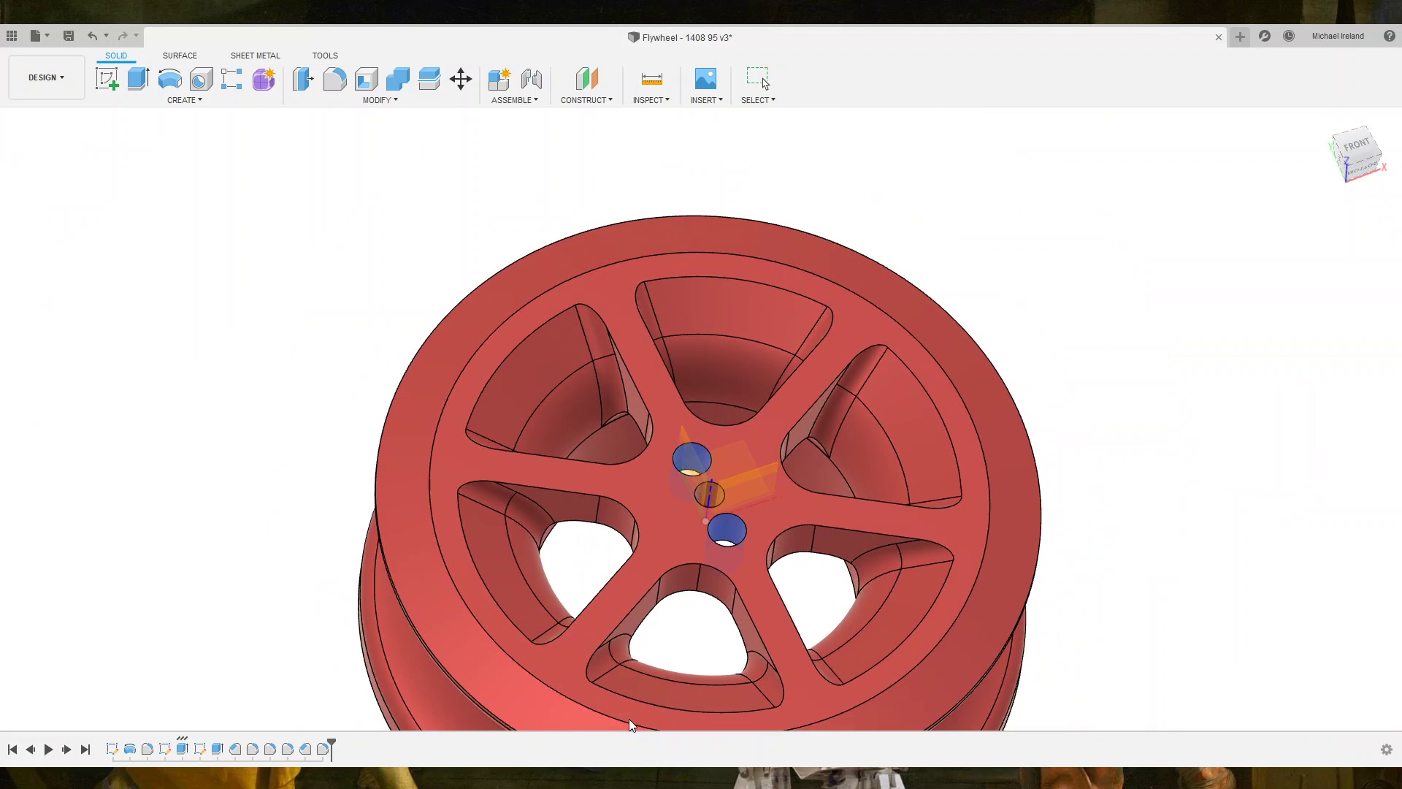
{"action": "scroll", "coordinate": [684, 619], "scroll_direction": "down", "scroll_amount": 2}
Create the two flanking hub holes and make the hole-layout sketch visible again.
{"action": "left_click", "coordinate": [694, 536]}
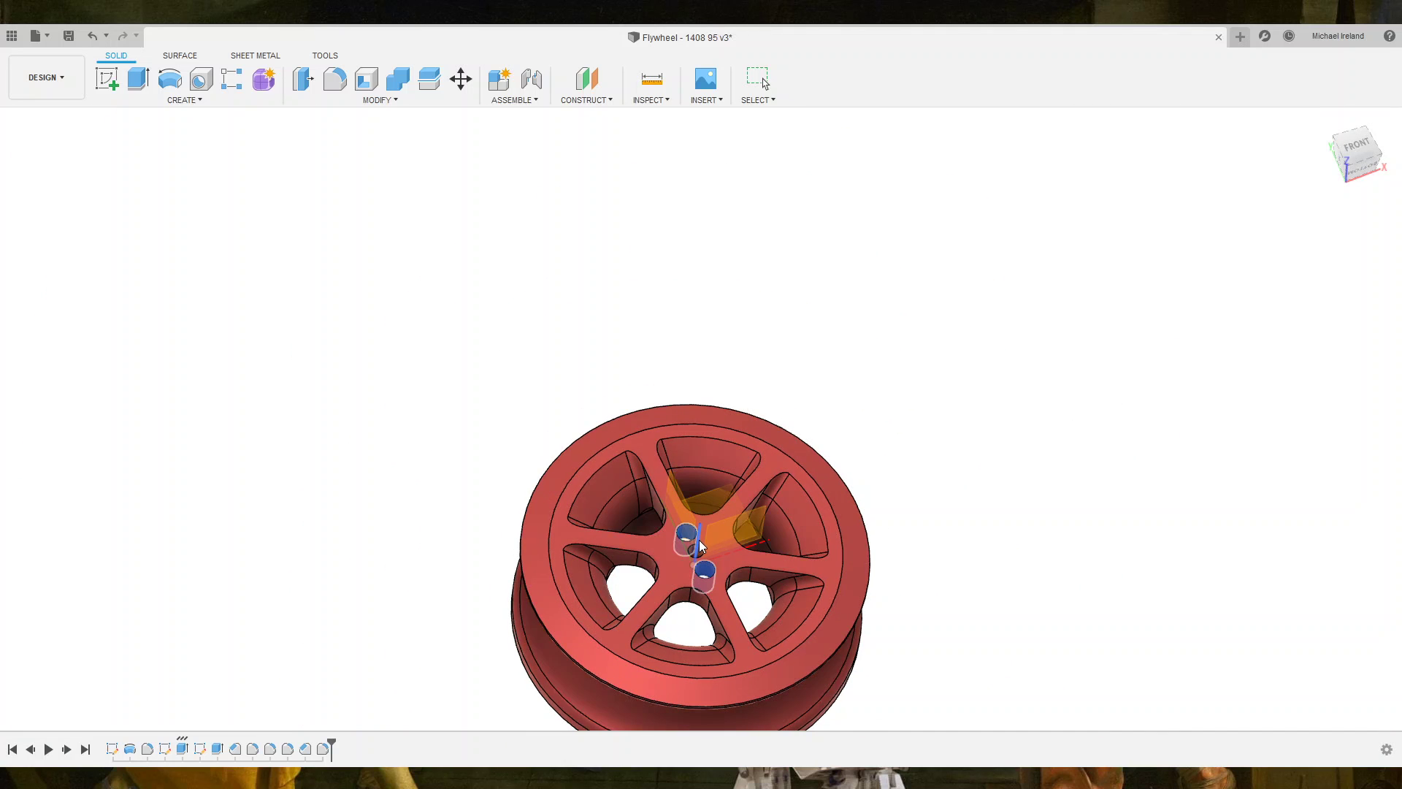
{"action": "scroll", "coordinate": [690, 568], "scroll_direction": "up", "scroll_amount": 3}
{"action": "scroll", "coordinate": [691, 568], "scroll_direction": "up", "scroll_amount": 3}
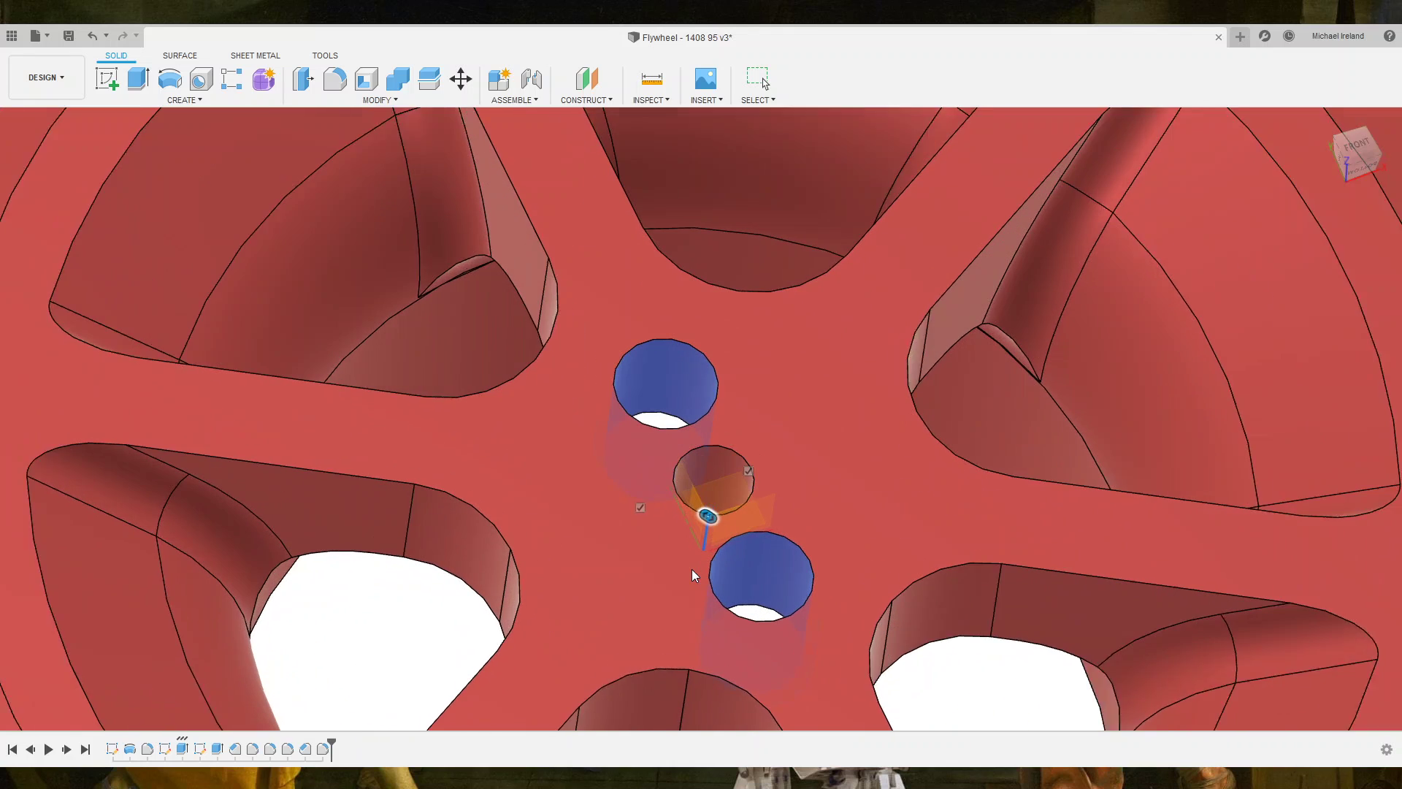
{"action": "scroll", "coordinate": [691, 568], "scroll_direction": "up", "scroll_amount": 2}
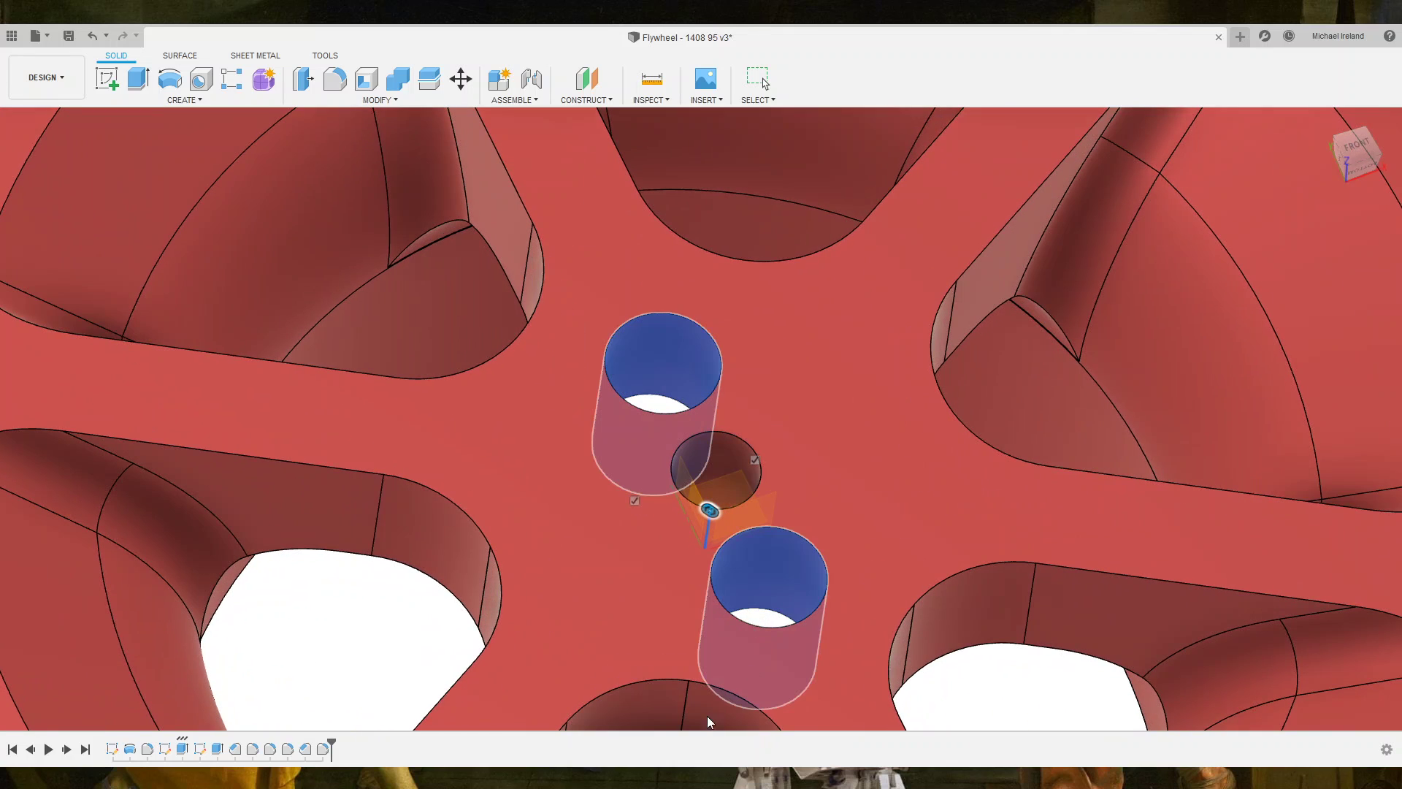
{"action": "middle_click_drag", "start_coordinate": [648, 650], "coordinate": [695, 479], "text": "shift"}
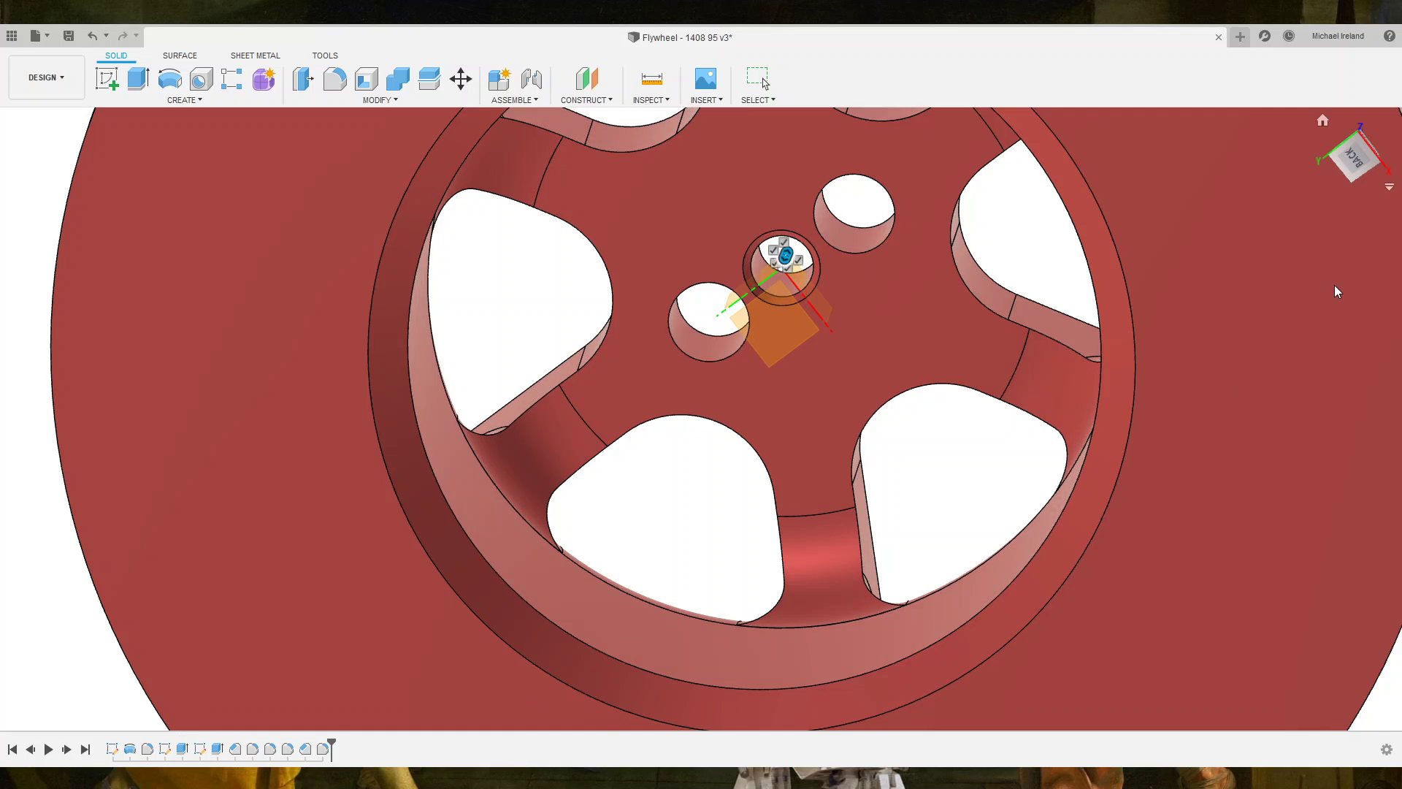
{"action": "key", "text": "Return"}
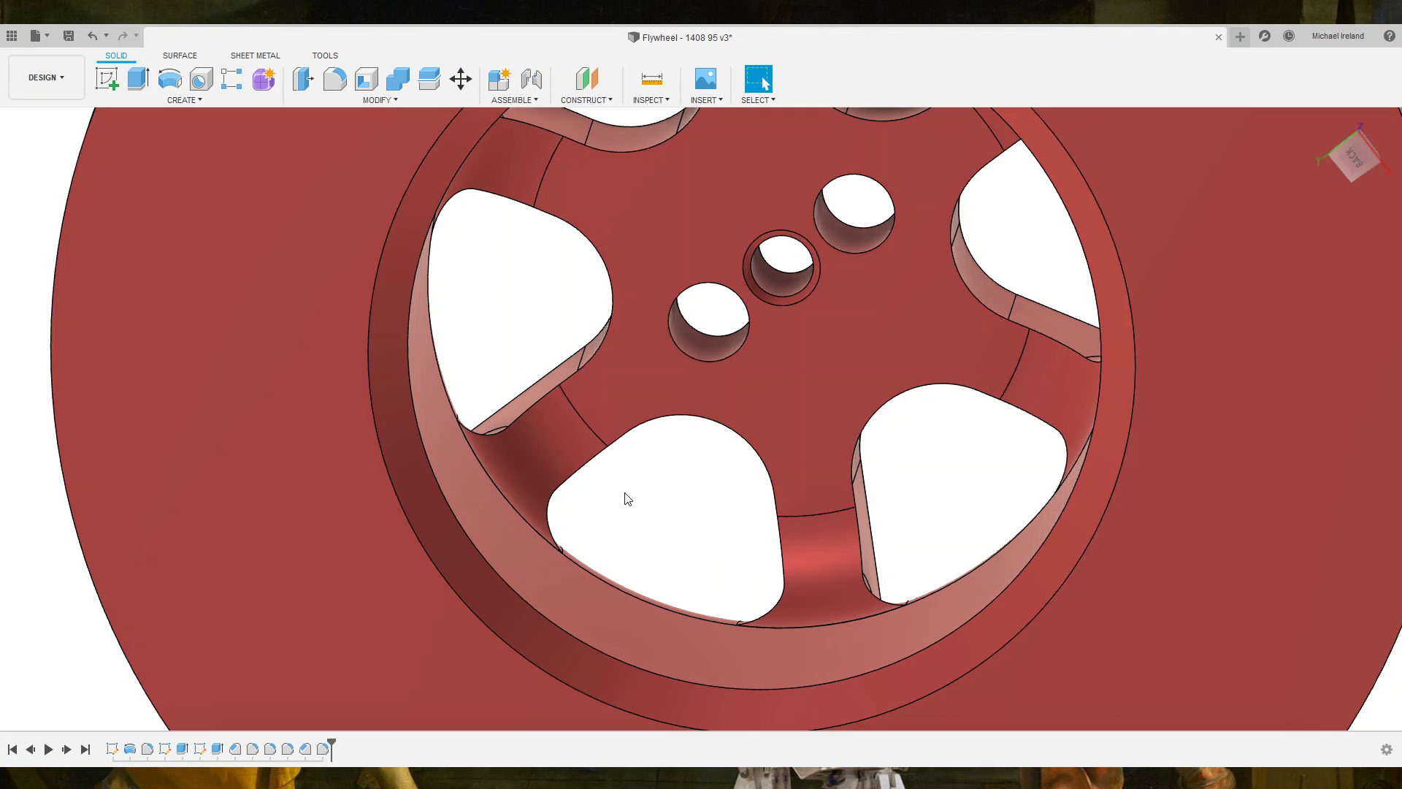
{"action": "middle_click_drag", "start_coordinate": [623, 494], "coordinate": [779, 272], "text": "shift"}
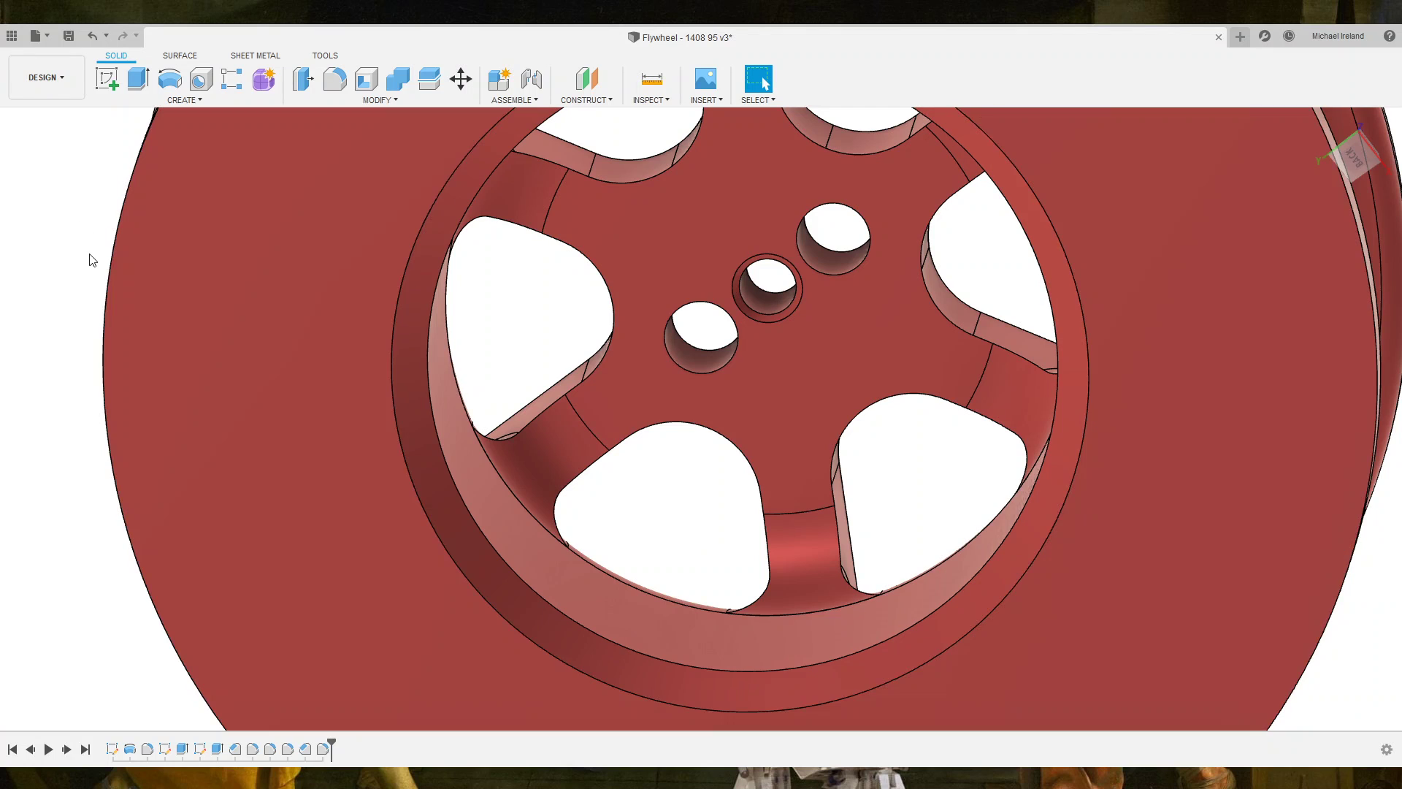
{"action": "left_click", "coordinate": [106, 285]}
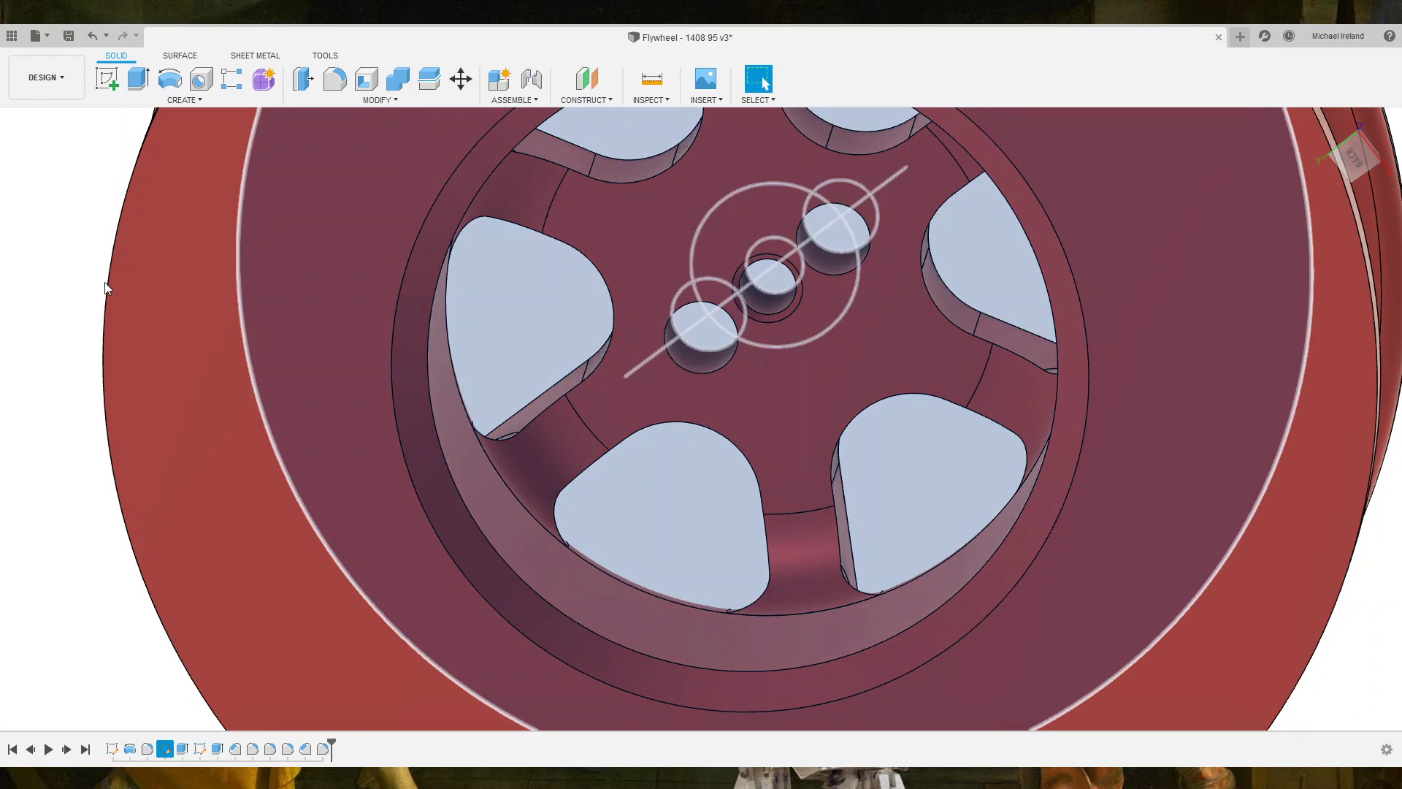
Edit the hub sketch and circular-pattern both Ø2.20 circles about the origin into six.
{"action": "double_click", "coordinate": [143, 325]}
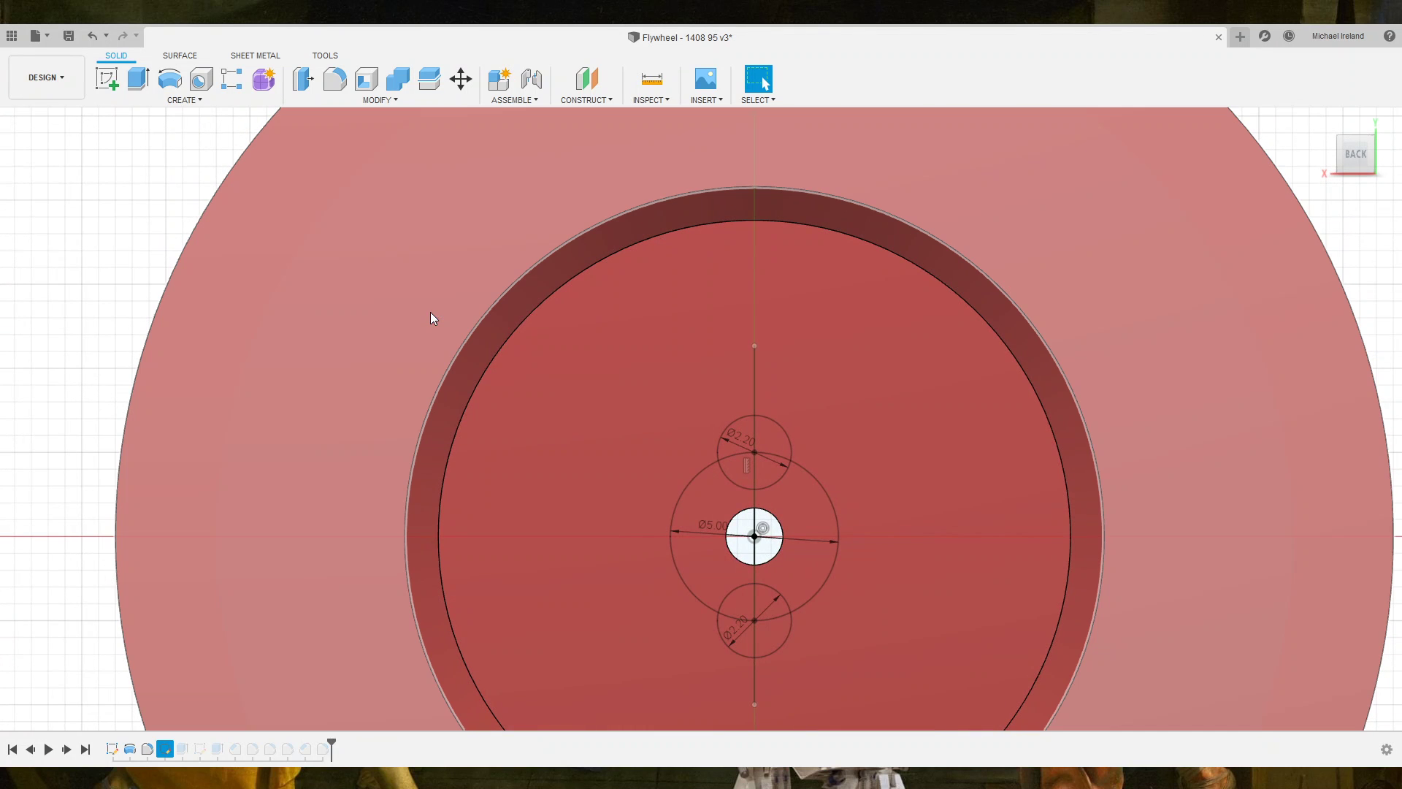
{"action": "scroll", "coordinate": [900, 418], "scroll_direction": "up", "scroll_amount": 3}
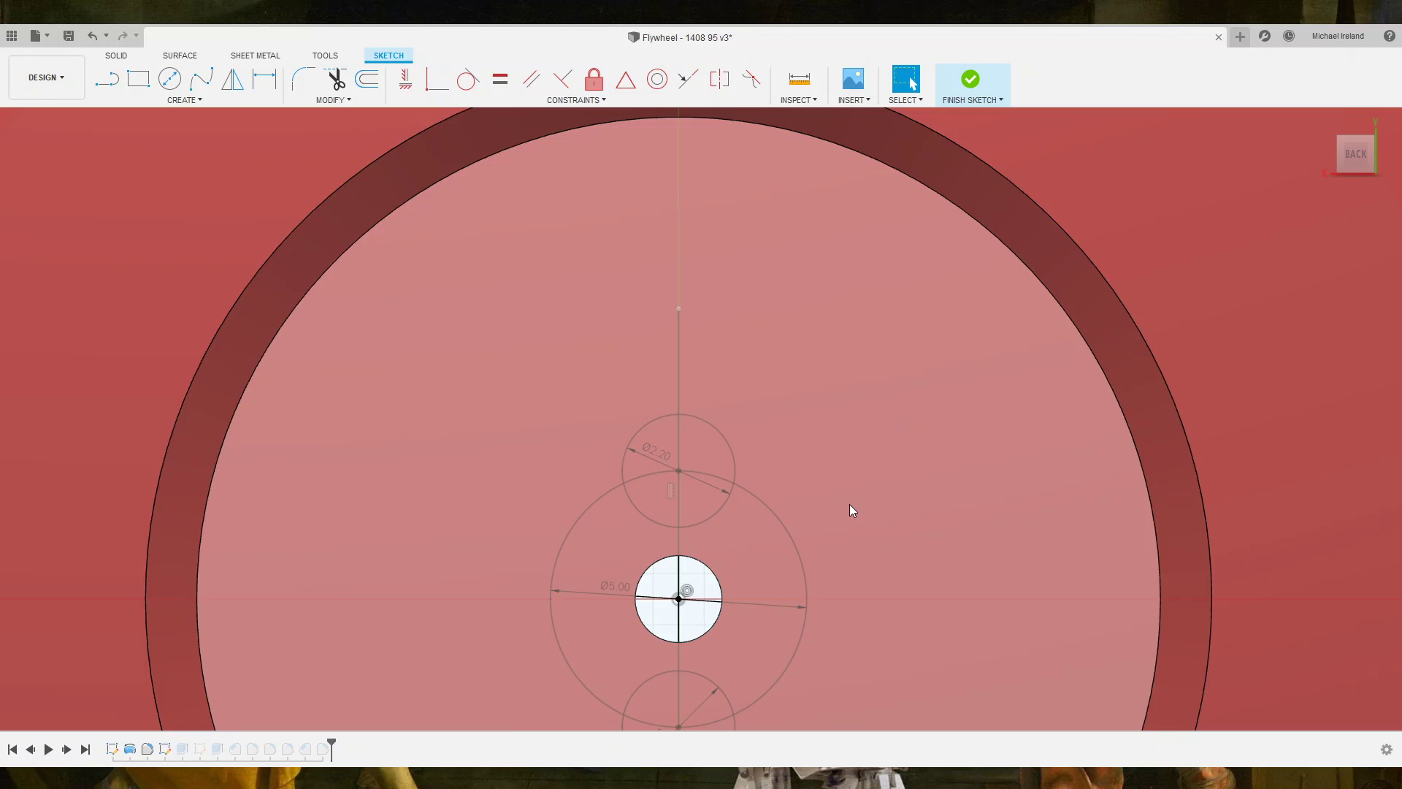
{"action": "middle_click_drag", "start_coordinate": [849, 504], "coordinate": [831, 356]}
{"action": "left_click", "coordinate": [721, 333]}
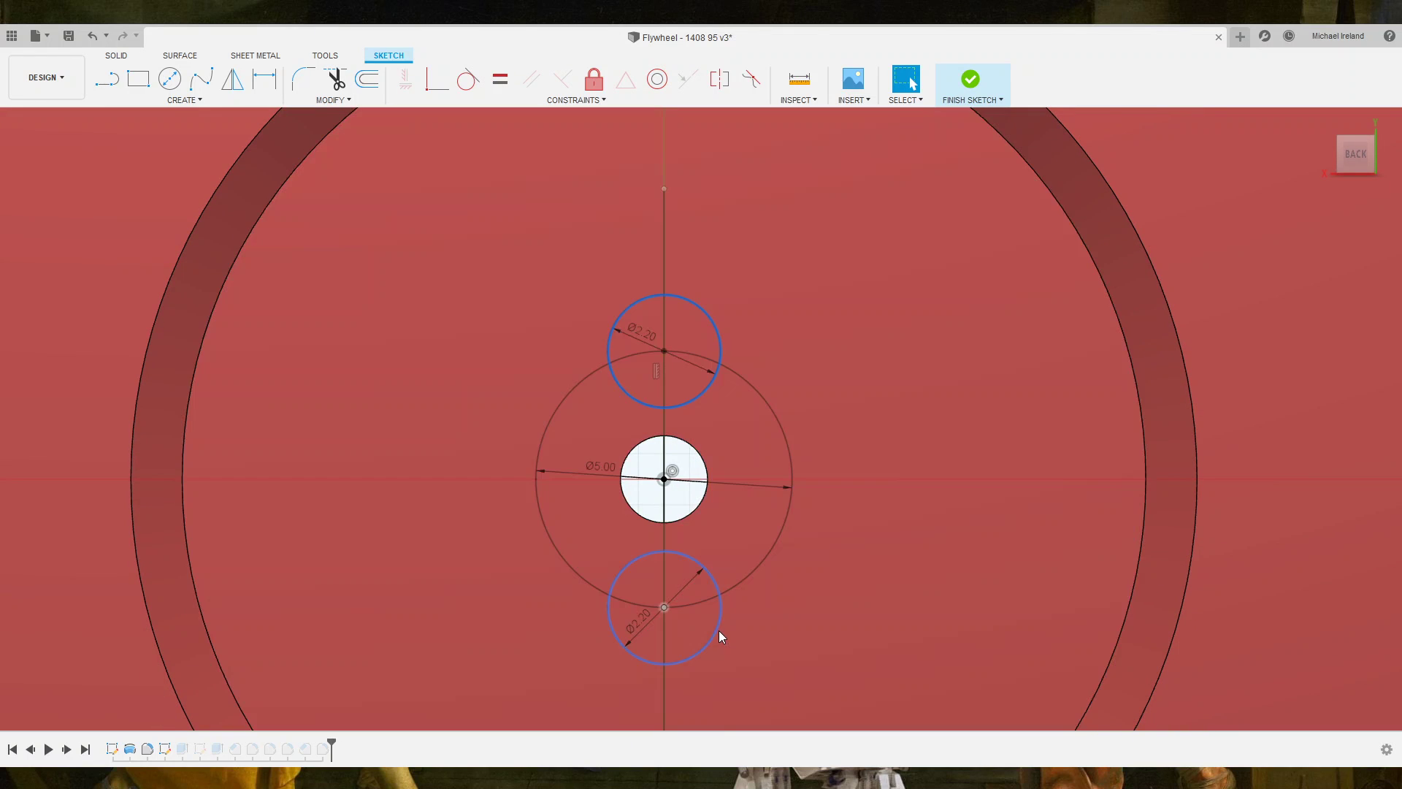
{"action": "left_click", "coordinate": [718, 631], "text": "shift"}
{"action": "left_click", "coordinate": [190, 99]}
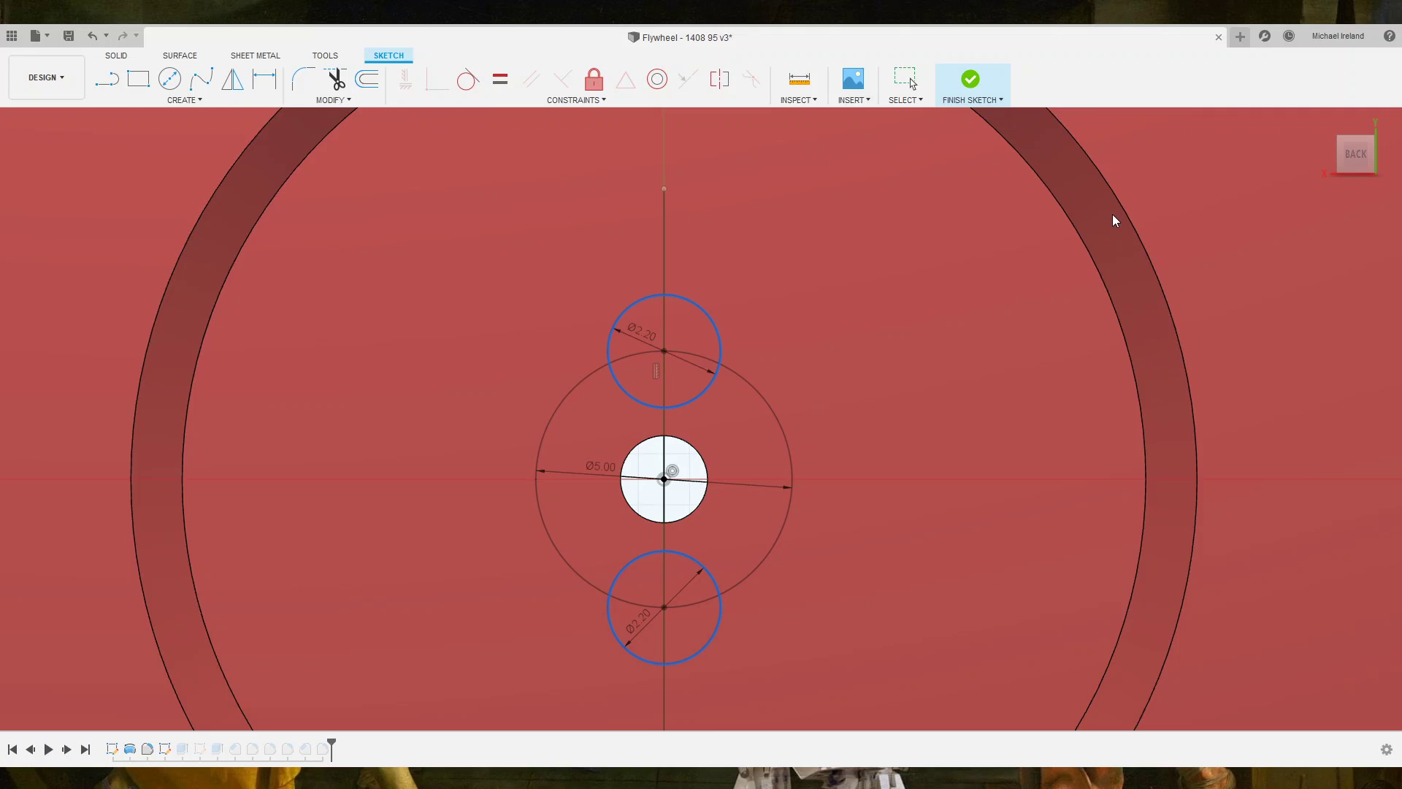
{"action": "left_click", "coordinate": [664, 476]}
{"action": "key", "text": "Return"}
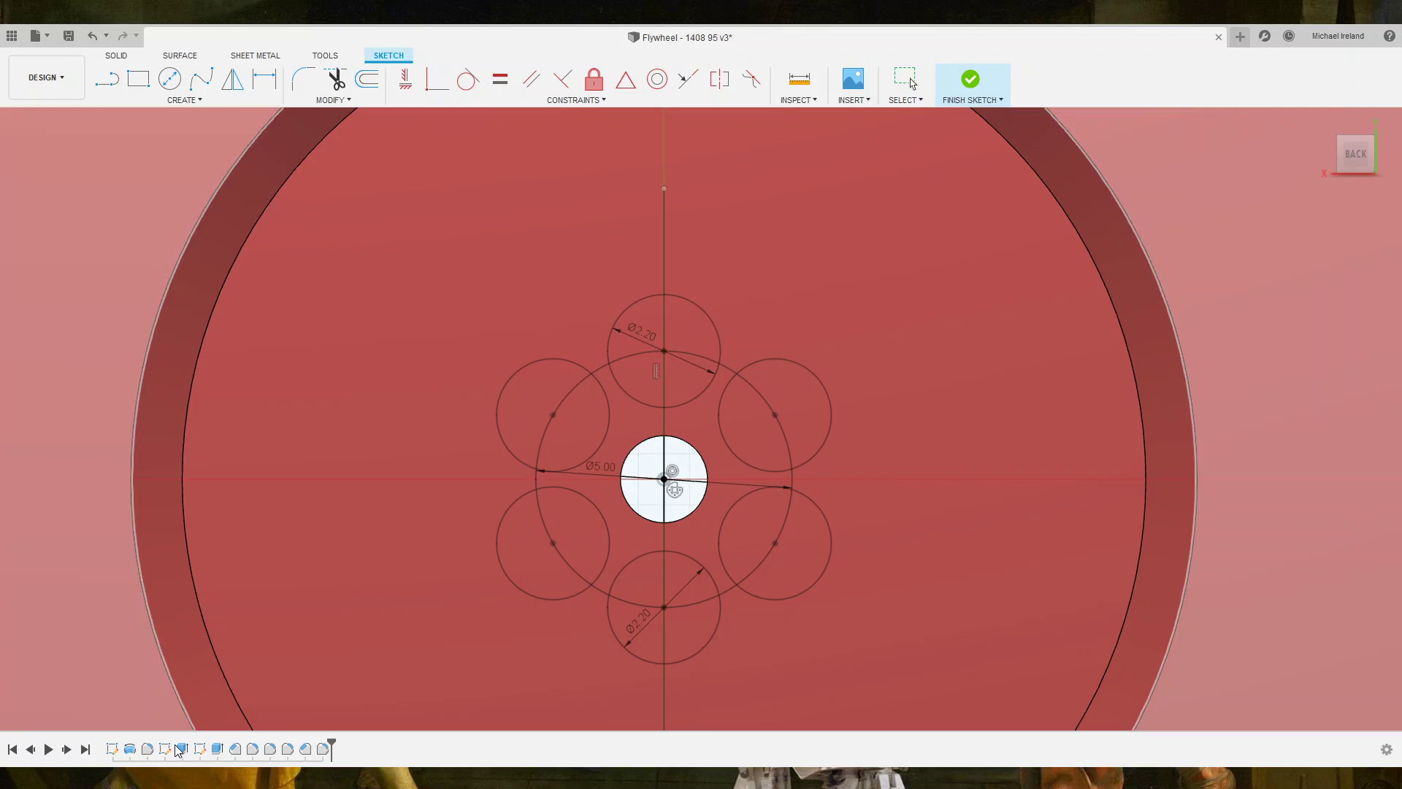
{"action": "double_click", "coordinate": [174, 751]}
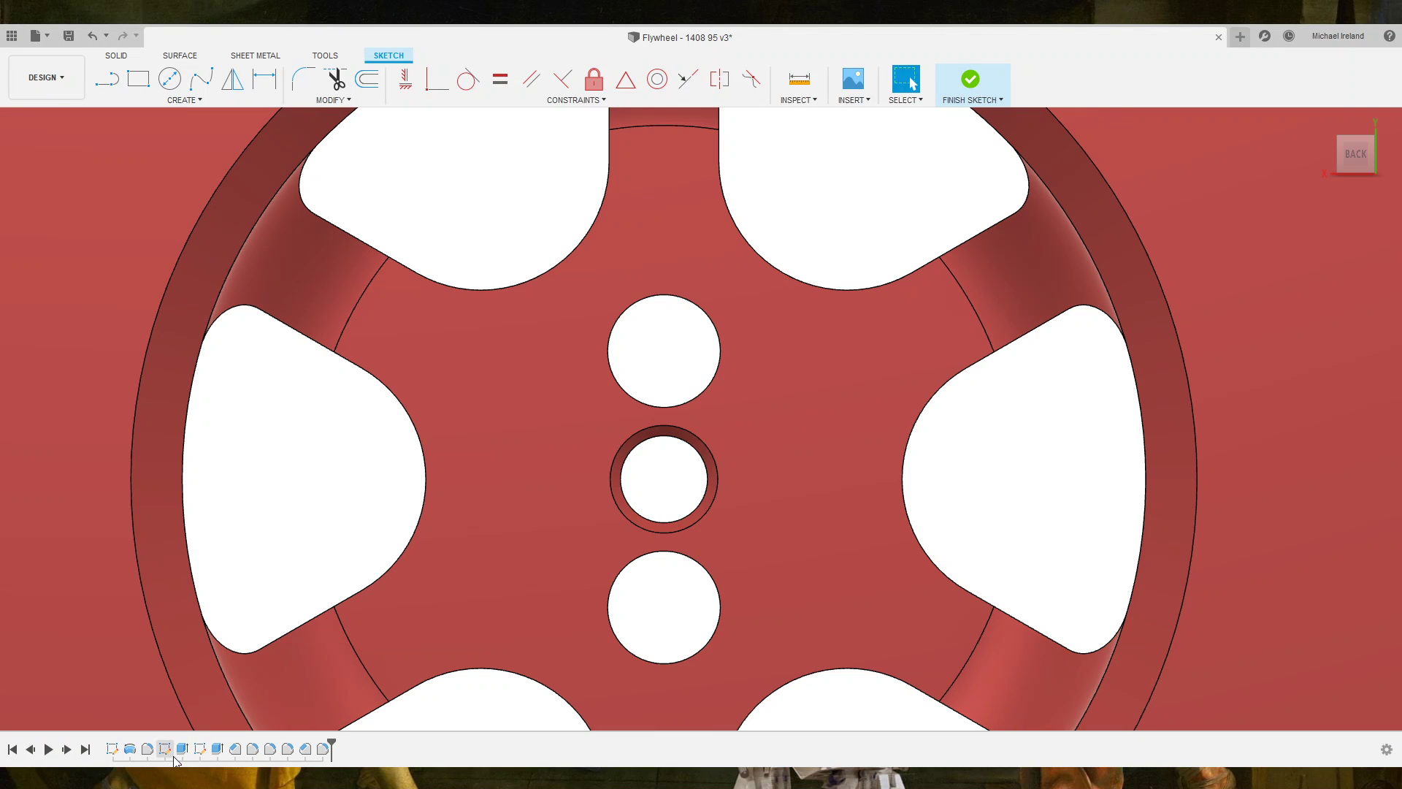
{"action": "left_click", "coordinate": [182, 749]}
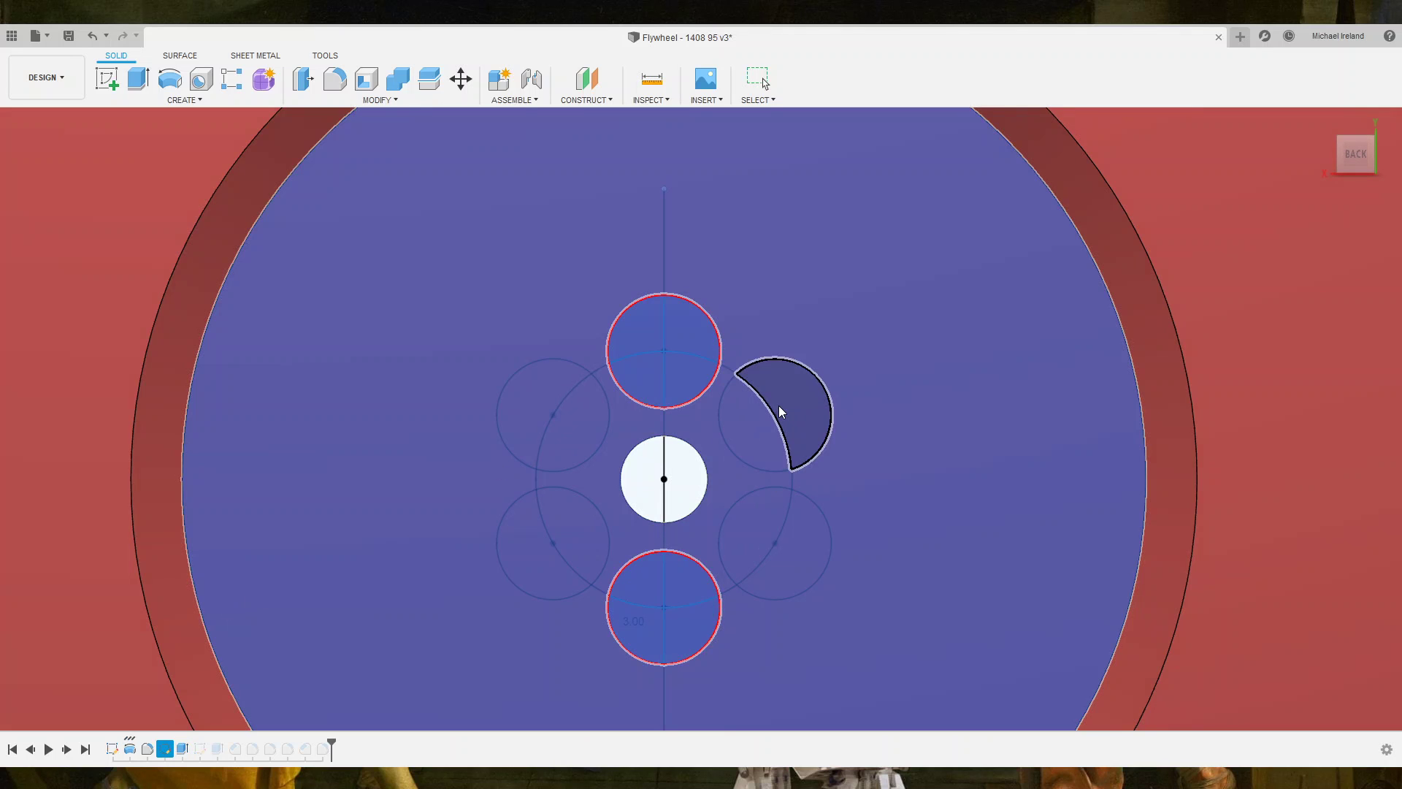
{"action": "left_click", "coordinate": [778, 406]}
{"action": "left_click", "coordinate": [576, 521]}
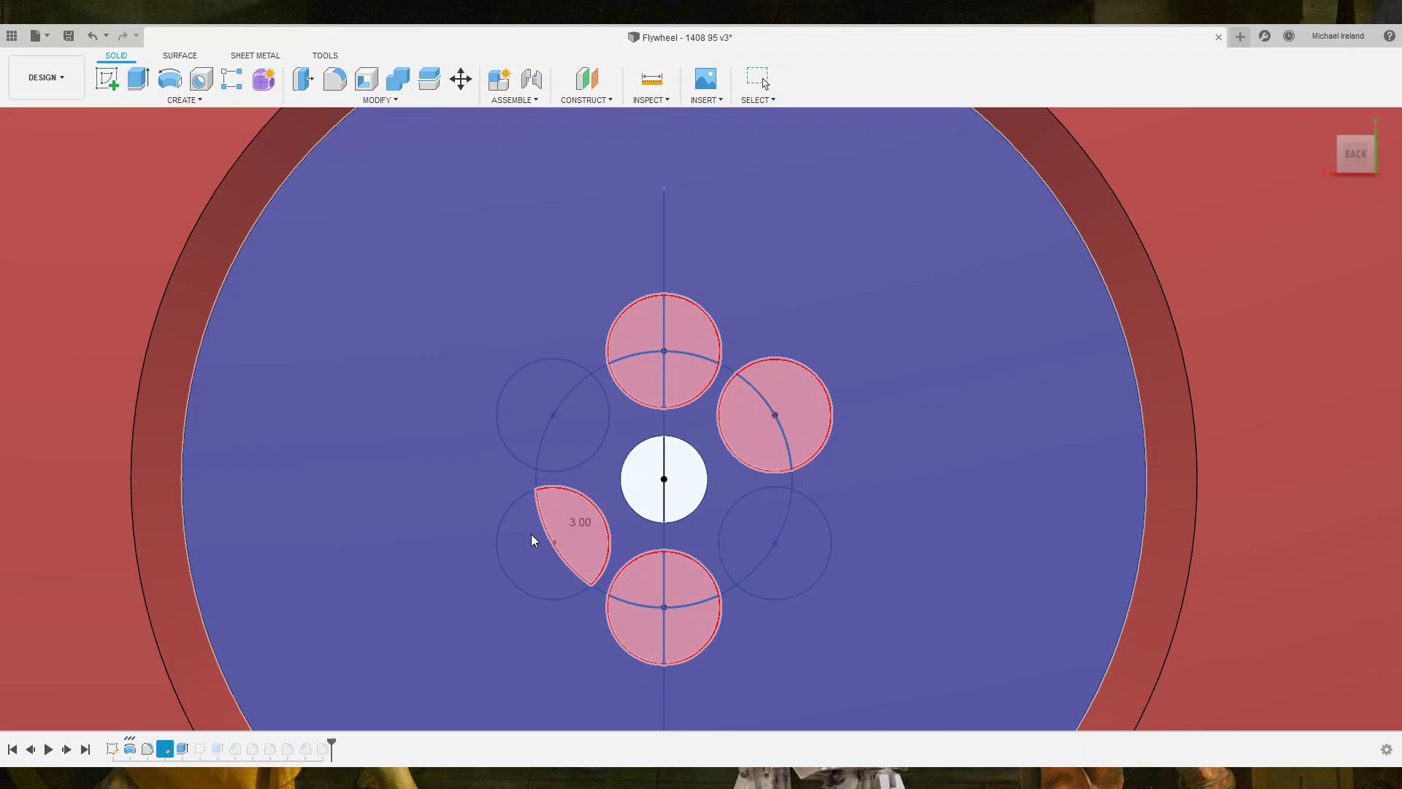
{"action": "left_click", "coordinate": [525, 544]}
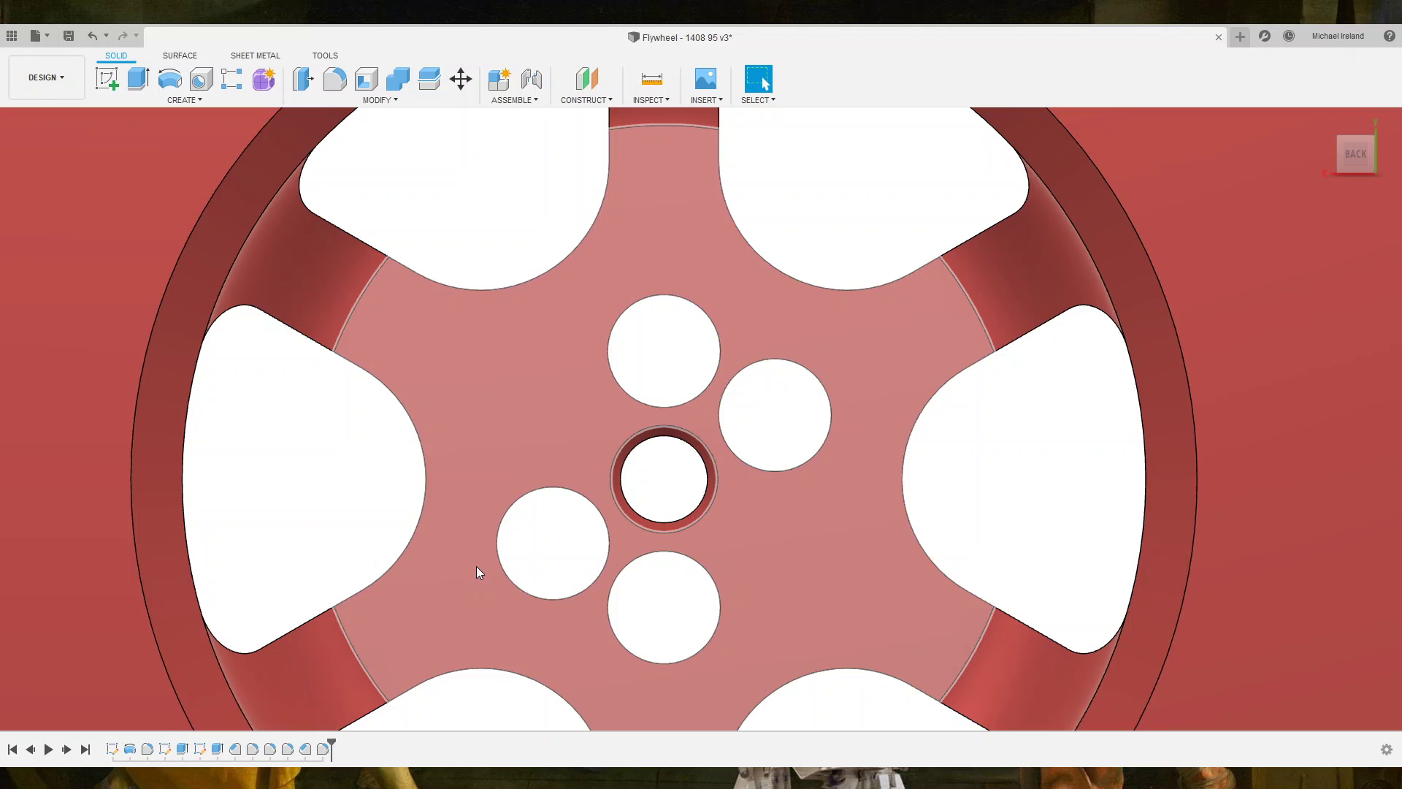
{"action": "key", "text": "ctrl+z"}
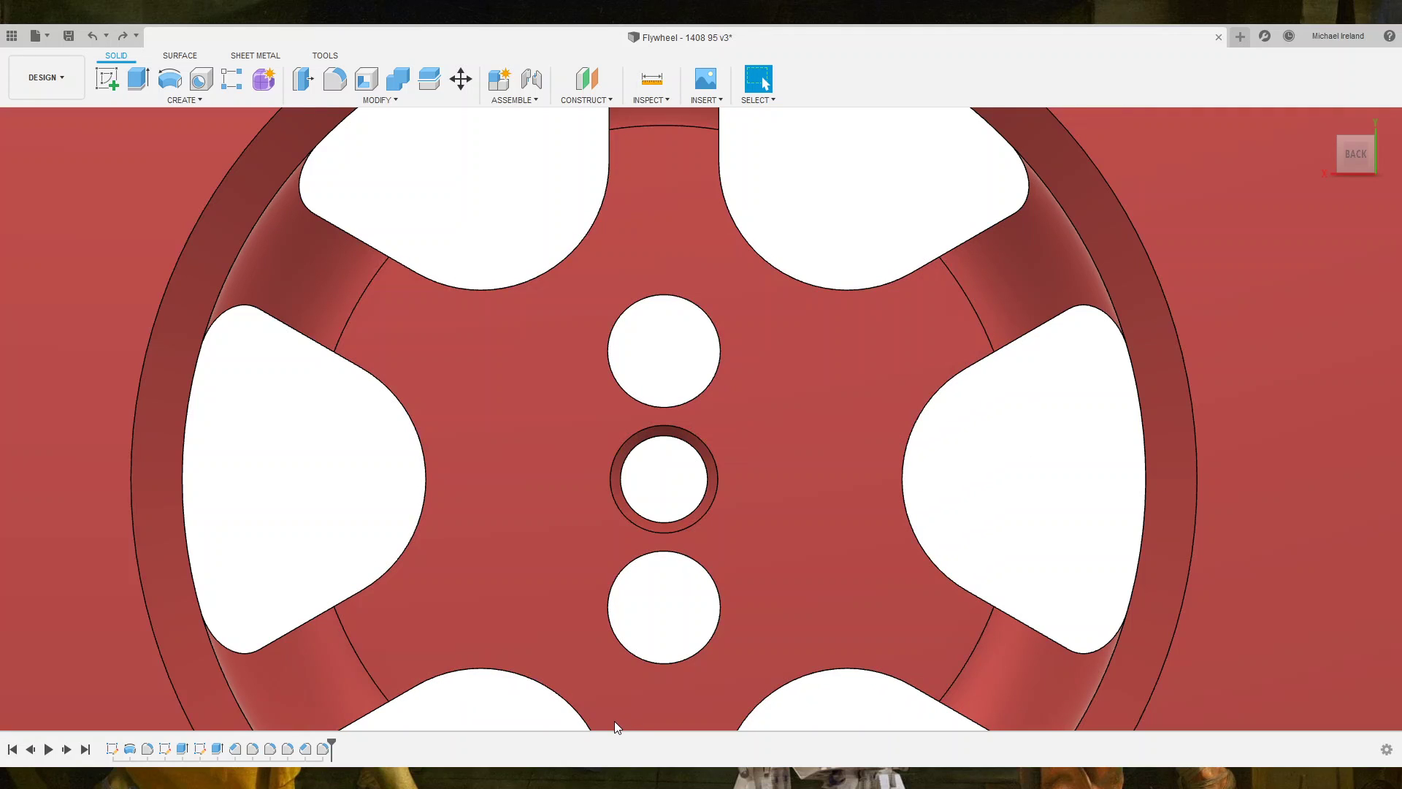
{"action": "mouse_move", "coordinate": [624, 699]}
{"action": "middle_mouse_down", "text": "shift"}
{"action": "mouse_move", "coordinate": [813, 437]}
{"action": "mouse_move", "coordinate": [781, 431]}
{"action": "mouse_move", "coordinate": [800, 367]}
{"action": "mouse_move", "coordinate": [758, 514]}
{"action": "middle_mouse_up", "text": "shift"}
{"action": "scroll", "coordinate": [813, 437], "scroll_direction": "down", "scroll_amount": 10}
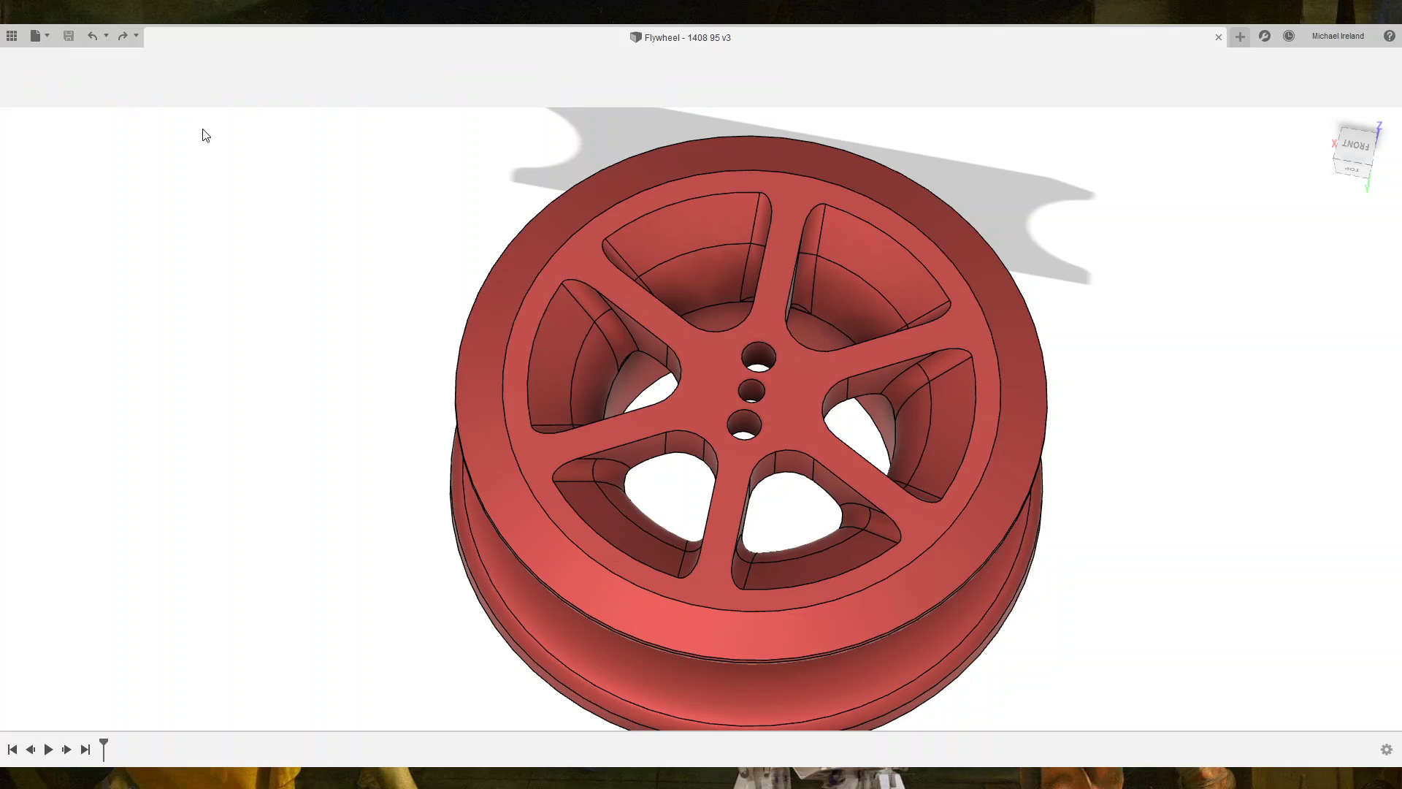
Open a new, empty Untitled design with Ctrl+N.
{"action": "key", "text": "ctrl+n"}
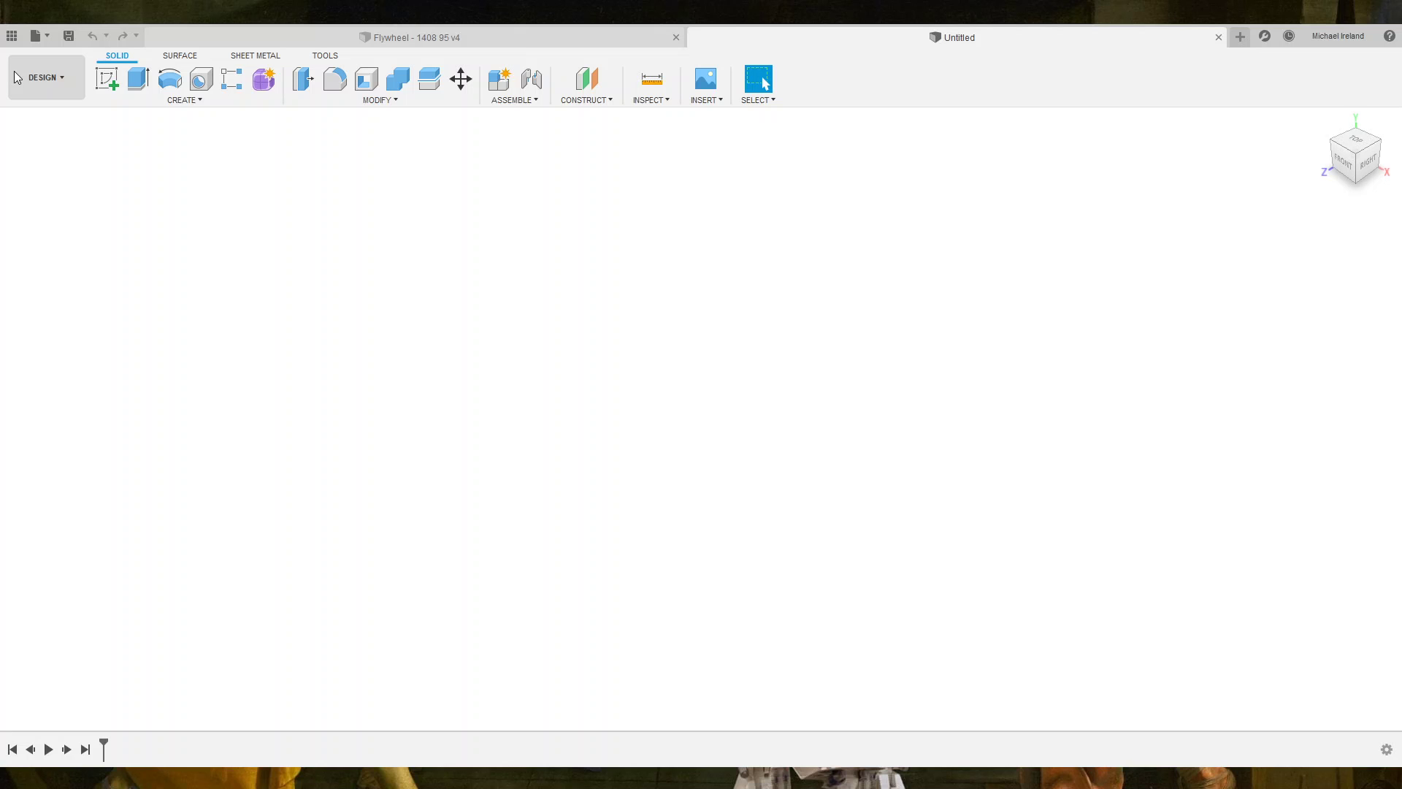
Start a sketch on the XZ plane and undo a trial line profile.
{"action": "left_click", "coordinate": [104, 90]}
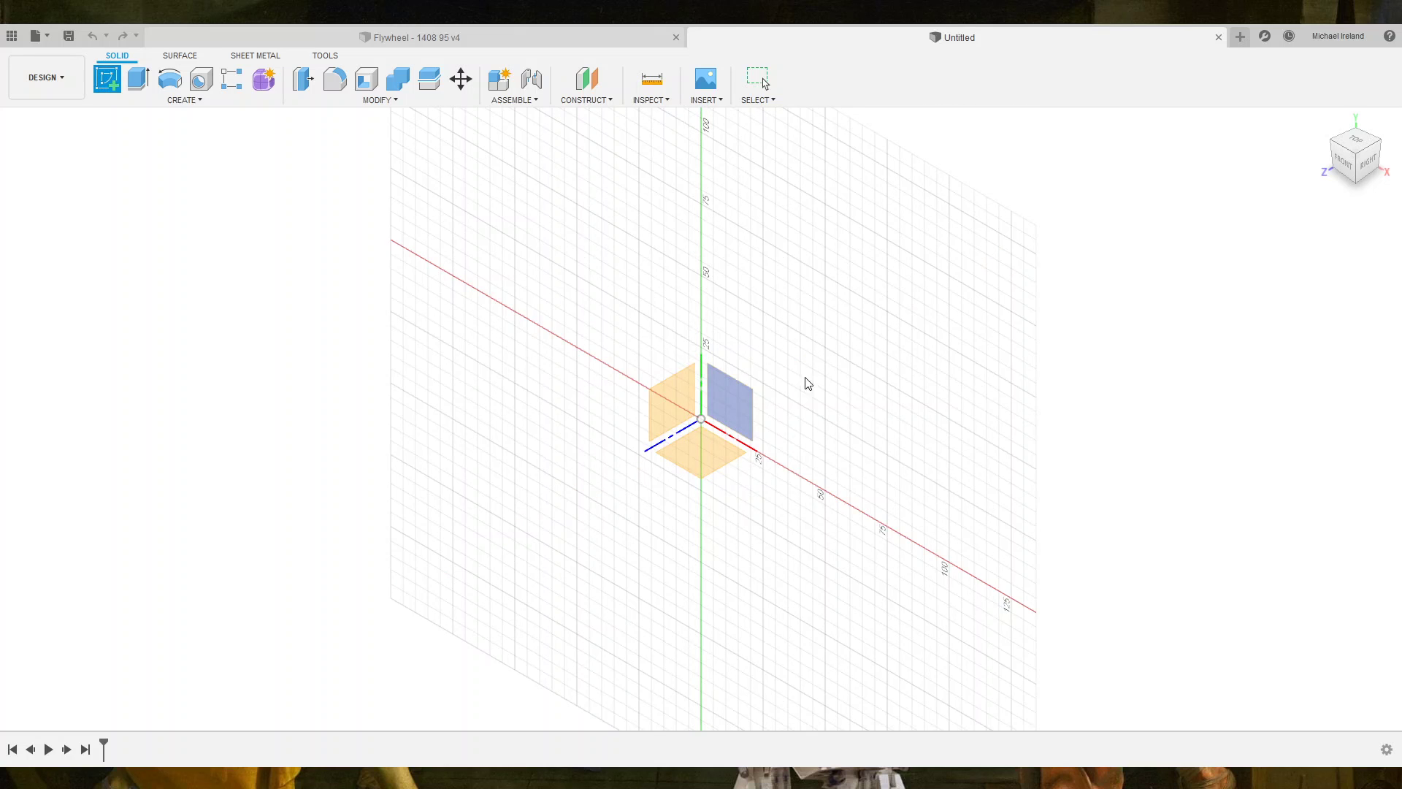
{"action": "left_click", "coordinate": [707, 462]}
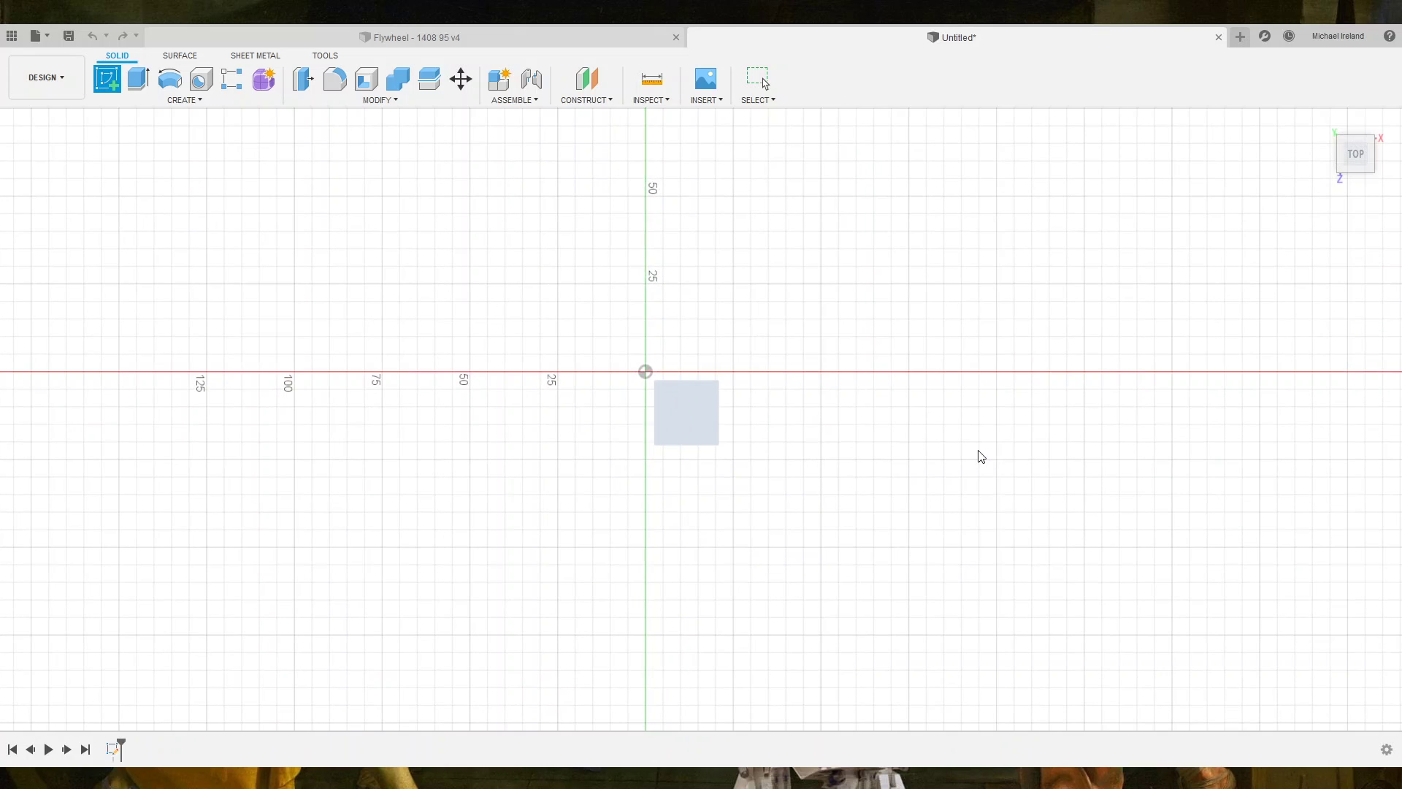
{"action": "scroll", "coordinate": [623, 370], "scroll_direction": "up", "scroll_amount": 2}
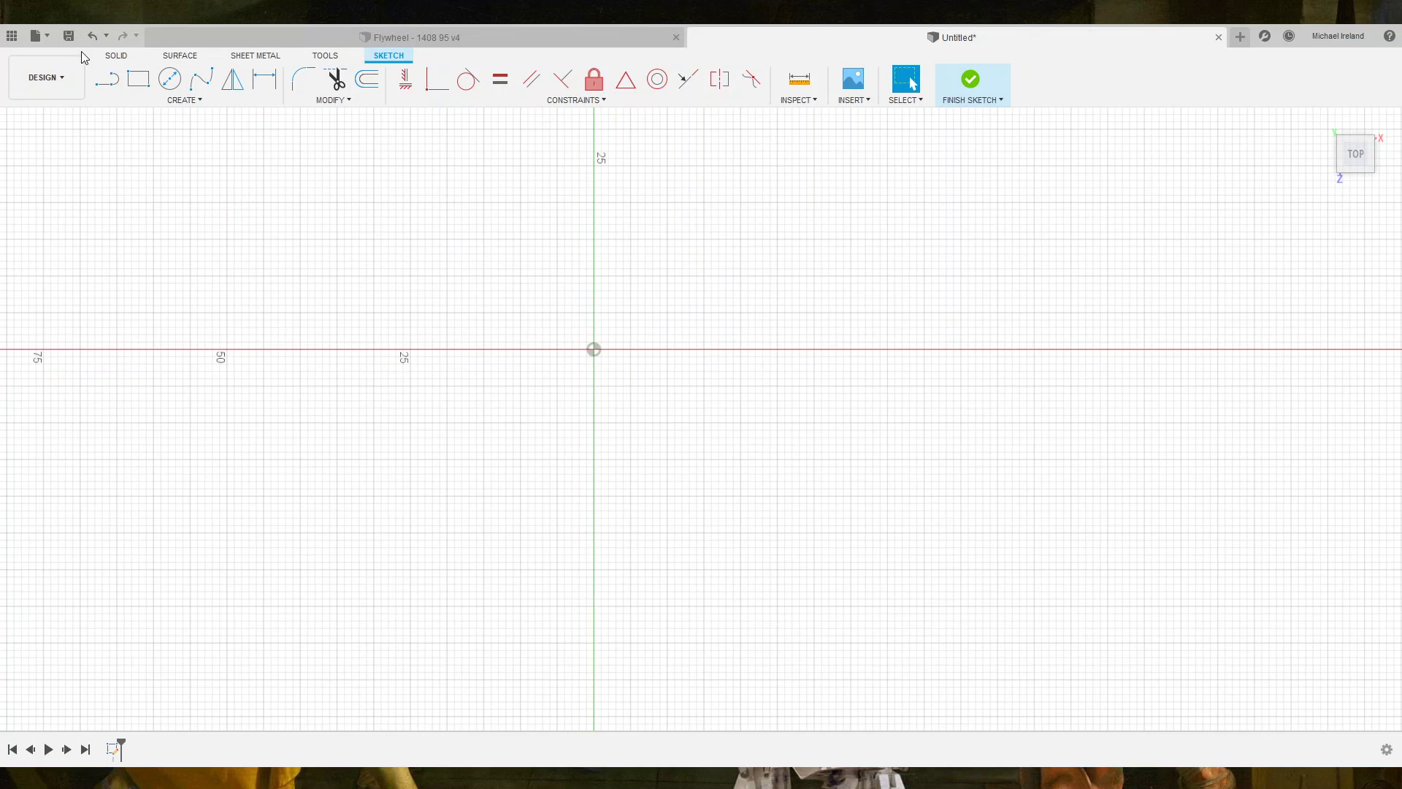
{"action": "left_click", "coordinate": [107, 78]}
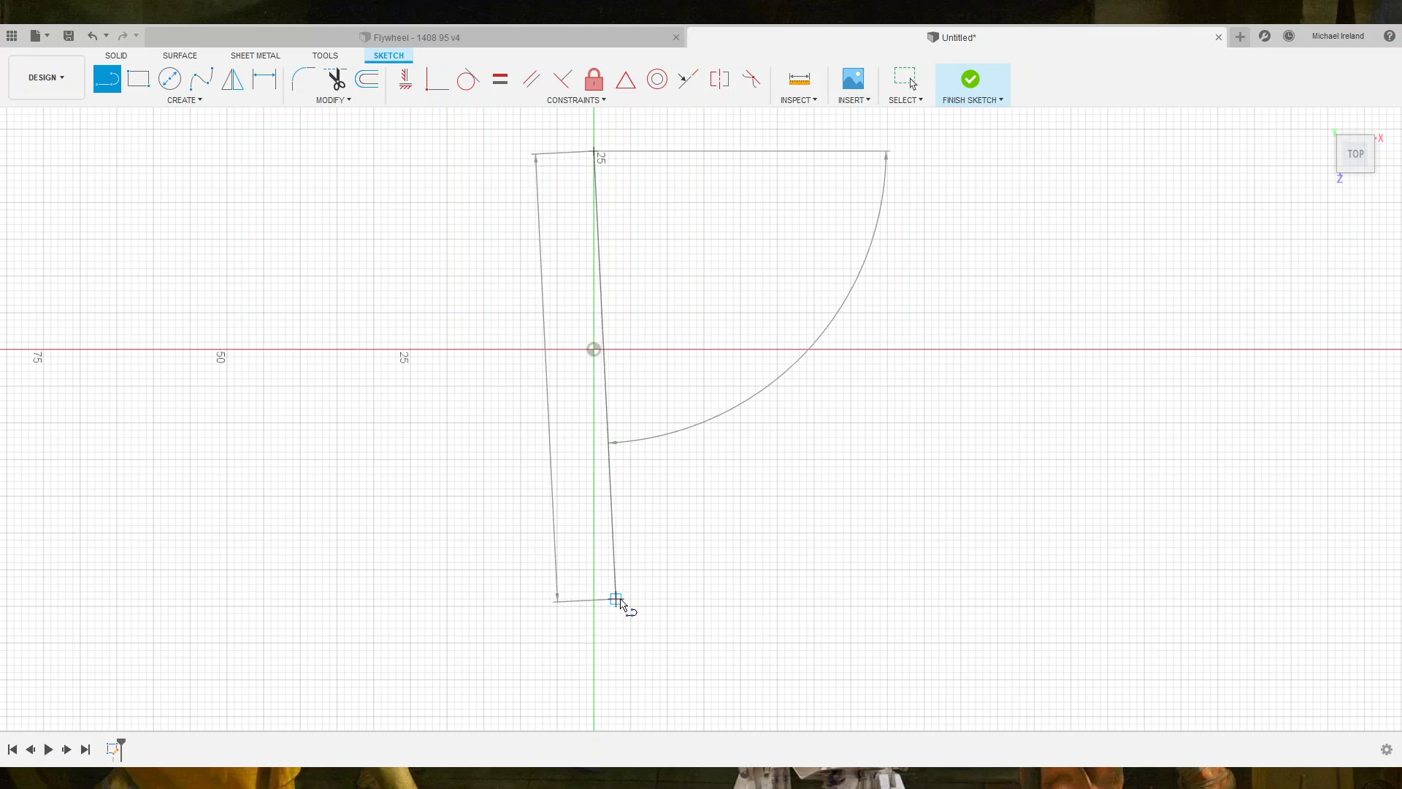
{"action": "mouse_move", "coordinate": [594, 607]}
{"action": "left_mouse_down"}
{"action": "mouse_move", "coordinate": [735, 582]}
{"action": "mouse_move", "coordinate": [1136, 445]}
{"action": "mouse_move", "coordinate": [1302, 523]}
{"action": "mouse_move", "coordinate": [1343, 520]}
{"action": "mouse_move", "coordinate": [990, 554]}
{"action": "mouse_move", "coordinate": [742, 526]}
{"action": "mouse_move", "coordinate": [736, 481]}
{"action": "left_mouse_up"}
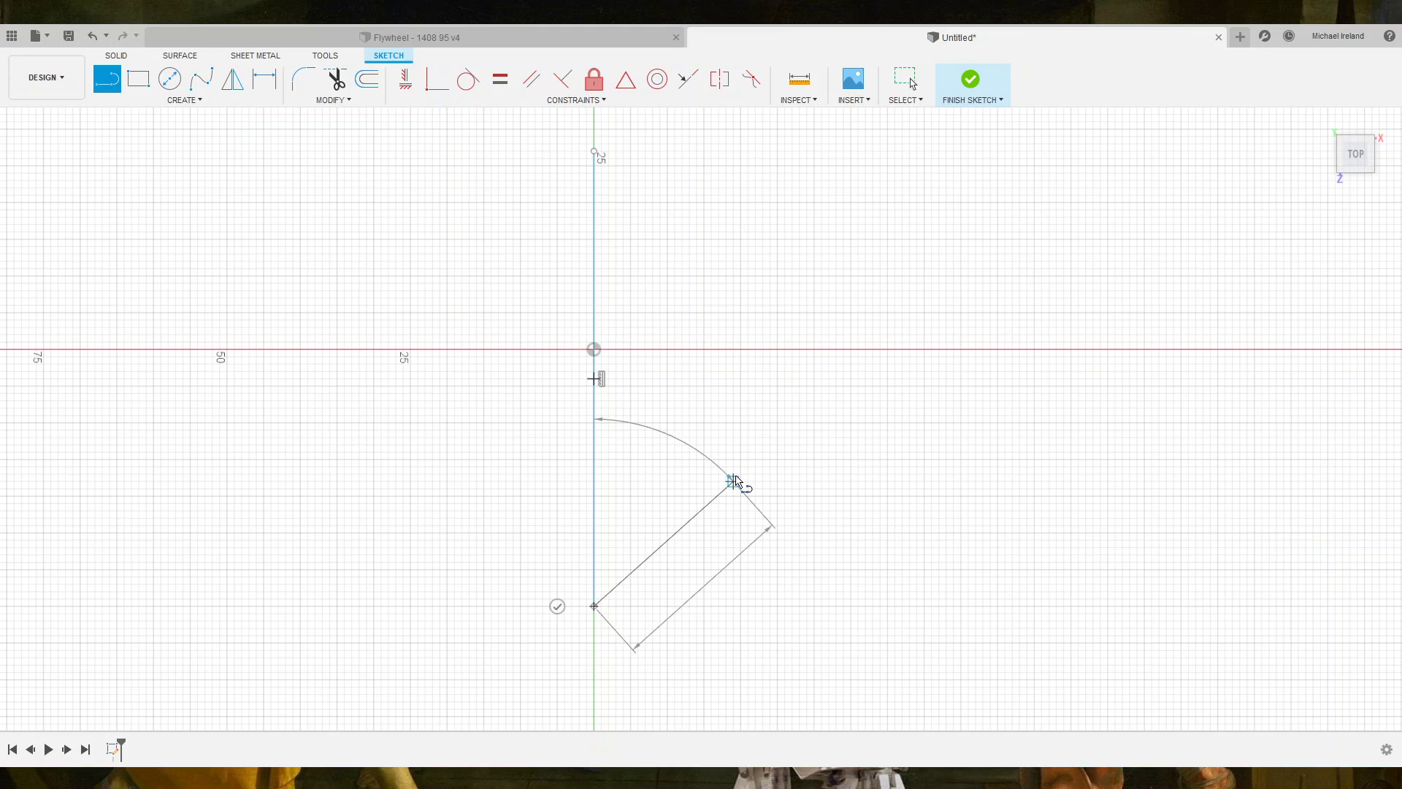
{"action": "key", "text": "ctrl+z"}
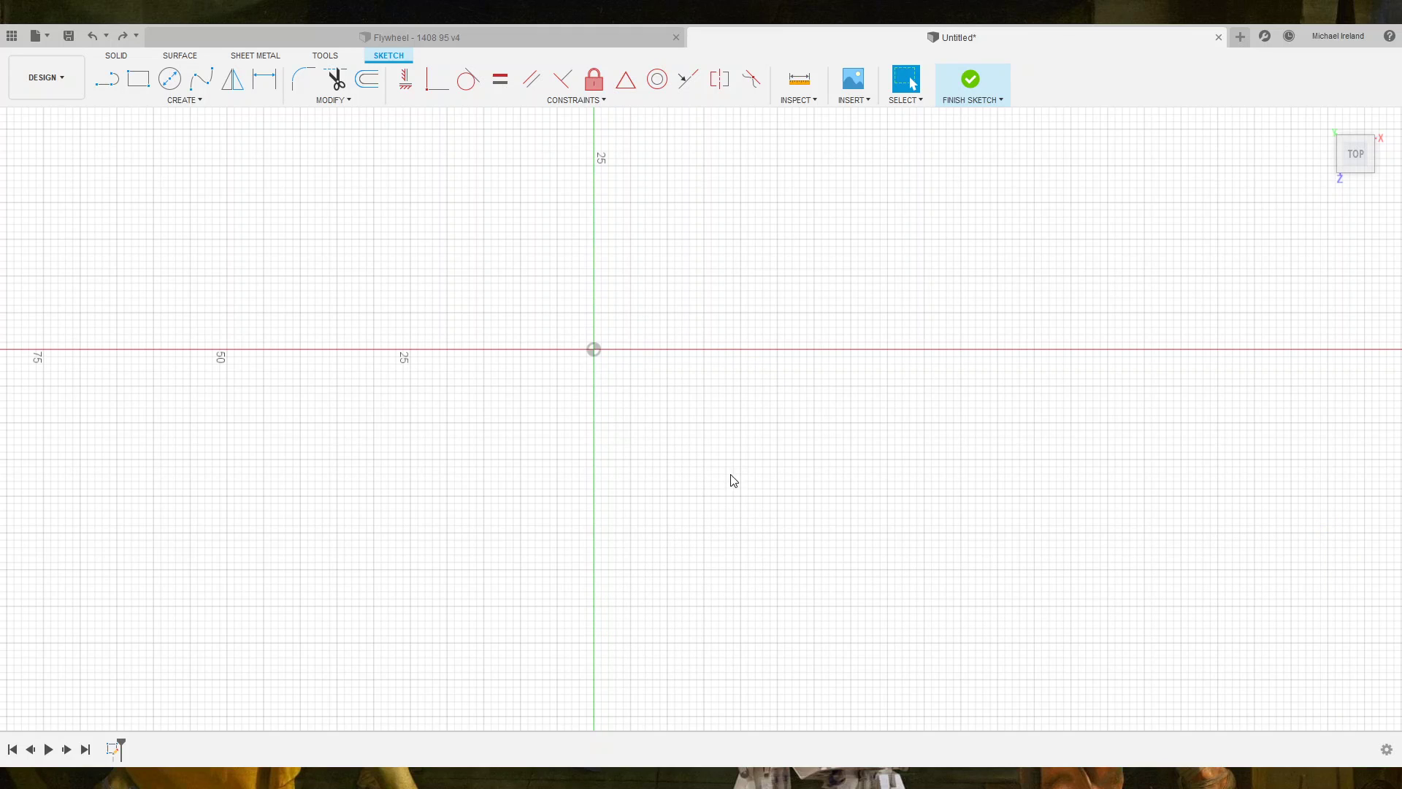
Draw a Ø9.5 circle centred on the origin and finish the sketch.
{"action": "key", "text": "c"}
{"action": "left_click", "coordinate": [593, 349]}
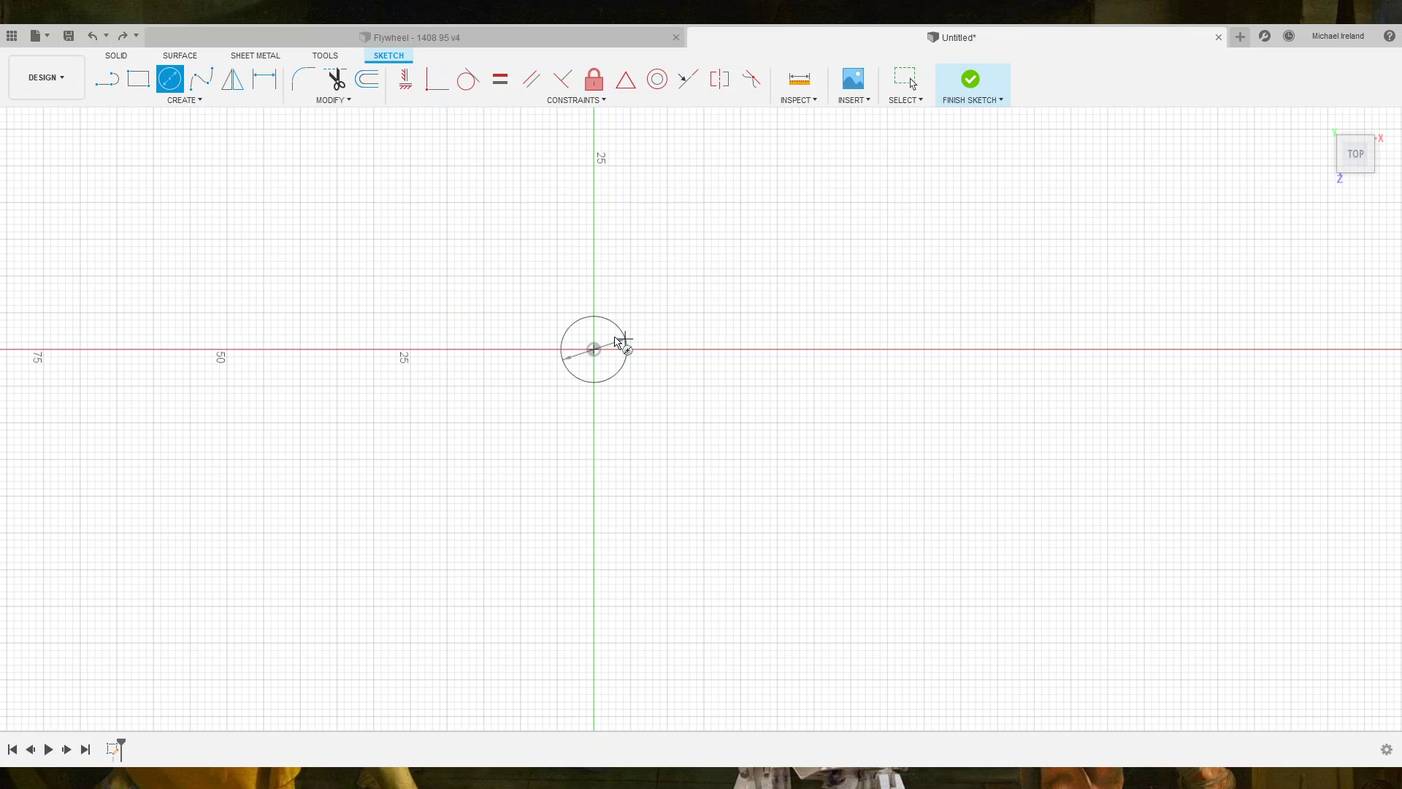
{"action": "type", "text": "9.5"}
{"action": "key", "text": "Return"}
{"action": "key", "text": "Escape"}
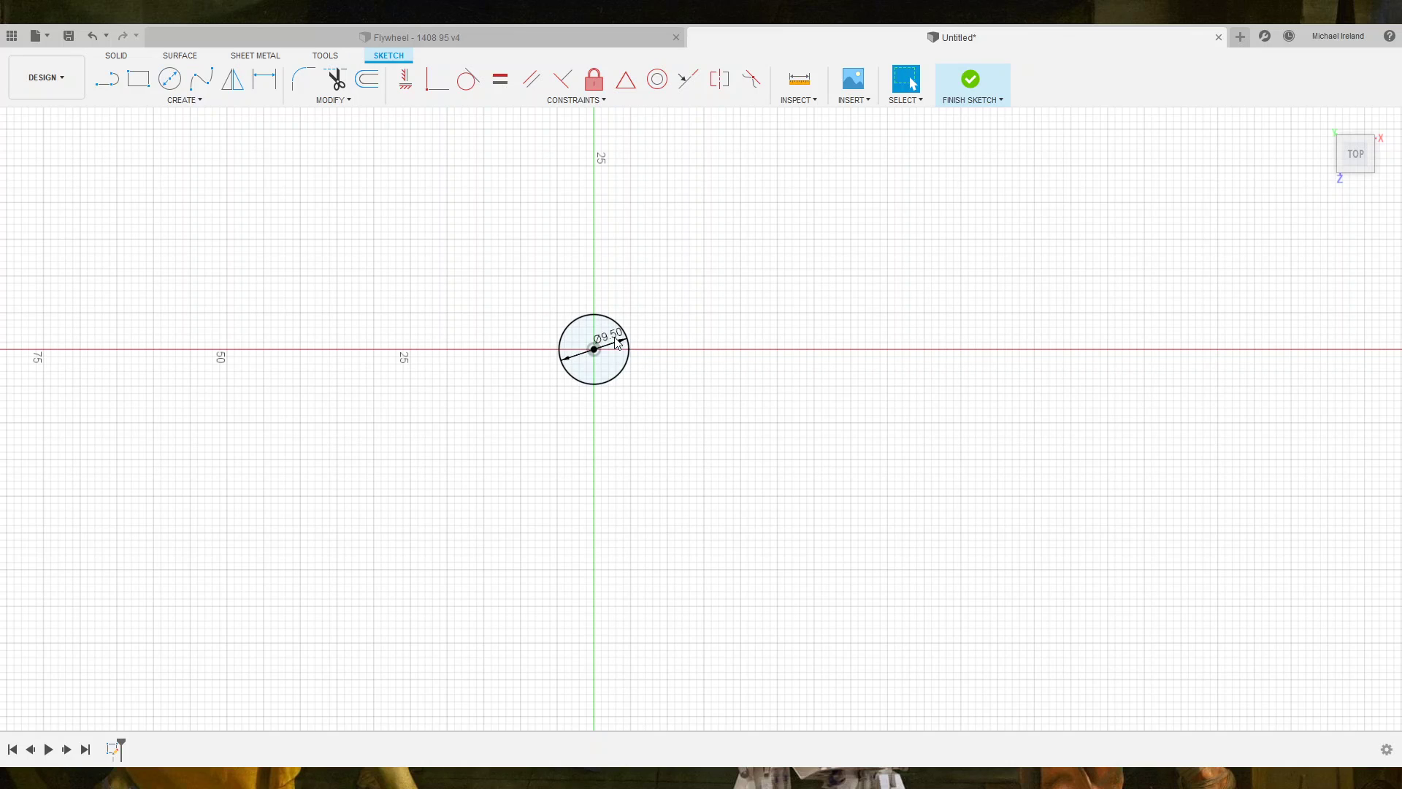
{"action": "key", "text": "Return"}
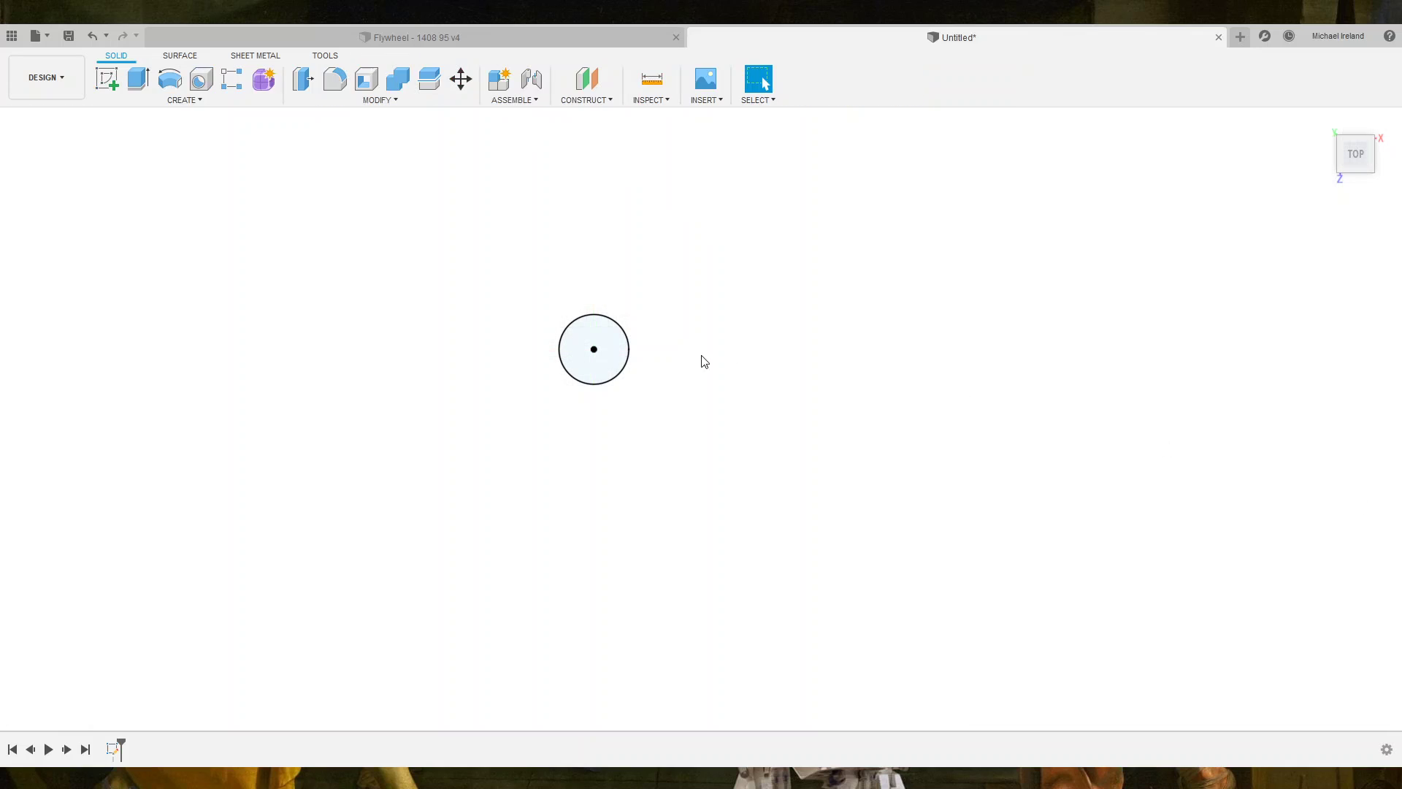
Extrude the Ø9.5 circle into a 10-long cylinder and show the project's Data Panel.
{"action": "left_click", "coordinate": [611, 375]}
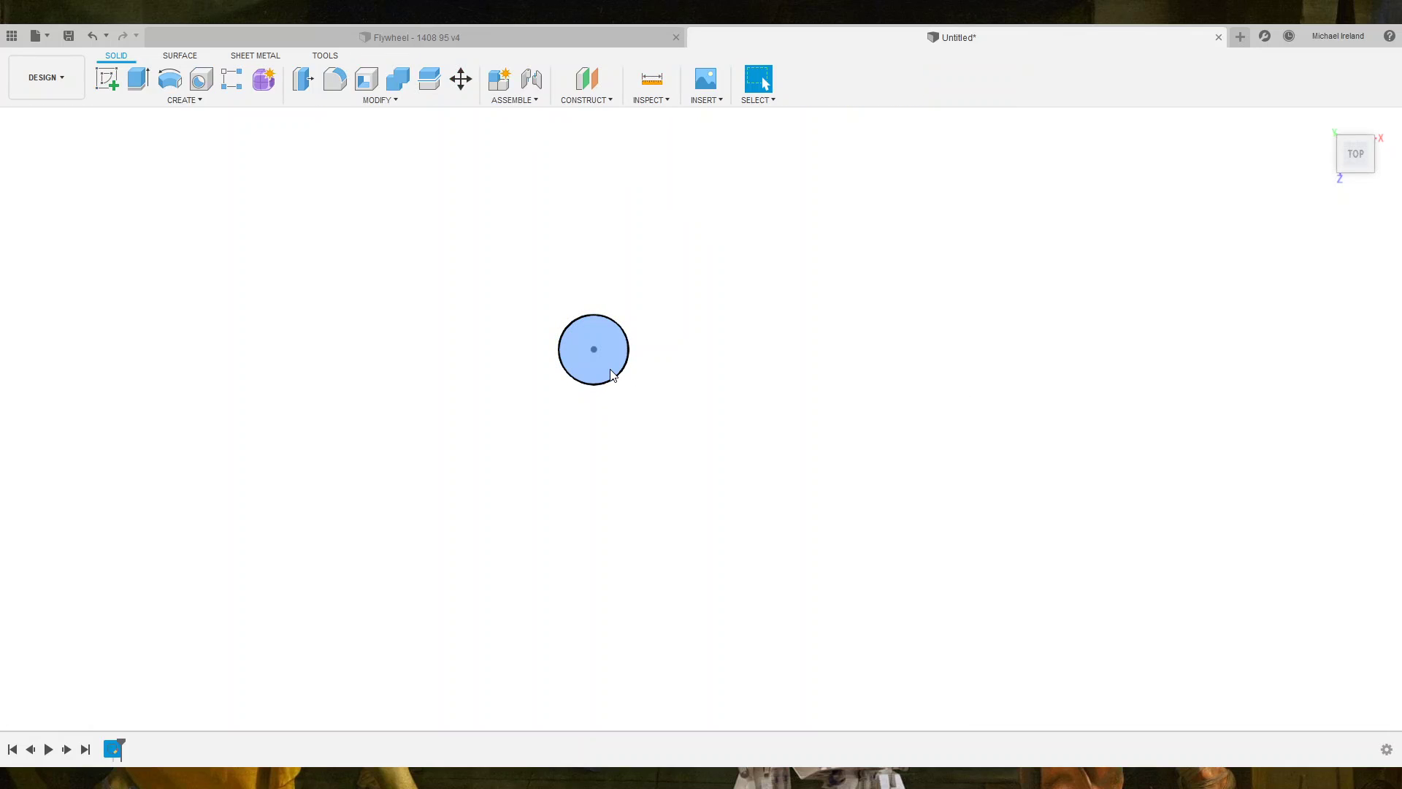
{"action": "key", "text": "e"}
{"action": "scroll", "coordinate": [1008, 335], "scroll_direction": "down", "scroll_amount": 3}
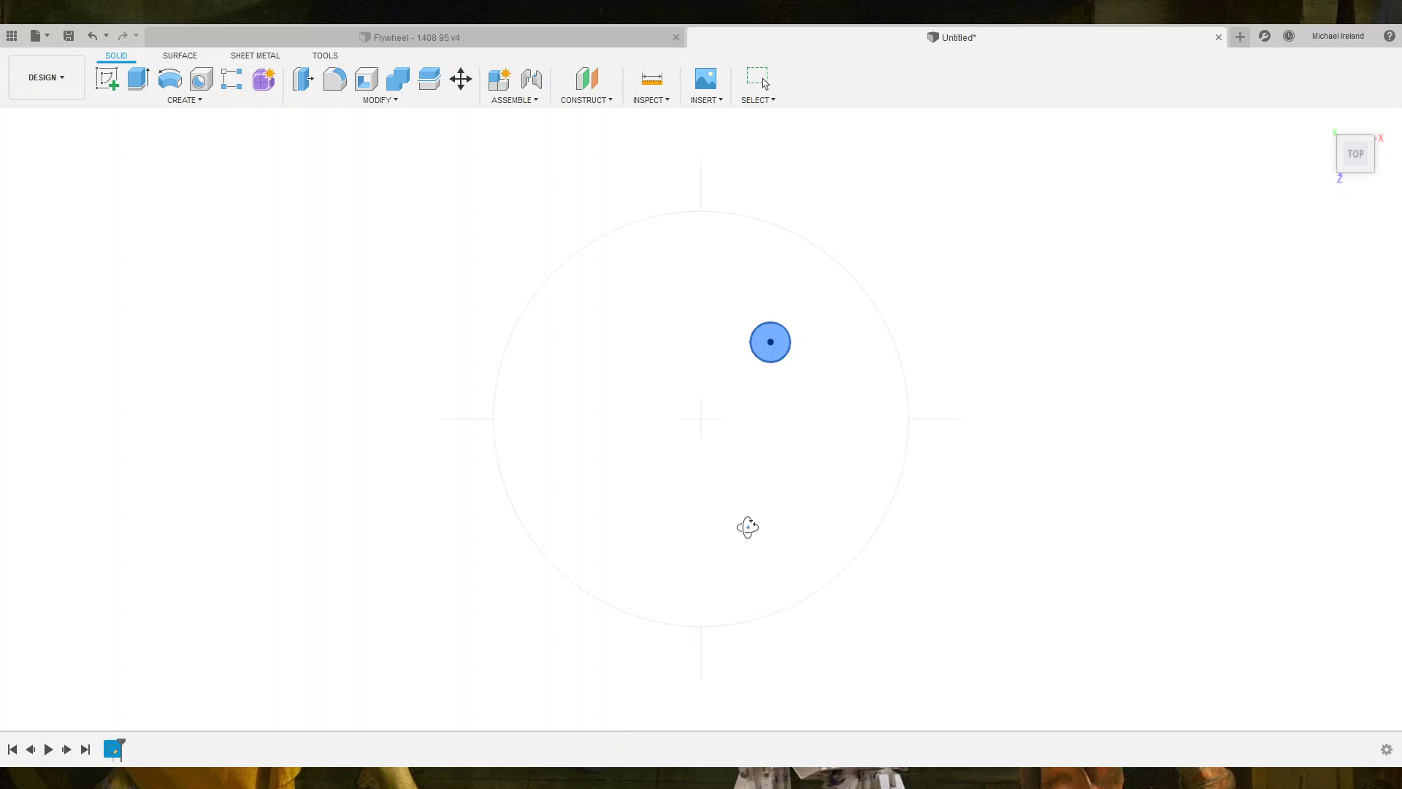
{"action": "middle_click_drag", "start_coordinate": [748, 526], "coordinate": [870, 529], "text": "shift"}
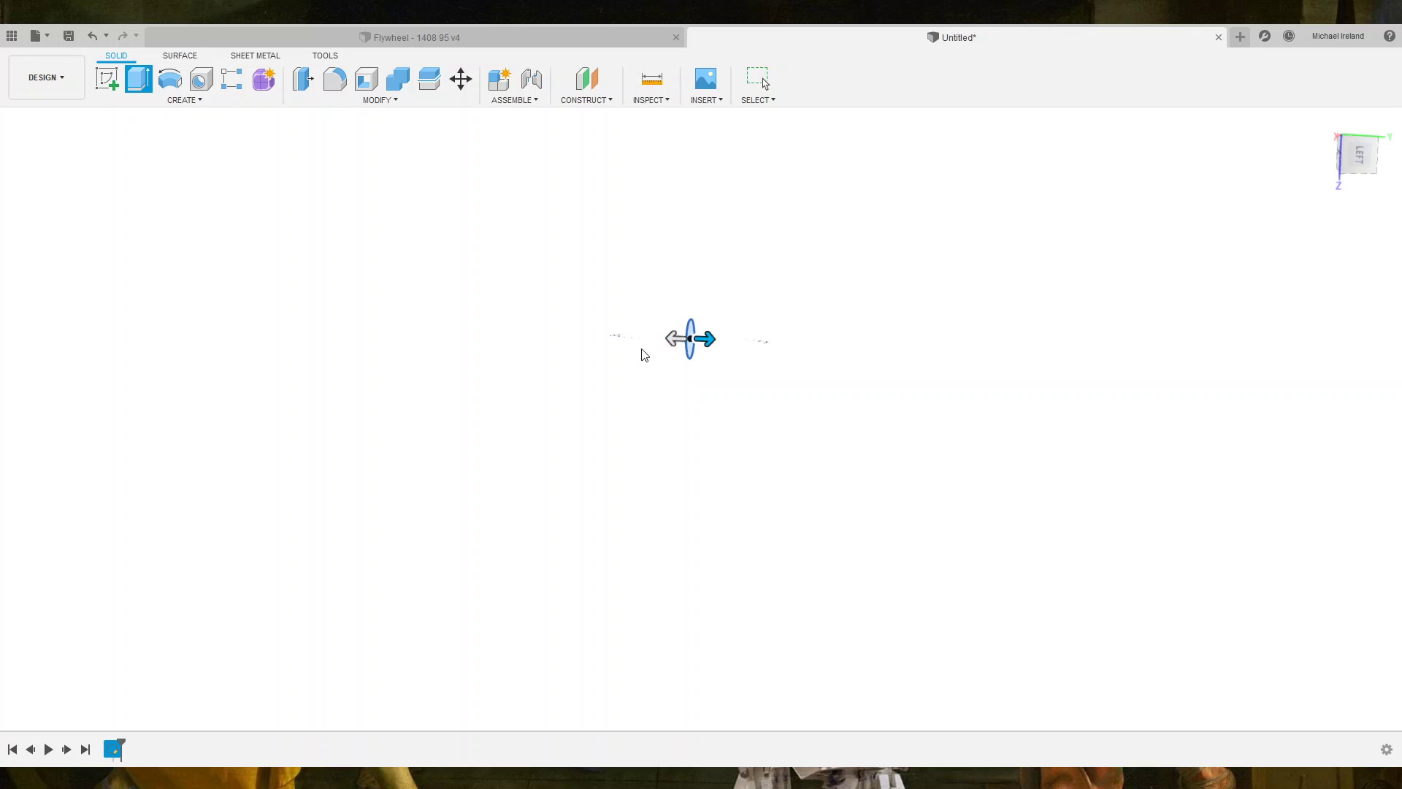
{"action": "left_click_drag", "start_coordinate": [704, 333], "coordinate": [636, 342]}
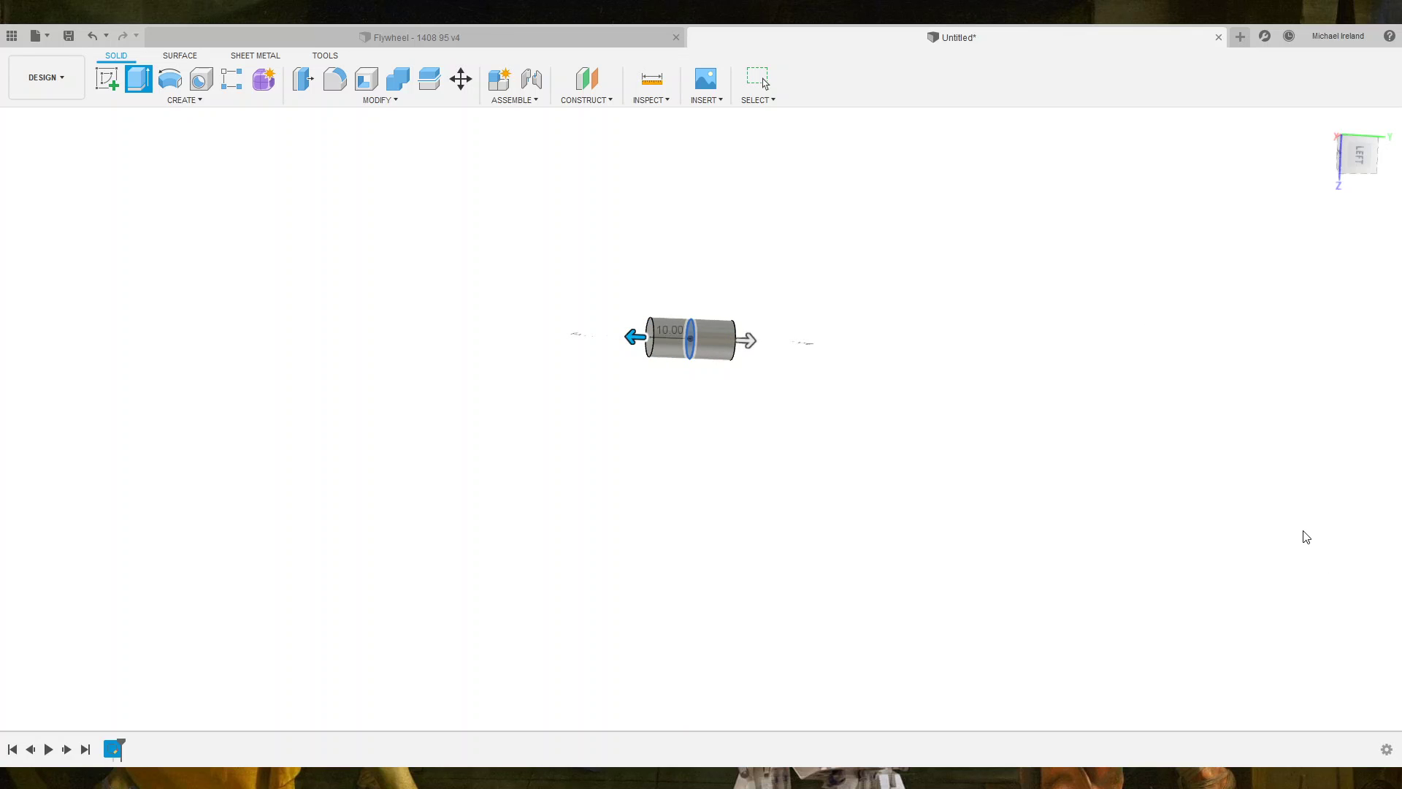
{"action": "key", "text": "Return"}
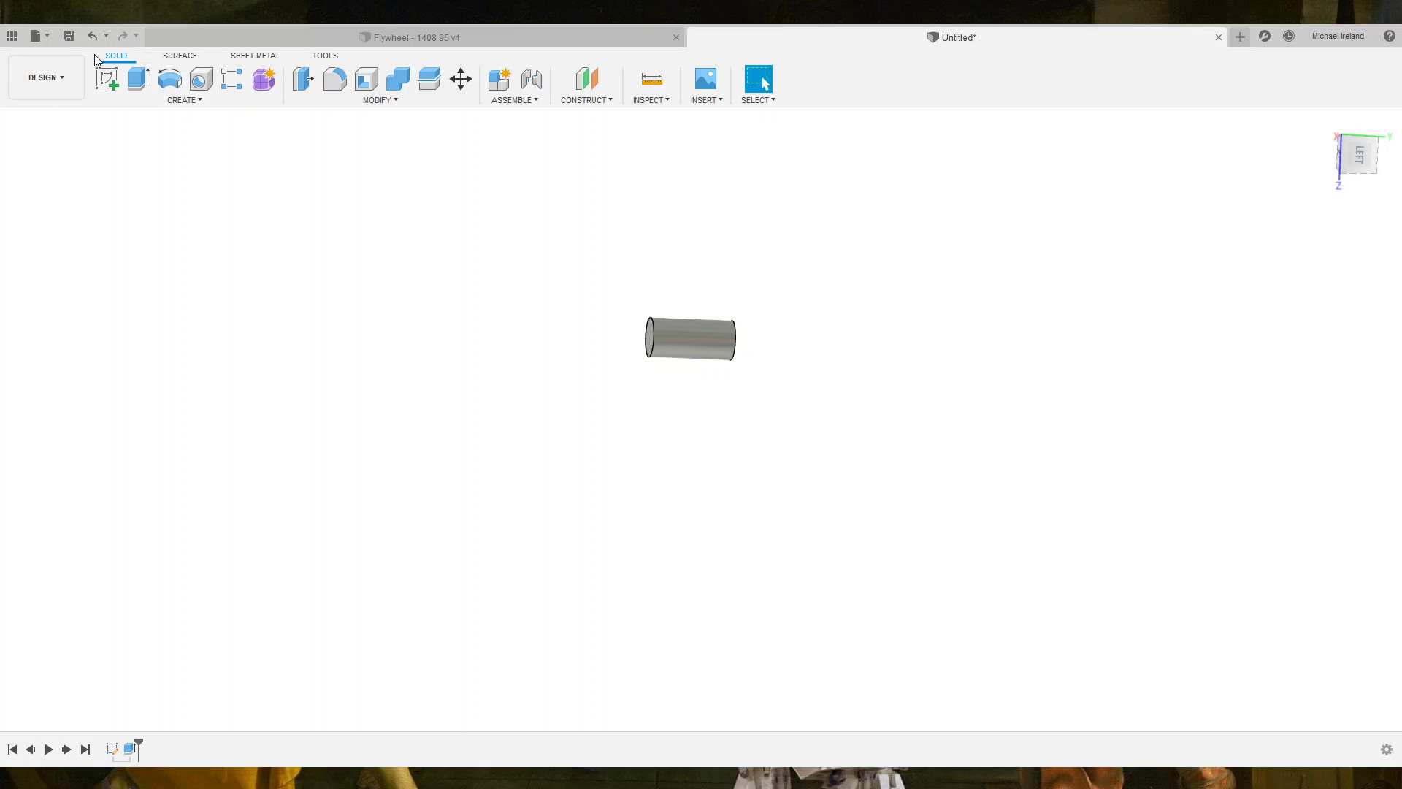
{"action": "left_click", "coordinate": [11, 36]}
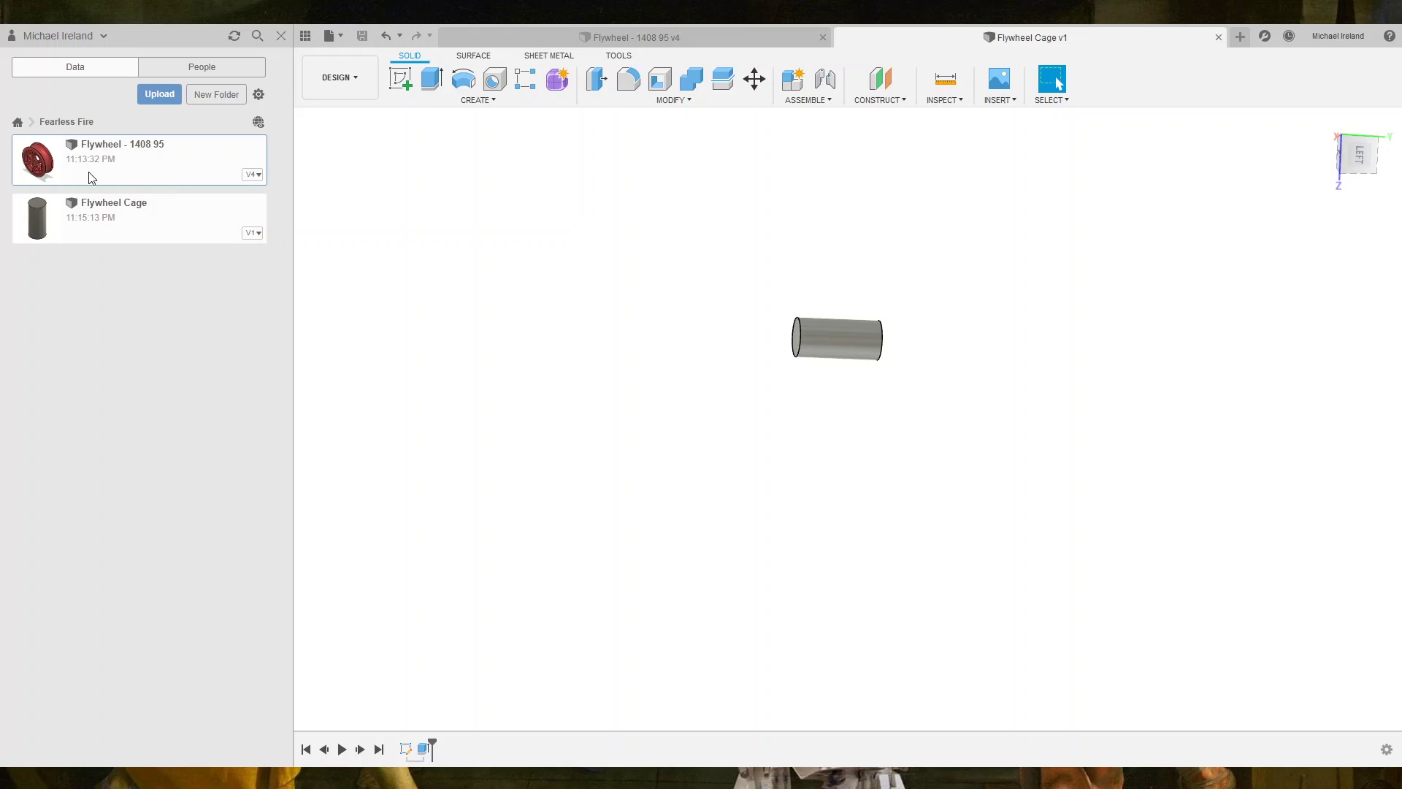
Insert the Flywheel design from the Data Panel into the cage.
{"action": "mouse_move", "coordinate": [98, 146]}
{"action": "left_mouse_down"}
{"action": "mouse_move", "coordinate": [223, 178]}
{"action": "mouse_move", "coordinate": [416, 263]}
{"action": "left_mouse_up"}
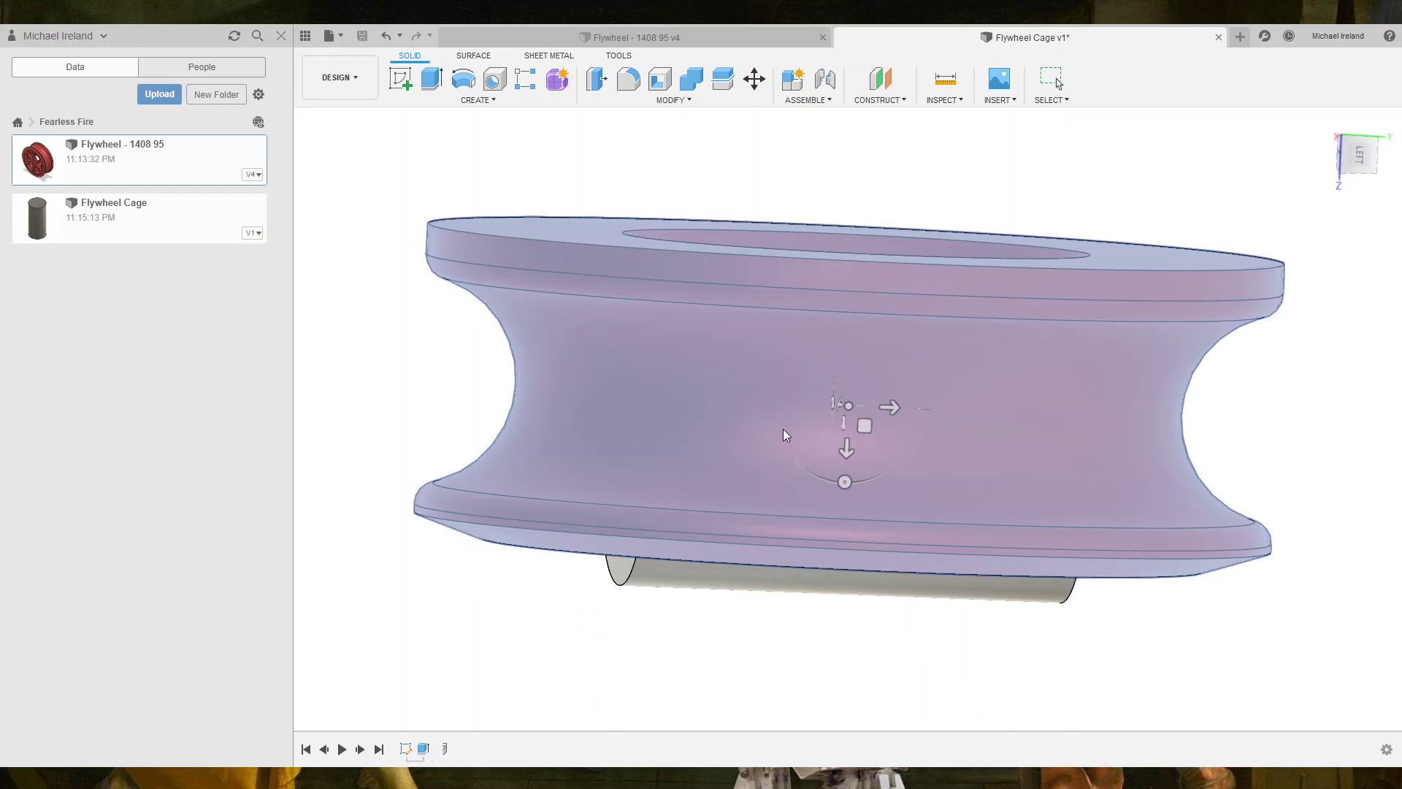
{"action": "scroll", "coordinate": [786, 429], "scroll_direction": "down", "scroll_amount": 3}
{"action": "scroll", "coordinate": [861, 467], "scroll_direction": "down", "scroll_amount": 3}
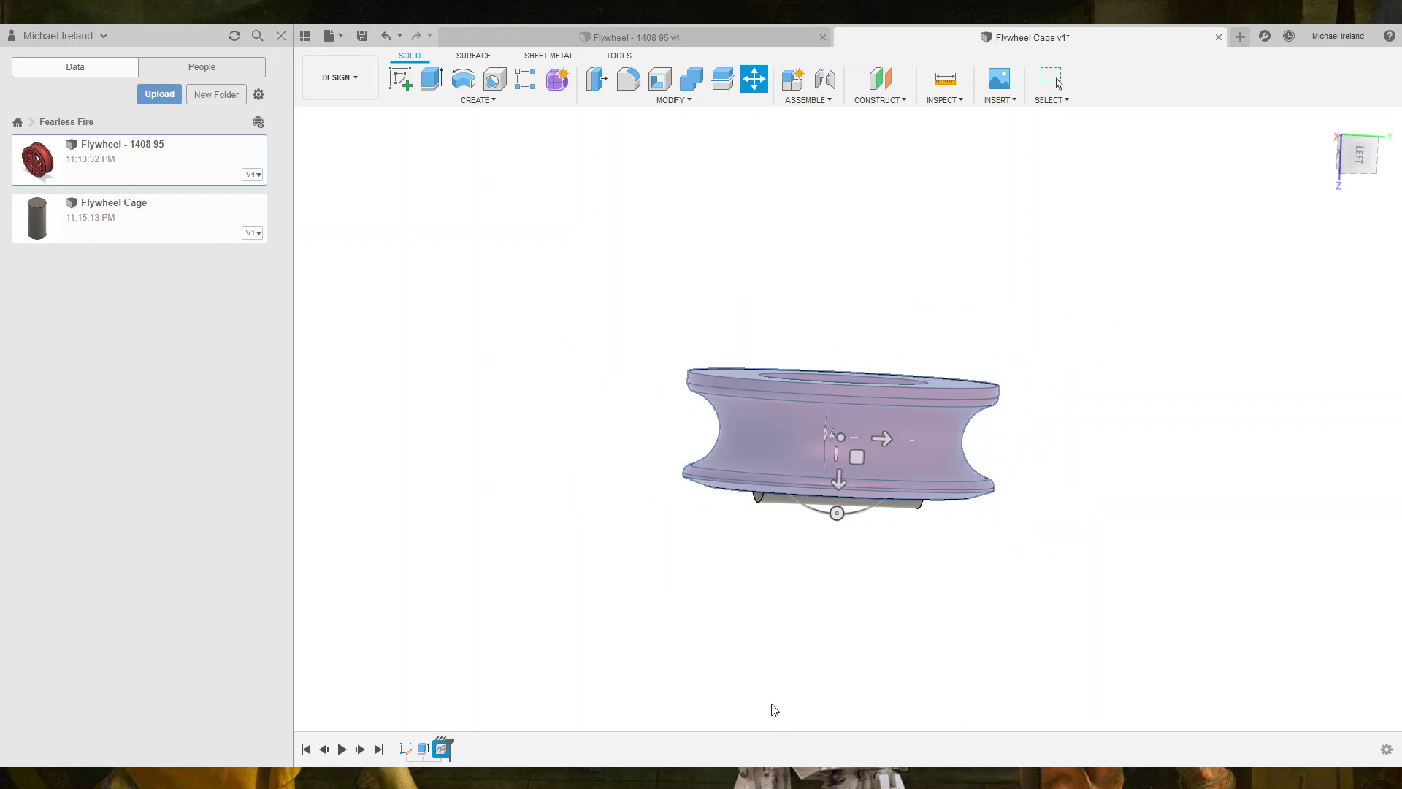
{"action": "mouse_move", "coordinate": [840, 613]}
{"action": "middle_mouse_down", "text": "shift"}
{"action": "mouse_move", "coordinate": [852, 503]}
{"action": "mouse_move", "coordinate": [835, 409]}
{"action": "middle_mouse_up", "text": "shift"}
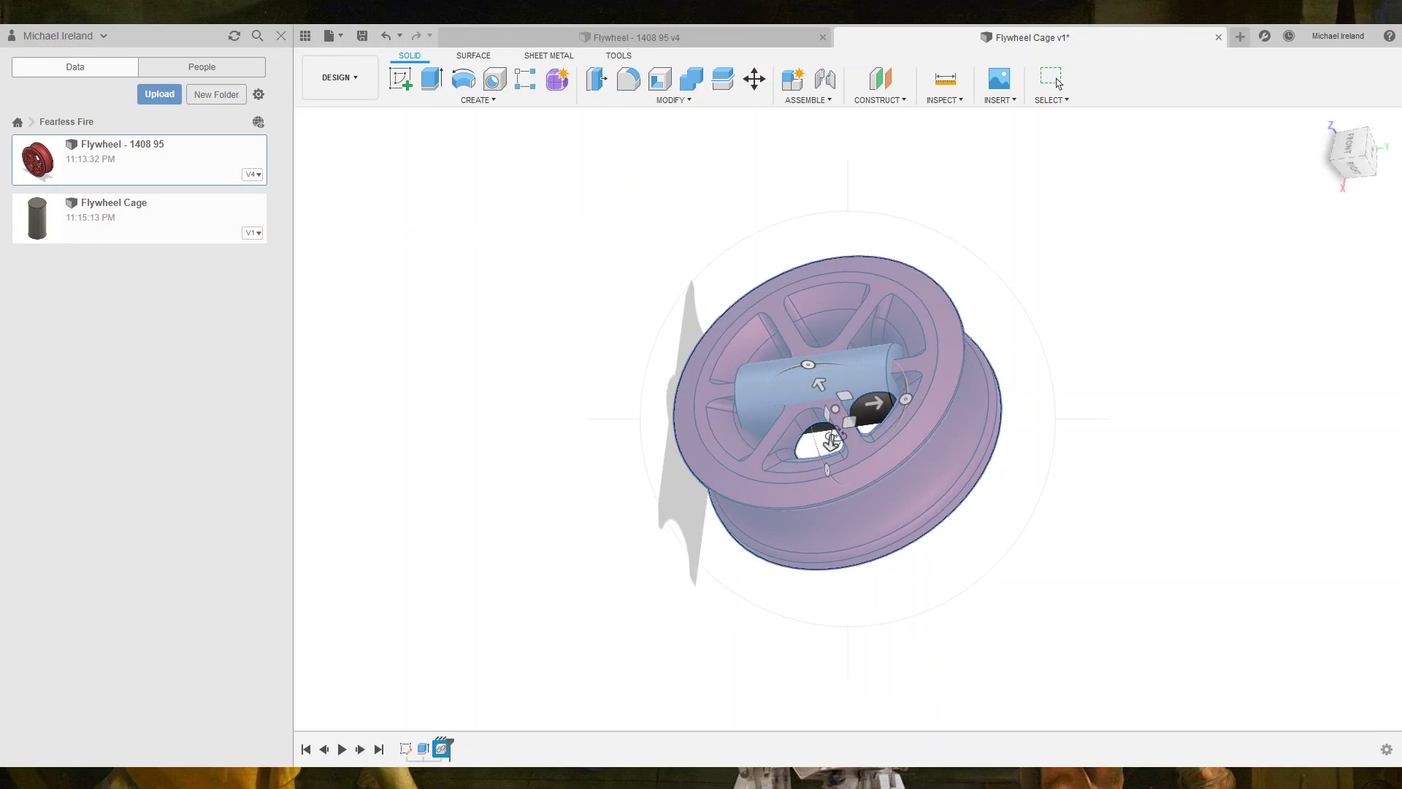
{"action": "scroll", "coordinate": [832, 434], "scroll_direction": "up", "scroll_amount": 1}
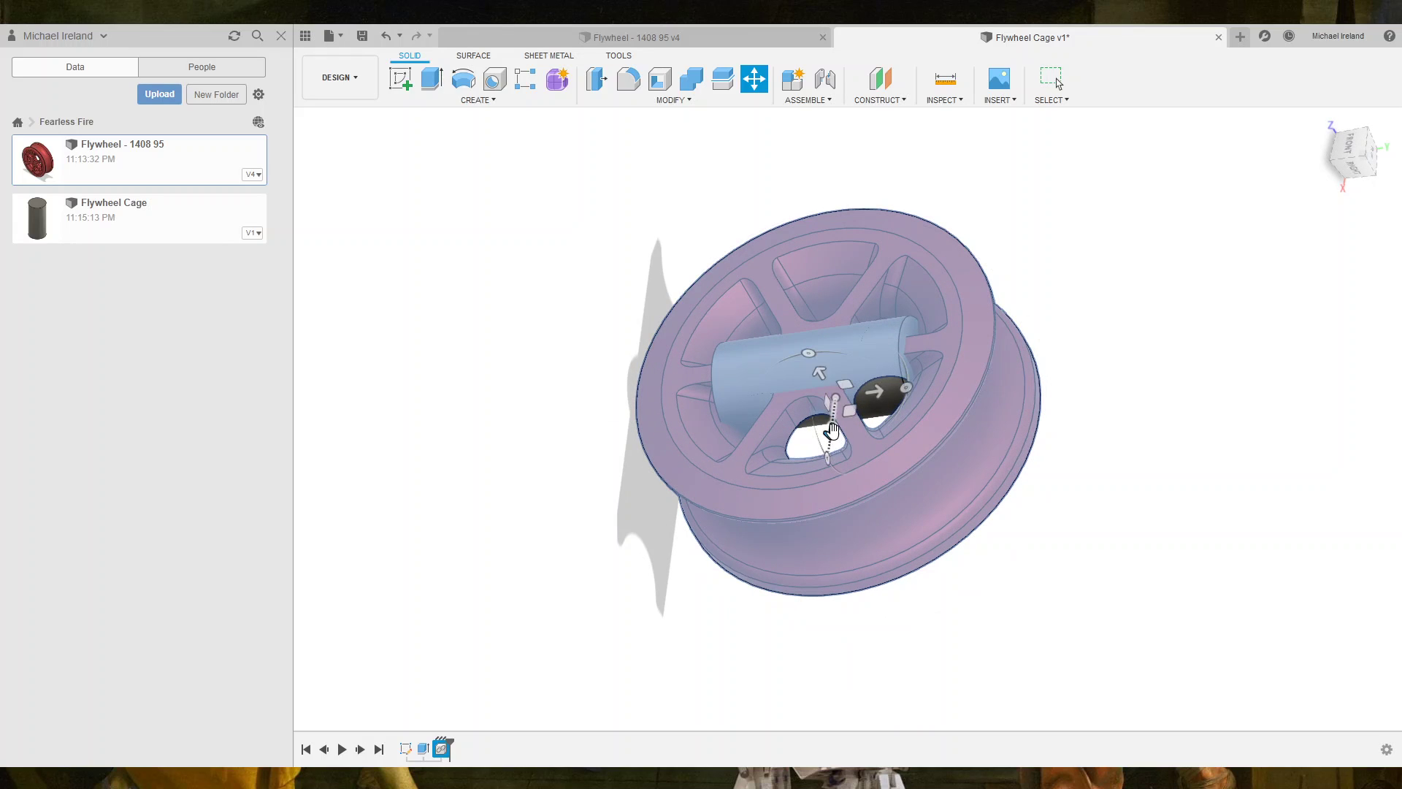
{"action": "left_click", "coordinate": [831, 433]}
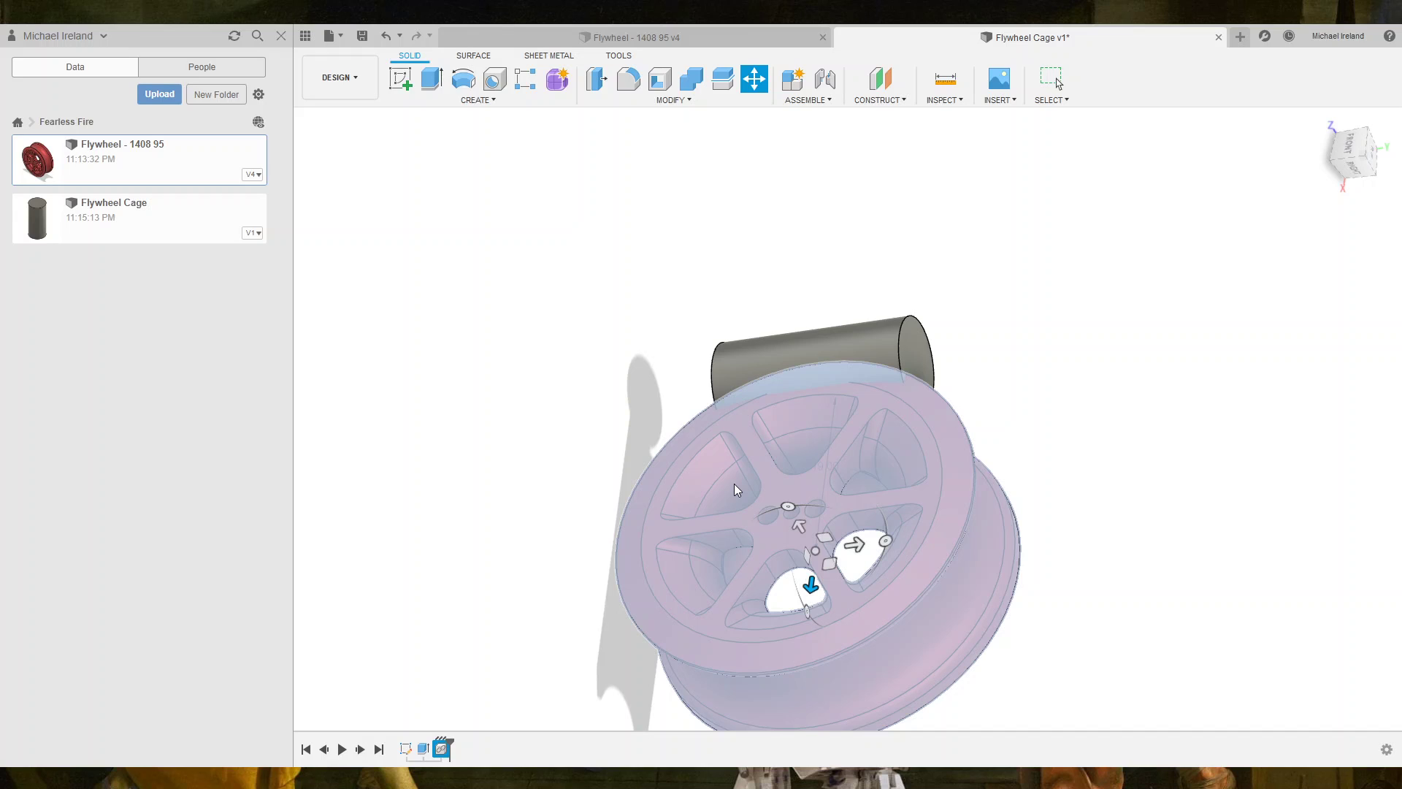
In Top view, move the flywheel 3.9 sideways along X.
{"action": "left_click", "coordinate": [1360, 162]}
{"action": "scroll", "coordinate": [1042, 362], "scroll_direction": "up", "scroll_amount": 1}
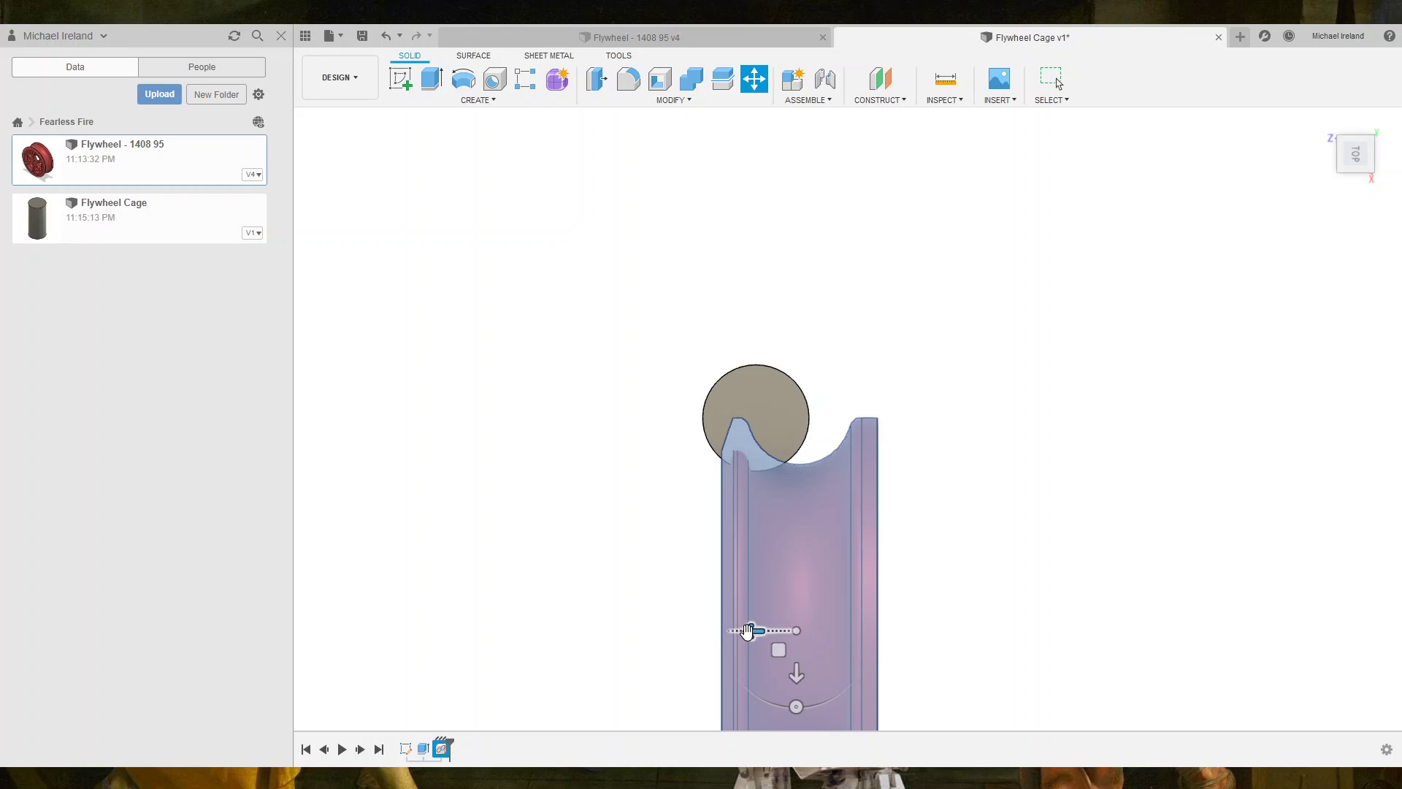
{"action": "left_click_drag", "start_coordinate": [746, 632], "coordinate": [706, 638]}
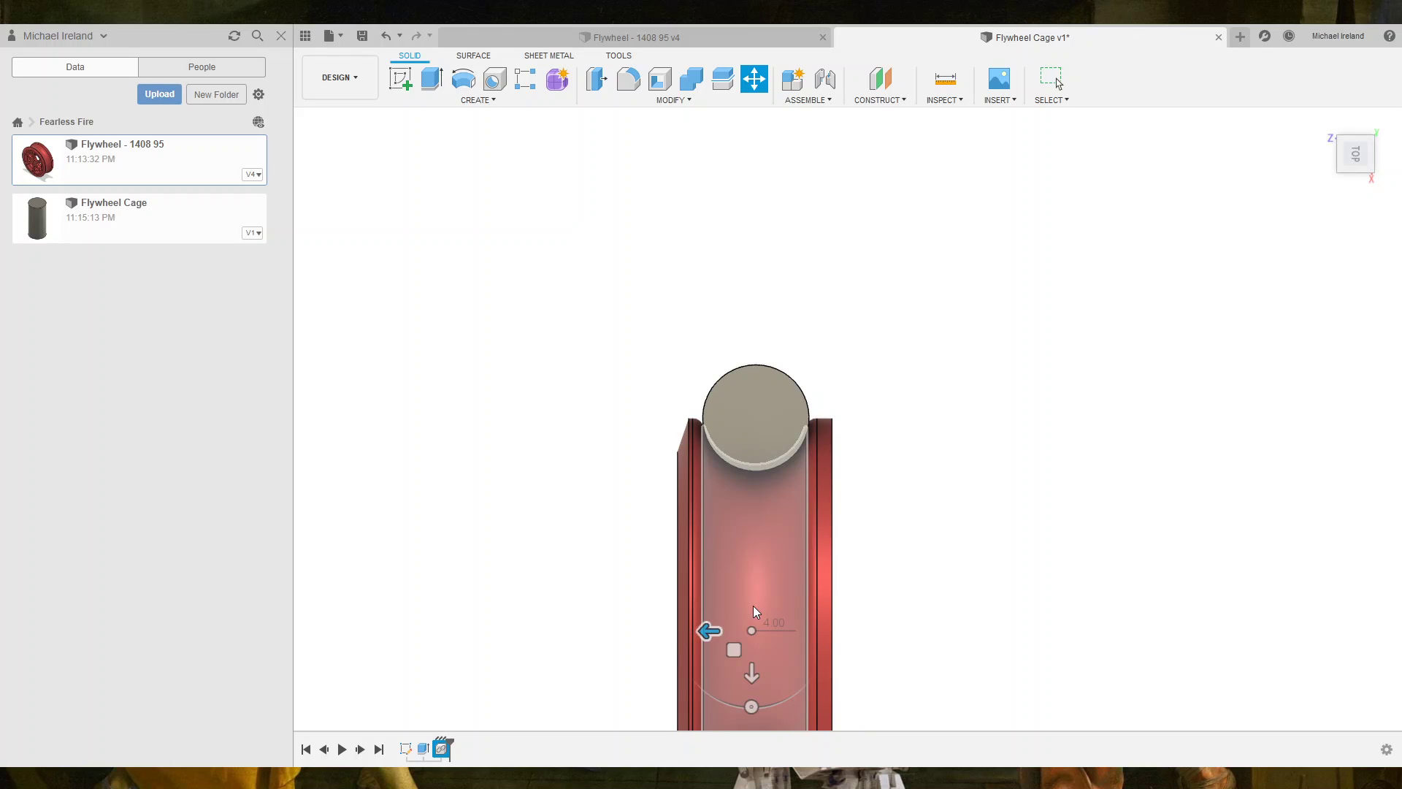
{"action": "scroll", "coordinate": [752, 606], "scroll_direction": "up", "scroll_amount": 4}
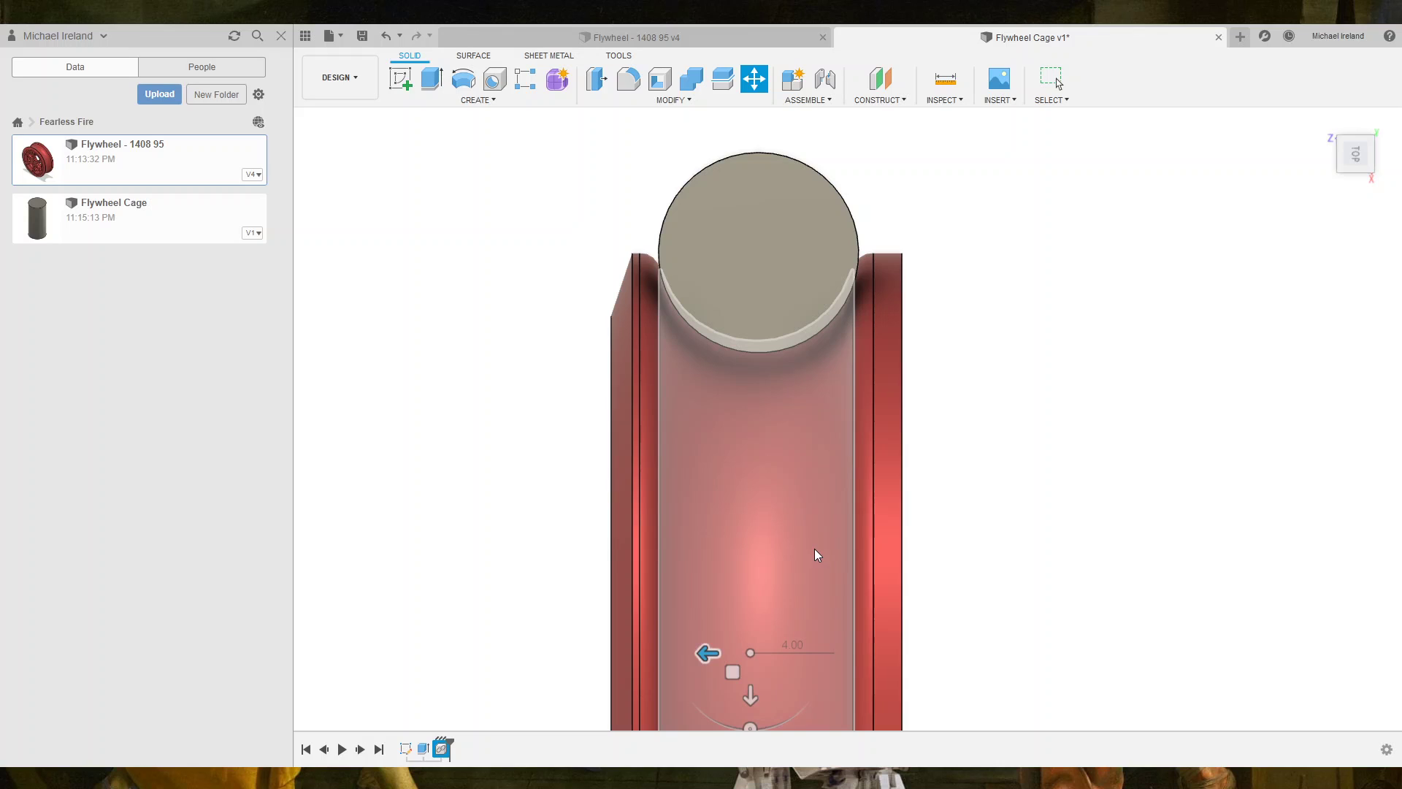
{"action": "type", "text": "4.5"}
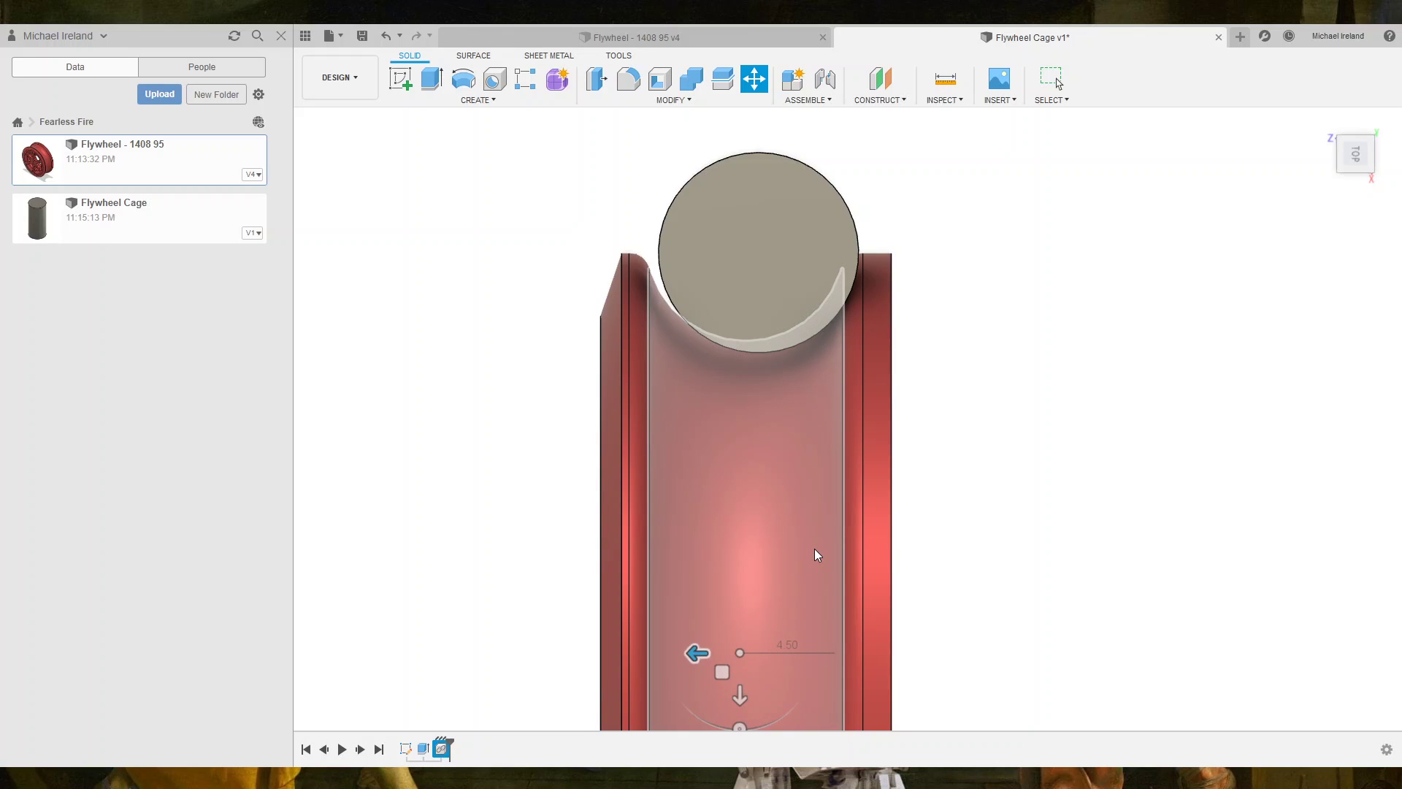
{"action": "key", "text": "BackSpace"}
{"action": "type", "text": "2"}
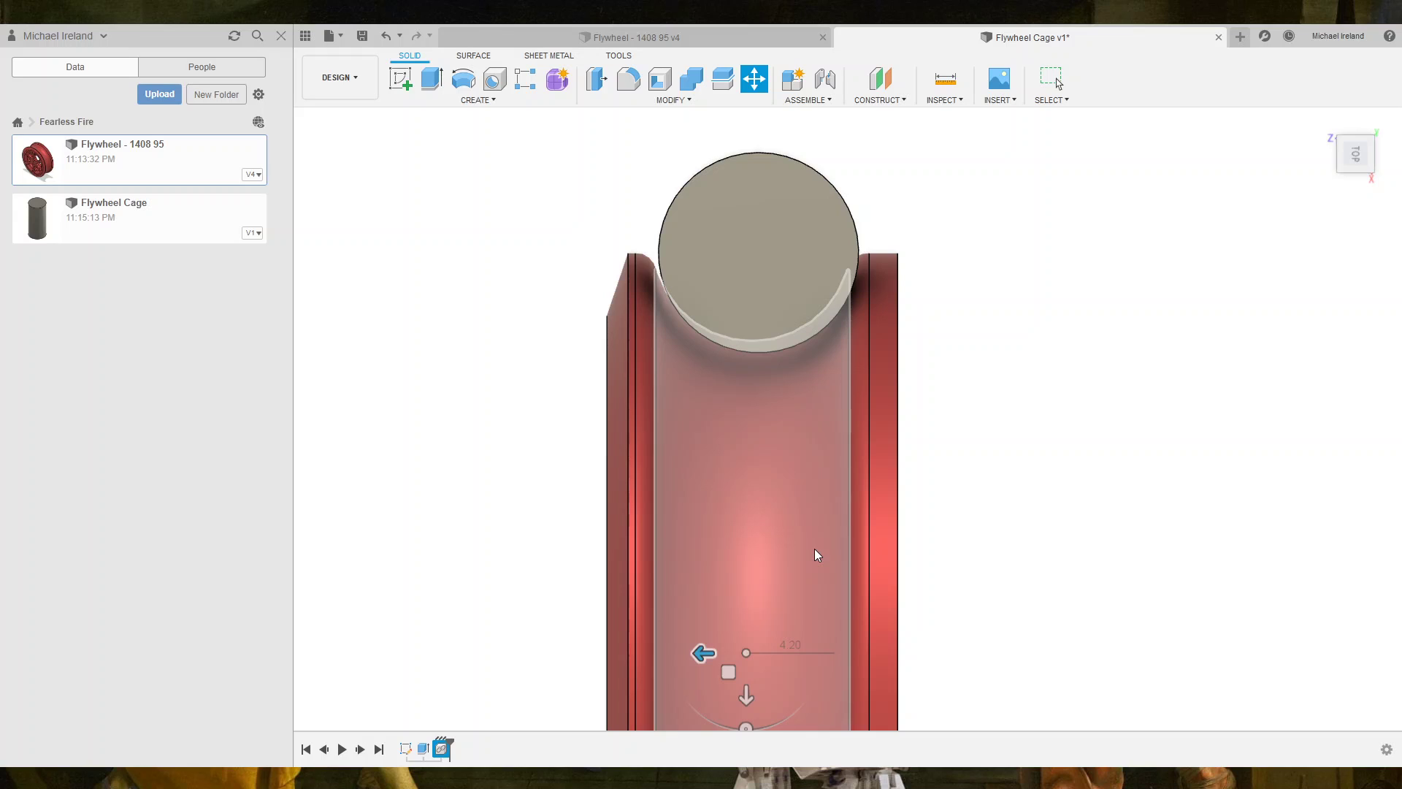
{"action": "key", "text": "BackSpace"}
{"action": "type", "text": "1"}
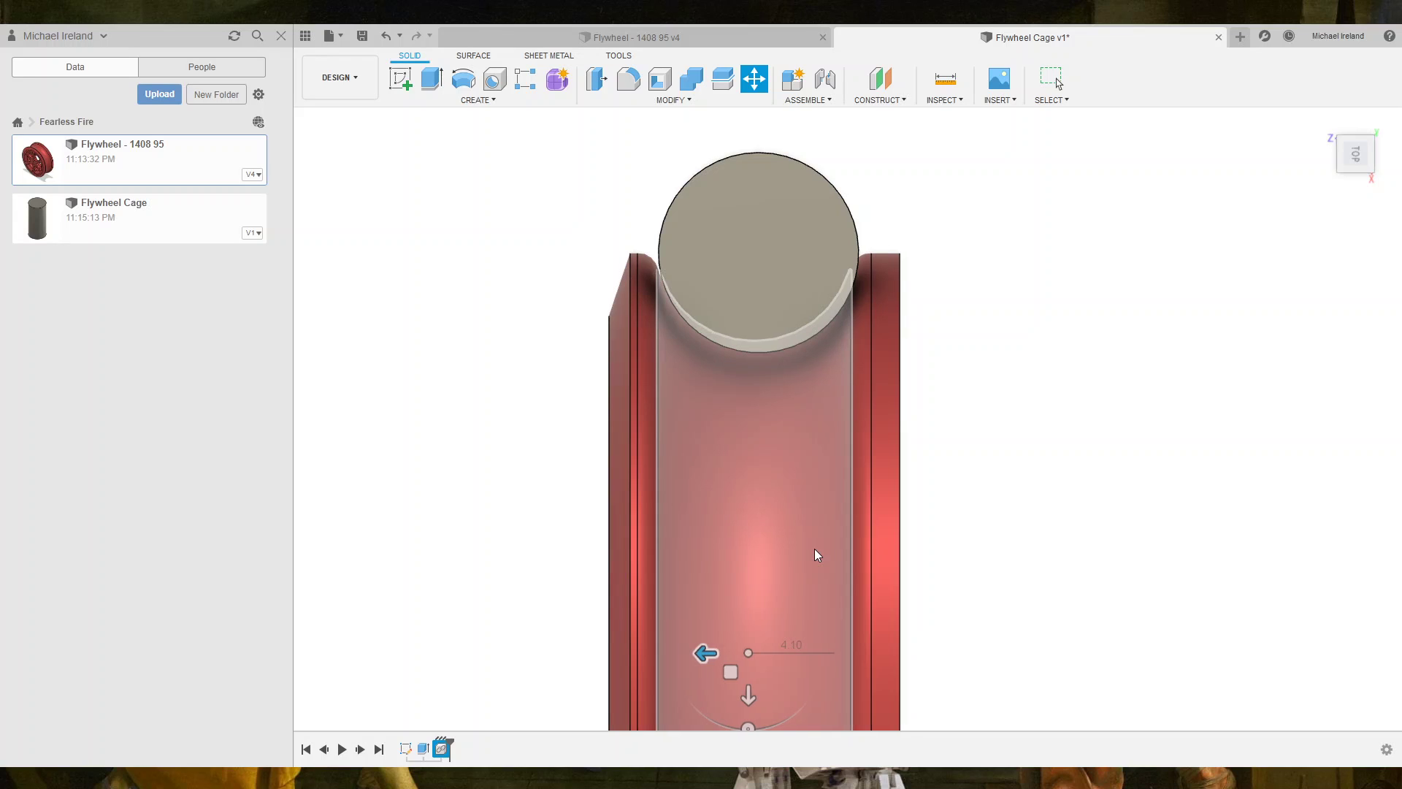
{"action": "key", "text": "BackSpace"}
{"action": "type", "text": "0"}
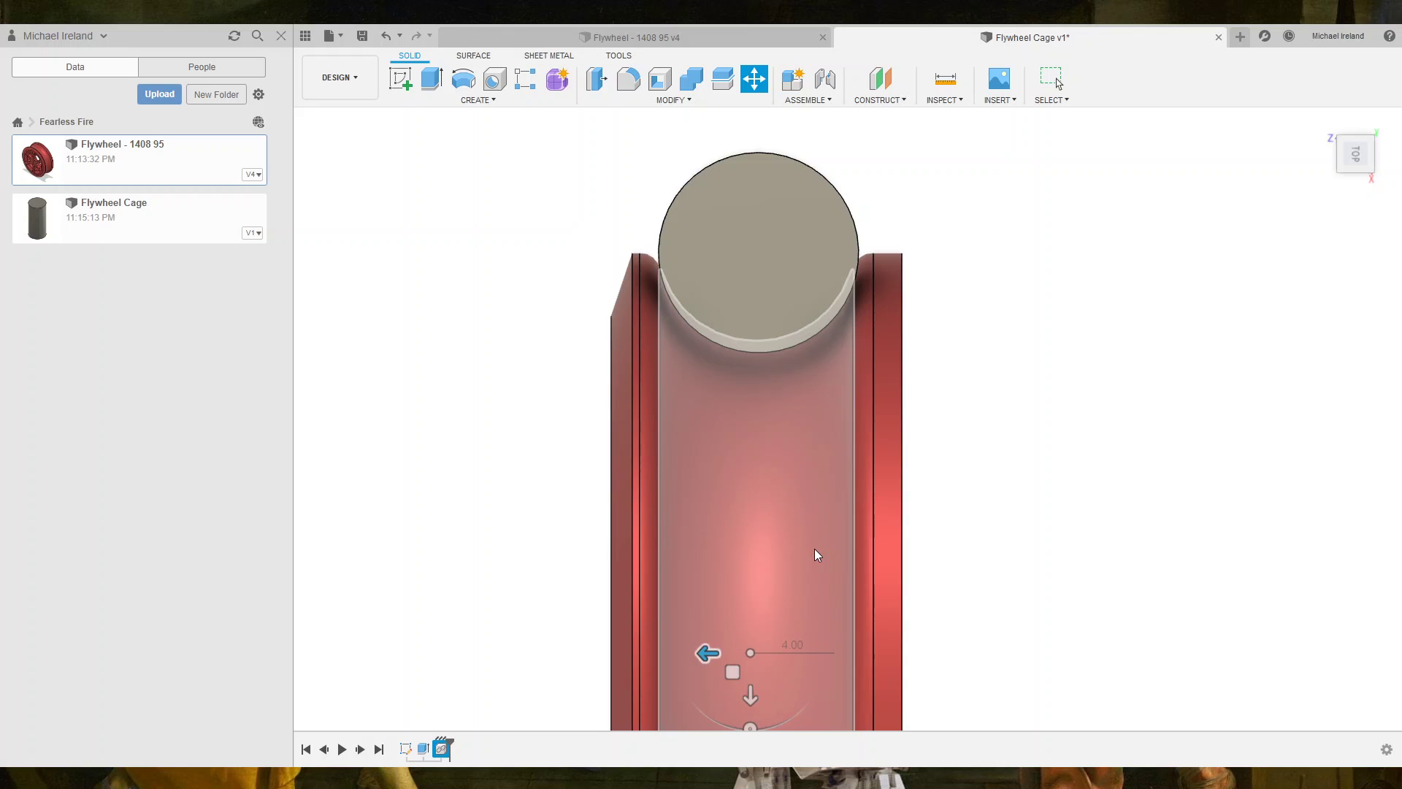
{"action": "type", "text": "3.9"}
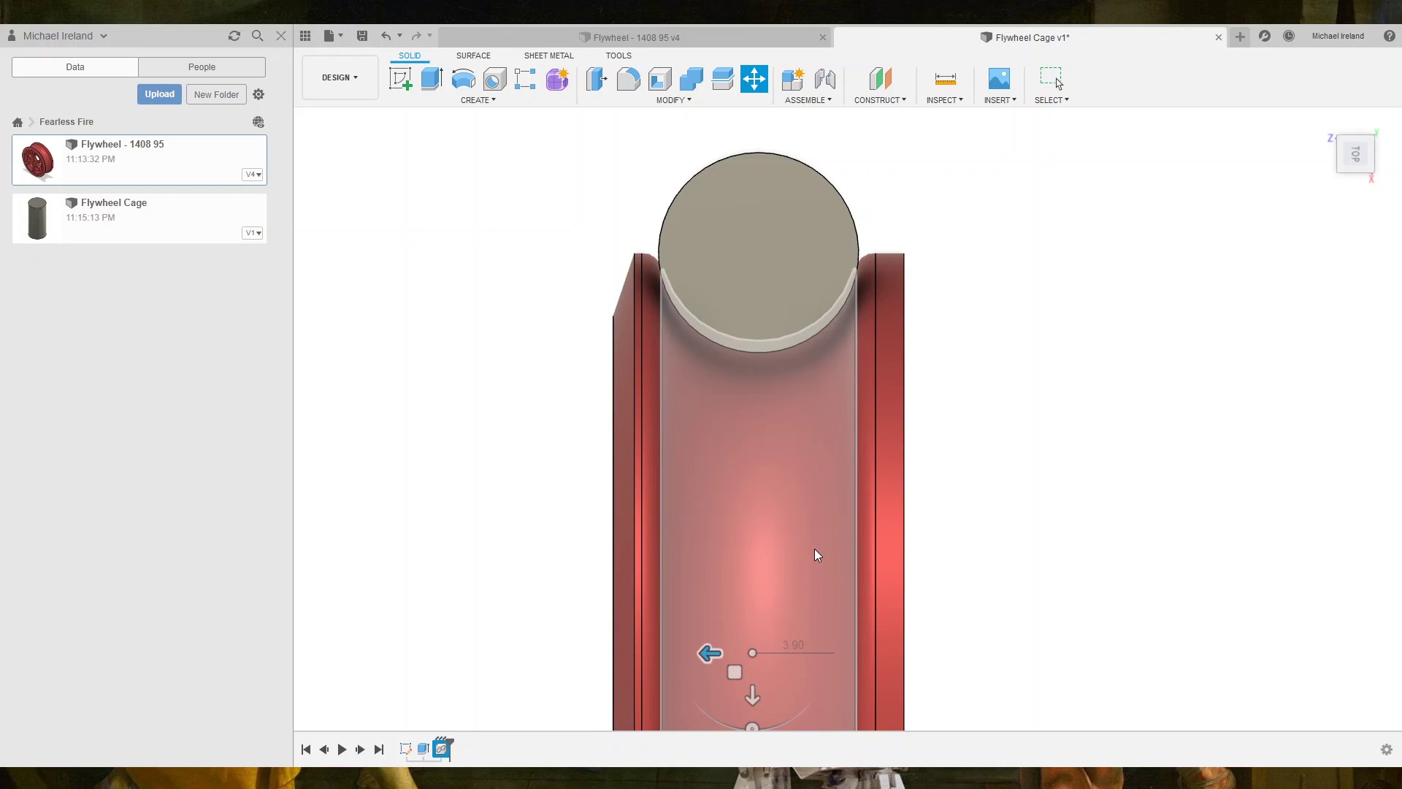
Shift the flywheel 0.5 down and confirm its new position.
{"action": "middle_click_drag", "start_coordinate": [897, 580], "coordinate": [898, 491]}
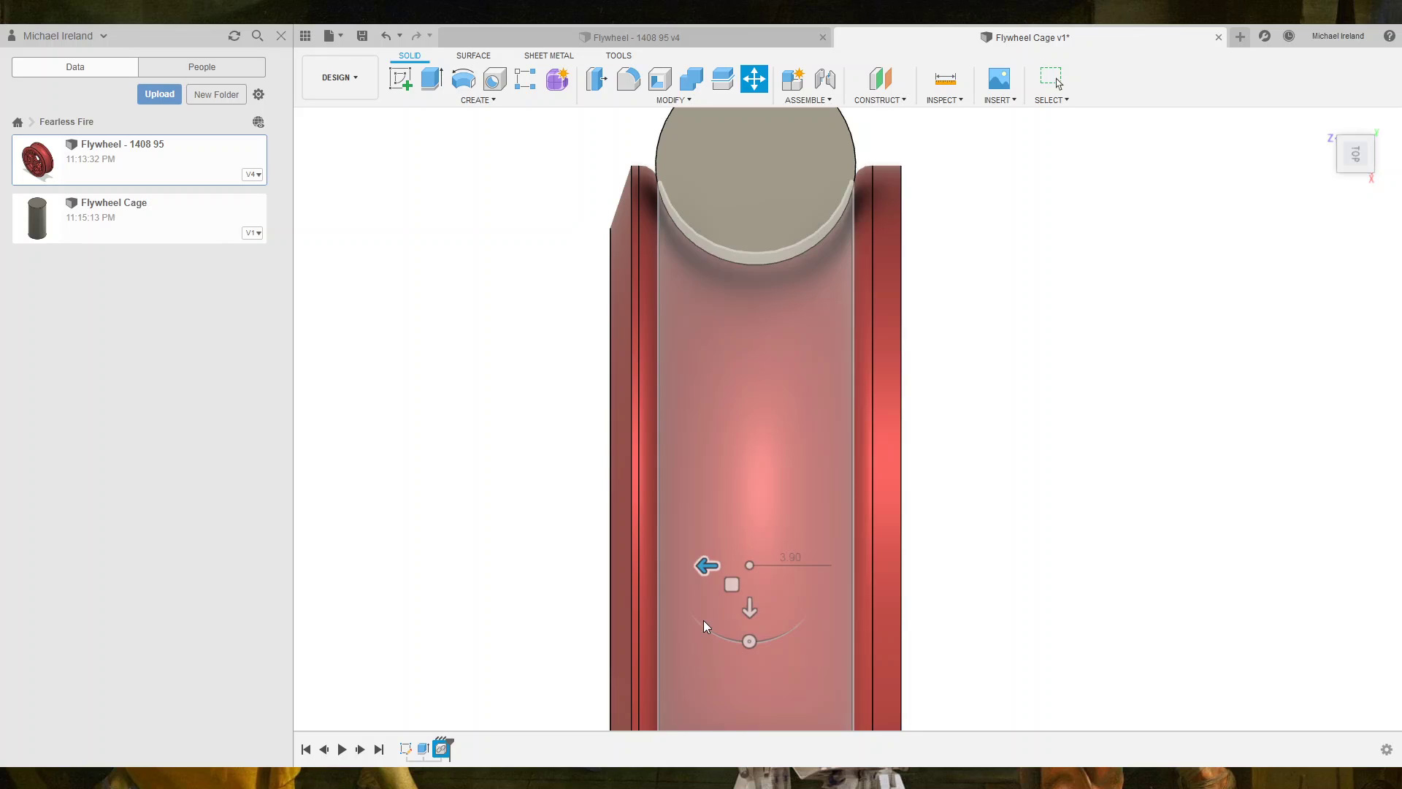
{"action": "left_click_drag", "start_coordinate": [753, 609], "coordinate": [752, 629]}
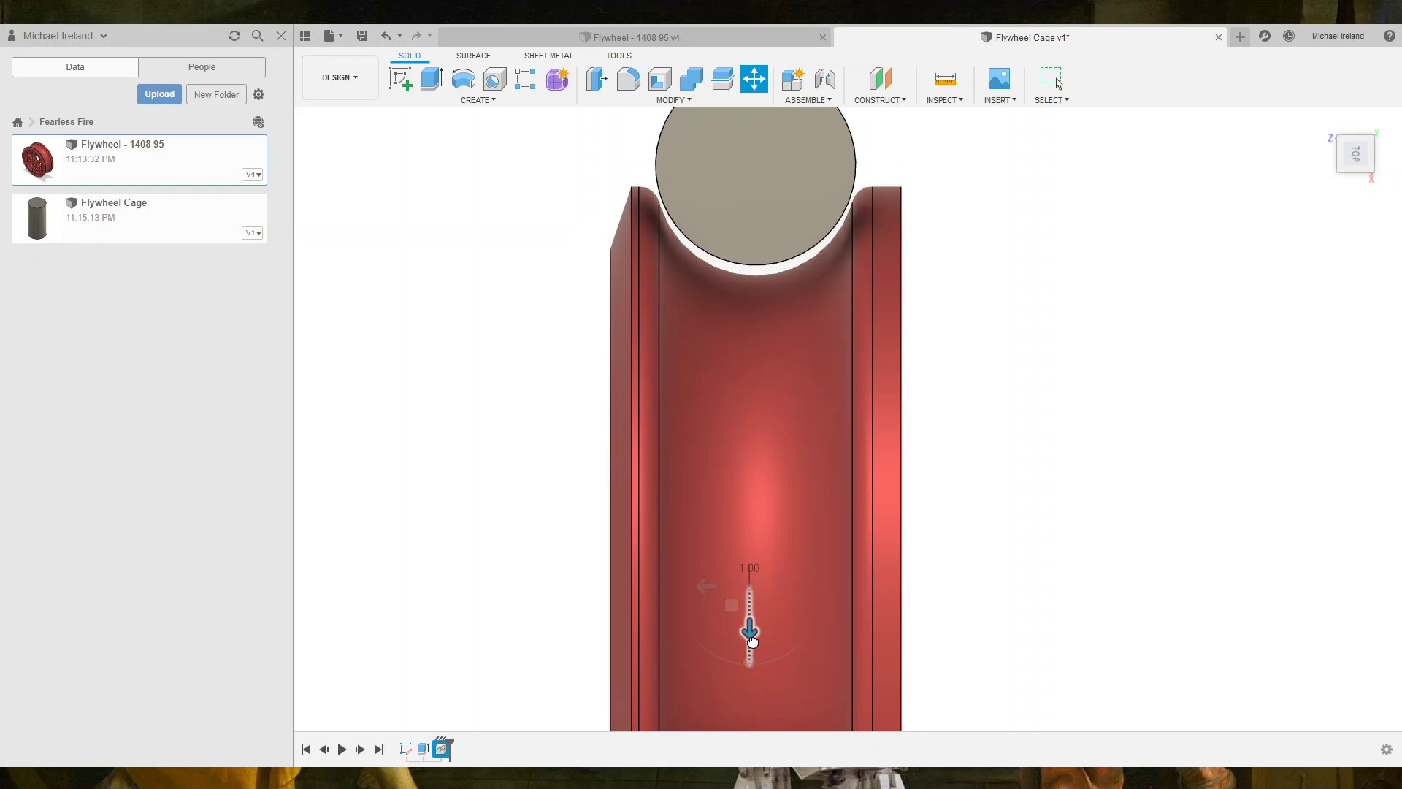
{"action": "left_click_drag", "start_coordinate": [746, 568], "coordinate": [750, 612]}
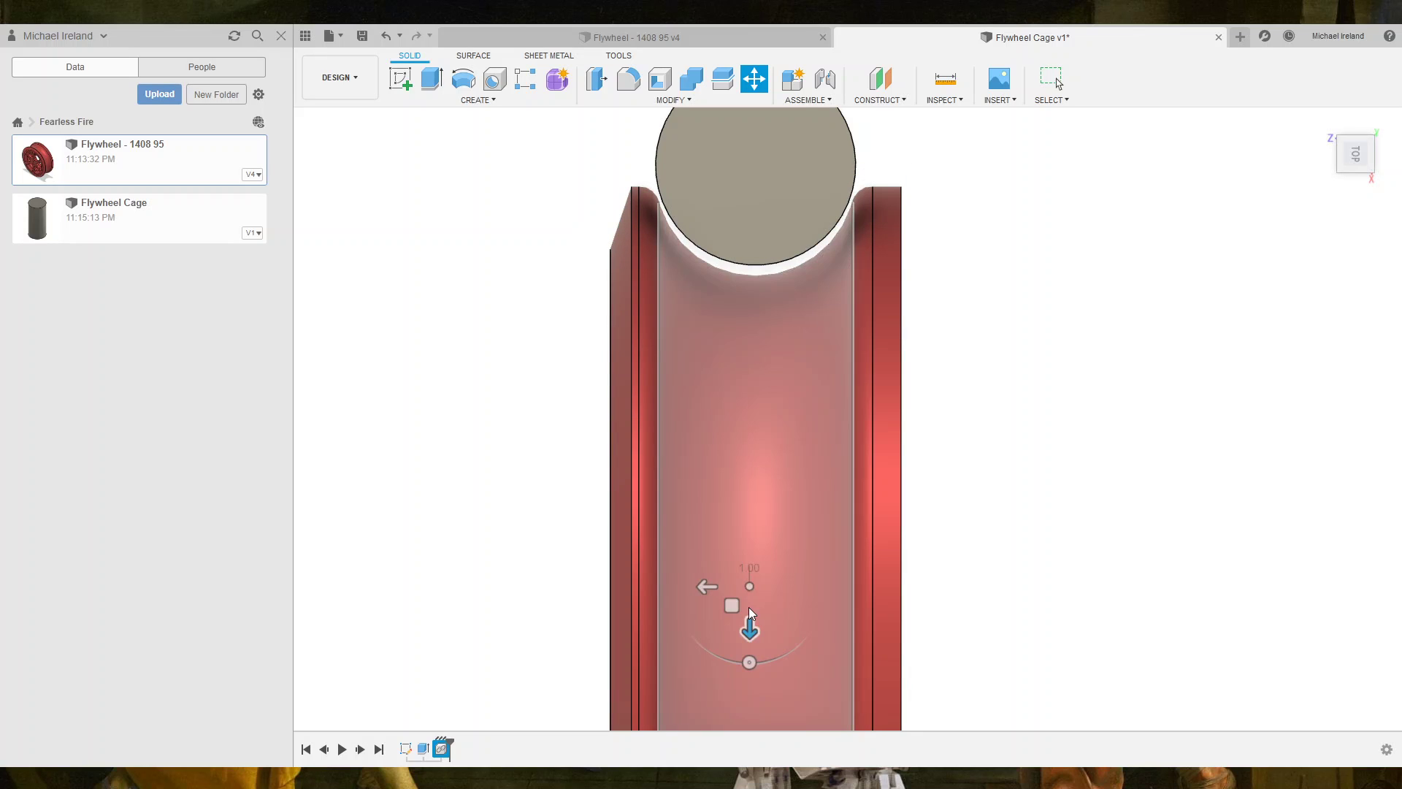
{"action": "type", "text": "0.5"}
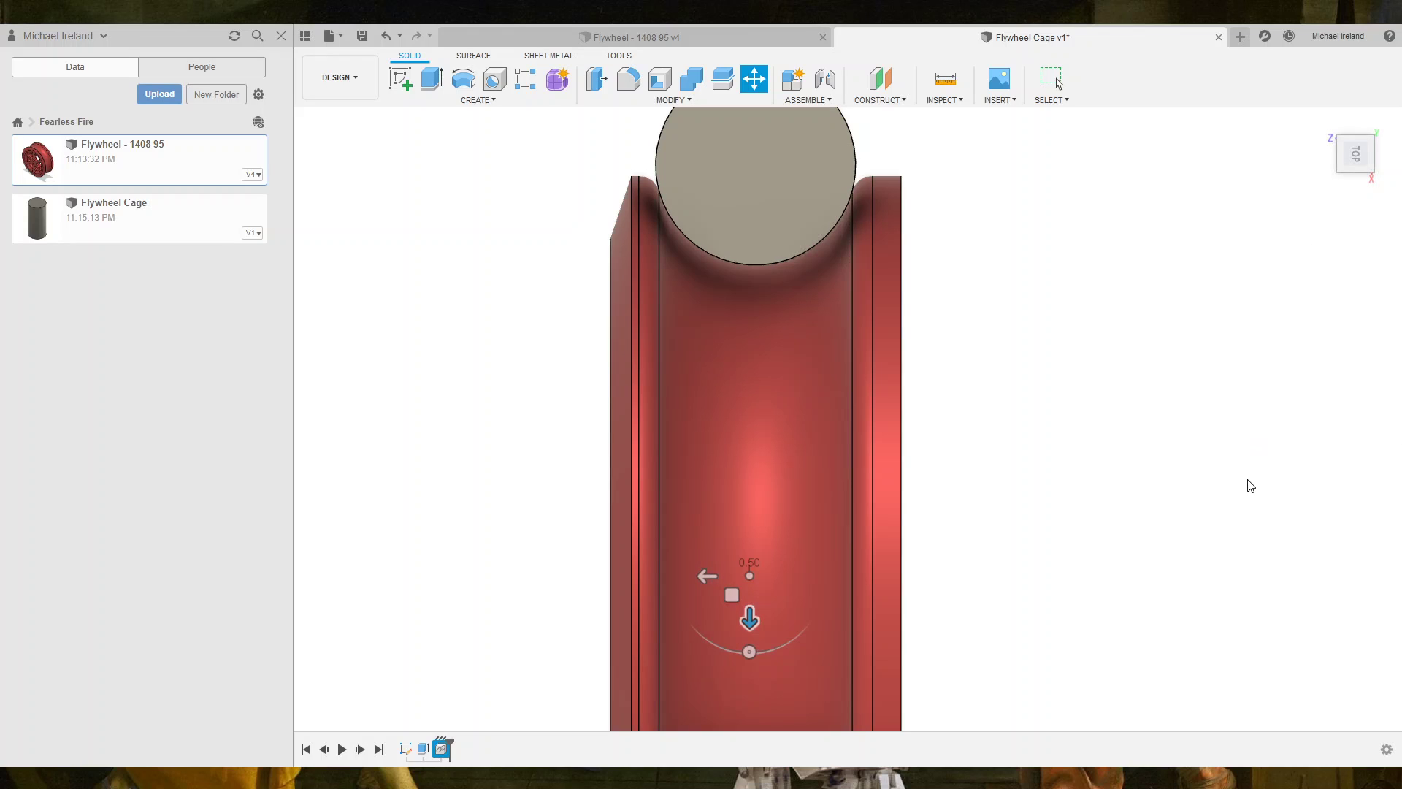
{"action": "key", "text": "Return"}
{"action": "scroll", "coordinate": [1071, 467], "scroll_direction": "down", "scroll_amount": 5}
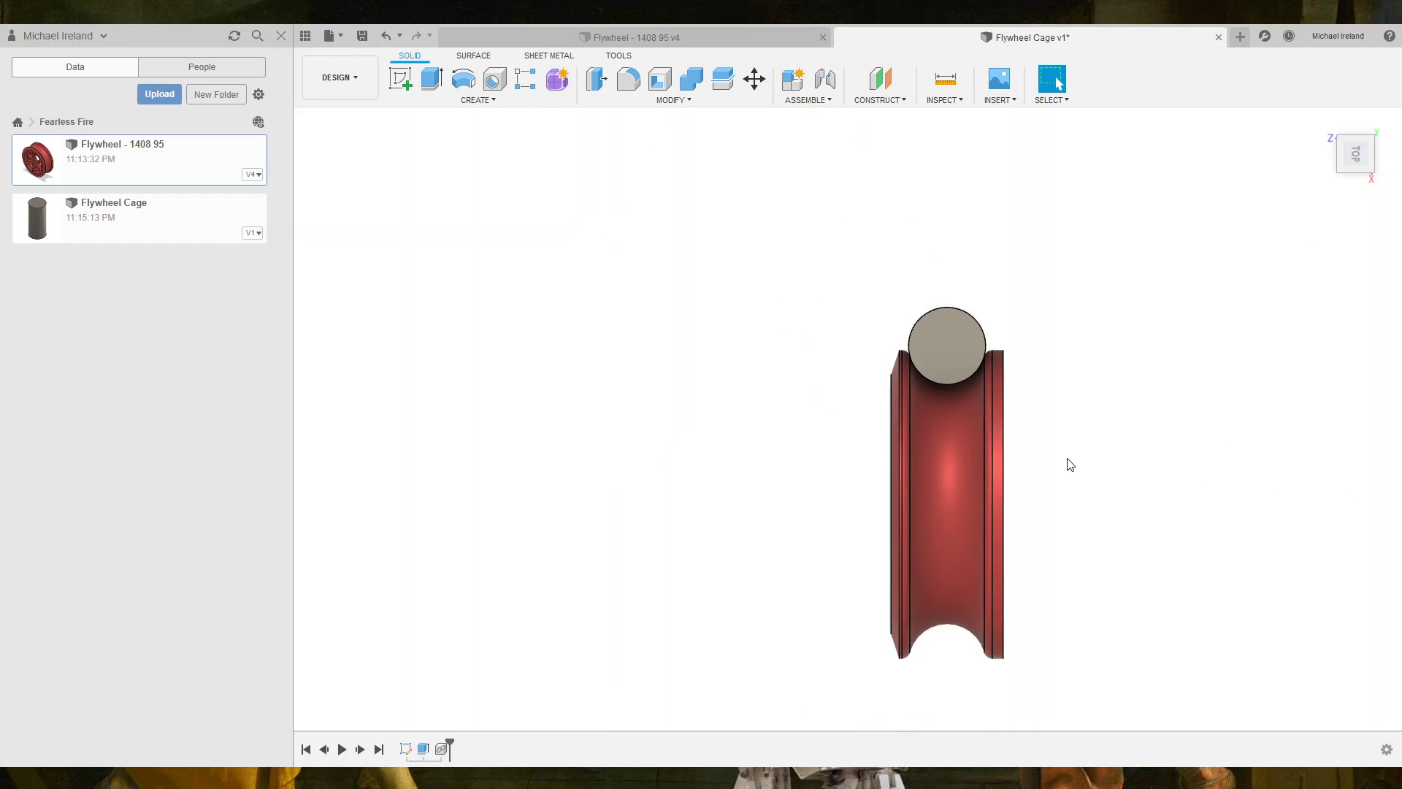
Lift the second flywheel above the first and view the model from the top.
{"action": "mouse_move", "coordinate": [769, 724]}
{"action": "middle_mouse_down", "text": "shift"}
{"action": "mouse_move", "coordinate": [977, 474]}
{"action": "mouse_move", "coordinate": [978, 445]}
{"action": "mouse_move", "coordinate": [989, 563]}
{"action": "mouse_move", "coordinate": [1042, 494]}
{"action": "mouse_move", "coordinate": [911, 523]}
{"action": "mouse_move", "coordinate": [913, 536]}
{"action": "middle_mouse_up", "text": "shift"}
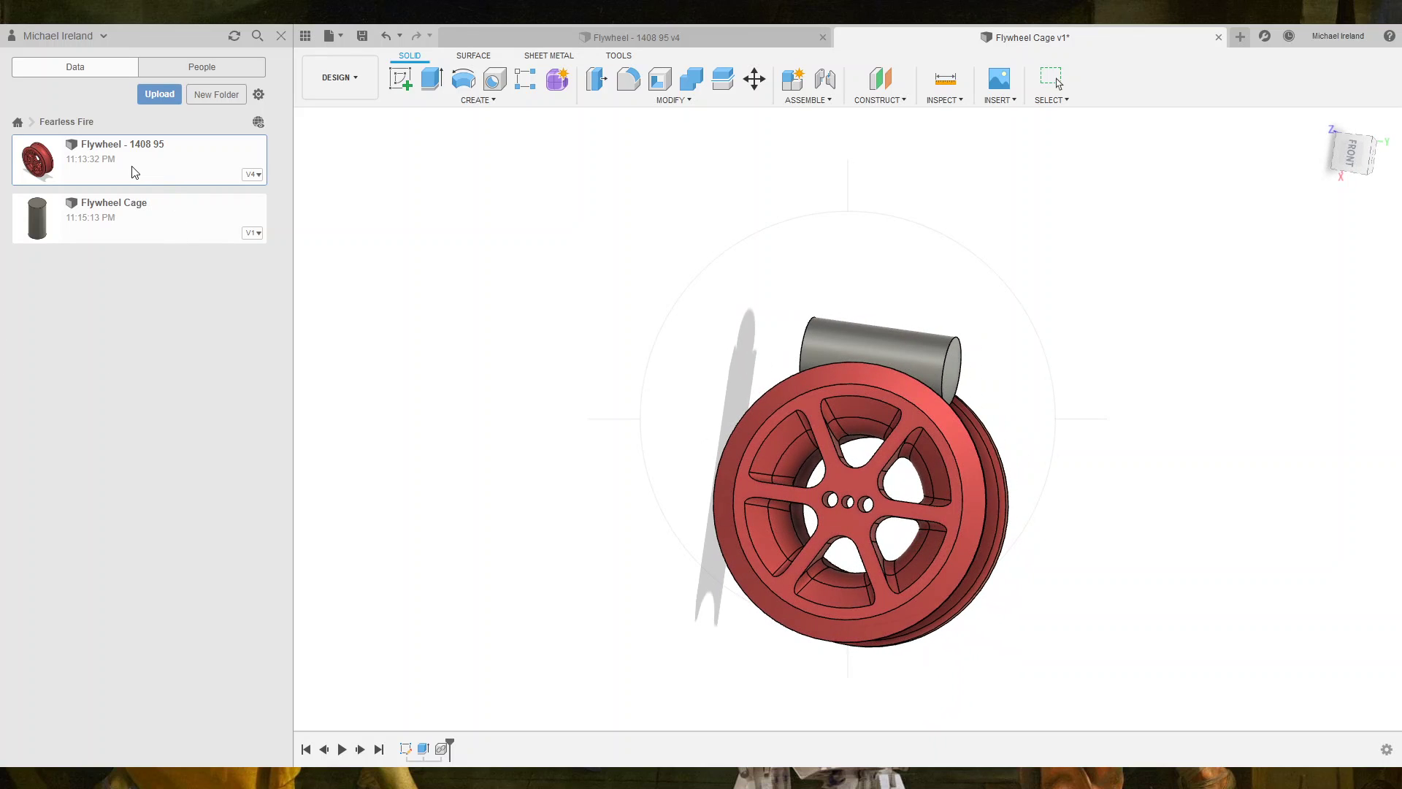
{"action": "key", "text": "Escape"}
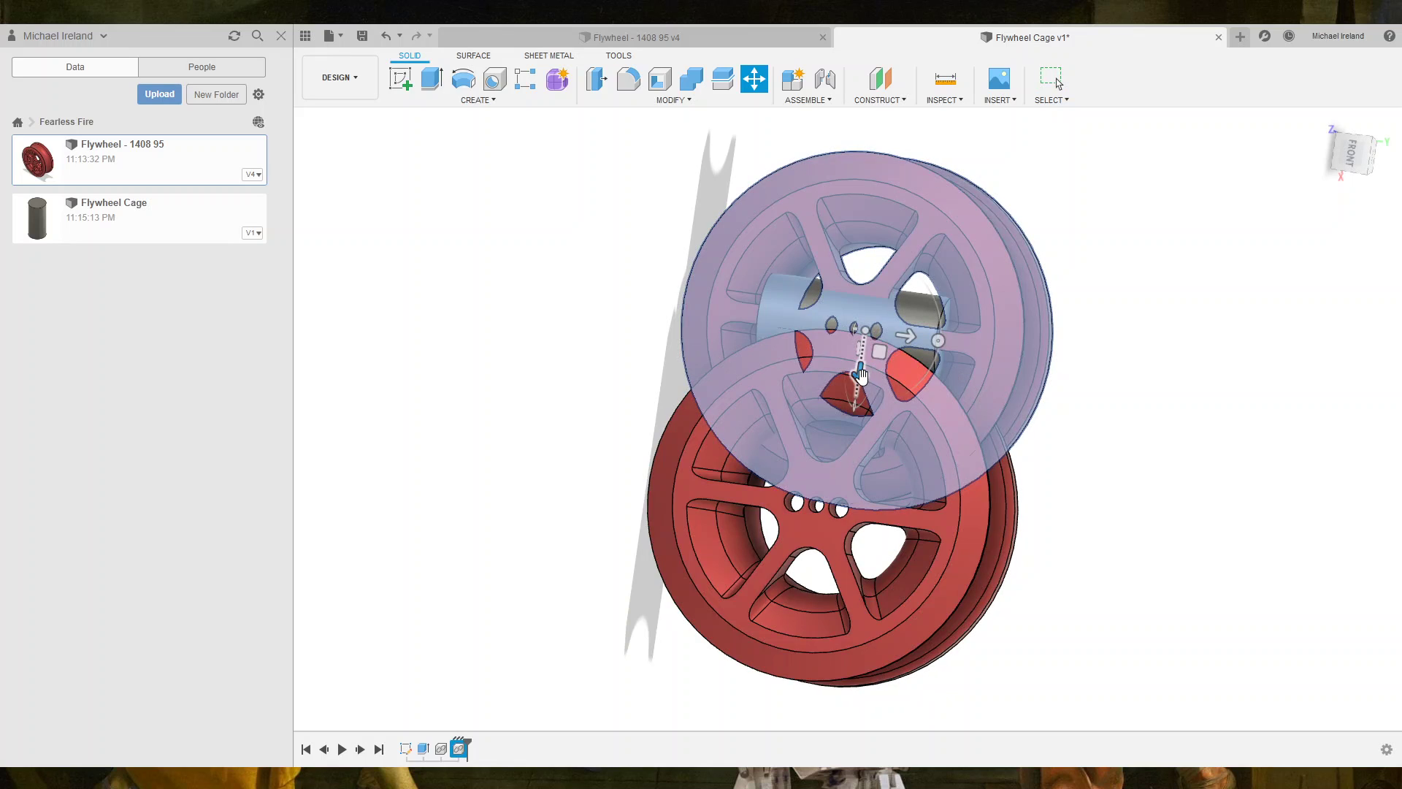
{"action": "left_click_drag", "start_coordinate": [861, 374], "coordinate": [885, 189]}
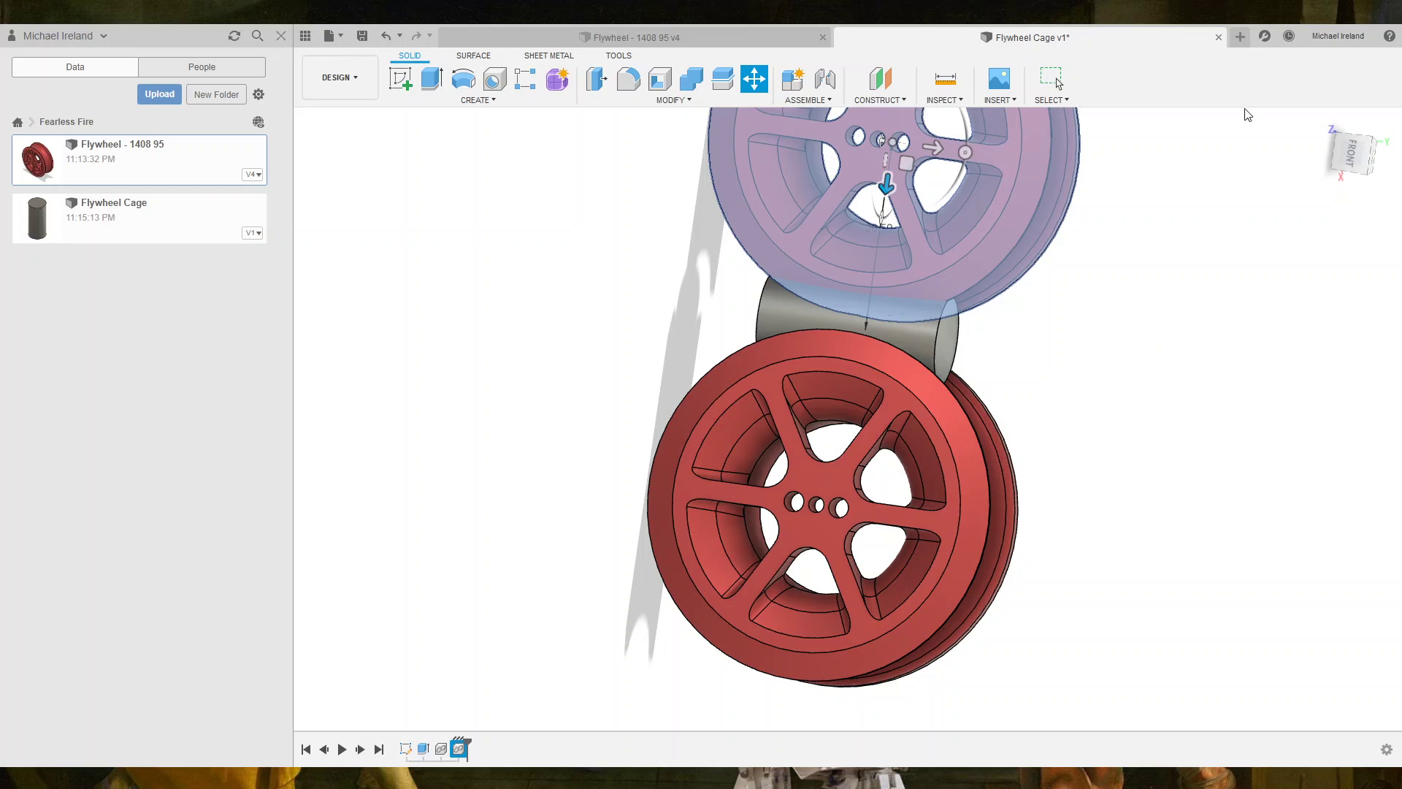
{"action": "left_click", "coordinate": [1356, 153]}
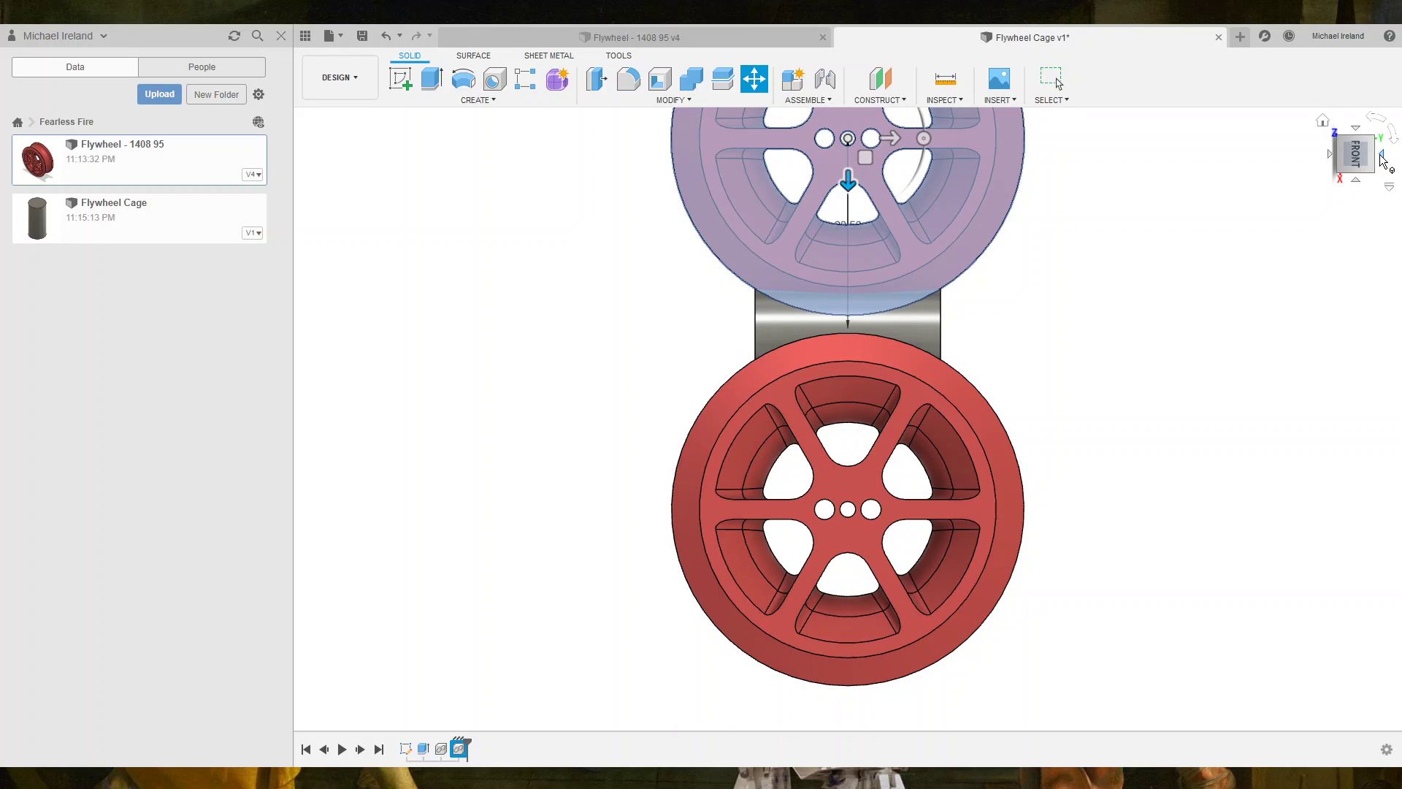
{"action": "left_click", "coordinate": [1381, 155]}
{"action": "scroll", "coordinate": [1064, 247], "scroll_direction": "up", "scroll_amount": 2}
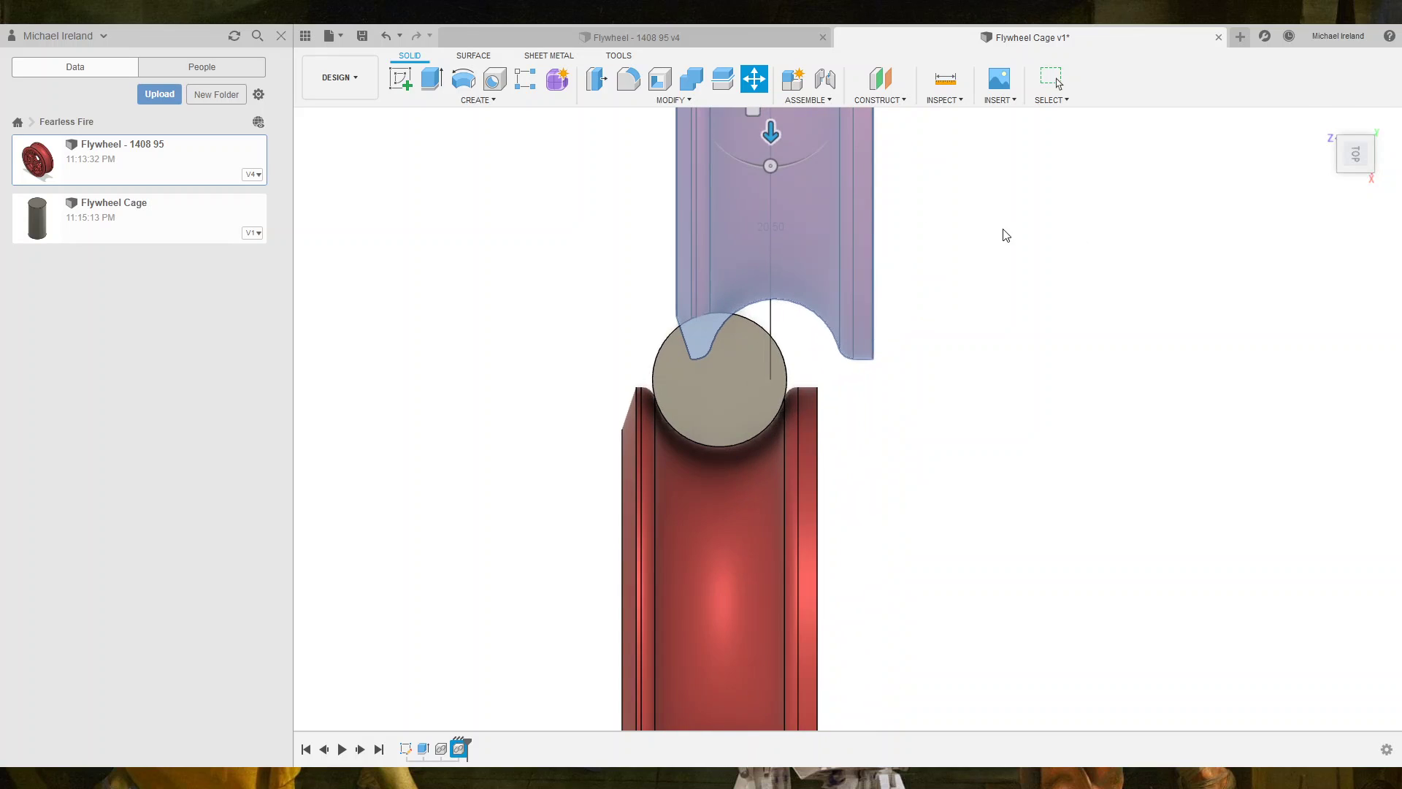
{"action": "middle_click_drag", "start_coordinate": [777, 172], "coordinate": [786, 232]}
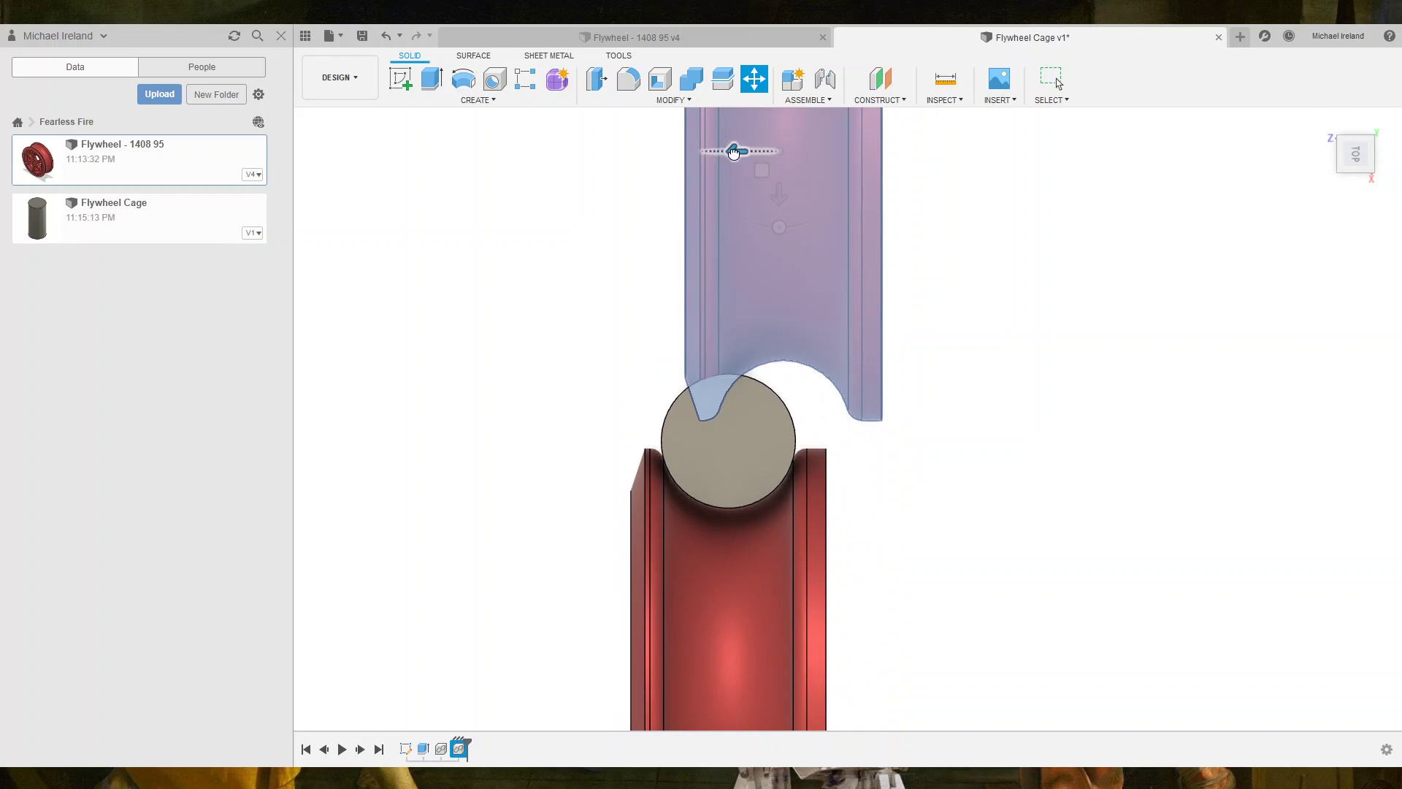
Move the upper flywheel 3.8 sideways to line up with the lower one, then finish.
{"action": "left_click_drag", "start_coordinate": [736, 151], "coordinate": [685, 157]}
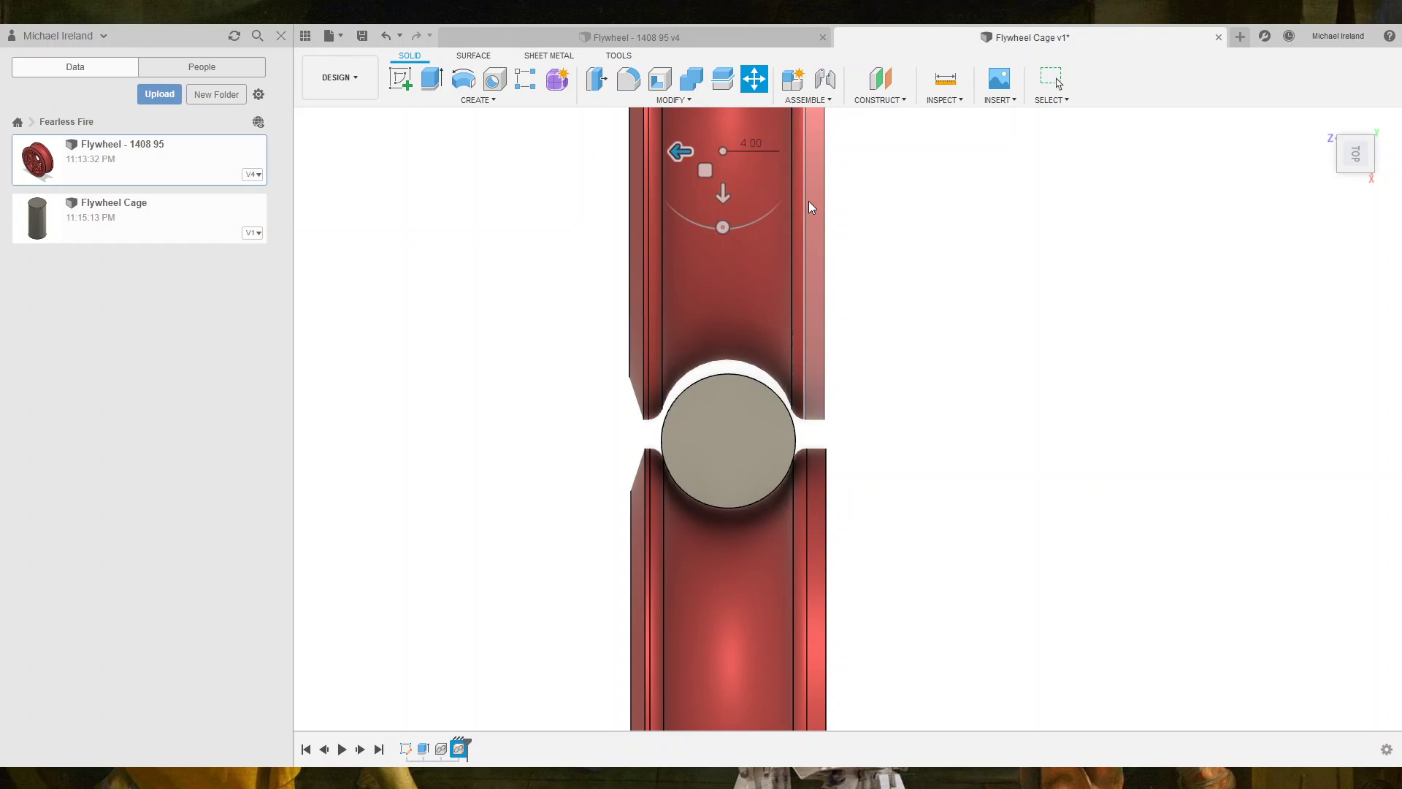
{"action": "type", "text": "3.9"}
{"action": "key", "text": "Return"}
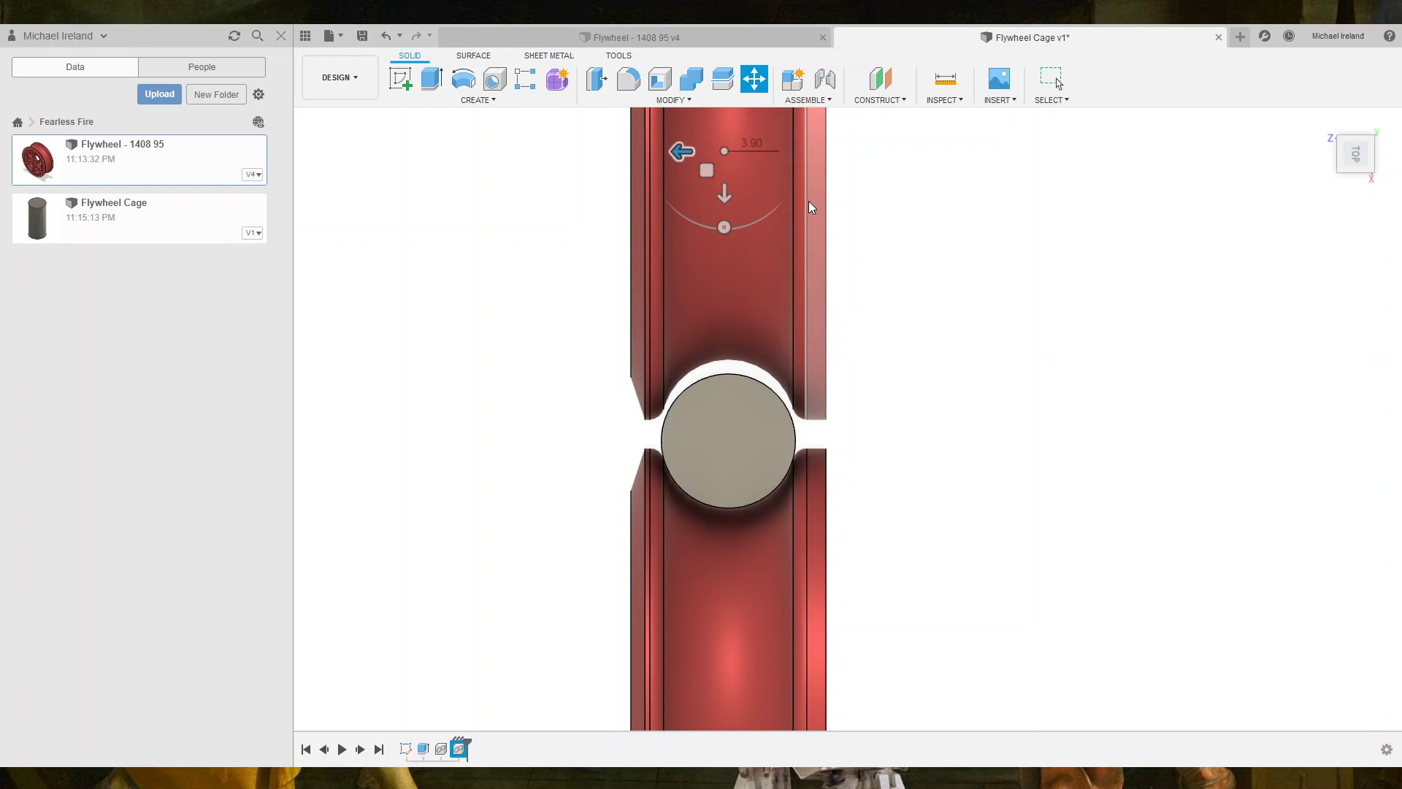
{"action": "type", "text": "3.8"}
{"action": "key", "text": "Return"}
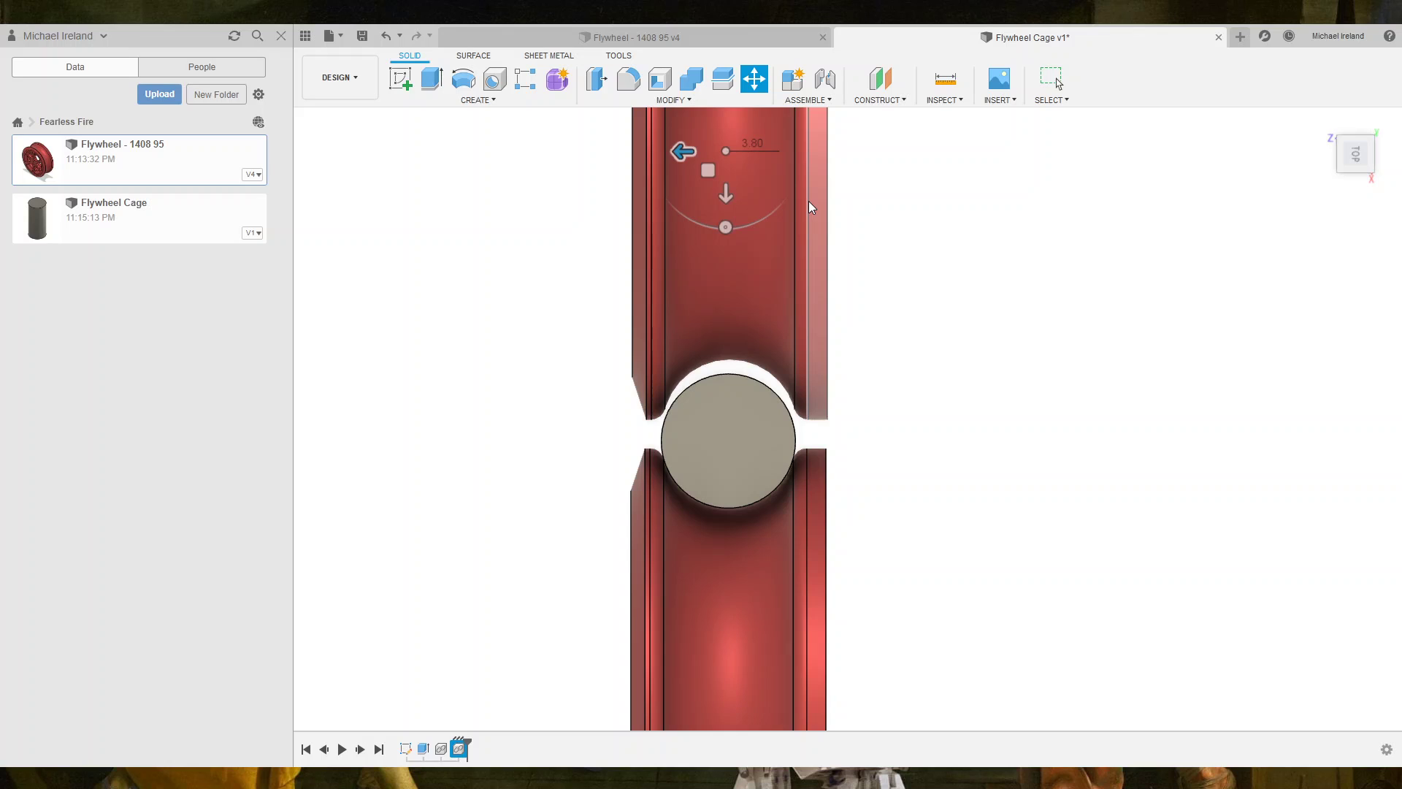
{"action": "left_click", "coordinate": [727, 192]}
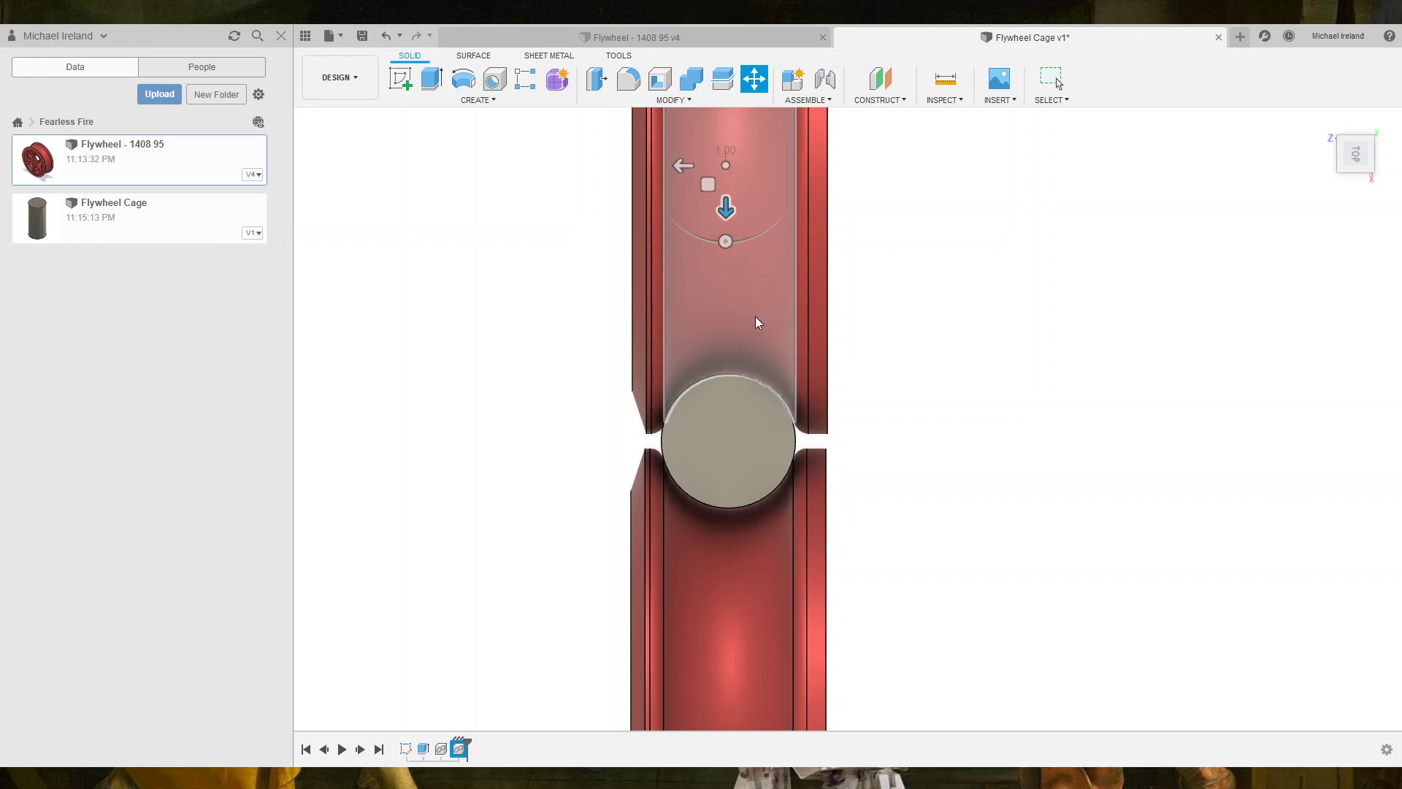
{"action": "scroll", "coordinate": [782, 371], "scroll_direction": "up", "scroll_amount": 5}
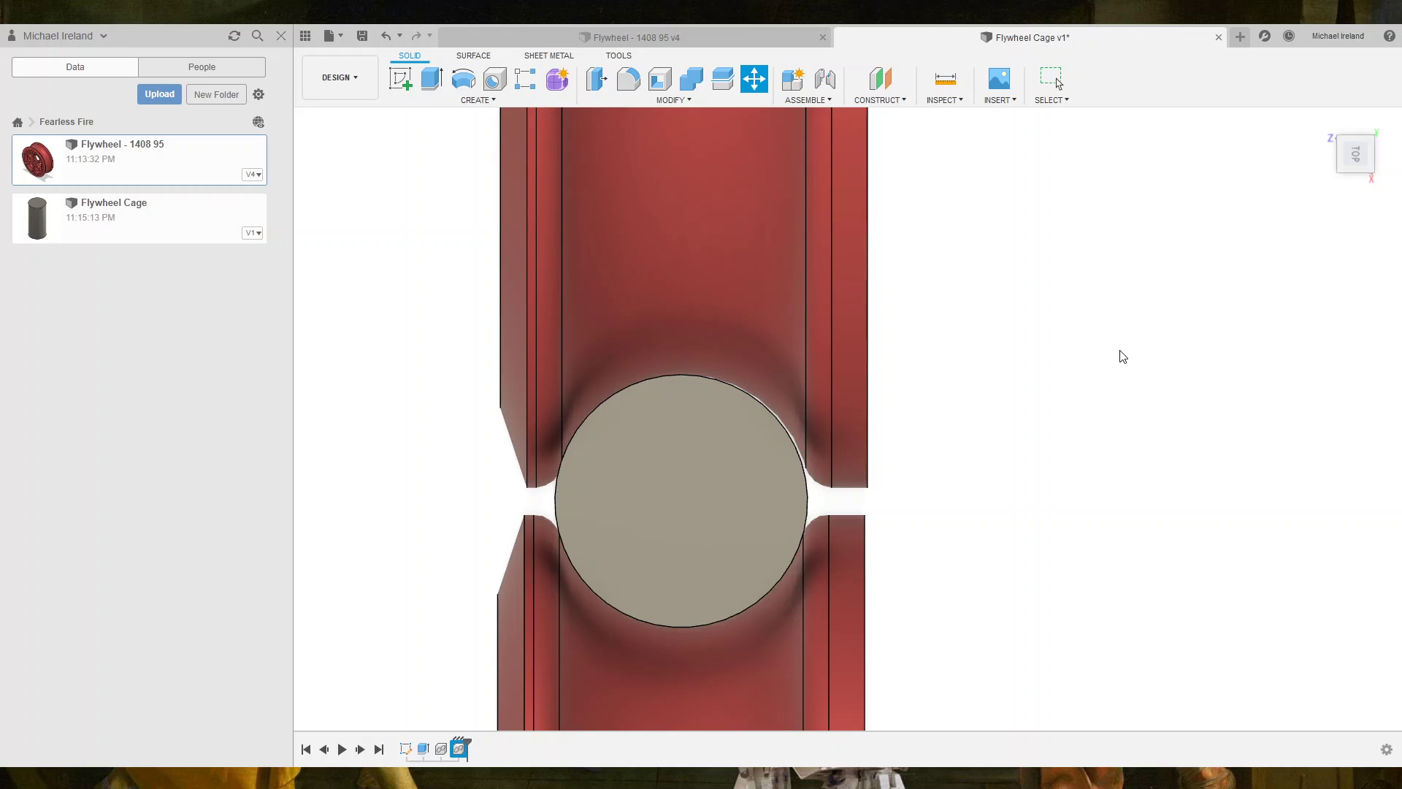
{"action": "scroll", "coordinate": [835, 273], "scroll_direction": "down", "scroll_amount": 3}
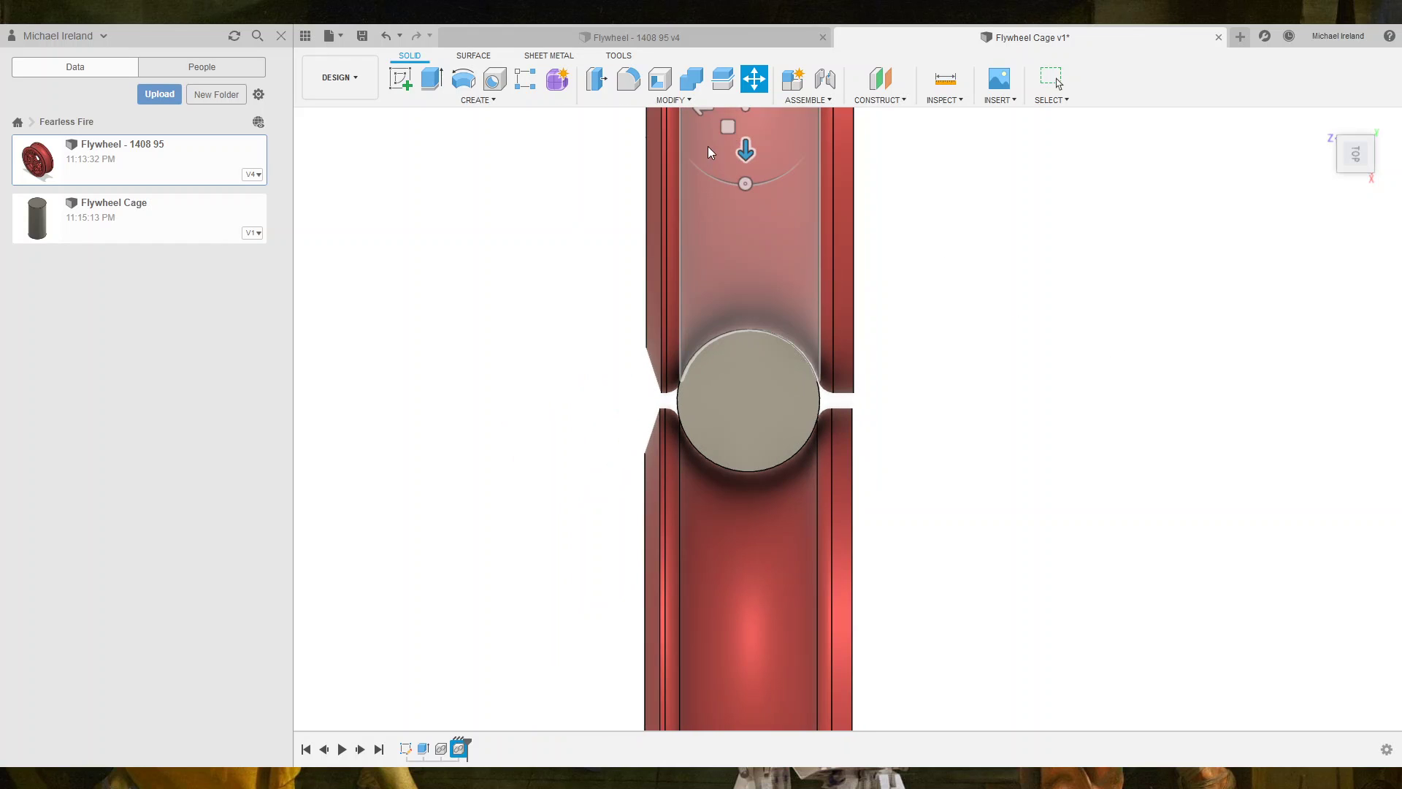
{"action": "scroll", "coordinate": [708, 151], "scroll_direction": "up", "scroll_amount": 3}
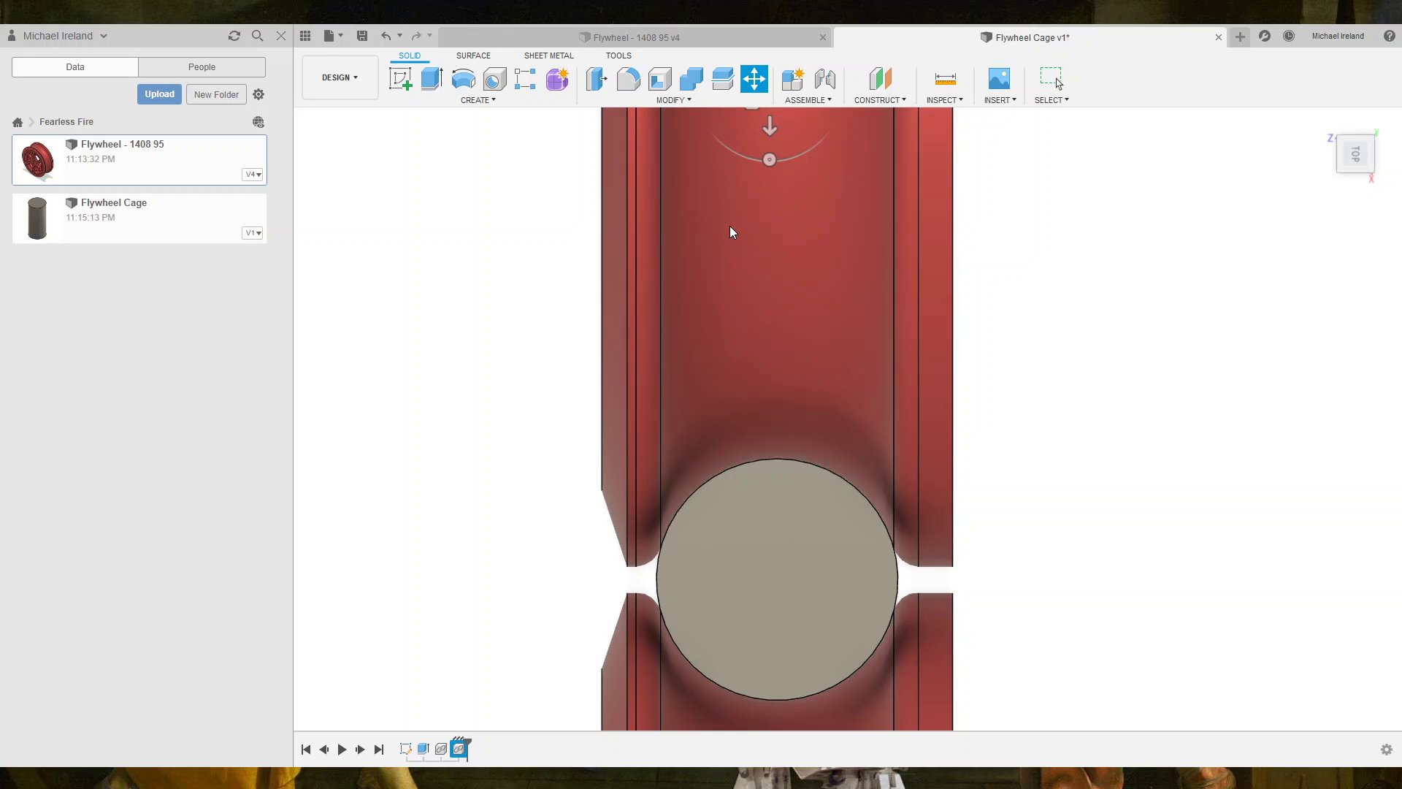
{"action": "scroll", "coordinate": [897, 237], "scroll_direction": "down", "scroll_amount": 3}
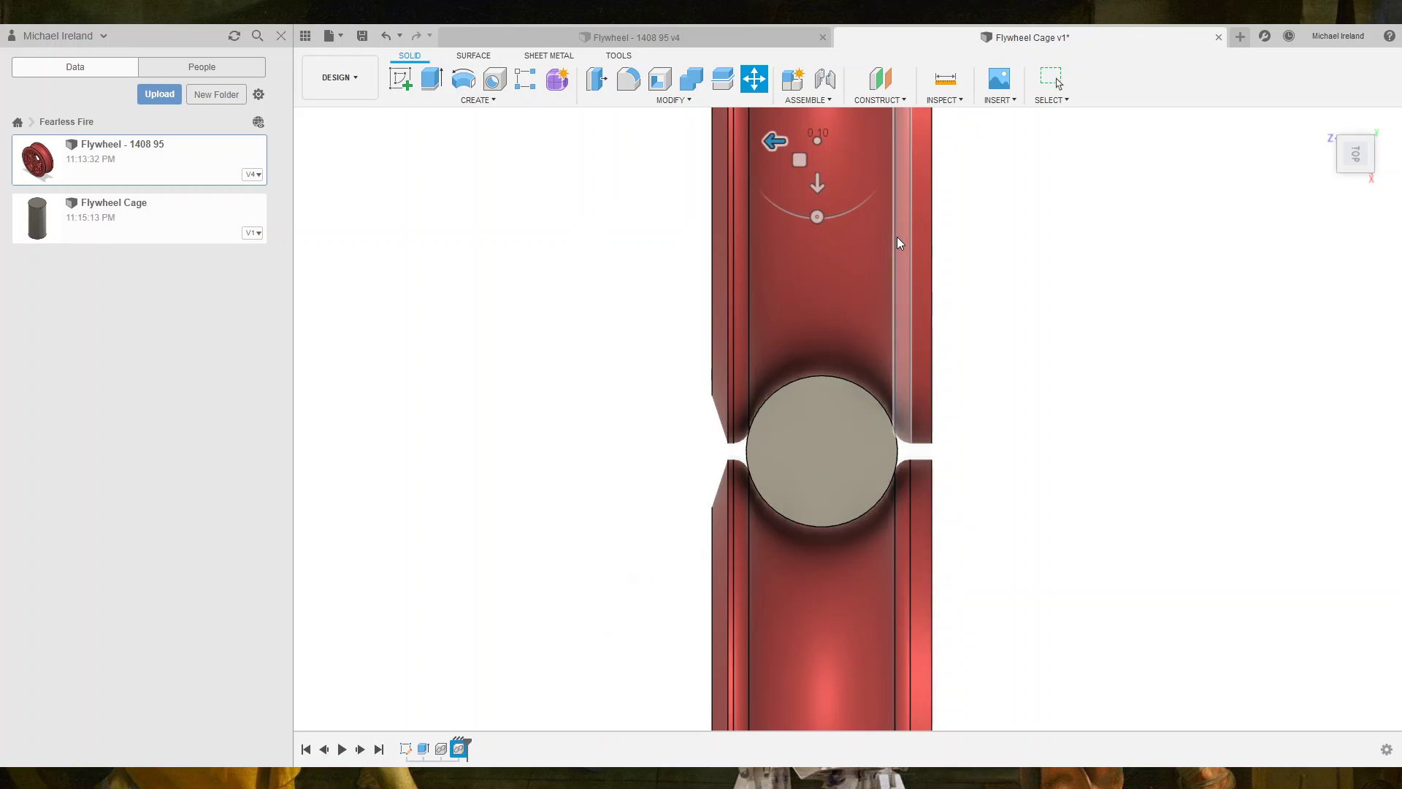
{"action": "scroll", "coordinate": [941, 412], "scroll_direction": "up", "scroll_amount": 3}
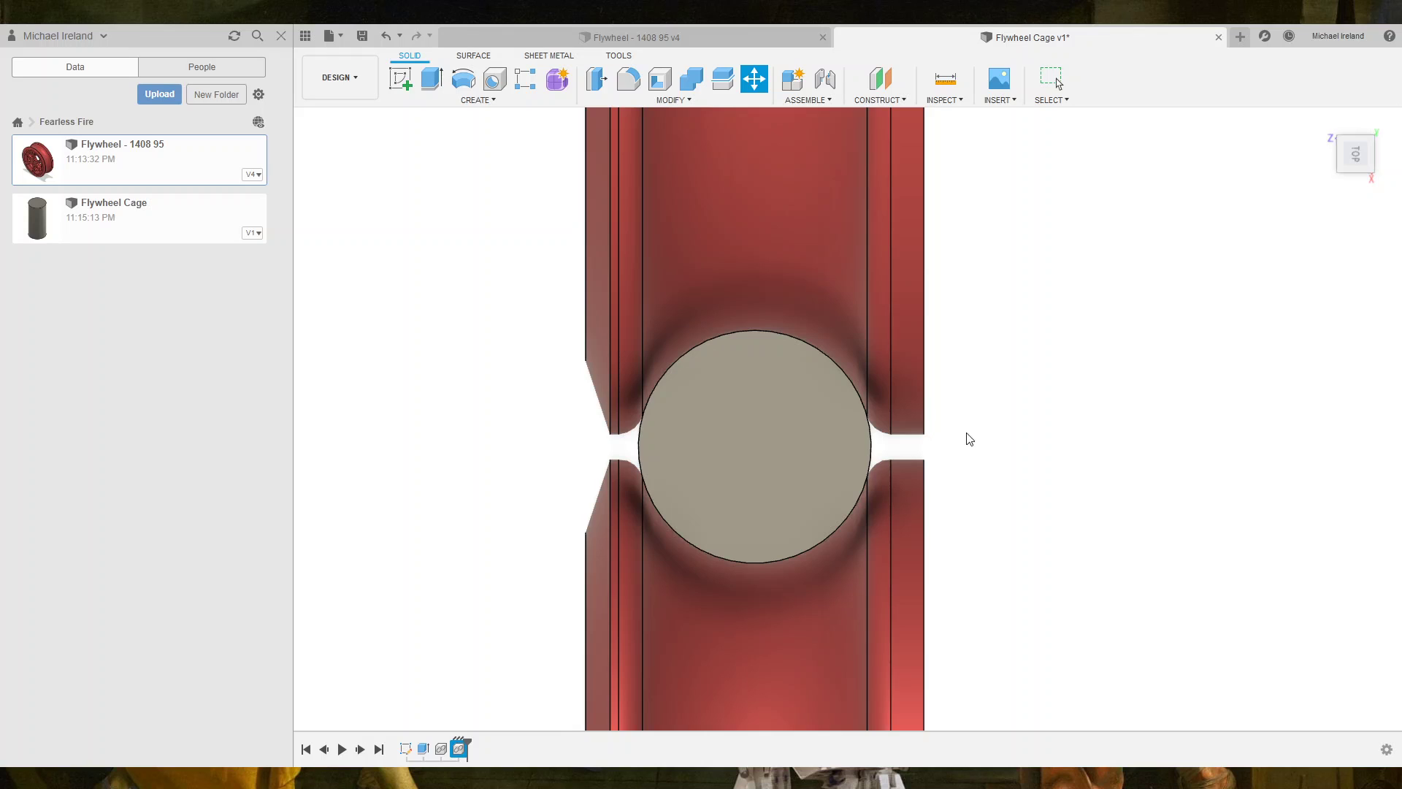
{"action": "key", "text": "Escape"}
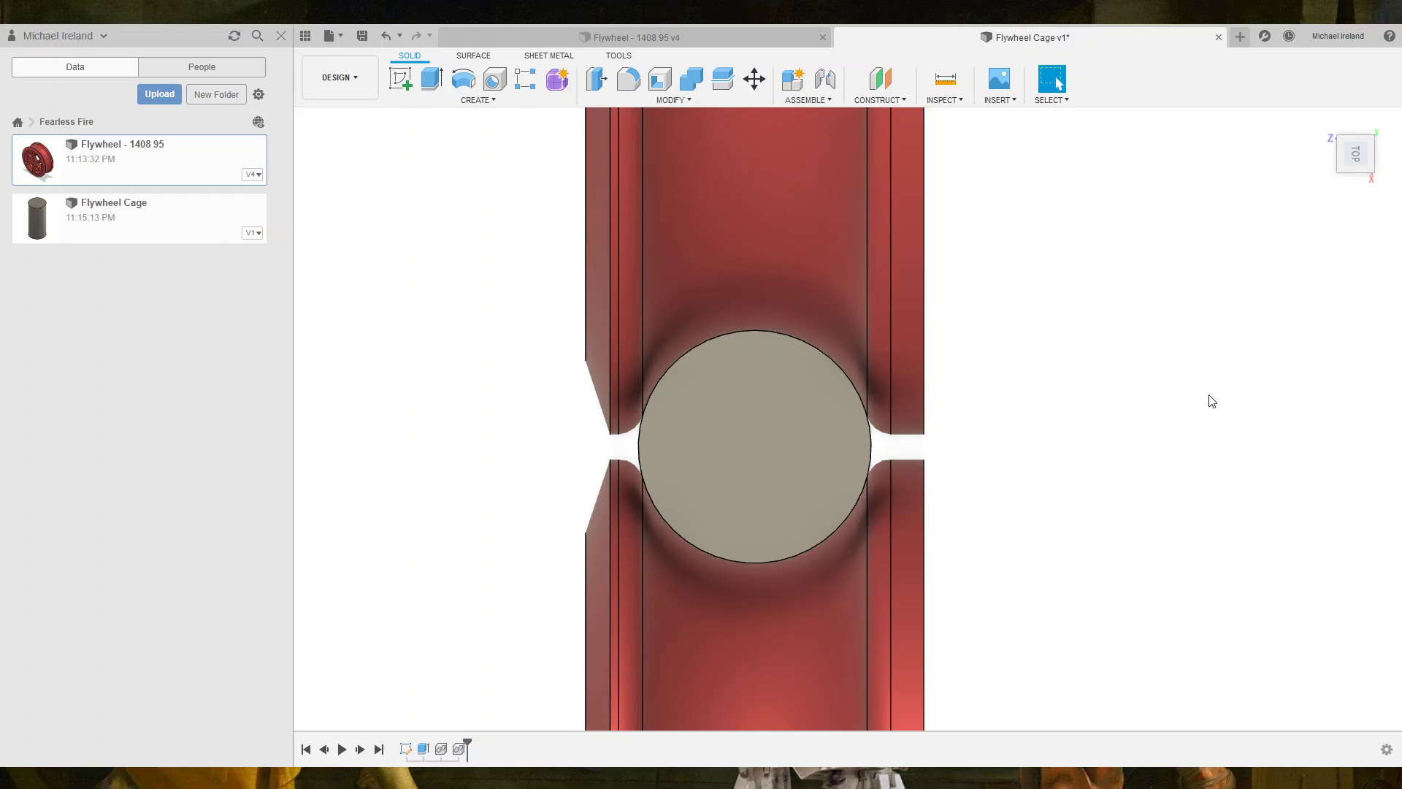
{"action": "scroll", "coordinate": [1208, 397], "scroll_direction": "down", "scroll_amount": 2}
{"action": "scroll", "coordinate": [1205, 409], "scroll_direction": "down", "scroll_amount": 1}
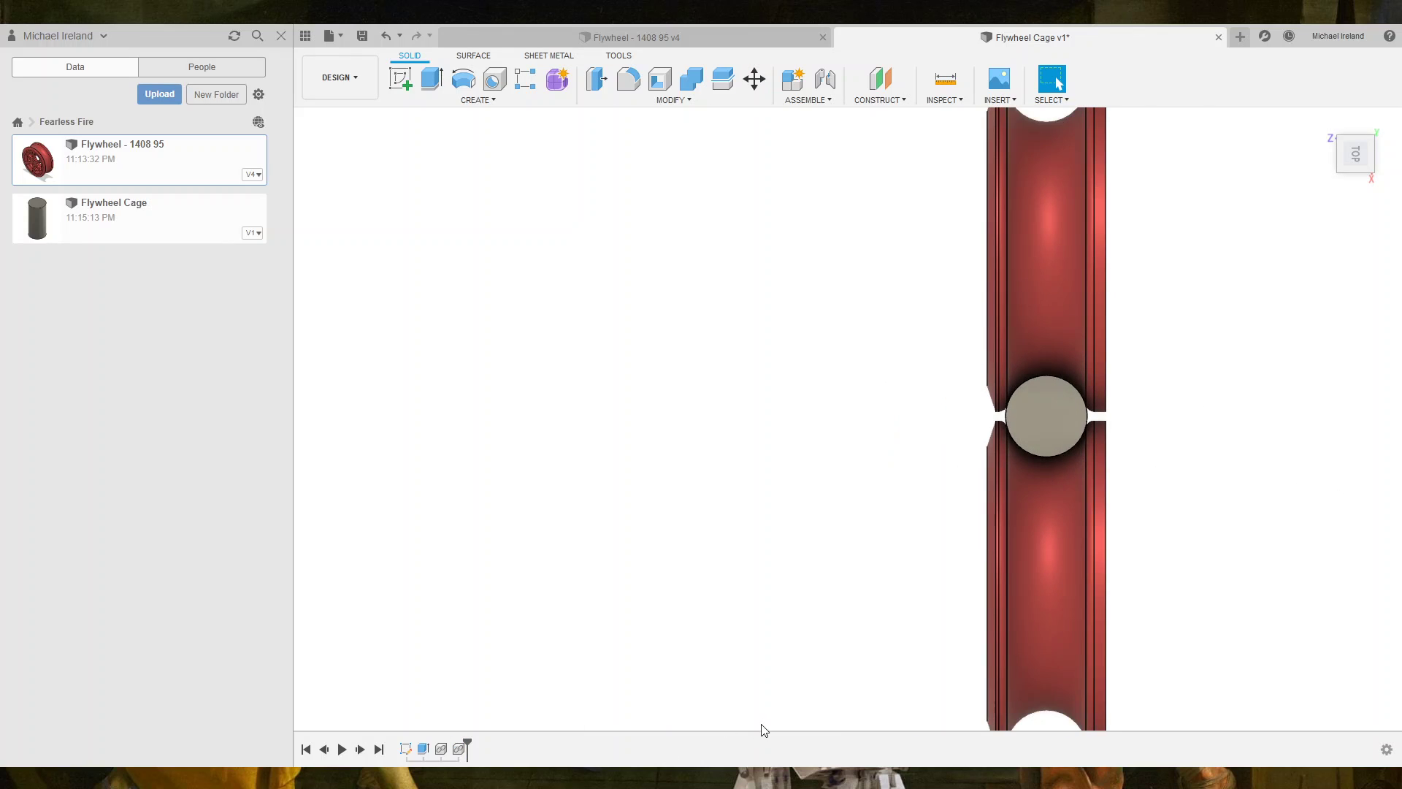
Hide the central cylinder body so only the two flywheels show.
{"action": "mouse_move", "coordinate": [807, 557]}
{"action": "middle_mouse_down", "text": "shift"}
{"action": "mouse_move", "coordinate": [926, 546]}
{"action": "mouse_move", "coordinate": [719, 535]}
{"action": "middle_mouse_up", "text": "shift"}
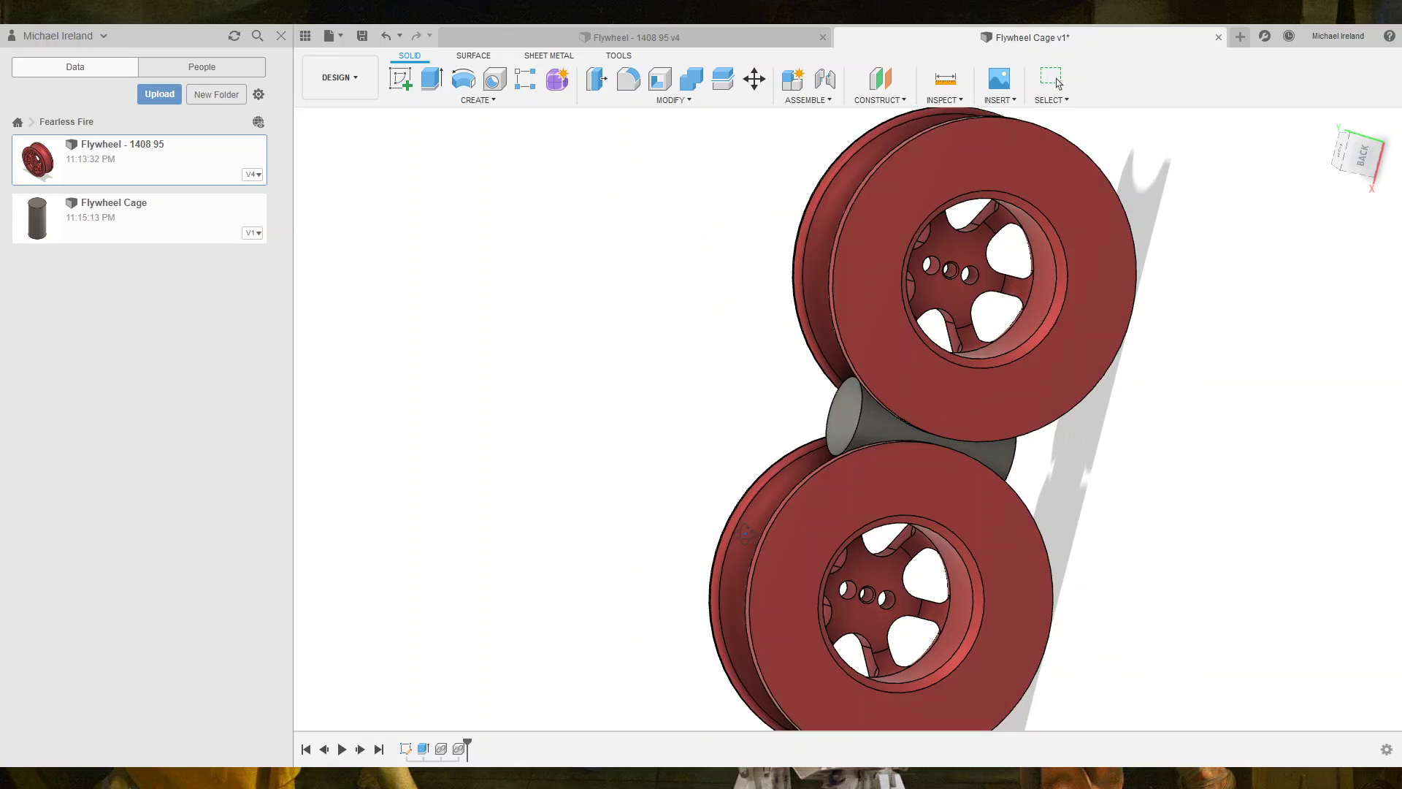
{"action": "scroll", "coordinate": [840, 424], "scroll_direction": "up", "scroll_amount": 5}
{"action": "left_click", "coordinate": [1057, 80]}
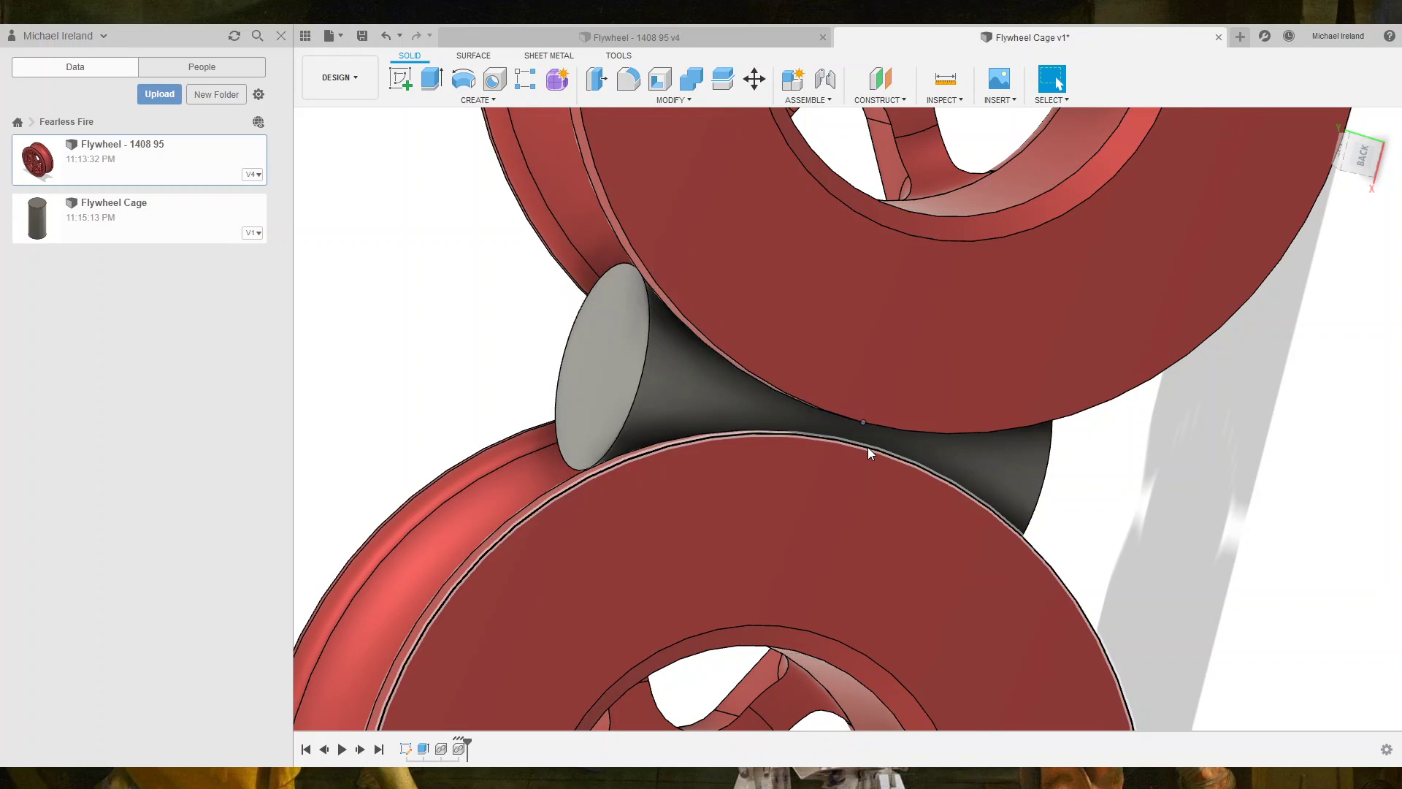
{"action": "left_click", "coordinate": [869, 451]}
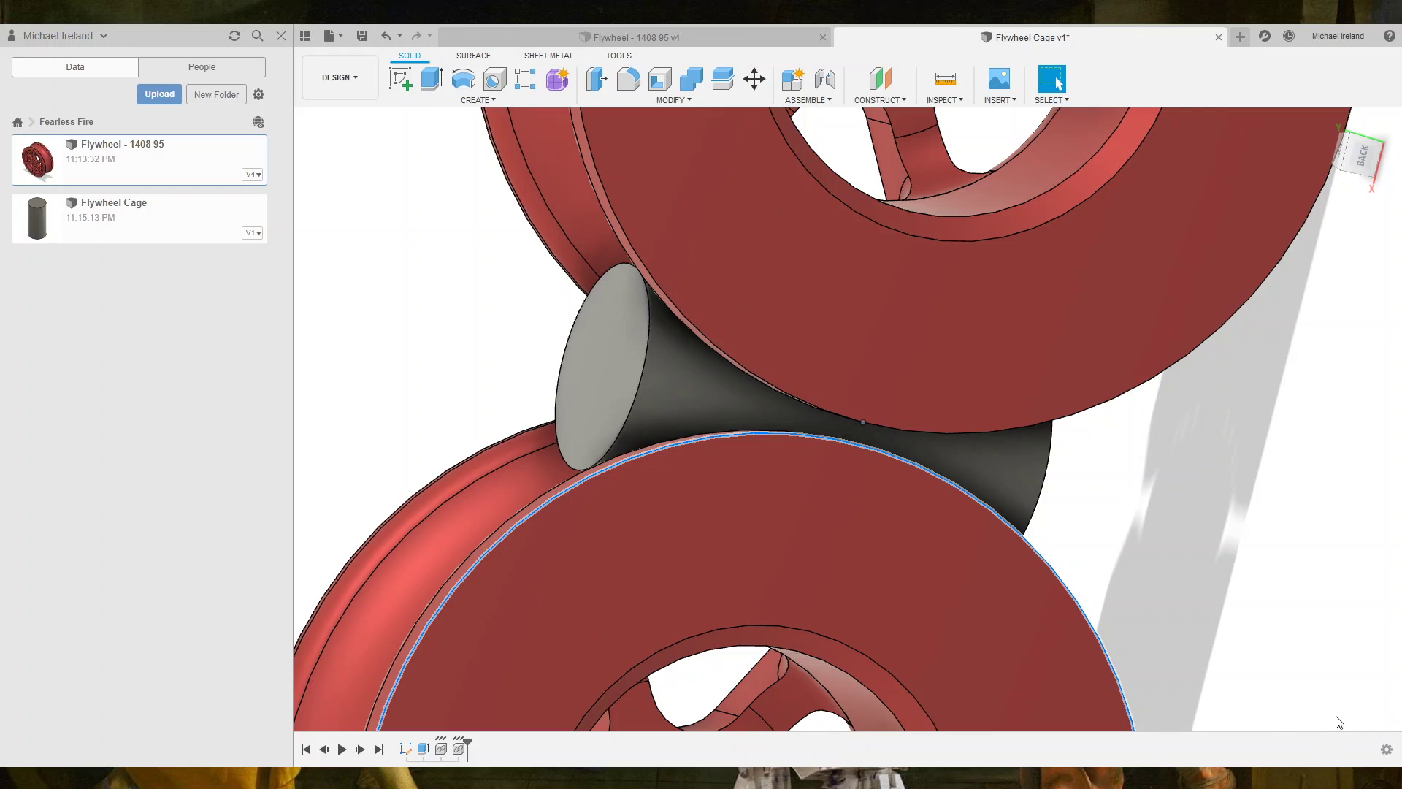
{"action": "scroll", "coordinate": [916, 624], "scroll_direction": "down", "scroll_amount": 2}
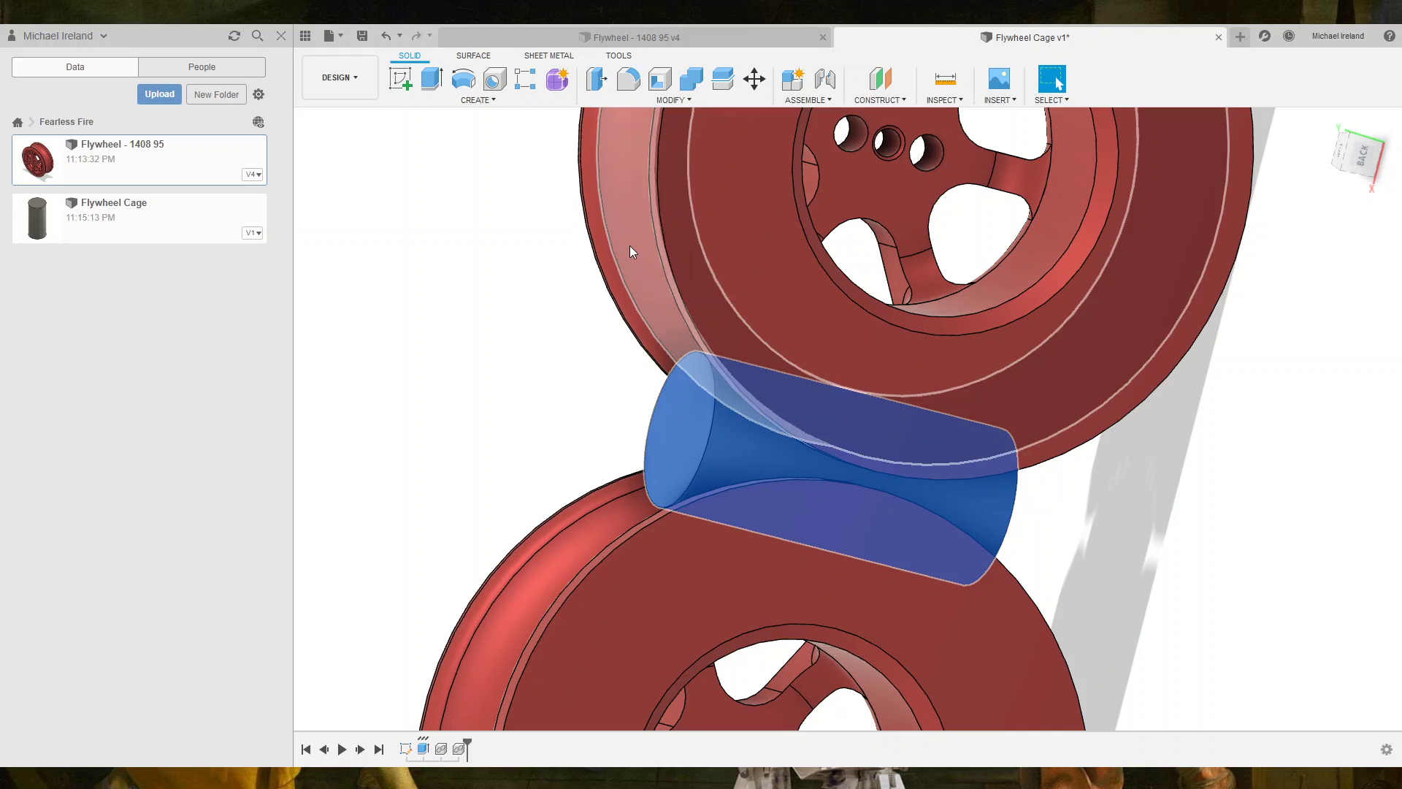
{"action": "left_click", "coordinate": [463, 350]}
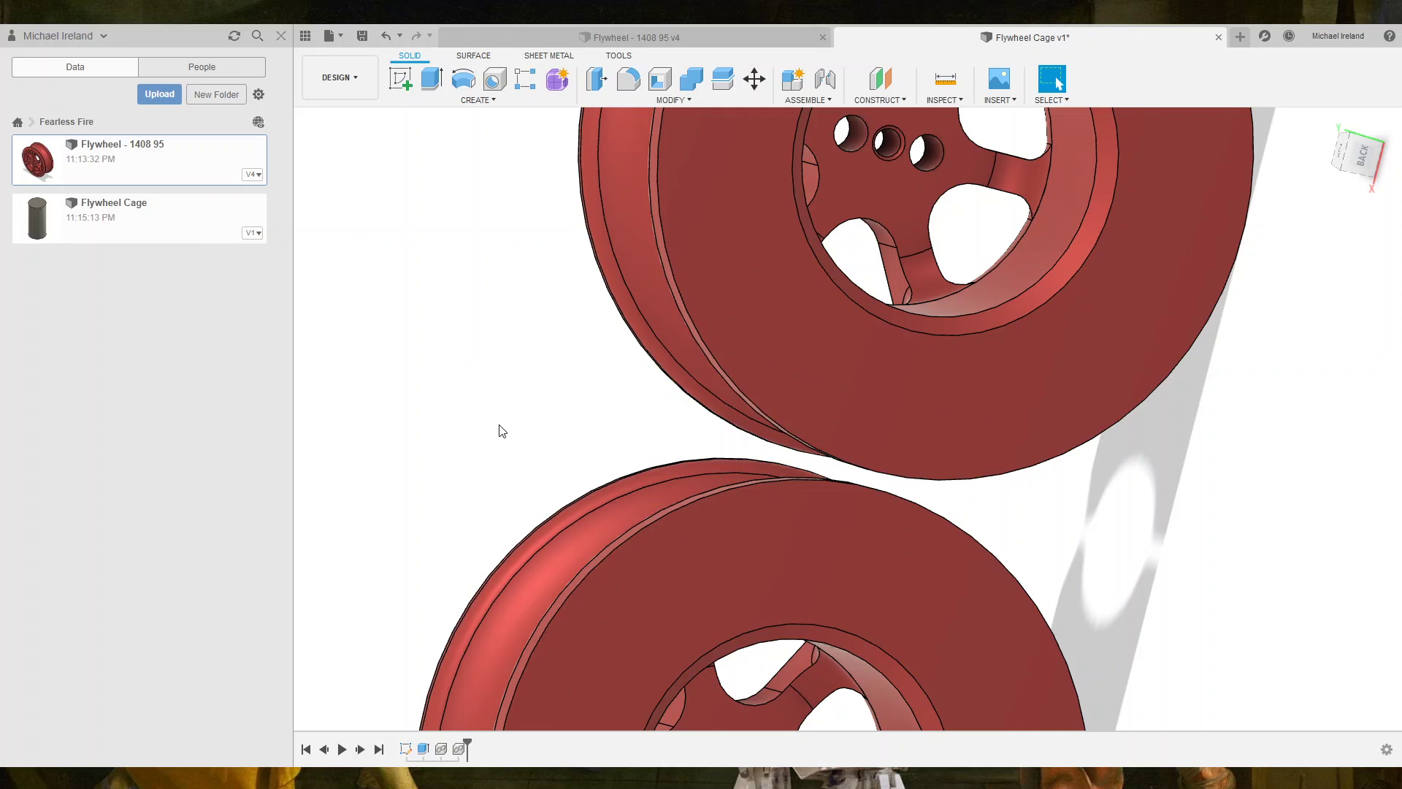
{"action": "scroll", "coordinate": [497, 429], "scroll_direction": "down", "scroll_amount": 4}
Orbit beneath the flywheels and select the star-shaped hub profile on the right flywheel.
{"action": "mouse_move", "coordinate": [639, 443]}
{"action": "middle_mouse_down", "text": "shift"}
{"action": "mouse_move", "coordinate": [897, 377]}
{"action": "mouse_move", "coordinate": [1021, 263]}
{"action": "mouse_move", "coordinate": [1005, 293]}
{"action": "middle_mouse_up", "text": "shift"}
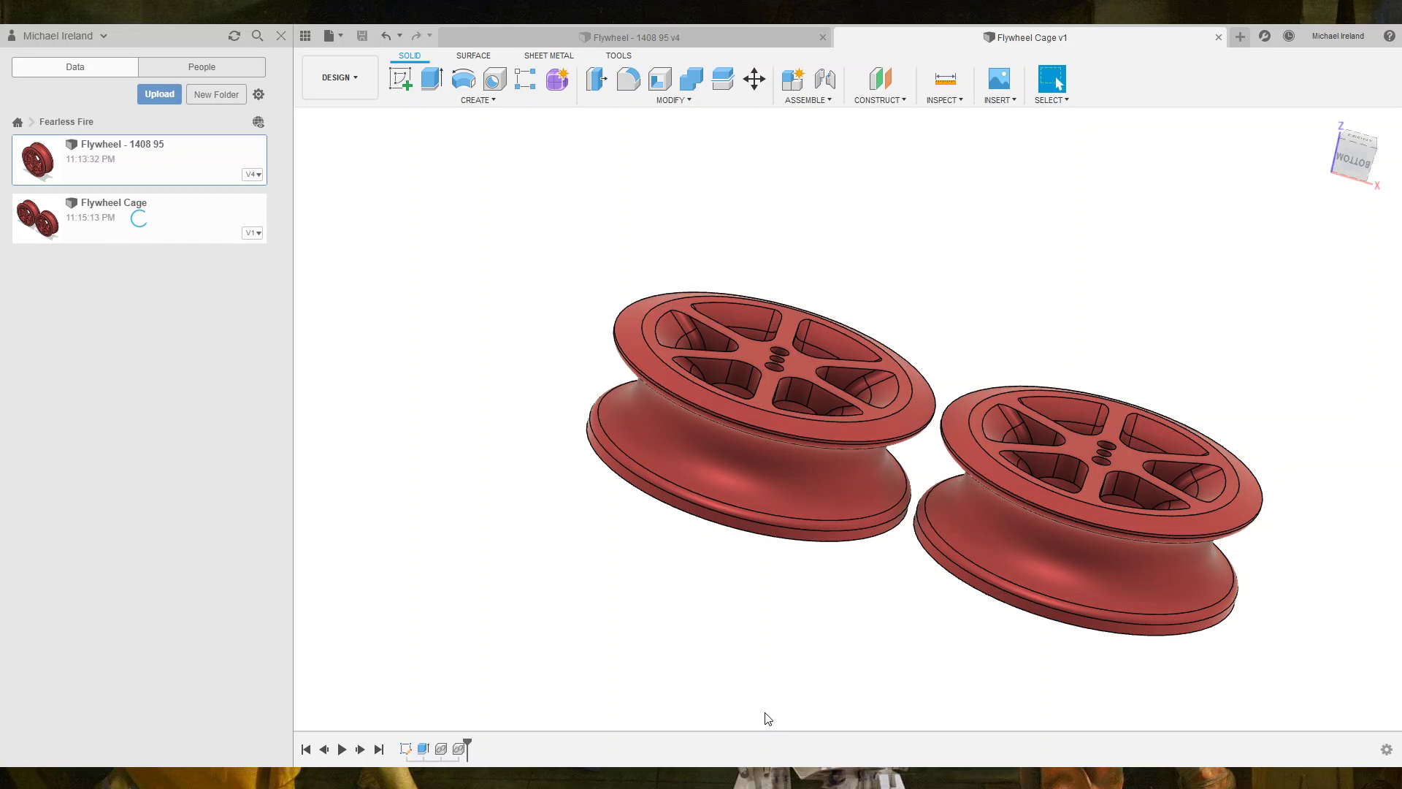
{"action": "middle_click_drag", "start_coordinate": [767, 719], "coordinate": [820, 401], "text": "shift"}
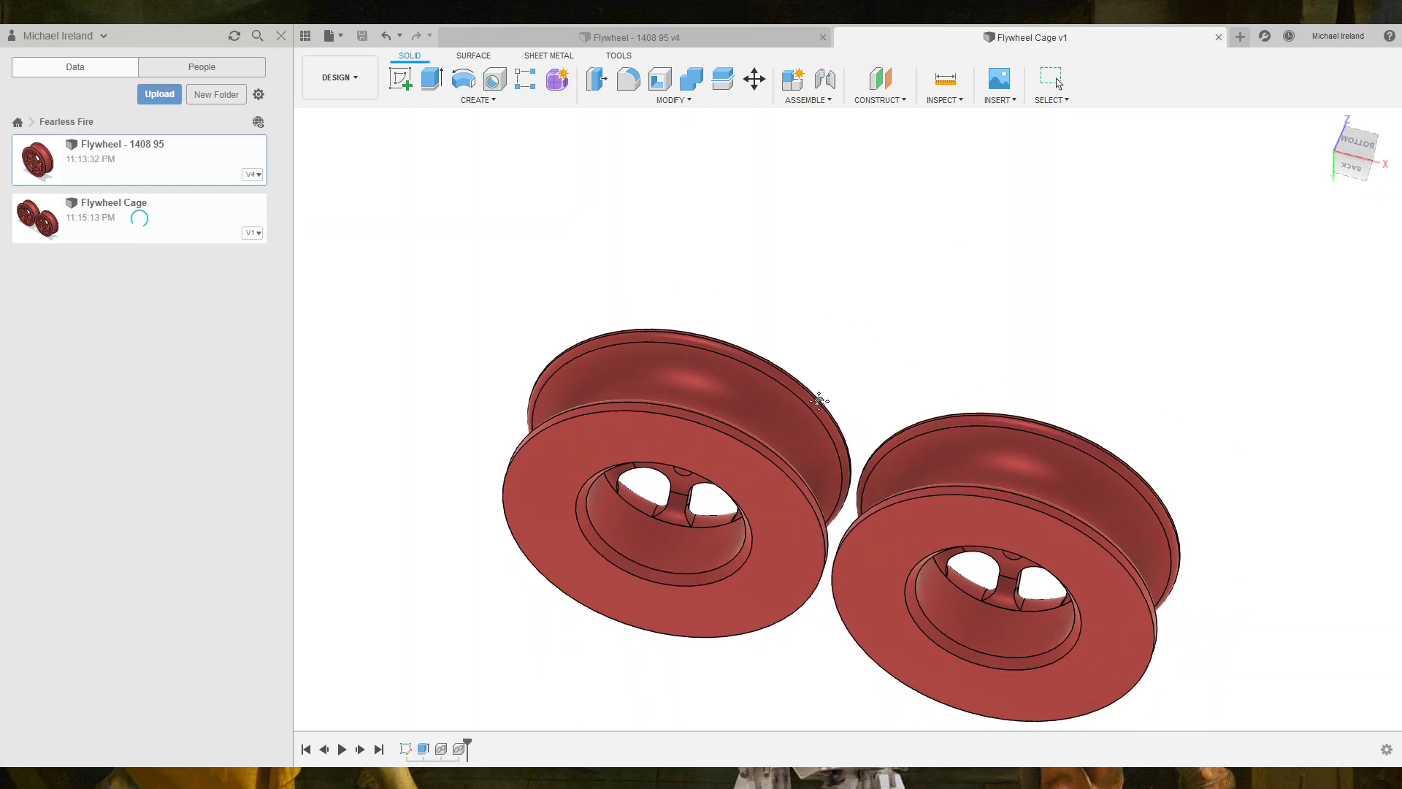
{"action": "scroll", "coordinate": [921, 501], "scroll_direction": "up", "scroll_amount": 2}
{"action": "scroll", "coordinate": [950, 511], "scroll_direction": "up", "scroll_amount": 2}
{"action": "scroll", "coordinate": [1059, 526], "scroll_direction": "up", "scroll_amount": 2}
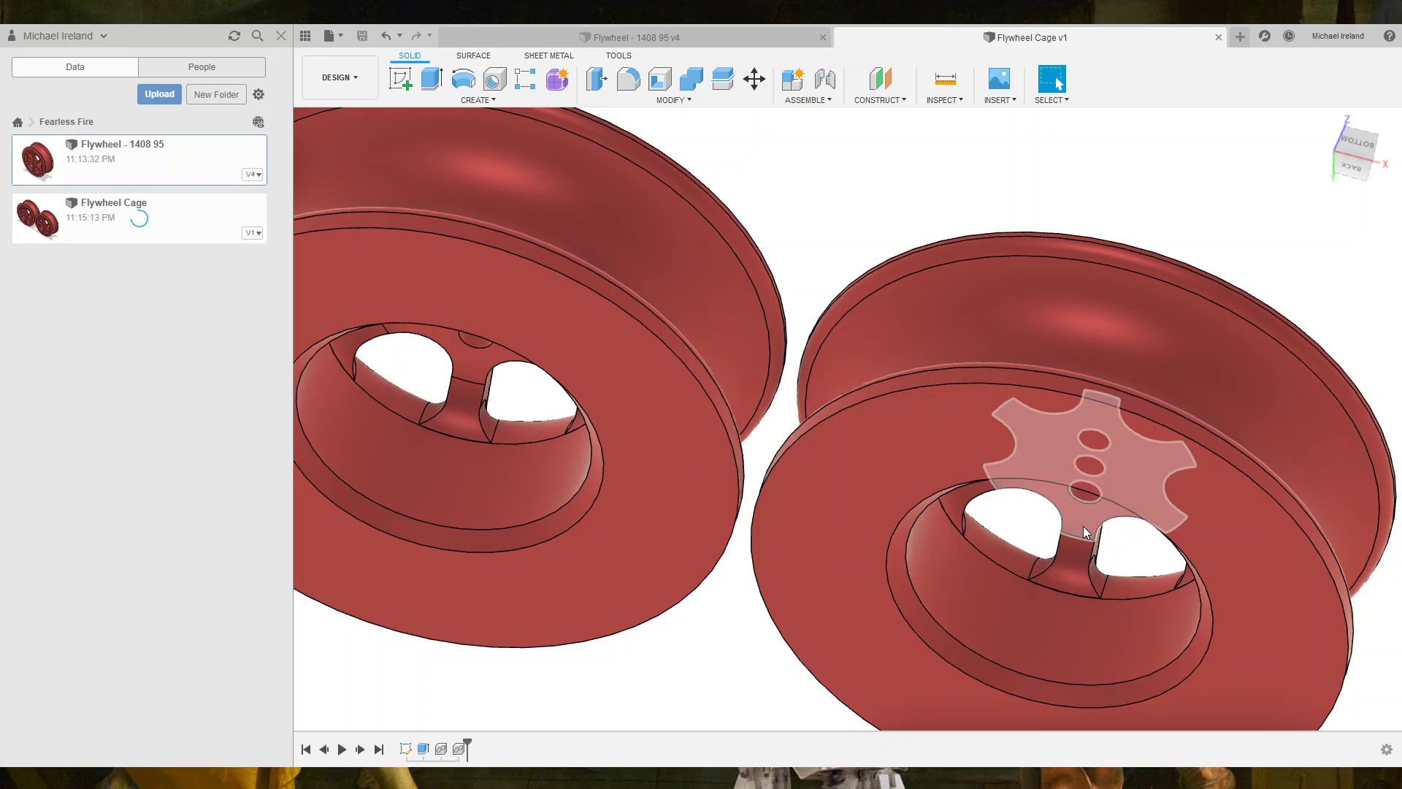
{"action": "left_click", "coordinate": [1084, 525]}
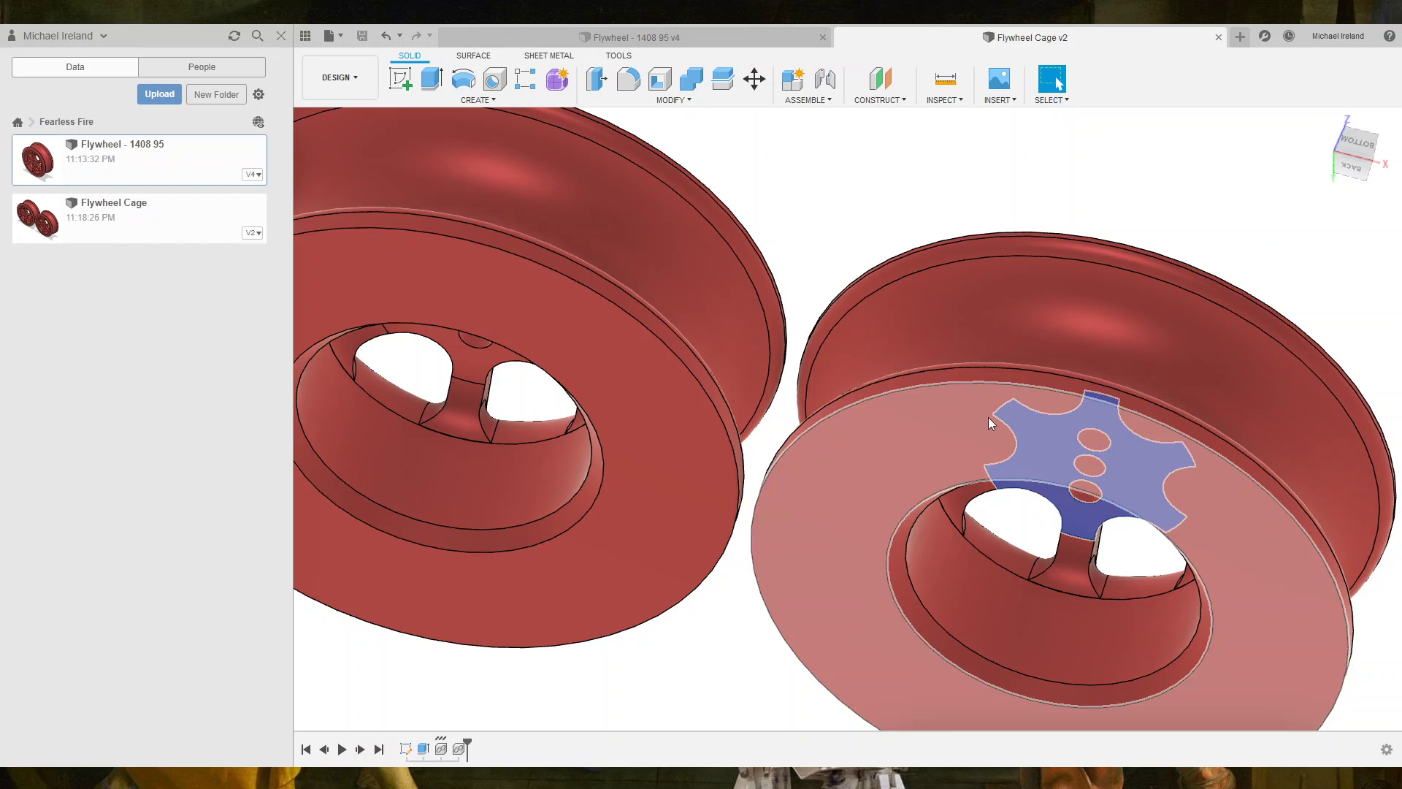
Create an offset construction plane from the flywheel's outer face.
{"action": "left_click", "coordinate": [880, 78]}
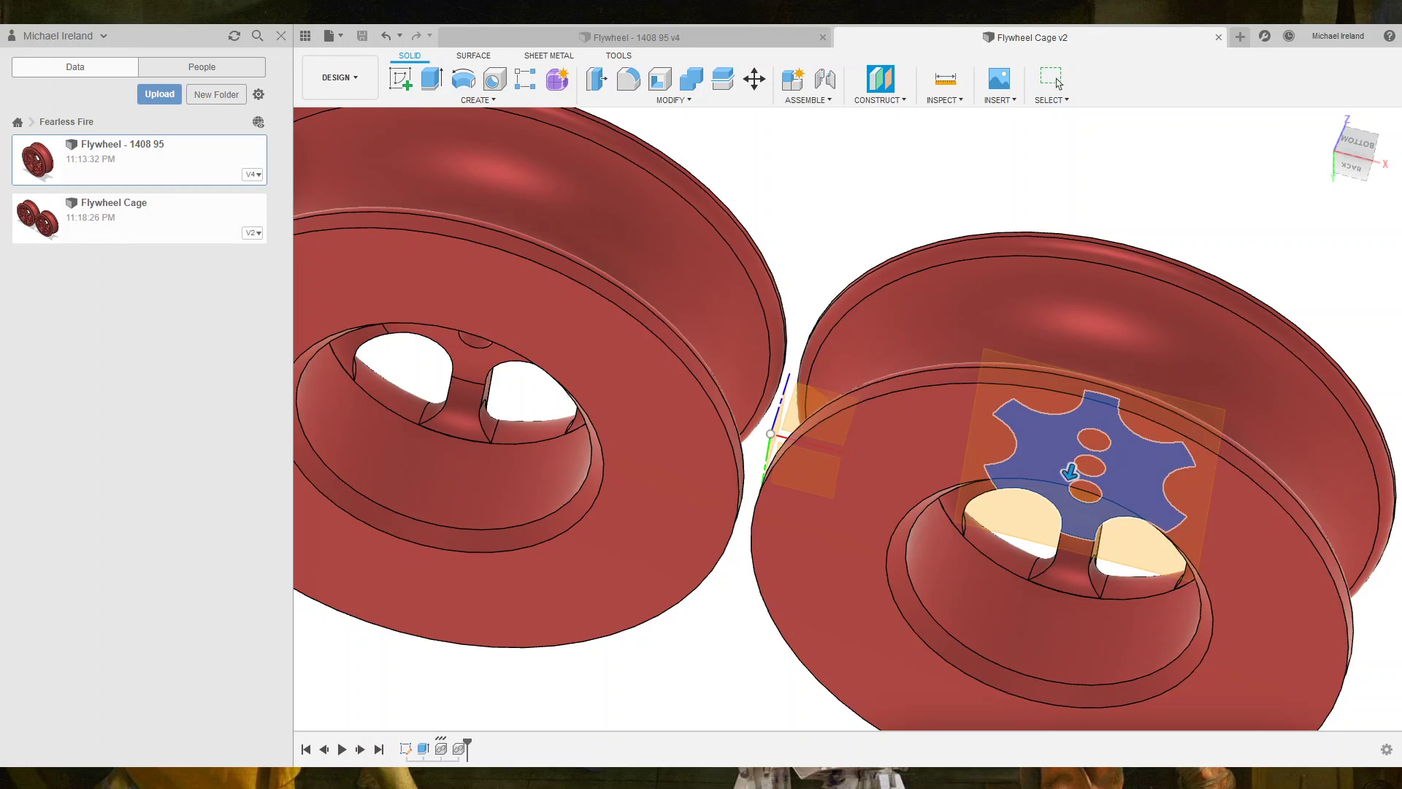
{"action": "left_click", "coordinate": [1211, 669]}
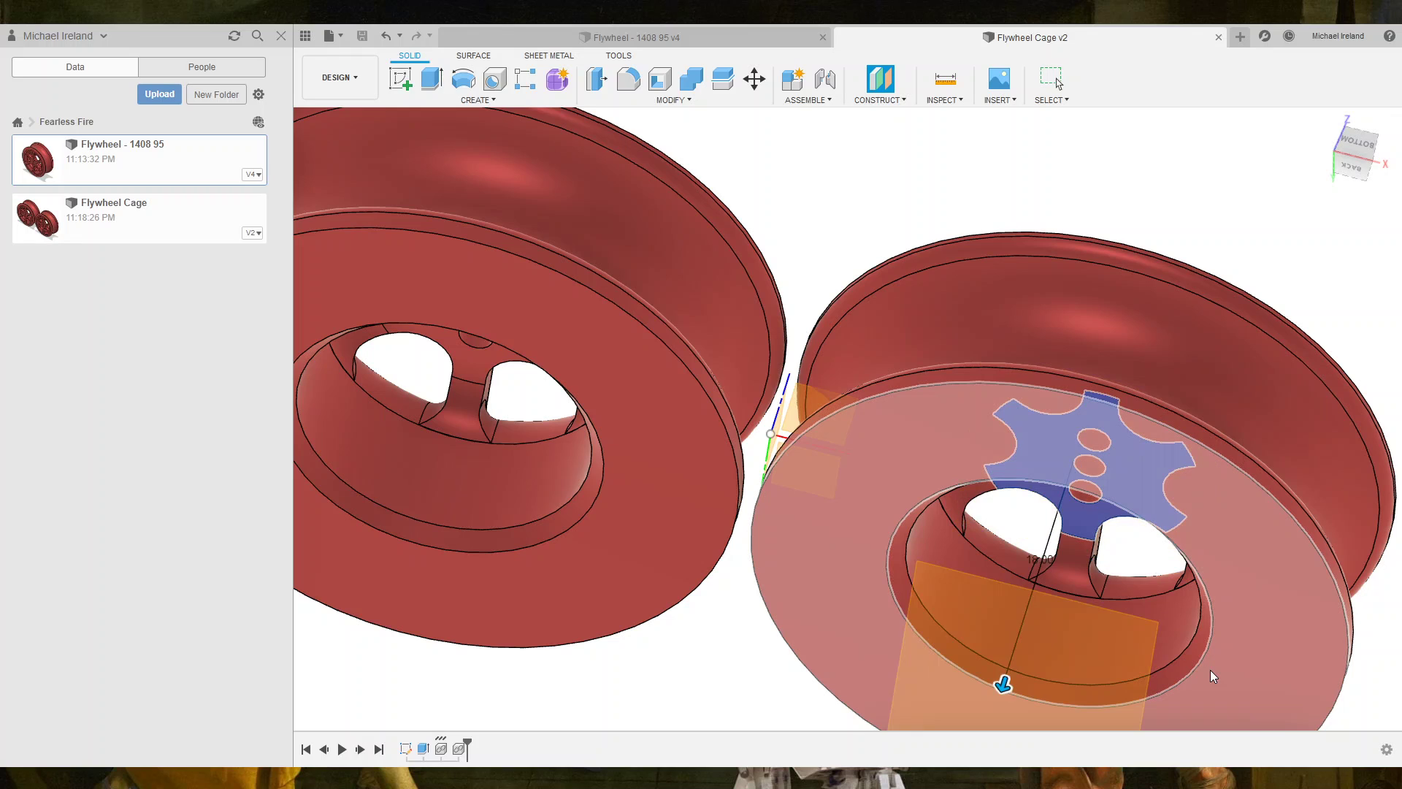
{"action": "key", "text": "Return"}
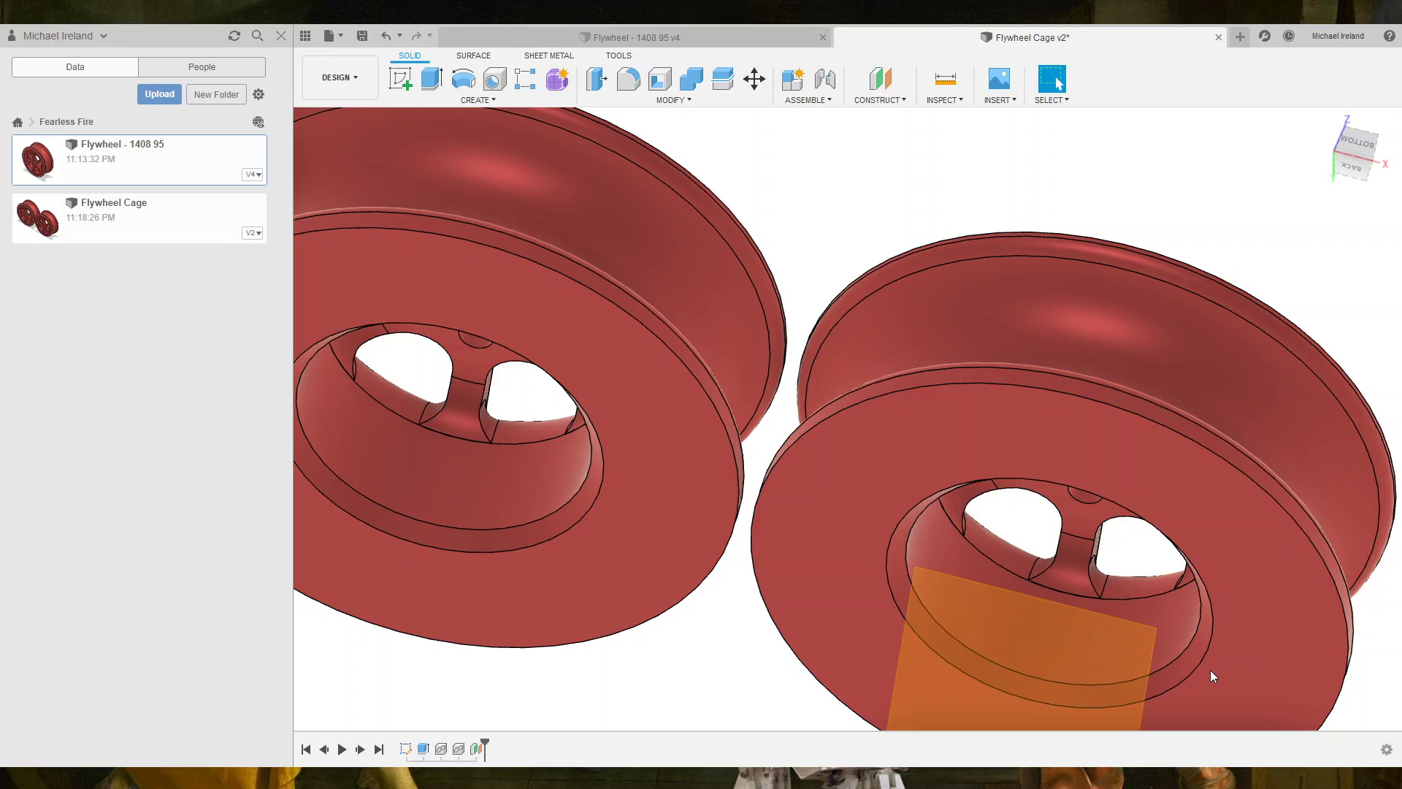
{"action": "scroll", "coordinate": [1105, 403], "scroll_direction": "down", "scroll_amount": 2}
{"action": "scroll", "coordinate": [1061, 399], "scroll_direction": "up", "scroll_amount": 2}
{"action": "scroll", "coordinate": [1060, 400], "scroll_direction": "down", "scroll_amount": 4}
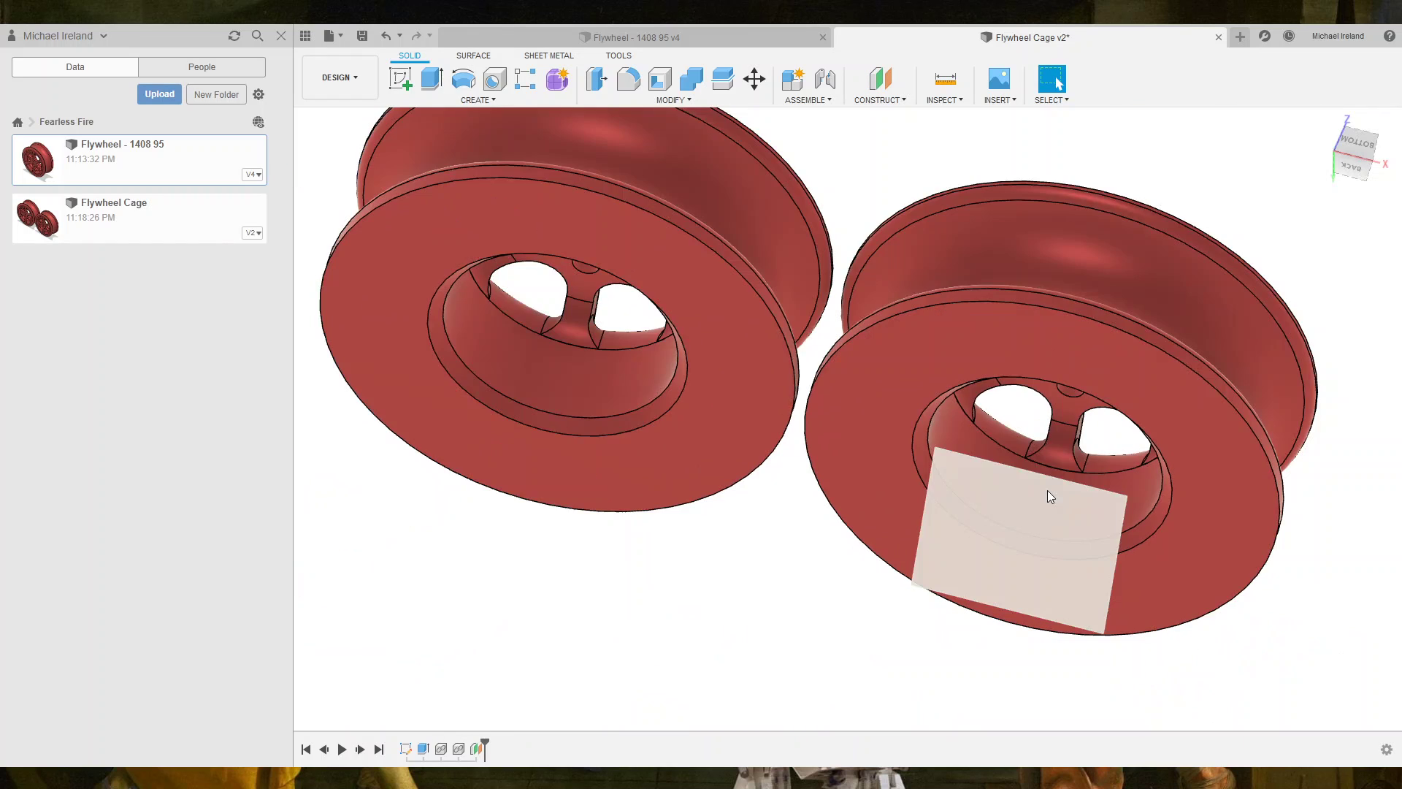
{"action": "scroll", "coordinate": [1047, 489], "scroll_direction": "down", "scroll_amount": 2}
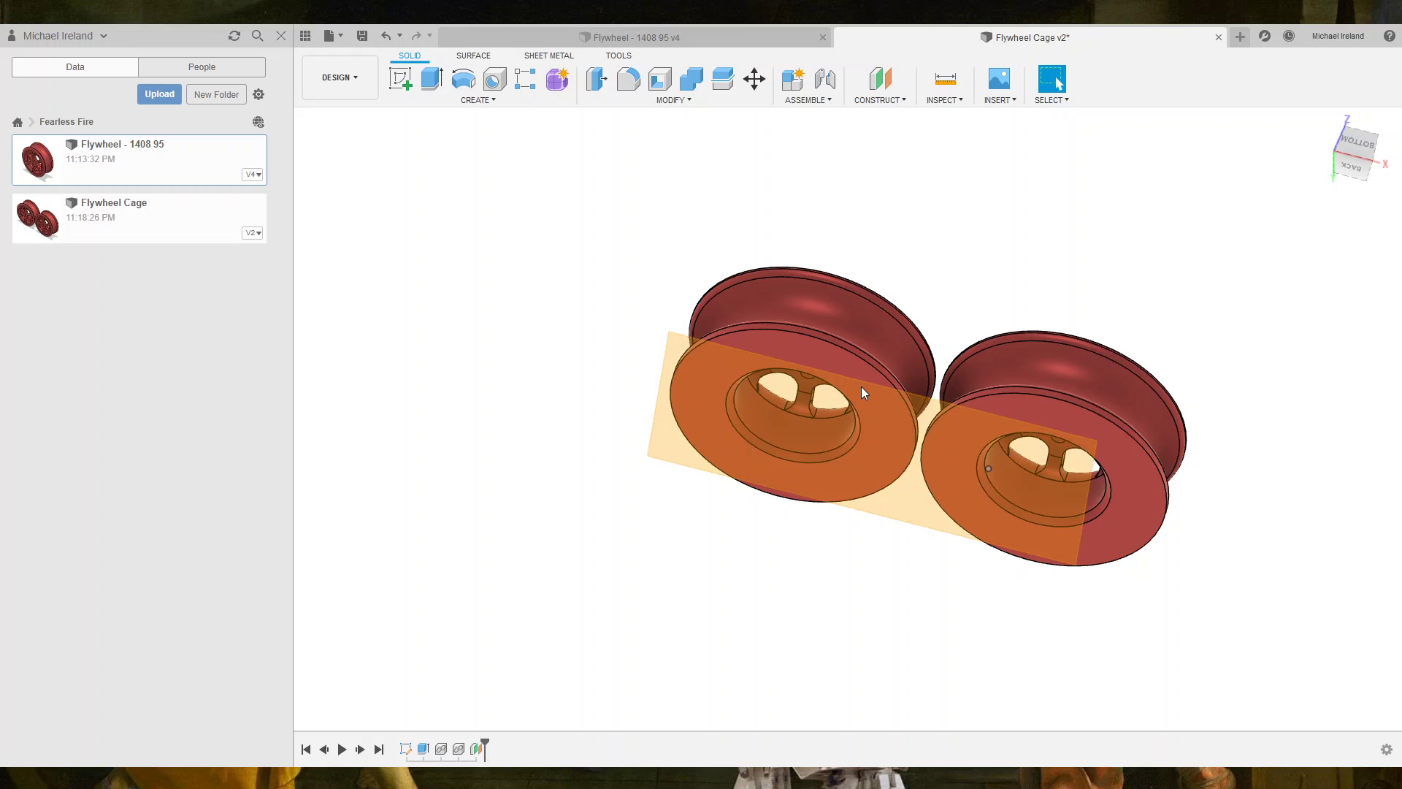
{"action": "mouse_move", "coordinate": [1356, 150]}
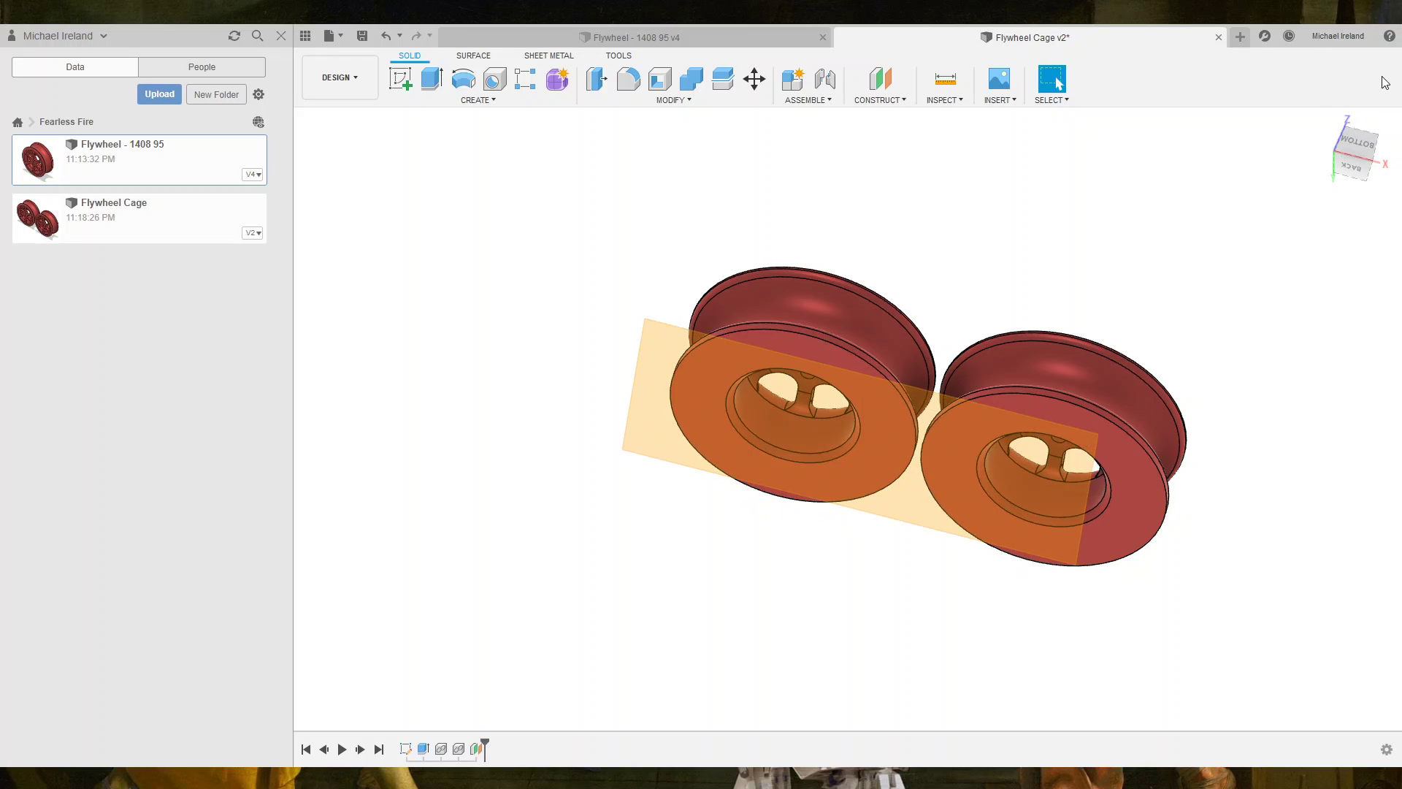
{"action": "left_click", "coordinate": [1361, 178]}
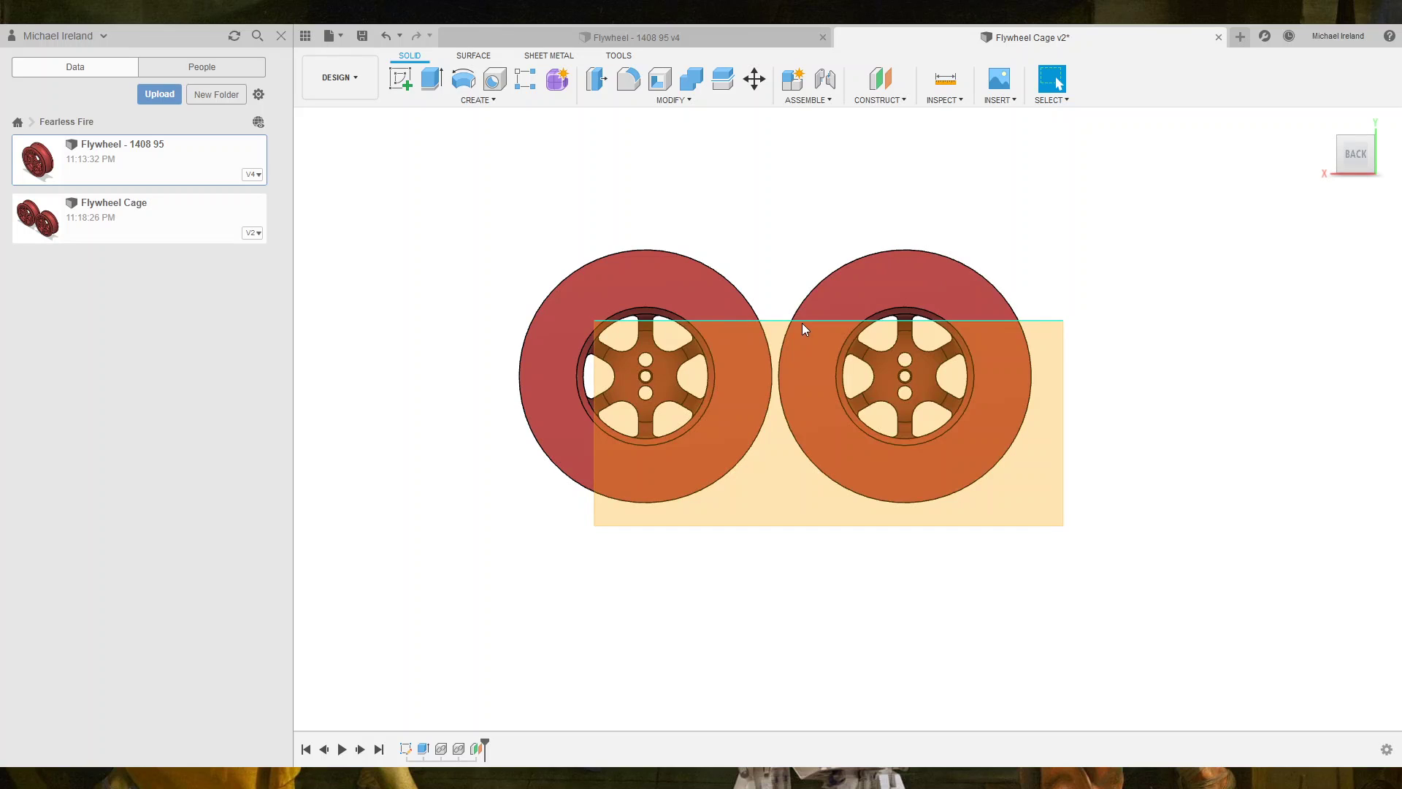
Extend the plane up and left beneath both wheels, then sketch on it.
{"action": "left_click_drag", "start_coordinate": [804, 320], "coordinate": [849, 209]}
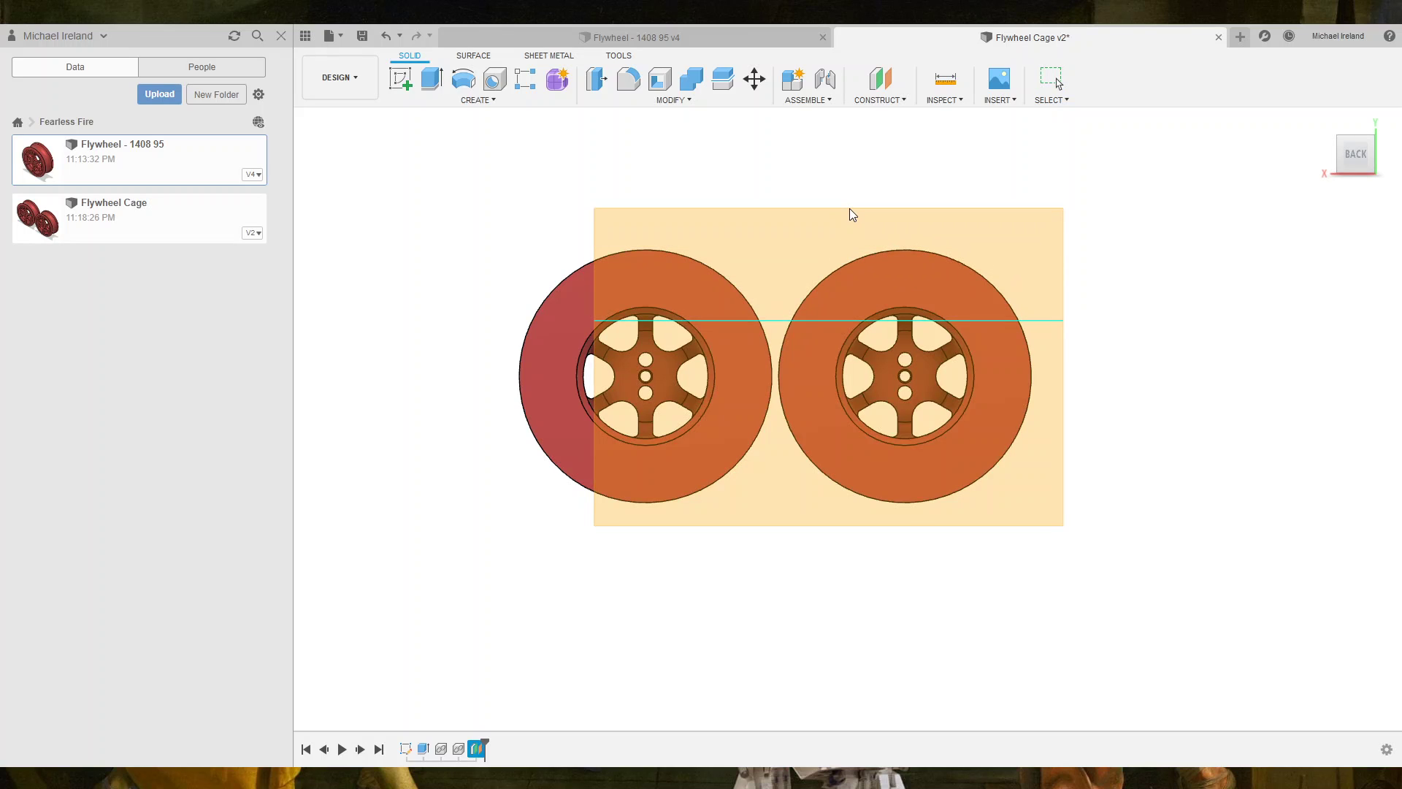
{"action": "left_click_drag", "start_coordinate": [596, 350], "coordinate": [457, 367]}
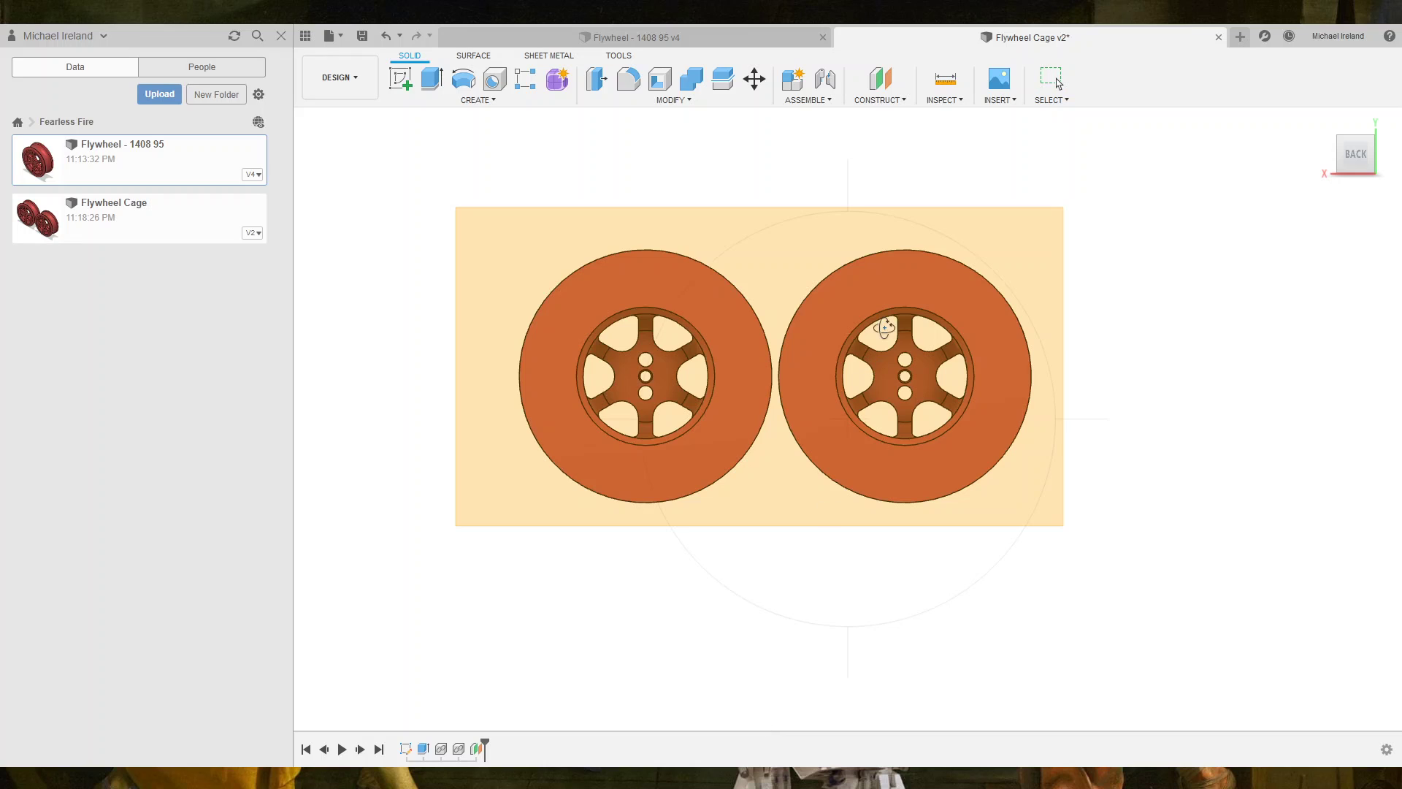
{"action": "mouse_move", "coordinate": [886, 326]}
{"action": "middle_mouse_down", "text": "shift"}
{"action": "mouse_move", "coordinate": [867, 458]}
{"action": "mouse_move", "coordinate": [884, 395]}
{"action": "mouse_move", "coordinate": [870, 343]}
{"action": "mouse_move", "coordinate": [851, 510]}
{"action": "middle_mouse_up", "text": "shift"}
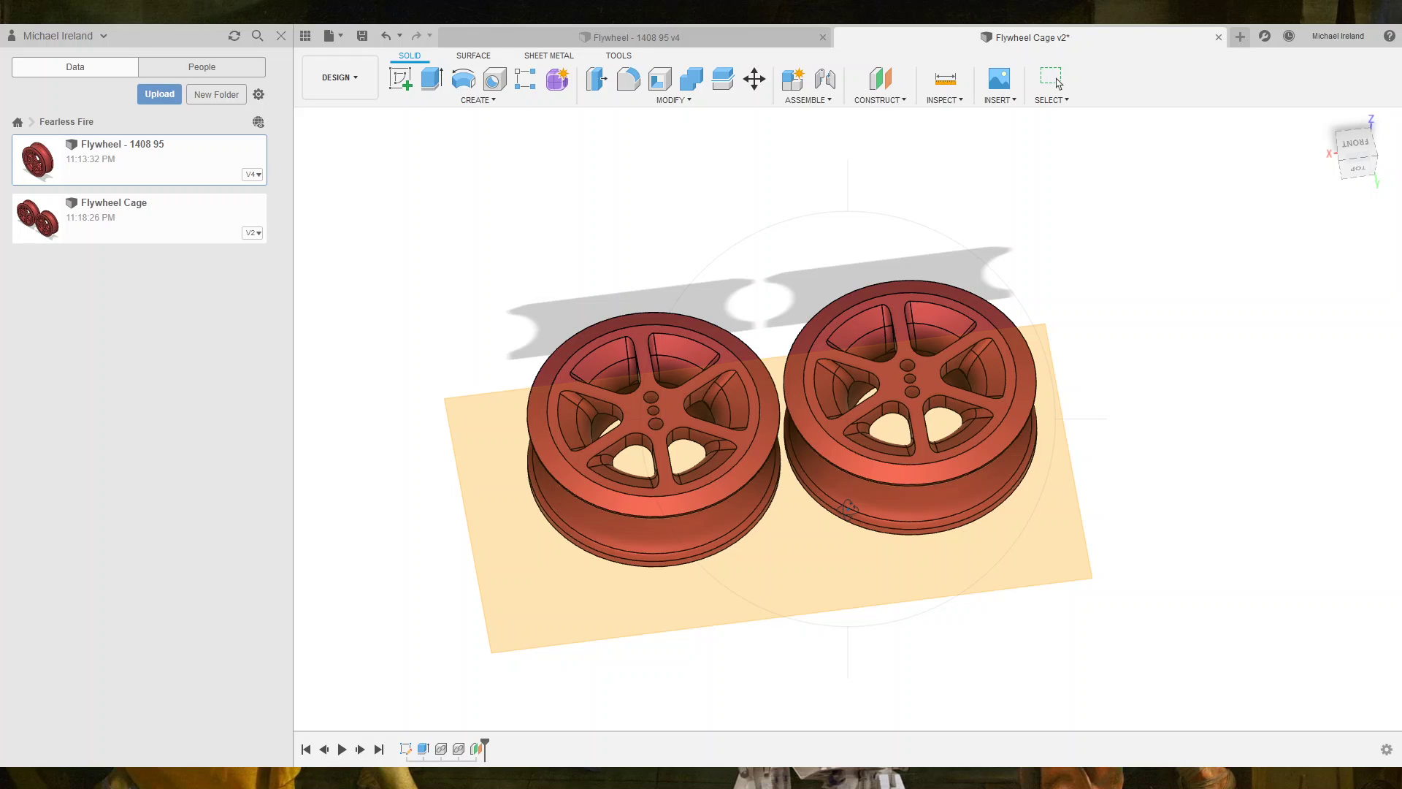
{"action": "mouse_move", "coordinate": [839, 591]}
{"action": "middle_mouse_down", "text": "shift"}
{"action": "mouse_move", "coordinate": [788, 510]}
{"action": "mouse_move", "coordinate": [817, 626]}
{"action": "mouse_move", "coordinate": [779, 648]}
{"action": "mouse_move", "coordinate": [802, 641]}
{"action": "mouse_move", "coordinate": [848, 526]}
{"action": "mouse_move", "coordinate": [836, 550]}
{"action": "mouse_move", "coordinate": [826, 517]}
{"action": "mouse_move", "coordinate": [845, 538]}
{"action": "mouse_move", "coordinate": [858, 501]}
{"action": "mouse_move", "coordinate": [821, 555]}
{"action": "mouse_move", "coordinate": [781, 525]}
{"action": "mouse_move", "coordinate": [774, 444]}
{"action": "middle_mouse_up", "text": "shift"}
{"action": "left_click", "coordinate": [767, 455]}
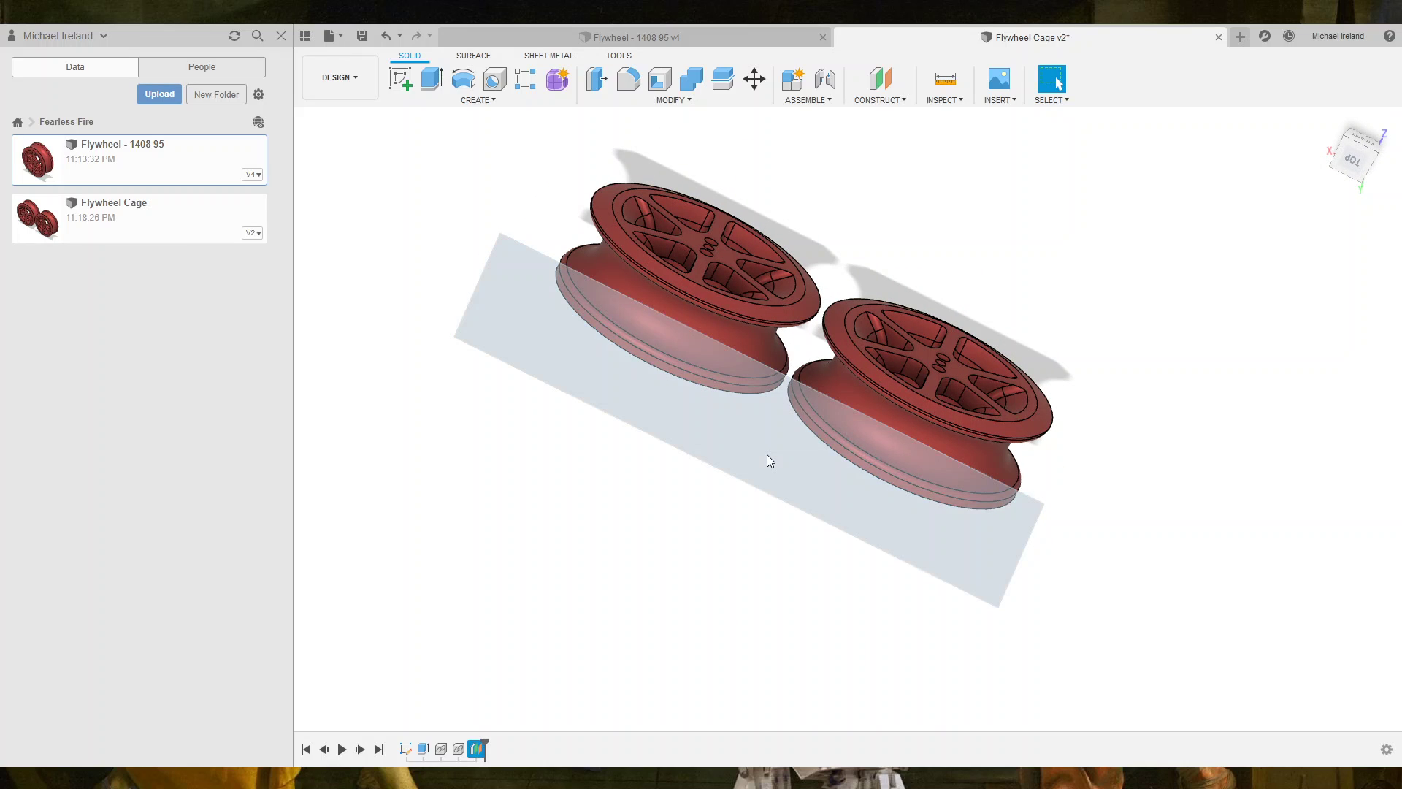
{"action": "left_click", "coordinate": [767, 461]}
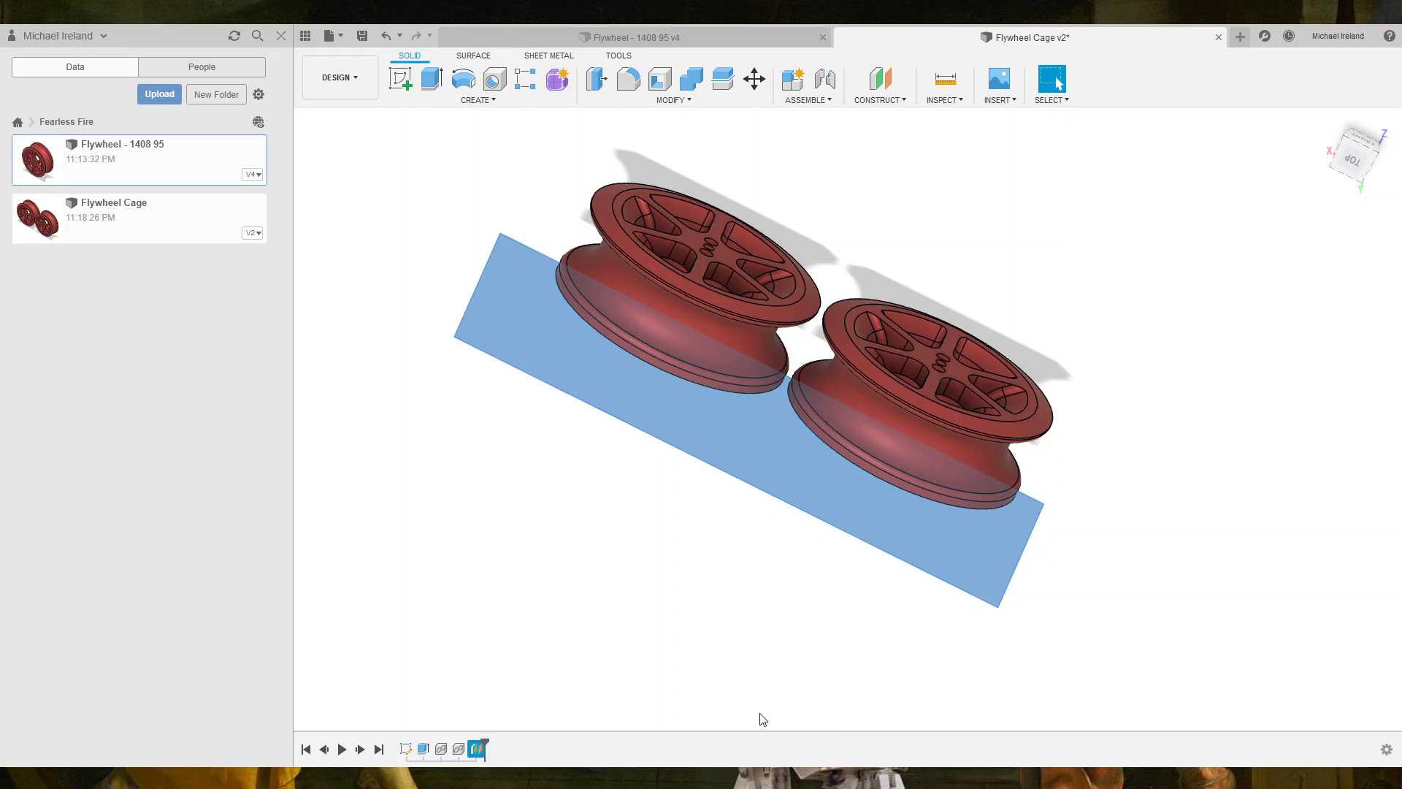
{"action": "middle_click_drag", "start_coordinate": [782, 607], "coordinate": [808, 560], "text": "shift"}
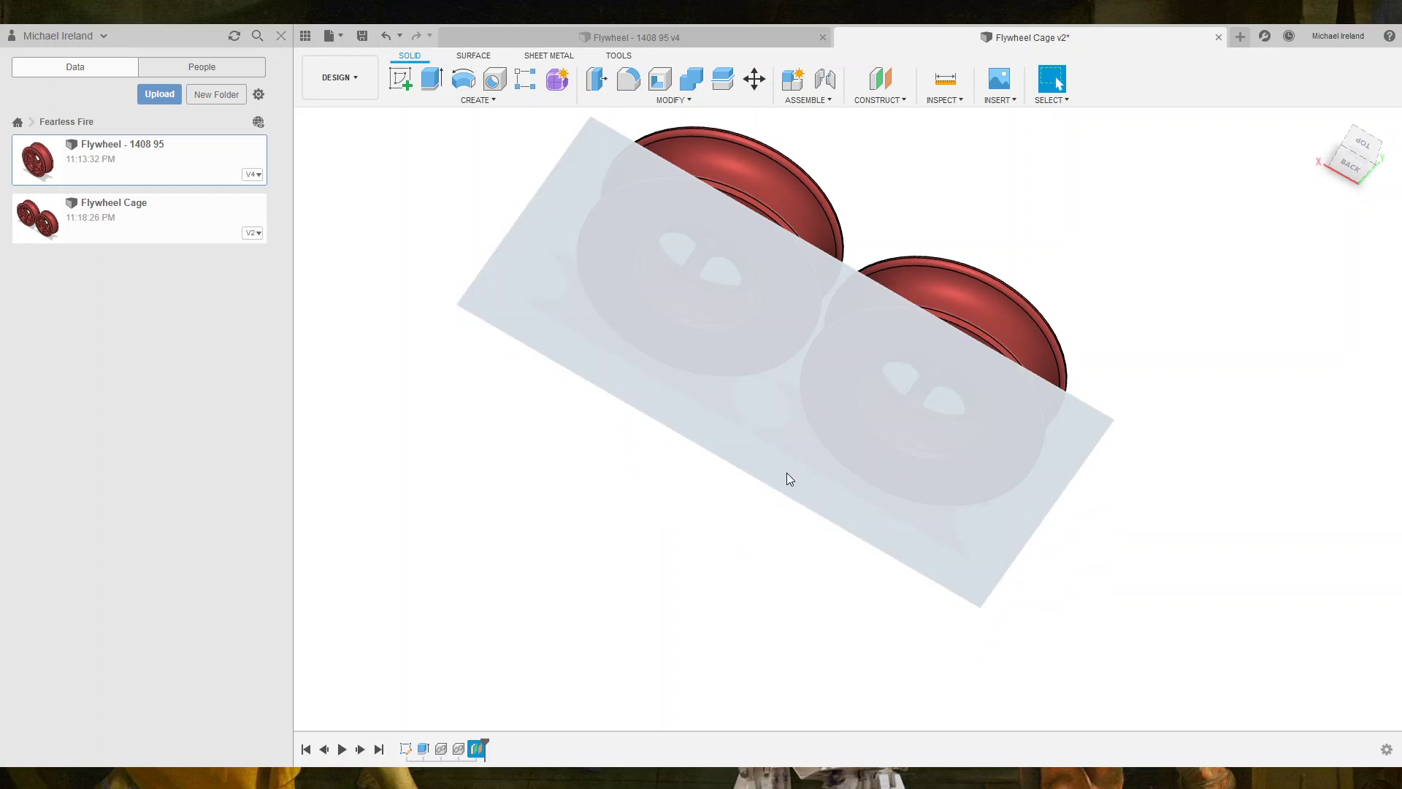
{"action": "left_click", "coordinate": [786, 472]}
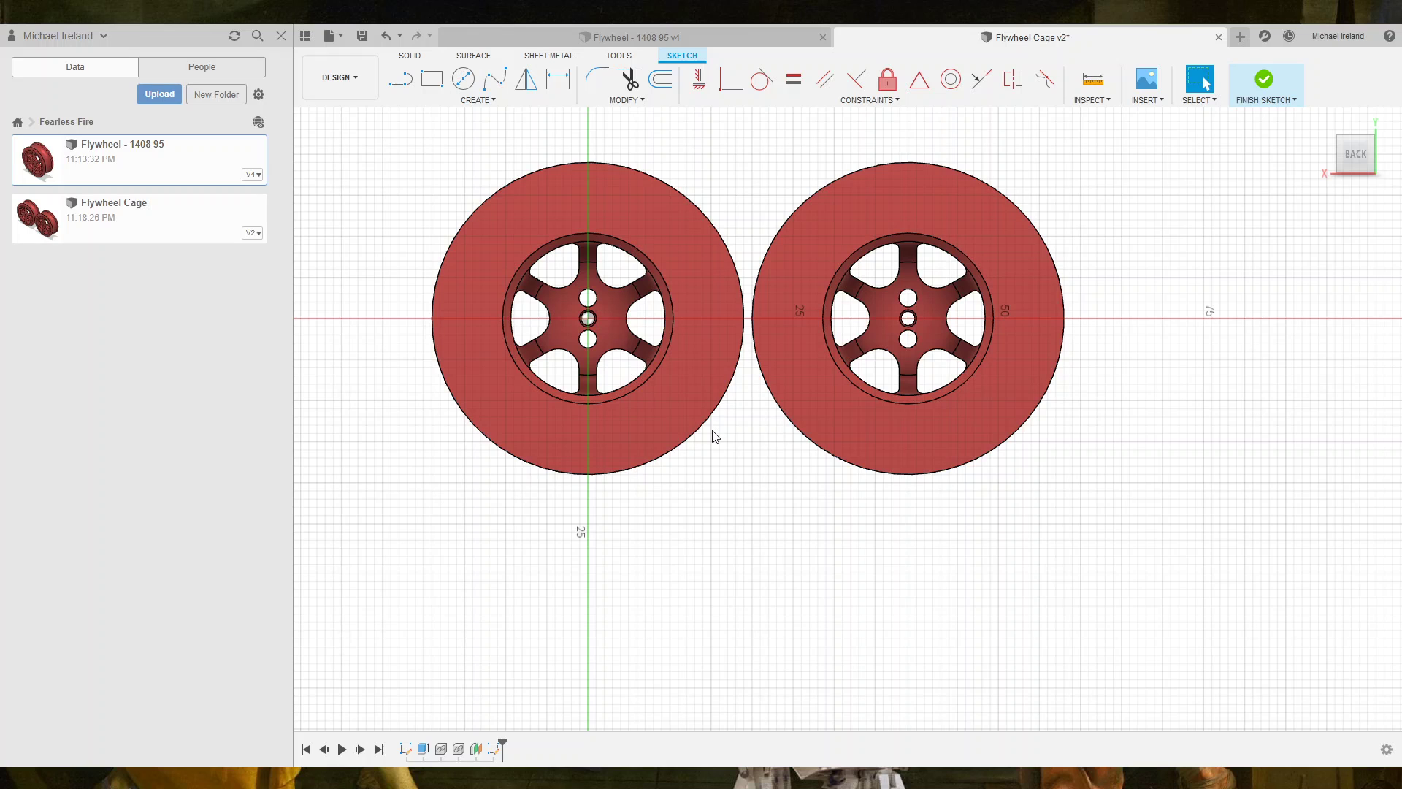
Frame both flywheels and select, then deselect, the left flywheel's outer circle.
{"action": "scroll", "coordinate": [626, 331], "scroll_direction": "up", "scroll_amount": 3}
{"action": "scroll", "coordinate": [512, 321], "scroll_direction": "up", "scroll_amount": 2}
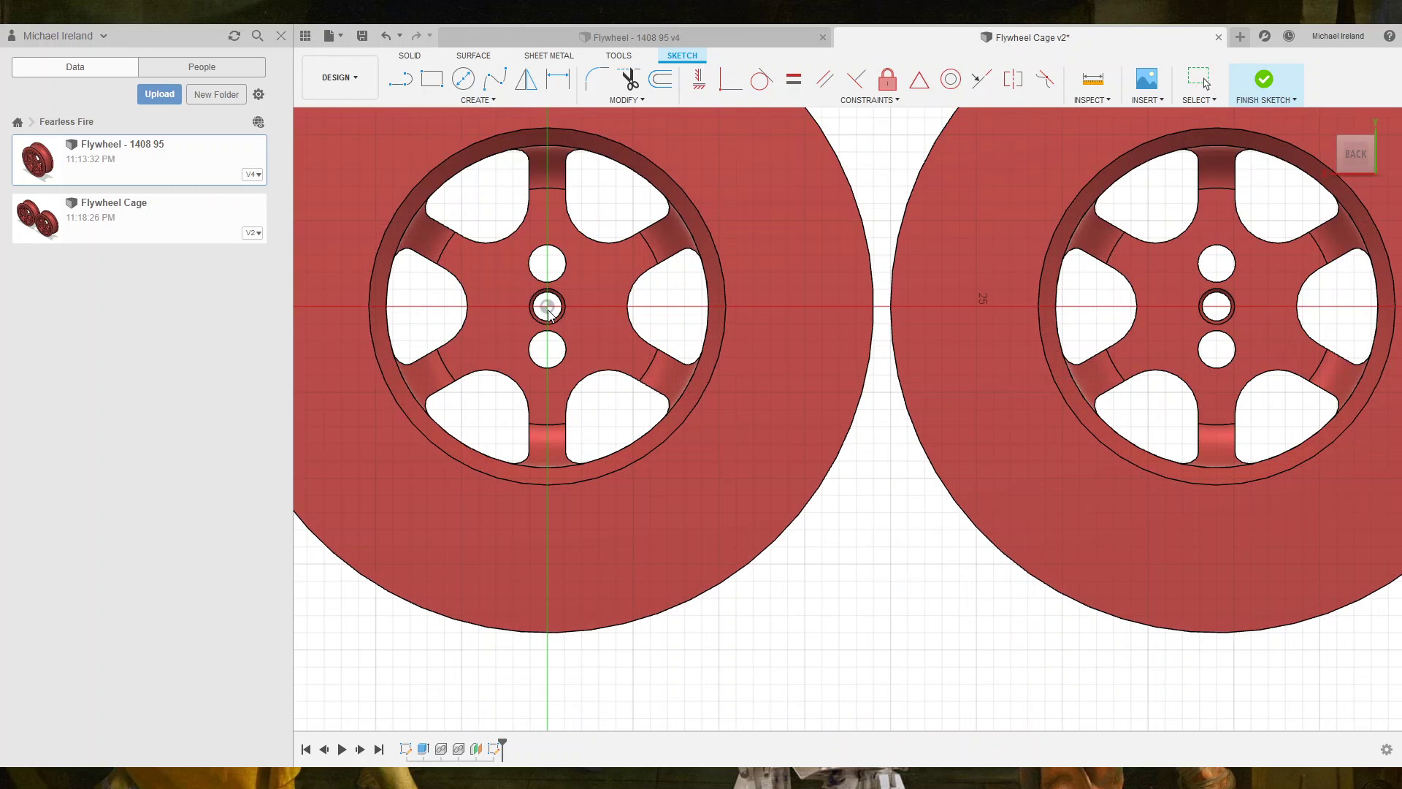
{"action": "scroll", "coordinate": [549, 313], "scroll_direction": "up", "scroll_amount": 2}
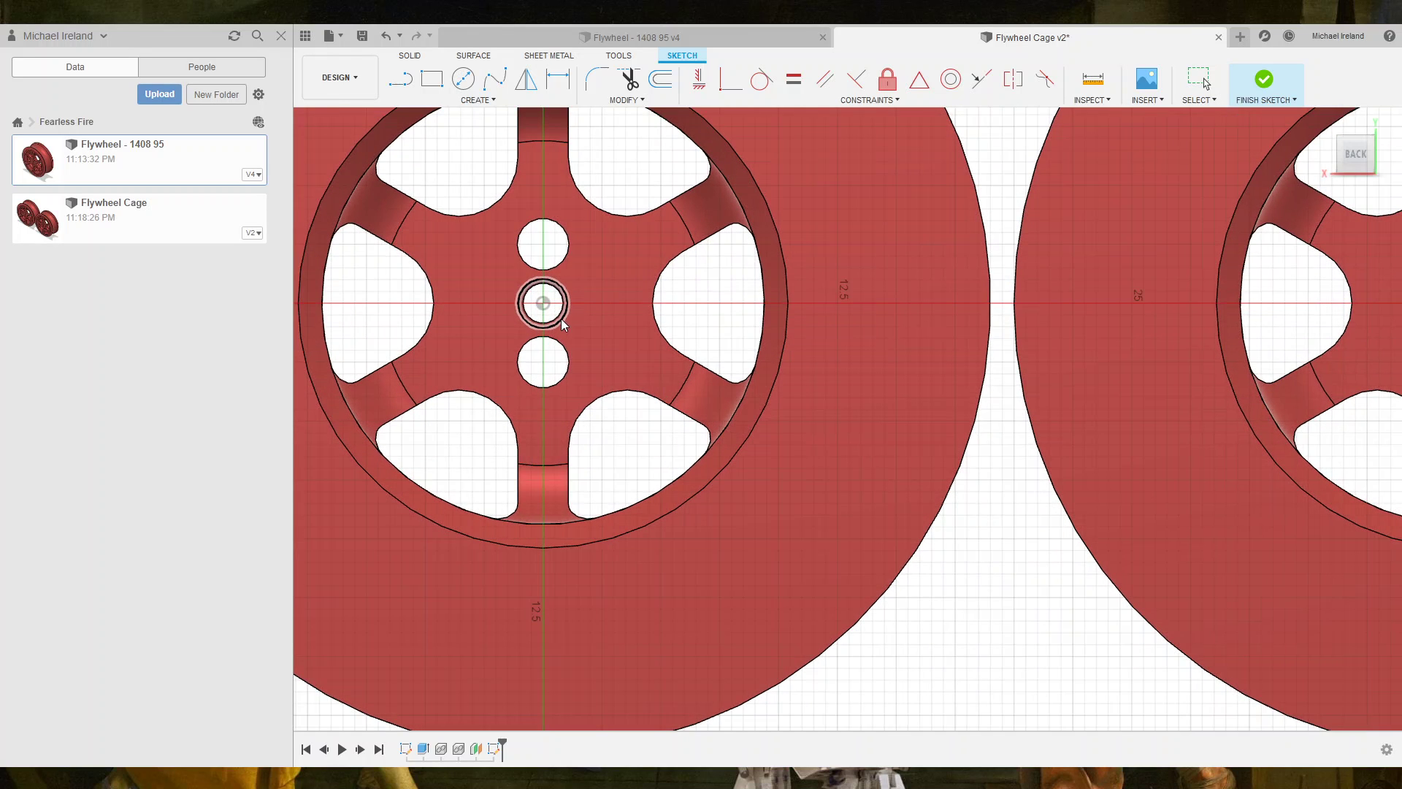
{"action": "scroll", "coordinate": [562, 324], "scroll_direction": "down", "scroll_amount": 1}
{"action": "scroll", "coordinate": [971, 476], "scroll_direction": "down", "scroll_amount": 2}
{"action": "middle_click_drag", "start_coordinate": [965, 476], "coordinate": [624, 492]}
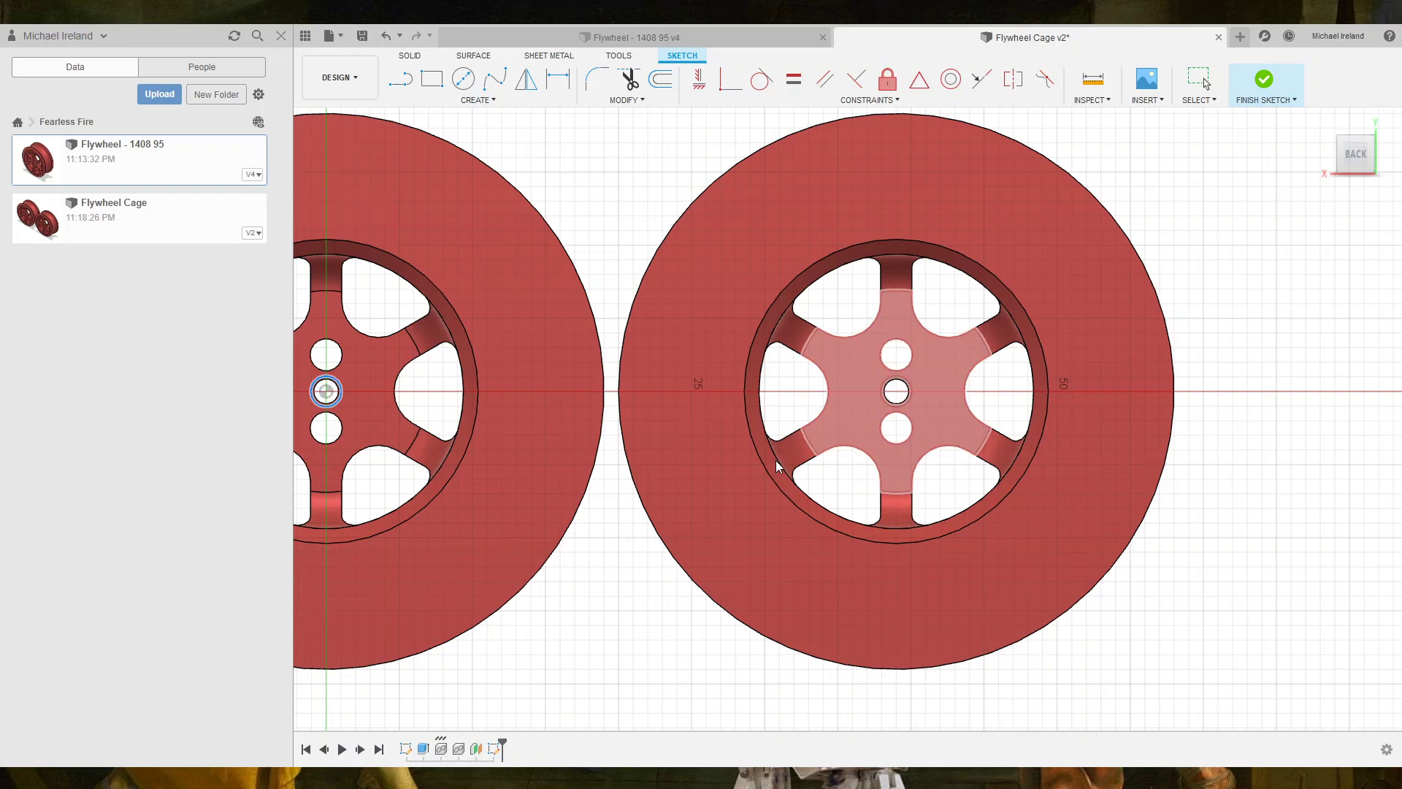
{"action": "scroll", "coordinate": [909, 382], "scroll_direction": "up", "scroll_amount": 3}
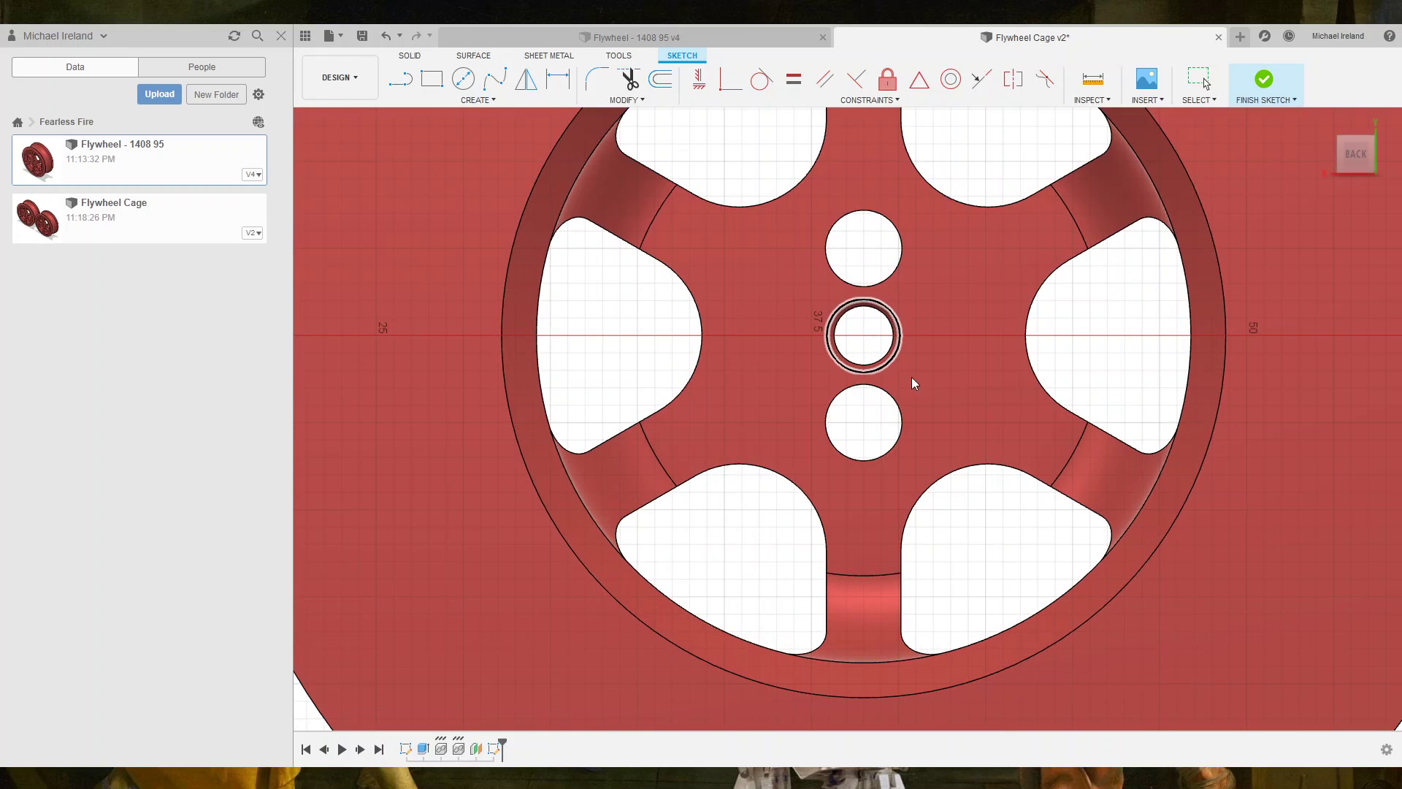
{"action": "scroll", "coordinate": [911, 383], "scroll_direction": "down", "scroll_amount": 3}
{"action": "scroll", "coordinate": [1023, 516], "scroll_direction": "down", "scroll_amount": 2}
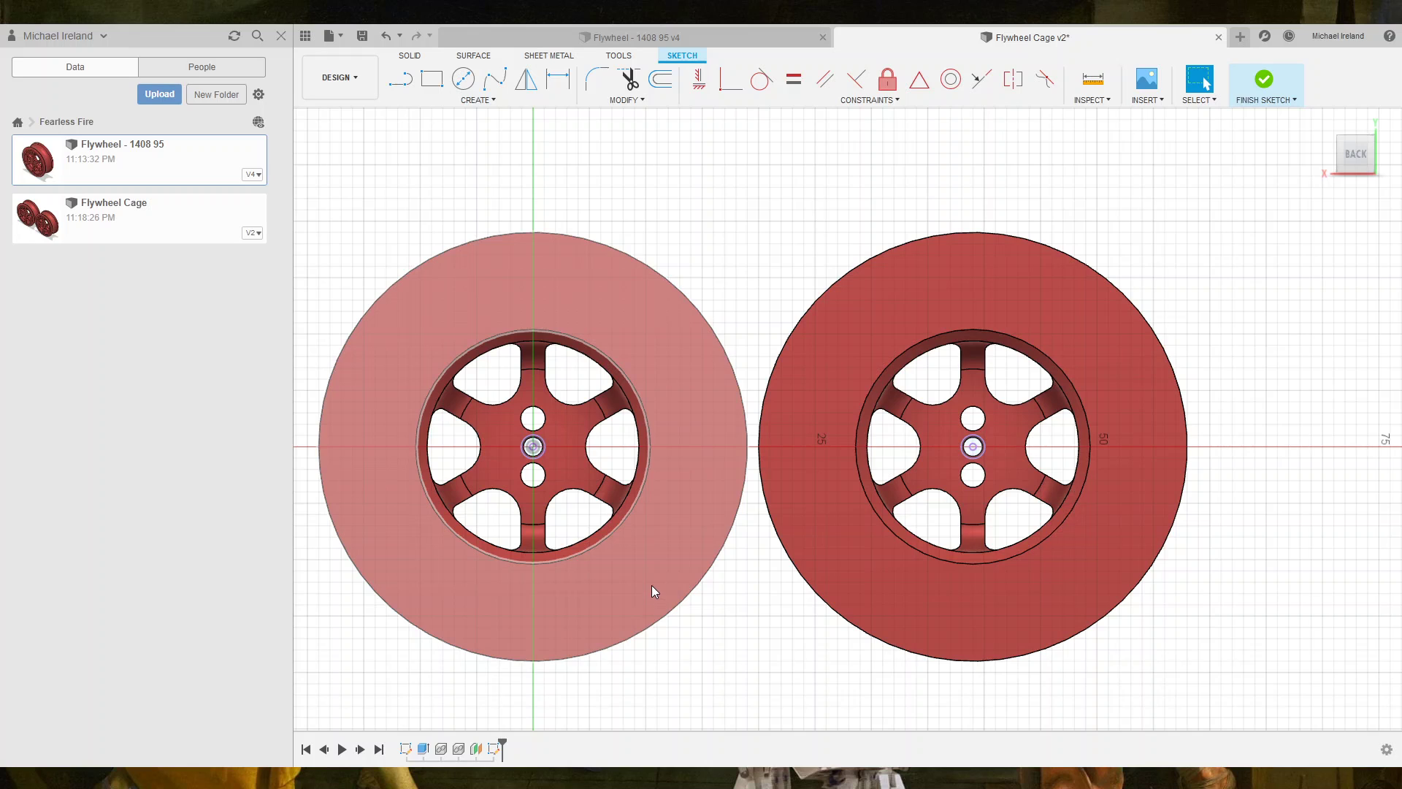
{"action": "scroll", "coordinate": [611, 584], "scroll_direction": "down", "scroll_amount": 2}
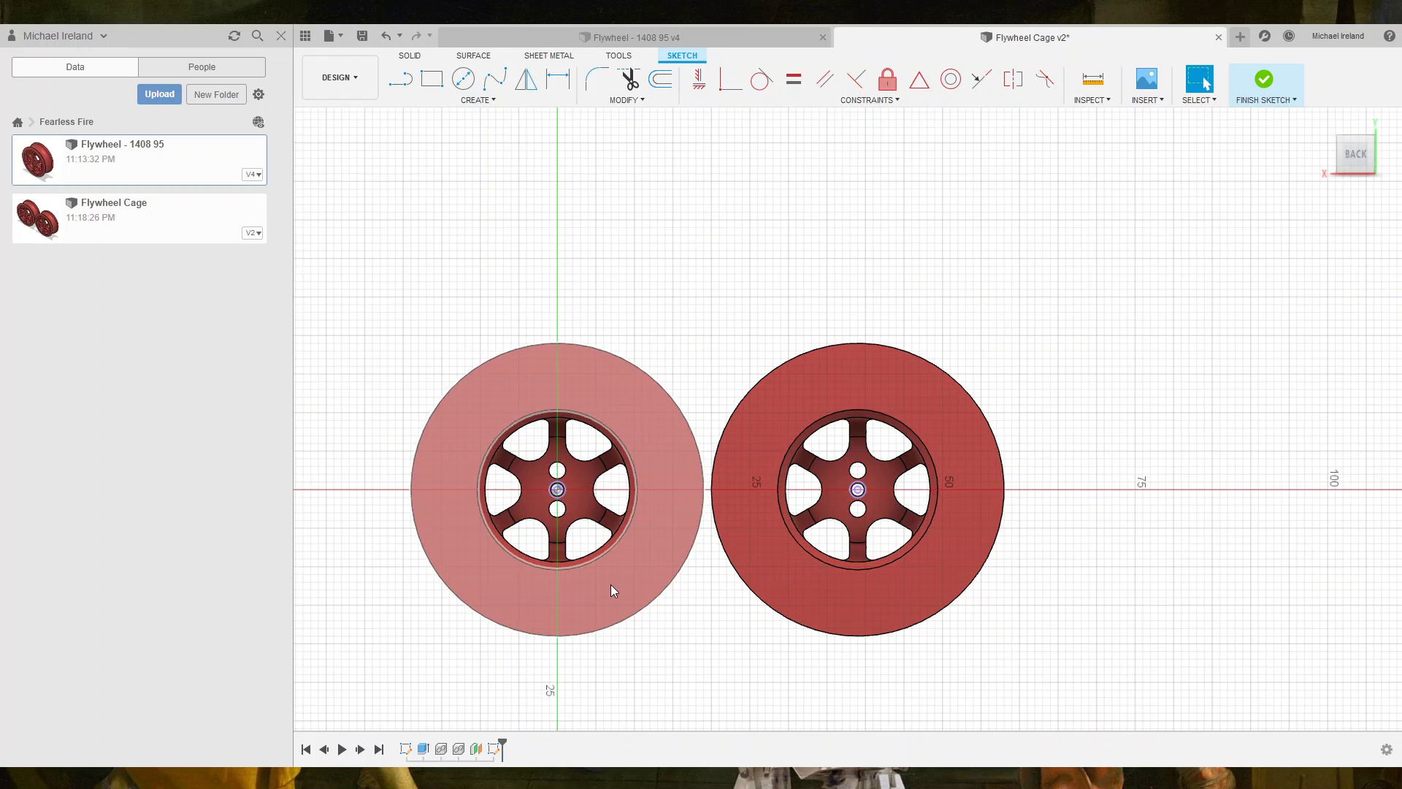
{"action": "left_click", "coordinate": [592, 345]}
{"action": "left_click", "coordinate": [802, 352]}
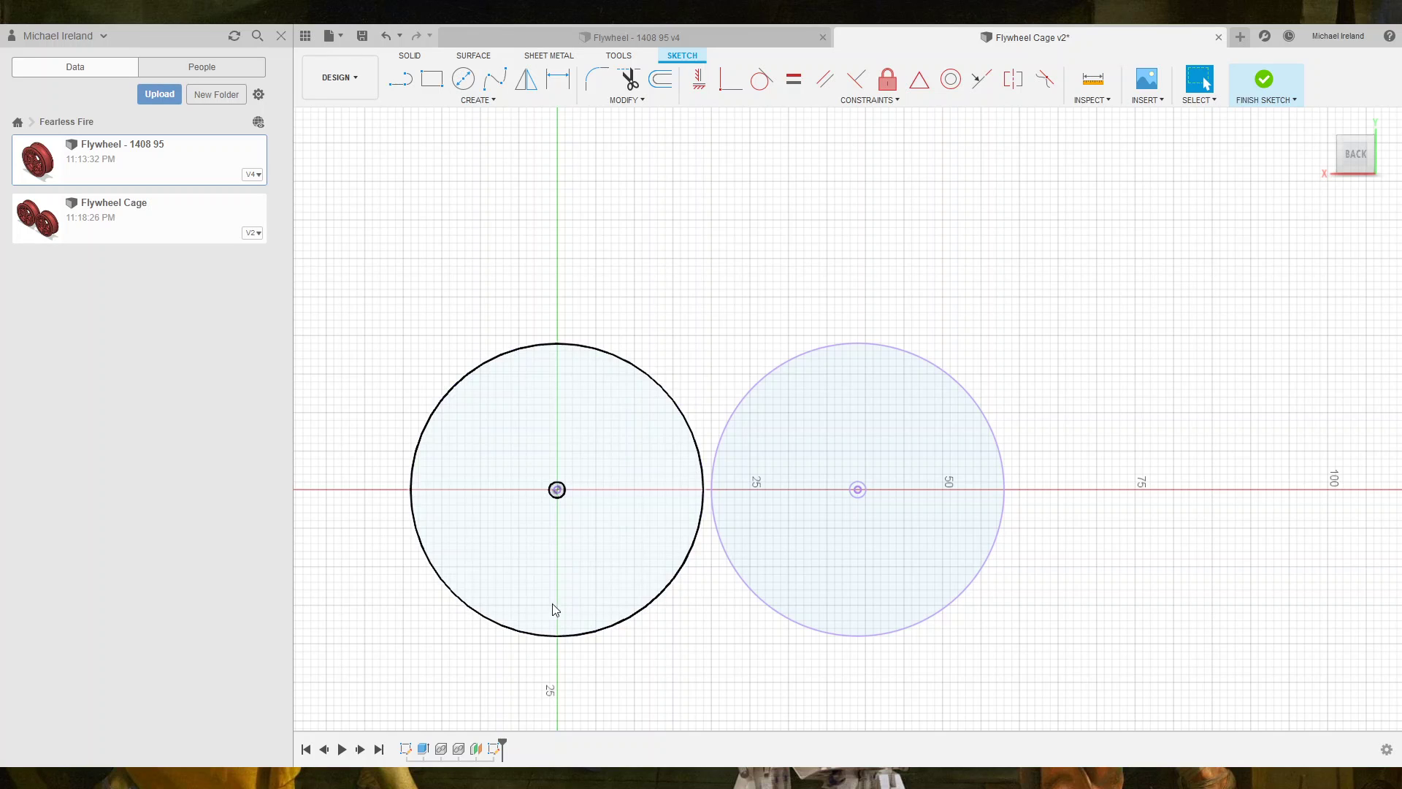
Draw a Ø12 circle centred on the left and the right flywheel hubs.
{"action": "scroll", "coordinate": [555, 585], "scroll_direction": "up", "scroll_amount": 2}
{"action": "key", "text": "c"}
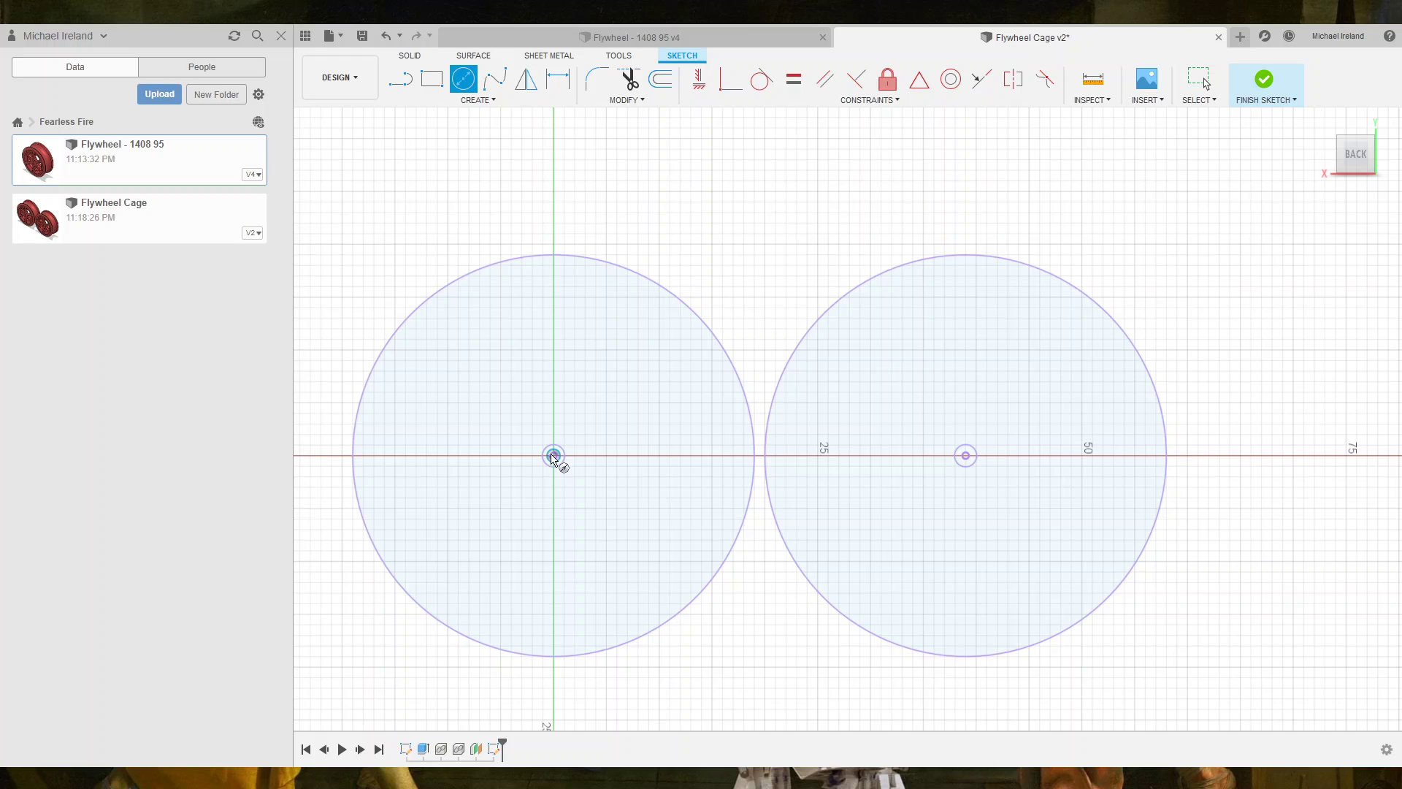
{"action": "left_click", "coordinate": [553, 456]}
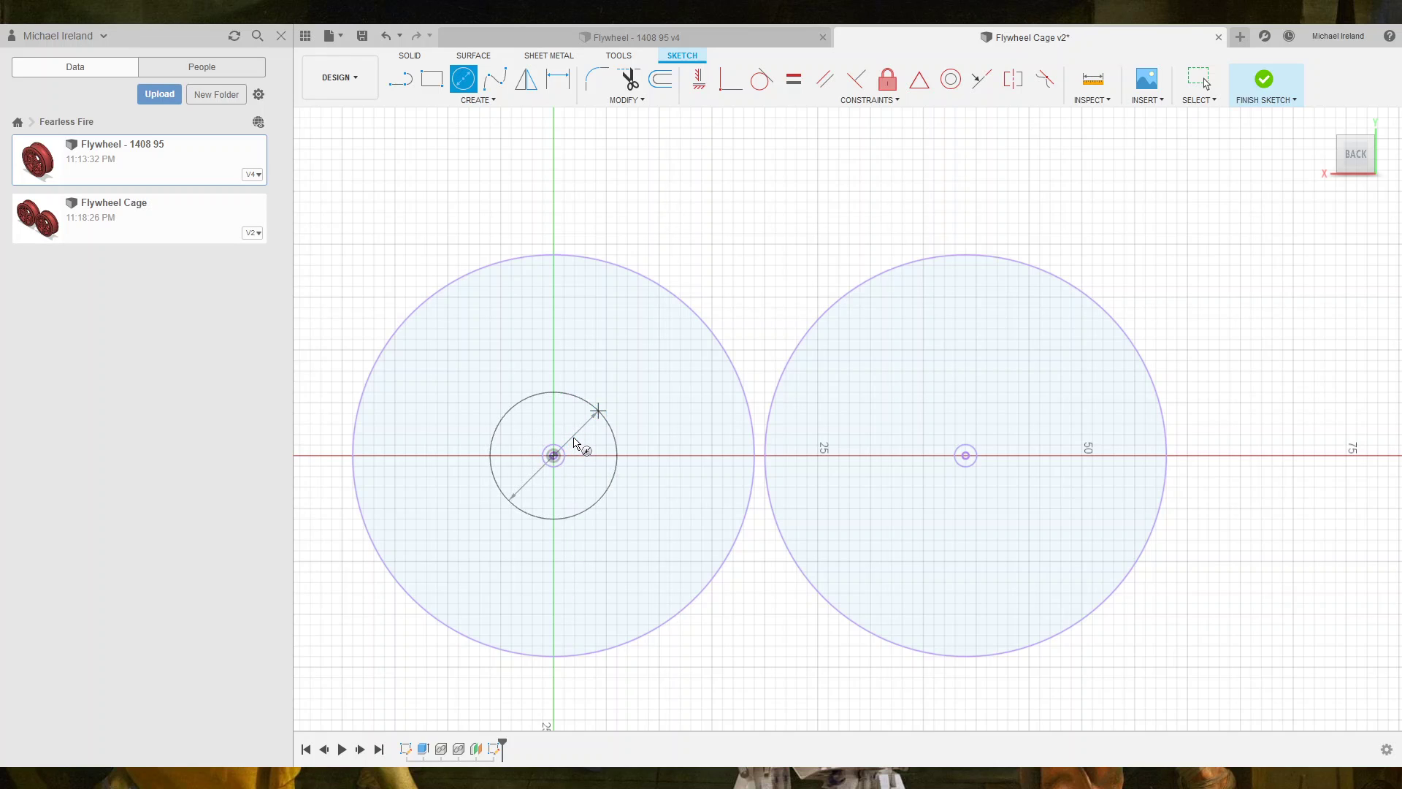
{"action": "left_click", "coordinate": [574, 442]}
{"action": "key", "text": "Escape"}
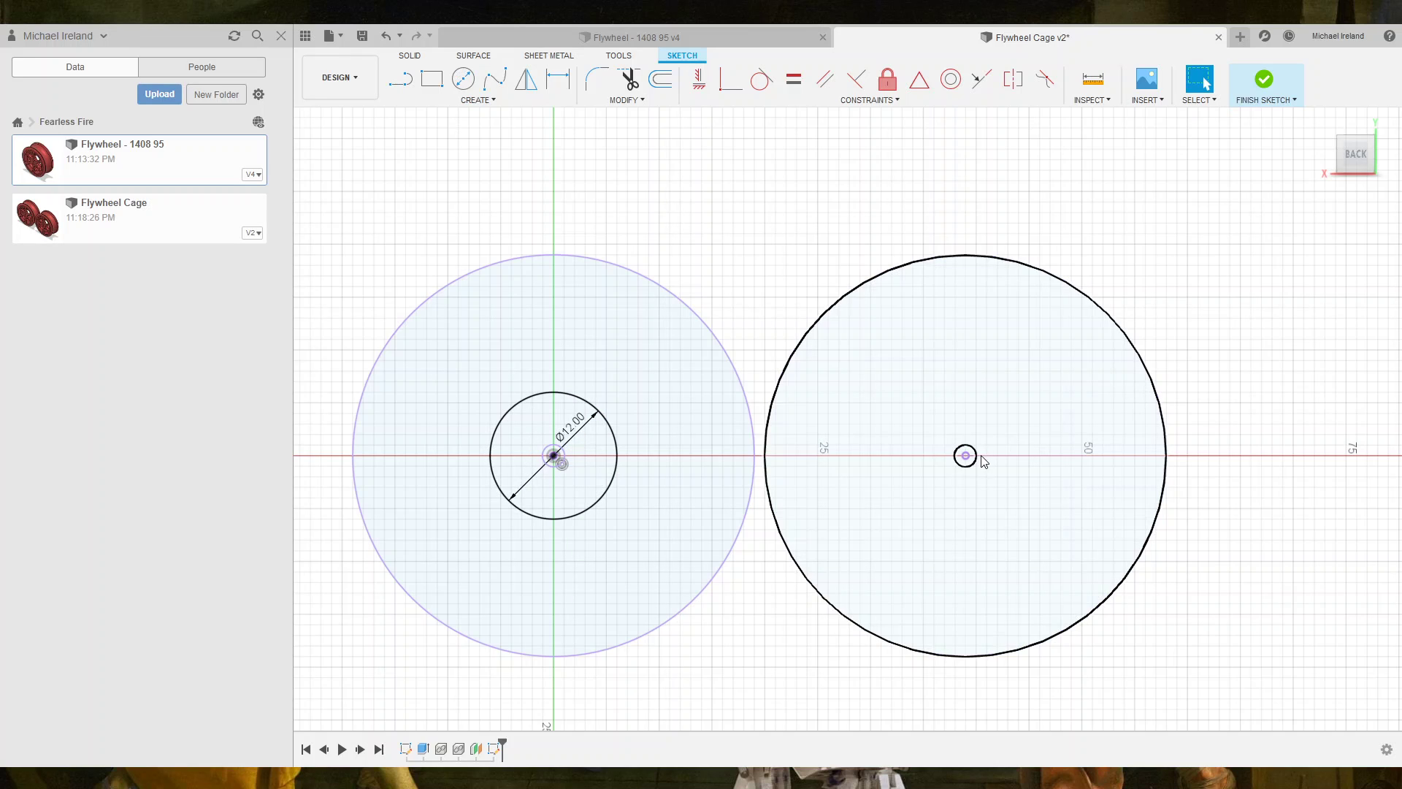
{"action": "left_click", "coordinate": [967, 456]}
{"action": "key", "text": "Escape"}
{"action": "key", "text": "c"}
{"action": "left_click", "coordinate": [965, 456]}
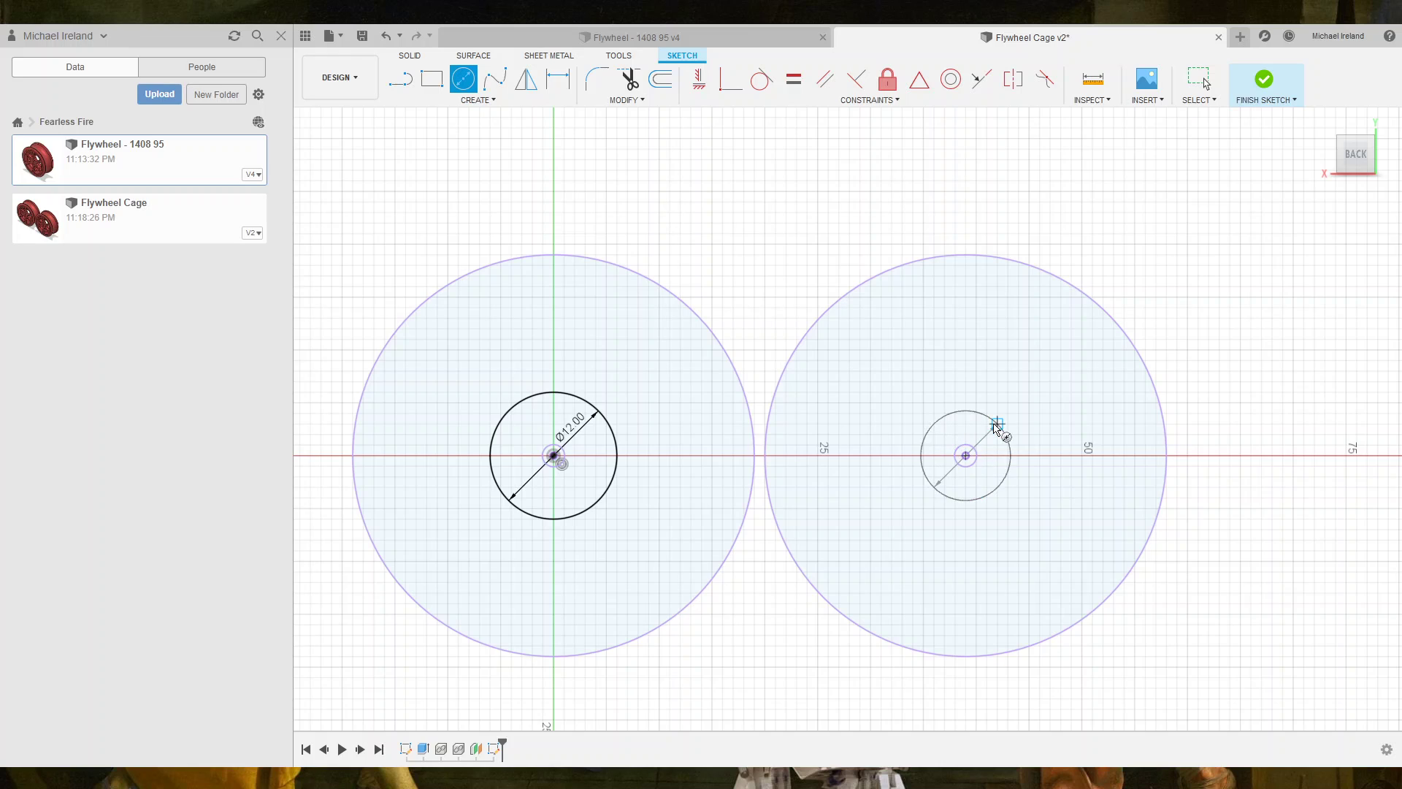
{"action": "type", "text": "12"}
{"action": "key", "text": "Return"}
{"action": "key", "text": "Escape"}
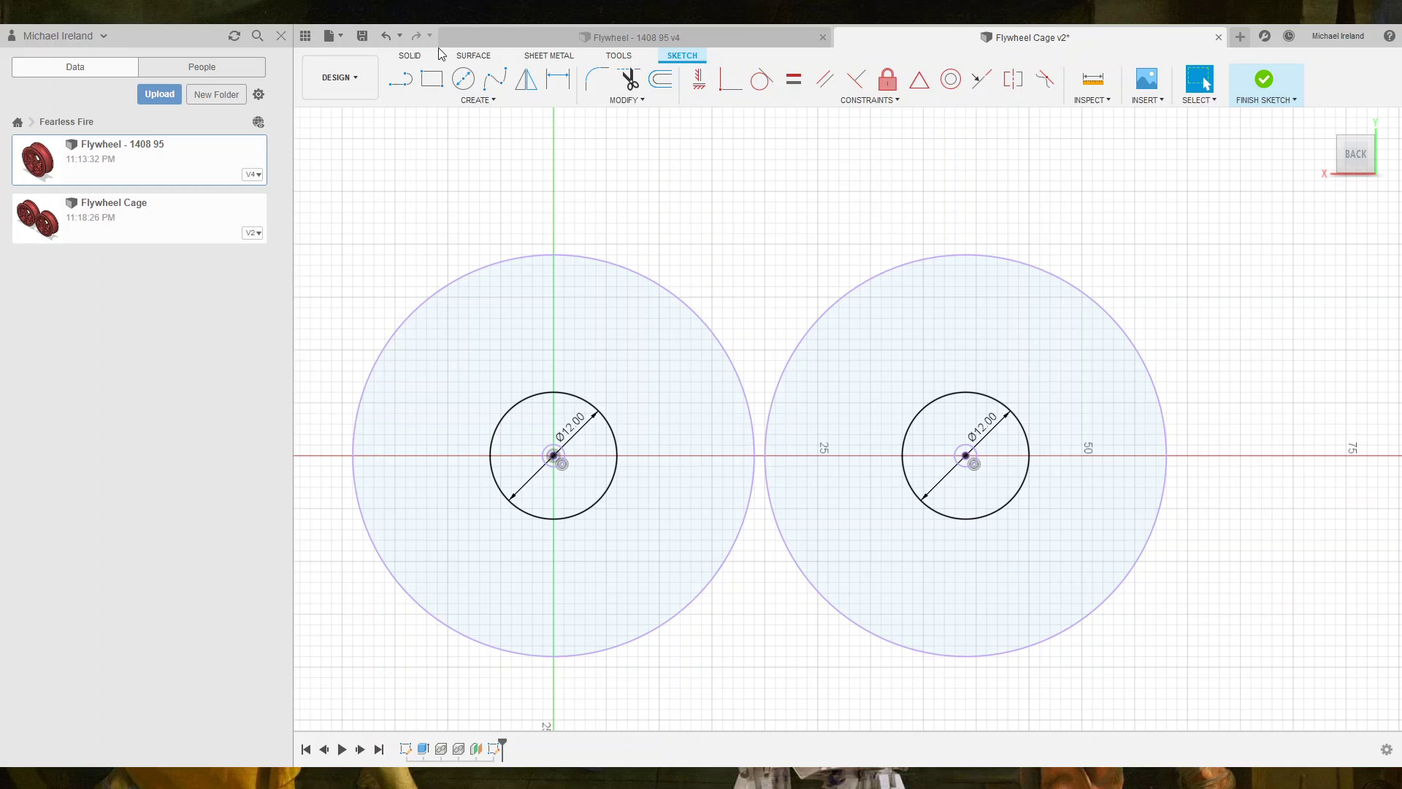
Draw a horizontal line across the tops of both Ø12 circles, tangent to the left one.
{"action": "left_click", "coordinate": [399, 82]}
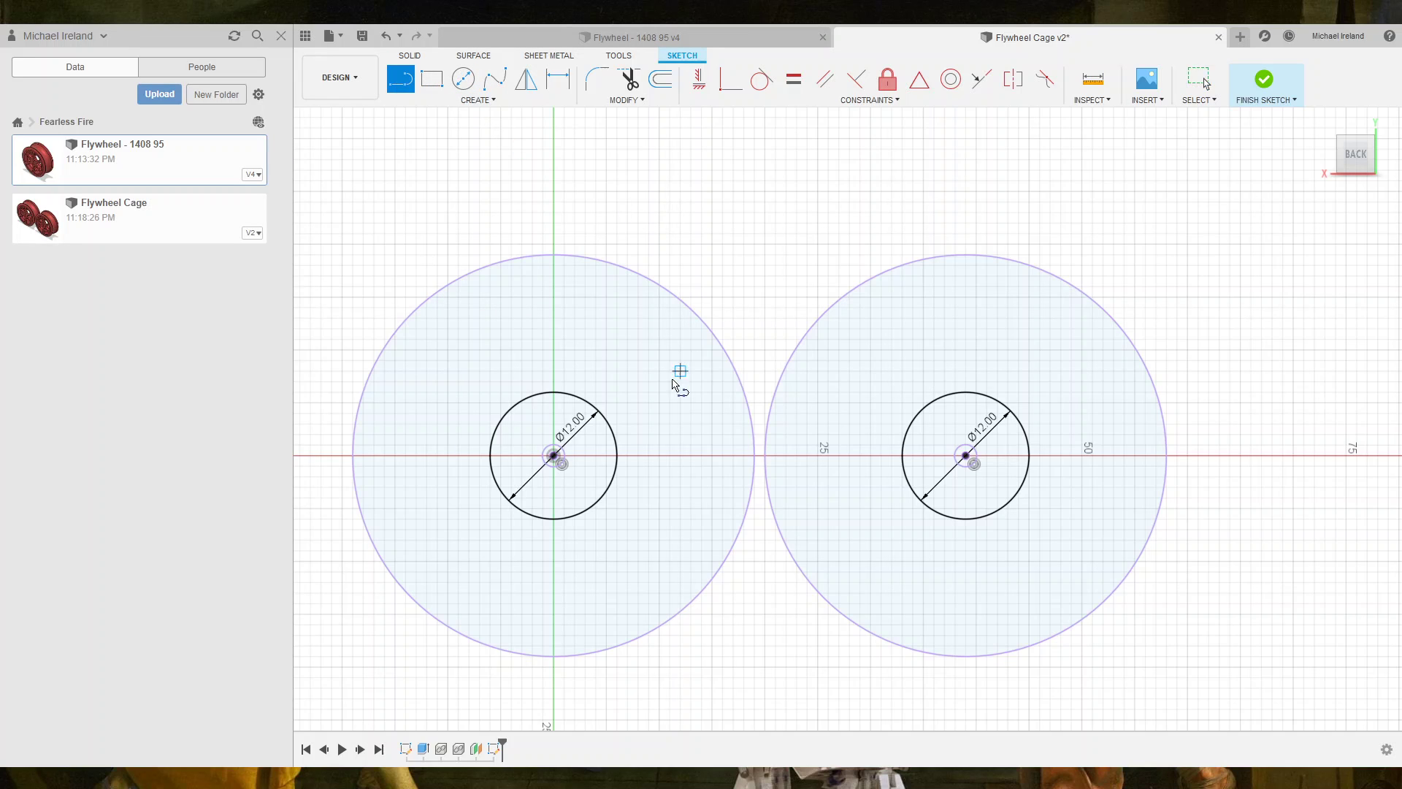
{"action": "left_click", "coordinate": [552, 393]}
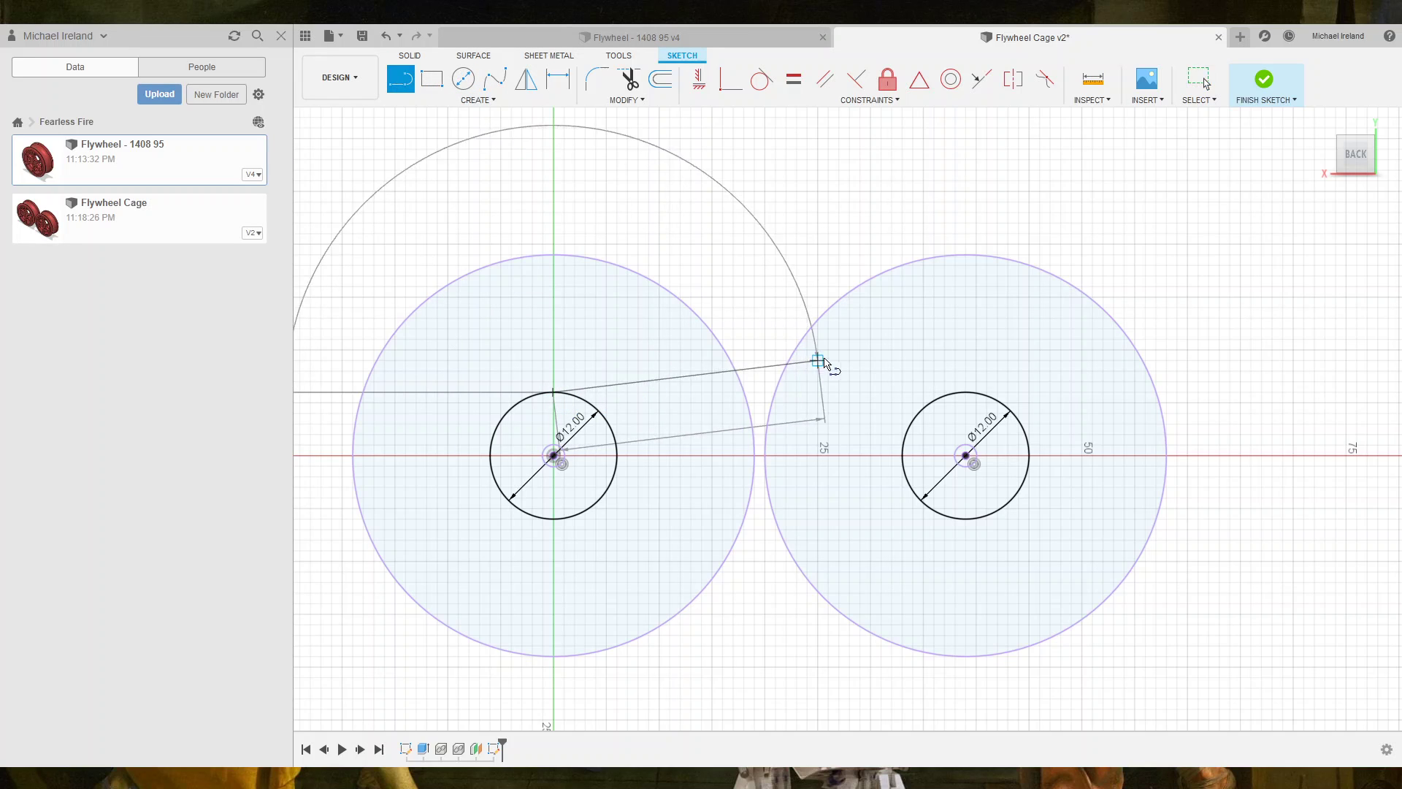
{"action": "left_click", "coordinate": [966, 394]}
{"action": "key", "text": "Escape"}
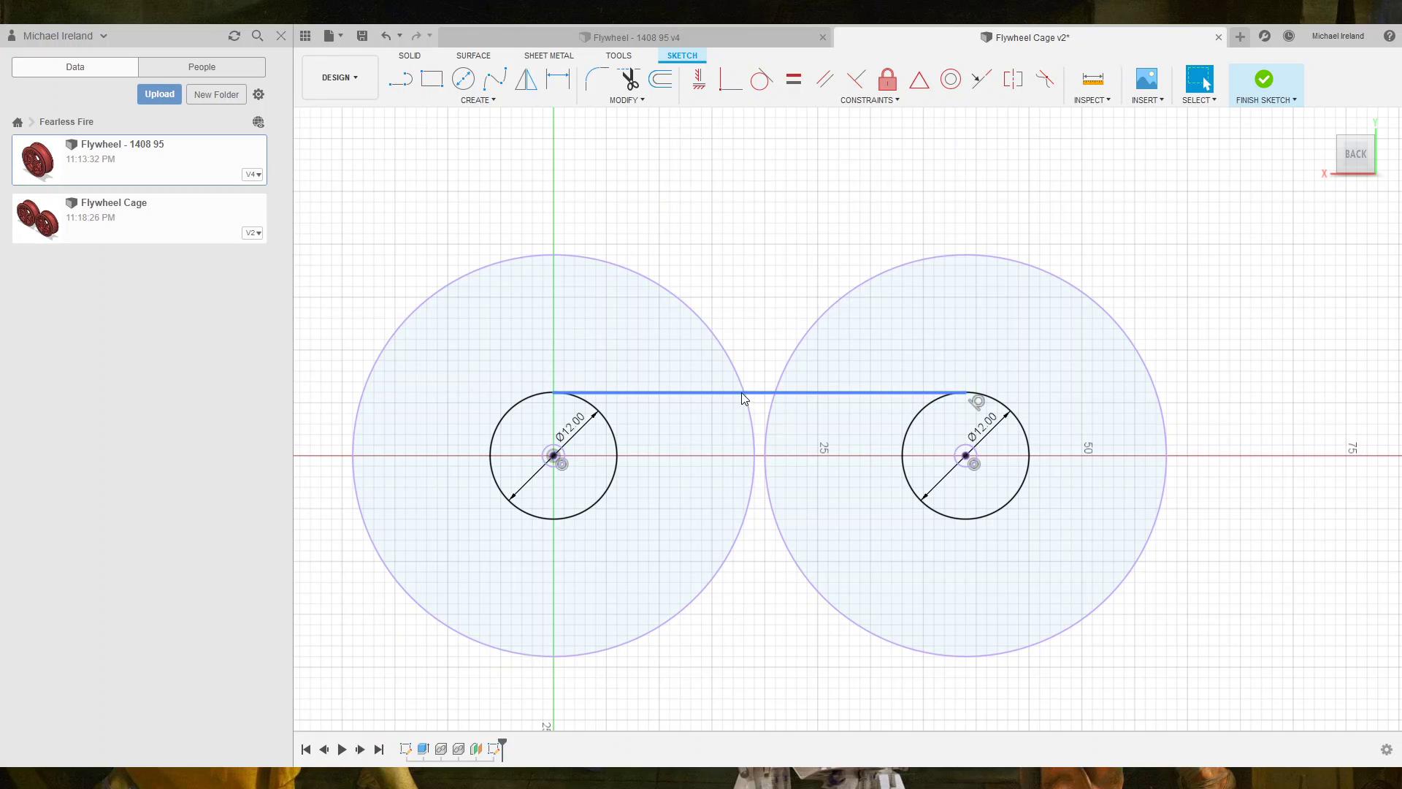
{"action": "left_click", "coordinate": [609, 425], "text": "shift"}
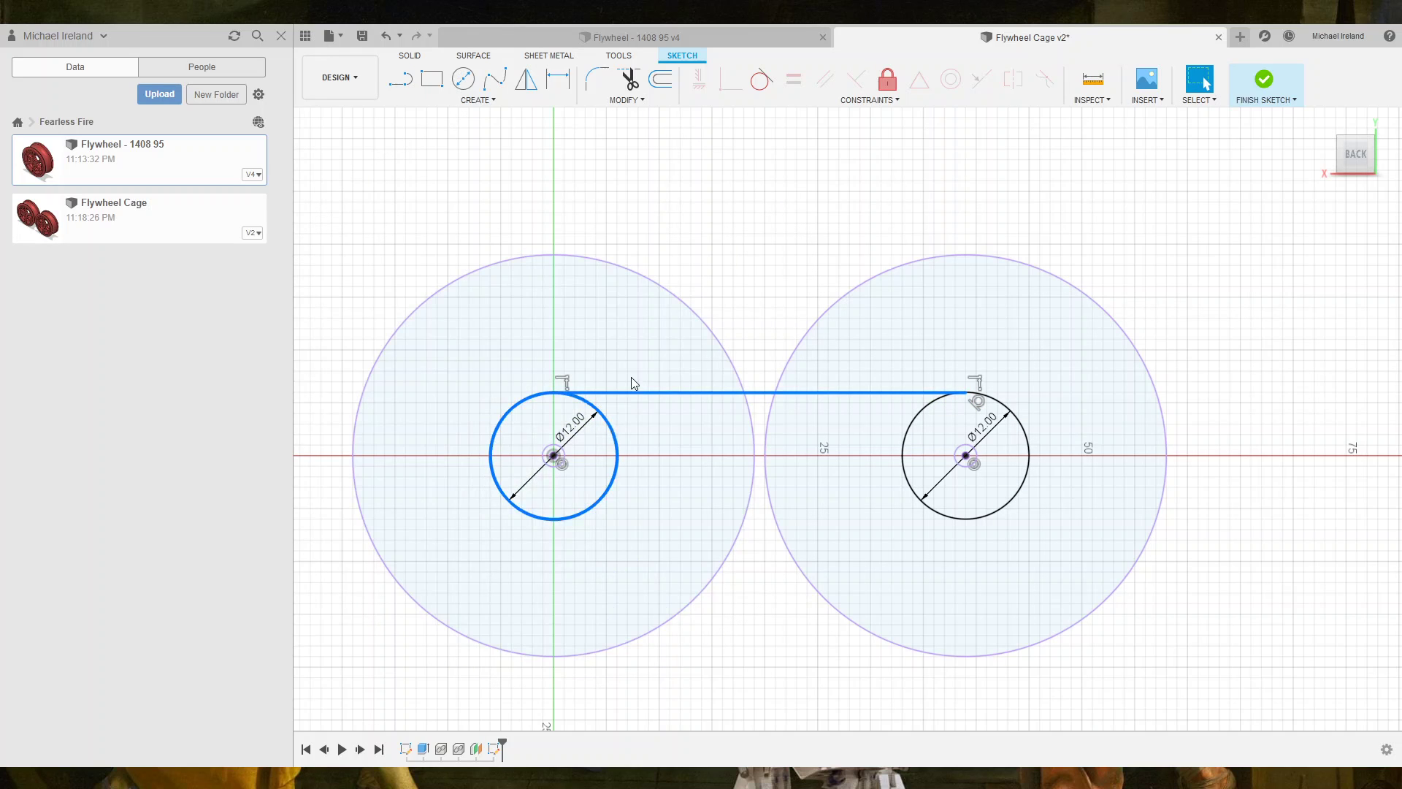
{"action": "left_click", "coordinate": [760, 80]}
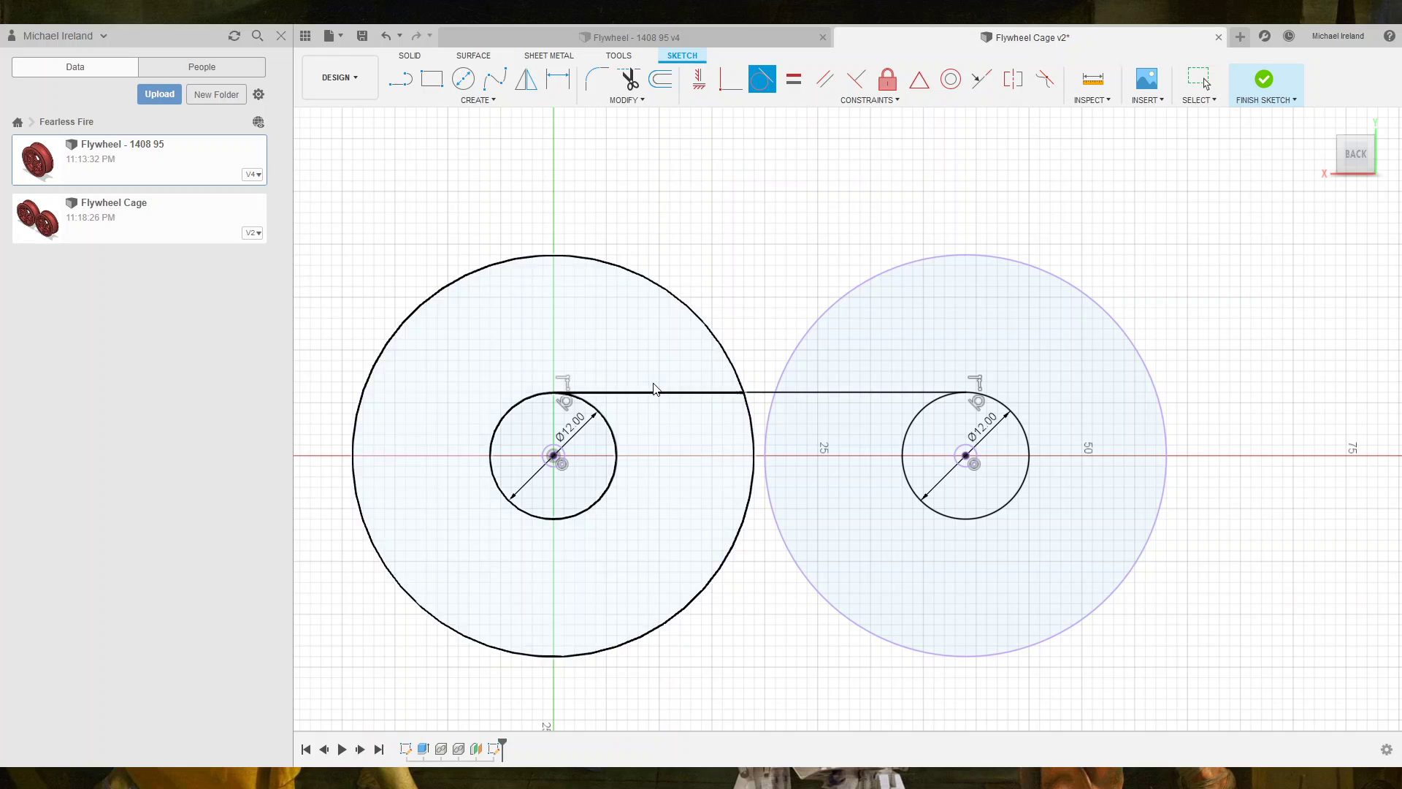
{"action": "key", "text": "Escape"}
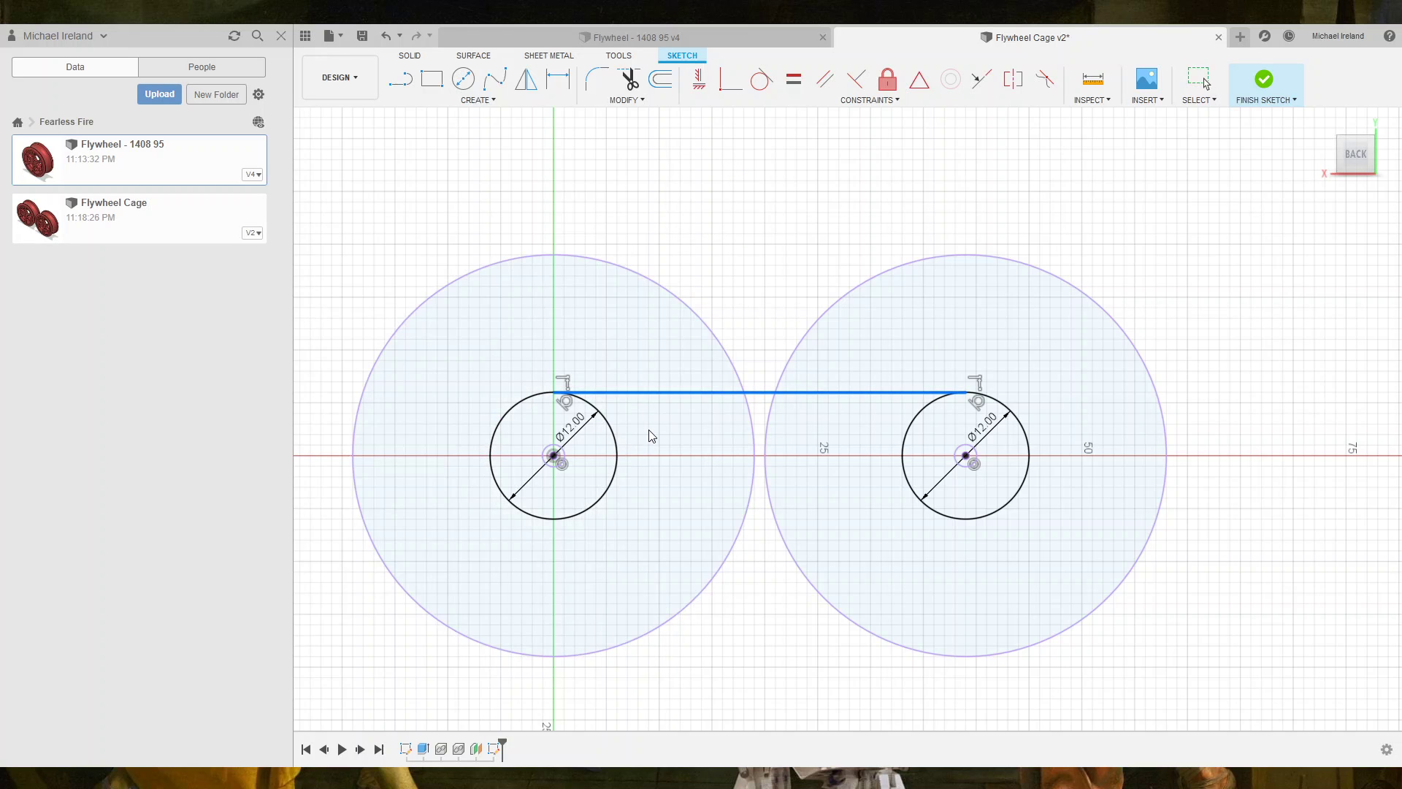
{"action": "left_click", "coordinate": [618, 440], "text": "shift"}
{"action": "scroll", "coordinate": [580, 391], "scroll_direction": "up", "scroll_amount": 2}
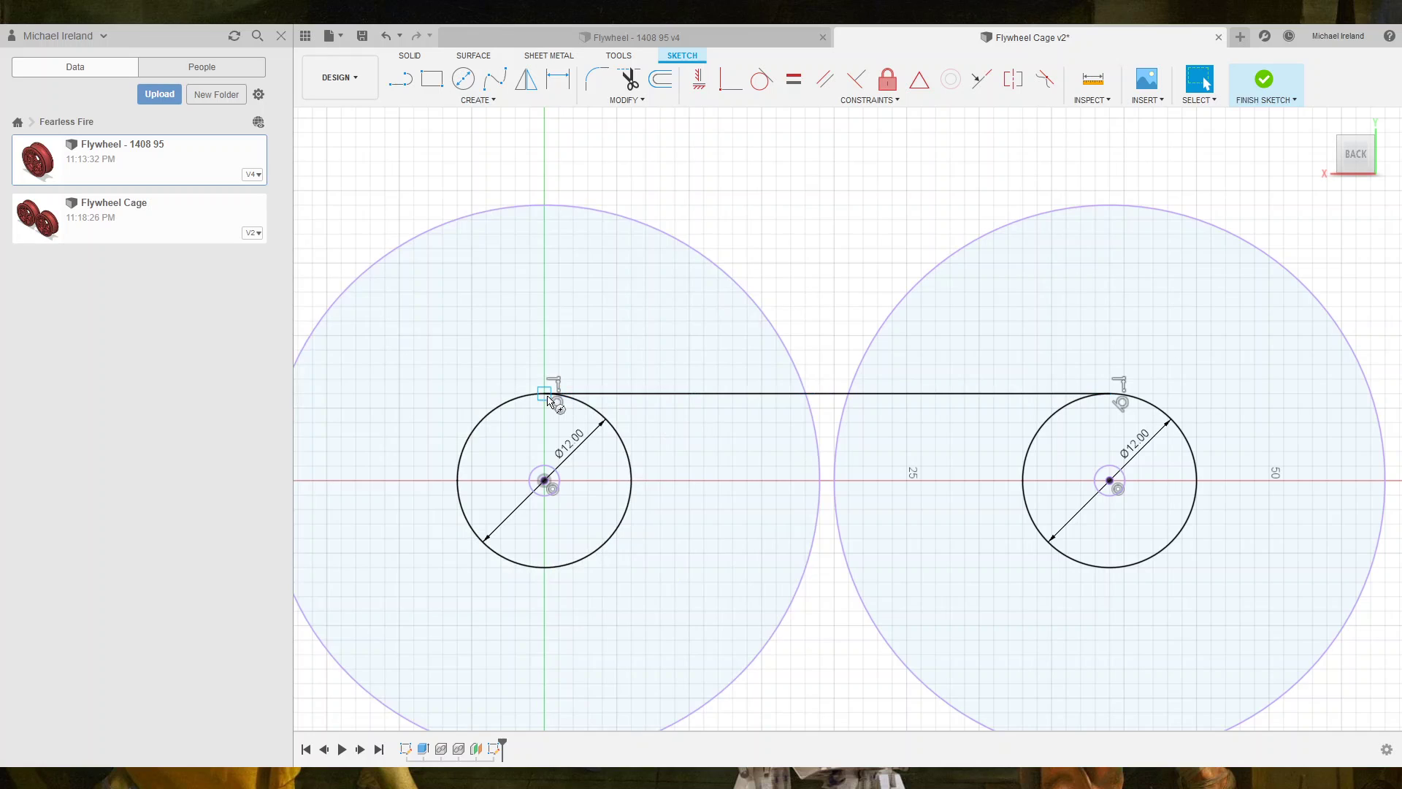
Add a Ø2.20 circle at the line's left end.
{"action": "key", "text": "c"}
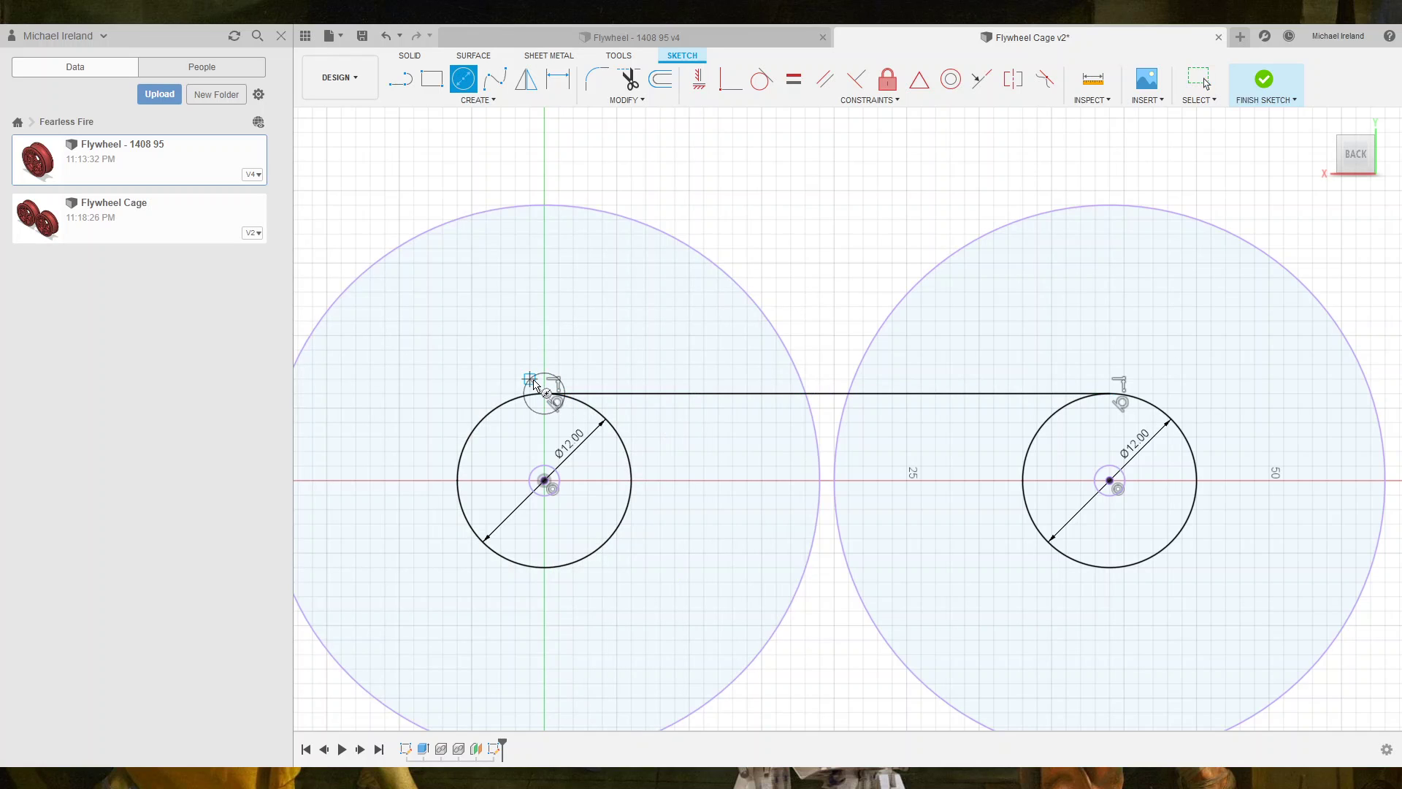
{"action": "left_click", "coordinate": [537, 379]}
{"action": "key", "text": "Escape"}
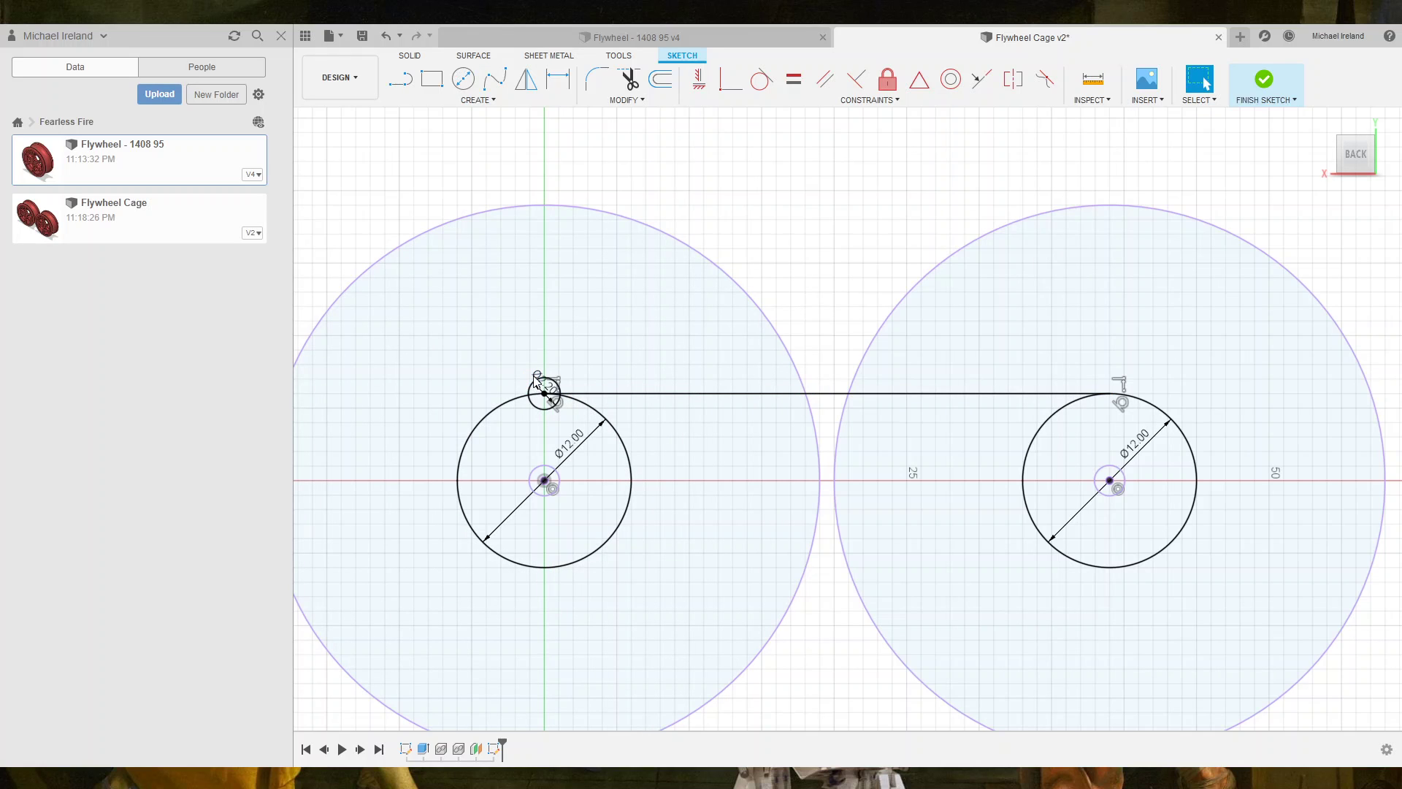
{"action": "key", "text": "d"}
{"action": "left_click", "coordinate": [538, 378]}
{"action": "left_click", "coordinate": [507, 304]}
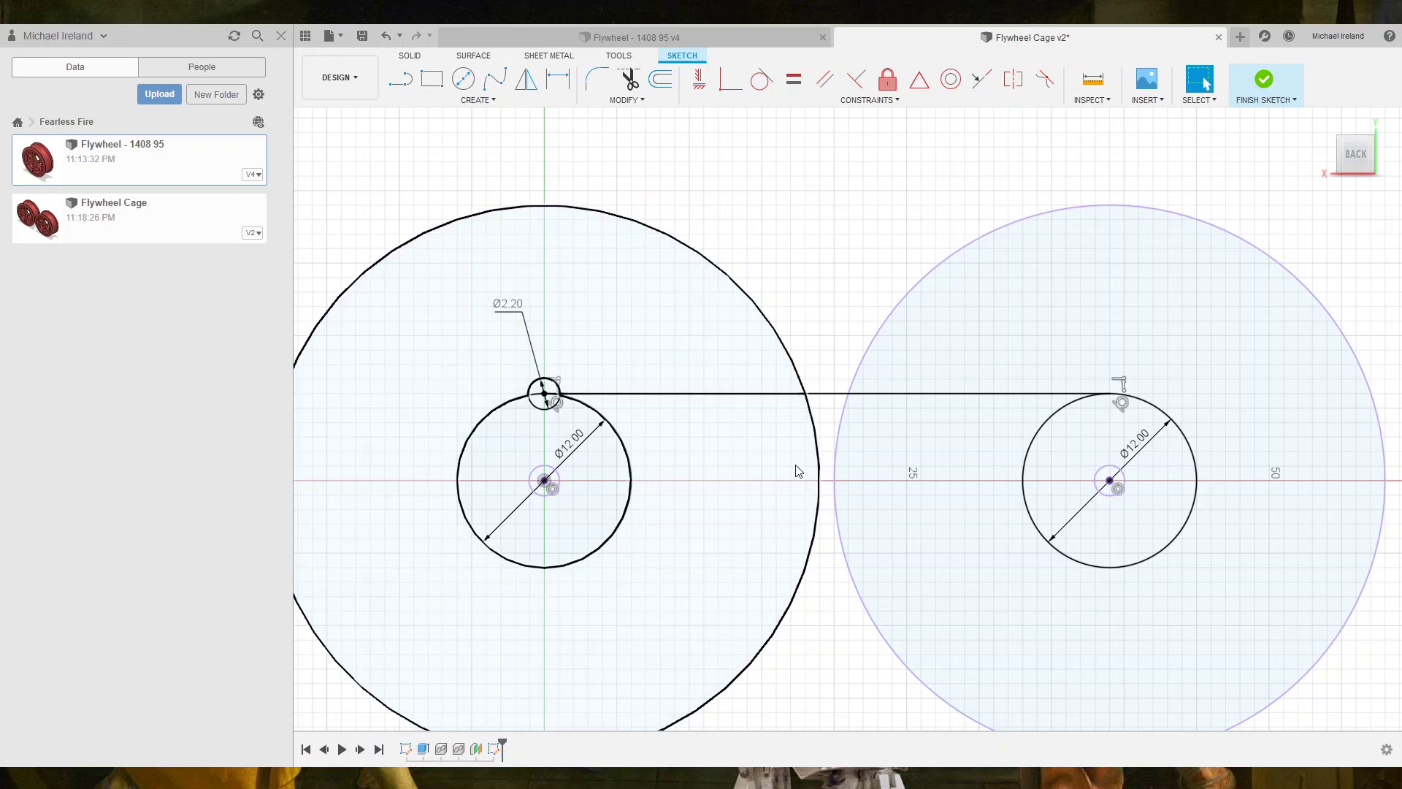
{"action": "scroll", "coordinate": [798, 478], "scroll_direction": "down", "scroll_amount": 2}
Add a Ø2.20 circle at the line's right end and collapse the Data panel.
{"action": "key", "text": "c"}
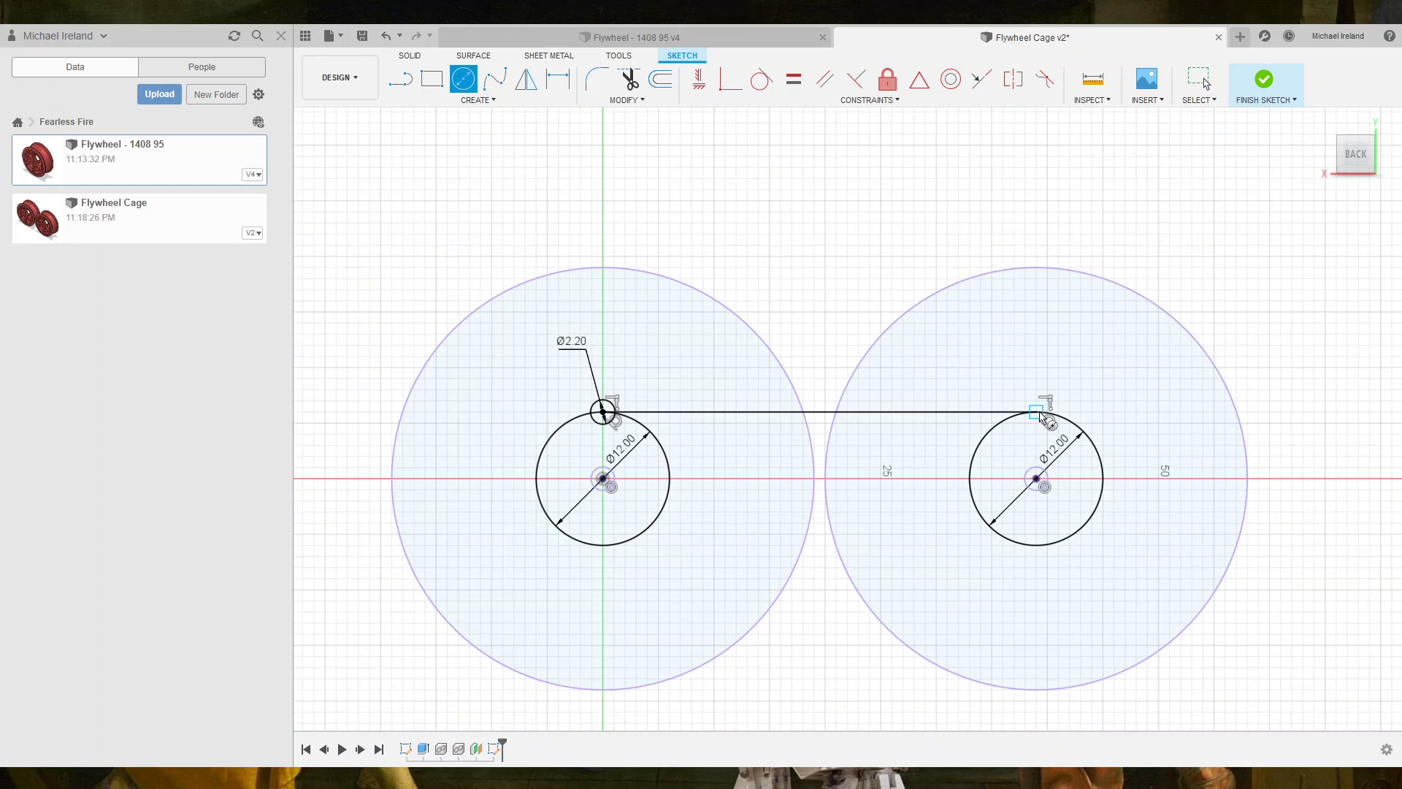
{"action": "left_click", "coordinate": [1040, 401]}
{"action": "key", "text": "Escape"}
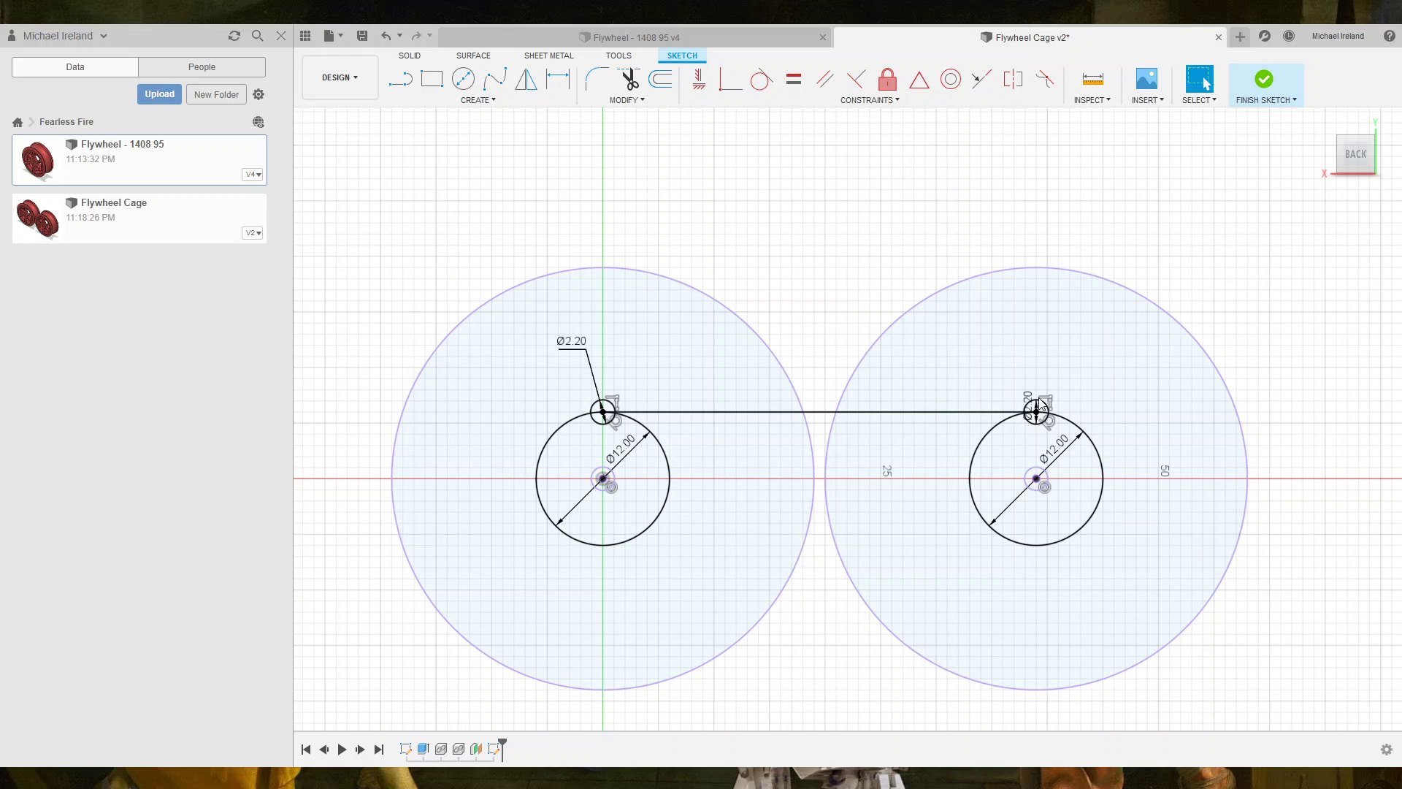
{"action": "key", "text": "d"}
{"action": "left_click", "coordinate": [1043, 403]}
{"action": "left_click", "coordinate": [1024, 348]}
{"action": "left_click", "coordinate": [305, 36]}
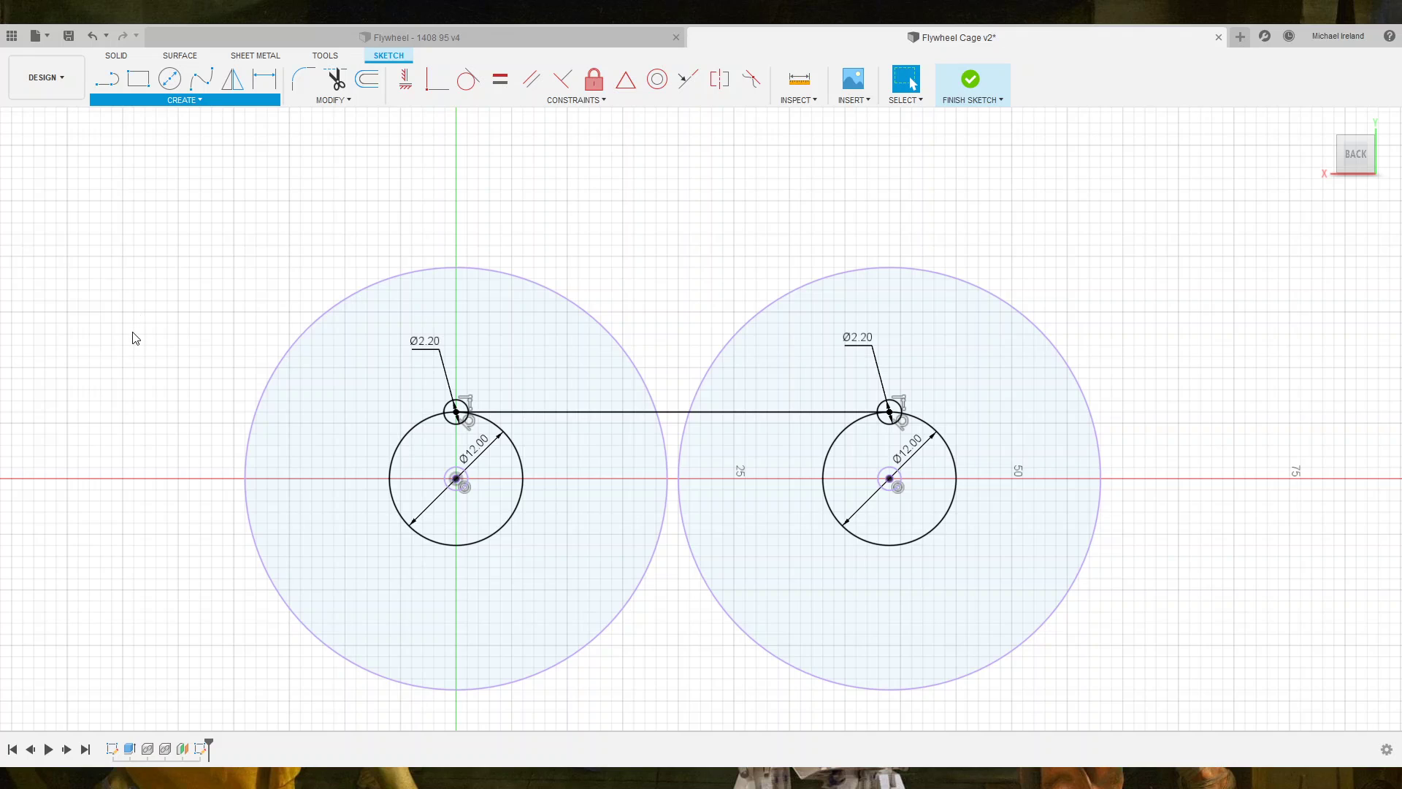
Circular-pattern the left hub's small circle into four around the hub centre.
{"action": "left_click", "coordinate": [456, 422]}
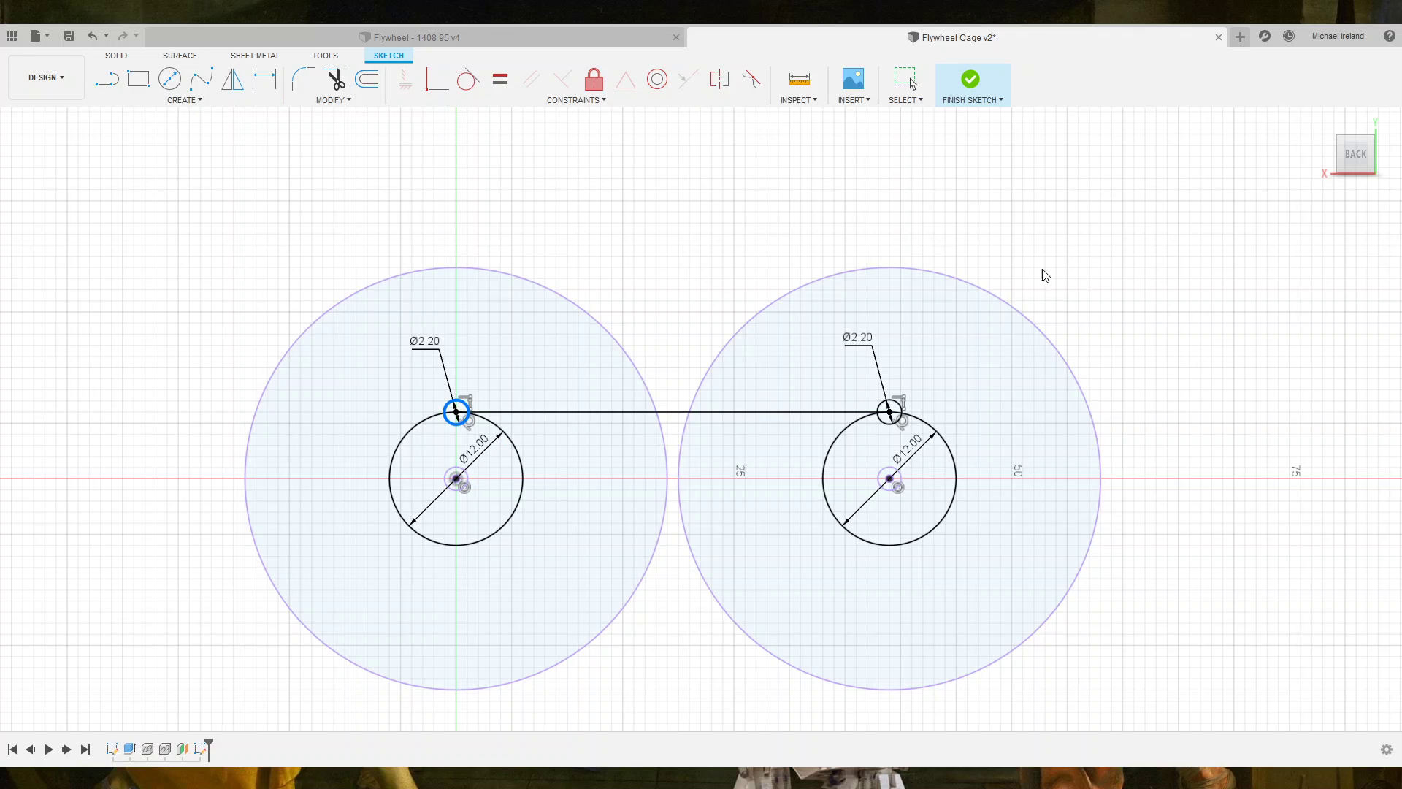
{"action": "left_click", "coordinate": [459, 483], "text": "shift"}
{"action": "left_click", "coordinate": [515, 513], "text": "shift"}
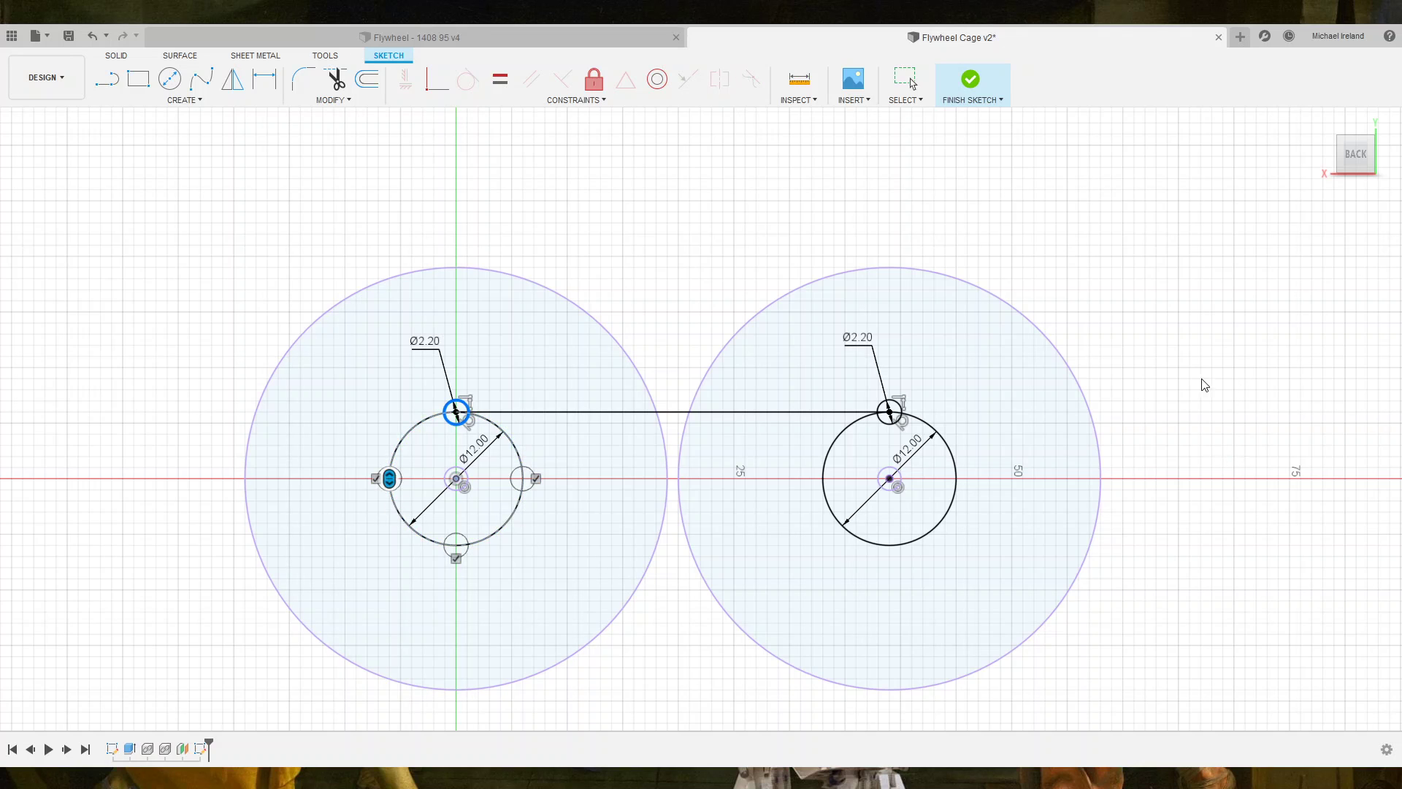
{"action": "key", "text": "Return"}
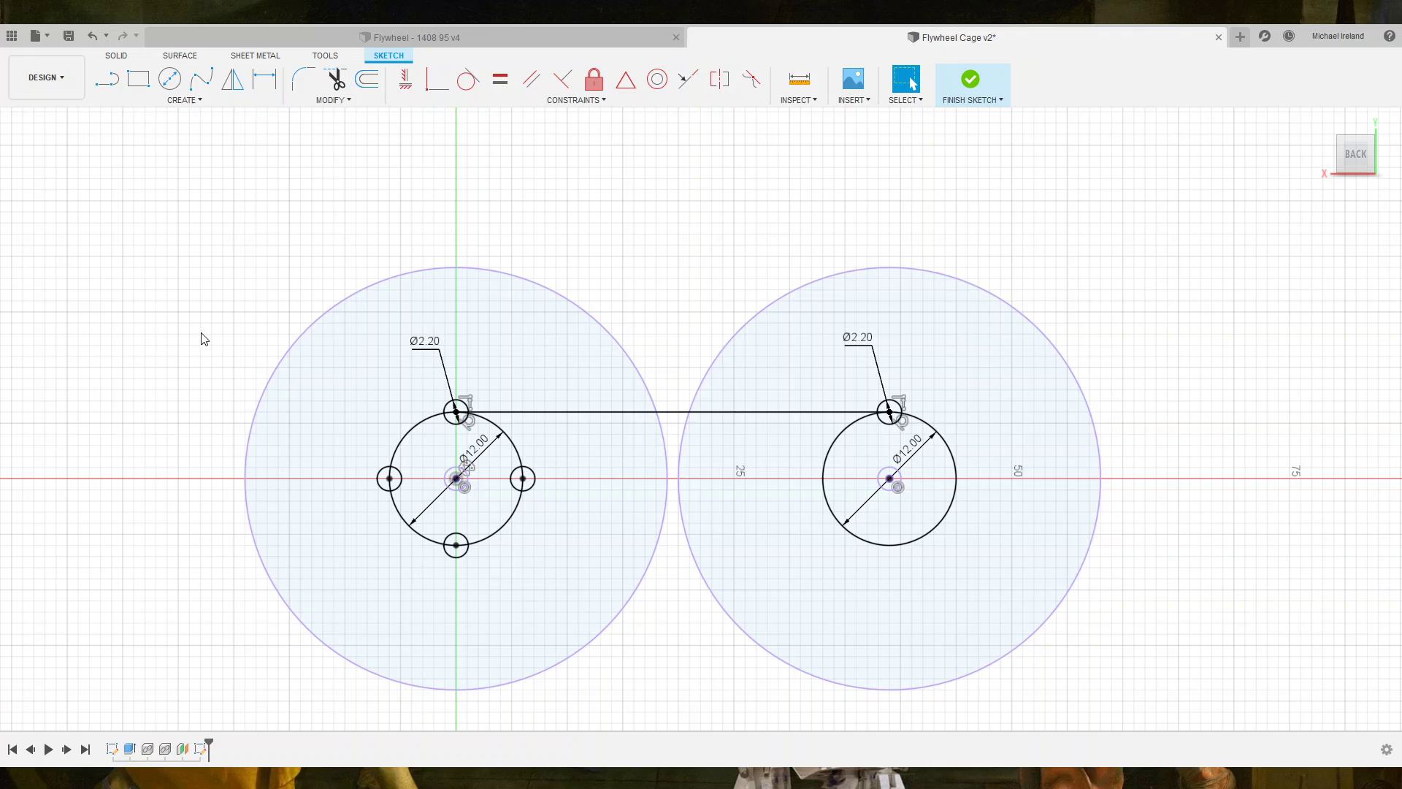
Circular-pattern the right hub's small circle into four around its centre.
{"action": "left_click", "coordinate": [881, 404]}
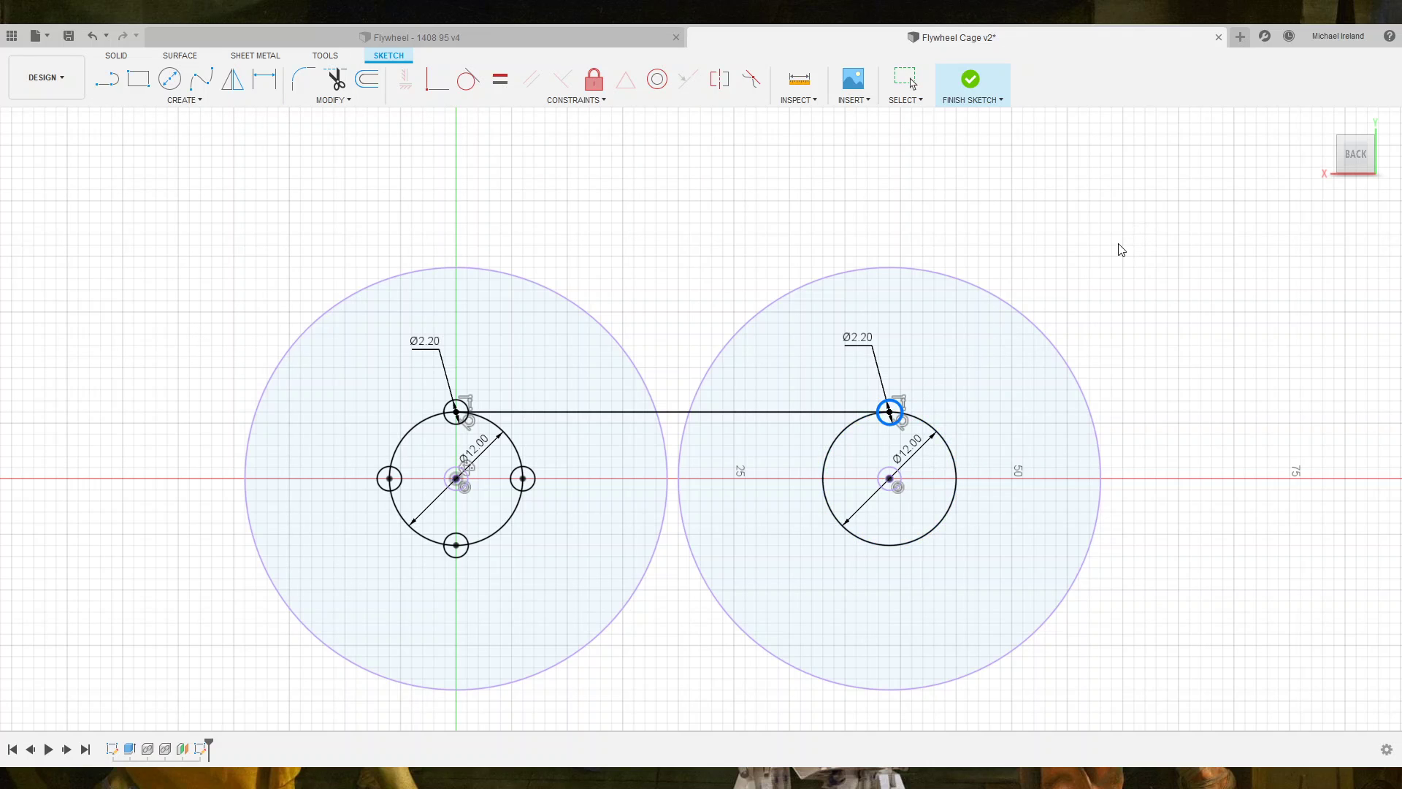
{"action": "left_click", "coordinate": [897, 481]}
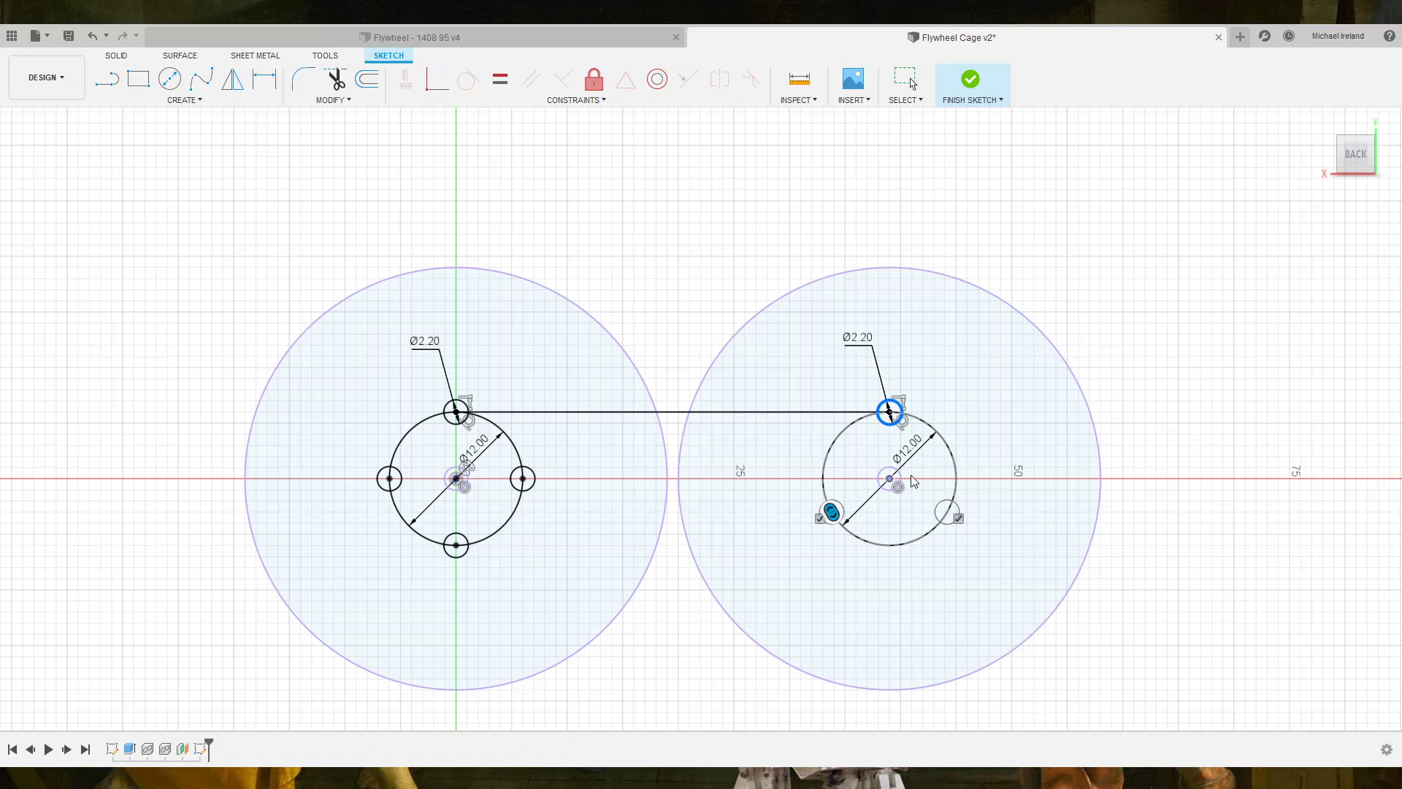
{"action": "key", "text": "Return"}
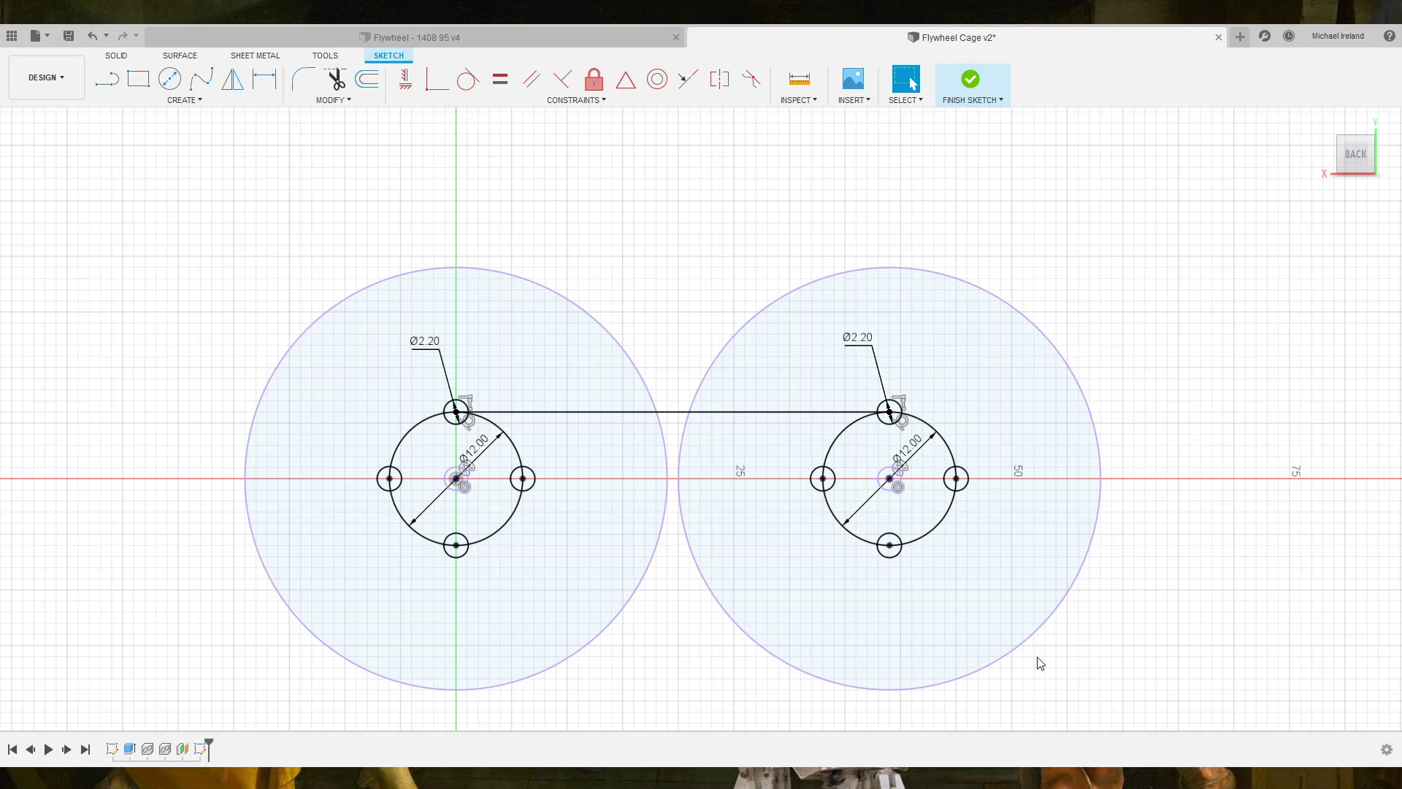
{"action": "scroll", "coordinate": [1038, 657], "scroll_direction": "down", "scroll_amount": 2}
{"action": "scroll", "coordinate": [1038, 611], "scroll_direction": "down", "scroll_amount": 2}
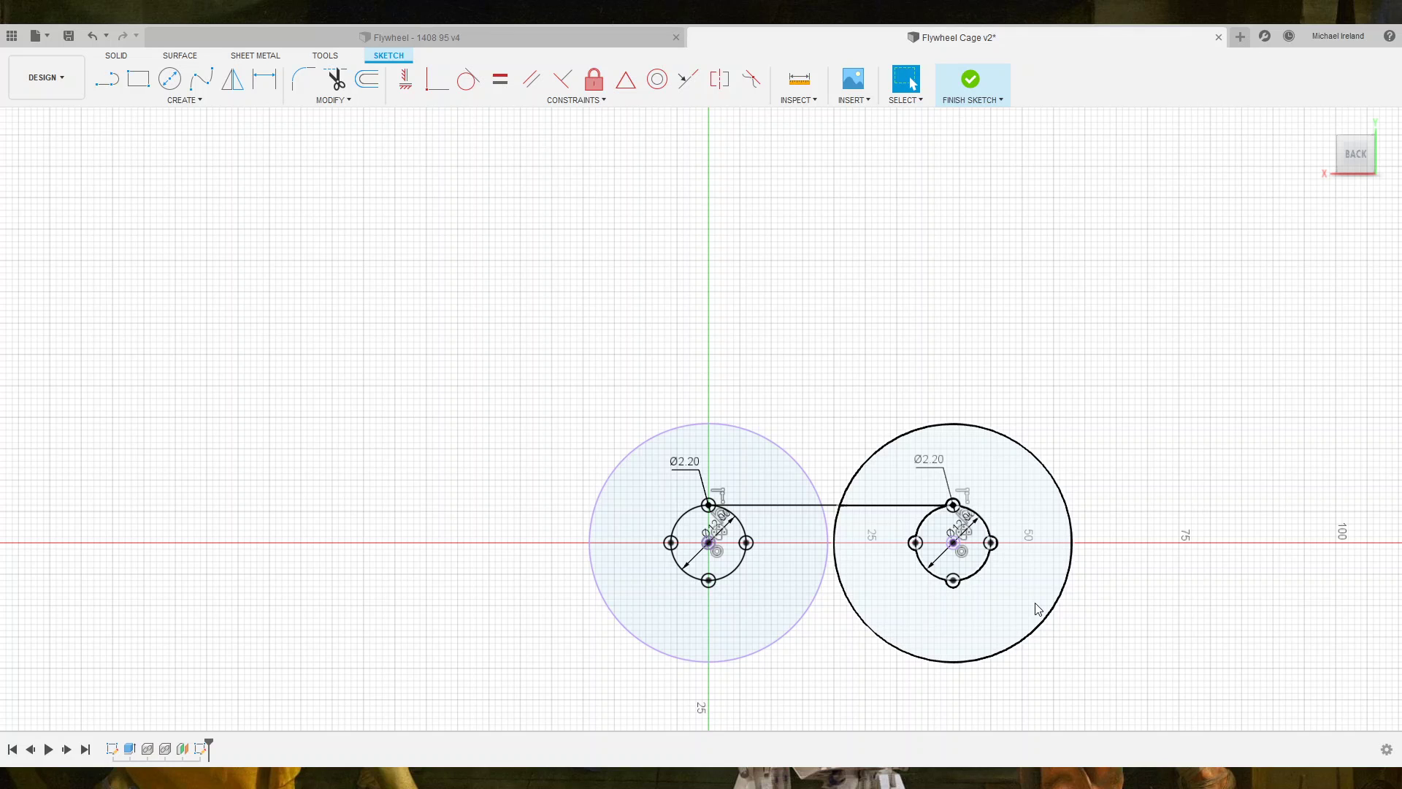
{"action": "scroll", "coordinate": [1038, 609], "scroll_direction": "up", "scroll_amount": 5}
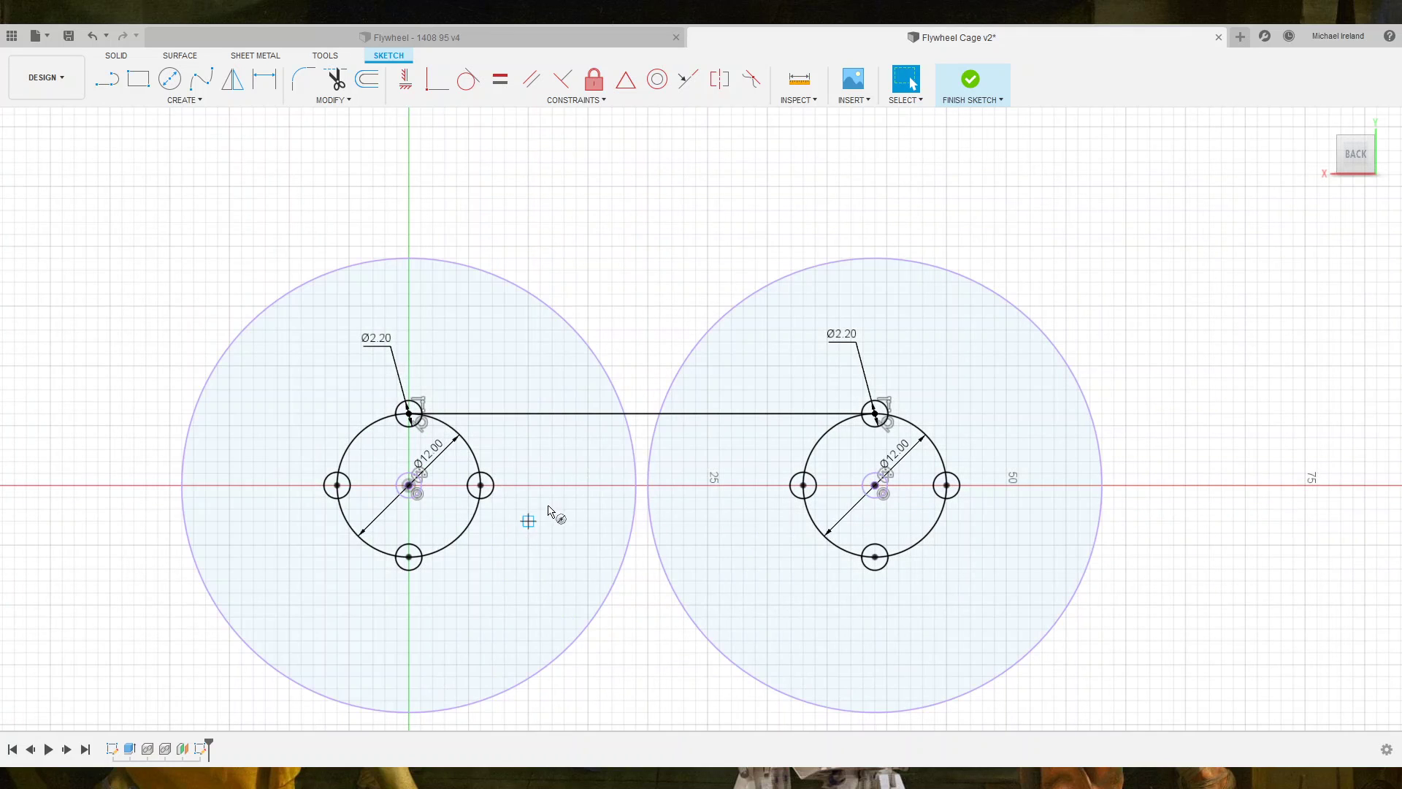
Draw a Ø6.00 circle at the left hub centre and move the diameter labels outside the circles.
{"action": "key", "text": "c"}
{"action": "left_click", "coordinate": [410, 486]}
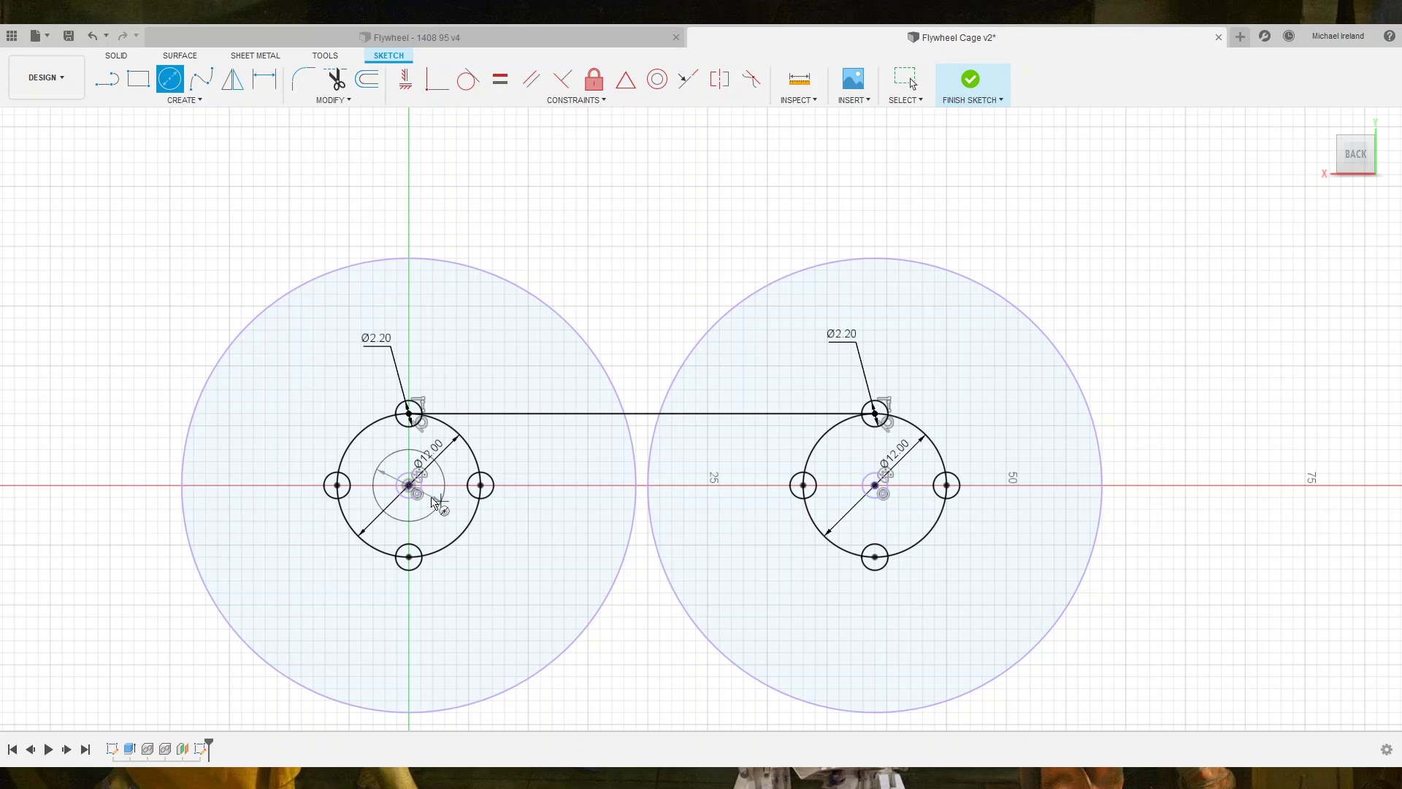
{"action": "left_click", "coordinate": [433, 502]}
{"action": "key", "text": "Escape"}
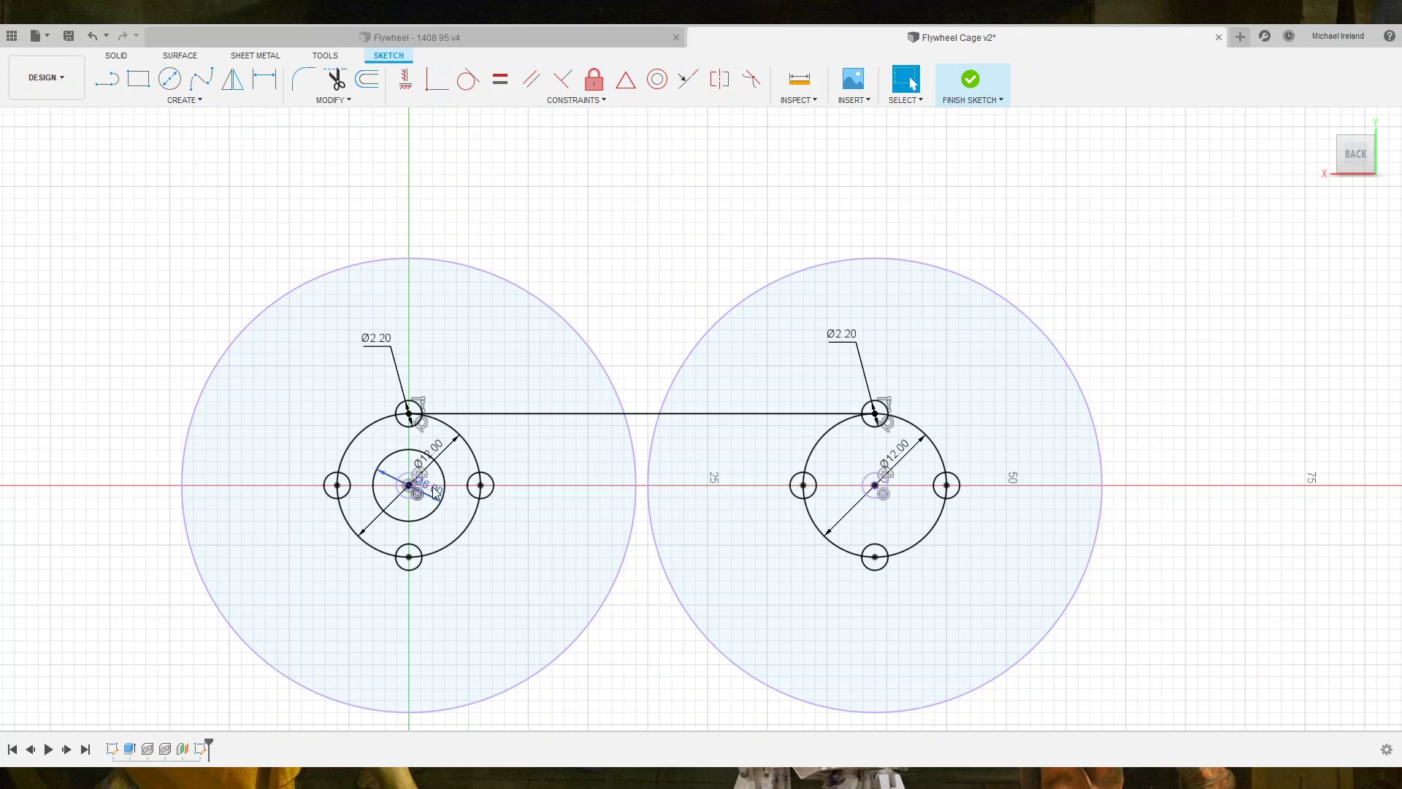
{"action": "left_click_drag", "start_coordinate": [480, 566], "coordinate": [492, 588]}
{"action": "left_click_drag", "start_coordinate": [438, 449], "coordinate": [549, 559]}
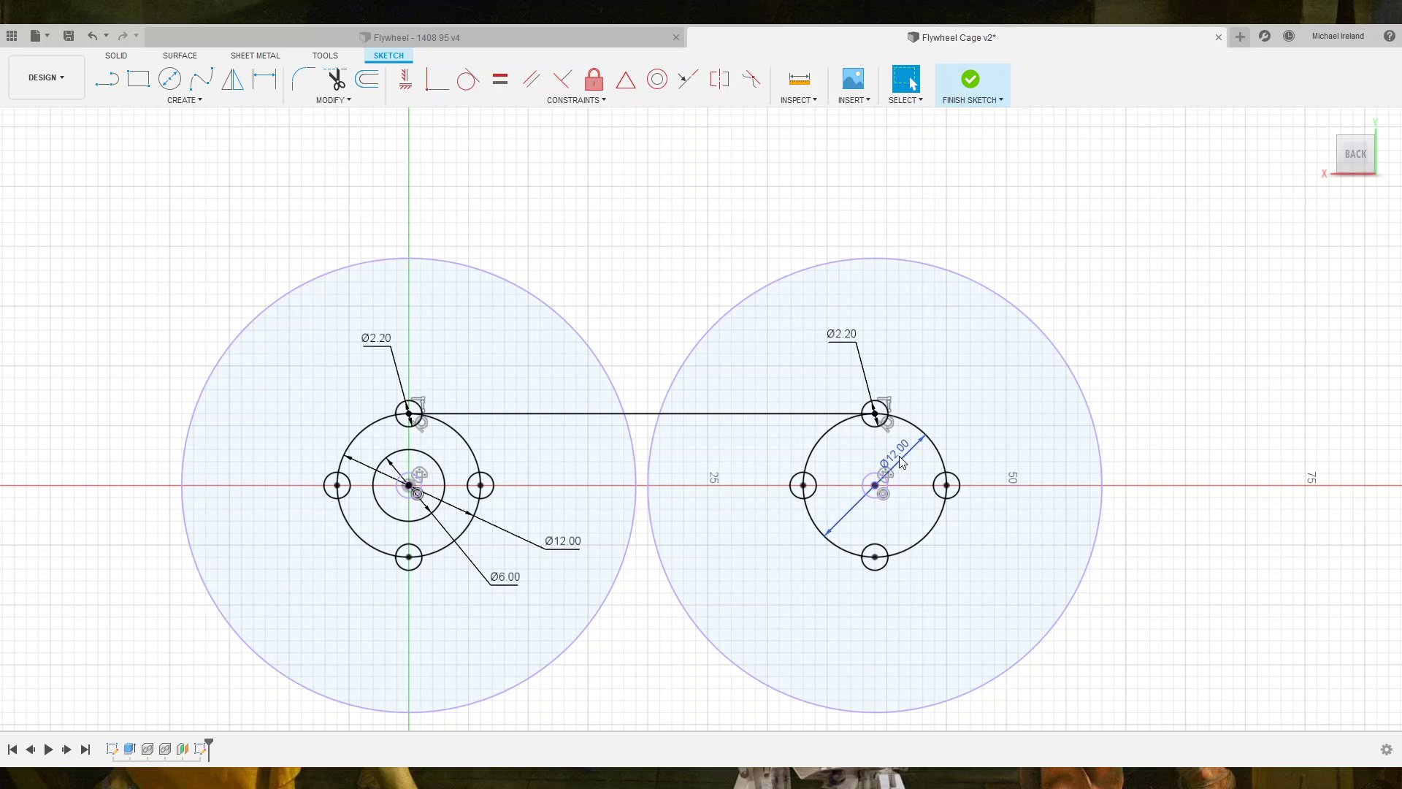
{"action": "left_click_drag", "start_coordinate": [897, 454], "coordinate": [933, 394]}
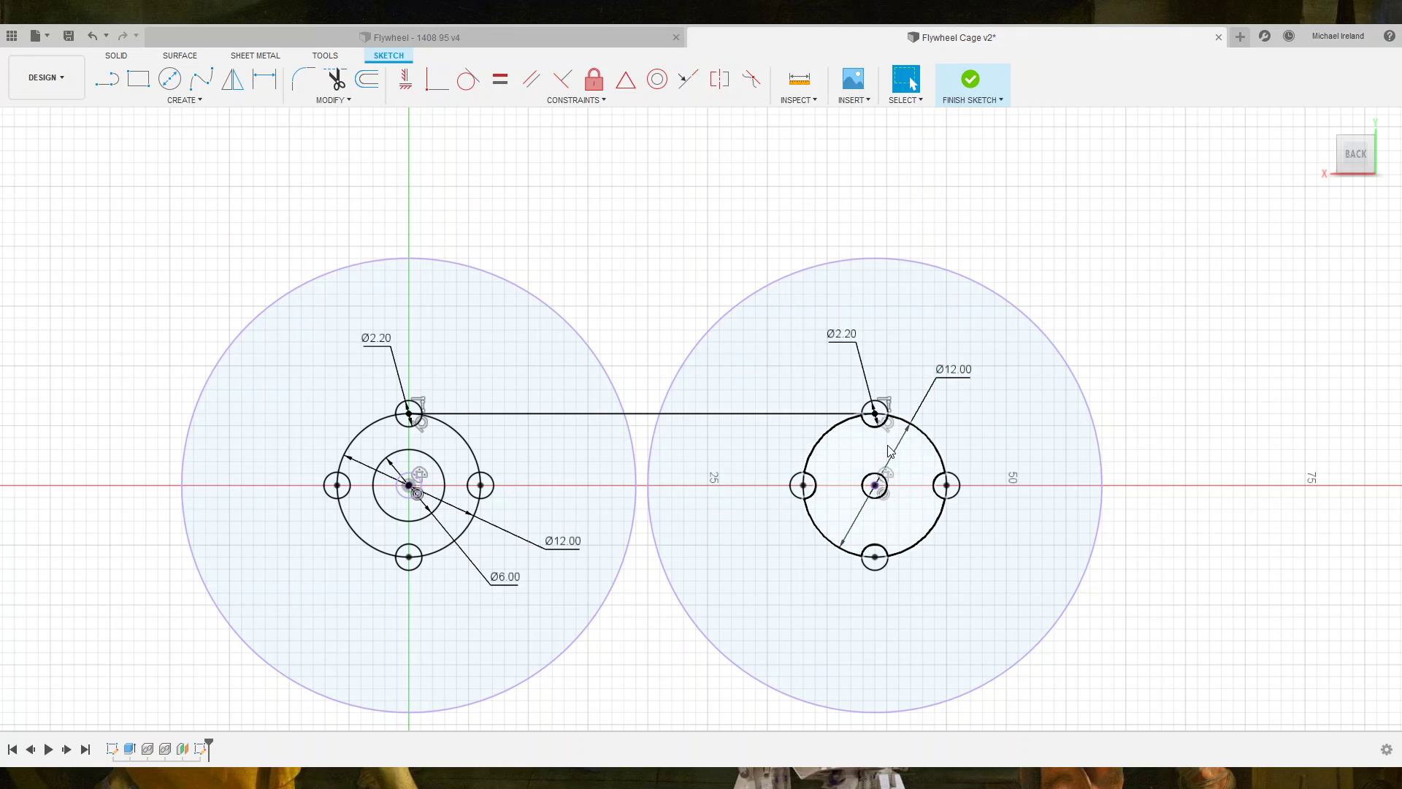
Add a matching Ø6.00 circle at the right hub centre.
{"action": "key", "text": "c"}
{"action": "left_click", "coordinate": [875, 485]}
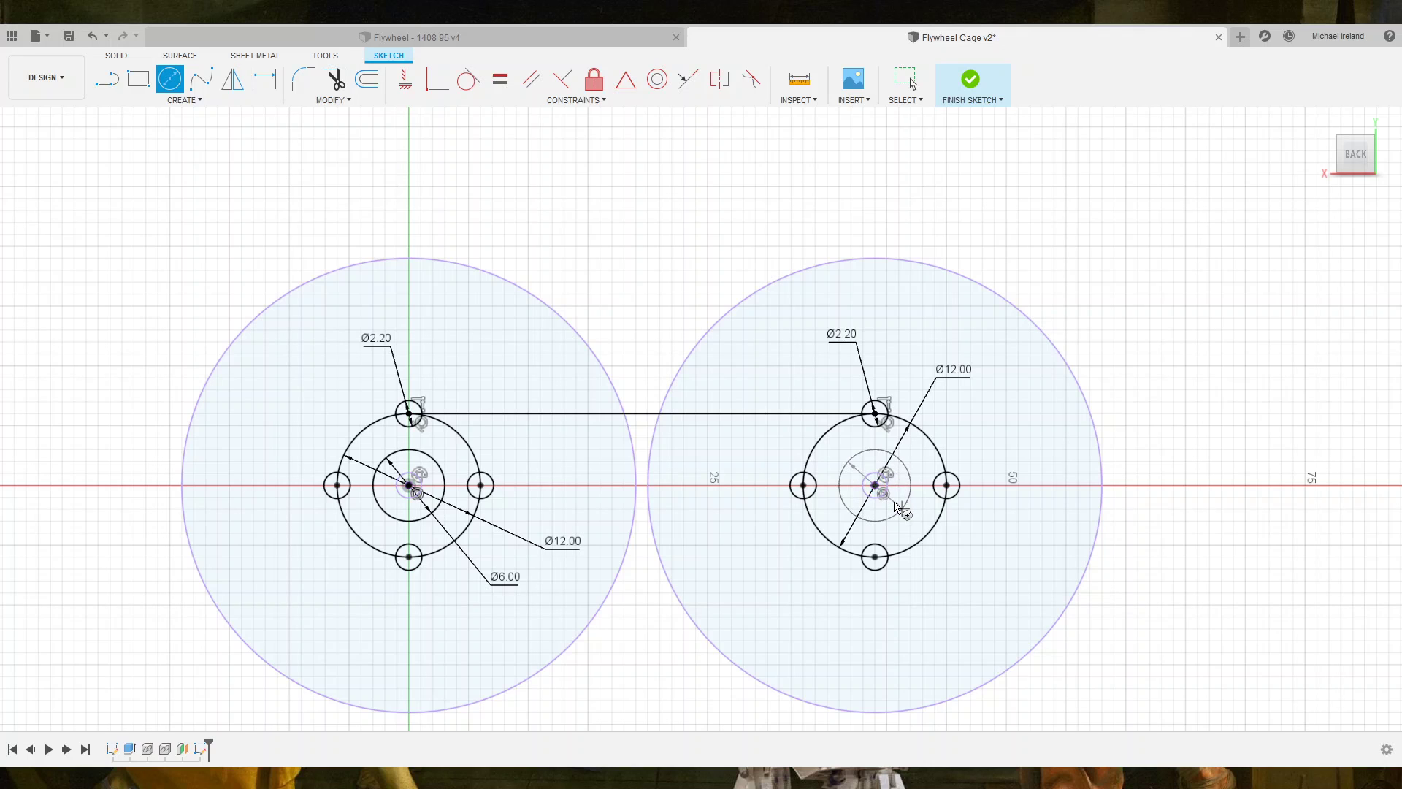
{"action": "key", "text": "Return"}
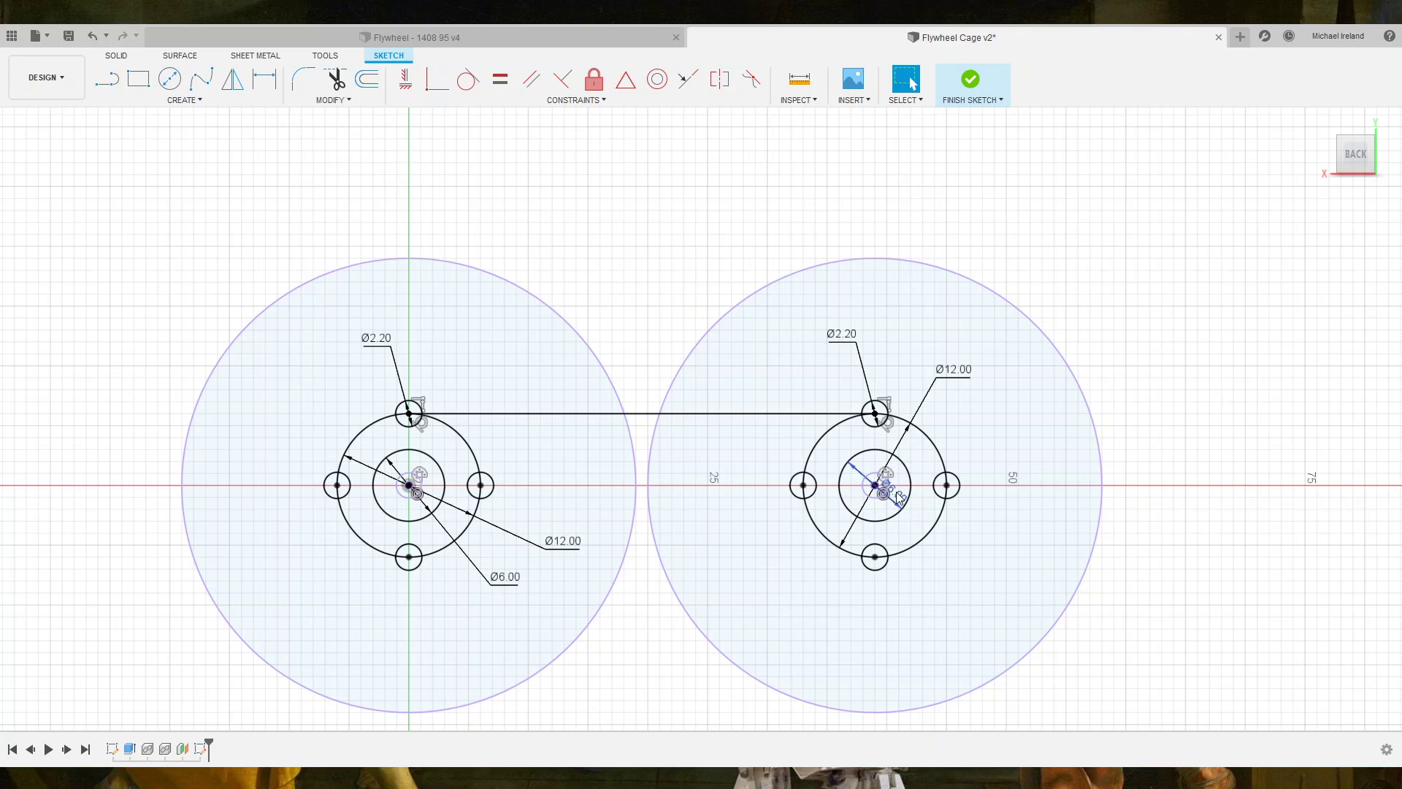
{"action": "key", "text": "Escape"}
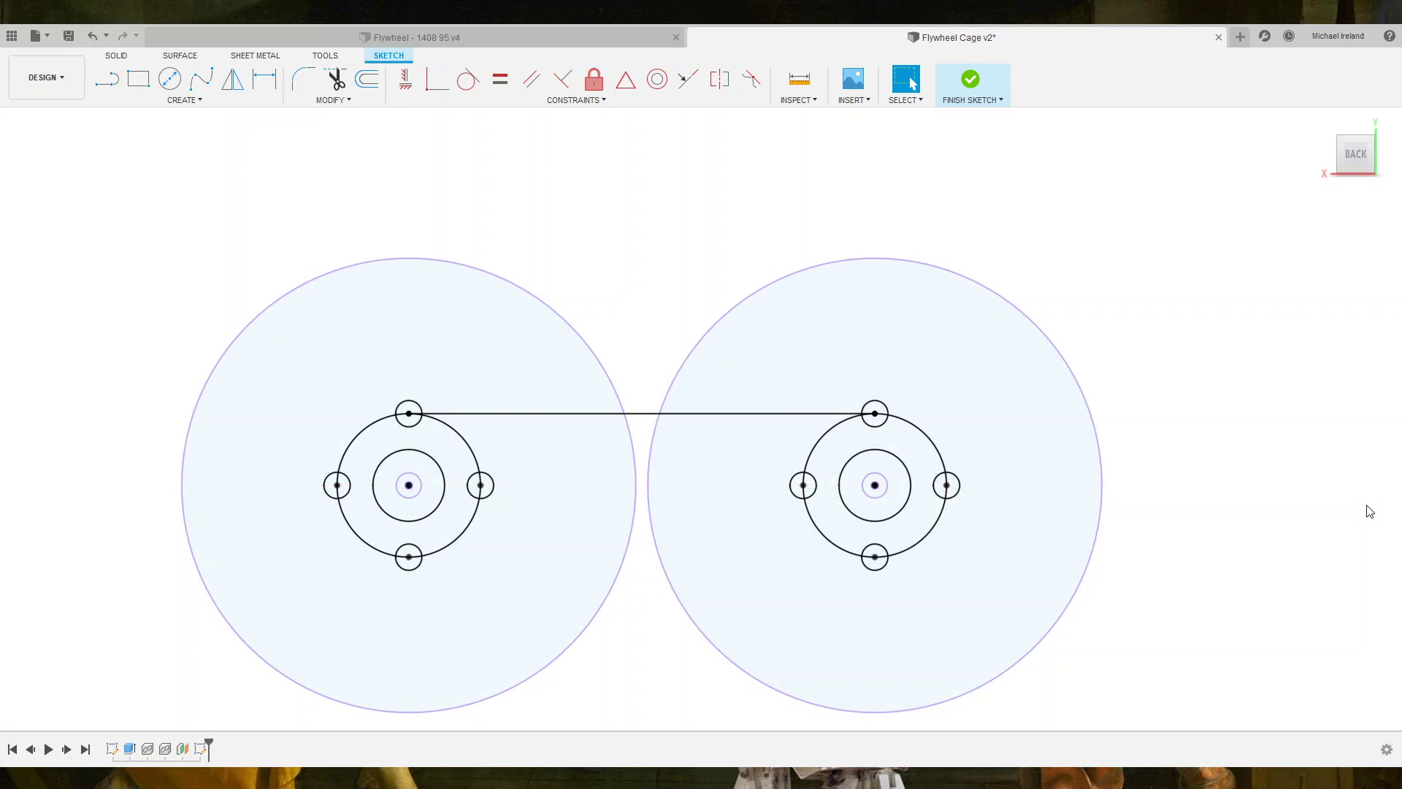
Confirm a new feature in the gap between the two hub circles, then return to the sketch.
{"action": "scroll", "coordinate": [973, 563], "scroll_direction": "down", "scroll_amount": 3}
{"action": "scroll", "coordinate": [973, 563], "scroll_direction": "down", "scroll_amount": 3}
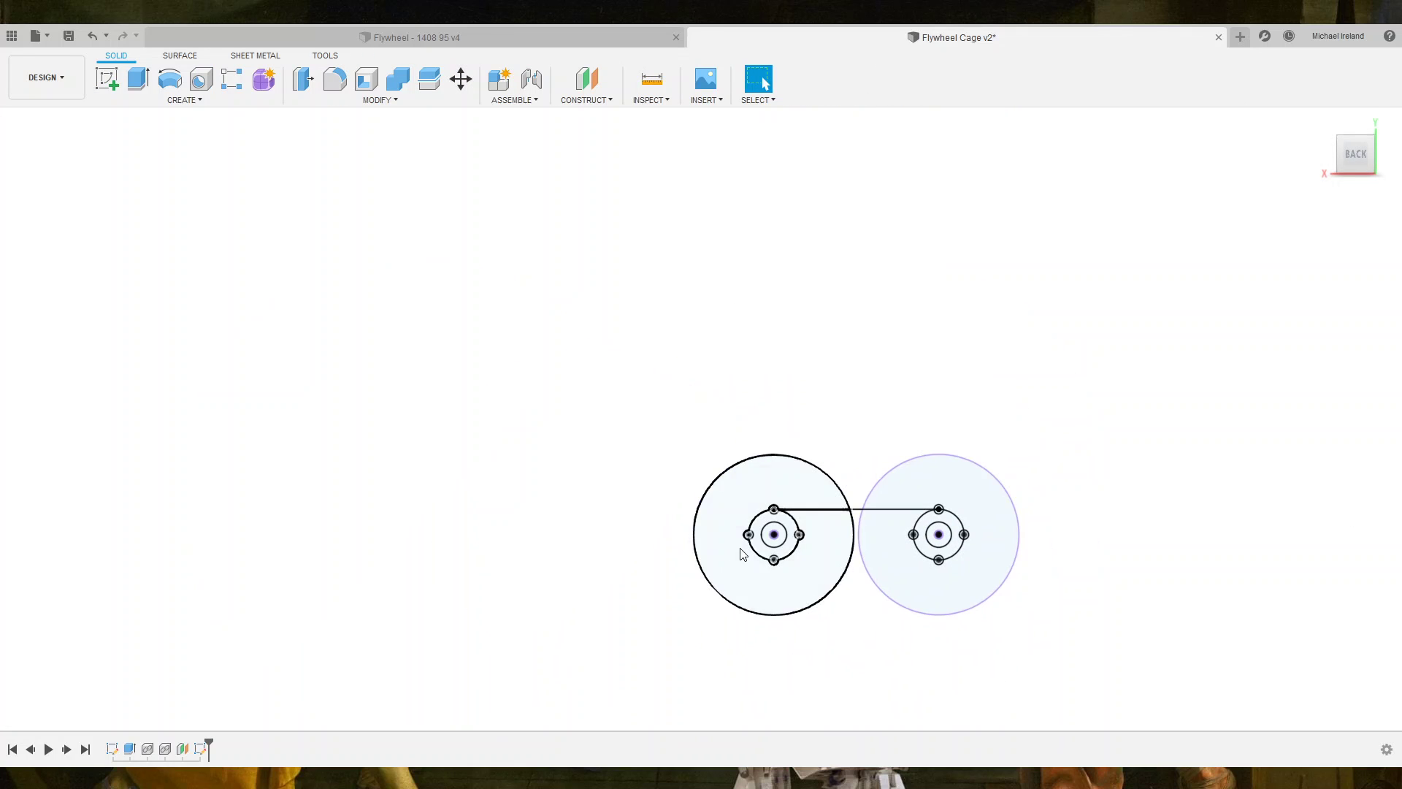
{"action": "scroll", "coordinate": [743, 552], "scroll_direction": "down", "scroll_amount": 2}
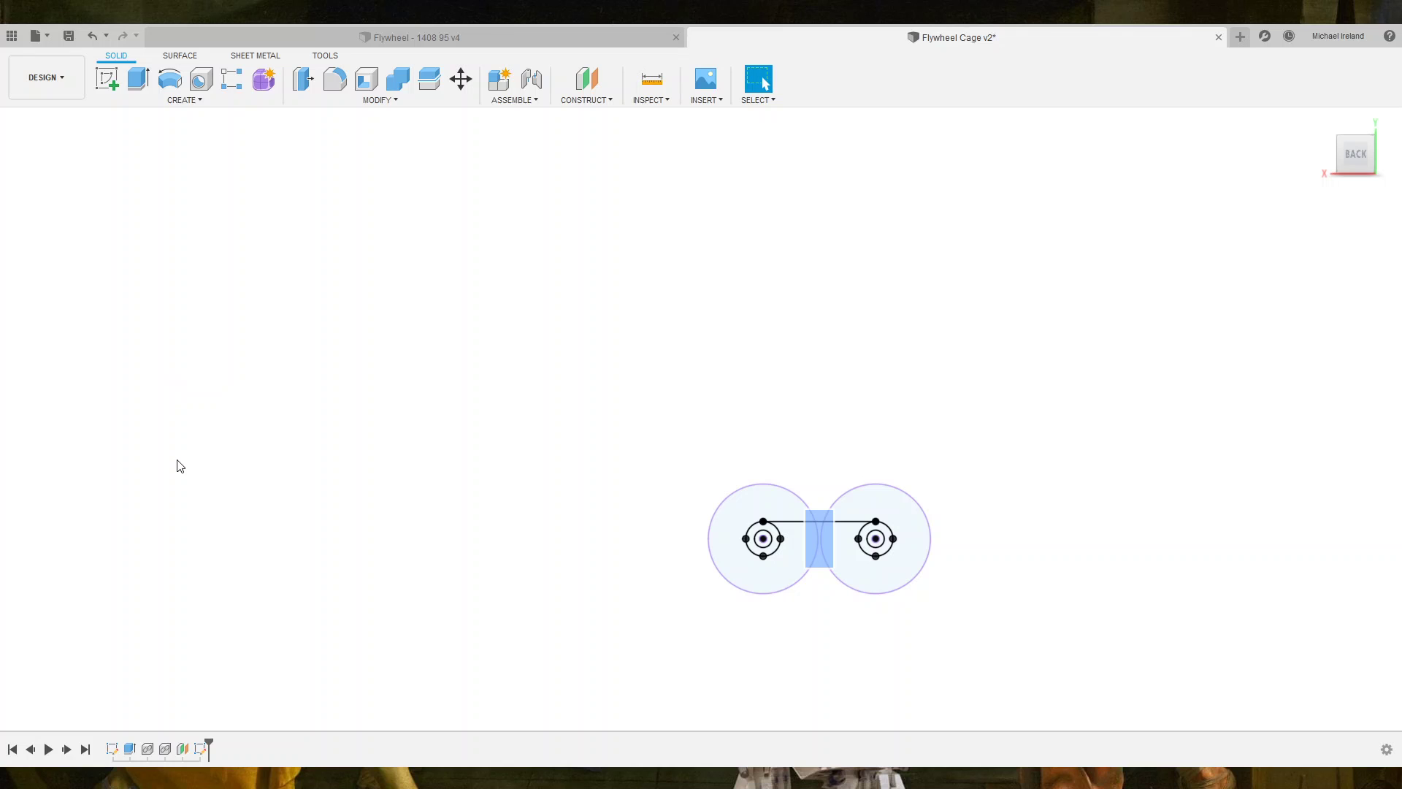
{"action": "key", "text": "Return"}
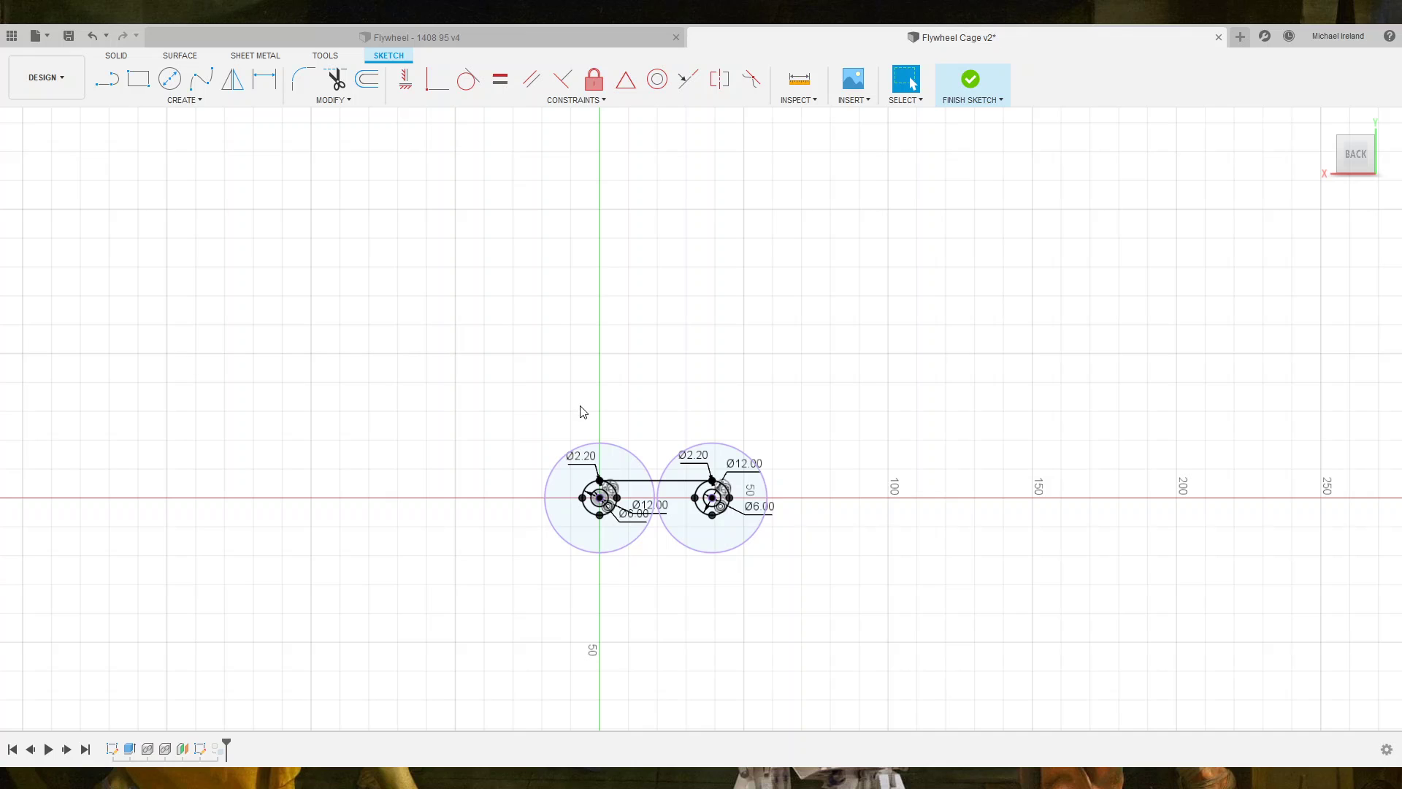
{"action": "scroll", "coordinate": [600, 416], "scroll_direction": "up", "scroll_amount": 2}
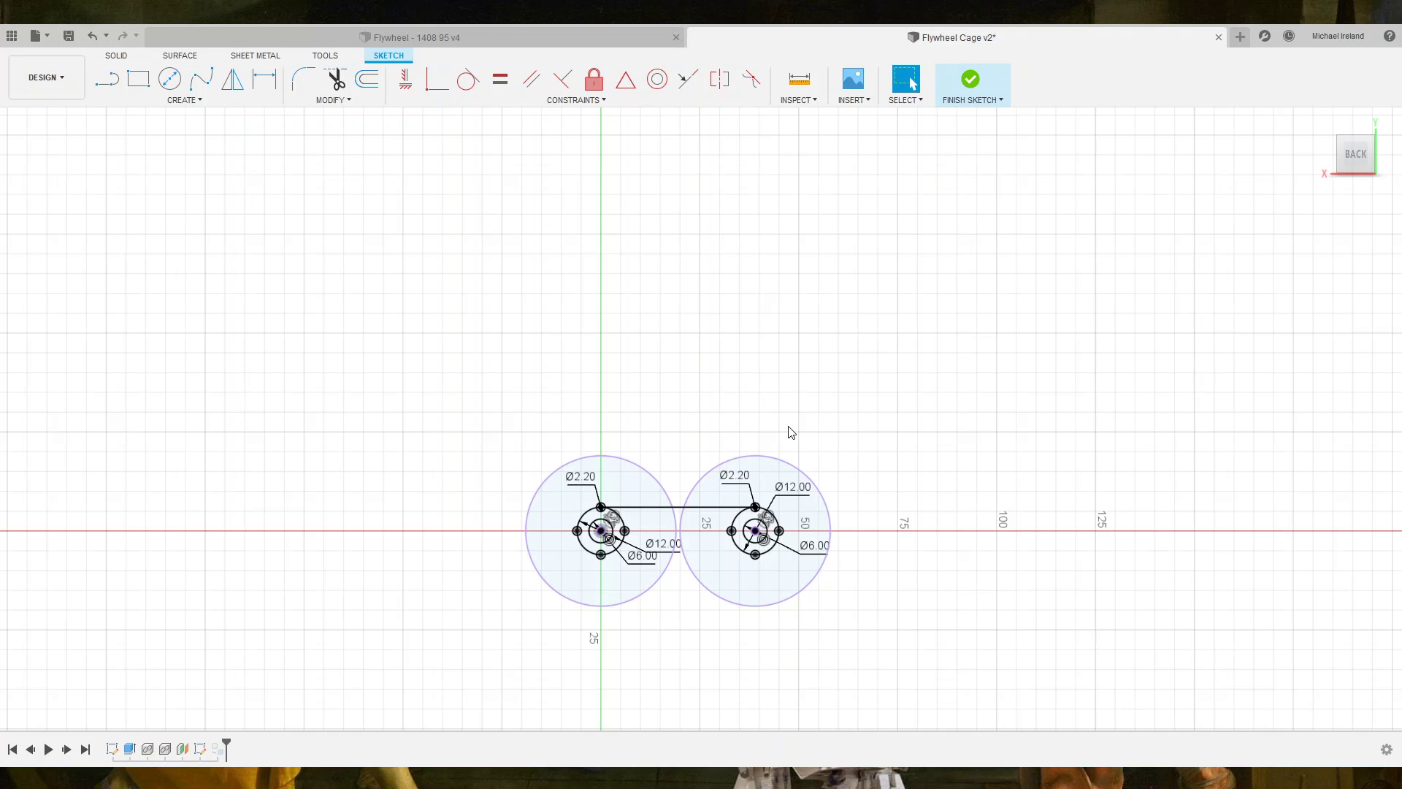
Draw a 60 by 50 two-corner rectangle for the plate.
{"action": "key", "text": "c"}
{"action": "key", "text": "Escape"}
{"action": "key", "text": "r"}
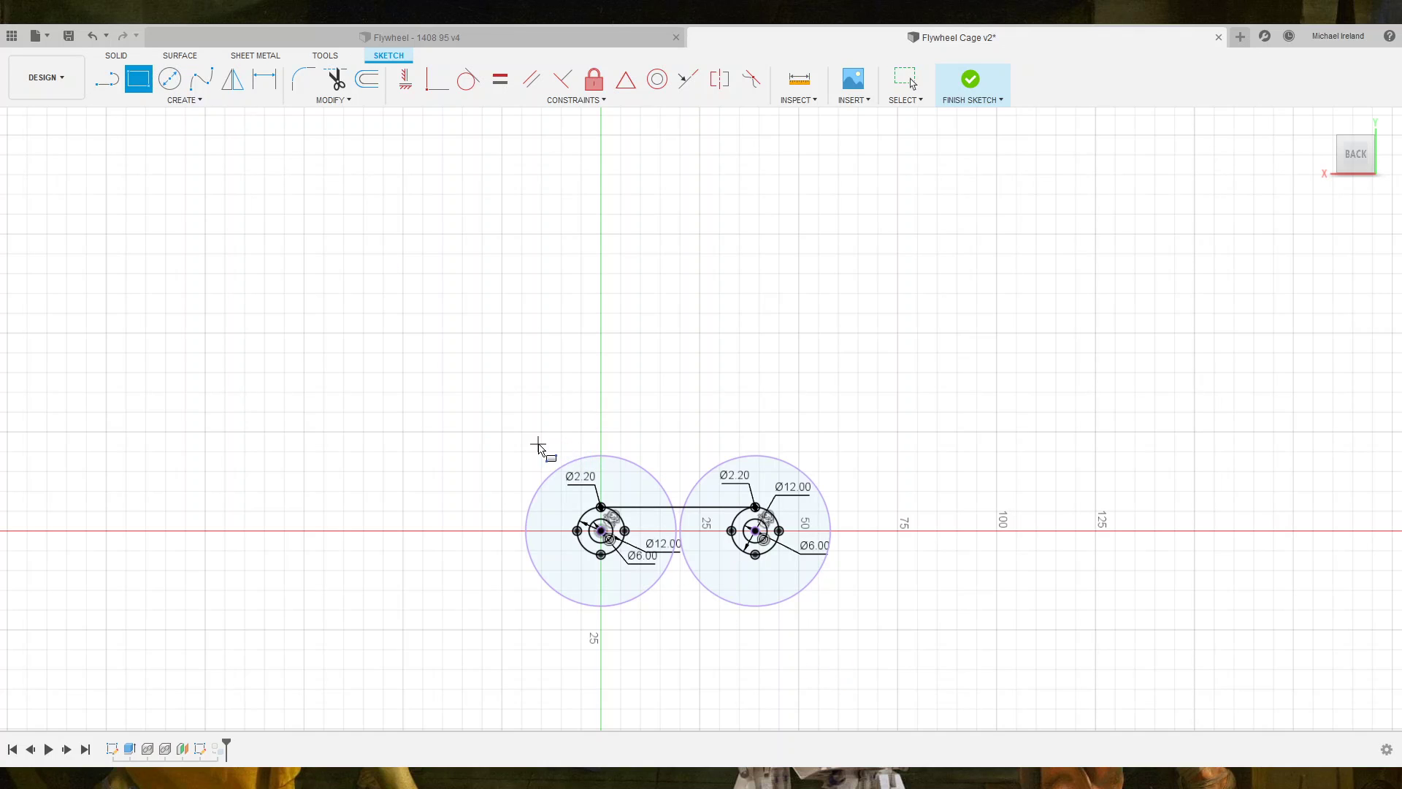
{"action": "left_click", "coordinate": [545, 441]}
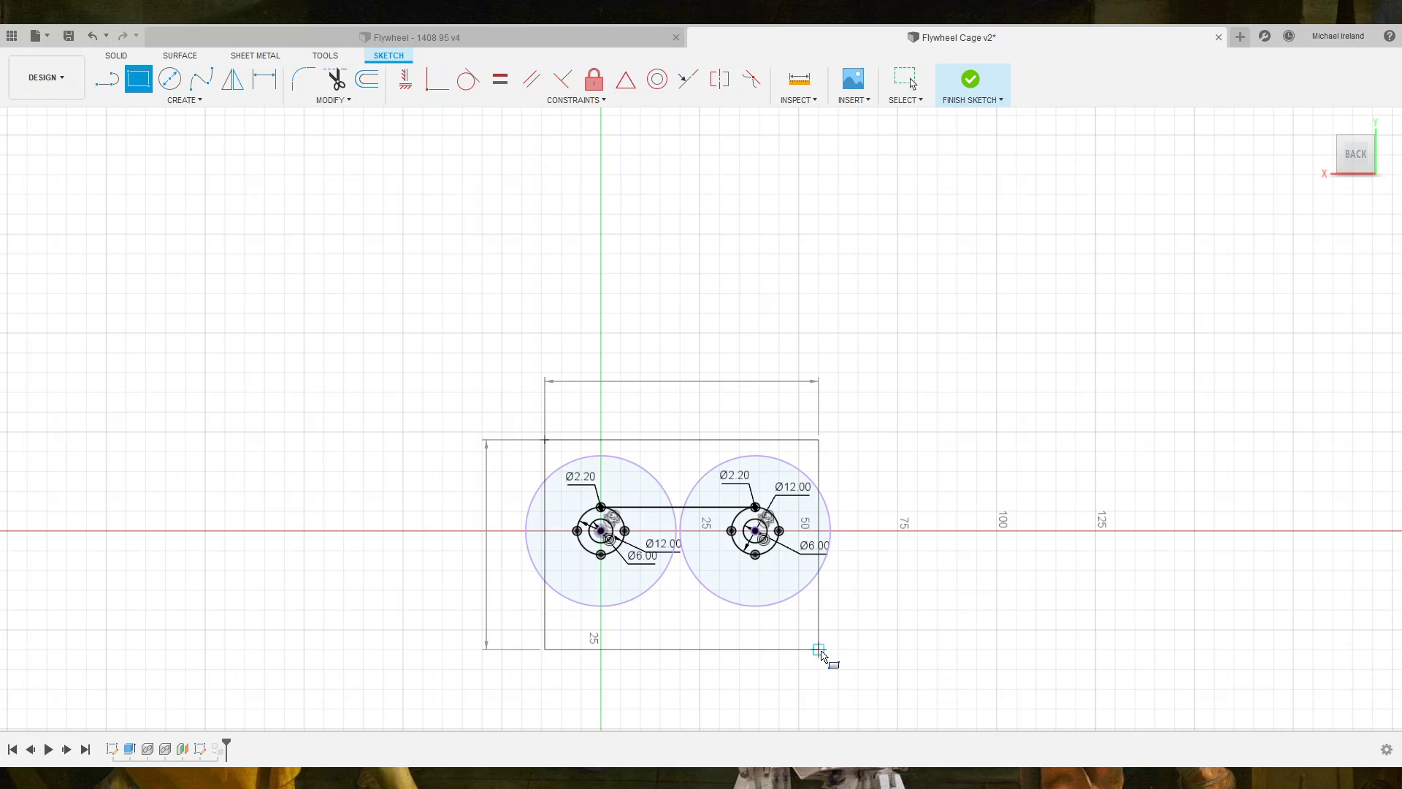
{"action": "type", "text": "50"}
{"action": "key", "text": "Tab"}
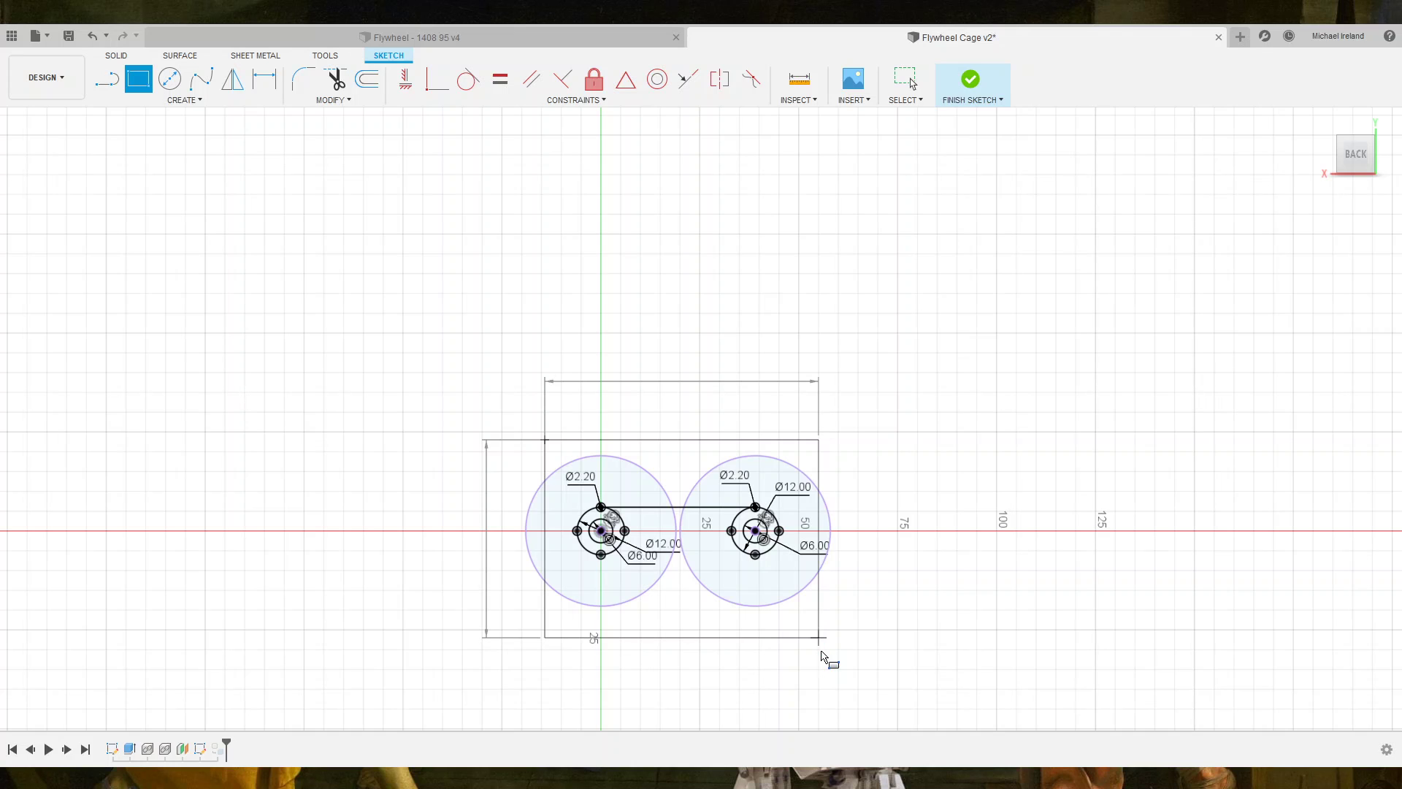
{"action": "type", "text": "60"}
{"action": "key", "text": "Return"}
{"action": "scroll", "coordinate": [552, 431], "scroll_direction": "up", "scroll_amount": 2}
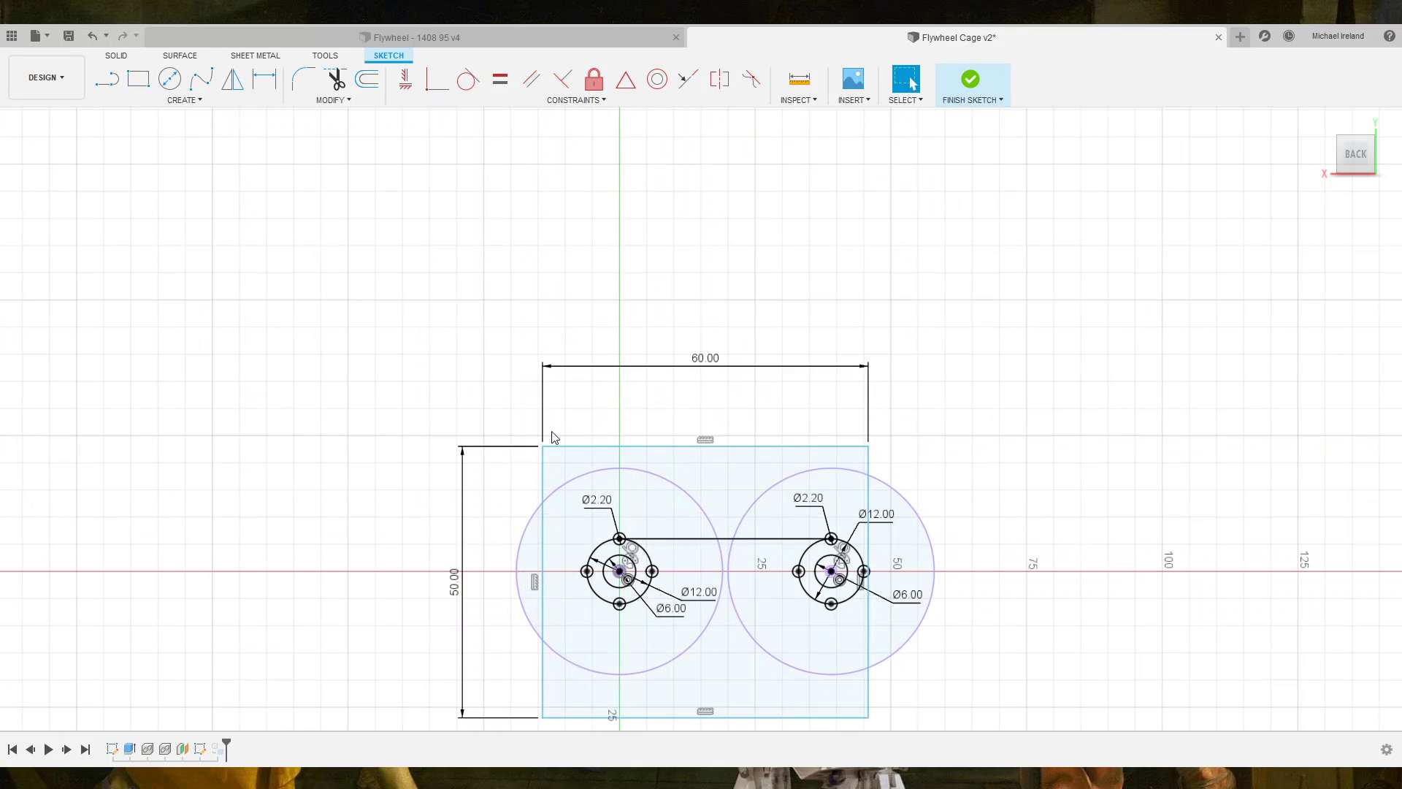
{"action": "scroll", "coordinate": [868, 544], "scroll_direction": "up", "scroll_amount": 1}
{"action": "scroll", "coordinate": [949, 460], "scroll_direction": "up", "scroll_amount": 2}
{"action": "scroll", "coordinate": [785, 428], "scroll_direction": "up", "scroll_amount": 2}
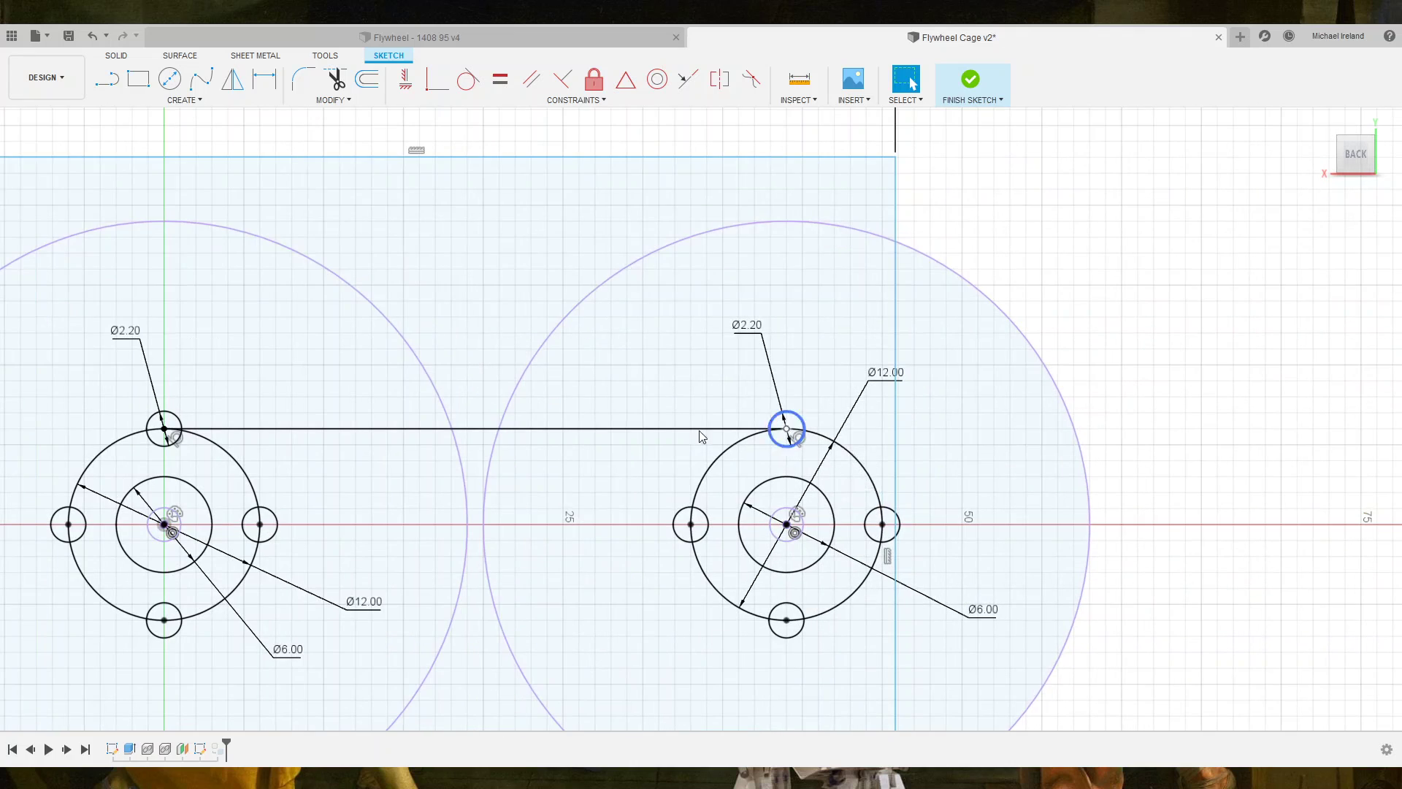
Draw a short horizontal line between the two circles, just below the centre line.
{"action": "left_click", "coordinate": [108, 77]}
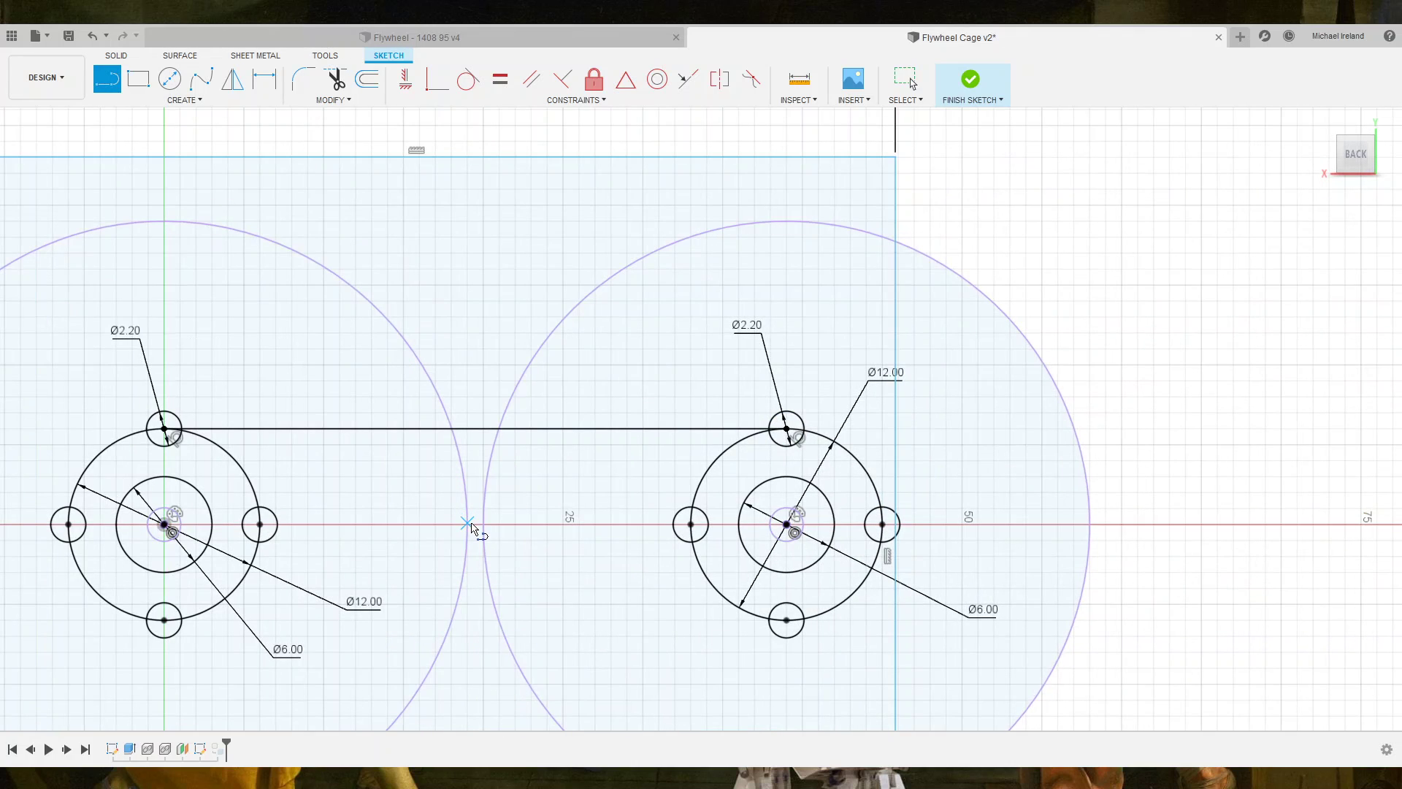
{"action": "left_click", "coordinate": [465, 499]}
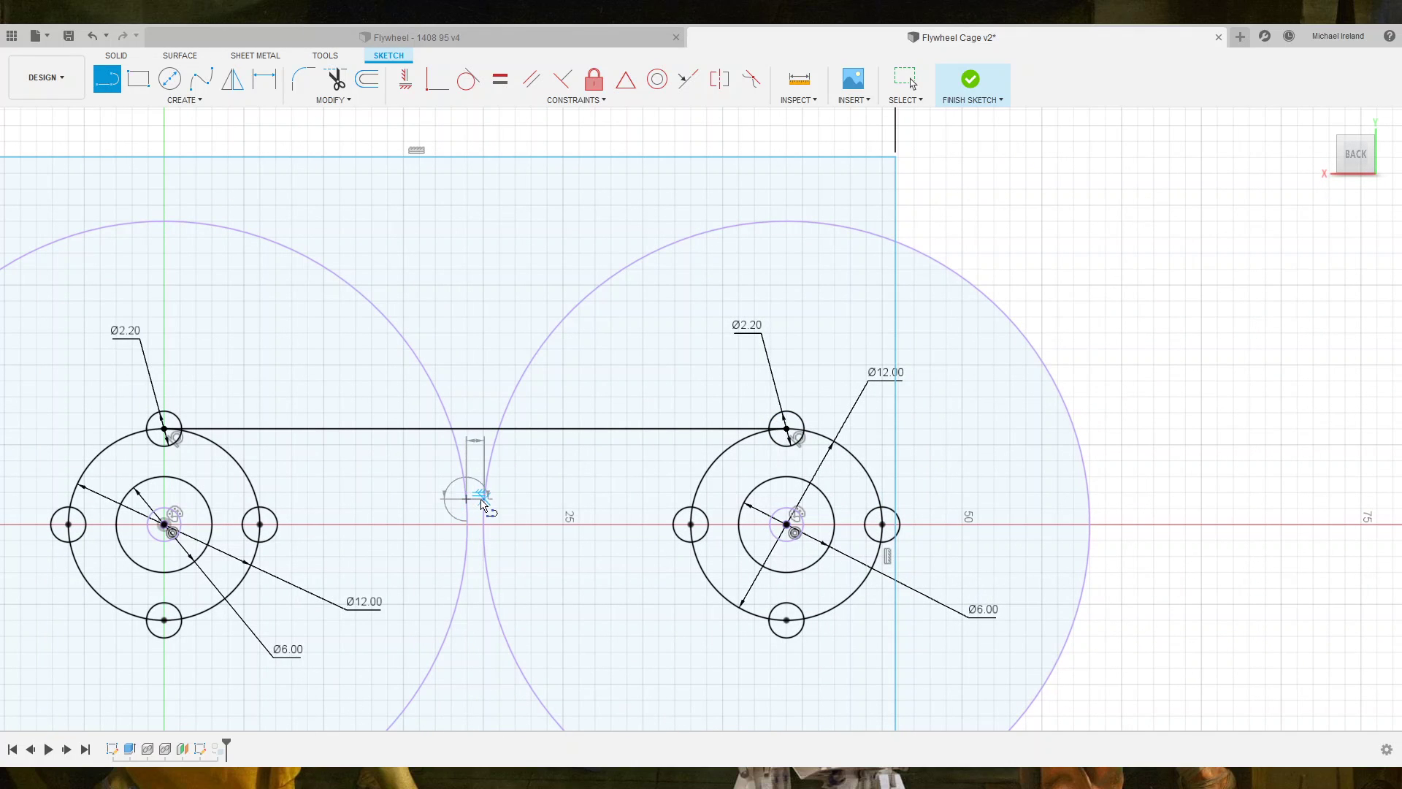
{"action": "left_click", "coordinate": [486, 499]}
{"action": "key", "text": "Escape"}
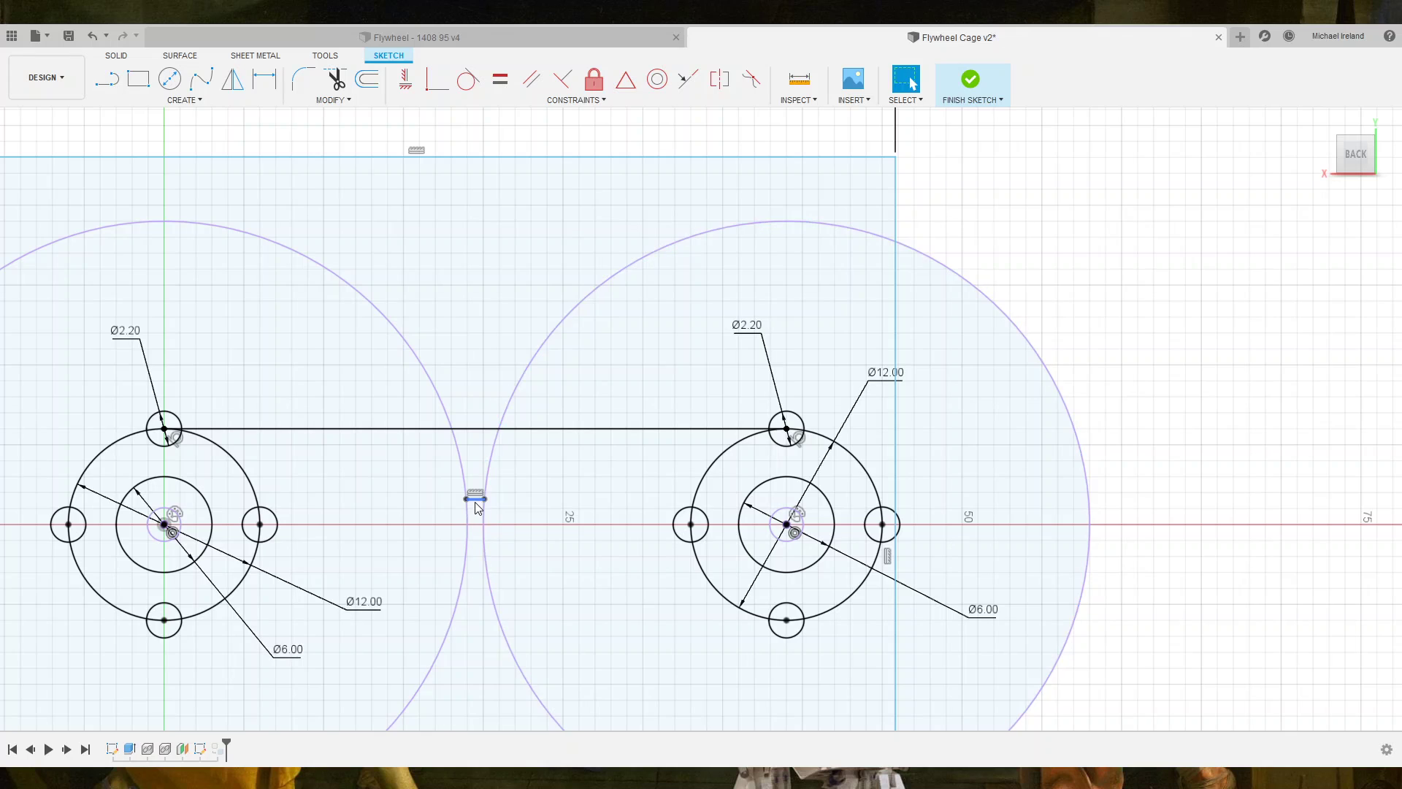
{"action": "mouse_move", "coordinate": [479, 504]}
{"action": "left_mouse_down"}
{"action": "mouse_move", "coordinate": [482, 546]}
{"action": "mouse_move", "coordinate": [479, 510]}
{"action": "left_mouse_up"}
Dimension the short gap segment at 1.00 with the label placed below it.
{"action": "key", "text": "d"}
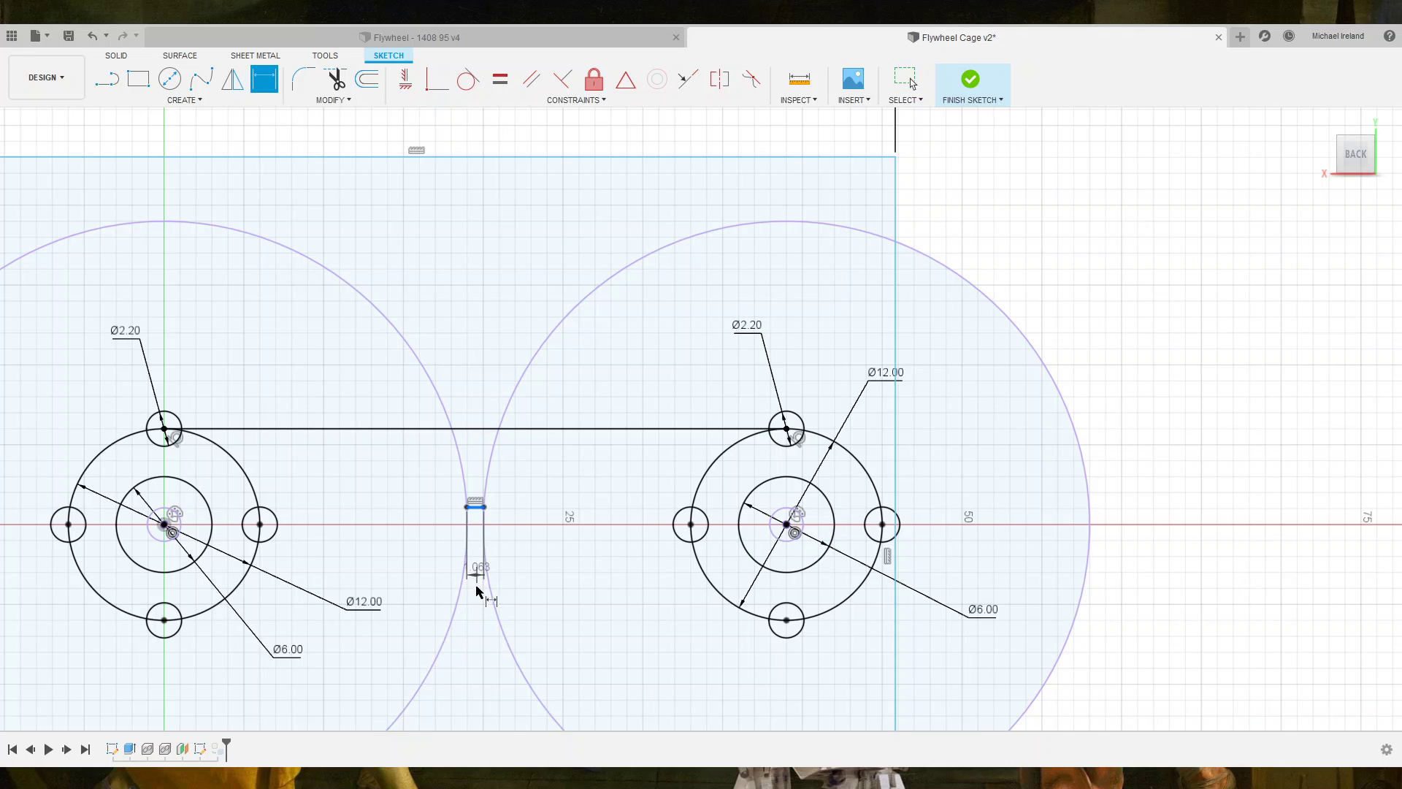
{"action": "left_click", "coordinate": [469, 677]}
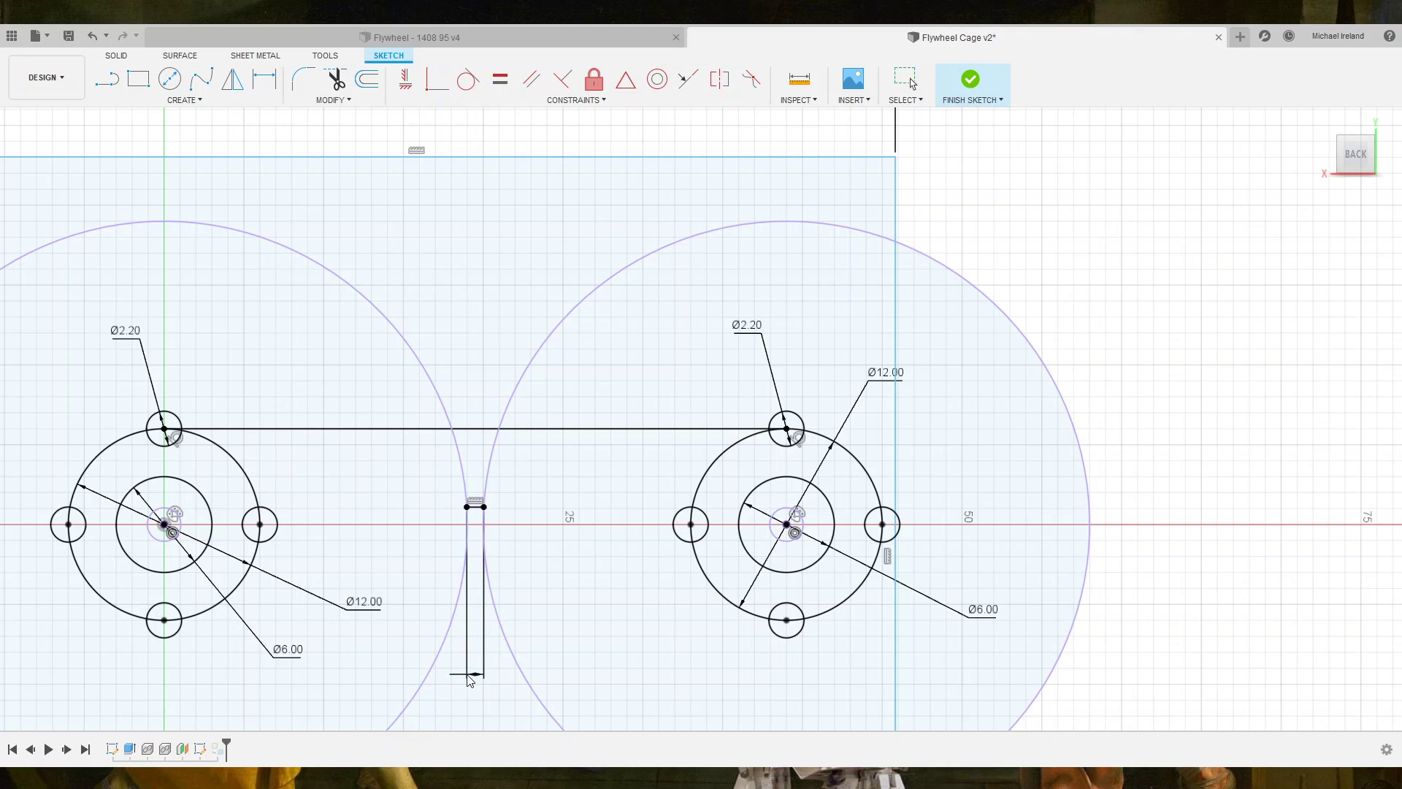
{"action": "key", "text": "d"}
{"action": "left_click", "coordinate": [470, 681]}
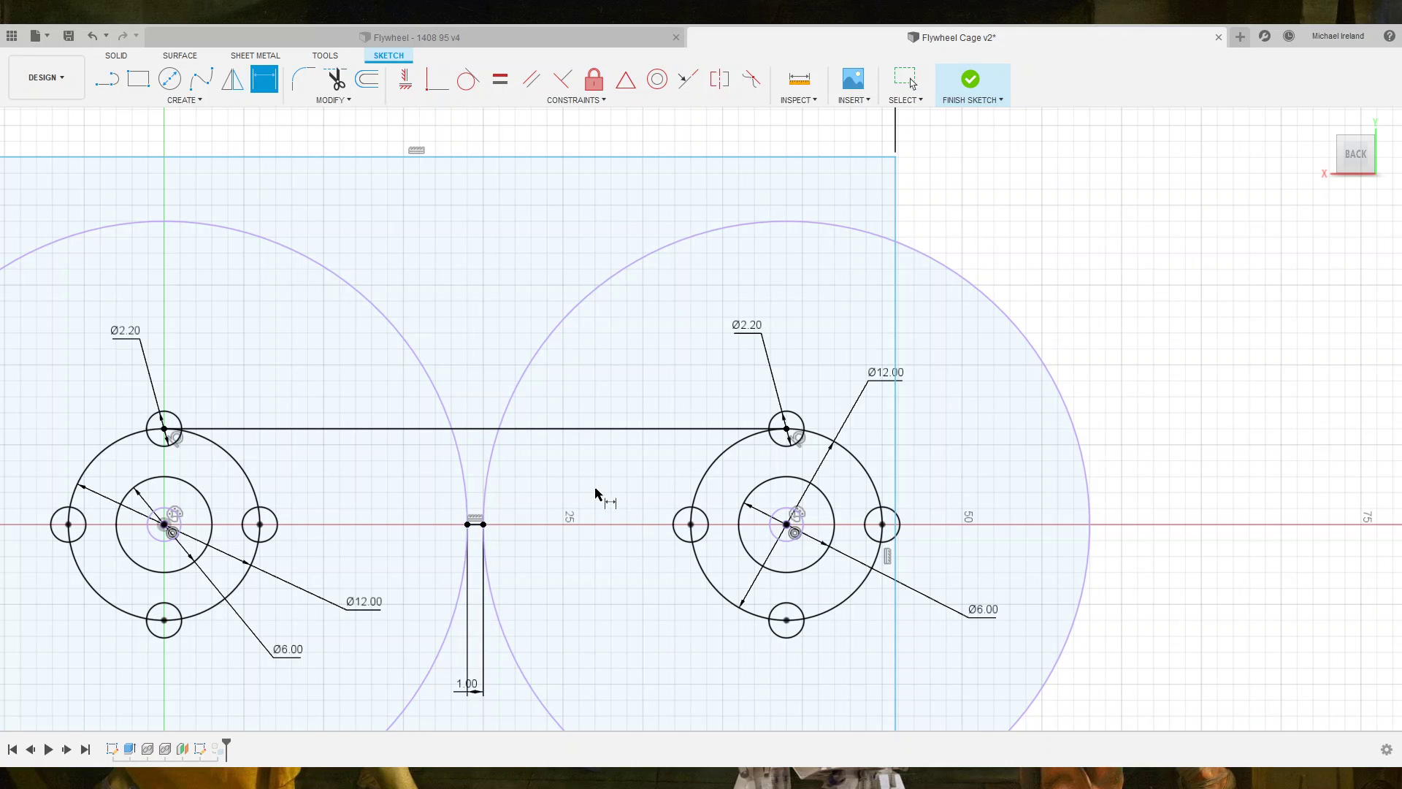
{"action": "key", "text": "Escape"}
{"action": "scroll", "coordinate": [555, 525], "scroll_direction": "down", "scroll_amount": 3}
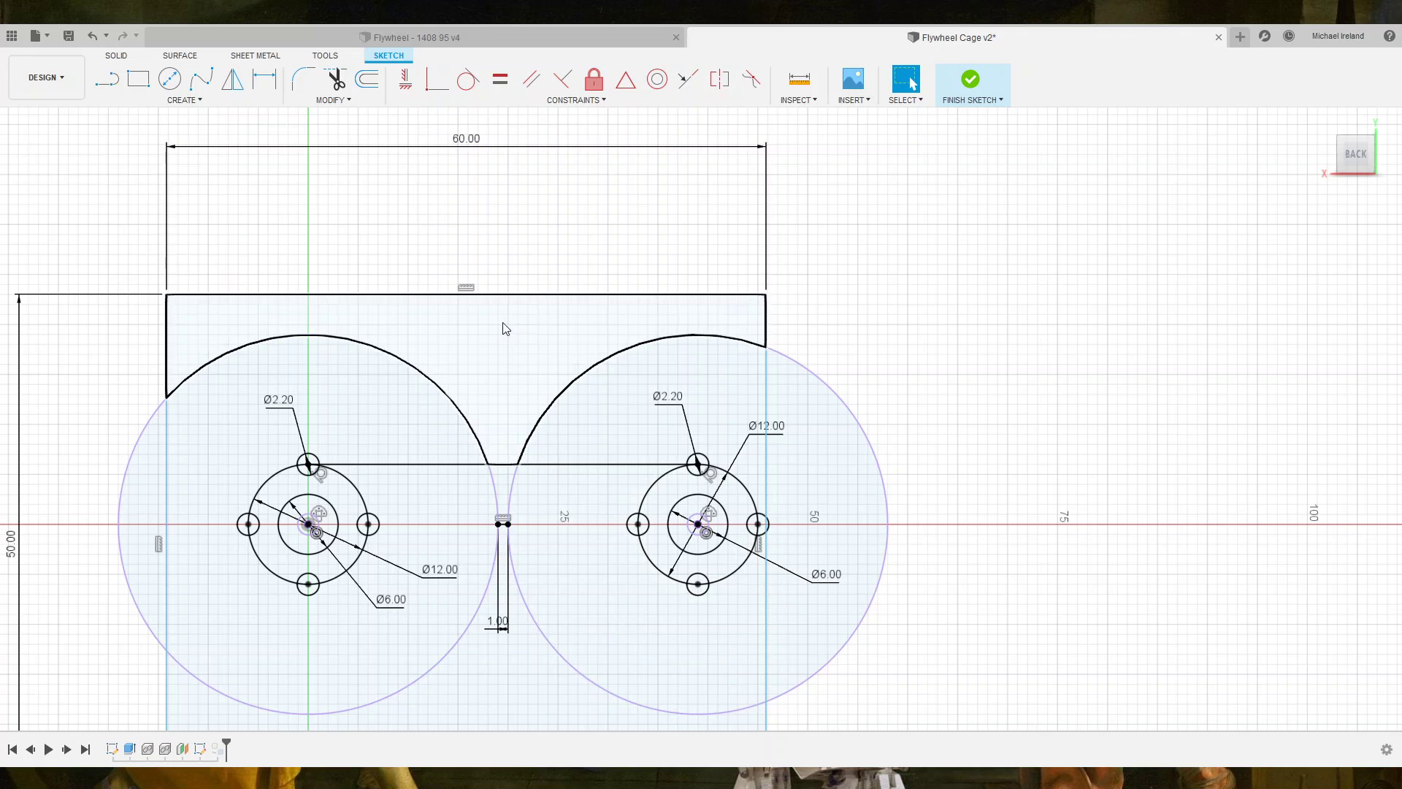
Draw diagonals from the plate's top corners and bottom-left corner to the centre gap point.
{"action": "left_click", "coordinate": [107, 78]}
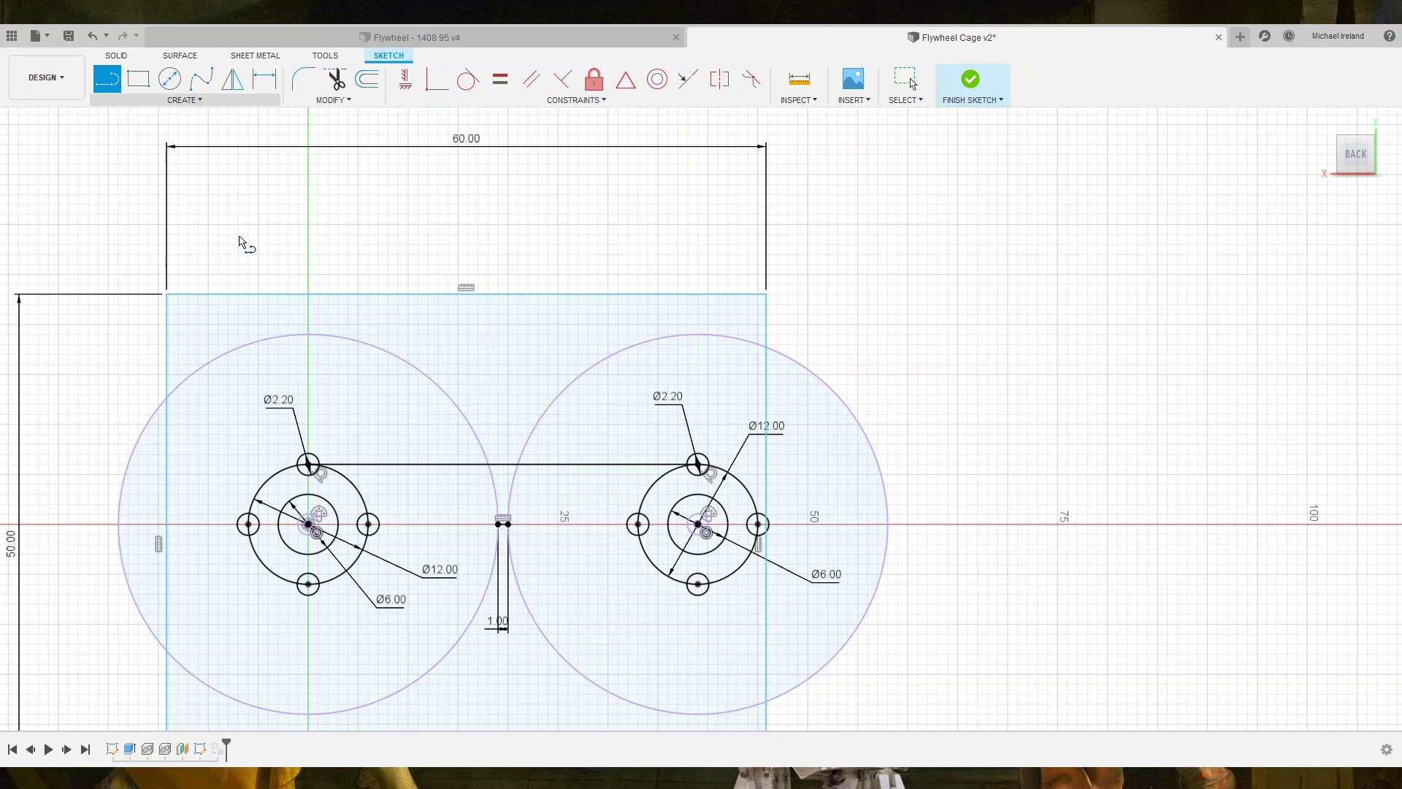
{"action": "left_click", "coordinate": [168, 295]}
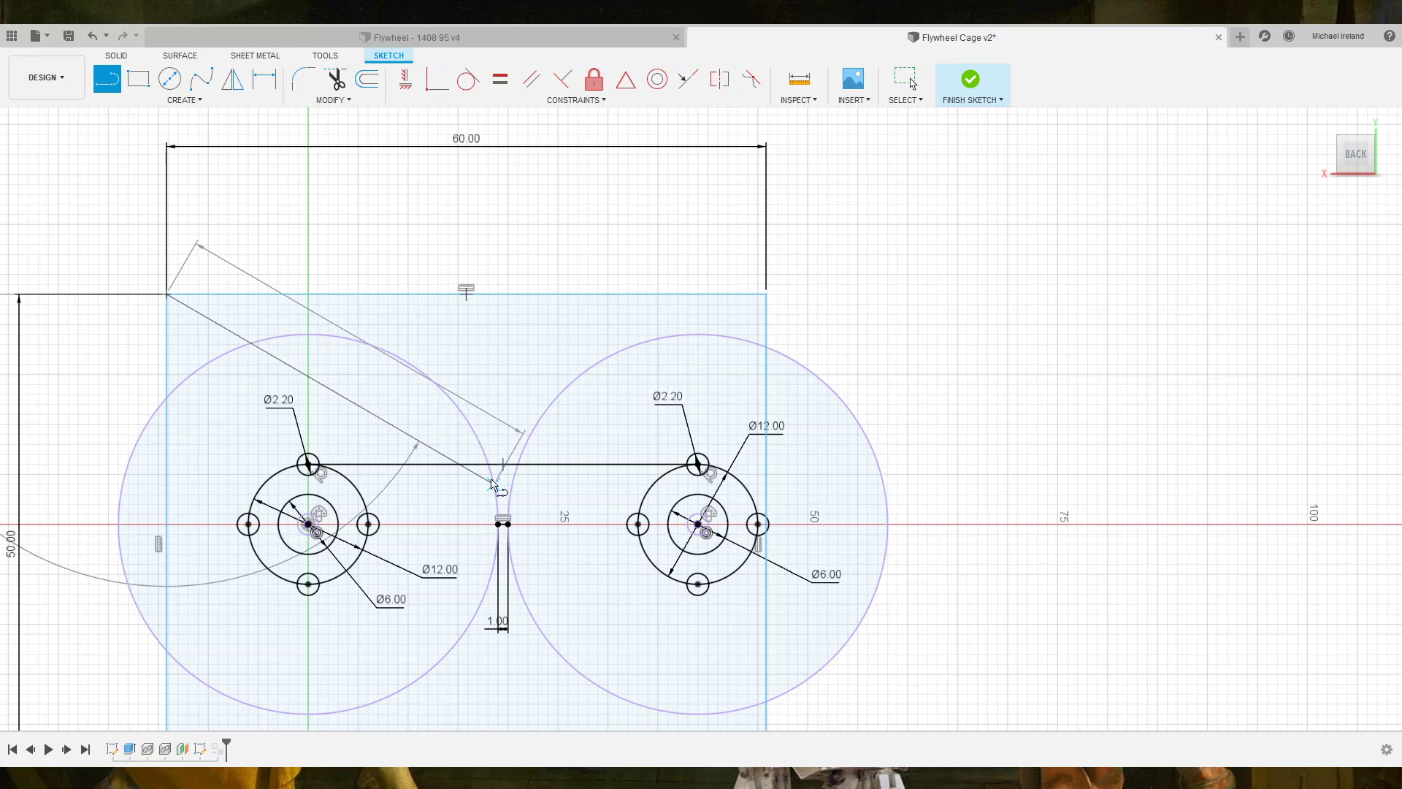
{"action": "left_click", "coordinate": [500, 524]}
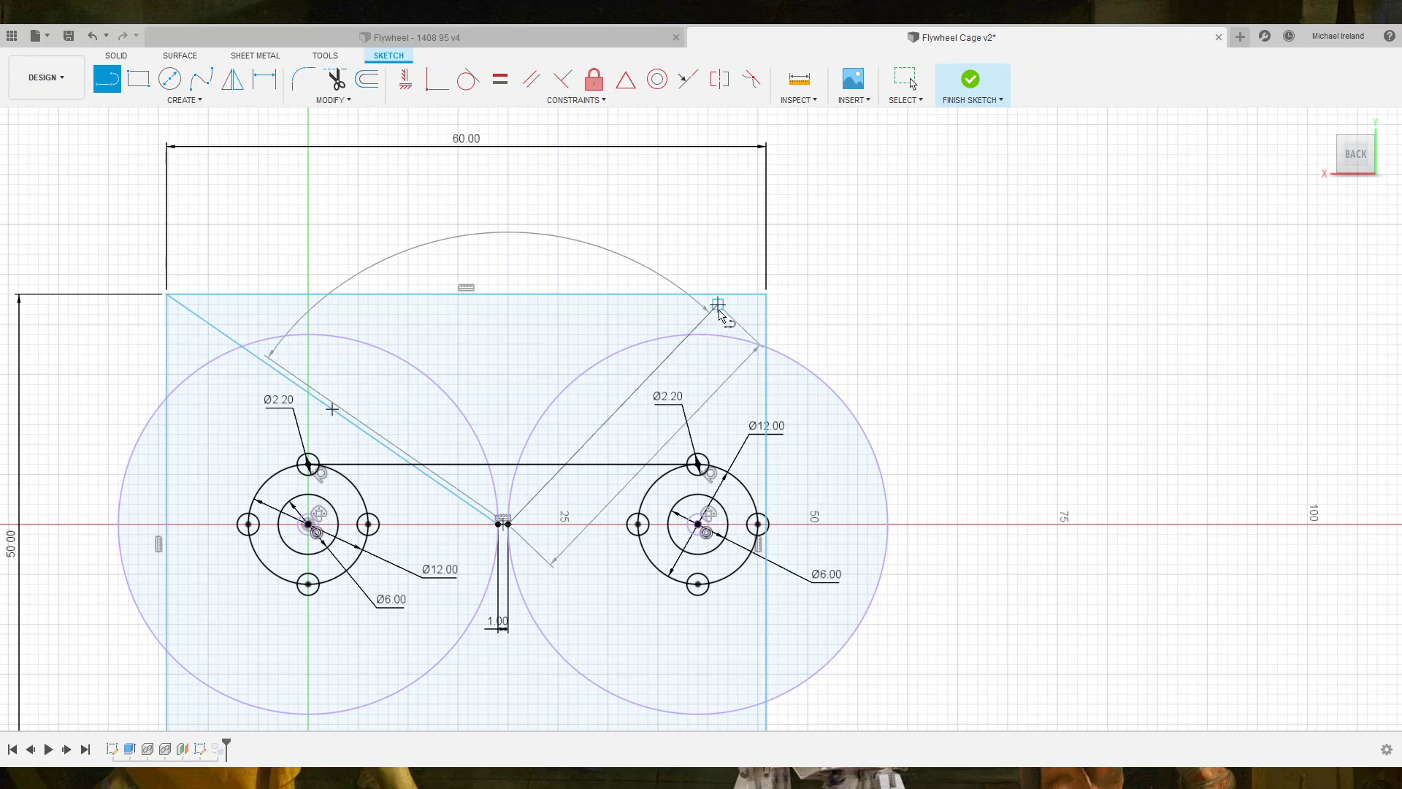
{"action": "double_click", "coordinate": [766, 297]}
{"action": "middle_click_drag", "start_coordinate": [483, 584], "coordinate": [637, 407]}
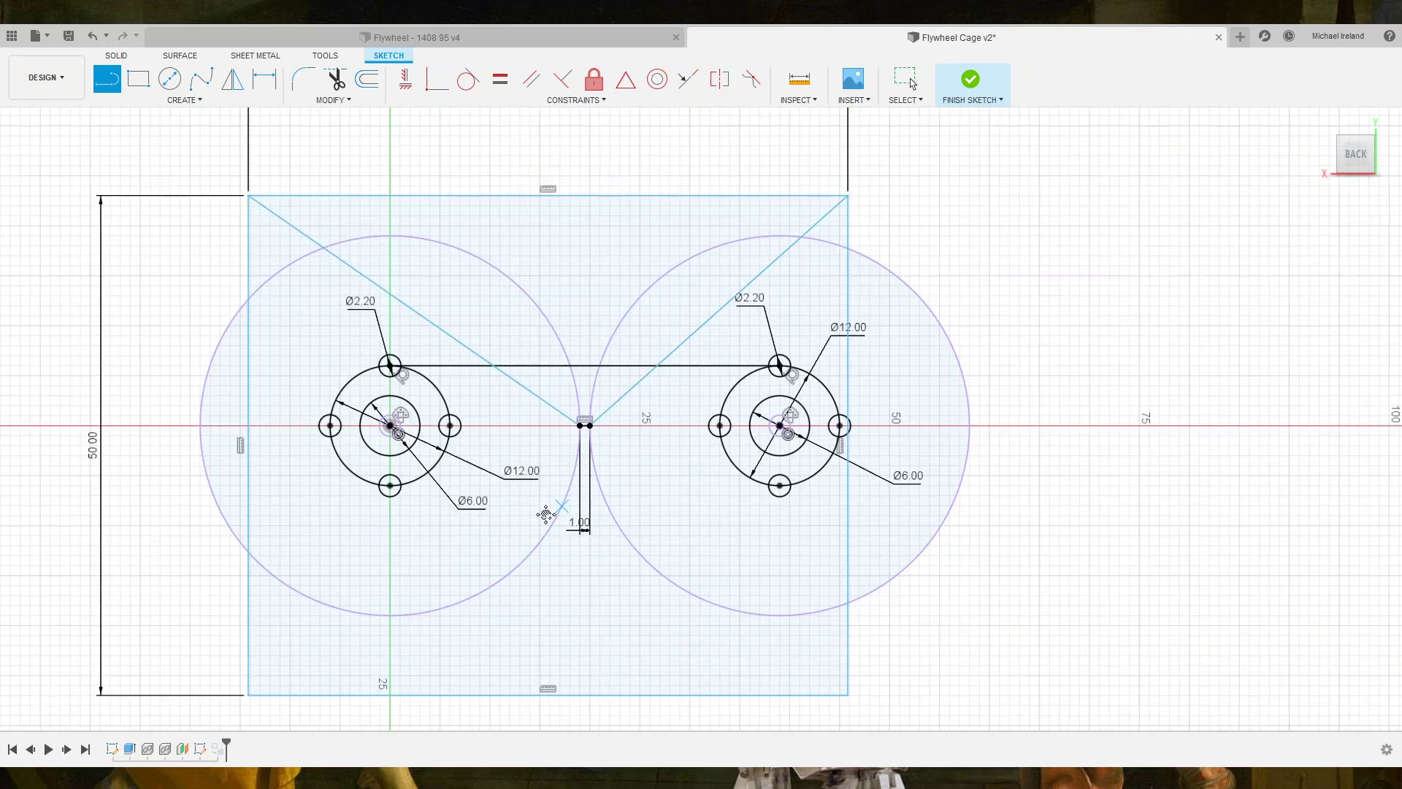
{"action": "left_click", "coordinate": [656, 356]}
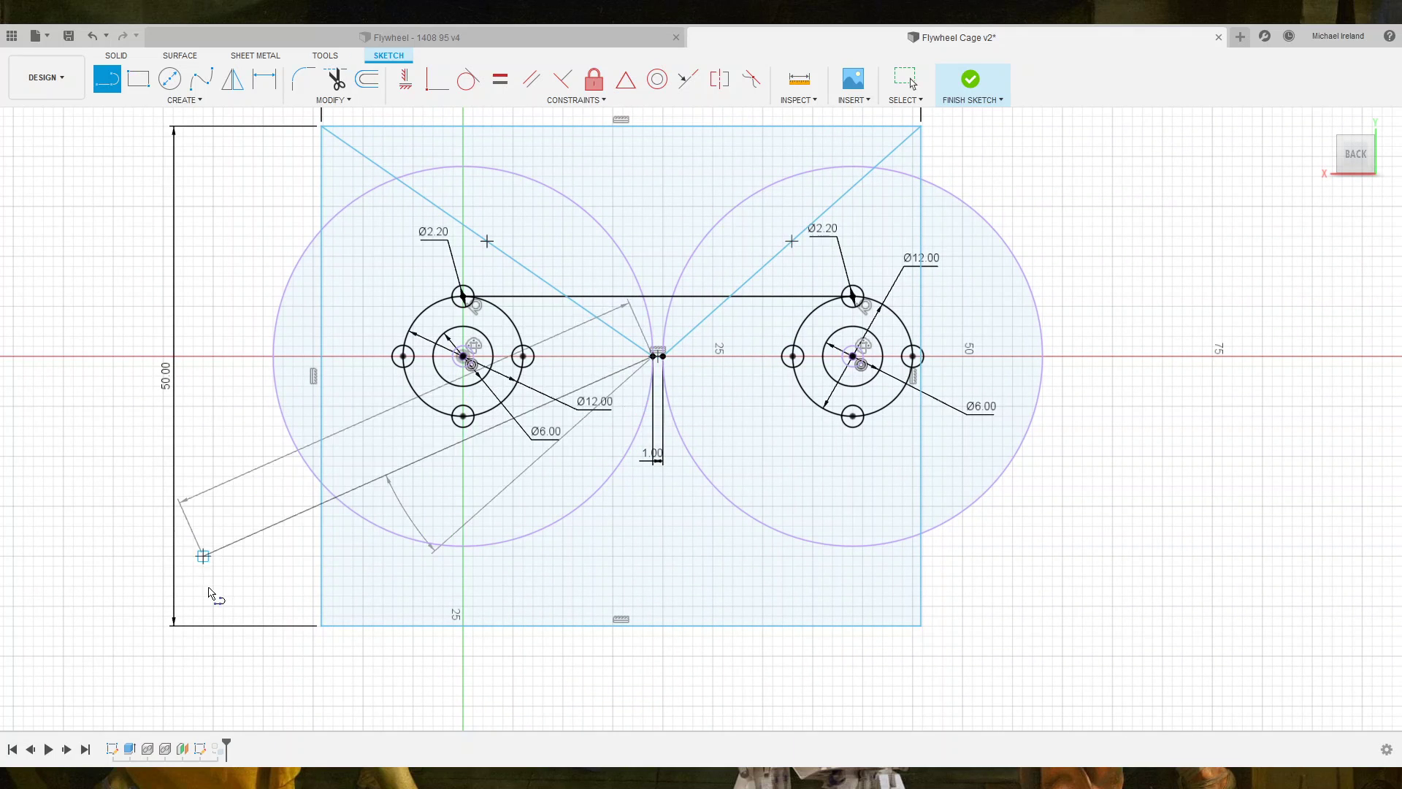
{"action": "left_click", "coordinate": [320, 624]}
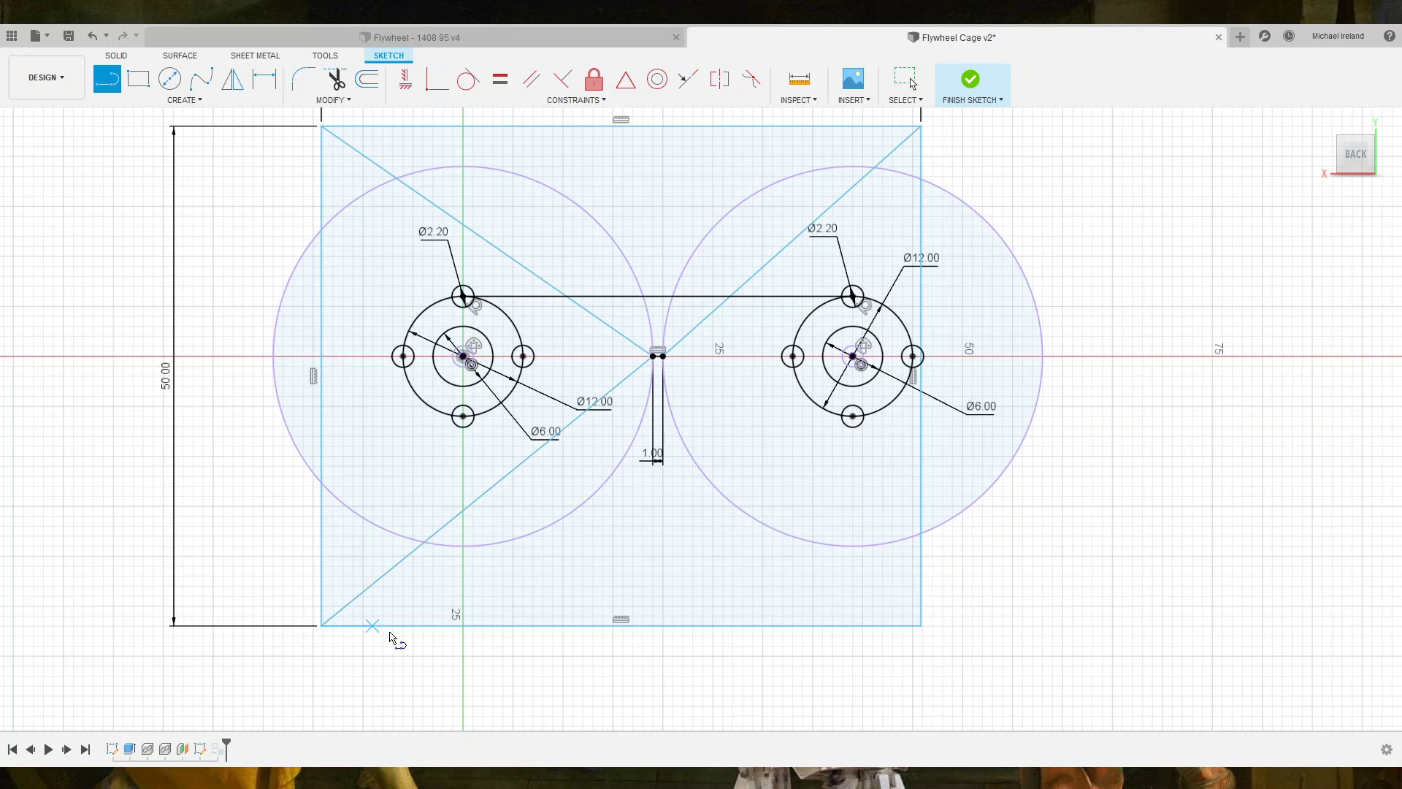
{"action": "key", "text": "Escape"}
{"action": "middle_click_drag", "start_coordinate": [592, 569], "coordinate": [490, 580]}
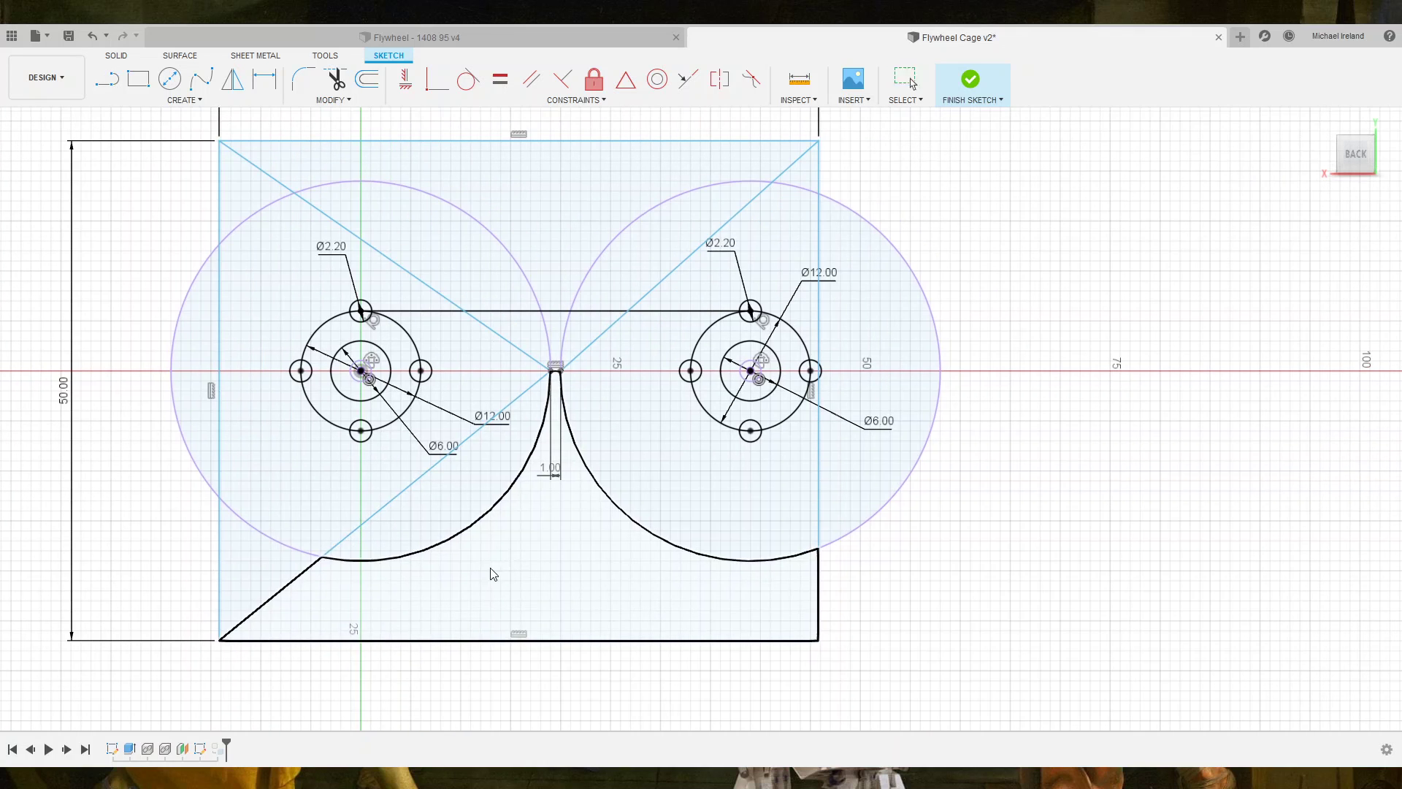
Make the left and right diagonals equal length with Equal constraints.
{"action": "left_click", "coordinate": [489, 327]}
{"action": "left_click", "coordinate": [511, 404], "text": "shift"}
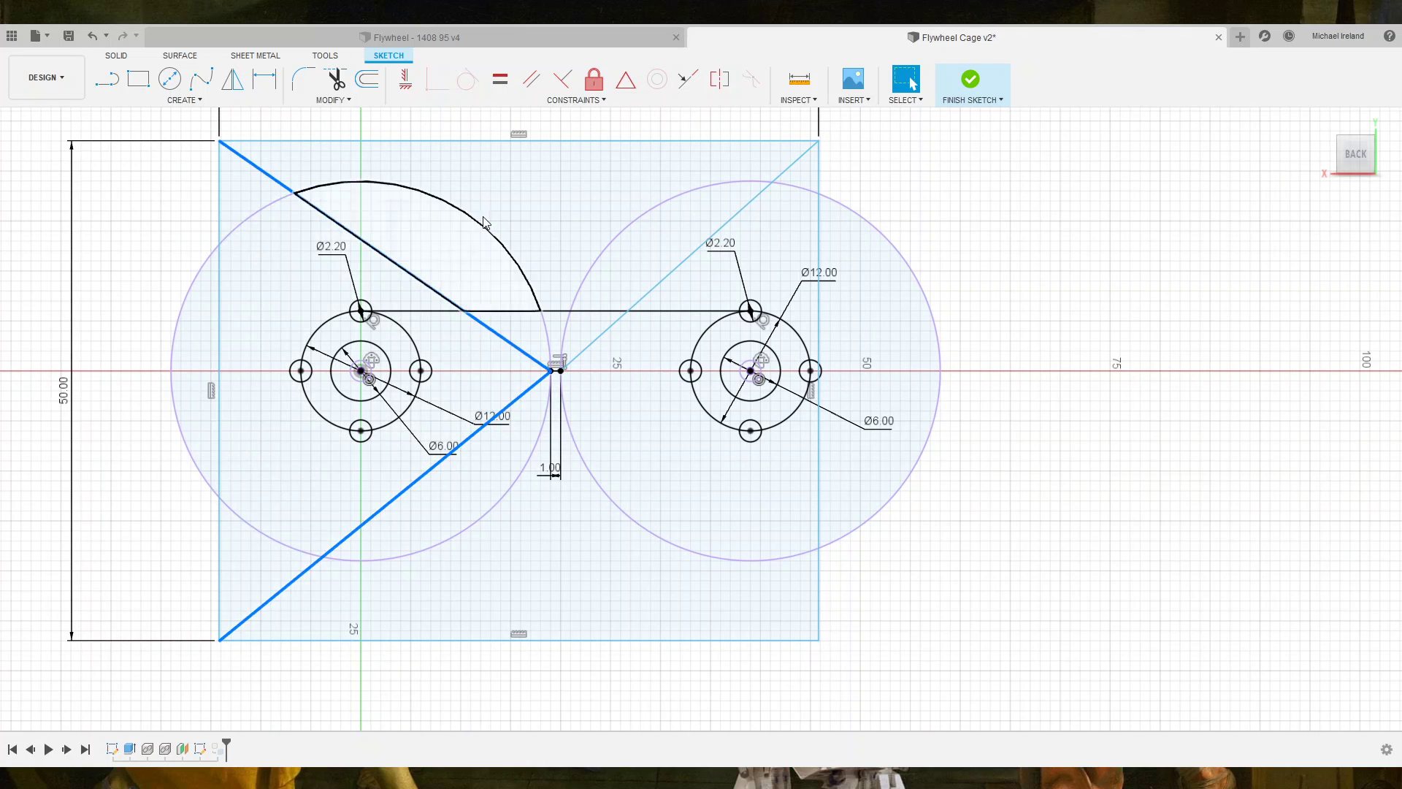
{"action": "left_click", "coordinate": [501, 79]}
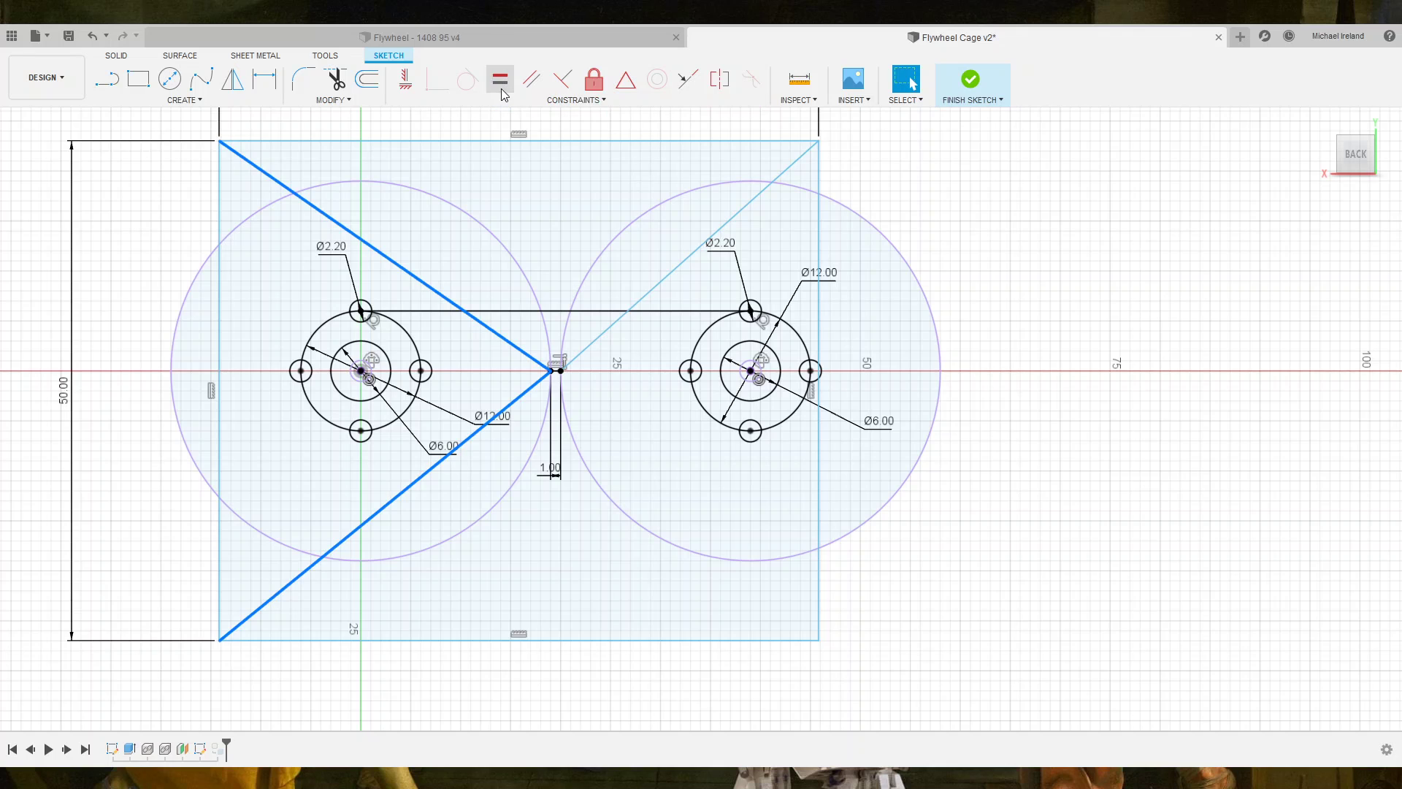
{"action": "left_click", "coordinate": [530, 388]}
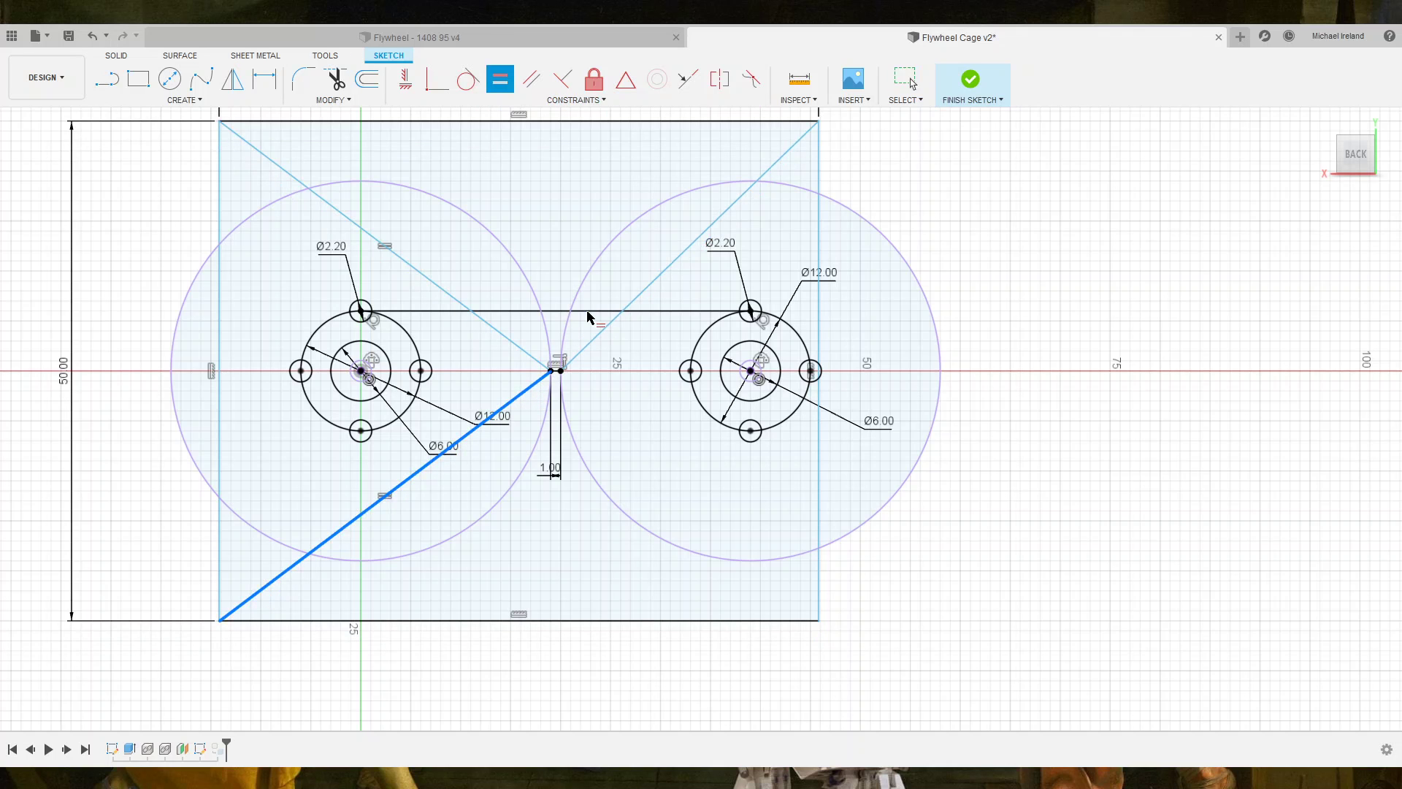
{"action": "left_click", "coordinate": [608, 326]}
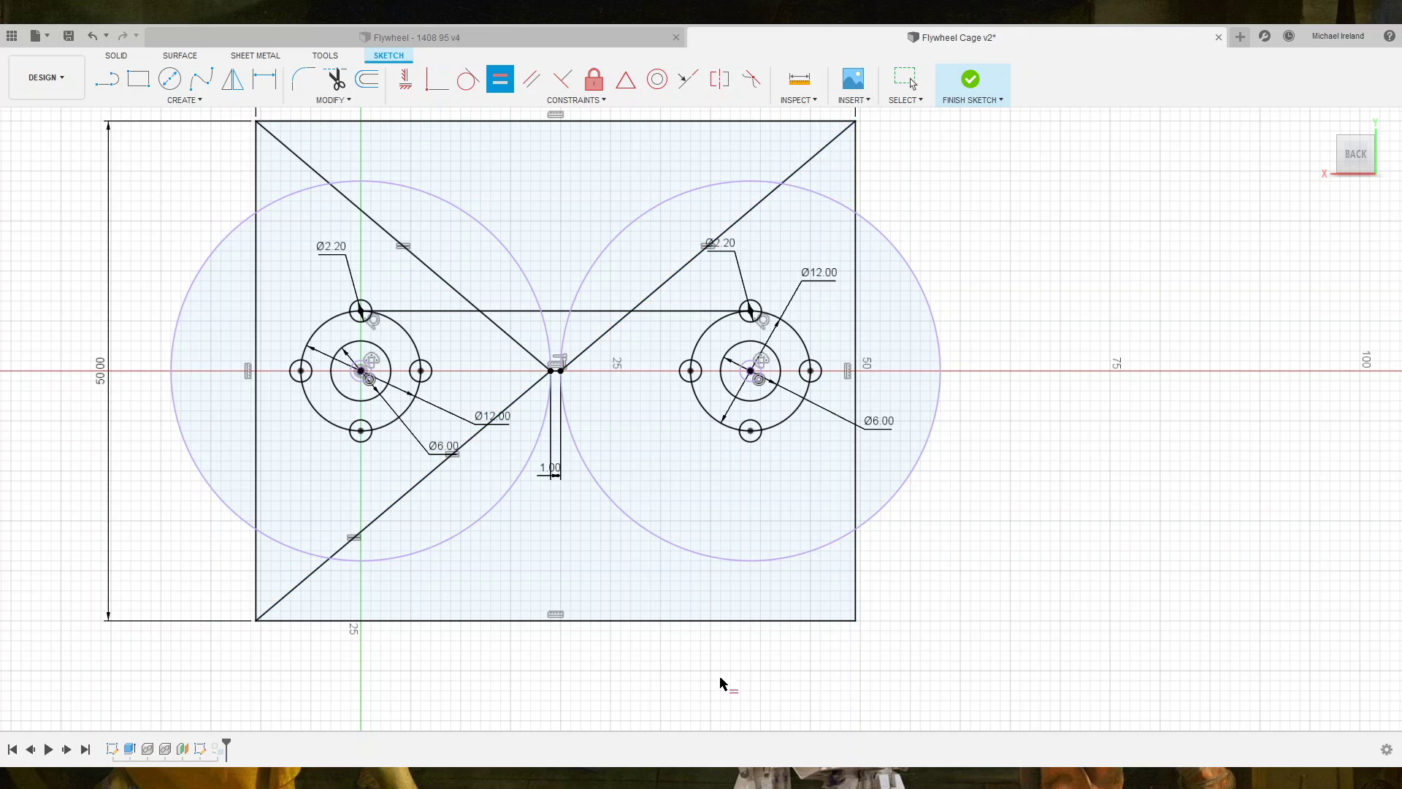
{"action": "key", "text": "Escape"}
Change the plate height to 42.00, join the diagonals to the left corners, and finish the sketch.
{"action": "scroll", "coordinate": [909, 558], "scroll_direction": "down", "scroll_amount": 2}
{"action": "scroll", "coordinate": [909, 561], "scroll_direction": "down", "scroll_amount": 2}
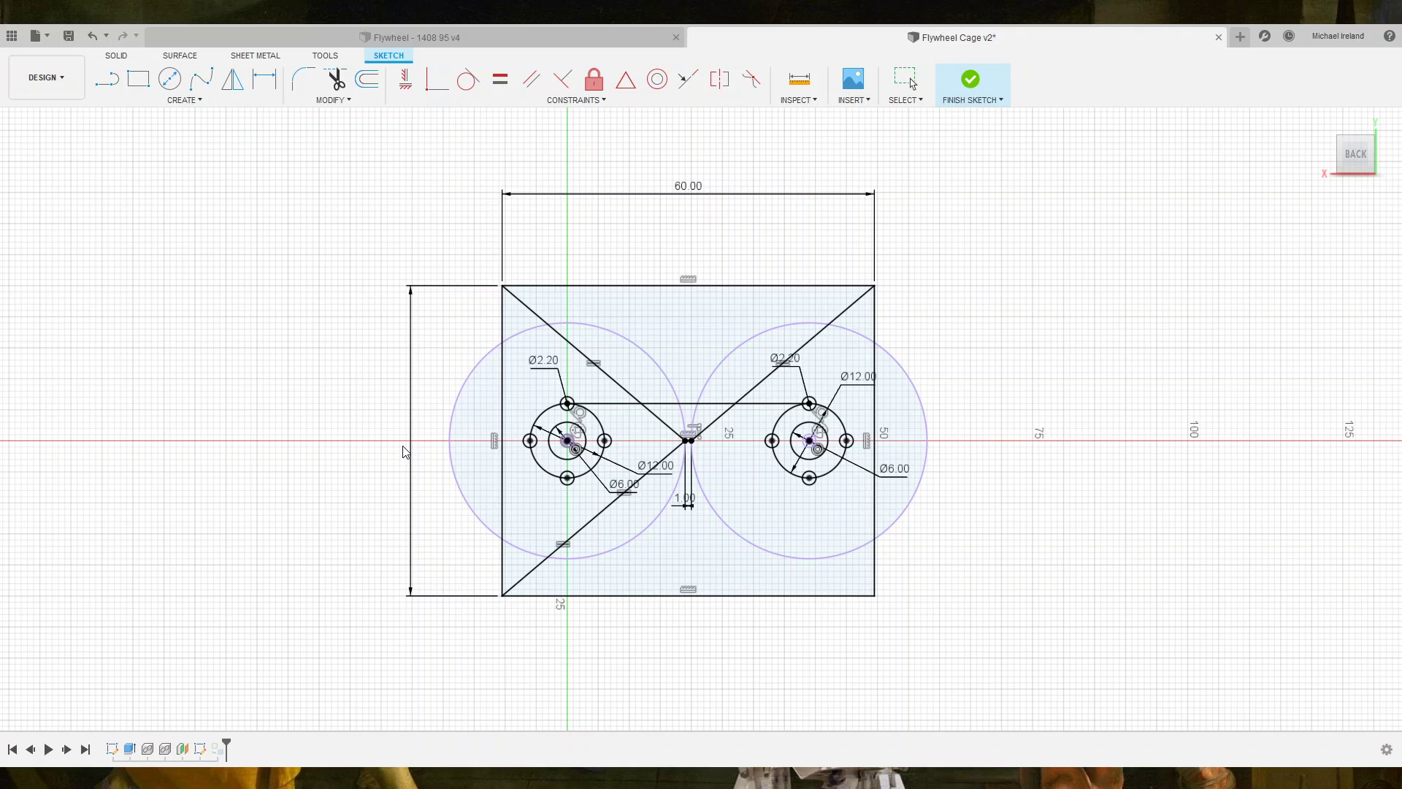
{"action": "key", "text": "Return"}
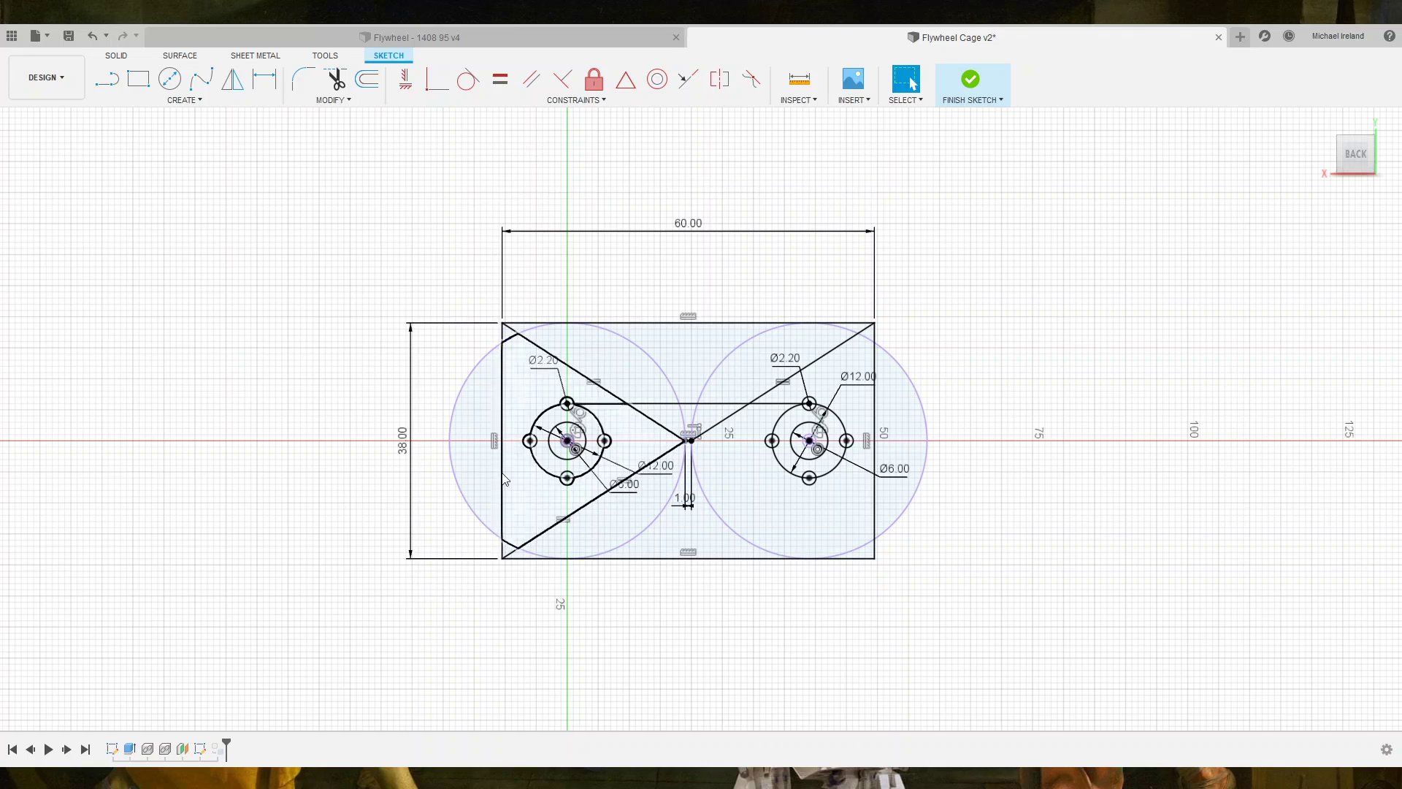
{"action": "left_click_drag", "start_coordinate": [518, 547], "coordinate": [502, 559]}
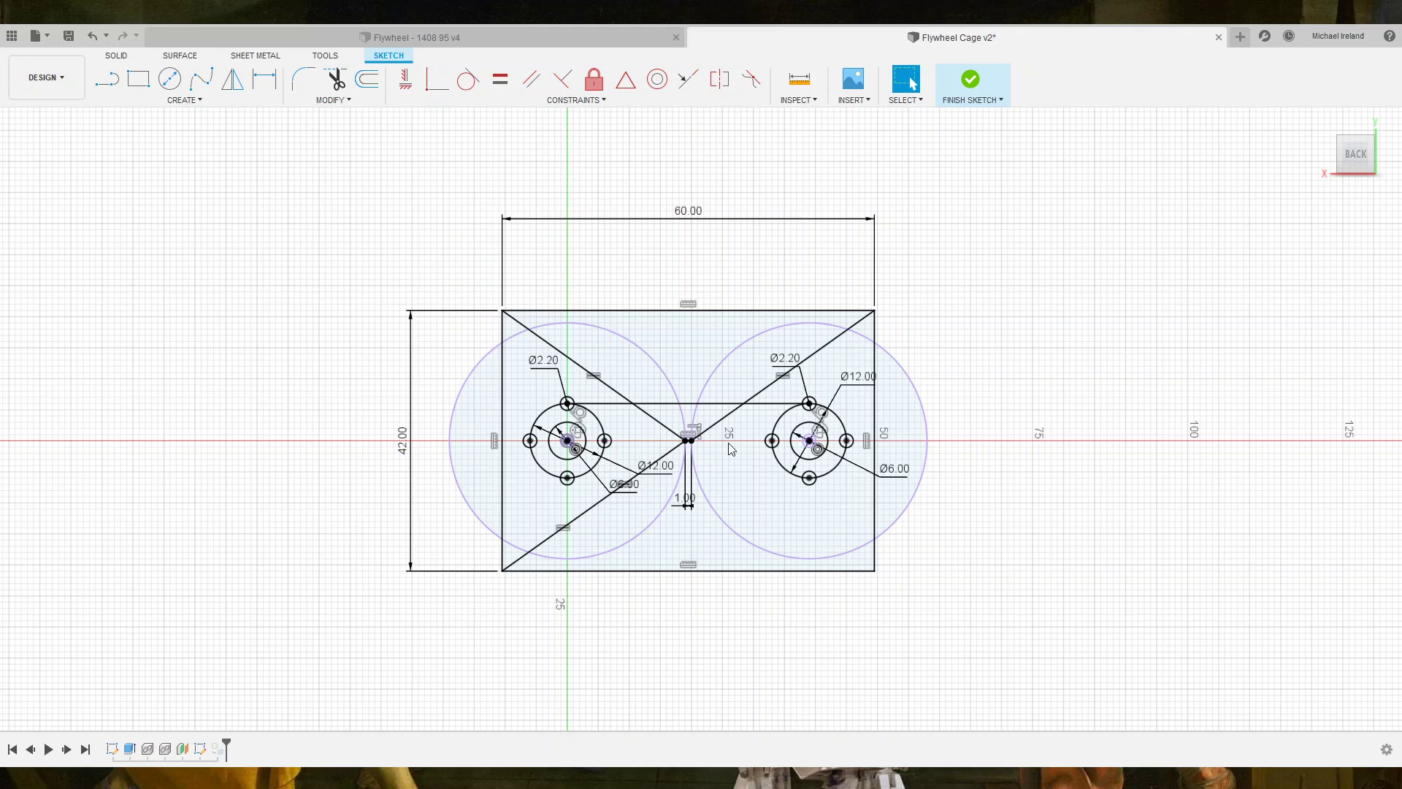
{"action": "mouse_move", "coordinate": [1355, 155]}
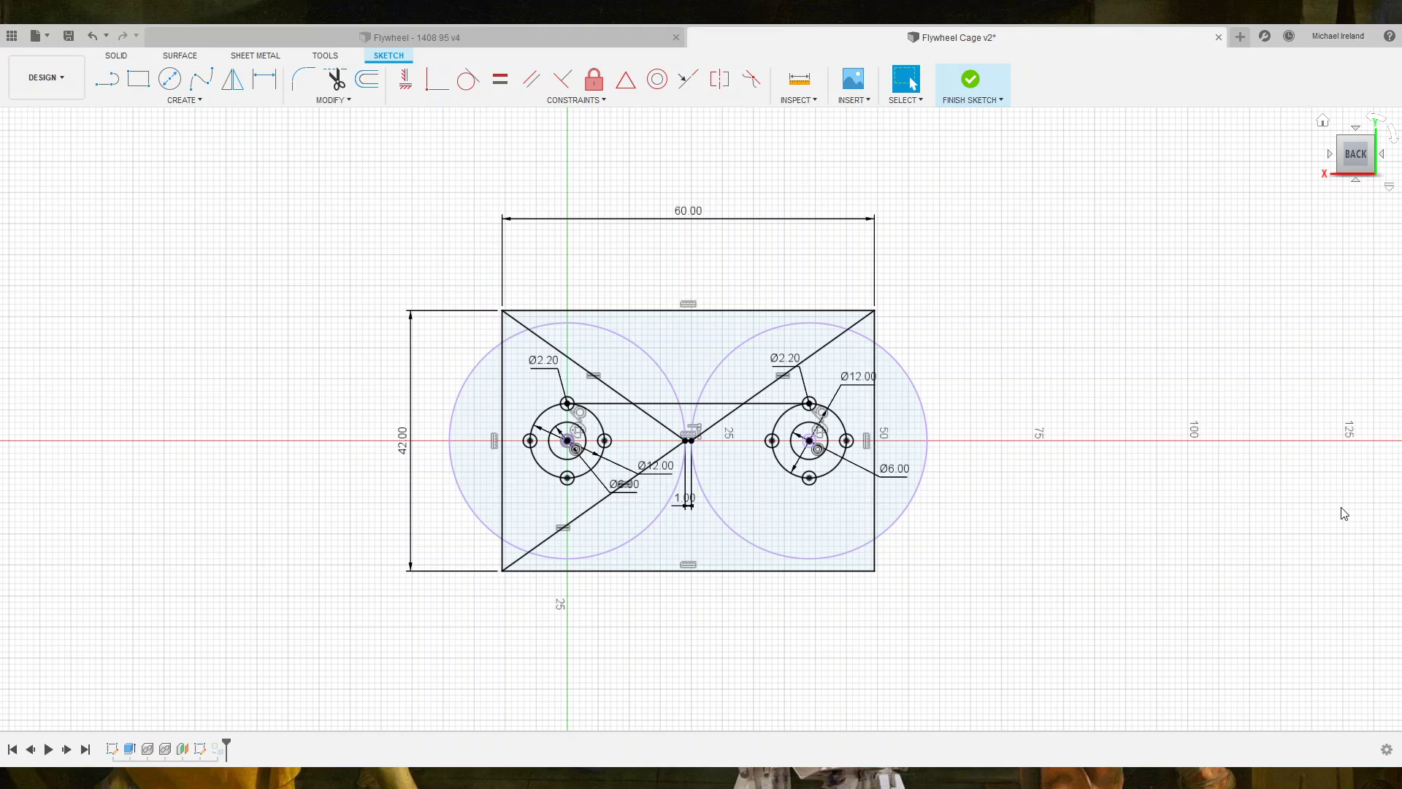
{"action": "key", "text": "Return"}
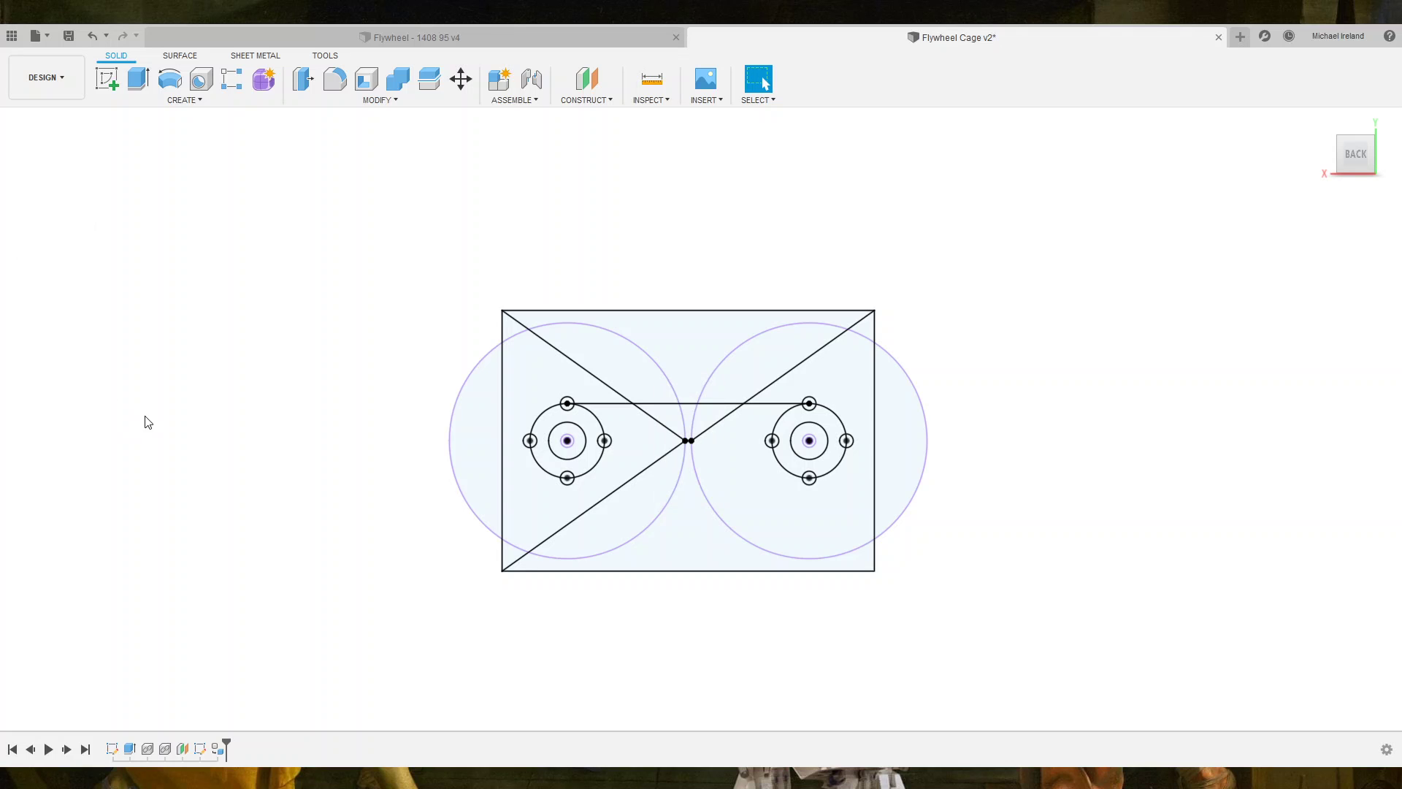
Select all the plate's sketch regions, including both hub rings, for an extrusion.
{"action": "key", "text": "e"}
{"action": "left_click", "coordinate": [662, 328]}
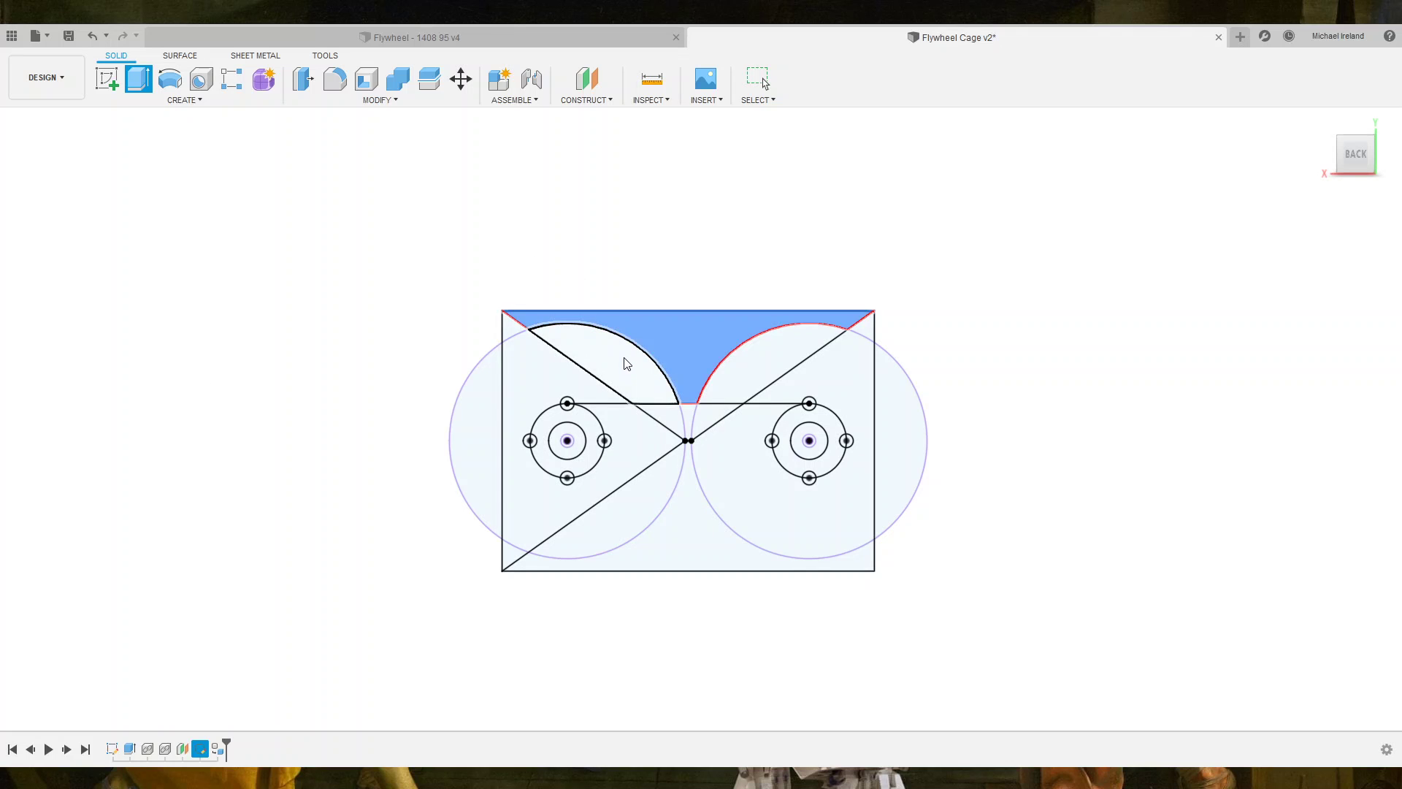
{"action": "scroll", "coordinate": [629, 369], "scroll_direction": "up", "scroll_amount": 3}
{"action": "left_click", "coordinate": [462, 383]}
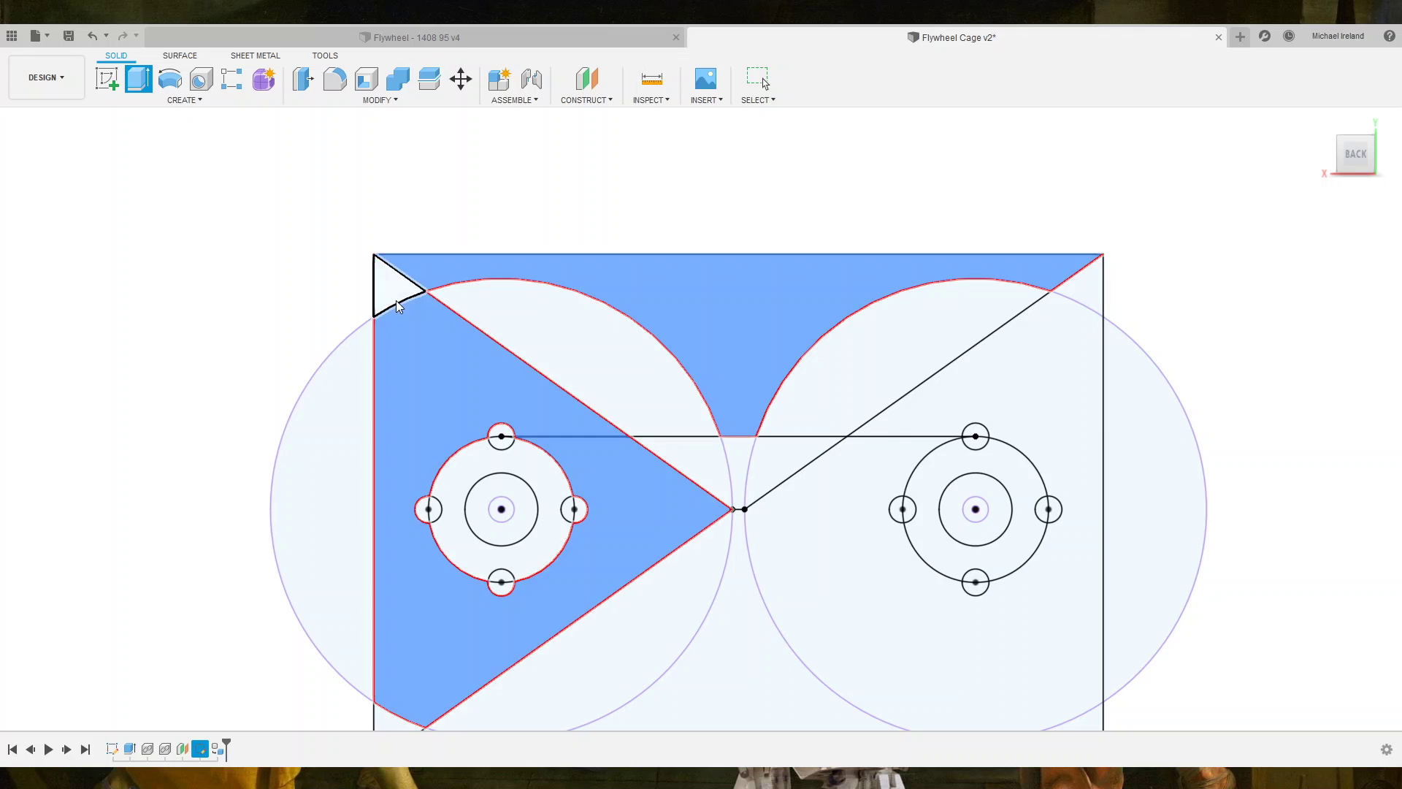
{"action": "left_click", "coordinate": [397, 300]}
{"action": "left_click", "coordinate": [595, 373]}
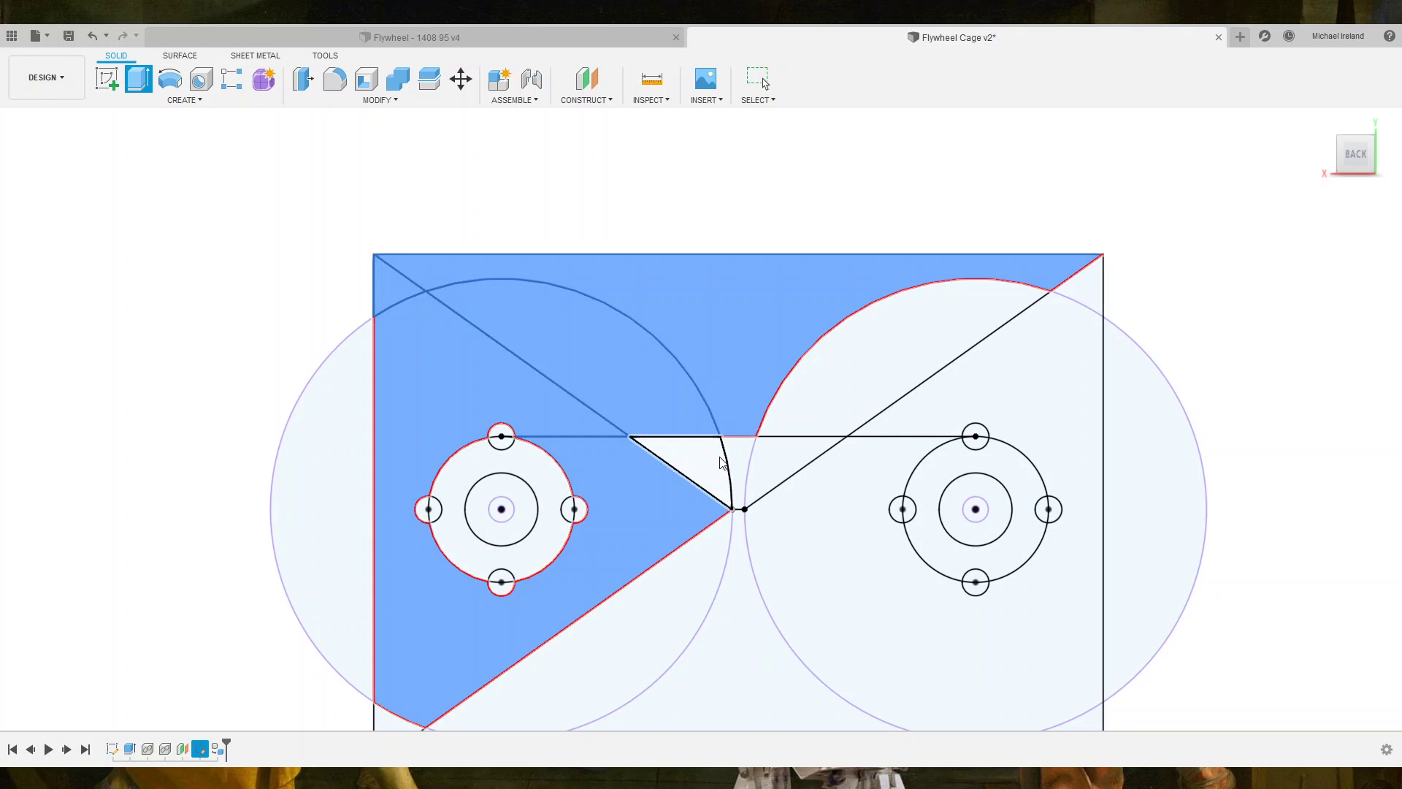
{"action": "left_click", "coordinate": [720, 464]}
{"action": "left_click", "coordinate": [848, 370]}
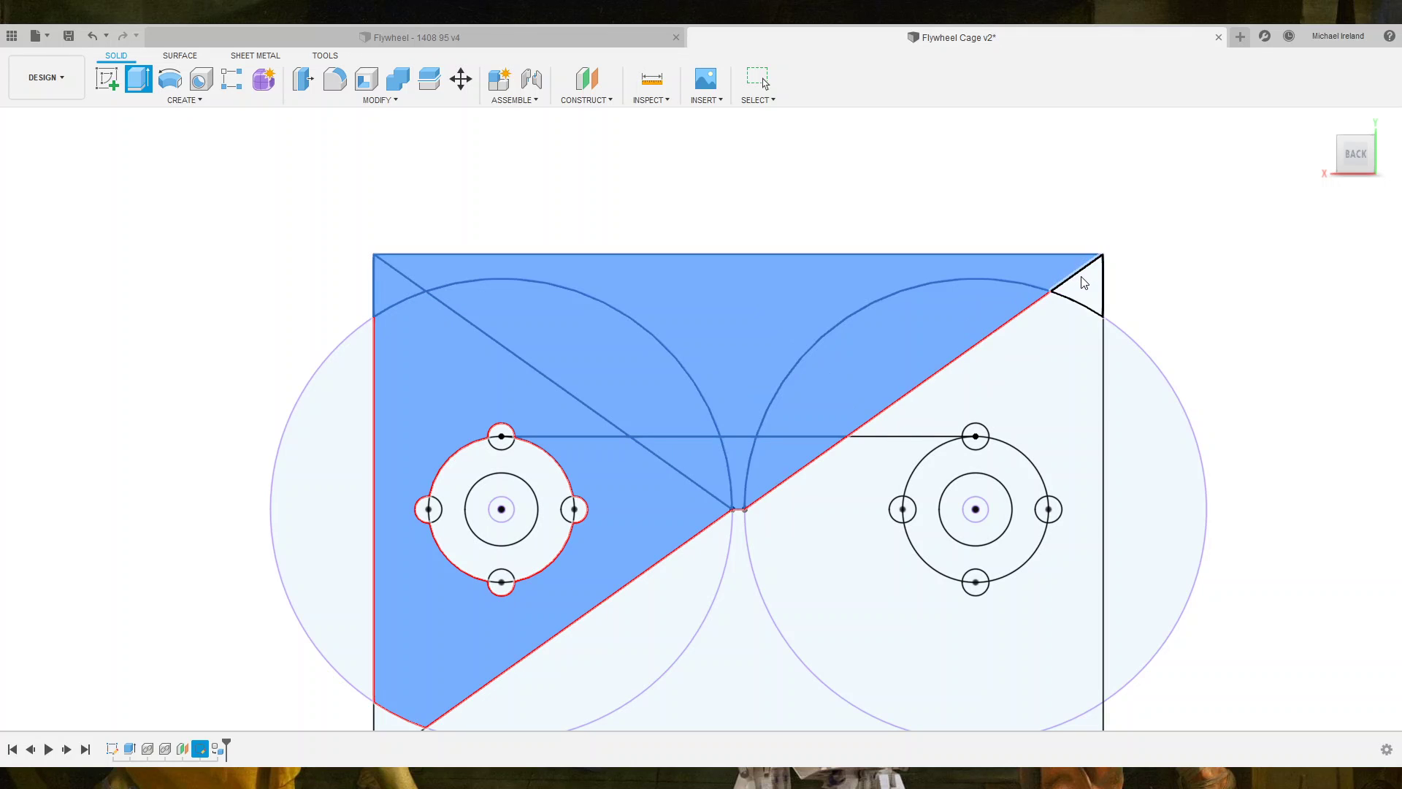
{"action": "left_click", "coordinate": [1083, 285]}
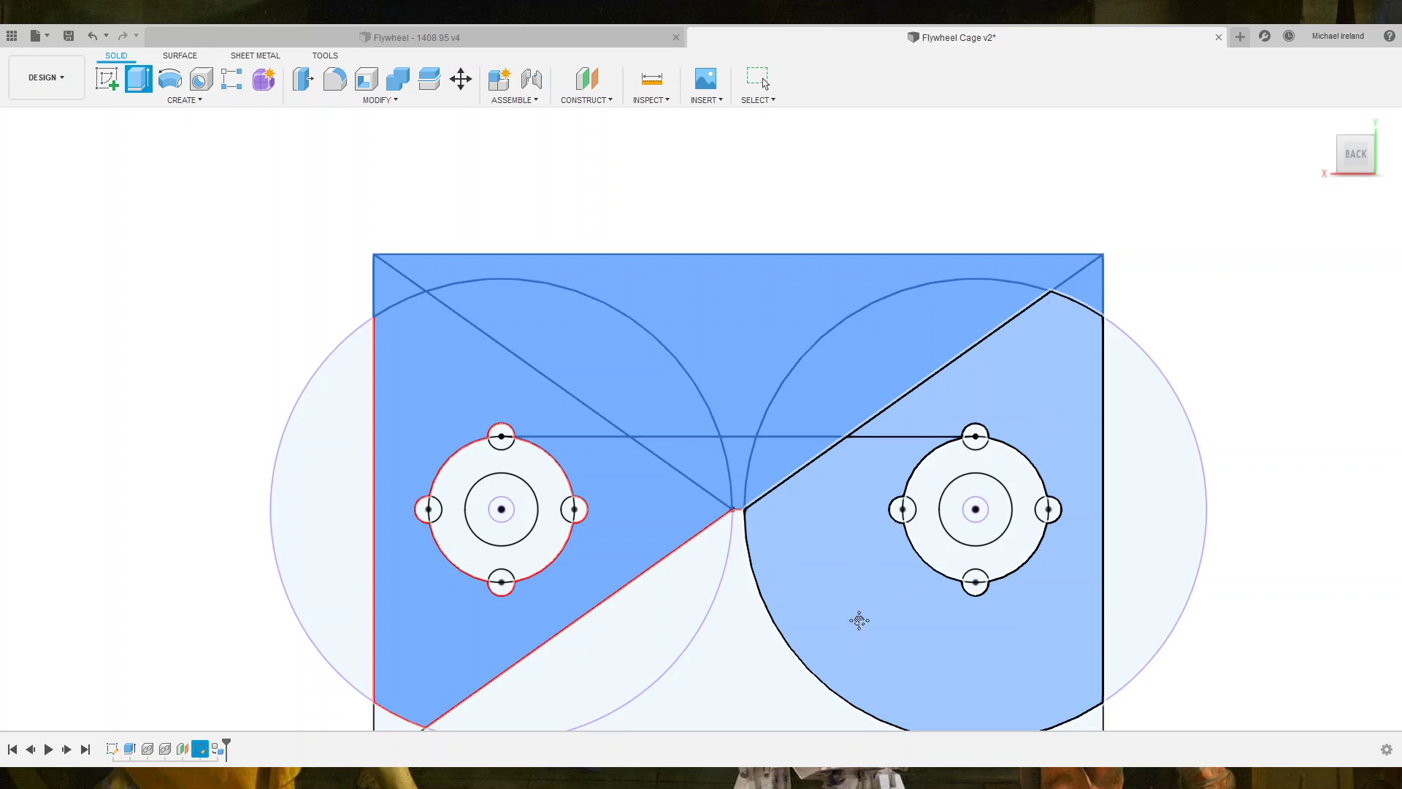
{"action": "middle_click_drag", "start_coordinate": [858, 620], "coordinate": [878, 424]}
{"action": "left_click", "coordinate": [879, 424]}
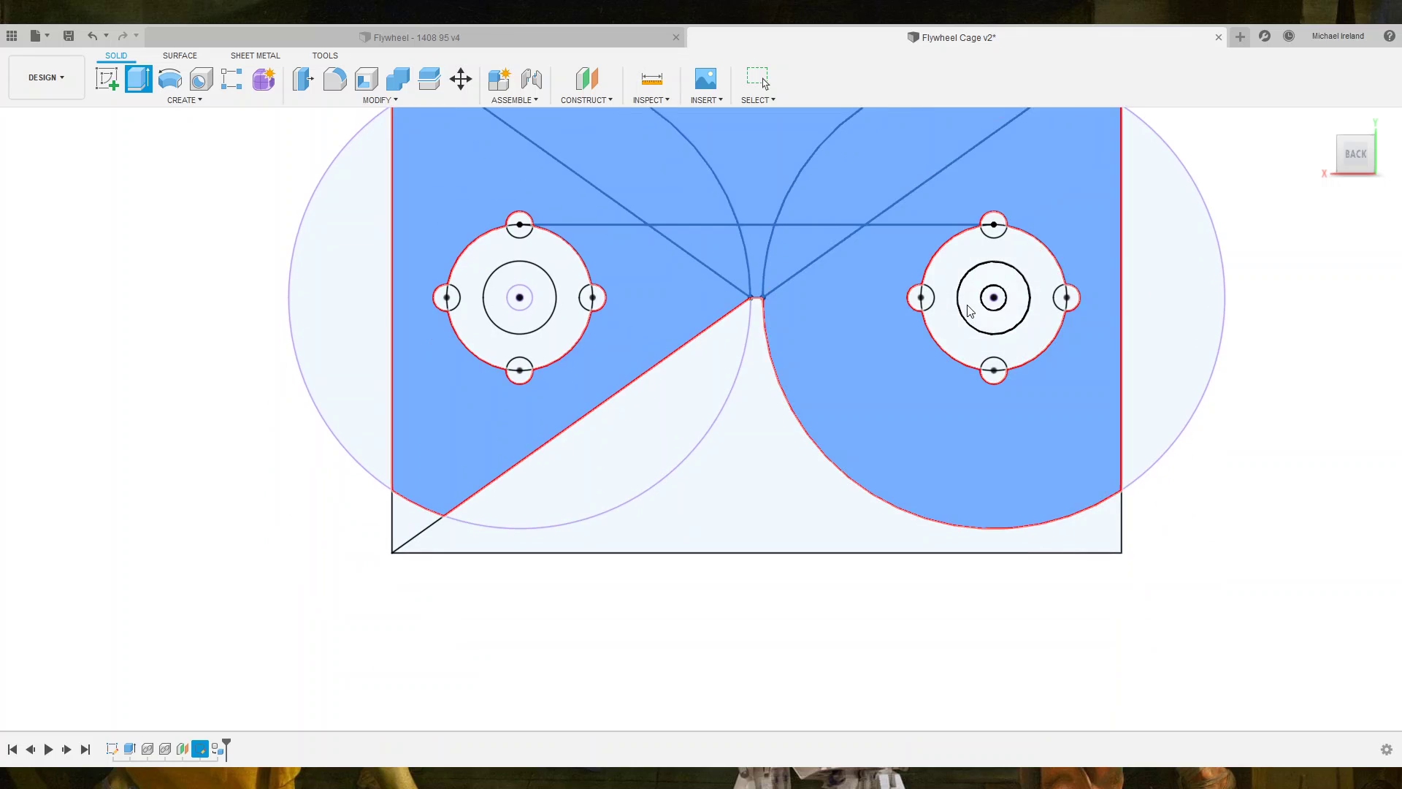
{"action": "left_click", "coordinate": [948, 338]}
{"action": "left_click", "coordinate": [552, 343]}
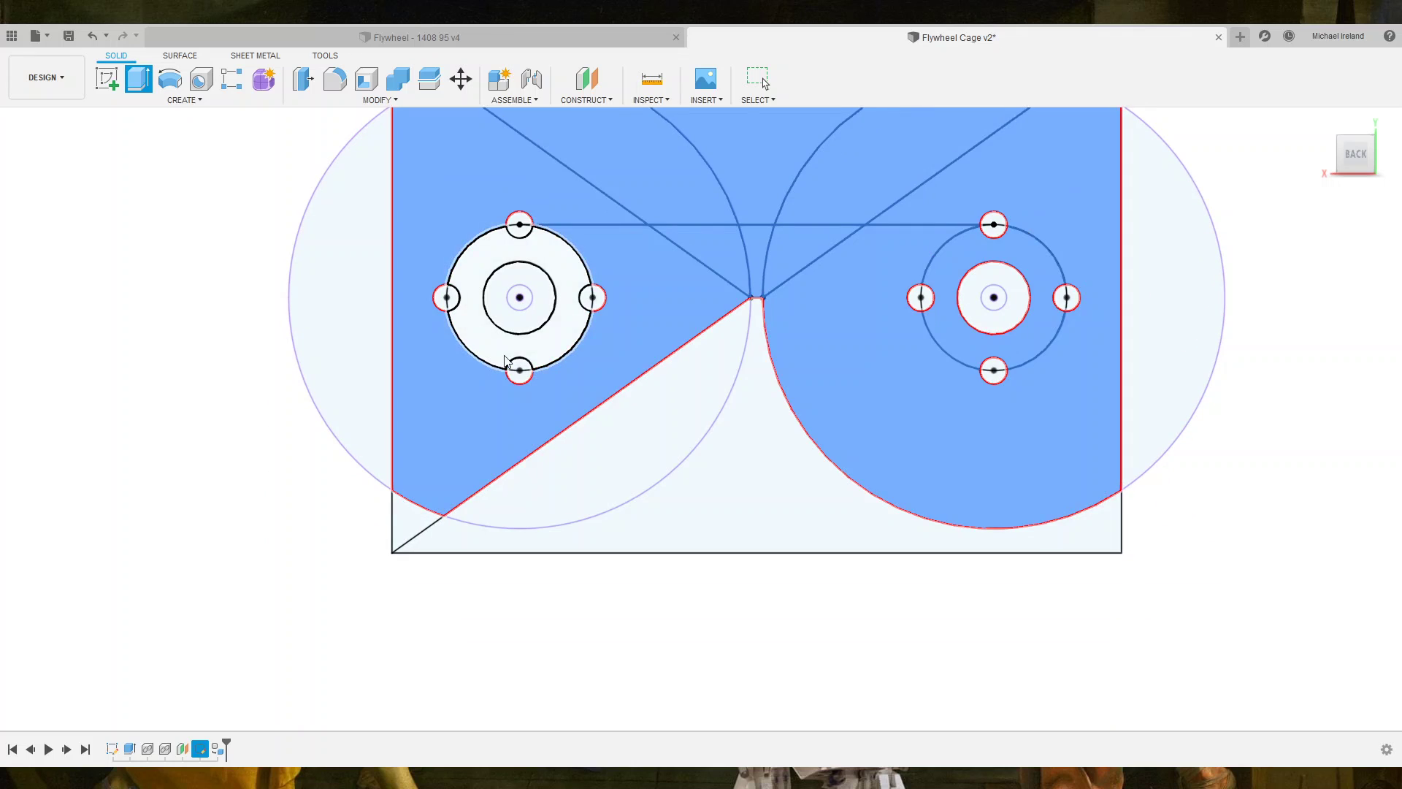
{"action": "left_click", "coordinate": [423, 540]}
{"action": "left_click", "coordinate": [441, 539]}
Set the extrusion thickness and extrude the regions into a thin plate.
{"action": "scroll", "coordinate": [570, 505], "scroll_direction": "down", "scroll_amount": 1}
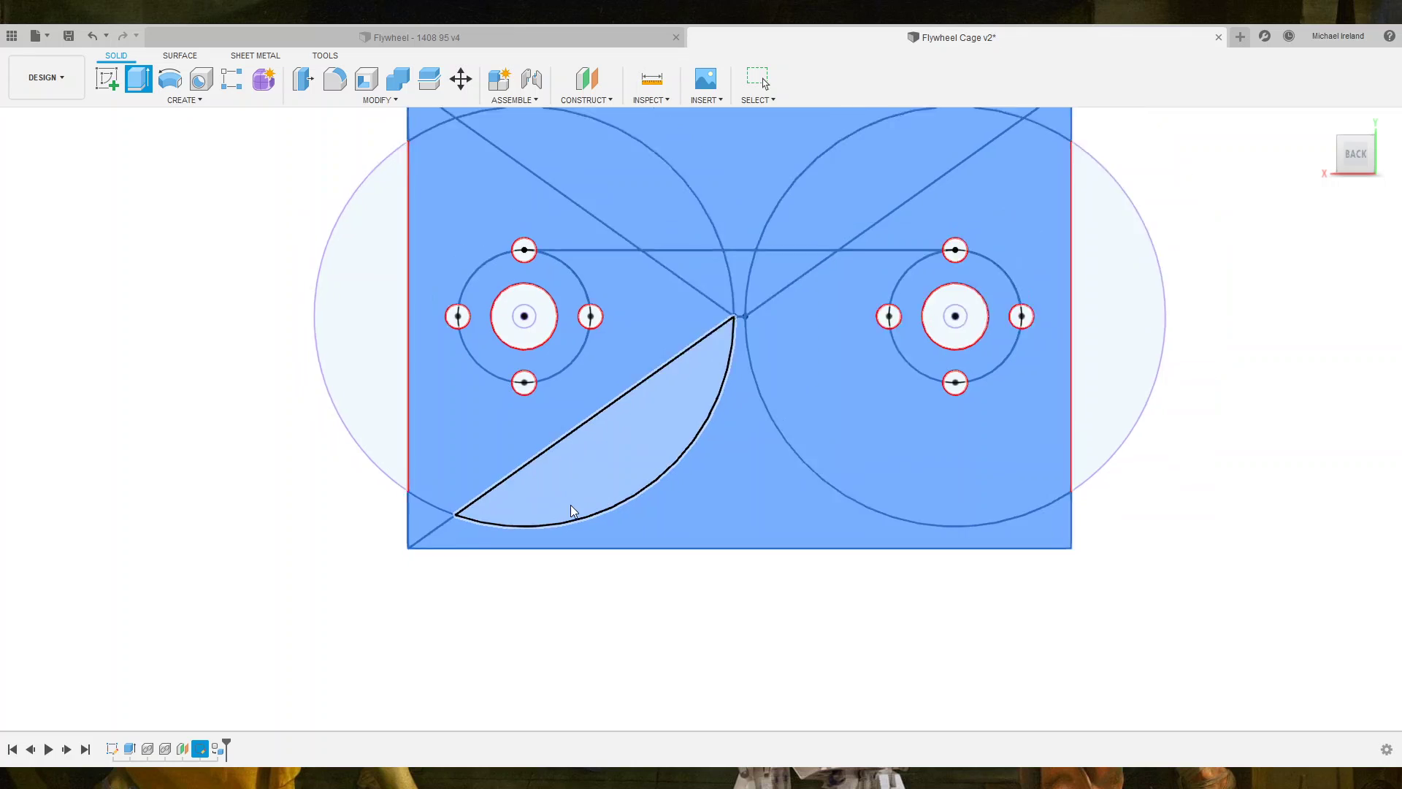
{"action": "scroll", "coordinate": [571, 509], "scroll_direction": "down", "scroll_amount": 3}
{"action": "mouse_move", "coordinate": [613, 723]}
{"action": "middle_mouse_down", "text": "shift"}
{"action": "mouse_move", "coordinate": [625, 540]}
{"action": "mouse_move", "coordinate": [632, 582]}
{"action": "middle_mouse_up", "text": "shift"}
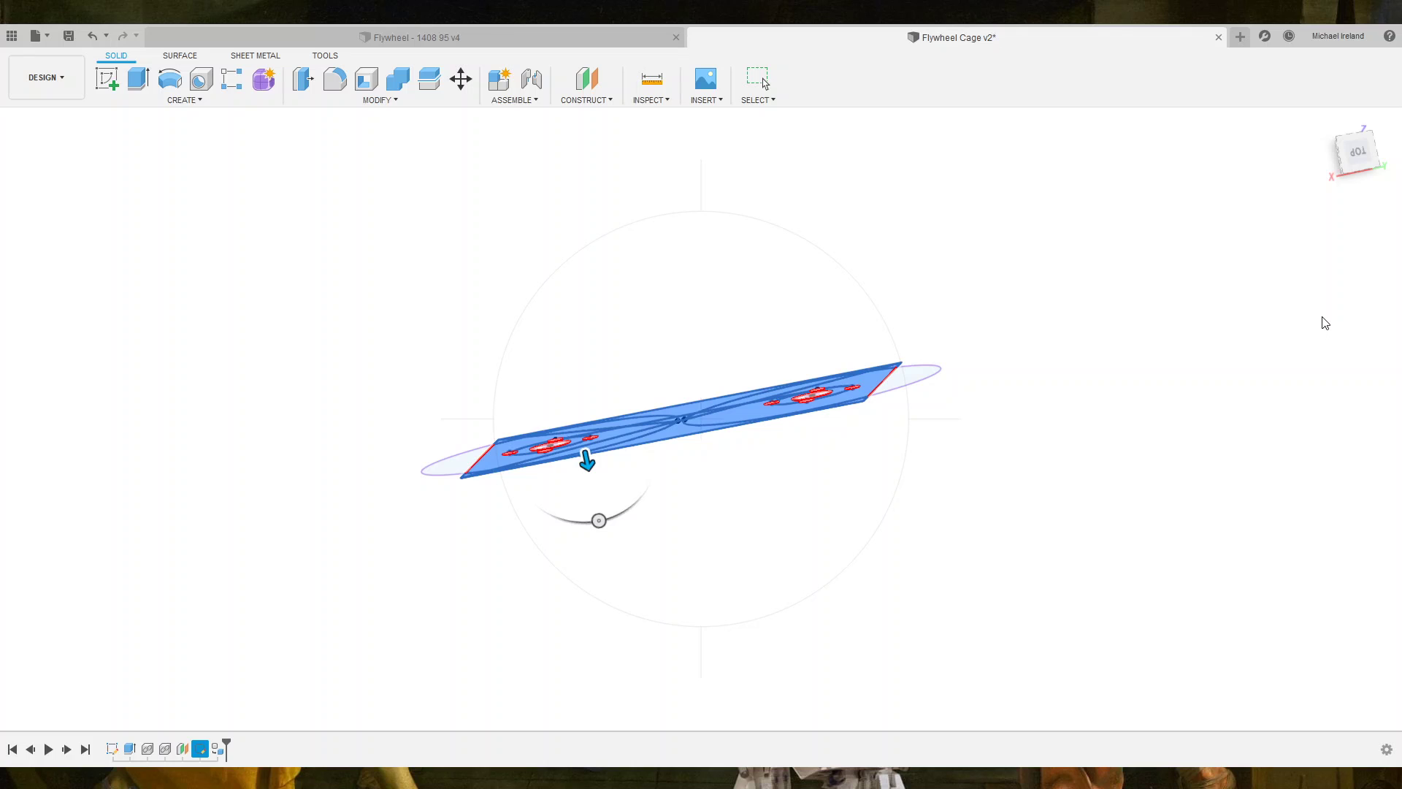
{"action": "key", "text": "e"}
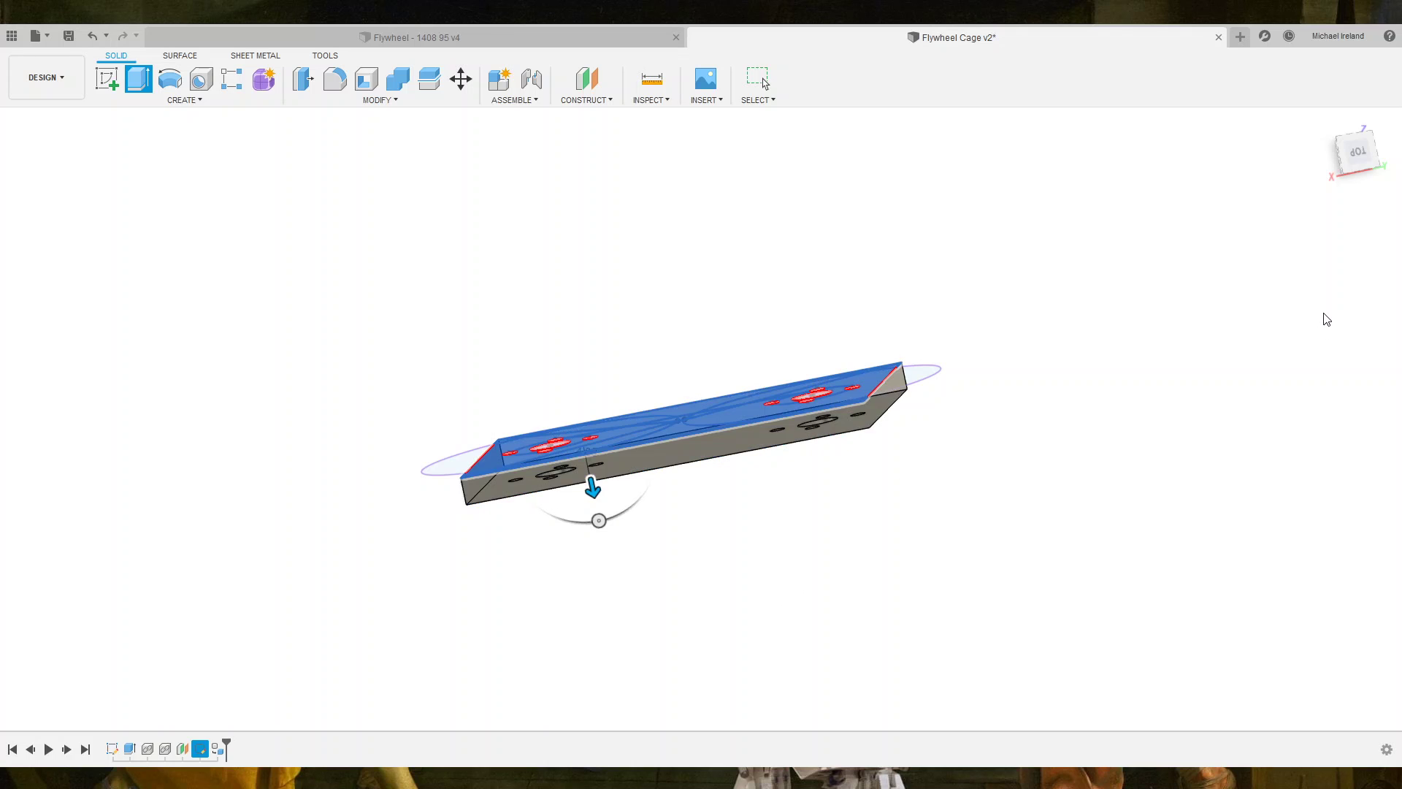
{"action": "key", "text": "Return"}
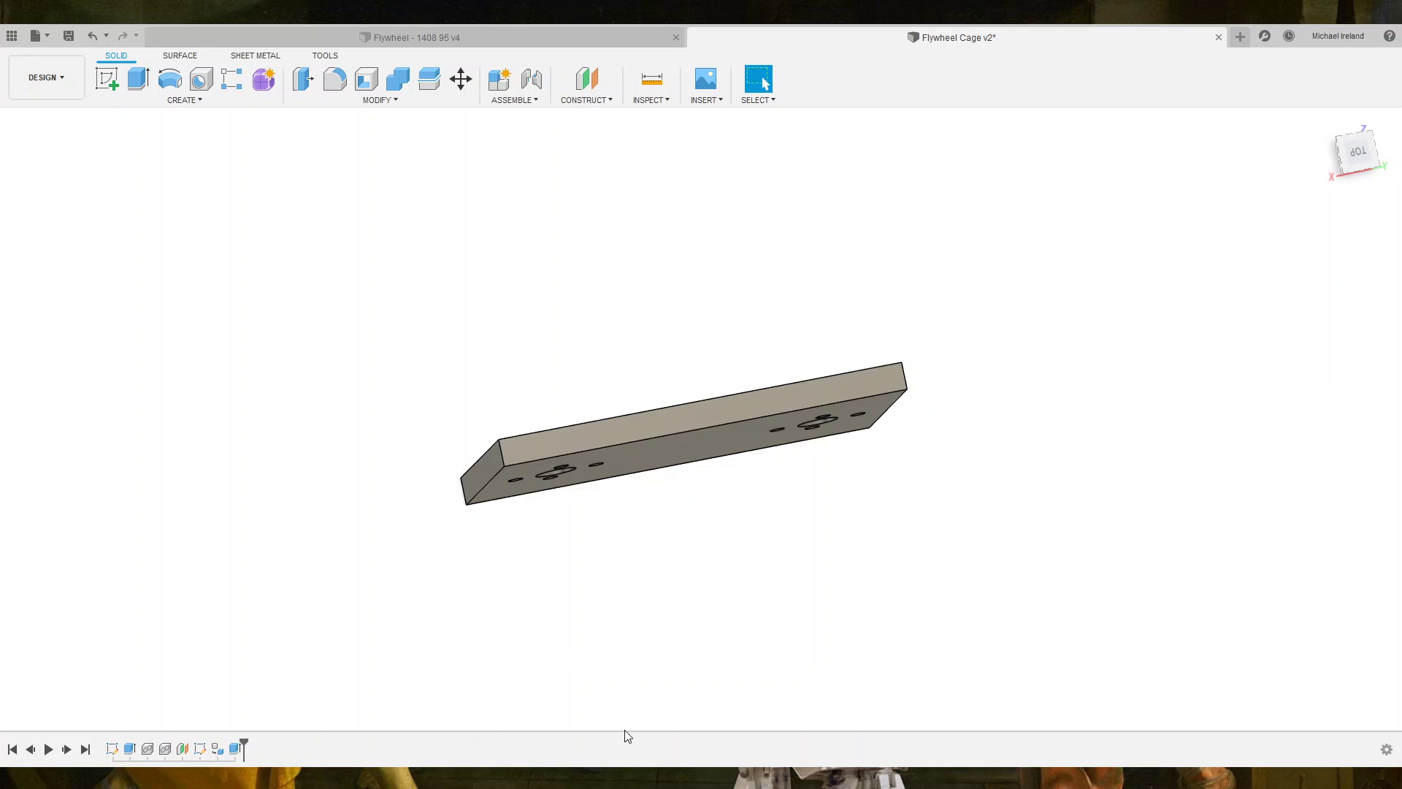
Orbit and zoom around the flywheels on the plate, then select the front wheel's spoke face.
{"action": "mouse_move", "coordinate": [617, 723]}
{"action": "middle_mouse_down", "text": "shift"}
{"action": "mouse_move", "coordinate": [676, 502]}
{"action": "mouse_move", "coordinate": [695, 628]}
{"action": "middle_mouse_up", "text": "shift"}
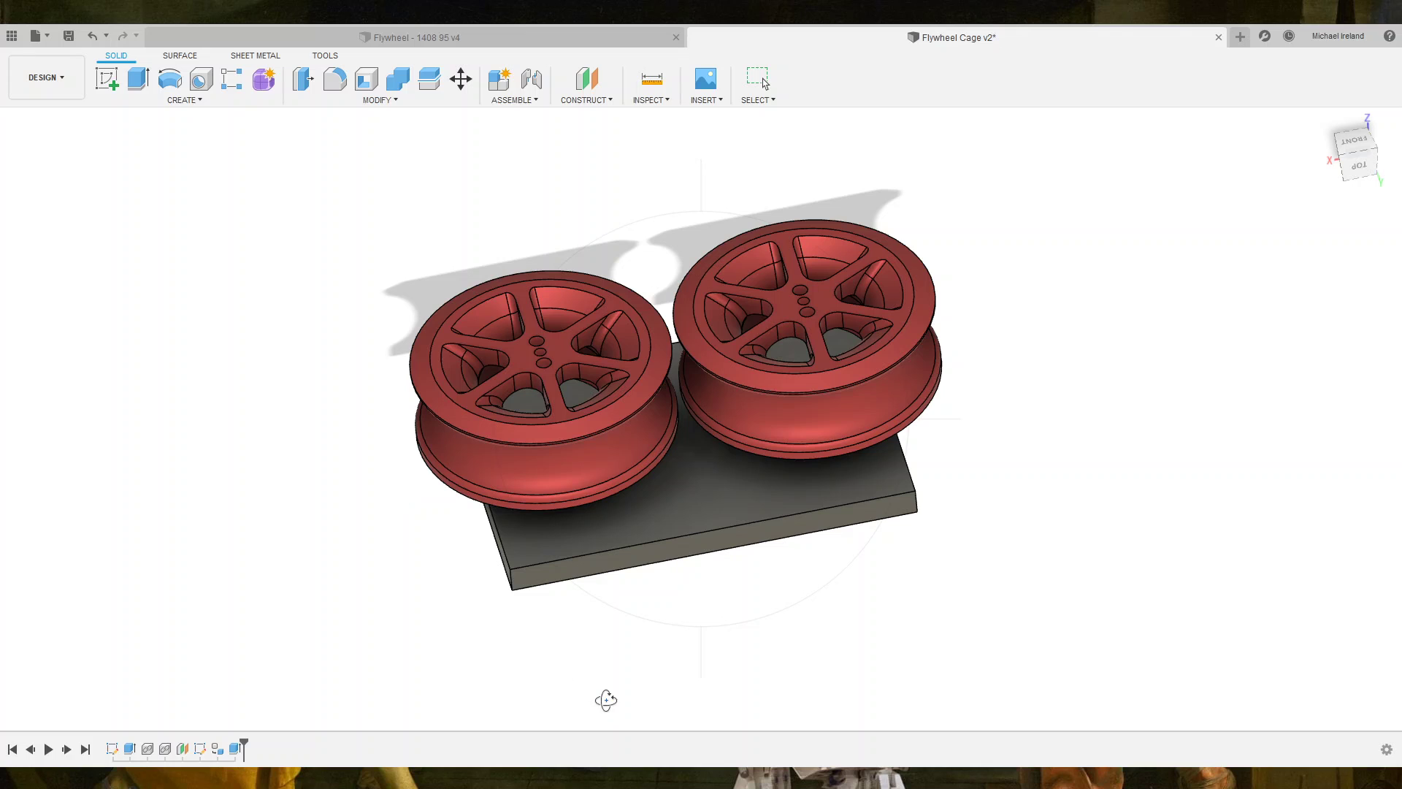
{"action": "mouse_move", "coordinate": [605, 700]}
{"action": "middle_mouse_down", "text": "shift"}
{"action": "mouse_move", "coordinate": [602, 409]}
{"action": "mouse_move", "coordinate": [605, 508]}
{"action": "mouse_move", "coordinate": [582, 488]}
{"action": "mouse_move", "coordinate": [587, 515]}
{"action": "mouse_move", "coordinate": [600, 482]}
{"action": "mouse_move", "coordinate": [598, 506]}
{"action": "middle_mouse_up", "text": "shift"}
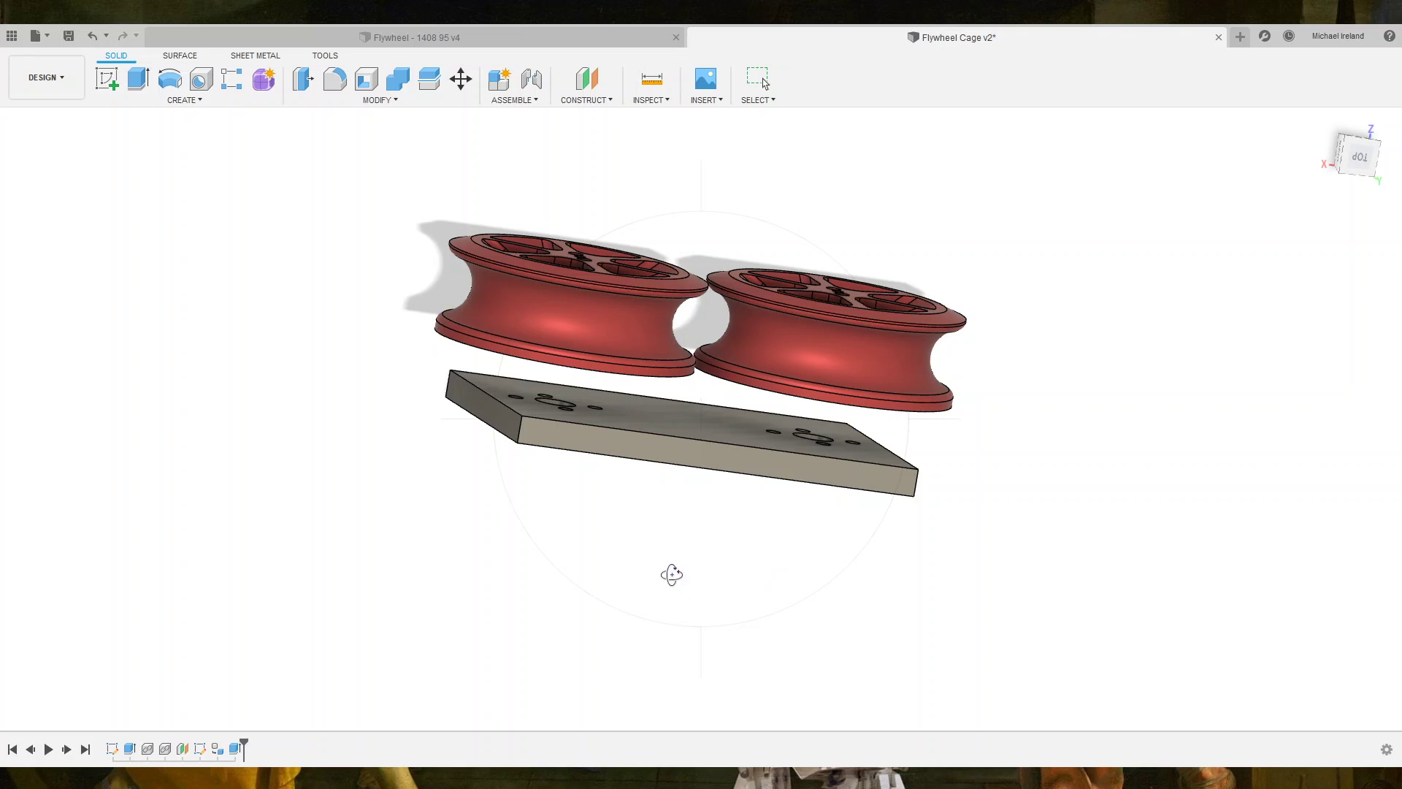
{"action": "mouse_move", "coordinate": [671, 575]}
{"action": "middle_mouse_down", "text": "shift"}
{"action": "mouse_move", "coordinate": [689, 525]}
{"action": "mouse_move", "coordinate": [691, 604]}
{"action": "middle_mouse_up", "text": "shift"}
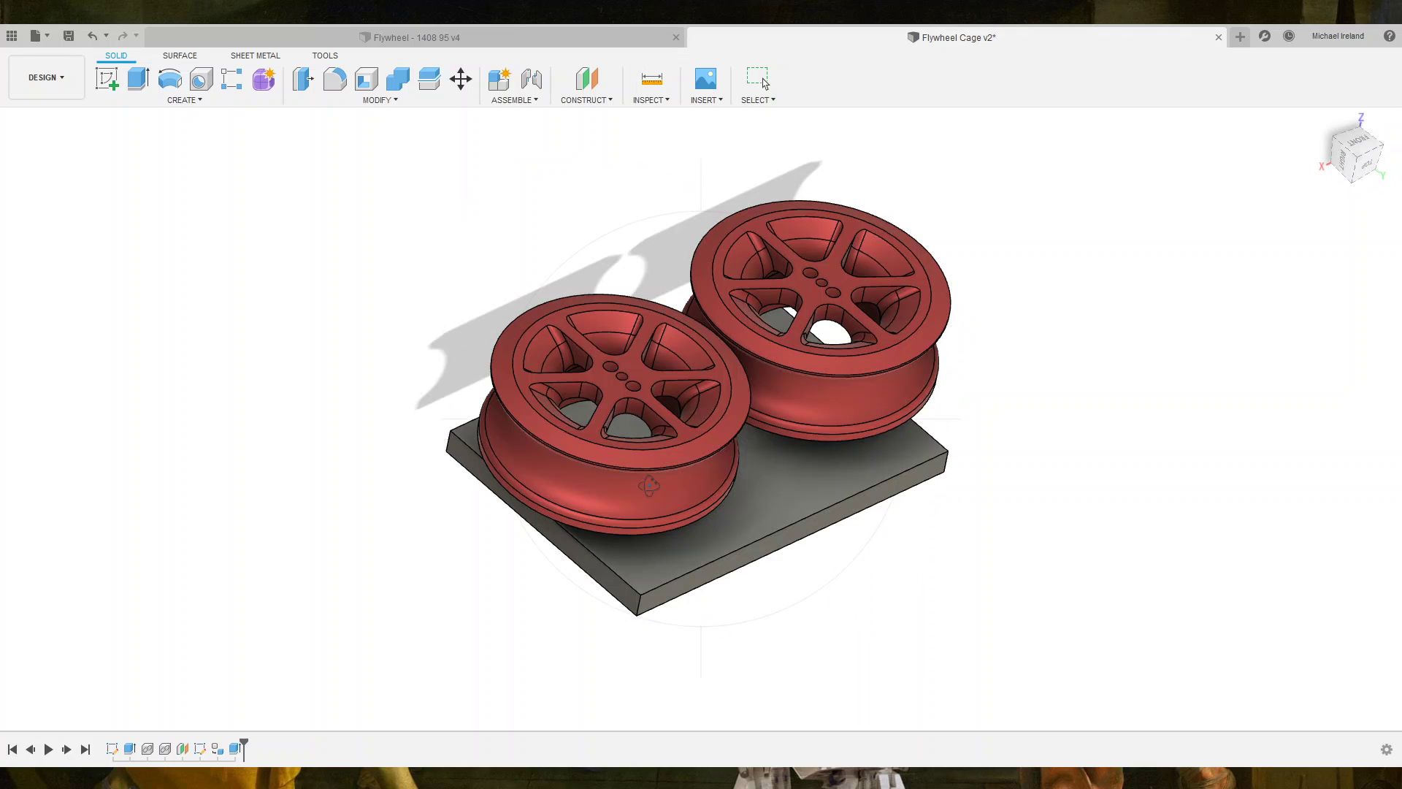
{"action": "scroll", "coordinate": [649, 486], "scroll_direction": "up", "scroll_amount": 3}
{"action": "scroll", "coordinate": [648, 486], "scroll_direction": "up", "scroll_amount": 2}
{"action": "key", "text": "Escape"}
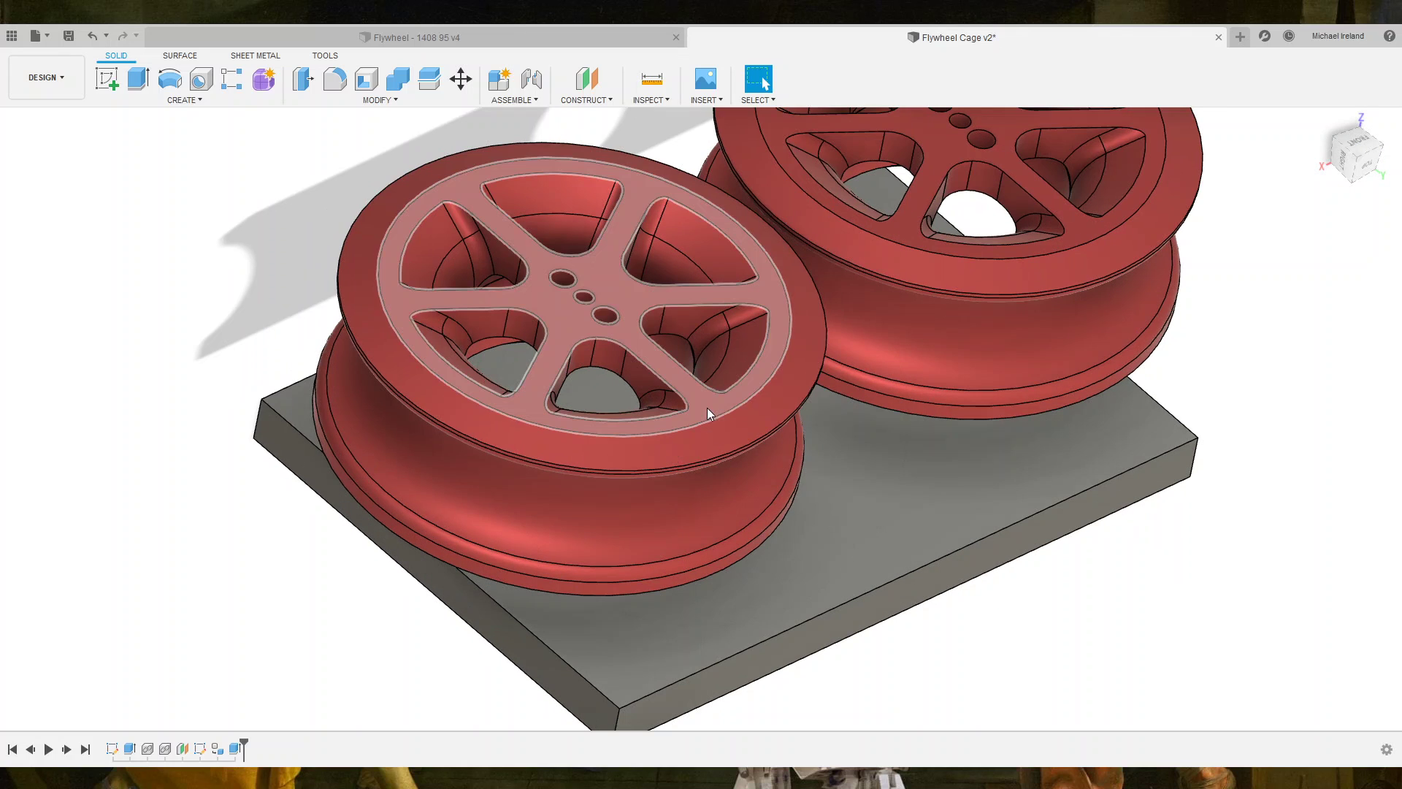
{"action": "left_click", "coordinate": [707, 408]}
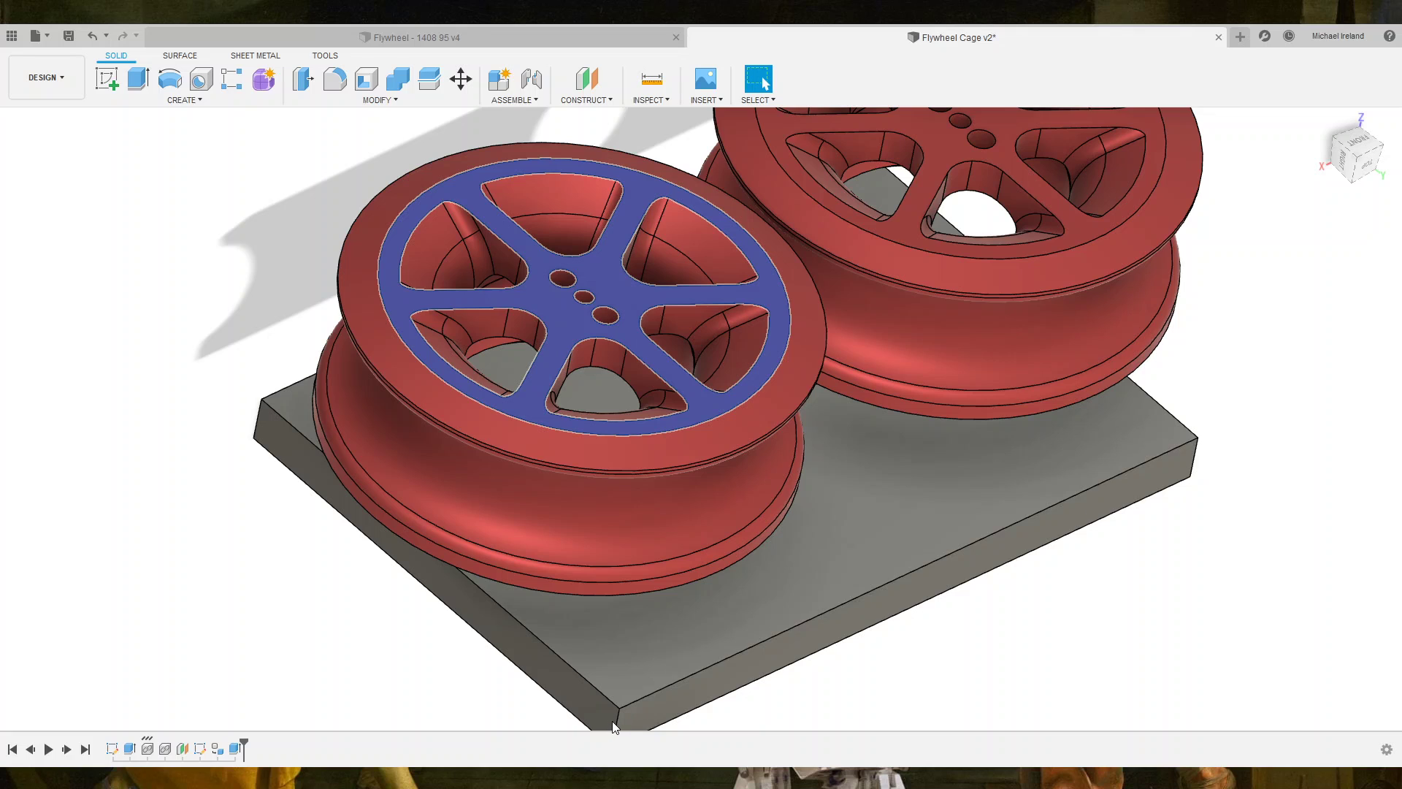
Orbit to the plate's underside and select its bottom face.
{"action": "middle_click_drag", "start_coordinate": [619, 695], "coordinate": [662, 524], "text": "shift"}
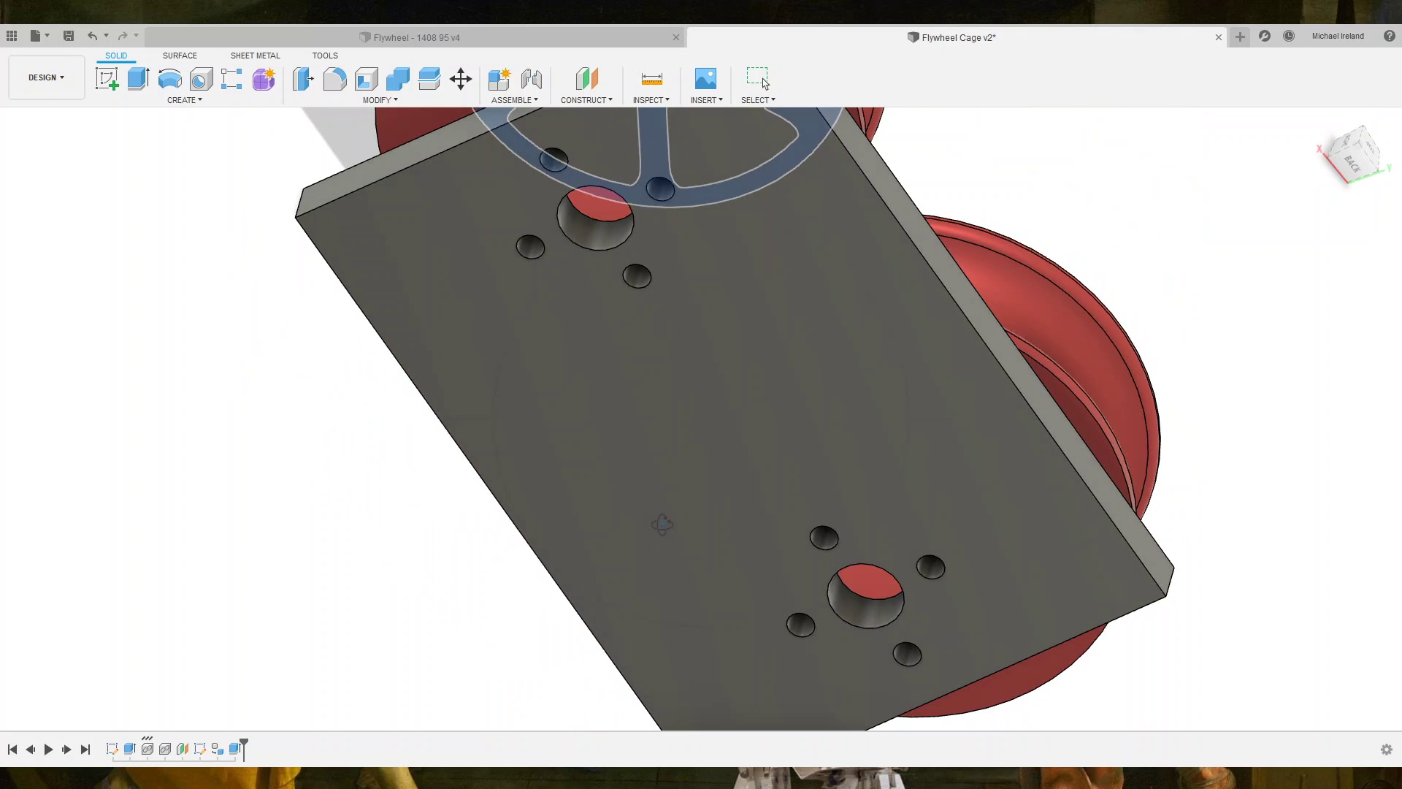
{"action": "left_click", "coordinate": [676, 454]}
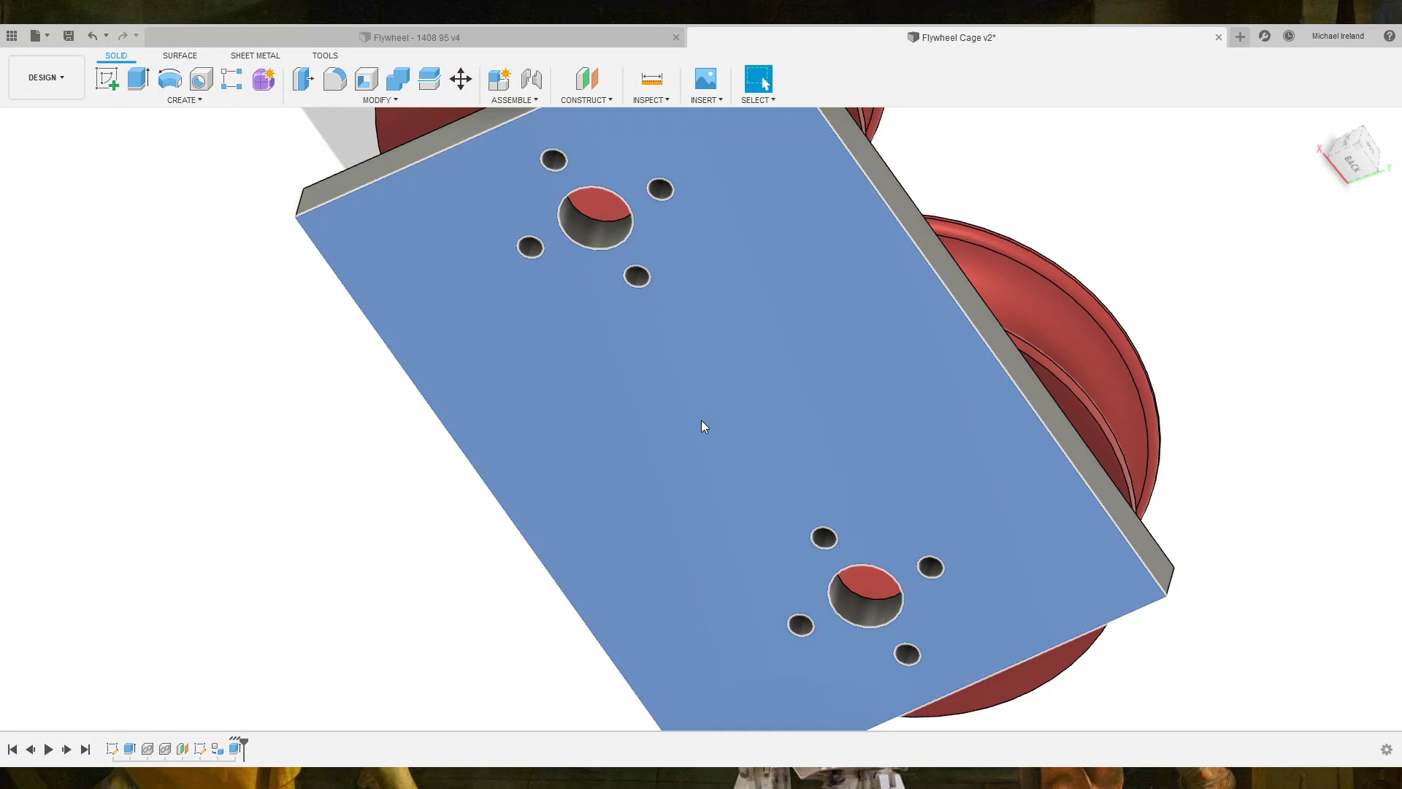
Extrude the plate's selected bottom face by 2.00 to thicken it.
{"action": "key", "text": "e"}
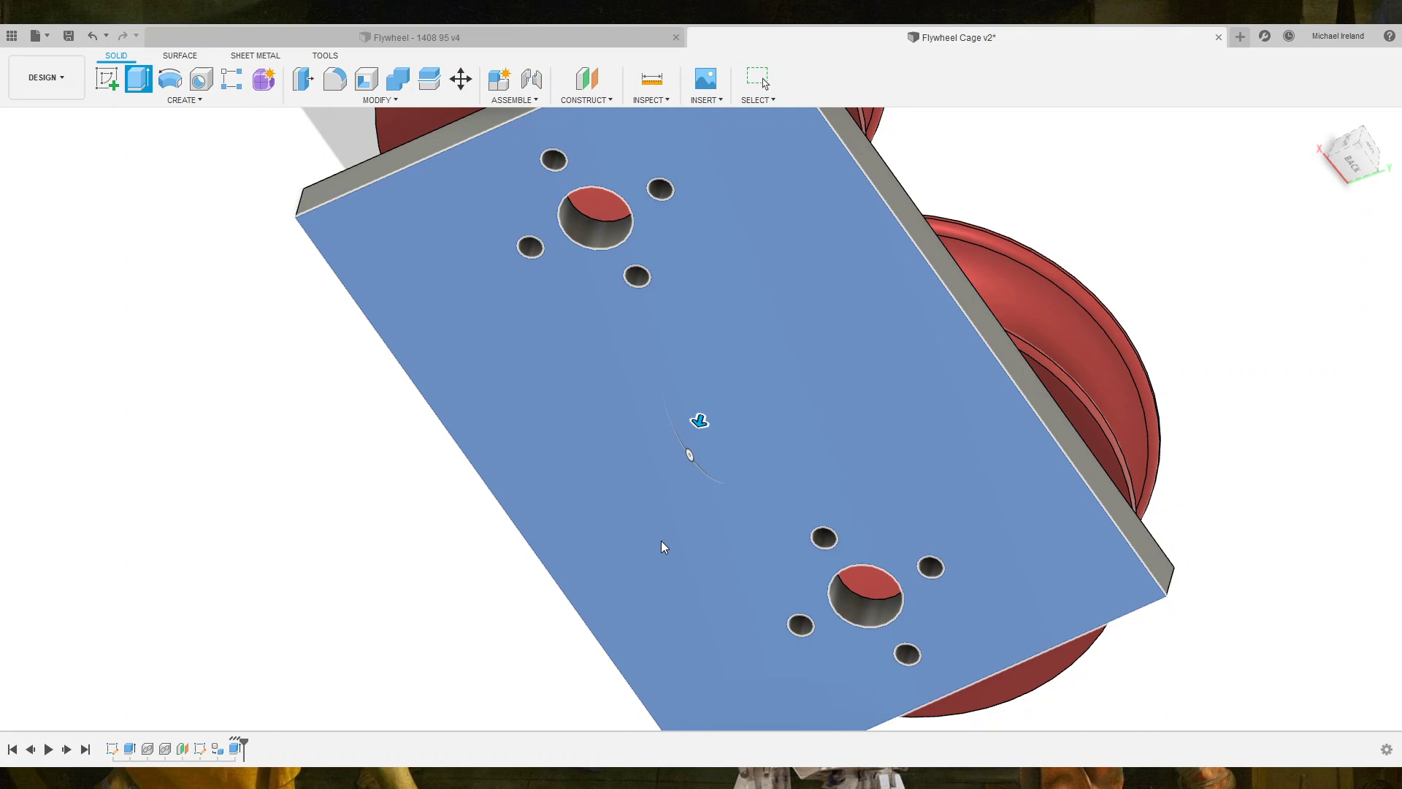
{"action": "key", "text": "Return"}
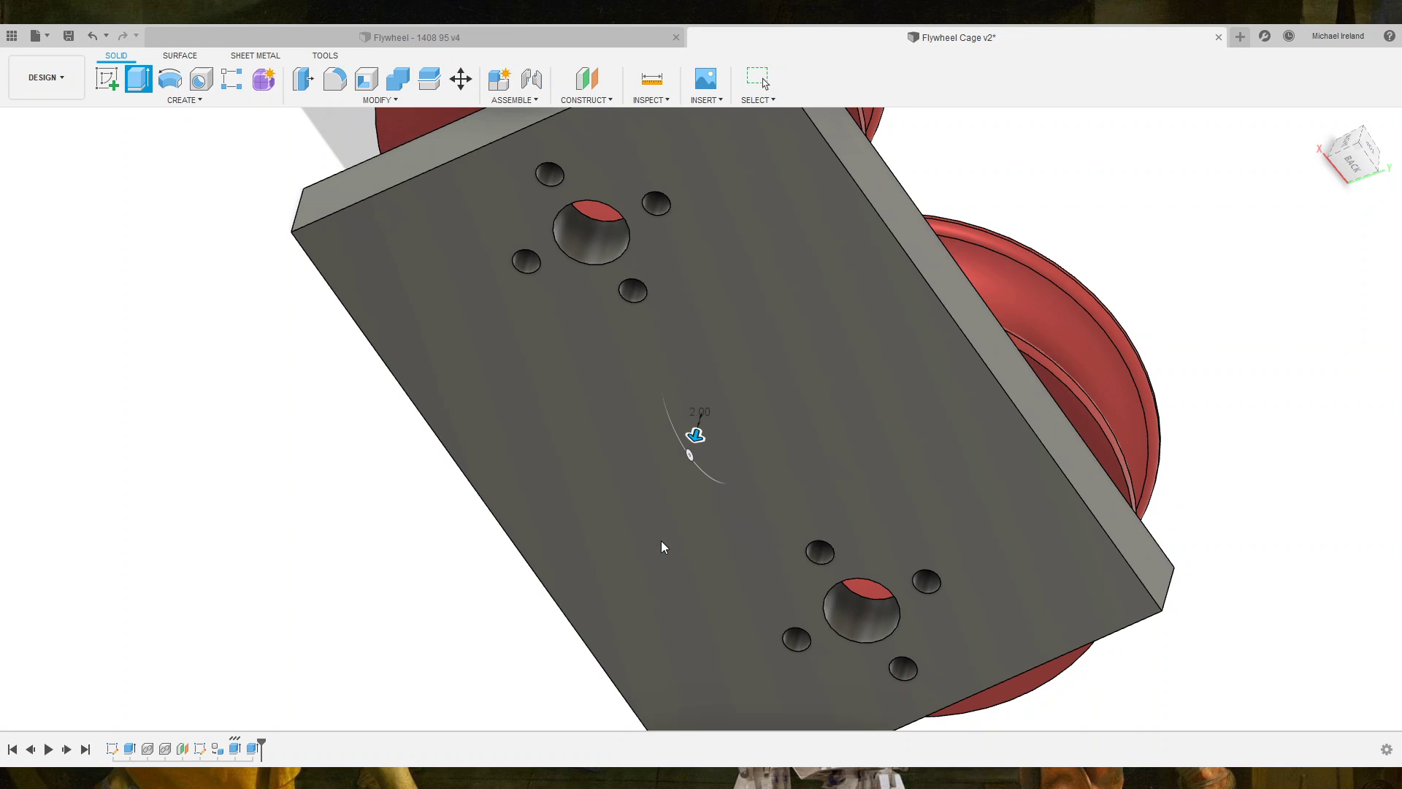
{"action": "scroll", "coordinate": [747, 419], "scroll_direction": "down", "scroll_amount": 2}
{"action": "scroll", "coordinate": [747, 419], "scroll_direction": "down", "scroll_amount": 4}
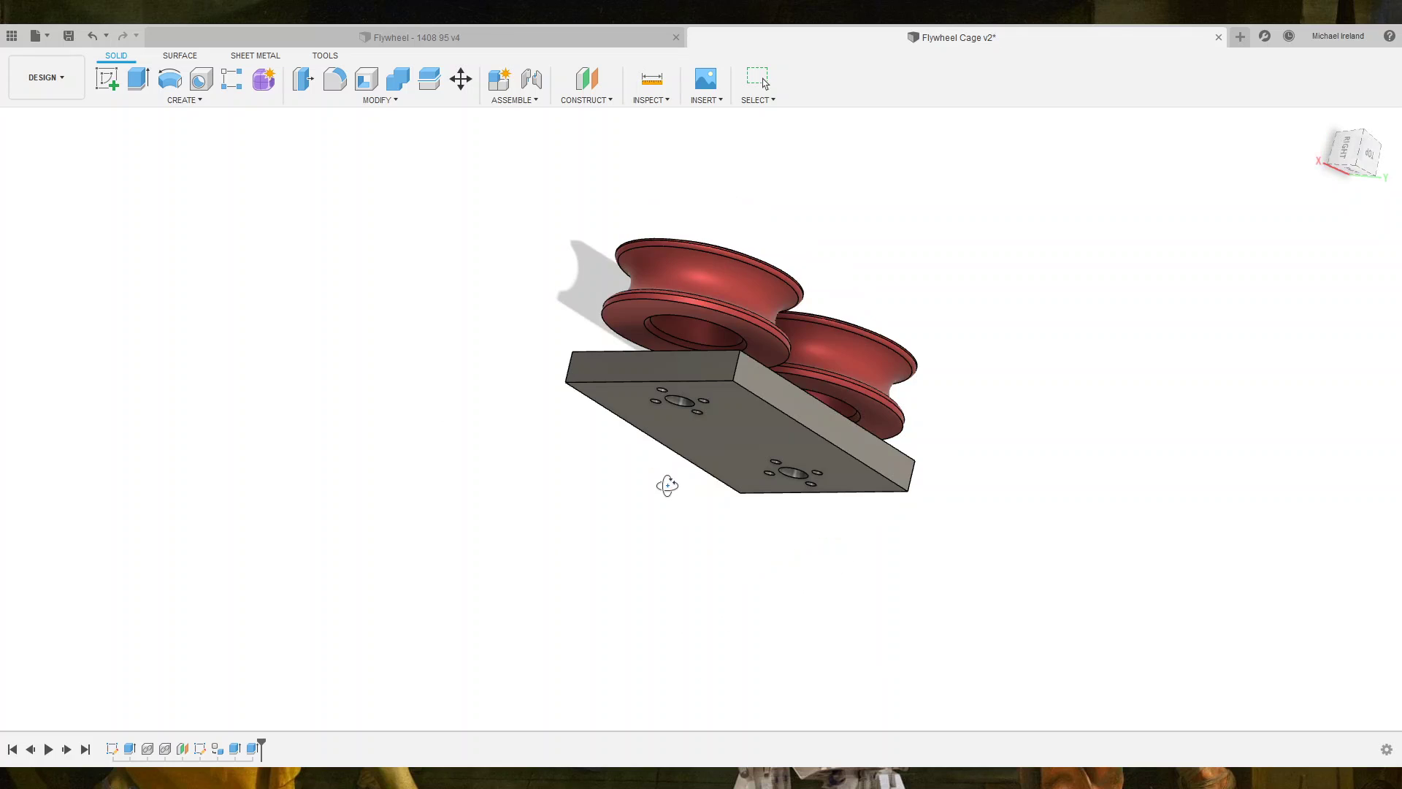
{"action": "mouse_move", "coordinate": [668, 460]}
{"action": "middle_mouse_down", "text": "shift"}
{"action": "mouse_move", "coordinate": [664, 516]}
{"action": "mouse_move", "coordinate": [718, 402]}
{"action": "middle_mouse_up", "text": "shift"}
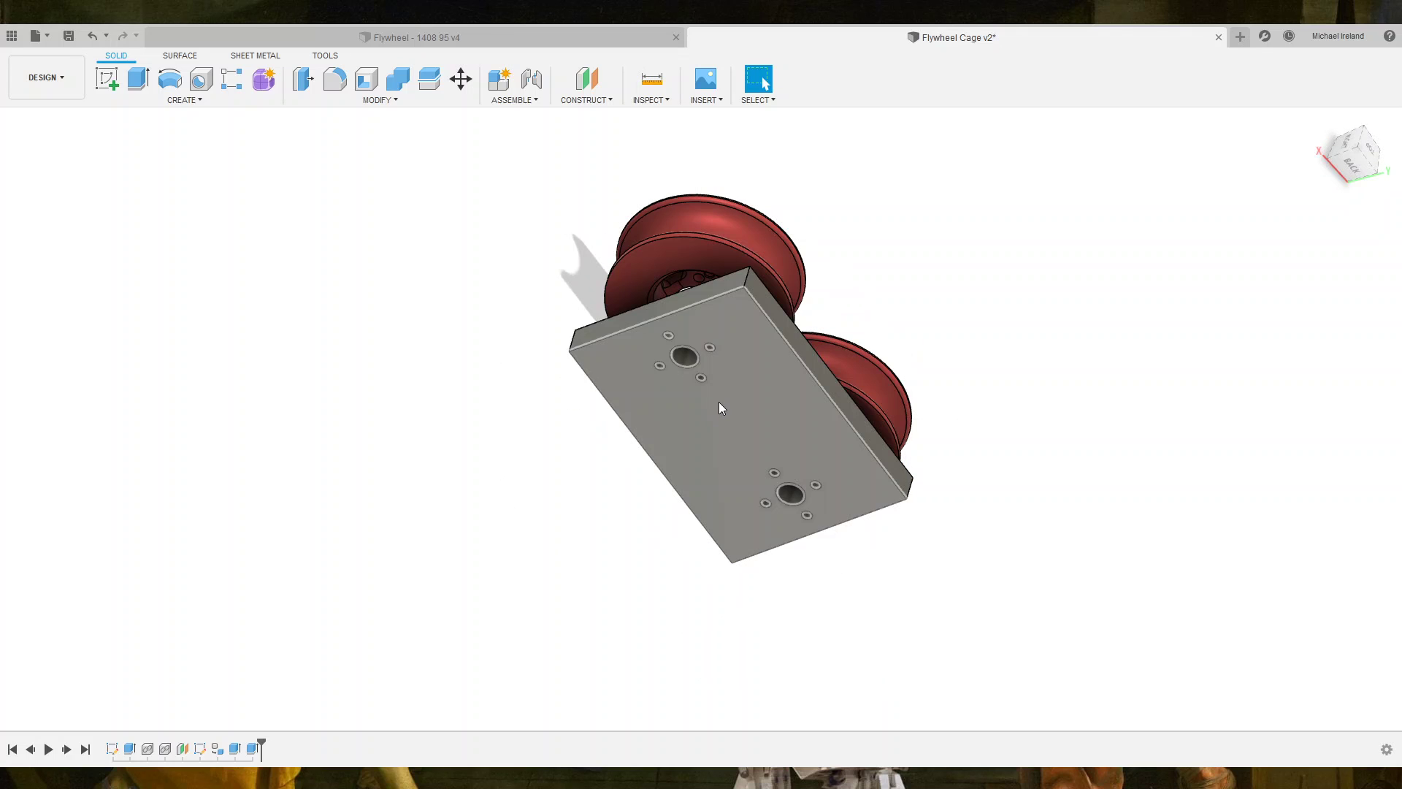
Select the plate's underside face and view it straight on from the BACK ViewCube face.
{"action": "left_click", "coordinate": [720, 404]}
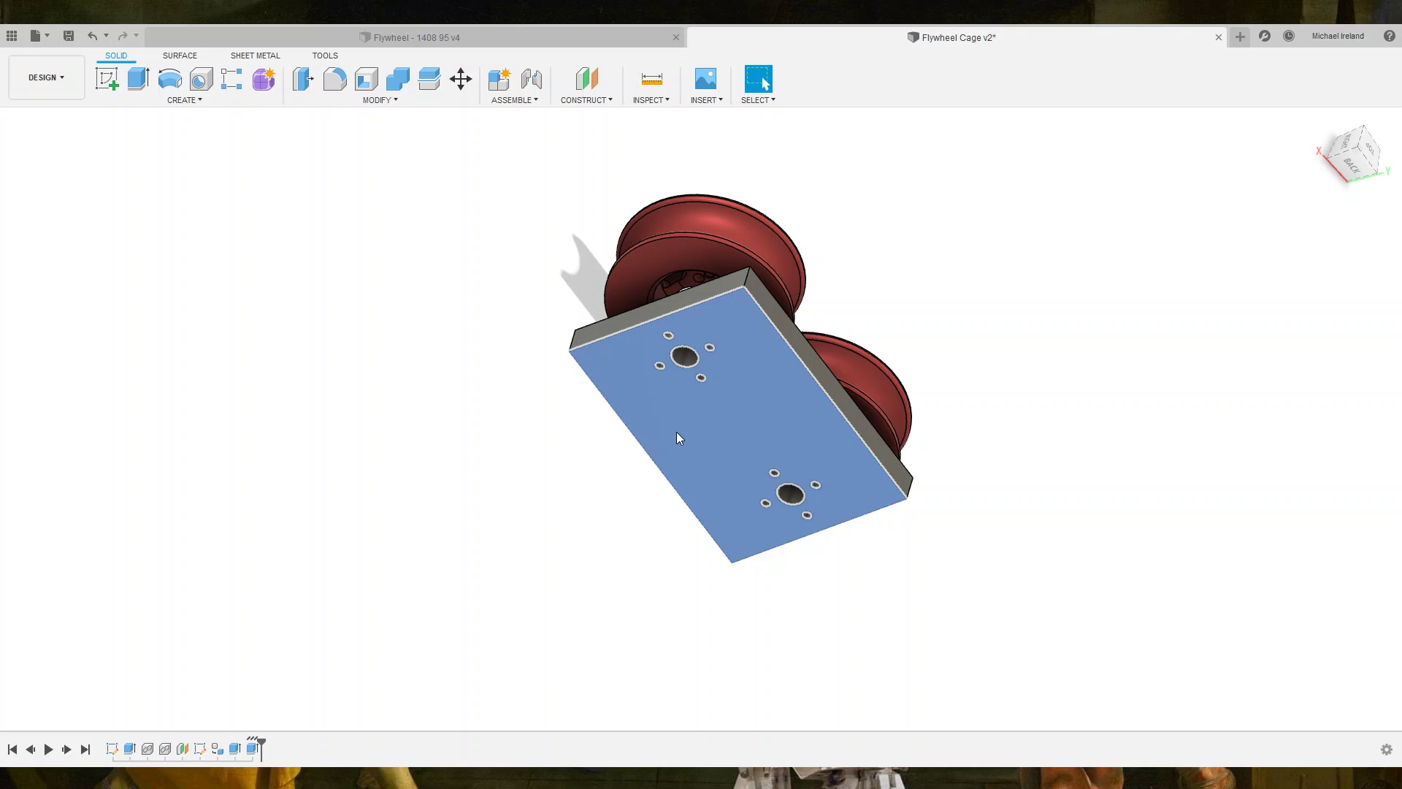
{"action": "left_click", "coordinate": [642, 447]}
{"action": "left_click", "coordinate": [1356, 174]}
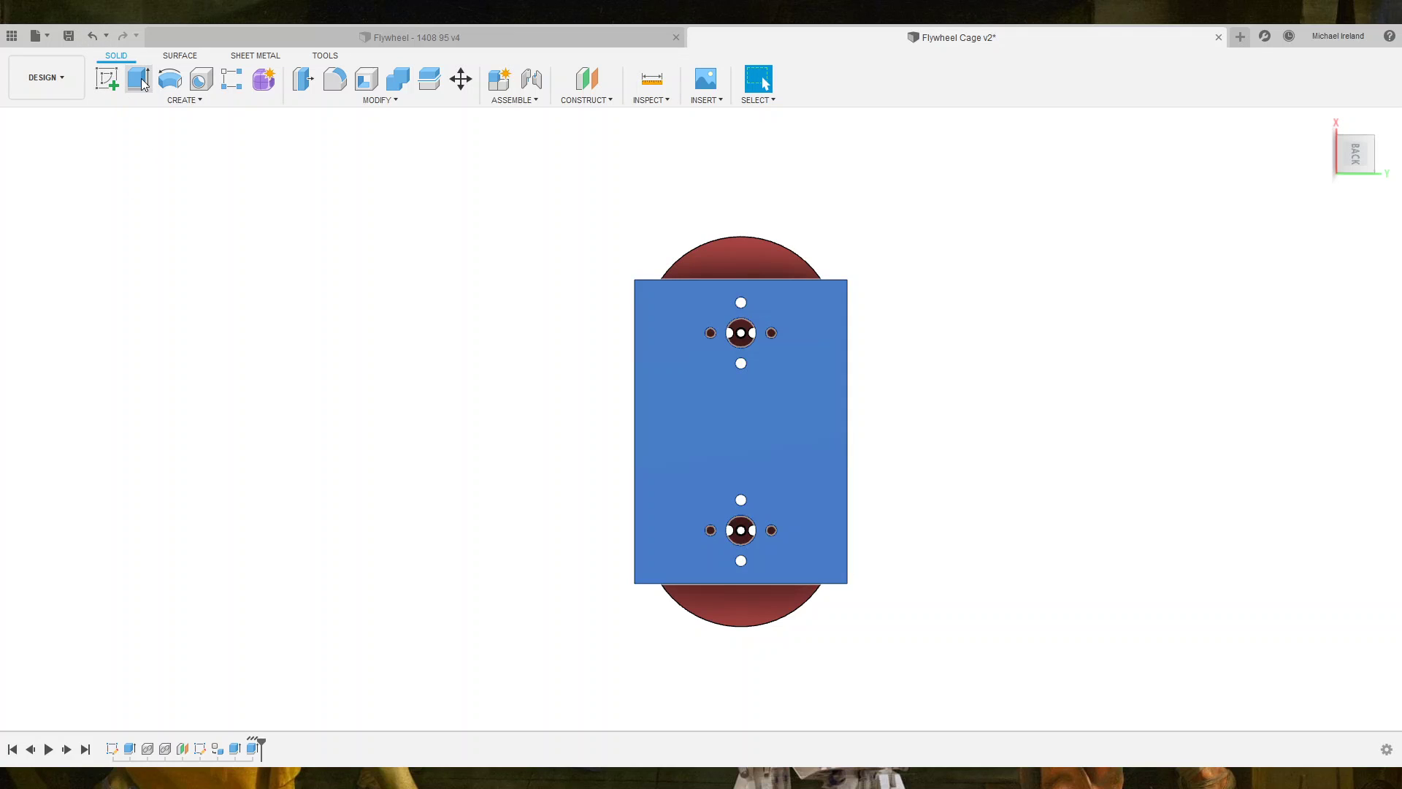
Create a sketch on the underside, rotated upright, with a line joining the two hub centres.
{"action": "left_click", "coordinate": [108, 81]}
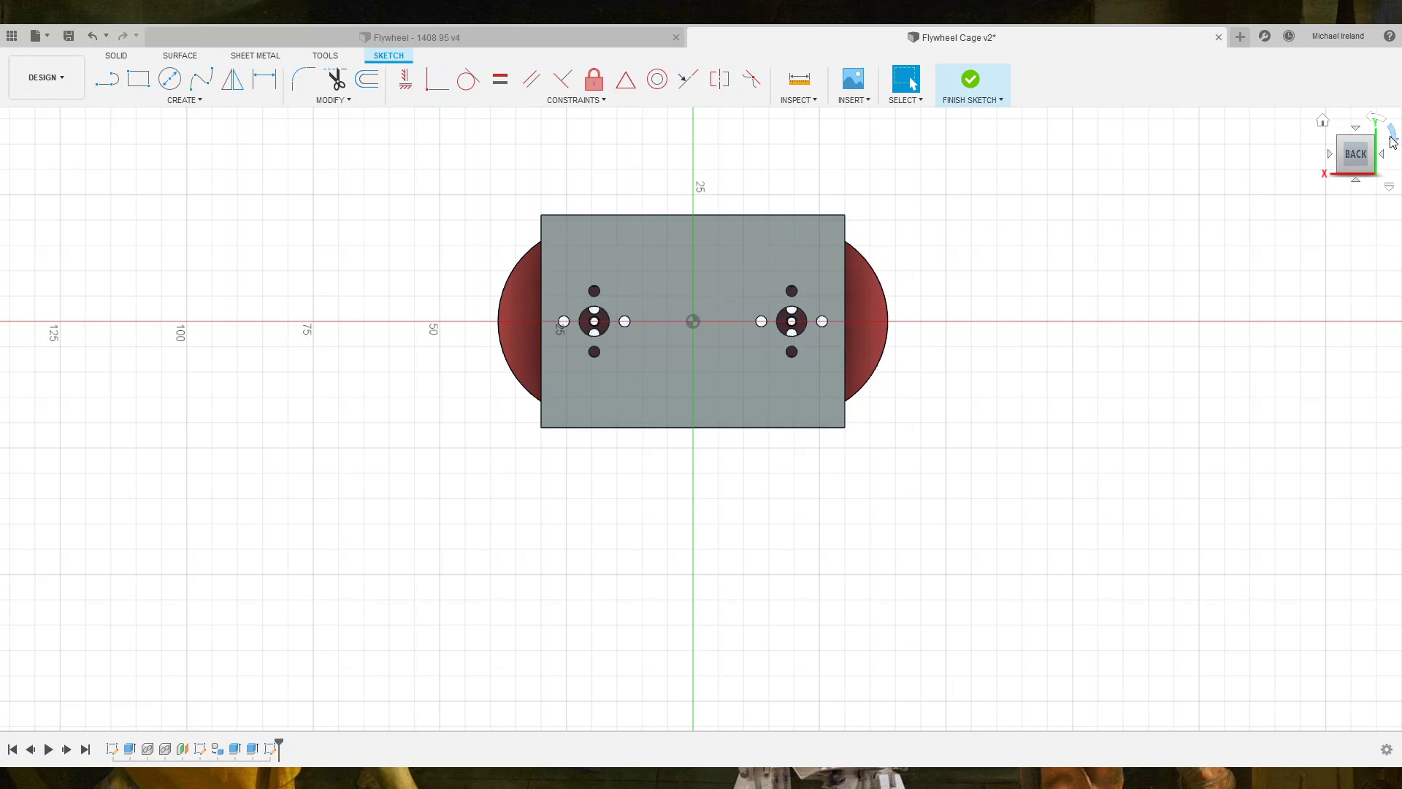
{"action": "left_click", "coordinate": [1386, 152]}
{"action": "middle_click_drag", "start_coordinate": [986, 369], "coordinate": [830, 304]}
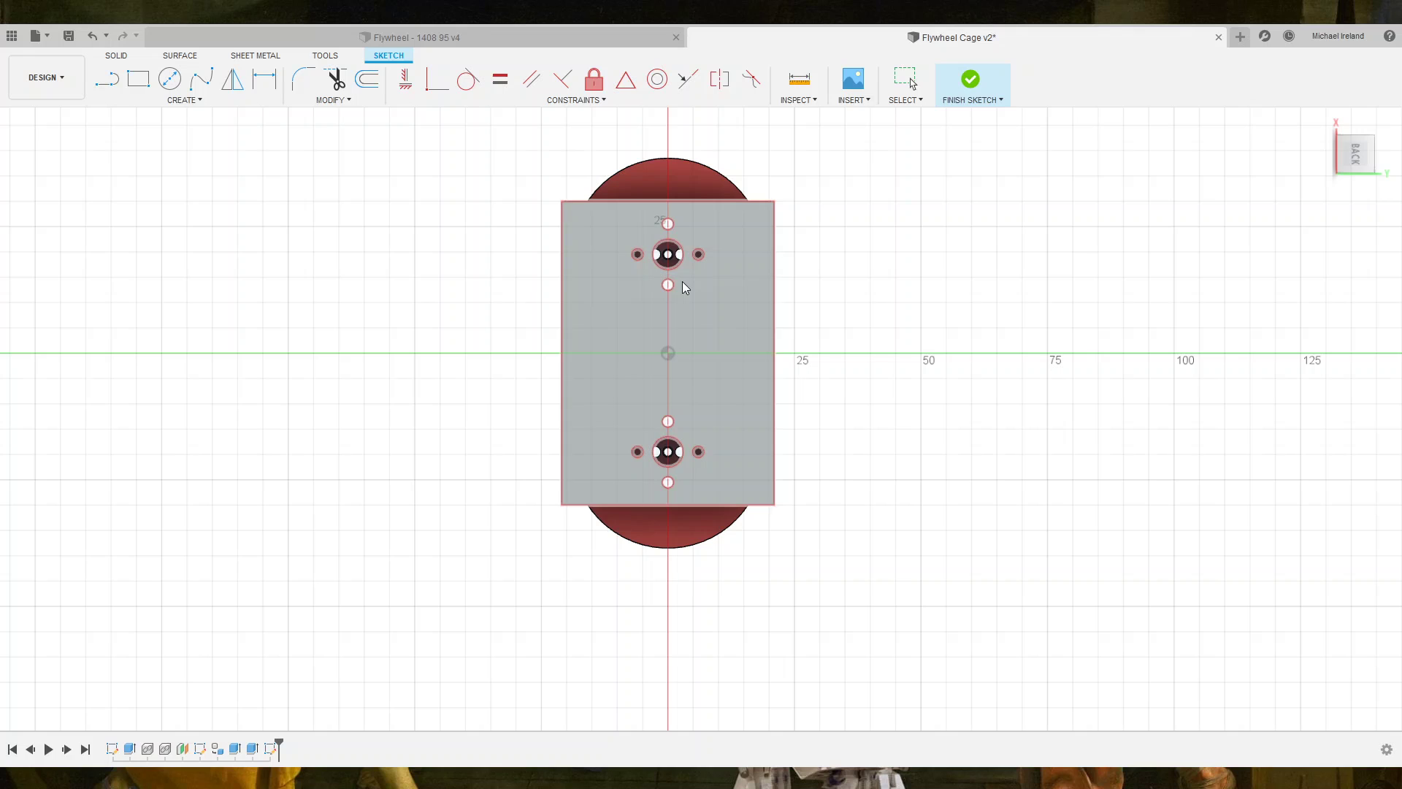
{"action": "key", "text": "l"}
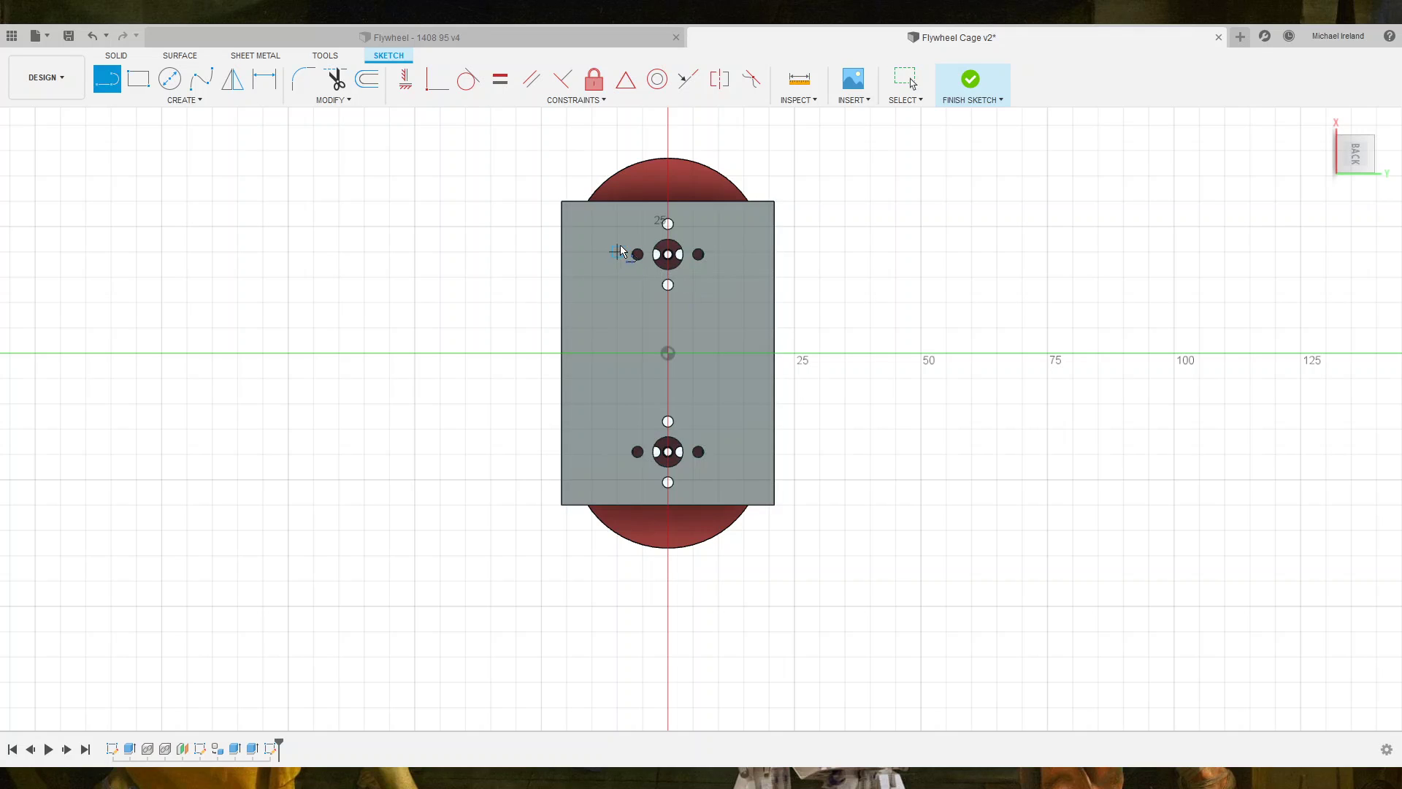
{"action": "left_click", "coordinate": [668, 254]}
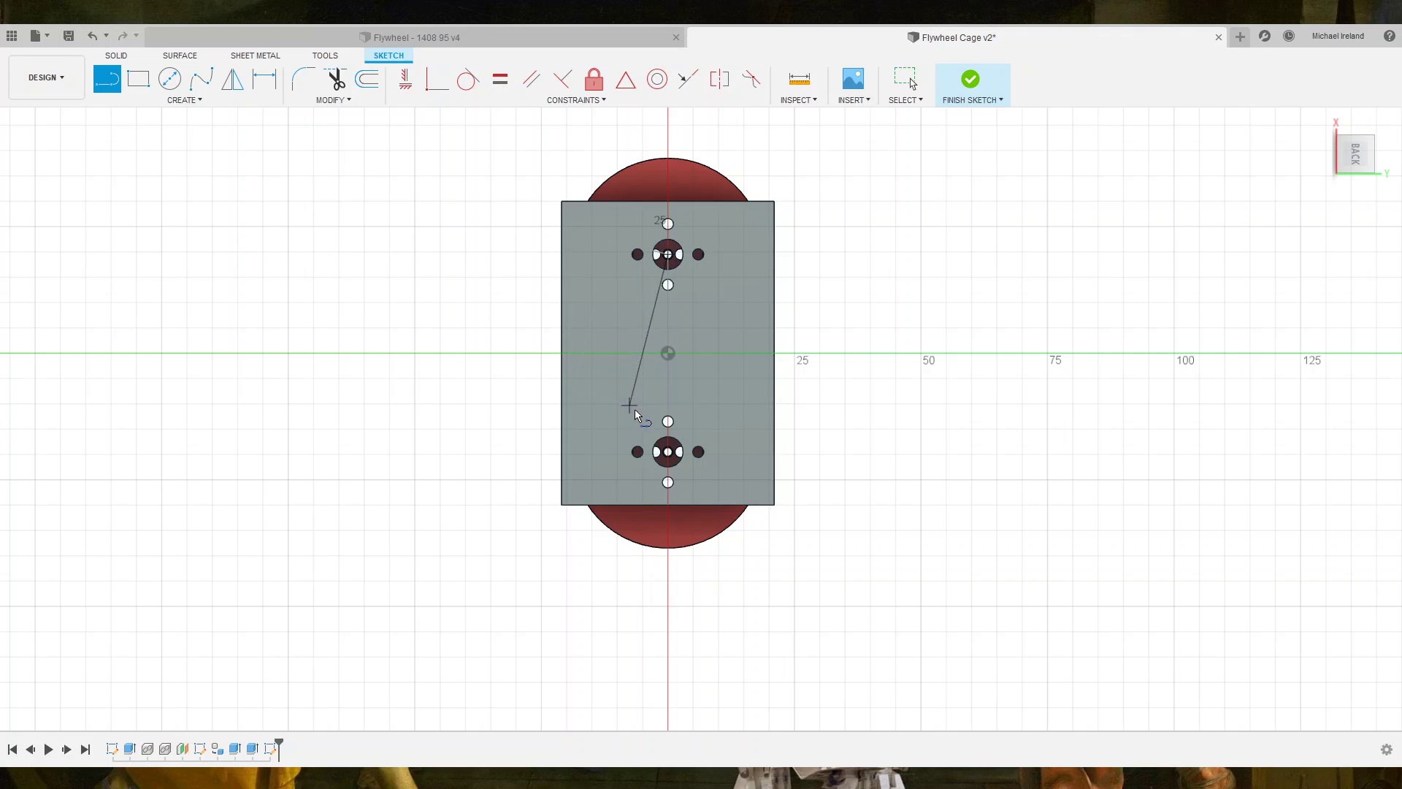
{"action": "left_click", "coordinate": [667, 451]}
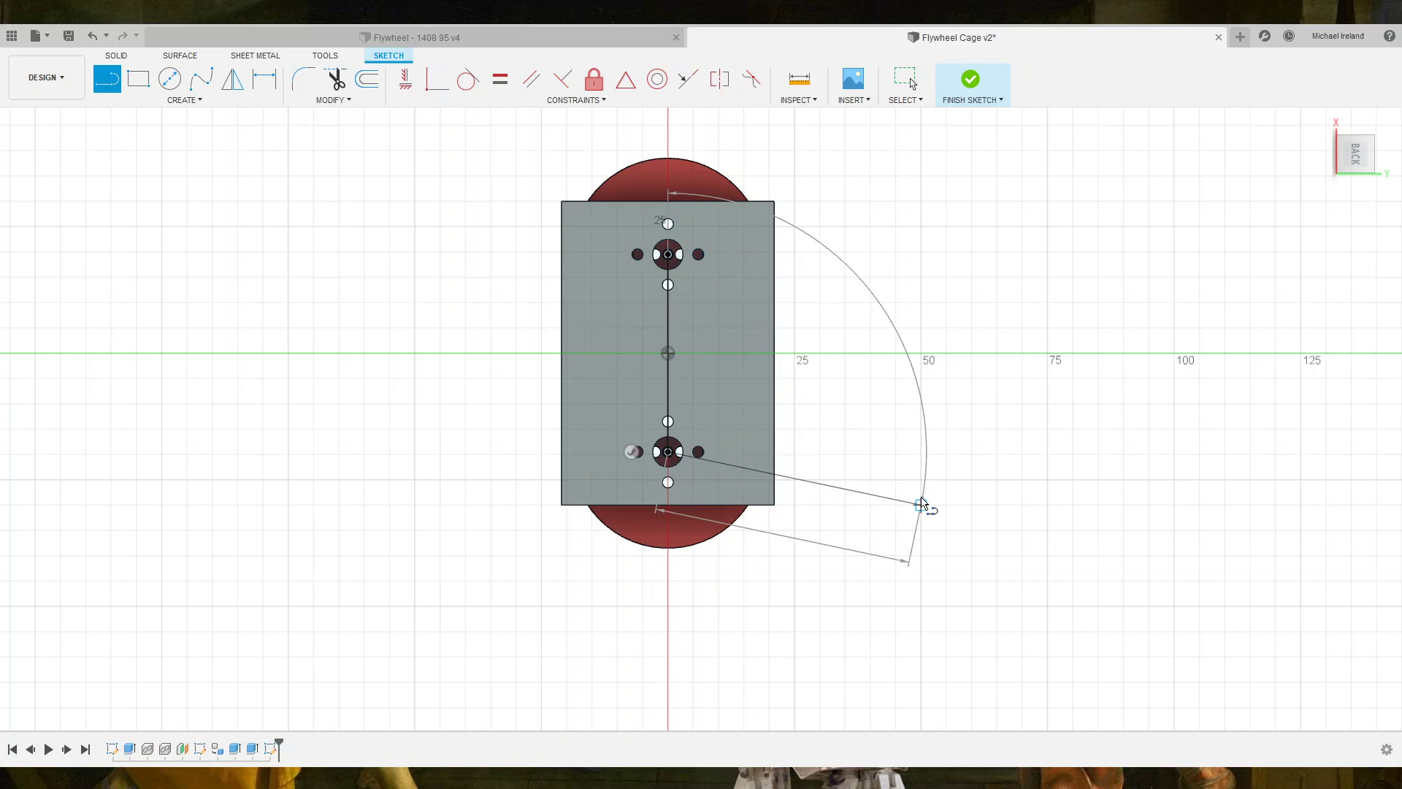
{"action": "key", "text": "Escape"}
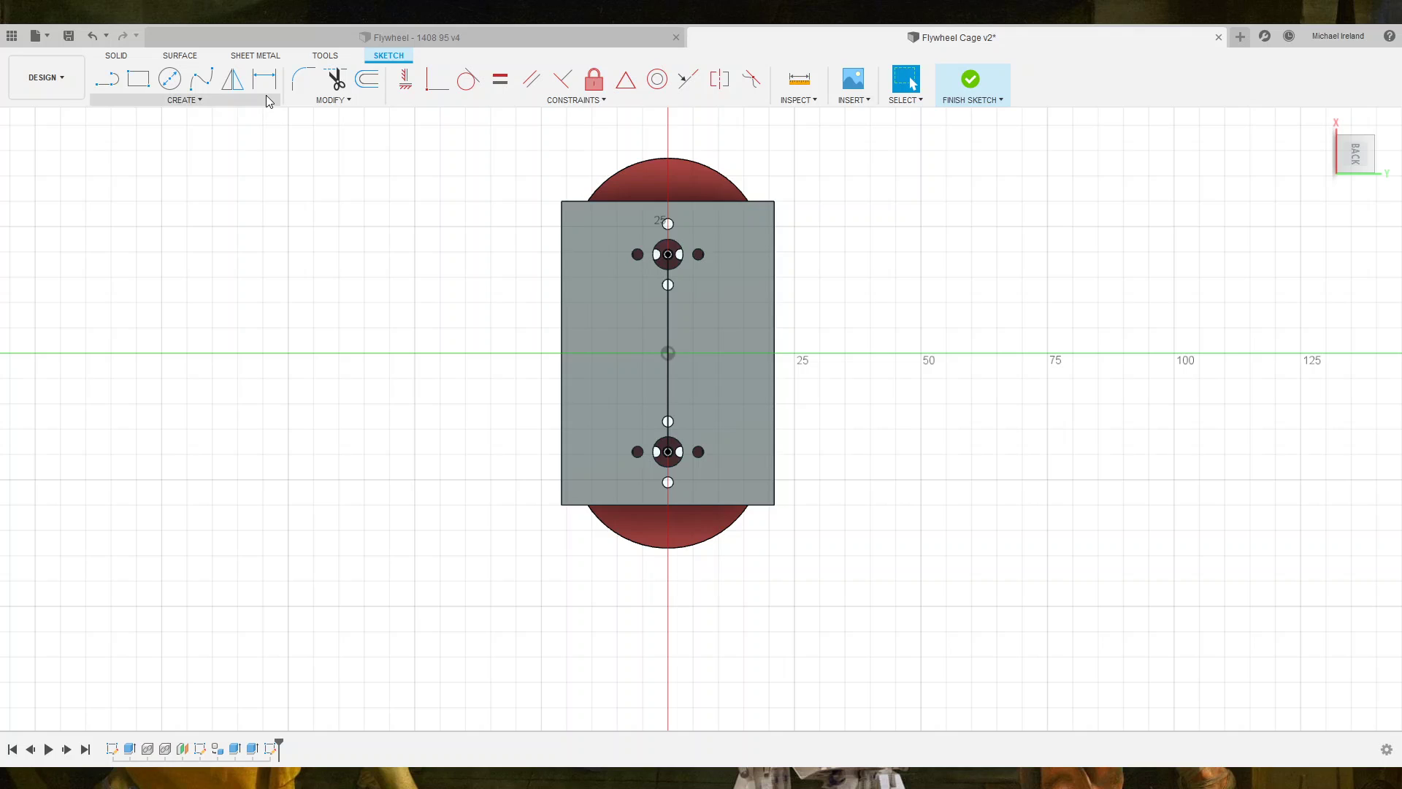
Draw a vertical line left of the plate, dimensioned 30.00 from the centre line between the hubs.
{"action": "left_click", "coordinate": [117, 81]}
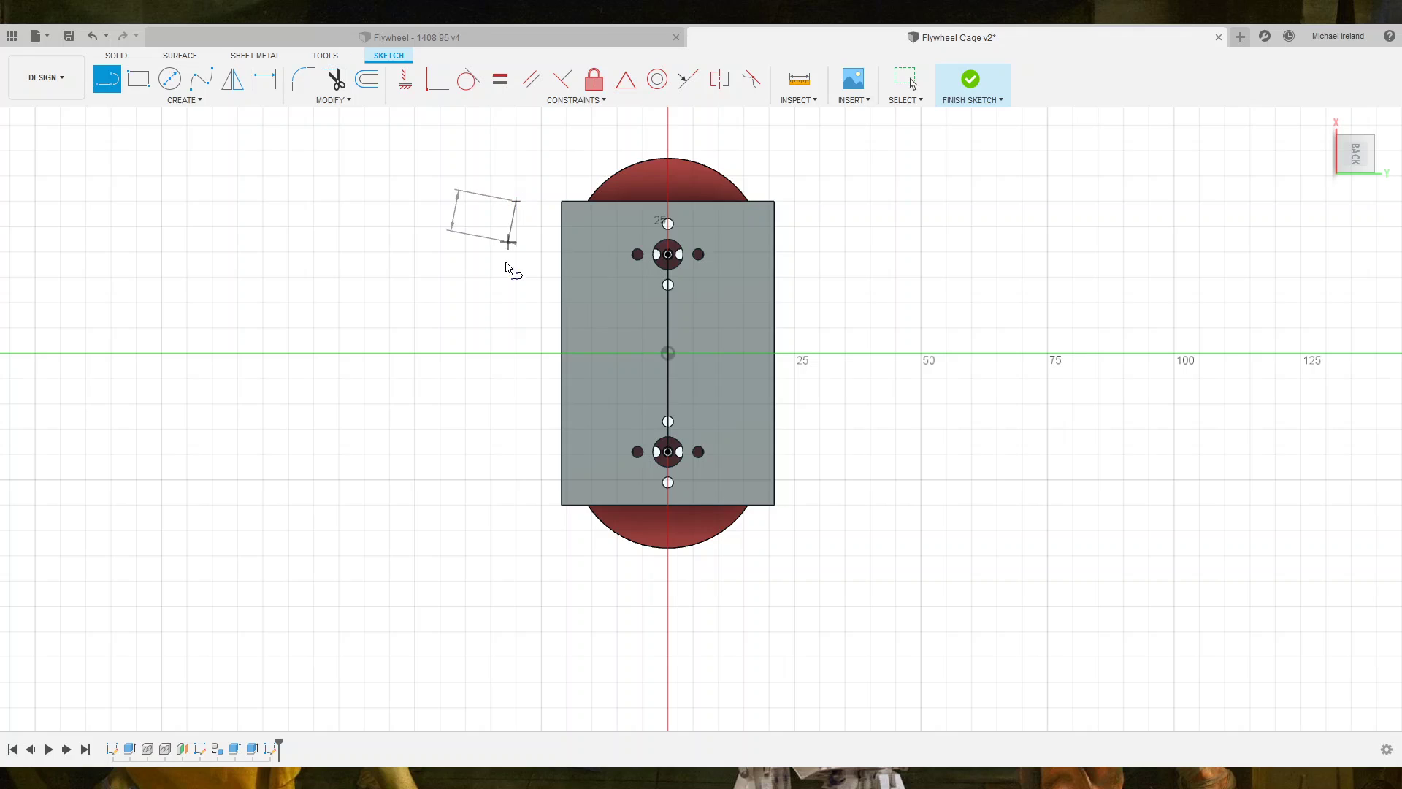
{"action": "left_click", "coordinate": [516, 493]}
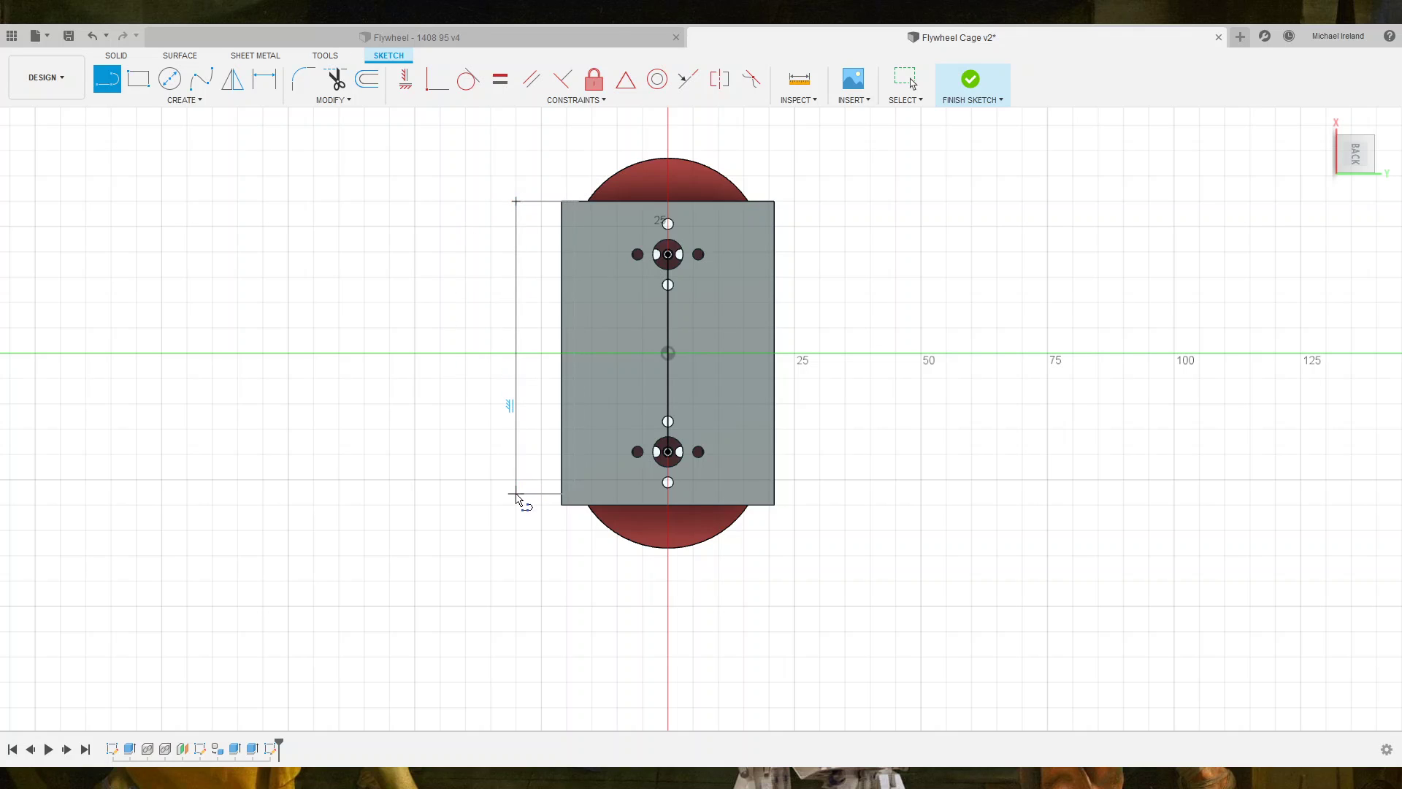
{"action": "key", "text": "Escape"}
{"action": "key", "text": "Escape"}
{"action": "left_click", "coordinate": [667, 375]}
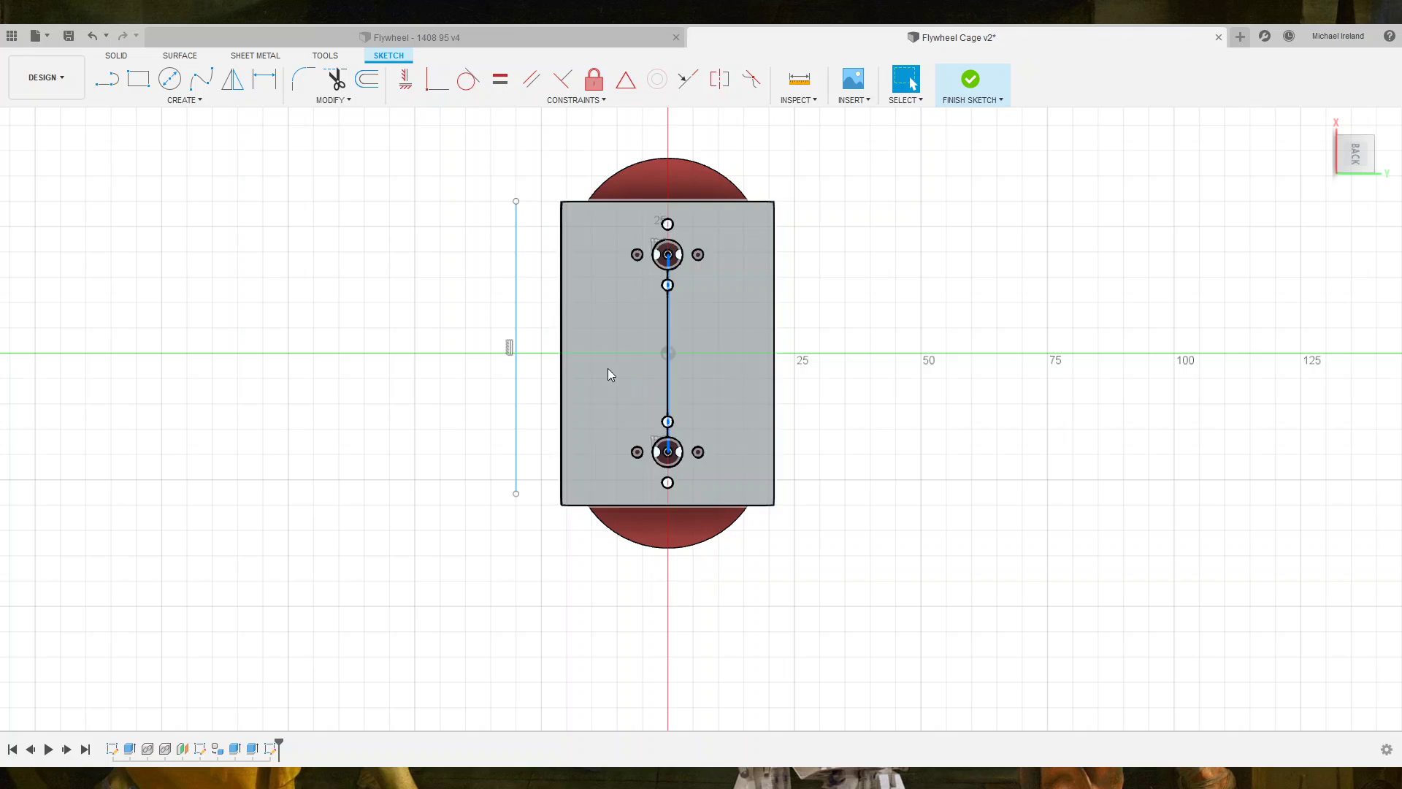
{"action": "left_click", "coordinate": [517, 375], "text": "shift"}
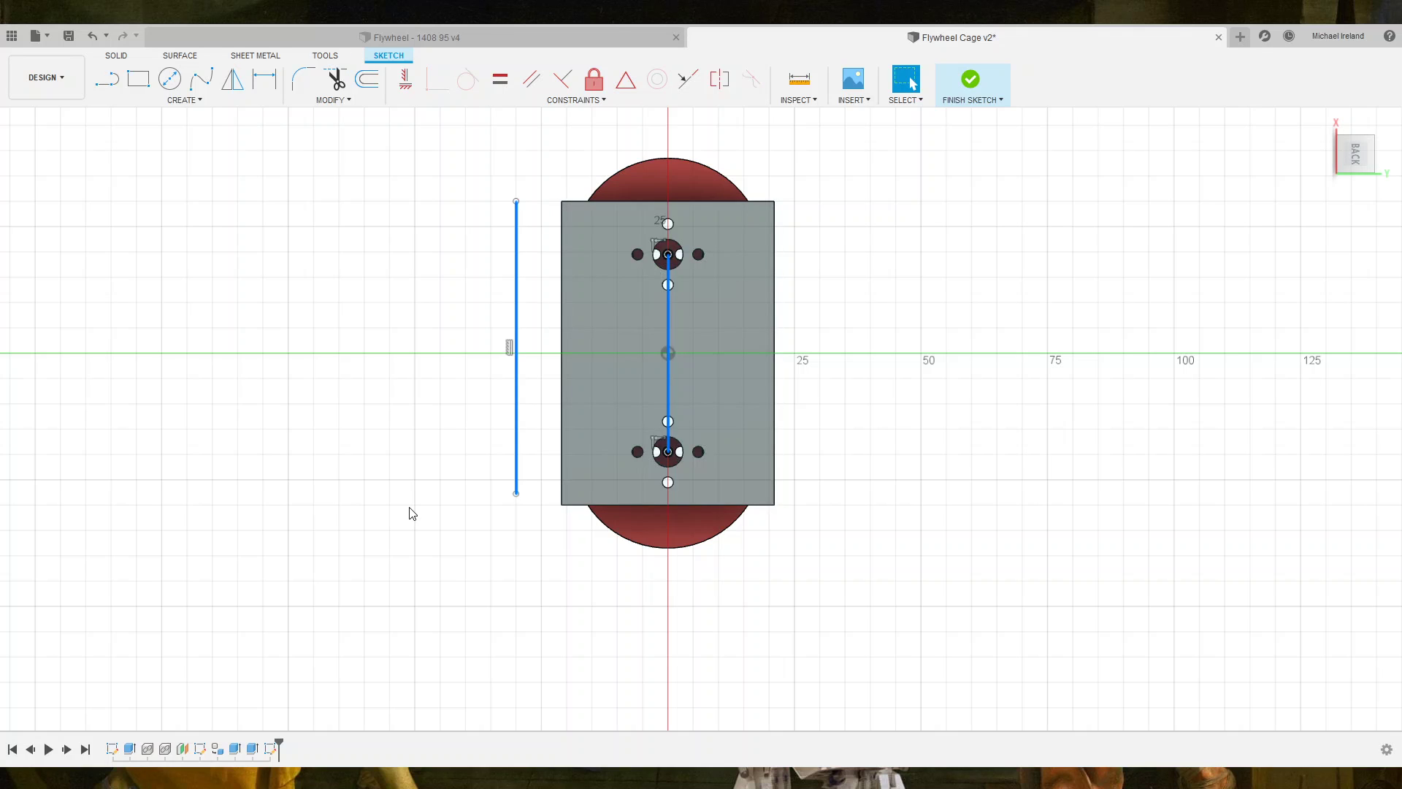
{"action": "key", "text": "d"}
{"action": "left_click", "coordinate": [398, 635]}
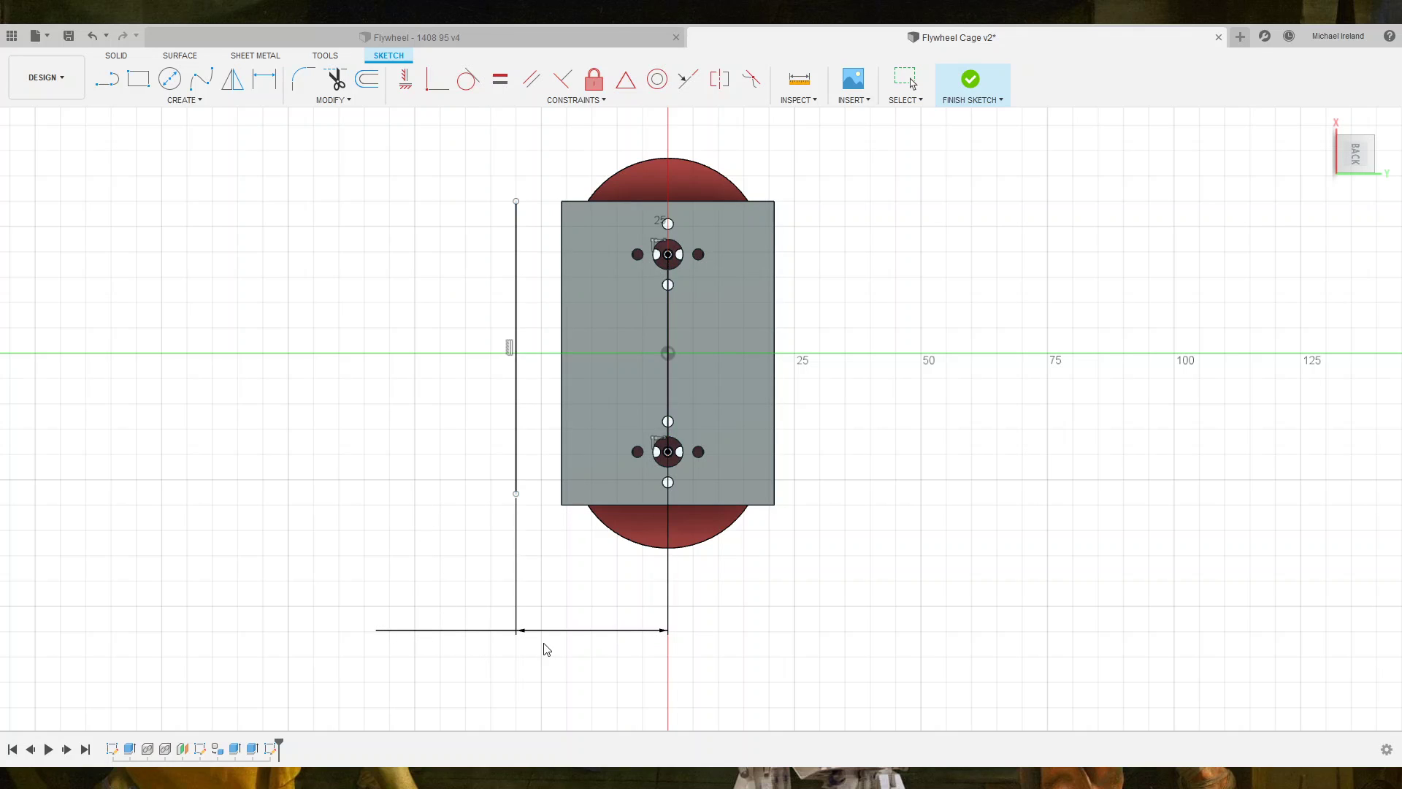
{"action": "key", "text": "Return"}
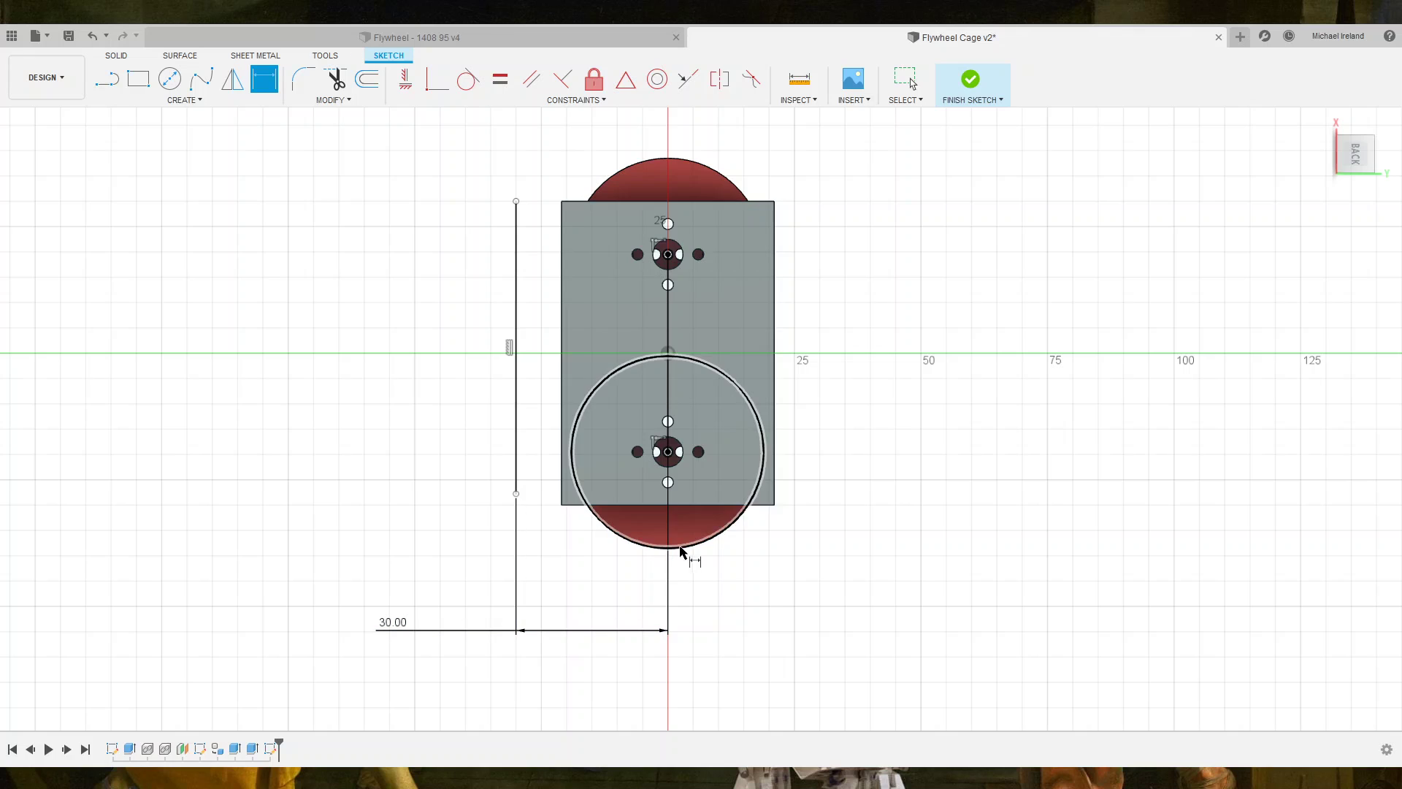
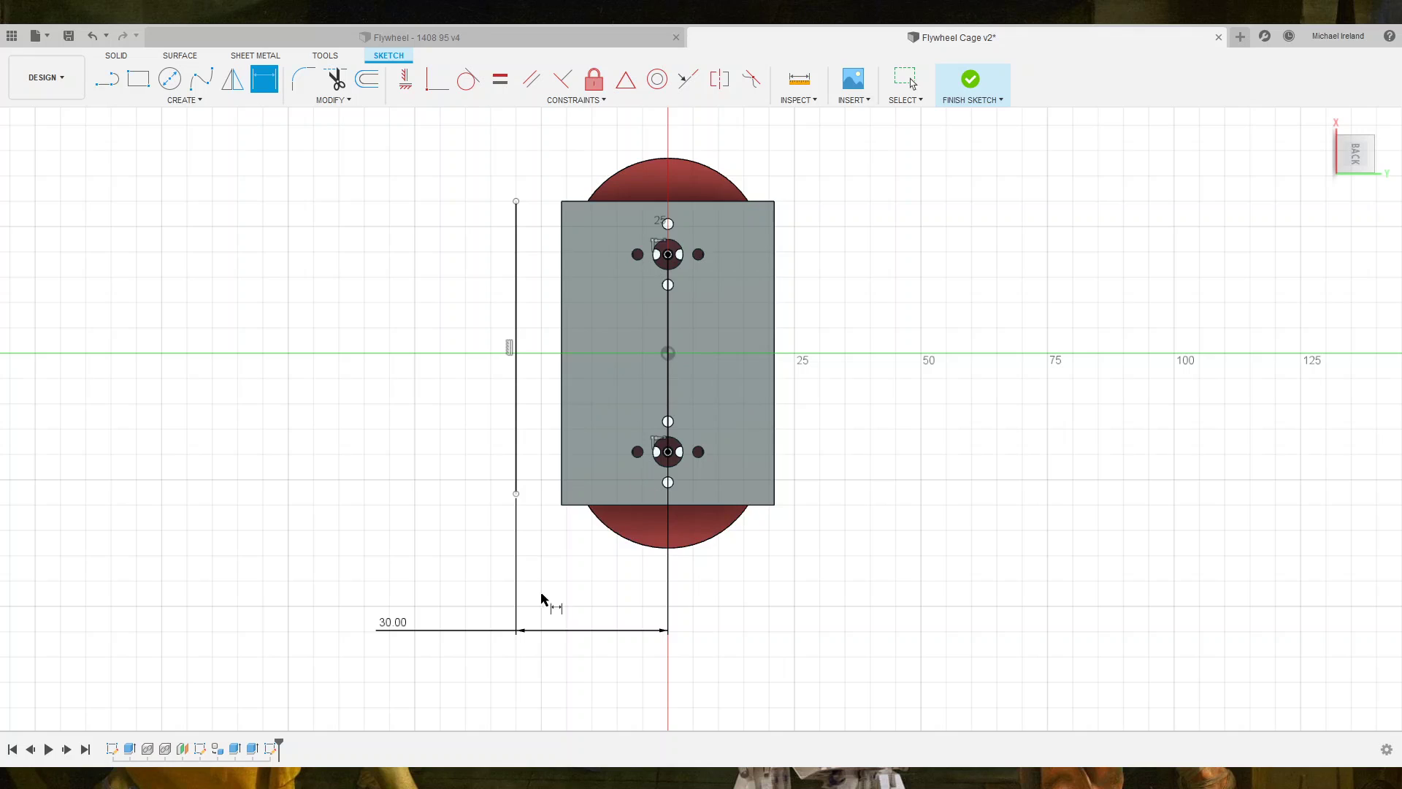
Change the 30.00 offset dimension to 18.00 so the vertical line sits inside the plate's left edge.
{"action": "left_click", "coordinate": [406, 627]}
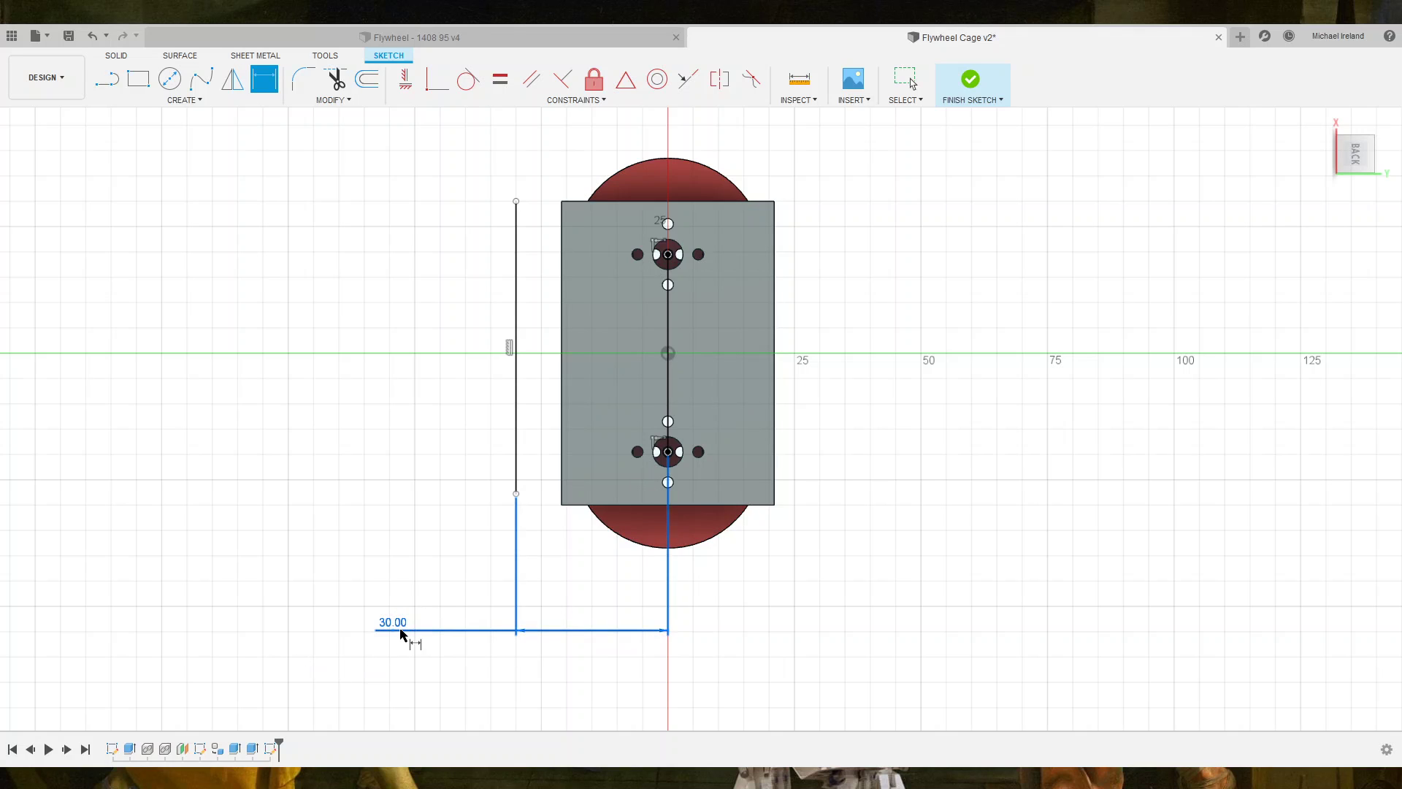
{"action": "key", "text": "Escape"}
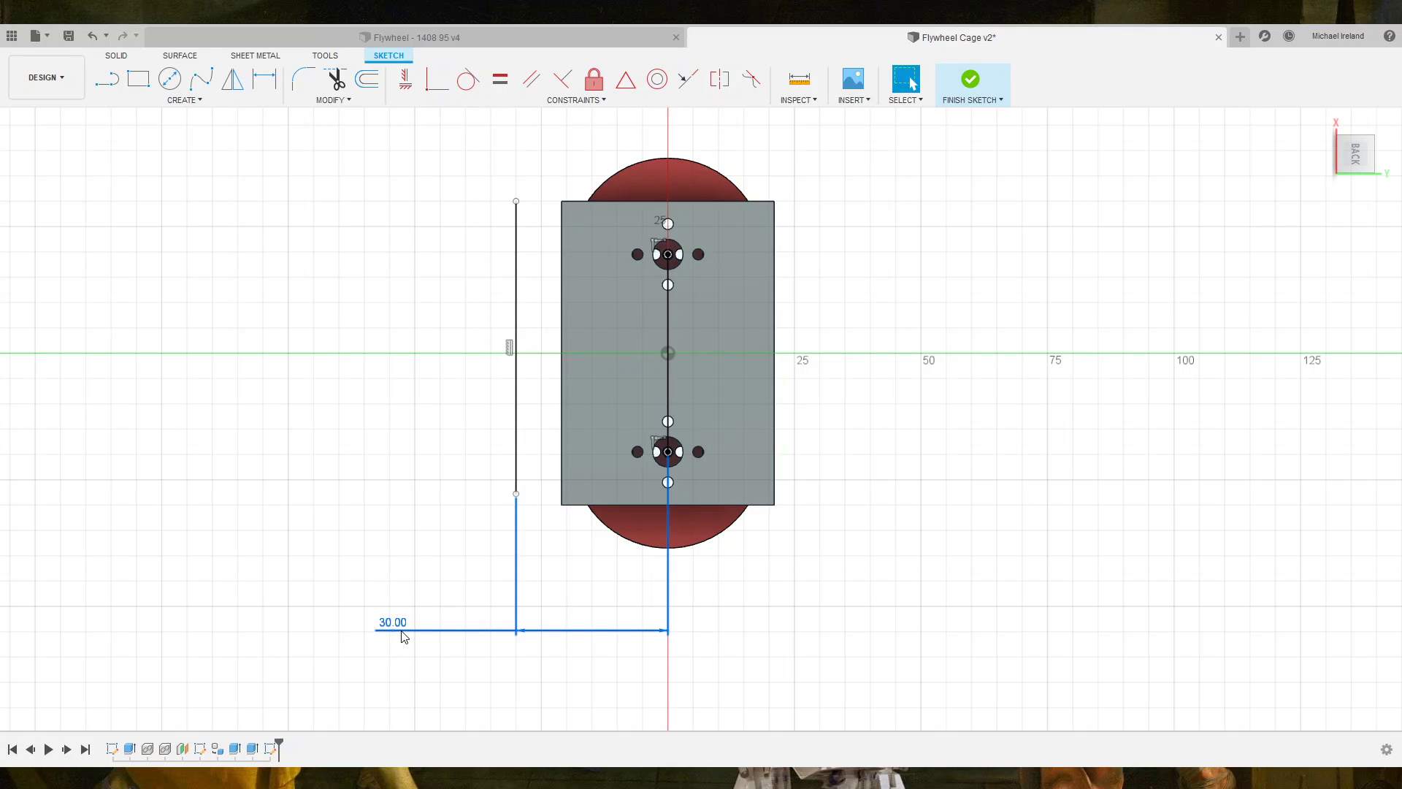
{"action": "key", "text": "Escape"}
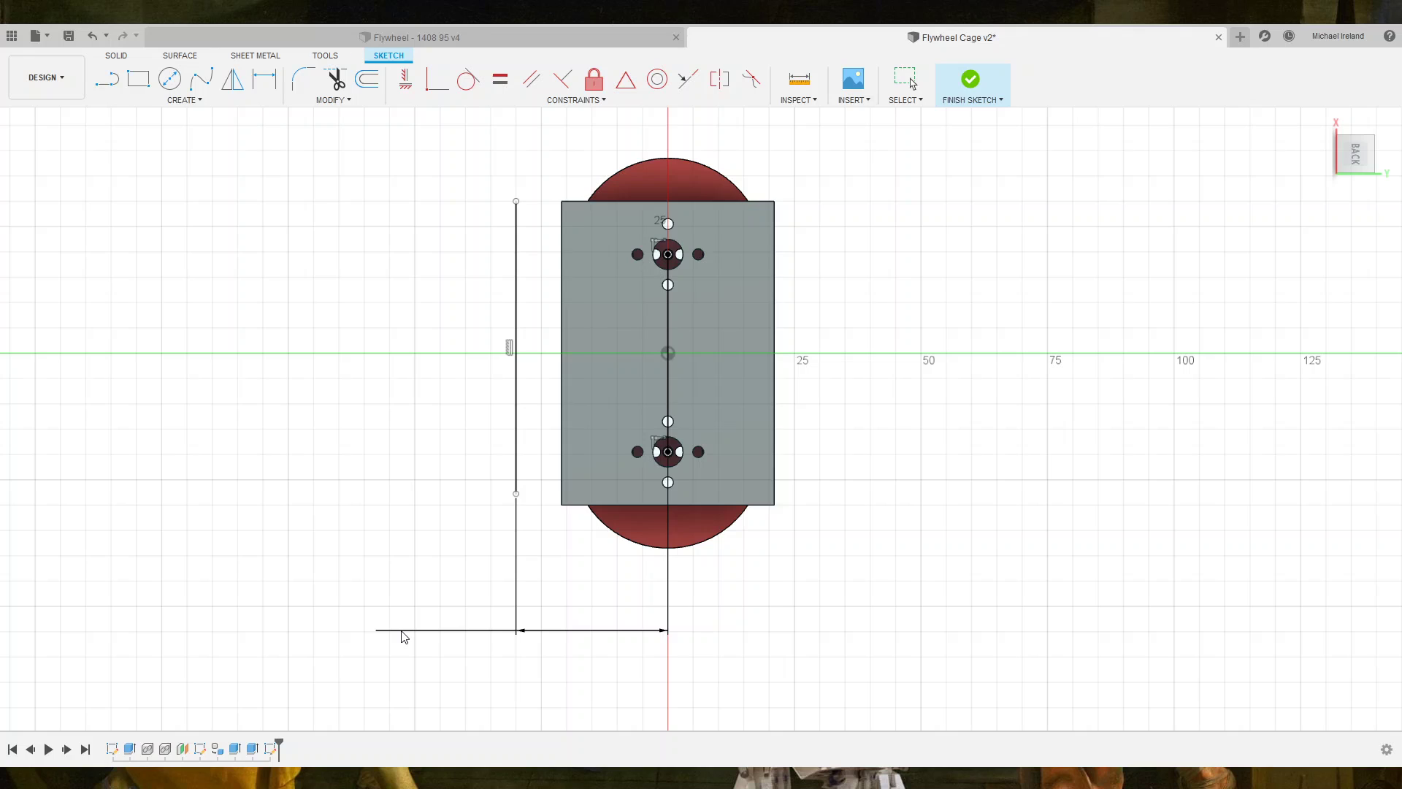
{"action": "key", "text": "Return"}
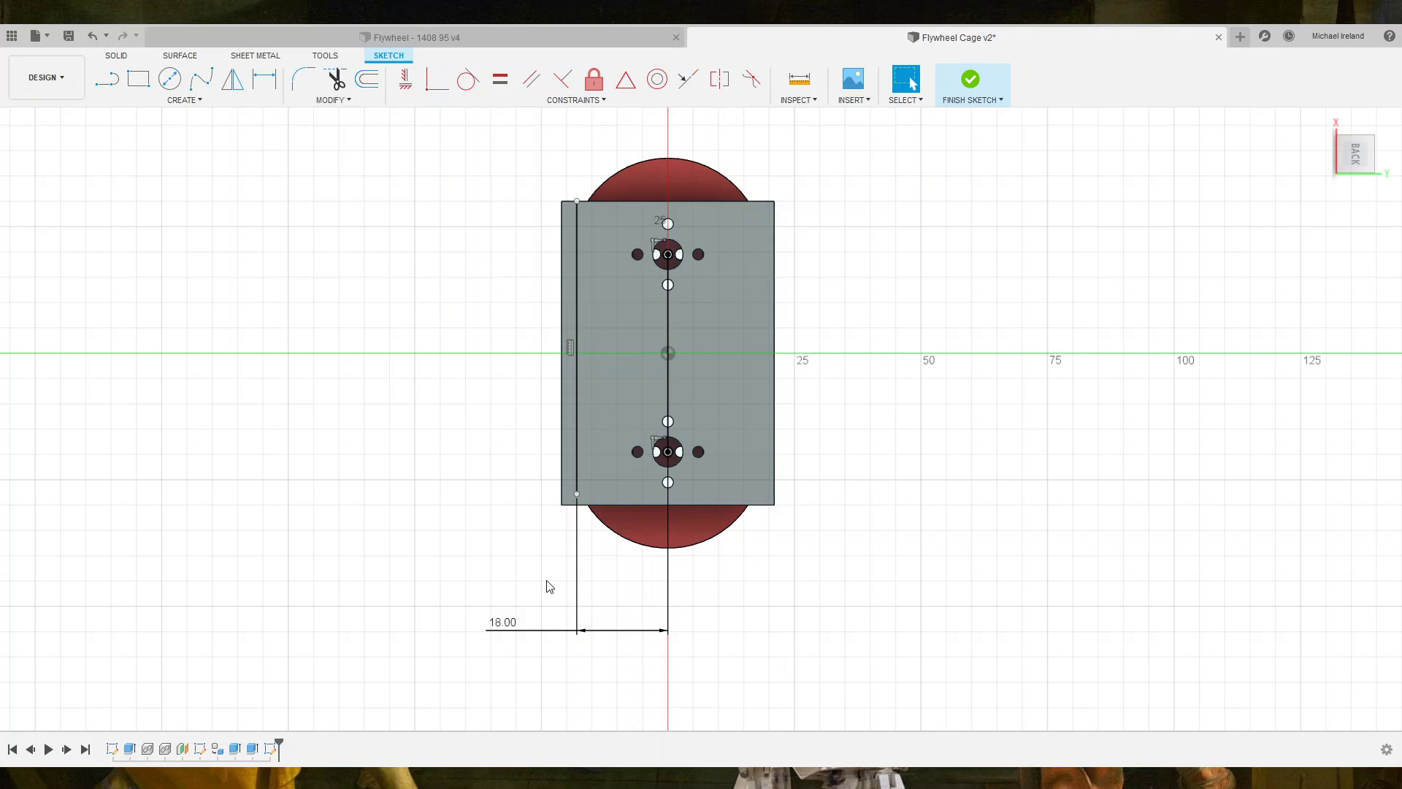
{"action": "scroll", "coordinate": [555, 555], "scroll_direction": "up", "scroll_amount": 3}
{"action": "scroll", "coordinate": [584, 503], "scroll_direction": "up", "scroll_amount": 2}
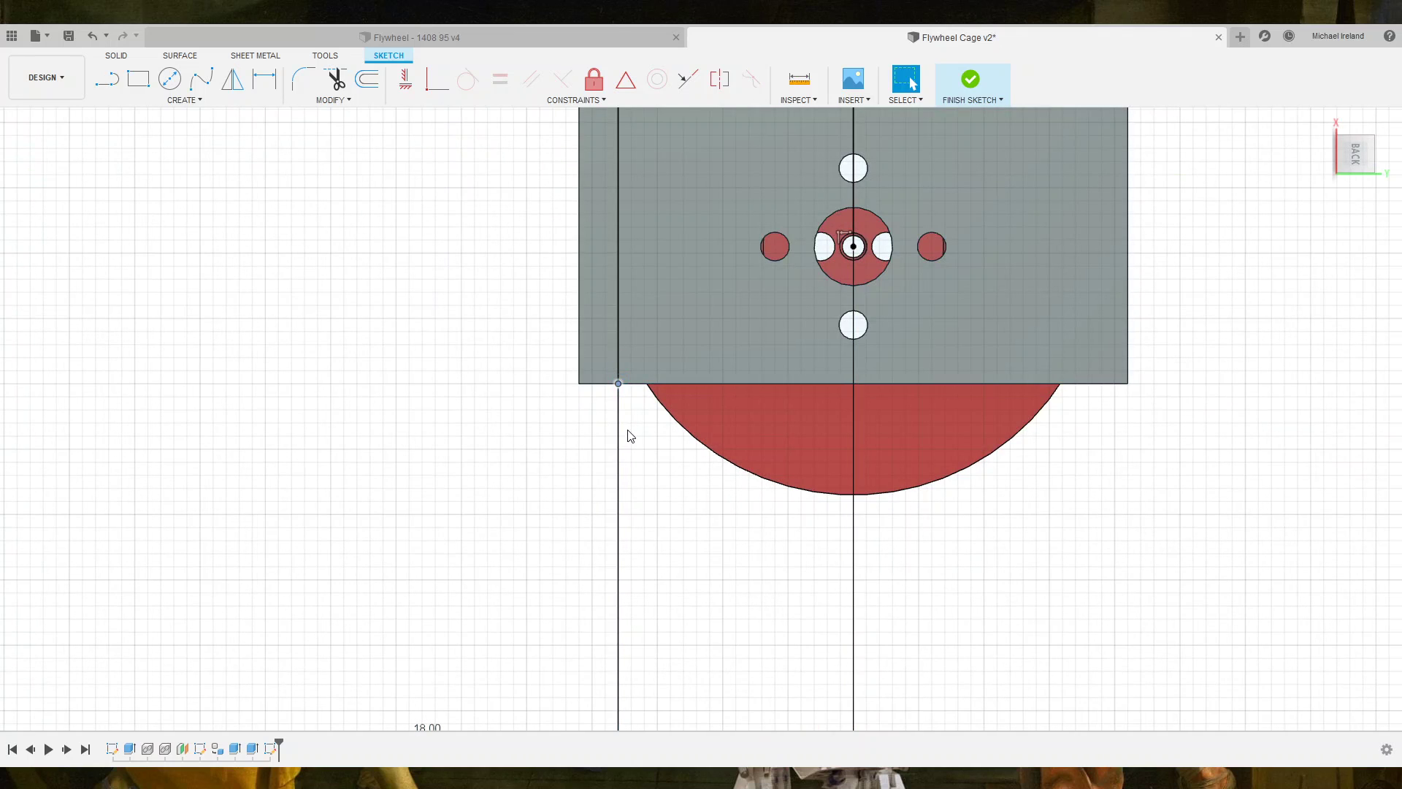
{"action": "scroll", "coordinate": [631, 435], "scroll_direction": "down", "scroll_amount": 5}
{"action": "middle_click_drag", "start_coordinate": [631, 436], "coordinate": [642, 428]}
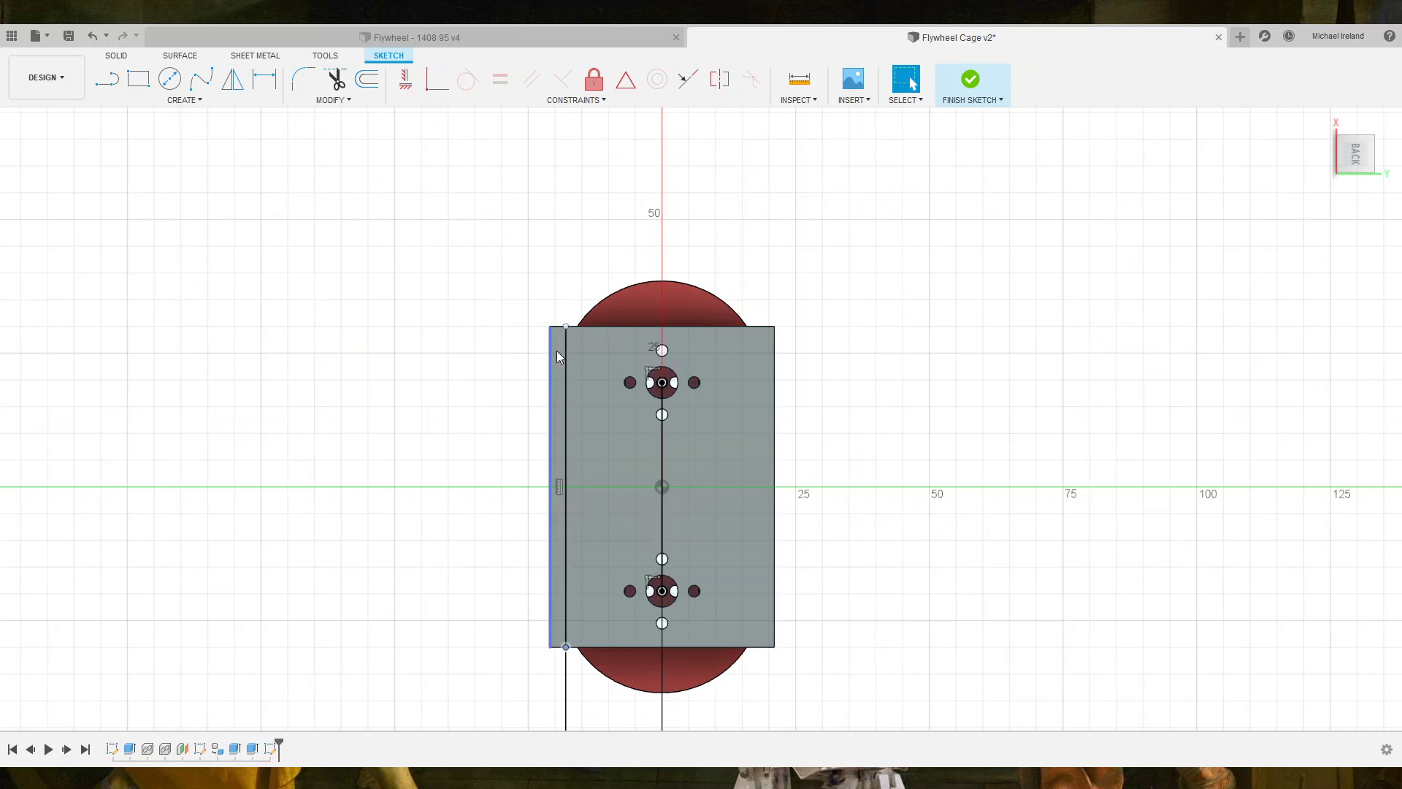
{"action": "scroll", "coordinate": [563, 344], "scroll_direction": "up", "scroll_amount": 5}
{"action": "scroll", "coordinate": [563, 344], "scroll_direction": "up", "scroll_amount": 2}
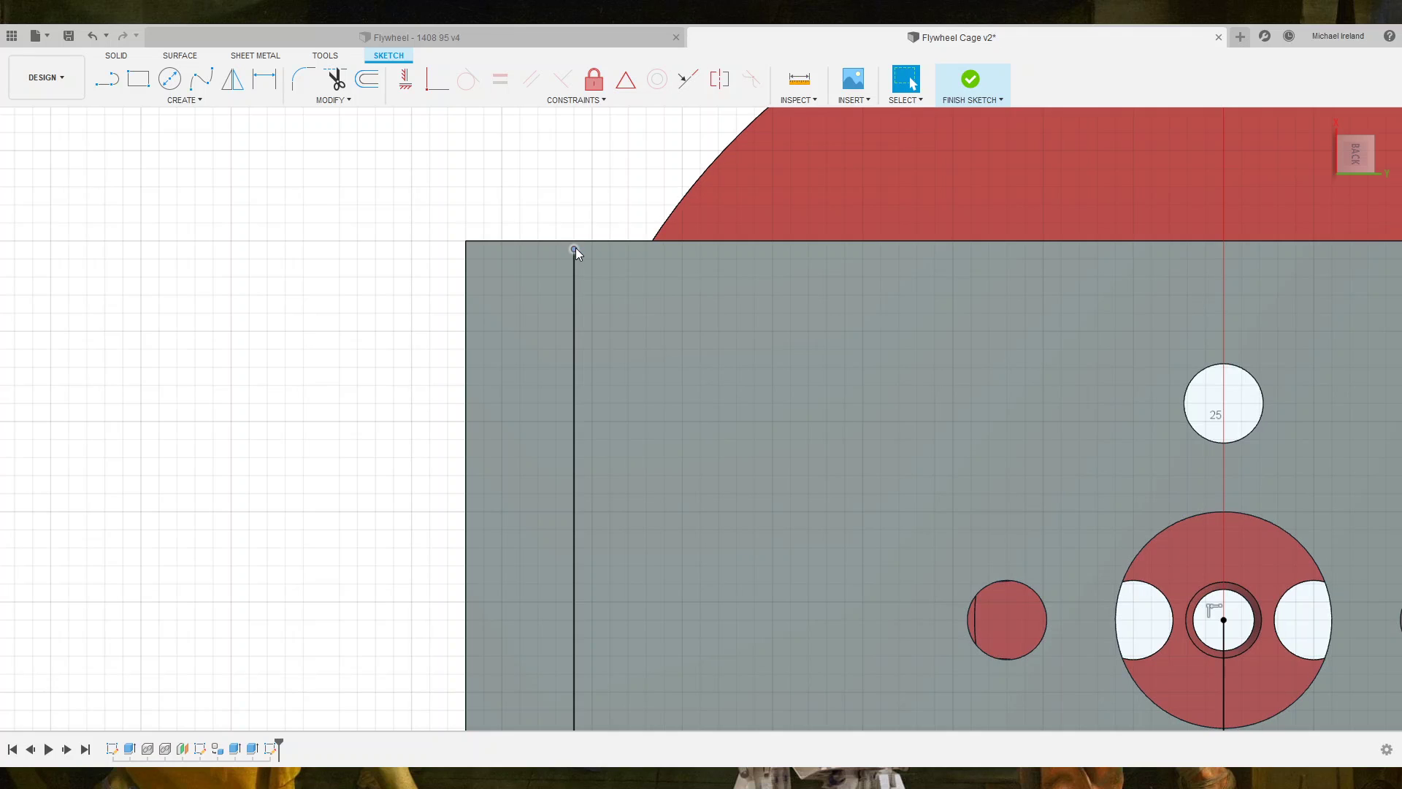
{"action": "scroll", "coordinate": [600, 393], "scroll_direction": "down", "scroll_amount": 5}
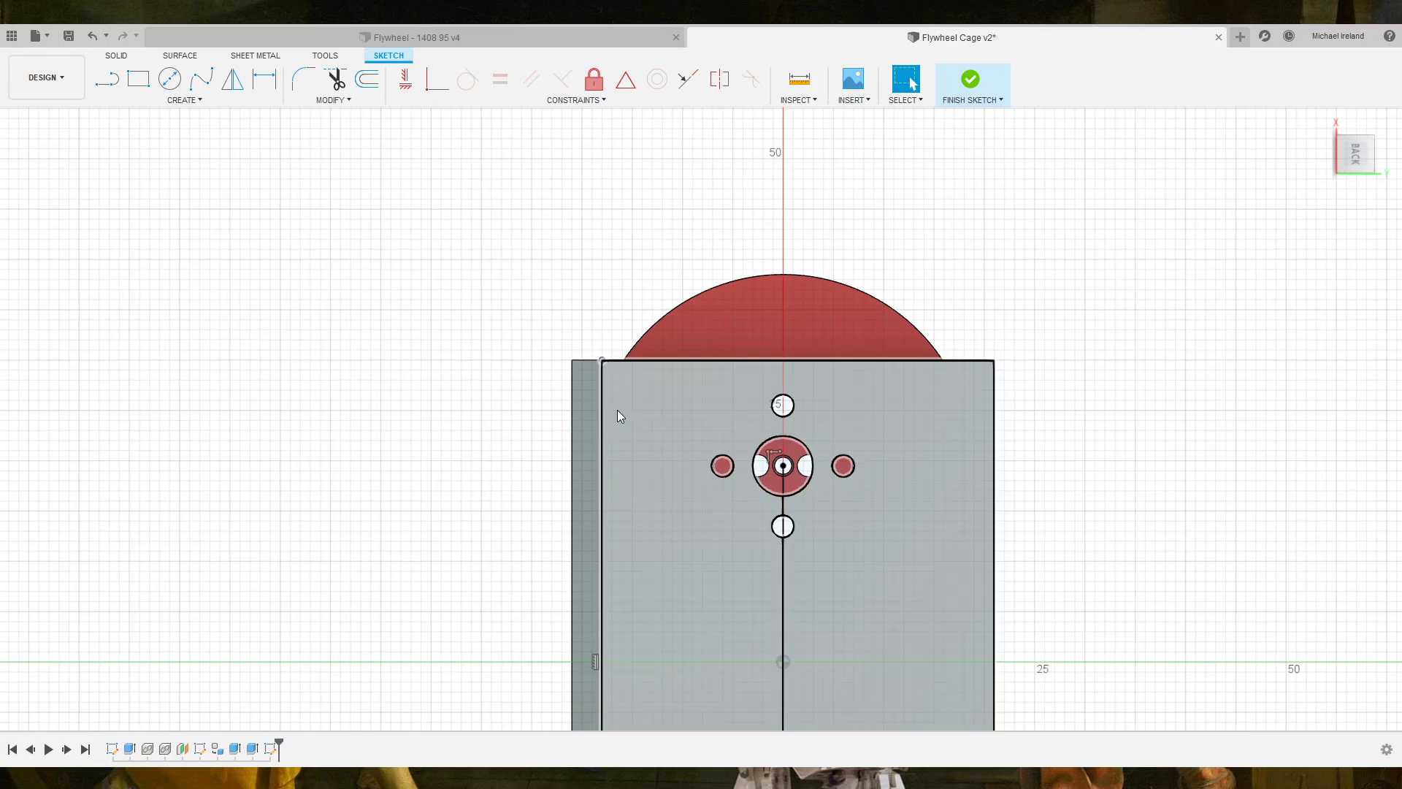
{"action": "scroll", "coordinate": [636, 452], "scroll_direction": "up", "scroll_amount": 2}
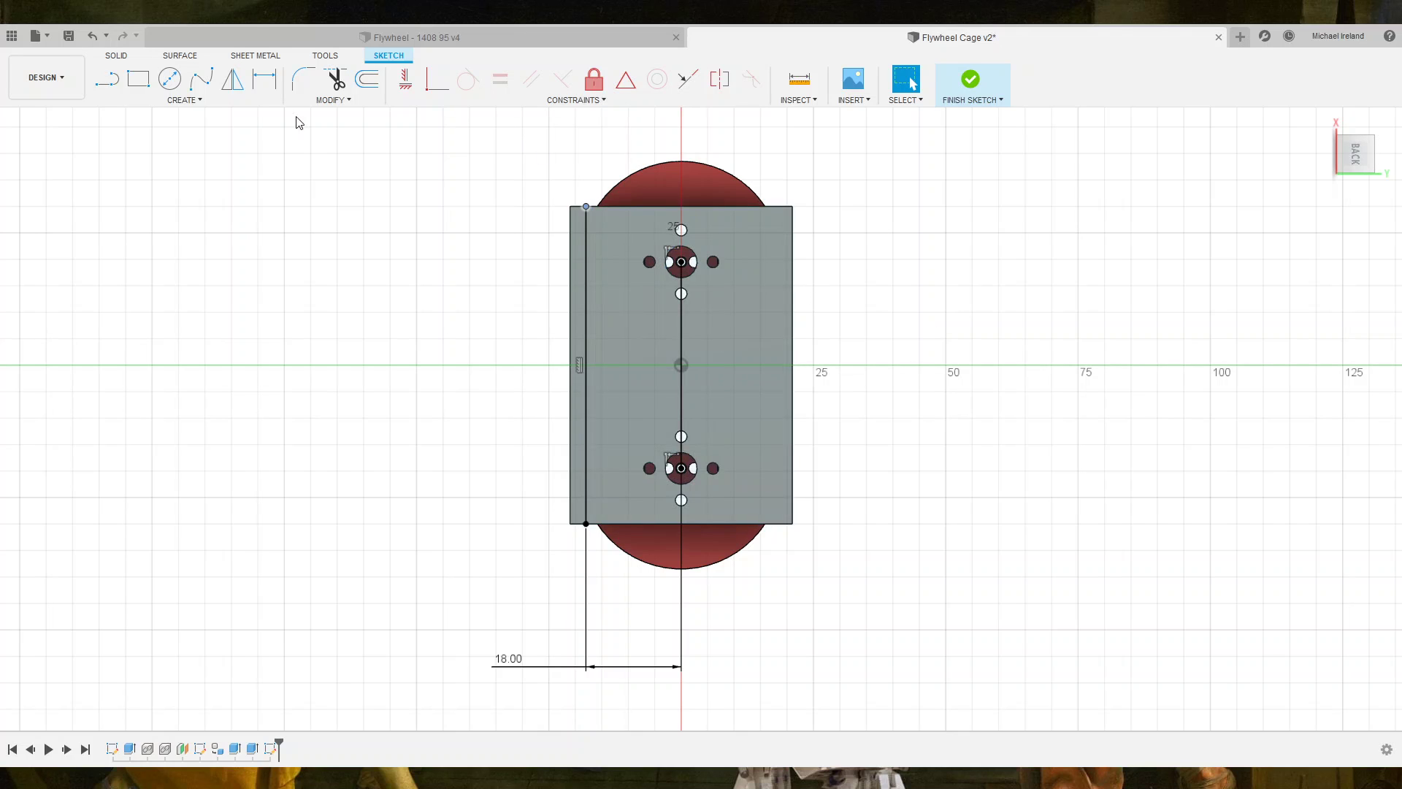
Draw a 10 by 9 rectangle anchored on the vertical line.
{"action": "left_click", "coordinate": [138, 78]}
{"action": "scroll", "coordinate": [755, 442], "scroll_direction": "up", "scroll_amount": 2}
{"action": "scroll", "coordinate": [640, 371], "scroll_direction": "up", "scroll_amount": 2}
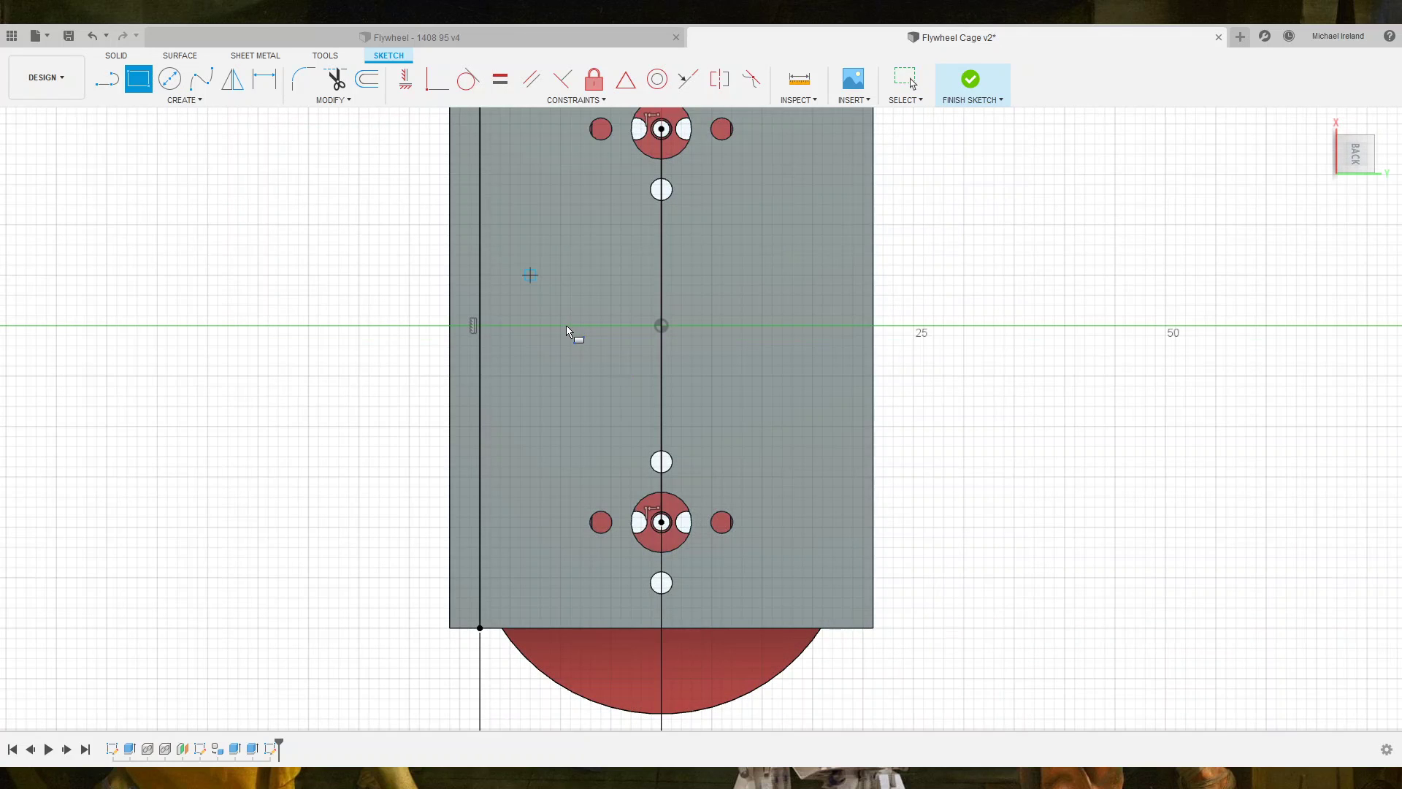
{"action": "left_click", "coordinate": [481, 274]}
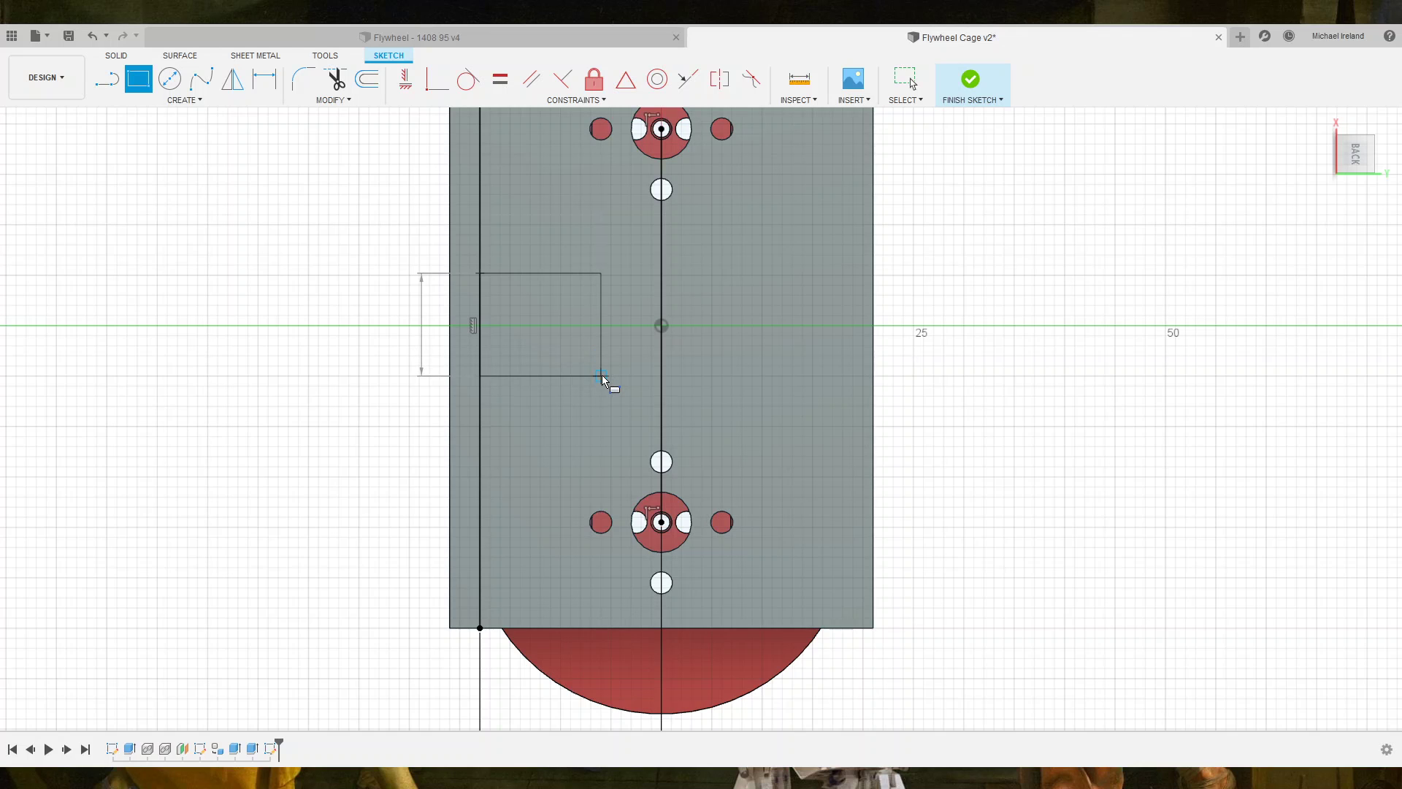
{"action": "type", "text": "10"}
{"action": "key", "text": "Tab"}
{"action": "type", "text": "9"}
{"action": "key", "text": "Return"}
{"action": "key", "text": "Escape"}
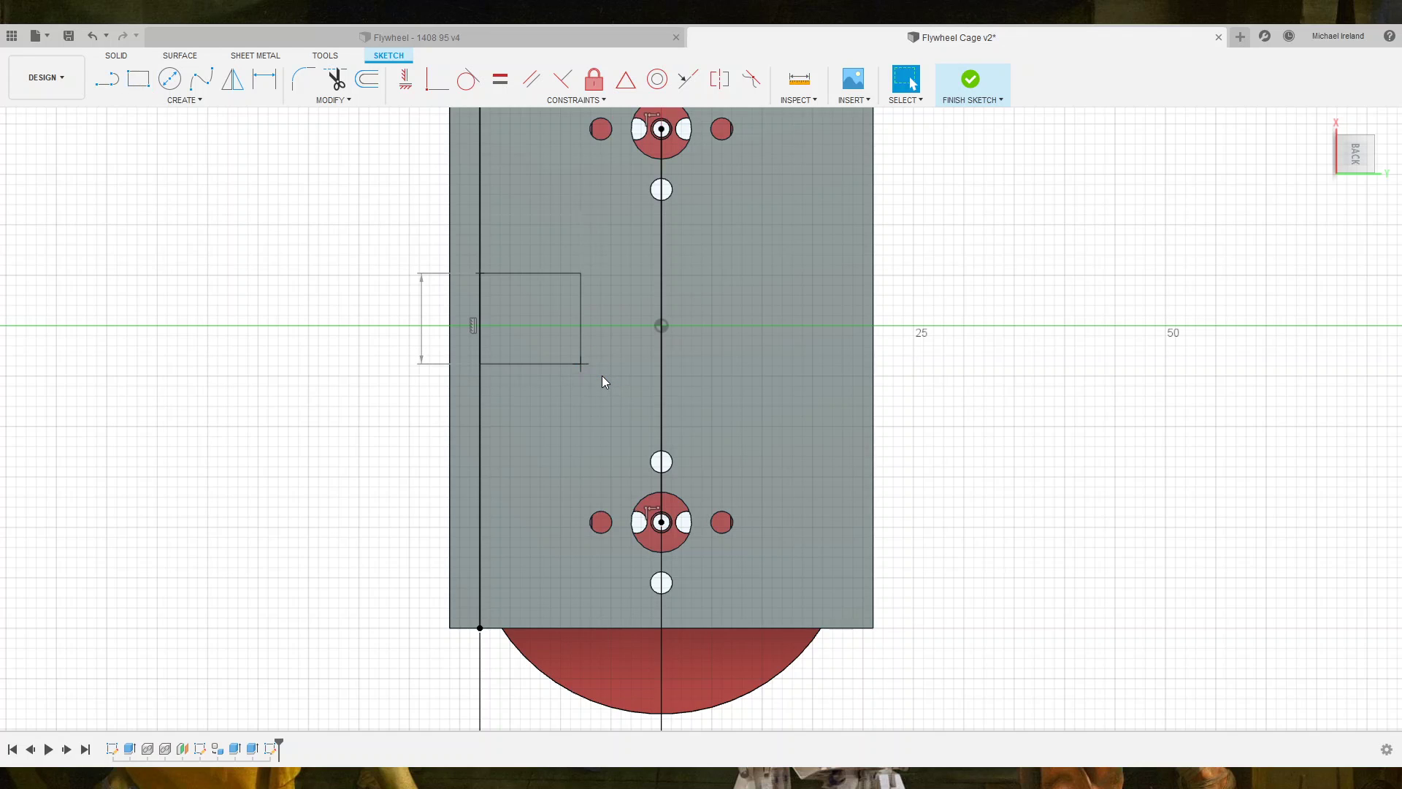
Draw two lines from the left midpoint to the right corners and make them equal length.
{"action": "left_click", "coordinate": [108, 79]}
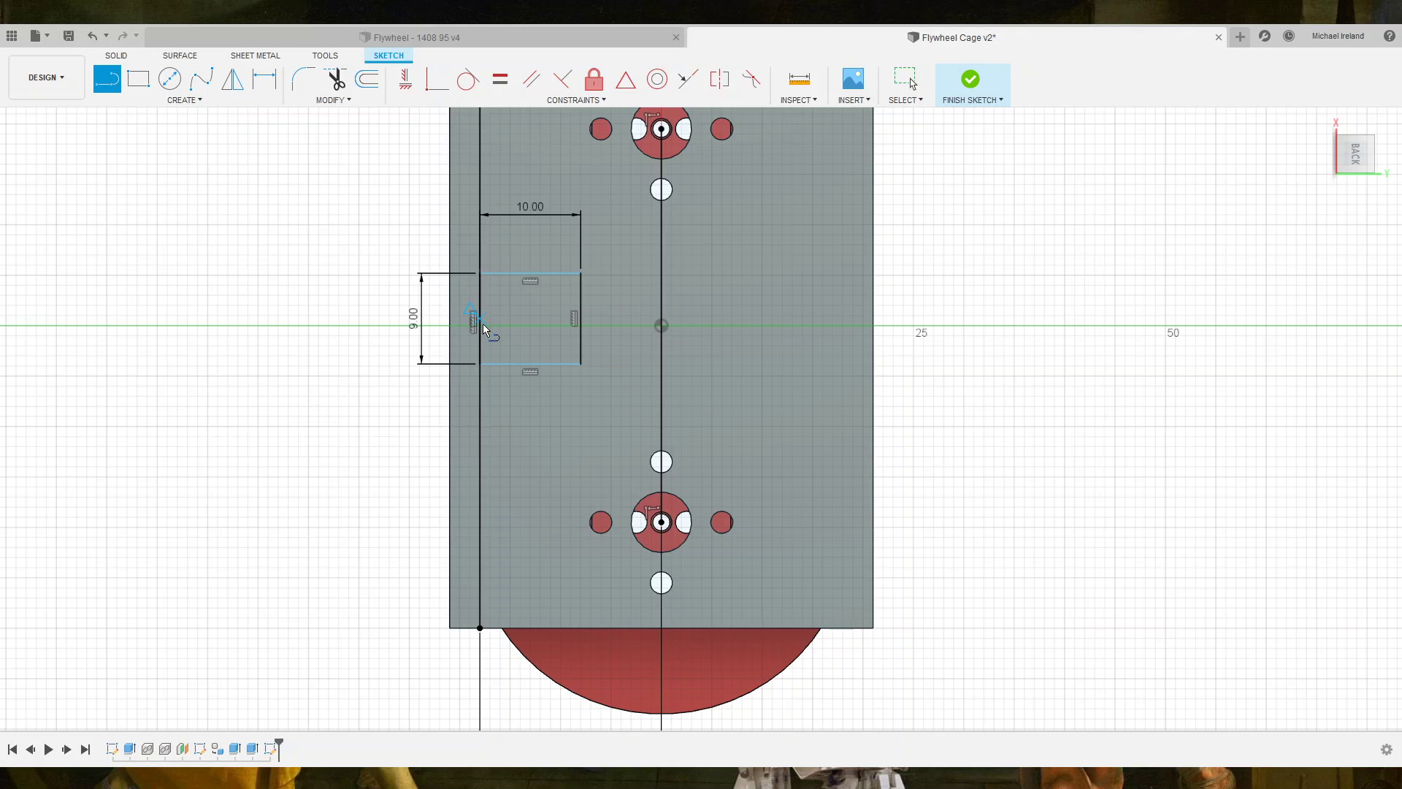
{"action": "scroll", "coordinate": [485, 330], "scroll_direction": "up", "scroll_amount": 3}
{"action": "scroll", "coordinate": [485, 331], "scroll_direction": "up", "scroll_amount": 2}
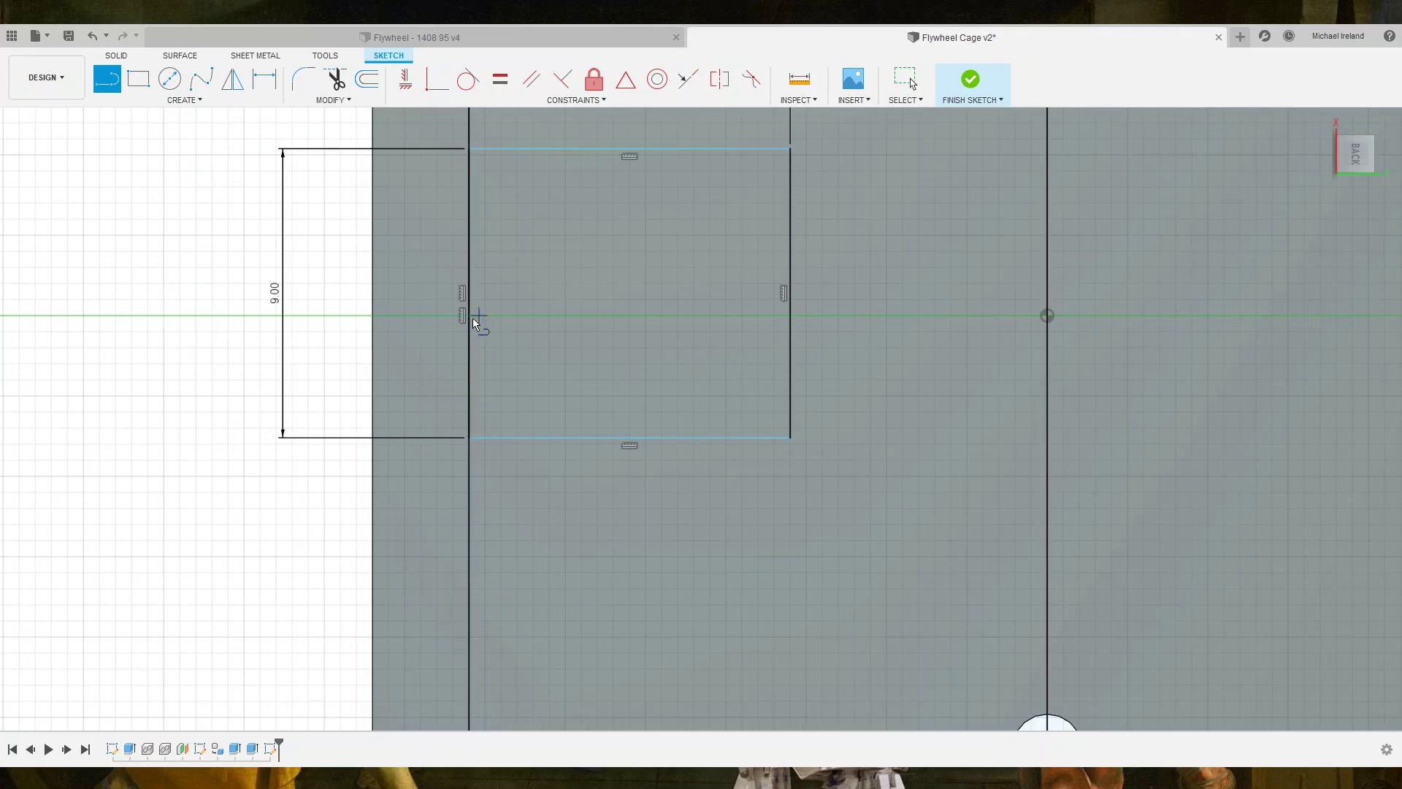
{"action": "left_click", "coordinate": [468, 316]}
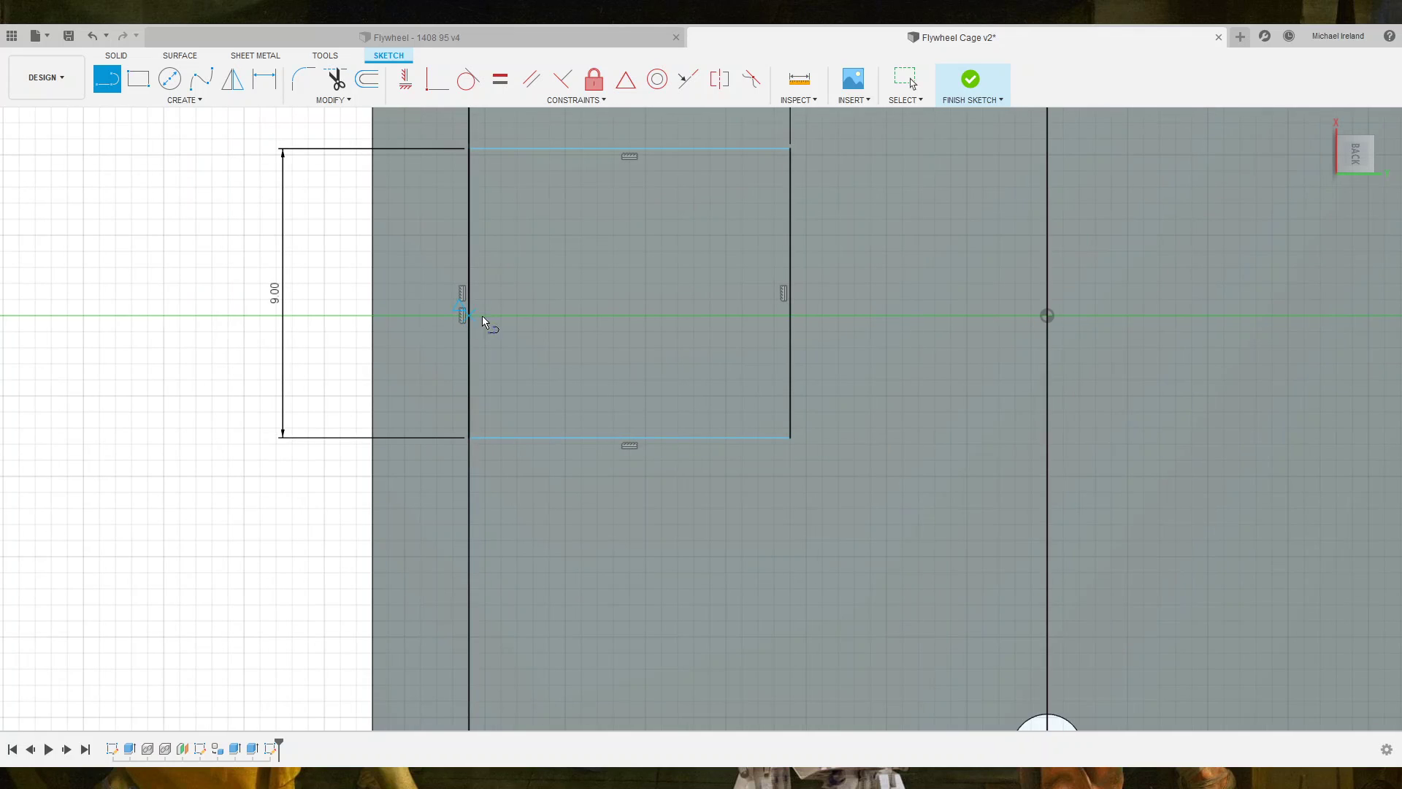
{"action": "left_click", "coordinate": [792, 149]}
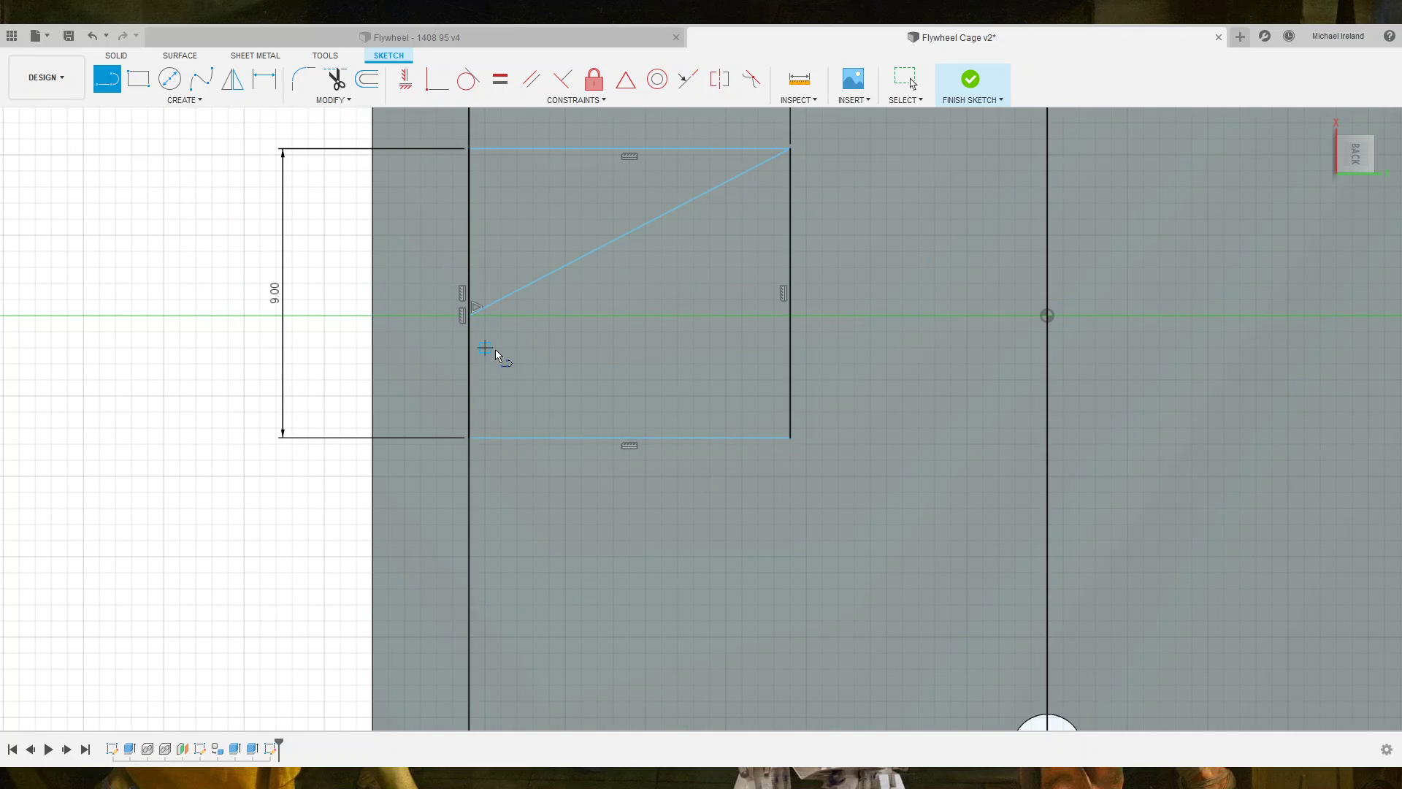
{"action": "left_click", "coordinate": [469, 316]}
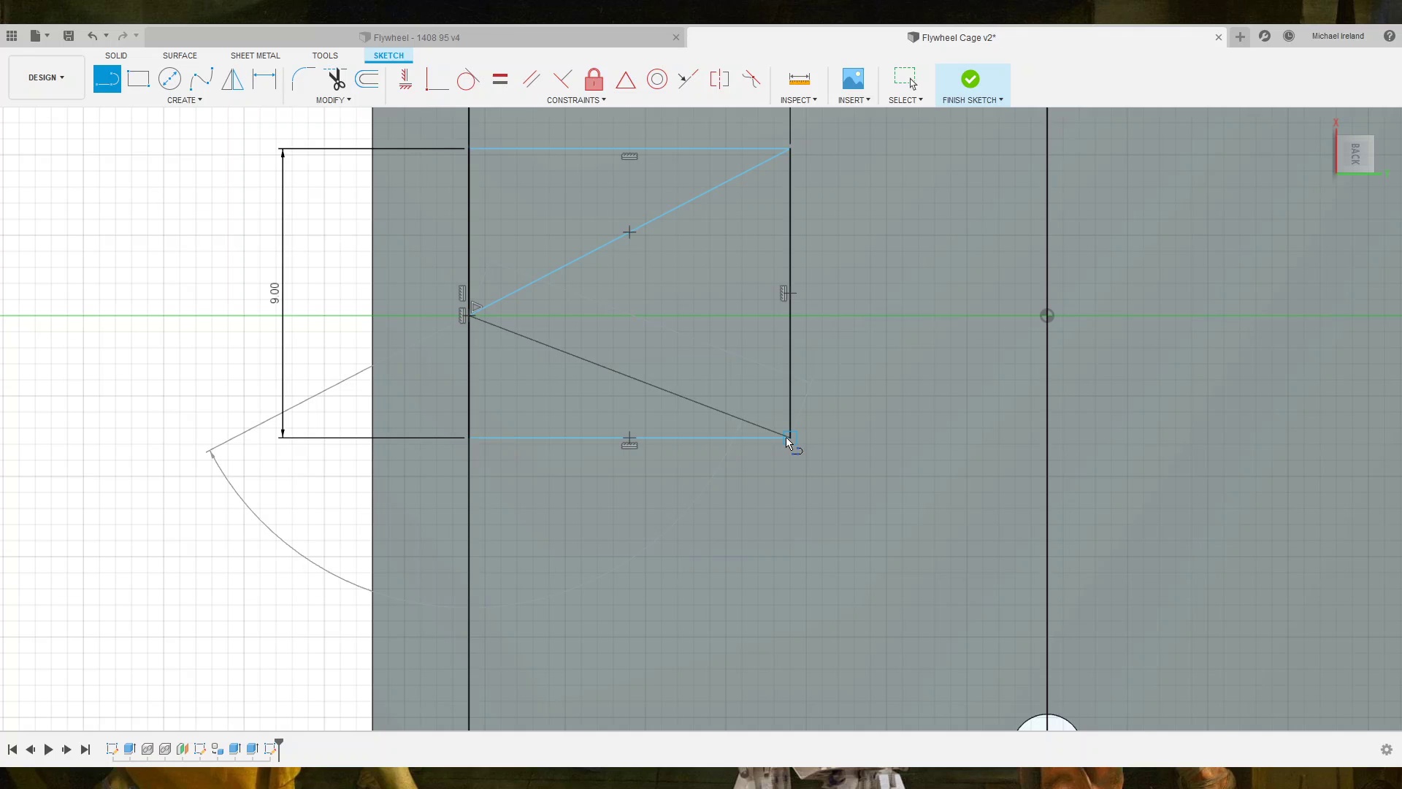
{"action": "left_click", "coordinate": [788, 438]}
{"action": "key", "text": "Escape"}
{"action": "scroll", "coordinate": [843, 498], "scroll_direction": "down", "scroll_amount": 3}
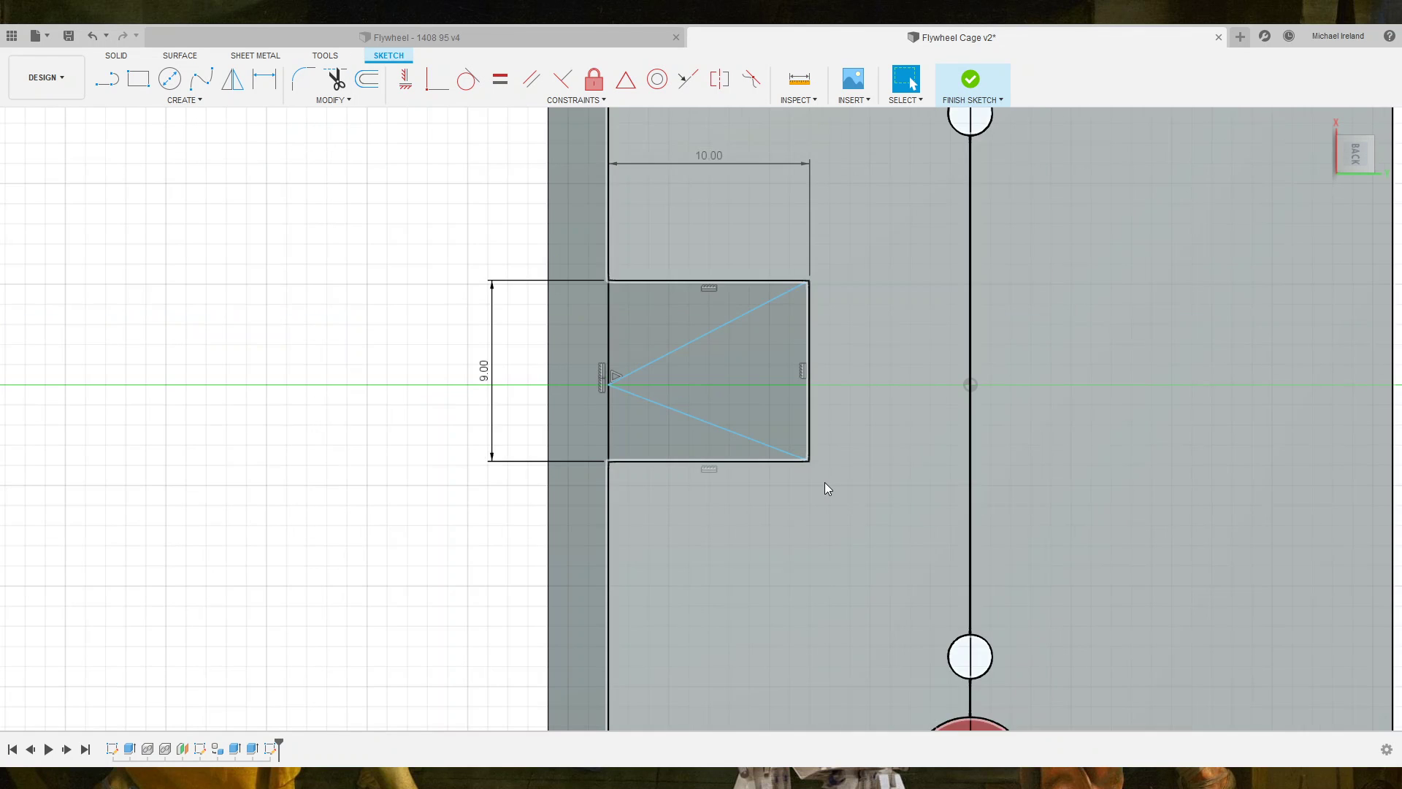
{"action": "scroll", "coordinate": [825, 482], "scroll_direction": "down", "scroll_amount": 2}
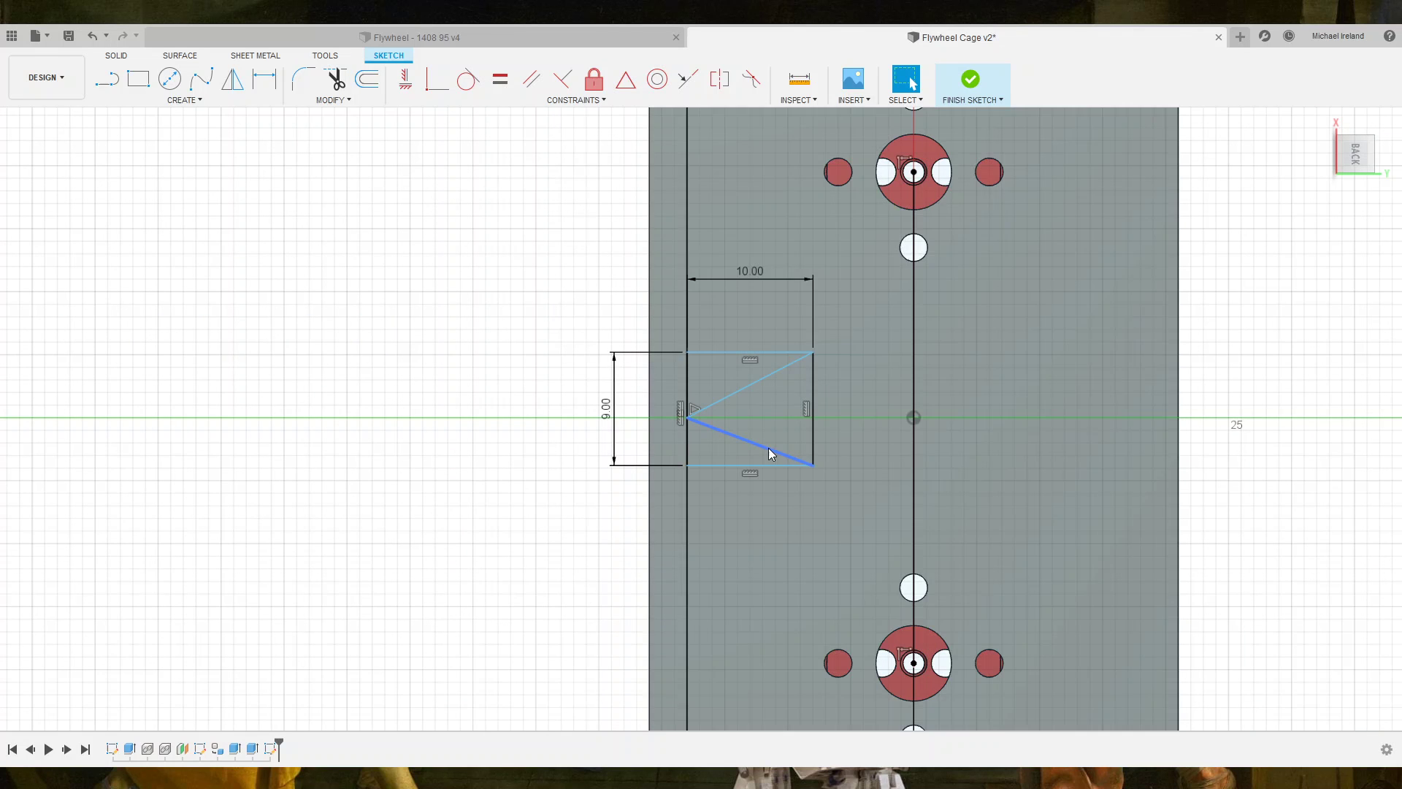
{"action": "double_click", "coordinate": [750, 385]}
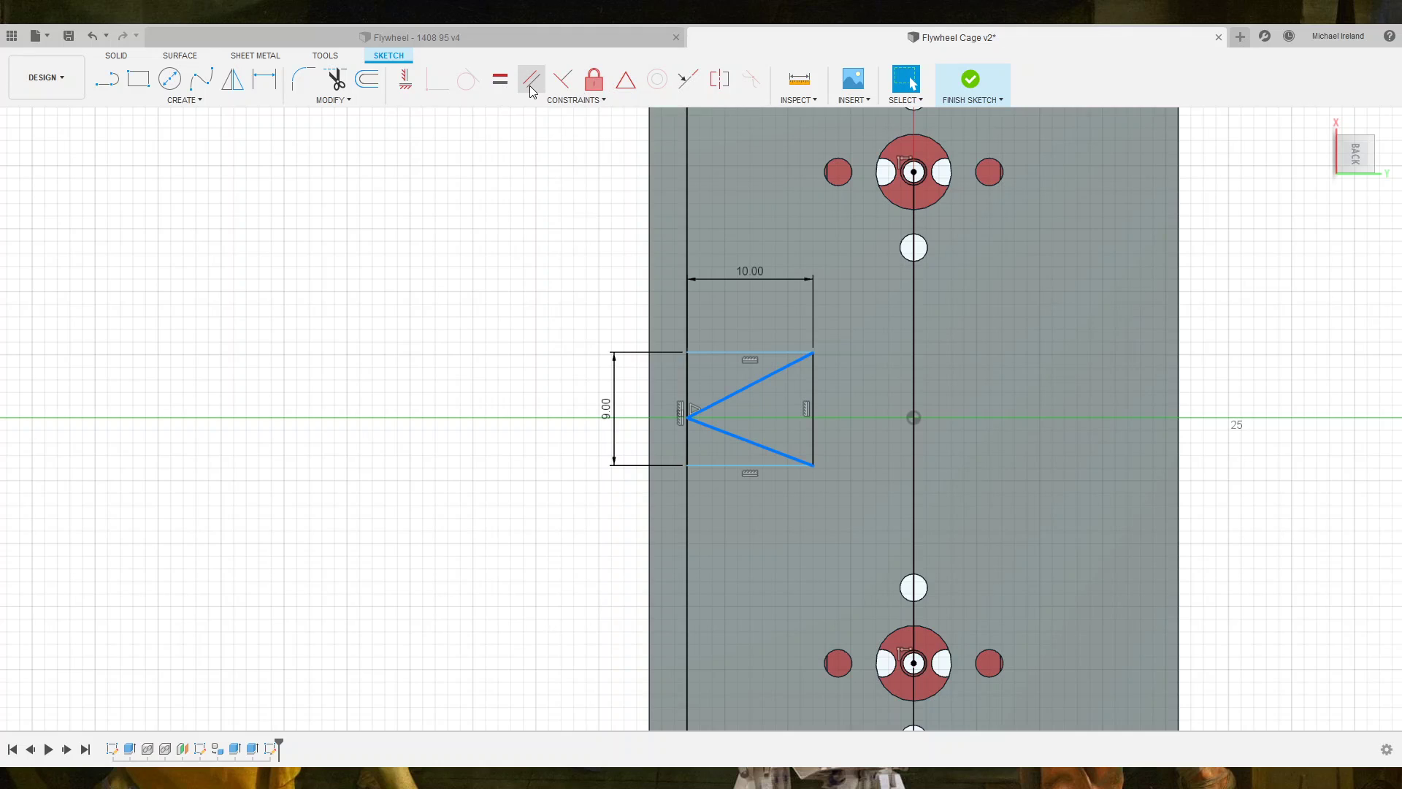
{"action": "left_click", "coordinate": [506, 83]}
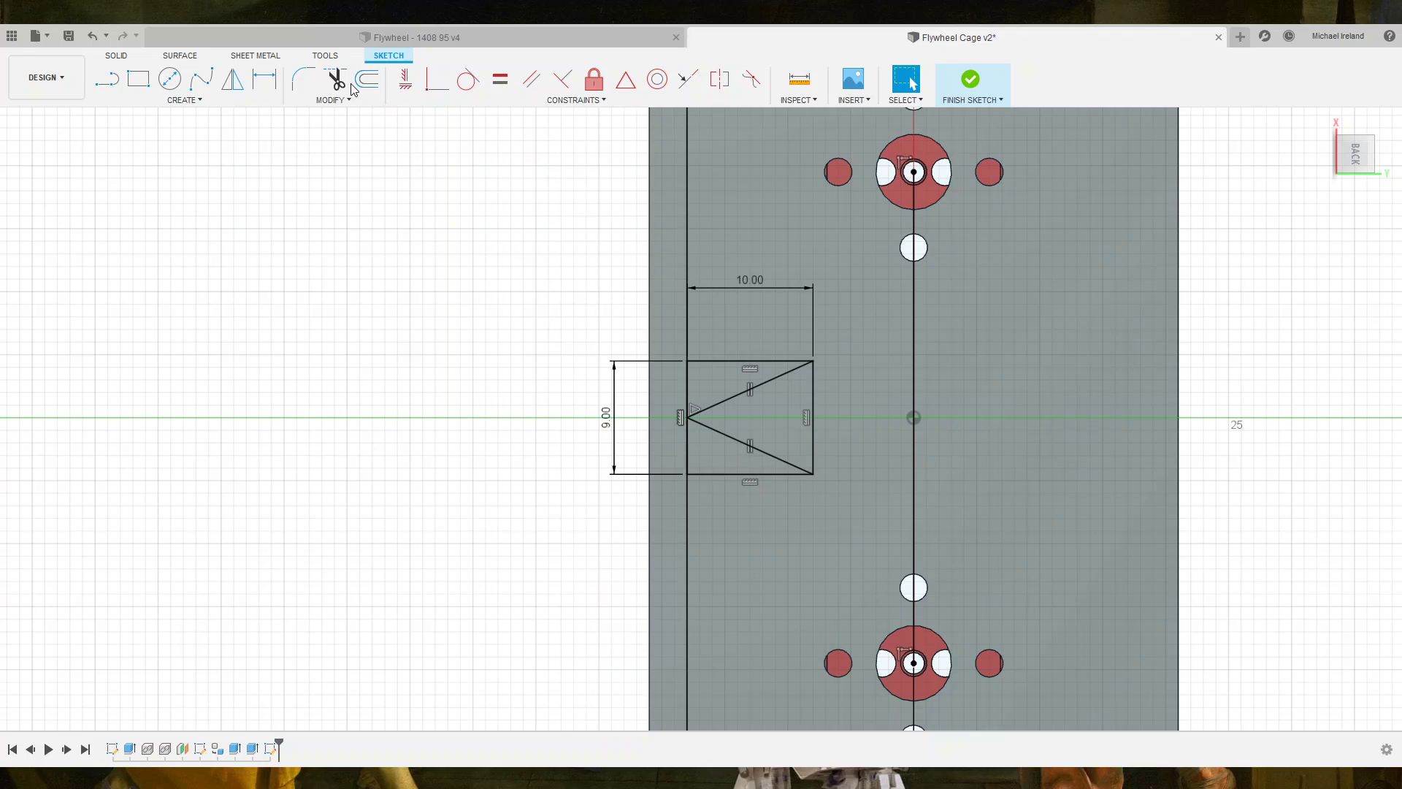
Draw a small rectangle left of the box with its bottom 1.00 above the box's bottom.
{"action": "left_click", "coordinate": [146, 88]}
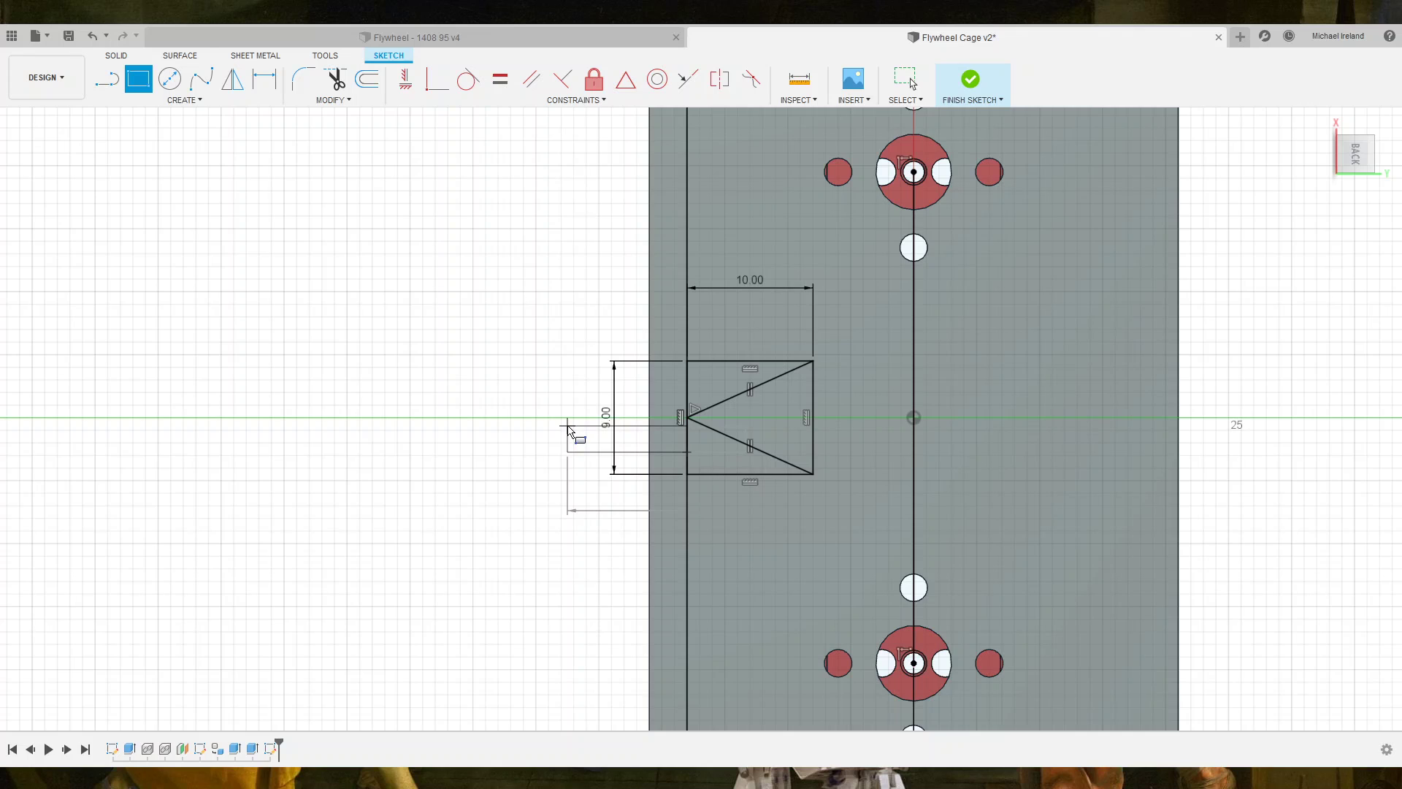
{"action": "left_click", "coordinate": [568, 426]}
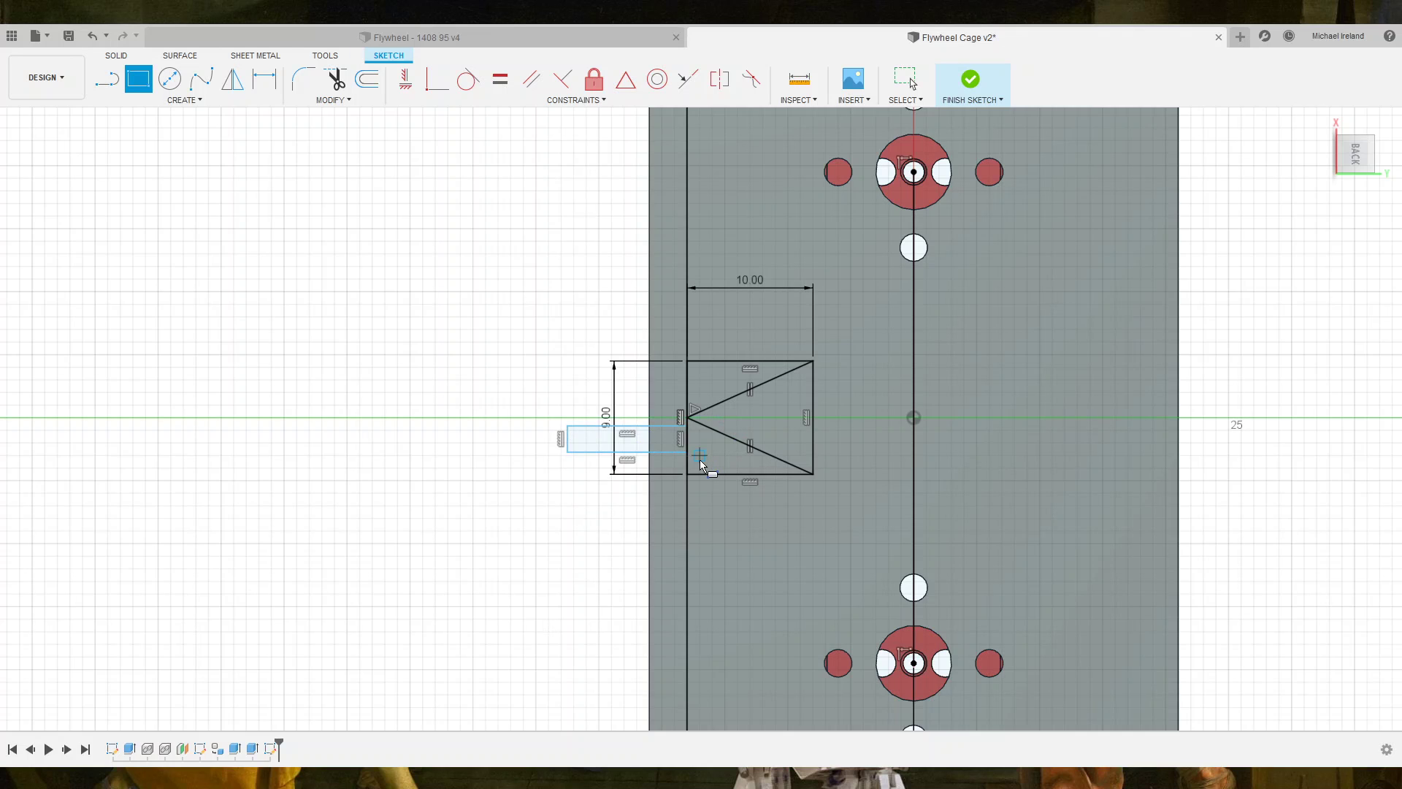
{"action": "key", "text": "Escape"}
{"action": "left_click", "coordinate": [671, 453]}
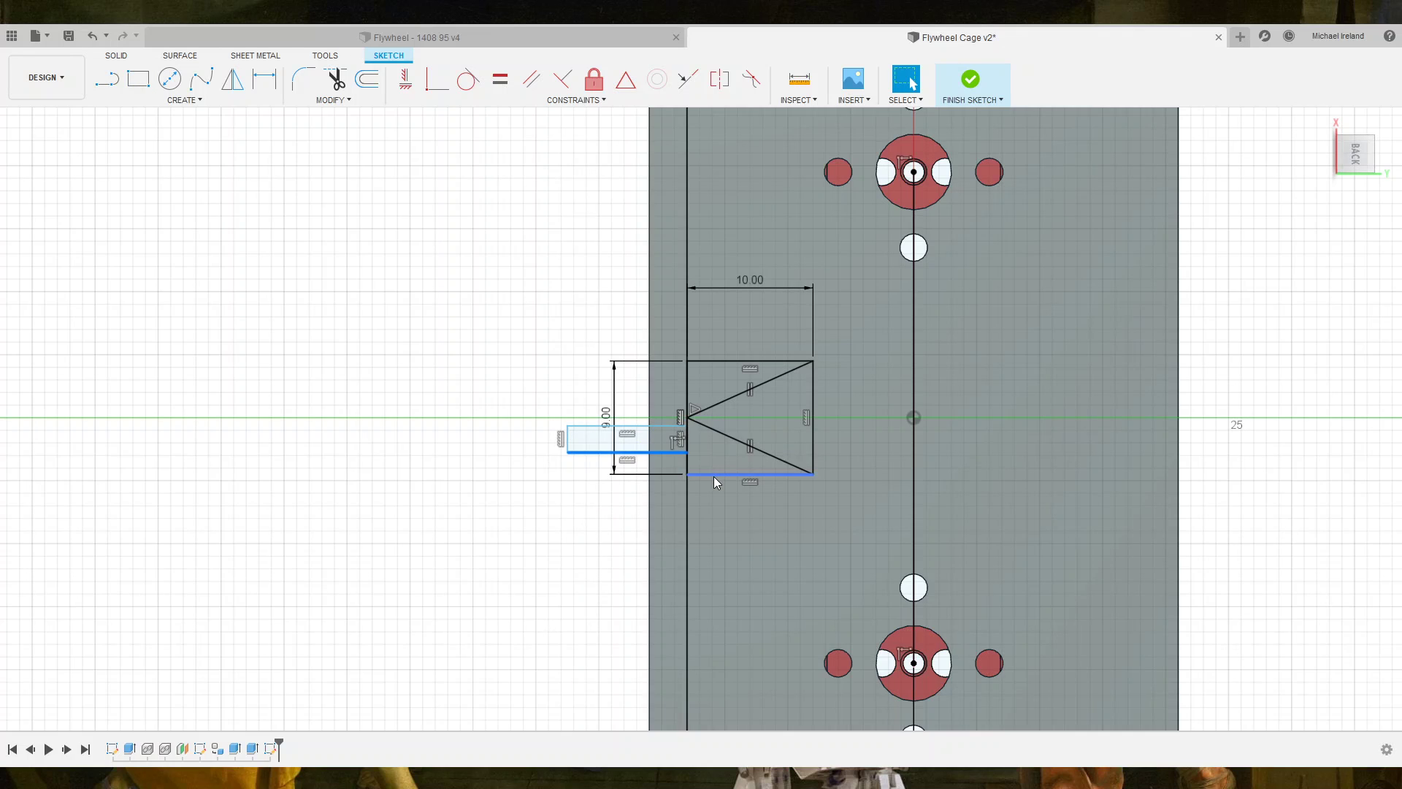
{"action": "left_click", "coordinate": [713, 475], "text": "shift"}
{"action": "key", "text": "d"}
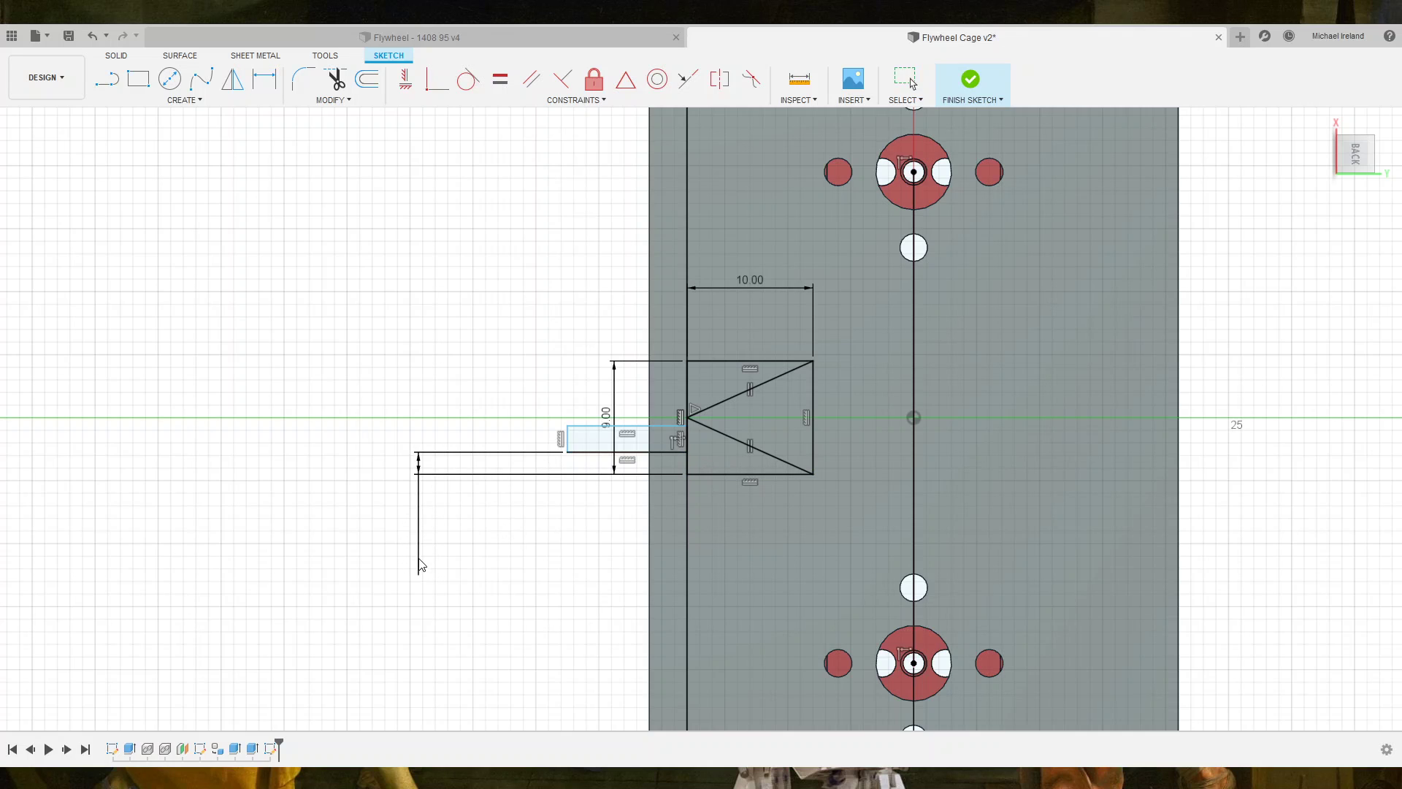
{"action": "left_click", "coordinate": [419, 564]}
{"action": "type", "text": "1"}
{"action": "key", "text": "Return"}
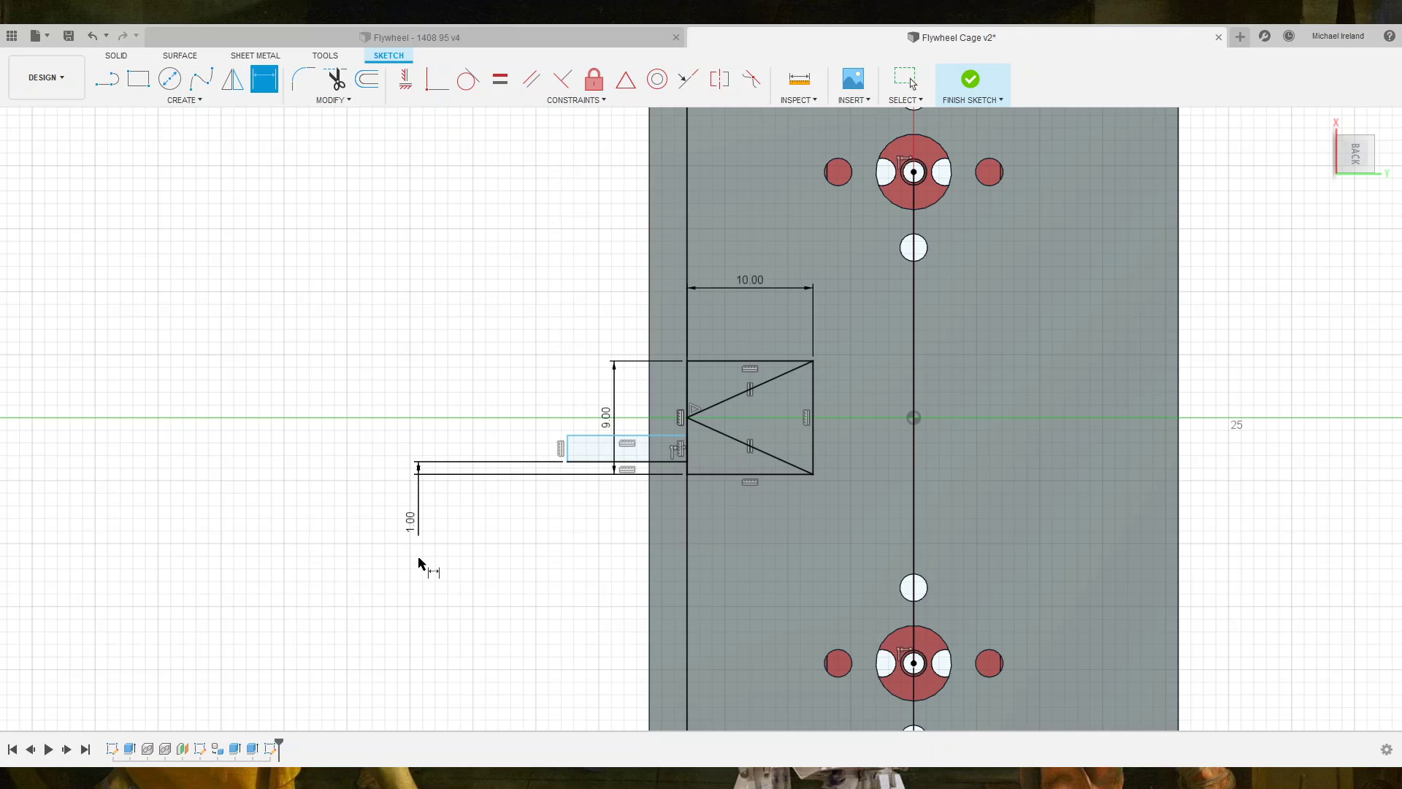
Dimension the bar's height to 2.00 and its length to 8.50.
{"action": "left_click", "coordinate": [568, 447]}
{"action": "key", "text": "Escape"}
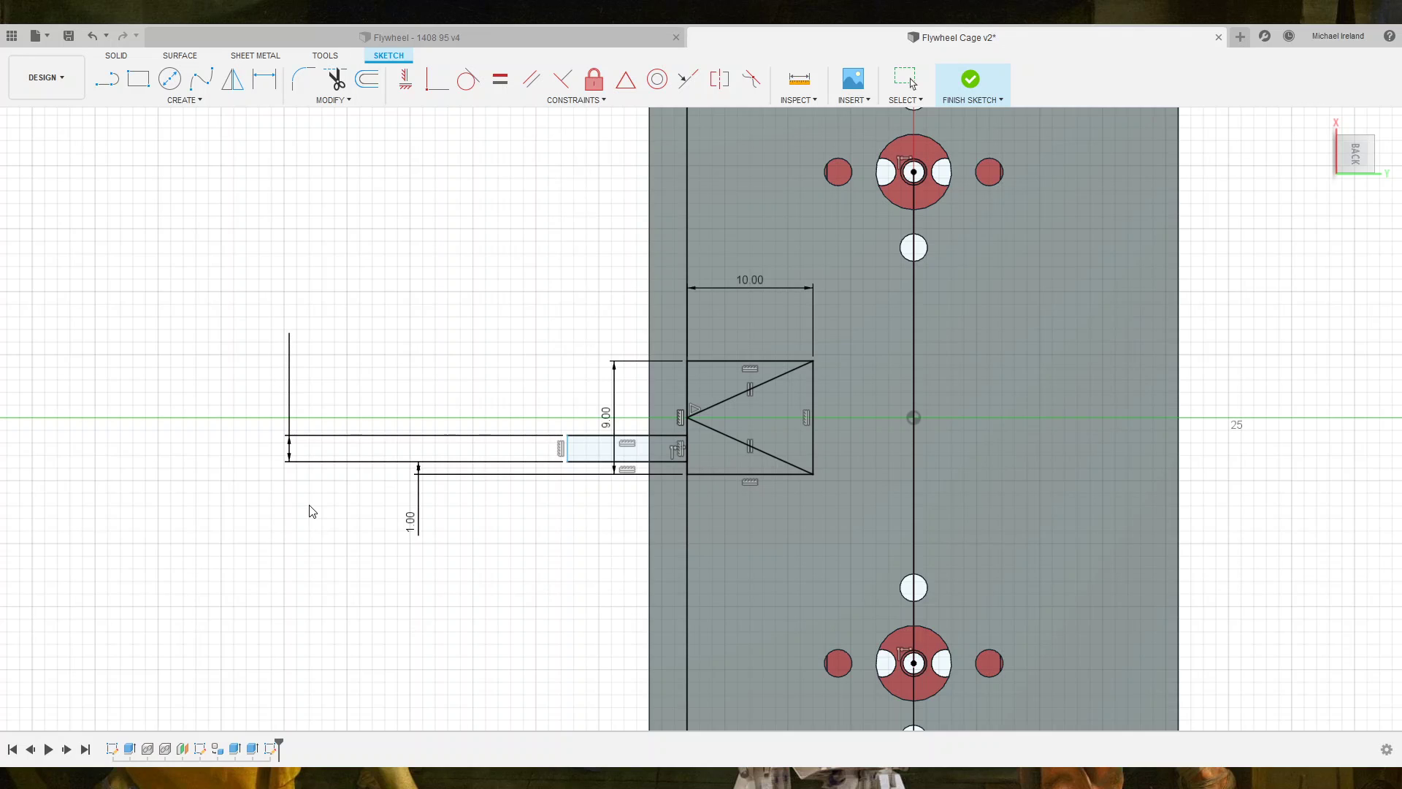
{"action": "key", "text": "d"}
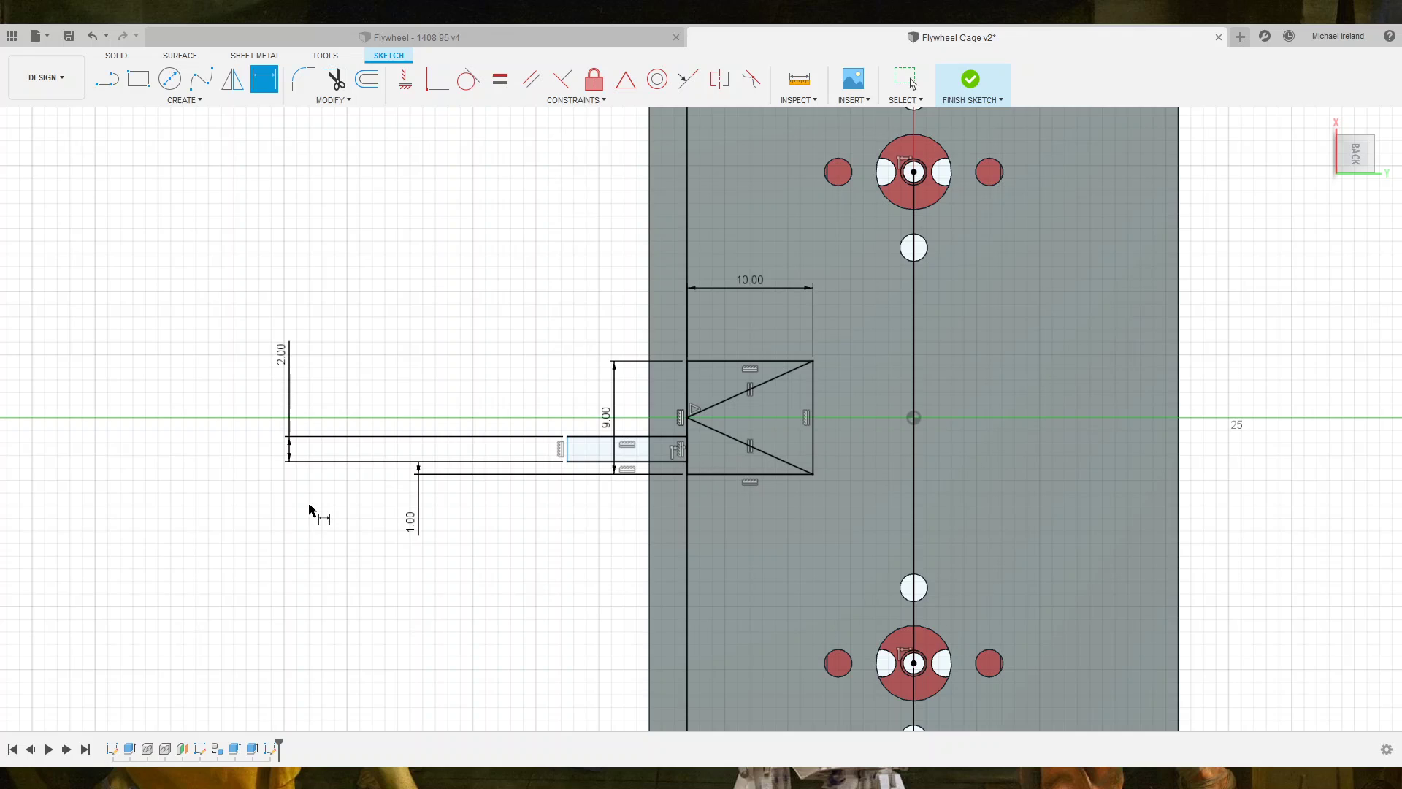
{"action": "left_click", "coordinate": [593, 436]}
{"action": "left_click", "coordinate": [377, 297]}
{"action": "key", "text": "Escape"}
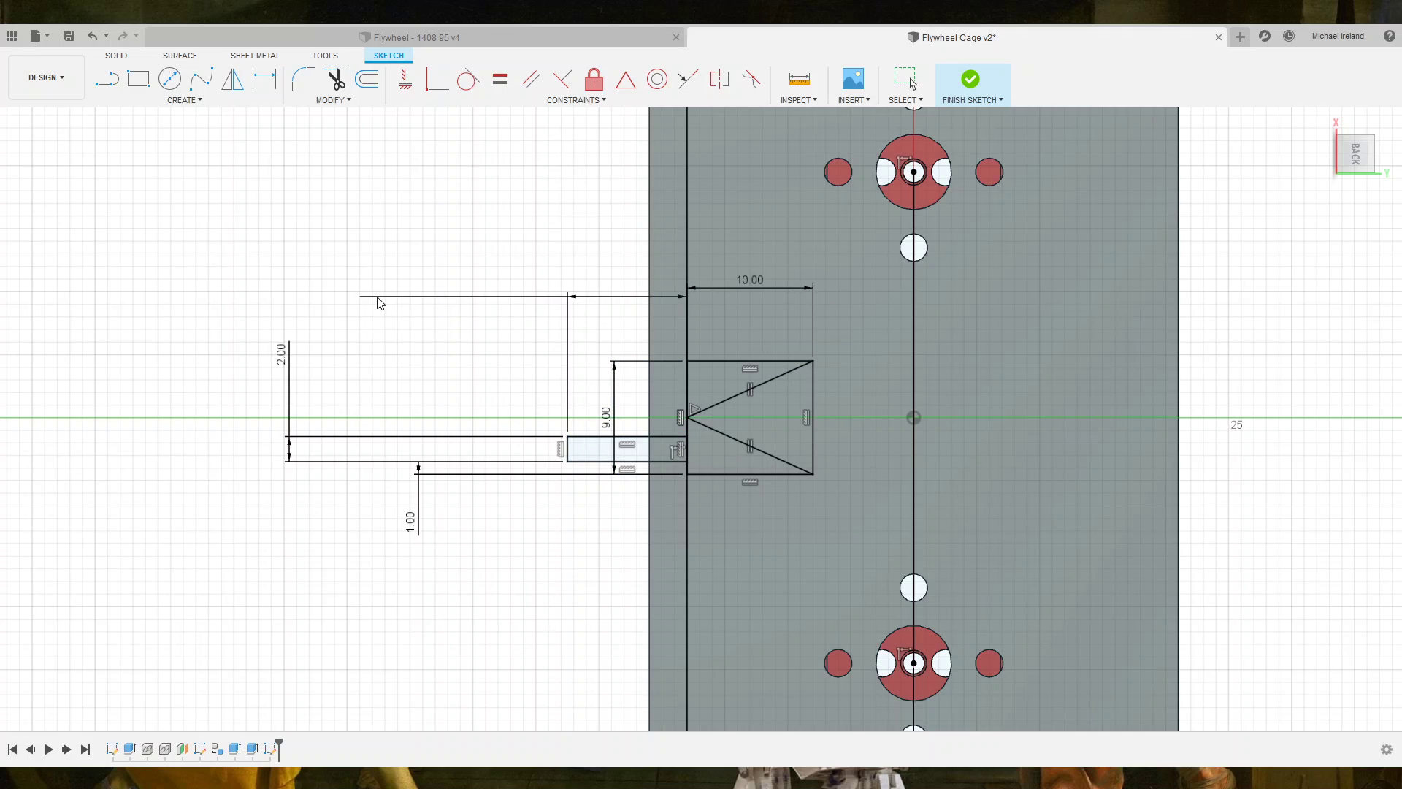
{"action": "key", "text": "d"}
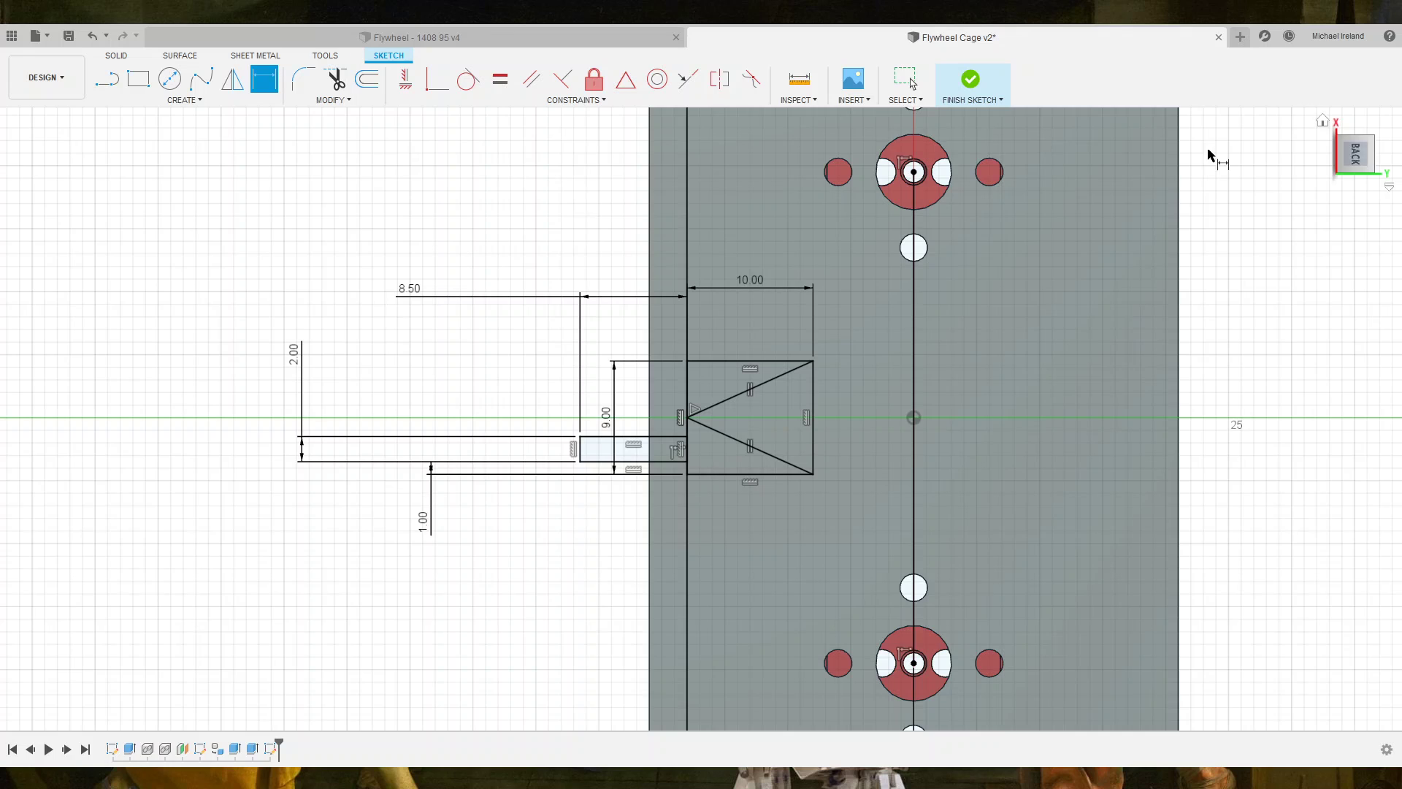
Finish the sketch and extrude the bar profile in the flipped direction as a tab.
{"action": "key", "text": "Escape"}
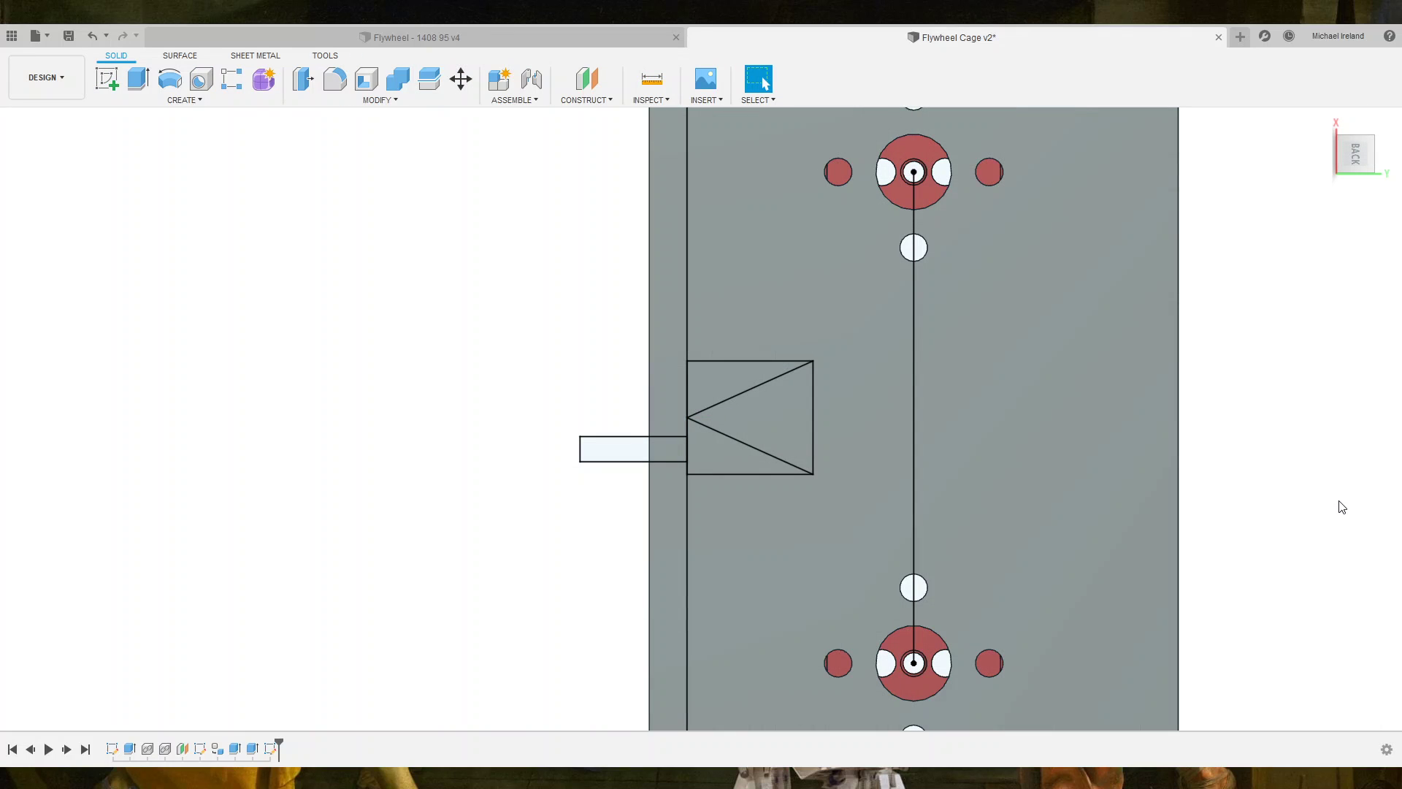
{"action": "key", "text": "e"}
{"action": "left_click", "coordinate": [633, 462]}
{"action": "scroll", "coordinate": [604, 540], "scroll_direction": "down", "scroll_amount": 3}
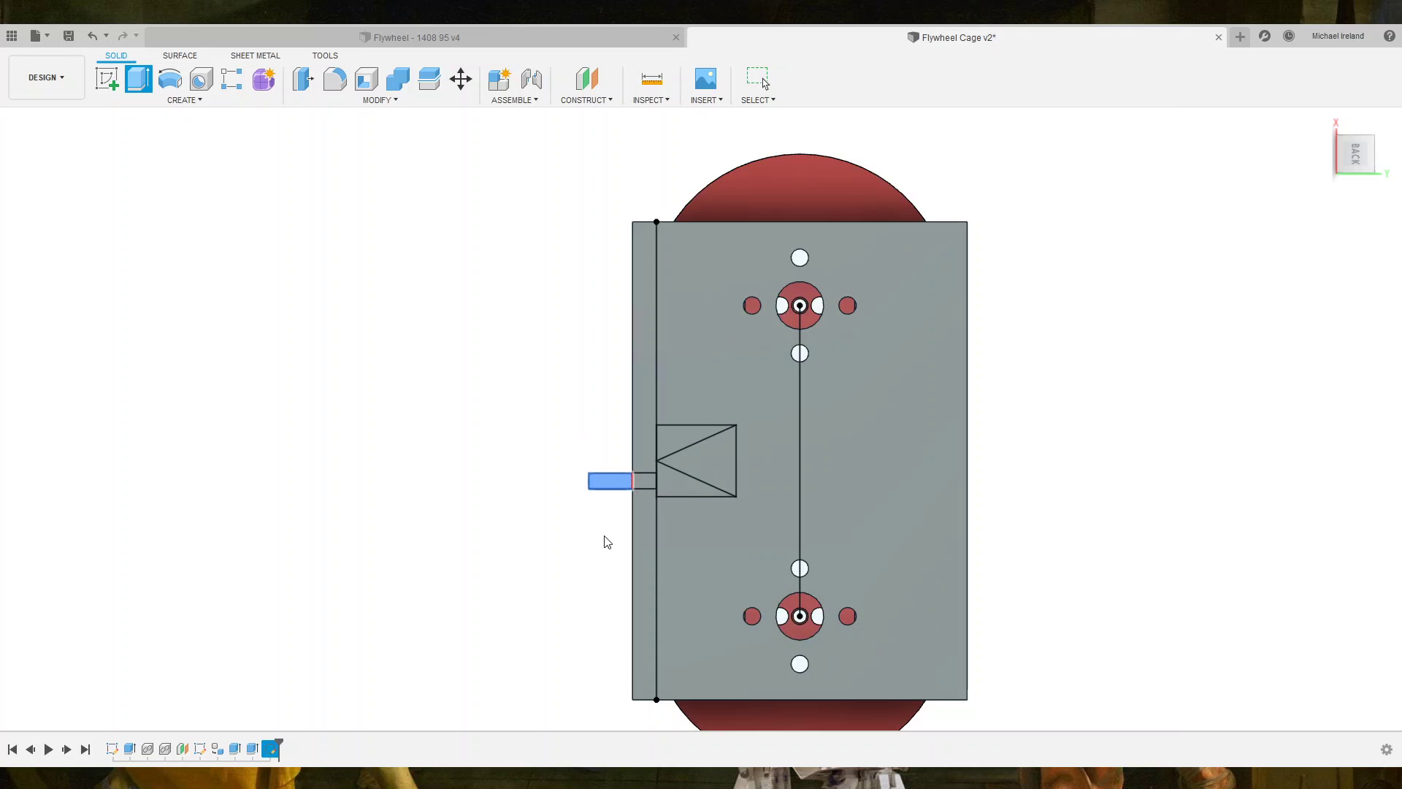
{"action": "middle_click_drag", "start_coordinate": [606, 547], "coordinate": [694, 527], "text": "shift"}
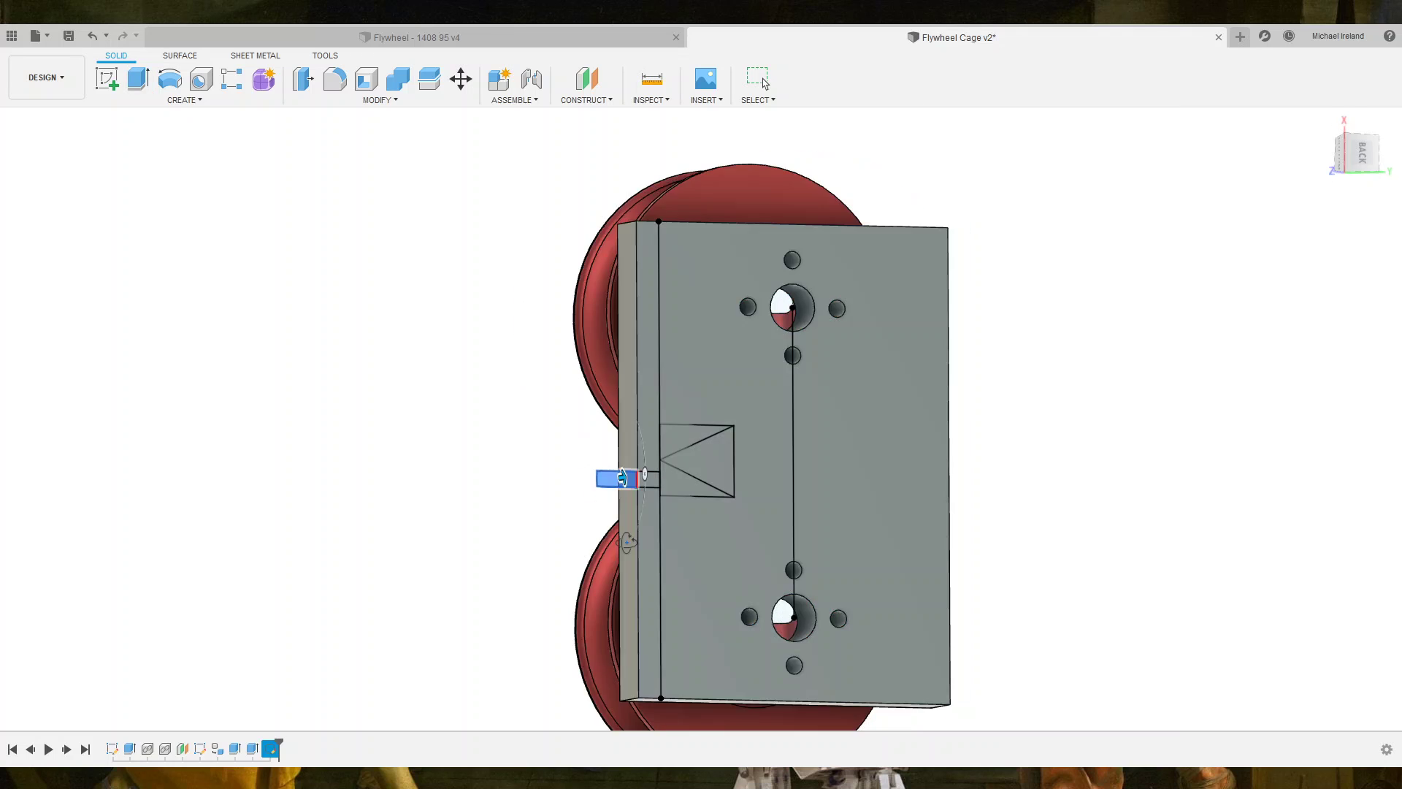
{"action": "middle_click_drag", "start_coordinate": [785, 508], "coordinate": [1146, 469], "text": "shift"}
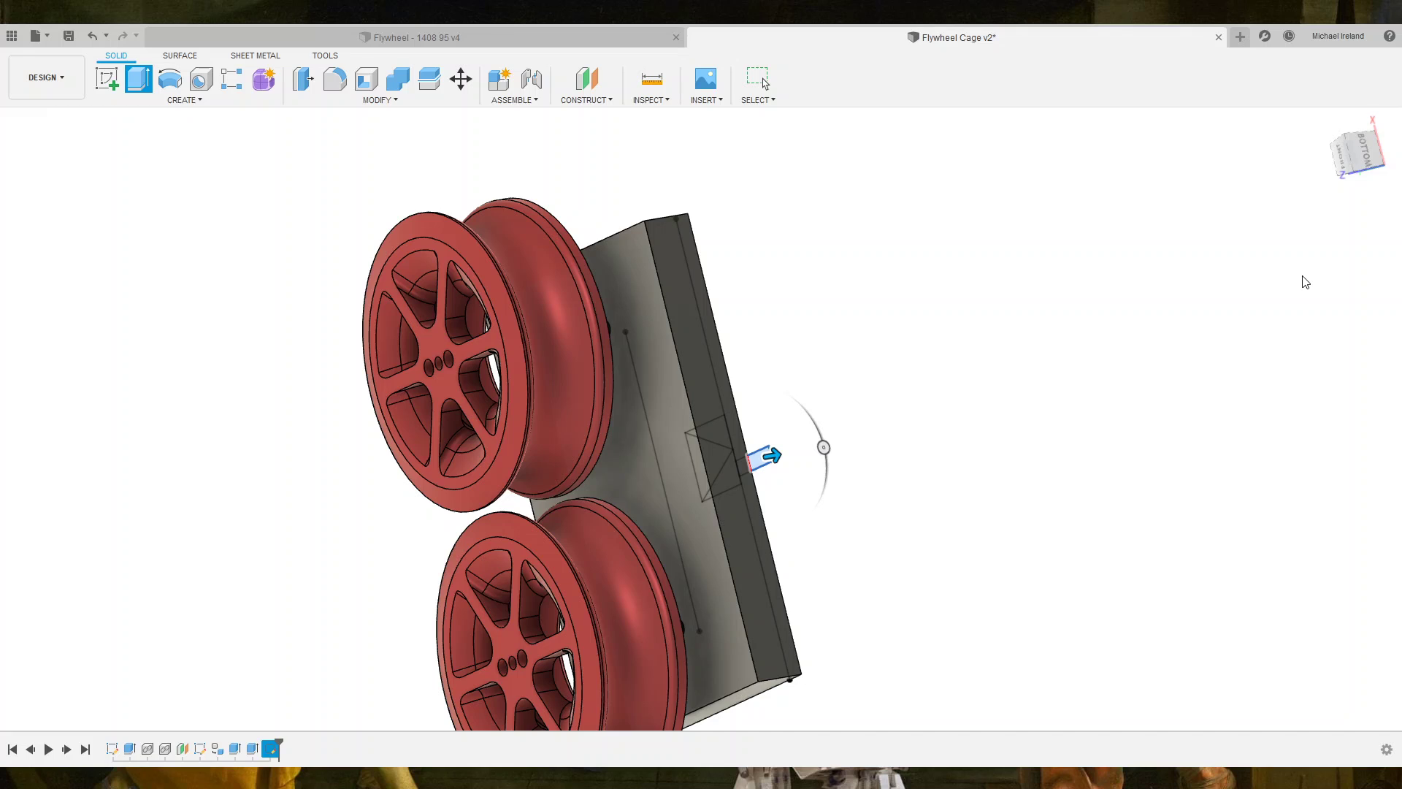
{"action": "left_click", "coordinate": [706, 522]}
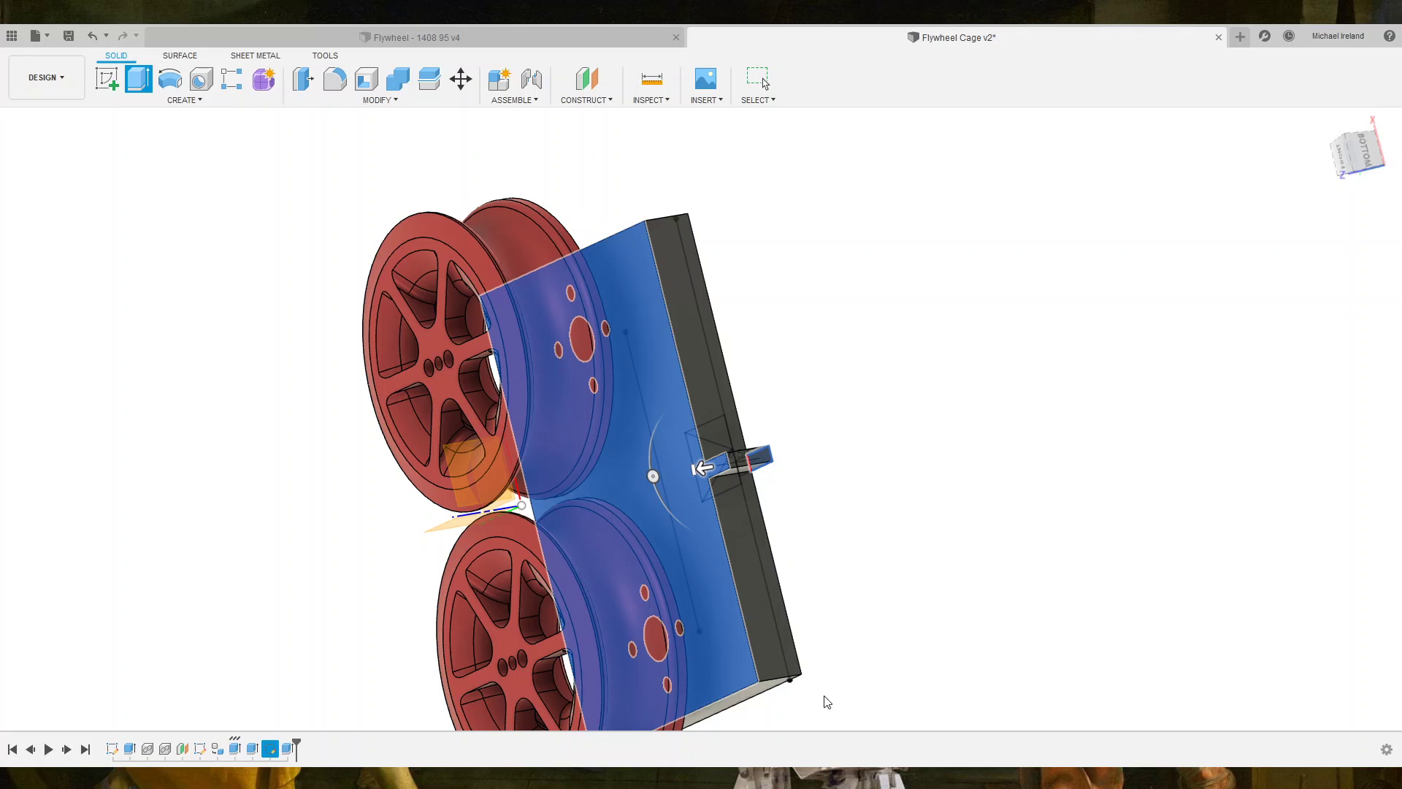
{"action": "key", "text": "Return"}
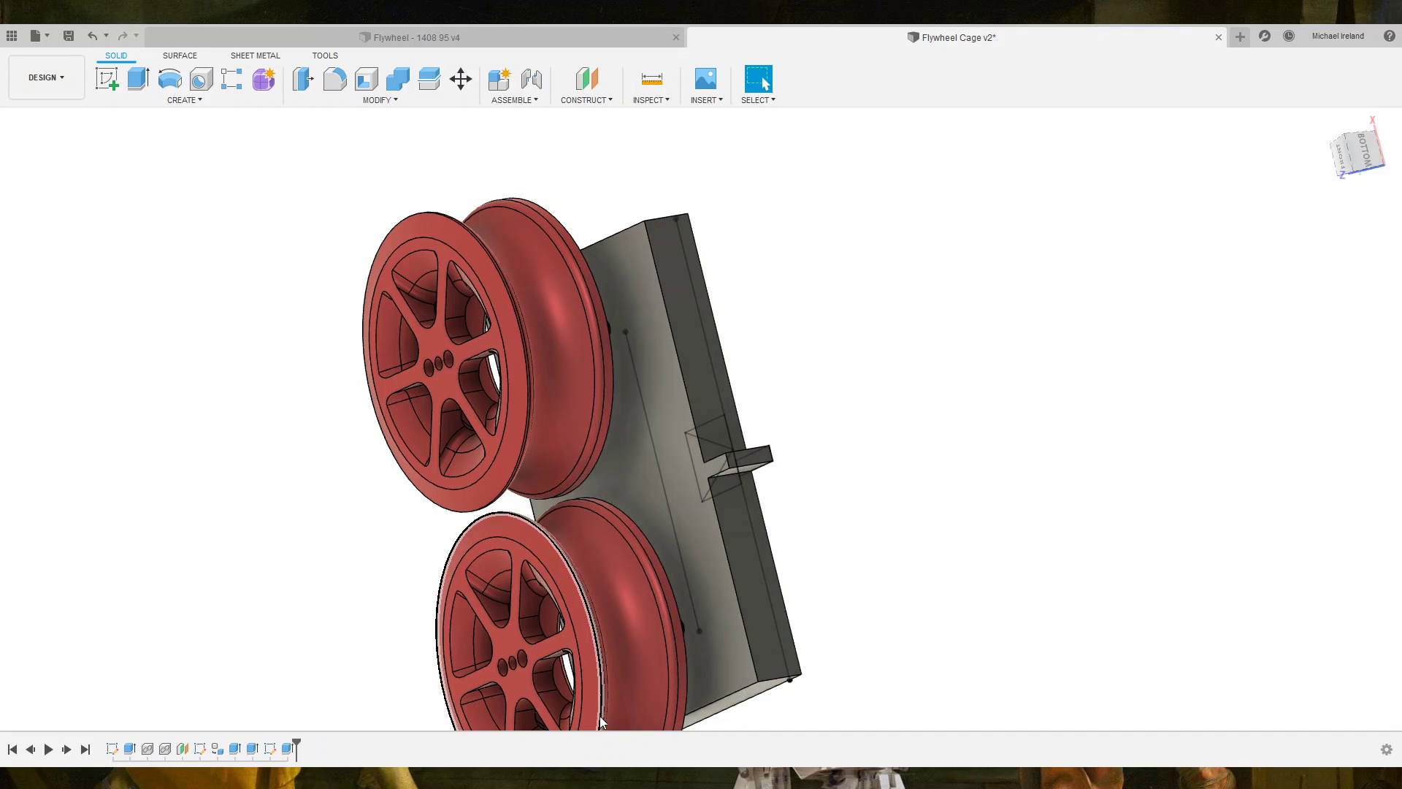
Extrude the plate's narrow side strip faces flat, then view the model from the back.
{"action": "middle_click_drag", "start_coordinate": [612, 725], "coordinate": [532, 501], "text": "shift"}
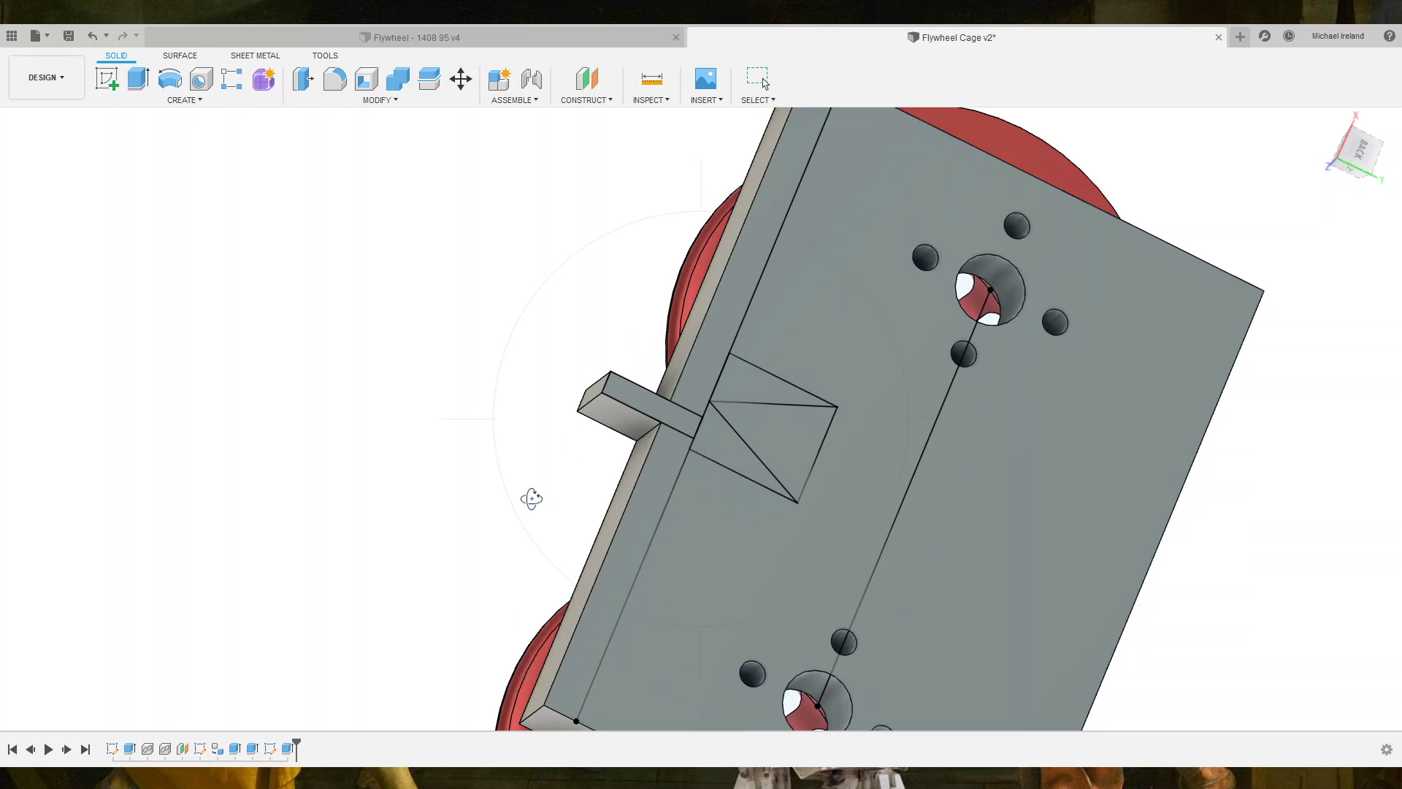
{"action": "scroll", "coordinate": [531, 497], "scroll_direction": "up", "scroll_amount": 2}
{"action": "left_click", "coordinate": [650, 542]}
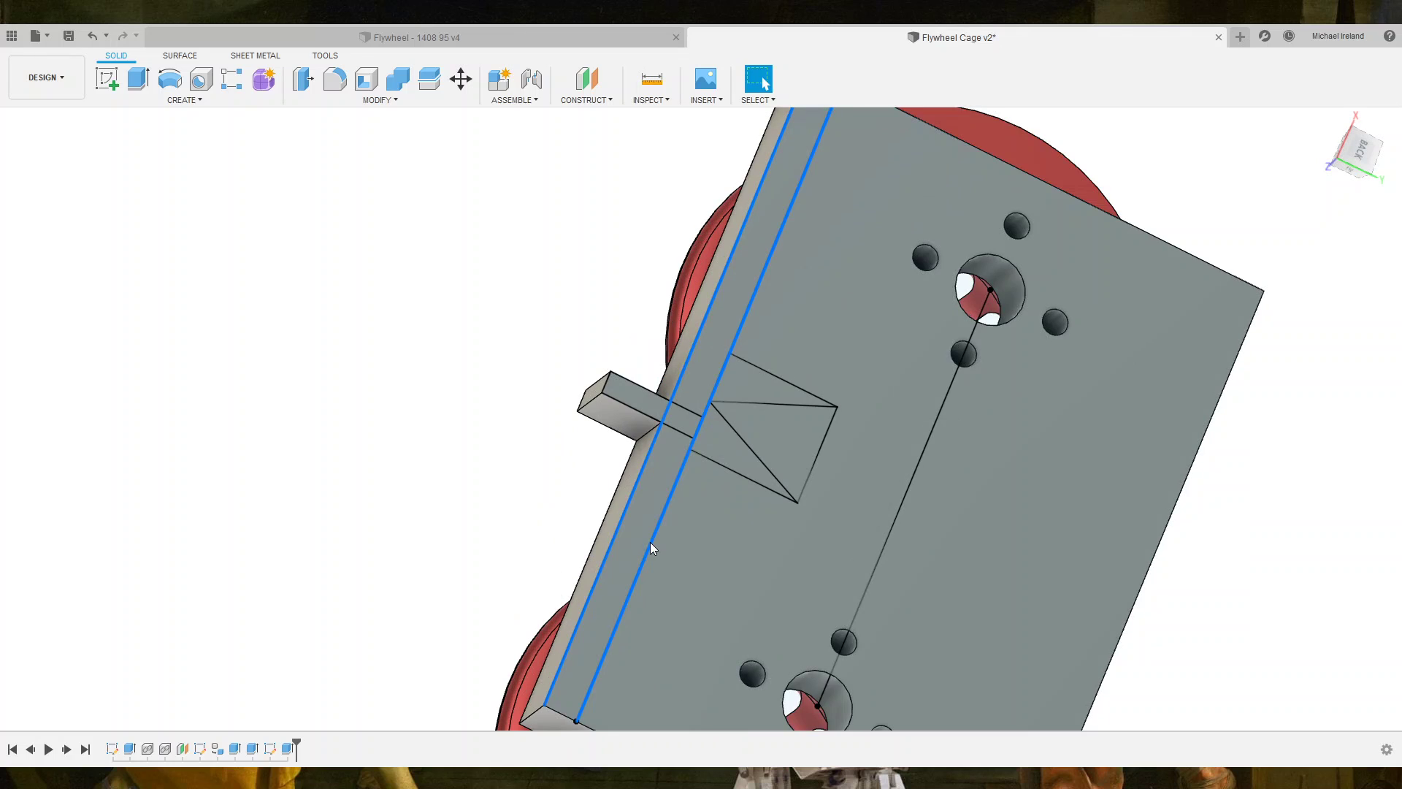
{"action": "scroll", "coordinate": [609, 533], "scroll_direction": "up", "scroll_amount": 3}
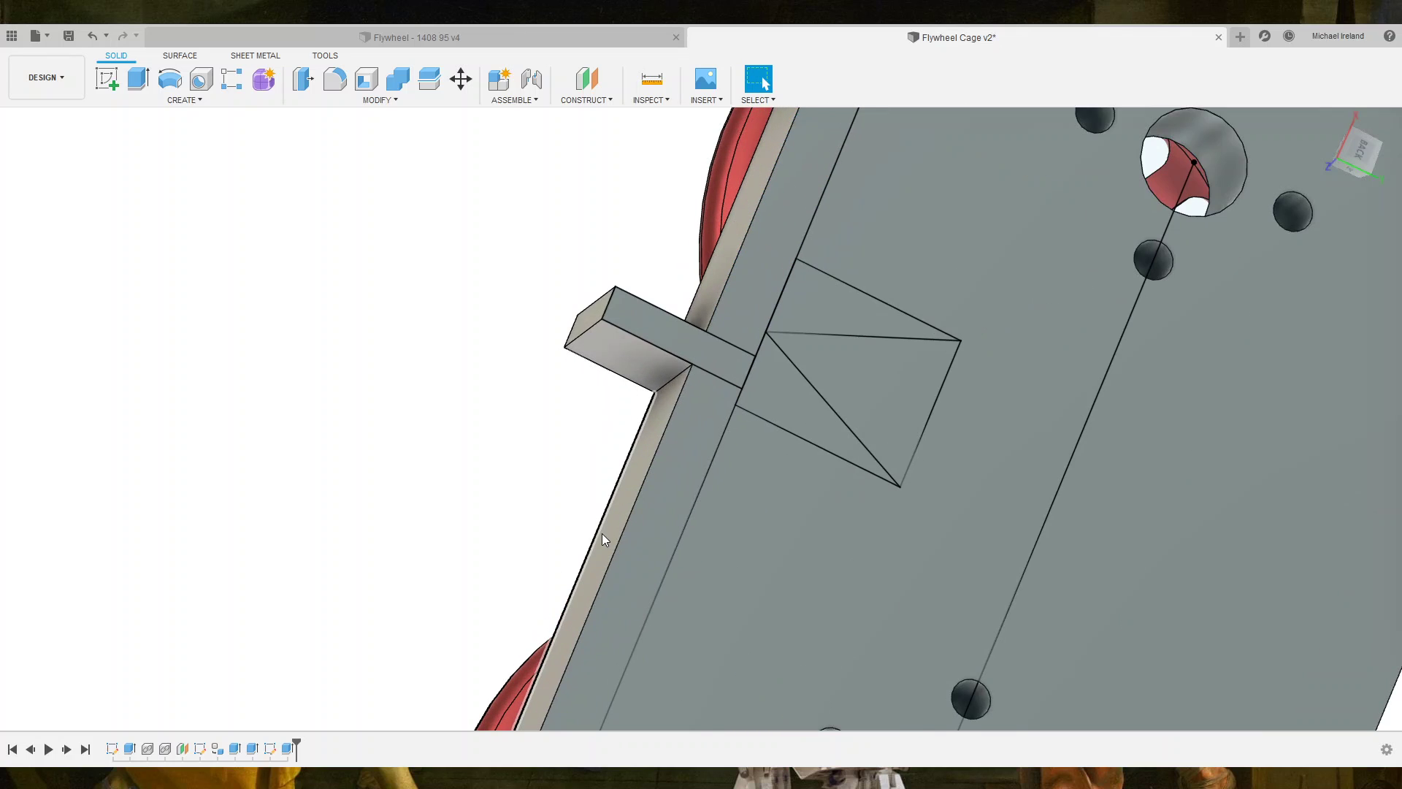
{"action": "left_click", "coordinate": [611, 535]}
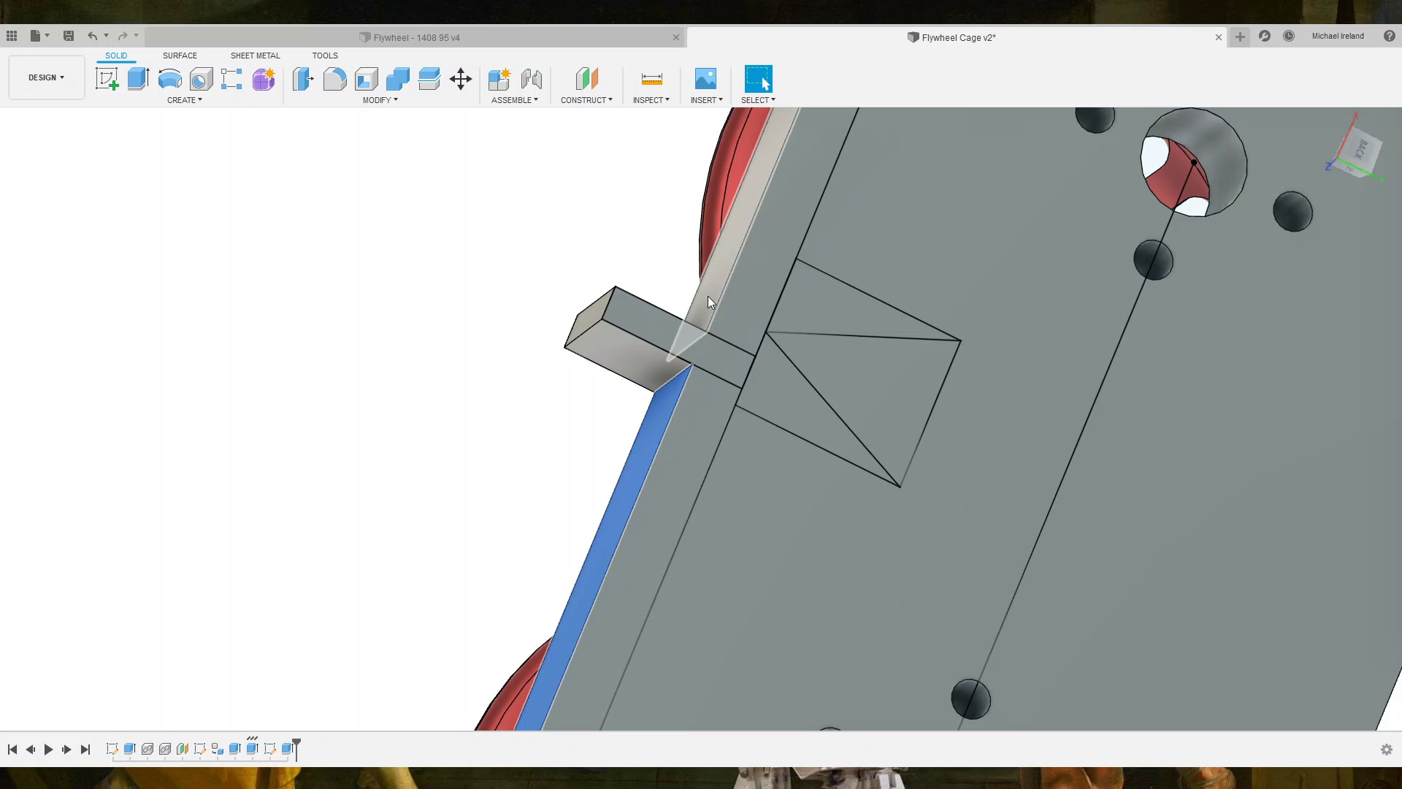
{"action": "key", "text": "e"}
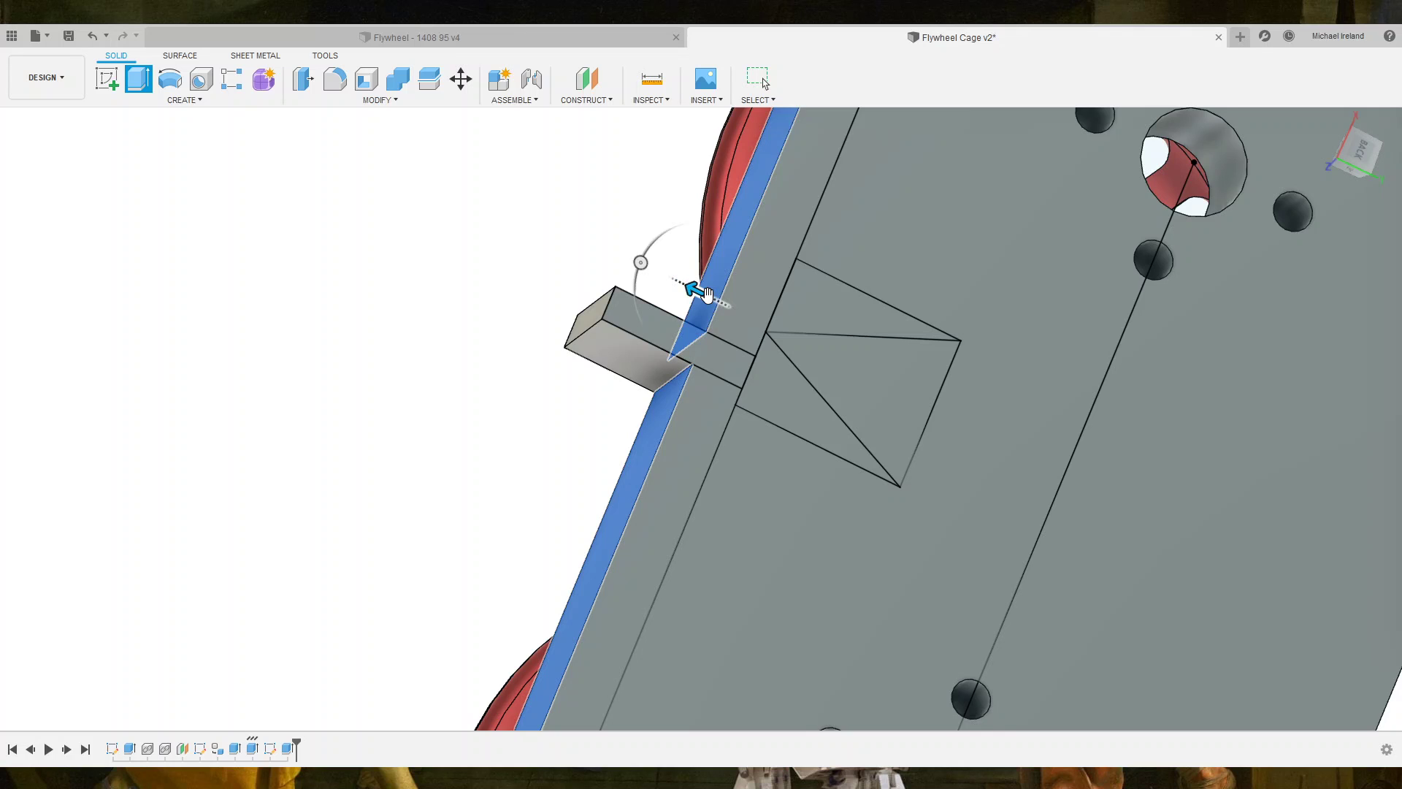
{"action": "key", "text": "Return"}
{"action": "scroll", "coordinate": [707, 296], "scroll_direction": "down", "scroll_amount": 5}
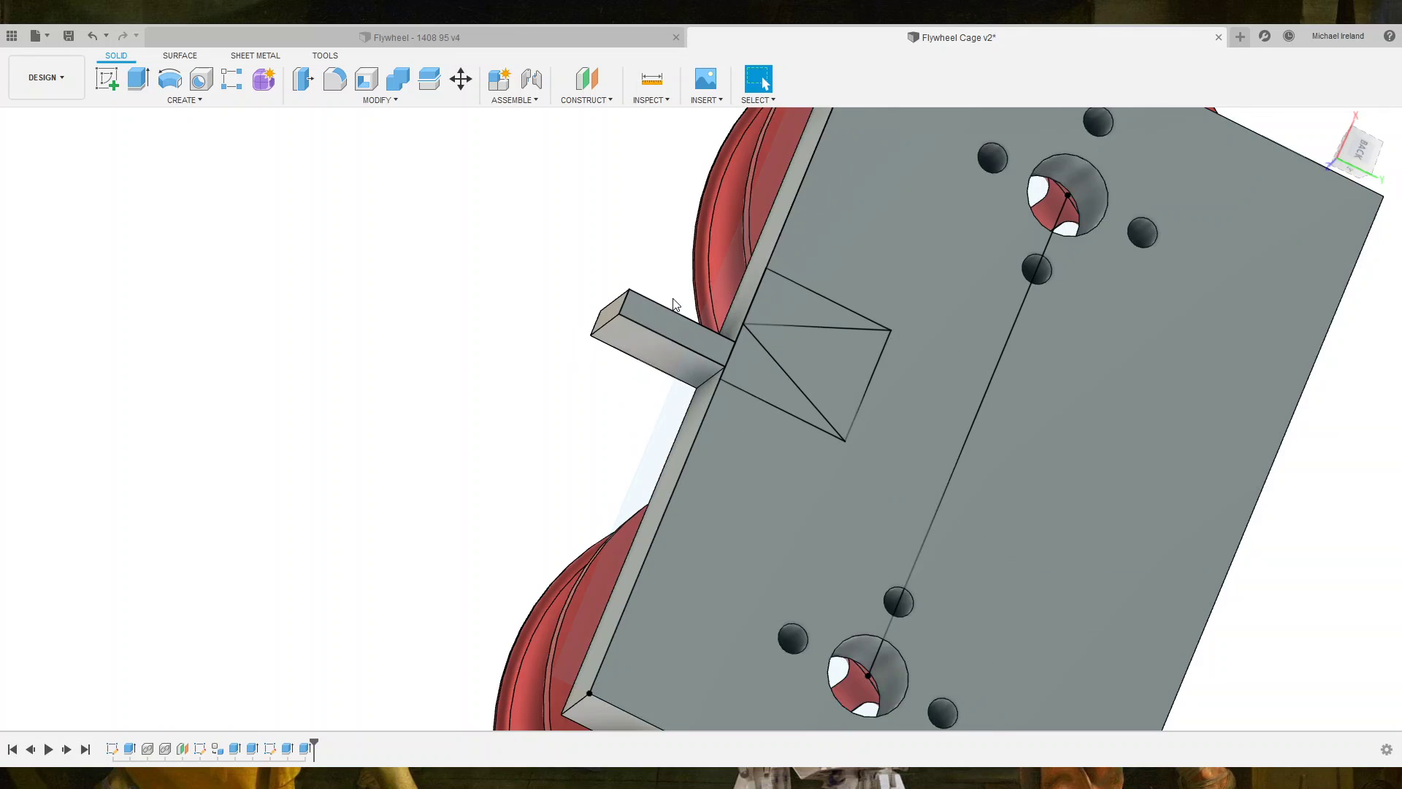
{"action": "scroll", "coordinate": [707, 296], "scroll_direction": "down", "scroll_amount": 5}
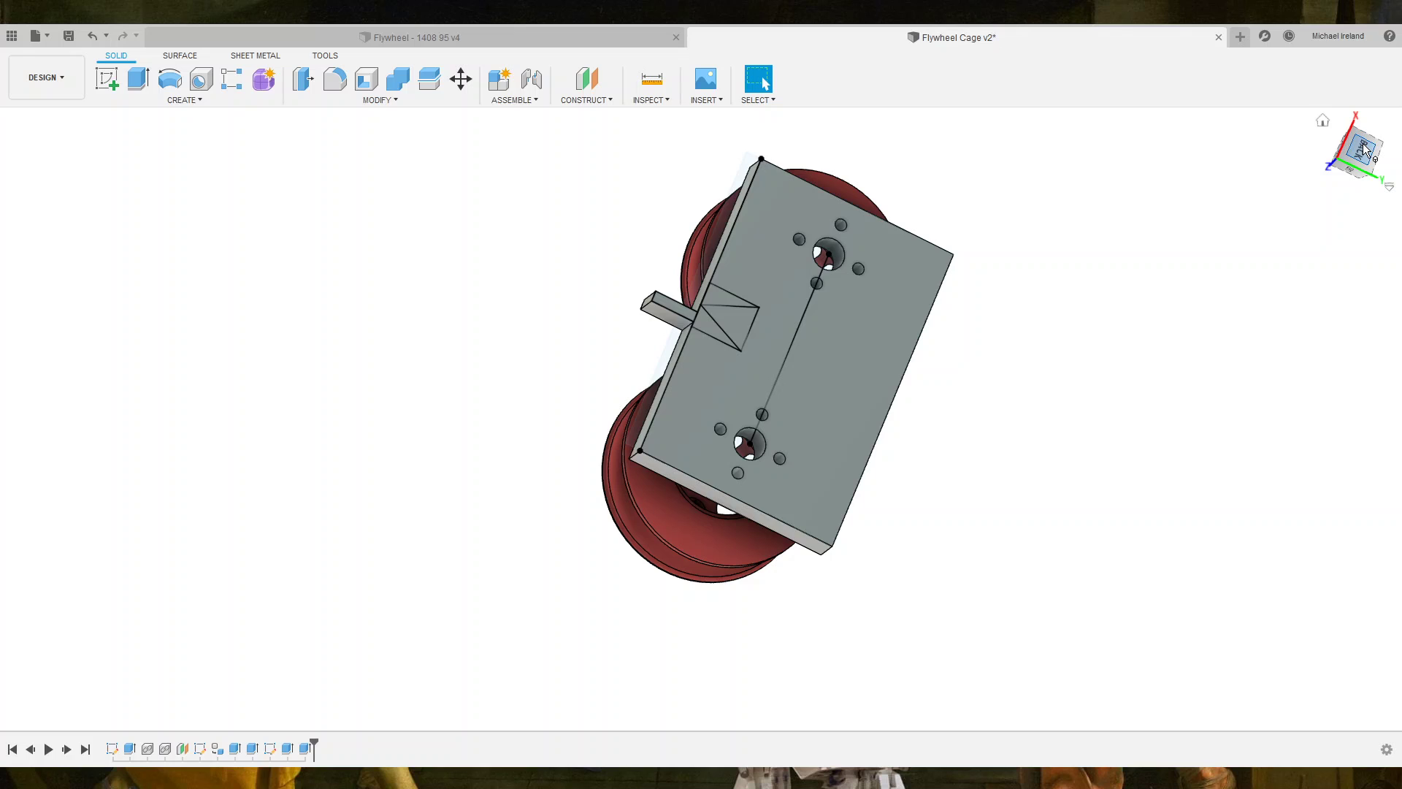
{"action": "left_click", "coordinate": [1363, 138]}
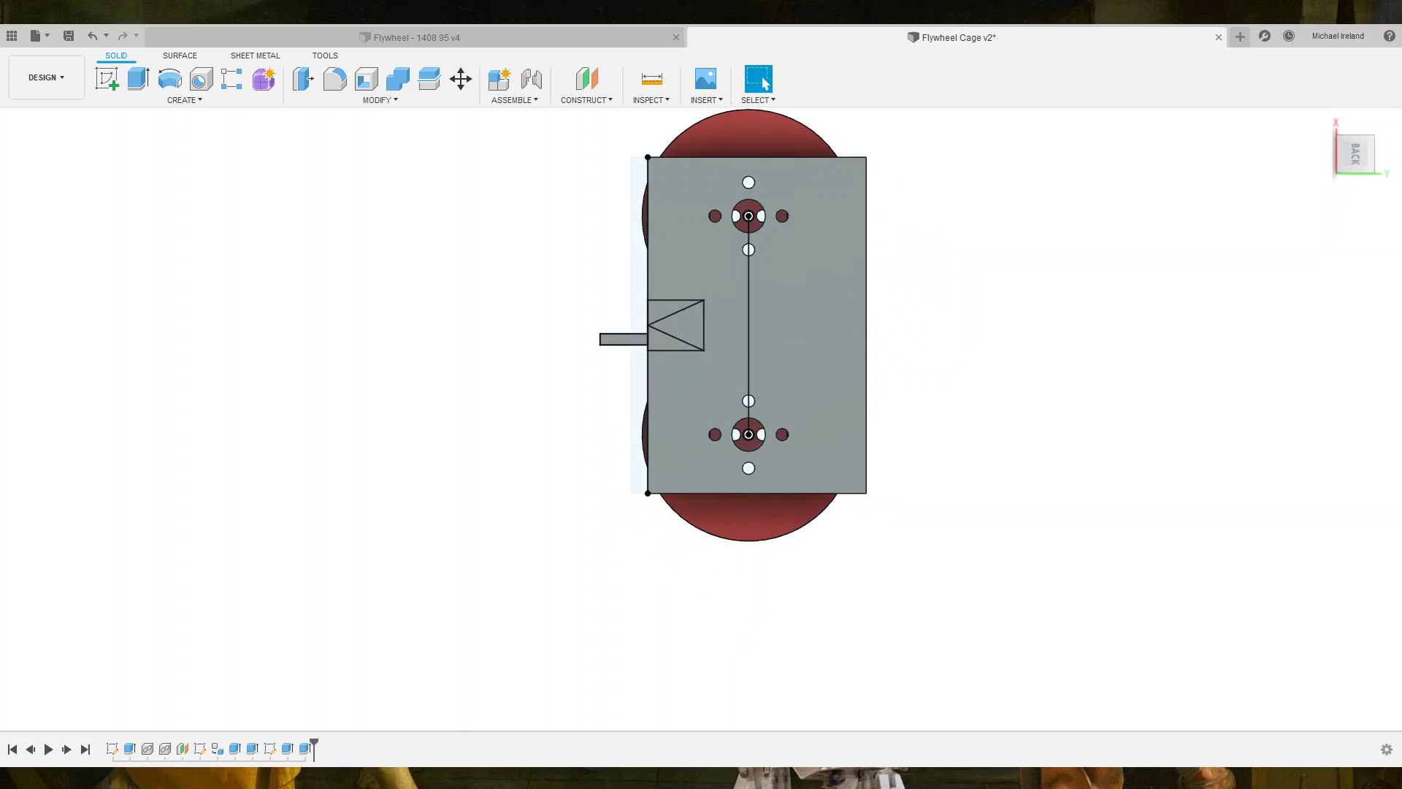
Hide the triangle-box sketch and orbit to a tilted view of the plate.
{"action": "left_click", "coordinate": [615, 727]}
{"action": "left_click", "coordinate": [66, 304]}
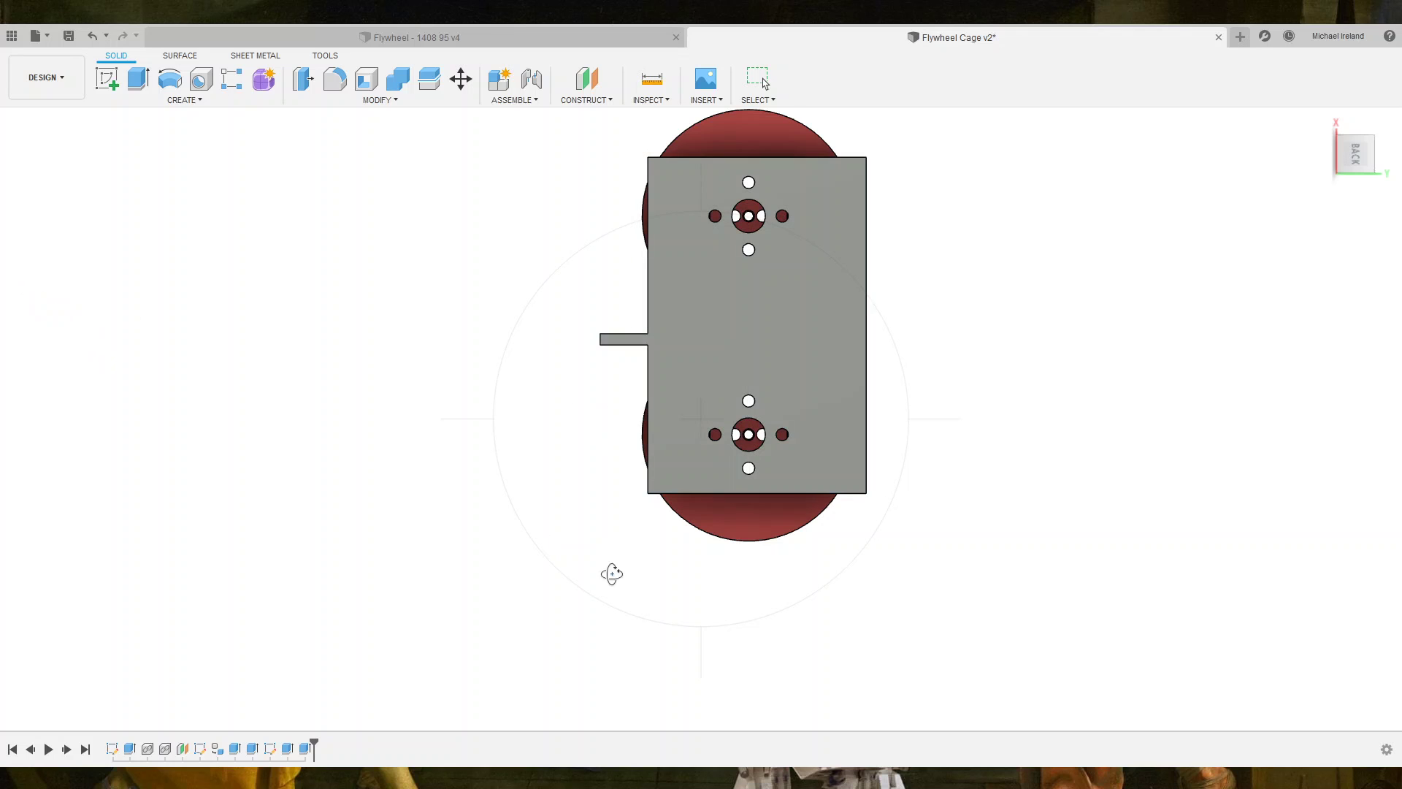
{"action": "mouse_move", "coordinate": [667, 601]}
{"action": "left_mouse_down"}
{"action": "mouse_move", "coordinate": [726, 482]}
{"action": "mouse_move", "coordinate": [729, 577]}
{"action": "left_mouse_up"}
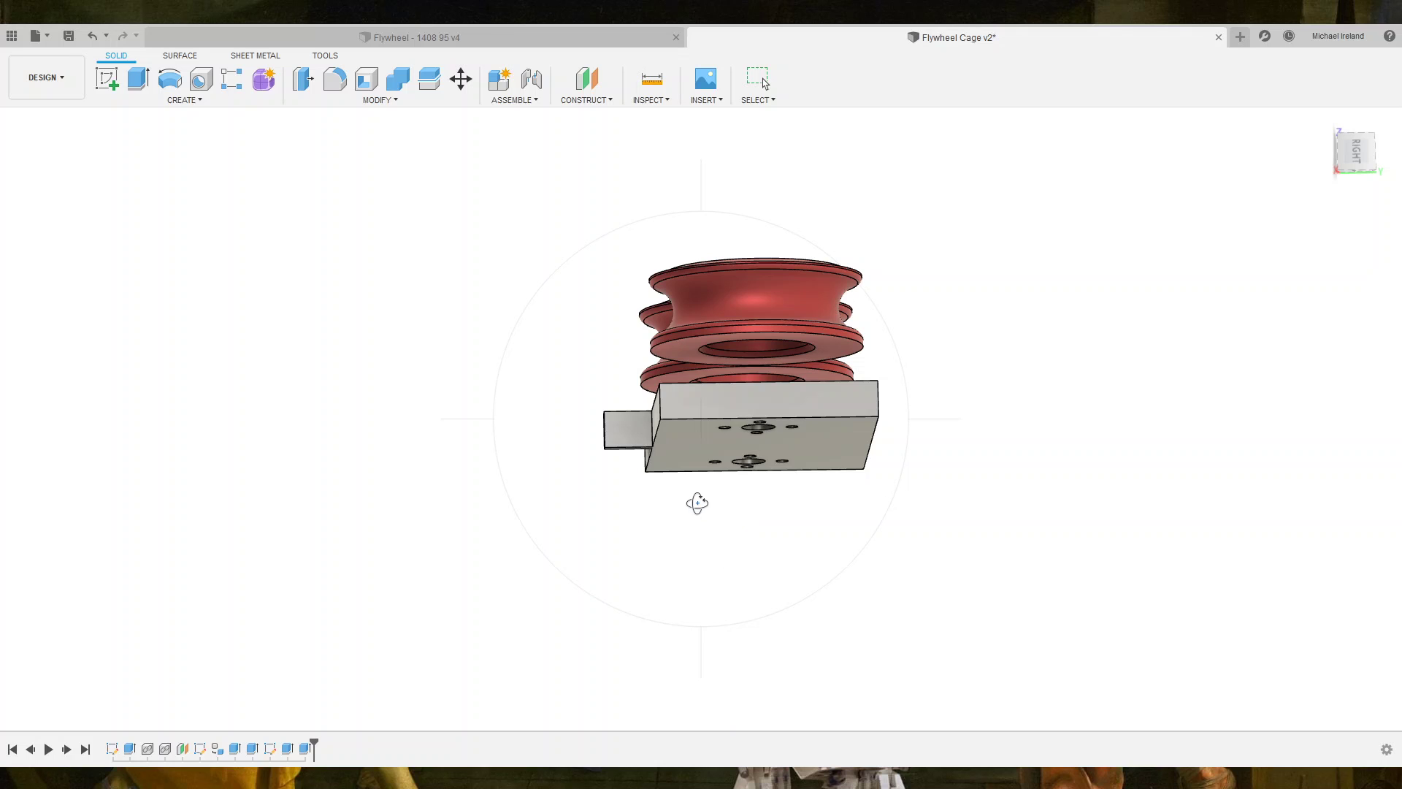
{"action": "key", "text": "Escape"}
Start a new sketch on the side tab's end face.
{"action": "left_click", "coordinate": [628, 427]}
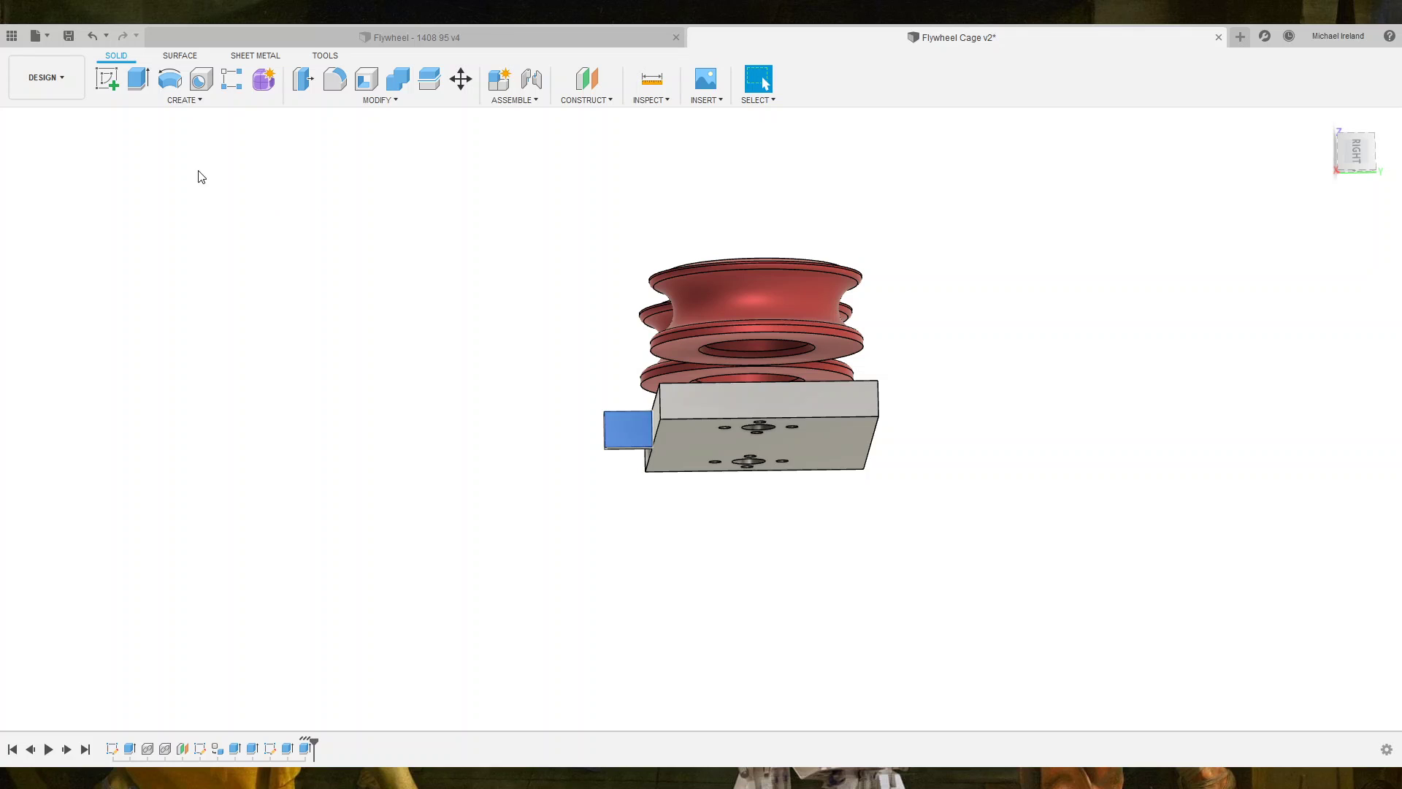
{"action": "left_click", "coordinate": [106, 78]}
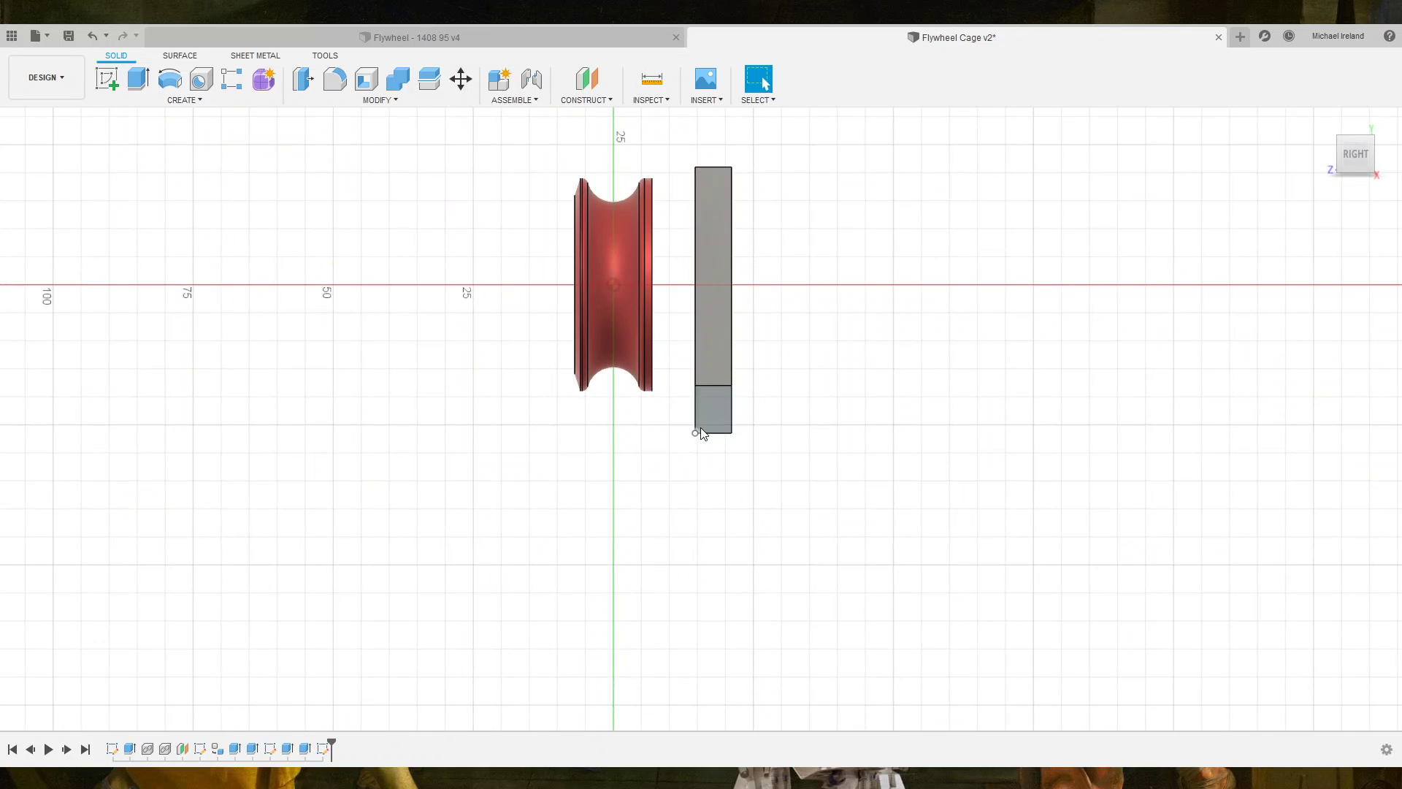
{"action": "scroll", "coordinate": [701, 435], "scroll_direction": "up", "scroll_amount": 5}
{"action": "left_click", "coordinate": [732, 413]}
Draw a circle of diameter 3.00 near the centre of the tab face.
{"action": "key", "text": "c"}
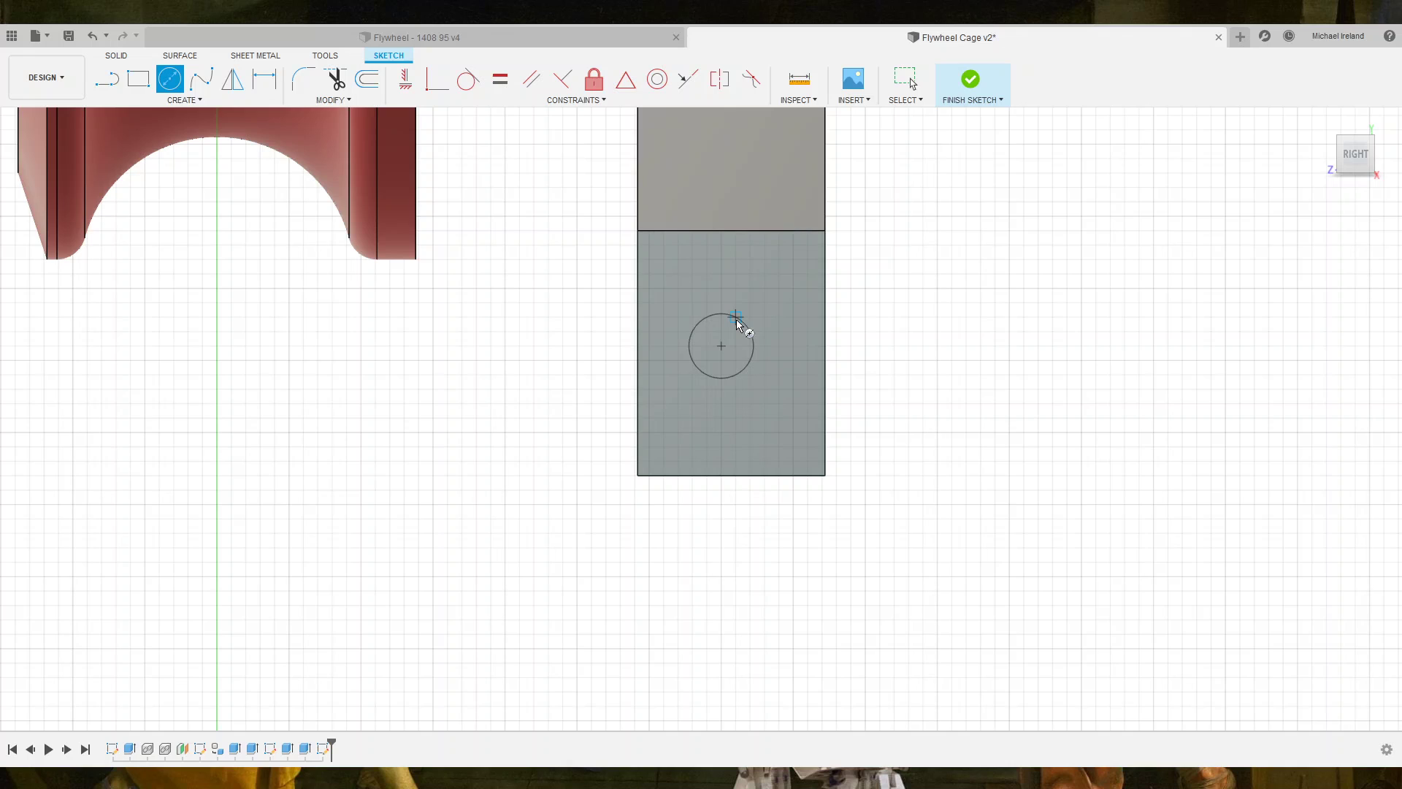
{"action": "type", "text": "3"}
{"action": "key", "text": "Return"}
{"action": "key", "text": "Escape"}
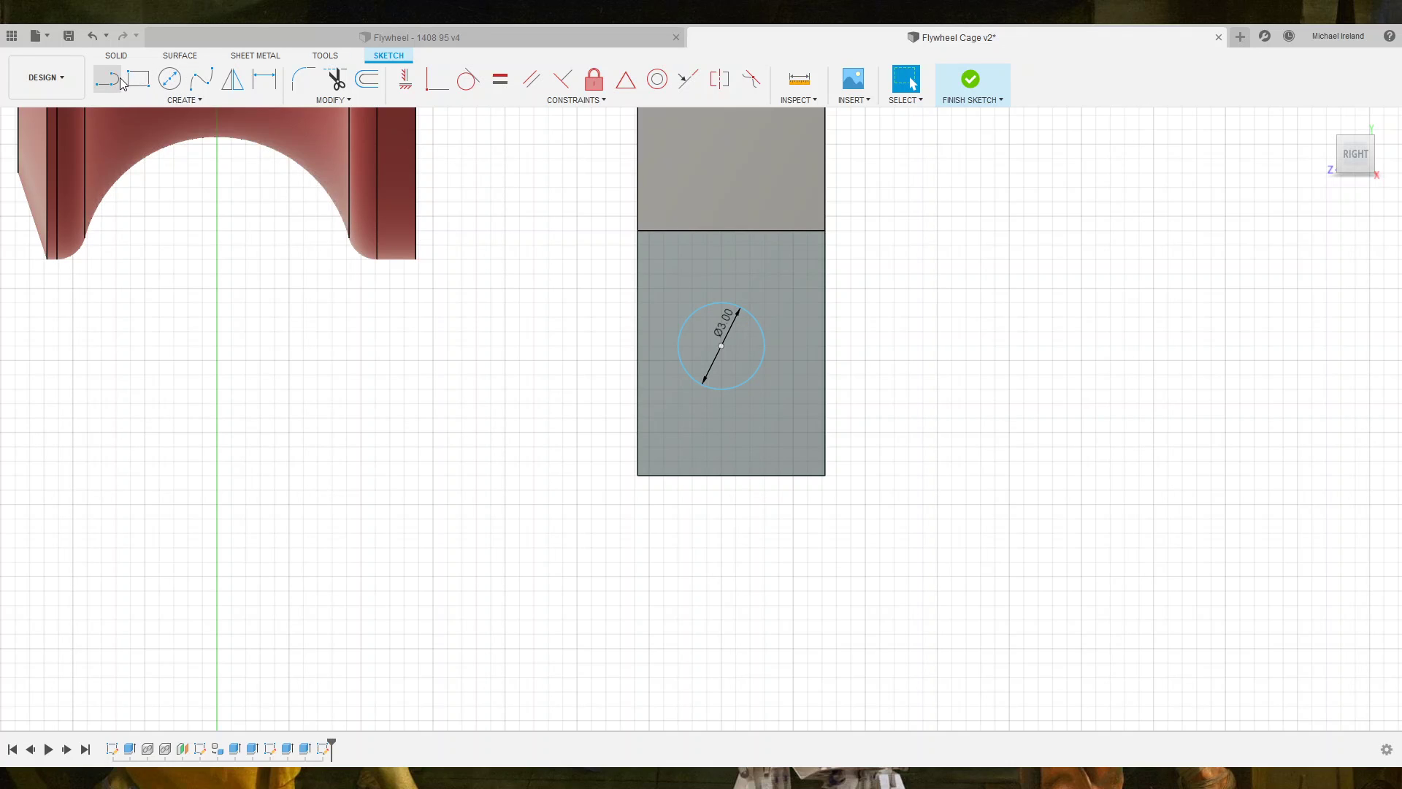
Draw a horizontal line below the circle and make the circle tangent to it.
{"action": "key", "text": "l"}
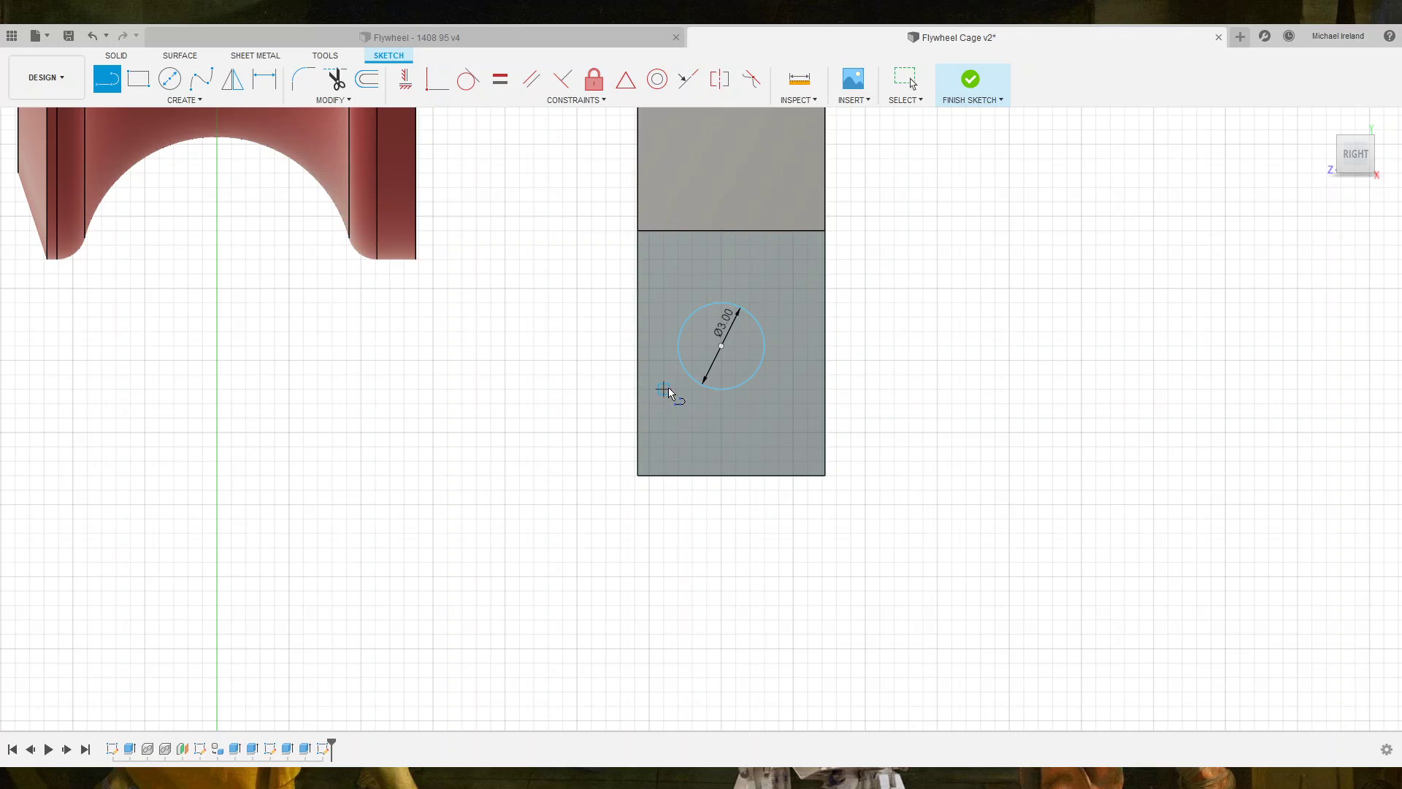
{"action": "left_click", "coordinate": [663, 389]}
{"action": "left_click", "coordinate": [795, 389]}
{"action": "key", "text": "Escape"}
{"action": "scroll", "coordinate": [777, 392], "scroll_direction": "up", "scroll_amount": 5}
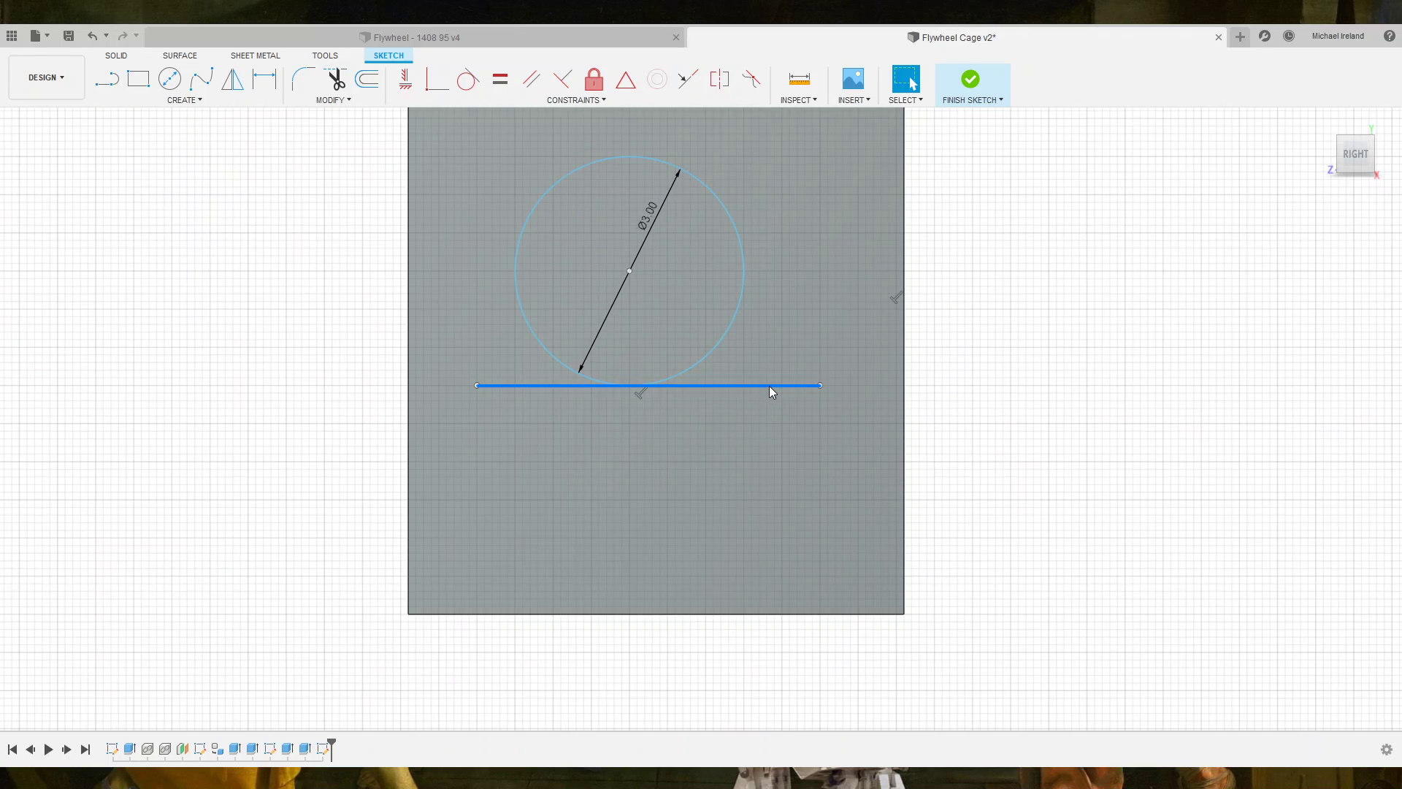
{"action": "left_click", "coordinate": [725, 356]}
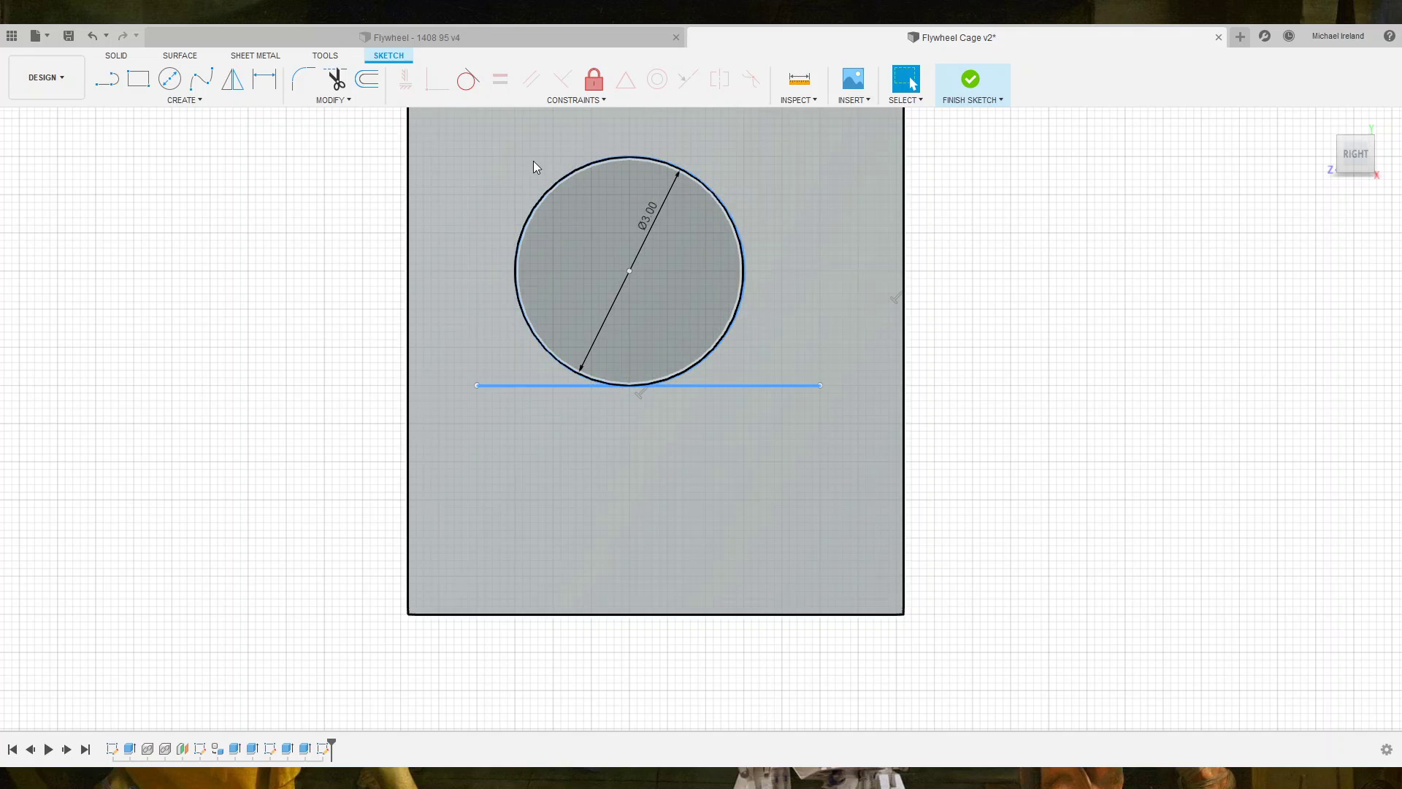
{"action": "left_click", "coordinate": [554, 185]}
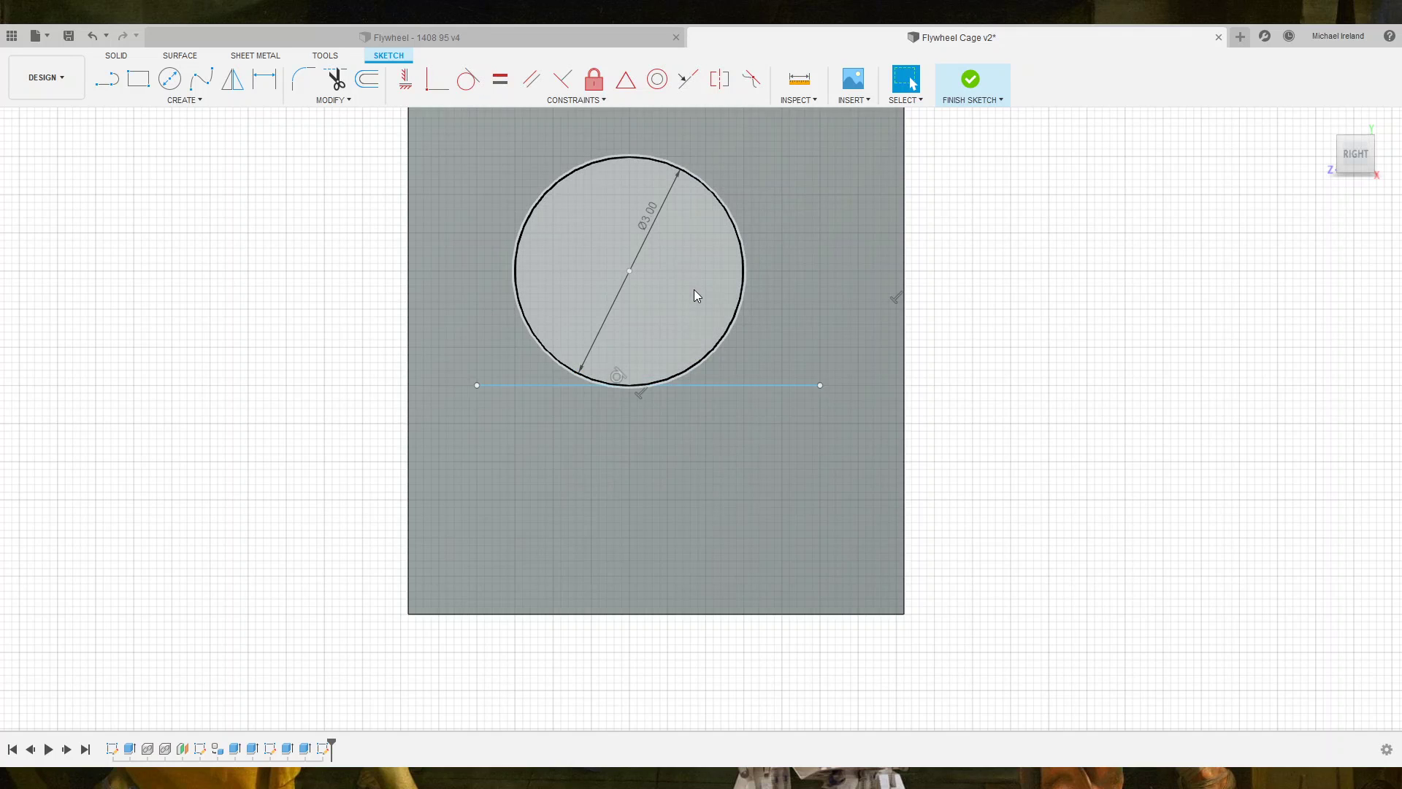
{"action": "scroll", "coordinate": [693, 295], "scroll_direction": "down", "scroll_amount": 3}
{"action": "scroll", "coordinate": [699, 296], "scroll_direction": "down", "scroll_amount": 2}
{"action": "middle_click_drag", "start_coordinate": [755, 263], "coordinate": [723, 356]}
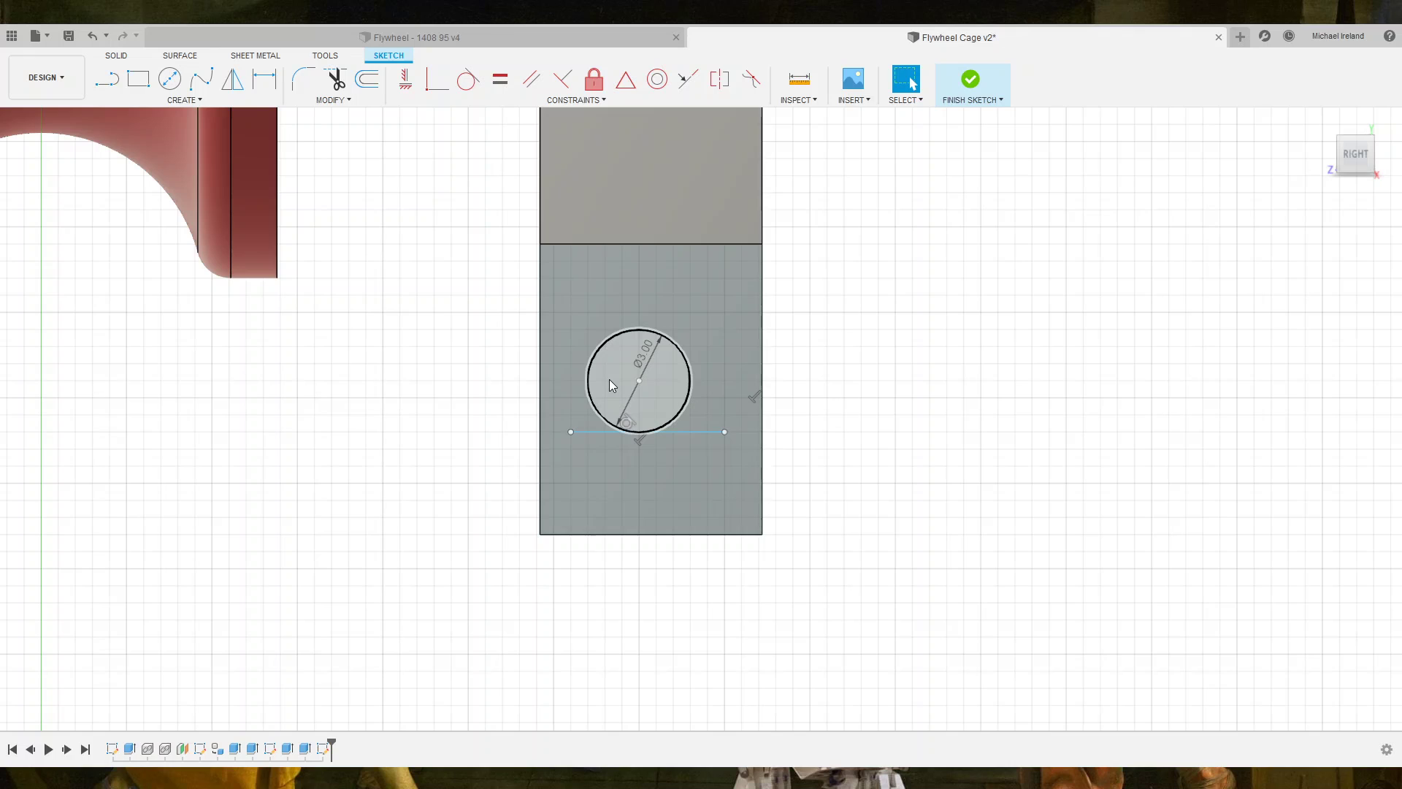
Replace the test line with a vertical line left of the circle, tangent to it.
{"action": "key", "text": "Delete"}
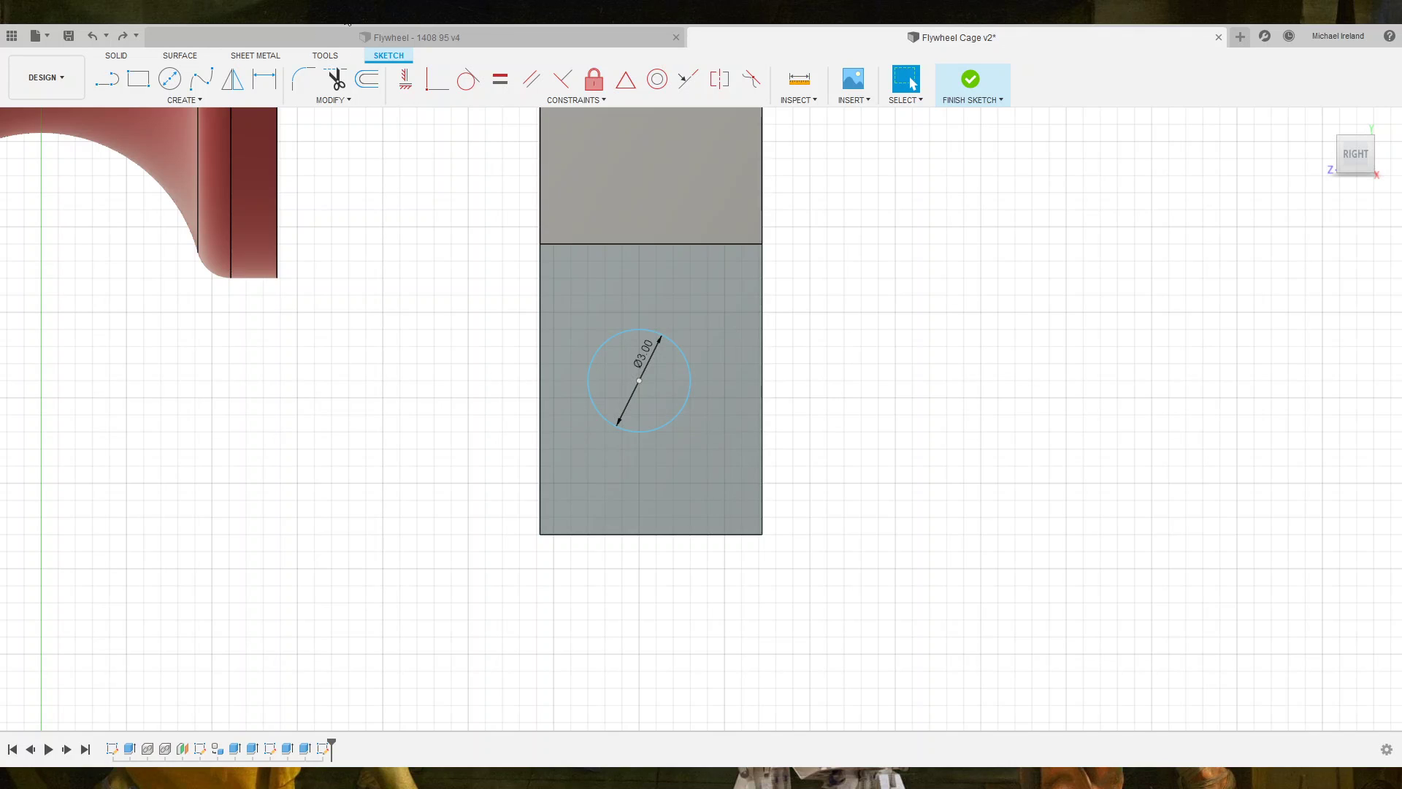
{"action": "key", "text": "l"}
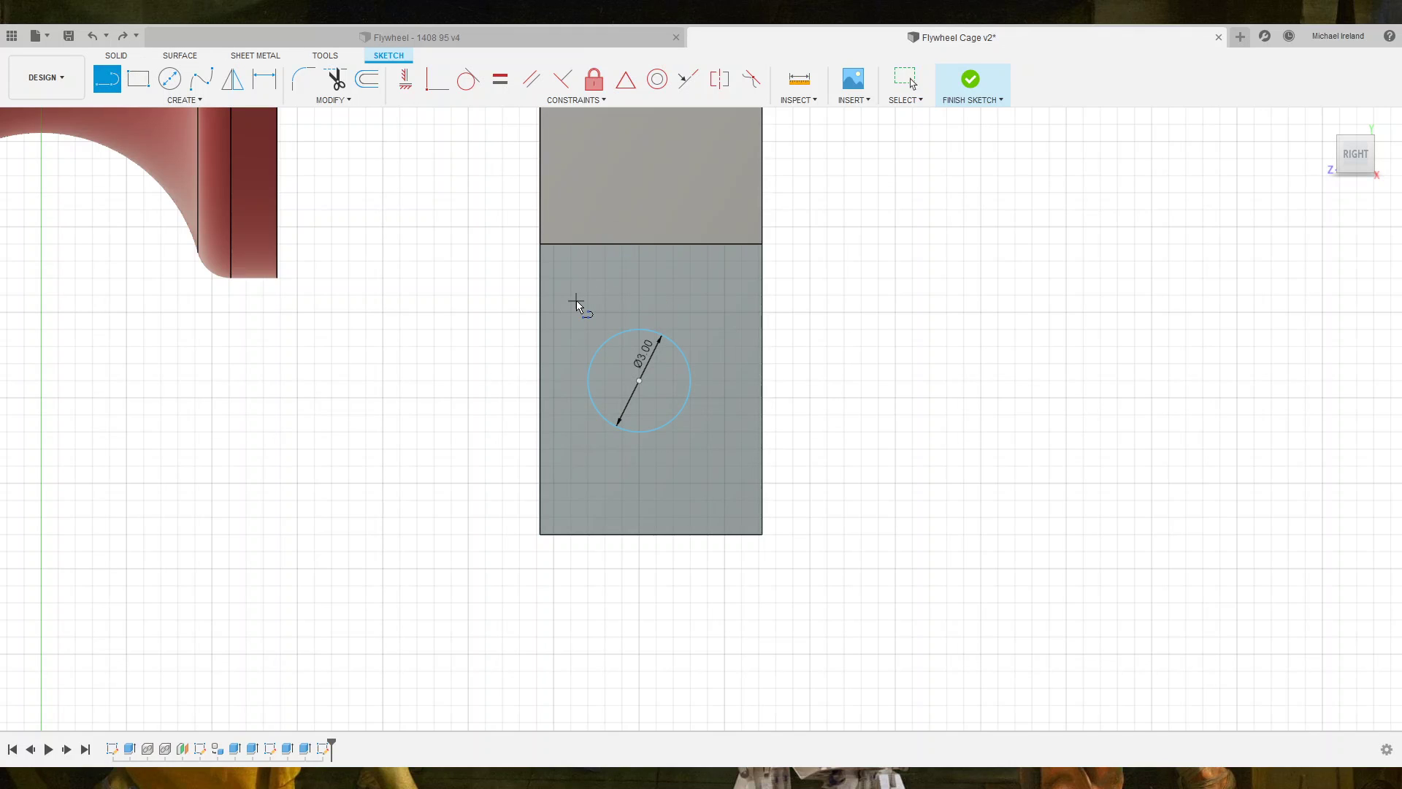
{"action": "left_click", "coordinate": [576, 300]}
{"action": "left_click", "coordinate": [576, 460]}
{"action": "left_click", "coordinate": [539, 459]}
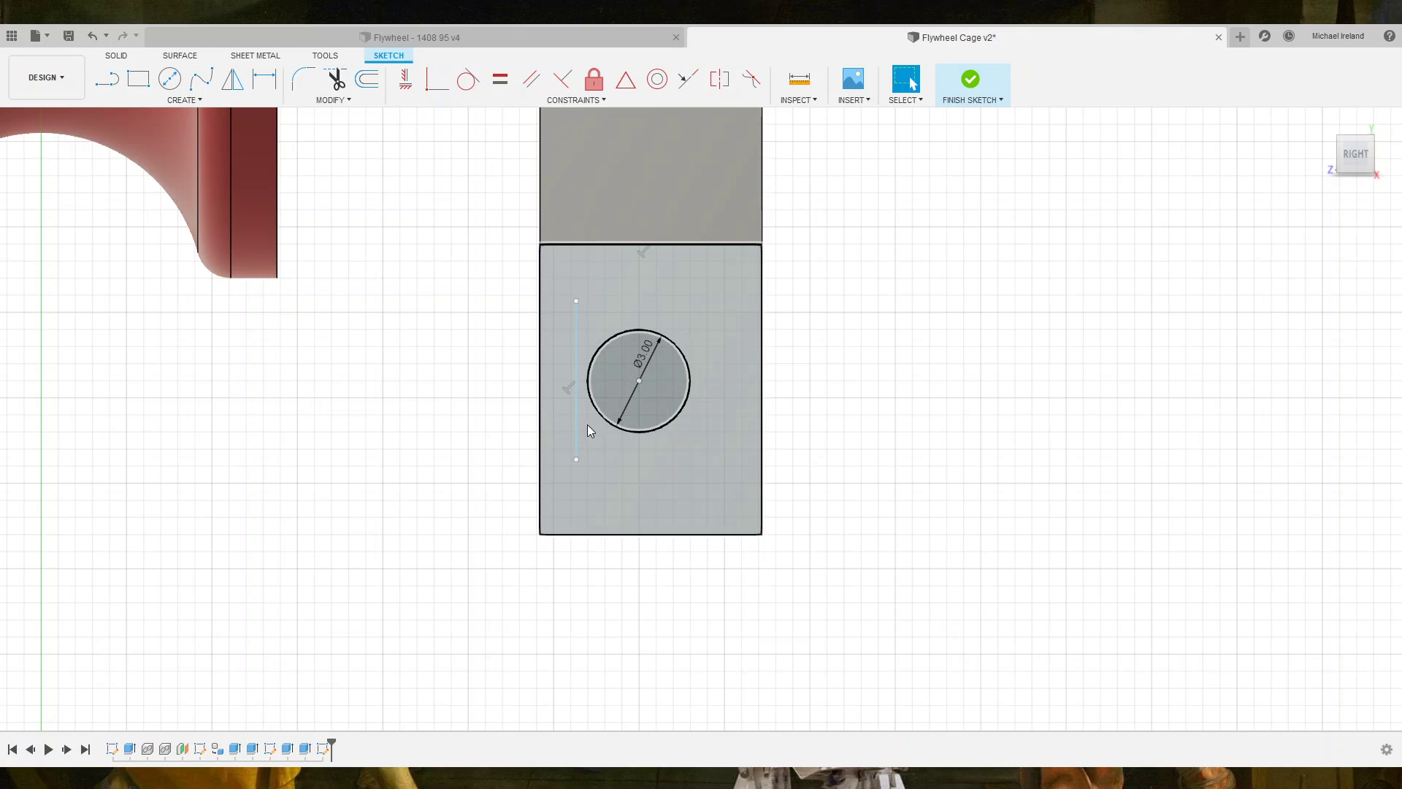
{"action": "left_click", "coordinate": [576, 429]}
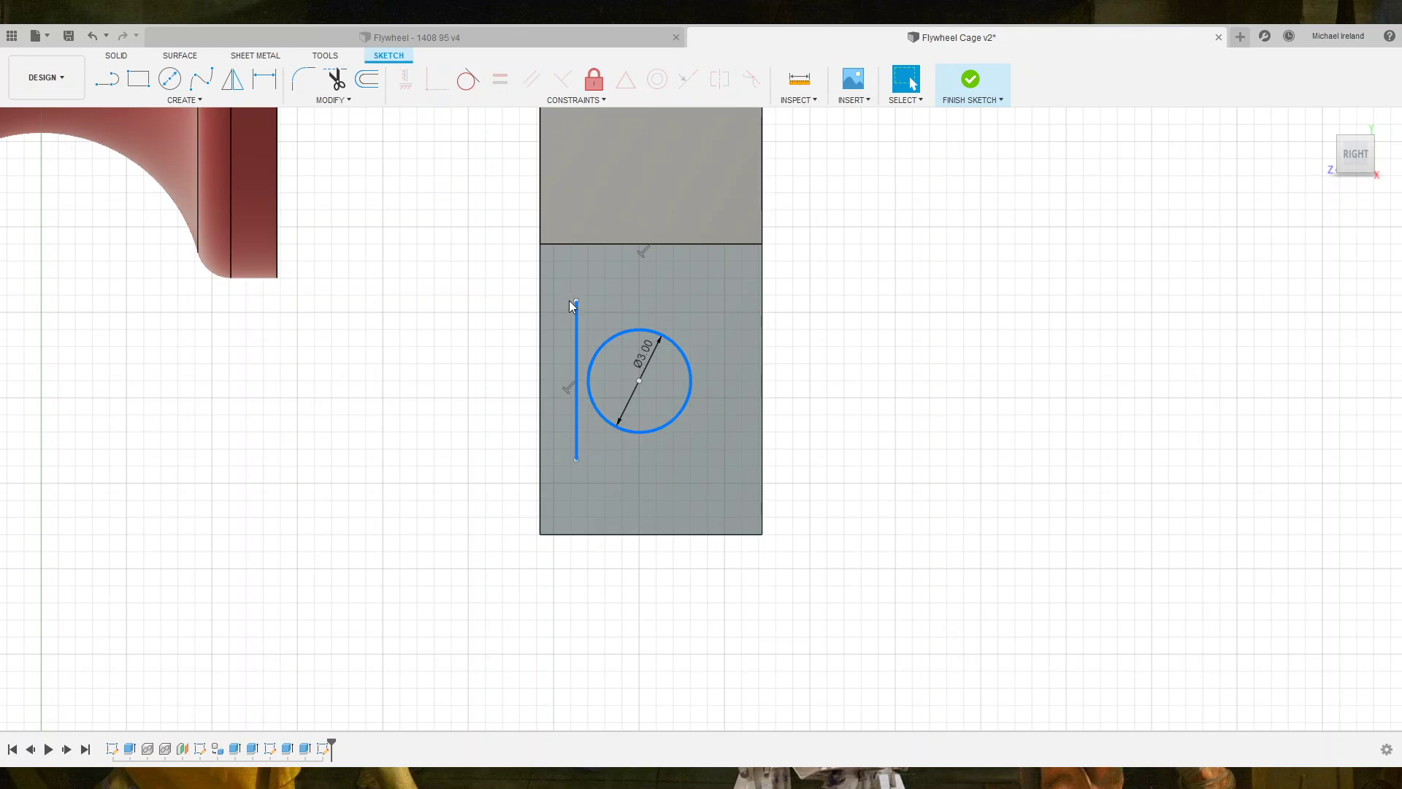
{"action": "left_click", "coordinate": [475, 82]}
{"action": "left_click", "coordinate": [577, 326]}
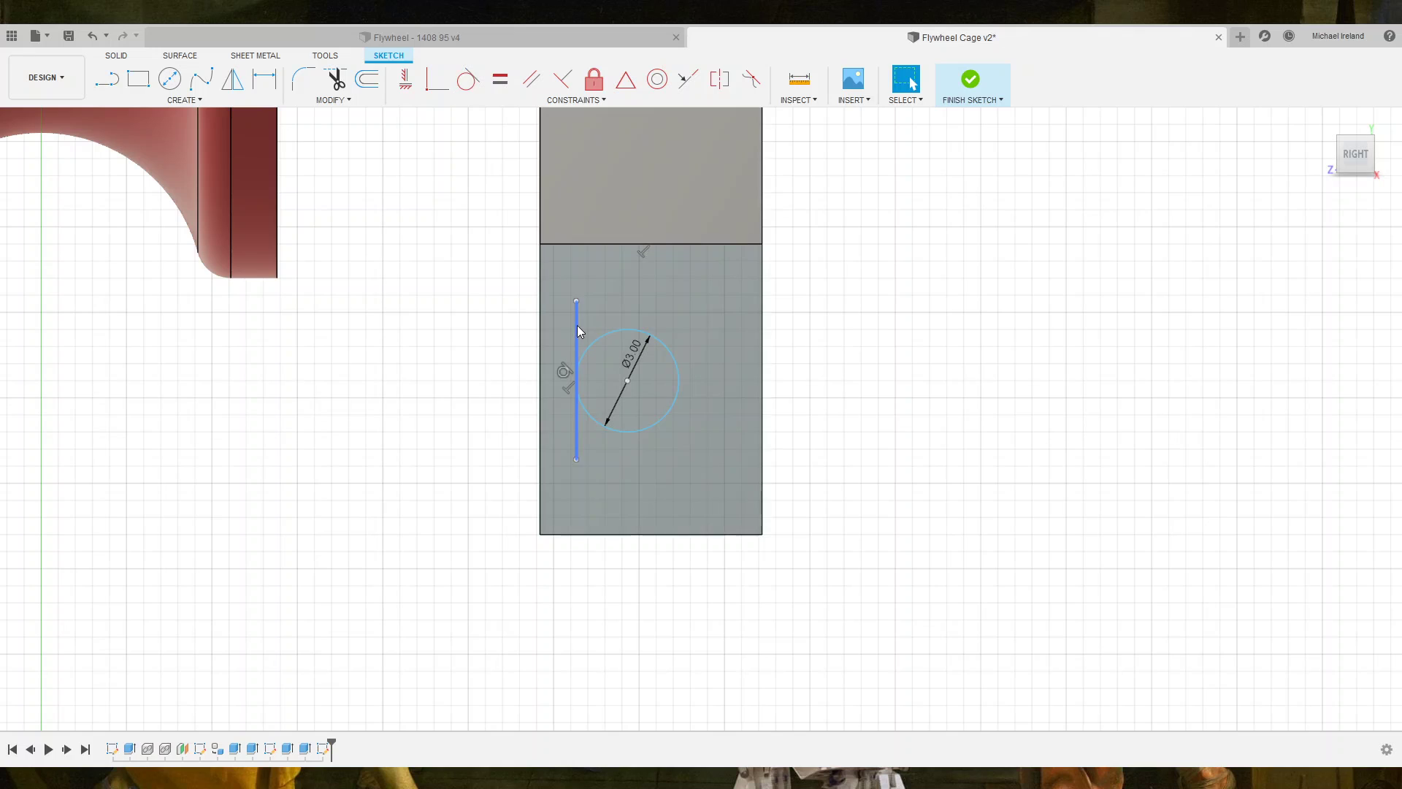
Dimension the circle's distance from the plate edge as 4.20.
{"action": "left_click", "coordinate": [763, 362]}
{"action": "key", "text": "d"}
{"action": "left_click", "coordinate": [840, 611]}
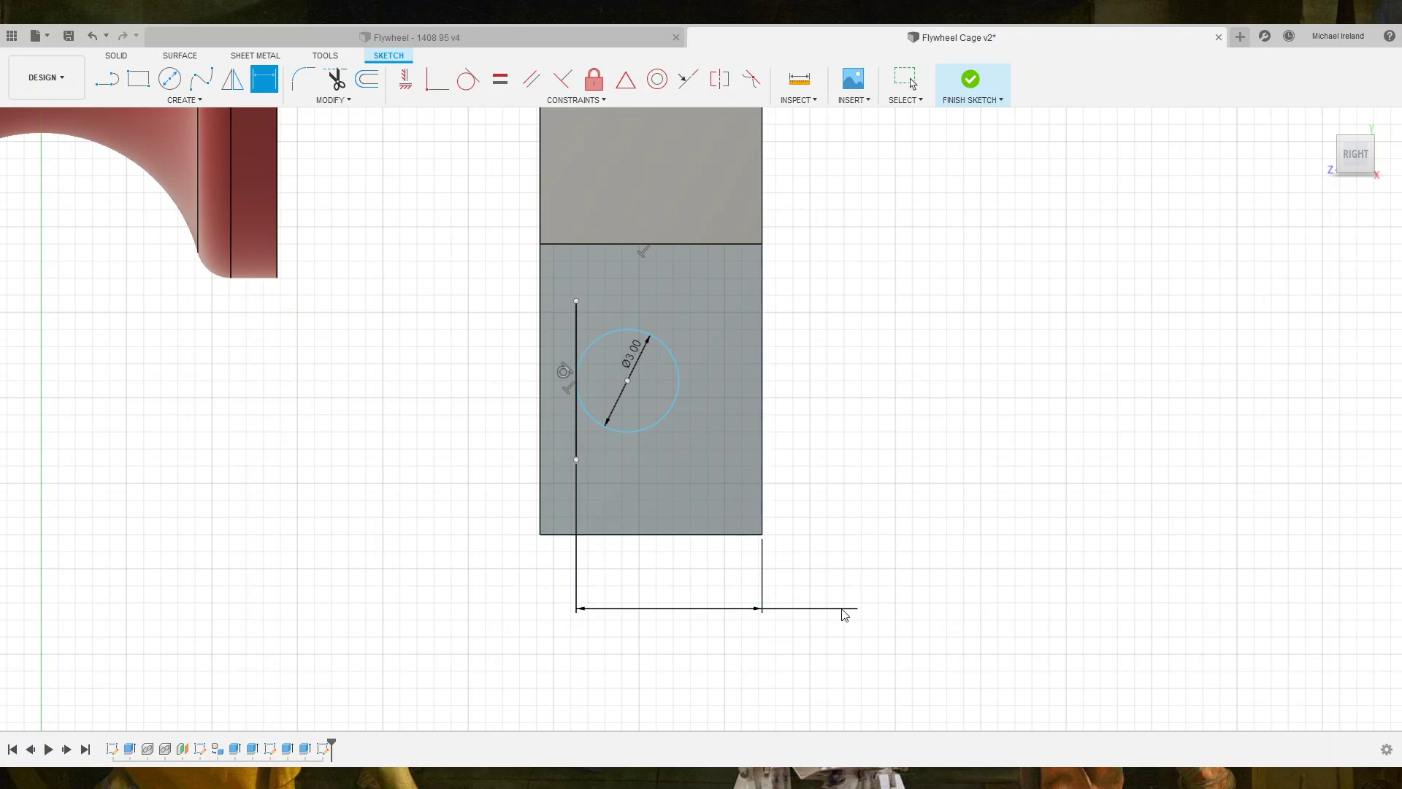
{"action": "type", "text": "4.2"}
{"action": "key", "text": "Return"}
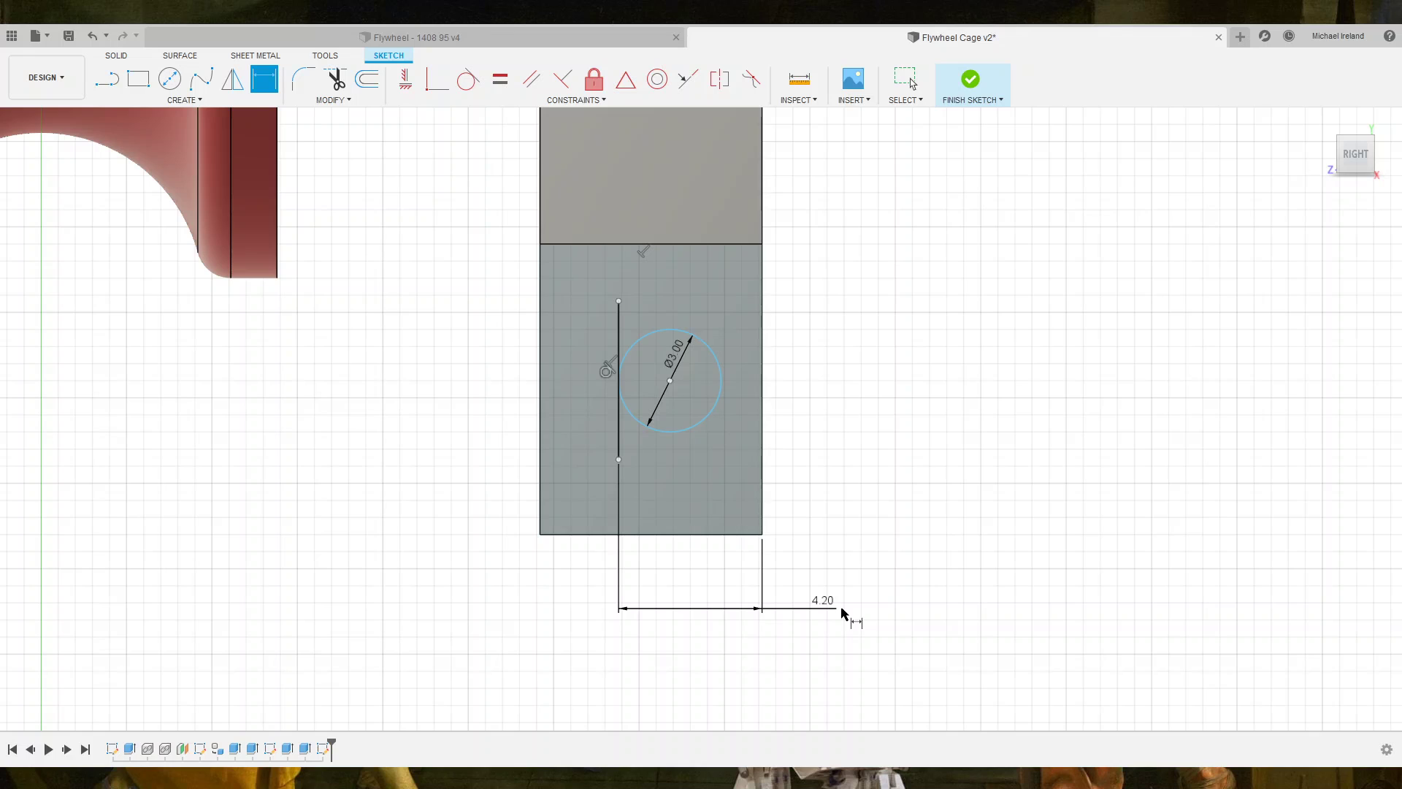
Close the U-shaped slot with lines to the right edge, both tangent to the circle.
{"action": "left_click", "coordinate": [106, 80]}
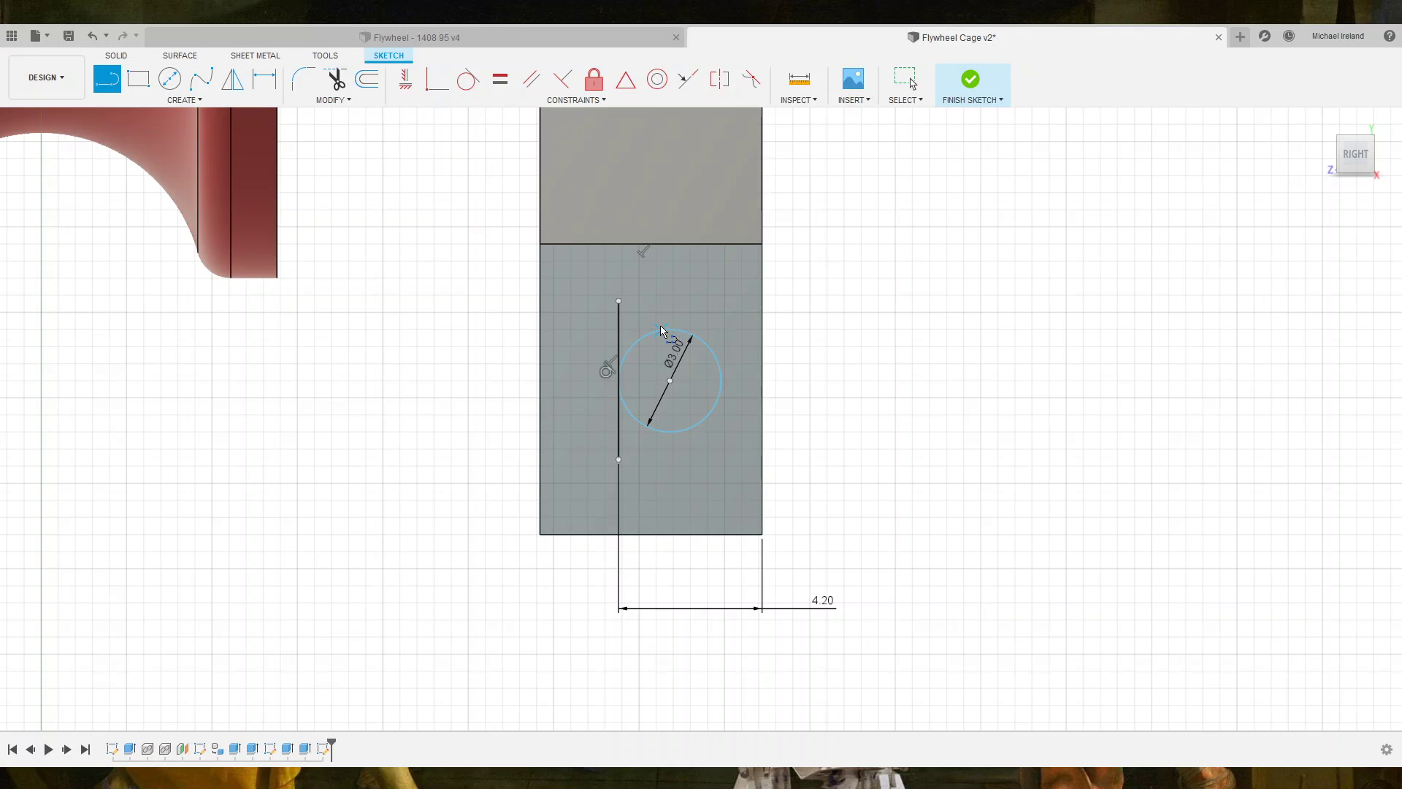
{"action": "left_click", "coordinate": [685, 331]}
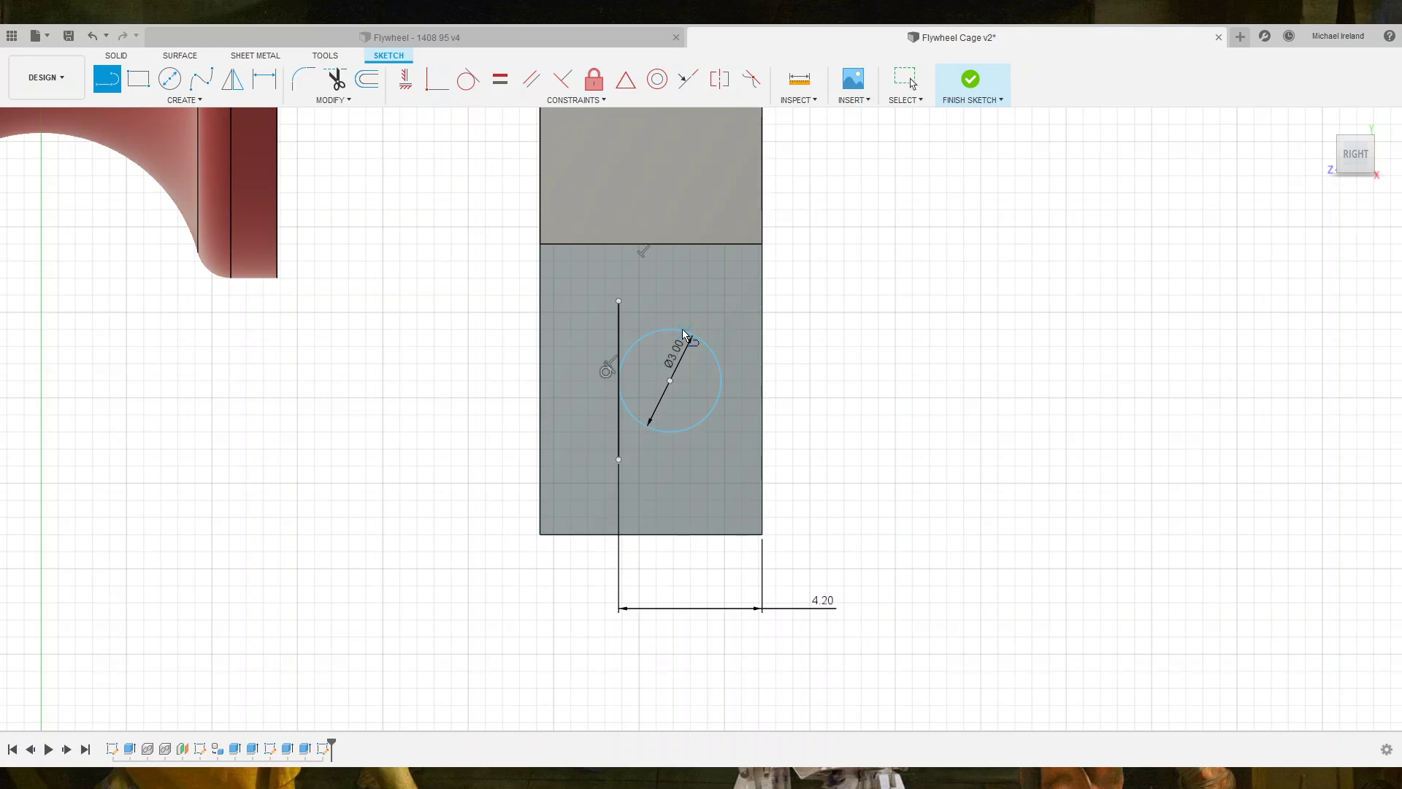
{"action": "left_click", "coordinate": [763, 334]}
{"action": "left_click", "coordinate": [761, 417]}
{"action": "left_click", "coordinate": [721, 418]}
{"action": "key", "text": "Escape"}
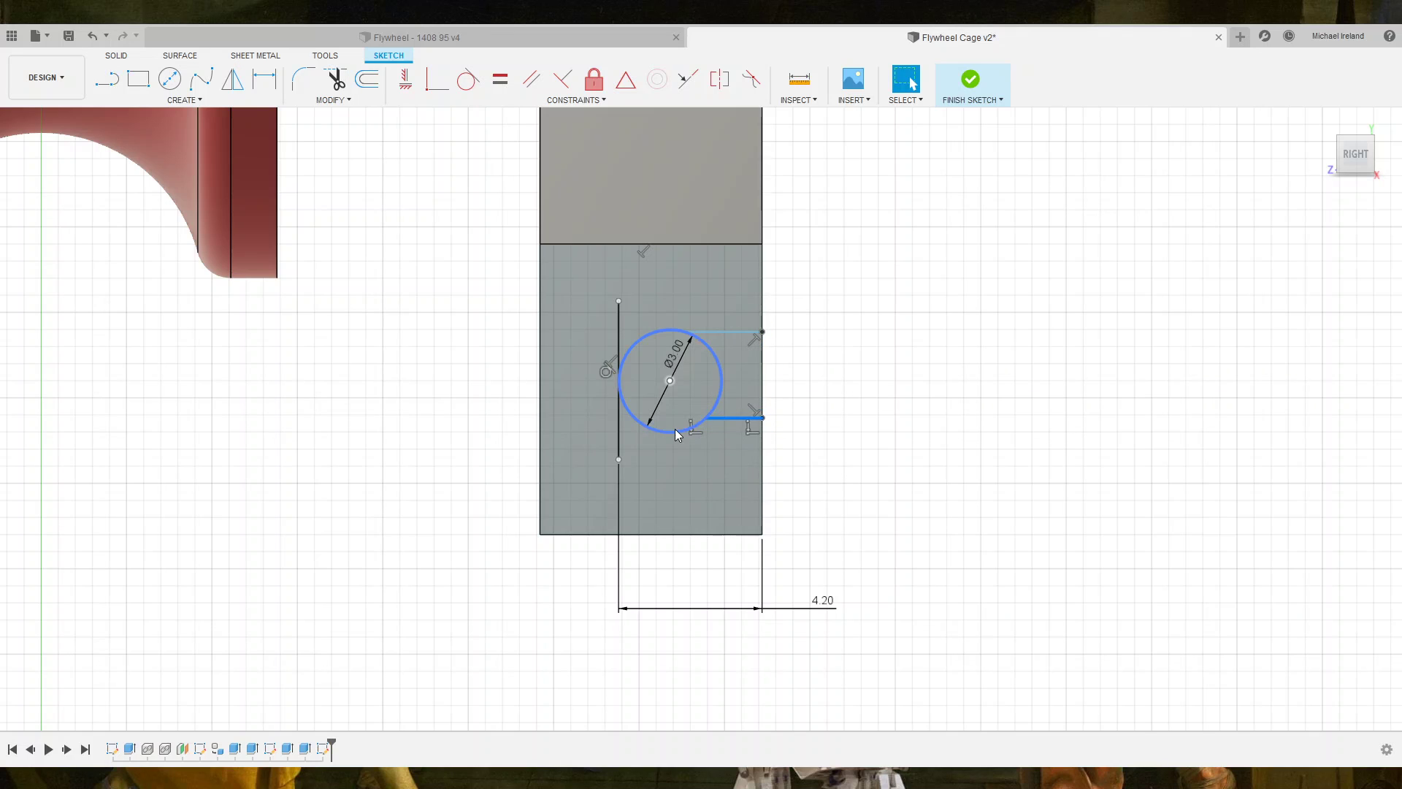
{"action": "left_click", "coordinate": [468, 79]}
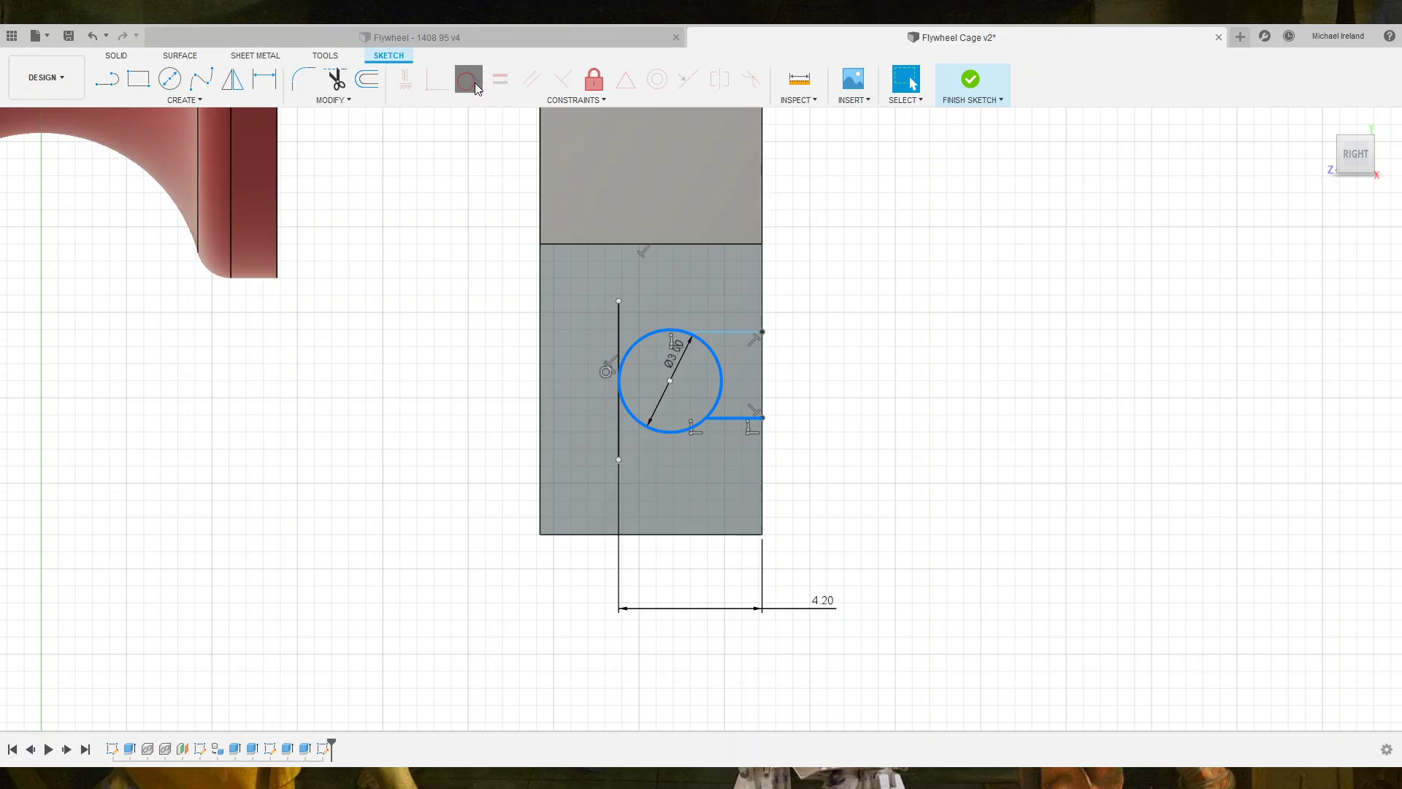
{"action": "left_click", "coordinate": [725, 333]}
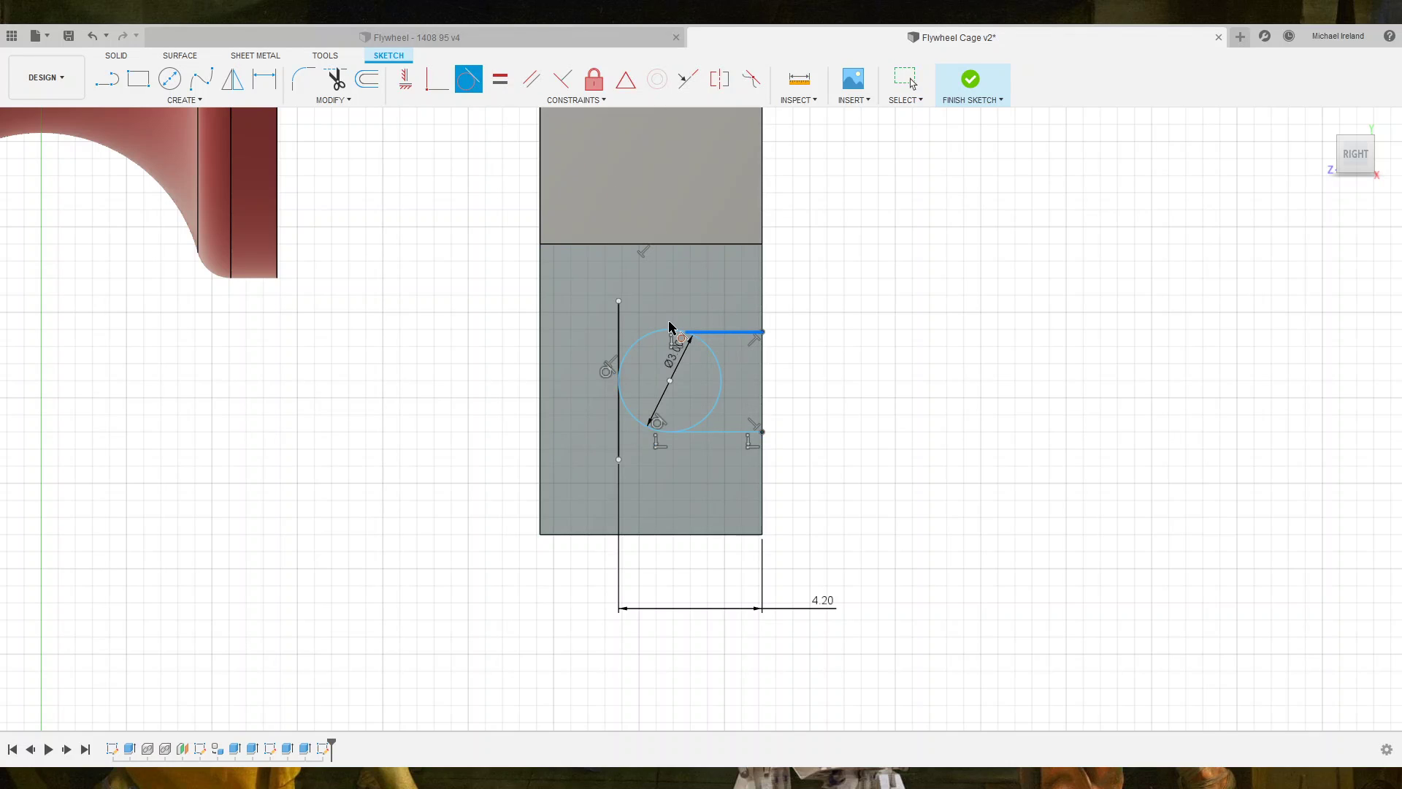
{"action": "left_click", "coordinate": [654, 337]}
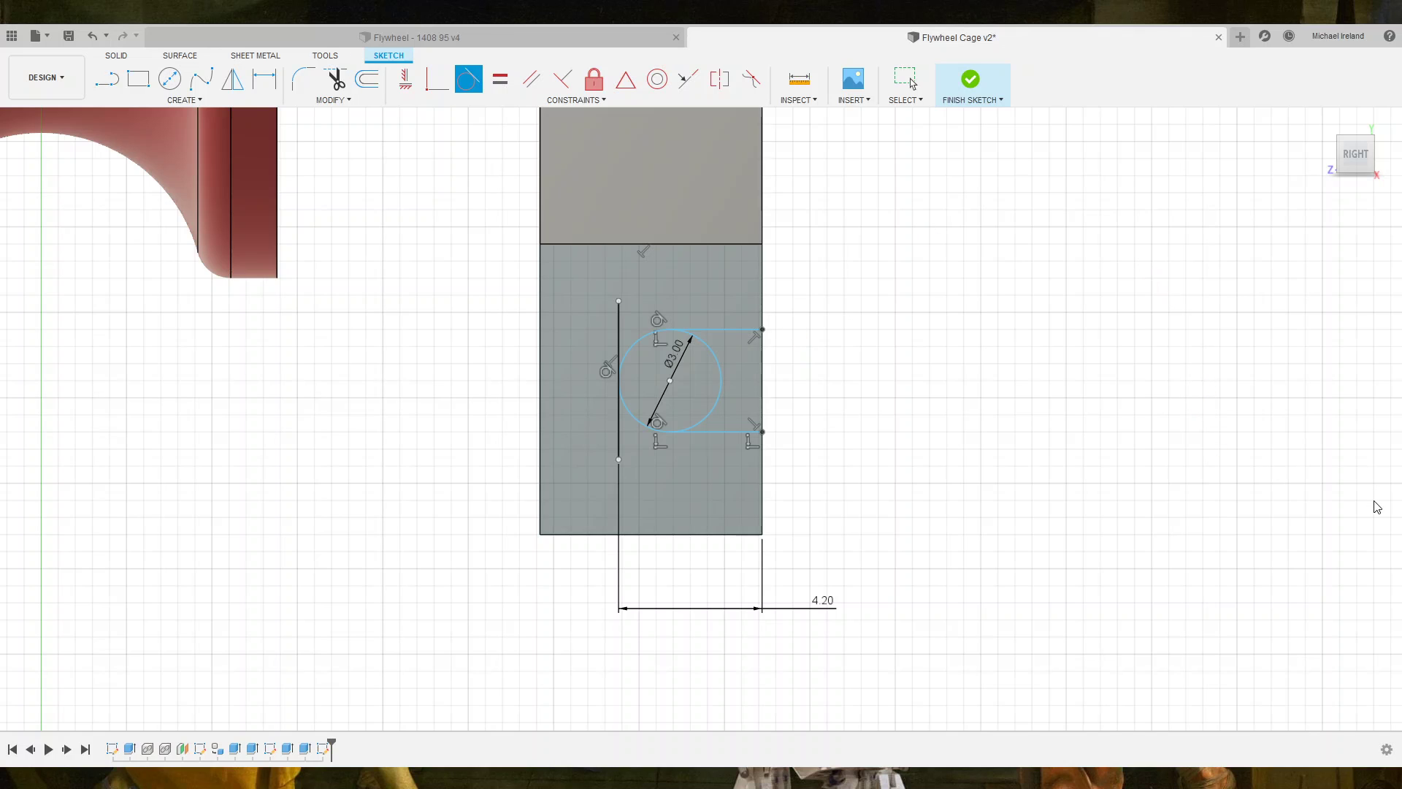
{"action": "key", "text": "Escape"}
Cut the circle and slot profiles through the plate up to its far face.
{"action": "key", "text": "e"}
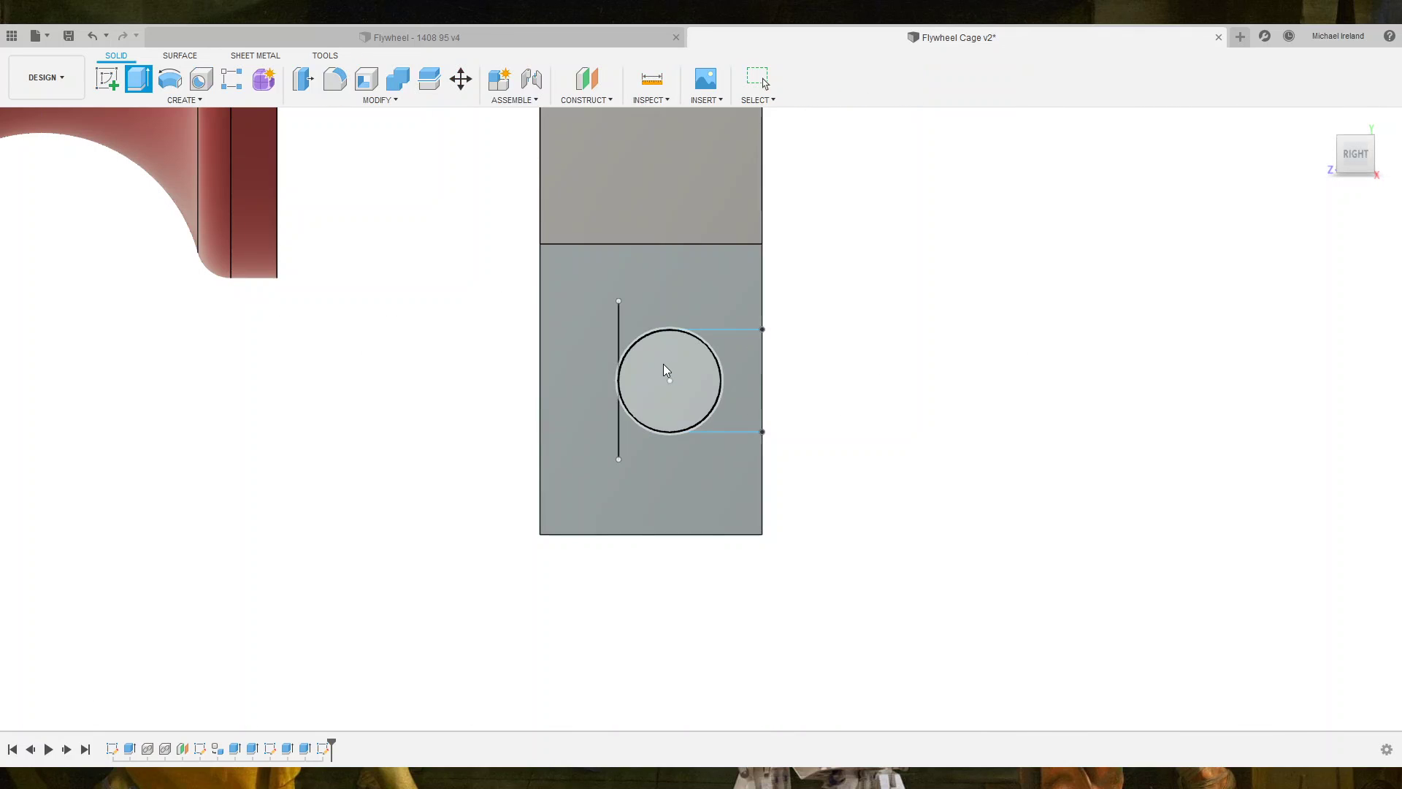
{"action": "left_click", "coordinate": [663, 364]}
{"action": "left_click", "coordinate": [735, 360]}
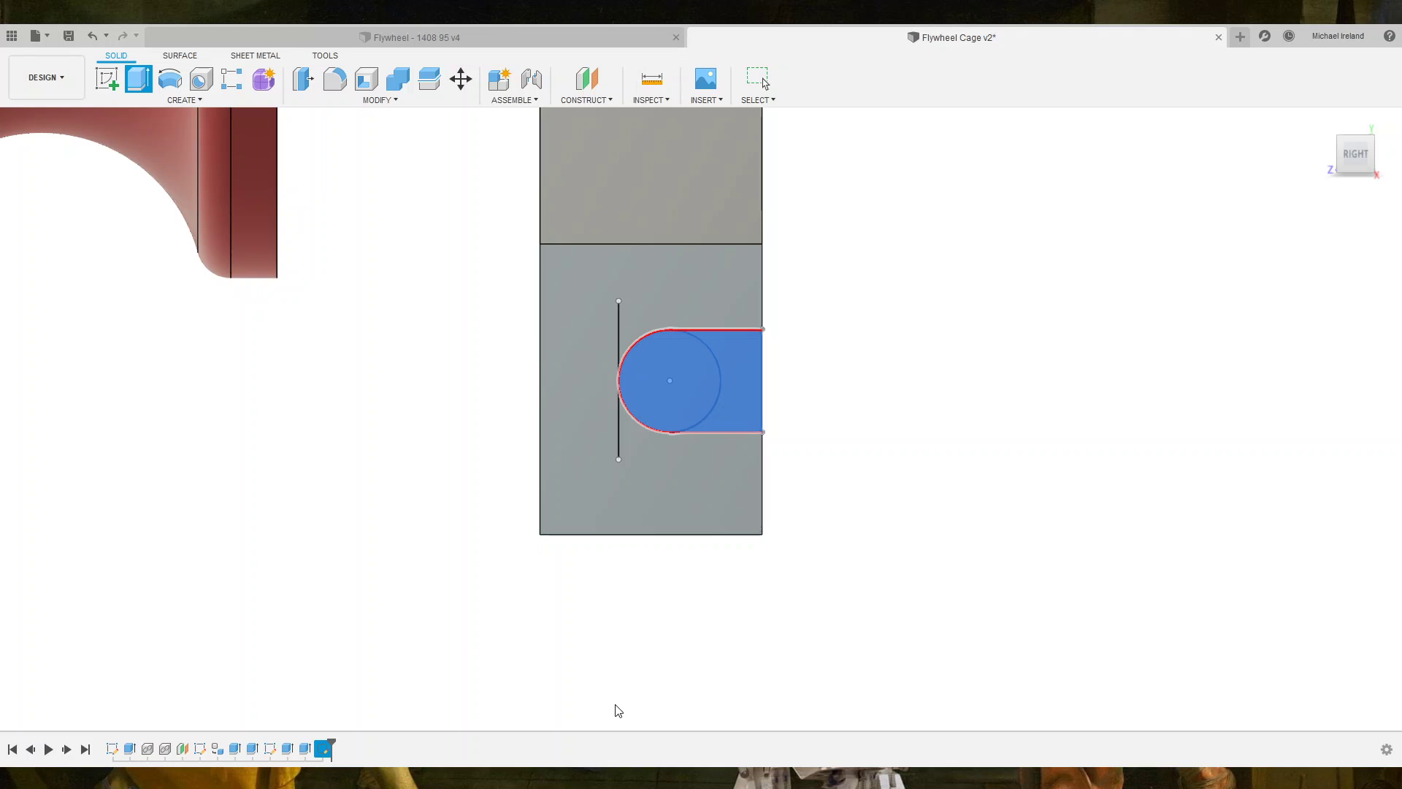
{"action": "middle_click_drag", "start_coordinate": [645, 689], "coordinate": [664, 414], "text": "shift"}
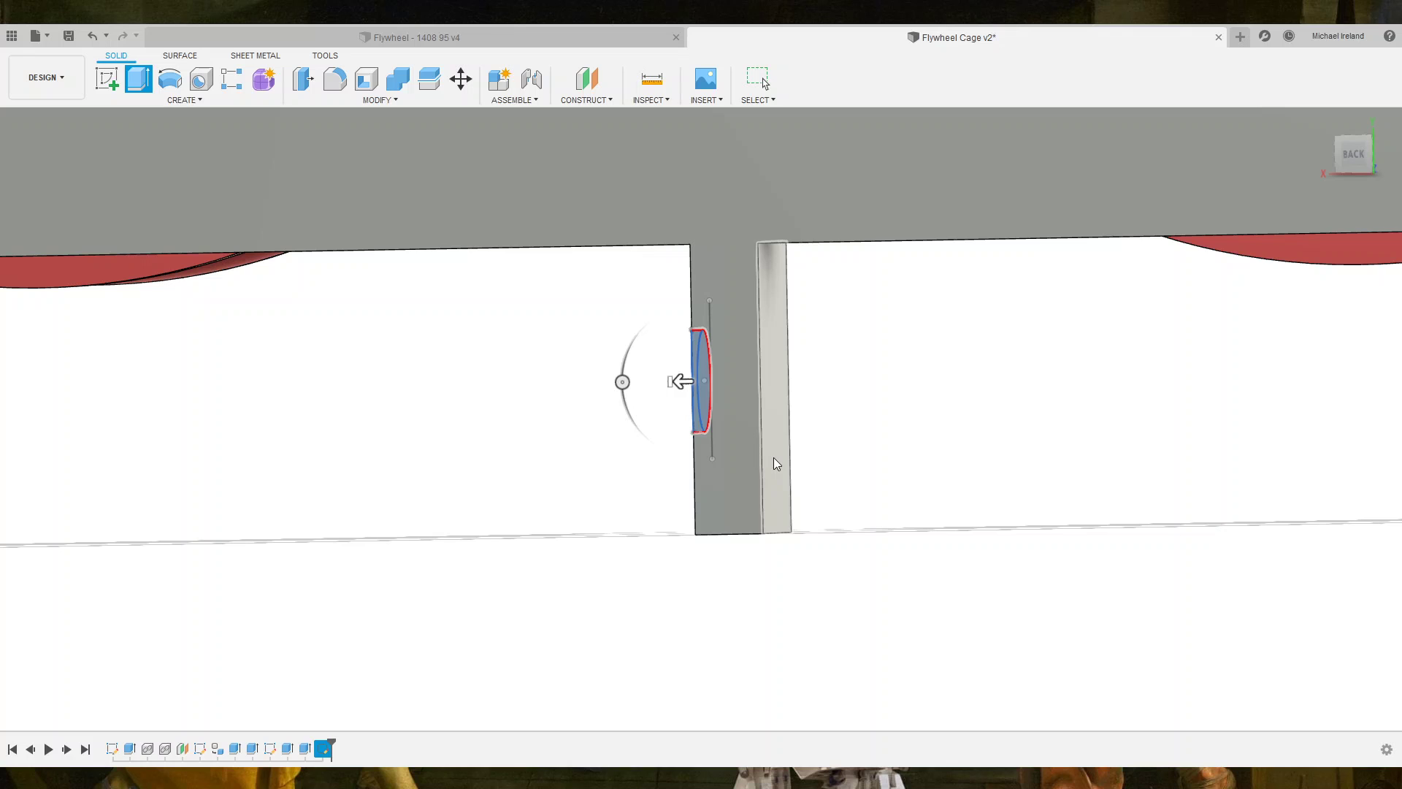
{"action": "left_click", "coordinate": [773, 457]}
{"action": "key", "text": "Return"}
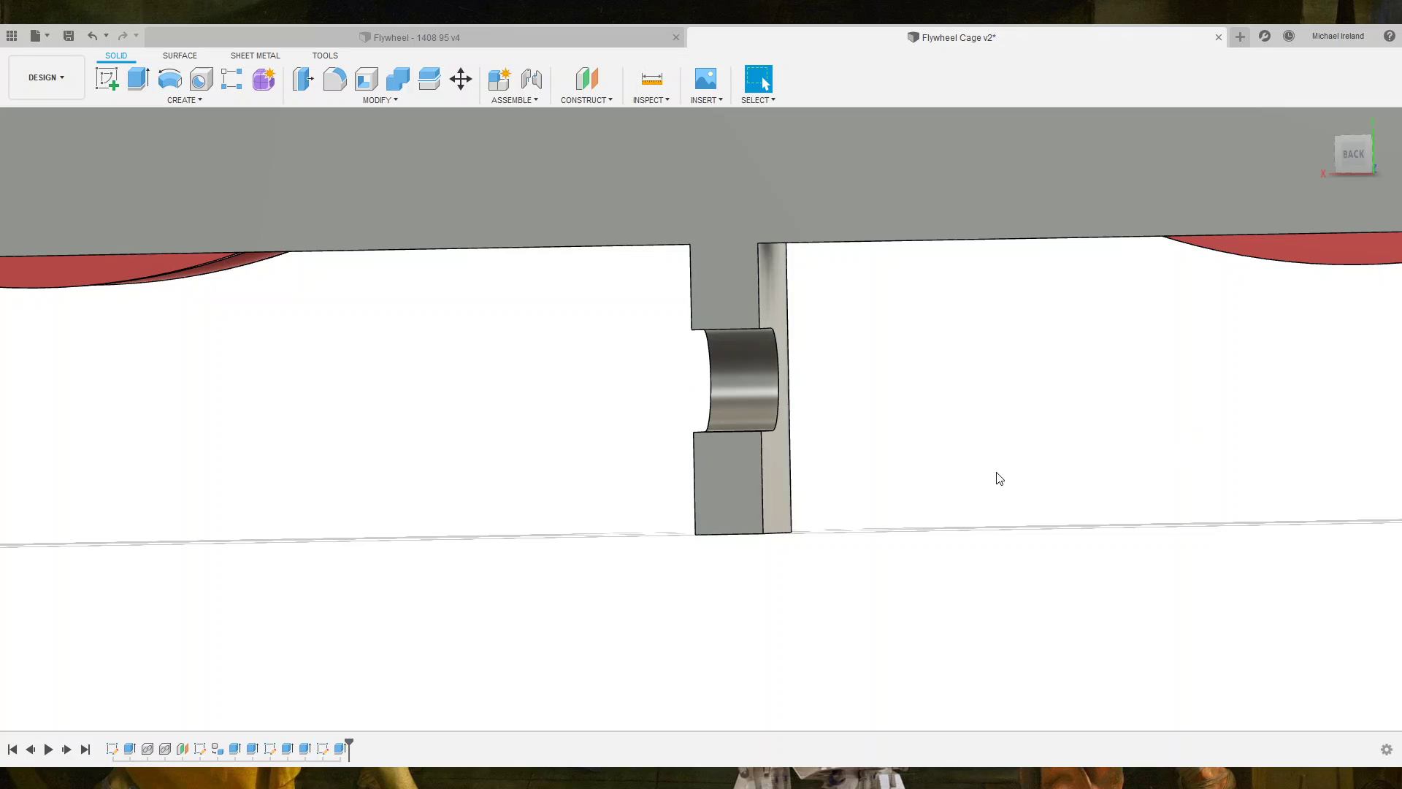
Inspect the cut slot from the bottom view and select the plate face for a new sketch.
{"action": "scroll", "coordinate": [997, 476], "scroll_direction": "down", "scroll_amount": 3}
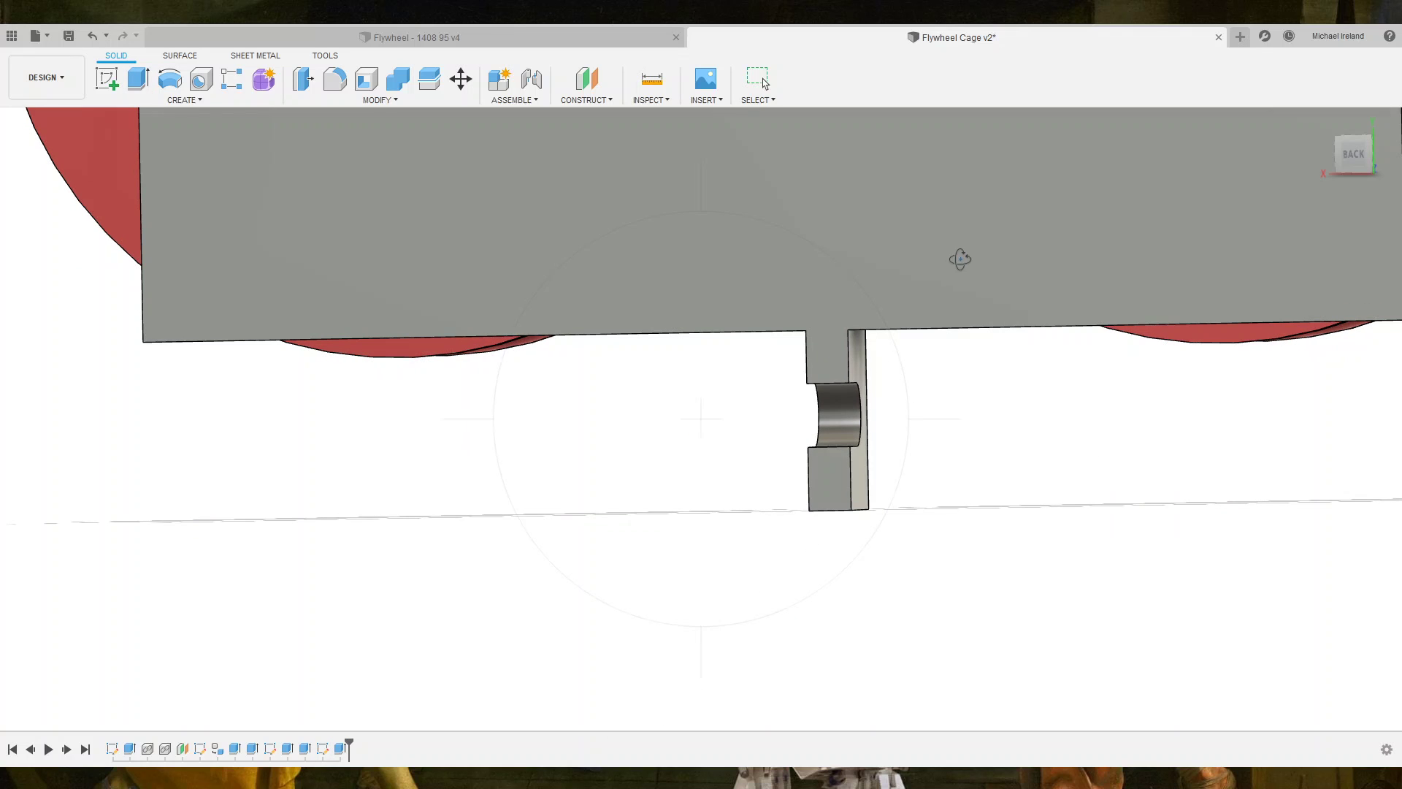
{"action": "mouse_move", "coordinate": [961, 260]}
{"action": "middle_mouse_down", "text": "shift"}
{"action": "mouse_move", "coordinate": [1093, 229]}
{"action": "mouse_move", "coordinate": [1067, 203]}
{"action": "middle_mouse_up", "text": "shift"}
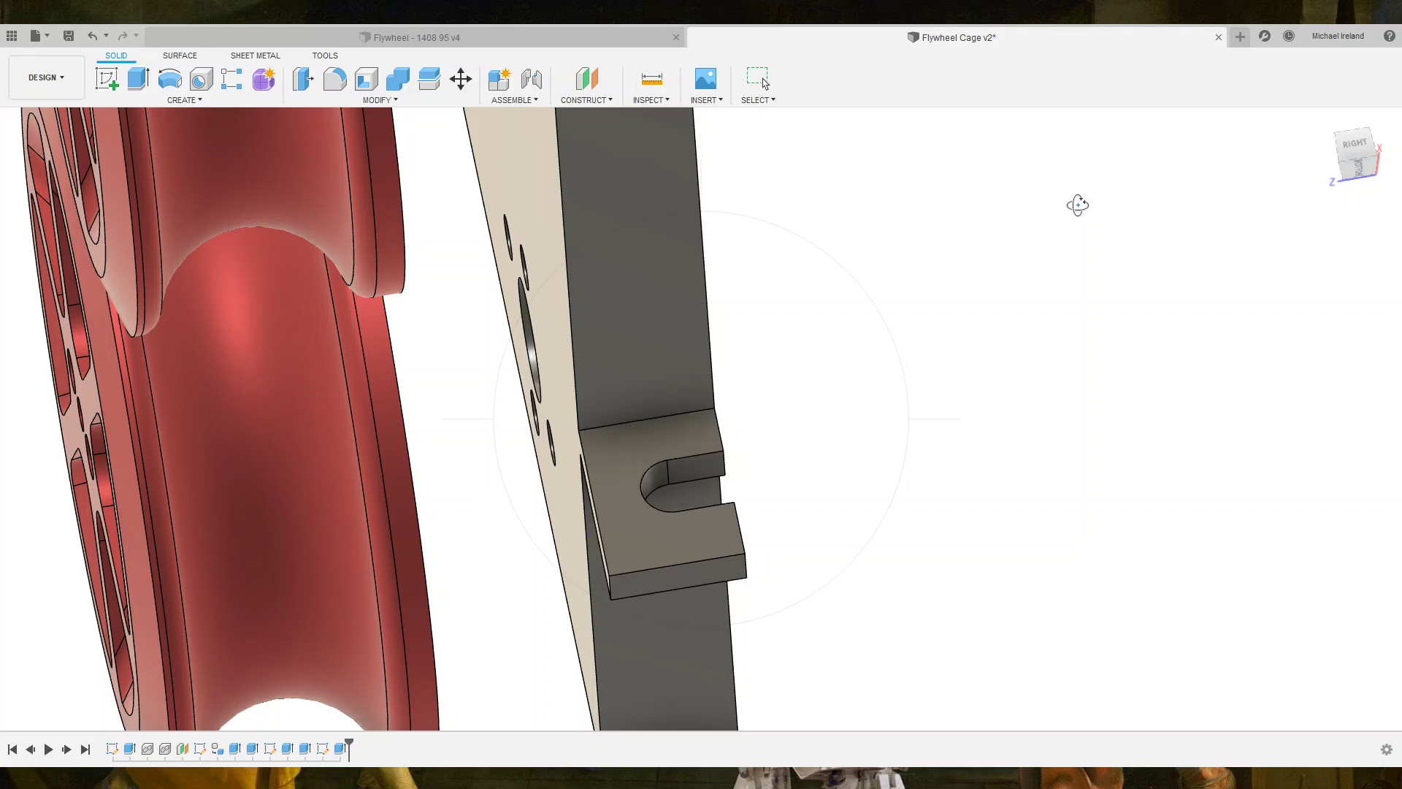
{"action": "left_click", "coordinate": [1360, 169]}
{"action": "scroll", "coordinate": [910, 333], "scroll_direction": "up", "scroll_amount": 2}
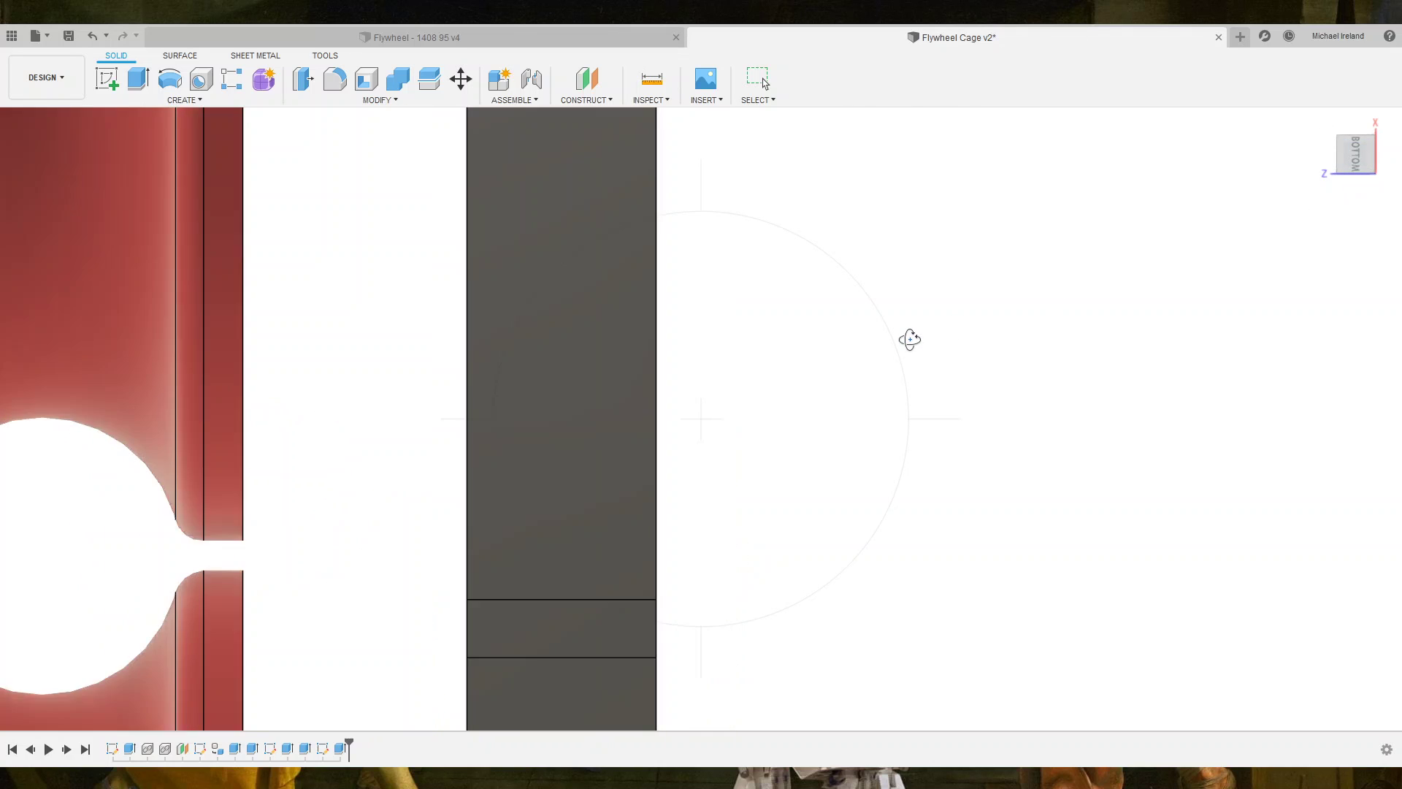
{"action": "scroll", "coordinate": [910, 333], "scroll_direction": "down", "scroll_amount": 3}
{"action": "scroll", "coordinate": [910, 332], "scroll_direction": "down", "scroll_amount": 3}
{"action": "middle_click_drag", "start_coordinate": [911, 333], "coordinate": [1018, 308]}
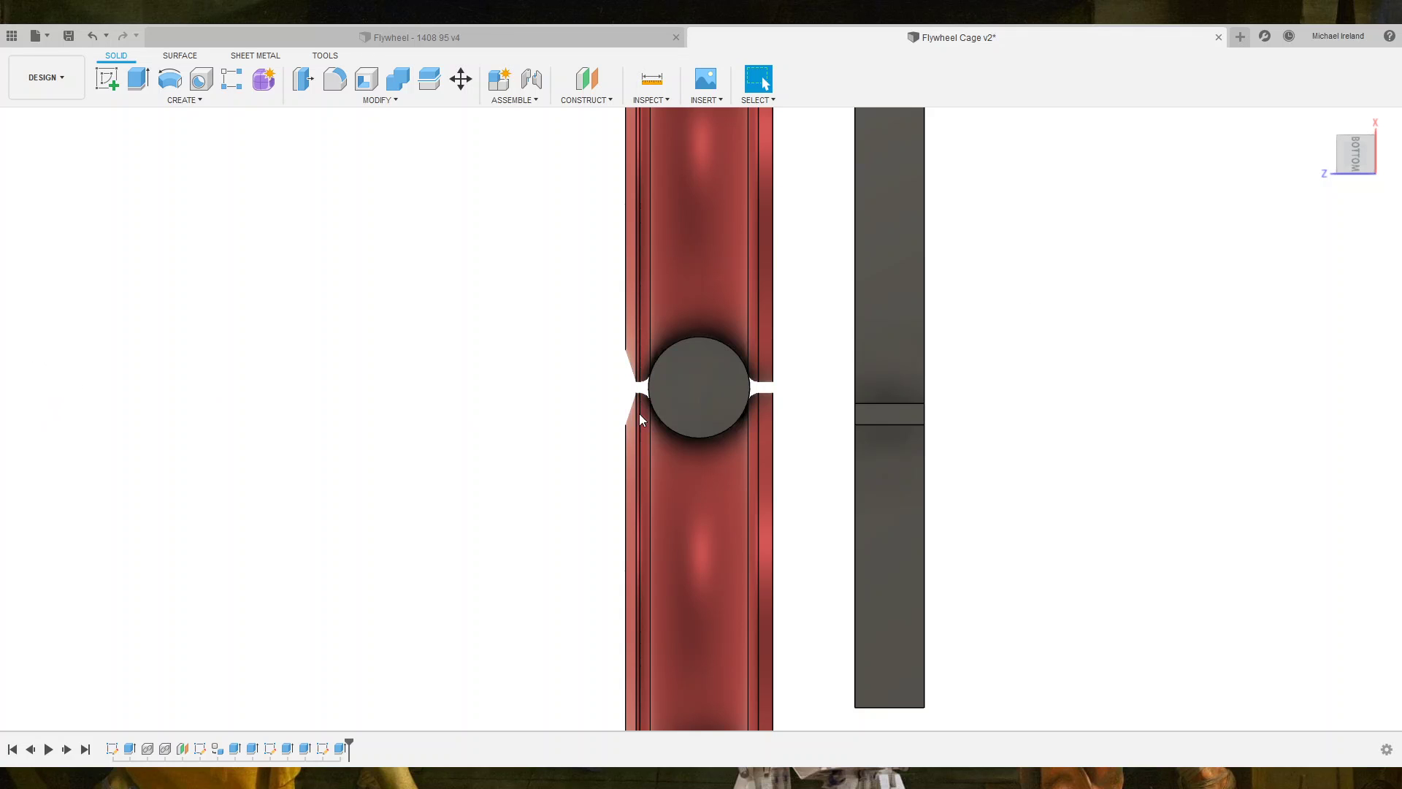
{"action": "scroll", "coordinate": [1045, 458], "scroll_direction": "down", "scroll_amount": 3}
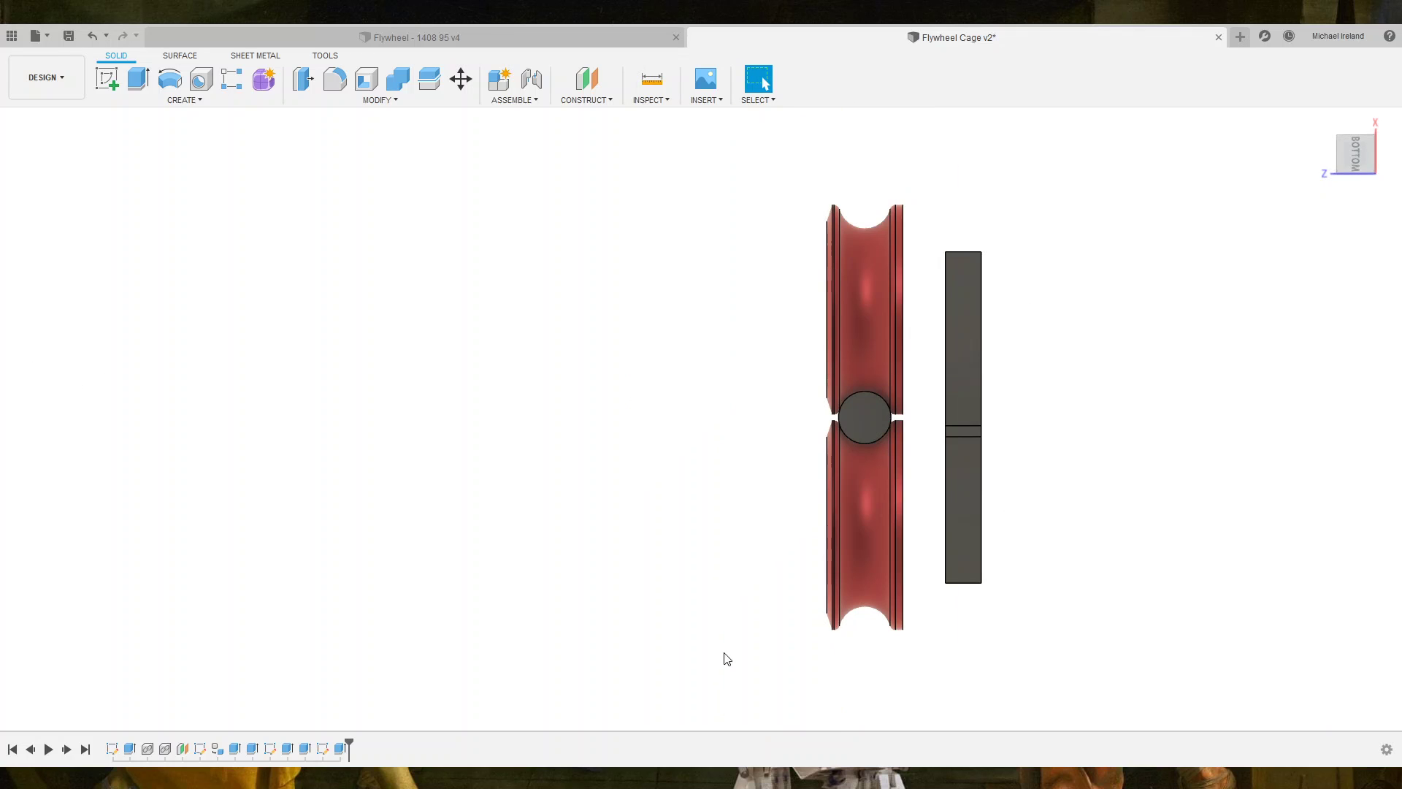
{"action": "middle_click_drag", "start_coordinate": [654, 689], "coordinate": [1083, 453], "text": "shift"}
{"action": "middle_click_drag", "start_coordinate": [744, 641], "coordinate": [905, 446], "text": "shift"}
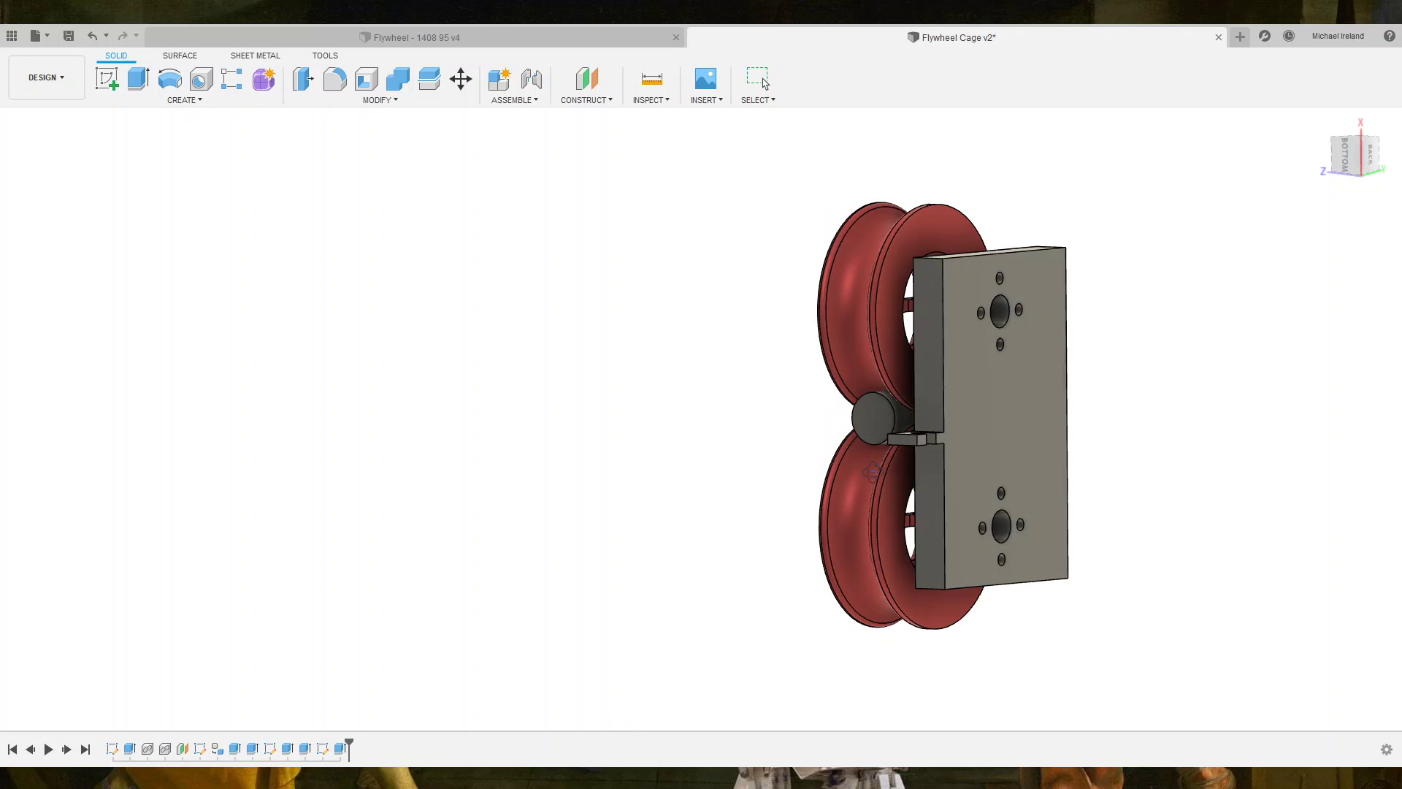
{"action": "scroll", "coordinate": [905, 444], "scroll_direction": "up", "scroll_amount": 3}
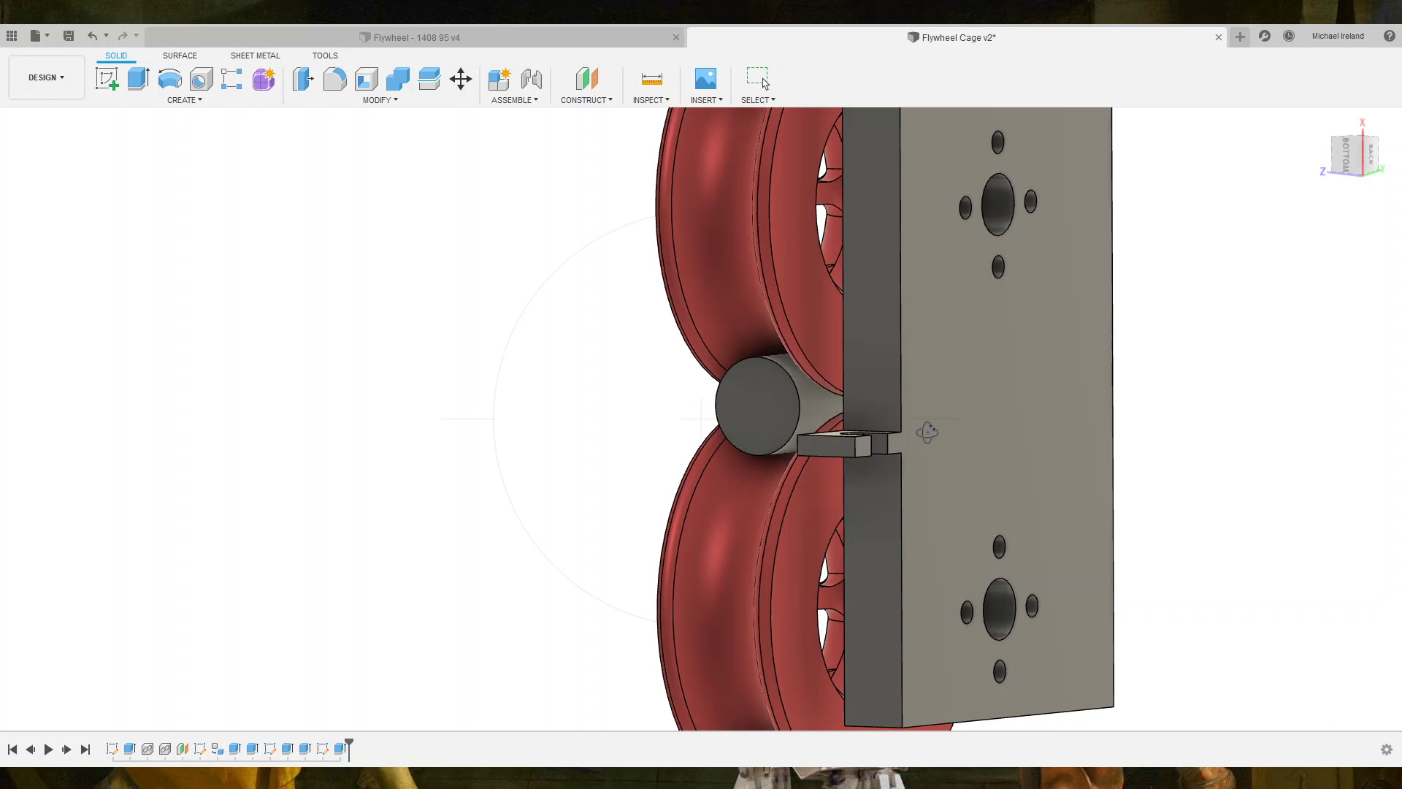
{"action": "left_click", "coordinate": [837, 450]}
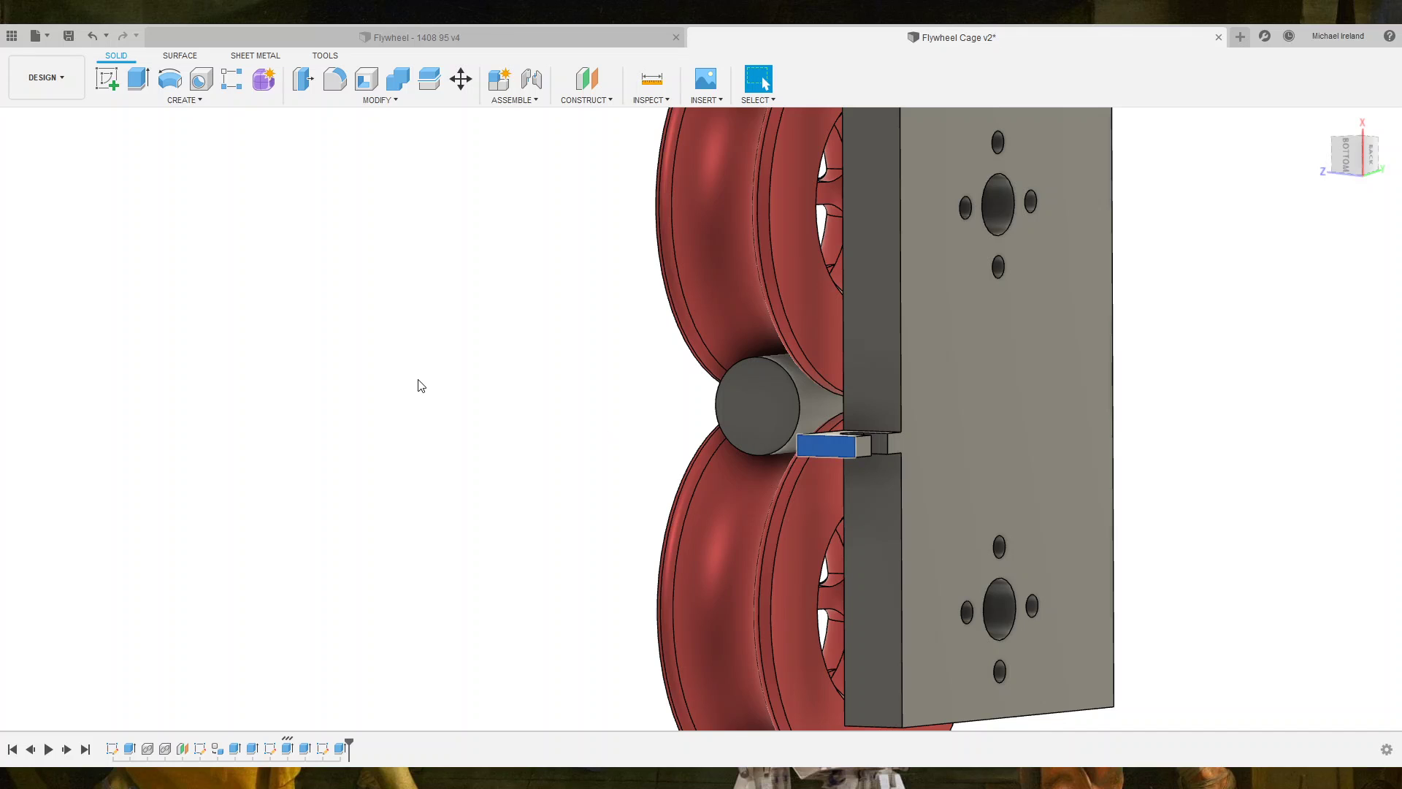
Start a sketch on the plate face and draw a circle centred on the shaft.
{"action": "left_click", "coordinate": [107, 83]}
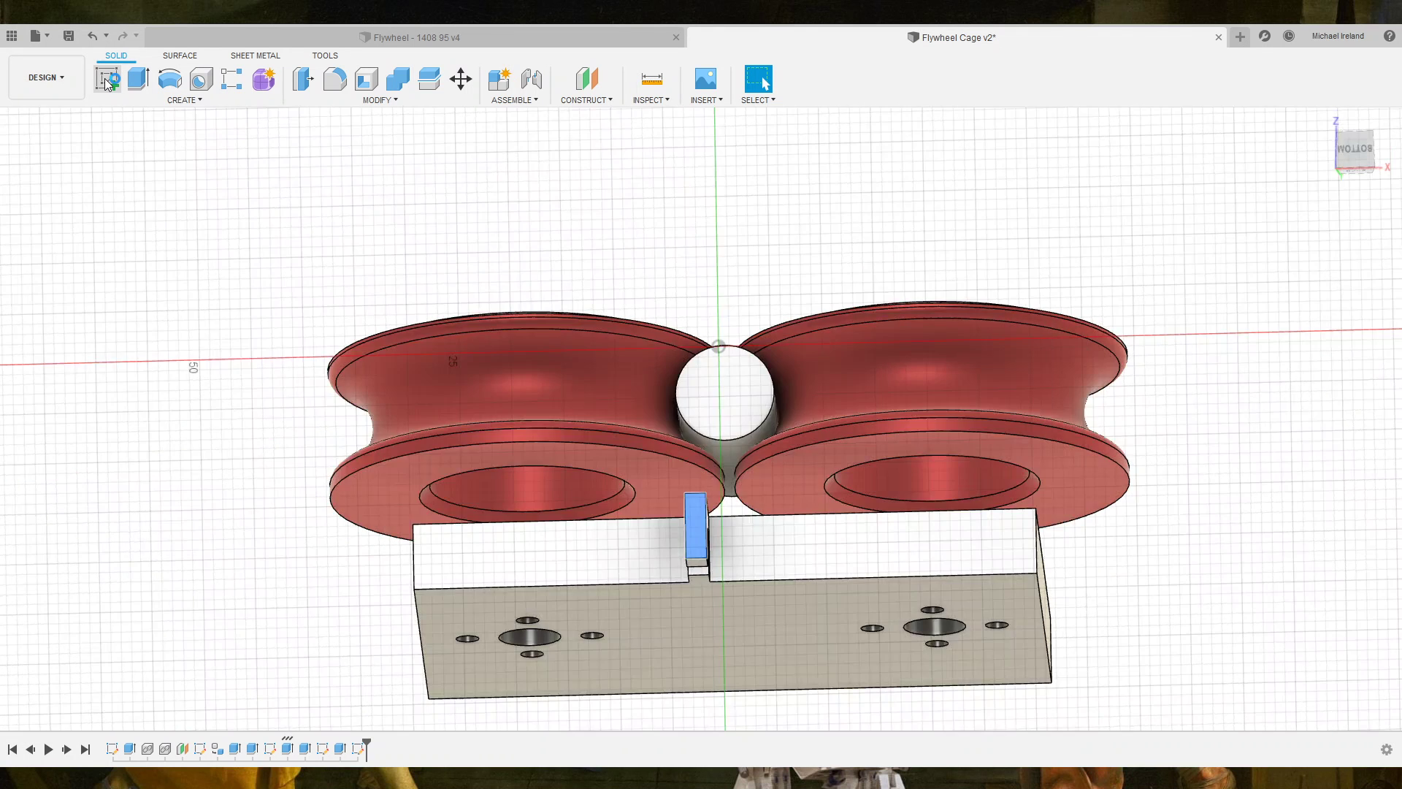
{"action": "middle_click_drag", "start_coordinate": [670, 332], "coordinate": [605, 391]}
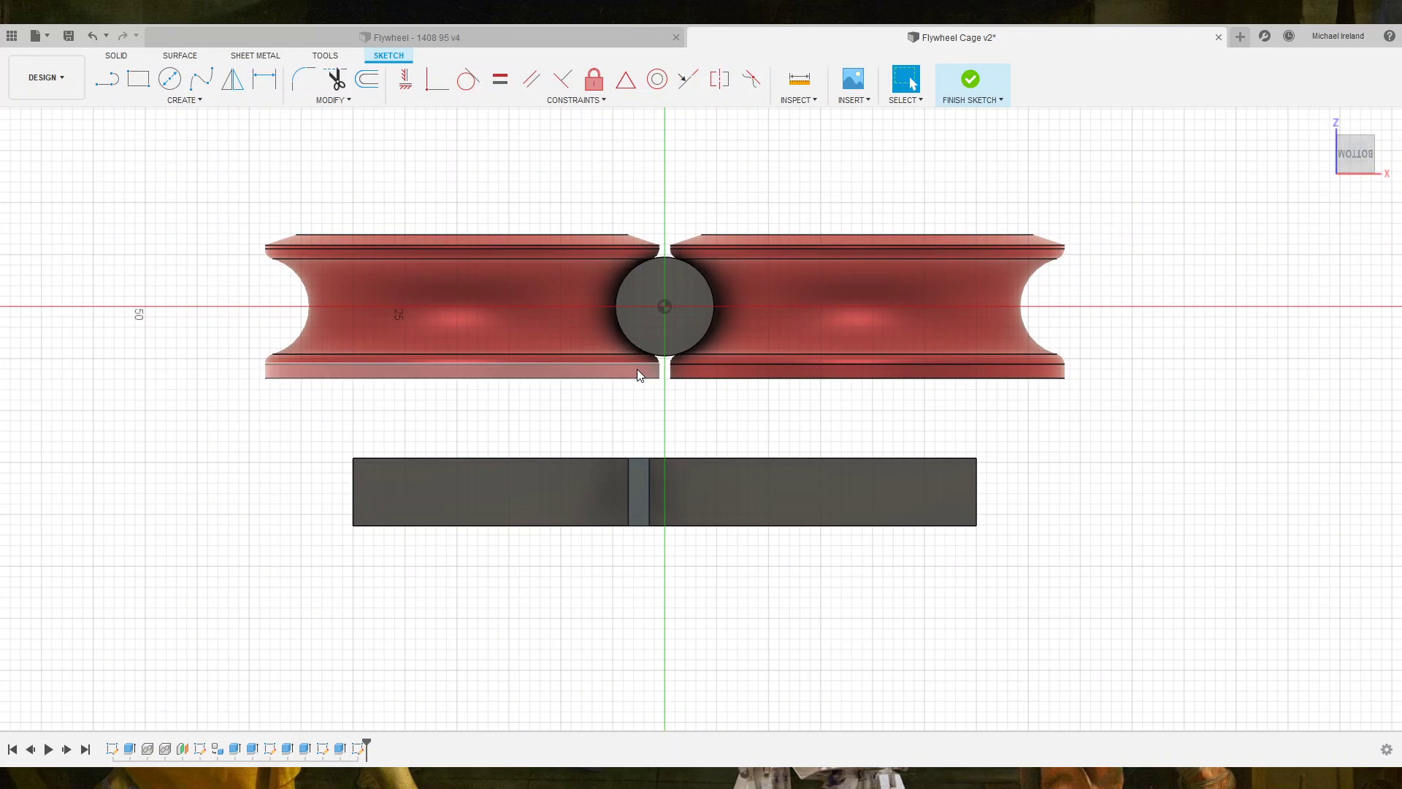
{"action": "key", "text": "c"}
{"action": "left_click", "coordinate": [665, 306]}
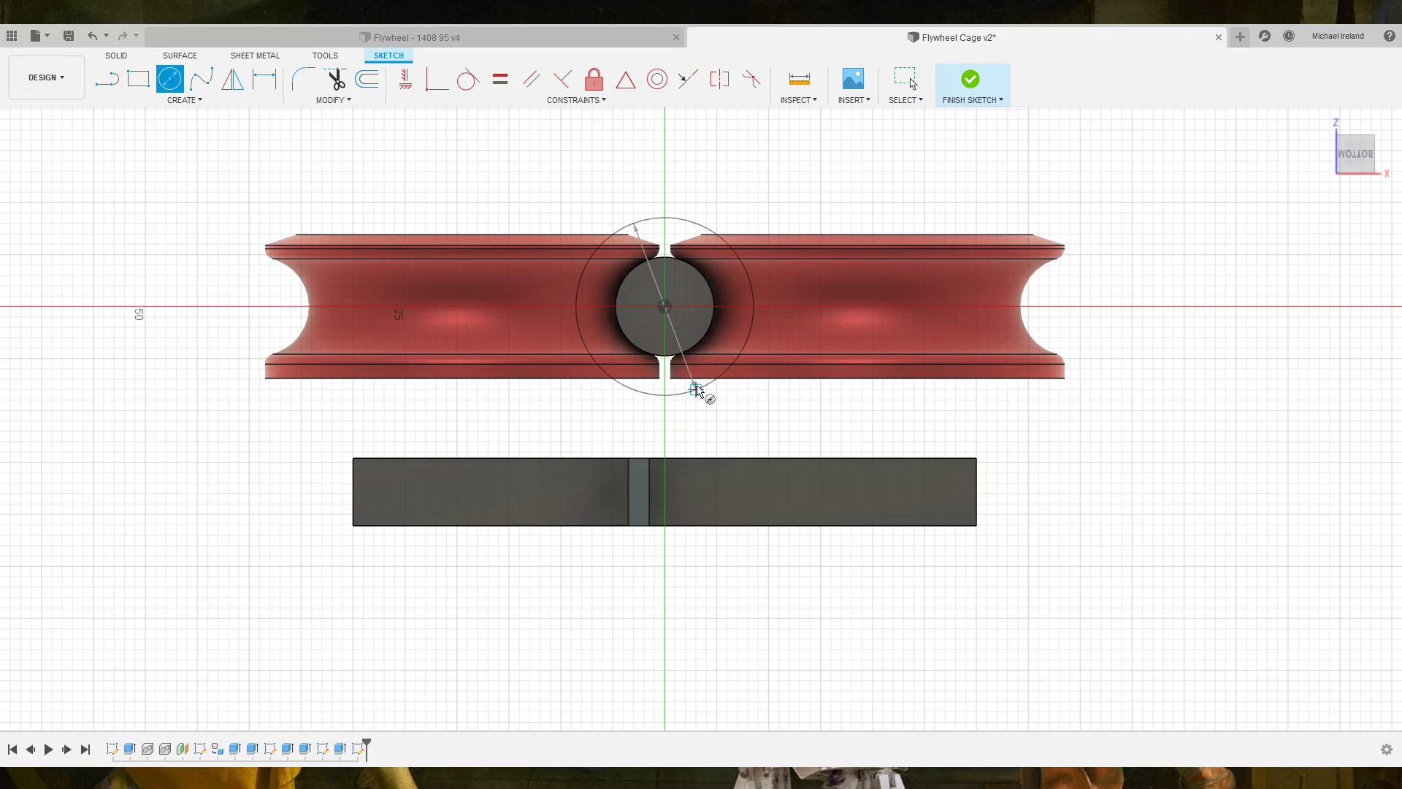
{"action": "left_click", "coordinate": [709, 423]}
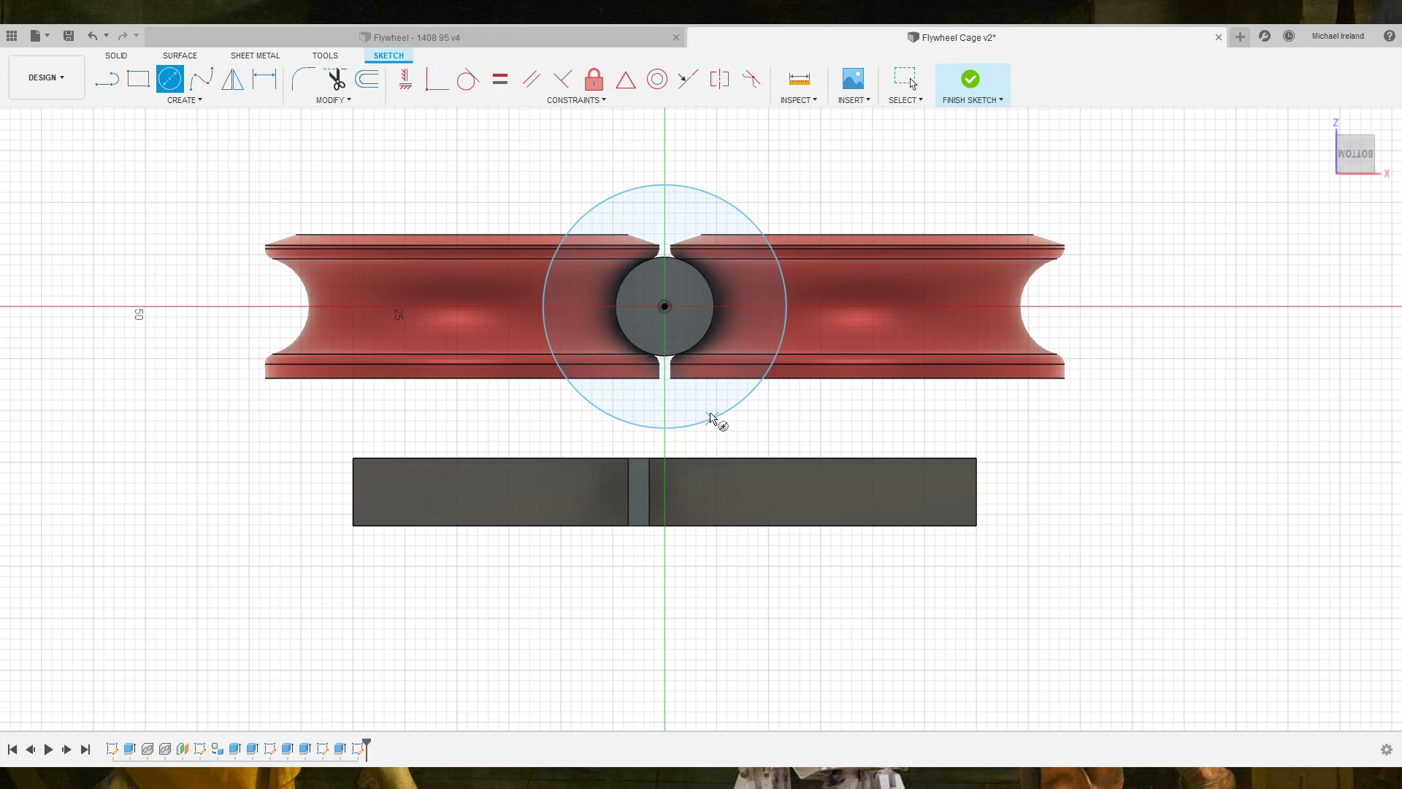
Dimension the circle's diameter to 34, then undo it back to Ø18.50.
{"action": "key", "text": "d"}
{"action": "left_click", "coordinate": [711, 423]}
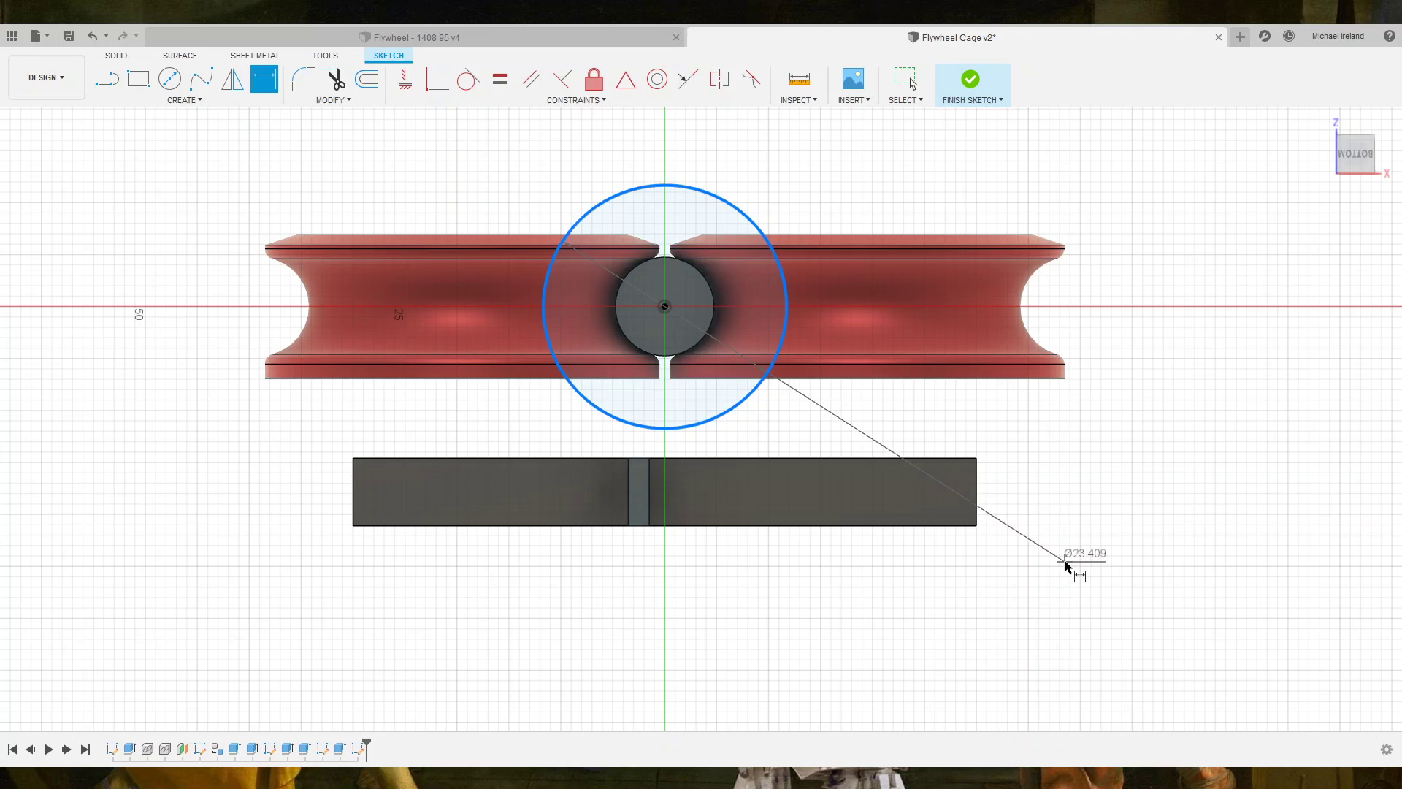
{"action": "left_click", "coordinate": [1067, 564]}
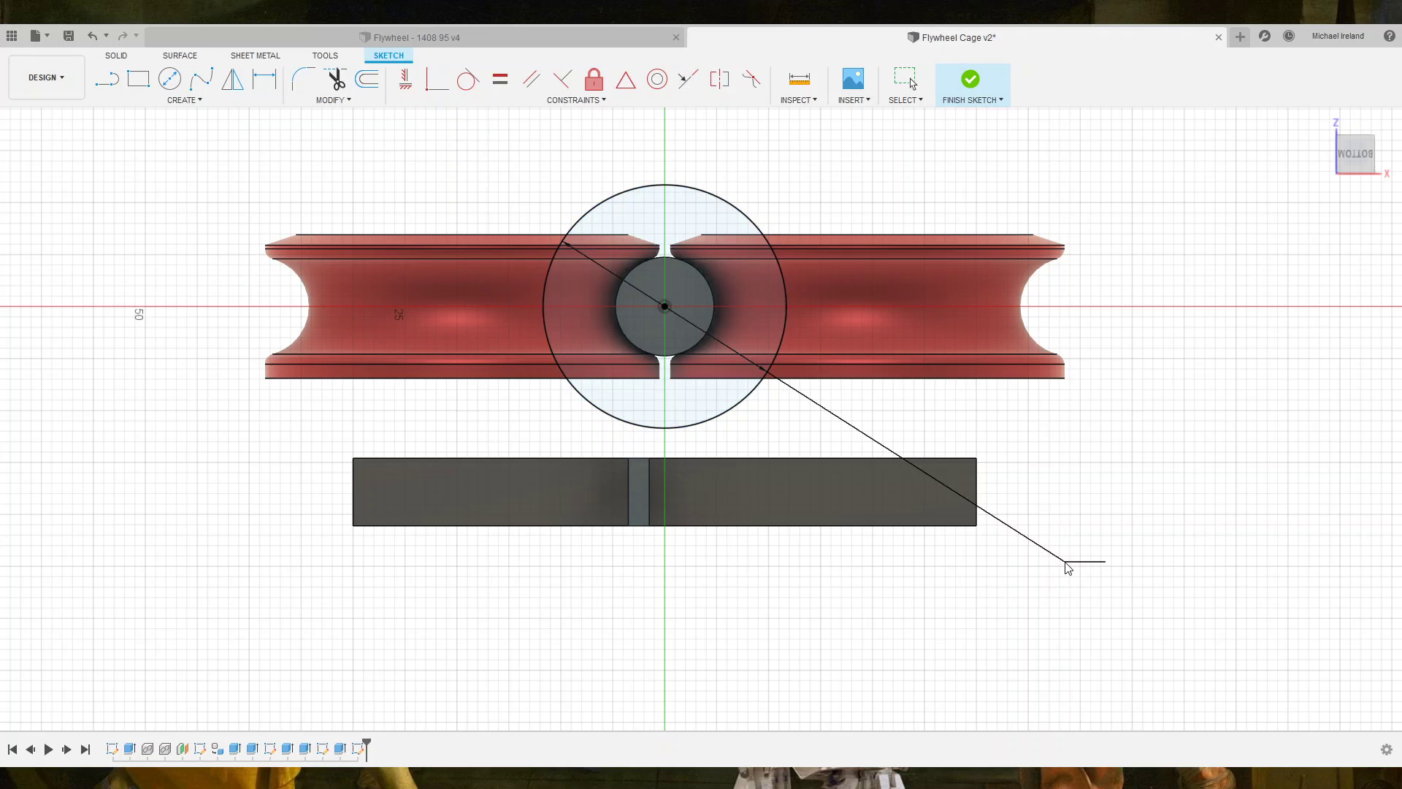
{"action": "type", "text": "34"}
{"action": "key", "text": "Return"}
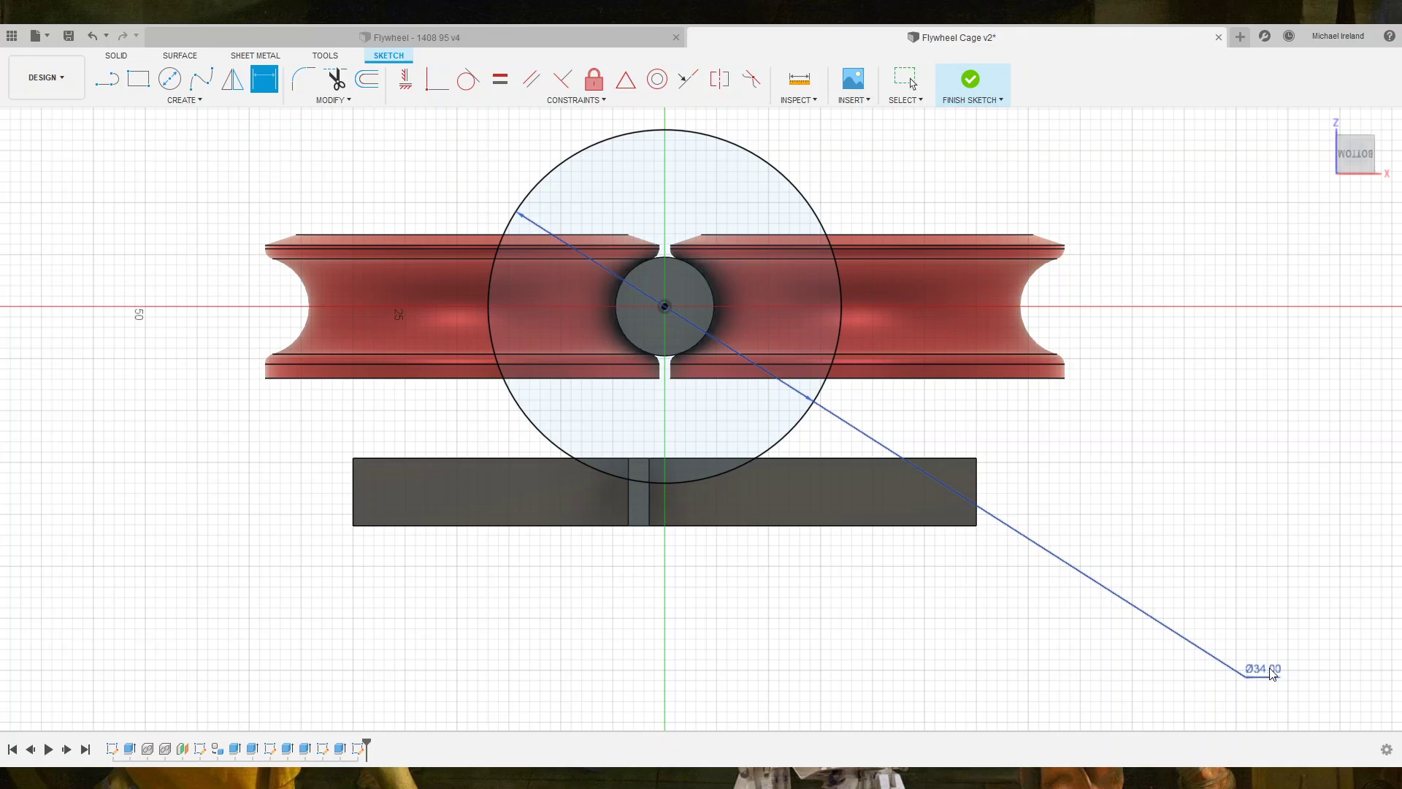
{"action": "key", "text": "Escape"}
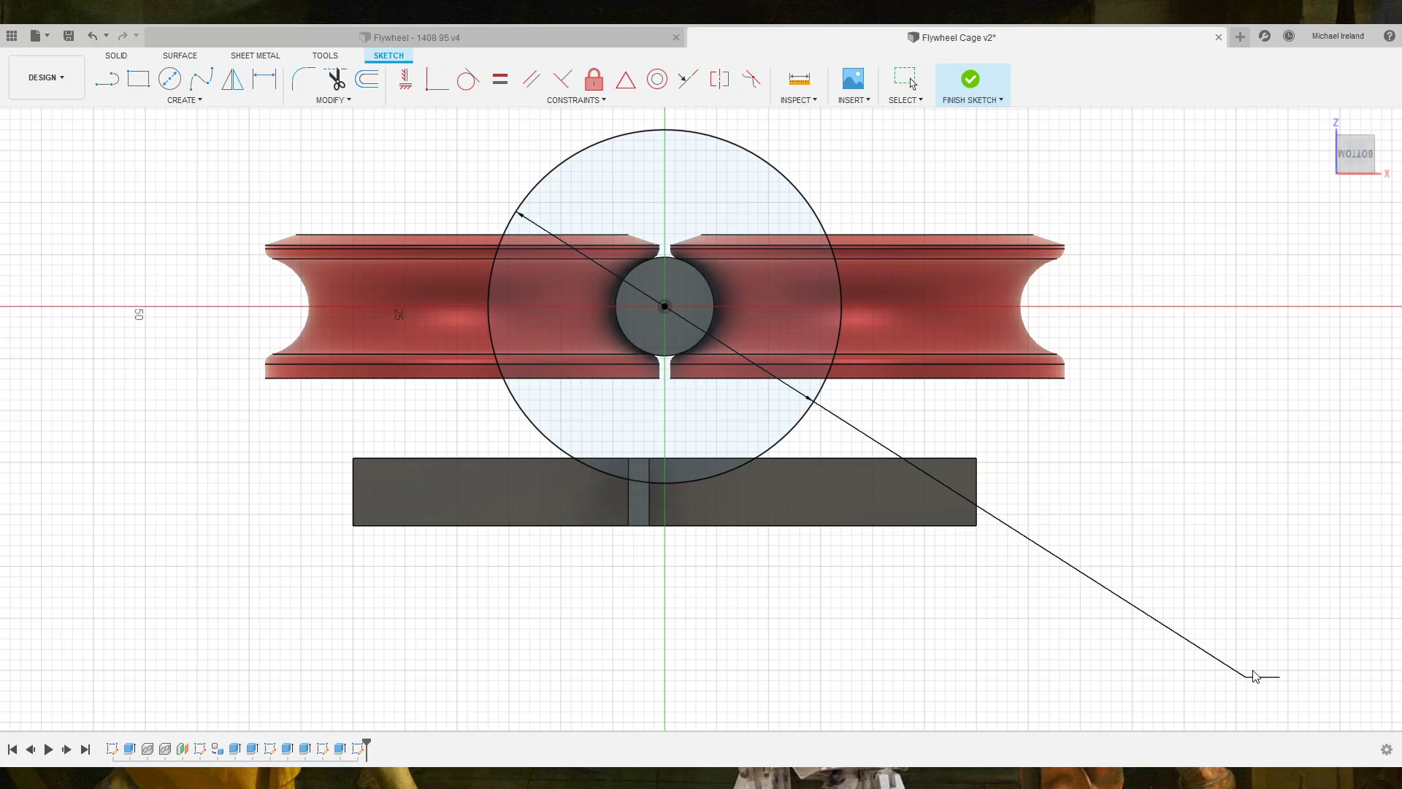
{"action": "key", "text": "ctrl+z"}
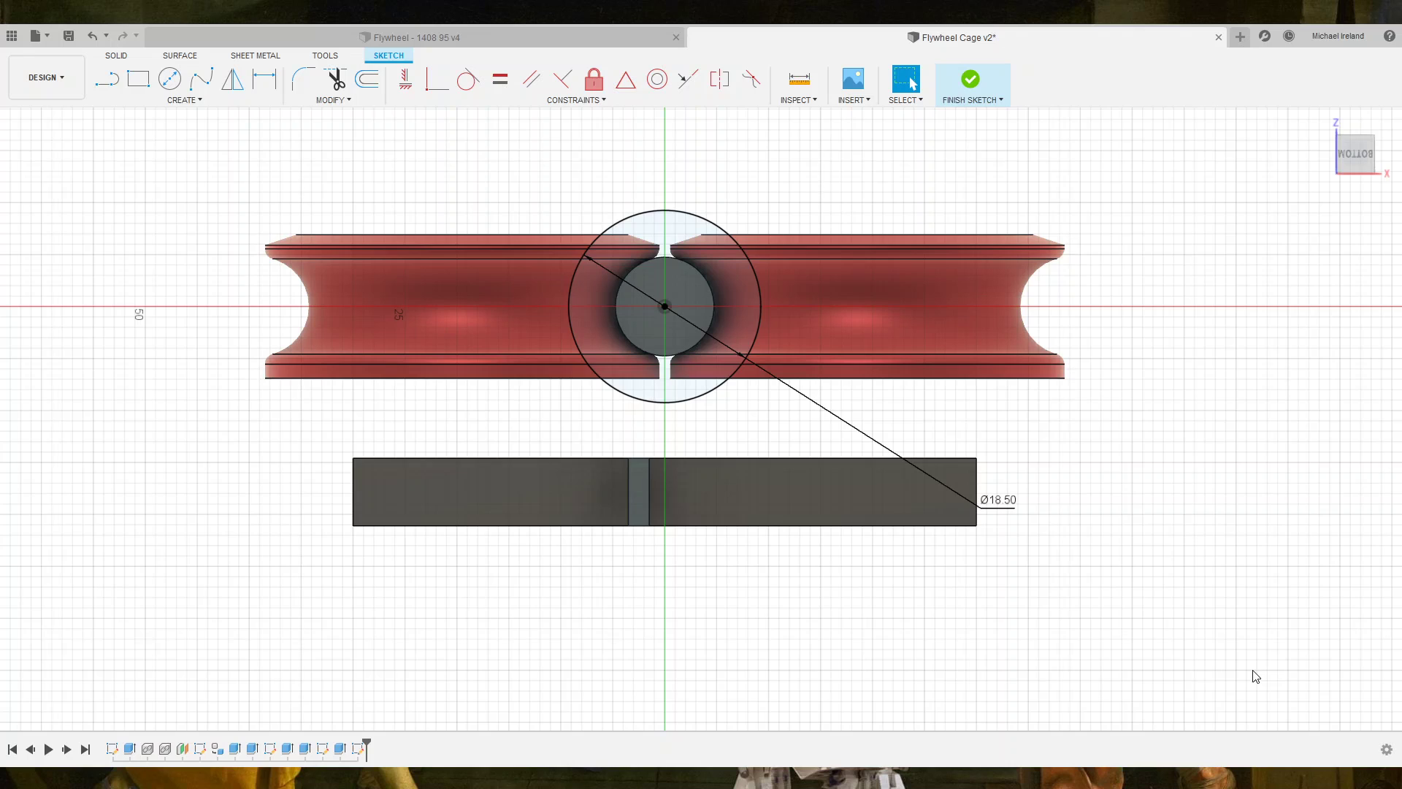
Draw a concentric Ø24.50 outer circle on the sketch origin and view the ring in 3D.
{"action": "key", "text": "c"}
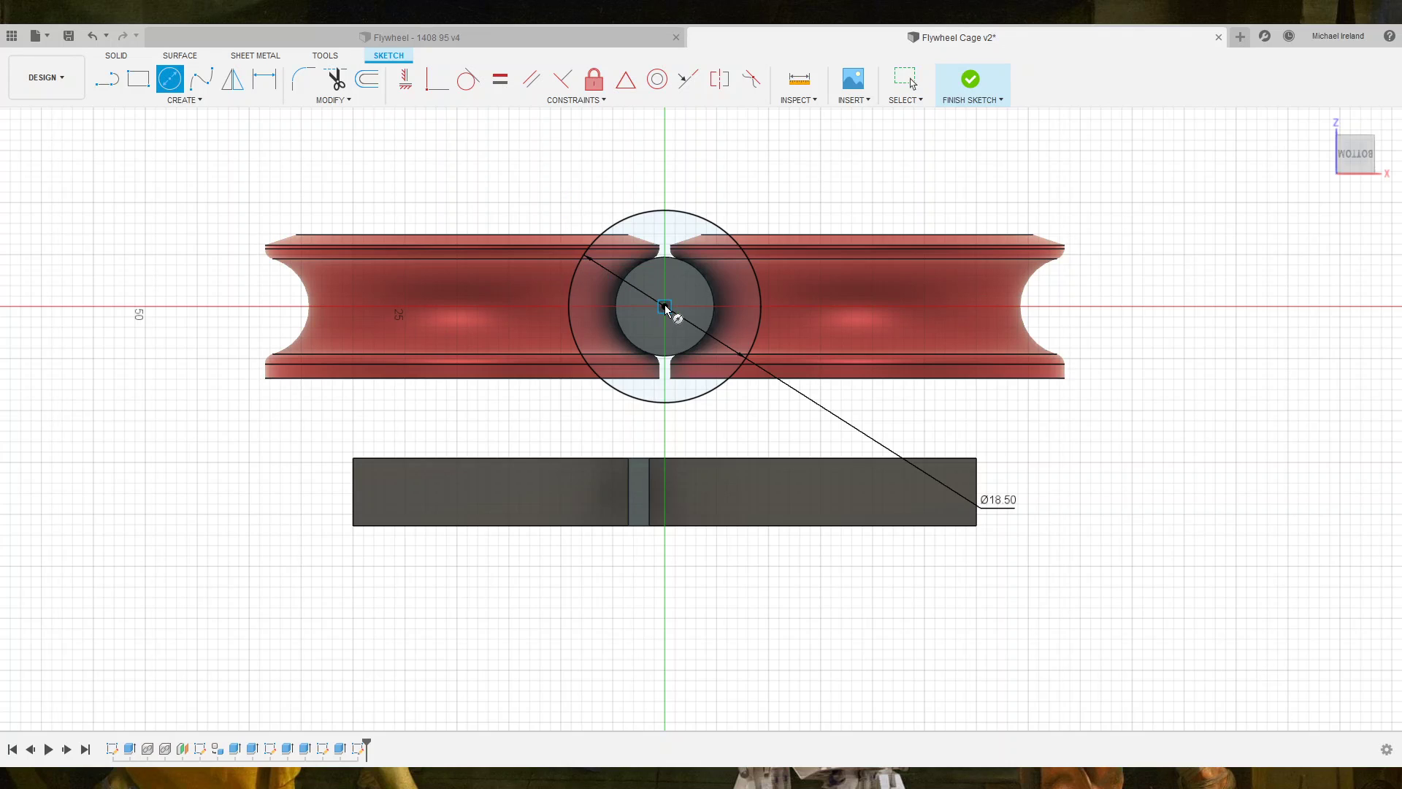
{"action": "left_click", "coordinate": [664, 307]}
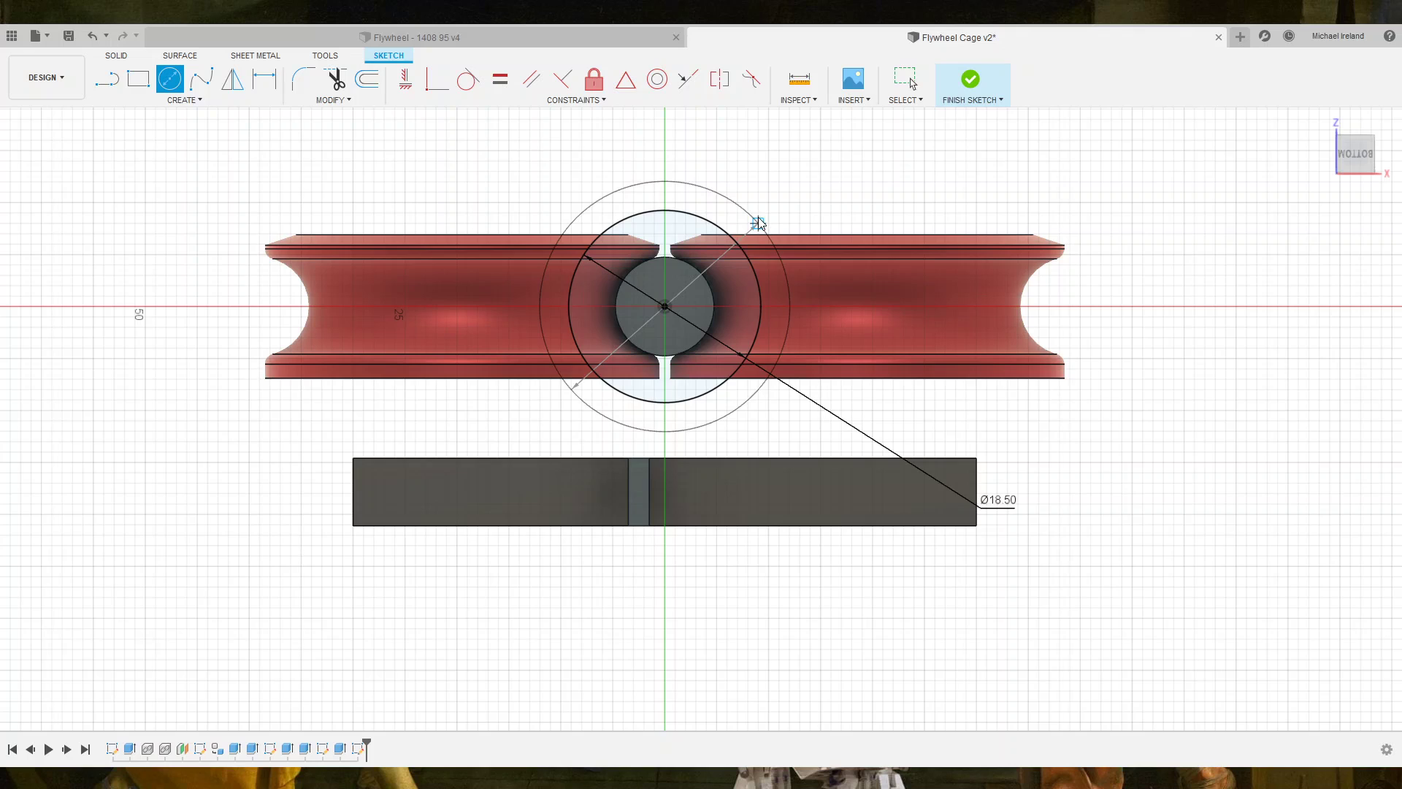
{"action": "left_click", "coordinate": [758, 221]}
{"action": "key", "text": "Escape"}
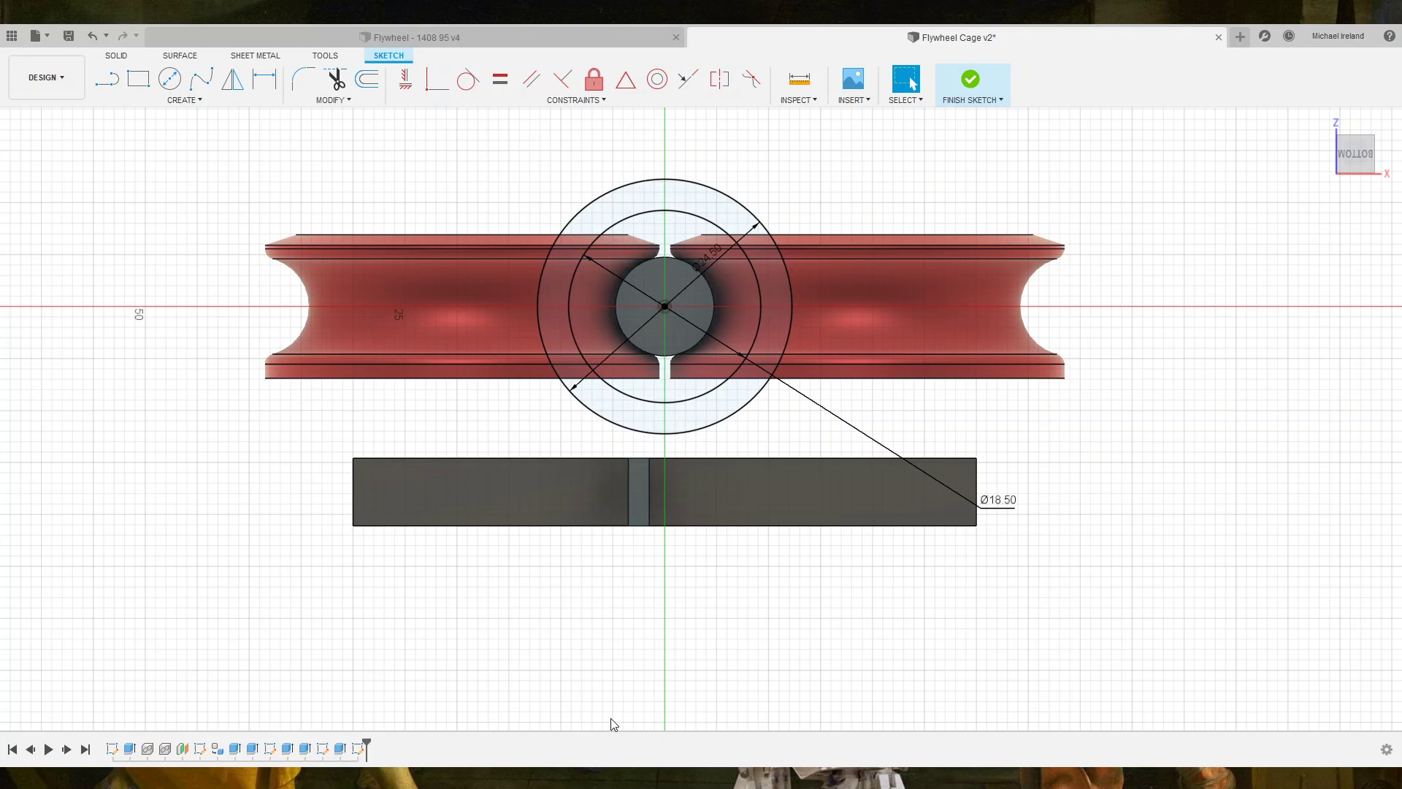
{"action": "mouse_move", "coordinate": [627, 693]}
{"action": "middle_mouse_down", "text": "shift"}
{"action": "mouse_move", "coordinate": [605, 531]}
{"action": "mouse_move", "coordinate": [592, 541]}
{"action": "mouse_move", "coordinate": [694, 532]}
{"action": "mouse_move", "coordinate": [690, 551]}
{"action": "middle_mouse_up", "text": "shift"}
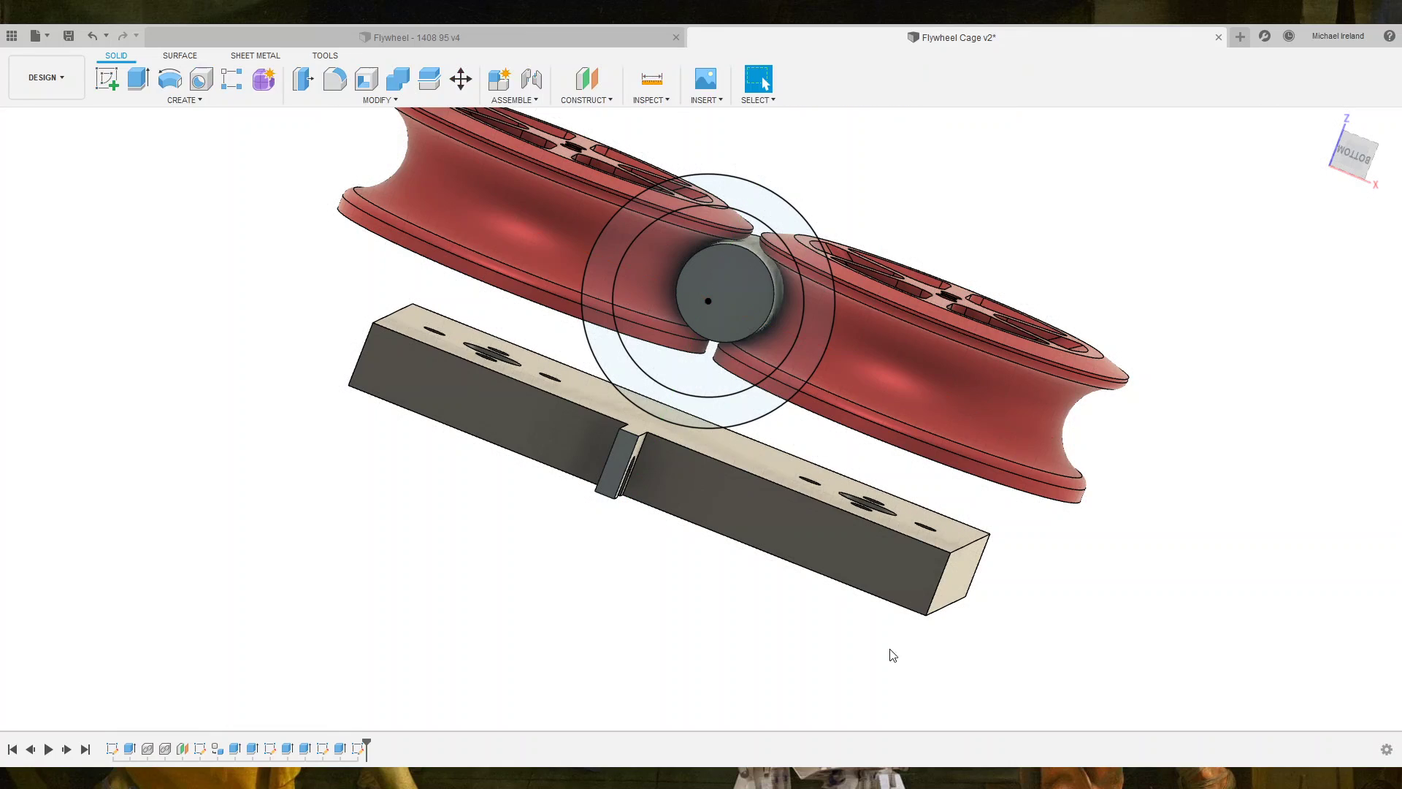
Extrude the ring profile two-sided, 13.00 one way and 7.00 the other.
{"action": "mouse_move", "coordinate": [675, 581]}
{"action": "middle_mouse_down", "text": "shift"}
{"action": "mouse_move", "coordinate": [708, 597]}
{"action": "mouse_move", "coordinate": [695, 585]}
{"action": "mouse_move", "coordinate": [789, 592]}
{"action": "mouse_move", "coordinate": [795, 605]}
{"action": "mouse_move", "coordinate": [739, 494]}
{"action": "middle_mouse_up", "text": "shift"}
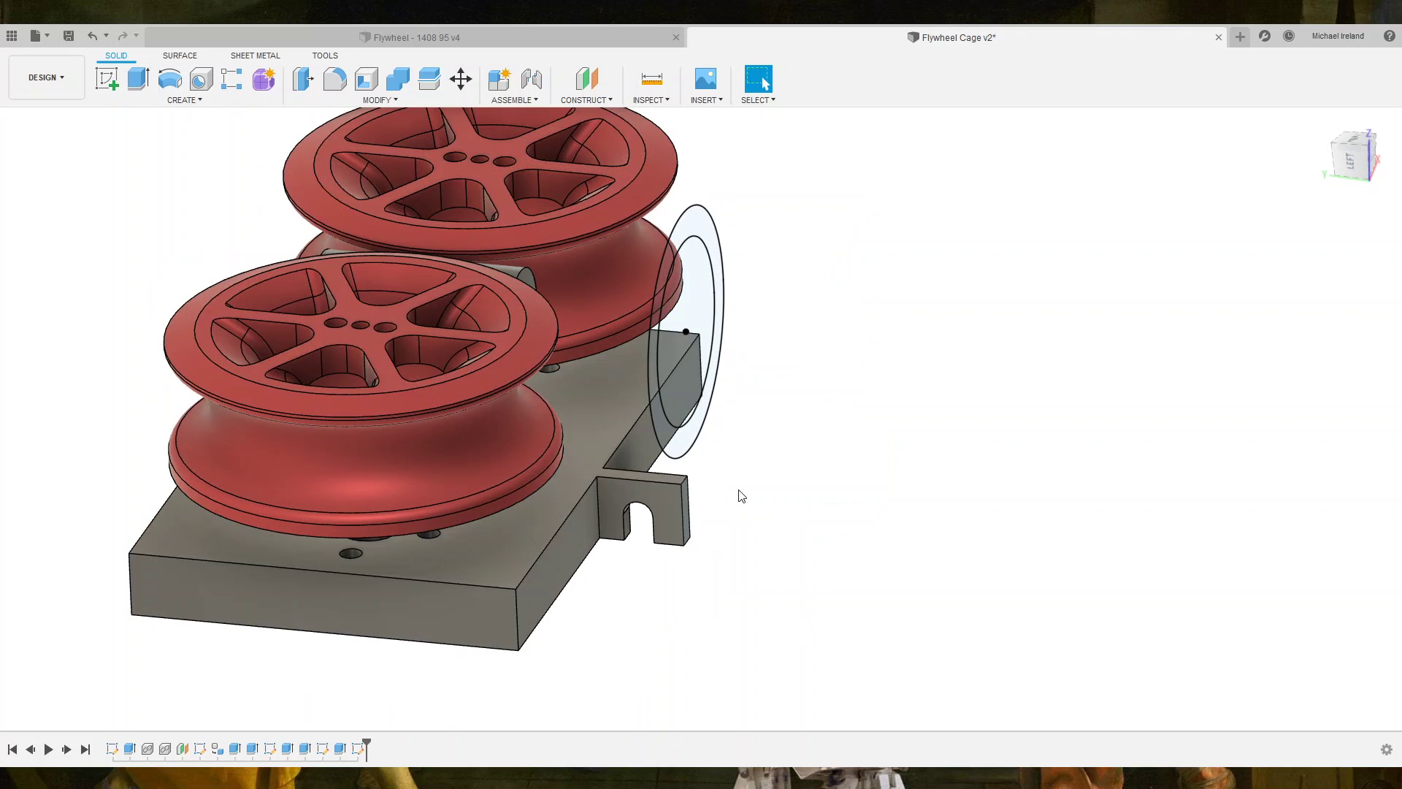
{"action": "left_click", "coordinate": [691, 447]}
{"action": "key", "text": "e"}
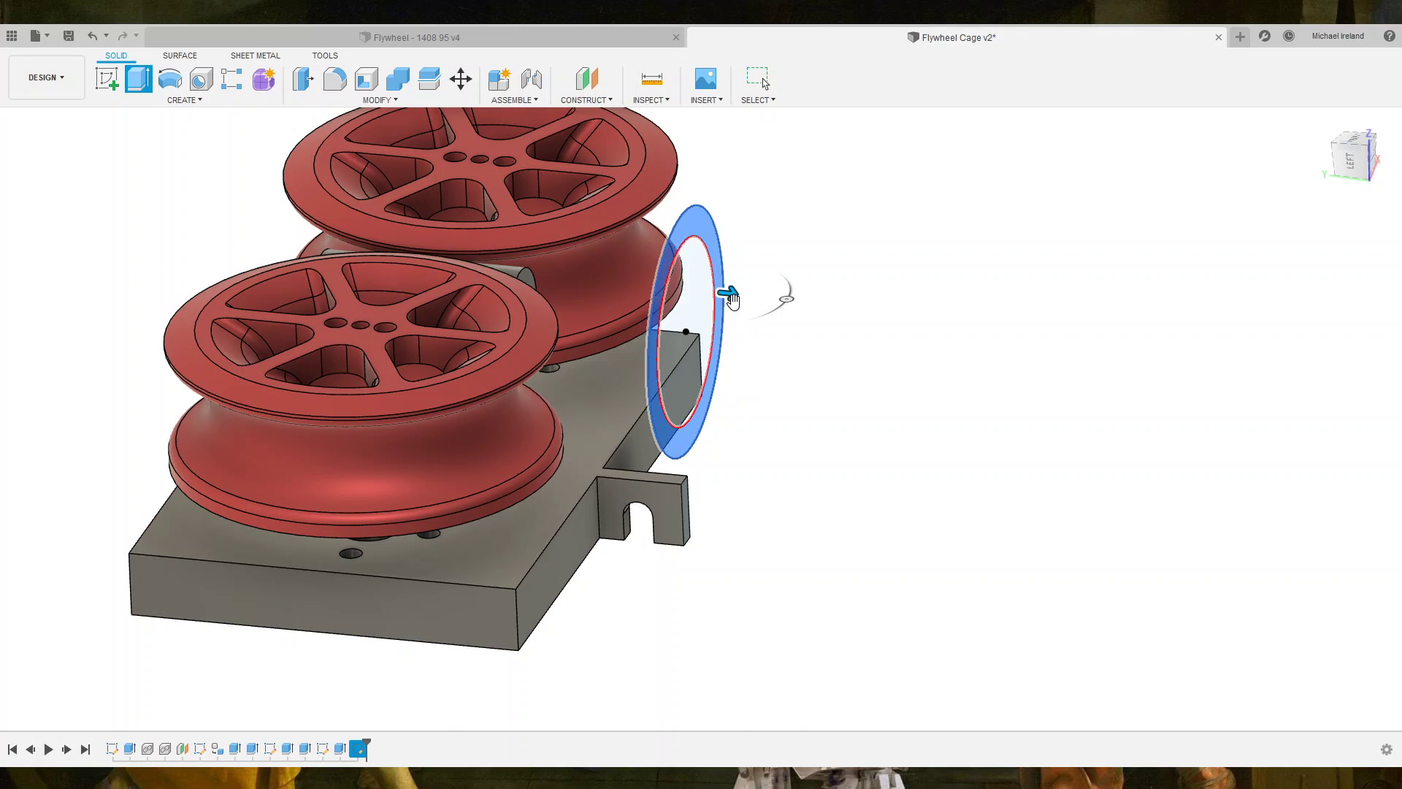
{"action": "left_click_drag", "start_coordinate": [732, 299], "coordinate": [856, 305]}
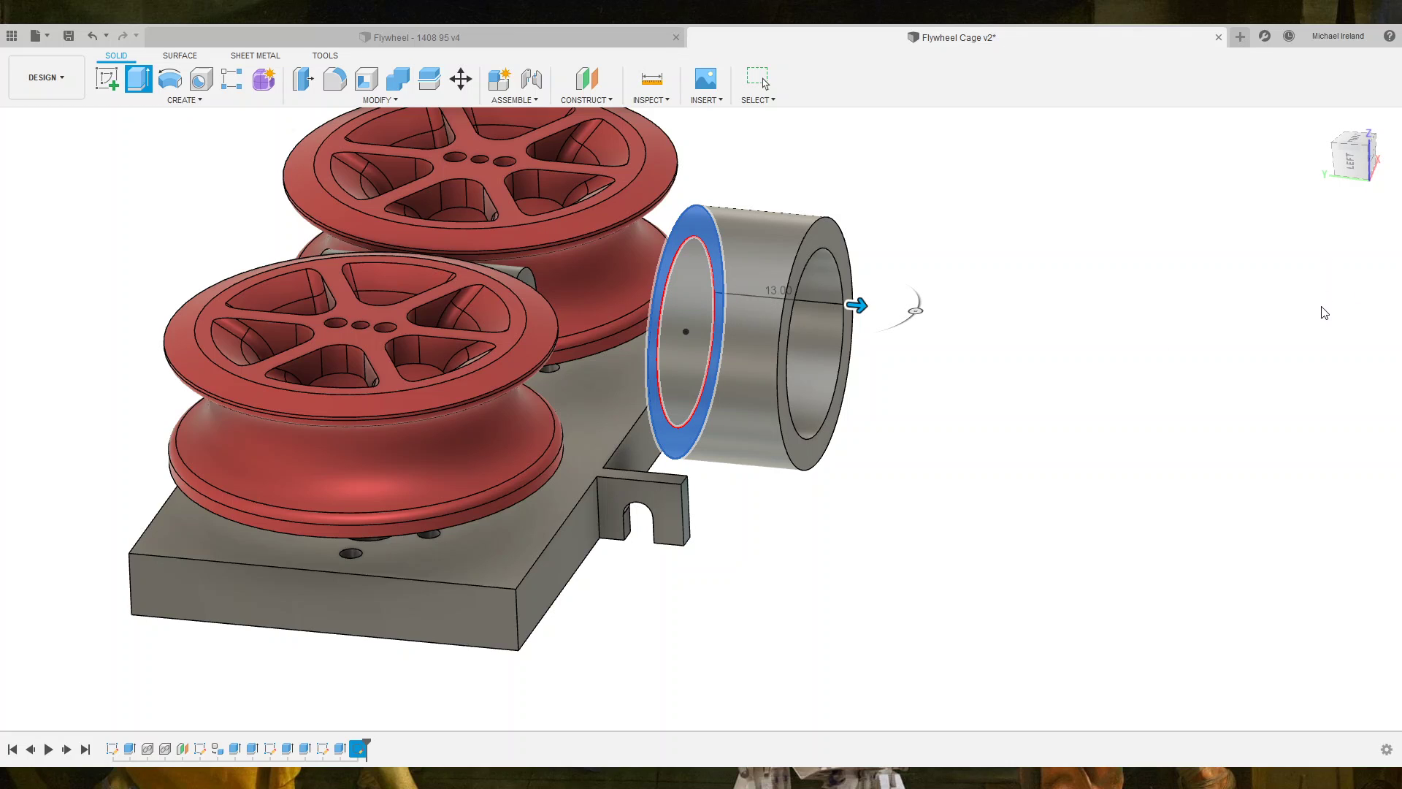
{"action": "left_click_drag", "start_coordinate": [682, 297], "coordinate": [652, 288]}
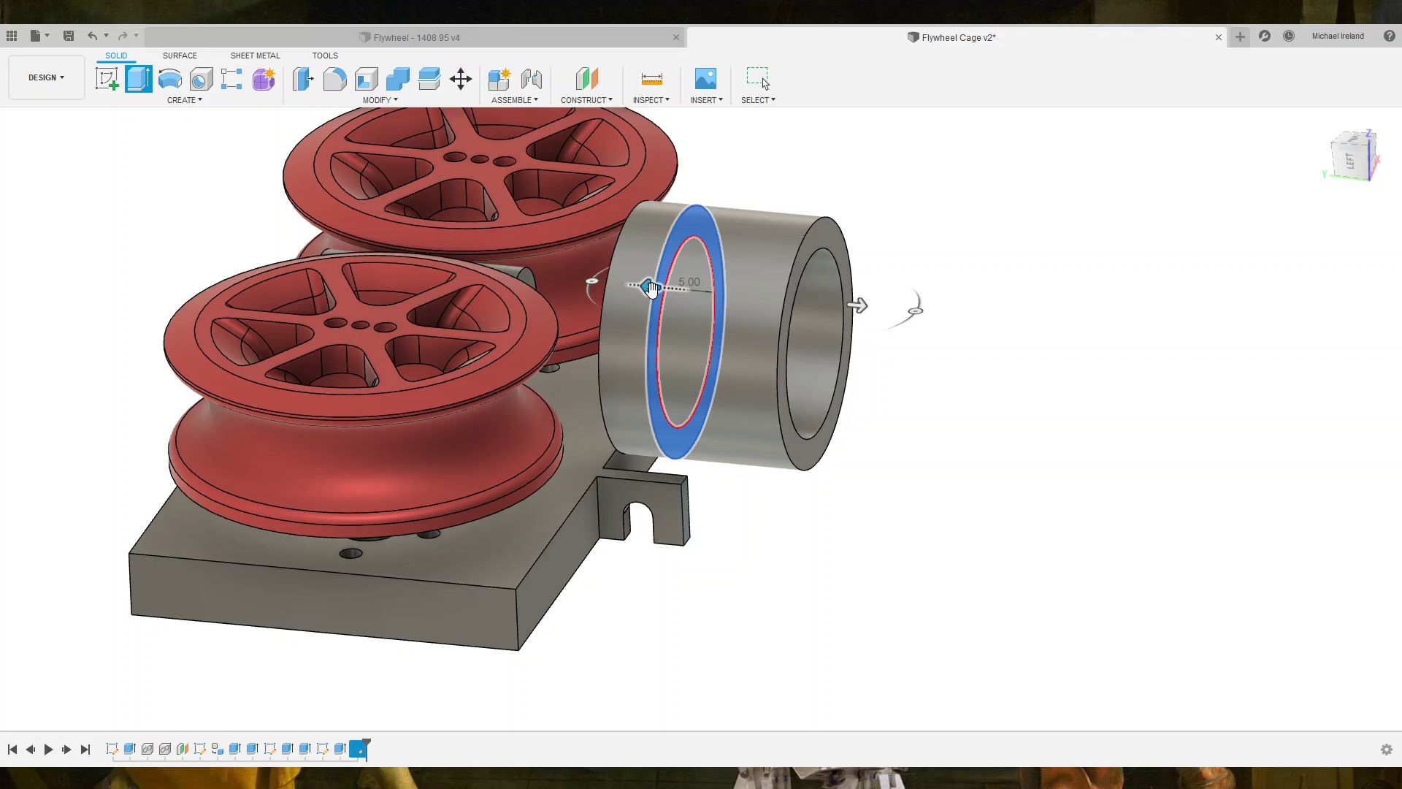
{"action": "left_click", "coordinate": [1348, 168]}
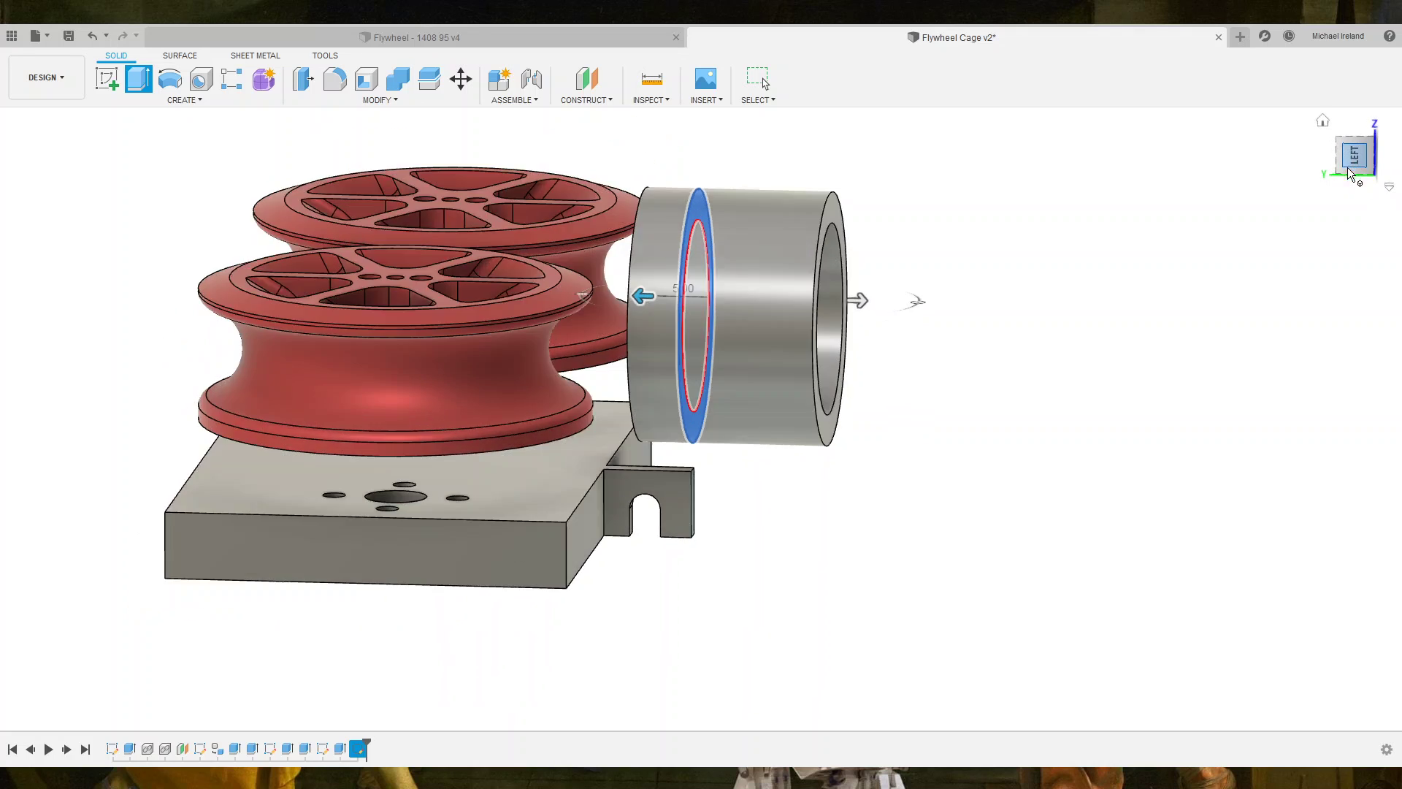
{"action": "left_click_drag", "start_coordinate": [632, 307], "coordinate": [610, 308]}
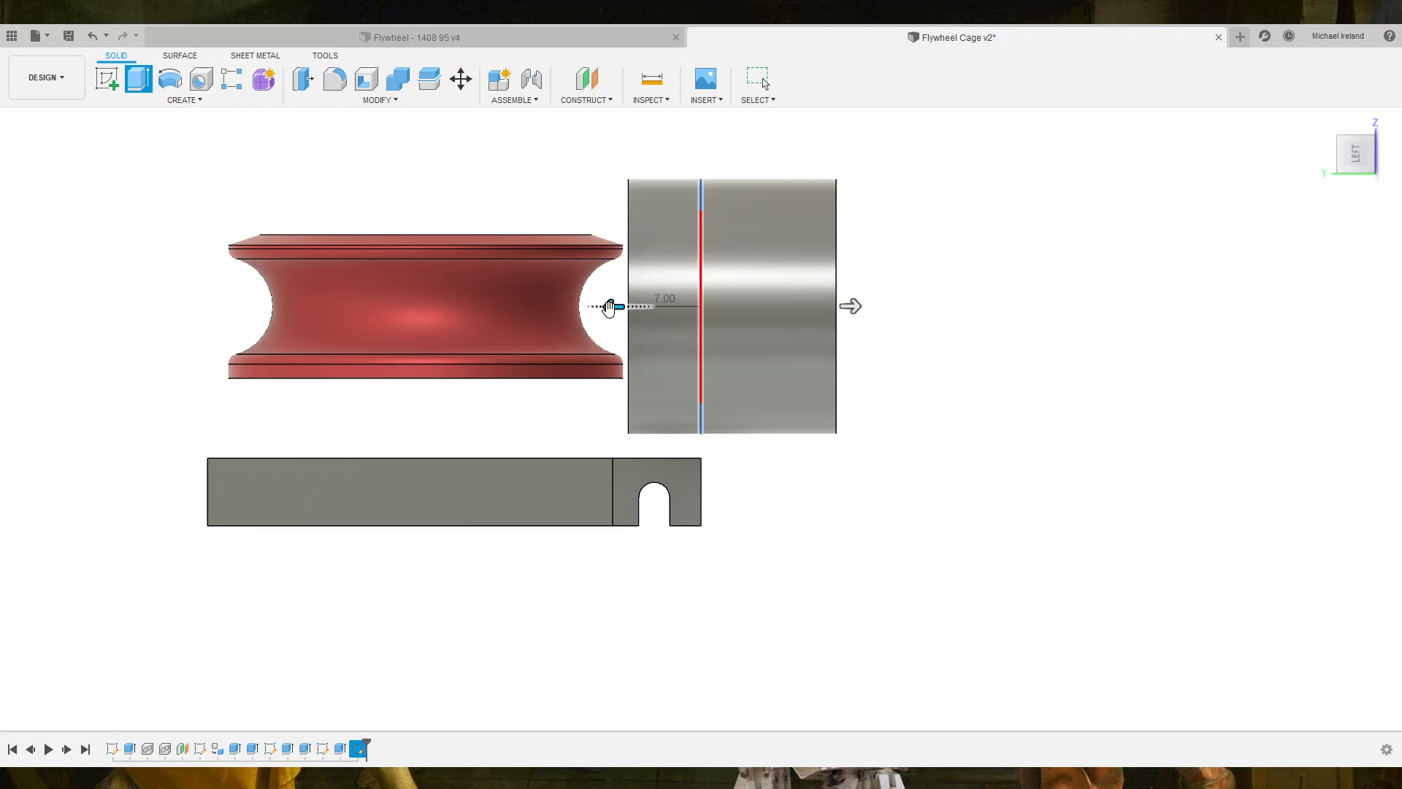
{"action": "key", "text": "Return"}
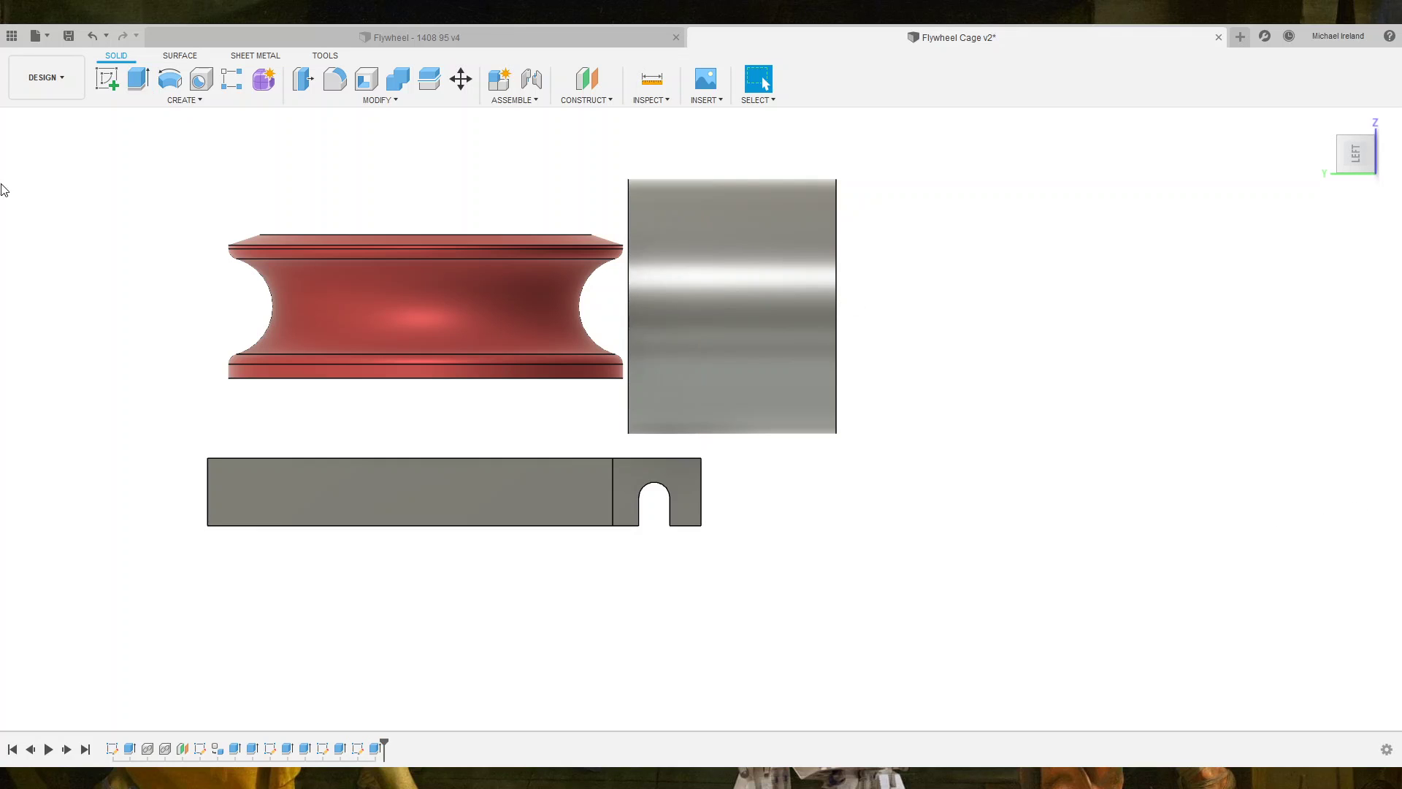
{"action": "key", "text": "F4"}
{"action": "left_click_drag", "start_coordinate": [842, 478], "coordinate": [548, 453]}
{"action": "key", "text": "Escape"}
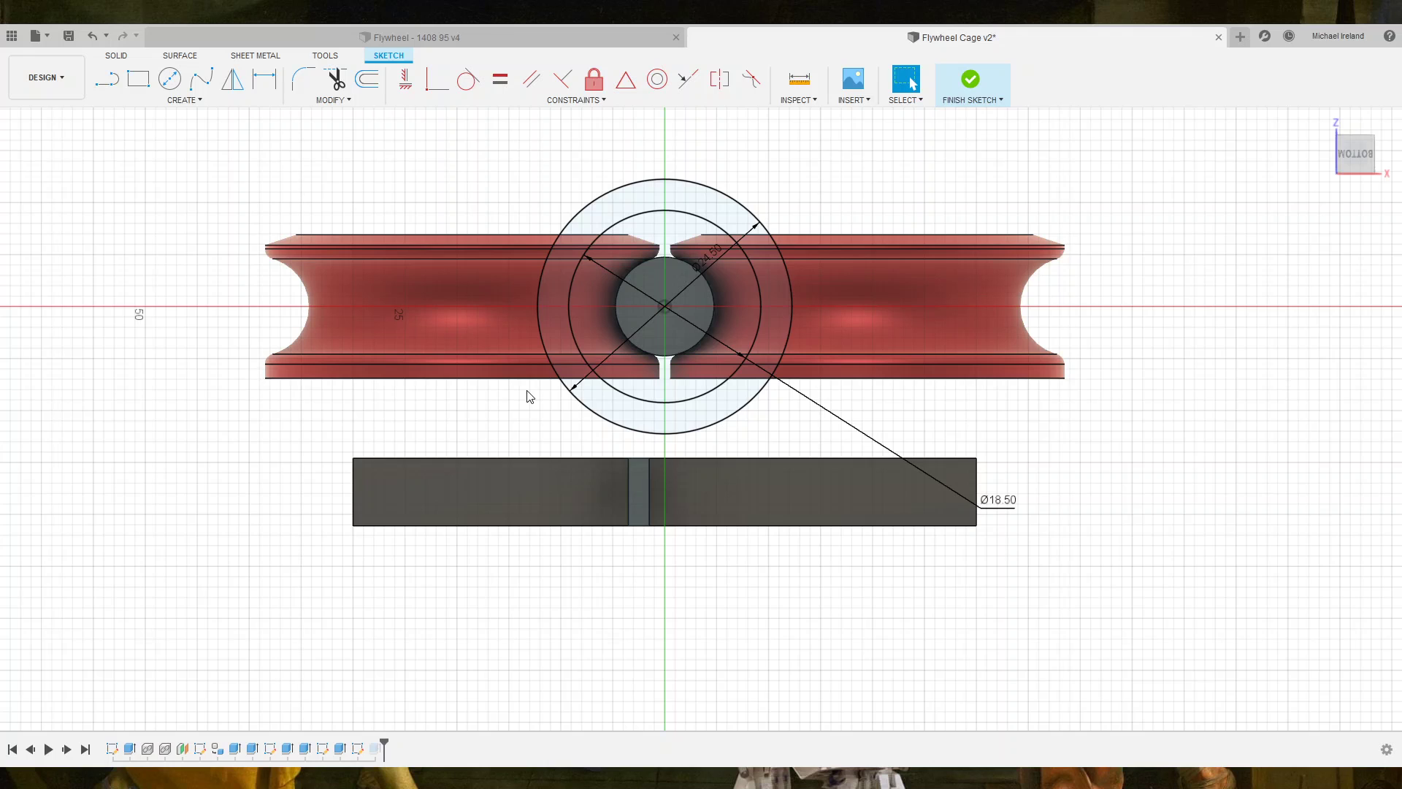
Draw a horizontal line across the ring, then delete it as misplaced.
{"action": "key", "text": "l"}
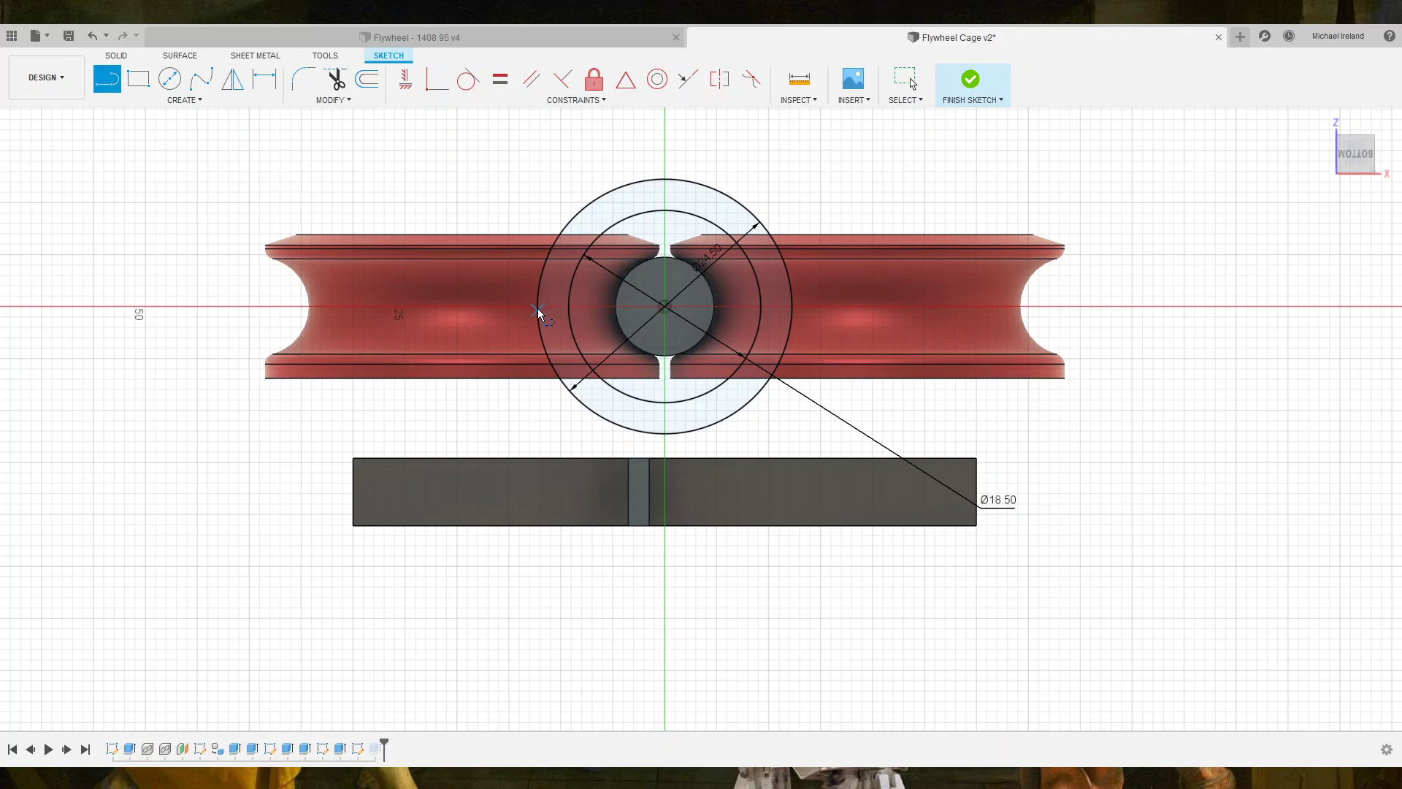
{"action": "scroll", "coordinate": [540, 299], "scroll_direction": "up", "scroll_amount": 2}
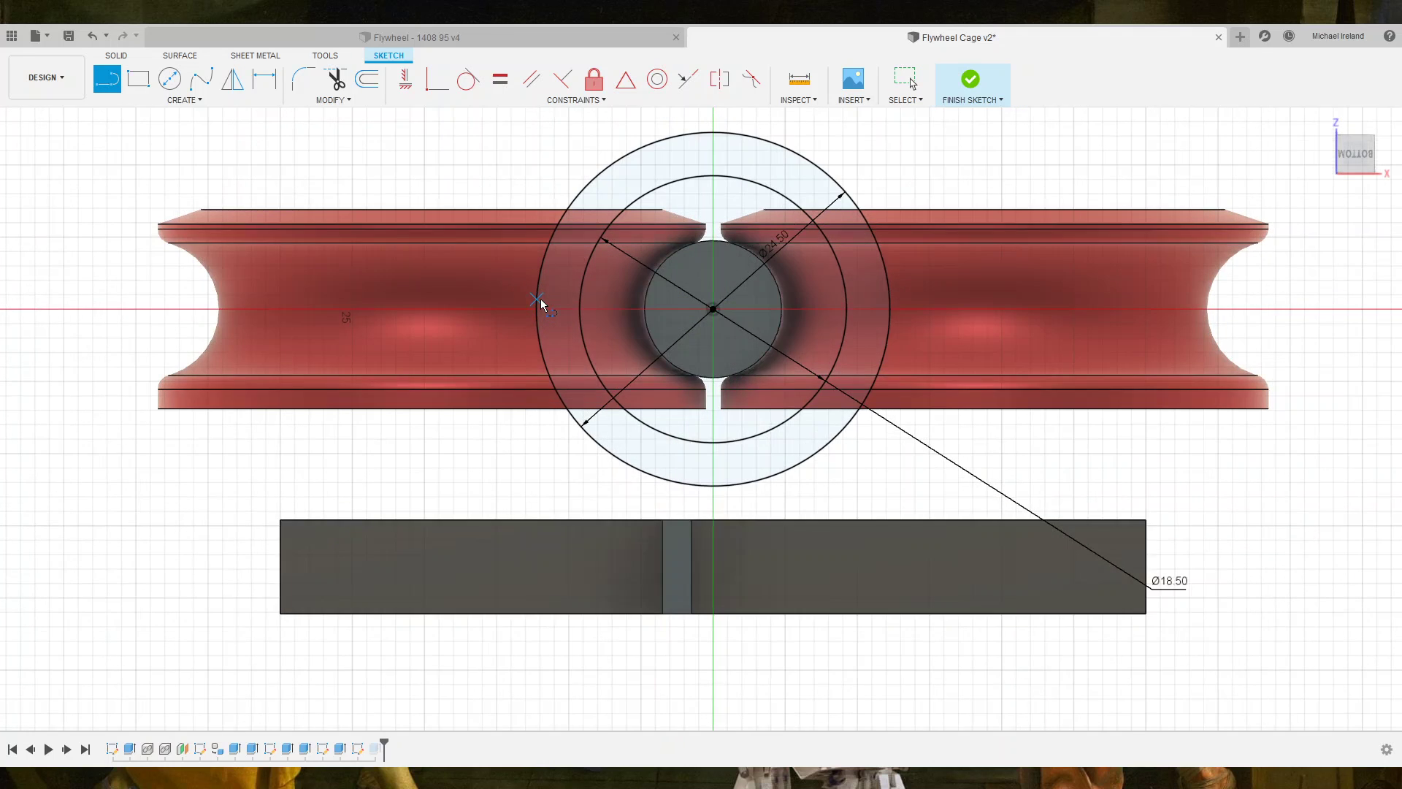
{"action": "scroll", "coordinate": [541, 299], "scroll_direction": "up", "scroll_amount": 2}
{"action": "left_click", "coordinate": [541, 299]}
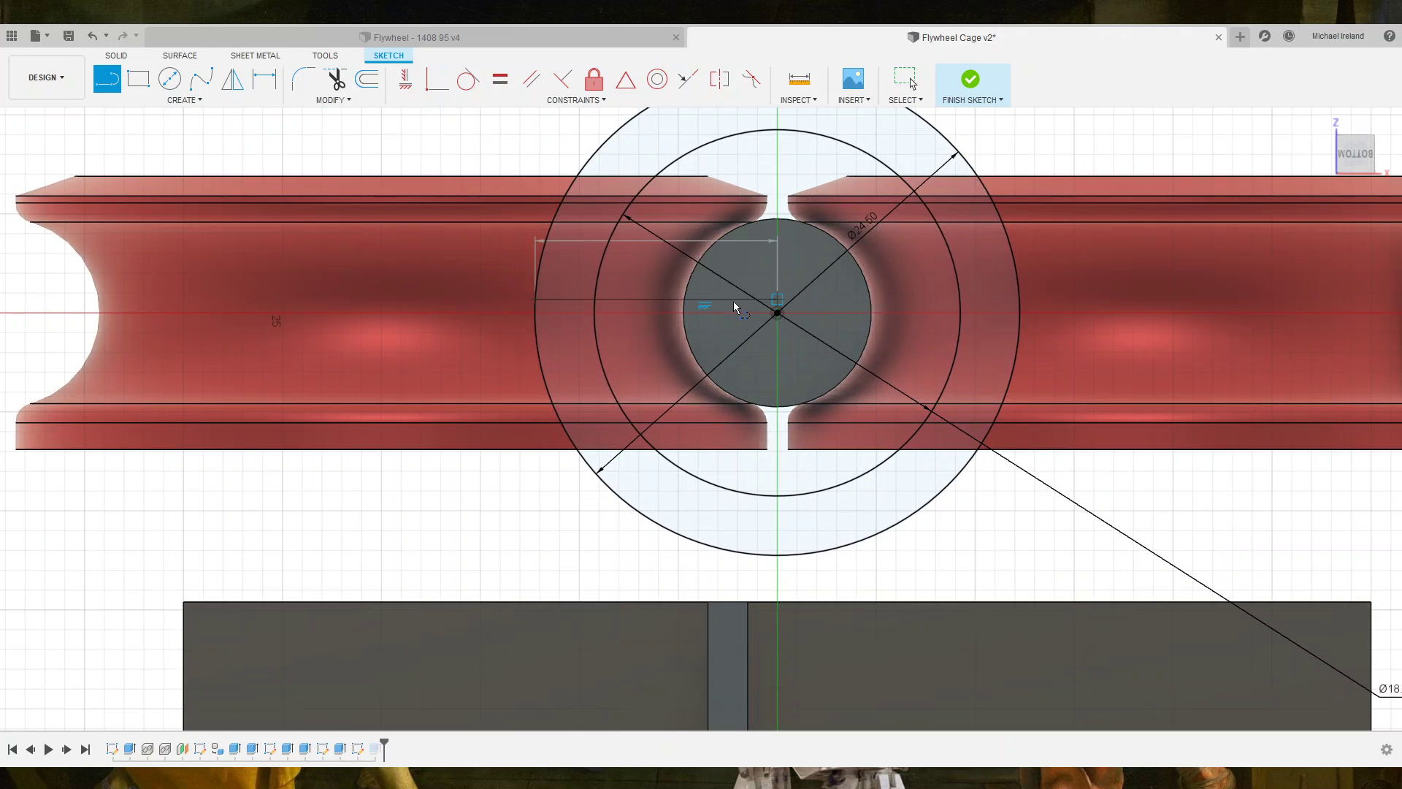
{"action": "left_click", "coordinate": [1017, 298]}
{"action": "key", "text": "Escape"}
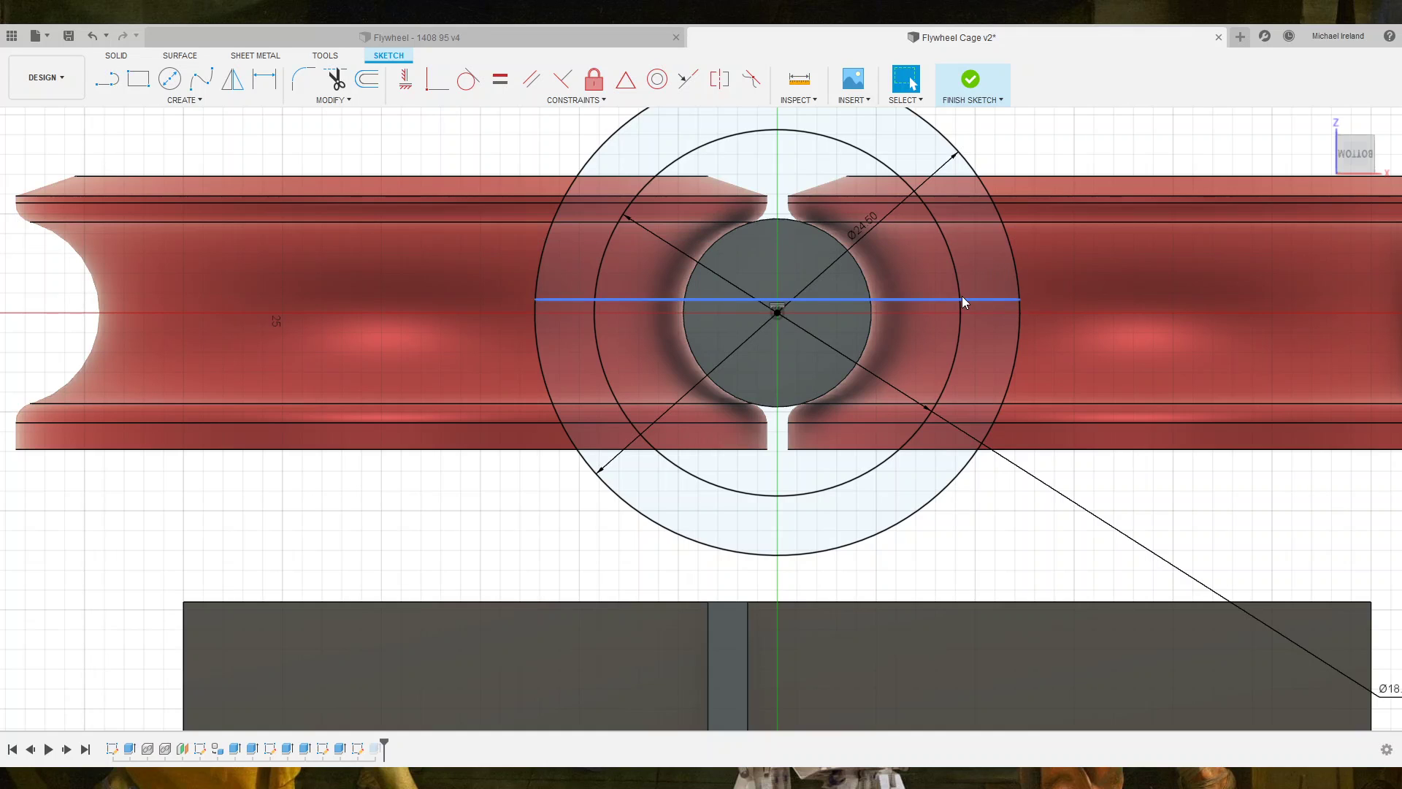
{"action": "left_click", "coordinate": [845, 298]}
{"action": "key", "text": "Delete"}
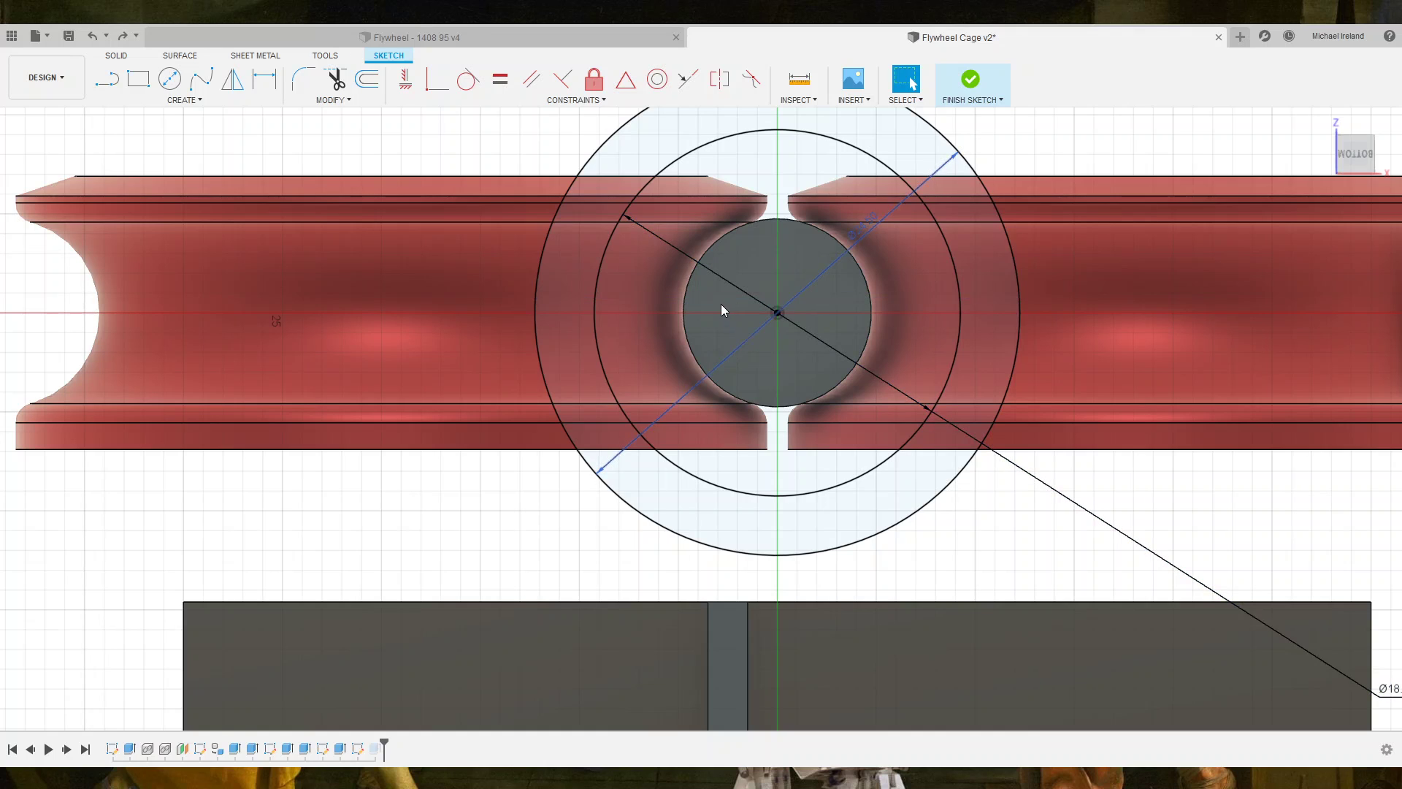
Redraw the horizontal line across the outer circle and dimension it 0.20 from the centre.
{"action": "key", "text": "l"}
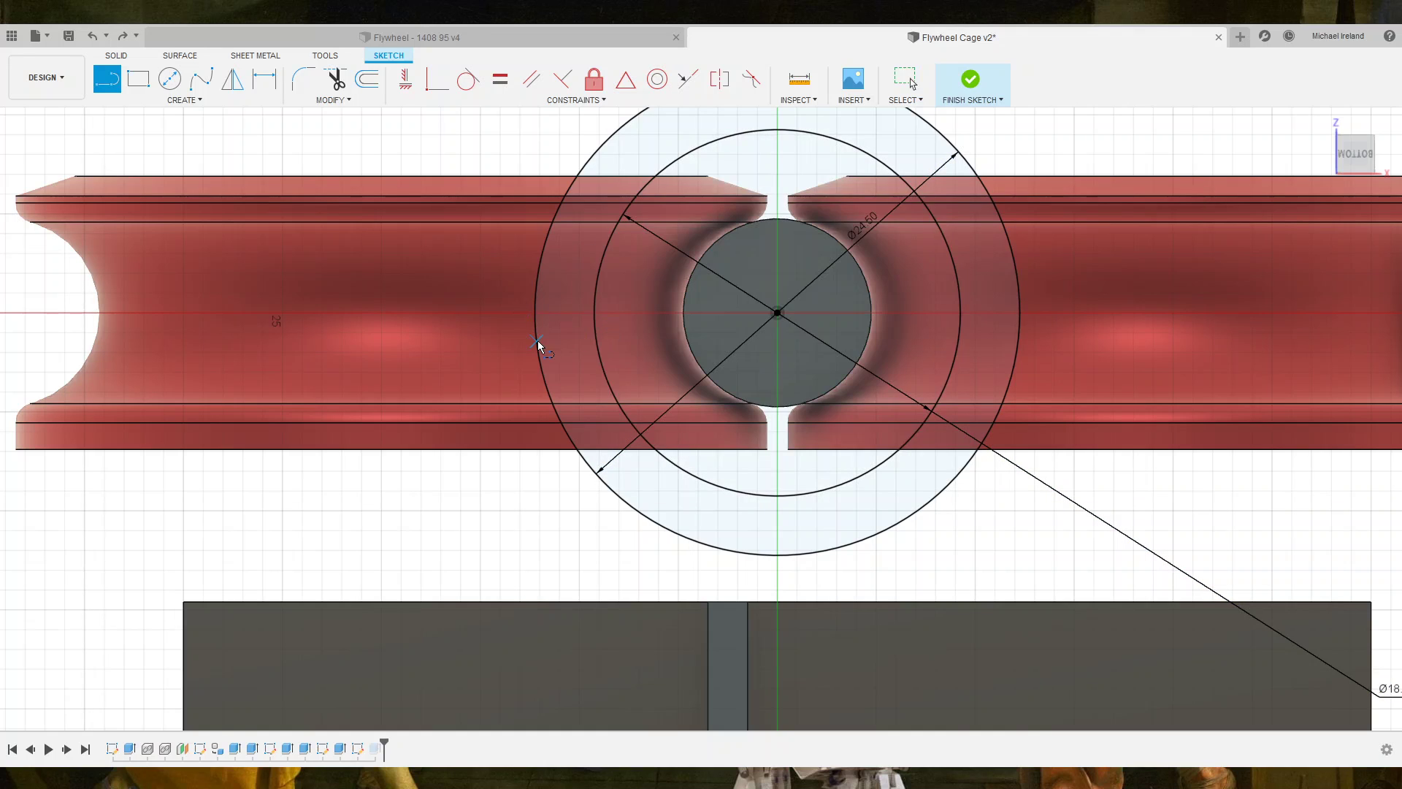
{"action": "left_click", "coordinate": [537, 340]}
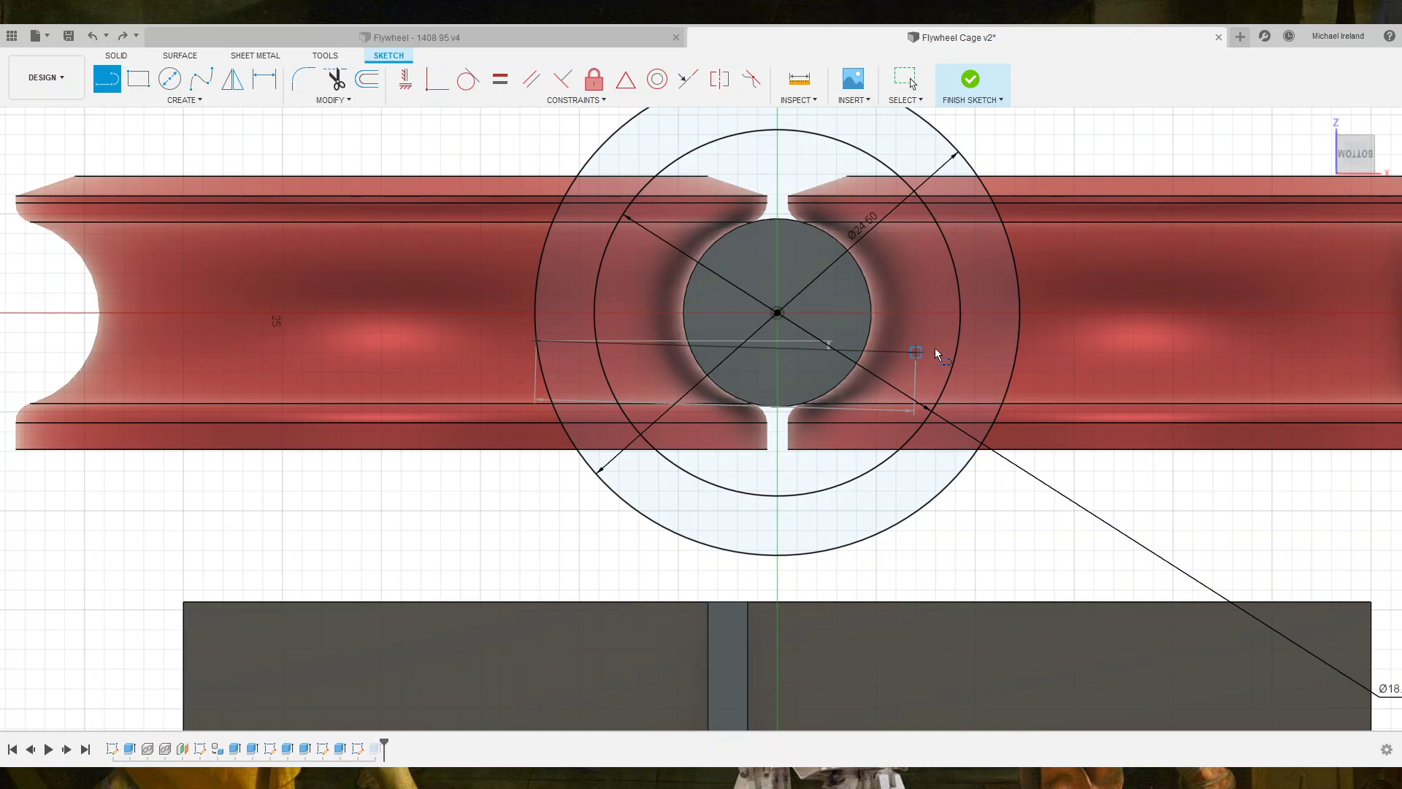
{"action": "left_click", "coordinate": [1018, 340]}
{"action": "key", "text": "Escape"}
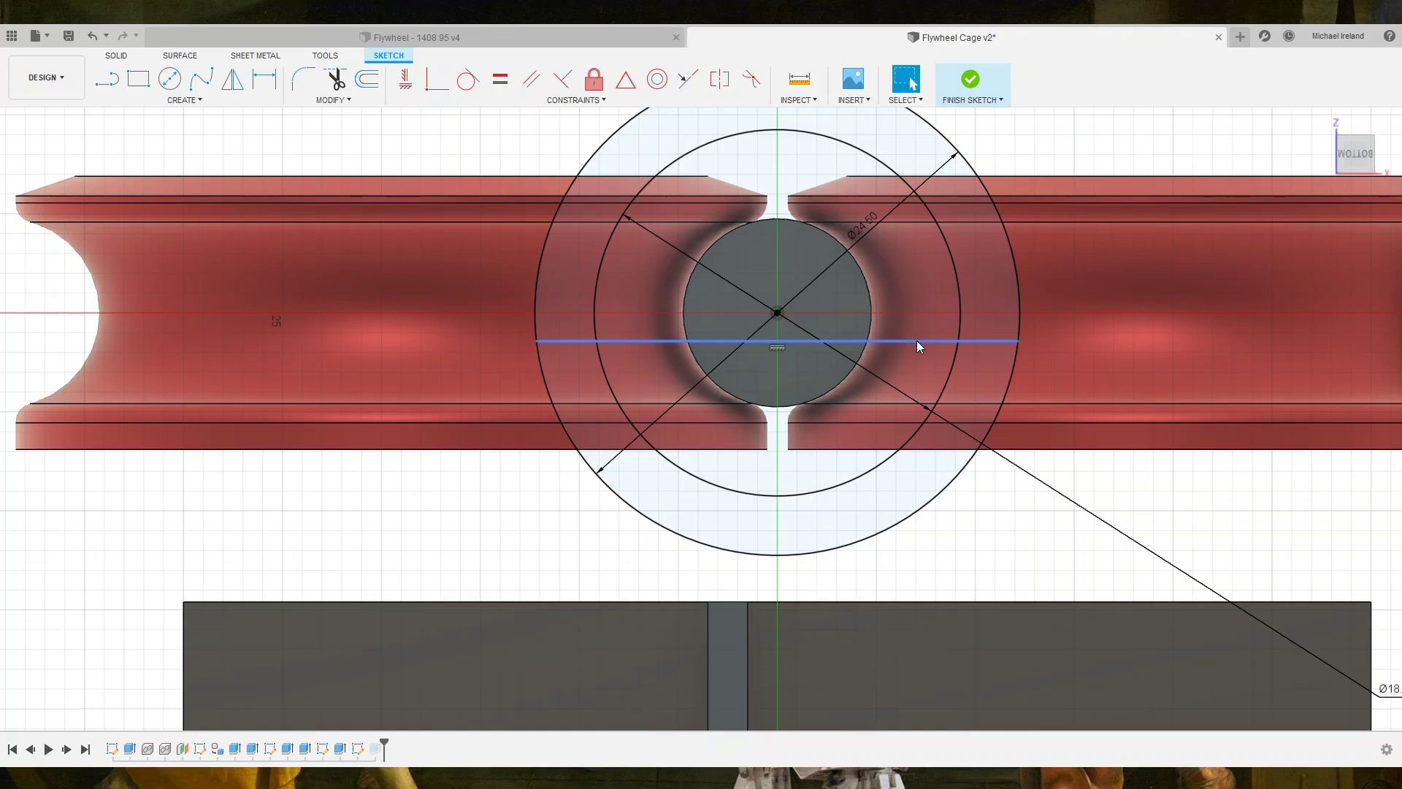
{"action": "left_click", "coordinate": [918, 340]}
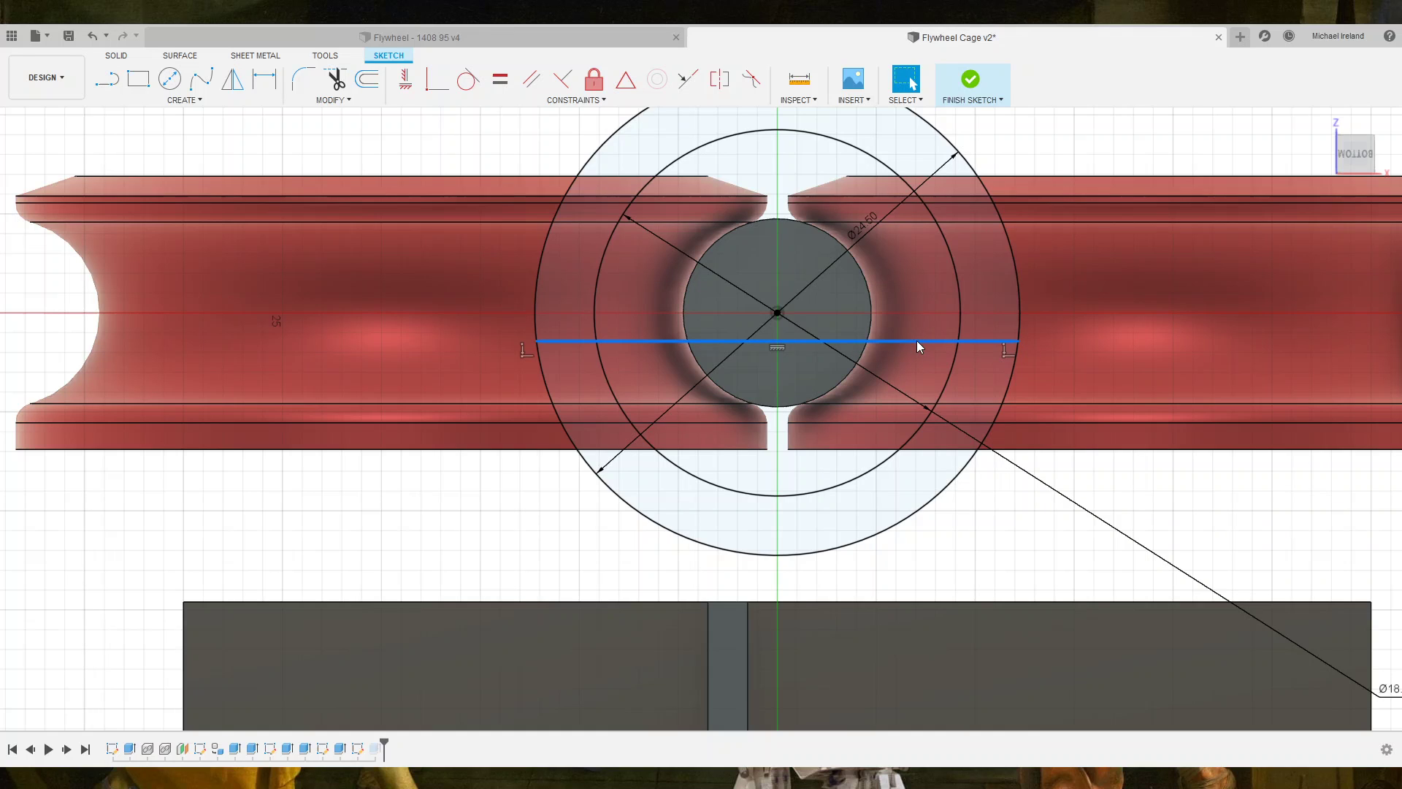
{"action": "key", "text": "d"}
{"action": "left_click", "coordinate": [777, 314]}
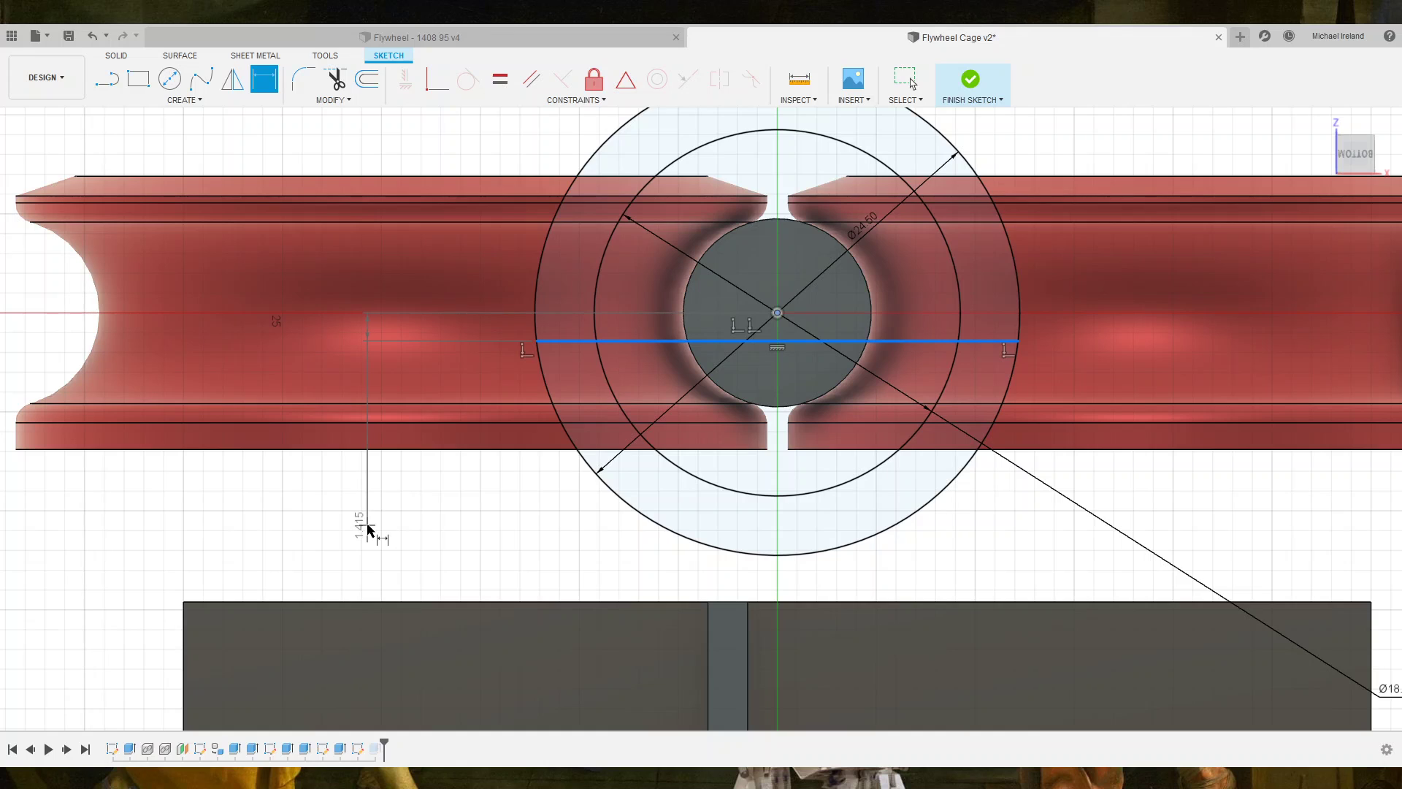
{"action": "left_click", "coordinate": [368, 531]}
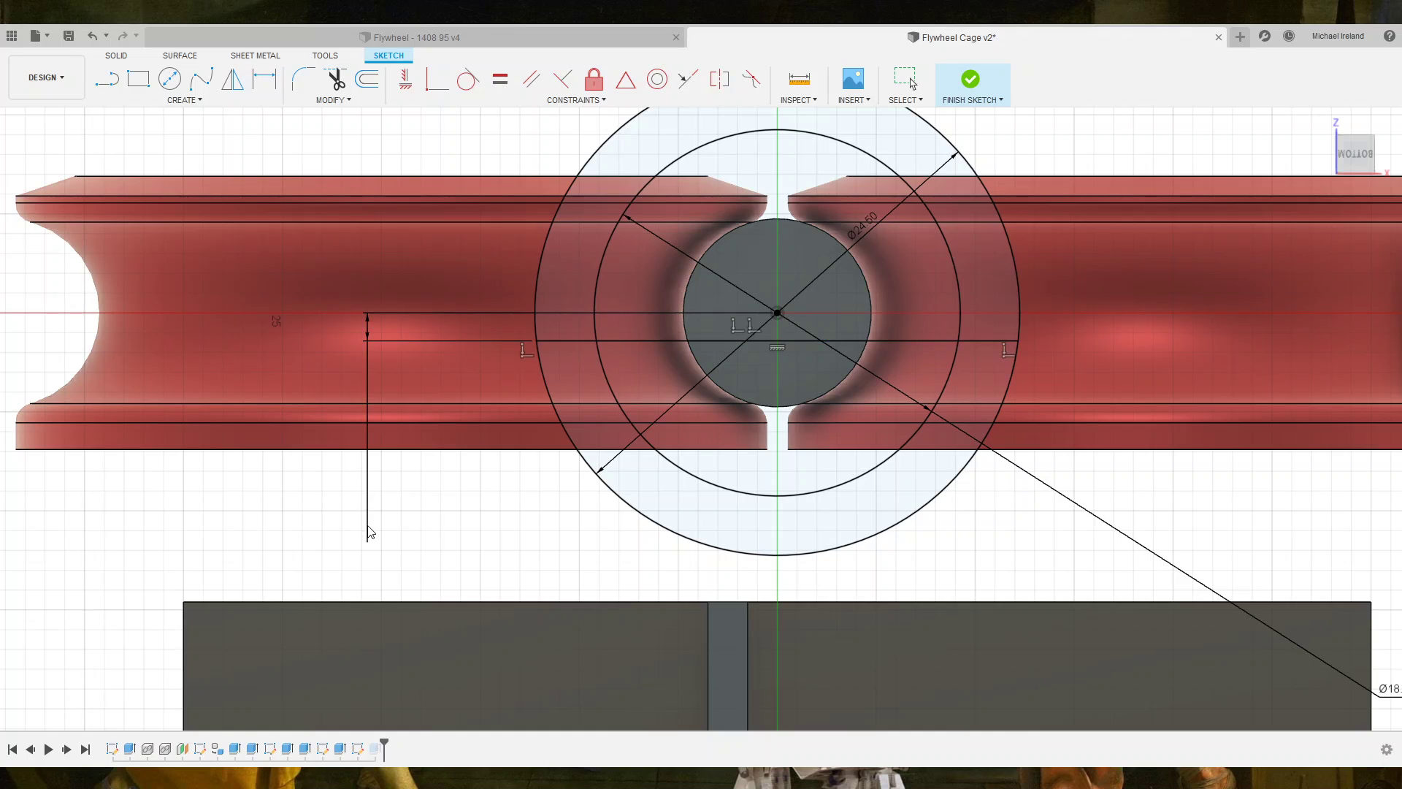
{"action": "type", "text": "0.2"}
{"action": "key", "text": "Return"}
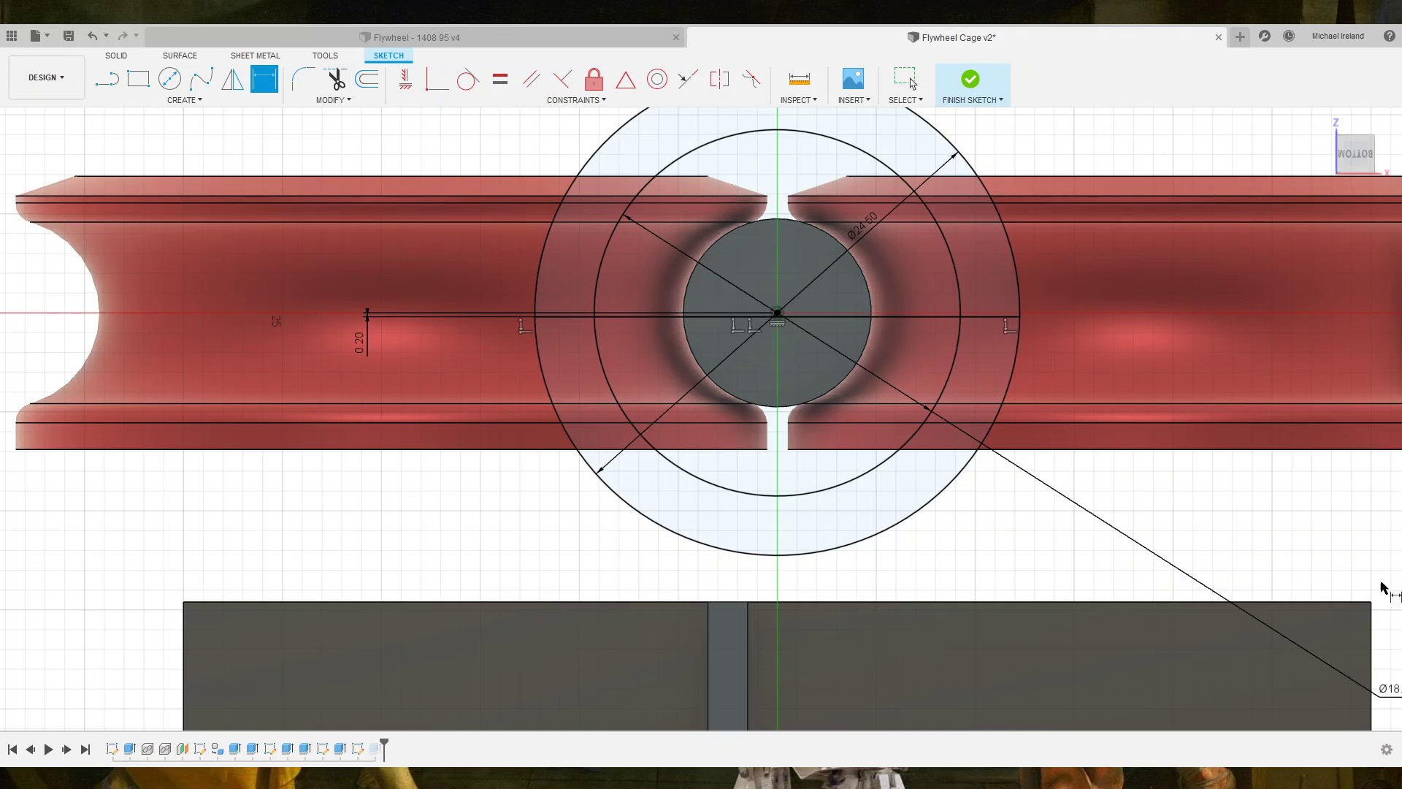
{"action": "key", "text": "Escape"}
Finish the sketch and limit the ring extrusion to its lower half profile.
{"action": "left_click", "coordinate": [971, 79]}
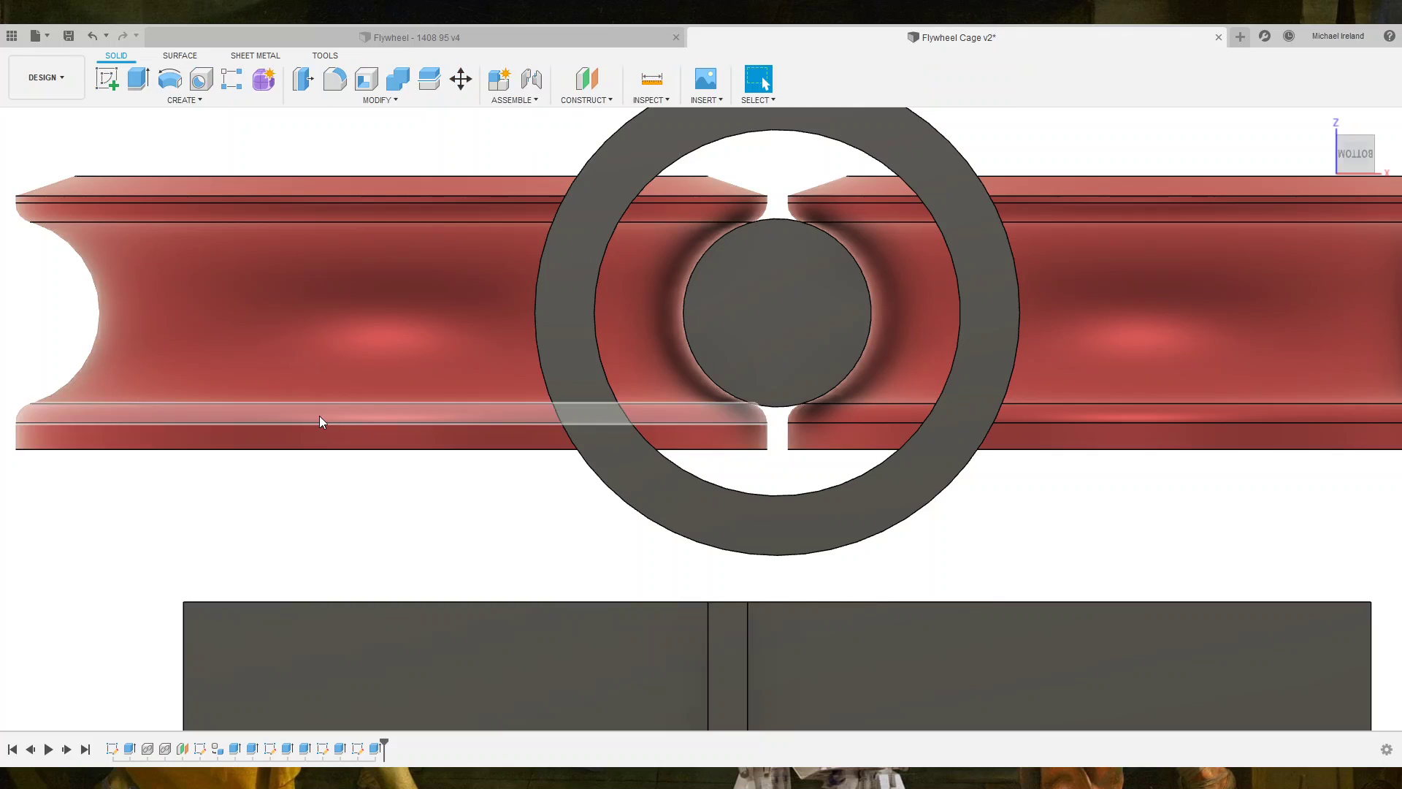
{"action": "left_click", "coordinate": [375, 750]}
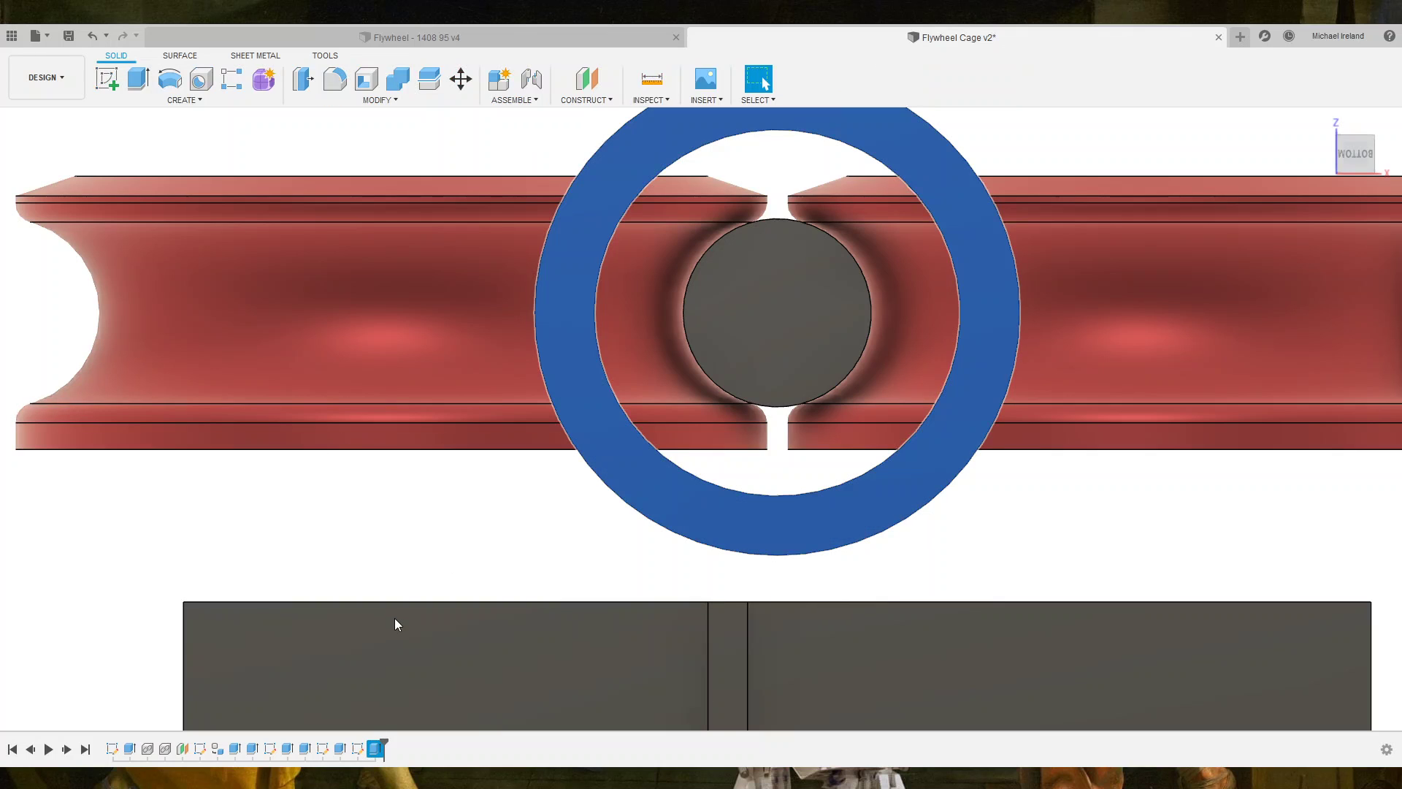
{"action": "left_click", "coordinate": [556, 394]}
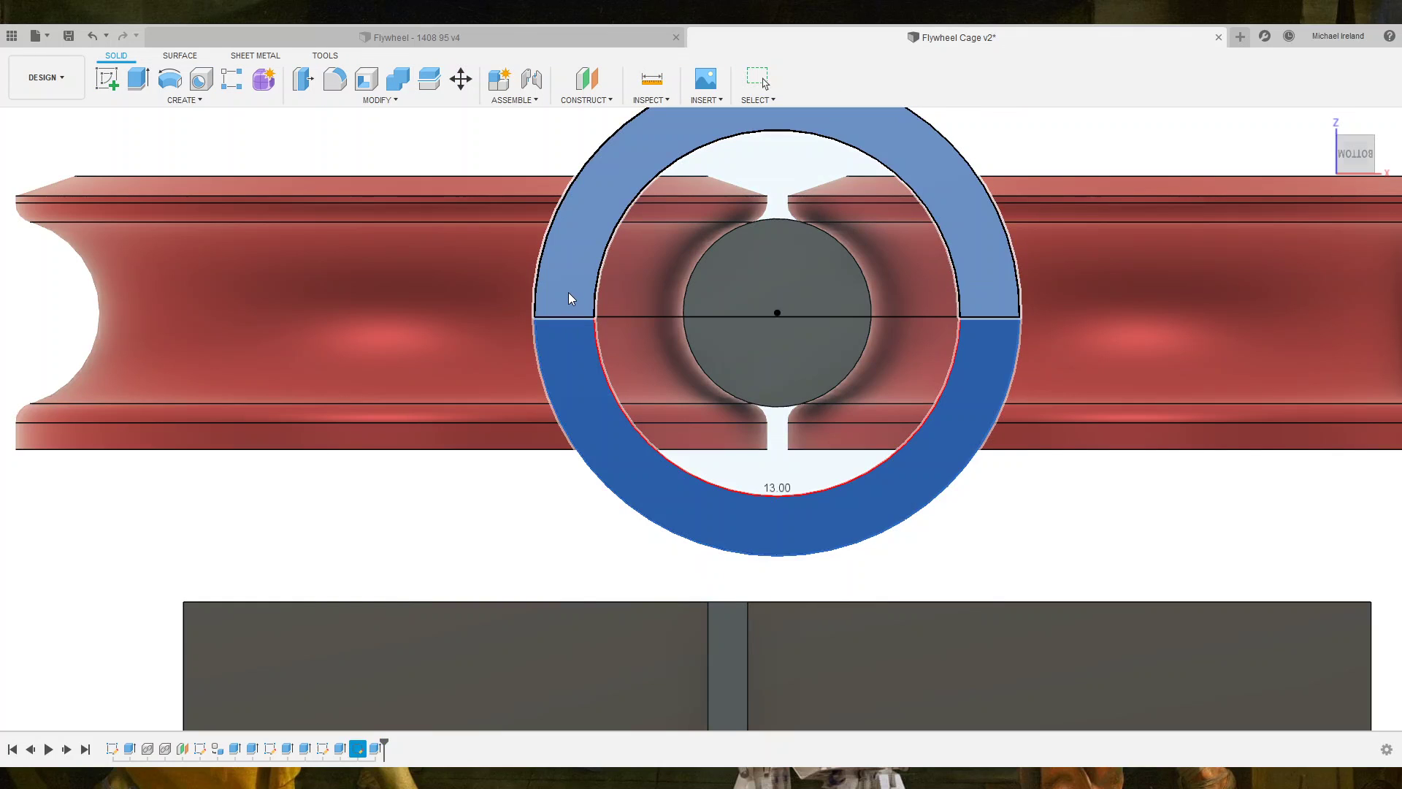
{"action": "scroll", "coordinate": [803, 307], "scroll_direction": "up", "scroll_amount": 3}
{"action": "scroll", "coordinate": [716, 307], "scroll_direction": "up", "scroll_amount": 3}
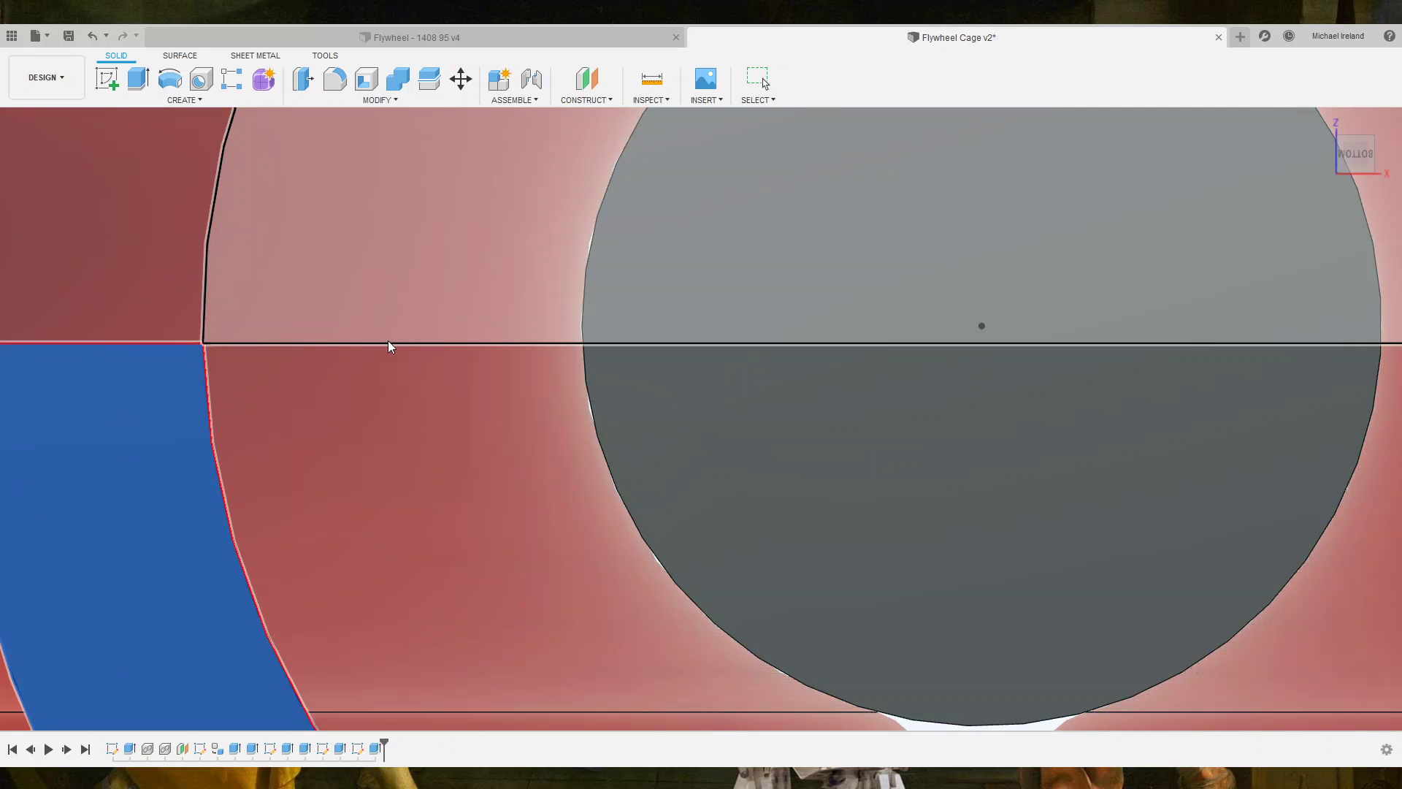
{"action": "scroll", "coordinate": [387, 343], "scroll_direction": "up", "scroll_amount": 2}
{"action": "scroll", "coordinate": [312, 335], "scroll_direction": "down", "scroll_amount": 2}
{"action": "scroll", "coordinate": [536, 491], "scroll_direction": "down", "scroll_amount": 2}
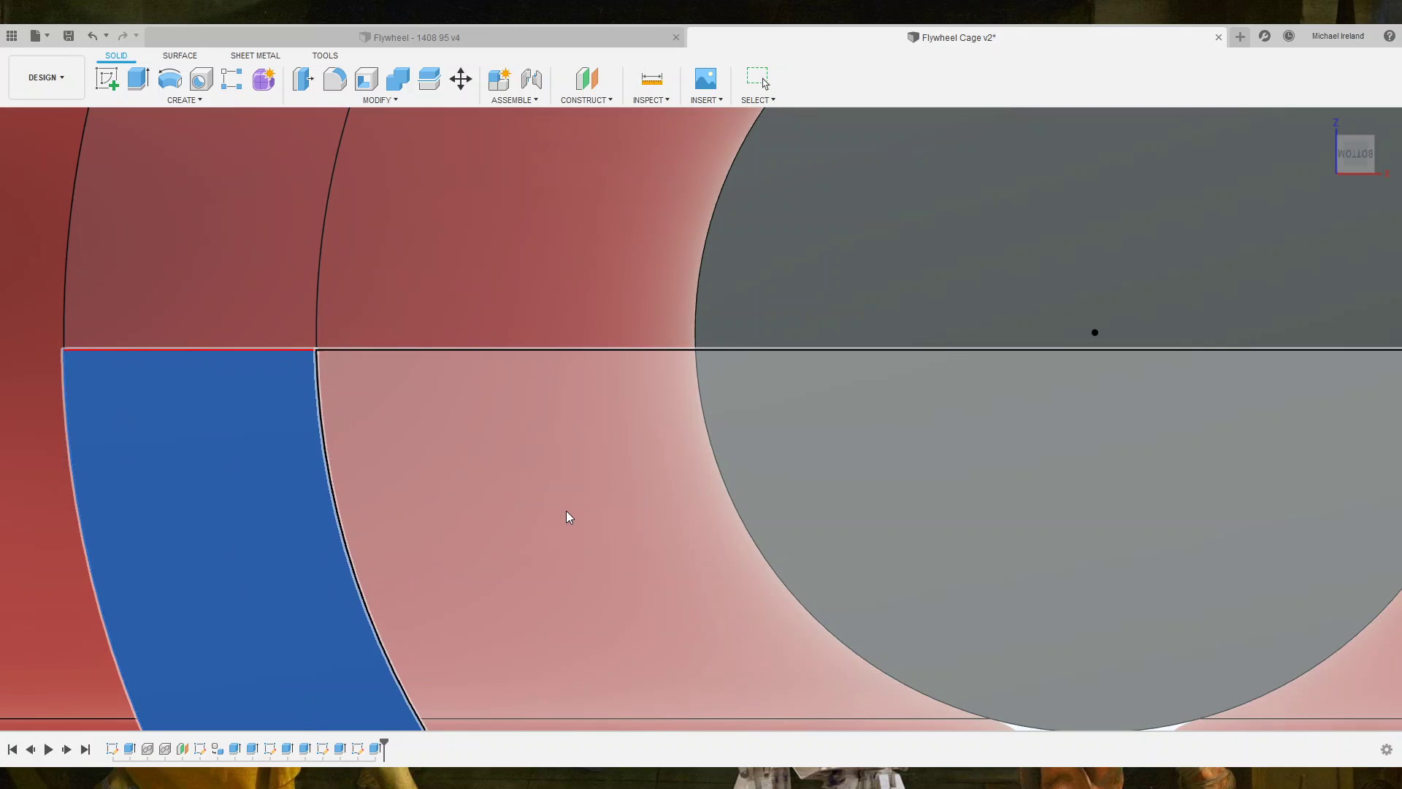
{"action": "scroll", "coordinate": [780, 527], "scroll_direction": "down", "scroll_amount": 3}
{"action": "key", "text": "Escape"}
Zoom out and orbit to inspect the half-ring cradle beside the base plate.
{"action": "scroll", "coordinate": [1133, 579], "scroll_direction": "down", "scroll_amount": 2}
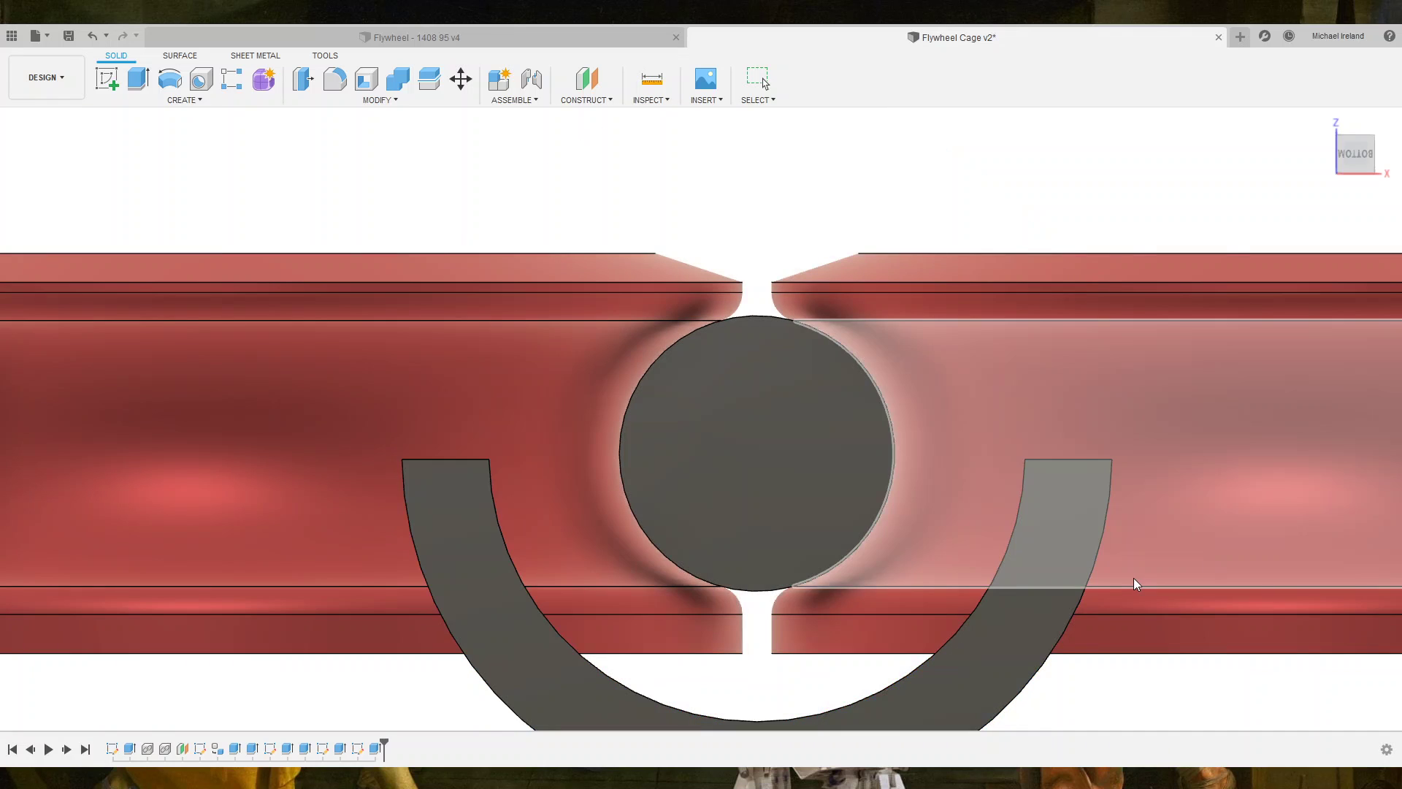
{"action": "scroll", "coordinate": [1137, 580], "scroll_direction": "down", "scroll_amount": 1}
{"action": "scroll", "coordinate": [1233, 607], "scroll_direction": "down", "scroll_amount": 2}
{"action": "middle_click_drag", "start_coordinate": [1232, 607], "coordinate": [1019, 392]}
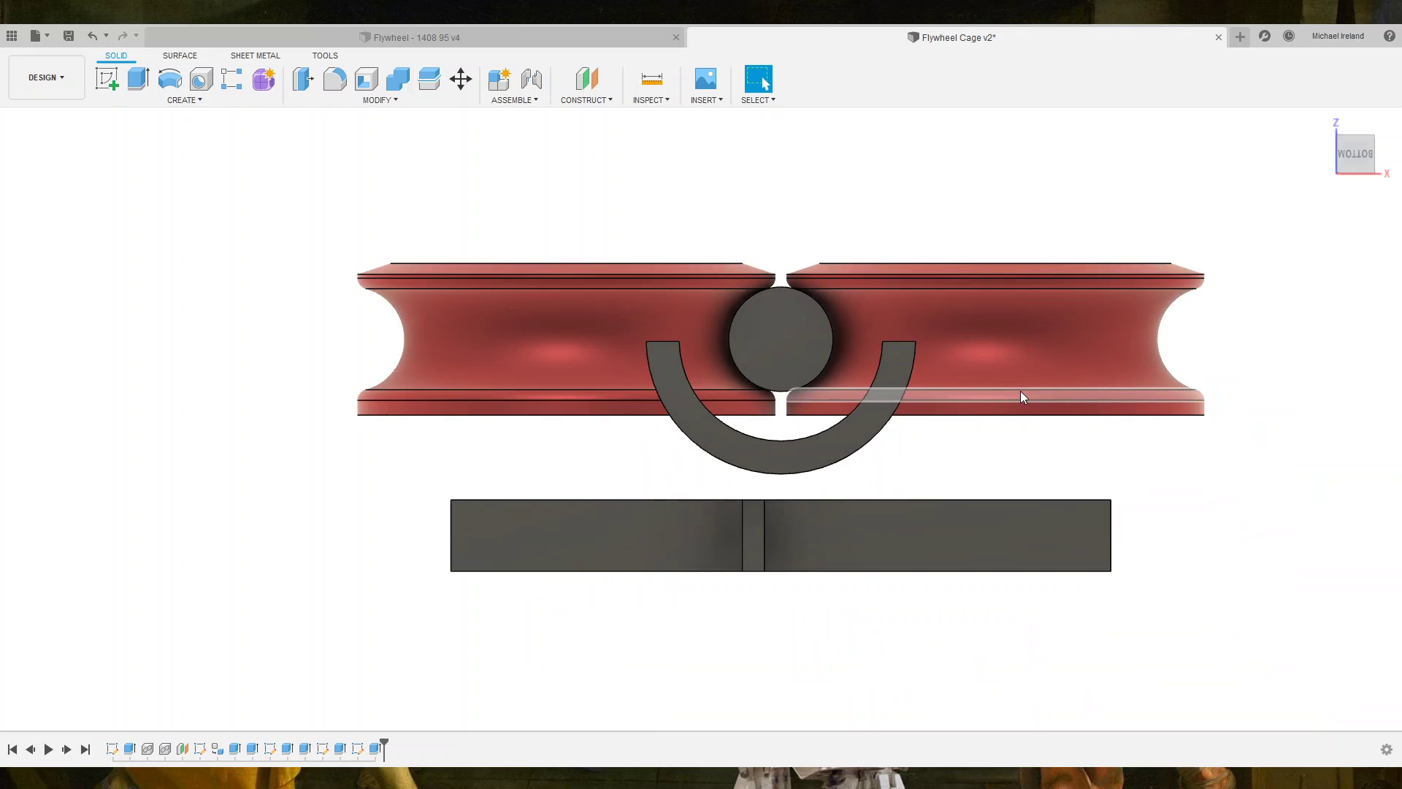
{"action": "scroll", "coordinate": [1019, 391], "scroll_direction": "up", "scroll_amount": 1}
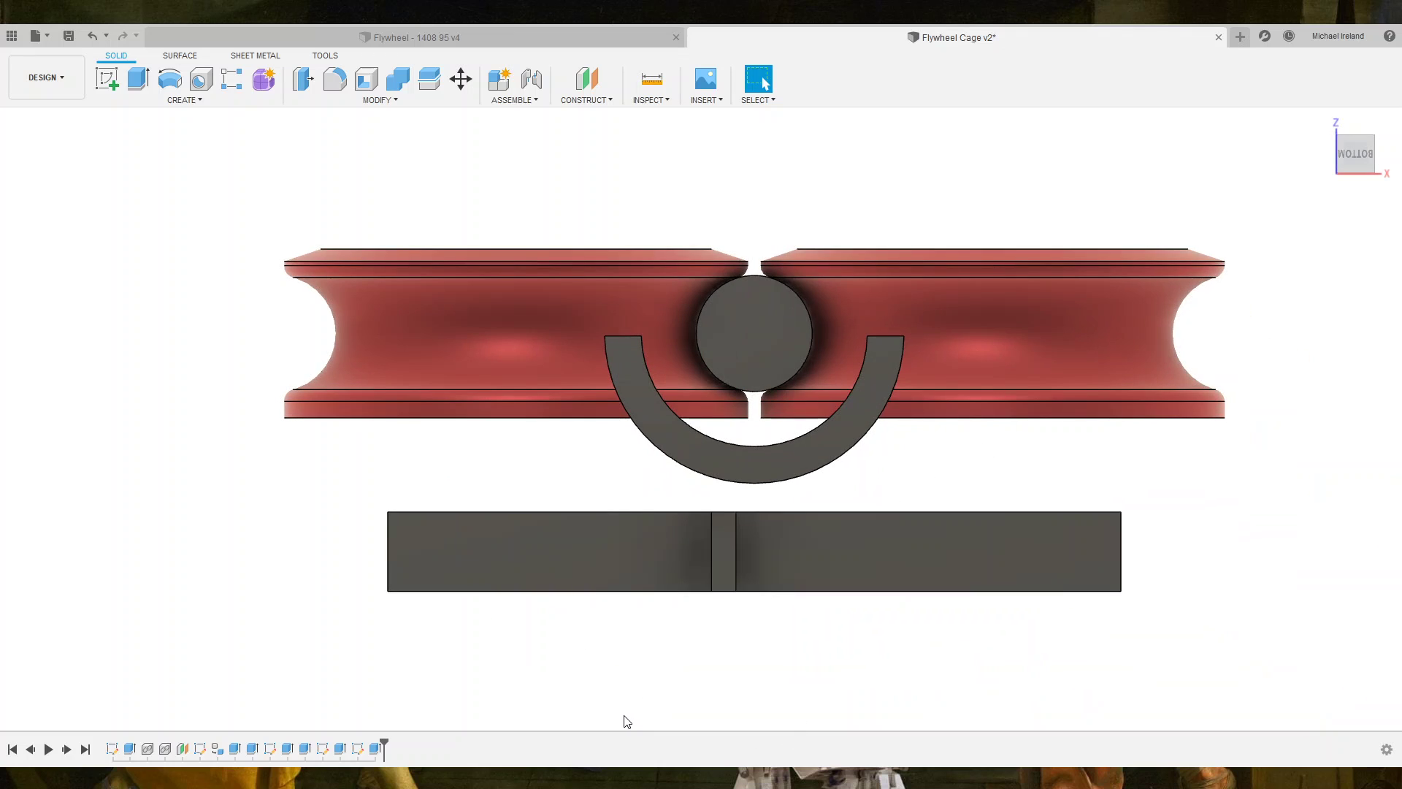
{"action": "mouse_move", "coordinate": [624, 719]}
{"action": "middle_mouse_down", "text": "shift"}
{"action": "mouse_move", "coordinate": [645, 668]}
{"action": "mouse_move", "coordinate": [813, 548]}
{"action": "mouse_move", "coordinate": [792, 560]}
{"action": "middle_mouse_up", "text": "shift"}
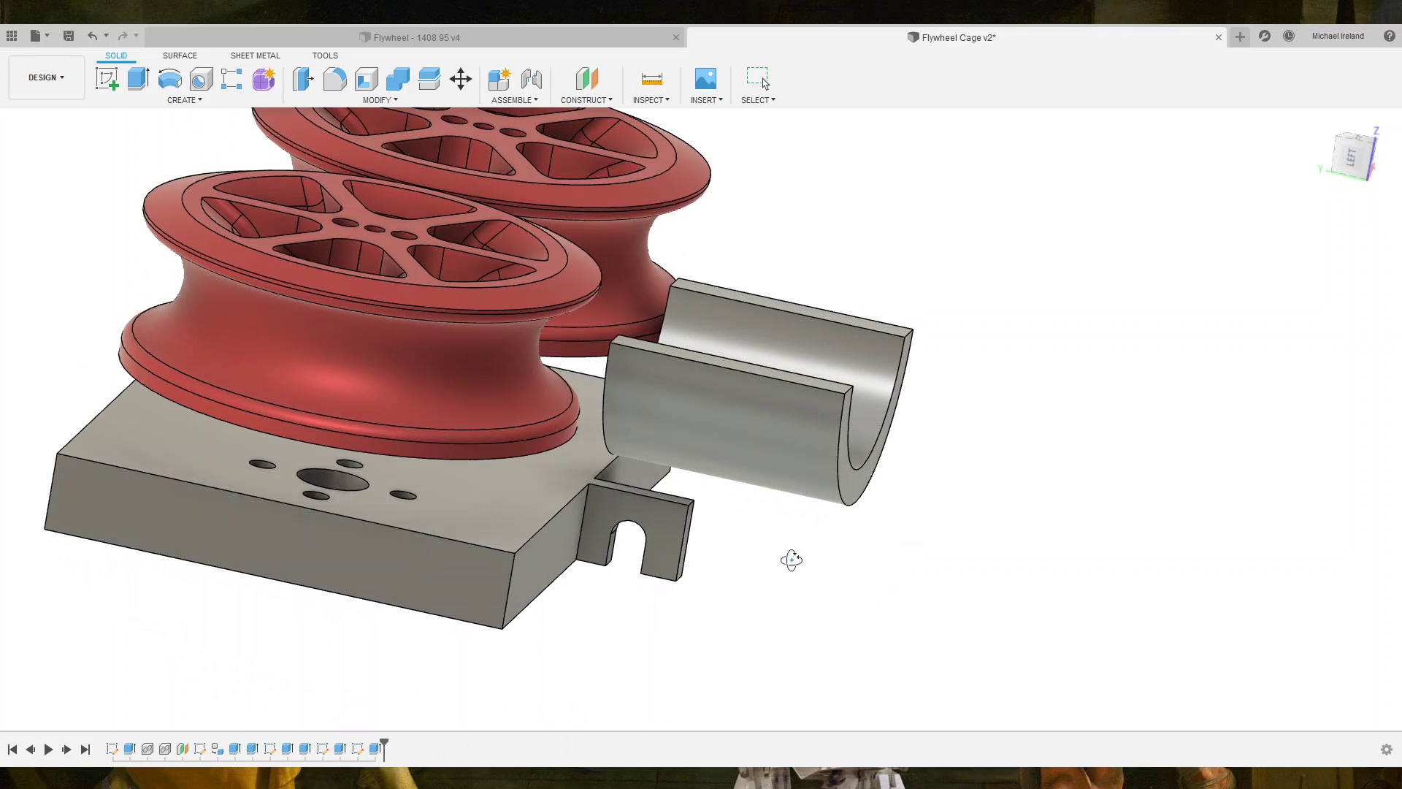
{"action": "scroll", "coordinate": [729, 519], "scroll_direction": "up", "scroll_amount": 2}
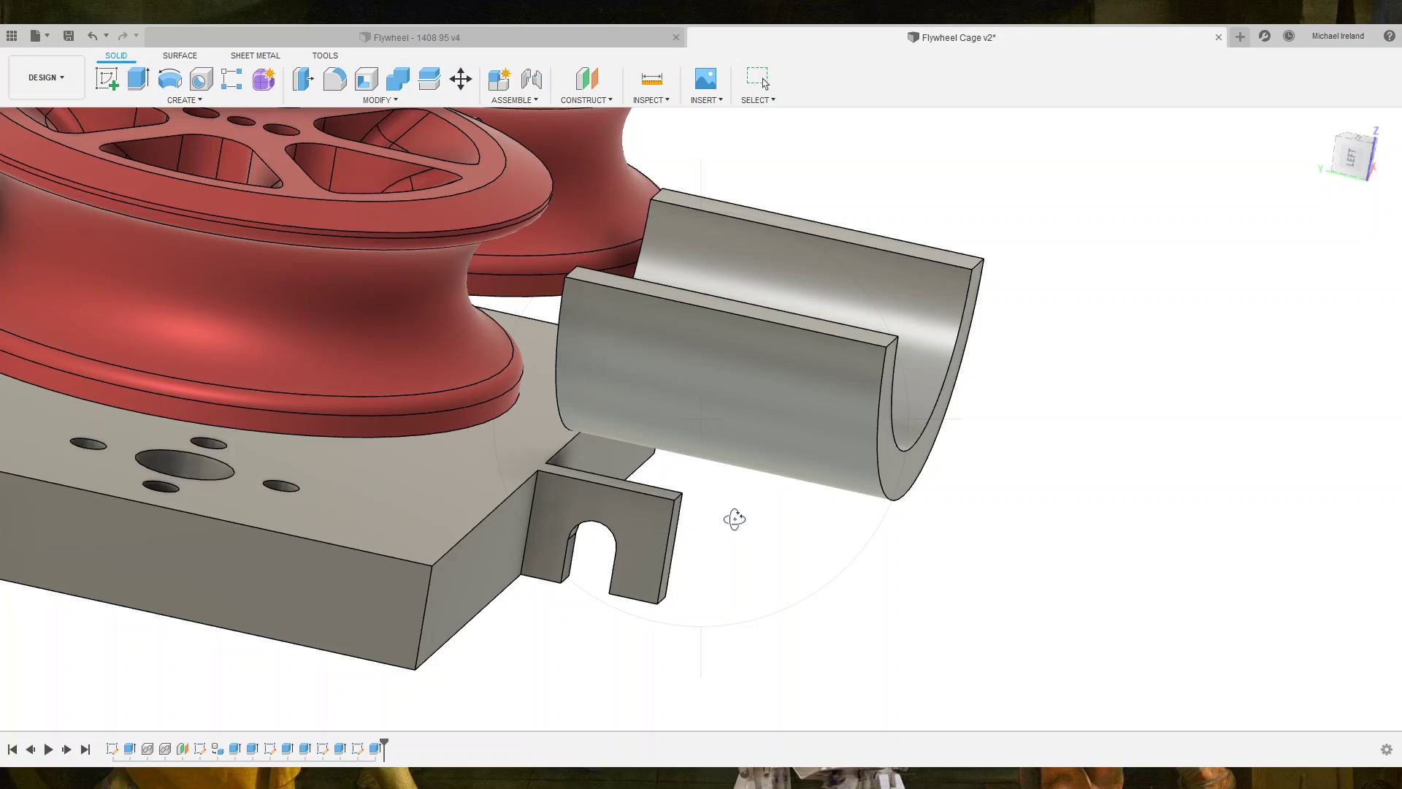
Select only the half-ring's end face and extrude it inward to shorten the cradle.
{"action": "key", "text": "Escape"}
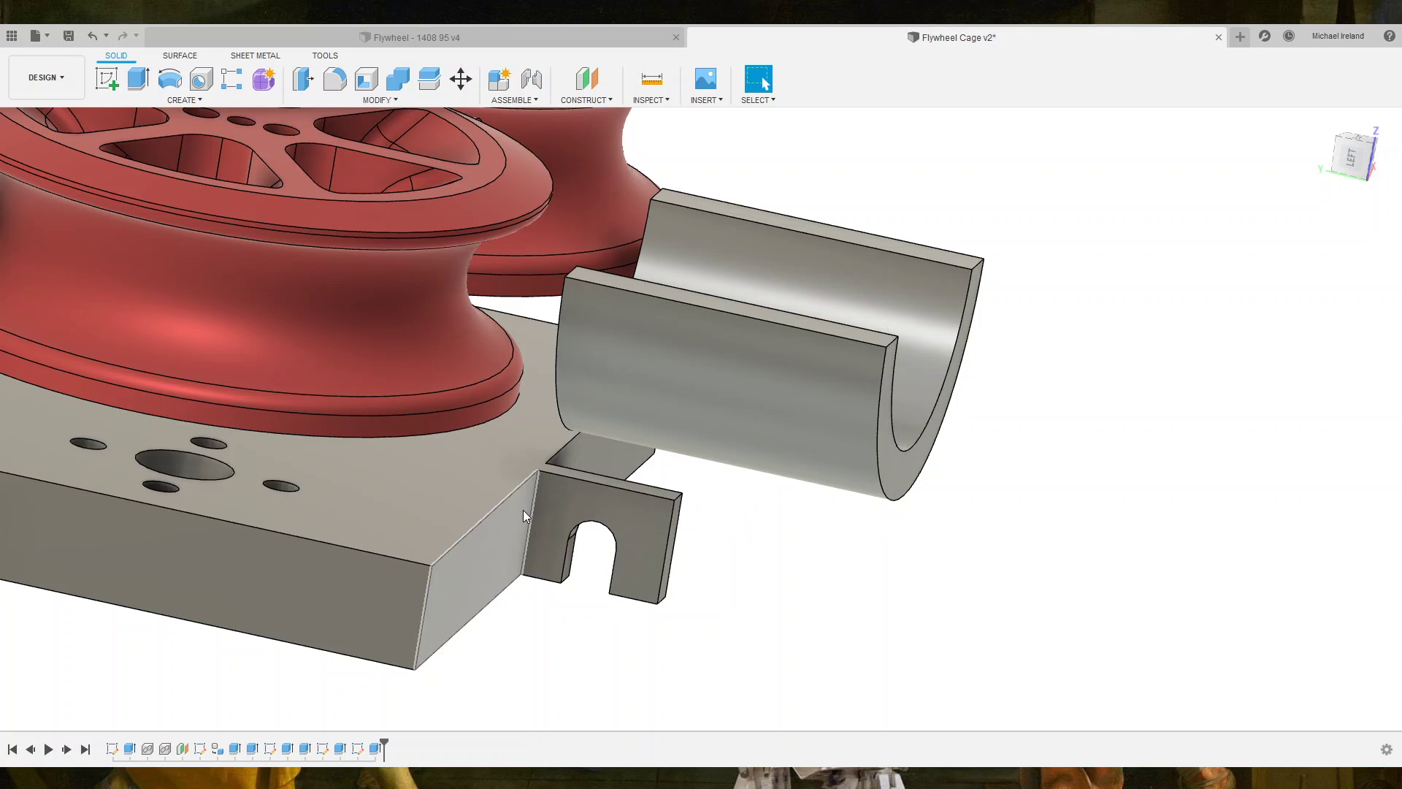
{"action": "left_click", "coordinate": [523, 510]}
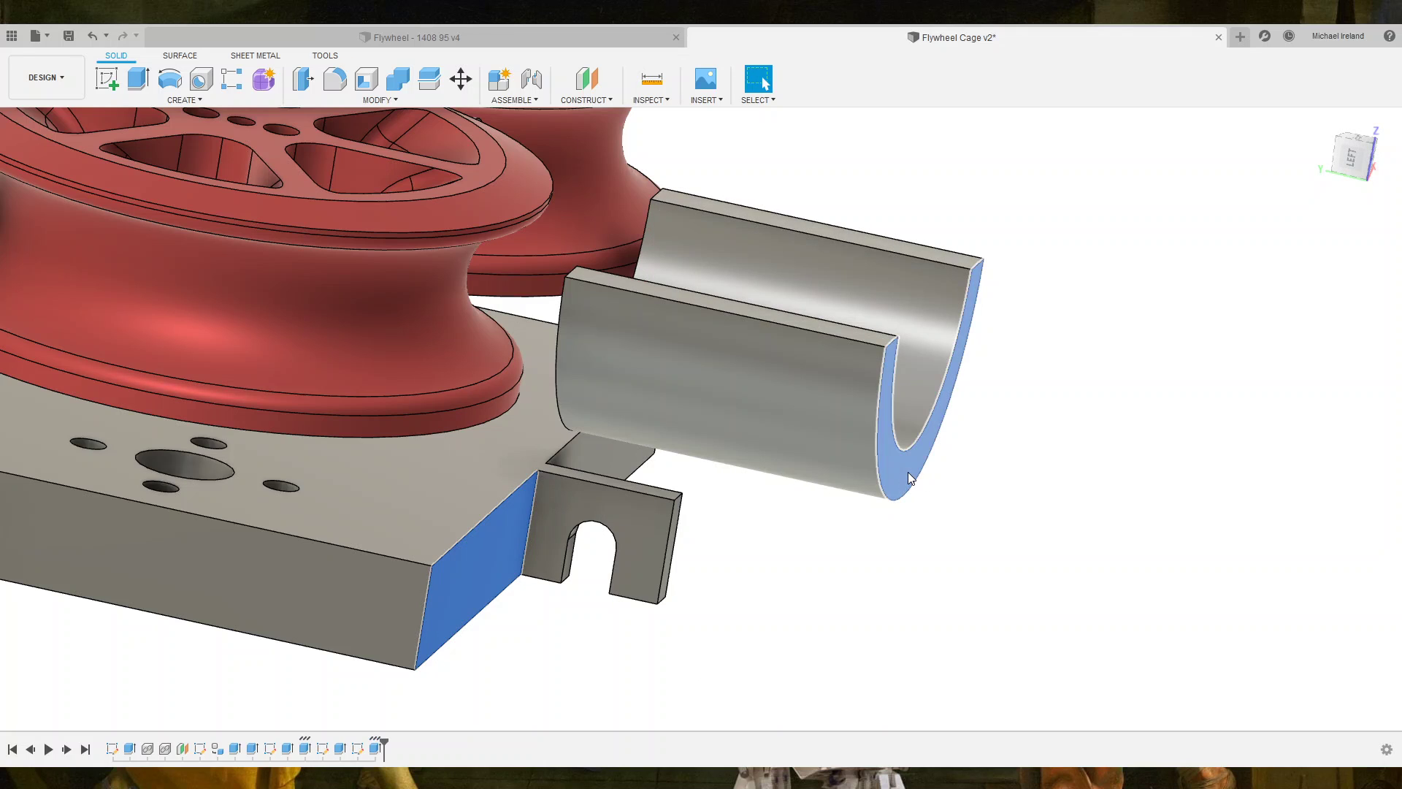
{"action": "left_click", "coordinate": [909, 471], "text": "ctrl"}
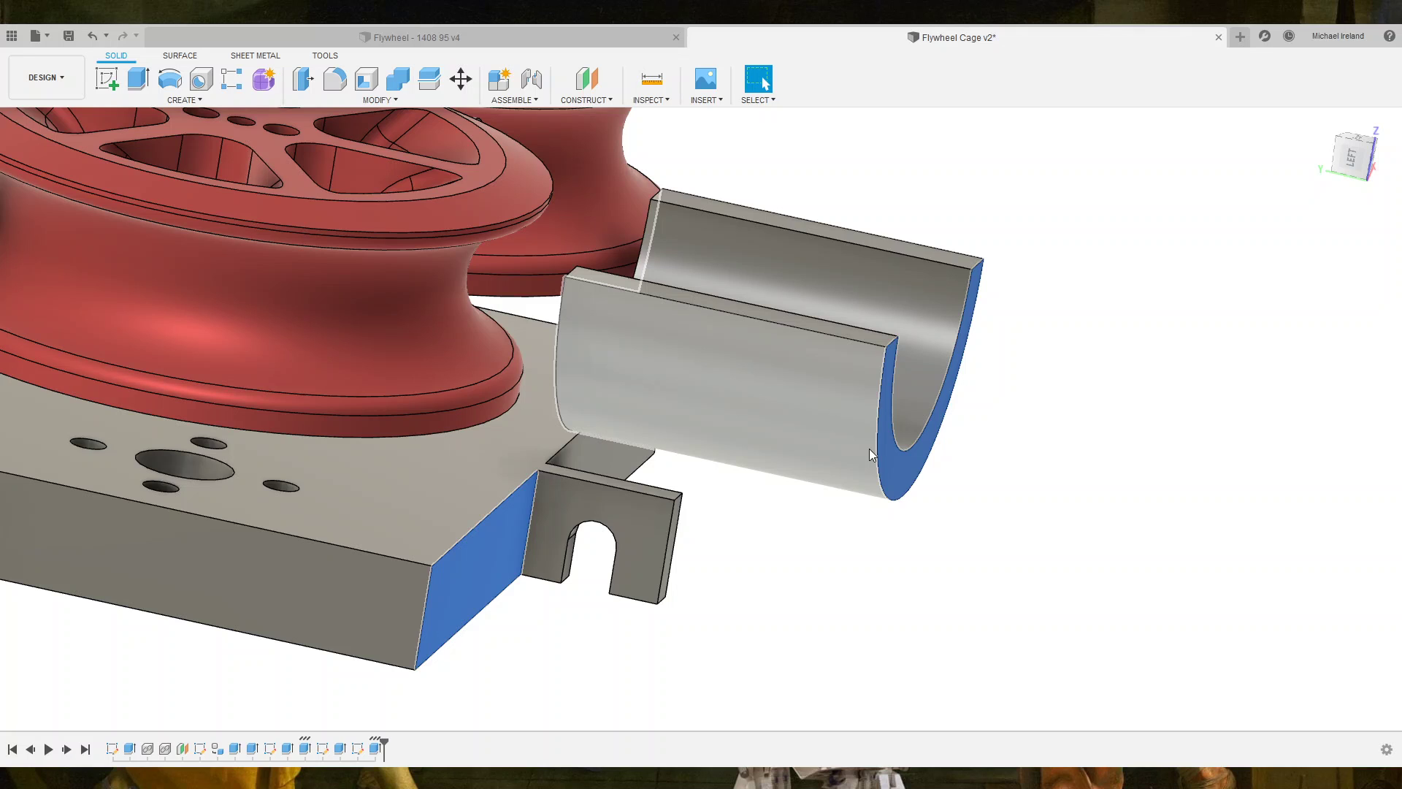
{"action": "left_click", "coordinate": [897, 464]}
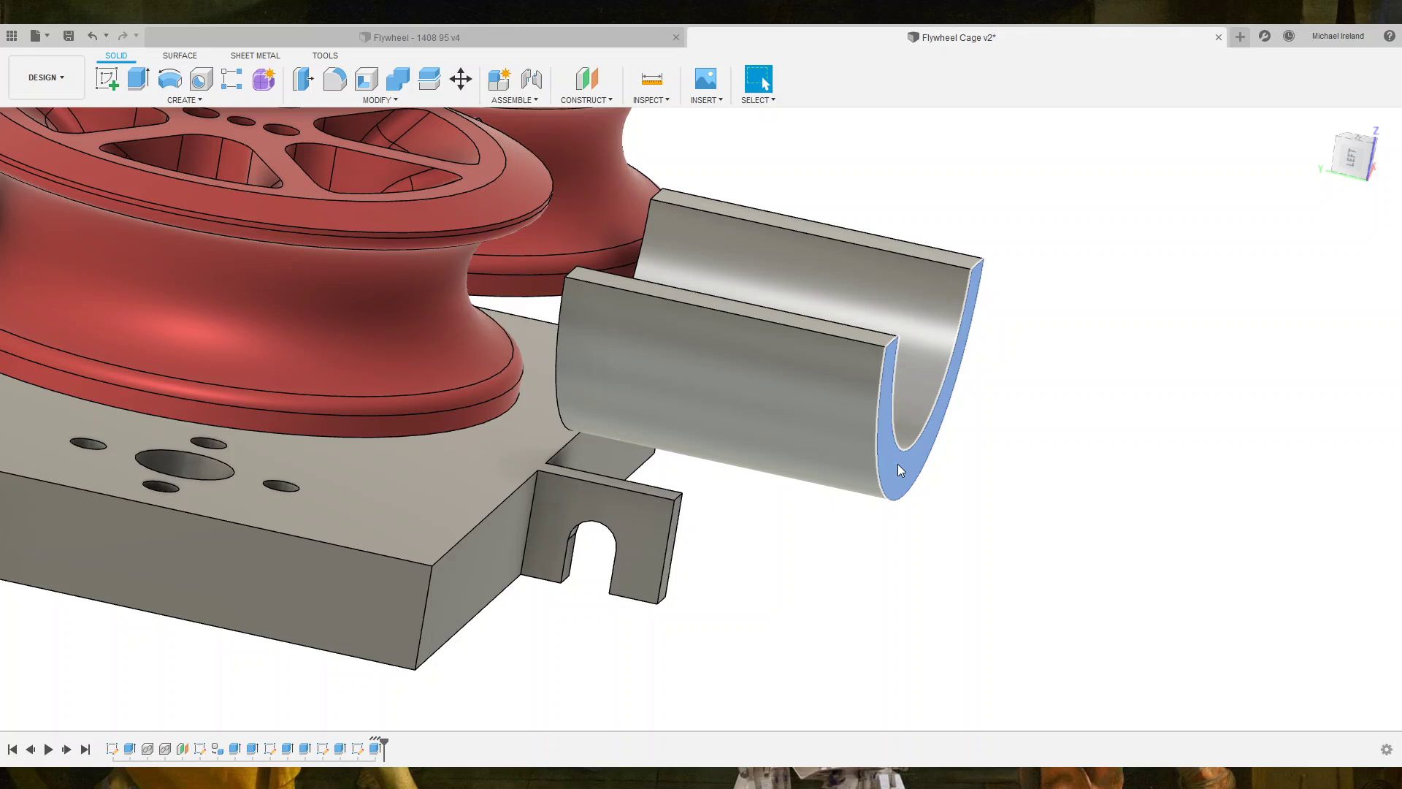
{"action": "key", "text": "e"}
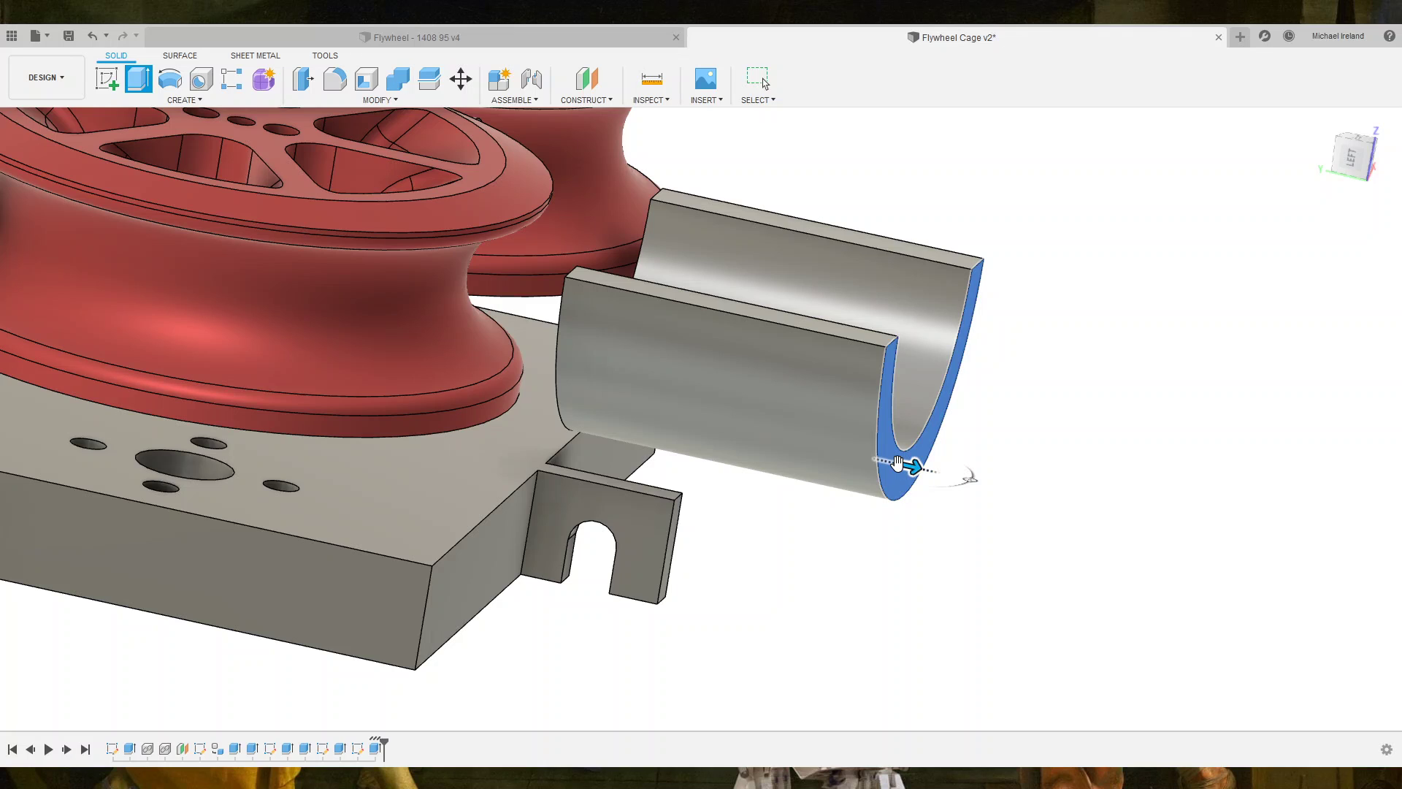
{"action": "key", "text": "Return"}
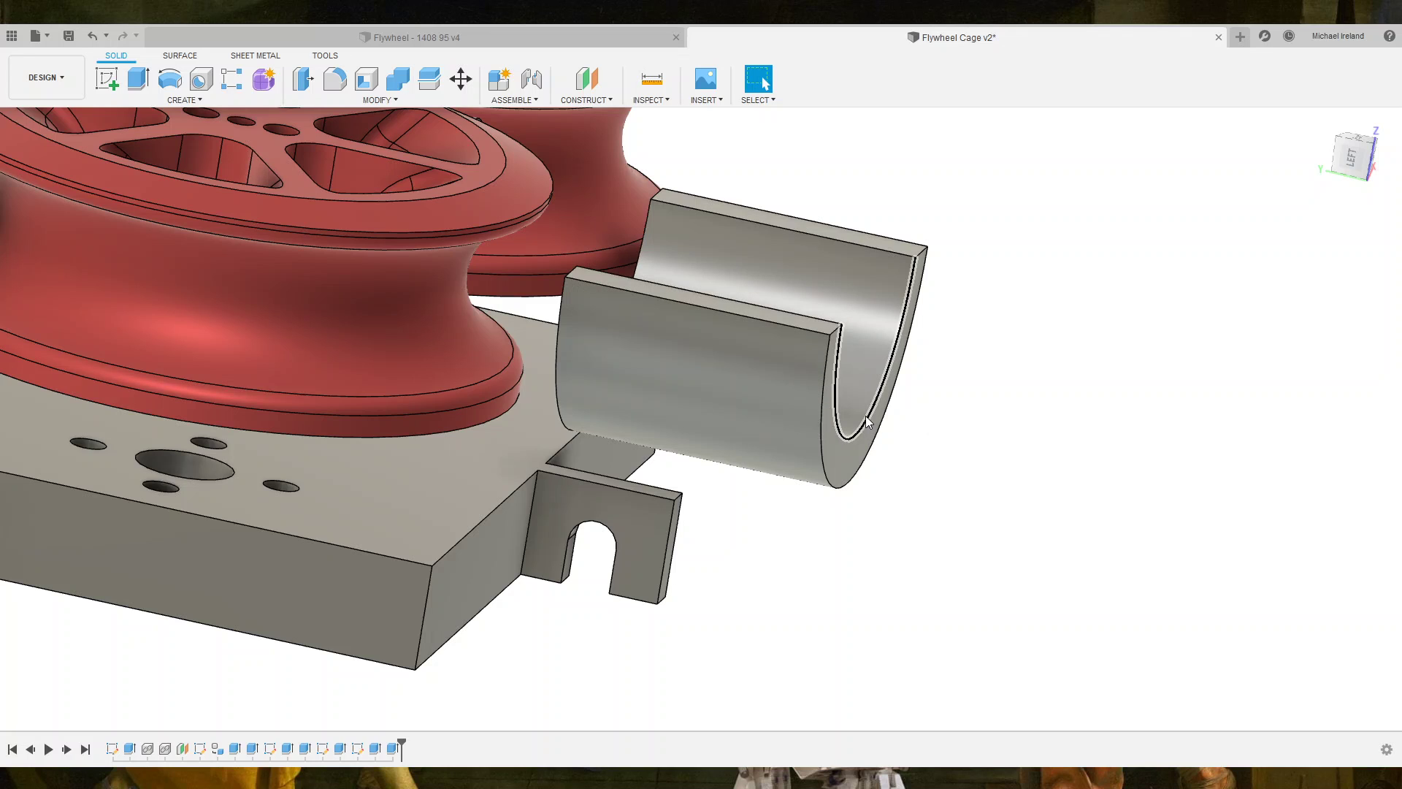
{"action": "left_click", "coordinate": [869, 406]}
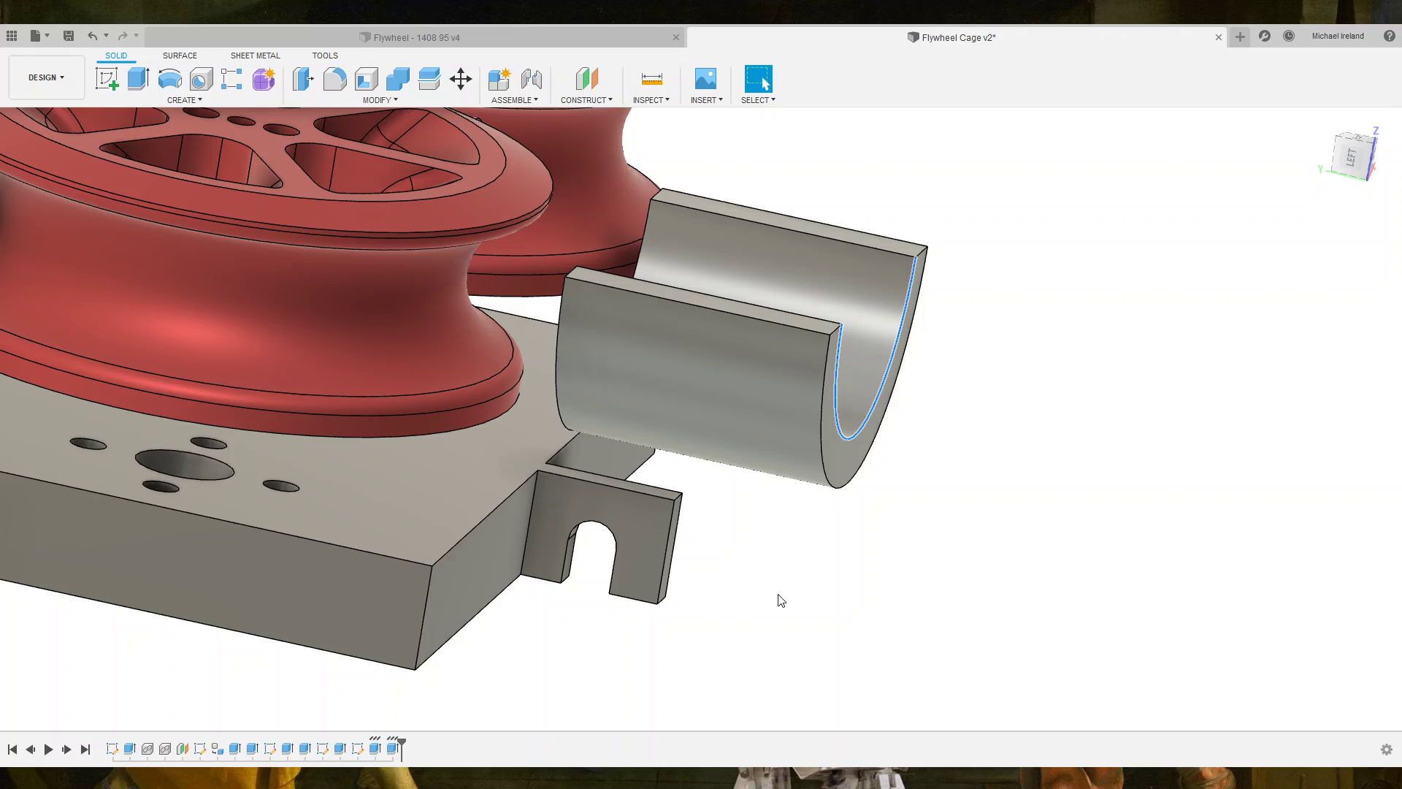
{"action": "mouse_move", "coordinate": [714, 535]}
{"action": "middle_mouse_down", "text": "shift"}
{"action": "mouse_move", "coordinate": [616, 470]}
{"action": "mouse_move", "coordinate": [614, 492]}
{"action": "mouse_move", "coordinate": [712, 569]}
{"action": "mouse_move", "coordinate": [691, 564]}
{"action": "mouse_move", "coordinate": [694, 546]}
{"action": "middle_mouse_up", "text": "shift"}
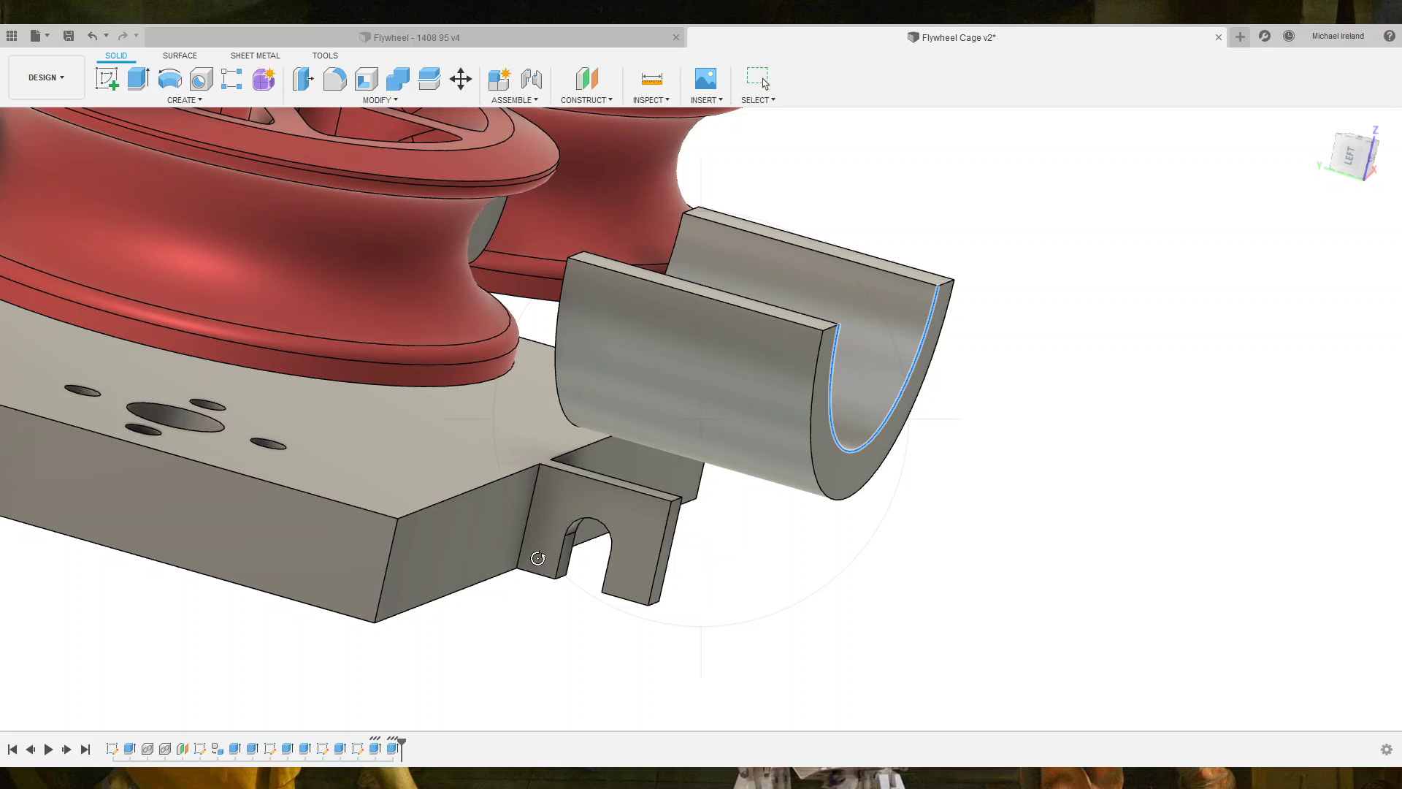
{"action": "mouse_move", "coordinate": [695, 546]}
{"action": "middle_mouse_down", "text": "shift"}
{"action": "mouse_move", "coordinate": [537, 625]}
{"action": "mouse_move", "coordinate": [574, 485]}
{"action": "mouse_move", "coordinate": [499, 502]}
{"action": "mouse_move", "coordinate": [463, 485]}
{"action": "mouse_move", "coordinate": [466, 457]}
{"action": "mouse_move", "coordinate": [465, 498]}
{"action": "middle_mouse_up", "text": "shift"}
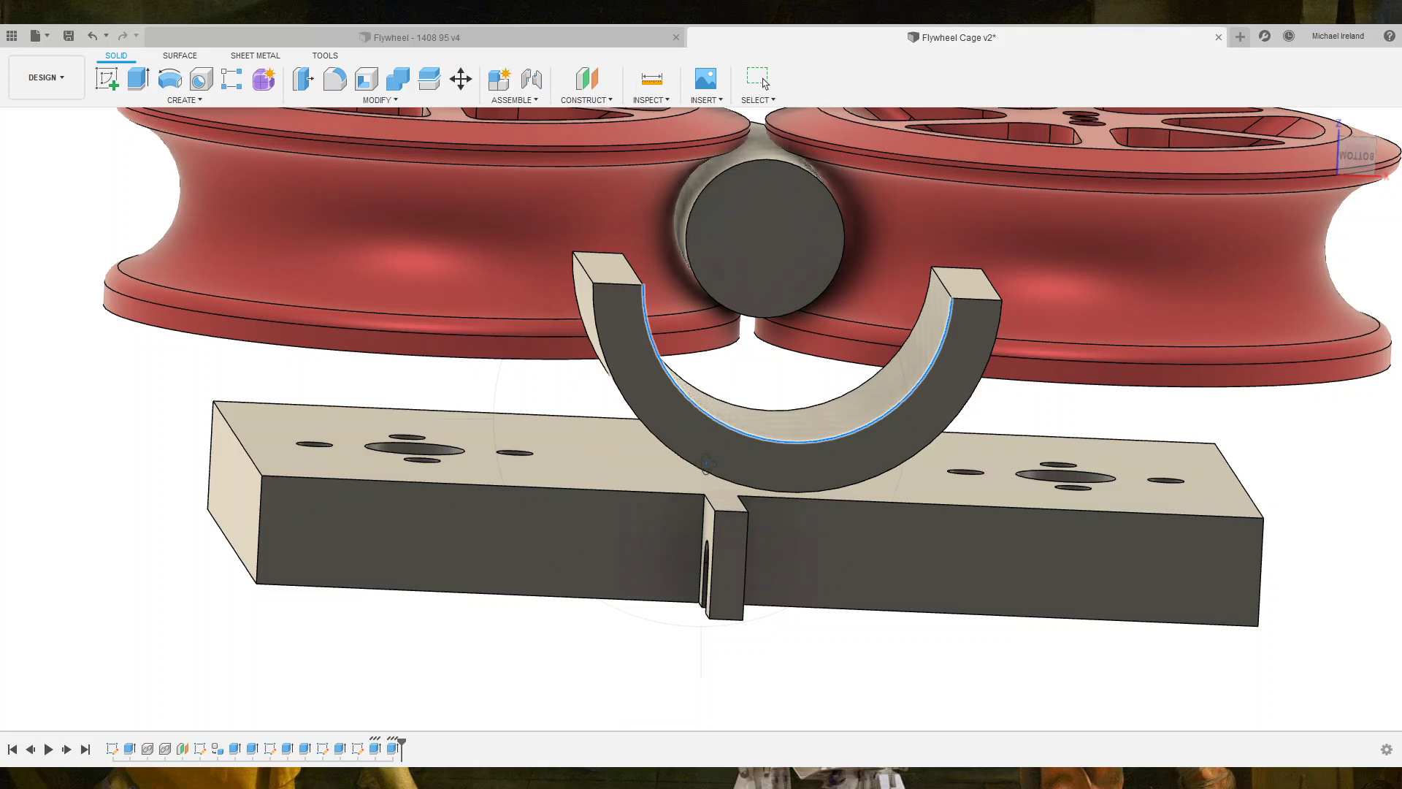
{"action": "mouse_move", "coordinate": [668, 617]}
{"action": "left_mouse_down"}
{"action": "mouse_move", "coordinate": [792, 580]}
{"action": "mouse_move", "coordinate": [767, 595]}
{"action": "mouse_move", "coordinate": [722, 697]}
{"action": "mouse_move", "coordinate": [730, 682]}
{"action": "mouse_move", "coordinate": [755, 693]}
{"action": "mouse_move", "coordinate": [713, 628]}
{"action": "mouse_move", "coordinate": [723, 660]}
{"action": "left_mouse_up"}
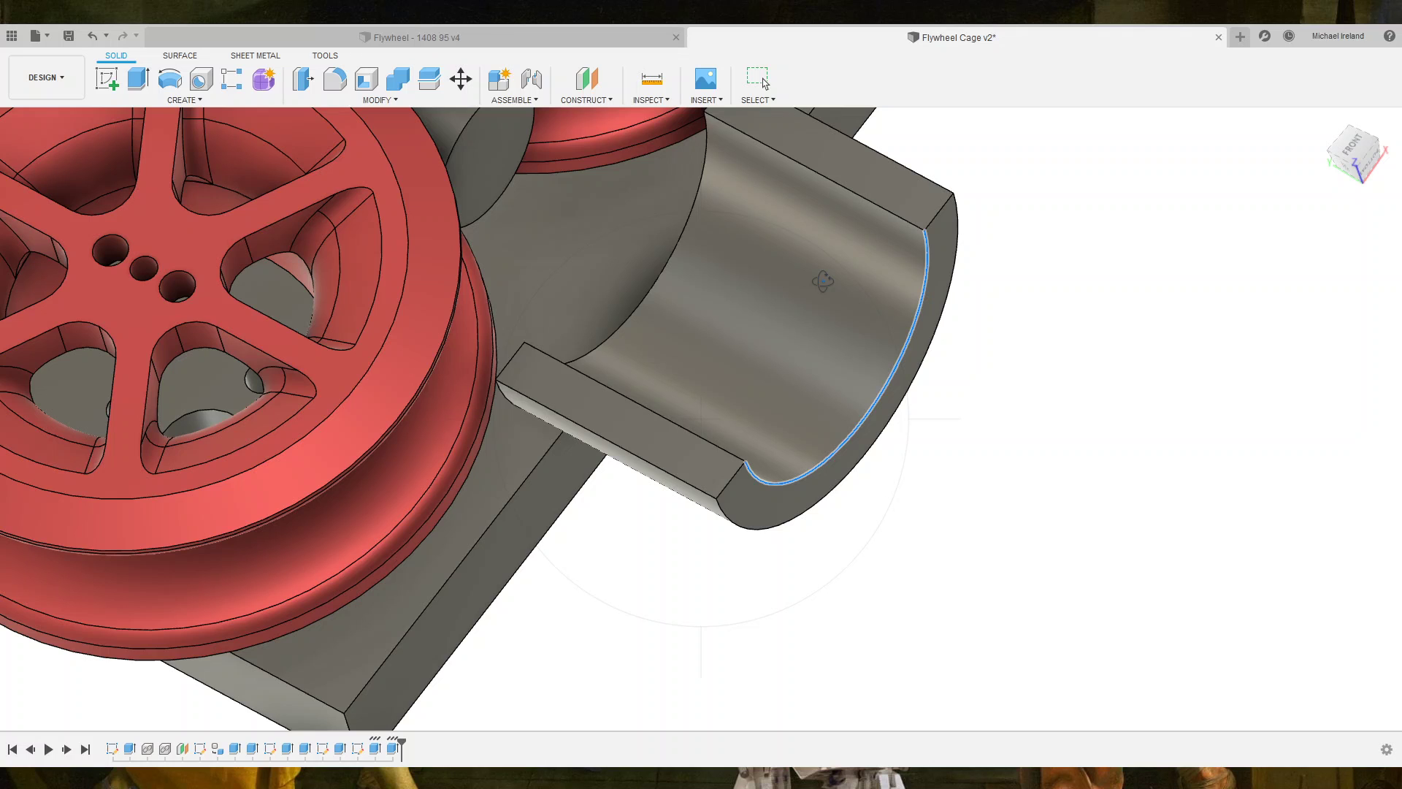
{"action": "mouse_move", "coordinate": [754, 206]}
{"action": "left_mouse_down"}
{"action": "mouse_move", "coordinate": [678, 159]}
{"action": "mouse_move", "coordinate": [739, 187]}
{"action": "mouse_move", "coordinate": [713, 172]}
{"action": "left_mouse_up"}
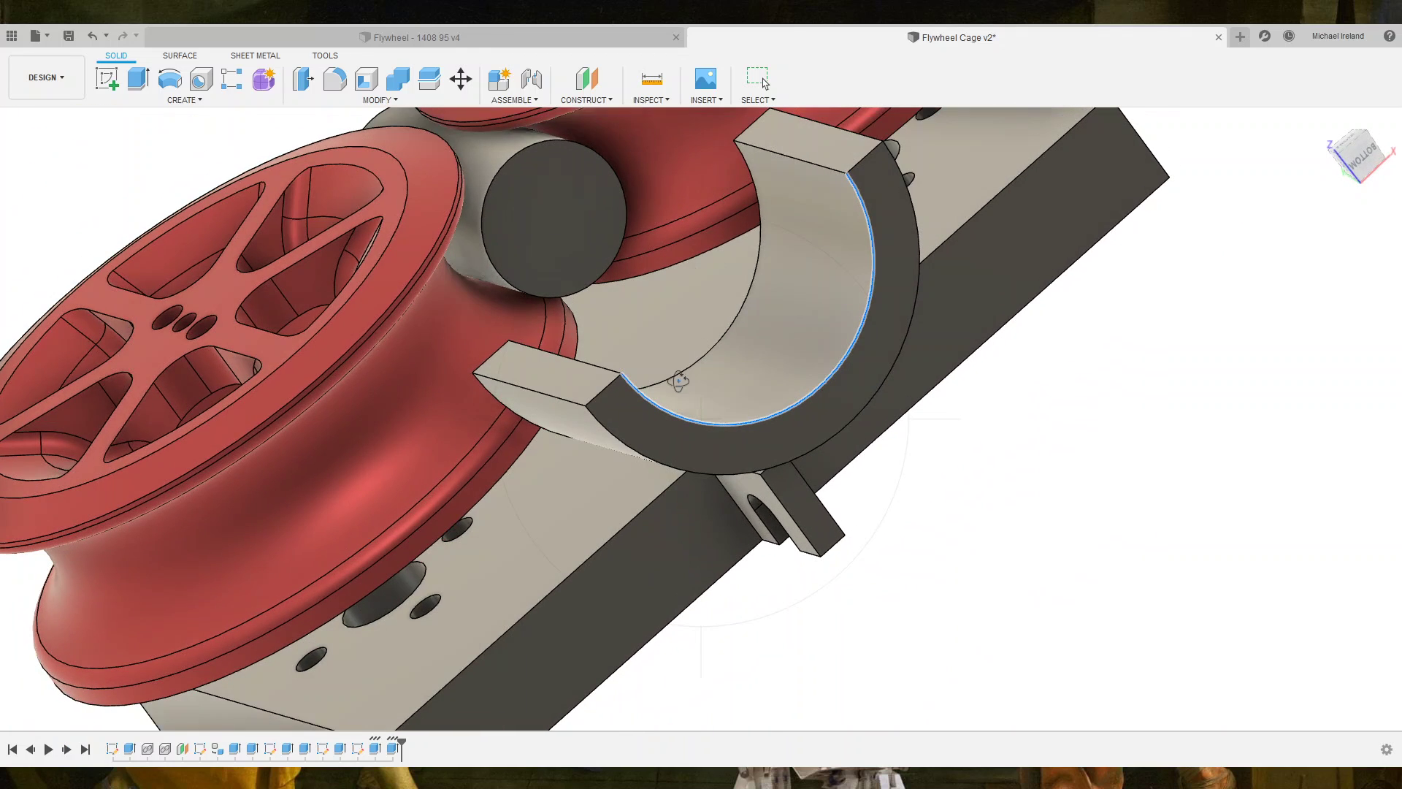
{"action": "mouse_move", "coordinate": [678, 381]}
{"action": "left_mouse_down"}
{"action": "mouse_move", "coordinate": [696, 359]}
{"action": "mouse_move", "coordinate": [758, 360]}
{"action": "mouse_move", "coordinate": [767, 431]}
{"action": "mouse_move", "coordinate": [735, 420]}
{"action": "mouse_move", "coordinate": [818, 422]}
{"action": "mouse_move", "coordinate": [767, 323]}
{"action": "mouse_move", "coordinate": [739, 326]}
{"action": "mouse_move", "coordinate": [751, 329]}
{"action": "left_mouse_up"}
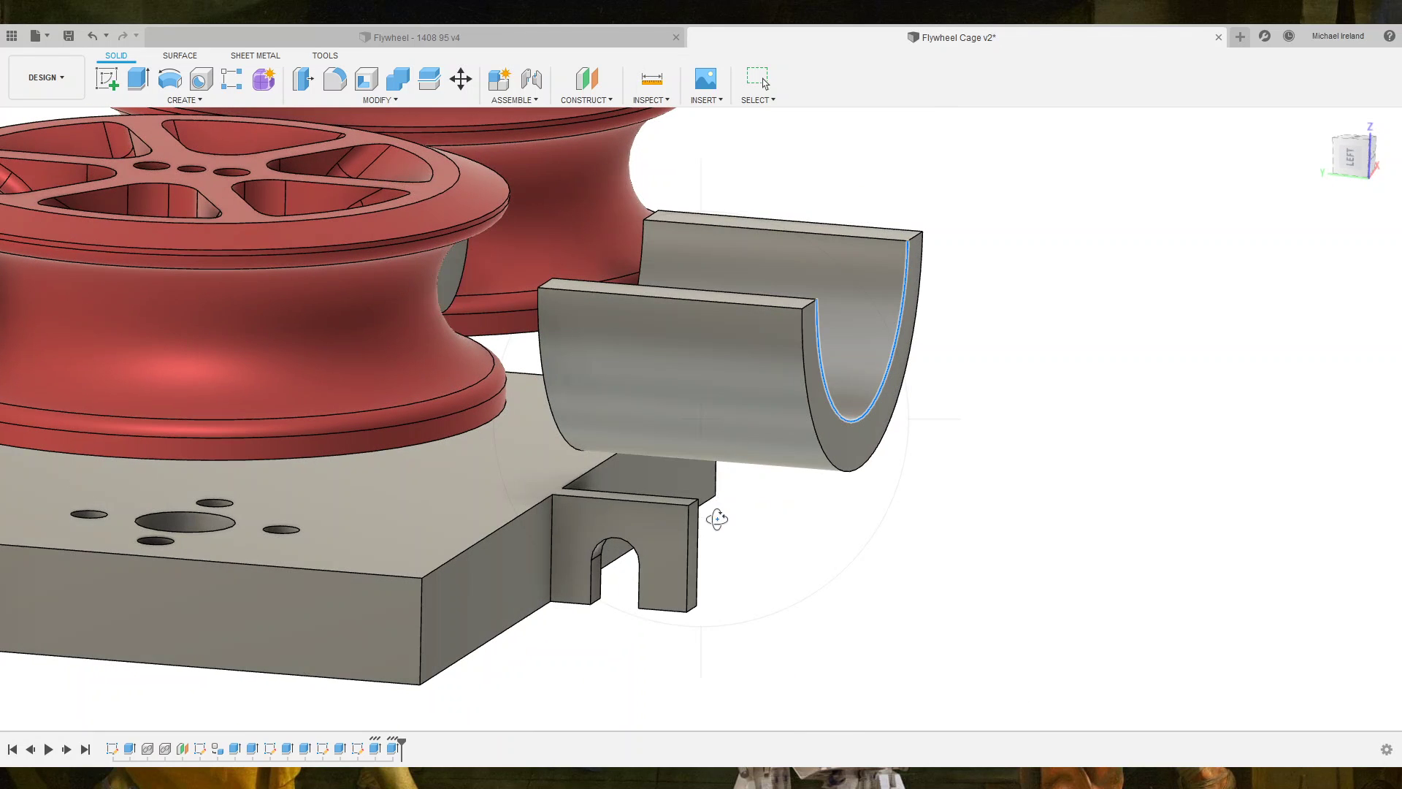
{"action": "mouse_move", "coordinate": [717, 519]}
{"action": "left_mouse_down"}
{"action": "mouse_move", "coordinate": [723, 491]}
{"action": "mouse_move", "coordinate": [731, 558]}
{"action": "mouse_move", "coordinate": [716, 582]}
{"action": "mouse_move", "coordinate": [620, 505]}
{"action": "mouse_move", "coordinate": [684, 584]}
{"action": "mouse_move", "coordinate": [691, 613]}
{"action": "mouse_move", "coordinate": [673, 623]}
{"action": "mouse_move", "coordinate": [626, 545]}
{"action": "mouse_move", "coordinate": [636, 557]}
{"action": "left_mouse_up"}
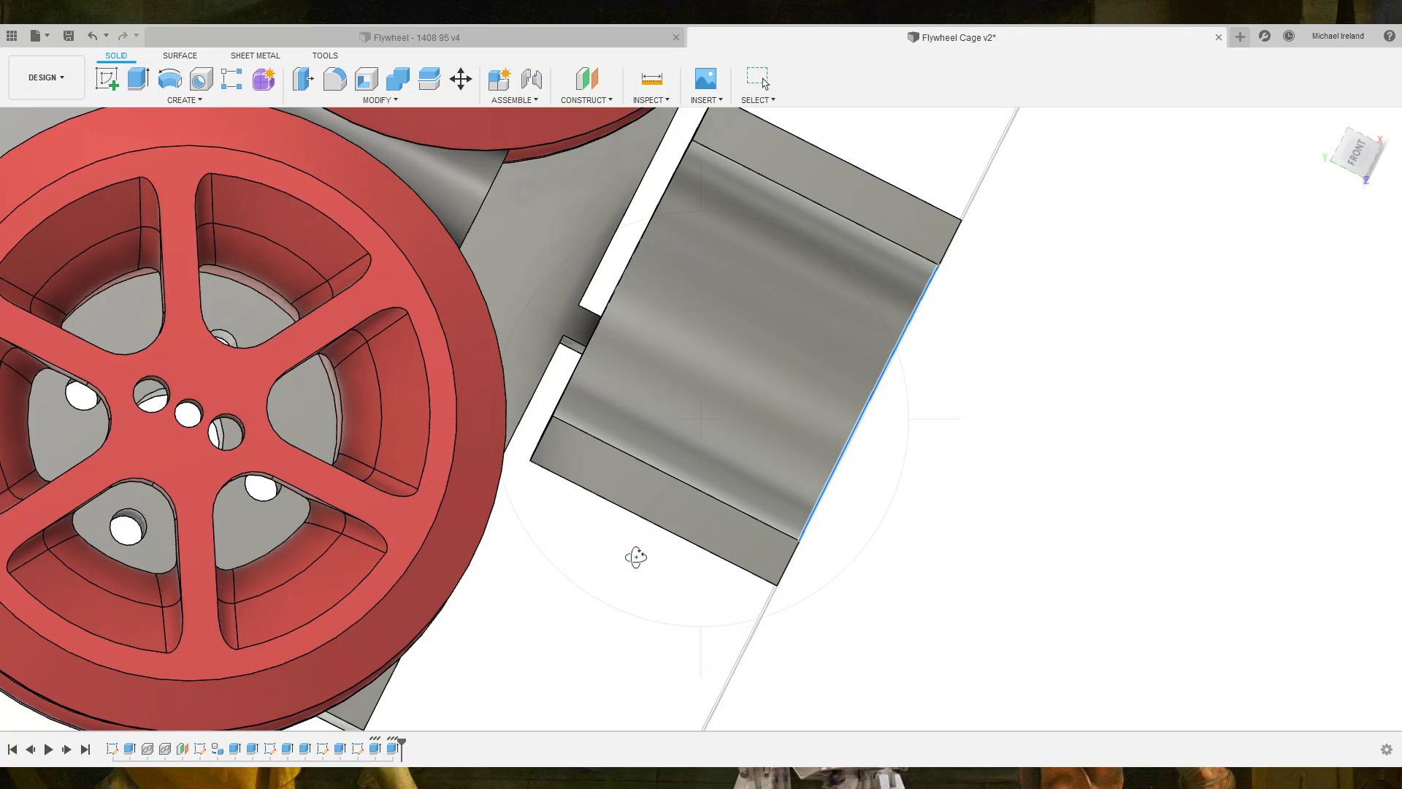
{"action": "left_click_drag", "start_coordinate": [588, 667], "coordinate": [643, 454]}
Start a sketch on the plate's back face, rotated so the plate stands upright.
{"action": "key", "text": "Escape"}
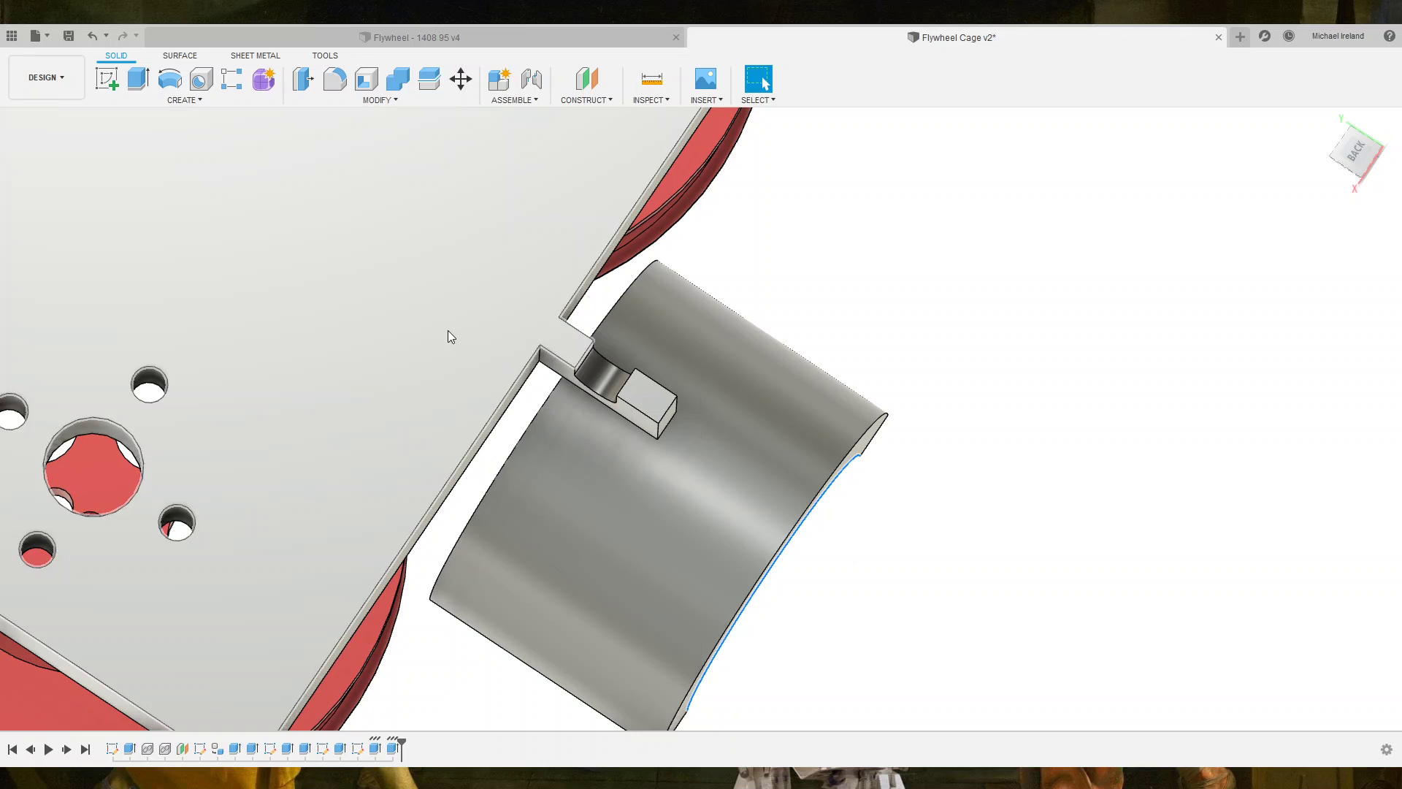
{"action": "left_click", "coordinate": [448, 333]}
{"action": "left_click", "coordinate": [104, 82]}
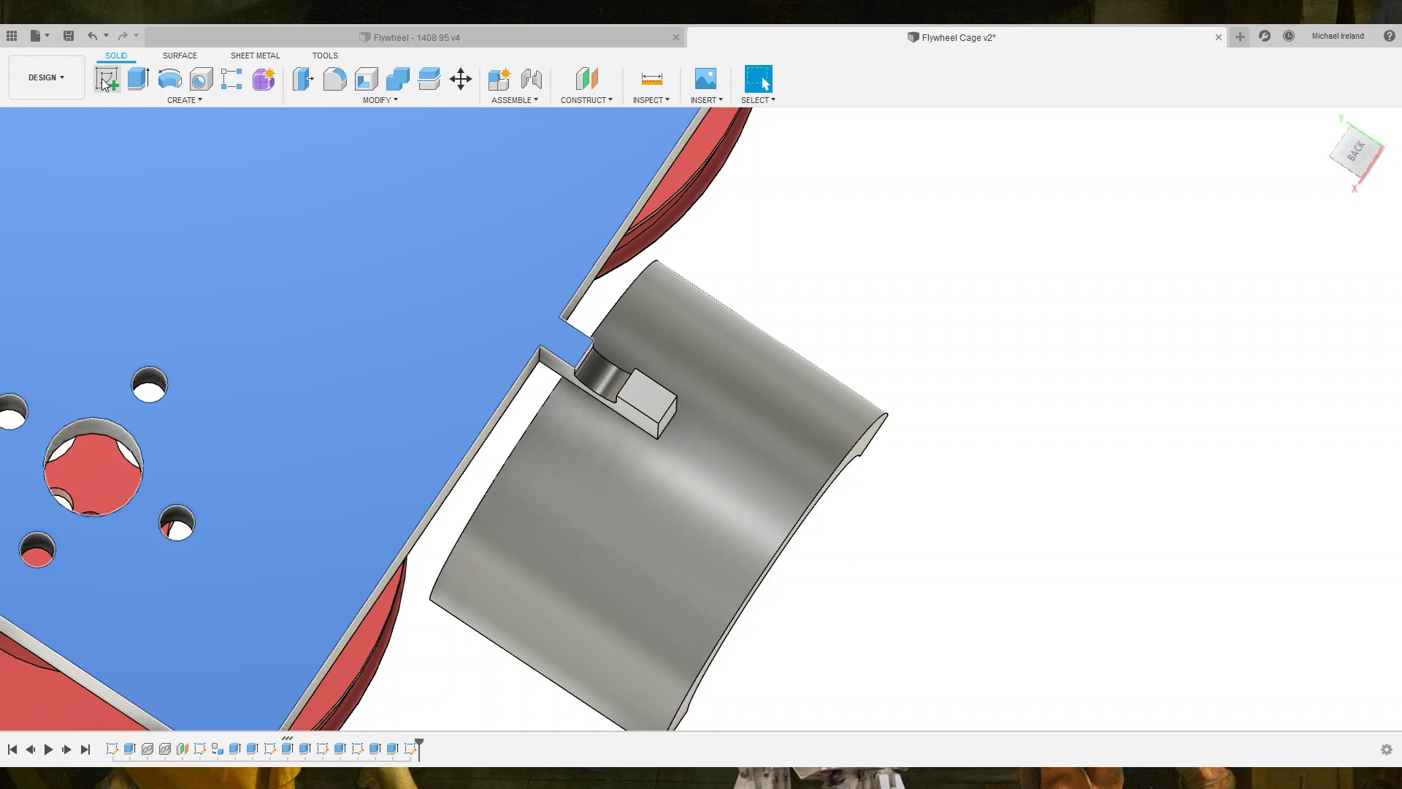
{"action": "scroll", "coordinate": [720, 340], "scroll_direction": "up", "scroll_amount": 3}
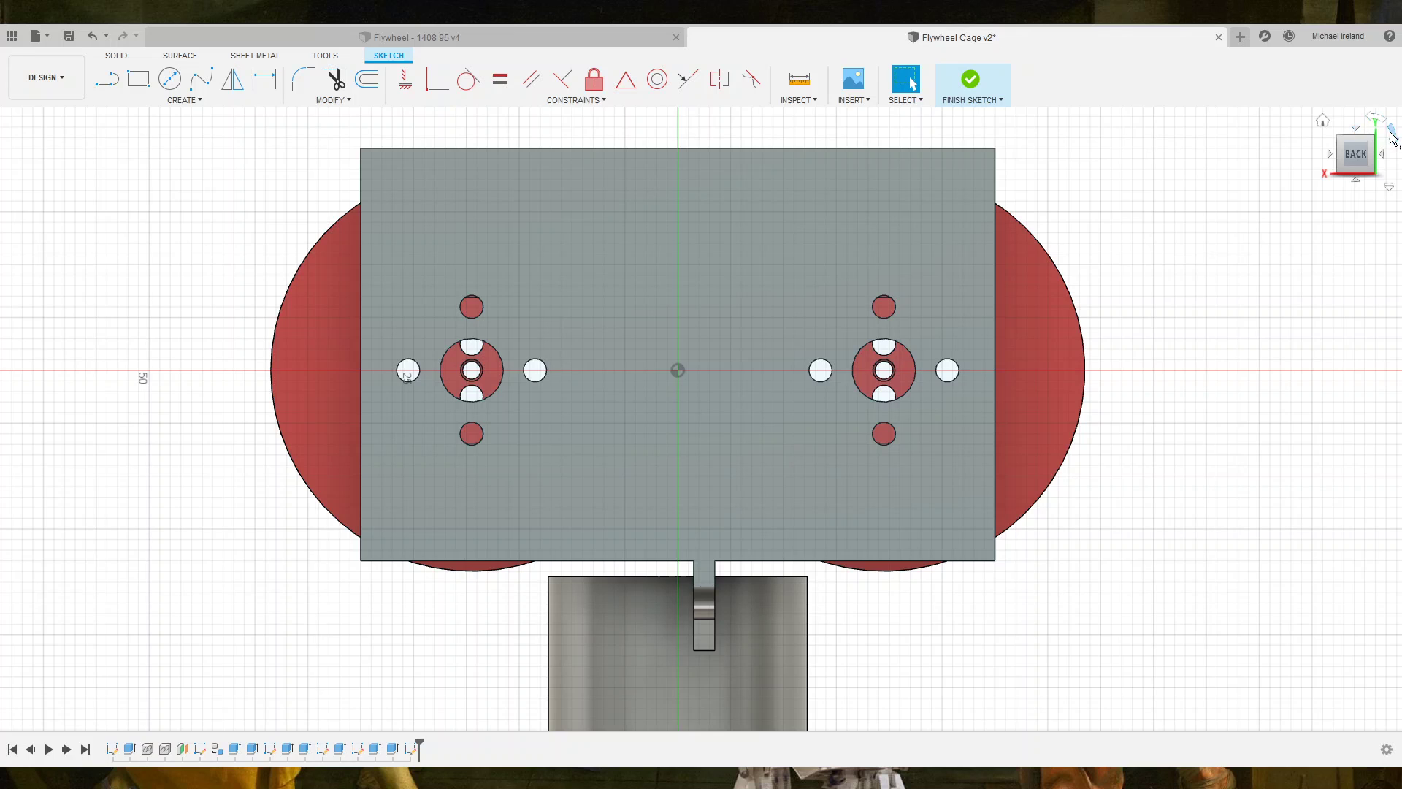
{"action": "left_click", "coordinate": [1390, 133]}
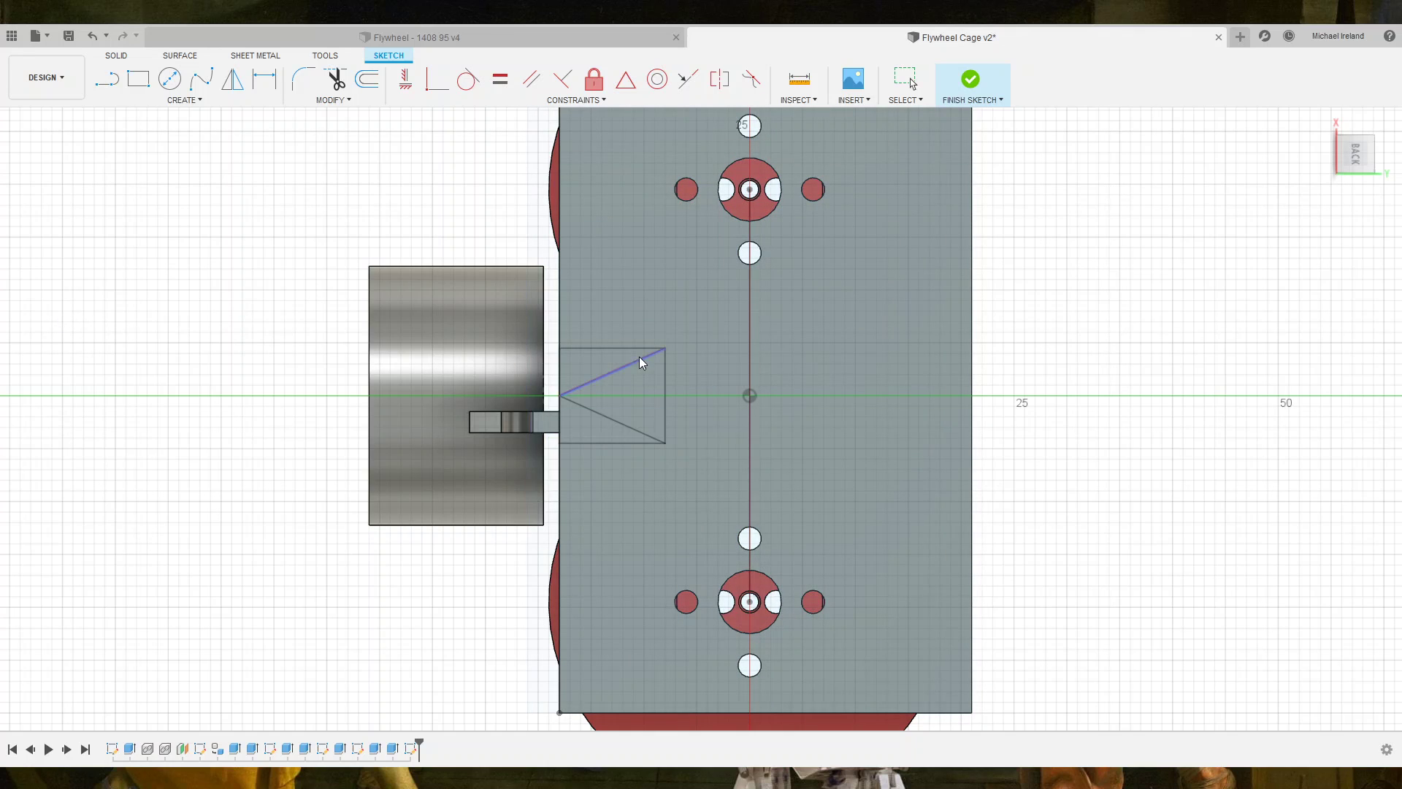
{"action": "left_click", "coordinate": [748, 361]}
{"action": "key", "text": "Escape"}
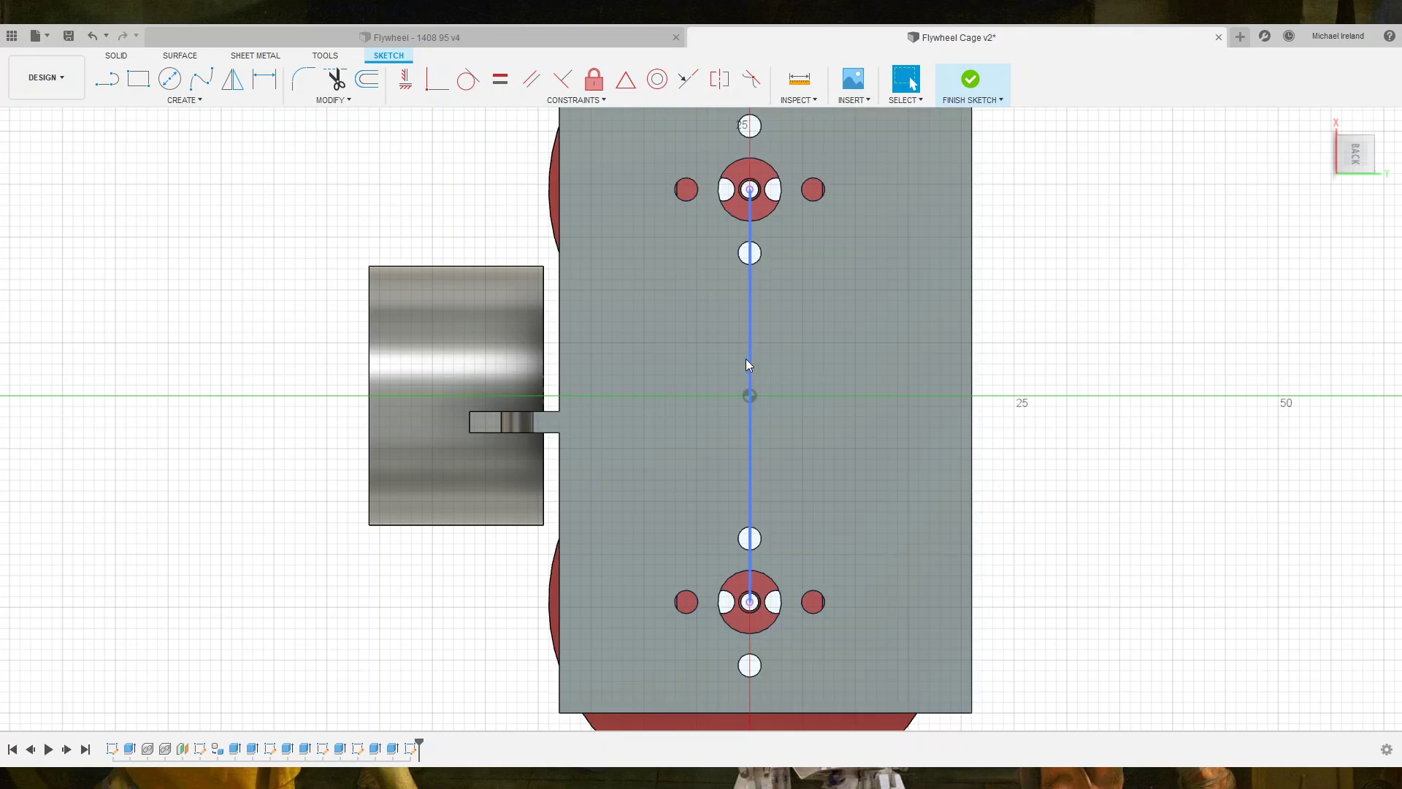
{"action": "left_click", "coordinate": [746, 359]}
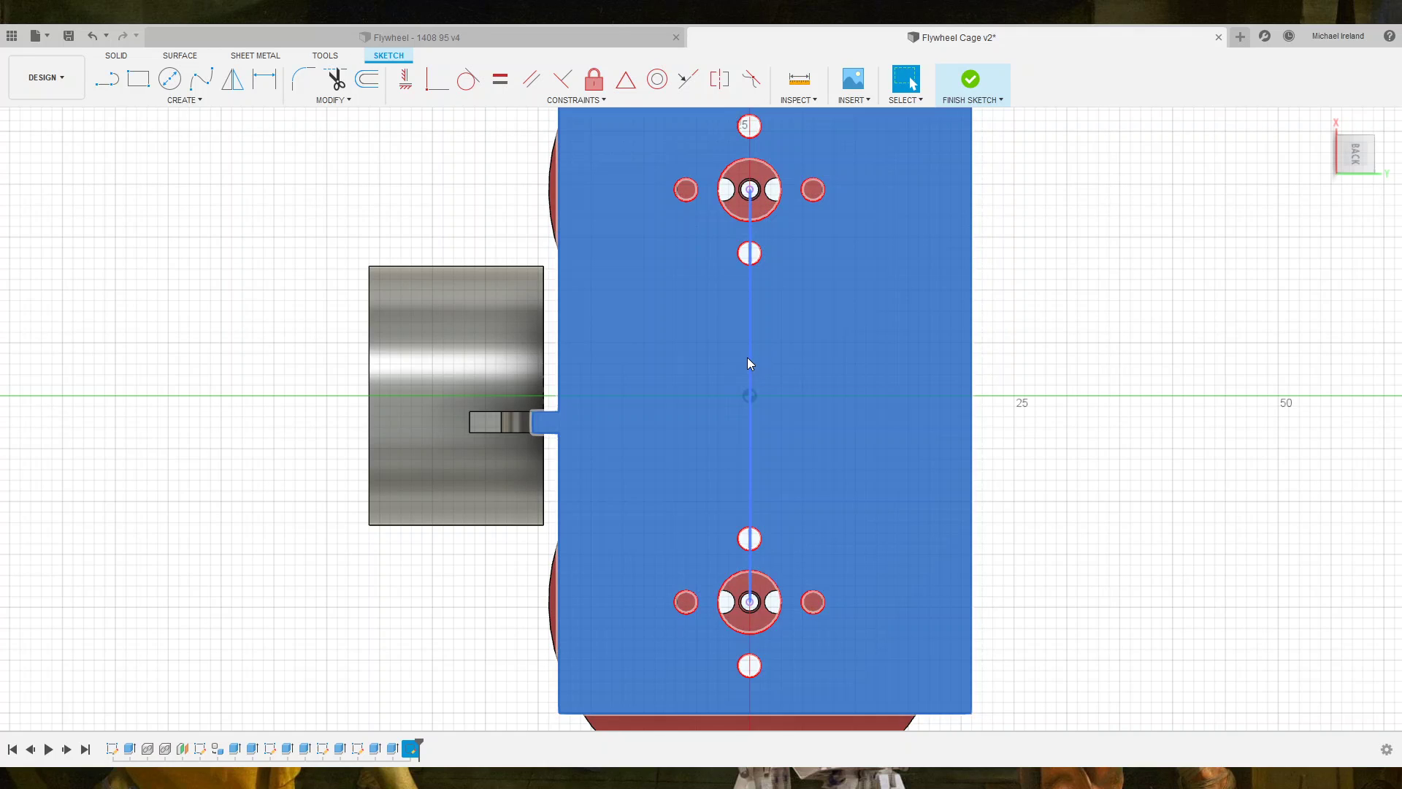
{"action": "left_click", "coordinate": [747, 357]}
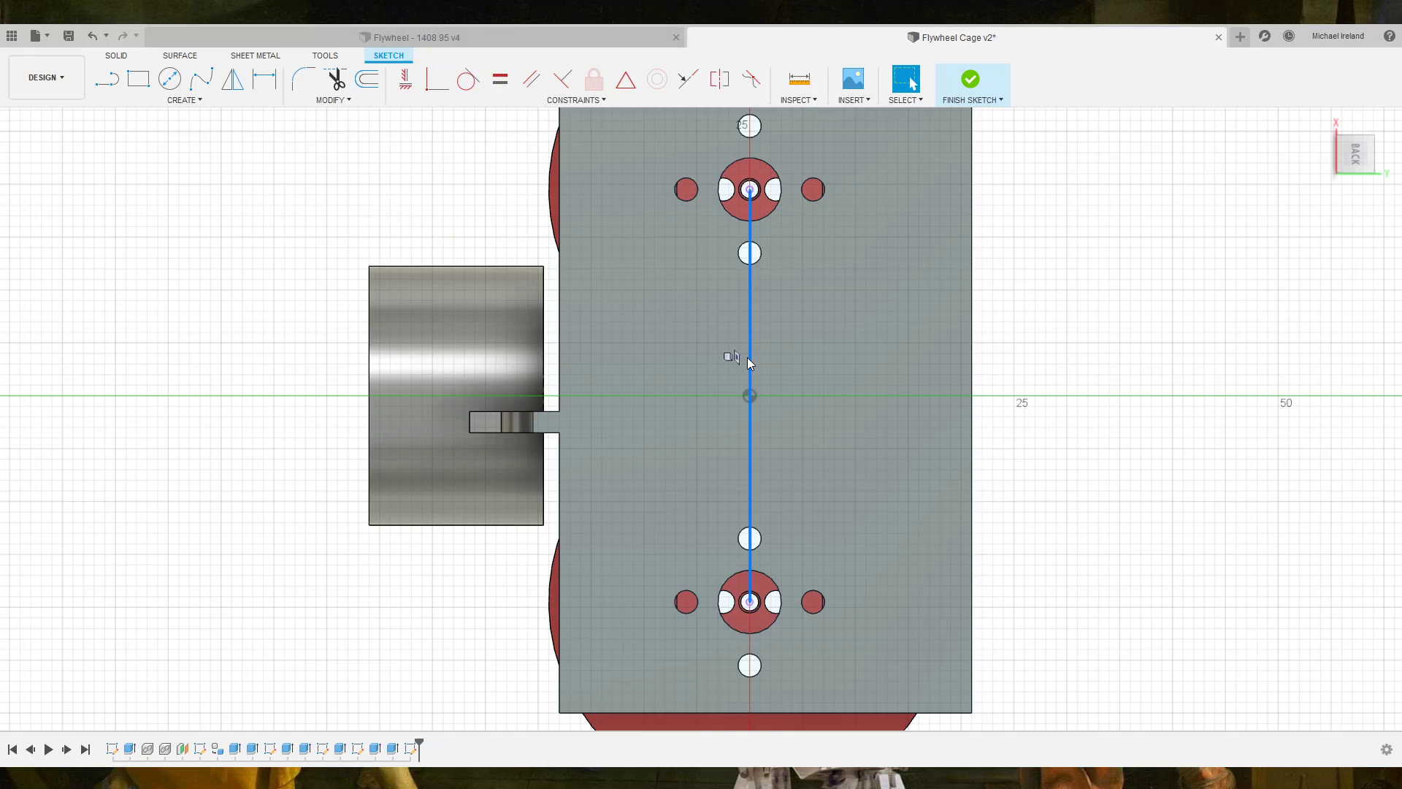
Draw a vertical line beside the plate 24.50 from the centre line and finish the sketch.
{"action": "key", "text": "l"}
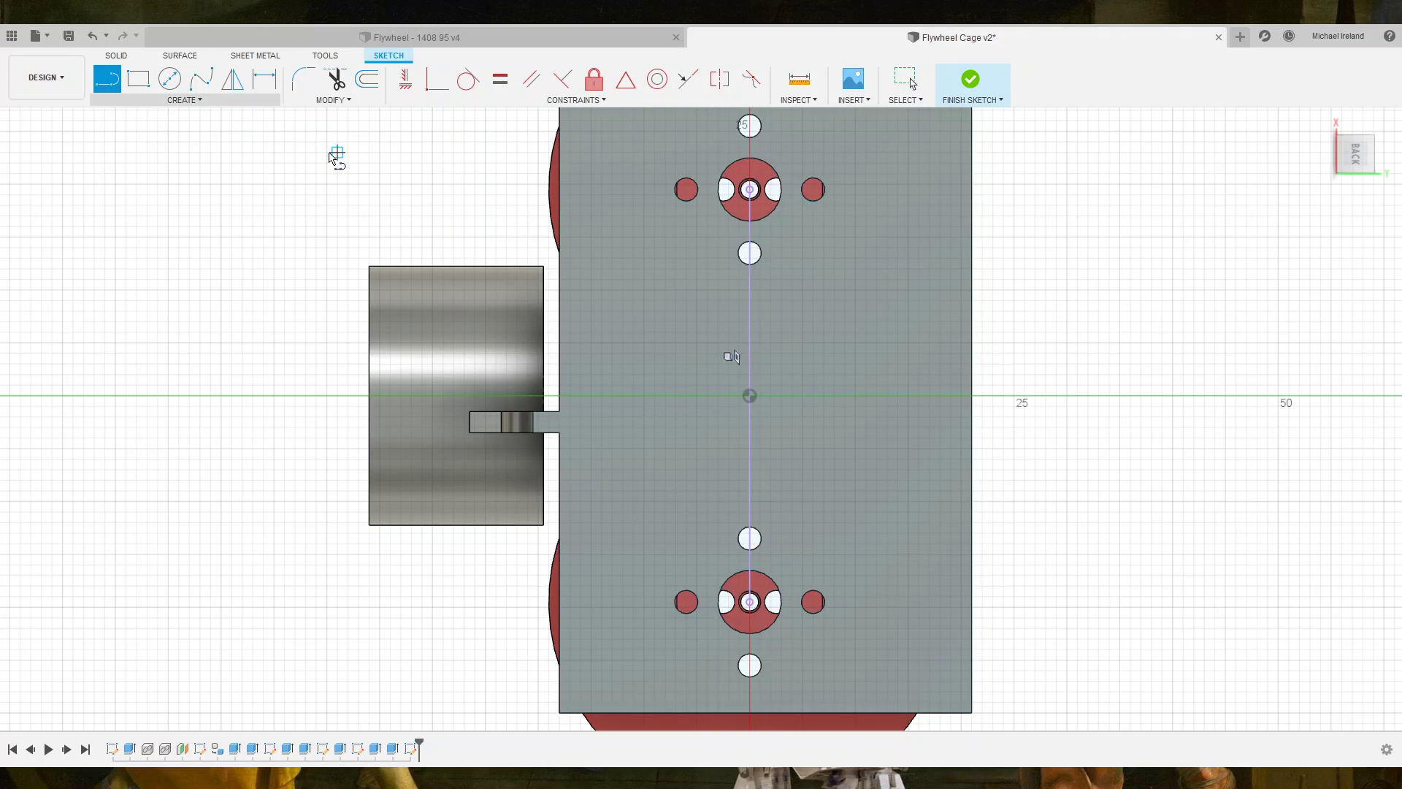
{"action": "left_click", "coordinate": [485, 163]}
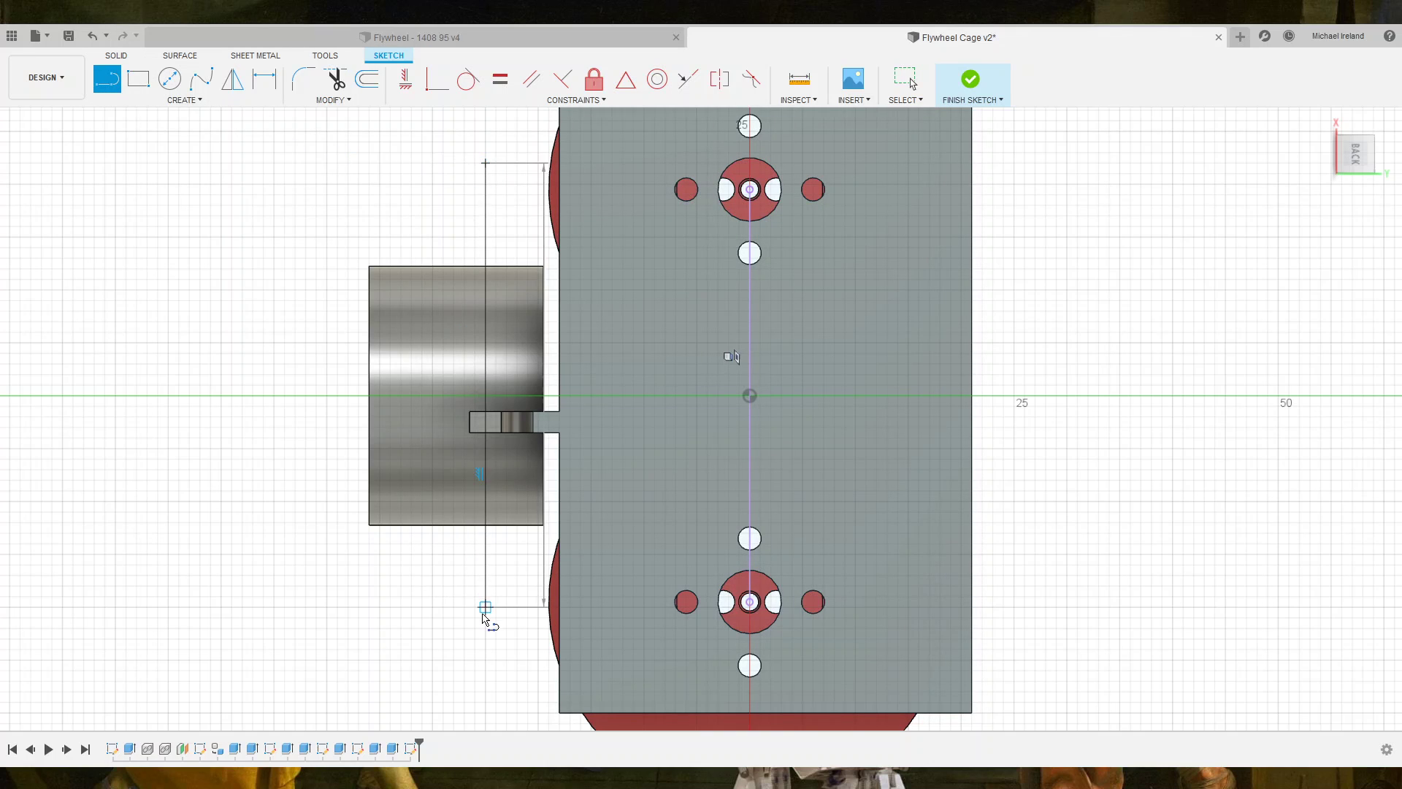
{"action": "left_click", "coordinate": [485, 618]}
{"action": "key", "text": "Escape"}
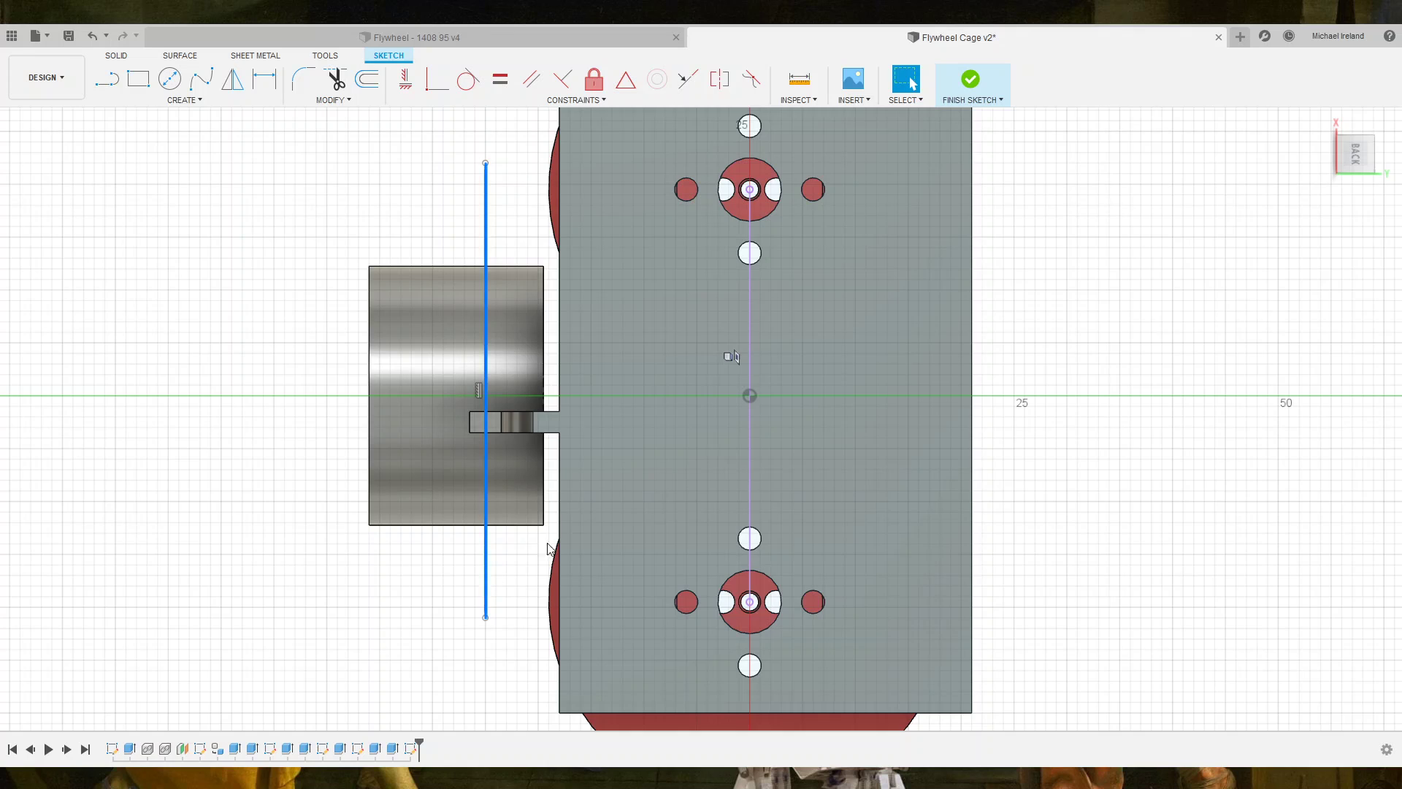
{"action": "left_click", "coordinate": [749, 472]}
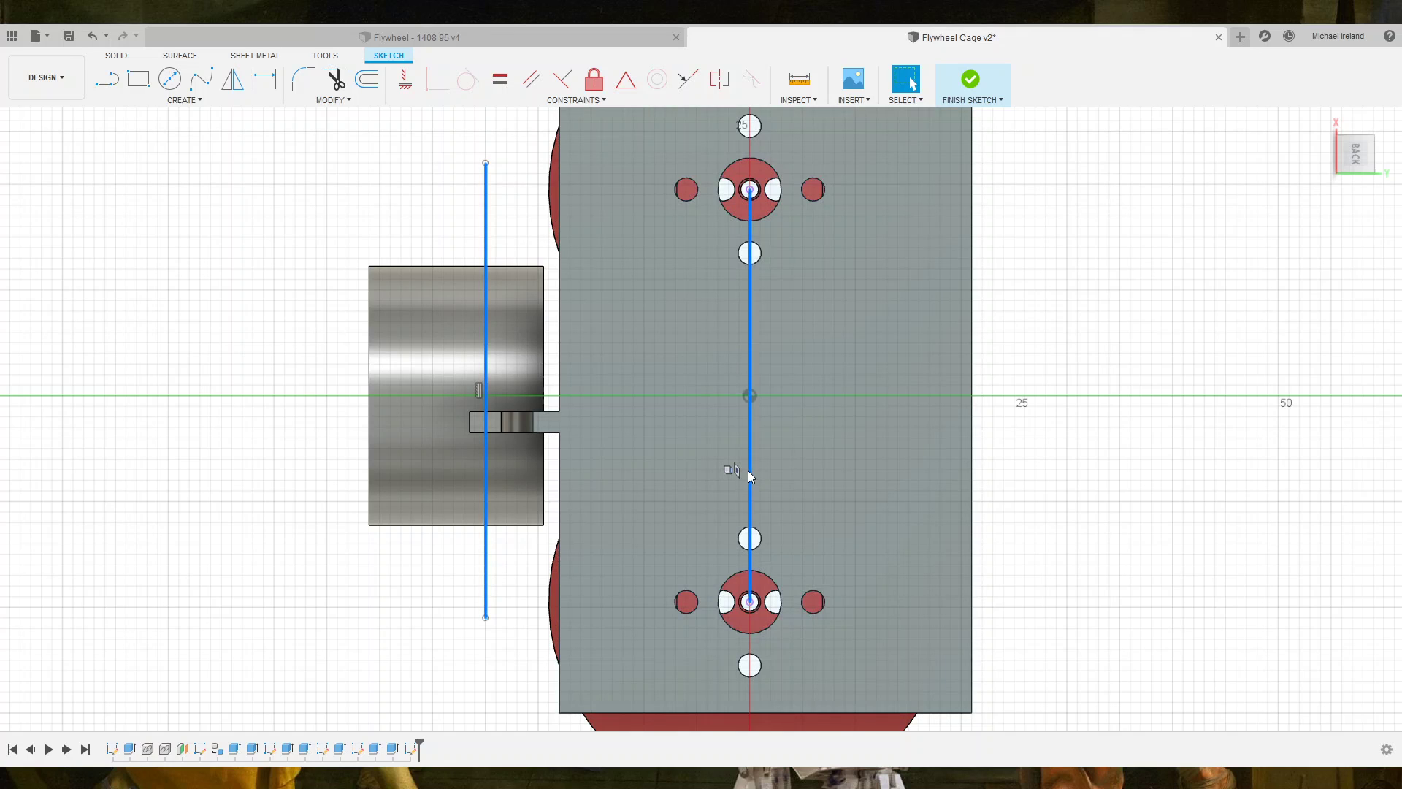
{"action": "key", "text": "d"}
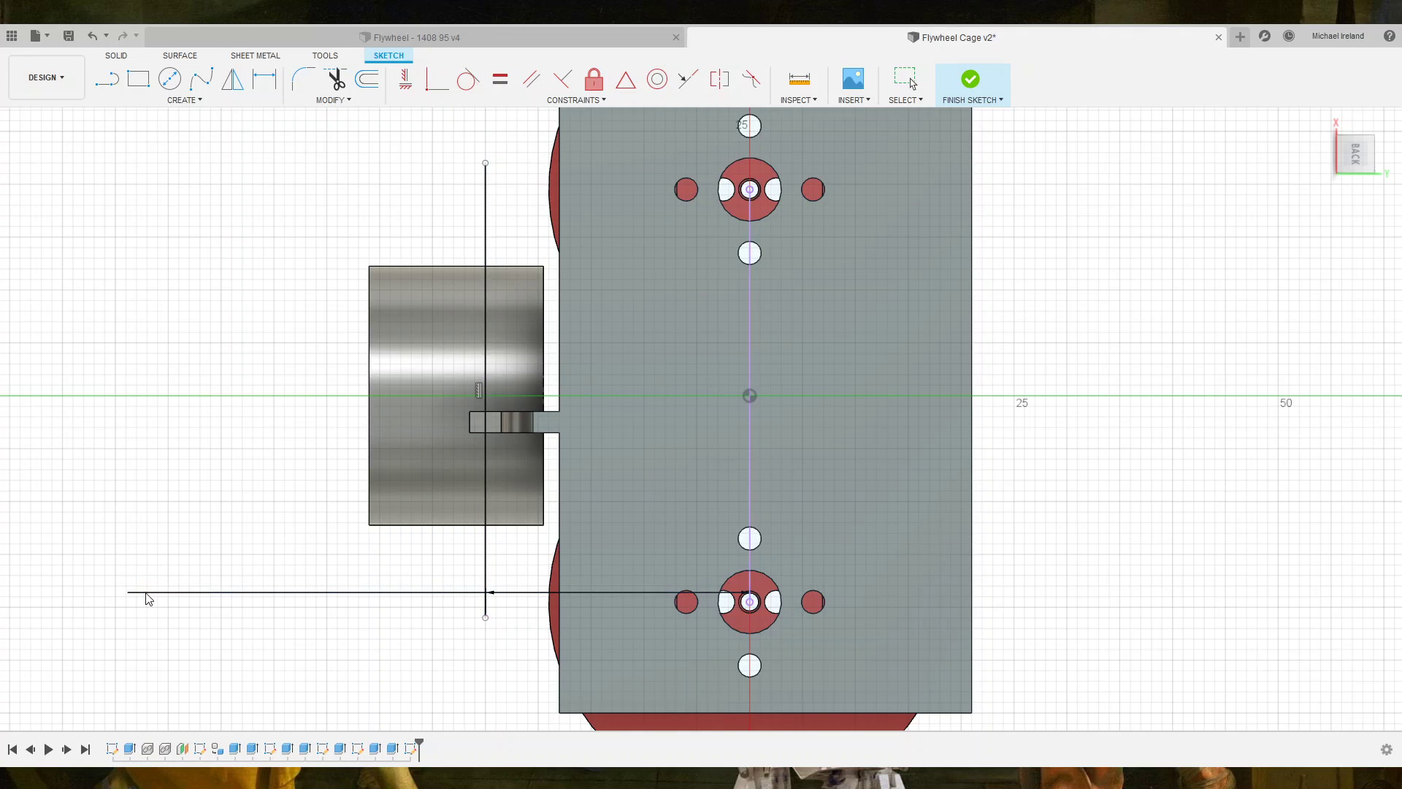
{"action": "left_click", "coordinate": [148, 598]}
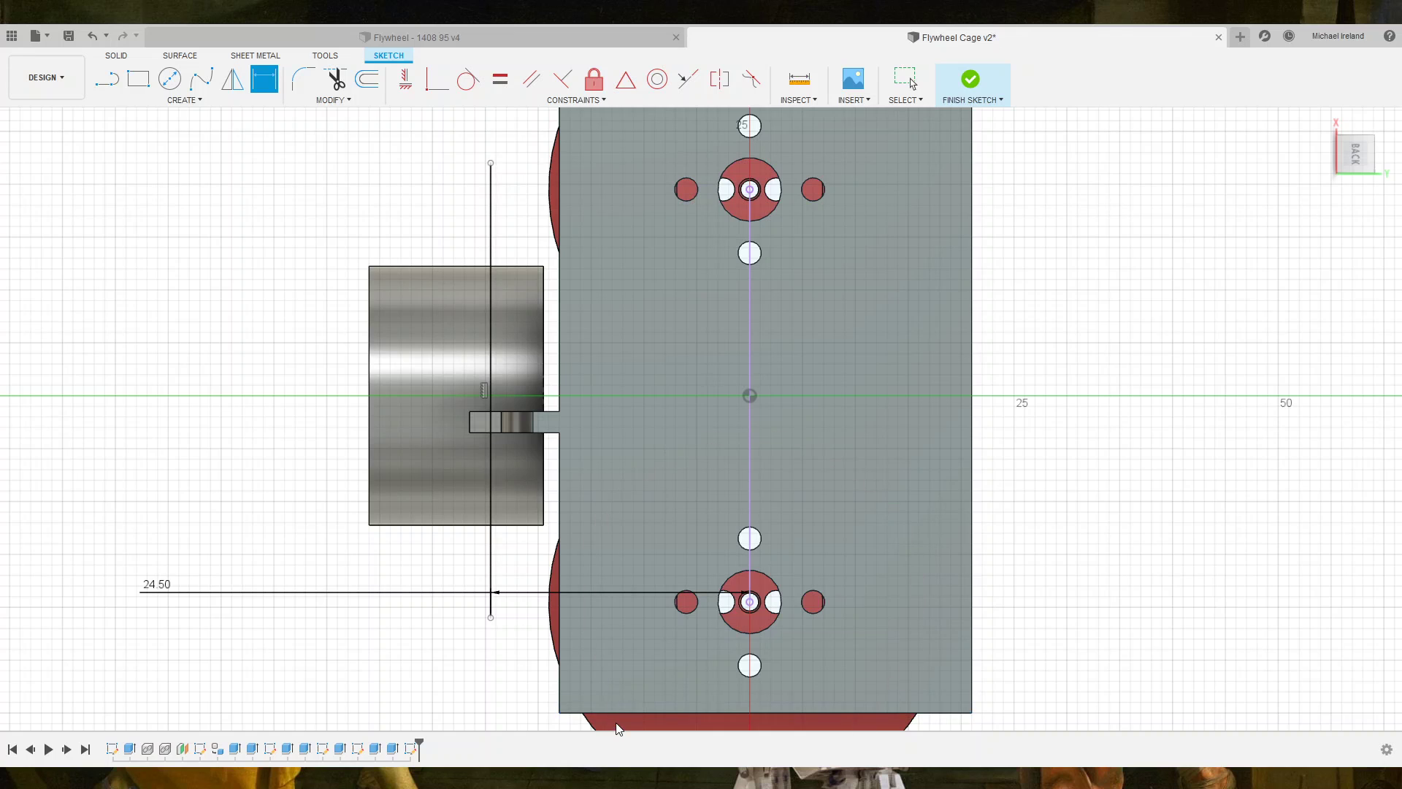
{"action": "key", "text": "Escape"}
{"action": "middle_click_drag", "start_coordinate": [612, 721], "coordinate": [808, 415], "text": "shift"}
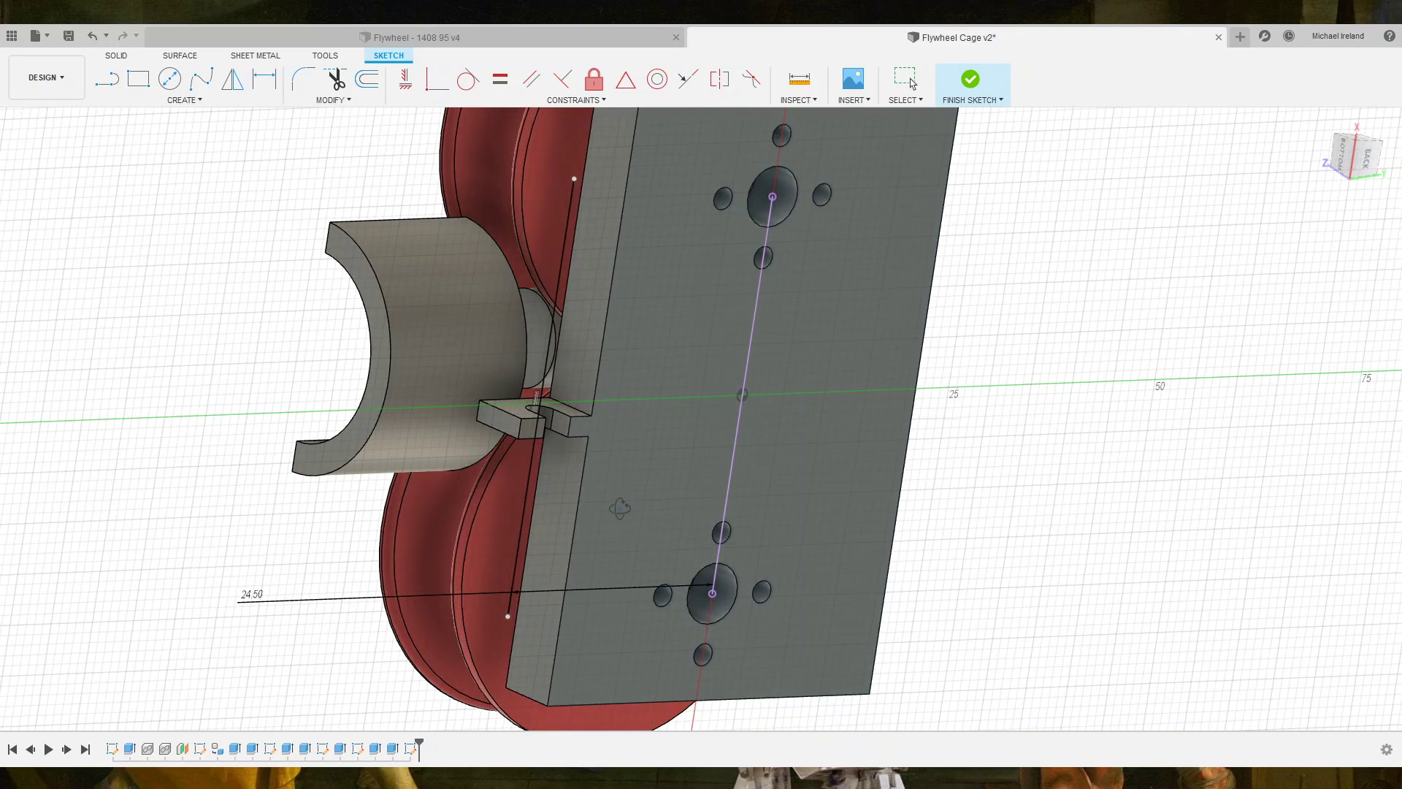
{"action": "left_click", "coordinate": [970, 79]}
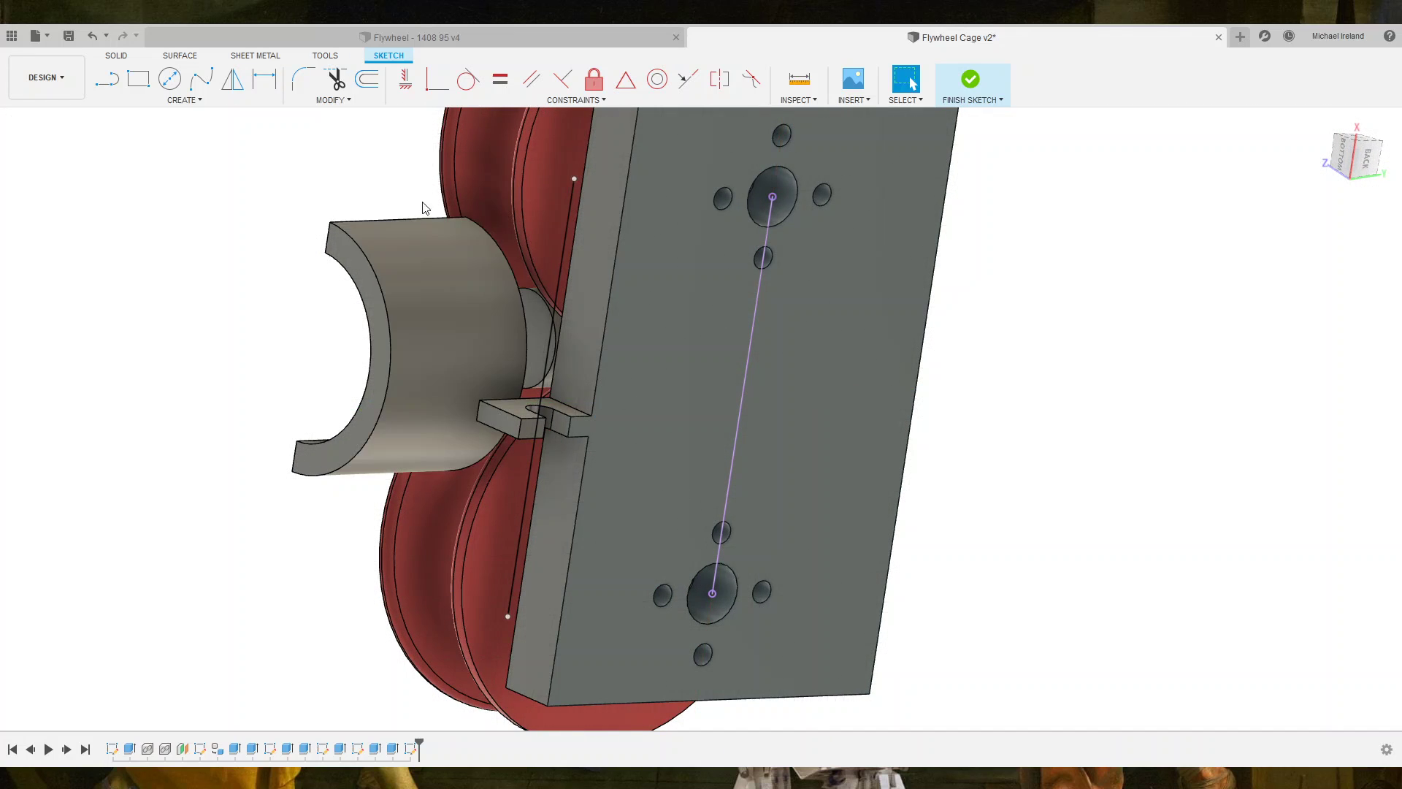
{"action": "left_click", "coordinate": [565, 241]}
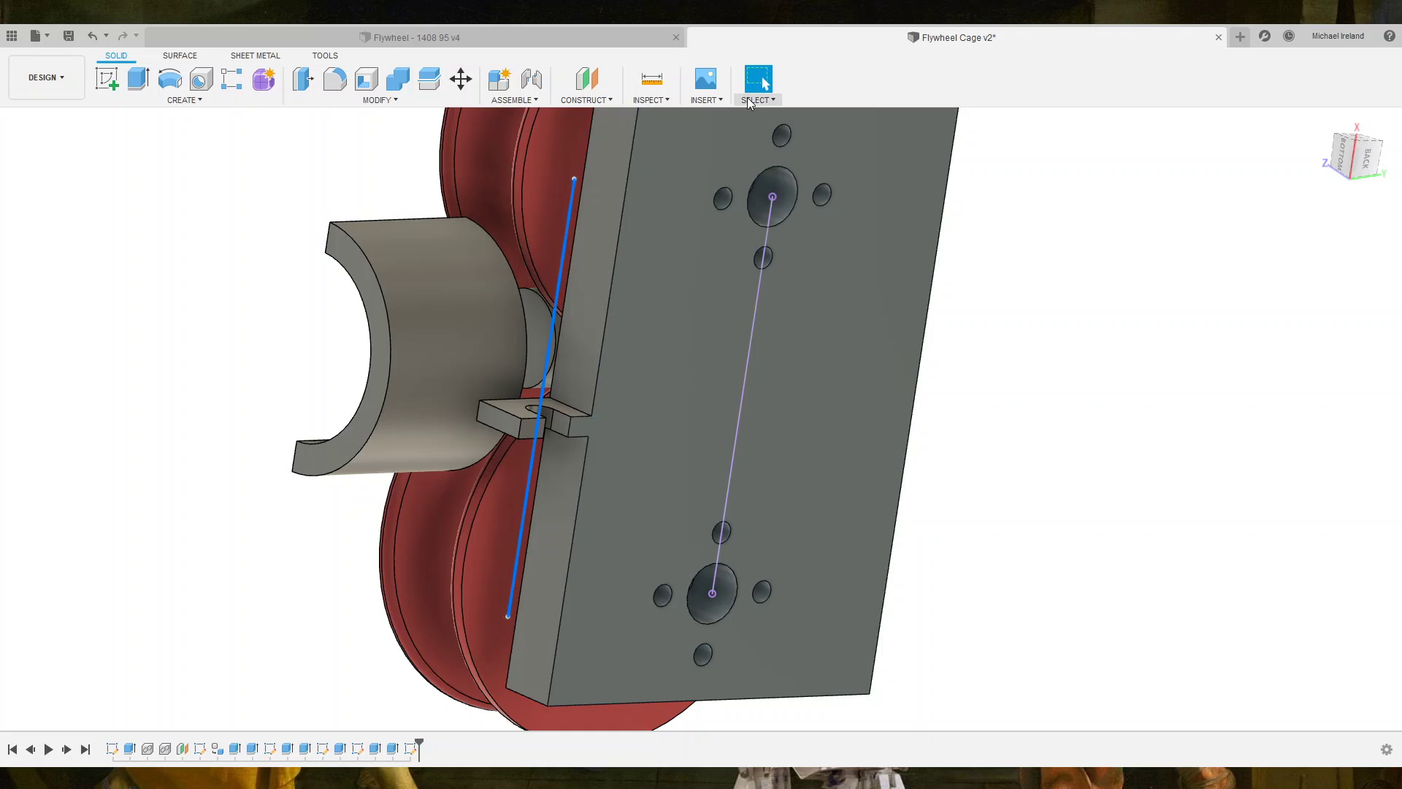
Create a plane at an angle through the 24.50 line, rotated between the flywheels, and sketch on it.
{"action": "left_click", "coordinate": [606, 102]}
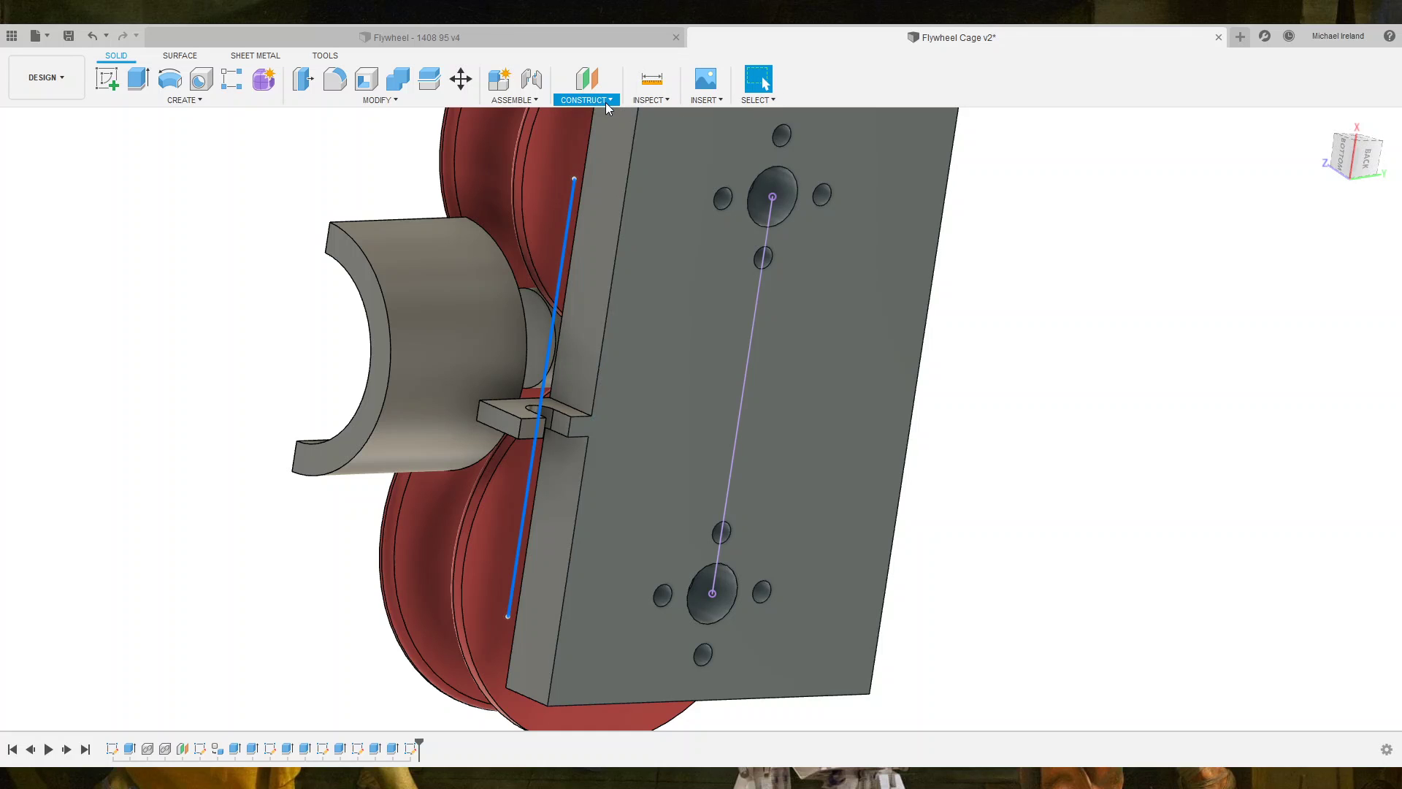
{"action": "left_click", "coordinate": [619, 140]}
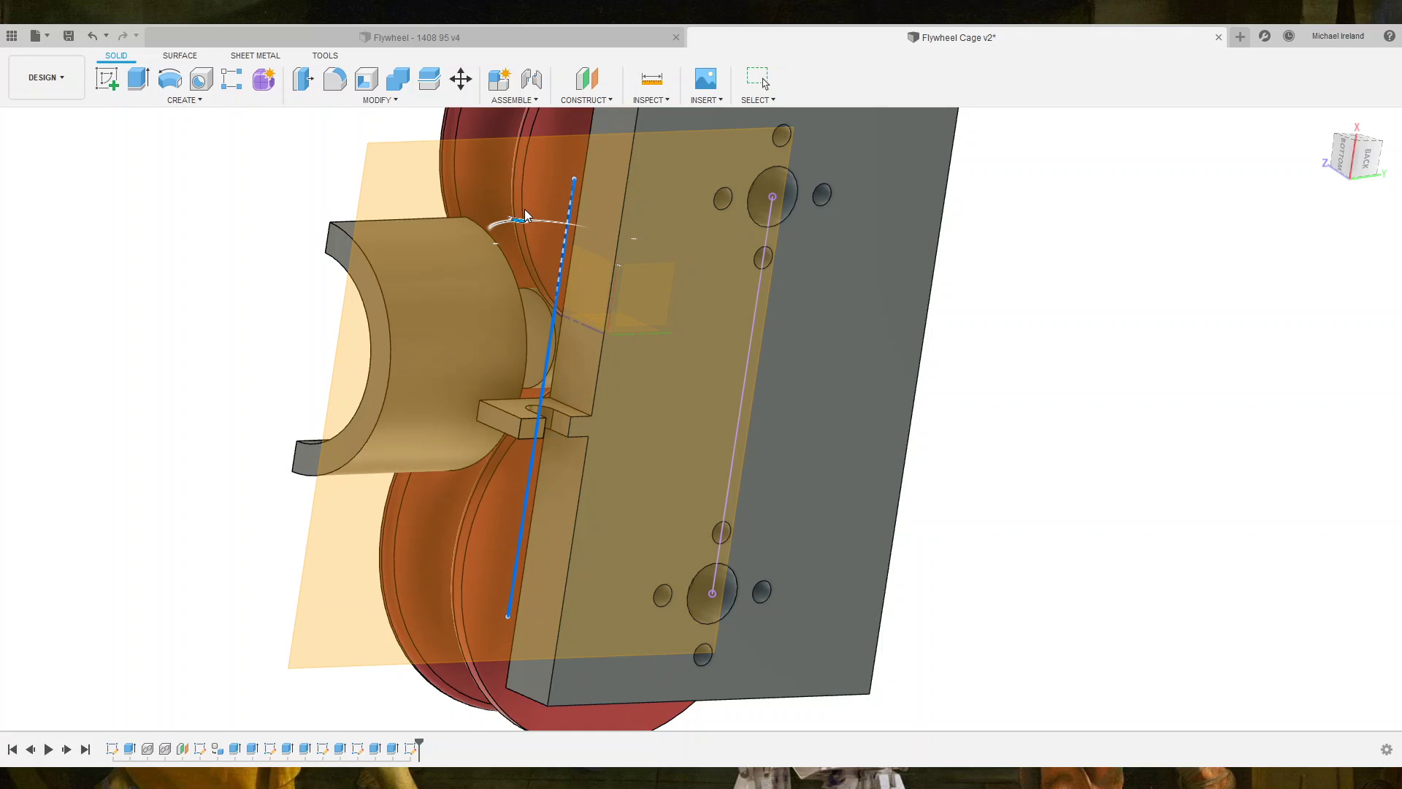
{"action": "left_click_drag", "start_coordinate": [526, 215], "coordinate": [626, 240]}
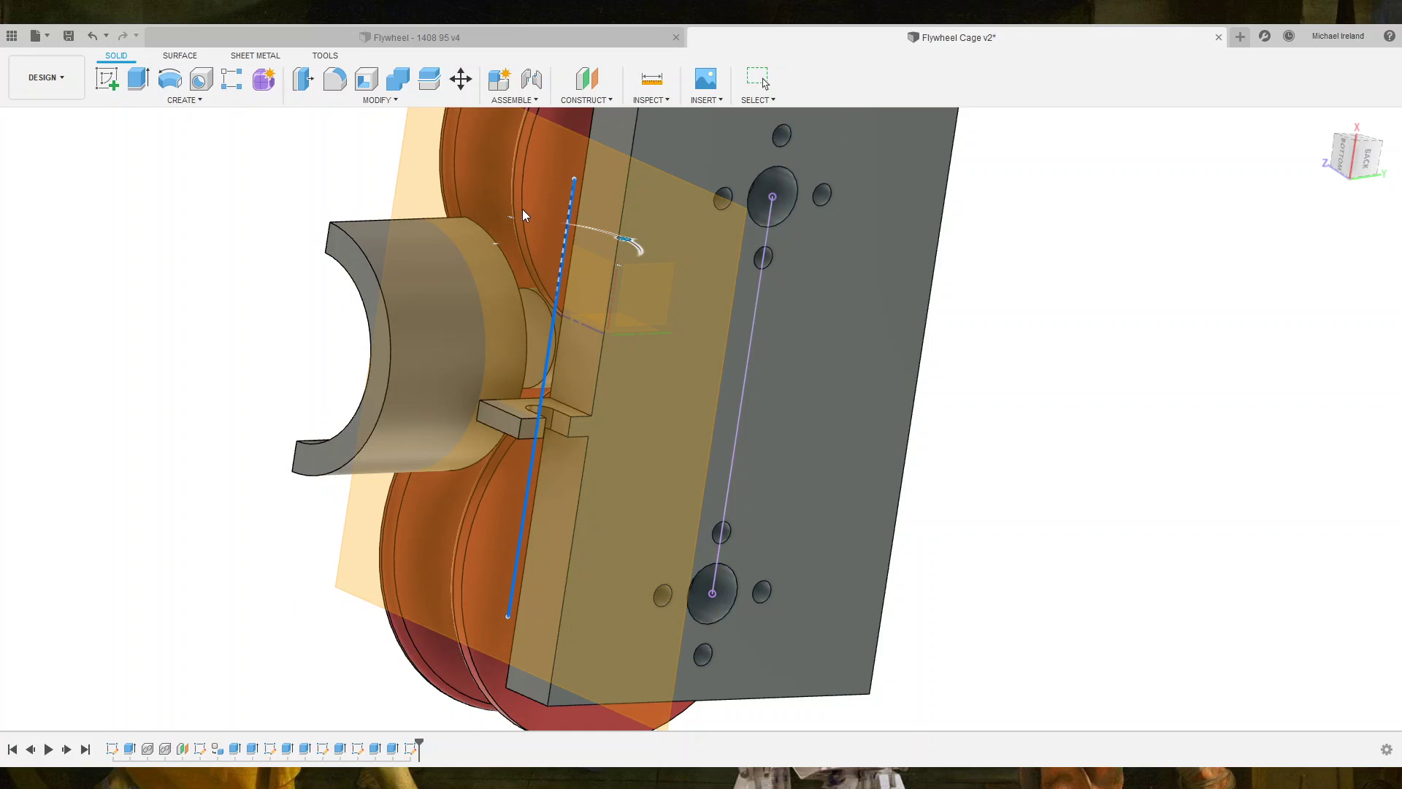
{"action": "double_click", "coordinate": [520, 274]}
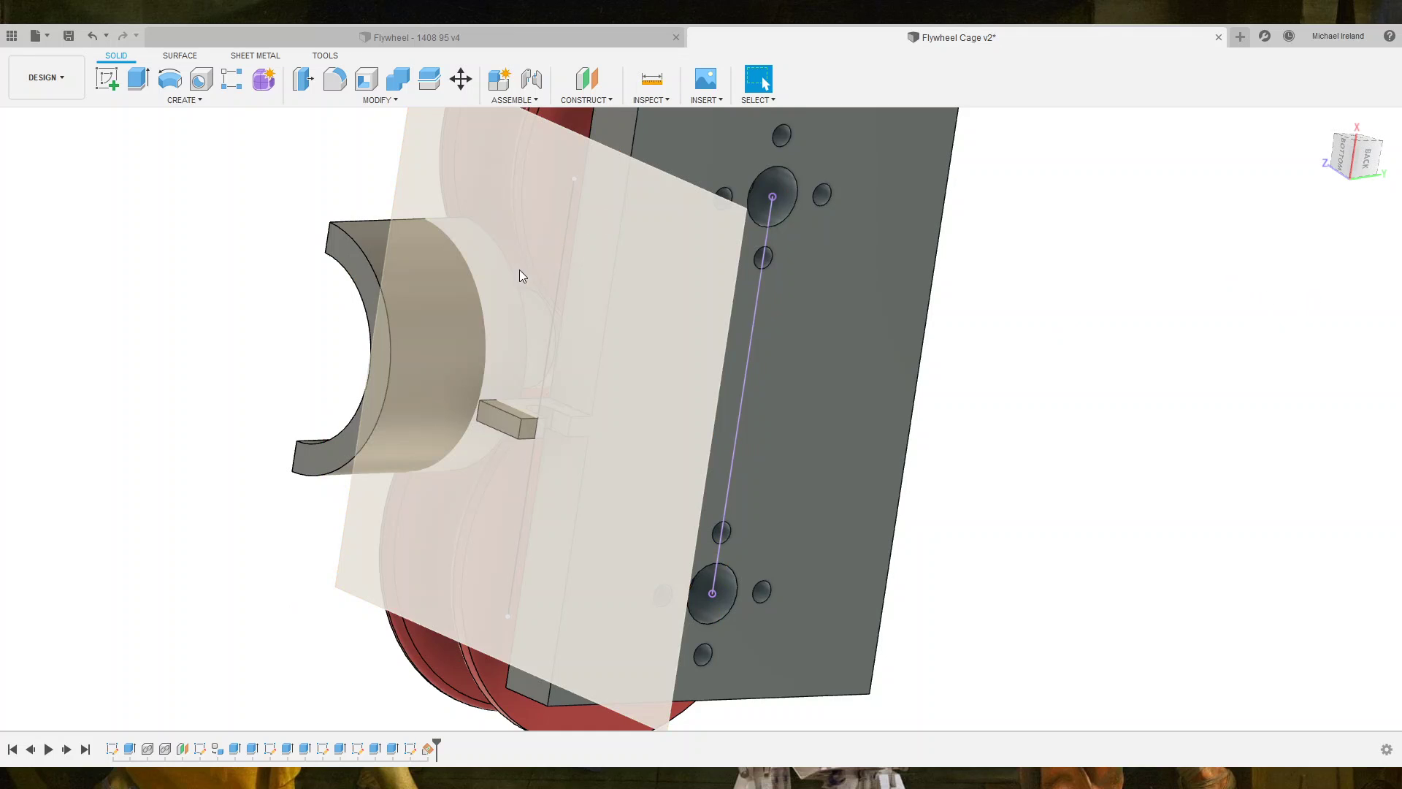
{"action": "left_click", "coordinate": [669, 313]}
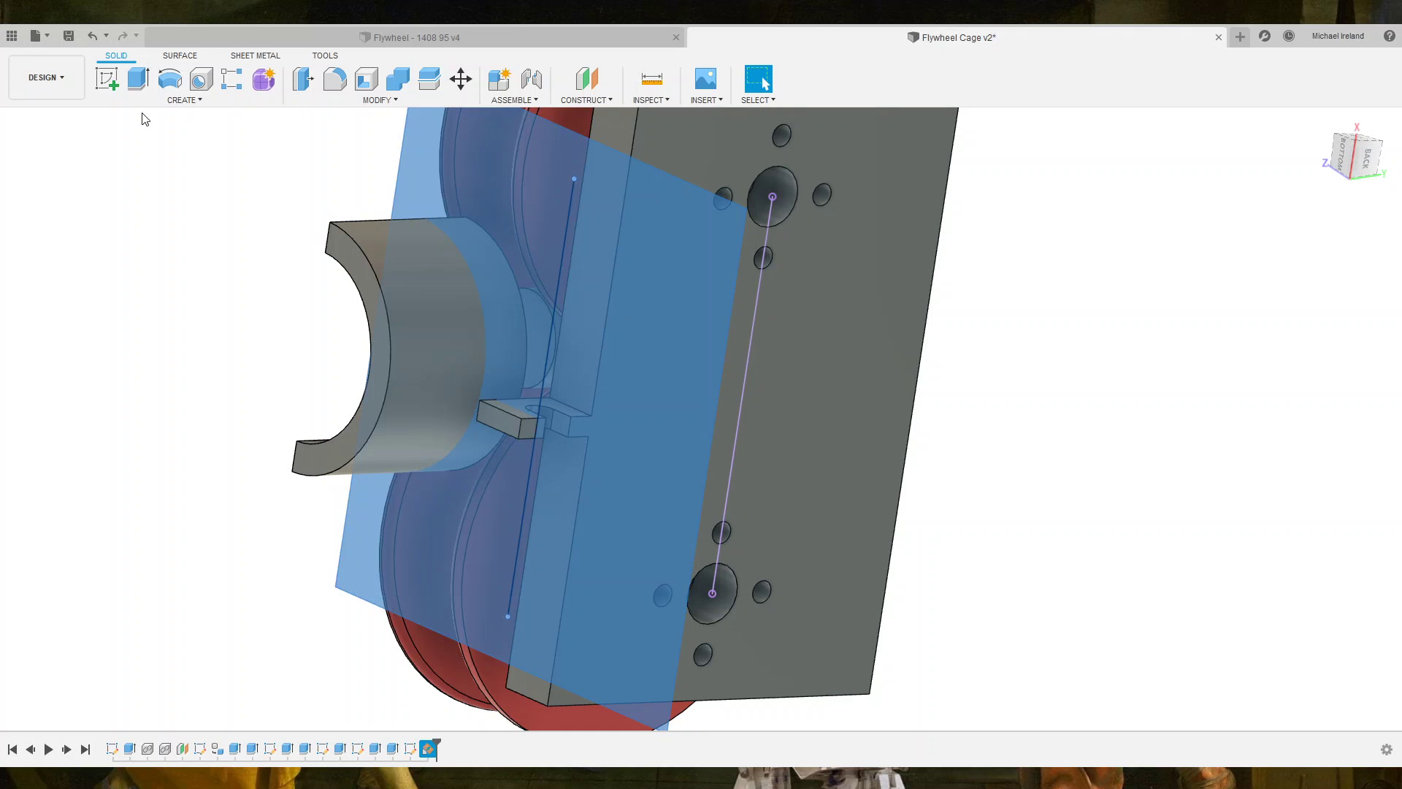
{"action": "left_click", "coordinate": [115, 86]}
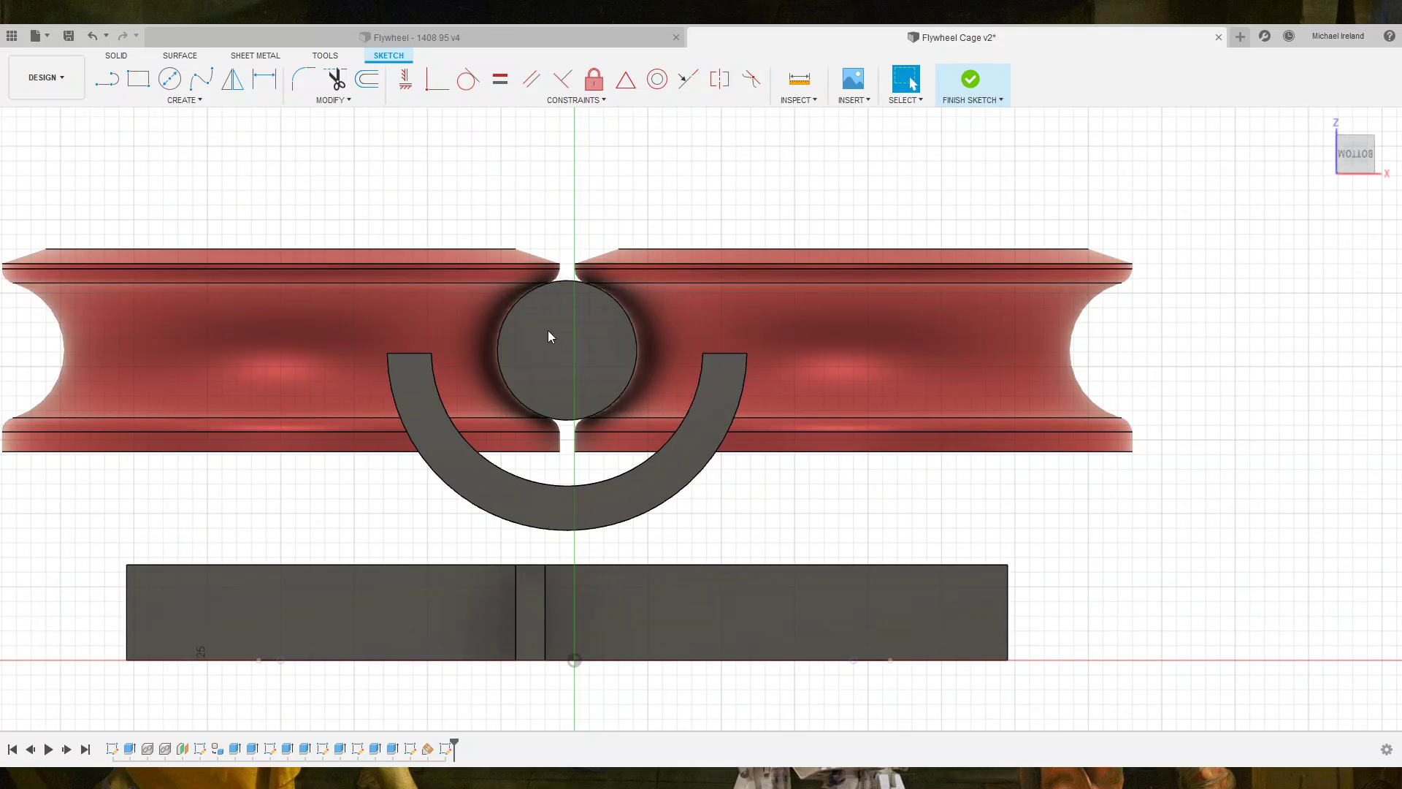
Project the shaft circle and draw a Ø14.50 circle centred on the shaft.
{"action": "left_click", "coordinate": [573, 417]}
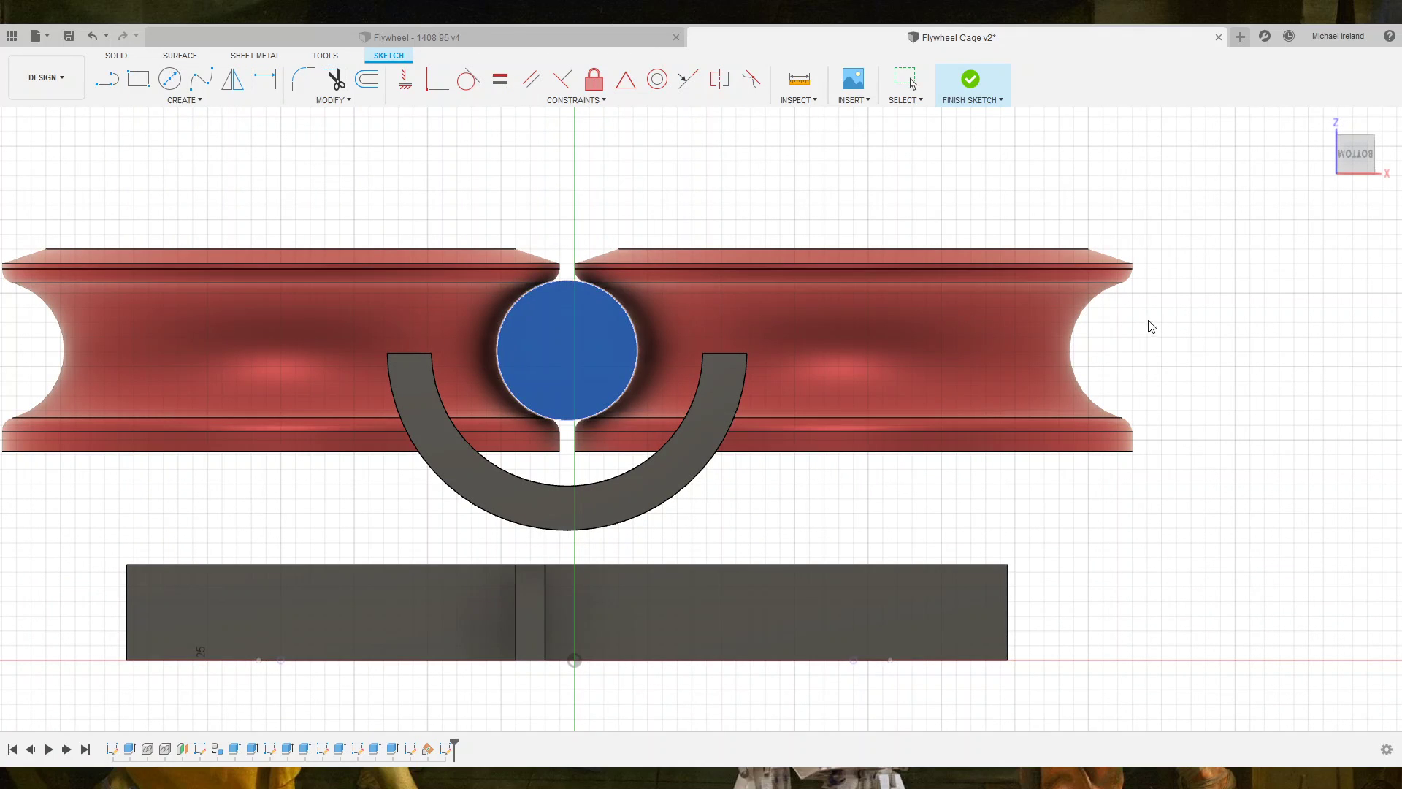
{"action": "key", "text": "c"}
{"action": "left_click", "coordinate": [567, 349]}
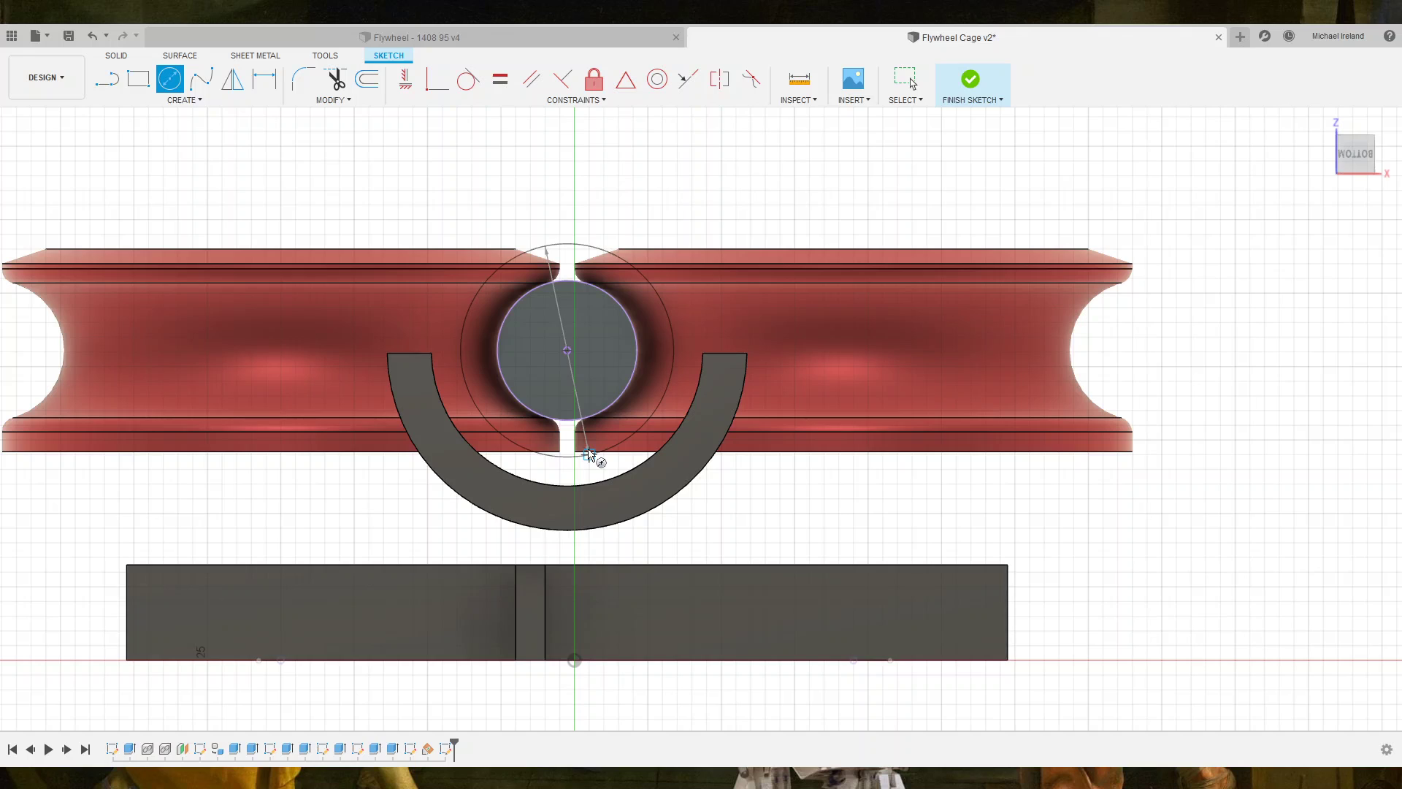
{"action": "type", "text": "46"}
{"action": "key", "text": "BackSpace"}
{"action": "type", "text": "8"}
{"action": "key", "text": "Escape"}
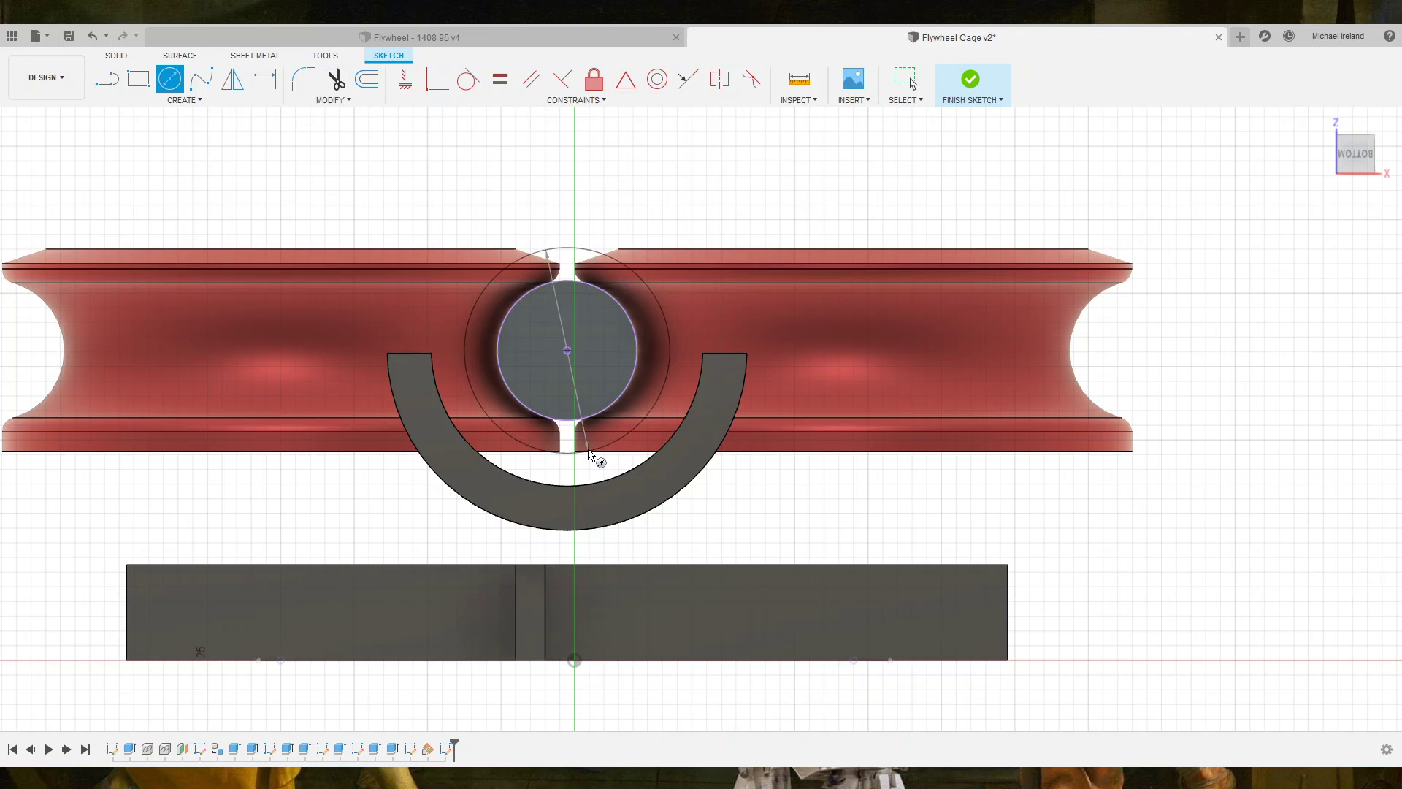
{"action": "left_click", "coordinate": [591, 454]}
{"action": "key", "text": "Escape"}
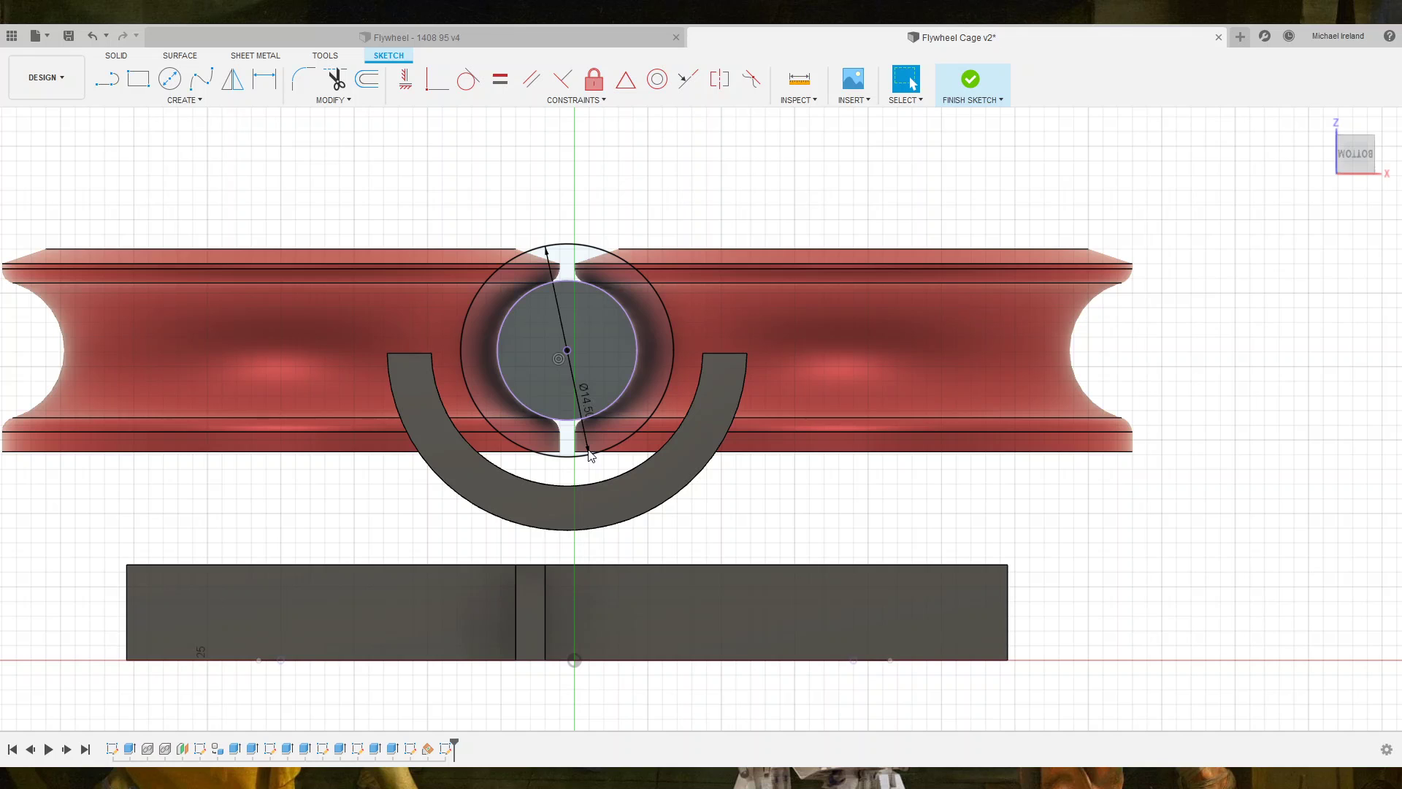
{"action": "left_click_drag", "start_coordinate": [588, 395], "coordinate": [672, 179]}
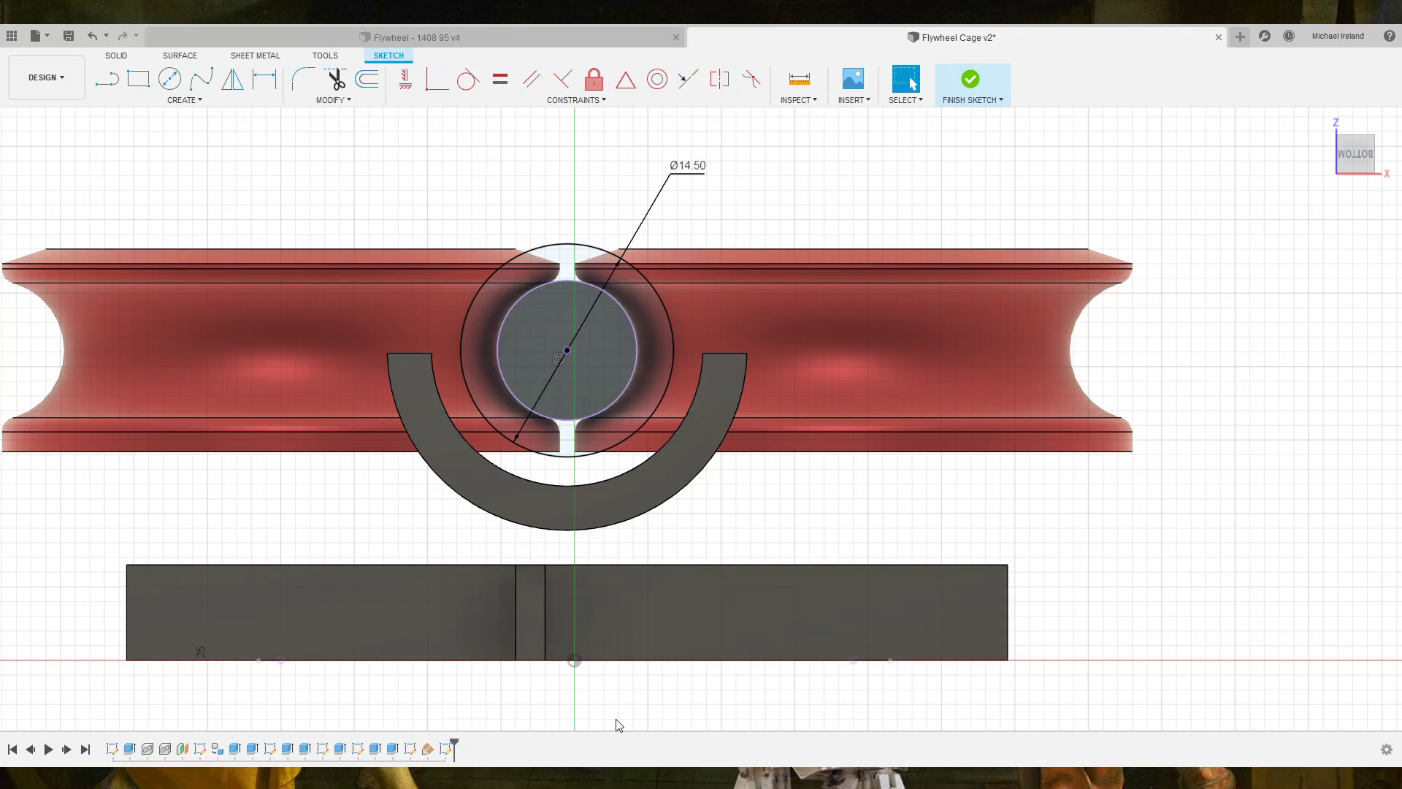
{"action": "mouse_move", "coordinate": [618, 725]}
{"action": "middle_mouse_down", "text": "shift"}
{"action": "mouse_move", "coordinate": [634, 542]}
{"action": "mouse_move", "coordinate": [584, 486]}
{"action": "mouse_move", "coordinate": [633, 494]}
{"action": "mouse_move", "coordinate": [946, 366]}
{"action": "middle_mouse_up", "text": "shift"}
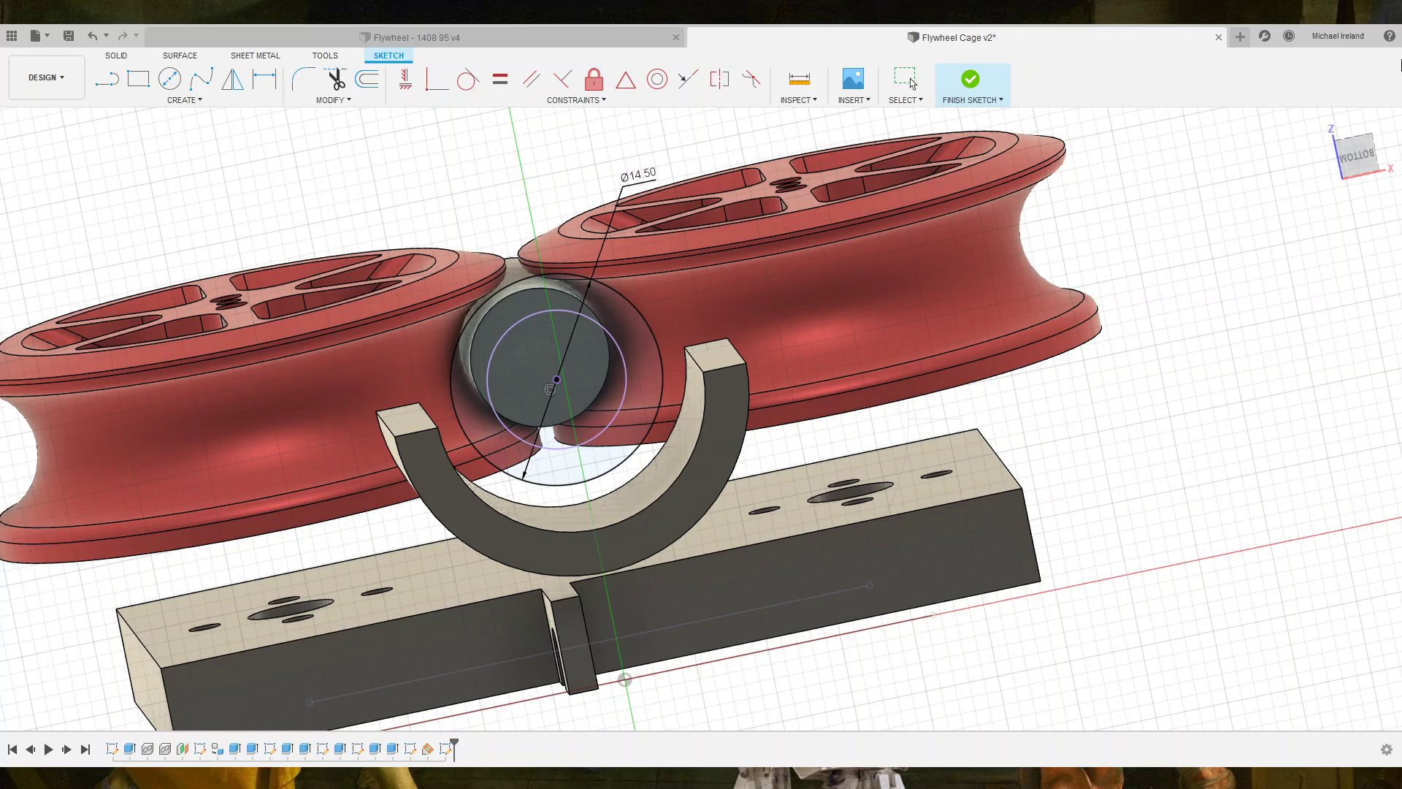
{"action": "left_click", "coordinate": [1347, 161]}
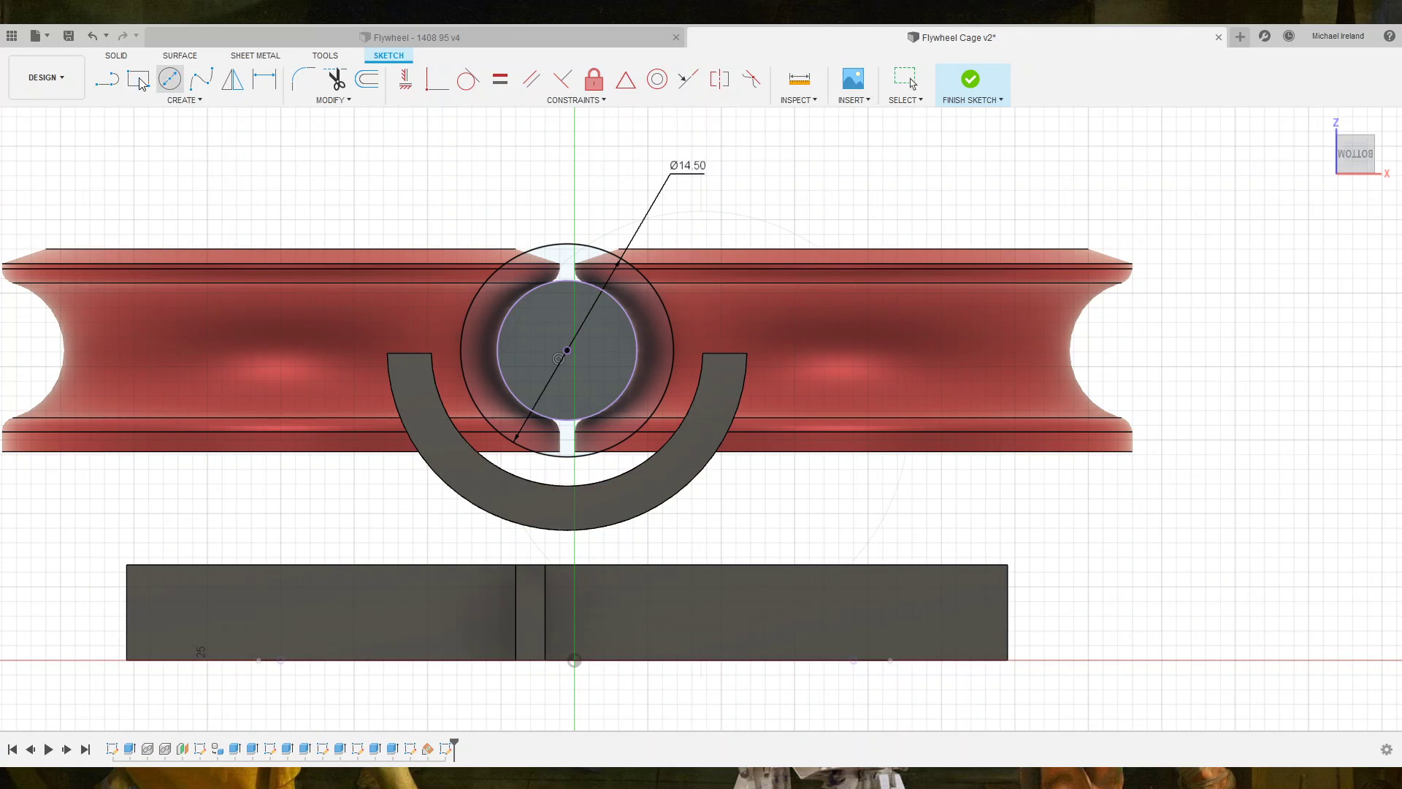
Draw lines from the half-ring's two inner ends to the circle and finish the sketch.
{"action": "left_click", "coordinate": [104, 84]}
{"action": "scroll", "coordinate": [385, 253], "scroll_direction": "up", "scroll_amount": 3}
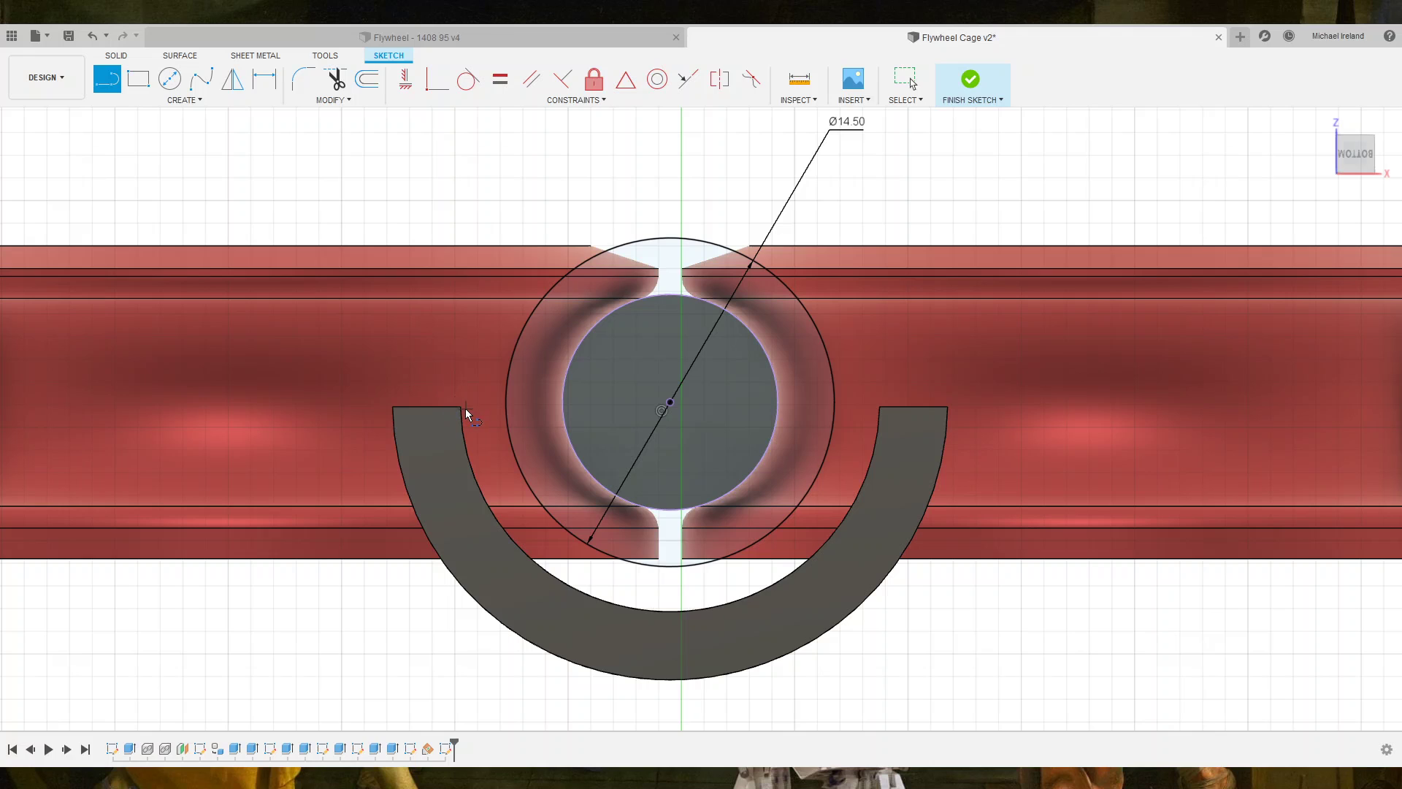
{"action": "key", "text": "Escape"}
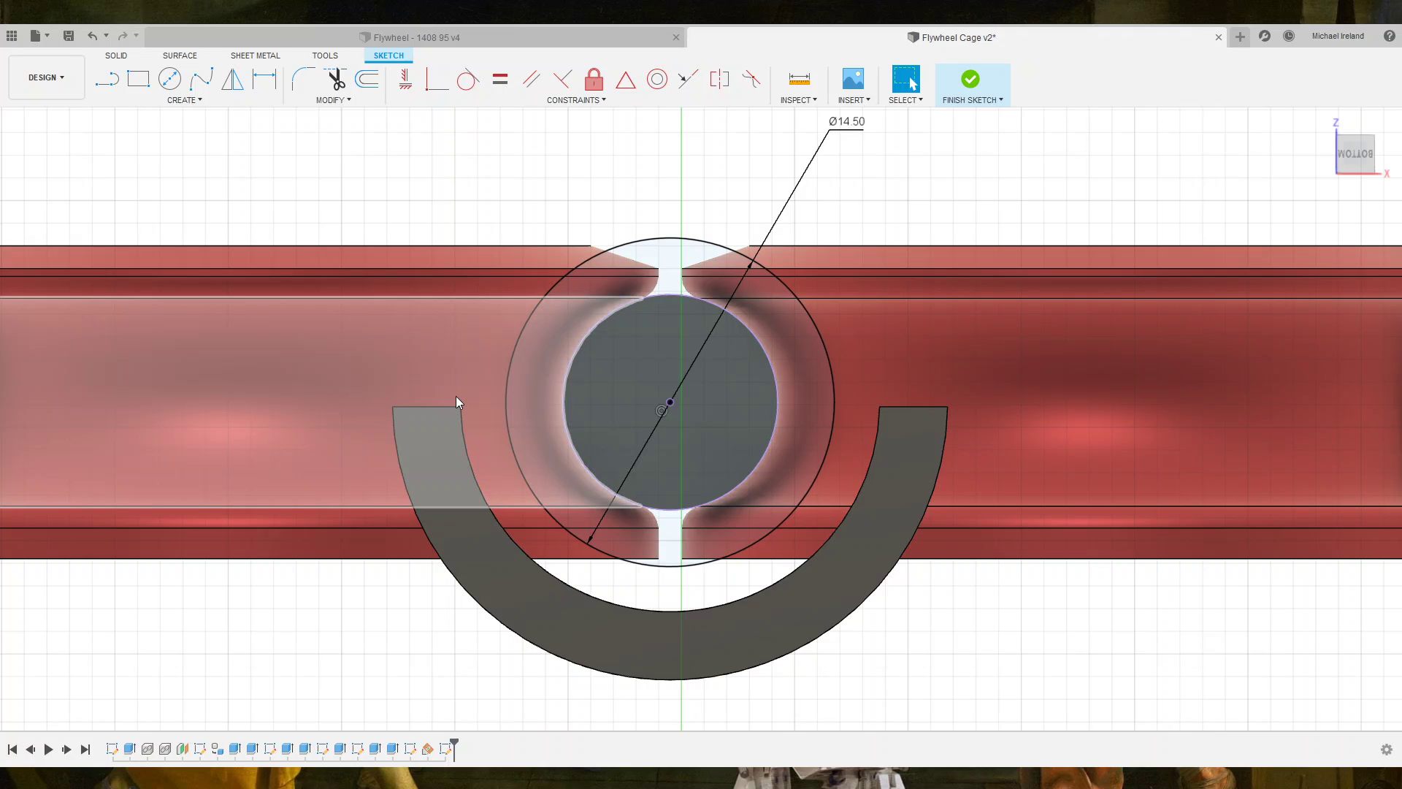
{"action": "left_click", "coordinate": [446, 438]}
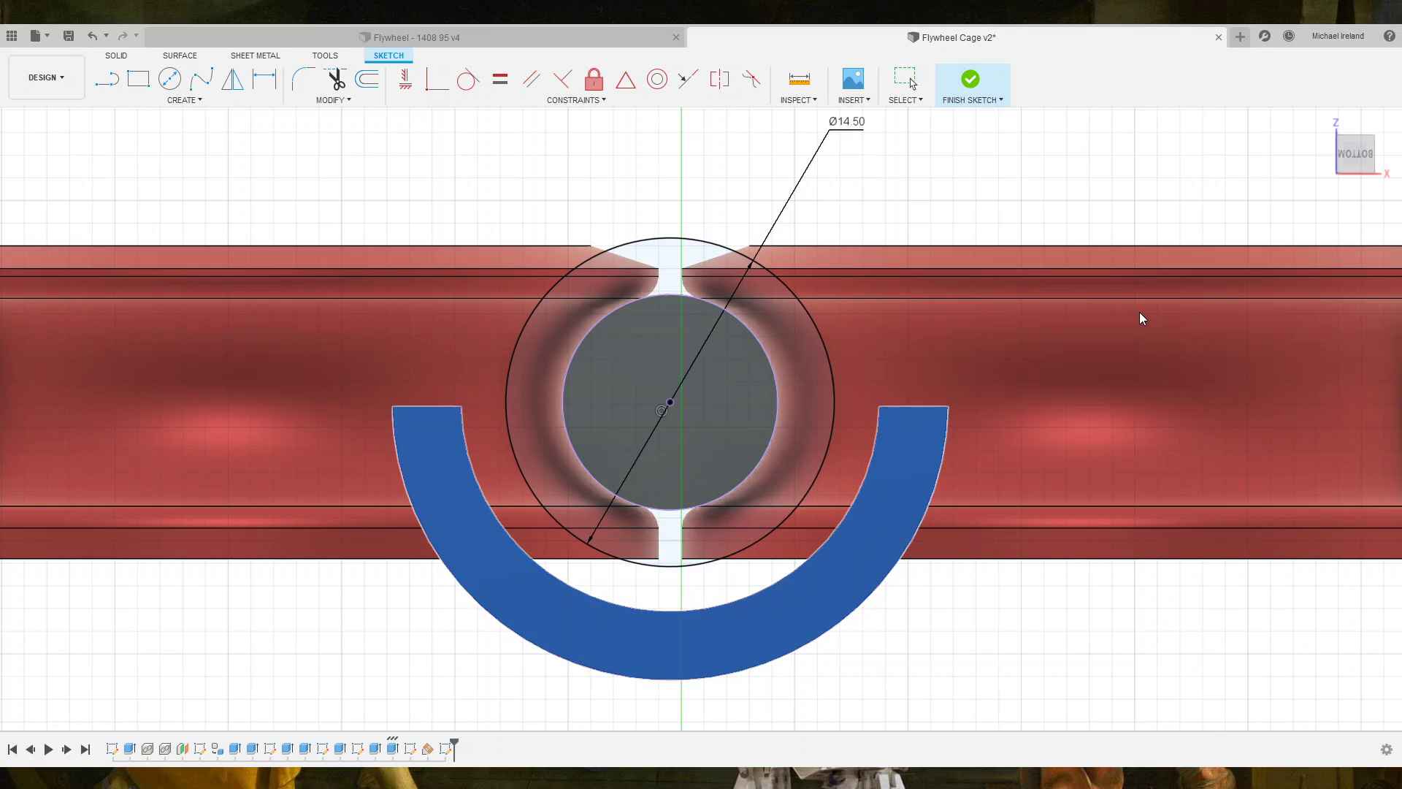
{"action": "key", "text": "Escape"}
{"action": "left_click", "coordinate": [108, 80]}
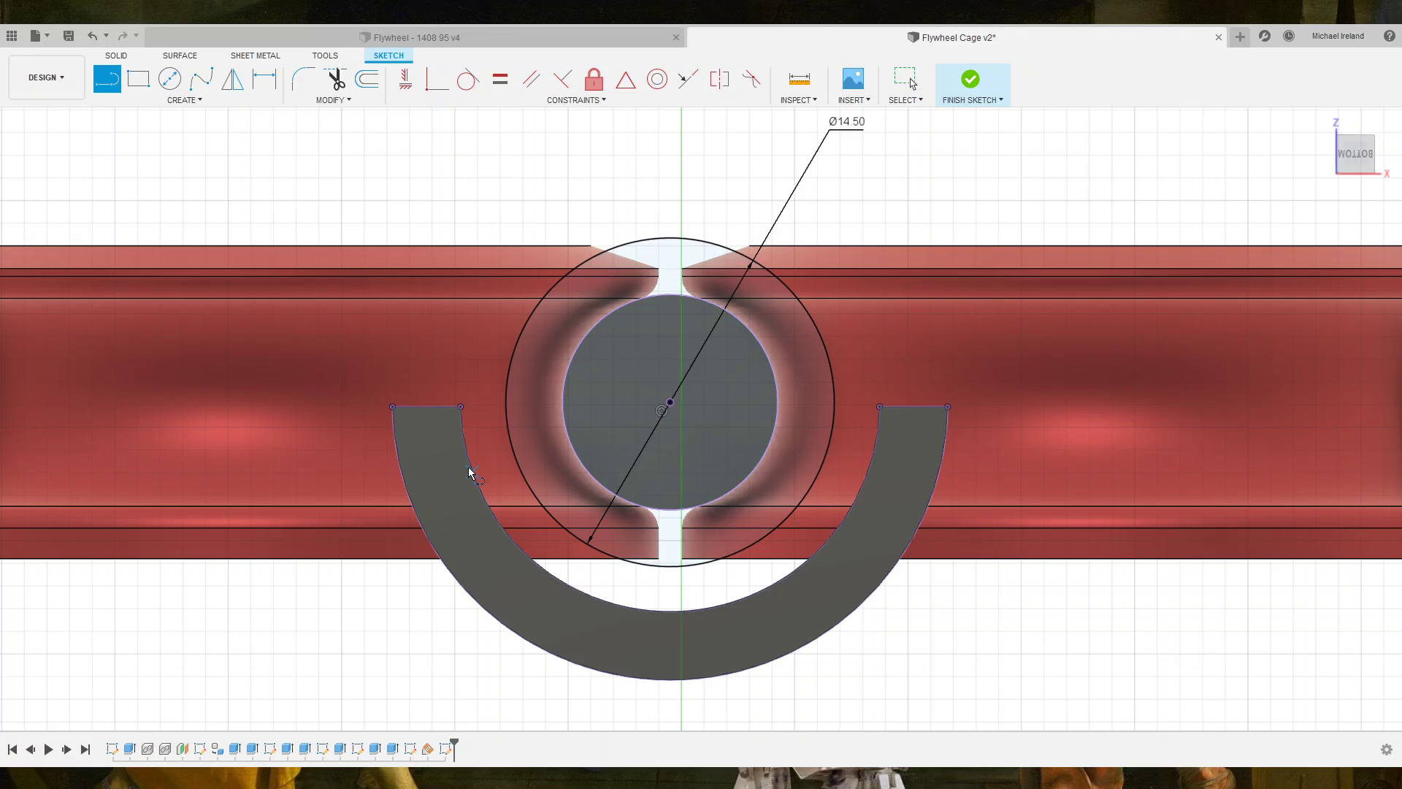
{"action": "left_click", "coordinate": [461, 408]}
{"action": "double_click", "coordinate": [511, 406]}
{"action": "left_click", "coordinate": [879, 408]}
{"action": "double_click", "coordinate": [837, 411]}
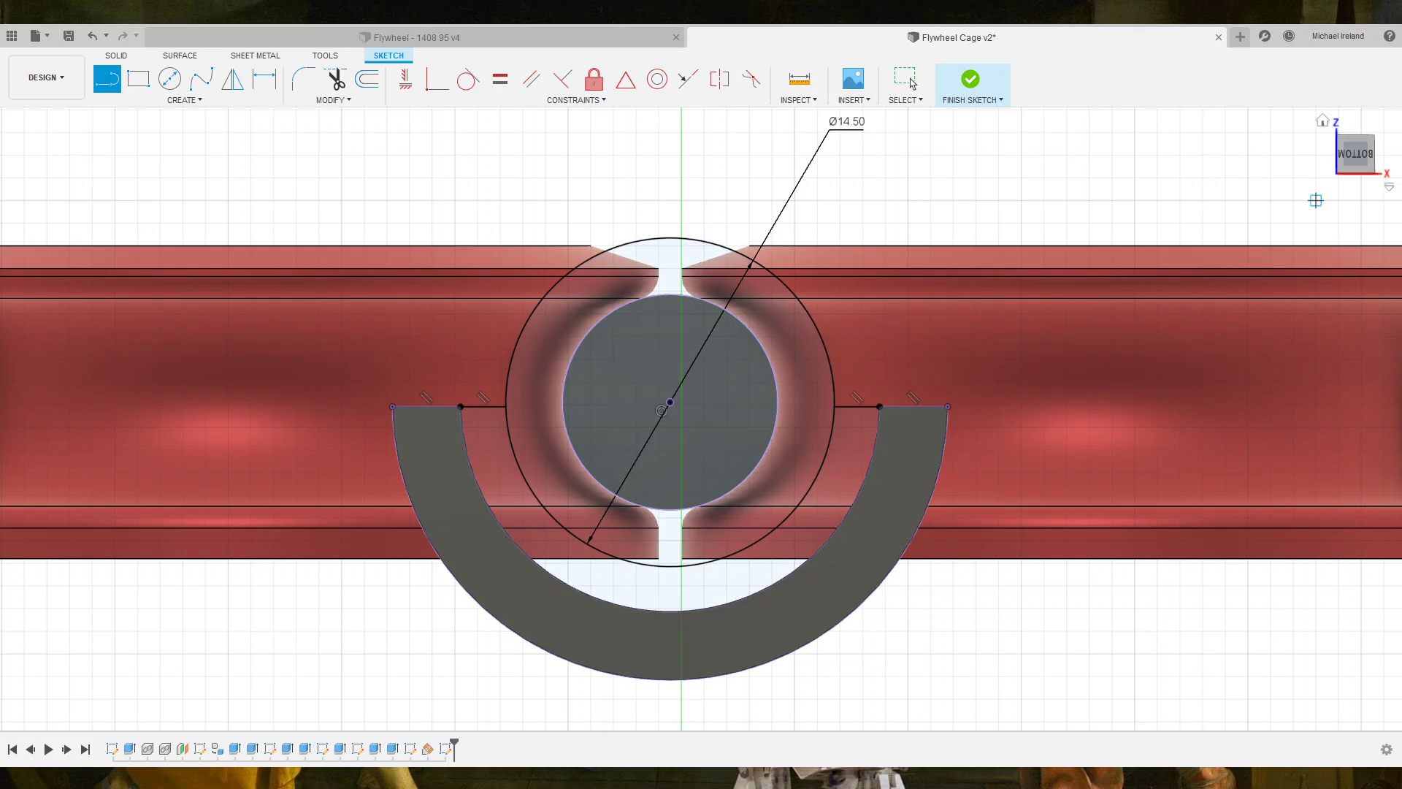
{"action": "left_click", "coordinate": [973, 84]}
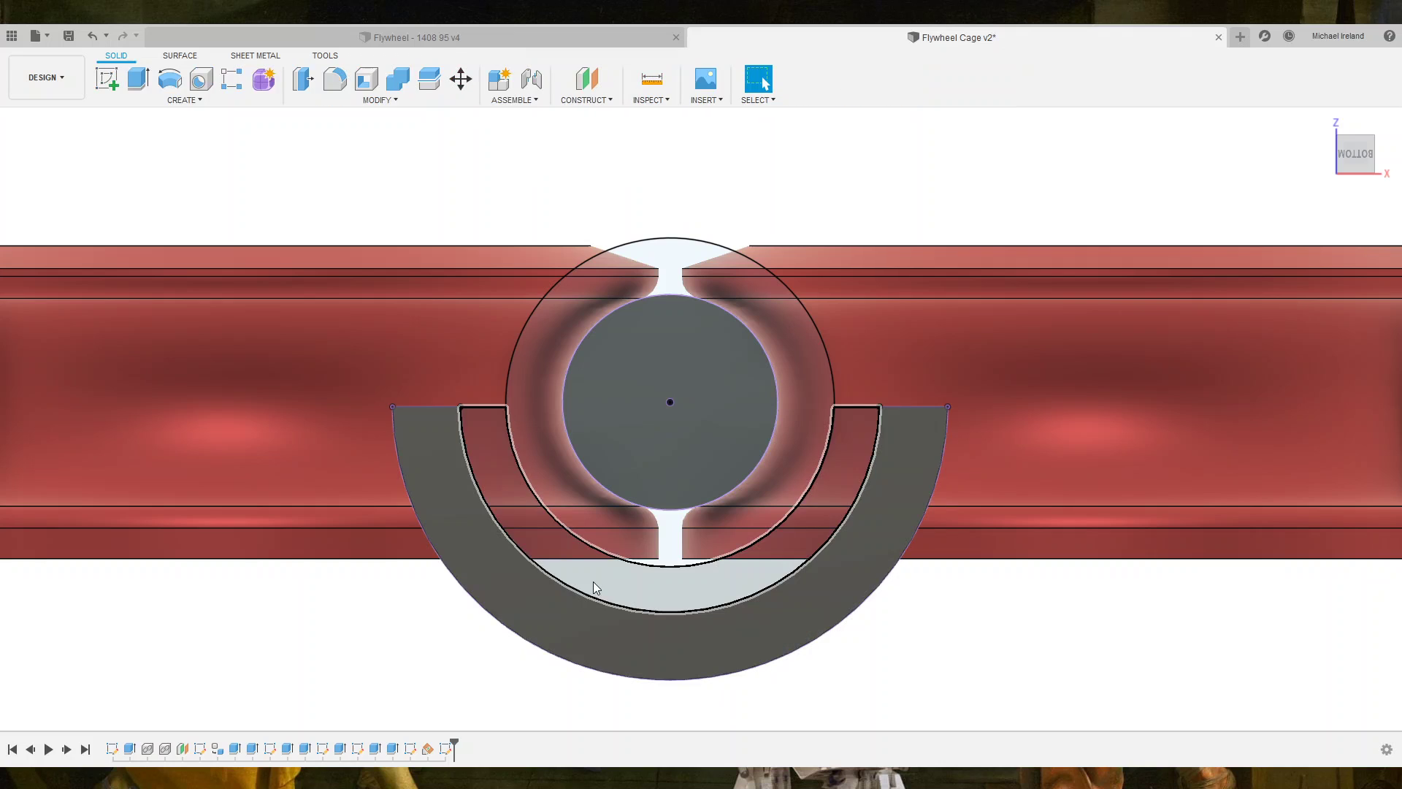
Extrude the angled-plane profile, adjusting its length from 18 mm down to 14 mm.
{"action": "scroll", "coordinate": [593, 582], "scroll_direction": "down", "scroll_amount": 3}
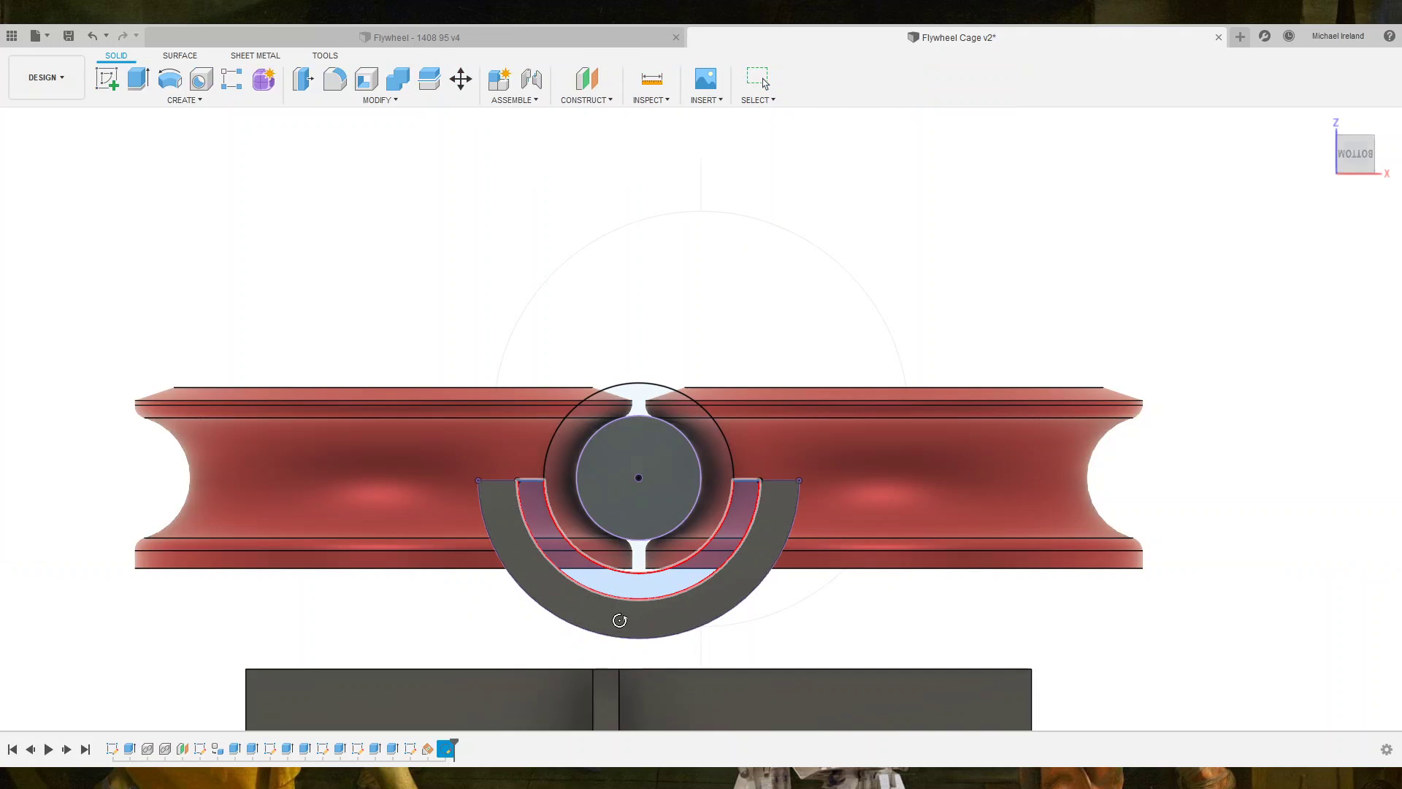
{"action": "mouse_move", "coordinate": [625, 710]}
{"action": "middle_mouse_down", "text": "shift"}
{"action": "mouse_move", "coordinate": [751, 537]}
{"action": "mouse_move", "coordinate": [755, 568]}
{"action": "middle_mouse_up", "text": "shift"}
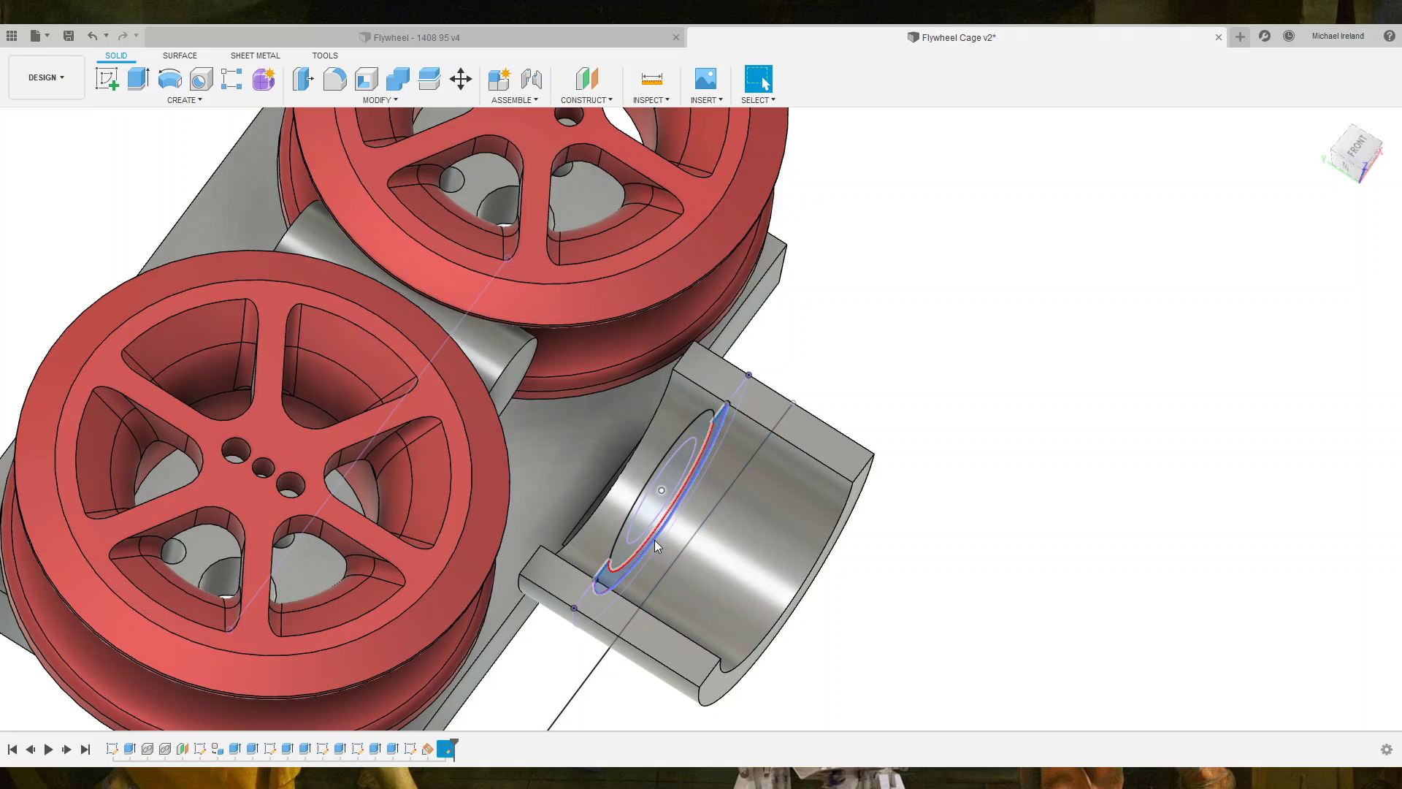
{"action": "key", "text": "e"}
{"action": "left_click_drag", "start_coordinate": [640, 525], "coordinate": [544, 463]}
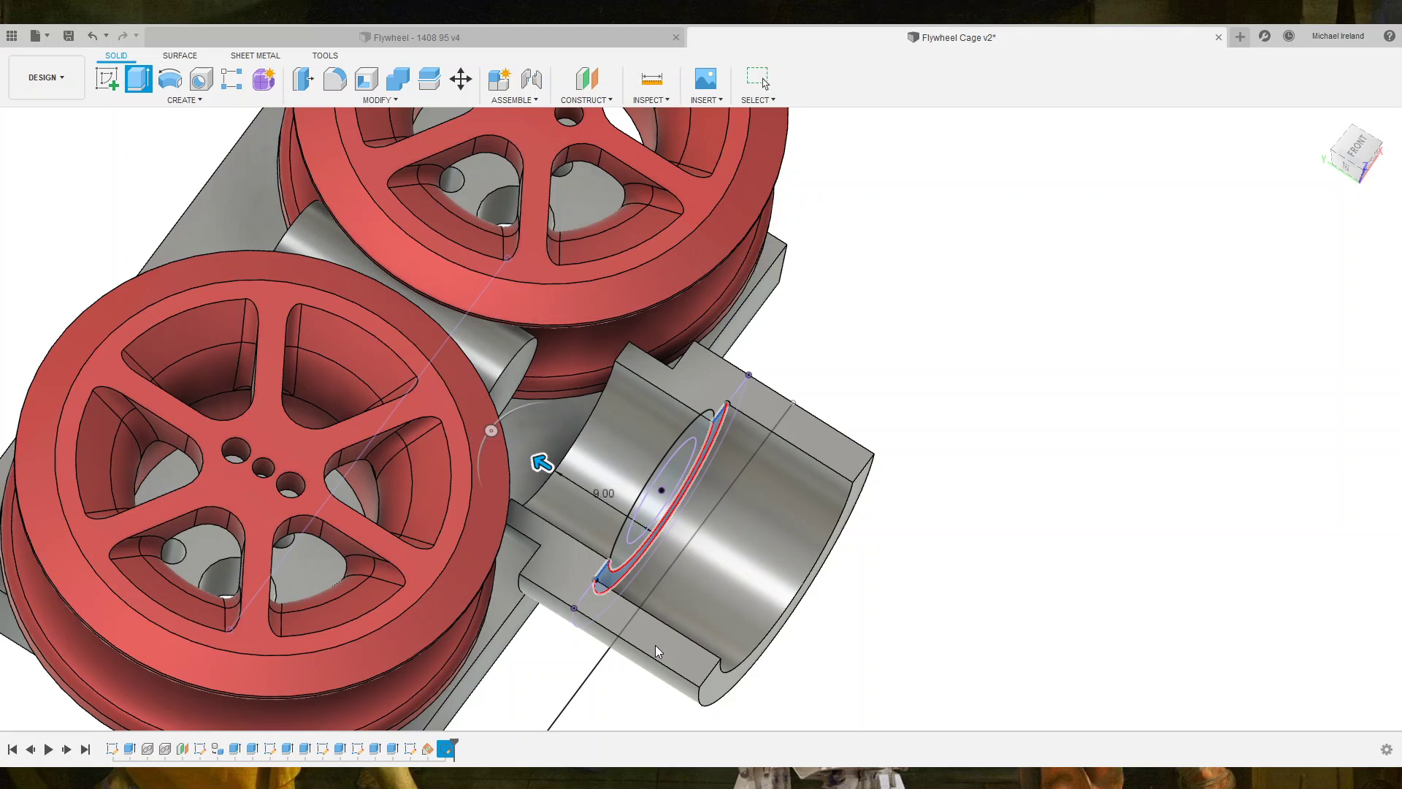
{"action": "scroll", "coordinate": [654, 643], "scroll_direction": "down", "scroll_amount": 2}
{"action": "scroll", "coordinate": [651, 636], "scroll_direction": "down", "scroll_amount": 2}
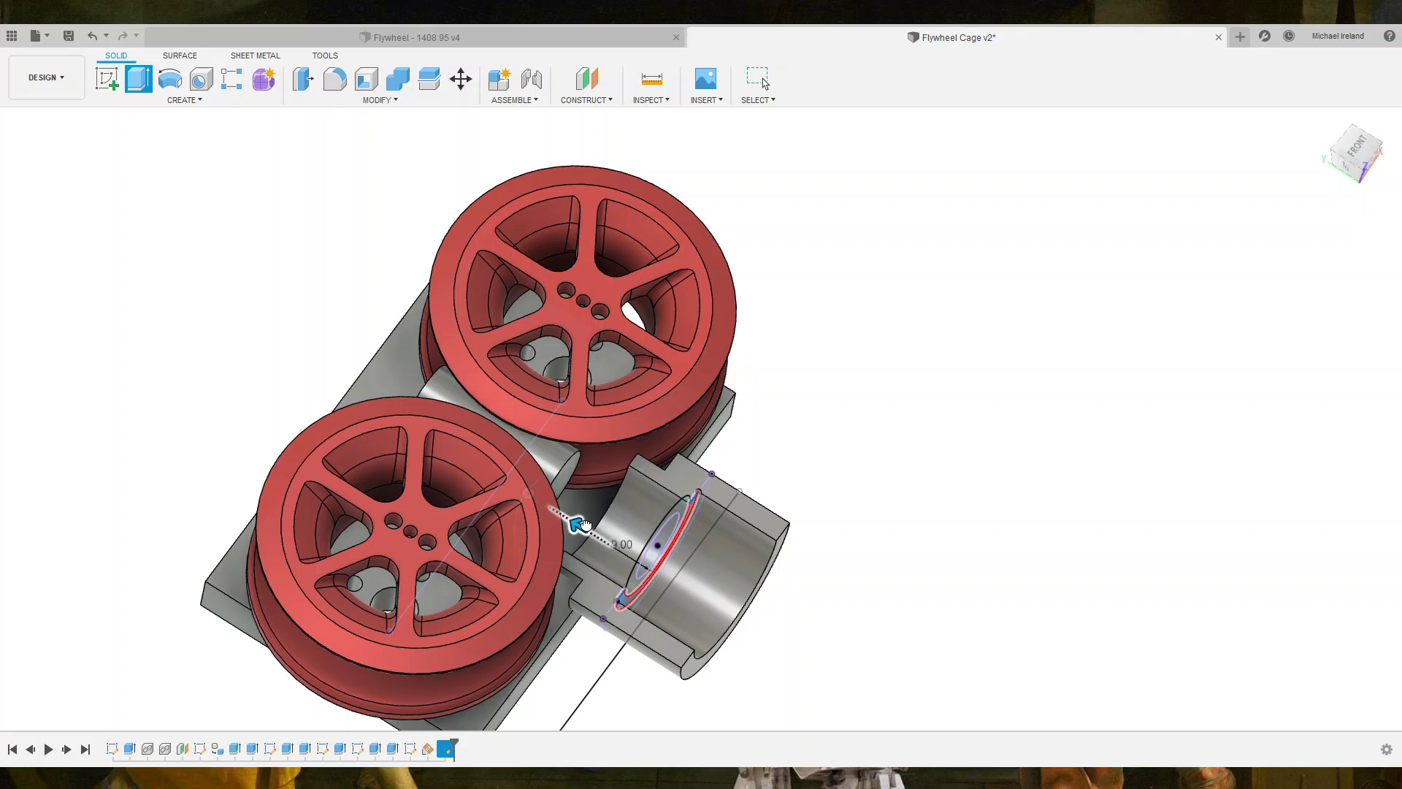
{"action": "left_click_drag", "start_coordinate": [582, 523], "coordinate": [520, 485]}
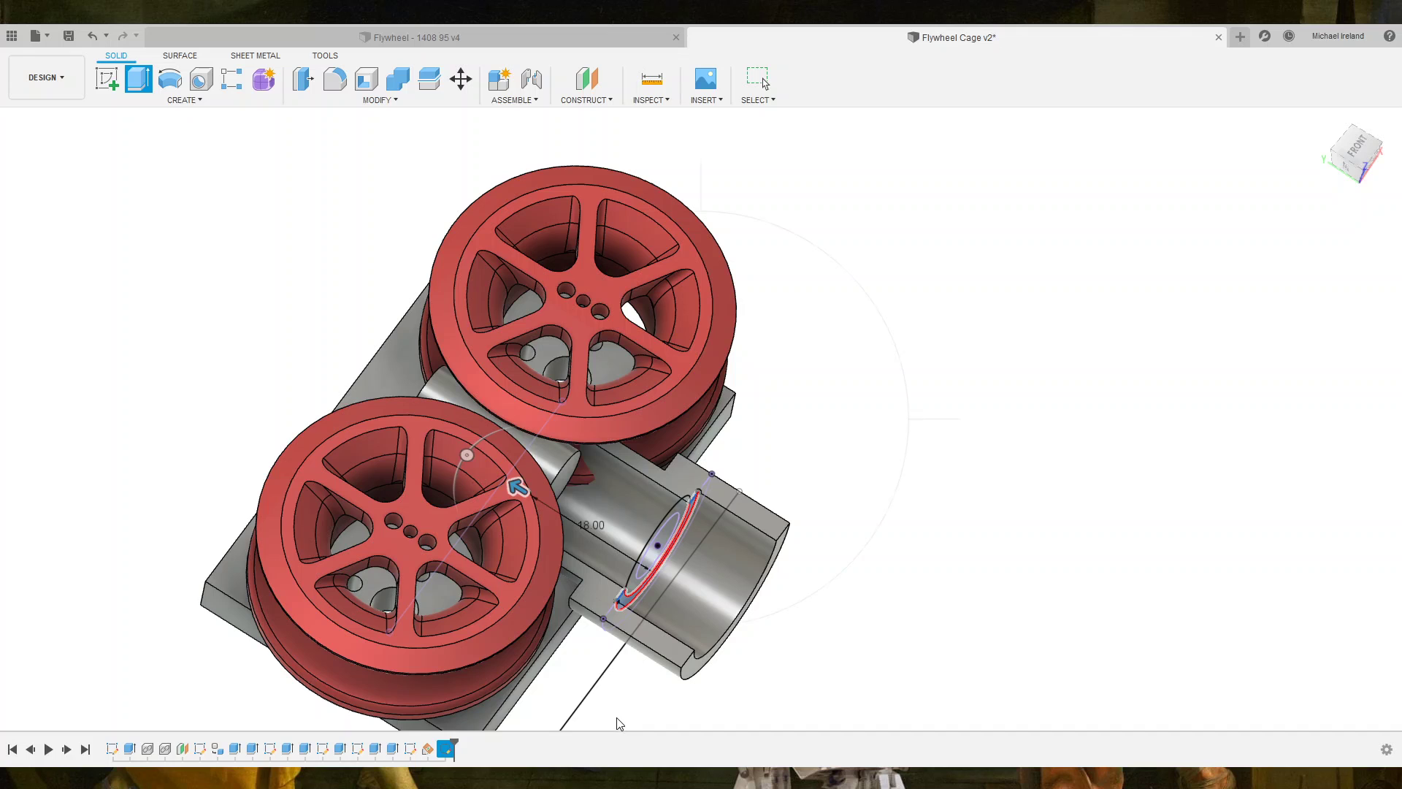
{"action": "middle_click_drag", "start_coordinate": [619, 723], "coordinate": [663, 684], "text": "shift"}
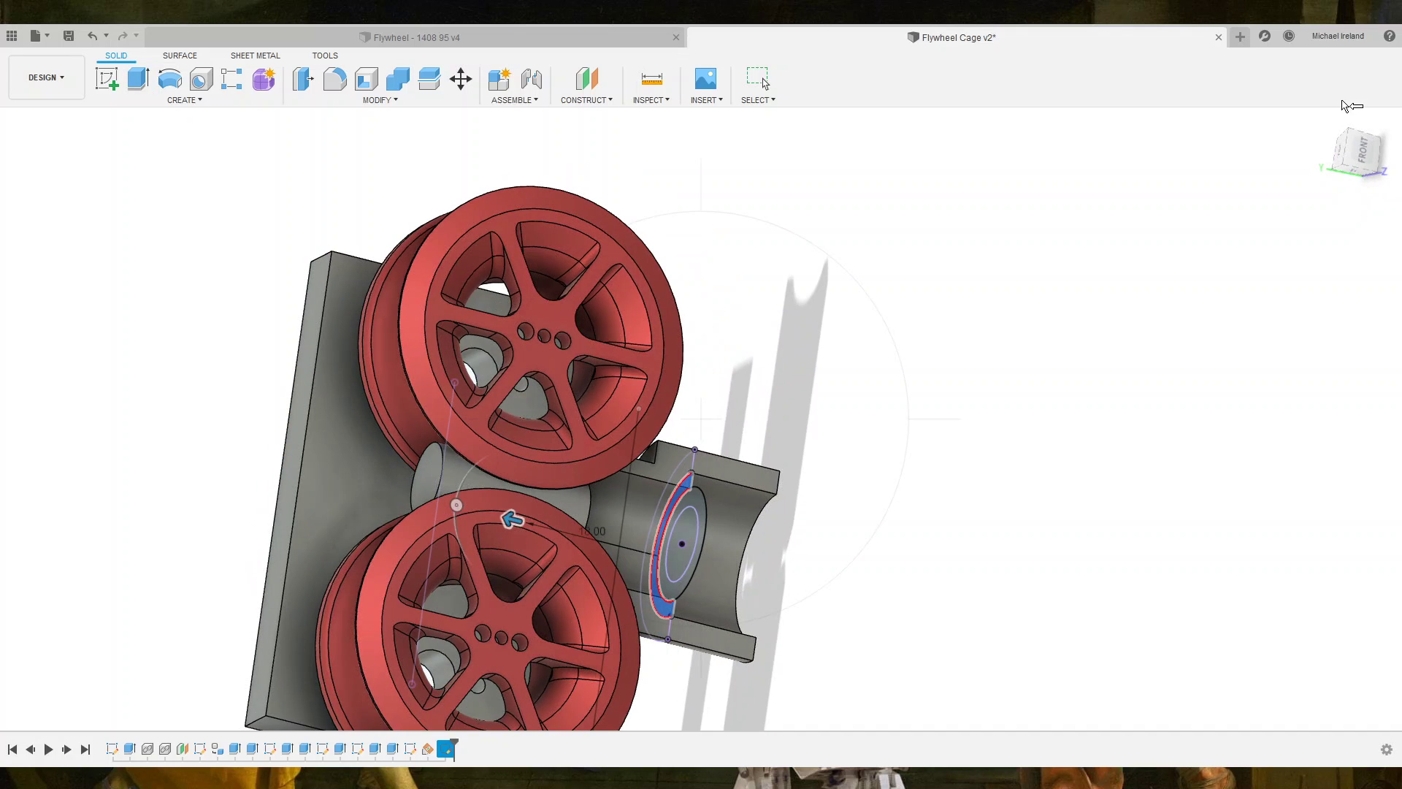
{"action": "left_click", "coordinate": [1361, 150]}
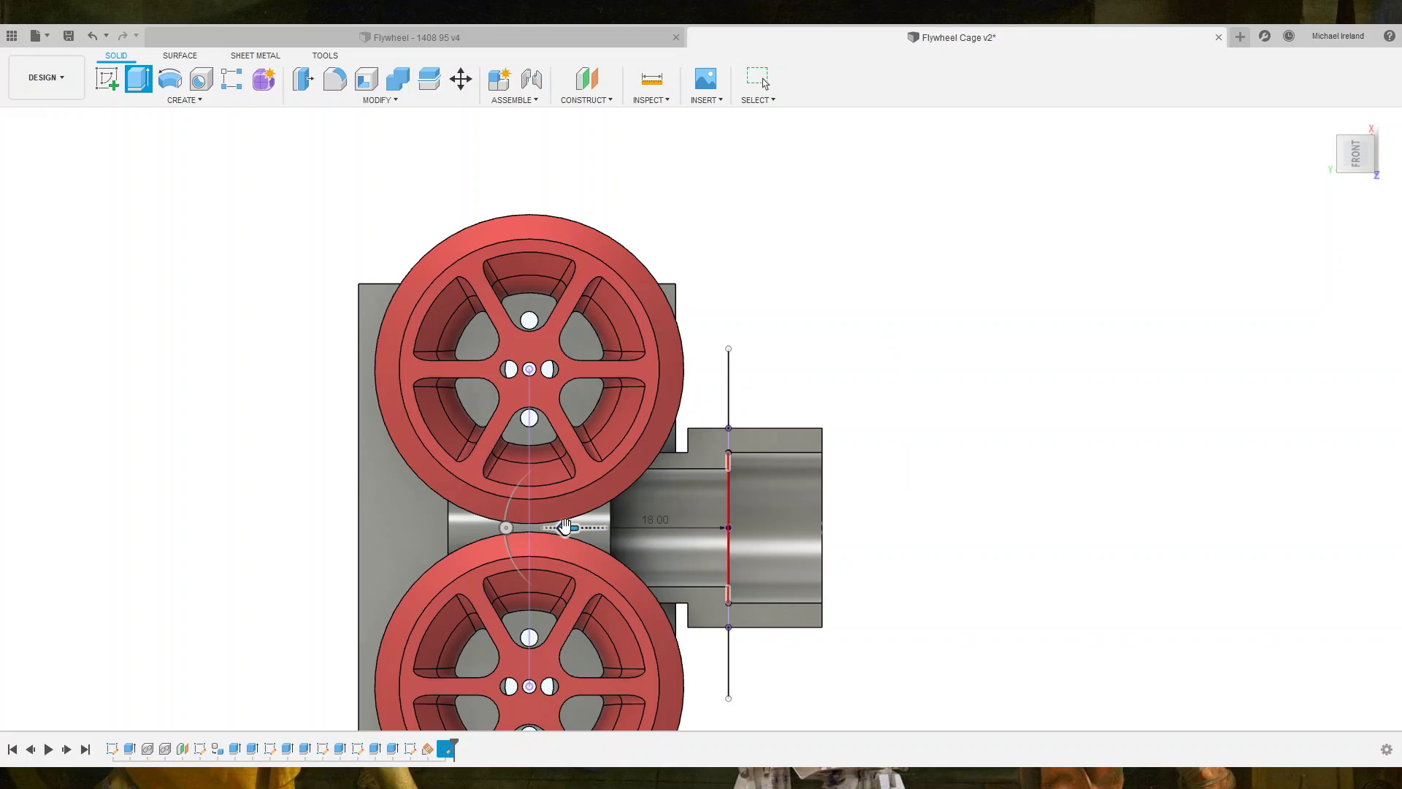
{"action": "mouse_move", "coordinate": [566, 525]}
{"action": "left_mouse_down"}
{"action": "mouse_move", "coordinate": [617, 527]}
{"action": "mouse_move", "coordinate": [601, 526]}
{"action": "left_mouse_up"}
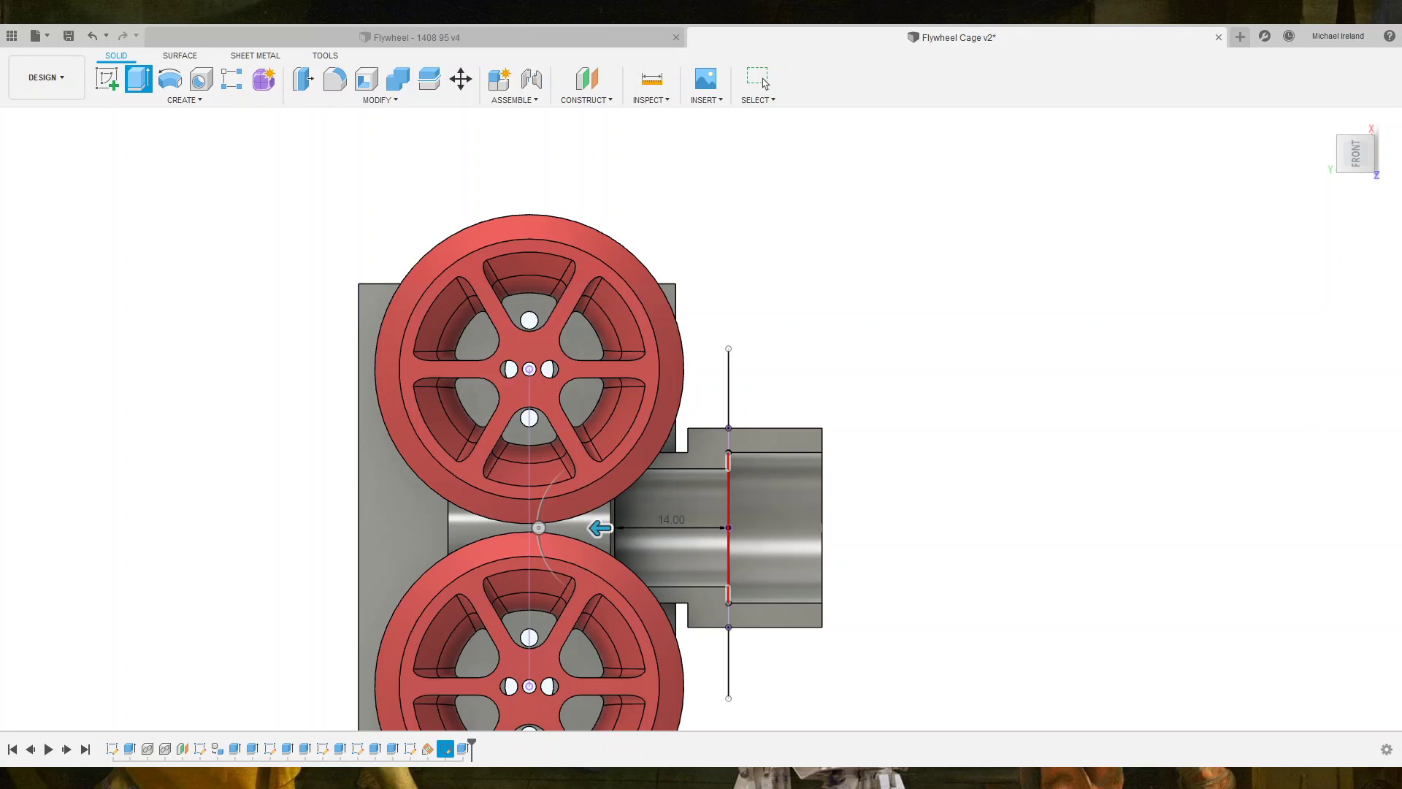
{"action": "key", "text": "Return"}
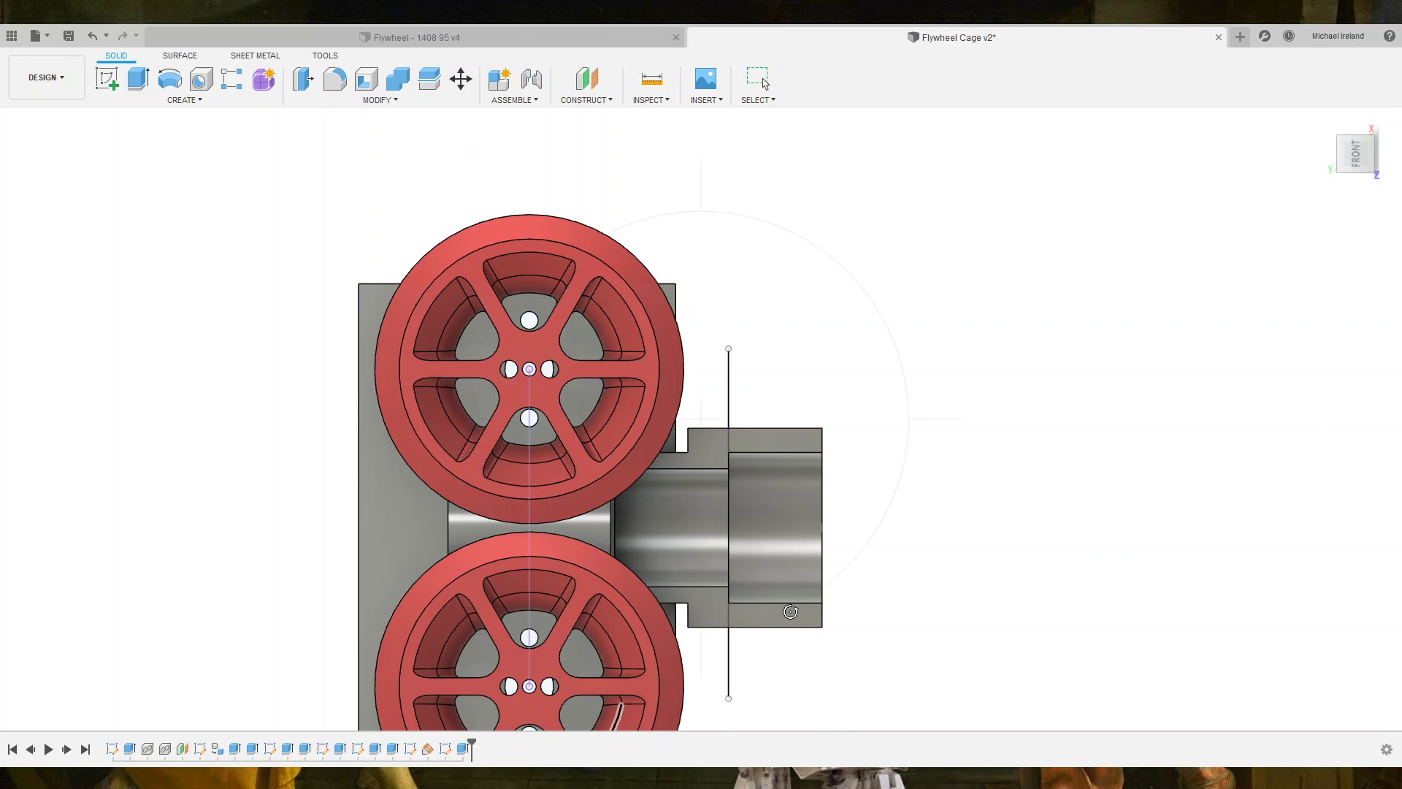
{"action": "middle_click_drag", "start_coordinate": [791, 611], "coordinate": [730, 592], "text": "shift"}
Inspect the cradle from the side and below, then select the left flywheel's spoke face.
{"action": "mouse_move", "coordinate": [709, 535]}
{"action": "middle_mouse_down", "text": "shift"}
{"action": "mouse_move", "coordinate": [695, 456]}
{"action": "mouse_move", "coordinate": [671, 457]}
{"action": "mouse_move", "coordinate": [679, 536]}
{"action": "mouse_move", "coordinate": [585, 604]}
{"action": "mouse_move", "coordinate": [589, 588]}
{"action": "mouse_move", "coordinate": [657, 562]}
{"action": "mouse_move", "coordinate": [663, 539]}
{"action": "middle_mouse_up", "text": "shift"}
{"action": "scroll", "coordinate": [964, 471], "scroll_direction": "up", "scroll_amount": 2}
{"action": "scroll", "coordinate": [964, 471], "scroll_direction": "up", "scroll_amount": 2}
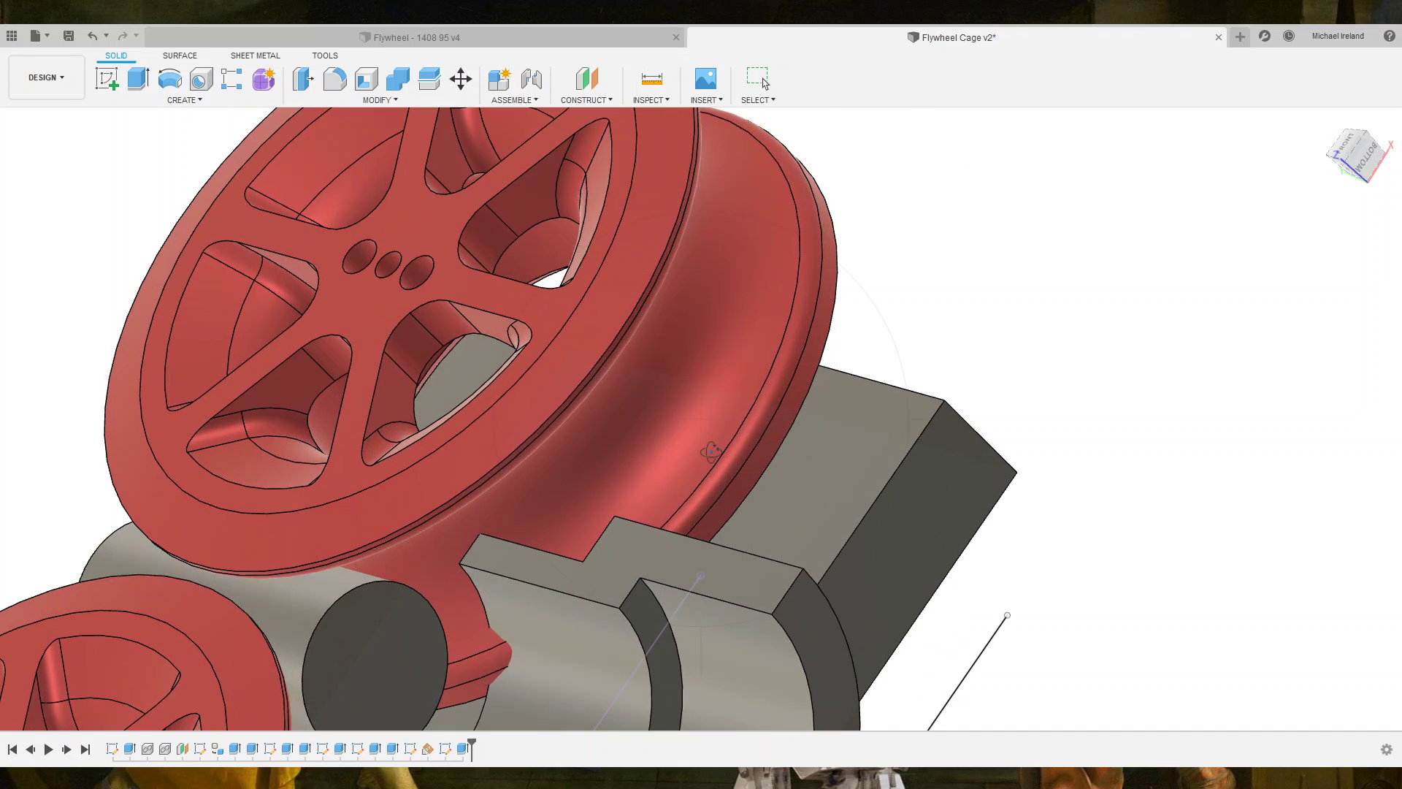
{"action": "scroll", "coordinate": [555, 362], "scroll_direction": "down", "scroll_amount": 2}
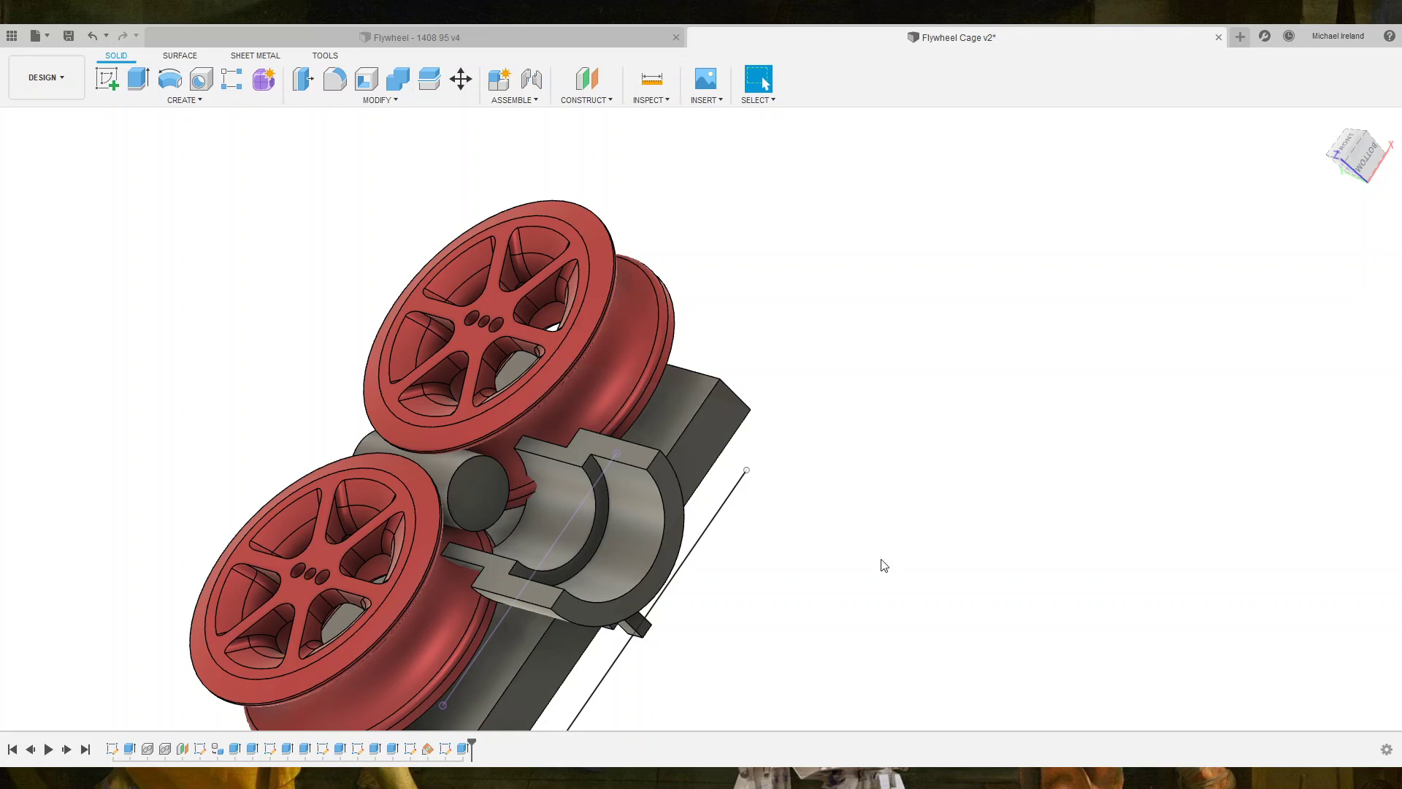
{"action": "mouse_move", "coordinate": [616, 727]}
{"action": "middle_mouse_down", "text": "shift"}
{"action": "mouse_move", "coordinate": [639, 487]}
{"action": "mouse_move", "coordinate": [848, 518]}
{"action": "middle_mouse_up", "text": "shift"}
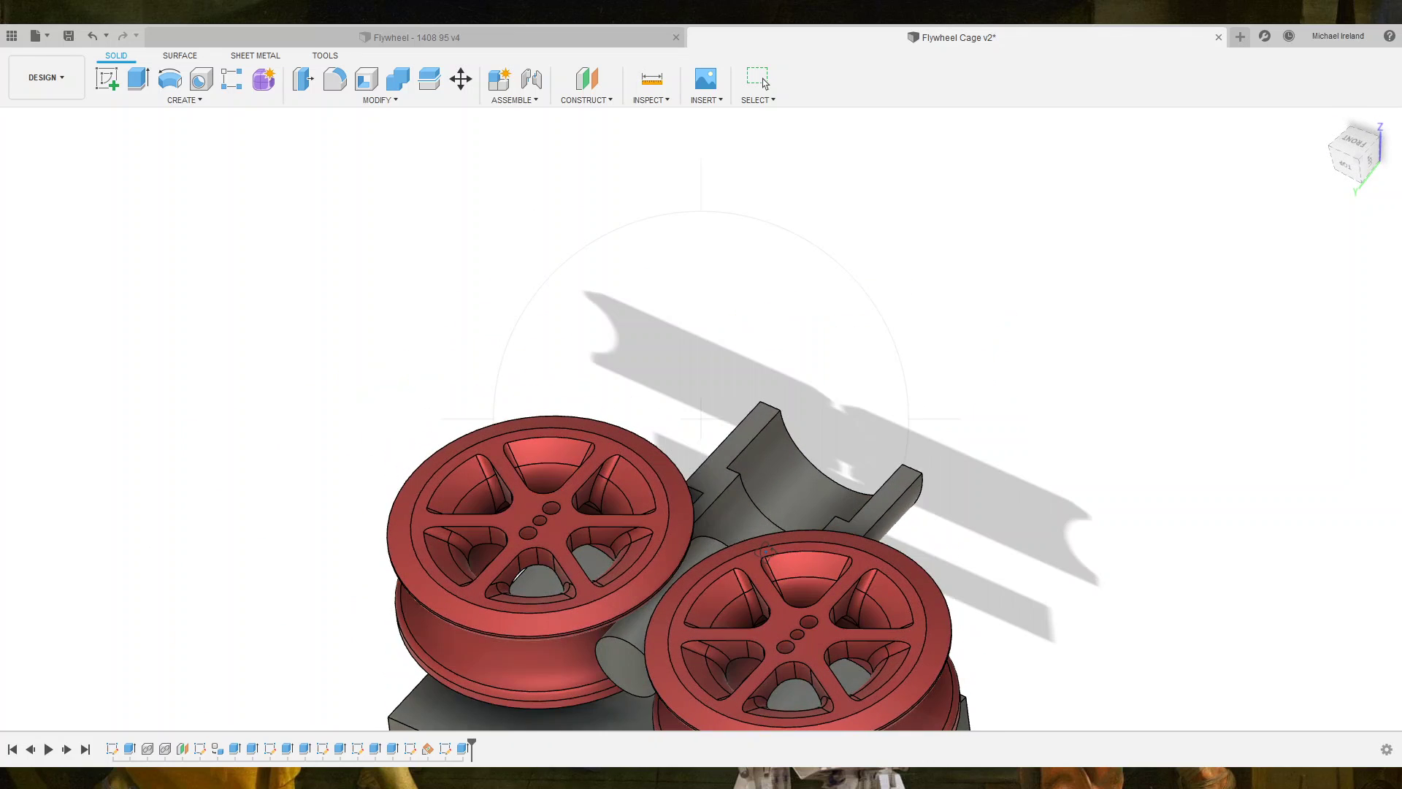
{"action": "middle_click_drag", "start_coordinate": [1091, 504], "coordinate": [1078, 436]}
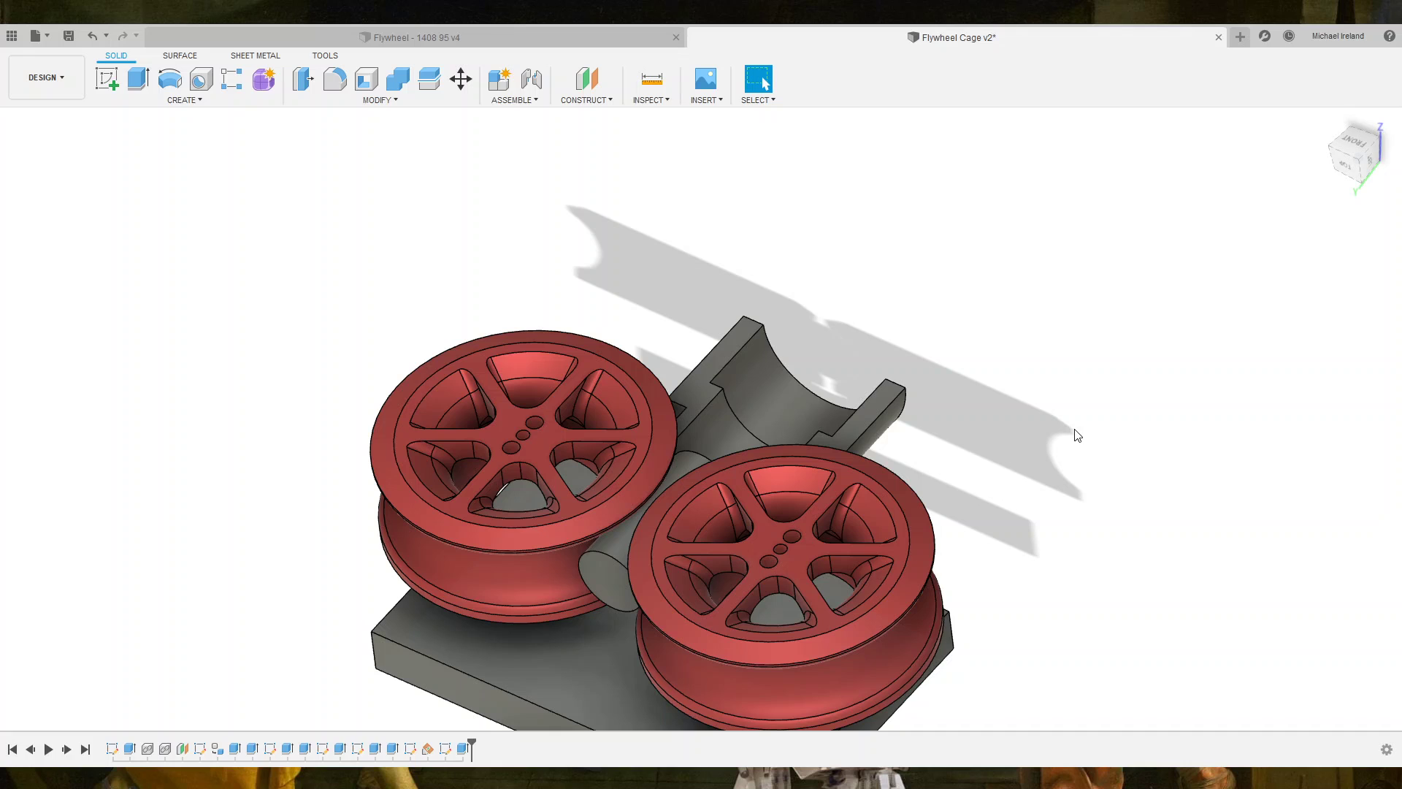
{"action": "scroll", "coordinate": [834, 489], "scroll_direction": "up", "scroll_amount": 3}
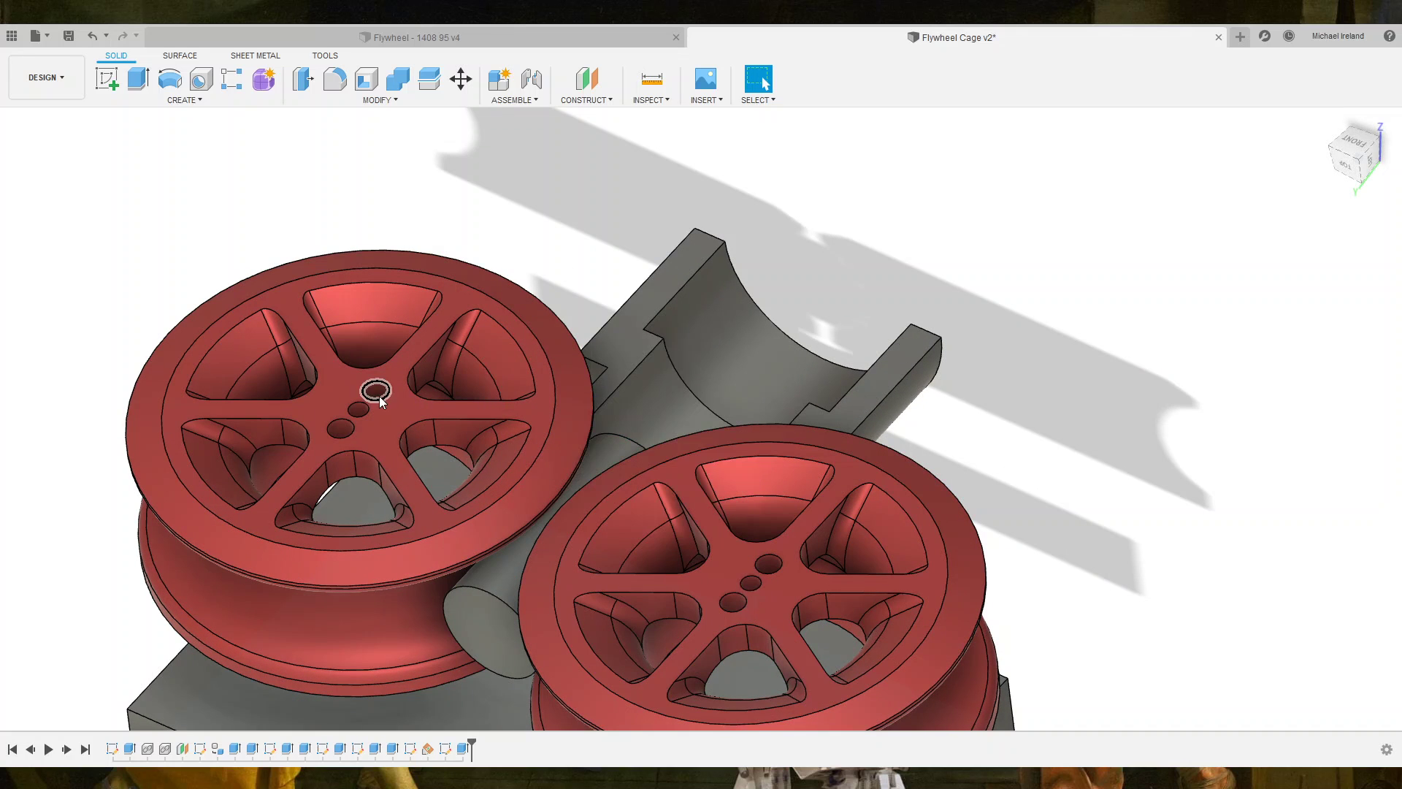
{"action": "left_click", "coordinate": [381, 413]}
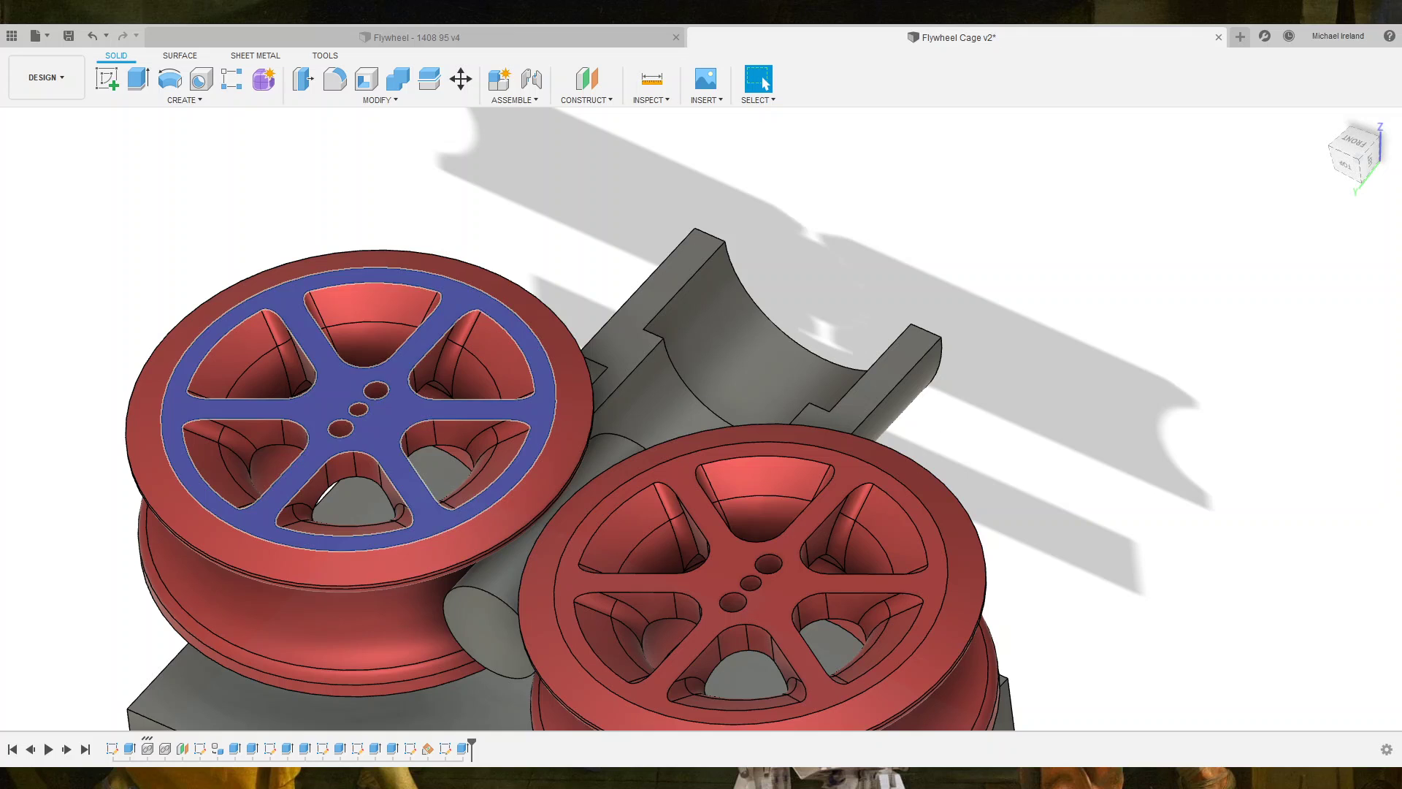
Sketch on the flywheel face using the line joining both flywheel centres, then finish the sketch.
{"action": "left_click", "coordinate": [100, 82]}
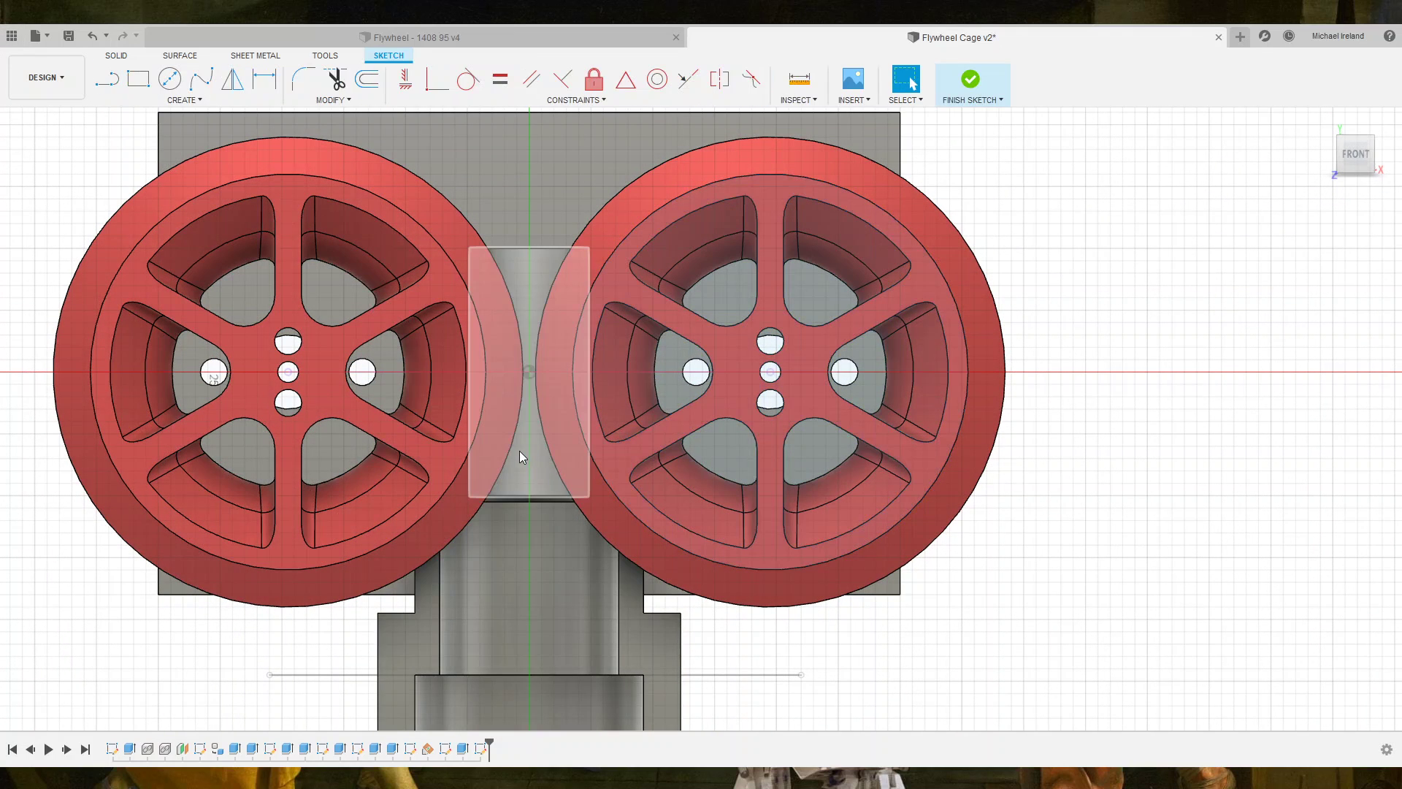
{"action": "left_click", "coordinate": [311, 370]}
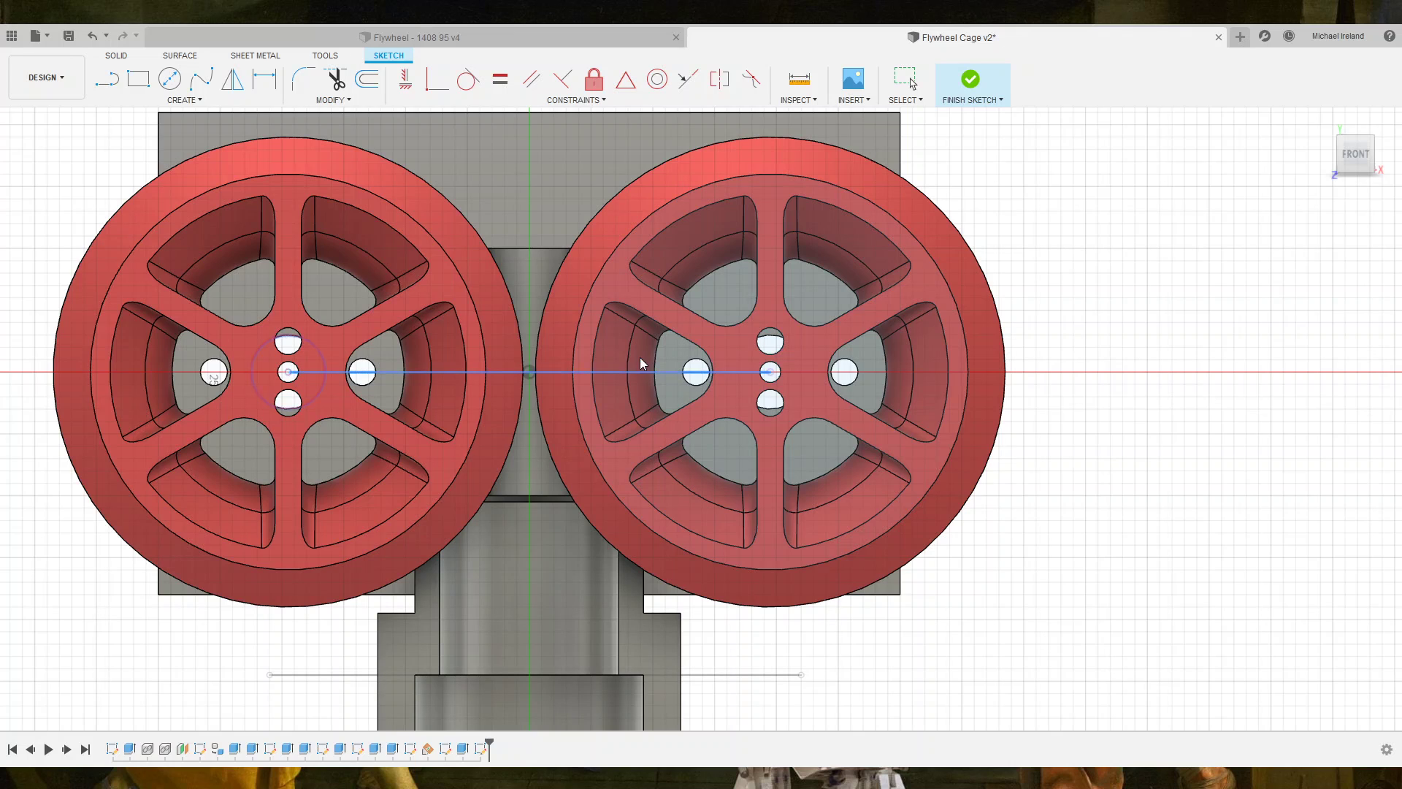
{"action": "key", "text": "Escape"}
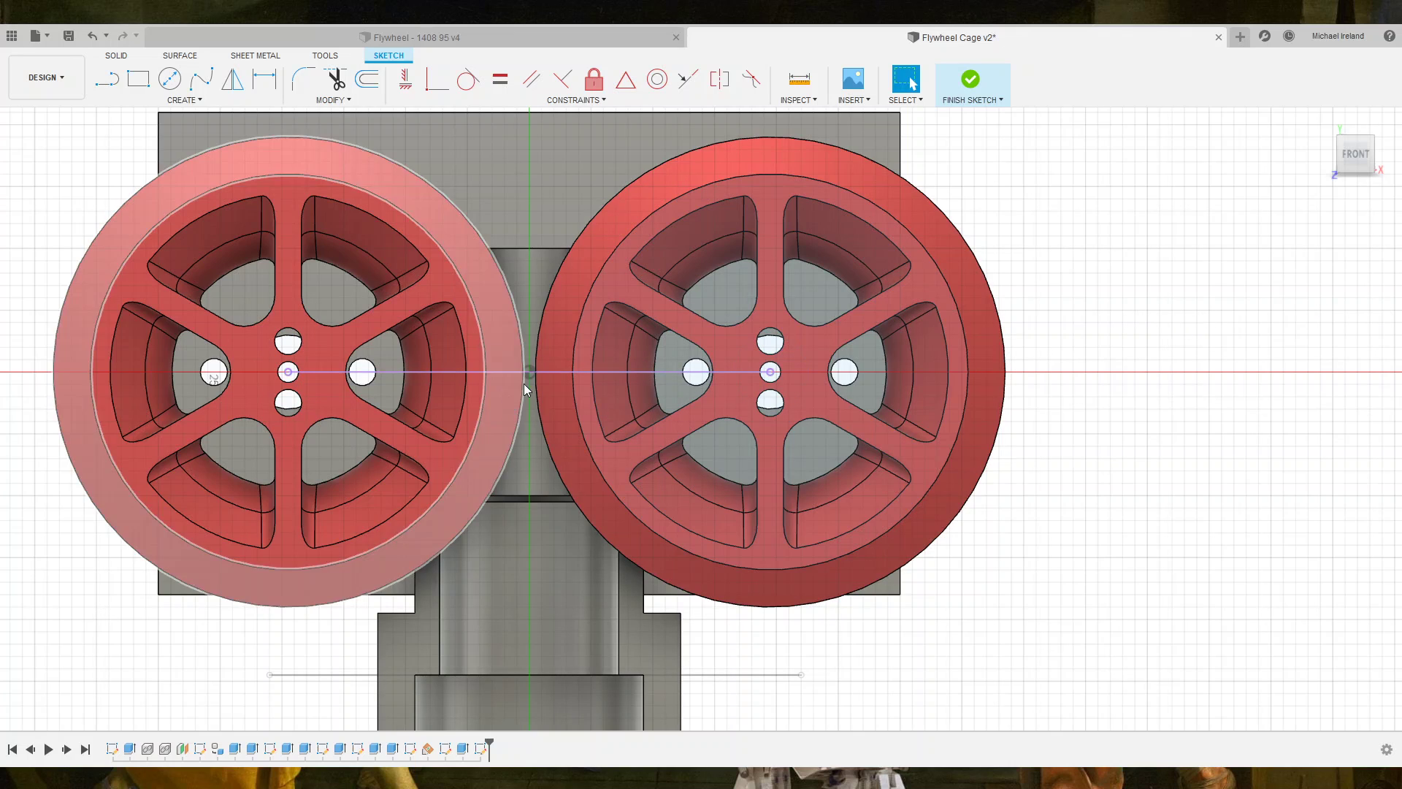
{"action": "left_click", "coordinate": [553, 372]}
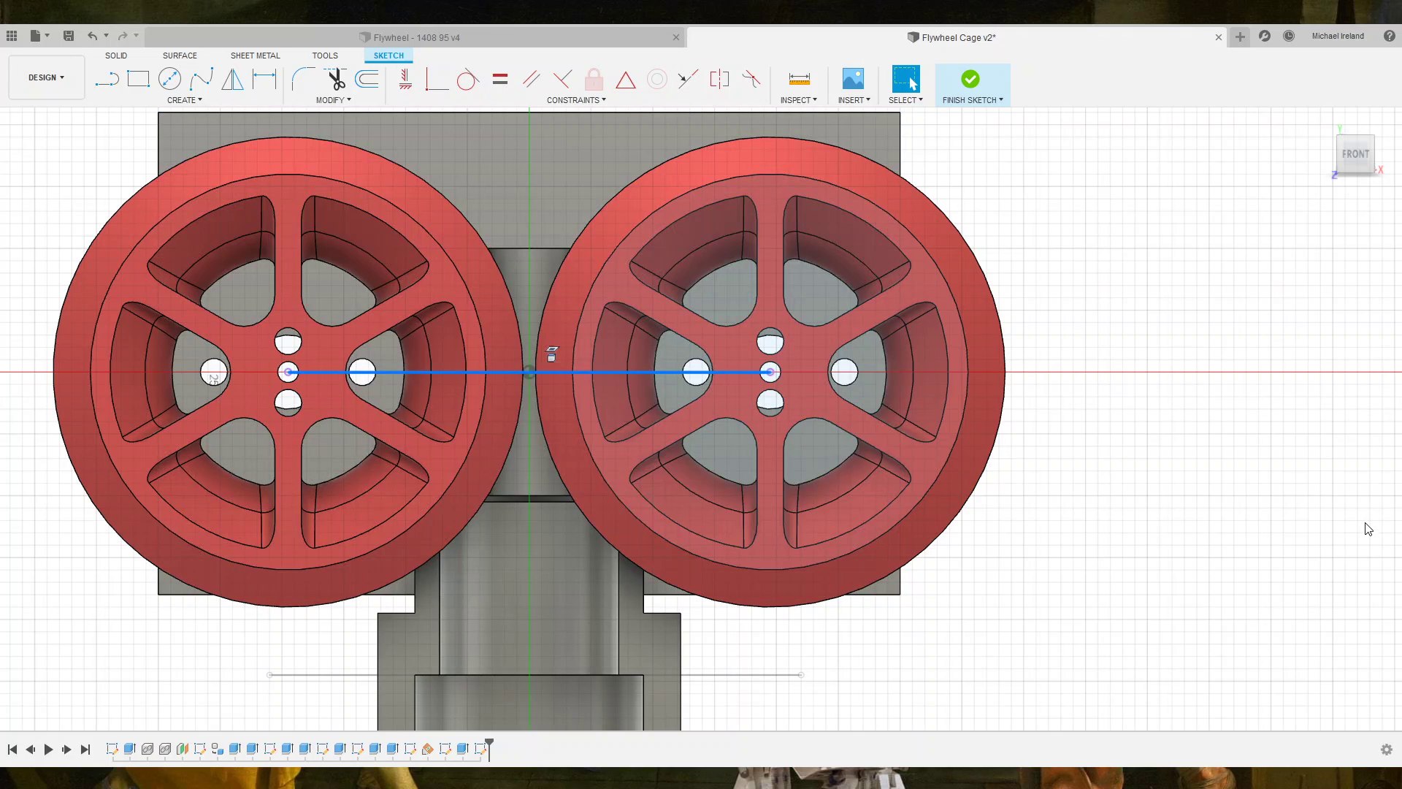
{"action": "middle_click_drag", "start_coordinate": [1367, 509], "coordinate": [624, 326], "text": "shift"}
{"action": "left_click", "coordinate": [971, 79]}
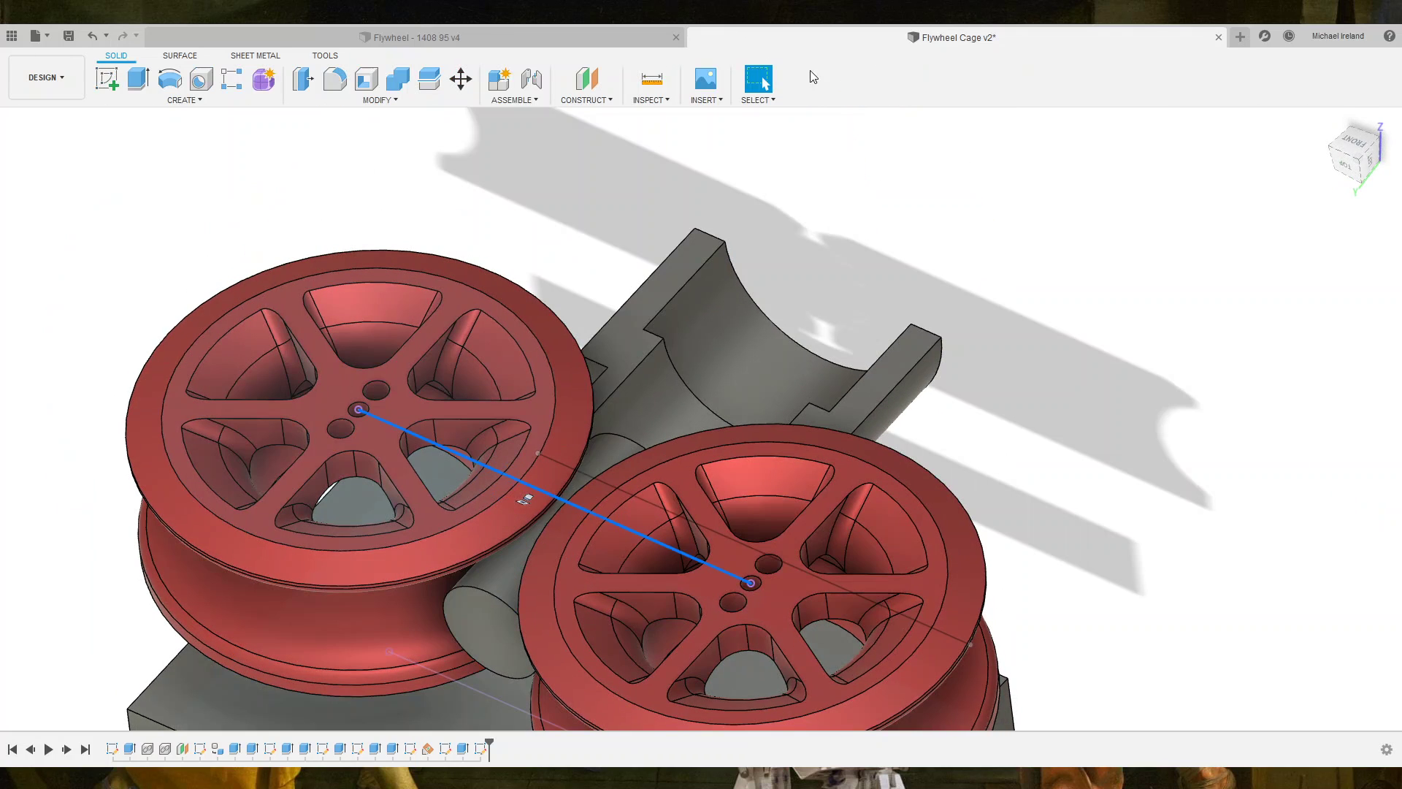
Create a construction plane along the centre line and select it from a top view.
{"action": "left_click", "coordinate": [588, 106]}
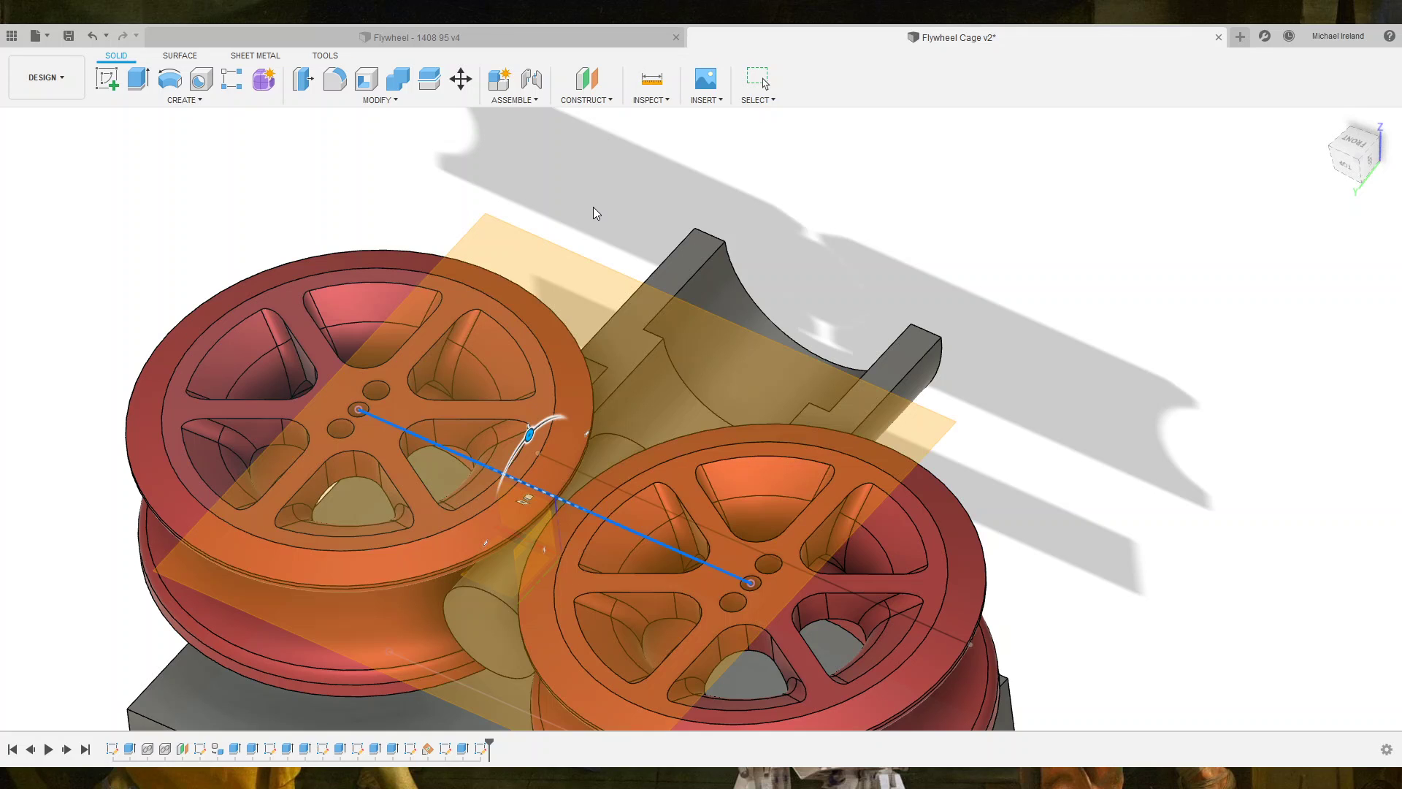
{"action": "key", "text": "Return"}
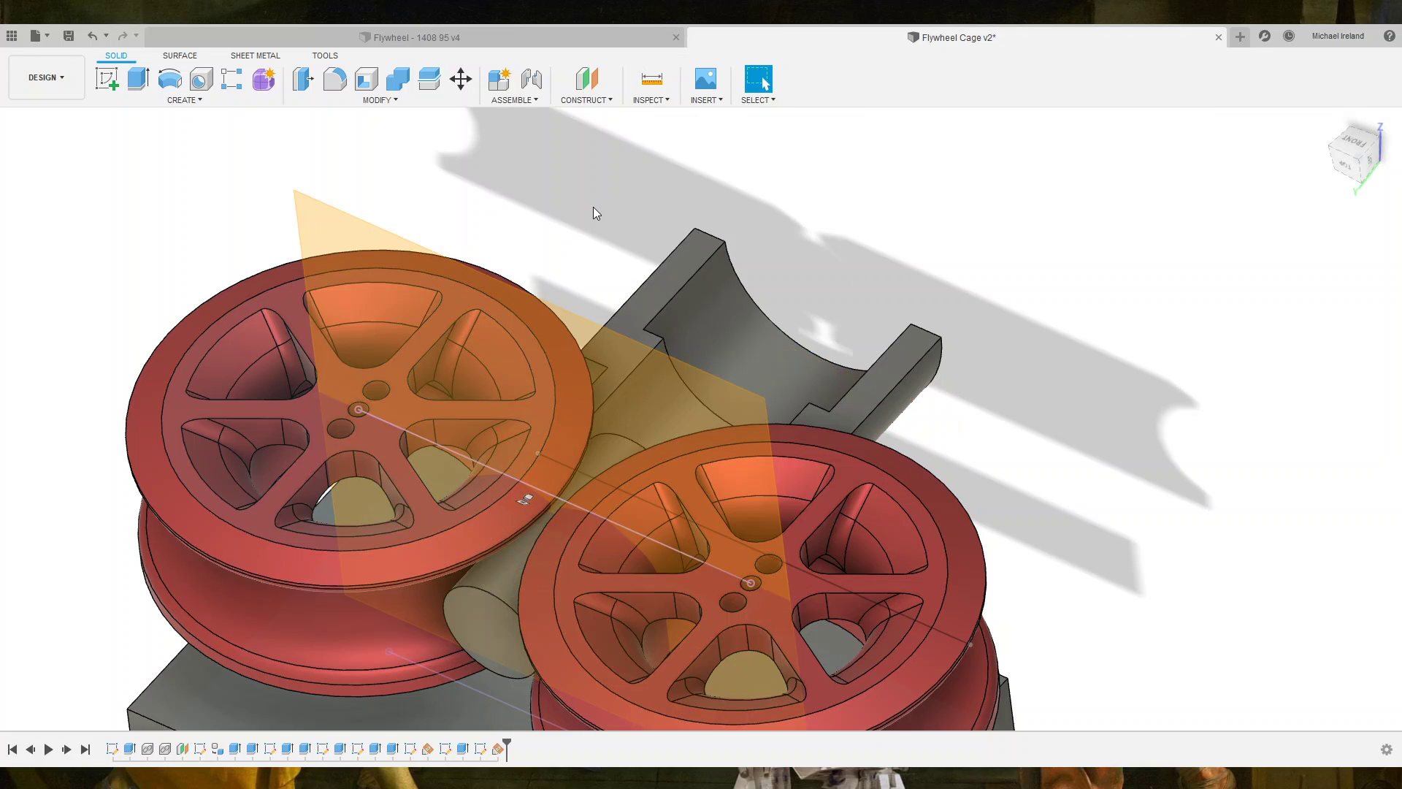
{"action": "left_click", "coordinate": [1347, 168]}
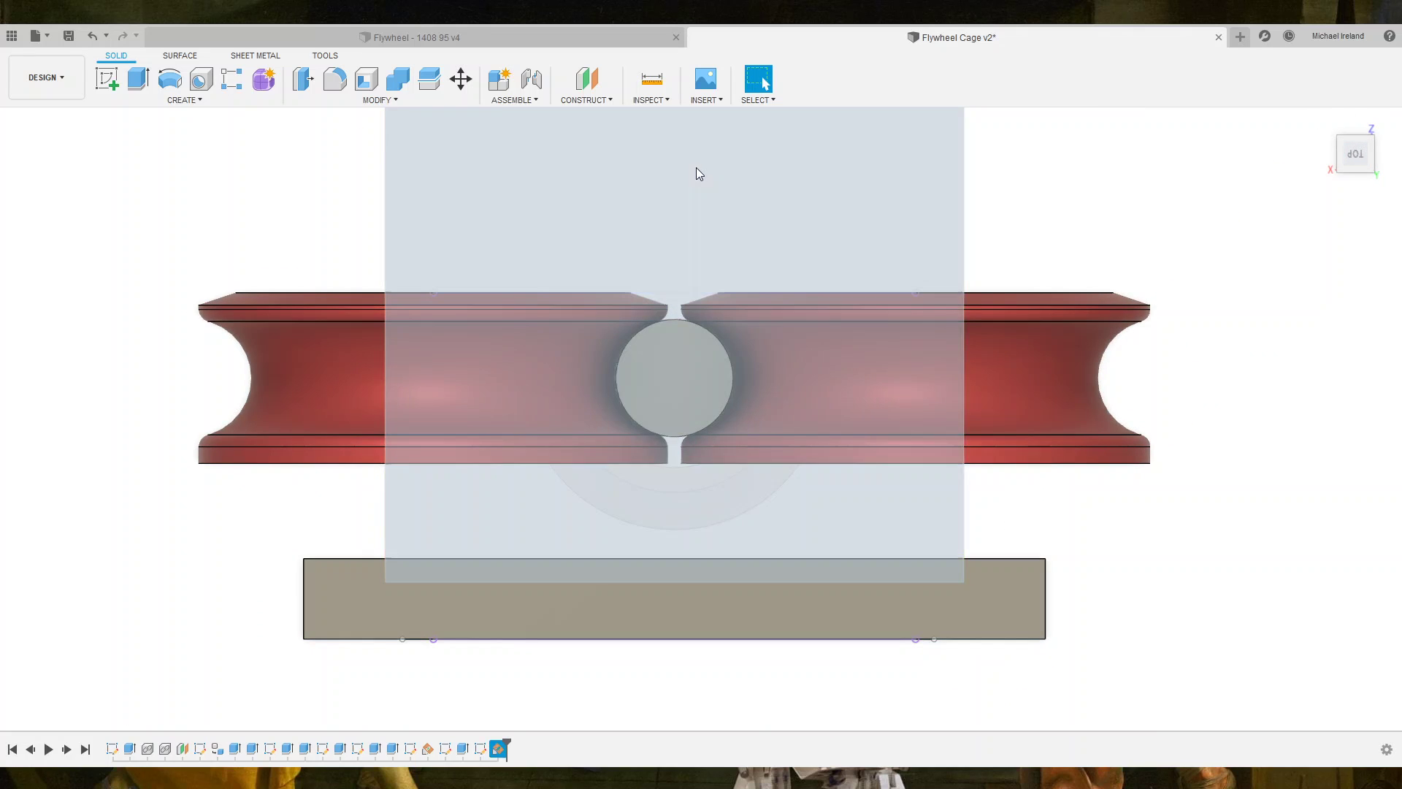
{"action": "left_click", "coordinate": [695, 168]}
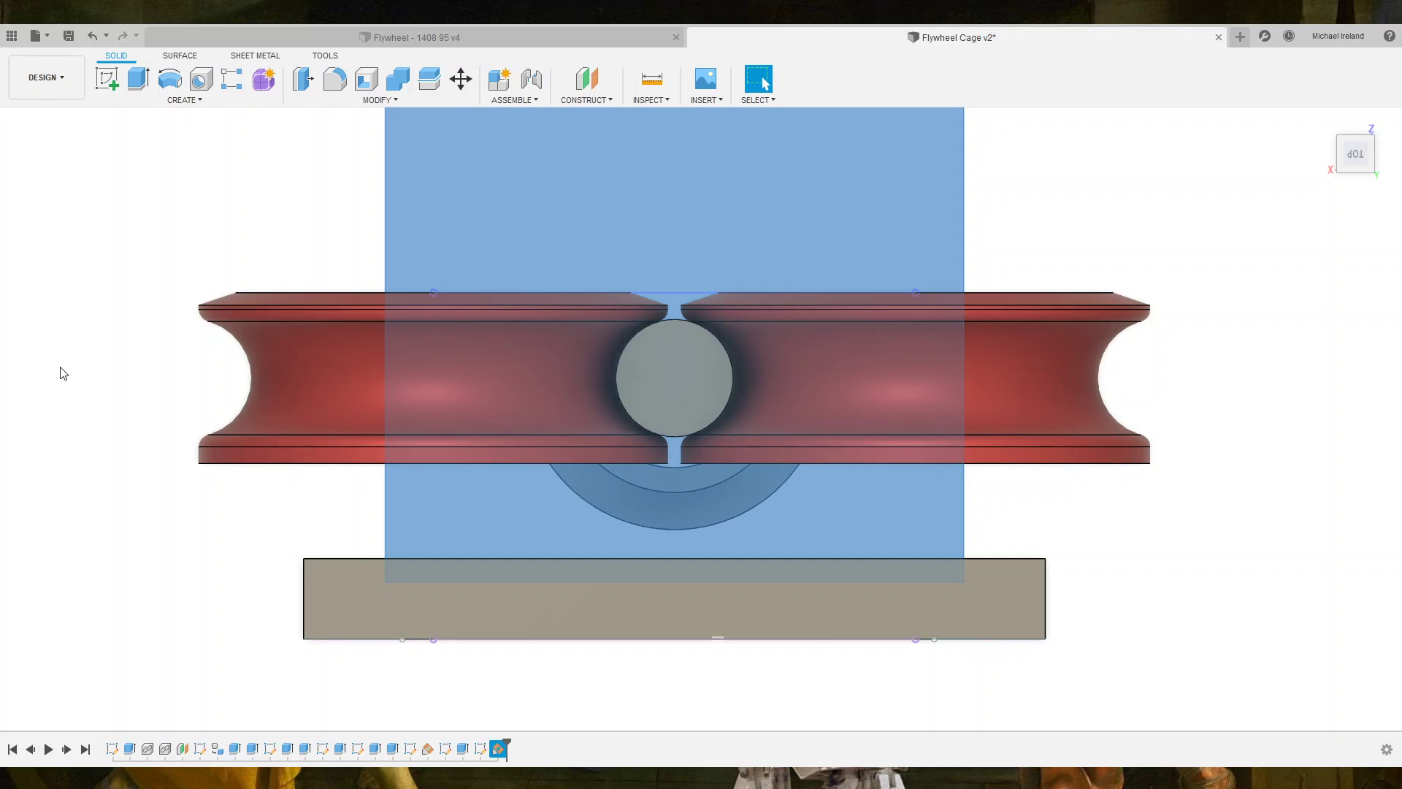
{"action": "key", "text": "Escape"}
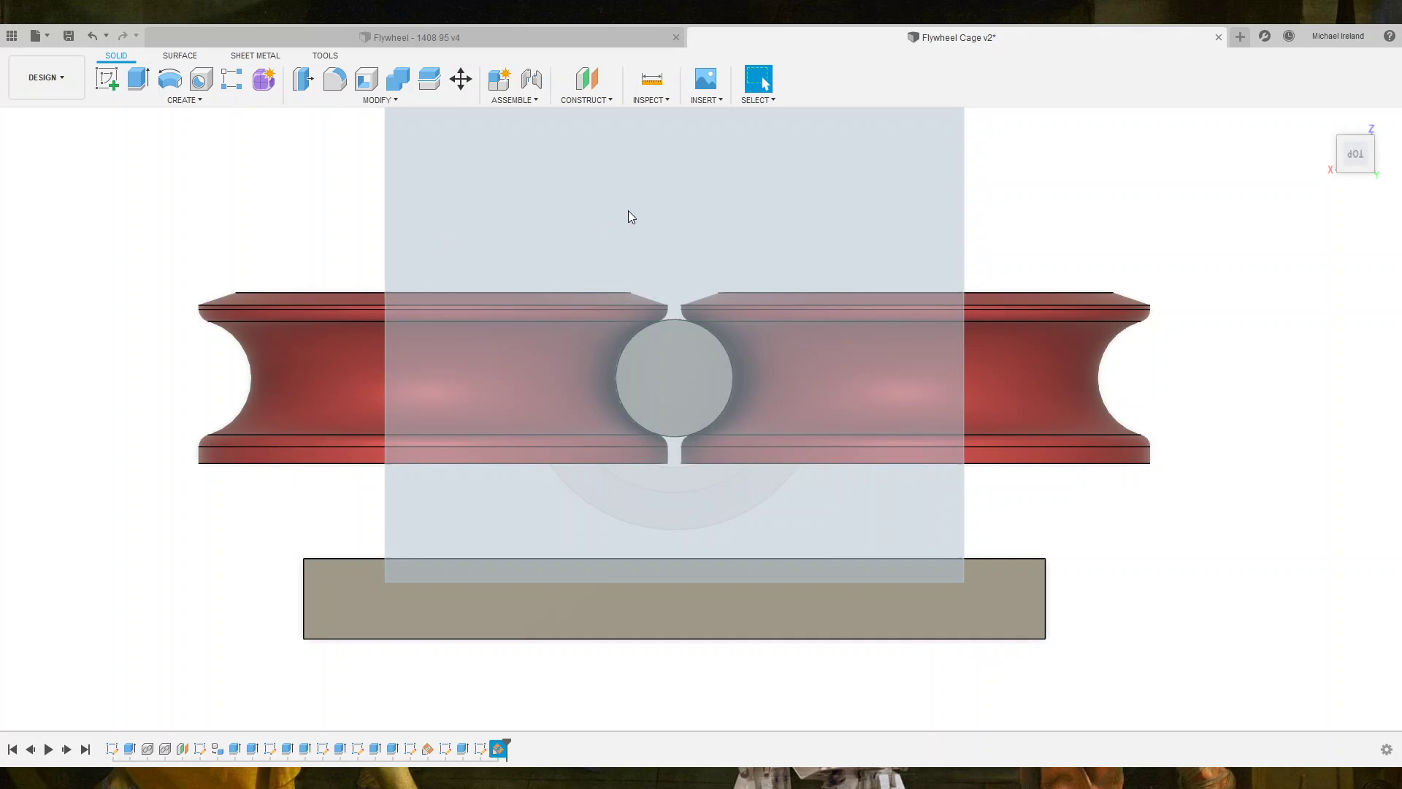
{"action": "left_click", "coordinate": [444, 174]}
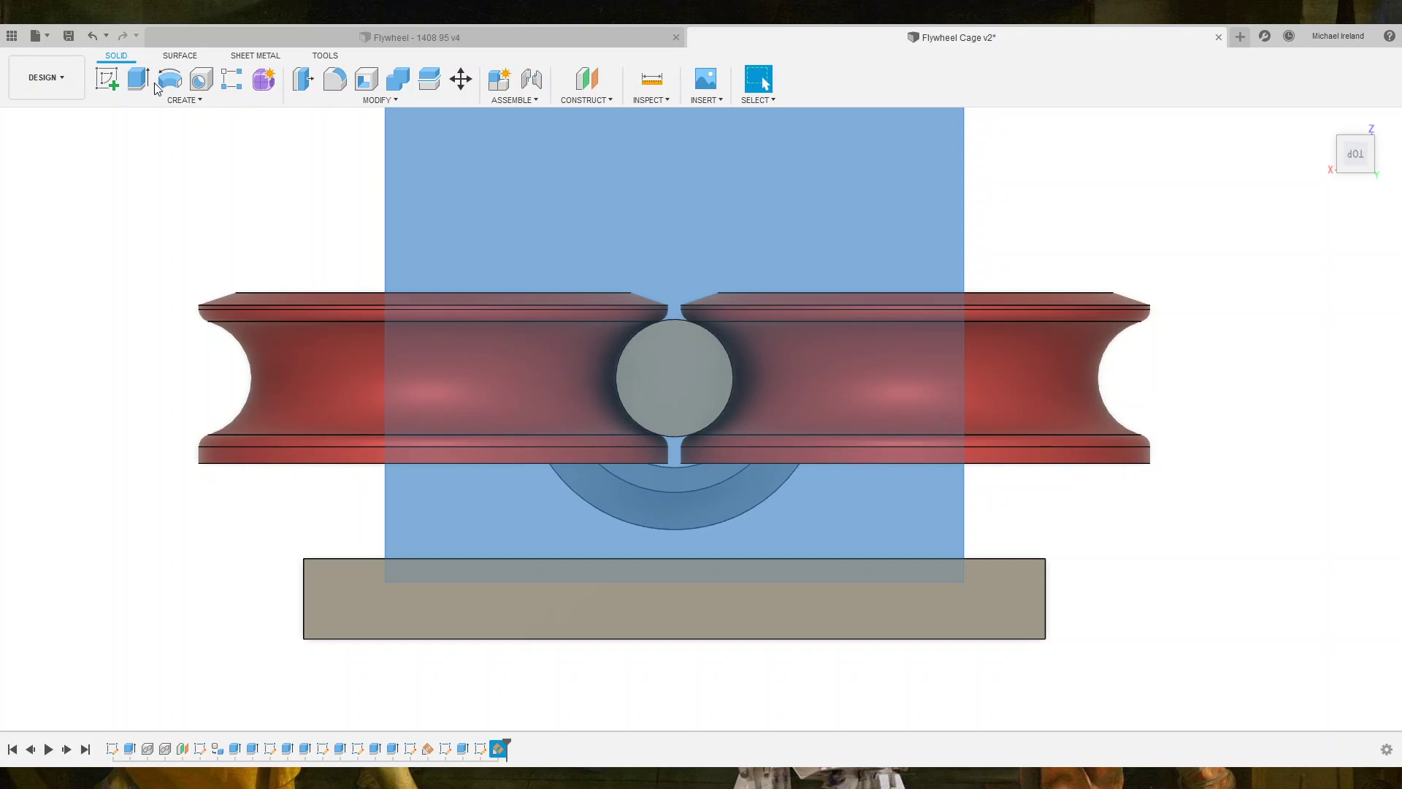
Start a sketch on the construction plane and project the left flywheel's face.
{"action": "left_click", "coordinate": [106, 79]}
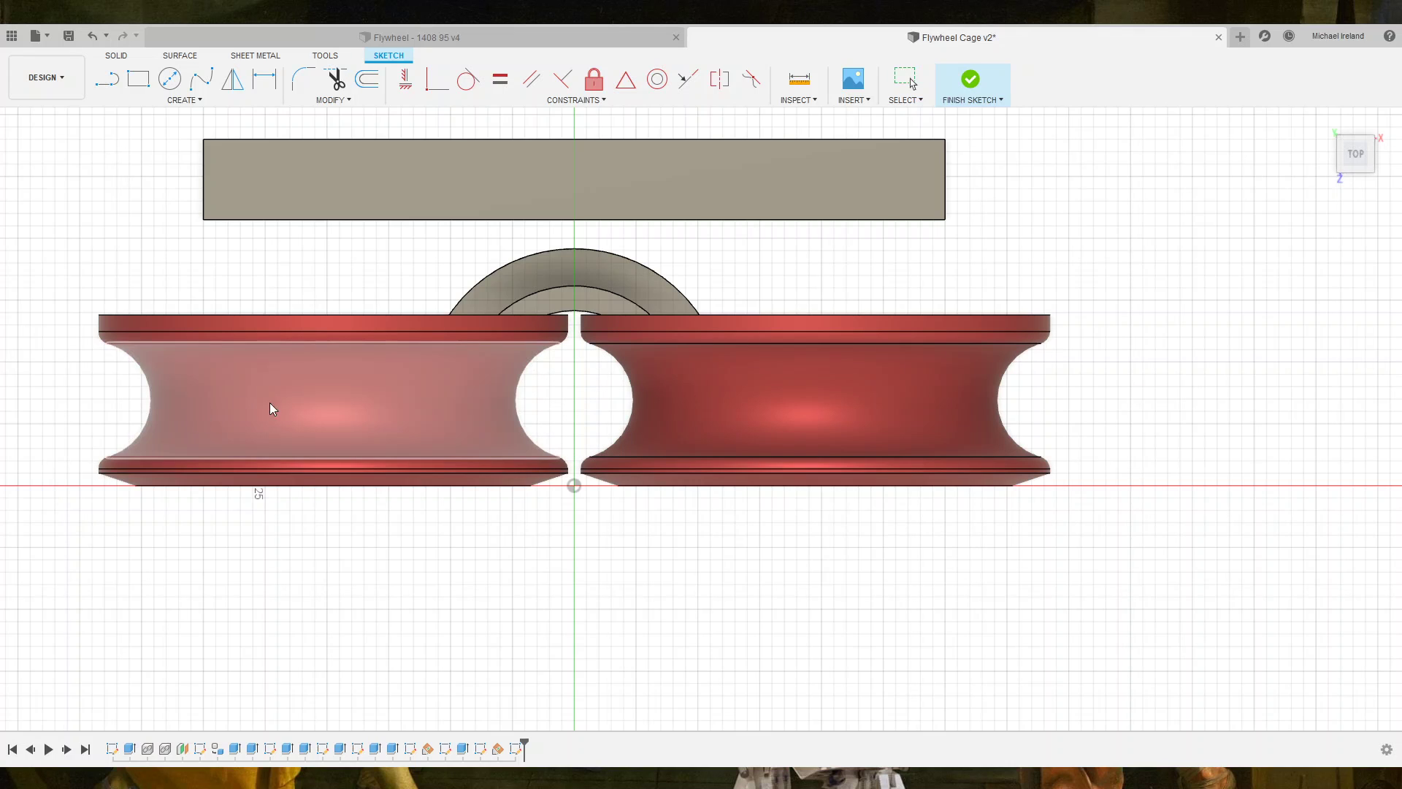
{"action": "left_click", "coordinate": [295, 401]}
{"action": "scroll", "coordinate": [436, 348], "scroll_direction": "up", "scroll_amount": 1}
{"action": "scroll", "coordinate": [438, 342], "scroll_direction": "up", "scroll_amount": 1}
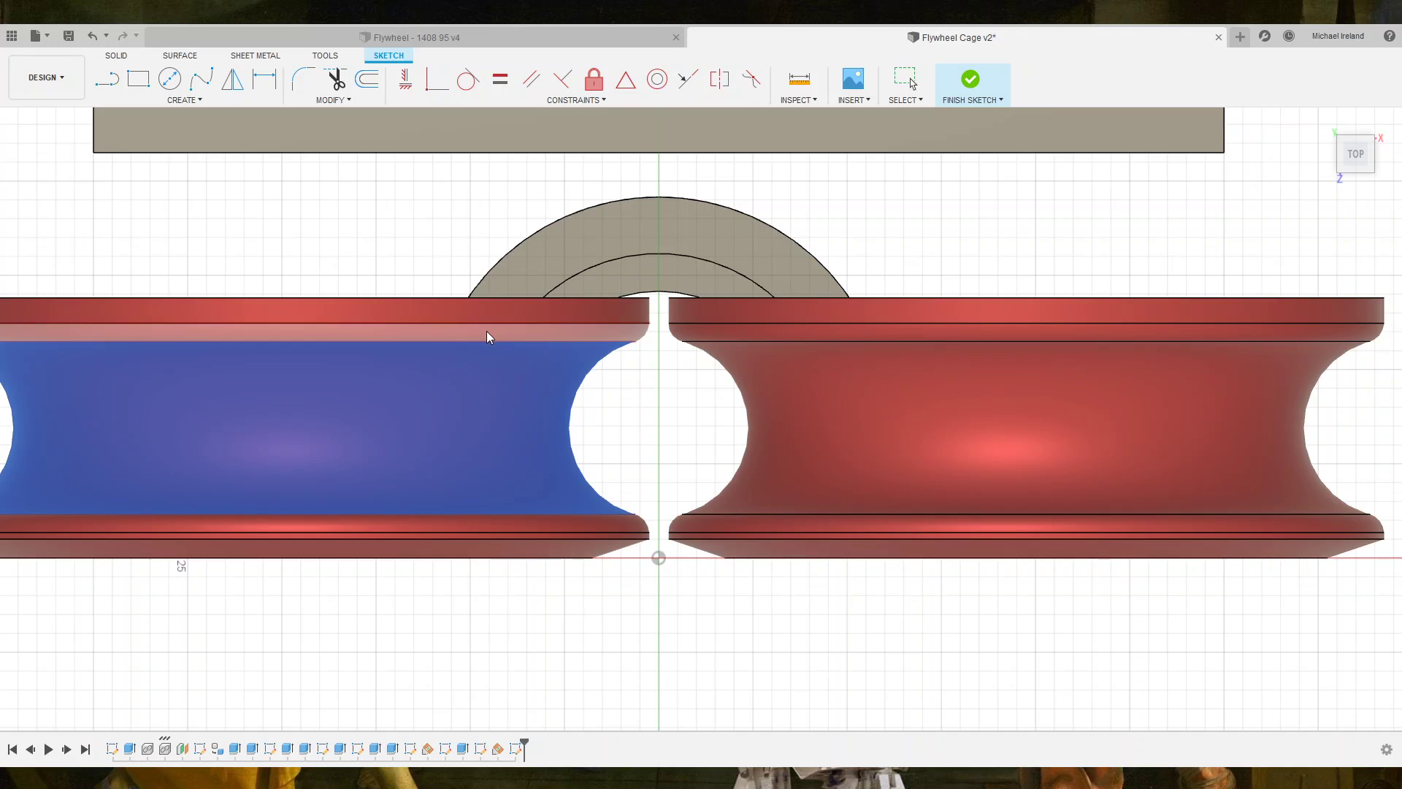
{"action": "scroll", "coordinate": [615, 532], "scroll_direction": "up", "scroll_amount": 2}
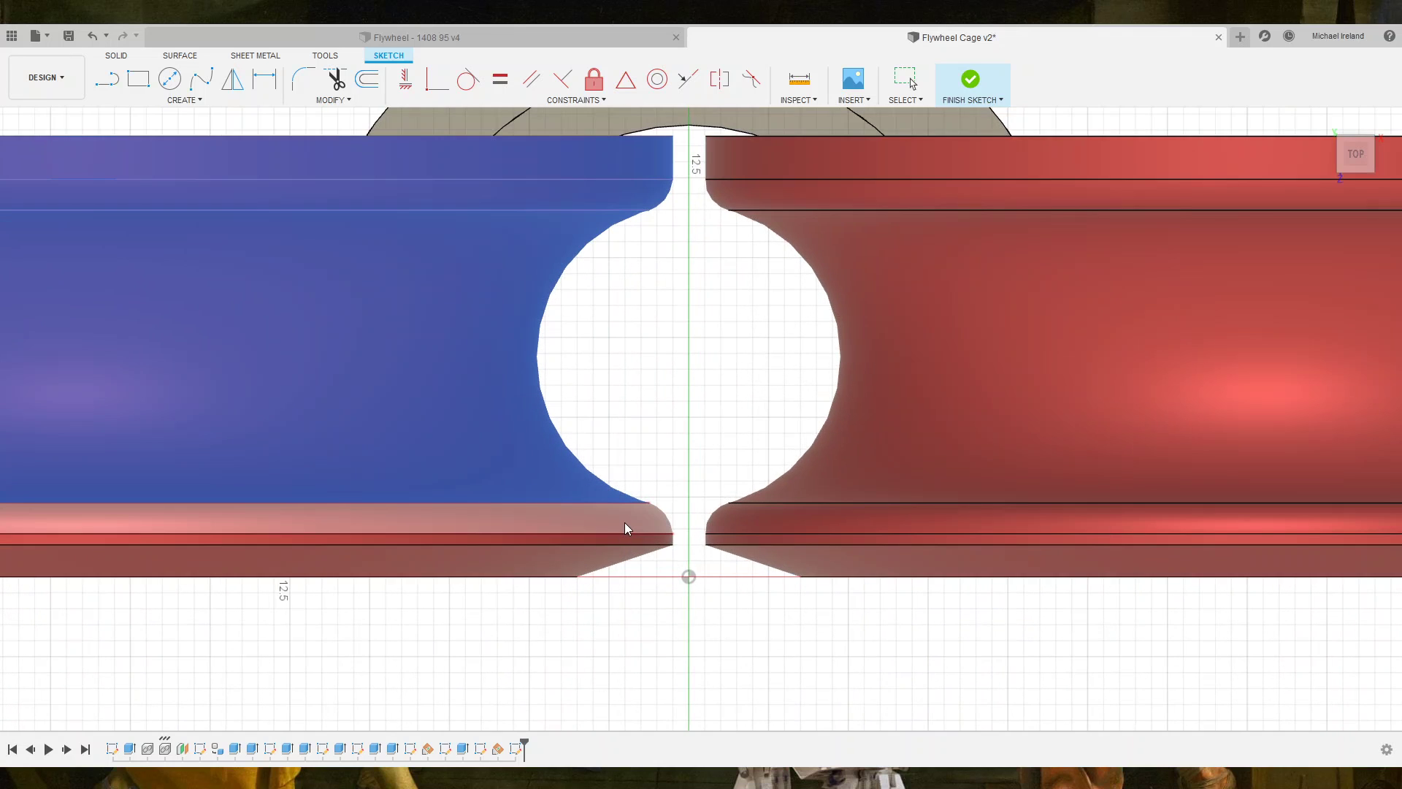
Project the flange faces, the large right flywheel face and the top-right band into the sketch.
{"action": "left_click", "coordinate": [610, 556]}
{"action": "left_click", "coordinate": [795, 567]}
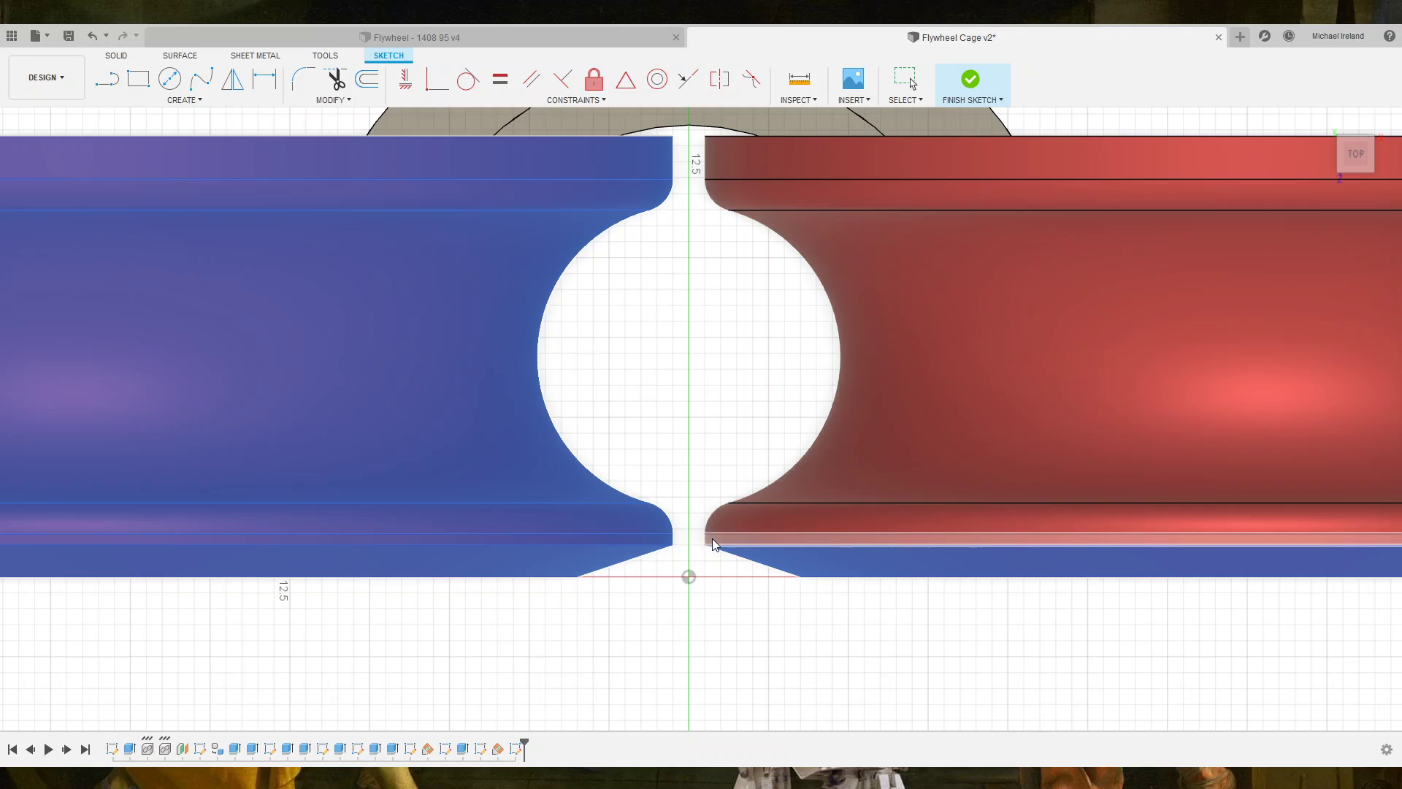
{"action": "left_click", "coordinate": [715, 539]}
{"action": "left_click", "coordinate": [753, 515]}
{"action": "left_click", "coordinate": [821, 445]}
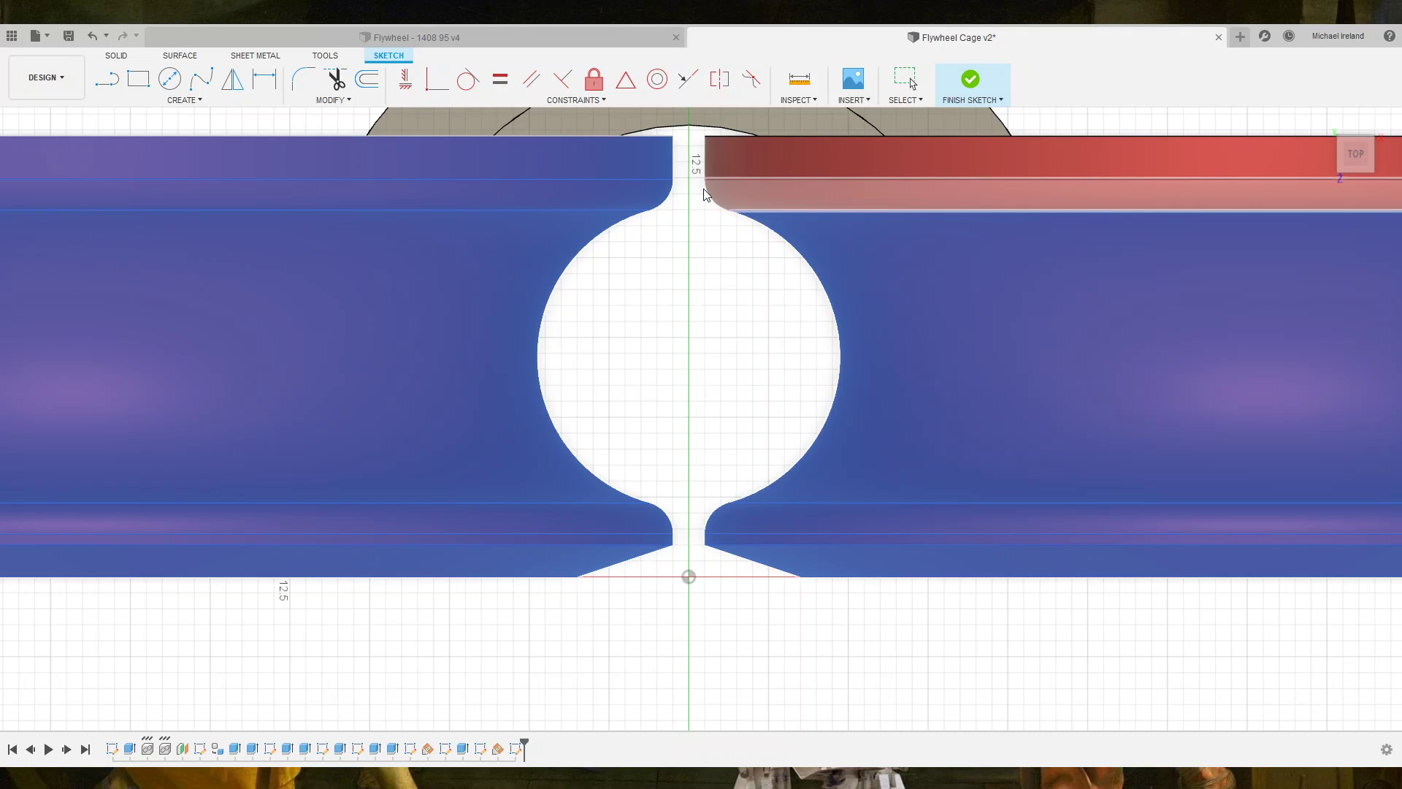
{"action": "left_click", "coordinate": [726, 168]}
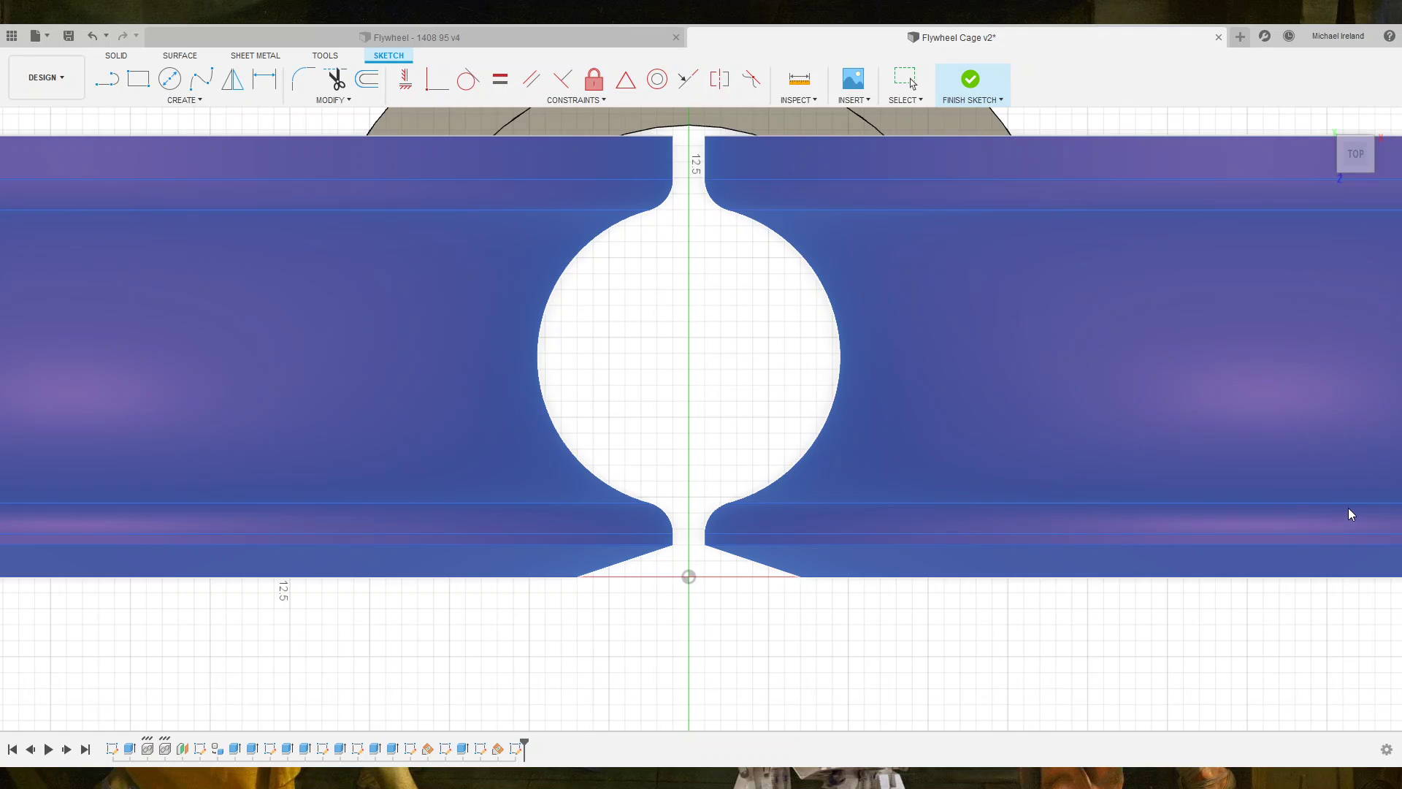
{"action": "key", "text": "Return"}
{"action": "scroll", "coordinate": [861, 598], "scroll_direction": "down", "scroll_amount": 5}
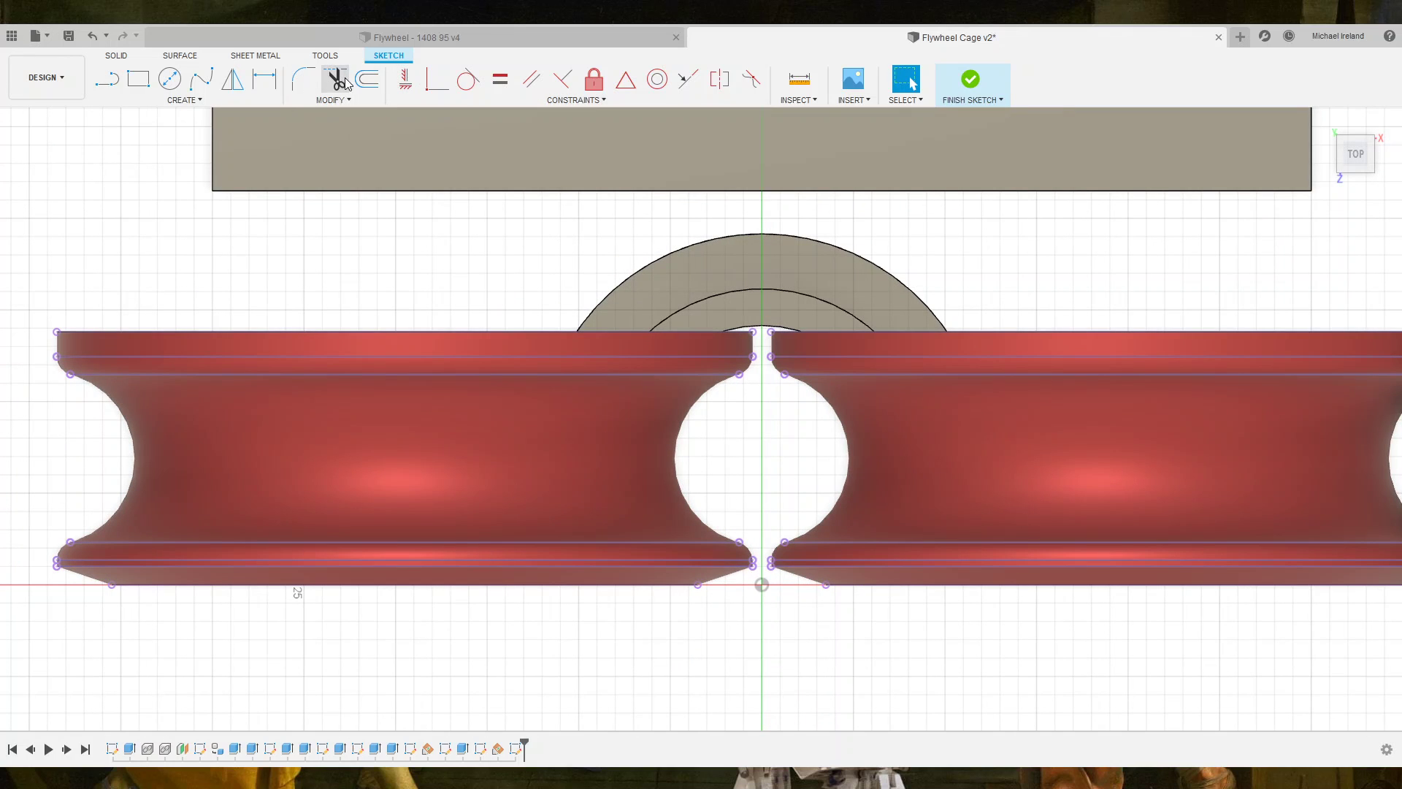
{"action": "left_click", "coordinate": [367, 79]}
{"action": "scroll", "coordinate": [772, 383], "scroll_direction": "up", "scroll_amount": 2}
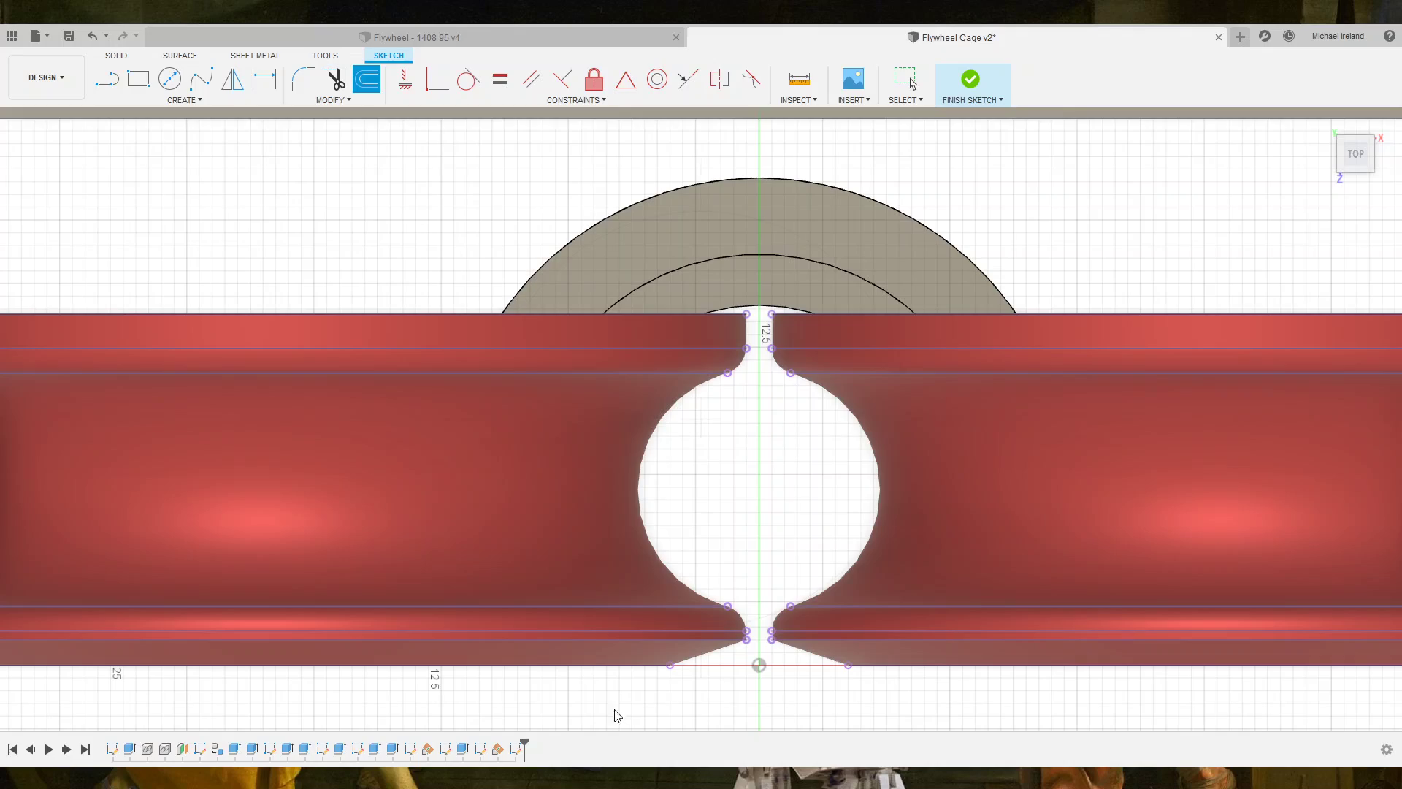
{"action": "key", "text": "Escape"}
{"action": "mouse_move", "coordinate": [729, 522]}
{"action": "middle_mouse_down", "text": "shift"}
{"action": "mouse_move", "coordinate": [722, 486]}
{"action": "mouse_move", "coordinate": [742, 535]}
{"action": "mouse_move", "coordinate": [745, 513]}
{"action": "middle_mouse_up", "text": "shift"}
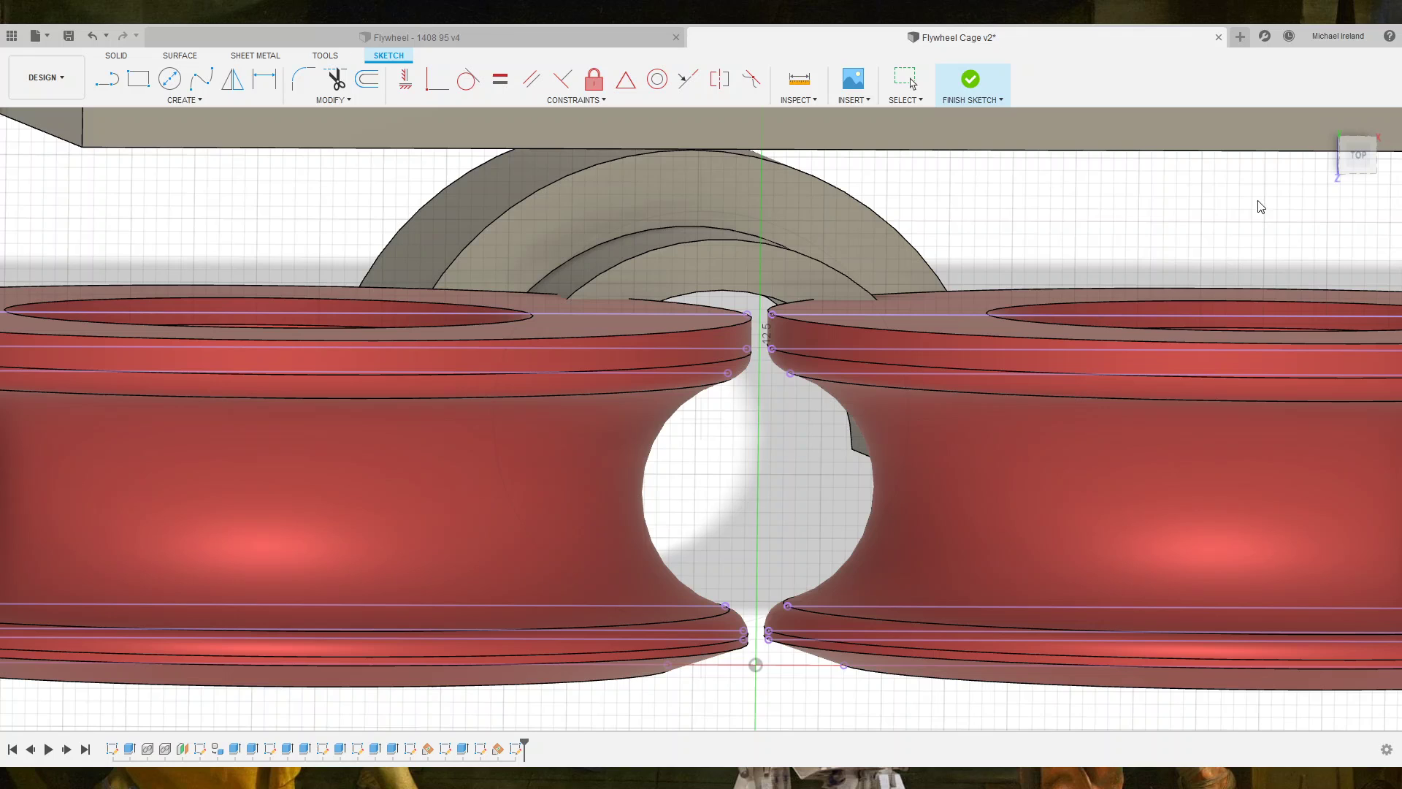
{"action": "left_click", "coordinate": [1356, 154]}
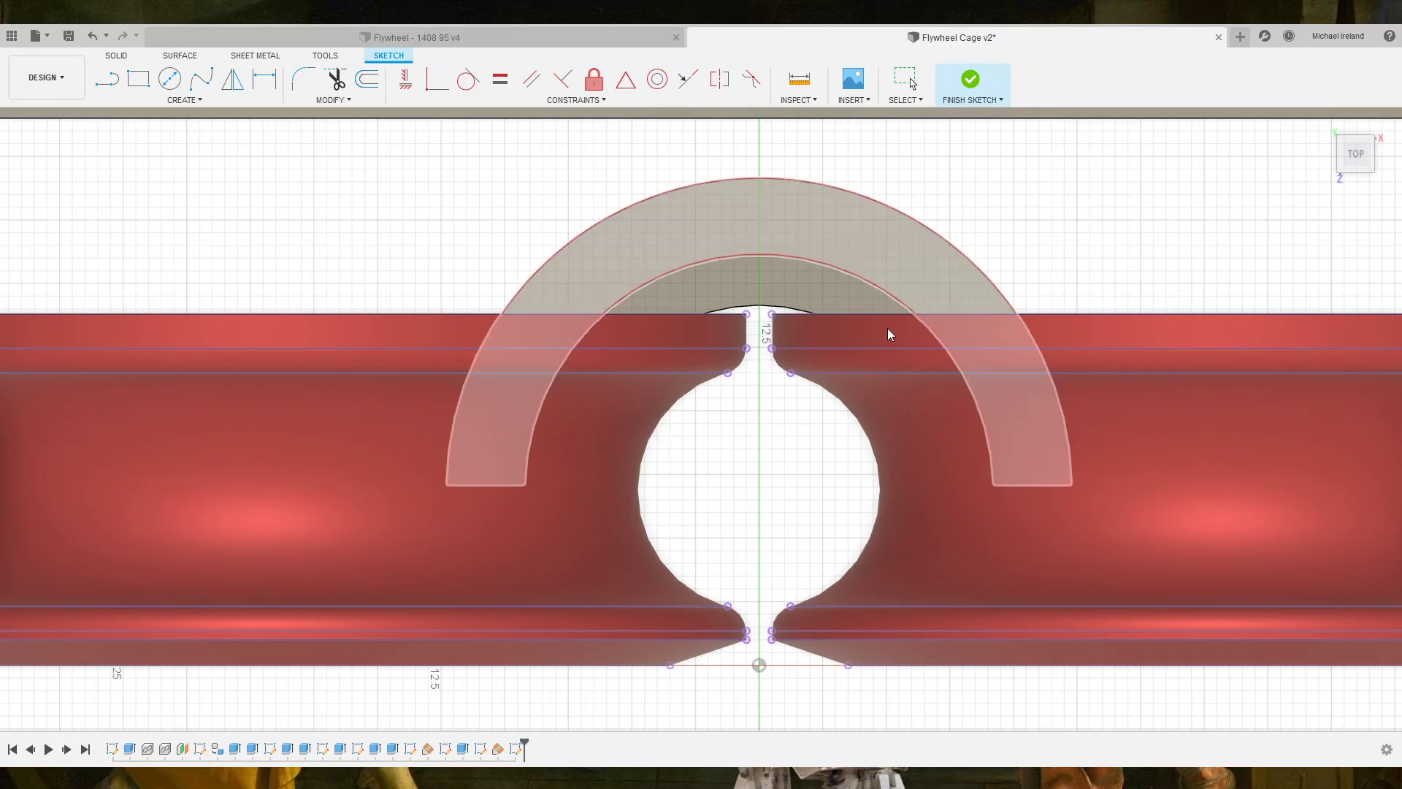
{"action": "scroll", "coordinate": [749, 337], "scroll_direction": "up", "scroll_amount": 2}
{"action": "scroll", "coordinate": [745, 350], "scroll_direction": "up", "scroll_amount": 4}
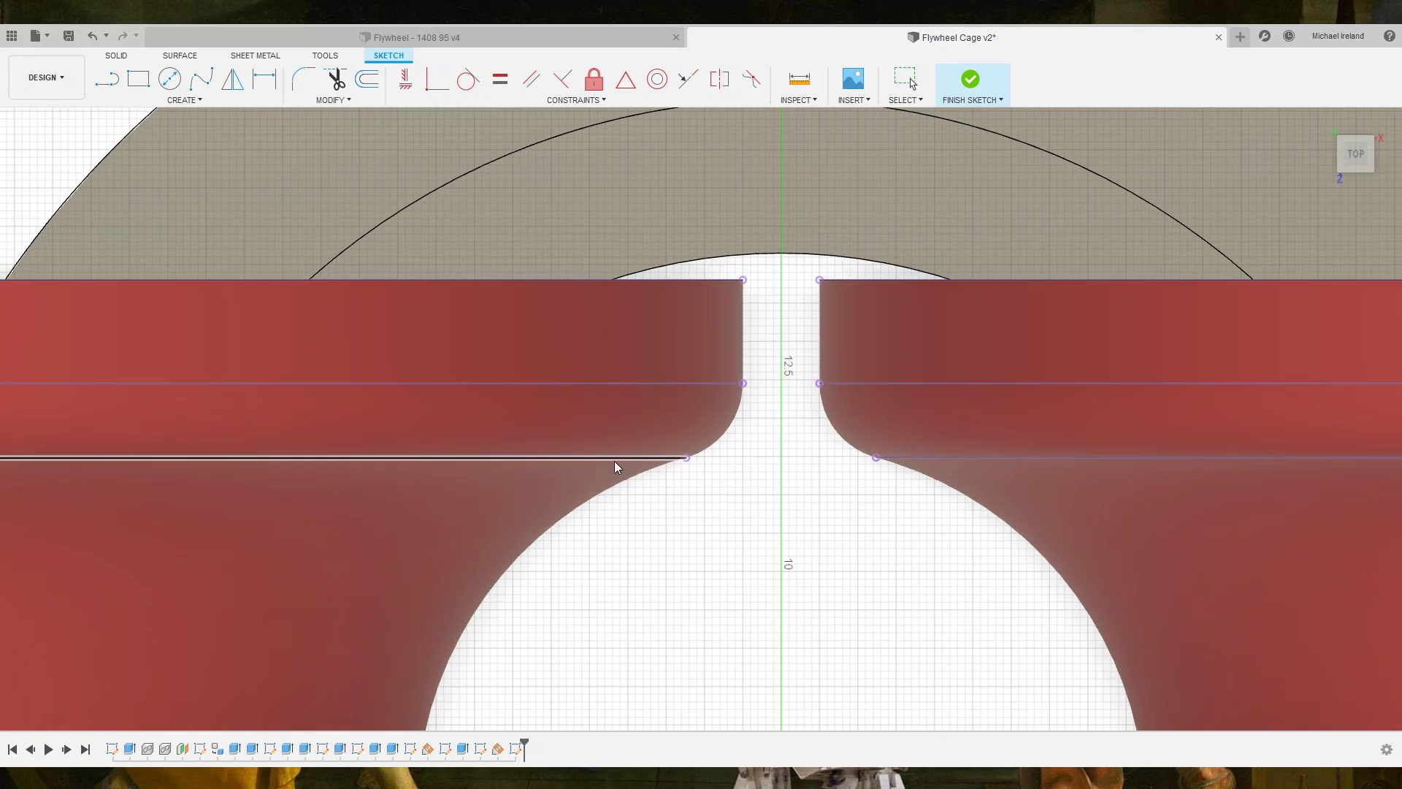
{"action": "scroll", "coordinate": [712, 511], "scroll_direction": "down", "scroll_amount": 3}
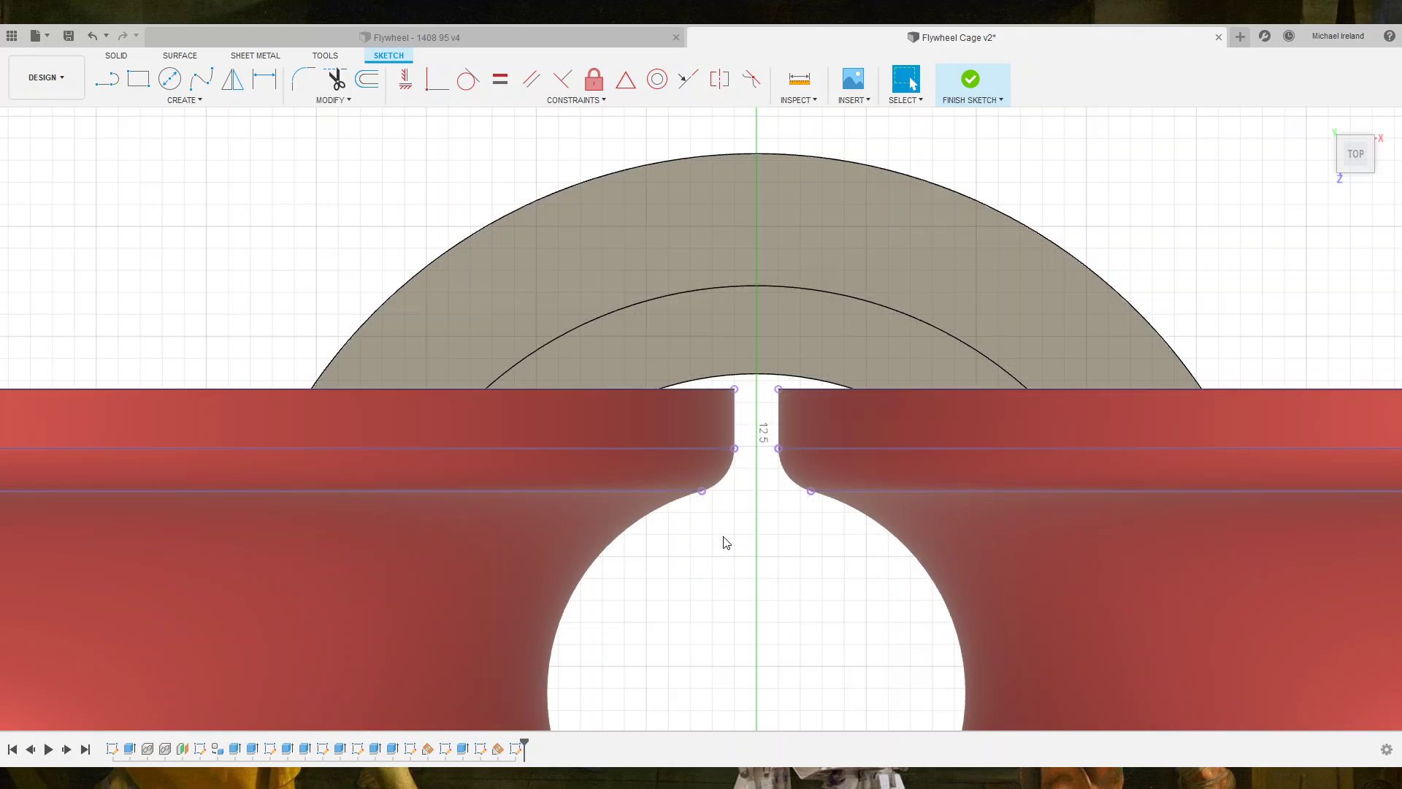
{"action": "middle_click_drag", "start_coordinate": [770, 576], "coordinate": [769, 412]}
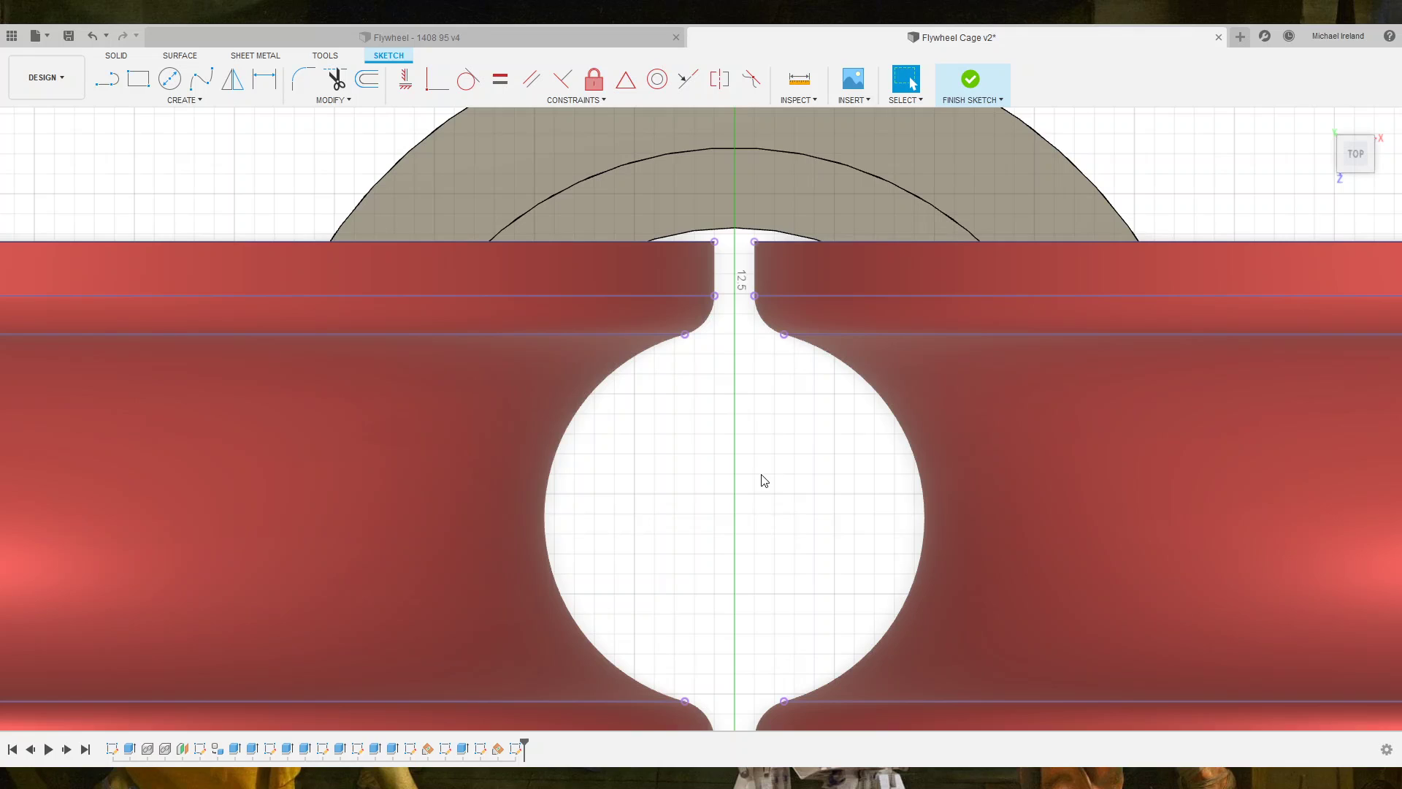
Draw a circle from the shaft hole's centre out to the hole edge.
{"action": "key", "text": "c"}
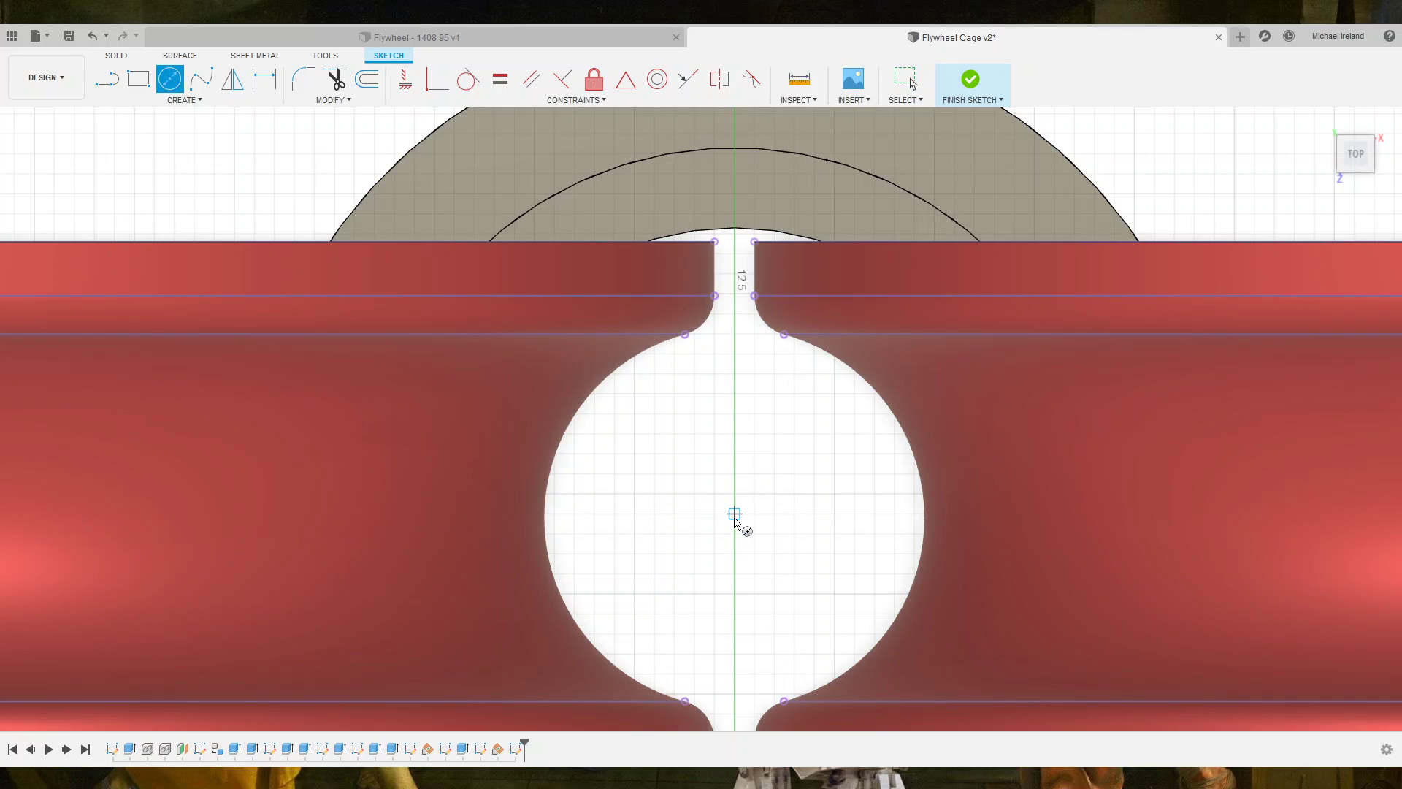
{"action": "left_click", "coordinate": [734, 514]}
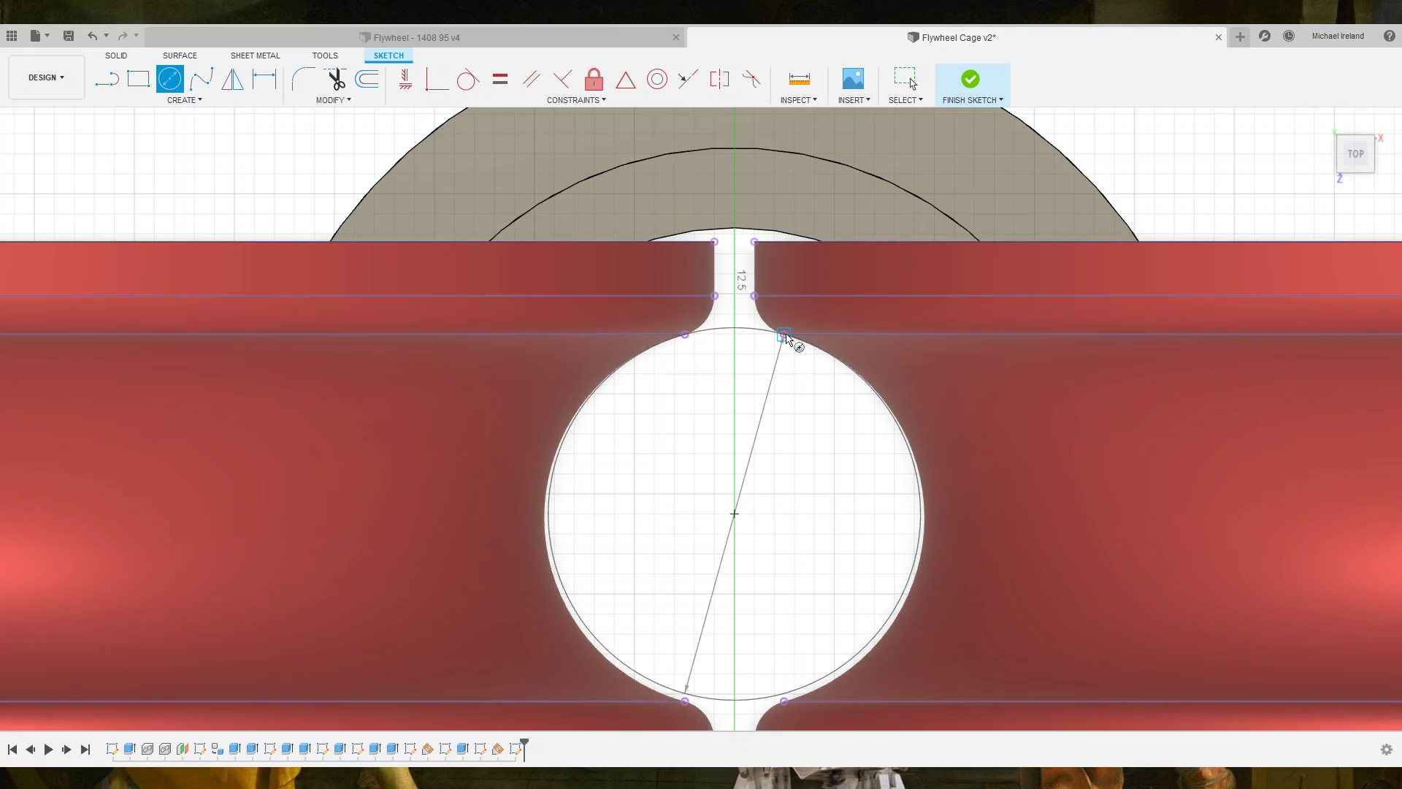
{"action": "left_click", "coordinate": [787, 701]}
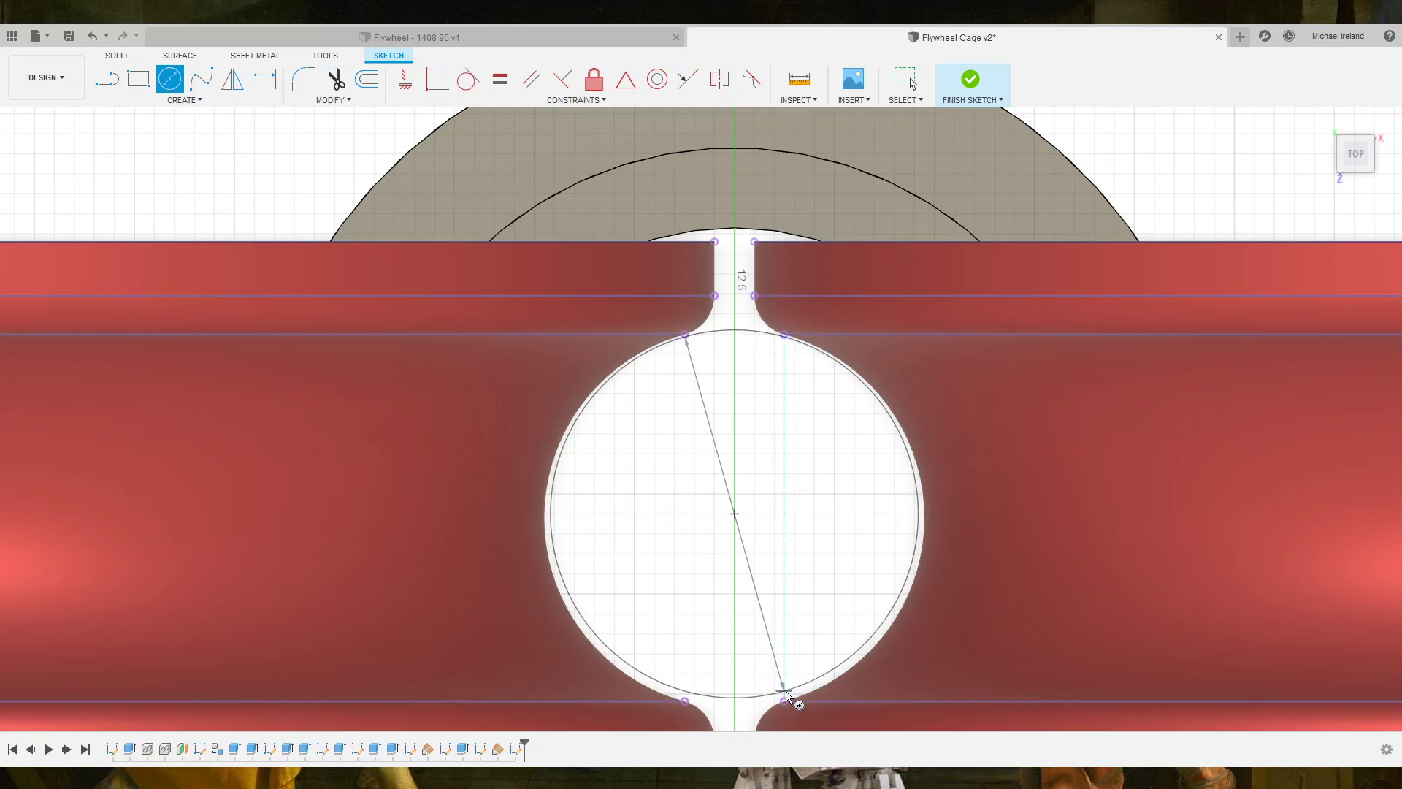
{"action": "key", "text": "Escape"}
{"action": "middle_click_drag", "start_coordinate": [768, 578], "coordinate": [754, 520]}
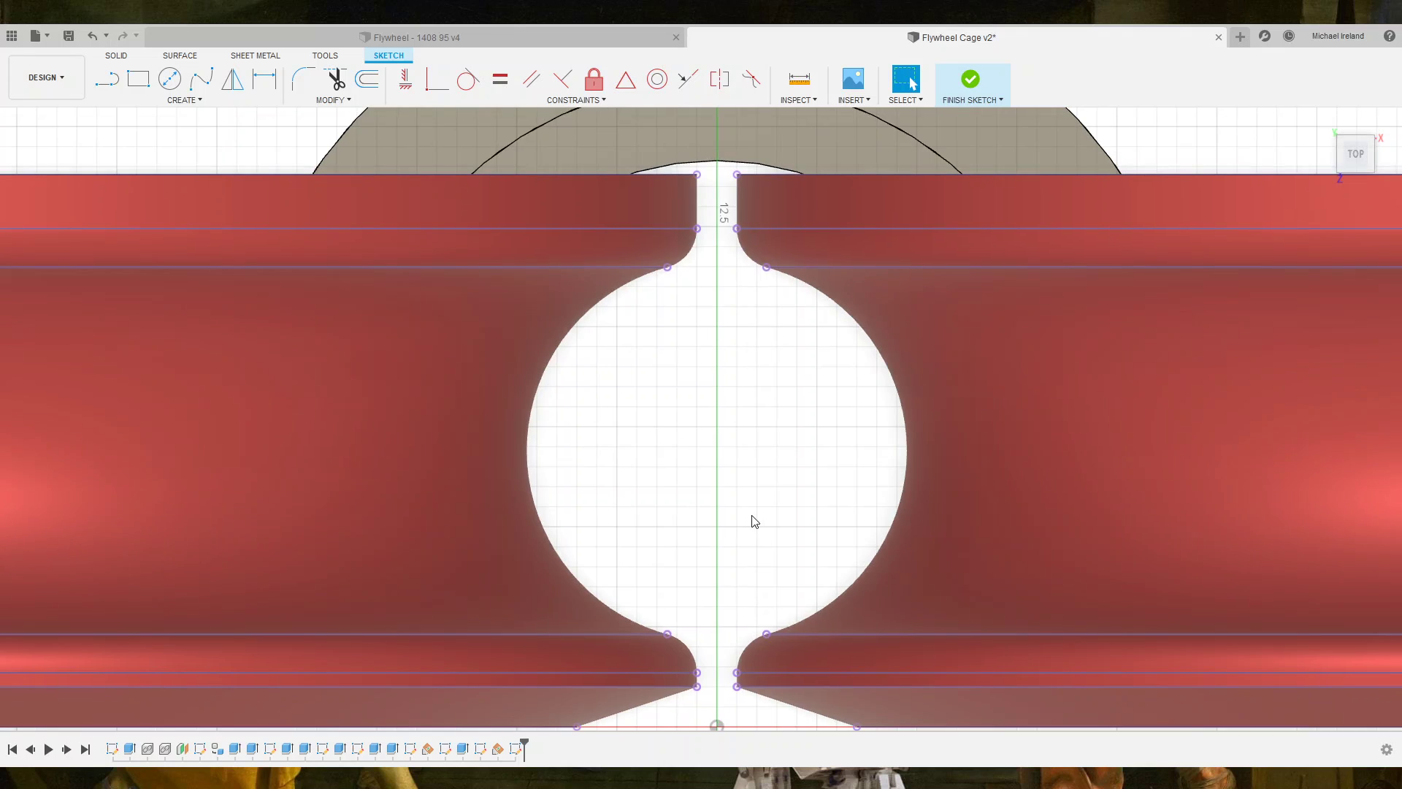
Draw two crossing diagonals joining the gap's four corner points.
{"action": "left_click", "coordinate": [107, 79]}
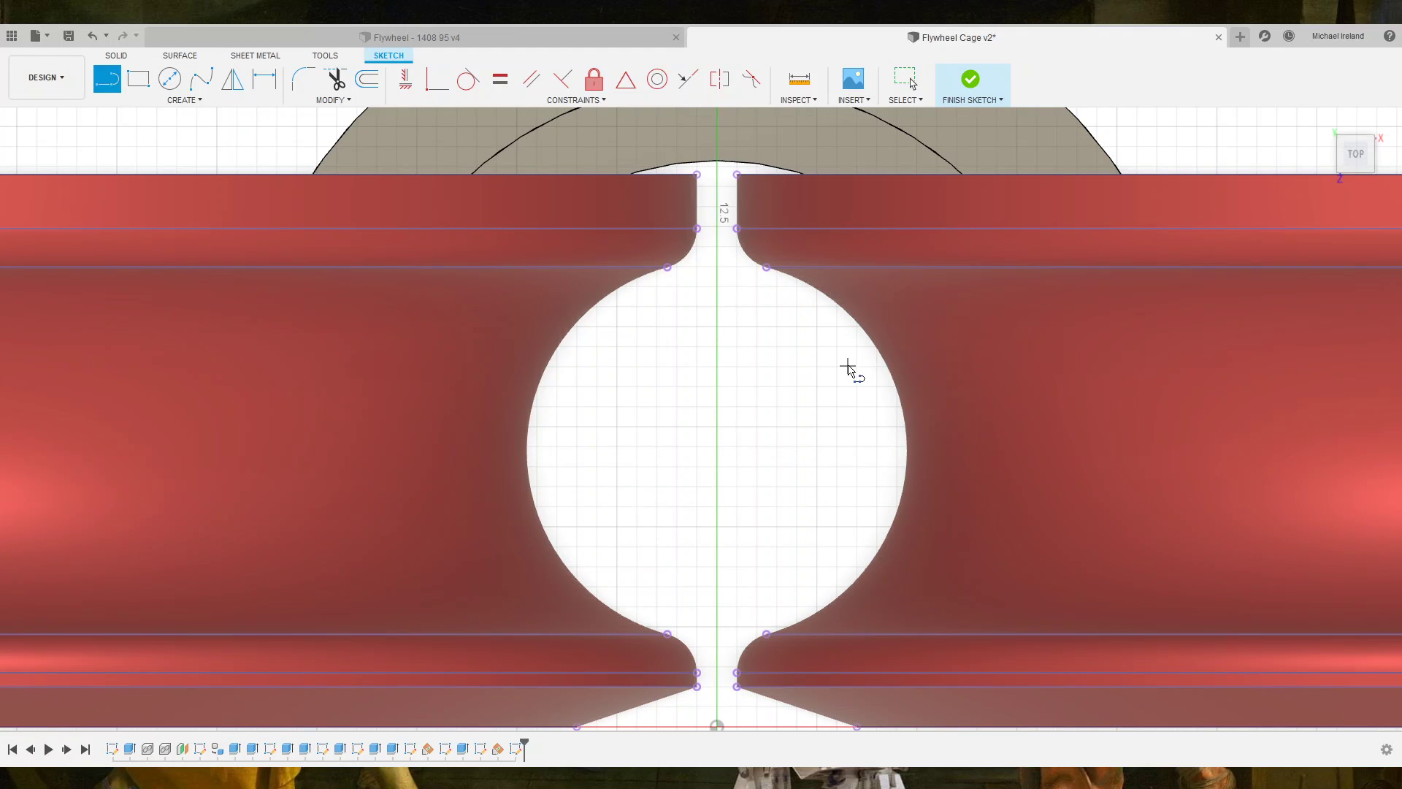
{"action": "left_click", "coordinate": [667, 268]}
{"action": "left_click", "coordinate": [766, 634]}
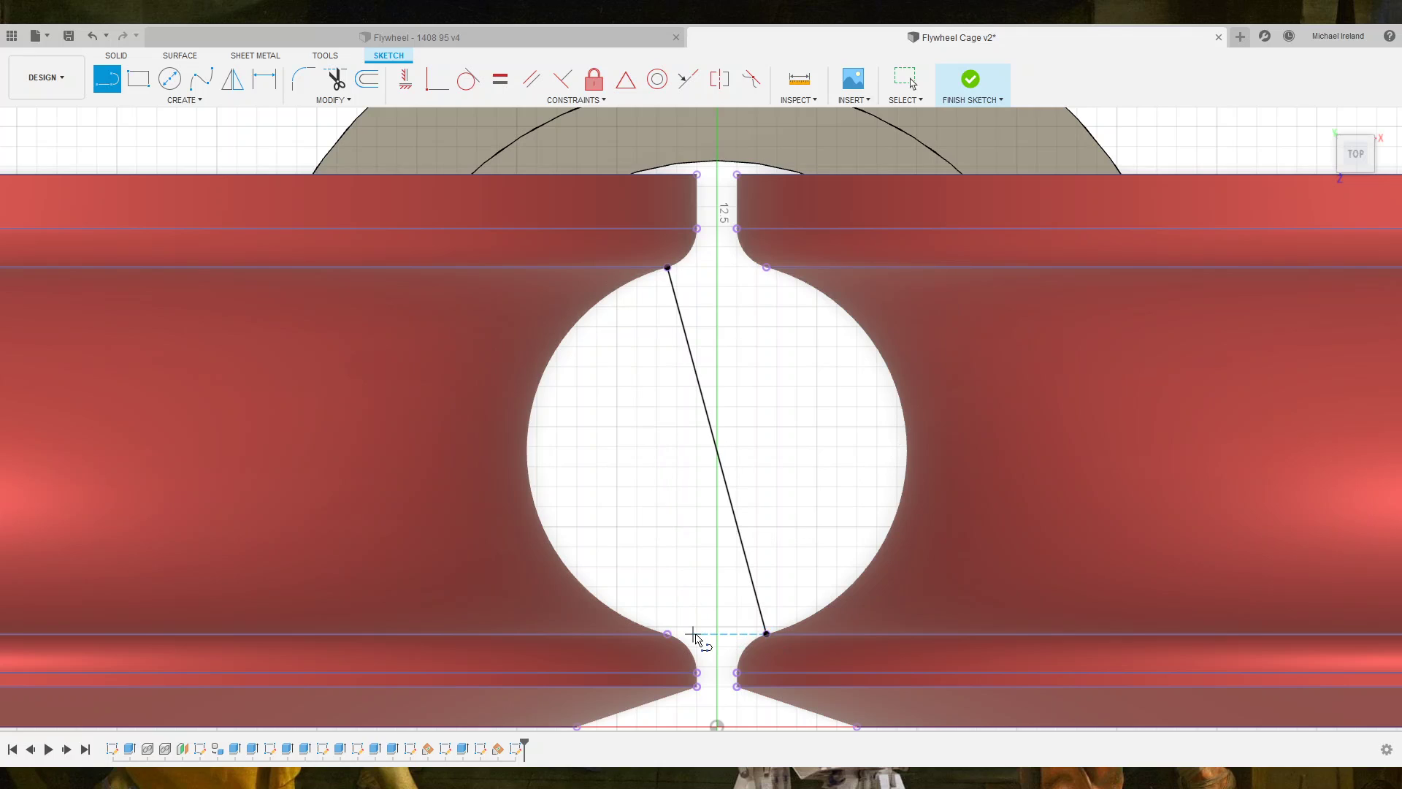
{"action": "left_click", "coordinate": [766, 267]}
{"action": "key", "text": "Escape"}
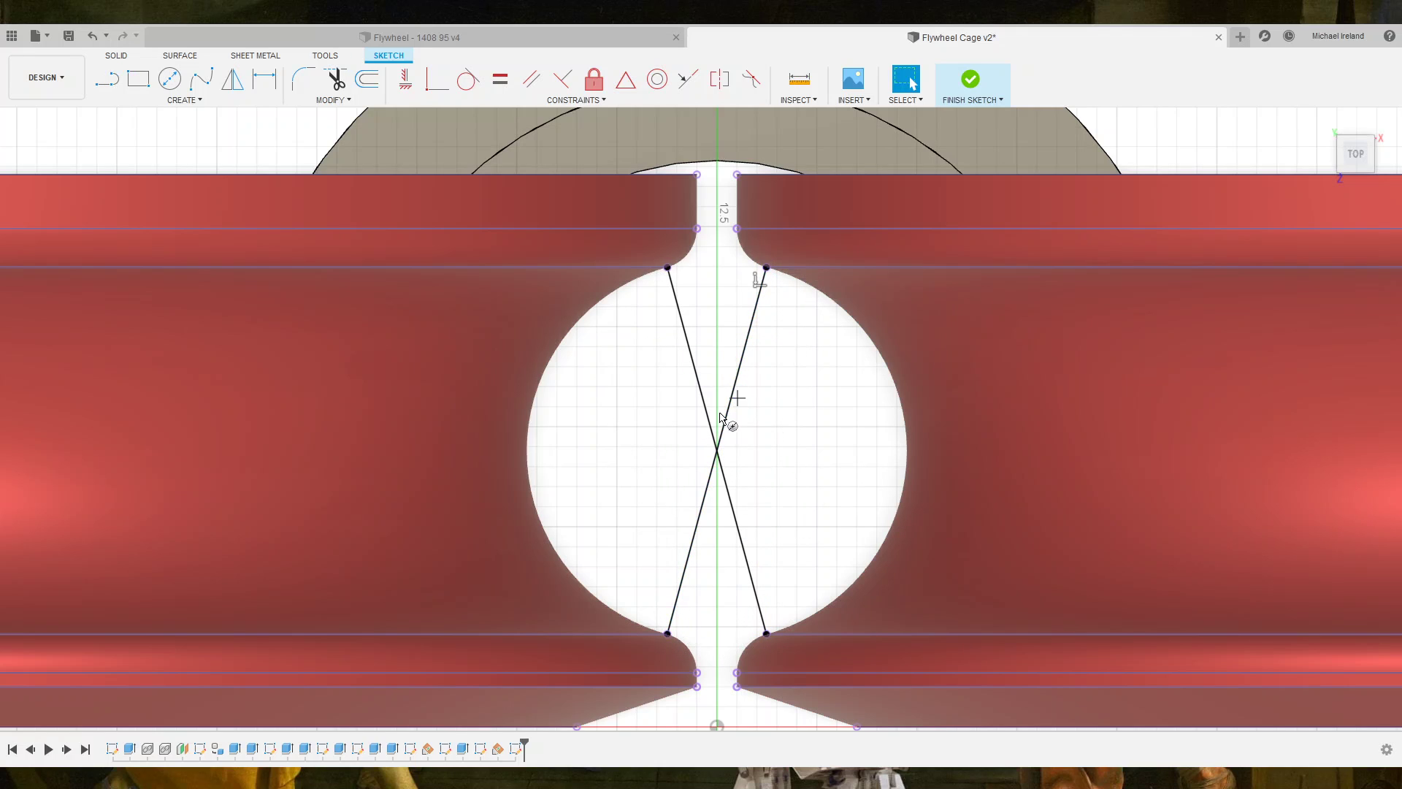
Draw a circle centred at the diagonals' crossing through the upper-right corner point.
{"action": "key", "text": "c"}
{"action": "left_click", "coordinate": [717, 450]}
{"action": "left_click", "coordinate": [766, 268]}
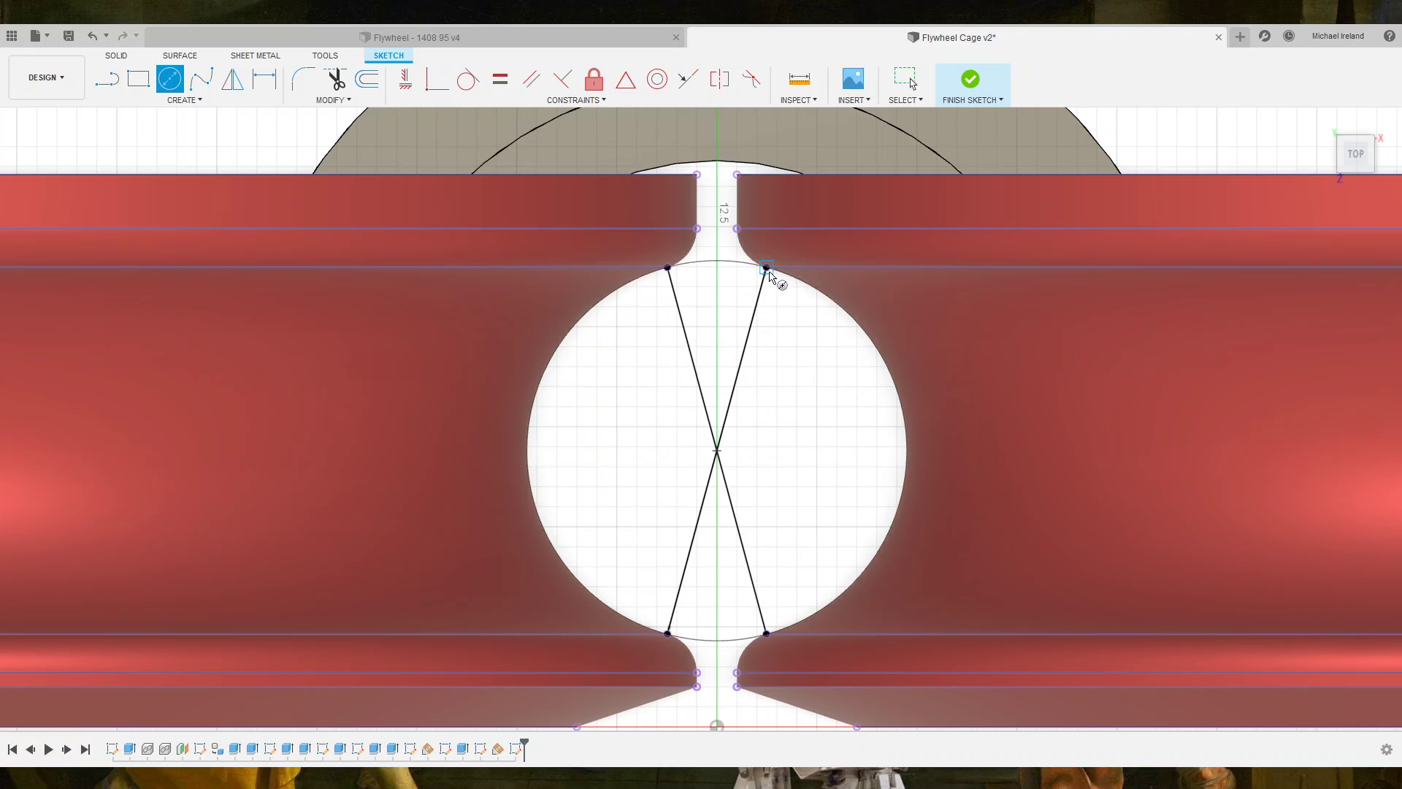
{"action": "scroll", "coordinate": [805, 393], "scroll_direction": "down", "scroll_amount": 1}
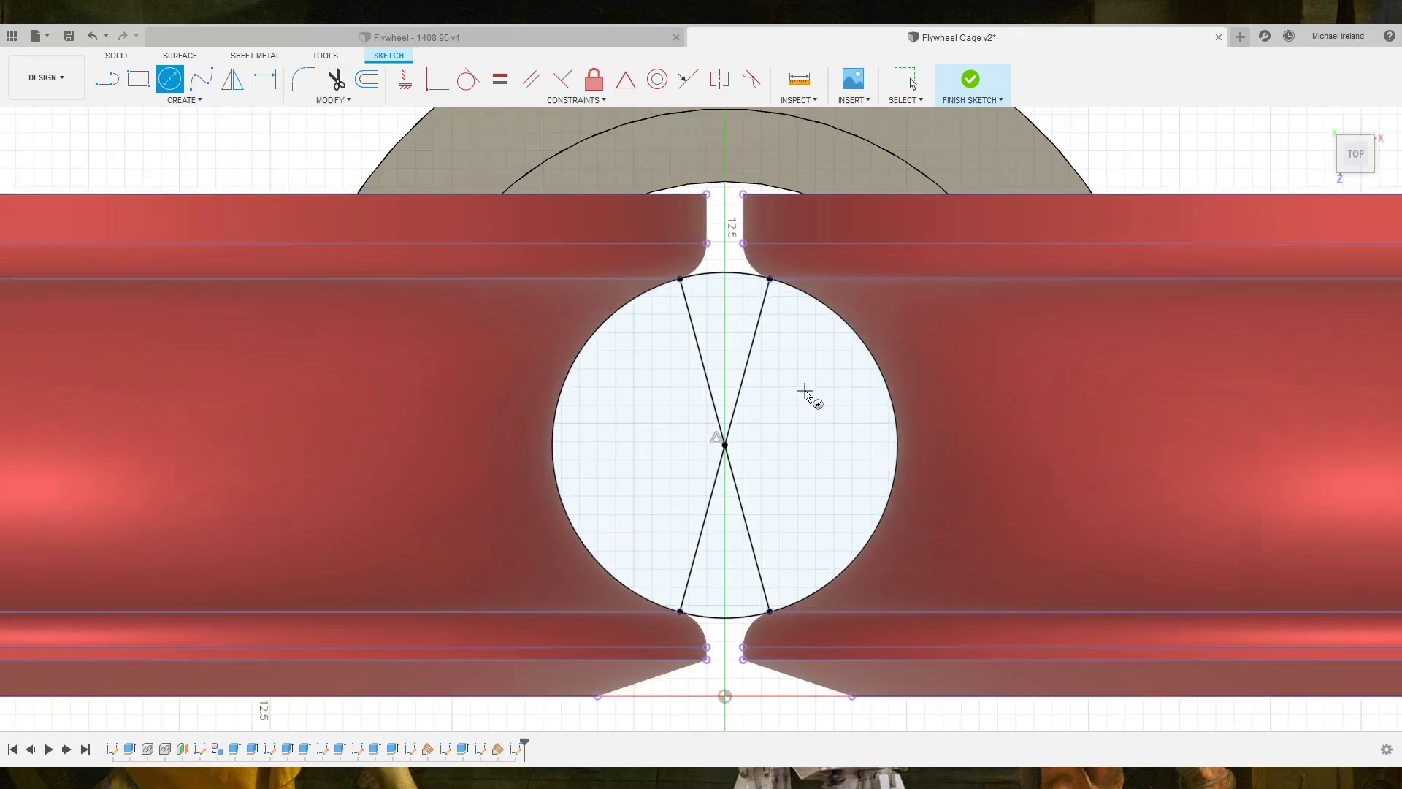
{"action": "scroll", "coordinate": [805, 393], "scroll_direction": "down", "scroll_amount": 2}
{"action": "scroll", "coordinate": [872, 391], "scroll_direction": "up", "scroll_amount": 3}
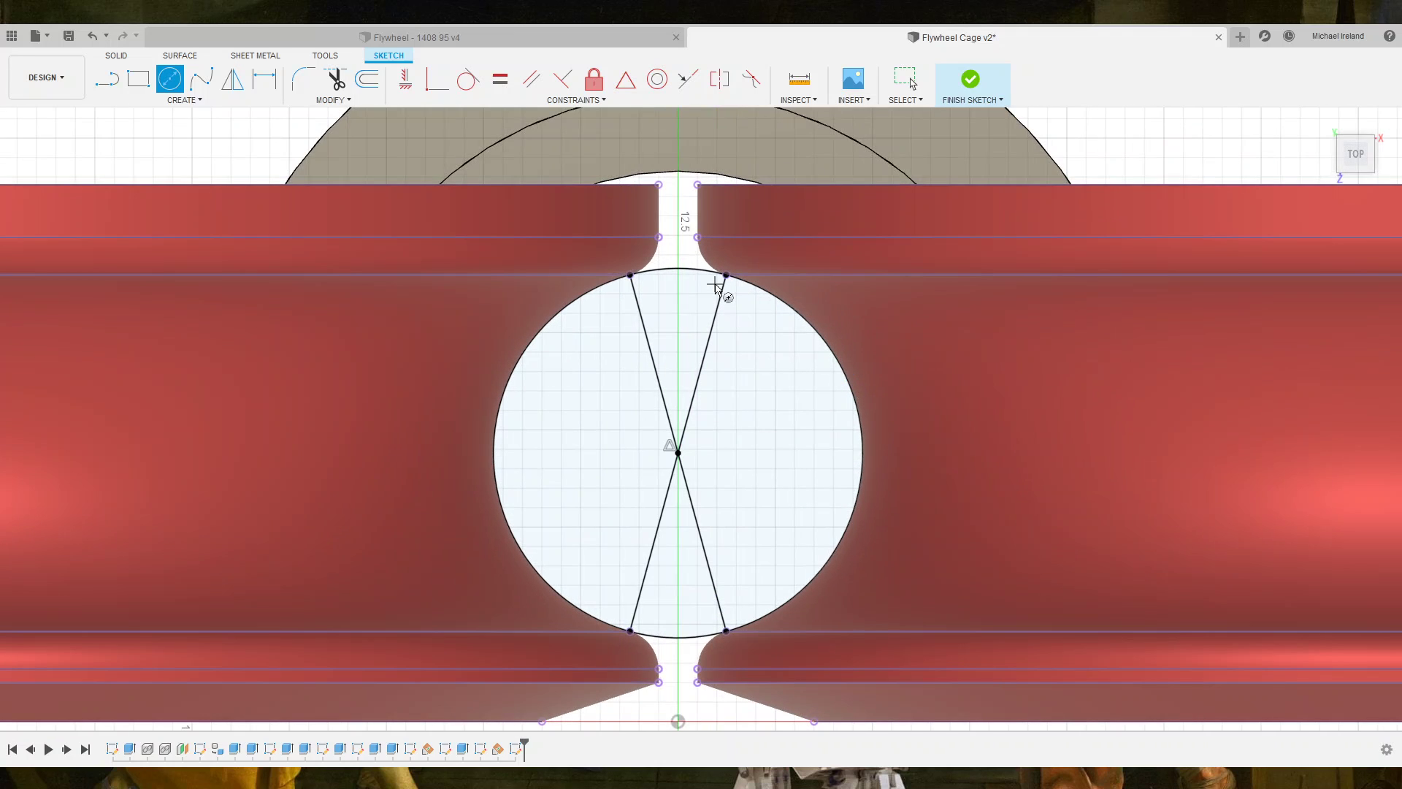
Draw vertical lines along the left and right sides of the narrow slot above the circle.
{"action": "key", "text": "l"}
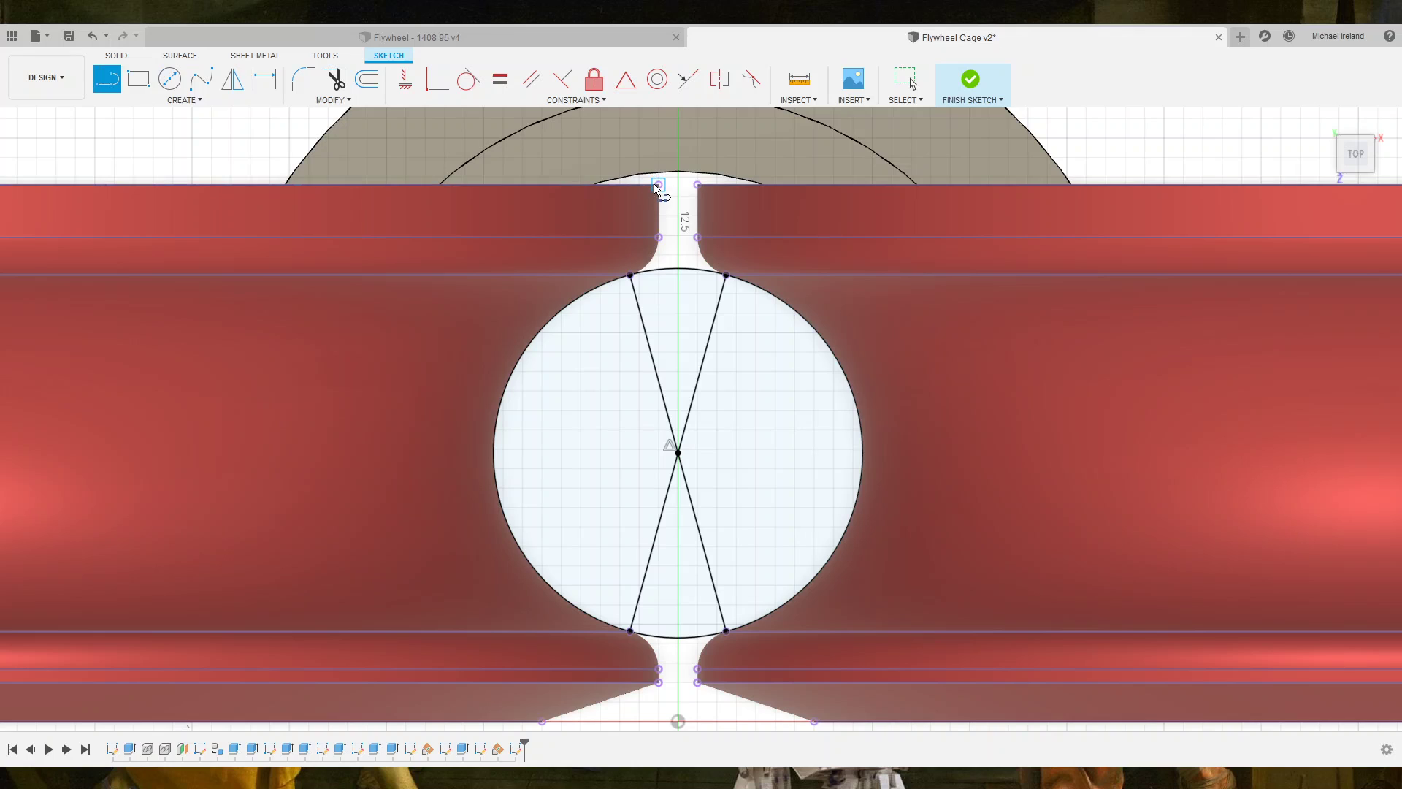
{"action": "left_click", "coordinate": [659, 185]}
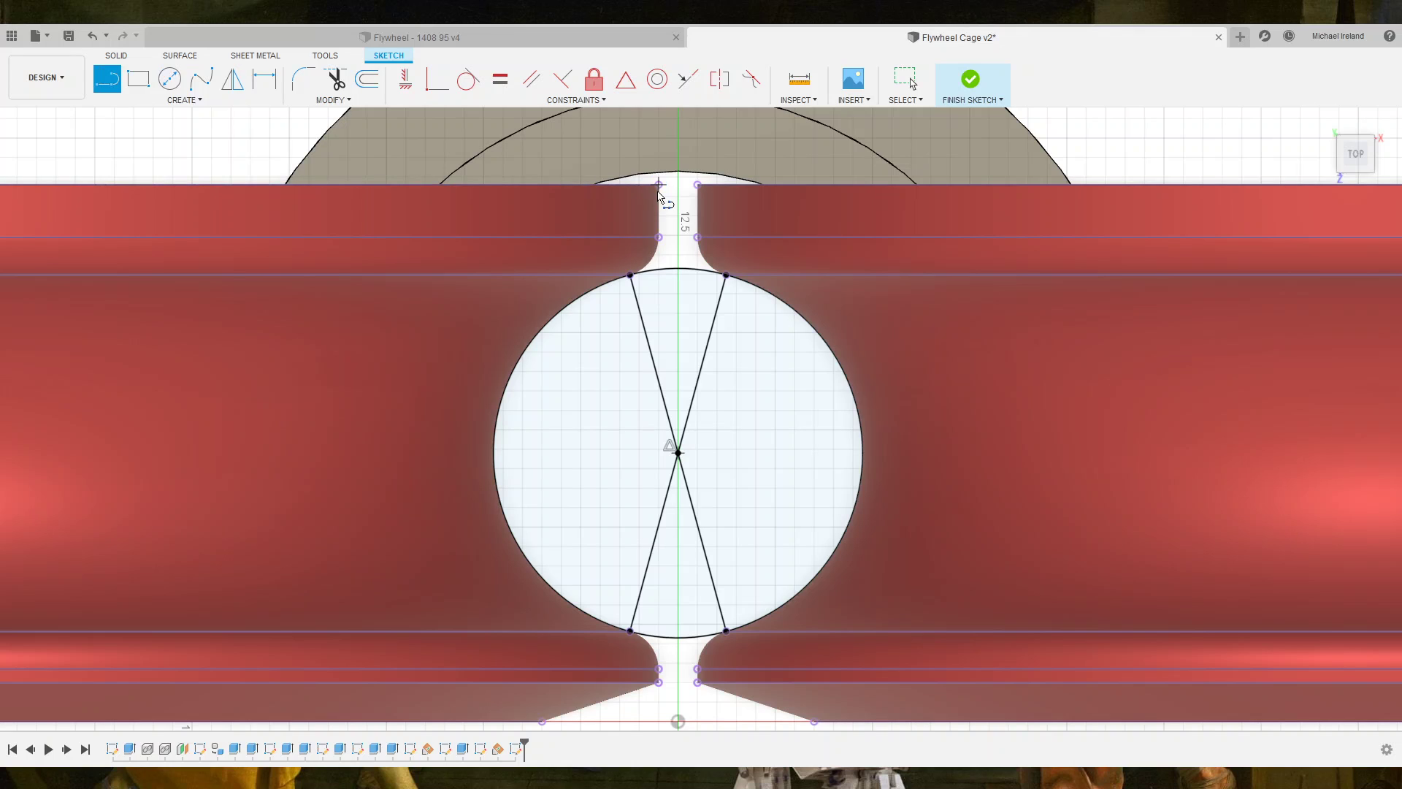
{"action": "left_click", "coordinate": [659, 237]}
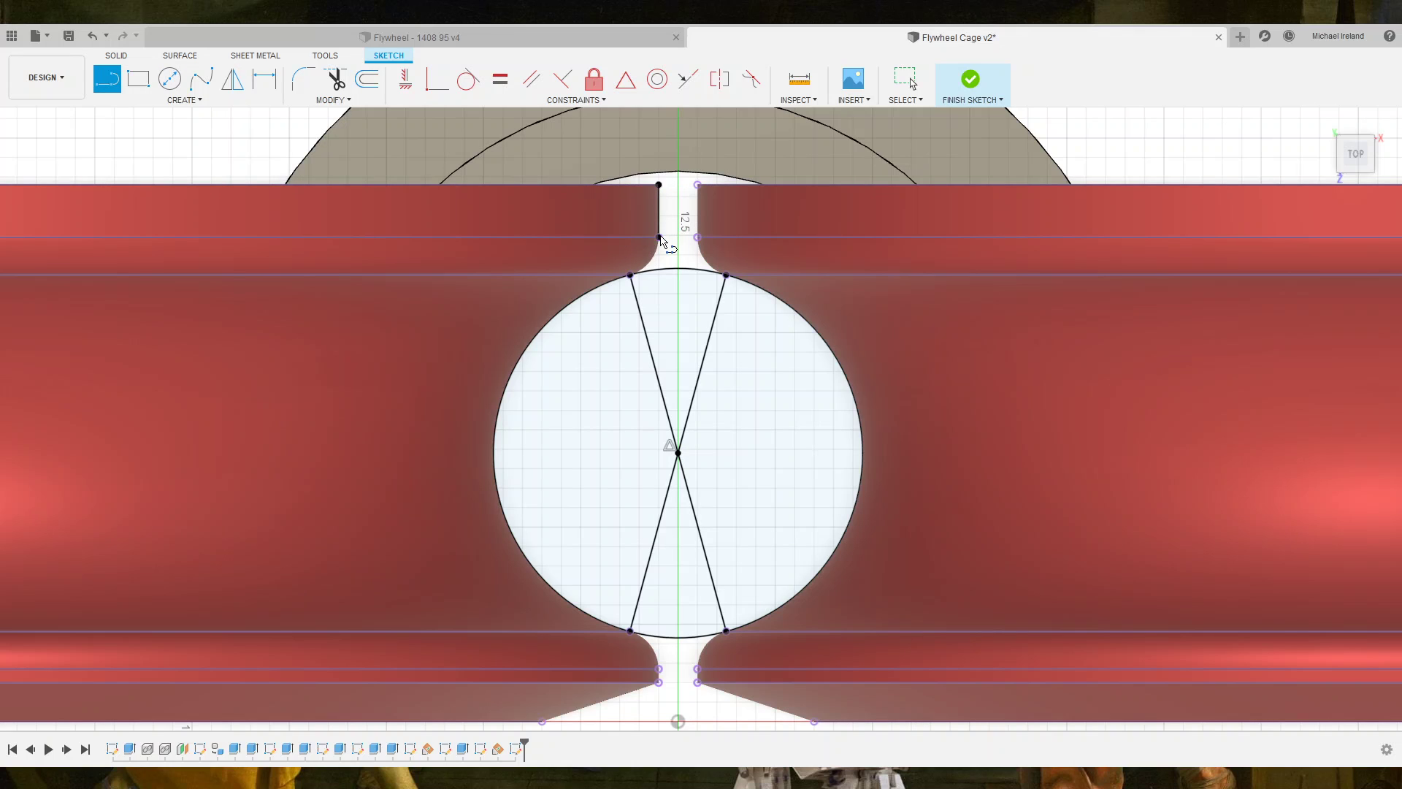
{"action": "left_click", "coordinate": [698, 237]}
{"action": "left_click", "coordinate": [698, 185]}
{"action": "left_click_drag", "start_coordinate": [659, 238], "coordinate": [642, 276]}
{"action": "key", "text": "Escape"}
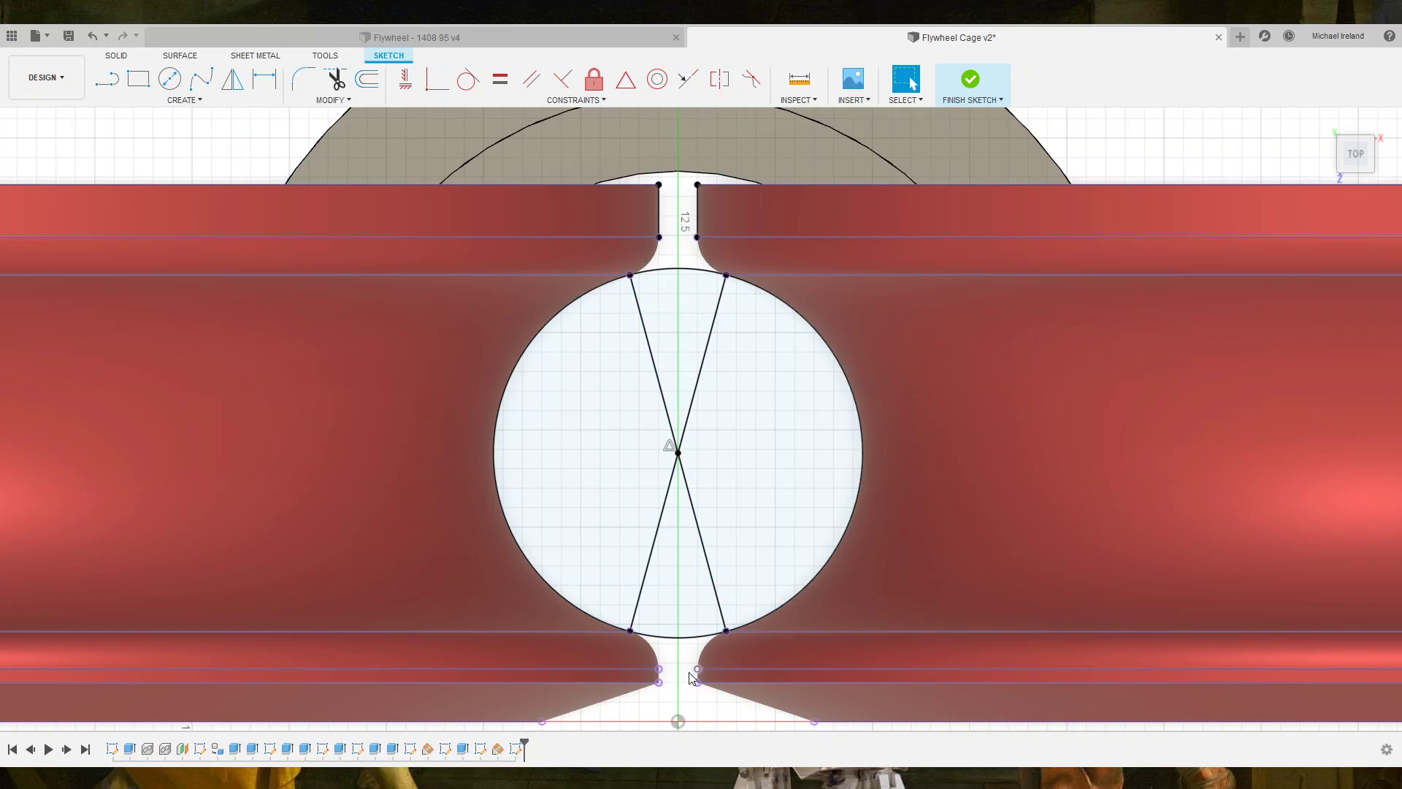
Draw a line from the notch endpoint across to the left flywheel's top edge.
{"action": "key", "text": "l"}
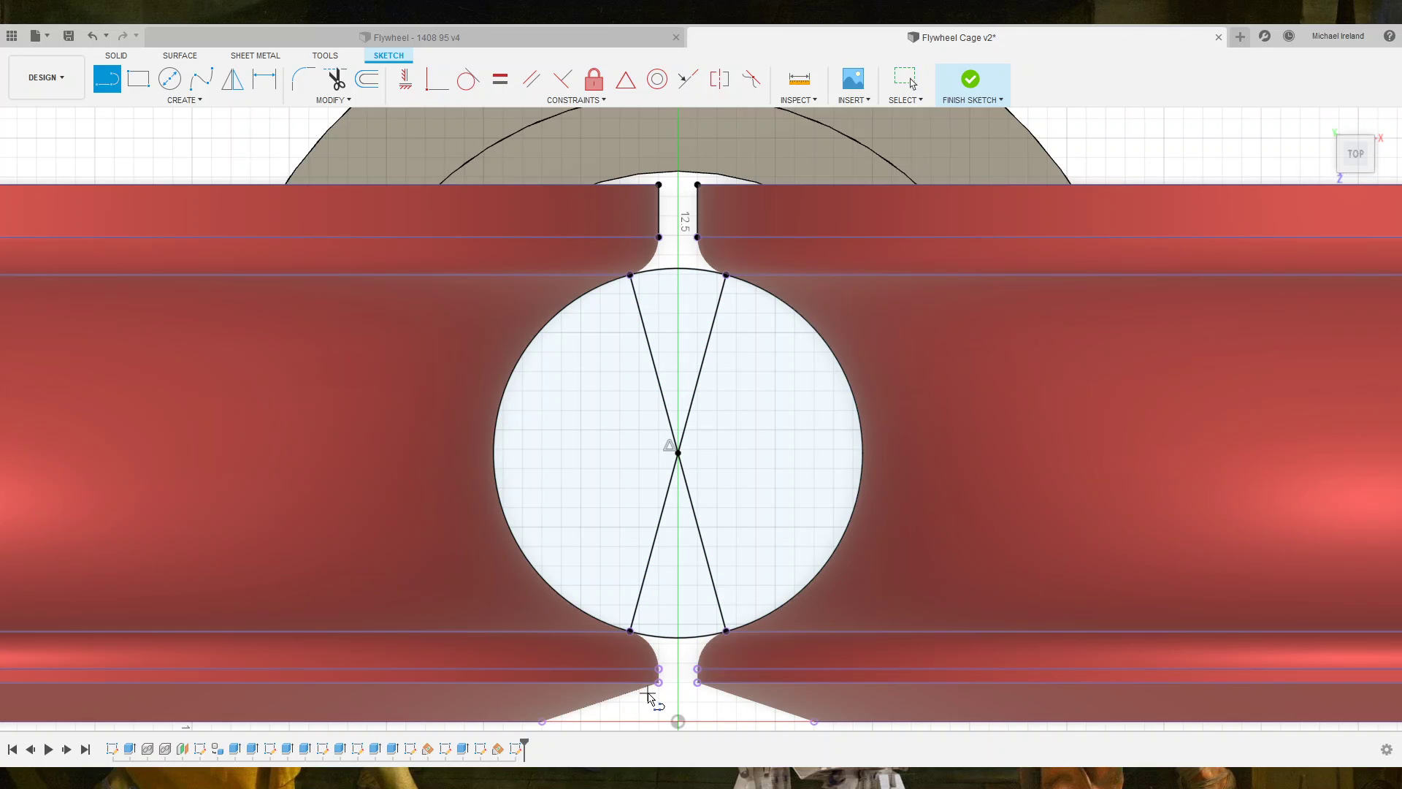
{"action": "scroll", "coordinate": [592, 693], "scroll_direction": "up", "scroll_amount": 1}
{"action": "scroll", "coordinate": [592, 689], "scroll_direction": "down", "scroll_amount": 2}
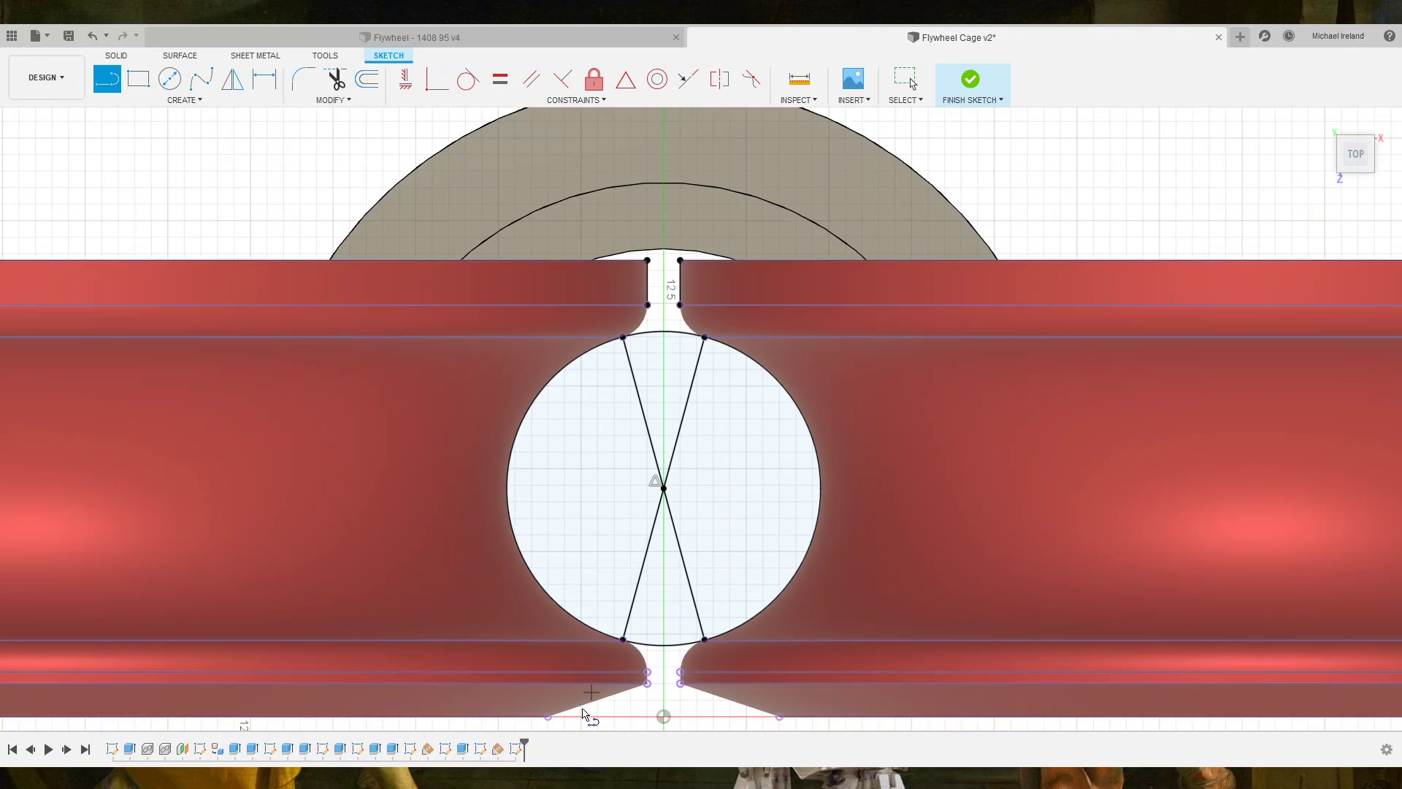
{"action": "scroll", "coordinate": [606, 515], "scroll_direction": "down", "scroll_amount": 1}
{"action": "scroll", "coordinate": [549, 555], "scroll_direction": "down", "scroll_amount": 1}
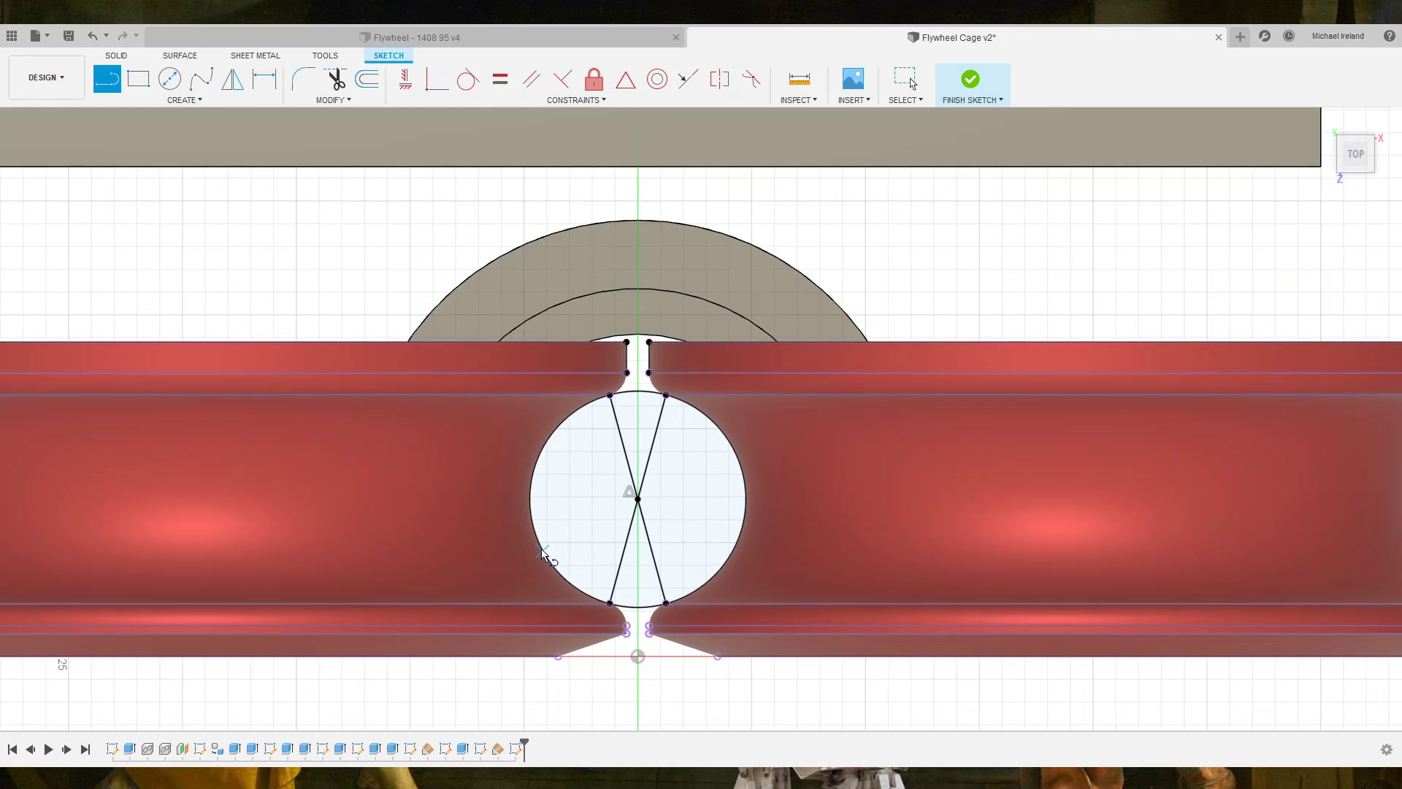
{"action": "scroll", "coordinate": [544, 555], "scroll_direction": "down", "scroll_amount": 2}
{"action": "middle_click_drag", "start_coordinate": [570, 440], "coordinate": [664, 436]}
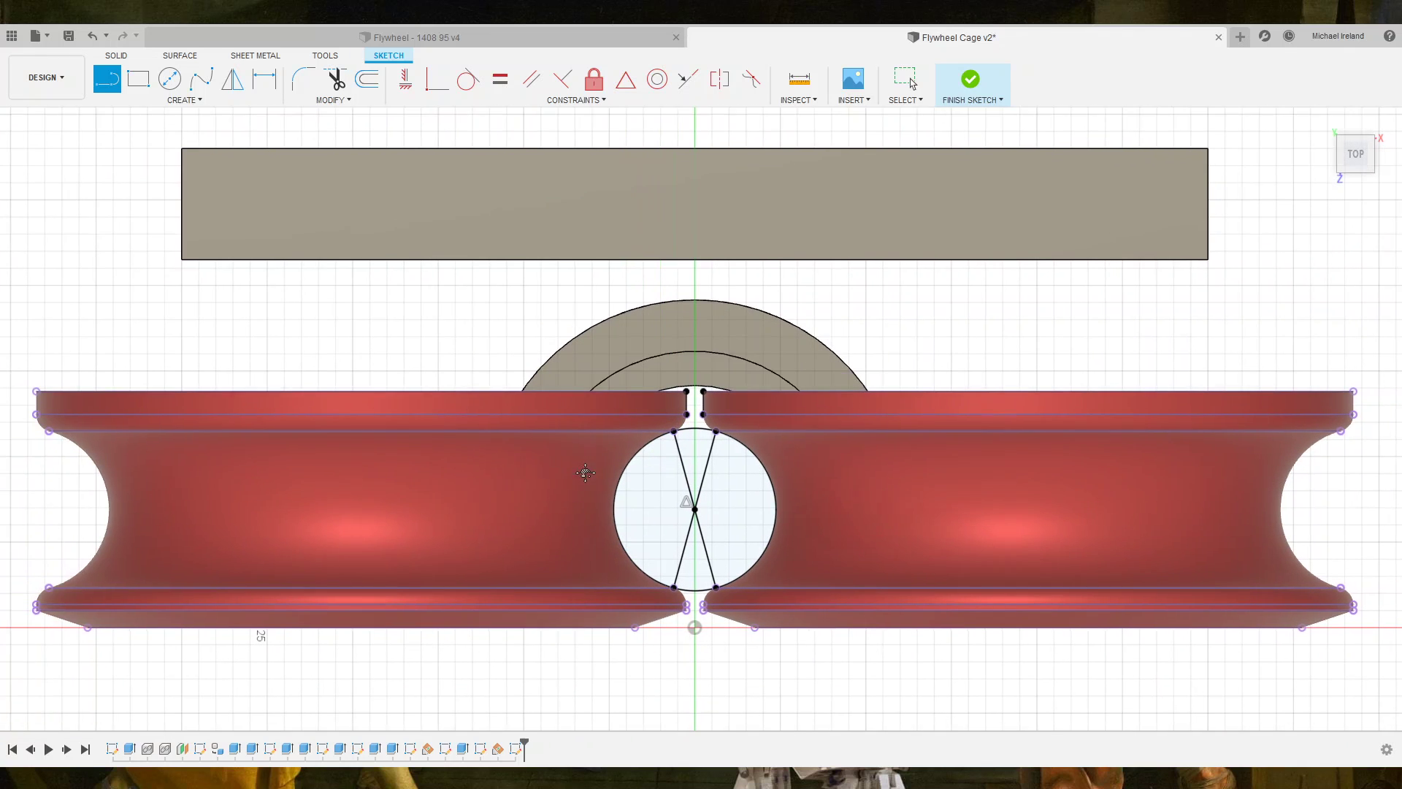
{"action": "left_click", "coordinate": [700, 389]}
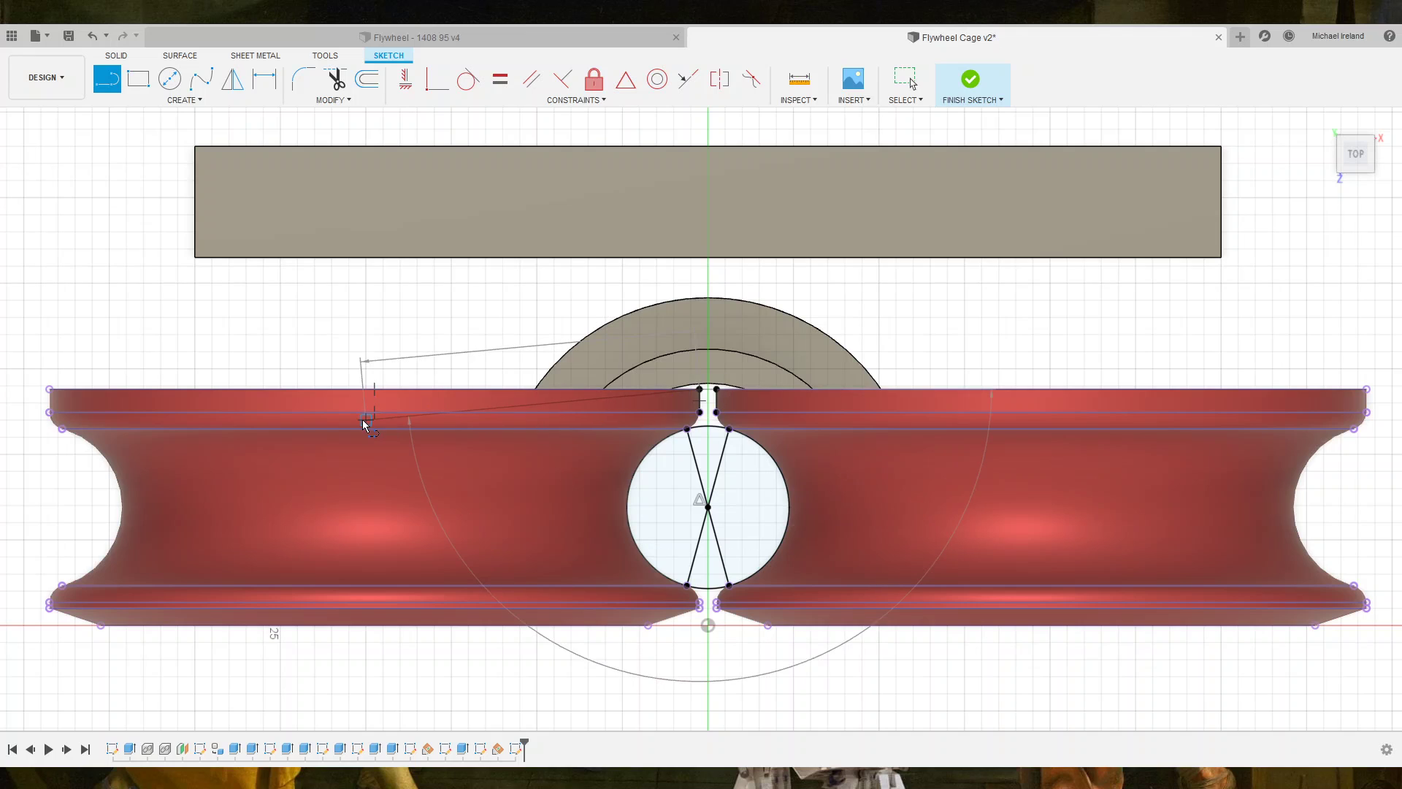
{"action": "middle_click_drag", "start_coordinate": [362, 419], "coordinate": [415, 403]}
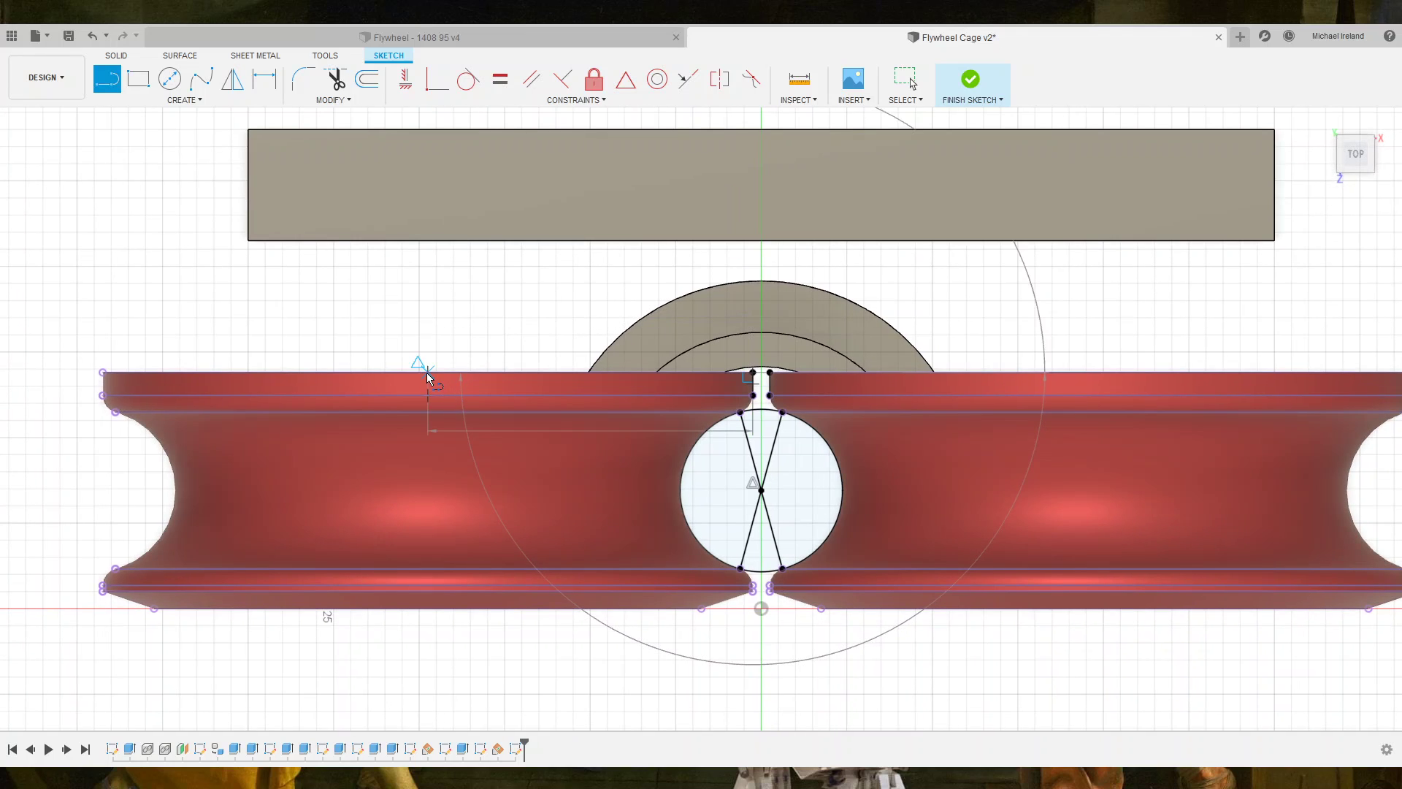
{"action": "left_click", "coordinate": [426, 373]}
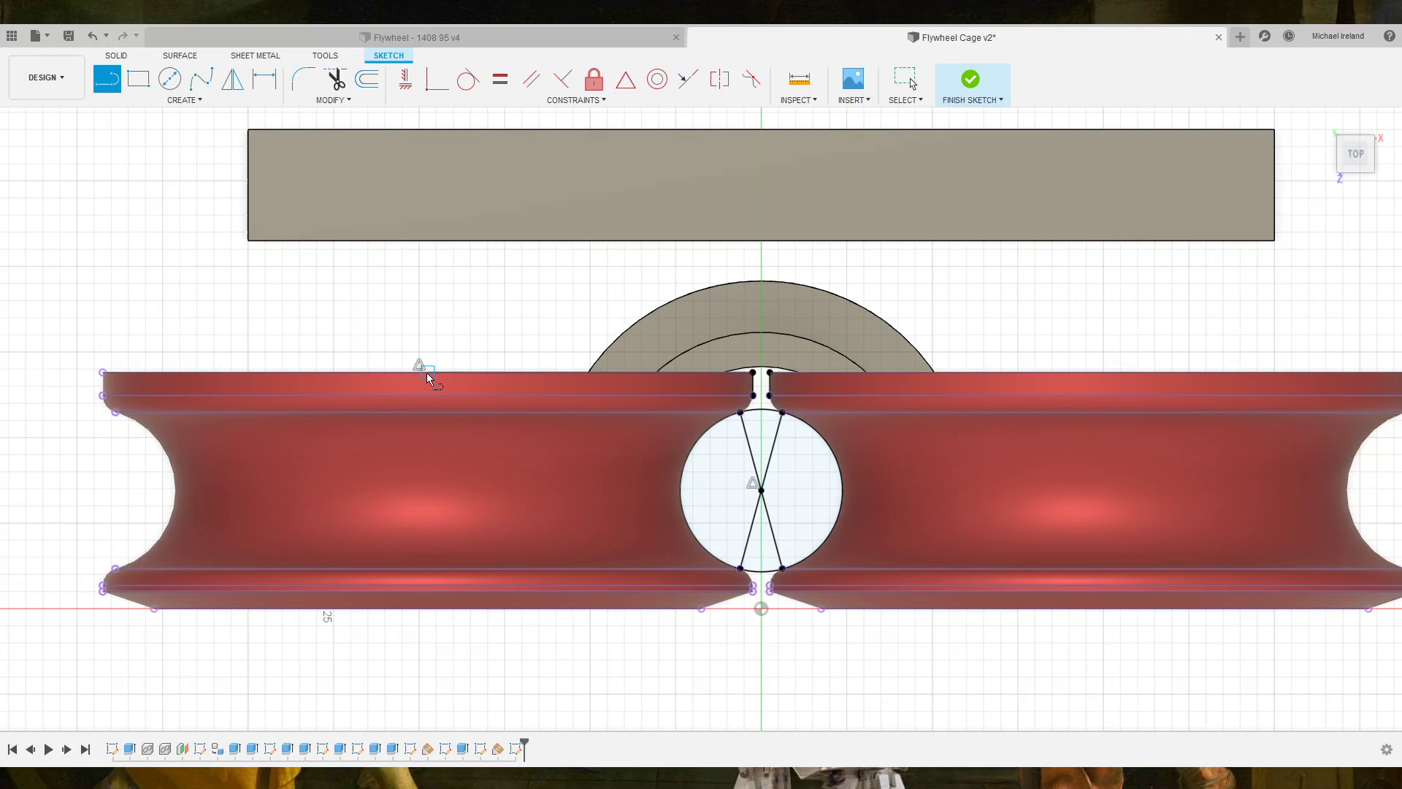
Draw a horizontal line along the bottom edge and a vertical line up to the top edge.
{"action": "left_click", "coordinate": [701, 609]}
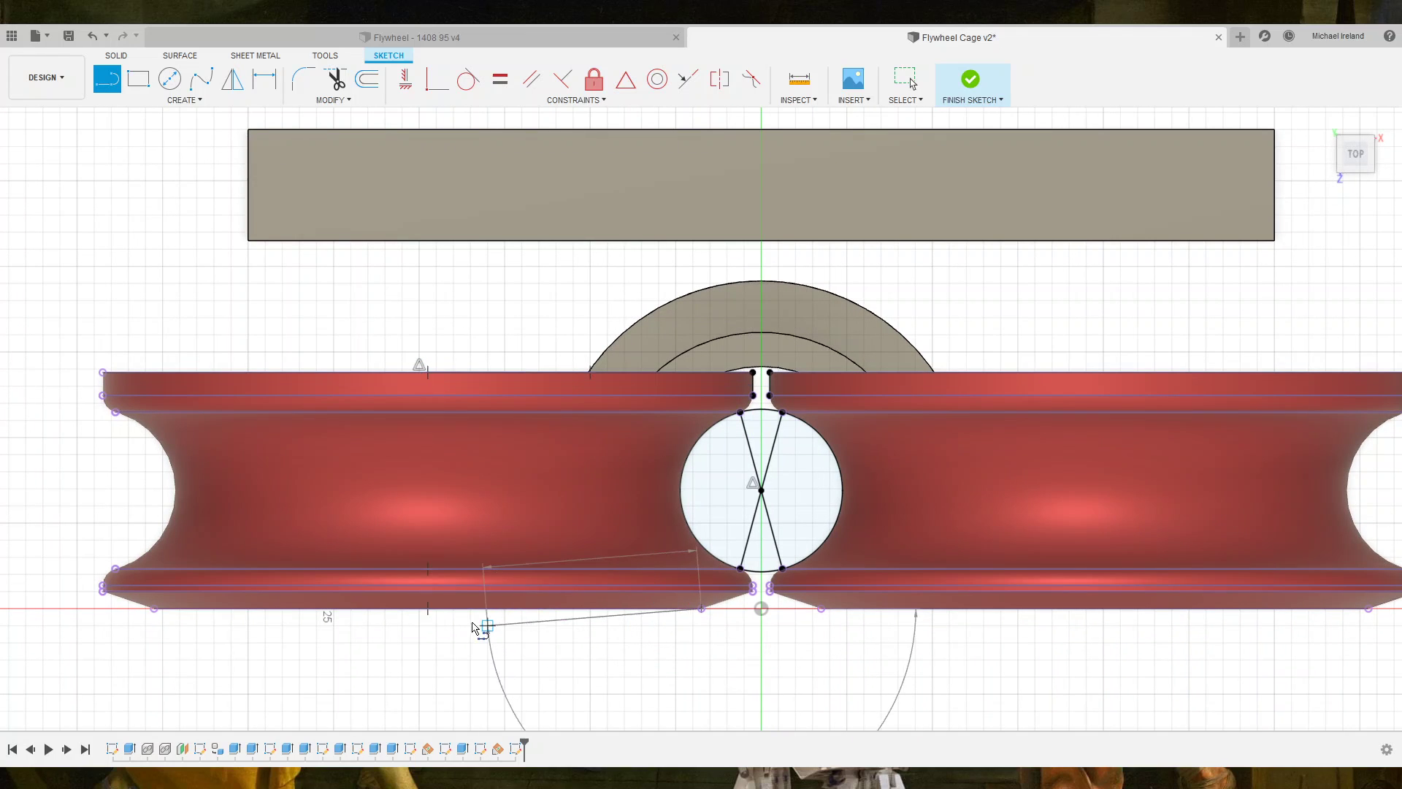
{"action": "left_click", "coordinate": [427, 608]}
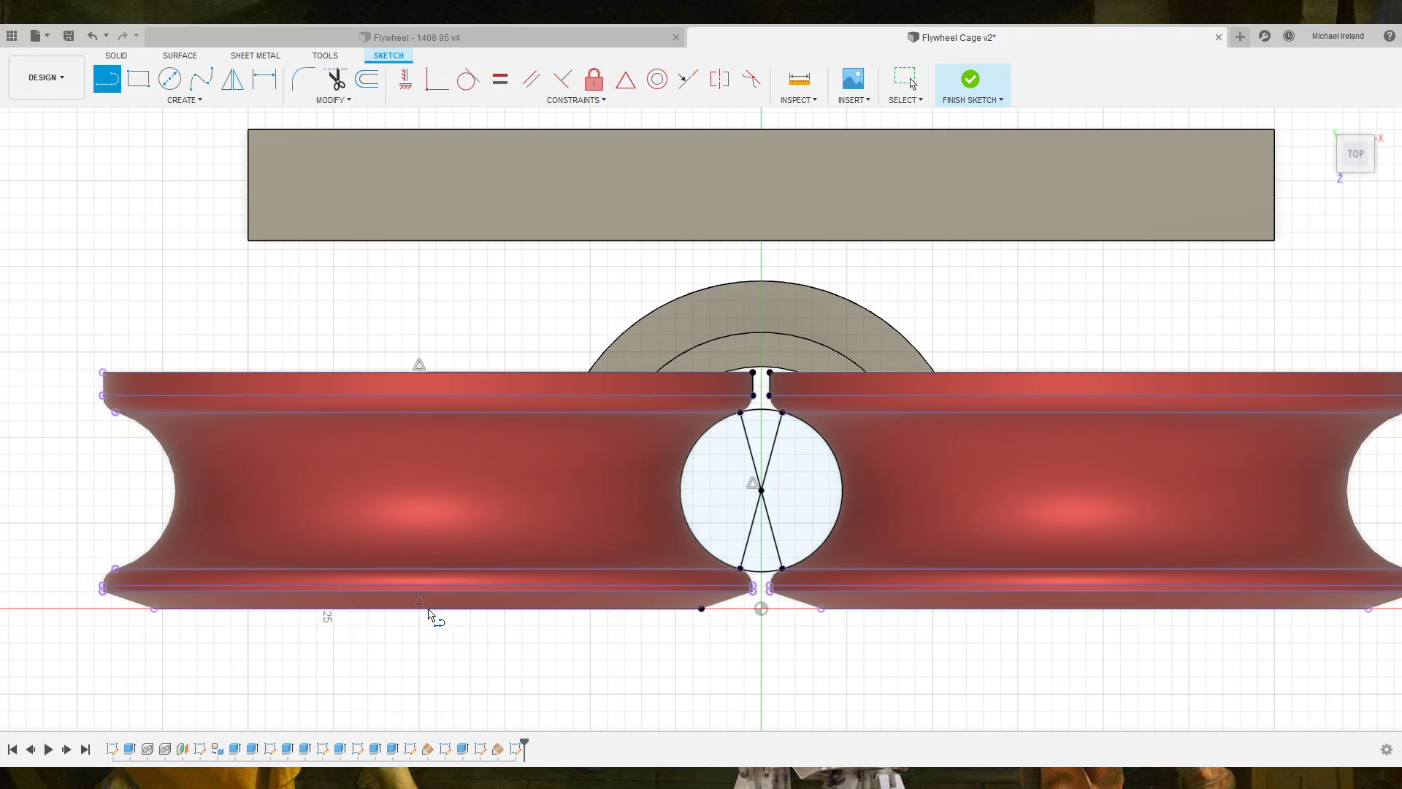
{"action": "left_click", "coordinate": [425, 369]}
{"action": "scroll", "coordinate": [427, 371], "scroll_direction": "up", "scroll_amount": 5}
{"action": "scroll", "coordinate": [443, 447], "scroll_direction": "down", "scroll_amount": 3}
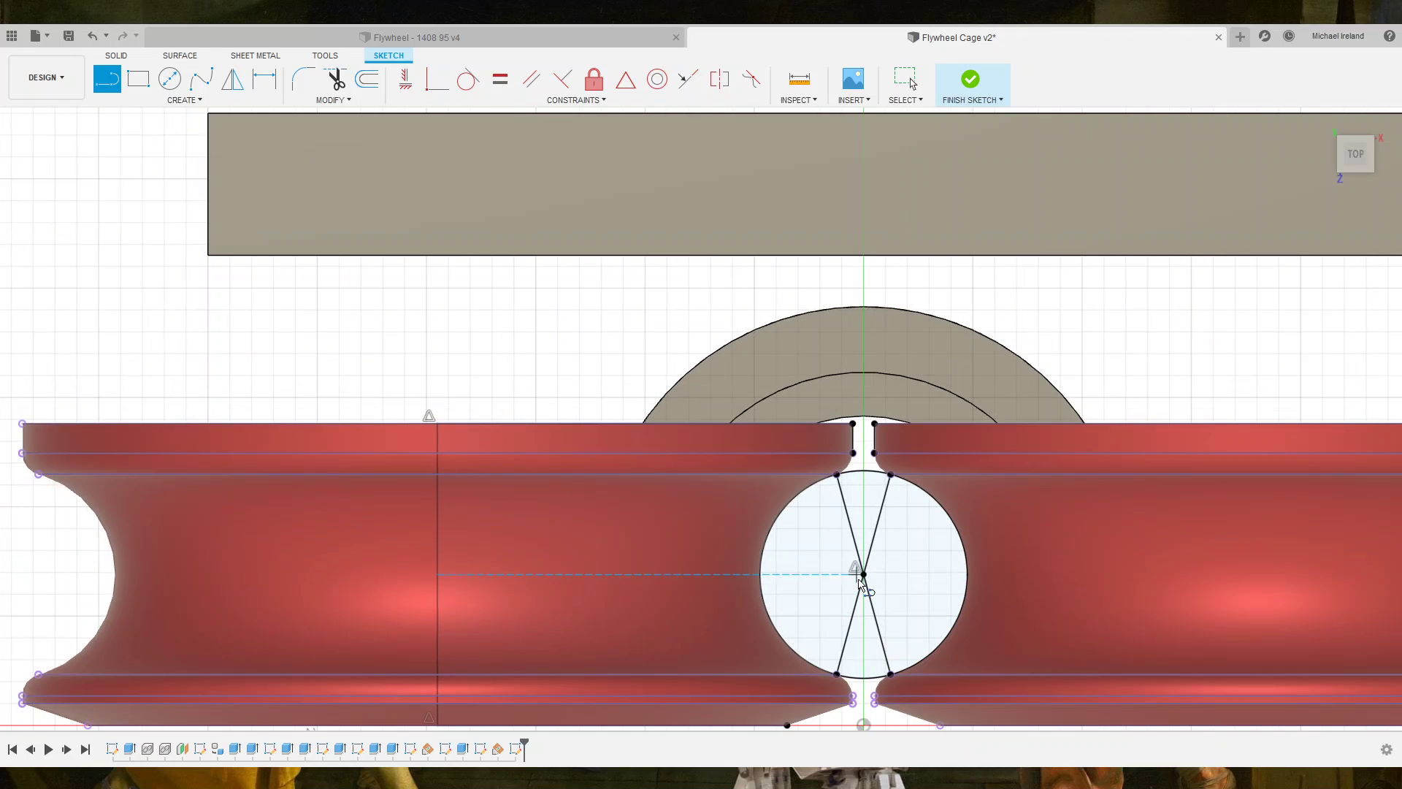
{"action": "scroll", "coordinate": [858, 581], "scroll_direction": "up", "scroll_amount": 3}
Add the short vertical notch segment and a line from the lower-left endpoint closing the profile.
{"action": "middle_click_drag", "start_coordinate": [858, 580], "coordinate": [708, 337]}
{"action": "scroll", "coordinate": [759, 542], "scroll_direction": "up", "scroll_amount": 2}
{"action": "scroll", "coordinate": [759, 547], "scroll_direction": "up", "scroll_amount": 3}
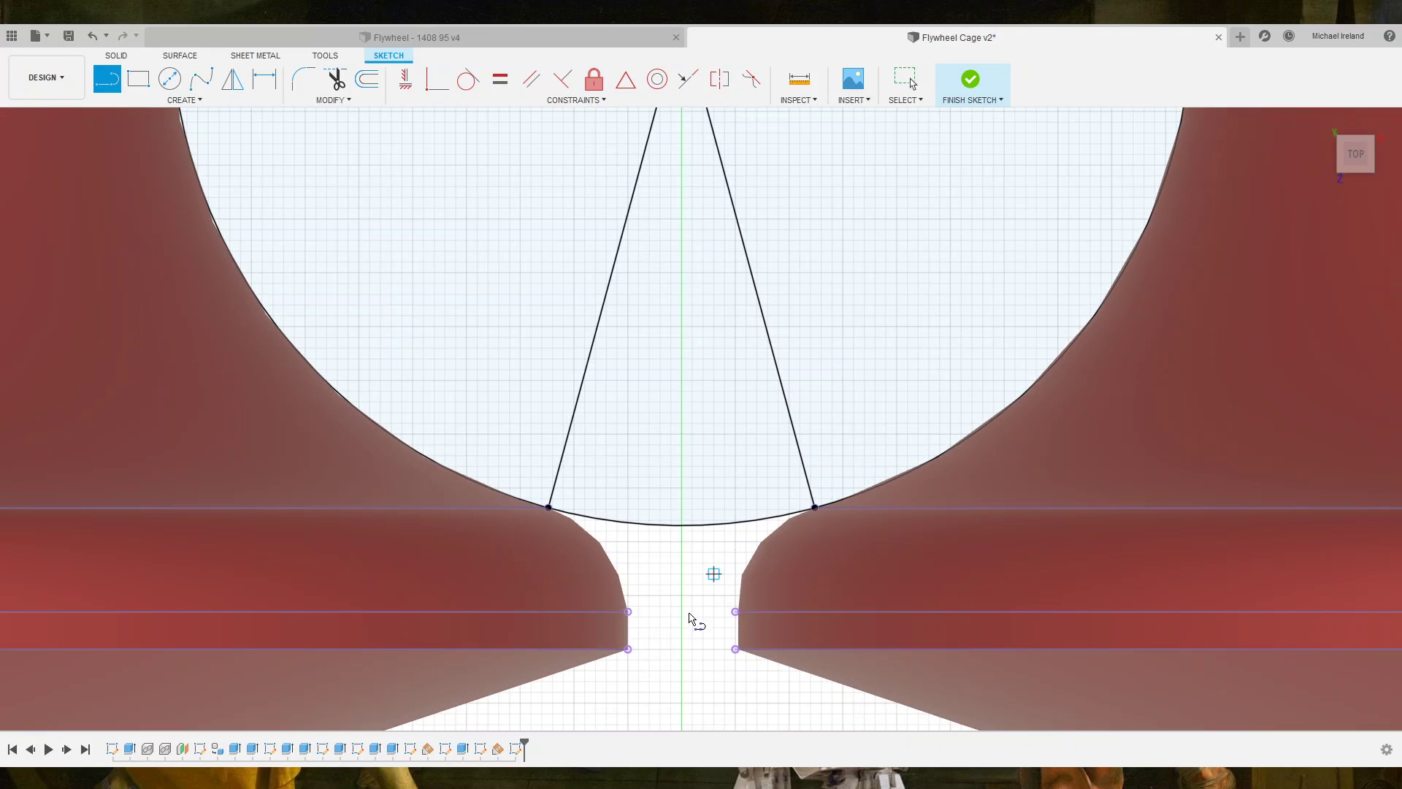
{"action": "left_click", "coordinate": [628, 648]}
{"action": "scroll", "coordinate": [627, 651], "scroll_direction": "down", "scroll_amount": 2}
{"action": "scroll", "coordinate": [626, 651], "scroll_direction": "down", "scroll_amount": 2}
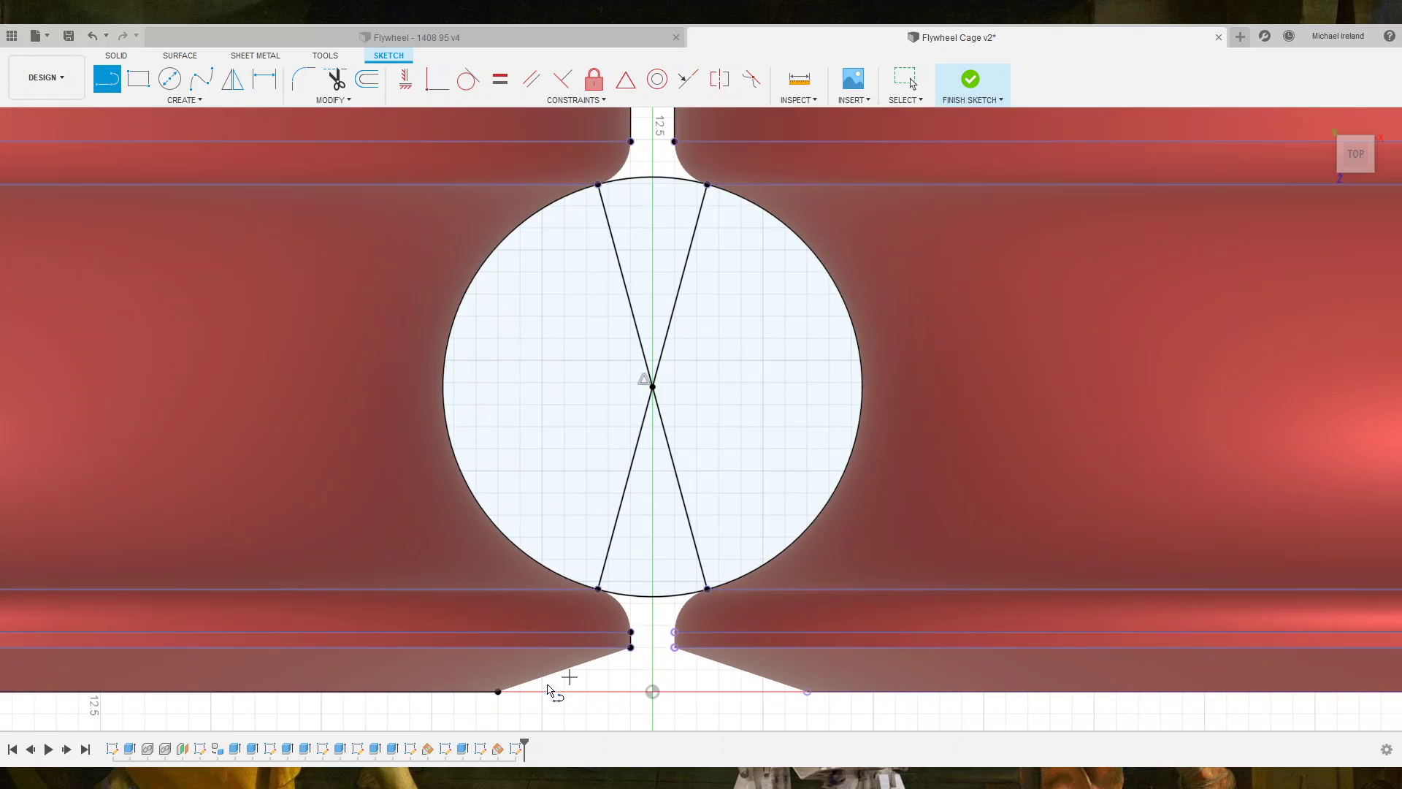
{"action": "left_click", "coordinate": [498, 691]}
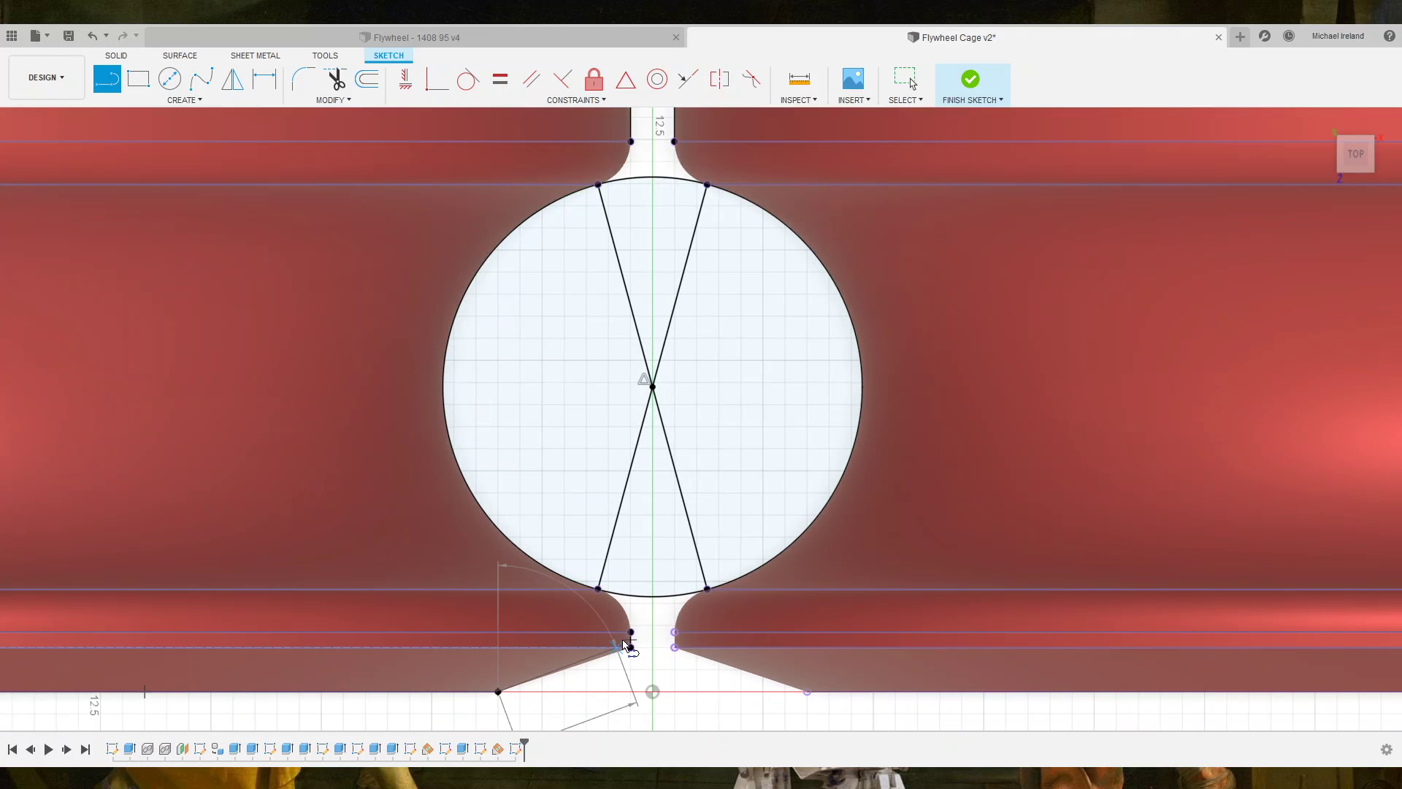
{"action": "left_click", "coordinate": [631, 647]}
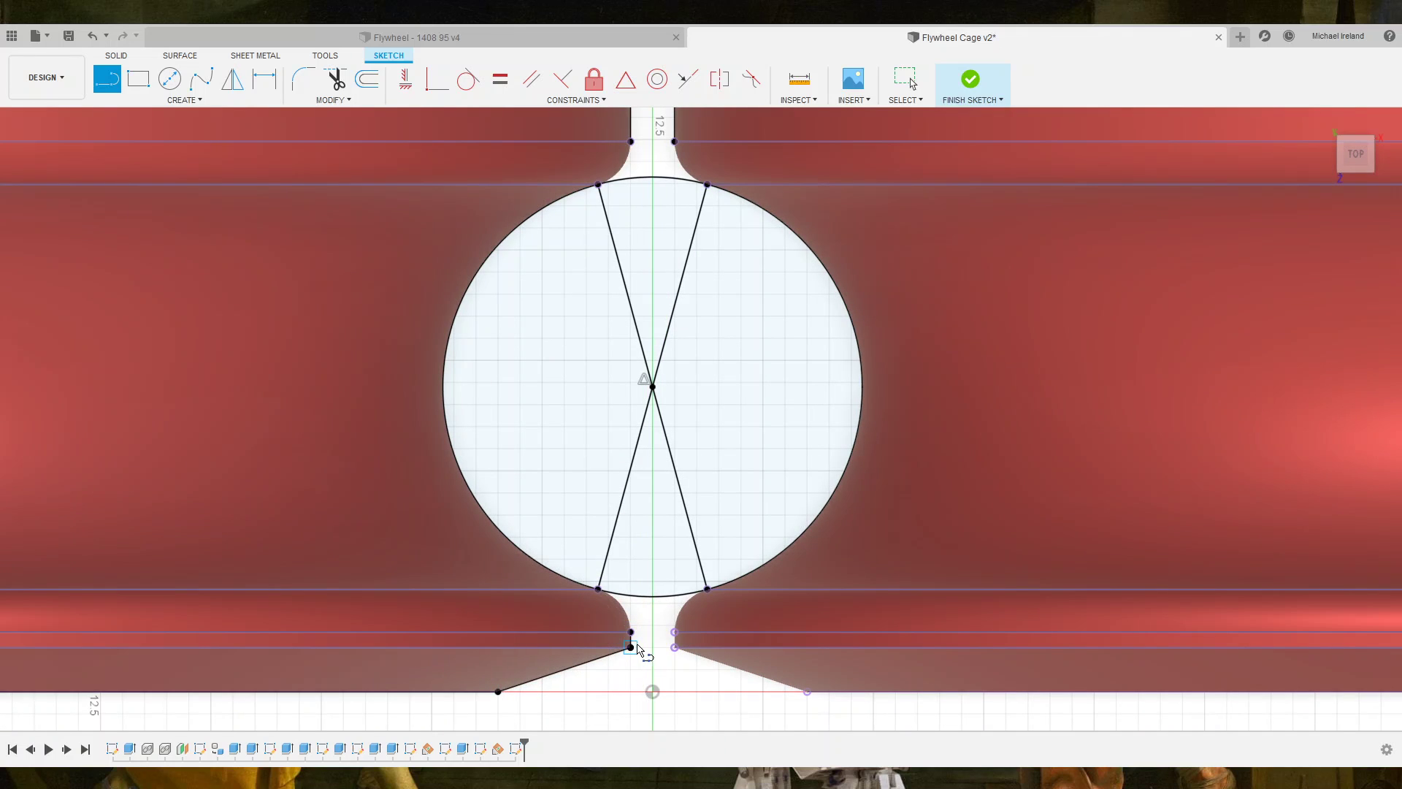
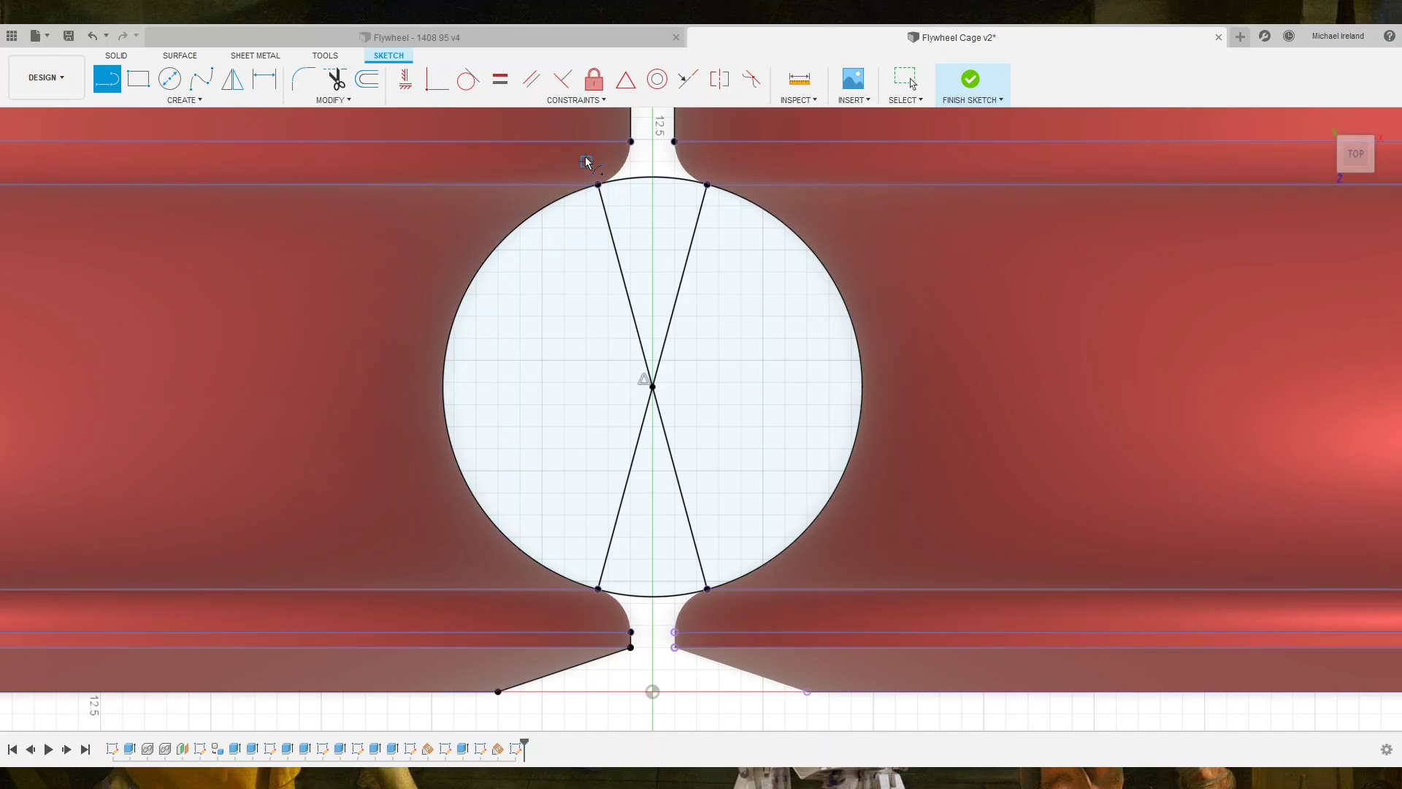
Draw an arc from the top-left slot corner to the circle's upper-left point.
{"action": "key", "text": "Escape"}
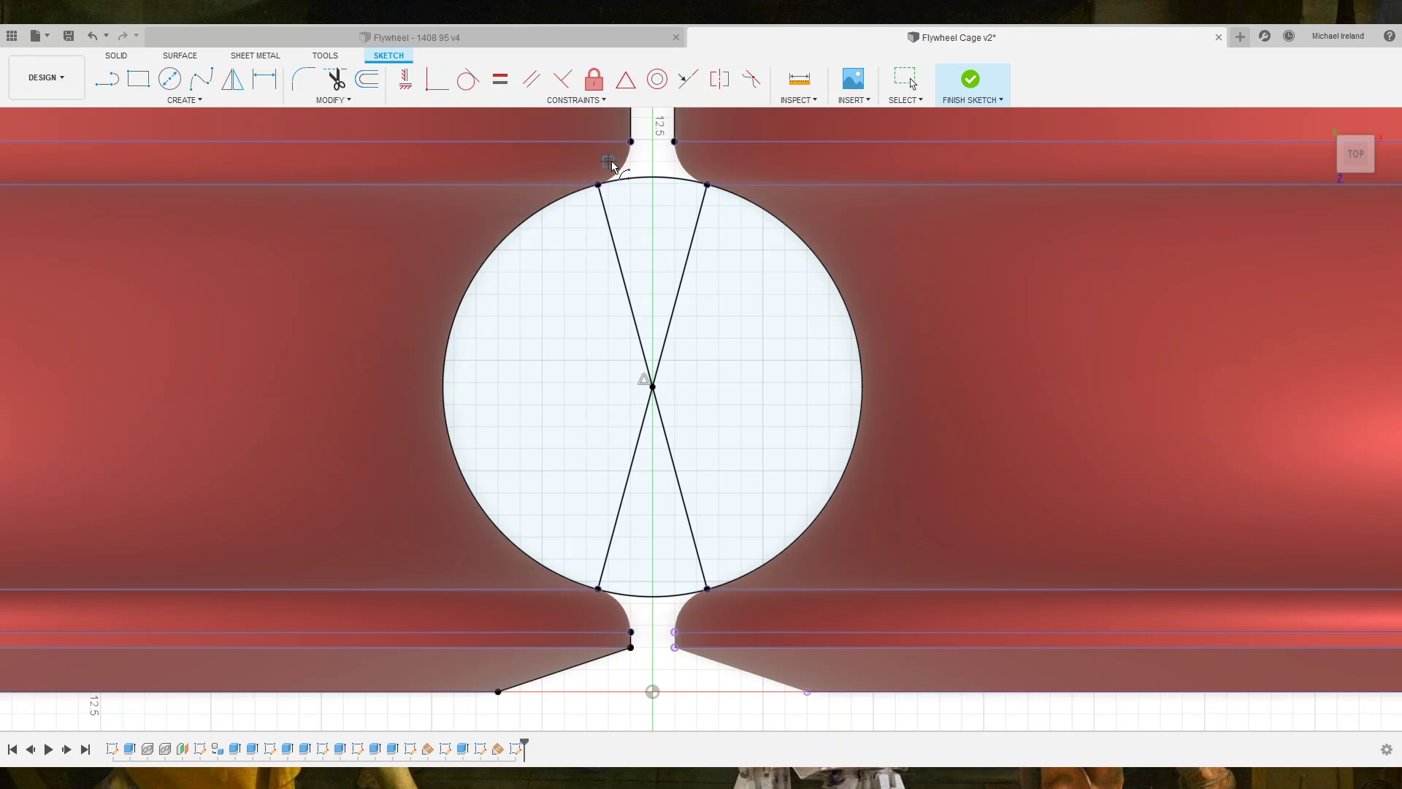
{"action": "left_click", "coordinate": [631, 141]}
{"action": "scroll", "coordinate": [598, 187], "scroll_direction": "up", "scroll_amount": 2}
{"action": "scroll", "coordinate": [597, 188], "scroll_direction": "up", "scroll_amount": 2}
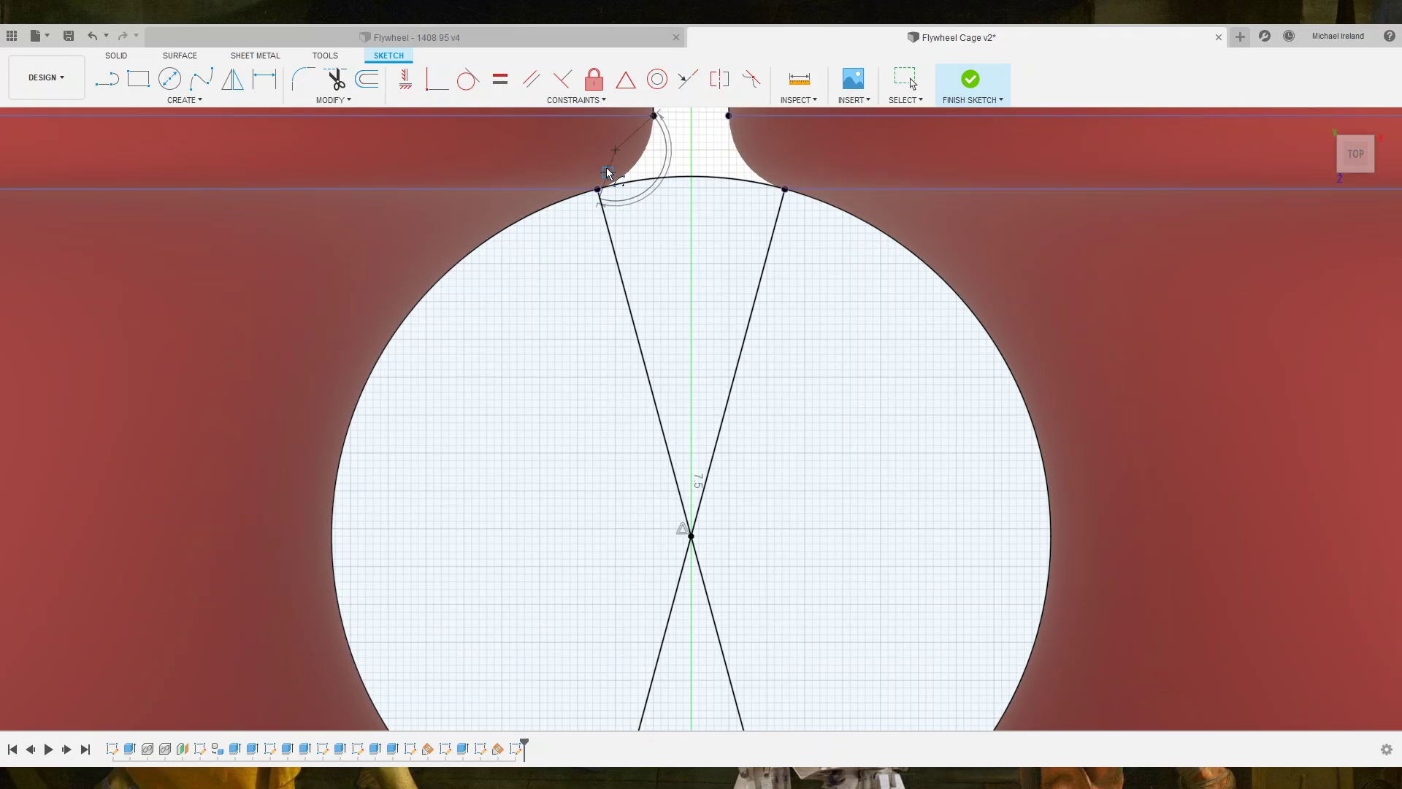
{"action": "left_click", "coordinate": [597, 190]}
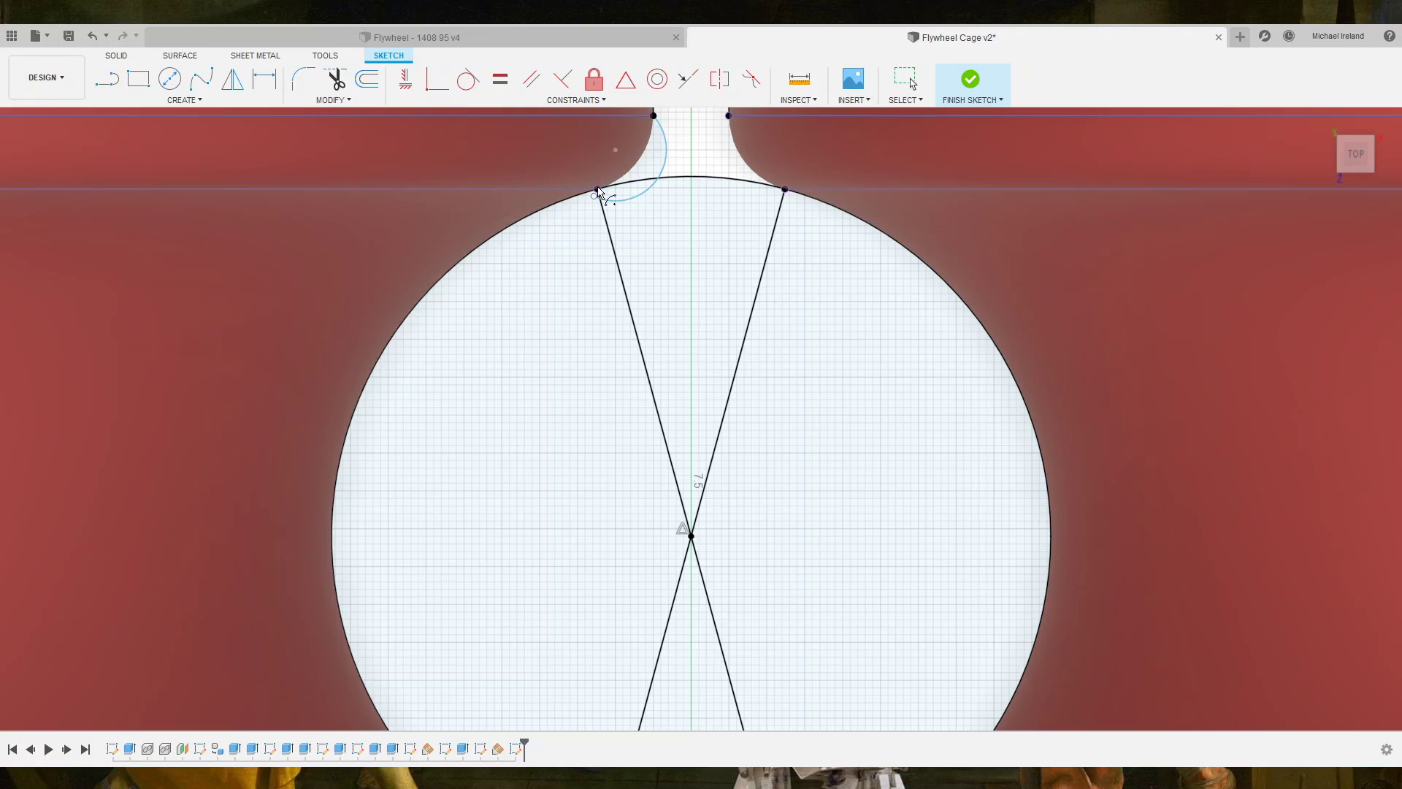
{"action": "key", "text": "Escape"}
{"action": "key", "text": "Escape"}
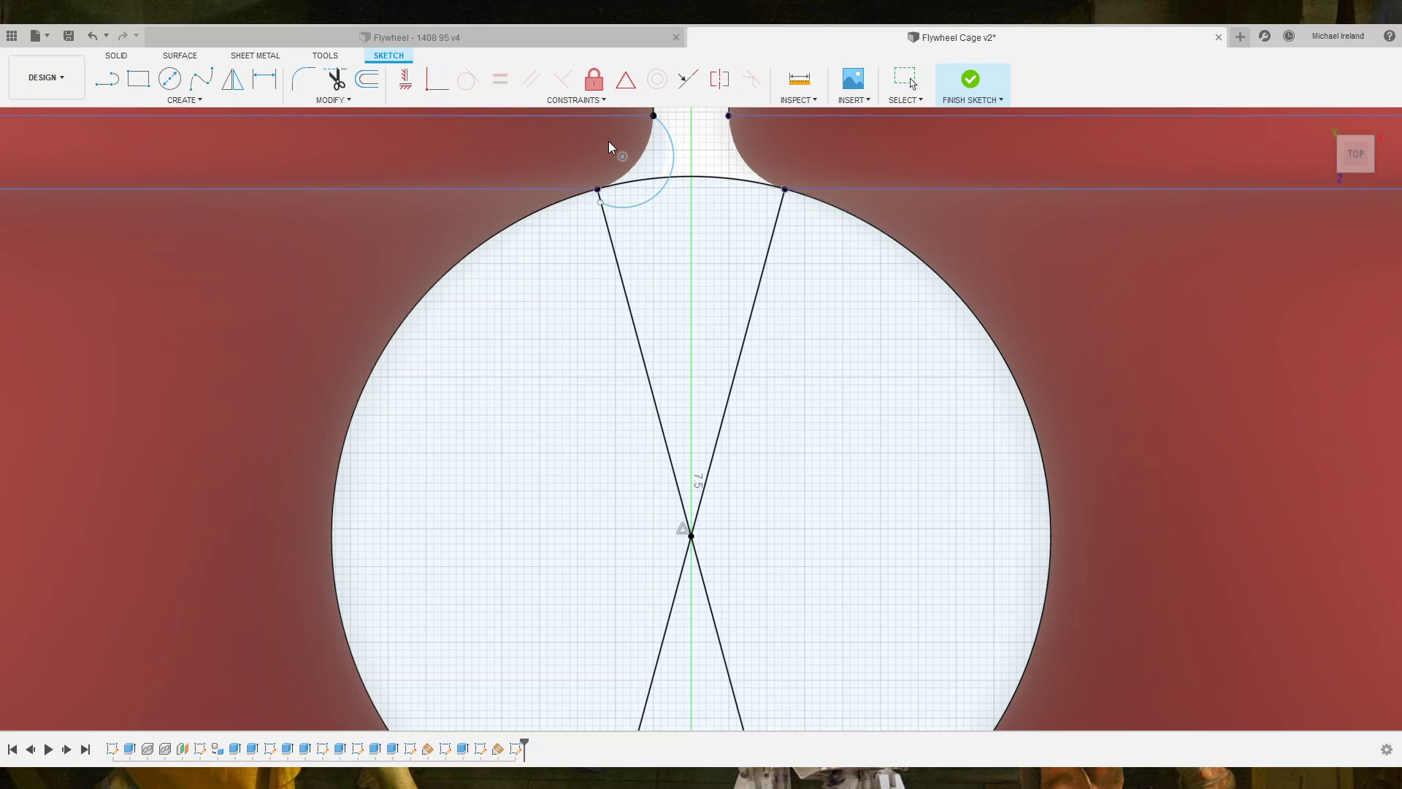
Drag the fillet arc back onto the curve, then select the horizontal slot line.
{"action": "key", "text": "Escape"}
{"action": "middle_click_drag", "start_coordinate": [571, 151], "coordinate": [562, 246]}
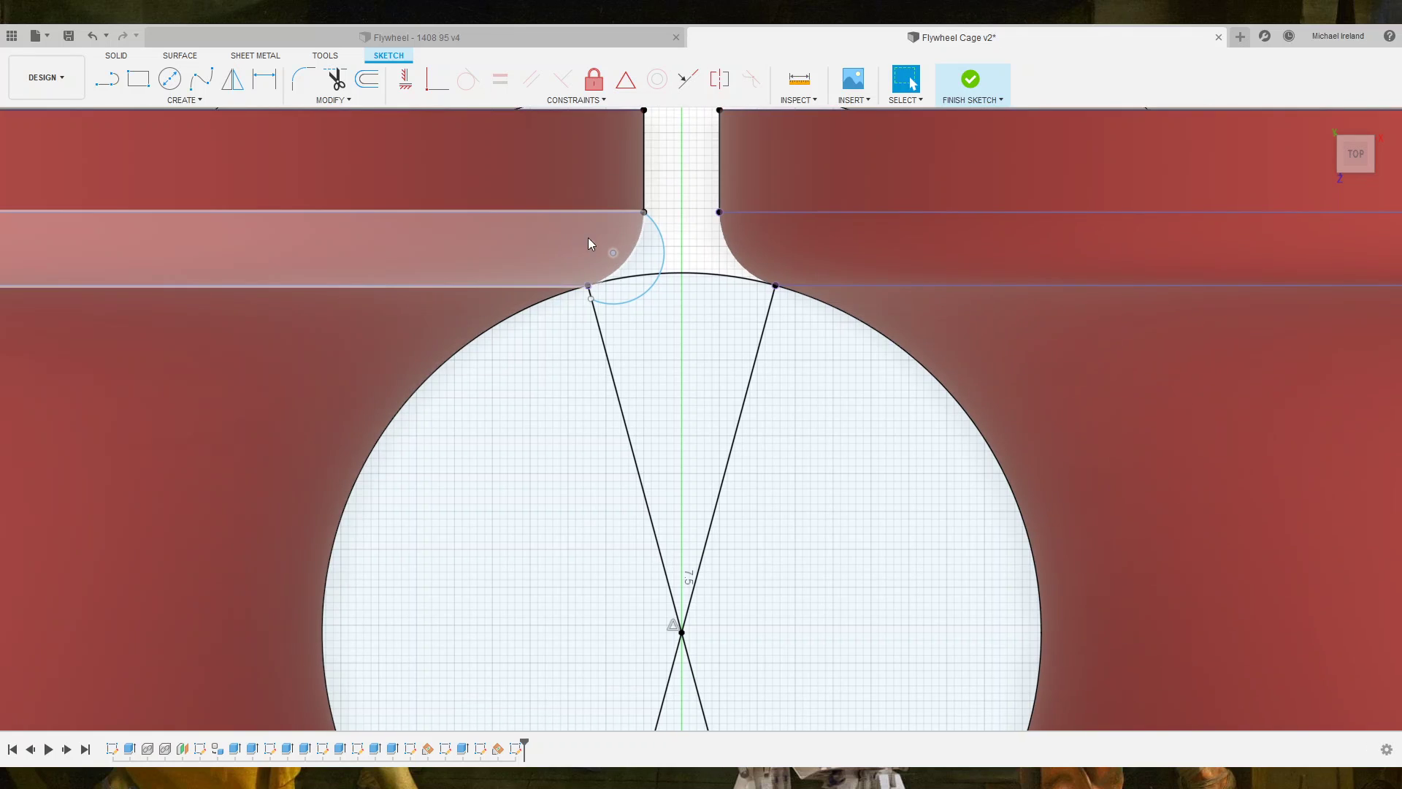
{"action": "scroll", "coordinate": [654, 243], "scroll_direction": "up", "scroll_amount": 5}
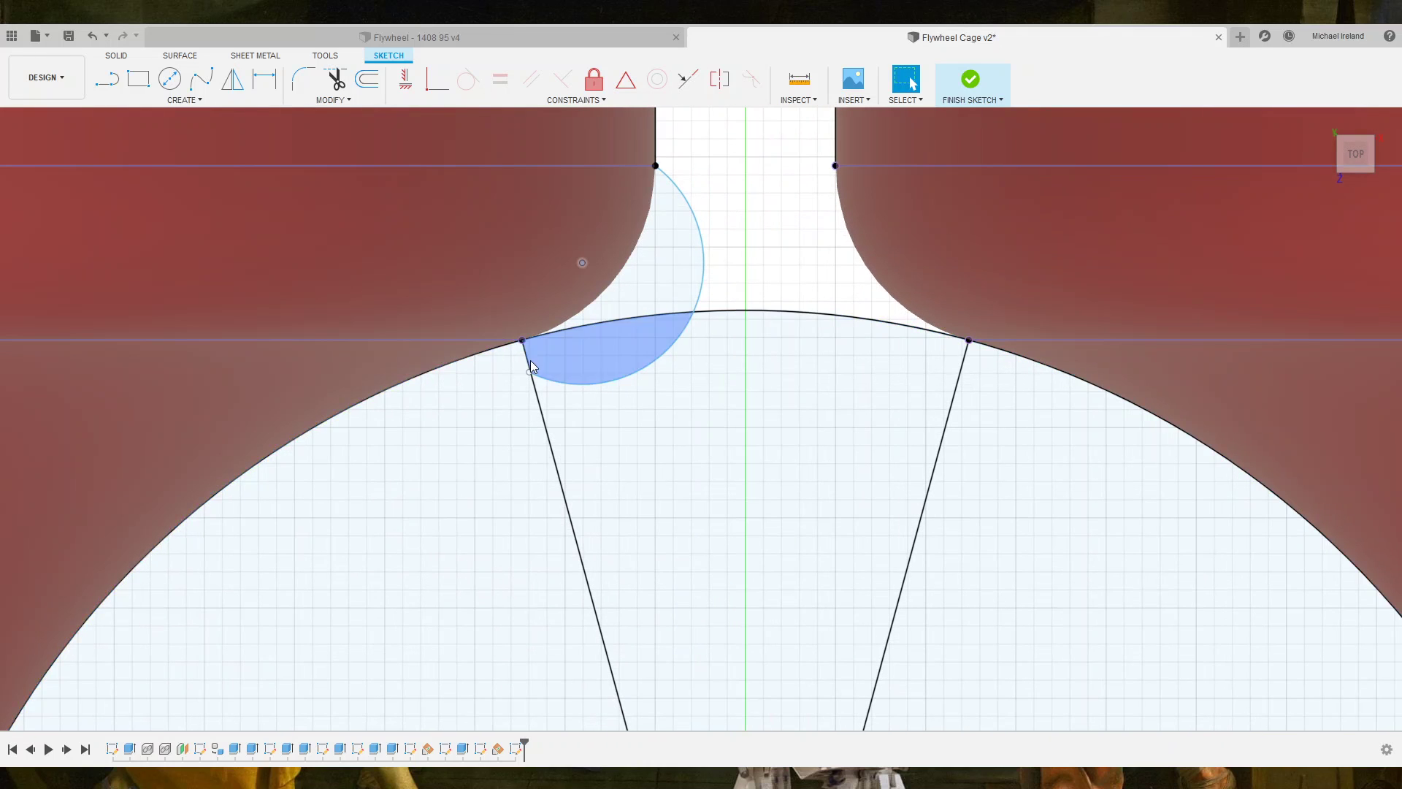
{"action": "left_click", "coordinate": [532, 349]}
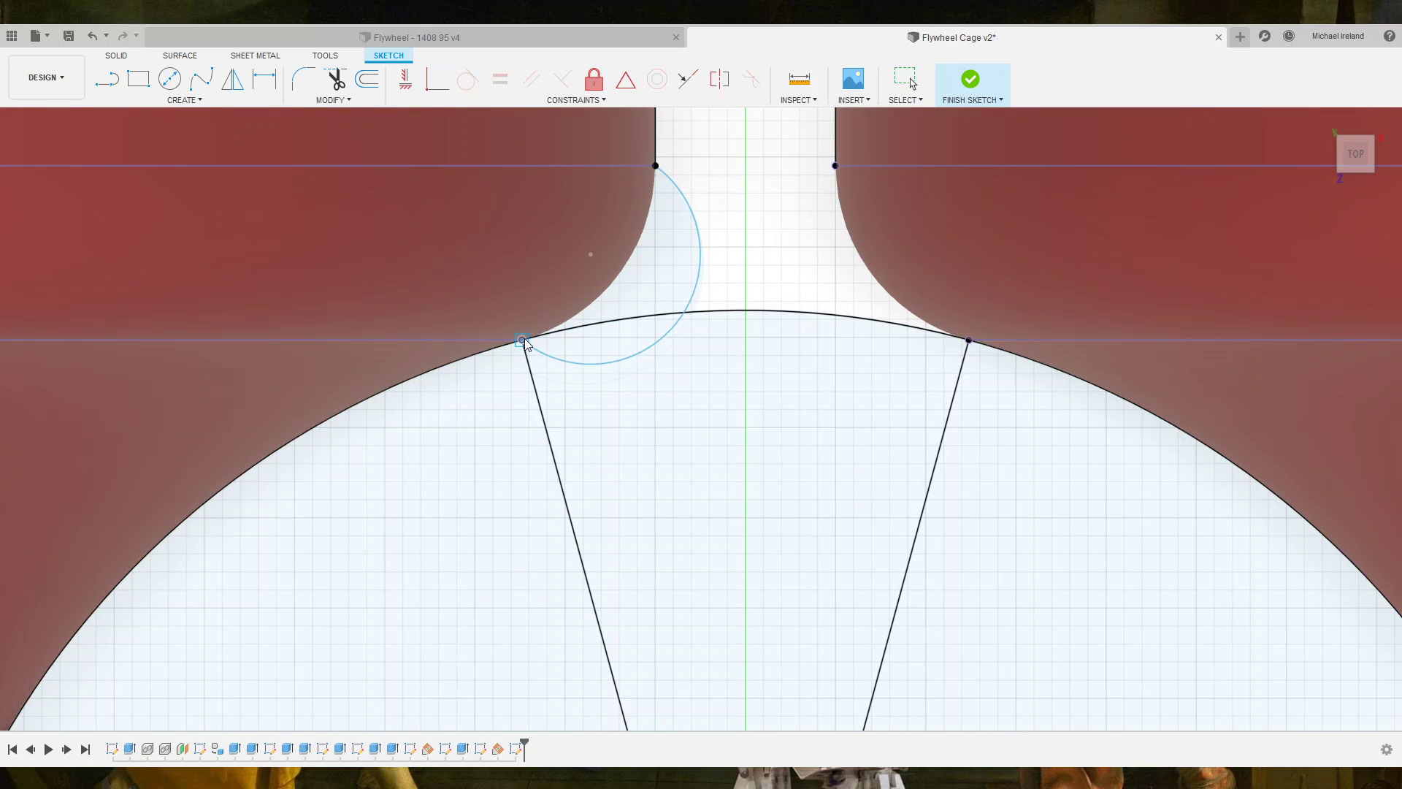
{"action": "left_click_drag", "start_coordinate": [593, 254], "coordinate": [499, 225]}
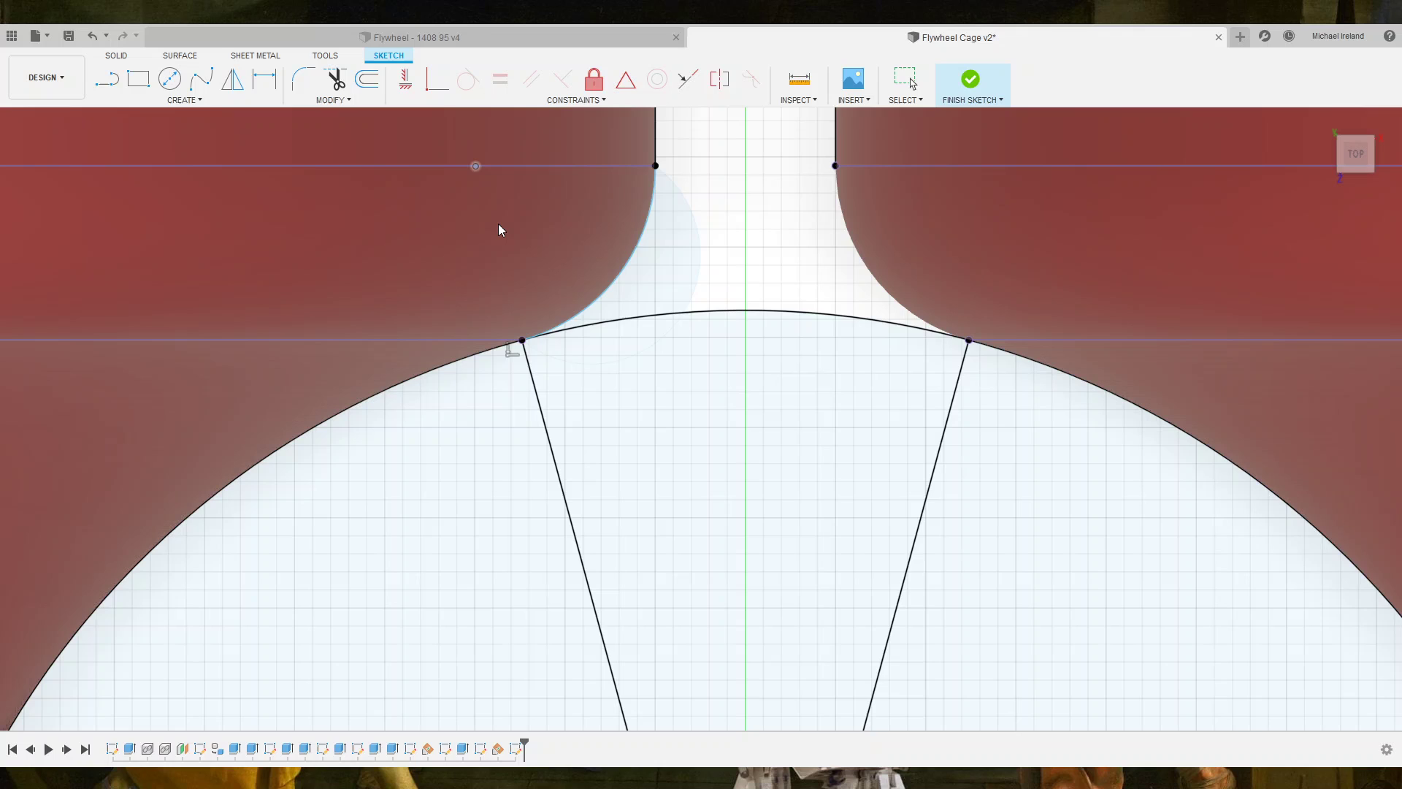
{"action": "left_click", "coordinate": [509, 167]}
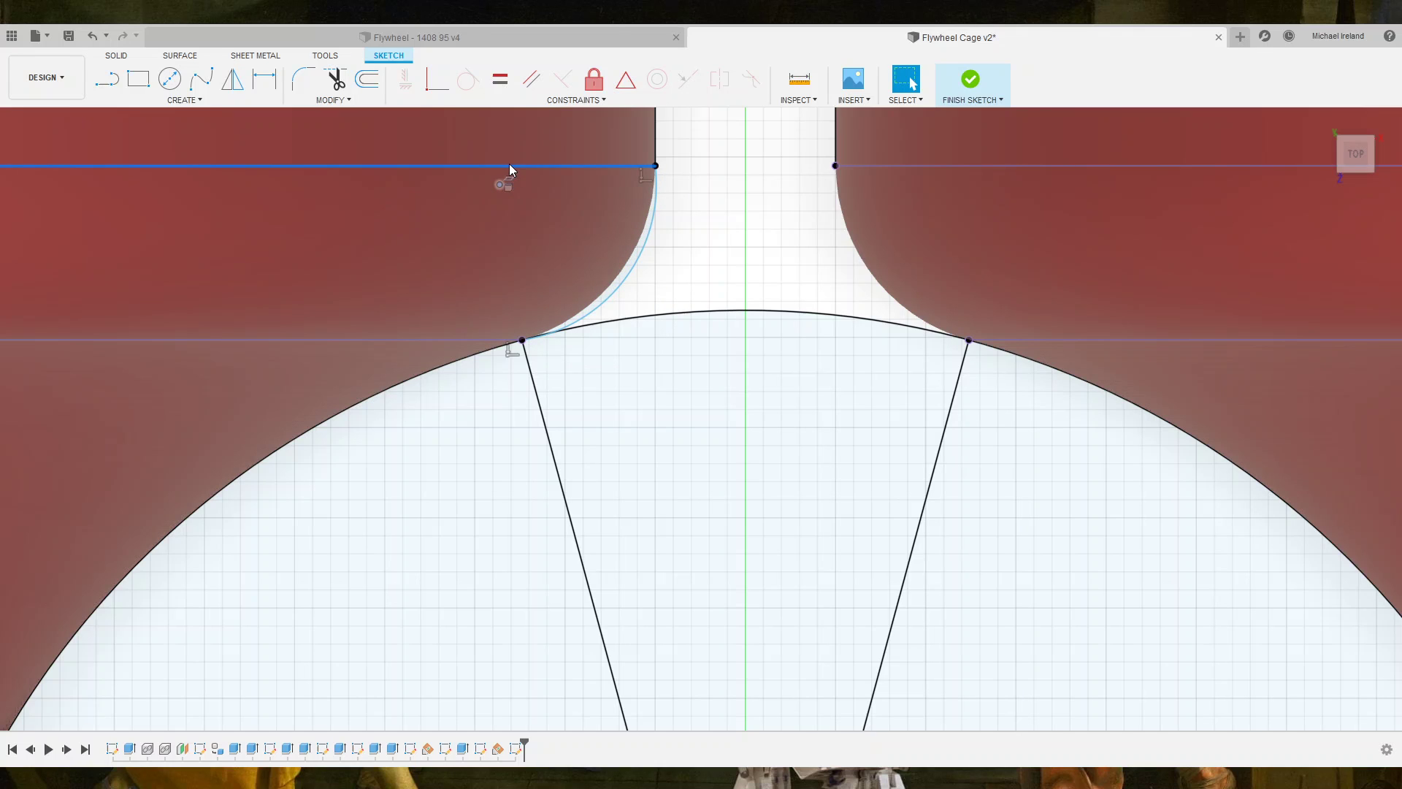
Apply a Coincident constraint to the top fillet, then bring the circle's bottom into view.
{"action": "left_click", "coordinate": [436, 81]}
{"action": "scroll", "coordinate": [552, 357], "scroll_direction": "down", "scroll_amount": 2}
{"action": "scroll", "coordinate": [564, 369], "scroll_direction": "down", "scroll_amount": 2}
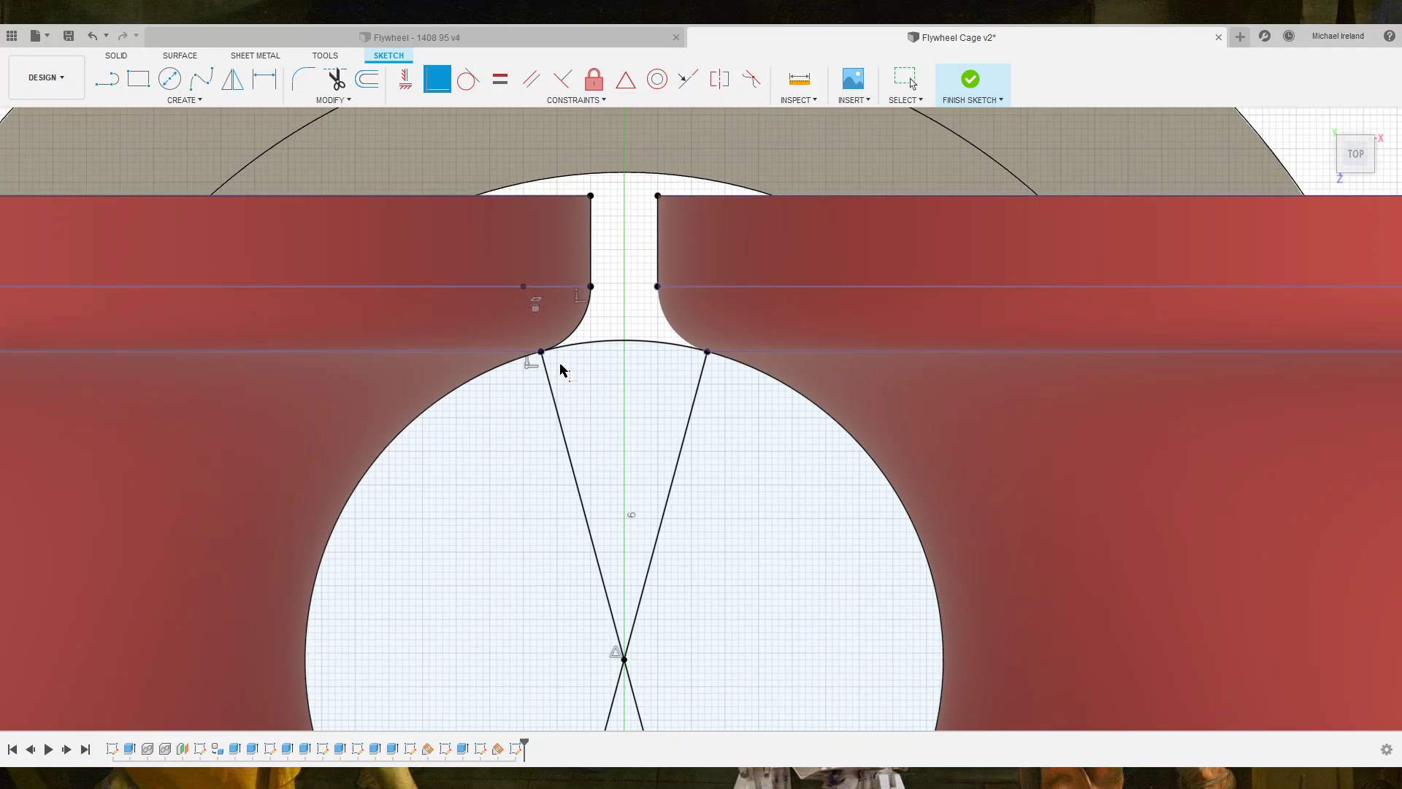
{"action": "scroll", "coordinate": [584, 409], "scroll_direction": "down", "scroll_amount": 2}
{"action": "middle_click_drag", "start_coordinate": [738, 591], "coordinate": [742, 332]}
{"action": "scroll", "coordinate": [595, 482], "scroll_direction": "up", "scroll_amount": 1}
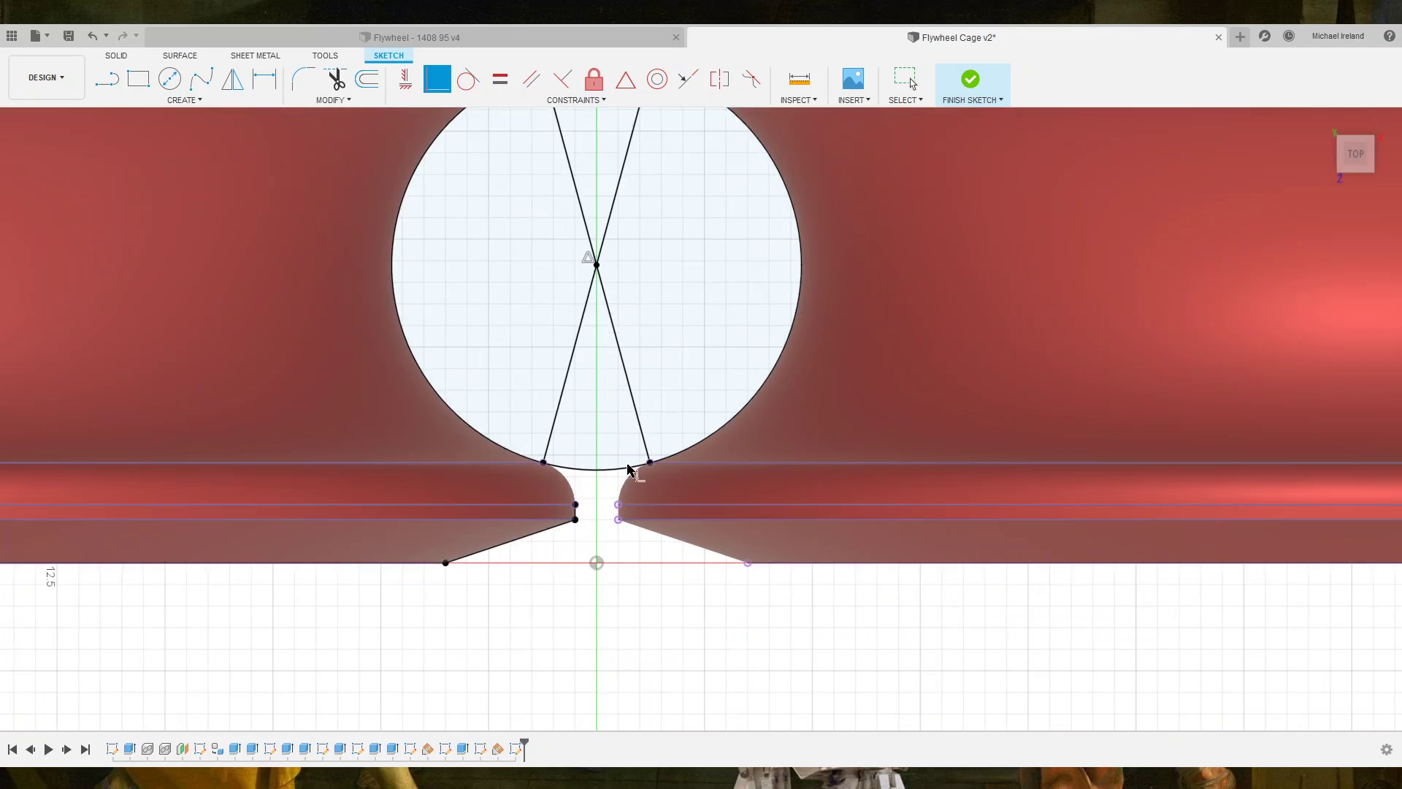
{"action": "scroll", "coordinate": [595, 480], "scroll_direction": "up", "scroll_amount": 3}
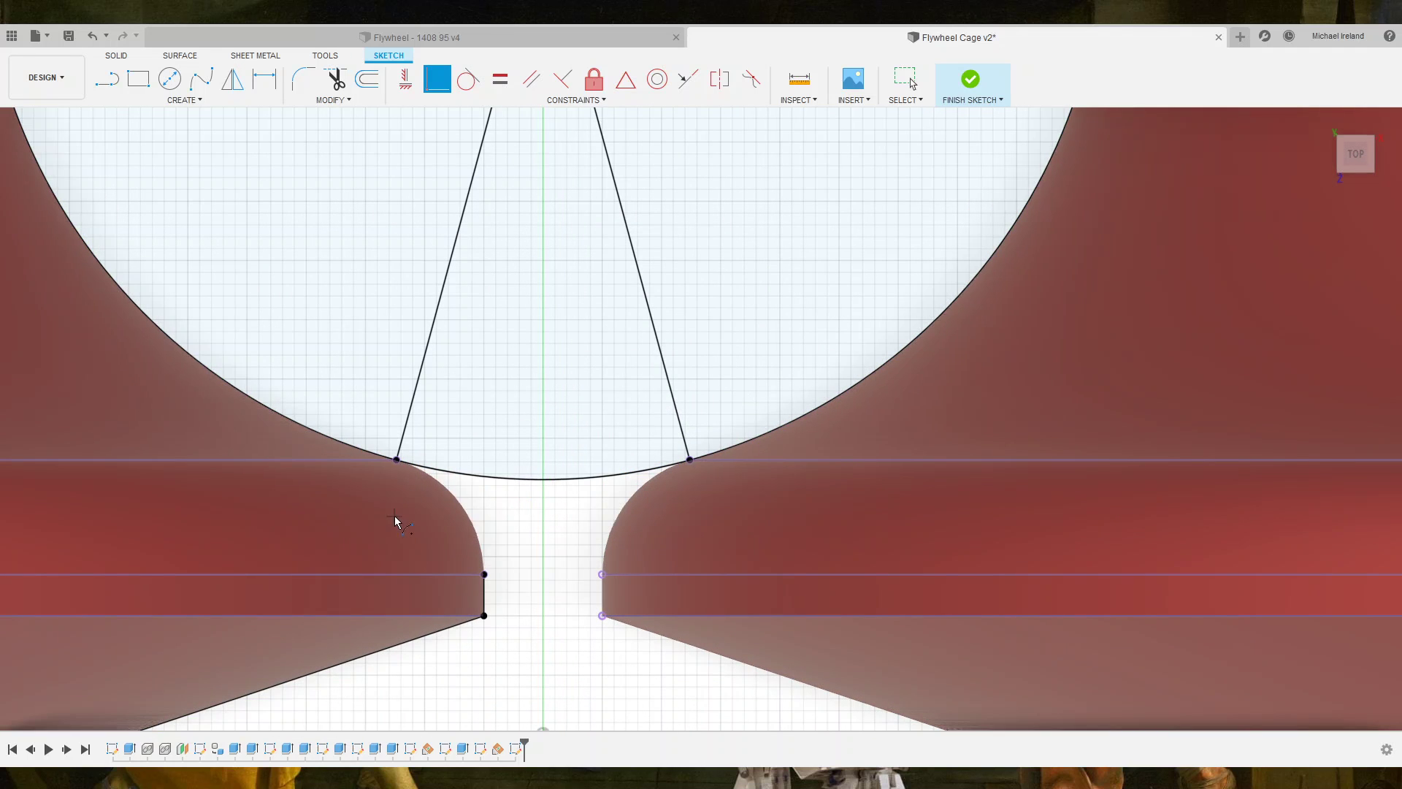
Draw a centre-point arc at the lower-left slot corner, coincident with the slot point.
{"action": "left_click", "coordinate": [392, 577]}
{"action": "left_click", "coordinate": [396, 459]}
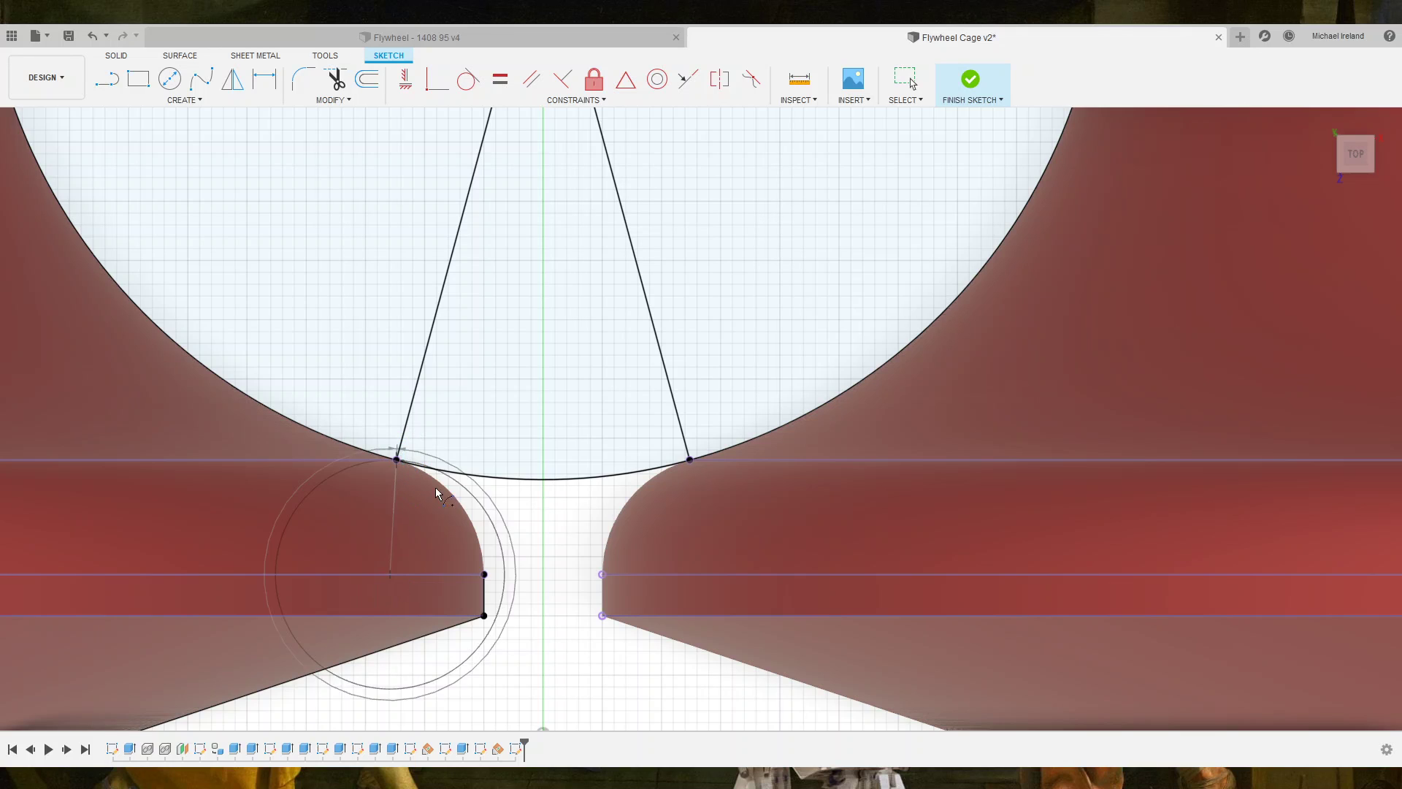
{"action": "left_click", "coordinate": [485, 576]}
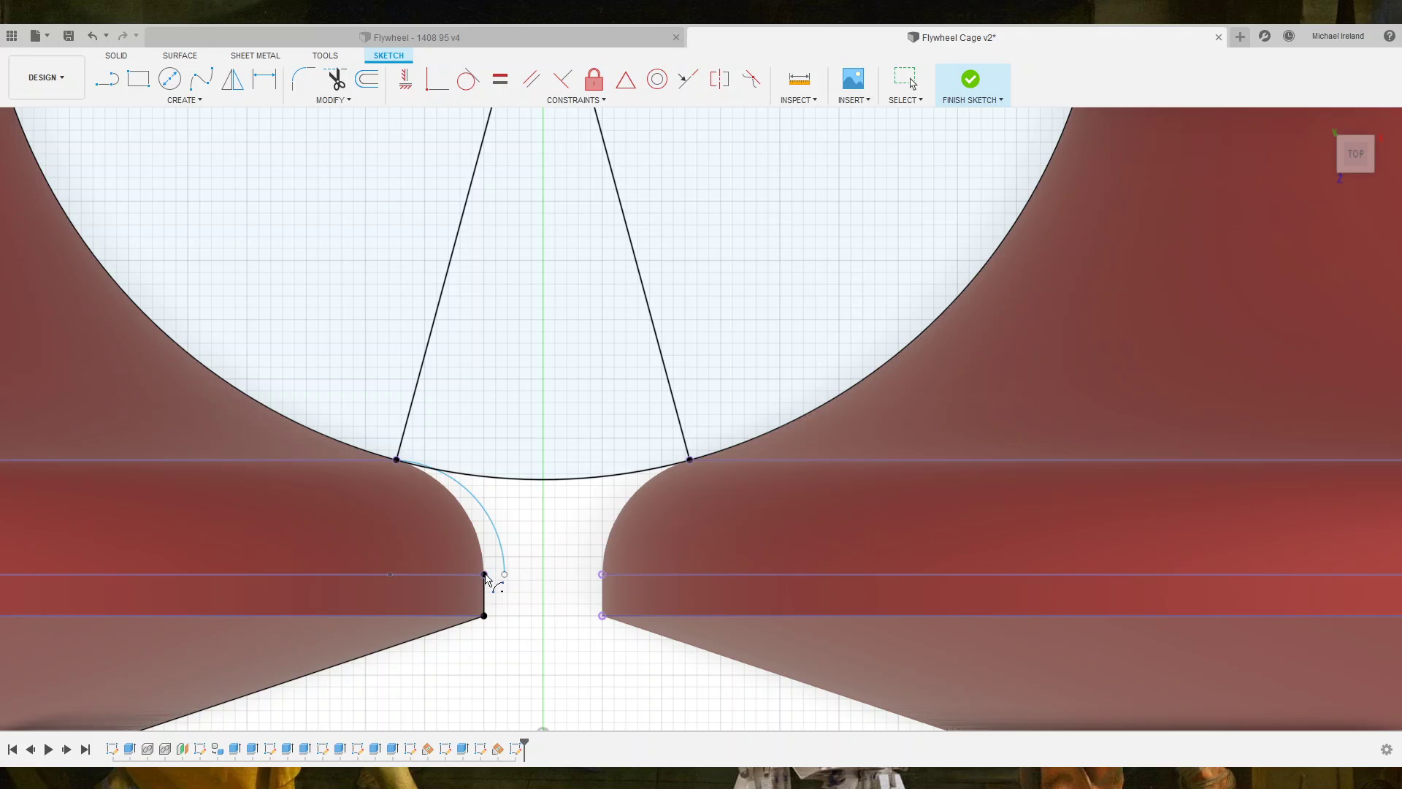
{"action": "key", "text": "Escape"}
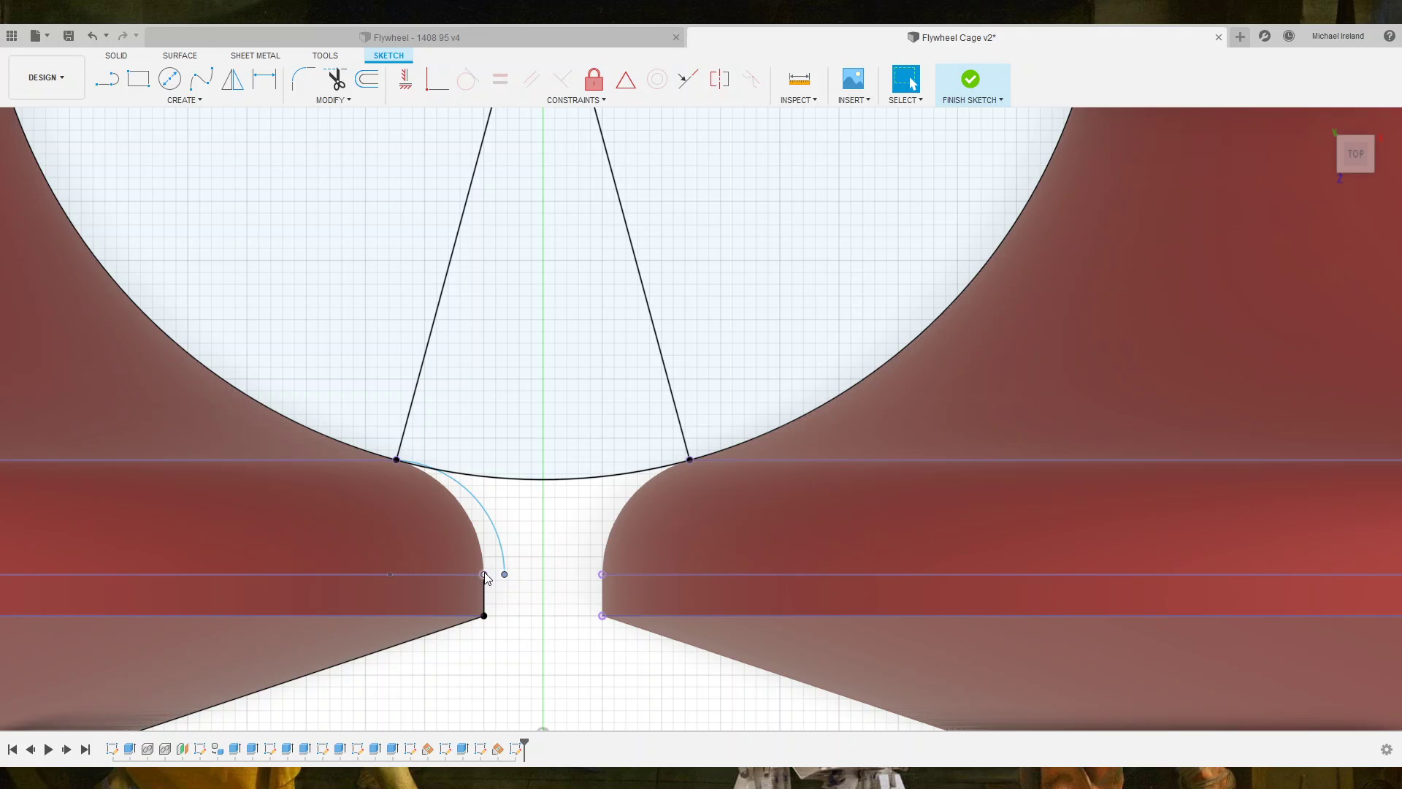
{"action": "left_click", "coordinate": [438, 79]}
{"action": "key", "text": "Escape"}
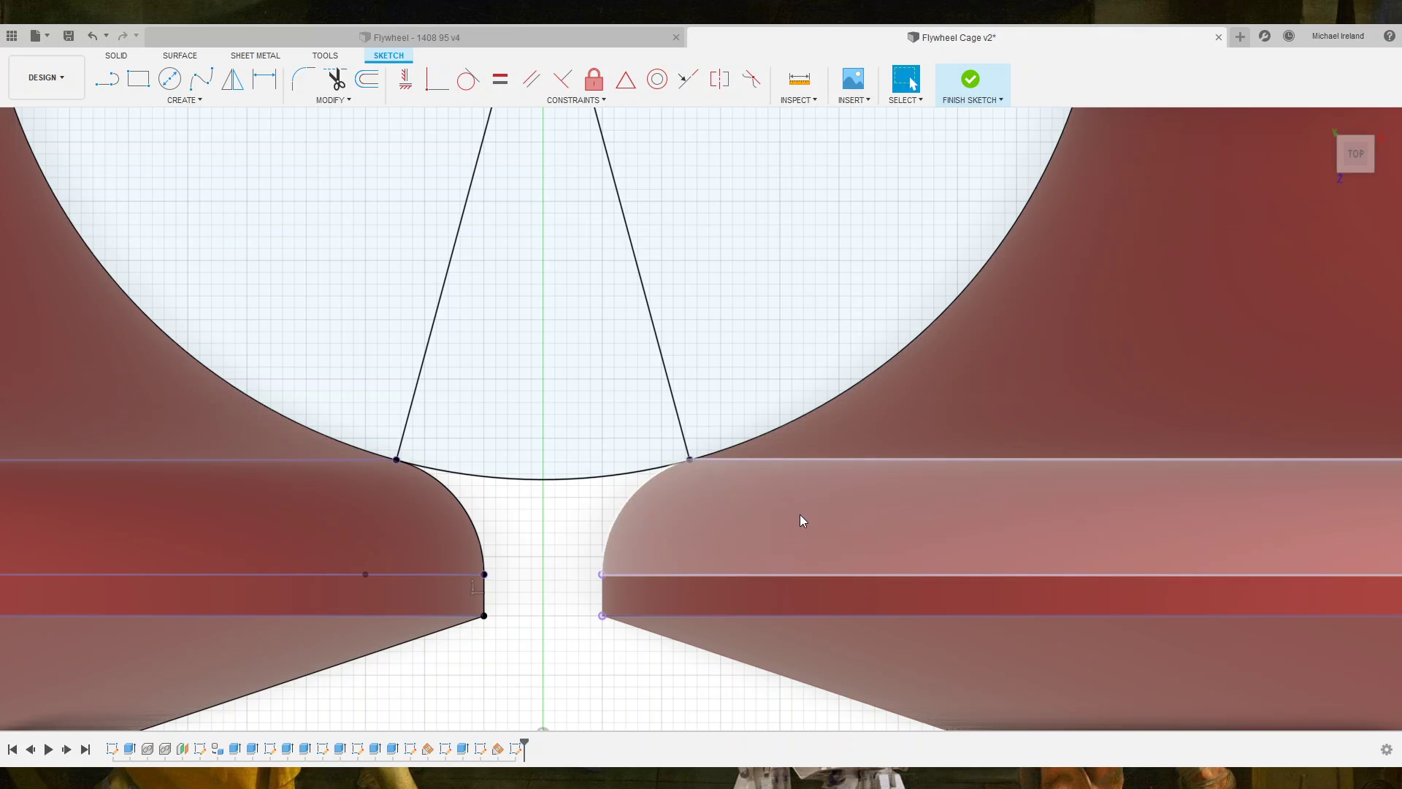
Draw the lower-right fillet arc to the circle, with its upper end coincident to the line endpoint.
{"action": "scroll", "coordinate": [755, 520], "scroll_direction": "down", "scroll_amount": 3}
{"action": "scroll", "coordinate": [755, 520], "scroll_direction": "down", "scroll_amount": 2}
{"action": "middle_click_drag", "start_coordinate": [910, 585], "coordinate": [766, 585]}
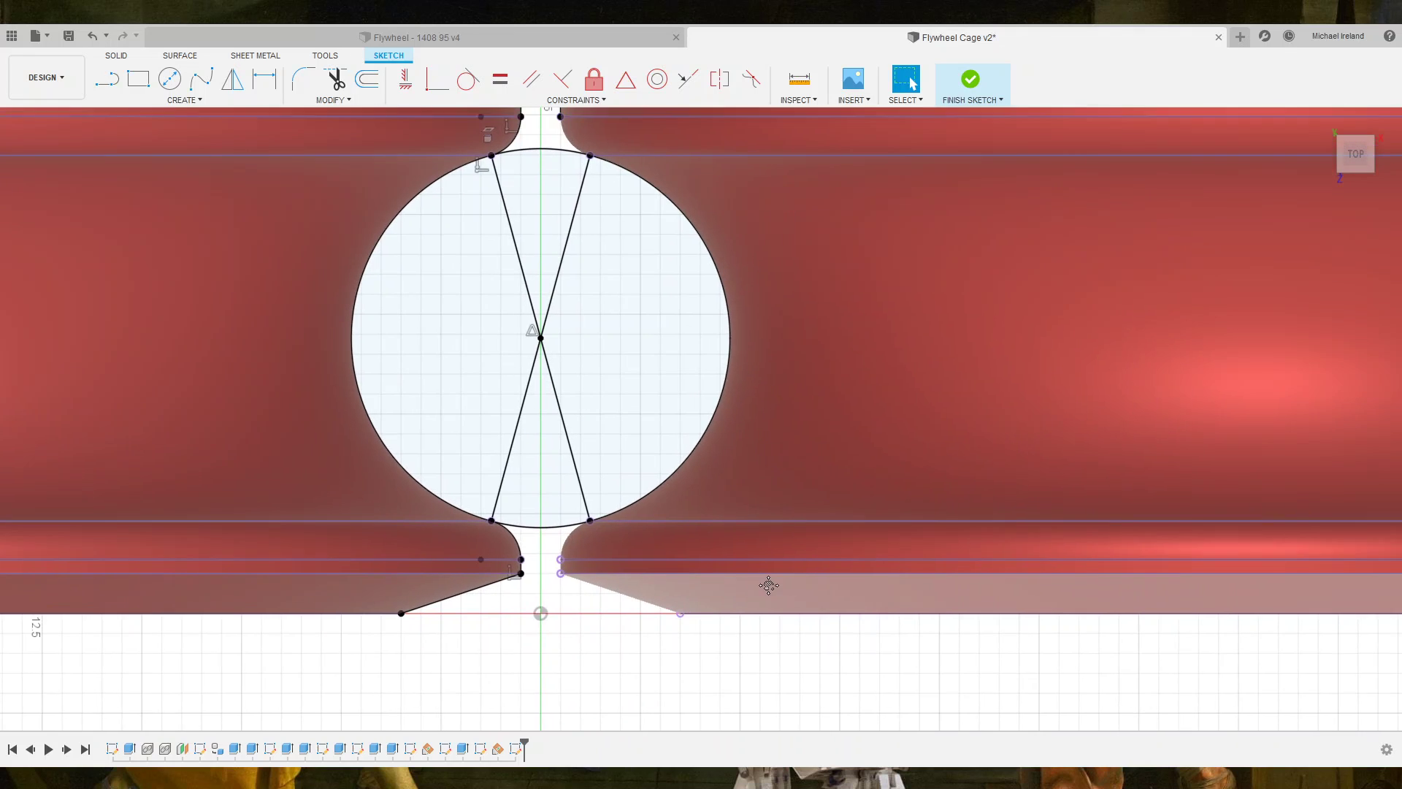
{"action": "scroll", "coordinate": [612, 545], "scroll_direction": "up", "scroll_amount": 3}
{"action": "scroll", "coordinate": [612, 545], "scroll_direction": "up", "scroll_amount": 2}
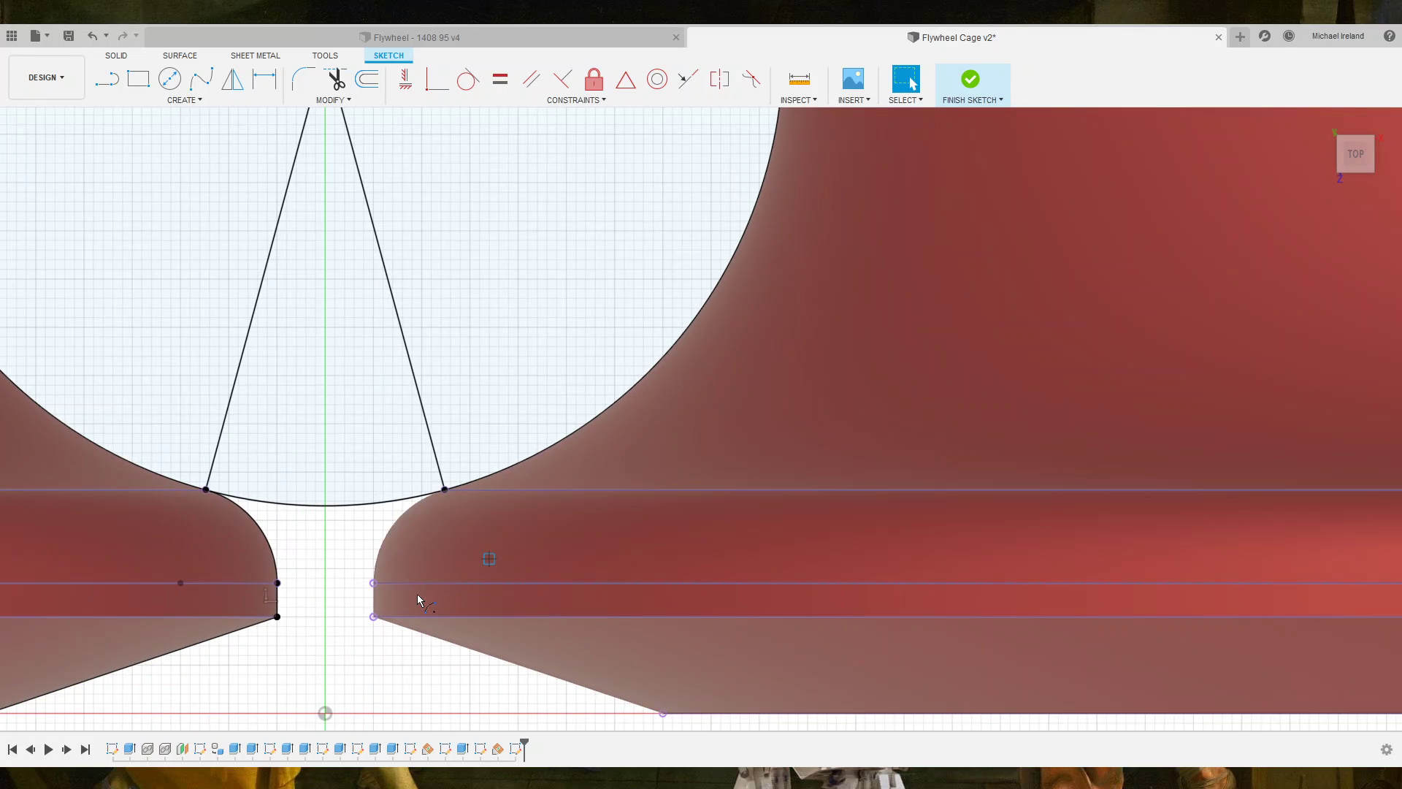
{"action": "left_click", "coordinate": [444, 488]}
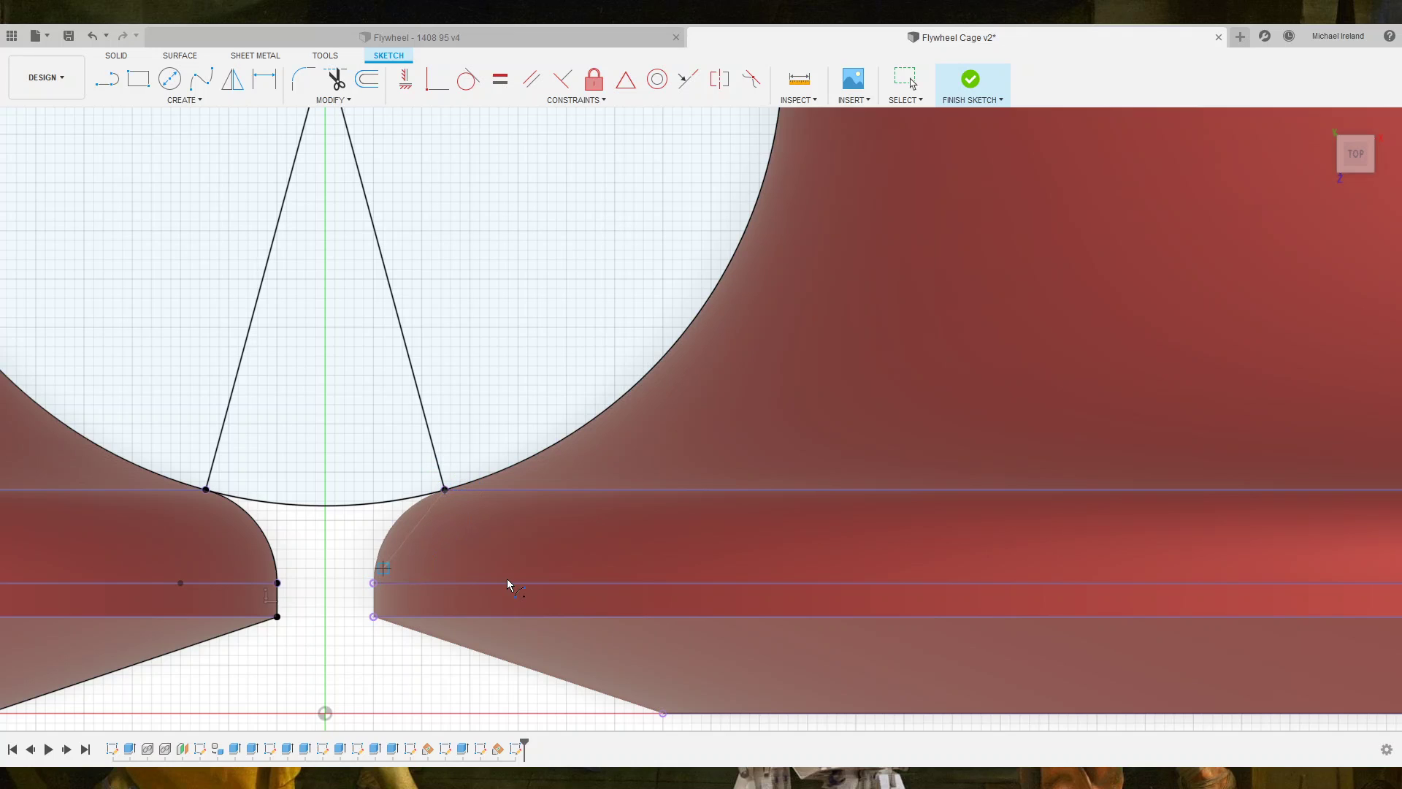
{"action": "key", "text": "Escape"}
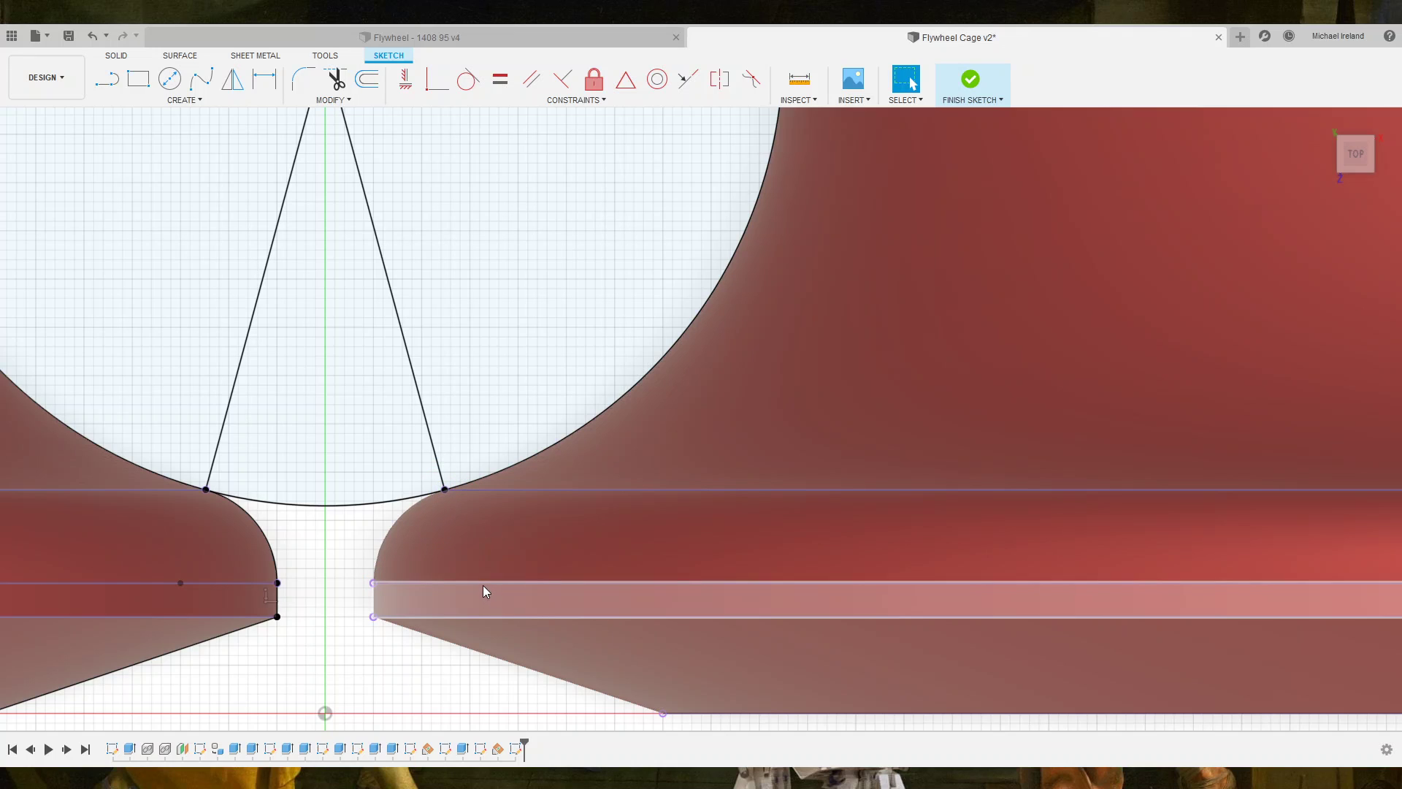
{"action": "left_click", "coordinate": [376, 581]}
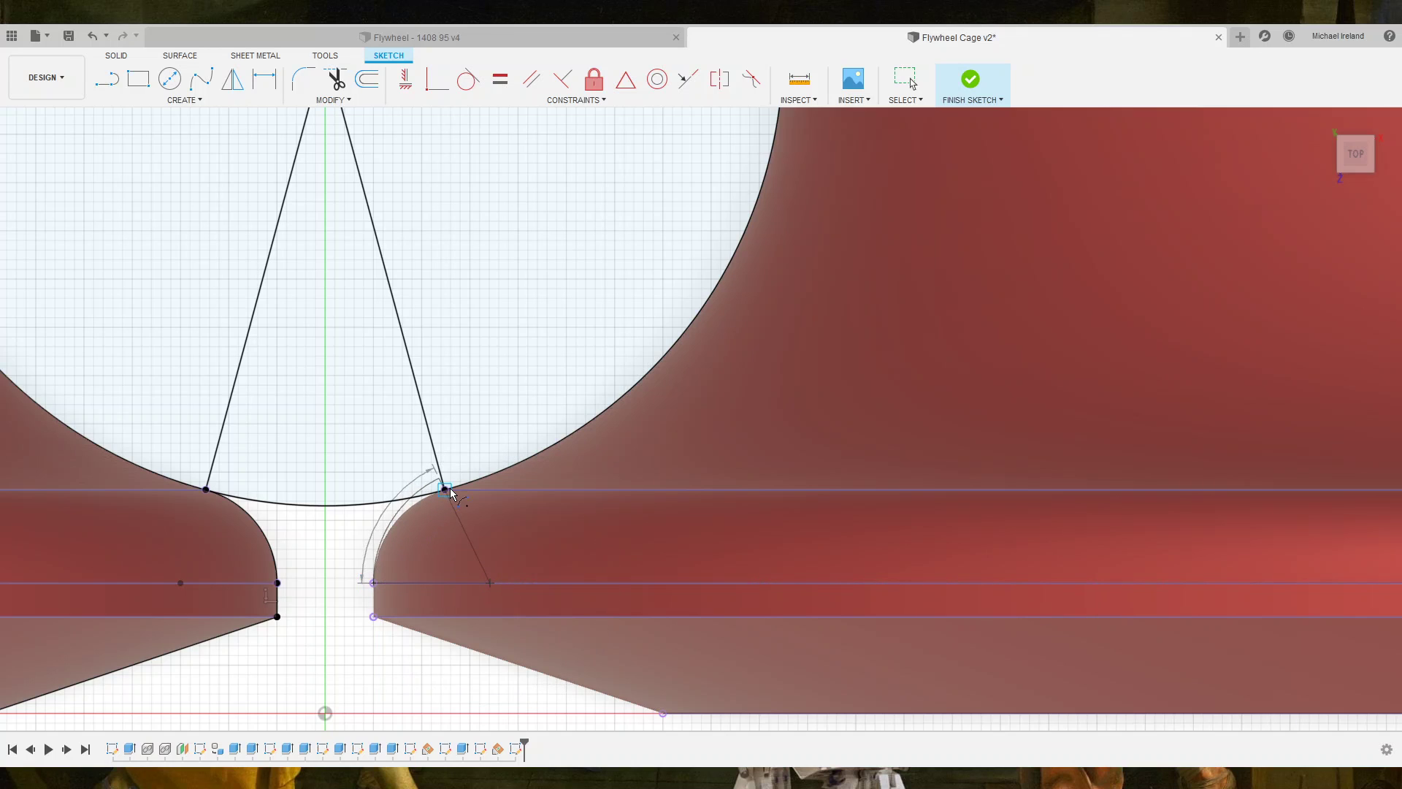
{"action": "left_click", "coordinate": [442, 490]}
{"action": "key", "text": "Escape"}
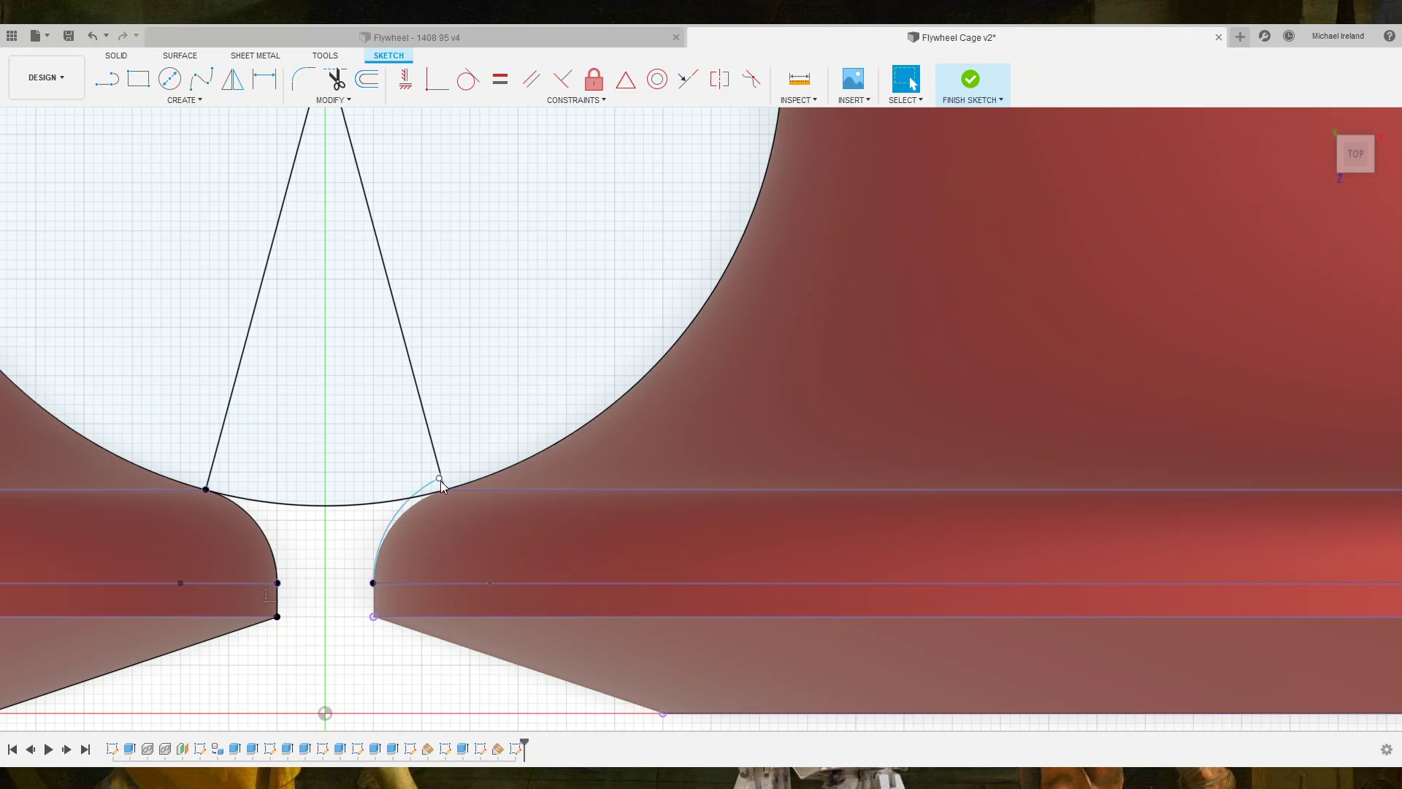
{"action": "left_click", "coordinate": [440, 481]}
{"action": "left_click", "coordinate": [436, 79]}
{"action": "scroll", "coordinate": [363, 622], "scroll_direction": "down", "scroll_amount": 2}
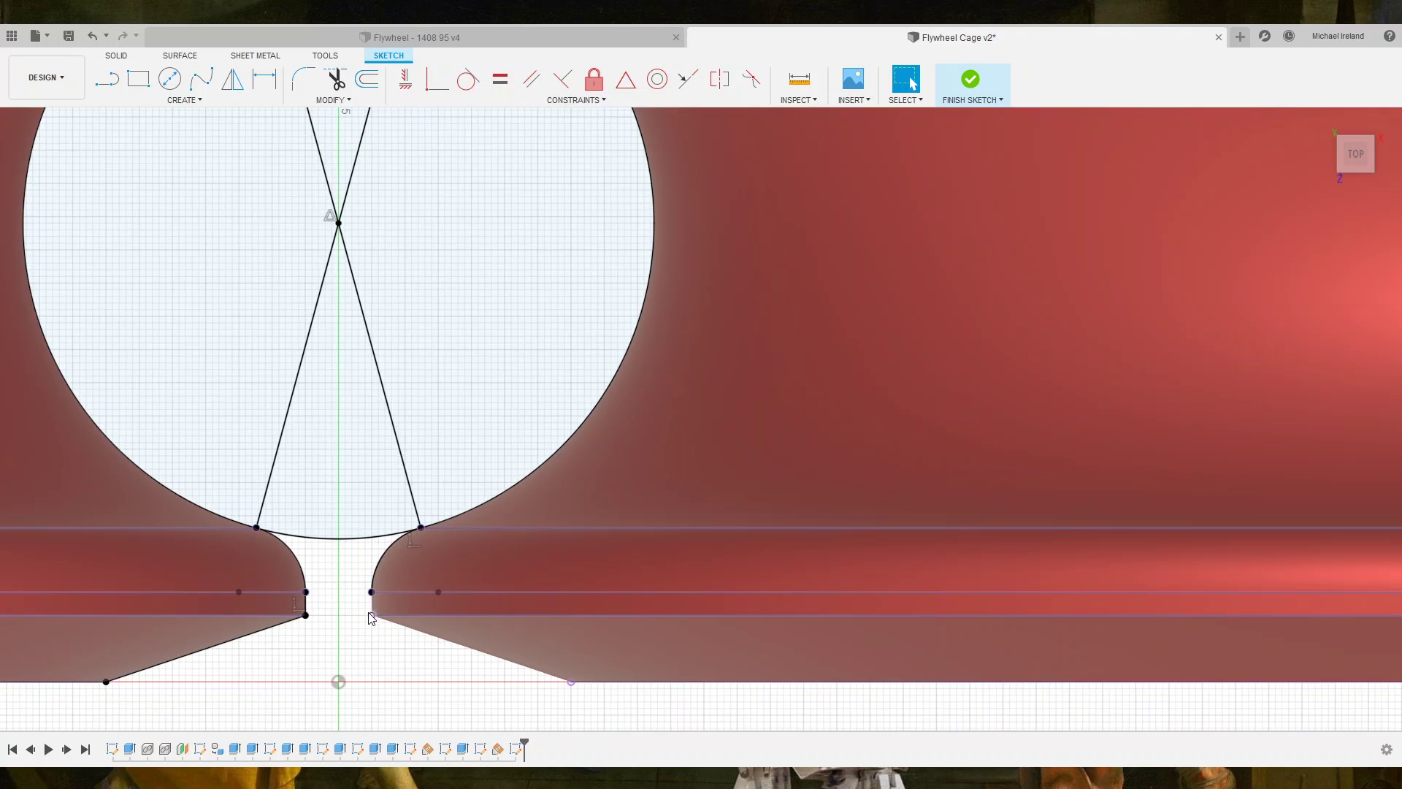
Draw a line from the lower-right slot corner to the body's bottom edge.
{"action": "key", "text": "l"}
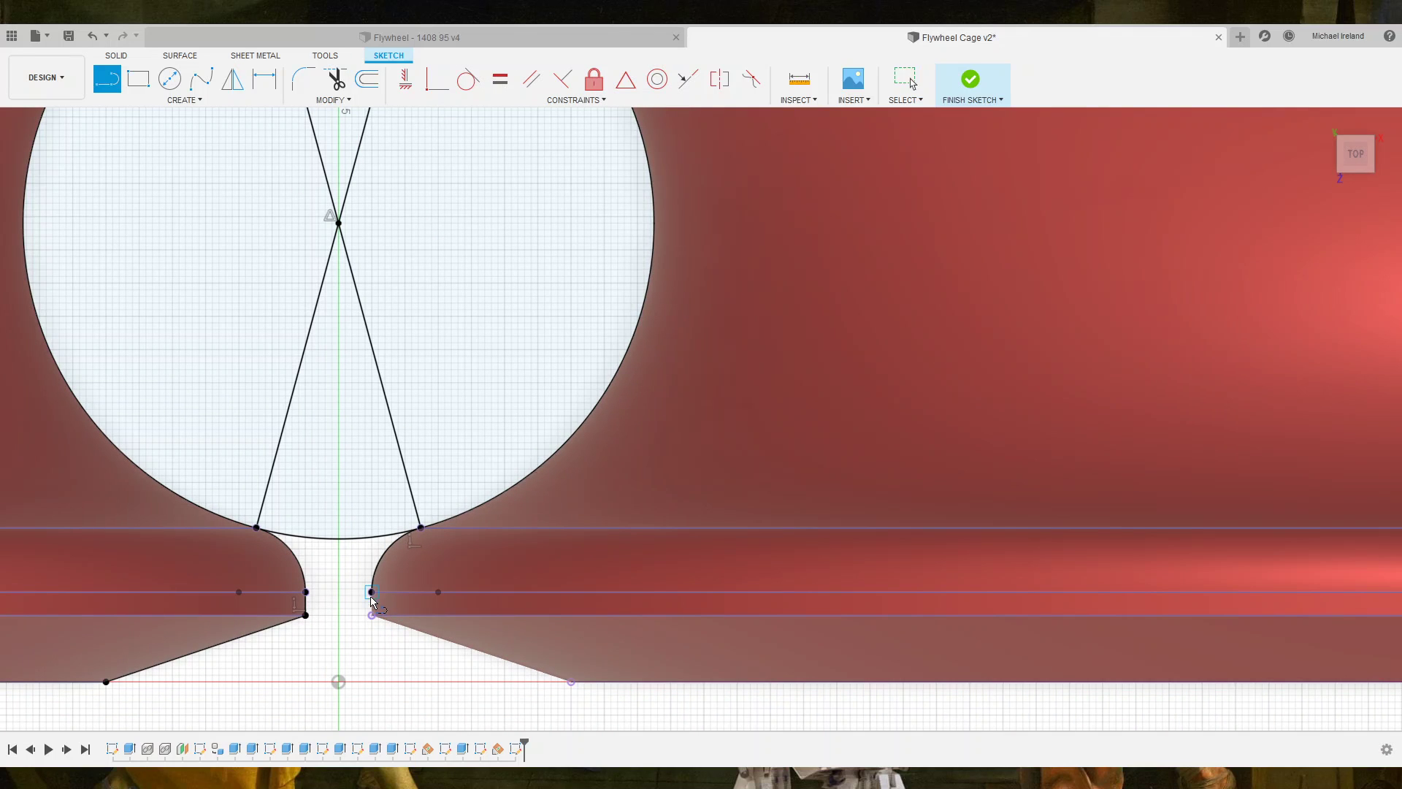
{"action": "left_click", "coordinate": [372, 615]}
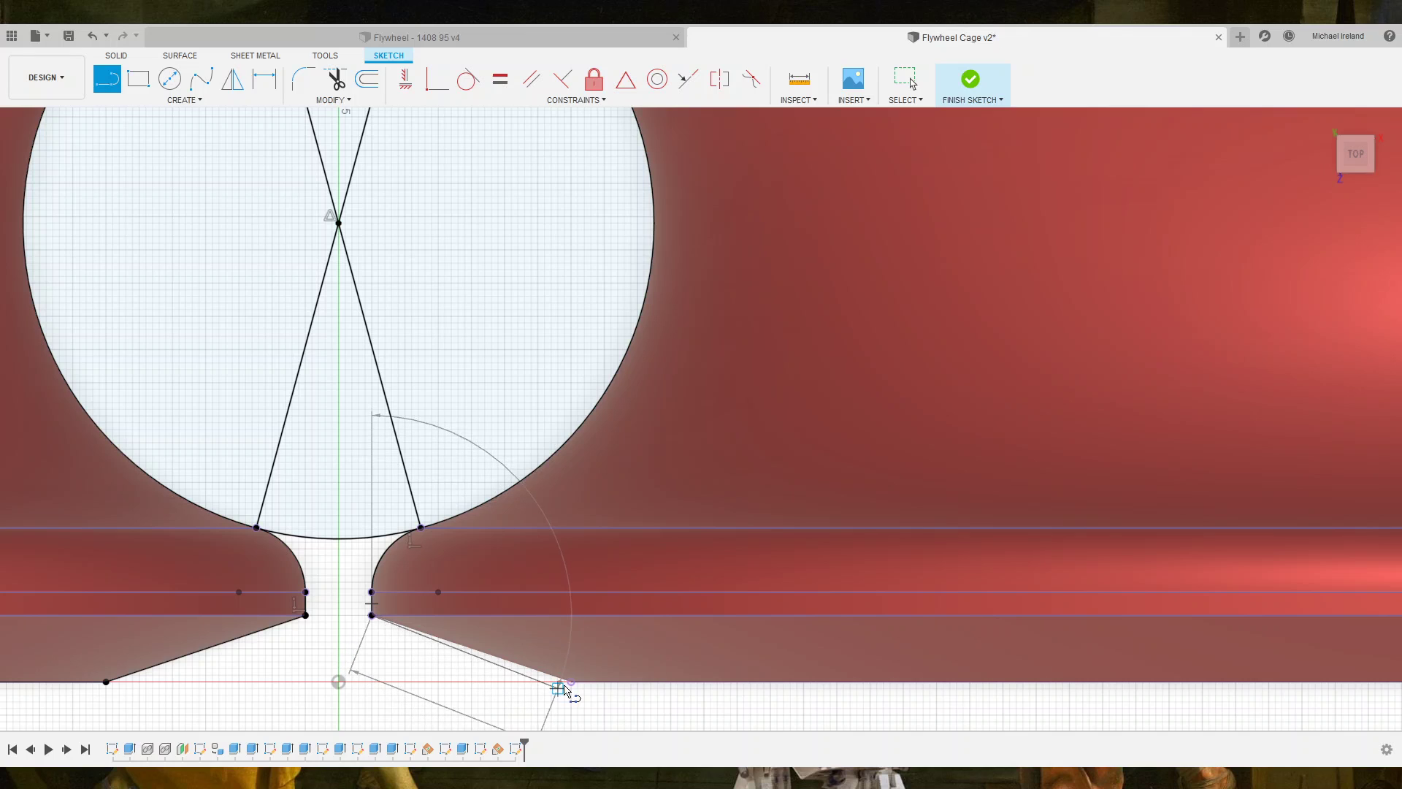
{"action": "left_click", "coordinate": [571, 681]}
{"action": "scroll", "coordinate": [573, 684], "scroll_direction": "down", "scroll_amount": 2}
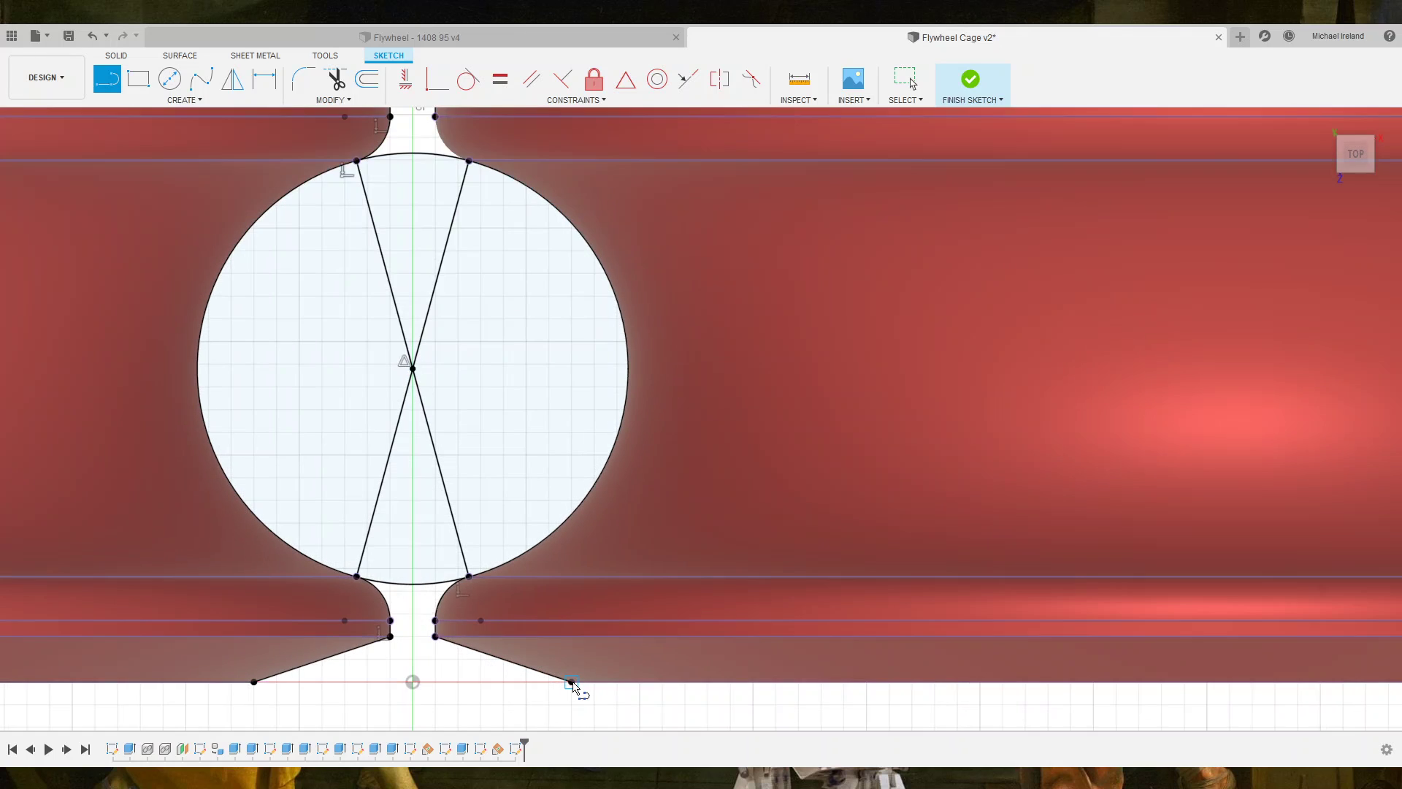
{"action": "scroll", "coordinate": [573, 684], "scroll_direction": "down", "scroll_amount": 1}
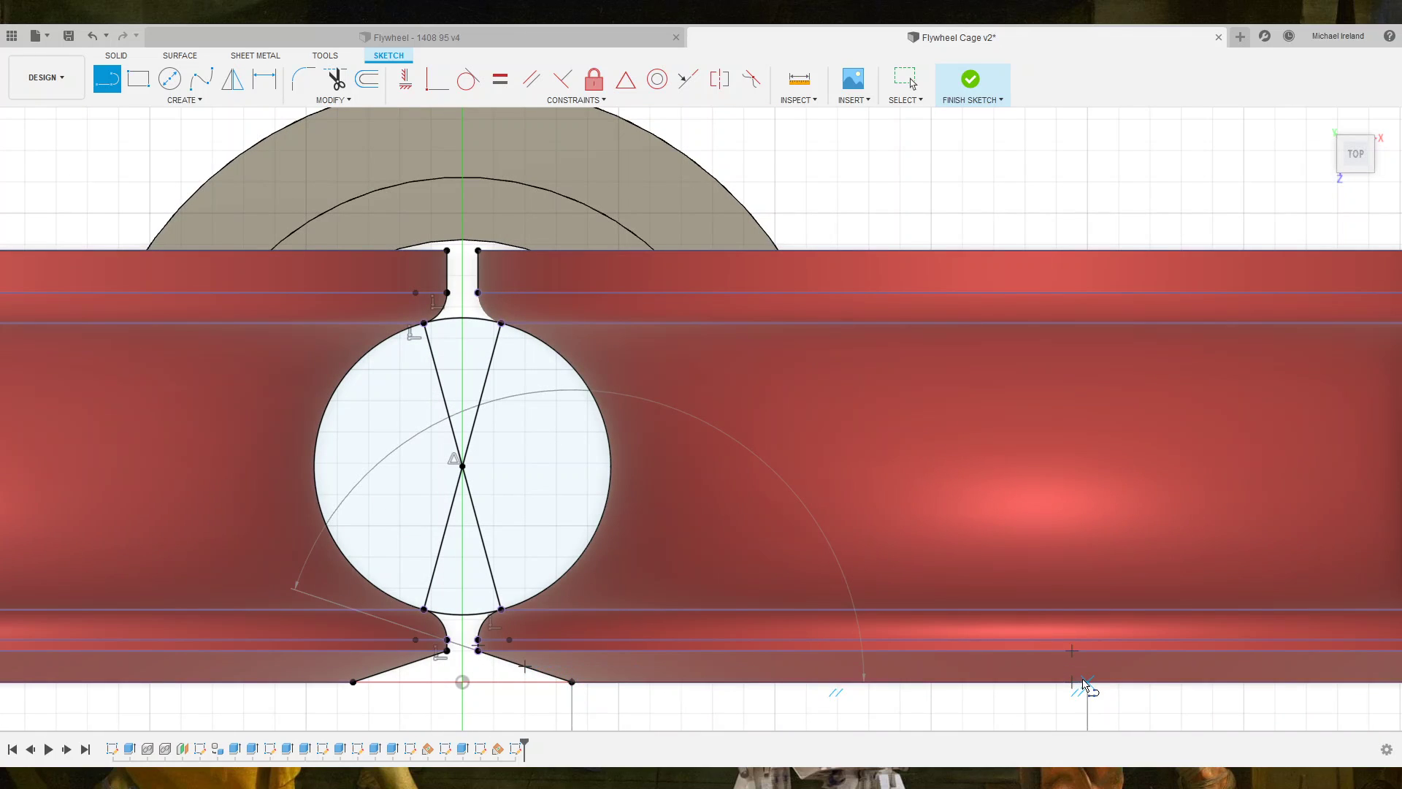
{"action": "key", "text": "Escape"}
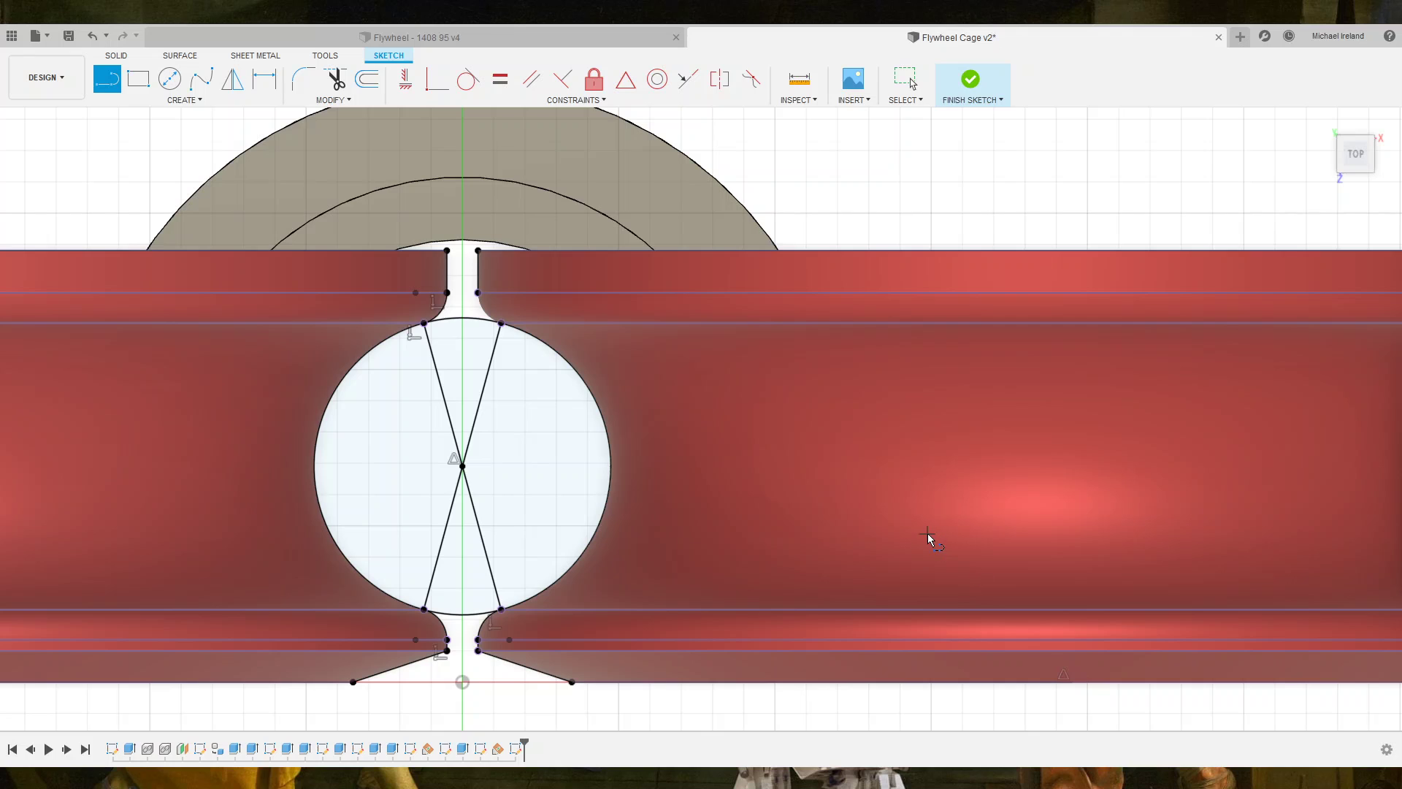
{"action": "scroll", "coordinate": [590, 244], "scroll_direction": "down", "scroll_amount": 2}
{"action": "scroll", "coordinate": [971, 290], "scroll_direction": "up", "scroll_amount": 3}
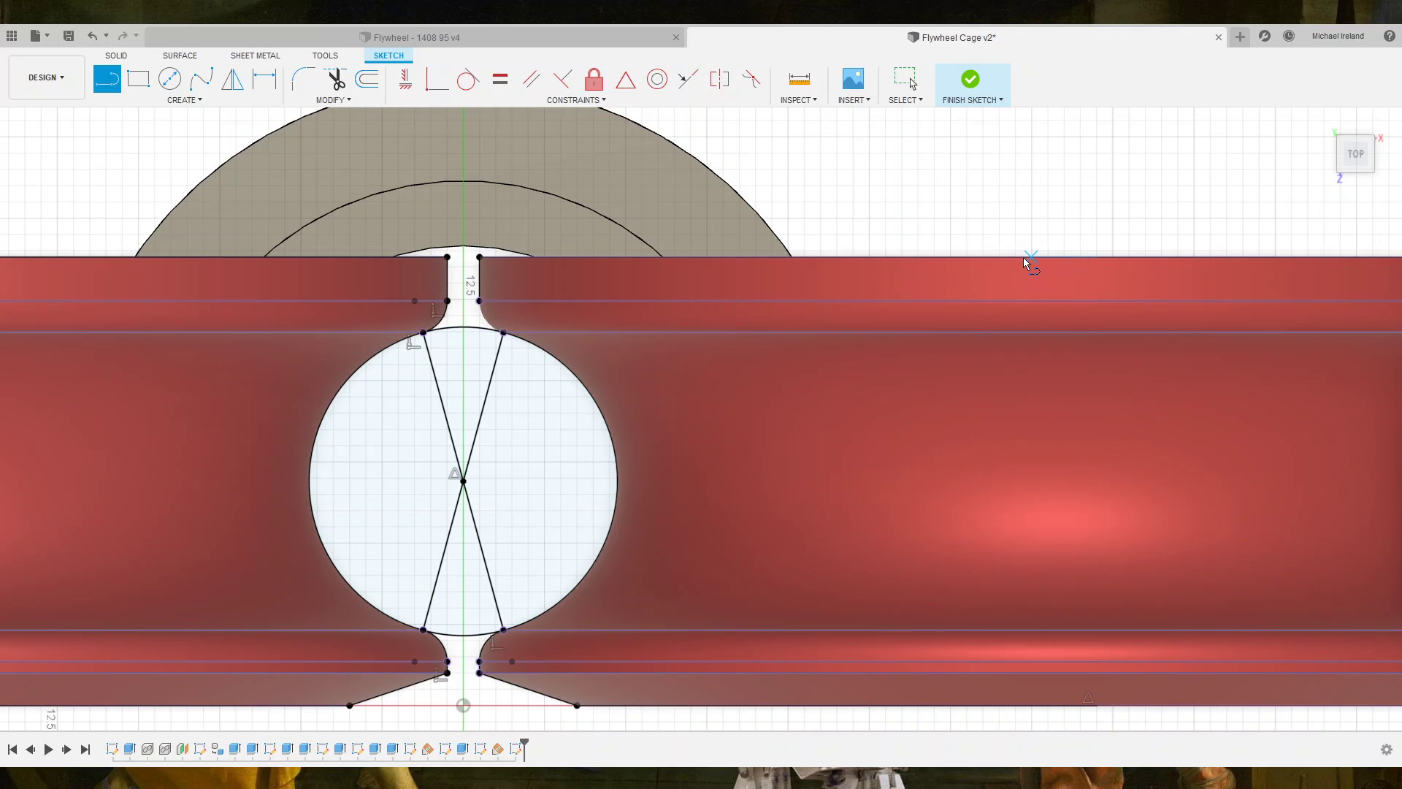
Draw a line along the top edge and a crossing line from top edge to bottom edge.
{"action": "left_click", "coordinate": [1096, 257]}
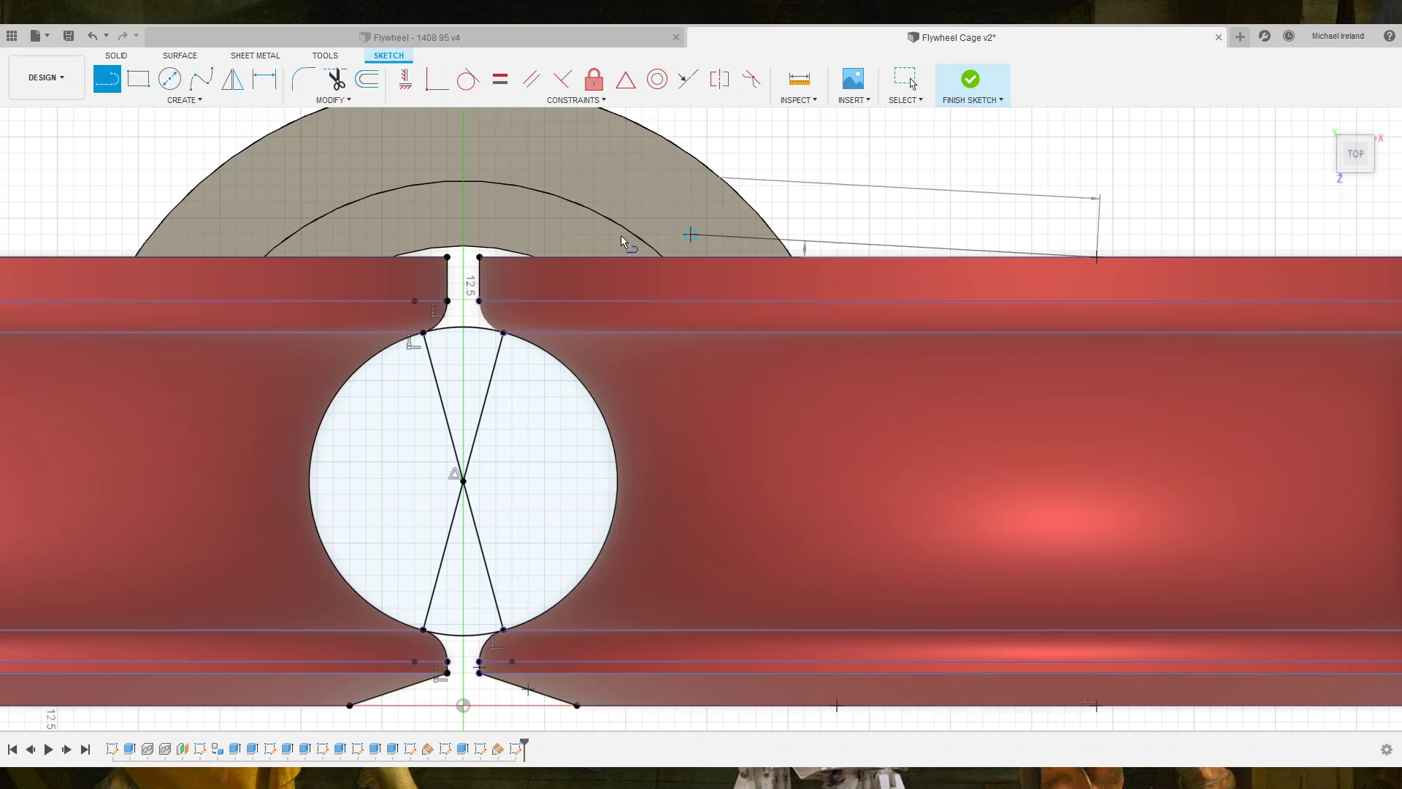
{"action": "left_click", "coordinate": [480, 257]}
{"action": "scroll", "coordinate": [913, 427], "scroll_direction": "down", "scroll_amount": 3}
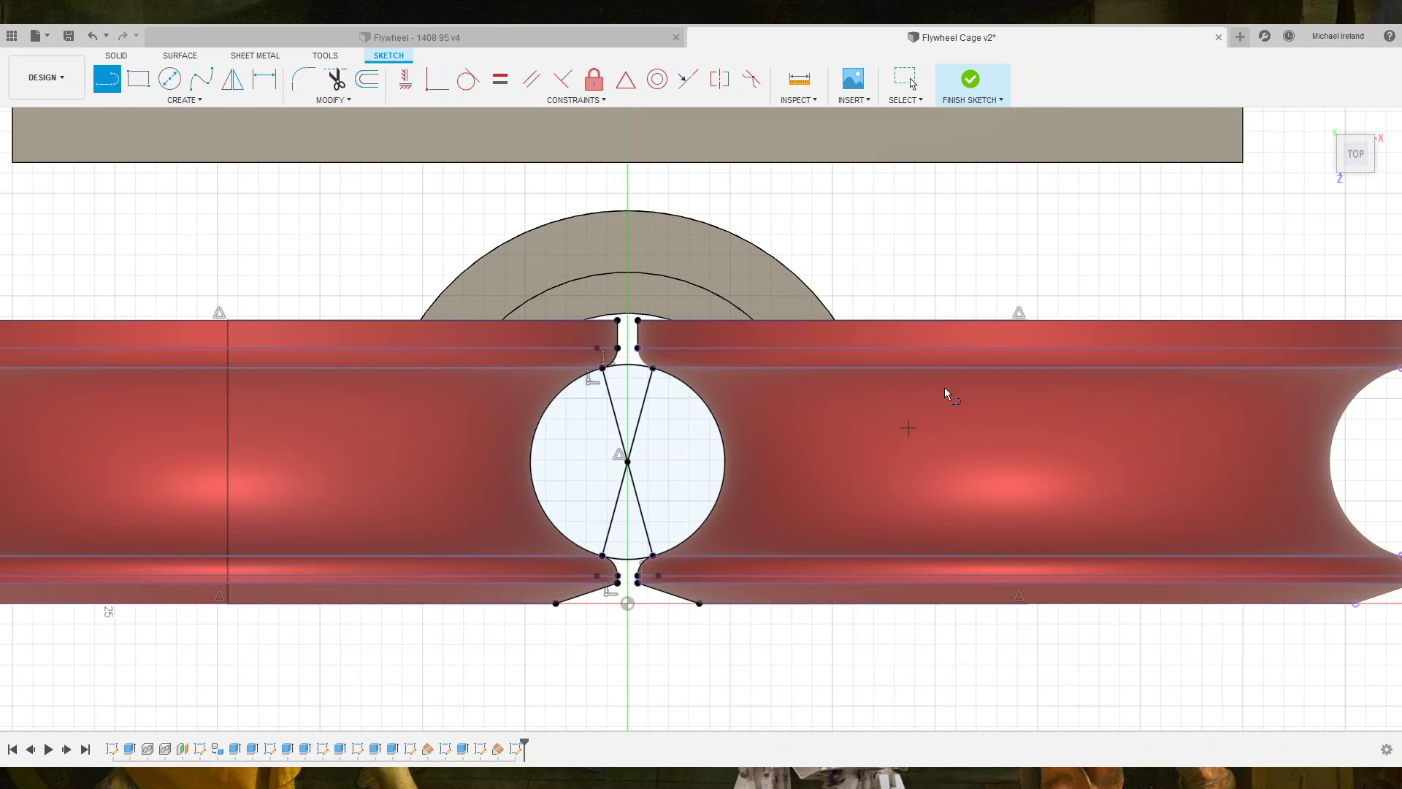
{"action": "left_click", "coordinate": [1026, 318]}
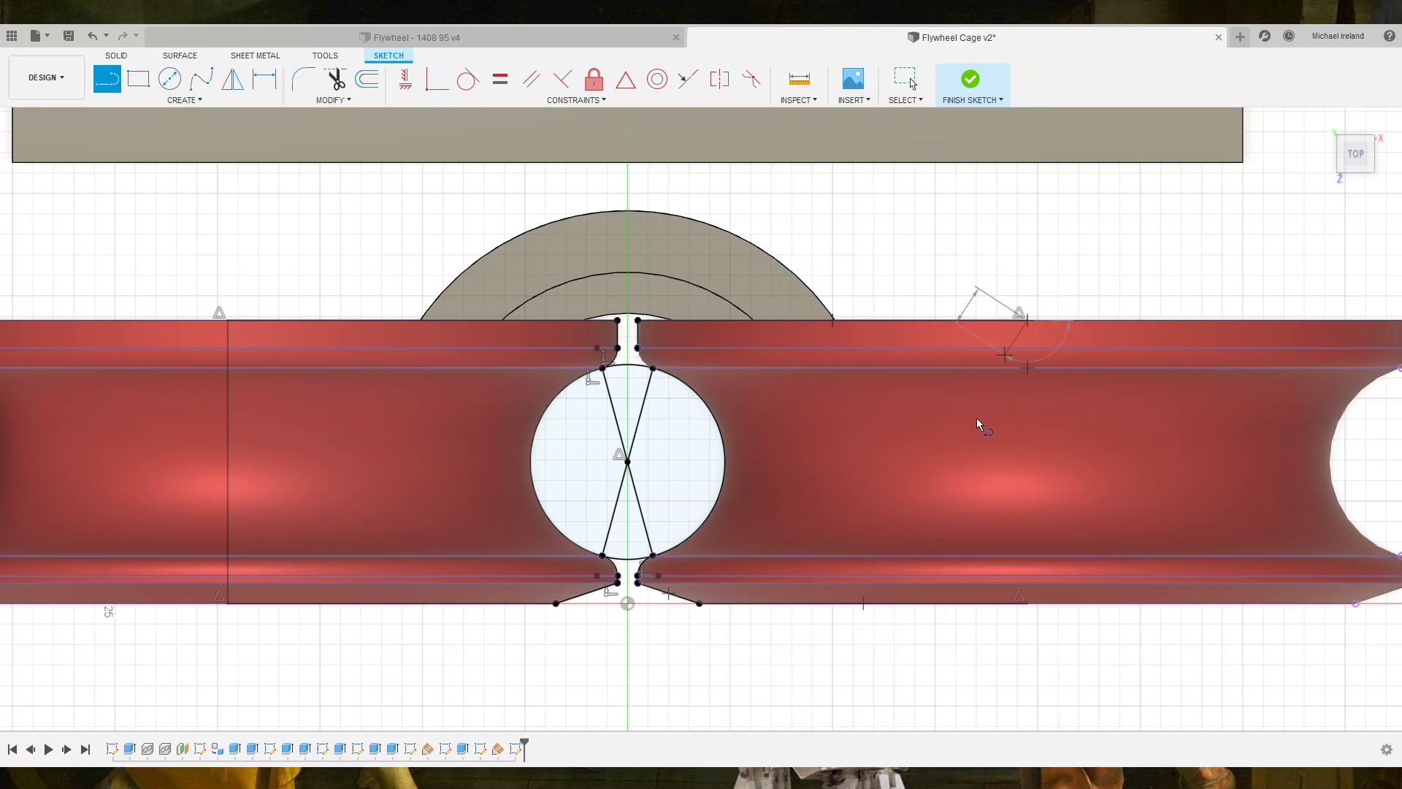
{"action": "left_click", "coordinate": [1029, 606]}
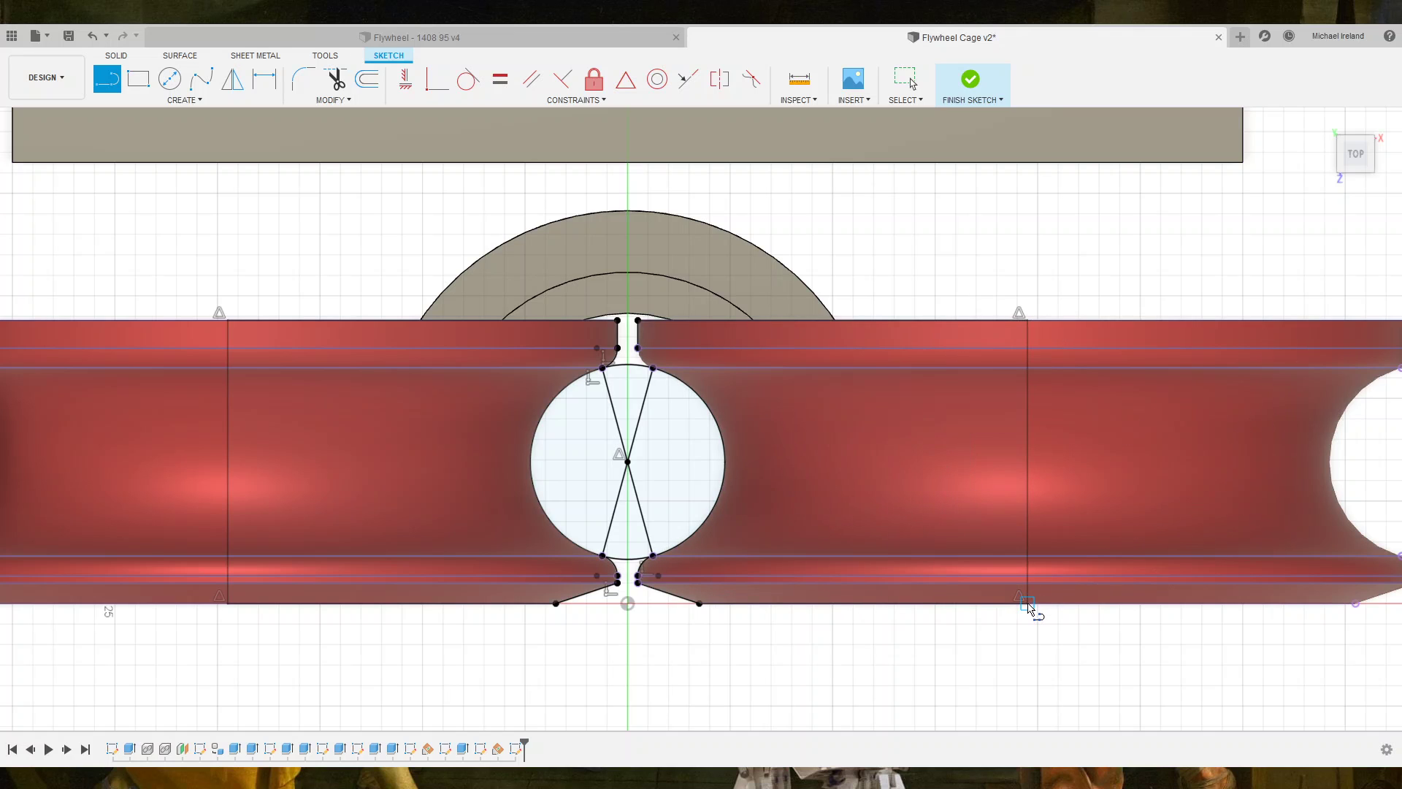
{"action": "scroll", "coordinate": [1023, 606], "scroll_direction": "up", "scroll_amount": 2}
{"action": "scroll", "coordinate": [482, 262], "scroll_direction": "up", "scroll_amount": 5}
Draw a centre-point arc from the neck corner to the diagonal line's endpoint.
{"action": "scroll", "coordinate": [485, 265], "scroll_direction": "up", "scroll_amount": 2}
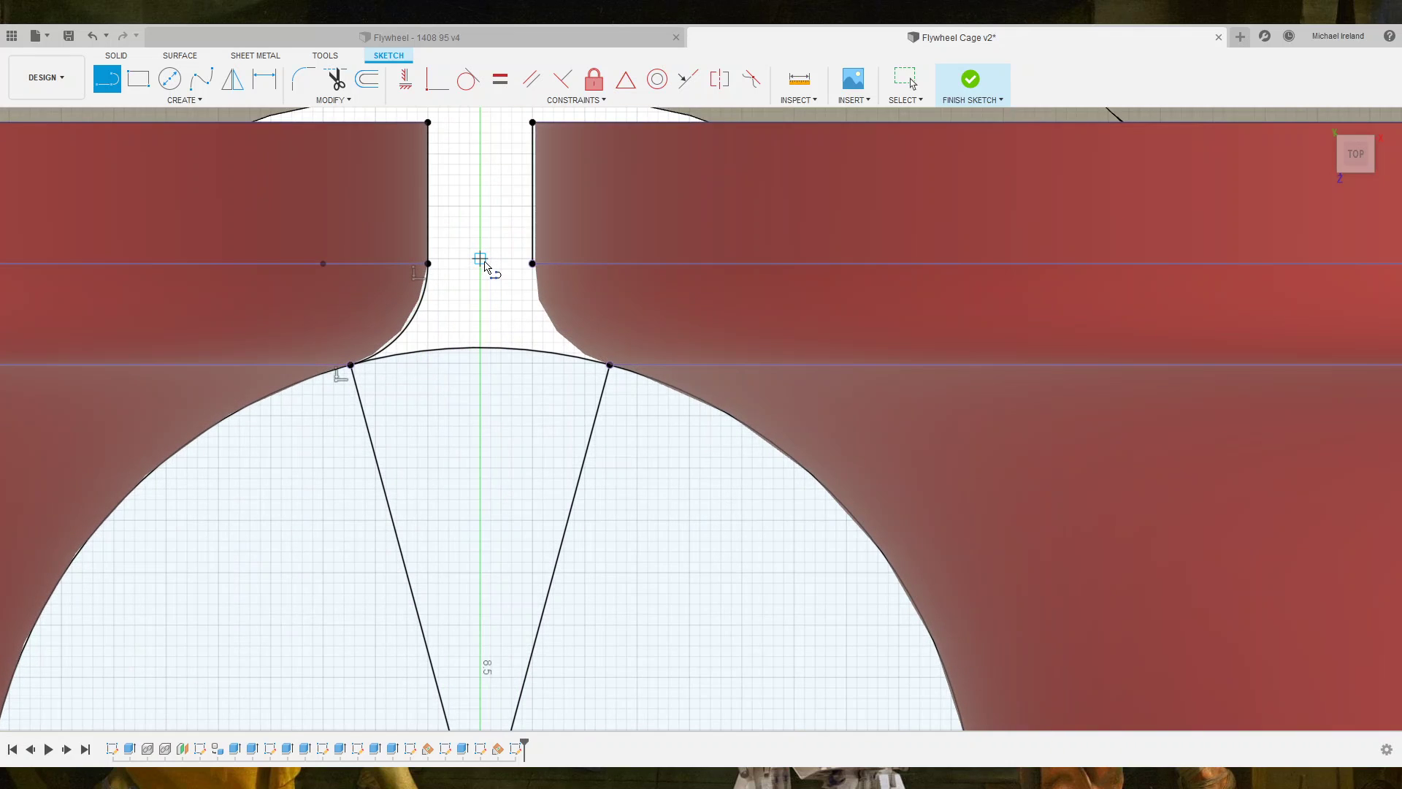
{"action": "scroll", "coordinate": [486, 263], "scroll_direction": "up", "scroll_amount": 1}
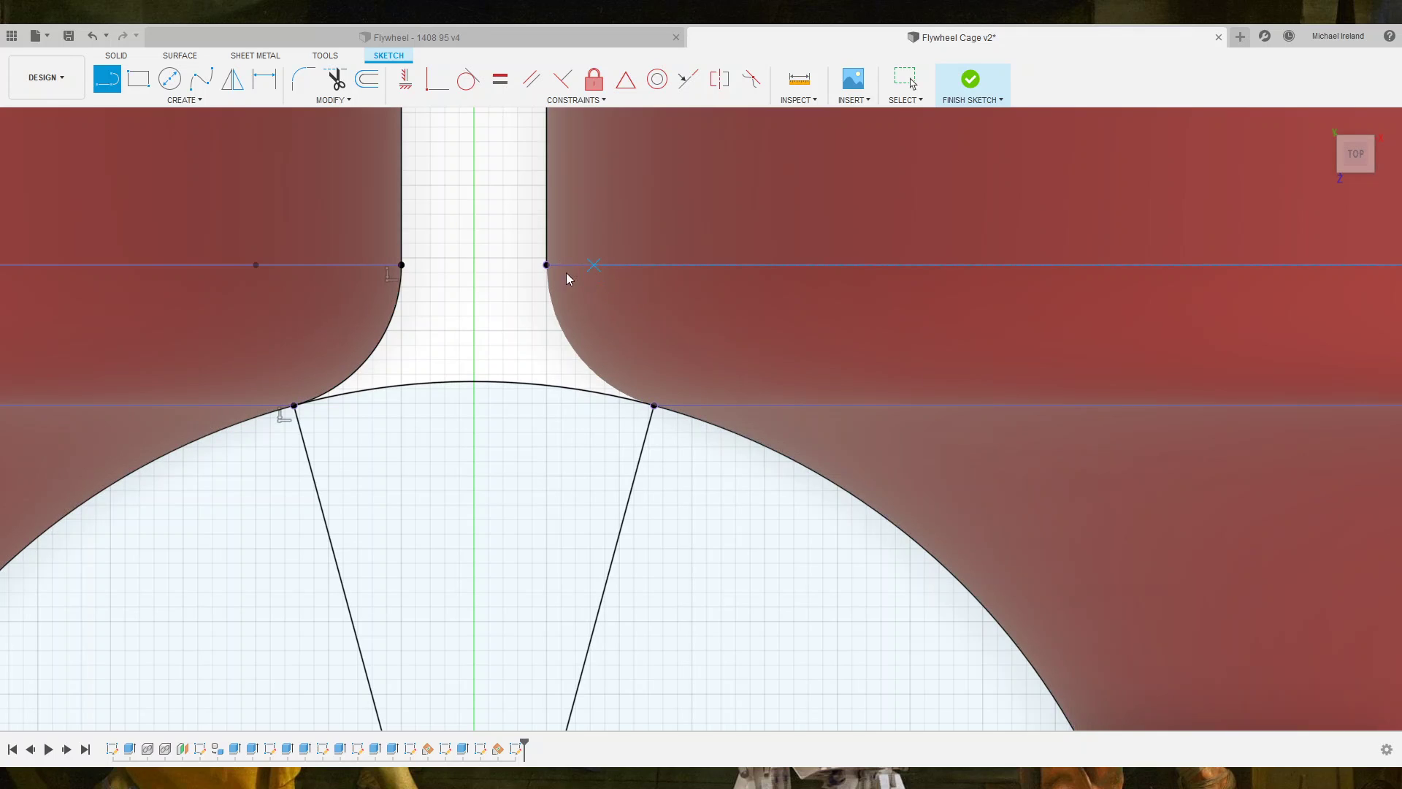
{"action": "key", "text": "Escape"}
{"action": "left_click", "coordinate": [691, 265]}
{"action": "left_click", "coordinate": [546, 264]}
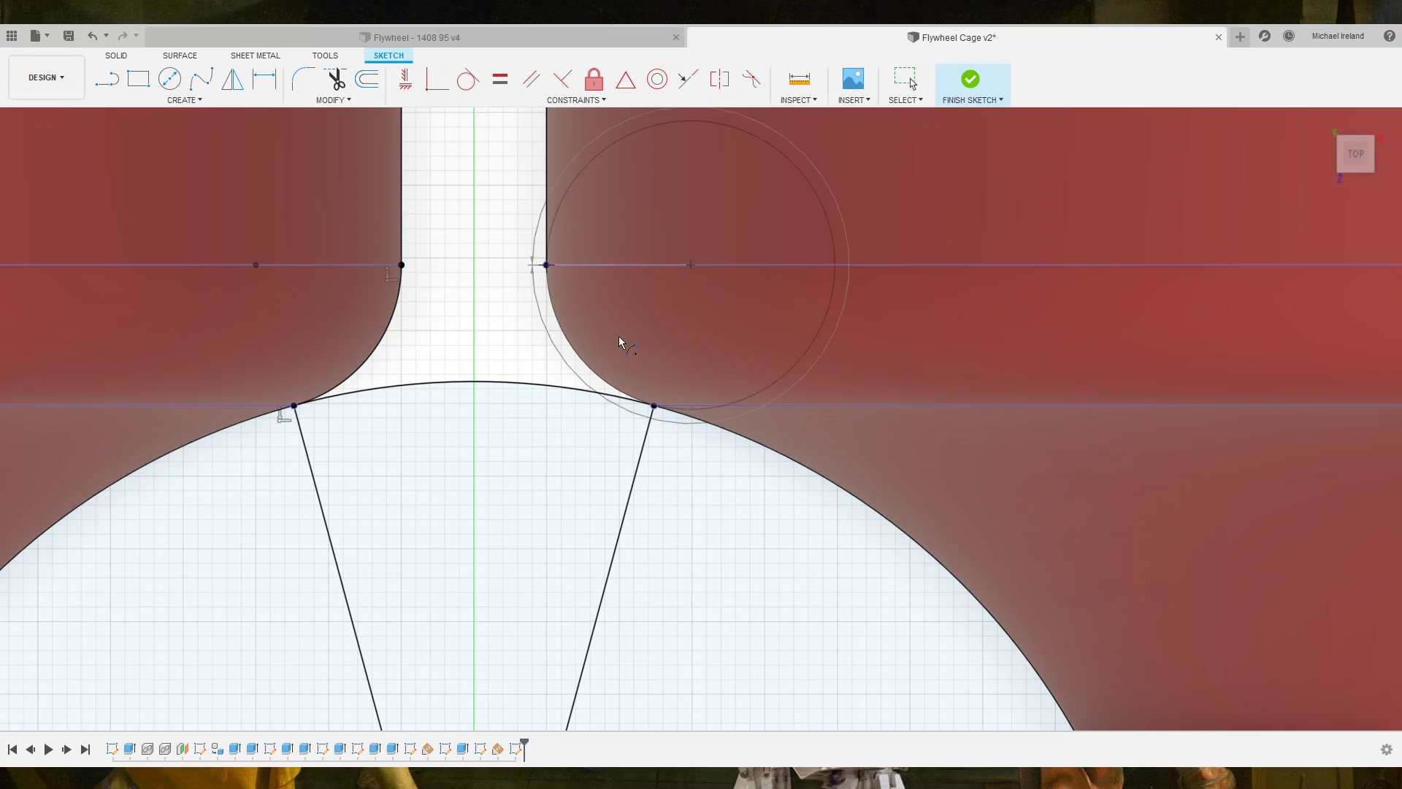
{"action": "left_click", "coordinate": [654, 404]}
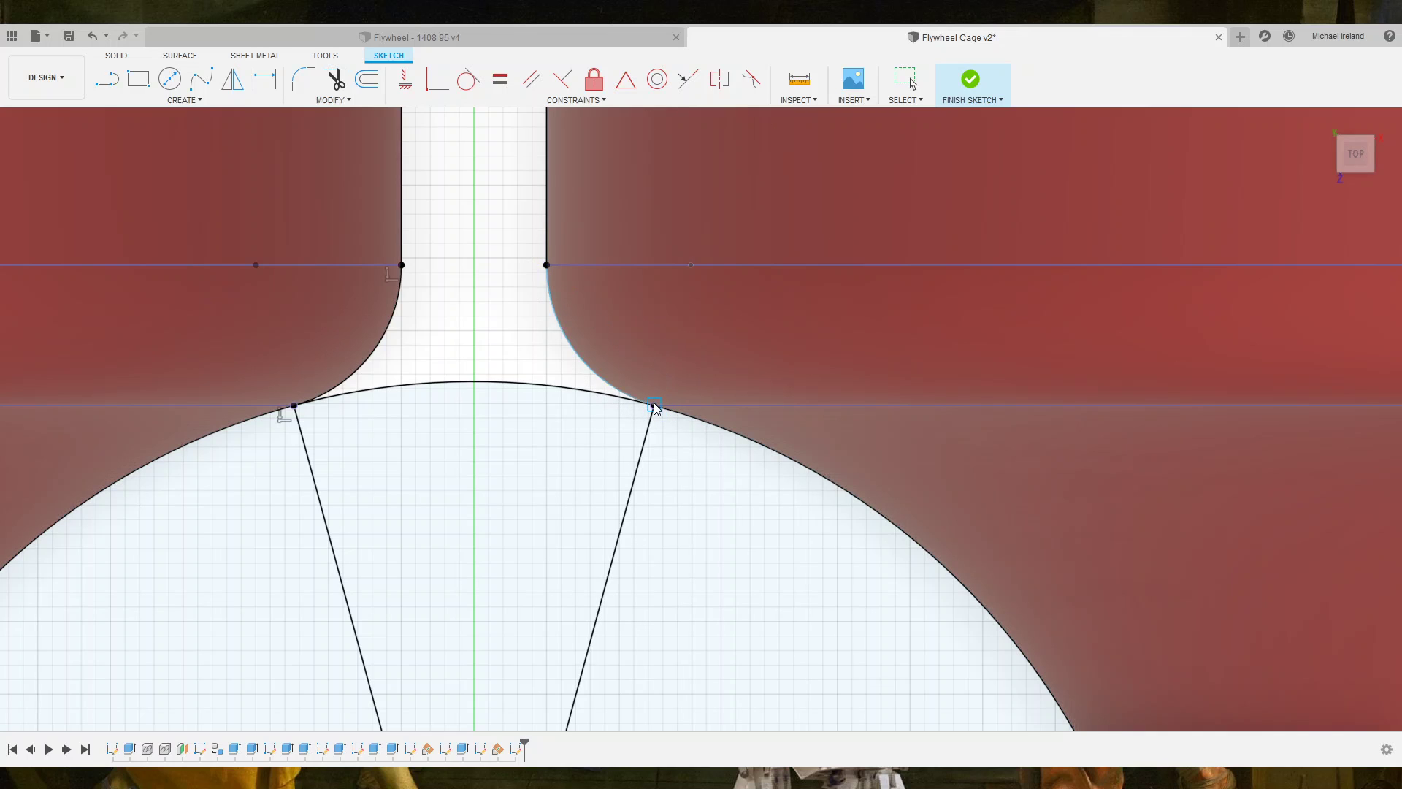
{"action": "key", "text": "Escape"}
Make the upper-right arc's end coincident with the crossing line's endpoint.
{"action": "scroll", "coordinate": [654, 406], "scroll_direction": "up", "scroll_amount": 3}
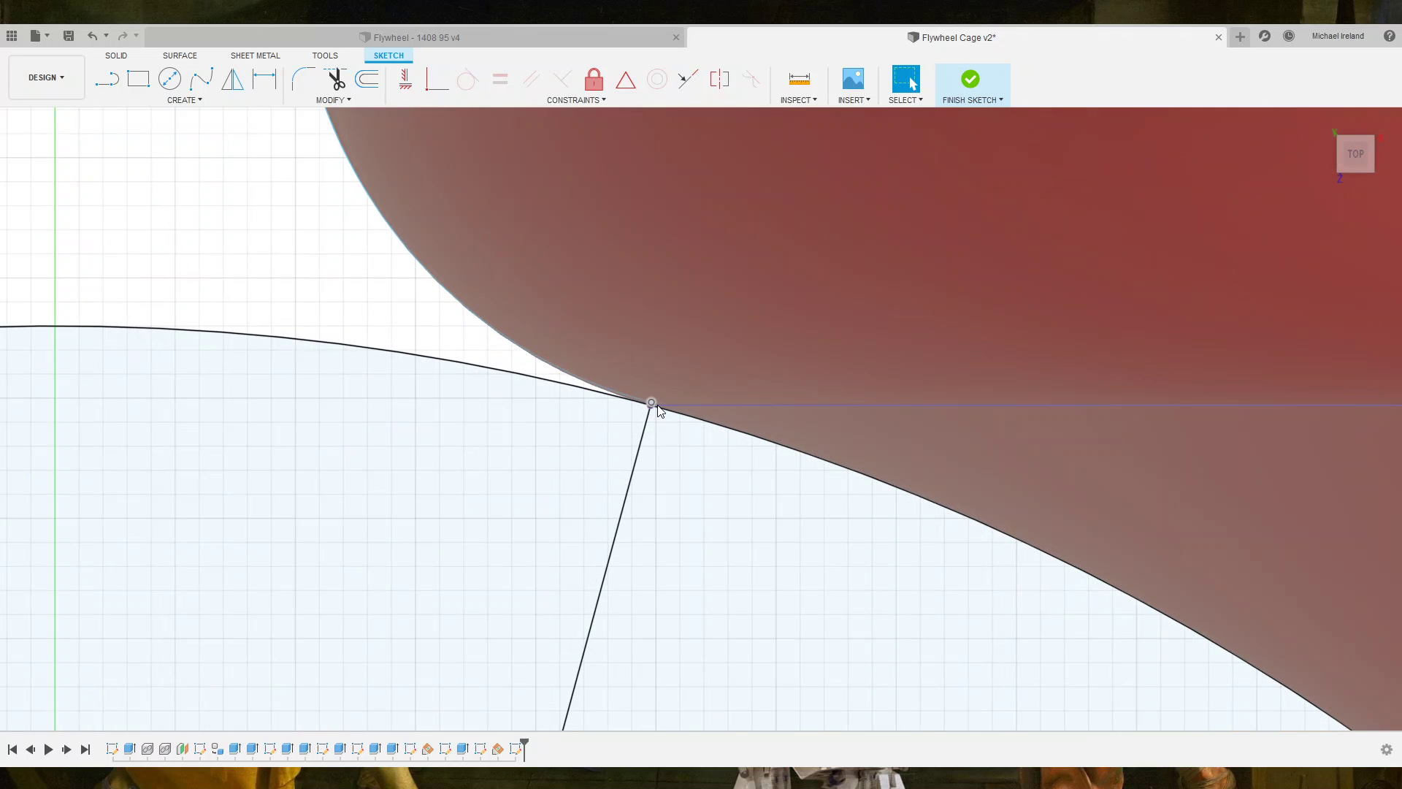
{"action": "scroll", "coordinate": [654, 406], "scroll_direction": "up", "scroll_amount": 2}
{"action": "scroll", "coordinate": [654, 406], "scroll_direction": "up", "scroll_amount": 2}
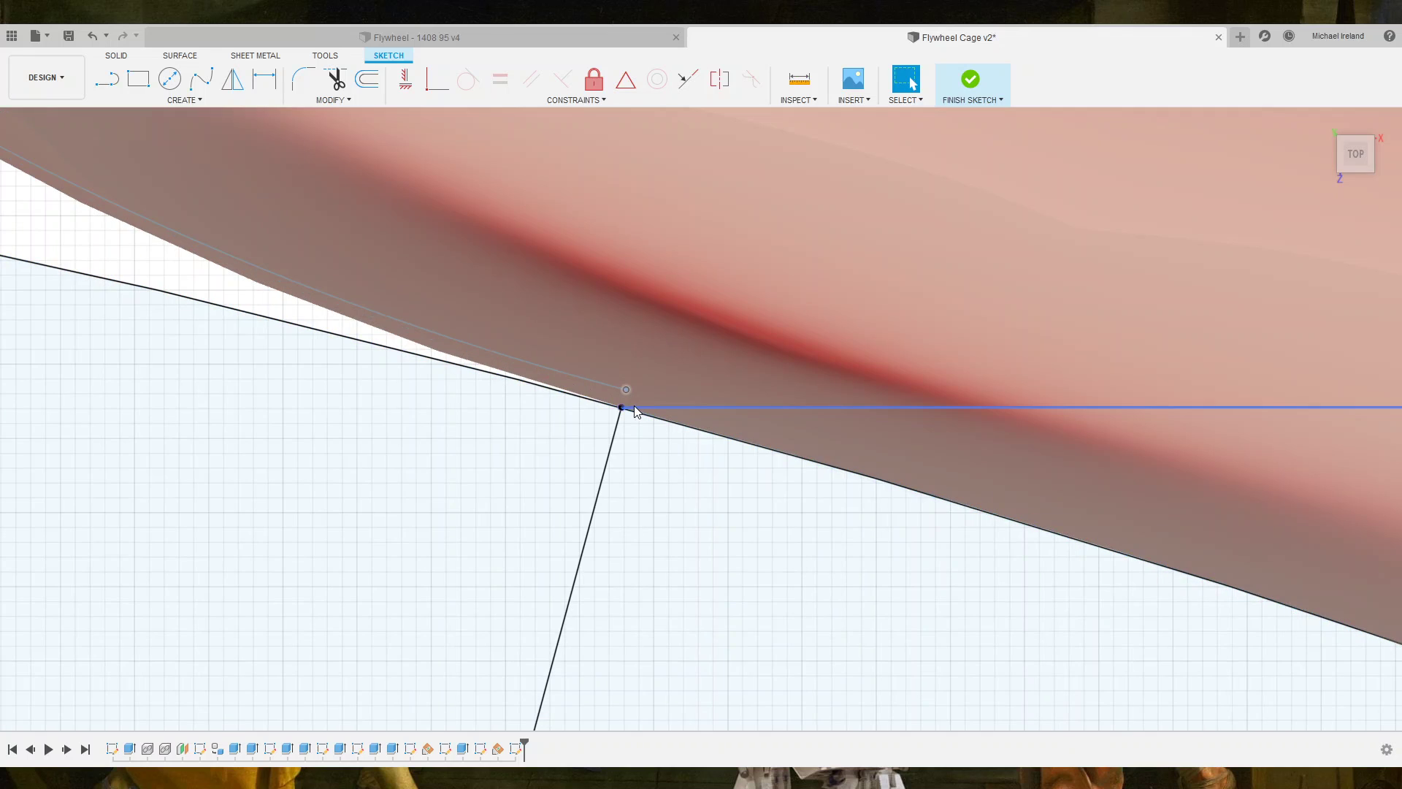
{"action": "left_click", "coordinate": [621, 407]}
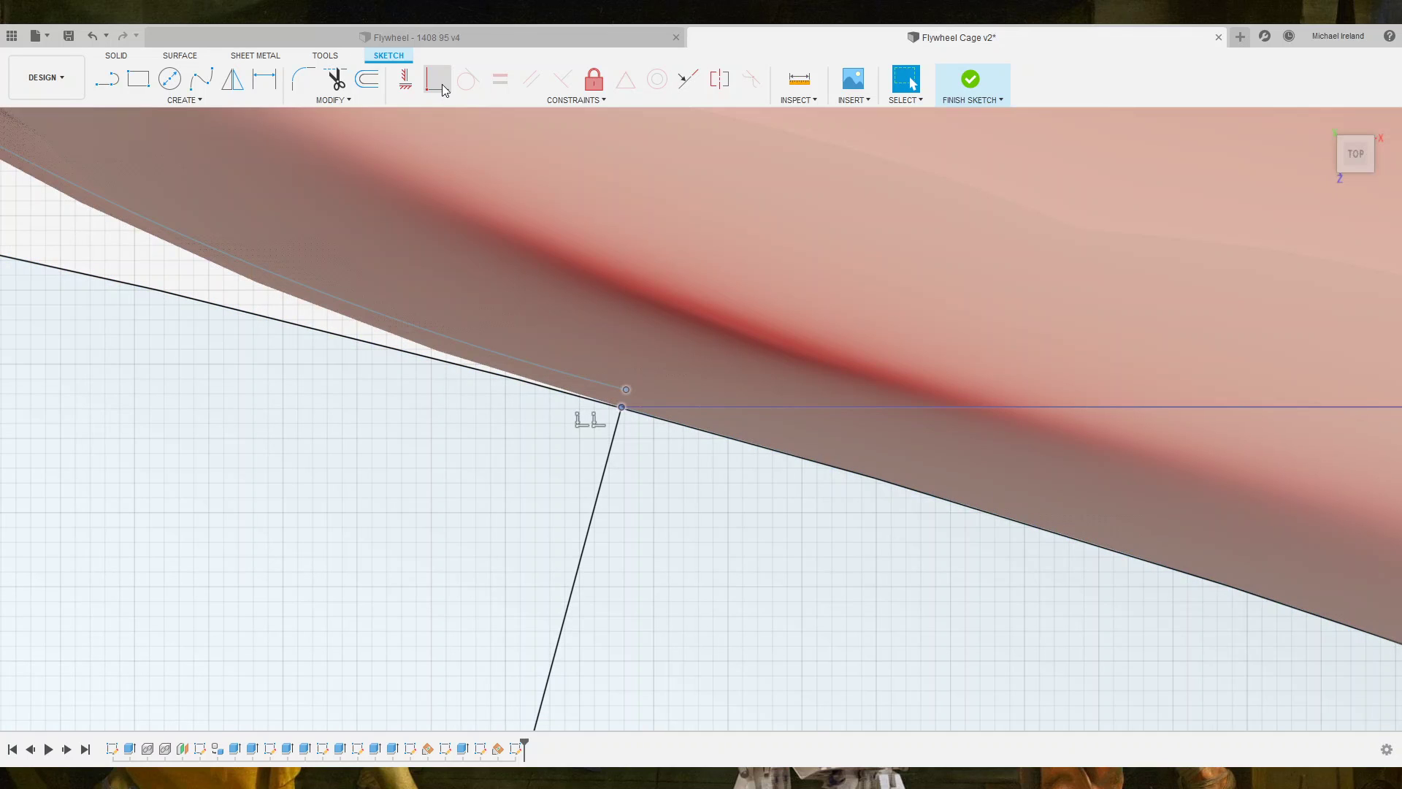
{"action": "left_click", "coordinate": [620, 413]}
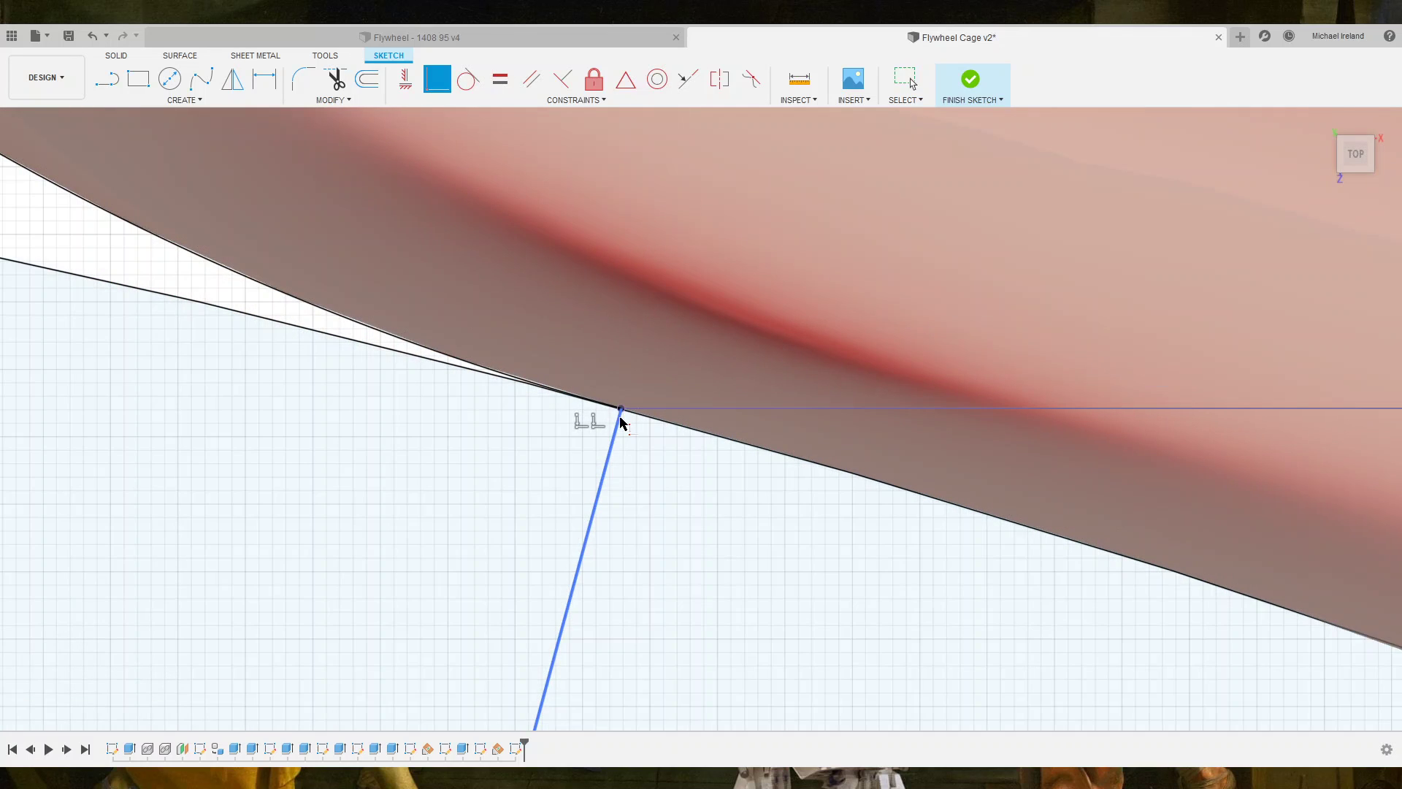
{"action": "scroll", "coordinate": [626, 425], "scroll_direction": "down", "scroll_amount": 2}
{"action": "scroll", "coordinate": [628, 426], "scroll_direction": "down", "scroll_amount": 3}
{"action": "scroll", "coordinate": [632, 425], "scroll_direction": "down", "scroll_amount": 3}
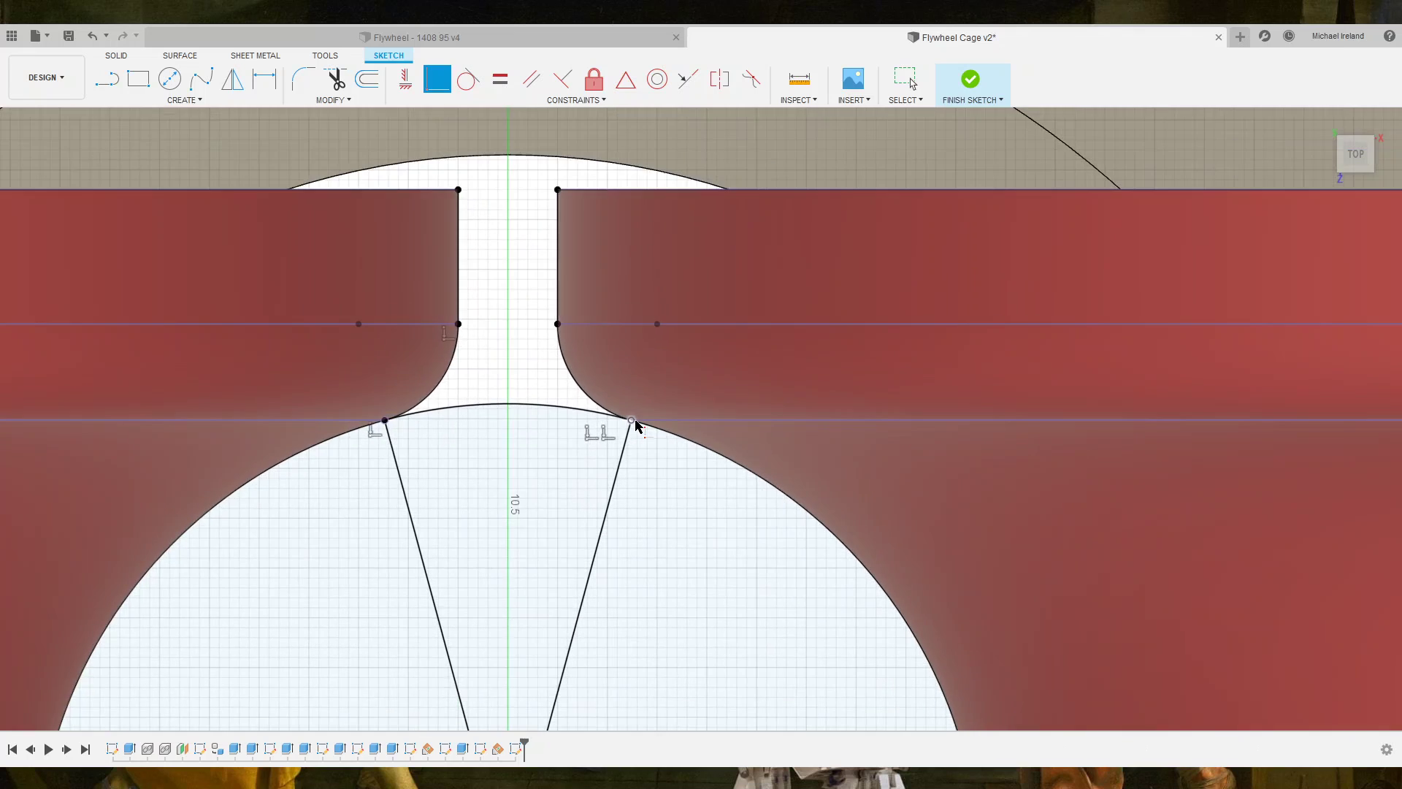
{"action": "scroll", "coordinate": [637, 425], "scroll_direction": "down", "scroll_amount": 3}
{"action": "key", "text": "Escape"}
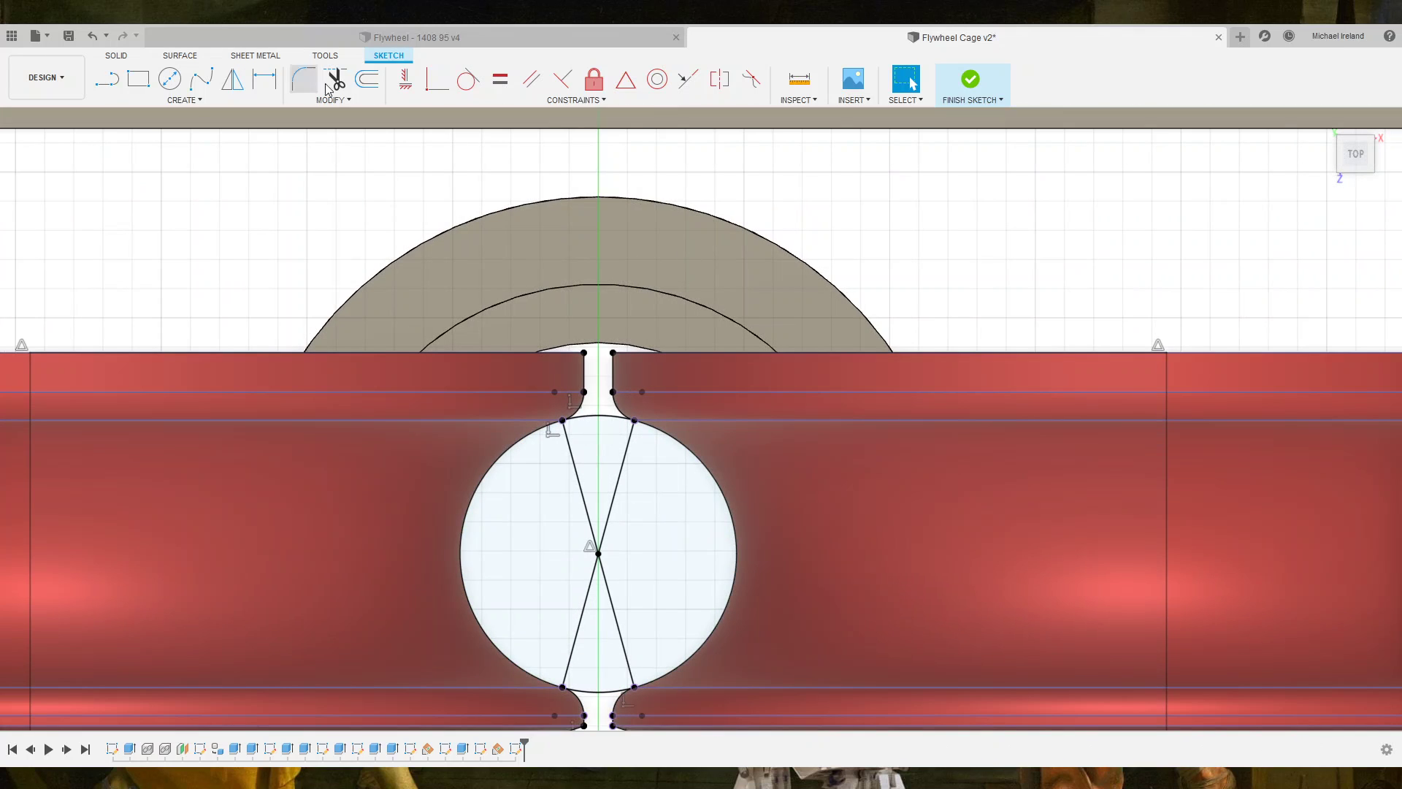
Draw lines from the bore centre to the lower-left and upper-right diagonal endpoints.
{"action": "left_click", "coordinate": [378, 94]}
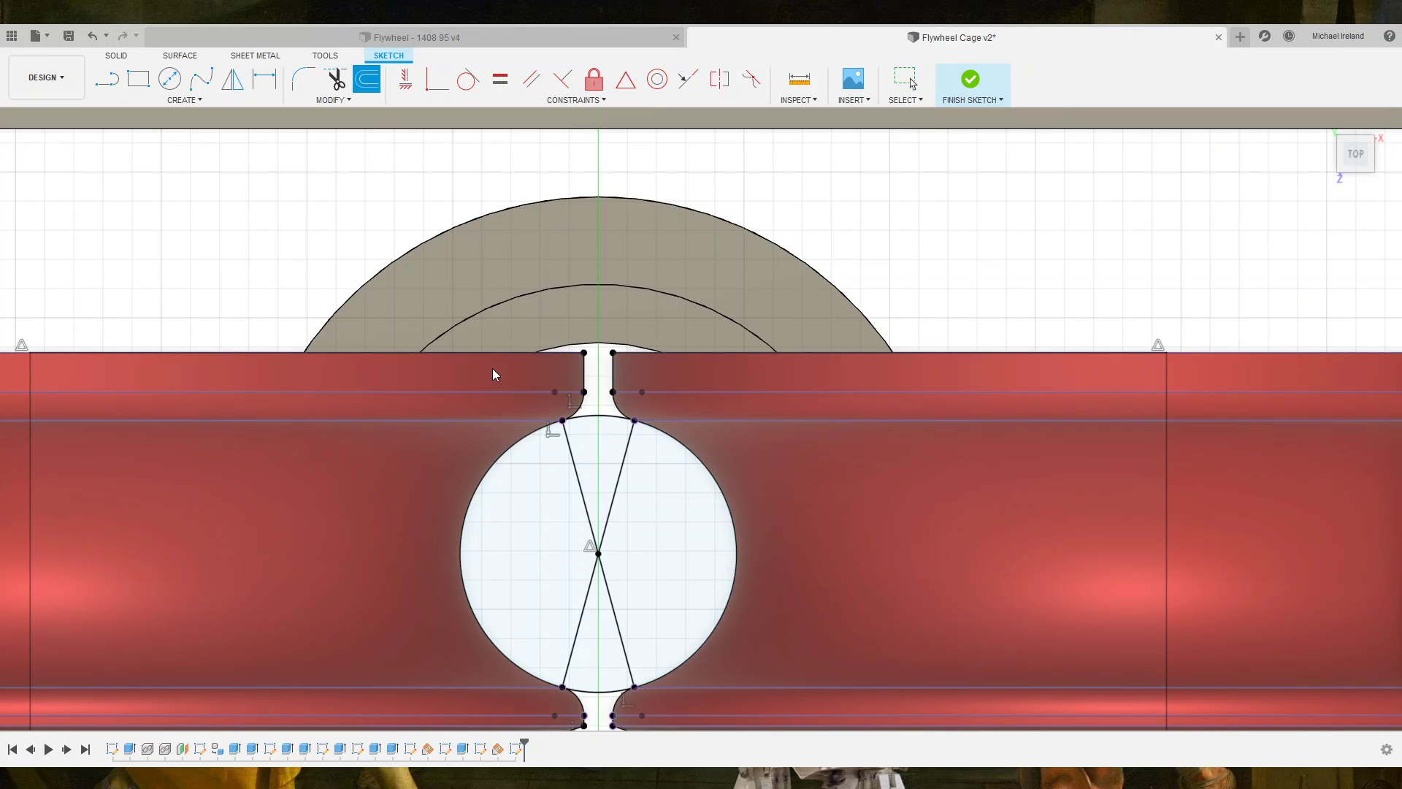
{"action": "left_click", "coordinate": [584, 387]}
{"action": "key", "text": "Escape"}
{"action": "left_click", "coordinate": [591, 582]}
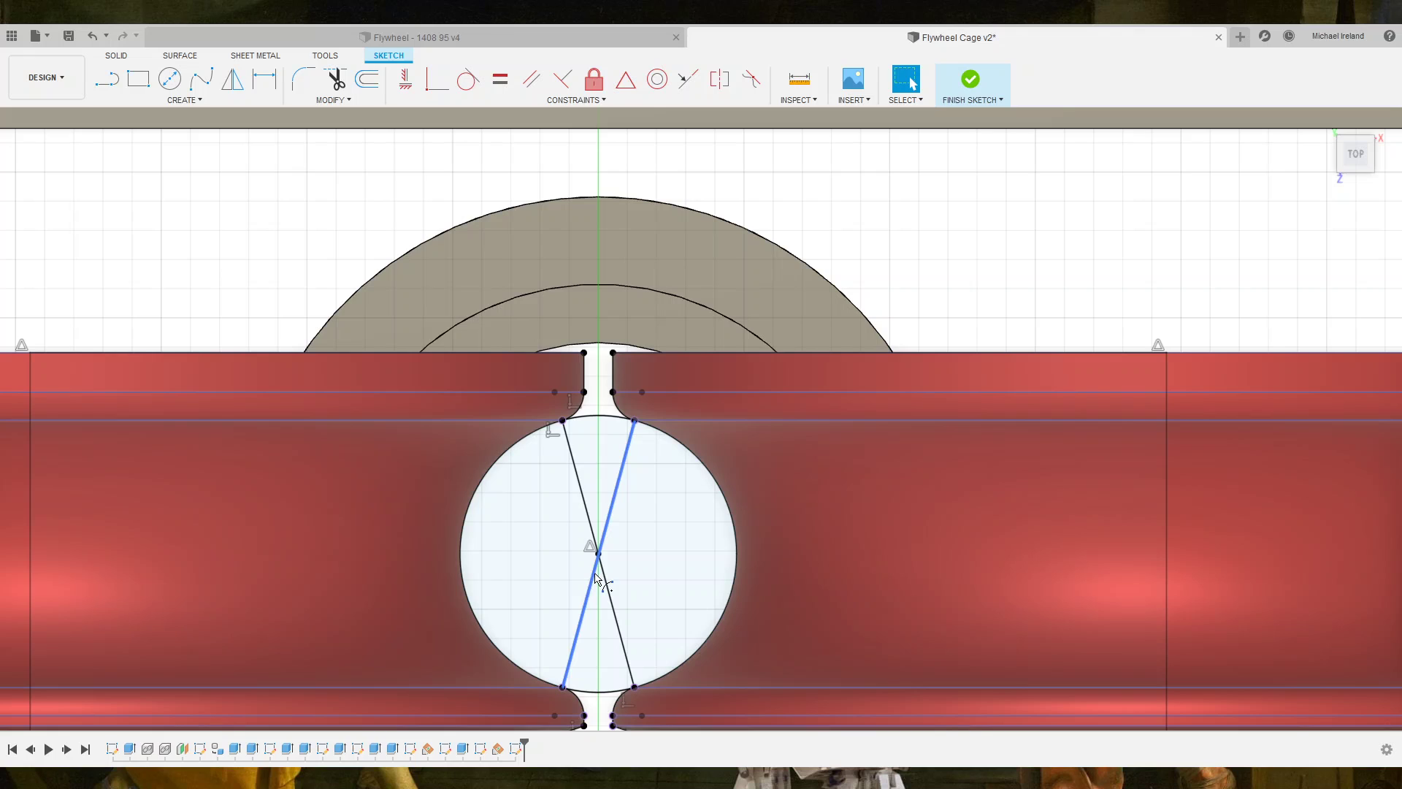
{"action": "key", "text": "l"}
{"action": "left_click", "coordinate": [598, 553]}
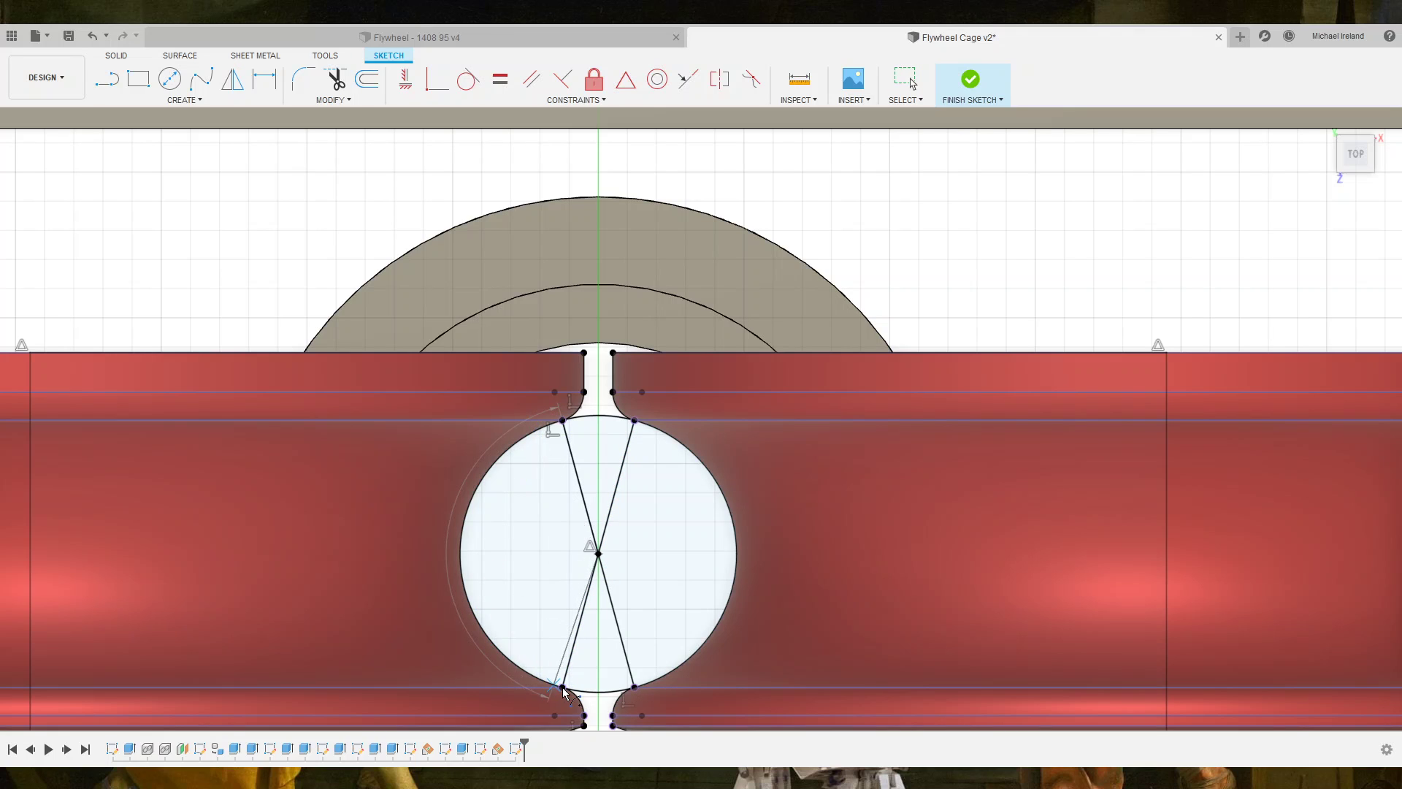
{"action": "left_click", "coordinate": [563, 687]}
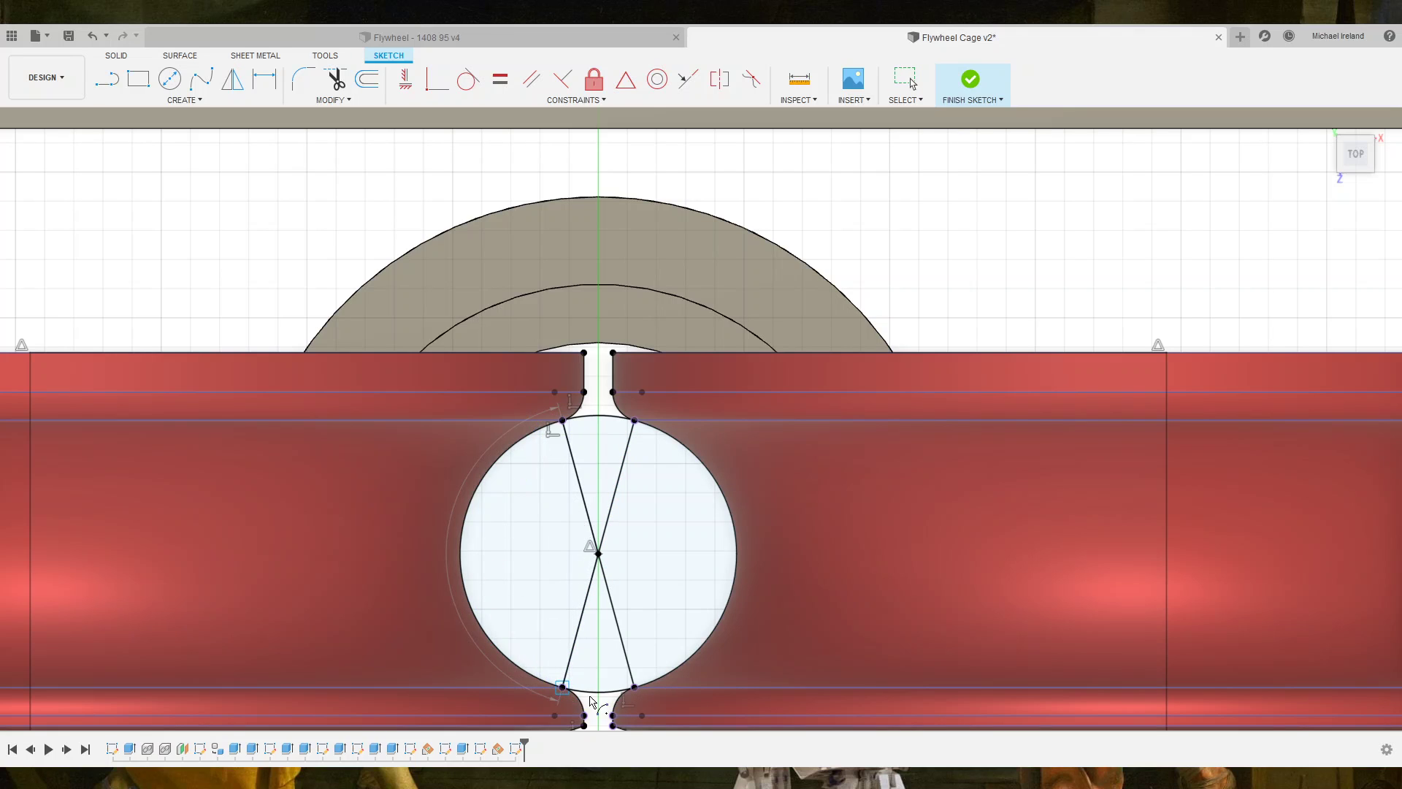
{"action": "left_click", "coordinate": [598, 554]}
{"action": "key", "text": "Escape"}
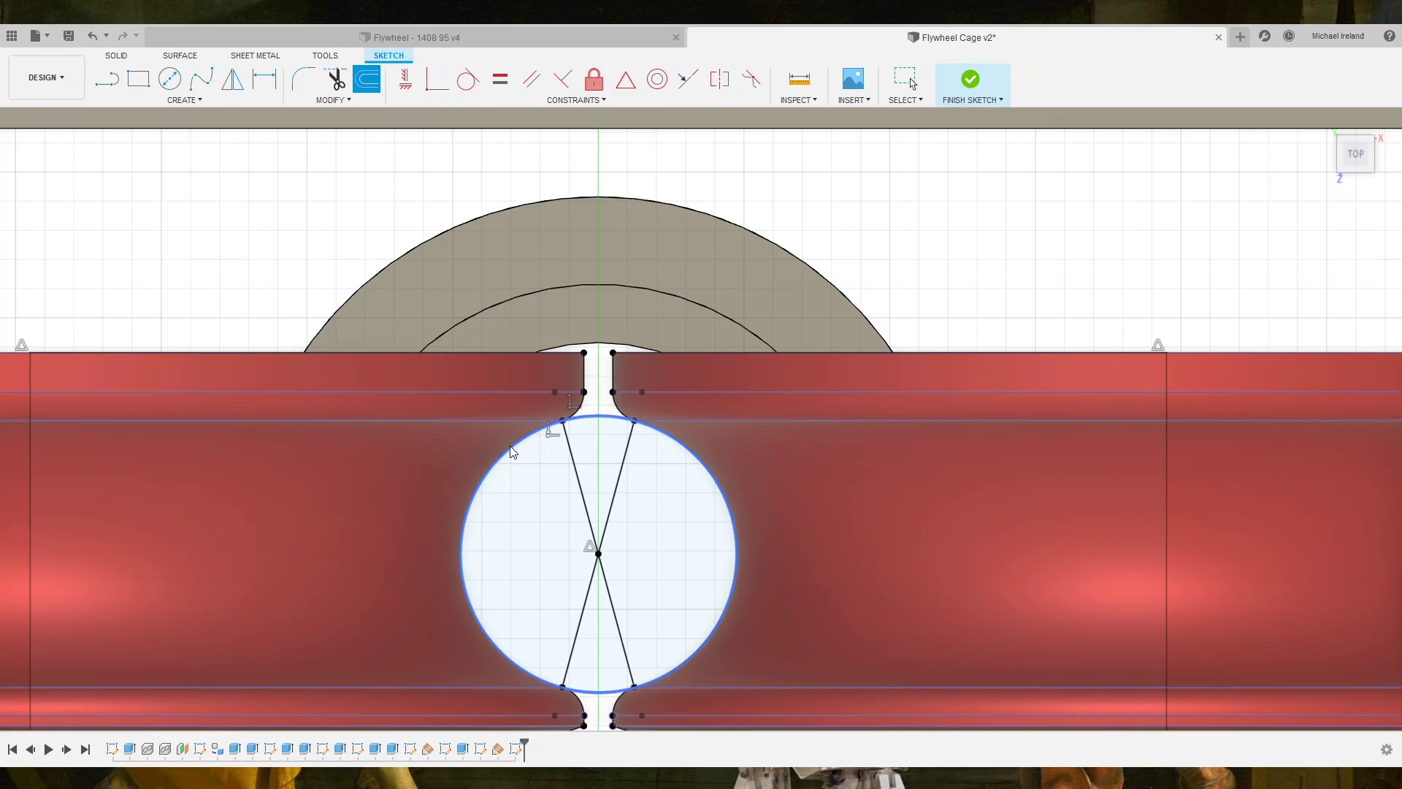
Offset the left profile chain: bore arc, fillets, angled line, and top, bottom and left edges.
{"action": "left_click", "coordinate": [577, 414]}
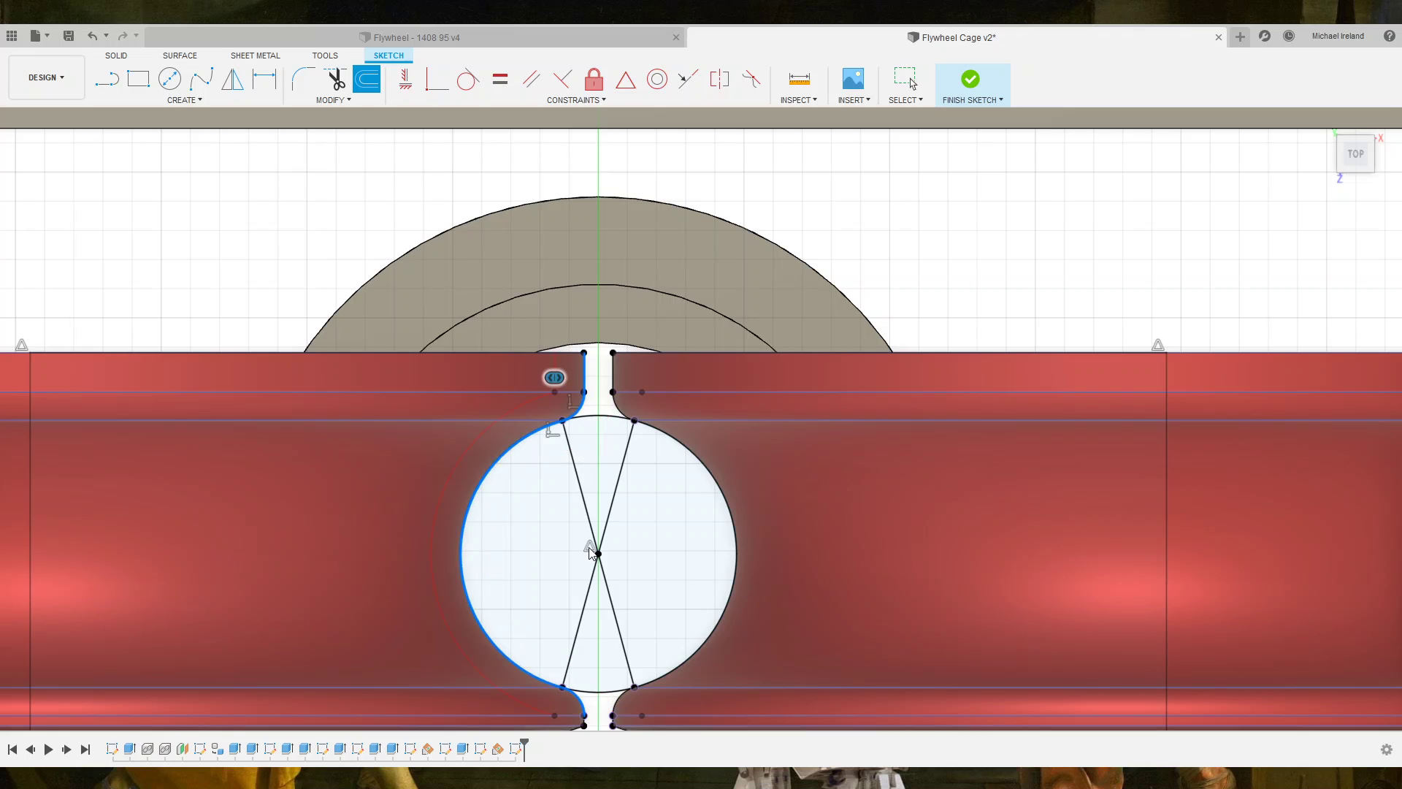
{"action": "middle_click_drag", "start_coordinate": [589, 385], "coordinate": [589, 241]}
{"action": "scroll", "coordinate": [598, 611], "scroll_direction": "up", "scroll_amount": 3}
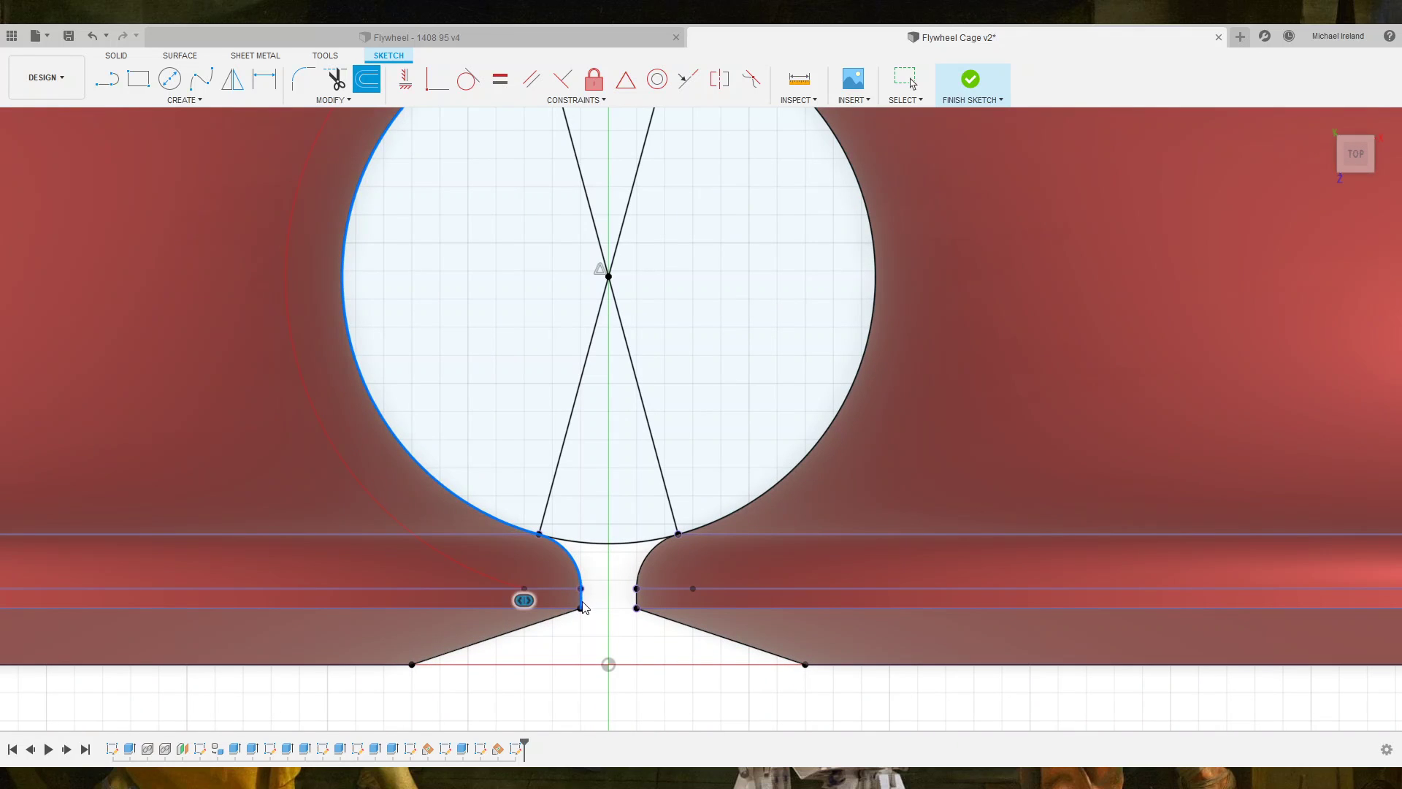
{"action": "scroll", "coordinate": [584, 607], "scroll_direction": "down", "scroll_amount": 3}
{"action": "left_click", "coordinate": [540, 619]}
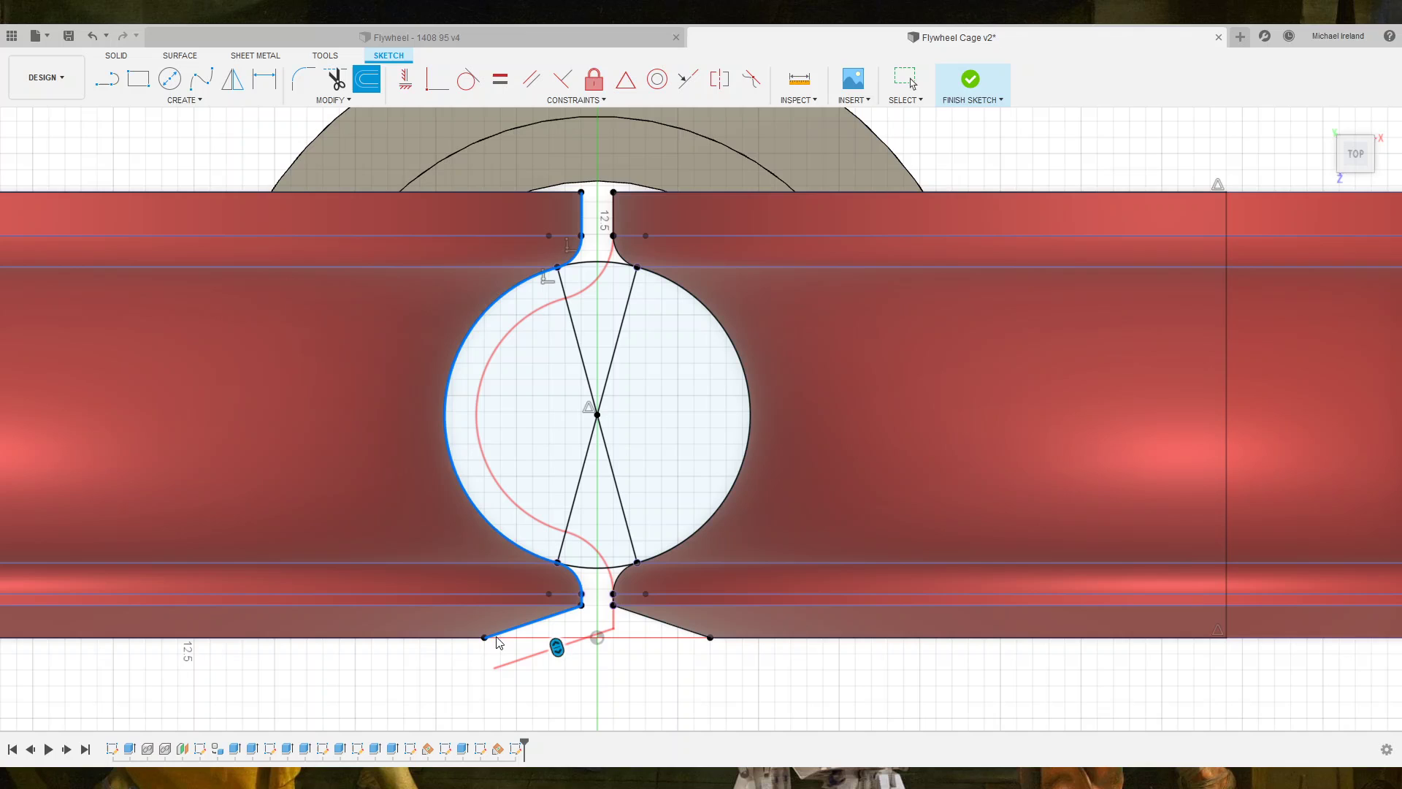
{"action": "left_click", "coordinate": [441, 638]}
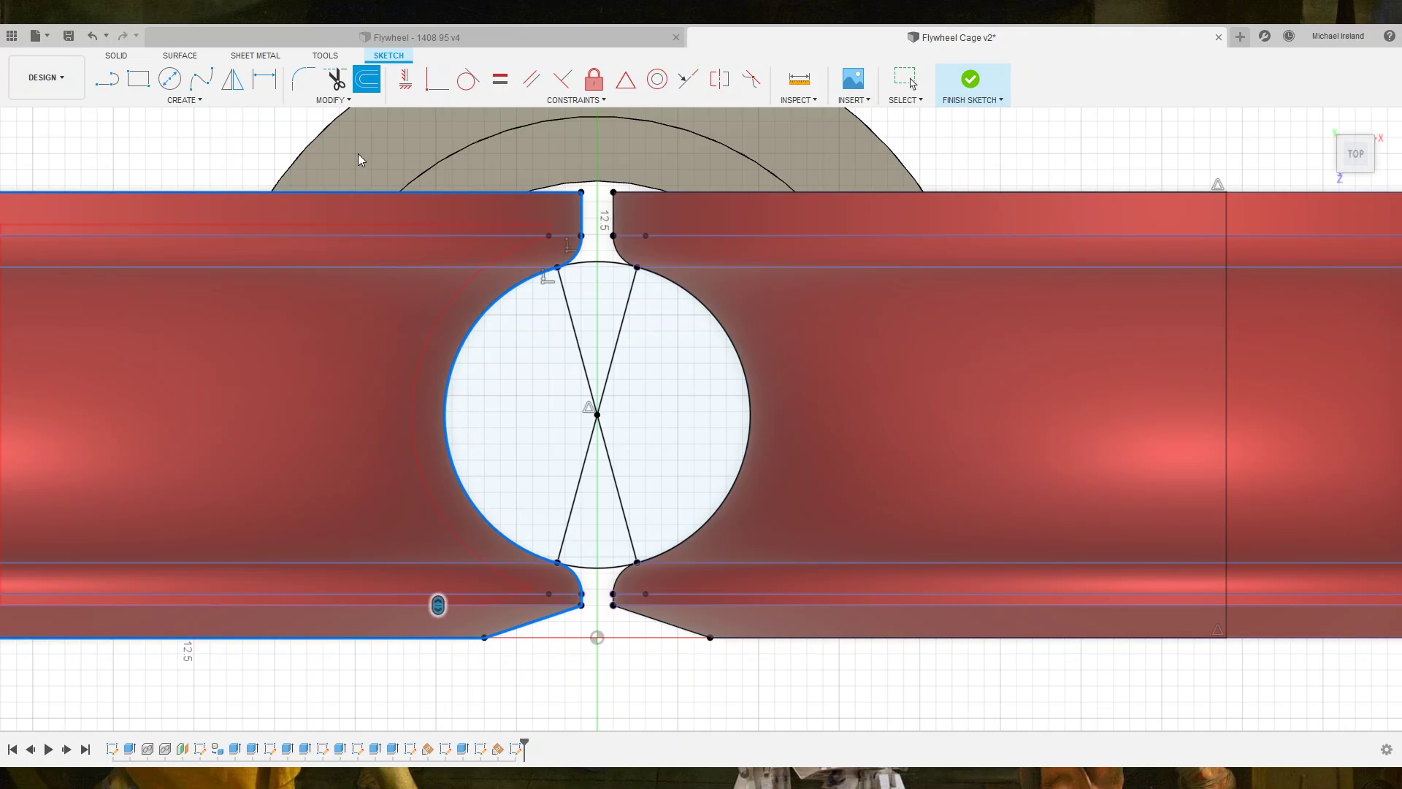
{"action": "left_click", "coordinate": [357, 191]}
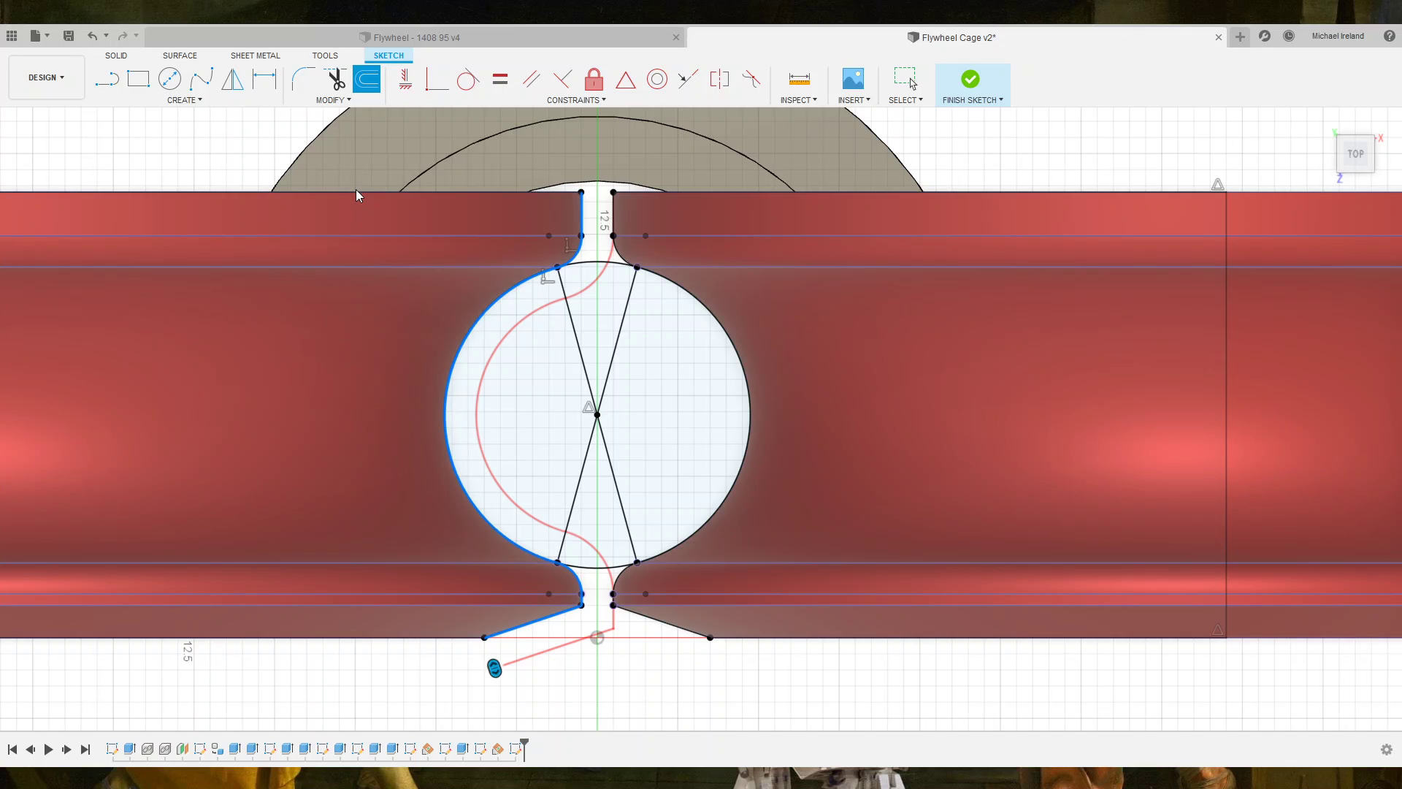
{"action": "left_click", "coordinate": [356, 190]}
{"action": "middle_click_drag", "start_coordinate": [310, 363], "coordinate": [689, 358]}
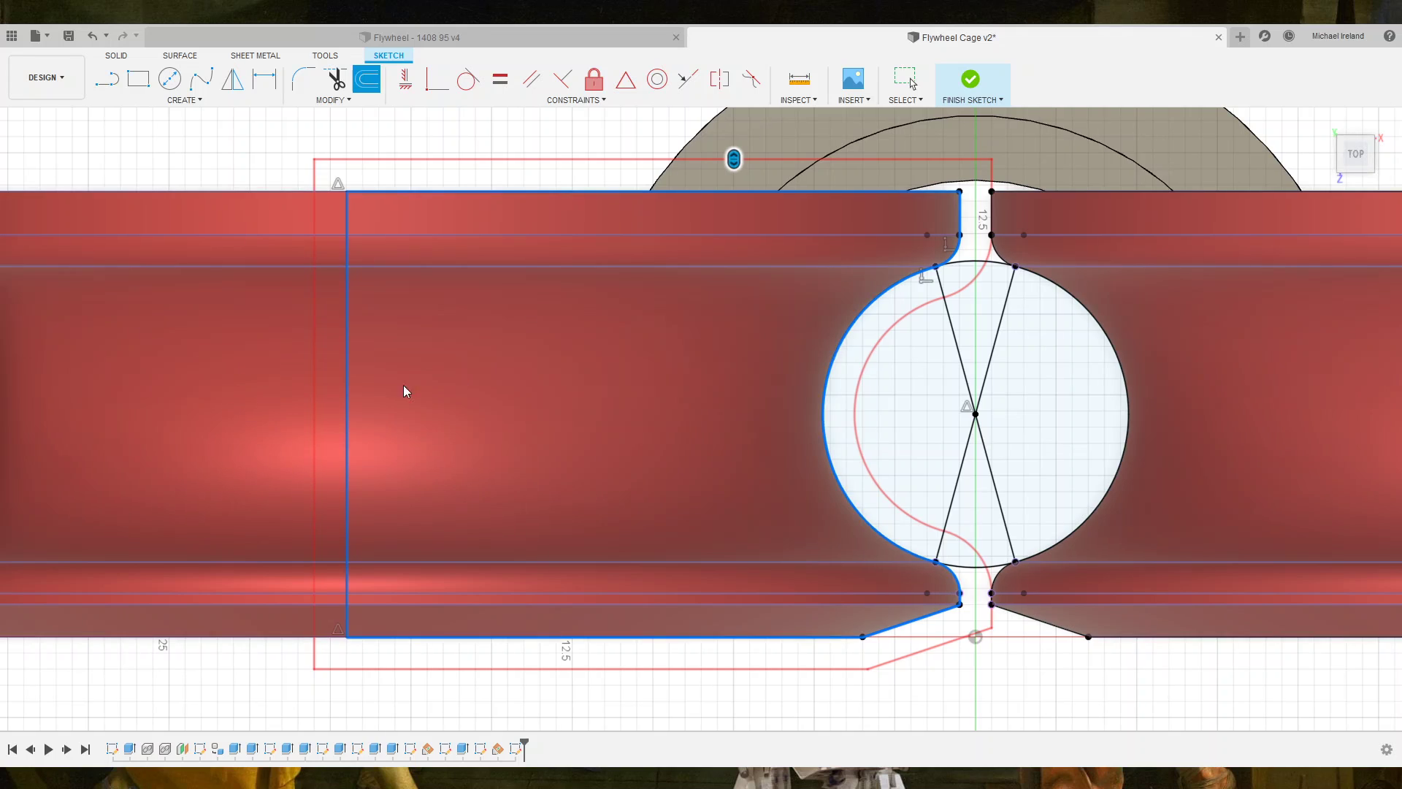
{"action": "left_click", "coordinate": [349, 377]}
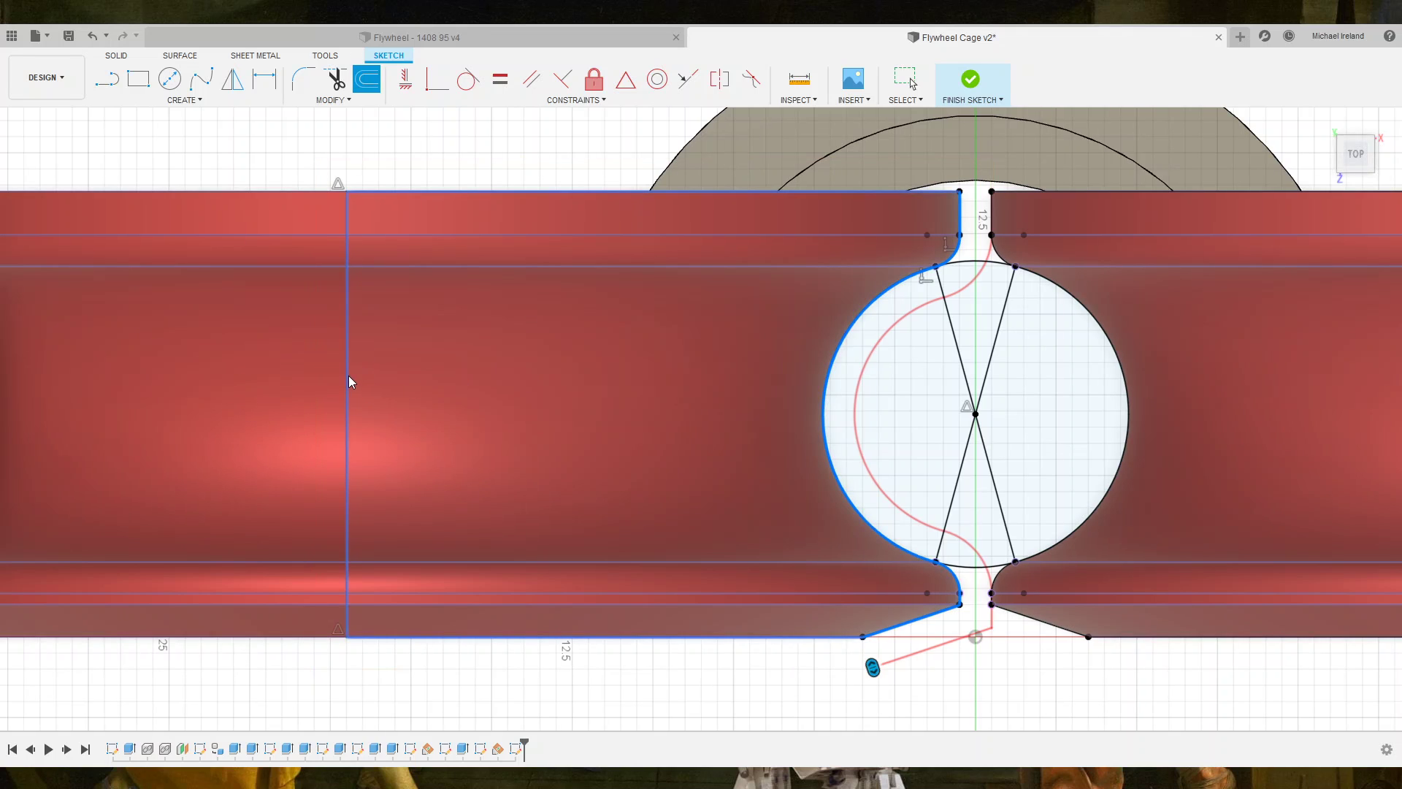
{"action": "left_click", "coordinate": [347, 379]}
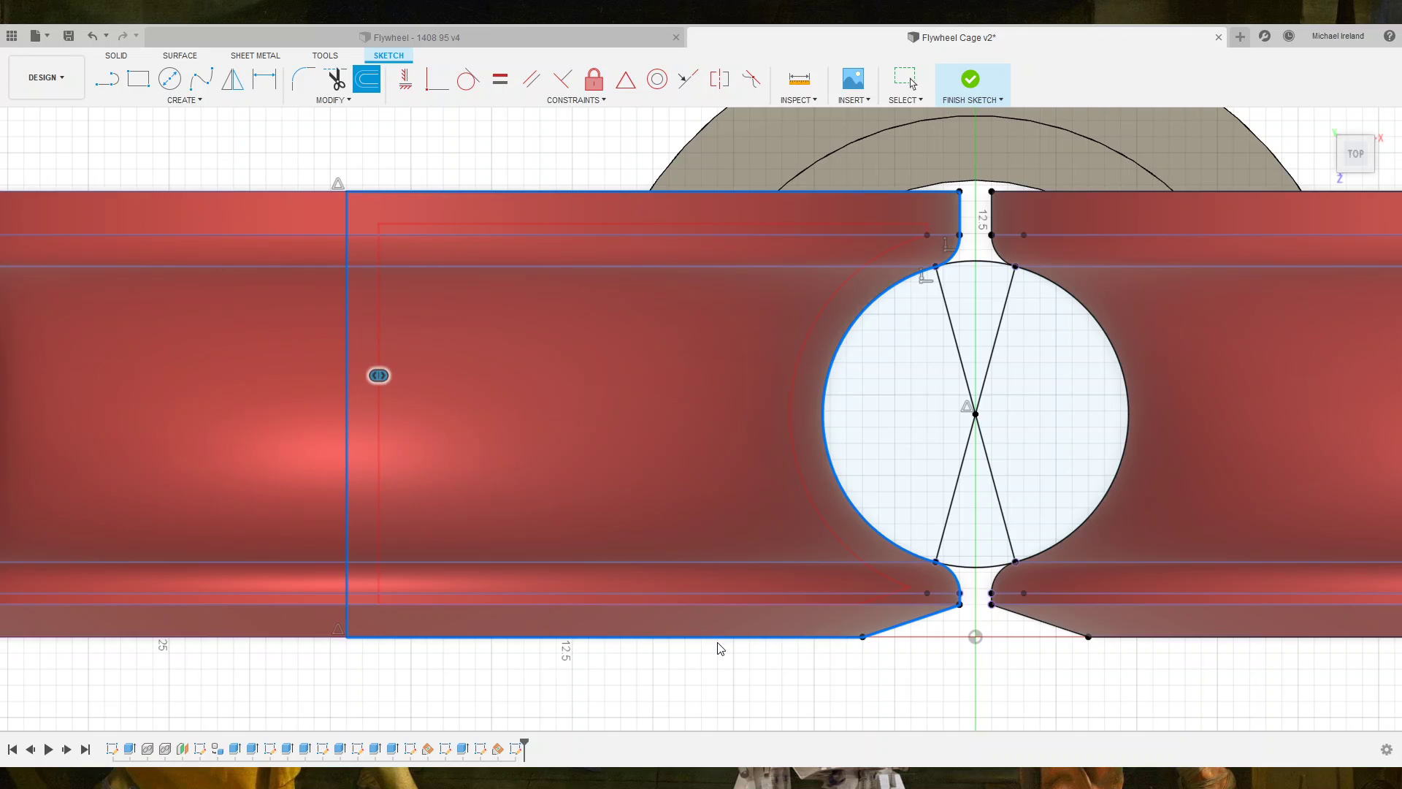
{"action": "scroll", "coordinate": [750, 604], "scroll_direction": "down", "scroll_amount": 3}
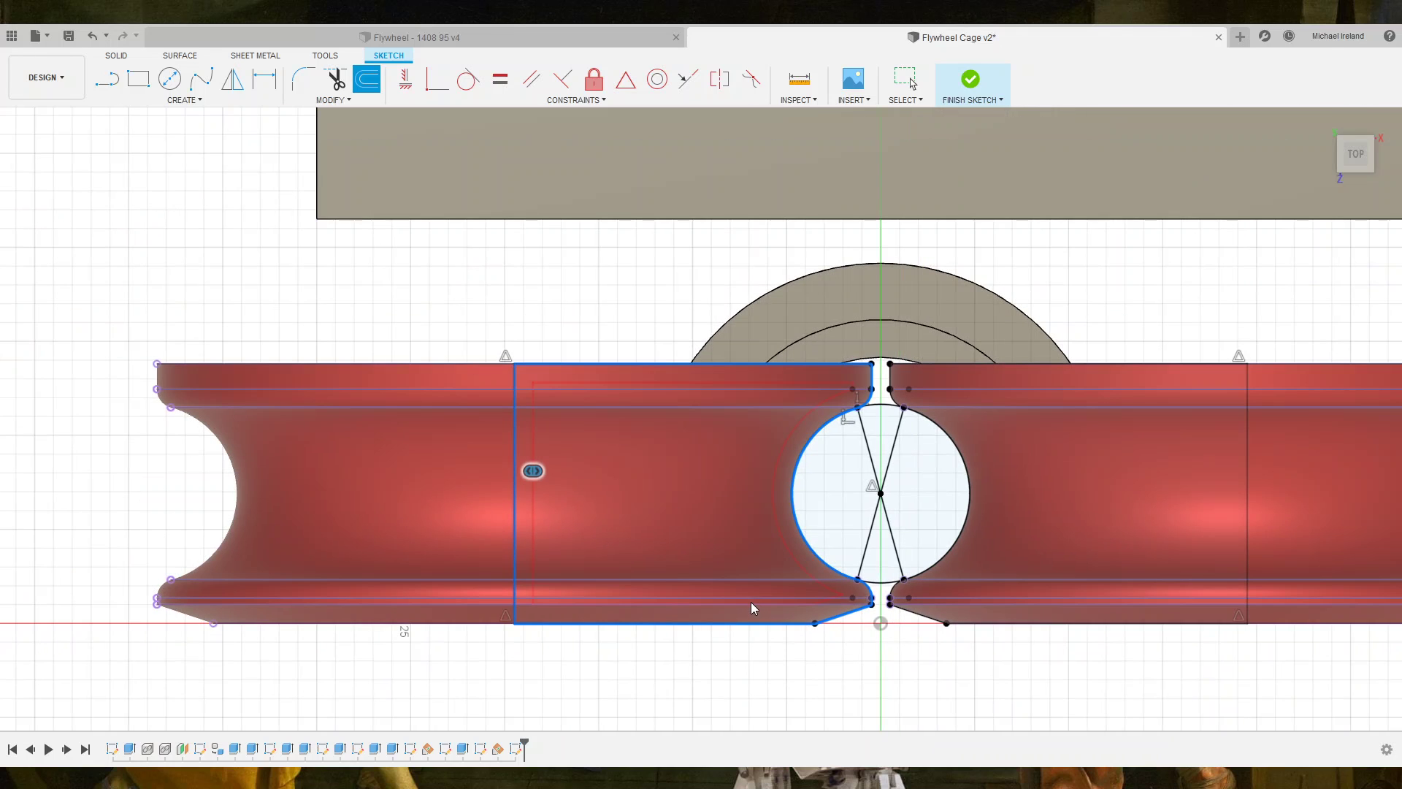
{"action": "scroll", "coordinate": [904, 500], "scroll_direction": "up", "scroll_amount": 2}
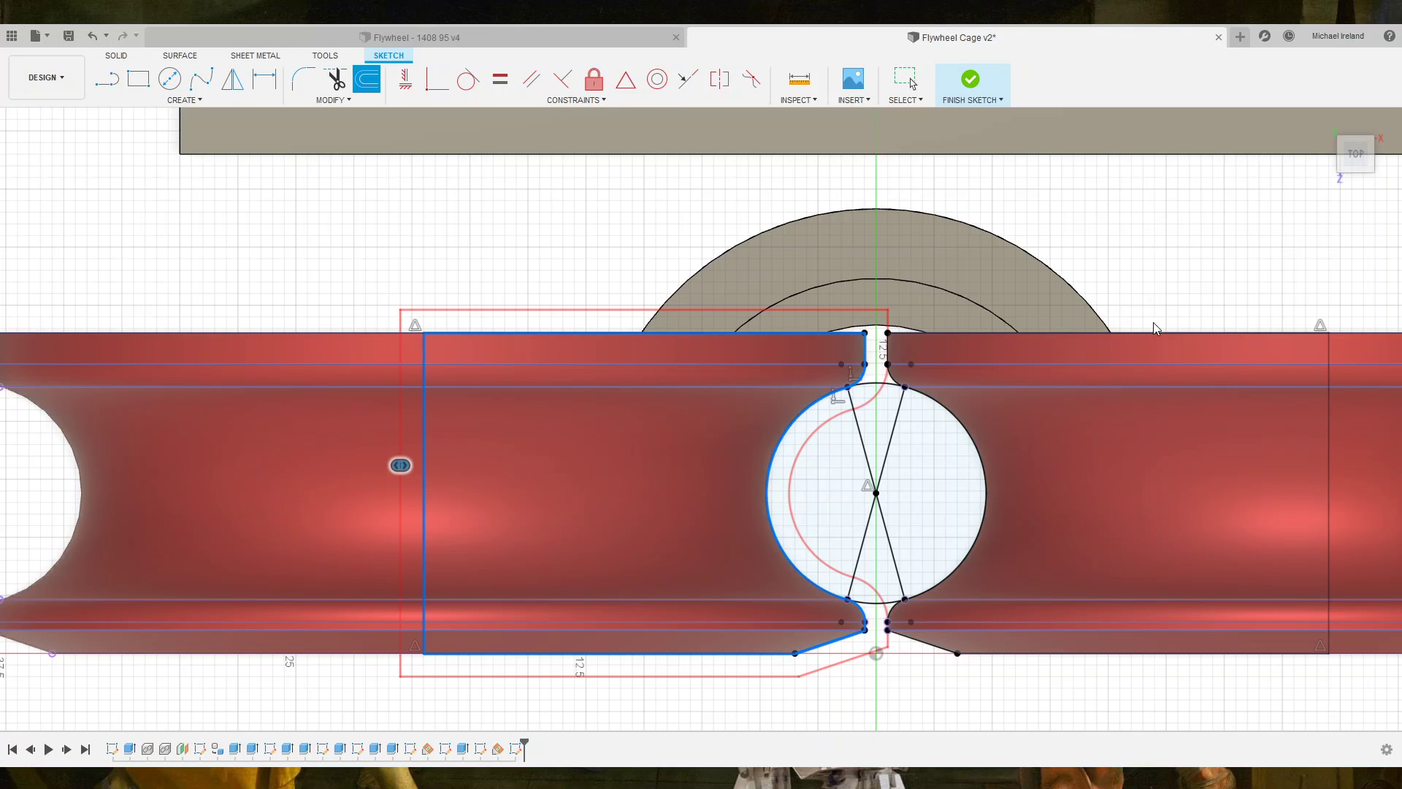
{"action": "key", "text": "Return"}
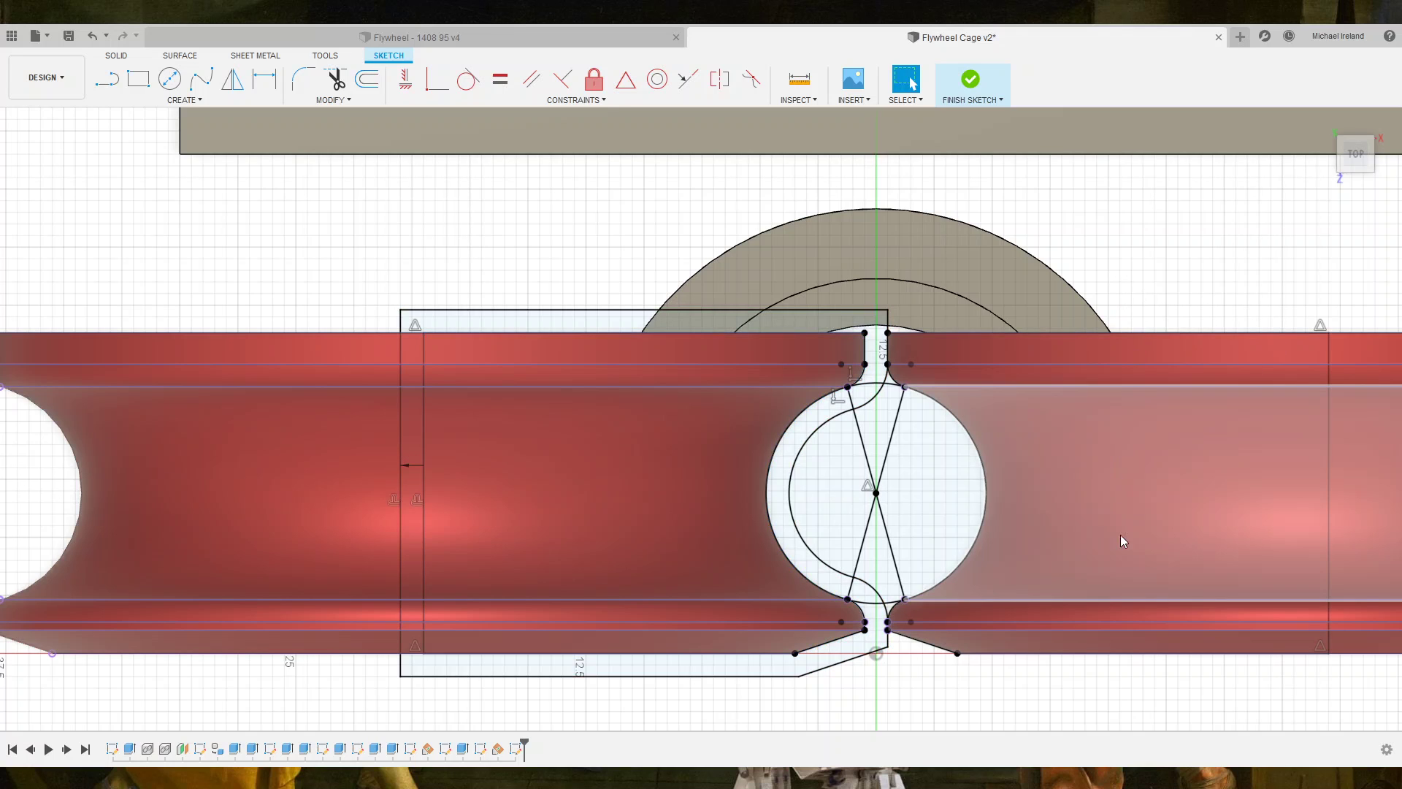
{"action": "middle_click_drag", "start_coordinate": [1120, 539], "coordinate": [907, 571]}
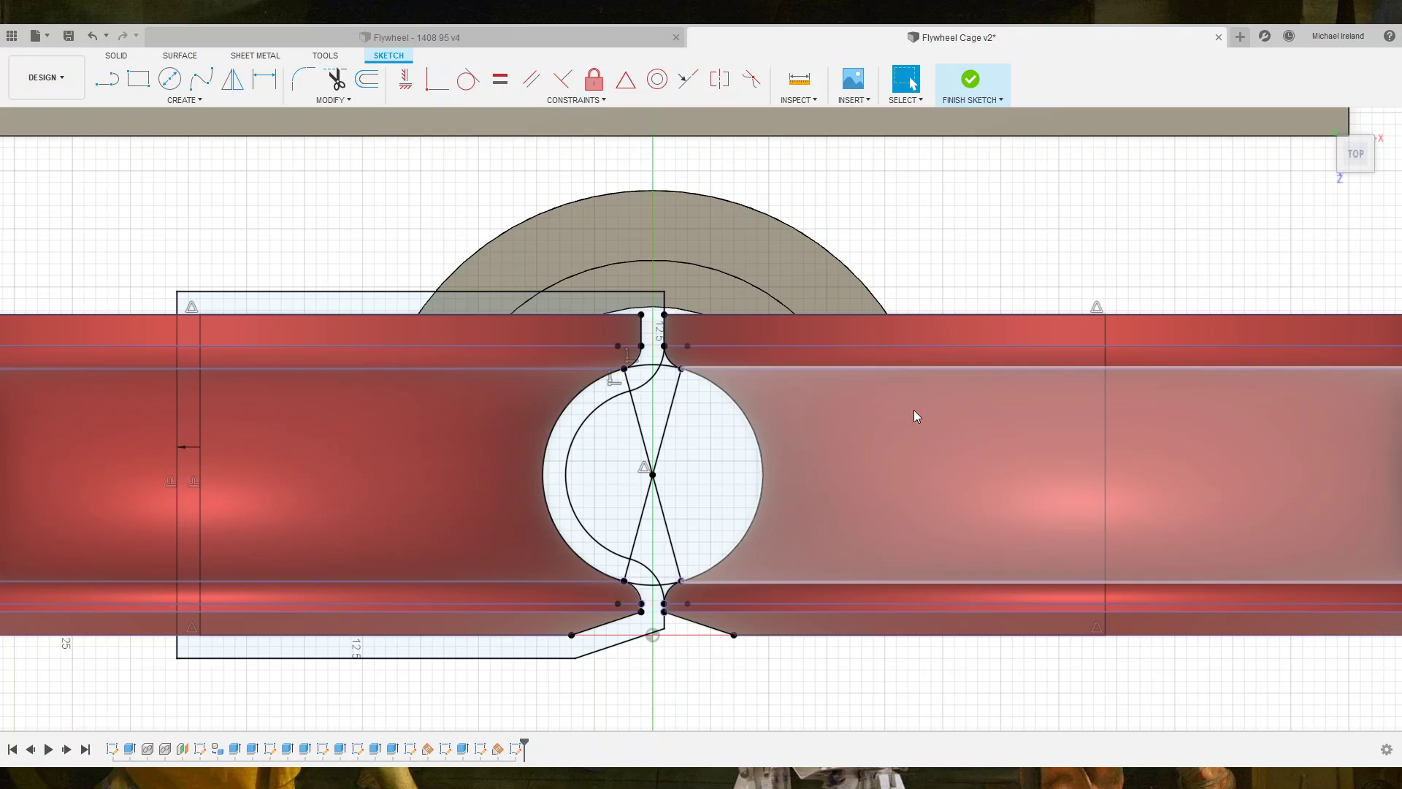
{"action": "middle_click_drag", "start_coordinate": [928, 458], "coordinate": [852, 454]}
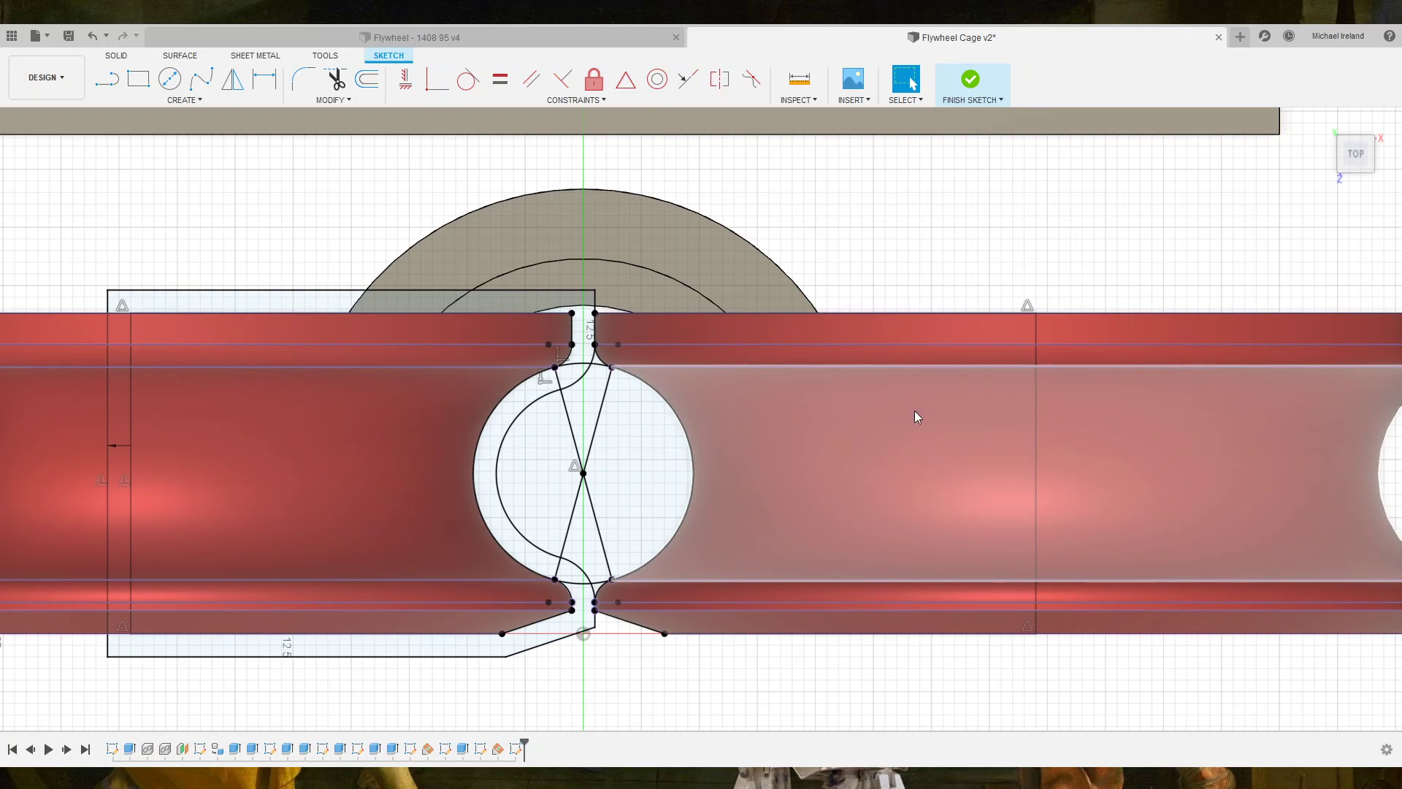
{"action": "left_click", "coordinate": [366, 79]}
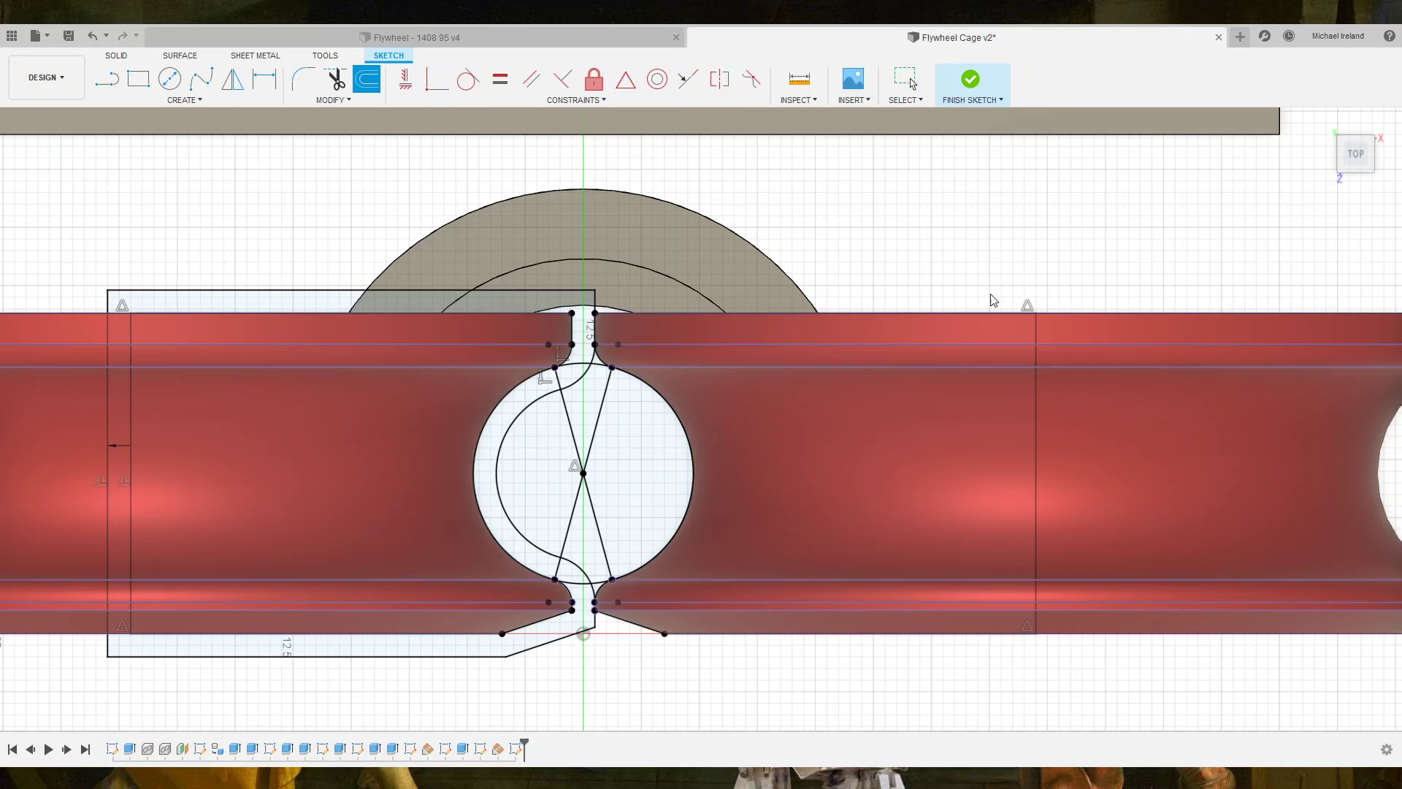
{"action": "left_click", "coordinate": [951, 319]}
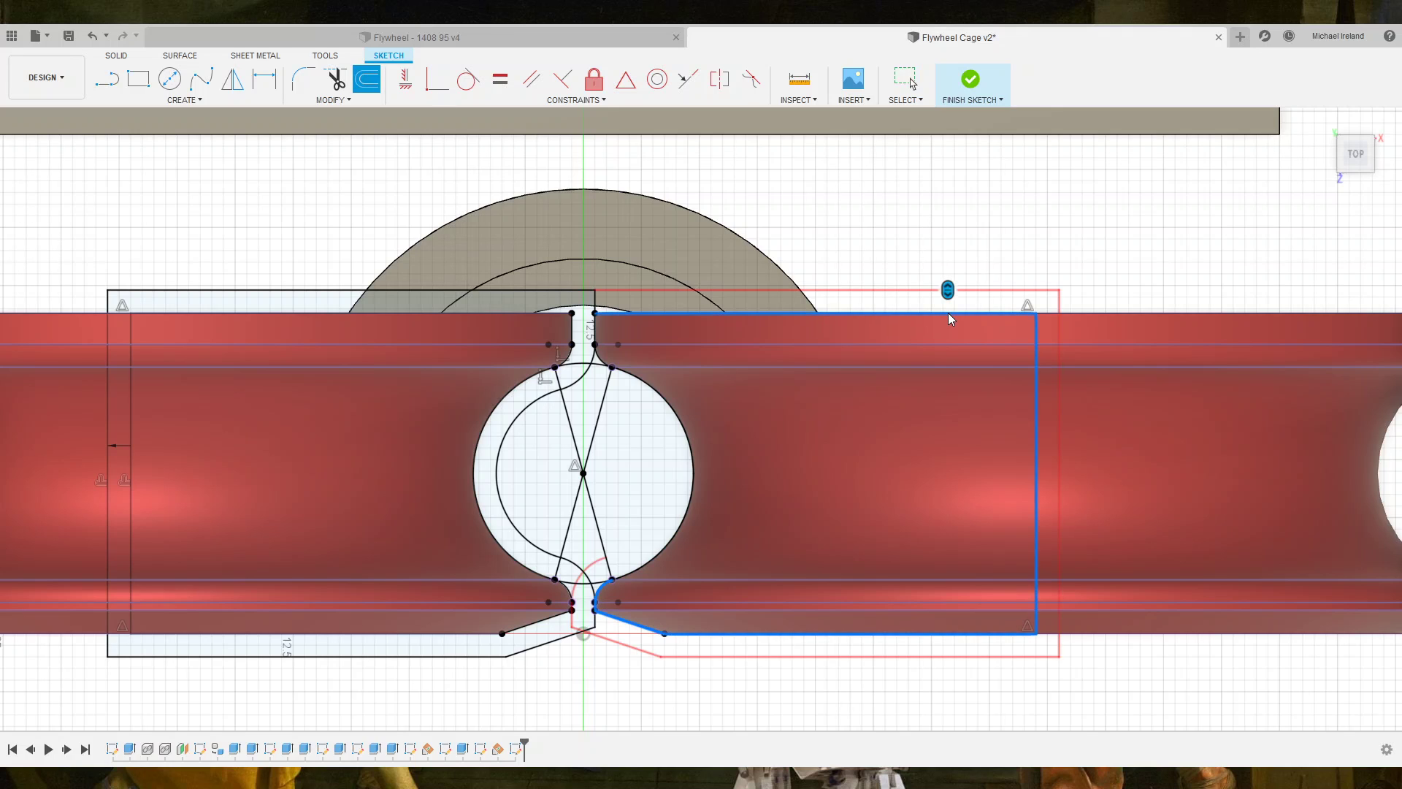
{"action": "left_click", "coordinate": [688, 528]}
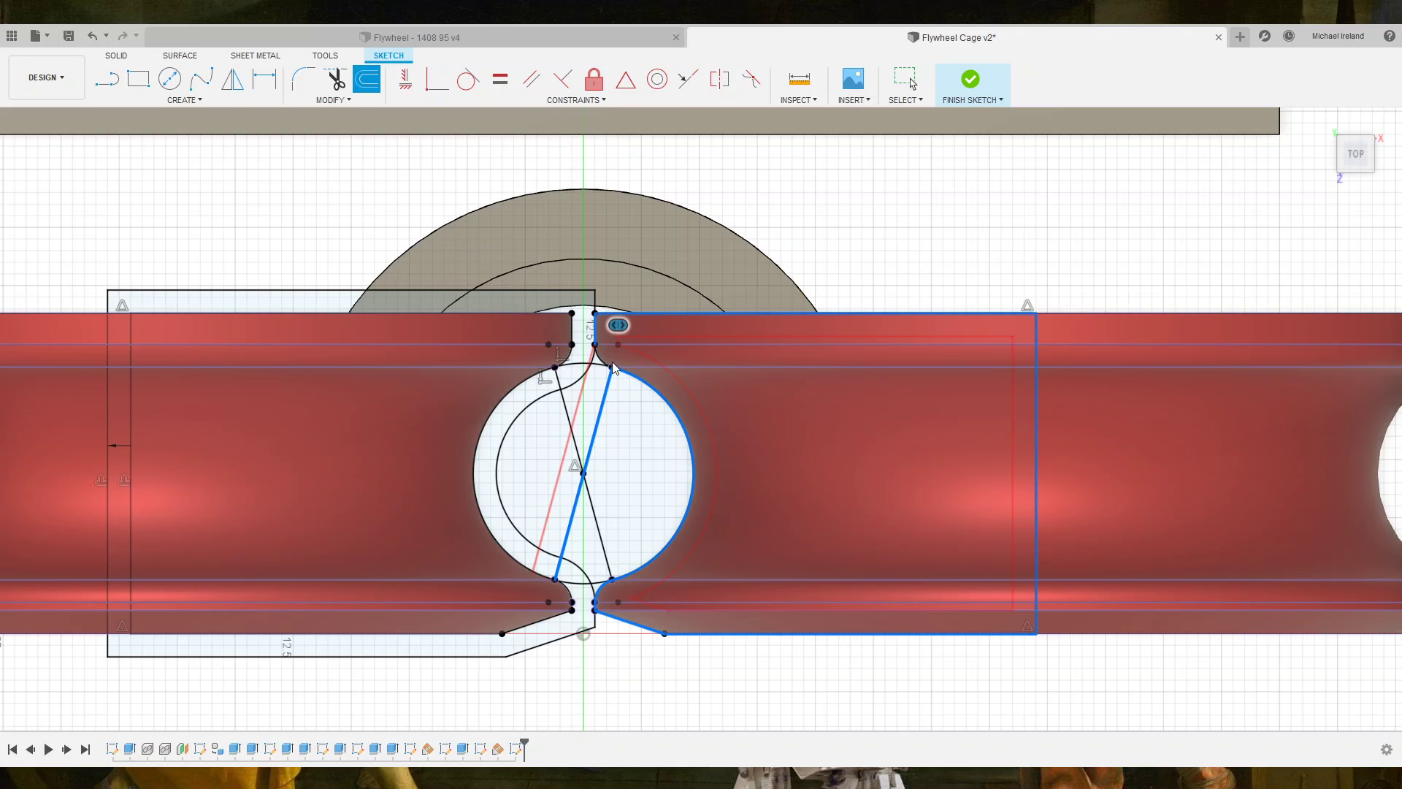
{"action": "scroll", "coordinate": [604, 359], "scroll_direction": "up", "scroll_amount": 3}
{"action": "scroll", "coordinate": [603, 358], "scroll_direction": "up", "scroll_amount": 5}
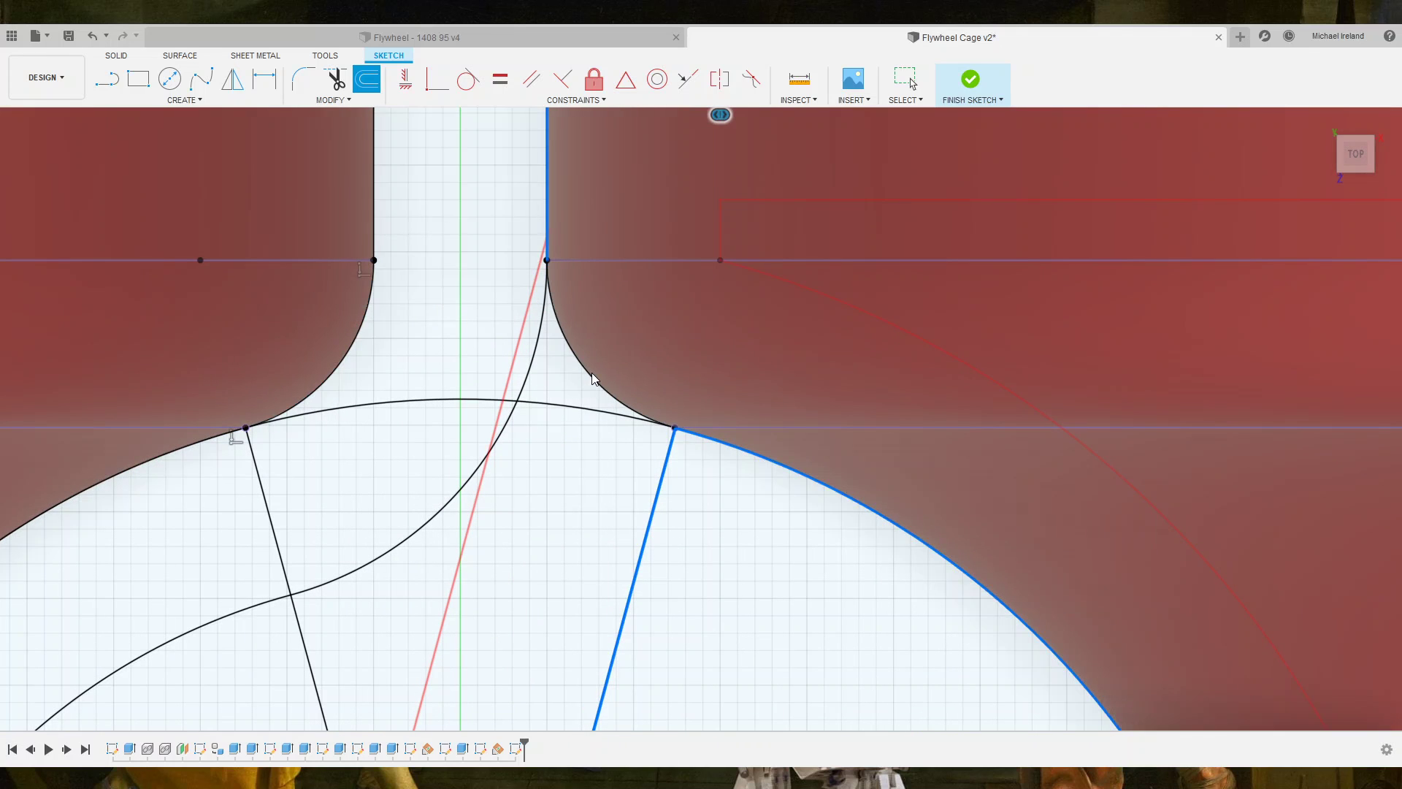
{"action": "scroll", "coordinate": [593, 383], "scroll_direction": "down", "scroll_amount": 3}
{"action": "scroll", "coordinate": [595, 385], "scroll_direction": "down", "scroll_amount": 3}
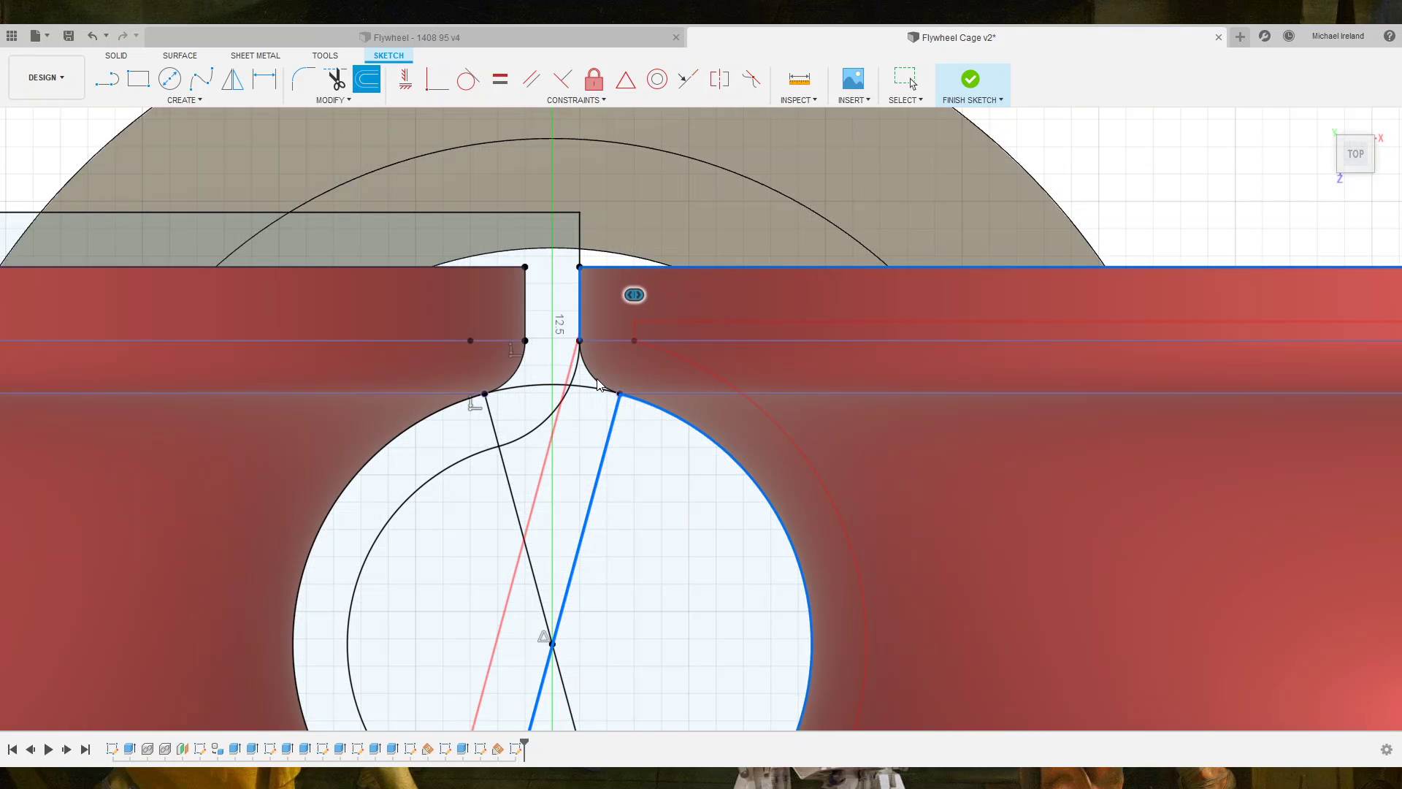
{"action": "scroll", "coordinate": [599, 385], "scroll_direction": "down", "scroll_amount": 2}
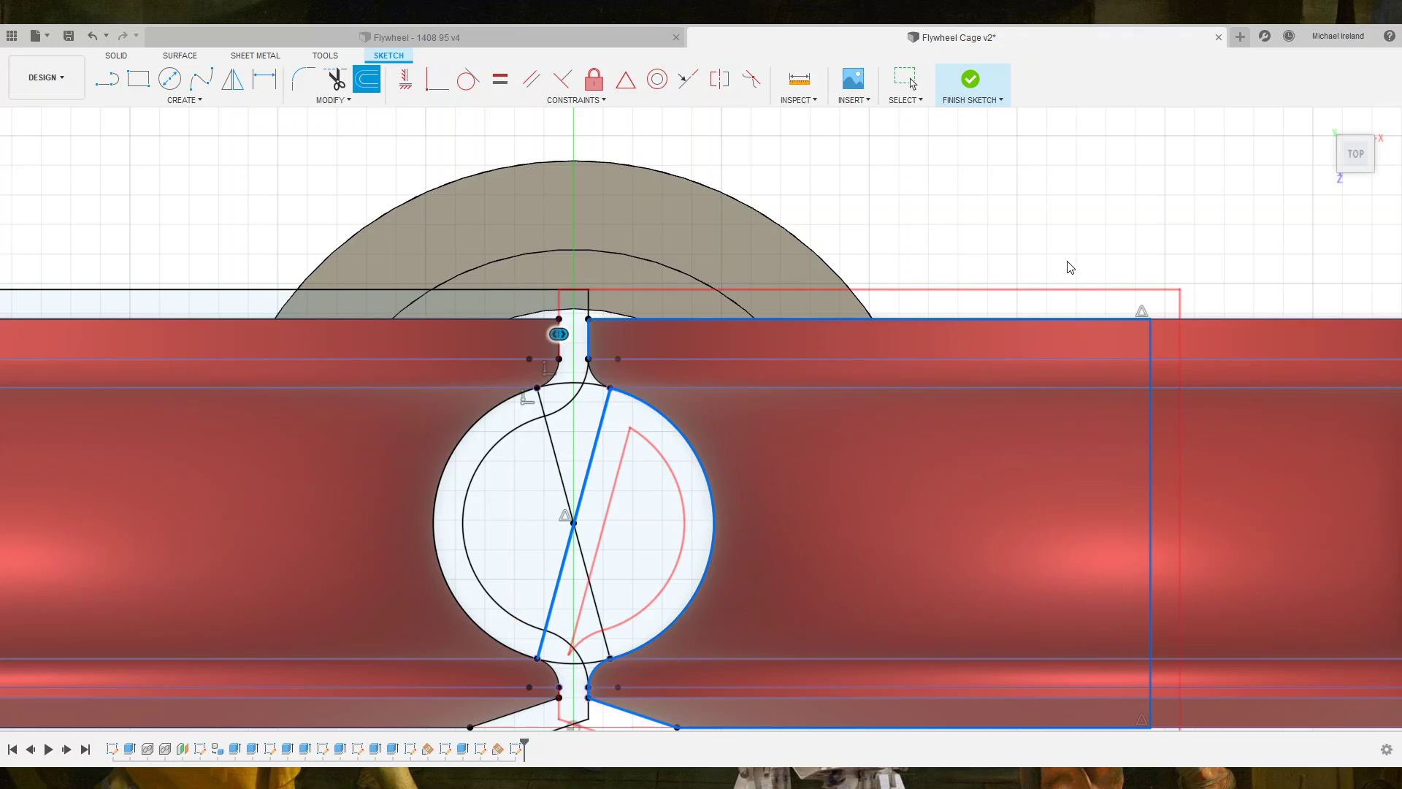
{"action": "scroll", "coordinate": [562, 280], "scroll_direction": "down", "scroll_amount": 2}
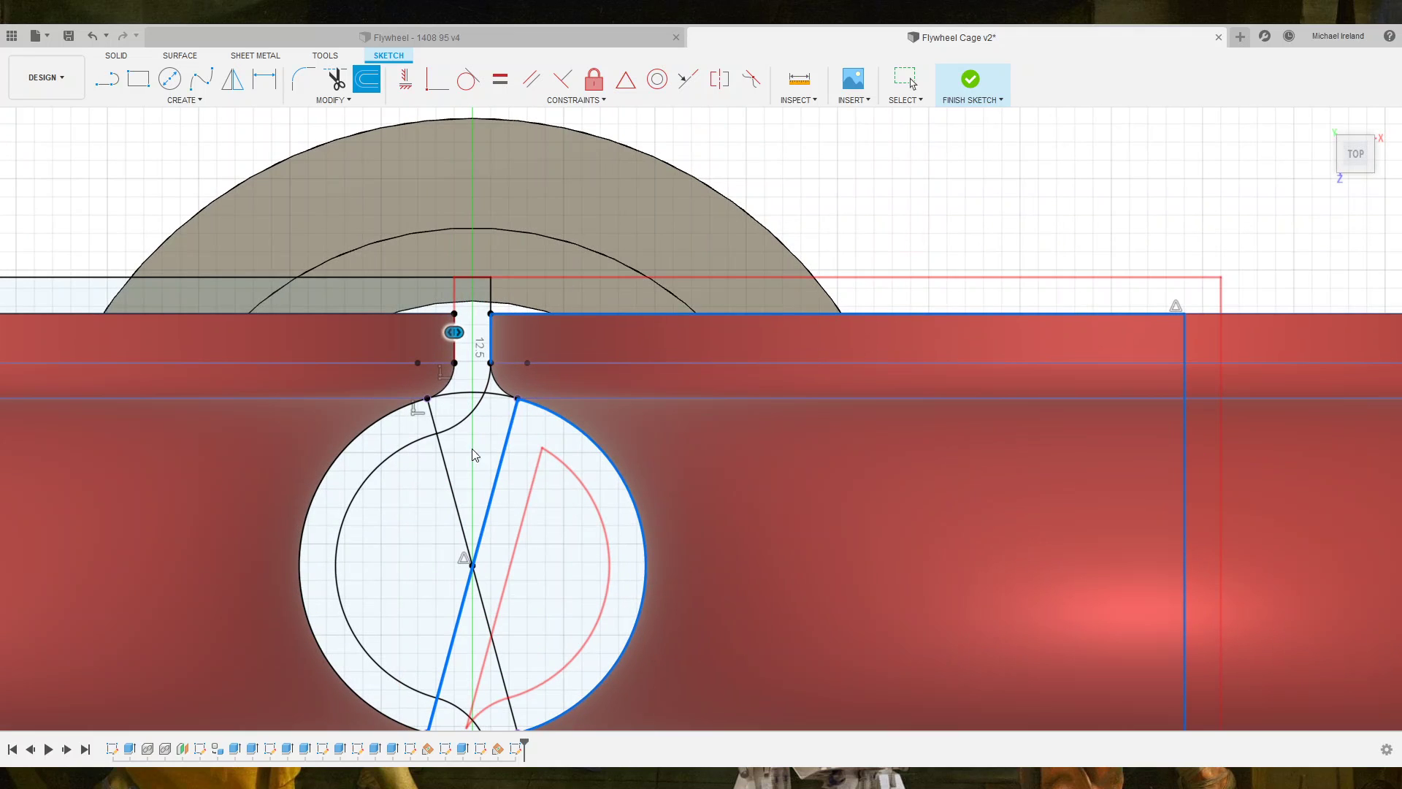
{"action": "scroll", "coordinate": [497, 562], "scroll_direction": "down", "scroll_amount": 2}
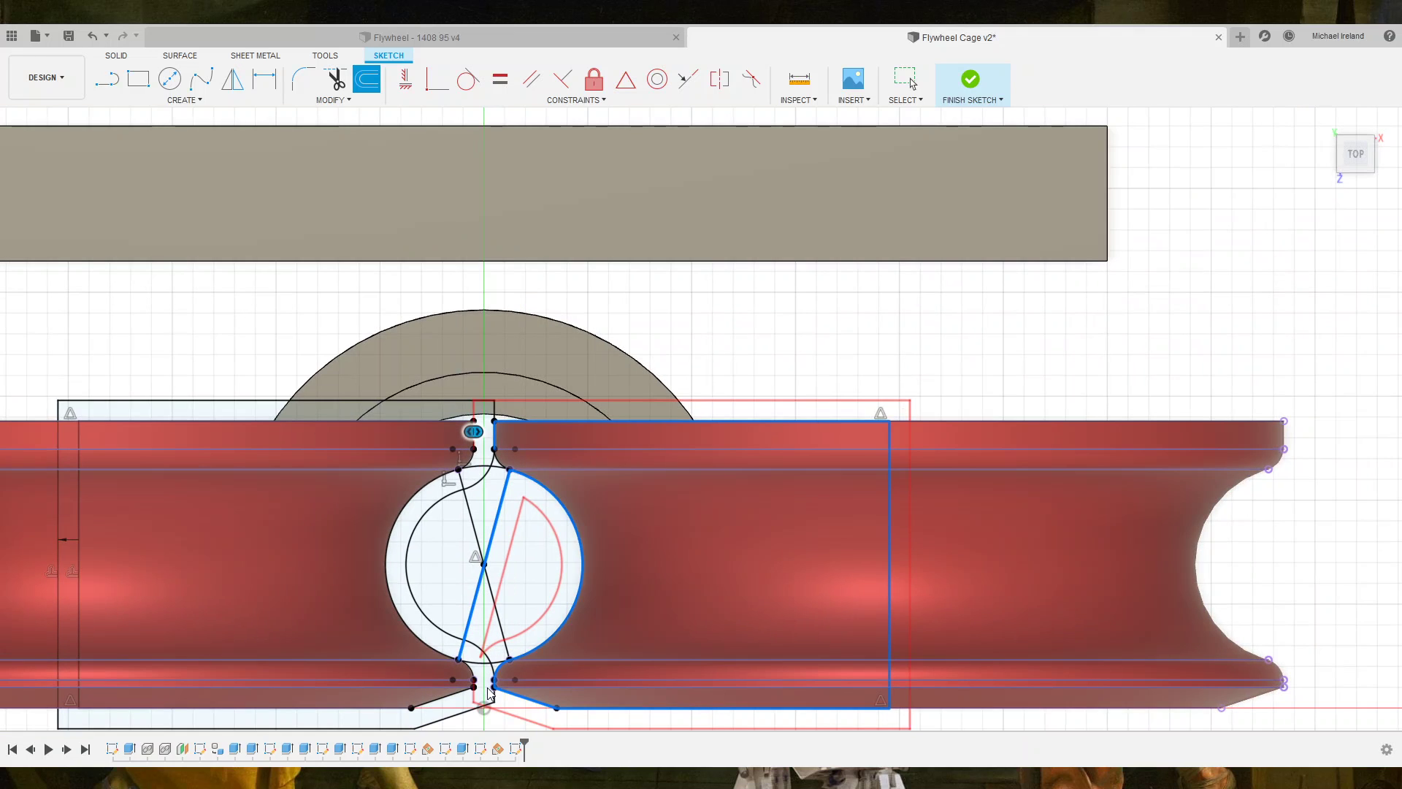
{"action": "scroll", "coordinate": [512, 639], "scroll_direction": "up", "scroll_amount": 5}
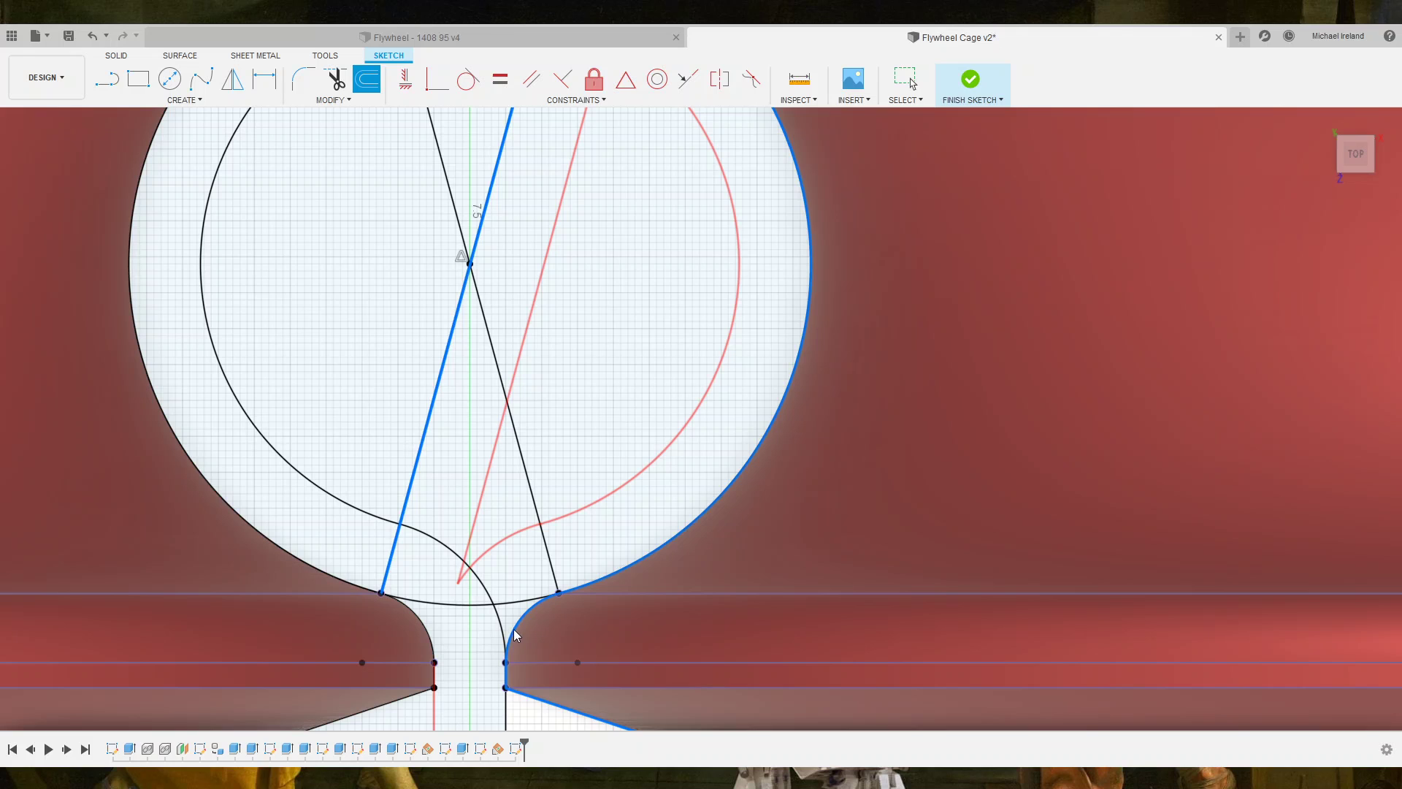
{"action": "scroll", "coordinate": [451, 678], "scroll_direction": "up", "scroll_amount": 1}
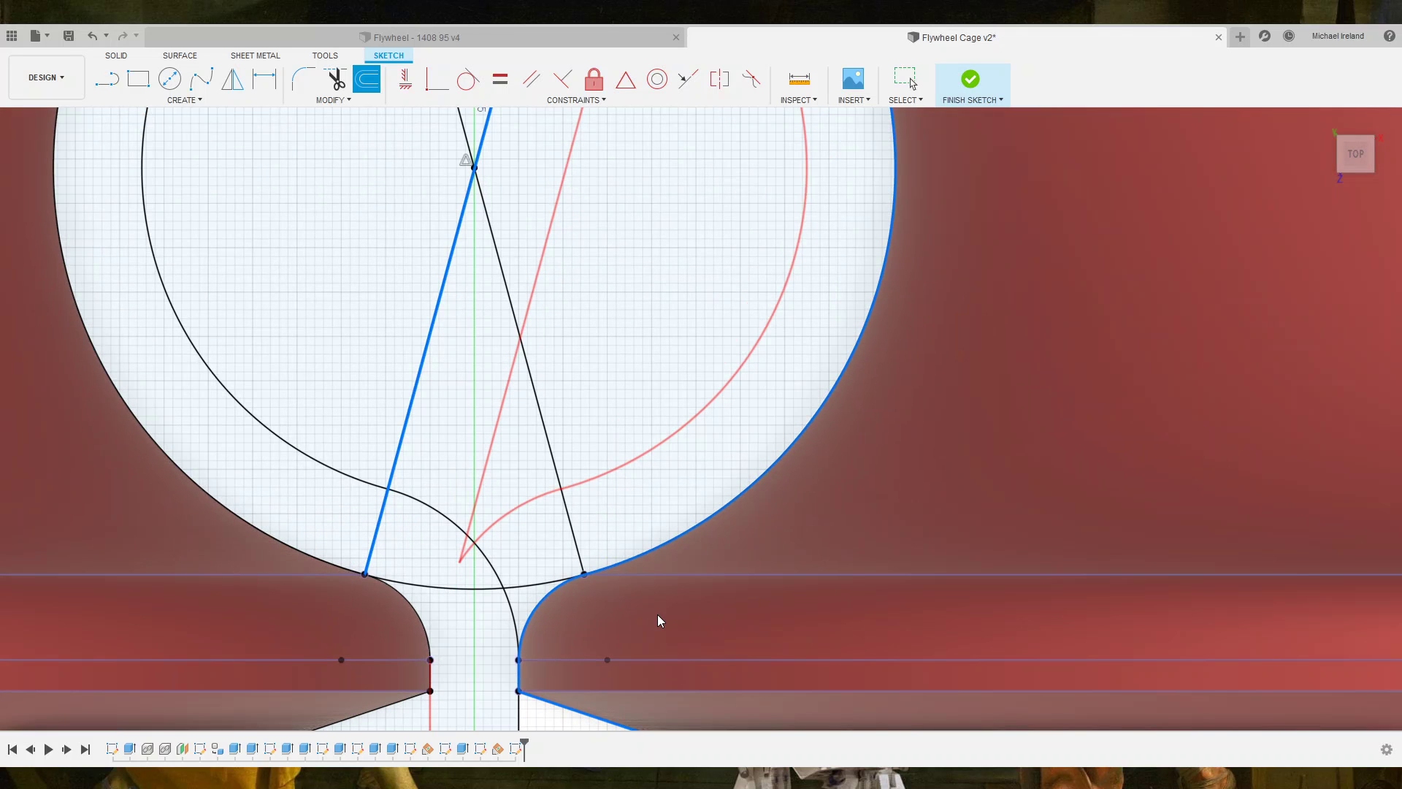
{"action": "key", "text": "Escape"}
{"action": "scroll", "coordinate": [569, 593], "scroll_direction": "down", "scroll_amount": 1}
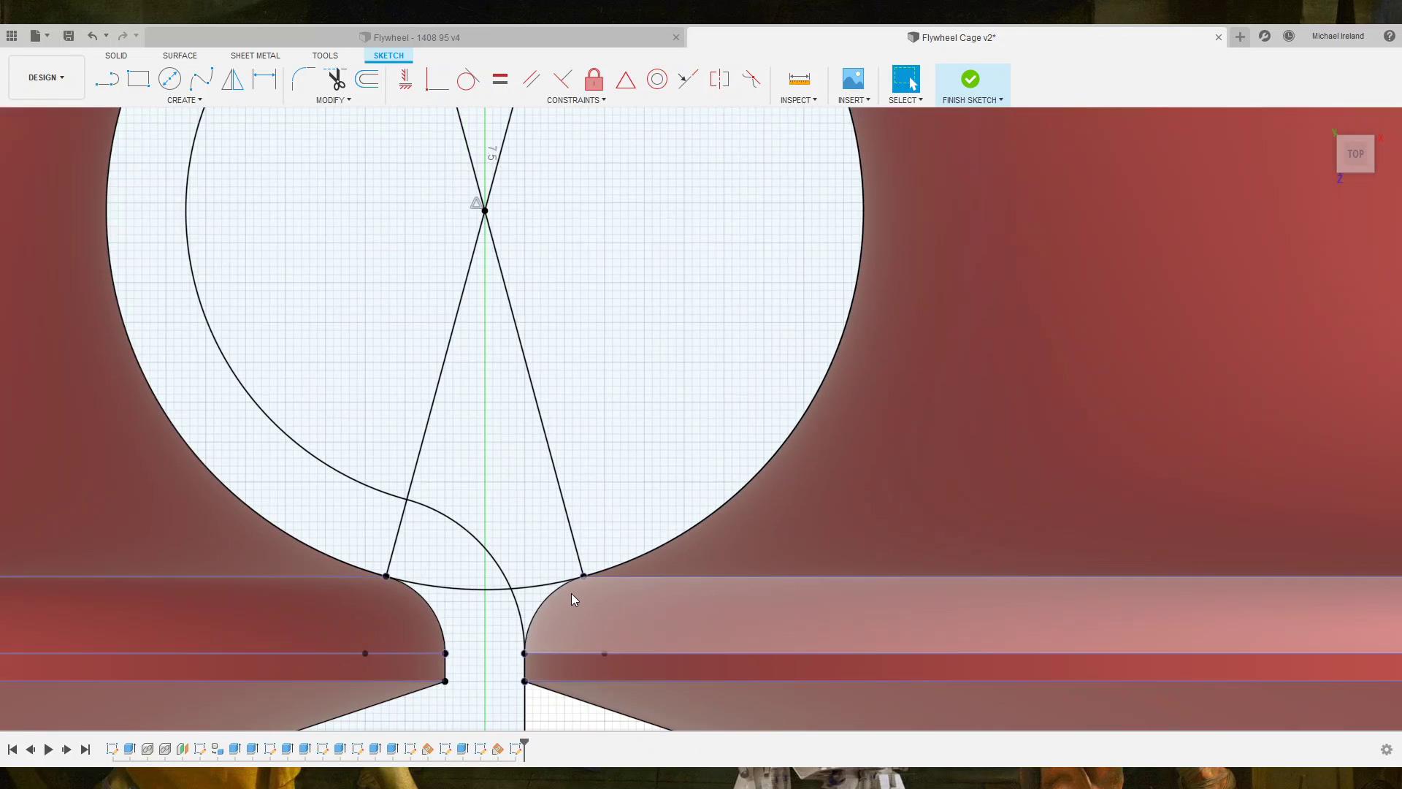
{"action": "left_click", "coordinate": [367, 79]}
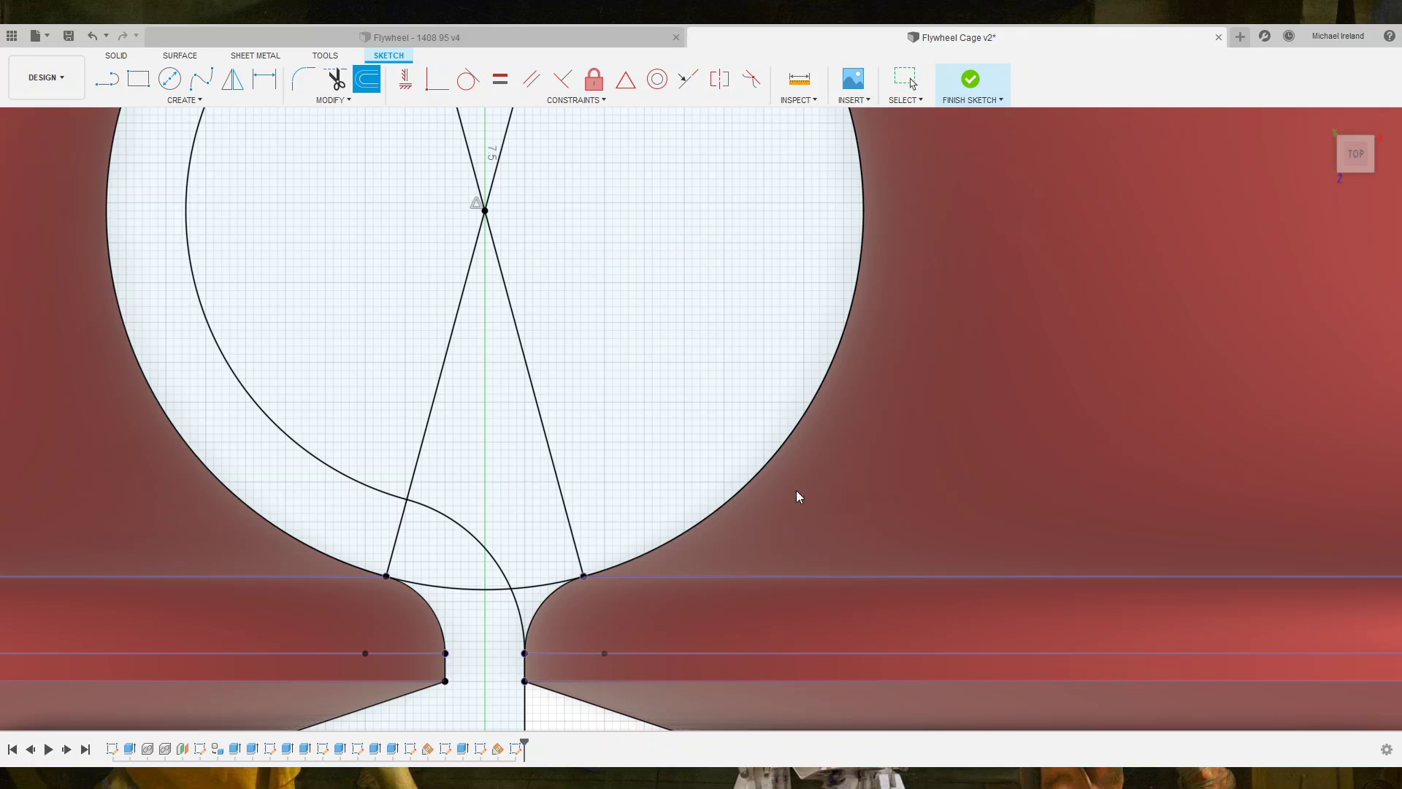
{"action": "left_click", "coordinate": [547, 602]}
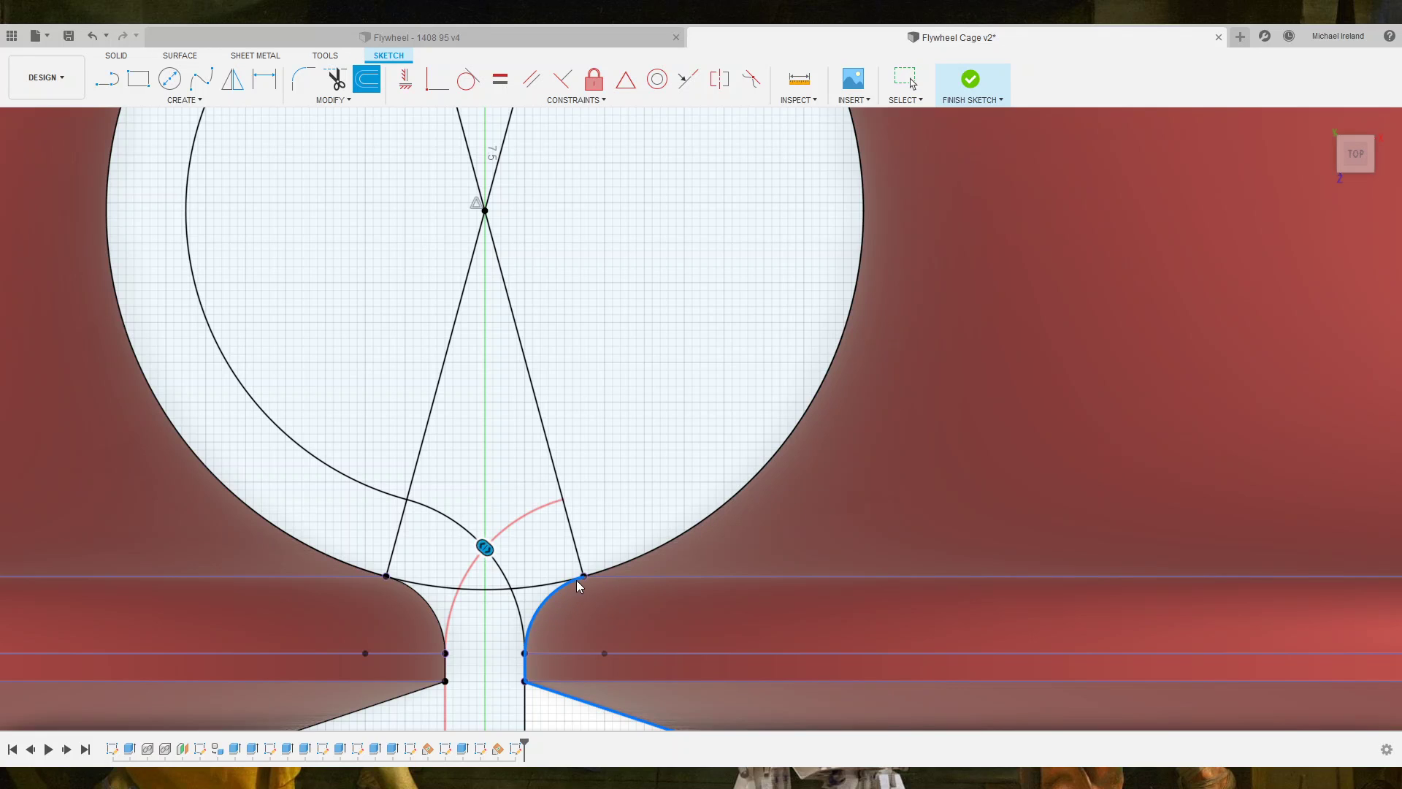
{"action": "left_click", "coordinate": [642, 566]}
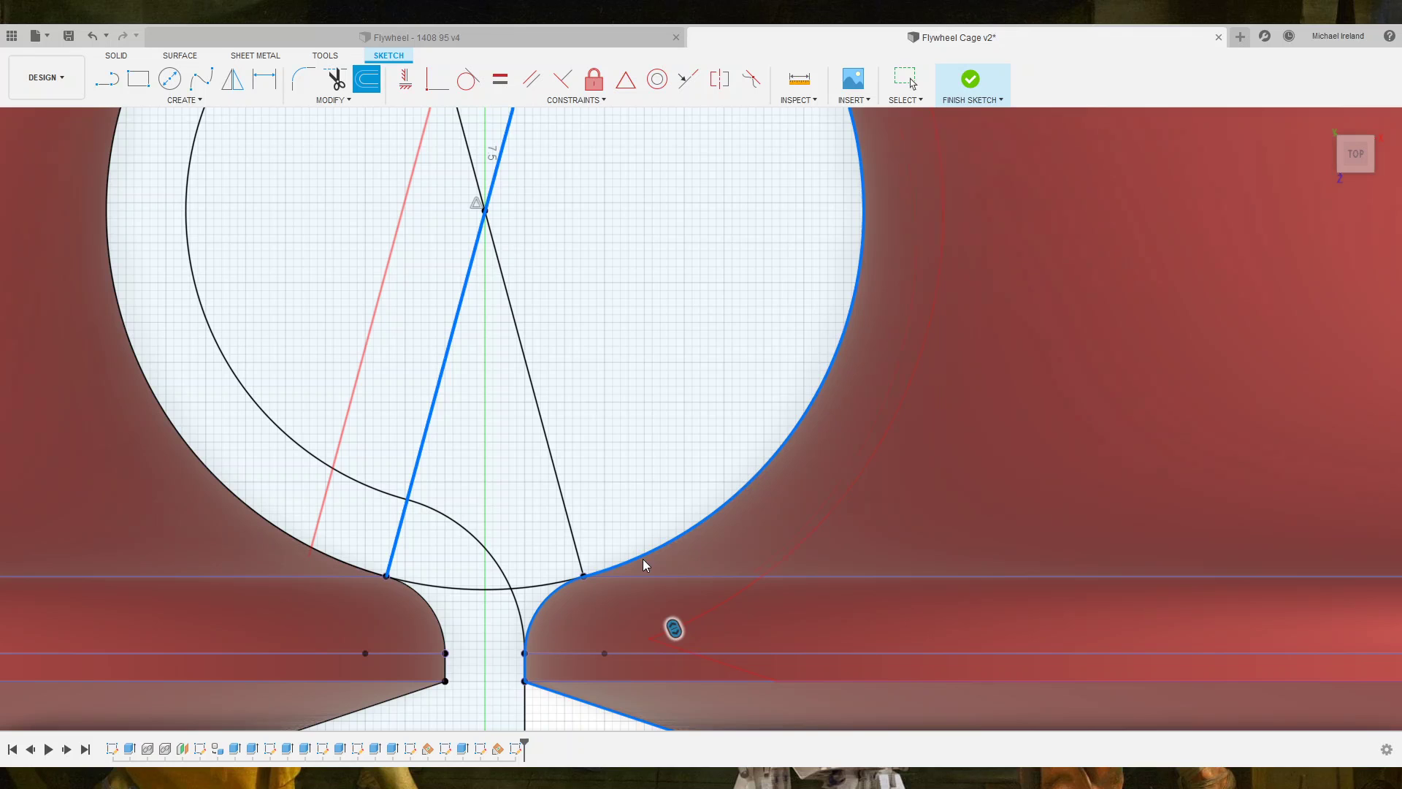
{"action": "scroll", "coordinate": [643, 566], "scroll_direction": "down", "scroll_amount": 3}
{"action": "middle_click_drag", "start_coordinate": [666, 303], "coordinate": [671, 482]}
{"action": "scroll", "coordinate": [590, 300], "scroll_direction": "up", "scroll_amount": 2}
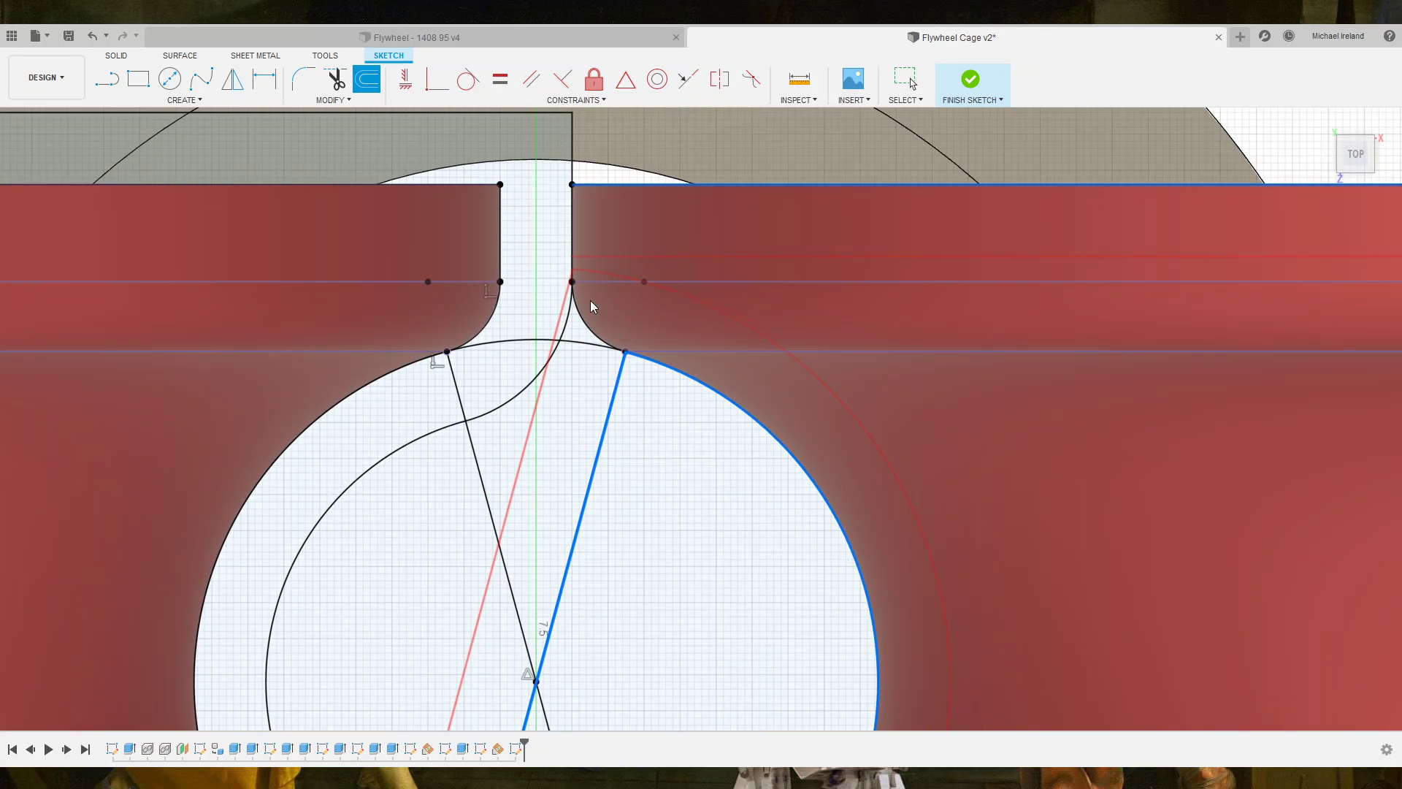
{"action": "scroll", "coordinate": [580, 344], "scroll_direction": "up", "scroll_amount": 2}
{"action": "scroll", "coordinate": [593, 341], "scroll_direction": "up", "scroll_amount": 2}
{"action": "scroll", "coordinate": [593, 341], "scroll_direction": "down", "scroll_amount": 1}
{"action": "scroll", "coordinate": [596, 358], "scroll_direction": "down", "scroll_amount": 1}
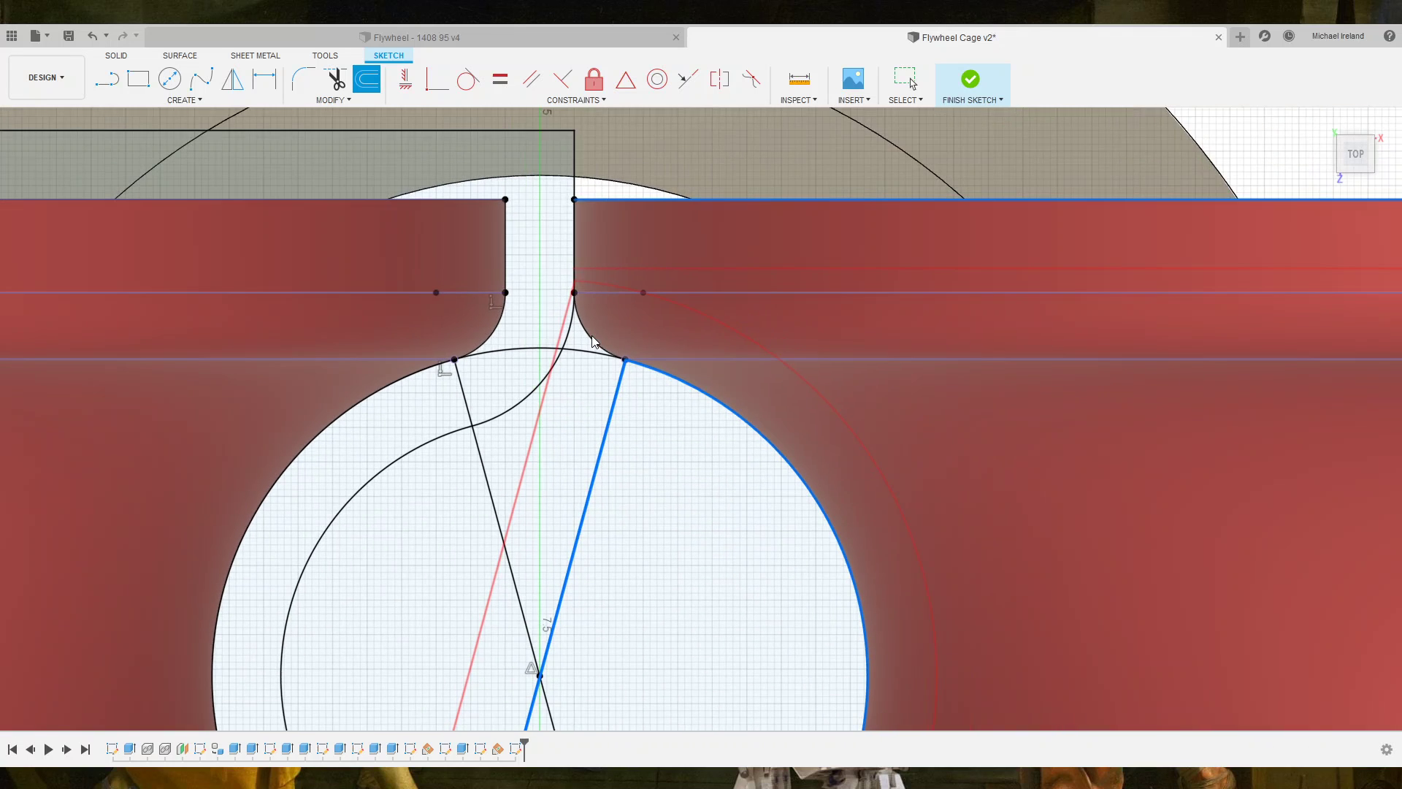
{"action": "scroll", "coordinate": [600, 380], "scroll_direction": "down", "scroll_amount": 1}
{"action": "scroll", "coordinate": [606, 406], "scroll_direction": "down", "scroll_amount": 2}
{"action": "scroll", "coordinate": [606, 404], "scroll_direction": "up", "scroll_amount": 3}
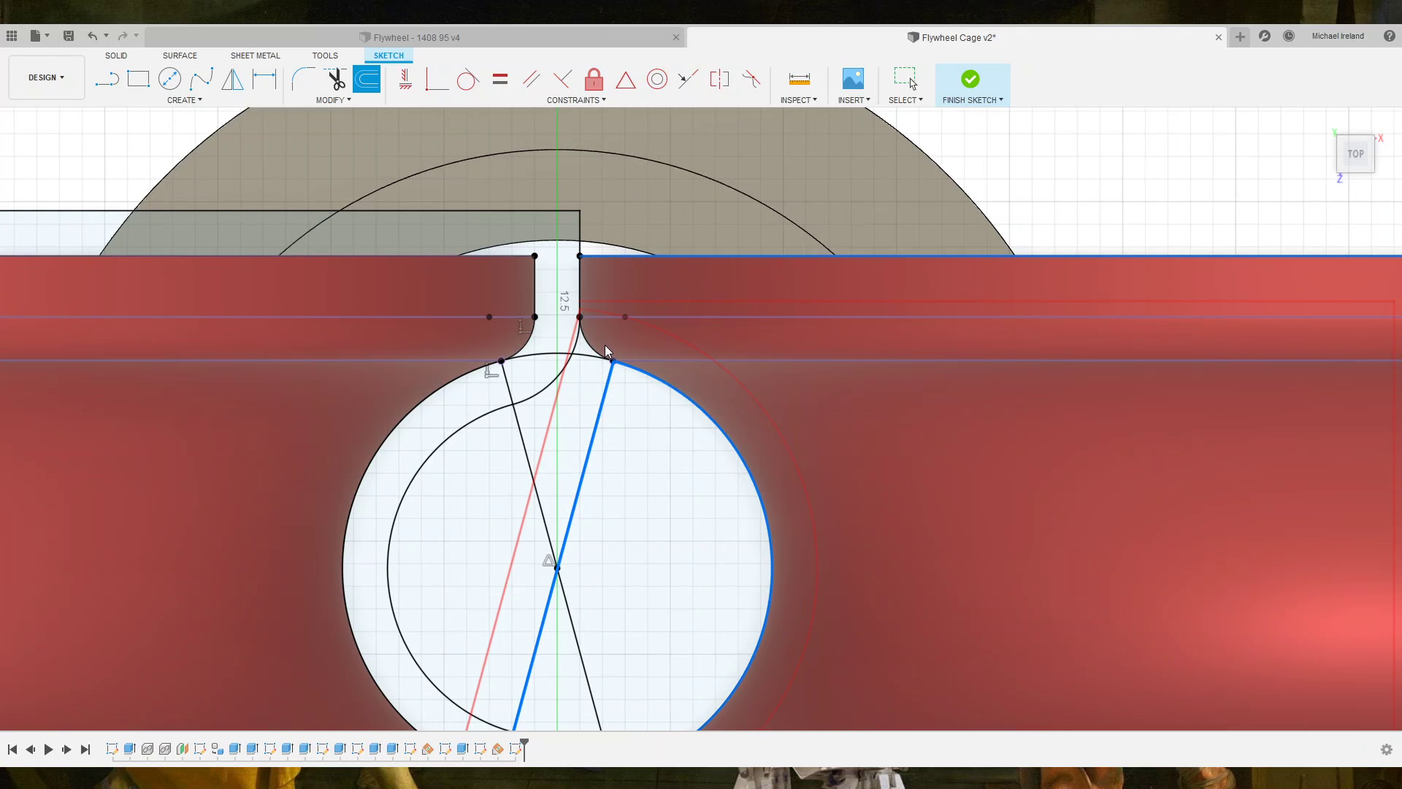
{"action": "key", "text": "Escape"}
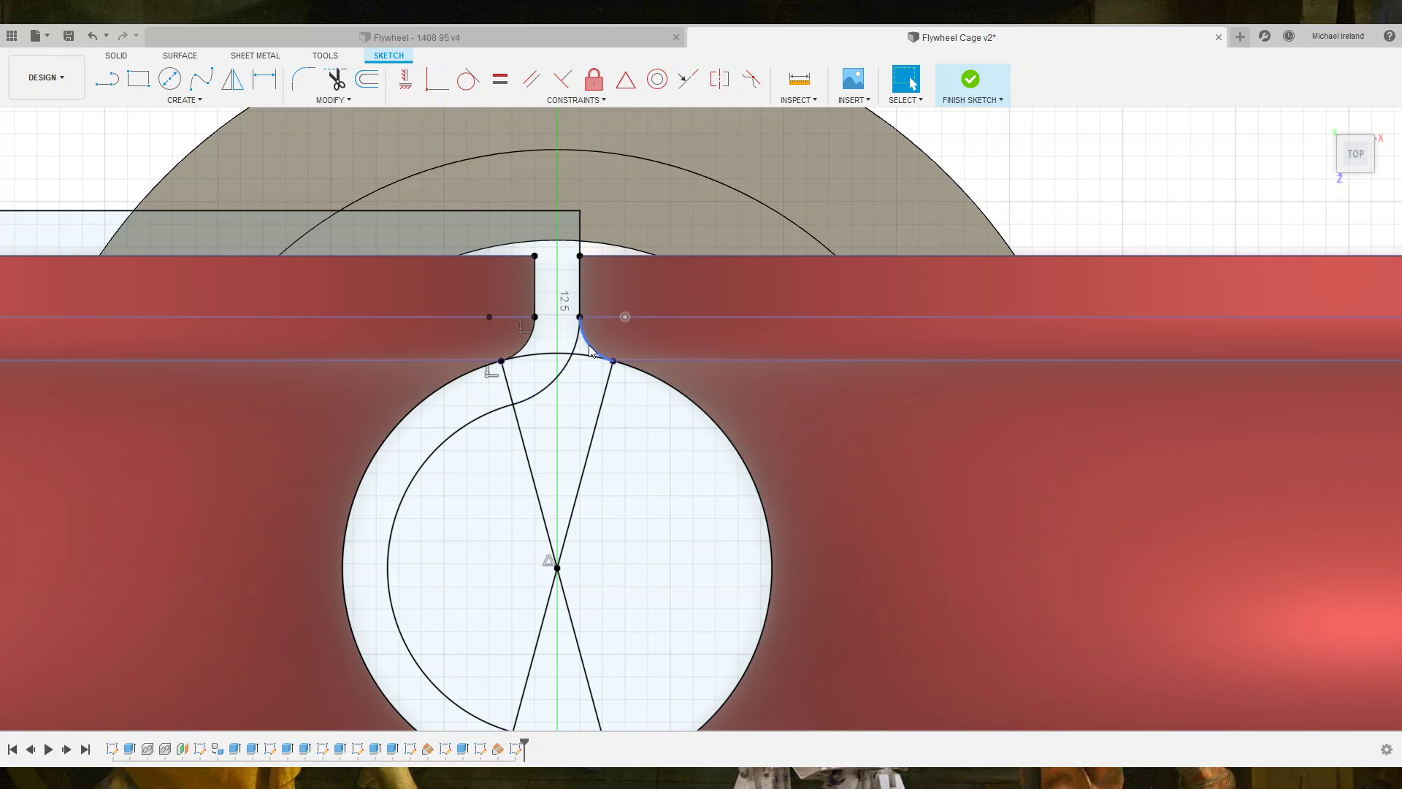
{"action": "left_click", "coordinate": [590, 350]}
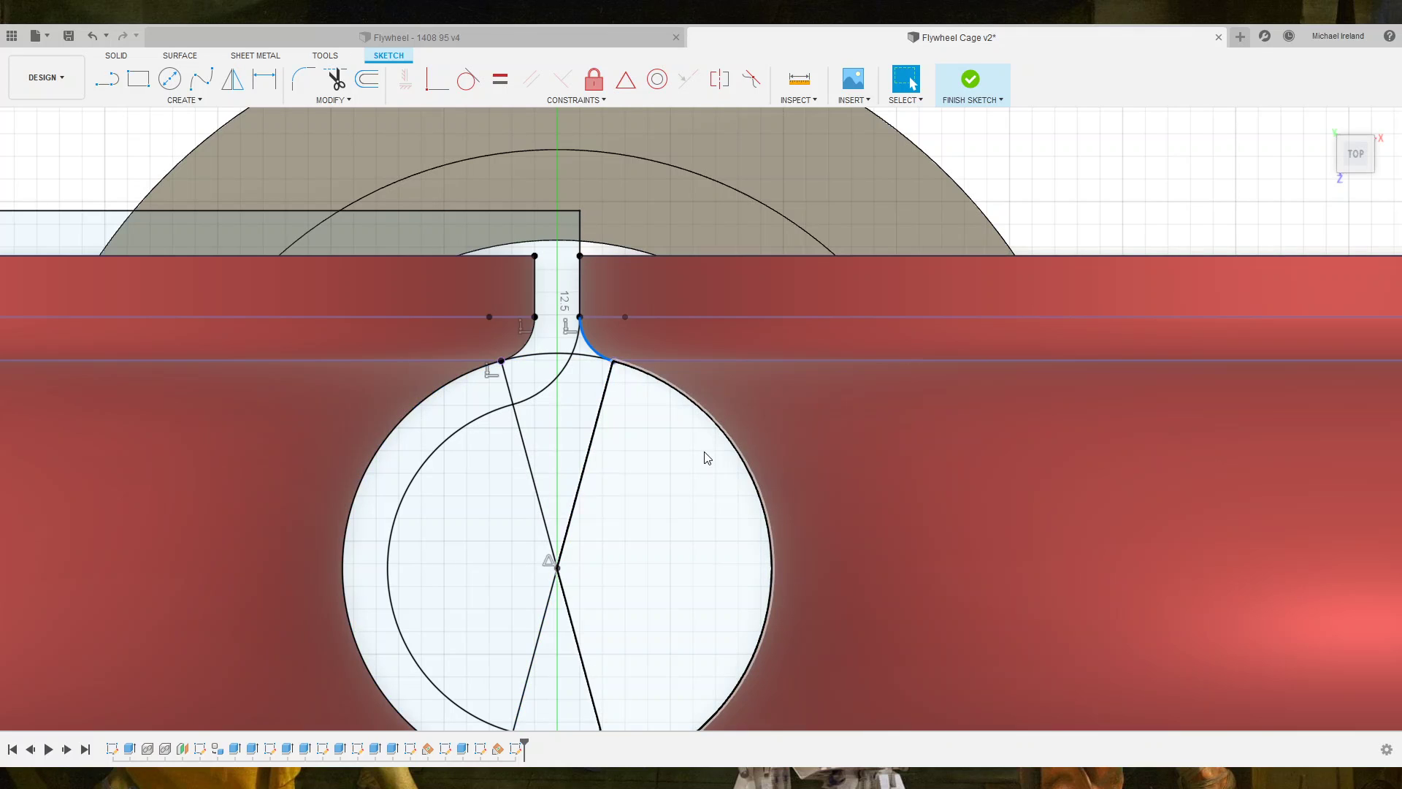
{"action": "left_click", "coordinate": [655, 379]}
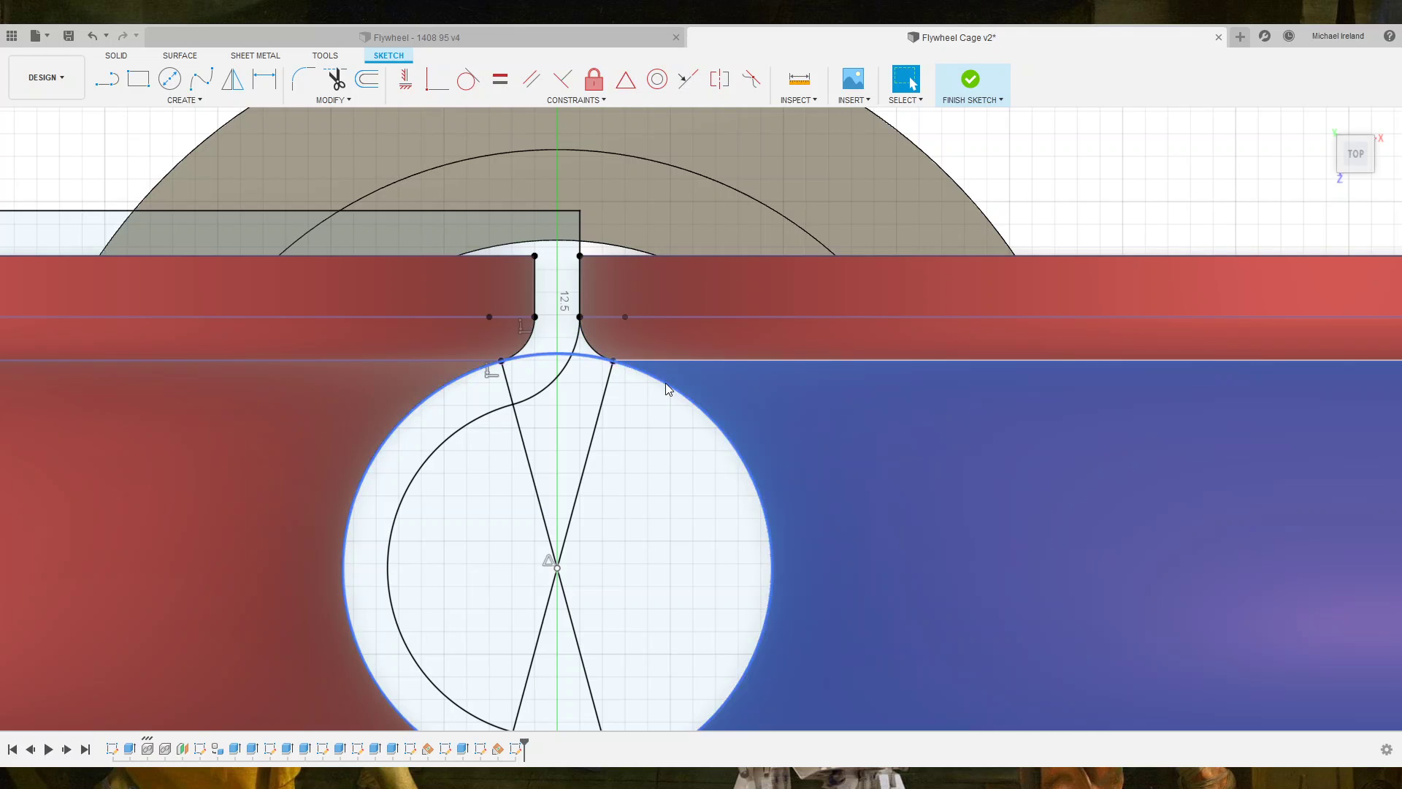
{"action": "left_click", "coordinate": [656, 391]}
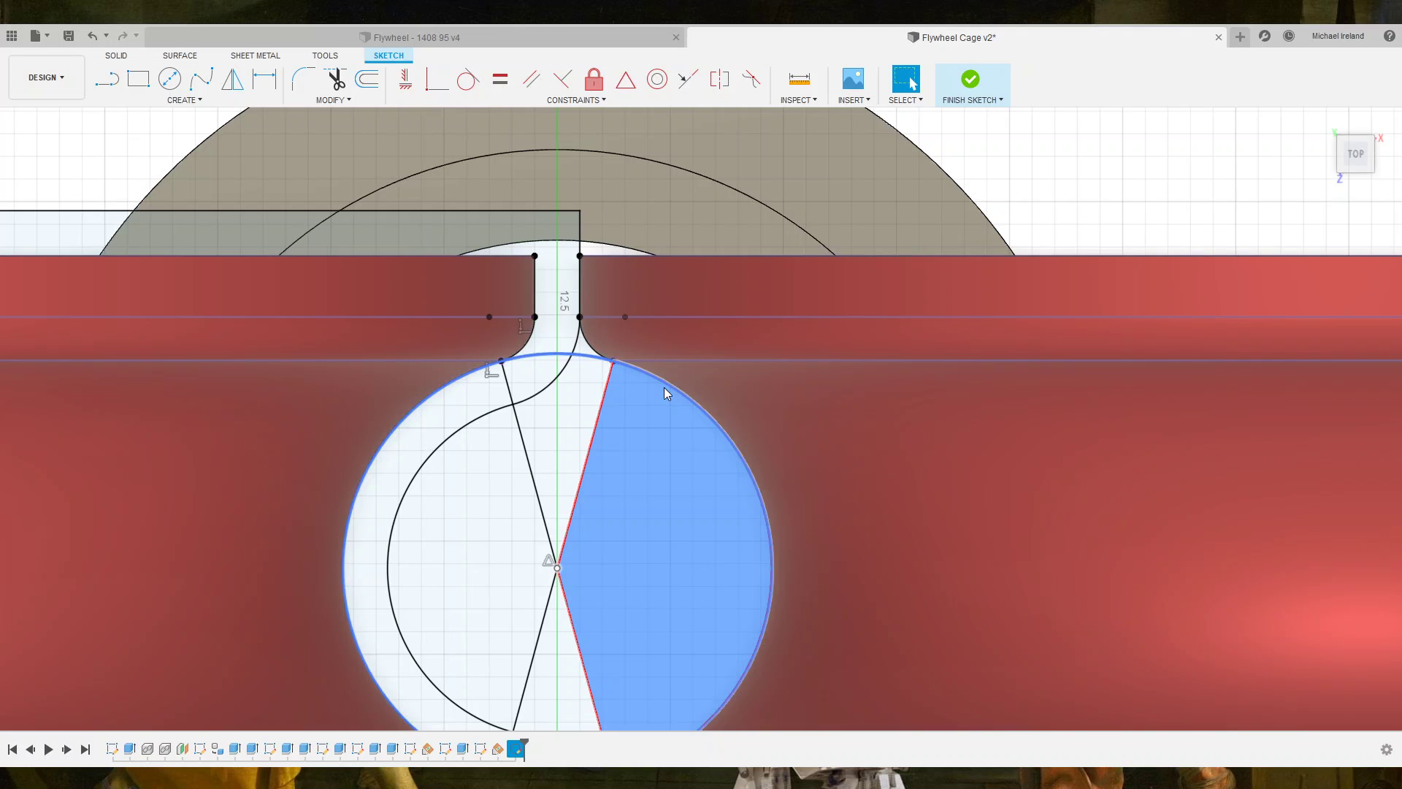
{"action": "scroll", "coordinate": [764, 507], "scroll_direction": "down", "scroll_amount": 3}
{"action": "scroll", "coordinate": [764, 506], "scroll_direction": "down", "scroll_amount": 2}
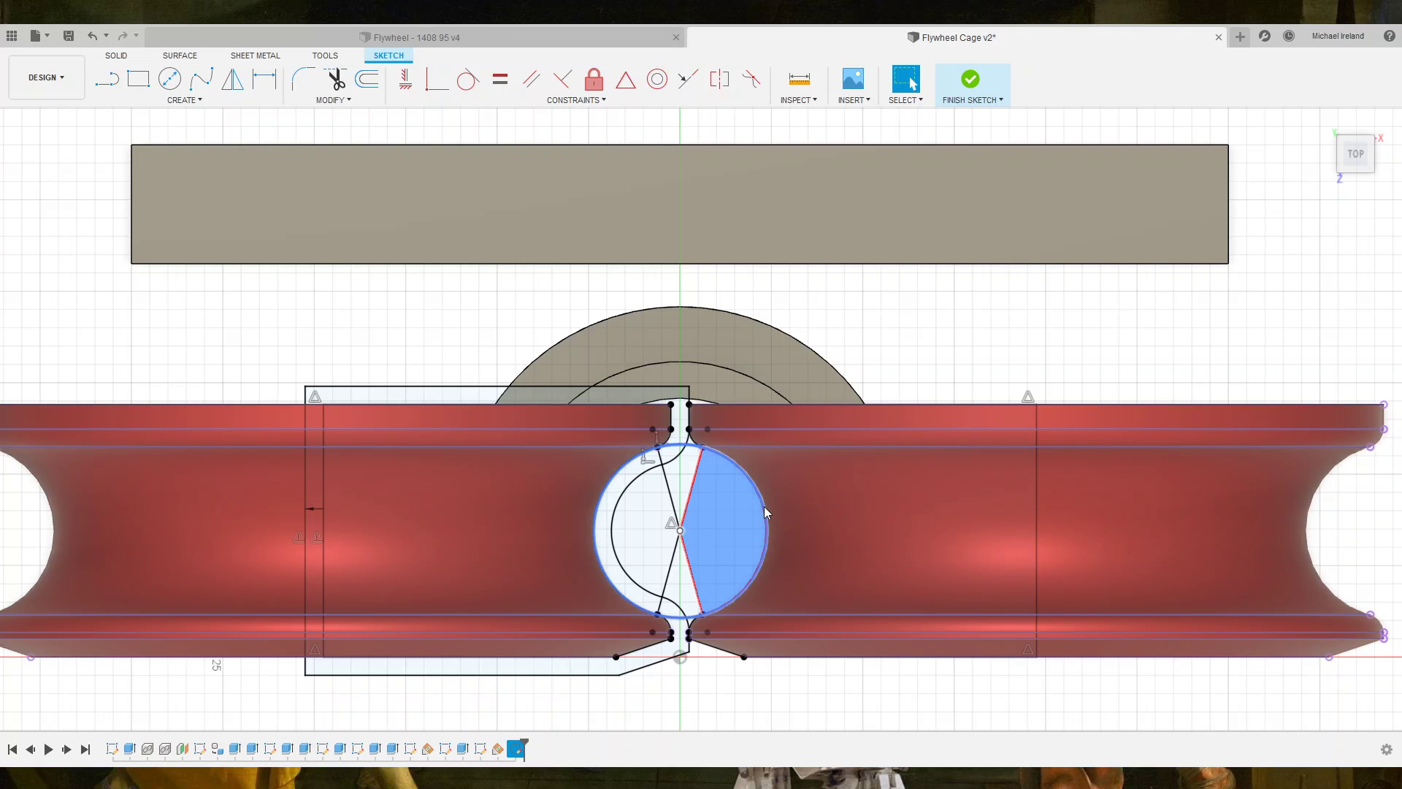
Start an offset chain with the right section's top line, right vertical line and bottom edges.
{"action": "key", "text": "Escape"}
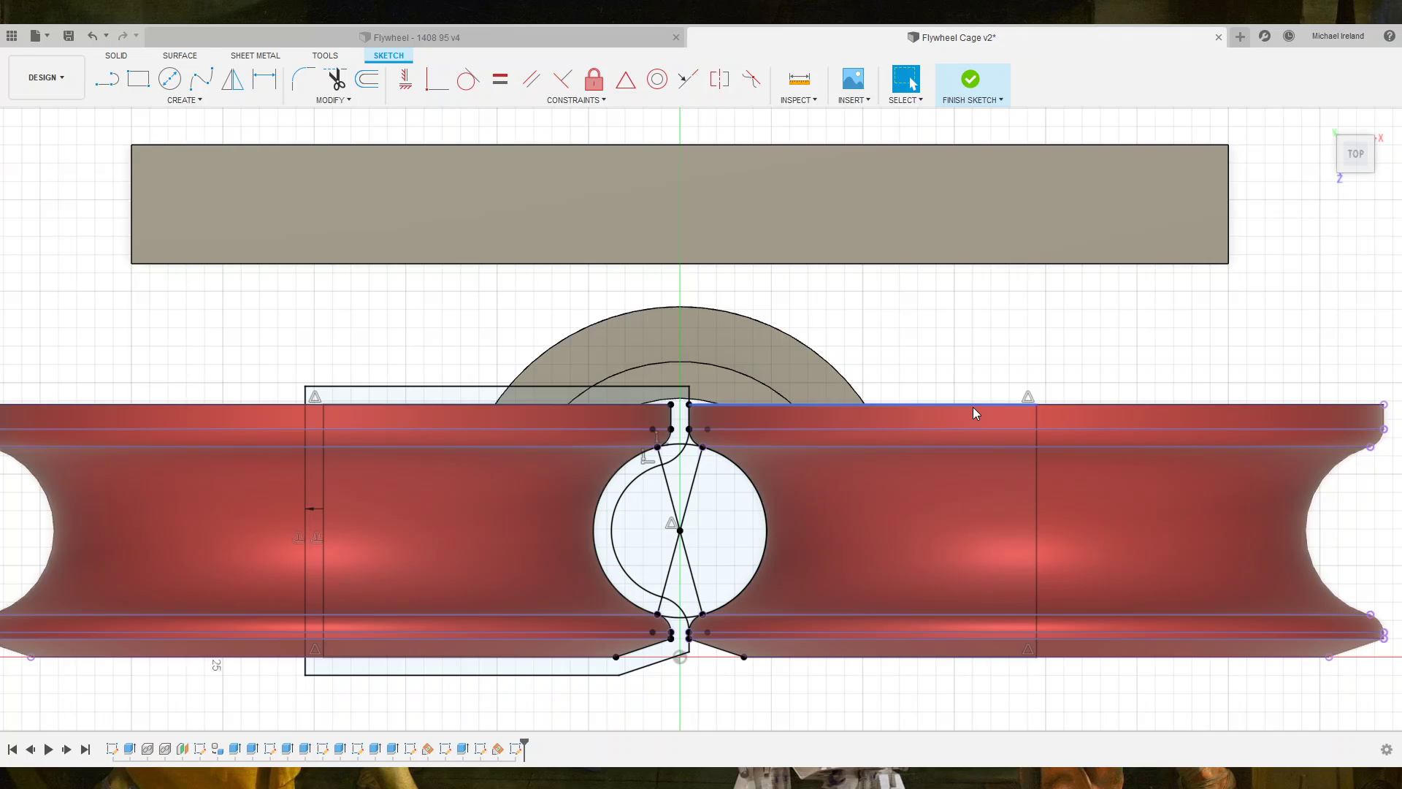
{"action": "left_click", "coordinate": [972, 405]}
{"action": "left_click", "coordinate": [367, 79]}
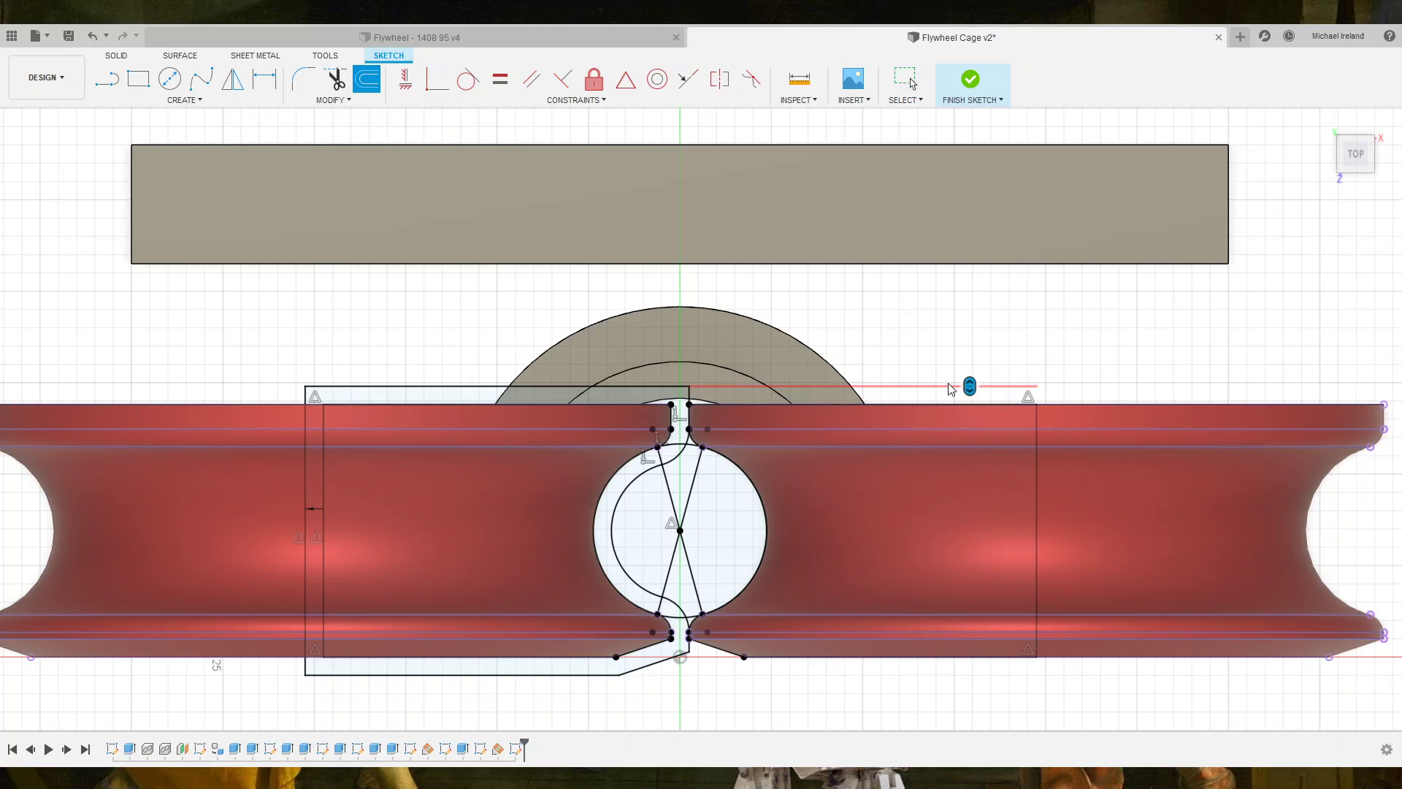
{"action": "left_click", "coordinate": [1036, 498]}
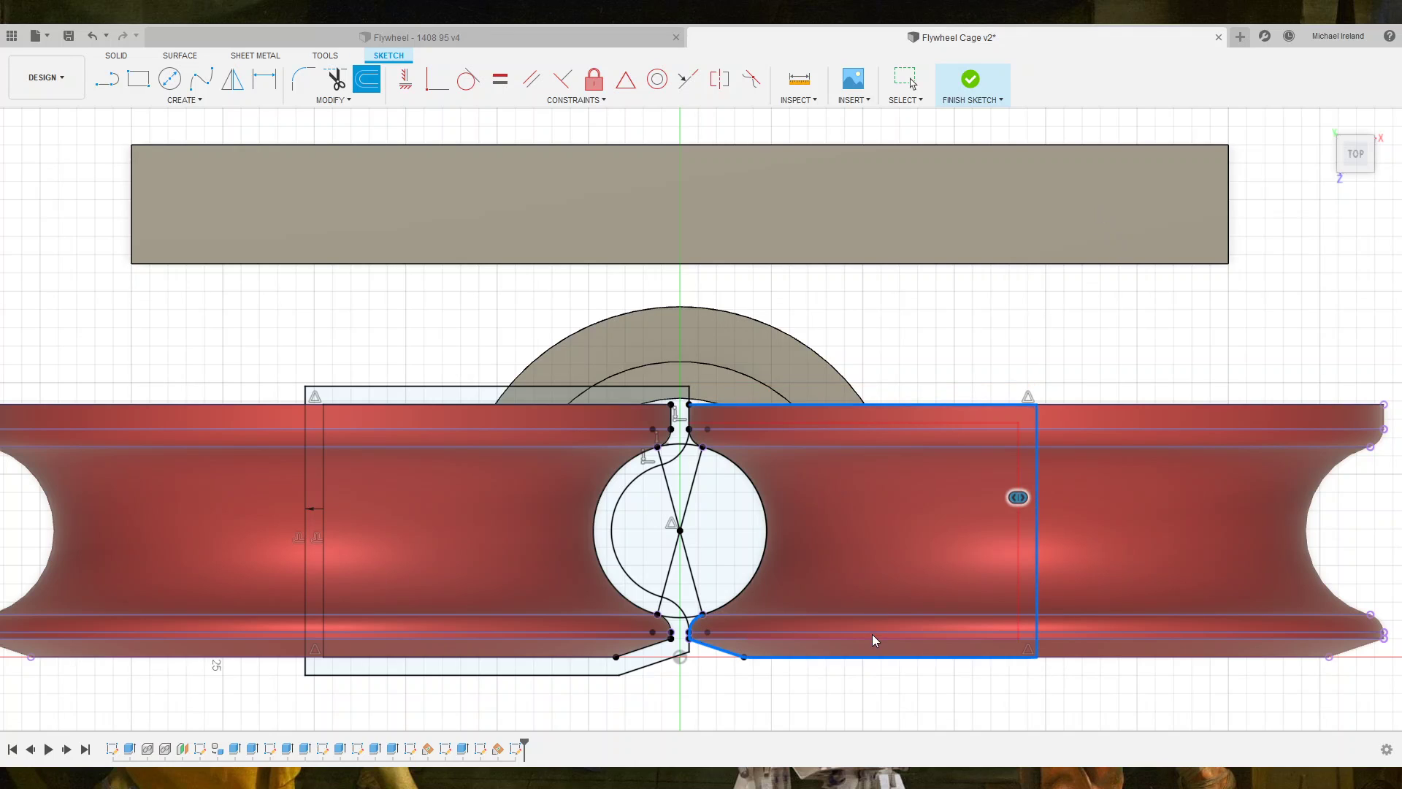
{"action": "left_click", "coordinate": [919, 658]}
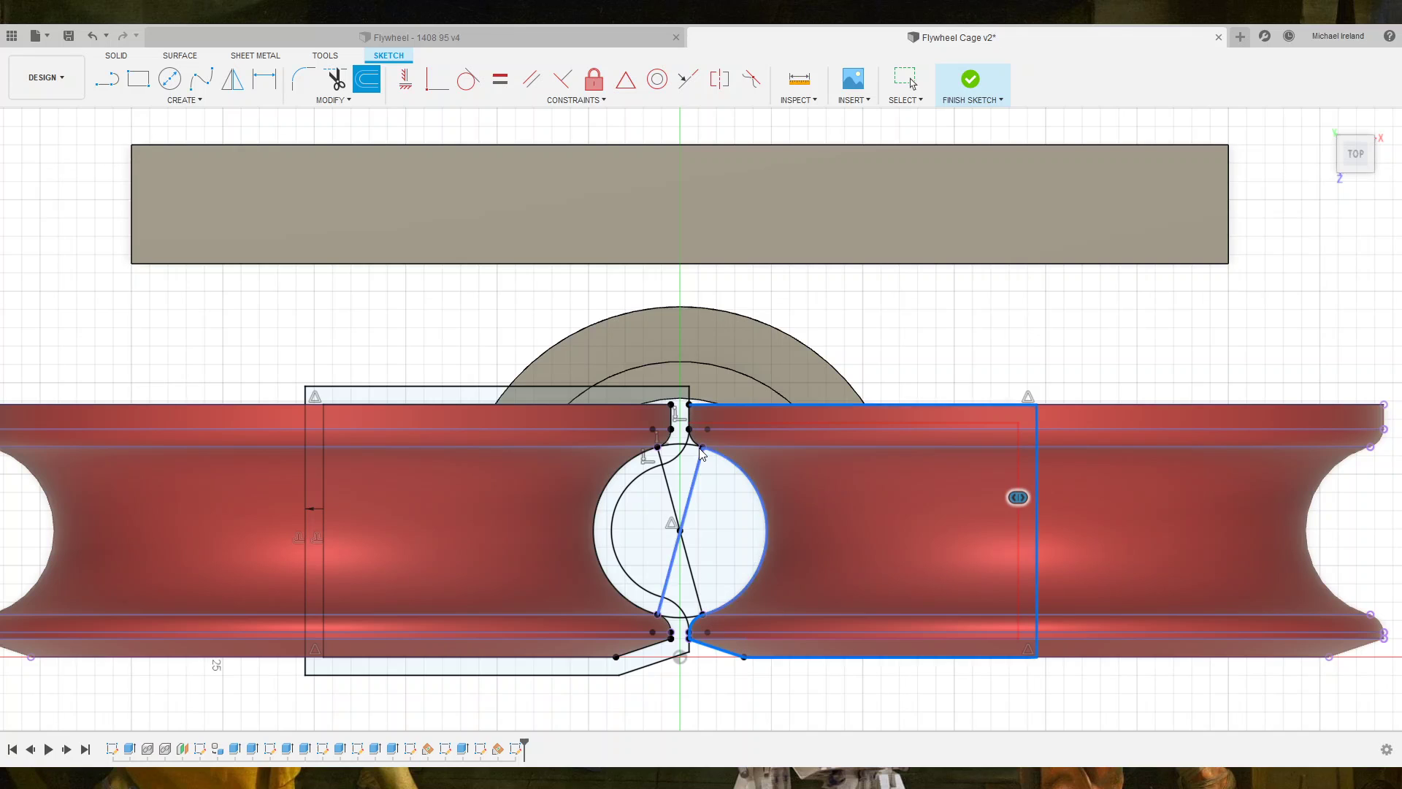
Add the right-side curve and slanted line to the offset and confirm it.
{"action": "scroll", "coordinate": [691, 438], "scroll_direction": "up", "scroll_amount": 3}
{"action": "scroll", "coordinate": [691, 438], "scroll_direction": "up", "scroll_amount": 3}
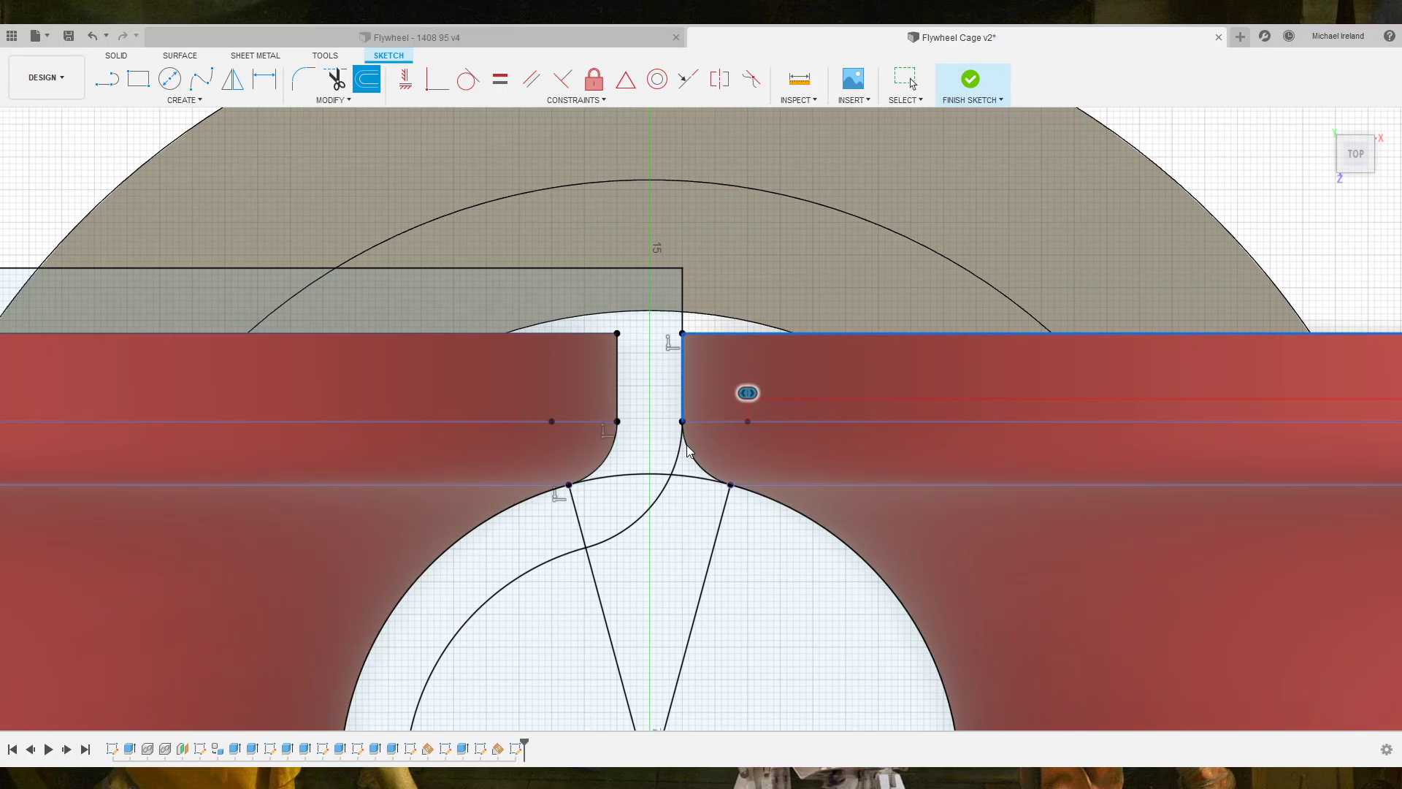
{"action": "scroll", "coordinate": [690, 457], "scroll_direction": "down", "scroll_amount": 2}
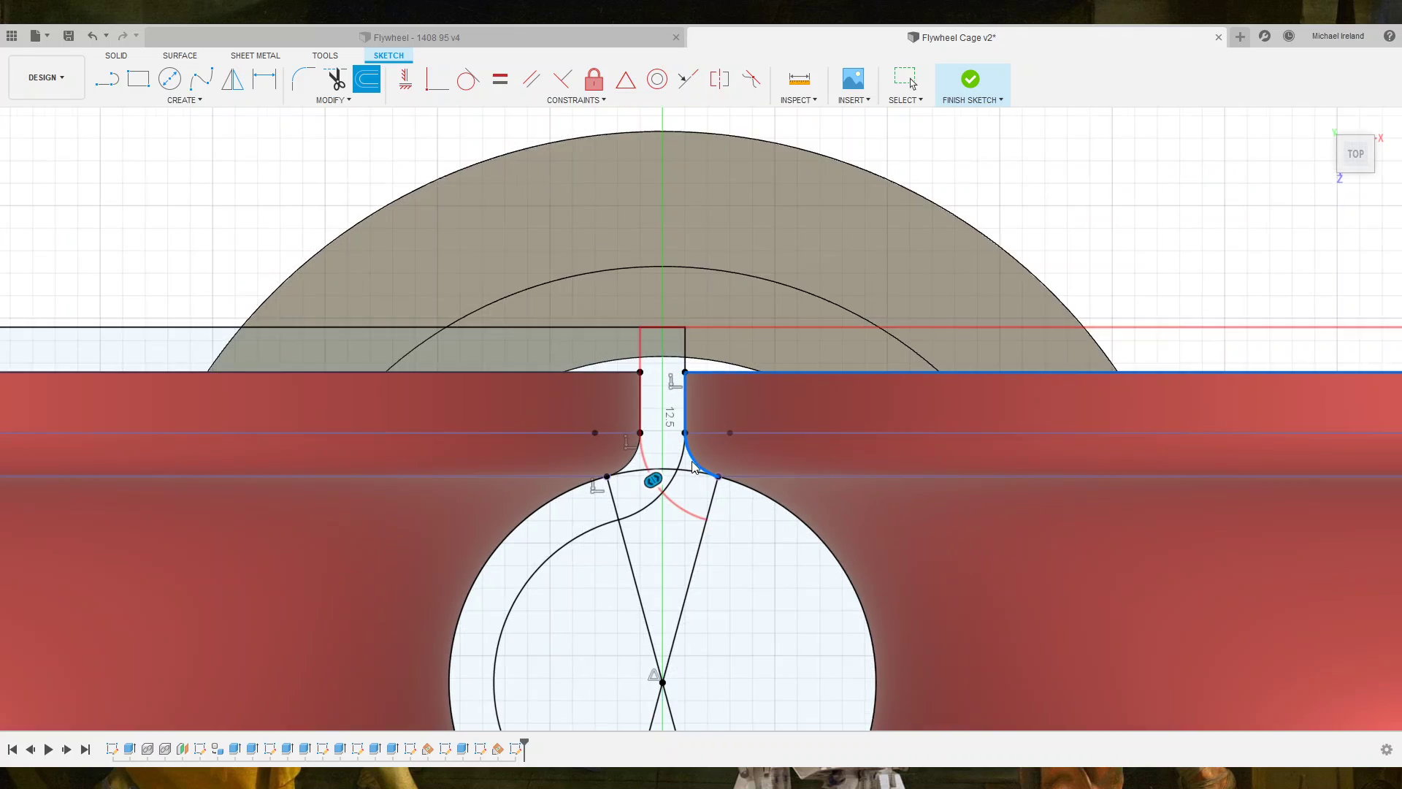
{"action": "scroll", "coordinate": [727, 494], "scroll_direction": "up", "scroll_amount": 3}
{"action": "scroll", "coordinate": [760, 495], "scroll_direction": "down", "scroll_amount": 3}
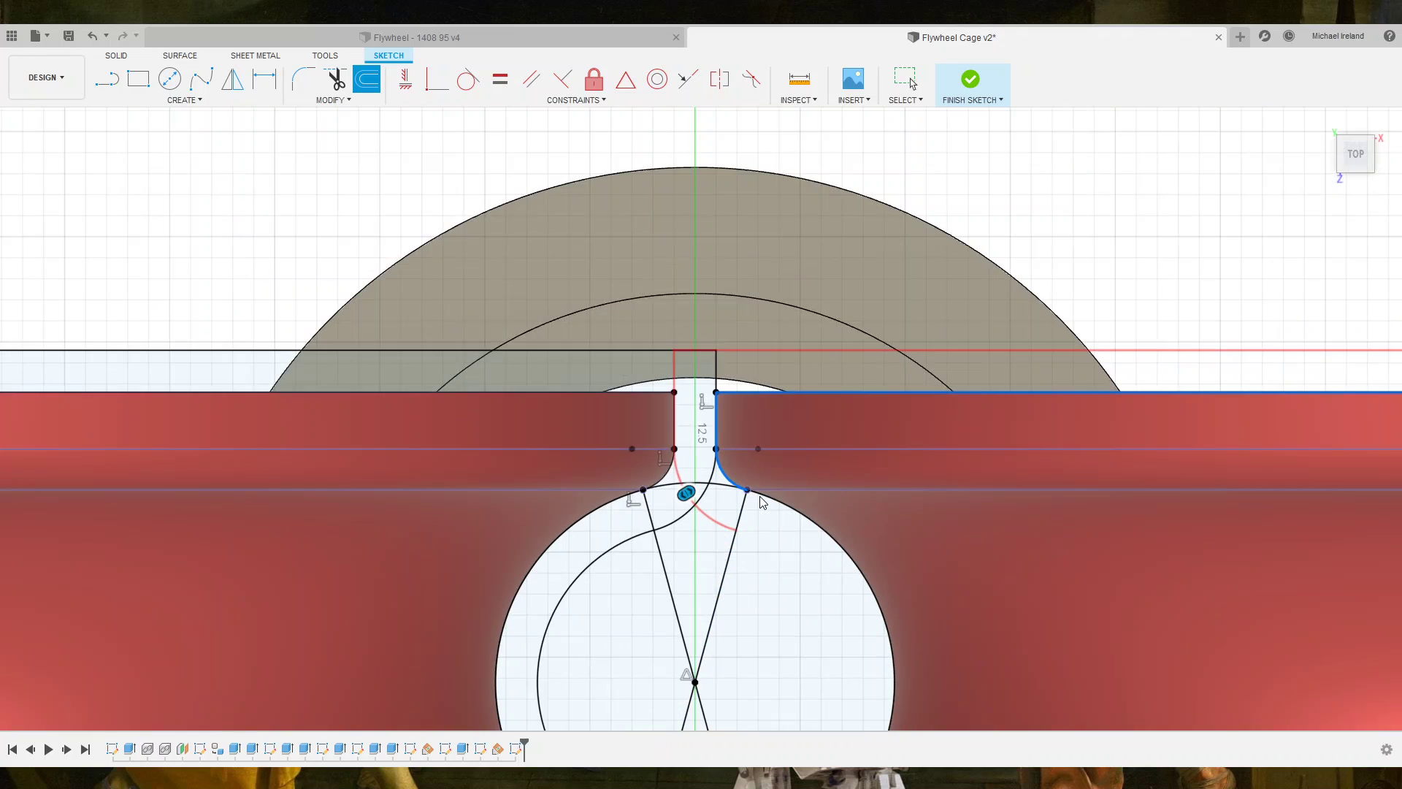
{"action": "scroll", "coordinate": [791, 534], "scroll_direction": "down", "scroll_amount": 3}
{"action": "scroll", "coordinate": [792, 535], "scroll_direction": "up", "scroll_amount": 1}
{"action": "scroll", "coordinate": [800, 541], "scroll_direction": "up", "scroll_amount": 4}
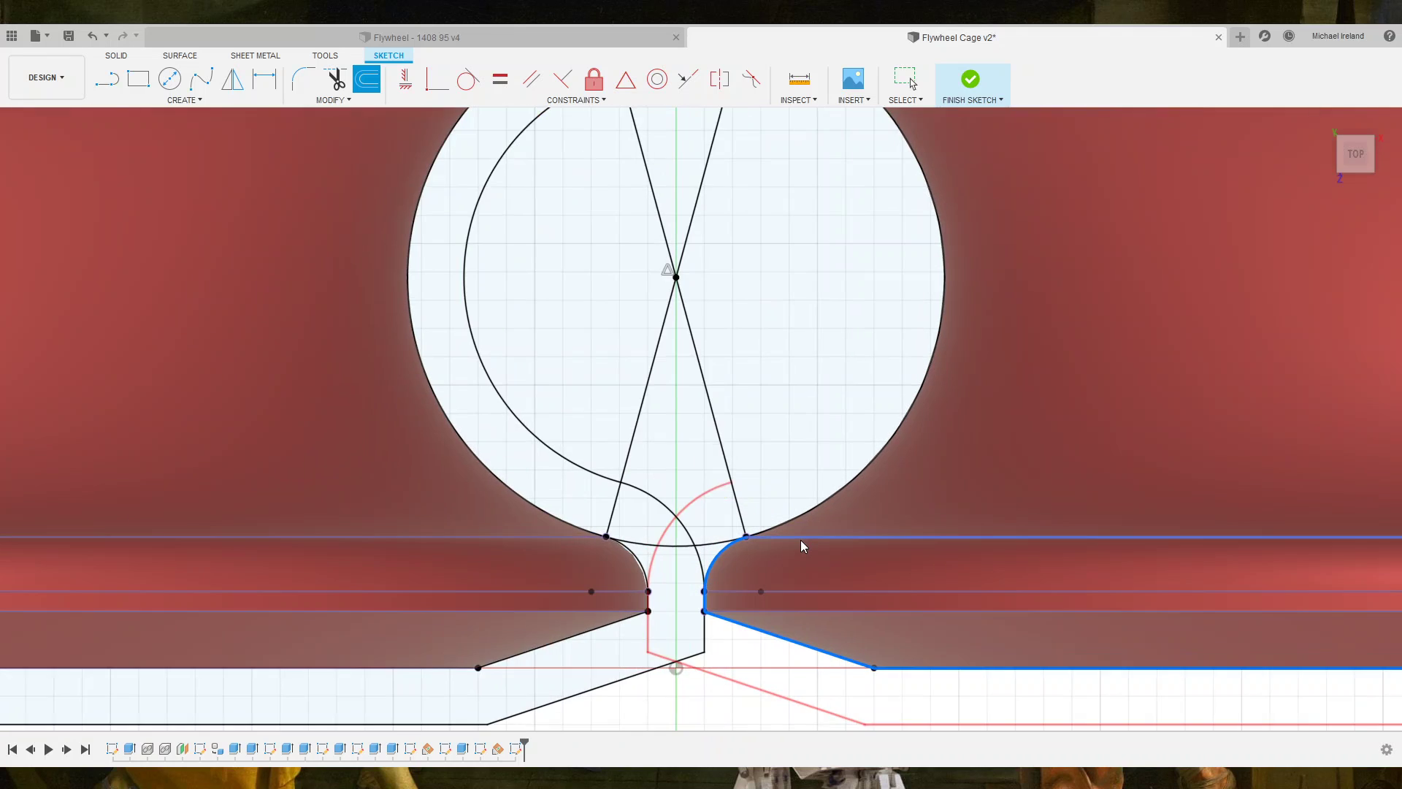
{"action": "scroll", "coordinate": [739, 543], "scroll_direction": "up", "scroll_amount": 4}
{"action": "left_click", "coordinate": [713, 520]}
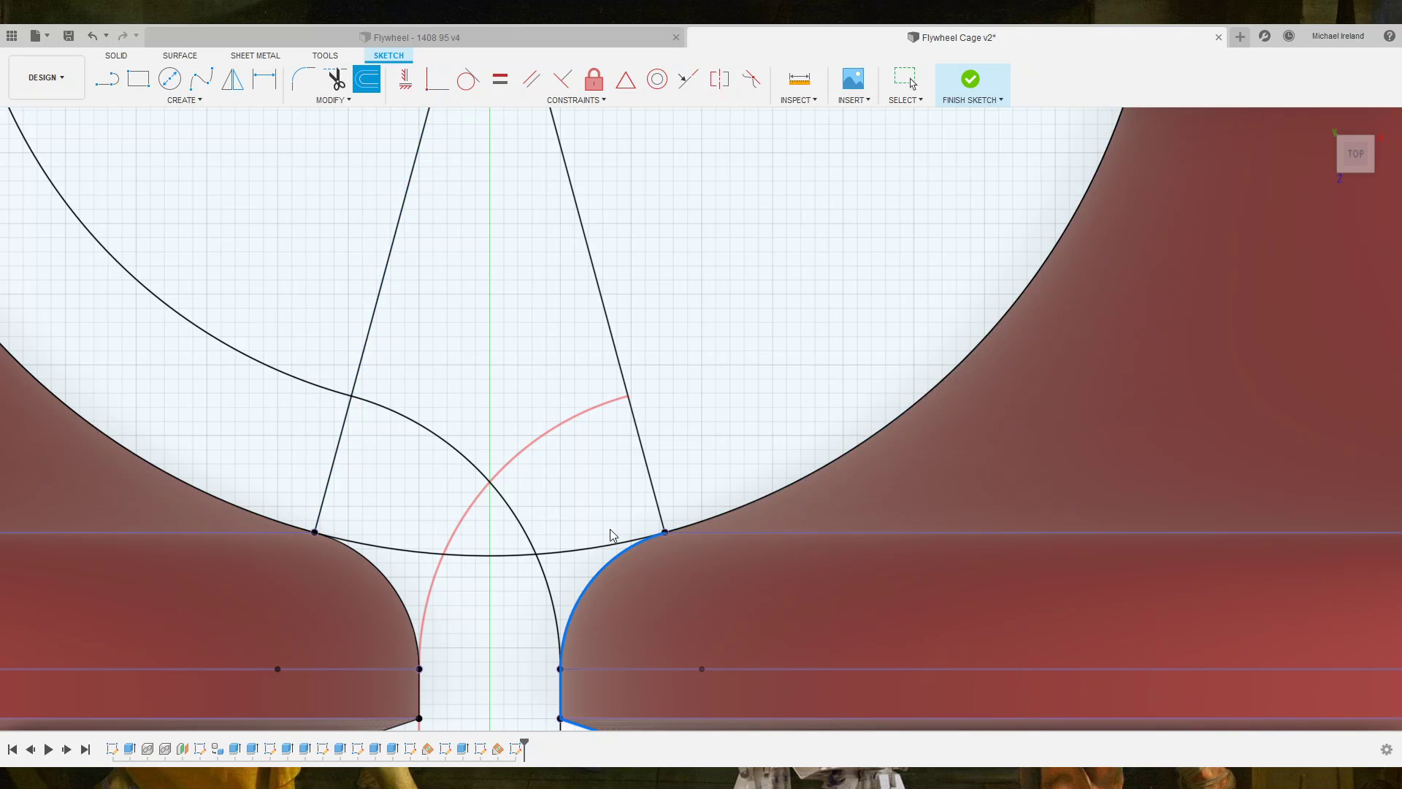
{"action": "scroll", "coordinate": [584, 558], "scroll_direction": "down", "scroll_amount": 2}
{"action": "scroll", "coordinate": [590, 550], "scroll_direction": "down", "scroll_amount": 3}
{"action": "scroll", "coordinate": [638, 532], "scroll_direction": "up", "scroll_amount": 3}
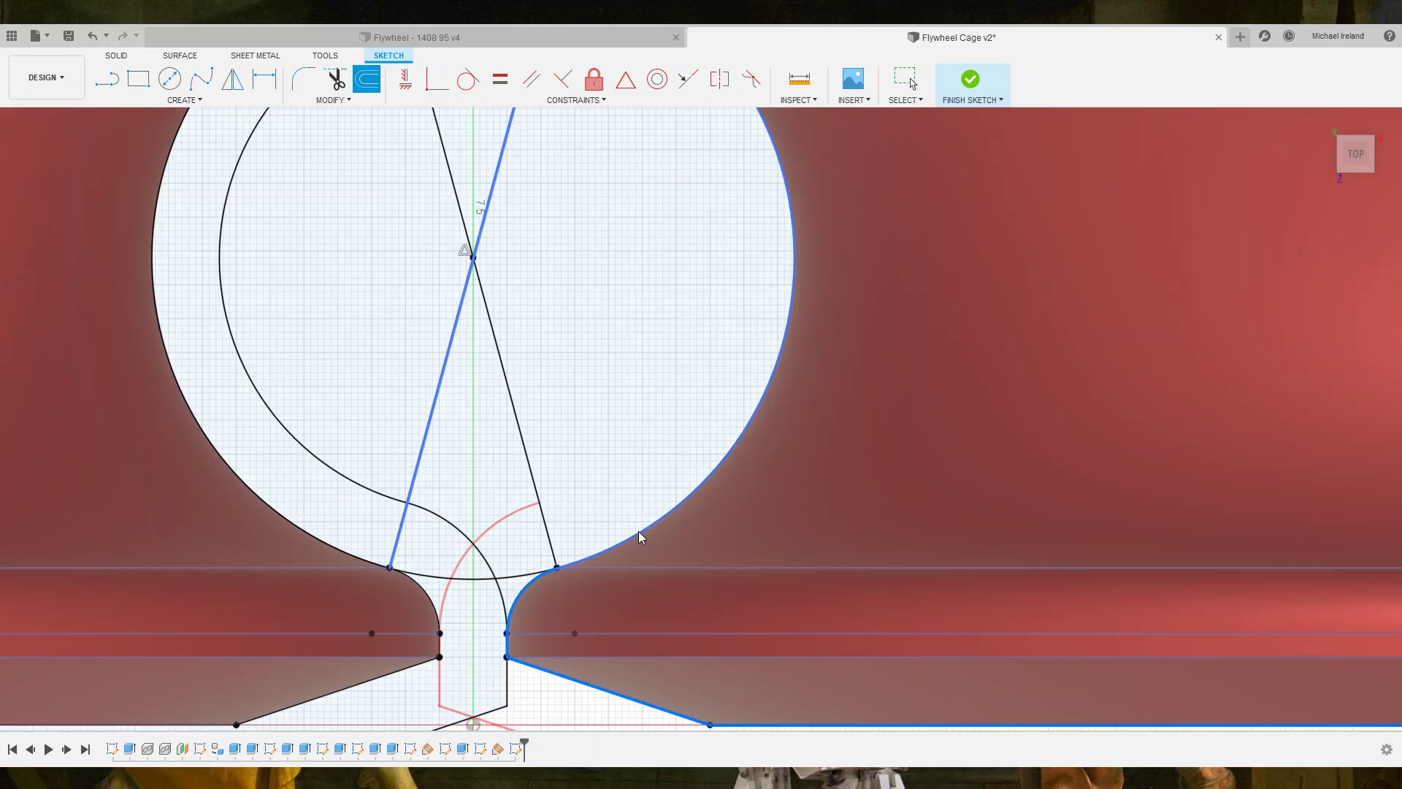
{"action": "scroll", "coordinate": [636, 533], "scroll_direction": "up", "scroll_amount": 1}
{"action": "scroll", "coordinate": [637, 534], "scroll_direction": "down", "scroll_amount": 3}
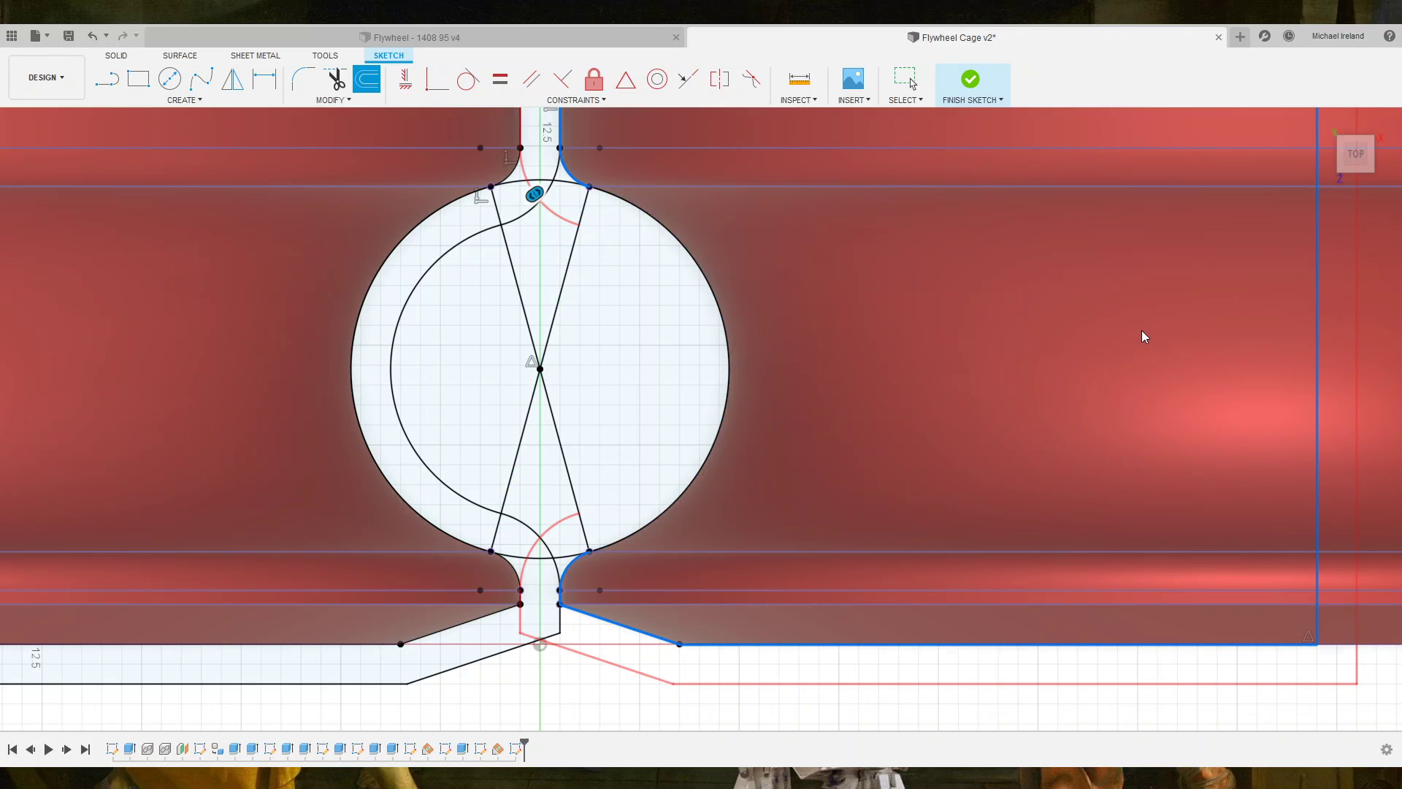
{"action": "key", "text": "Return"}
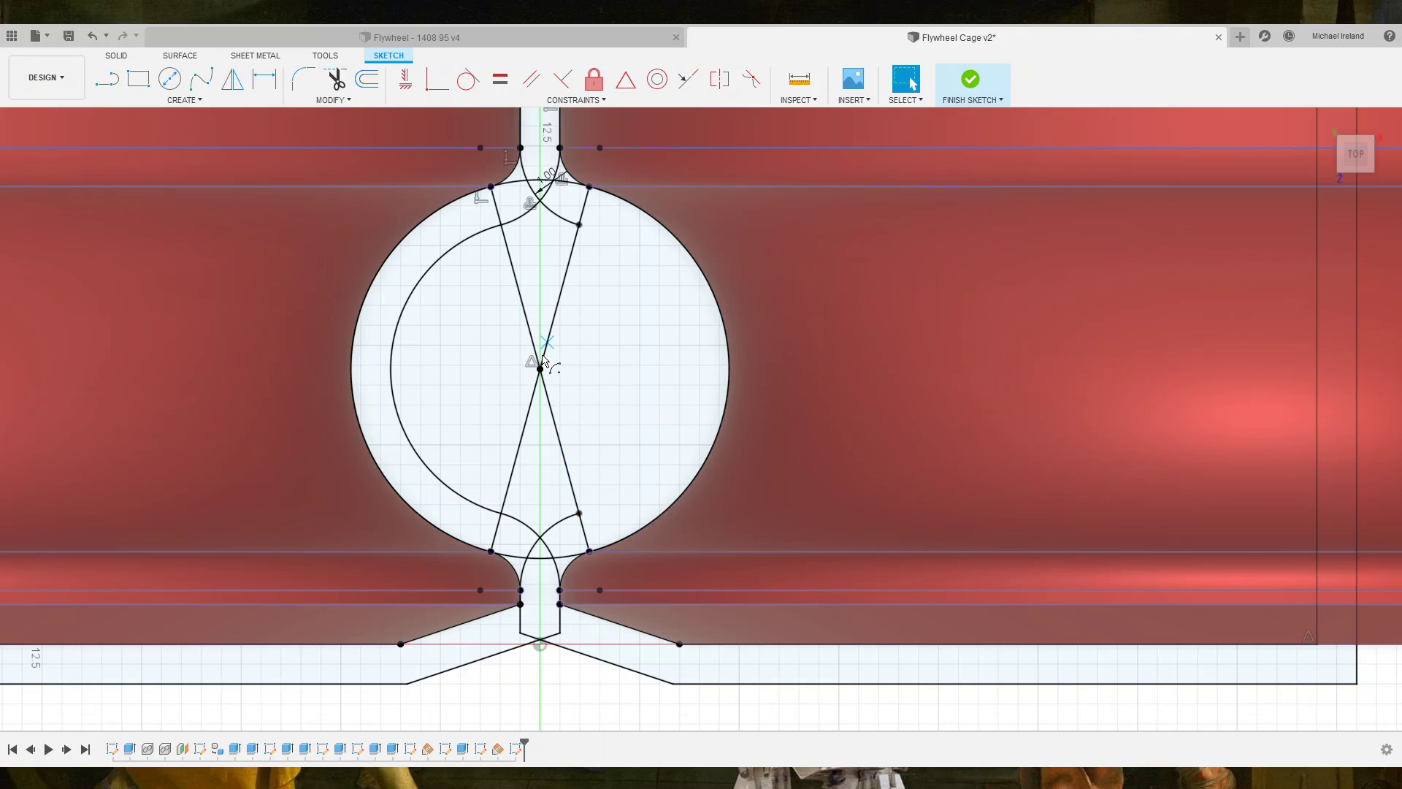
Try a fillet on a groove-outline corner, cancel it, and finish the sketch.
{"action": "key", "text": "f"}
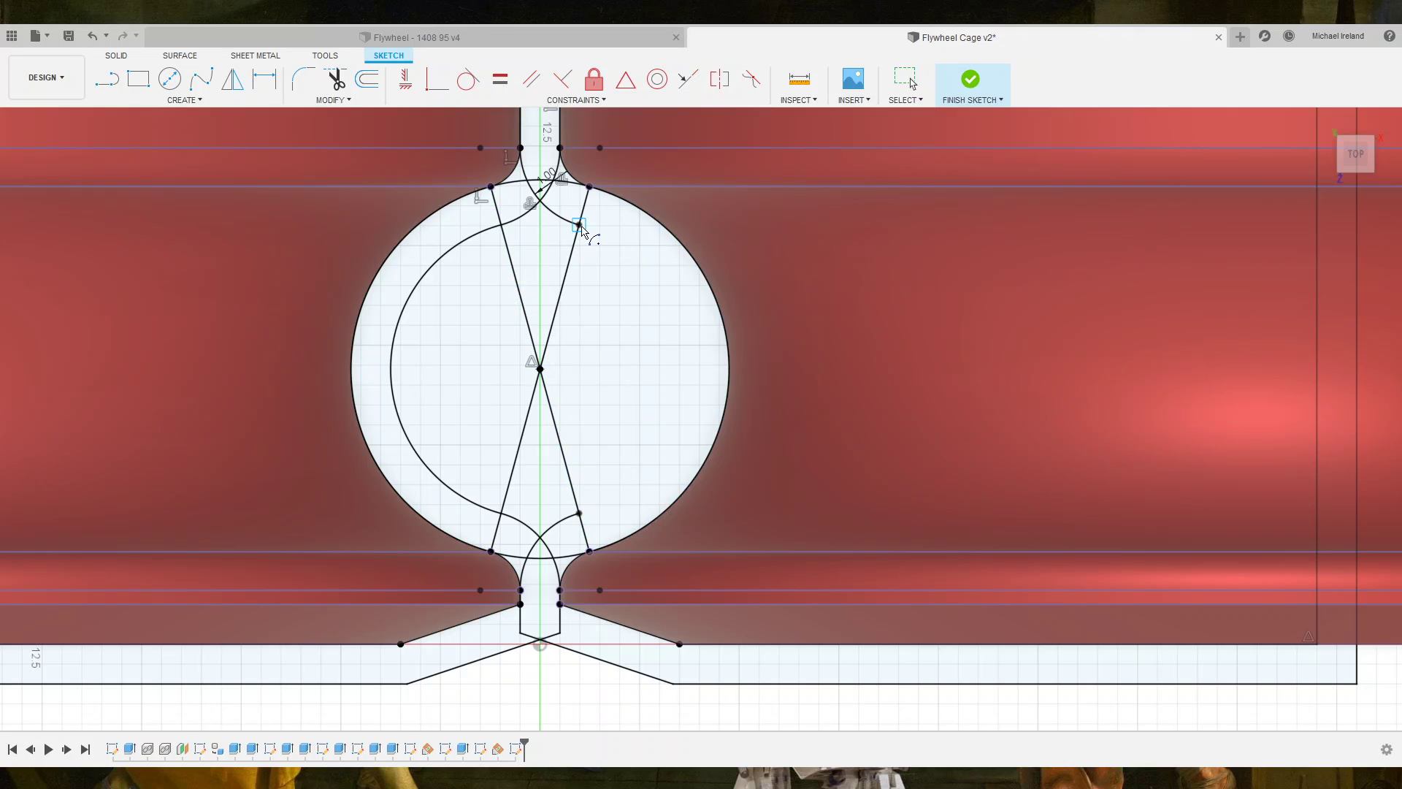
{"action": "left_click", "coordinate": [579, 224]}
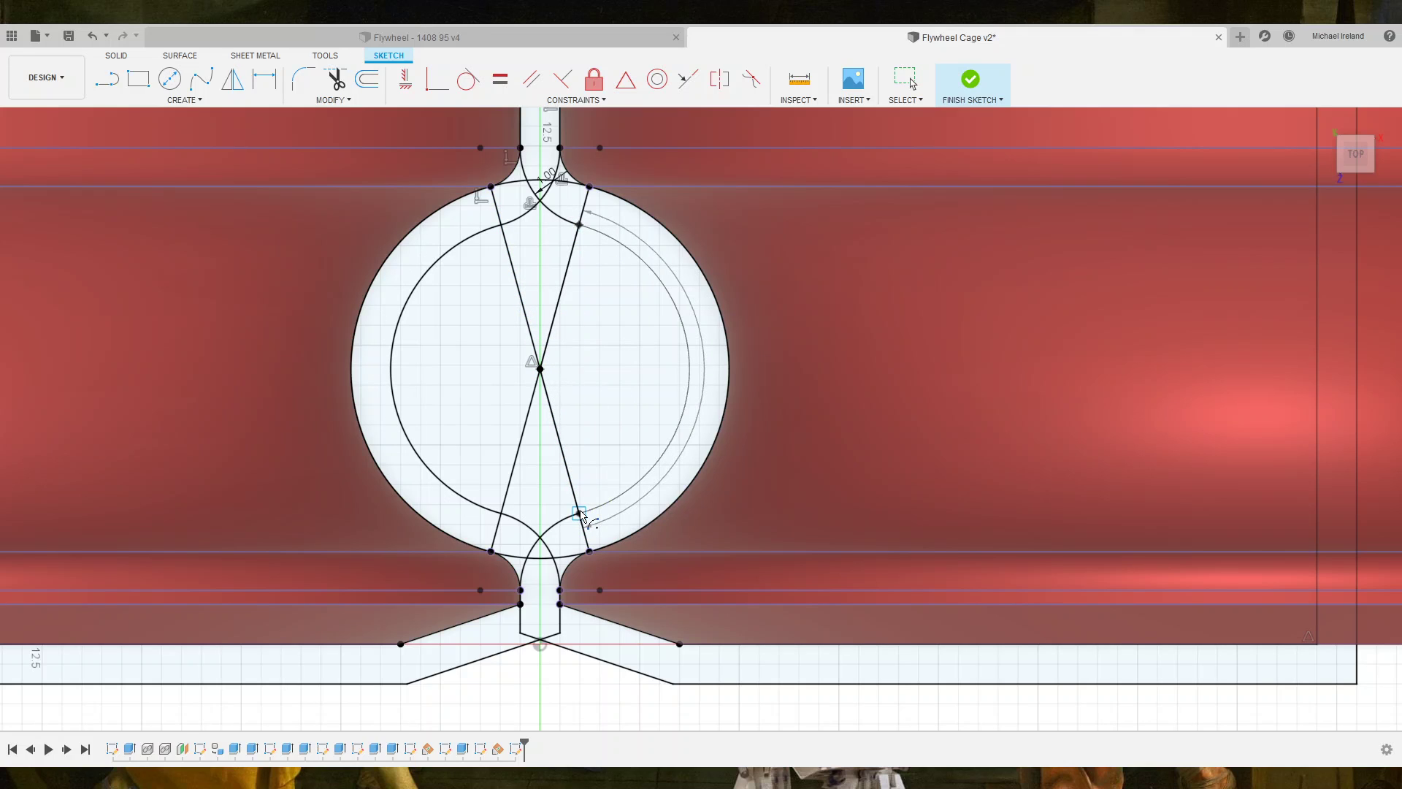
{"action": "key", "text": "Escape"}
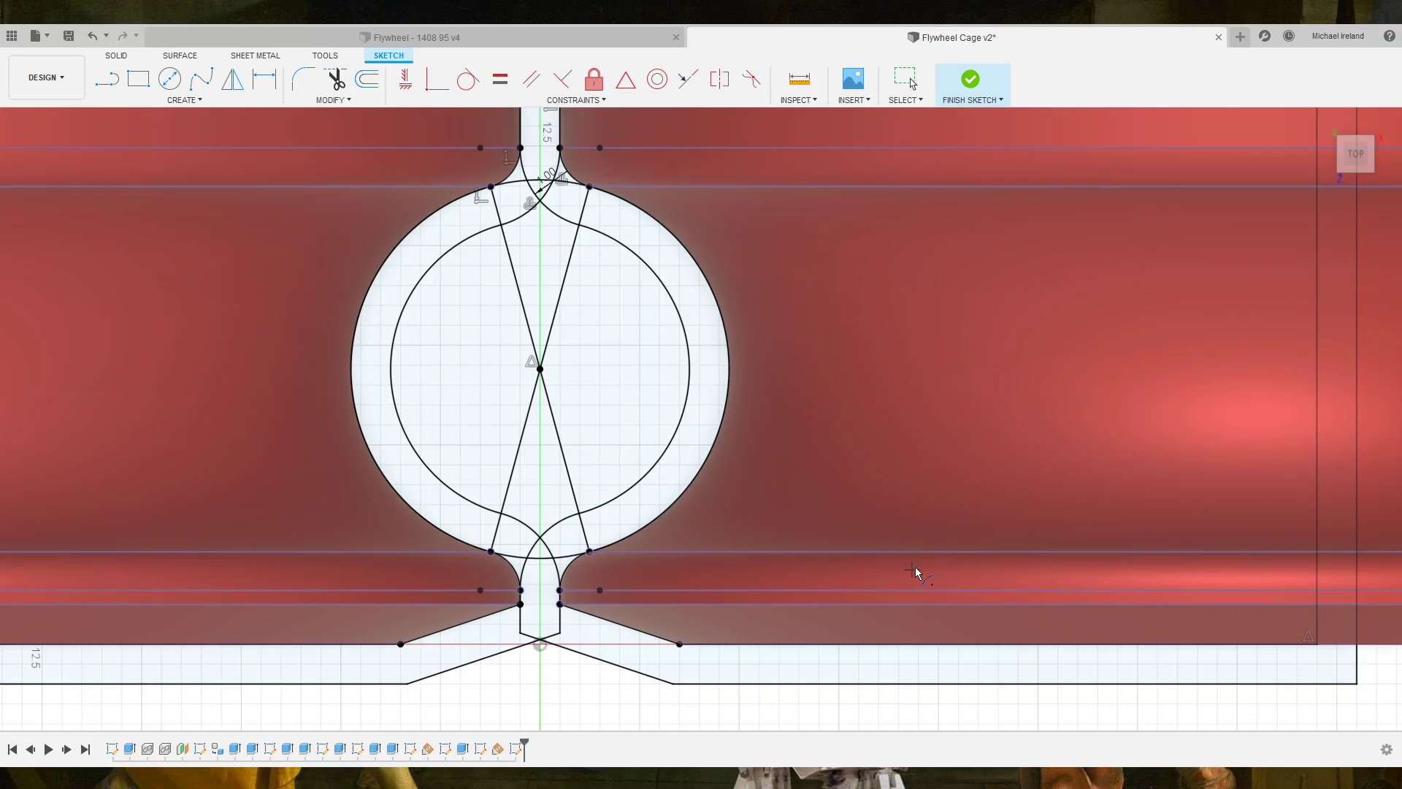
{"action": "scroll", "coordinate": [867, 464], "scroll_direction": "down", "scroll_amount": 3}
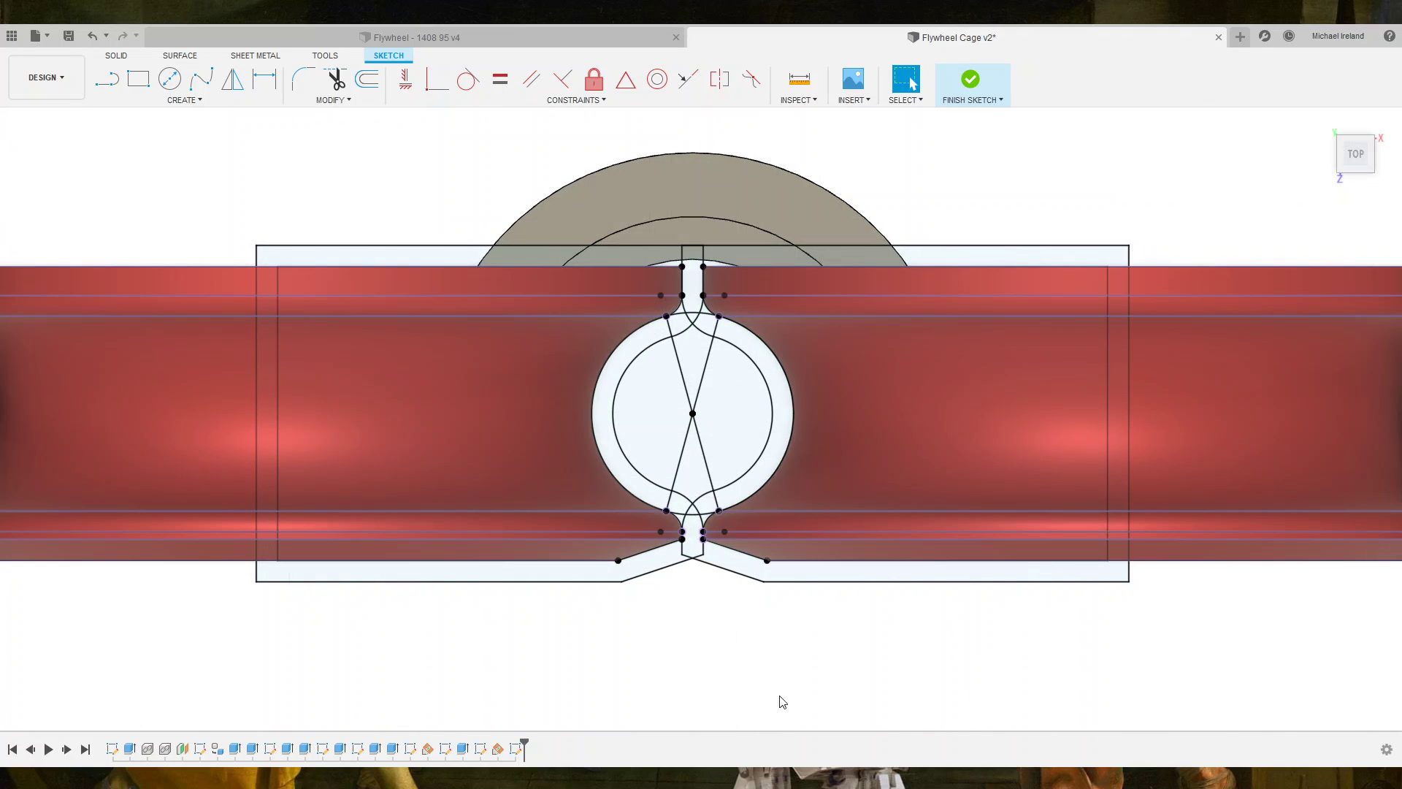
{"action": "left_click", "coordinate": [971, 79]}
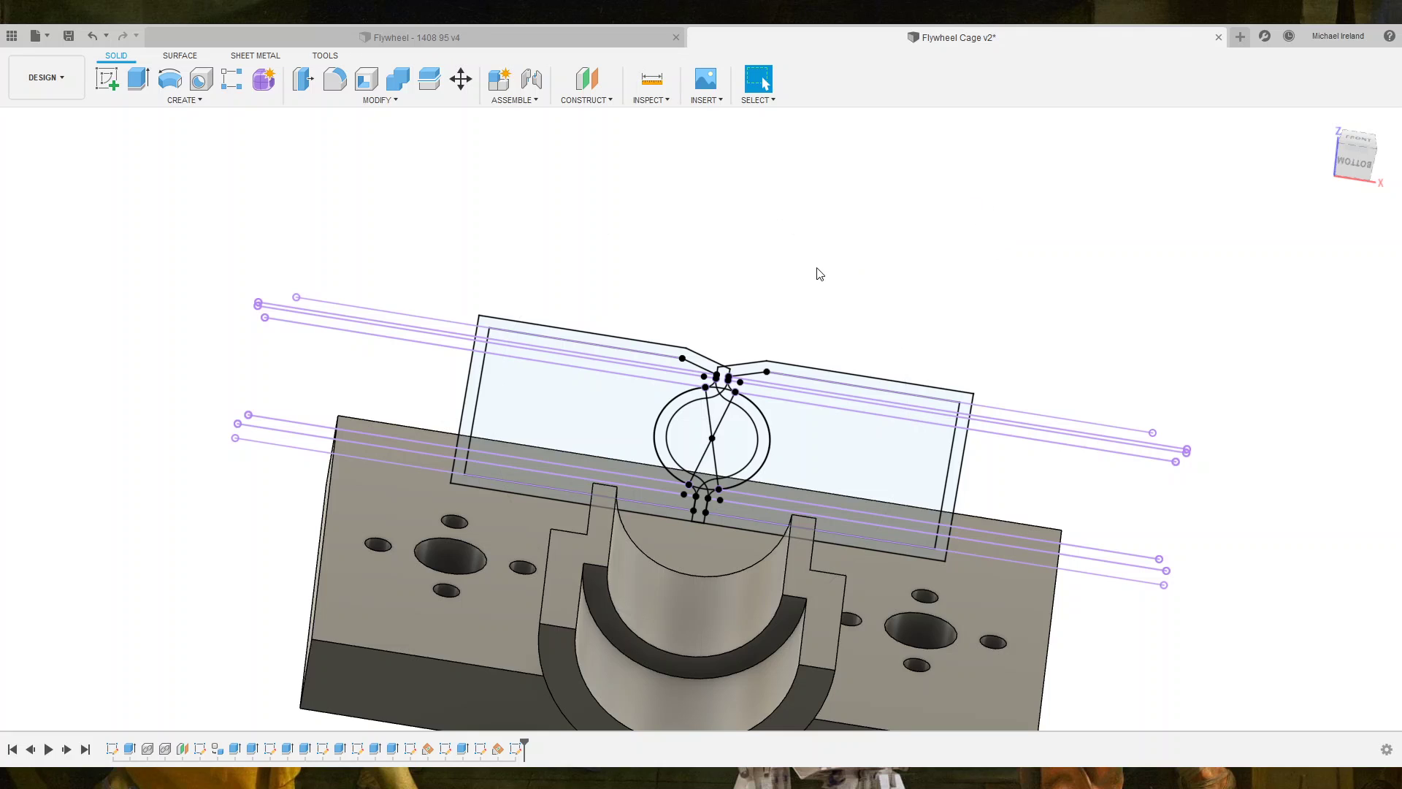
Select the top strip, neck and small groove profiles for a revolve.
{"action": "scroll", "coordinate": [820, 273], "scroll_direction": "up", "scroll_amount": 3}
{"action": "left_click", "coordinate": [682, 431]}
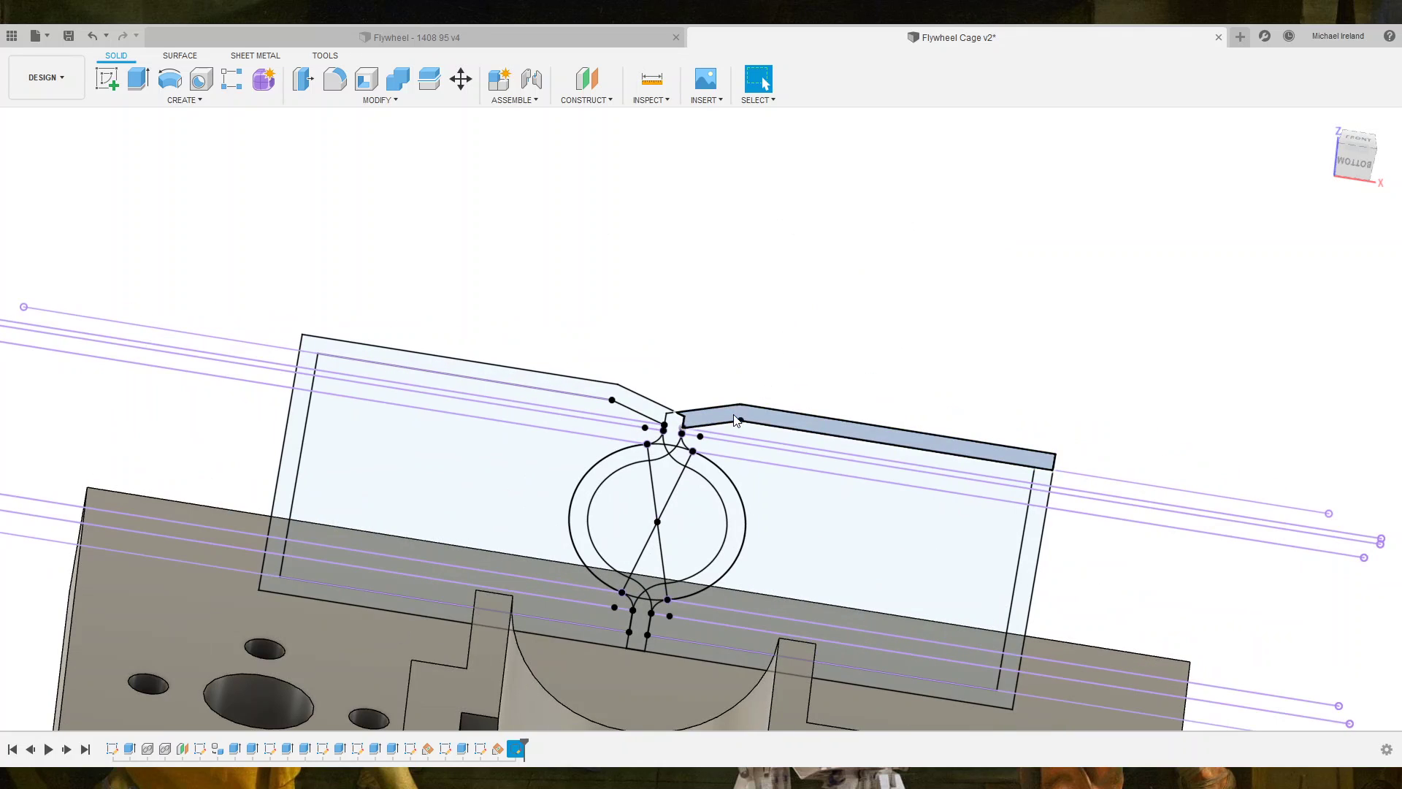
{"action": "left_click", "coordinate": [670, 431]}
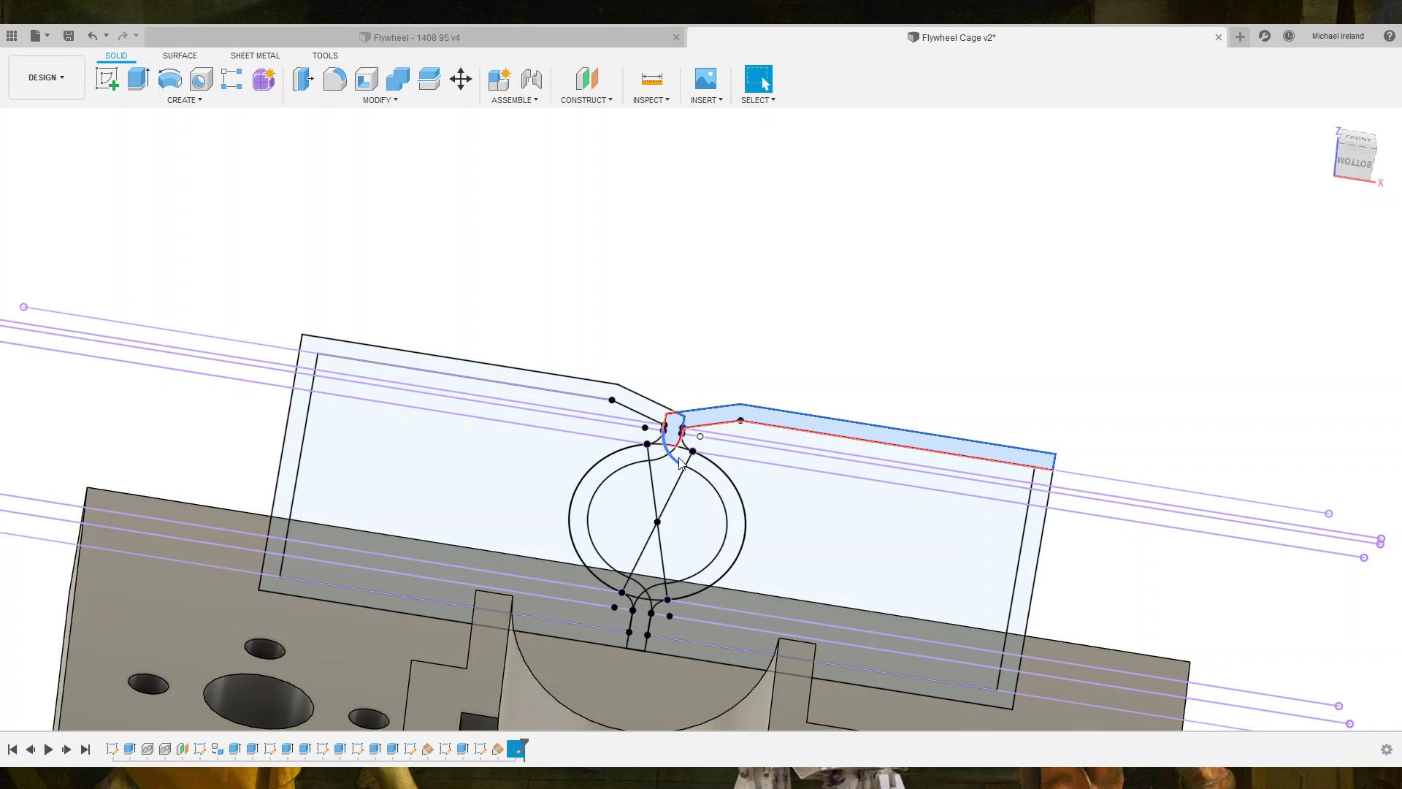
{"action": "left_click", "coordinate": [679, 460]}
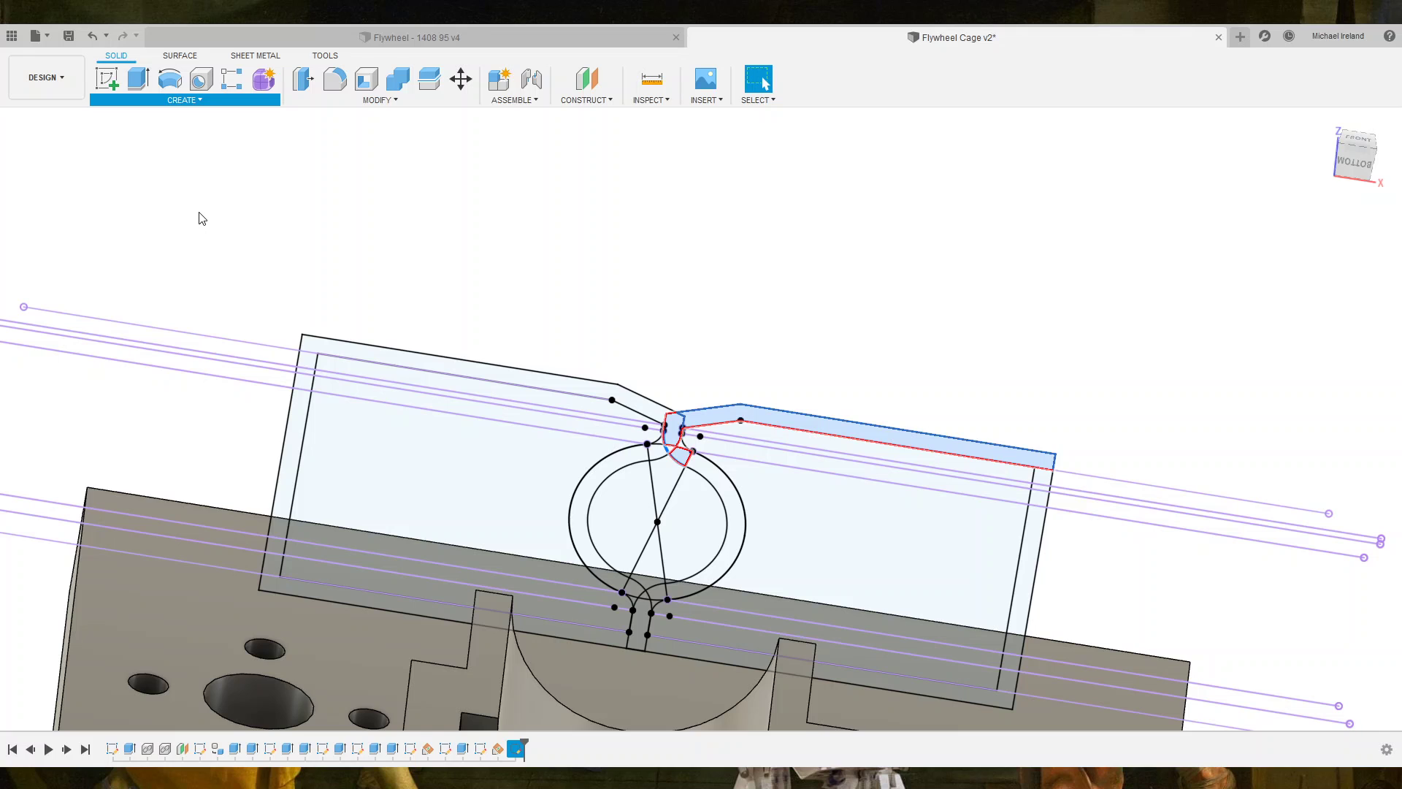
{"action": "key", "text": "r"}
{"action": "scroll", "coordinate": [685, 485], "scroll_direction": "up", "scroll_amount": 4}
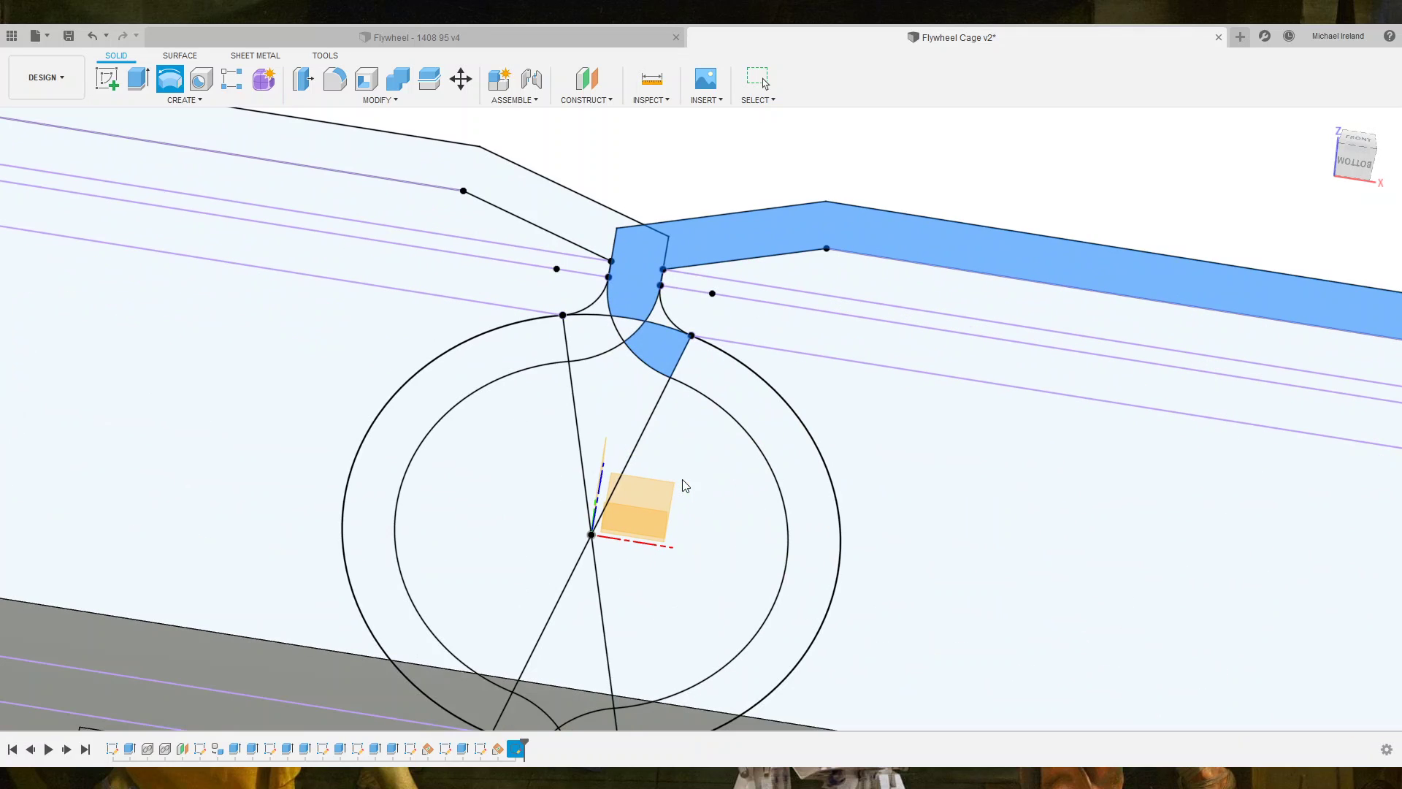
{"action": "left_click", "coordinate": [625, 328]}
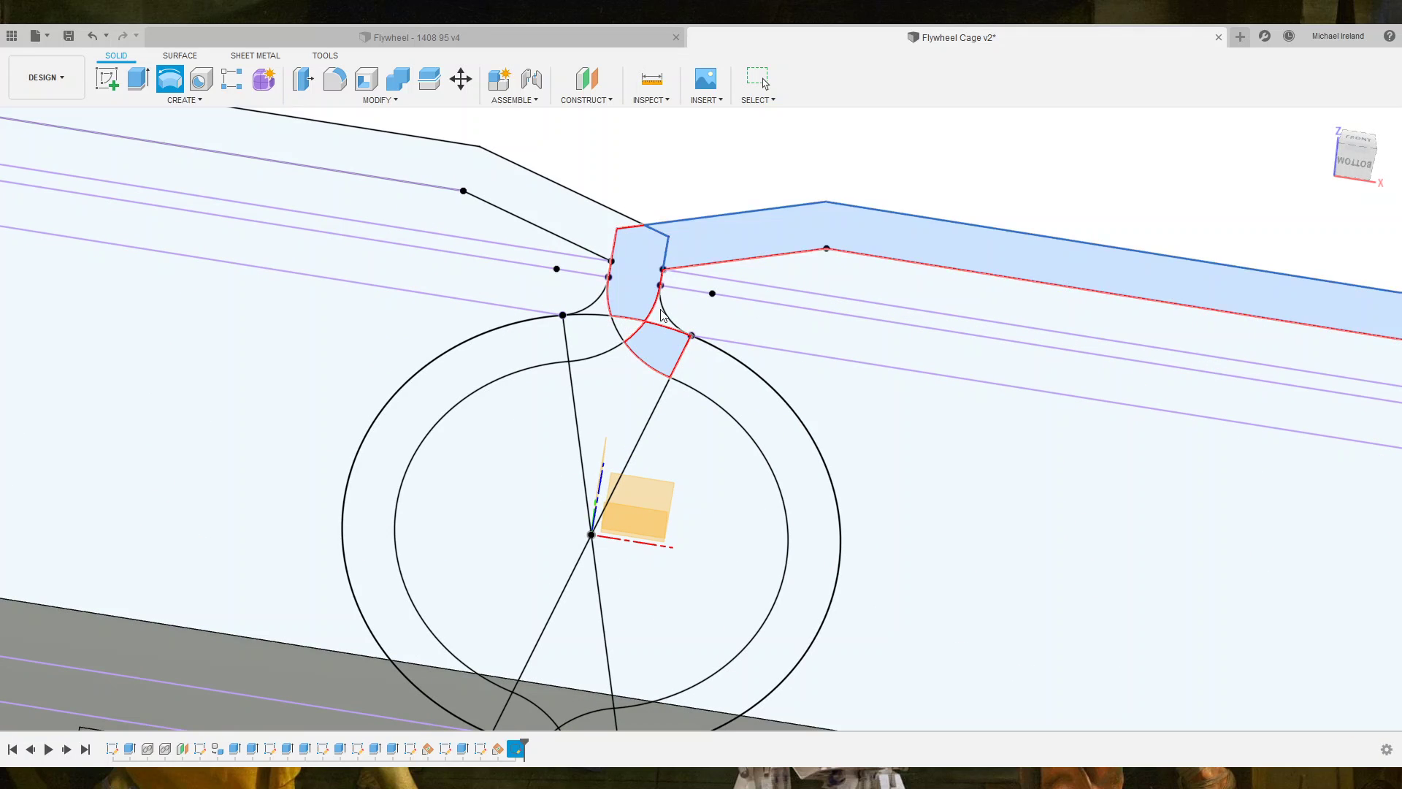
Reselect the long top strip, stub, wedge and right ring segment profiles.
{"action": "left_click", "coordinate": [1342, 231]}
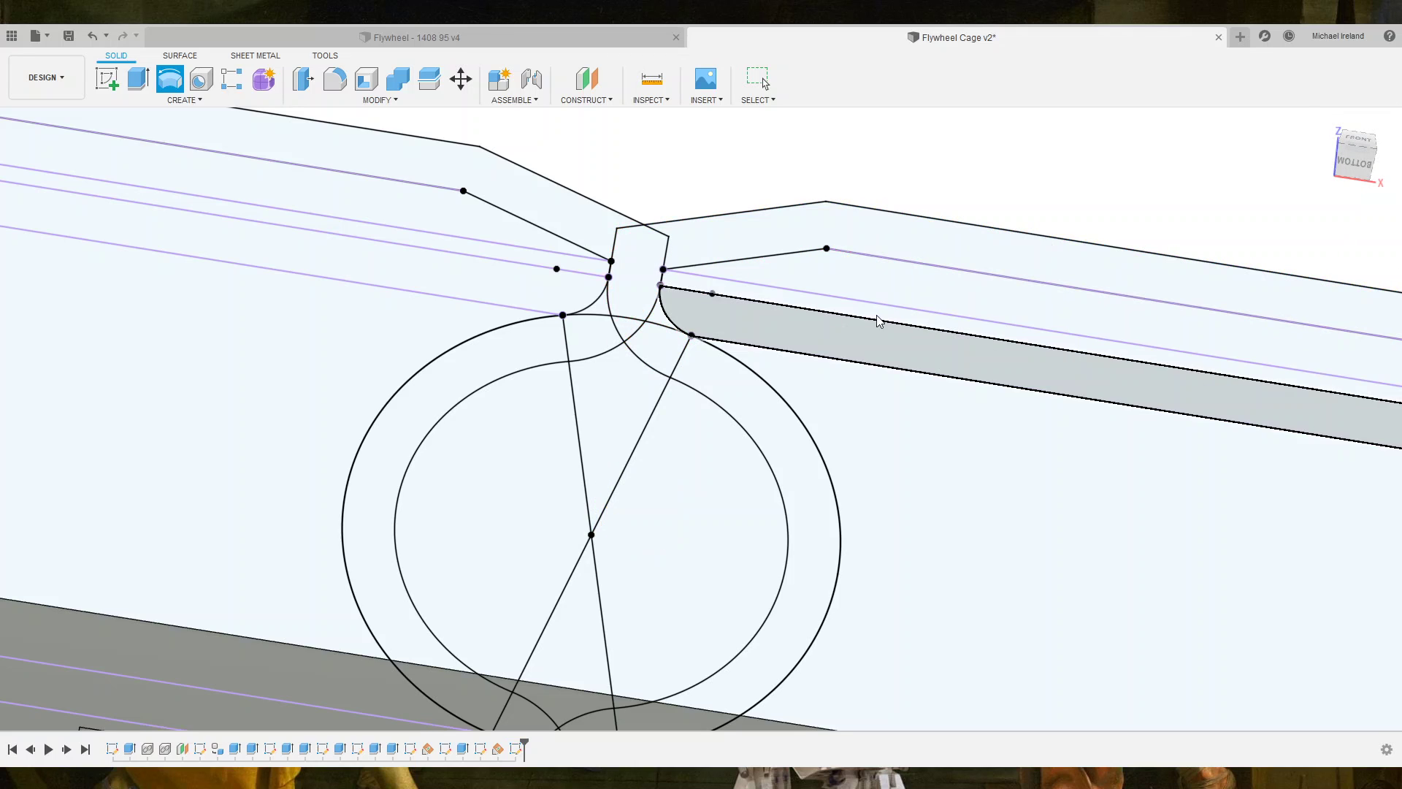
{"action": "left_click", "coordinate": [710, 235]}
{"action": "left_click", "coordinate": [629, 278]}
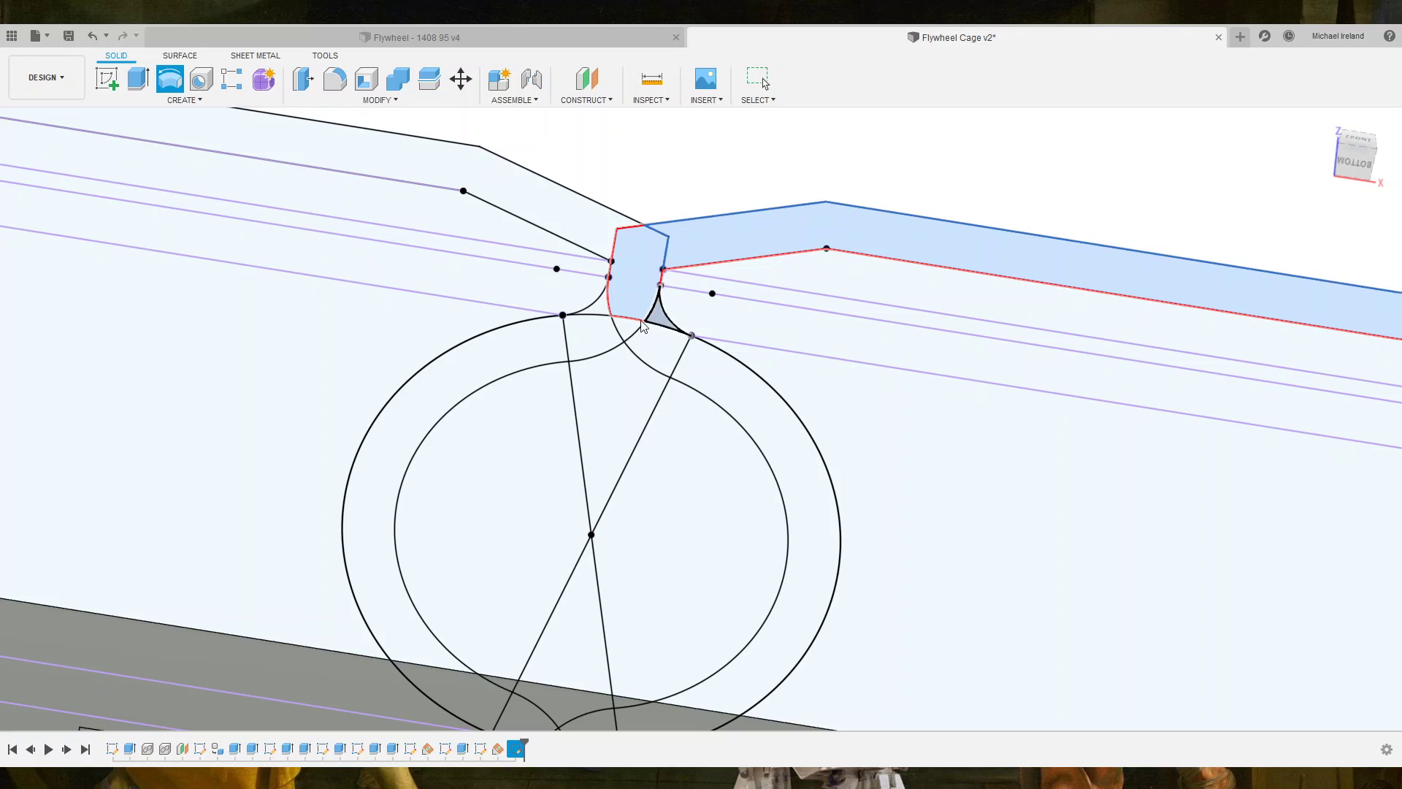
{"action": "left_click", "coordinate": [651, 351]}
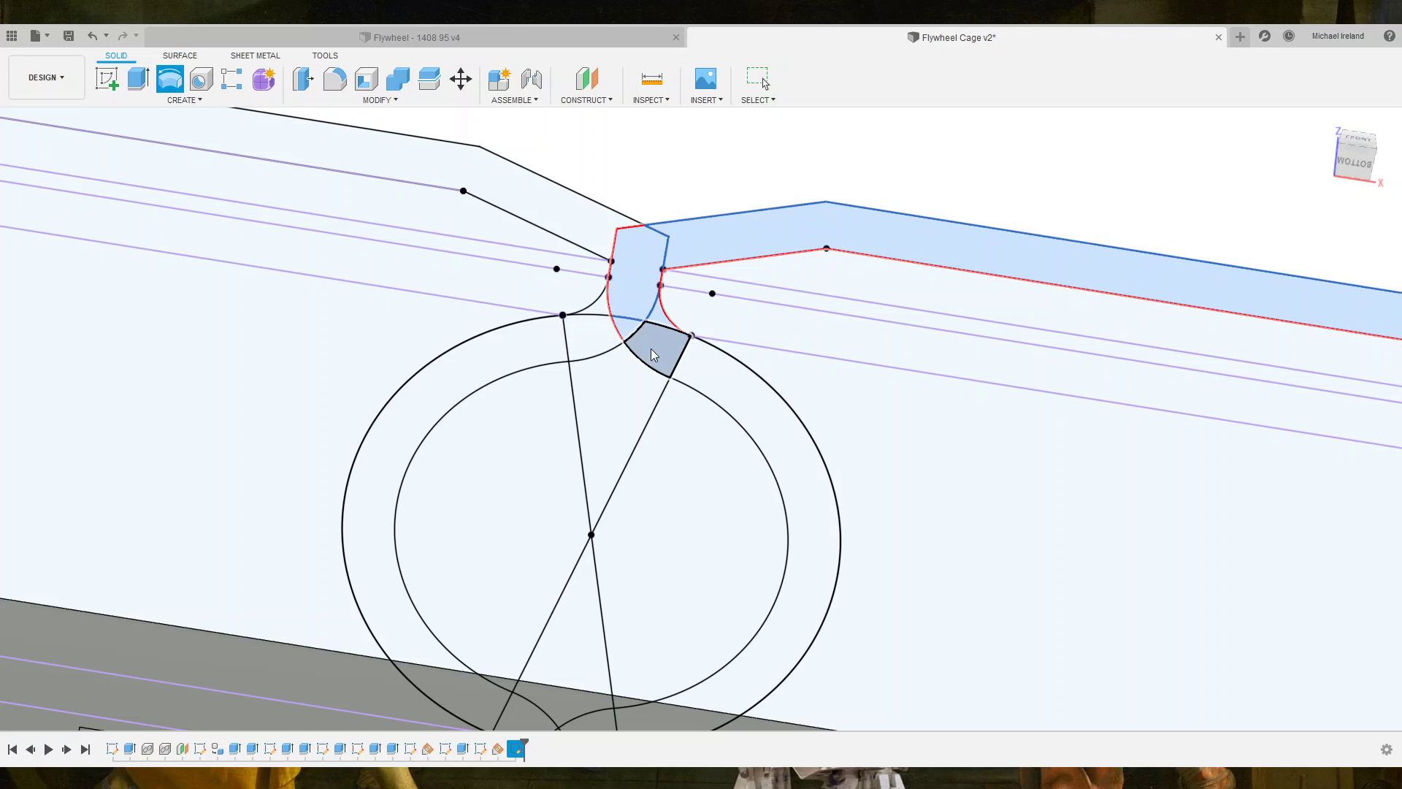
{"action": "left_click", "coordinate": [712, 371]}
{"action": "scroll", "coordinate": [734, 594], "scroll_direction": "down", "scroll_amount": 4}
{"action": "scroll", "coordinate": [682, 656], "scroll_direction": "up", "scroll_amount": 1}
{"action": "scroll", "coordinate": [682, 655], "scroll_direction": "up", "scroll_amount": 2}
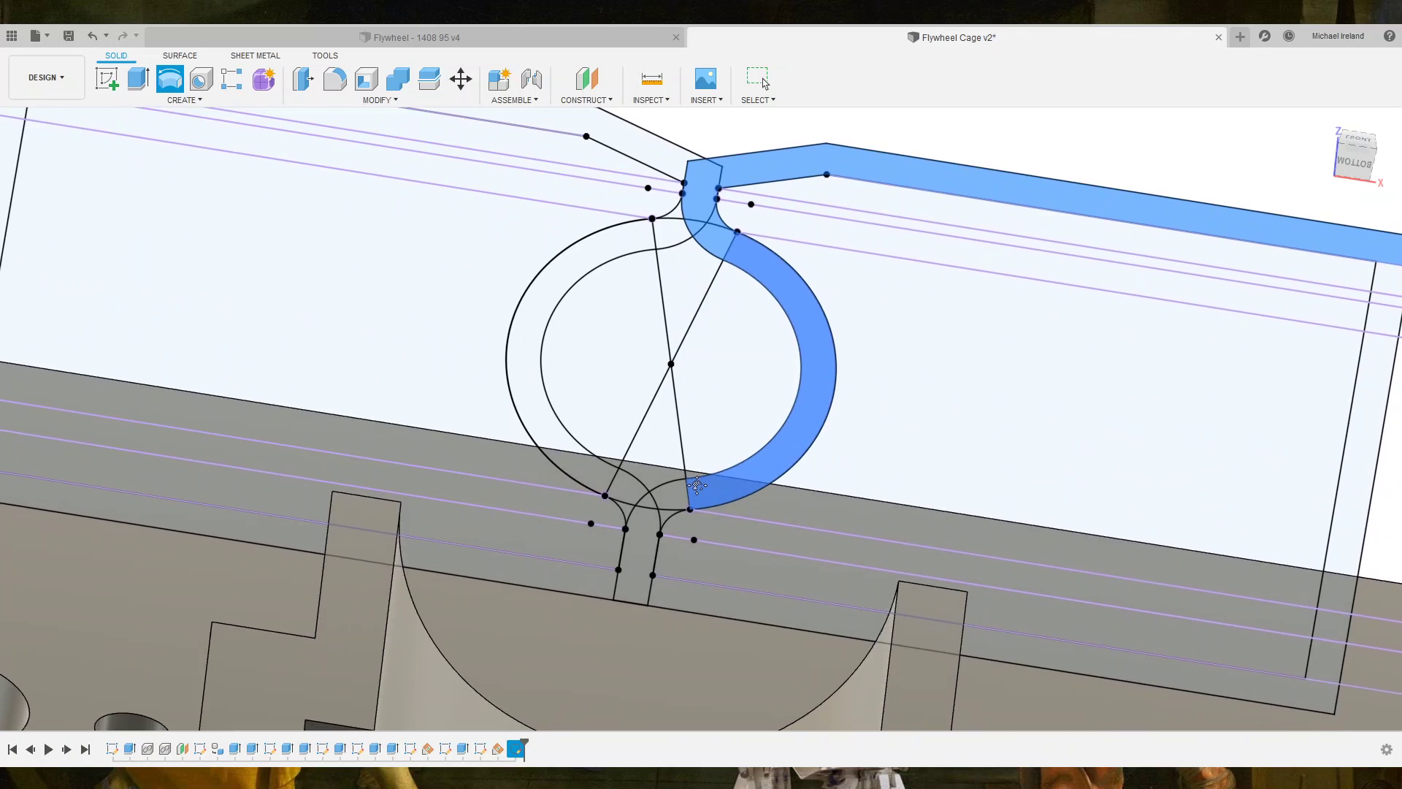
{"action": "scroll", "coordinate": [668, 506], "scroll_direction": "up", "scroll_amount": 3}
Add the lower wedge, lower stub, bottom strip, right strip and corner square profiles.
{"action": "left_click", "coordinate": [650, 528]}
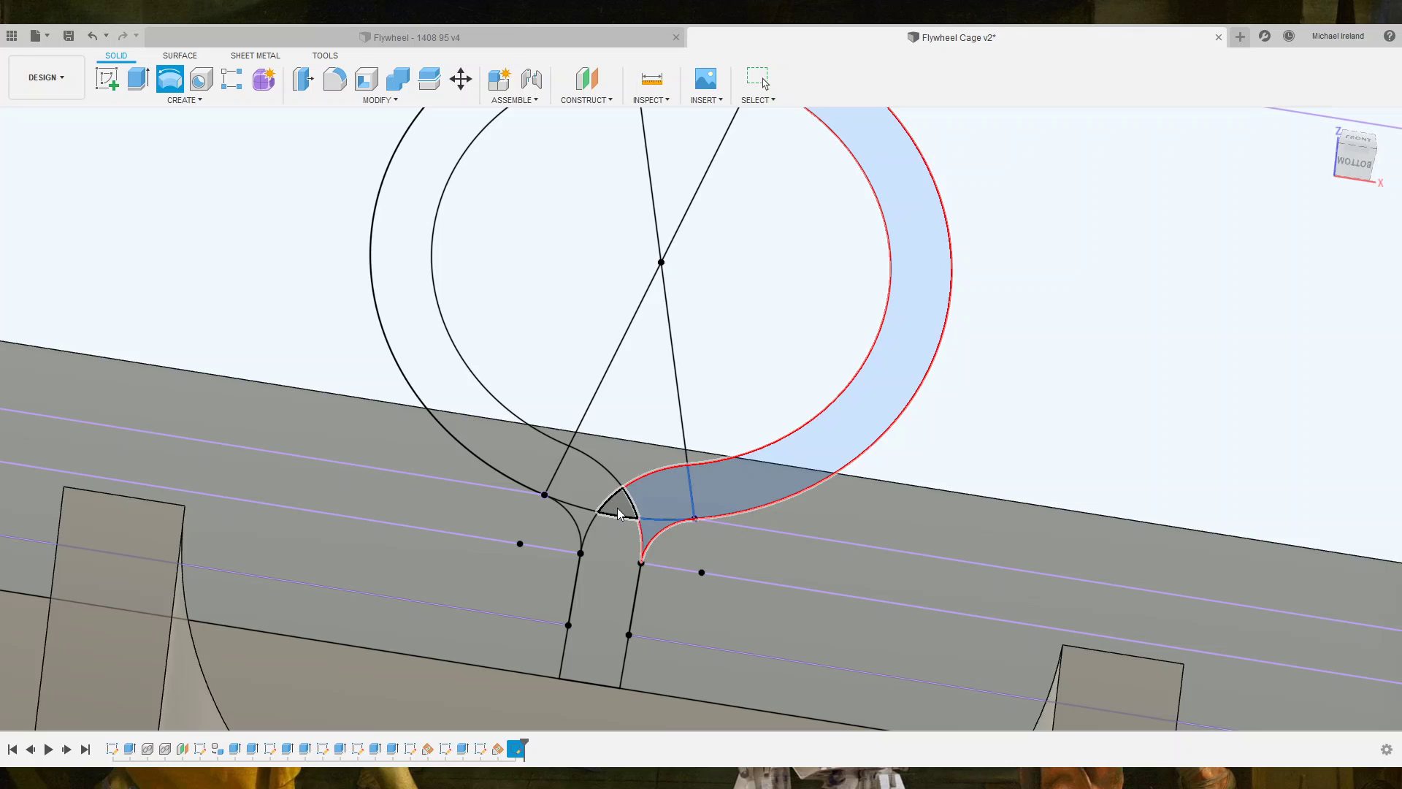
{"action": "left_click", "coordinate": [607, 568]}
{"action": "scroll", "coordinate": [606, 577], "scroll_direction": "down", "scroll_amount": 2}
{"action": "scroll", "coordinate": [606, 583], "scroll_direction": "down", "scroll_amount": 3}
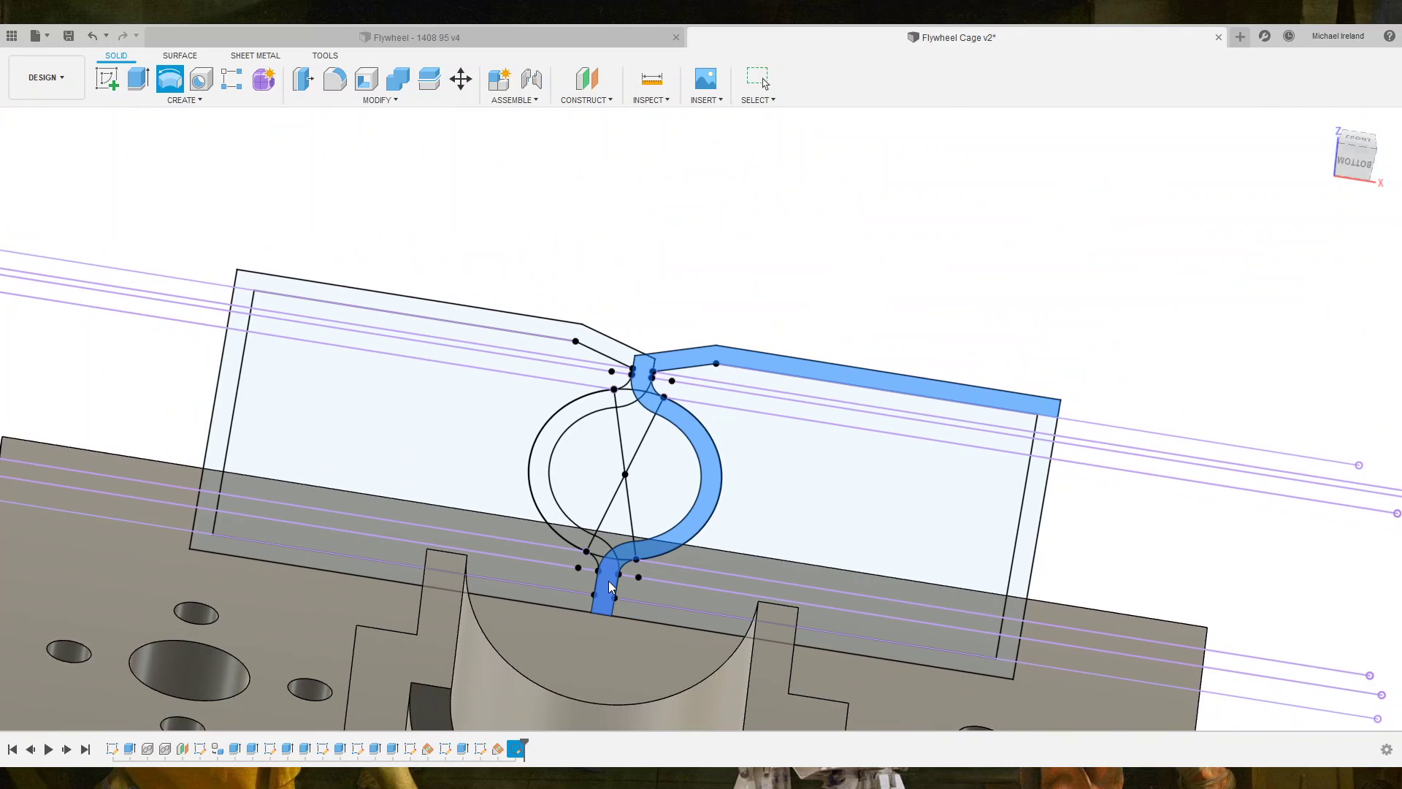
{"action": "left_click", "coordinate": [874, 655]}
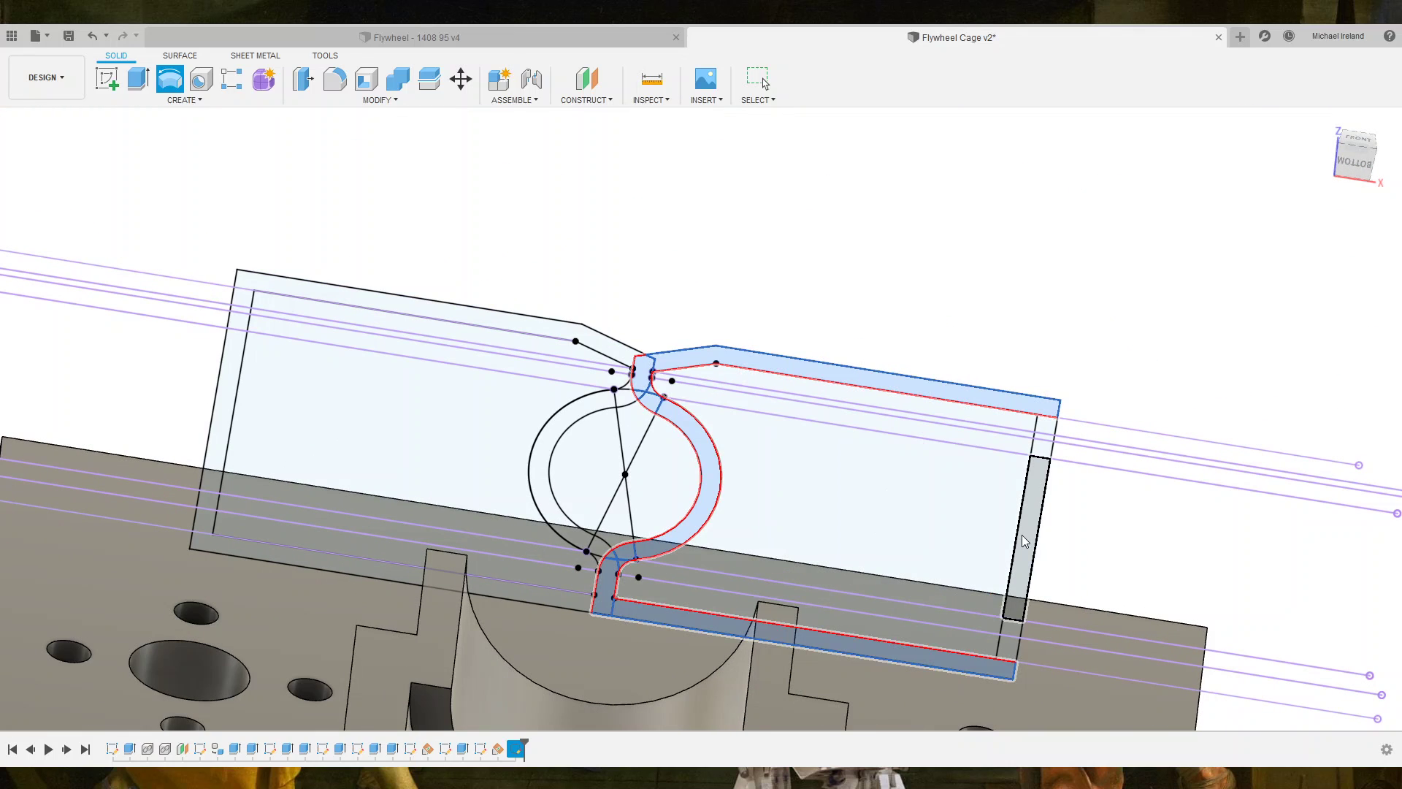
{"action": "left_click", "coordinate": [1033, 477]}
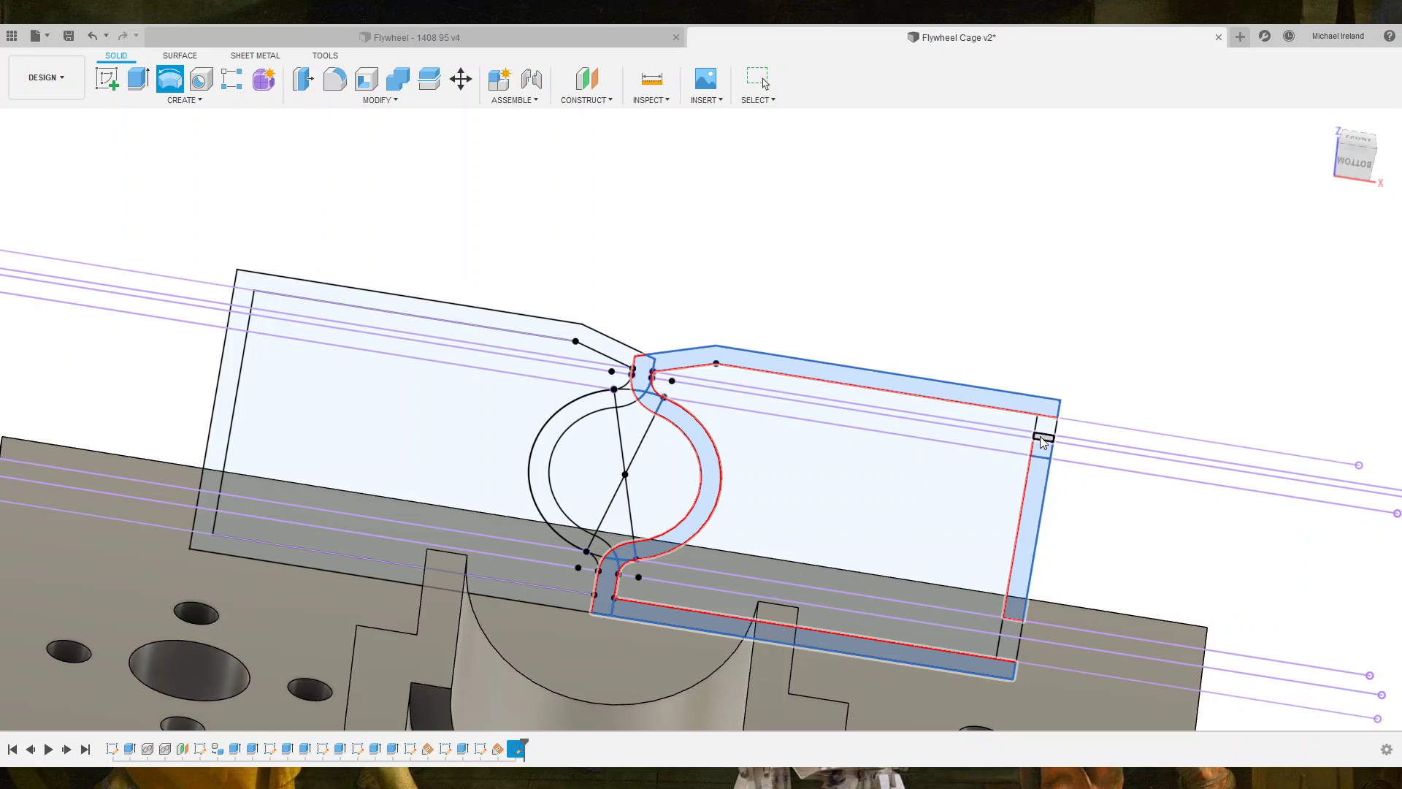
{"action": "left_click", "coordinate": [1043, 437]}
{"action": "scroll", "coordinate": [991, 681], "scroll_direction": "up", "scroll_amount": 2}
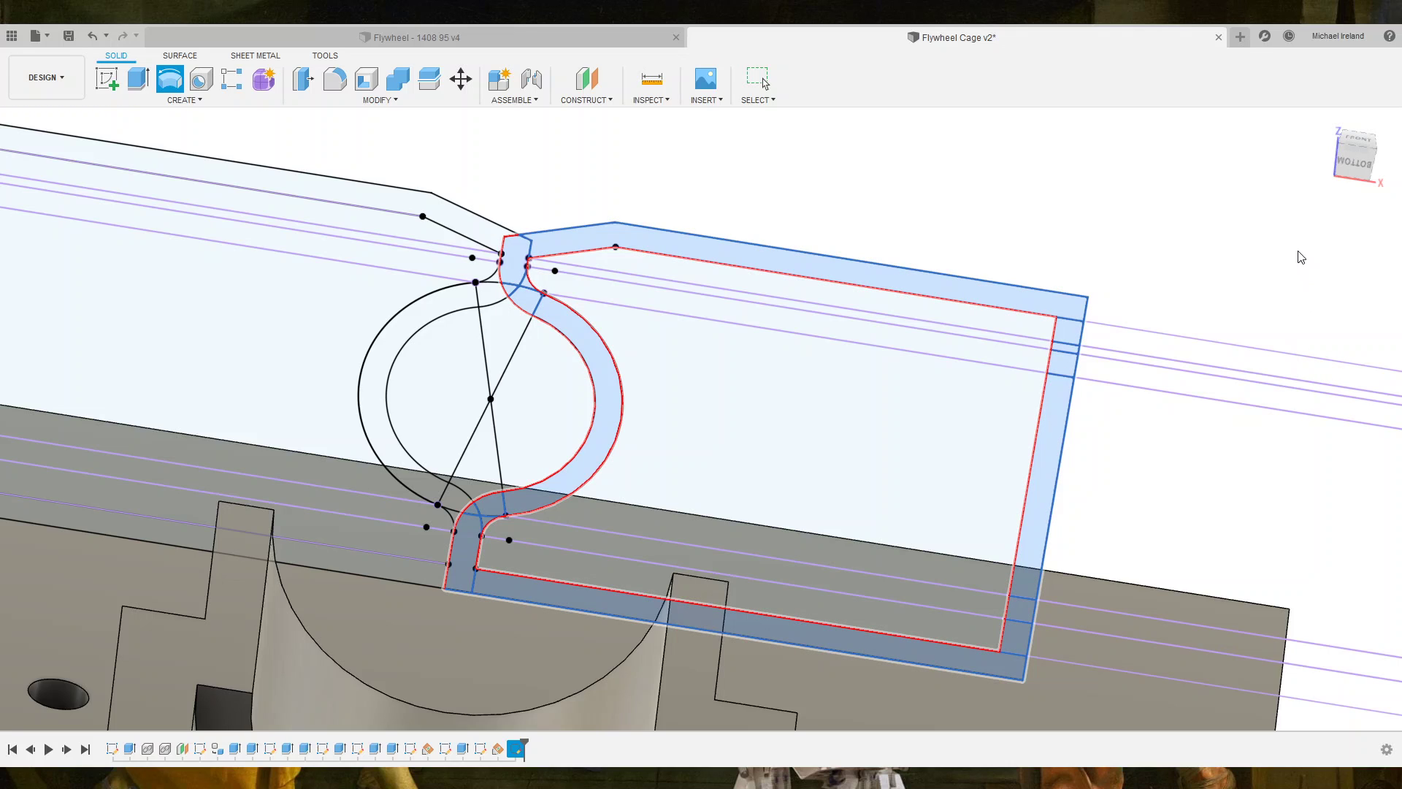
Revolve the selected profiles about the right edge to cut the curved slot.
{"action": "left_click", "coordinate": [1072, 422]}
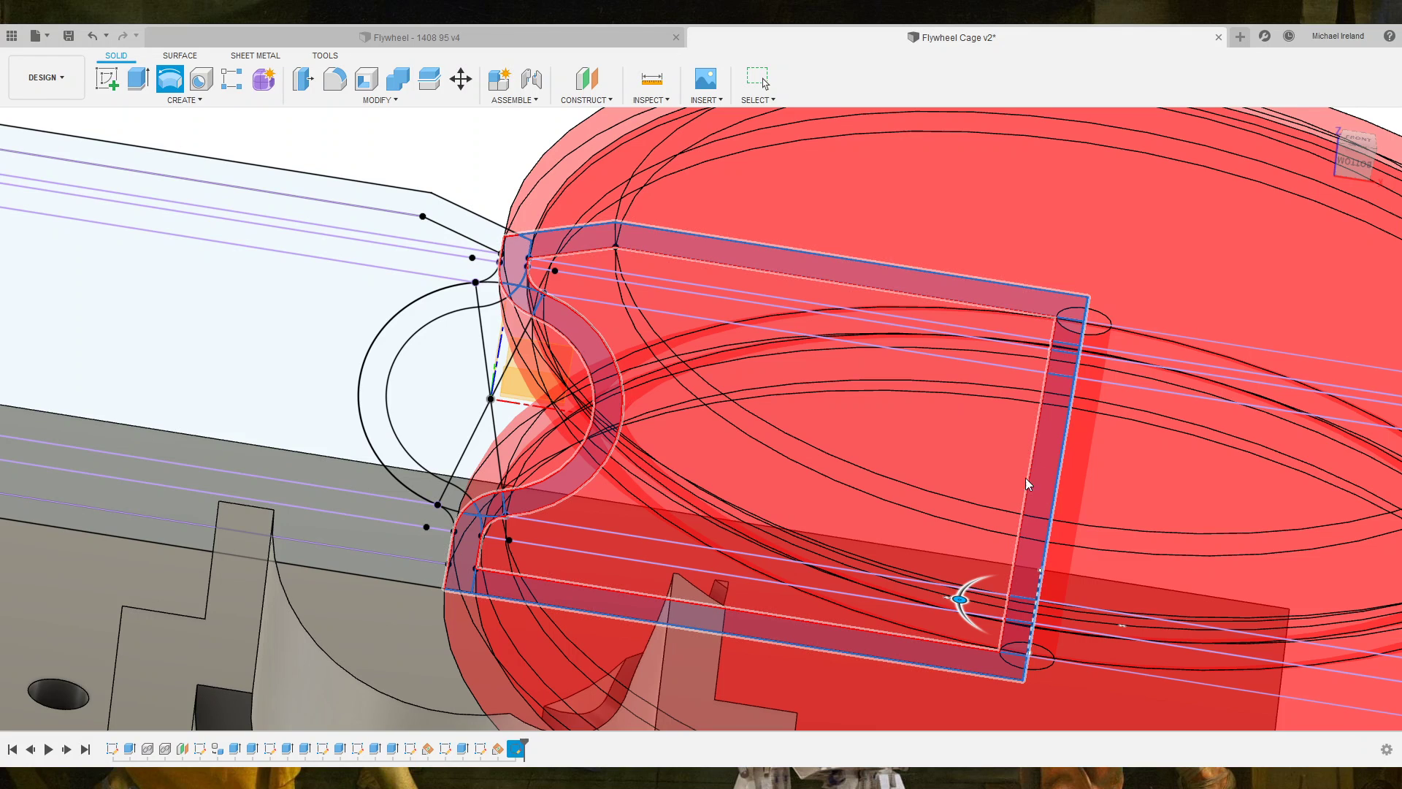
{"action": "mouse_move", "coordinate": [1356, 155]}
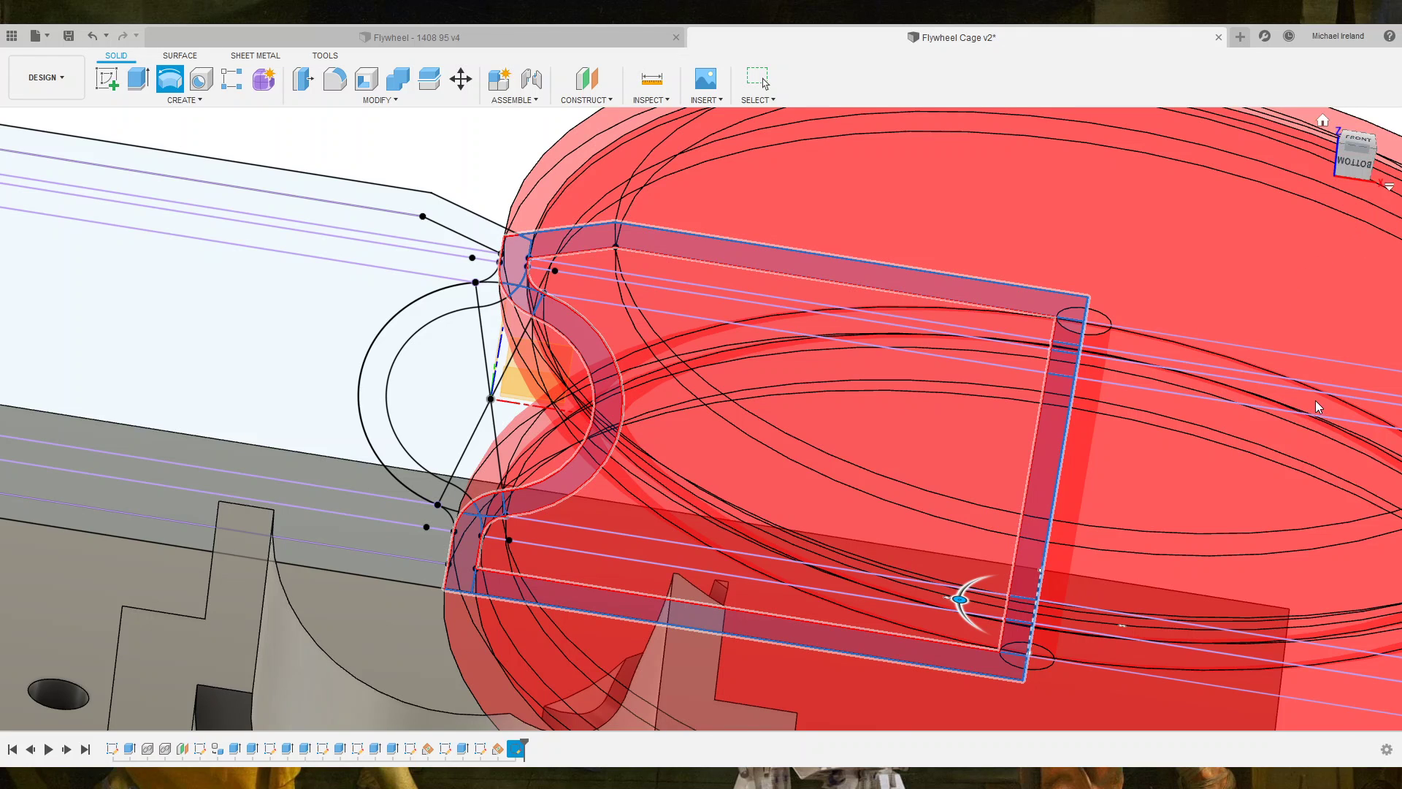
{"action": "key", "text": "Return"}
{"action": "scroll", "coordinate": [825, 576], "scroll_direction": "down", "scroll_amount": 5}
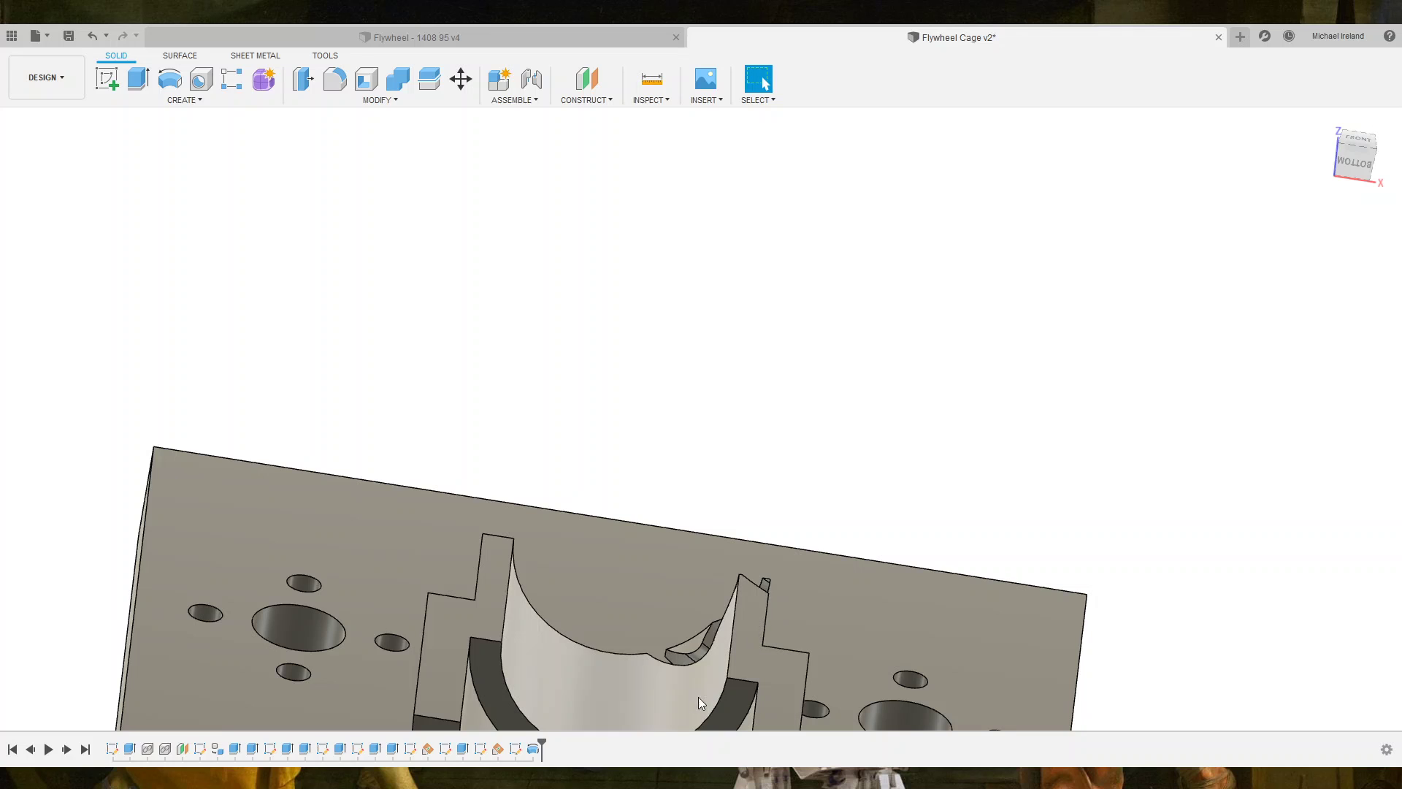
Undo the revolve cut and groove sketch, then select the plate's top face.
{"action": "mouse_move", "coordinate": [641, 604]}
{"action": "middle_mouse_down", "text": "shift"}
{"action": "mouse_move", "coordinate": [641, 535]}
{"action": "mouse_move", "coordinate": [538, 501]}
{"action": "mouse_move", "coordinate": [438, 564]}
{"action": "mouse_move", "coordinate": [439, 604]}
{"action": "mouse_move", "coordinate": [397, 582]}
{"action": "mouse_move", "coordinate": [461, 582]}
{"action": "mouse_move", "coordinate": [448, 648]}
{"action": "mouse_move", "coordinate": [407, 588]}
{"action": "mouse_move", "coordinate": [528, 507]}
{"action": "mouse_move", "coordinate": [498, 511]}
{"action": "mouse_move", "coordinate": [465, 555]}
{"action": "middle_mouse_up", "text": "shift"}
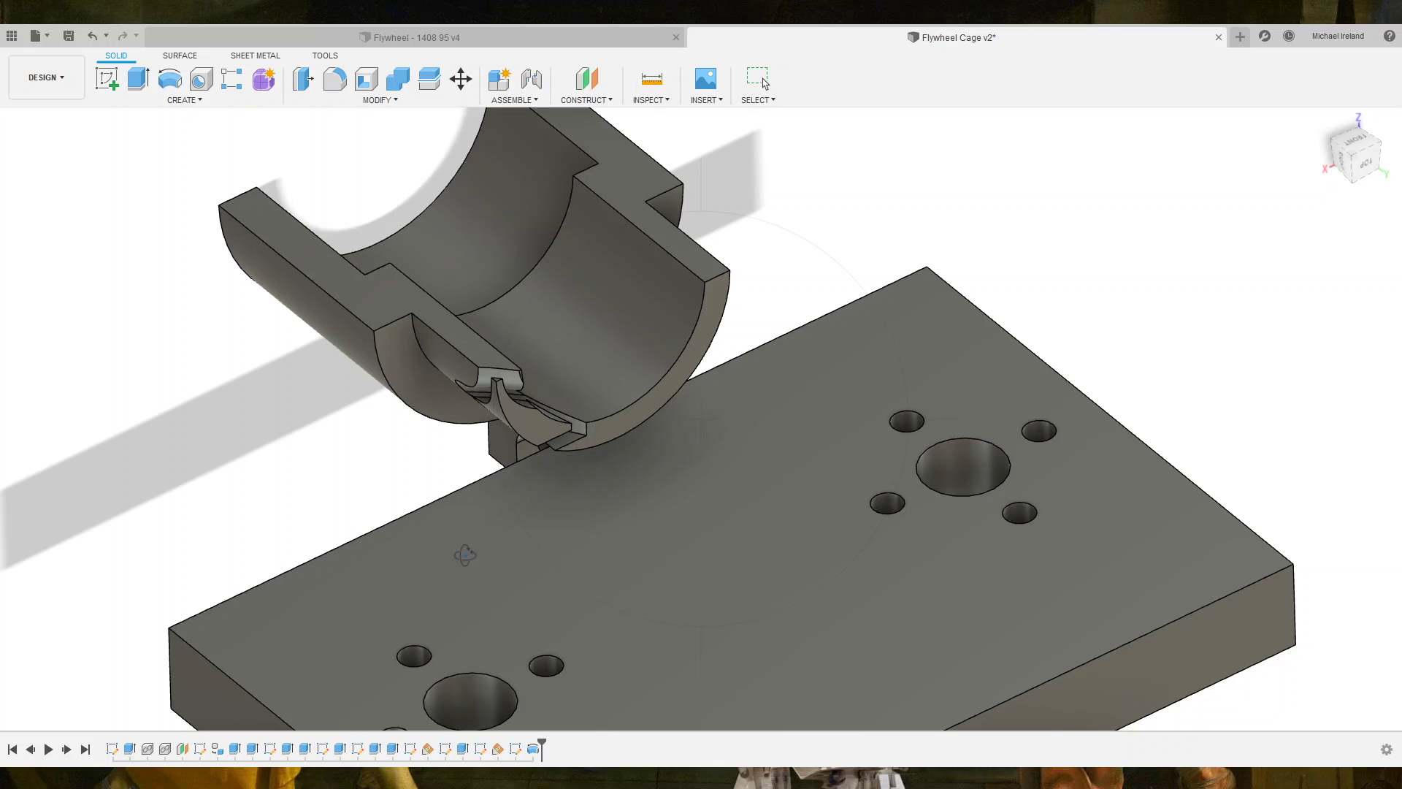
{"action": "key", "text": "ctrl+z"}
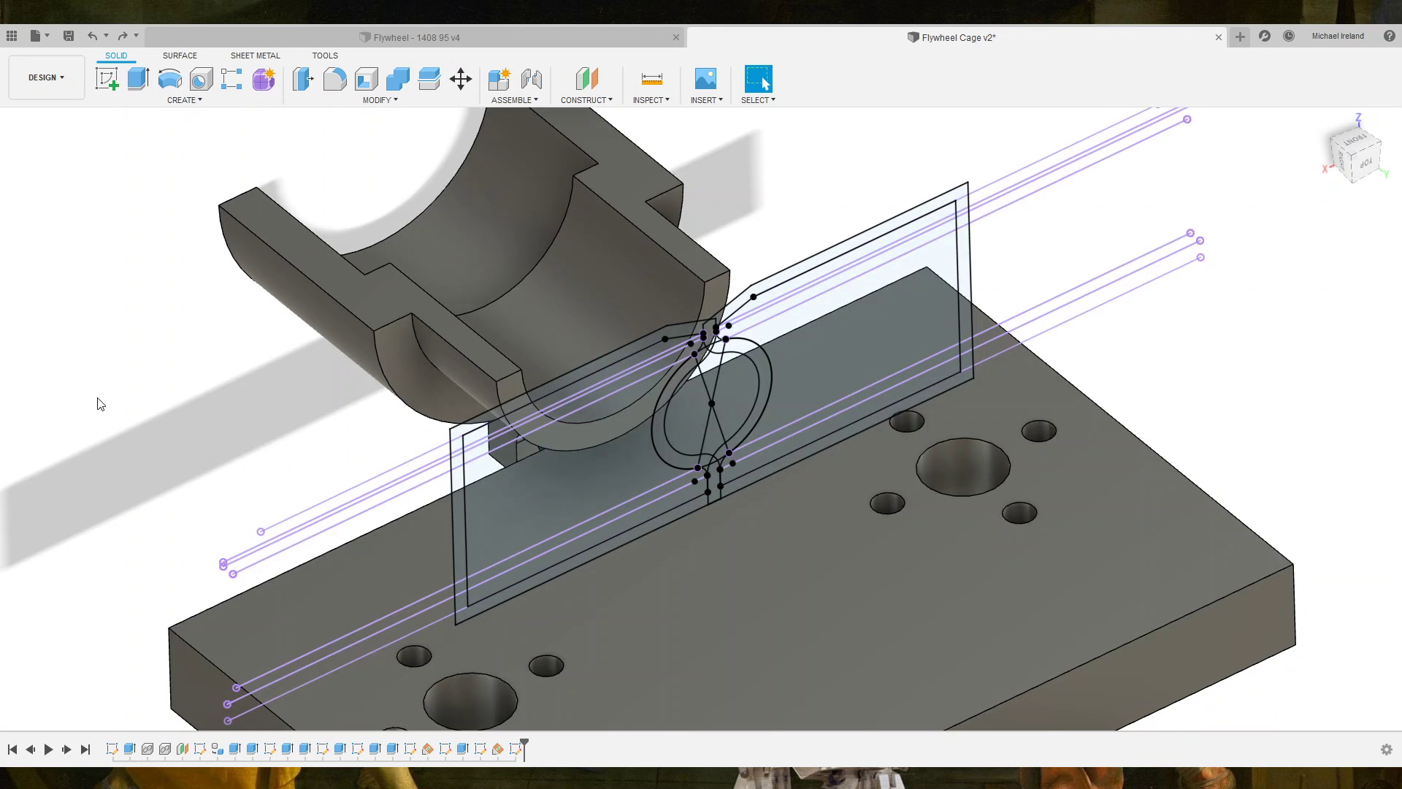
{"action": "key", "text": "ctrl+z"}
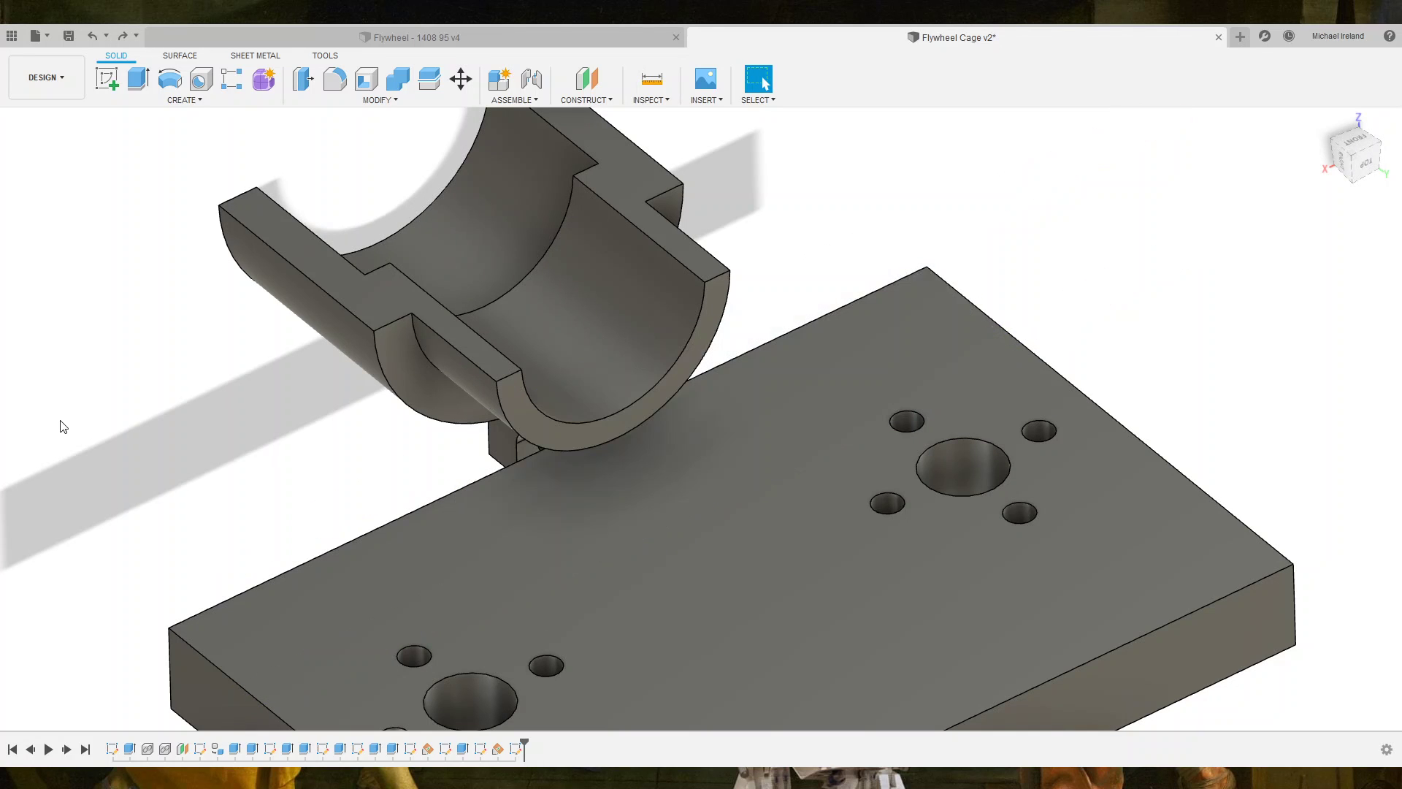
{"action": "left_click", "coordinate": [572, 510]}
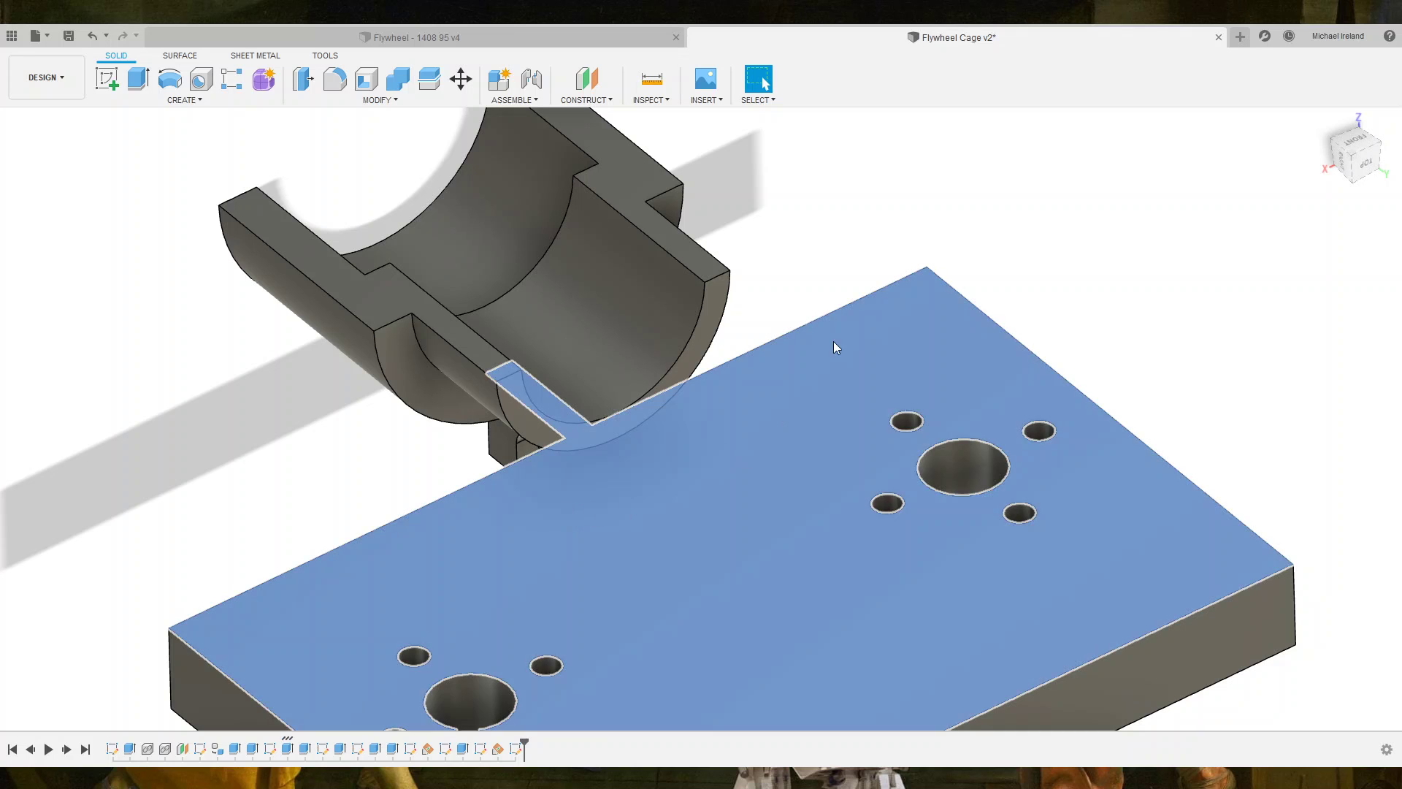
Sketch on the plate face, projecting the cage side face, centre tube and lower inner region.
{"action": "left_click", "coordinate": [104, 79]}
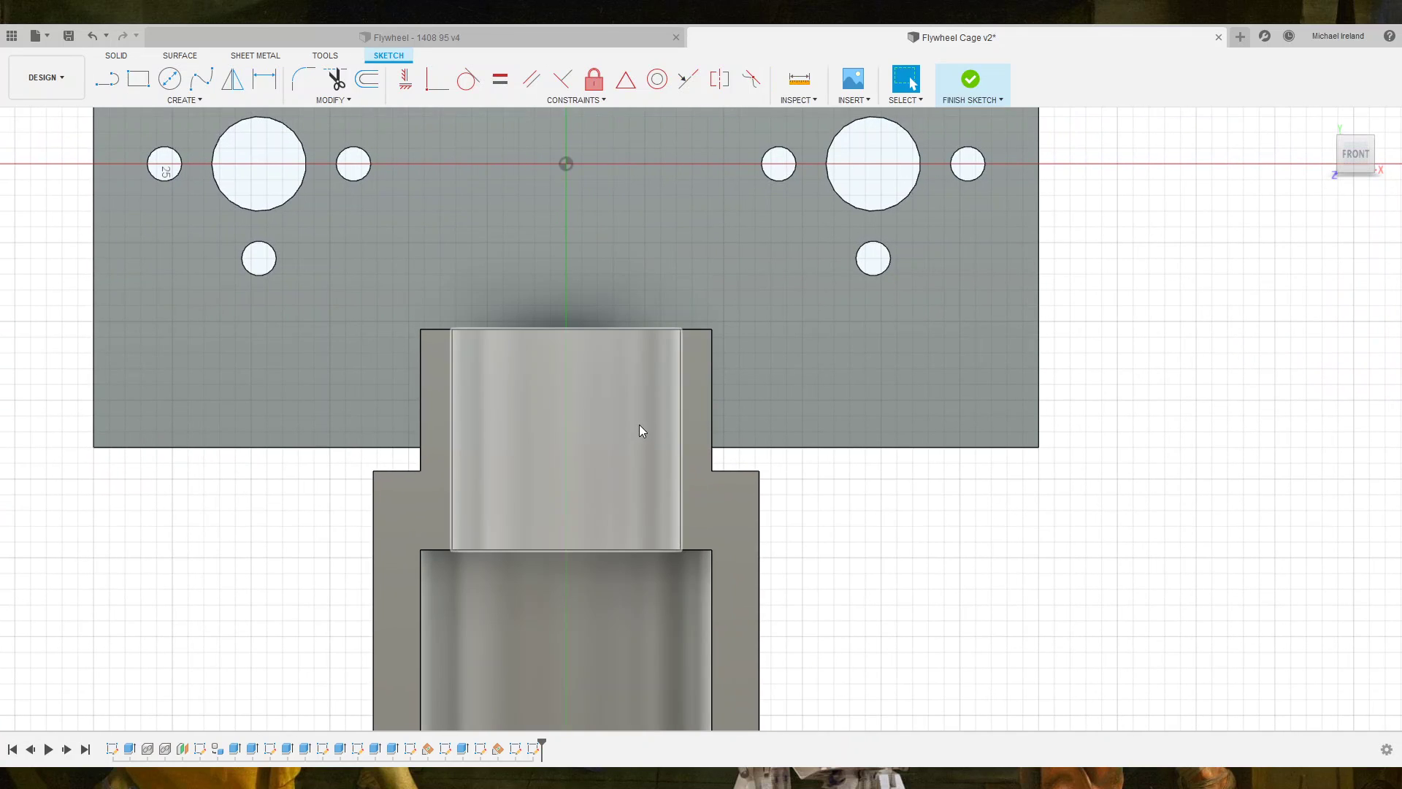
{"action": "left_click", "coordinate": [698, 370]}
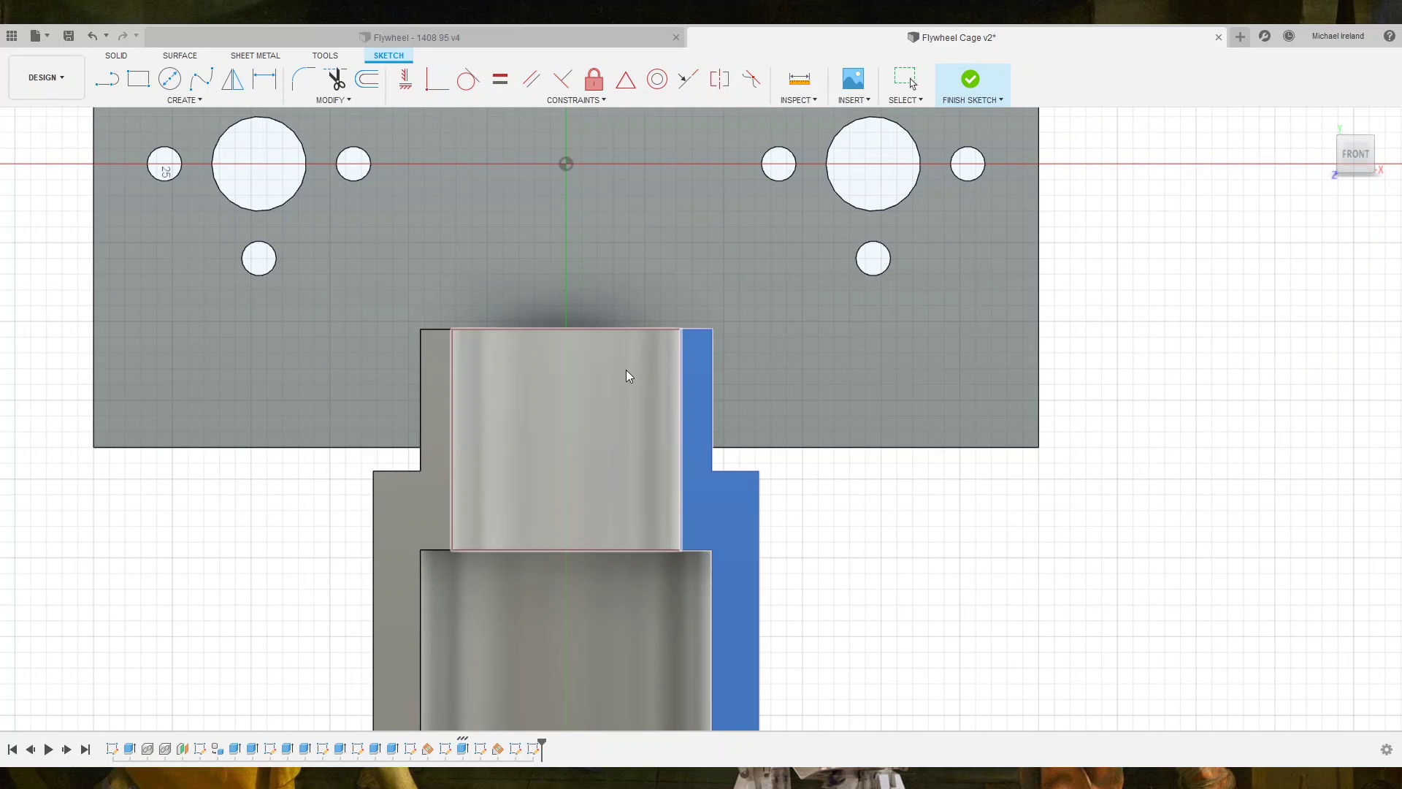
{"action": "left_click", "coordinate": [469, 387]}
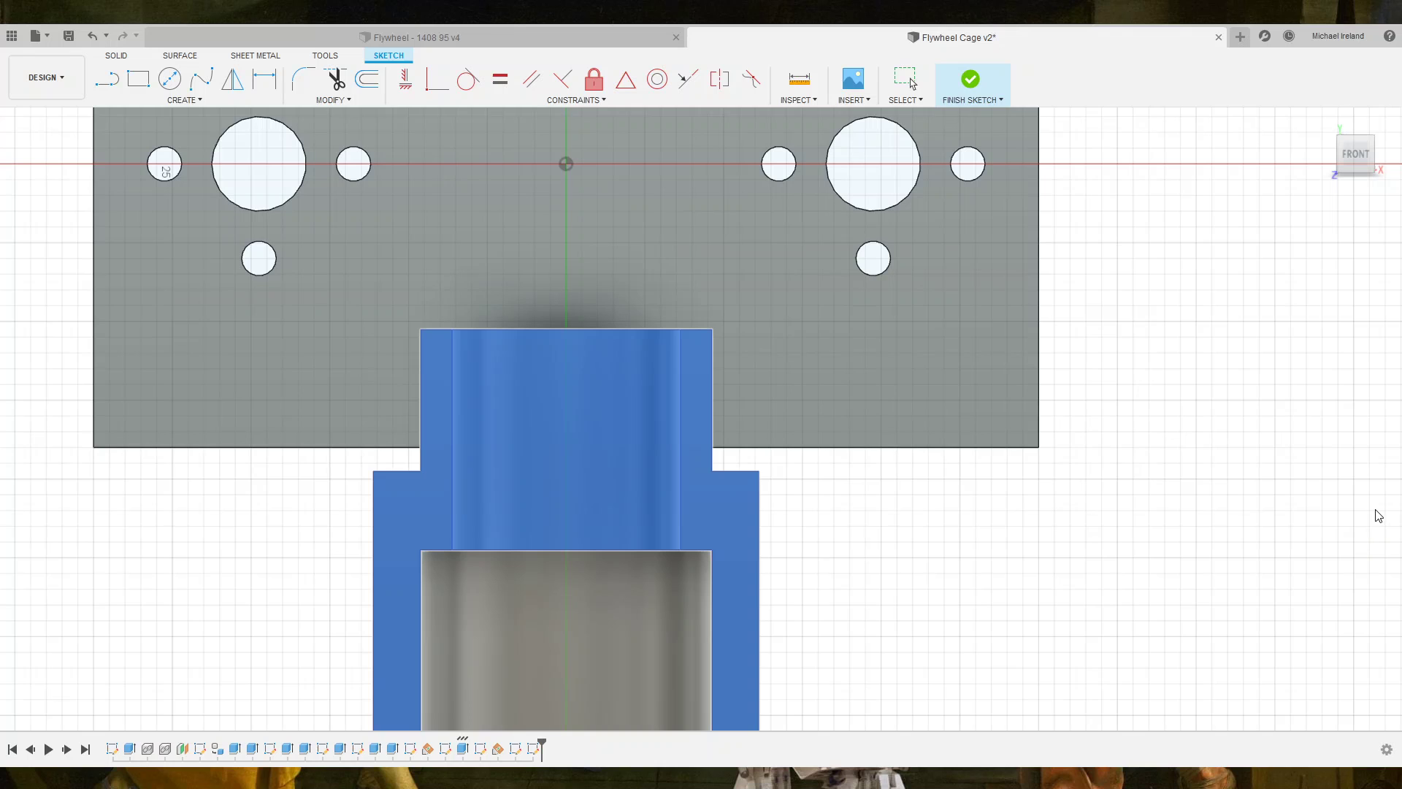
{"action": "left_click", "coordinate": [466, 685]}
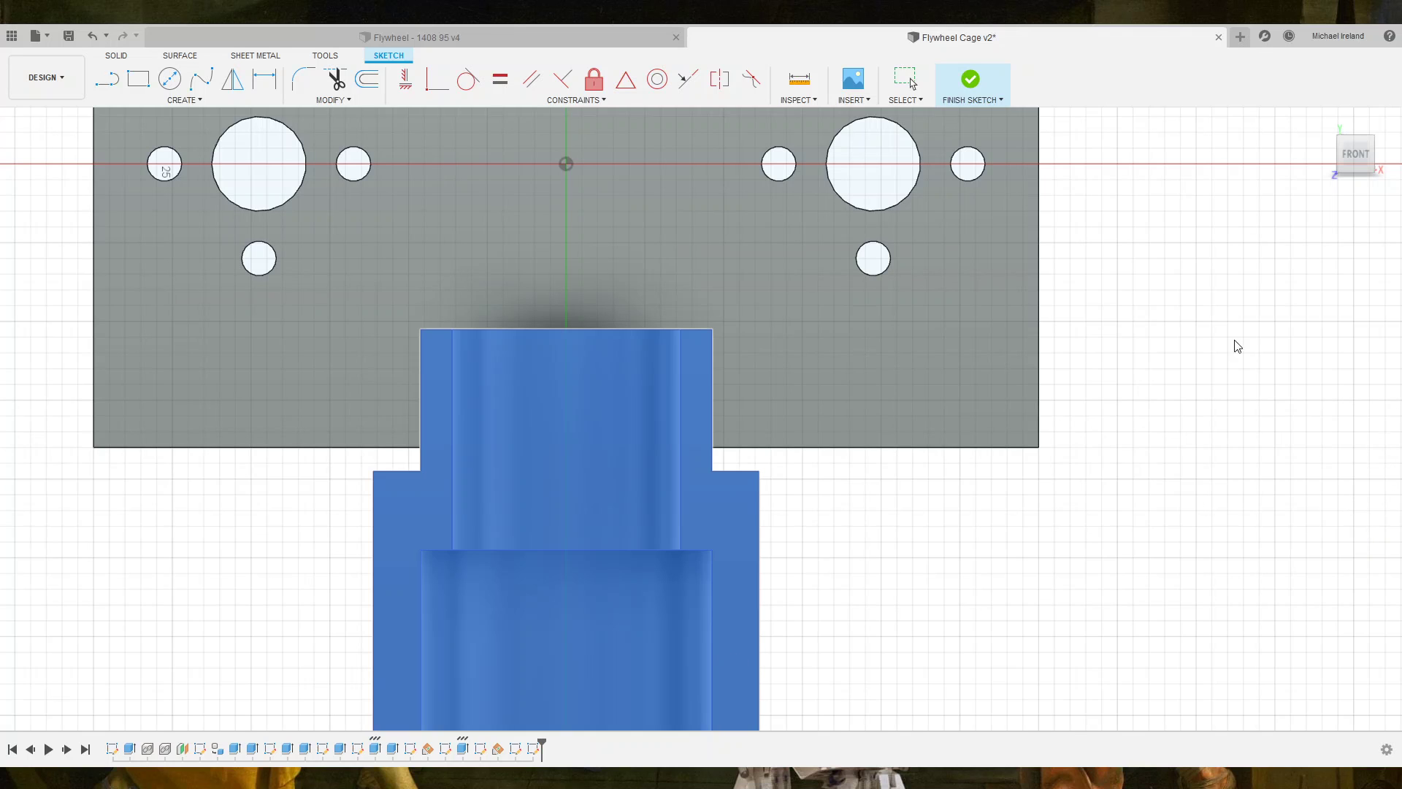
{"action": "key", "text": "Escape"}
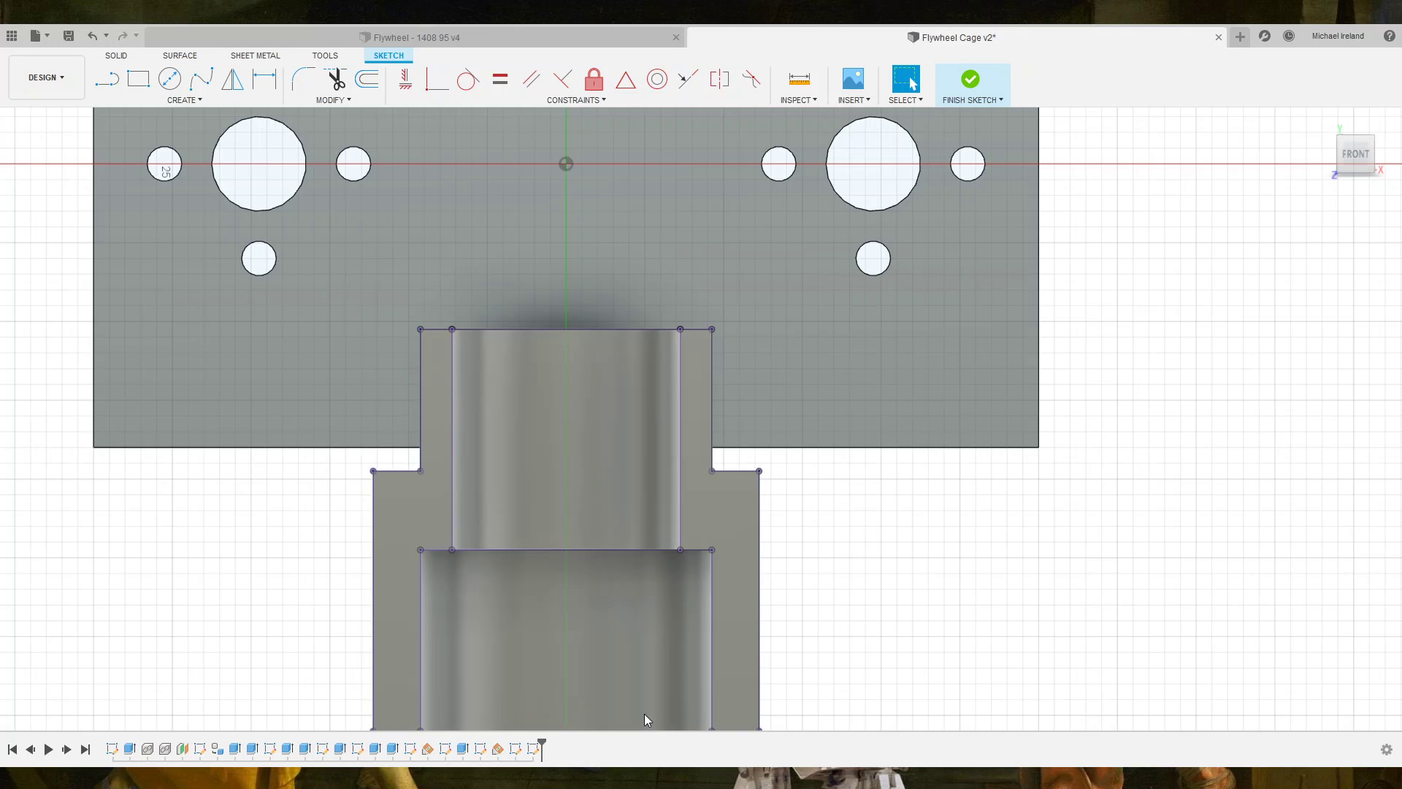
{"action": "mouse_move", "coordinate": [618, 712]}
{"action": "middle_mouse_down", "text": "shift"}
{"action": "mouse_move", "coordinate": [761, 512]}
{"action": "mouse_move", "coordinate": [697, 589]}
{"action": "mouse_move", "coordinate": [710, 576]}
{"action": "middle_mouse_up", "text": "shift"}
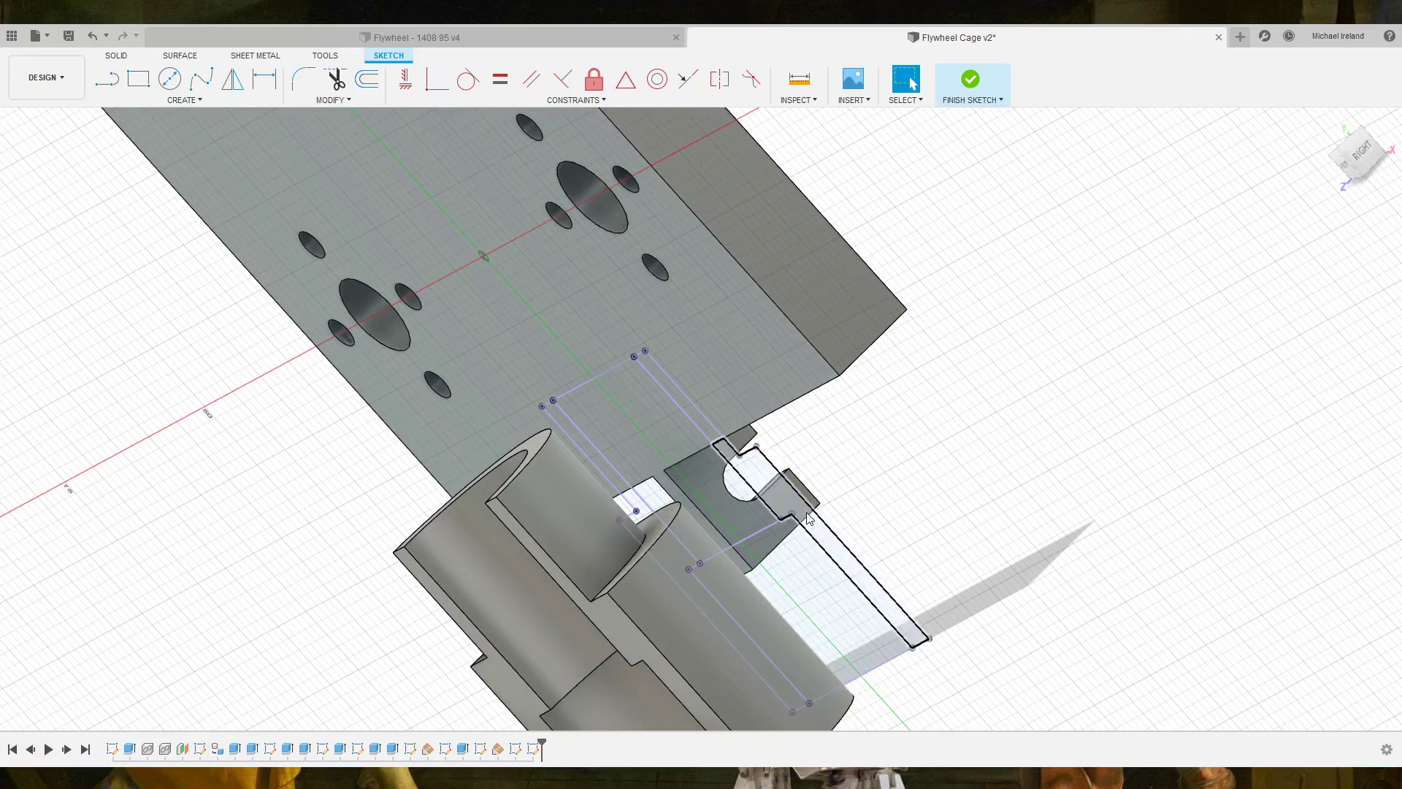
Extrude the first region, narrow strip and tube region, excluding the square region.
{"action": "key", "text": "e"}
{"action": "left_click", "coordinate": [642, 445]}
{"action": "scroll", "coordinate": [620, 468], "scroll_direction": "up", "scroll_amount": 5}
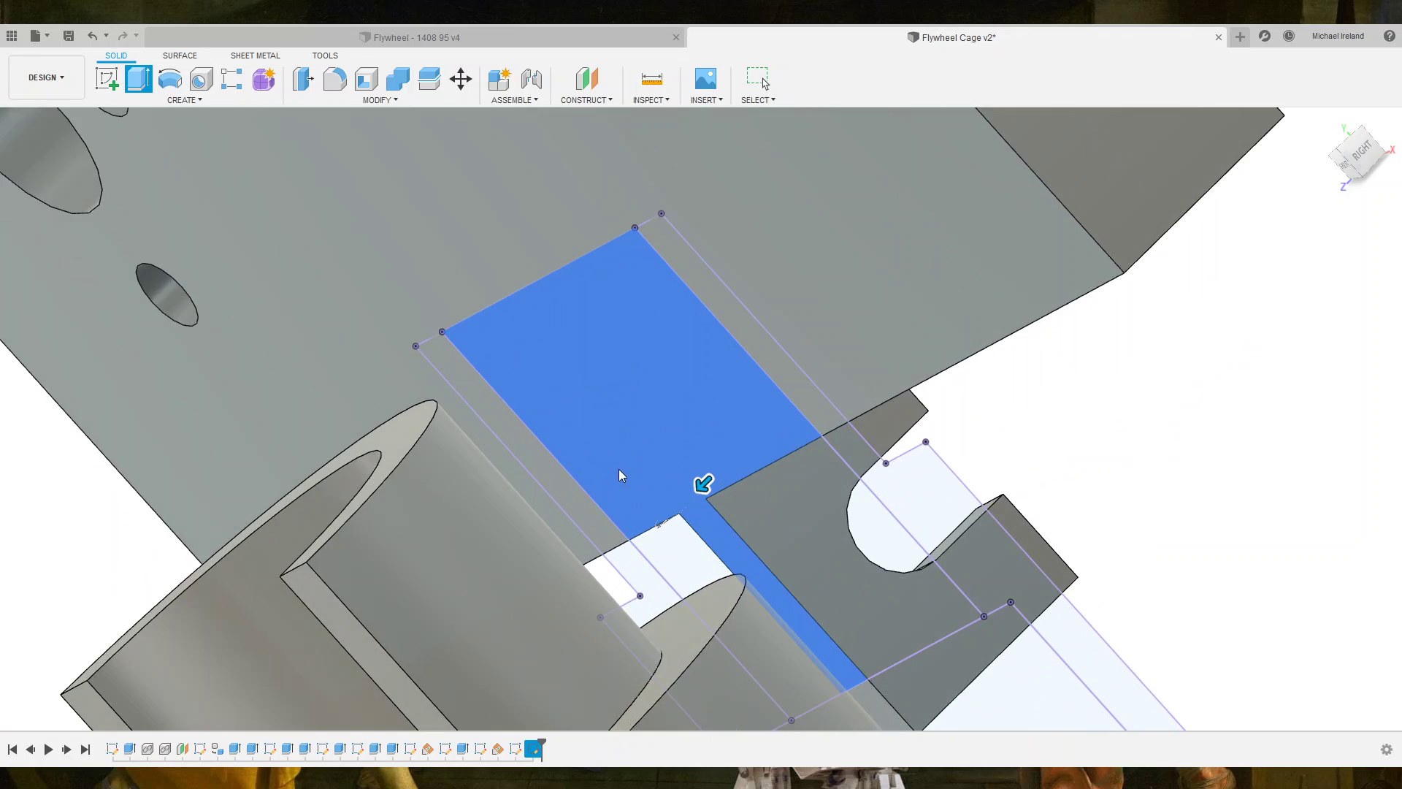
{"action": "left_click", "coordinate": [567, 476]}
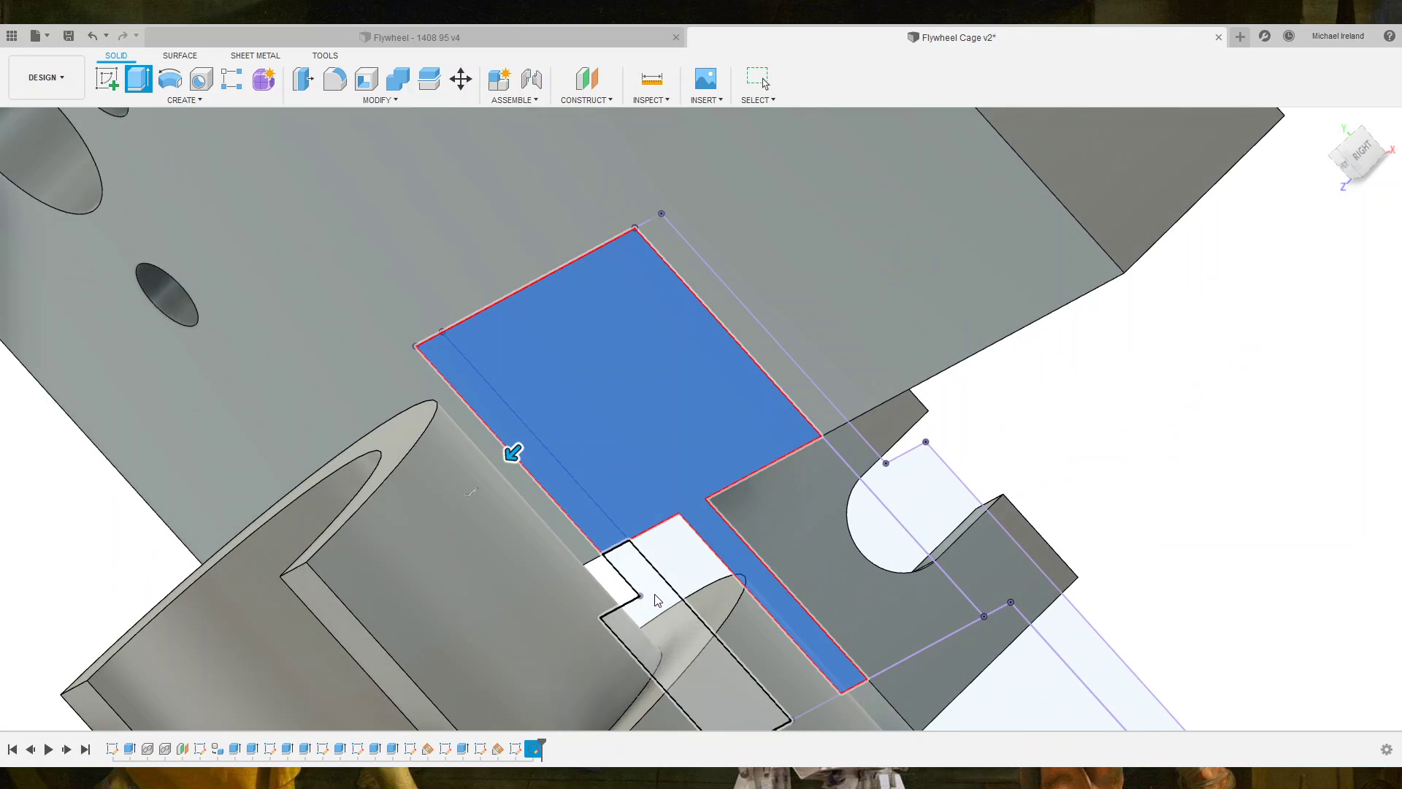
{"action": "left_click", "coordinate": [680, 578]}
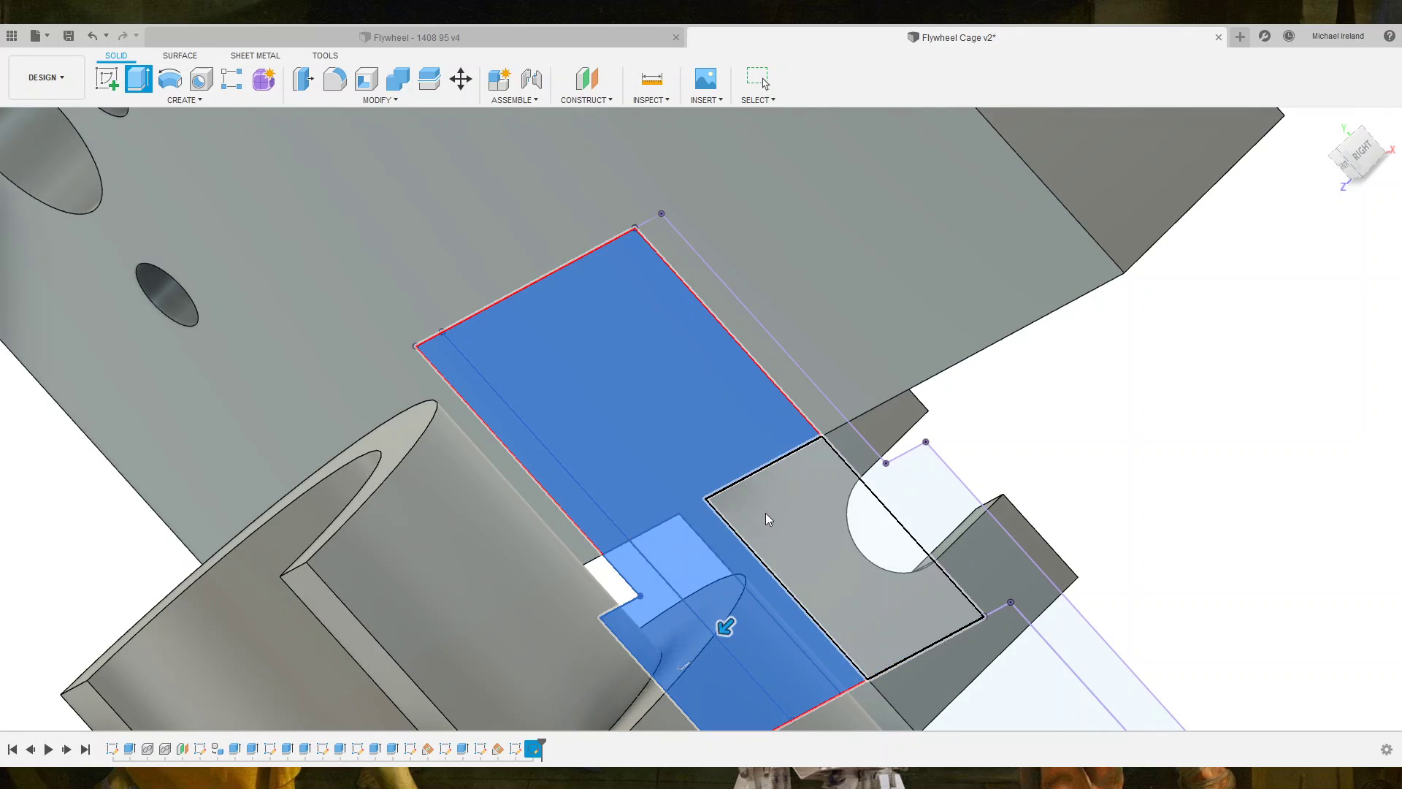
{"action": "scroll", "coordinate": [766, 513], "scroll_direction": "down", "scroll_amount": 3}
{"action": "scroll", "coordinate": [764, 561], "scroll_direction": "down", "scroll_amount": 2}
{"action": "scroll", "coordinate": [764, 562], "scroll_direction": "down", "scroll_amount": 1}
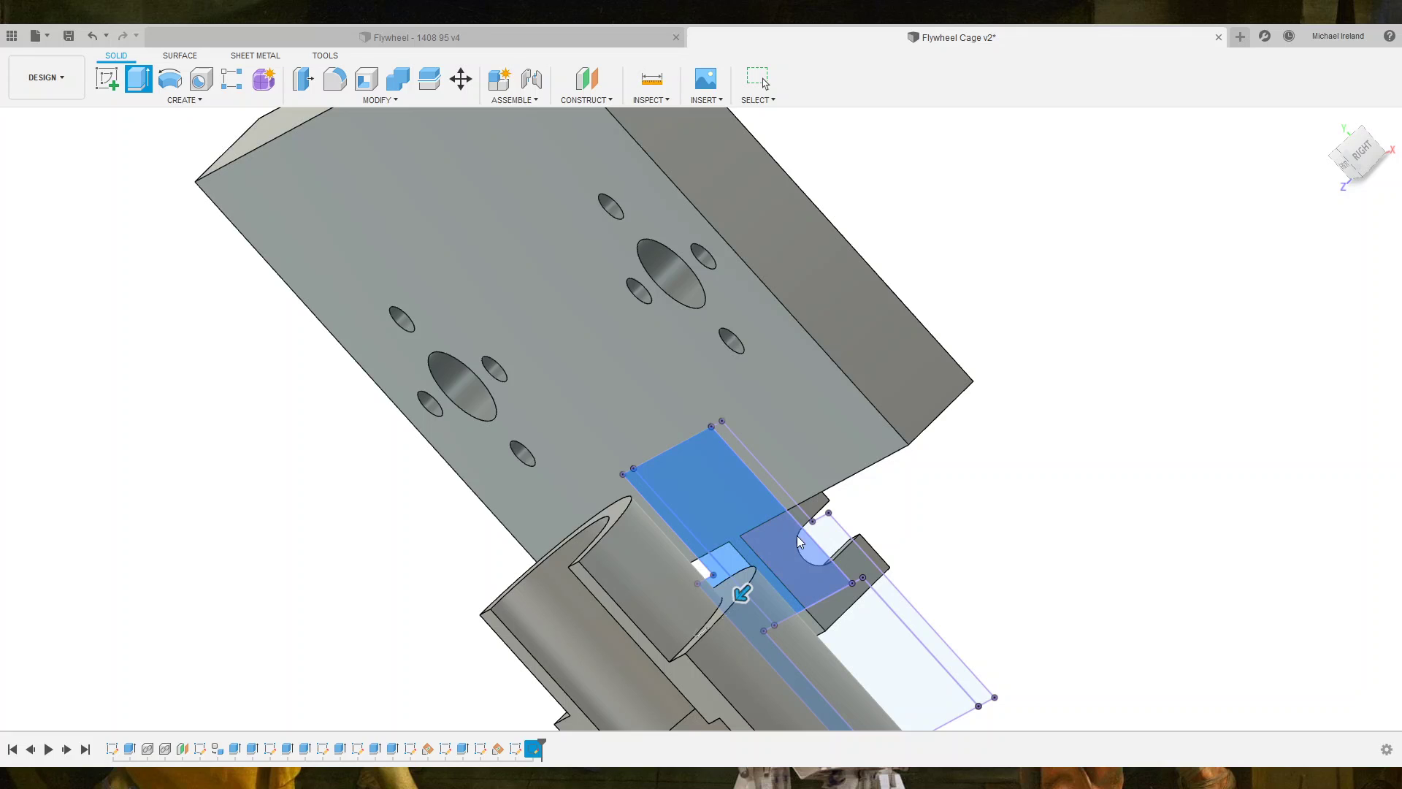
{"action": "left_click", "coordinate": [769, 544]}
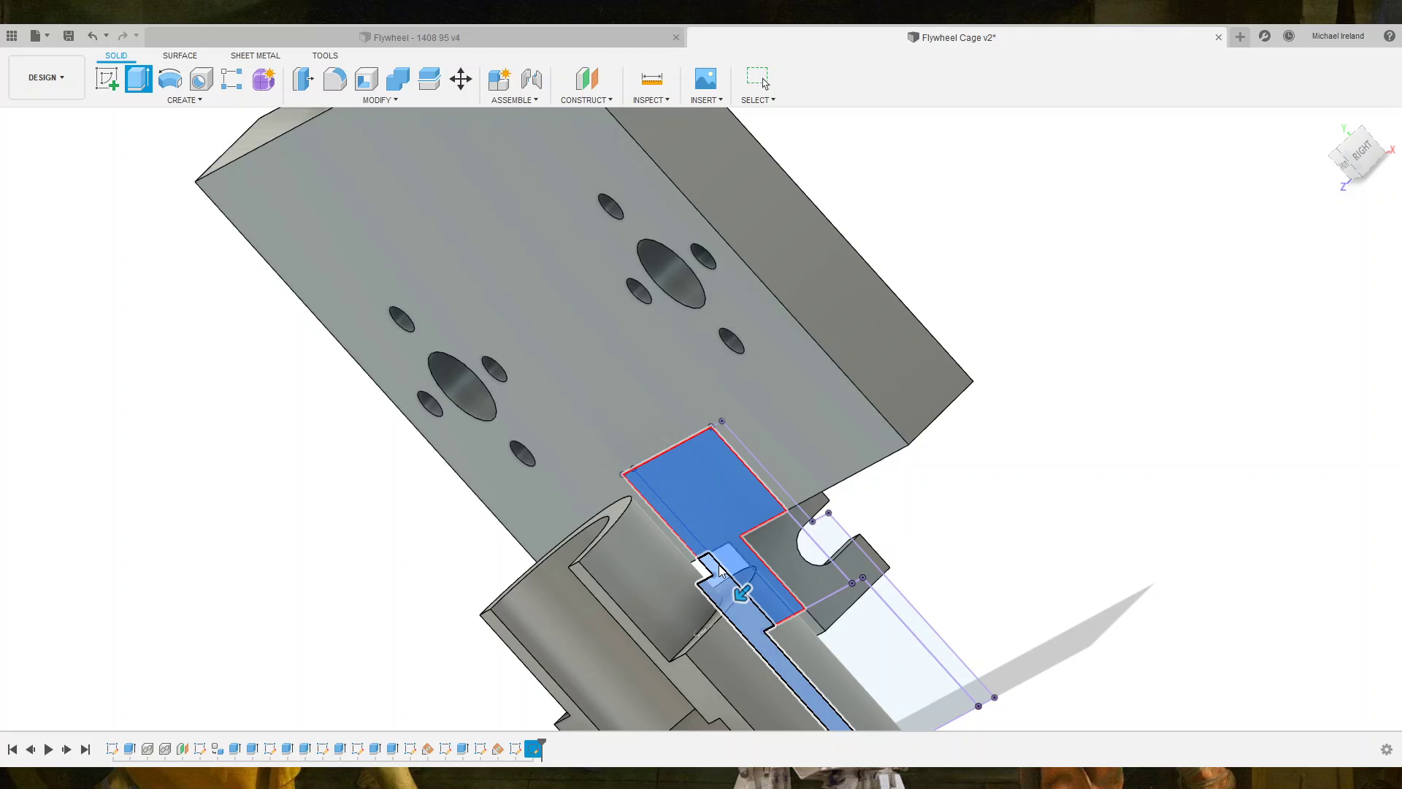
Add the lower, top-corner and notched rectangular regions, removing the strip region, and check the preview.
{"action": "left_click", "coordinate": [720, 570]}
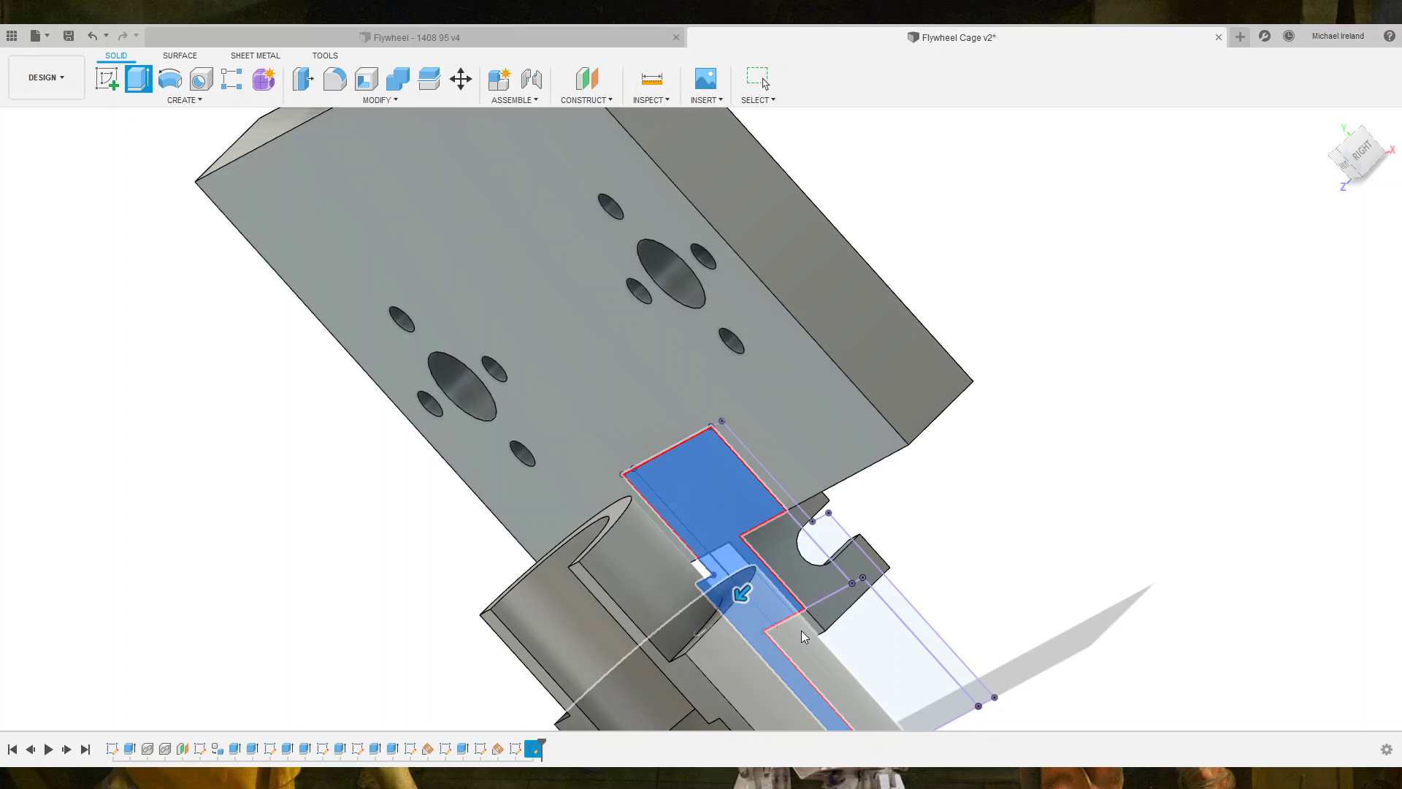
{"action": "middle_click_drag", "start_coordinate": [799, 640], "coordinate": [781, 454]}
{"action": "scroll", "coordinate": [843, 395], "scroll_direction": "up", "scroll_amount": 2}
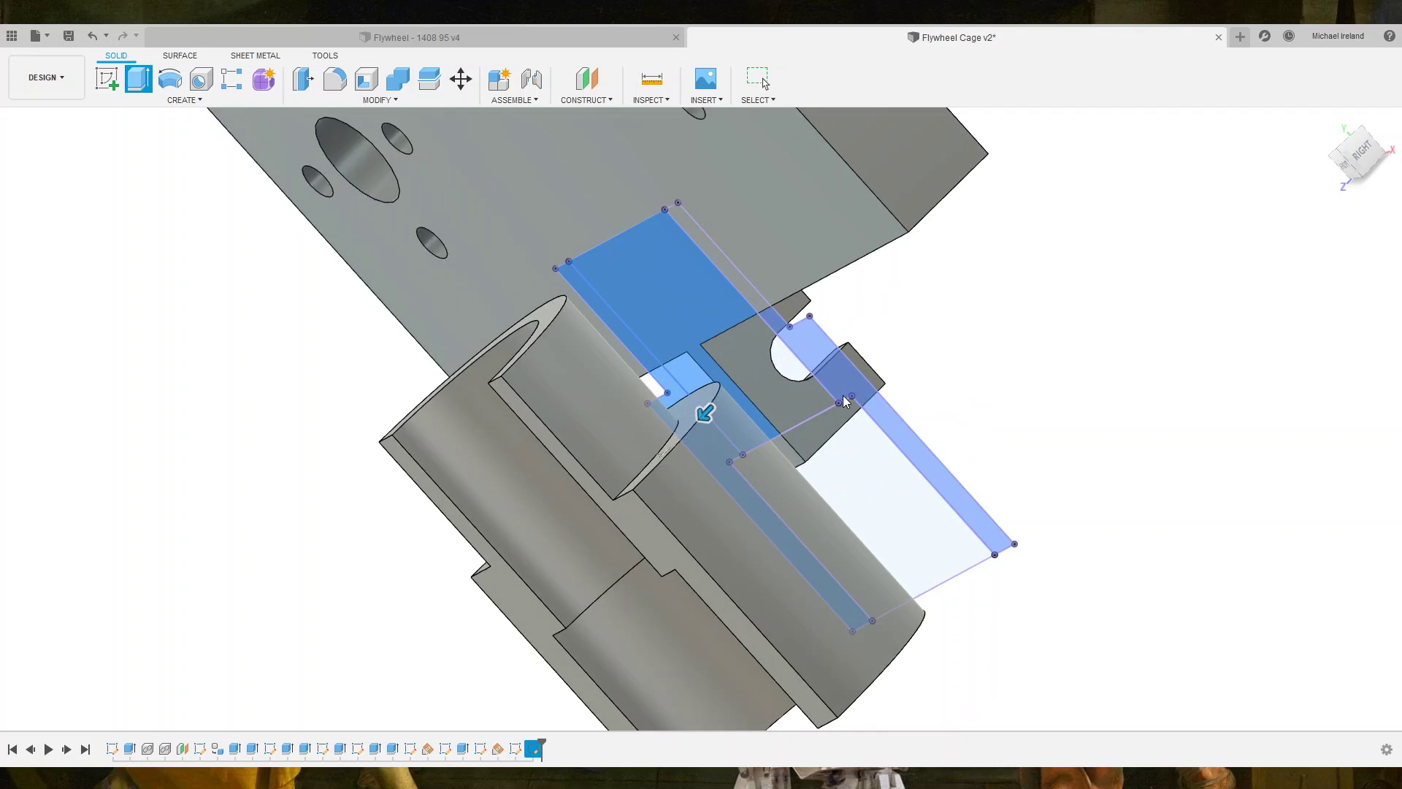
{"action": "scroll", "coordinate": [825, 357], "scroll_direction": "up", "scroll_amount": 1}
{"action": "left_click", "coordinate": [830, 354], "text": "ctrl"}
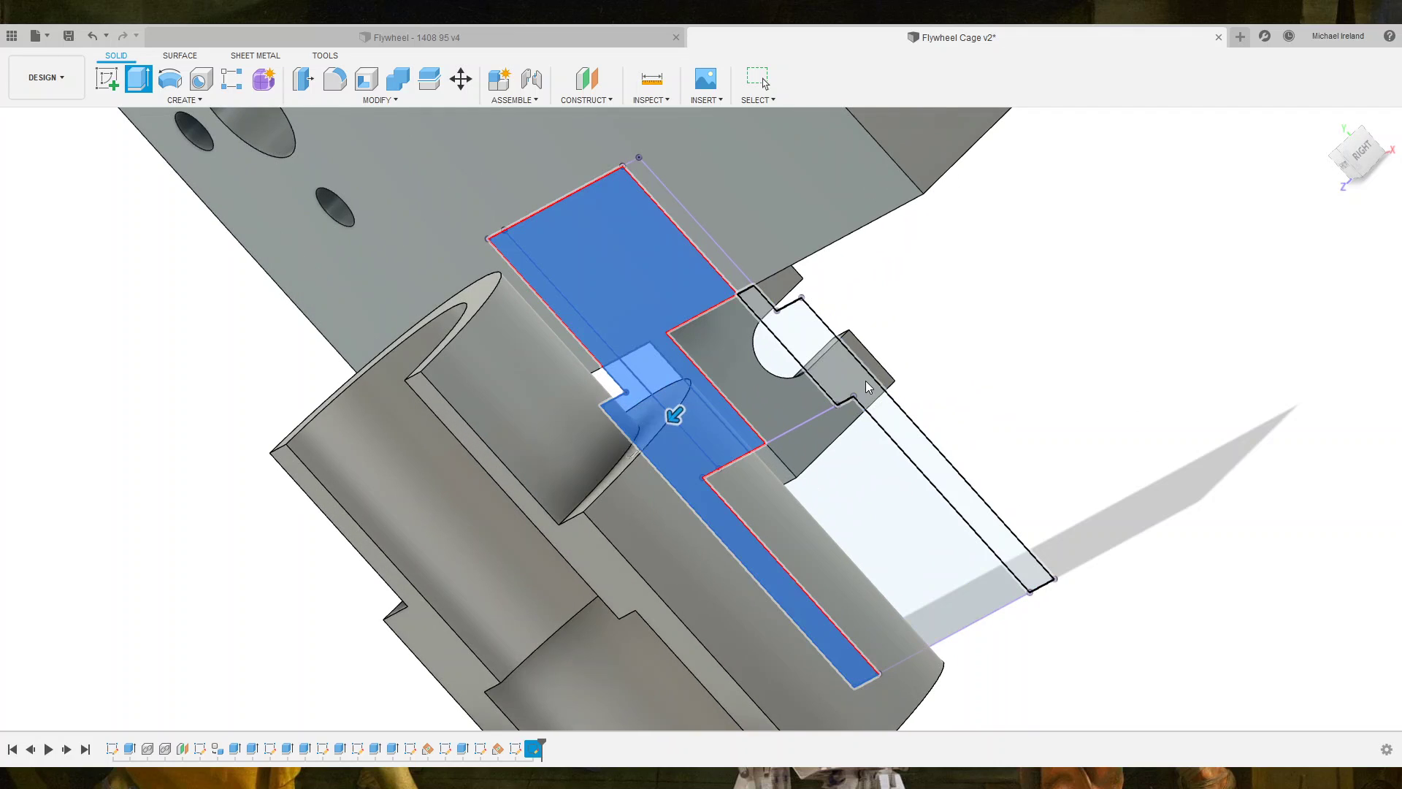
{"action": "left_click", "coordinate": [726, 272]}
{"action": "left_click", "coordinate": [747, 374]}
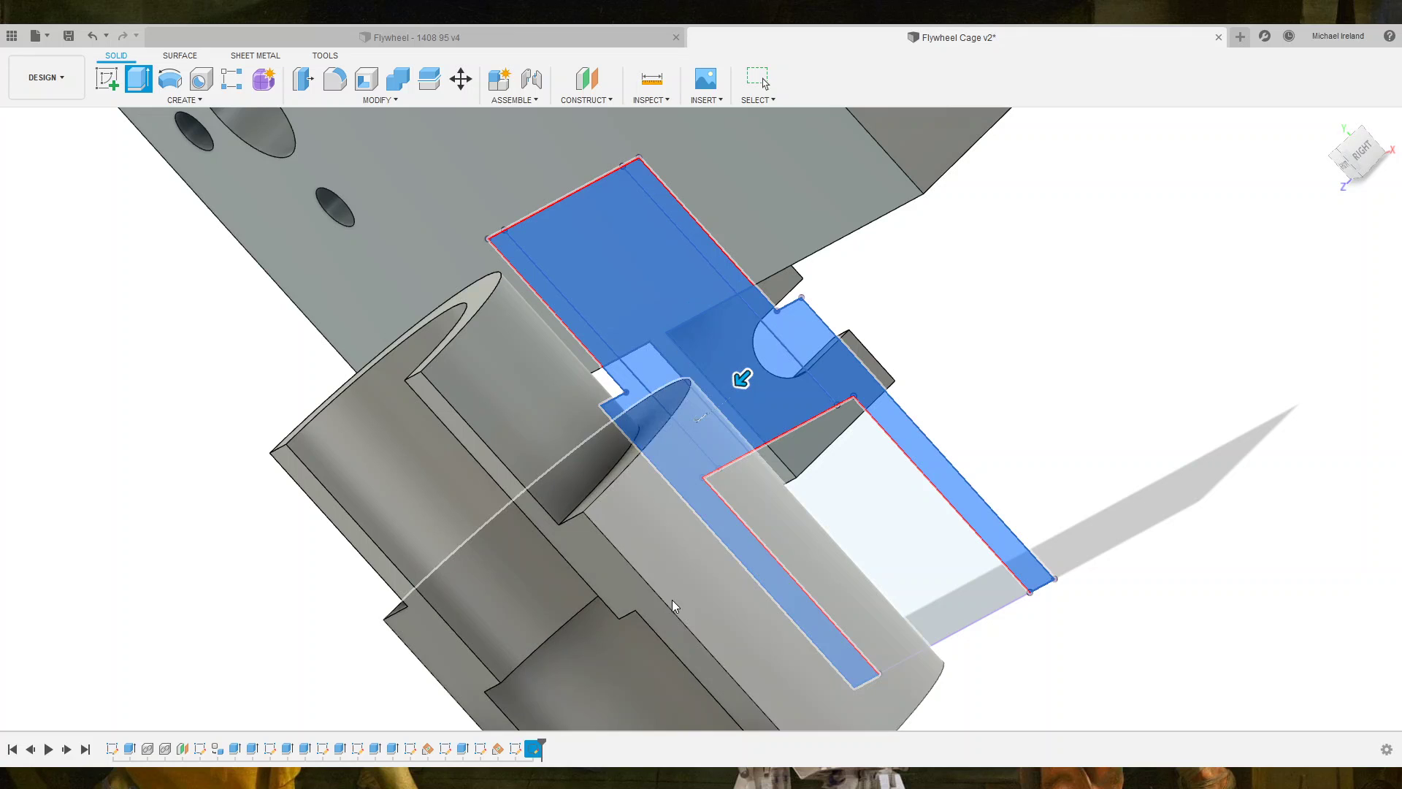
{"action": "mouse_move", "coordinate": [732, 468]}
{"action": "middle_mouse_down", "text": "shift"}
{"action": "mouse_move", "coordinate": [603, 483]}
{"action": "mouse_move", "coordinate": [702, 482]}
{"action": "mouse_move", "coordinate": [789, 439]}
{"action": "mouse_move", "coordinate": [680, 500]}
{"action": "mouse_move", "coordinate": [836, 462]}
{"action": "middle_mouse_up", "text": "shift"}
Cancel the extrude, reopen the sketch and draw a line from the notch corner to the outer edge.
{"action": "key", "text": "e"}
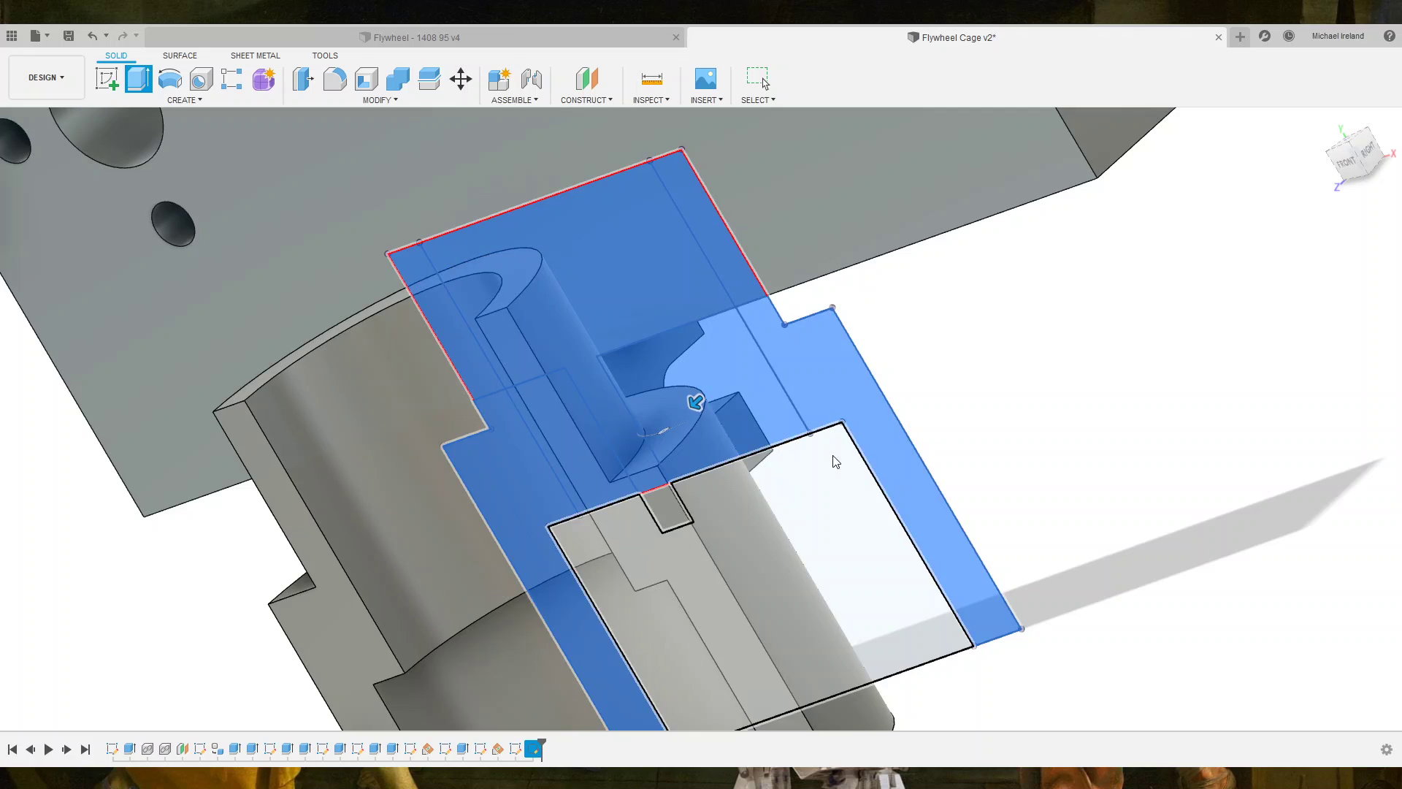
{"action": "key", "text": "Escape"}
{"action": "double_click", "coordinate": [943, 479]}
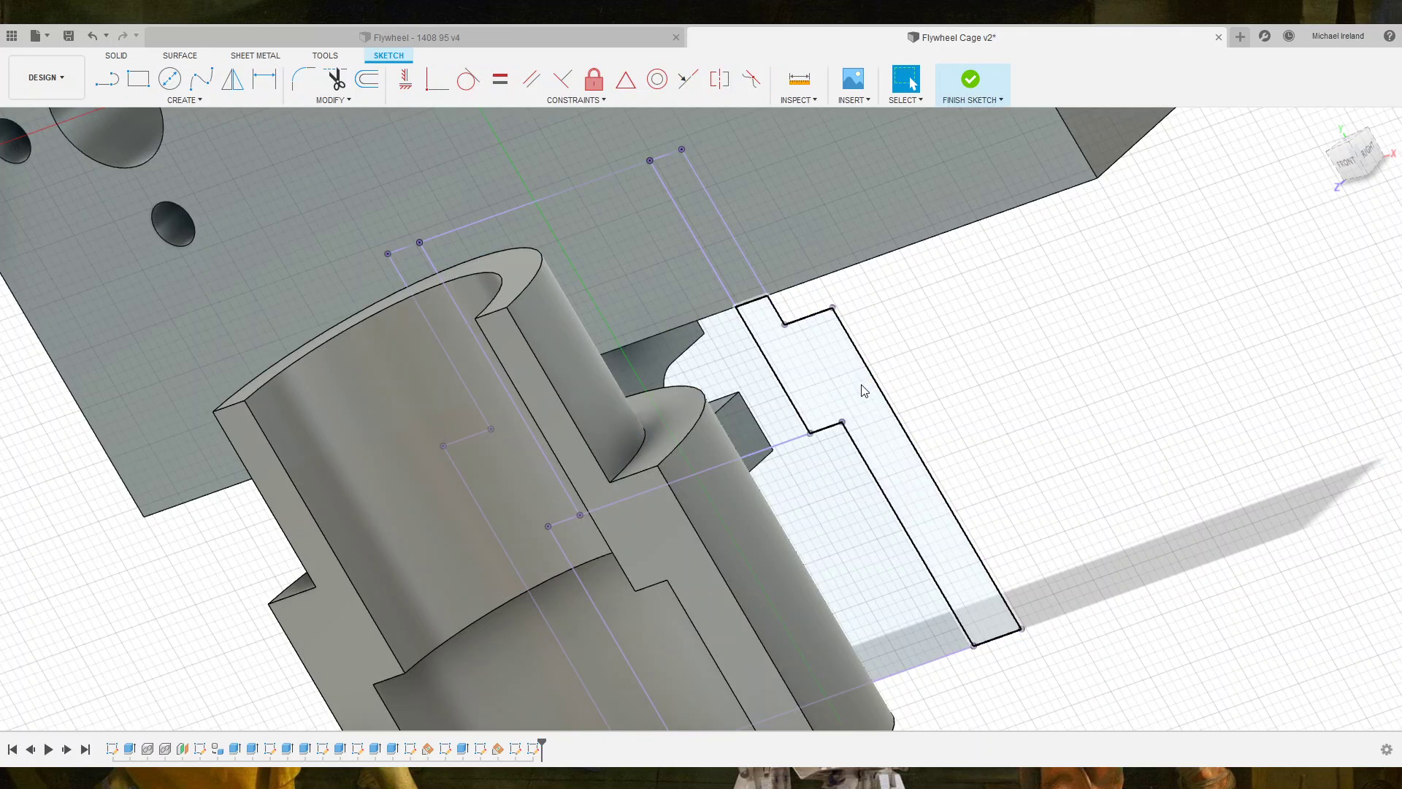
{"action": "left_click", "coordinate": [864, 390]}
{"action": "key", "text": "l"}
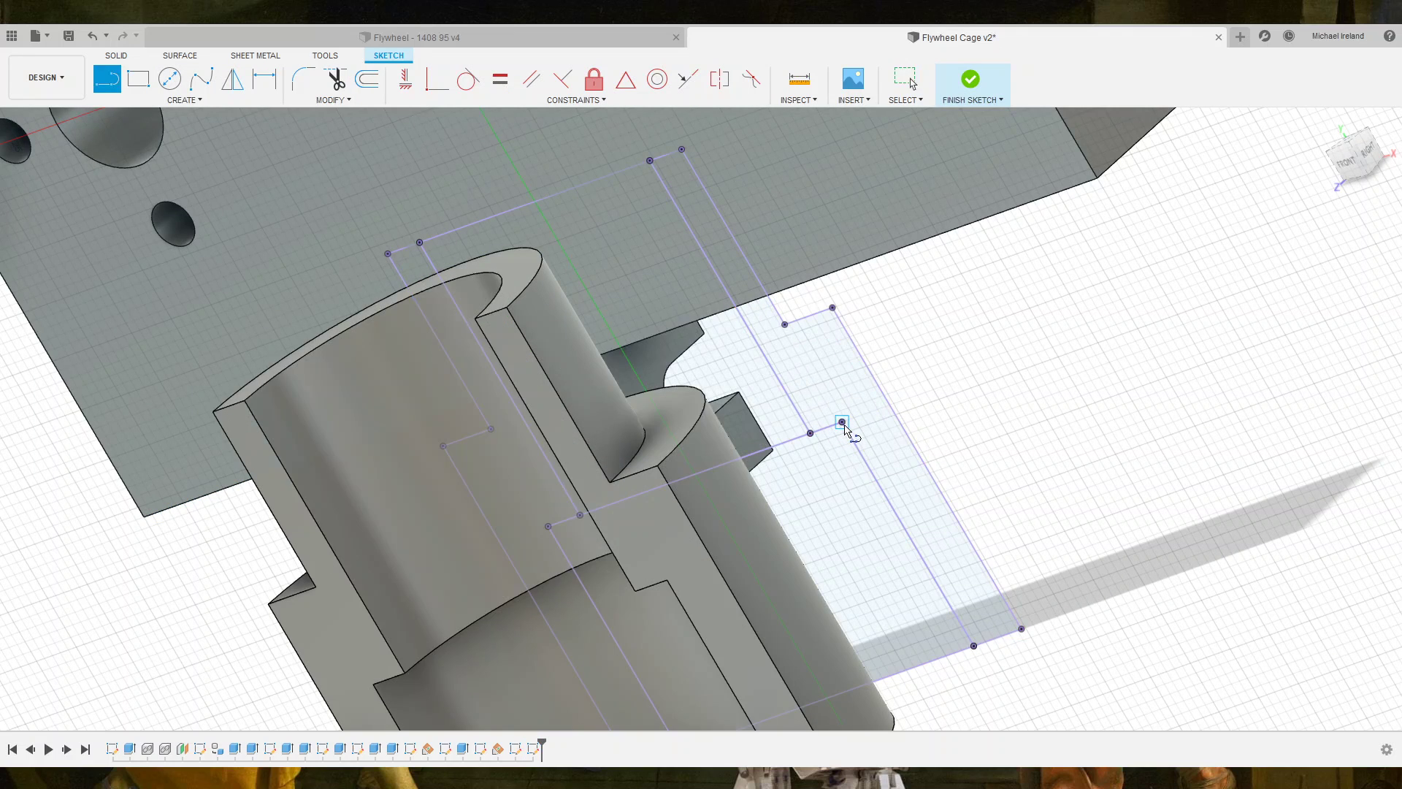
{"action": "left_click", "coordinate": [842, 422]}
{"action": "scroll", "coordinate": [891, 411], "scroll_direction": "up", "scroll_amount": 3}
{"action": "scroll", "coordinate": [891, 412], "scroll_direction": "up", "scroll_amount": 2}
{"action": "scroll", "coordinate": [891, 412], "scroll_direction": "up", "scroll_amount": 3}
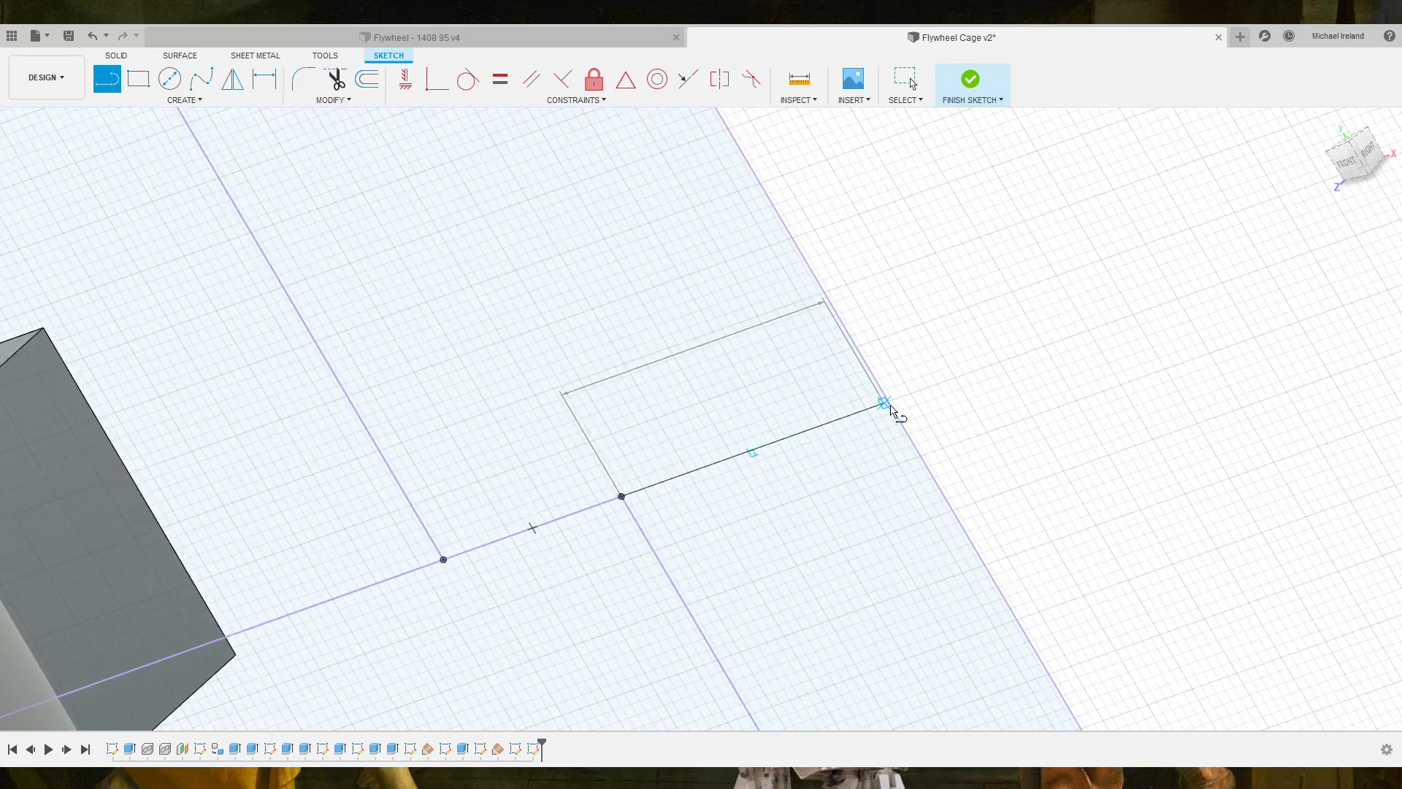
{"action": "scroll", "coordinate": [893, 408], "scroll_direction": "up", "scroll_amount": 2}
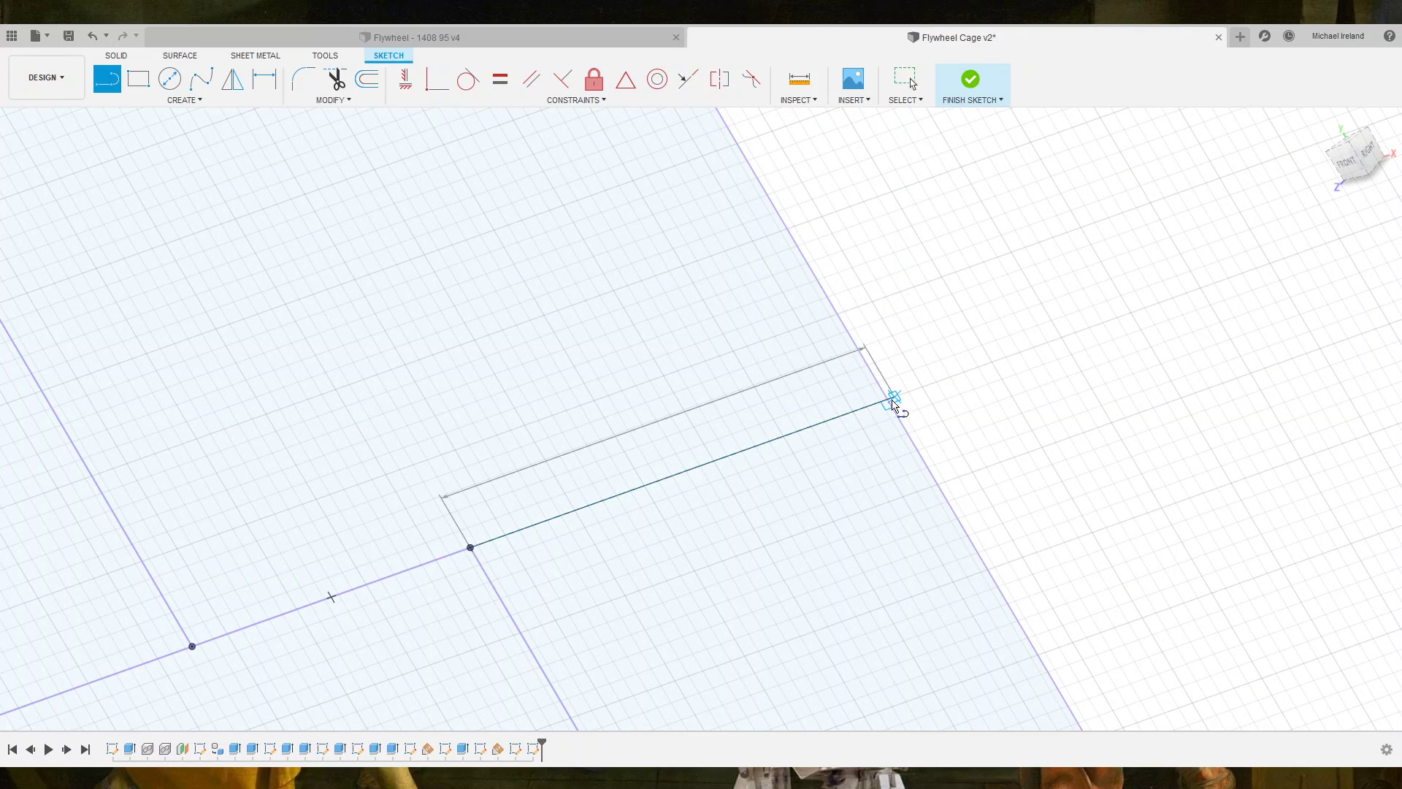
{"action": "left_click", "coordinate": [892, 403]}
{"action": "scroll", "coordinate": [891, 405], "scroll_direction": "down", "scroll_amount": 2}
{"action": "scroll", "coordinate": [883, 413], "scroll_direction": "down", "scroll_amount": 3}
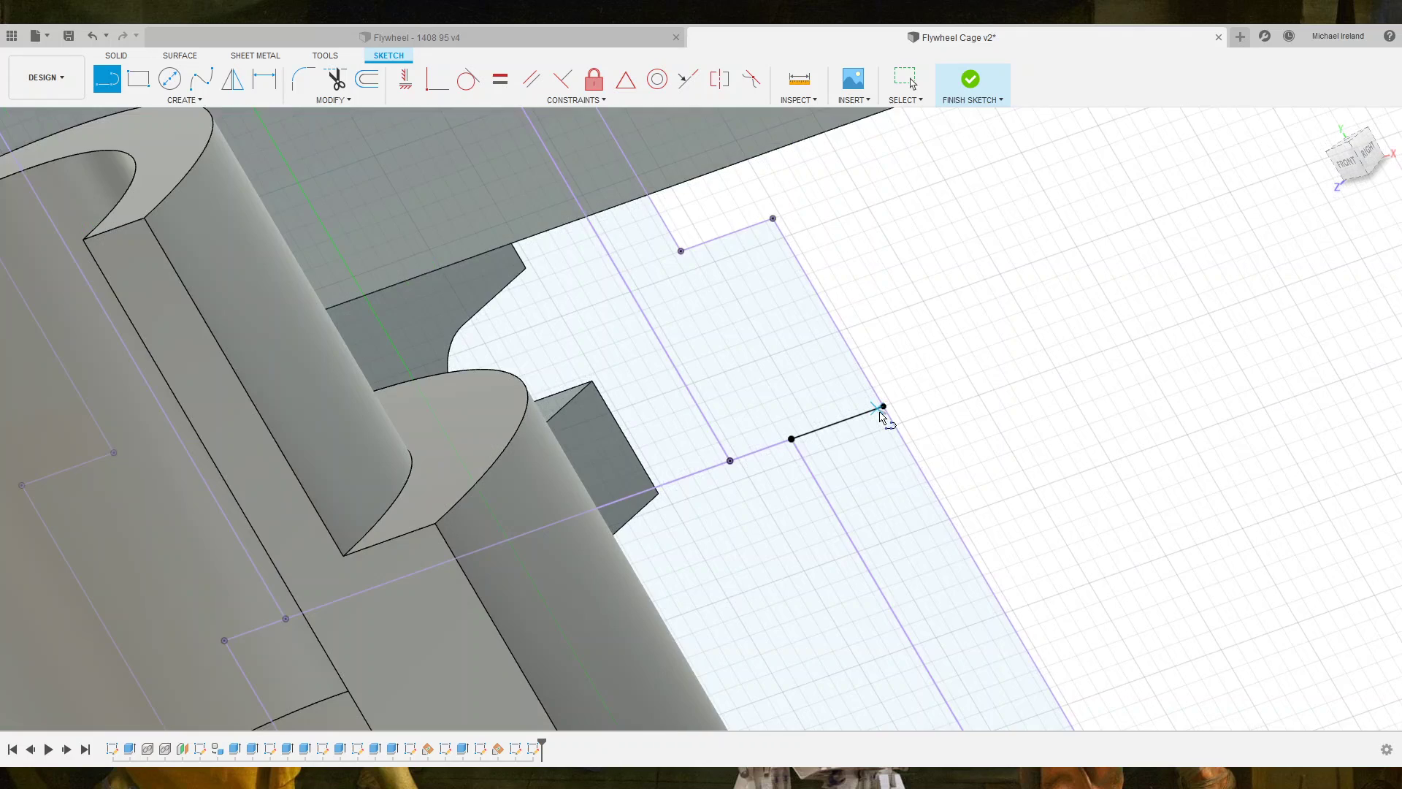
Draw a second line from the opposite notch vertex to the outer edge.
{"action": "key", "text": "Escape"}
{"action": "mouse_move", "coordinate": [577, 588]}
{"action": "middle_mouse_down", "text": "shift"}
{"action": "mouse_move", "coordinate": [596, 573]}
{"action": "mouse_move", "coordinate": [419, 436]}
{"action": "middle_mouse_up", "text": "shift"}
{"action": "key", "text": "l"}
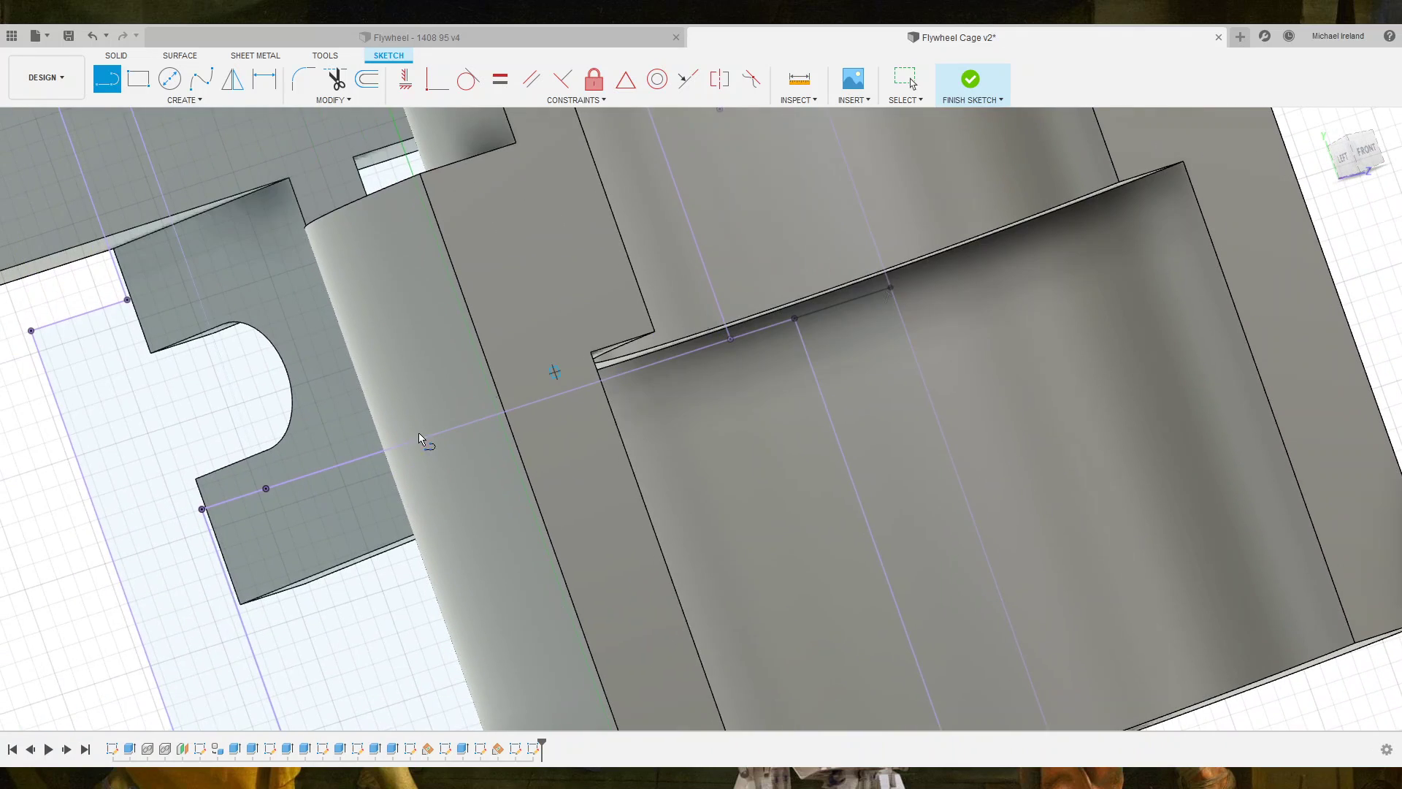
{"action": "middle_click_drag", "start_coordinate": [203, 513], "coordinate": [391, 434]}
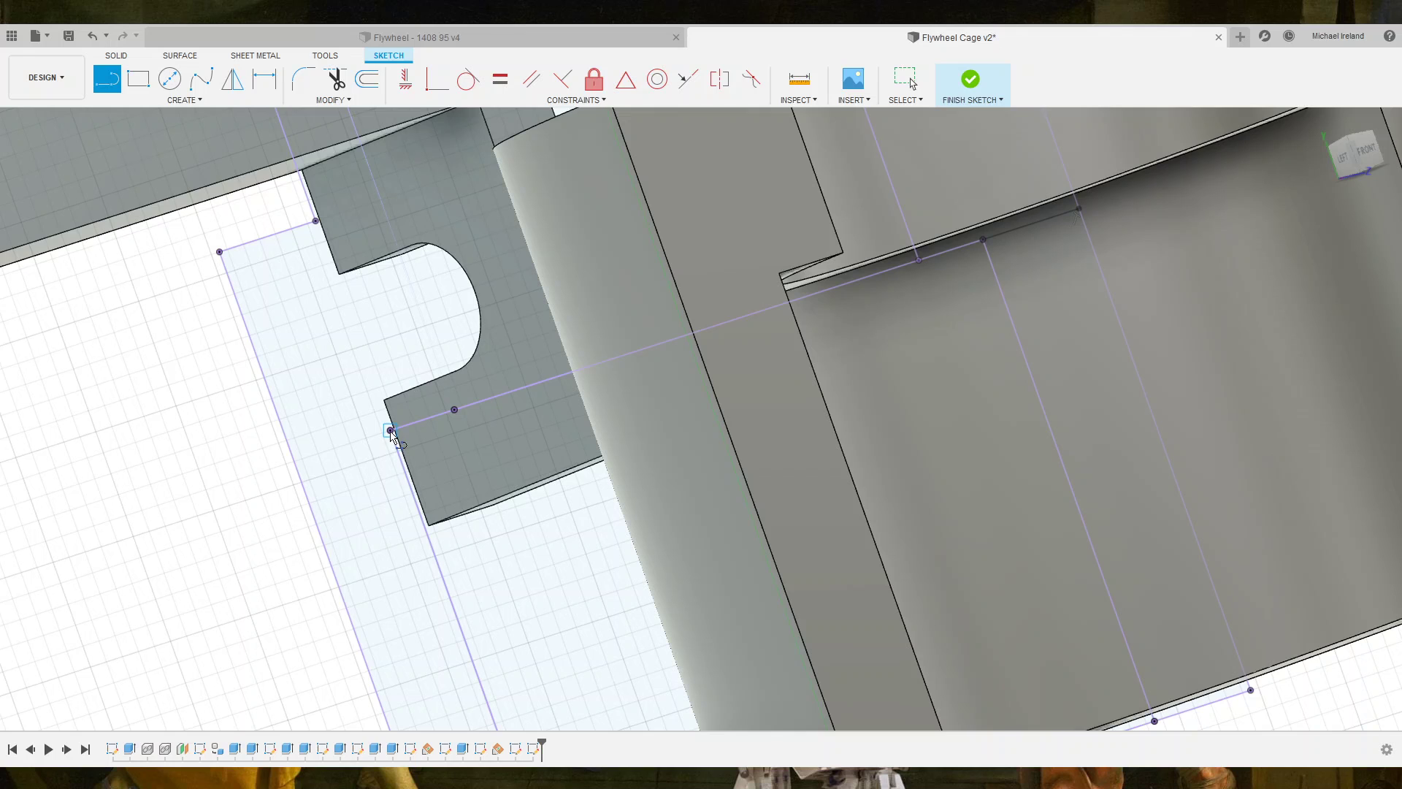
{"action": "left_click", "coordinate": [391, 430]}
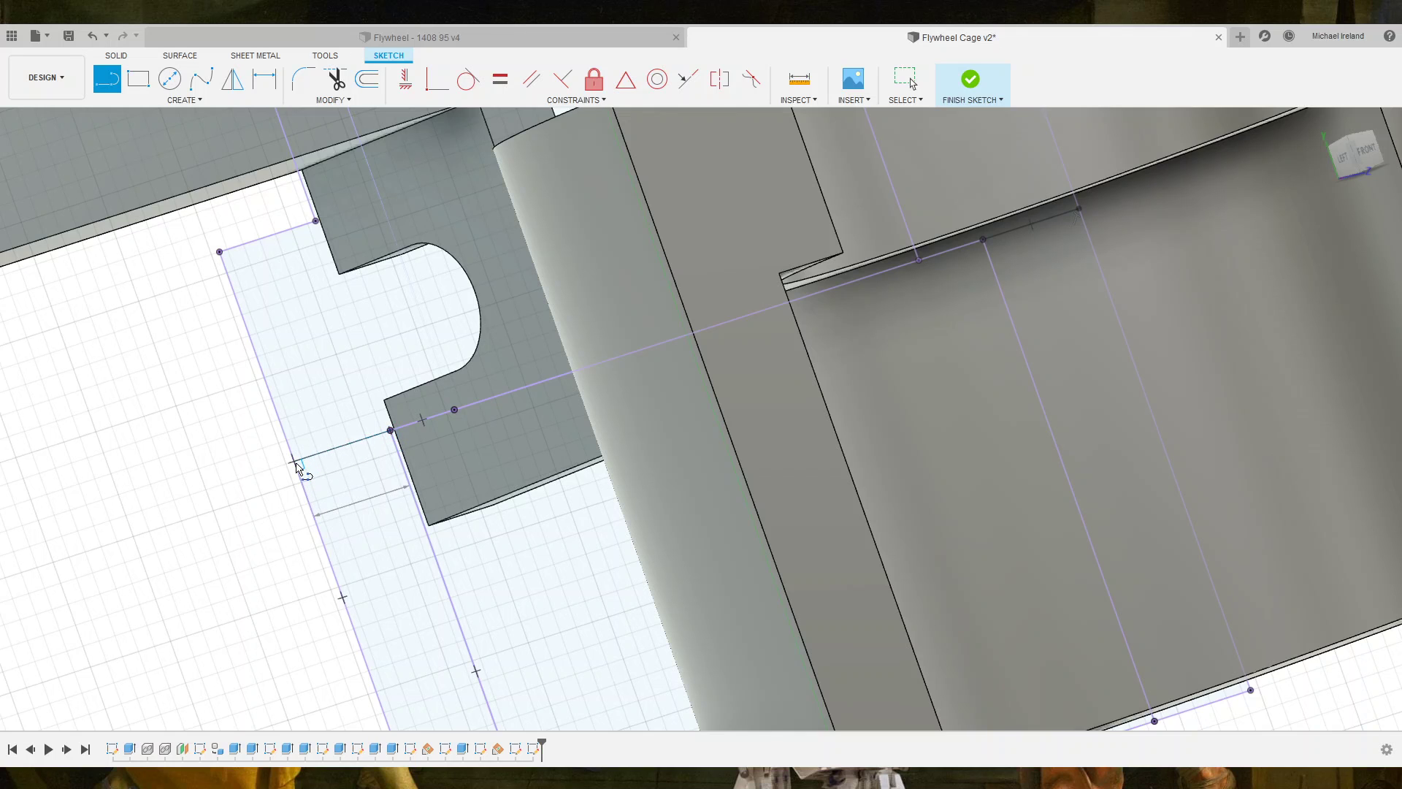
{"action": "left_click", "coordinate": [296, 461]}
{"action": "scroll", "coordinate": [296, 464], "scroll_direction": "down", "scroll_amount": 3}
{"action": "scroll", "coordinate": [296, 464], "scroll_direction": "down", "scroll_amount": 3}
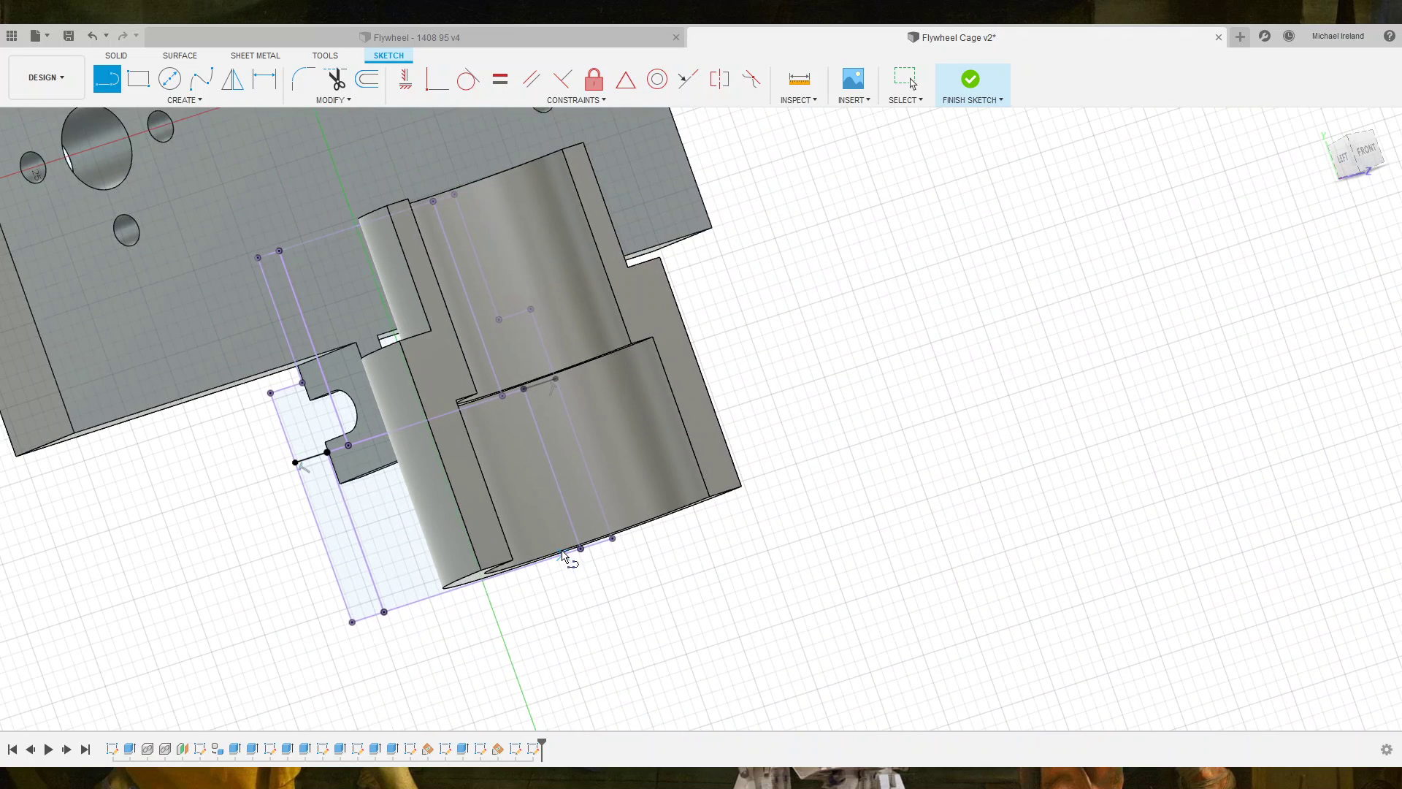
{"action": "key", "text": "Escape"}
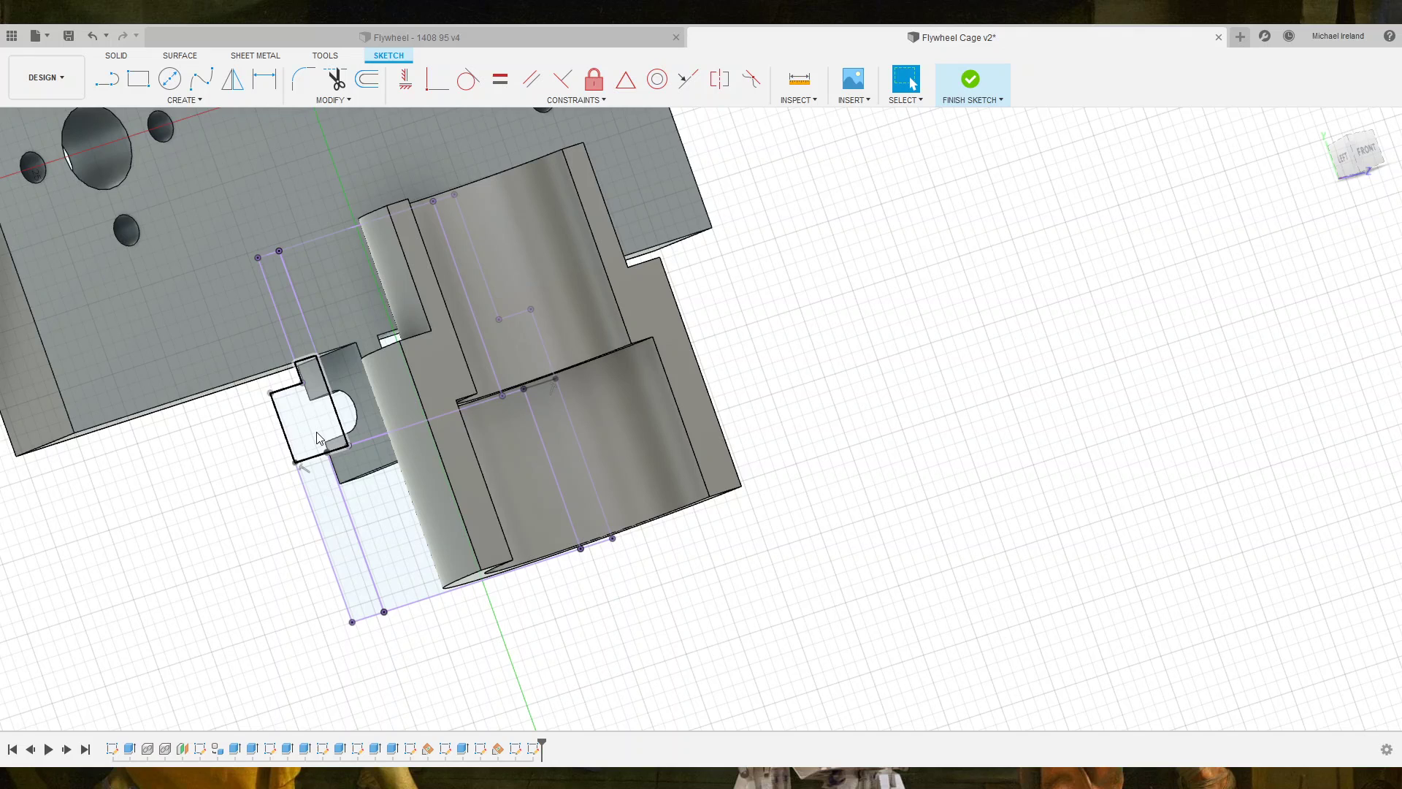
Extrude the new small region with adjacent L-shaped and rectangular profiles To Object on the lower body.
{"action": "key", "text": "e"}
{"action": "left_click", "coordinate": [316, 427]}
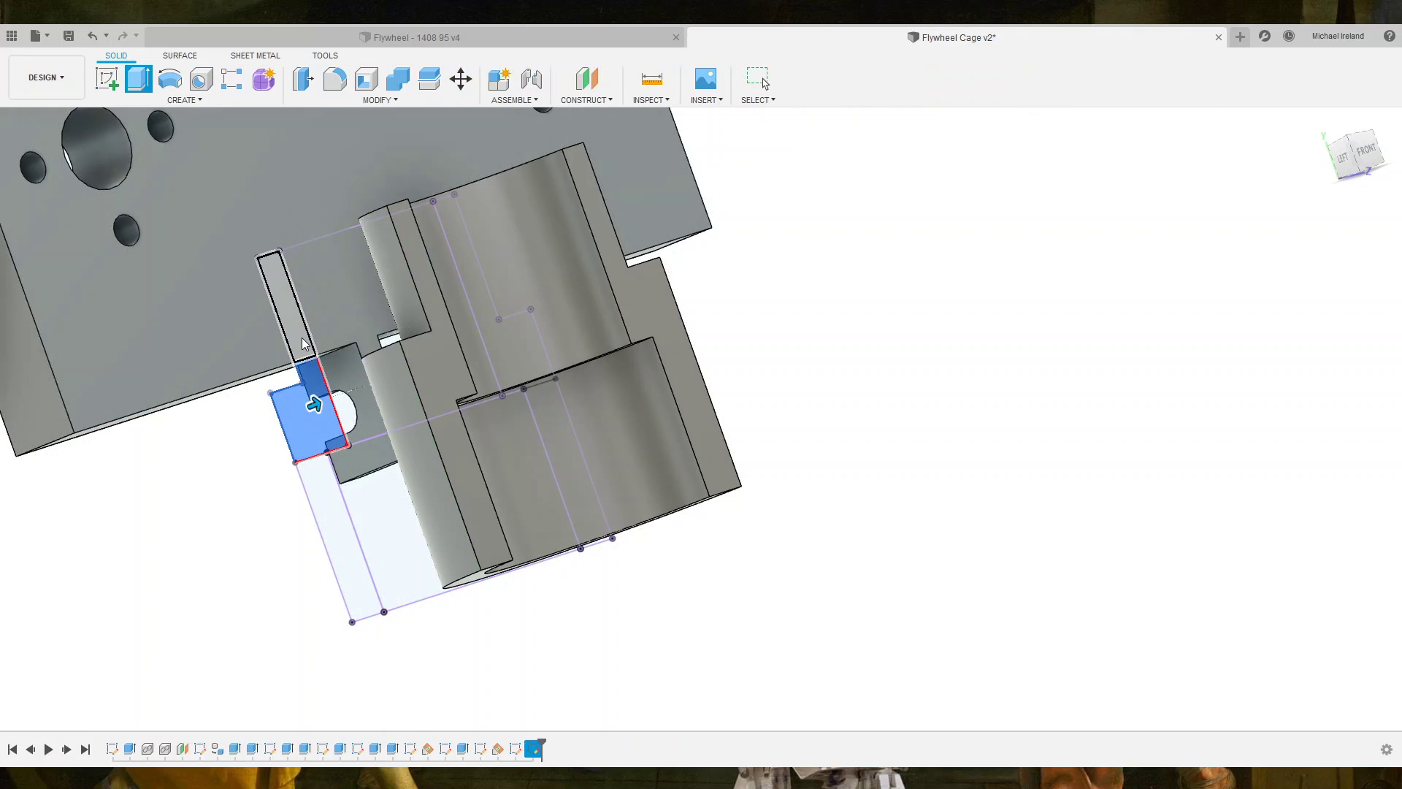
{"action": "left_click", "coordinate": [327, 323]}
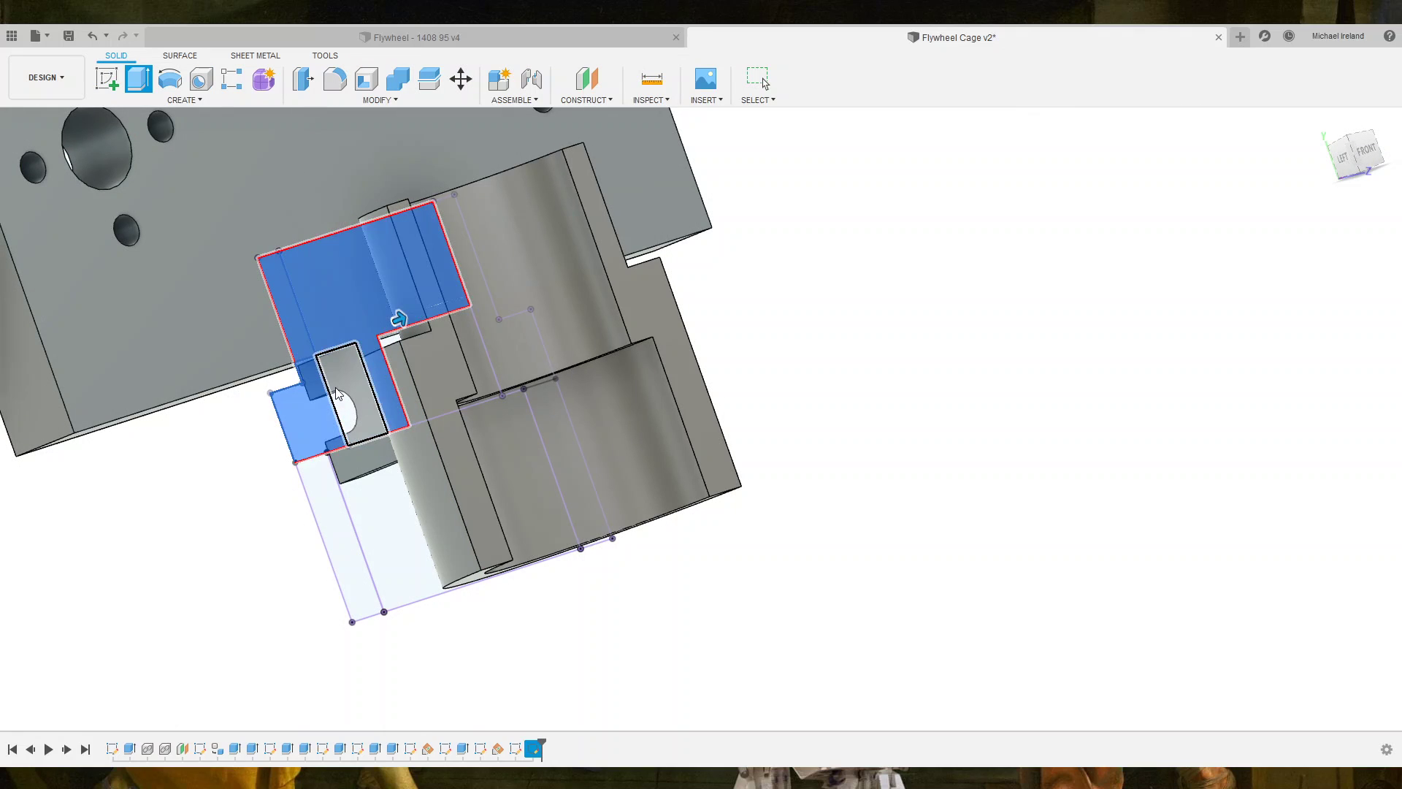
{"action": "left_click", "coordinate": [337, 395]}
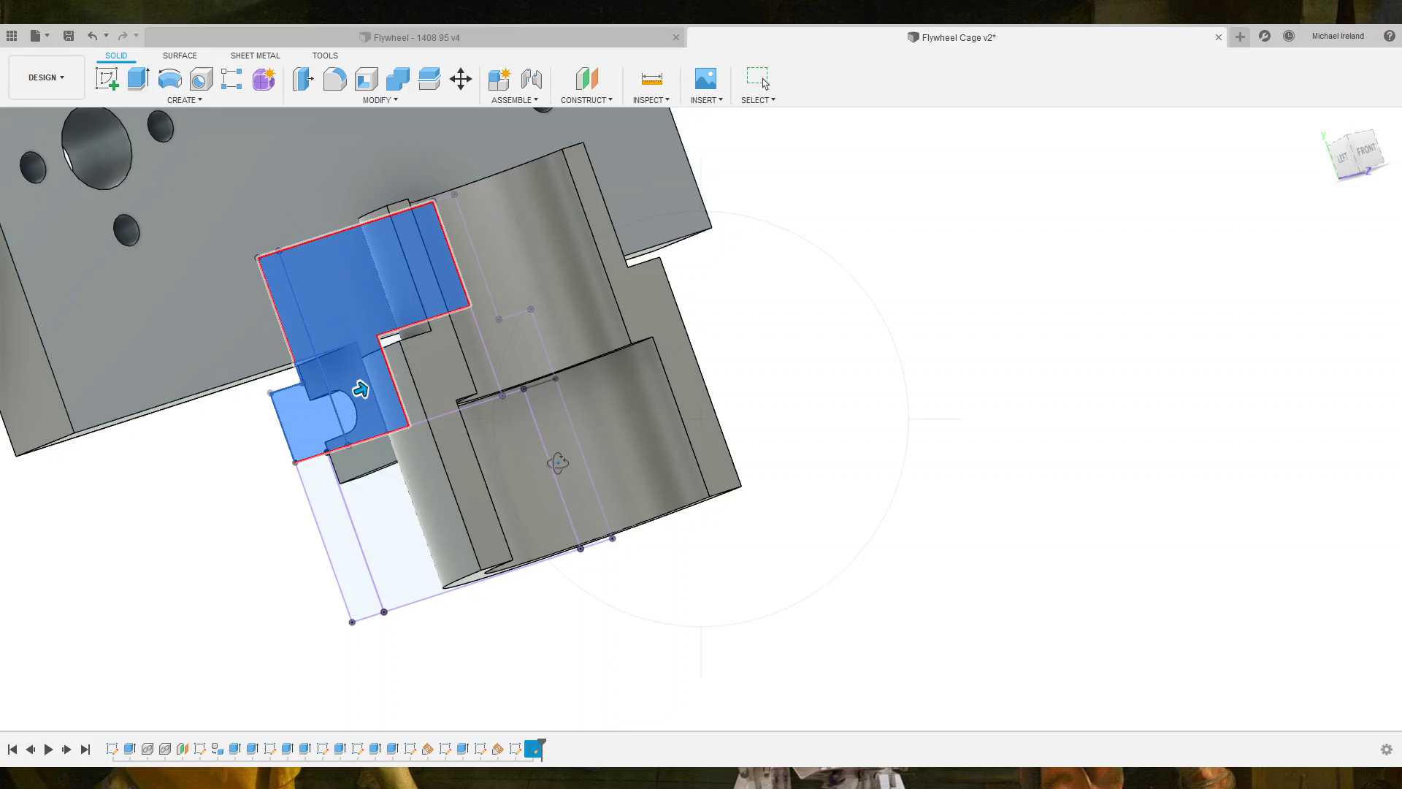
{"action": "middle_click_drag", "start_coordinate": [557, 464], "coordinate": [394, 468], "text": "shift"}
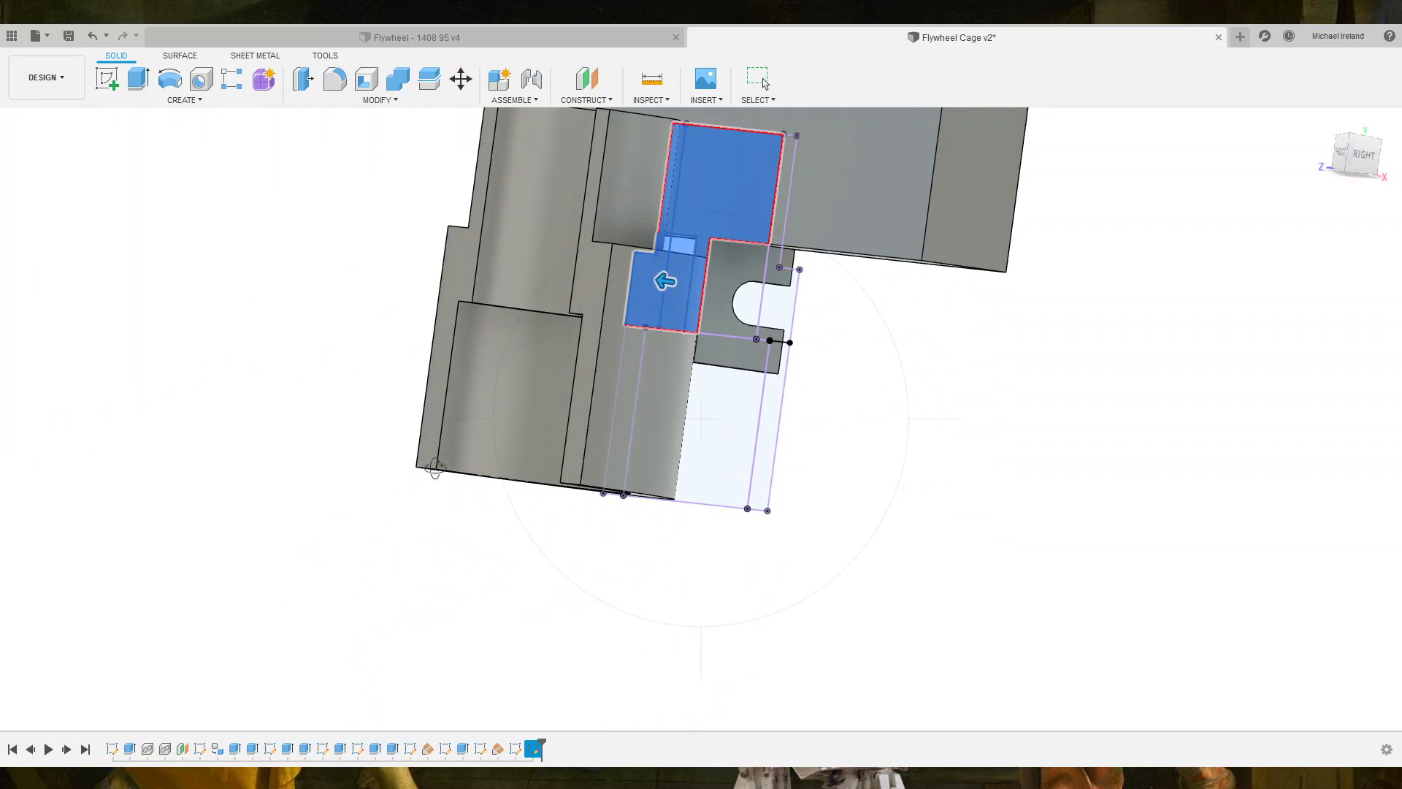
{"action": "left_click", "coordinate": [750, 259]}
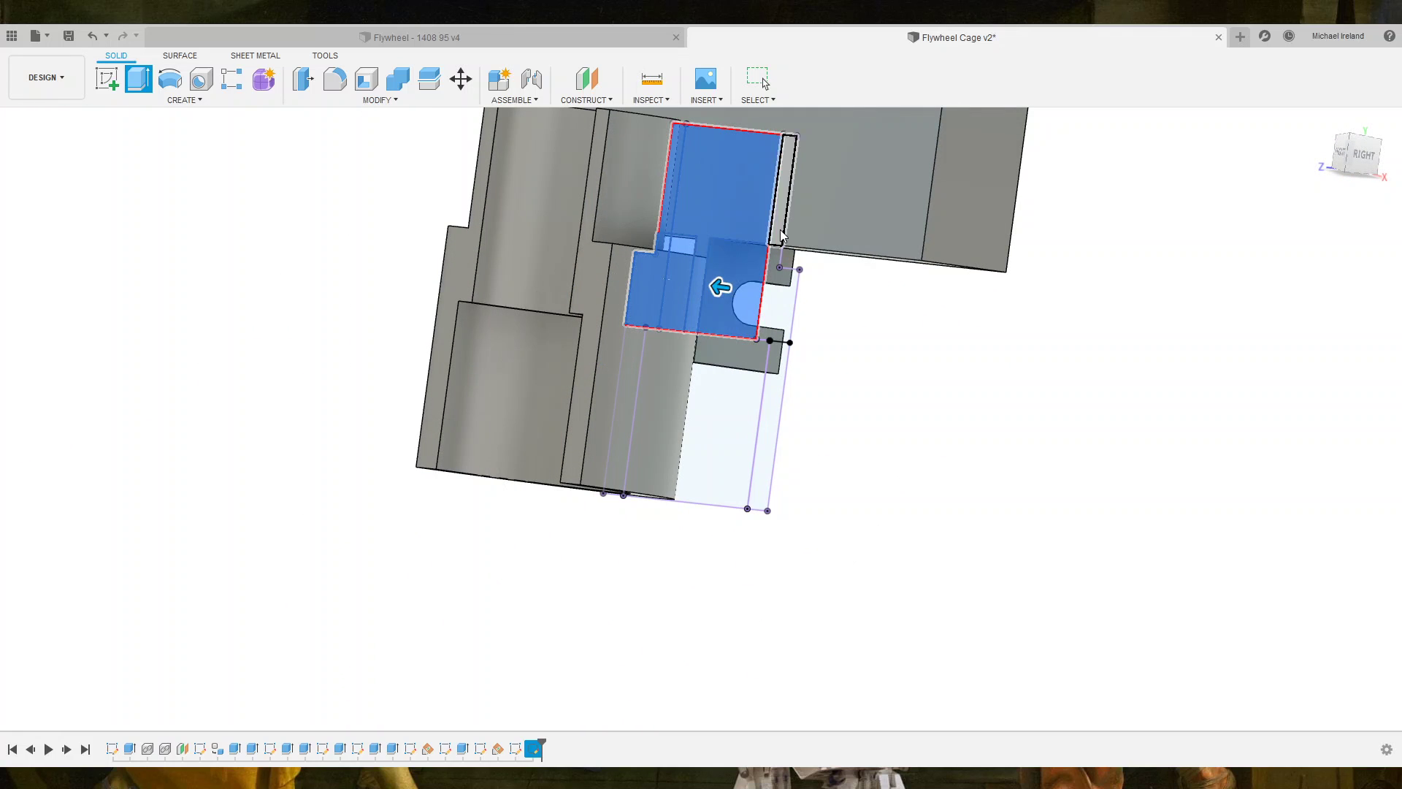
{"action": "left_click", "coordinate": [778, 300]}
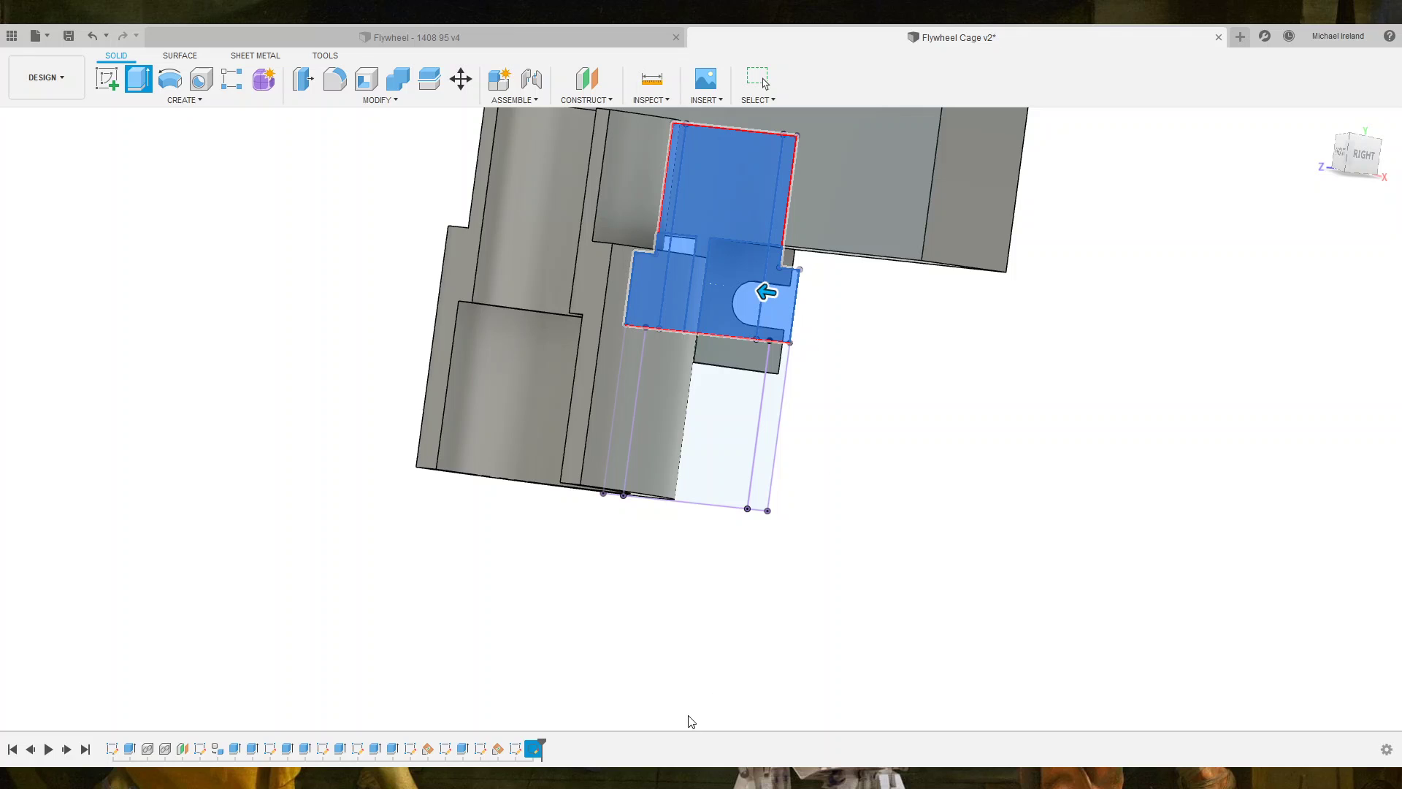
{"action": "middle_click_drag", "start_coordinate": [686, 454], "coordinate": [1372, 294], "text": "shift"}
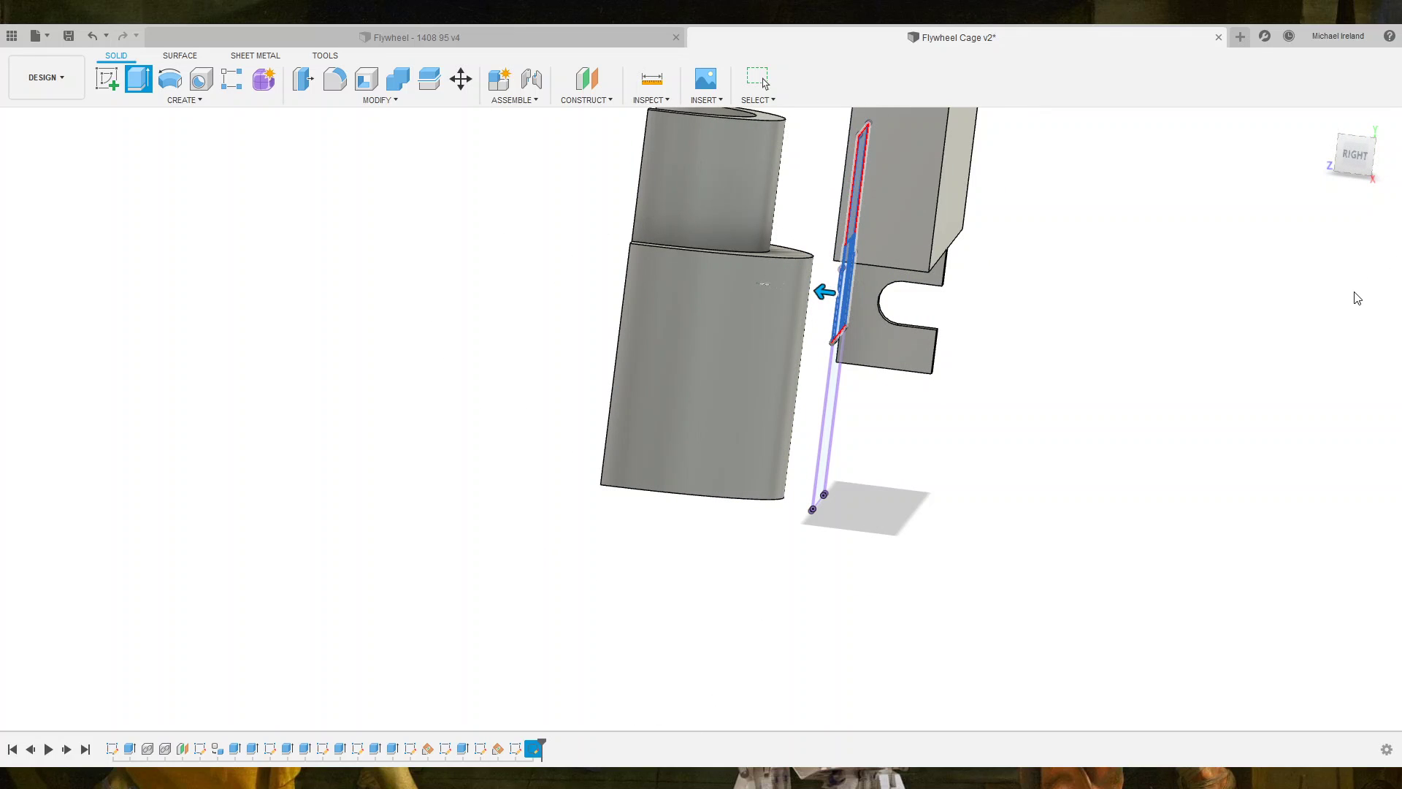
{"action": "left_click", "coordinate": [764, 199]}
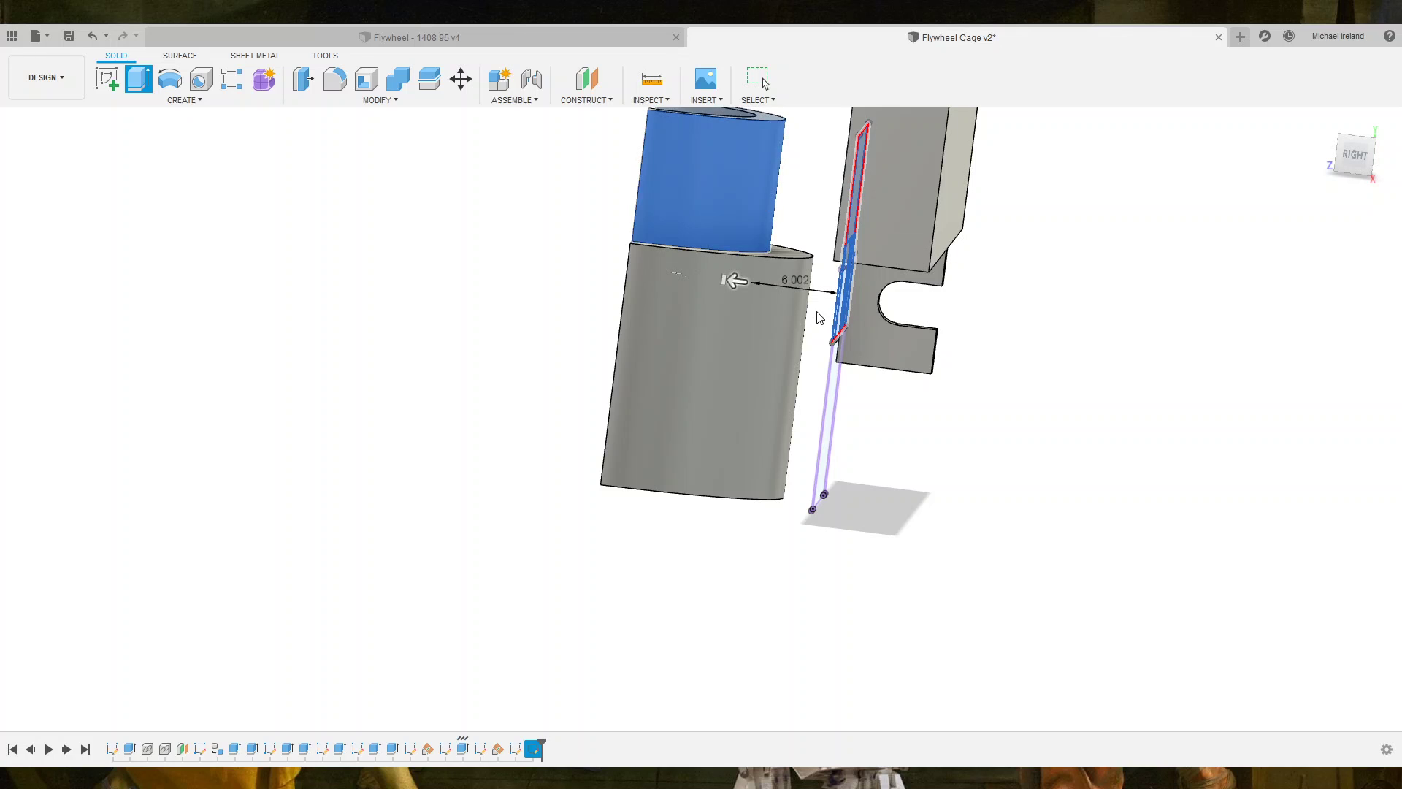
{"action": "left_click", "coordinate": [791, 309]}
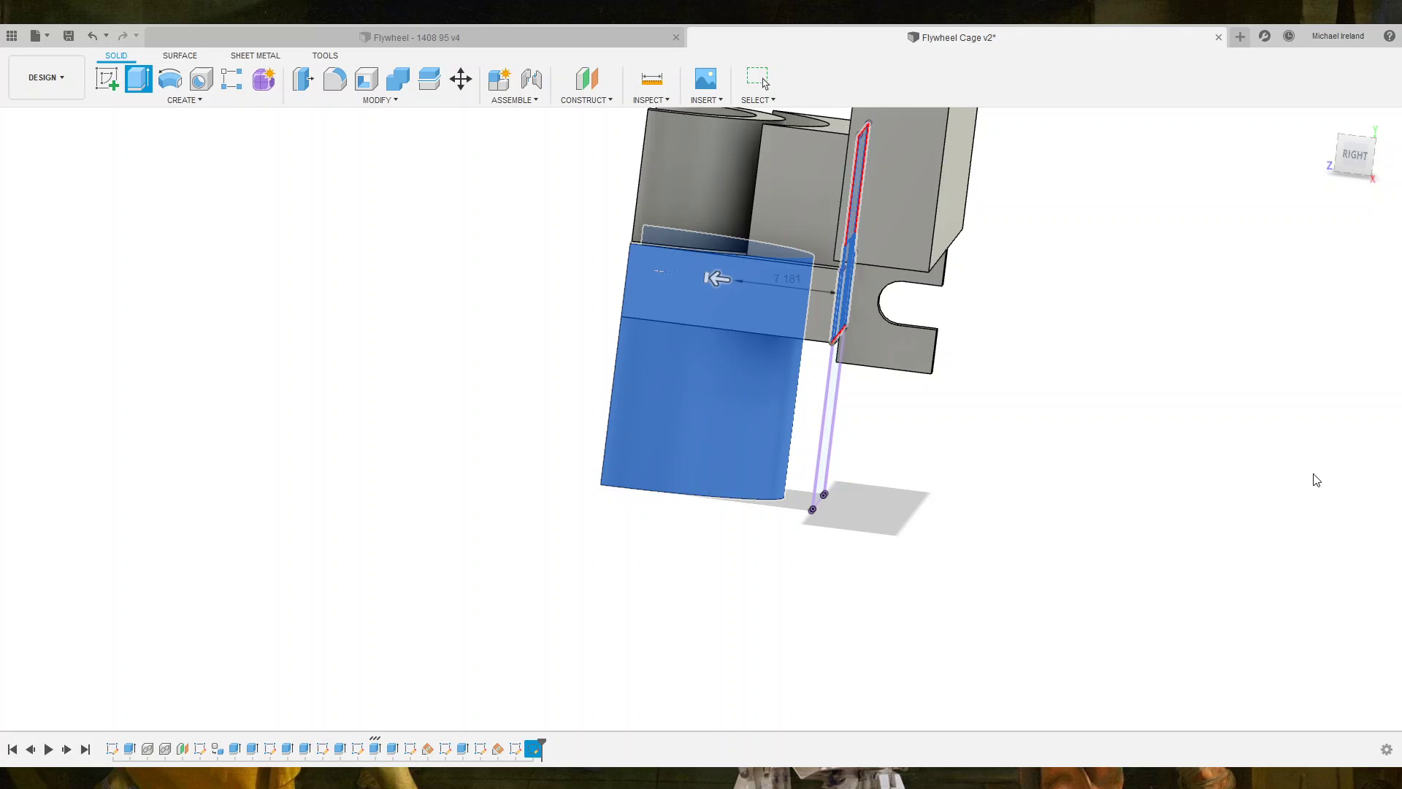
{"action": "key", "text": "Return"}
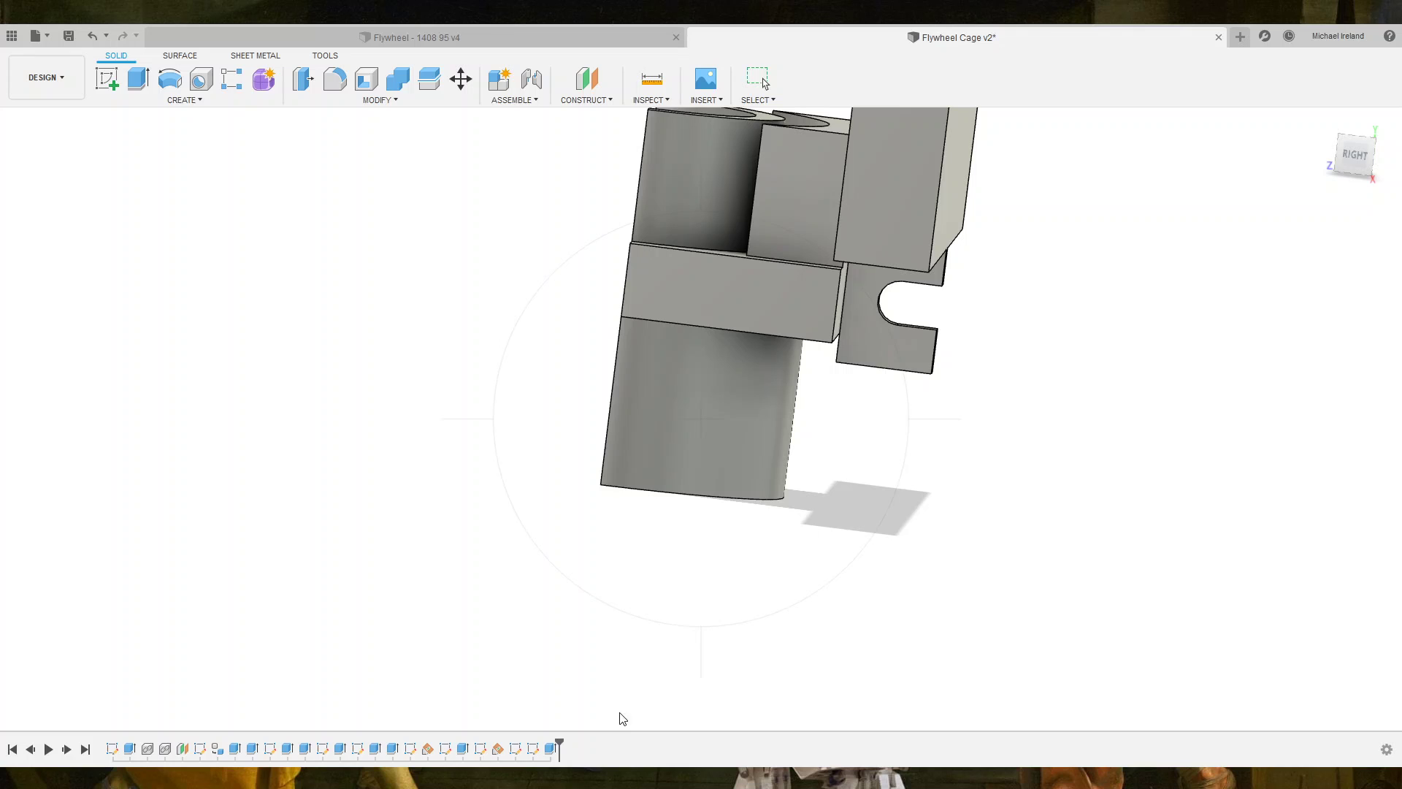
Extrude the arched face above the cradle into solid material.
{"action": "mouse_move", "coordinate": [620, 719]}
{"action": "middle_mouse_down", "text": "shift"}
{"action": "mouse_move", "coordinate": [781, 378]}
{"action": "mouse_move", "coordinate": [835, 410]}
{"action": "mouse_move", "coordinate": [892, 488]}
{"action": "mouse_move", "coordinate": [490, 276]}
{"action": "middle_mouse_up", "text": "shift"}
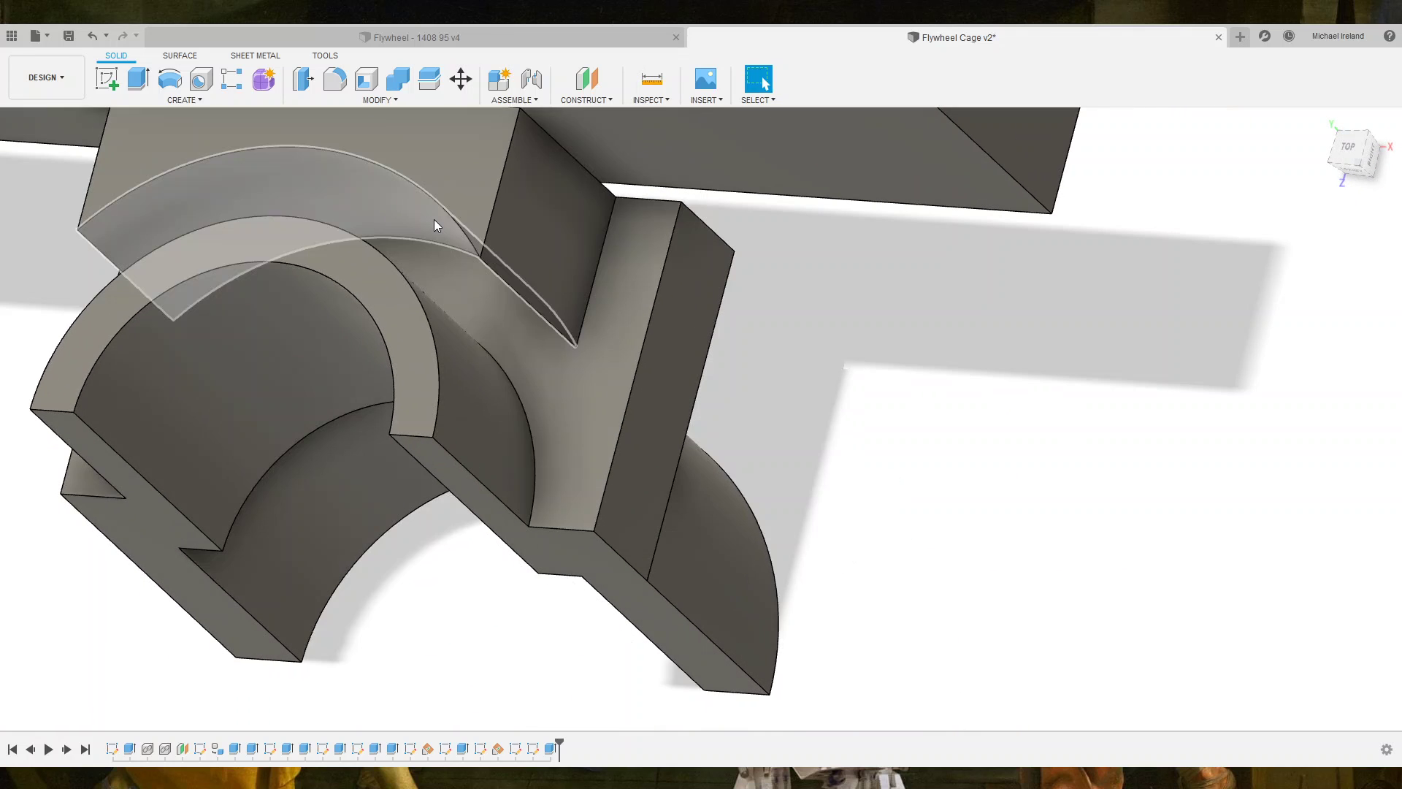
{"action": "left_click", "coordinate": [434, 219]}
{"action": "key", "text": "e"}
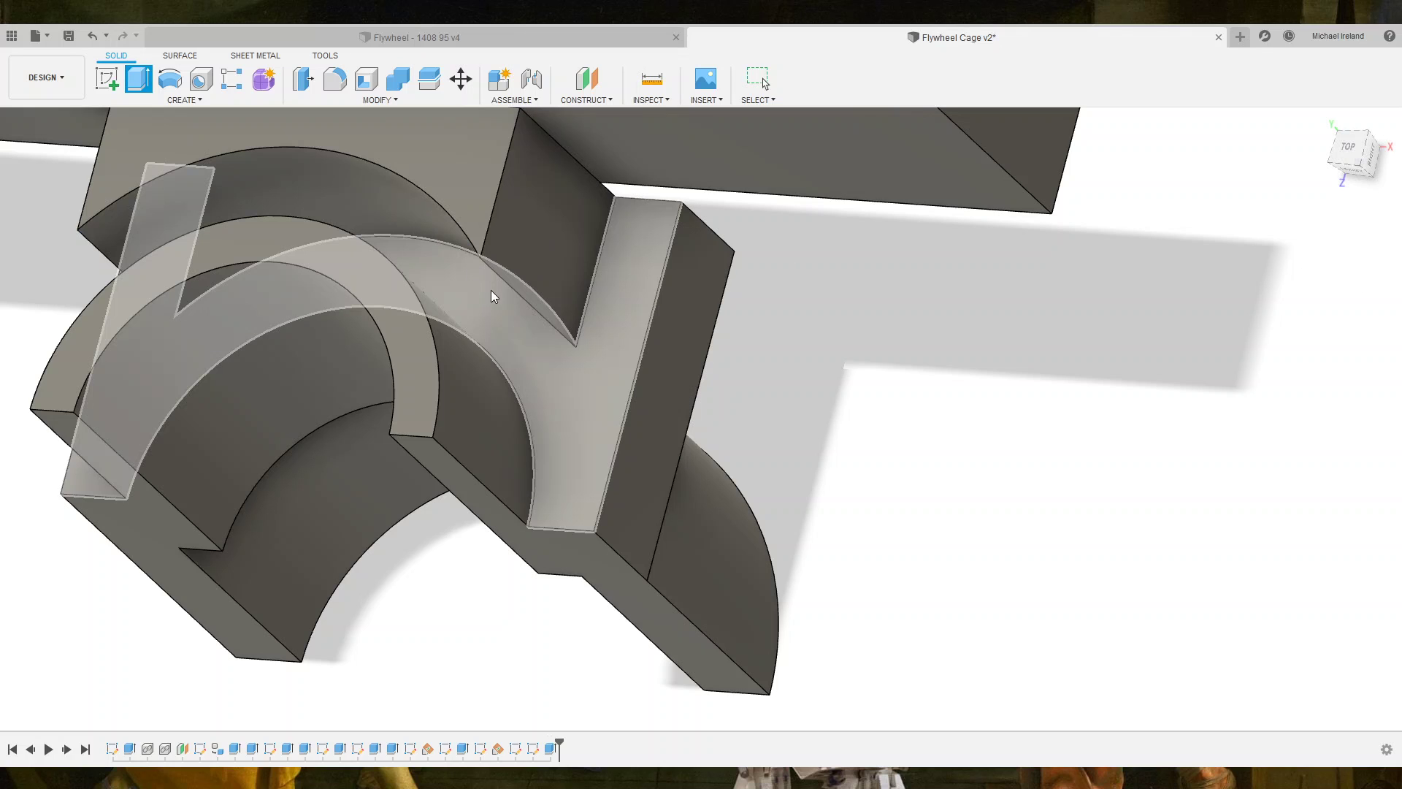
{"action": "key", "text": "Return"}
Switch to the Top view, begin a sketch on a side plane, then undo it.
{"action": "left_click", "coordinate": [1351, 151]}
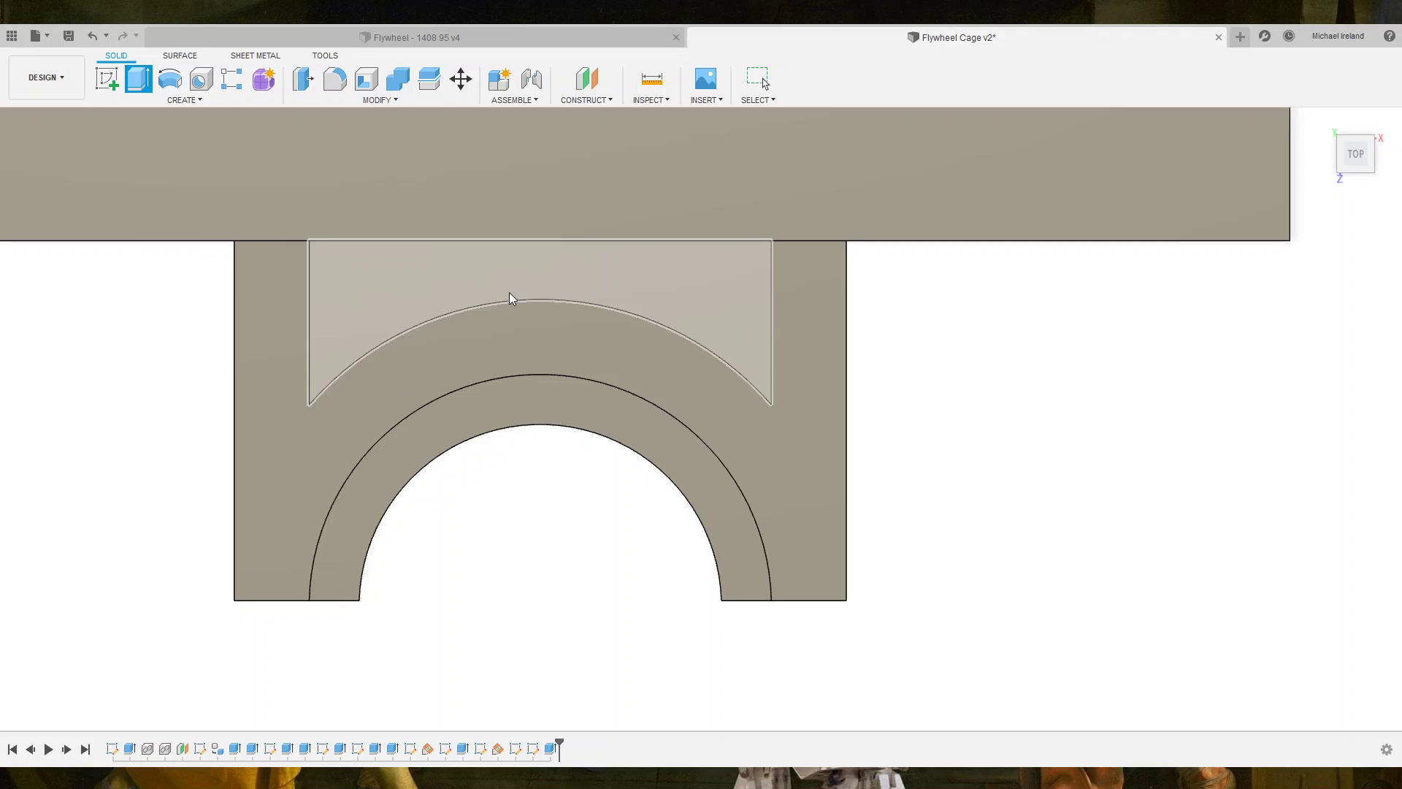
{"action": "left_click", "coordinate": [519, 330]}
{"action": "left_click", "coordinate": [120, 82]}
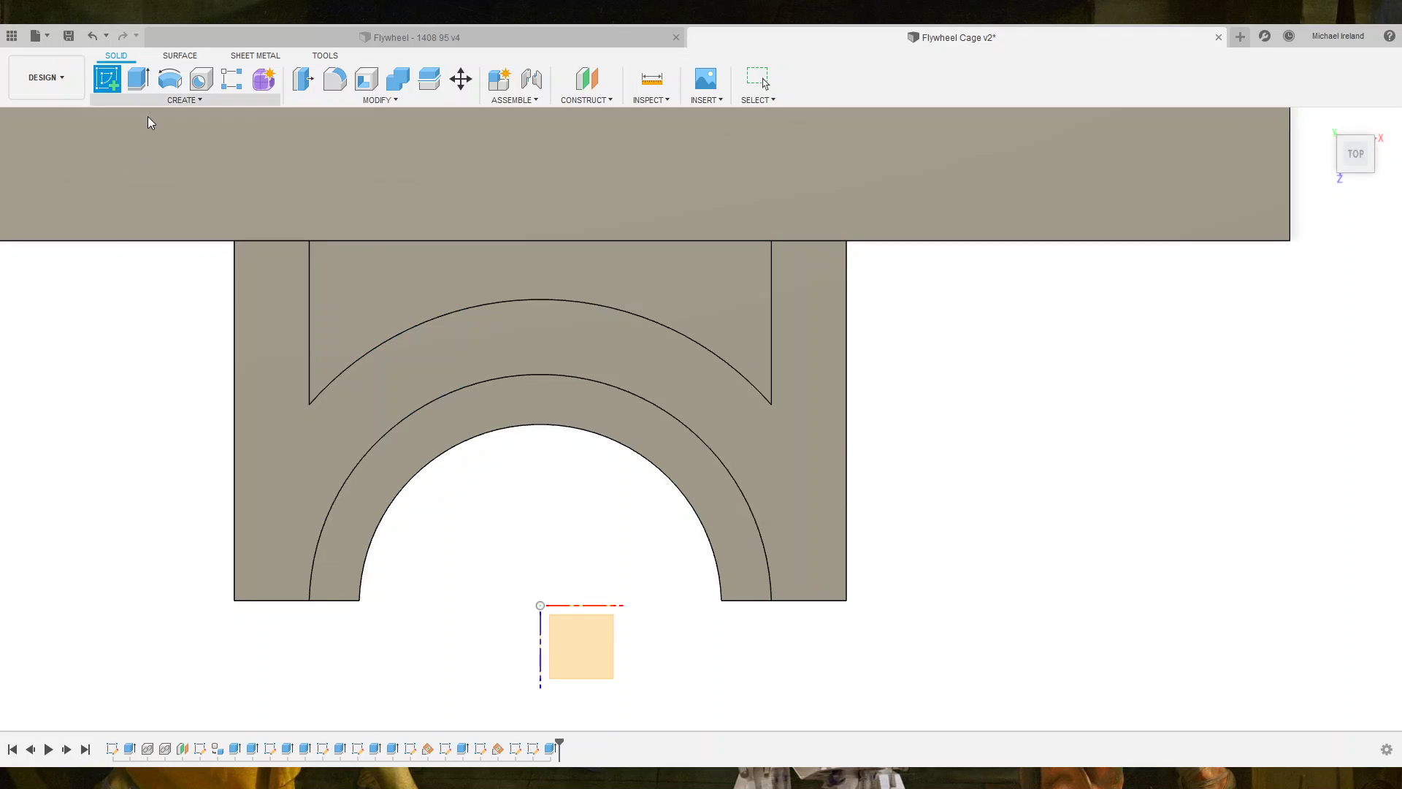
{"action": "left_click", "coordinate": [729, 349]}
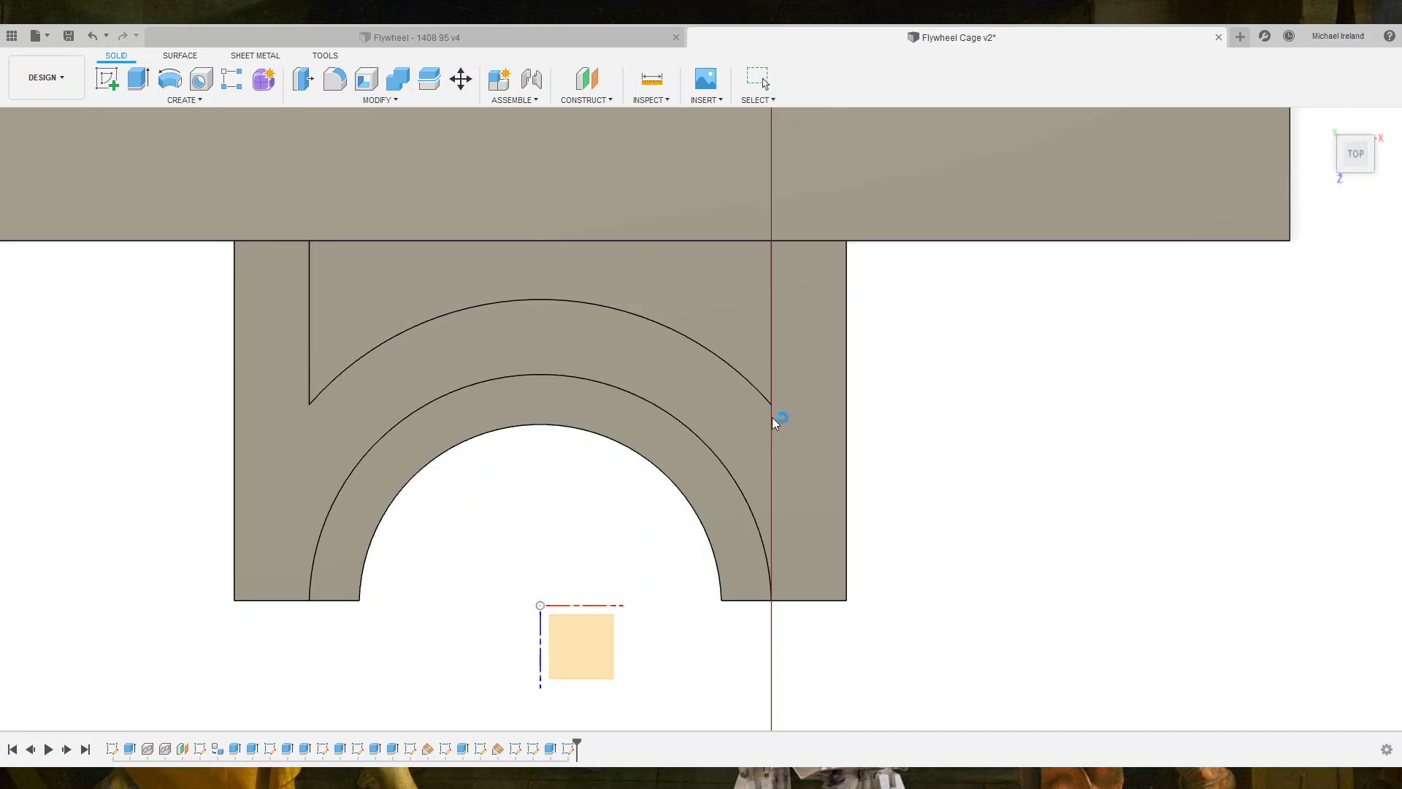
{"action": "left_click", "coordinate": [772, 417]}
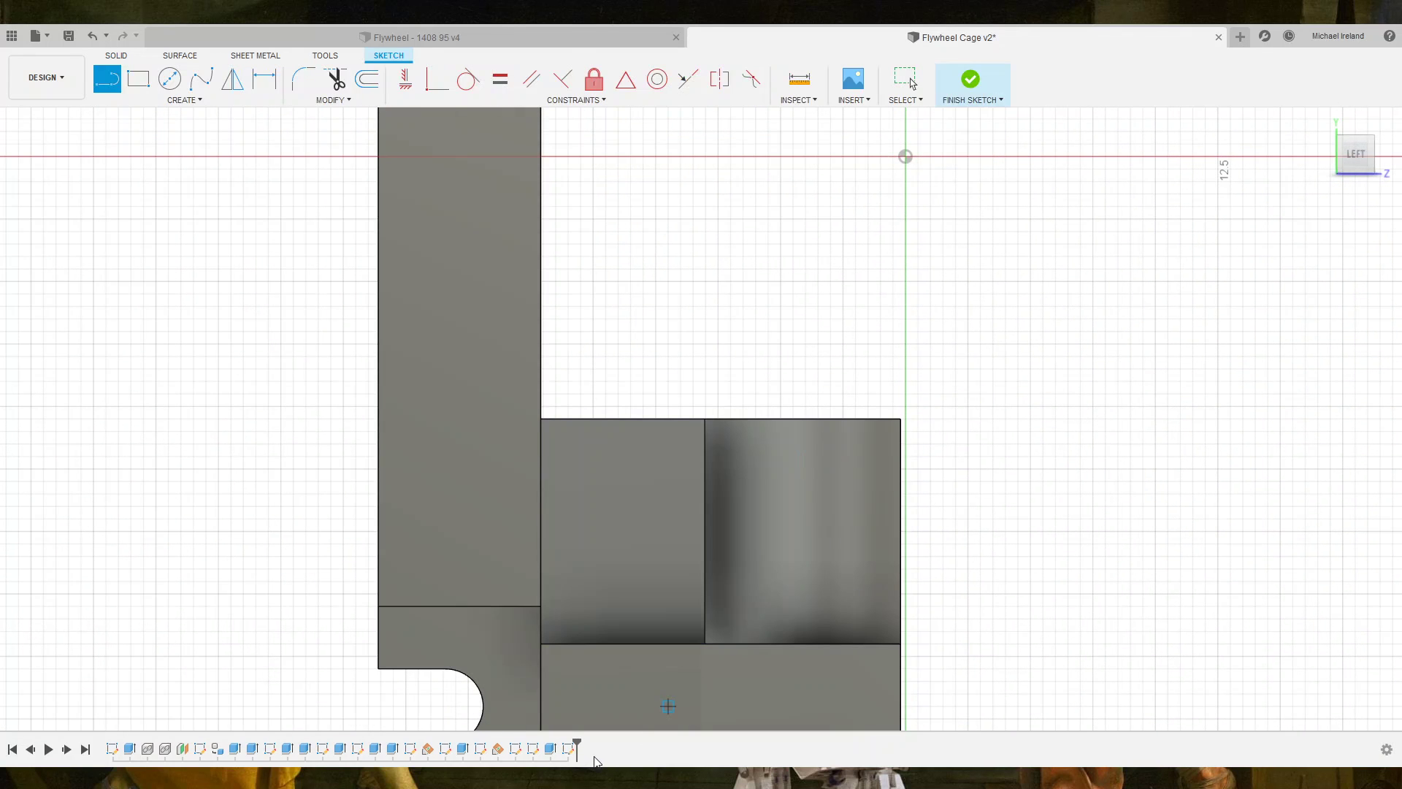
{"action": "key", "text": "ctrl+z"}
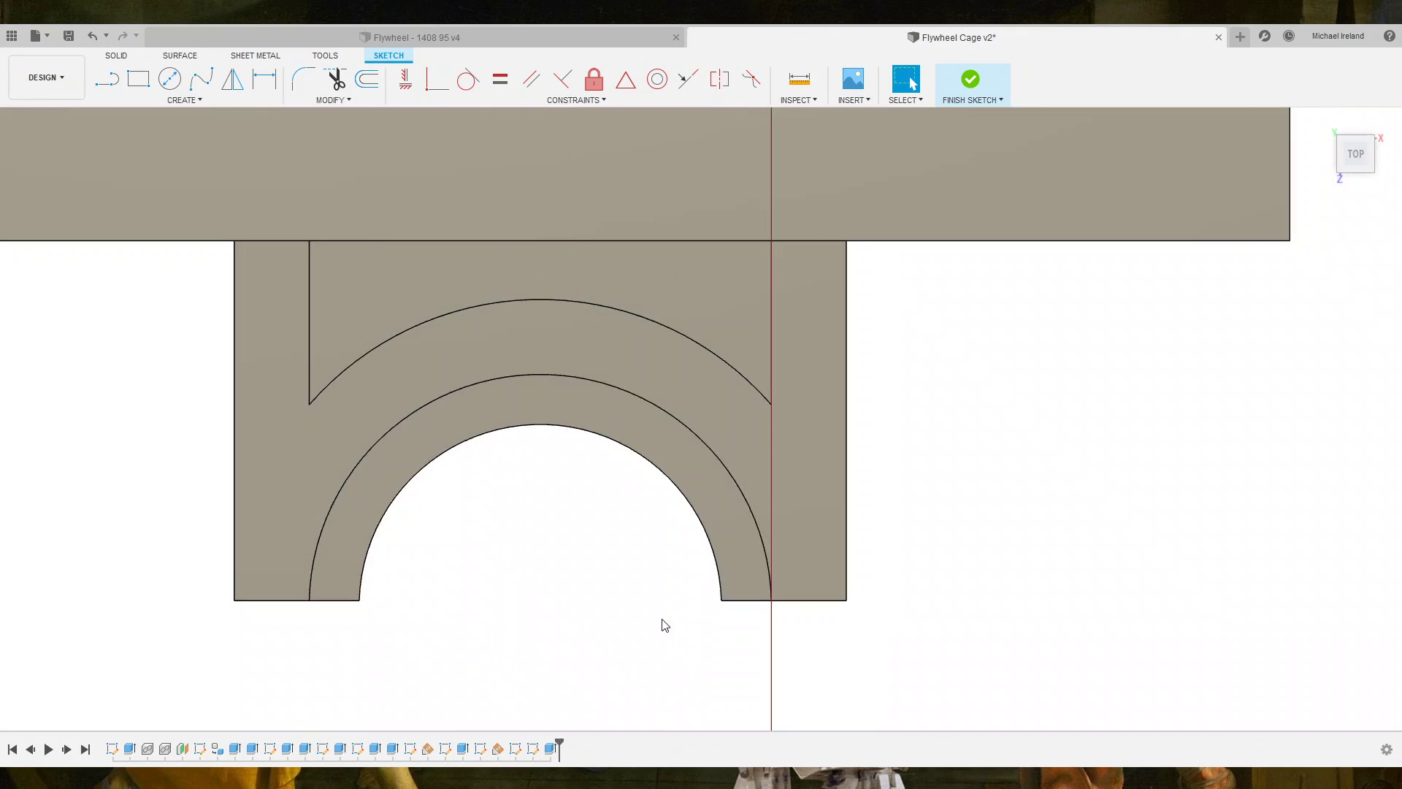
Sketch two vertical lines on the arch face from the arc corners to the bottom edge.
{"action": "left_click", "coordinate": [677, 404]}
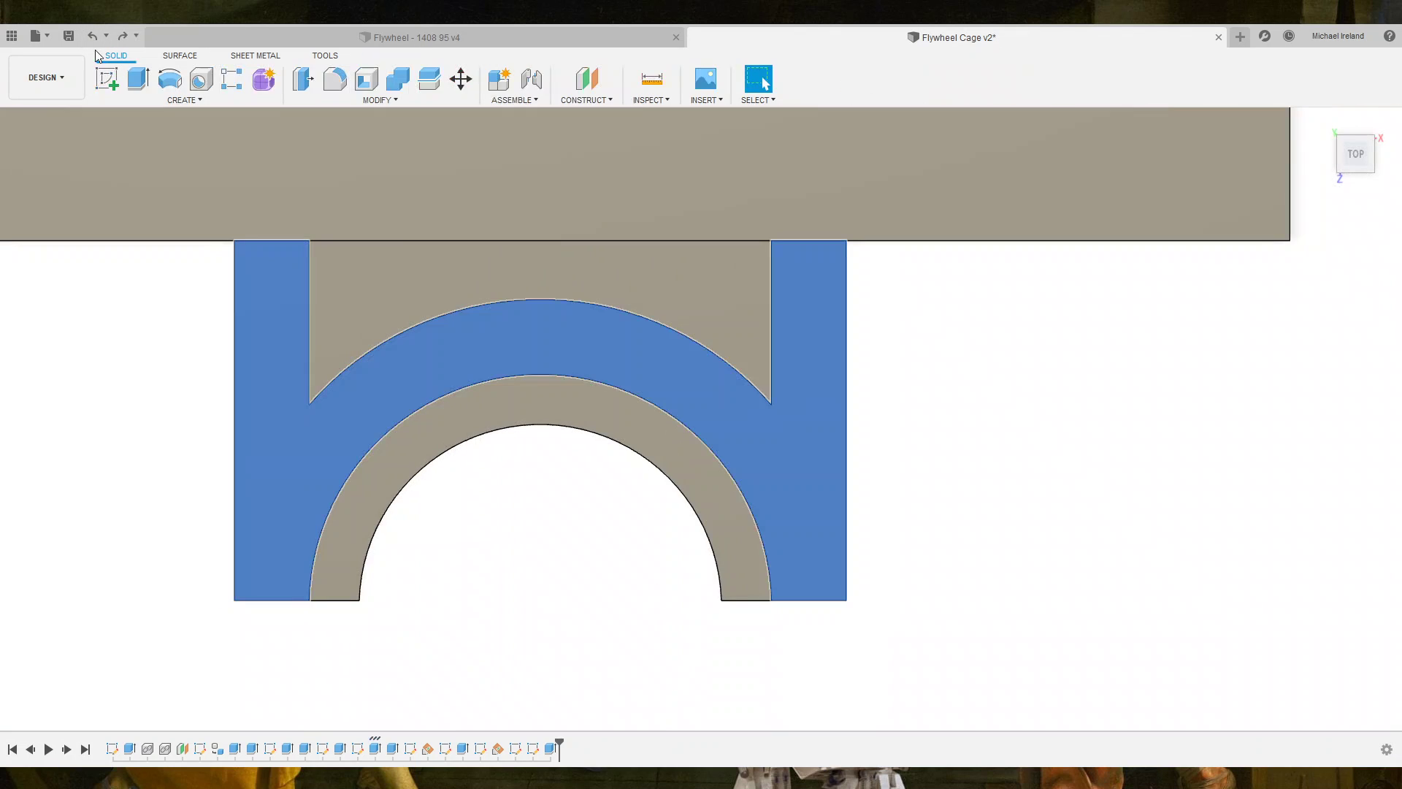
{"action": "left_click", "coordinate": [108, 78]}
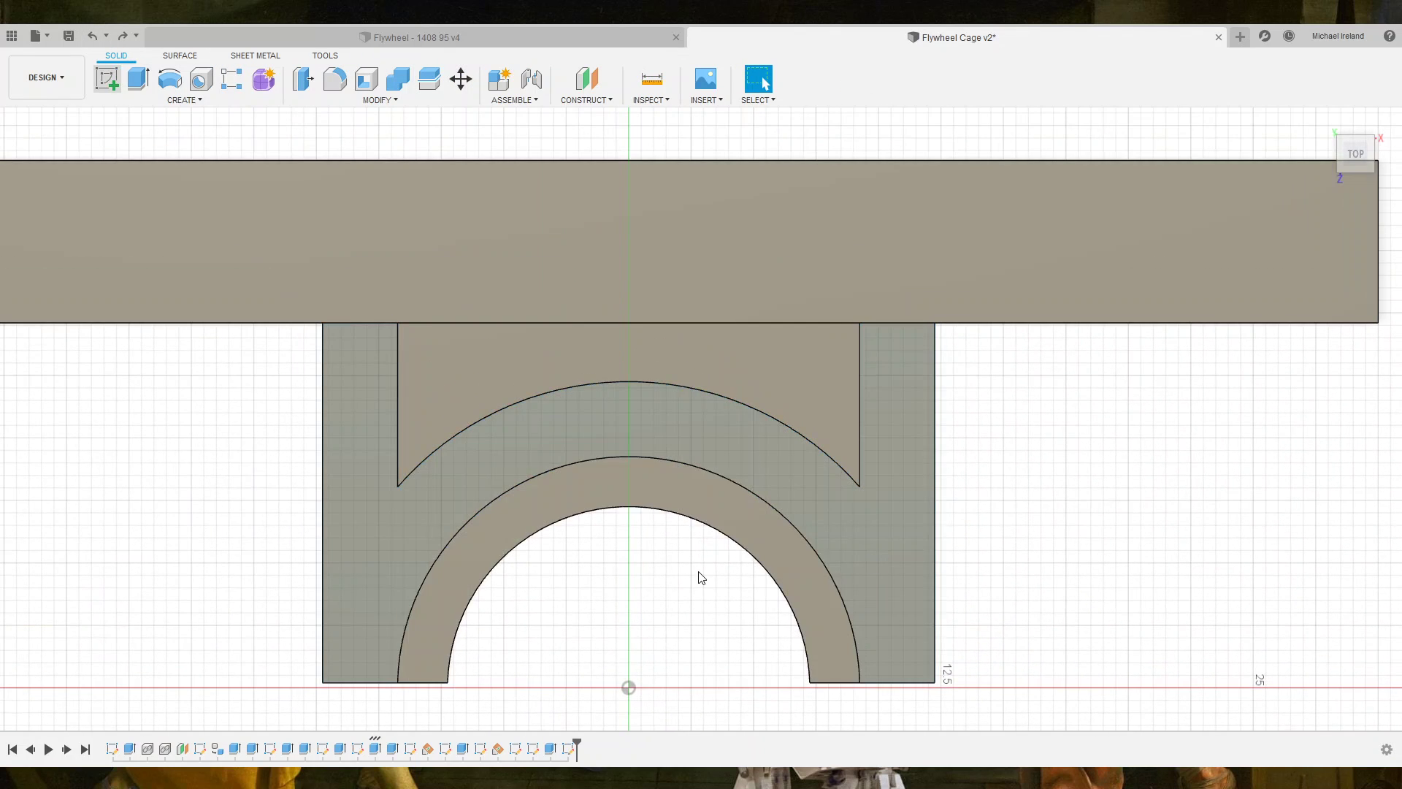
{"action": "middle_click_drag", "start_coordinate": [861, 563], "coordinate": [833, 394]}
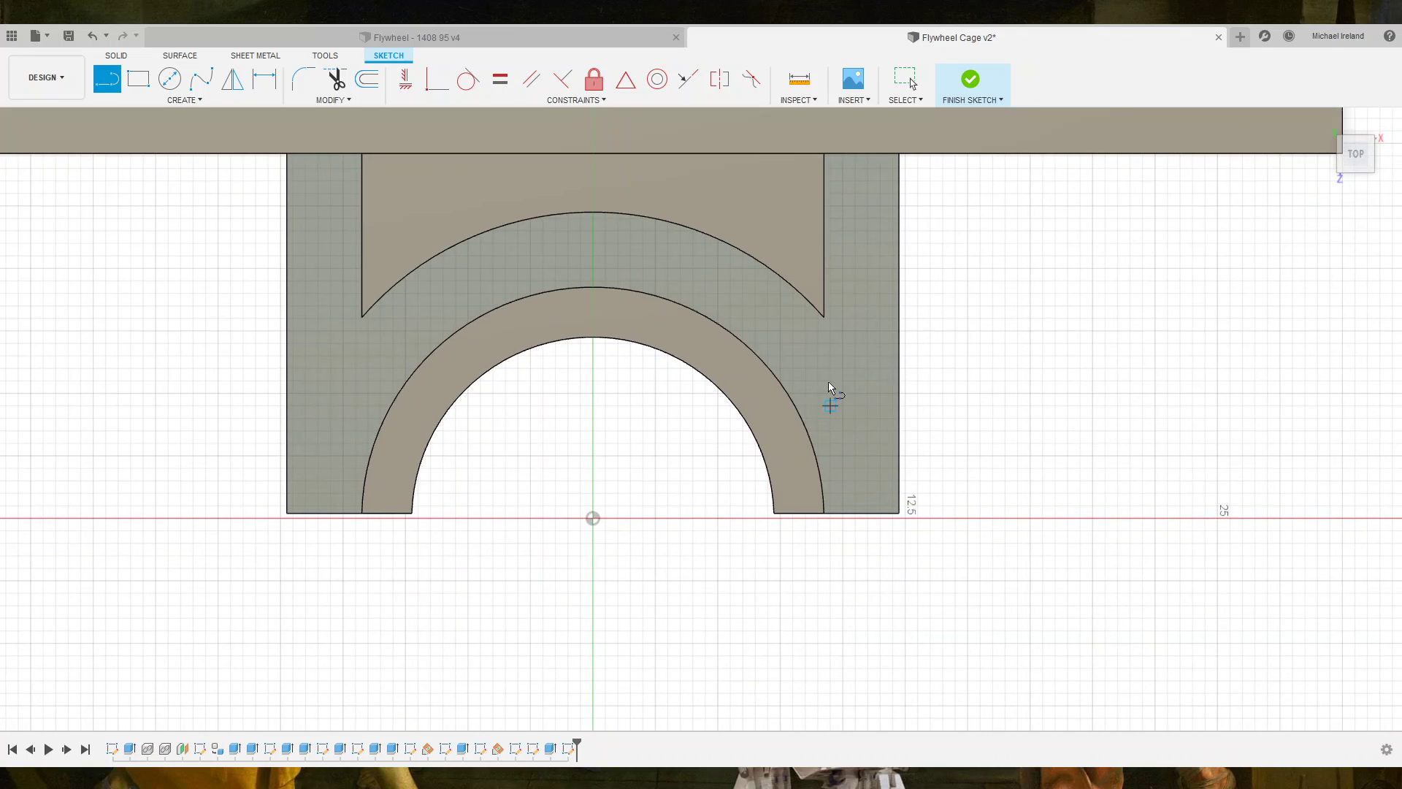
{"action": "left_click", "coordinate": [823, 318]}
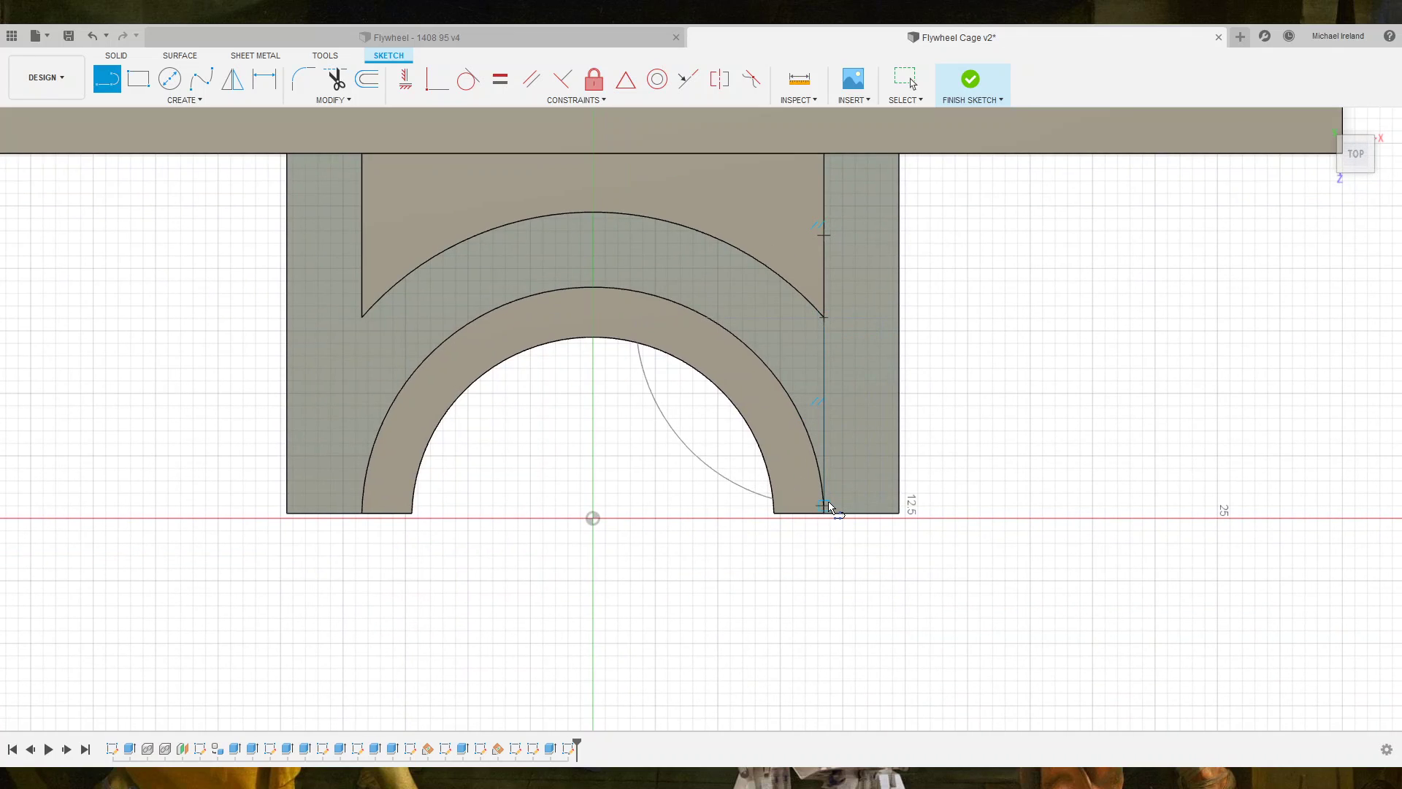
{"action": "double_click", "coordinate": [826, 512]}
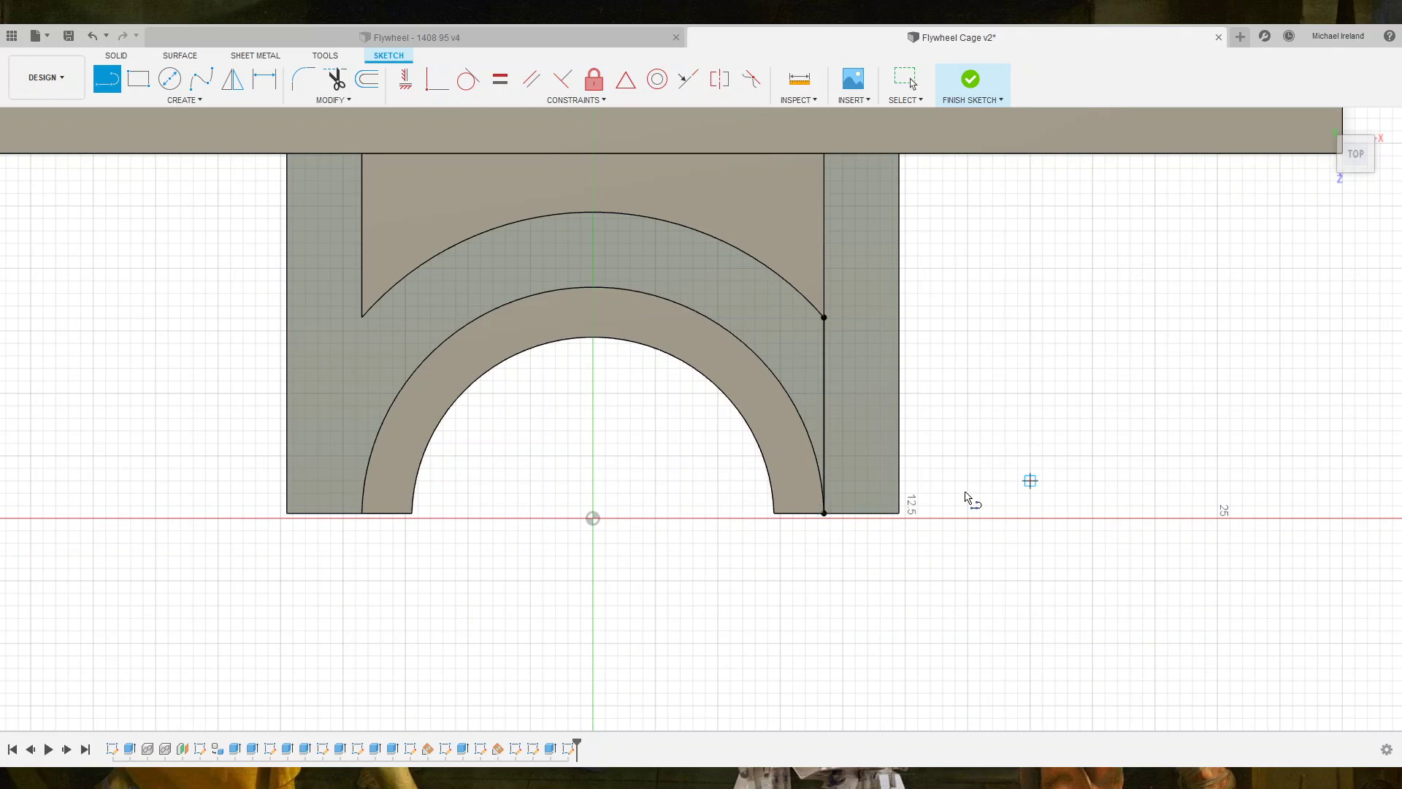
{"action": "left_click", "coordinate": [363, 319]}
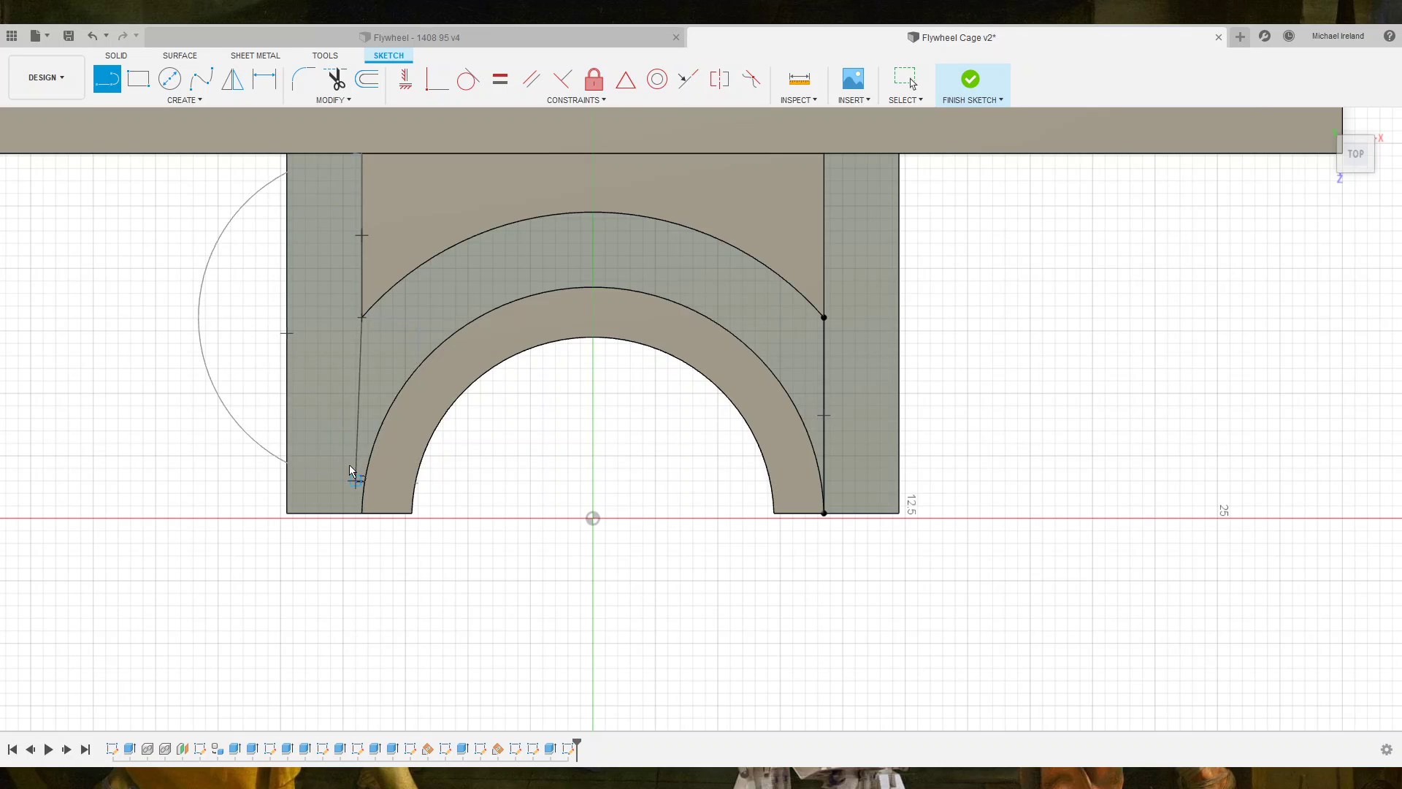
{"action": "double_click", "coordinate": [363, 512]}
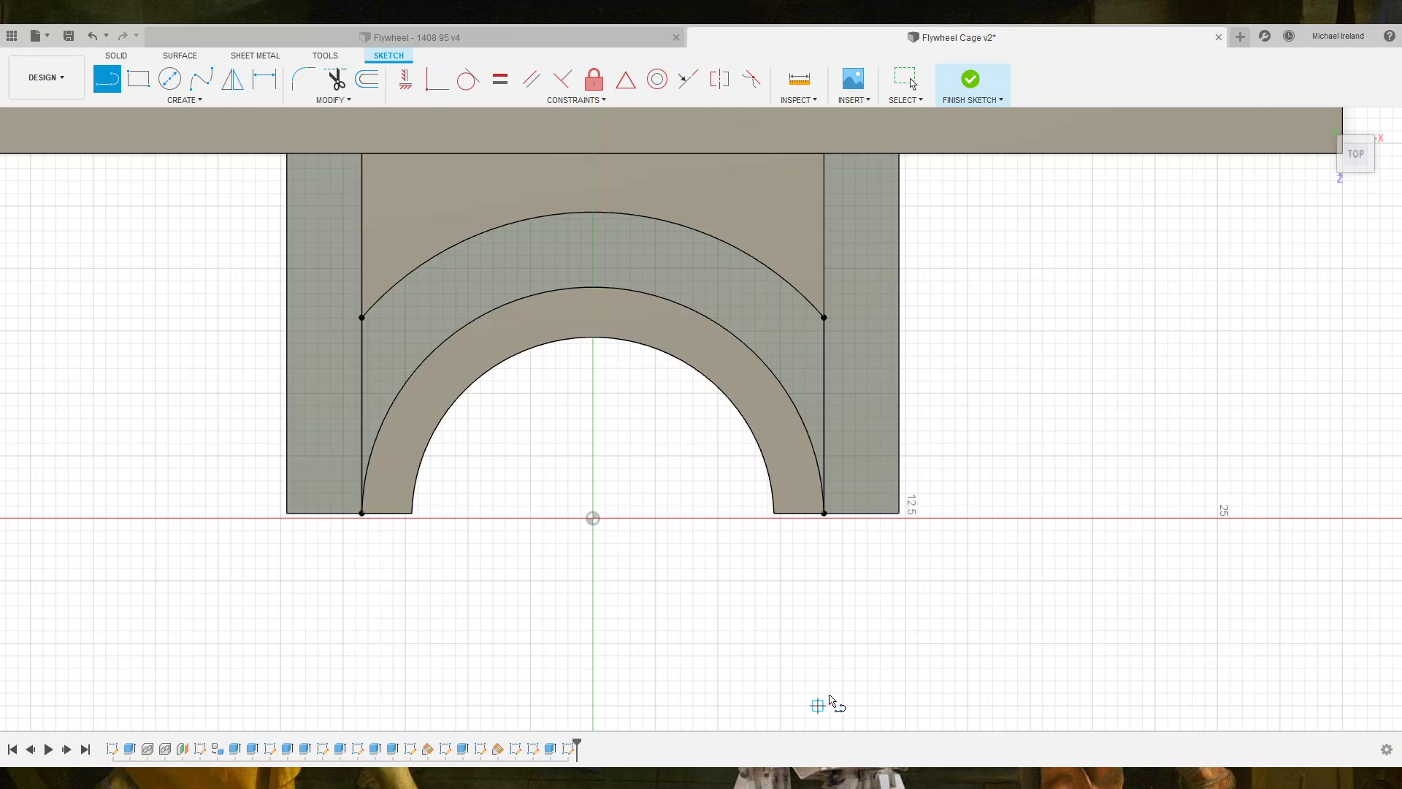
{"action": "key", "text": "Escape"}
Extrude the curved ring profile To Object up to the flat top face.
{"action": "mouse_move", "coordinate": [667, 612]}
{"action": "middle_mouse_down", "text": "shift"}
{"action": "mouse_move", "coordinate": [664, 570]}
{"action": "mouse_move", "coordinate": [635, 554]}
{"action": "mouse_move", "coordinate": [620, 579]}
{"action": "mouse_move", "coordinate": [638, 596]}
{"action": "mouse_move", "coordinate": [643, 570]}
{"action": "middle_mouse_up", "text": "shift"}
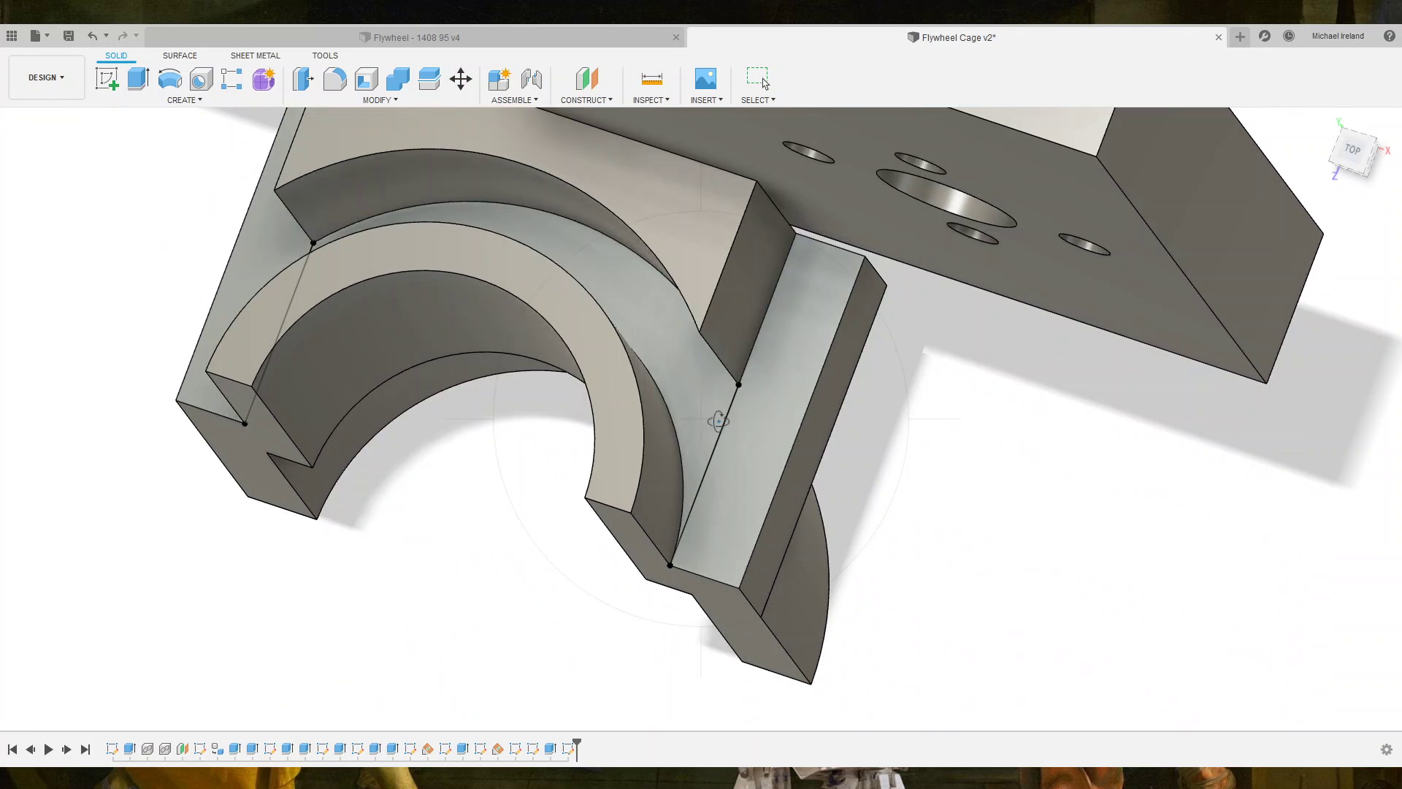
{"action": "left_click", "coordinate": [701, 367]}
{"action": "key", "text": "e"}
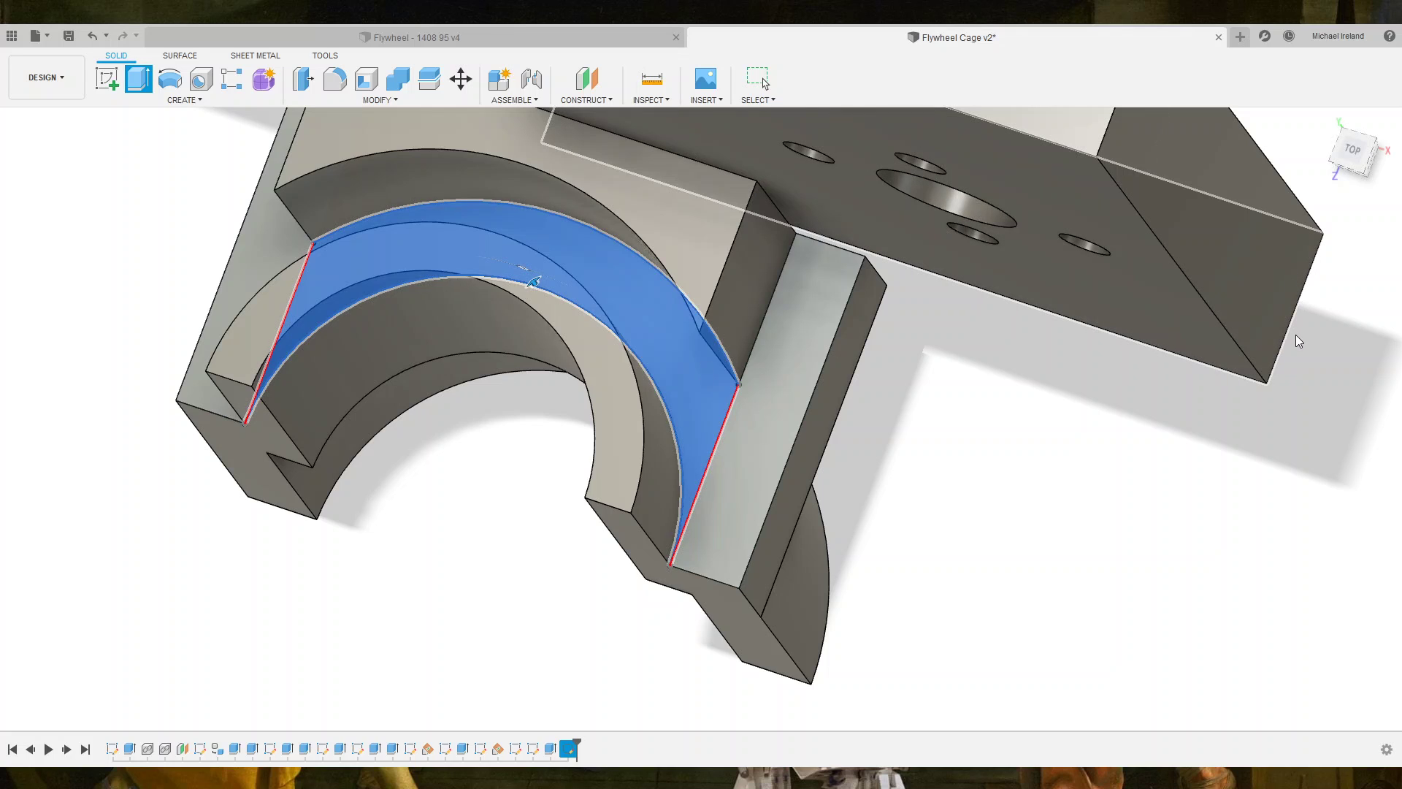
{"action": "left_click", "coordinate": [693, 229]}
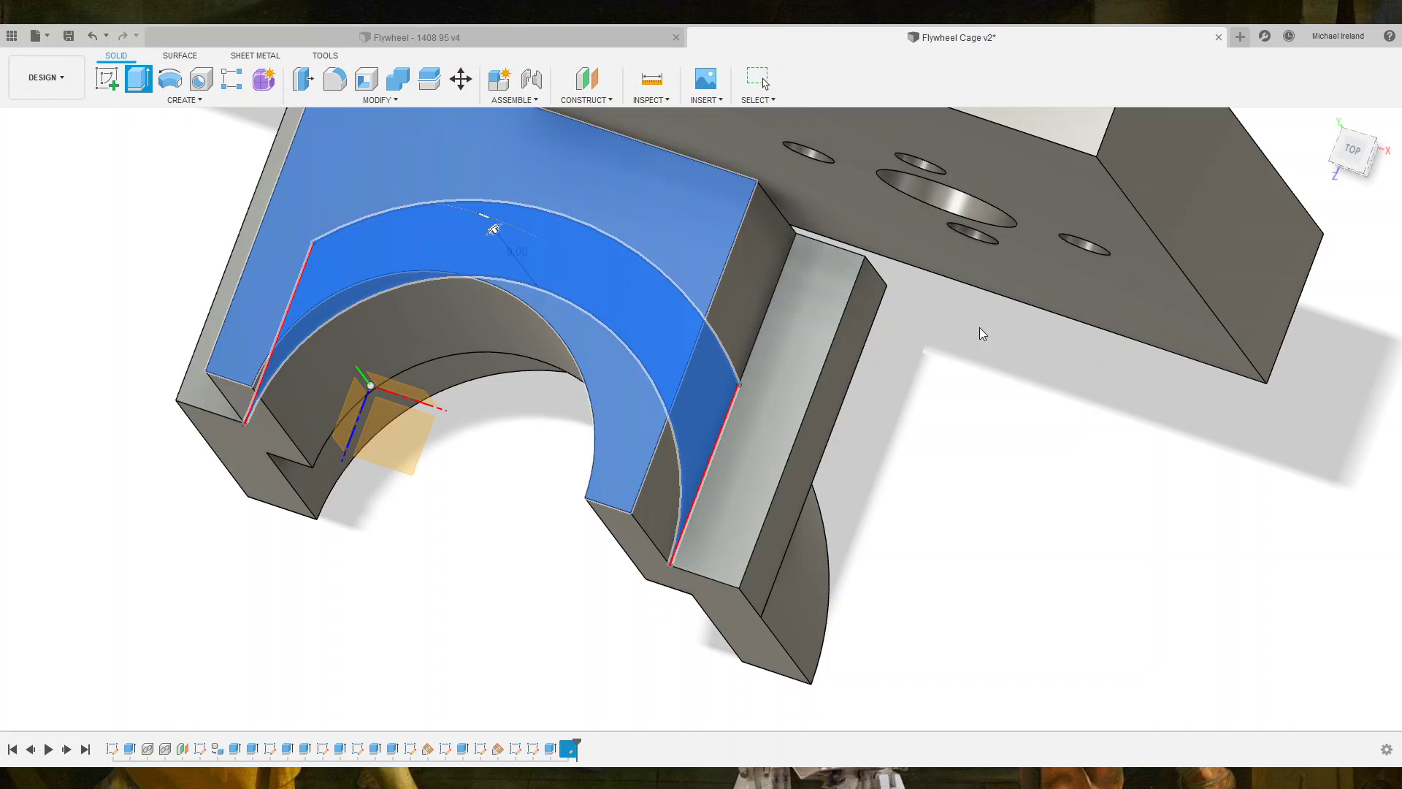
Confirm the ring extrusion and orbit to view the cradle block's side face below the plate.
{"action": "key", "text": "Return"}
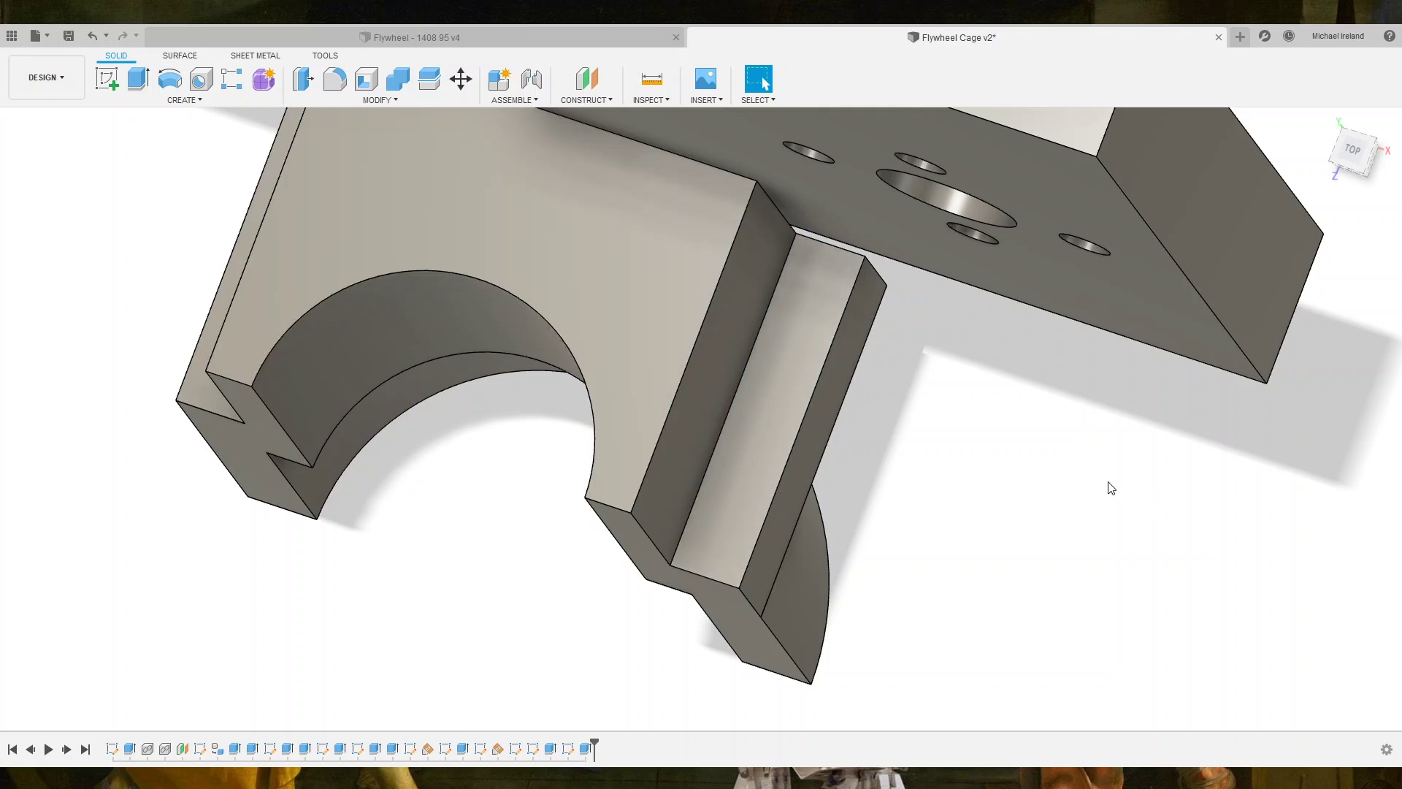
{"action": "scroll", "coordinate": [879, 560], "scroll_direction": "down", "scroll_amount": 3}
{"action": "scroll", "coordinate": [885, 560], "scroll_direction": "down", "scroll_amount": 3}
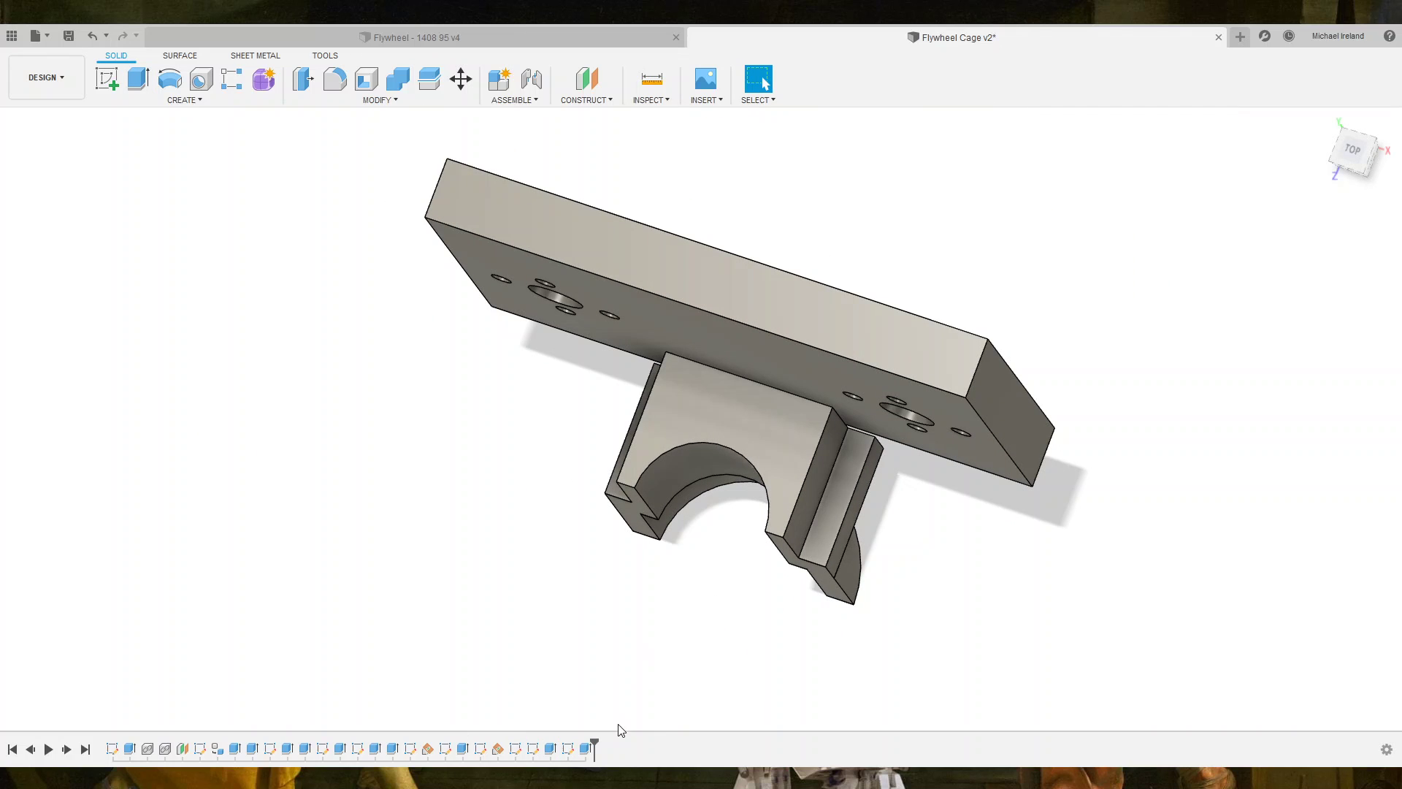
{"action": "mouse_move", "coordinate": [749, 552]}
{"action": "middle_mouse_down", "text": "shift"}
{"action": "mouse_move", "coordinate": [773, 427]}
{"action": "mouse_move", "coordinate": [785, 496]}
{"action": "middle_mouse_up", "text": "shift"}
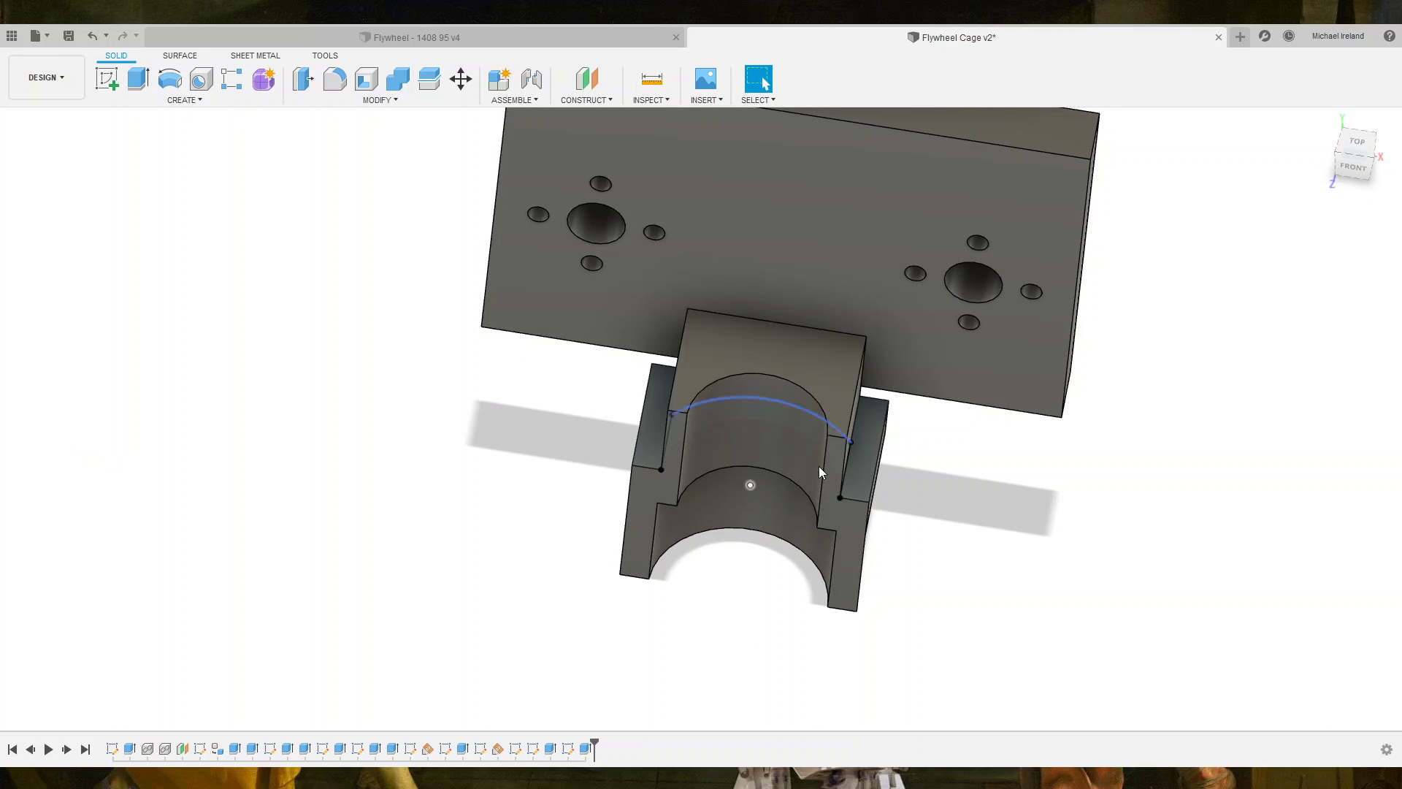
{"action": "middle_click_drag", "start_coordinate": [623, 724], "coordinate": [145, 420], "text": "shift"}
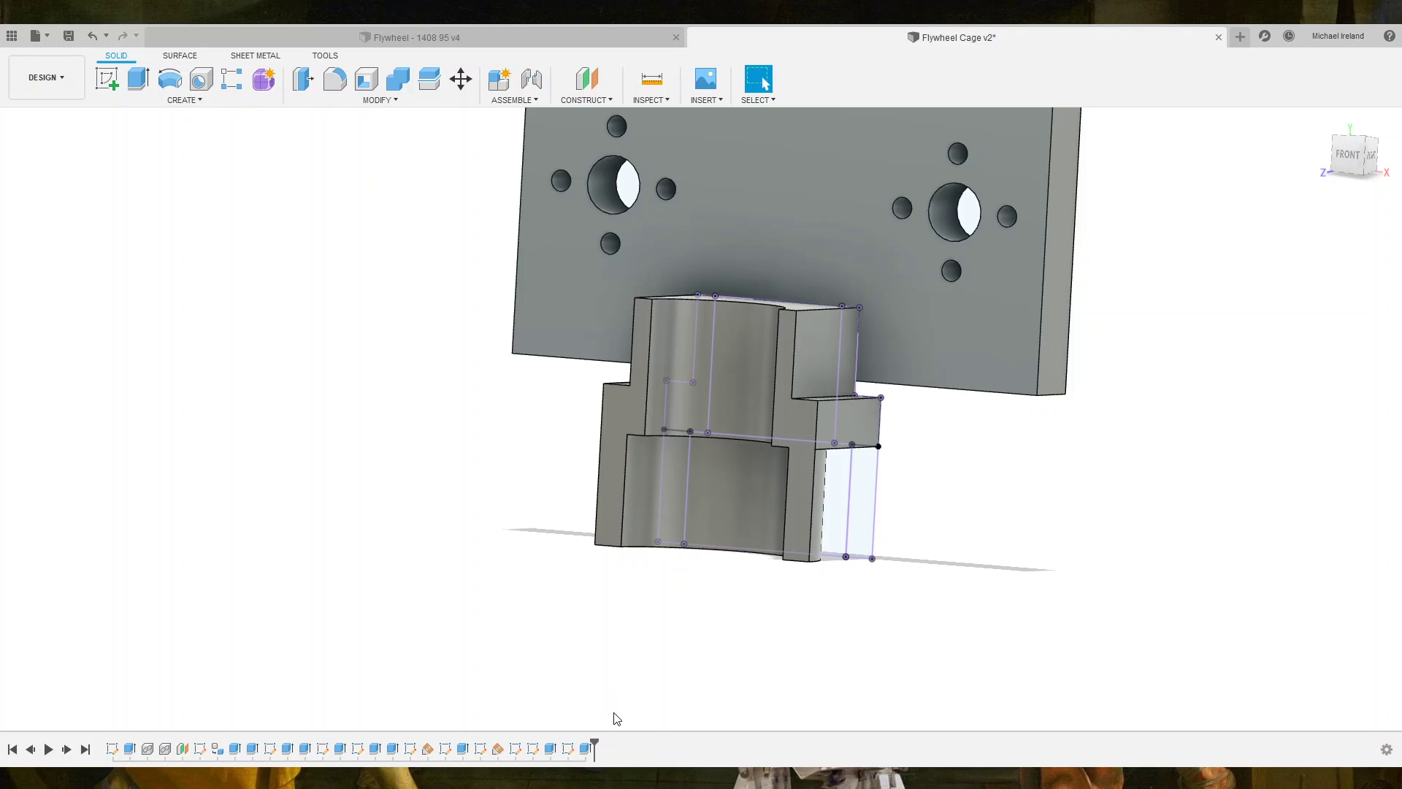
{"action": "mouse_move", "coordinate": [730, 438]}
{"action": "middle_mouse_down", "text": "shift"}
{"action": "mouse_move", "coordinate": [526, 407]}
{"action": "mouse_move", "coordinate": [762, 371]}
{"action": "mouse_move", "coordinate": [716, 409]}
{"action": "middle_mouse_up", "text": "shift"}
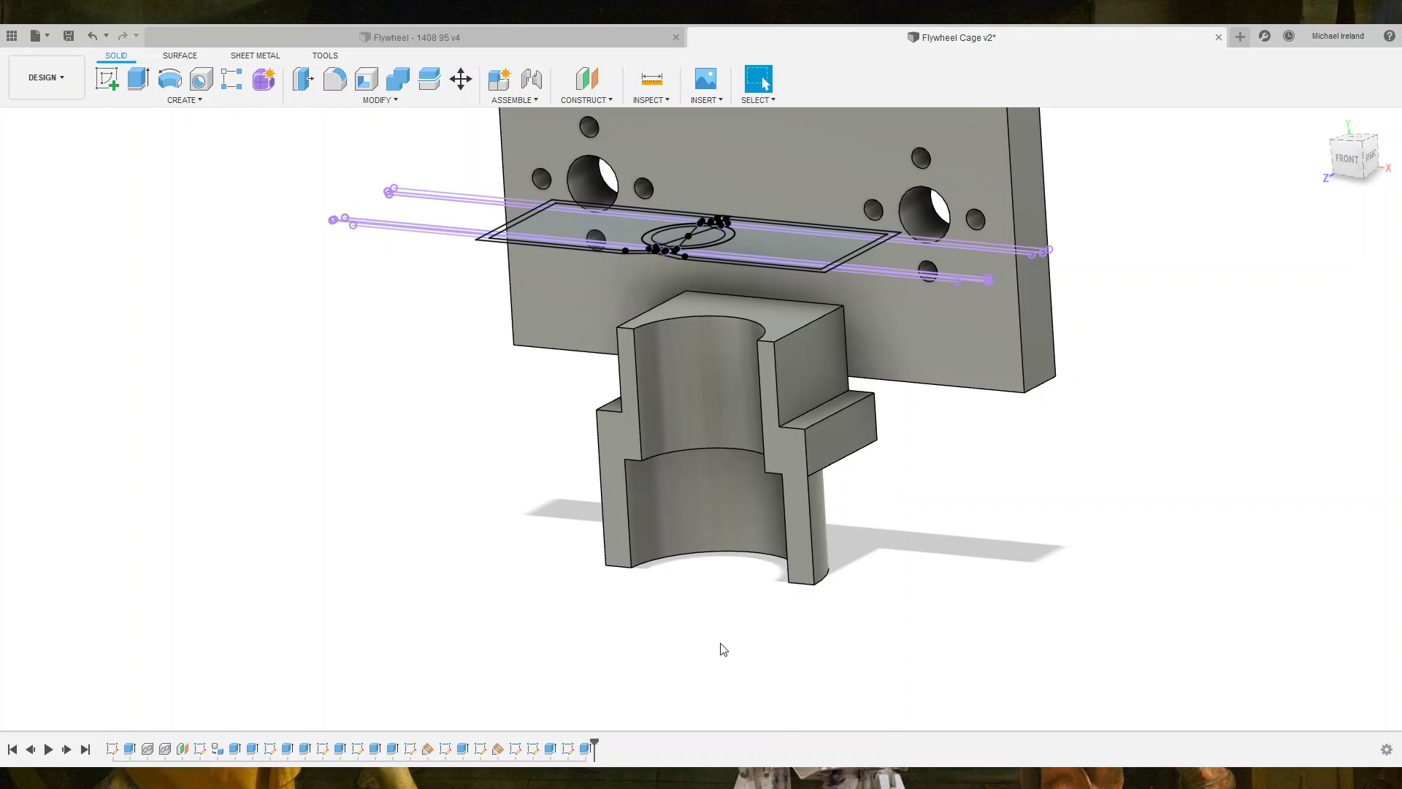
{"action": "middle_click_drag", "start_coordinate": [623, 667], "coordinate": [687, 595], "text": "shift"}
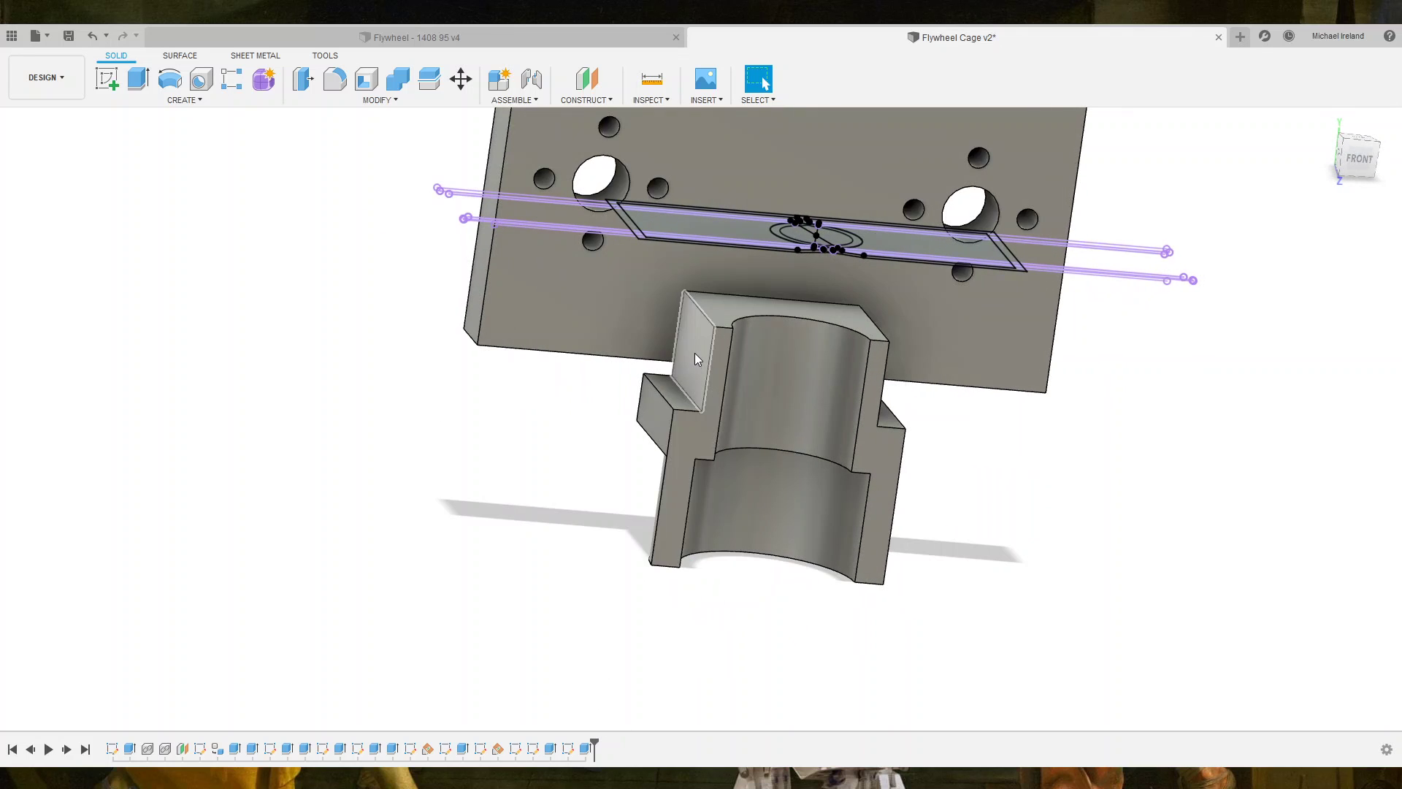
Extrude the cradle block's side face 20.752 out to the plate's edge.
{"action": "left_click", "coordinate": [695, 353]}
{"action": "key", "text": "e"}
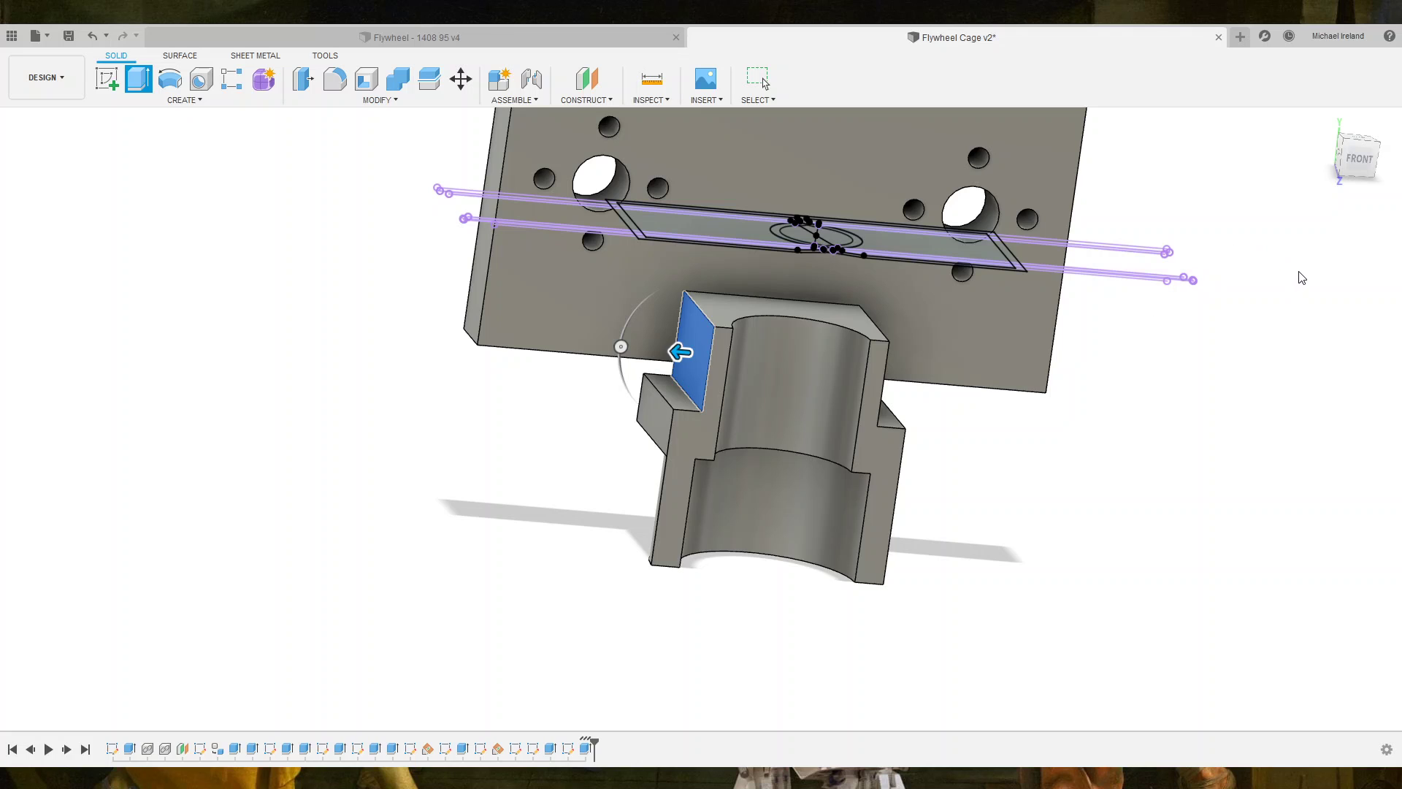
{"action": "left_click_drag", "start_coordinate": [680, 352], "coordinate": [480, 292]}
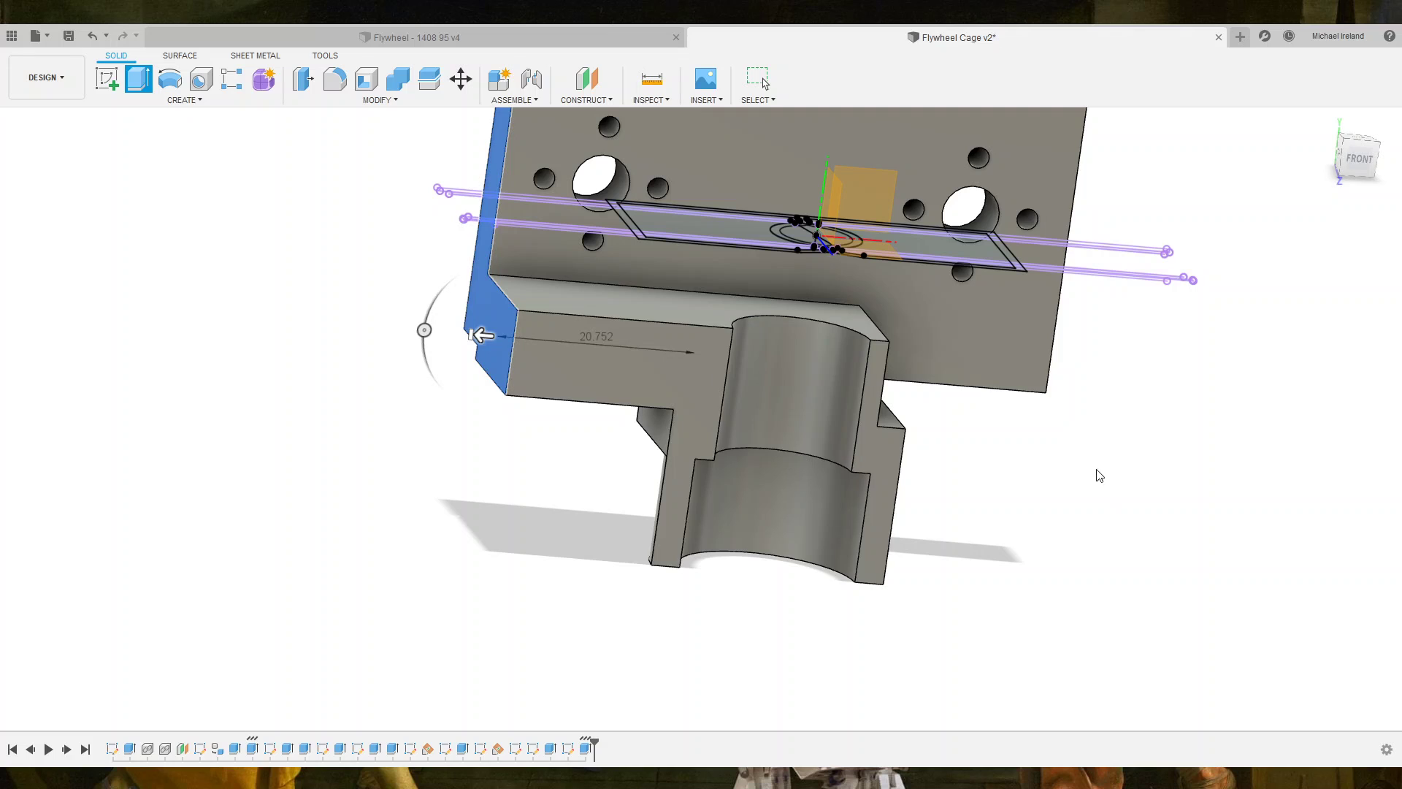
{"action": "key", "text": "Return"}
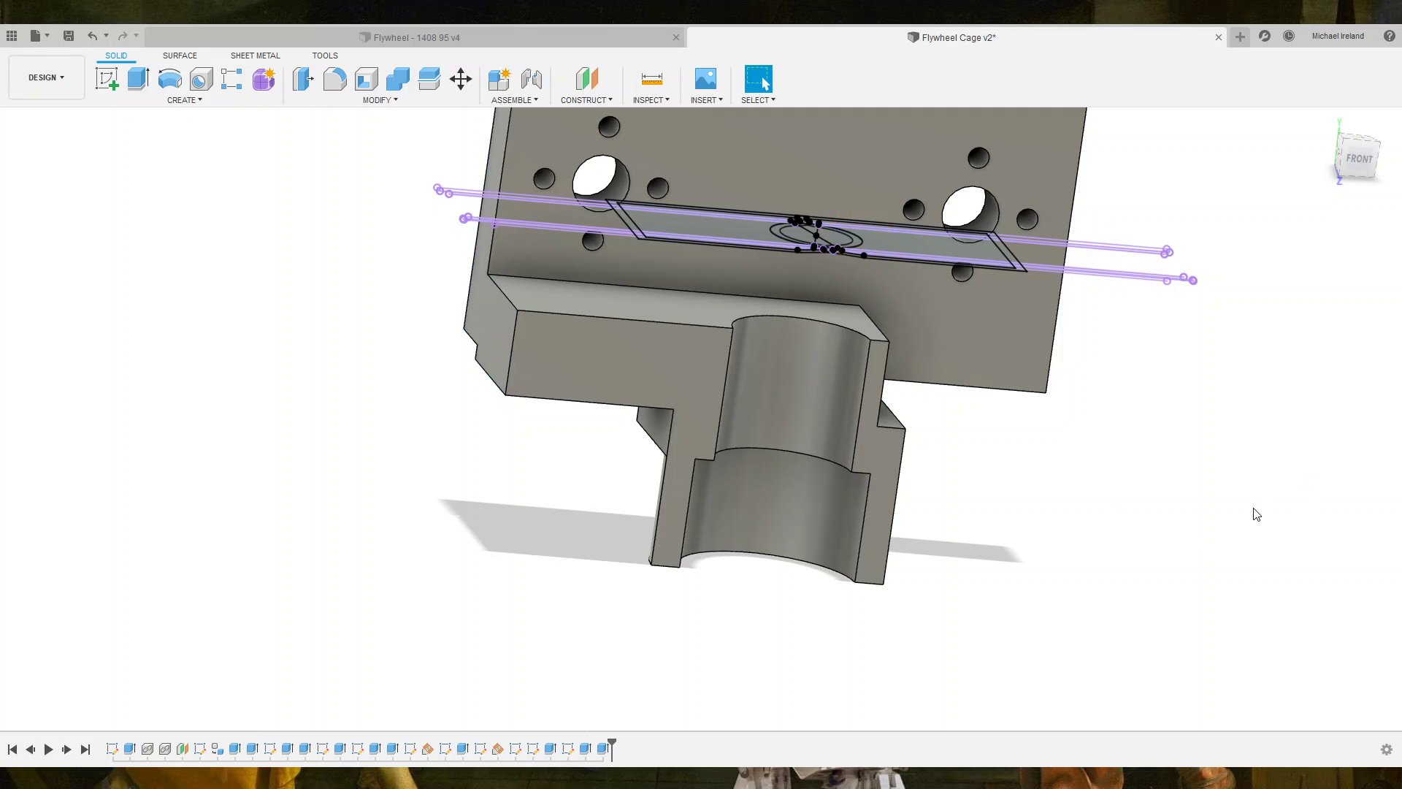
Extrude the front block's top face up to meet the back plate.
{"action": "middle_click_drag", "start_coordinate": [840, 533], "coordinate": [728, 433], "text": "shift"}
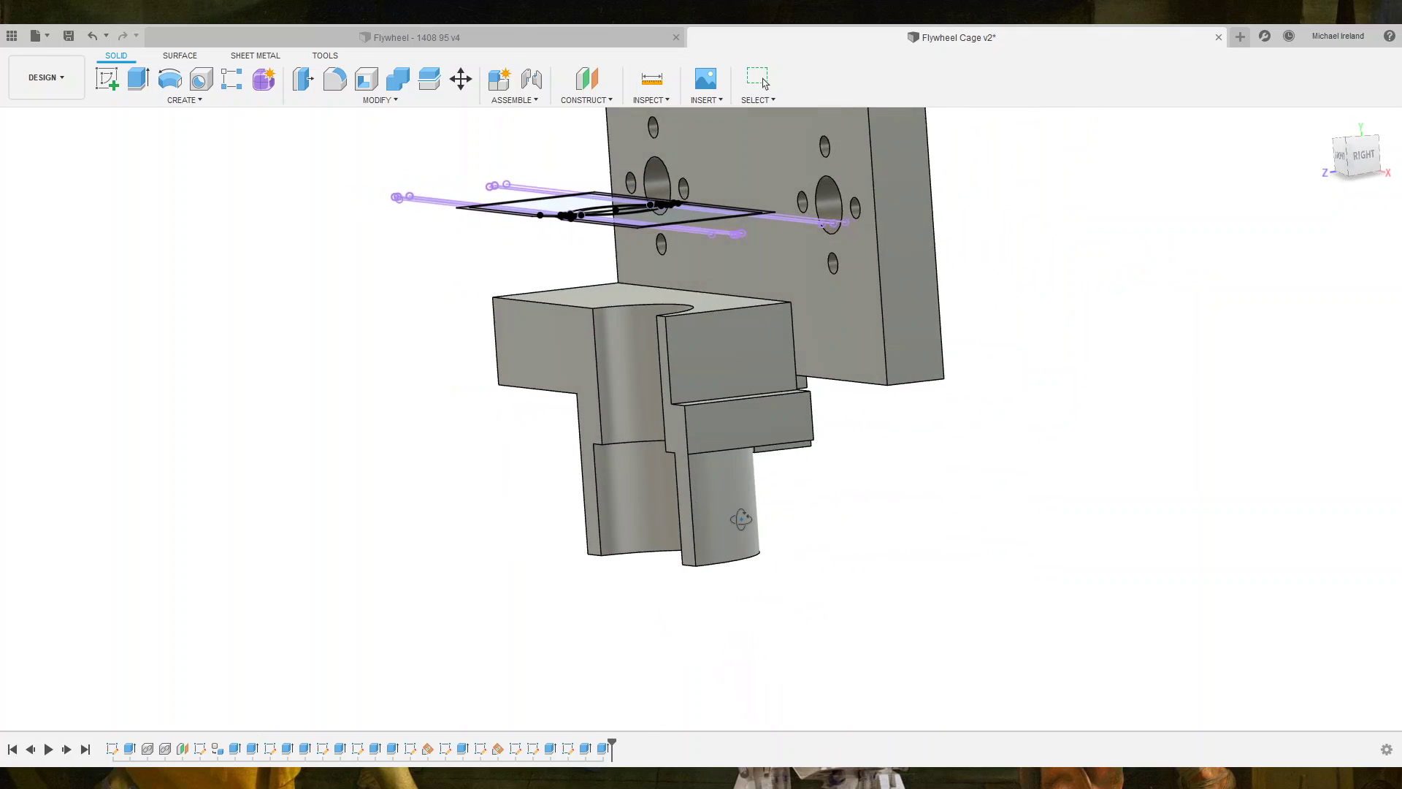
{"action": "left_click", "coordinate": [729, 362]}
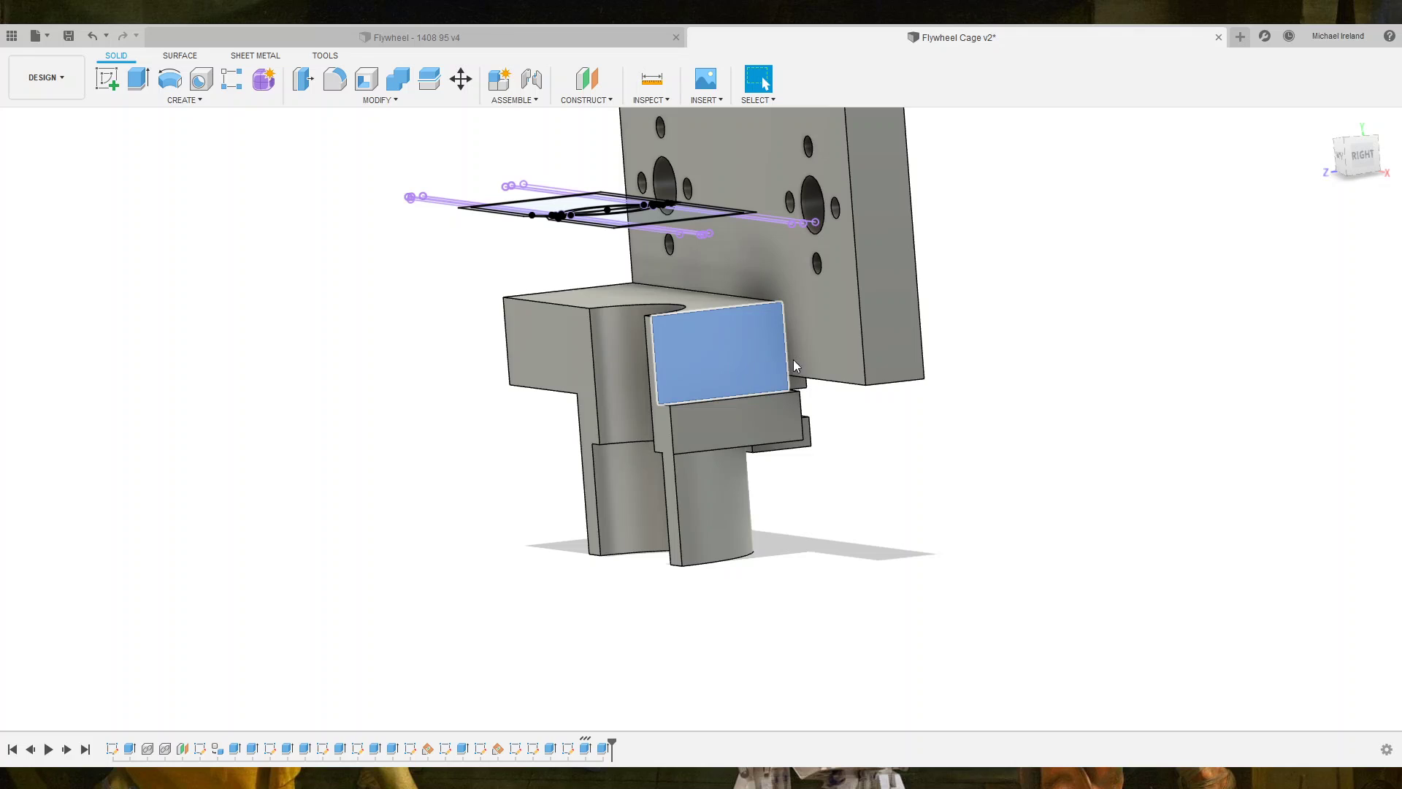
{"action": "key", "text": "e"}
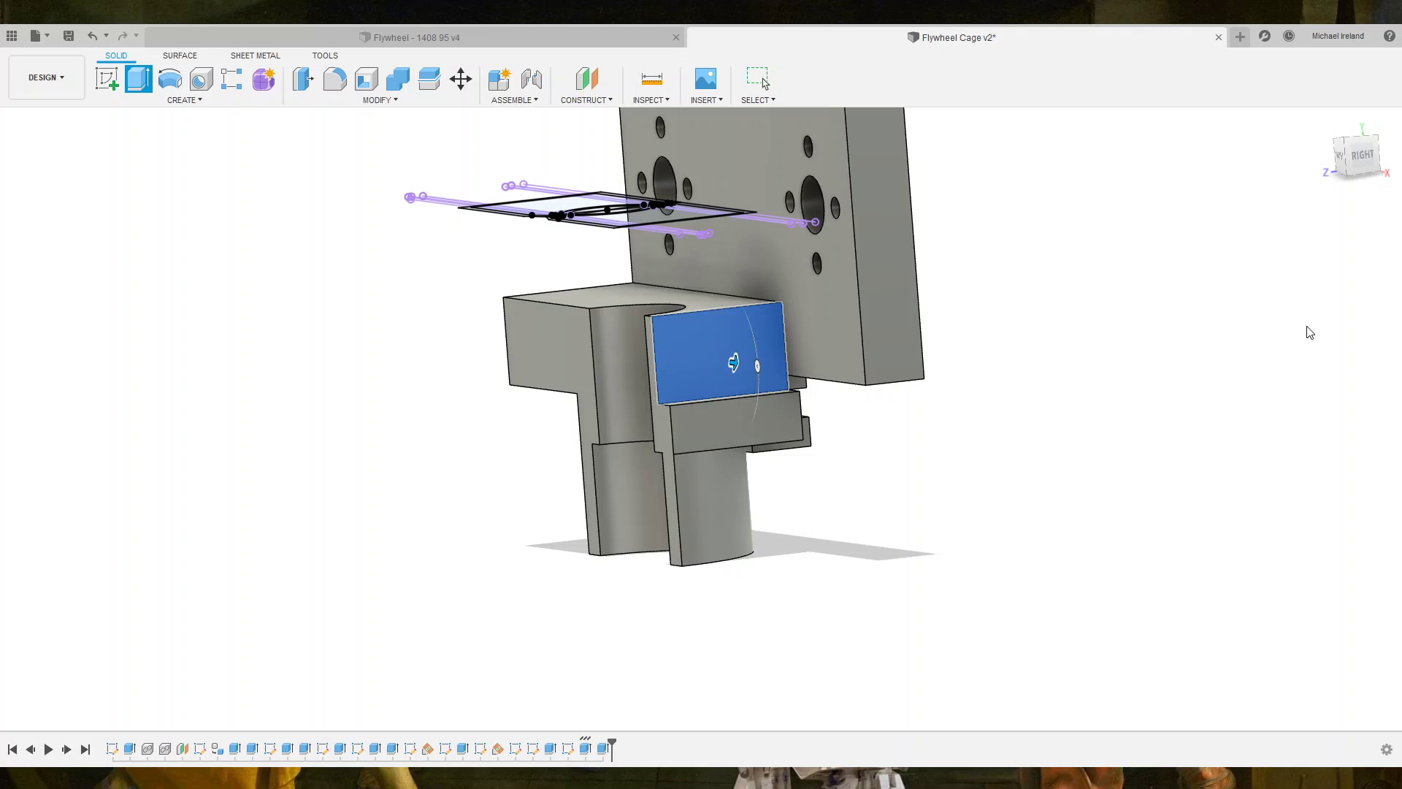
{"action": "left_click", "coordinate": [869, 344]}
{"action": "key", "text": "Return"}
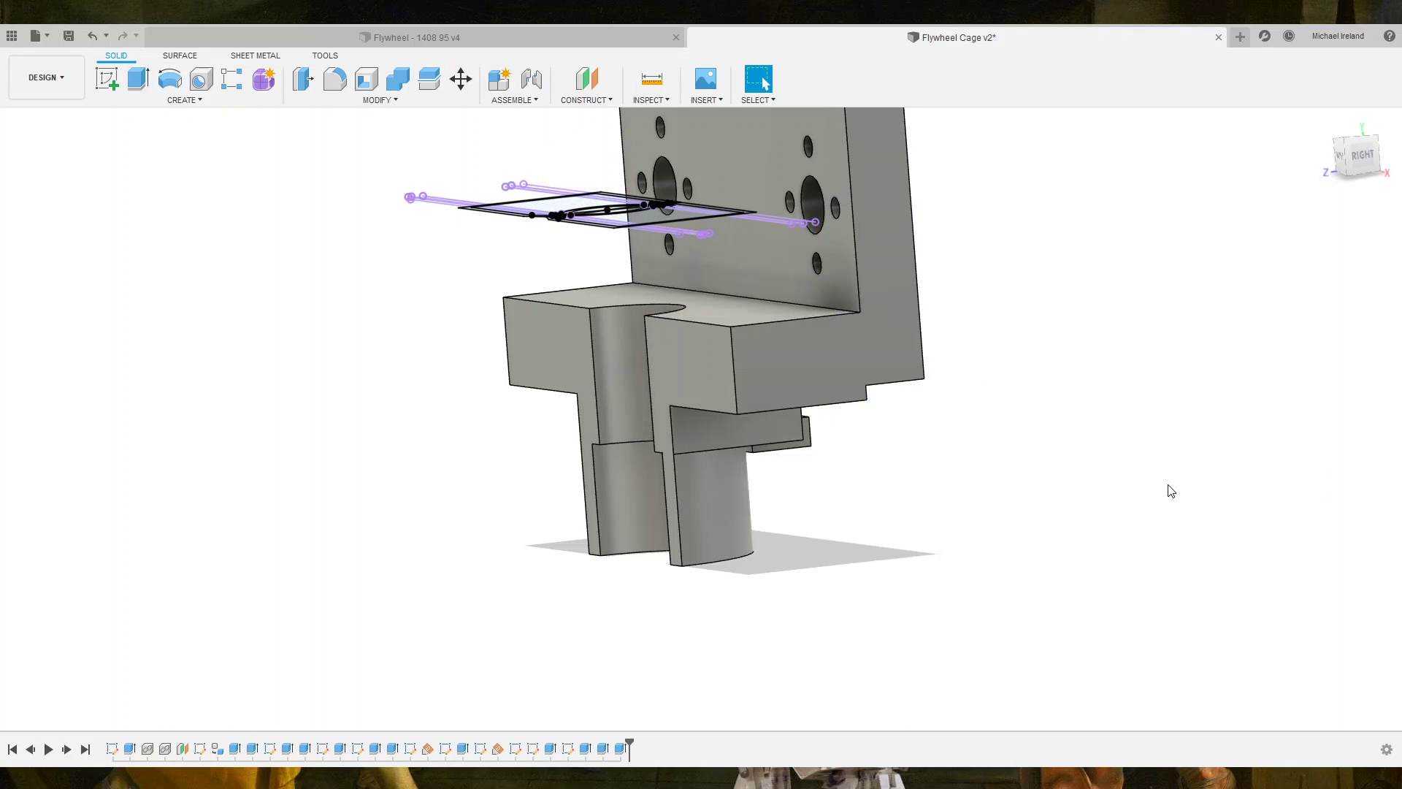
{"action": "middle_click_drag", "start_coordinate": [679, 576], "coordinate": [575, 216], "text": "shift"}
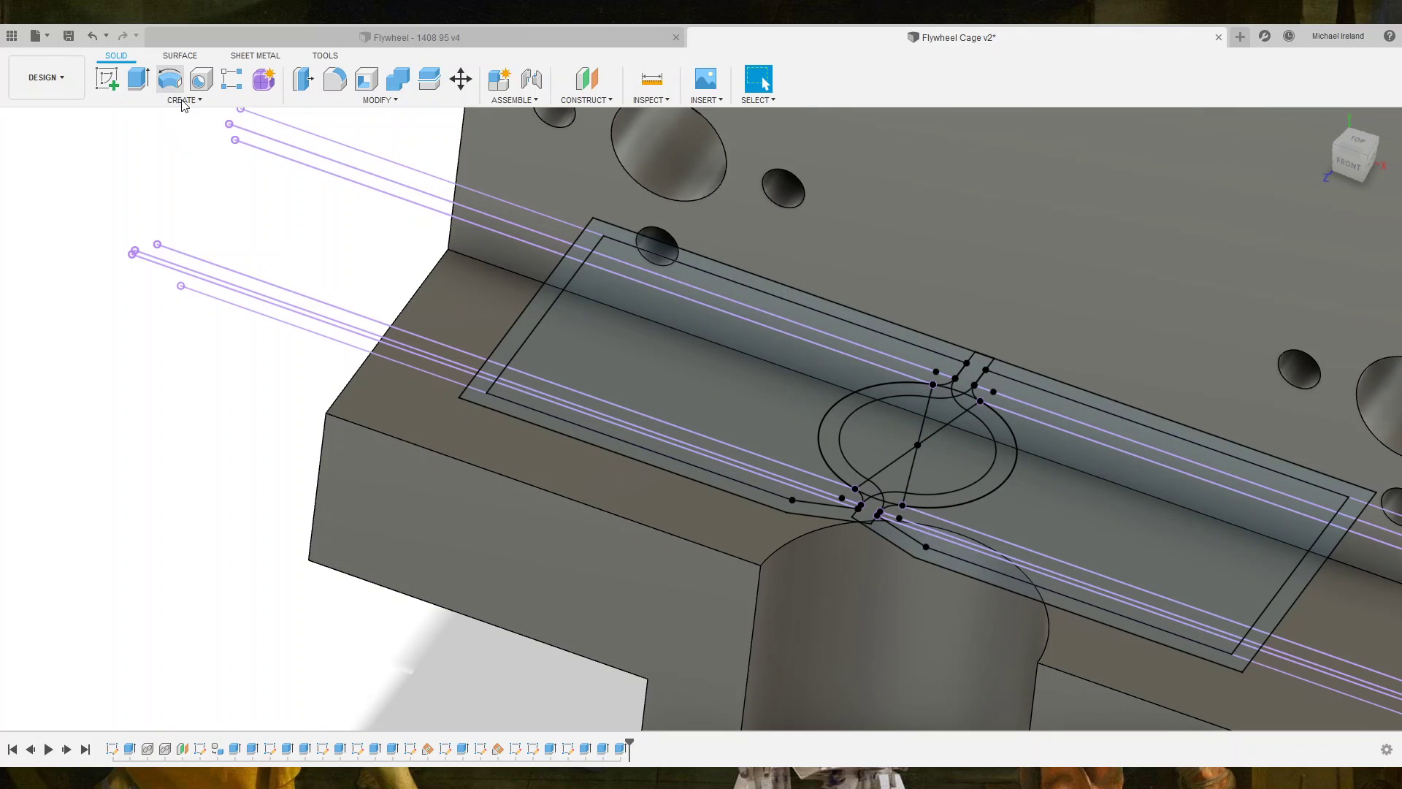
{"action": "left_click", "coordinate": [169, 78]}
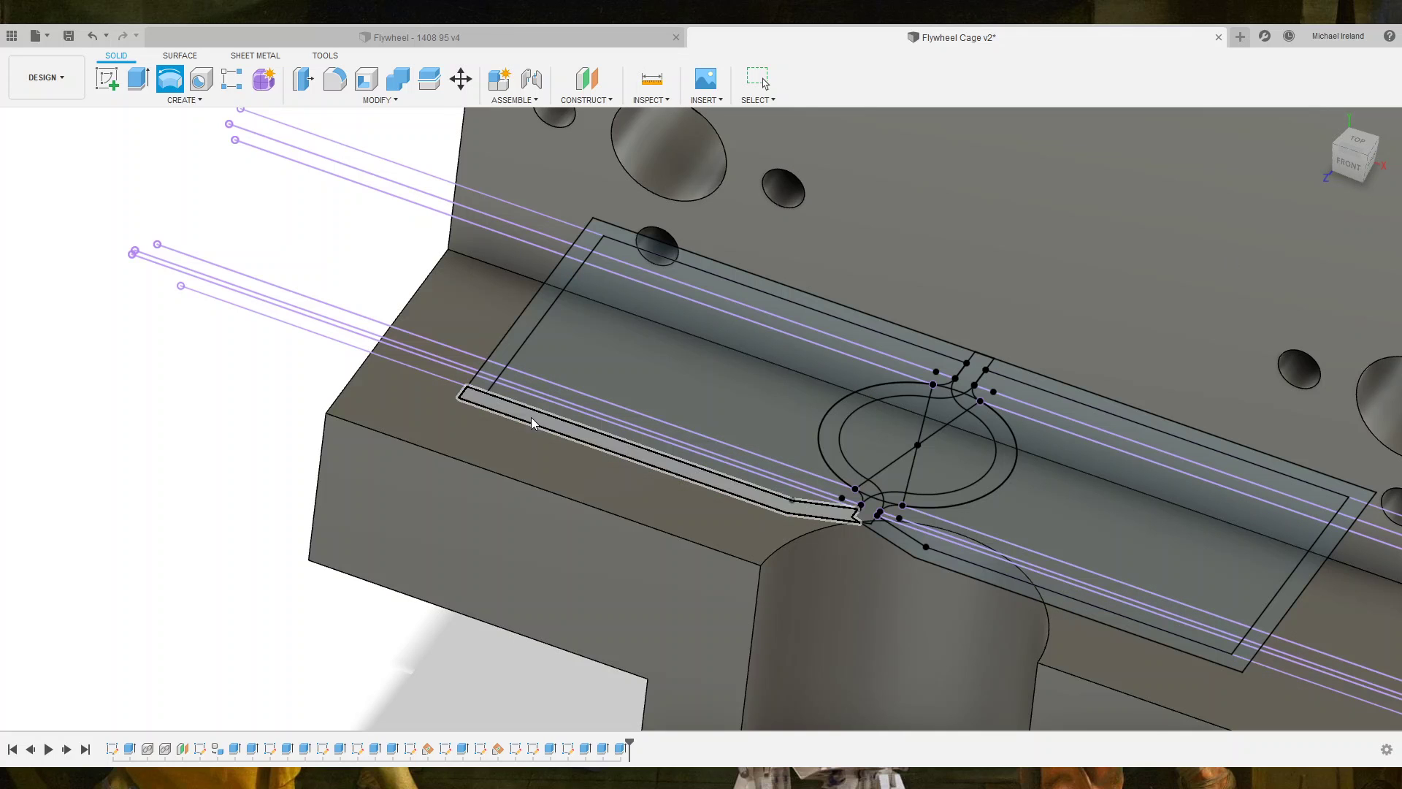
Select the rectangle, crescent, upper band, cusp and slanted band regions as revolve profiles.
{"action": "left_click", "coordinate": [737, 367]}
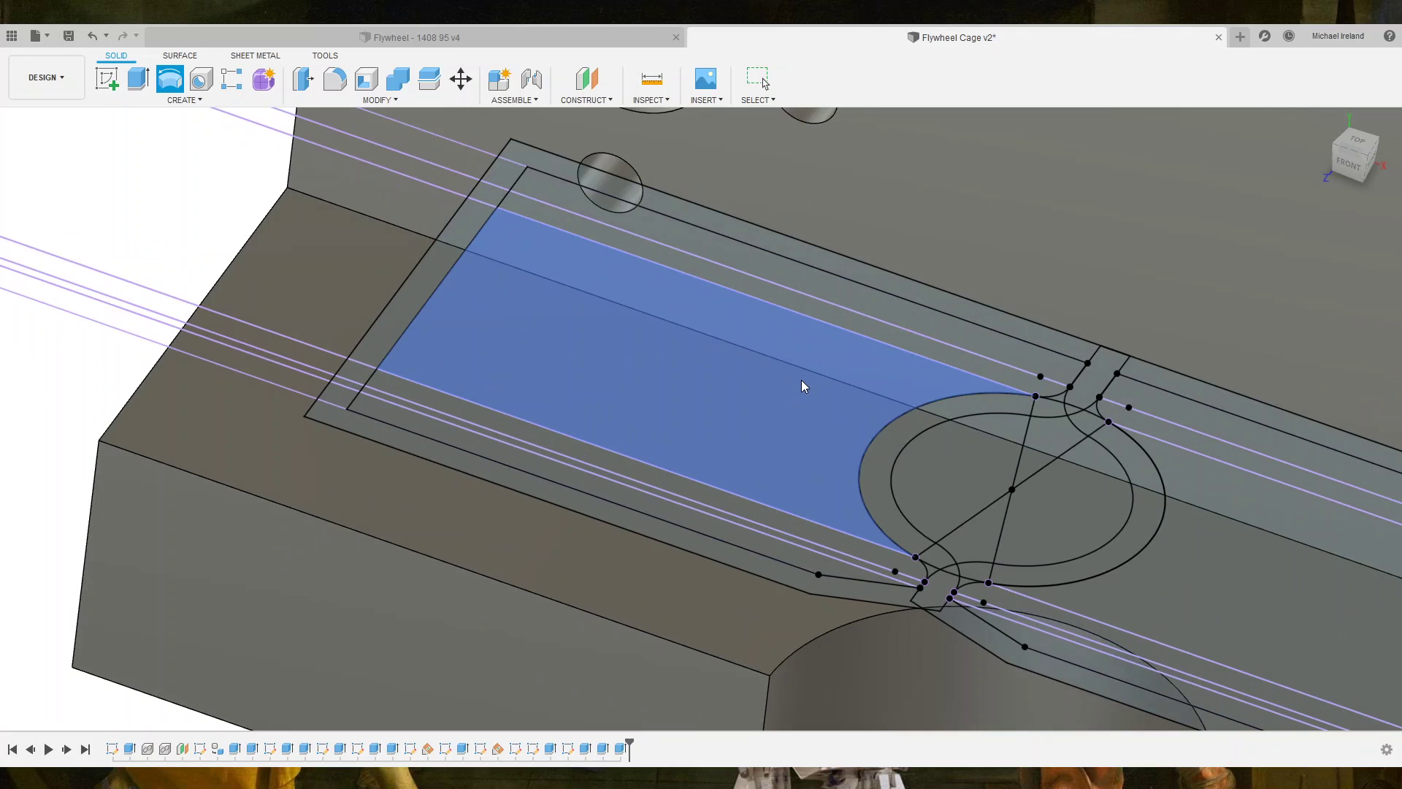
{"action": "scroll", "coordinate": [803, 385], "scroll_direction": "up", "scroll_amount": 2}
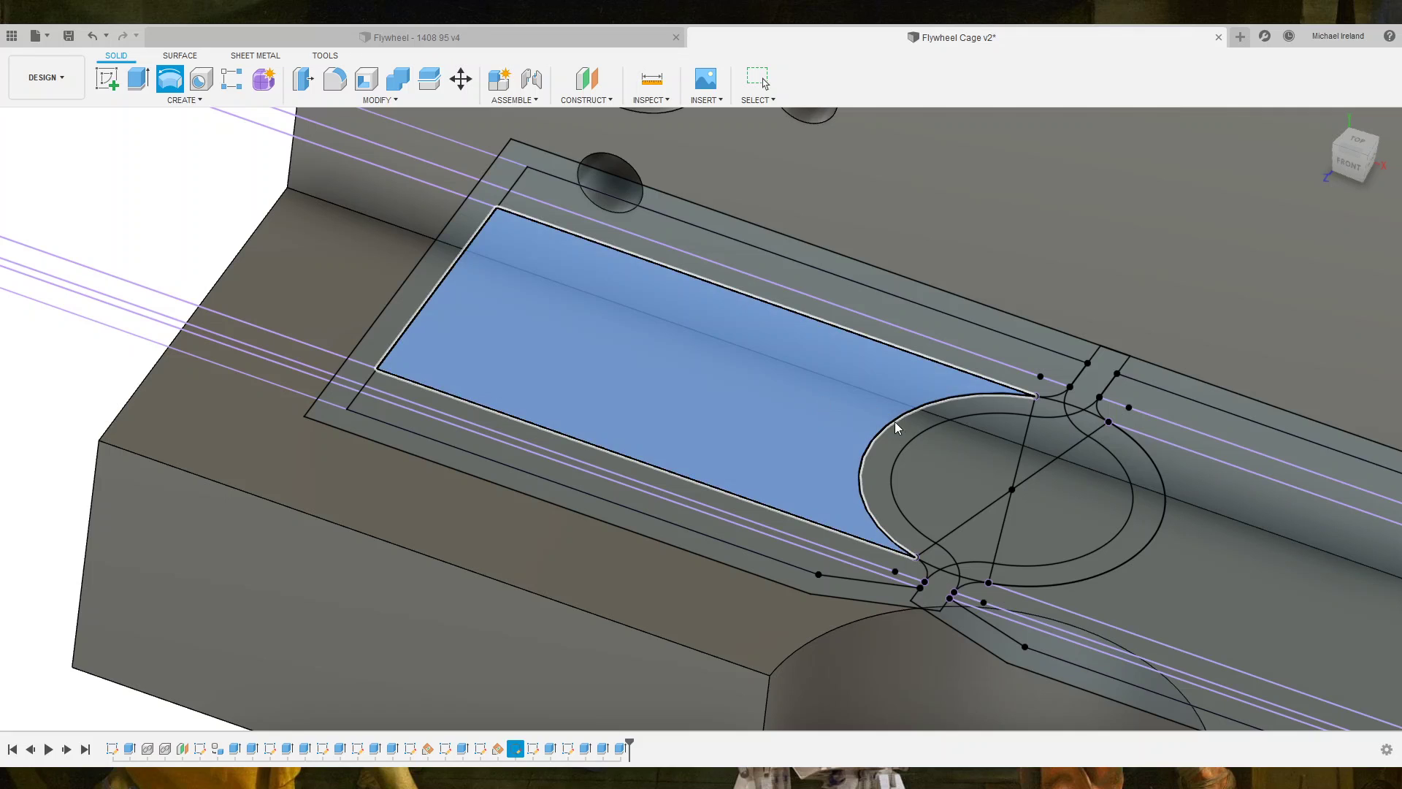
{"action": "left_click", "coordinate": [895, 422]}
{"action": "scroll", "coordinate": [1022, 395], "scroll_direction": "up", "scroll_amount": 3}
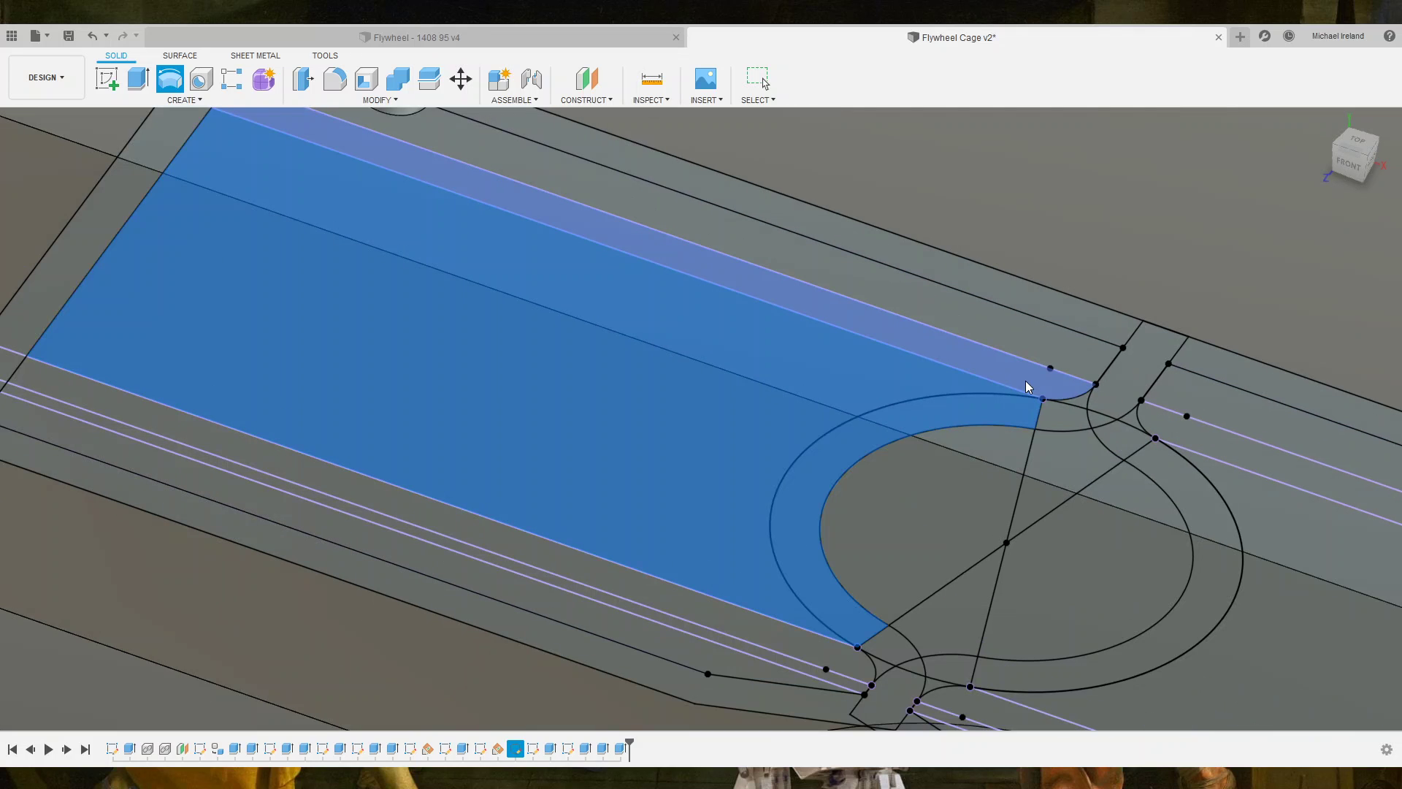
{"action": "left_click", "coordinate": [1025, 380], "text": "shift"}
{"action": "left_click", "coordinate": [1067, 418], "text": "shift"}
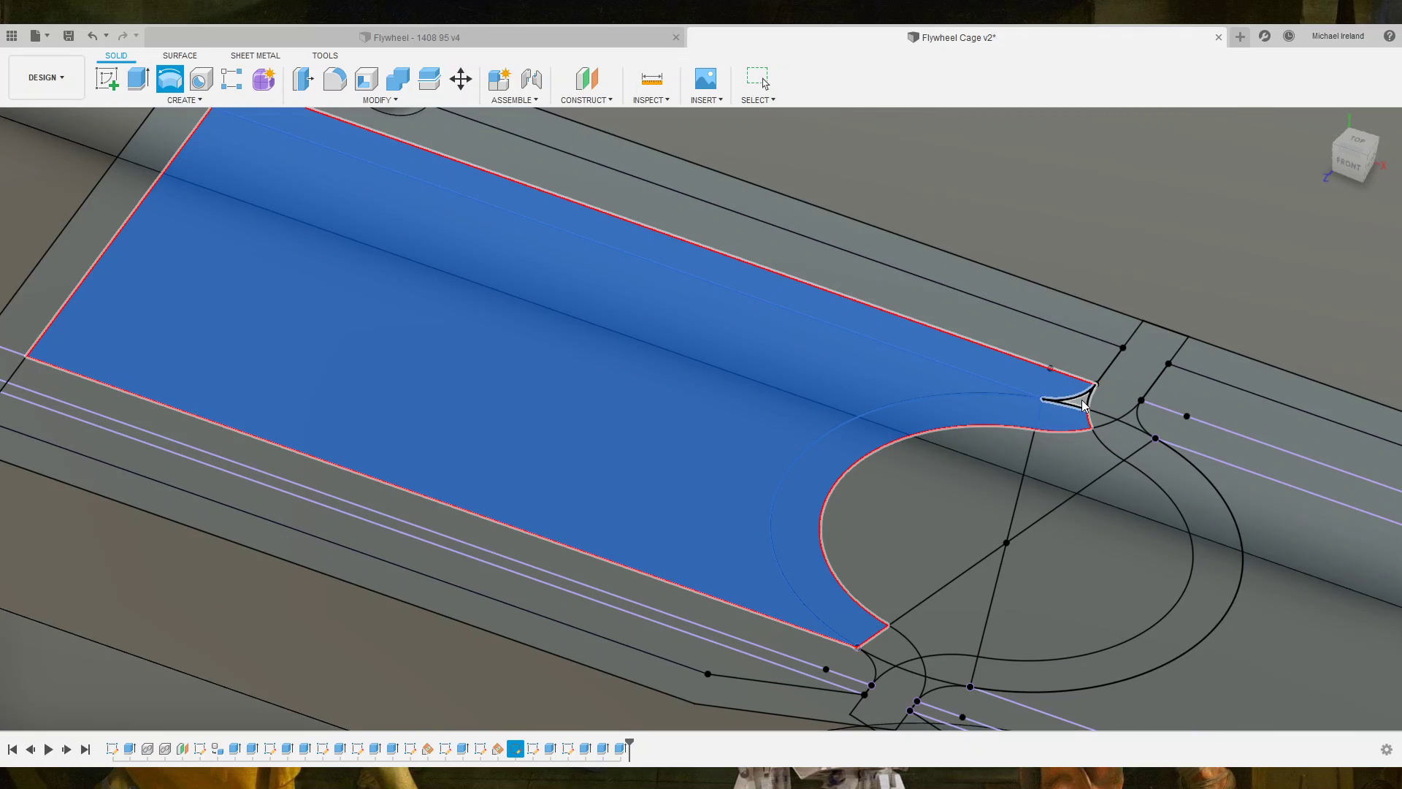
{"action": "left_click", "coordinate": [1100, 413], "text": "shift"}
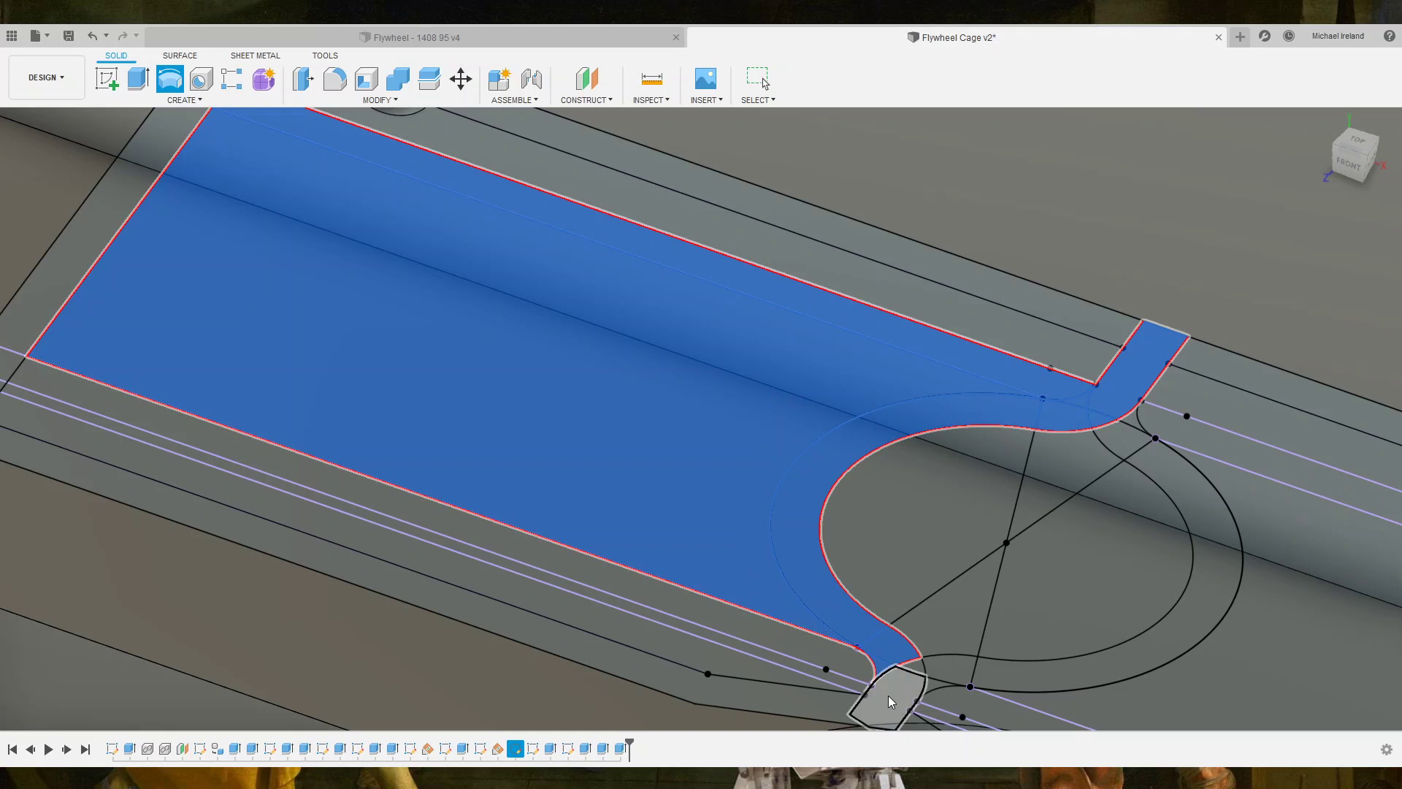
Add the lower regions, lower edge bands and top strip to the profile selection.
{"action": "left_click", "coordinate": [891, 691], "text": "shift"}
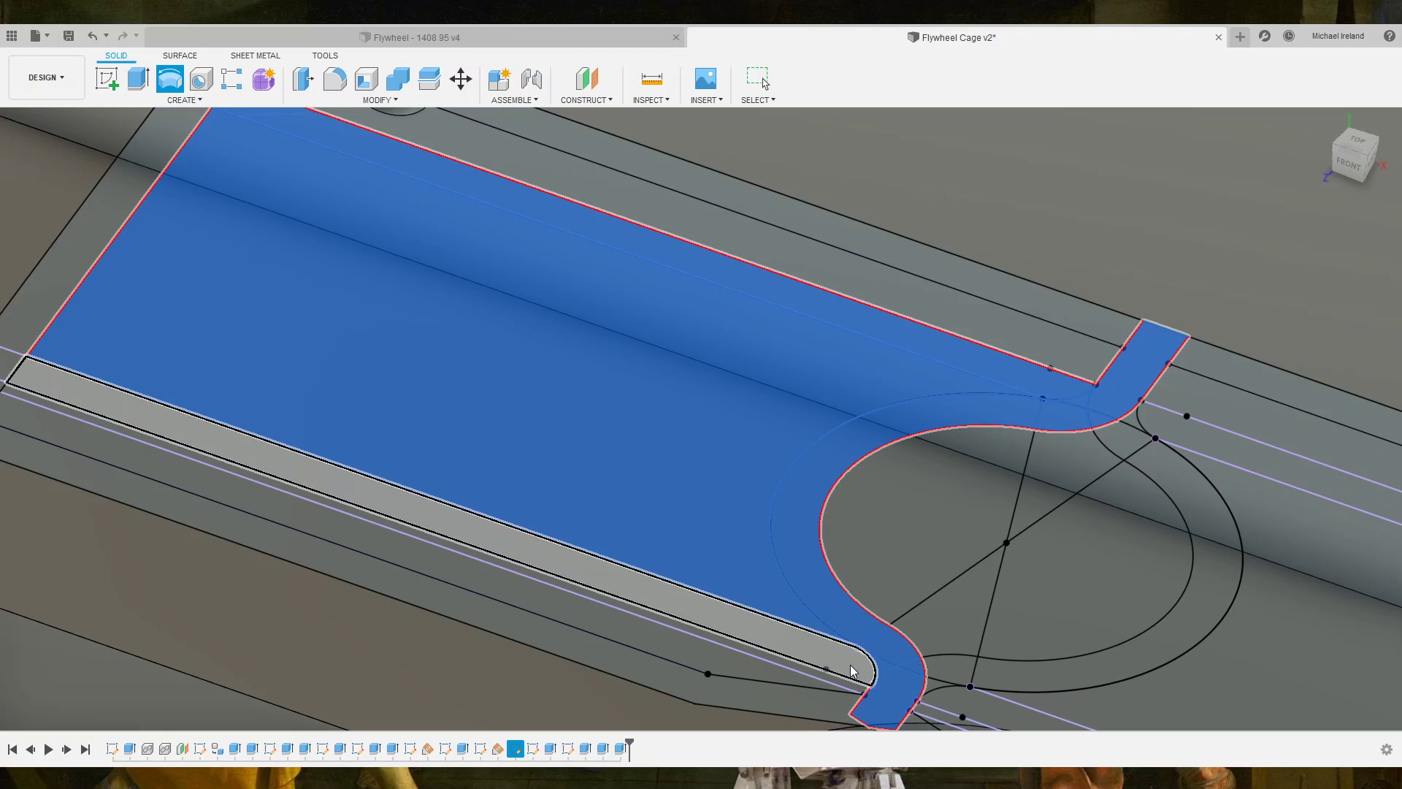
{"action": "left_click", "coordinate": [850, 665], "text": "shift"}
{"action": "left_click", "coordinate": [722, 672], "text": "shift"}
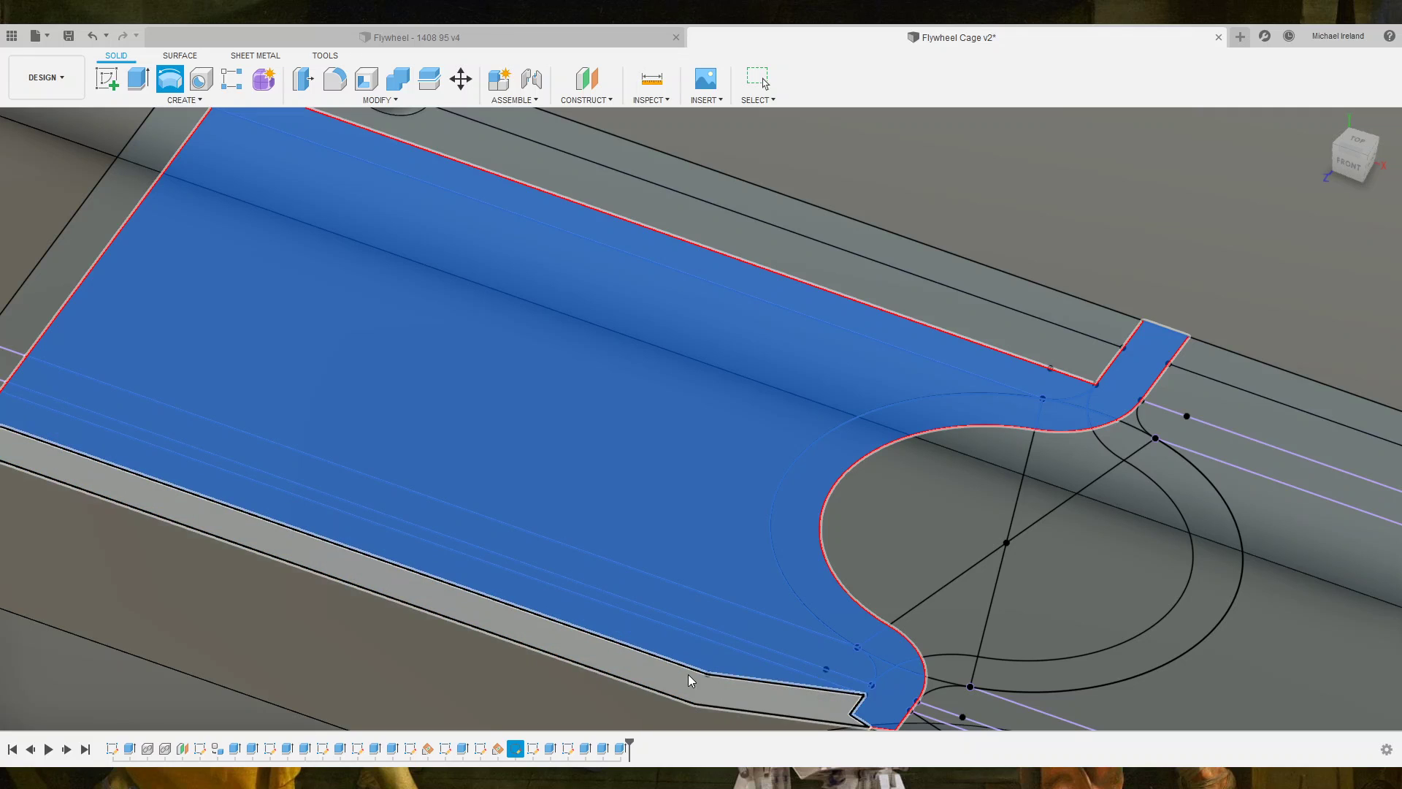
{"action": "left_click", "coordinate": [646, 679], "text": "shift"}
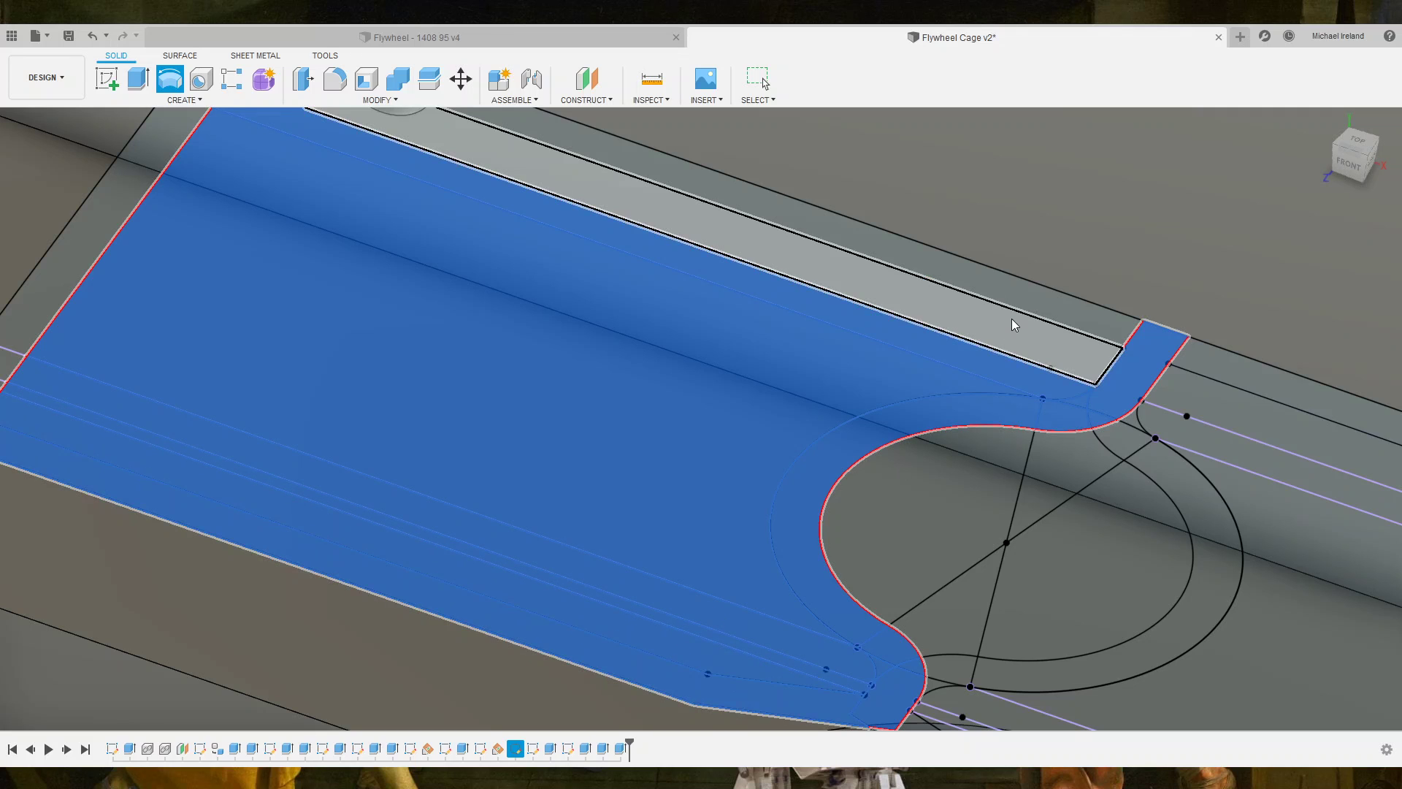
{"action": "left_click", "coordinate": [1031, 307], "text": "shift"}
{"action": "scroll", "coordinate": [803, 431], "scroll_direction": "down", "scroll_amount": 3}
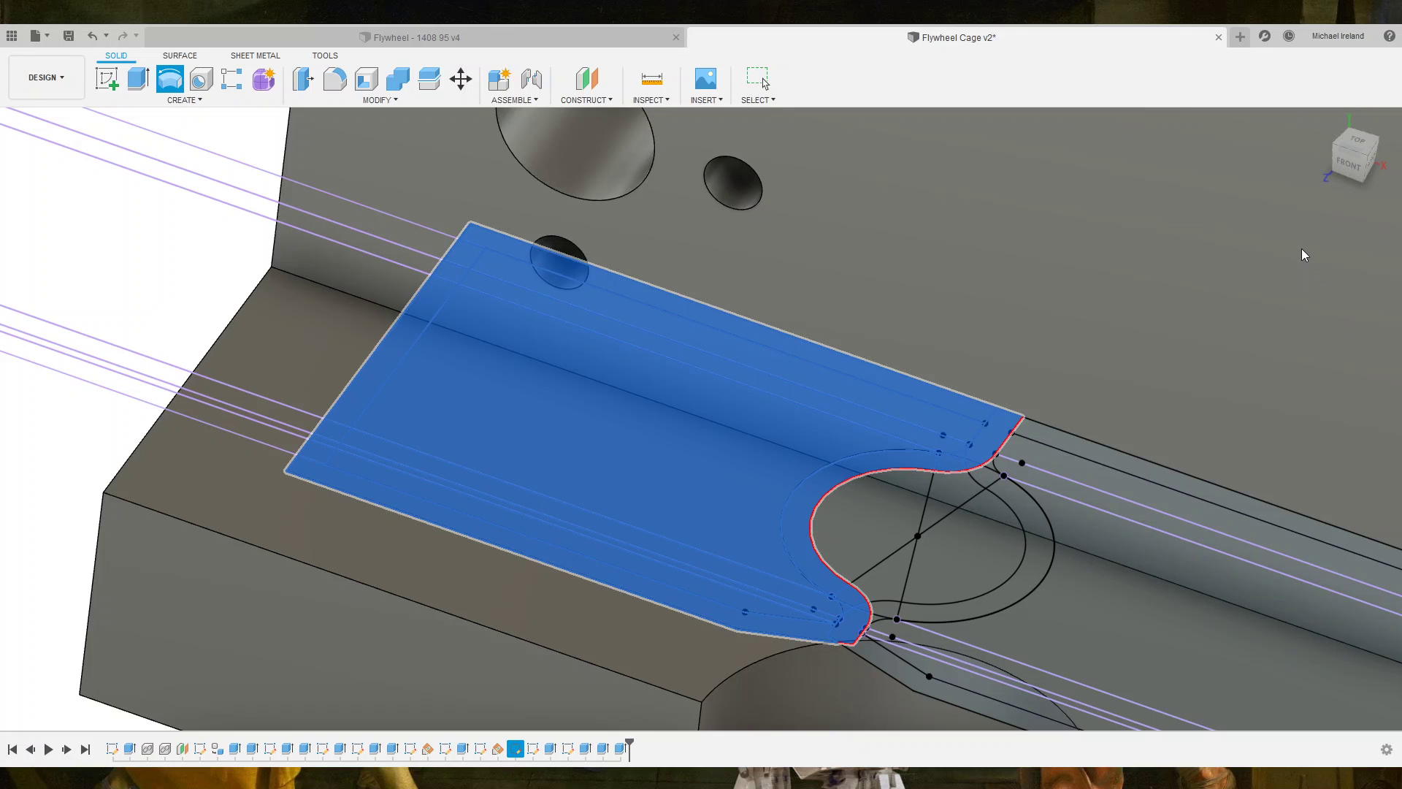
Set the revolve to Cut, check the preview, and commit the curved groove through the cradle.
{"action": "key", "text": "m"}
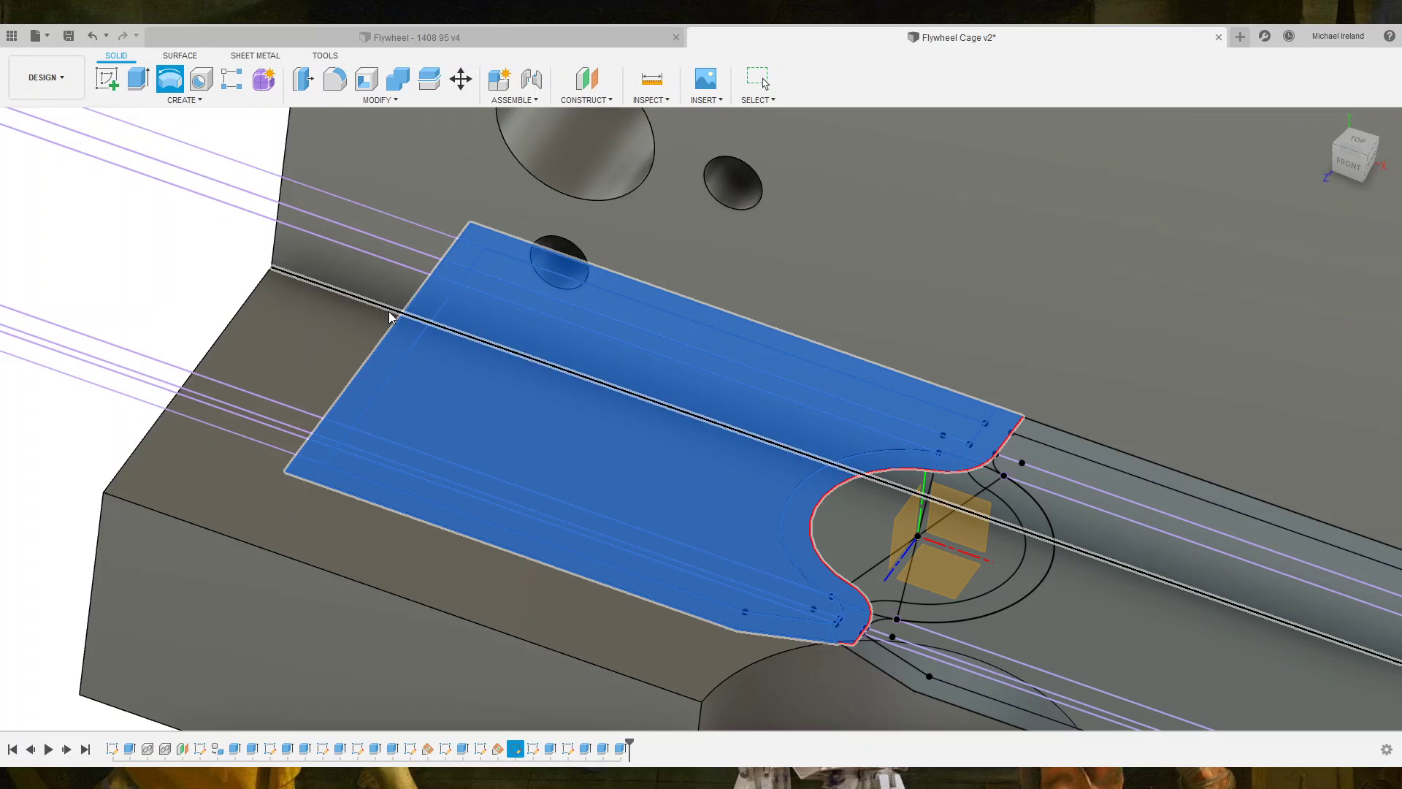
{"action": "key", "text": "e"}
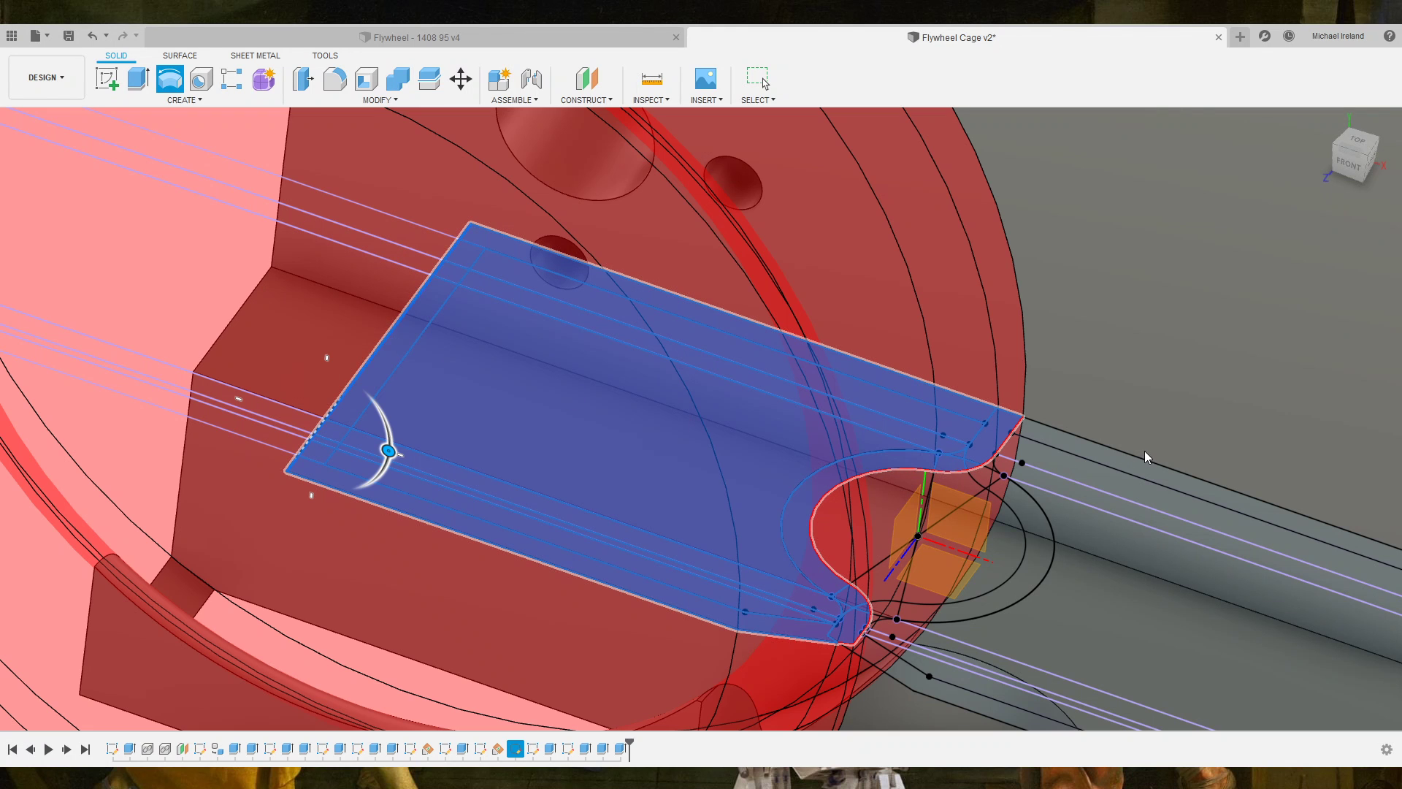
{"action": "scroll", "coordinate": [1080, 493], "scroll_direction": "down", "scroll_amount": 3}
{"action": "scroll", "coordinate": [1080, 493], "scroll_direction": "down", "scroll_amount": 2}
{"action": "scroll", "coordinate": [1072, 509], "scroll_direction": "down", "scroll_amount": 3}
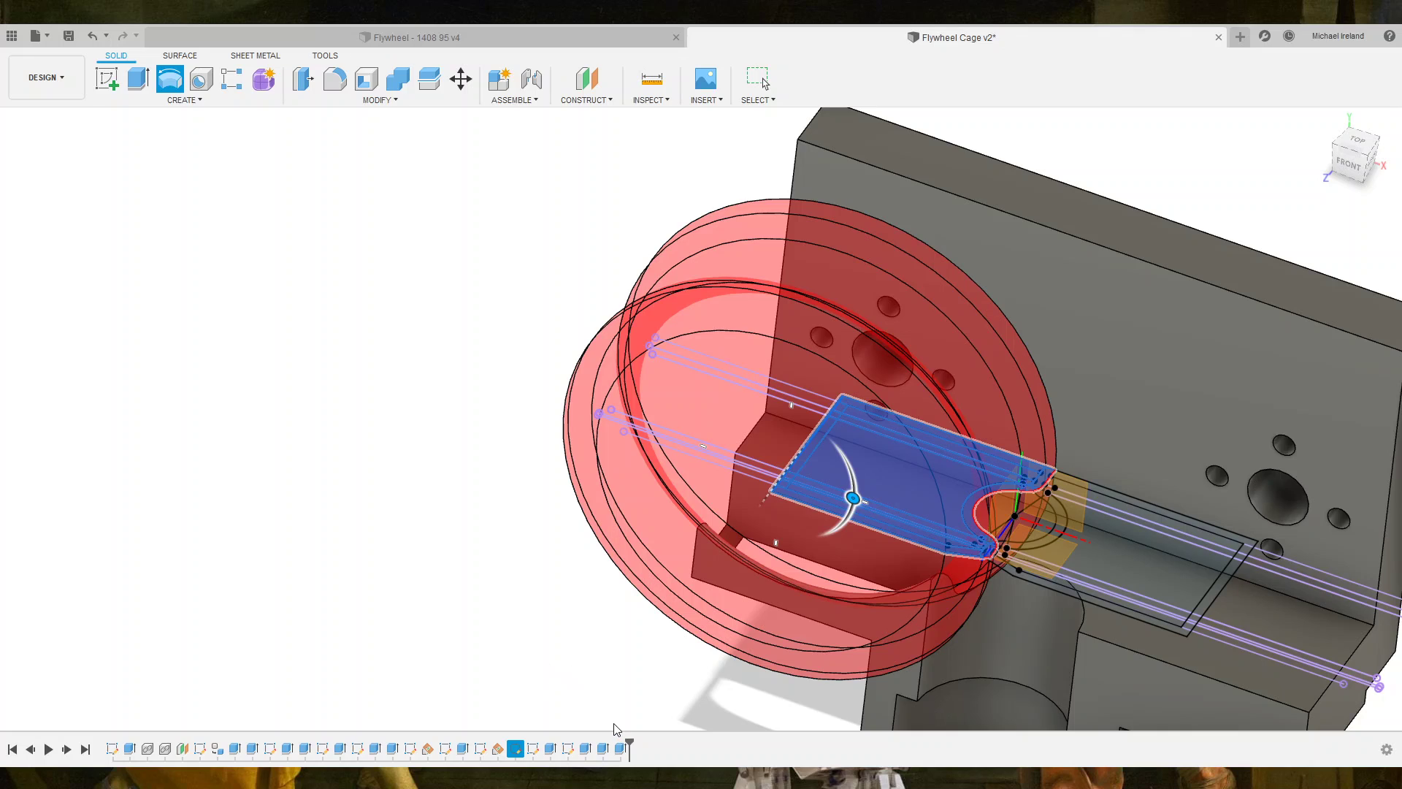
{"action": "mouse_move", "coordinate": [638, 599]}
{"action": "middle_mouse_down", "text": "shift"}
{"action": "mouse_move", "coordinate": [689, 532]}
{"action": "mouse_move", "coordinate": [713, 551]}
{"action": "mouse_move", "coordinate": [718, 499]}
{"action": "mouse_move", "coordinate": [835, 507]}
{"action": "mouse_move", "coordinate": [818, 528]}
{"action": "mouse_move", "coordinate": [842, 533]}
{"action": "mouse_move", "coordinate": [792, 500]}
{"action": "mouse_move", "coordinate": [852, 517]}
{"action": "mouse_move", "coordinate": [905, 576]}
{"action": "mouse_move", "coordinate": [917, 673]}
{"action": "mouse_move", "coordinate": [936, 694]}
{"action": "mouse_move", "coordinate": [983, 682]}
{"action": "mouse_move", "coordinate": [920, 682]}
{"action": "mouse_move", "coordinate": [885, 664]}
{"action": "mouse_move", "coordinate": [845, 557]}
{"action": "mouse_move", "coordinate": [804, 576]}
{"action": "mouse_move", "coordinate": [1229, 438]}
{"action": "middle_mouse_up", "text": "shift"}
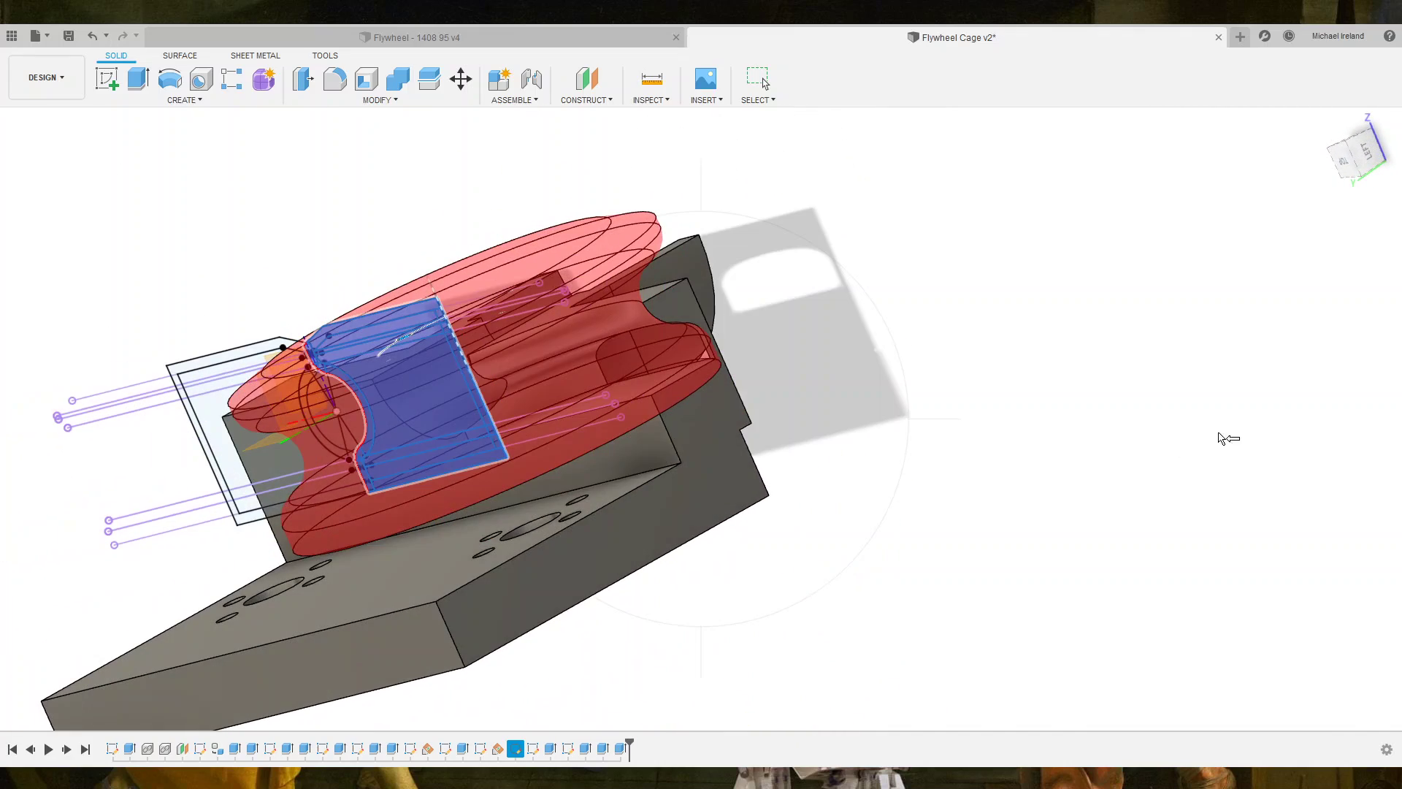
{"action": "key", "text": "r"}
{"action": "key", "text": "Return"}
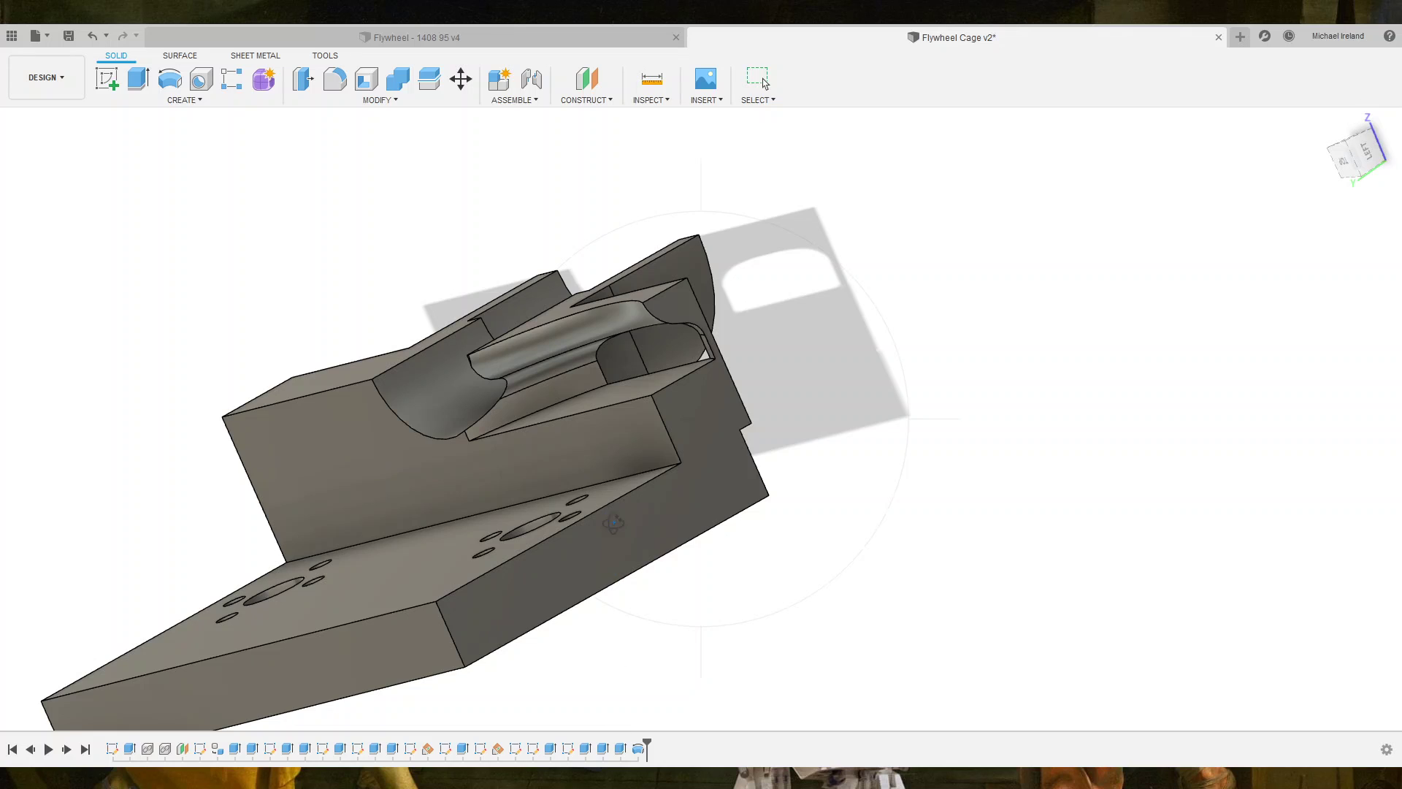
{"action": "mouse_move", "coordinate": [614, 524]}
{"action": "middle_mouse_down", "text": "shift"}
{"action": "mouse_move", "coordinate": [584, 591]}
{"action": "mouse_move", "coordinate": [611, 551]}
{"action": "middle_mouse_up", "text": "shift"}
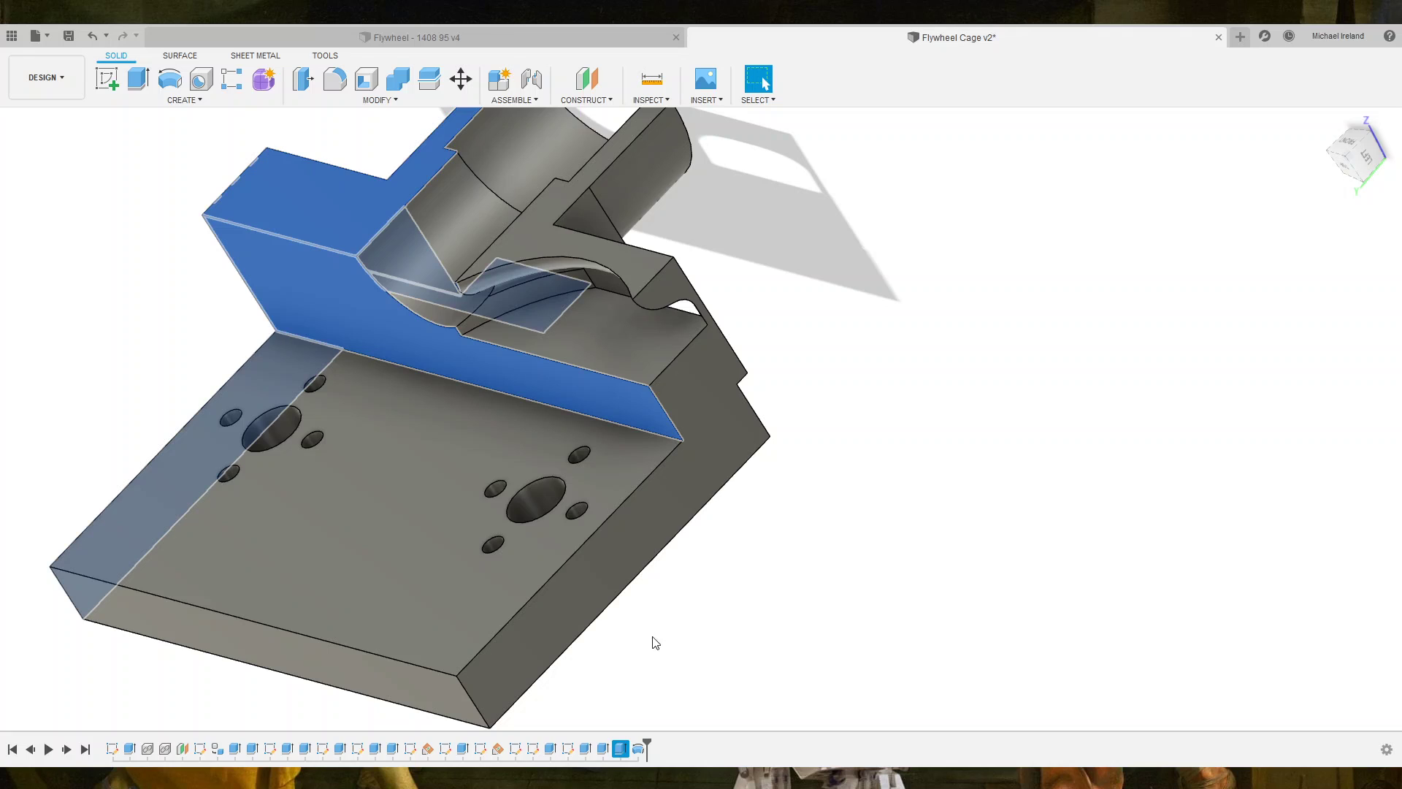
Roll history back before the groove cut and extrude both flat top faces by 5 mm.
{"action": "left_click", "coordinate": [601, 752]}
{"action": "left_click_drag", "start_coordinate": [637, 745], "coordinate": [630, 745]}
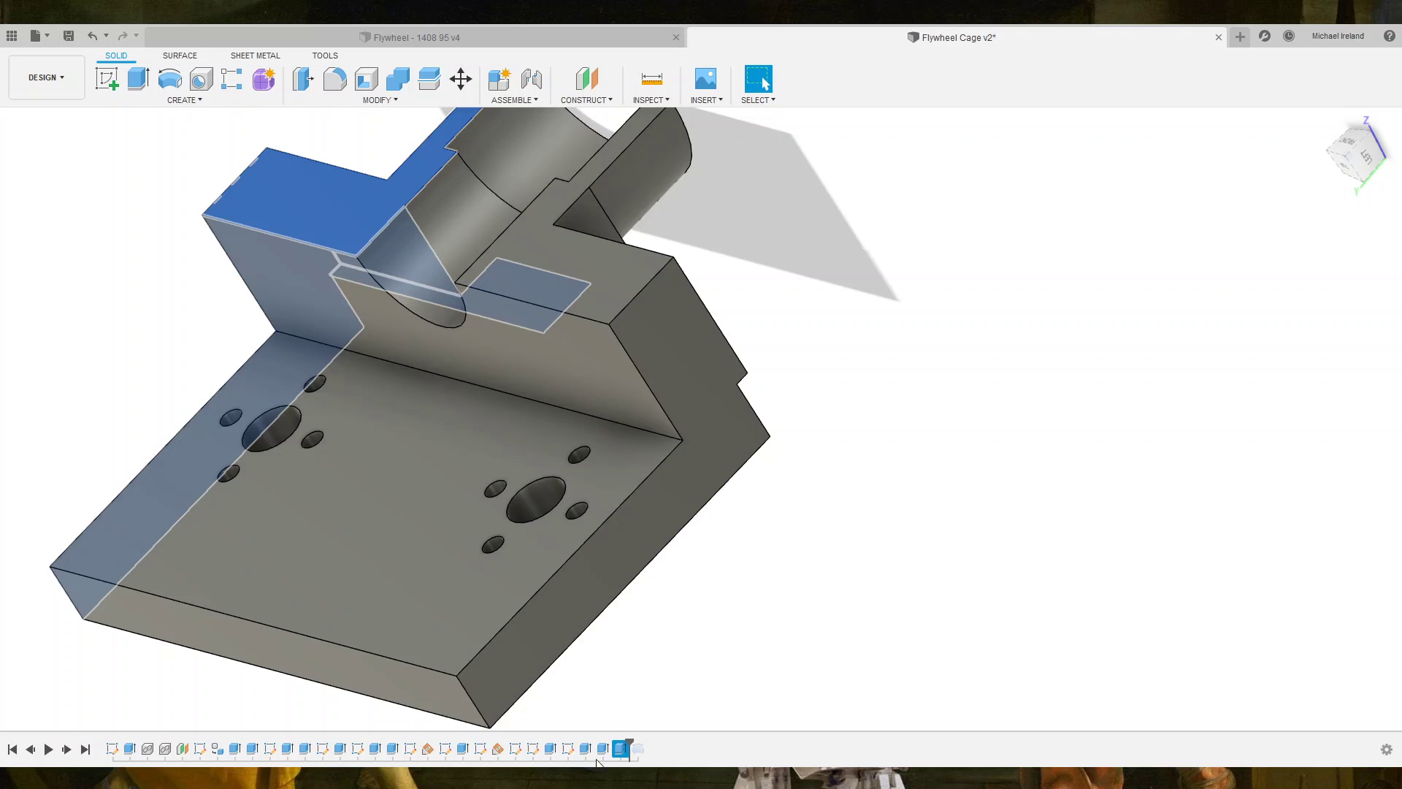
{"action": "mouse_move", "coordinate": [656, 511]}
{"action": "middle_mouse_down", "text": "shift"}
{"action": "mouse_move", "coordinate": [563, 502]}
{"action": "mouse_move", "coordinate": [692, 429]}
{"action": "middle_mouse_up", "text": "shift"}
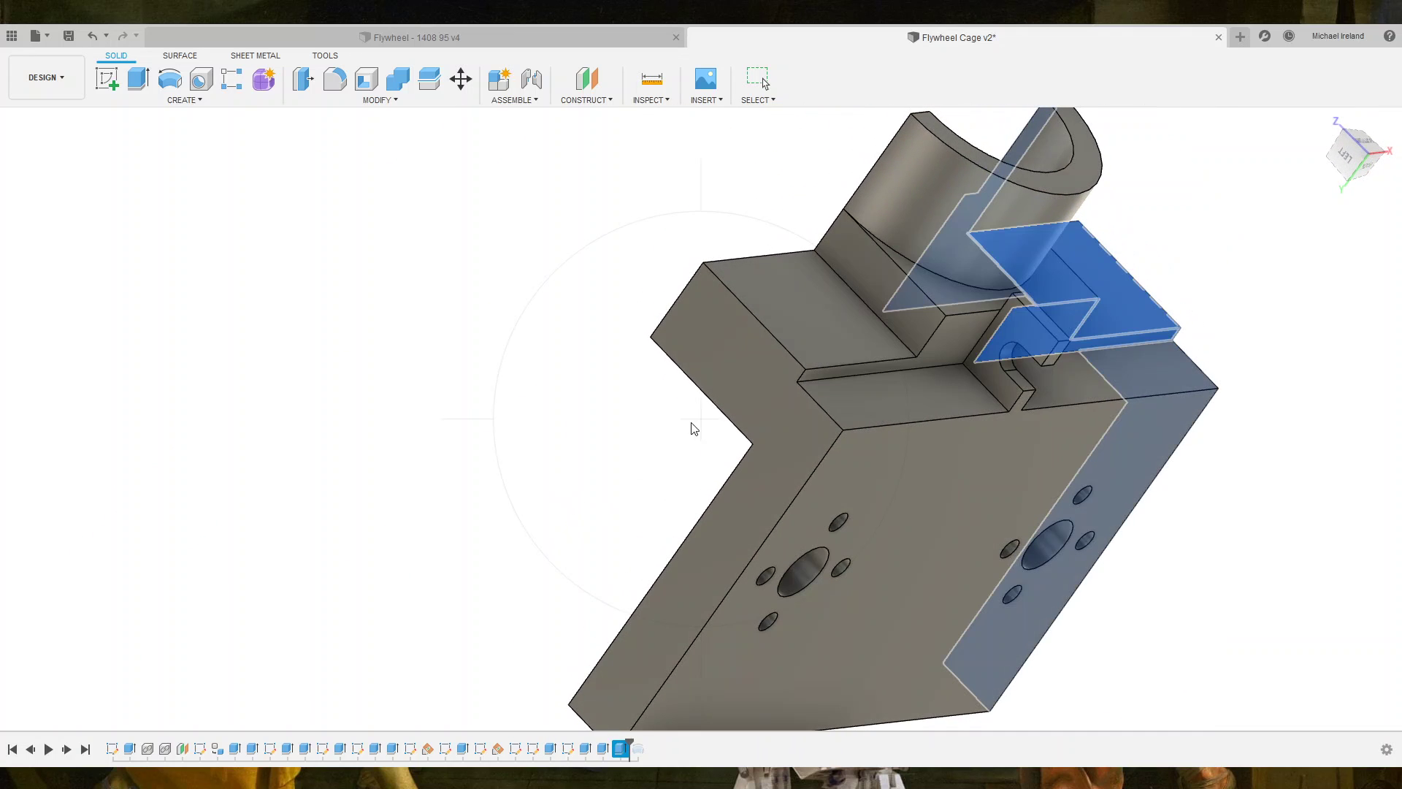
{"action": "left_click", "coordinate": [849, 322]}
{"action": "left_click", "coordinate": [1115, 295], "text": "shift"}
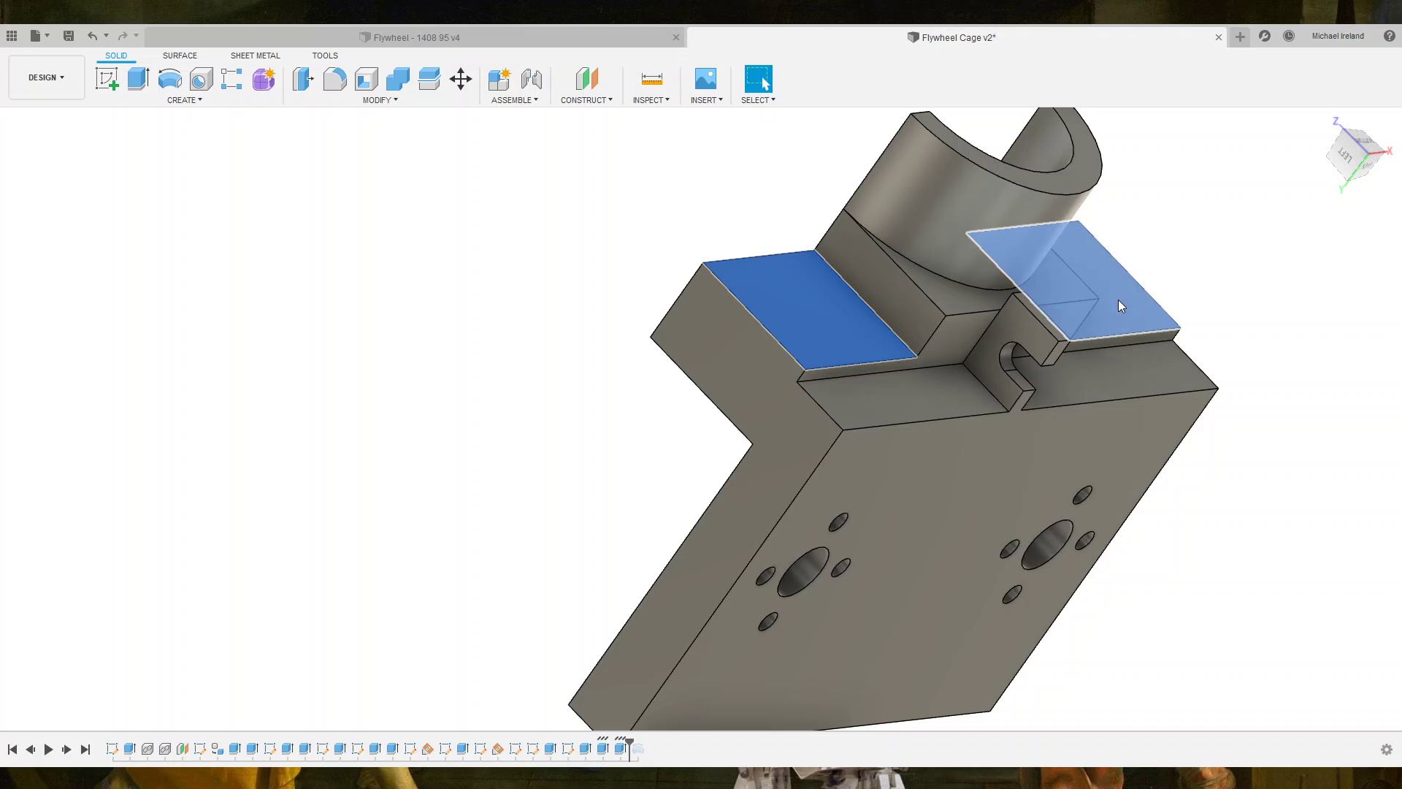
{"action": "key", "text": "e"}
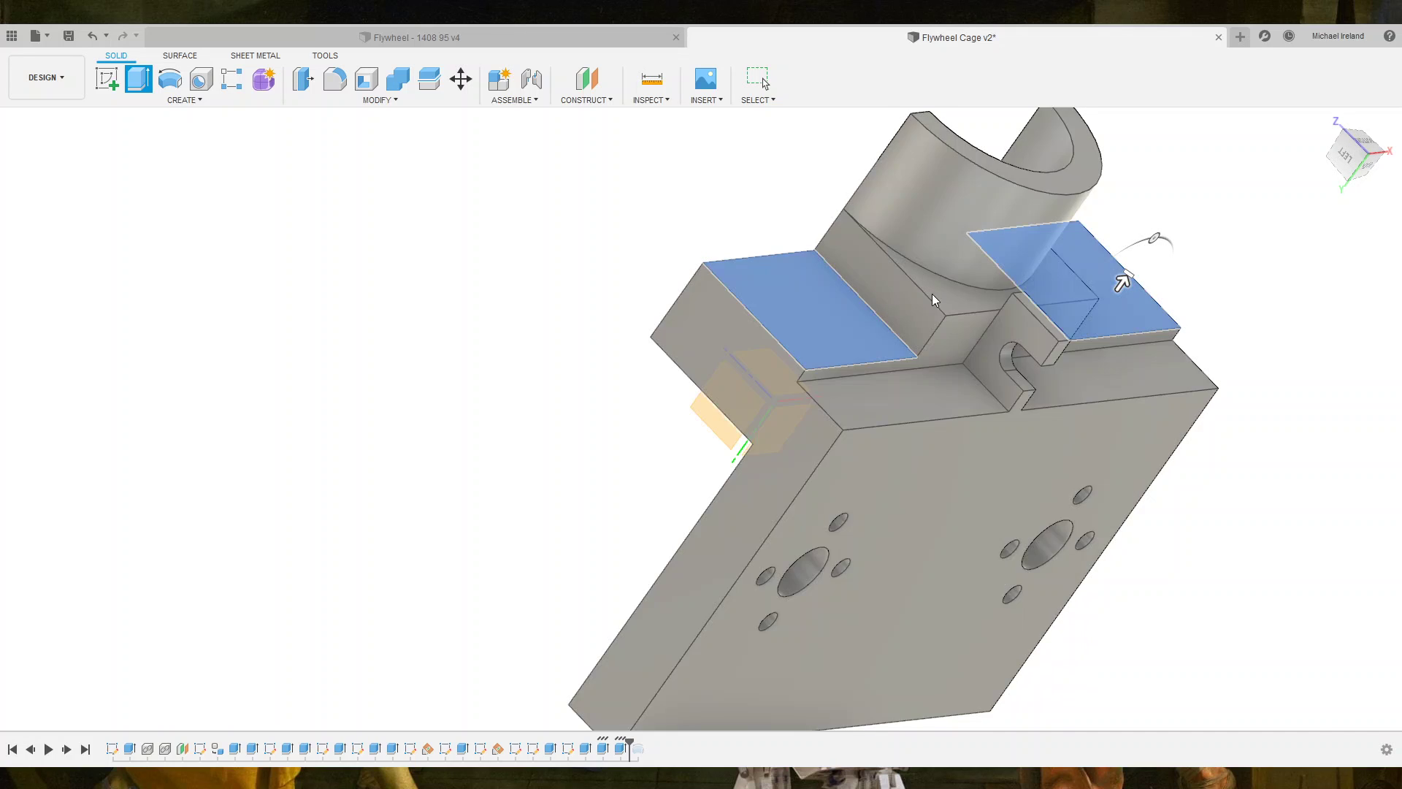
{"action": "type", "text": "5"}
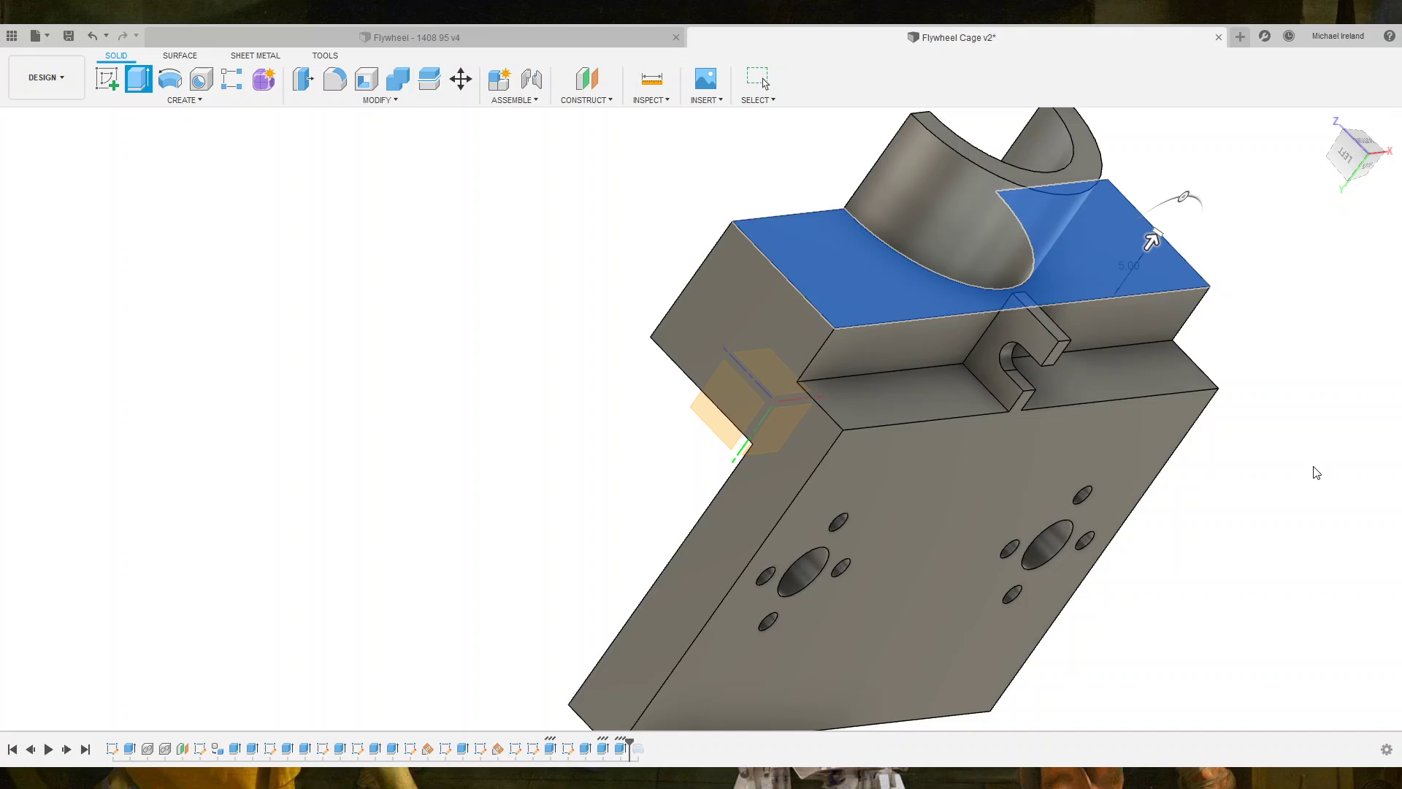
{"action": "key", "text": "Return"}
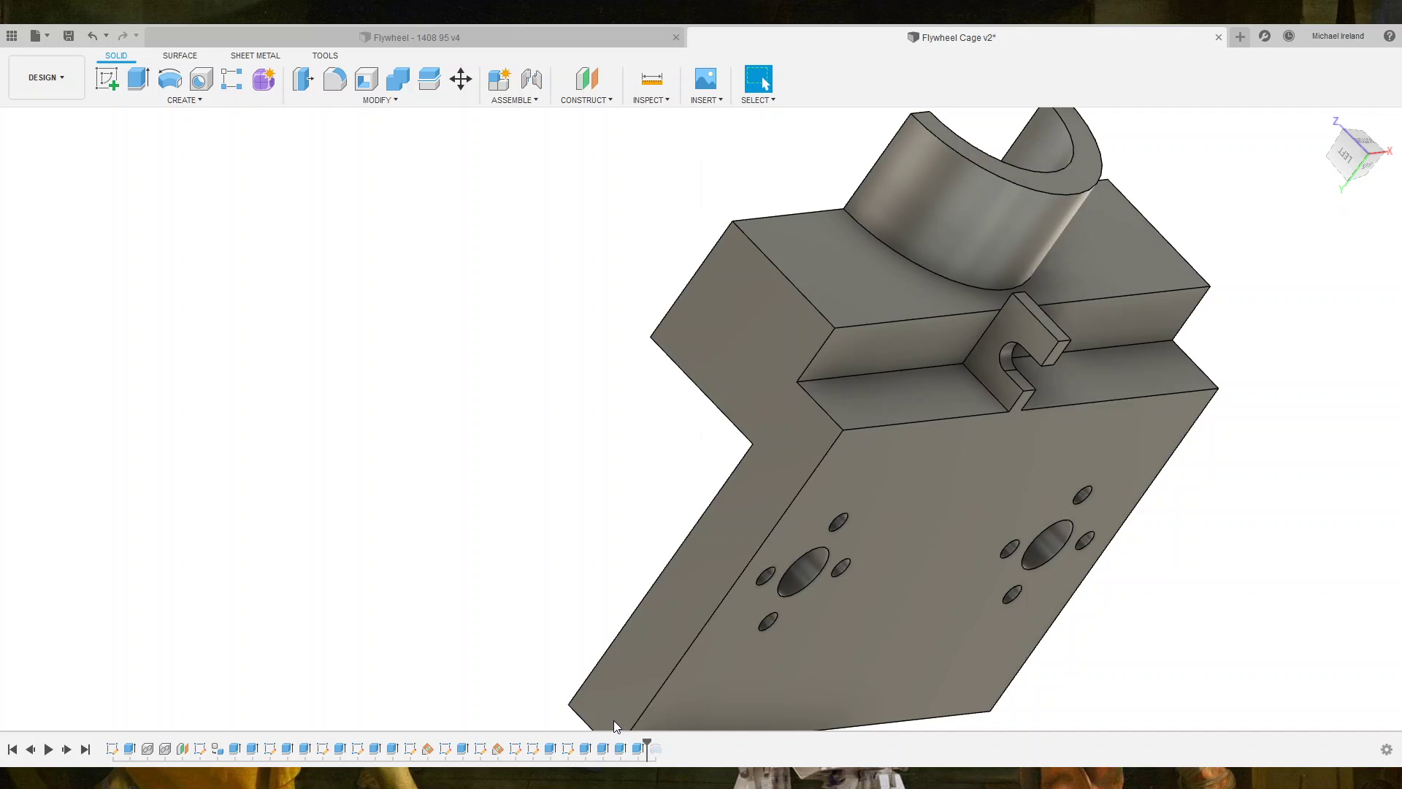
Roll the timeline forward to restore the curved groove cut and view the top.
{"action": "mouse_move", "coordinate": [694, 504]}
{"action": "middle_mouse_down", "text": "shift"}
{"action": "mouse_move", "coordinate": [794, 477]}
{"action": "mouse_move", "coordinate": [795, 501]}
{"action": "mouse_move", "coordinate": [676, 725]}
{"action": "middle_mouse_up", "text": "shift"}
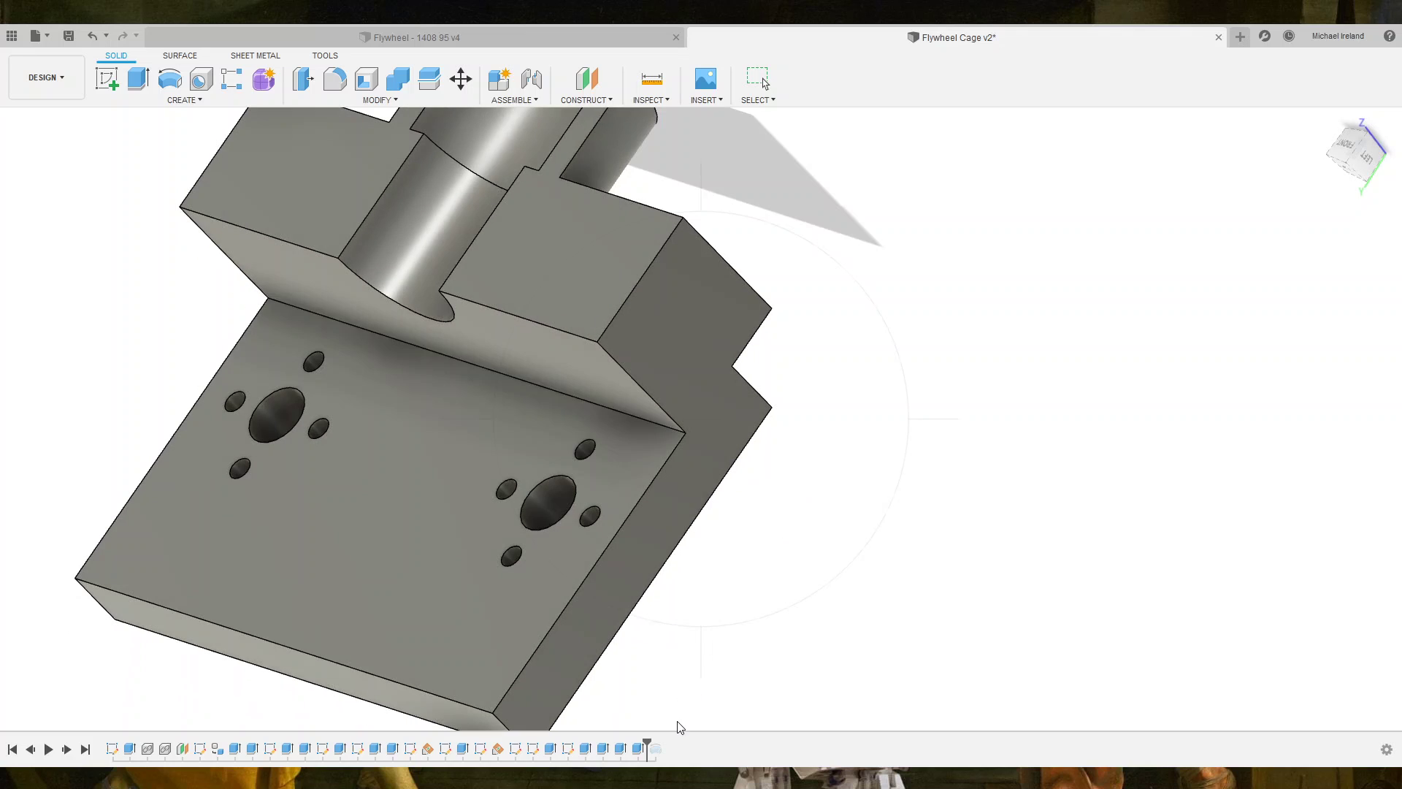
{"action": "left_click_drag", "start_coordinate": [650, 742], "coordinate": [662, 742]}
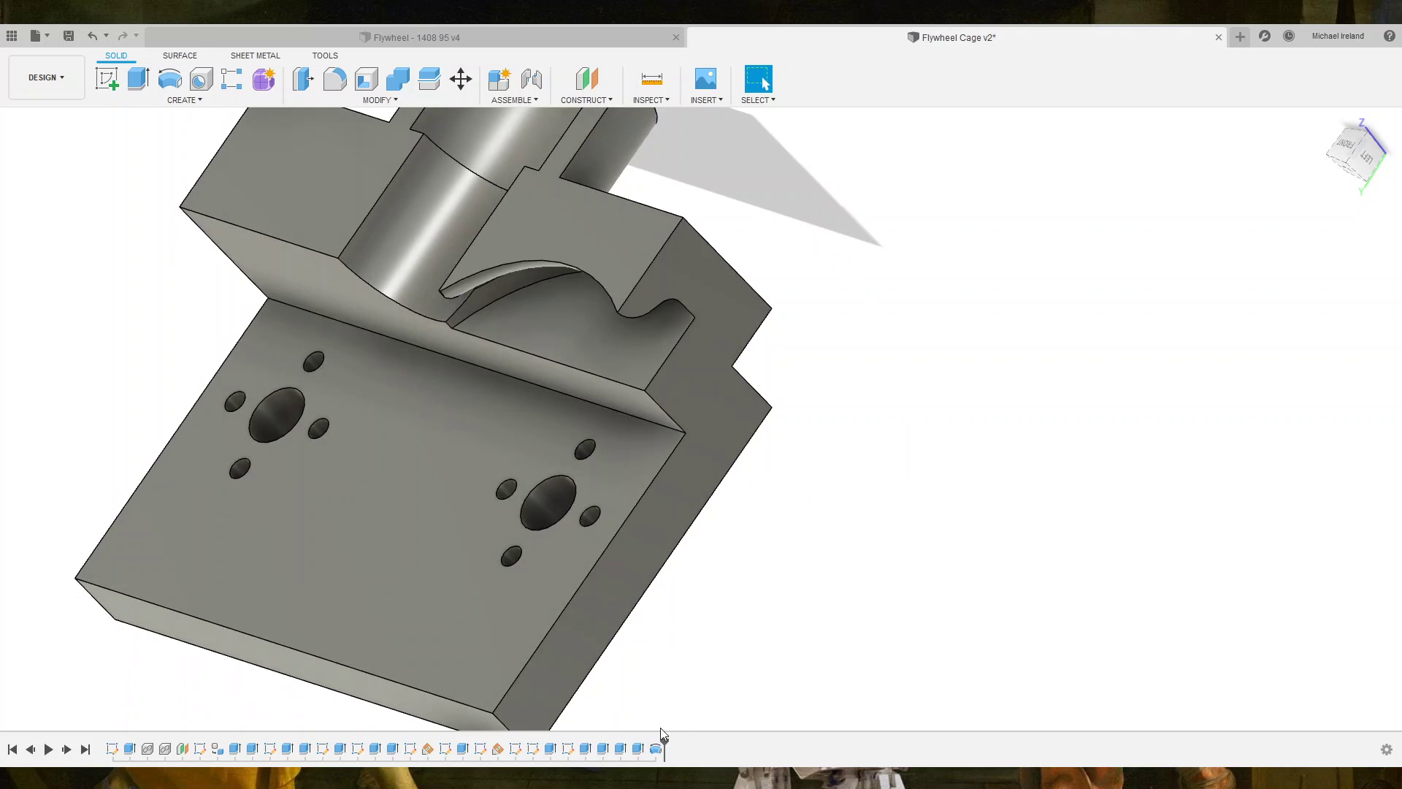
{"action": "mouse_move", "coordinate": [679, 551]}
{"action": "middle_mouse_down", "text": "shift"}
{"action": "mouse_move", "coordinate": [707, 510]}
{"action": "mouse_move", "coordinate": [767, 493]}
{"action": "mouse_move", "coordinate": [723, 516]}
{"action": "mouse_move", "coordinate": [704, 629]}
{"action": "middle_mouse_up", "text": "shift"}
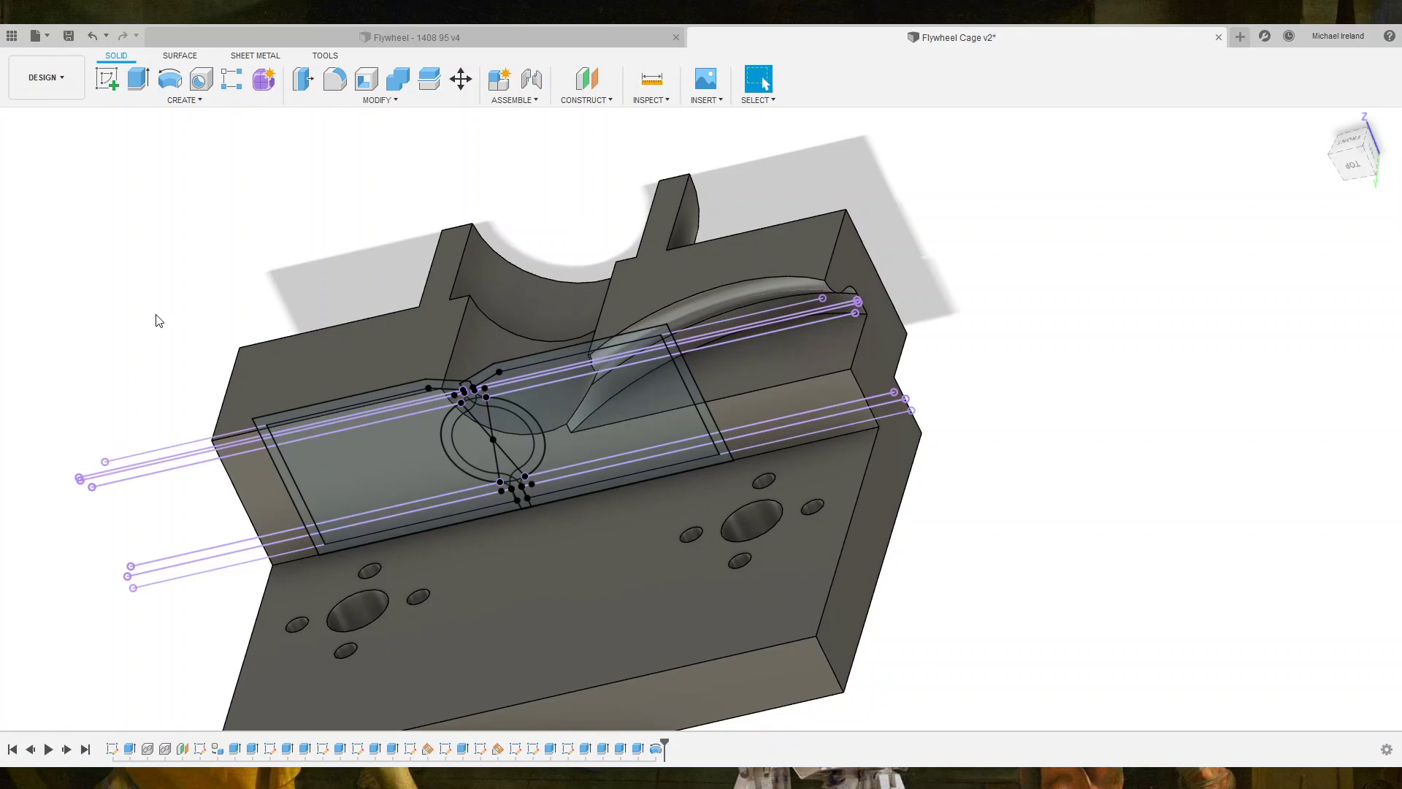
Start a revolve and select the slot rectangle, arc ring, tab, triangle, strips and bottom band profiles.
{"action": "left_click", "coordinate": [179, 91]}
{"action": "left_click", "coordinate": [358, 494]}
{"action": "scroll", "coordinate": [358, 489], "scroll_direction": "up", "scroll_amount": 5}
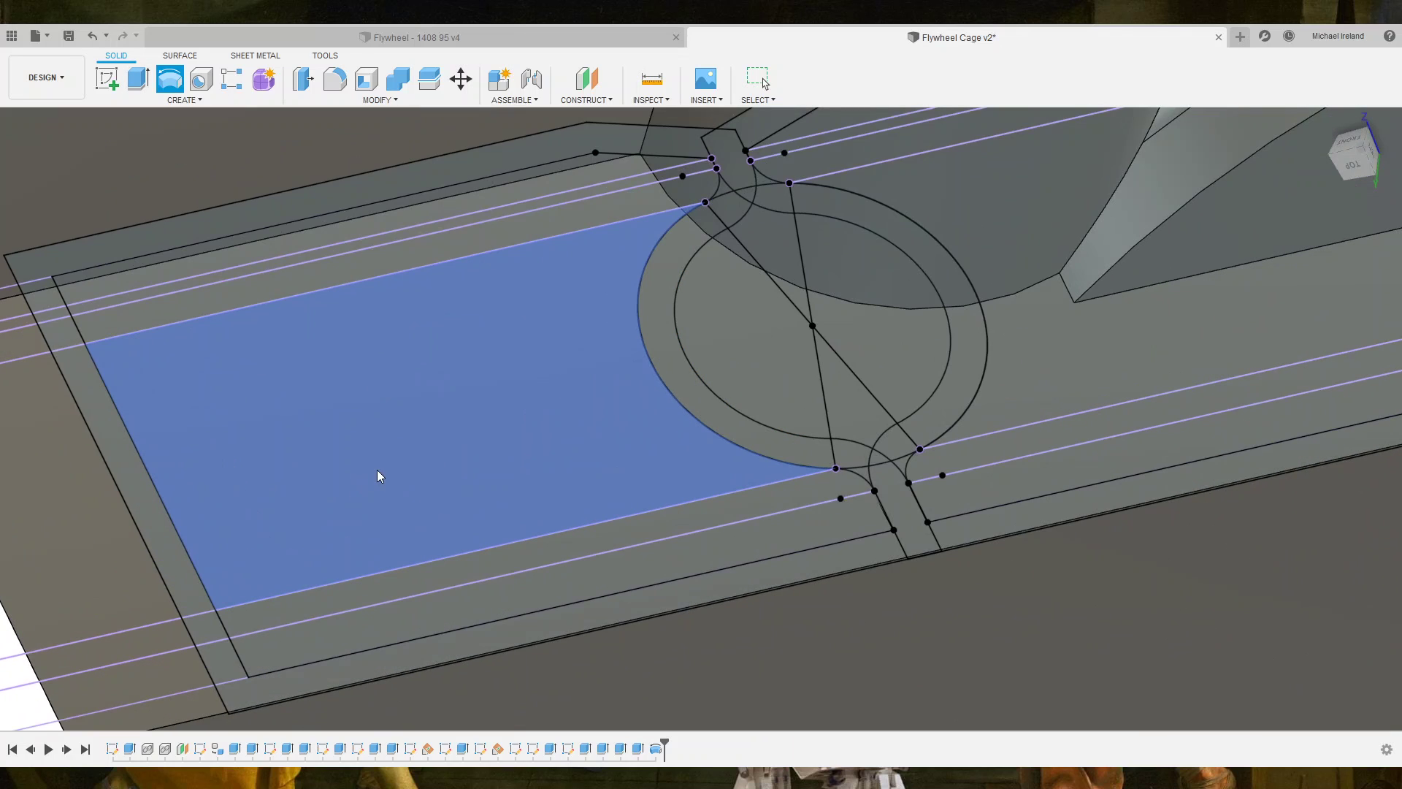
{"action": "left_click", "coordinate": [377, 476]}
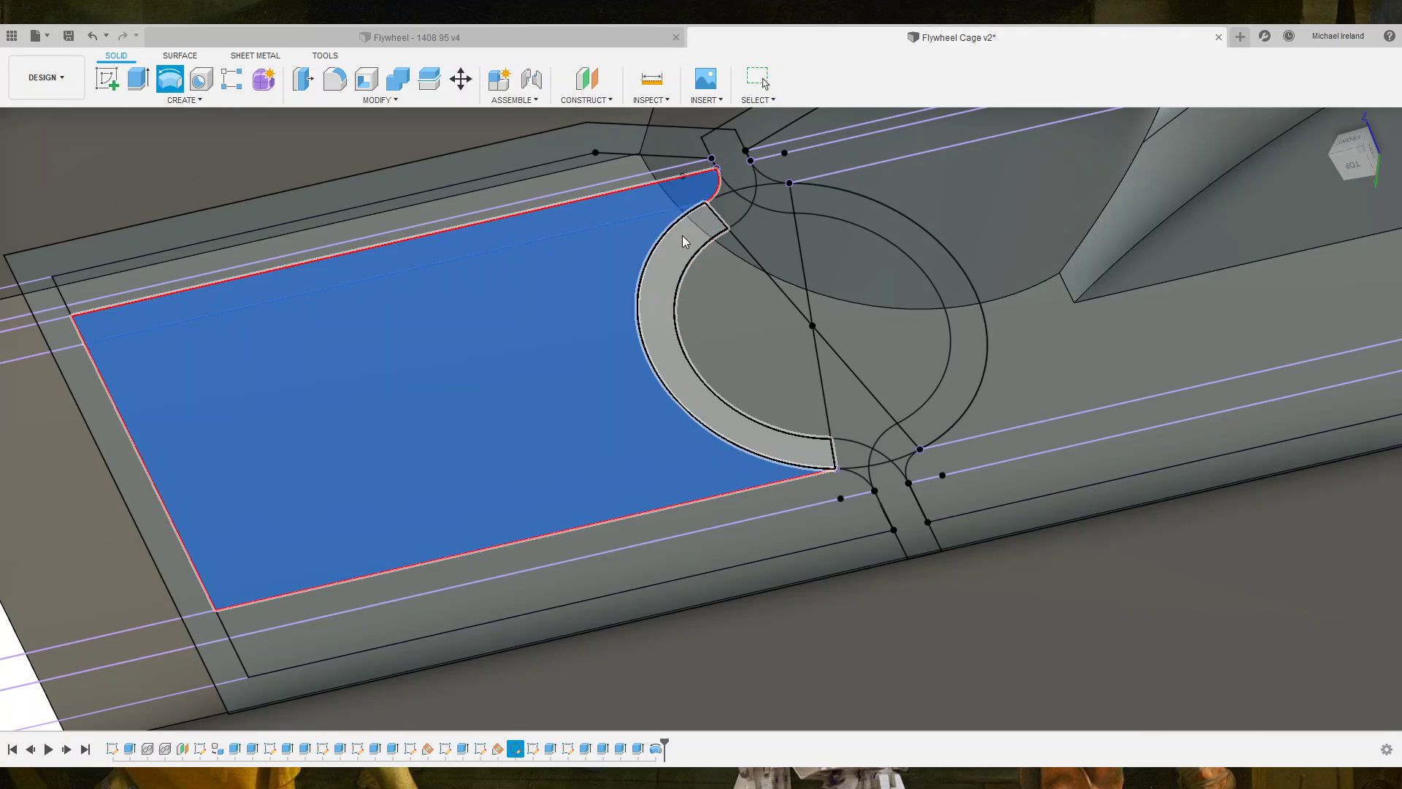
{"action": "left_click", "coordinate": [677, 256]}
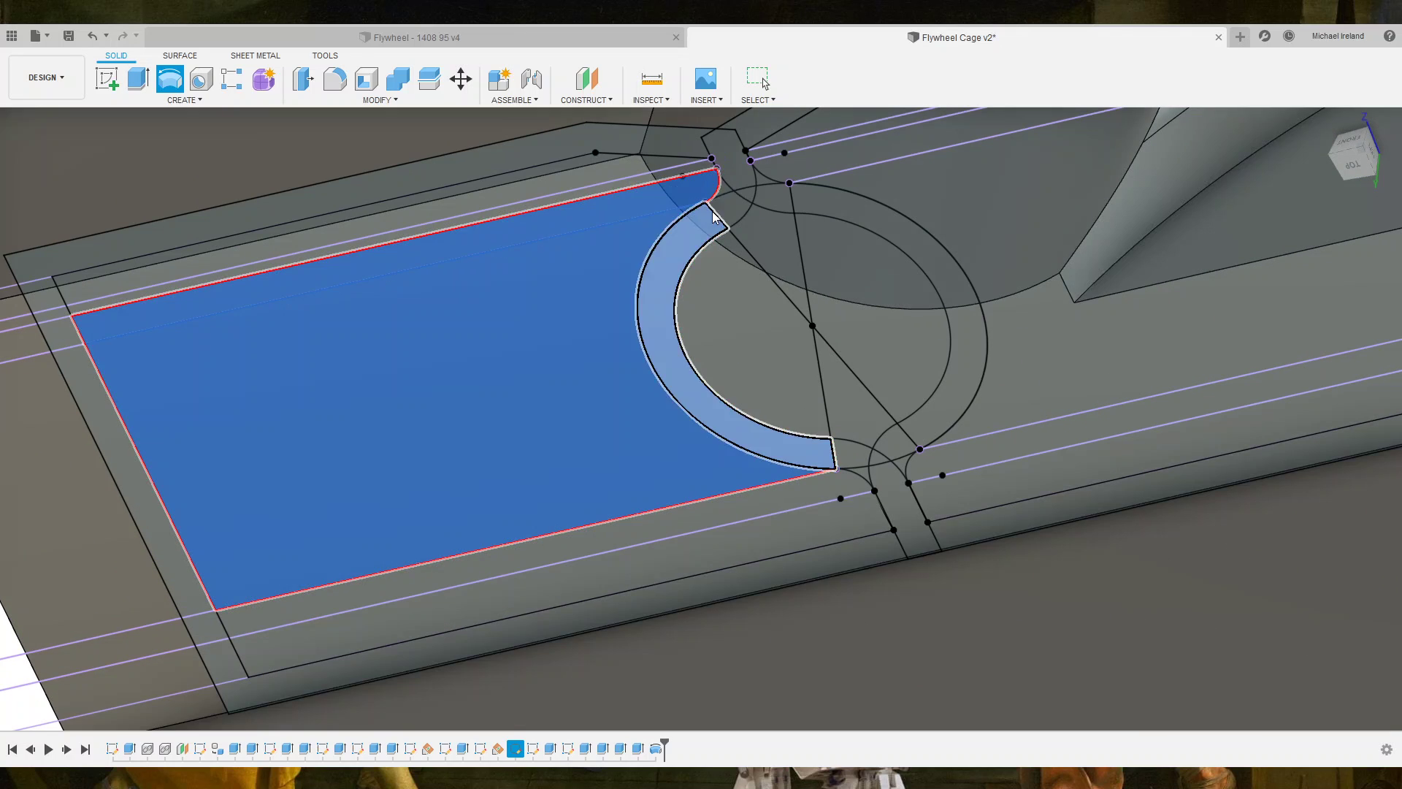
{"action": "left_click", "coordinate": [730, 179]}
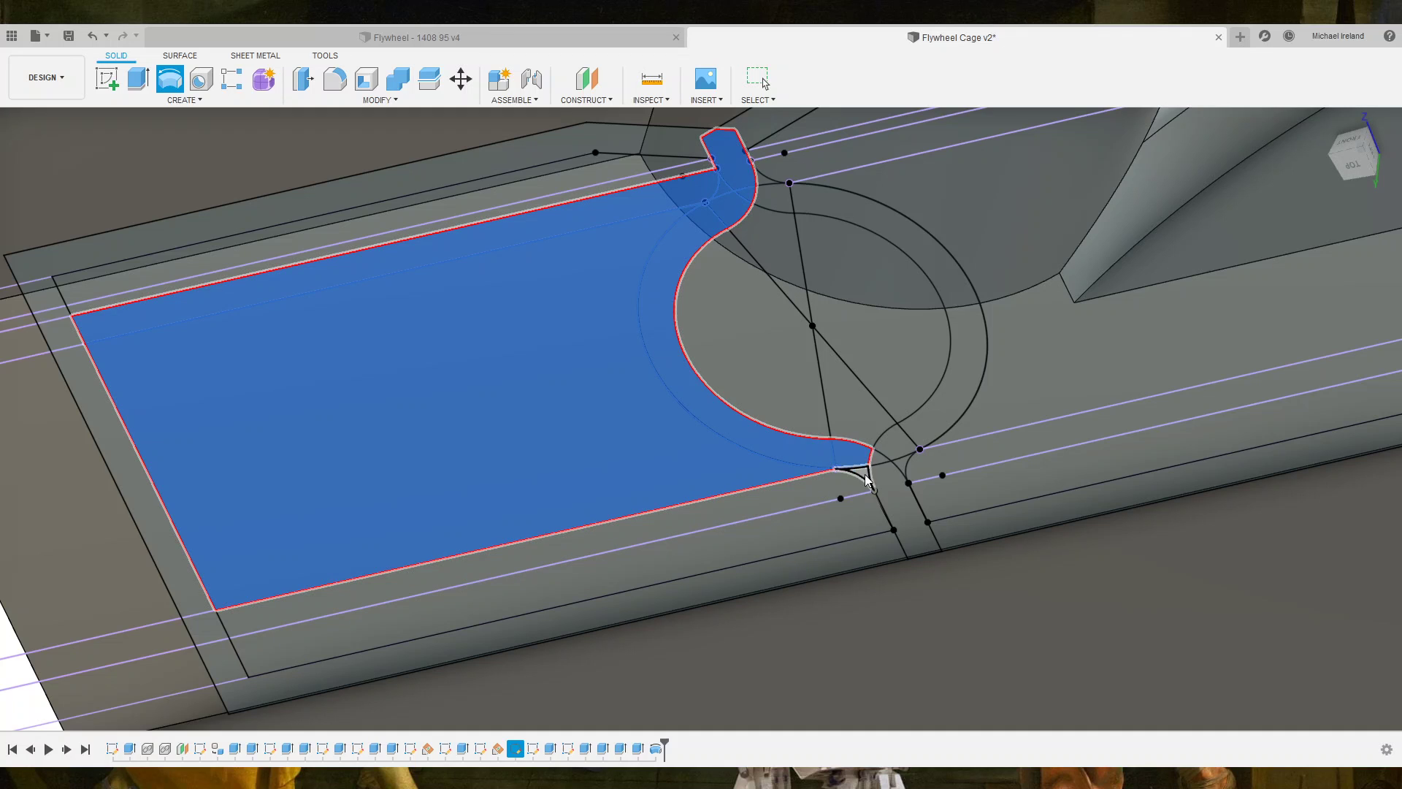
{"action": "left_click", "coordinate": [864, 475]}
{"action": "left_click", "coordinate": [880, 489]}
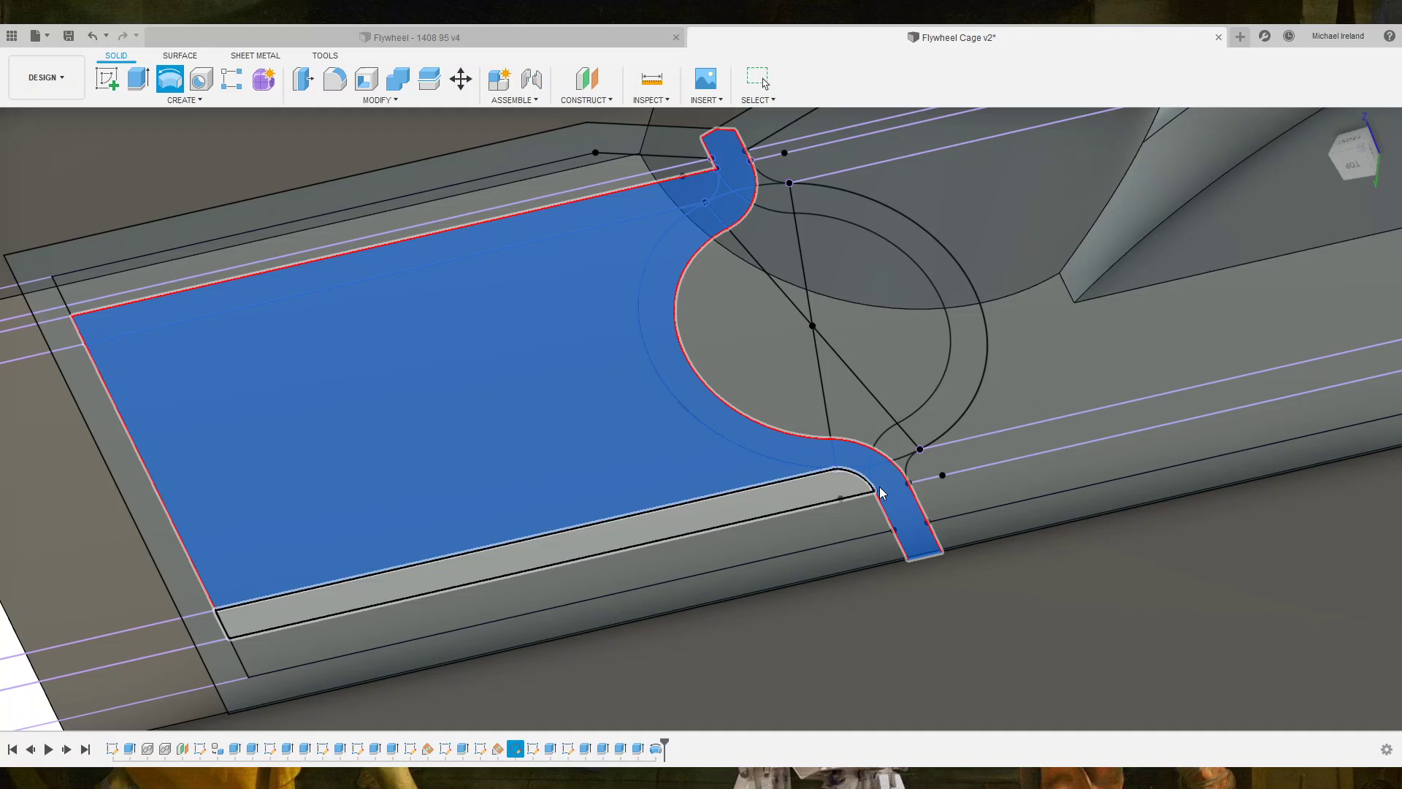
{"action": "left_click", "coordinate": [840, 492]}
{"action": "left_click", "coordinate": [852, 523]}
{"action": "left_click", "coordinate": [851, 558]}
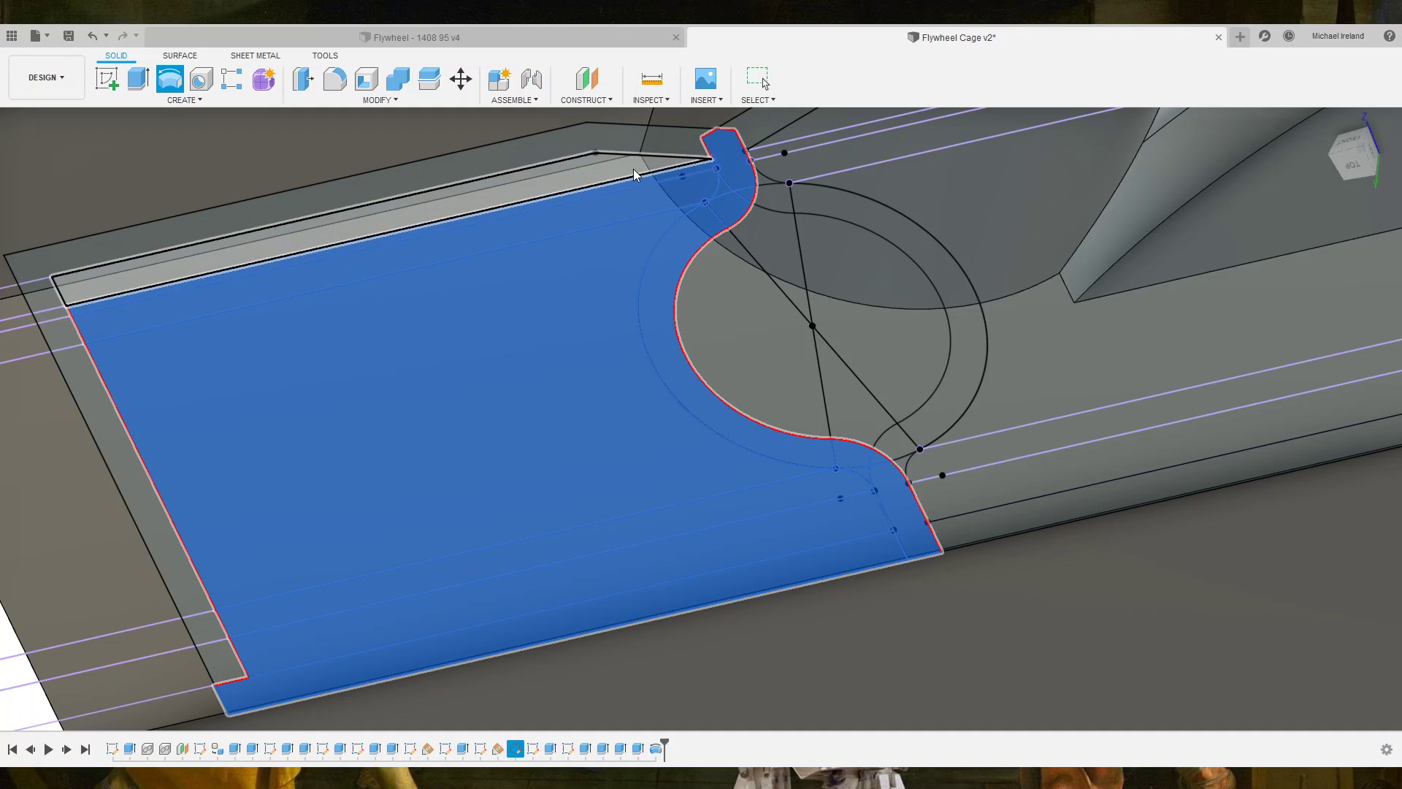
Add the top and left-edge strip profiles, use the sketch line as axis, and confirm the cut.
{"action": "left_click", "coordinate": [644, 178]}
{"action": "scroll", "coordinate": [851, 342], "scroll_direction": "up", "scroll_amount": 3}
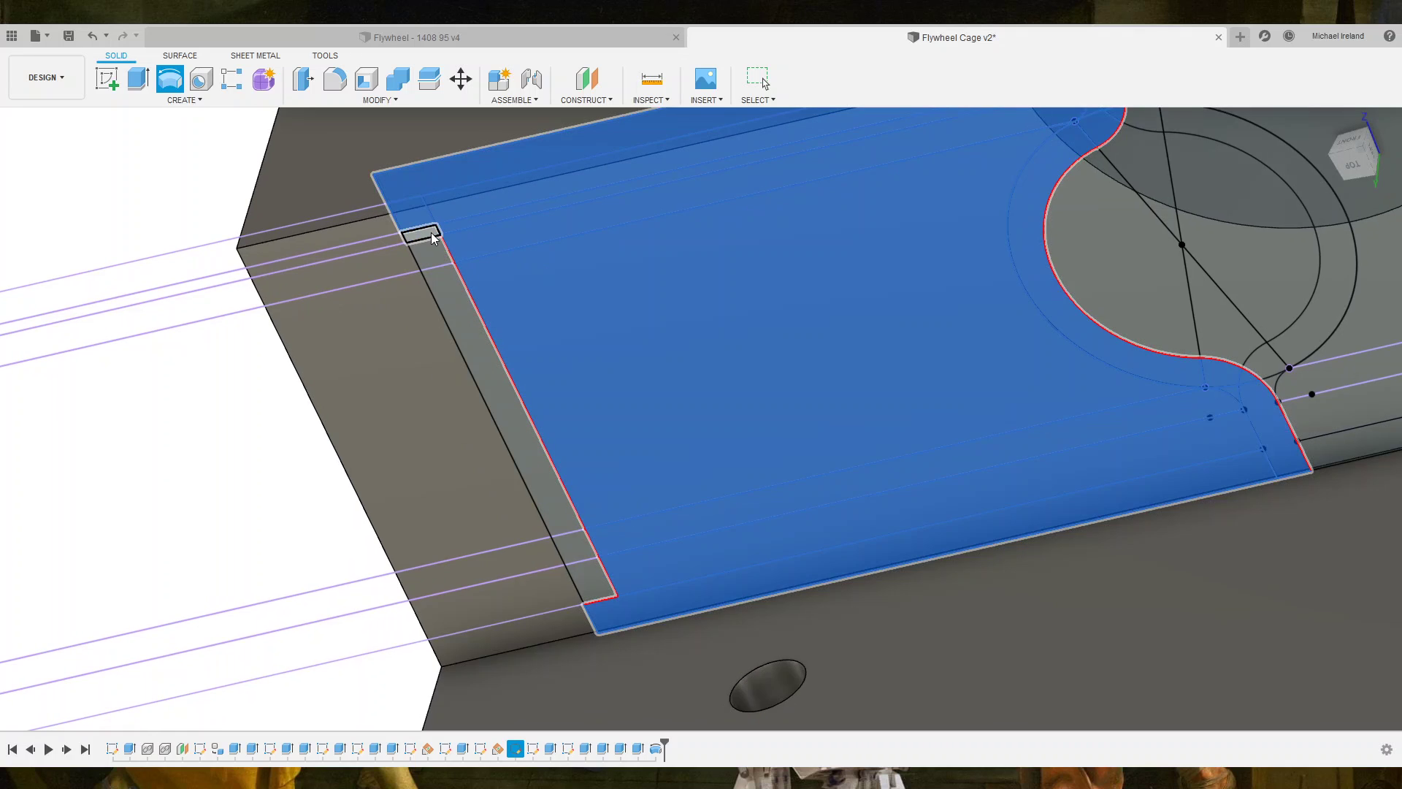
{"action": "left_click", "coordinate": [545, 527]}
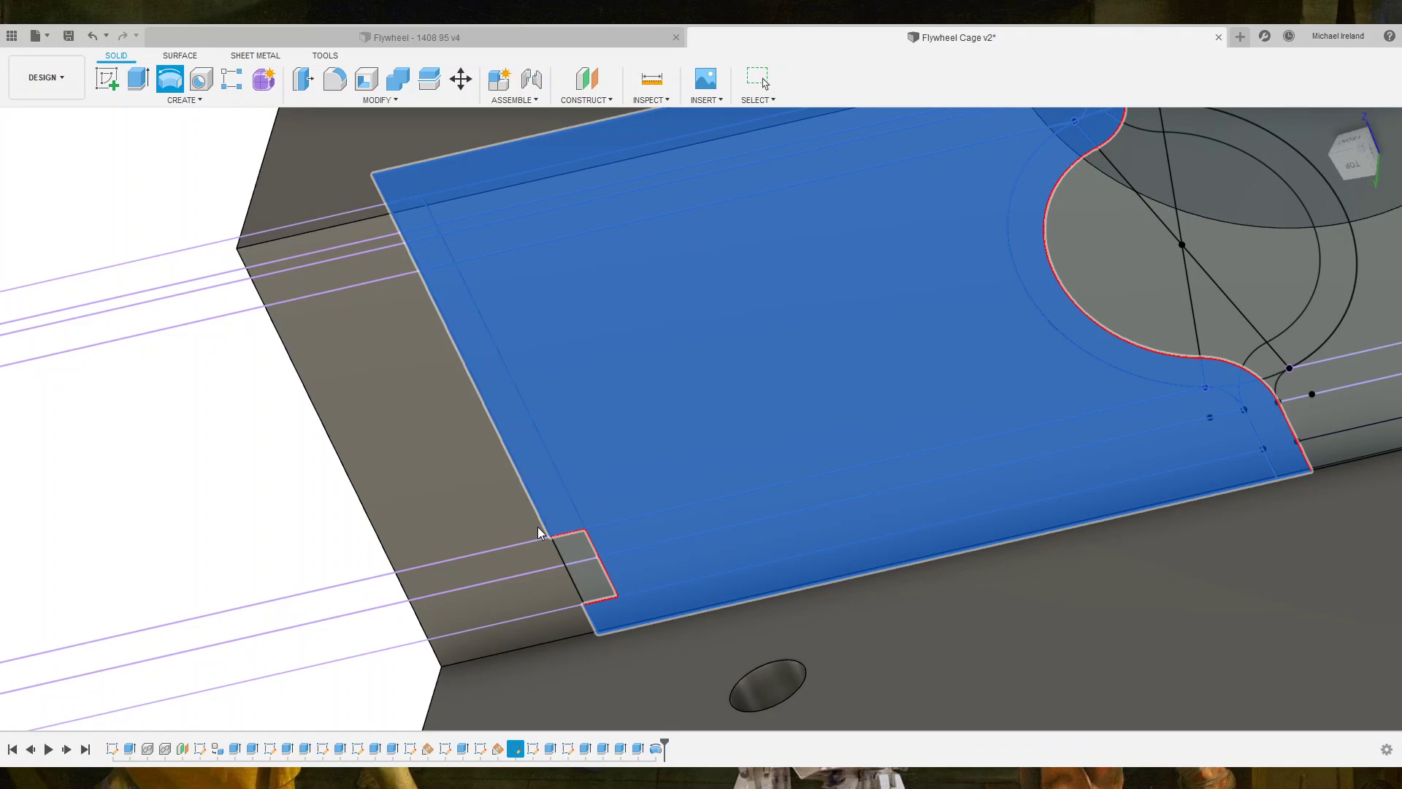
{"action": "left_click", "coordinate": [588, 577]}
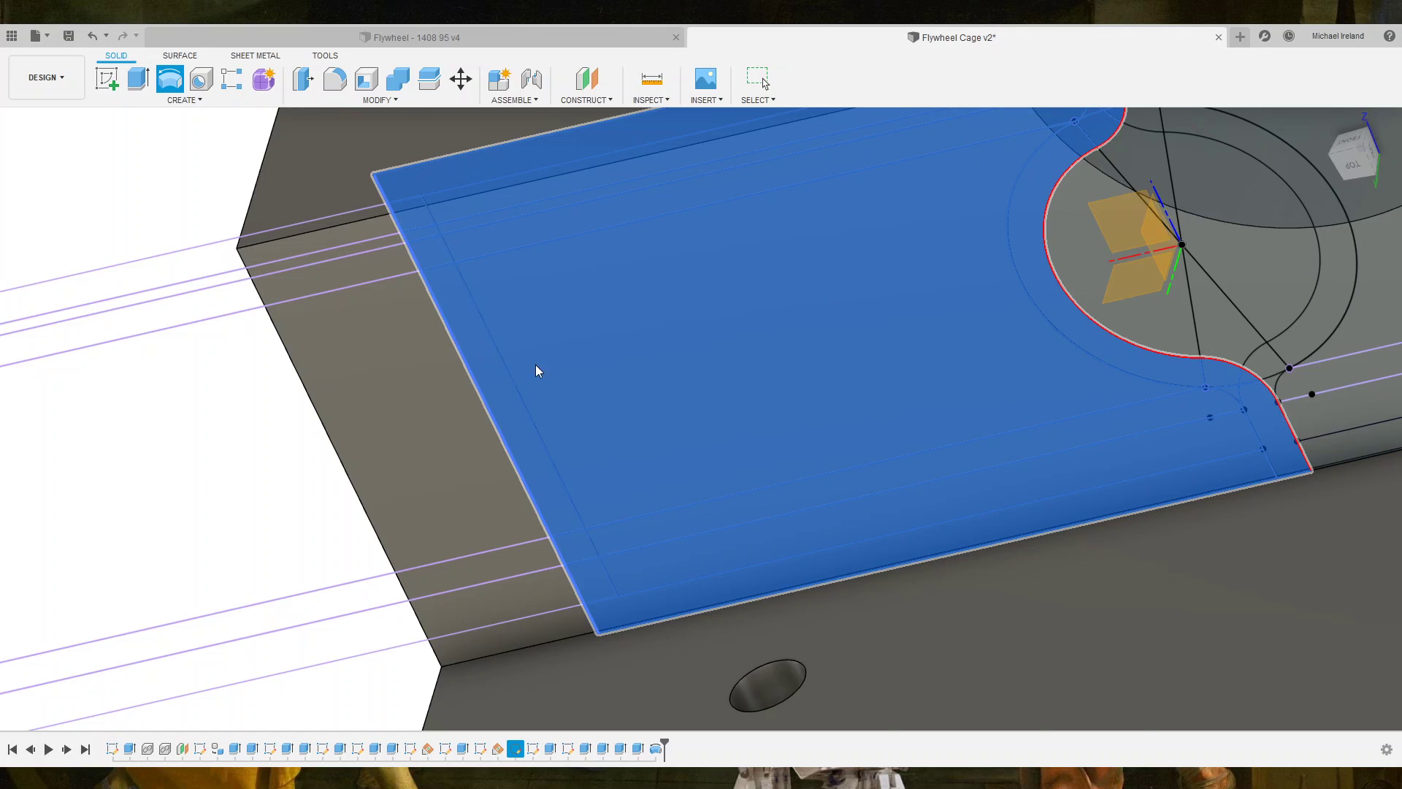
{"action": "left_click", "coordinate": [1325, 427]}
{"action": "key", "text": "Return"}
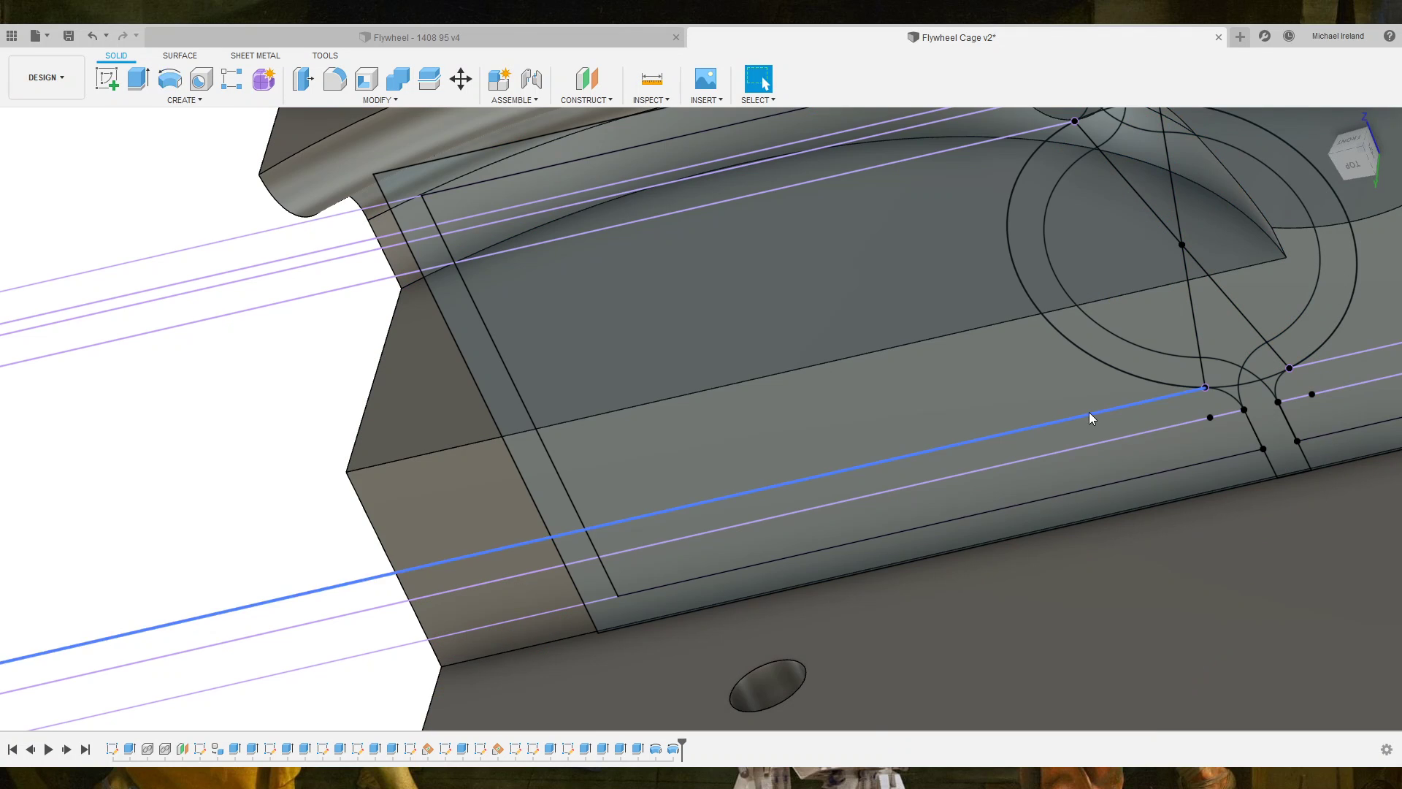
{"action": "scroll", "coordinate": [1089, 412], "scroll_direction": "down", "scroll_amount": 3}
{"action": "scroll", "coordinate": [1089, 412], "scroll_direction": "down", "scroll_amount": 2}
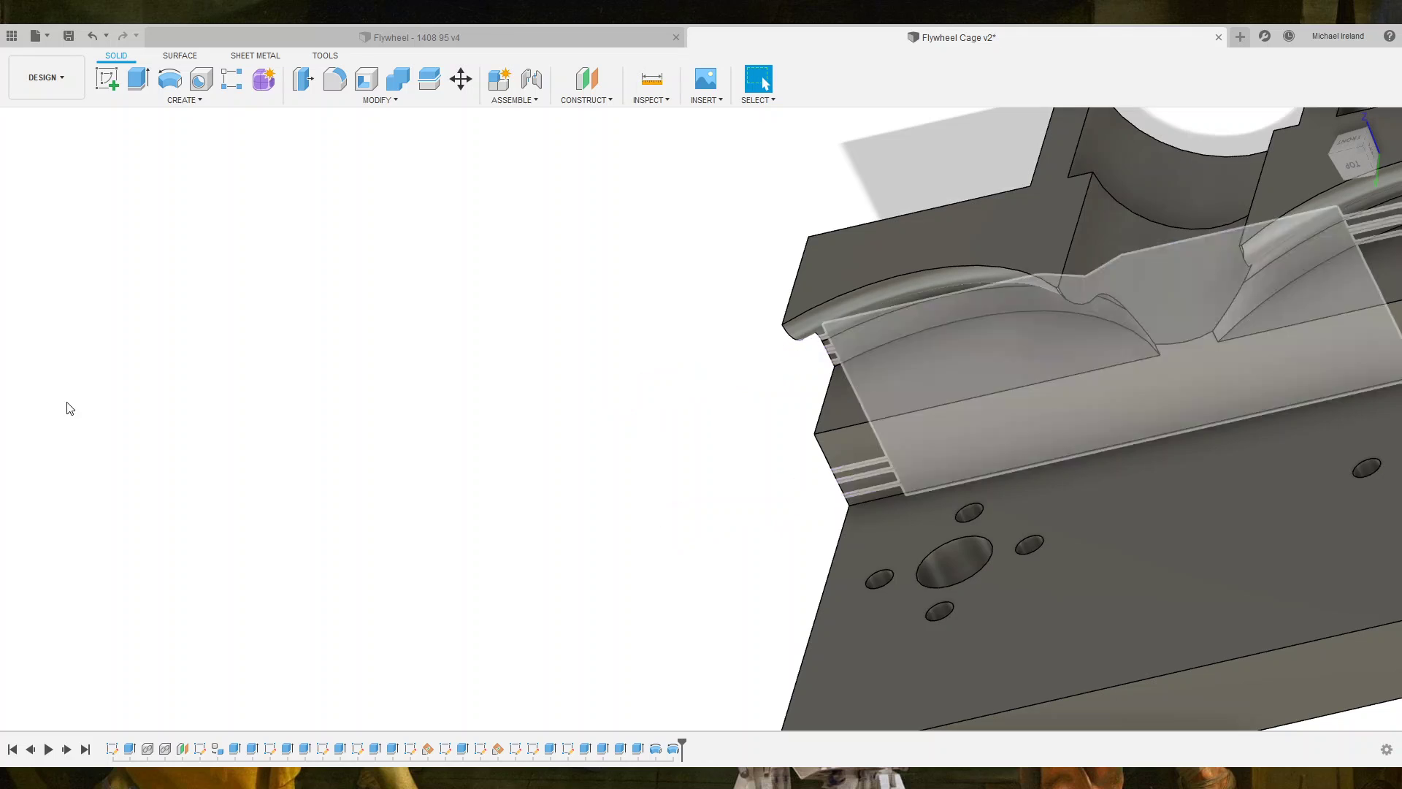
Orbit to a side view and roll the timeline back before the two curved cuts.
{"action": "middle_click_drag", "start_coordinate": [872, 422], "coordinate": [653, 331]}
{"action": "scroll", "coordinate": [652, 336], "scroll_direction": "down", "scroll_amount": 3}
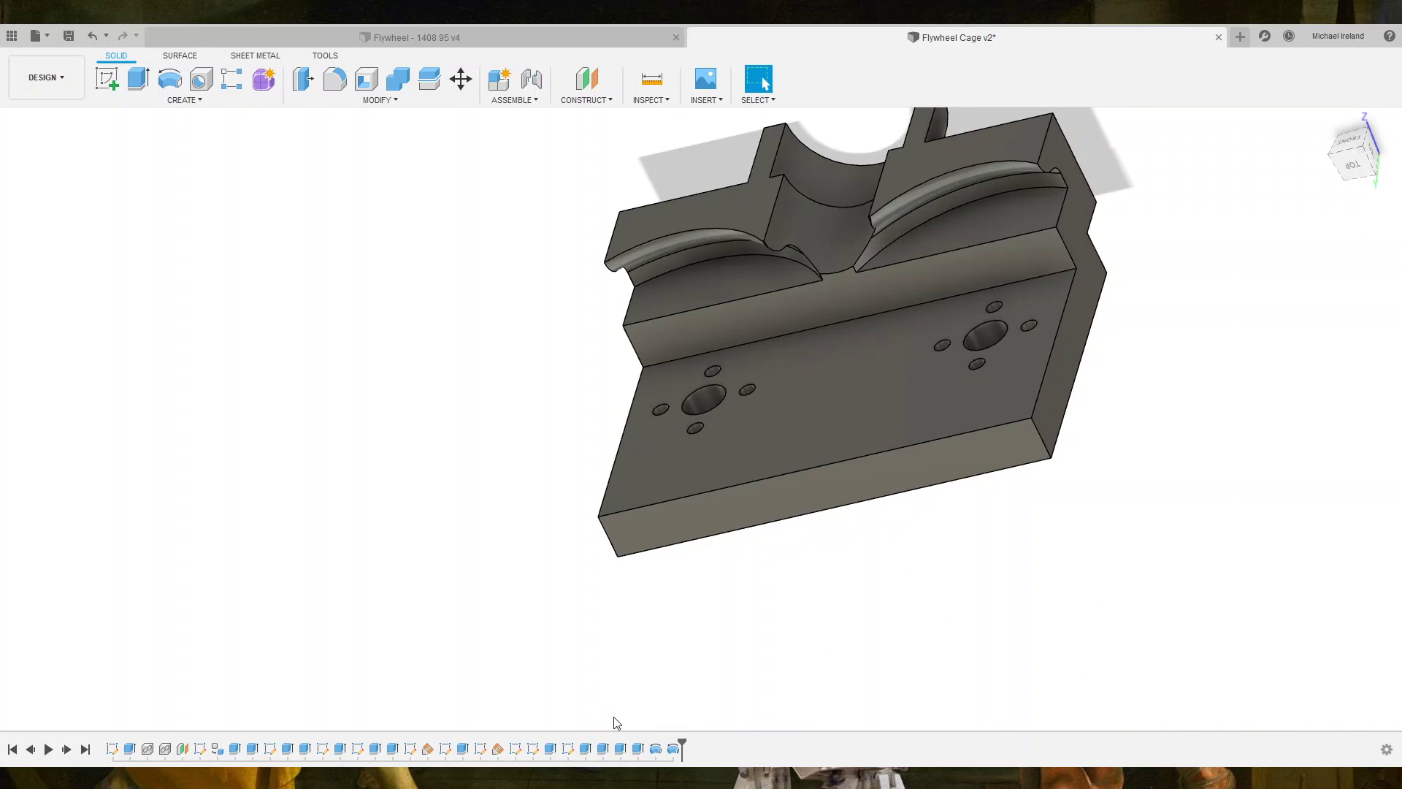
{"action": "mouse_move", "coordinate": [615, 723]}
{"action": "middle_mouse_down", "text": "shift"}
{"action": "mouse_move", "coordinate": [809, 457]}
{"action": "mouse_move", "coordinate": [745, 476]}
{"action": "mouse_move", "coordinate": [722, 432]}
{"action": "mouse_move", "coordinate": [720, 491]}
{"action": "mouse_move", "coordinate": [727, 409]}
{"action": "mouse_move", "coordinate": [694, 401]}
{"action": "mouse_move", "coordinate": [713, 447]}
{"action": "middle_mouse_up", "text": "shift"}
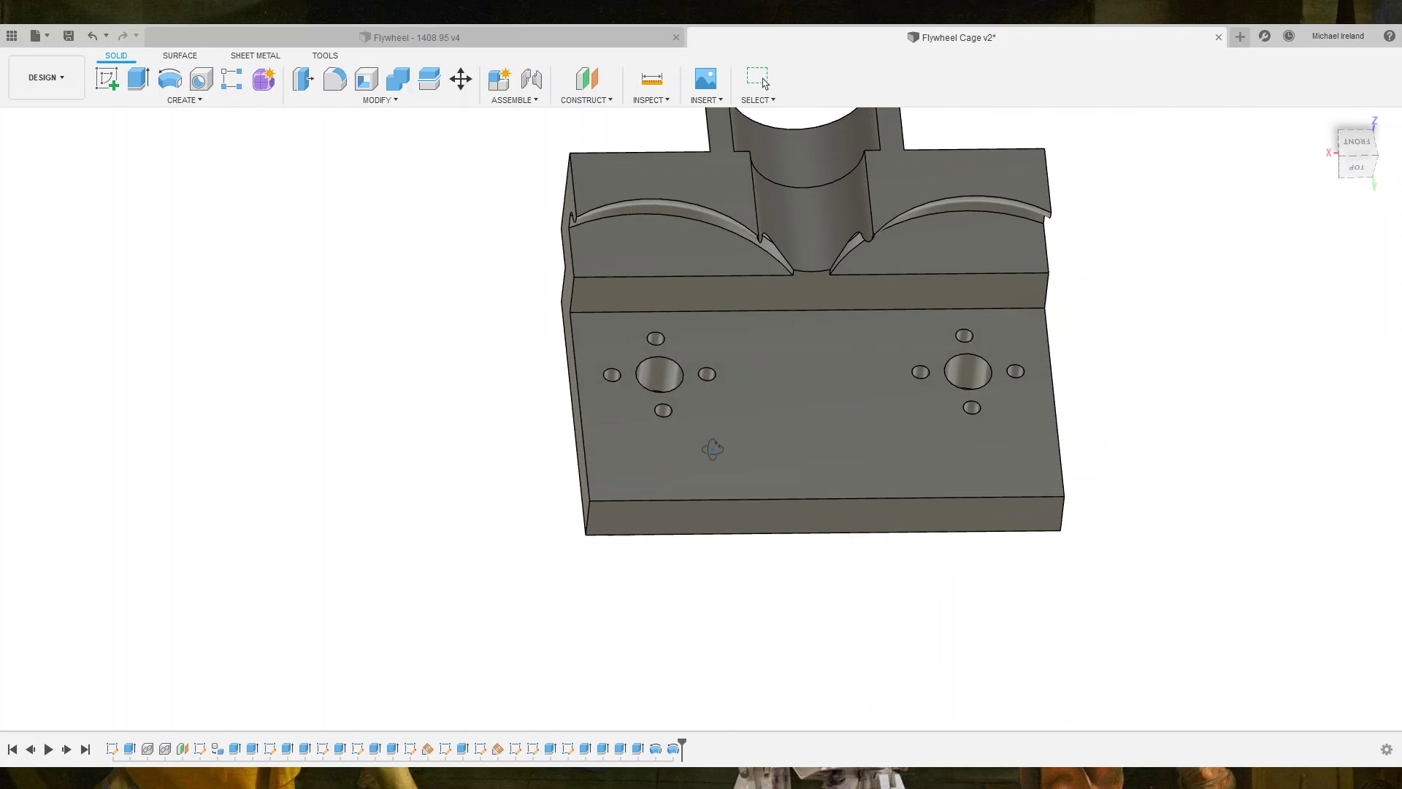
{"action": "key", "text": "Escape"}
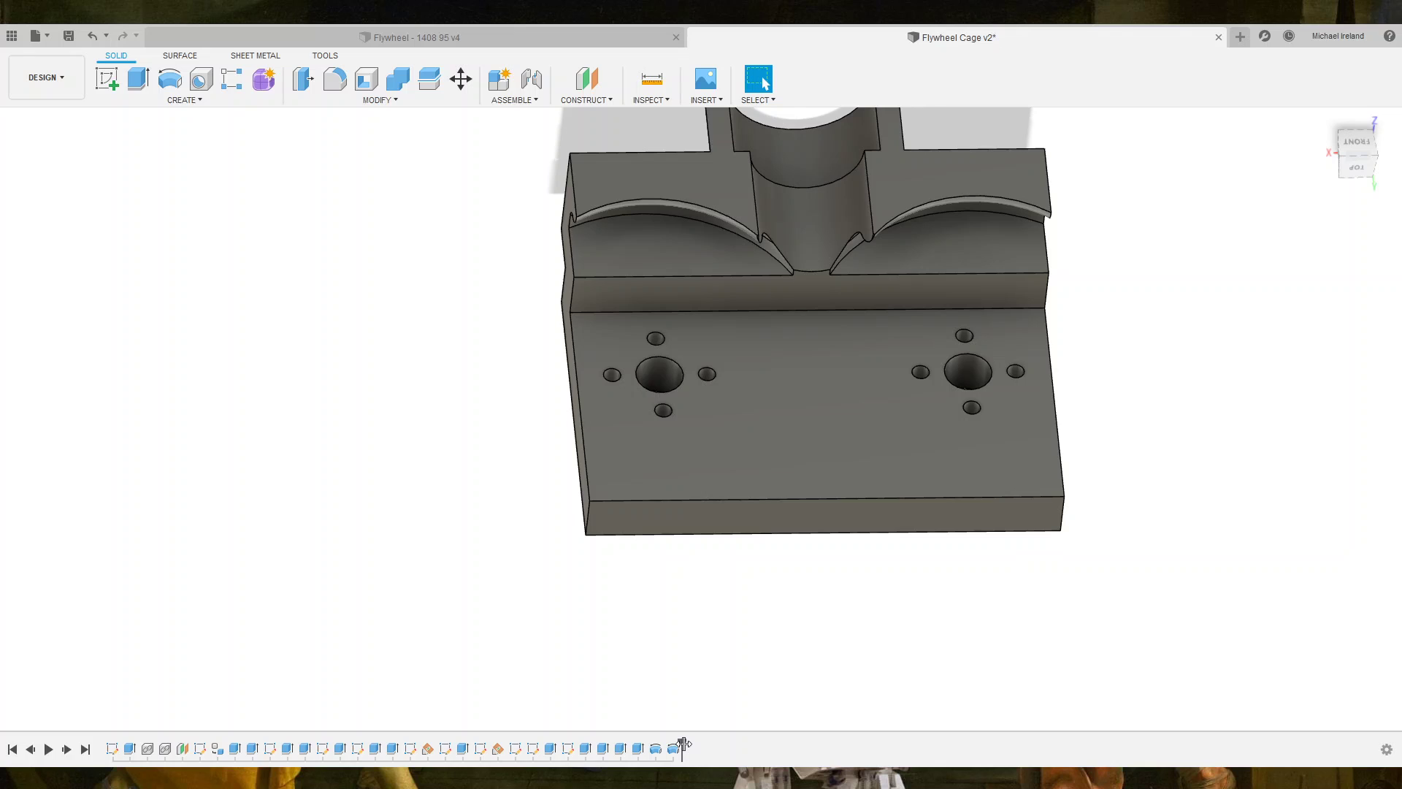
{"action": "left_click_drag", "start_coordinate": [682, 744], "coordinate": [644, 747]}
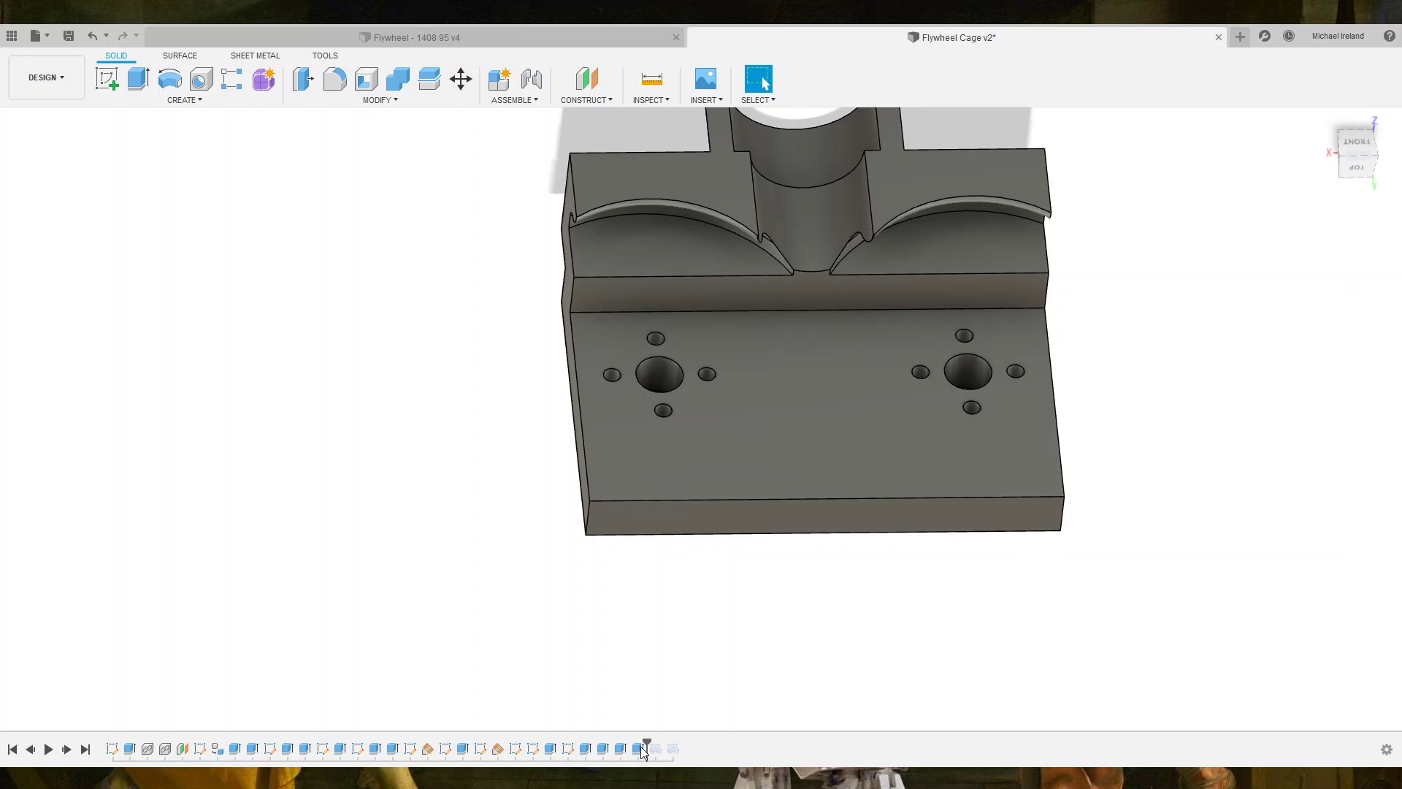
Start a sketch on the block's vertical front face and begin a centre-point arc at the origin.
{"action": "left_click", "coordinate": [811, 406]}
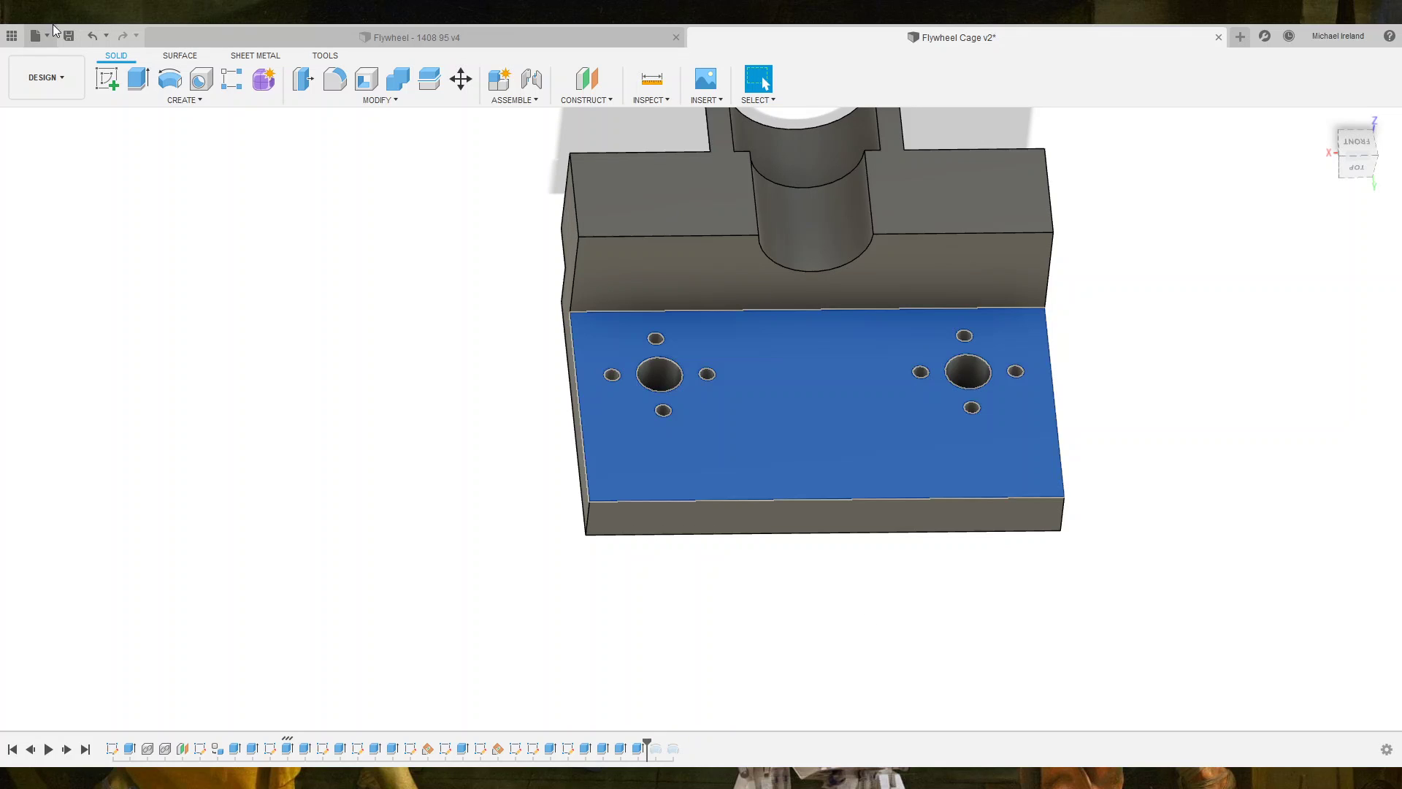
{"action": "left_click", "coordinate": [816, 292]}
{"action": "left_click", "coordinate": [107, 78]}
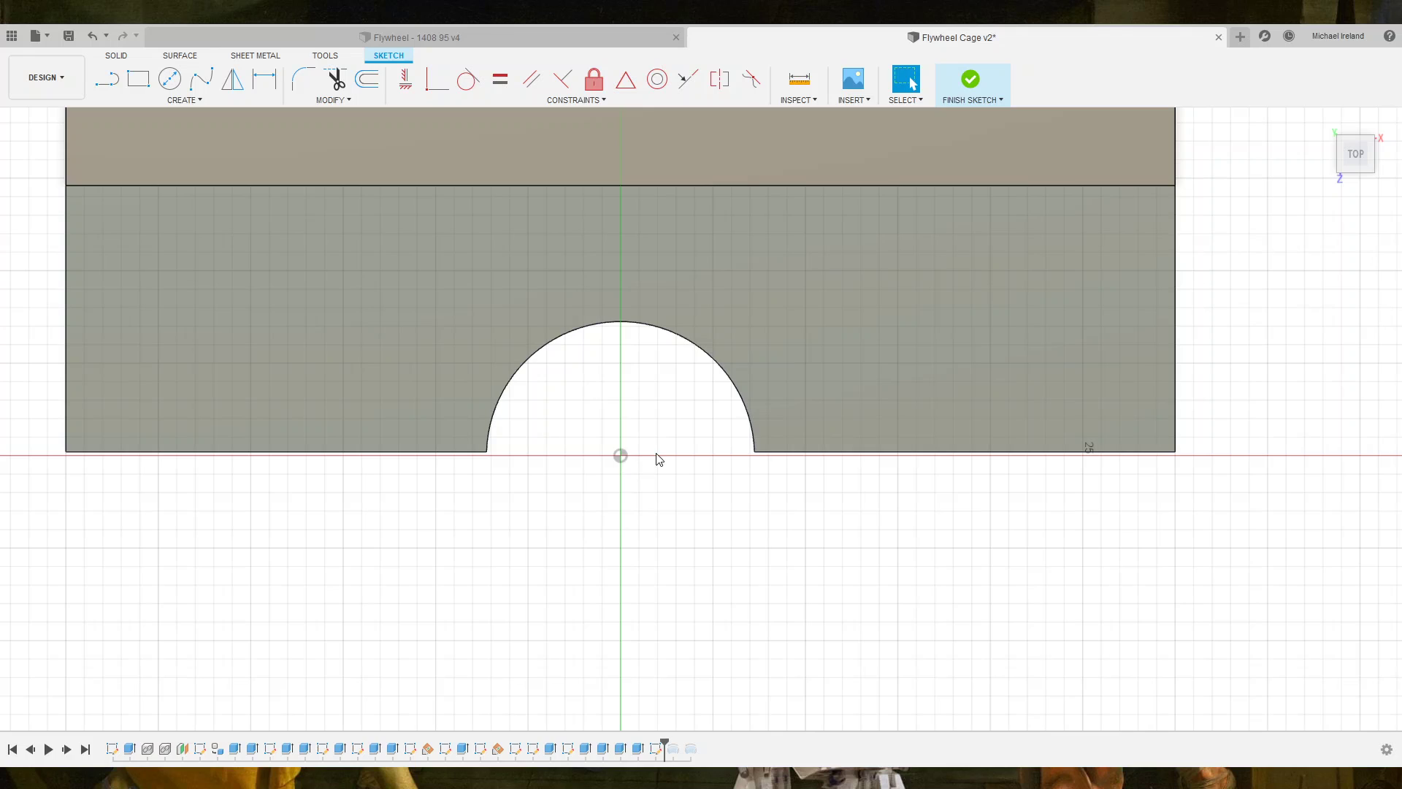
{"action": "left_click", "coordinate": [620, 456]}
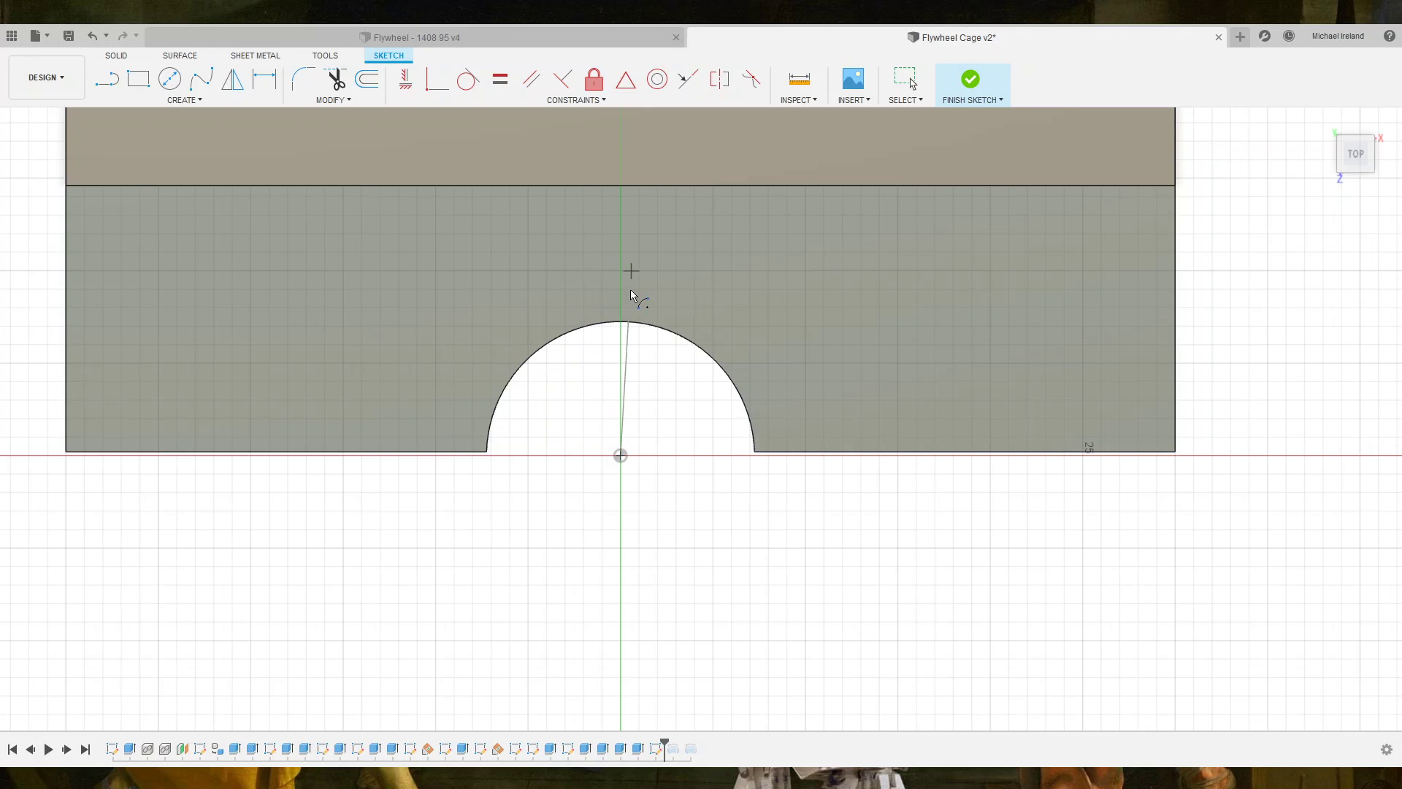
Cancel the stray arc at the top of the axis and clear the accidental profile selection.
{"action": "left_click", "coordinate": [621, 185]}
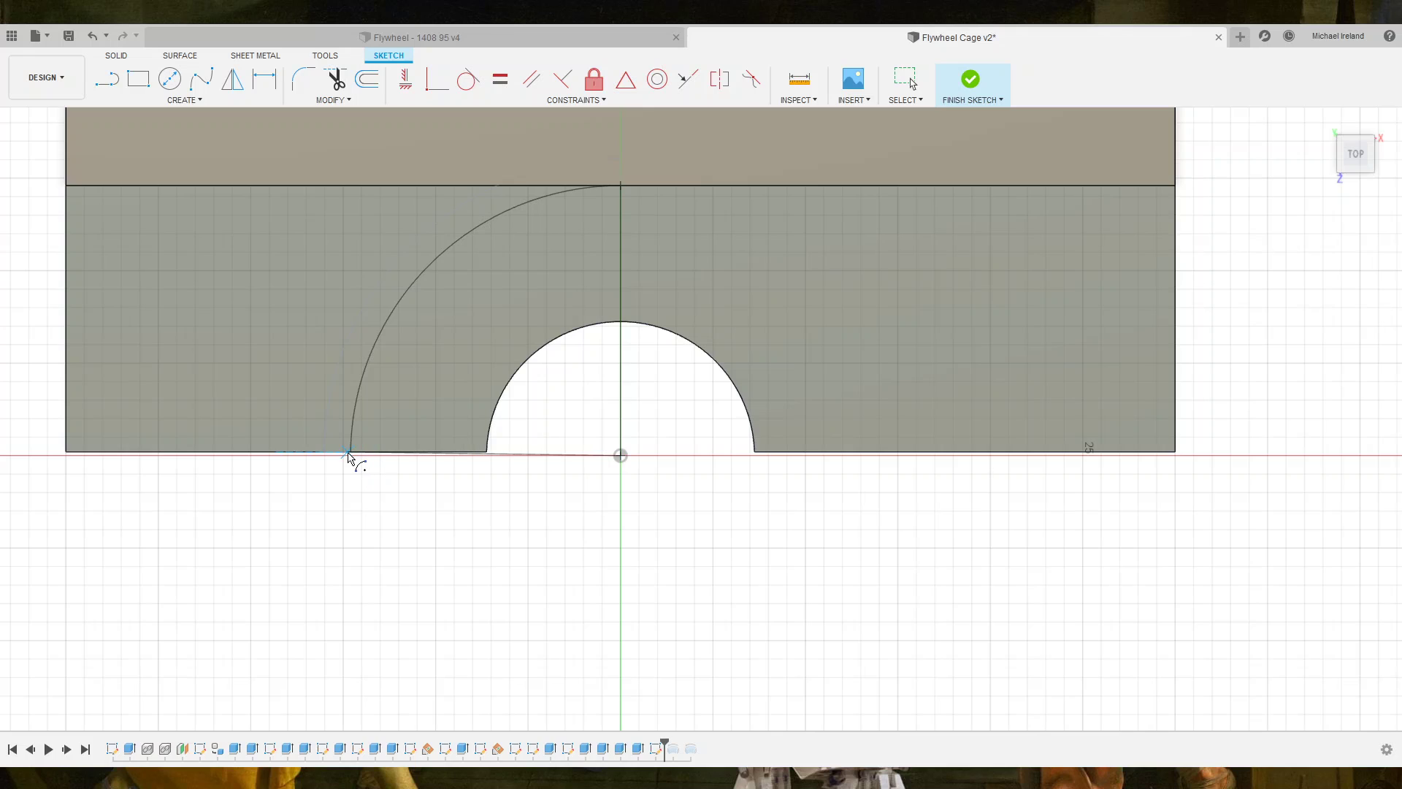
{"action": "key", "text": "Escape"}
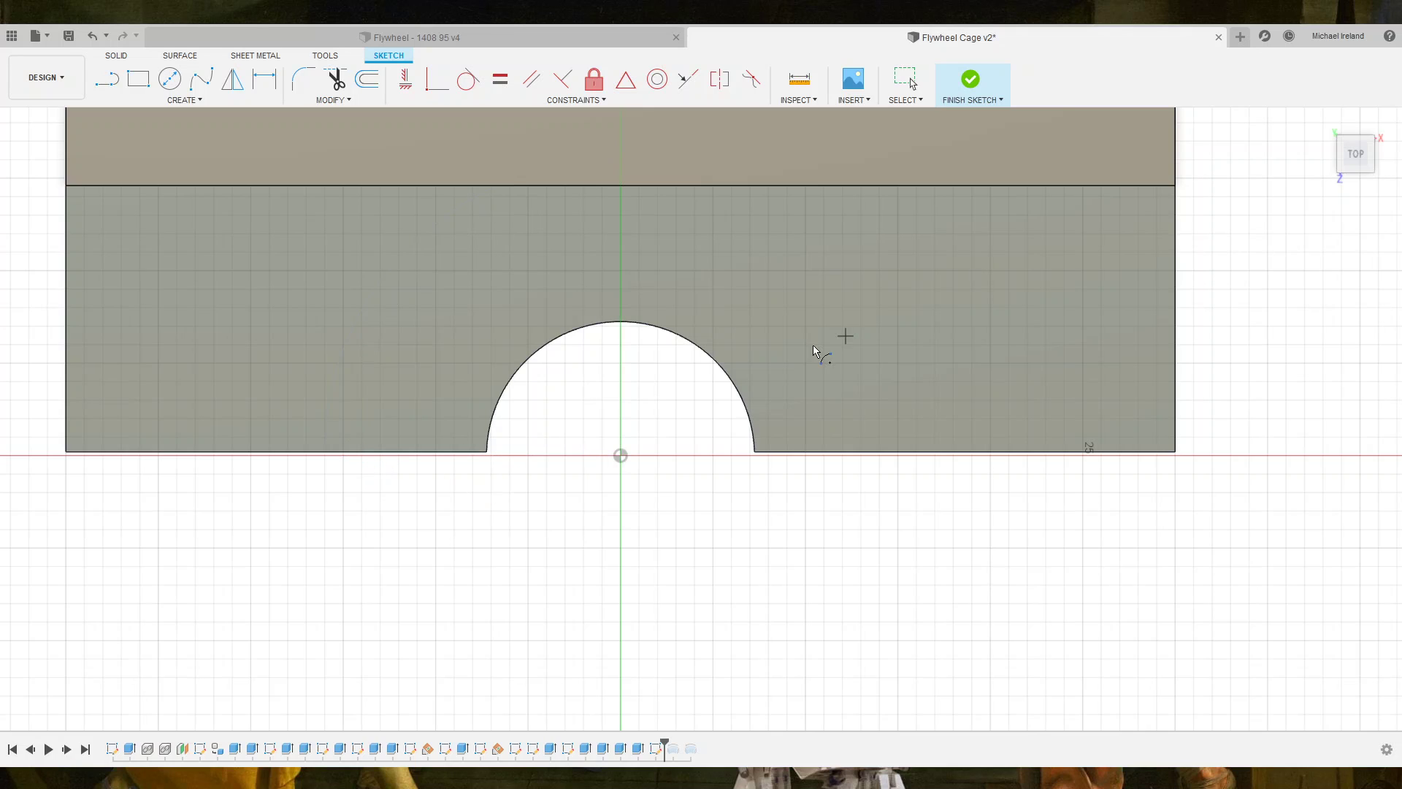
{"action": "key", "text": "Escape"}
{"action": "left_click", "coordinate": [673, 263]}
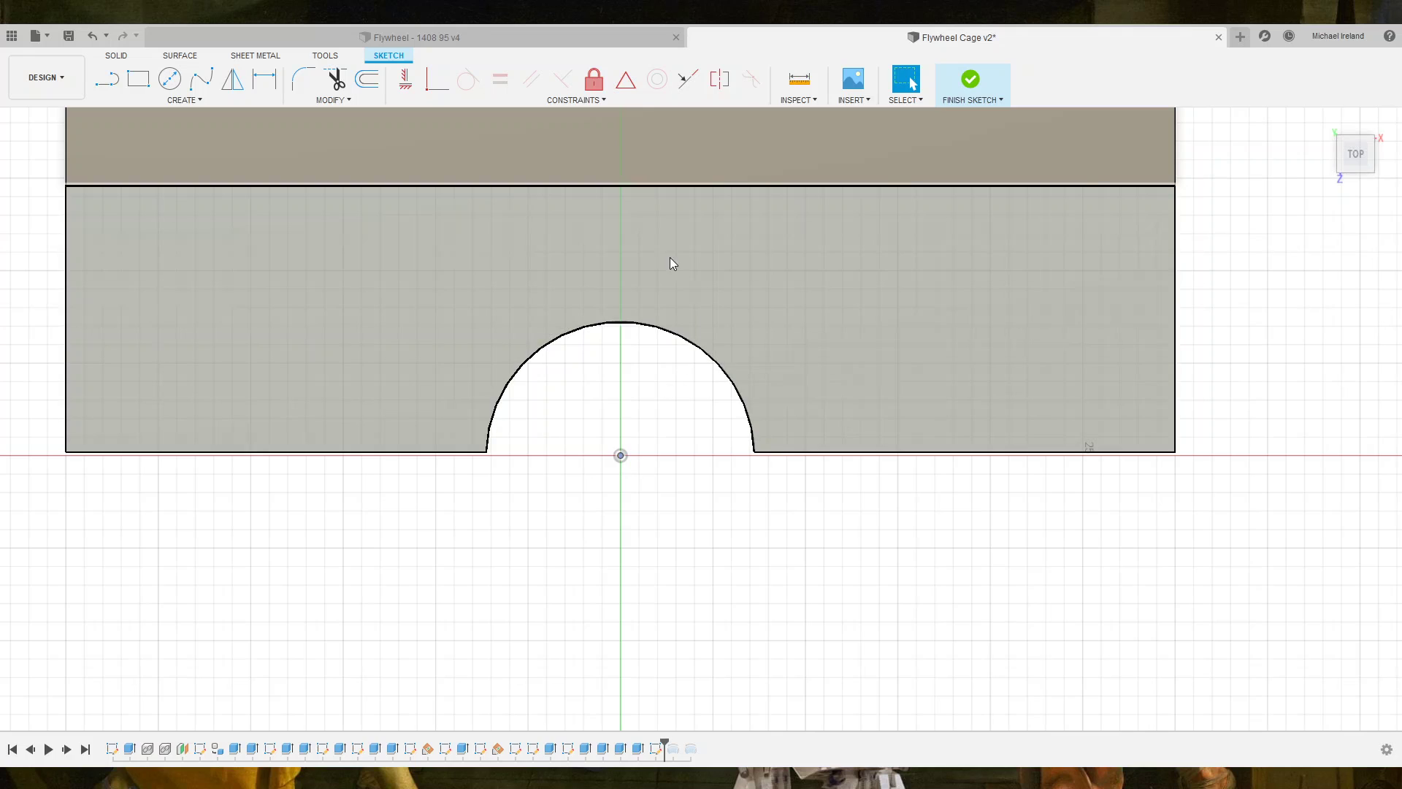
{"action": "left_click", "coordinate": [714, 504]}
Draw an R14.60 arc centred at the origin from the left to the right baseline point.
{"action": "key", "text": "Return"}
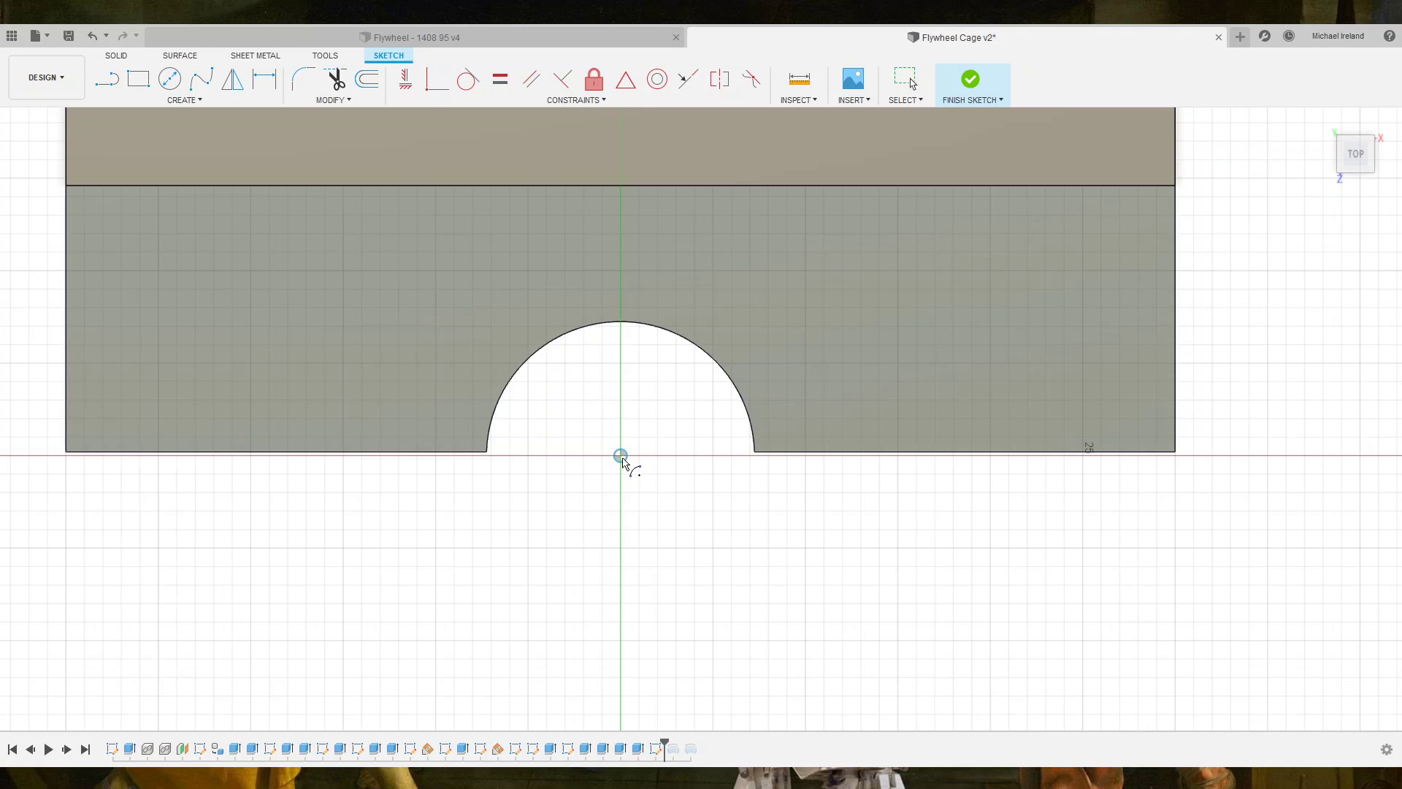
{"action": "left_click", "coordinate": [620, 455]}
{"action": "left_click", "coordinate": [352, 452]}
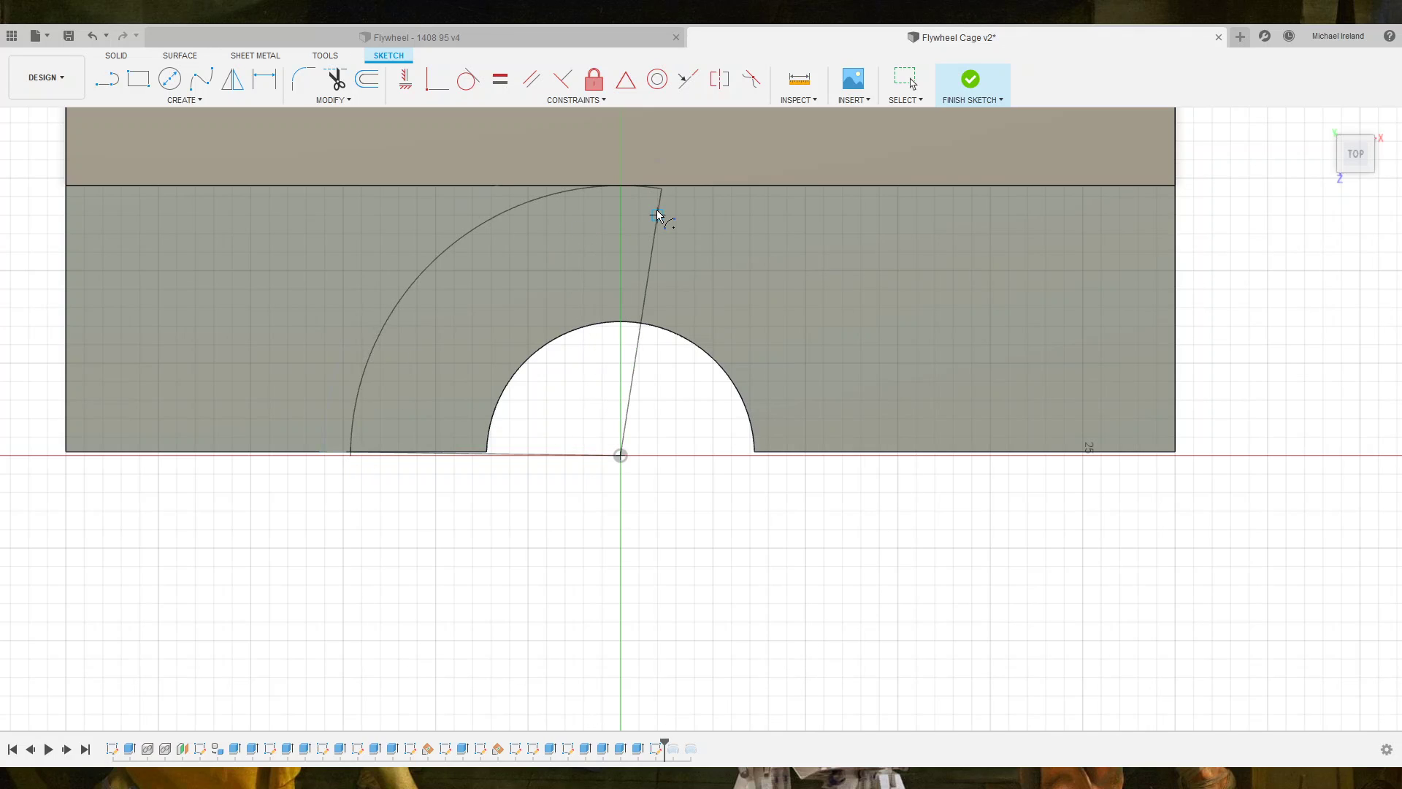
{"action": "left_click", "coordinate": [891, 453]}
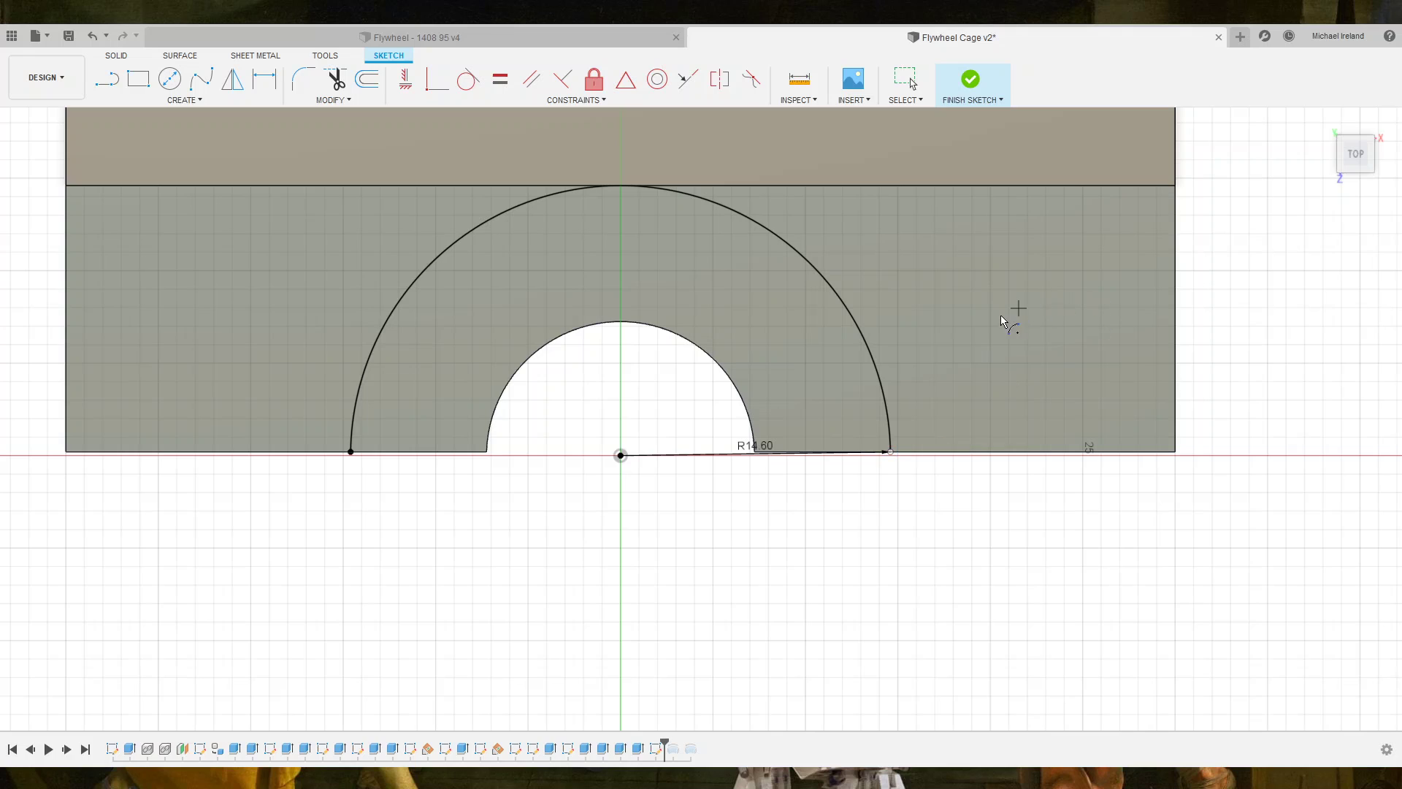
{"action": "left_click", "coordinate": [350, 452]}
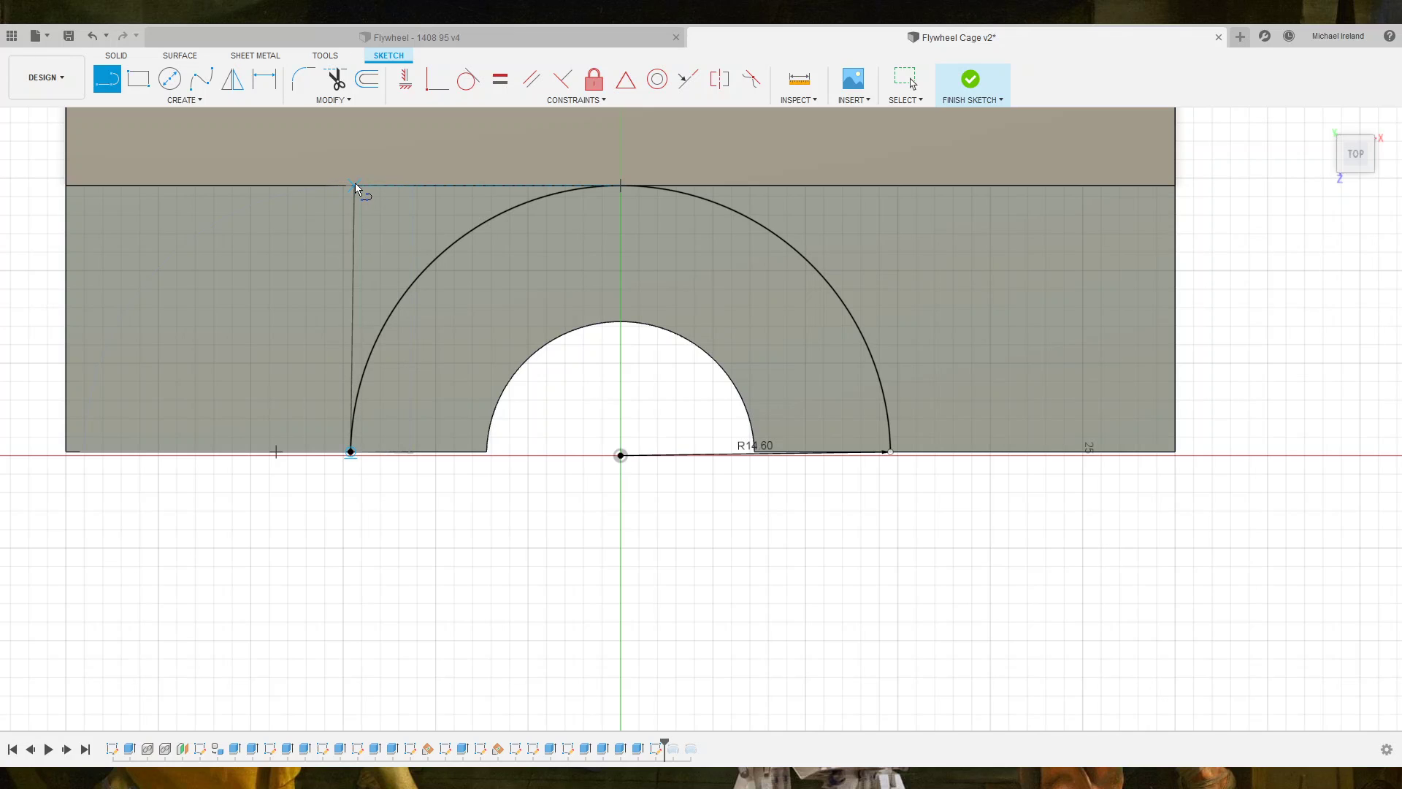
Draw a line from the arc's left end to the top edge and make it perpendicular.
{"action": "scroll", "coordinate": [361, 188], "scroll_direction": "up", "scroll_amount": 3}
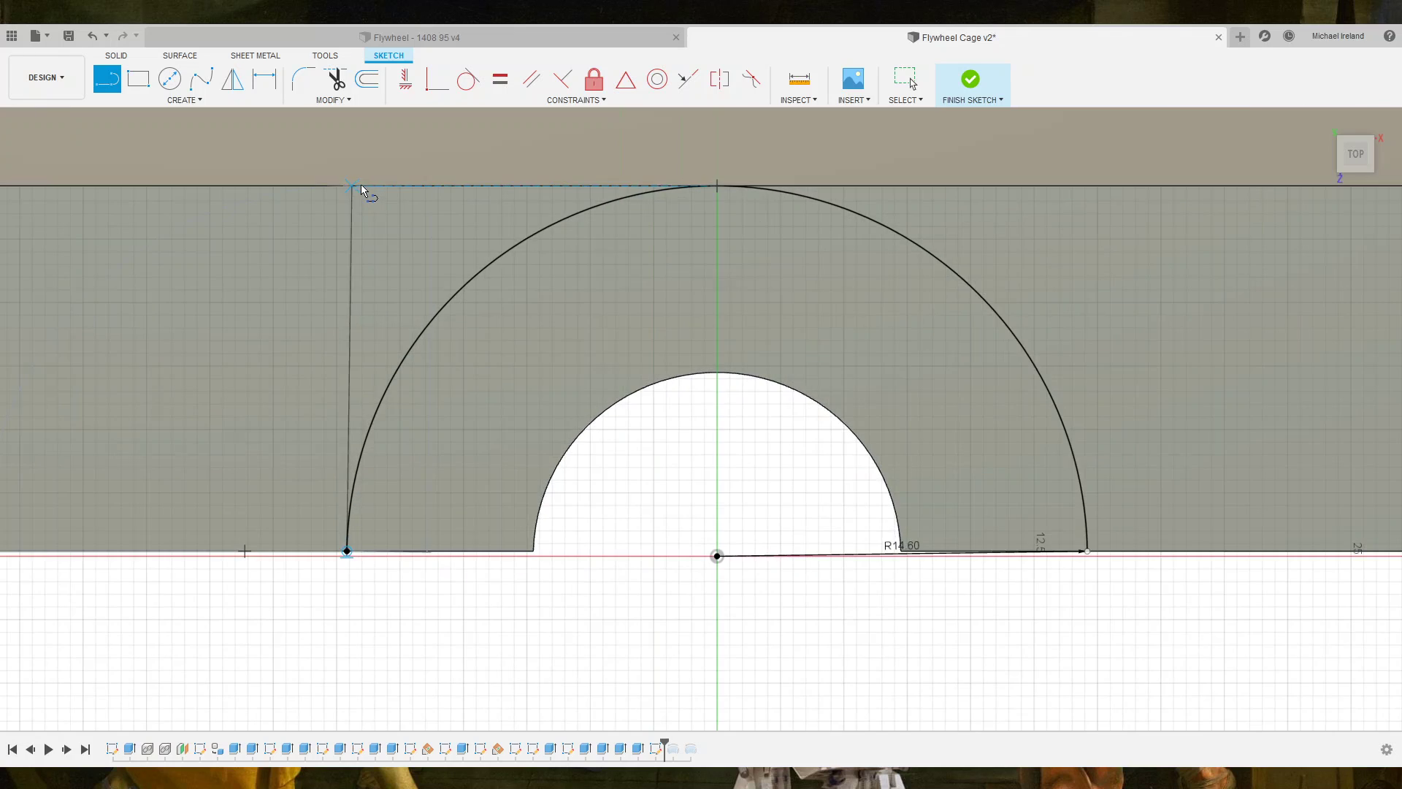
{"action": "scroll", "coordinate": [359, 188], "scroll_direction": "up", "scroll_amount": 2}
{"action": "left_click", "coordinate": [357, 186]}
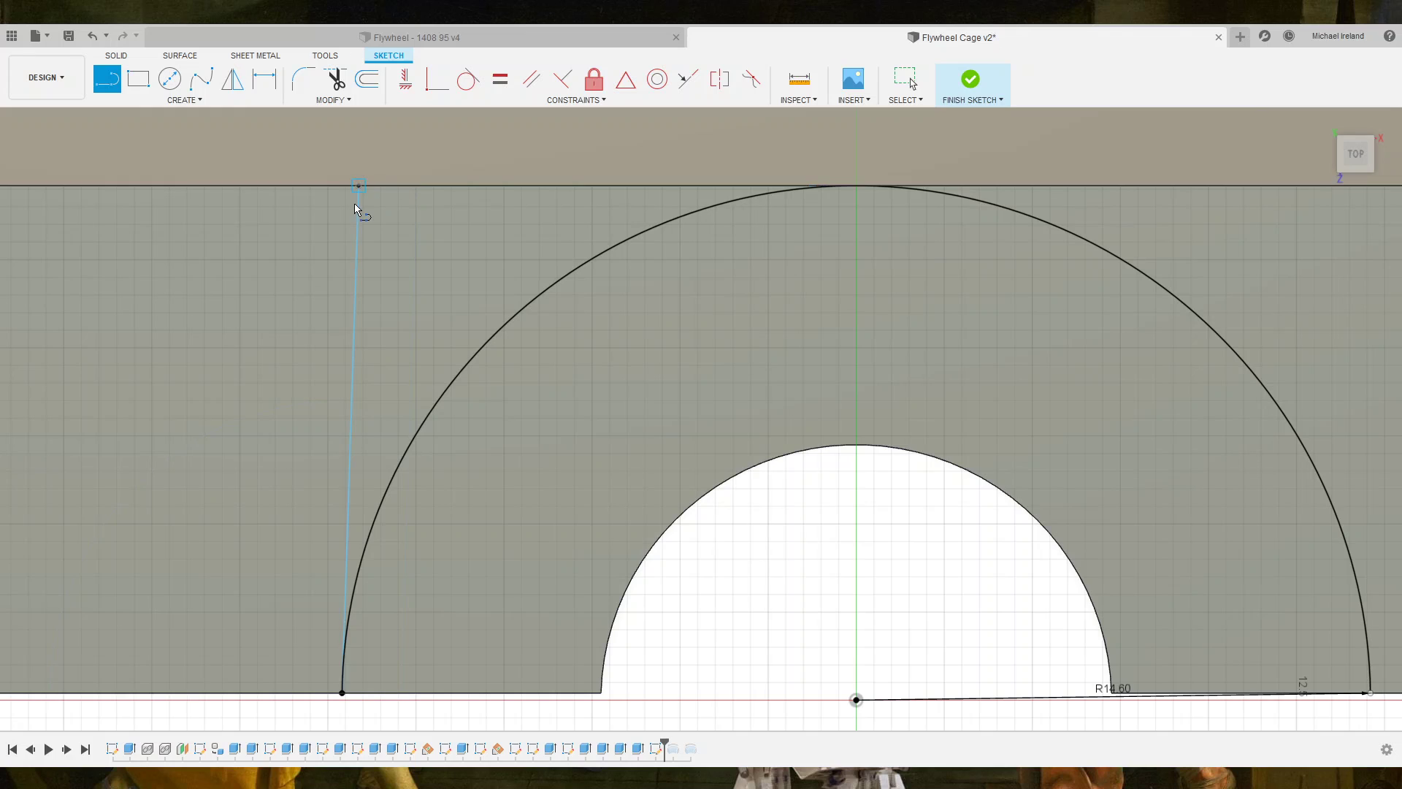
{"action": "key", "text": "Escape"}
{"action": "left_click", "coordinate": [385, 188]}
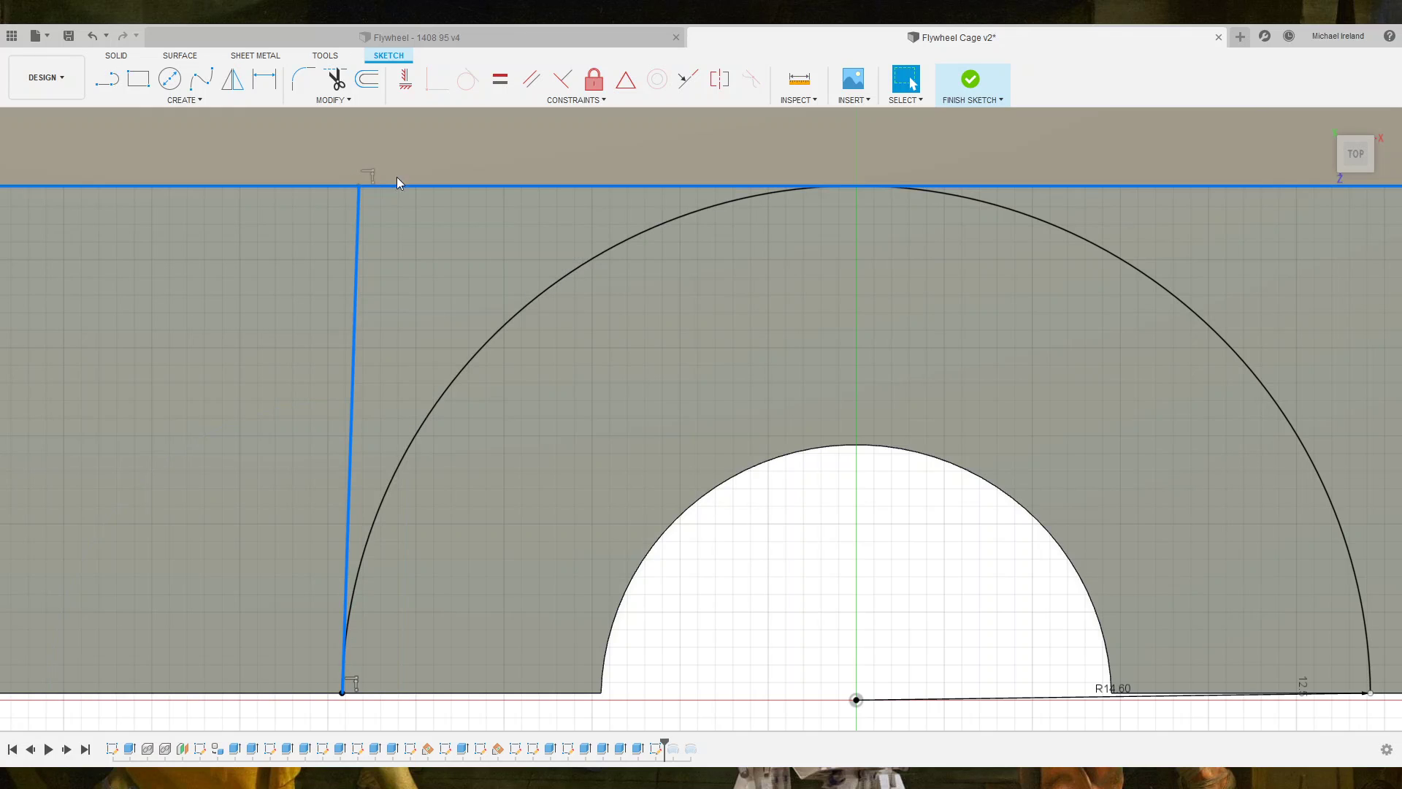
{"action": "left_click", "coordinate": [559, 91]}
Draw a vertical line from the arc's right end up to the top edge.
{"action": "scroll", "coordinate": [451, 507], "scroll_direction": "down", "scroll_amount": 2}
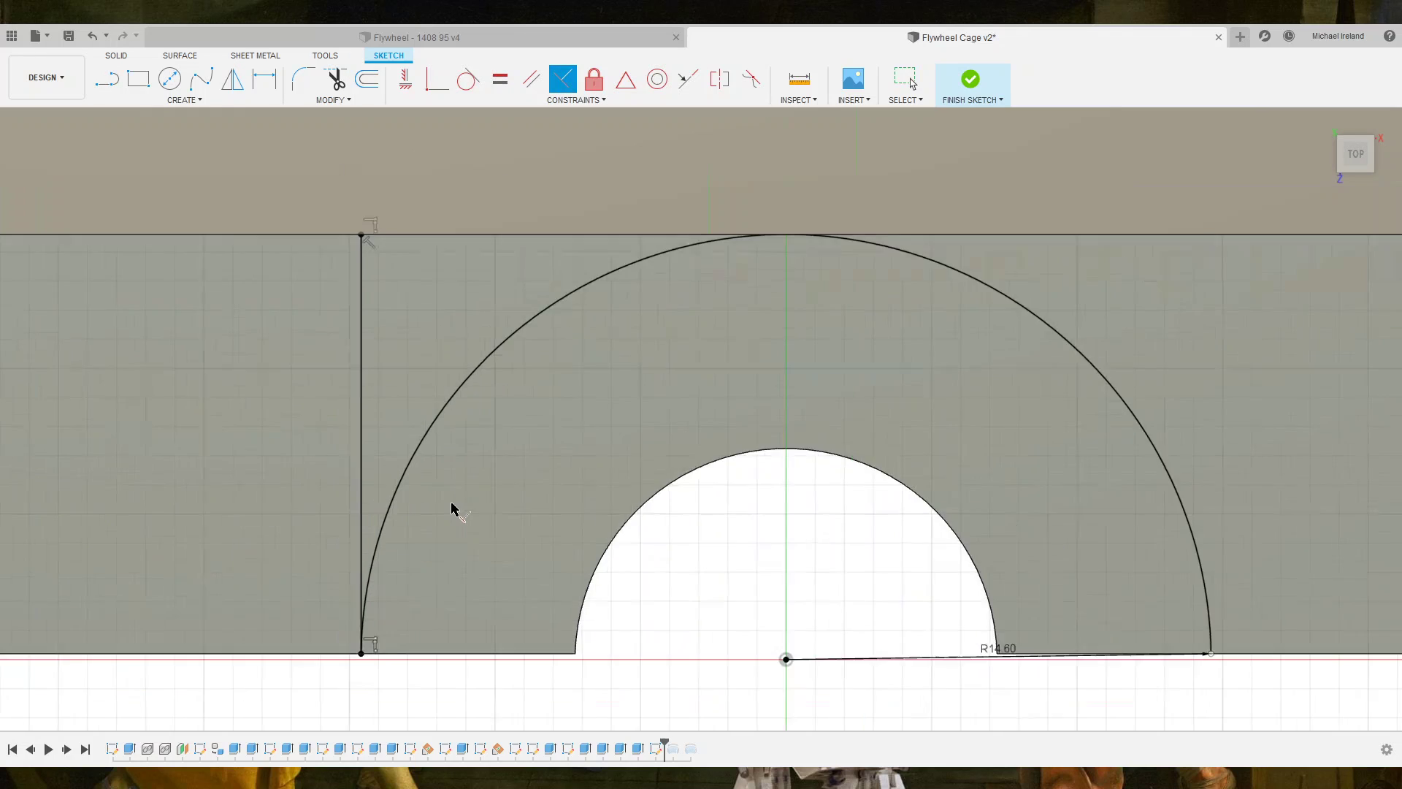
{"action": "scroll", "coordinate": [453, 511], "scroll_direction": "down", "scroll_amount": 3}
{"action": "scroll", "coordinate": [949, 555], "scroll_direction": "up", "scroll_amount": 1}
{"action": "scroll", "coordinate": [980, 560], "scroll_direction": "up", "scroll_amount": 2}
{"action": "middle_click_drag", "start_coordinate": [1030, 557], "coordinate": [770, 558]}
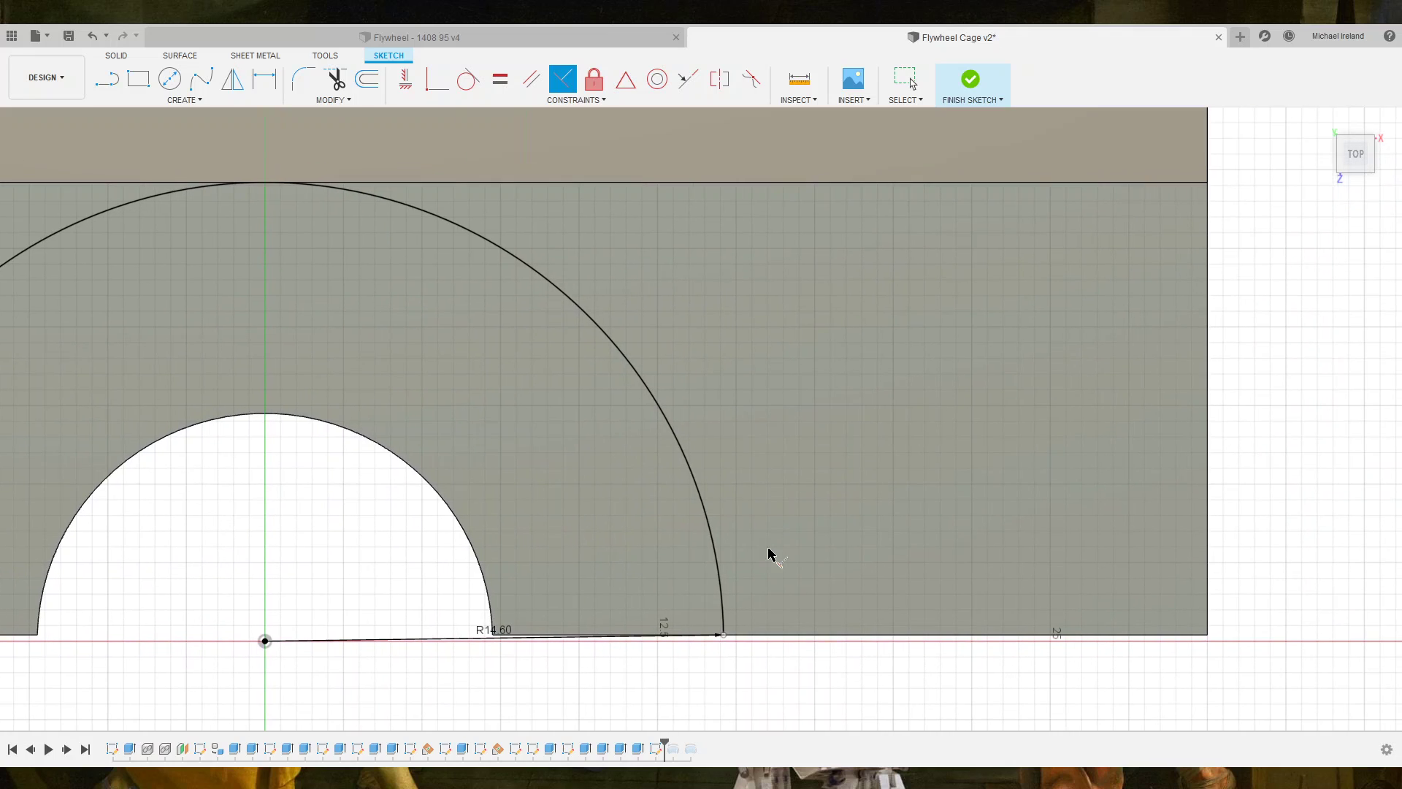
{"action": "key", "text": "l"}
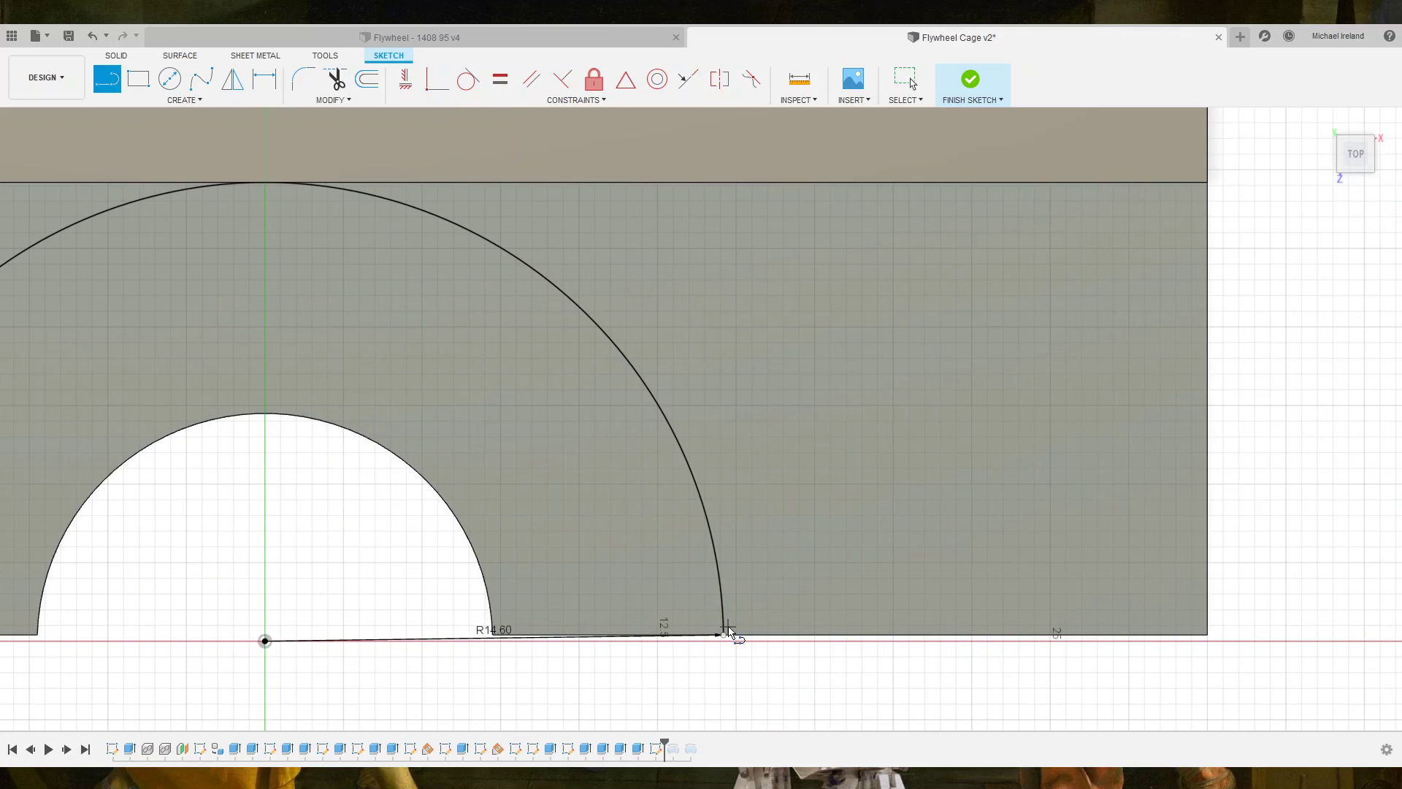
{"action": "left_click", "coordinate": [724, 635]}
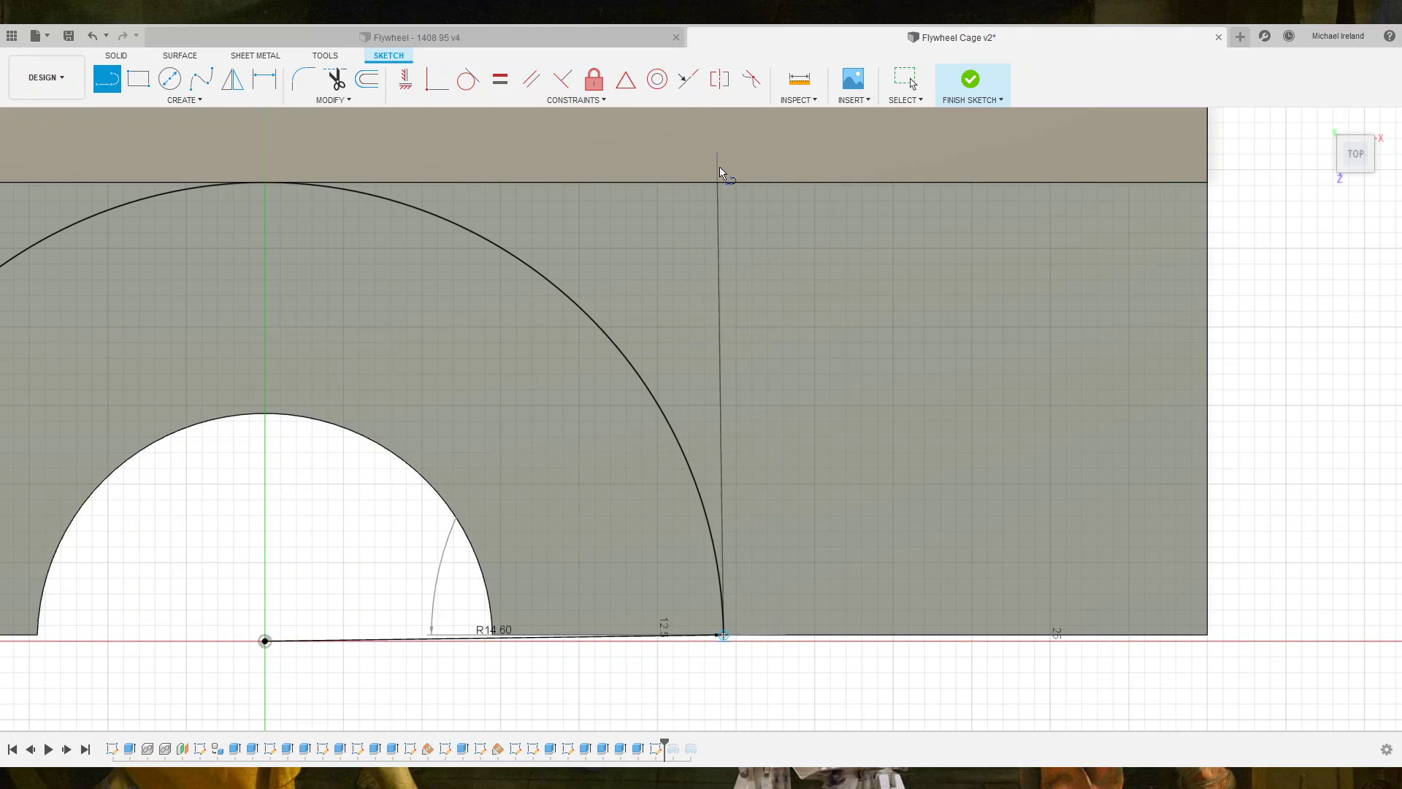
{"action": "left_click", "coordinate": [725, 185]}
{"action": "key", "text": "Escape"}
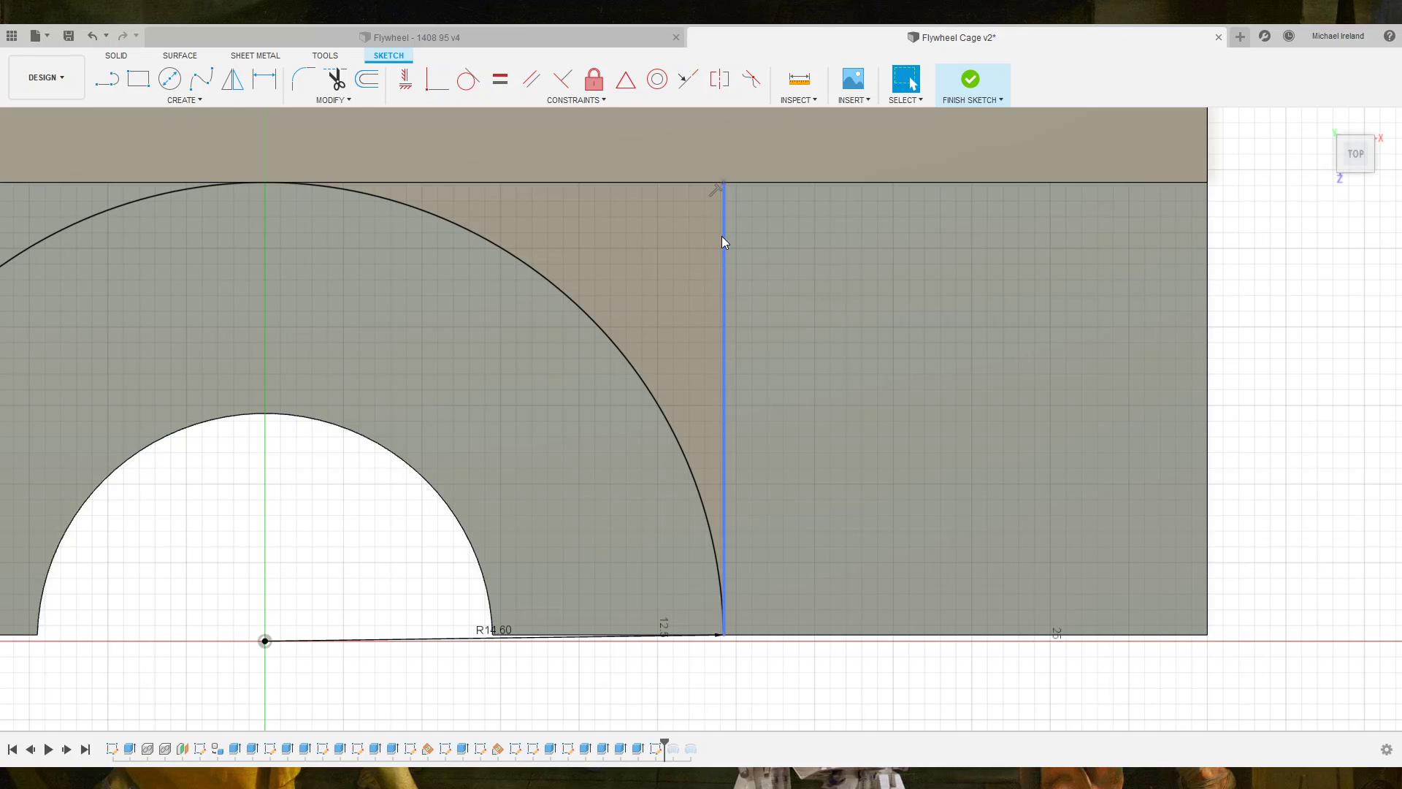
{"action": "left_click", "coordinate": [721, 236]}
Select the region left of the arc and the arc-shaped region, then finish the sketch.
{"action": "scroll", "coordinate": [695, 361], "scroll_direction": "down", "scroll_amount": 2}
{"action": "scroll", "coordinate": [695, 361], "scroll_direction": "down", "scroll_amount": 2}
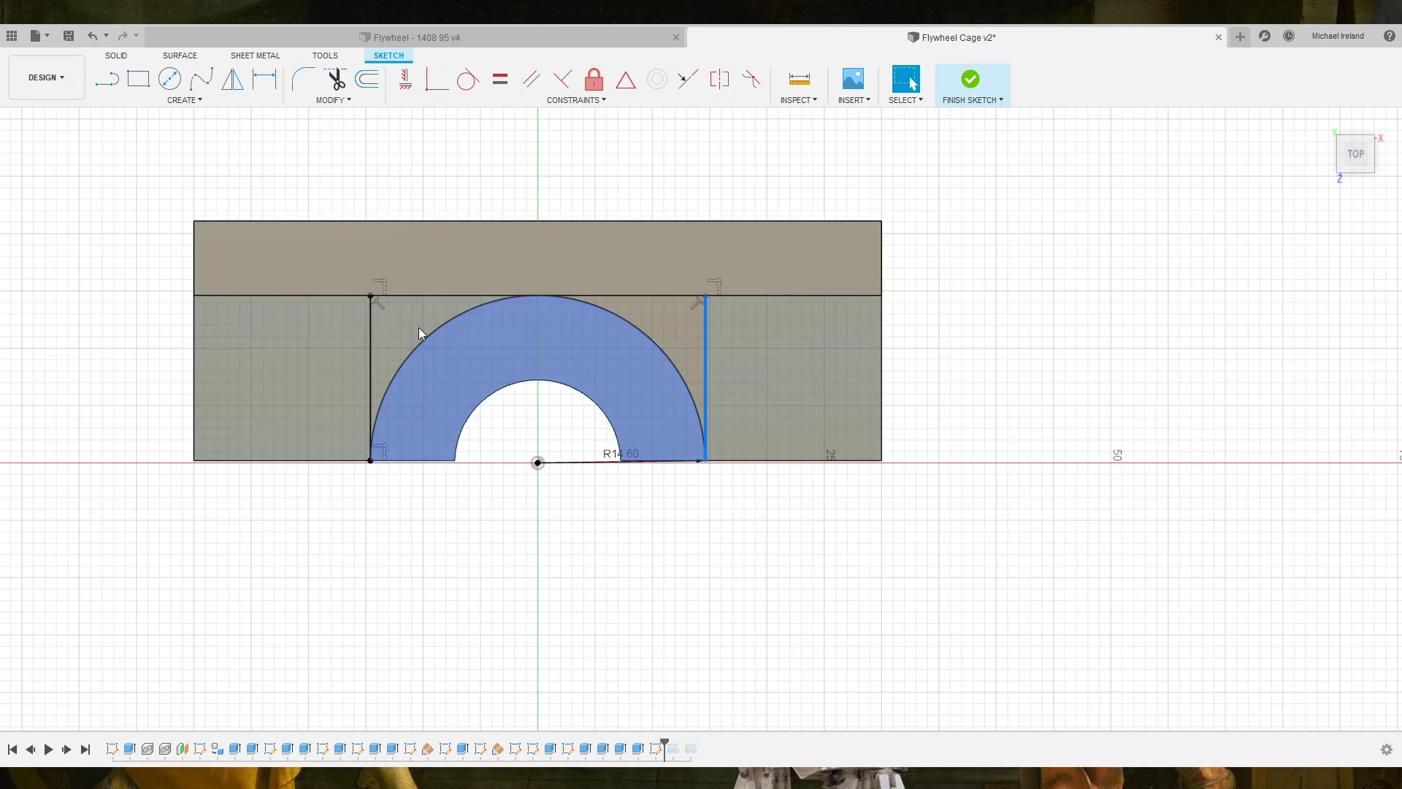
{"action": "left_click", "coordinate": [419, 327]}
{"action": "left_click", "coordinate": [445, 351], "text": "shift"}
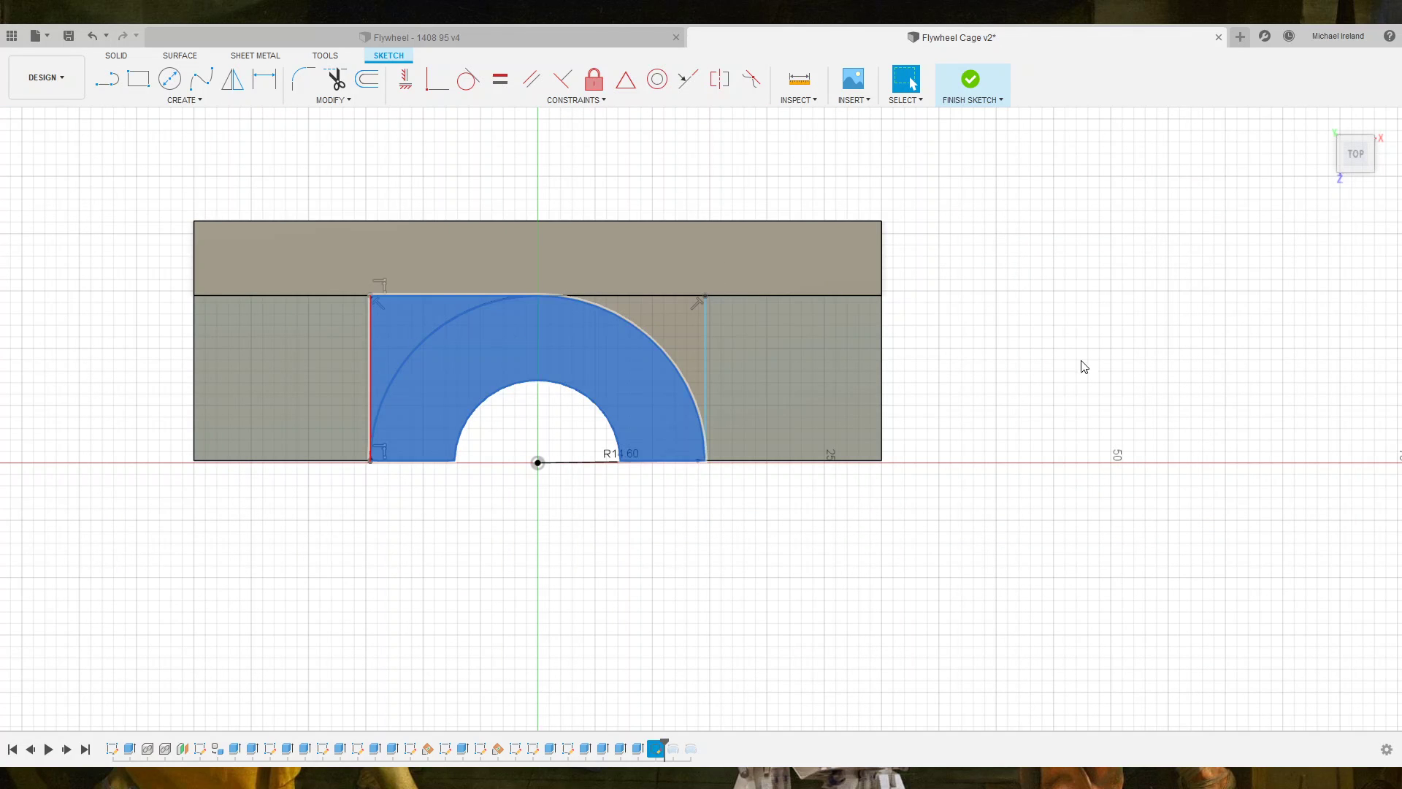
{"action": "key", "text": "Return"}
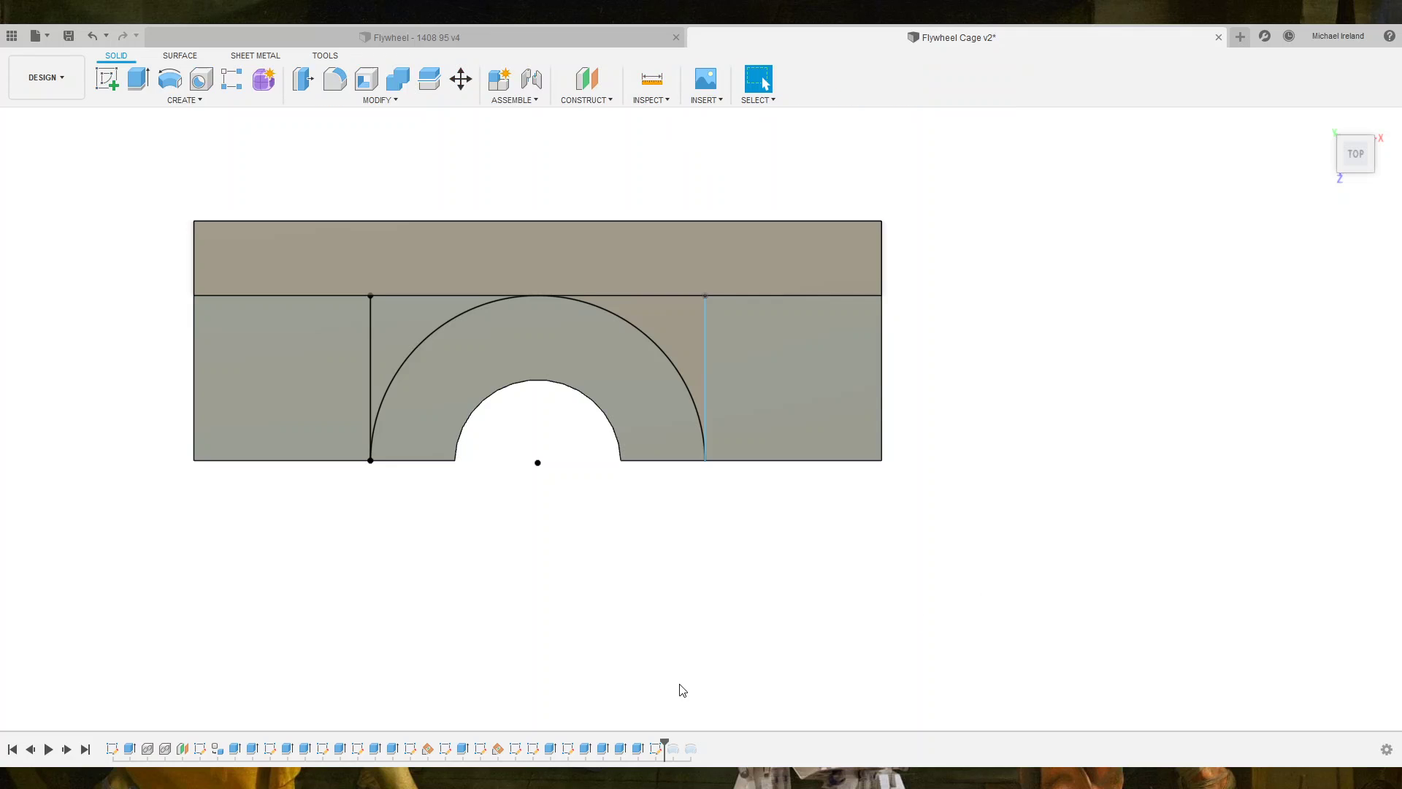
{"action": "middle_click_drag", "start_coordinate": [620, 726], "coordinate": [429, 387], "text": "shift"}
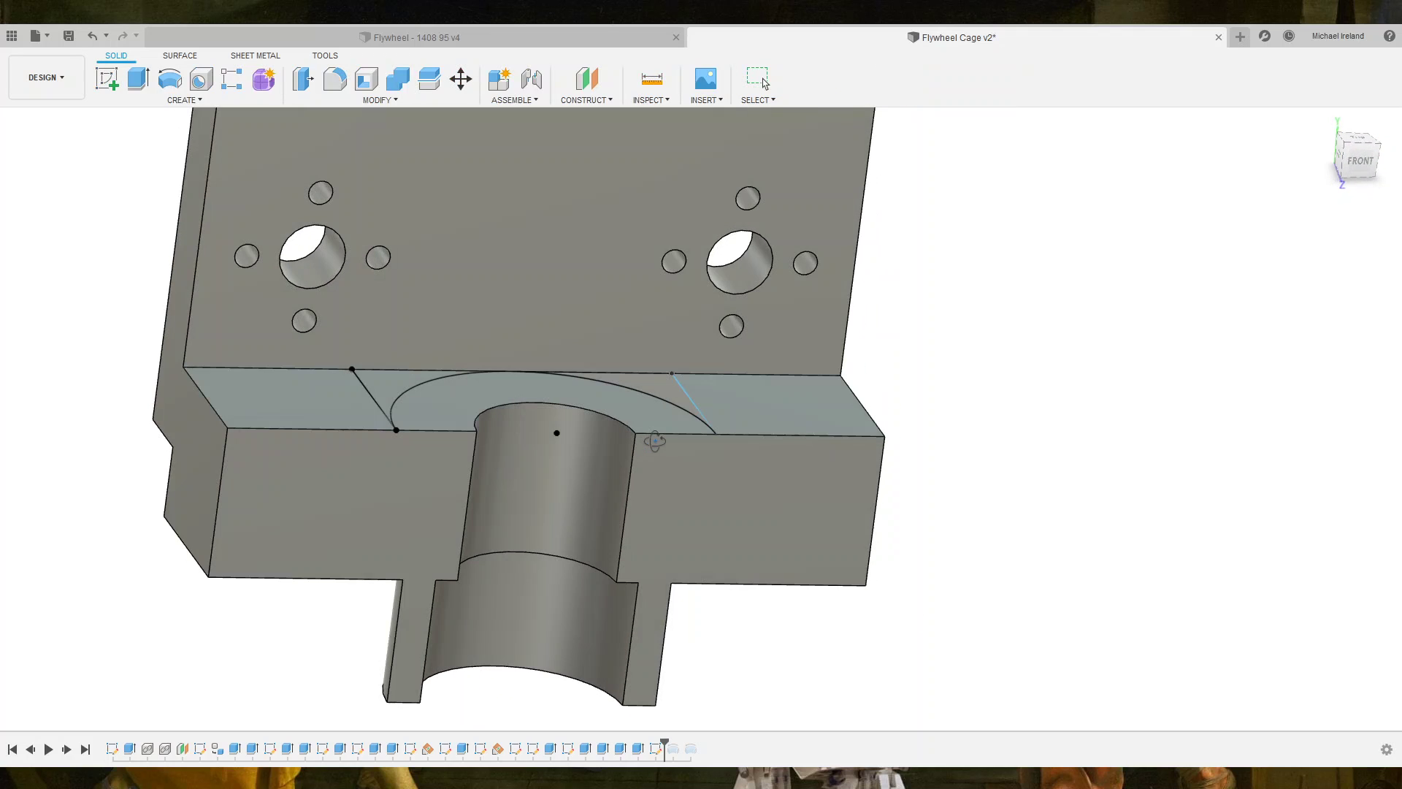
{"action": "left_click", "coordinate": [409, 379]}
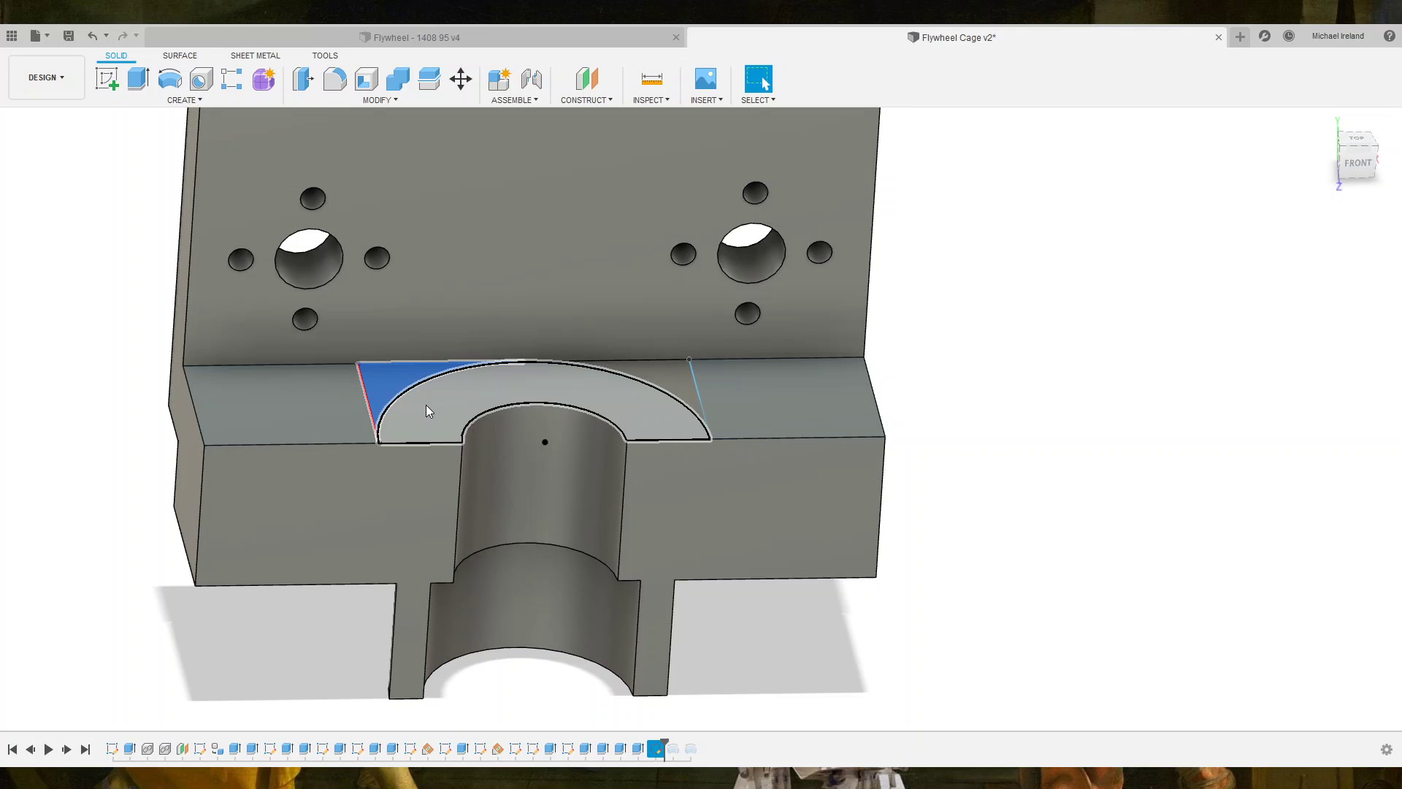
{"action": "left_click", "coordinate": [426, 404], "text": "shift"}
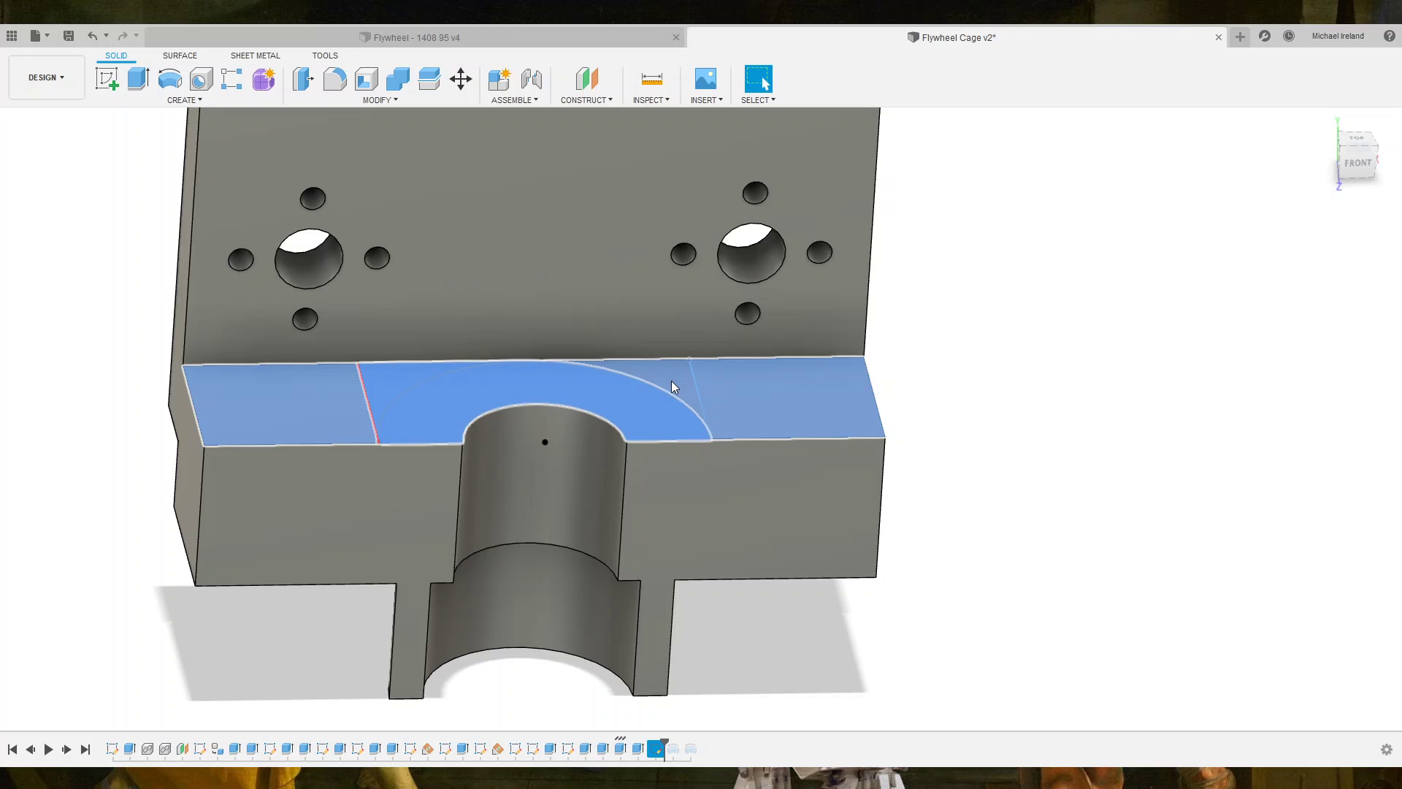
{"action": "left_click", "coordinate": [671, 380], "text": "shift"}
{"action": "key", "text": "e"}
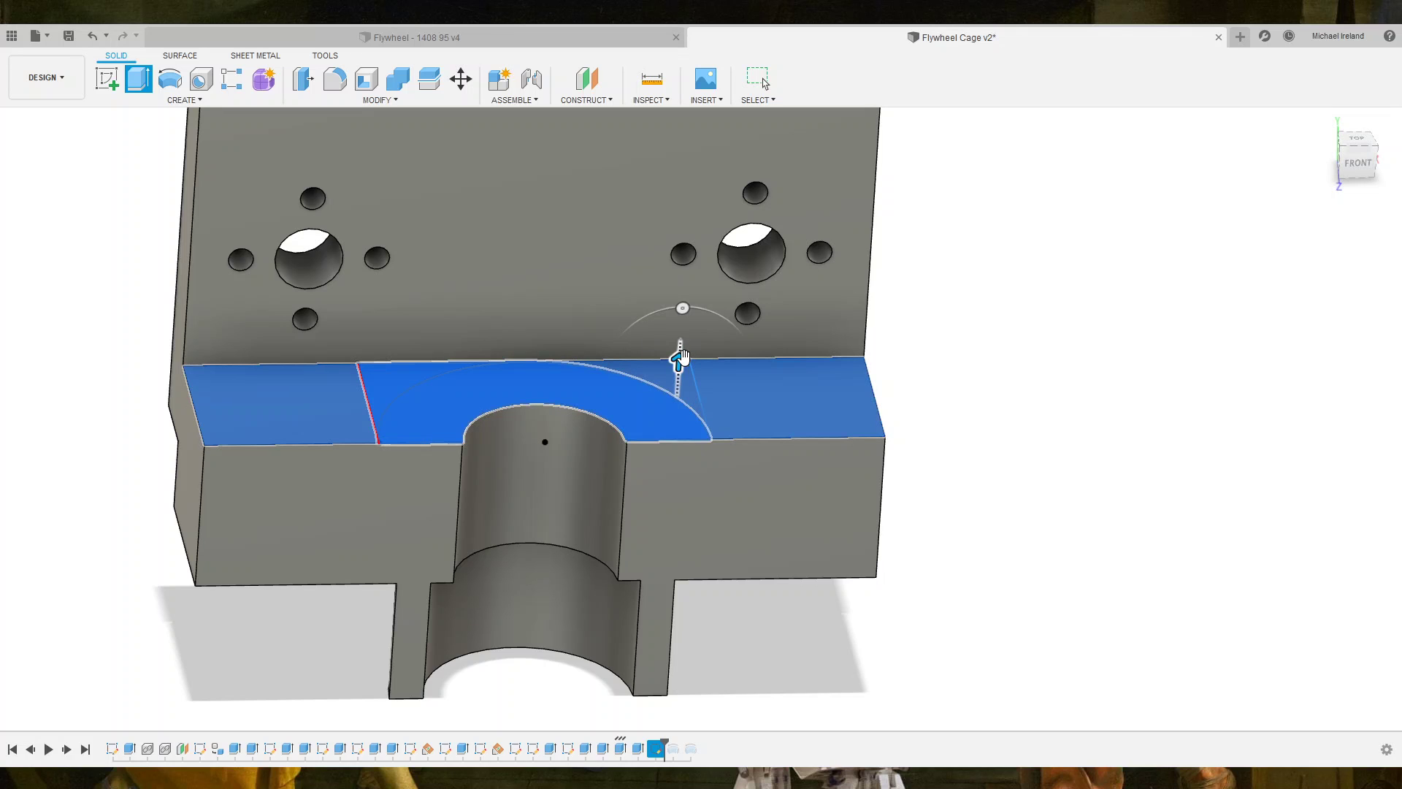
{"action": "left_click_drag", "start_coordinate": [679, 357], "coordinate": [674, 412]}
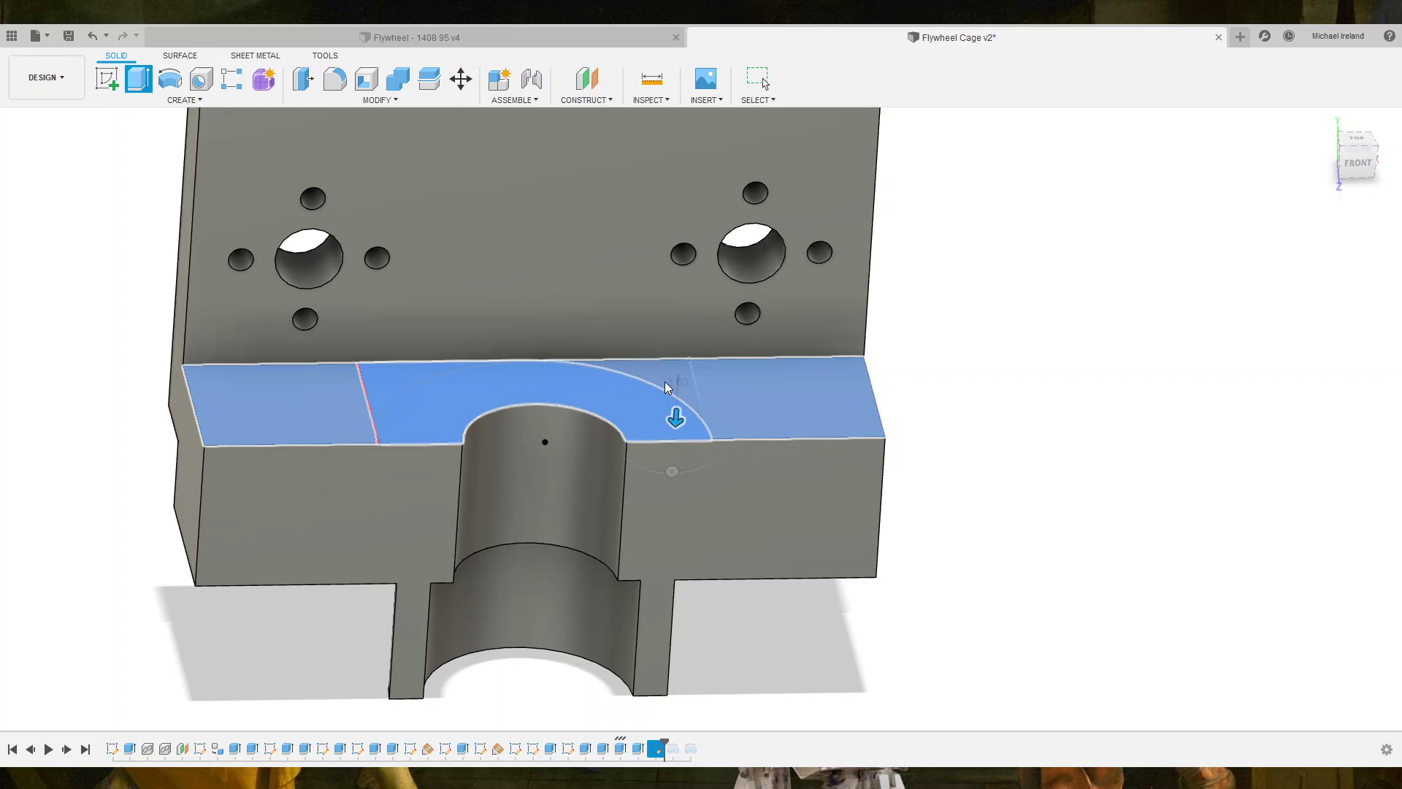
{"action": "left_click", "coordinate": [665, 378], "text": "shift"}
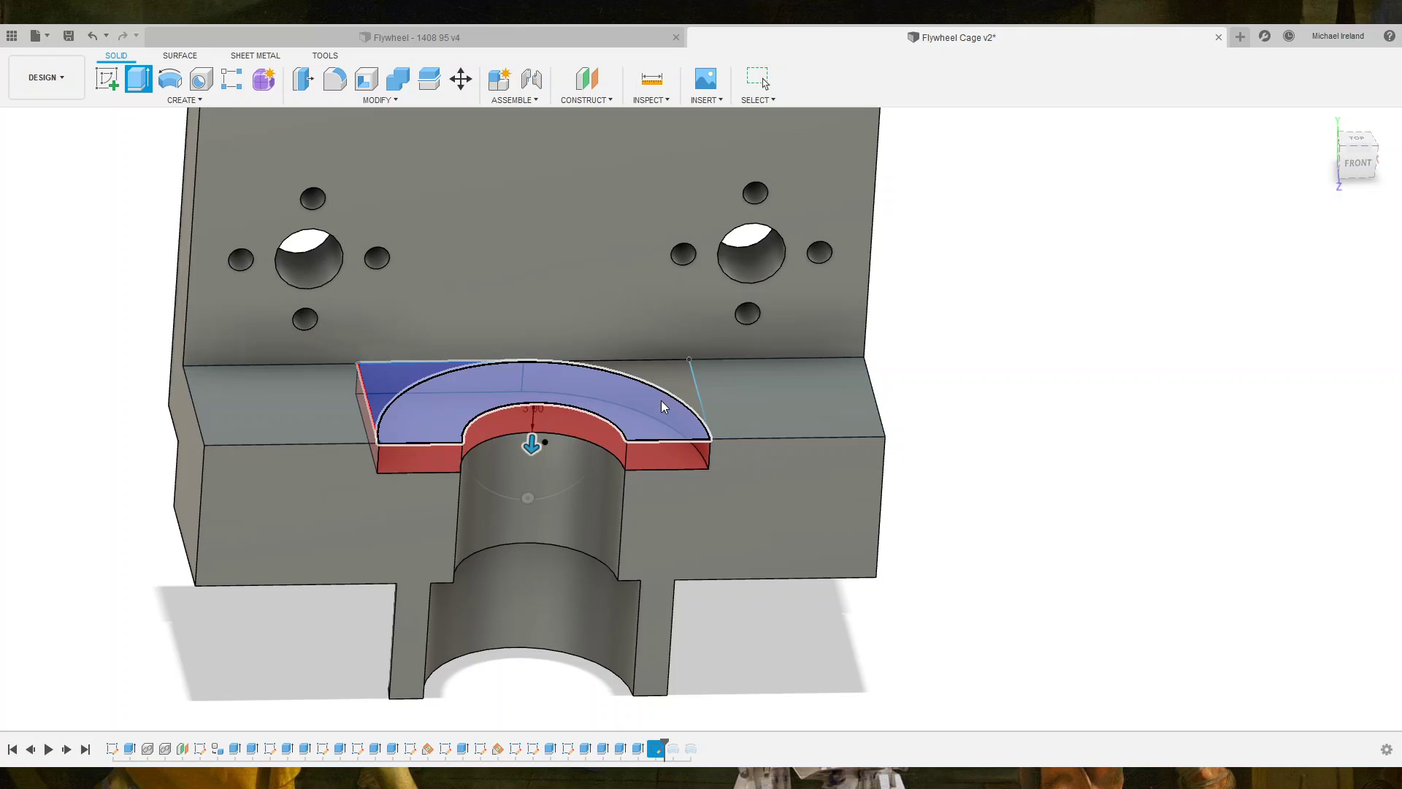
{"action": "left_click_drag", "start_coordinate": [532, 444], "coordinate": [544, 355]}
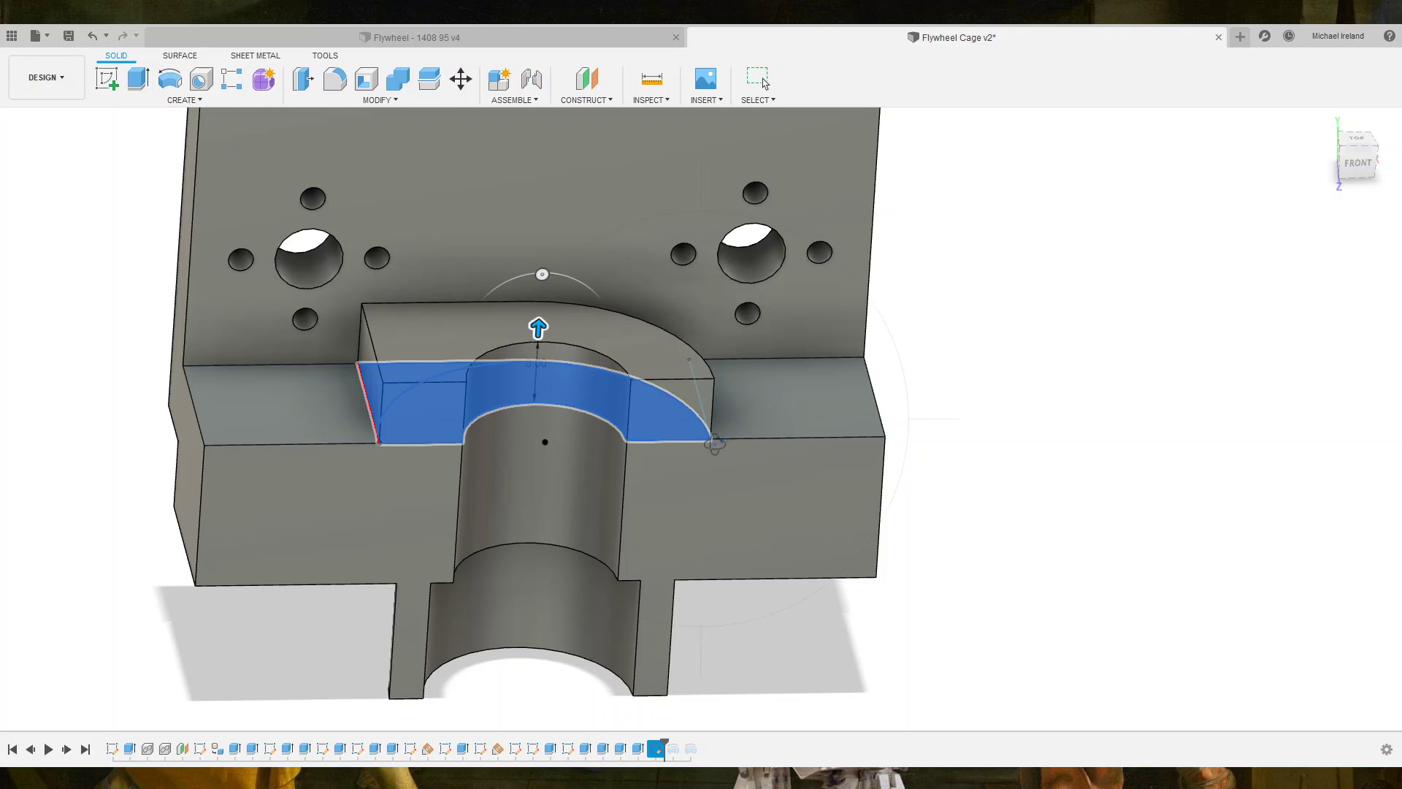
{"action": "middle_click_drag", "start_coordinate": [716, 444], "coordinate": [718, 327], "text": "shift"}
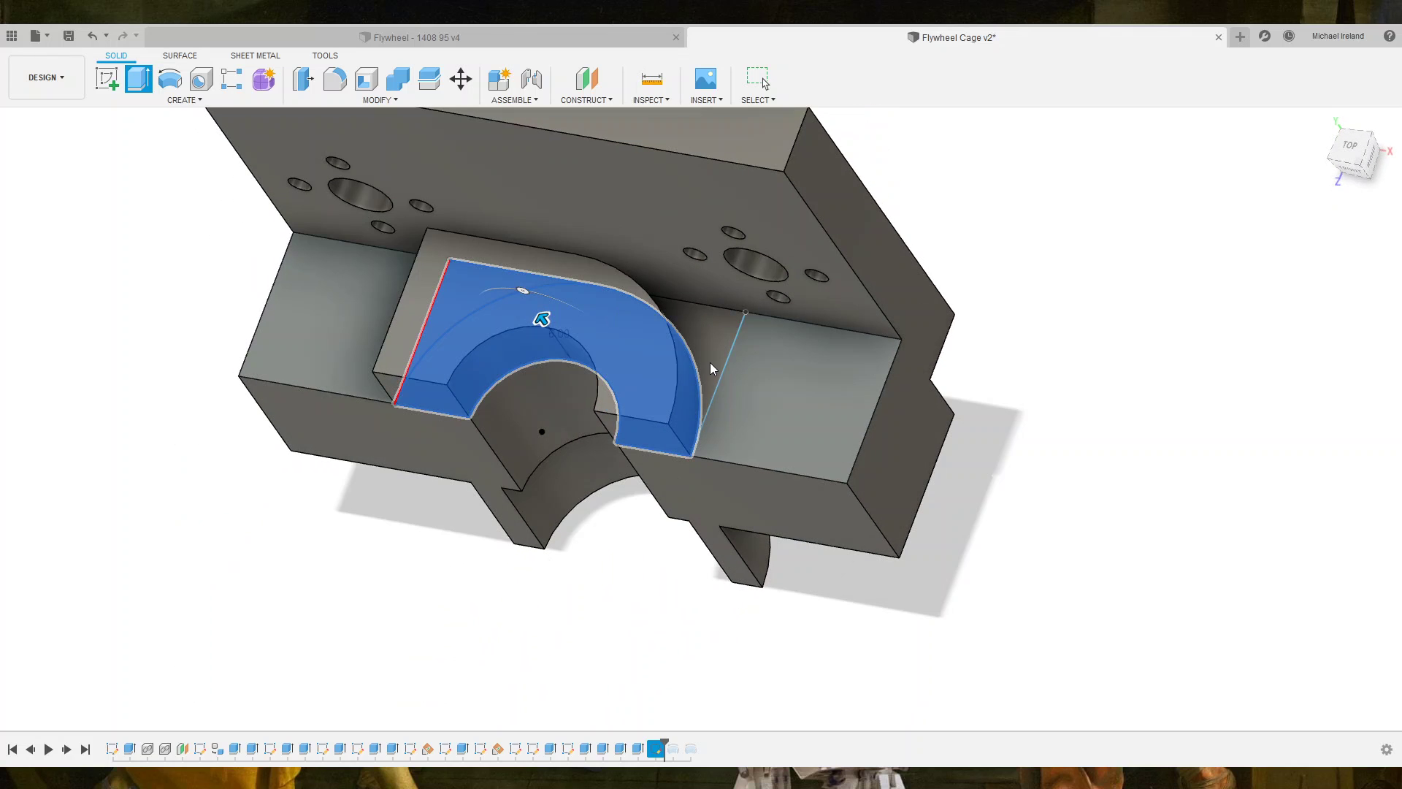
{"action": "key", "text": "Escape"}
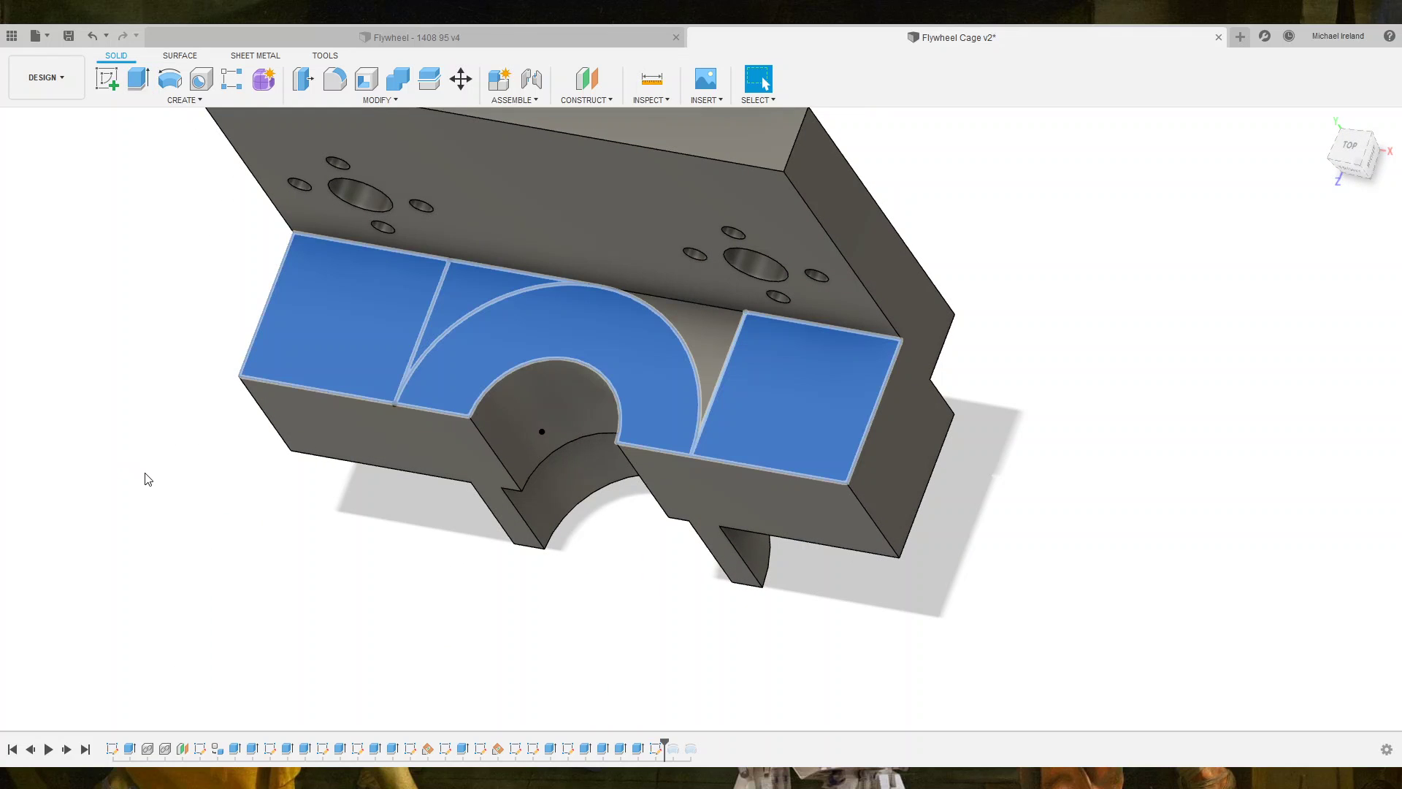
Reopen the arc sketch and zoom in on the right rectangle's top corner.
{"action": "double_click", "coordinate": [655, 748]}
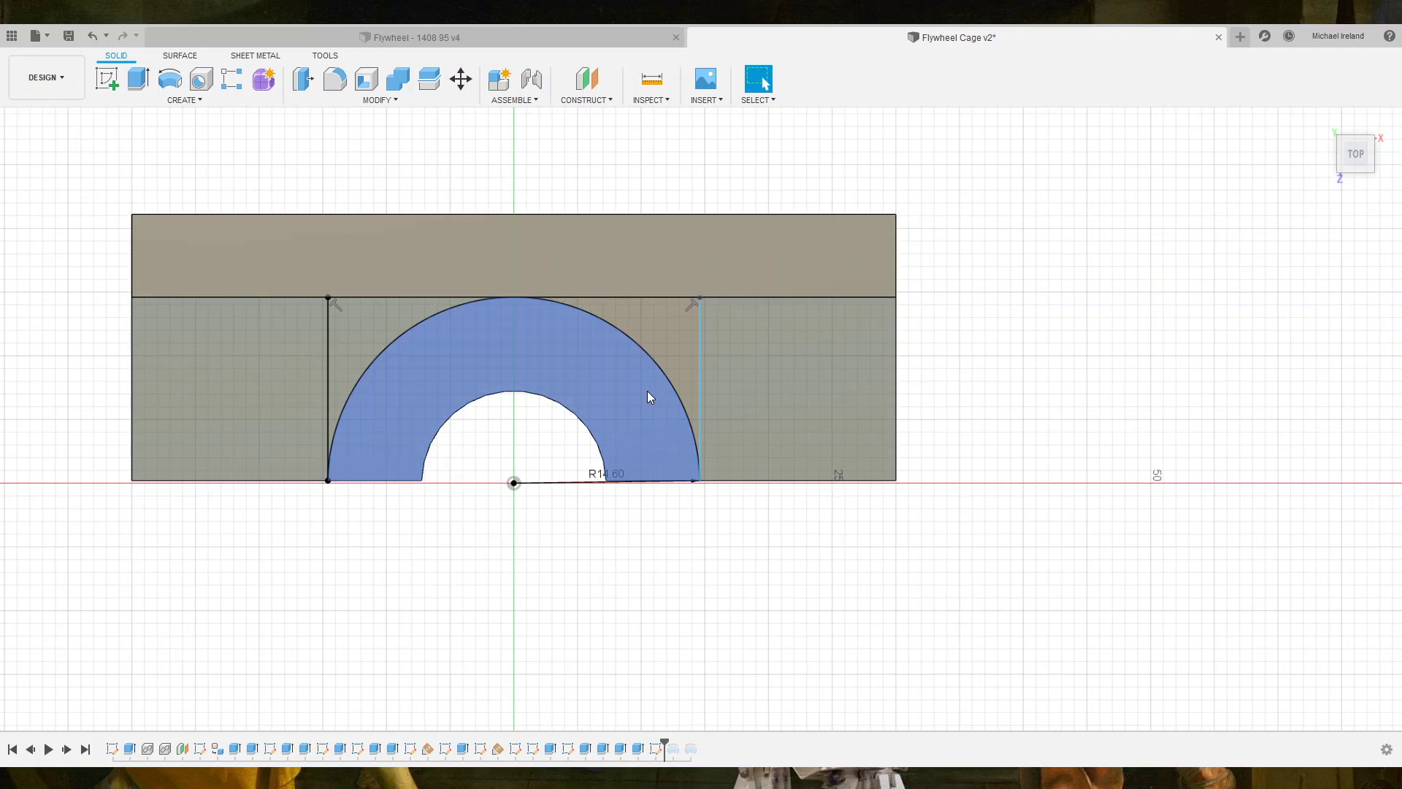
{"action": "scroll", "coordinate": [750, 191], "scroll_direction": "up", "scroll_amount": 3}
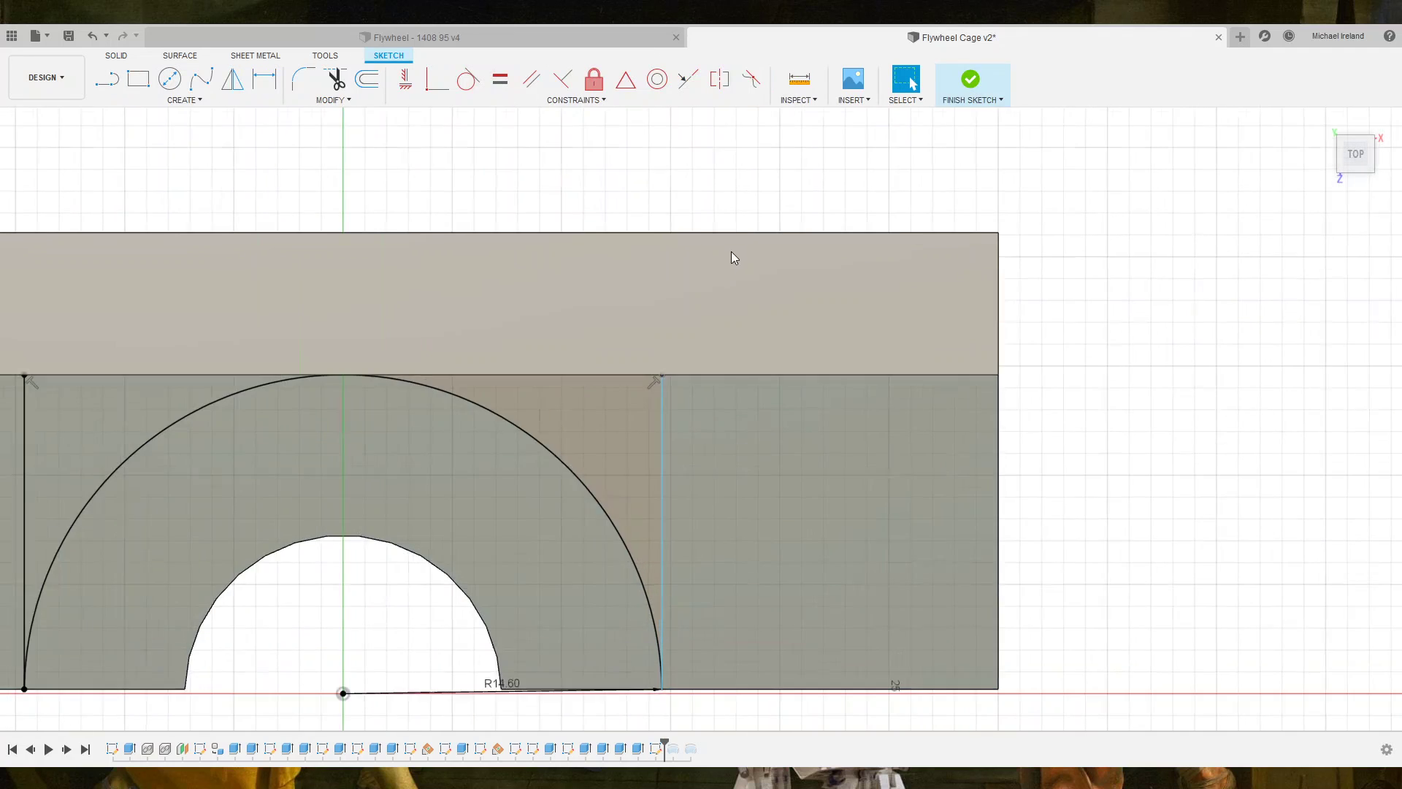
{"action": "scroll", "coordinate": [730, 252], "scroll_direction": "up", "scroll_amount": 1}
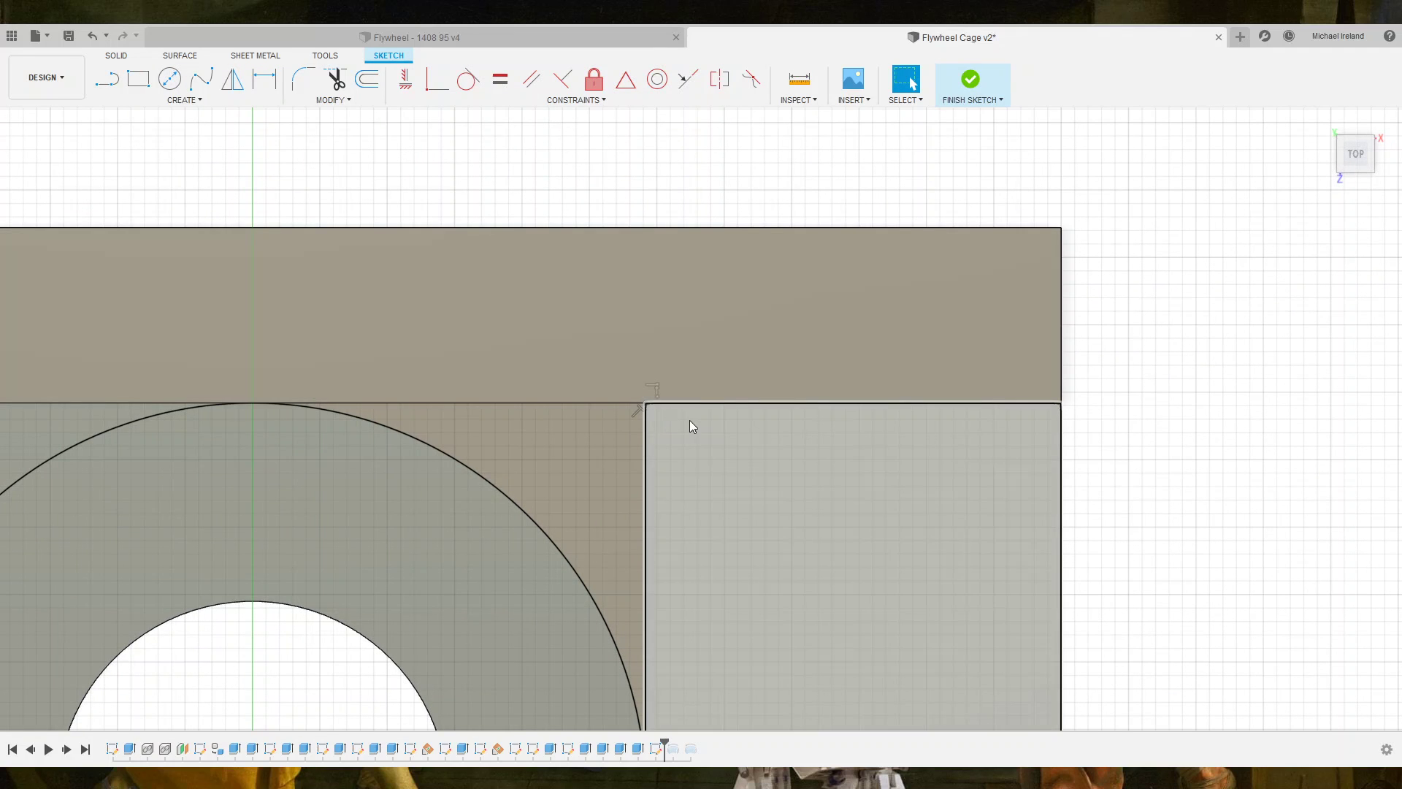
{"action": "middle_click_drag", "start_coordinate": [690, 420], "coordinate": [723, 219]}
{"action": "scroll", "coordinate": [641, 572], "scroll_direction": "up", "scroll_amount": 1}
{"action": "scroll", "coordinate": [694, 585], "scroll_direction": "up", "scroll_amount": 7}
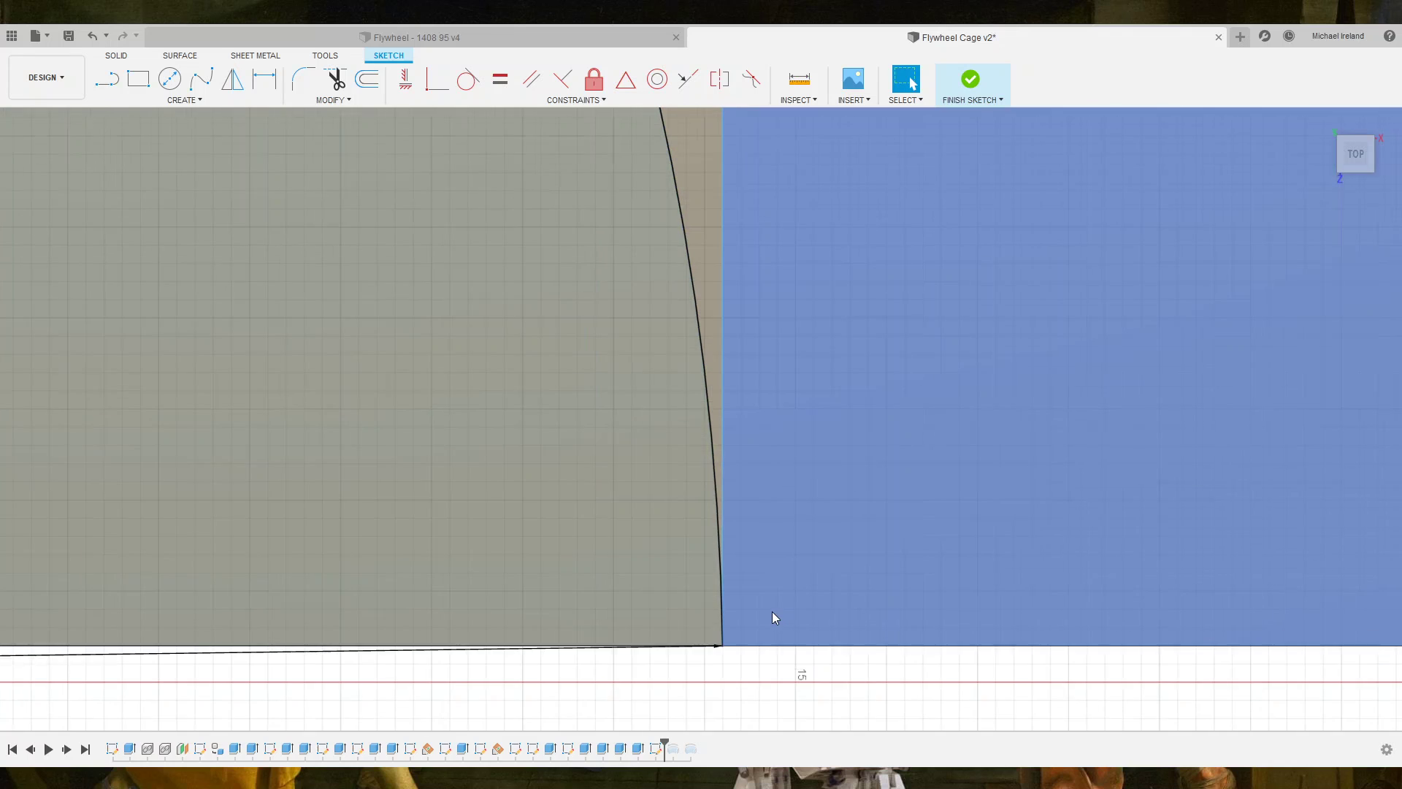
{"action": "scroll", "coordinate": [760, 592], "scroll_direction": "down", "scroll_amount": 1}
{"action": "scroll", "coordinate": [759, 501], "scroll_direction": "down", "scroll_amount": 4}
{"action": "scroll", "coordinate": [767, 402], "scroll_direction": "down", "scroll_amount": 3}
{"action": "middle_click_drag", "start_coordinate": [772, 326], "coordinate": [773, 365]}
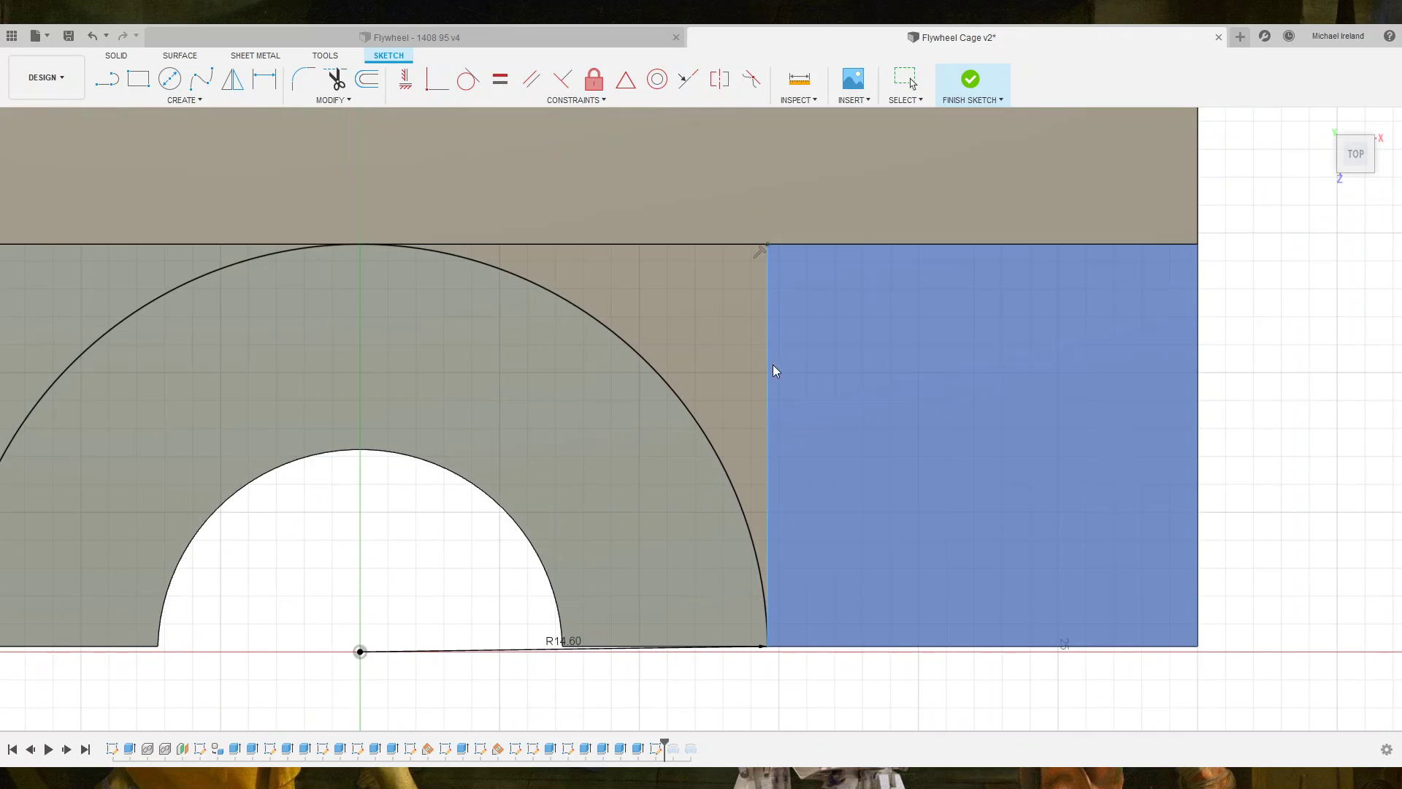
{"action": "scroll", "coordinate": [782, 314], "scroll_direction": "down", "scroll_amount": 2}
{"action": "scroll", "coordinate": [775, 187], "scroll_direction": "up", "scroll_amount": 7}
{"action": "scroll", "coordinate": [654, 370], "scroll_direction": "down", "scroll_amount": 4}
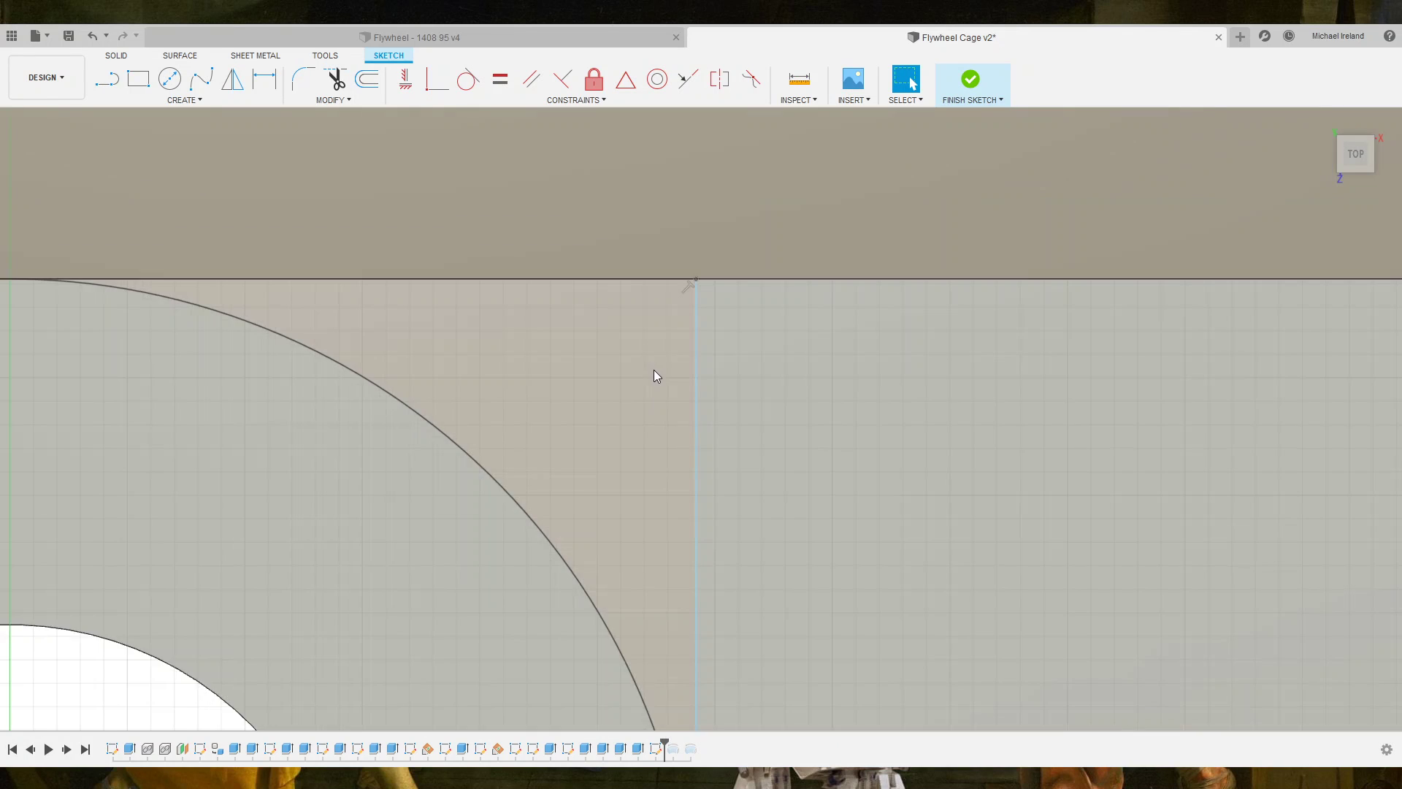
{"action": "scroll", "coordinate": [657, 372], "scroll_direction": "down", "scroll_amount": 3}
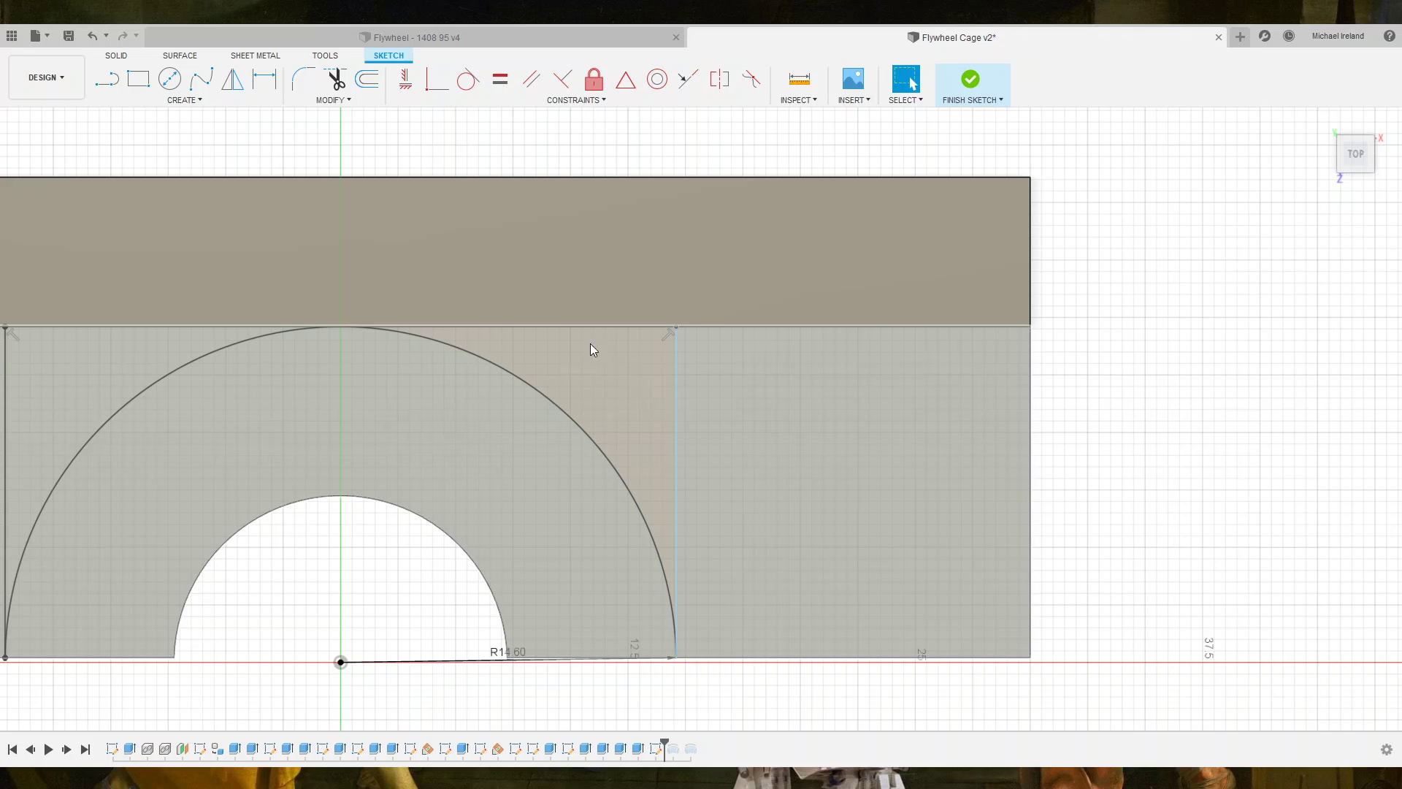
Draw a line from the top of the arc to the rectangle's top-right corner.
{"action": "key", "text": "l"}
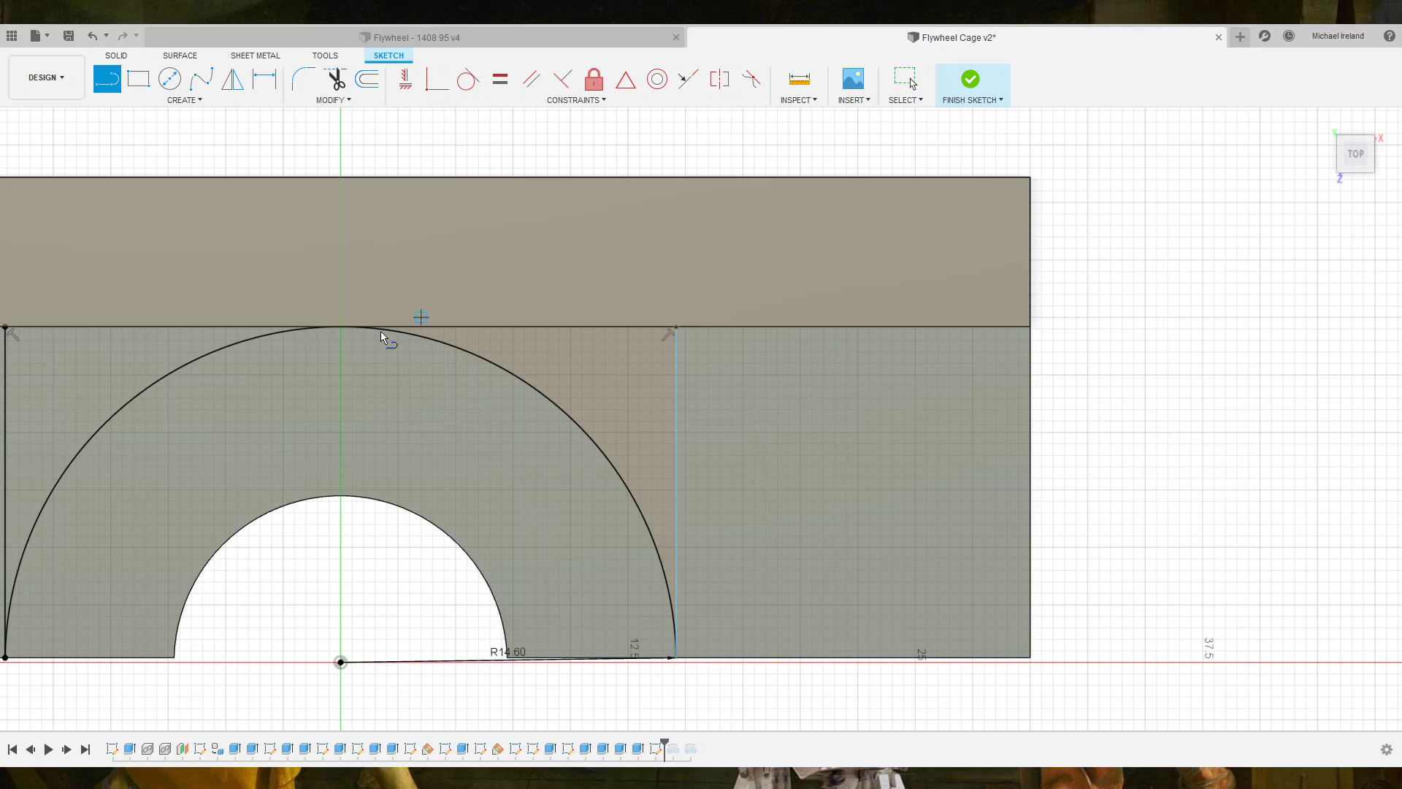
{"action": "left_click", "coordinate": [339, 331]}
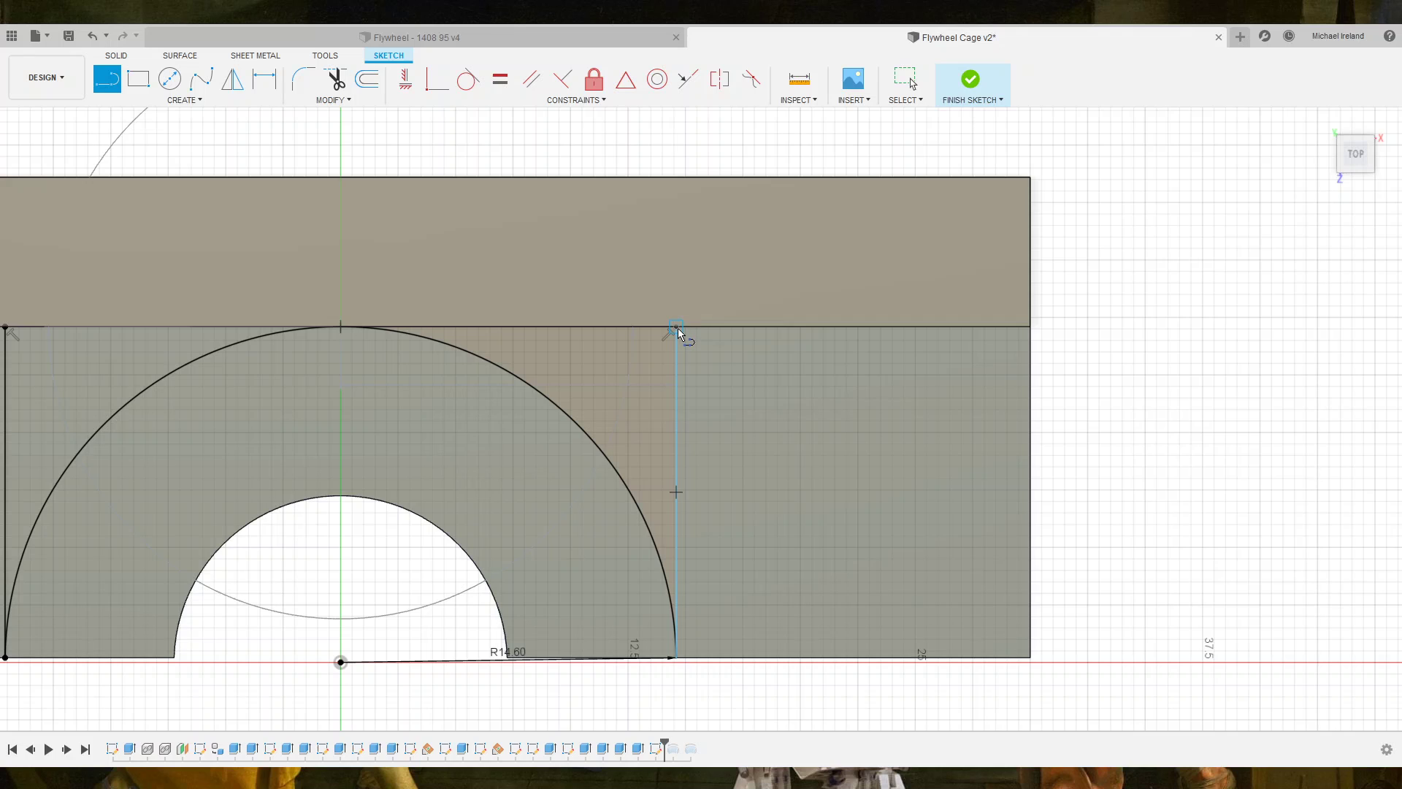
{"action": "left_click", "coordinate": [678, 327]}
{"action": "key", "text": "Escape"}
{"action": "scroll", "coordinate": [679, 325], "scroll_direction": "down", "scroll_amount": 1}
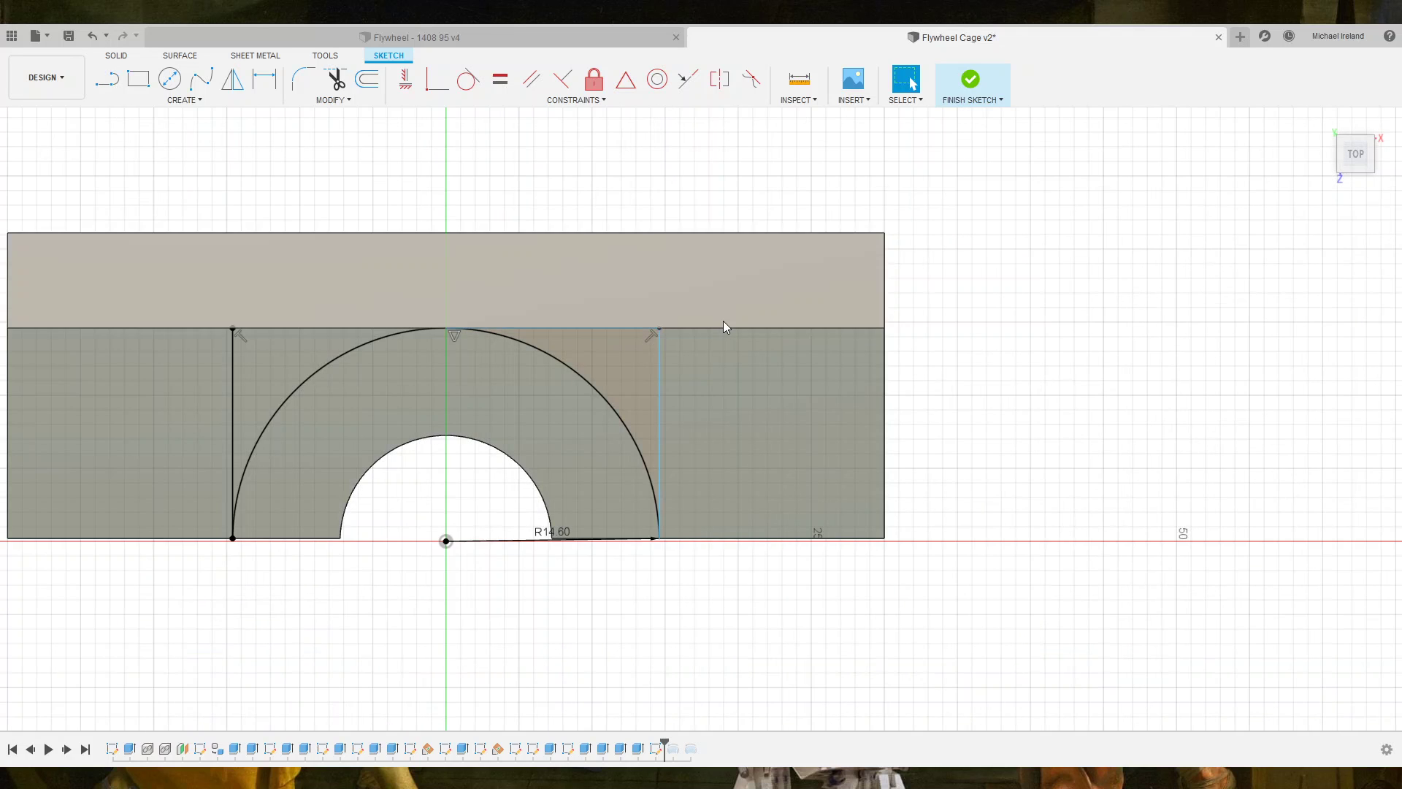
{"action": "scroll", "coordinate": [622, 329], "scroll_direction": "up", "scroll_amount": 3}
{"action": "scroll", "coordinate": [503, 329], "scroll_direction": "up", "scroll_amount": 2}
{"action": "scroll", "coordinate": [509, 413], "scroll_direction": "up", "scroll_amount": 2}
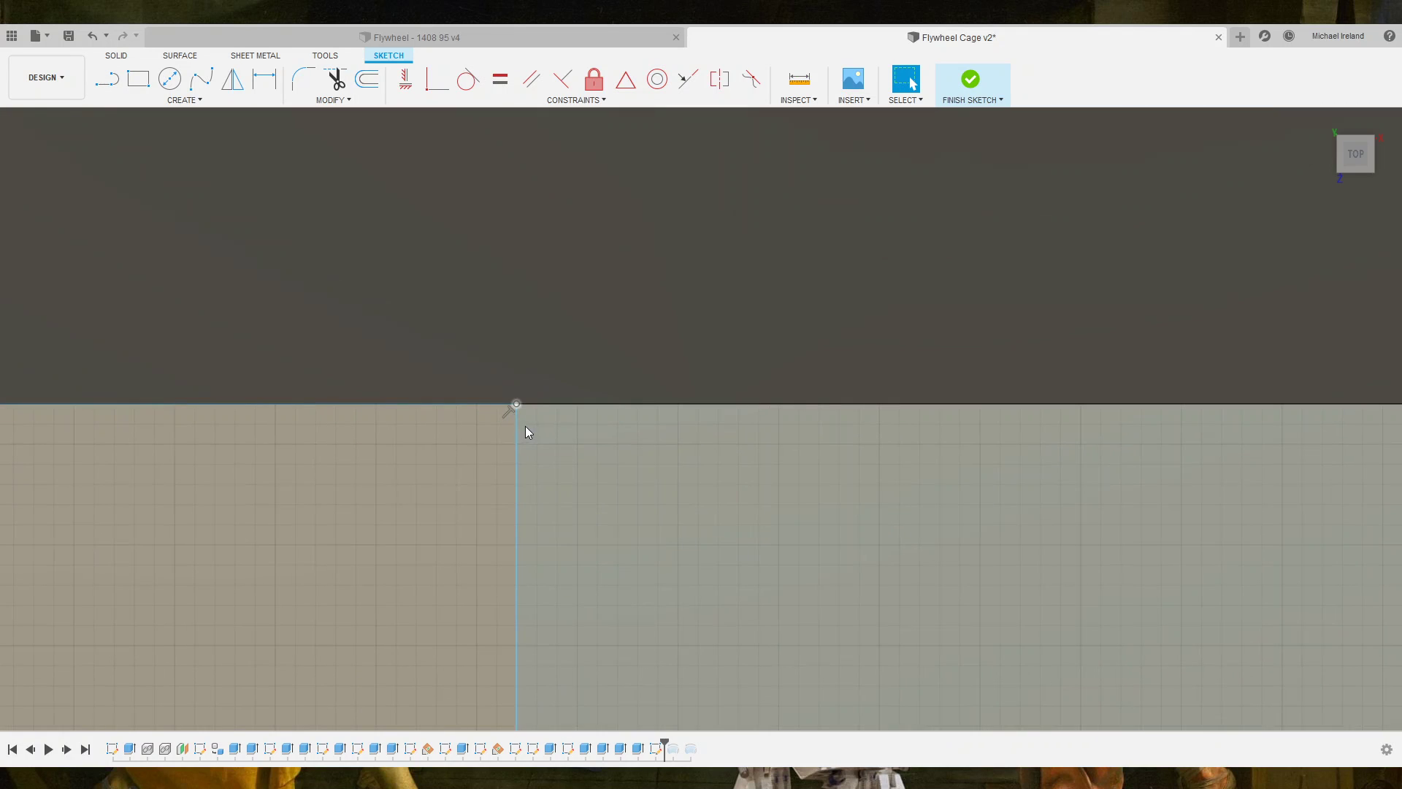
{"action": "middle_click_drag", "start_coordinate": [523, 430], "coordinate": [527, 418]}
{"action": "scroll", "coordinate": [481, 441], "scroll_direction": "down", "scroll_amount": 2}
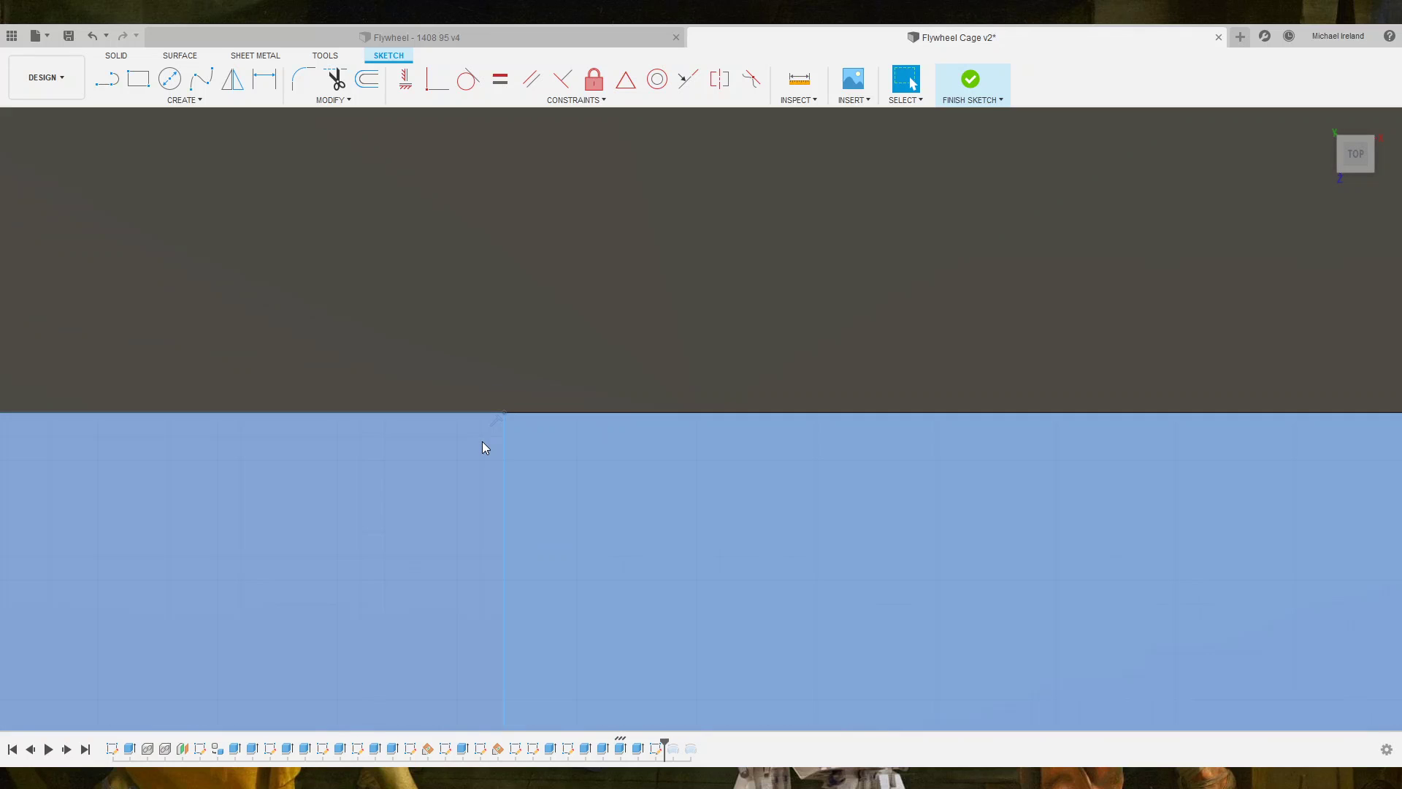
{"action": "scroll", "coordinate": [491, 447], "scroll_direction": "down", "scroll_amount": 2}
{"action": "scroll", "coordinate": [493, 447], "scroll_direction": "down", "scroll_amount": 3}
{"action": "scroll", "coordinate": [494, 445], "scroll_direction": "down", "scroll_amount": 3}
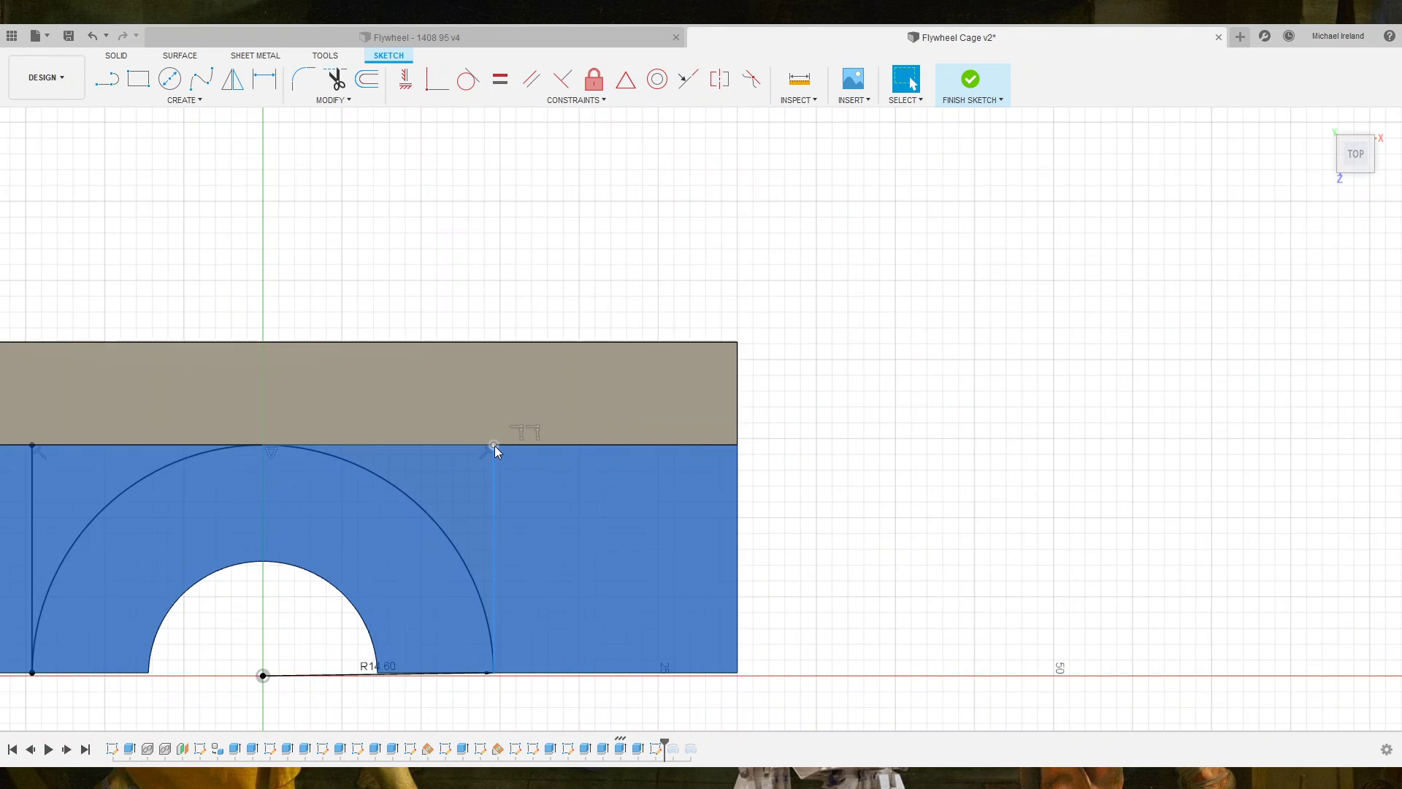
{"action": "middle_click_drag", "start_coordinate": [494, 446], "coordinate": [778, 342]}
{"action": "scroll", "coordinate": [773, 446], "scroll_direction": "down", "scroll_amount": 2}
{"action": "scroll", "coordinate": [774, 456], "scroll_direction": "up", "scroll_amount": 3}
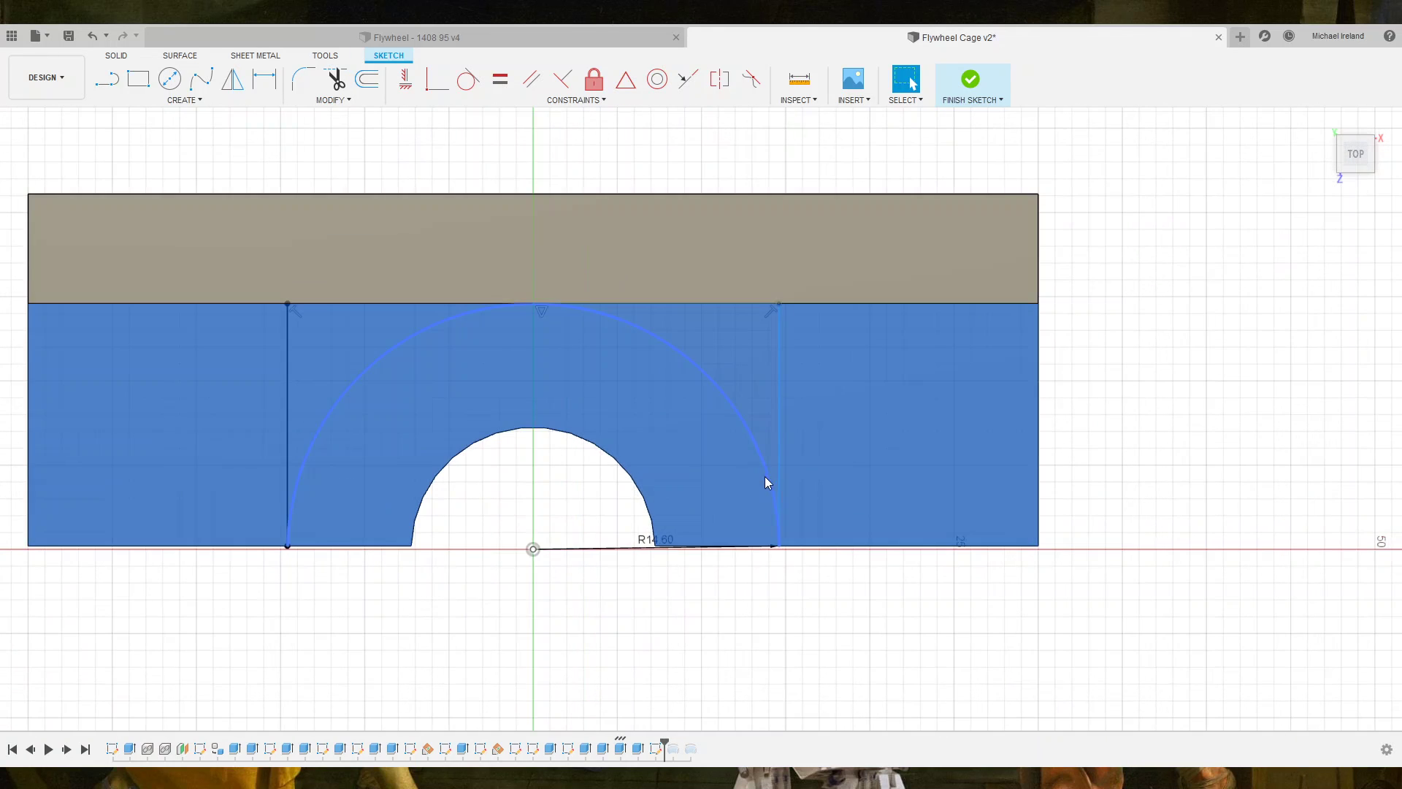
Check the profiles by selecting the regions either side of the boundary line and the half-ring.
{"action": "left_click", "coordinate": [780, 472]}
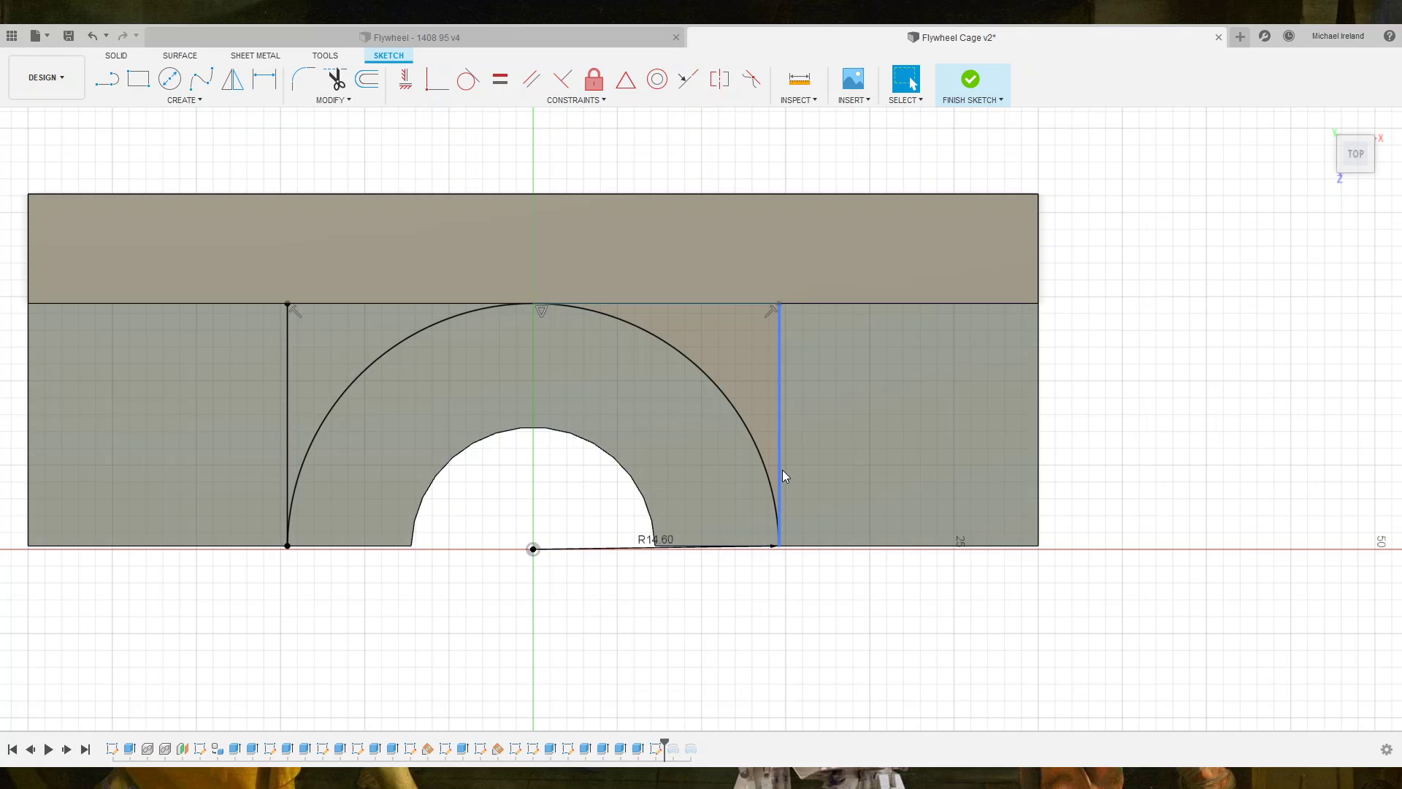
{"action": "left_click", "coordinate": [764, 469]}
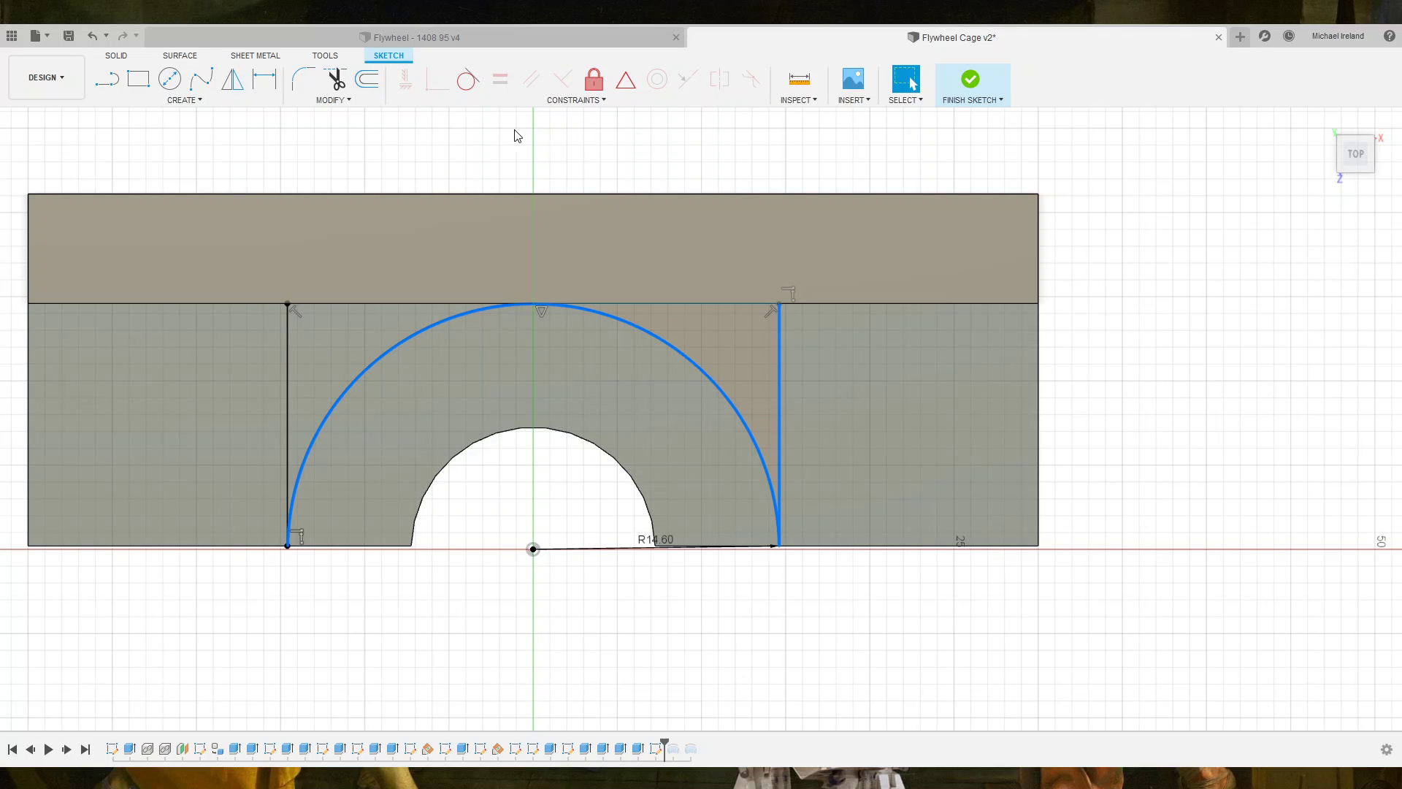
{"action": "scroll", "coordinate": [942, 581], "scroll_direction": "up", "scroll_amount": 3}
{"action": "left_click", "coordinate": [752, 570]}
{"action": "left_click", "coordinate": [613, 512]}
{"action": "scroll", "coordinate": [645, 567], "scroll_direction": "up", "scroll_amount": 3}
{"action": "scroll", "coordinate": [650, 574], "scroll_direction": "up", "scroll_amount": 2}
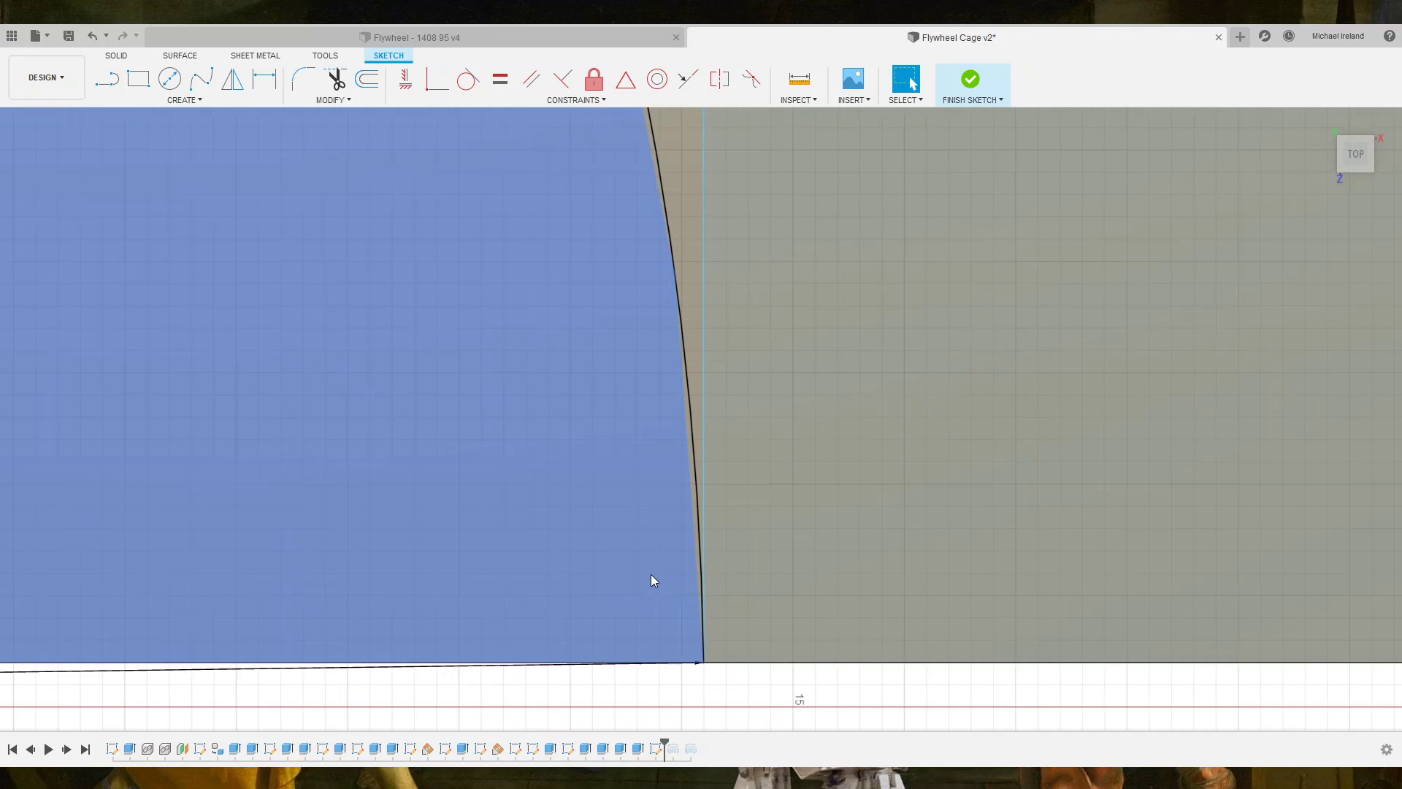
{"action": "scroll", "coordinate": [654, 580], "scroll_direction": "up", "scroll_amount": 2}
{"action": "left_click", "coordinate": [734, 570]}
{"action": "left_click", "coordinate": [737, 564]}
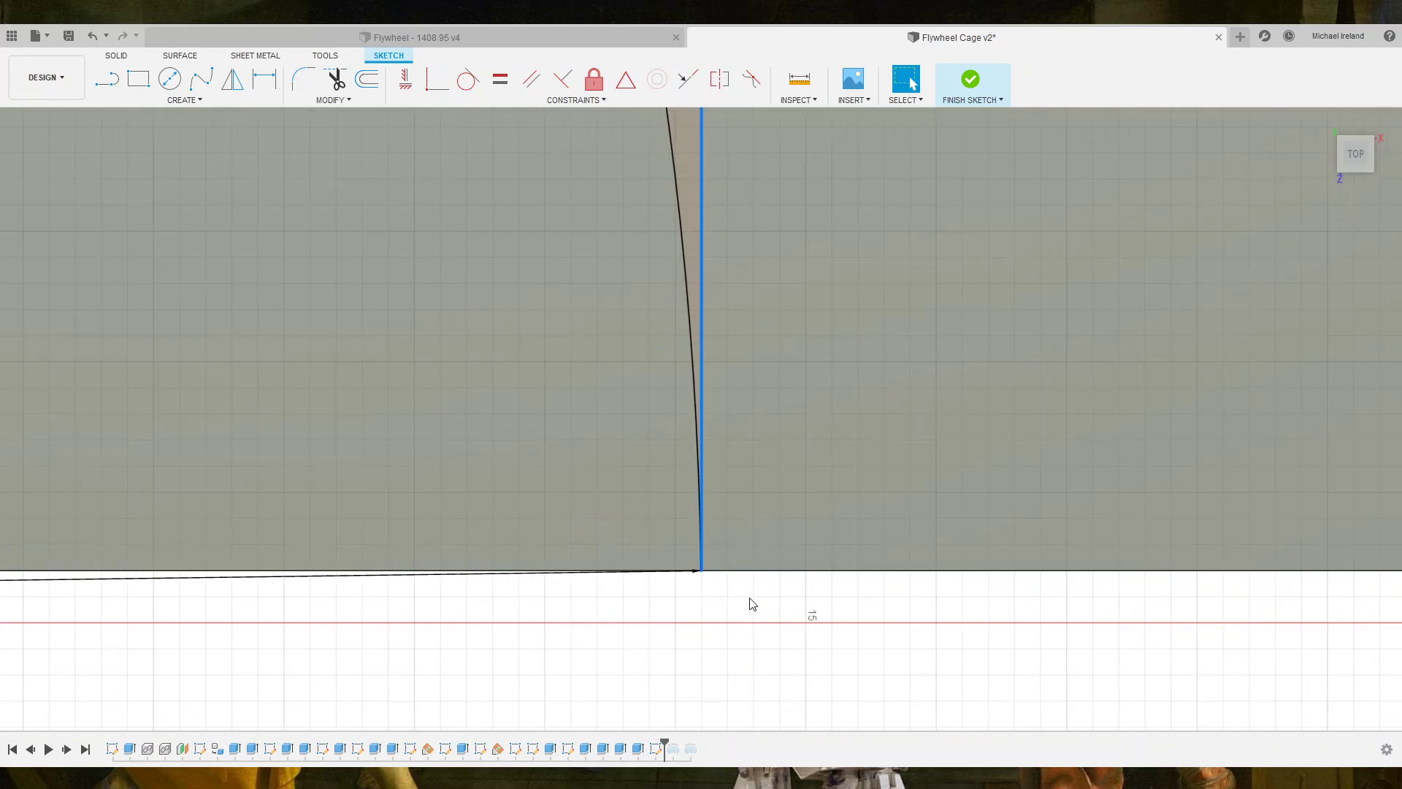
{"action": "scroll", "coordinate": [726, 588], "scroll_direction": "up", "scroll_amount": 1}
{"action": "scroll", "coordinate": [672, 568], "scroll_direction": "up", "scroll_amount": 1}
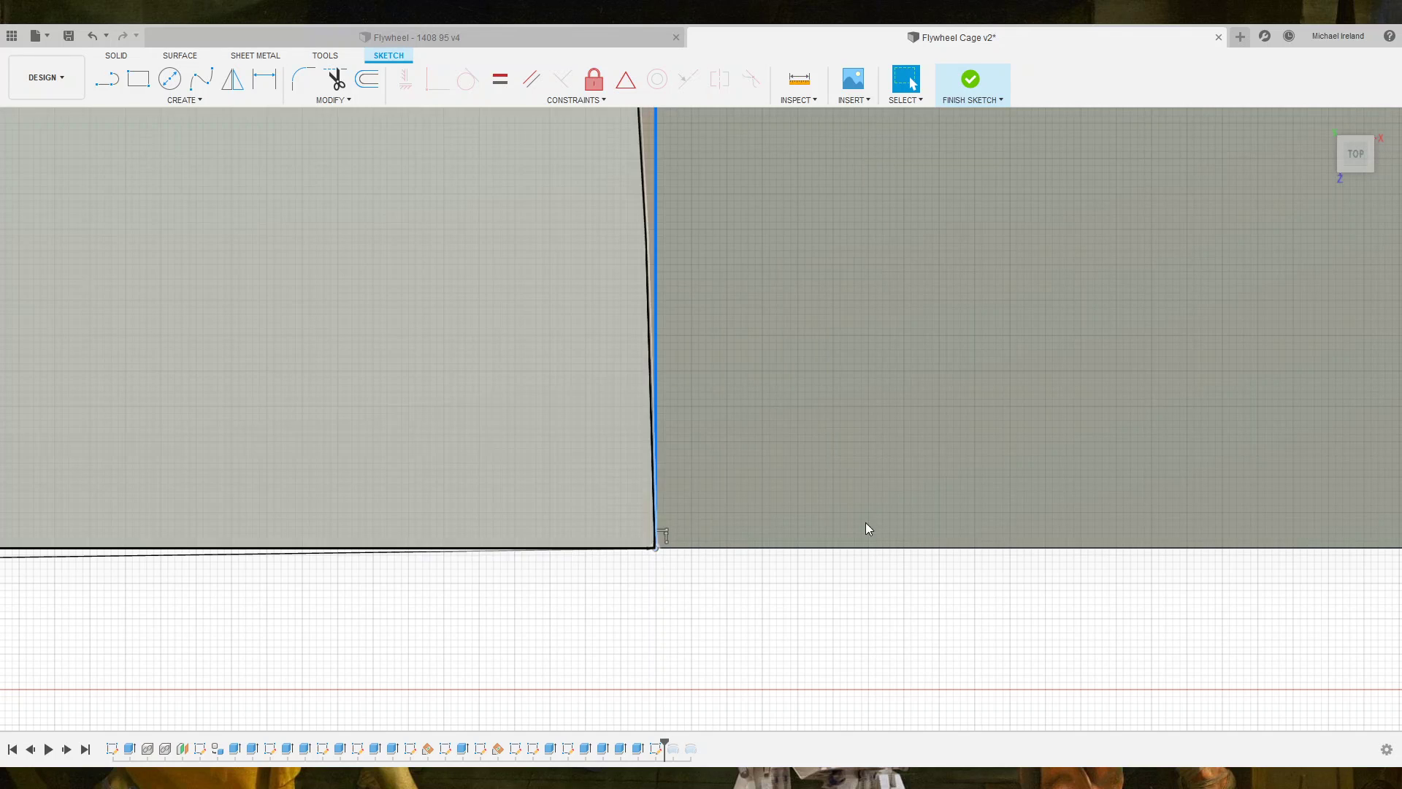
{"action": "scroll", "coordinate": [872, 555], "scroll_direction": "down", "scroll_amount": 2}
{"action": "scroll", "coordinate": [873, 566], "scroll_direction": "down", "scroll_amount": 1}
{"action": "scroll", "coordinate": [872, 563], "scroll_direction": "down", "scroll_amount": 1}
{"action": "scroll", "coordinate": [869, 563], "scroll_direction": "down", "scroll_amount": 1}
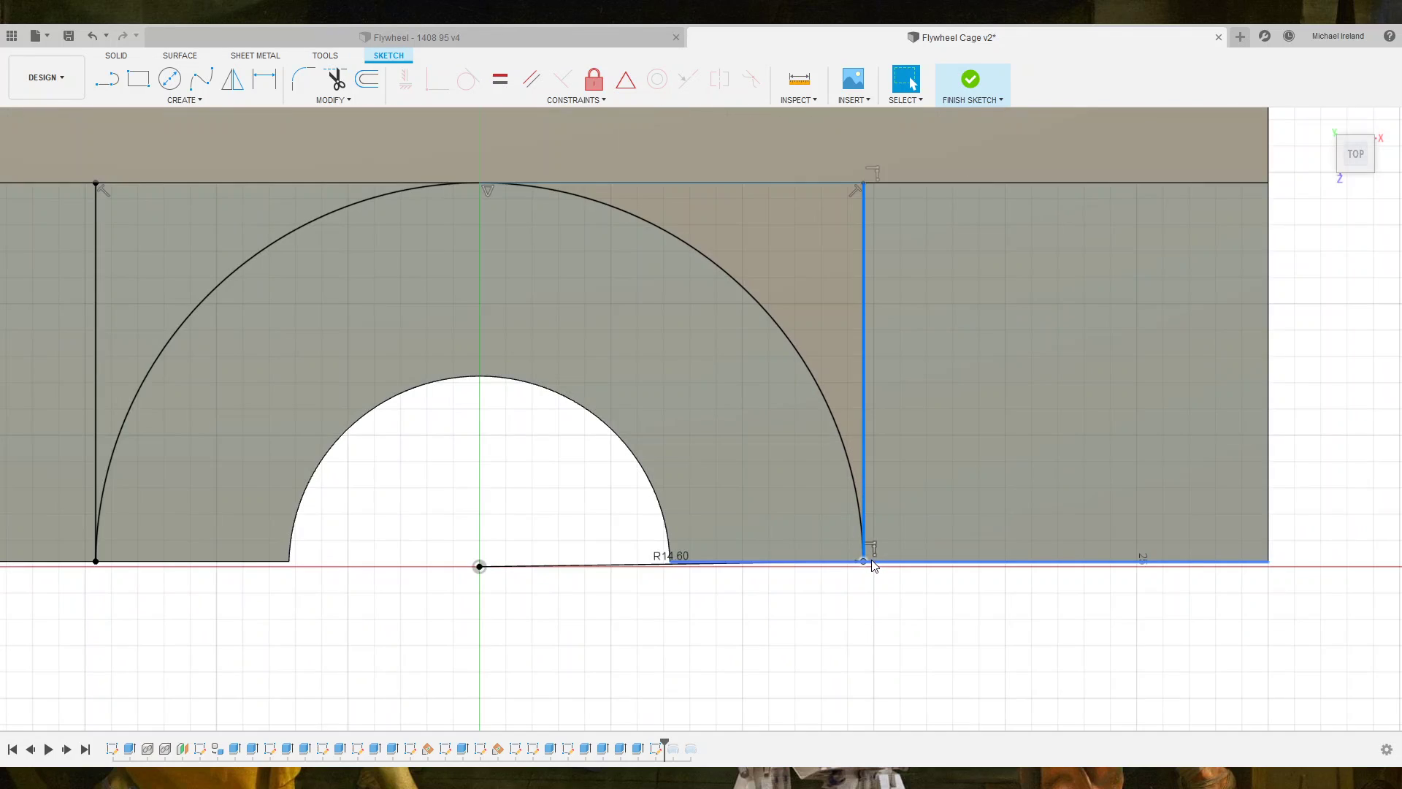
{"action": "left_click", "coordinate": [794, 425]}
{"action": "key", "text": "Escape"}
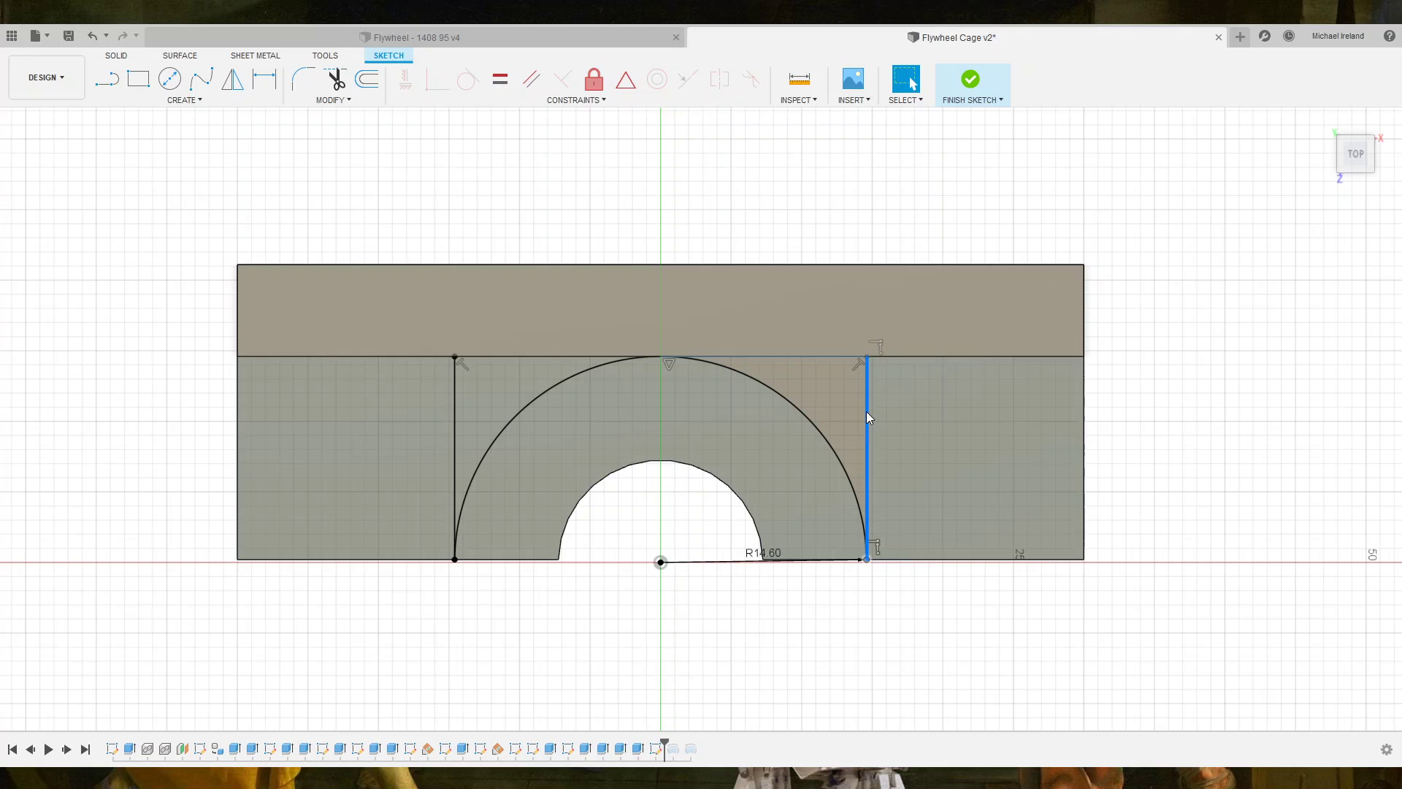
Constrain the right vertical line perpendicular to the new top line.
{"action": "left_click", "coordinate": [866, 411]}
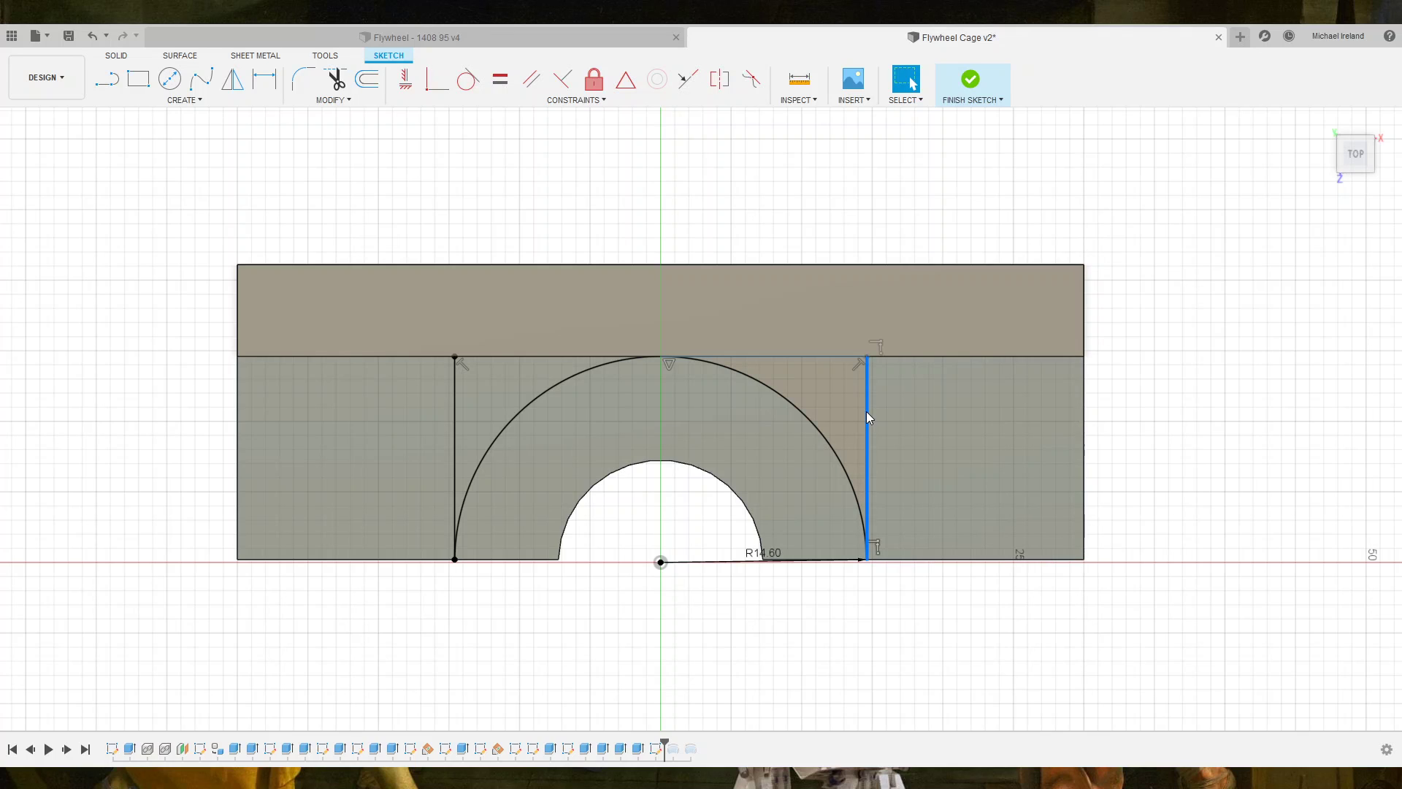
{"action": "left_click", "coordinate": [823, 357]}
{"action": "left_click", "coordinate": [560, 87]}
{"action": "key", "text": "Escape"}
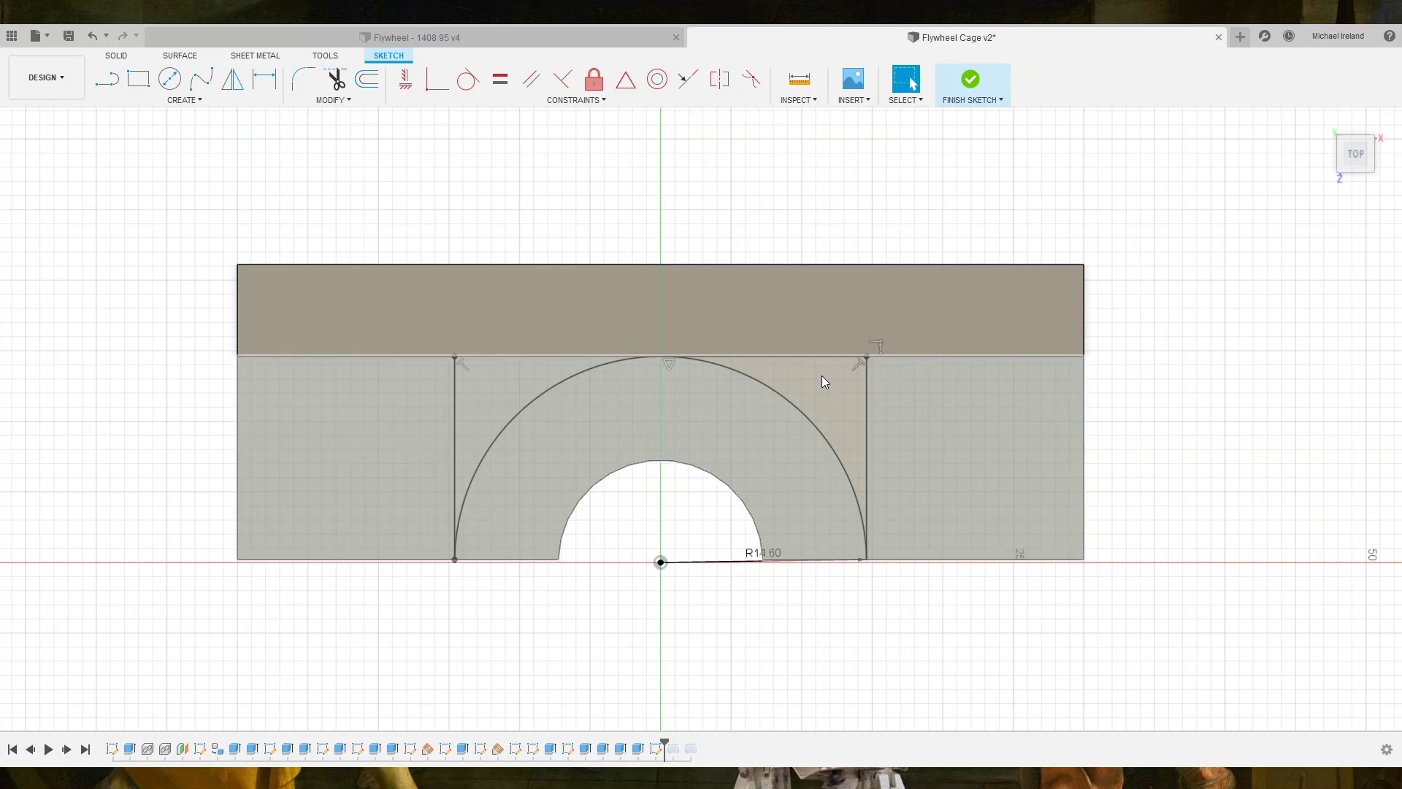
Select the lower region, the half-ring profile and the top edge lines to verify them.
{"action": "left_click", "coordinate": [822, 375]}
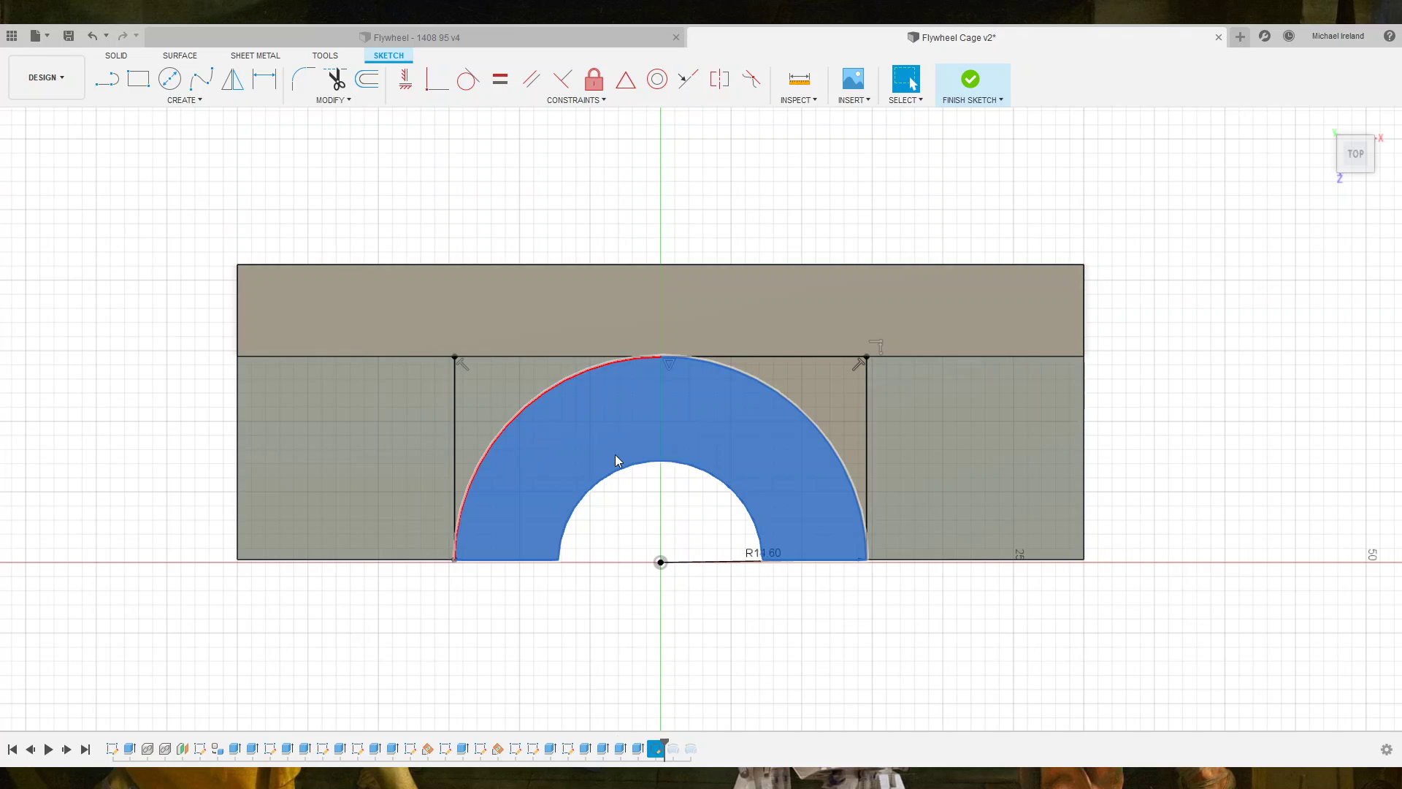
{"action": "left_click", "coordinate": [615, 455]}
{"action": "scroll", "coordinate": [832, 377], "scroll_direction": "up", "scroll_amount": 2}
{"action": "scroll", "coordinate": [724, 357], "scroll_direction": "up", "scroll_amount": 2}
{"action": "scroll", "coordinate": [463, 351], "scroll_direction": "up", "scroll_amount": 2}
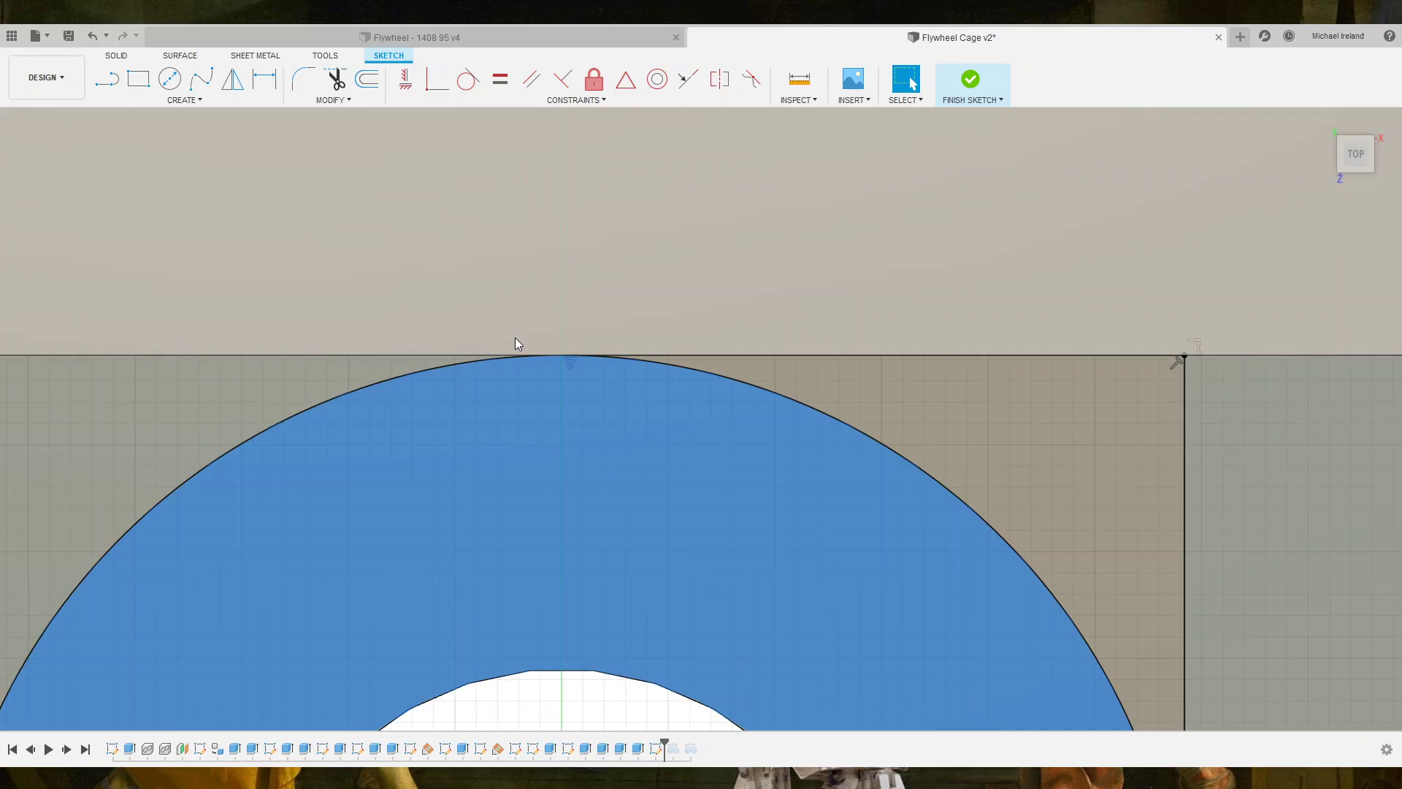
{"action": "scroll", "coordinate": [516, 344], "scroll_direction": "up", "scroll_amount": 2}
{"action": "left_click", "coordinate": [857, 380]}
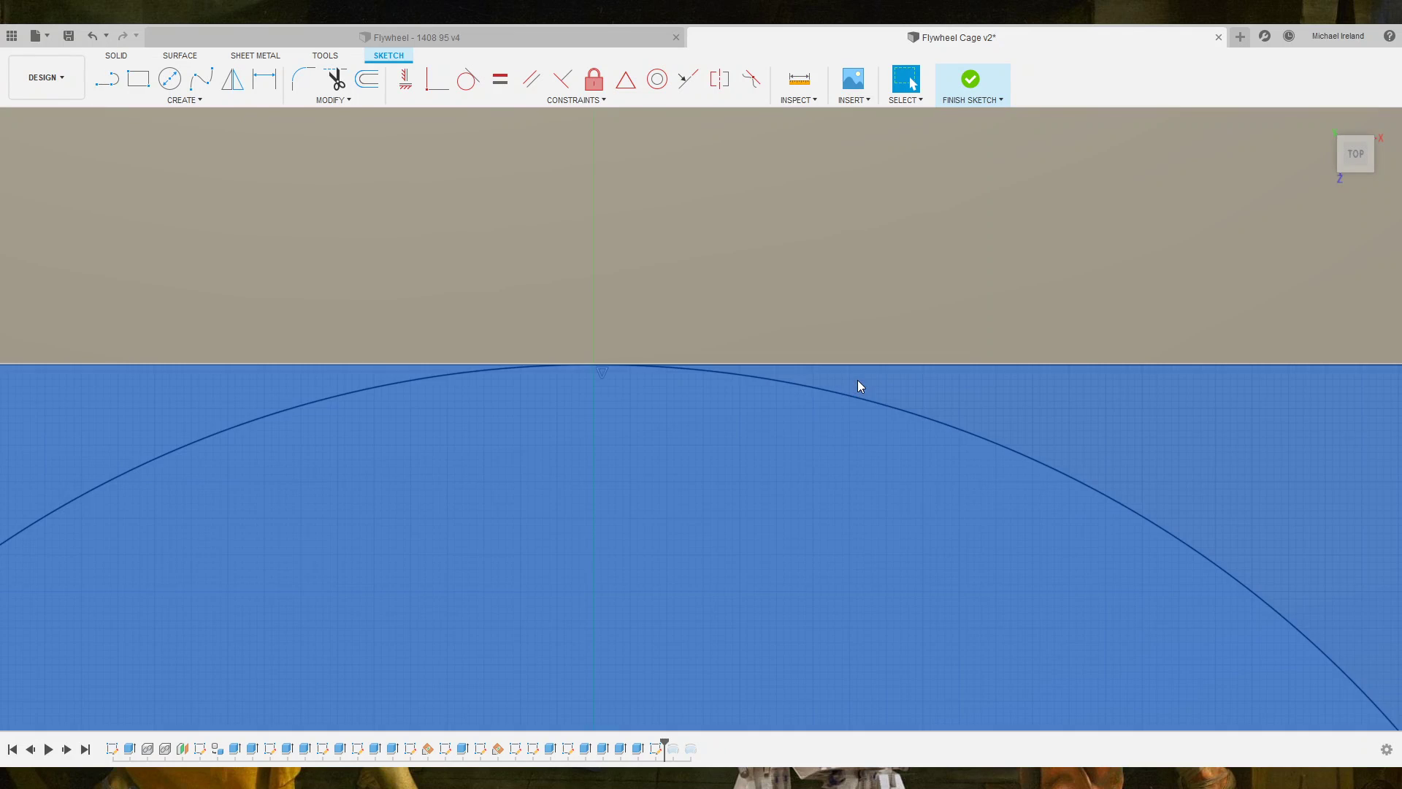
{"action": "left_click", "coordinate": [853, 366]}
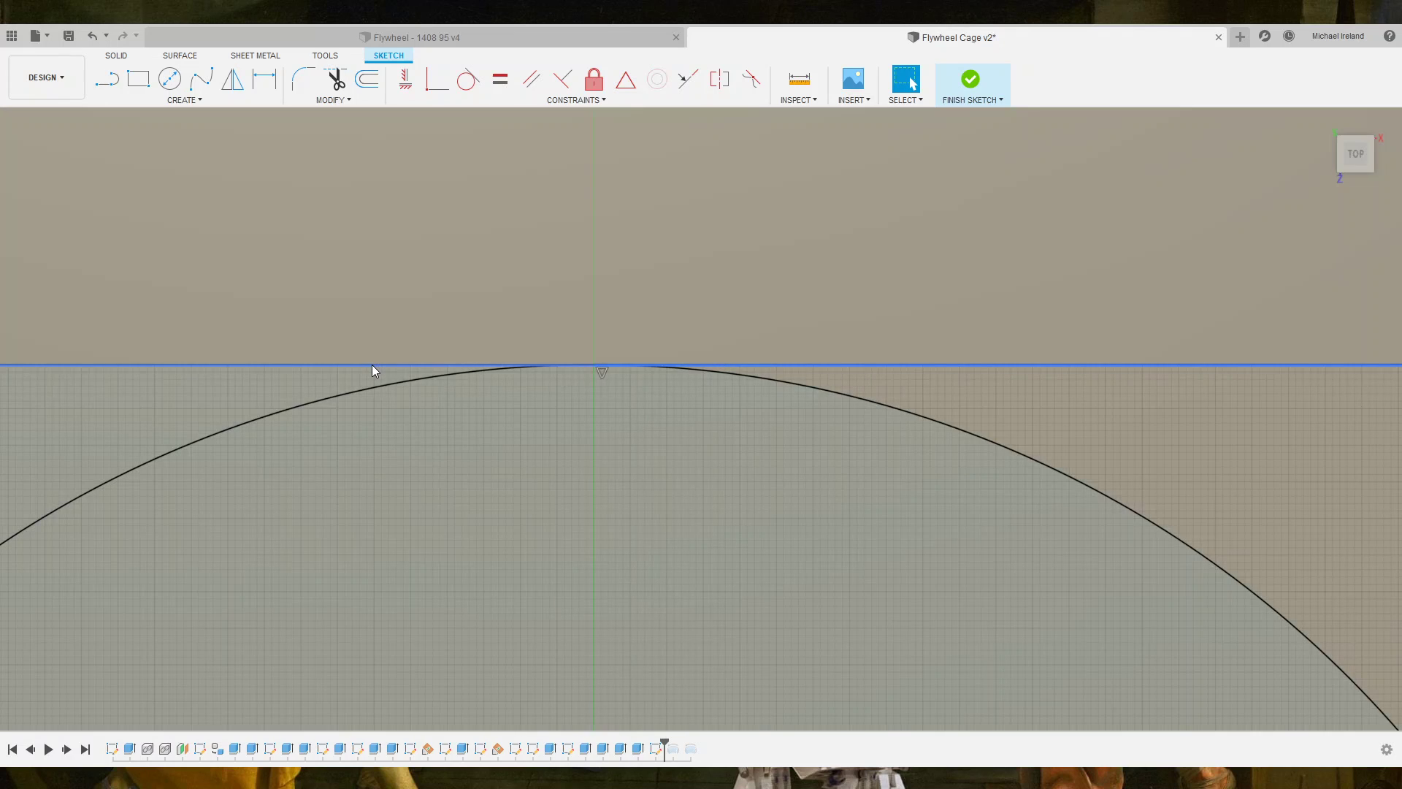
{"action": "left_click", "coordinate": [371, 365]}
{"action": "scroll", "coordinate": [371, 365], "scroll_direction": "down", "scroll_amount": 2}
{"action": "scroll", "coordinate": [371, 365], "scroll_direction": "down", "scroll_amount": 2}
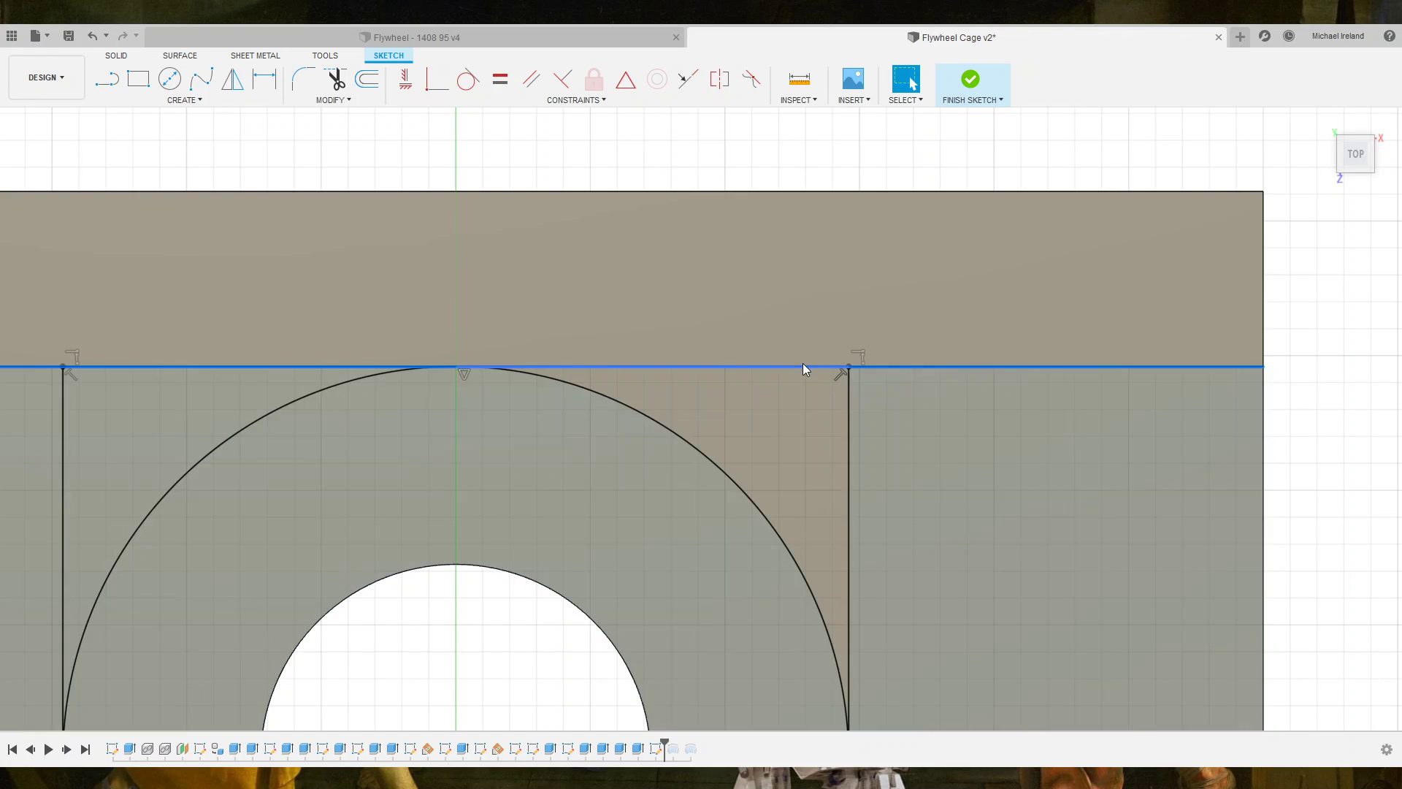
Select the short top segment, right vertical line and side regions, then clear the selection.
{"action": "left_click", "coordinate": [801, 368]}
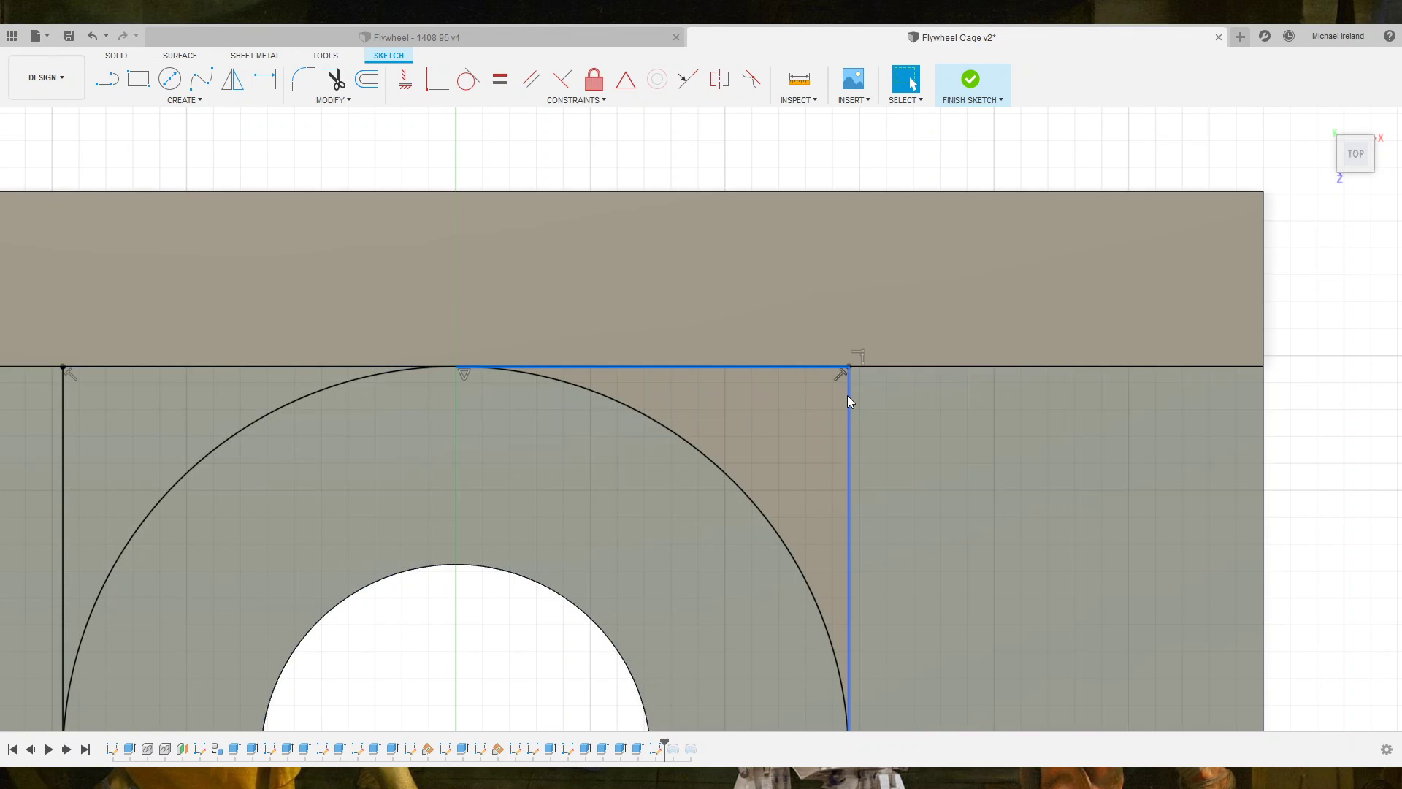
{"action": "left_click", "coordinate": [848, 398]}
{"action": "middle_click_drag", "start_coordinate": [902, 509], "coordinate": [872, 346]}
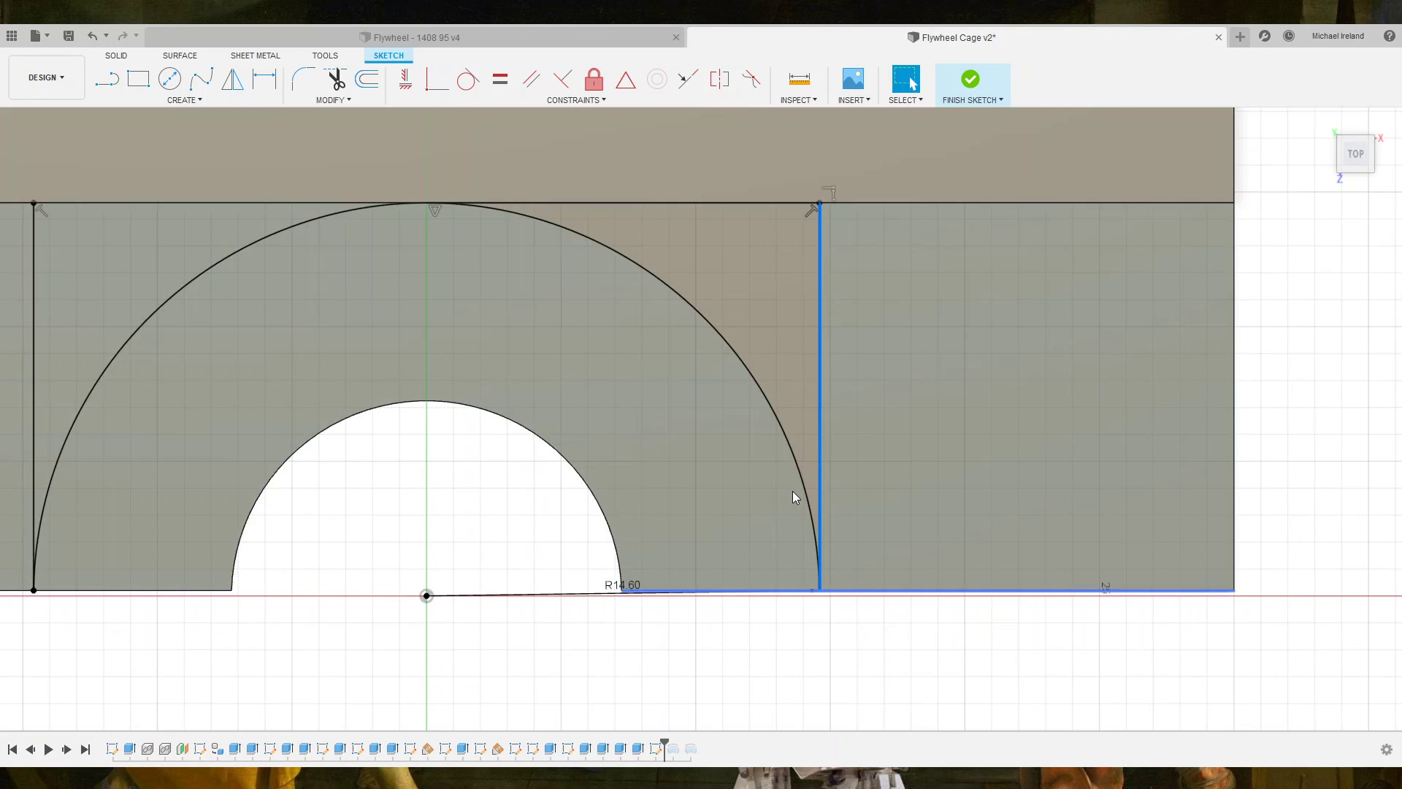
{"action": "left_click", "coordinate": [865, 463]}
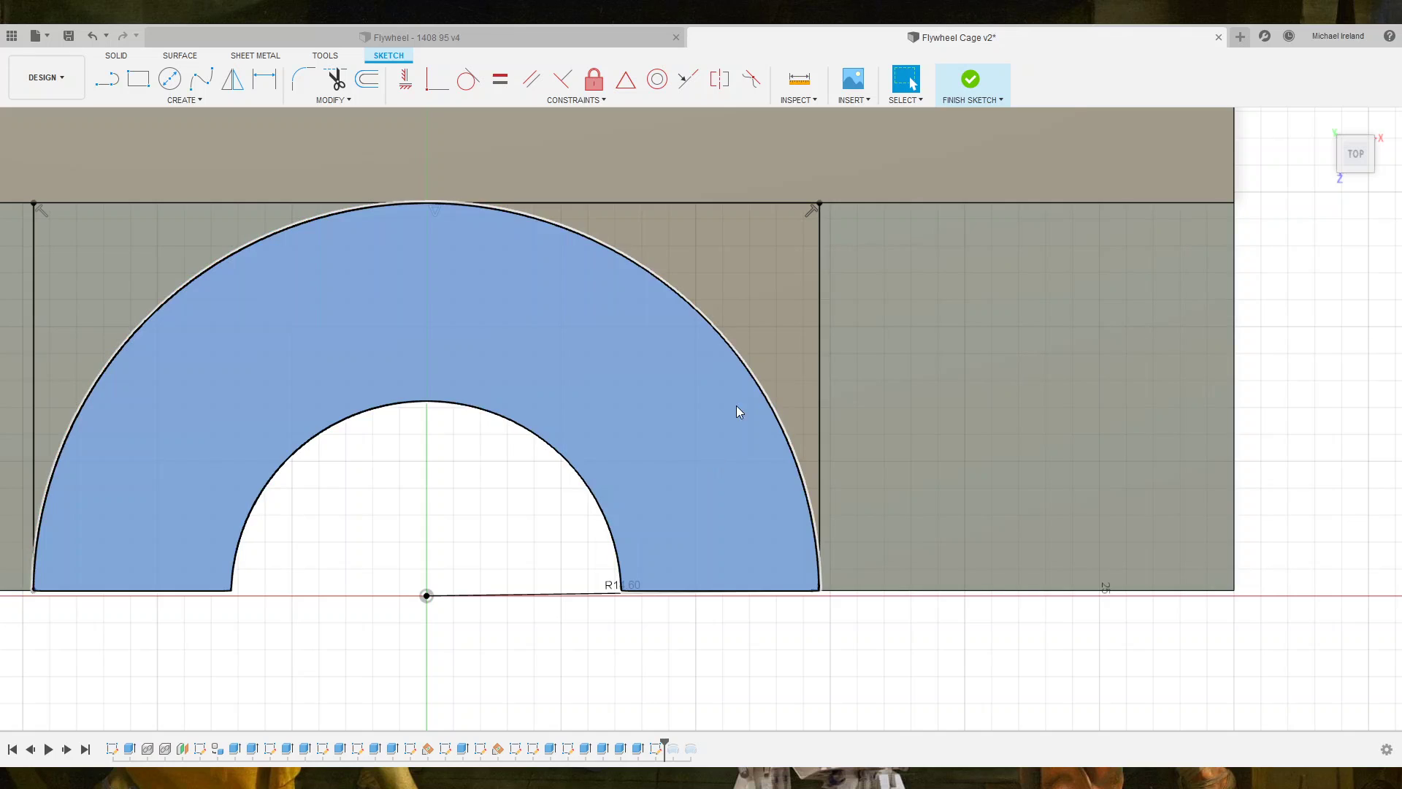
{"action": "left_click", "coordinate": [778, 322], "text": "shift"}
{"action": "scroll", "coordinate": [780, 325], "scroll_direction": "down", "scroll_amount": 3}
{"action": "left_click", "coordinate": [830, 607]}
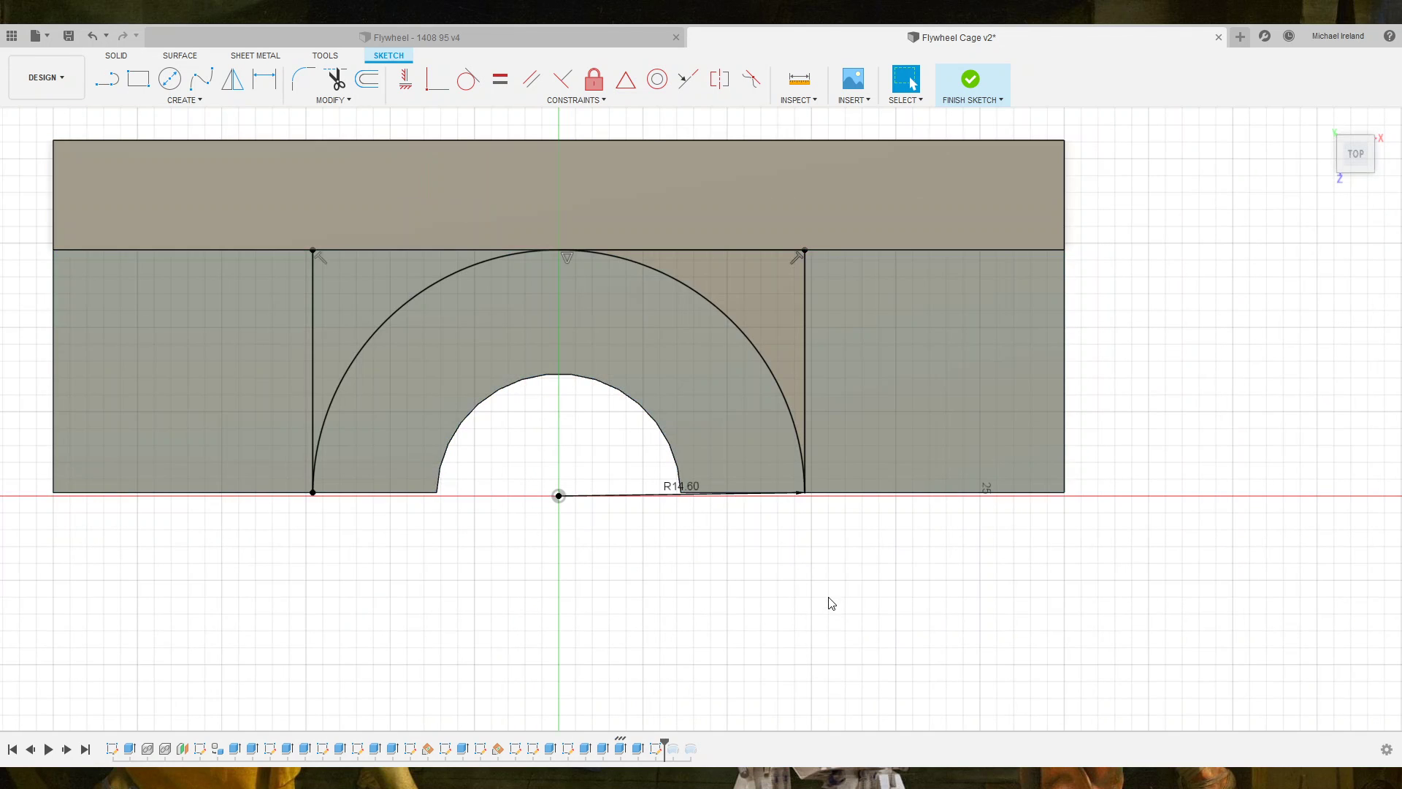
{"action": "scroll", "coordinate": [632, 260], "scroll_direction": "up", "scroll_amount": 3}
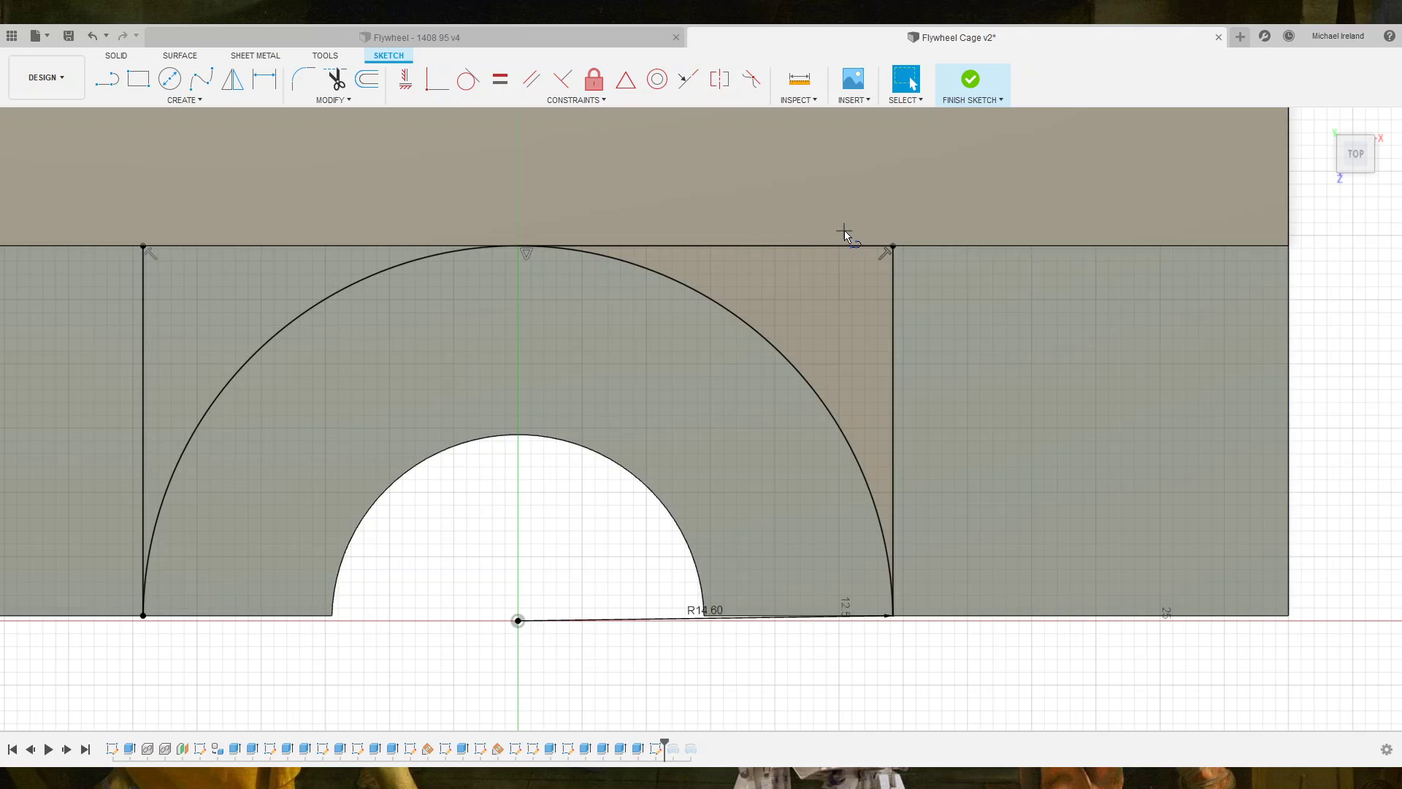
{"action": "key", "text": "l"}
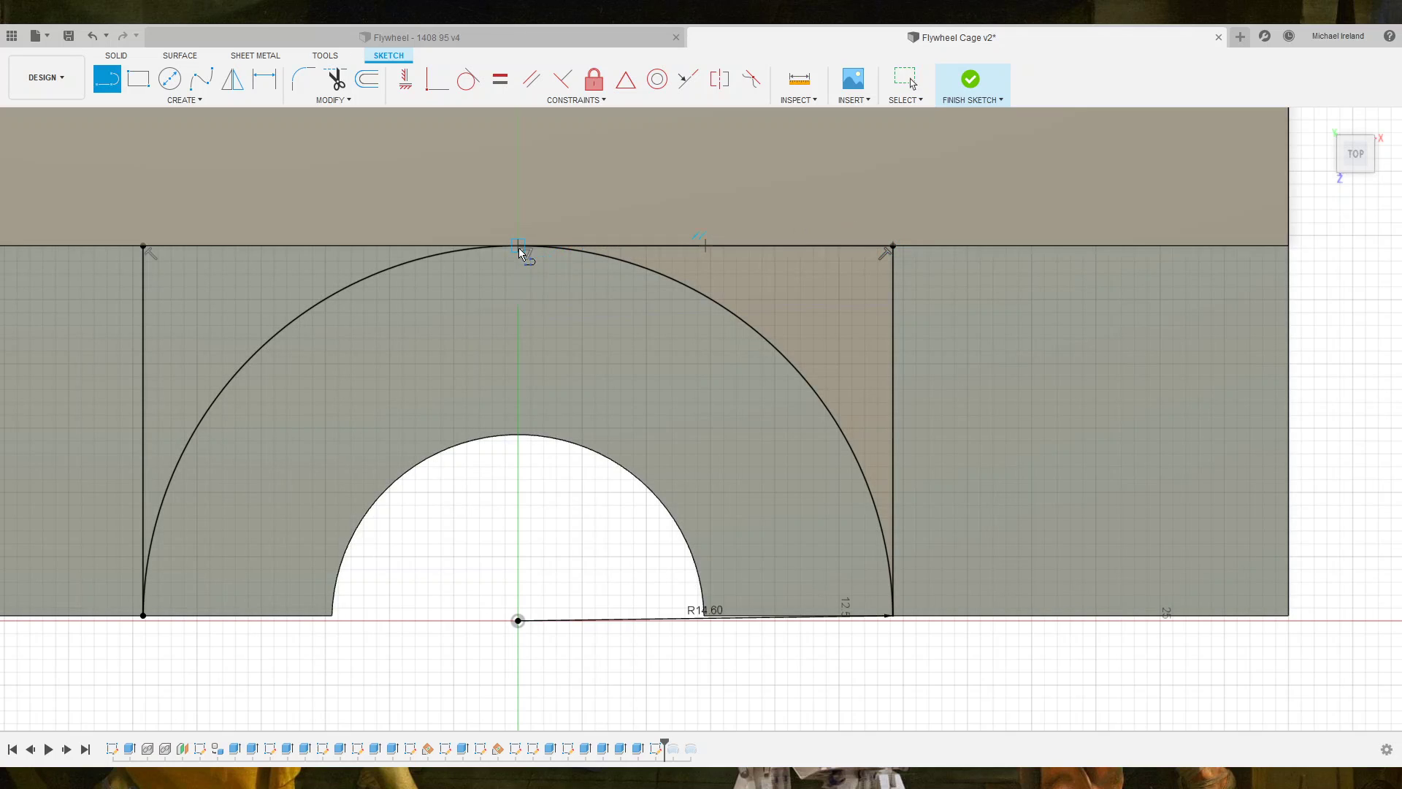
Apply a Perpendicular constraint between the arc-peak top line and the right vertical side line.
{"action": "key", "text": "Escape"}
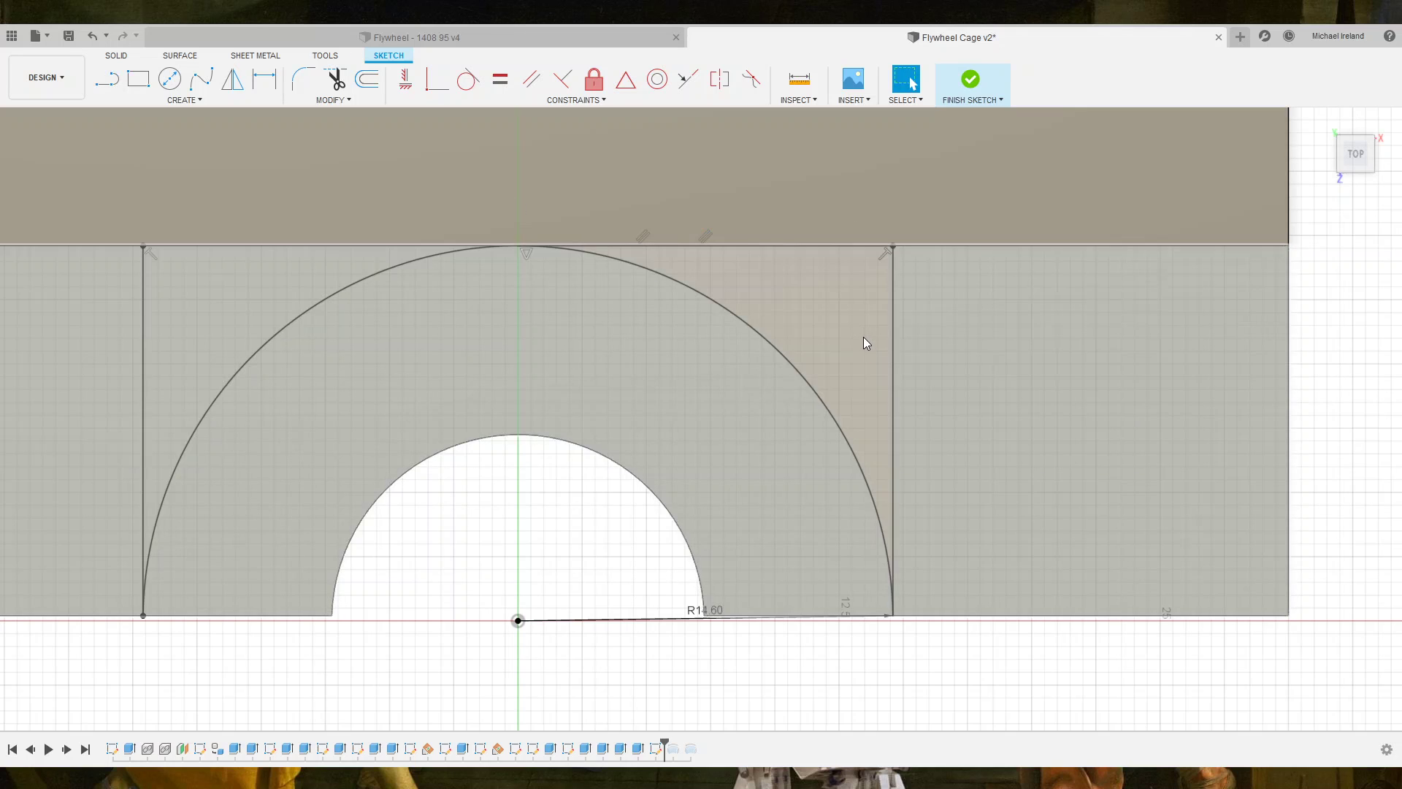
{"action": "left_click", "coordinate": [865, 340]}
{"action": "key", "text": "Escape"}
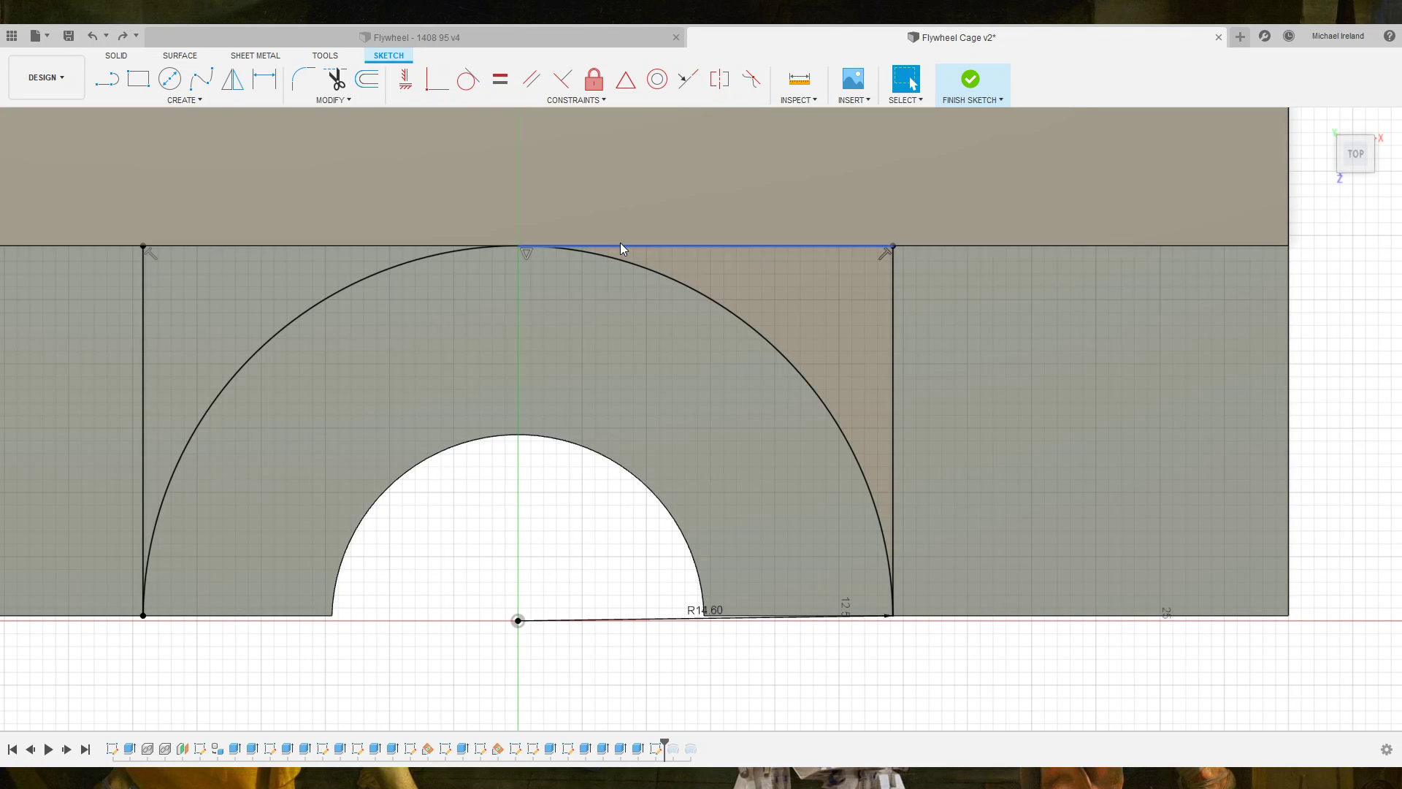
{"action": "left_click", "coordinate": [621, 247]}
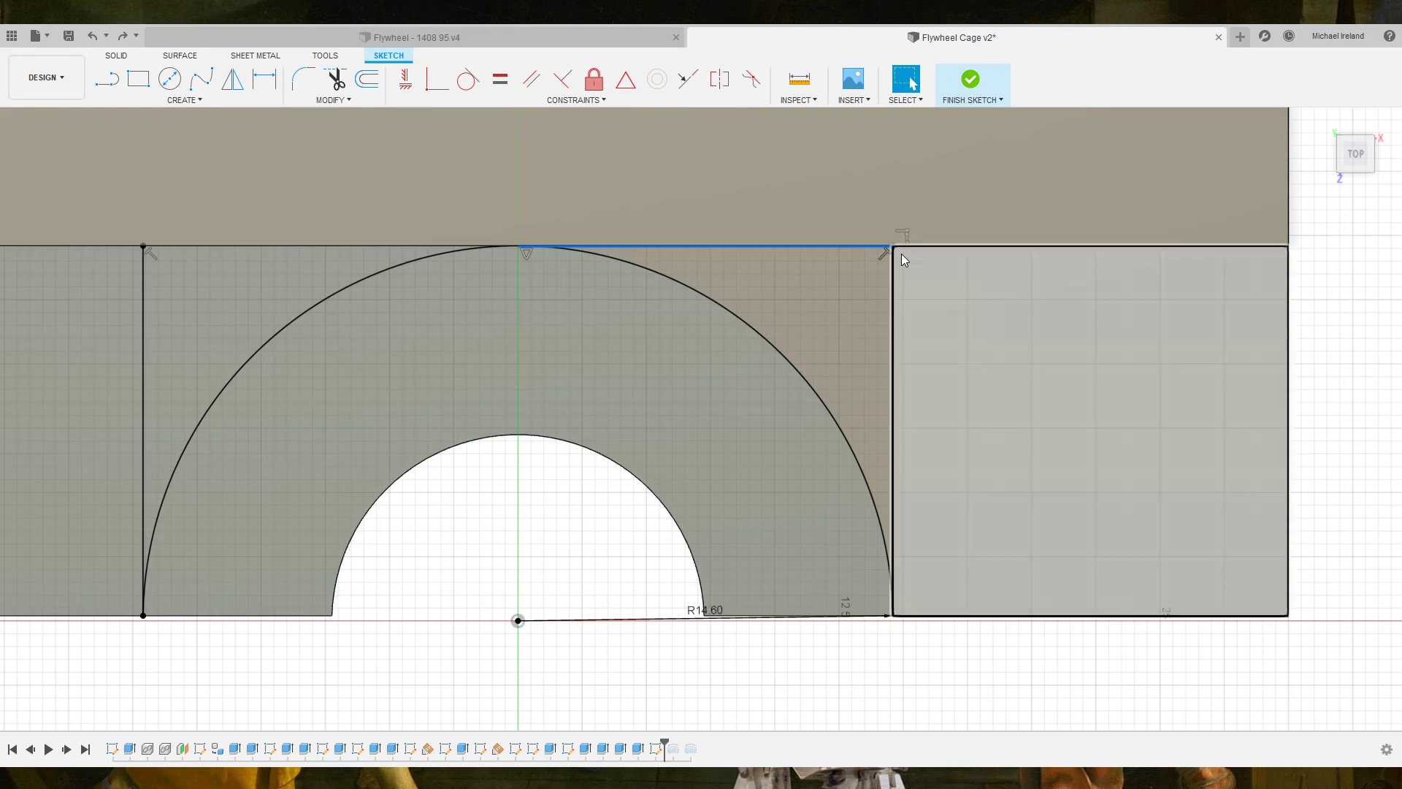
{"action": "scroll", "coordinate": [898, 253], "scroll_direction": "up", "scroll_amount": 1}
{"action": "left_click", "coordinate": [890, 271], "text": "shift"}
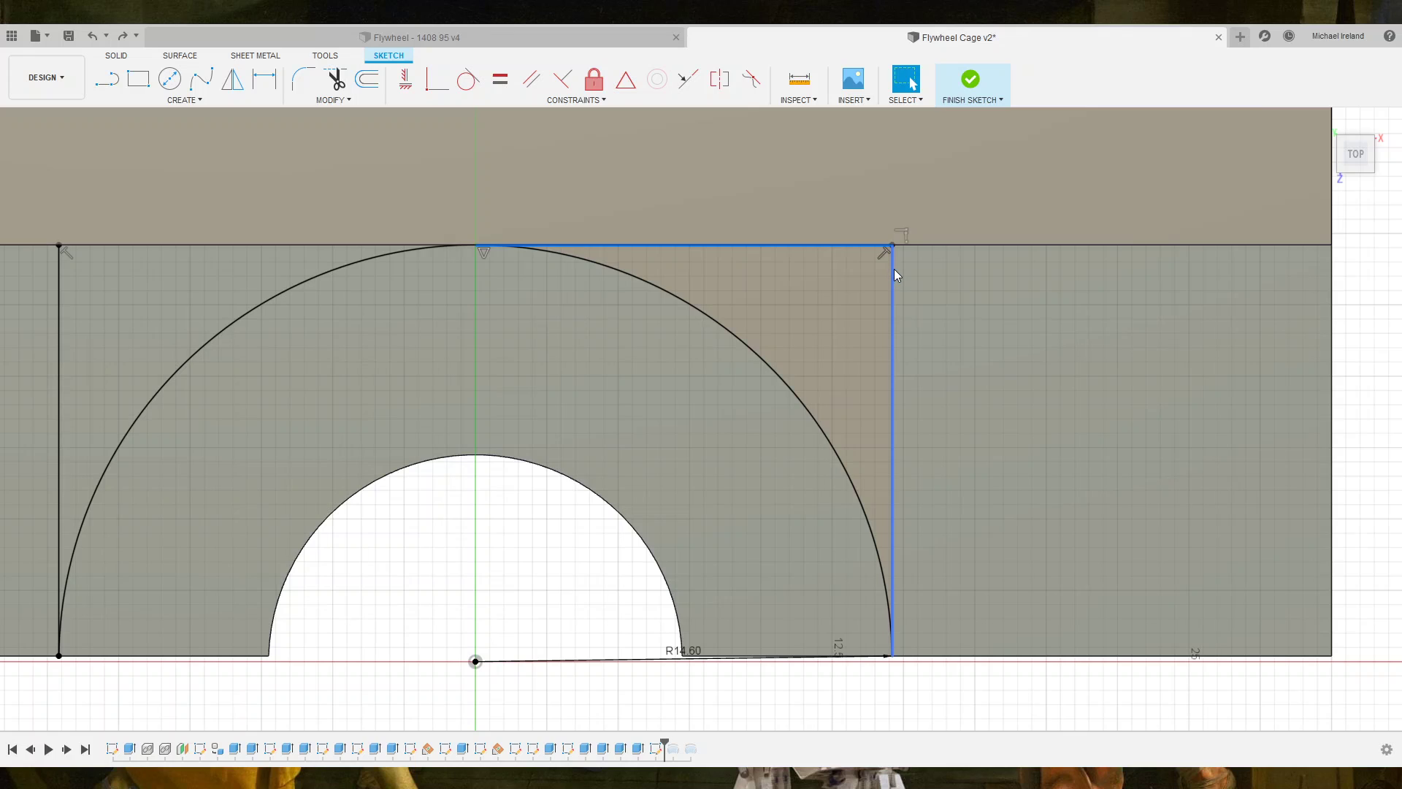
{"action": "left_click", "coordinate": [895, 270], "text": "shift"}
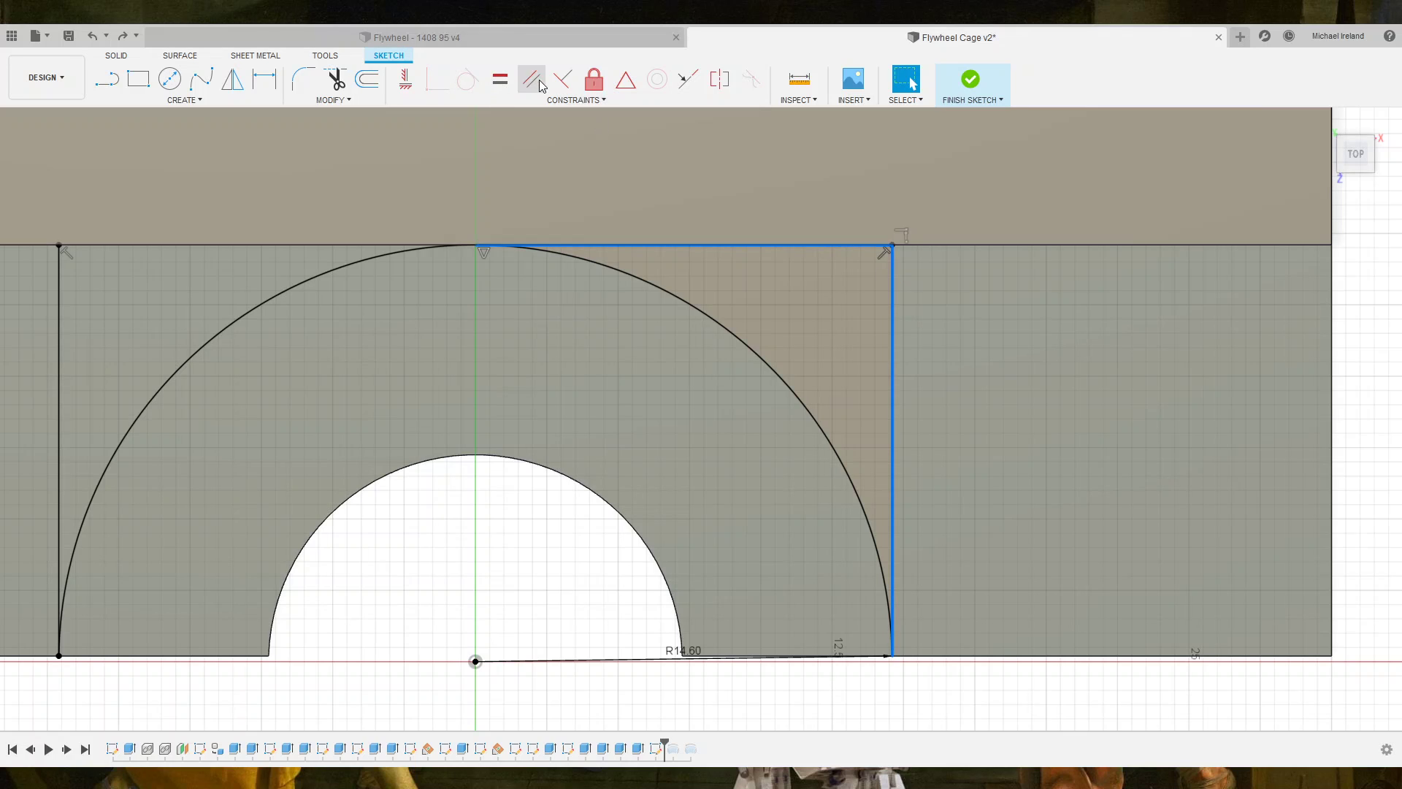
{"action": "left_click", "coordinate": [571, 84]}
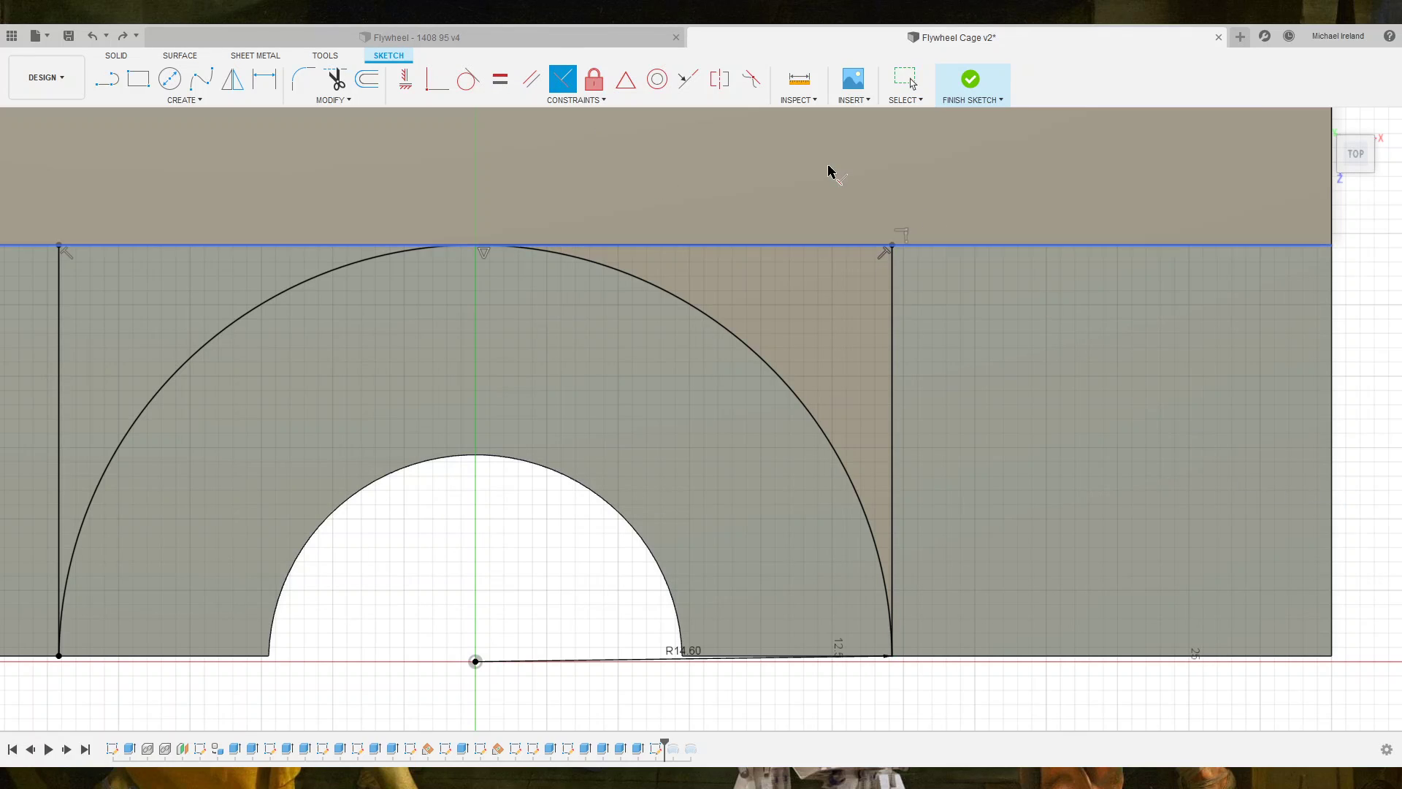
{"action": "key", "text": "Escape"}
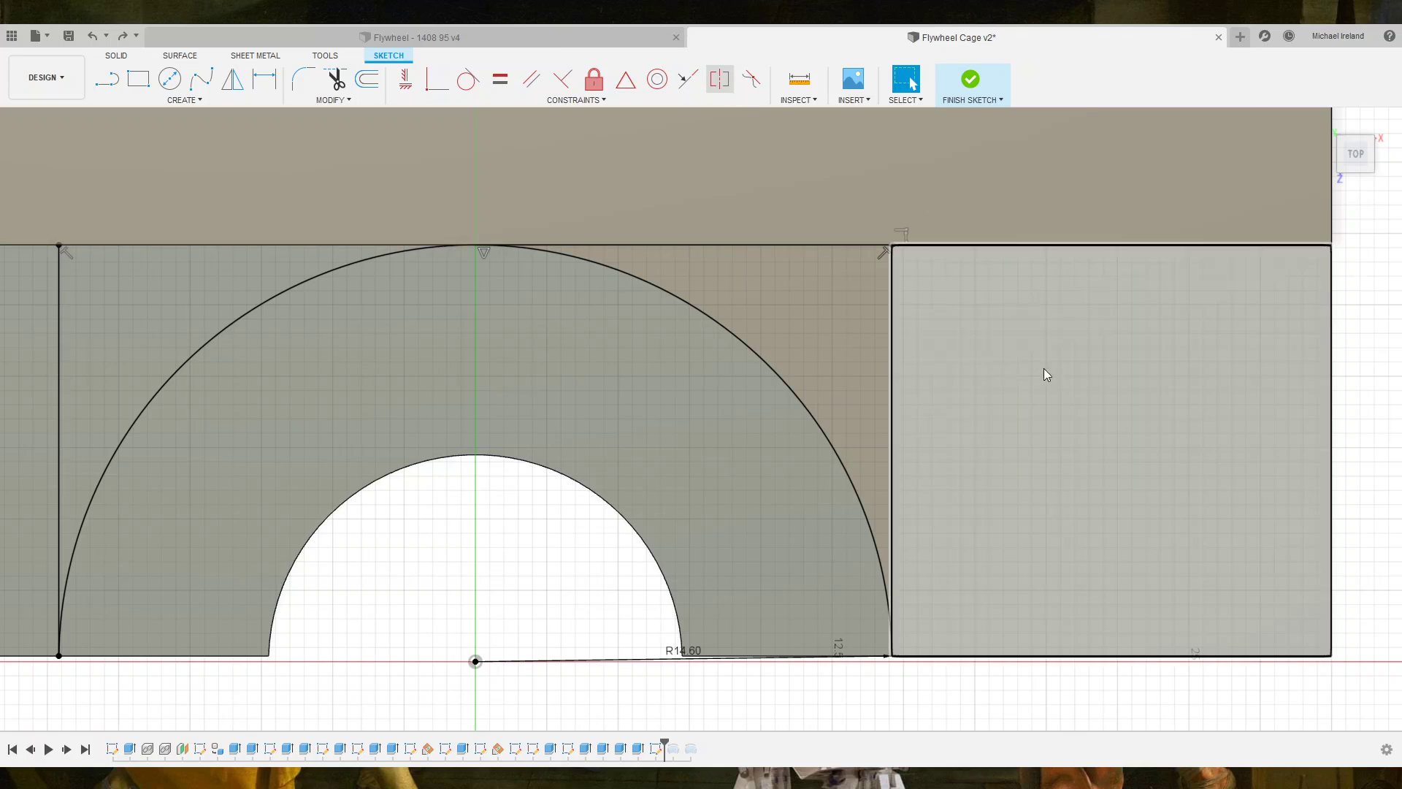
Zoom out and tilt the view to see the part in 3D.
{"action": "left_click", "coordinate": [933, 323]}
{"action": "scroll", "coordinate": [933, 323], "scroll_direction": "down", "scroll_amount": 1}
{"action": "scroll", "coordinate": [940, 323], "scroll_direction": "down", "scroll_amount": 2}
{"action": "scroll", "coordinate": [939, 321], "scroll_direction": "down", "scroll_amount": 2}
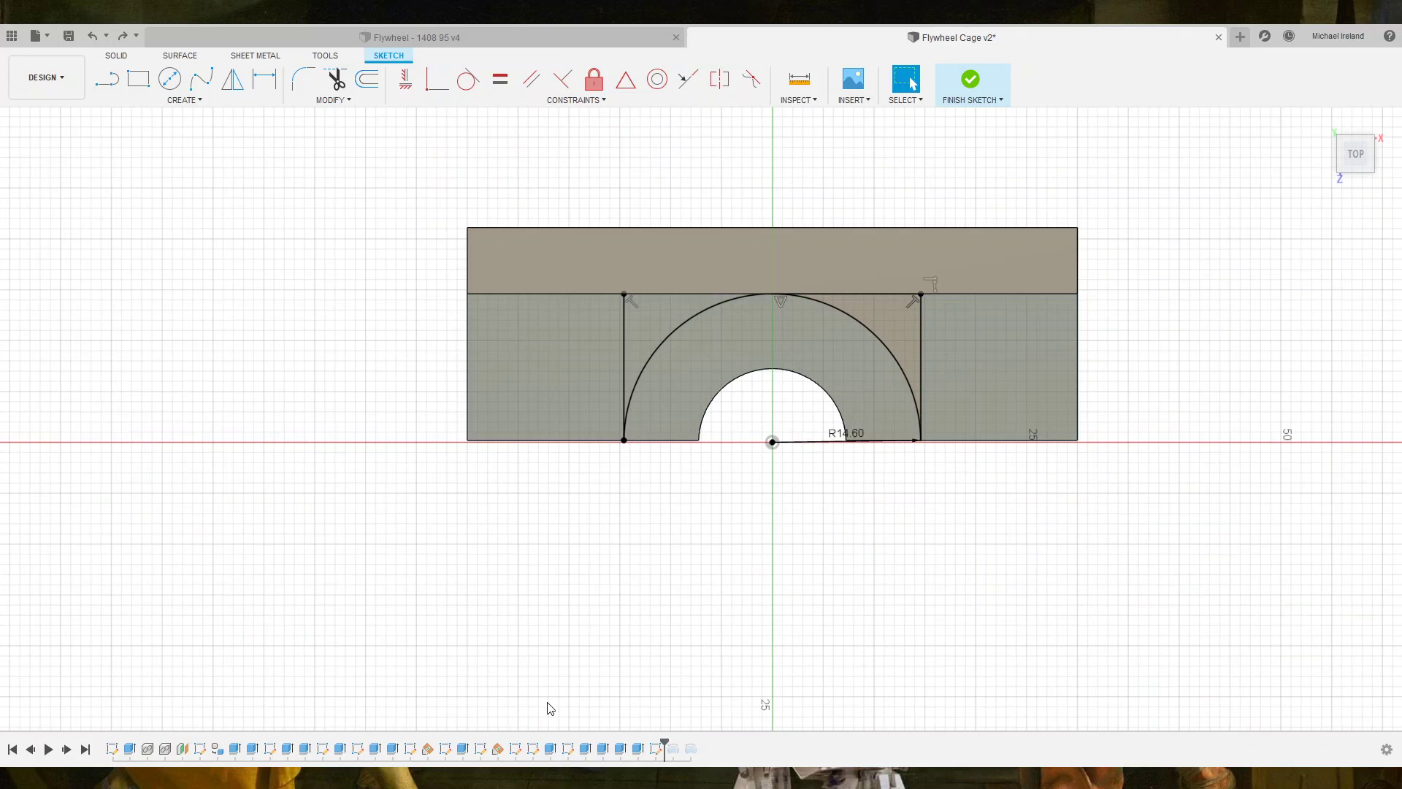
{"action": "mouse_move", "coordinate": [710, 445]}
{"action": "middle_mouse_down", "text": "shift"}
{"action": "mouse_move", "coordinate": [681, 382]}
{"action": "mouse_move", "coordinate": [725, 383]}
{"action": "middle_mouse_up", "text": "shift"}
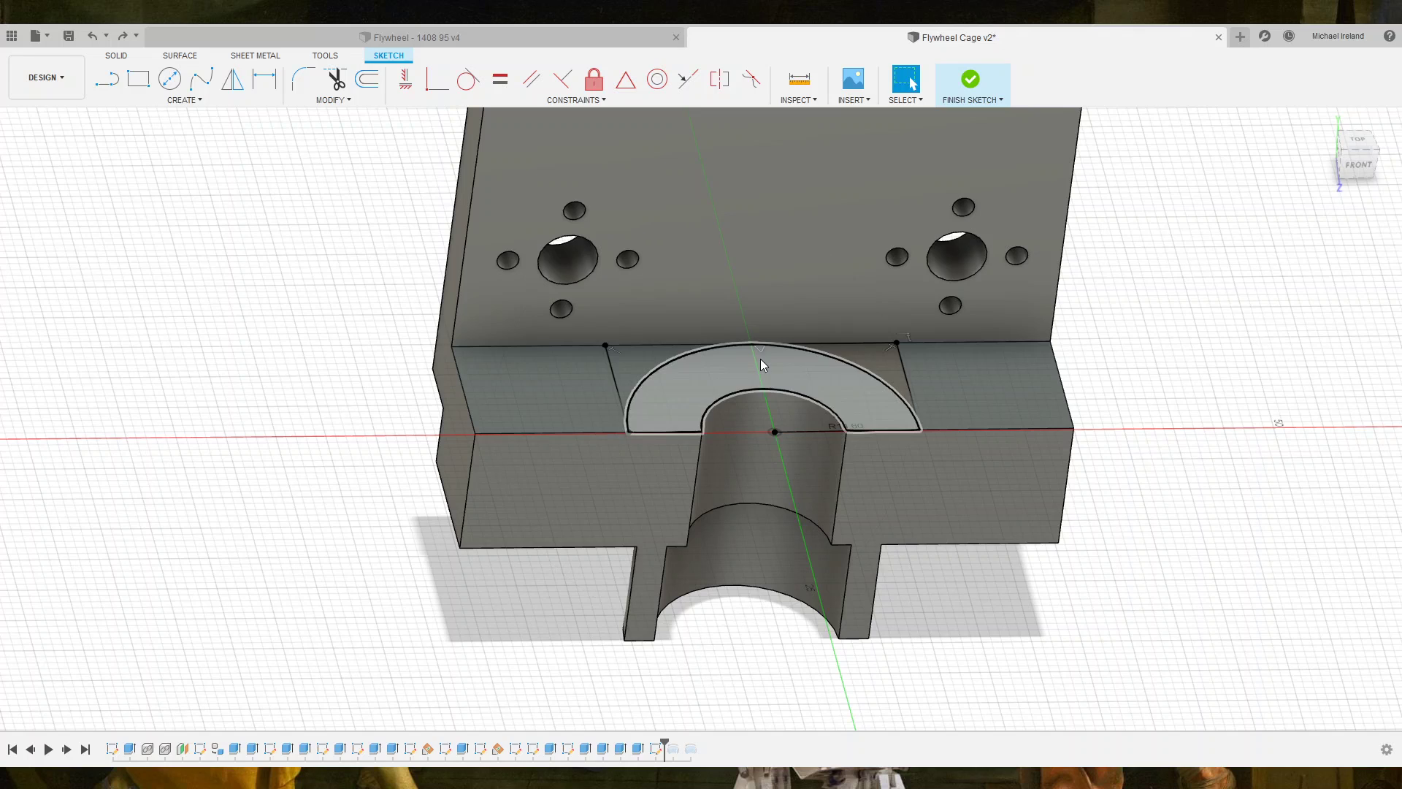
Extrude the ledge faces upward to the top face, forming a tall block around the half-round channel.
{"action": "right_click_drag", "start_coordinate": [760, 358], "coordinate": [861, 352]}
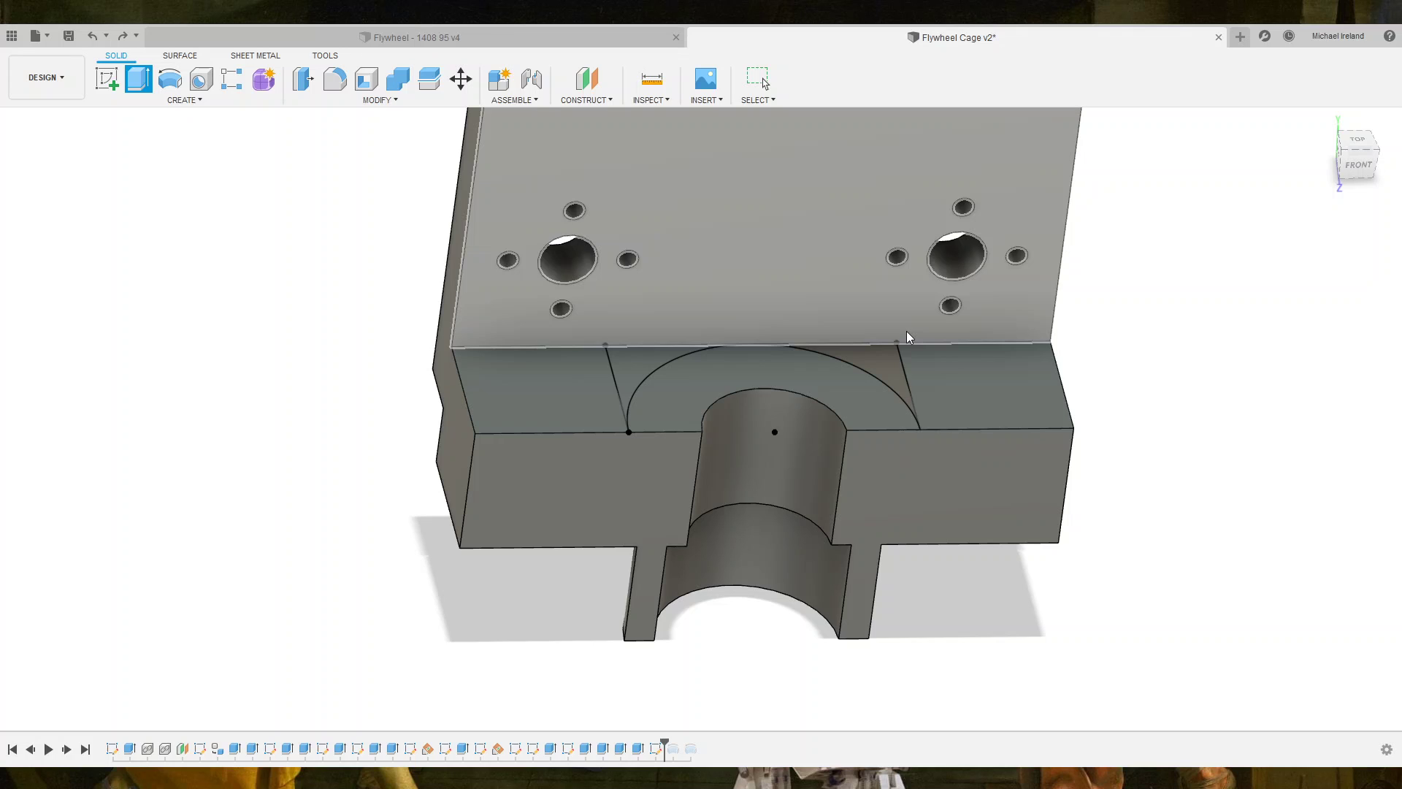
{"action": "left_click", "coordinate": [887, 379]}
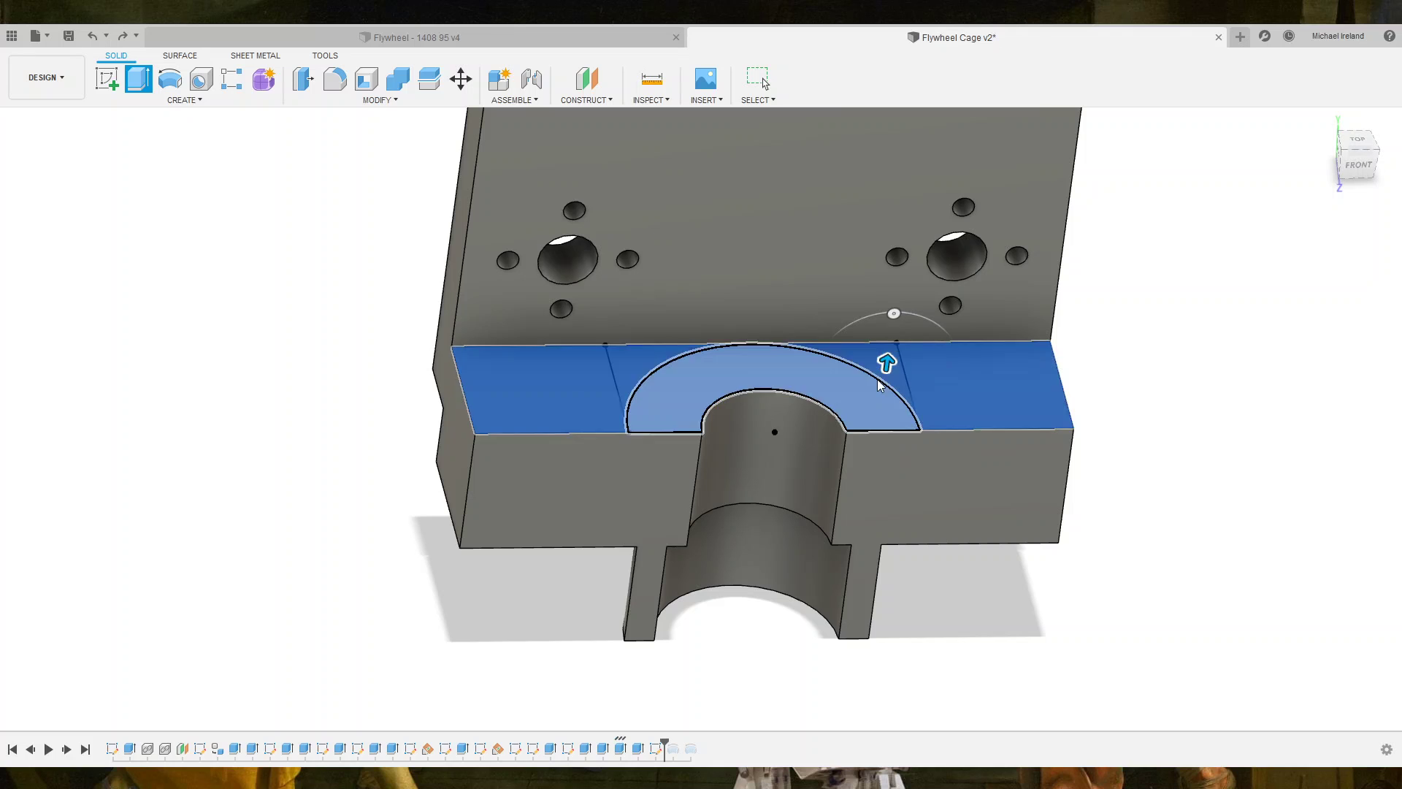
{"action": "left_click_drag", "start_coordinate": [889, 365], "coordinate": [897, 245]}
{"action": "middle_click_drag", "start_coordinate": [897, 245], "coordinate": [805, 579]}
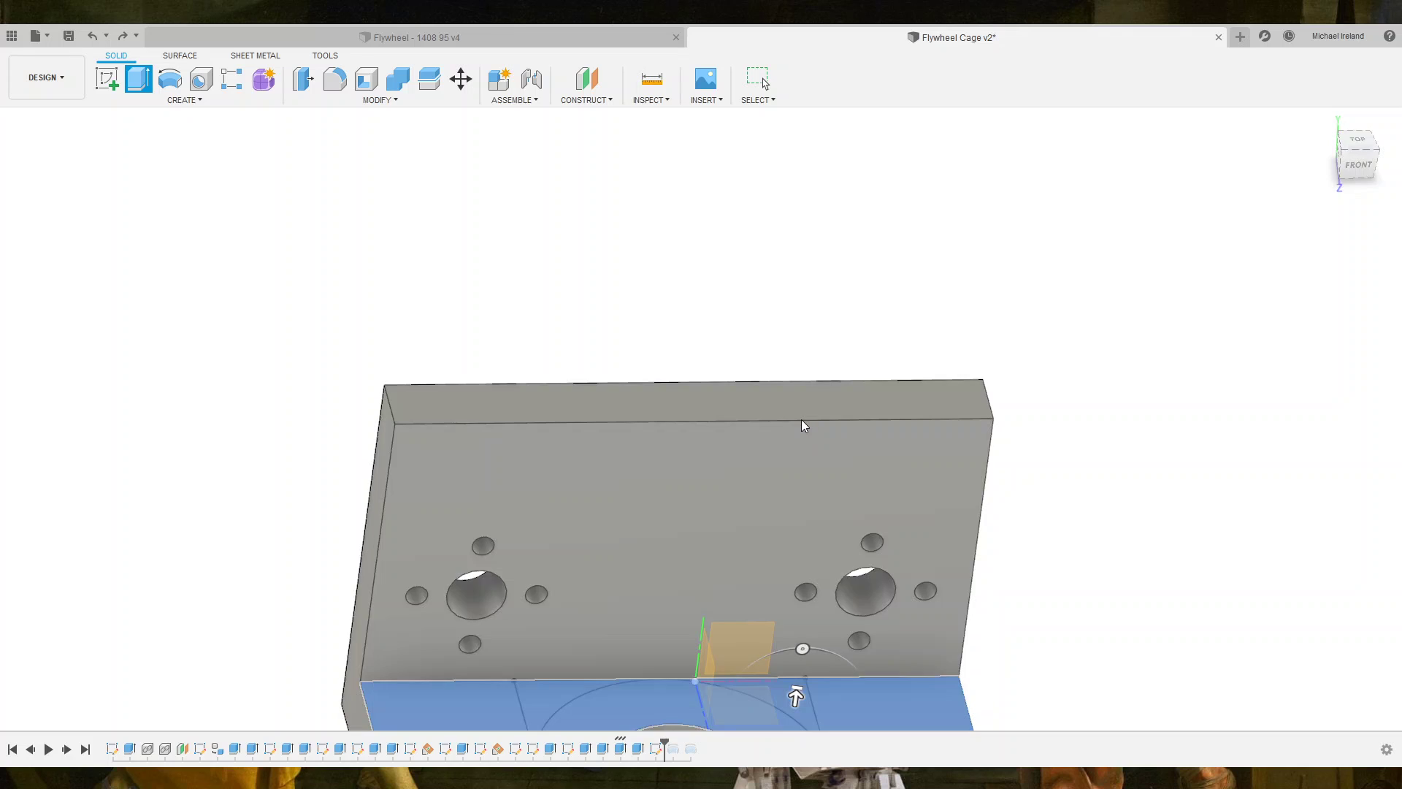
{"action": "left_click", "coordinate": [804, 419]}
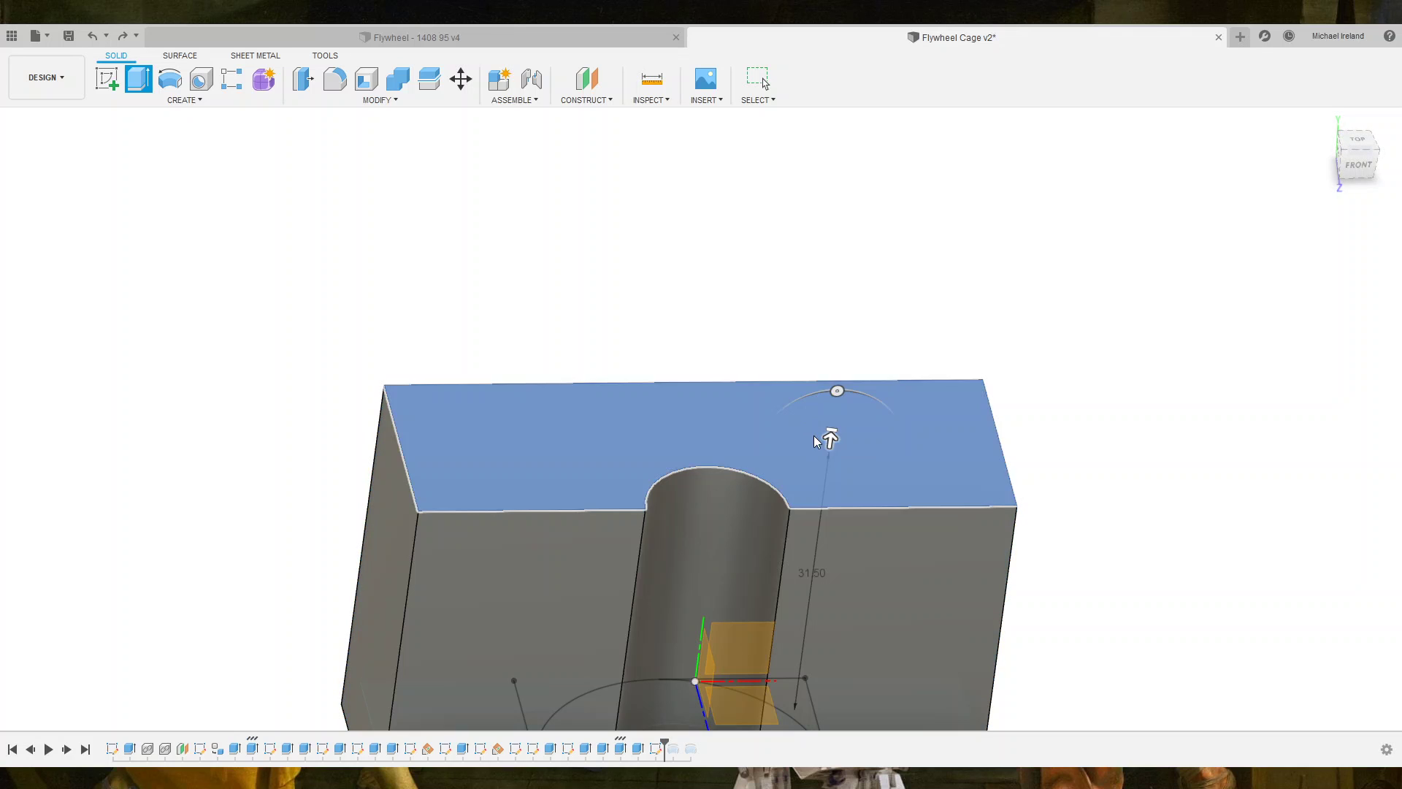
{"action": "key", "text": "Return"}
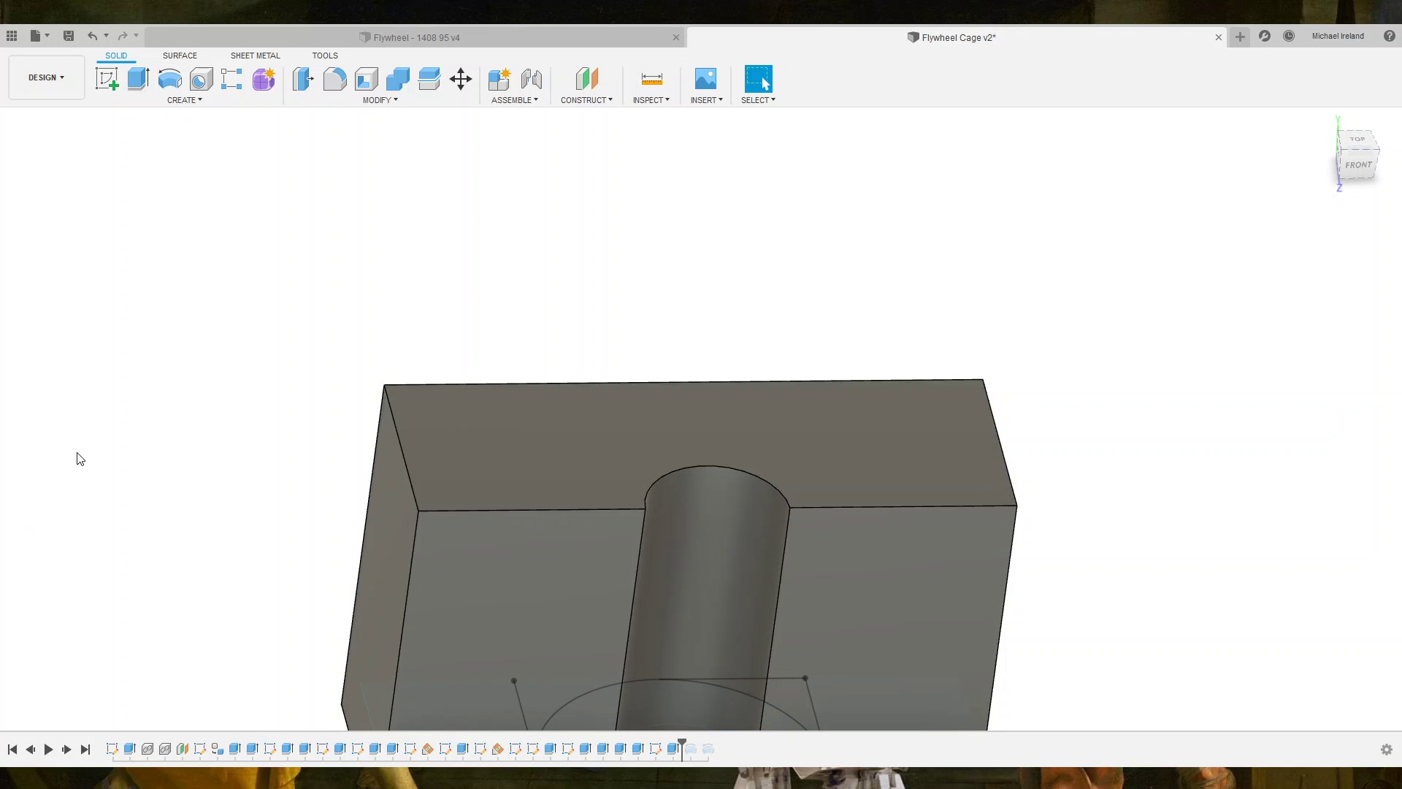
{"action": "middle_click_drag", "start_coordinate": [670, 548], "coordinate": [679, 365]}
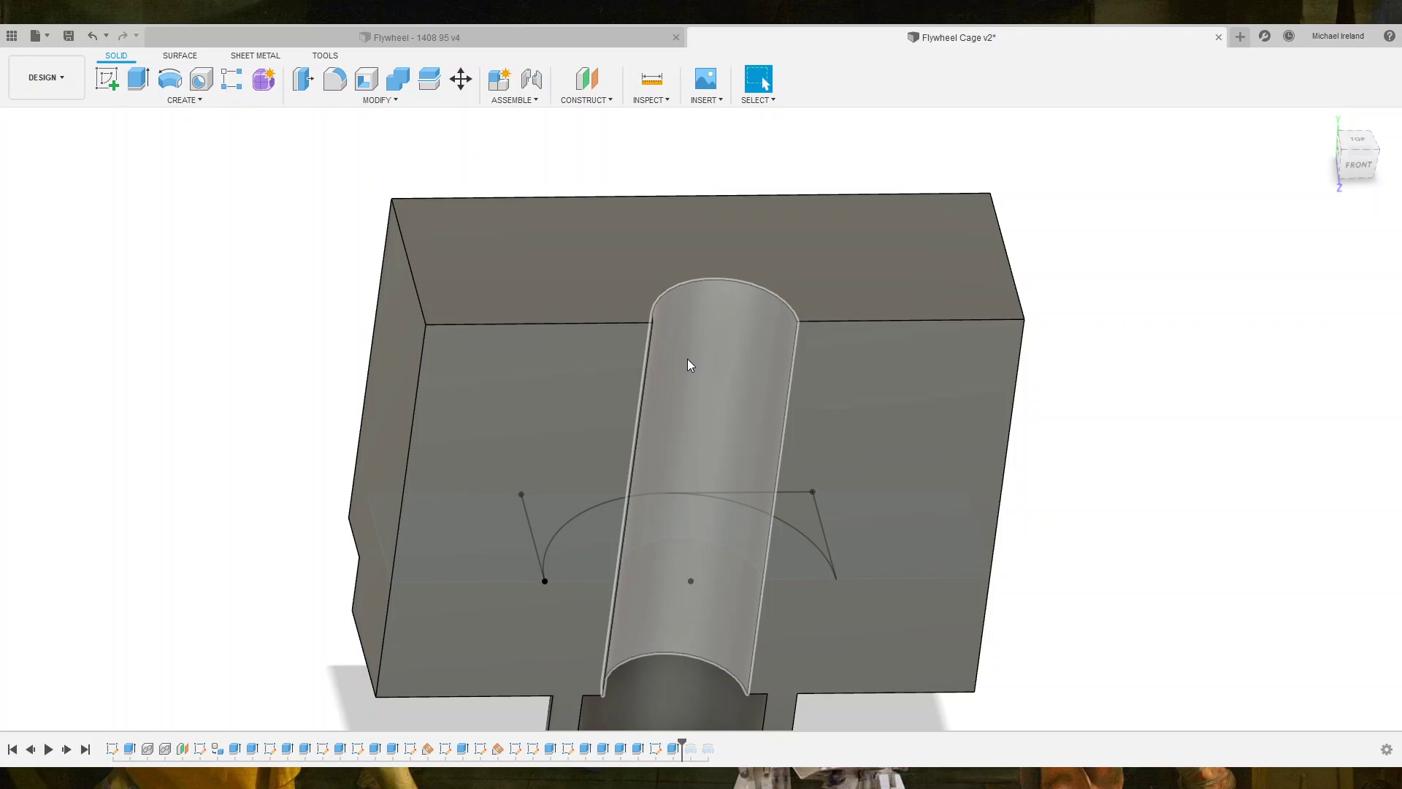
Cut the left and right rectangle profiles up to the top face.
{"action": "key", "text": "e"}
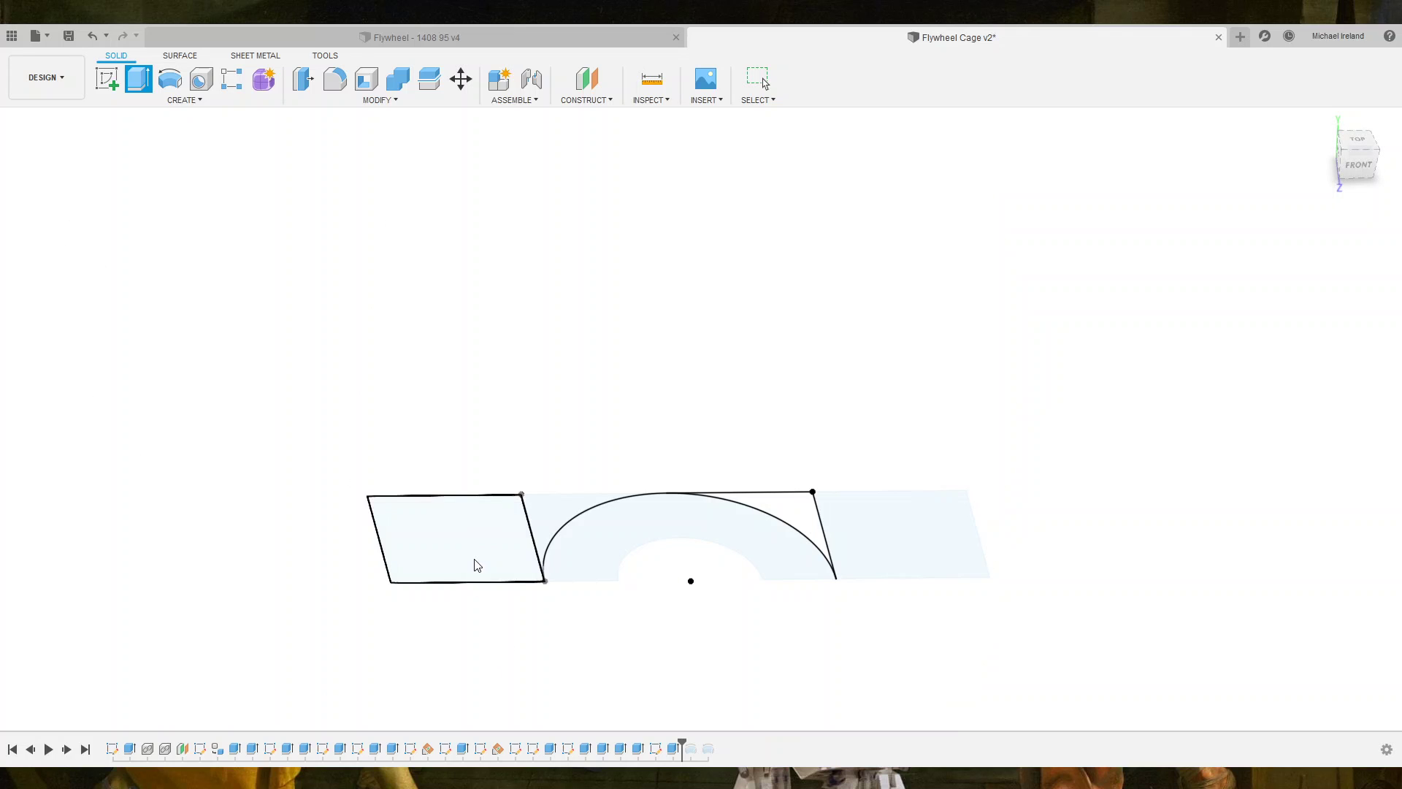
{"action": "left_click", "coordinate": [476, 563]}
{"action": "left_click", "coordinate": [959, 549]}
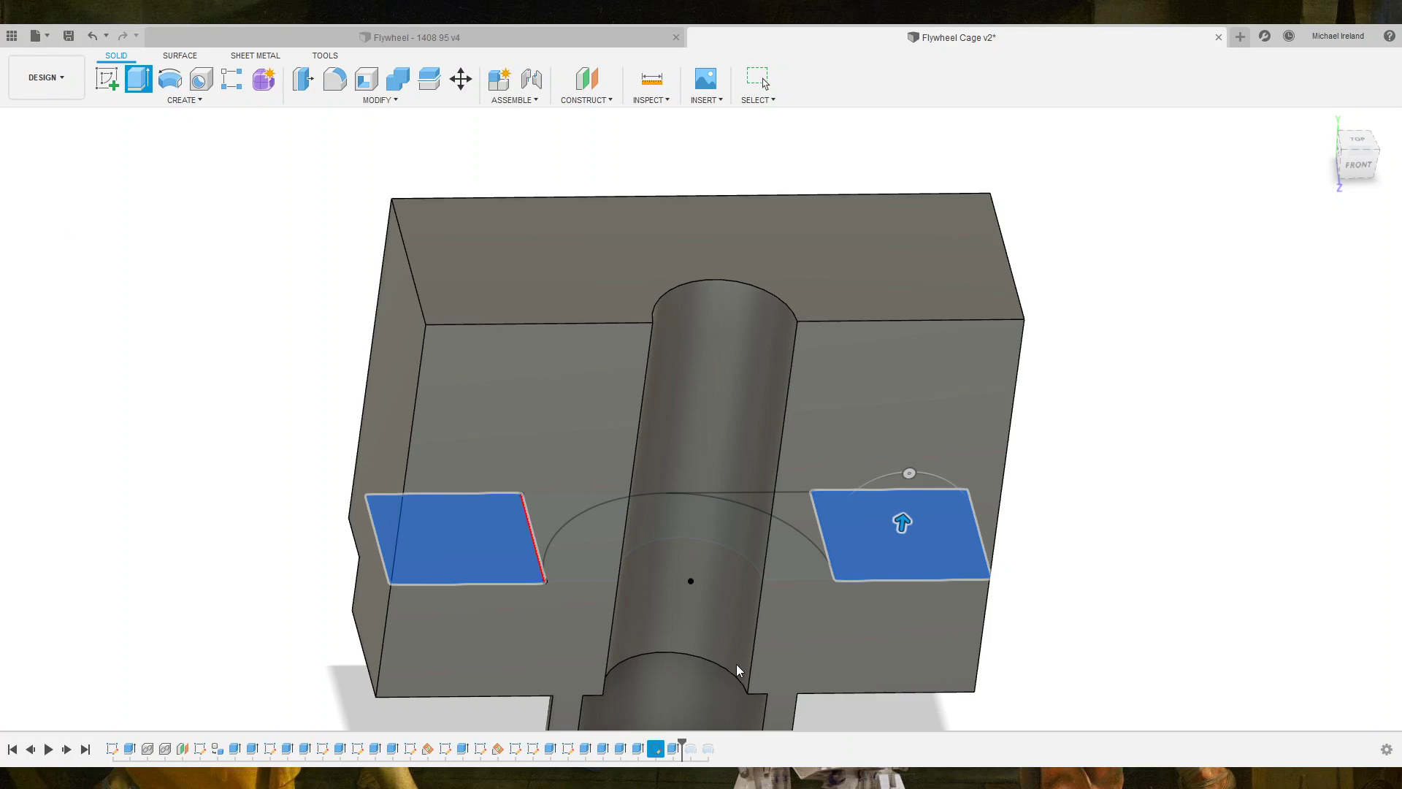
{"action": "scroll", "coordinate": [736, 664], "scroll_direction": "down", "scroll_amount": 3}
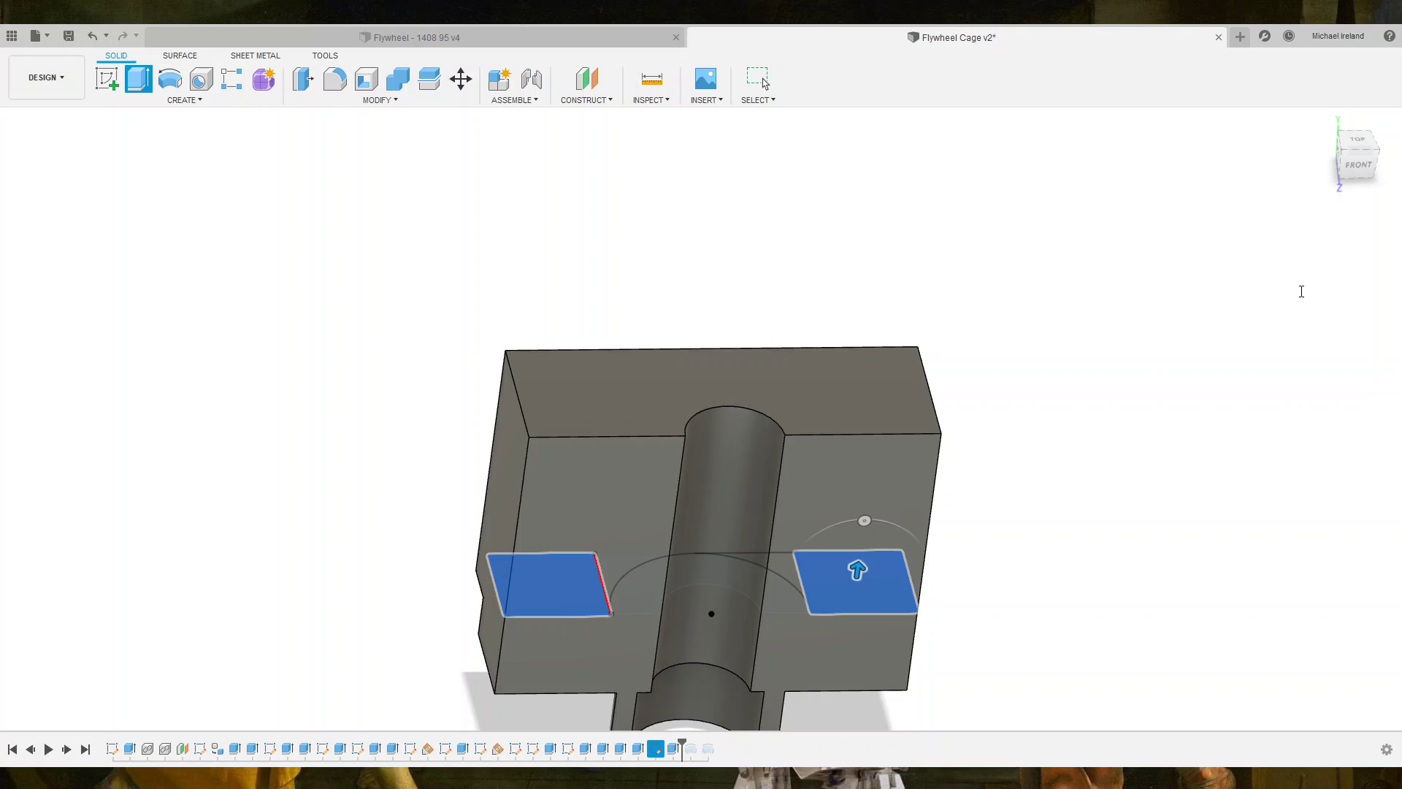
{"action": "left_click", "coordinate": [876, 397]}
{"action": "key", "text": "Return"}
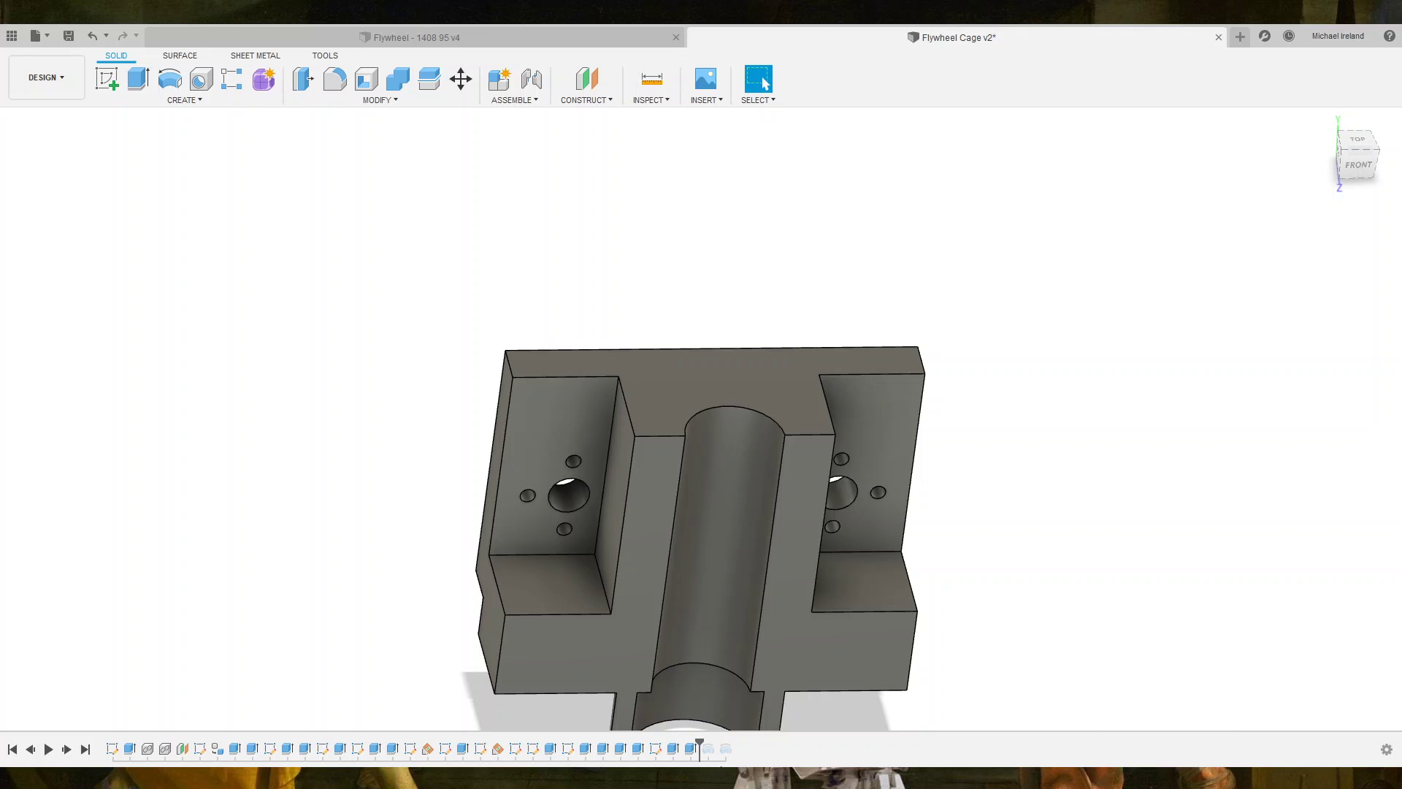
{"action": "left_click_drag", "start_coordinate": [699, 741], "coordinate": [737, 741]}
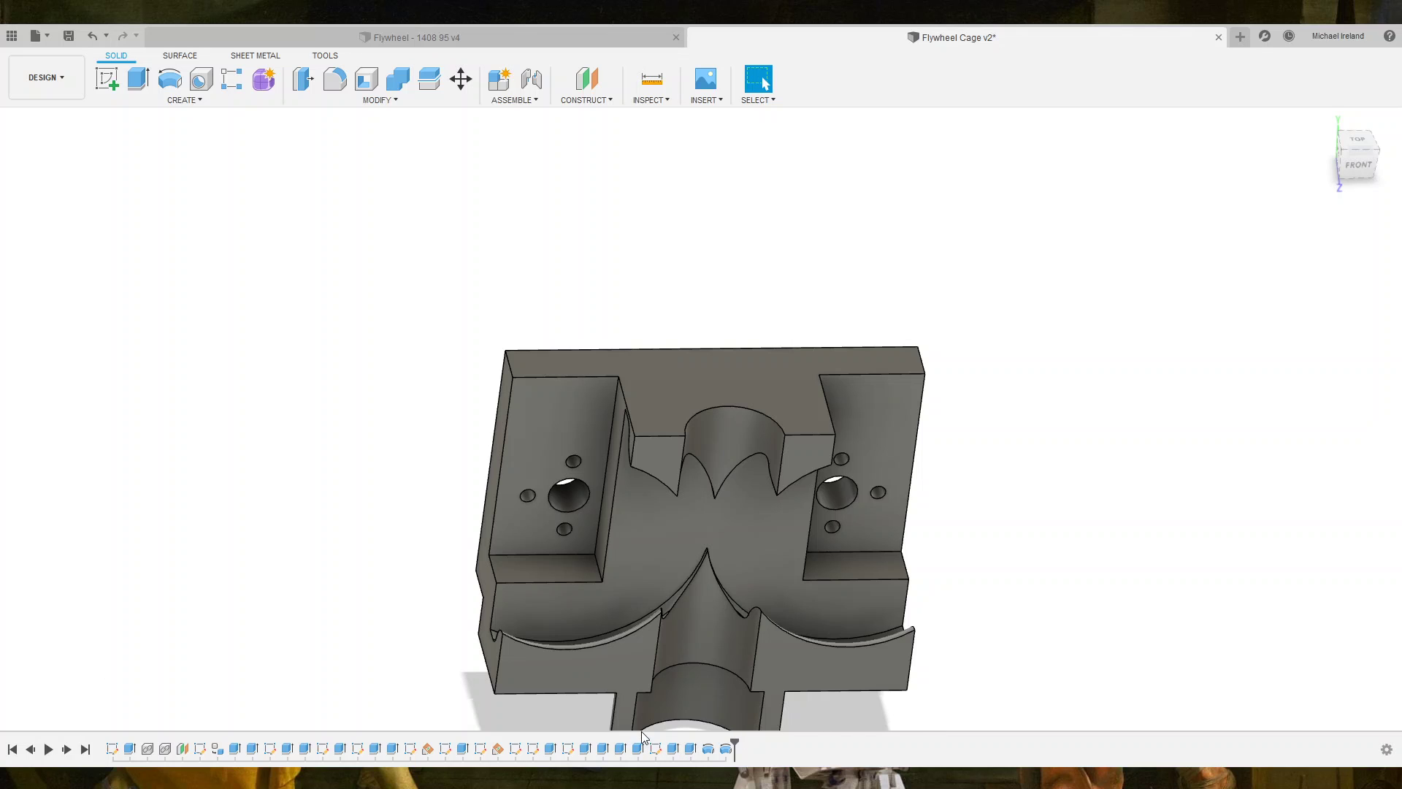
Orbit the restored cage model to inspect its underside.
{"action": "mouse_move", "coordinate": [615, 719]}
{"action": "middle_mouse_down", "text": "shift"}
{"action": "mouse_move", "coordinate": [737, 468]}
{"action": "mouse_move", "coordinate": [555, 428]}
{"action": "mouse_move", "coordinate": [592, 447]}
{"action": "middle_mouse_up", "text": "shift"}
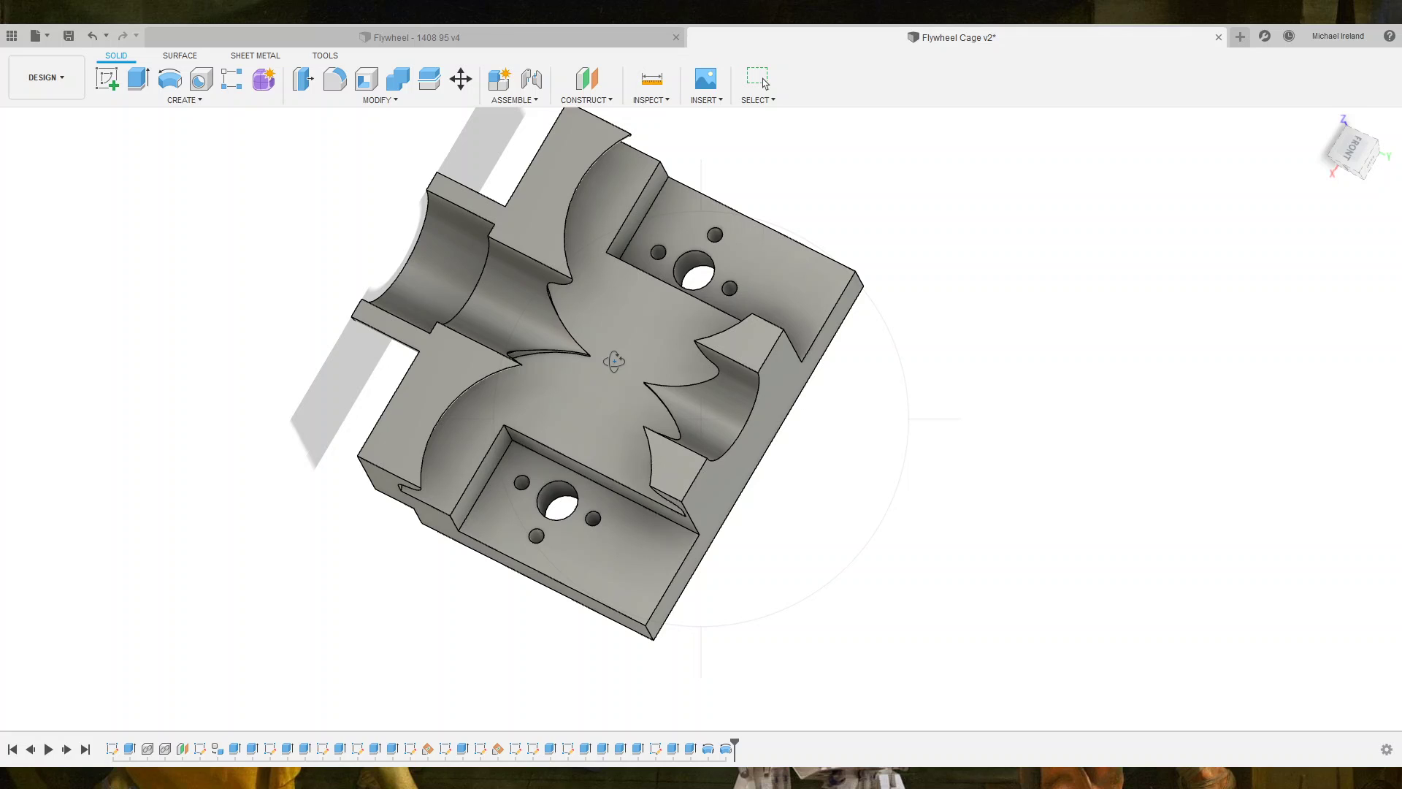
Start a sketch on the lower pocket floor and draw a Ø25 circle on its large hole.
{"action": "left_click", "coordinate": [616, 575]}
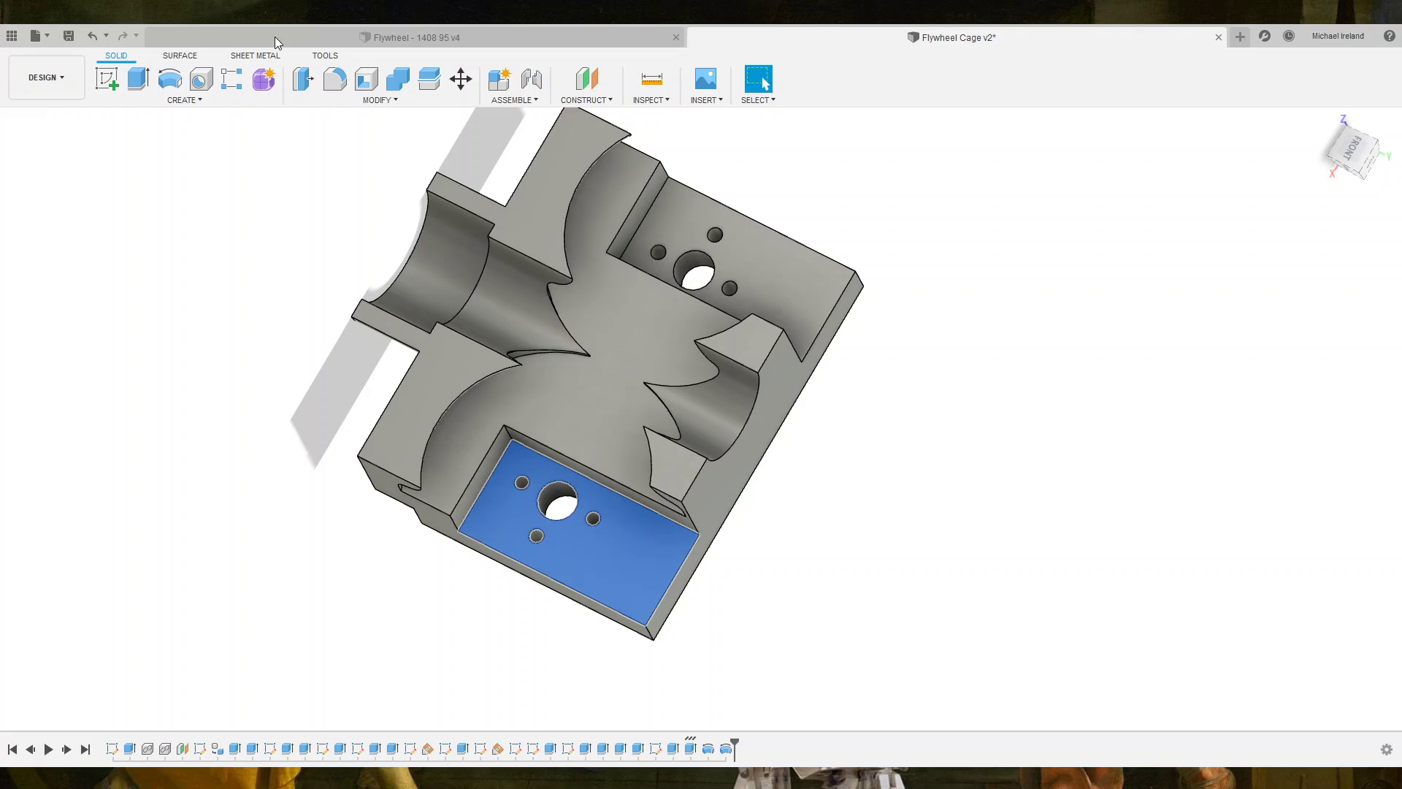
{"action": "left_click", "coordinate": [107, 79]}
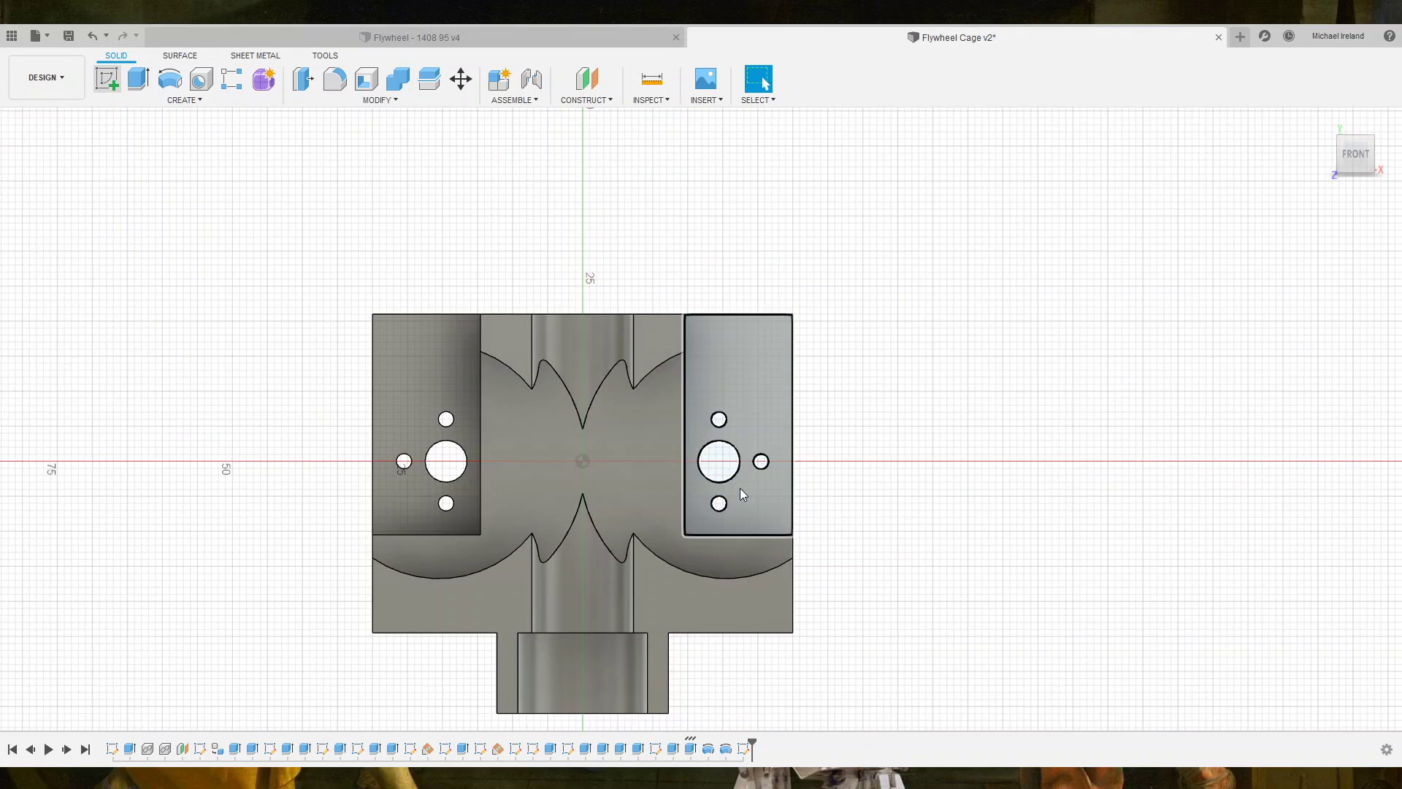
{"action": "scroll", "coordinate": [737, 485], "scroll_direction": "up", "scroll_amount": 3}
{"action": "key", "text": "c"}
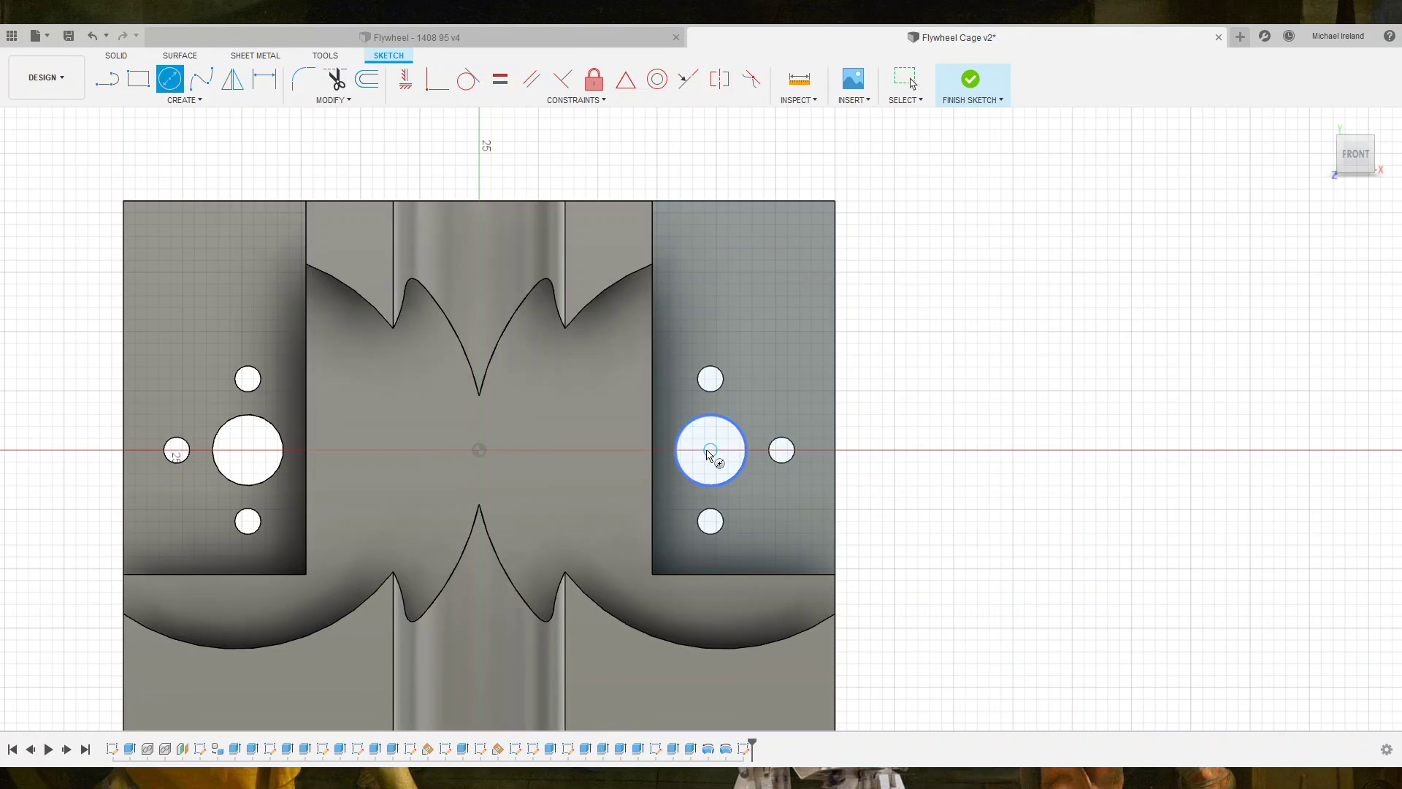
{"action": "left_click", "coordinate": [711, 450]}
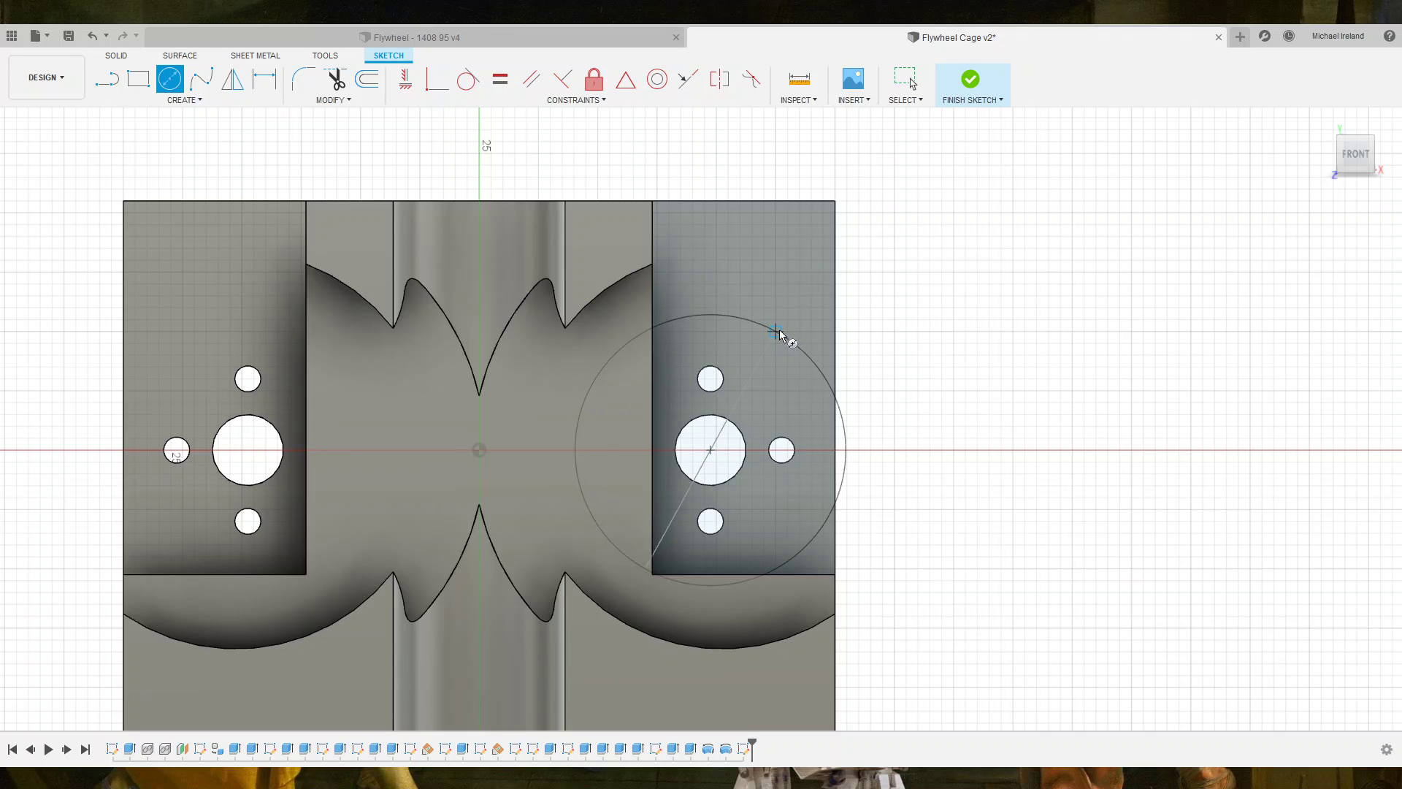
{"action": "type", "text": "25"}
{"action": "key", "text": "Return"}
{"action": "key", "text": "Escape"}
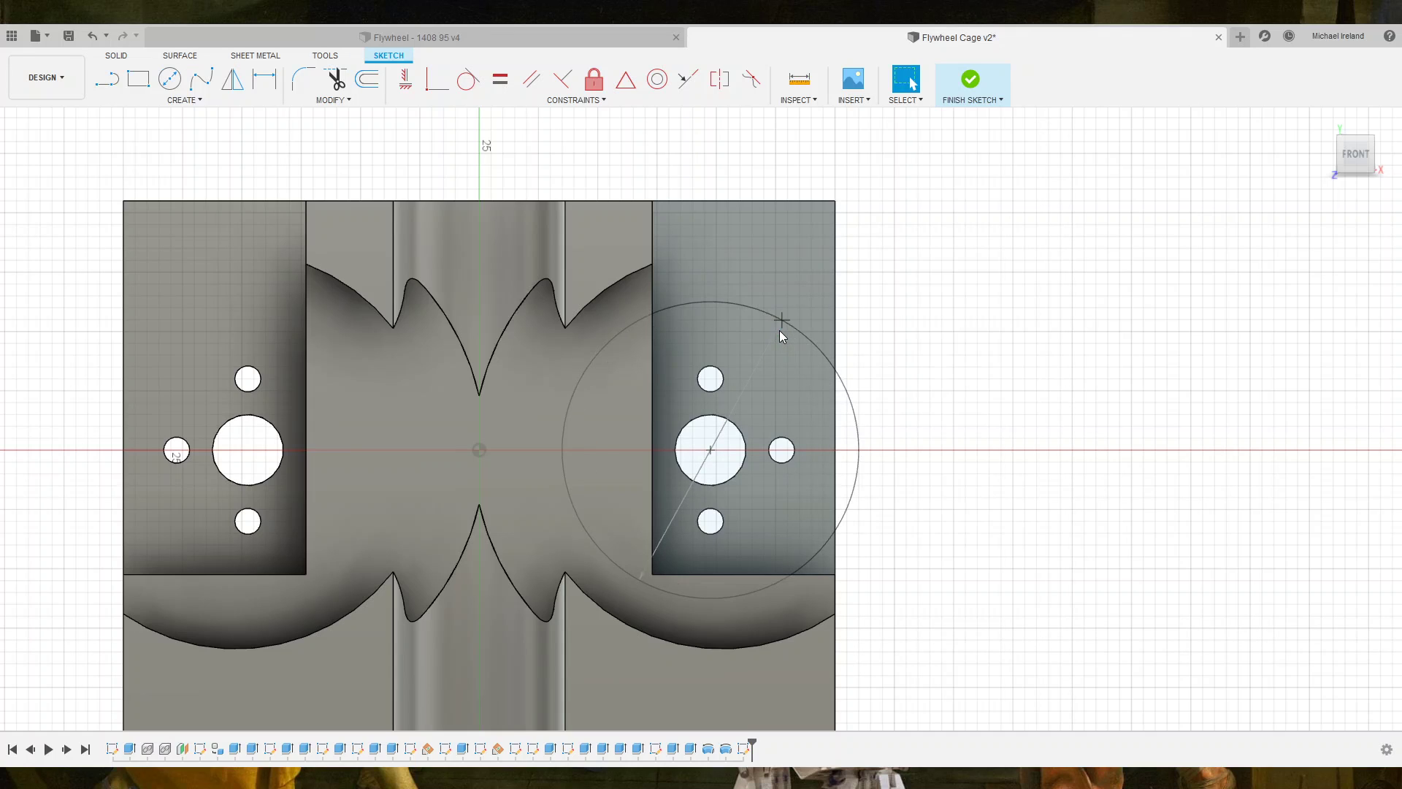
Add a second Ø25 circle on the left large hole and finish the sketch.
{"action": "middle_click_drag", "start_coordinate": [692, 469], "coordinate": [850, 492]}
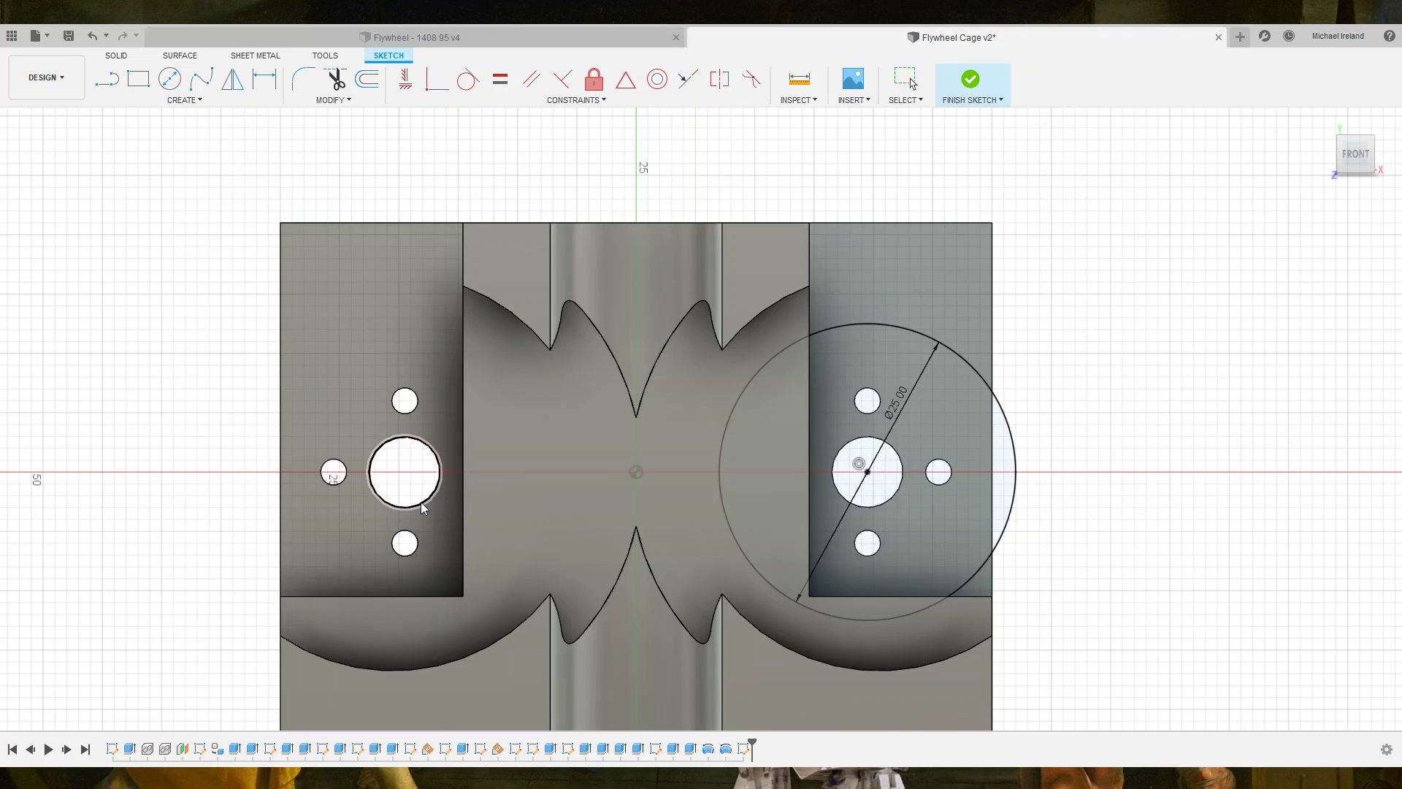
{"action": "left_click", "coordinate": [421, 504]}
{"action": "left_click", "coordinate": [1135, 315]}
{"action": "key", "text": "c"}
{"action": "left_click", "coordinate": [404, 472]}
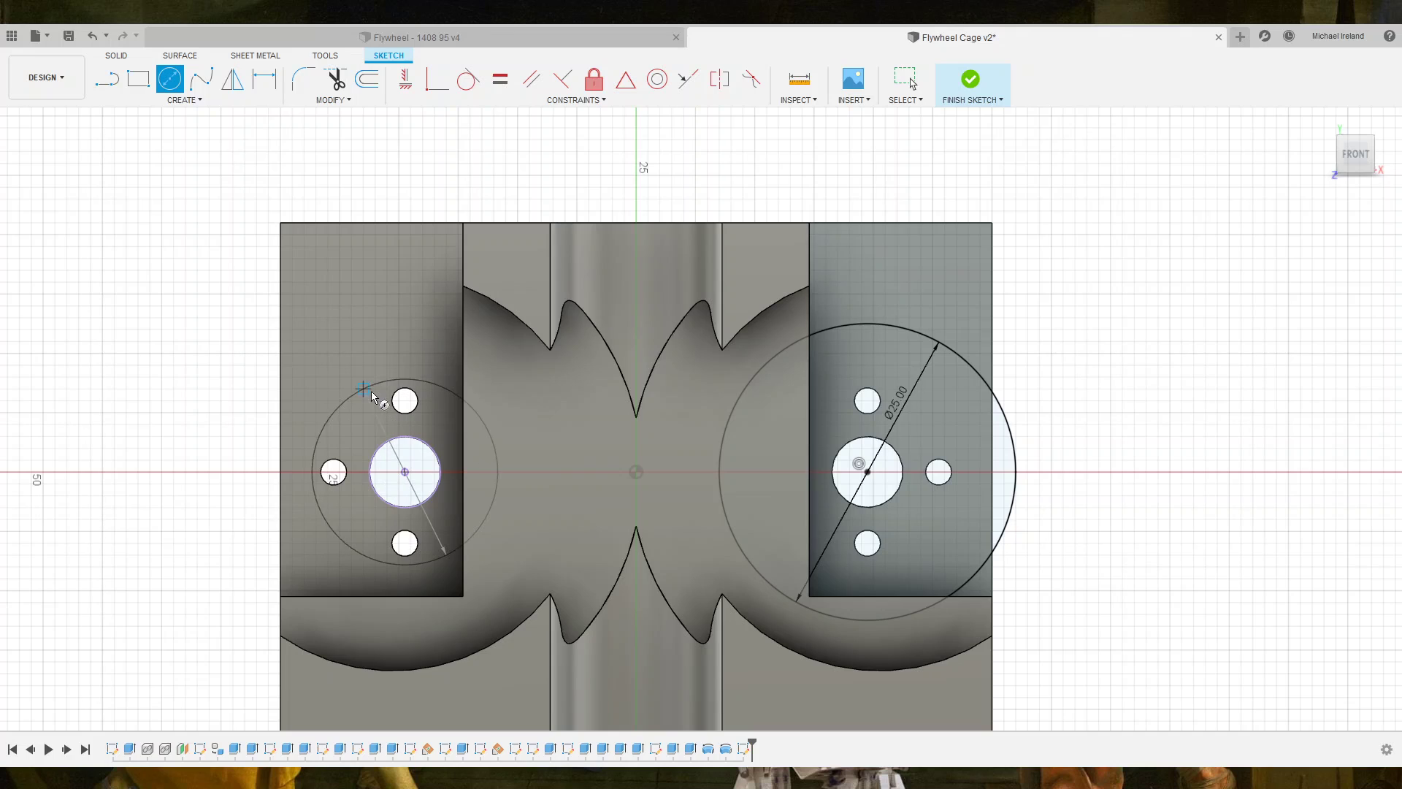
{"action": "key", "text": "Return"}
{"action": "key", "text": "Escape"}
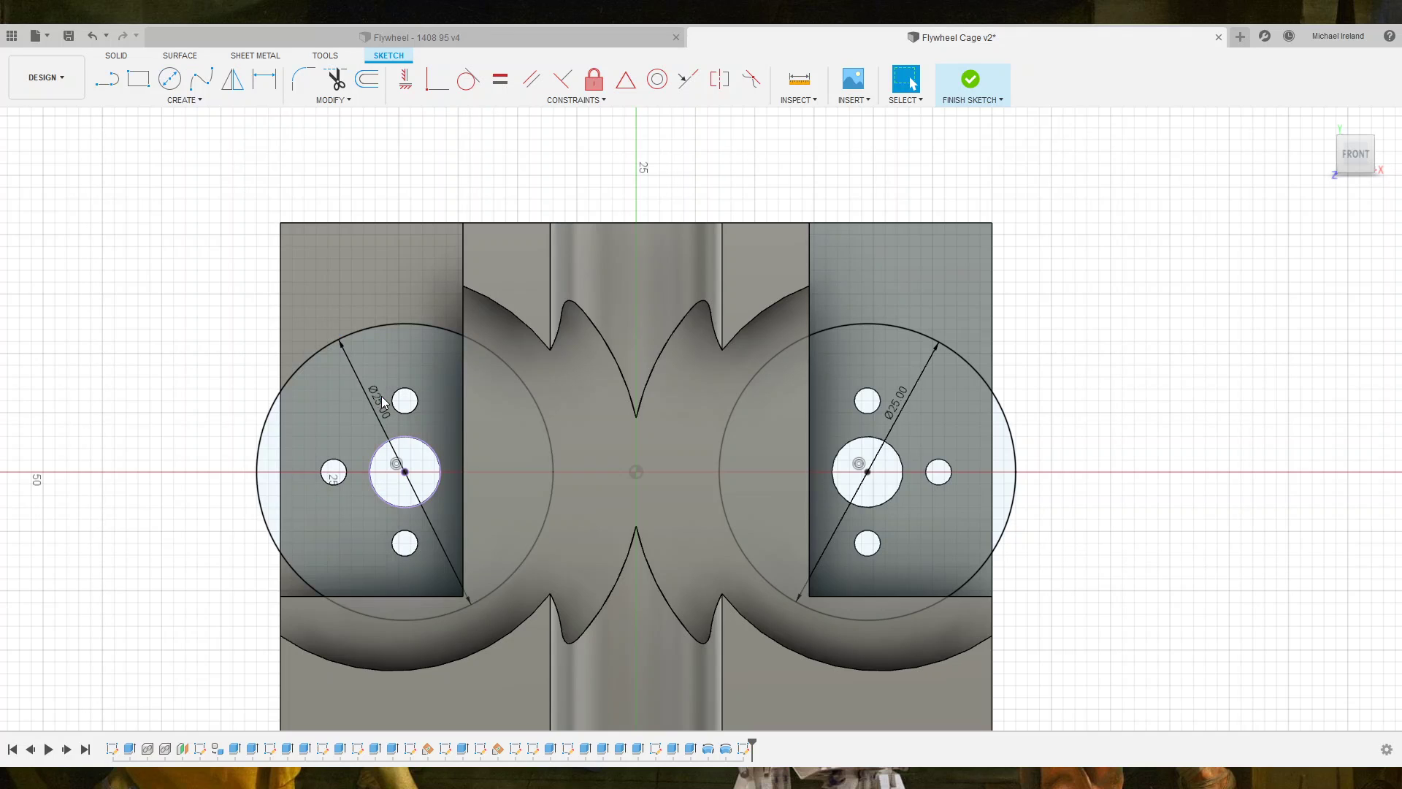
{"action": "left_click", "coordinate": [390, 414]}
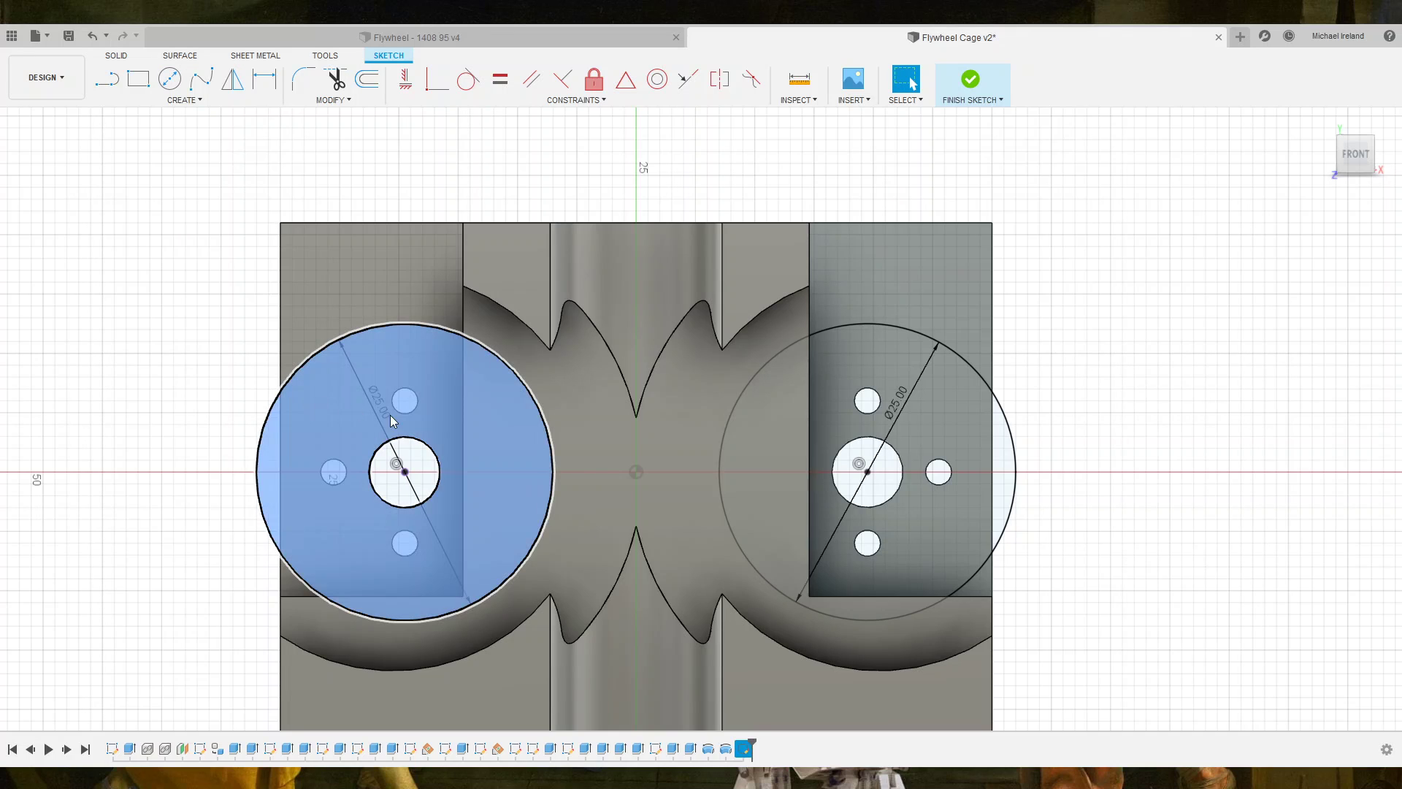
{"action": "left_click", "coordinate": [956, 523], "text": "shift"}
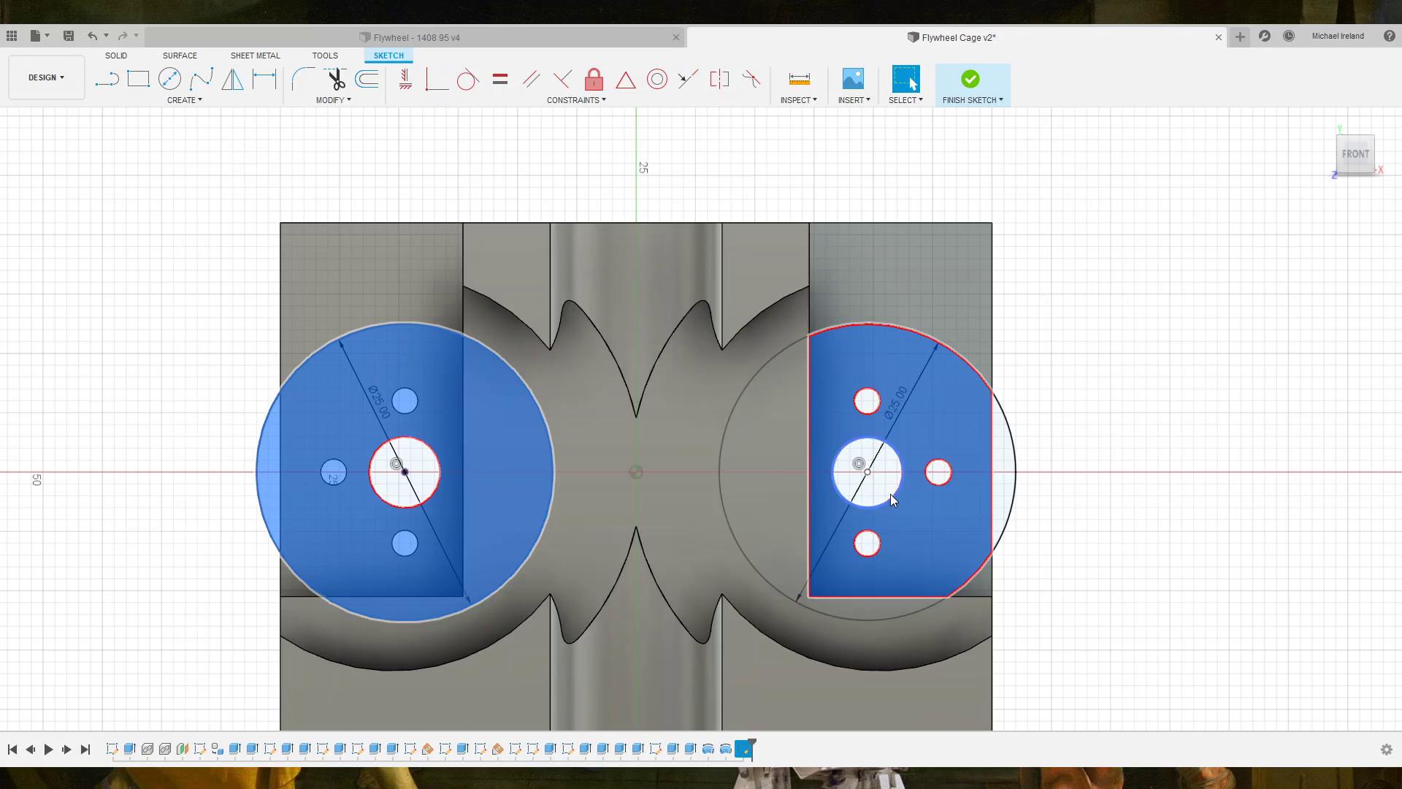
{"action": "left_click", "coordinate": [1130, 522]}
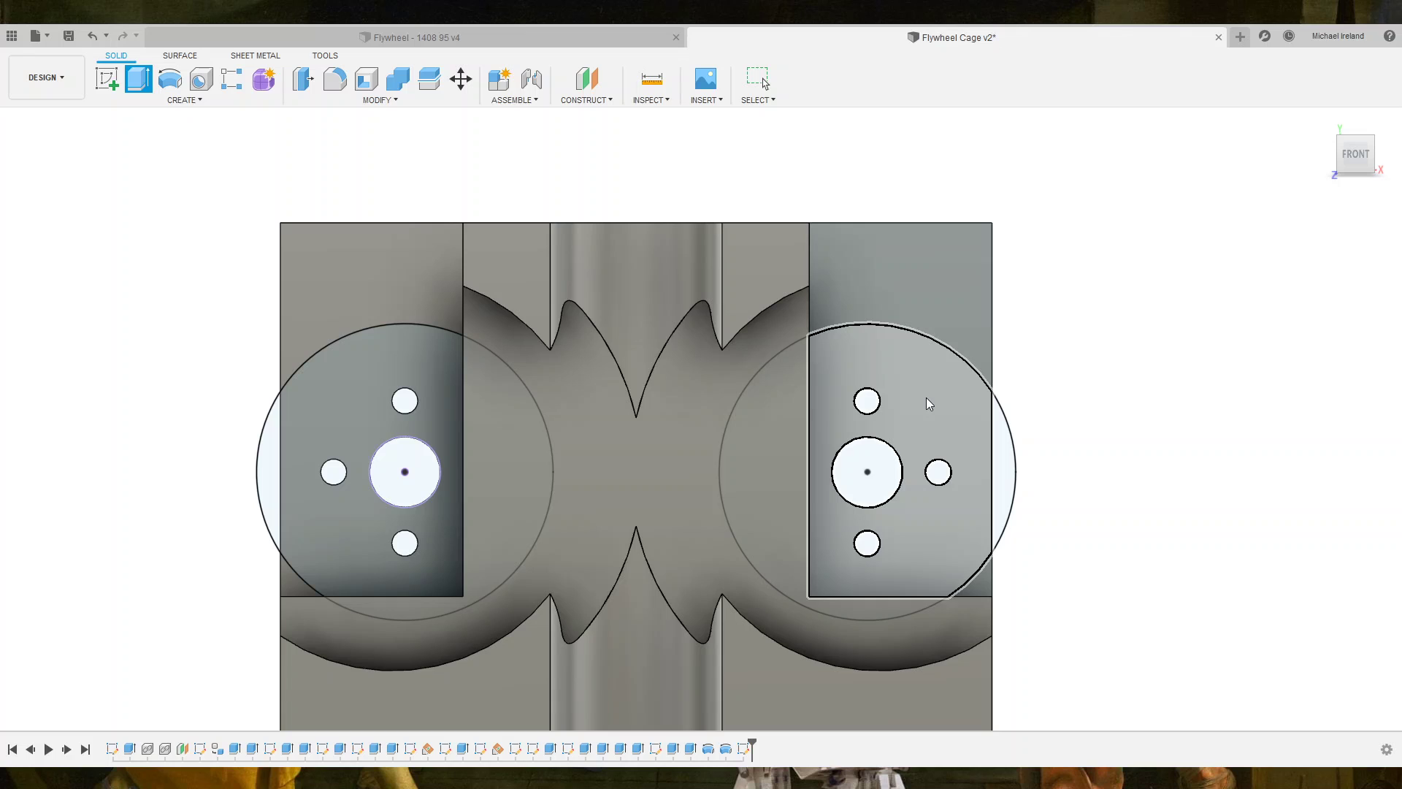
Extrude the left and right Ø25 circle regions into the cage body as a cut.
{"action": "left_click", "coordinate": [926, 398]}
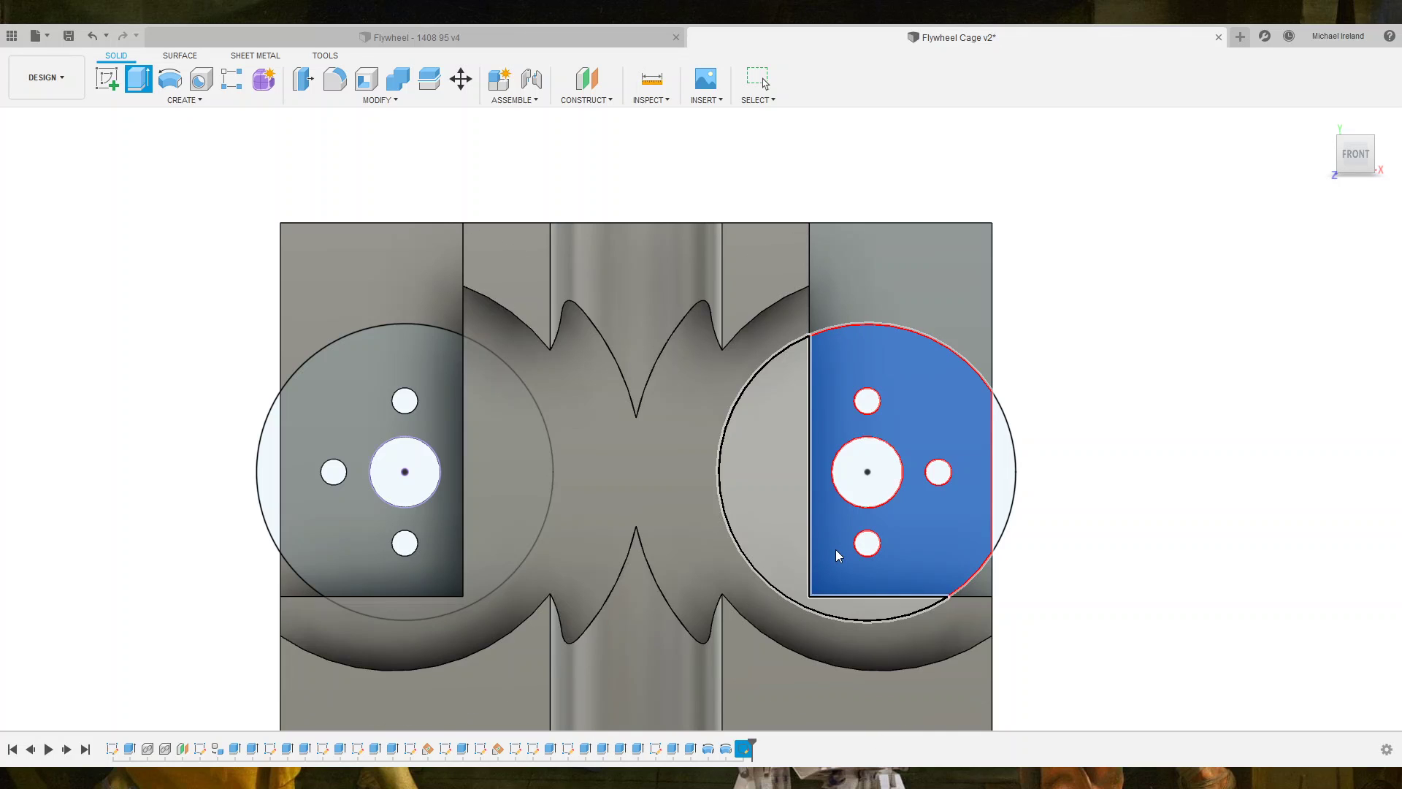
{"action": "left_click", "coordinate": [767, 526], "text": "shift"}
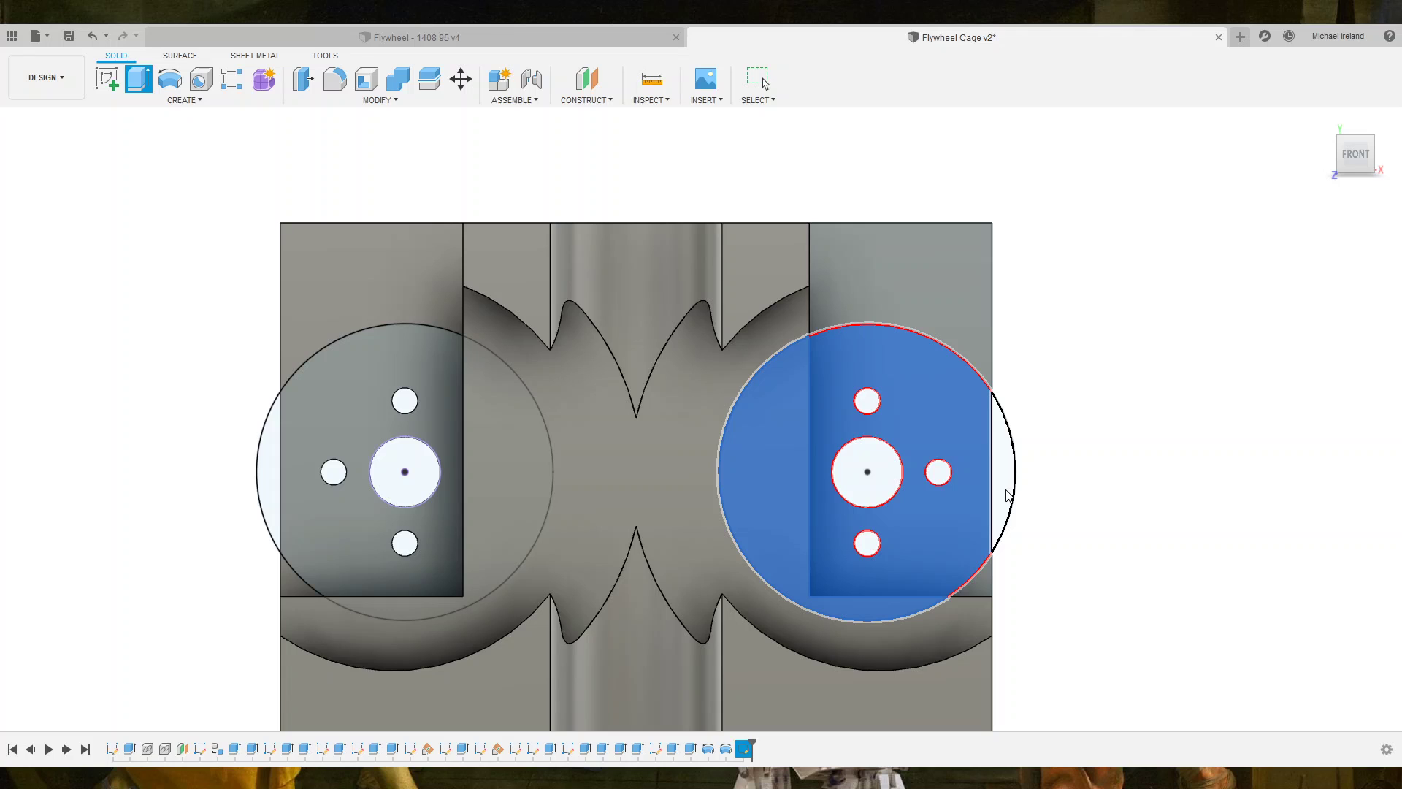
{"action": "left_click", "coordinate": [1010, 493], "text": "shift"}
{"action": "left_click", "coordinate": [336, 422], "text": "shift"}
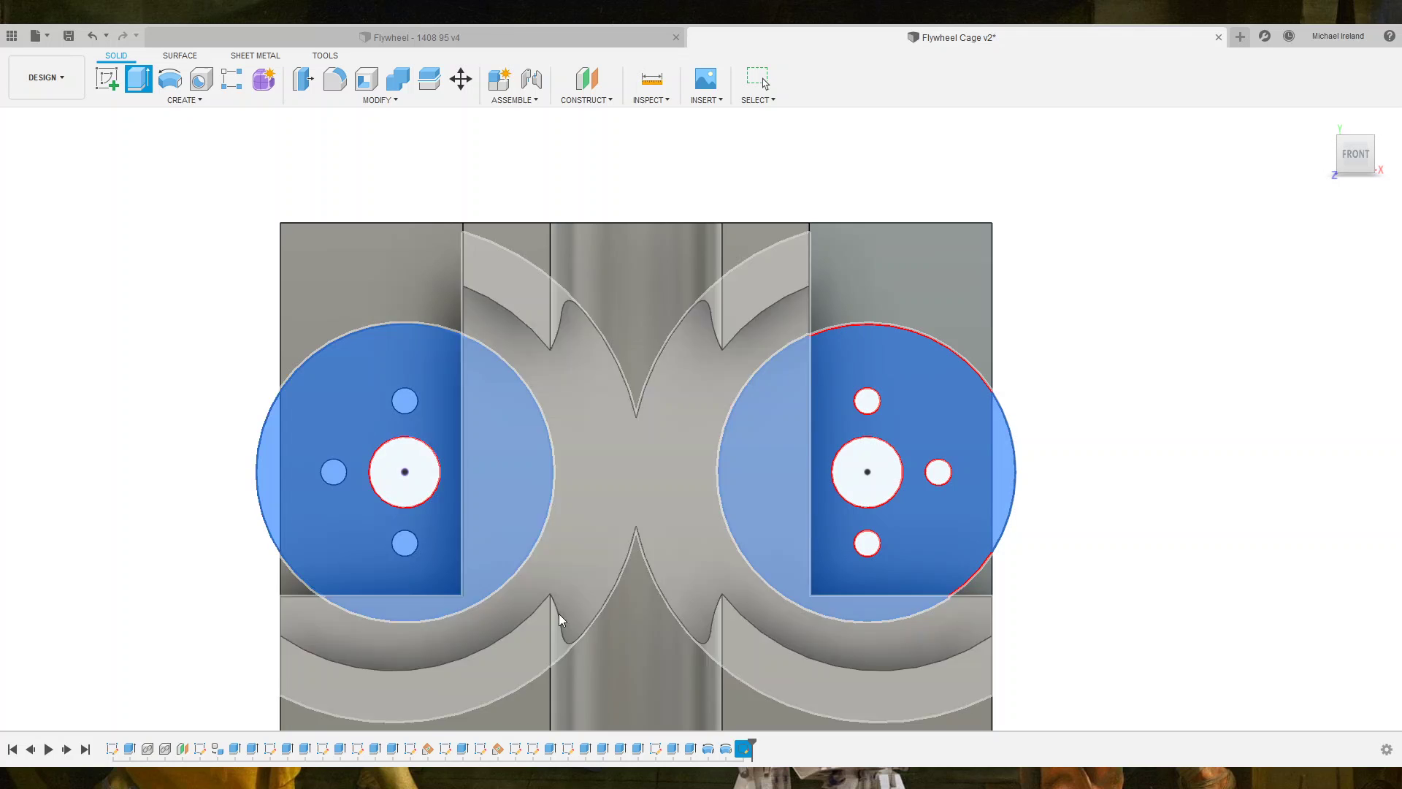
{"action": "key", "text": "e"}
{"action": "middle_click_drag", "start_coordinate": [612, 717], "coordinate": [731, 467], "text": "shift"}
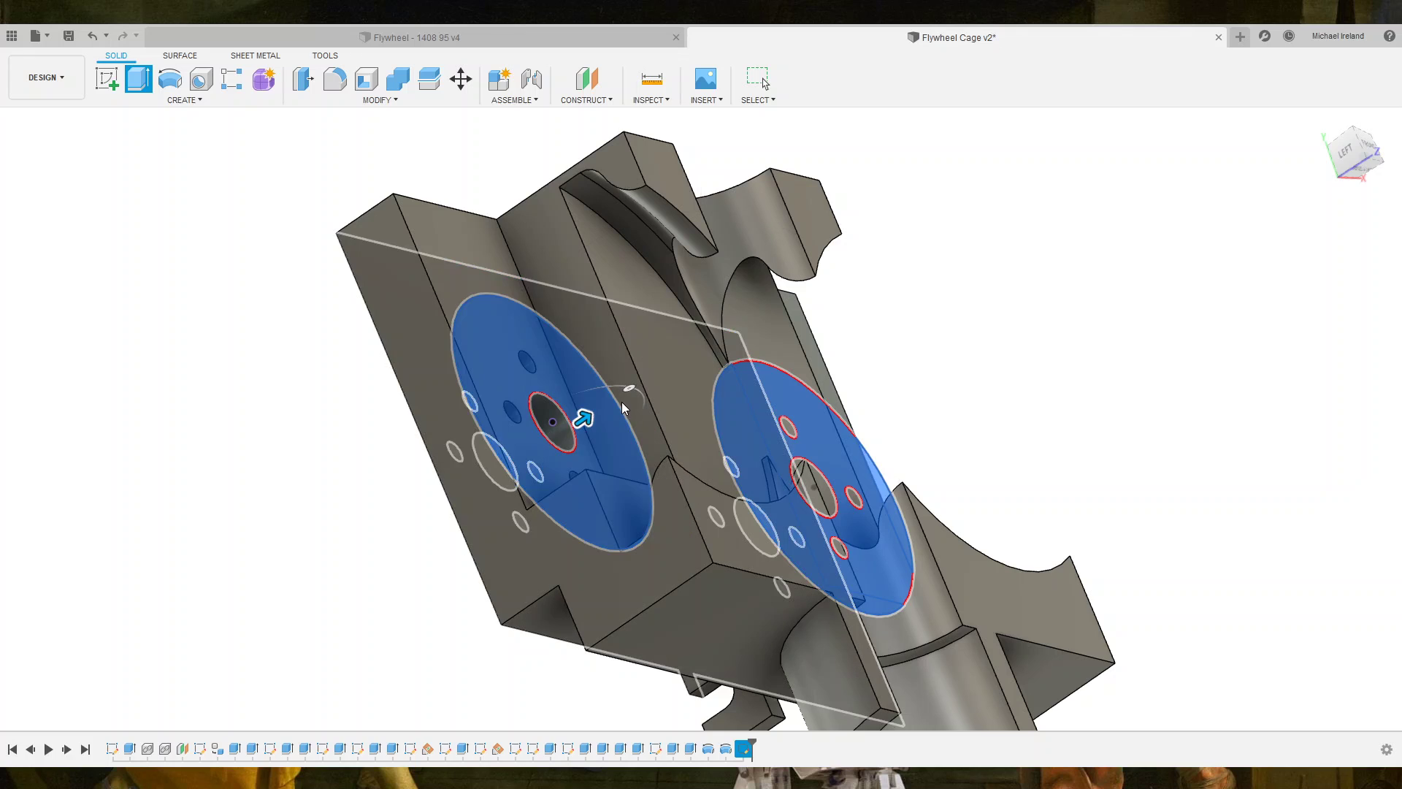
{"action": "left_click_drag", "start_coordinate": [590, 416], "coordinate": [725, 322]}
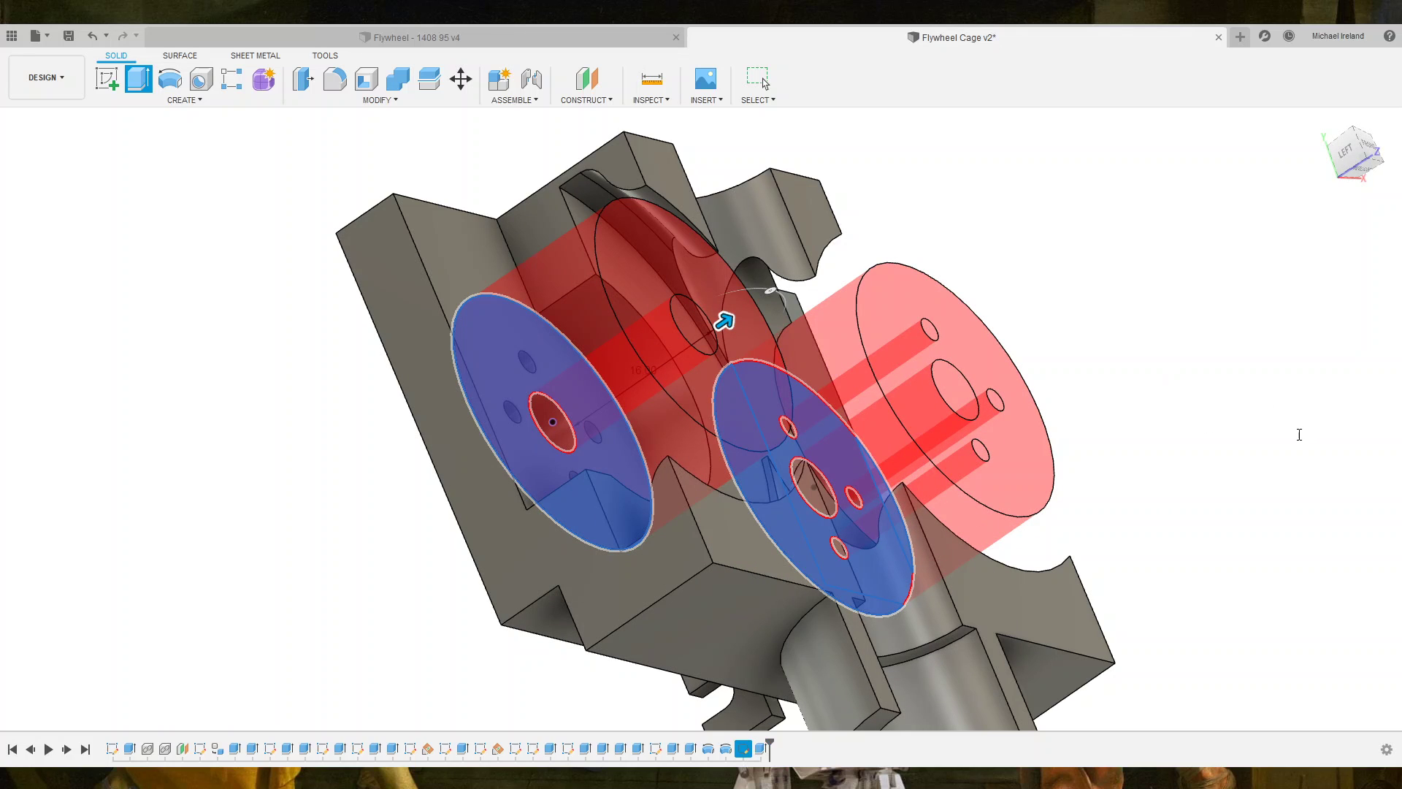
{"action": "key", "text": "Return"}
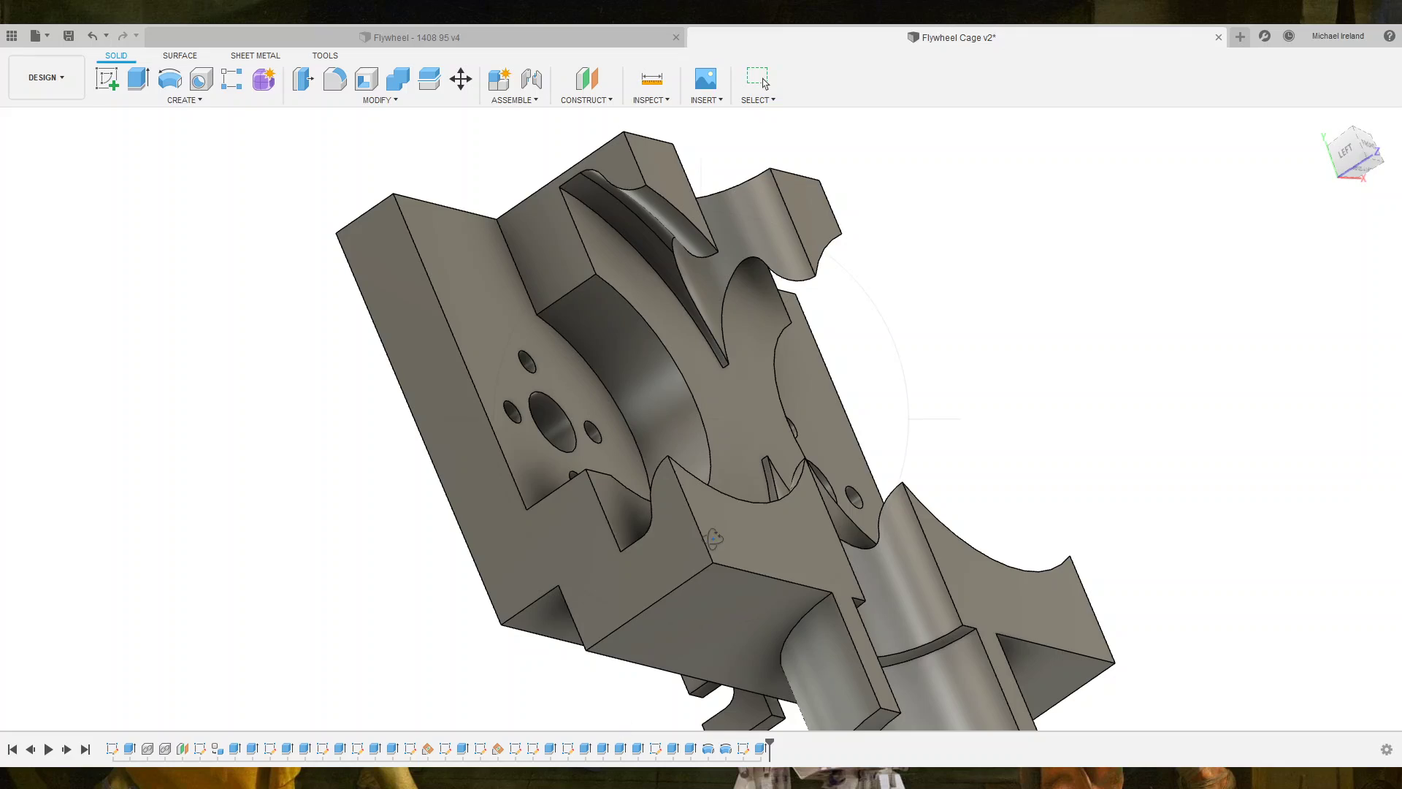
{"action": "mouse_move", "coordinate": [714, 541]}
{"action": "middle_mouse_down", "text": "shift"}
{"action": "mouse_move", "coordinate": [608, 540]}
{"action": "mouse_move", "coordinate": [613, 603]}
{"action": "mouse_move", "coordinate": [561, 576]}
{"action": "mouse_move", "coordinate": [573, 586]}
{"action": "middle_mouse_up", "text": "shift"}
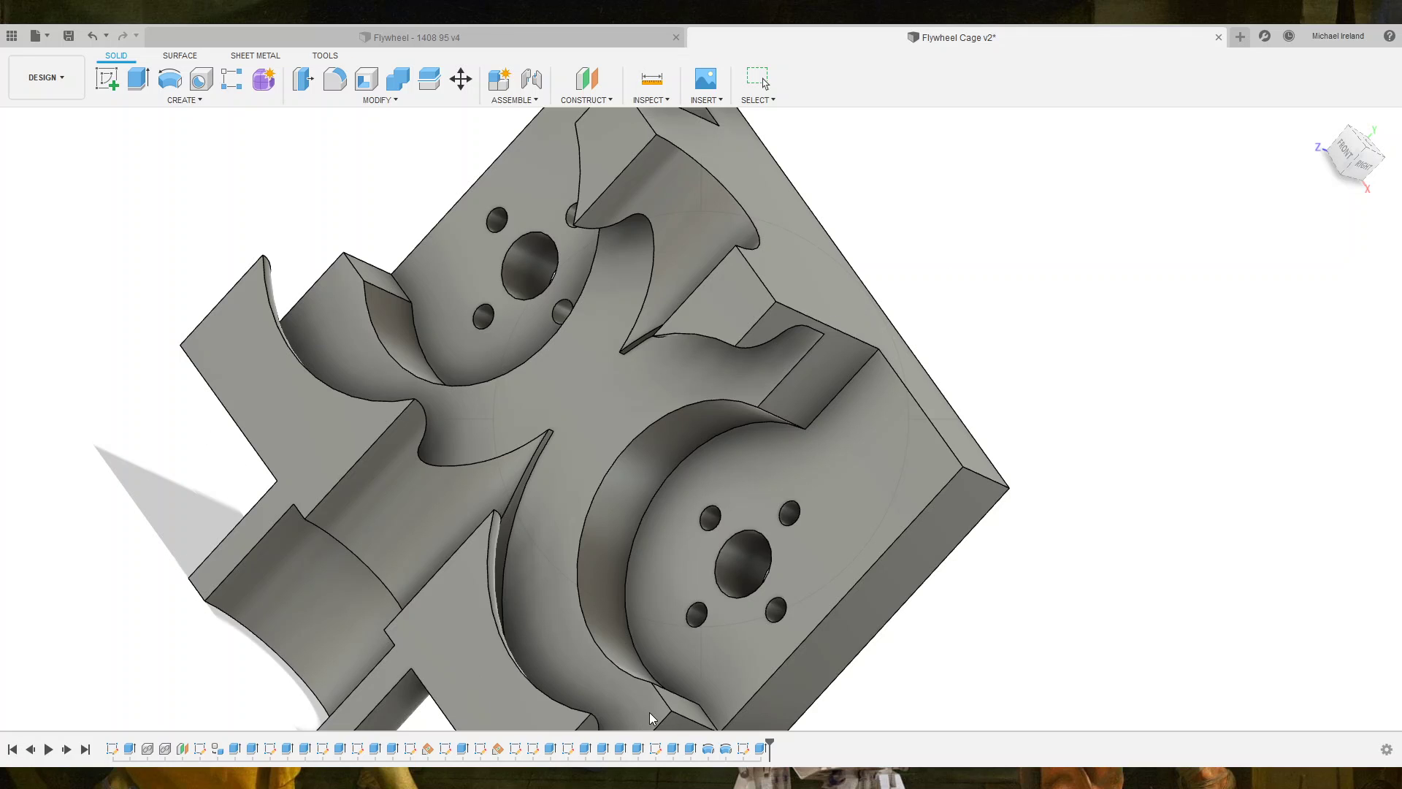
Reopen the Ø25 circle sketch for editing, viewed flat from the Front.
{"action": "left_click", "coordinate": [758, 79]}
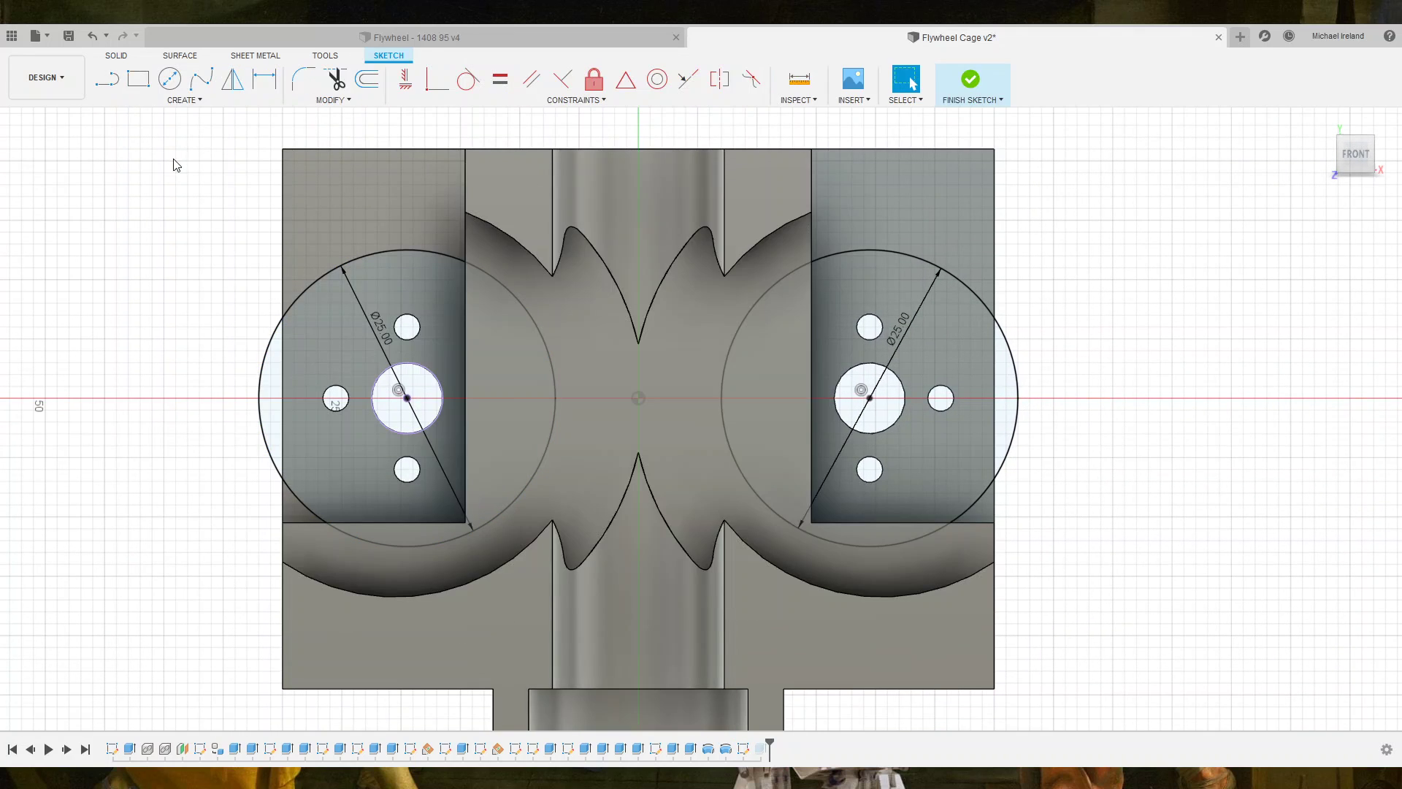
Draw a line from below the right circle to the body's right edge, tangent to the circle.
{"action": "left_click", "coordinate": [108, 79]}
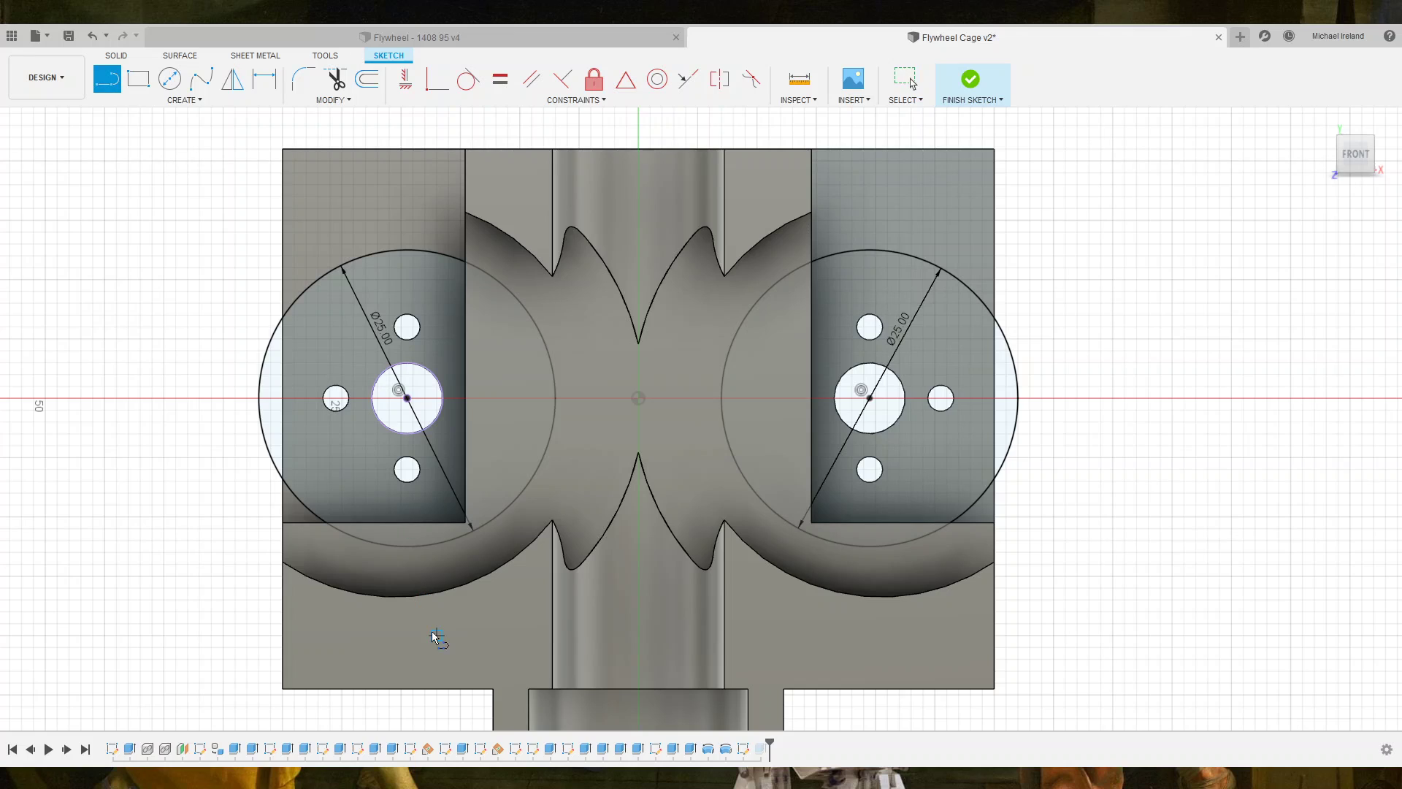
{"action": "left_click", "coordinate": [858, 547]}
{"action": "left_click", "coordinate": [994, 546]}
{"action": "key", "text": "Escape"}
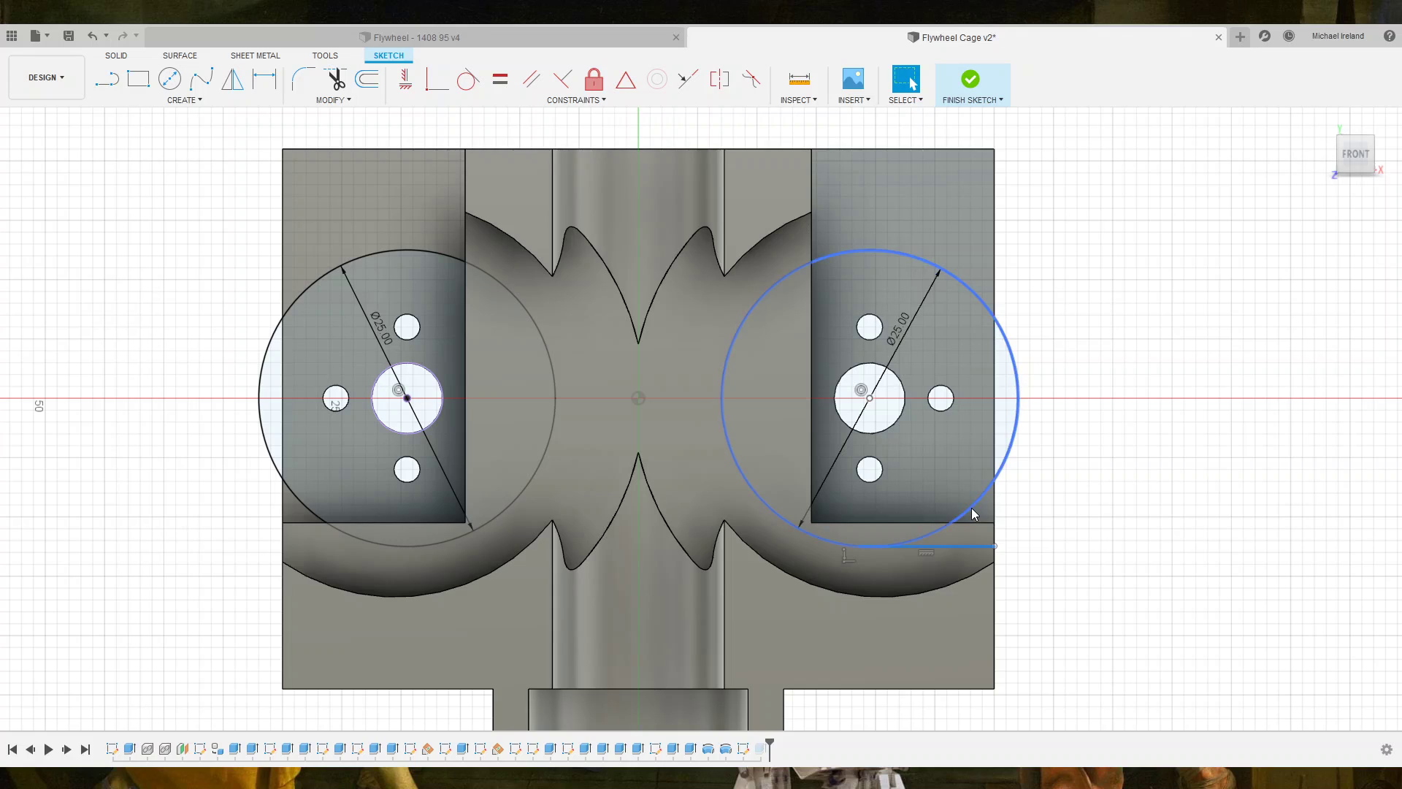
{"action": "left_click", "coordinate": [975, 514]}
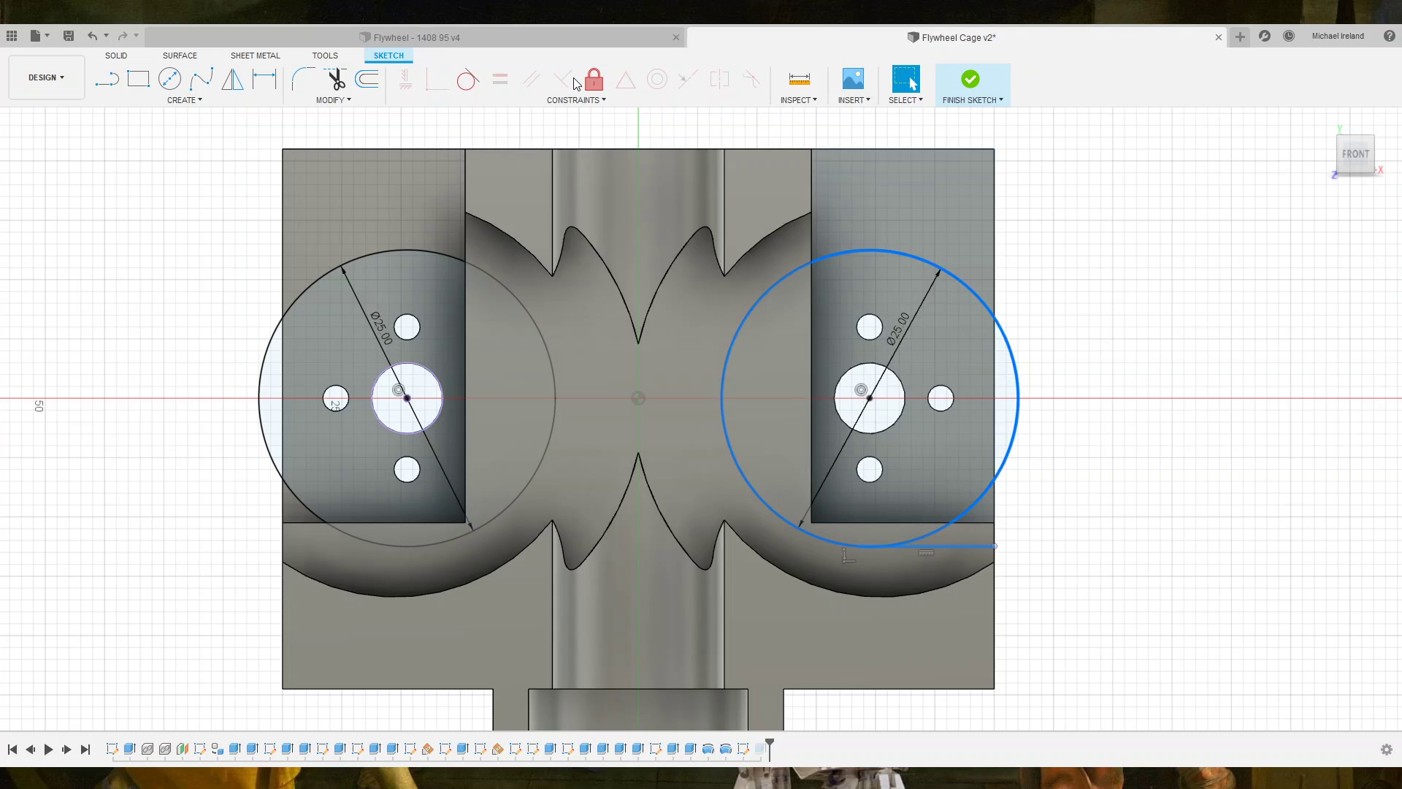
{"action": "left_click", "coordinate": [475, 83]}
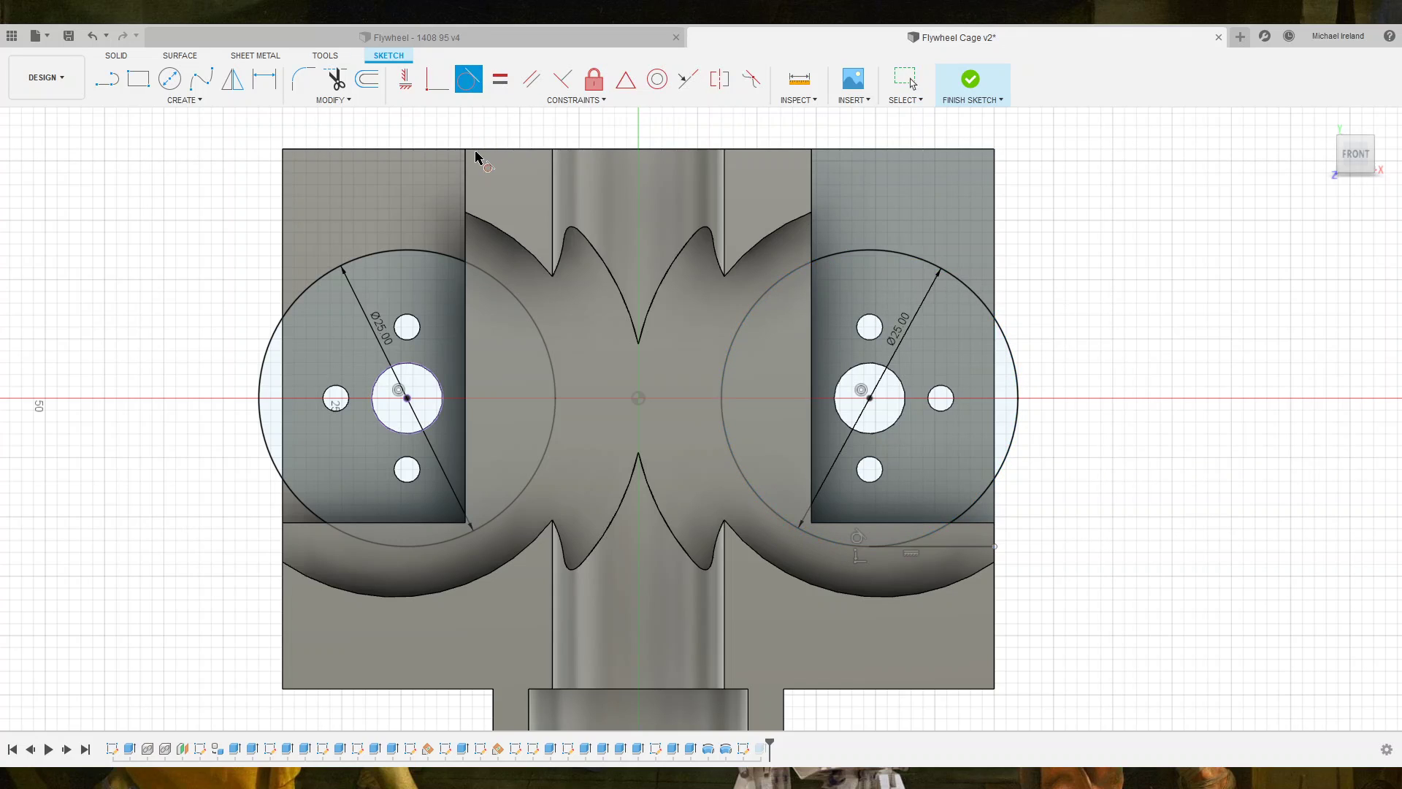
{"action": "left_click", "coordinate": [112, 84]}
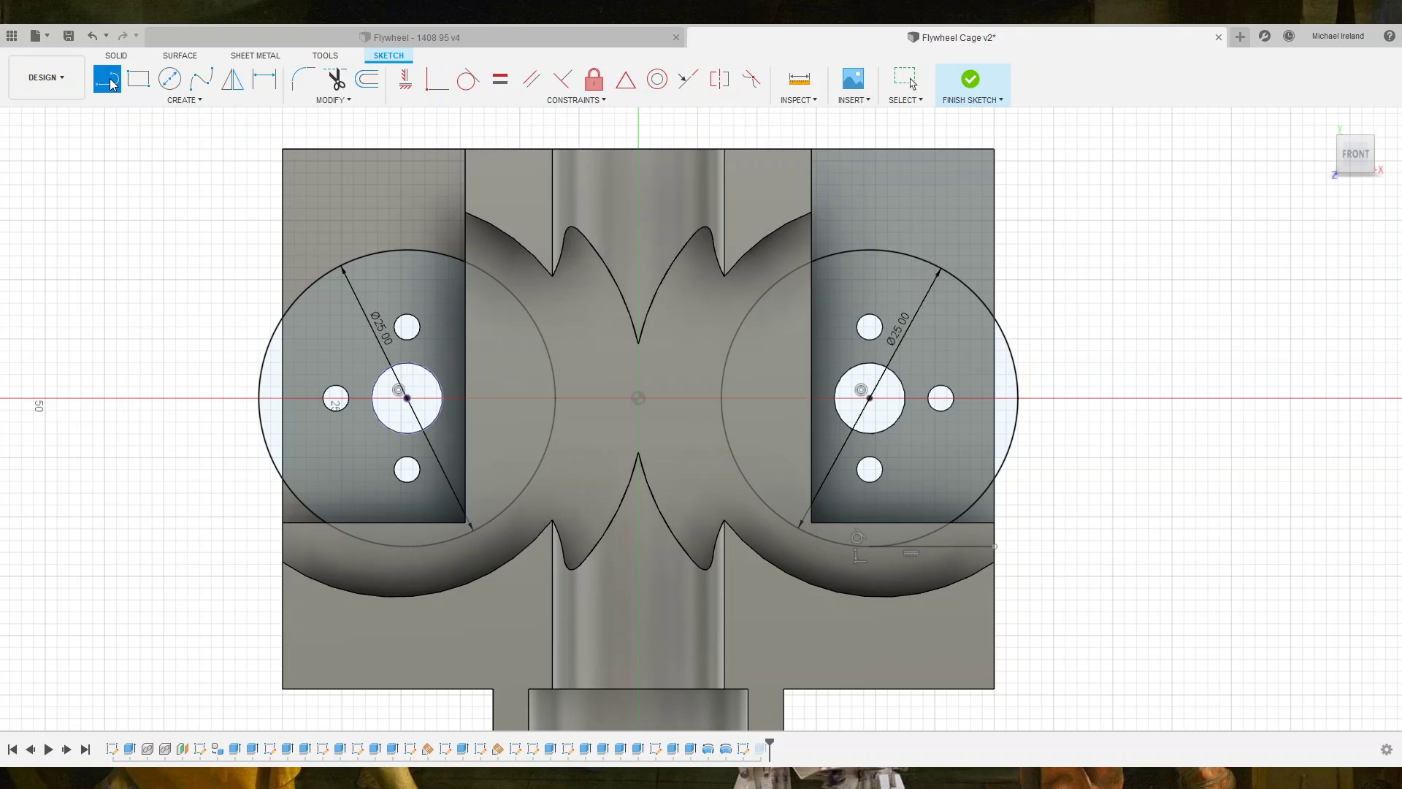
{"action": "key", "text": "Escape"}
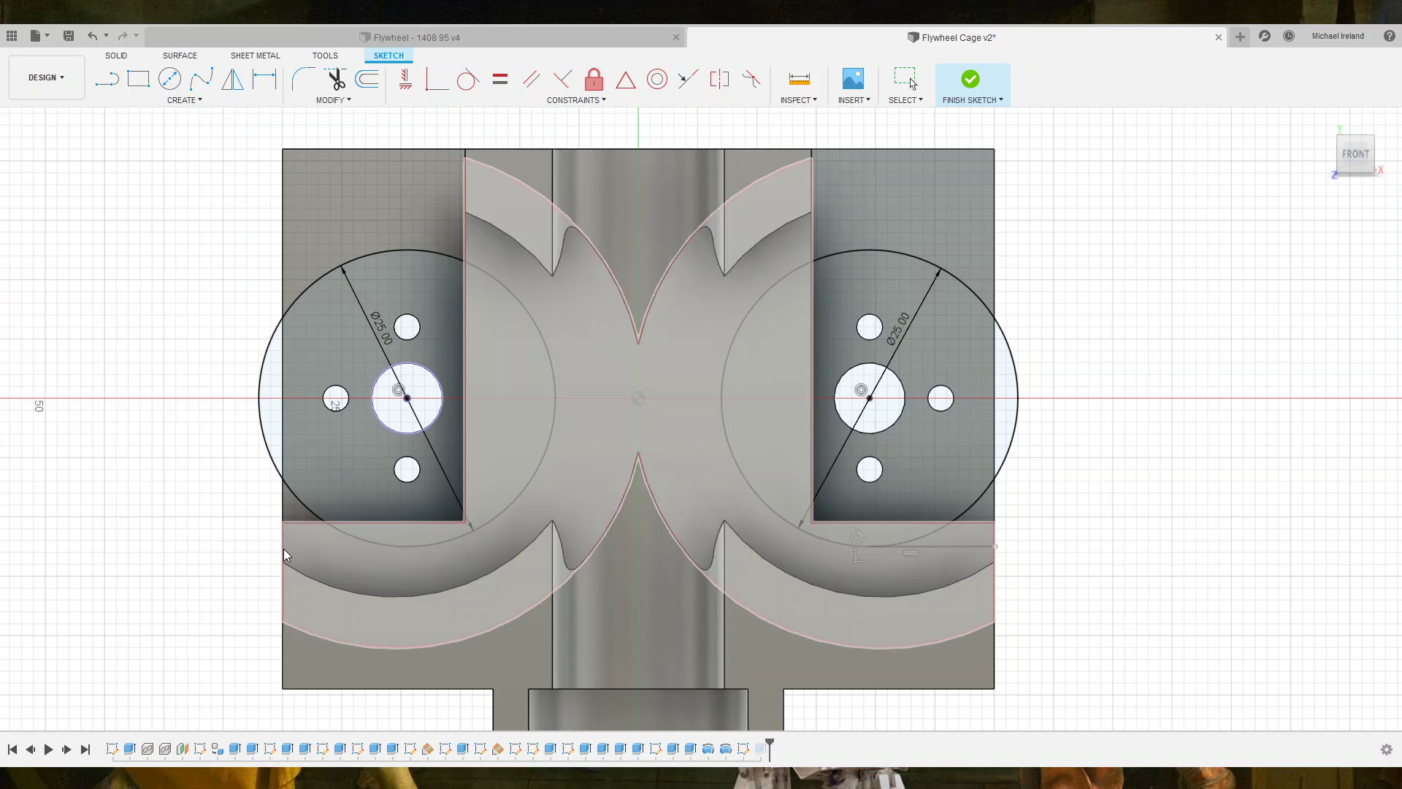
Draw a line from the body's left edge to under the left circle, perpendicular to the edge.
{"action": "left_click", "coordinate": [282, 547]}
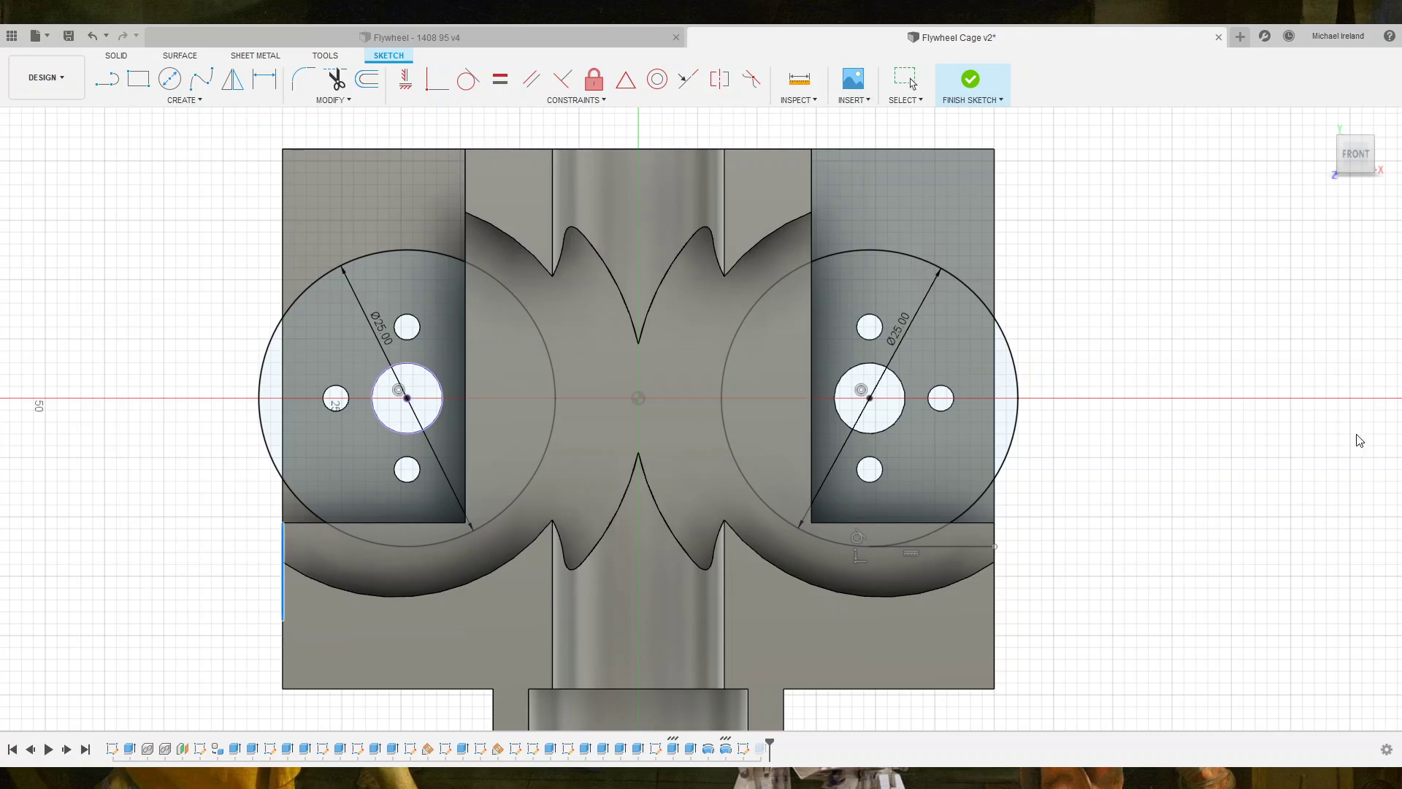
{"action": "key", "text": "Escape"}
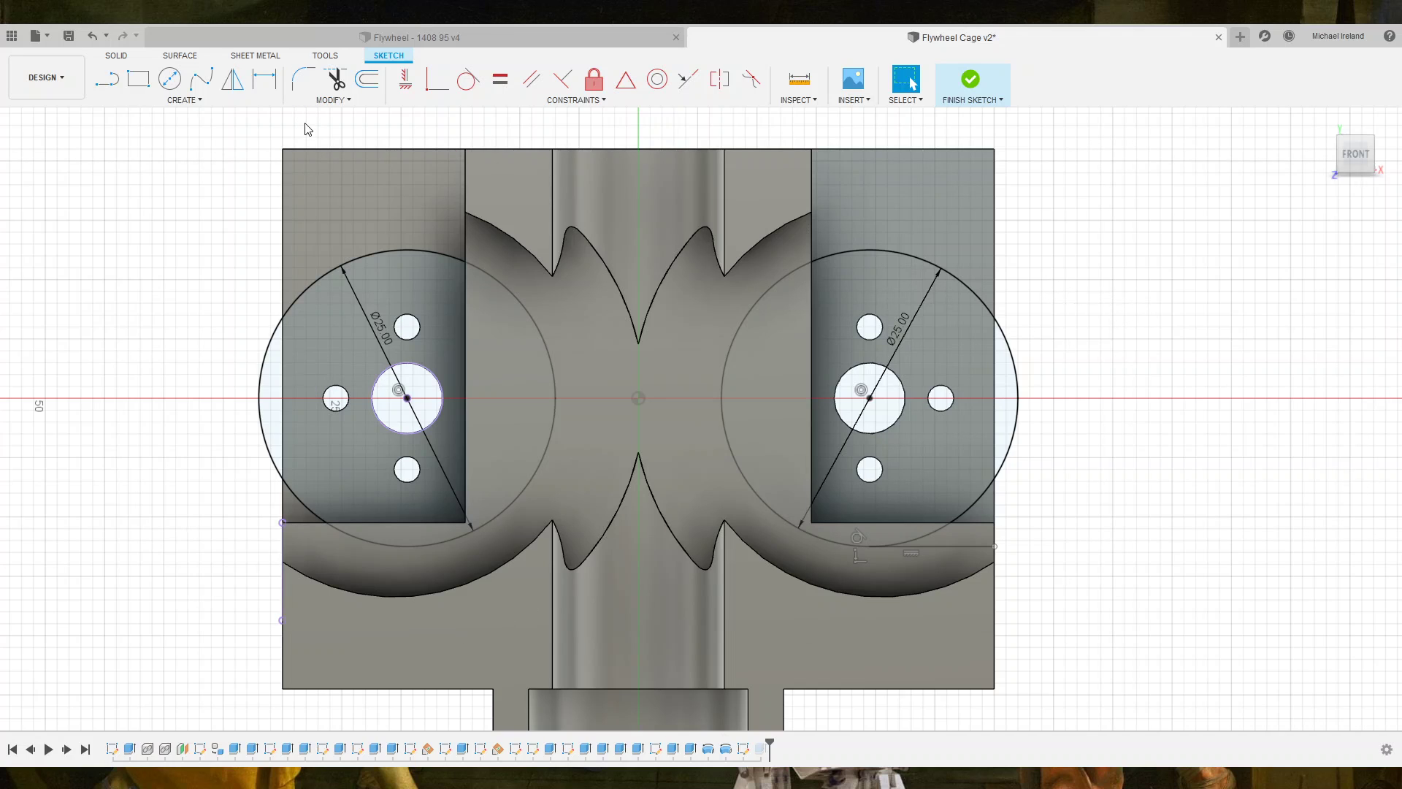
{"action": "key", "text": "l"}
{"action": "left_click", "coordinate": [283, 544]}
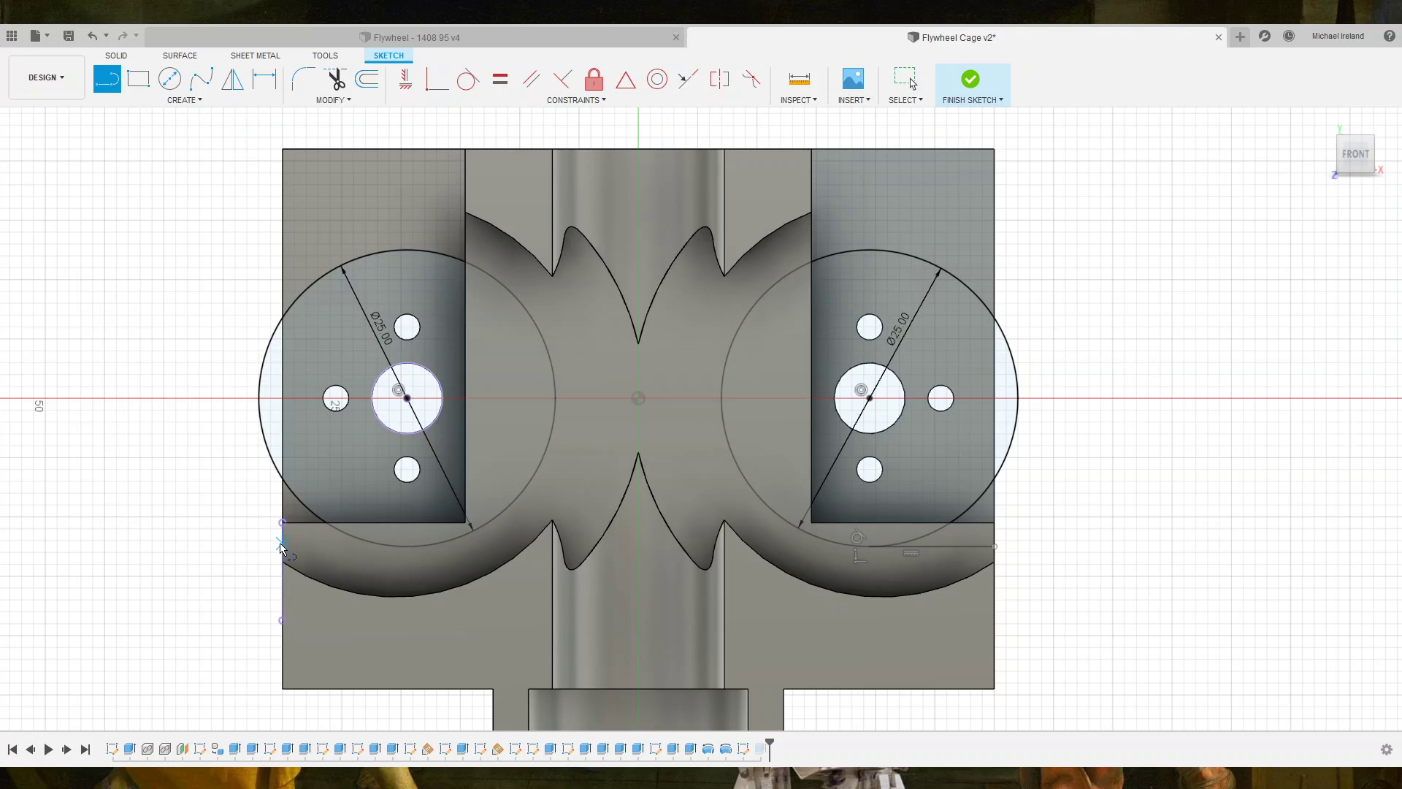
{"action": "left_click", "coordinate": [403, 547]}
{"action": "key", "text": "Escape"}
{"action": "left_click", "coordinate": [352, 544]}
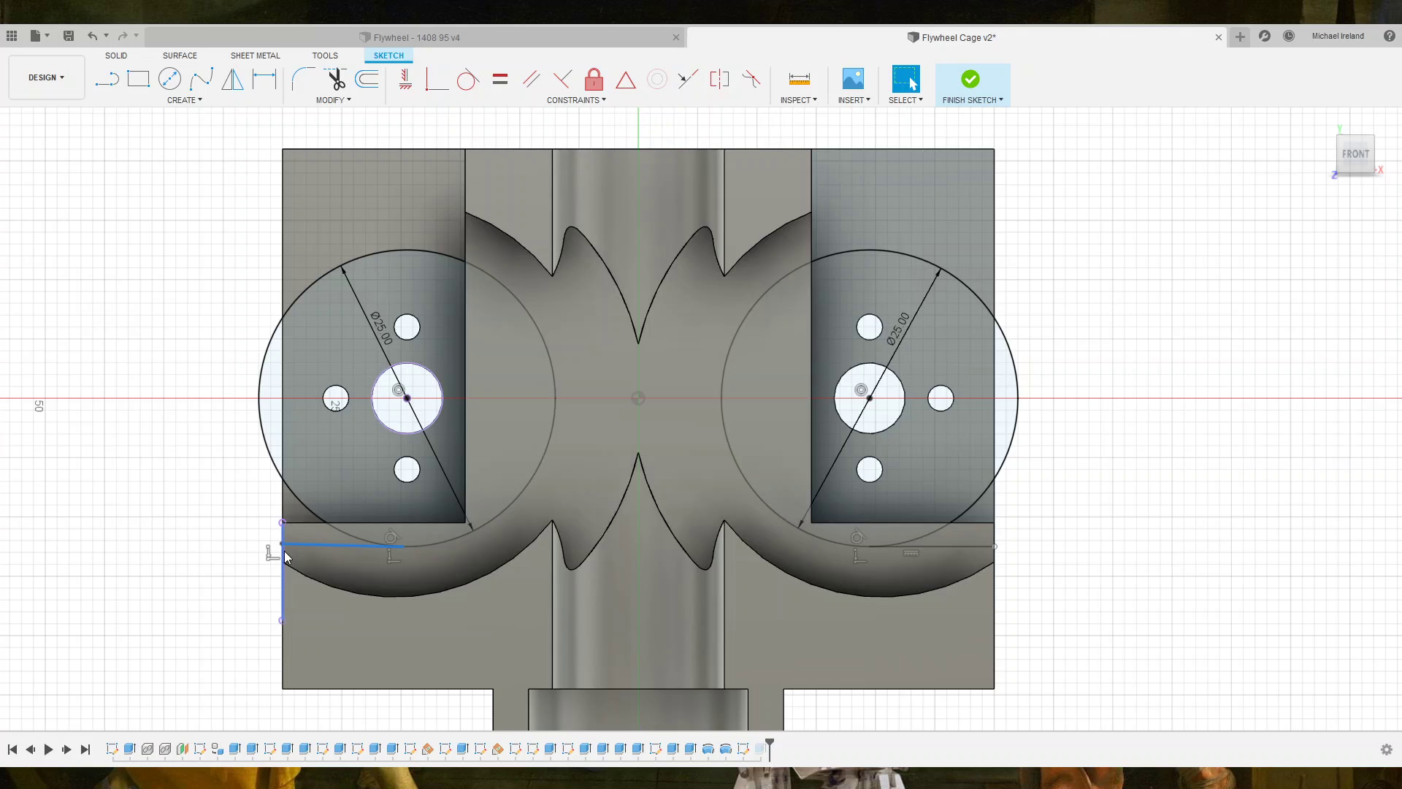
{"action": "left_click", "coordinate": [283, 550], "text": "shift"}
{"action": "left_click", "coordinate": [553, 83]}
Finish the tangent-line sketch and switch to the flat Front view.
{"action": "middle_click_drag", "start_coordinate": [1355, 507], "coordinate": [1295, 488], "text": "shift"}
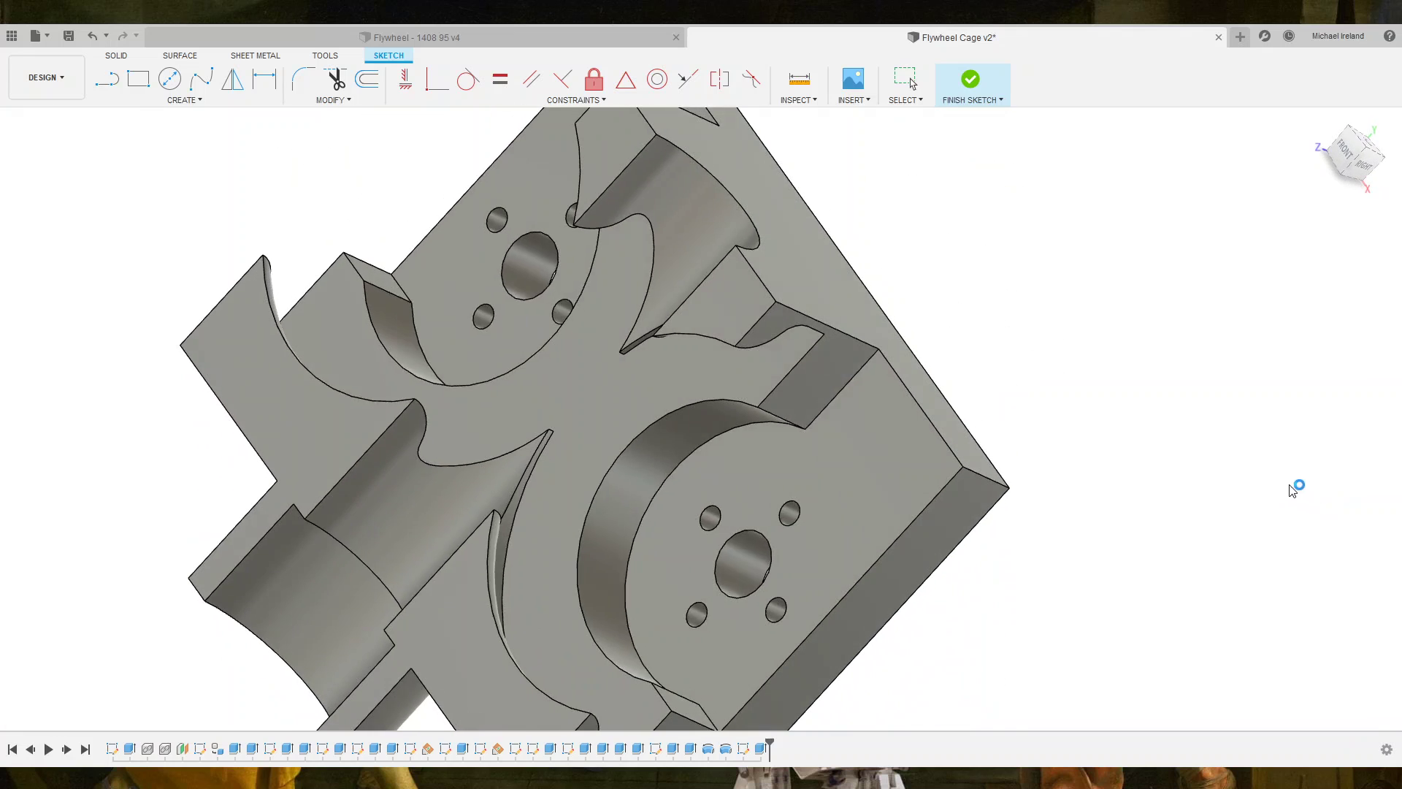
{"action": "key", "text": "Escape"}
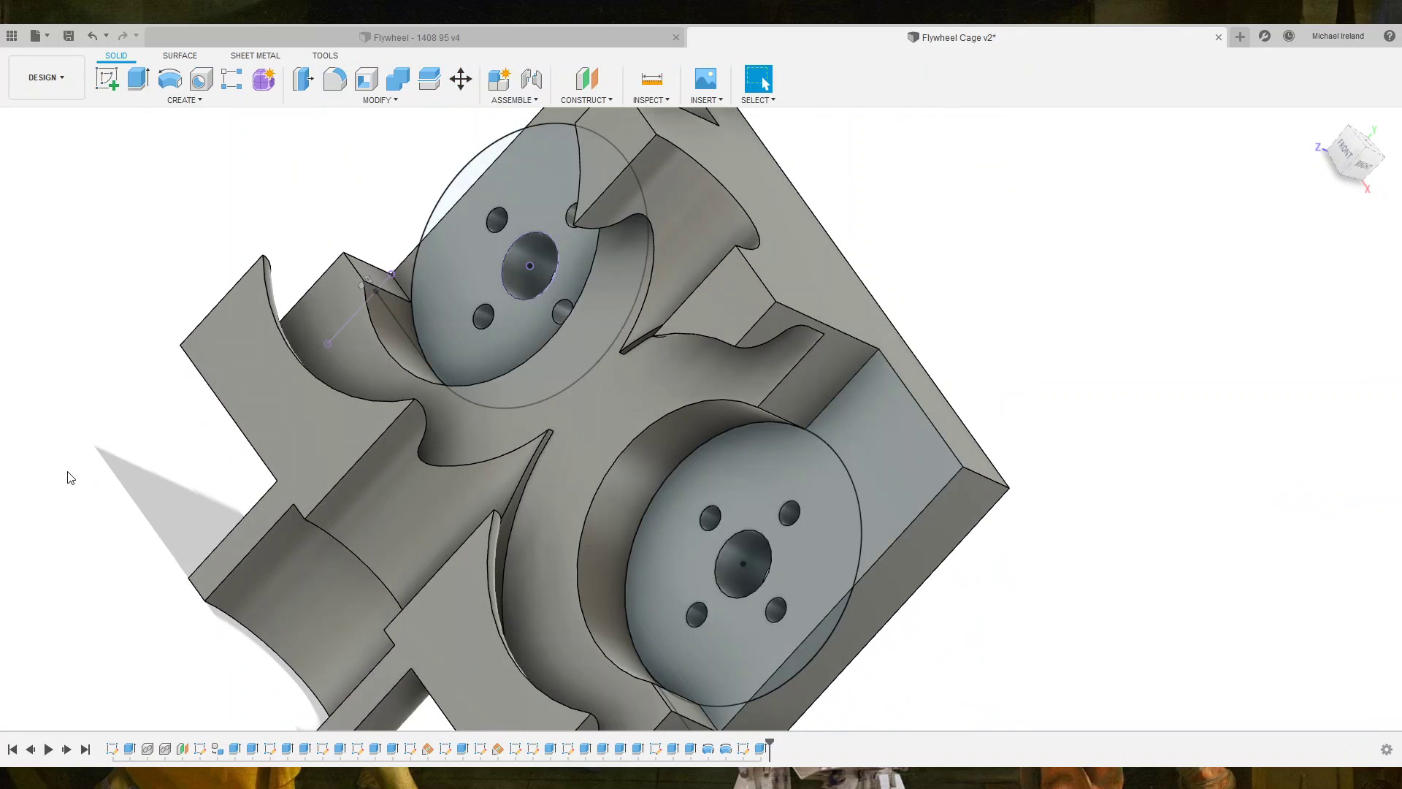
{"action": "middle_click_drag", "start_coordinate": [563, 501], "coordinate": [682, 394]}
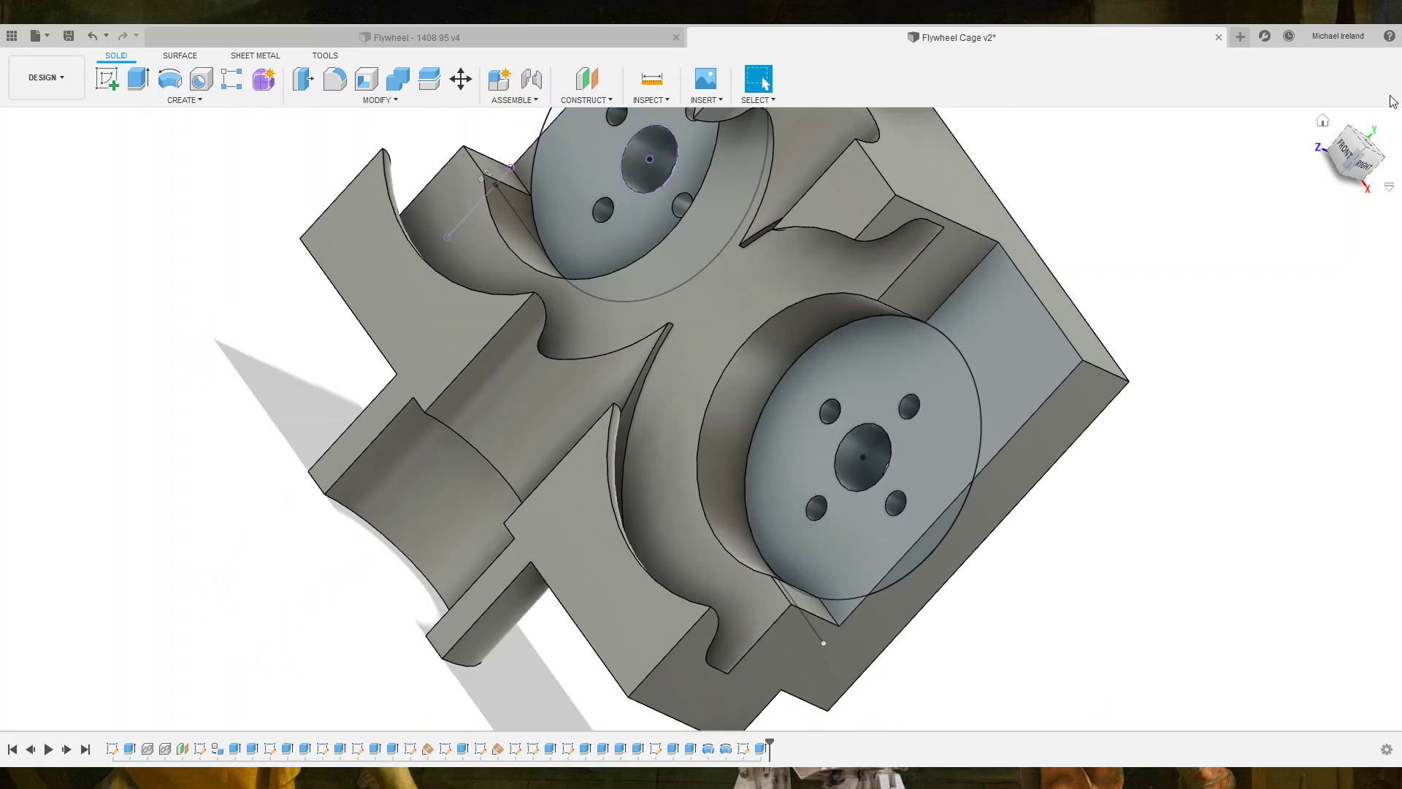
{"action": "left_click", "coordinate": [1351, 150]}
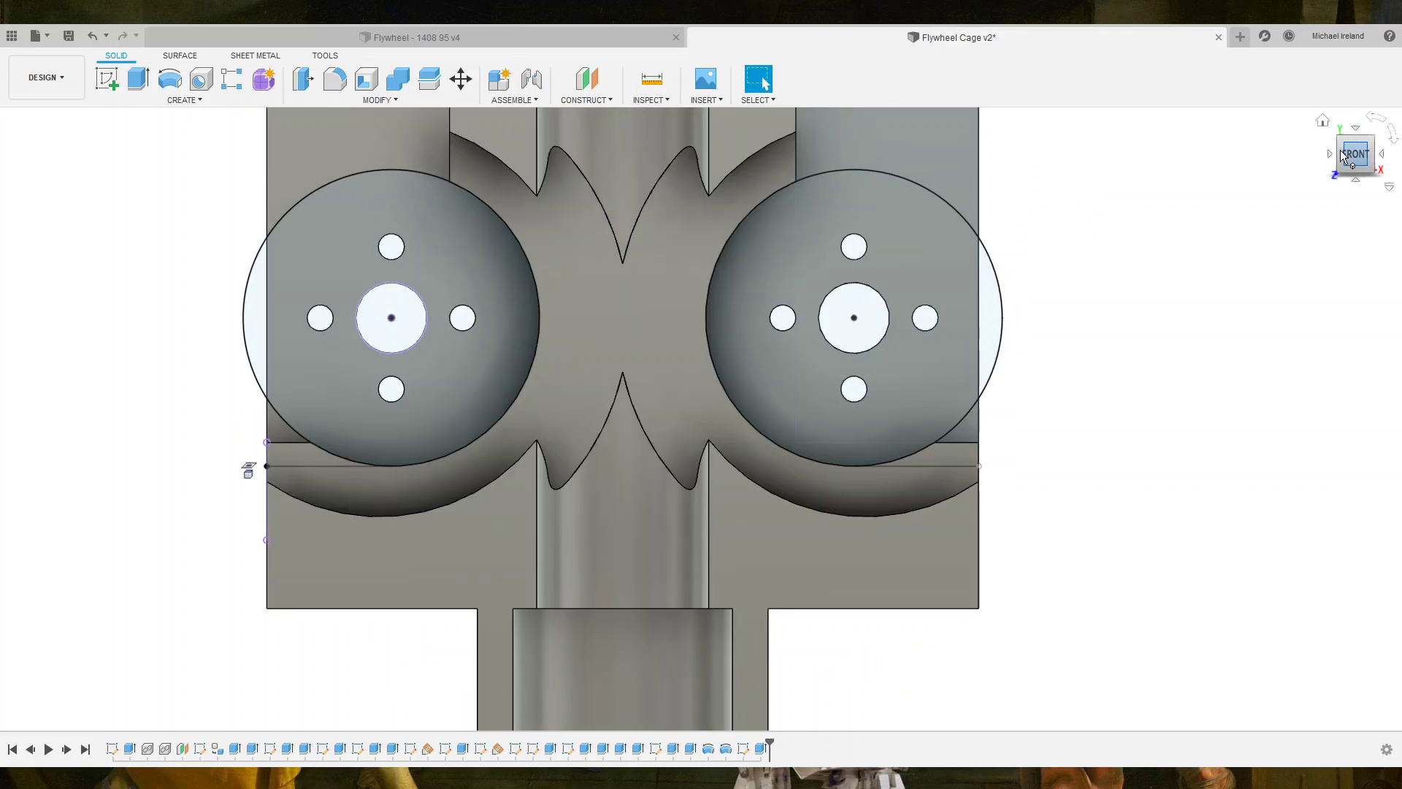
Start an extrude and select the crescent regions beneath the two circles.
{"action": "key", "text": "e"}
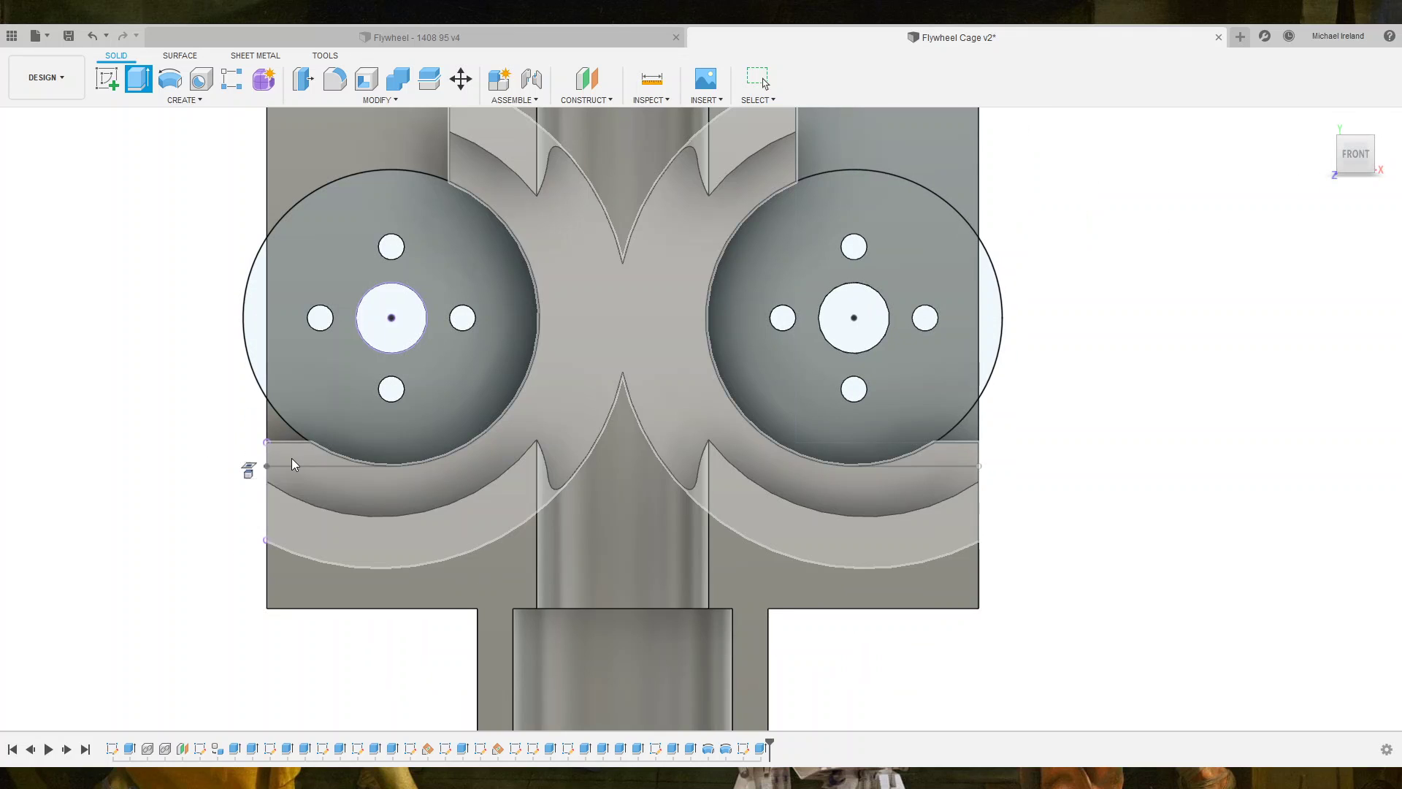
{"action": "left_click", "coordinate": [282, 435]}
{"action": "left_click", "coordinate": [294, 453]}
{"action": "left_click", "coordinate": [269, 418]}
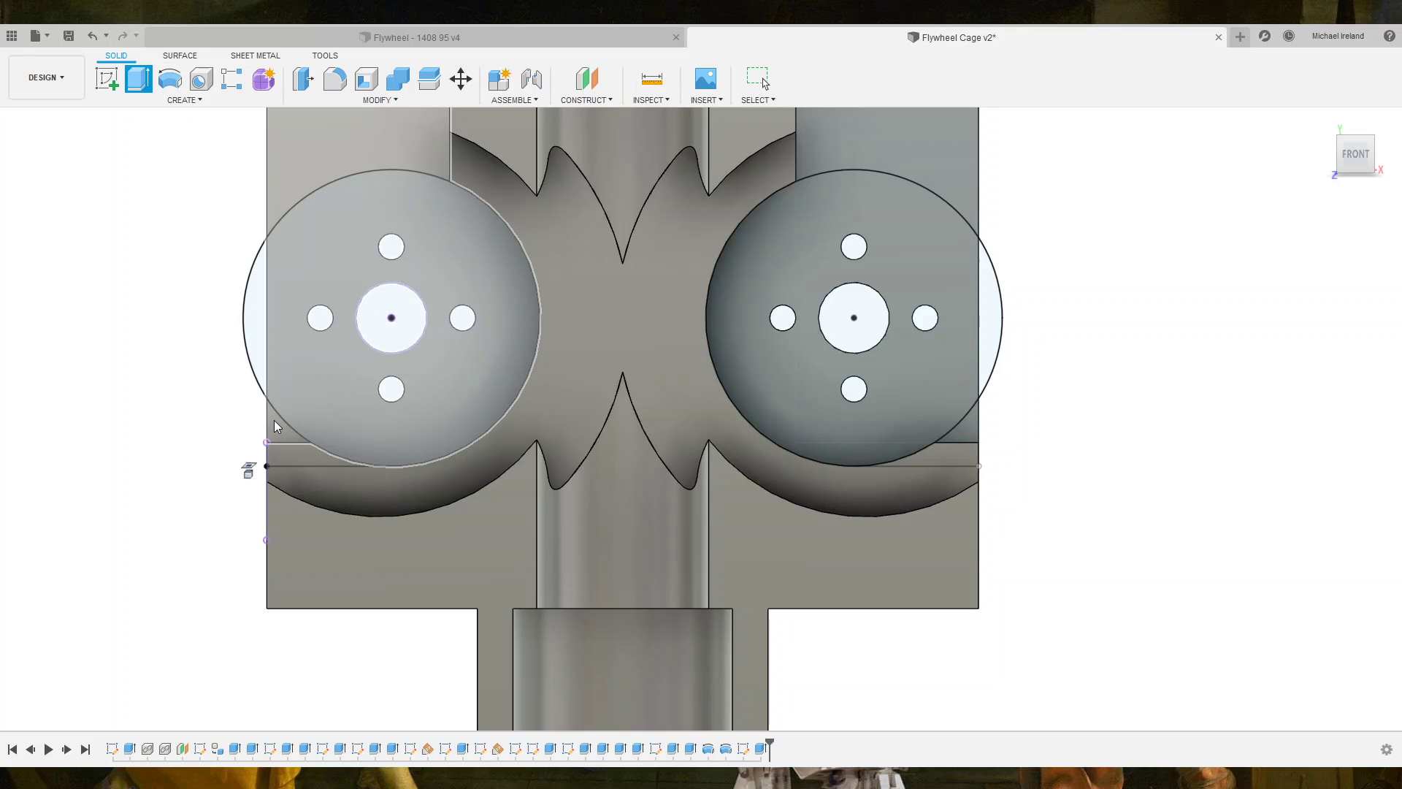
{"action": "left_click", "coordinate": [281, 451]}
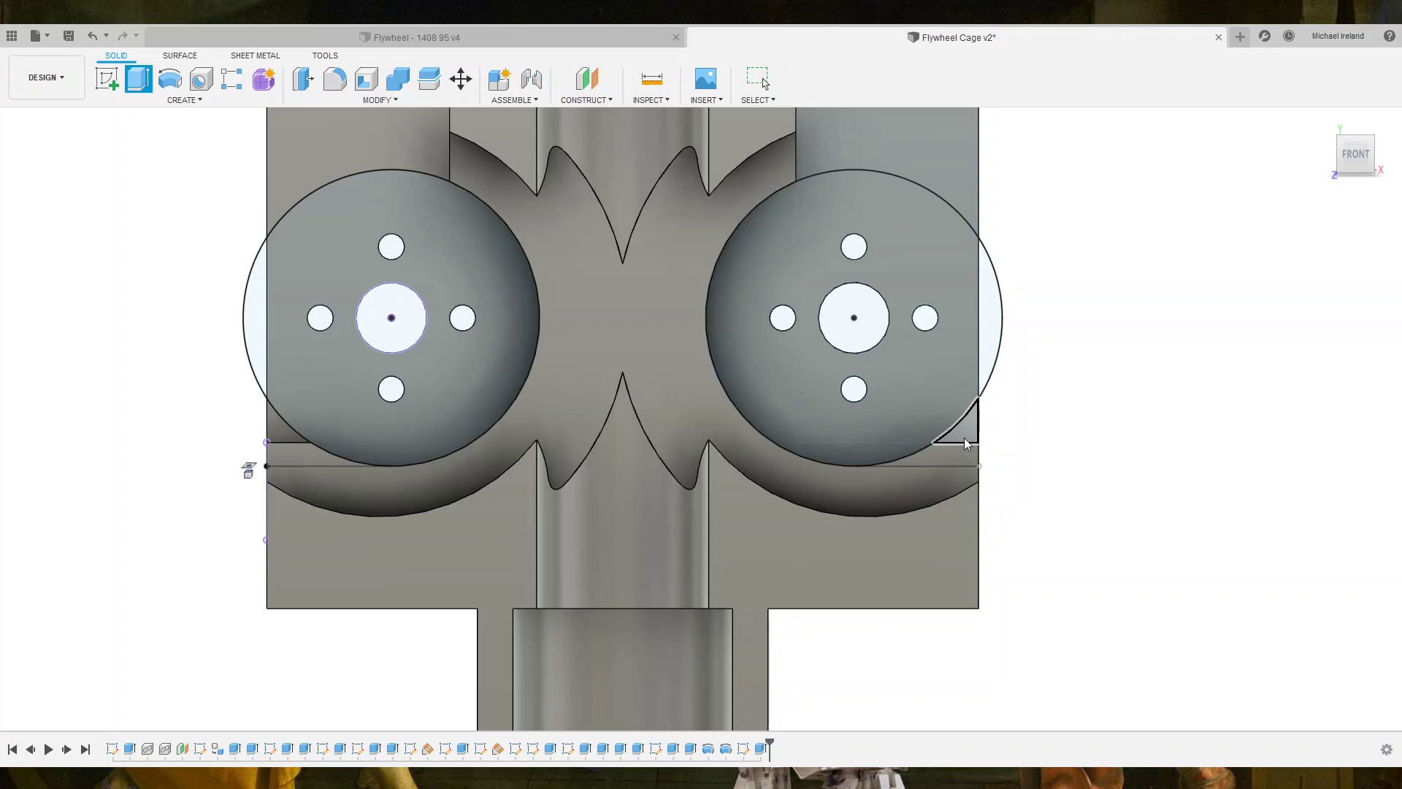
{"action": "left_click", "coordinate": [962, 440]}
{"action": "mouse_move", "coordinate": [786, 562]}
{"action": "middle_mouse_down", "text": "shift"}
{"action": "mouse_move", "coordinate": [785, 577]}
{"action": "mouse_move", "coordinate": [786, 559]}
{"action": "middle_mouse_up", "text": "shift"}
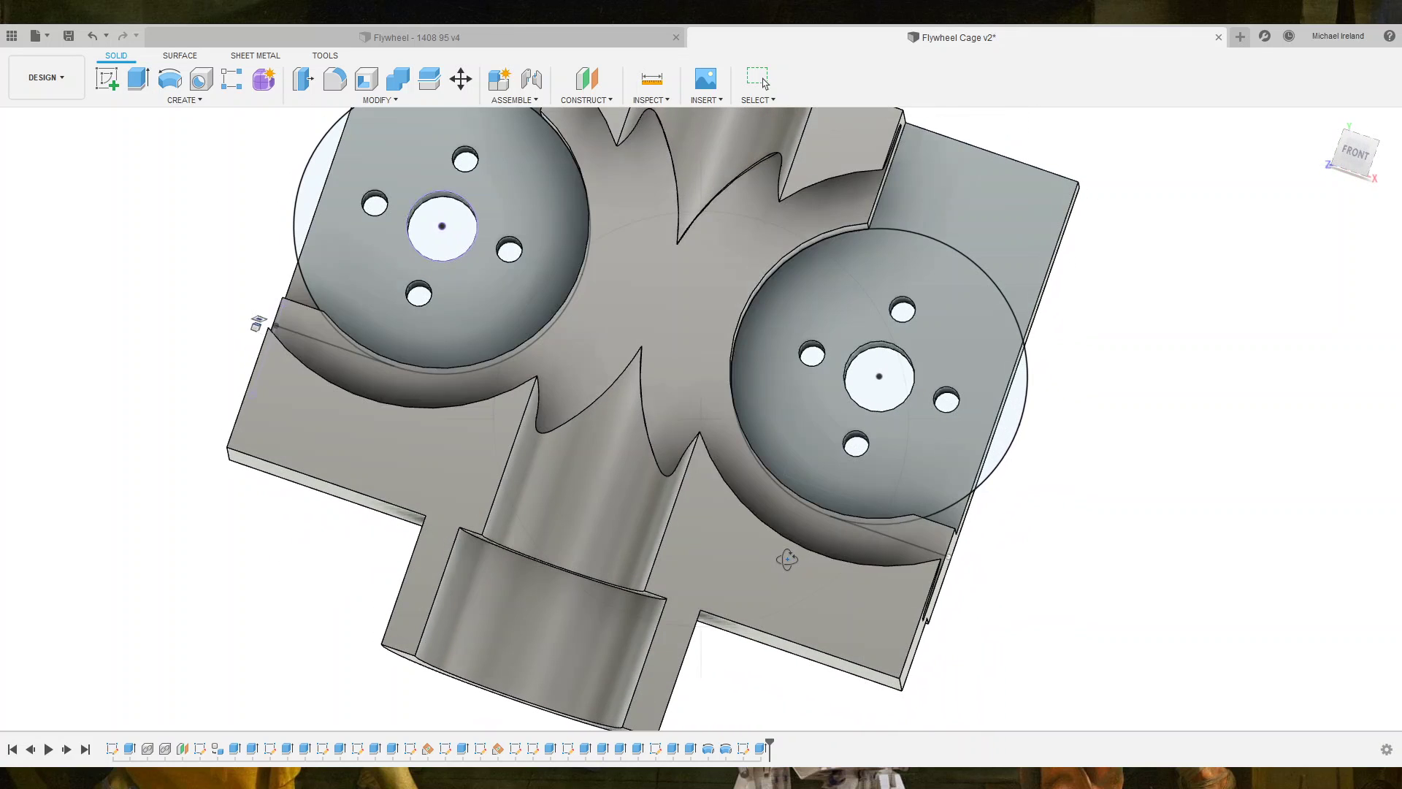
Cancel the pending extrude on the circle regions.
{"action": "key", "text": "e"}
{"action": "left_click", "coordinate": [957, 520]}
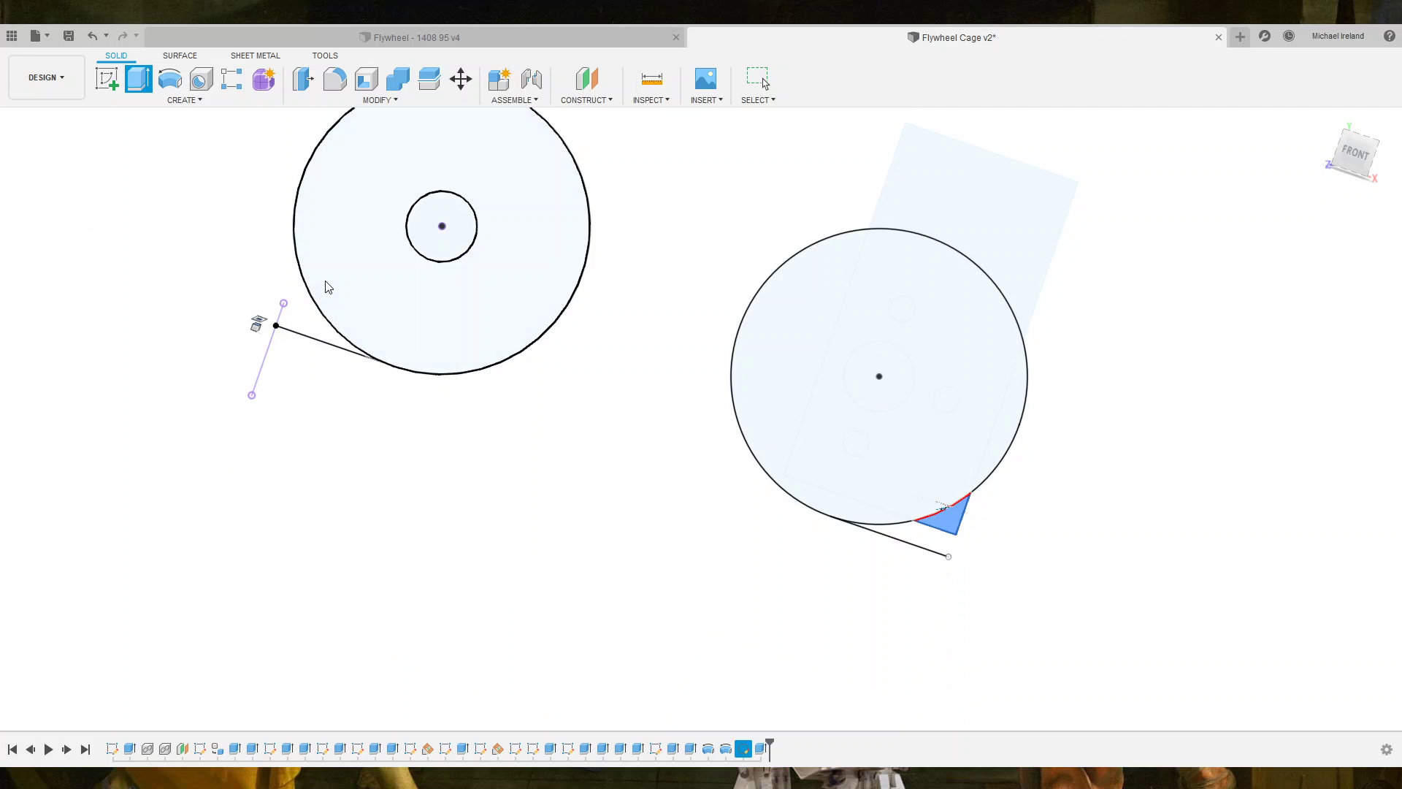
{"action": "key", "text": "Escape"}
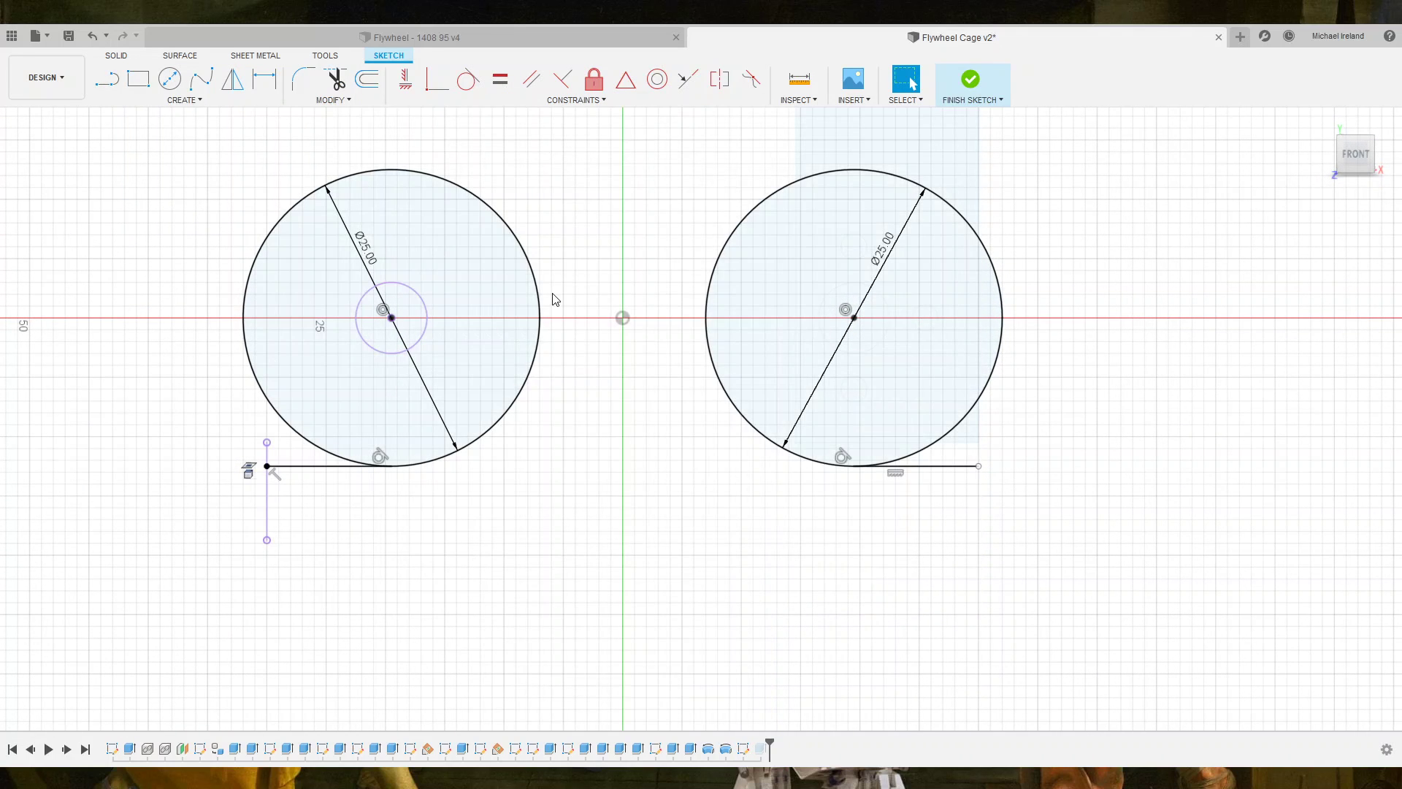
Draw vertical lines from each horizontal line's end up to the right and left circles.
{"action": "key", "text": "l"}
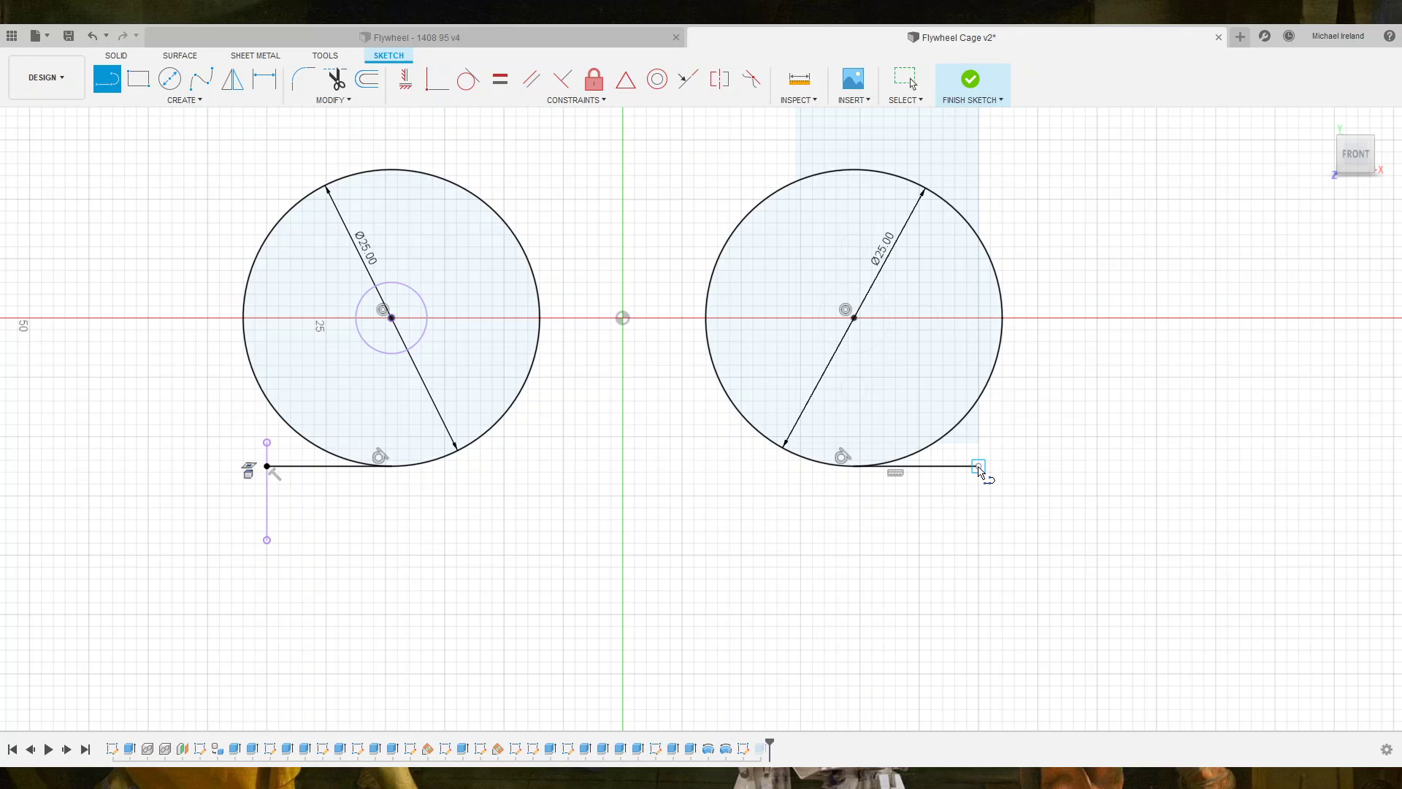
{"action": "left_click", "coordinate": [979, 465]}
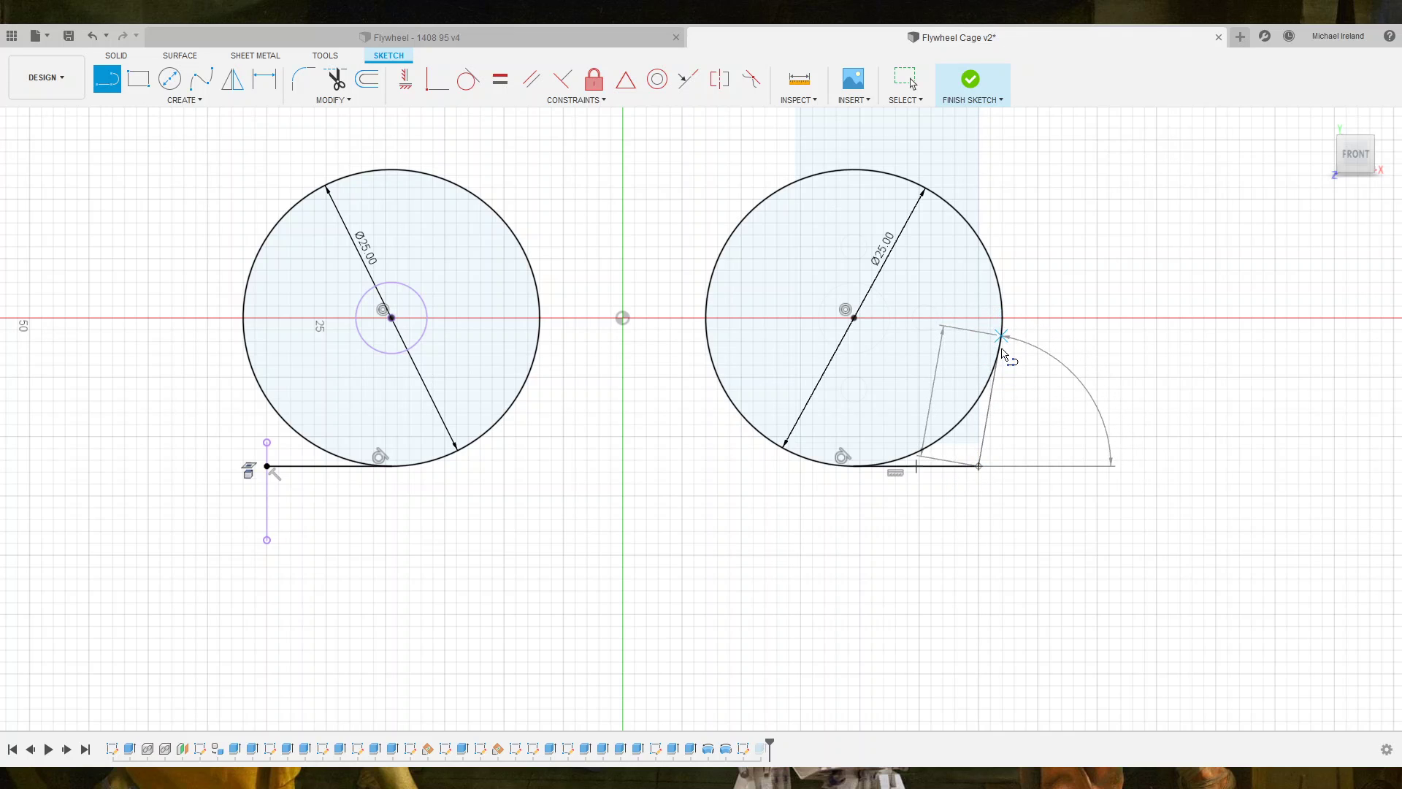
{"action": "double_click", "coordinate": [978, 398]}
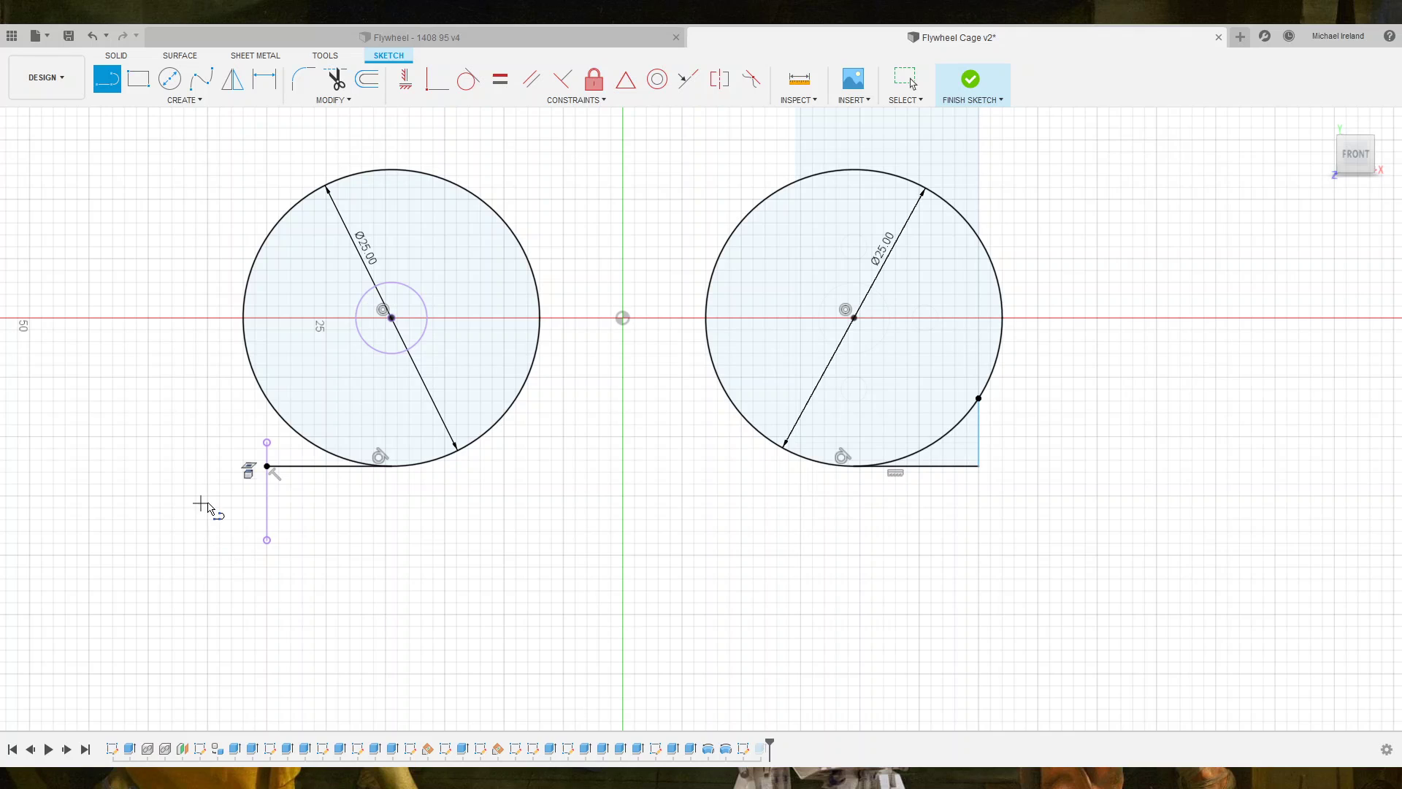
{"action": "left_click", "coordinate": [267, 466]}
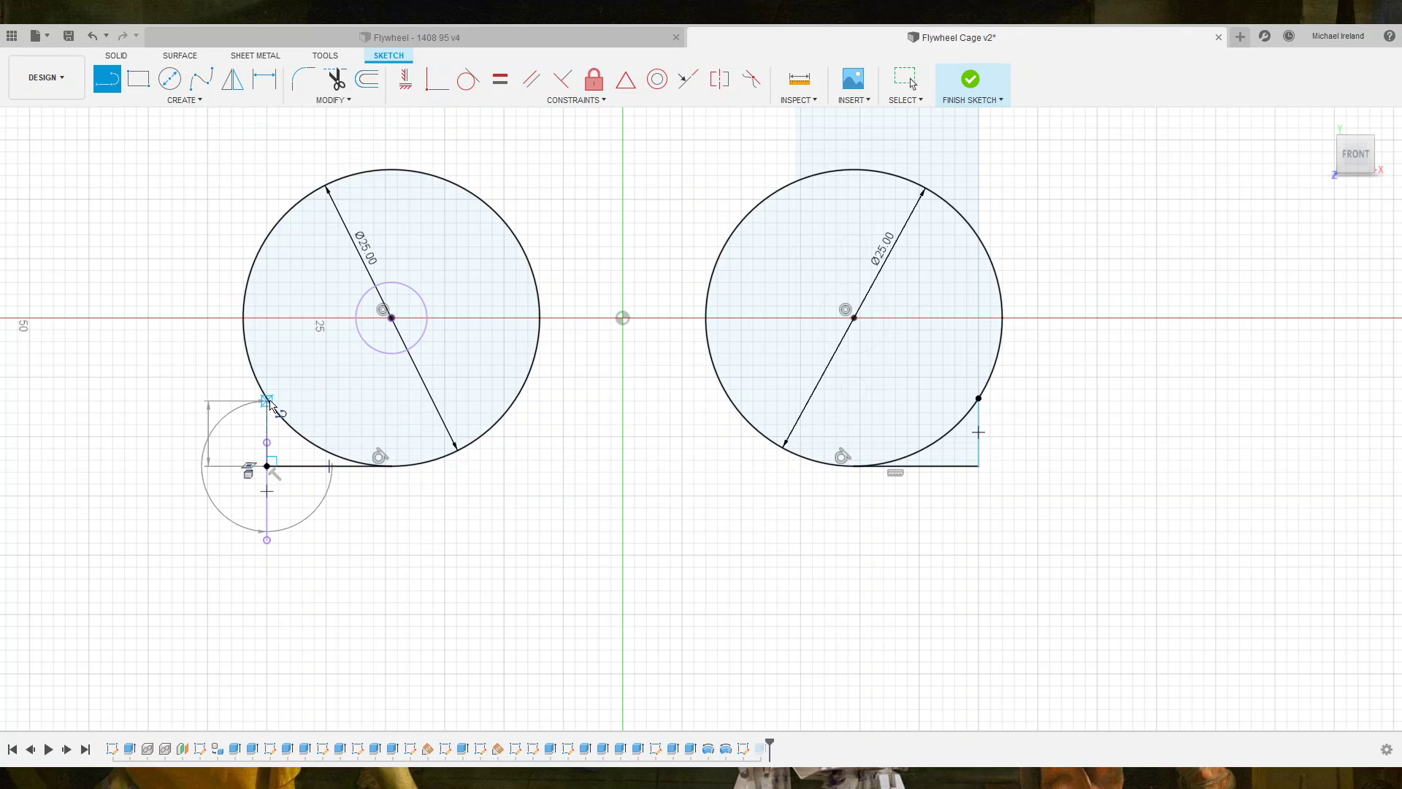
{"action": "double_click", "coordinate": [268, 399]}
{"action": "left_click", "coordinate": [268, 399]}
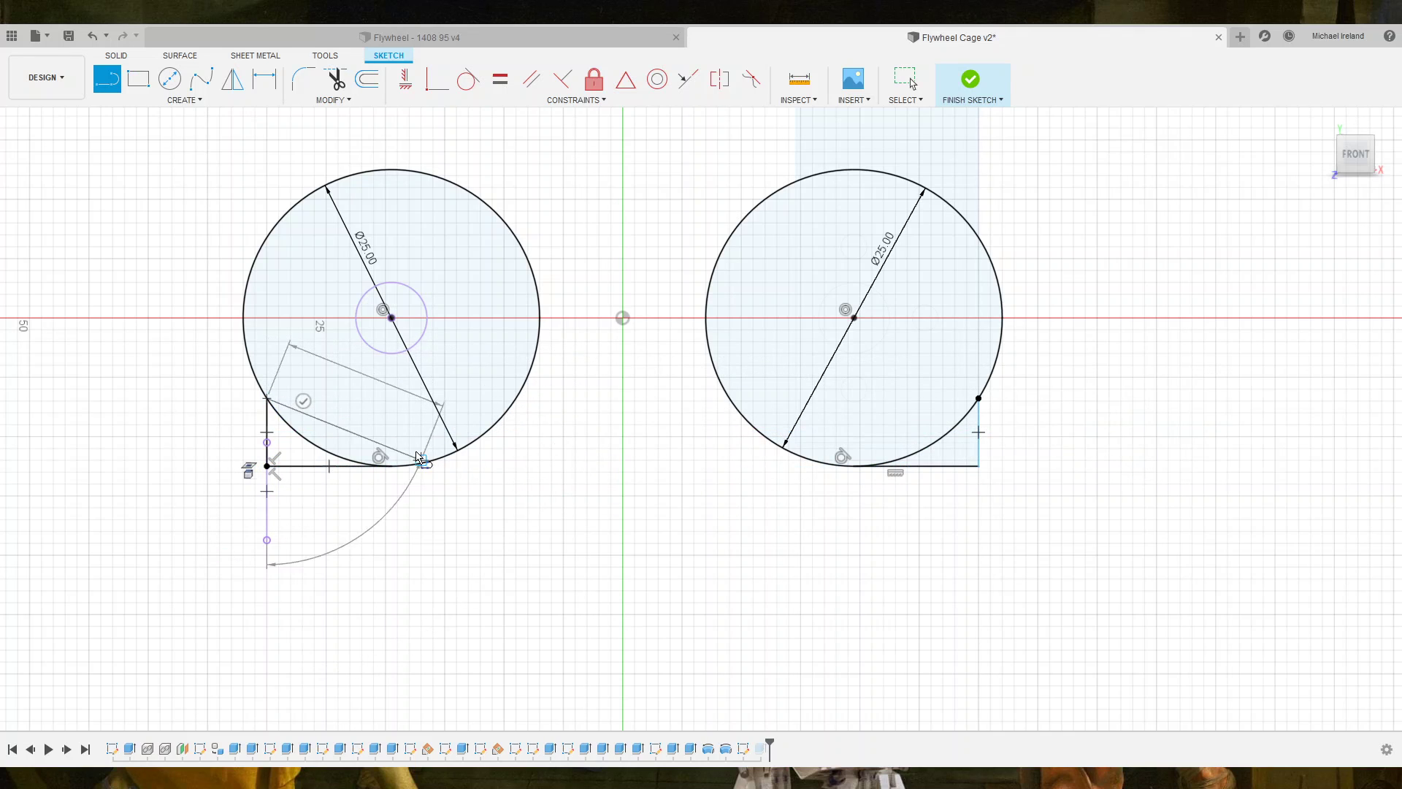
{"action": "left_click", "coordinate": [304, 399]}
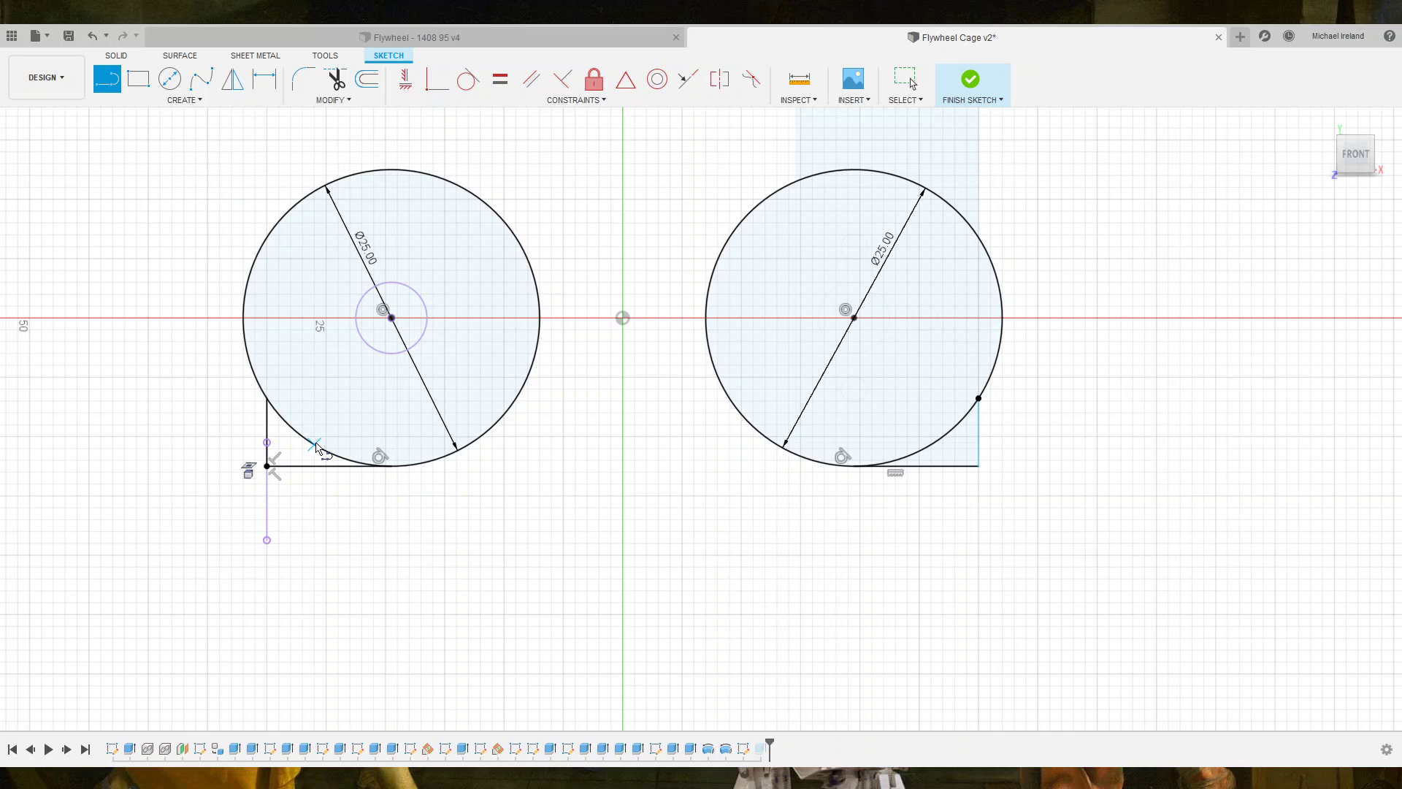
{"action": "key", "text": "Escape"}
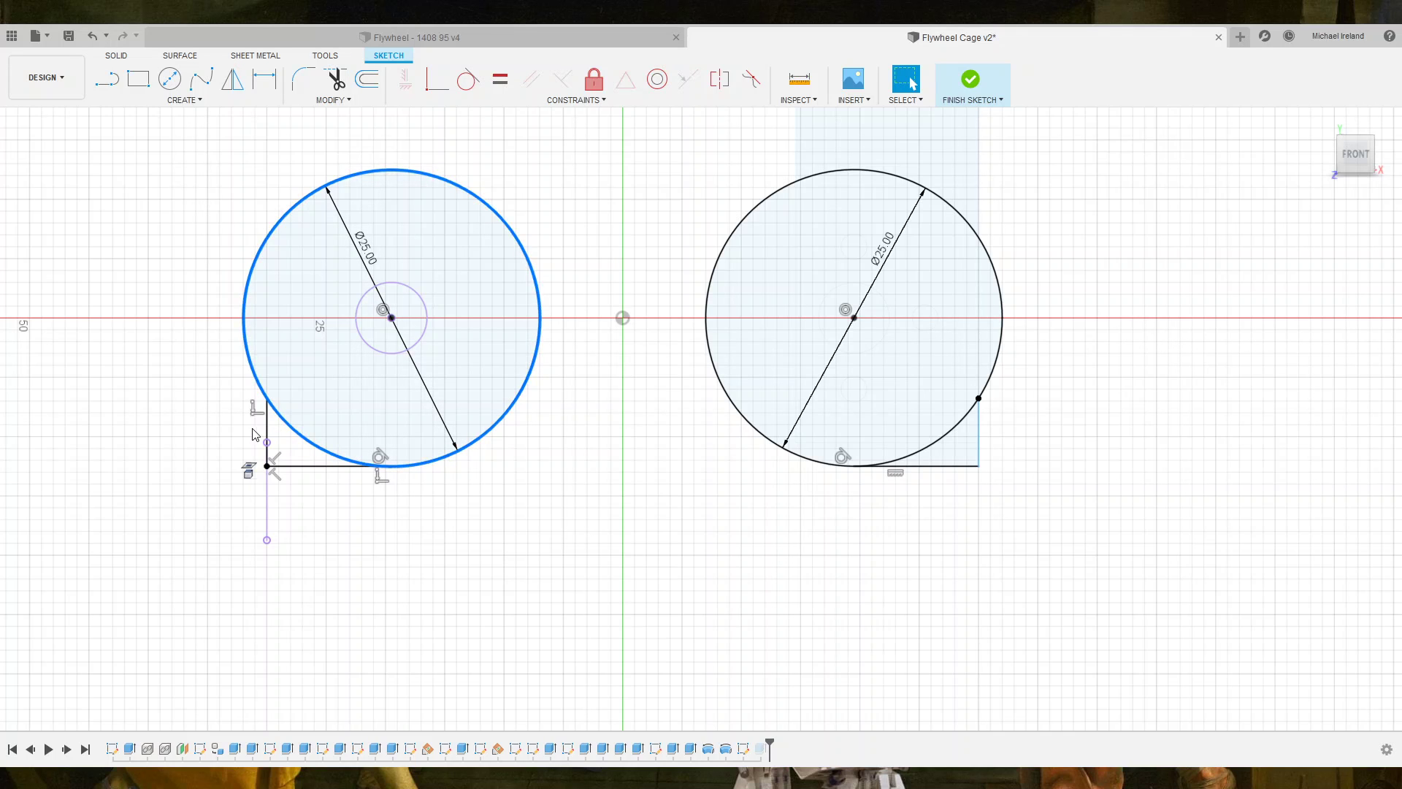
Add a center-point arc on the left circle, closing the corner region, and finish the sketch.
{"action": "scroll", "coordinate": [270, 453], "scroll_direction": "up", "scroll_amount": 2}
{"action": "scroll", "coordinate": [272, 456], "scroll_direction": "up", "scroll_amount": 2}
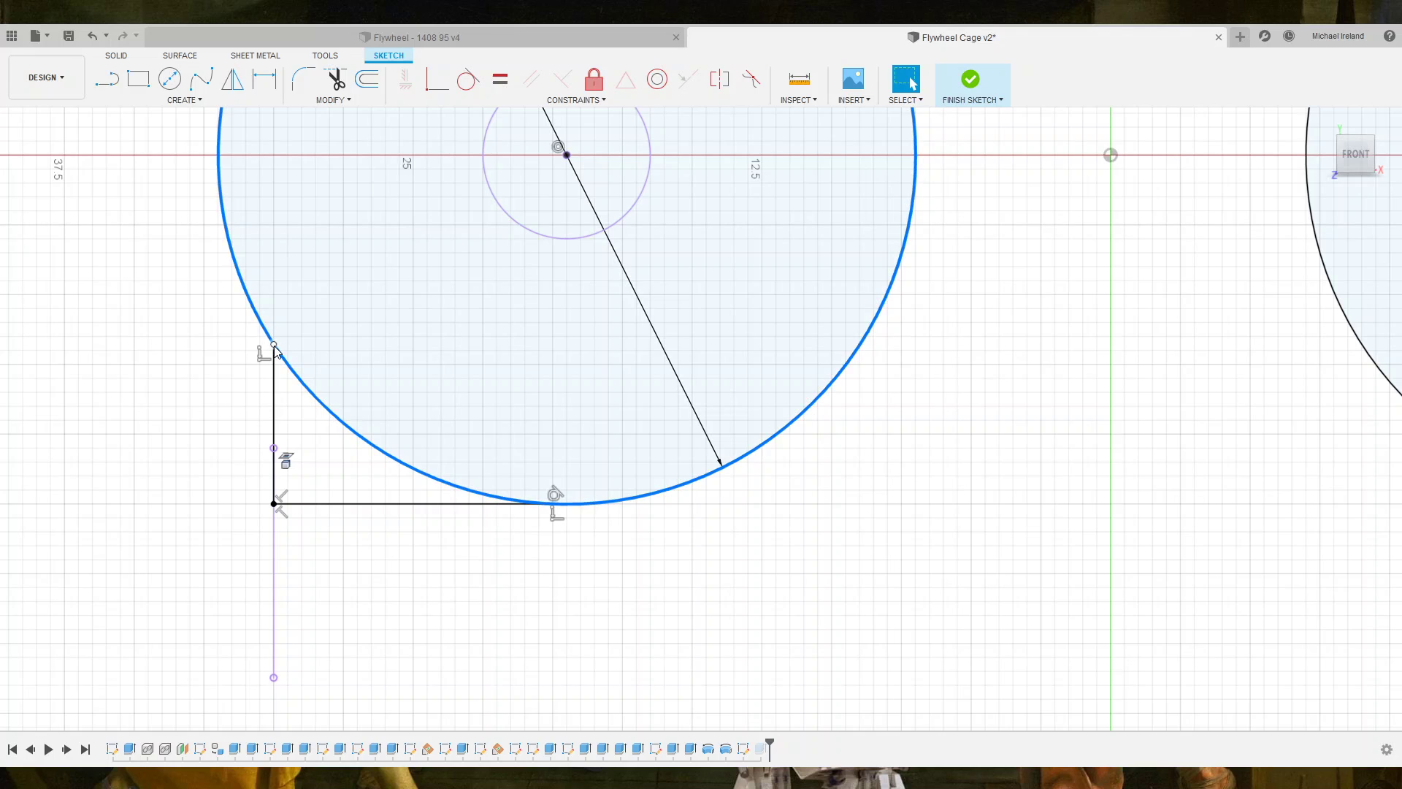
{"action": "scroll", "coordinate": [178, 342], "scroll_direction": "down", "scroll_amount": 2}
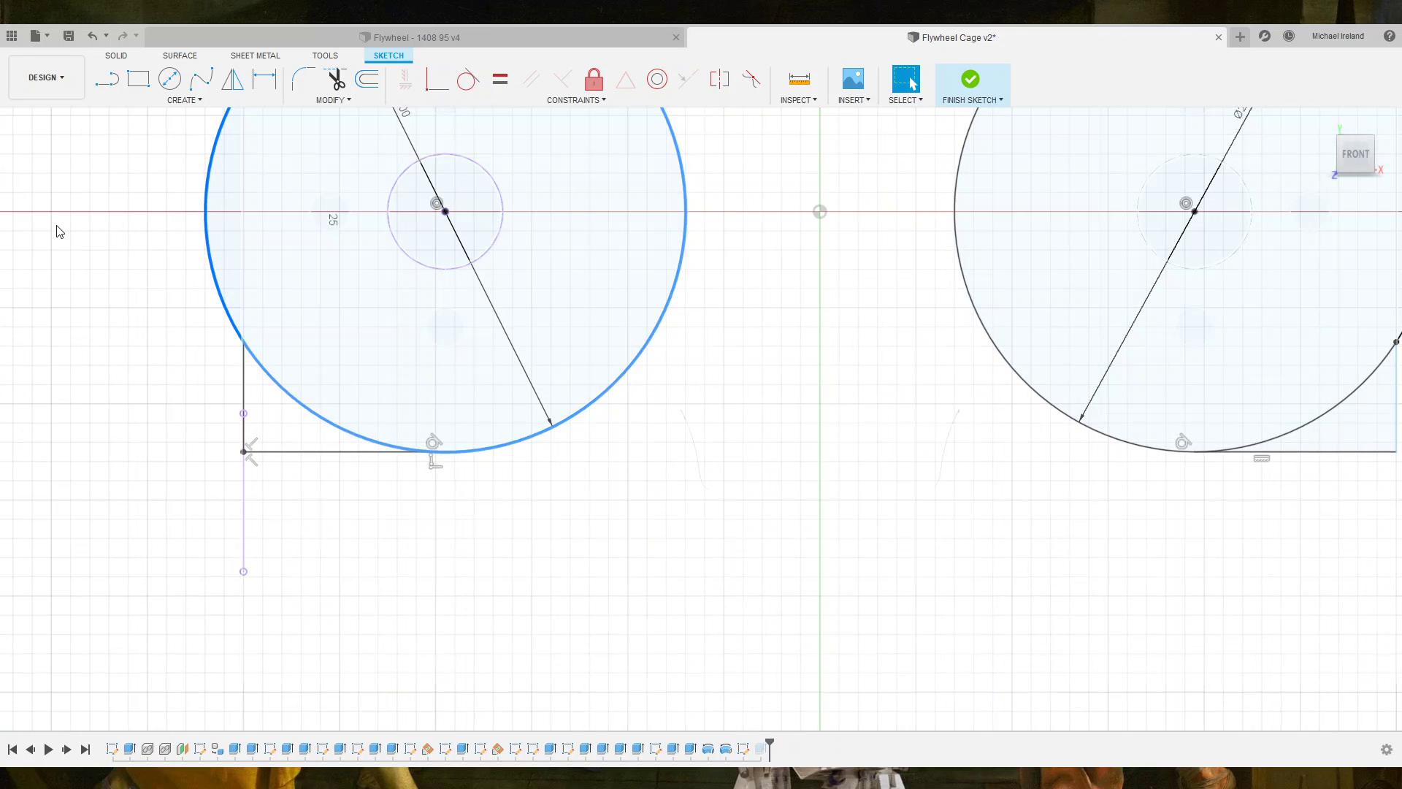
{"action": "key", "text": "a"}
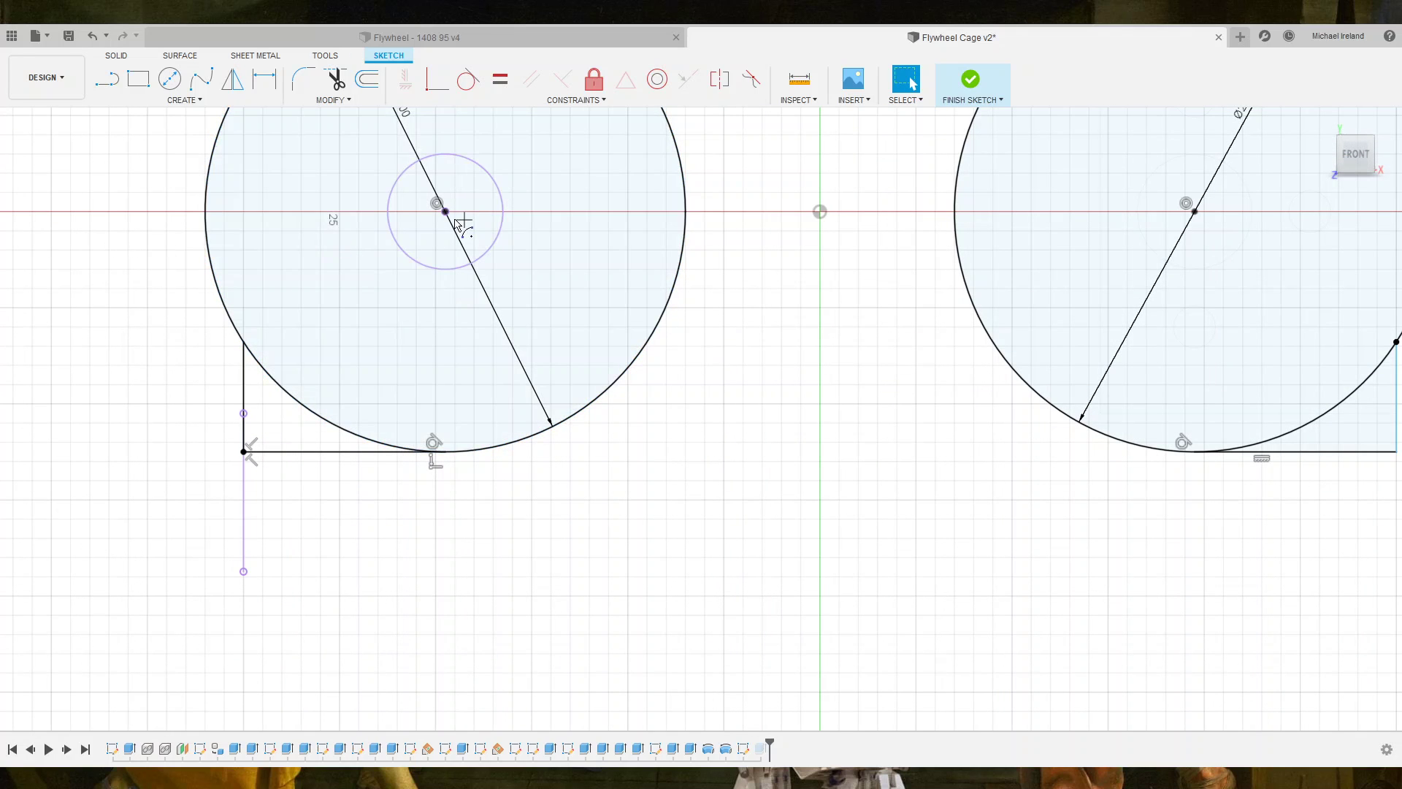
{"action": "left_click", "coordinate": [445, 211]}
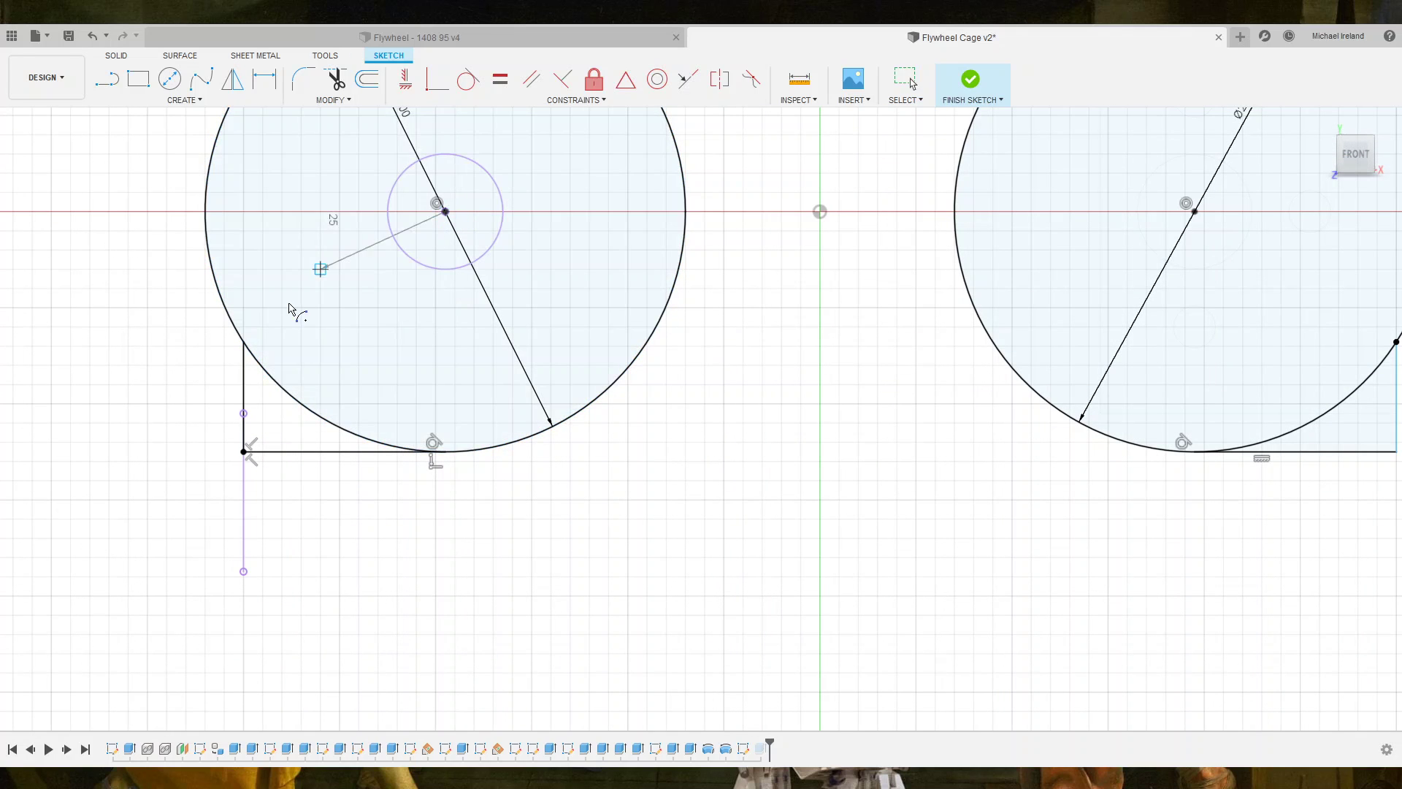
{"action": "left_click", "coordinate": [243, 342]}
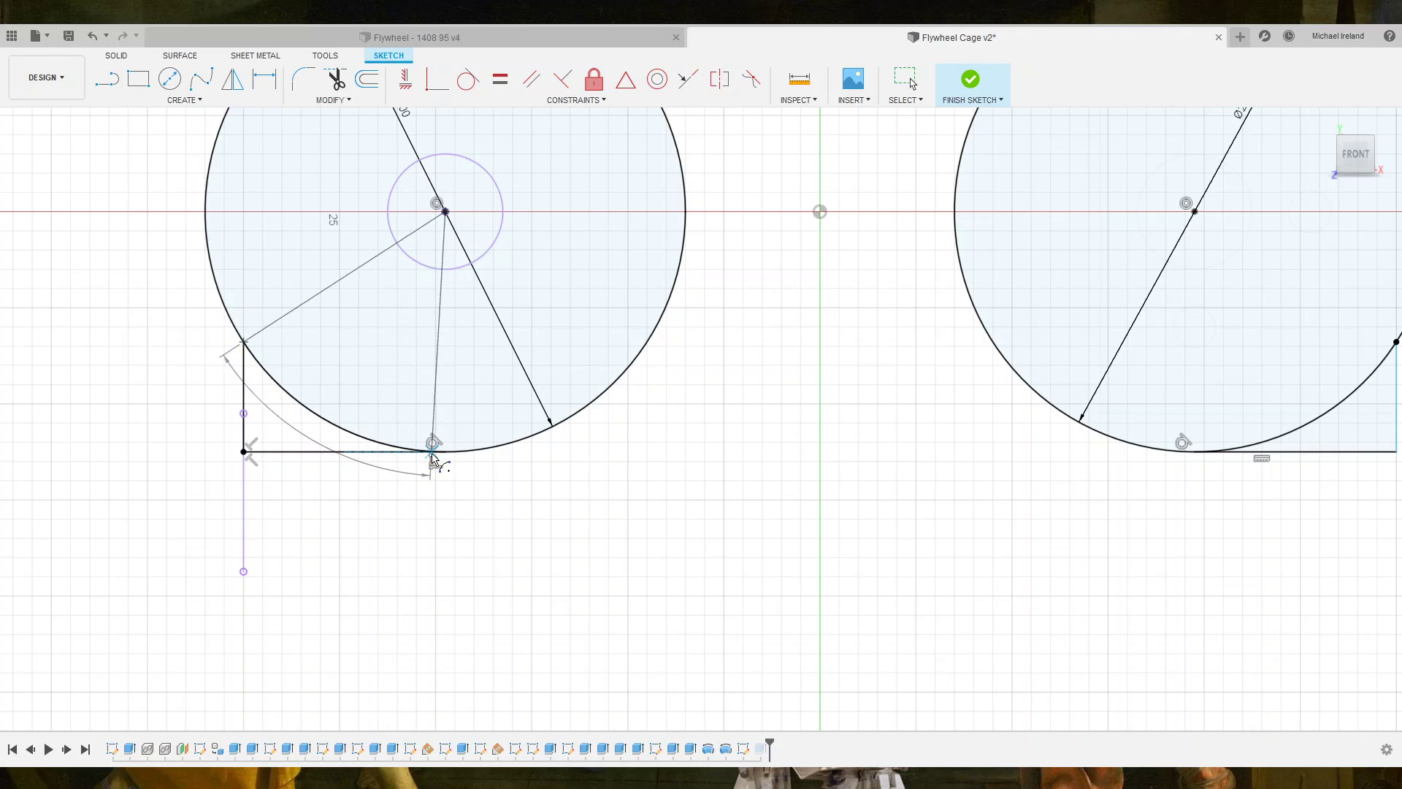
{"action": "scroll", "coordinate": [423, 452], "scroll_direction": "up", "scroll_amount": 1}
{"action": "scroll", "coordinate": [425, 453], "scroll_direction": "up", "scroll_amount": 3}
{"action": "scroll", "coordinate": [438, 463], "scroll_direction": "up", "scroll_amount": 2}
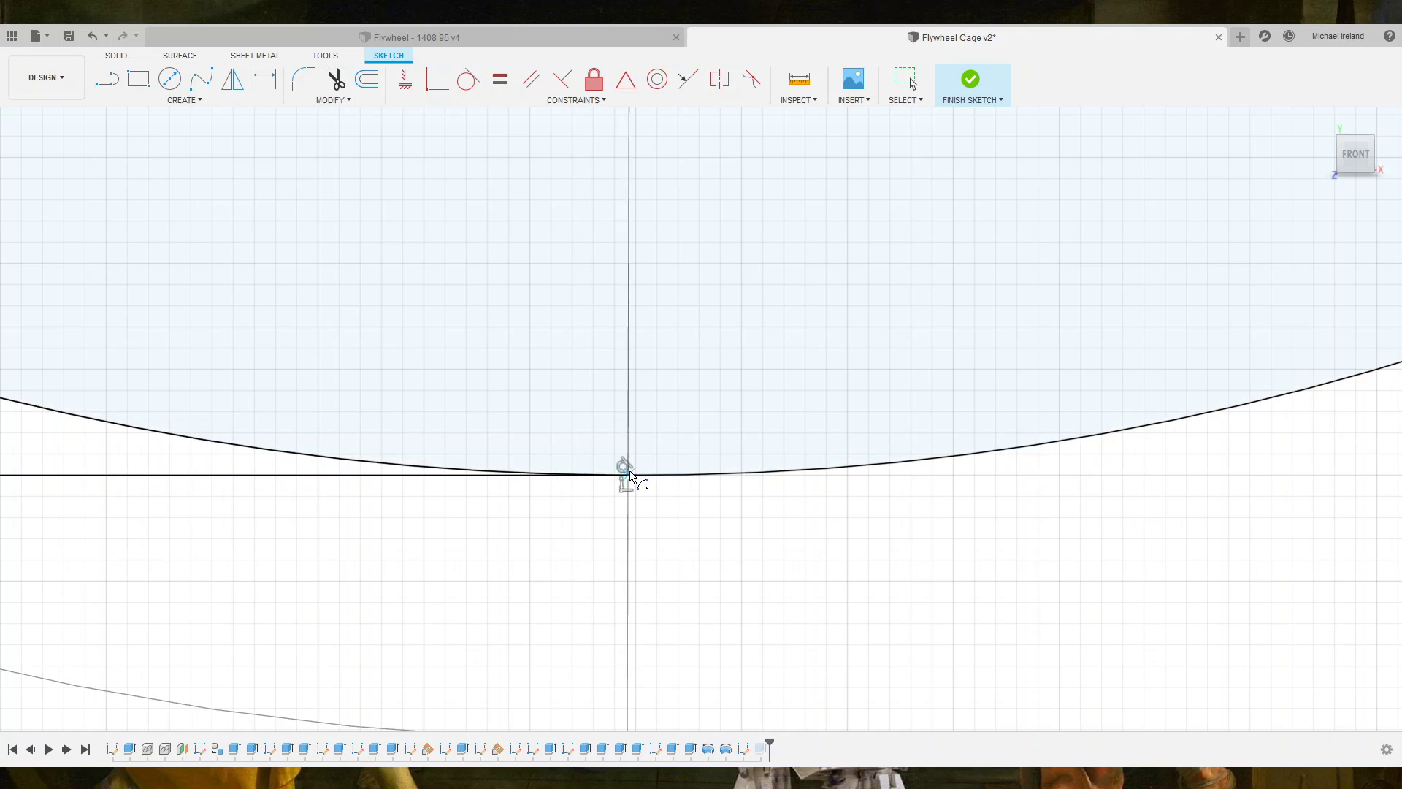
{"action": "scroll", "coordinate": [635, 478], "scroll_direction": "down", "scroll_amount": 2}
{"action": "scroll", "coordinate": [623, 475], "scroll_direction": "down", "scroll_amount": 2}
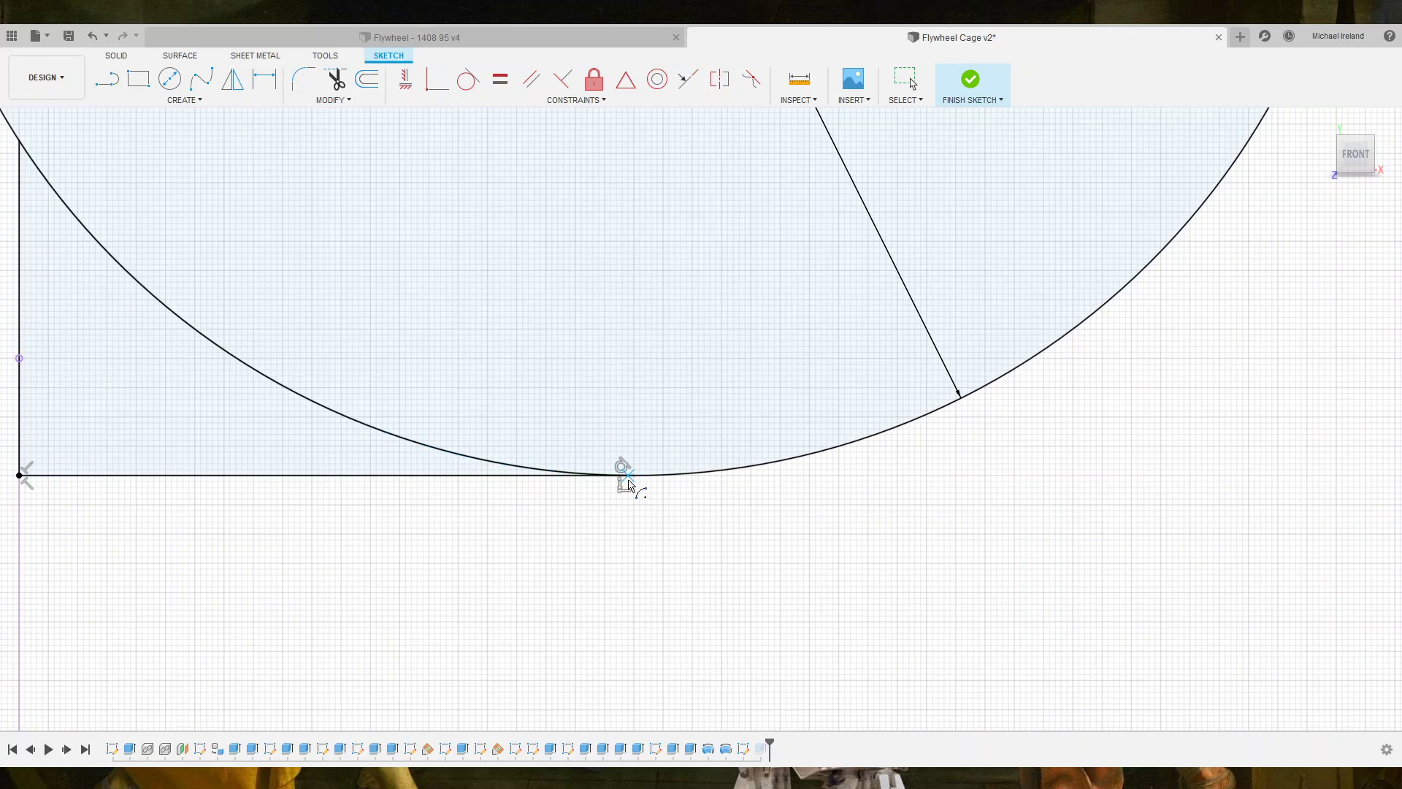
{"action": "scroll", "coordinate": [623, 475], "scroll_direction": "down", "scroll_amount": 3}
{"action": "scroll", "coordinate": [624, 476], "scroll_direction": "down", "scroll_amount": 2}
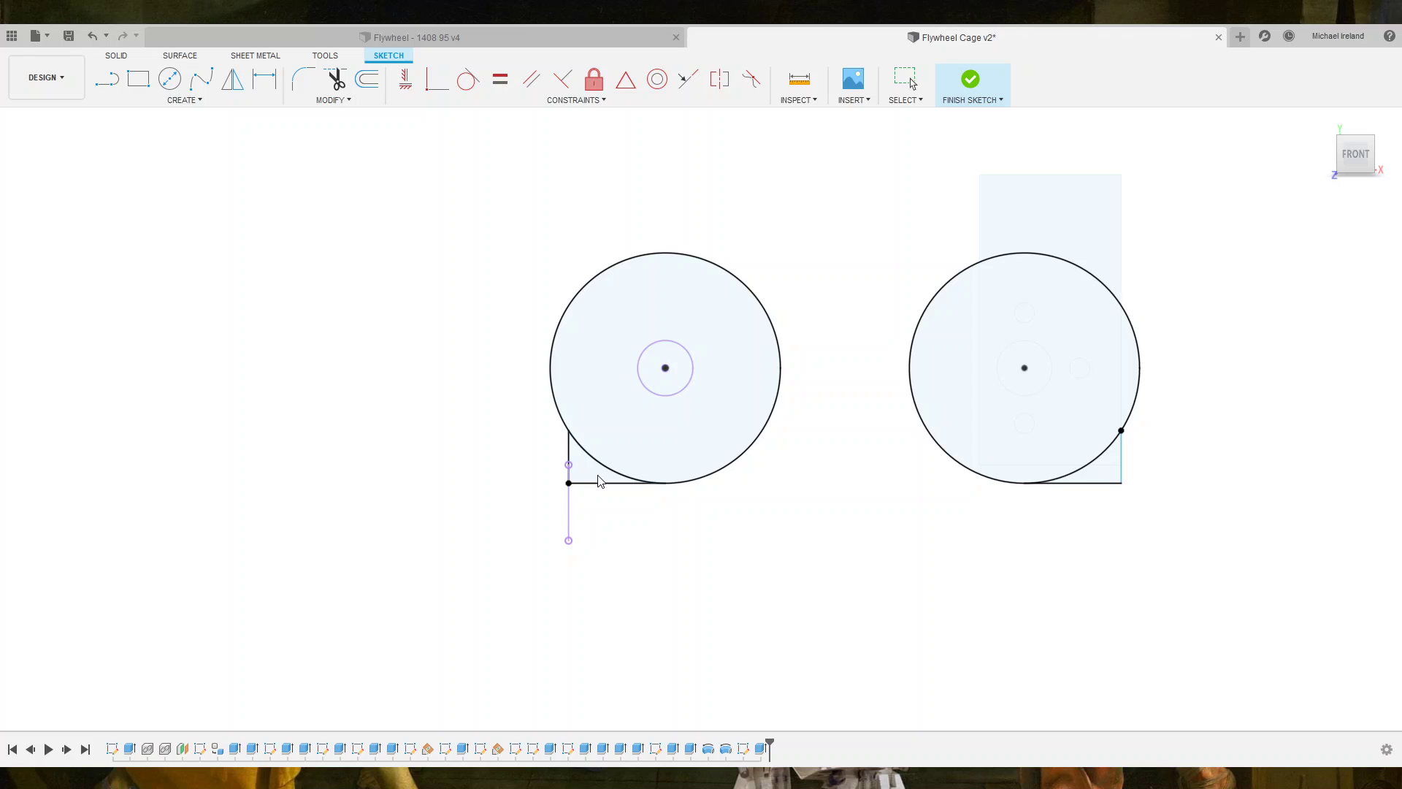
{"action": "key", "text": "Escape"}
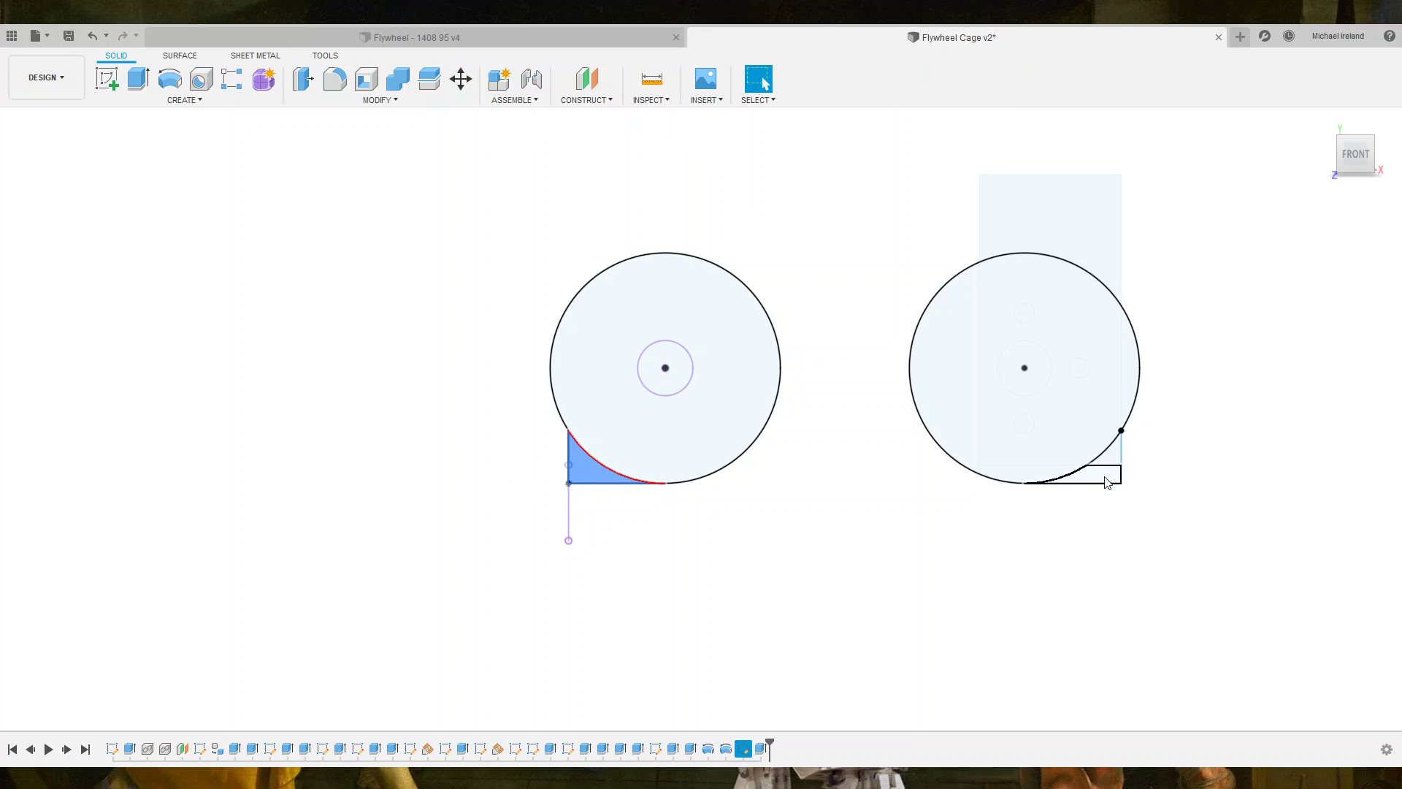
Extrude the corner profiles below both circles back through the cage body as a cut.
{"action": "left_click", "coordinate": [1104, 478], "text": "shift"}
{"action": "key", "text": "e"}
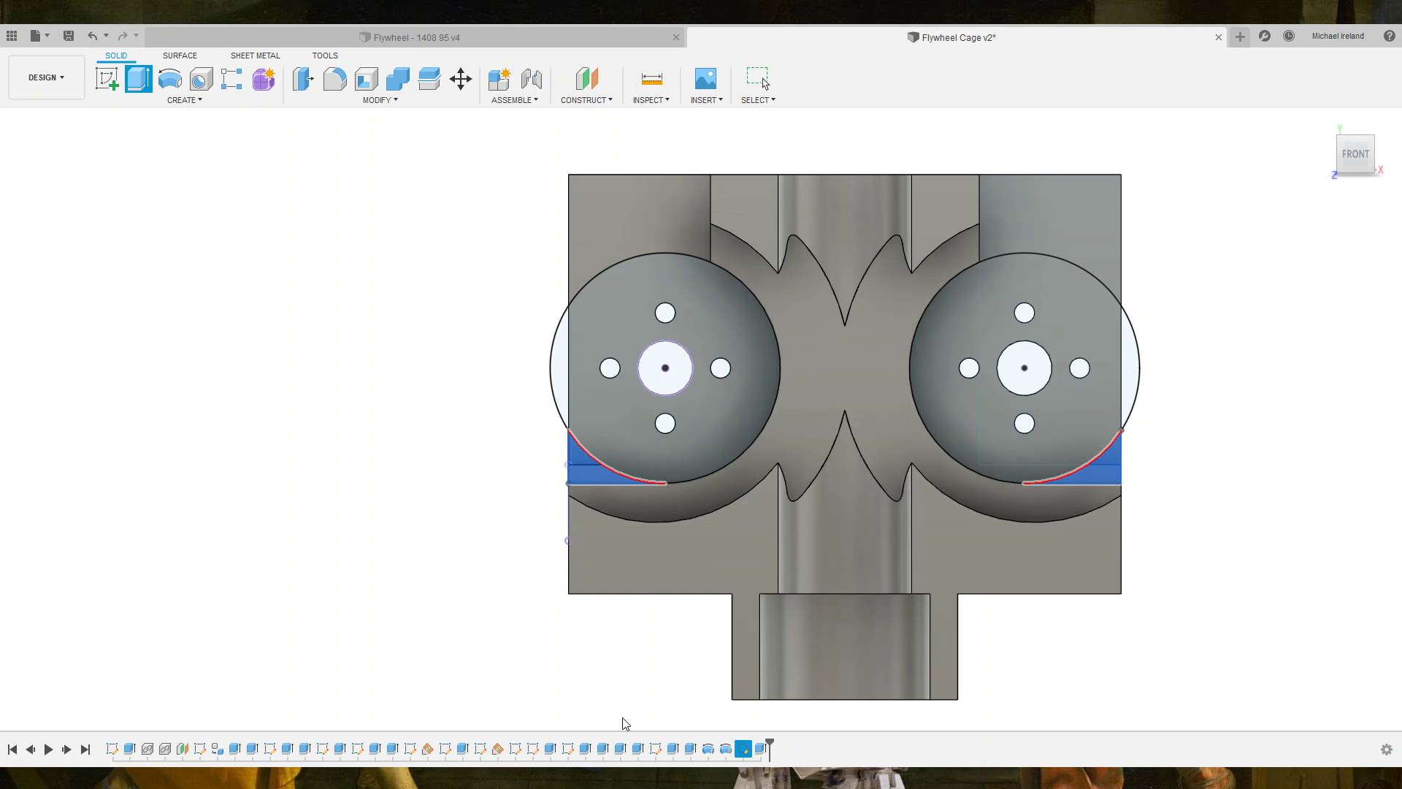
{"action": "middle_click_drag", "start_coordinate": [723, 574], "coordinate": [646, 557], "text": "shift"}
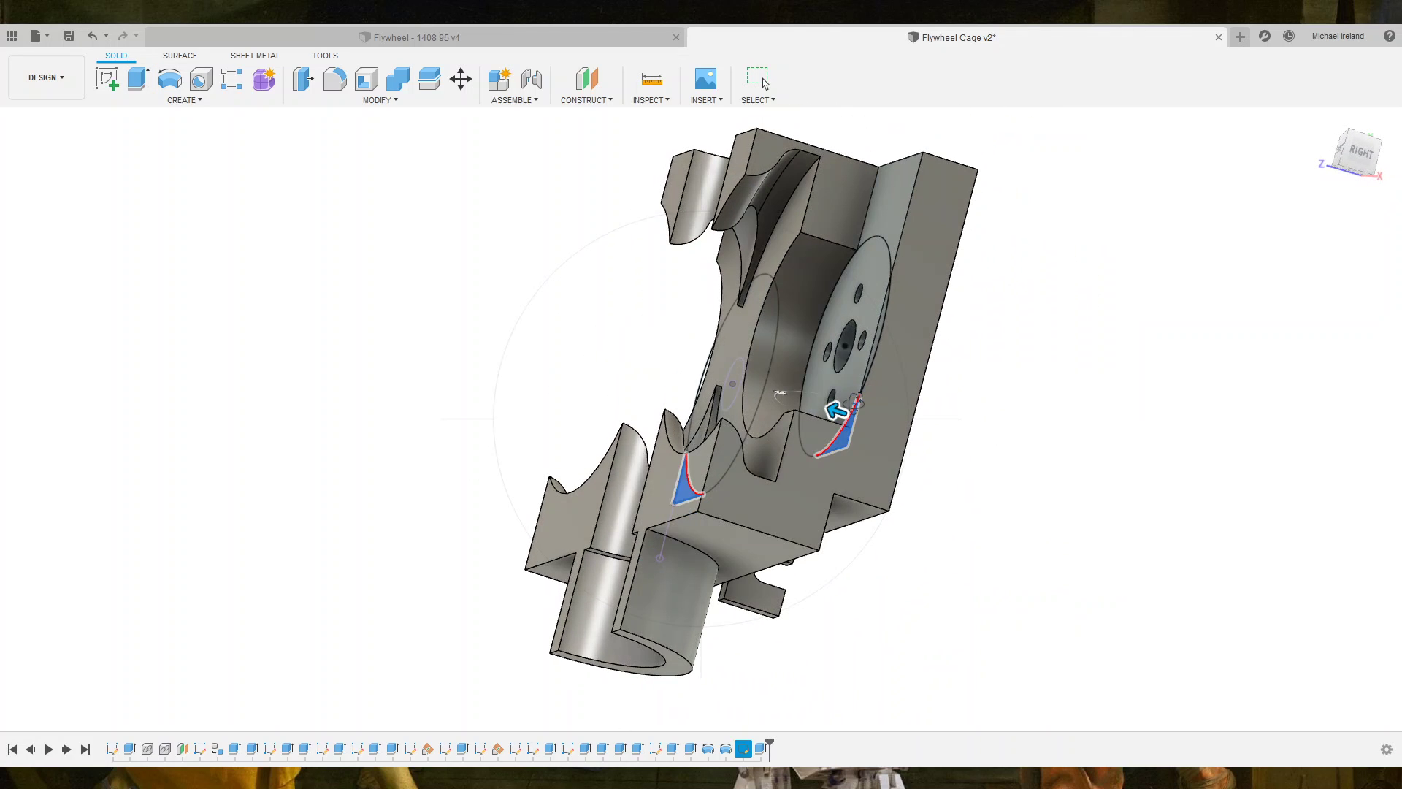
{"action": "mouse_move", "coordinate": [833, 407]}
{"action": "left_mouse_down"}
{"action": "mouse_move", "coordinate": [725, 403]}
{"action": "mouse_move", "coordinate": [650, 351]}
{"action": "left_mouse_up"}
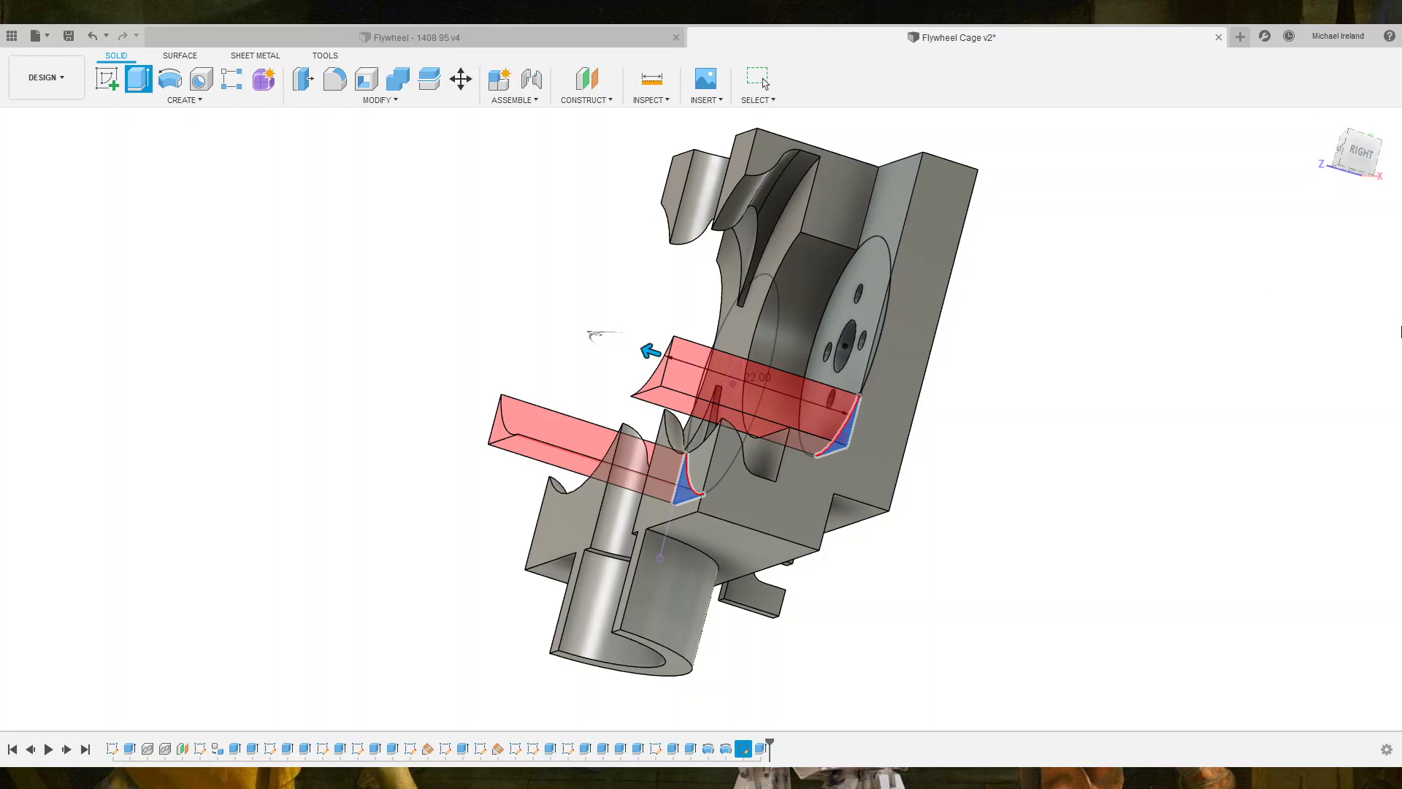
{"action": "key", "text": "Return"}
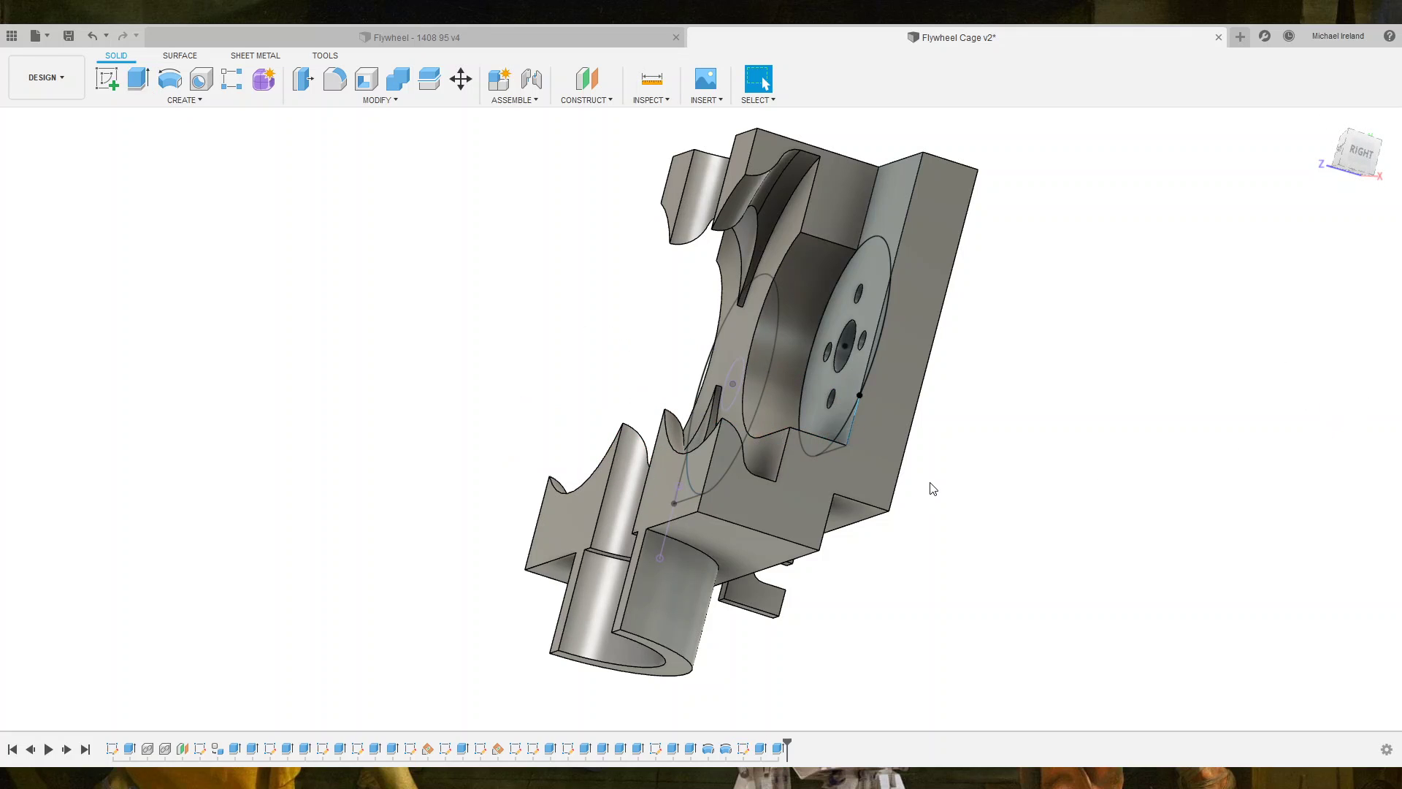
{"action": "scroll", "coordinate": [932, 487], "scroll_direction": "down", "scroll_amount": 3}
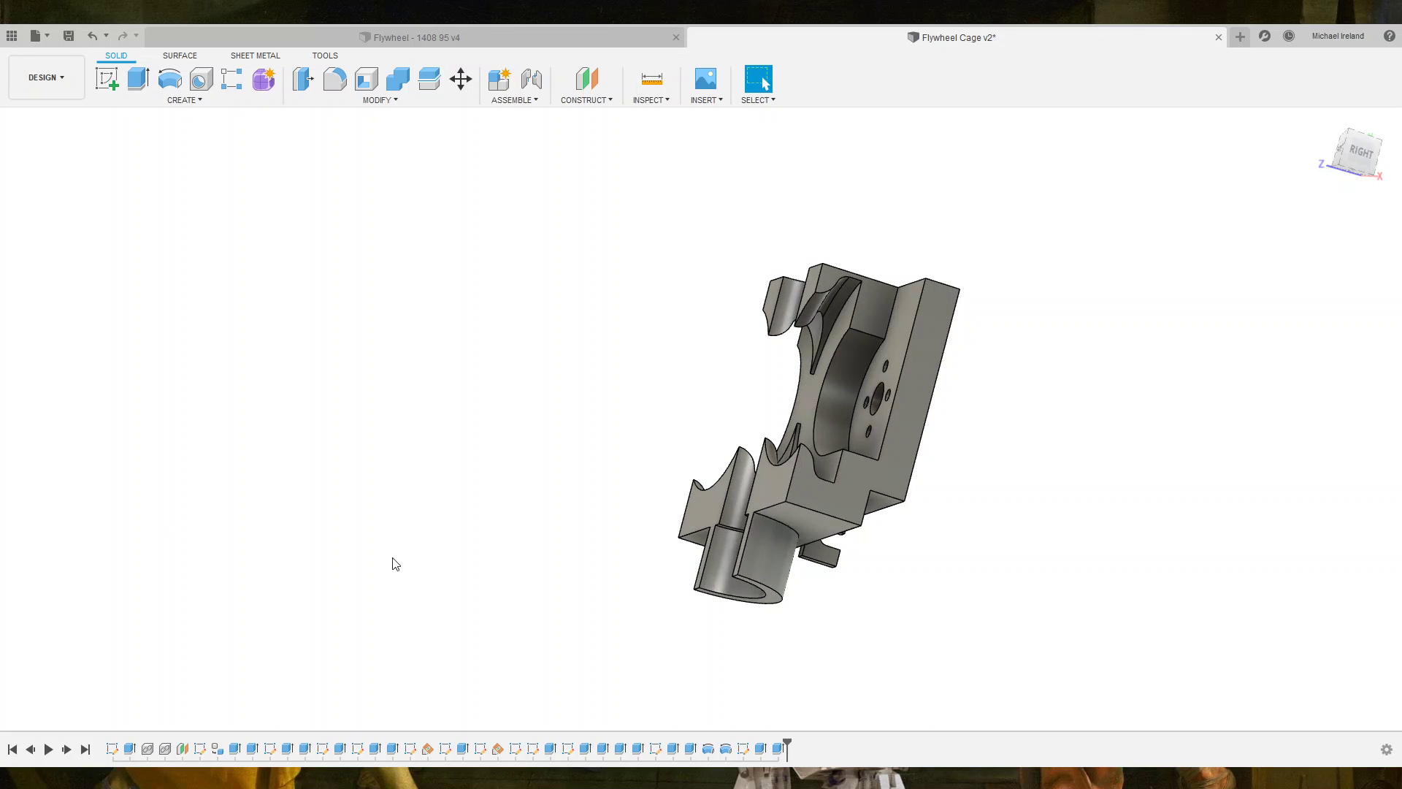
{"action": "middle_click_drag", "start_coordinate": [617, 720], "coordinate": [724, 537], "text": "shift"}
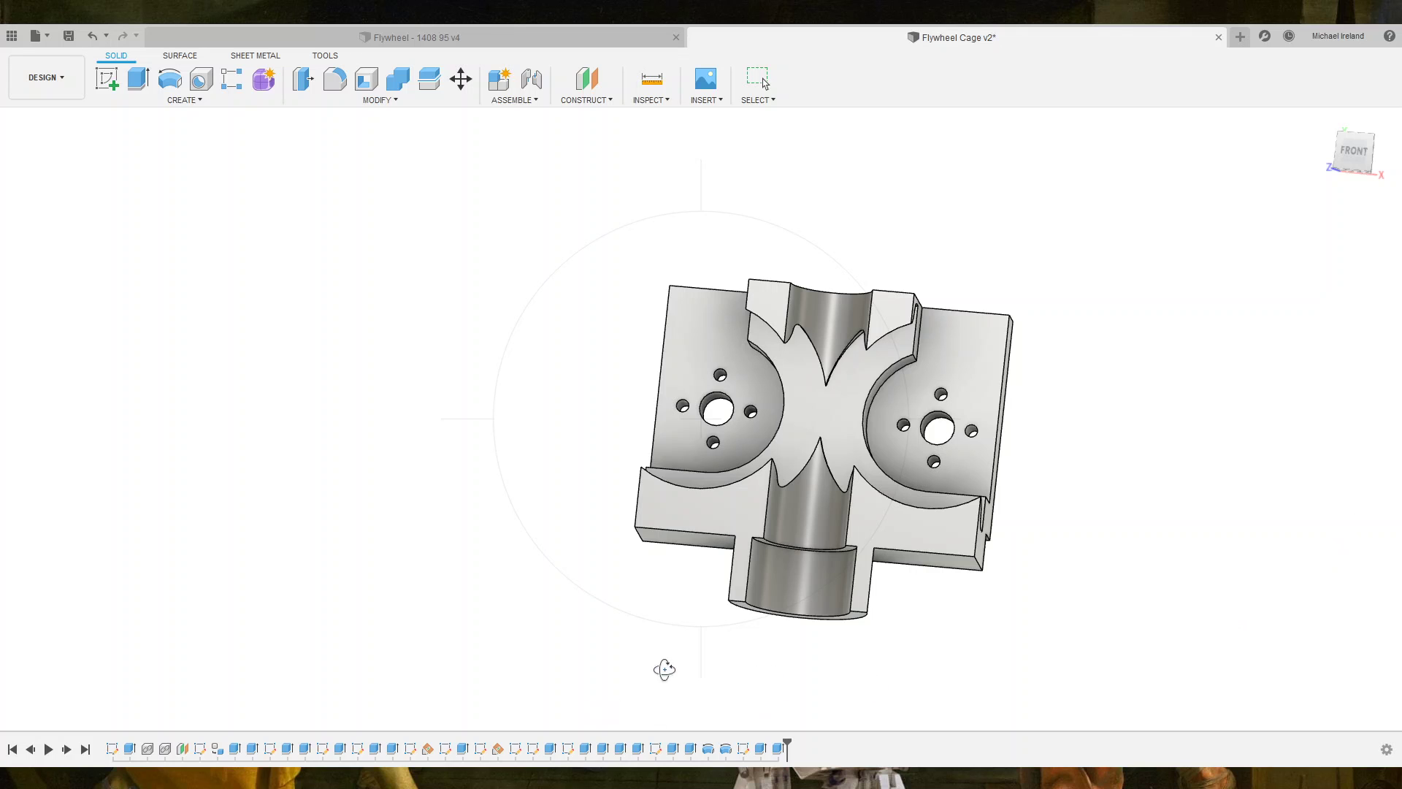
Orbit and zoom in so the cylinder cradle end of the cage is in close-up.
{"action": "mouse_move", "coordinate": [663, 666]}
{"action": "middle_mouse_down", "text": "shift"}
{"action": "mouse_move", "coordinate": [776, 505]}
{"action": "mouse_move", "coordinate": [655, 455]}
{"action": "mouse_move", "coordinate": [689, 460]}
{"action": "mouse_move", "coordinate": [790, 411]}
{"action": "mouse_move", "coordinate": [730, 614]}
{"action": "mouse_move", "coordinate": [712, 411]}
{"action": "middle_mouse_up", "text": "shift"}
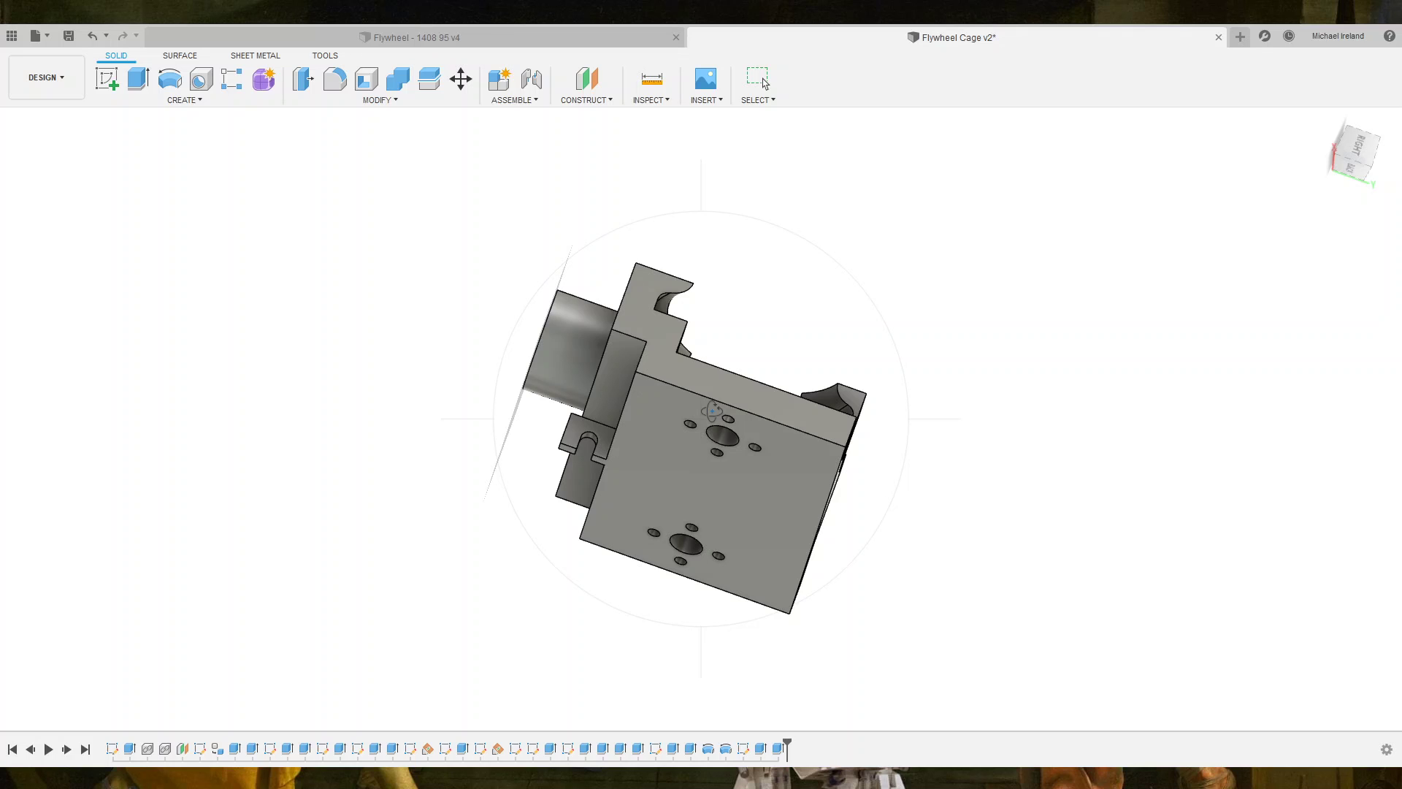
{"action": "middle_click_drag", "start_coordinate": [712, 411], "coordinate": [716, 441], "text": "shift"}
{"action": "scroll", "coordinate": [592, 456], "scroll_direction": "up", "scroll_amount": 2}
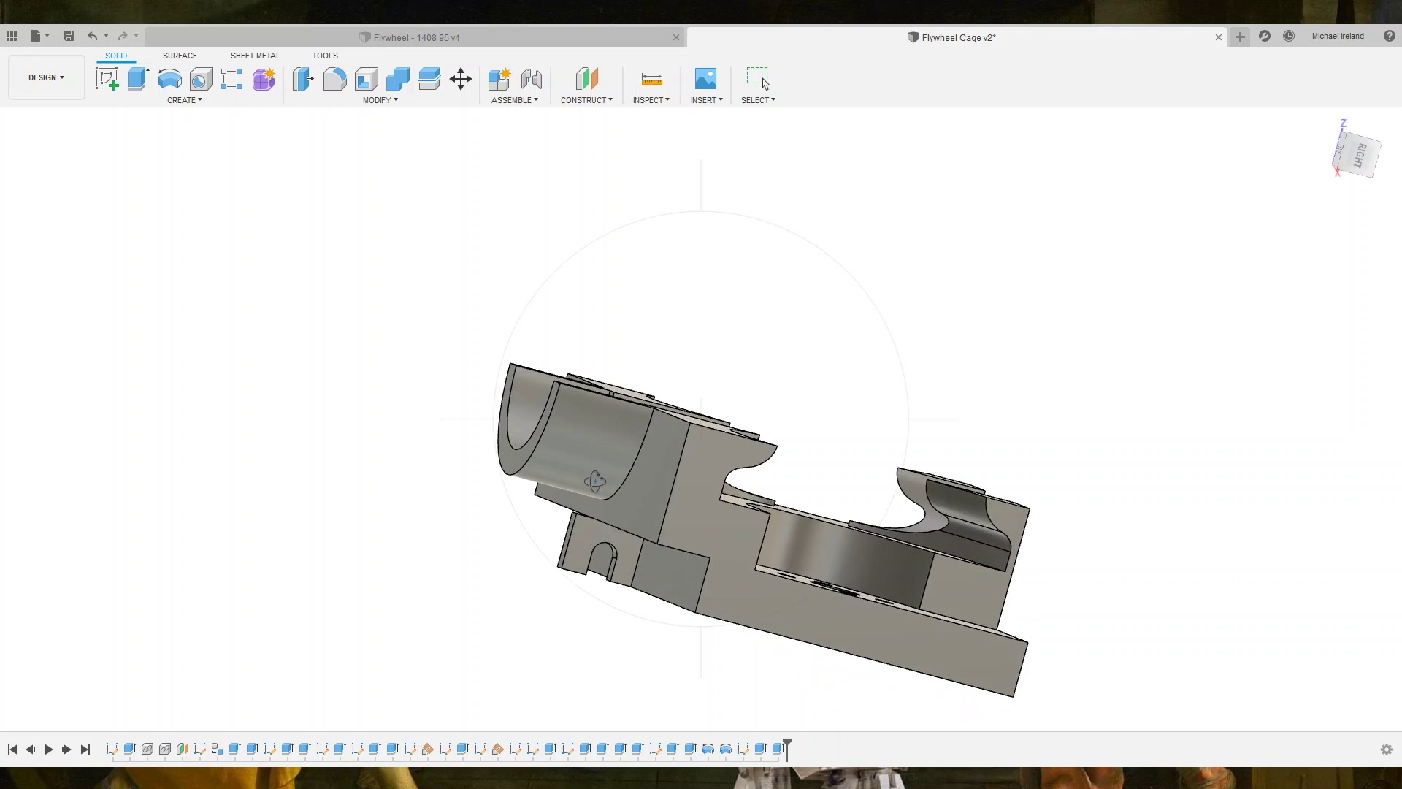
{"action": "scroll", "coordinate": [590, 495], "scroll_direction": "up", "scroll_amount": 5}
{"action": "scroll", "coordinate": [591, 495], "scroll_direction": "up", "scroll_amount": 3}
{"action": "mouse_move", "coordinate": [589, 526]}
{"action": "middle_mouse_down", "text": "shift"}
{"action": "mouse_move", "coordinate": [557, 526]}
{"action": "mouse_move", "coordinate": [570, 541]}
{"action": "mouse_move", "coordinate": [467, 542]}
{"action": "mouse_move", "coordinate": [526, 613]}
{"action": "middle_mouse_up", "text": "shift"}
{"action": "scroll", "coordinate": [571, 540], "scroll_direction": "down", "scroll_amount": 5}
{"action": "scroll", "coordinate": [589, 664], "scroll_direction": "up", "scroll_amount": 2}
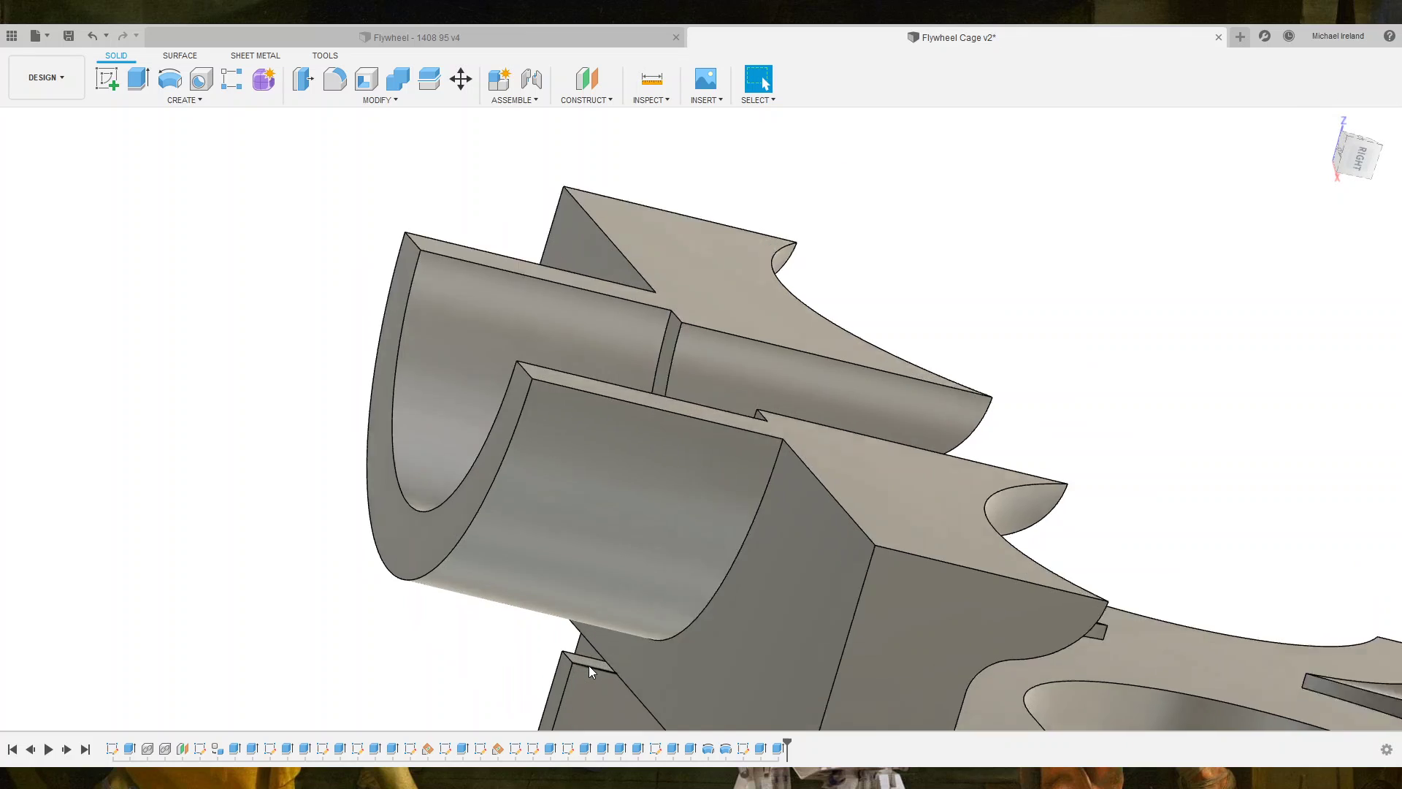
{"action": "scroll", "coordinate": [588, 665], "scroll_direction": "up", "scroll_amount": 3}
Extrude the small face under the cradle together with the curved cradle face by 2.589.
{"action": "left_click", "coordinate": [588, 659]}
{"action": "key", "text": "e"}
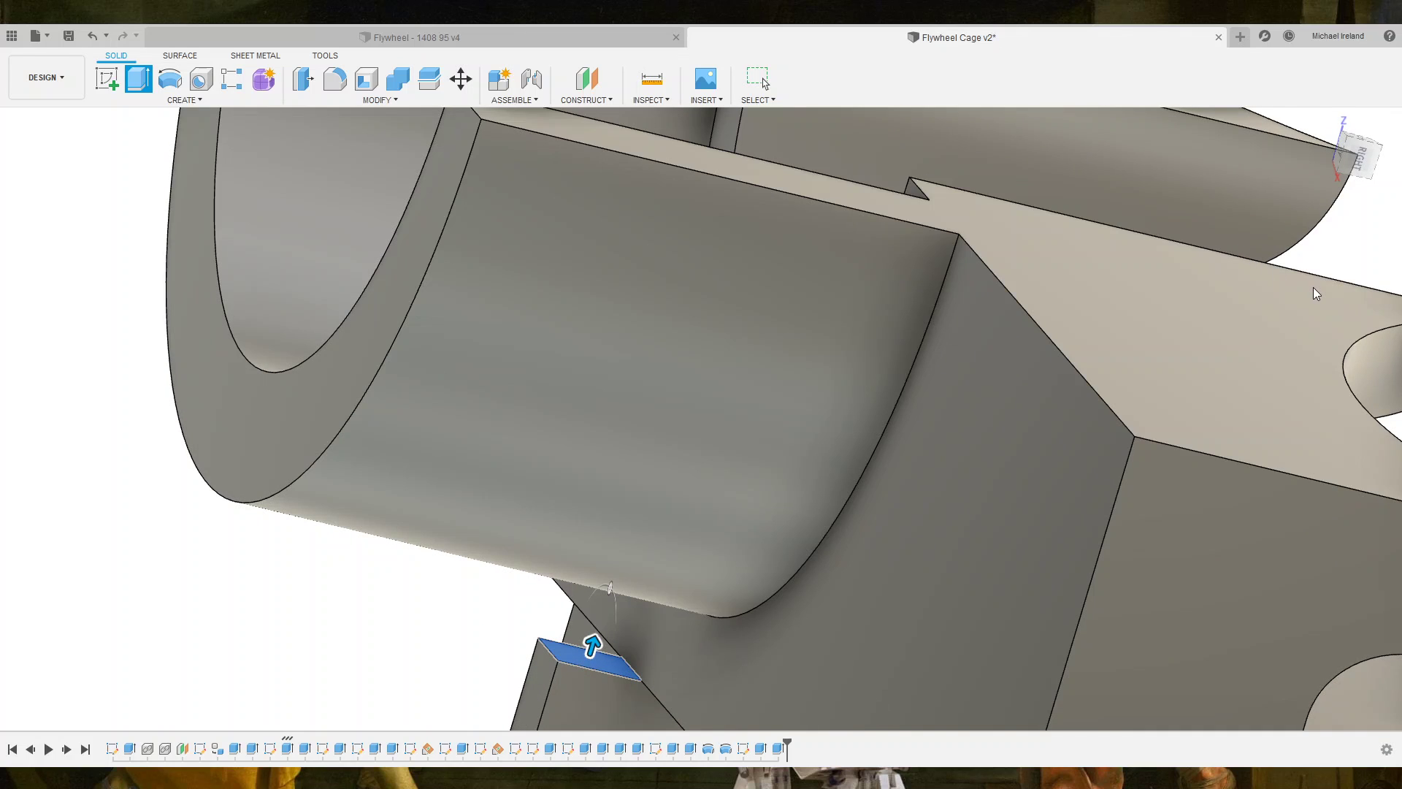
{"action": "left_click", "coordinate": [567, 519]}
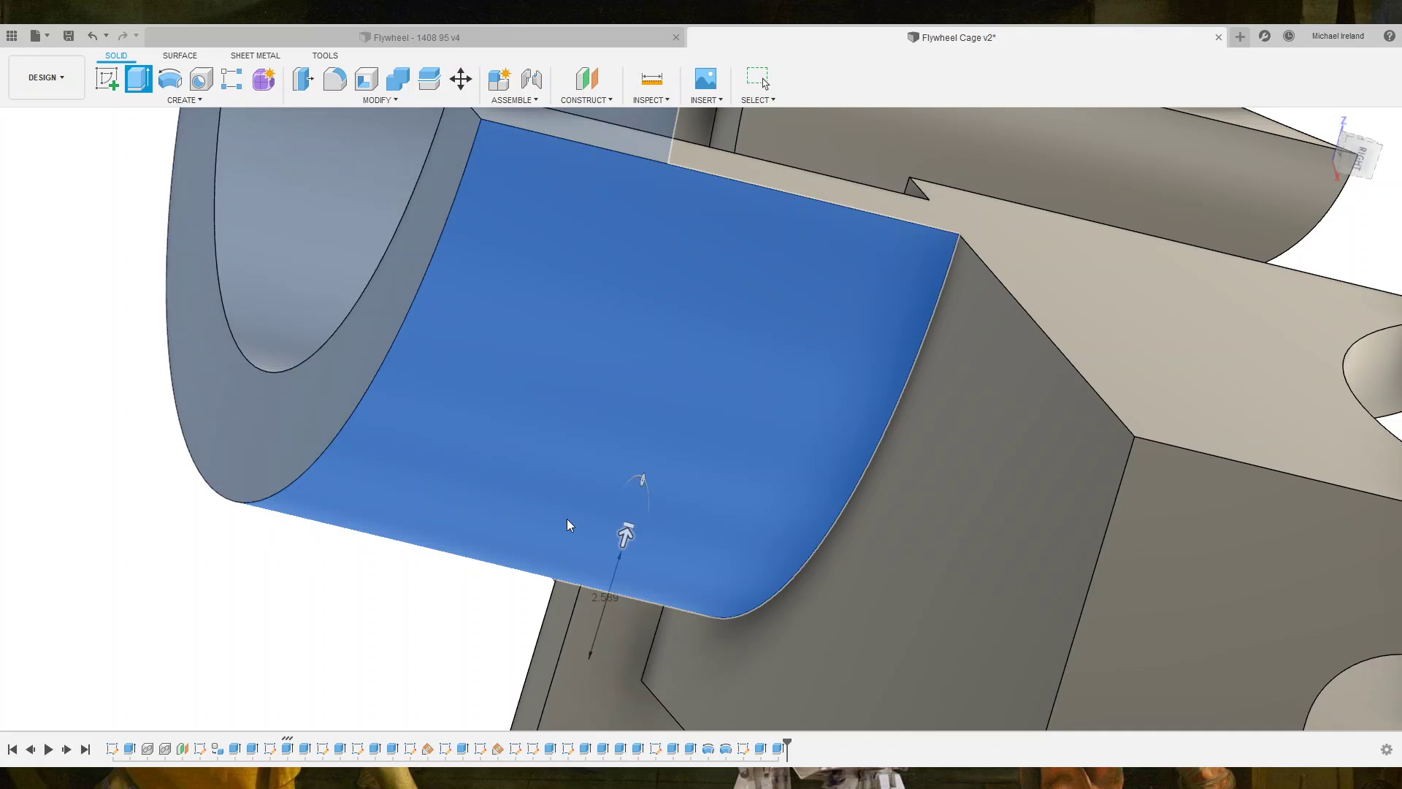
{"action": "key", "text": "Return"}
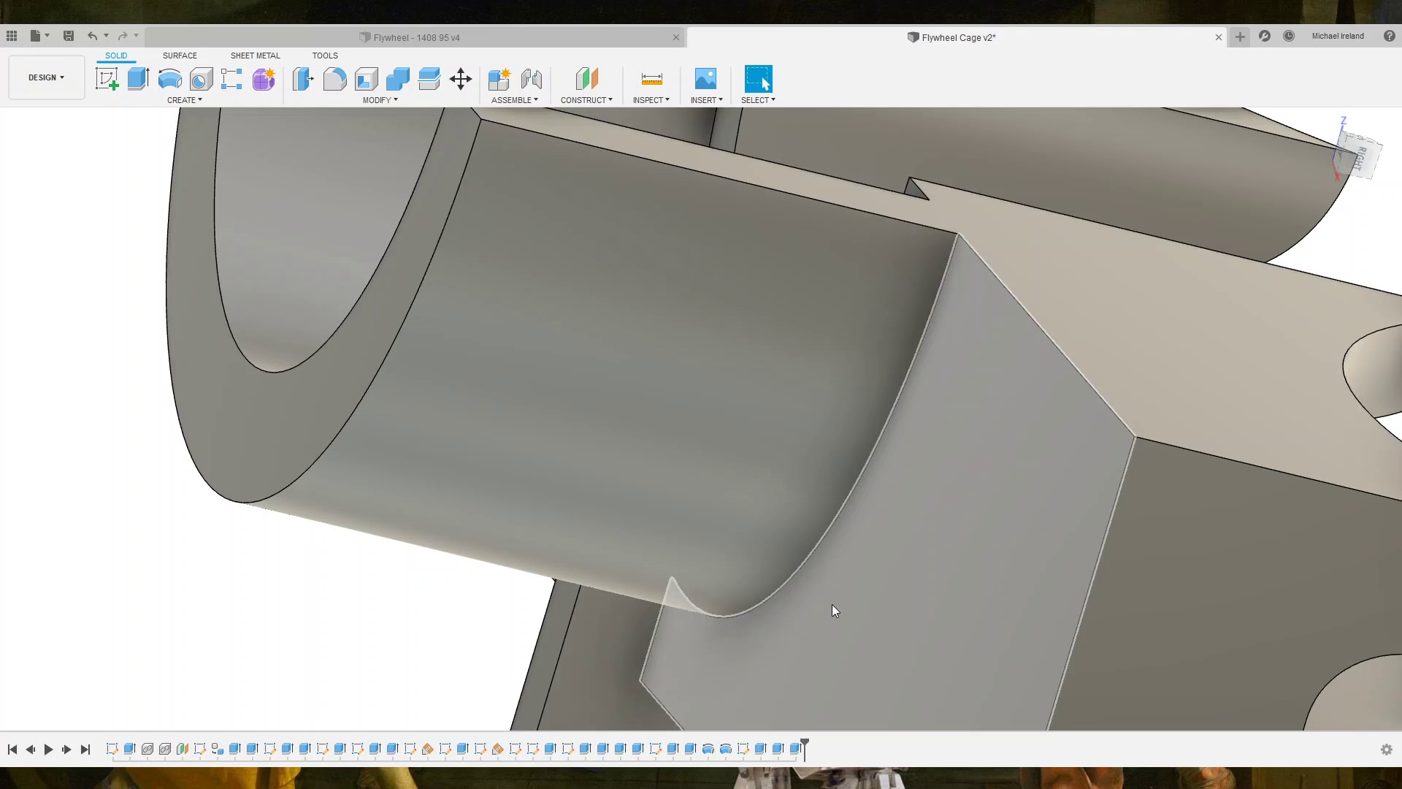
{"action": "middle_click_drag", "start_coordinate": [834, 611], "coordinate": [527, 395], "text": "shift"}
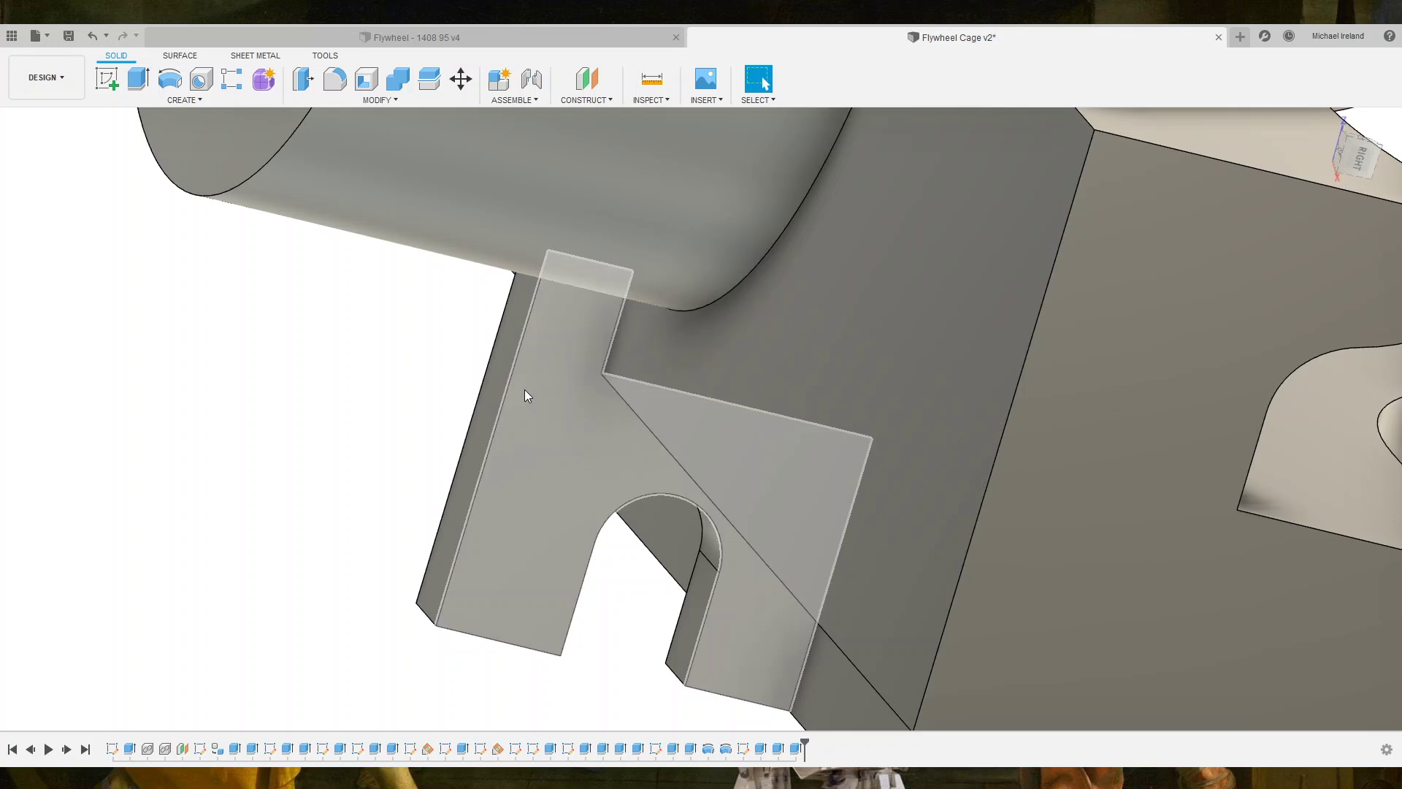
Fillet the top edge of the slotted tab from below, then orbit to inspect the cage cutouts.
{"action": "mouse_move", "coordinate": [616, 723]}
{"action": "middle_mouse_down", "text": "shift"}
{"action": "mouse_move", "coordinate": [620, 414]}
{"action": "mouse_move", "coordinate": [674, 447]}
{"action": "middle_mouse_up", "text": "shift"}
{"action": "scroll", "coordinate": [674, 447], "scroll_direction": "down", "scroll_amount": 4}
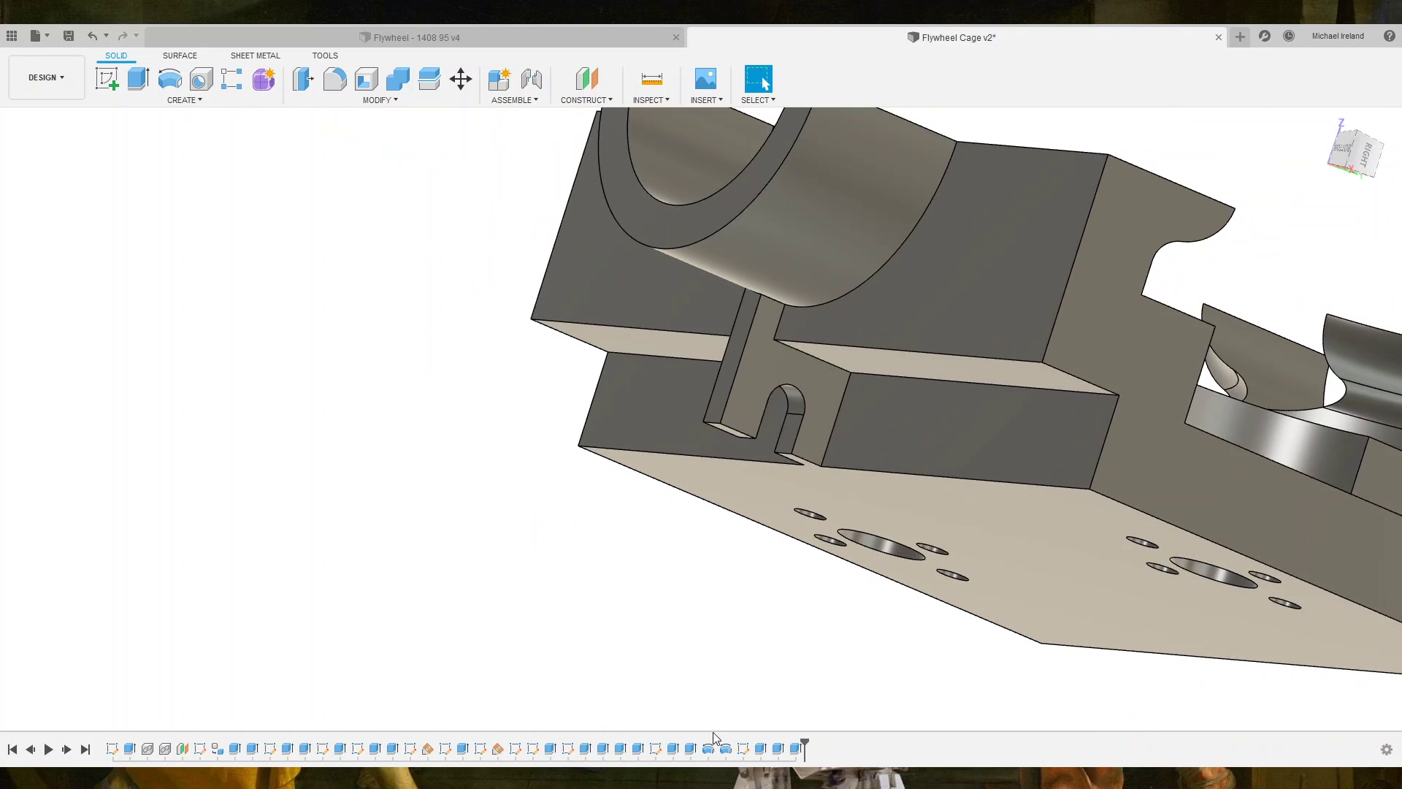
{"action": "middle_click_drag", "start_coordinate": [613, 722], "coordinate": [942, 252], "text": "shift"}
{"action": "scroll", "coordinate": [949, 249], "scroll_direction": "up", "scroll_amount": 3}
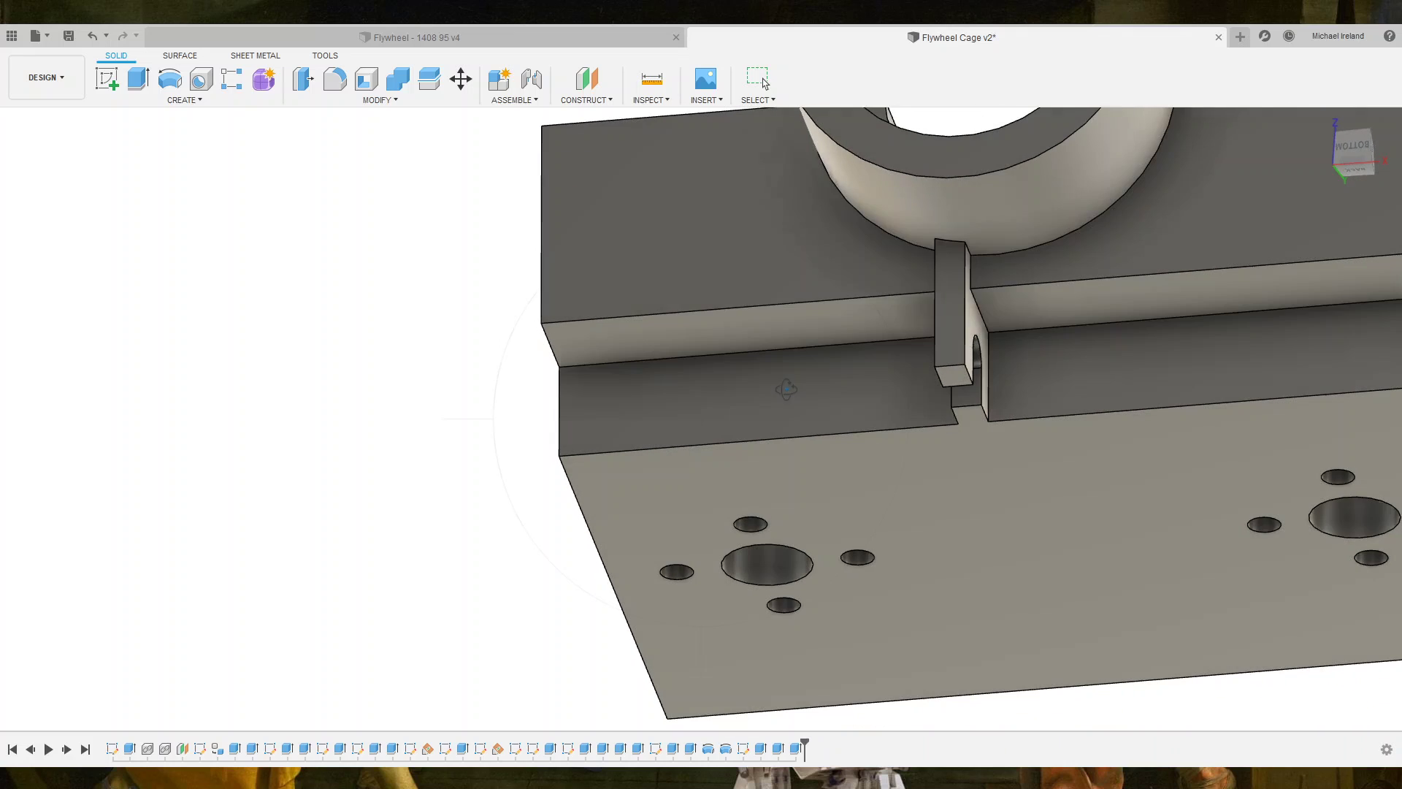
{"action": "key", "text": "f"}
{"action": "left_click", "coordinate": [950, 243]}
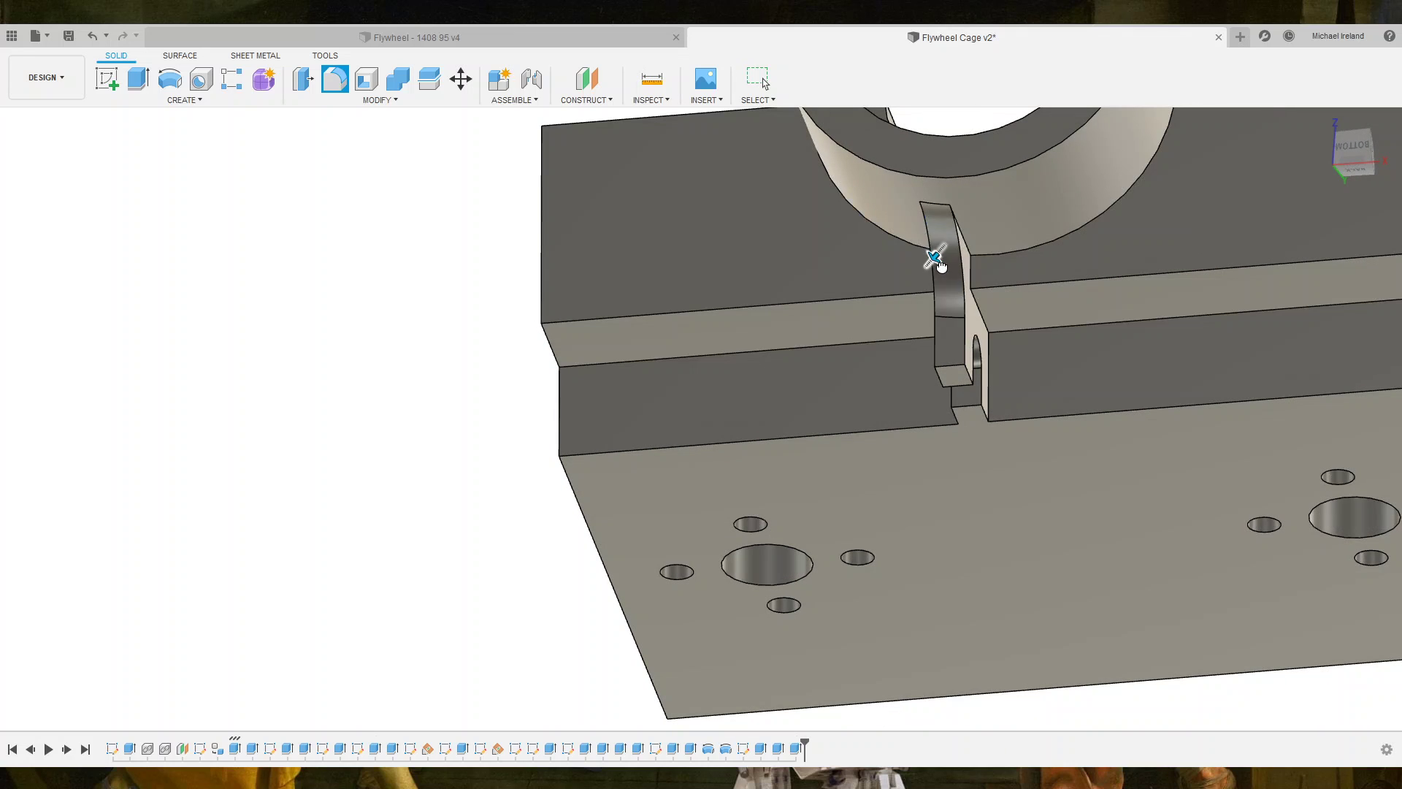
{"action": "left_click_drag", "start_coordinate": [946, 248], "coordinate": [944, 285]}
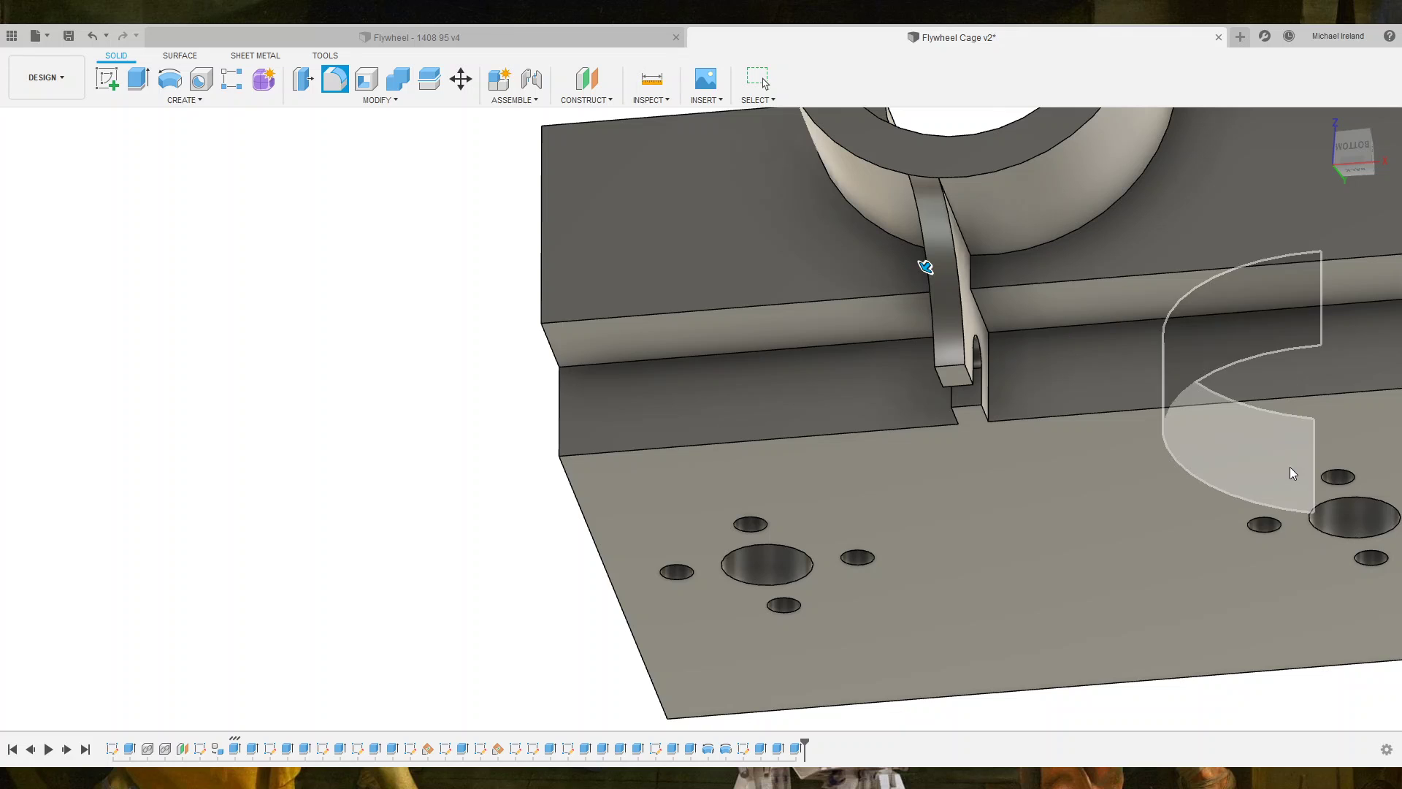
{"action": "key", "text": "Return"}
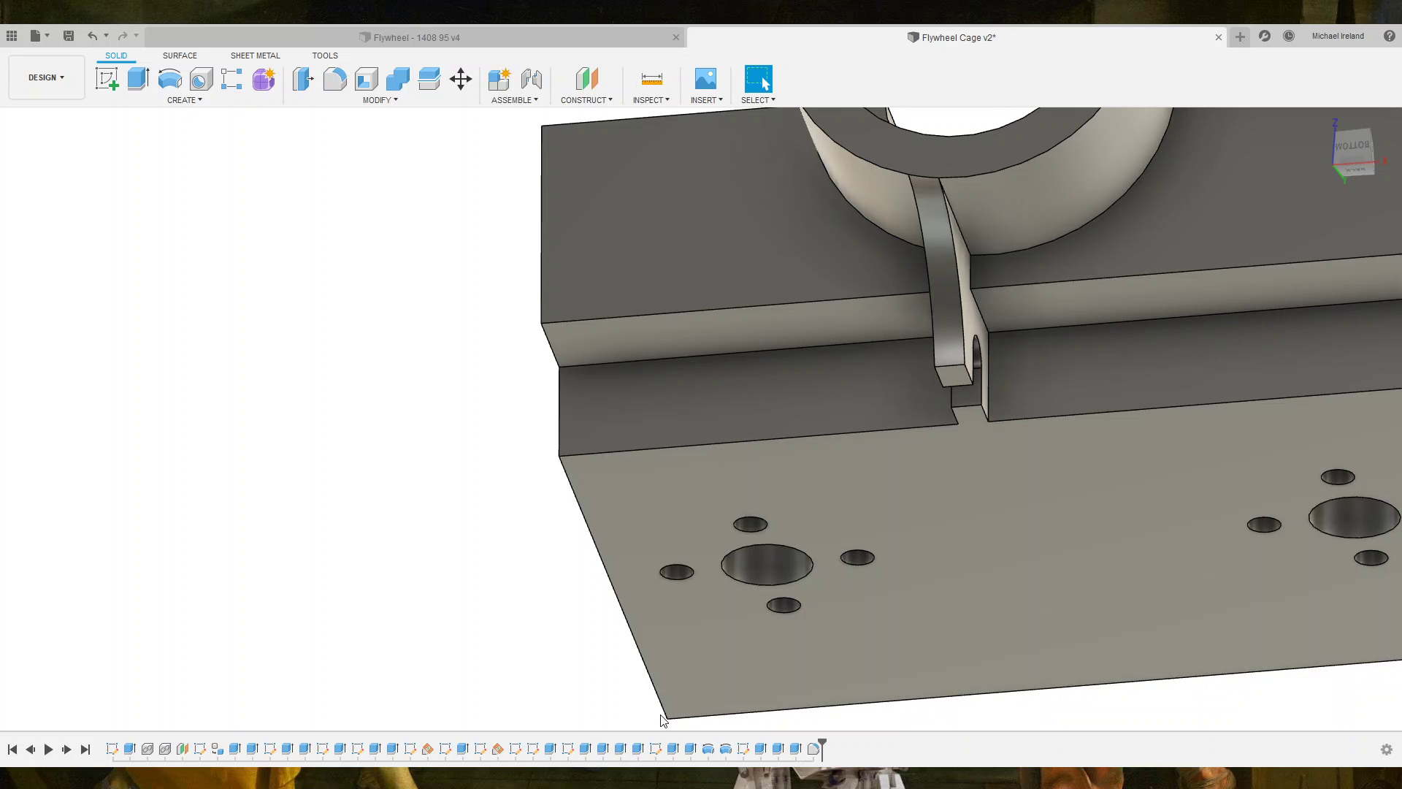
{"action": "mouse_move", "coordinate": [842, 414]}
{"action": "middle_mouse_down", "text": "shift"}
{"action": "mouse_move", "coordinate": [745, 418]}
{"action": "mouse_move", "coordinate": [752, 382]}
{"action": "mouse_move", "coordinate": [735, 450]}
{"action": "mouse_move", "coordinate": [660, 450]}
{"action": "mouse_move", "coordinate": [690, 438]}
{"action": "mouse_move", "coordinate": [676, 409]}
{"action": "mouse_move", "coordinate": [718, 449]}
{"action": "middle_mouse_up", "text": "shift"}
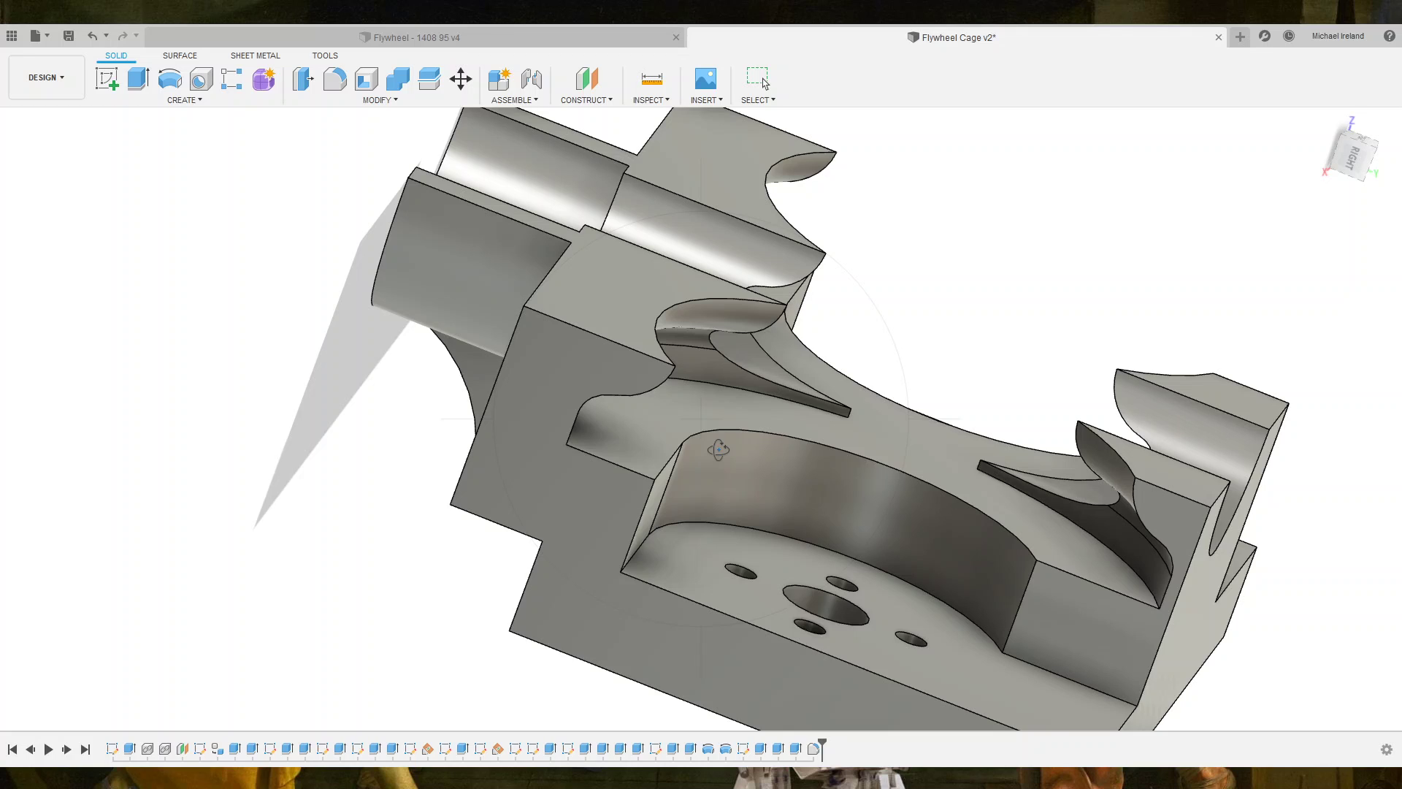
{"action": "middle_click_drag", "start_coordinate": [718, 449], "coordinate": [851, 578], "text": "shift"}
{"action": "mouse_move", "coordinate": [851, 578]}
{"action": "middle_mouse_down", "text": "shift"}
{"action": "mouse_move", "coordinate": [735, 604]}
{"action": "mouse_move", "coordinate": [807, 621]}
{"action": "mouse_move", "coordinate": [801, 526]}
{"action": "mouse_move", "coordinate": [751, 476]}
{"action": "mouse_move", "coordinate": [695, 469]}
{"action": "mouse_move", "coordinate": [738, 407]}
{"action": "mouse_move", "coordinate": [695, 469]}
{"action": "mouse_move", "coordinate": [636, 404]}
{"action": "mouse_move", "coordinate": [648, 316]}
{"action": "mouse_move", "coordinate": [535, 372]}
{"action": "mouse_move", "coordinate": [460, 350]}
{"action": "mouse_move", "coordinate": [511, 210]}
{"action": "mouse_move", "coordinate": [500, 300]}
{"action": "mouse_move", "coordinate": [482, 288]}
{"action": "mouse_move", "coordinate": [470, 276]}
{"action": "mouse_move", "coordinate": [541, 278]}
{"action": "mouse_move", "coordinate": [509, 262]}
{"action": "mouse_move", "coordinate": [538, 272]}
{"action": "mouse_move", "coordinate": [534, 252]}
{"action": "mouse_move", "coordinate": [528, 329]}
{"action": "mouse_move", "coordinate": [632, 318]}
{"action": "mouse_move", "coordinate": [551, 303]}
{"action": "mouse_move", "coordinate": [473, 369]}
{"action": "middle_mouse_up", "text": "shift"}
Fillet the four curved edges around the cage's central cutouts.
{"action": "scroll", "coordinate": [473, 369], "scroll_direction": "up", "scroll_amount": 3}
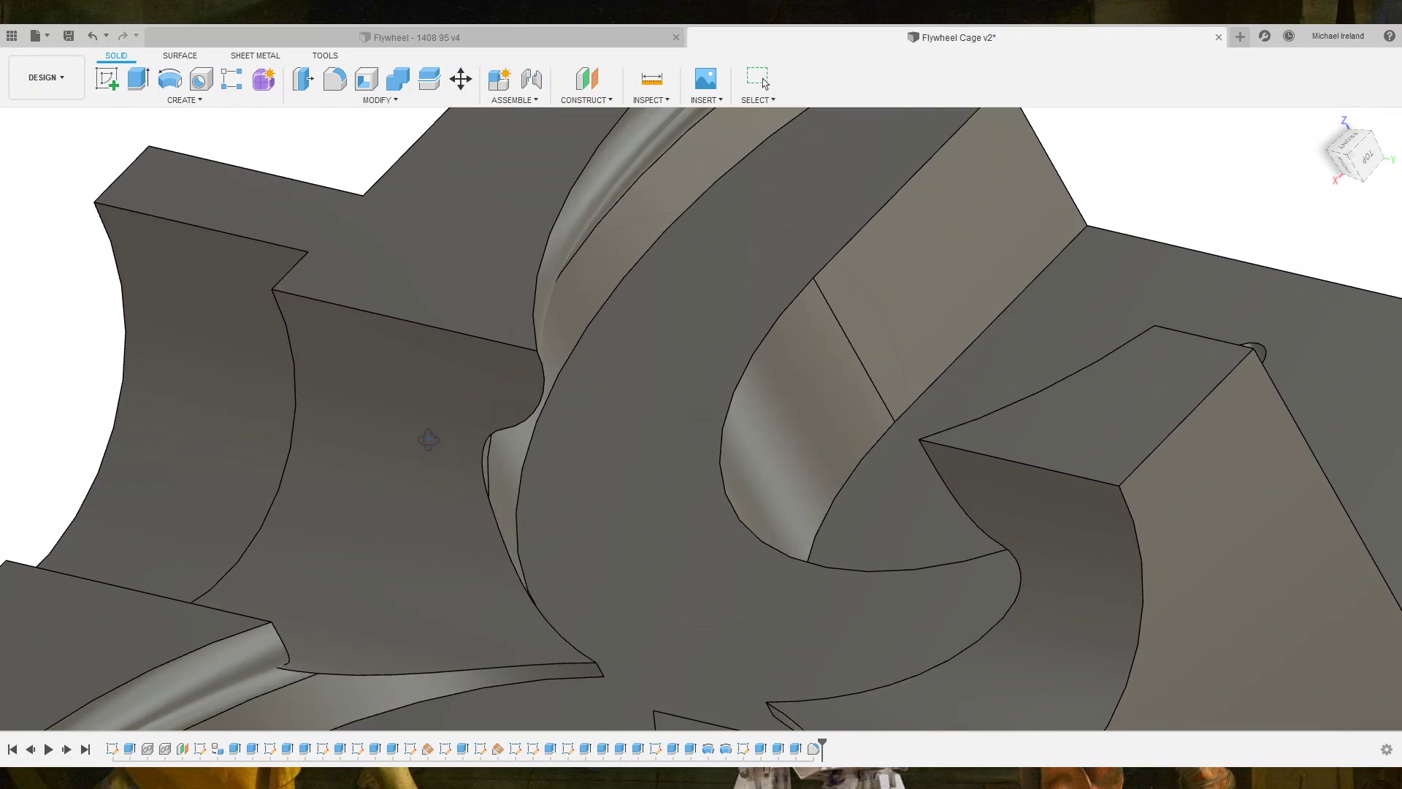
{"action": "key", "text": "f"}
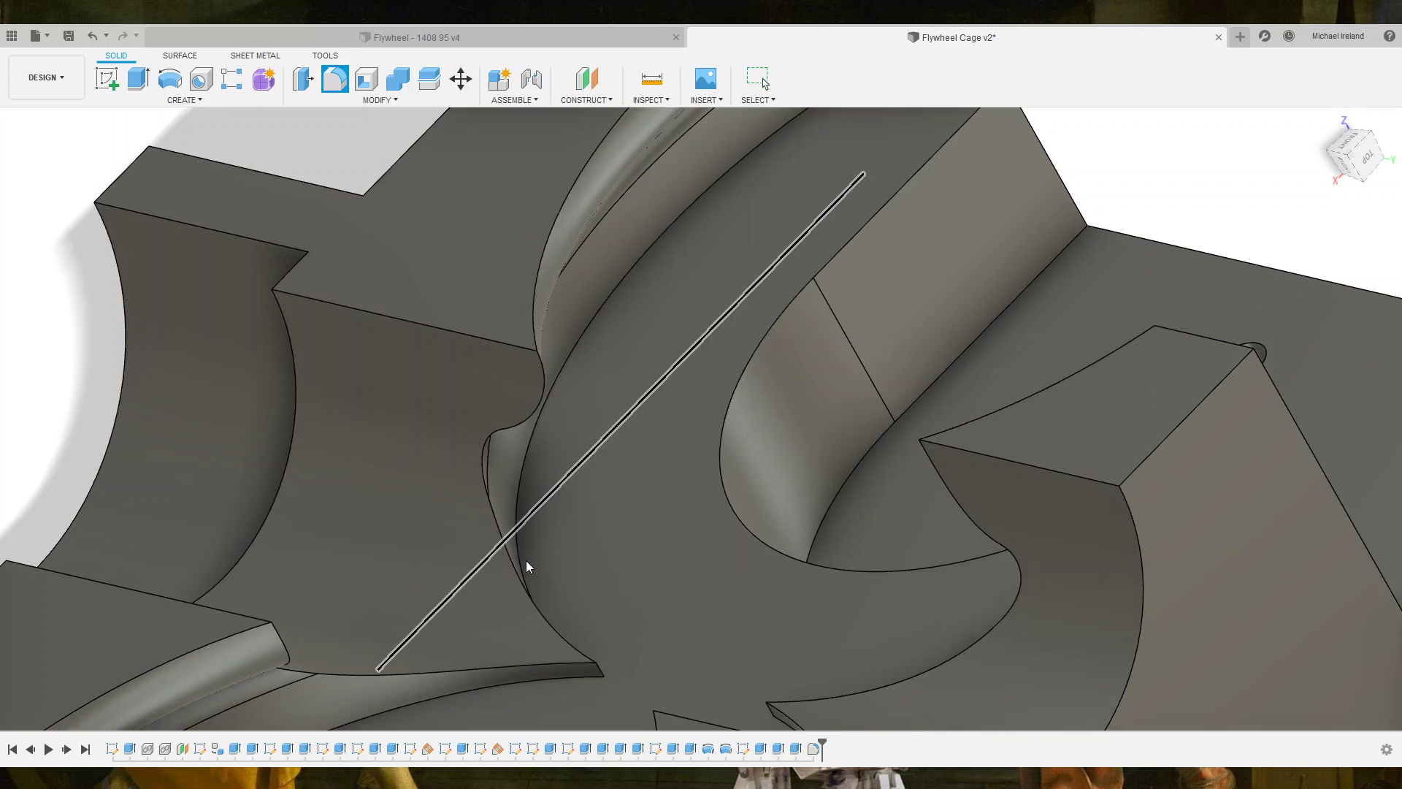
{"action": "left_click", "coordinate": [492, 512]}
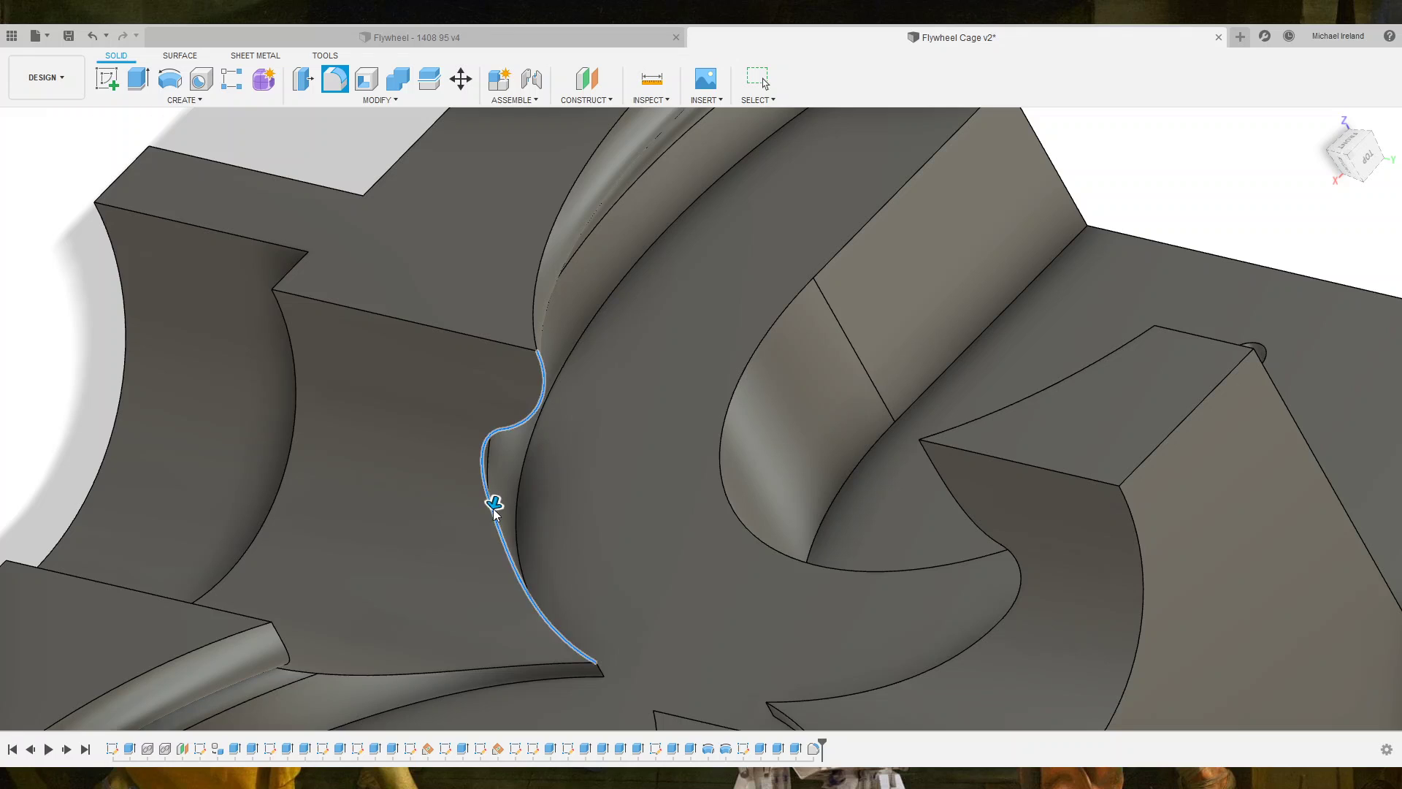
{"action": "left_click", "coordinate": [437, 670]}
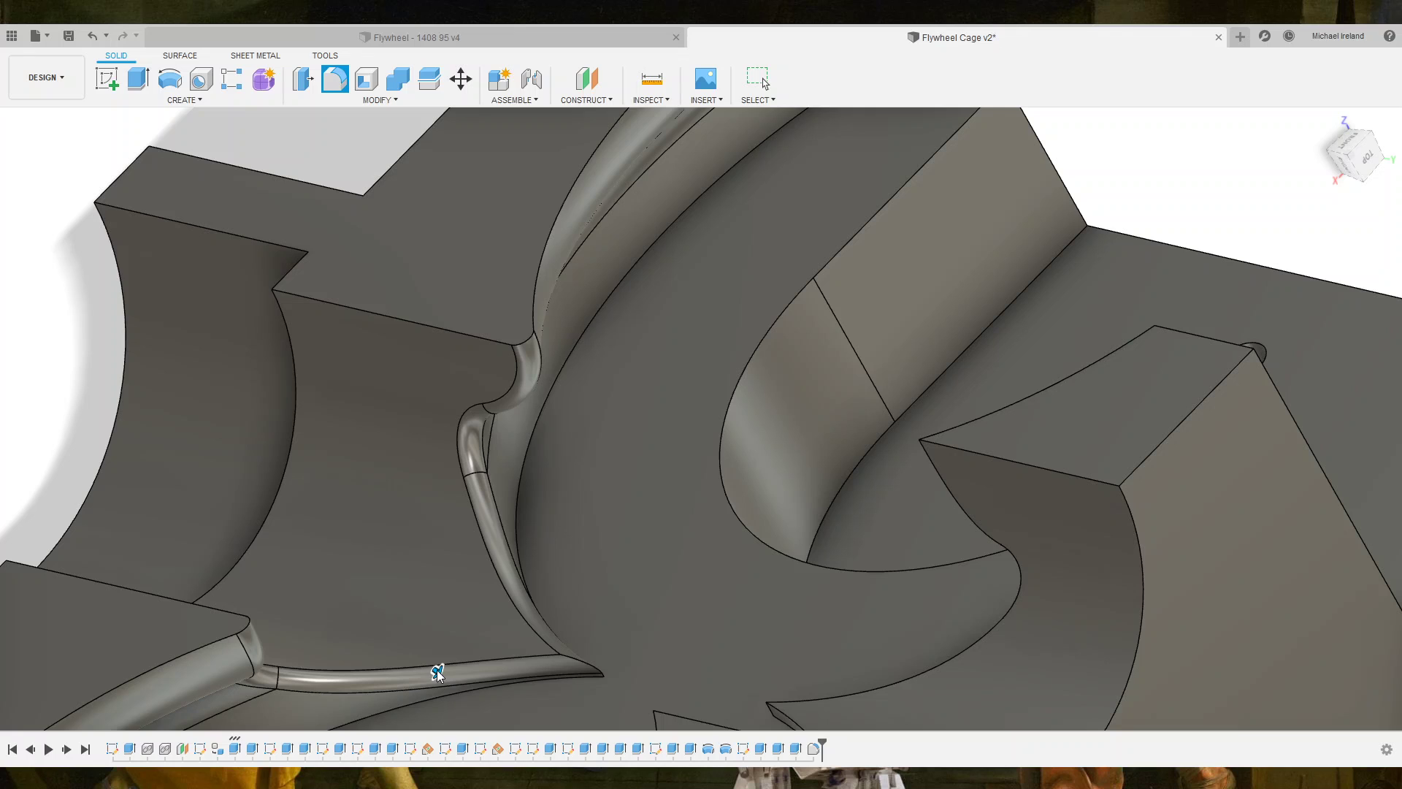
{"action": "left_click", "coordinate": [966, 514]}
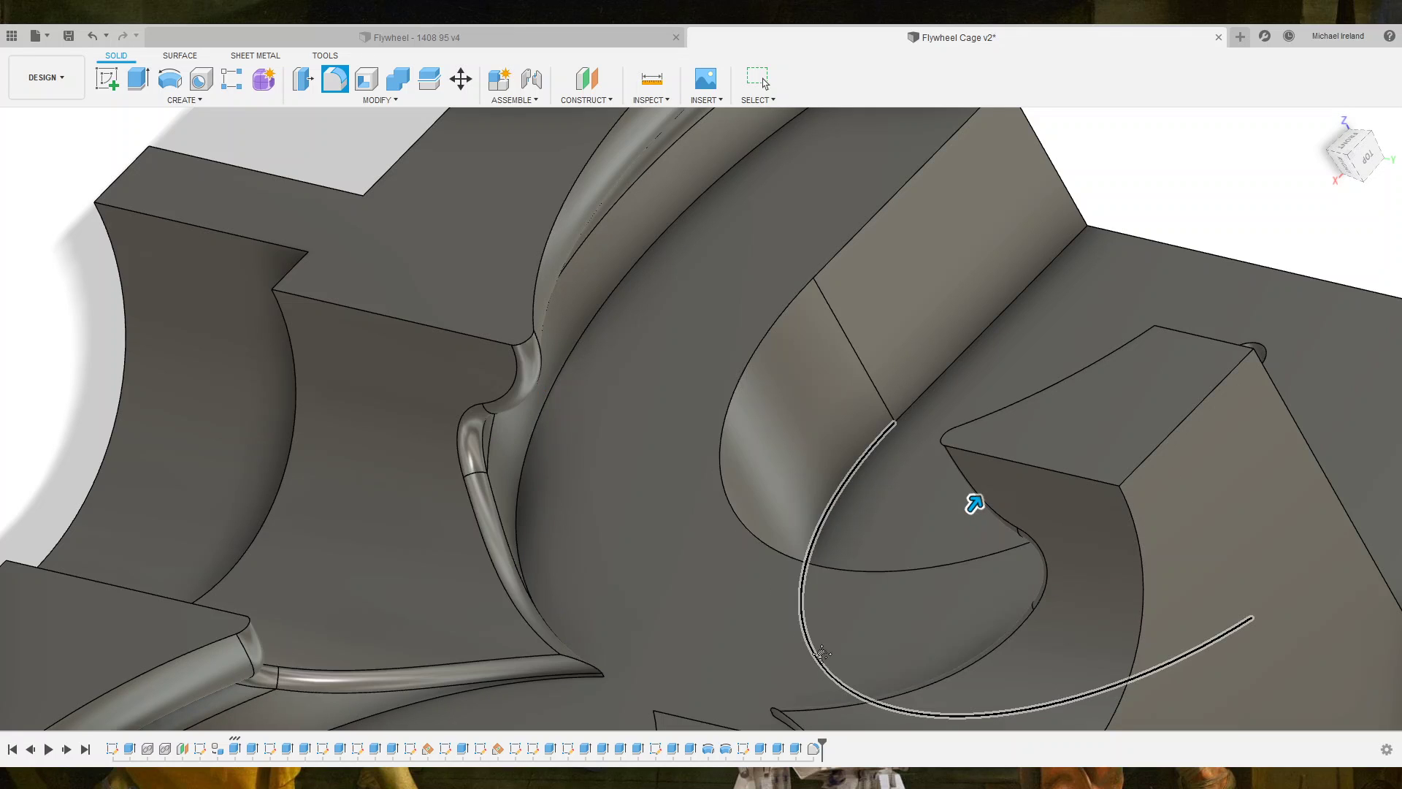
{"action": "middle_click_drag", "start_coordinate": [822, 654], "coordinate": [847, 501]}
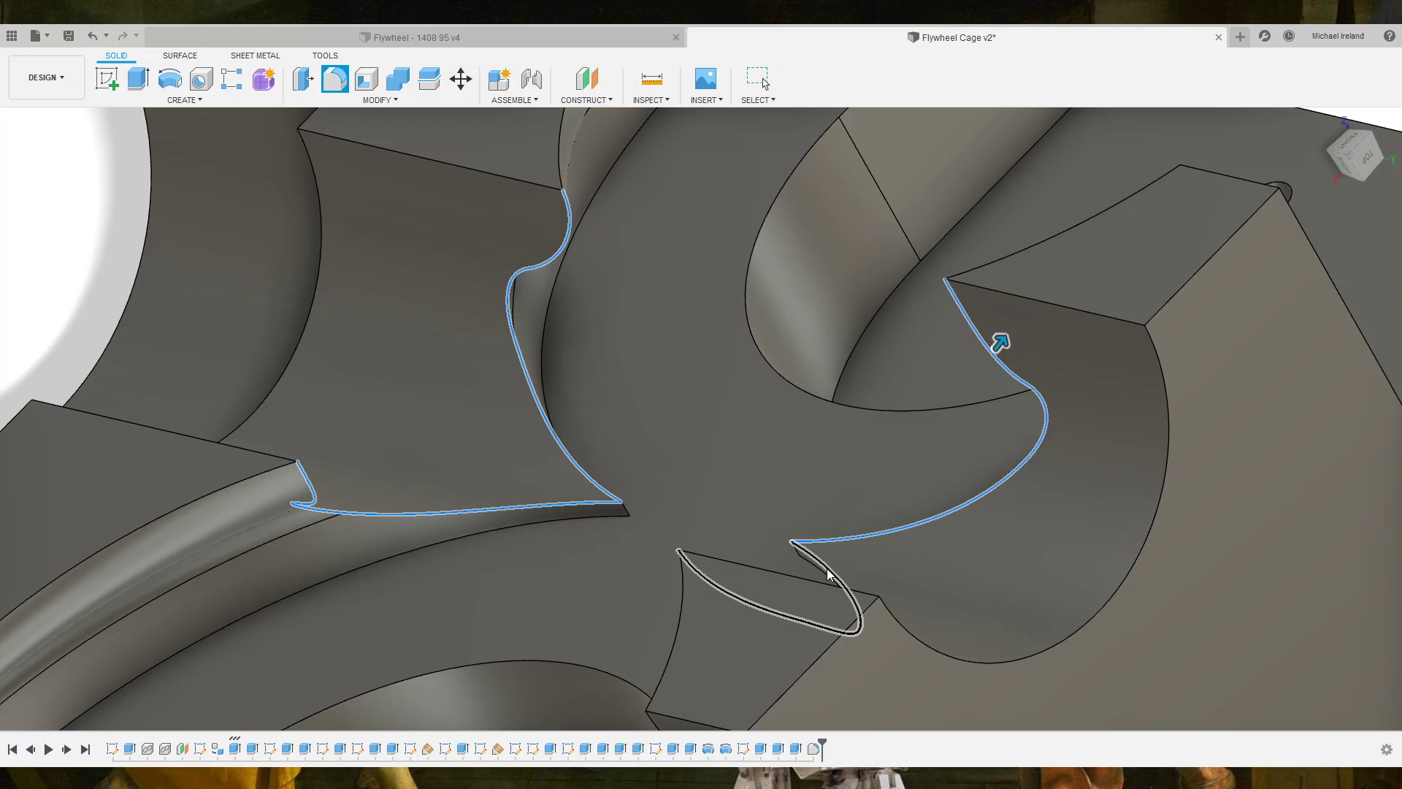
{"action": "left_click", "coordinate": [826, 568]}
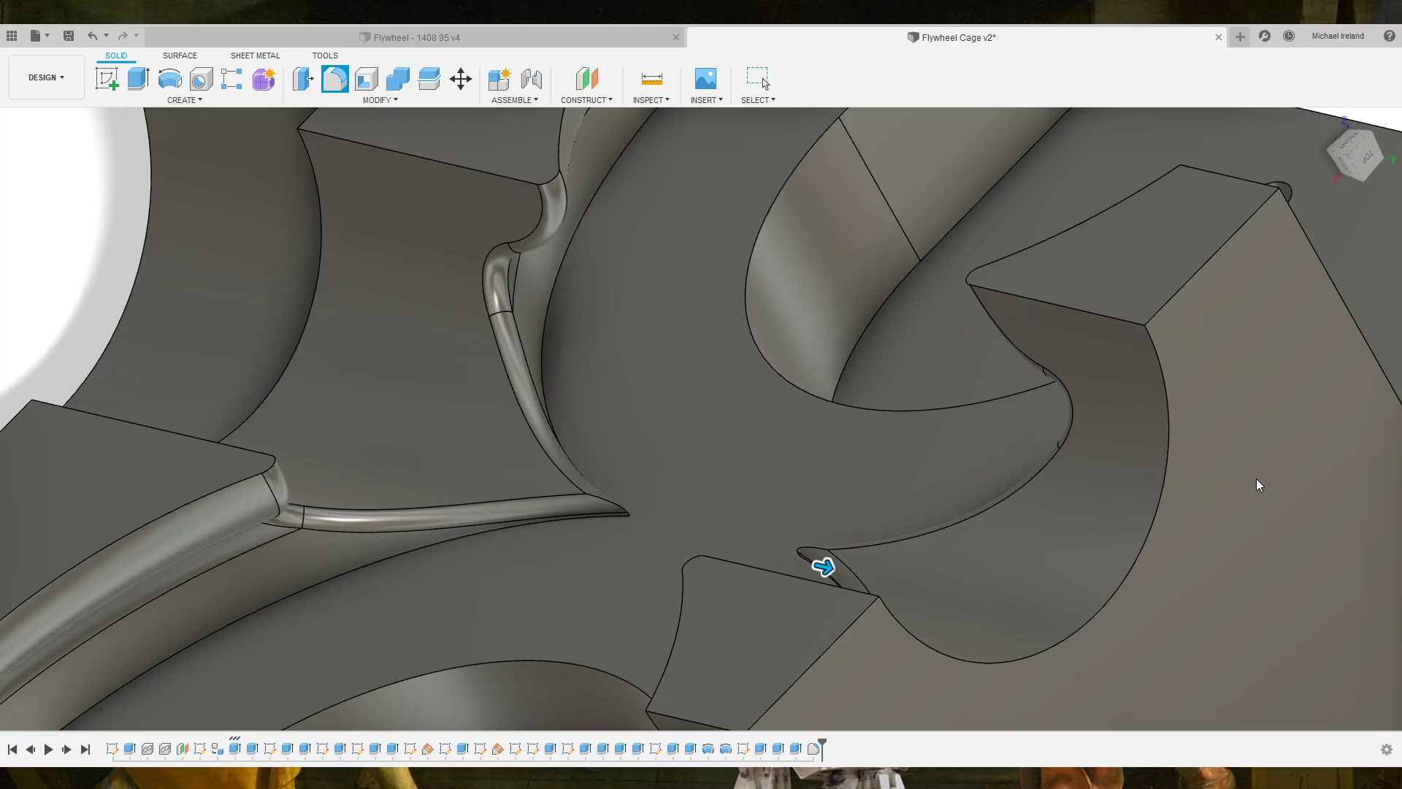
{"action": "key", "text": "Return"}
Zoom, pan and orbit the view to face the plate's back face.
{"action": "scroll", "coordinate": [949, 603], "scroll_direction": "down", "scroll_amount": 3}
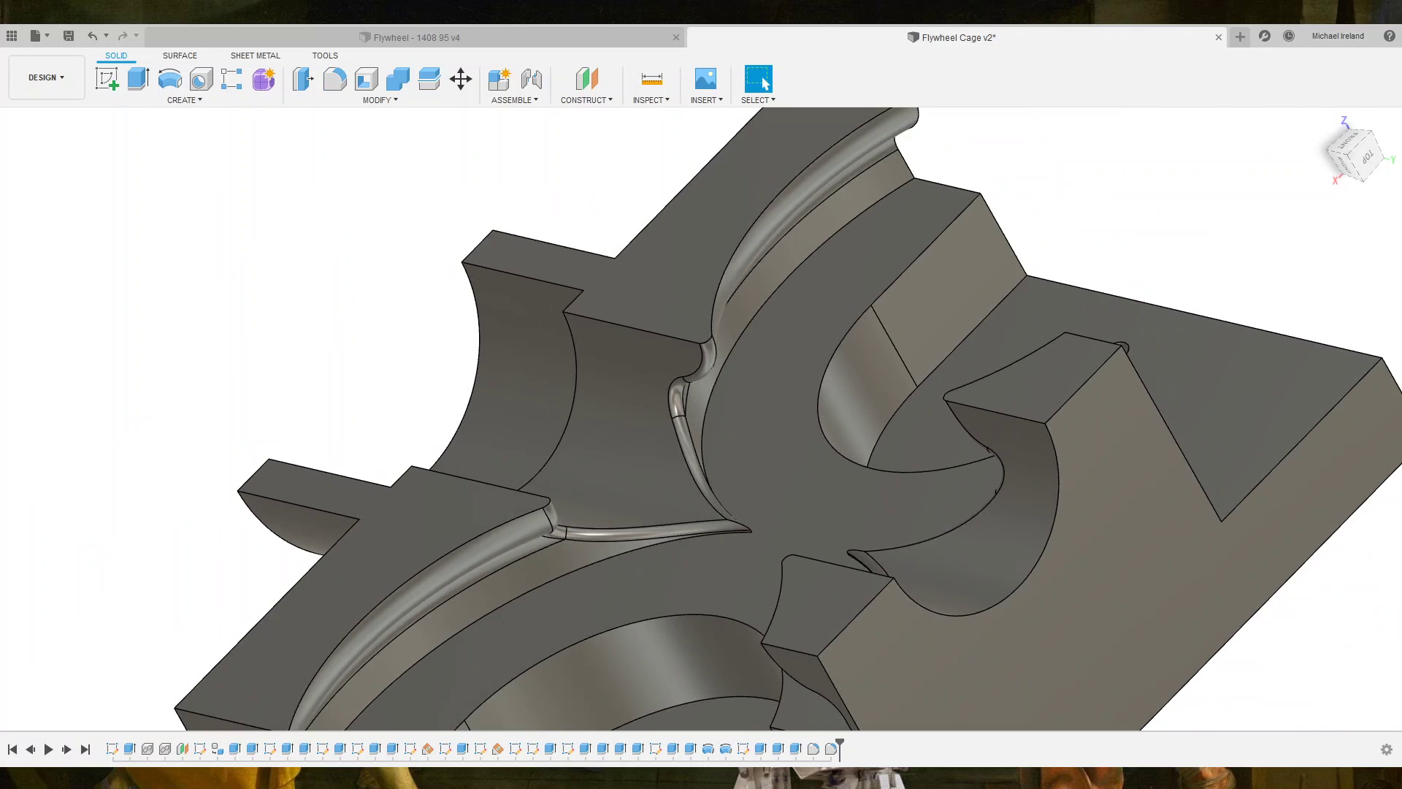
{"action": "mouse_move", "coordinate": [643, 704]}
{"action": "middle_mouse_down", "text": "shift"}
{"action": "mouse_move", "coordinate": [749, 637]}
{"action": "mouse_move", "coordinate": [631, 647]}
{"action": "mouse_move", "coordinate": [709, 596]}
{"action": "mouse_move", "coordinate": [713, 636]}
{"action": "mouse_move", "coordinate": [713, 550]}
{"action": "mouse_move", "coordinate": [692, 601]}
{"action": "mouse_move", "coordinate": [718, 625]}
{"action": "mouse_move", "coordinate": [798, 570]}
{"action": "mouse_move", "coordinate": [782, 540]}
{"action": "middle_mouse_up", "text": "shift"}
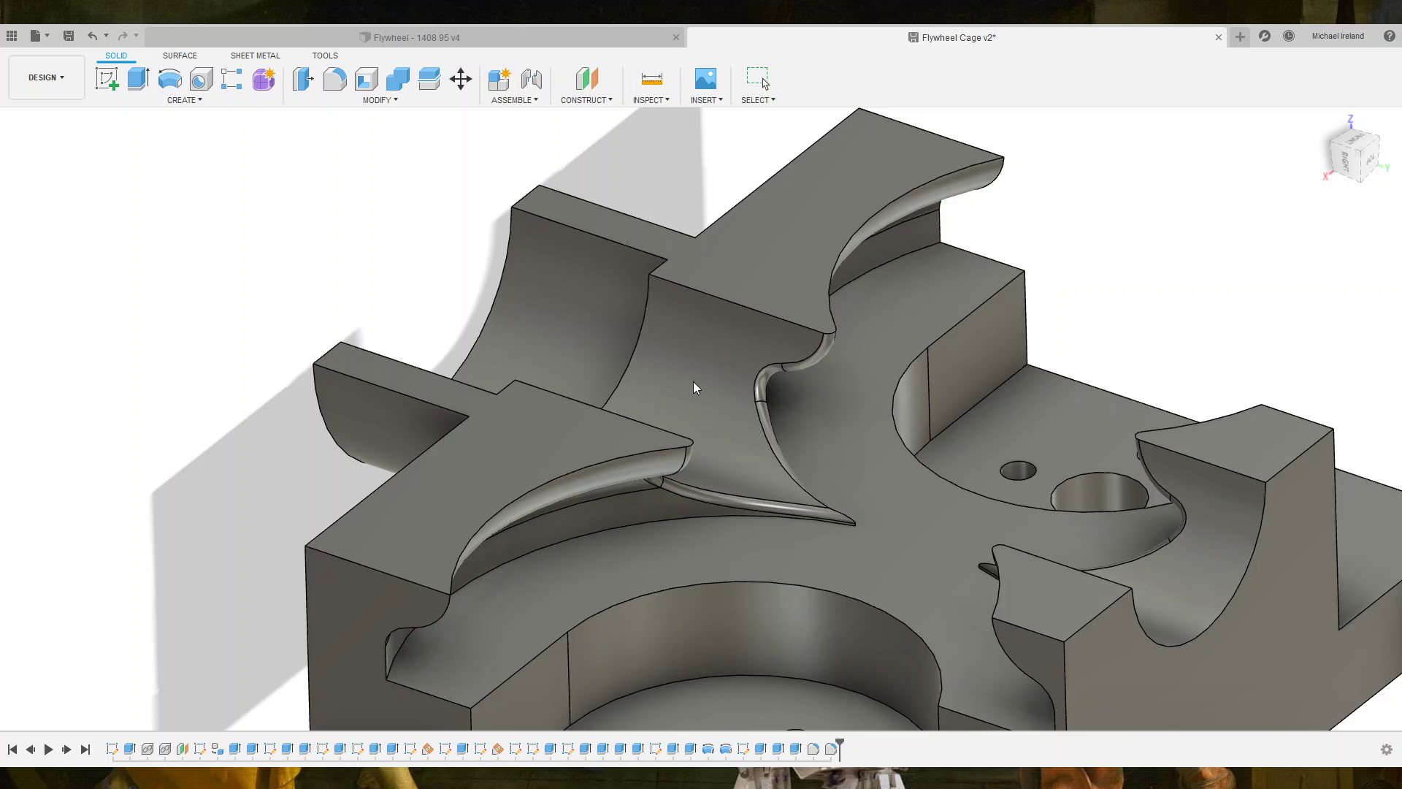
{"action": "scroll", "coordinate": [898, 566], "scroll_direction": "down", "scroll_amount": 3}
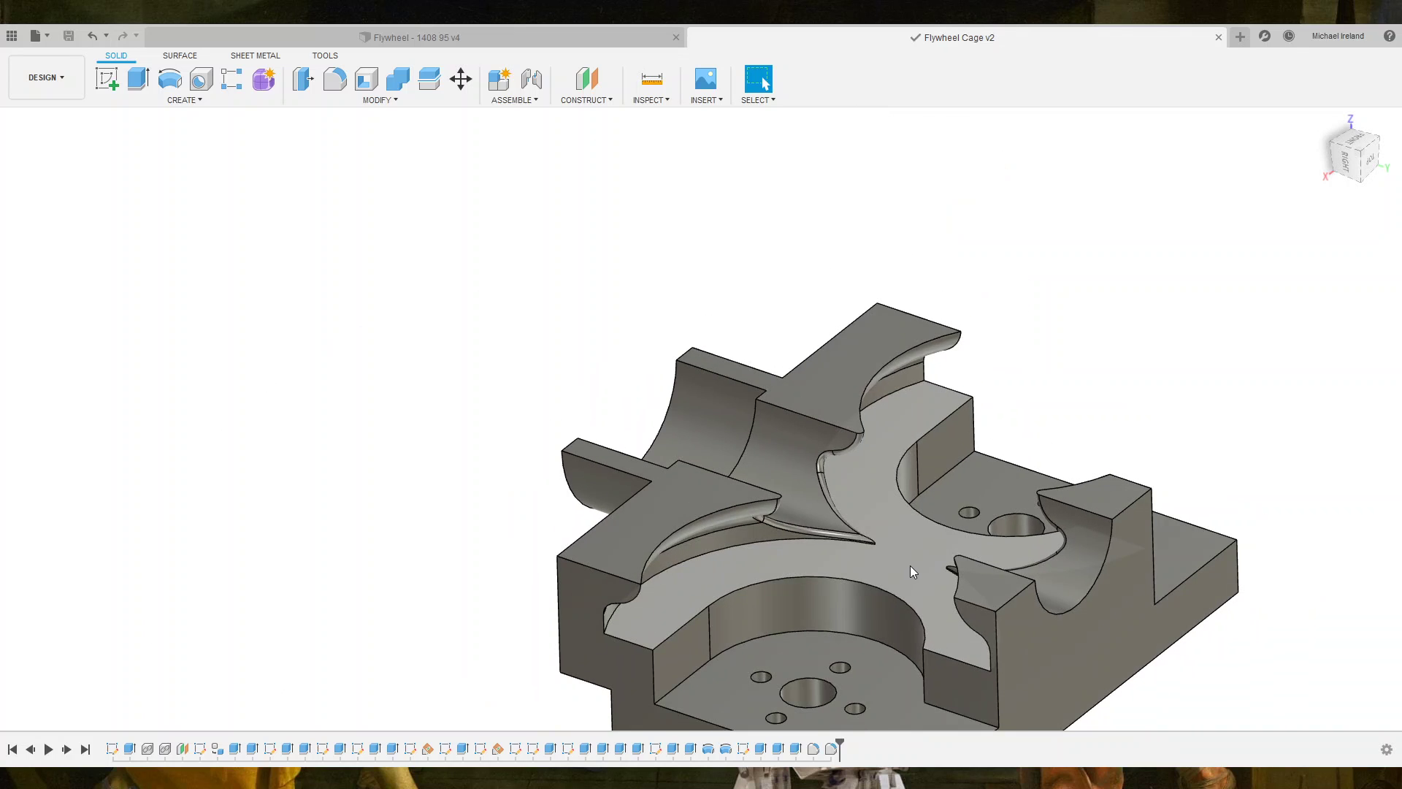
{"action": "scroll", "coordinate": [911, 571], "scroll_direction": "down", "scroll_amount": 2}
{"action": "middle_click_drag", "start_coordinate": [927, 558], "coordinate": [752, 376]}
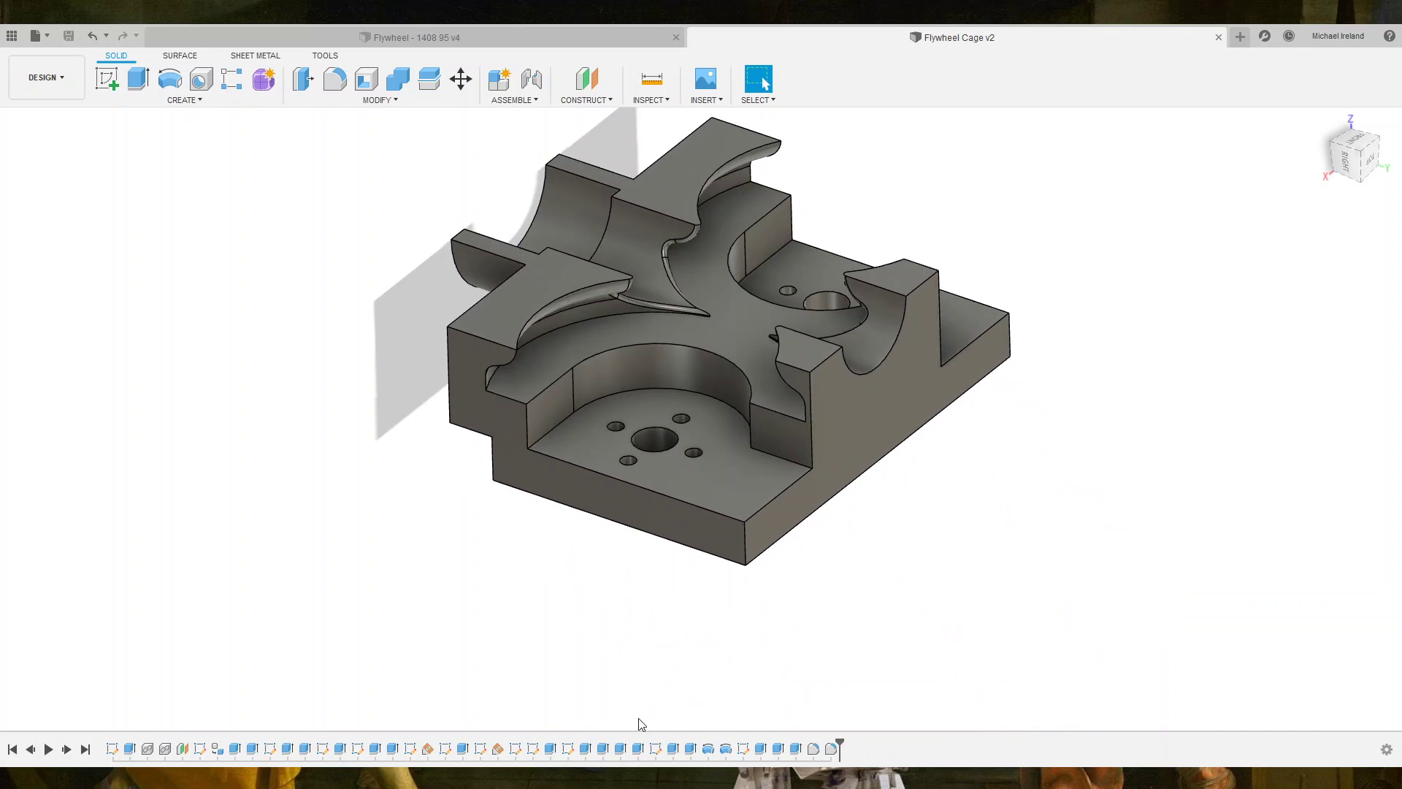
{"action": "middle_click_drag", "start_coordinate": [615, 724], "coordinate": [791, 368], "text": "shift"}
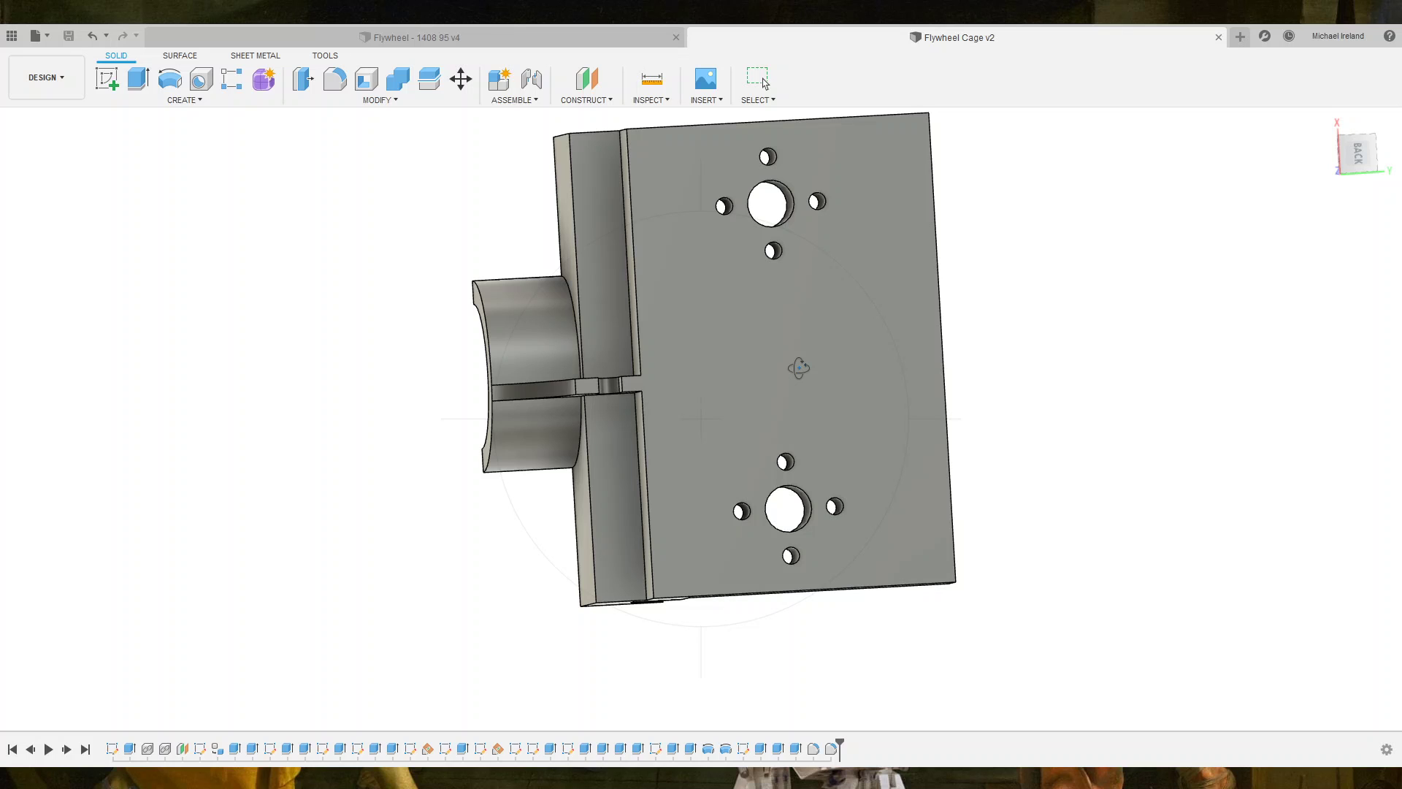
Start a sketch on the plate's back face and rotate the view a quarter turn.
{"action": "left_click", "coordinate": [931, 332]}
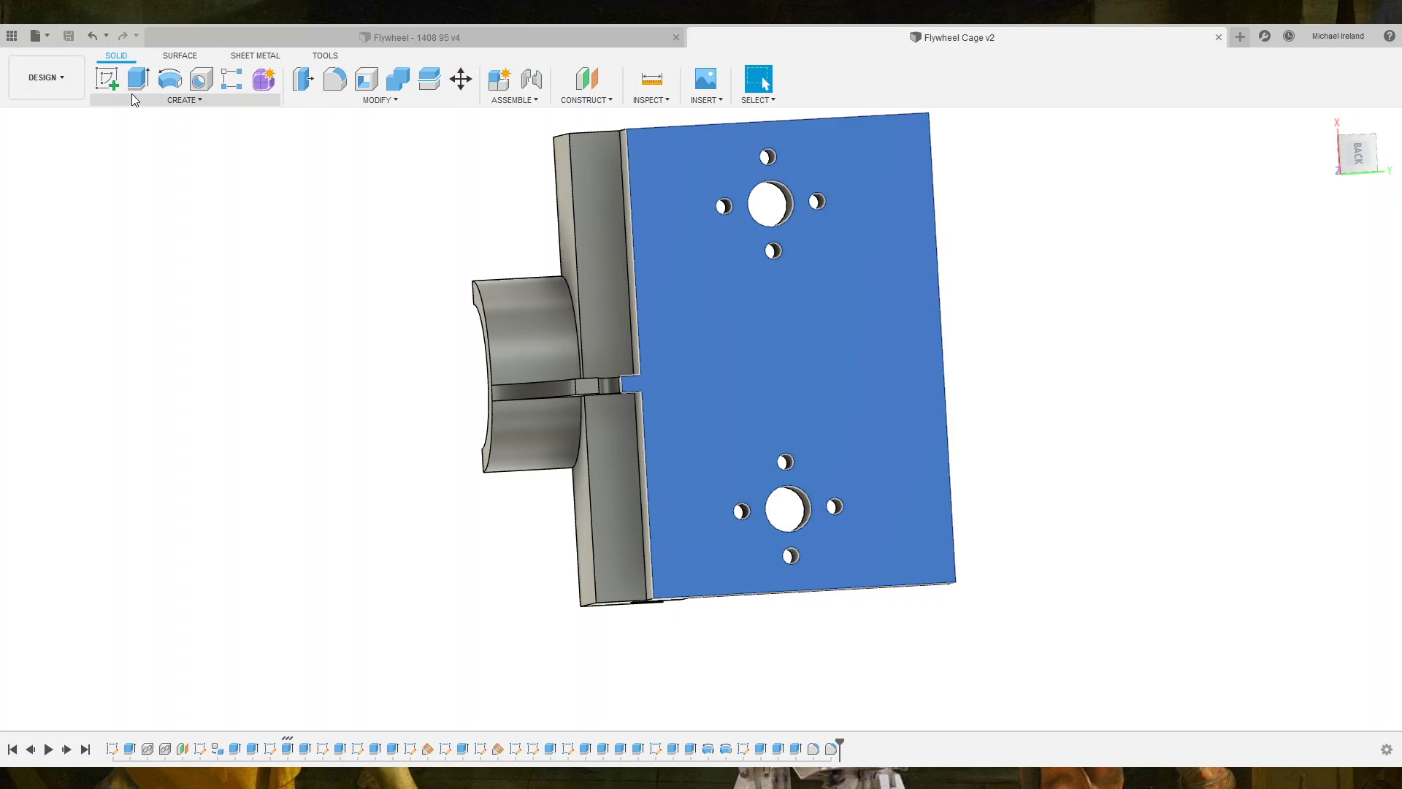
{"action": "left_click", "coordinate": [106, 78]}
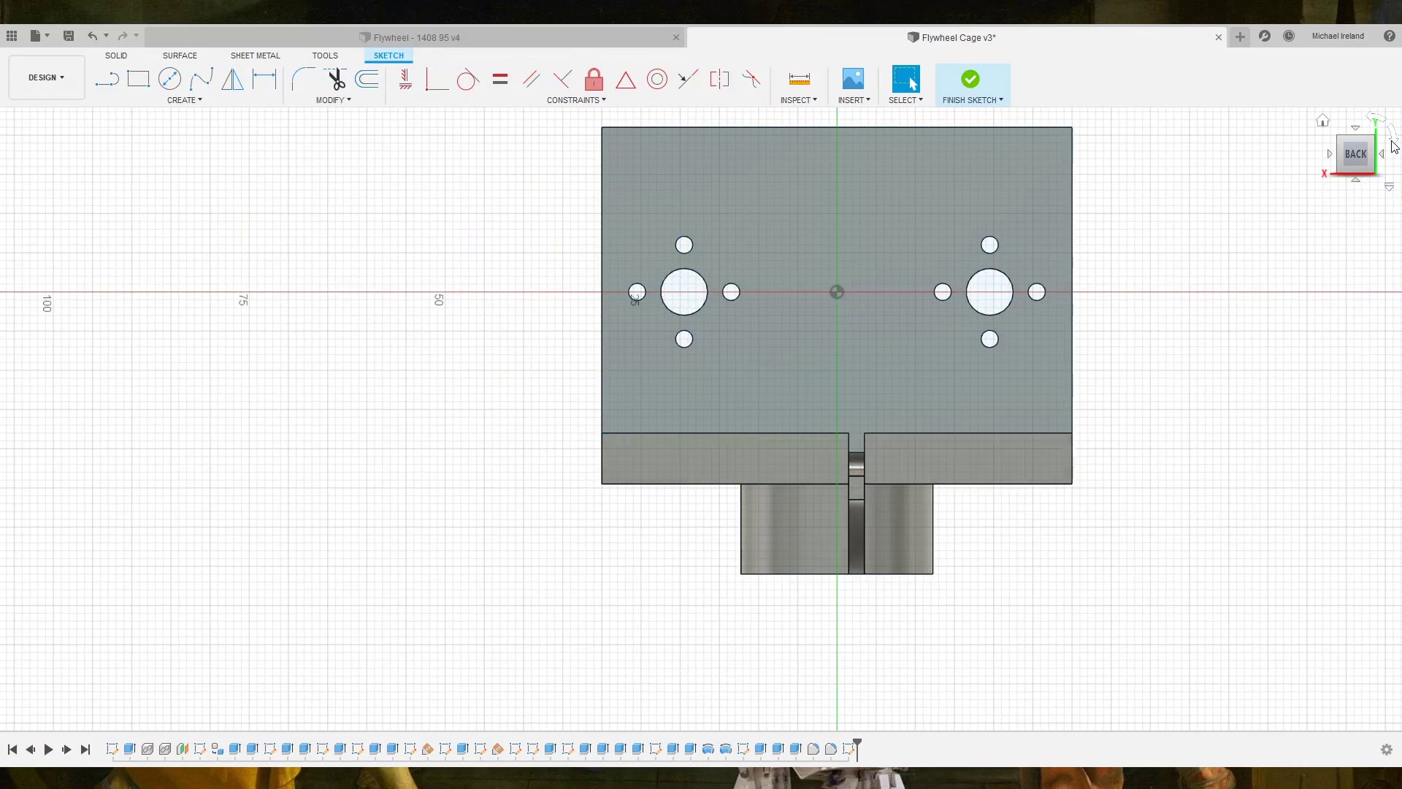
{"action": "left_click", "coordinate": [1392, 146]}
{"action": "middle_click_drag", "start_coordinate": [1060, 409], "coordinate": [911, 281]}
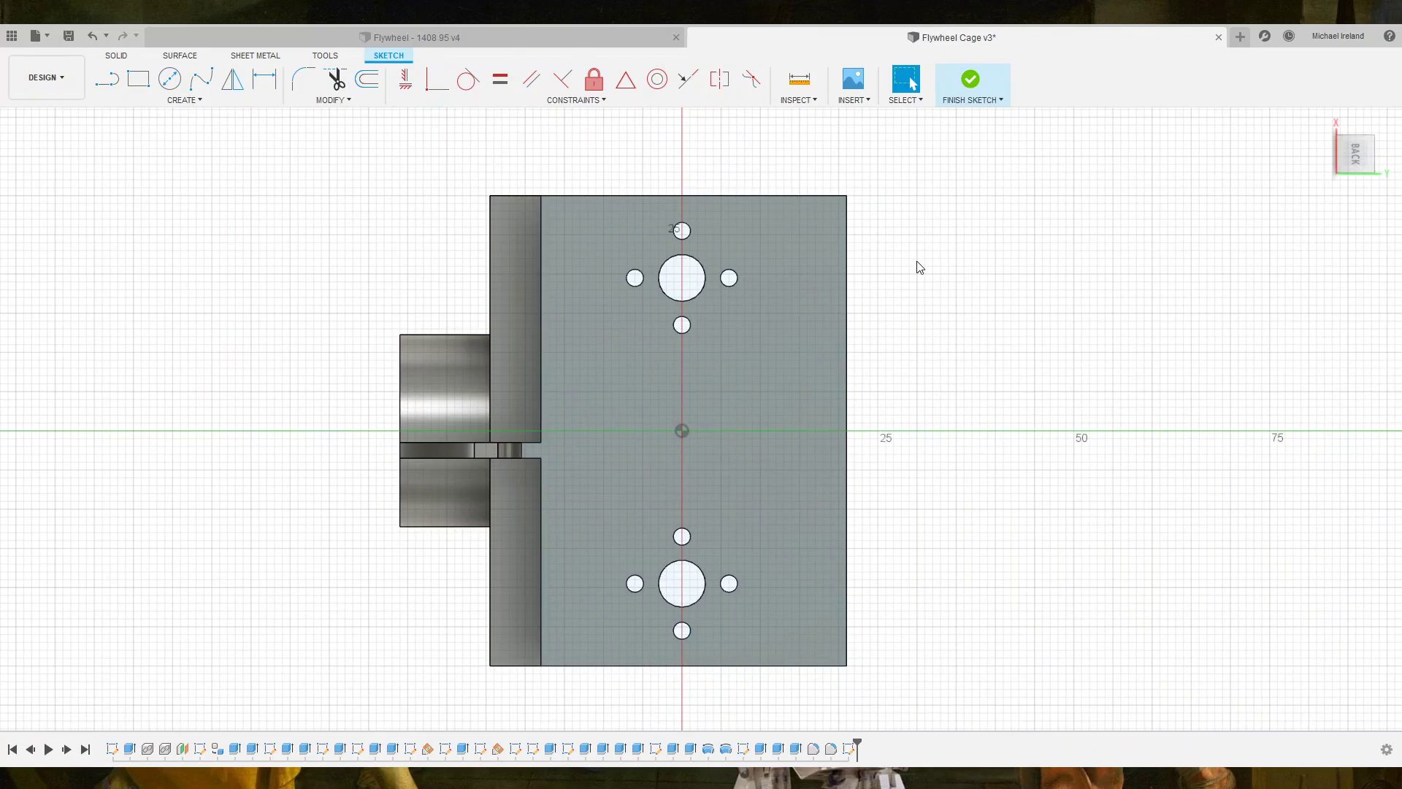
Draw a line through both large hole centres and a vertical line right of the plate.
{"action": "key", "text": "l"}
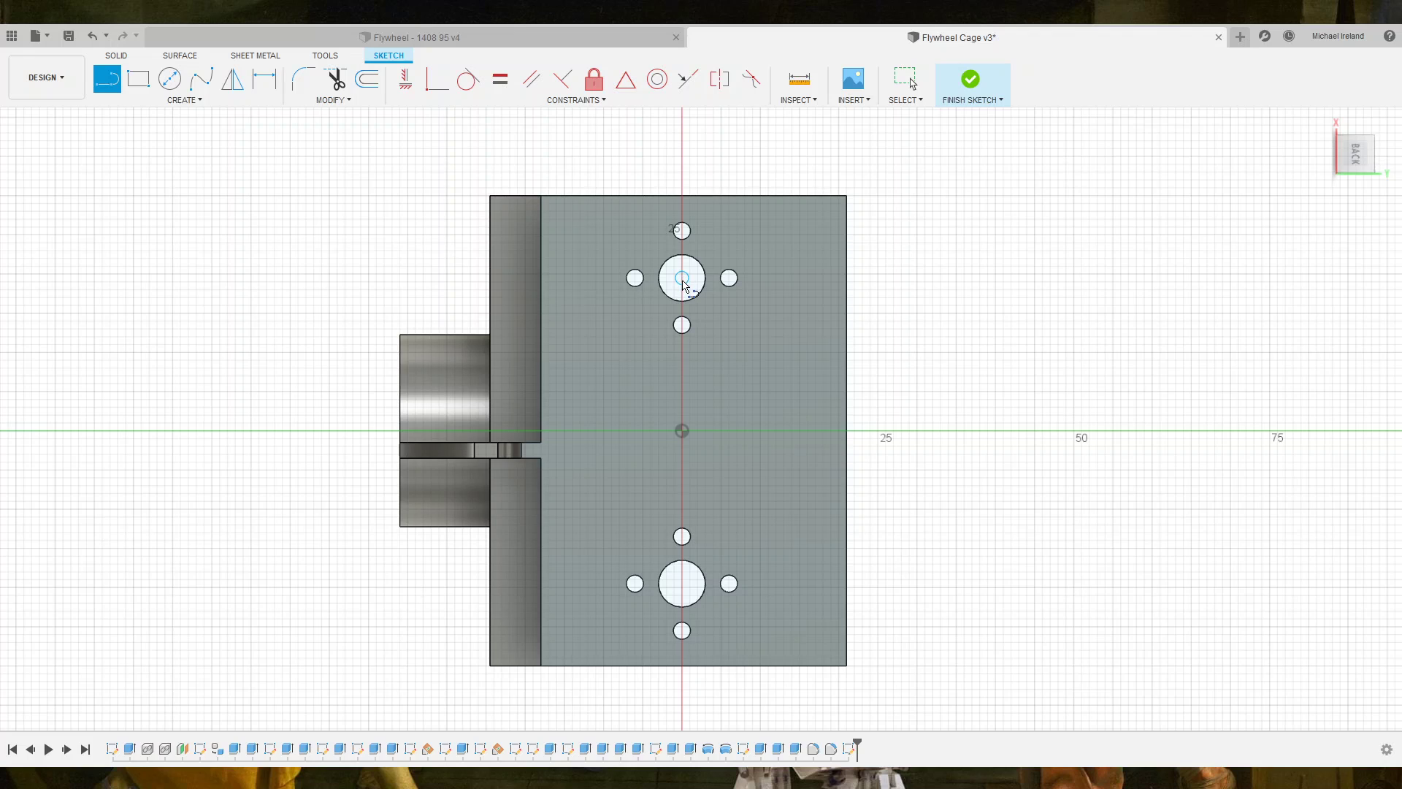
{"action": "left_click", "coordinate": [682, 278]}
{"action": "left_click", "coordinate": [682, 584]}
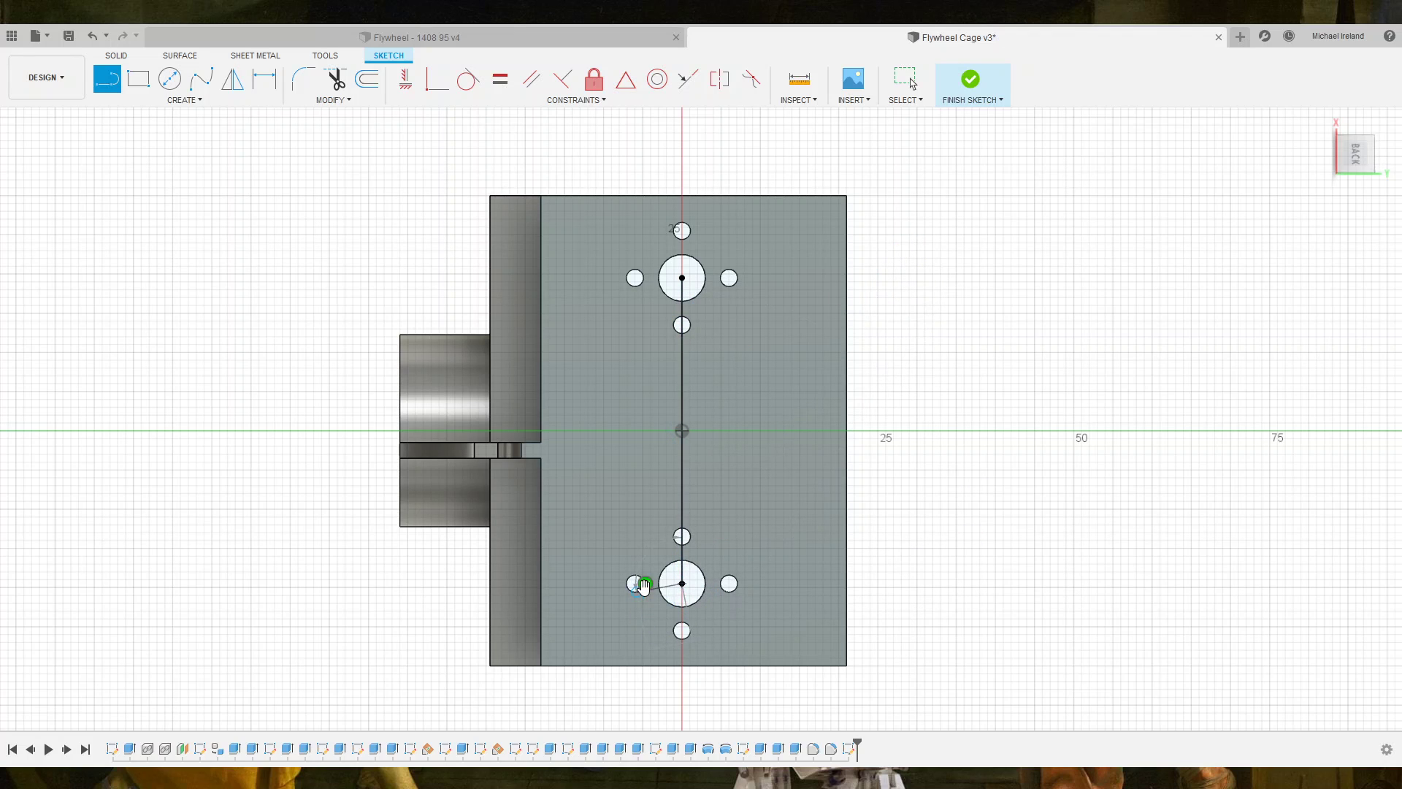
{"action": "key", "text": "Escape"}
{"action": "left_click", "coordinate": [964, 196]}
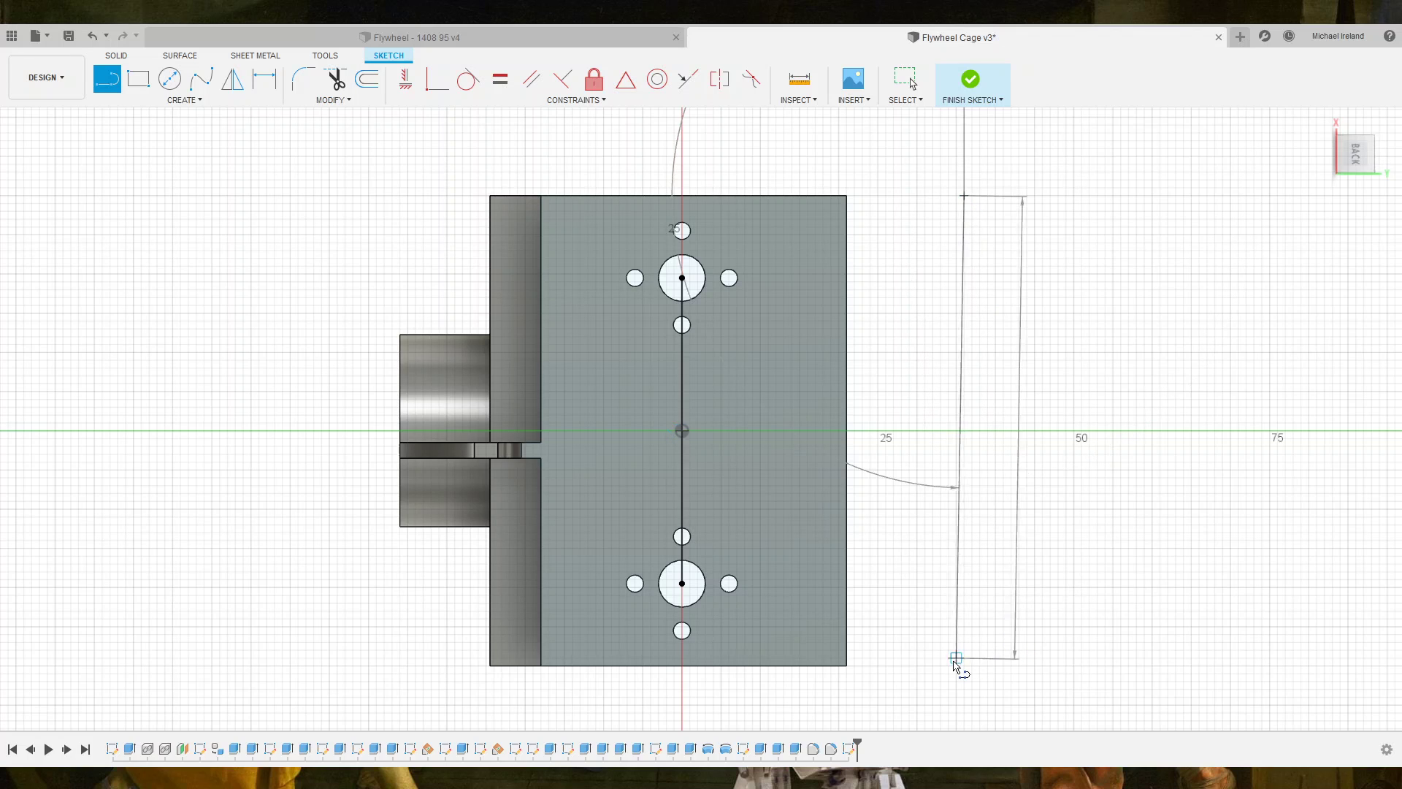
{"action": "left_click", "coordinate": [964, 665]}
{"action": "key", "text": "Escape"}
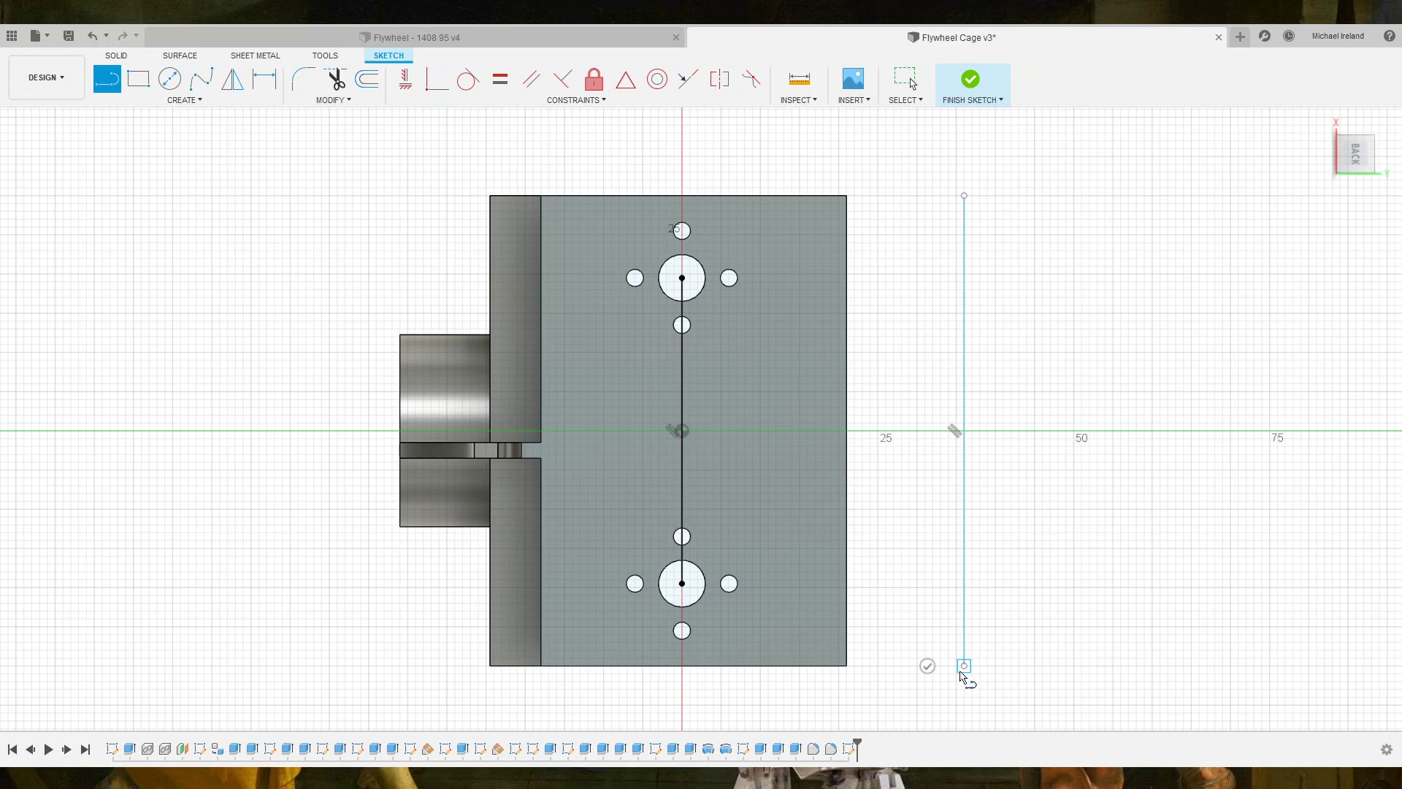
{"action": "key", "text": "Escape"}
Dimension the spacing between the two lines as 36.00.
{"action": "left_click", "coordinate": [965, 482]}
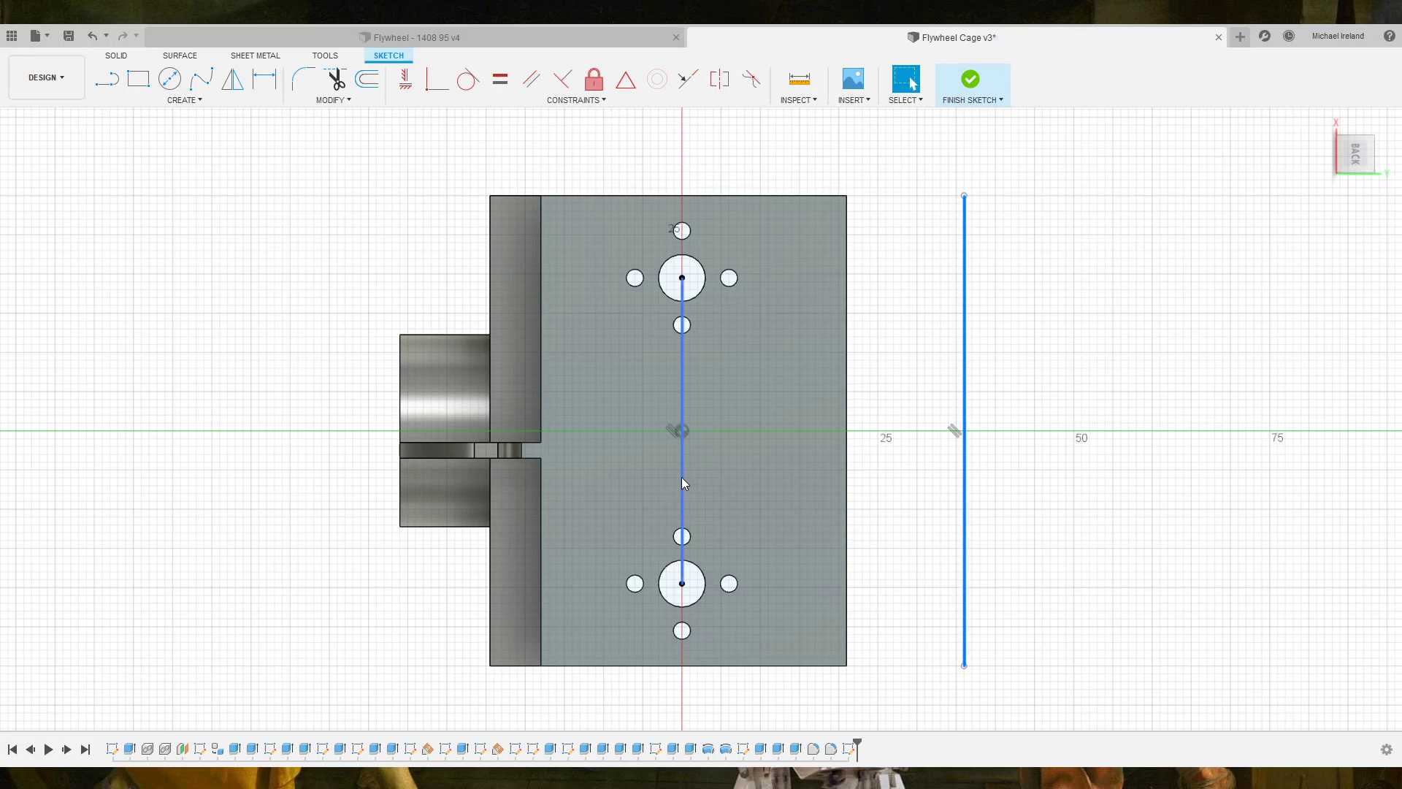
{"action": "left_click", "coordinate": [681, 476], "text": "shift"}
{"action": "key", "text": "d"}
{"action": "left_click", "coordinate": [639, 693]}
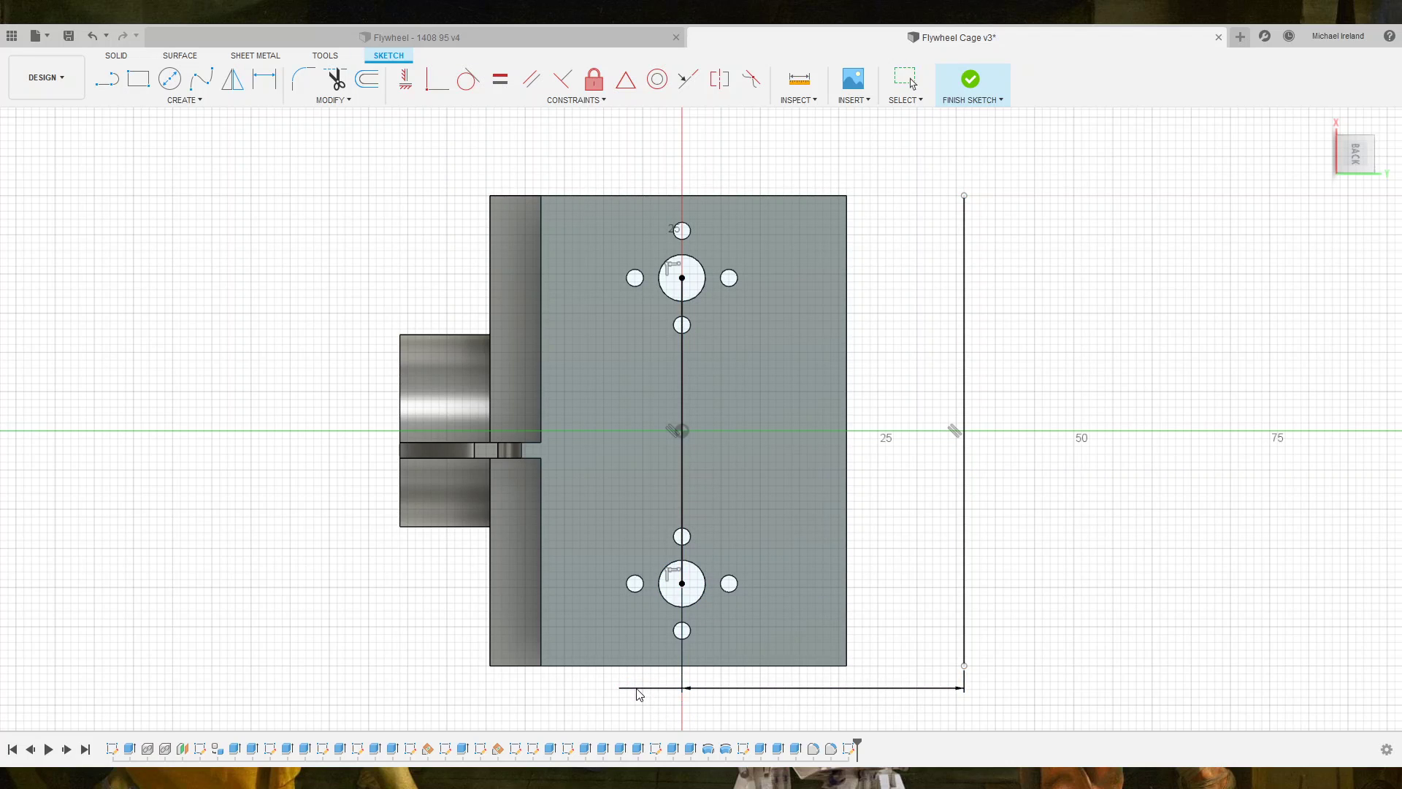
Change the line spacing dimension from 36.00 to 19.00, then tilt the view.
{"action": "key", "text": "d"}
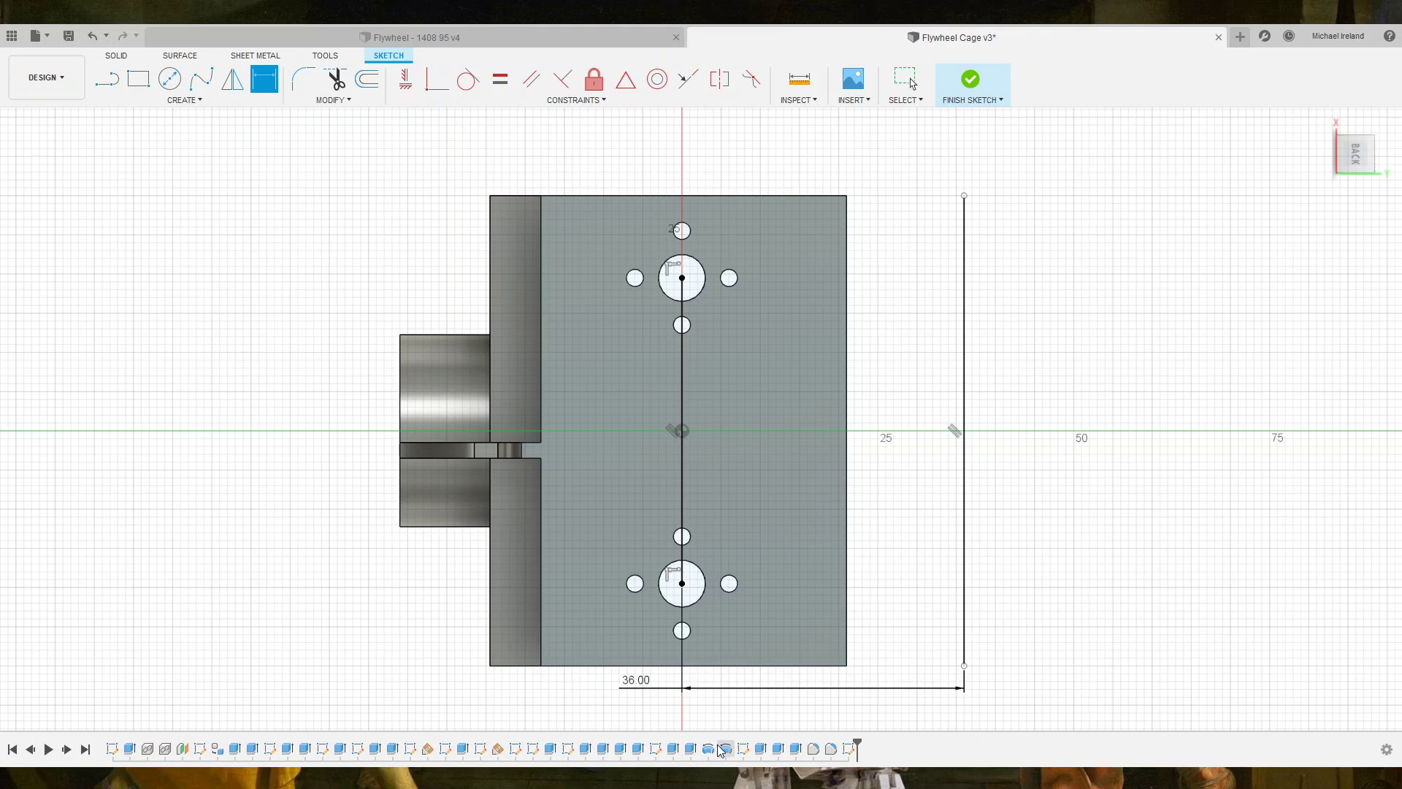
{"action": "key", "text": "Escape"}
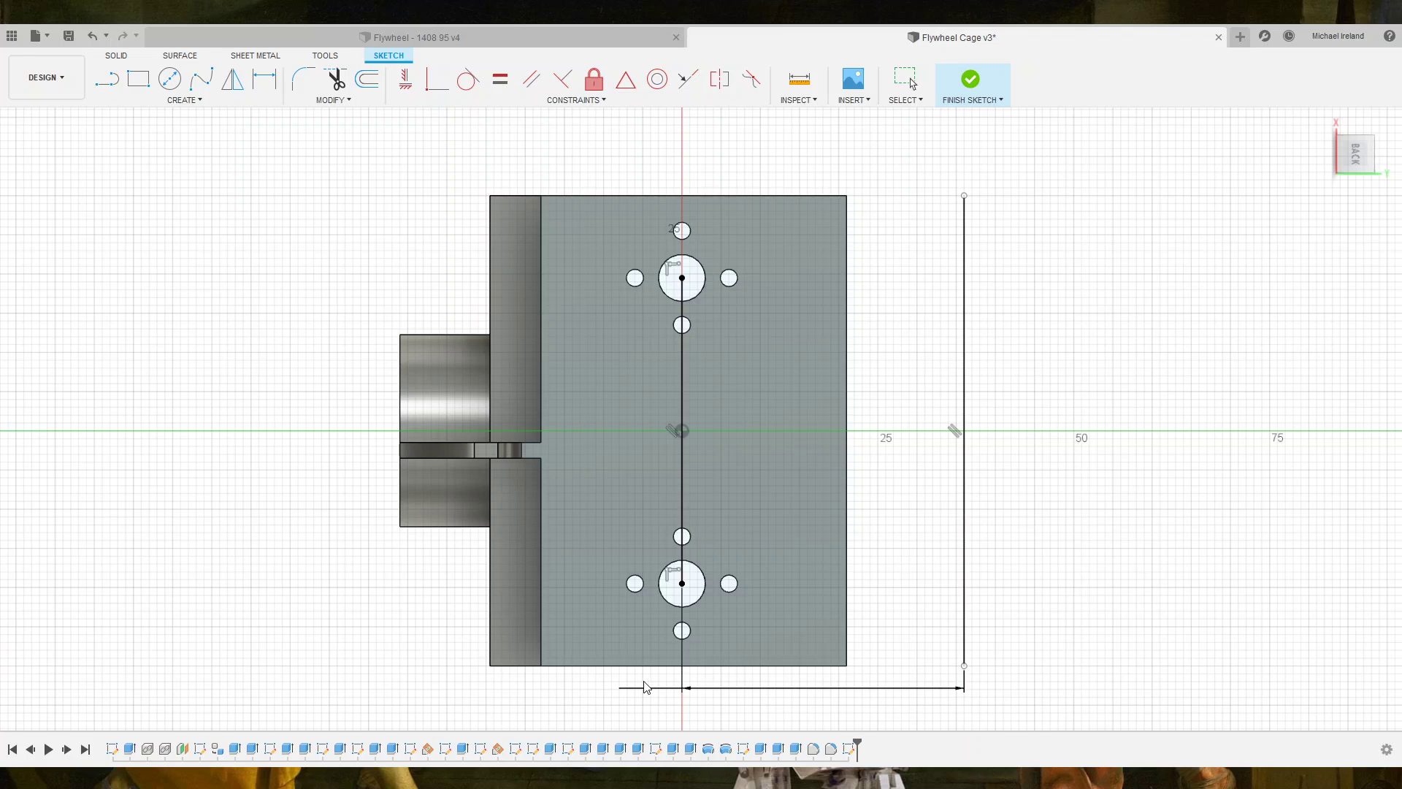
{"action": "double_click", "coordinate": [656, 687]}
{"action": "type", "text": "19"}
{"action": "key", "text": "Return"}
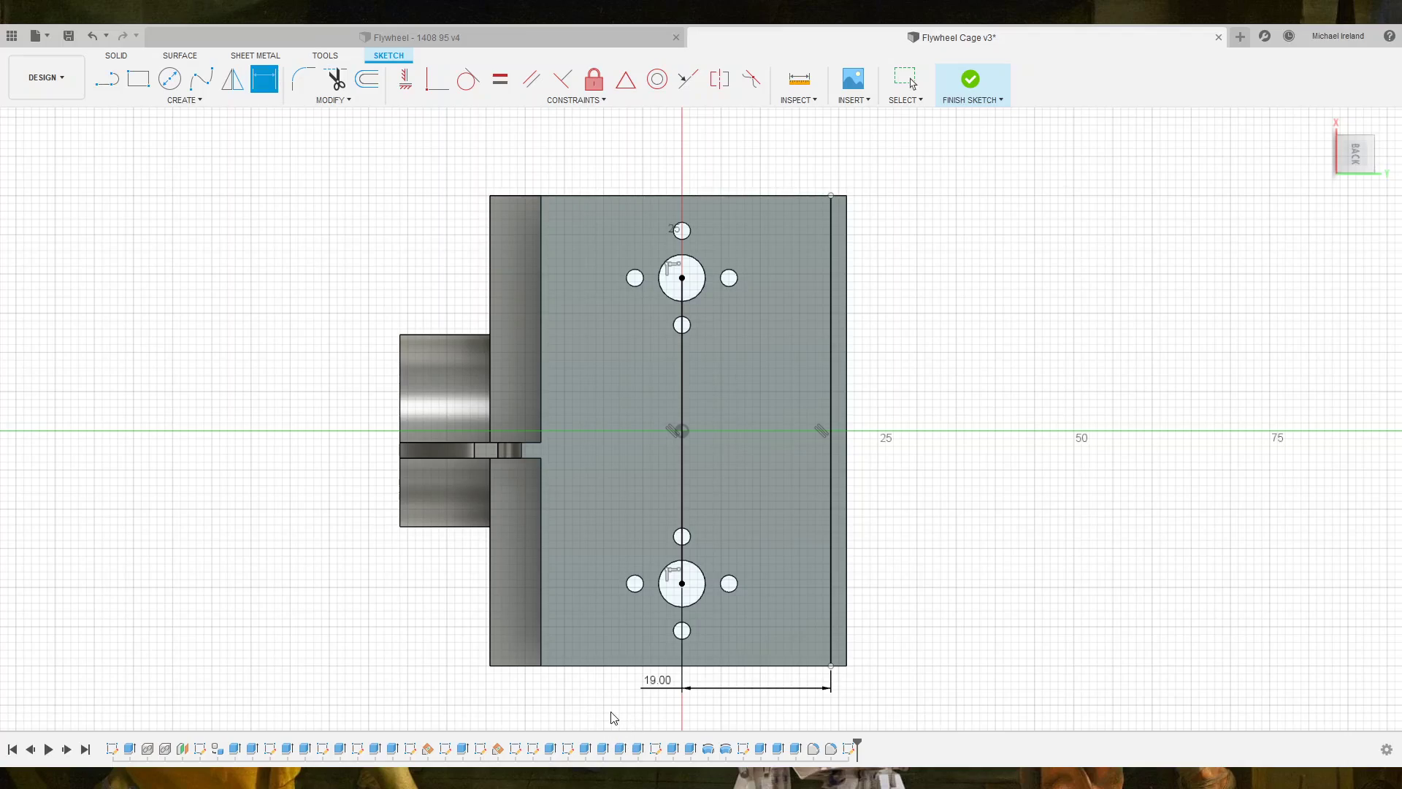
{"action": "key", "text": "Escape"}
{"action": "mouse_move", "coordinate": [698, 606]}
{"action": "middle_mouse_down", "text": "shift"}
{"action": "mouse_move", "coordinate": [771, 642]}
{"action": "mouse_move", "coordinate": [745, 629]}
{"action": "mouse_move", "coordinate": [774, 603]}
{"action": "middle_mouse_up", "text": "shift"}
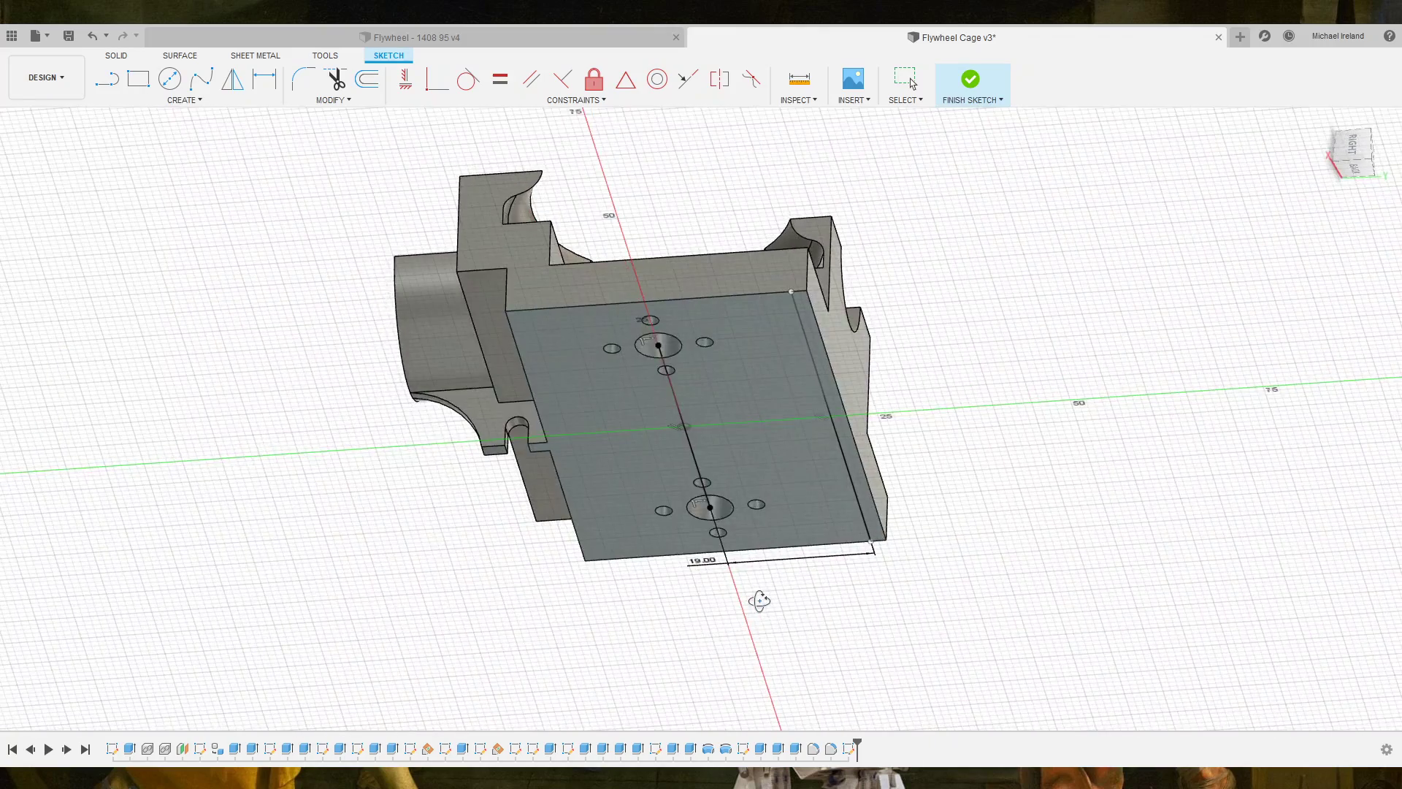
{"action": "scroll", "coordinate": [877, 406], "scroll_direction": "up", "scroll_amount": 3}
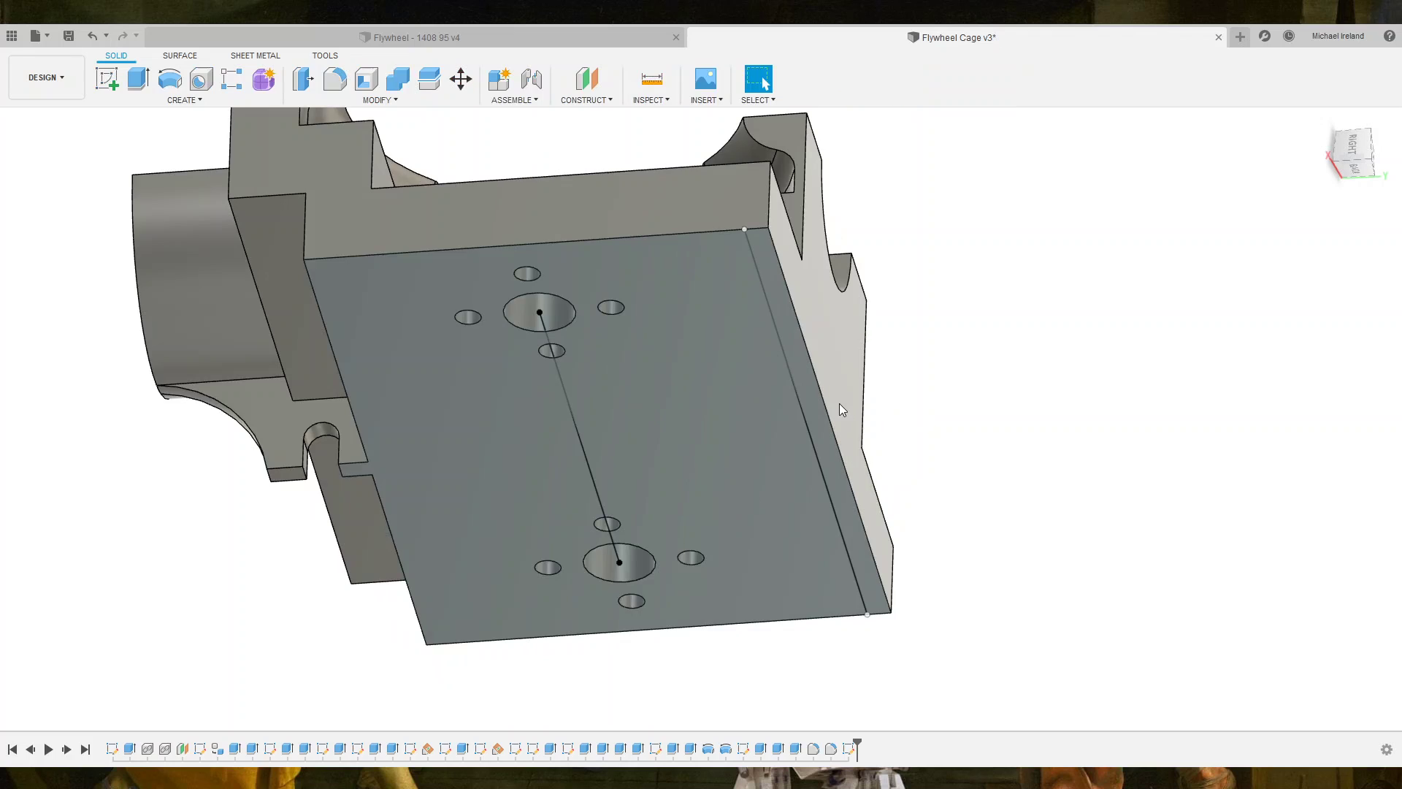
Extrude-cut the thin strip beyond the 19.00 line through the plate.
{"action": "left_click", "coordinate": [804, 396]}
{"action": "key", "text": "e"}
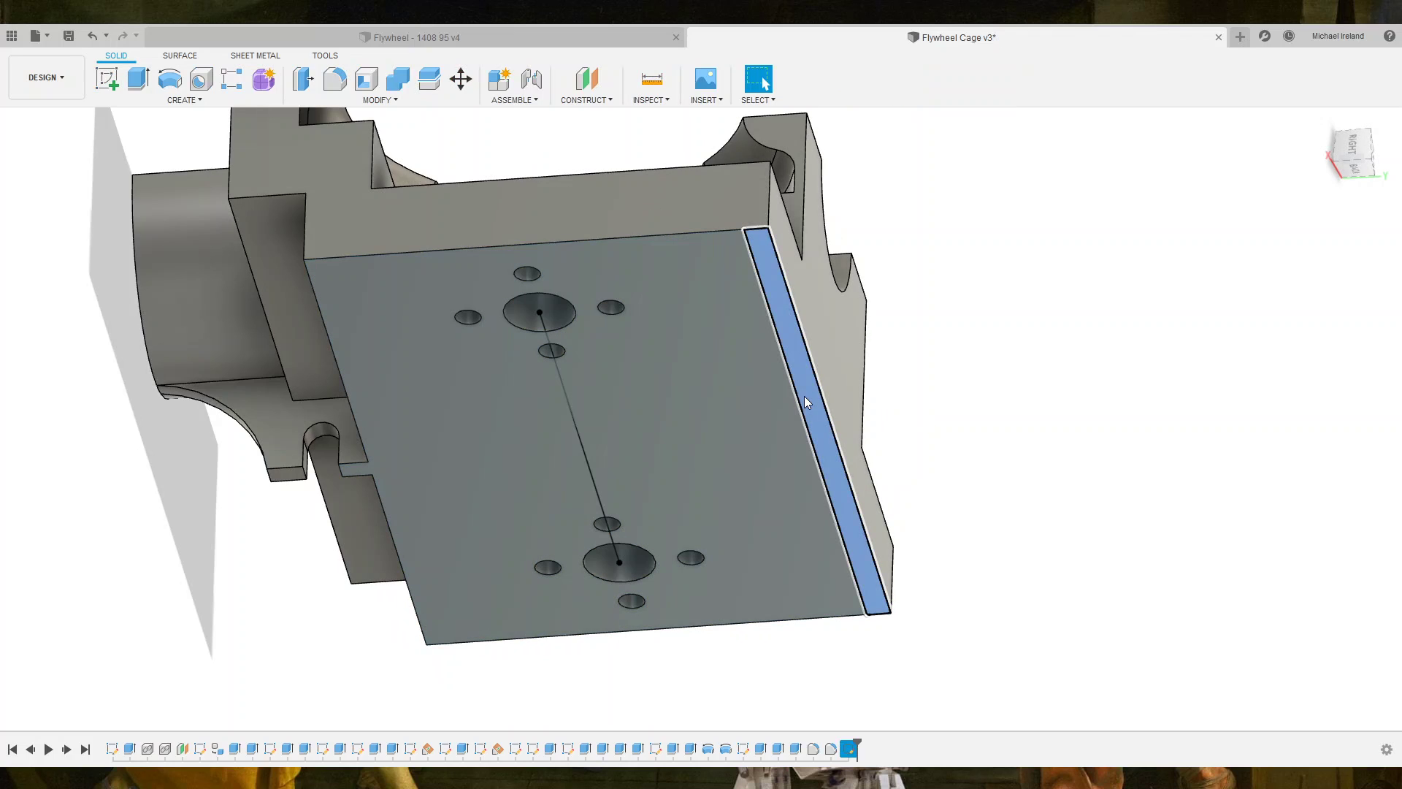
{"action": "left_click_drag", "start_coordinate": [817, 433], "coordinate": [908, 163]}
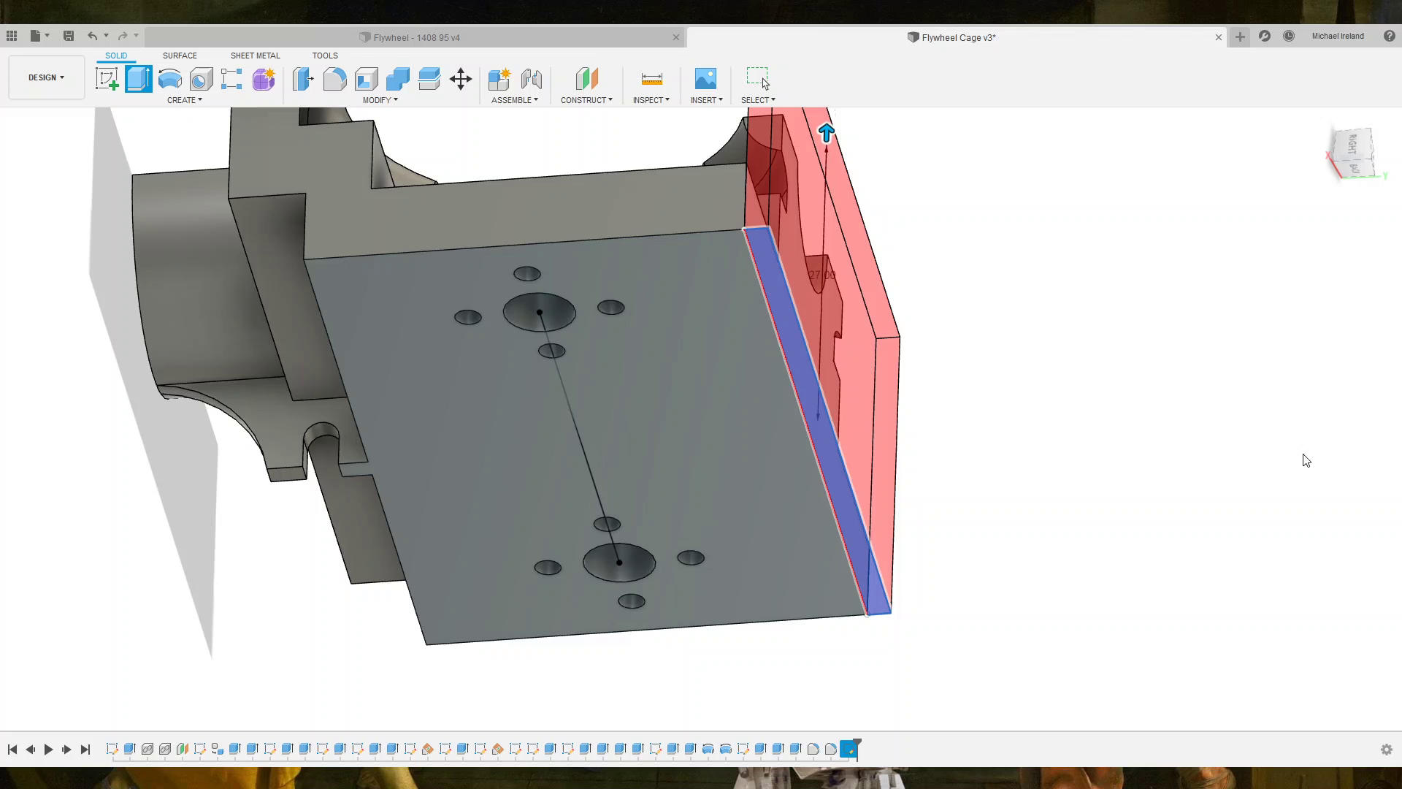
{"action": "key", "text": "Return"}
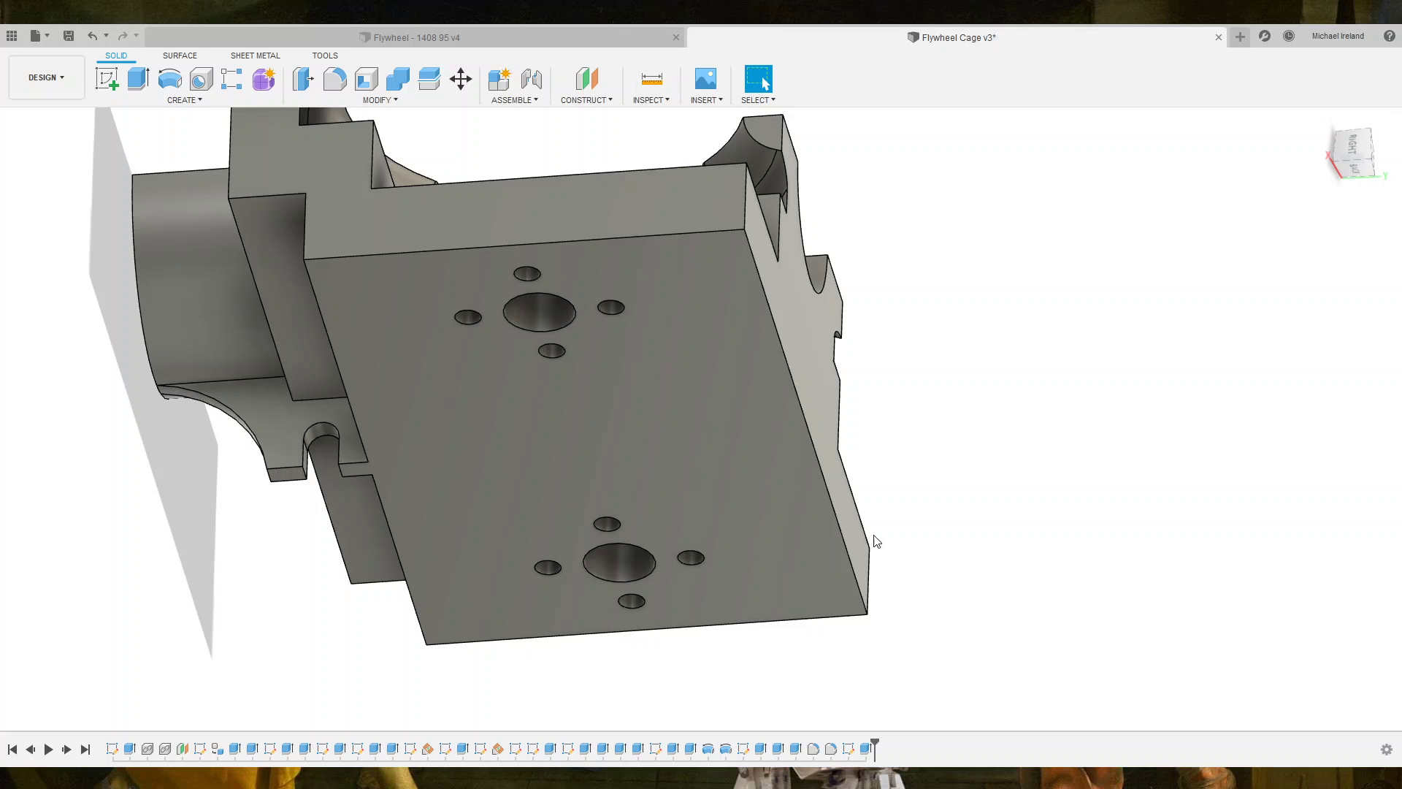
Start a sketch on the plate face, turn the view sideways, and project the triangle's top and bottom edges.
{"action": "left_click", "coordinate": [756, 431]}
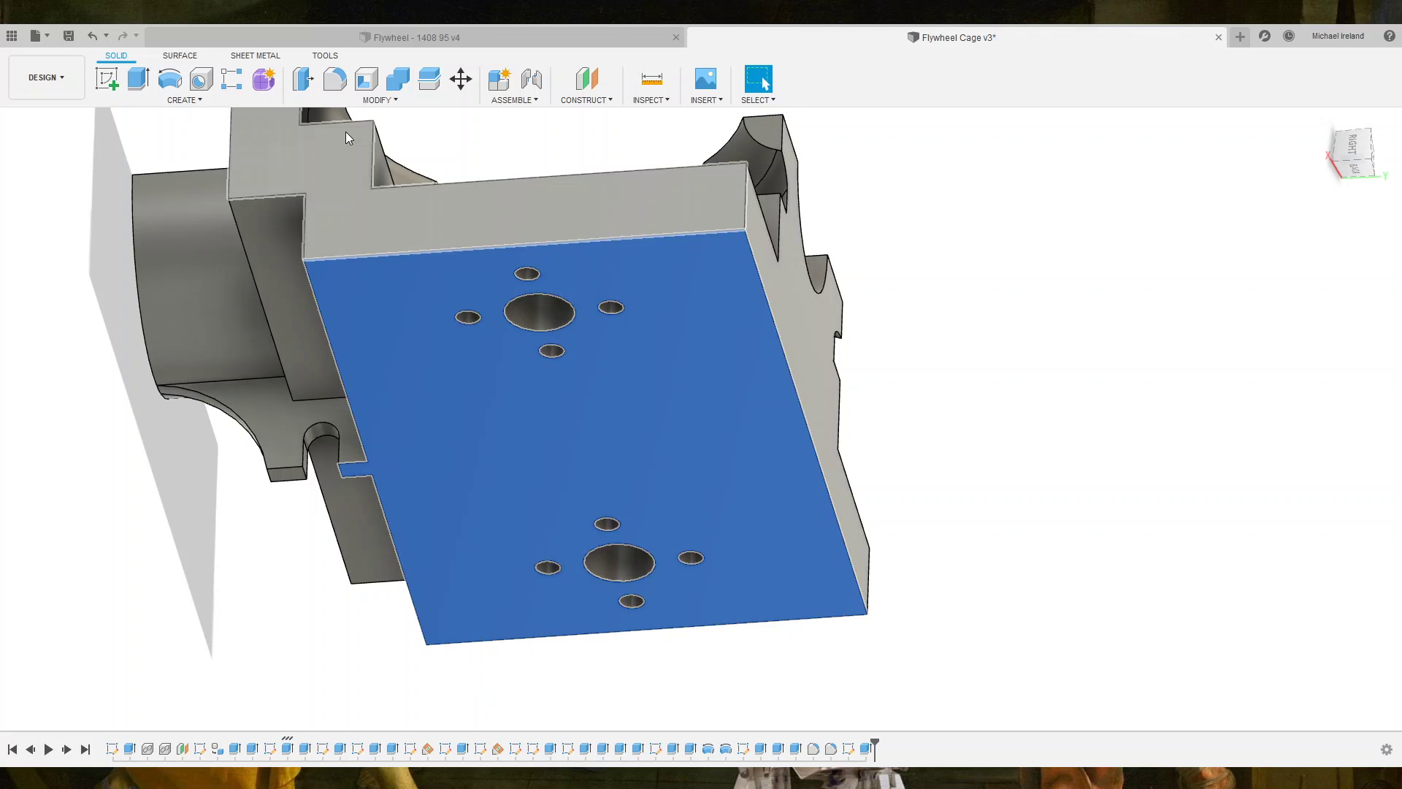
{"action": "left_click", "coordinate": [112, 77]}
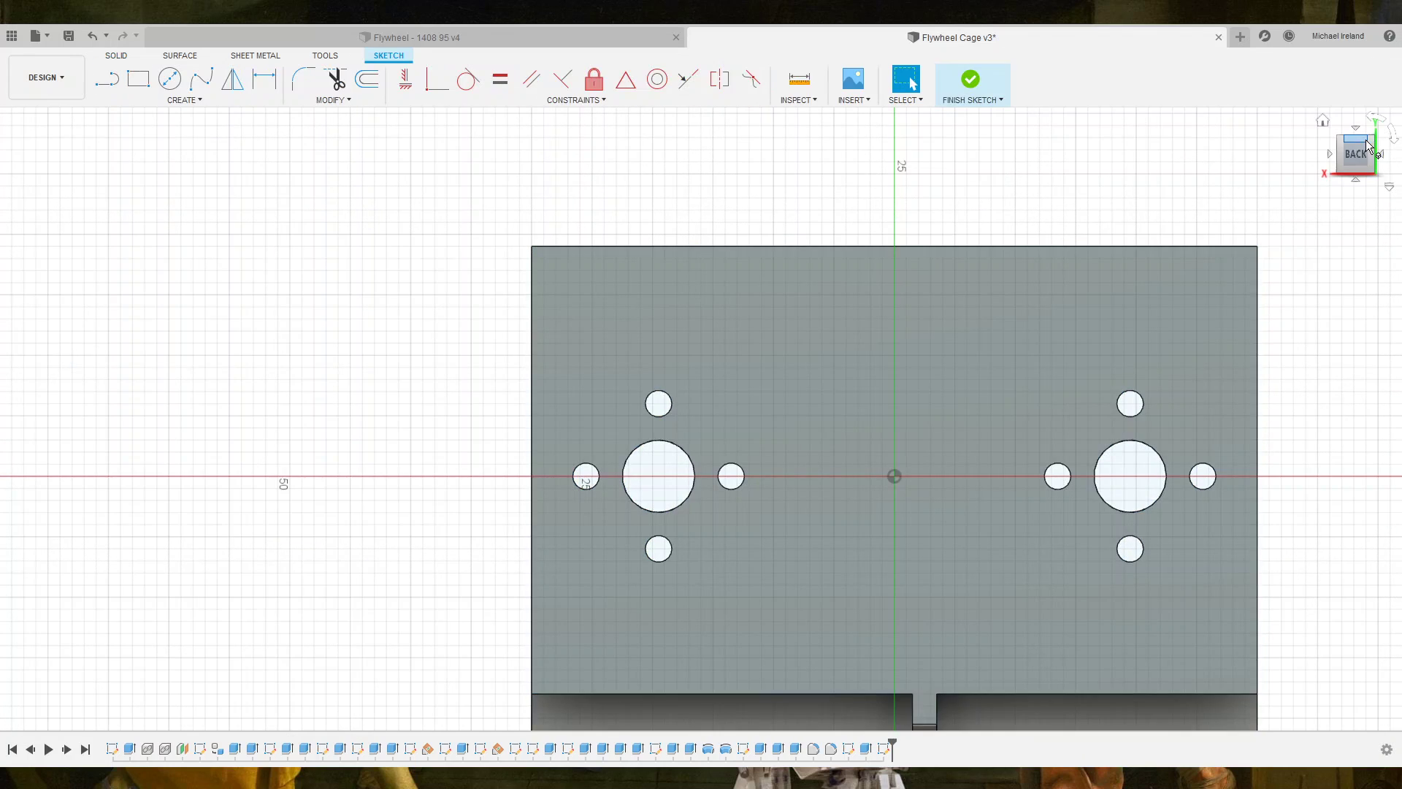
{"action": "left_click", "coordinate": [1396, 148]}
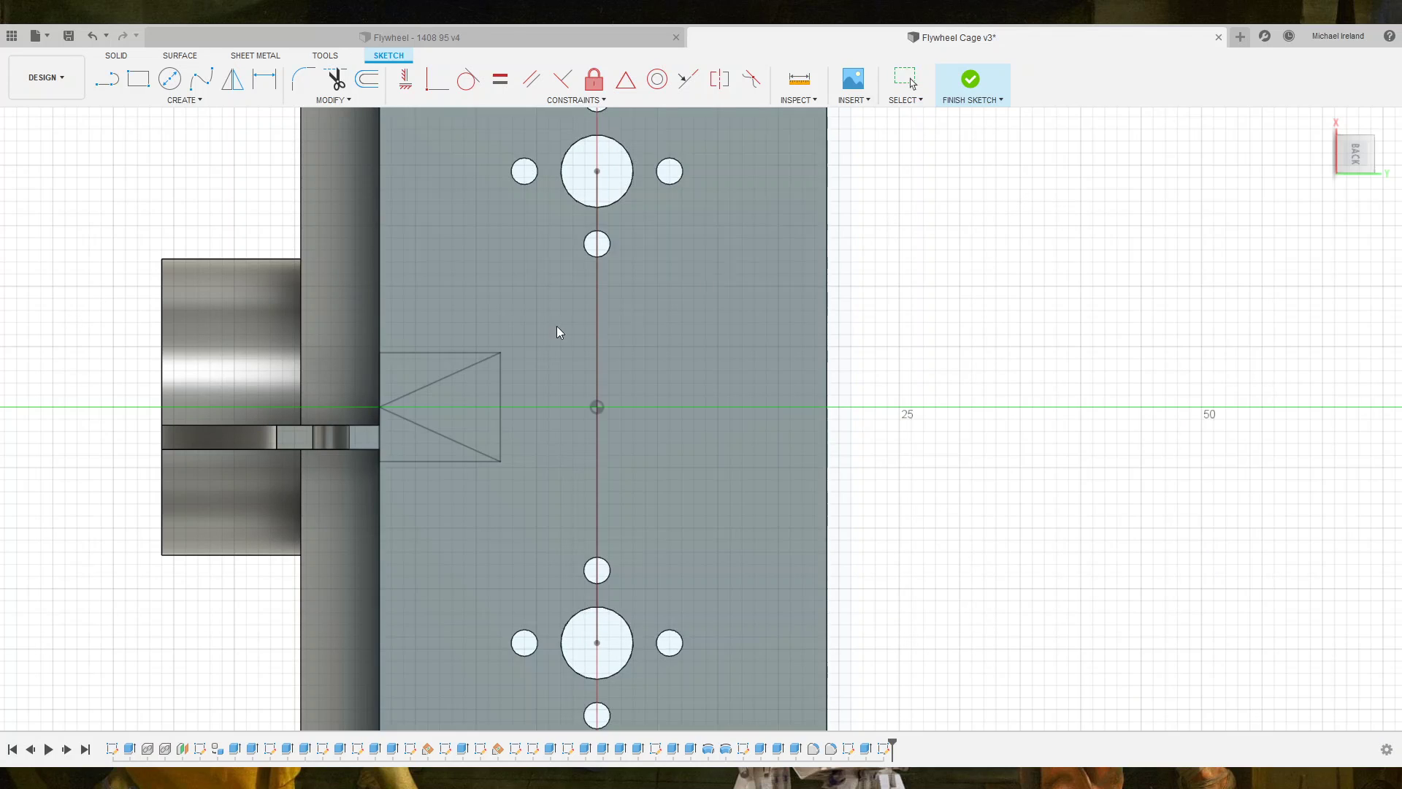
{"action": "left_click", "coordinate": [454, 353]}
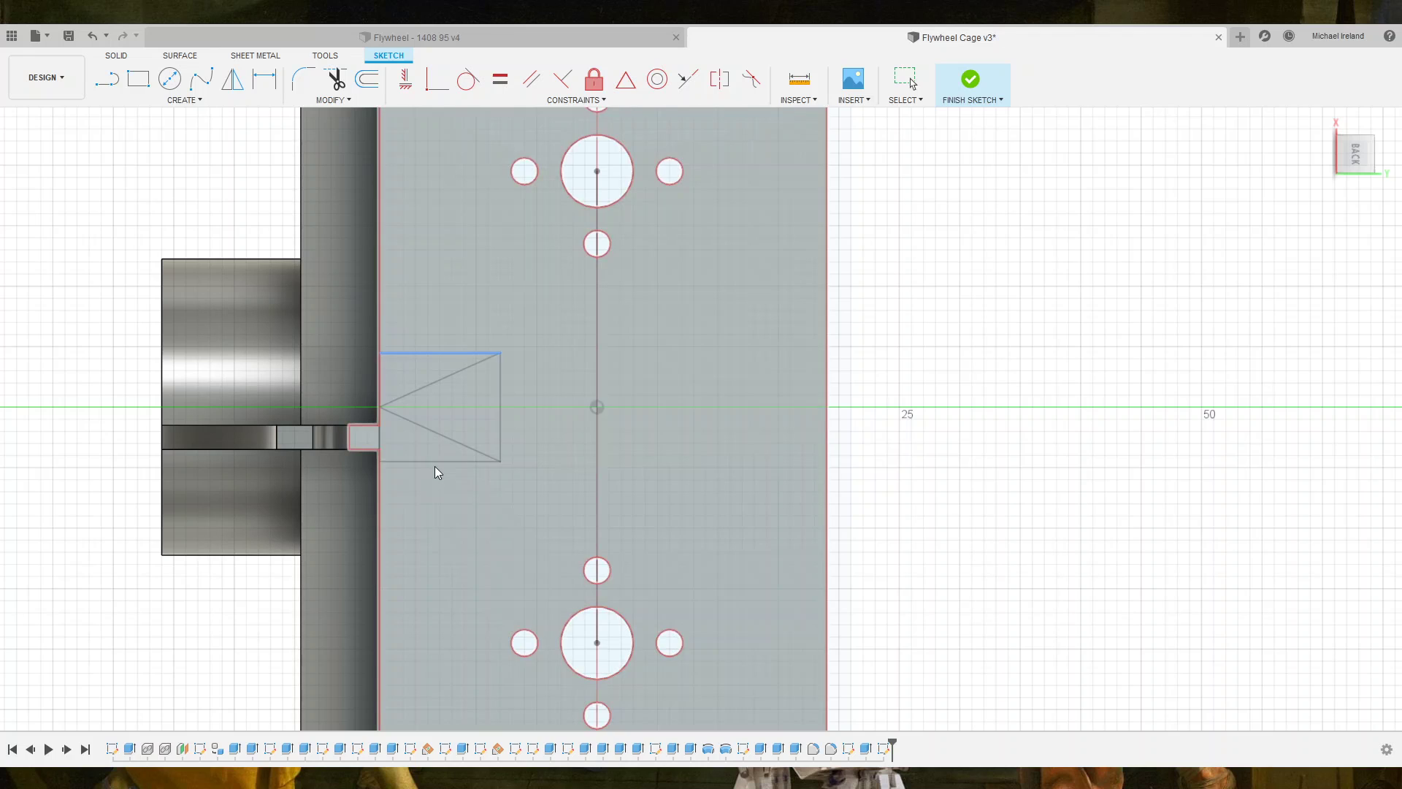
{"action": "left_click", "coordinate": [436, 462]}
{"action": "key", "text": "Escape"}
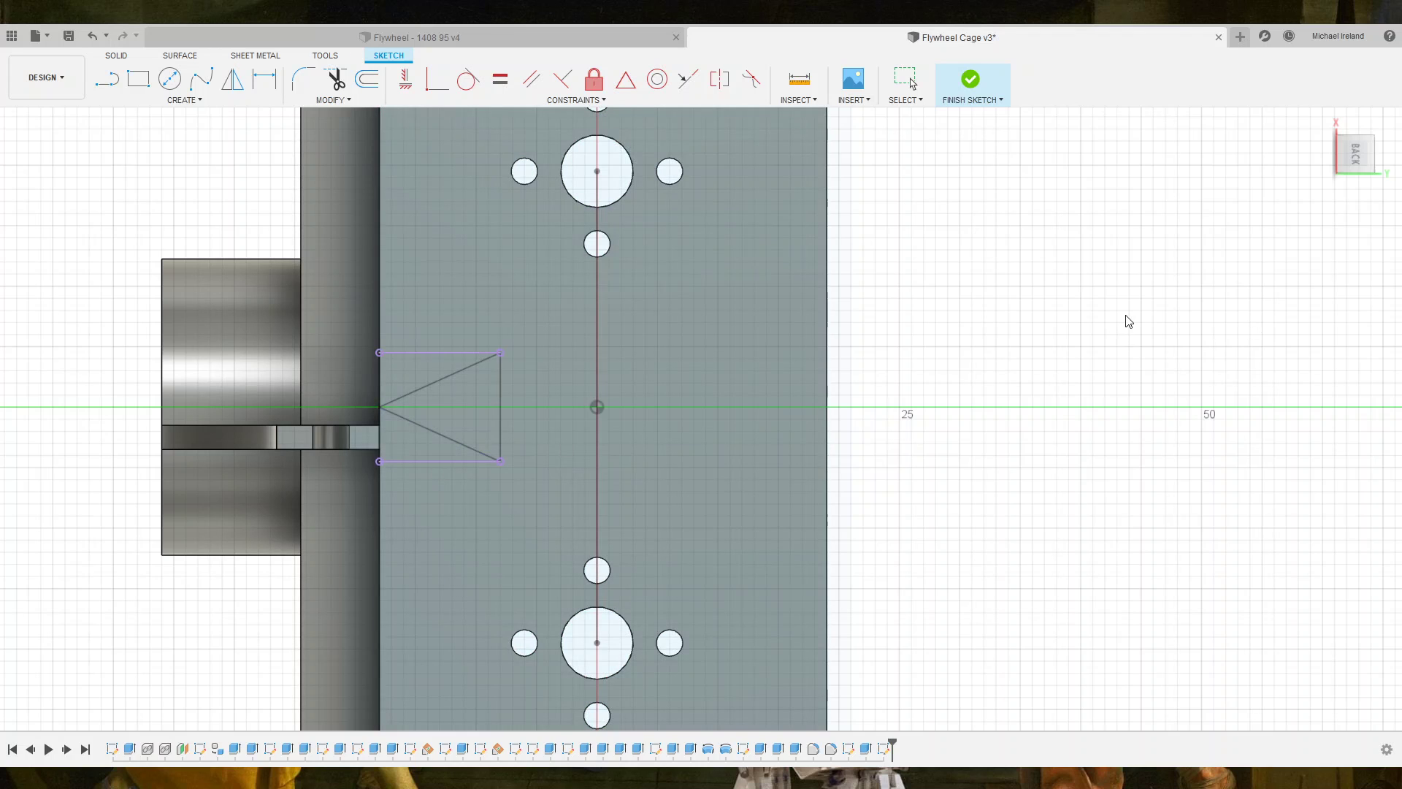
Draw two horizontal lines from the triangle's corners to the plate's right edge.
{"action": "left_click", "coordinate": [107, 78]}
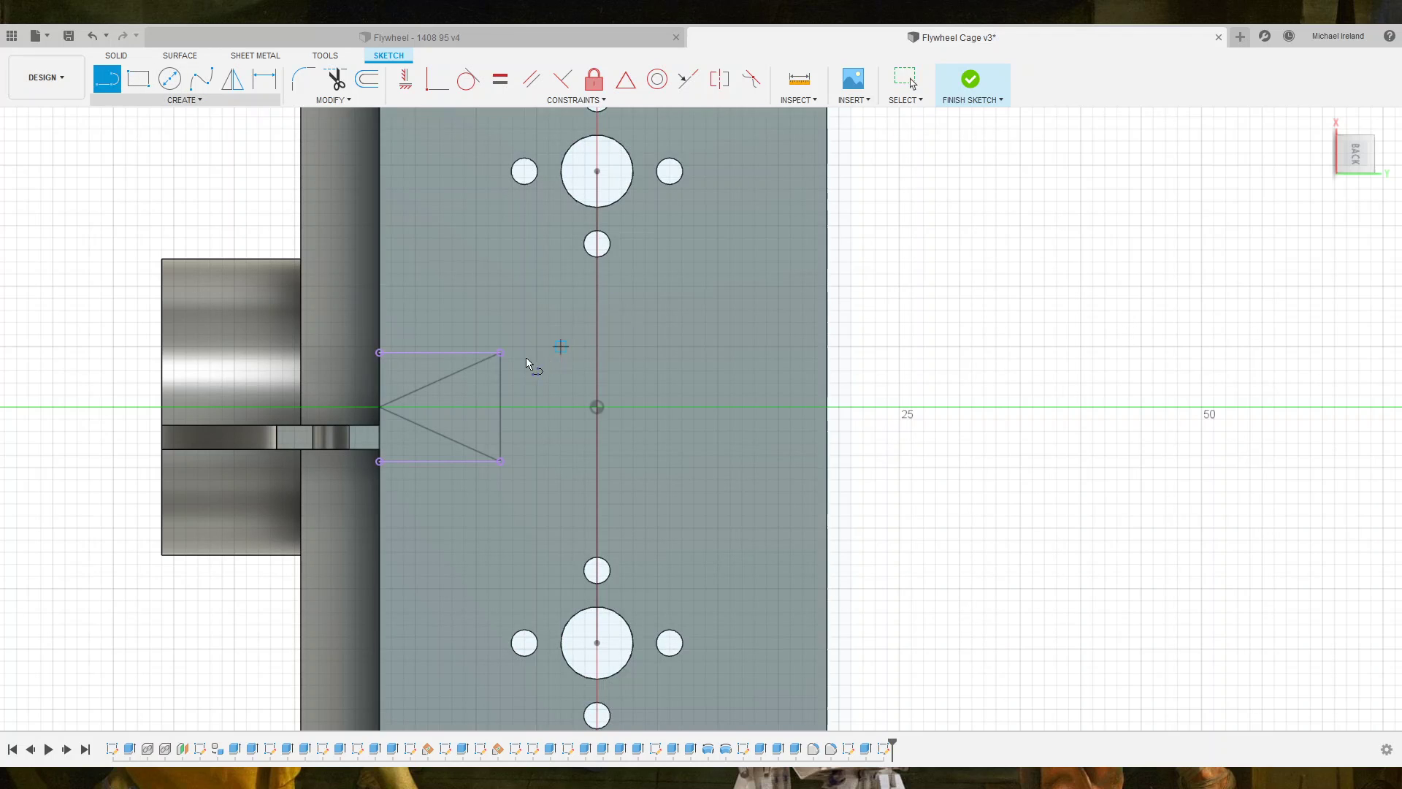
{"action": "left_click", "coordinate": [501, 353]}
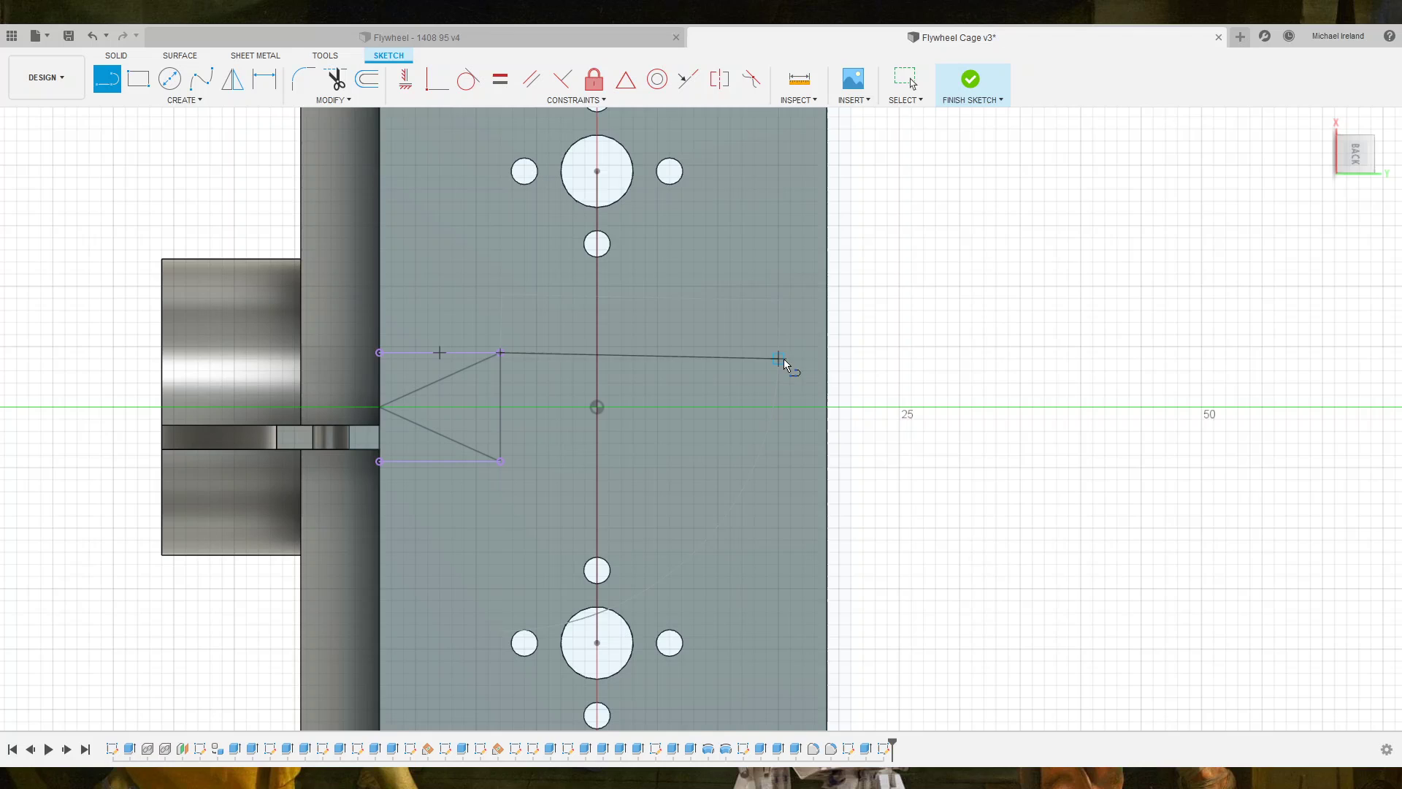
{"action": "double_click", "coordinate": [827, 352]}
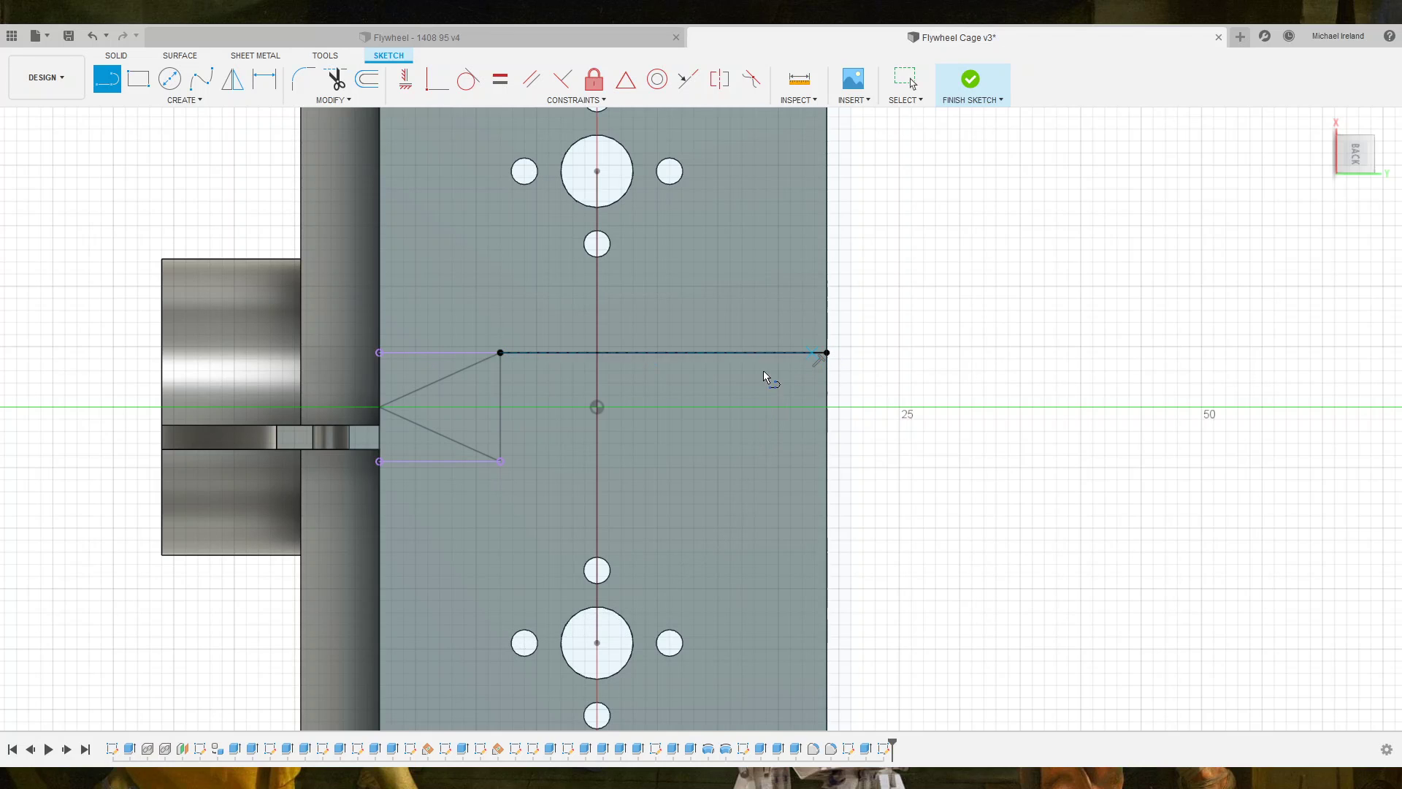
{"action": "left_click", "coordinate": [501, 462]}
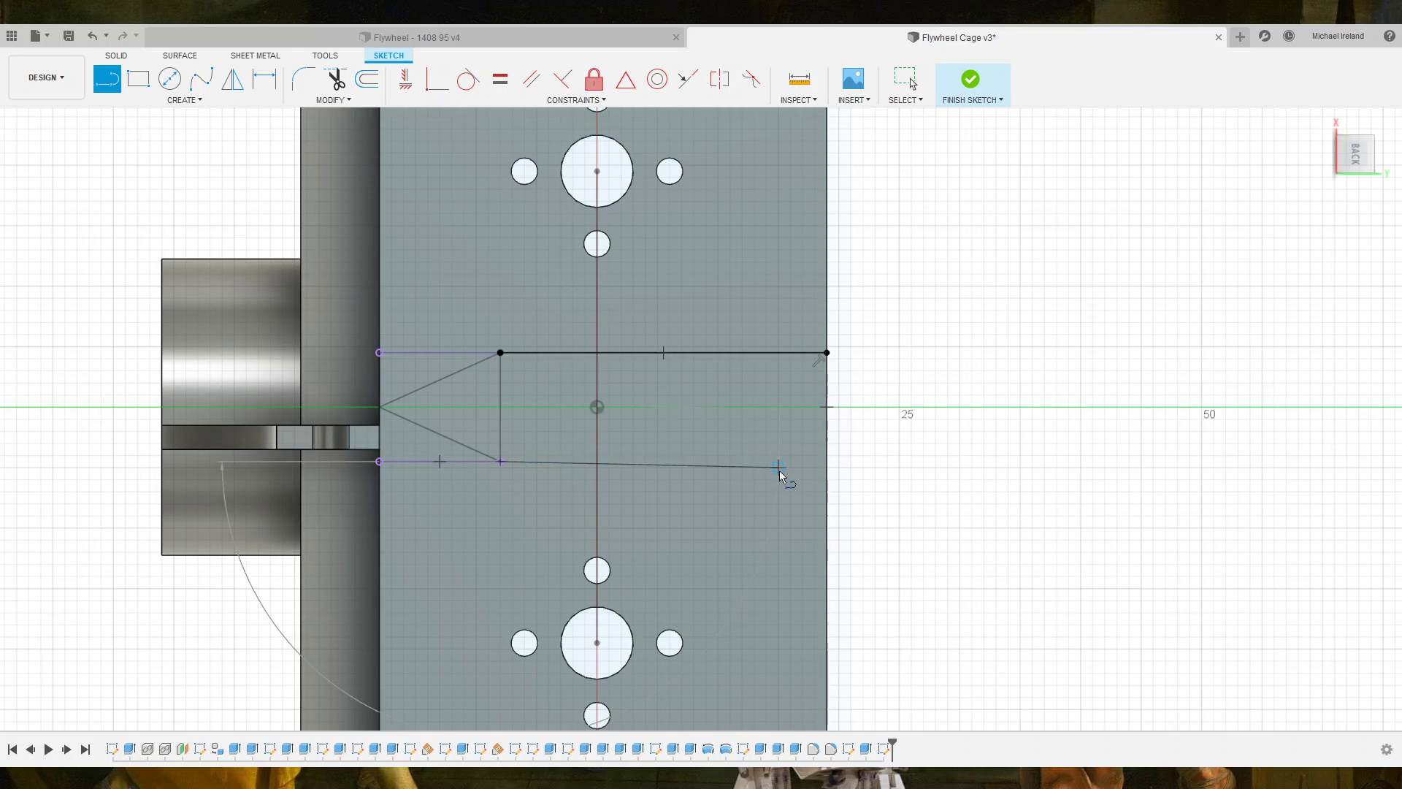
{"action": "double_click", "coordinate": [832, 463]}
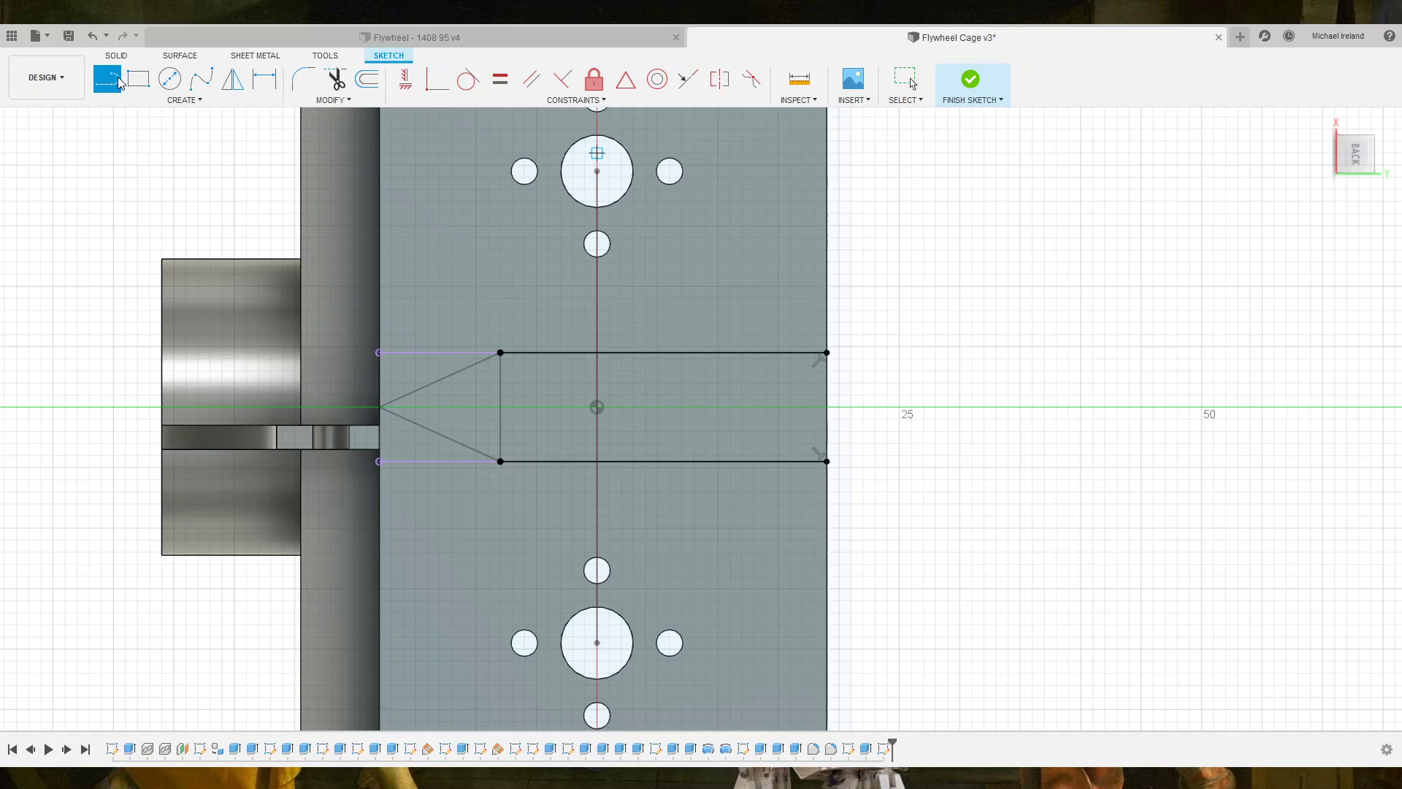
Draw two diagonal lines from the band's left ends meeting at the plate's right edge.
{"action": "left_click", "coordinate": [500, 352]}
{"action": "left_click", "coordinate": [828, 407]}
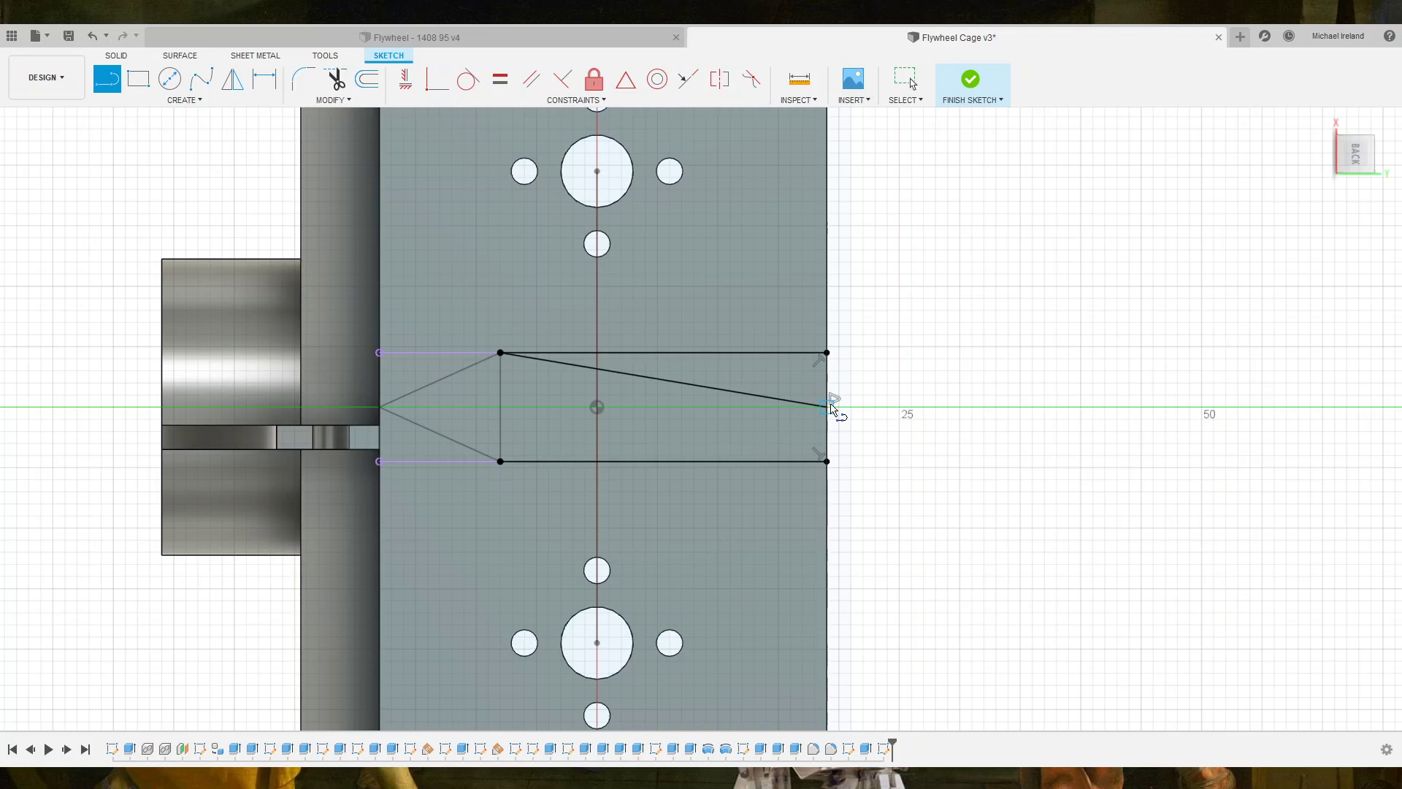
{"action": "left_click", "coordinate": [501, 462]}
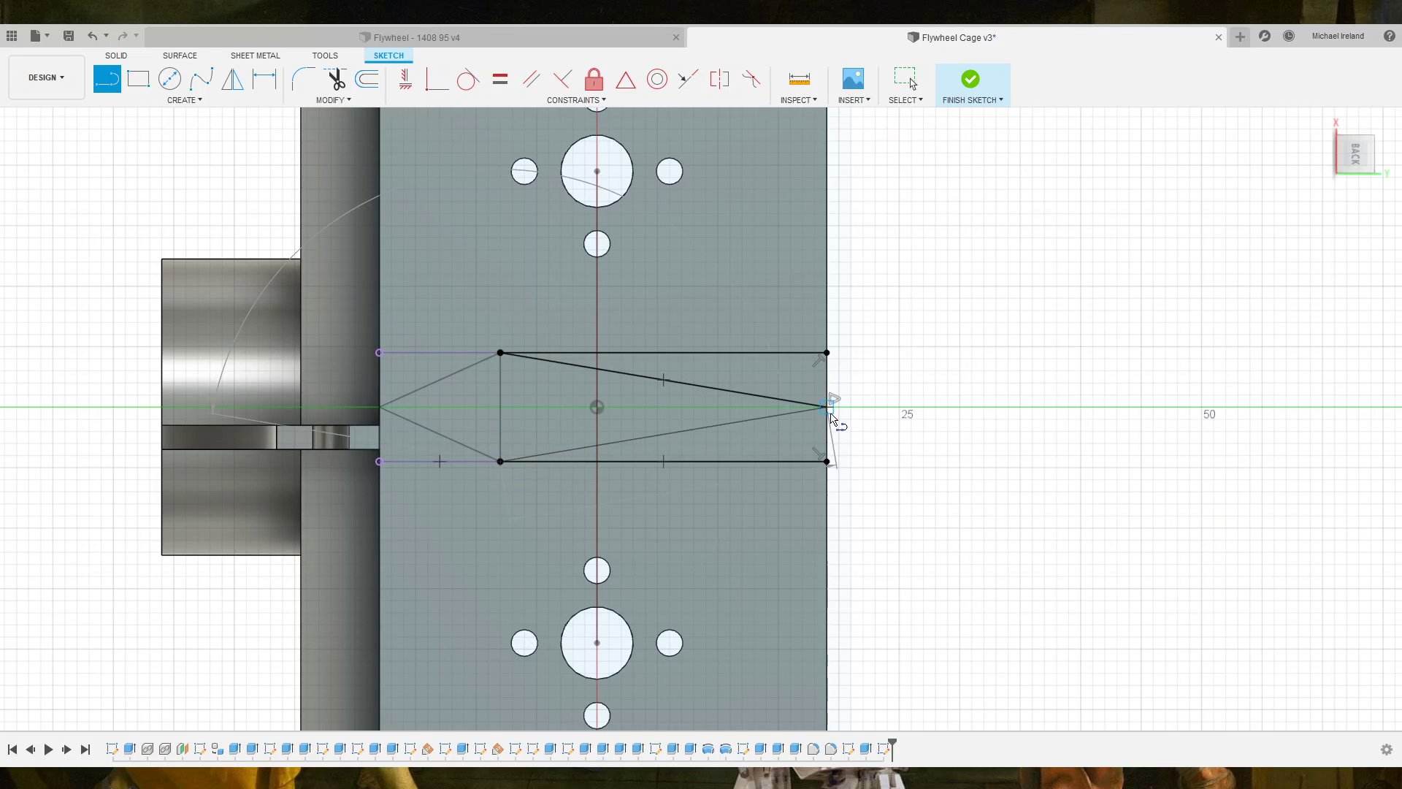
{"action": "left_click", "coordinate": [826, 408]}
{"action": "key", "text": "Escape"}
{"action": "left_click", "coordinate": [721, 424]}
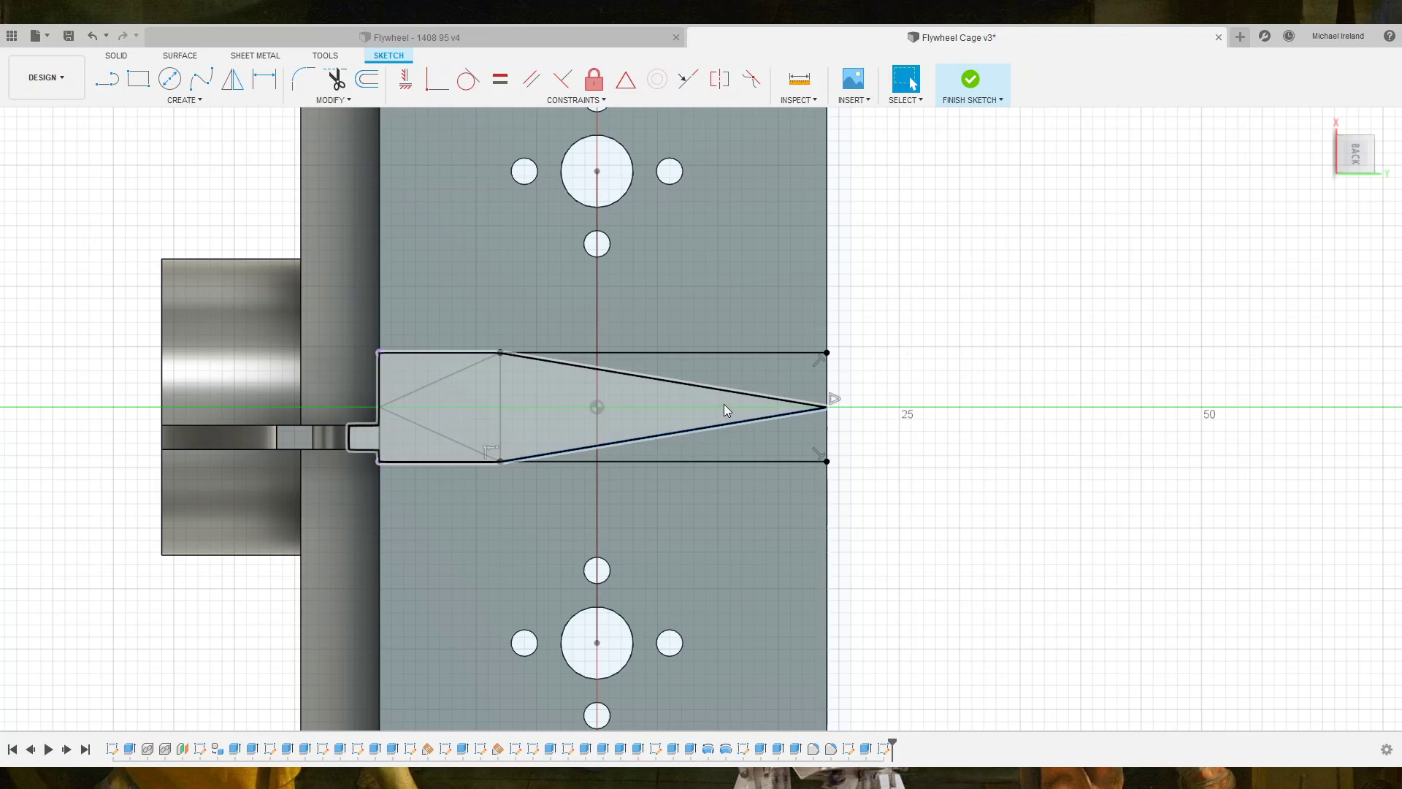
{"action": "left_click", "coordinate": [723, 392], "text": "shift"}
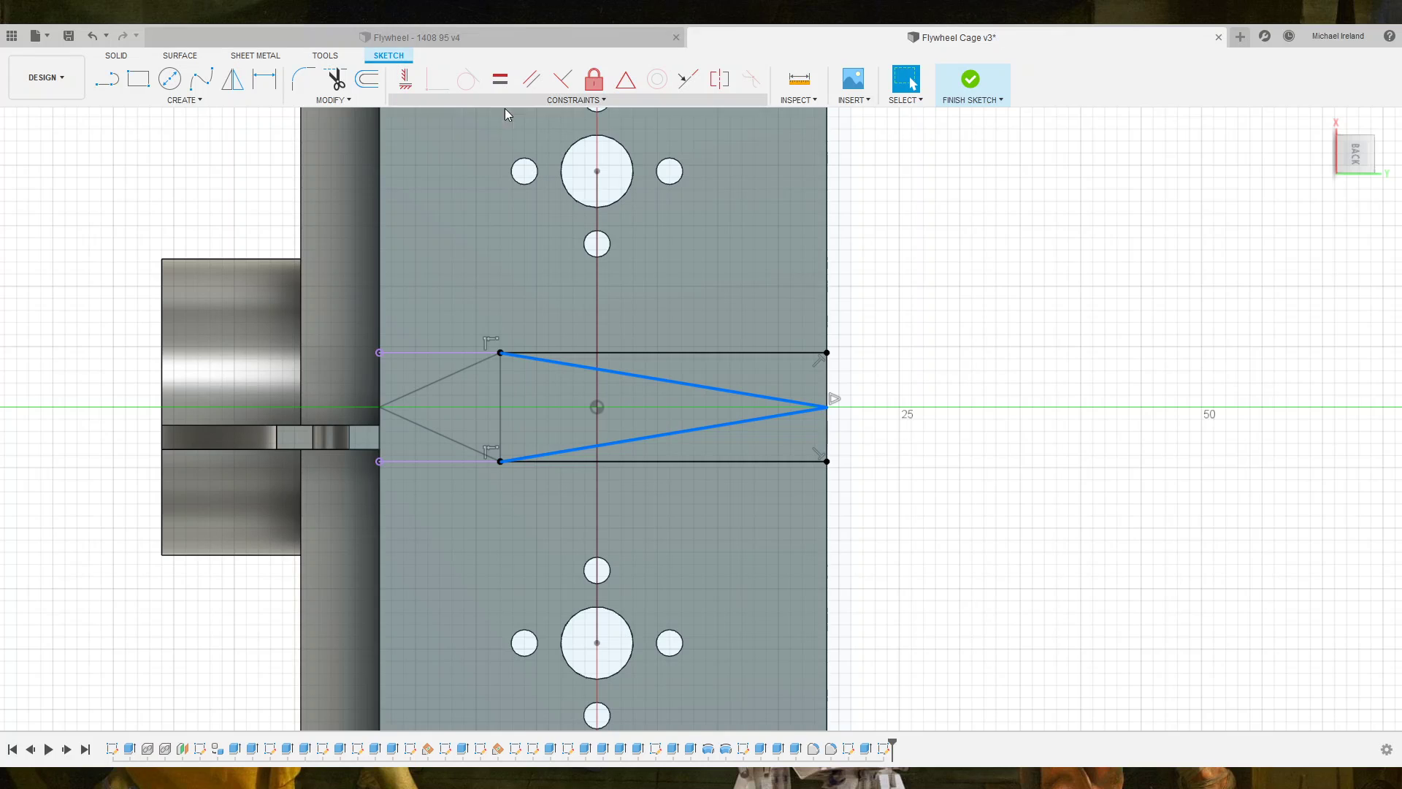
{"action": "key", "text": "Escape"}
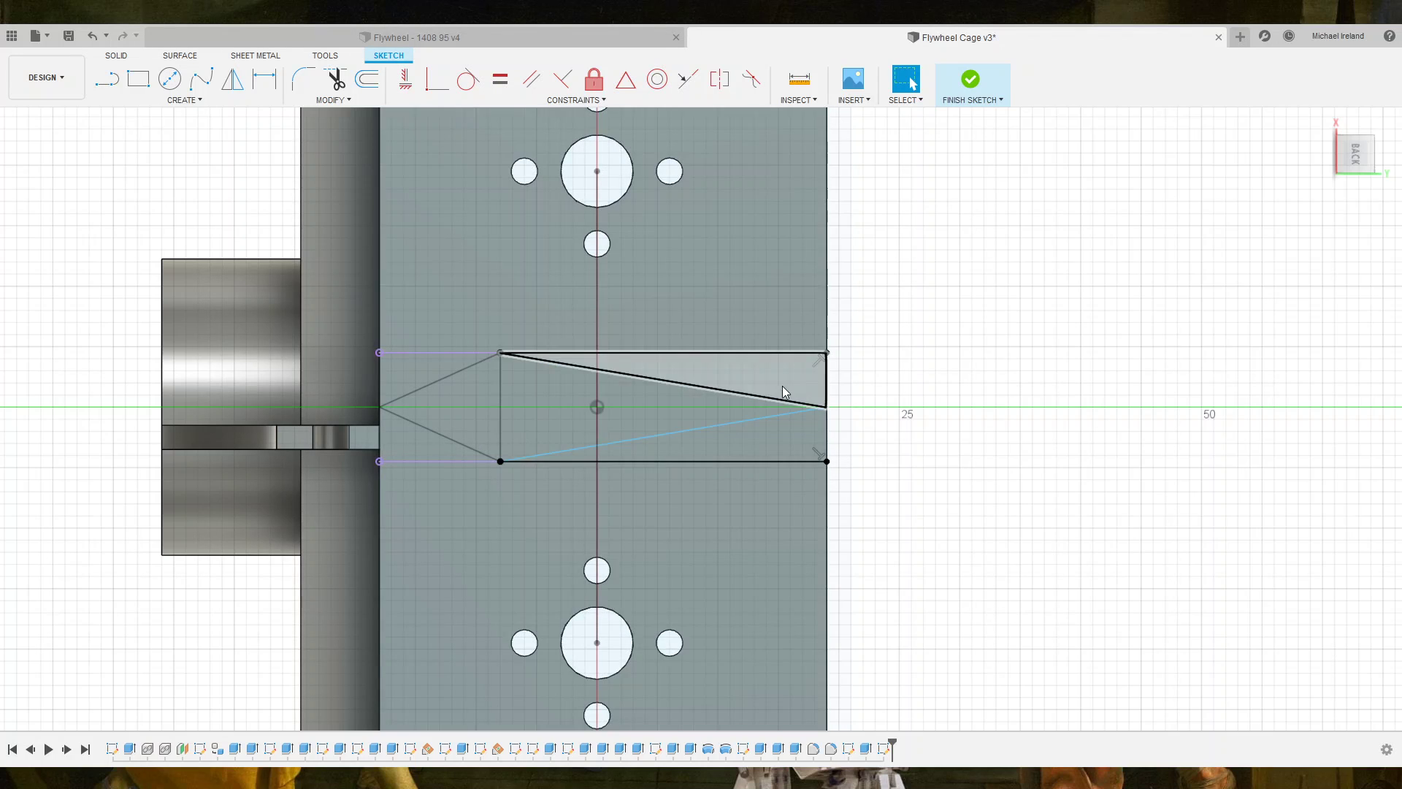
Make the two diagonals equal and constrain their tip coincident with the right edge.
{"action": "left_click", "coordinate": [760, 409]}
{"action": "left_click", "coordinate": [751, 421], "text": "shift"}
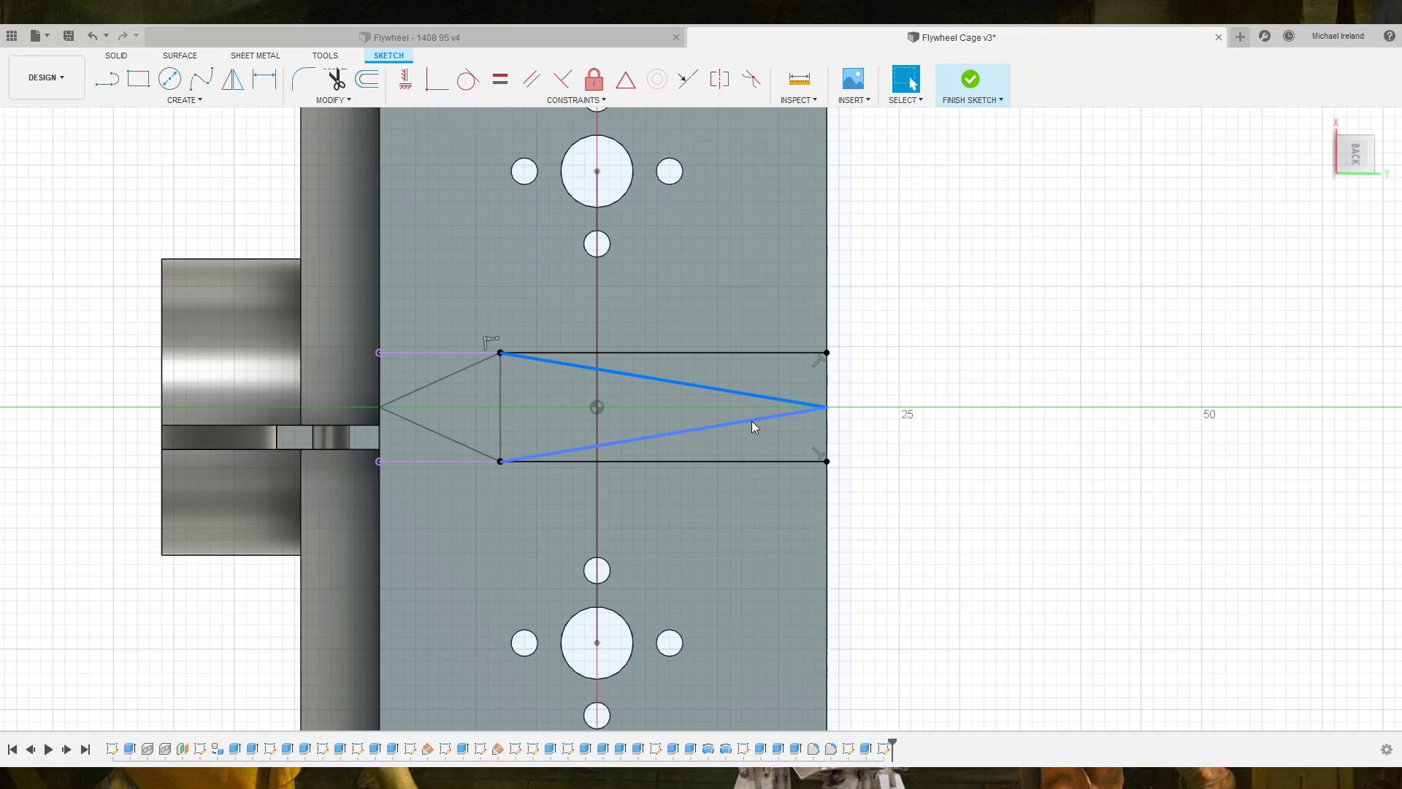
{"action": "left_click", "coordinate": [499, 80]}
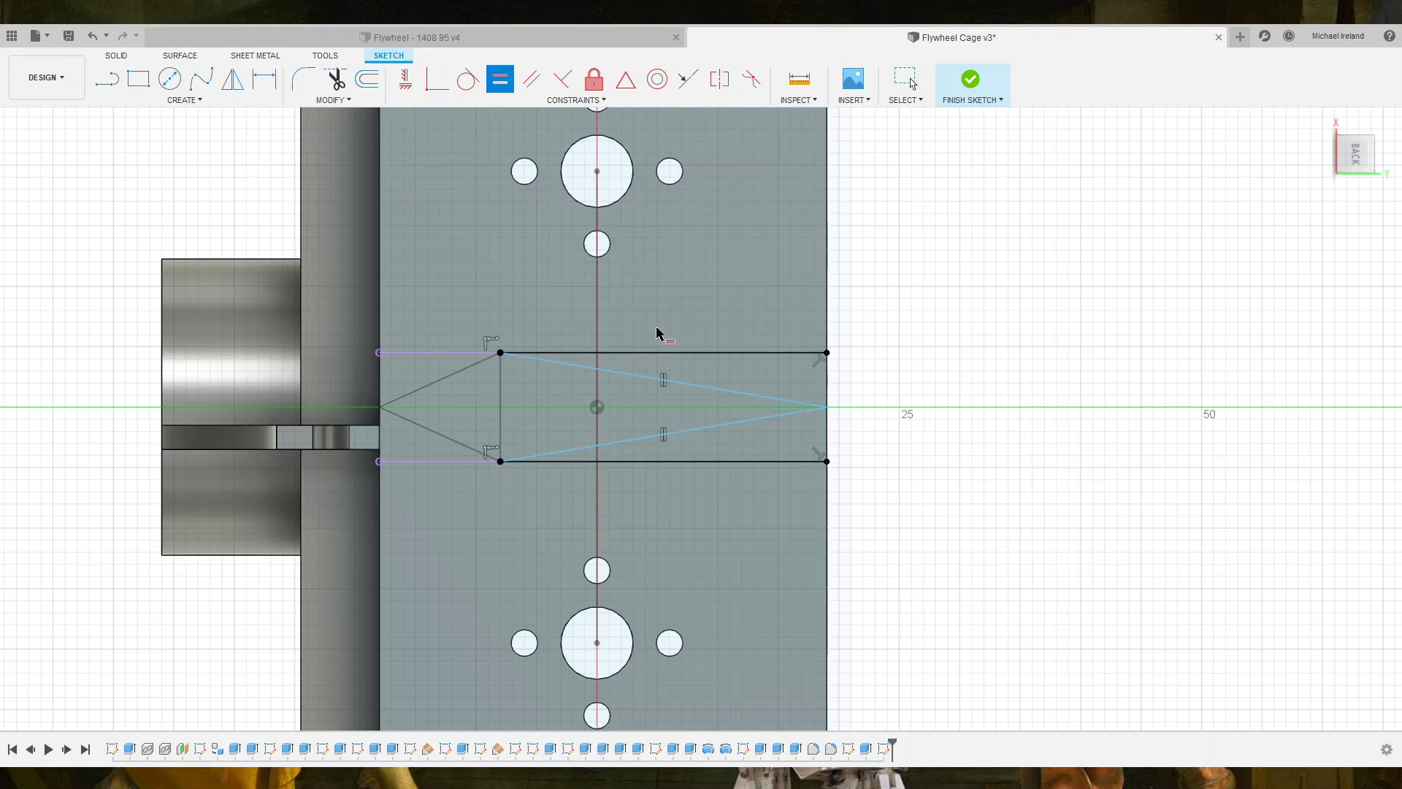
{"action": "left_click", "coordinate": [800, 408]}
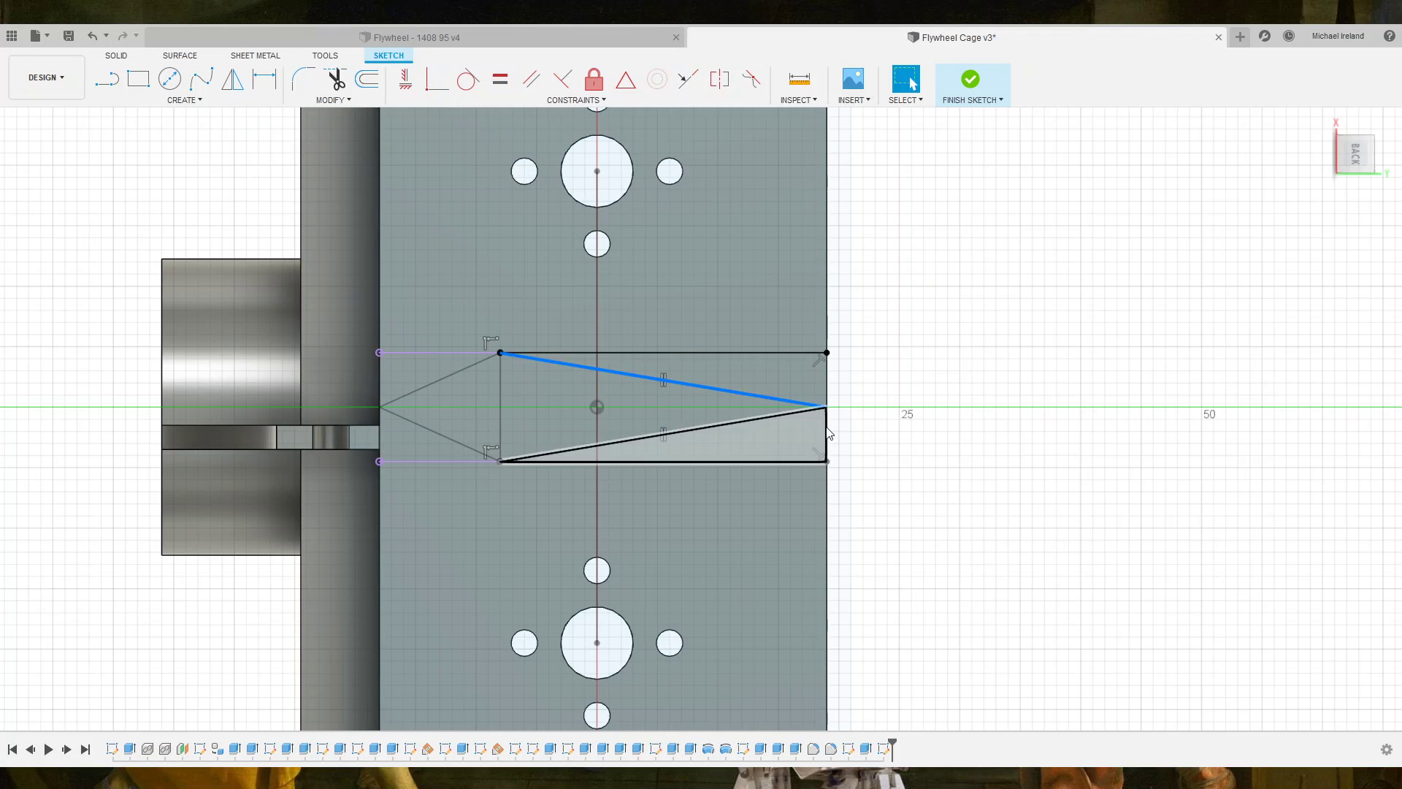
{"action": "left_click", "coordinate": [829, 434], "text": "shift"}
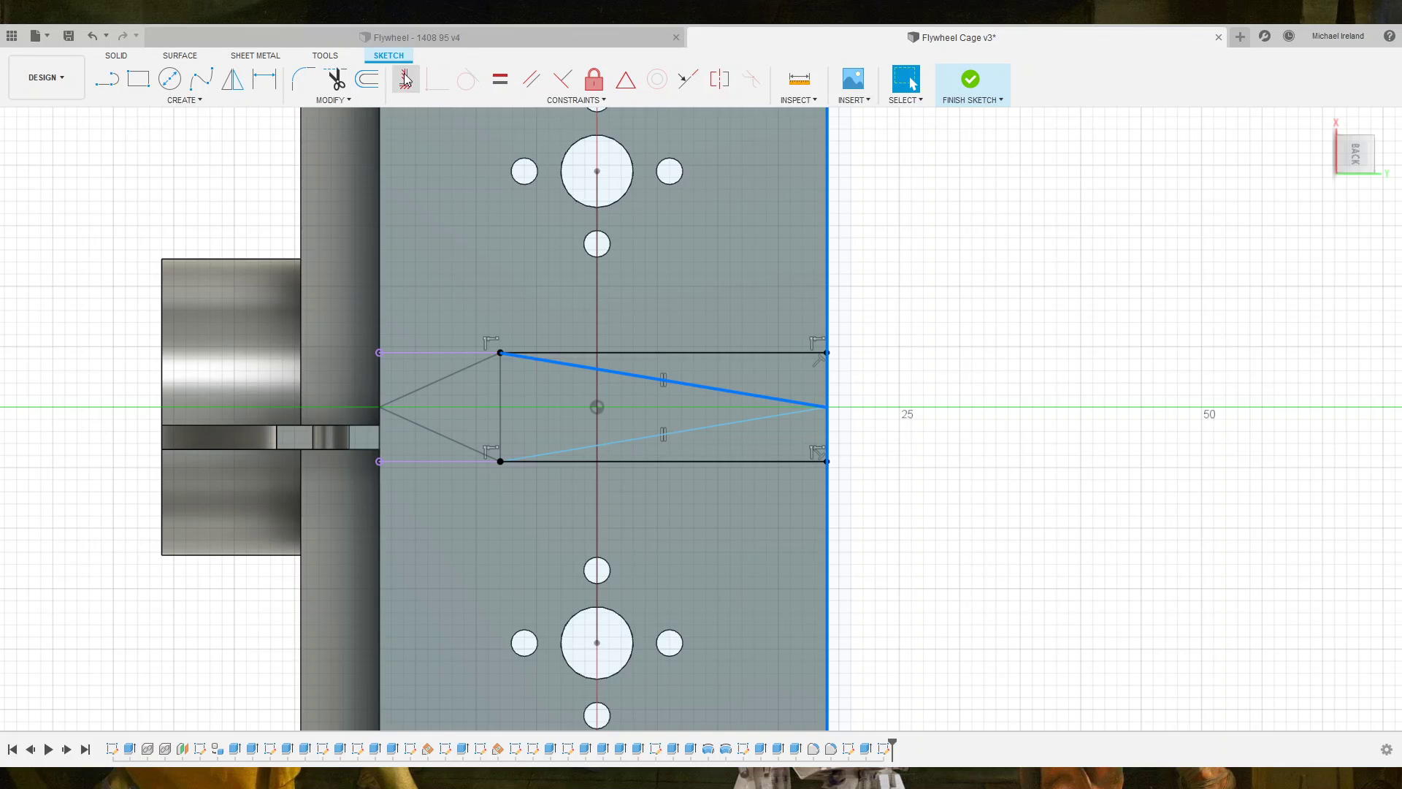
{"action": "left_click", "coordinate": [798, 407]}
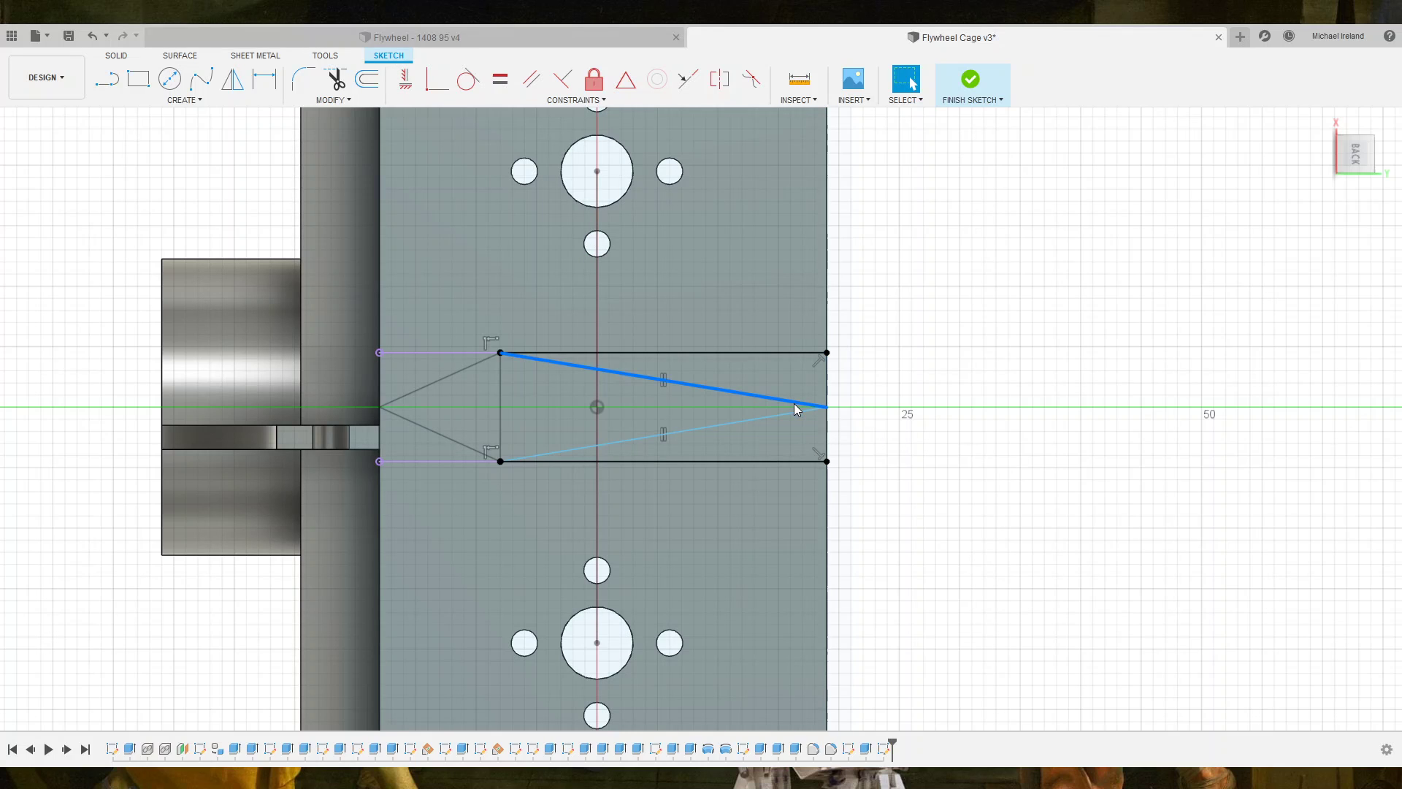
{"action": "left_click", "coordinate": [772, 414]}
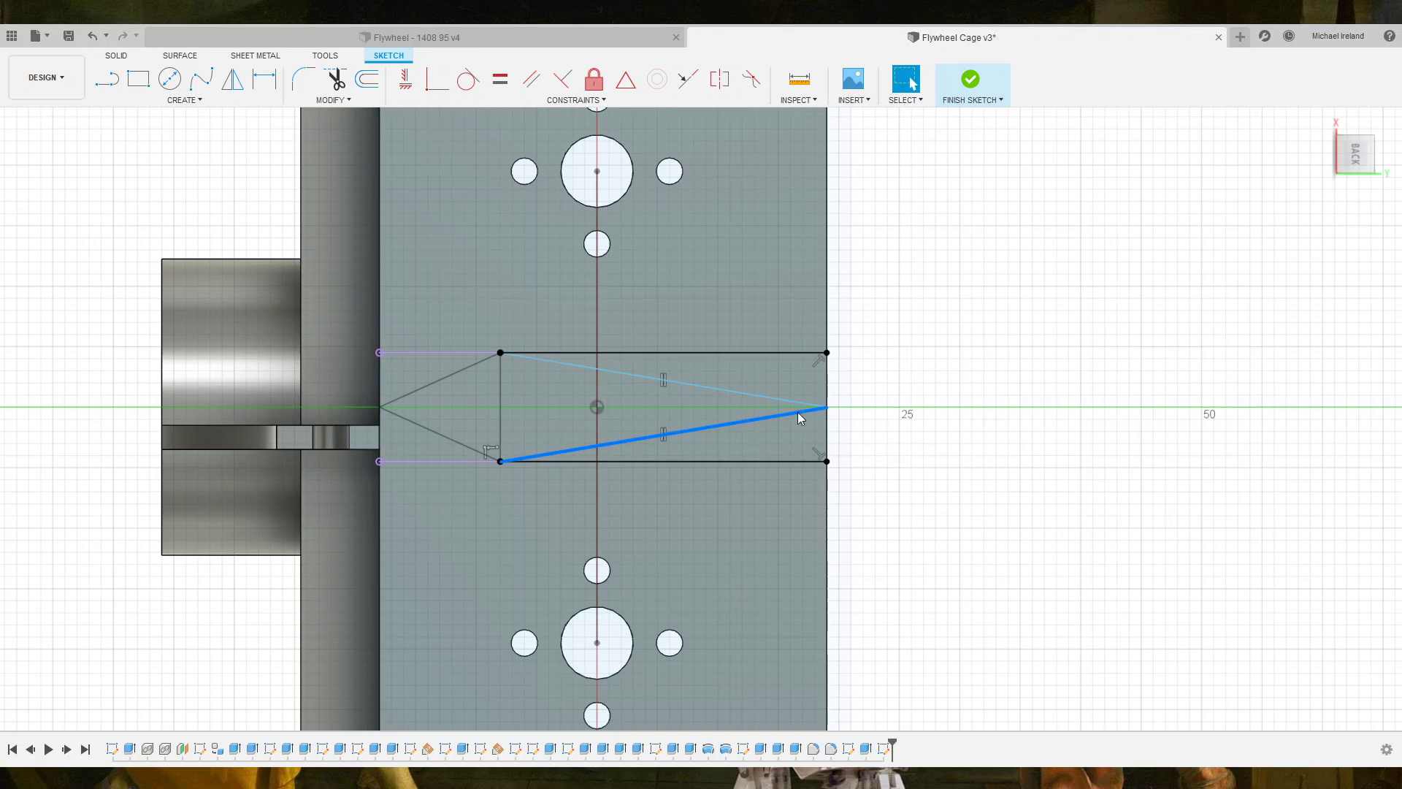
{"action": "left_click_drag", "start_coordinate": [827, 411], "coordinate": [767, 408]}
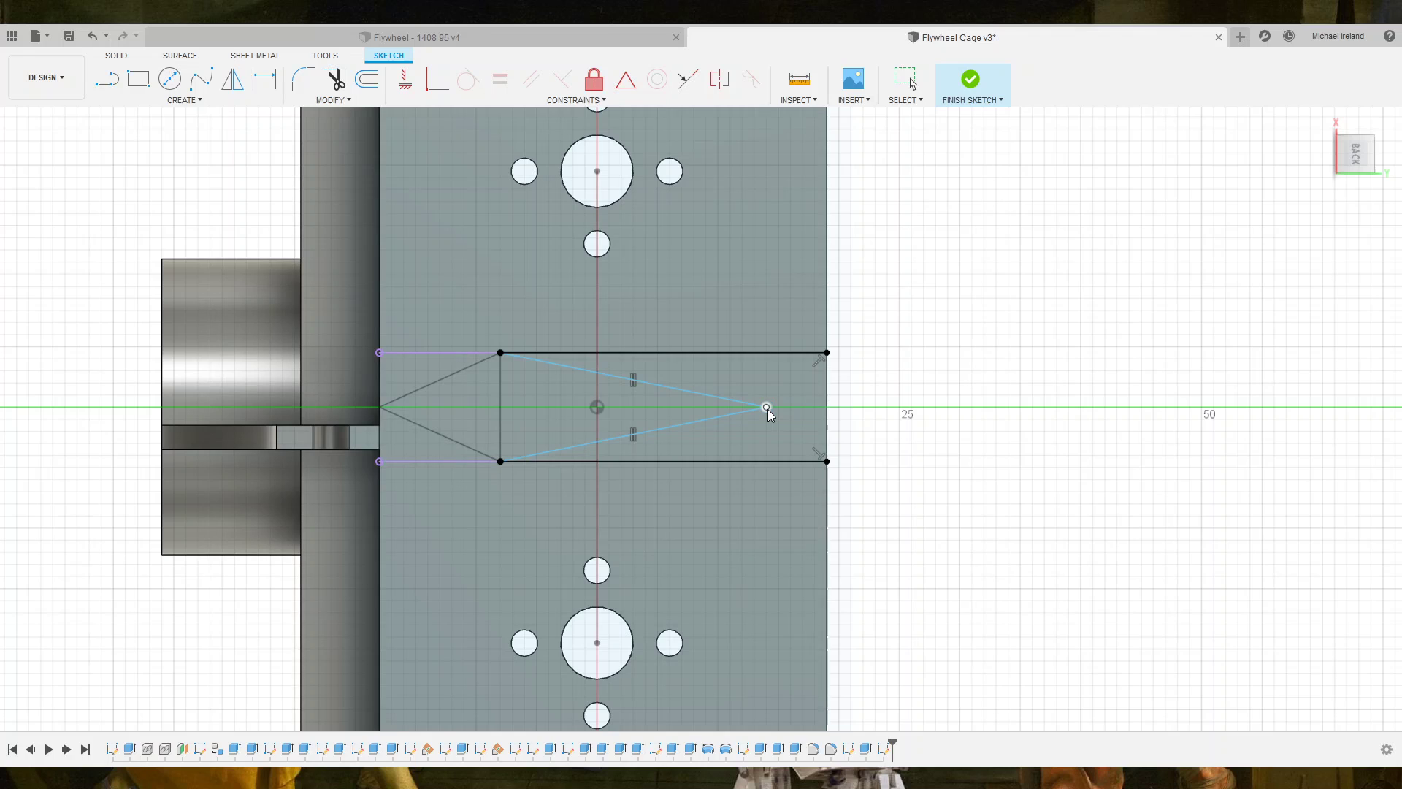
{"action": "left_click", "coordinate": [827, 410]}
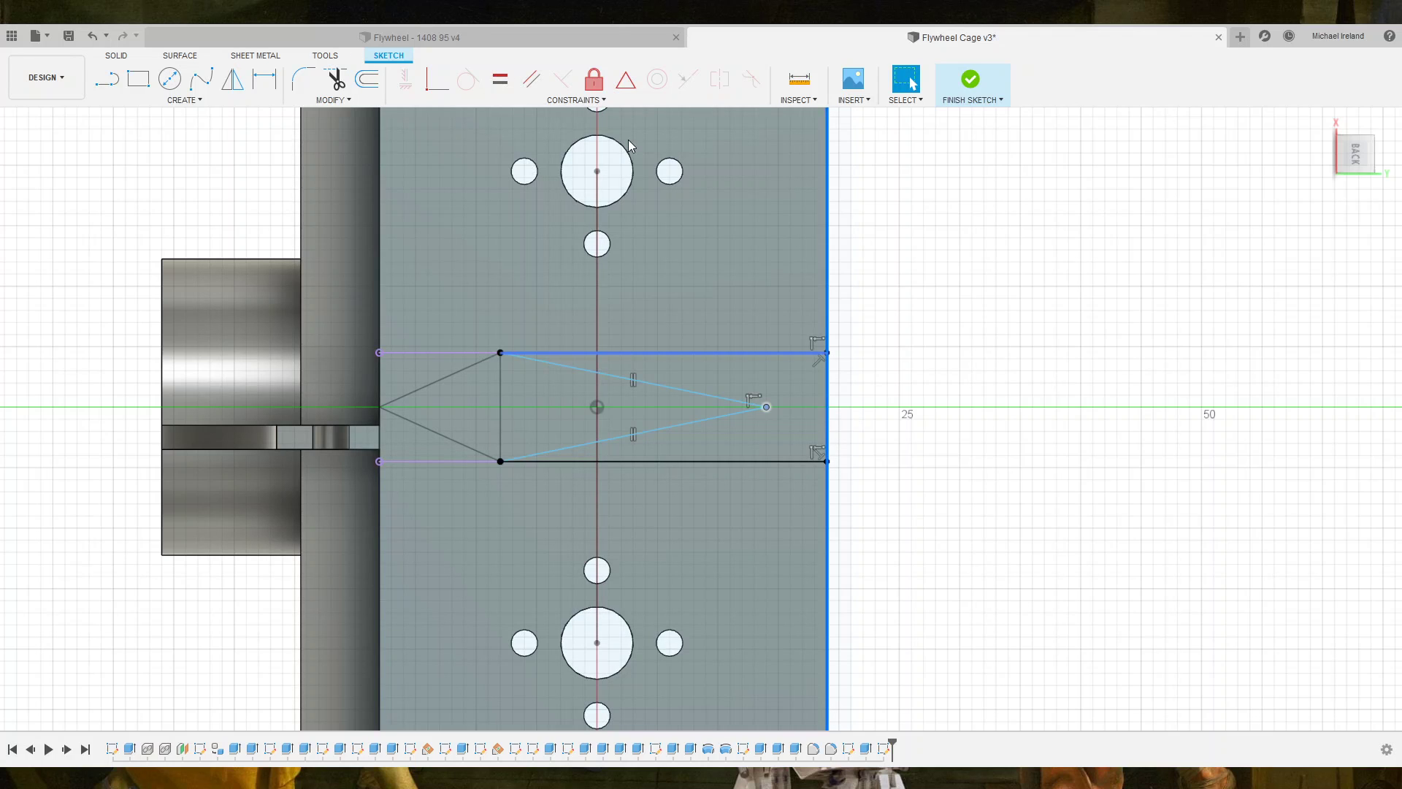
{"action": "left_click", "coordinate": [436, 86]}
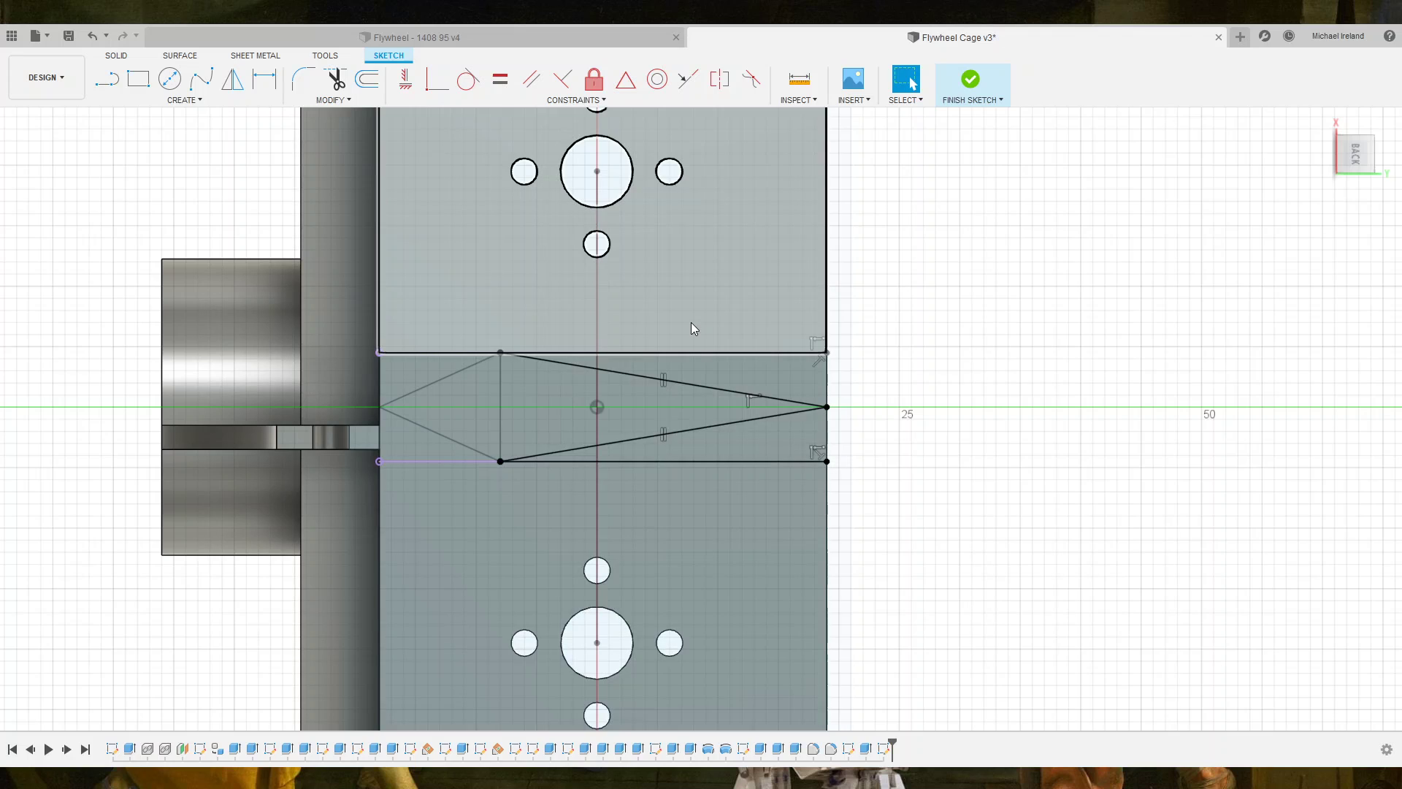
Draw a small rectangle against the part's right edge below the triangle.
{"action": "left_click", "coordinate": [110, 80]}
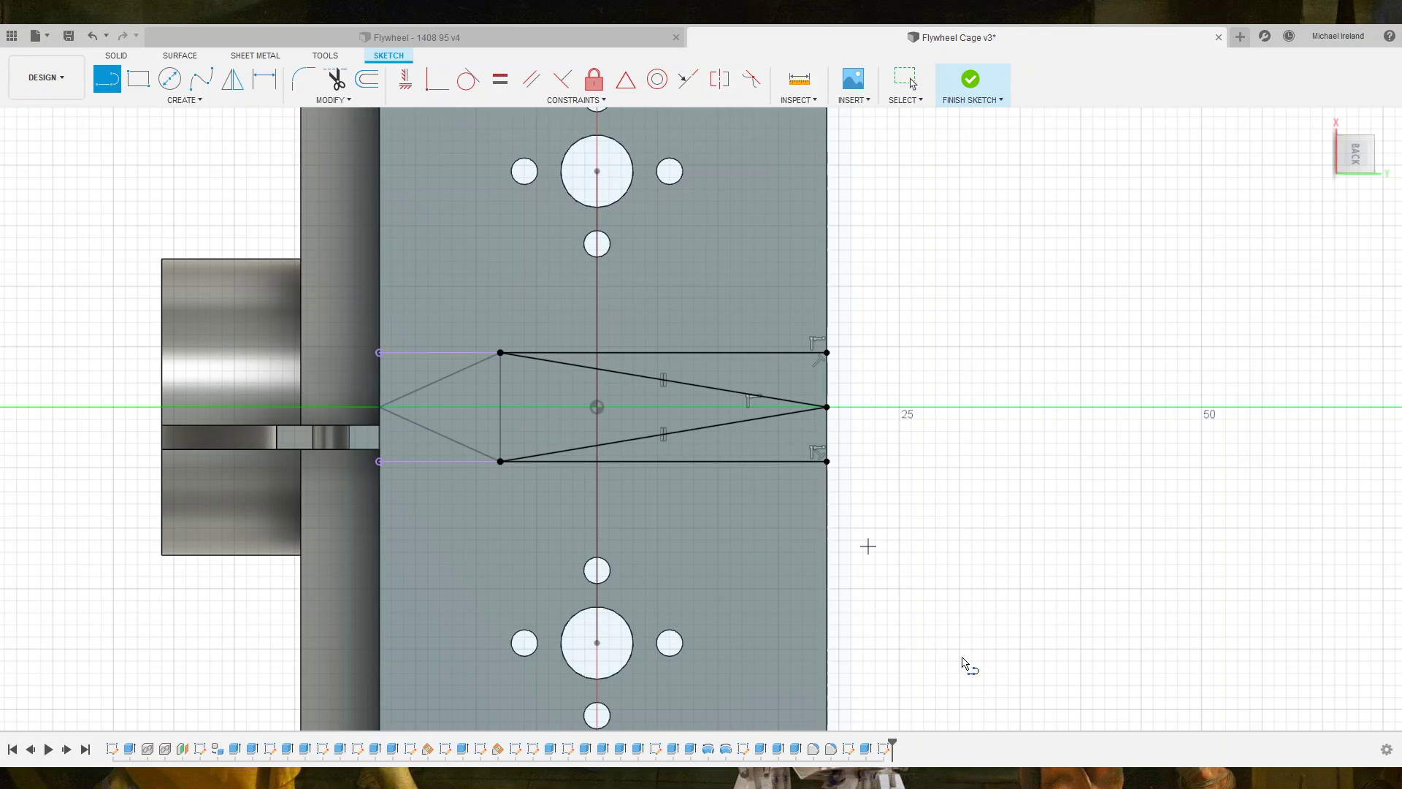
{"action": "left_click", "coordinate": [827, 556]}
{"action": "left_click", "coordinate": [960, 556]}
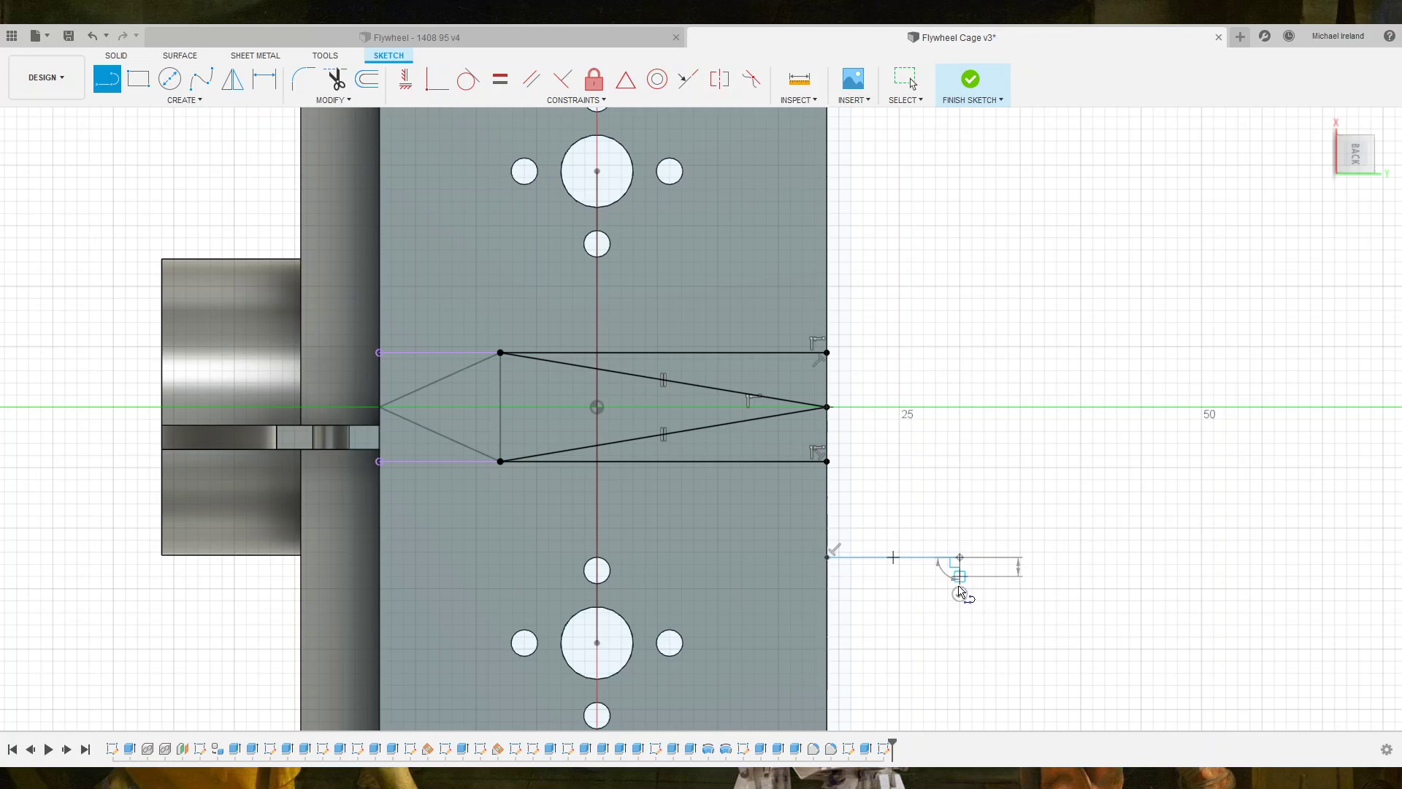
{"action": "left_click", "coordinate": [960, 612]}
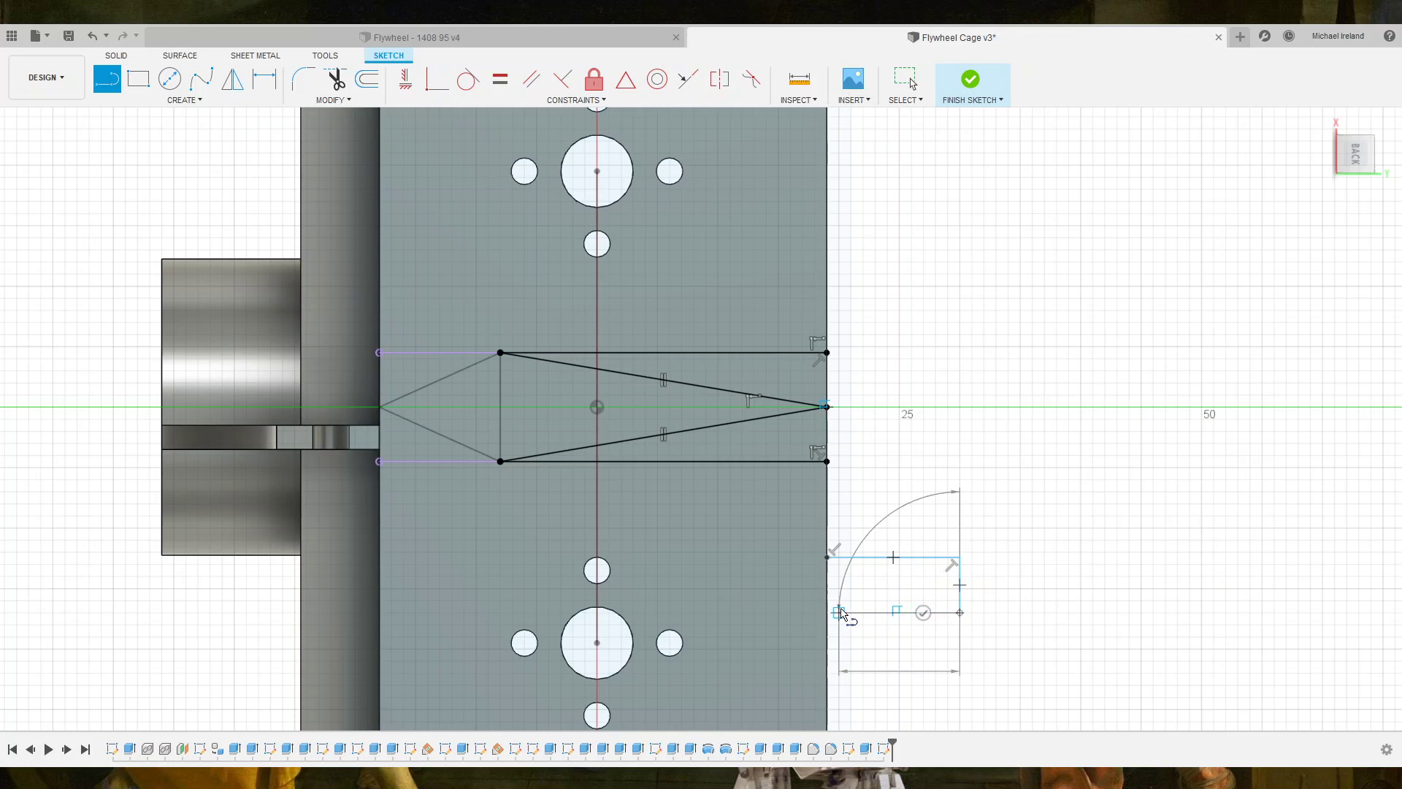
{"action": "left_click", "coordinate": [827, 612]}
{"action": "key", "text": "Escape"}
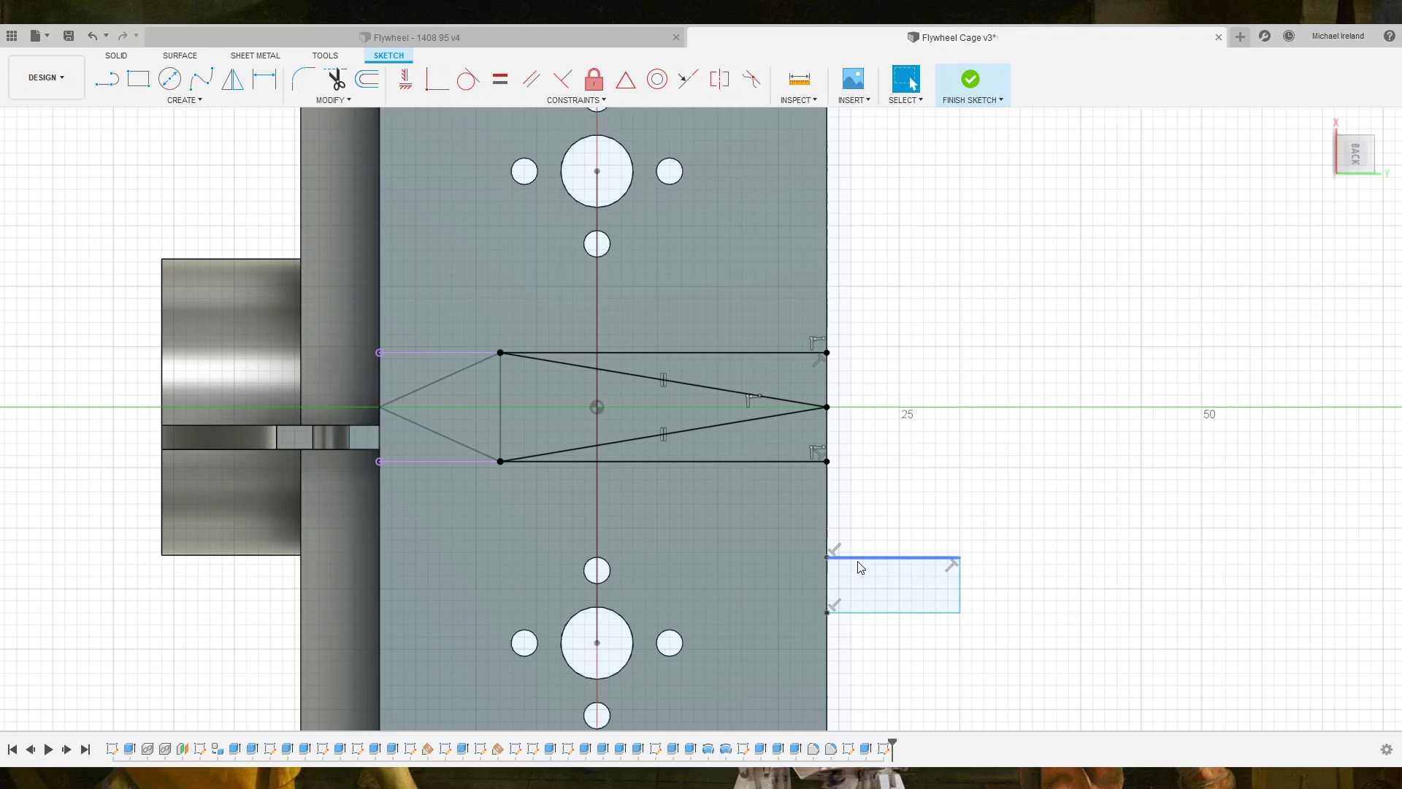
Dimension the rectangle's top edge 14.60 below the triangle tip.
{"action": "left_click", "coordinate": [861, 567]}
{"action": "key", "text": "d"}
{"action": "left_click", "coordinate": [827, 407]}
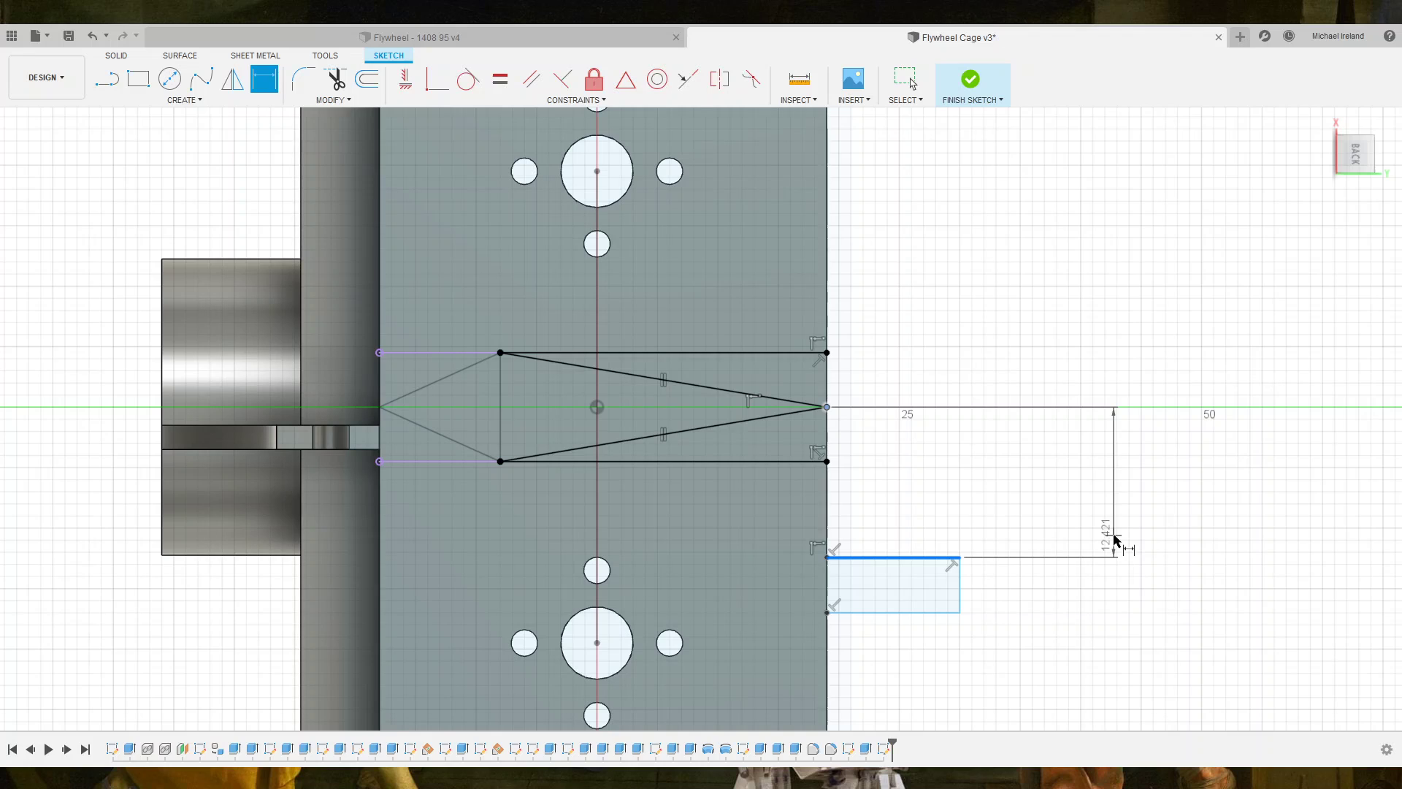
{"action": "left_click", "coordinate": [1113, 541]}
{"action": "key", "text": "Escape"}
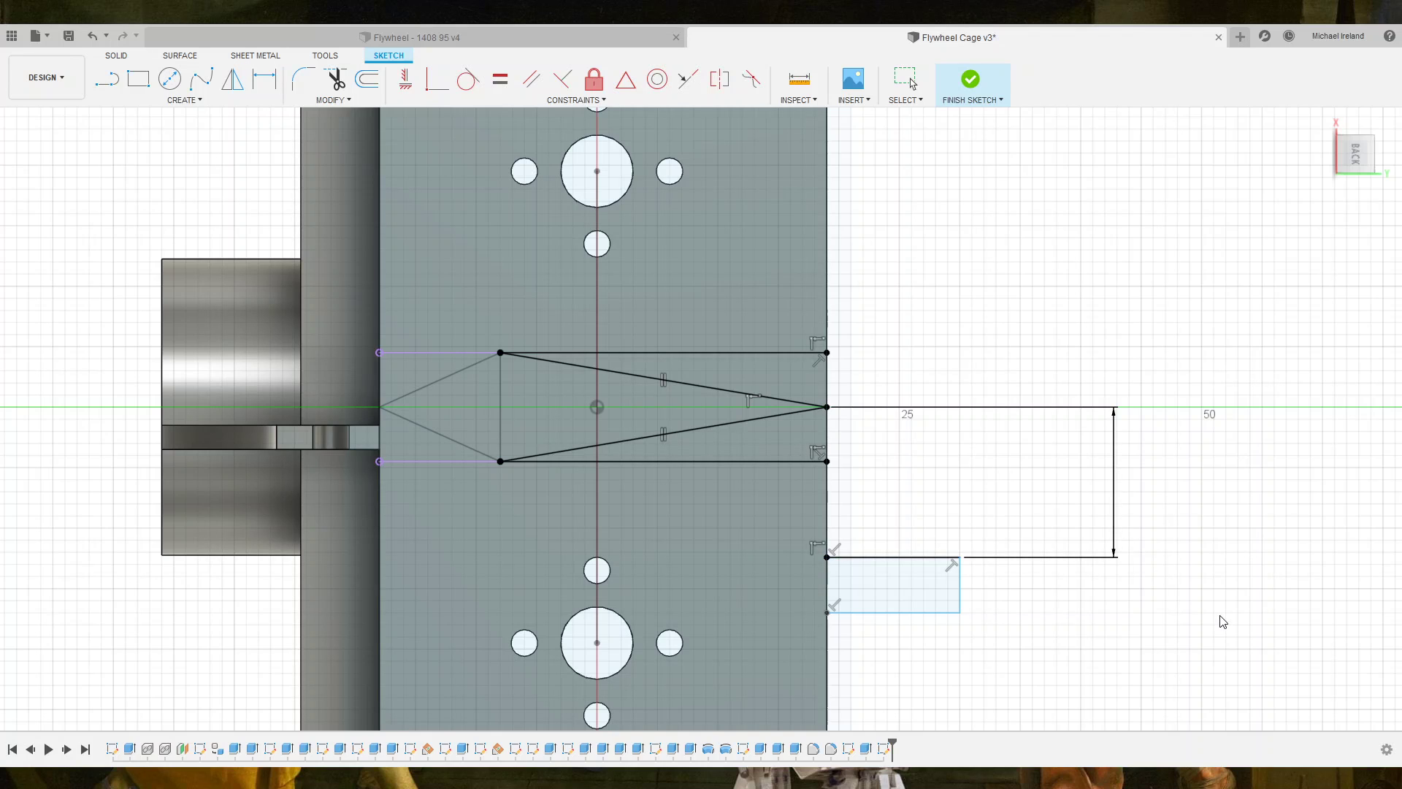
{"action": "type", "text": "15"}
{"action": "key", "text": "Return"}
{"action": "key", "text": "d"}
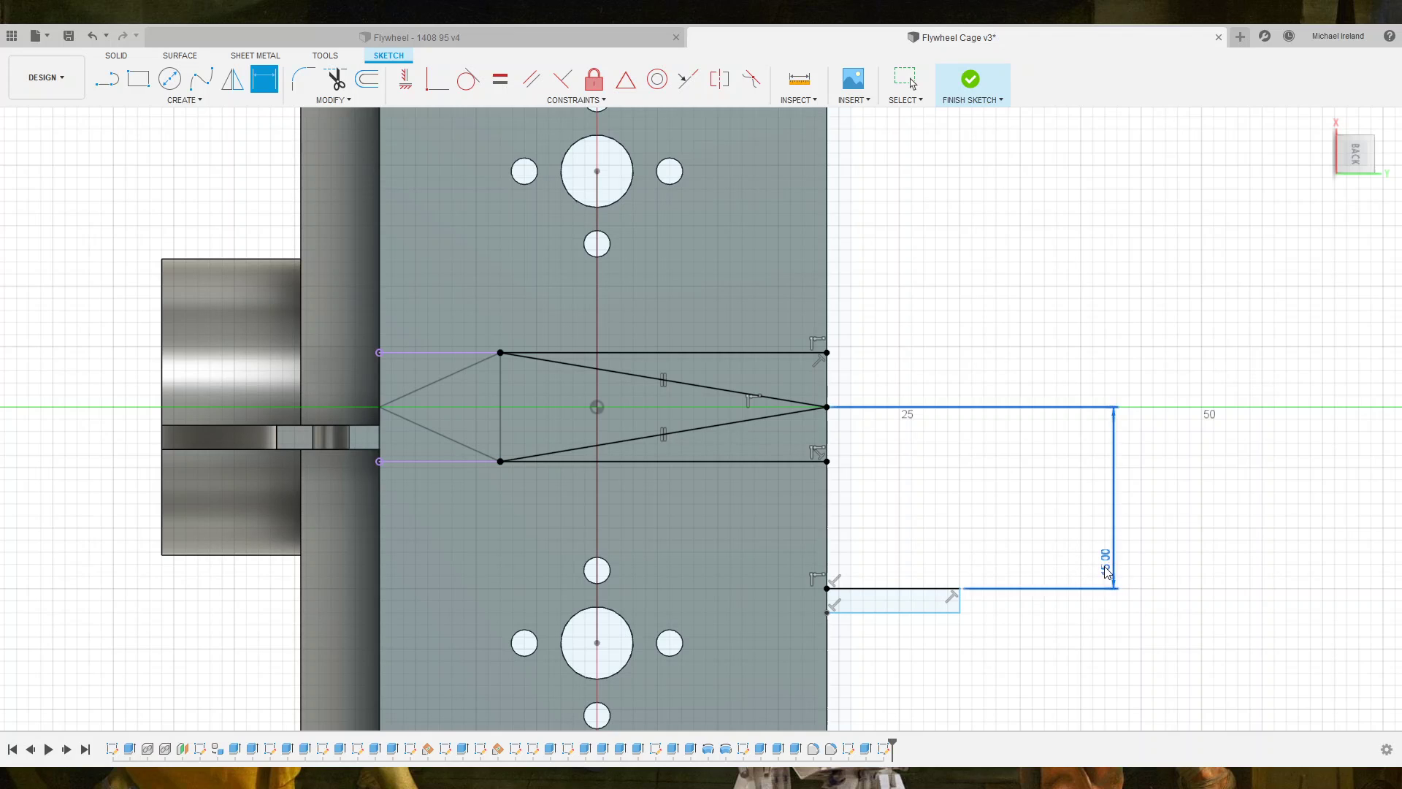
{"action": "key", "text": "Escape"}
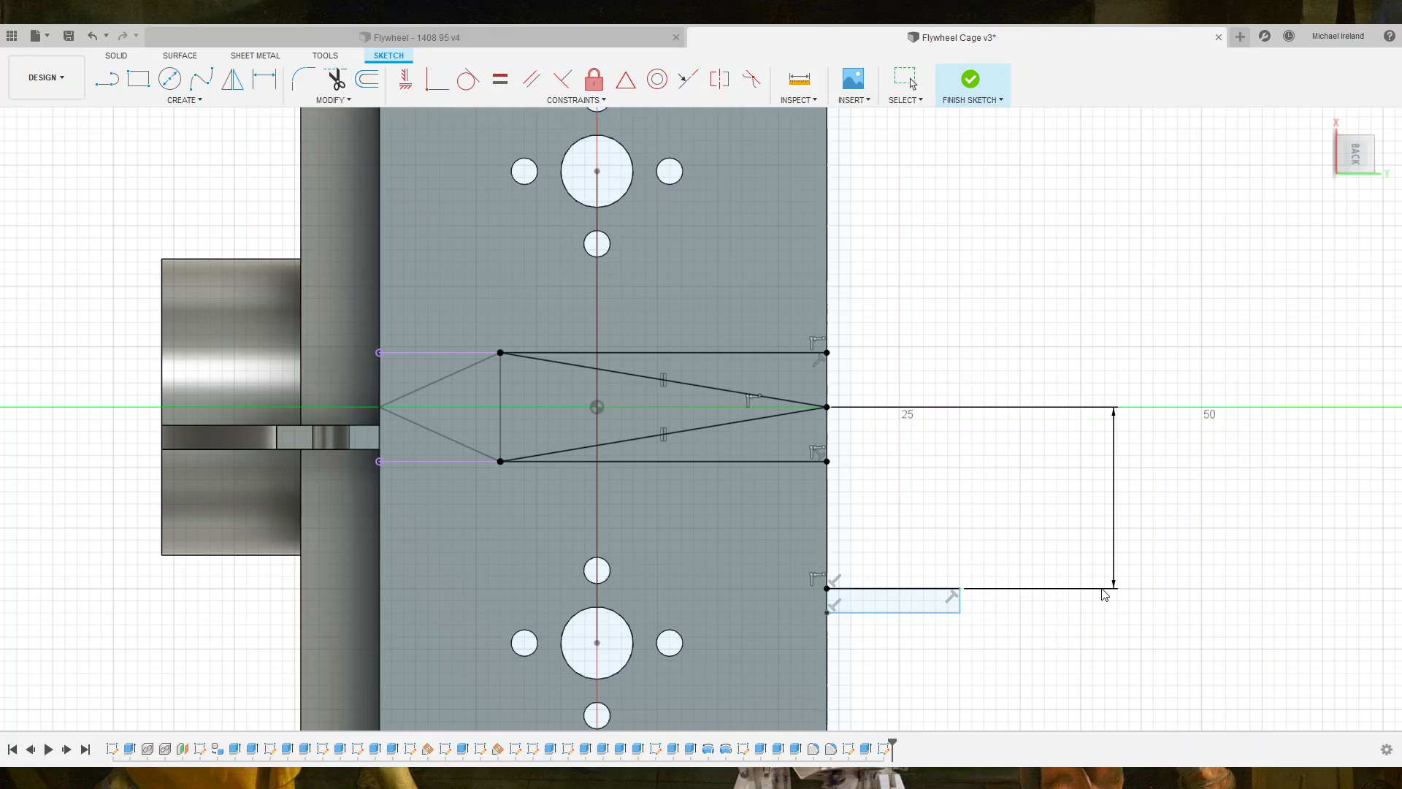
{"action": "key", "text": "d"}
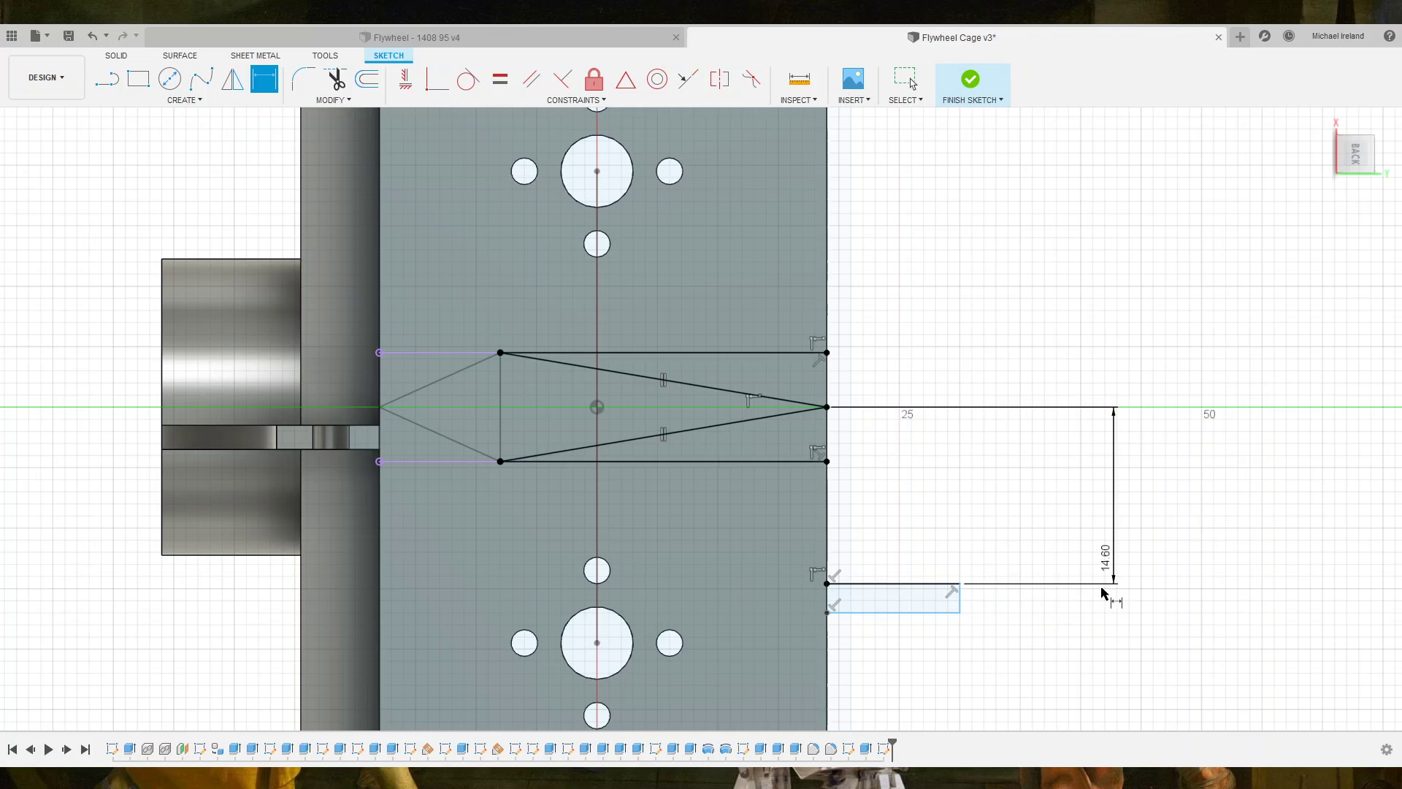
Dimension the rectangle's height to 2.00 and width to 9.00.
{"action": "left_click", "coordinate": [961, 601]}
{"action": "left_click", "coordinate": [1086, 687]}
{"action": "type", "text": "2"}
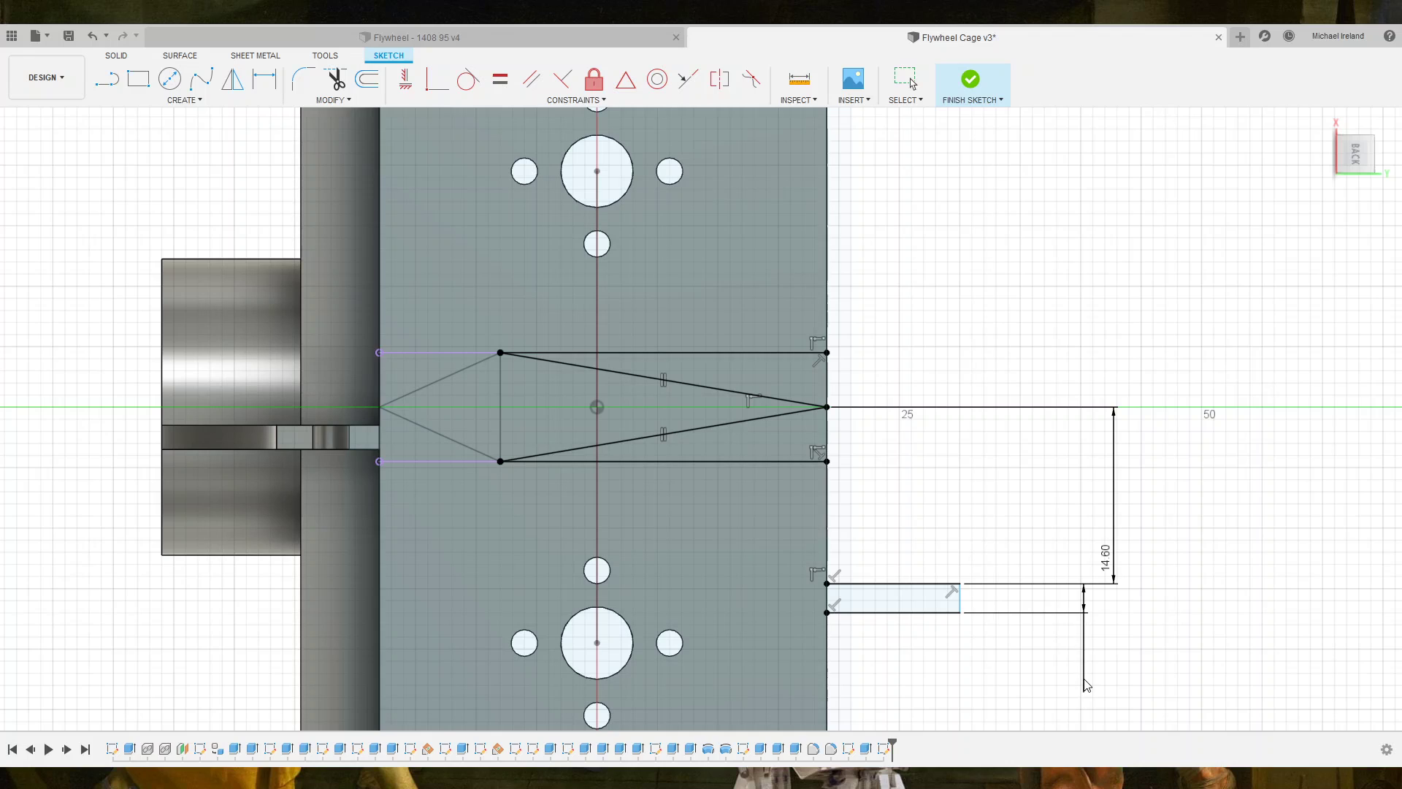
{"action": "key", "text": "Return"}
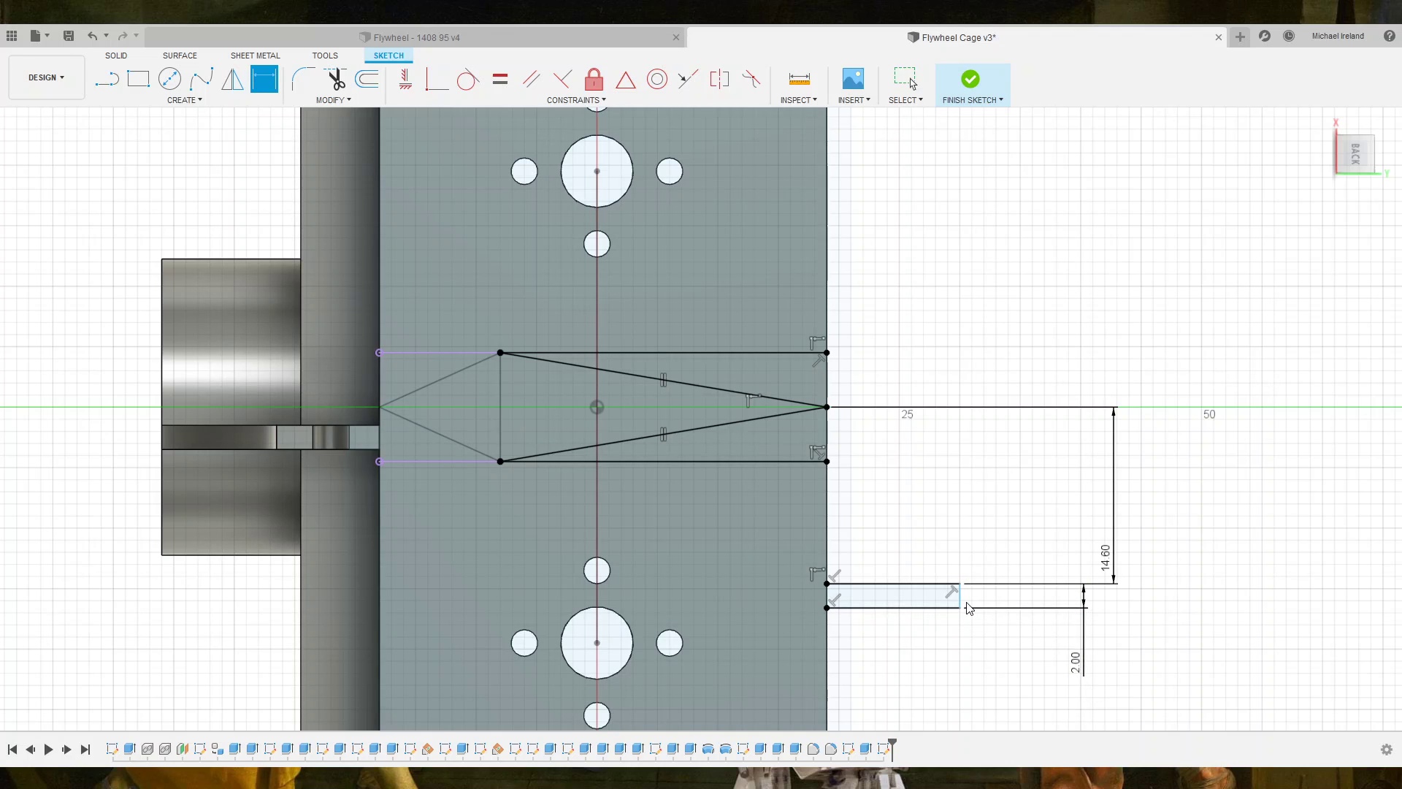
{"action": "key", "text": "Escape"}
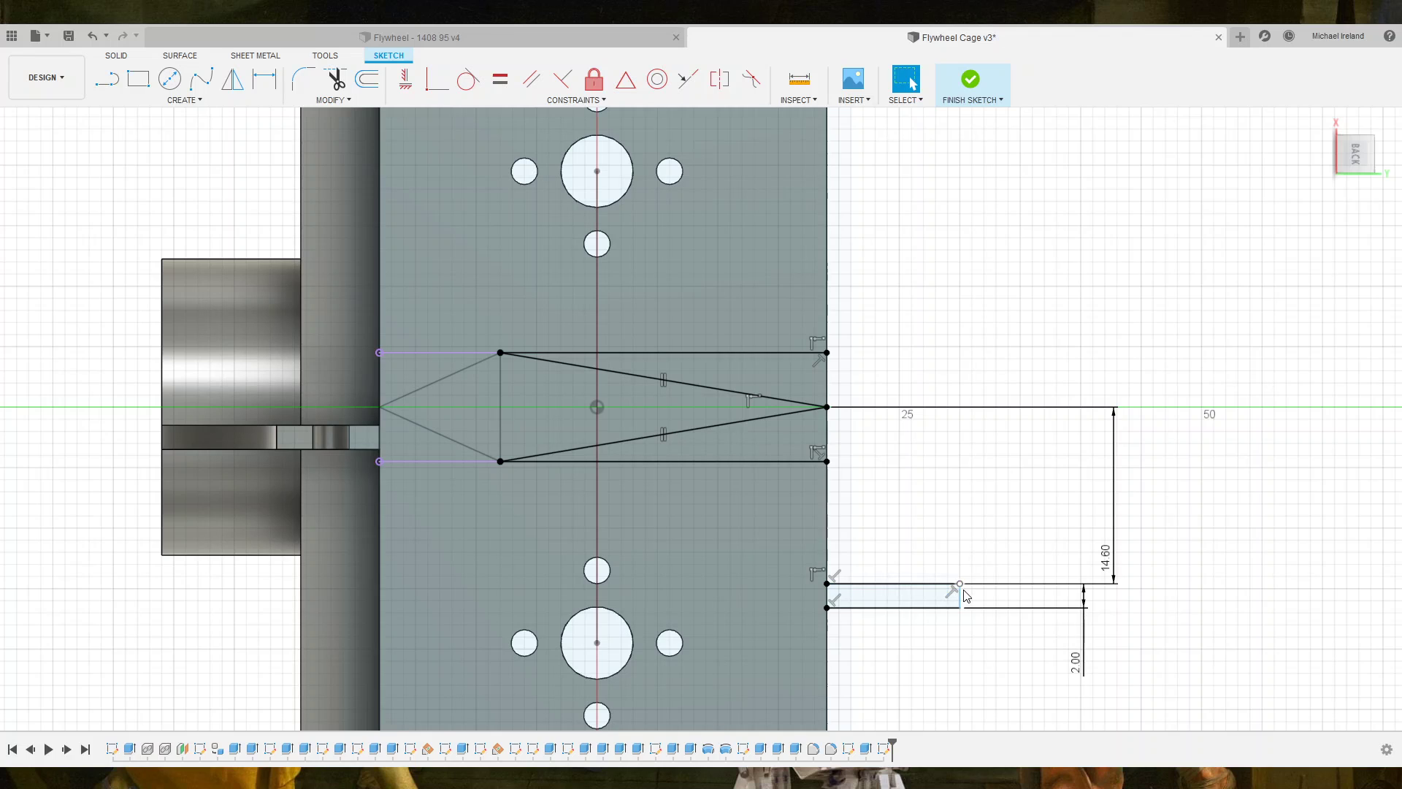
{"action": "left_click", "coordinate": [960, 595]}
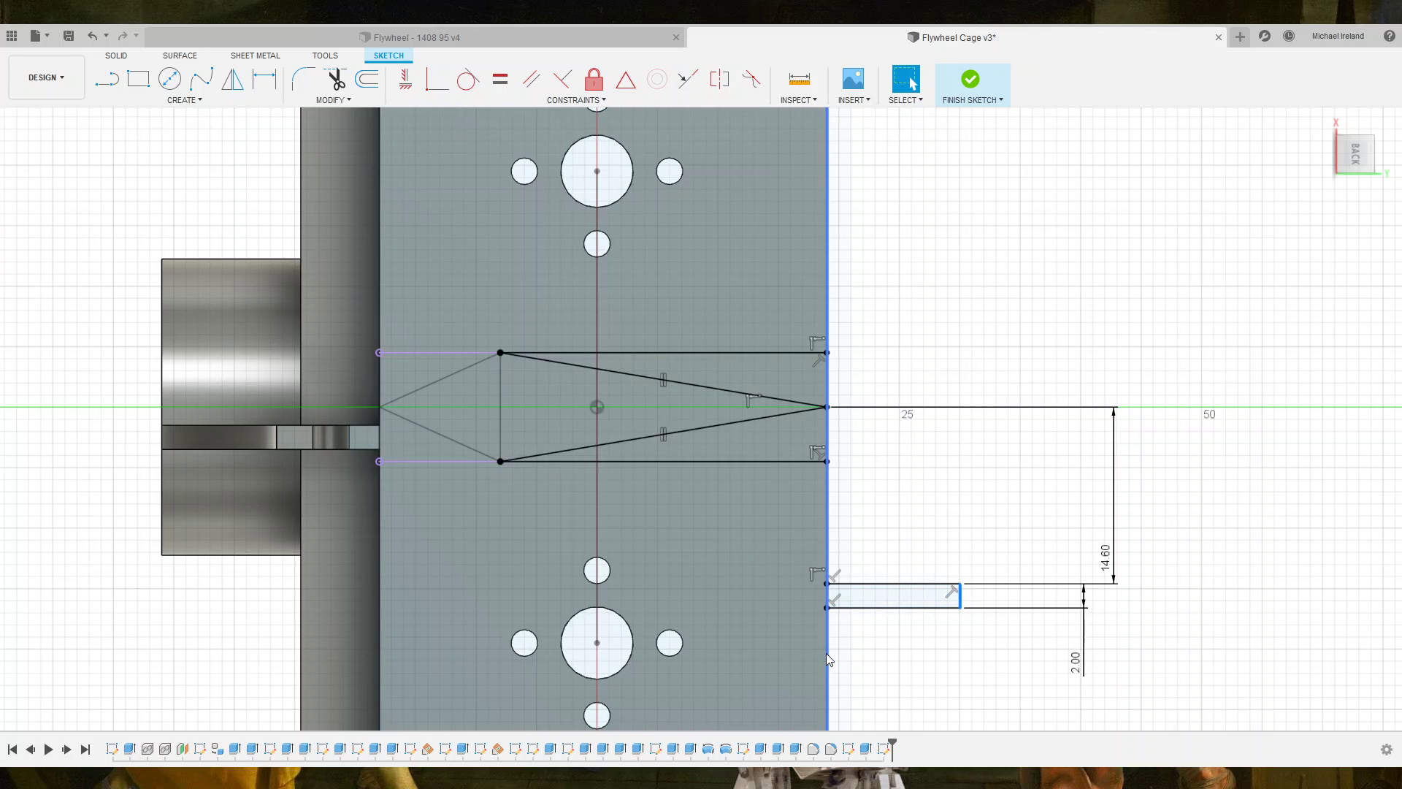
{"action": "key", "text": "d"}
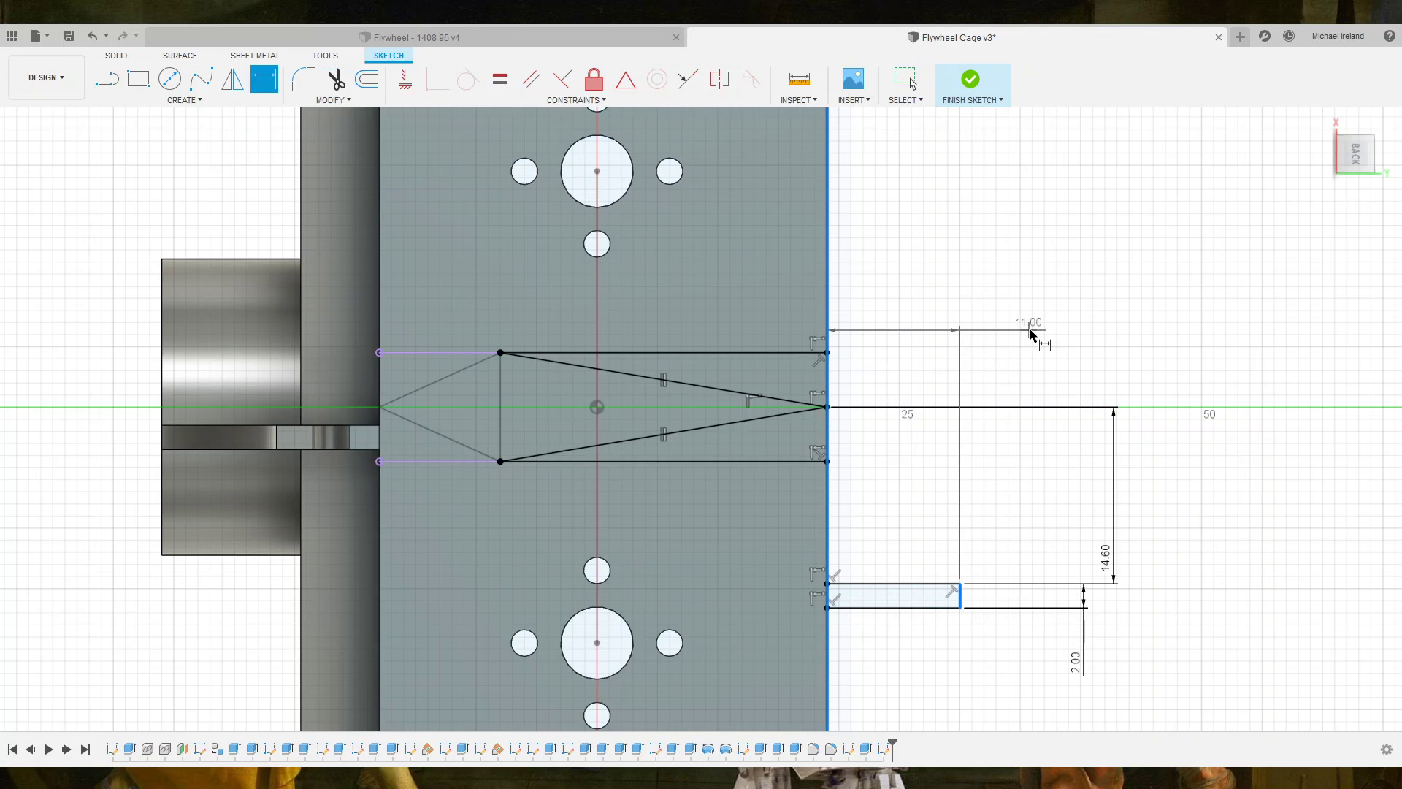
{"action": "left_click", "coordinate": [1032, 335]}
{"action": "type", "text": "9"}
{"action": "key", "text": "Return"}
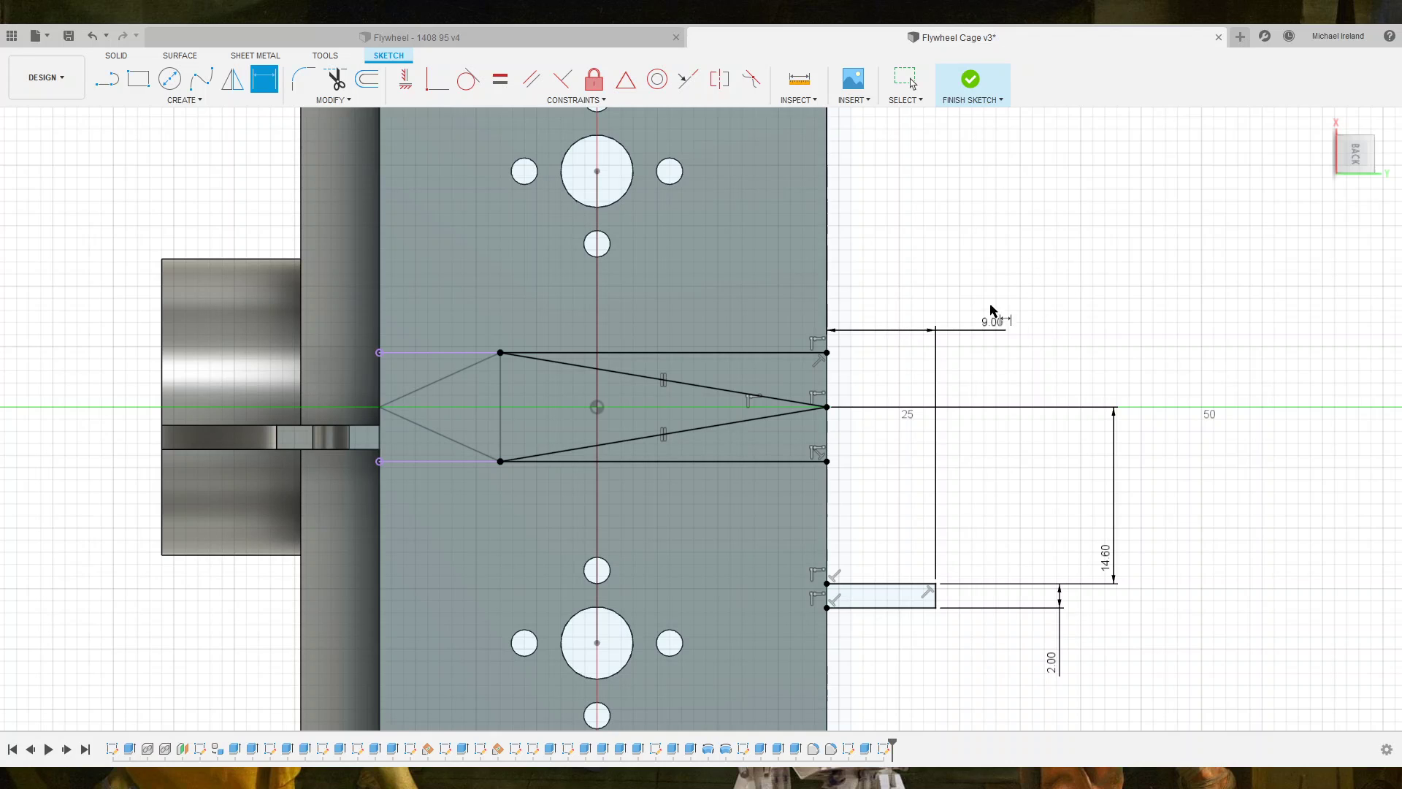
Finish the sketch and extrude the 9.00 by 2.00 rectangle into a side tab.
{"action": "key", "text": "Escape"}
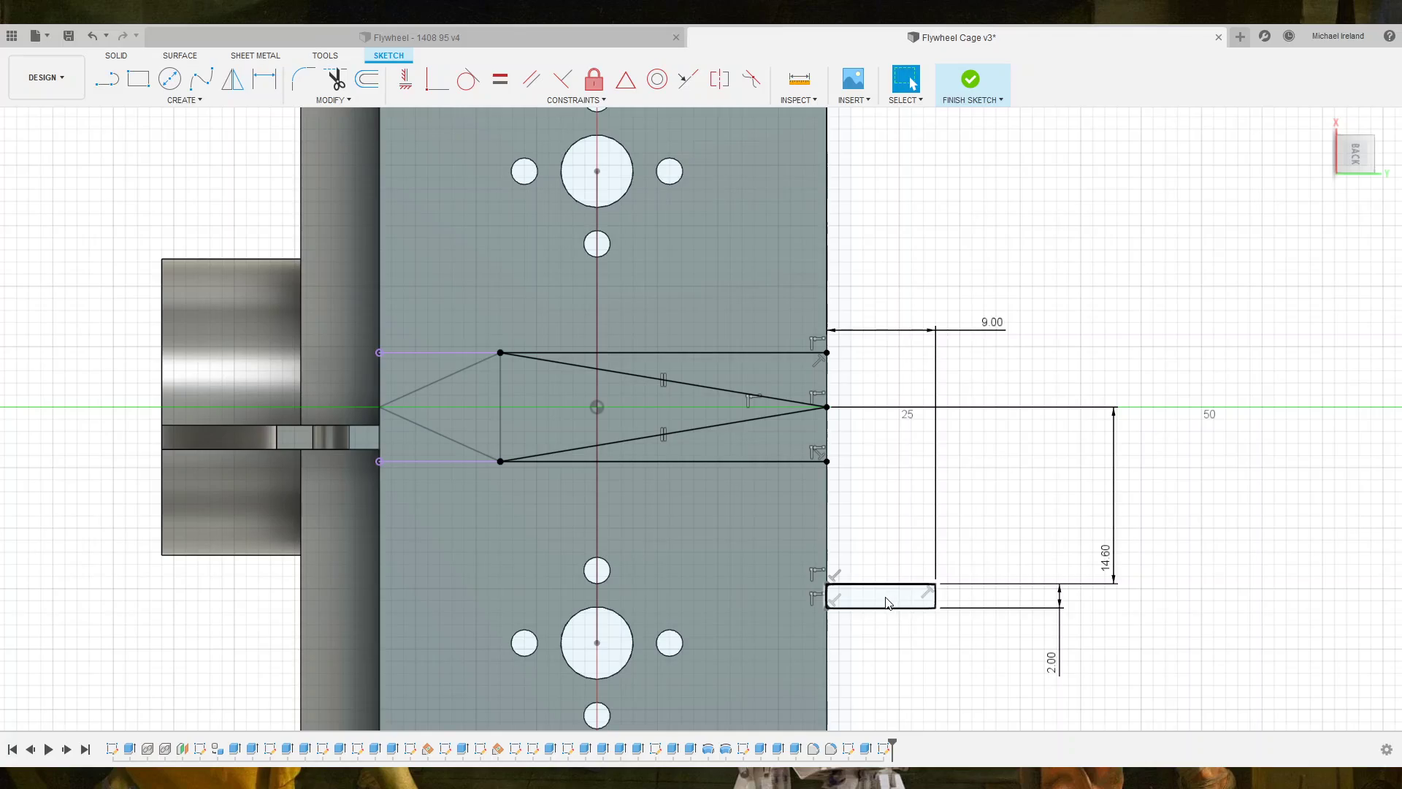
{"action": "left_click", "coordinate": [890, 600]}
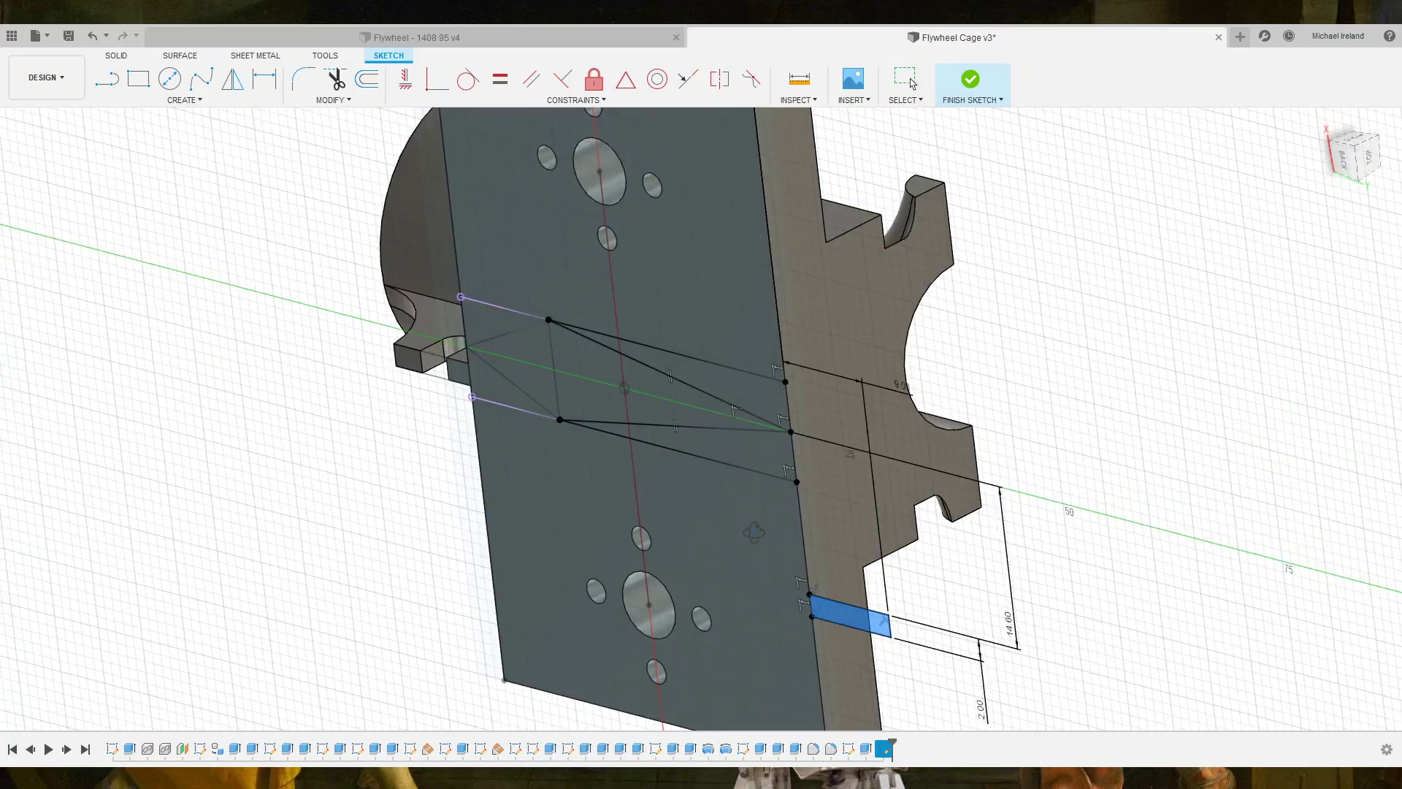
{"action": "mouse_move", "coordinate": [696, 625]}
{"action": "middle_mouse_down", "text": "shift"}
{"action": "mouse_move", "coordinate": [703, 538]}
{"action": "mouse_move", "coordinate": [631, 507]}
{"action": "middle_mouse_up", "text": "shift"}
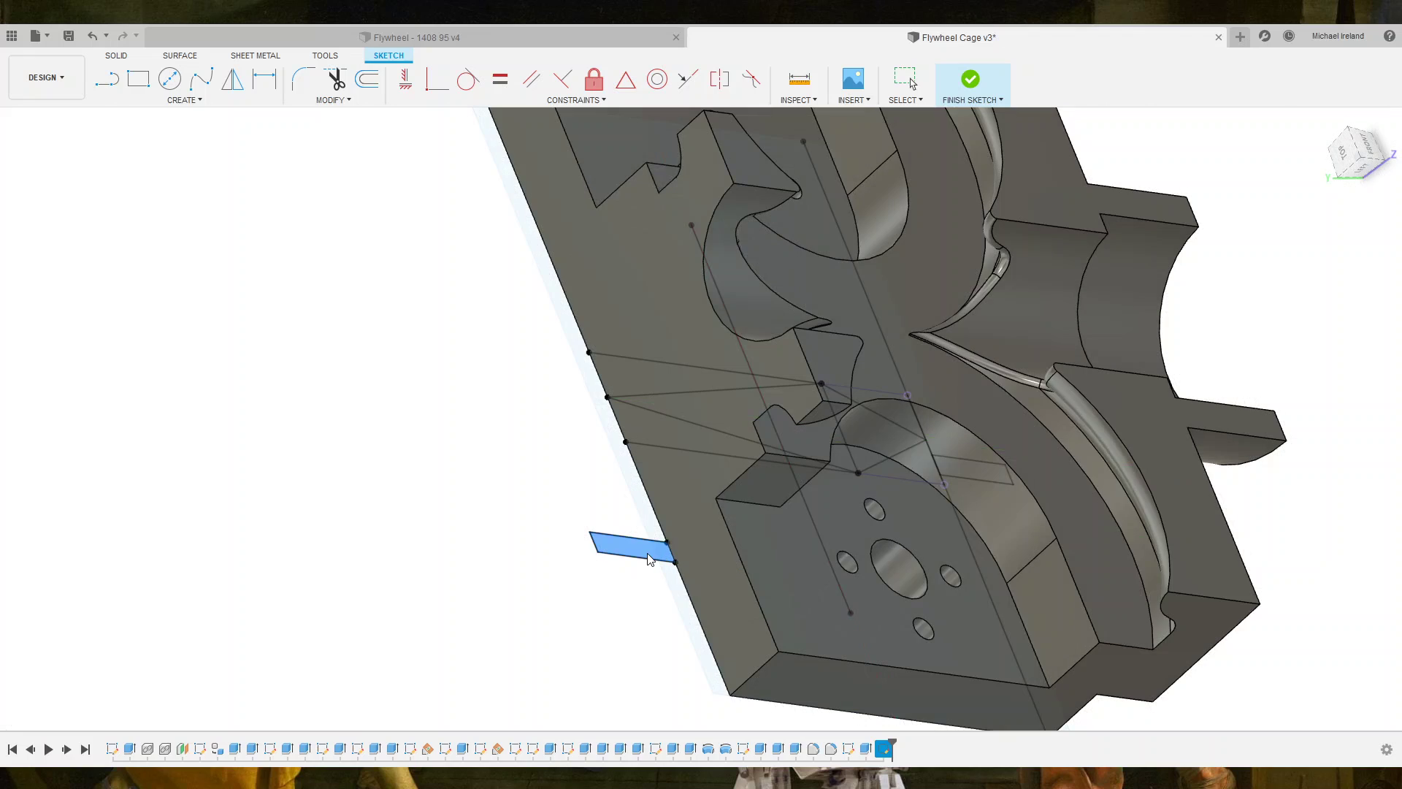
{"action": "left_click", "coordinate": [648, 558]}
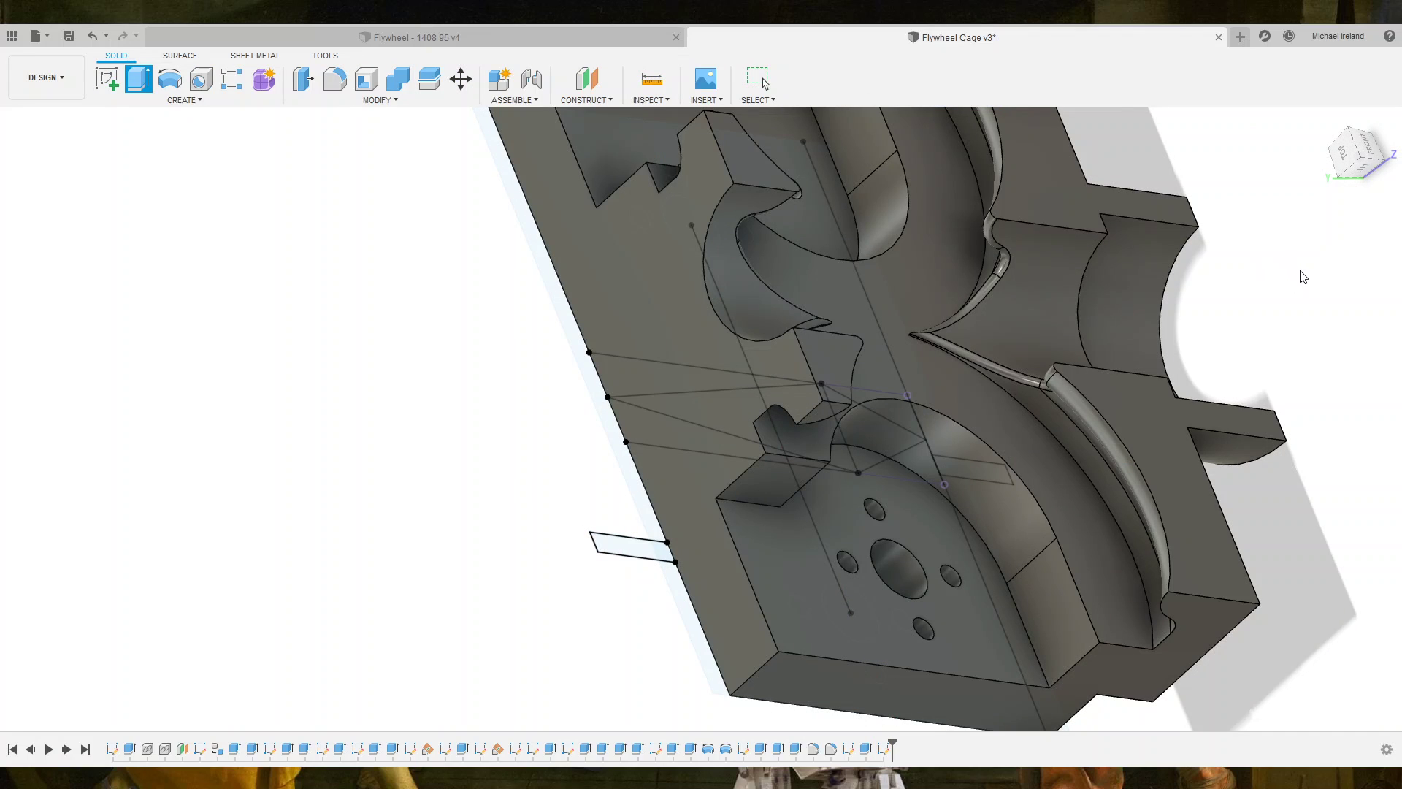
{"action": "key", "text": "s"}
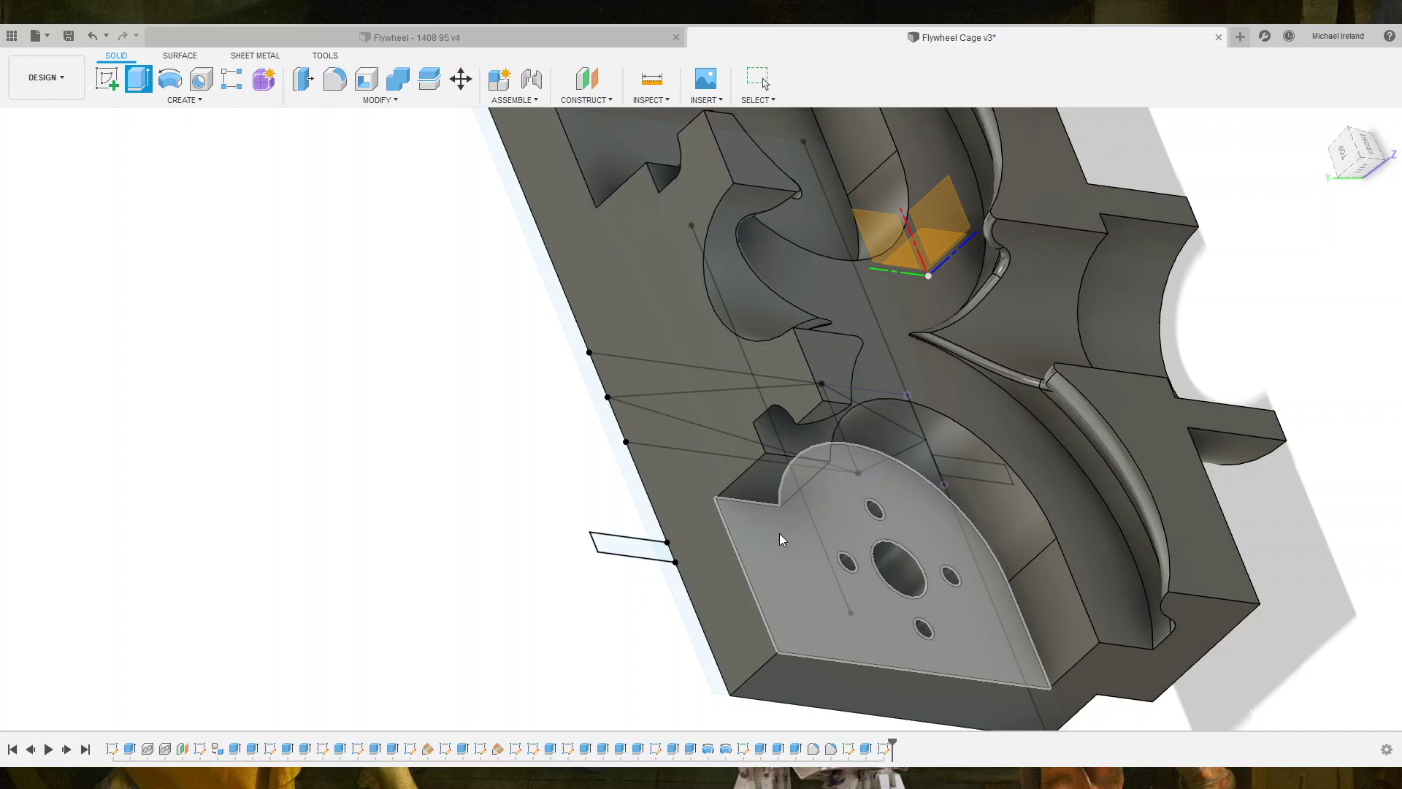
{"action": "left_click", "coordinate": [781, 535]}
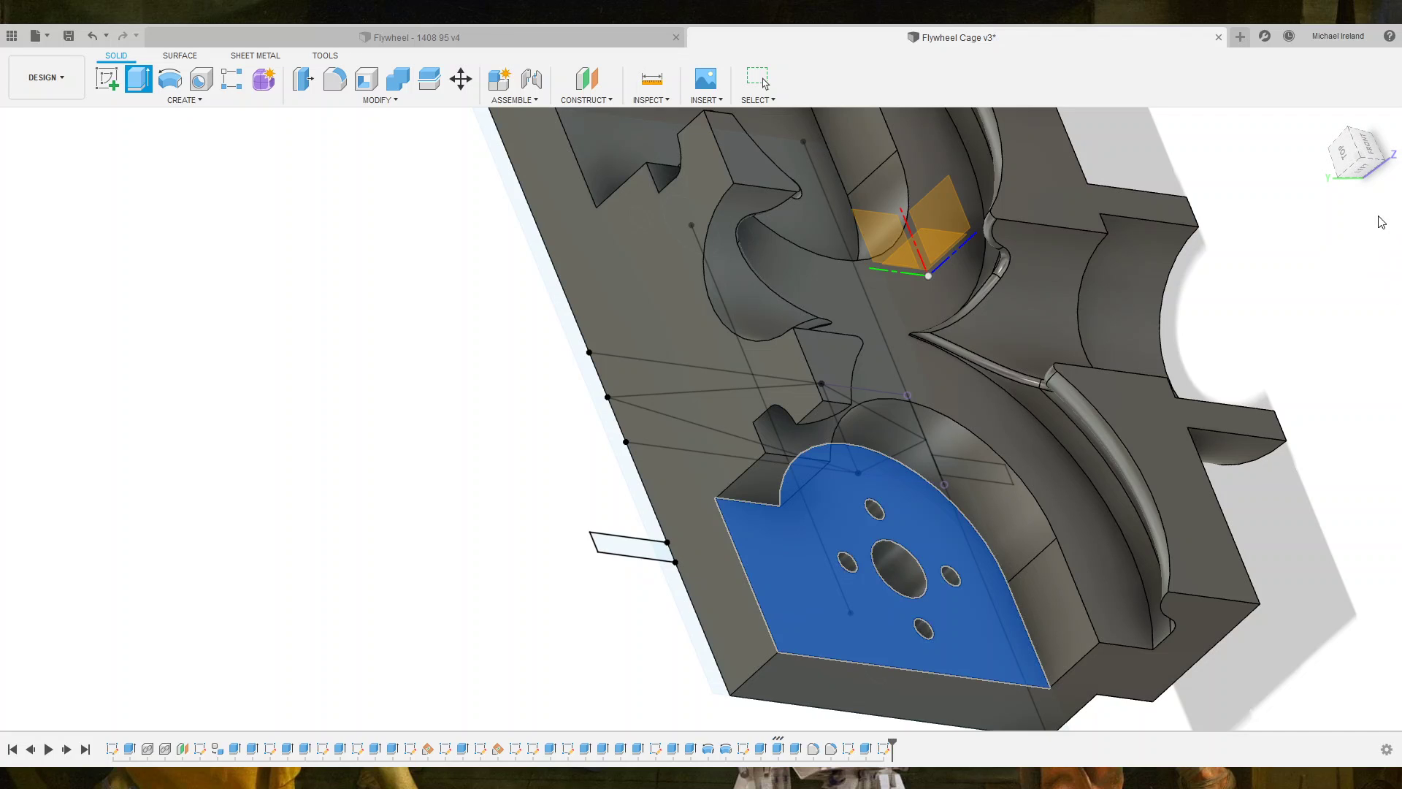
{"action": "key", "text": "e"}
{"action": "left_click", "coordinate": [633, 555]}
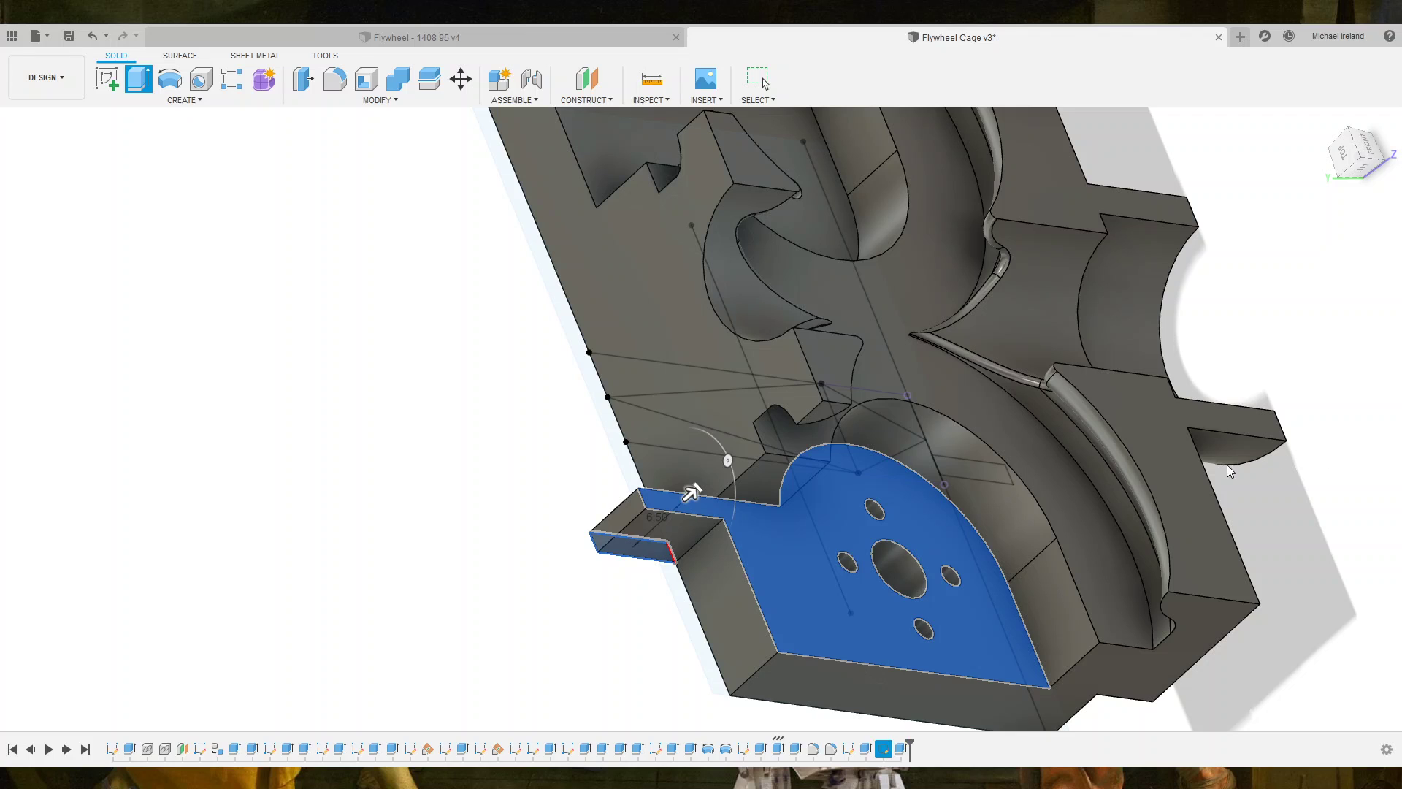
{"action": "key", "text": "Escape"}
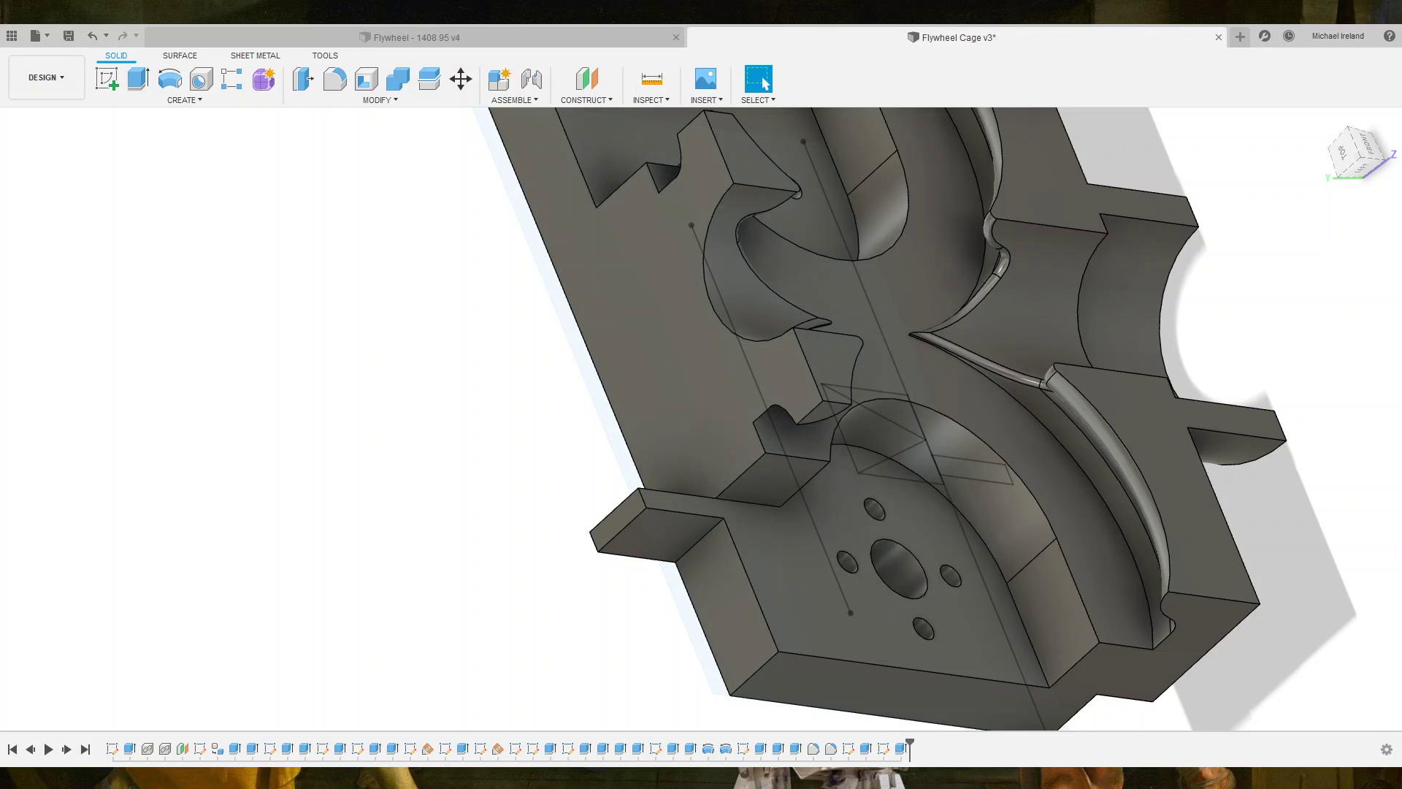
{"action": "scroll", "coordinate": [679, 646], "scroll_direction": "down", "scroll_amount": 5}
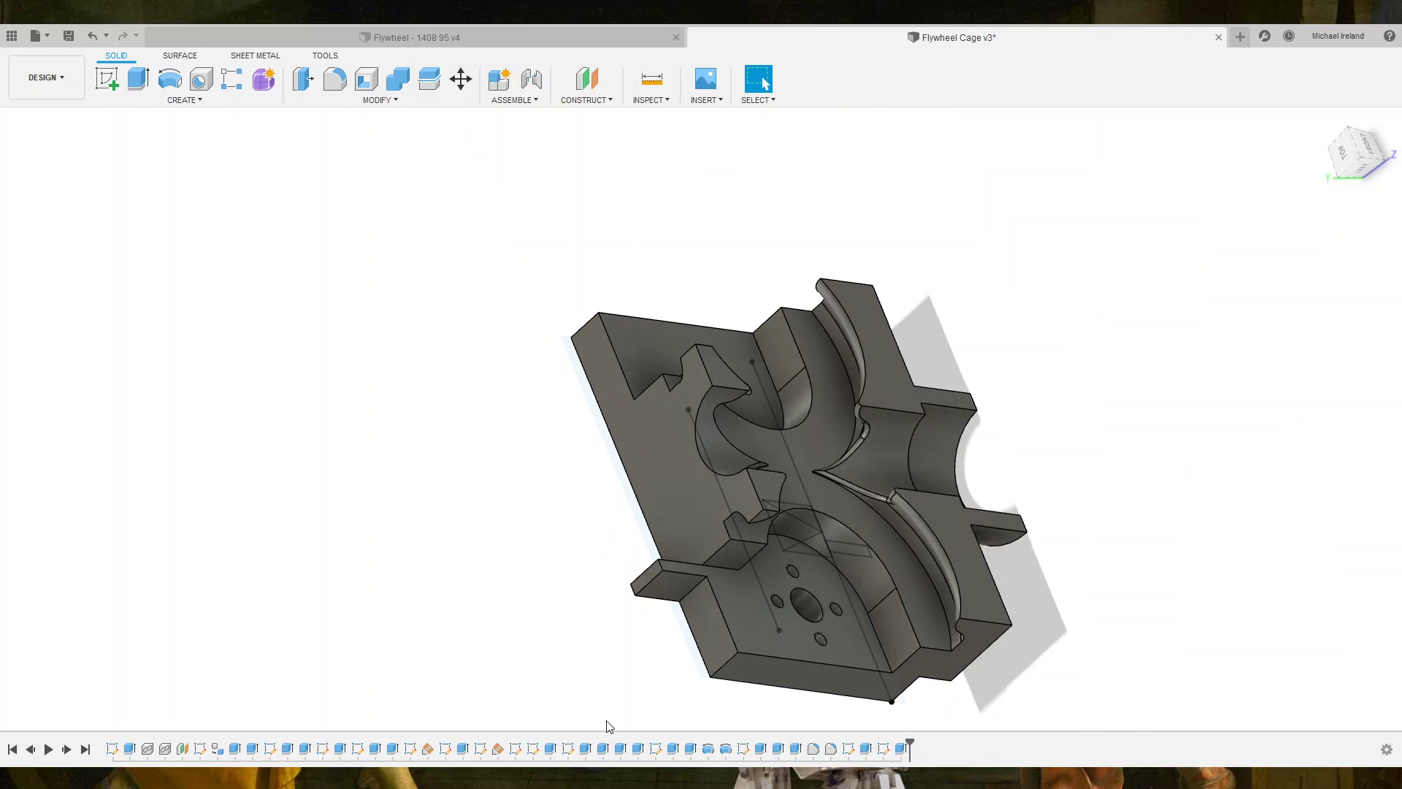
Orbit to the other side and create a sketch on the tab's outer face.
{"action": "mouse_move", "coordinate": [666, 592]}
{"action": "middle_mouse_down", "text": "shift"}
{"action": "mouse_move", "coordinate": [819, 615]}
{"action": "mouse_move", "coordinate": [831, 645]}
{"action": "middle_mouse_up", "text": "shift"}
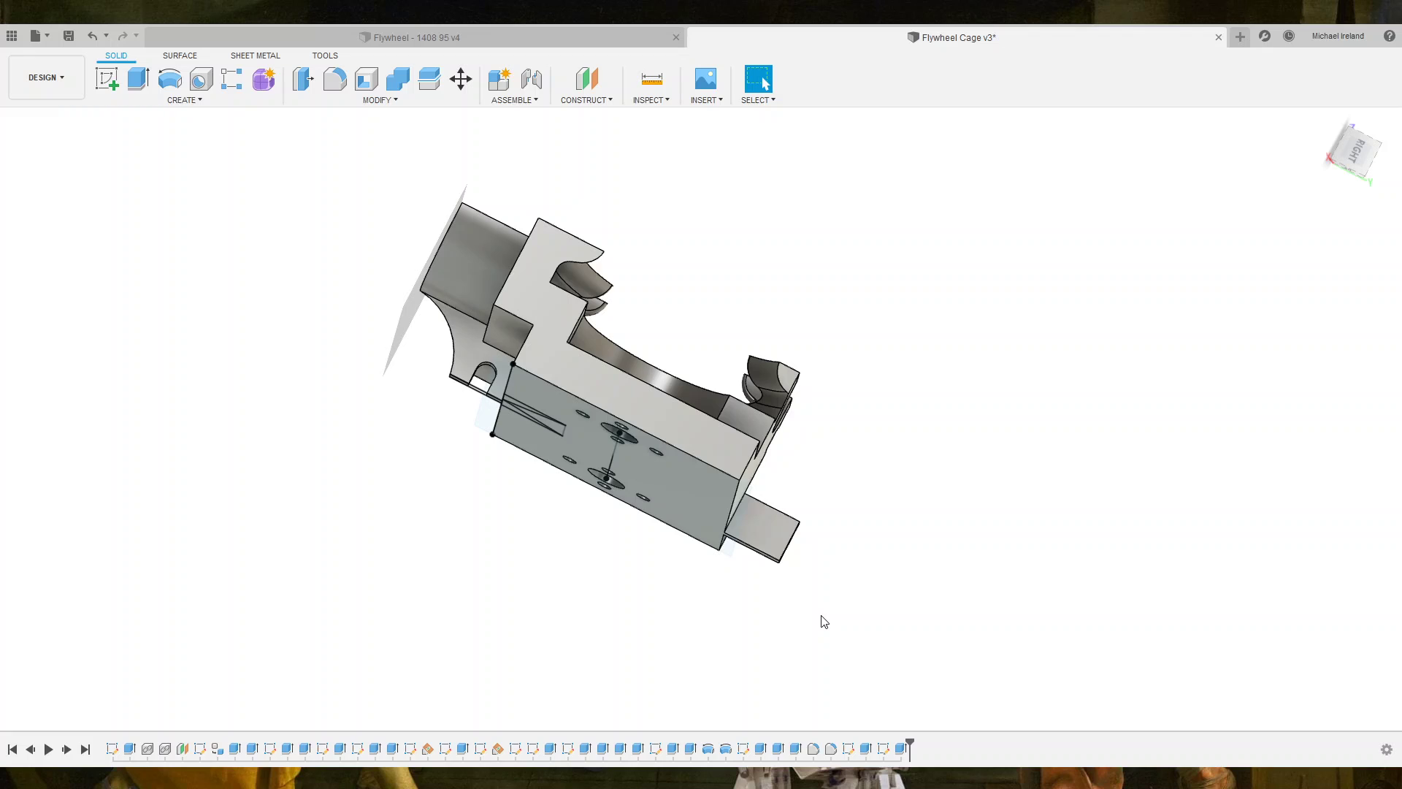
{"action": "left_click", "coordinate": [773, 536]}
{"action": "left_click", "coordinate": [110, 78]}
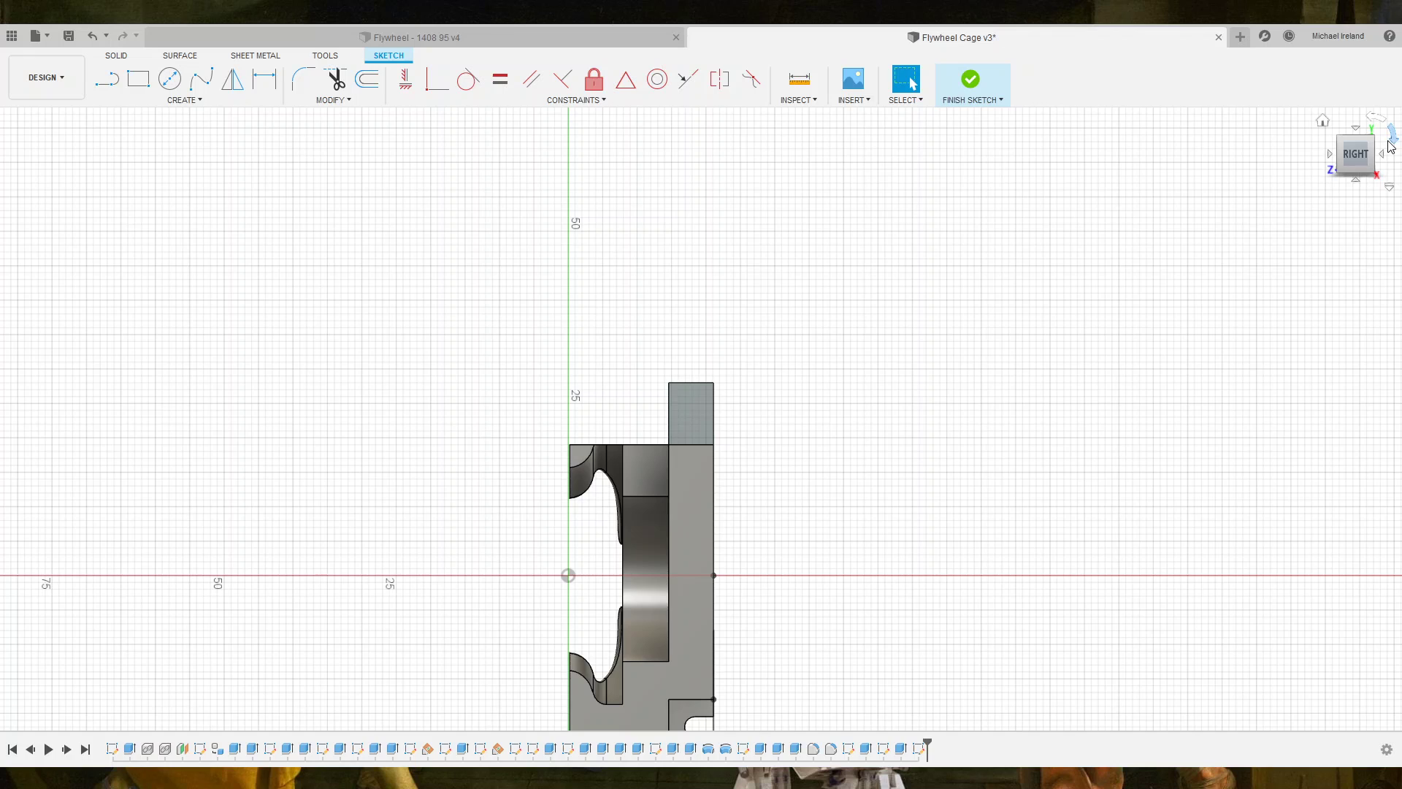
Draw a Ø3.00 circle with its centre on the side tab's face.
{"action": "left_click", "coordinate": [1390, 146]}
{"action": "scroll", "coordinate": [782, 319], "scroll_direction": "up", "scroll_amount": 3}
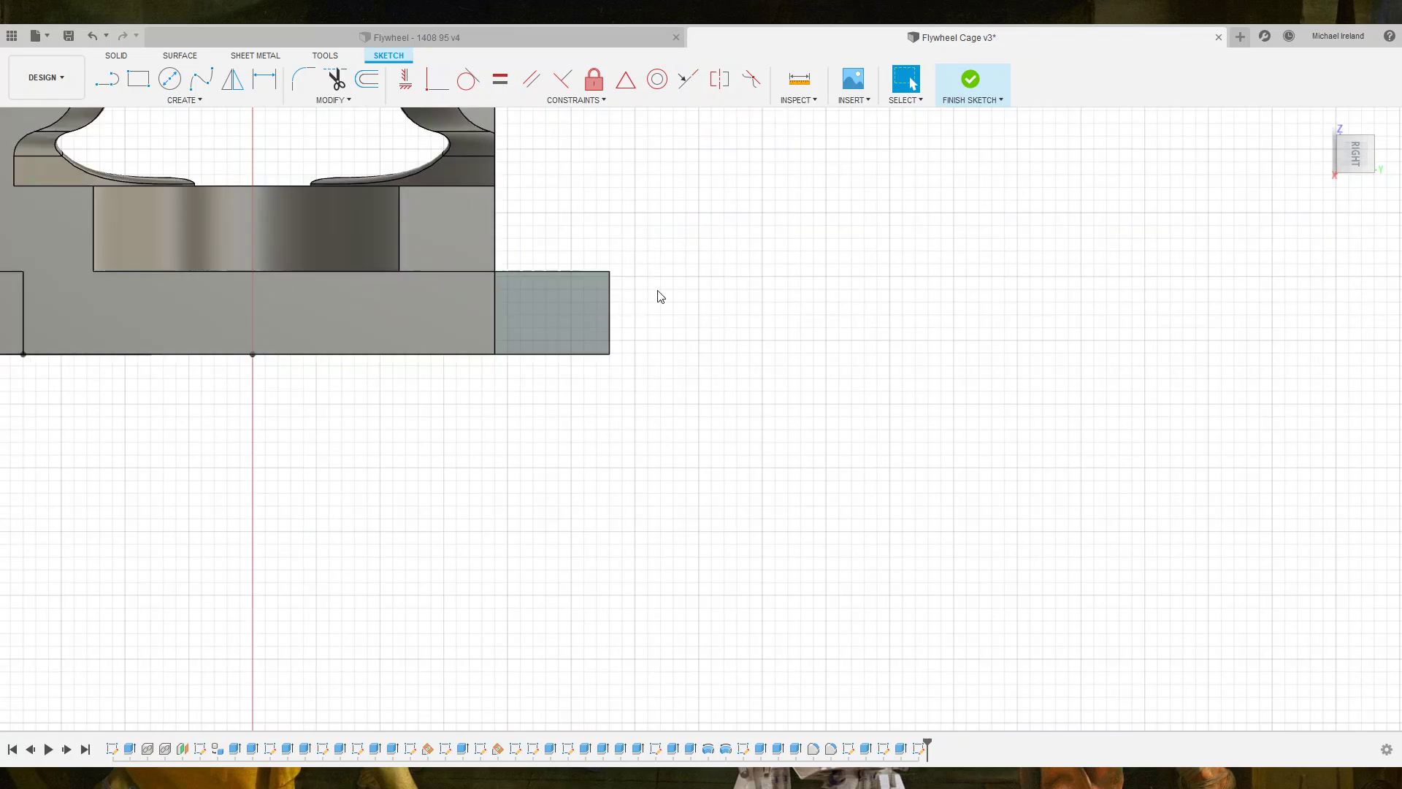
{"action": "scroll", "coordinate": [658, 297], "scroll_direction": "up", "scroll_amount": 3}
{"action": "key", "text": "c"}
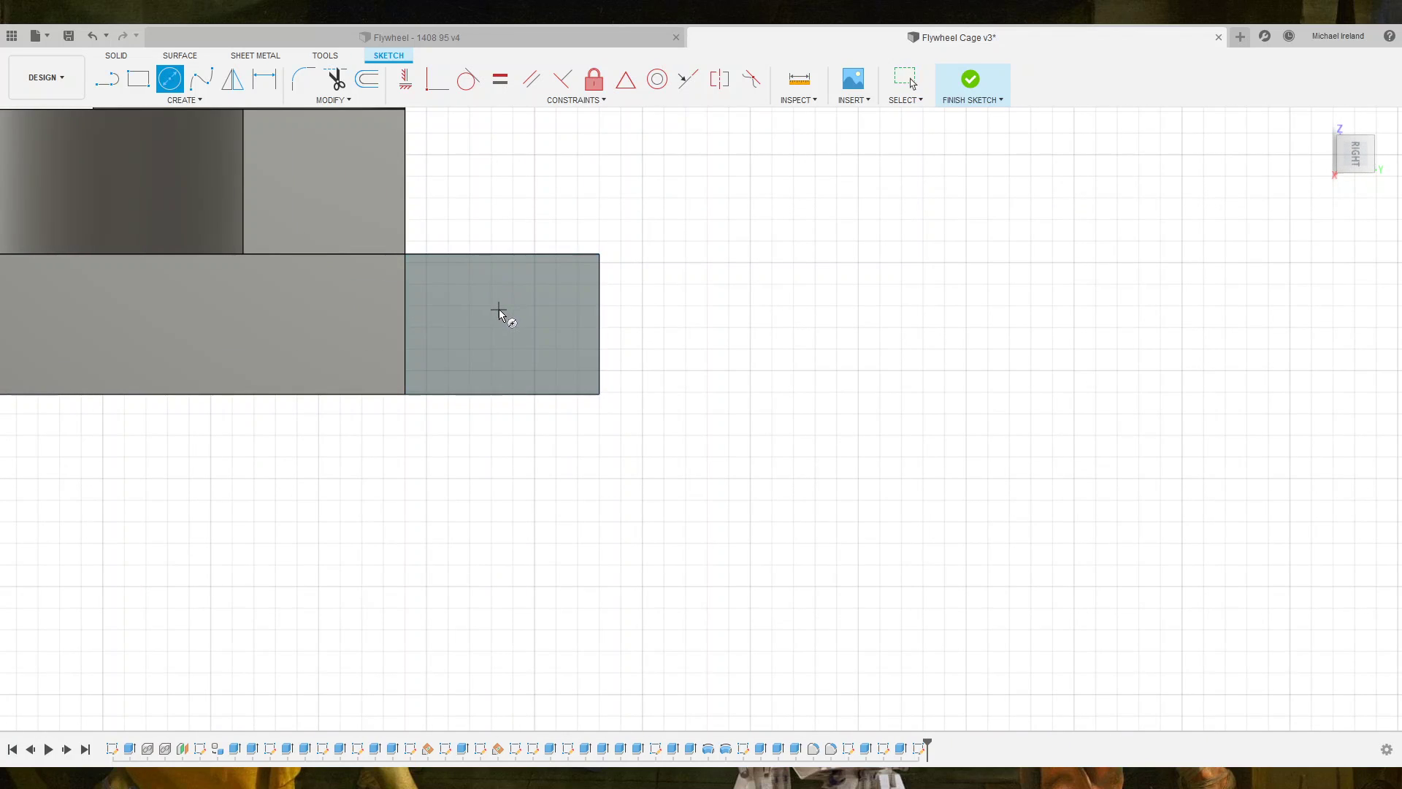
{"action": "left_click", "coordinate": [499, 309]}
{"action": "type", "text": "3"}
{"action": "key", "text": "Return"}
{"action": "key", "text": "Escape"}
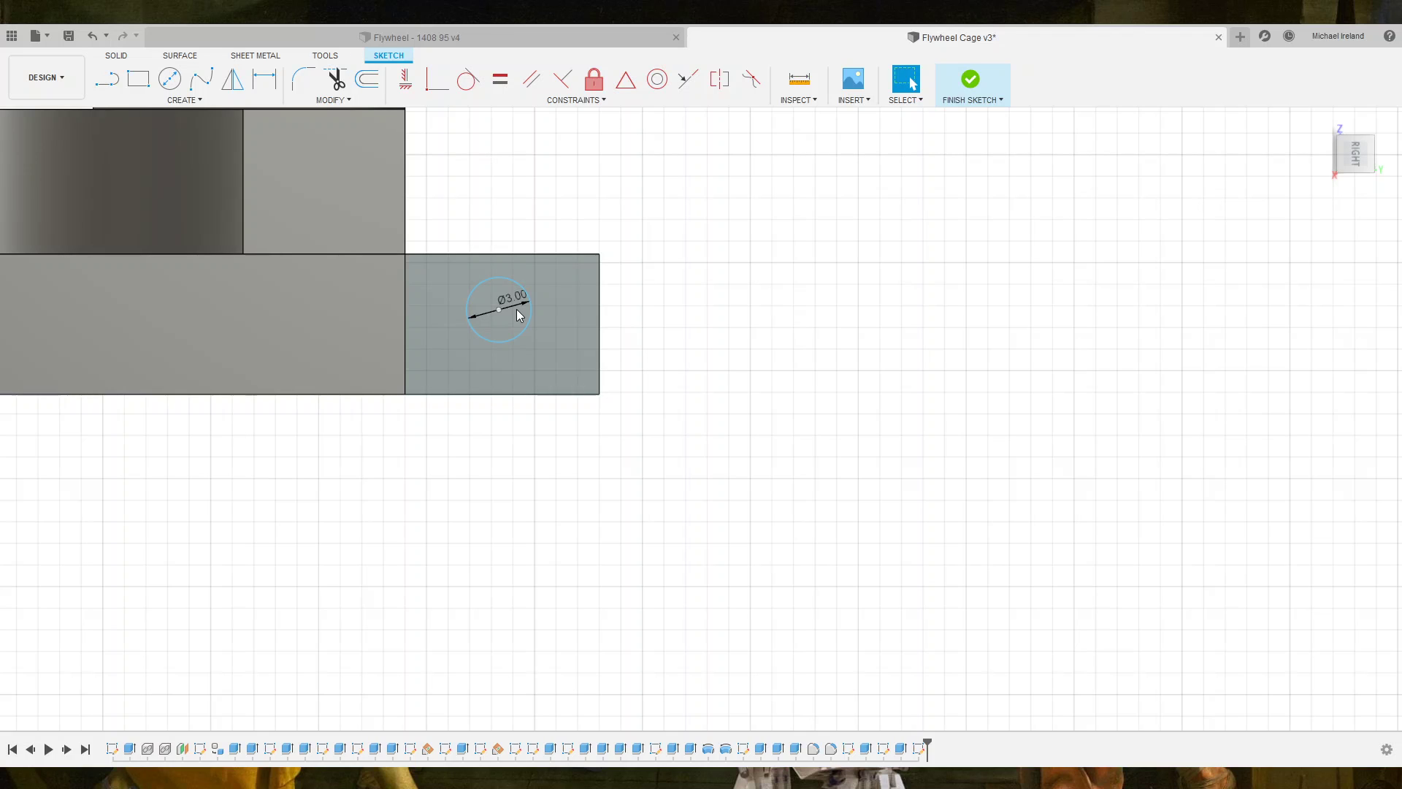
Draw a horizontal line across the top of the circle and make it tangent to the circle.
{"action": "left_click", "coordinate": [107, 80]}
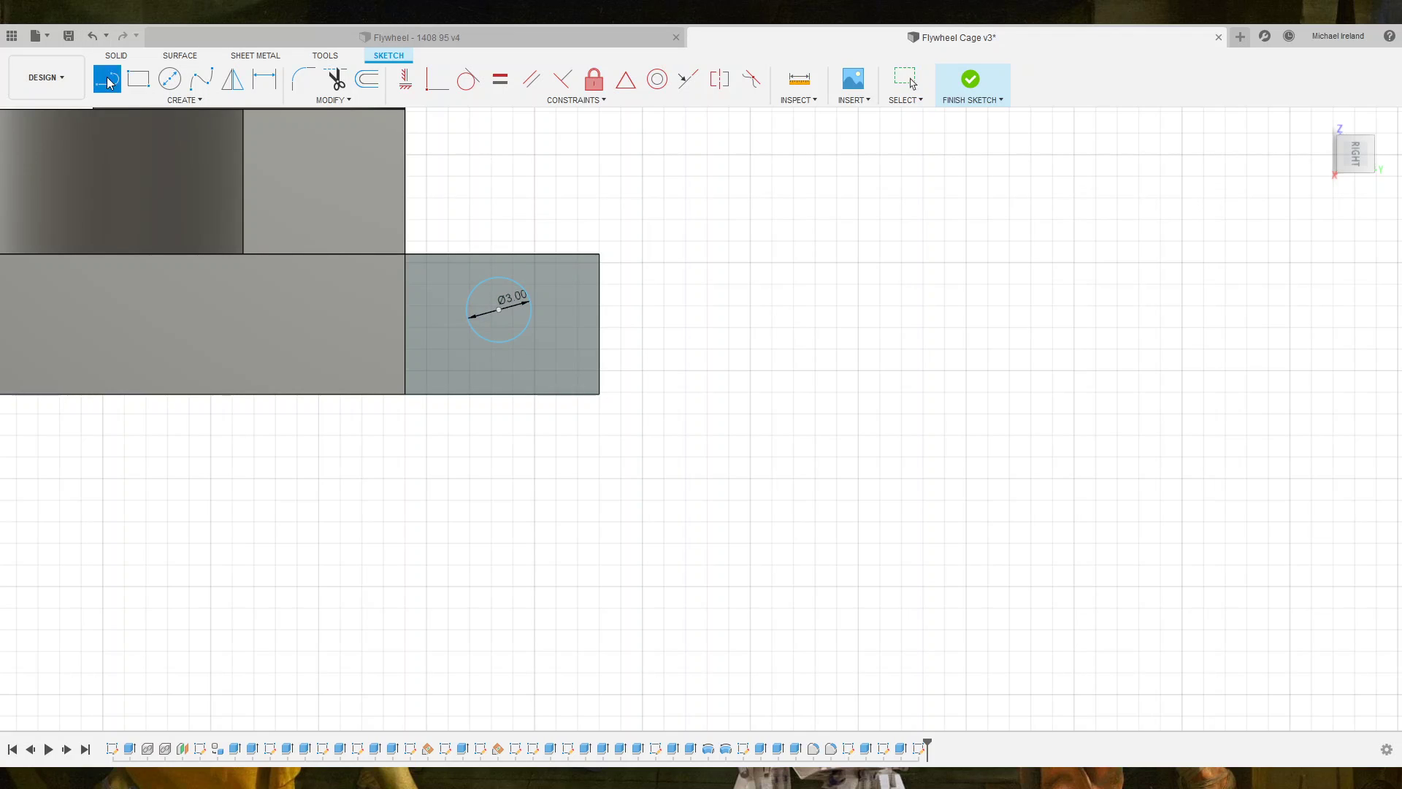
{"action": "left_click", "coordinate": [458, 271]}
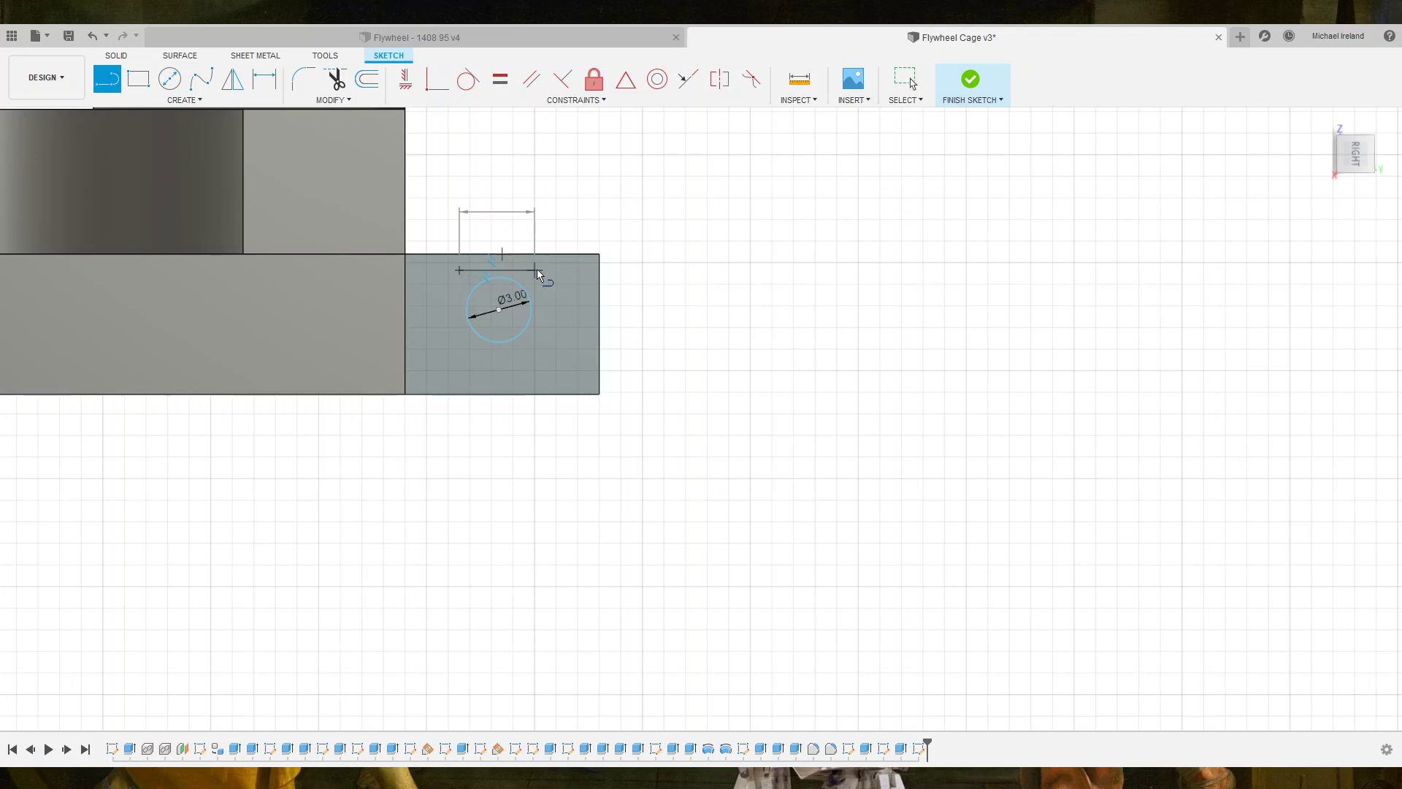
{"action": "left_click", "coordinate": [545, 270]}
{"action": "key", "text": "Escape"}
{"action": "left_click", "coordinate": [503, 273]}
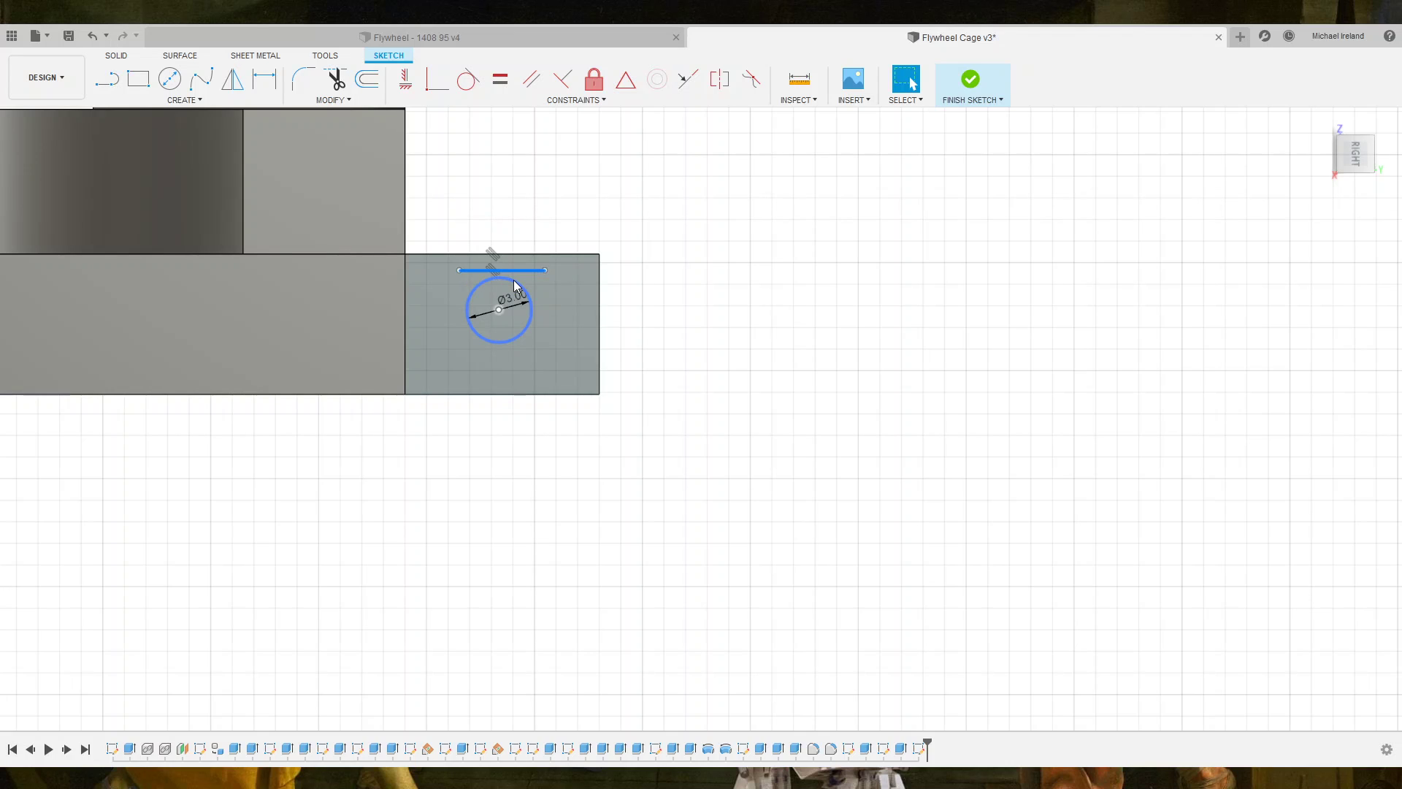
{"action": "left_click", "coordinate": [515, 279]}
{"action": "left_click", "coordinate": [468, 79]}
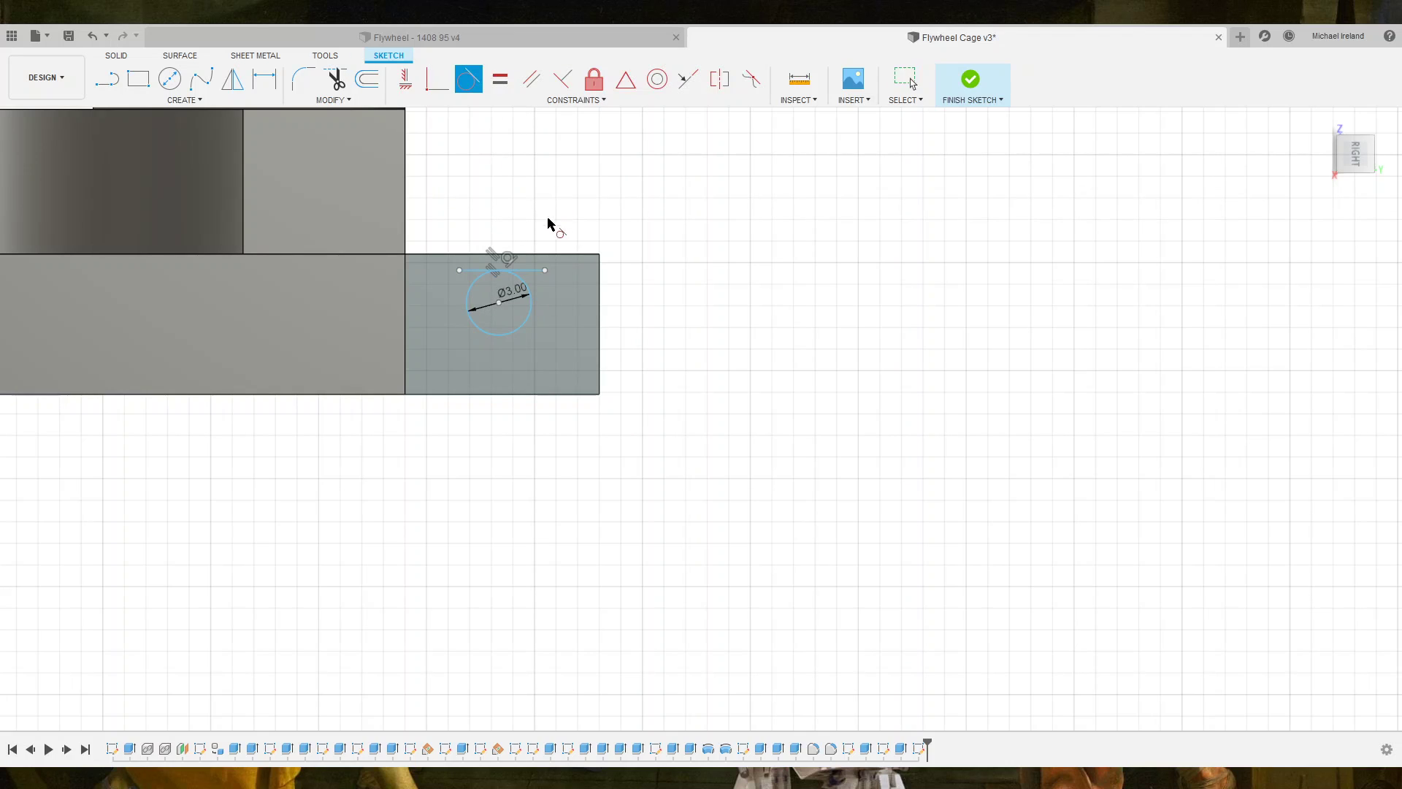
{"action": "key", "text": "Escape"}
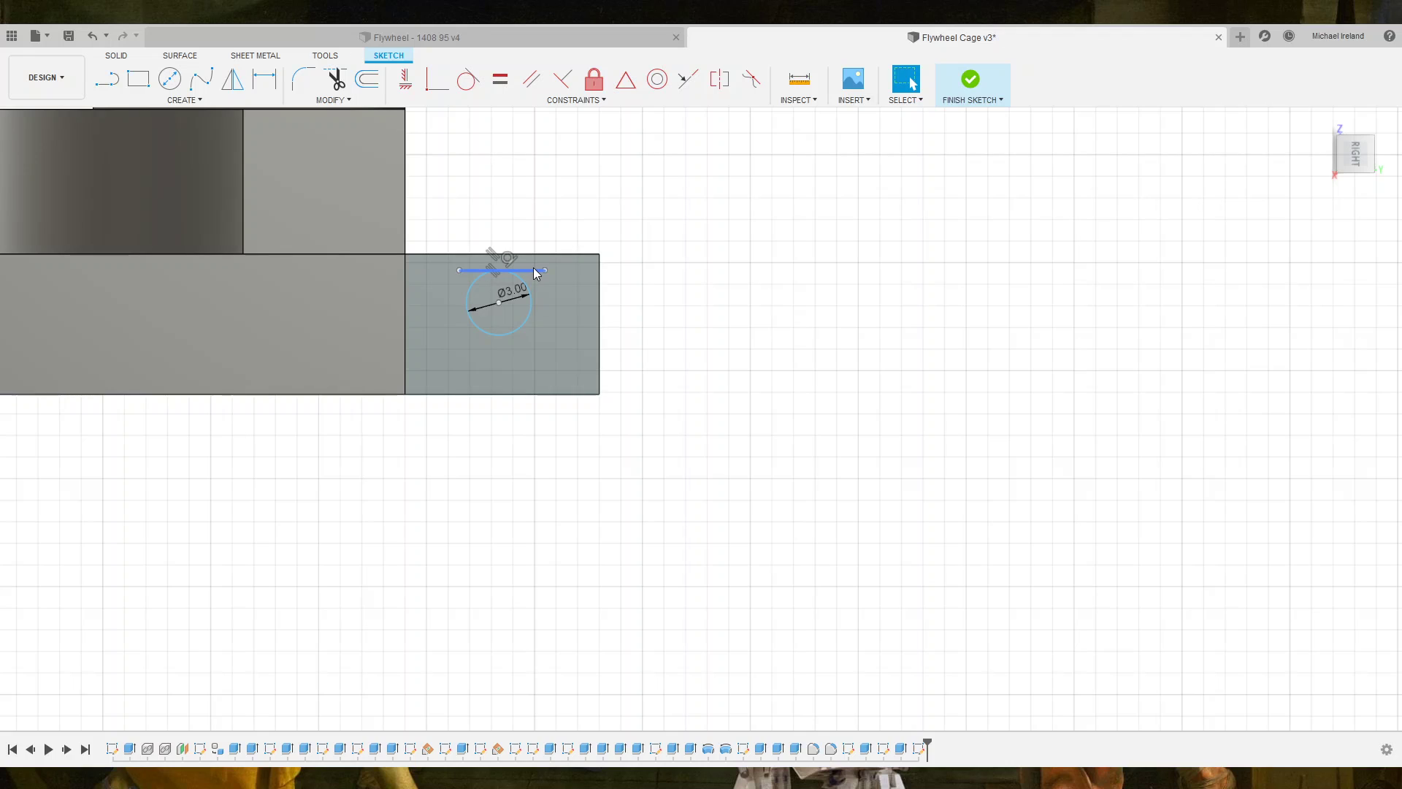
Dimension the top line 5.00 from the tab's bottom edge.
{"action": "left_click", "coordinate": [552, 401]}
{"action": "key", "text": "d"}
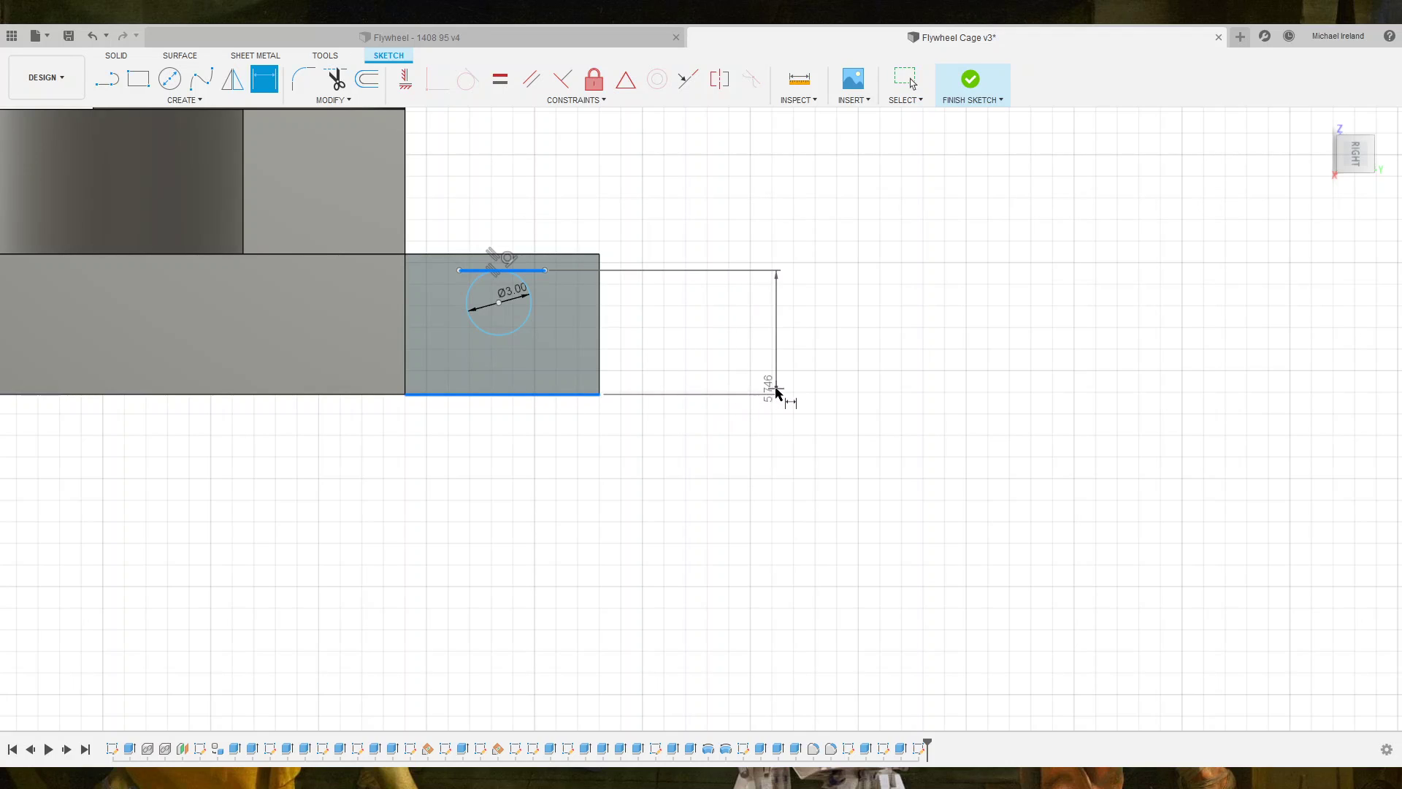
{"action": "left_click", "coordinate": [778, 395]}
{"action": "type", "text": "5"}
{"action": "key", "text": "Return"}
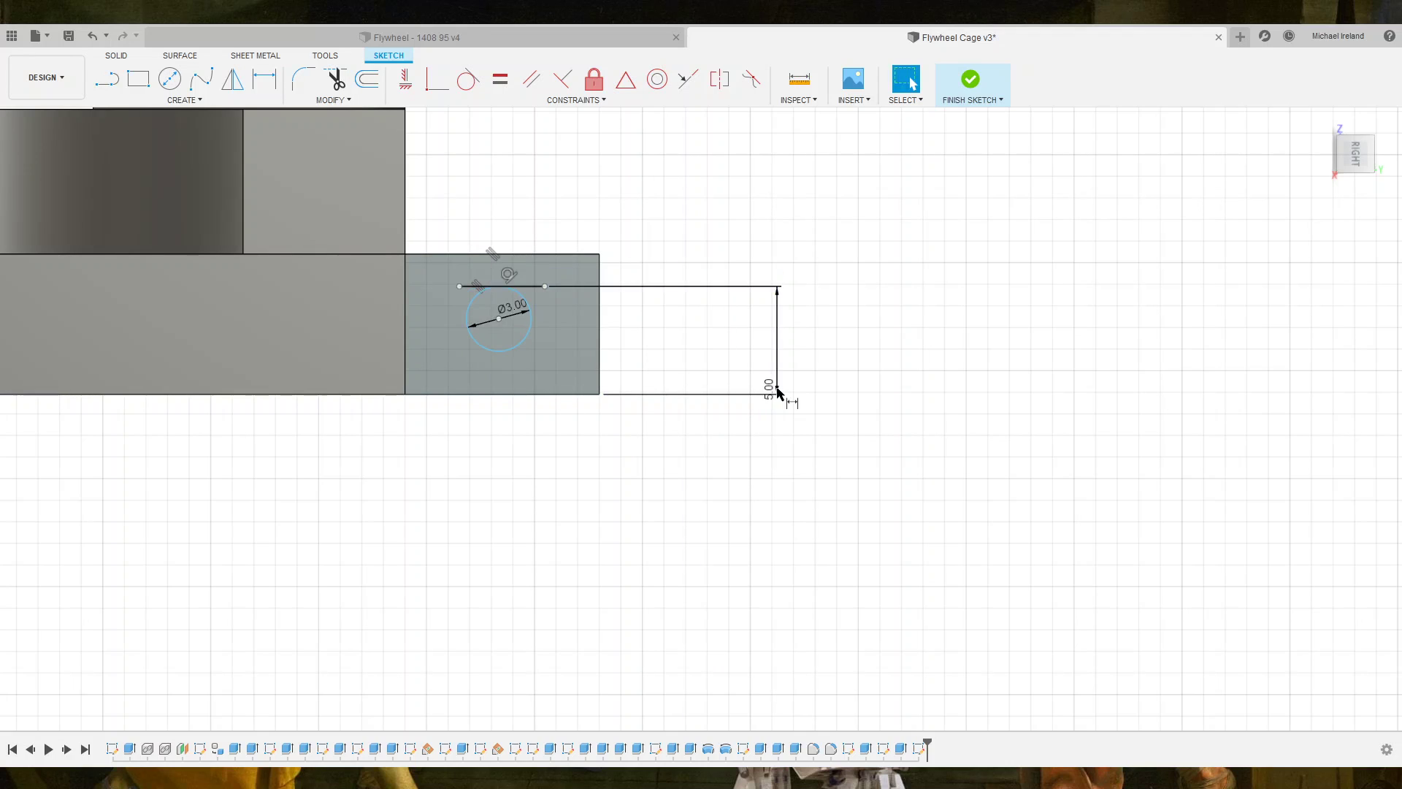
Draw the slot's side lines down to the bottom edge and make both tangent to the circle.
{"action": "left_click", "coordinate": [107, 81]}
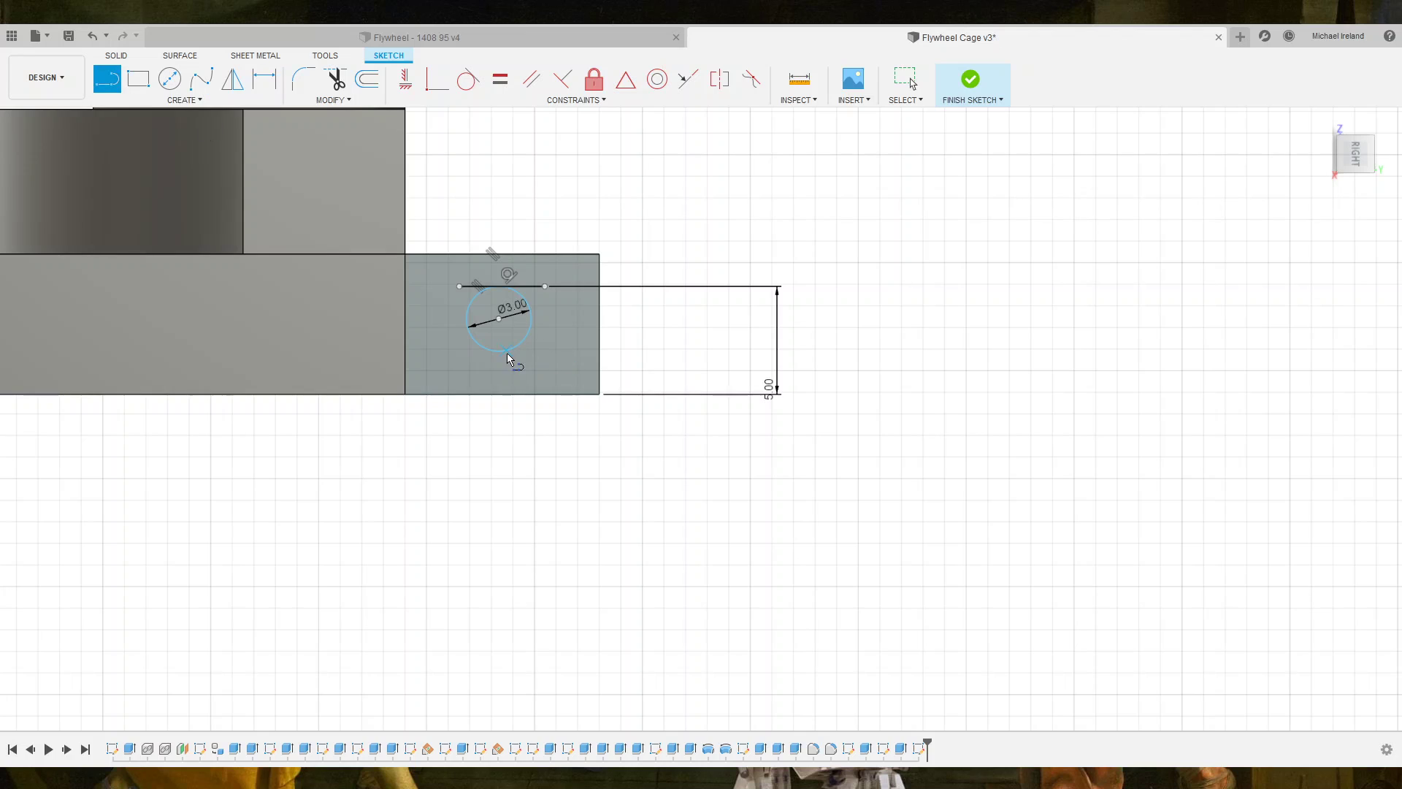
{"action": "scroll", "coordinate": [511, 357], "scroll_direction": "up", "scroll_amount": 1}
{"action": "left_click", "coordinate": [452, 305]}
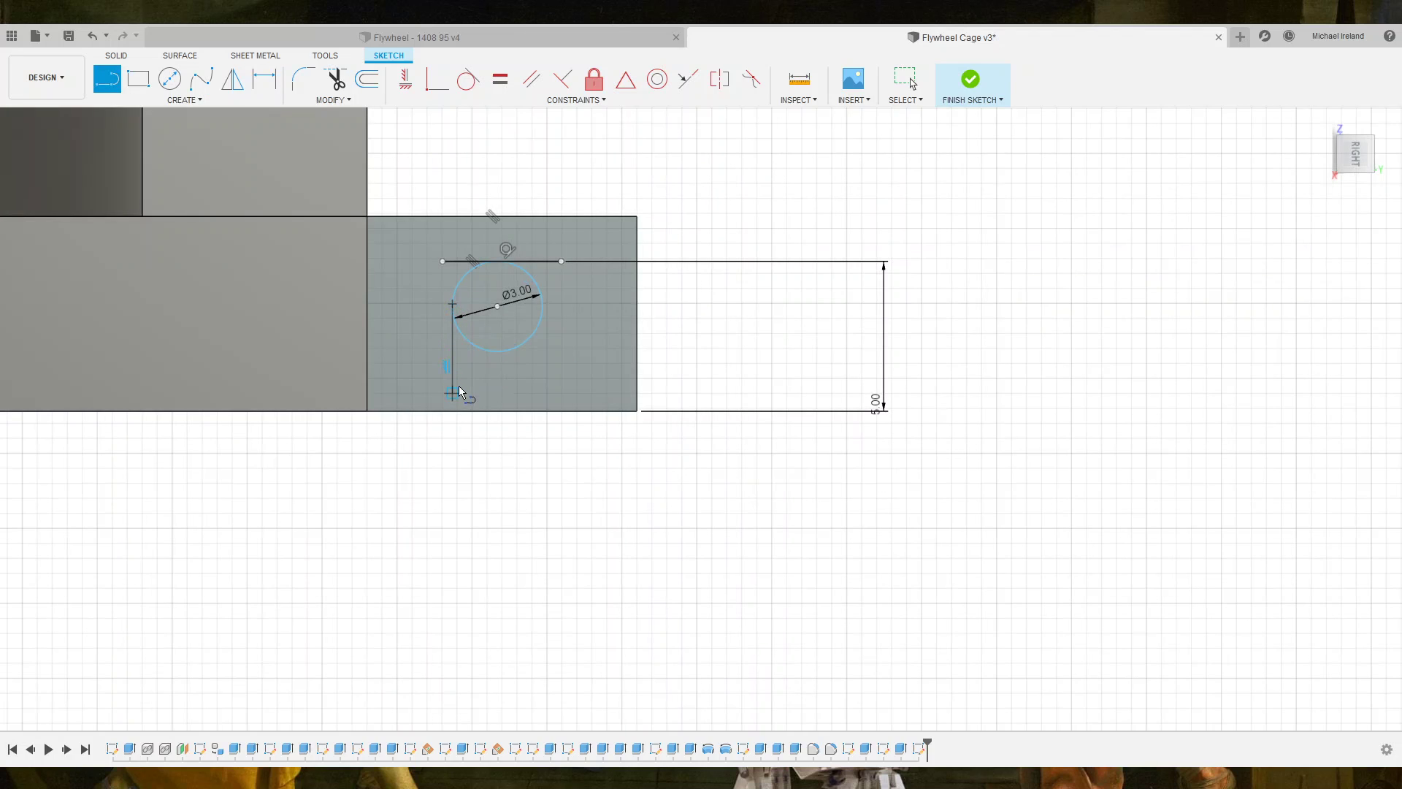
{"action": "left_click", "coordinate": [453, 411]}
{"action": "left_click", "coordinate": [542, 412]}
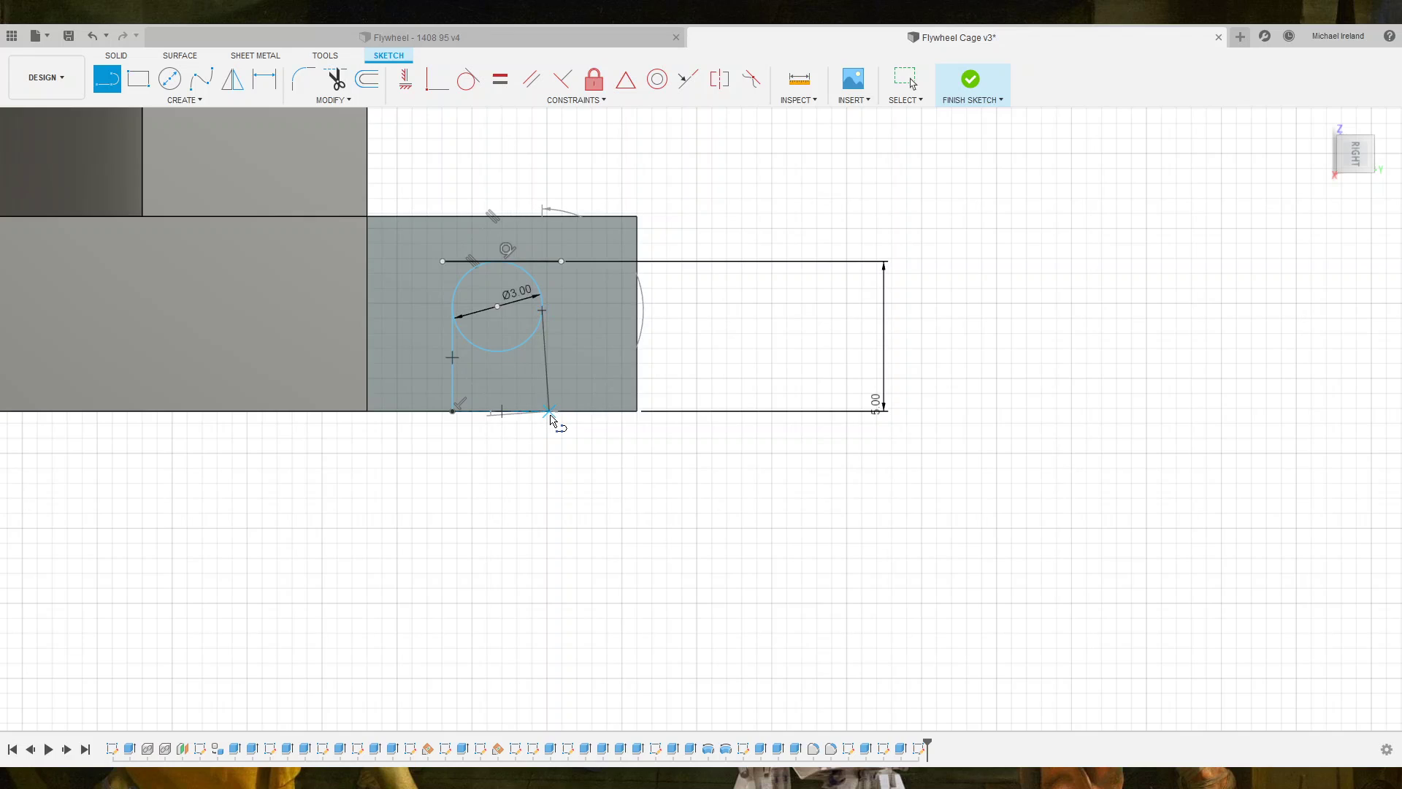
{"action": "key", "text": "Escape"}
{"action": "key", "text": "Escape"}
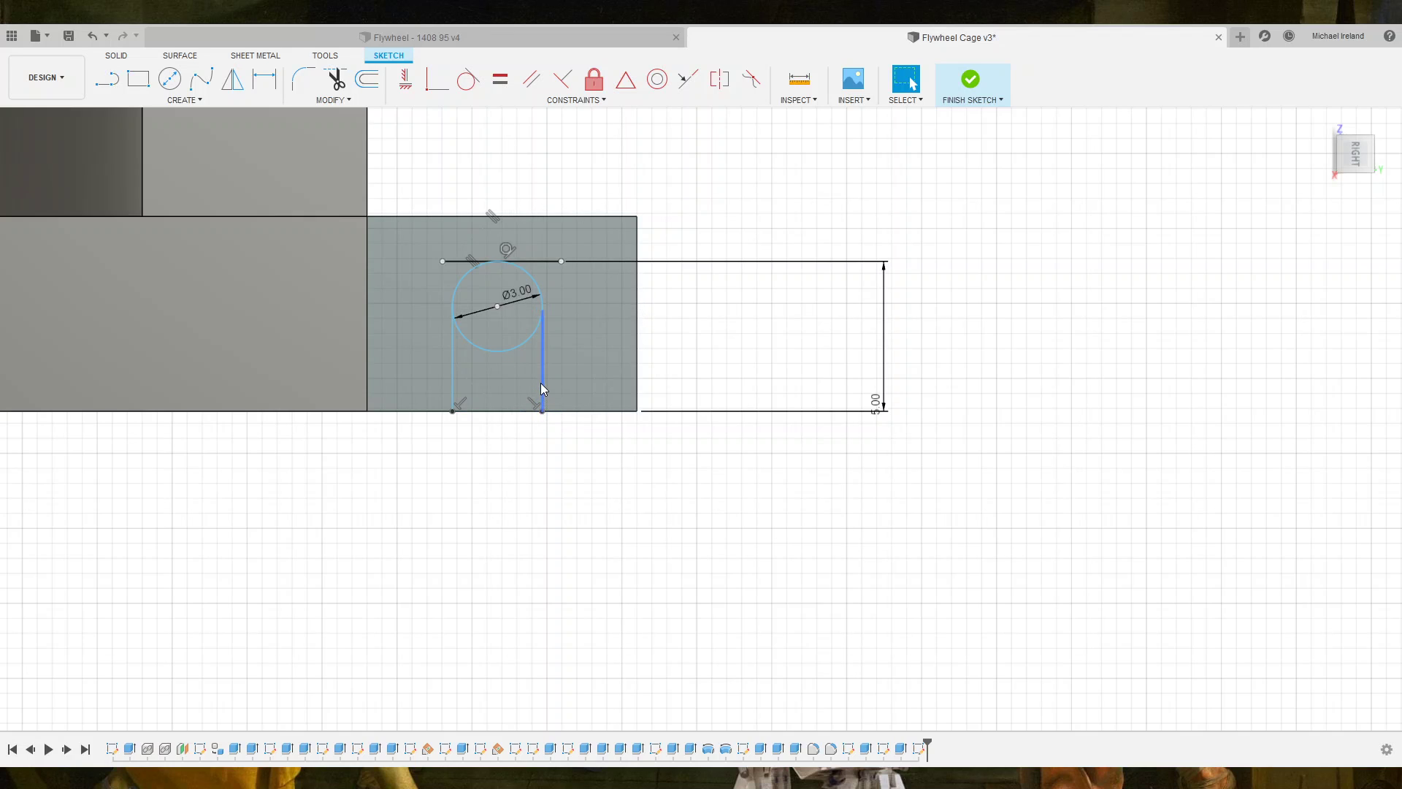
{"action": "left_click", "coordinate": [541, 383]}
{"action": "left_click", "coordinate": [468, 80]}
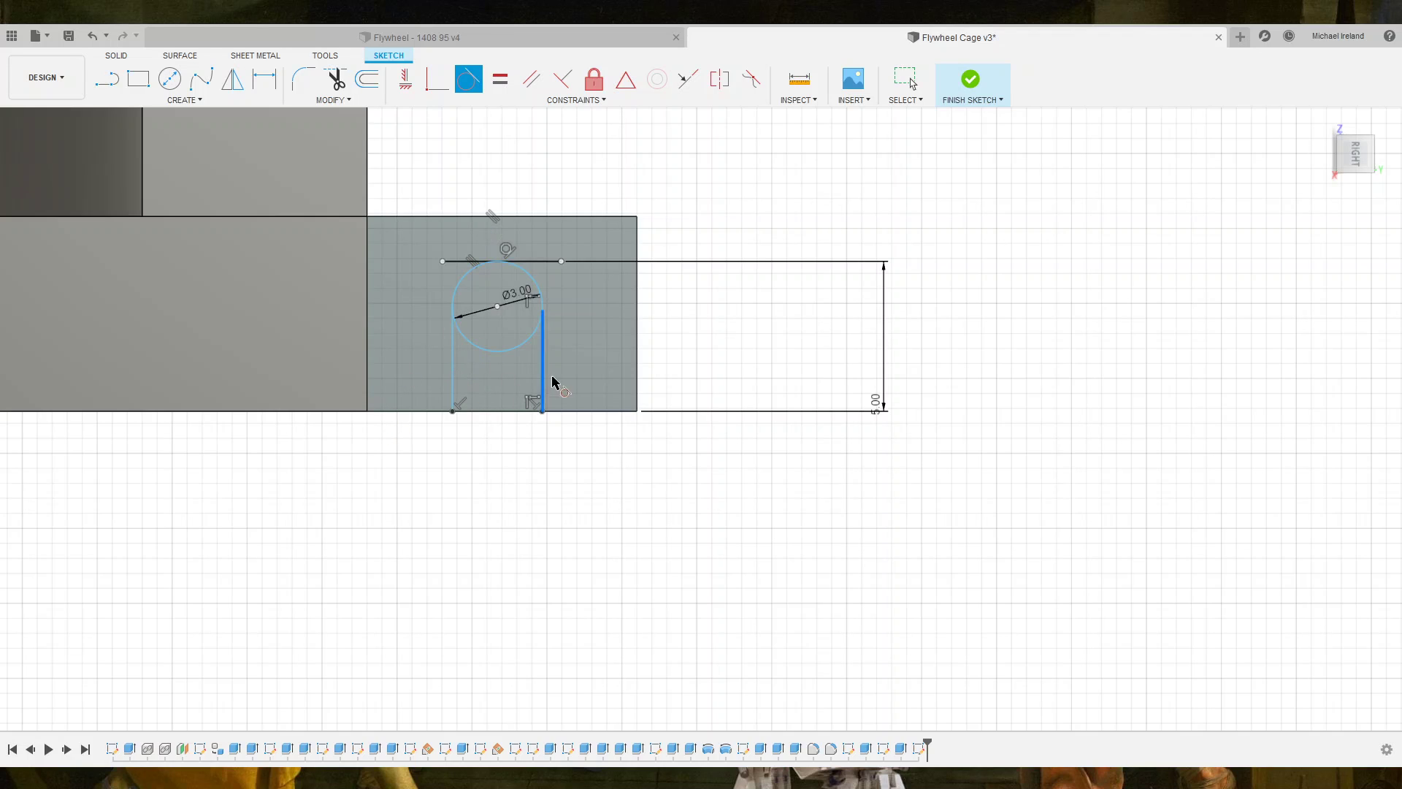
{"action": "left_click", "coordinate": [489, 348]}
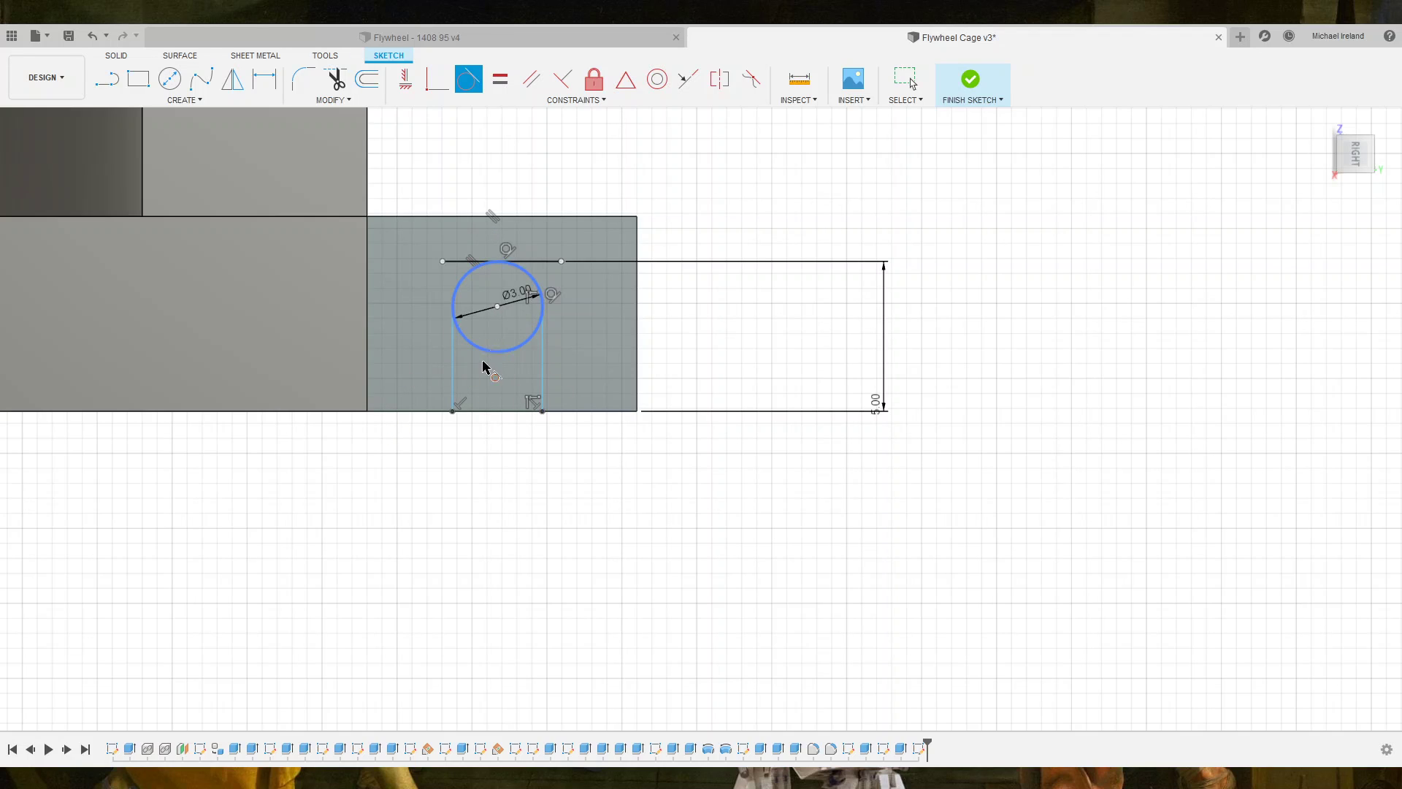
{"action": "left_click", "coordinate": [453, 387]}
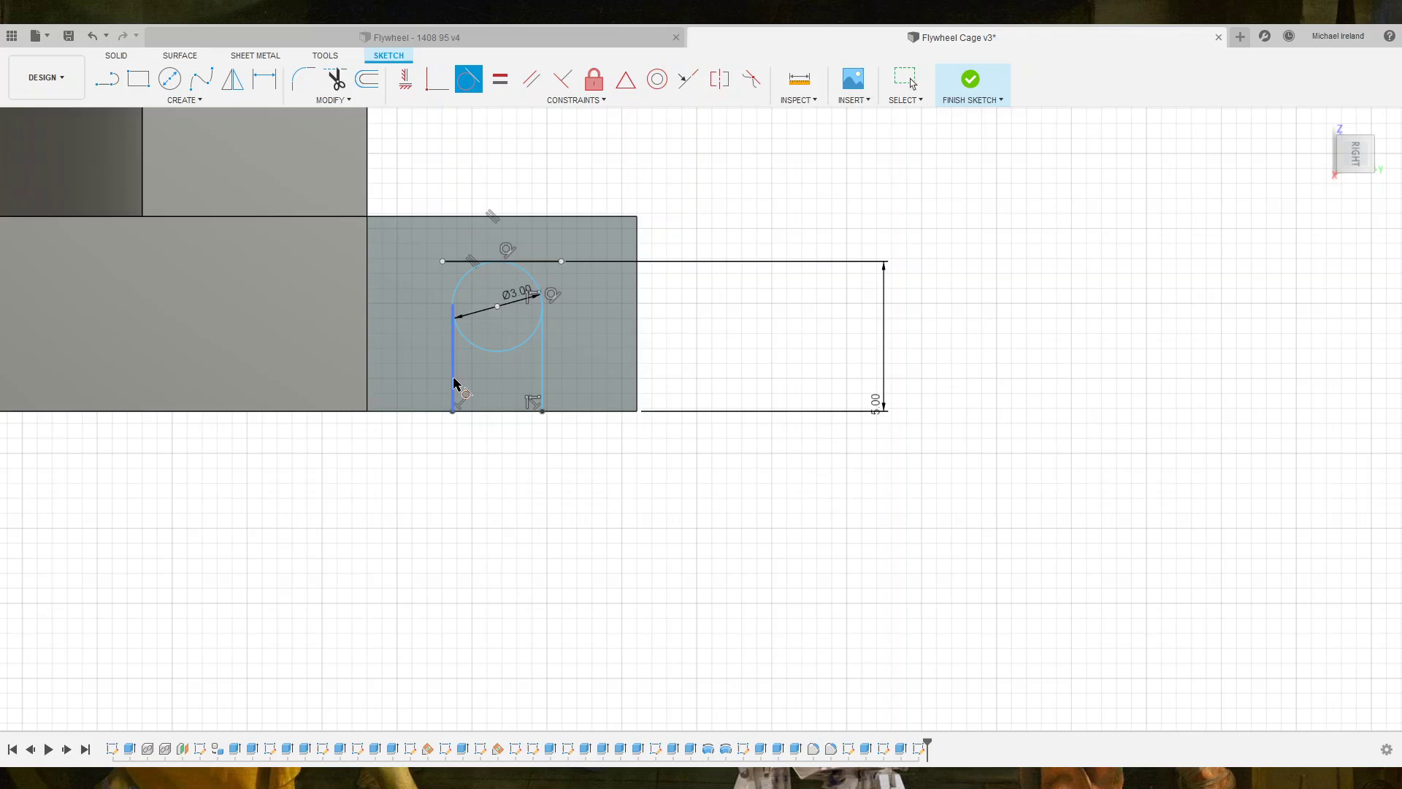
{"action": "left_click", "coordinate": [473, 344]}
{"action": "key", "text": "Escape"}
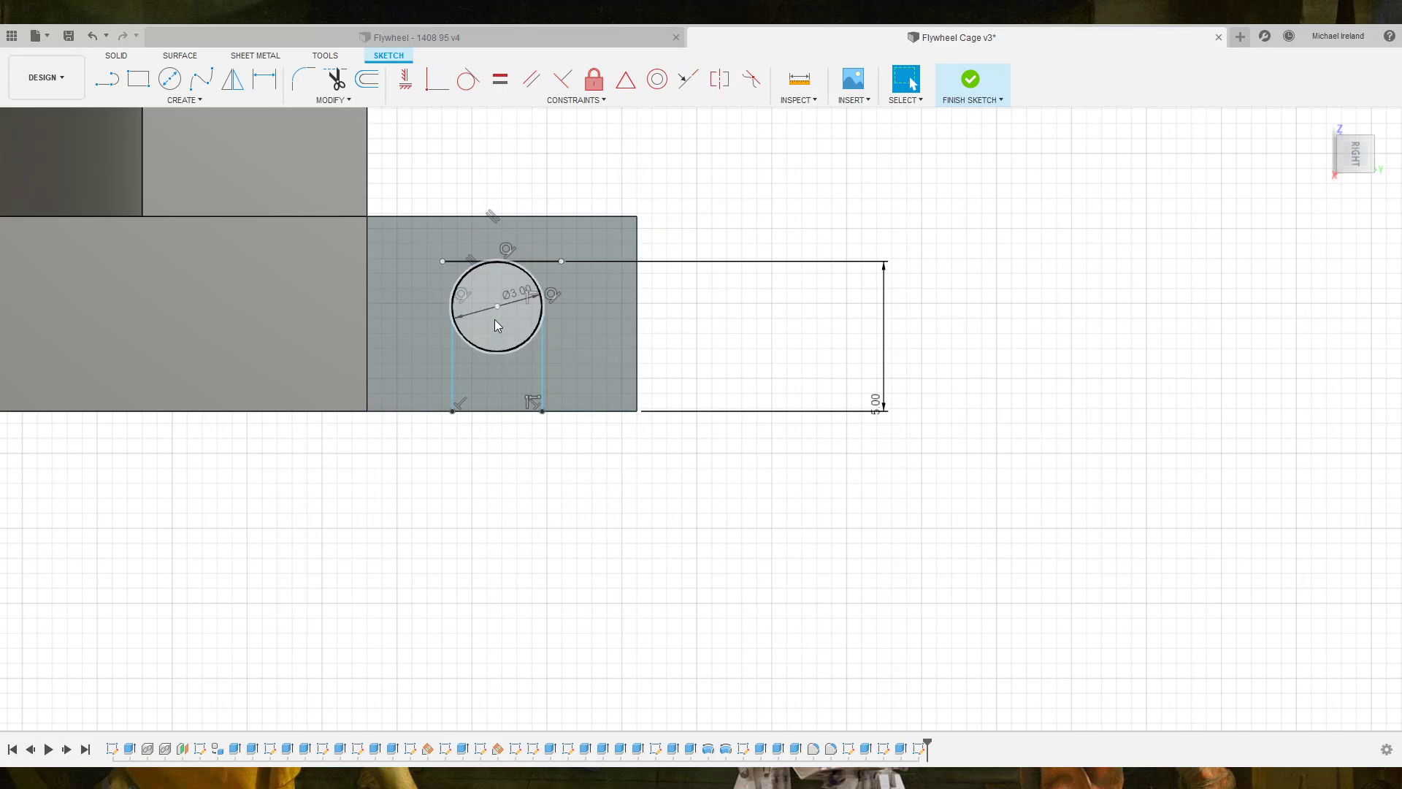
{"action": "left_click", "coordinate": [493, 318]}
{"action": "scroll", "coordinate": [516, 377], "scroll_direction": "down", "scroll_amount": 2}
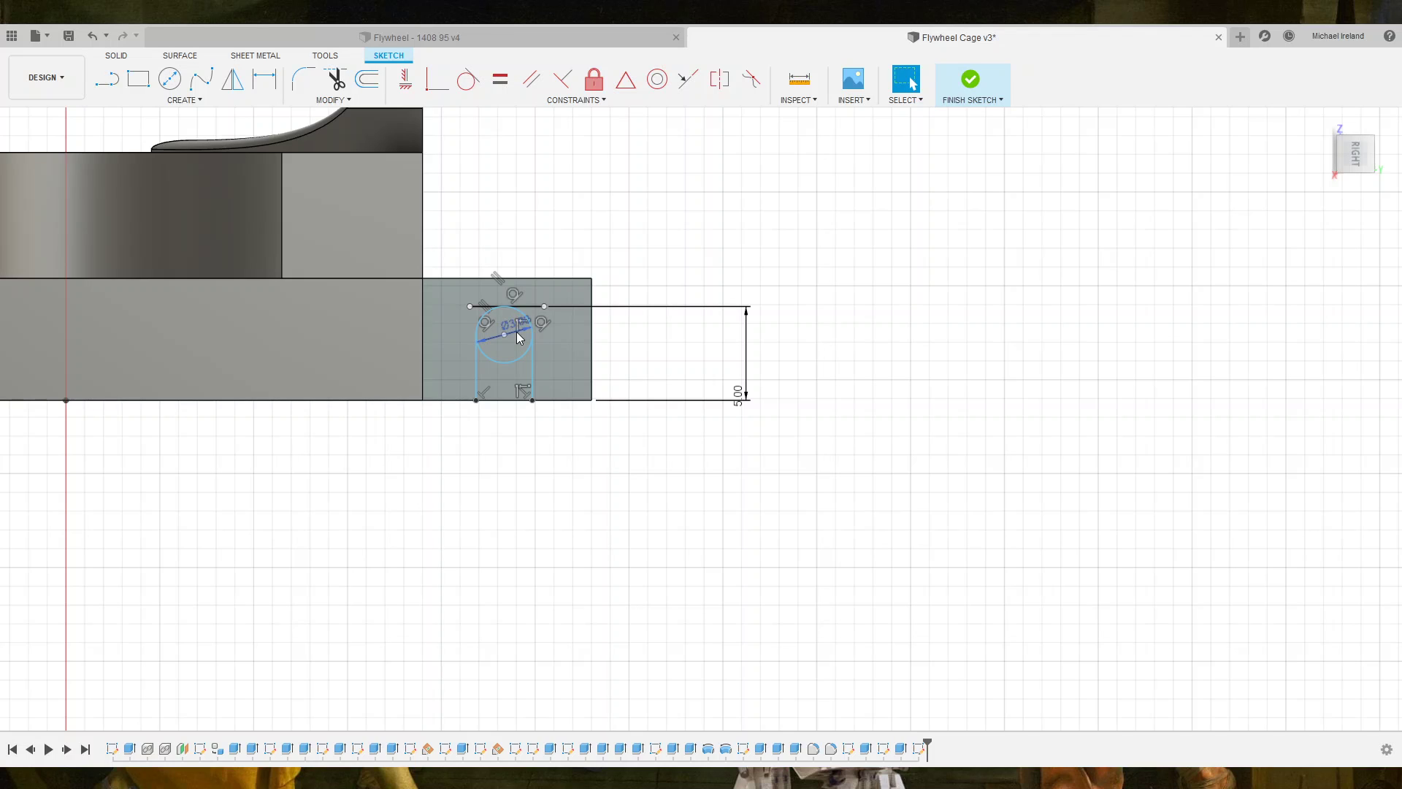
Dimension the slot's right side line 2.20 from the tab's right edge.
{"action": "left_click", "coordinate": [533, 370]}
{"action": "left_click", "coordinate": [591, 362]}
{"action": "key", "text": "d"}
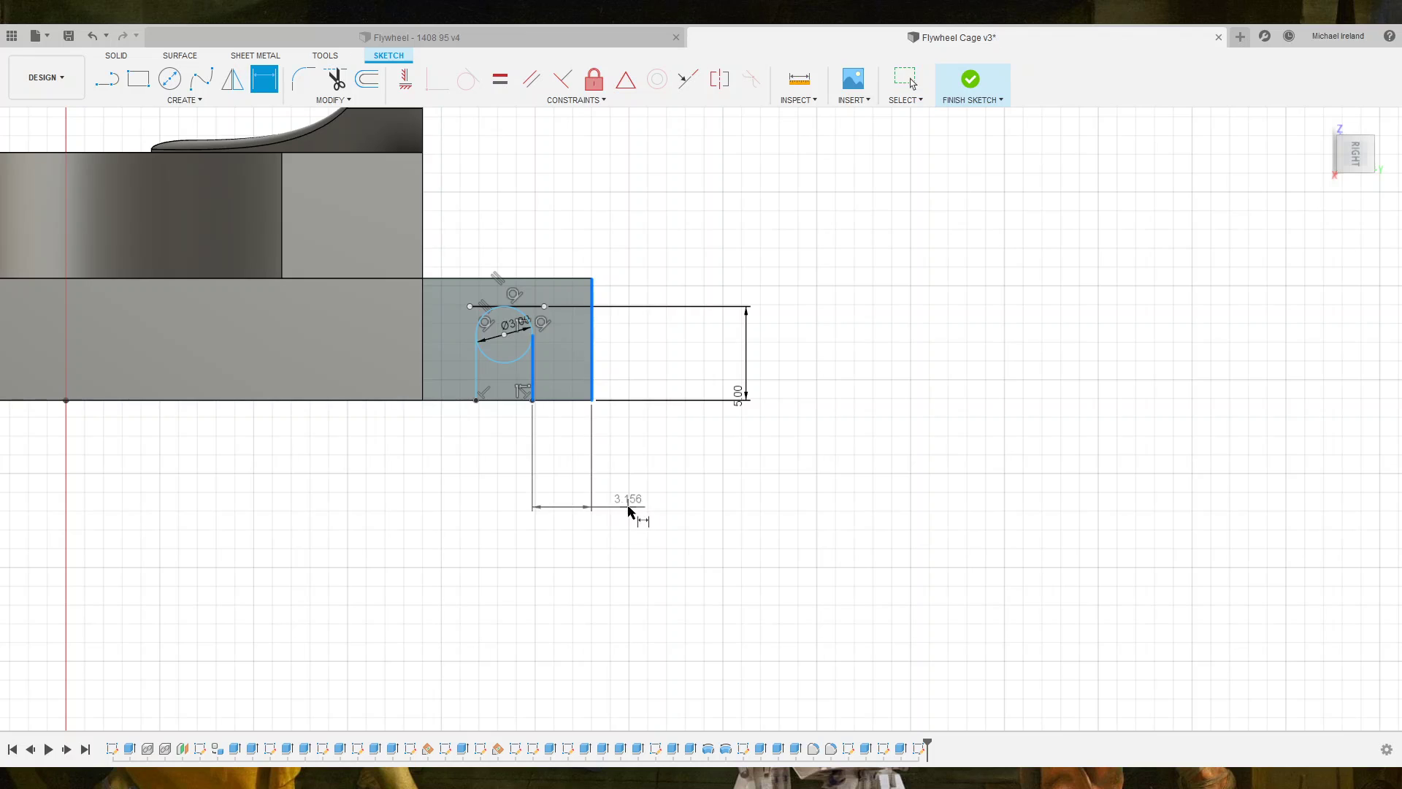
{"action": "left_click", "coordinate": [652, 522]}
{"action": "key", "text": "Return"}
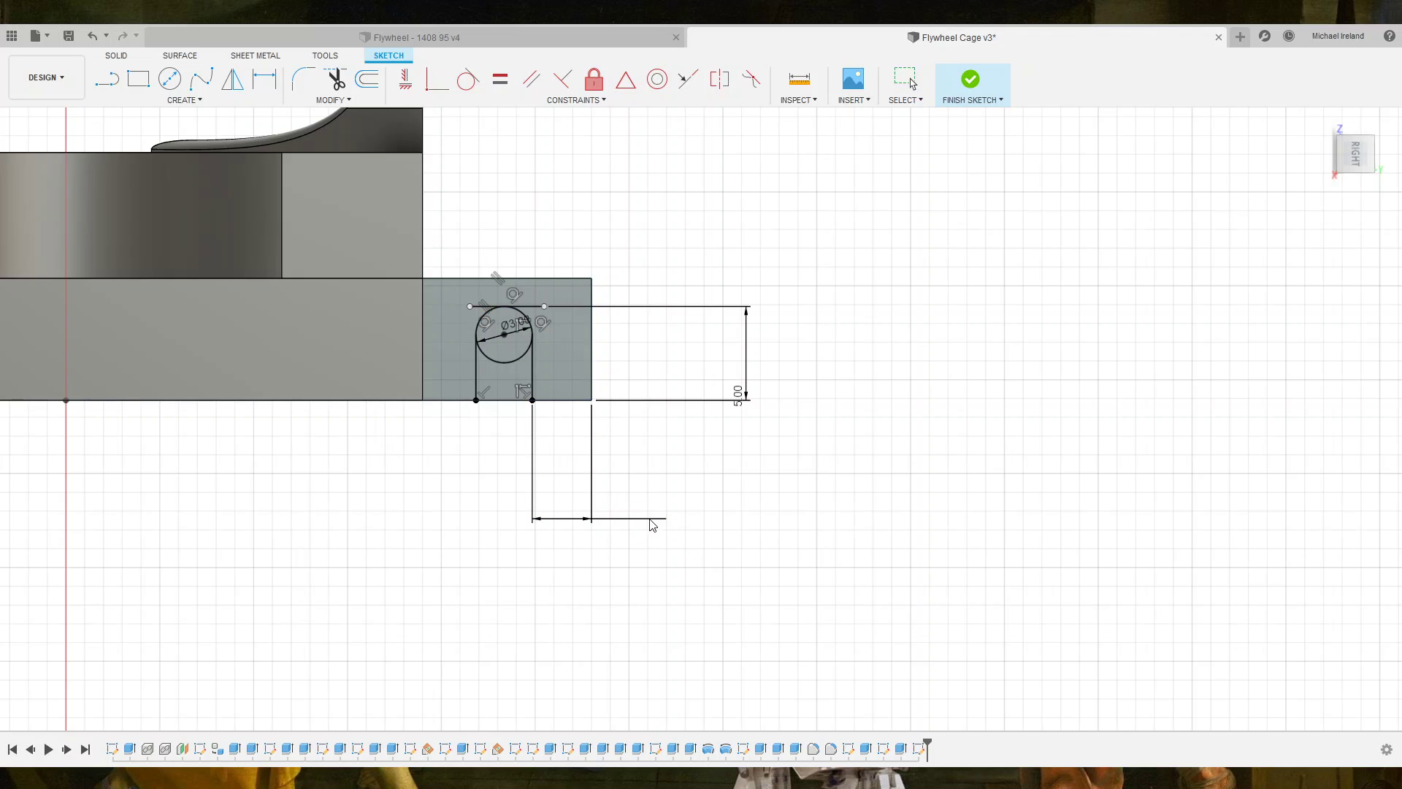
{"action": "type", "text": "2.2"}
{"action": "key", "text": "Return"}
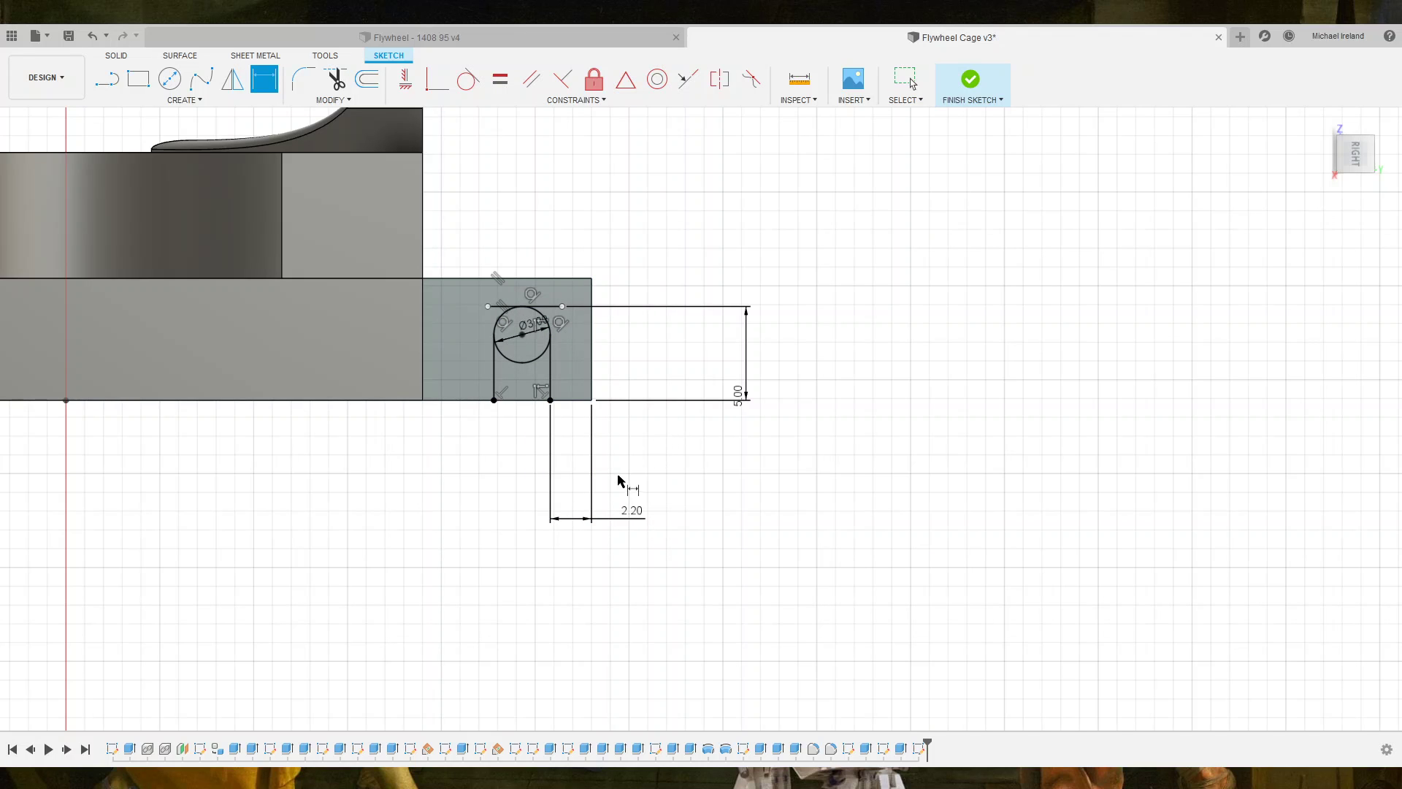
{"action": "scroll", "coordinate": [618, 480], "scroll_direction": "down", "scroll_amount": 5}
Extrude-cut both slot profiles through the tab, then orbit to inspect the result.
{"action": "key", "text": "Escape"}
{"action": "scroll", "coordinate": [611, 373], "scroll_direction": "up", "scroll_amount": 5}
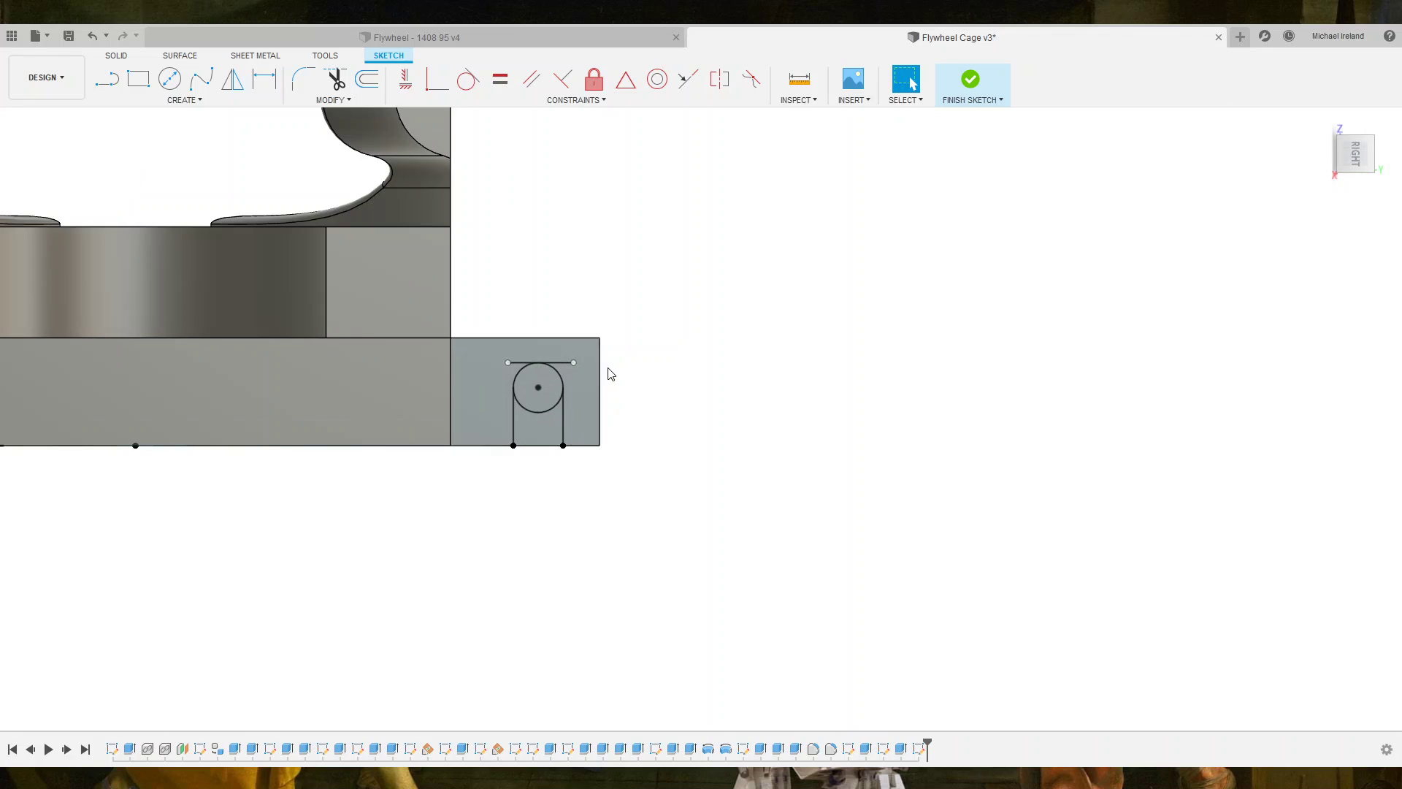
{"action": "key", "text": "Escape"}
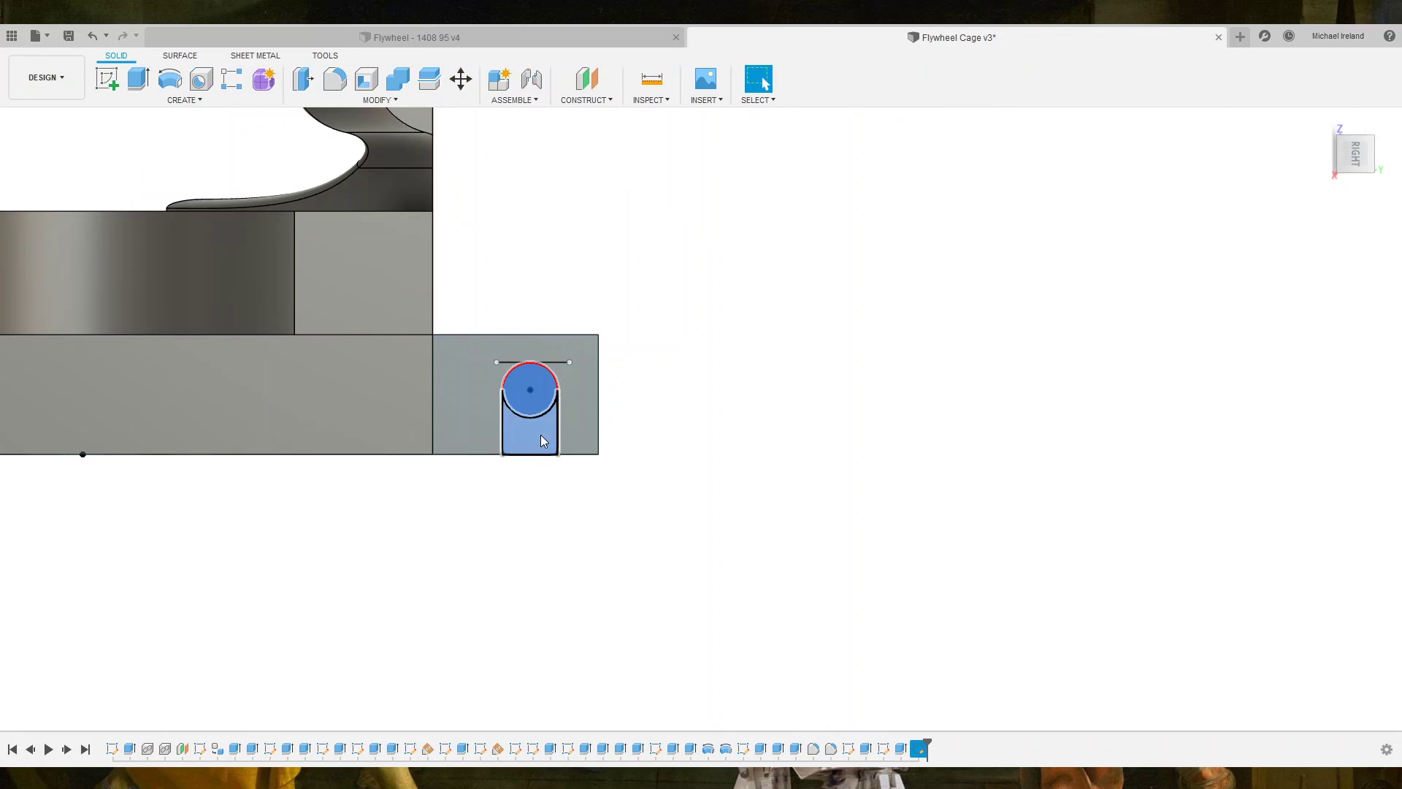
{"action": "key", "text": "e"}
{"action": "left_click", "coordinate": [544, 447]}
{"action": "scroll", "coordinate": [533, 496], "scroll_direction": "down", "scroll_amount": 1}
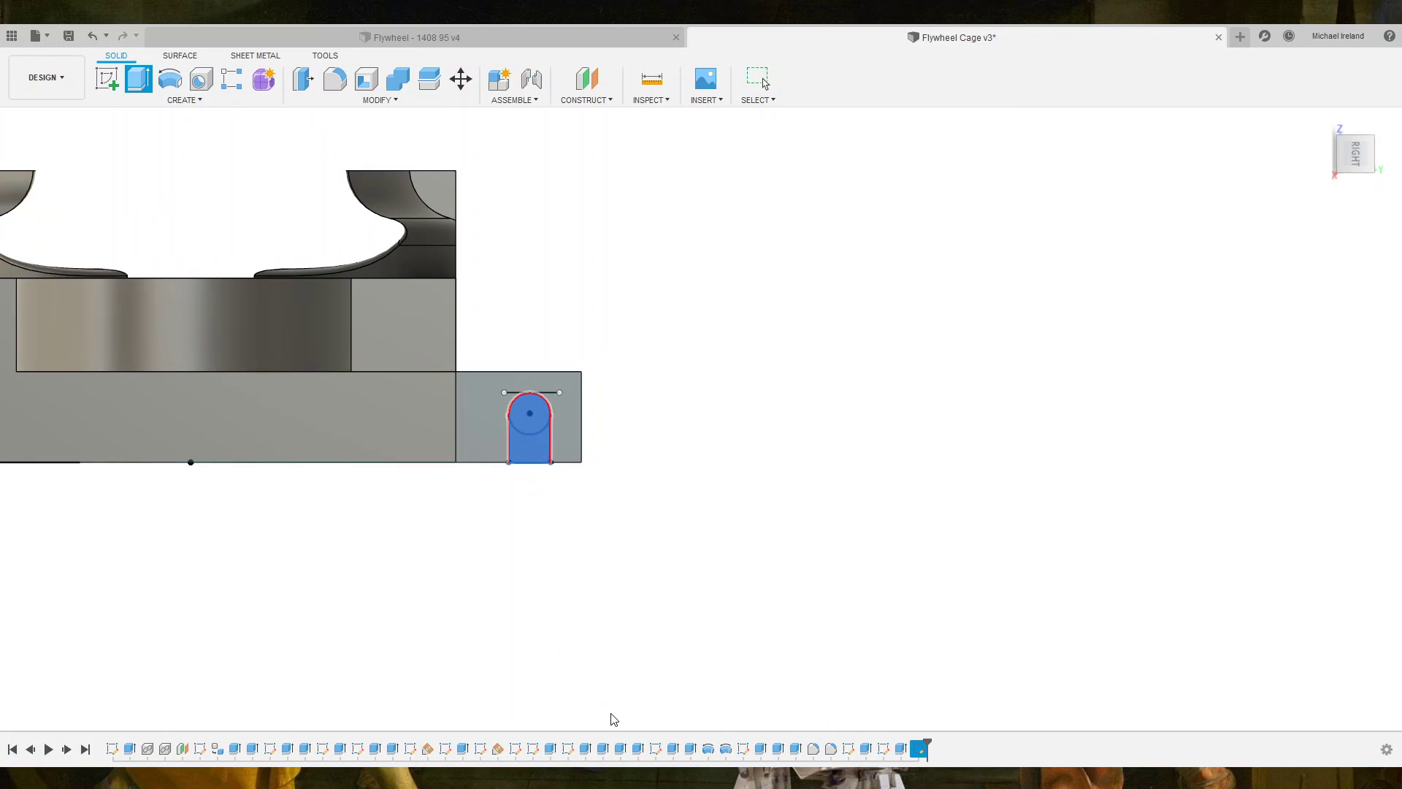
{"action": "middle_click_drag", "start_coordinate": [658, 529], "coordinate": [546, 477], "text": "shift"}
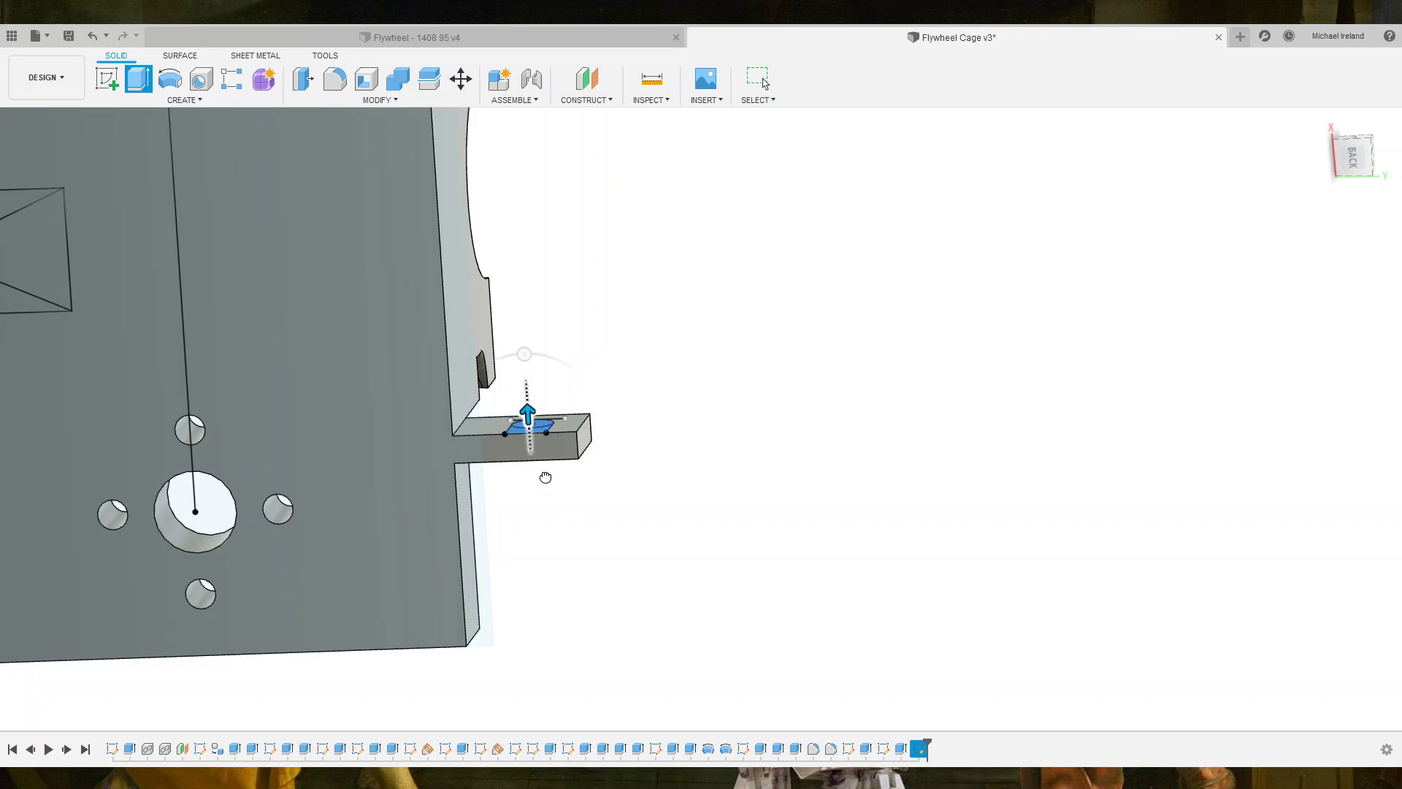
{"action": "key", "text": "Return"}
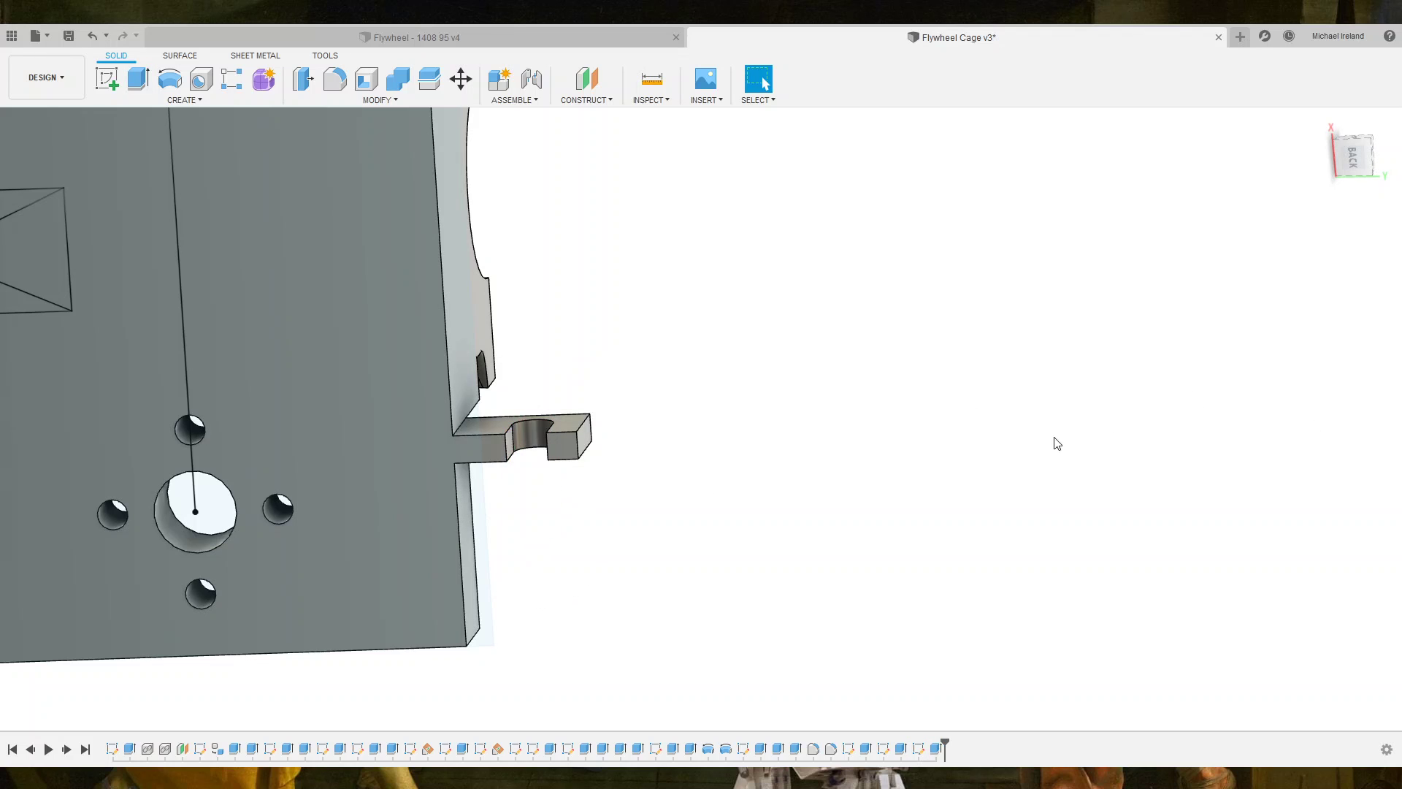
{"action": "scroll", "coordinate": [1057, 443], "scroll_direction": "down", "scroll_amount": 2}
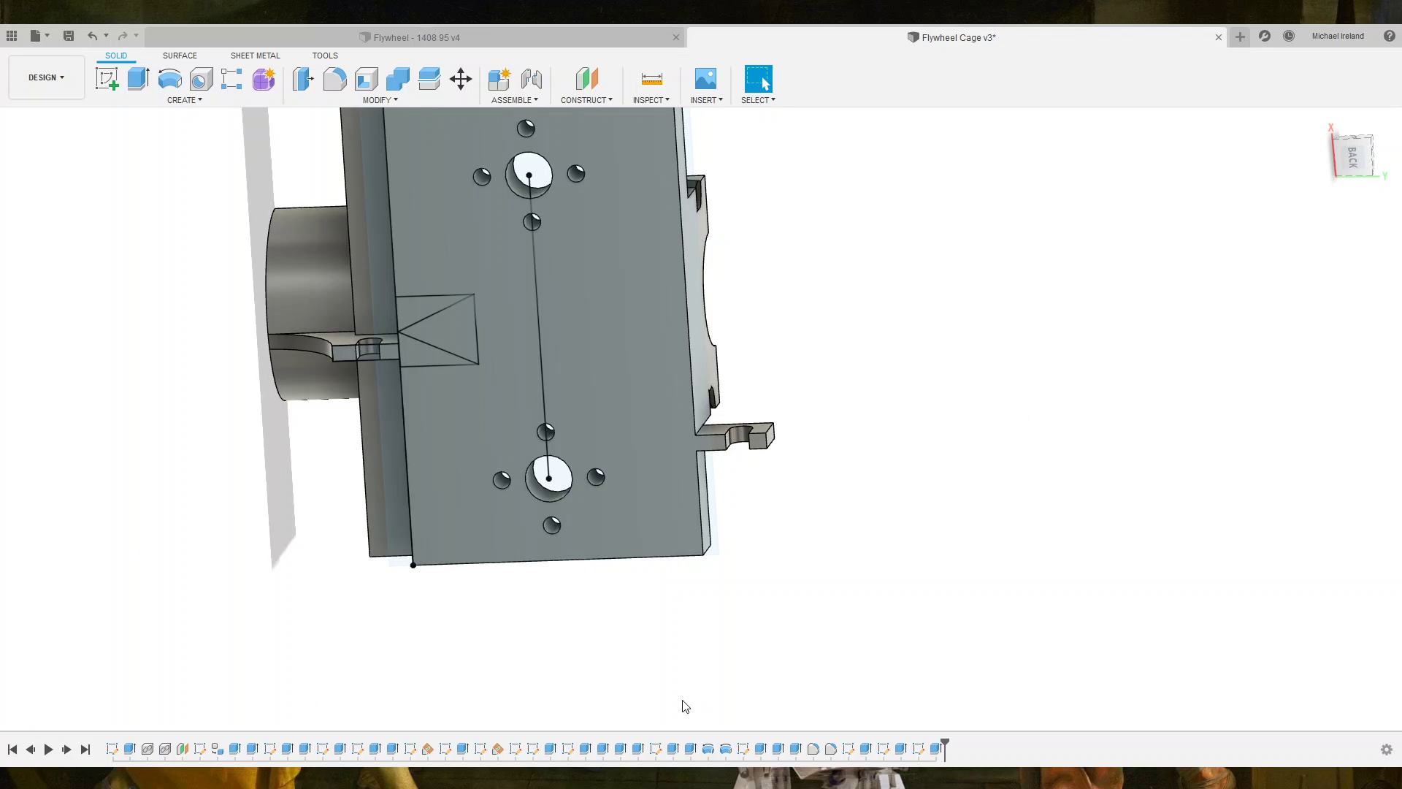
{"action": "mouse_move", "coordinate": [623, 697]}
{"action": "middle_mouse_down", "text": "shift"}
{"action": "mouse_move", "coordinate": [546, 574]}
{"action": "mouse_move", "coordinate": [519, 560]}
{"action": "middle_mouse_up", "text": "shift"}
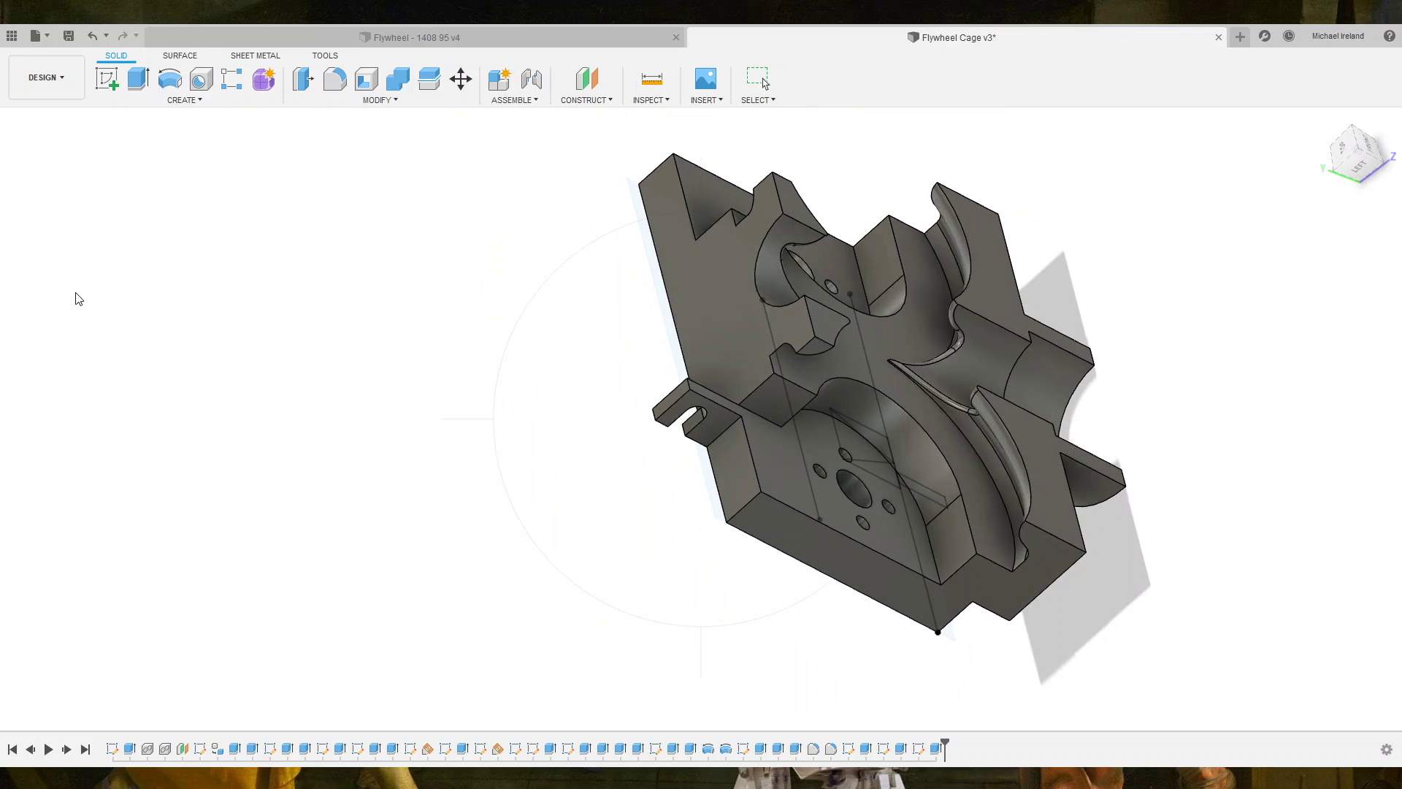
{"action": "mouse_move", "coordinate": [761, 372]}
{"action": "middle_mouse_down", "text": "shift"}
{"action": "mouse_move", "coordinate": [737, 290]}
{"action": "mouse_move", "coordinate": [460, 321]}
{"action": "middle_mouse_up", "text": "shift"}
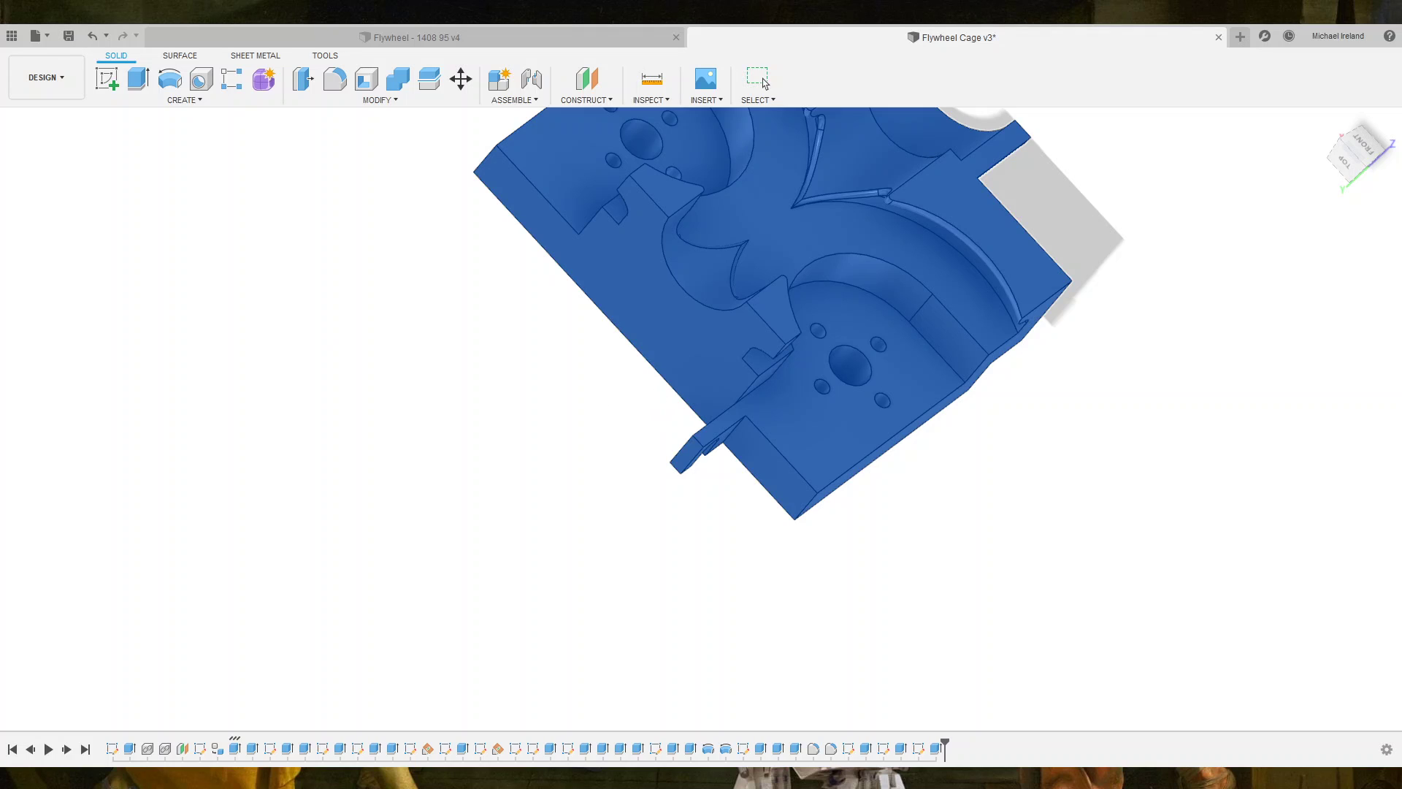
{"action": "scroll", "coordinate": [854, 570], "scroll_direction": "down", "scroll_amount": 3}
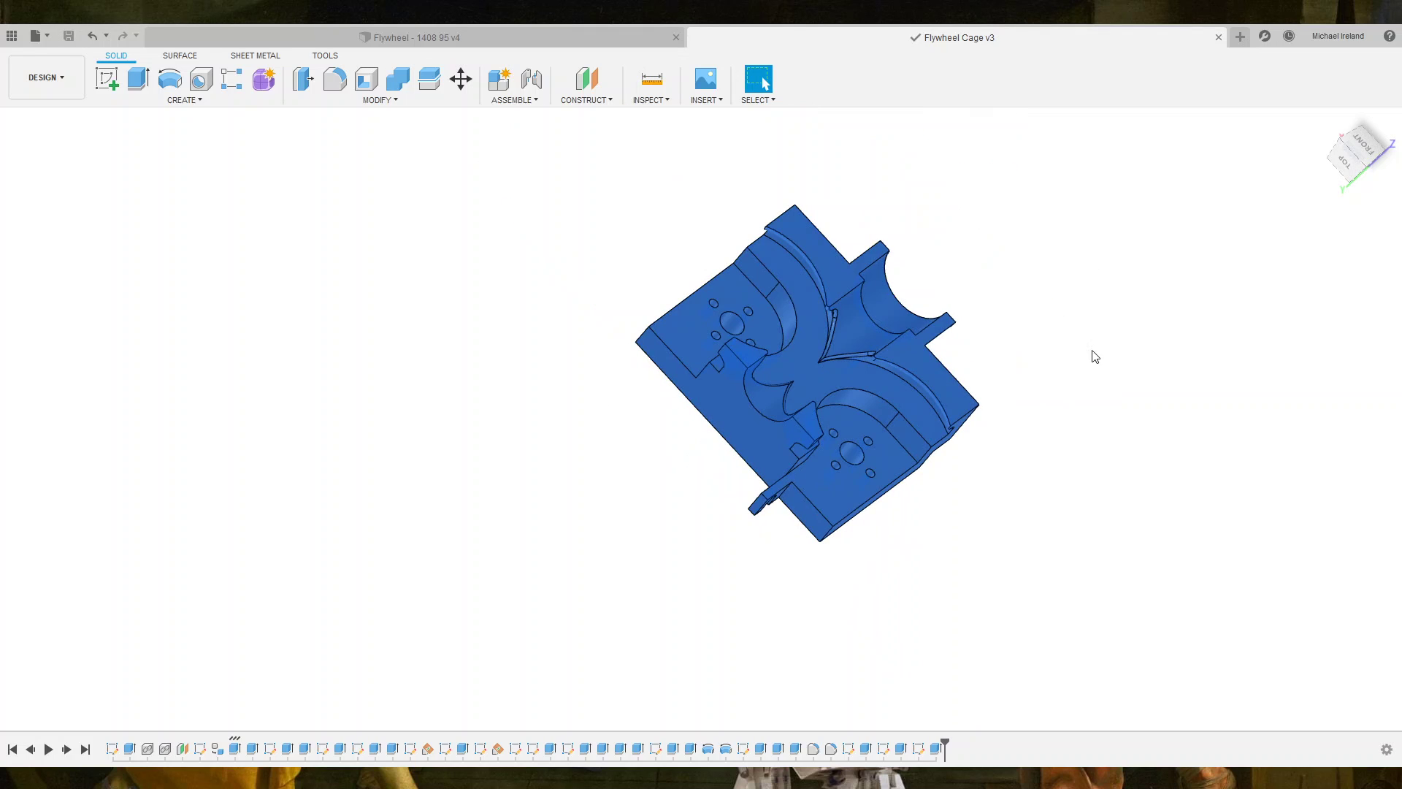
Orbit around the slotted tab, then close the Flywheel Cage v4 document.
{"action": "mouse_move", "coordinate": [657, 614]}
{"action": "middle_mouse_down", "text": "shift"}
{"action": "mouse_move", "coordinate": [694, 411]}
{"action": "mouse_move", "coordinate": [699, 527]}
{"action": "mouse_move", "coordinate": [691, 393]}
{"action": "mouse_move", "coordinate": [694, 467]}
{"action": "mouse_move", "coordinate": [614, 488]}
{"action": "mouse_move", "coordinate": [750, 460]}
{"action": "mouse_move", "coordinate": [839, 499]}
{"action": "mouse_move", "coordinate": [805, 488]}
{"action": "middle_mouse_up", "text": "shift"}
{"action": "scroll", "coordinate": [805, 488], "scroll_direction": "up", "scroll_amount": 3}
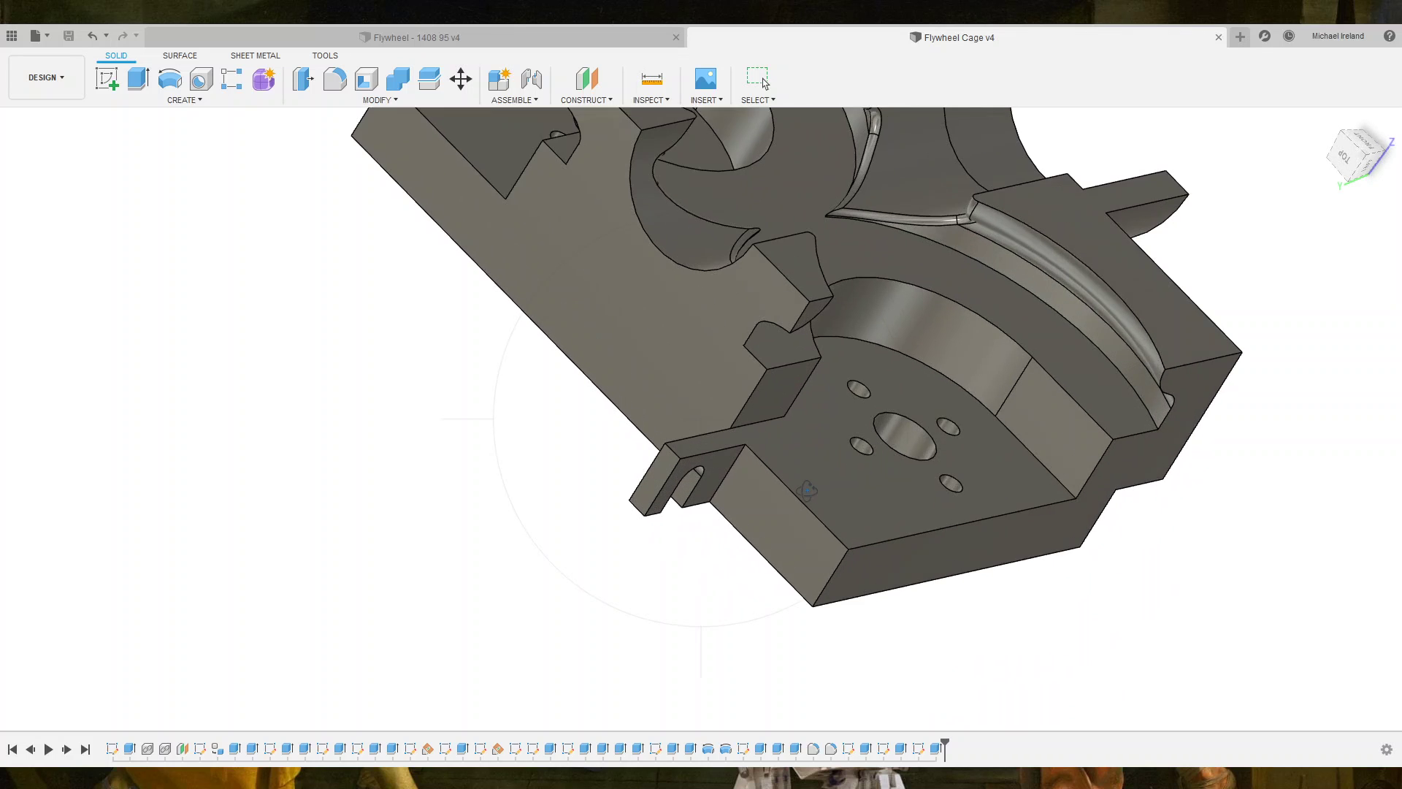
{"action": "scroll", "coordinate": [805, 488], "scroll_direction": "up", "scroll_amount": 2}
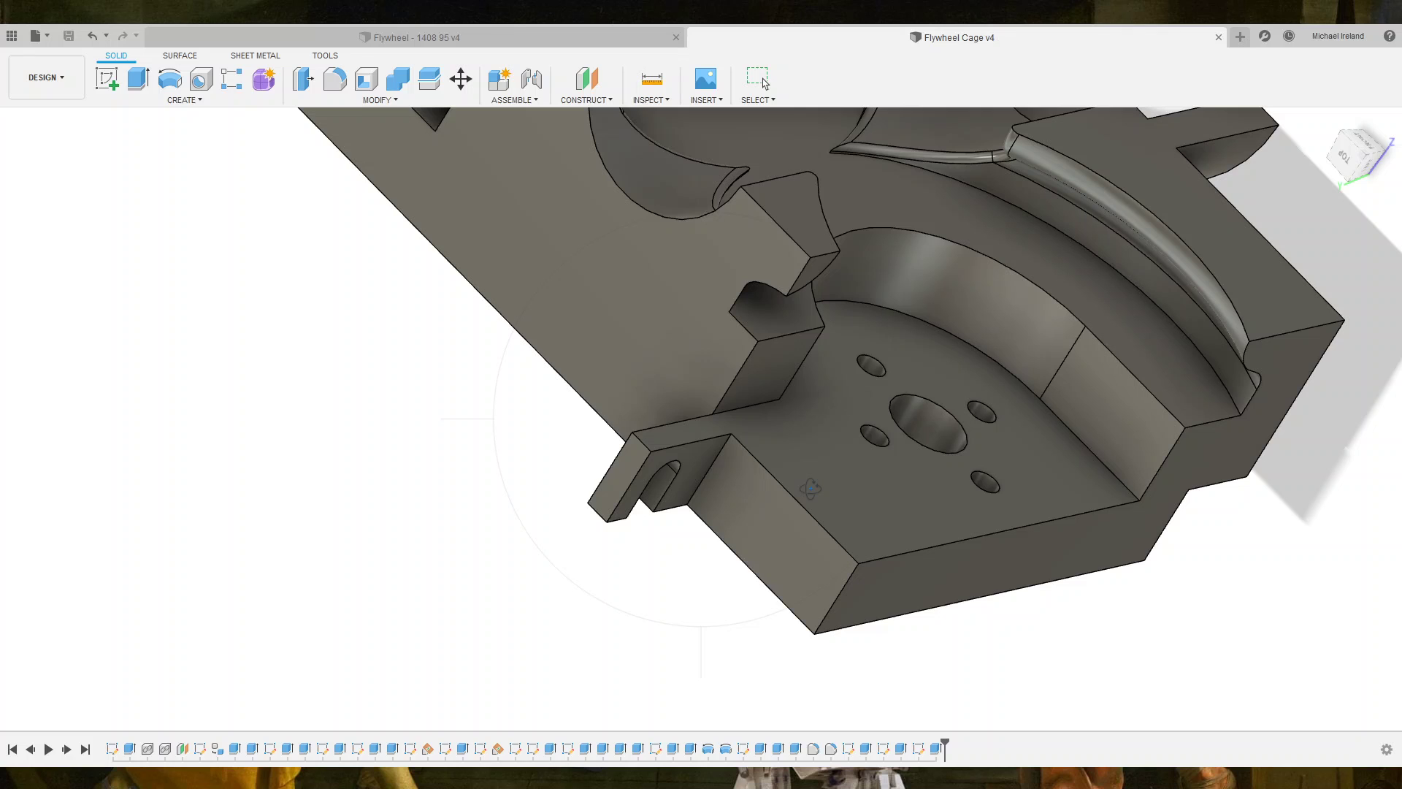
{"action": "mouse_move", "coordinate": [765, 515]}
{"action": "middle_mouse_down", "text": "shift"}
{"action": "mouse_move", "coordinate": [704, 447]}
{"action": "mouse_move", "coordinate": [704, 486]}
{"action": "mouse_move", "coordinate": [670, 488]}
{"action": "mouse_move", "coordinate": [682, 470]}
{"action": "mouse_move", "coordinate": [781, 470]}
{"action": "mouse_move", "coordinate": [735, 485]}
{"action": "middle_mouse_up", "text": "shift"}
{"action": "scroll", "coordinate": [781, 470], "scroll_direction": "down", "scroll_amount": 3}
{"action": "scroll", "coordinate": [776, 492], "scroll_direction": "down", "scroll_amount": 2}
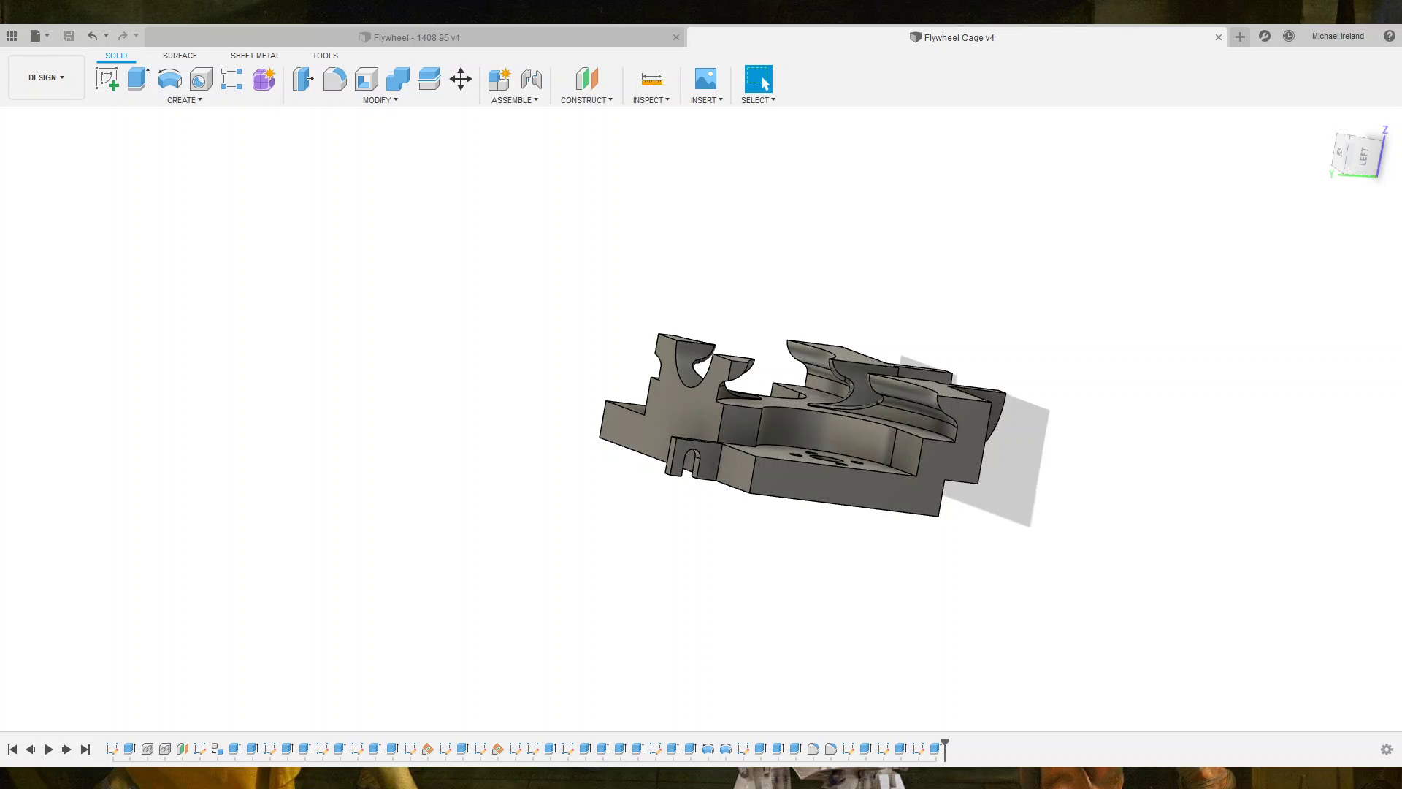
{"action": "key", "text": "ctrl+w"}
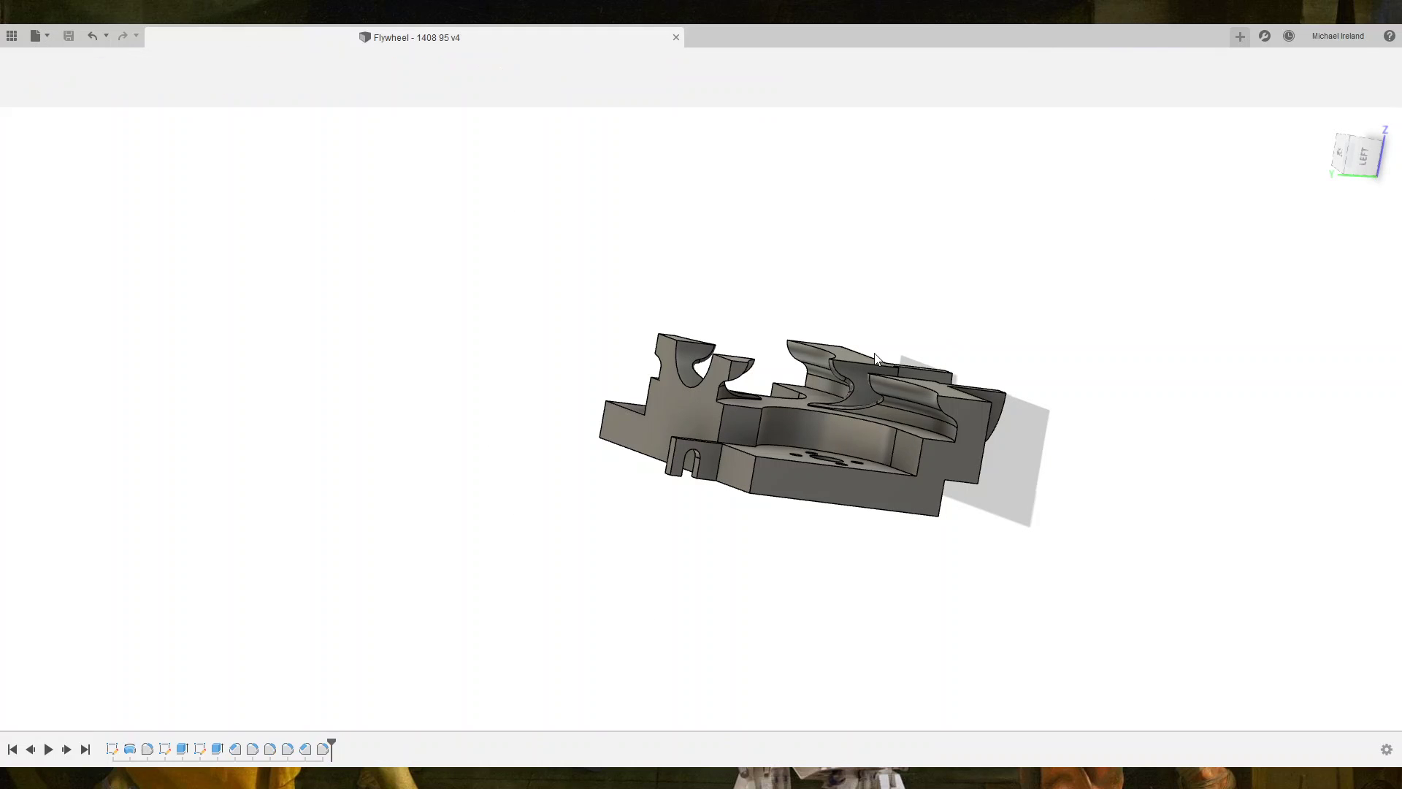